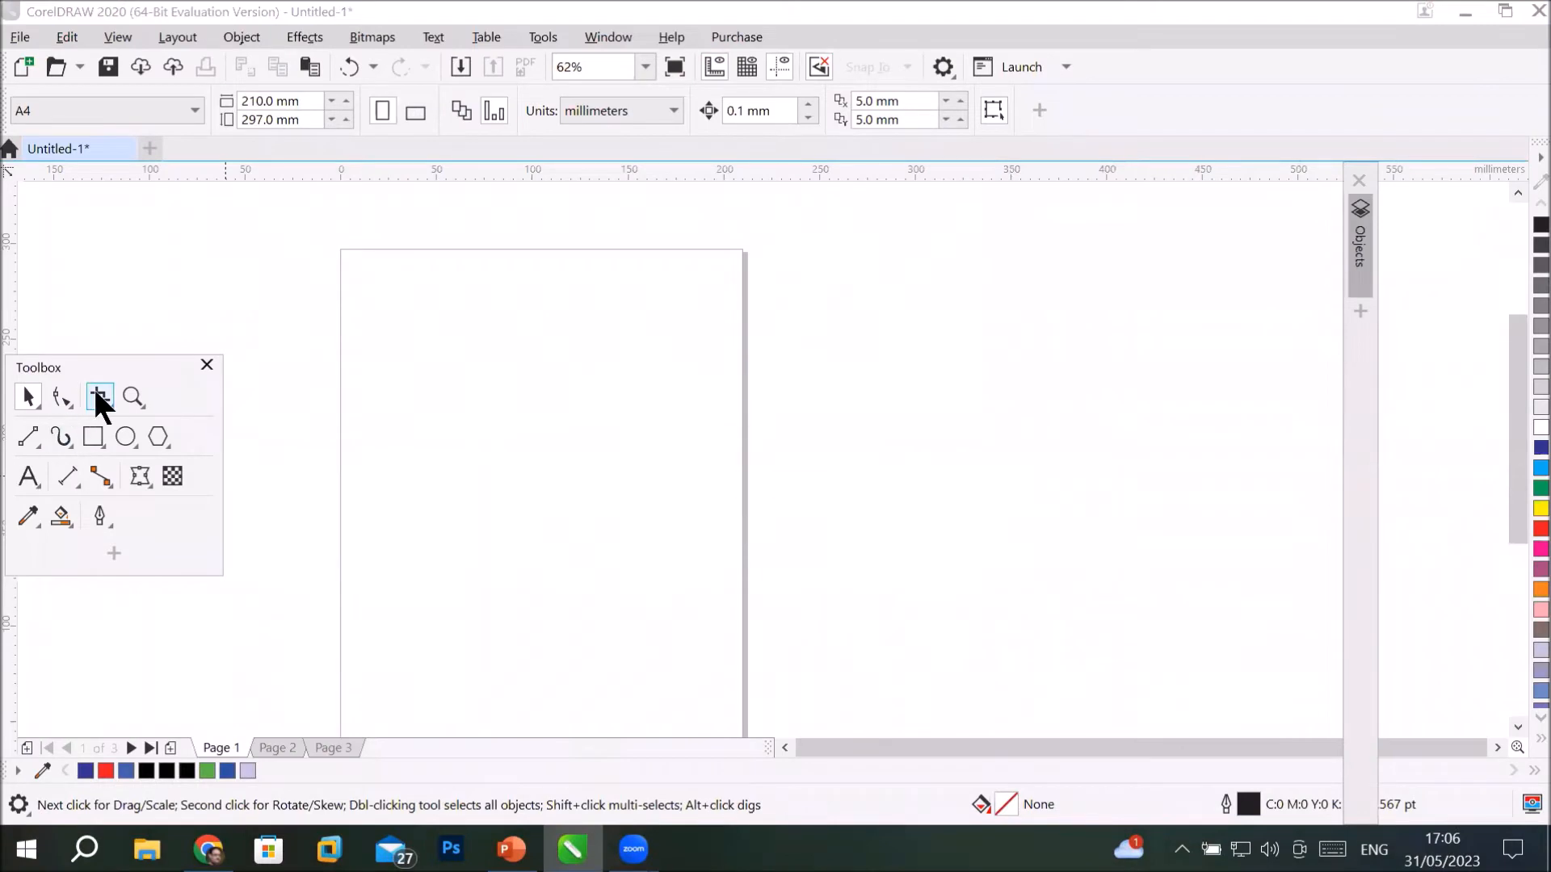
Detach the crop tools as a floating toolbar and place it just above the toolbox.
left_click(99, 392)
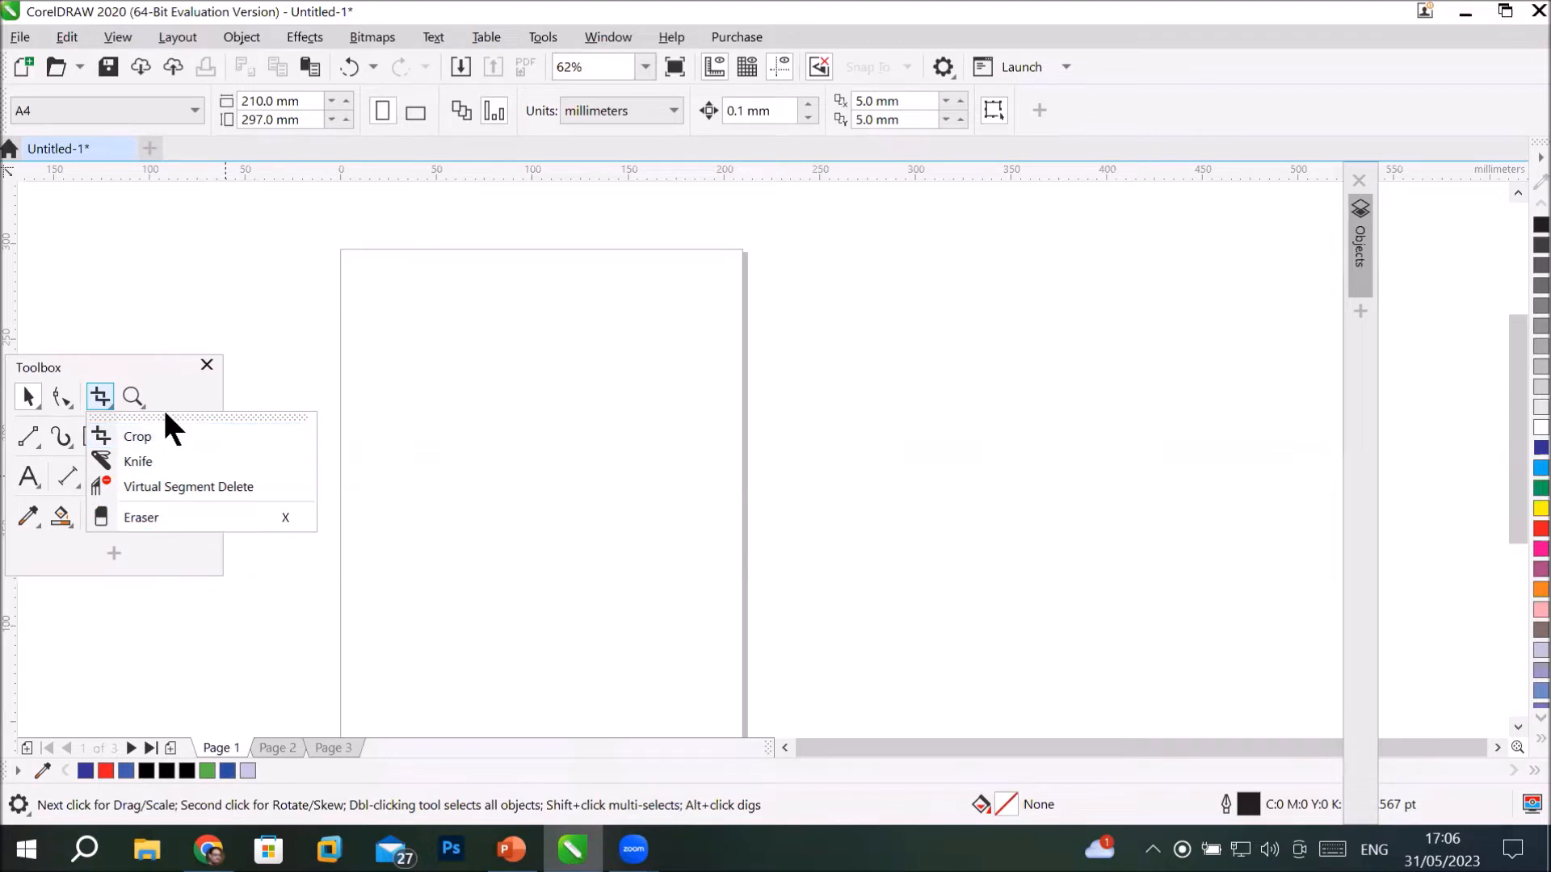
left_click_drag(166, 416, 291, 200)
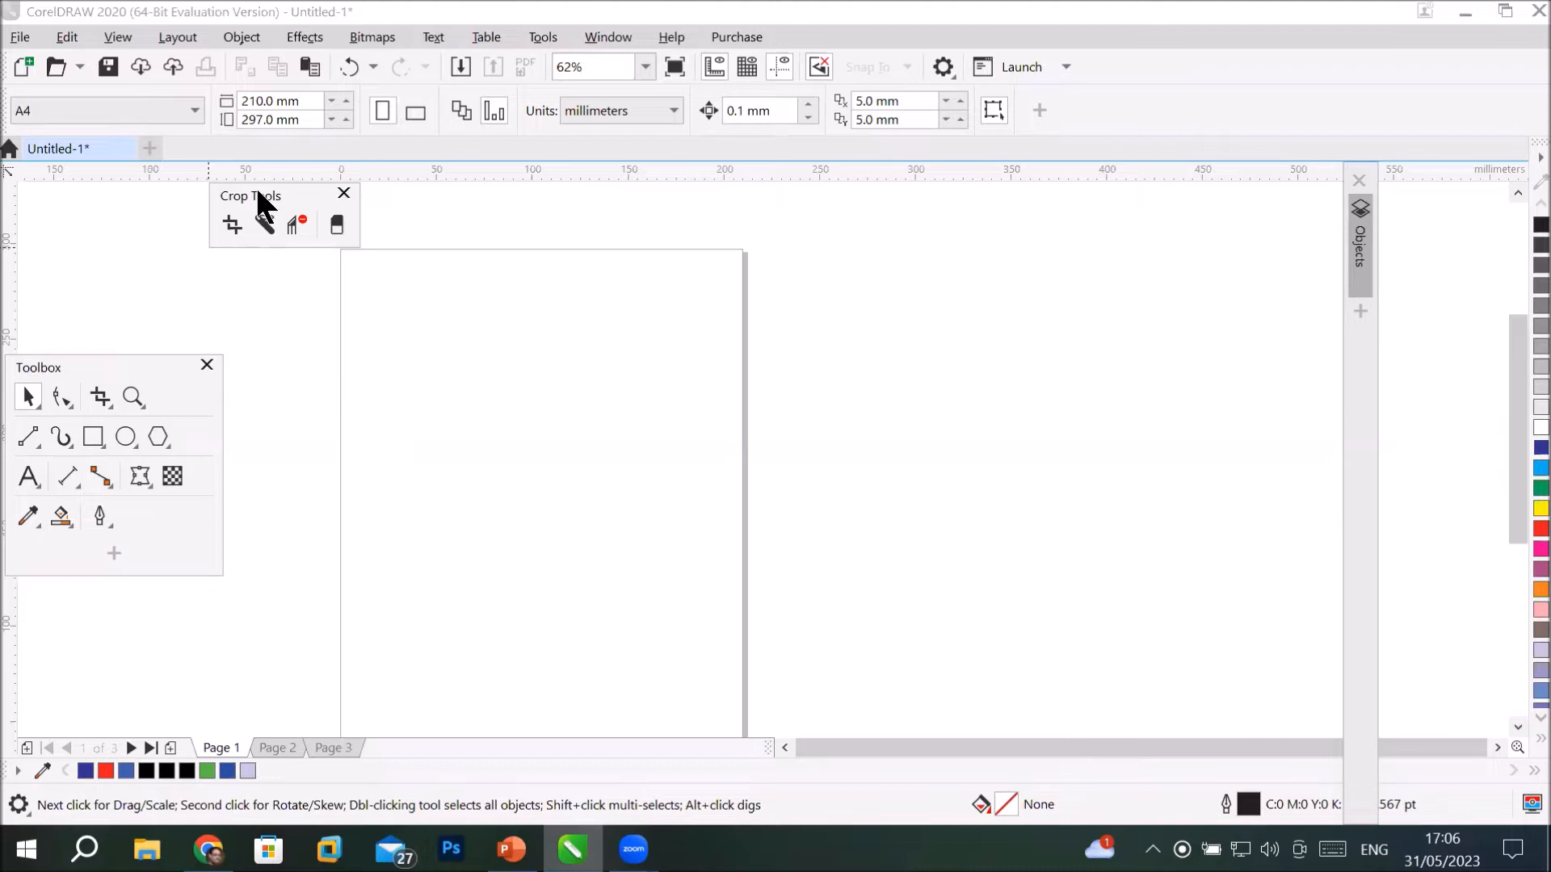
left_click_drag(257, 192, 106, 246)
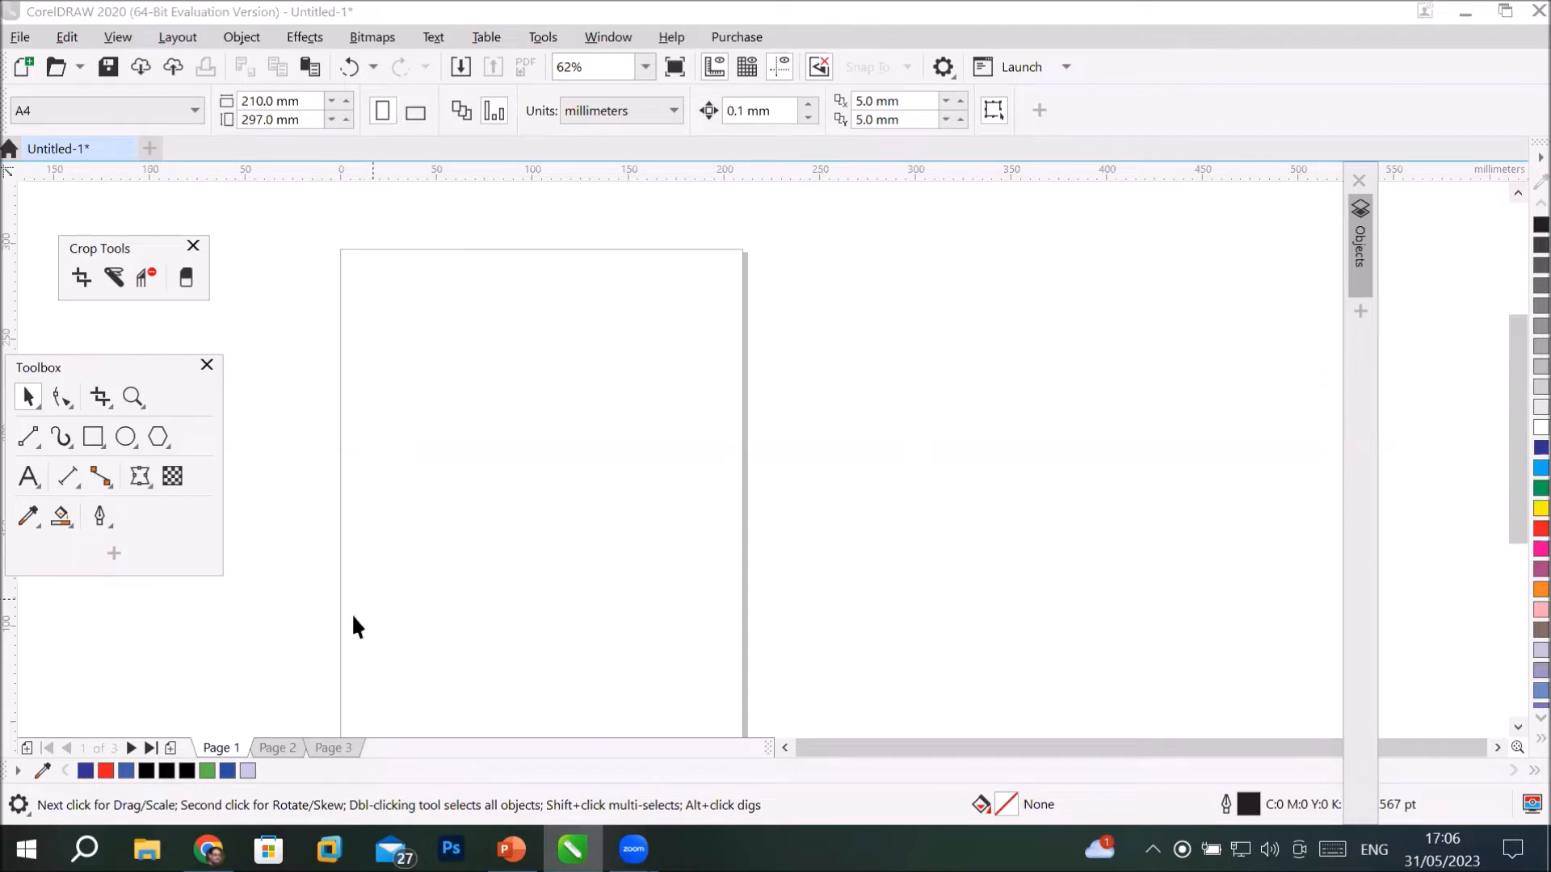
Import Landscapes- (8).jpg from the GreenLandscapes folder and place it near the page's upper edge at about 187 × 140 mm.
left_click(19, 37)
left_click(124, 402)
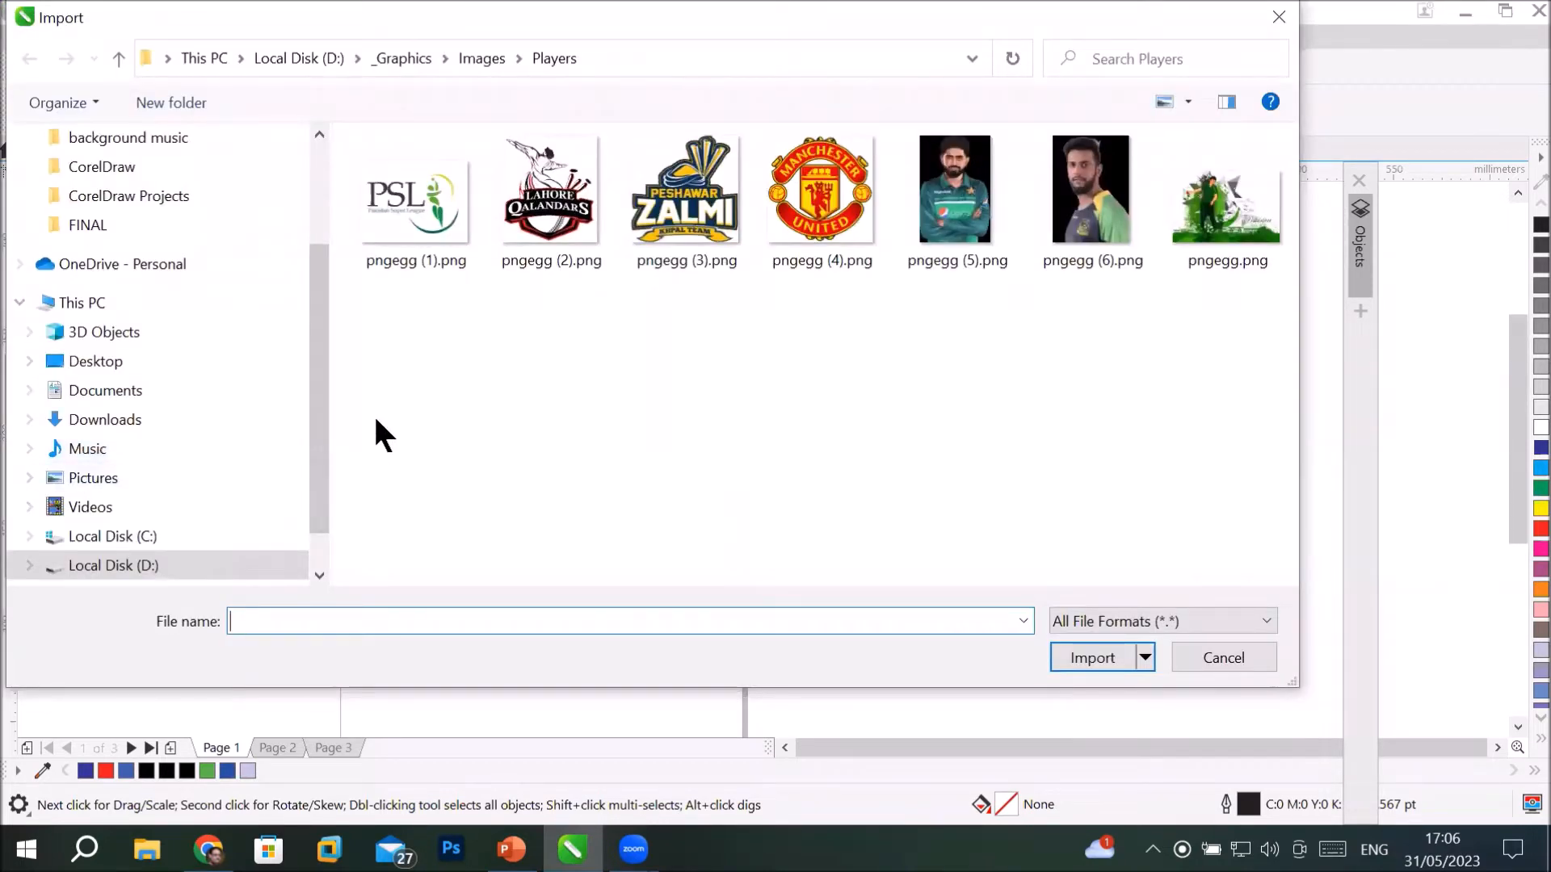
left_click(472, 59)
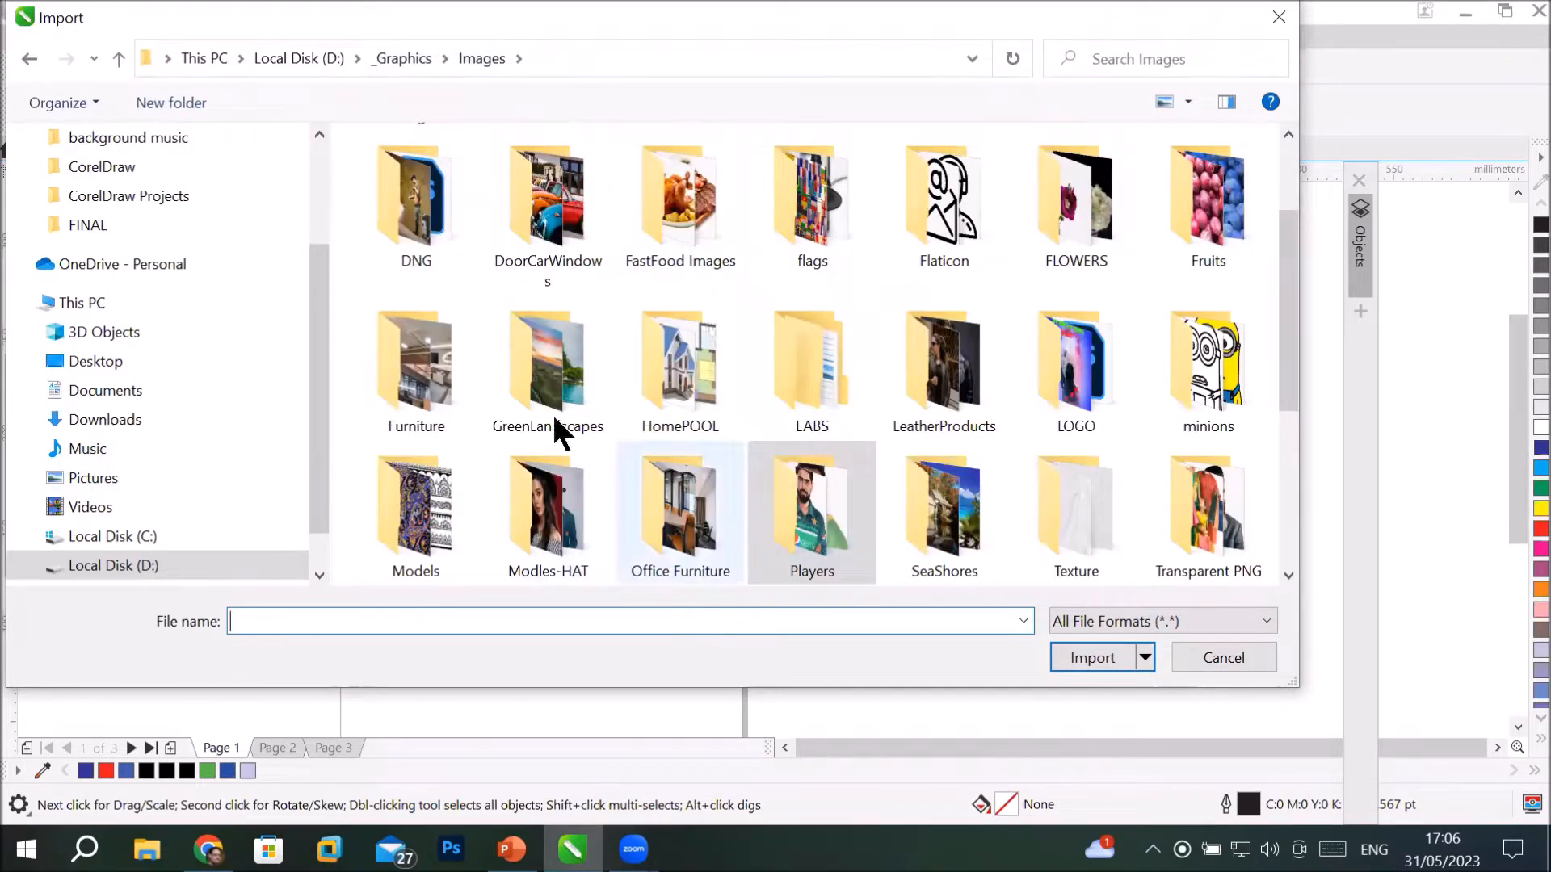
double_click(566, 376)
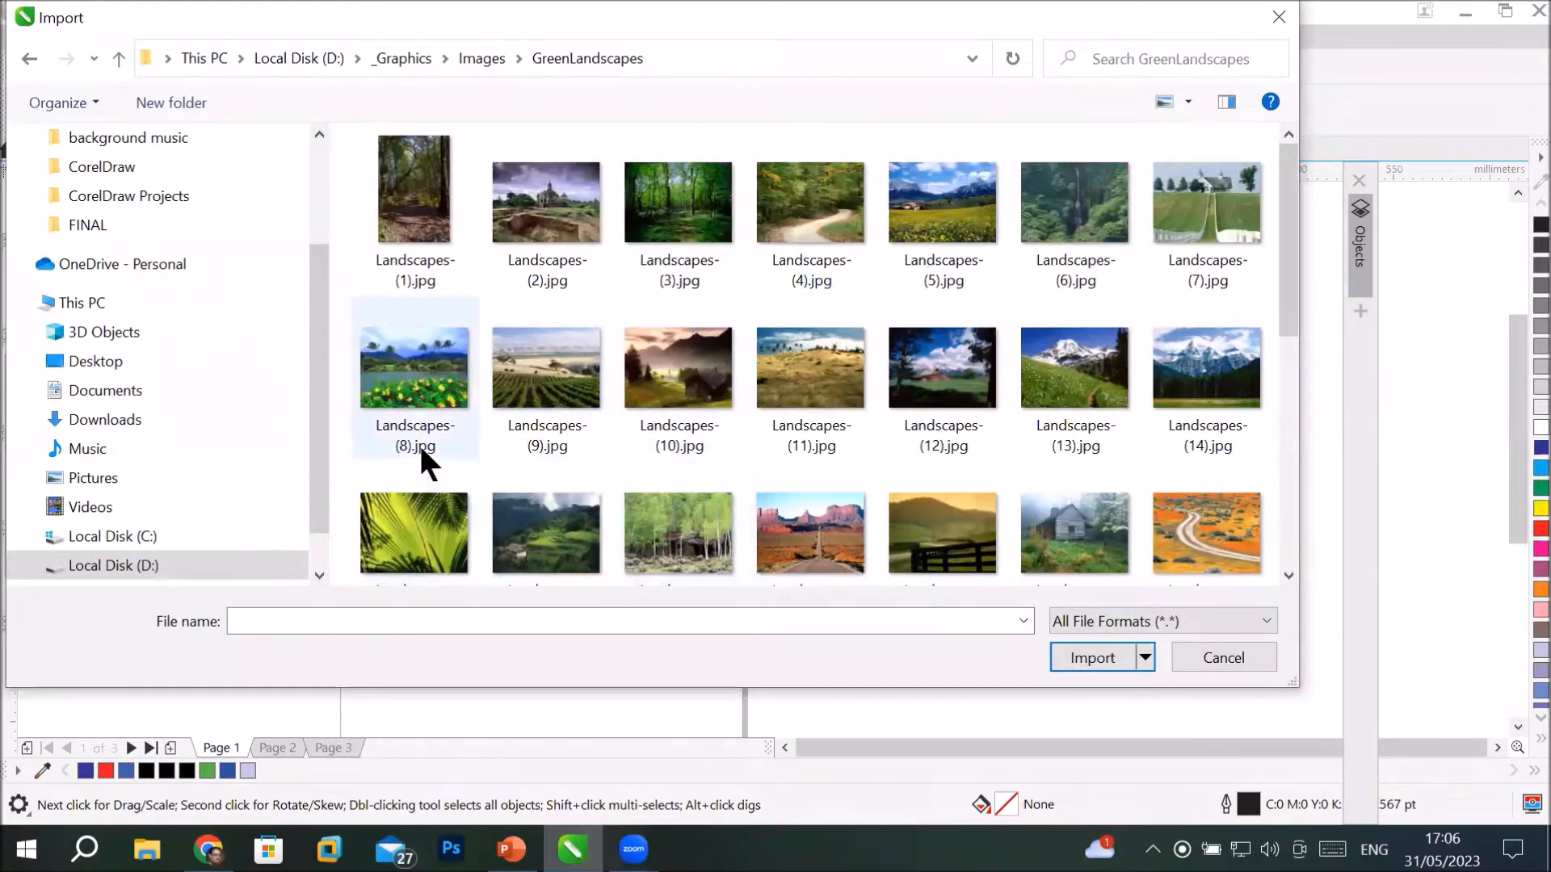
double_click(410, 390)
left_click_drag(370, 263, 749, 527)
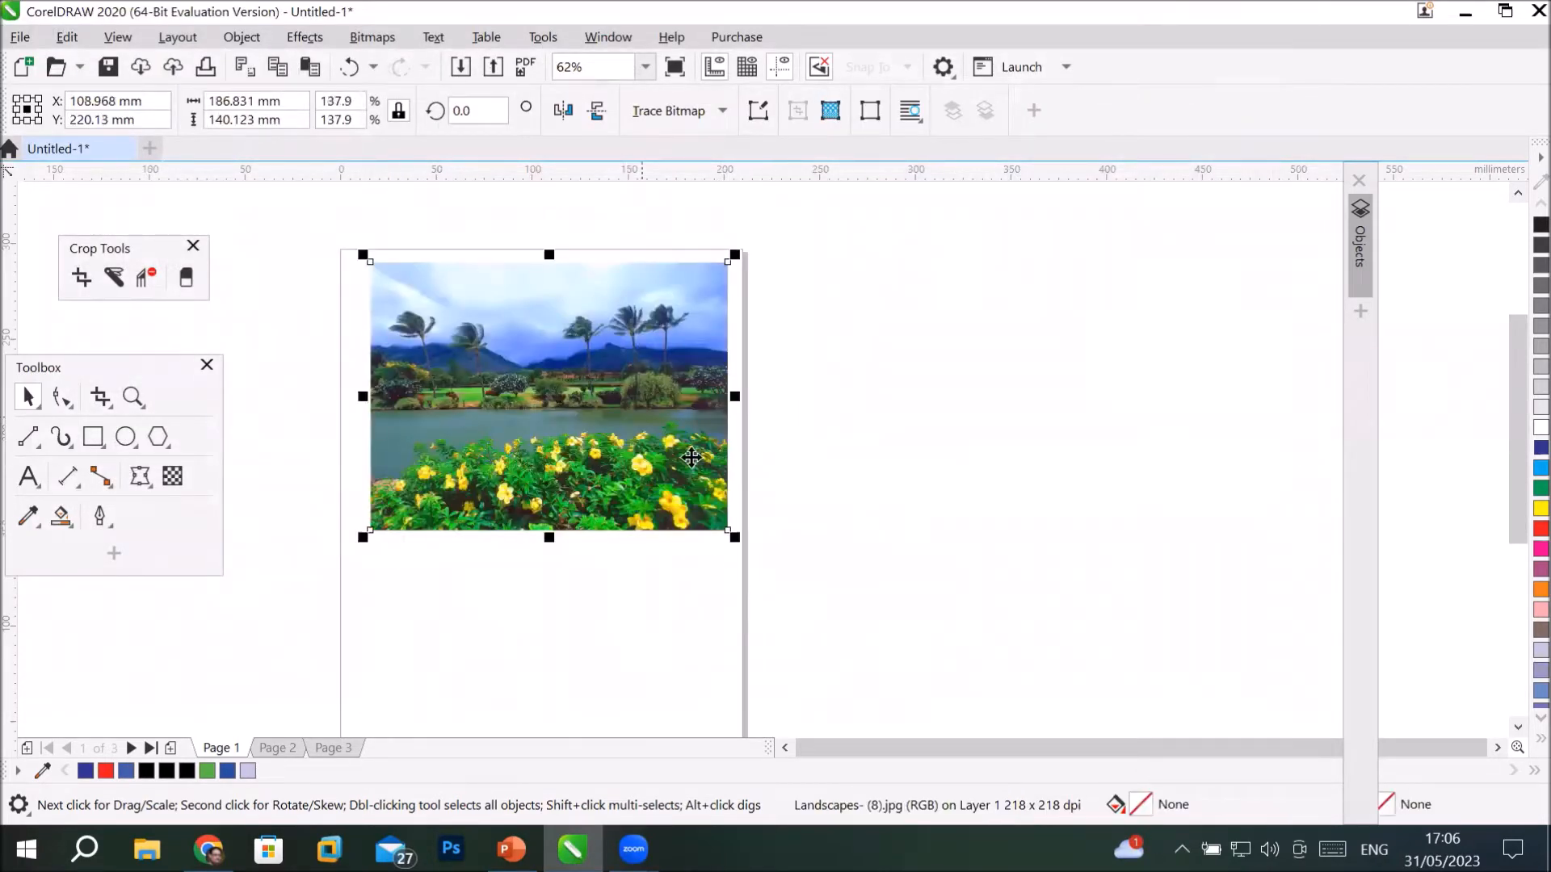
Define a cropping area about 116 × 44 mm over the yellow flowers in the landscape's lower-right part.
scroll(770, 408, "up", 2)
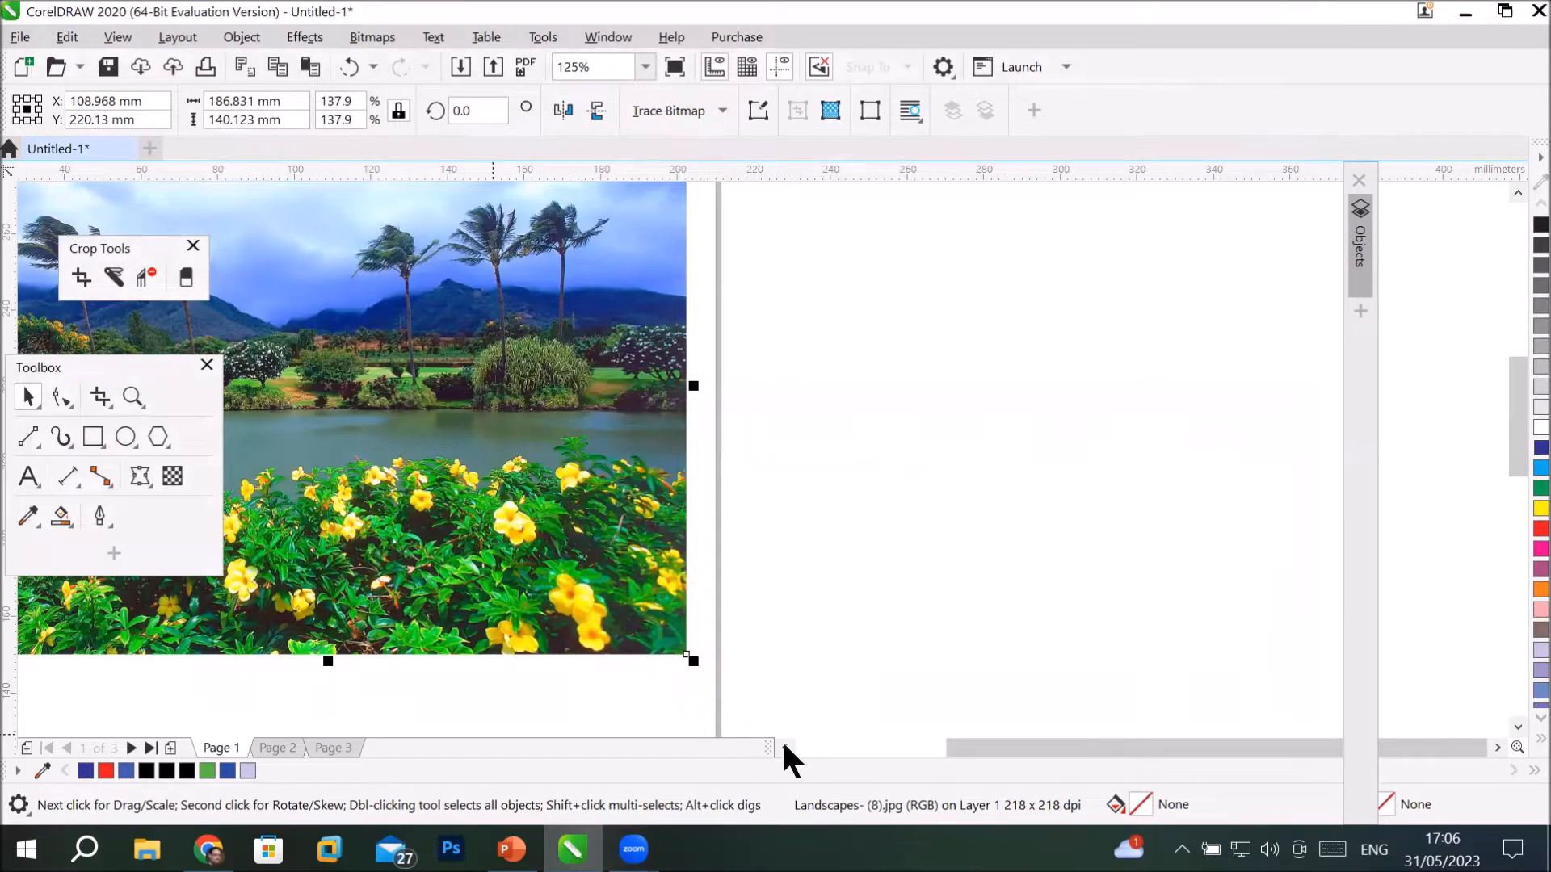
scroll(790, 751, "left", 3)
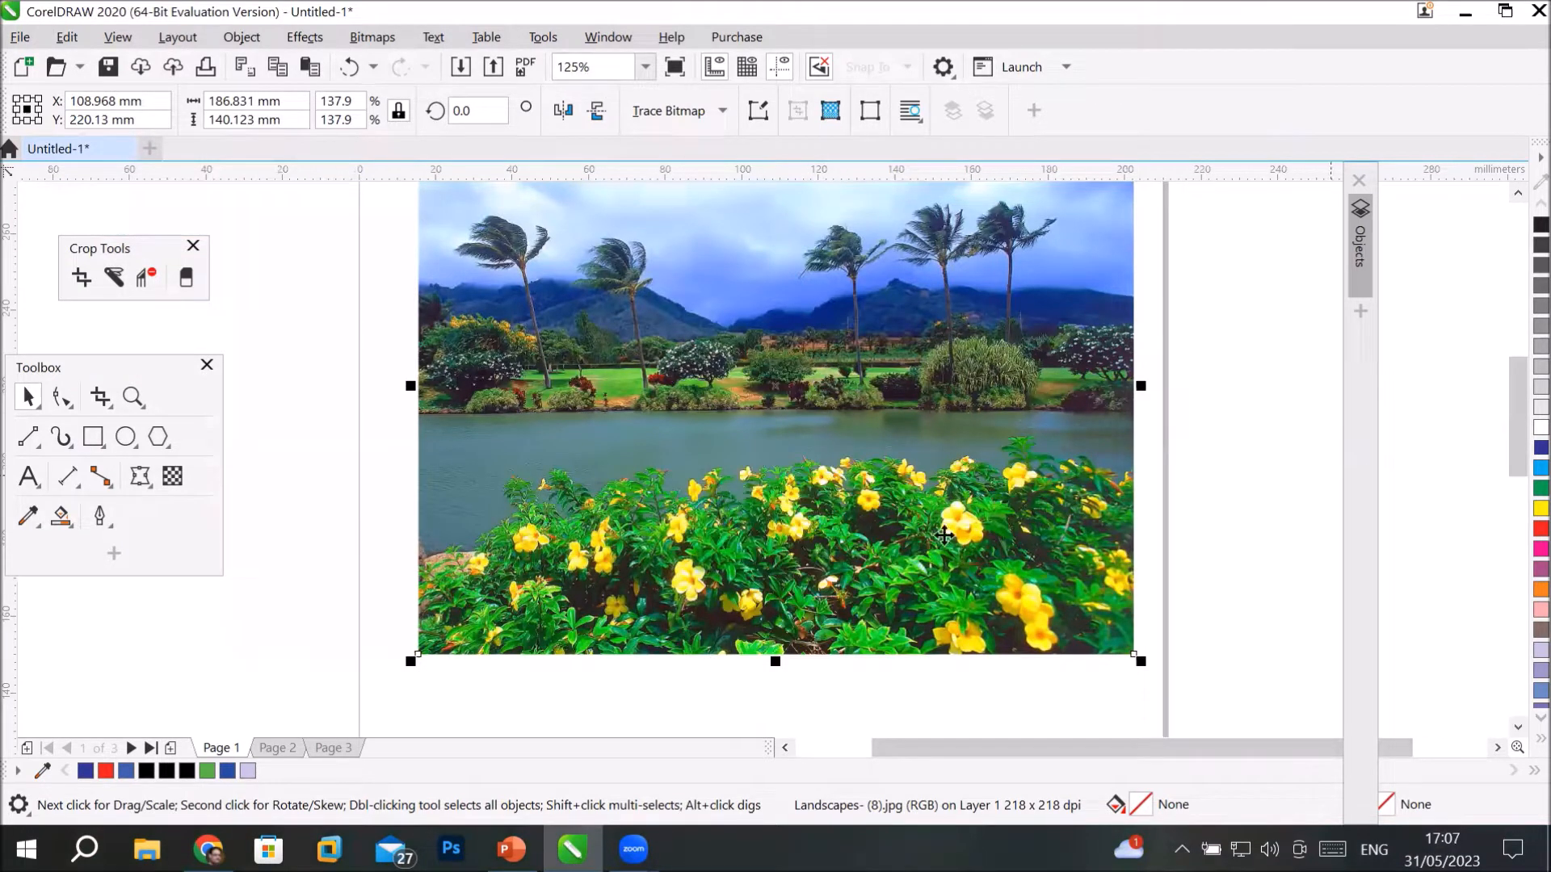
left_click(79, 279)
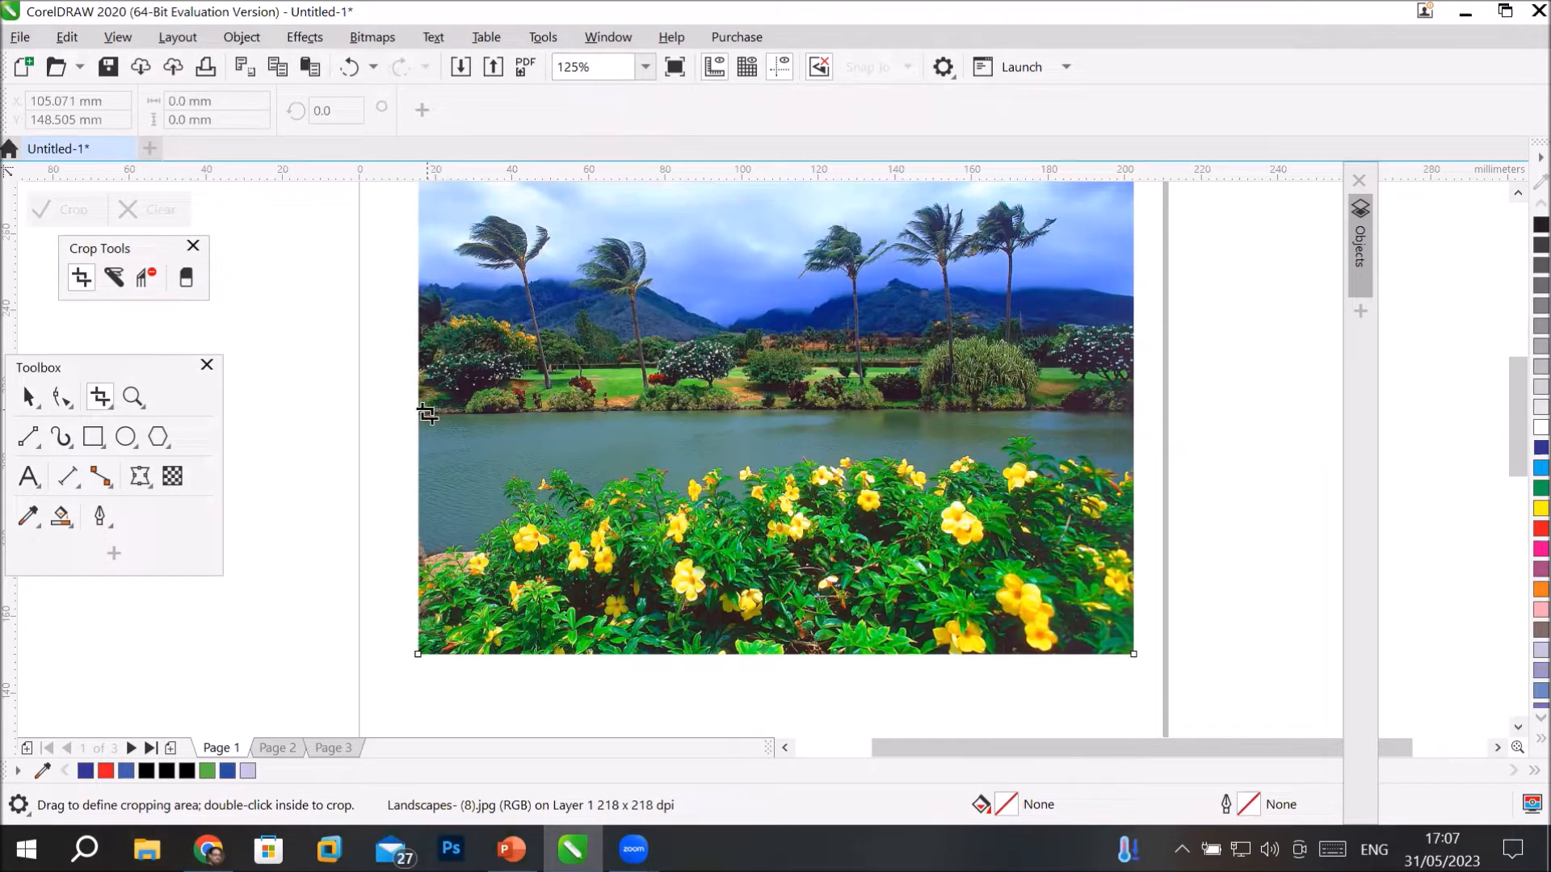
left_click_drag(428, 417, 1126, 648)
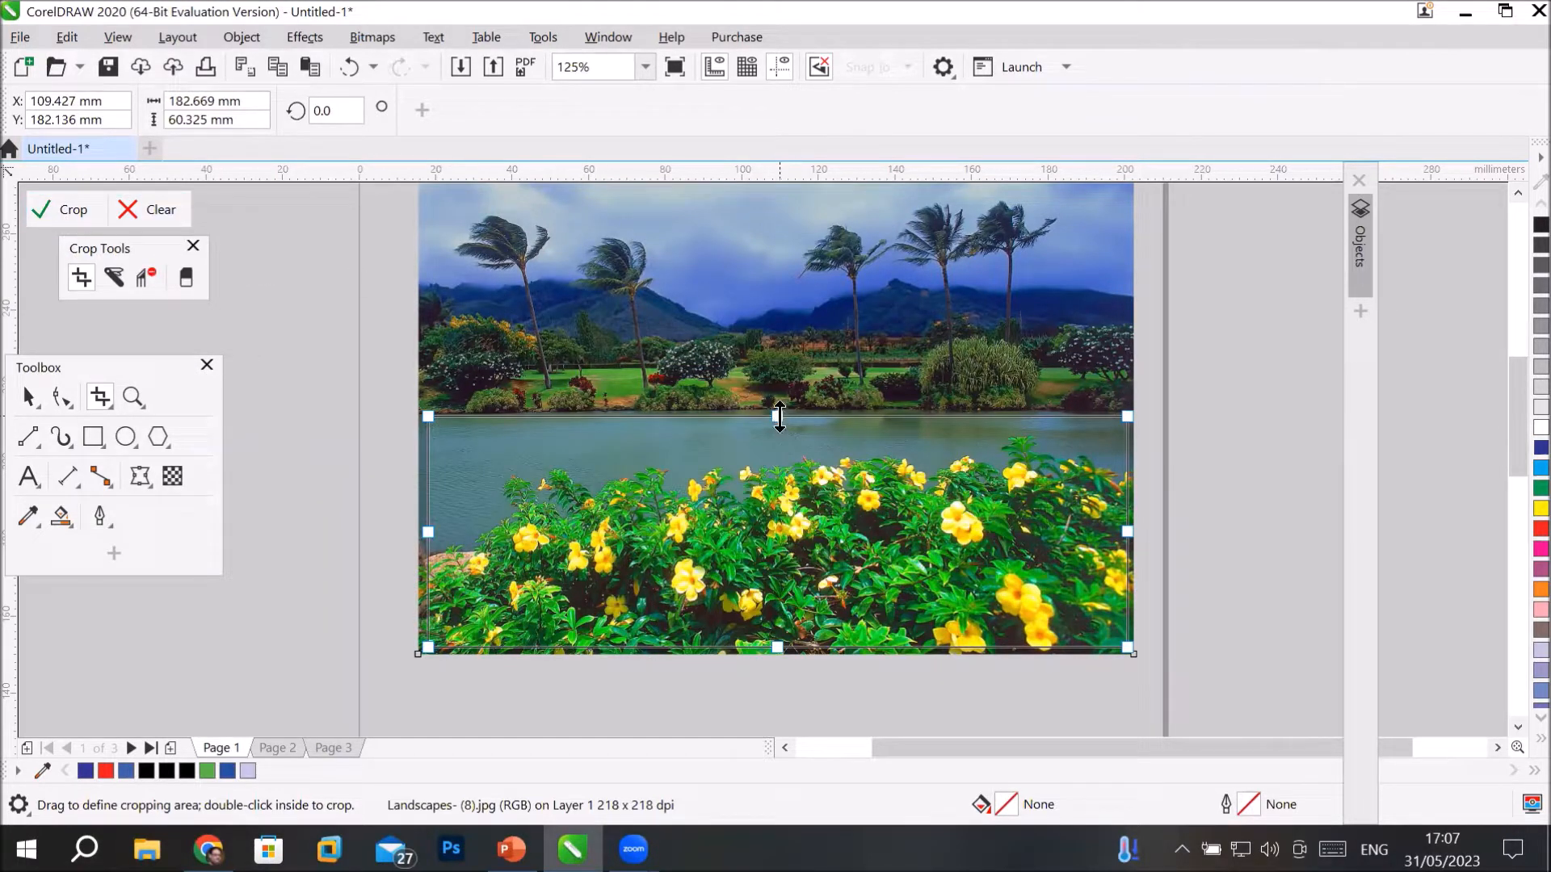
left_click_drag(780, 417, 780, 445)
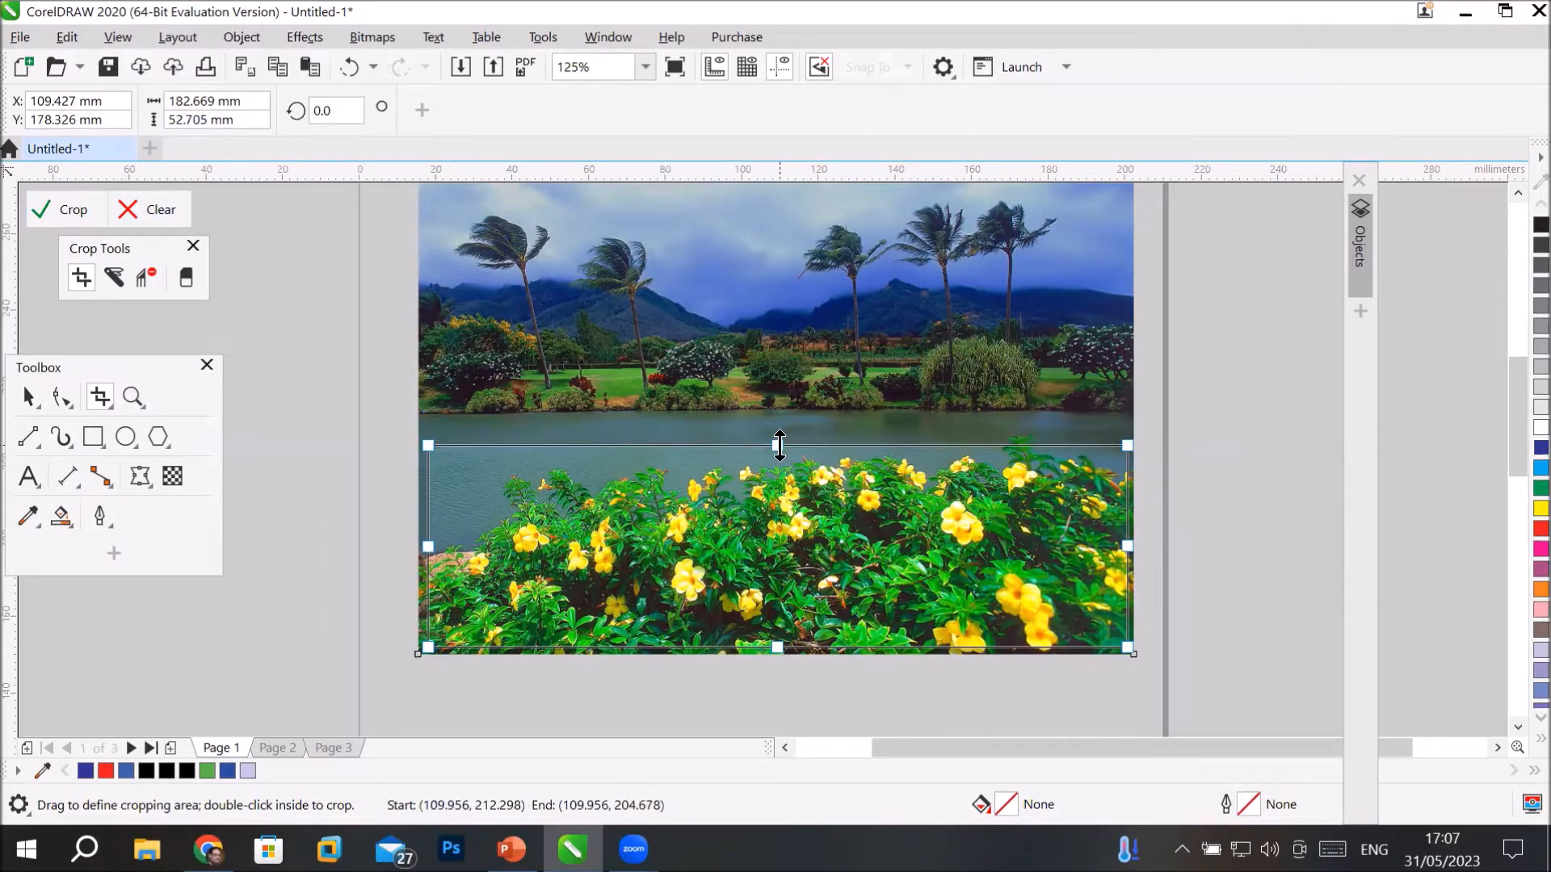
left_click_drag(429, 446, 682, 520)
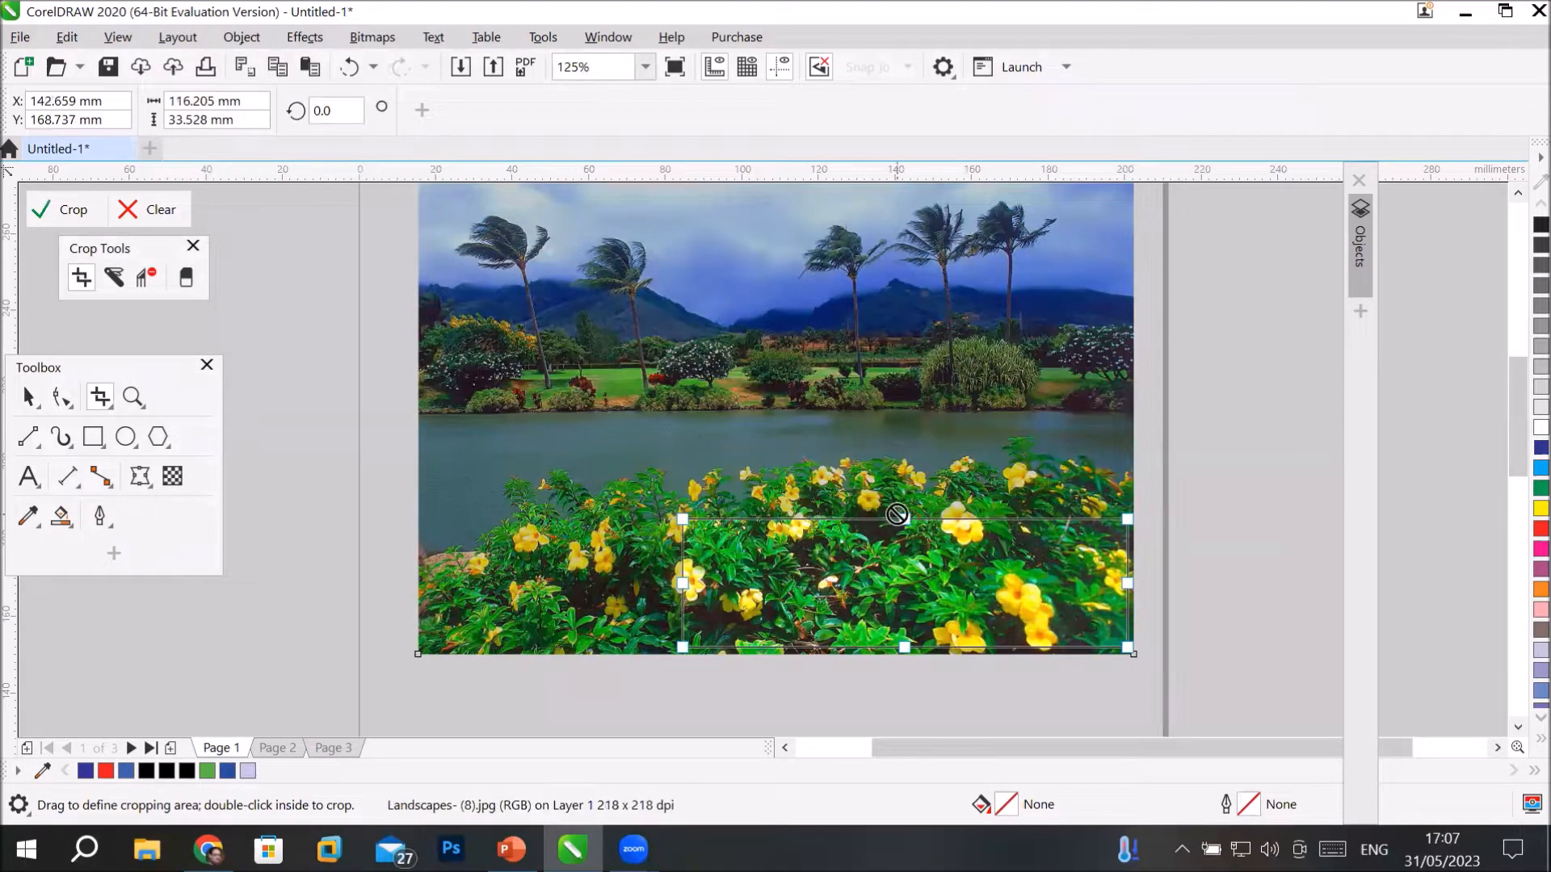
left_click_drag(903, 519, 904, 479)
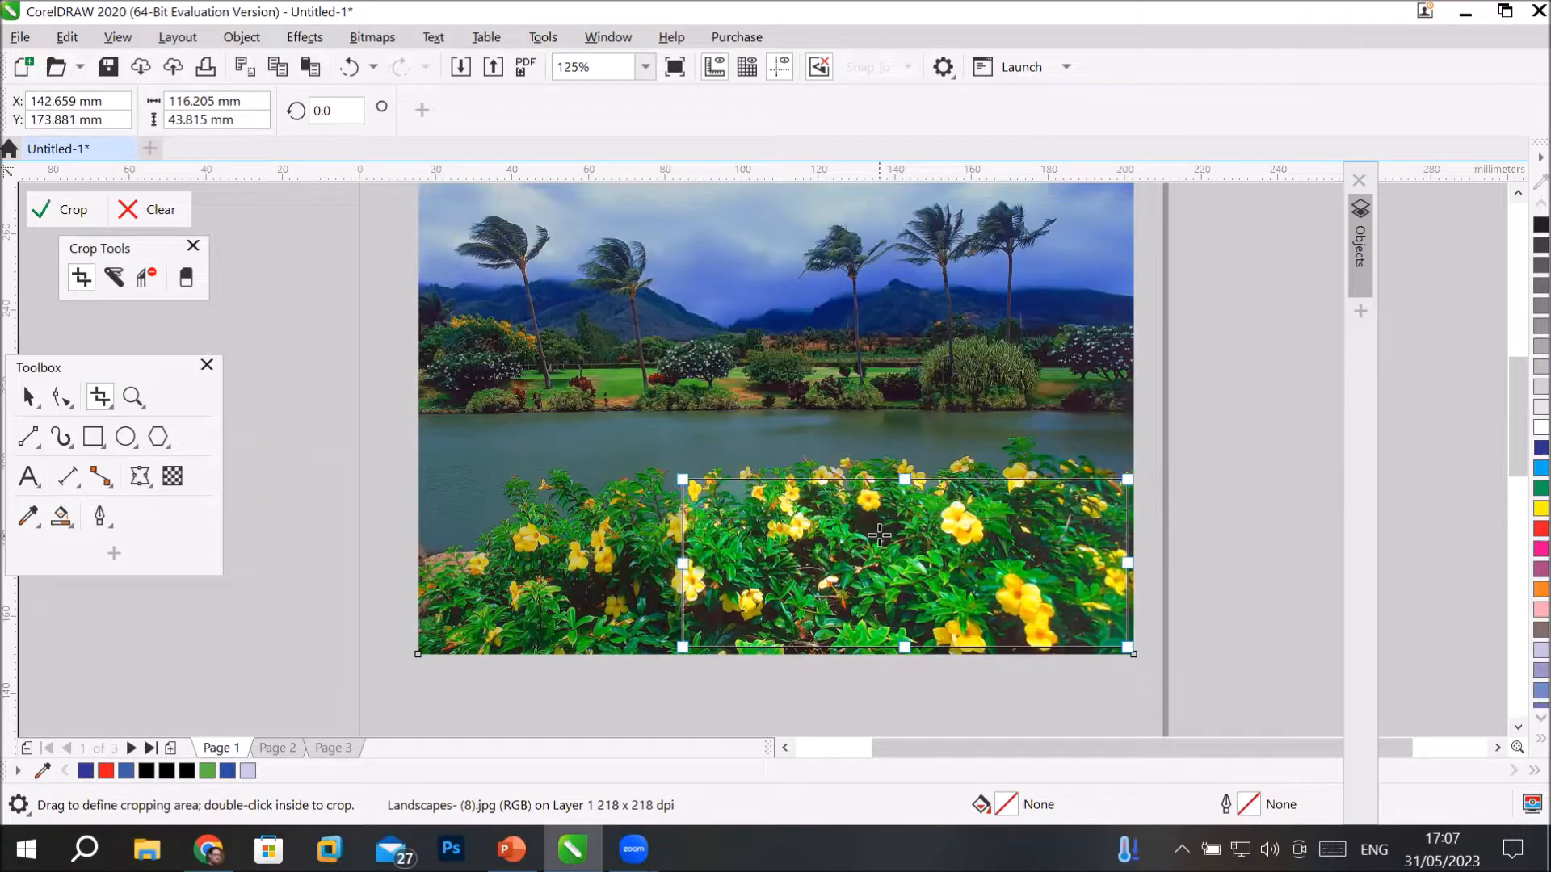
mouse_move(879, 535)
left_mouse_down()
mouse_move(716, 535)
mouse_move(651, 270)
mouse_move(780, 312)
mouse_move(847, 297)
mouse_move(859, 533)
left_mouse_up()
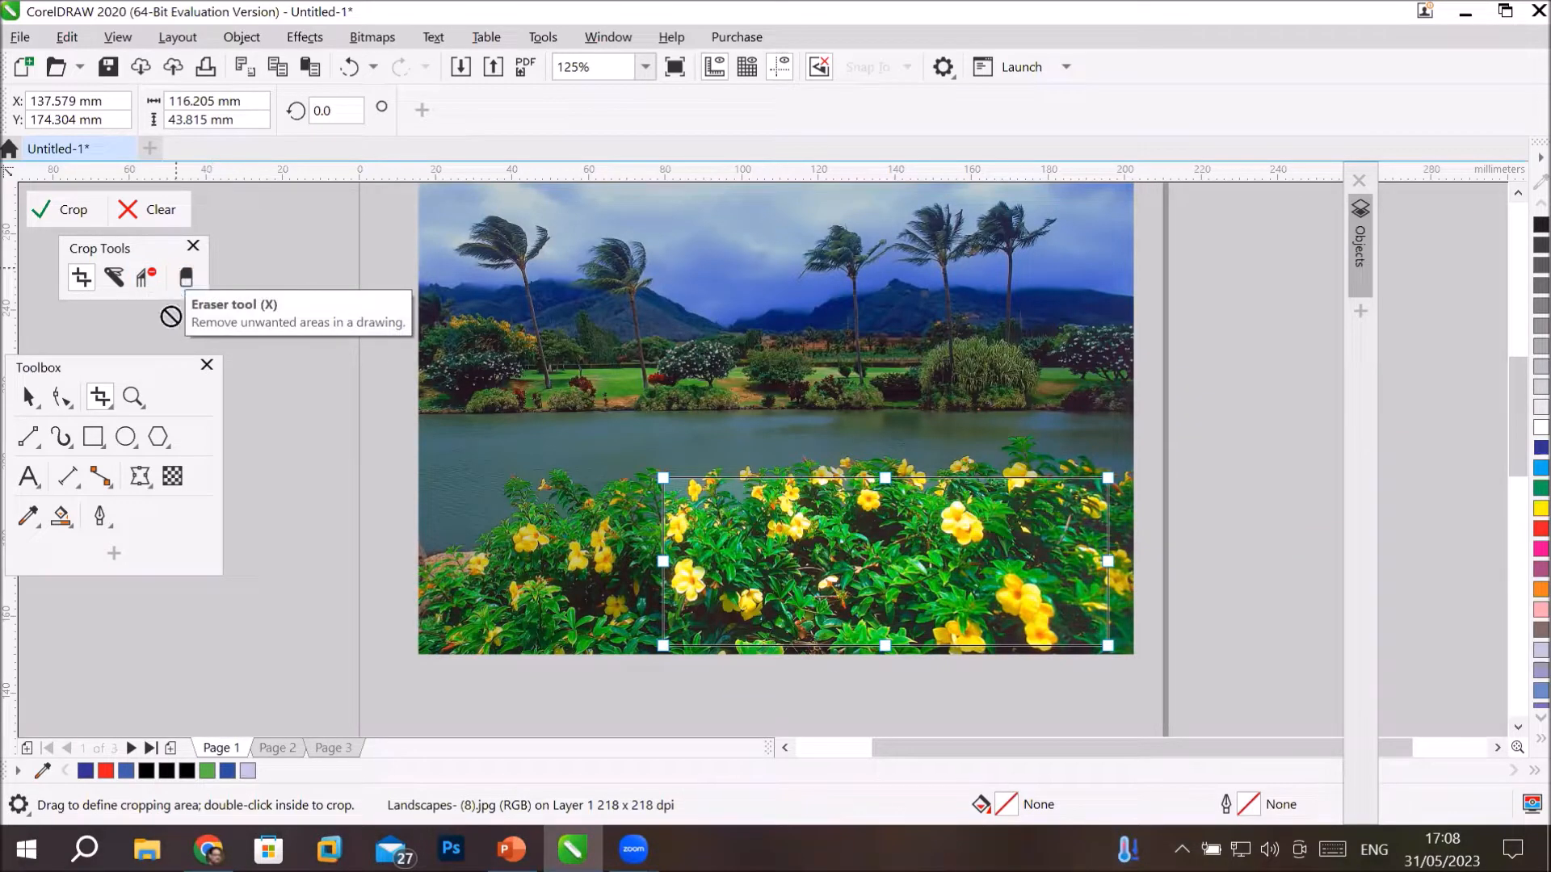
Clear the cropping area from the landscape image without cropping it.
left_click(100, 392)
mouse_move(143, 407)
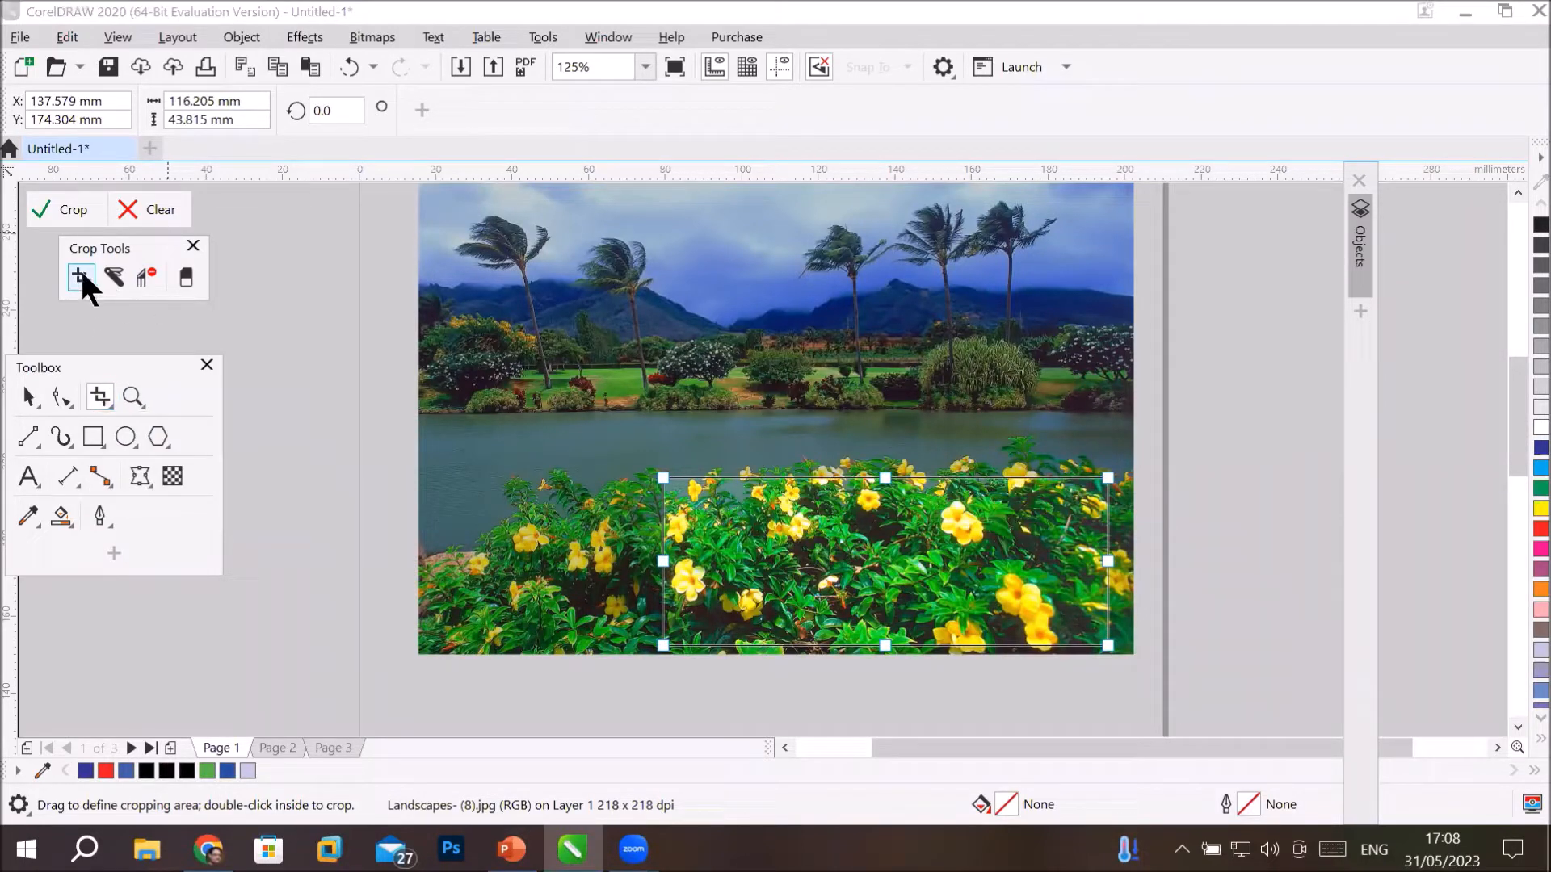
left_click(114, 277)
left_click(161, 208)
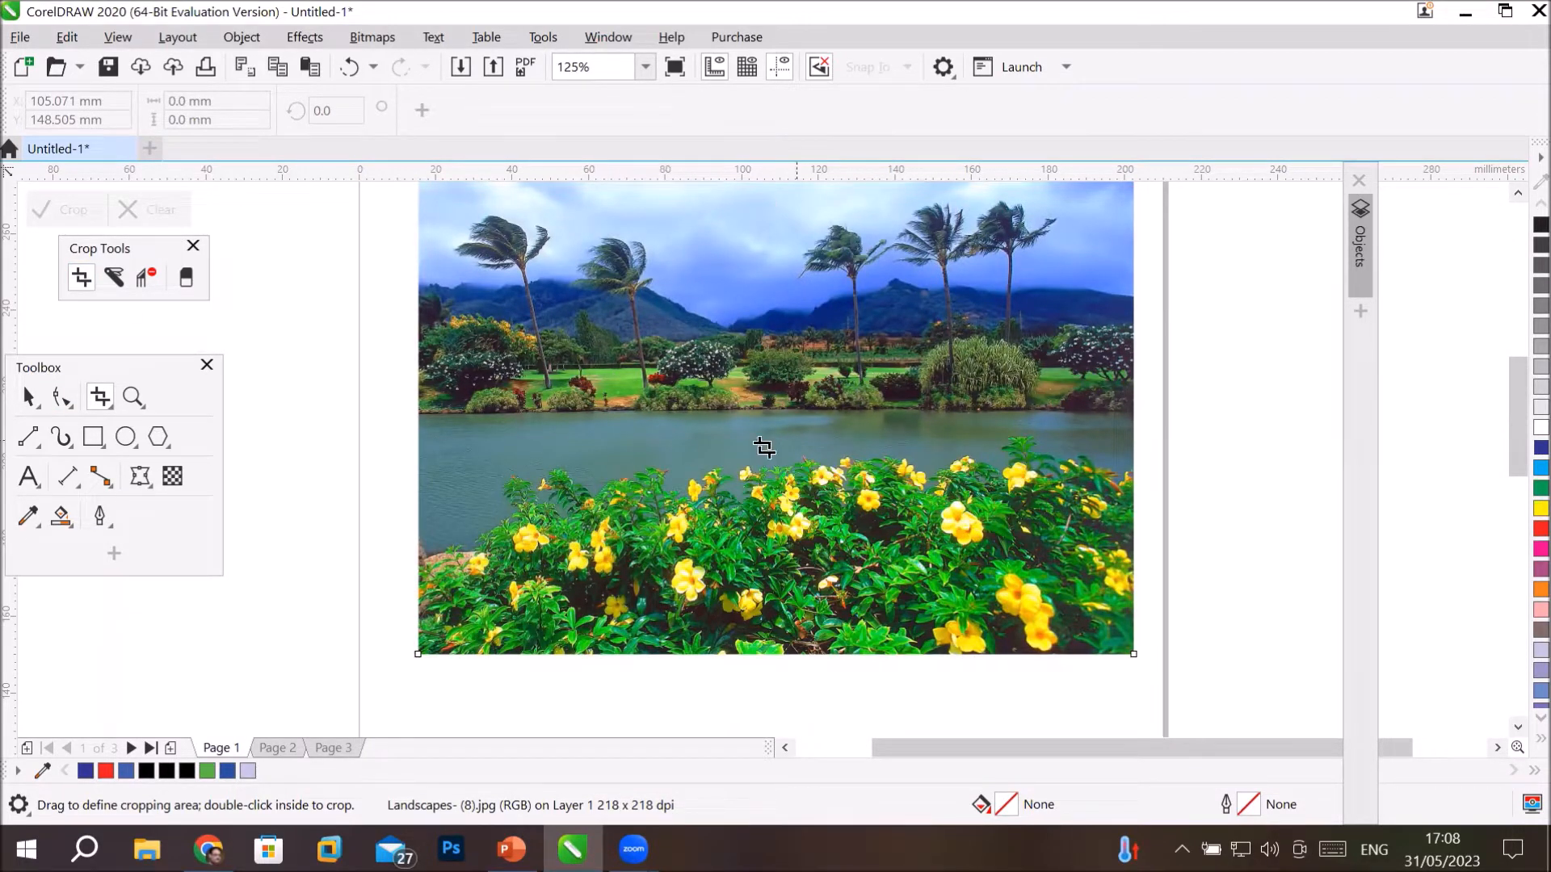
Define a cropping area about 137 × 69 mm over the palm trees and lake in the landscape image.
left_click_drag(456, 207, 733, 407)
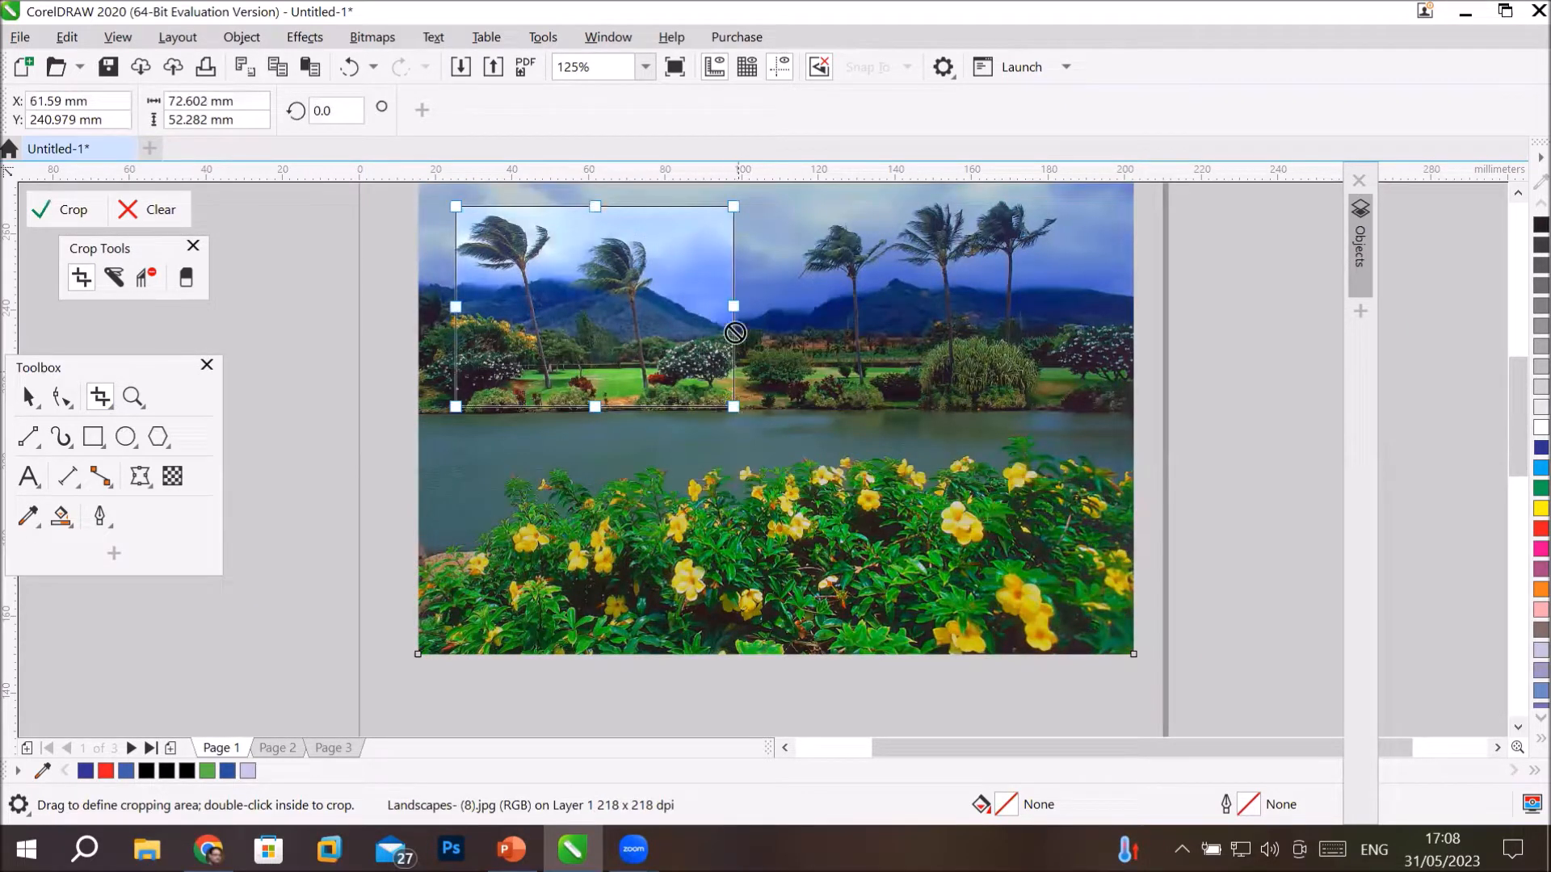
left_click_drag(737, 309, 1098, 298)
left_click_drag(777, 408, 776, 534)
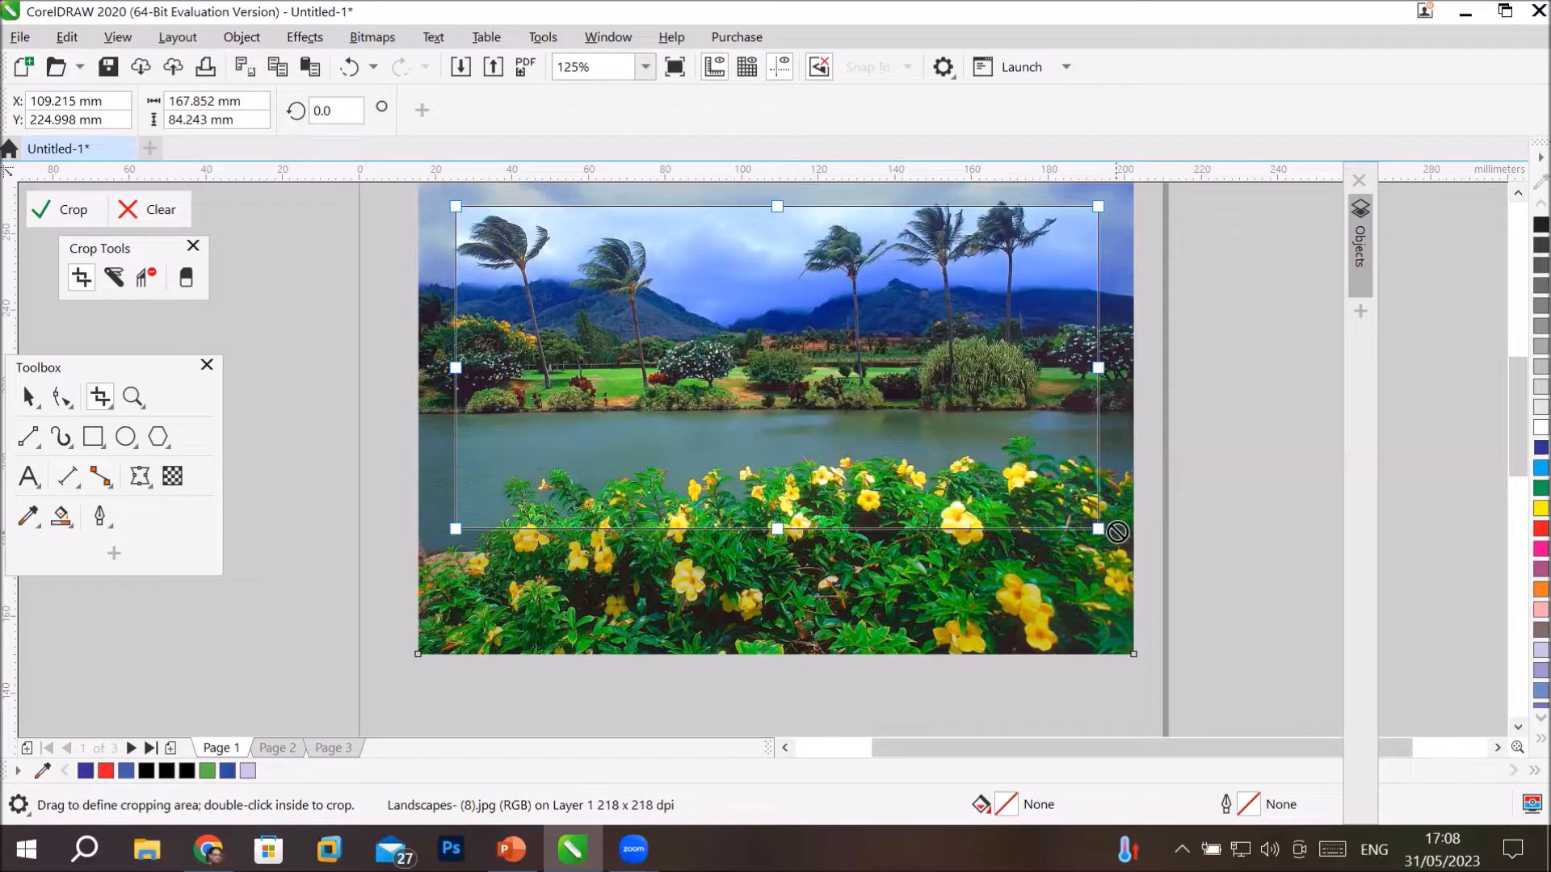
left_click_drag(1098, 531, 981, 502)
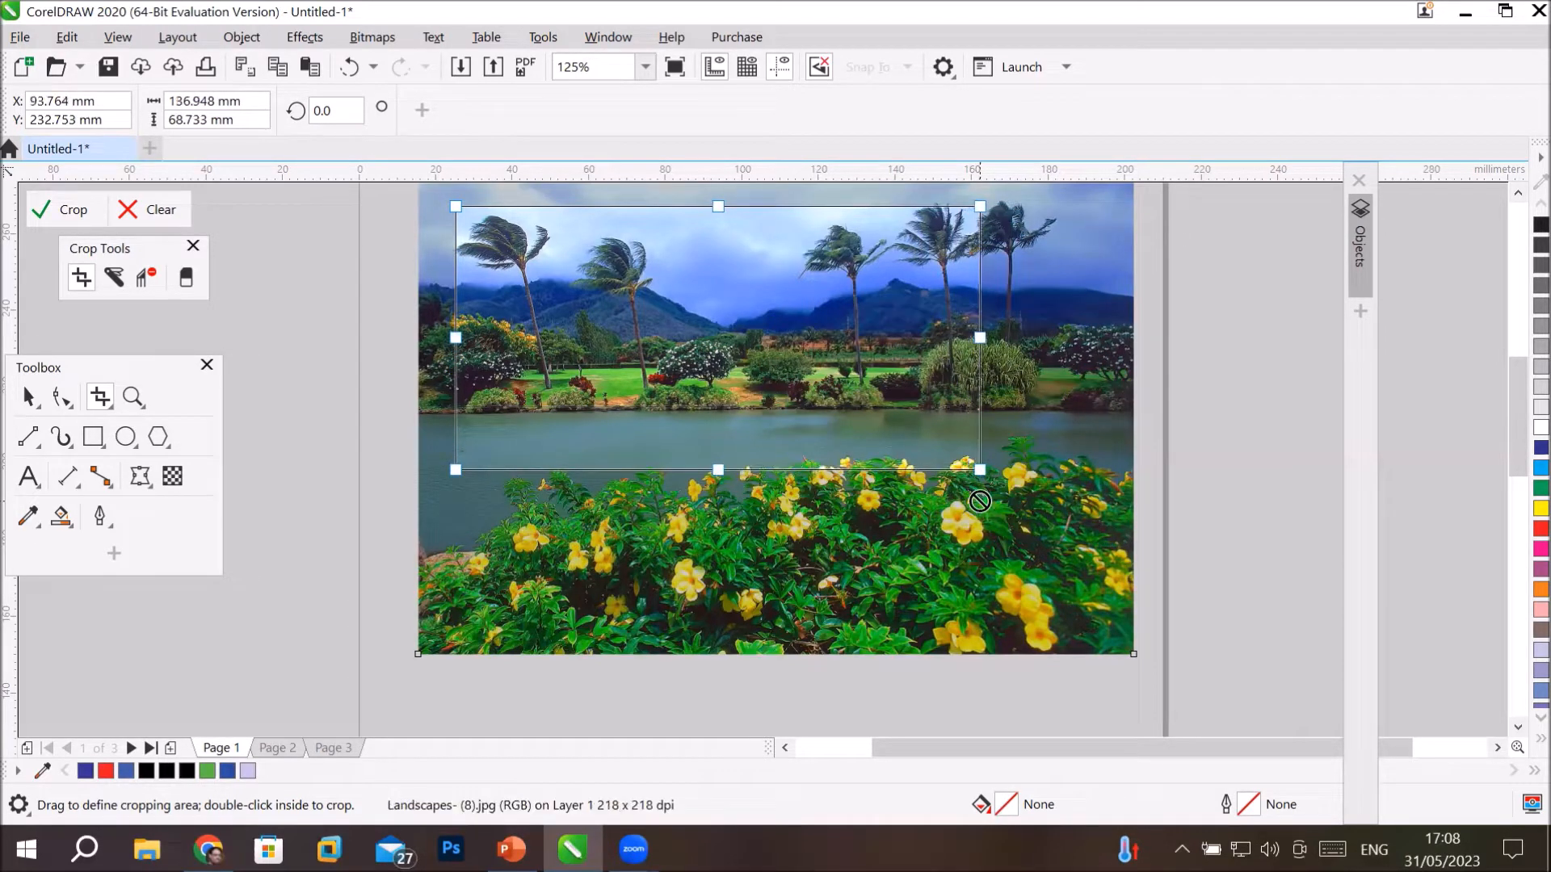
Rotate the cropping area to 30 degrees and move it down and right over the lake and flowers.
double_click(343, 111)
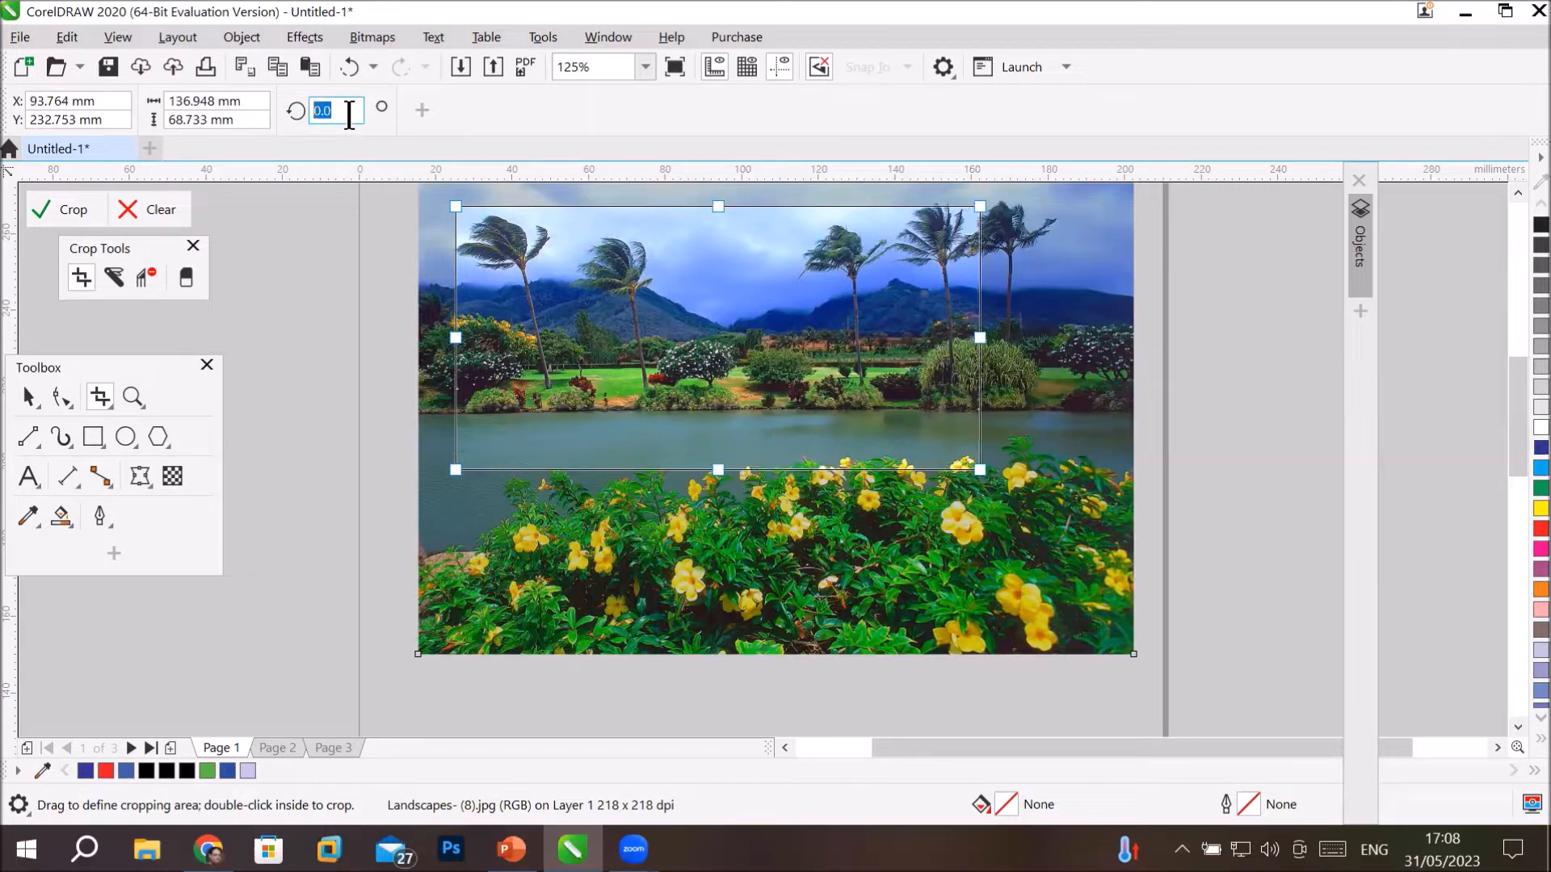
type("25")
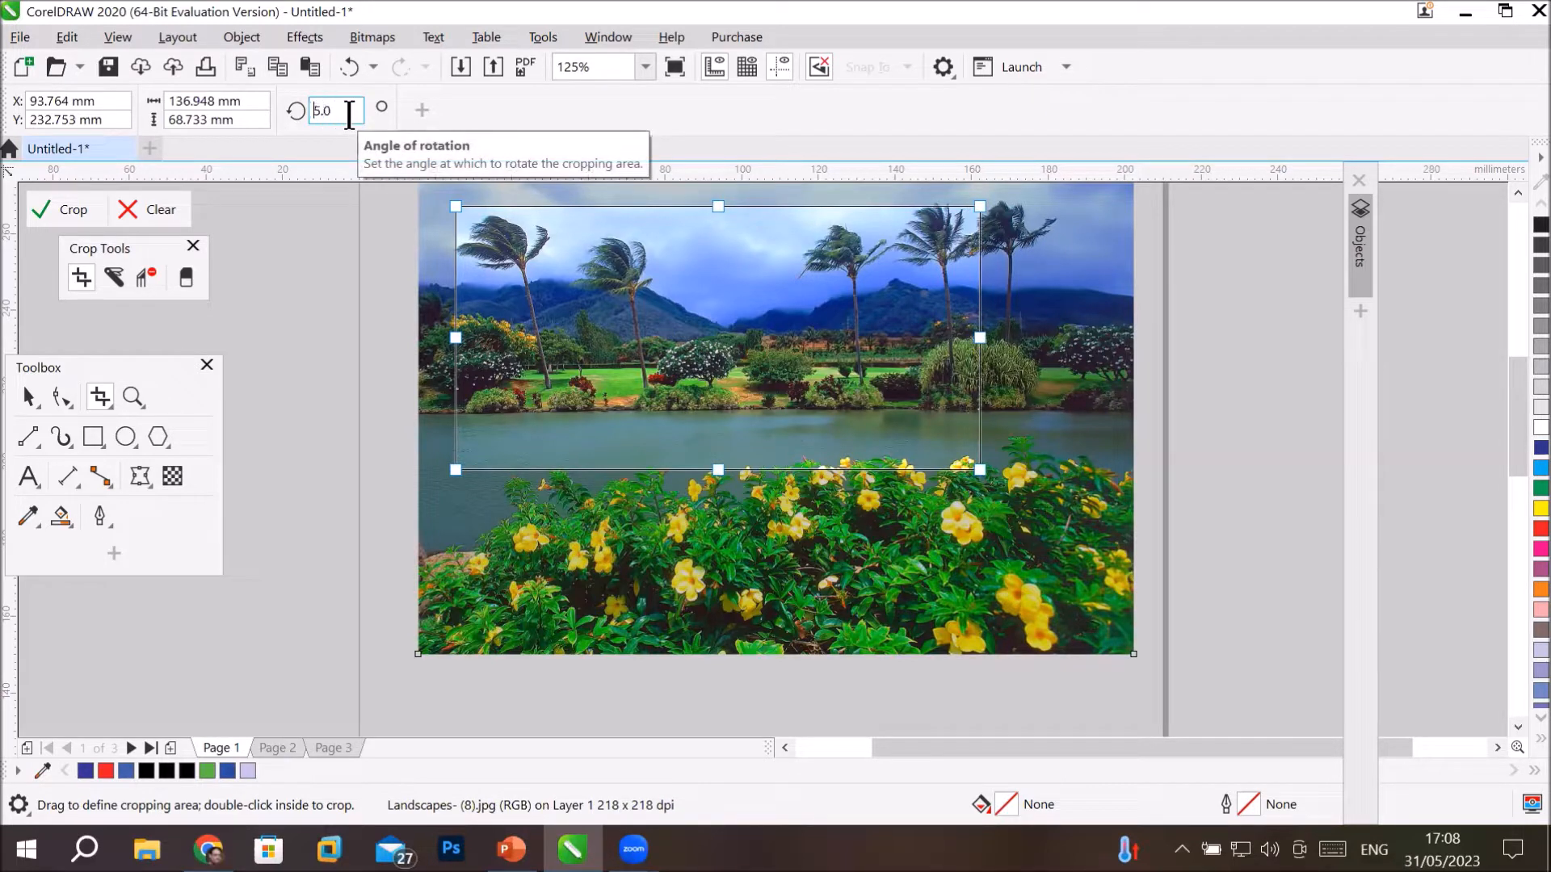
key("Return")
scroll(349, 114, "up", 1)
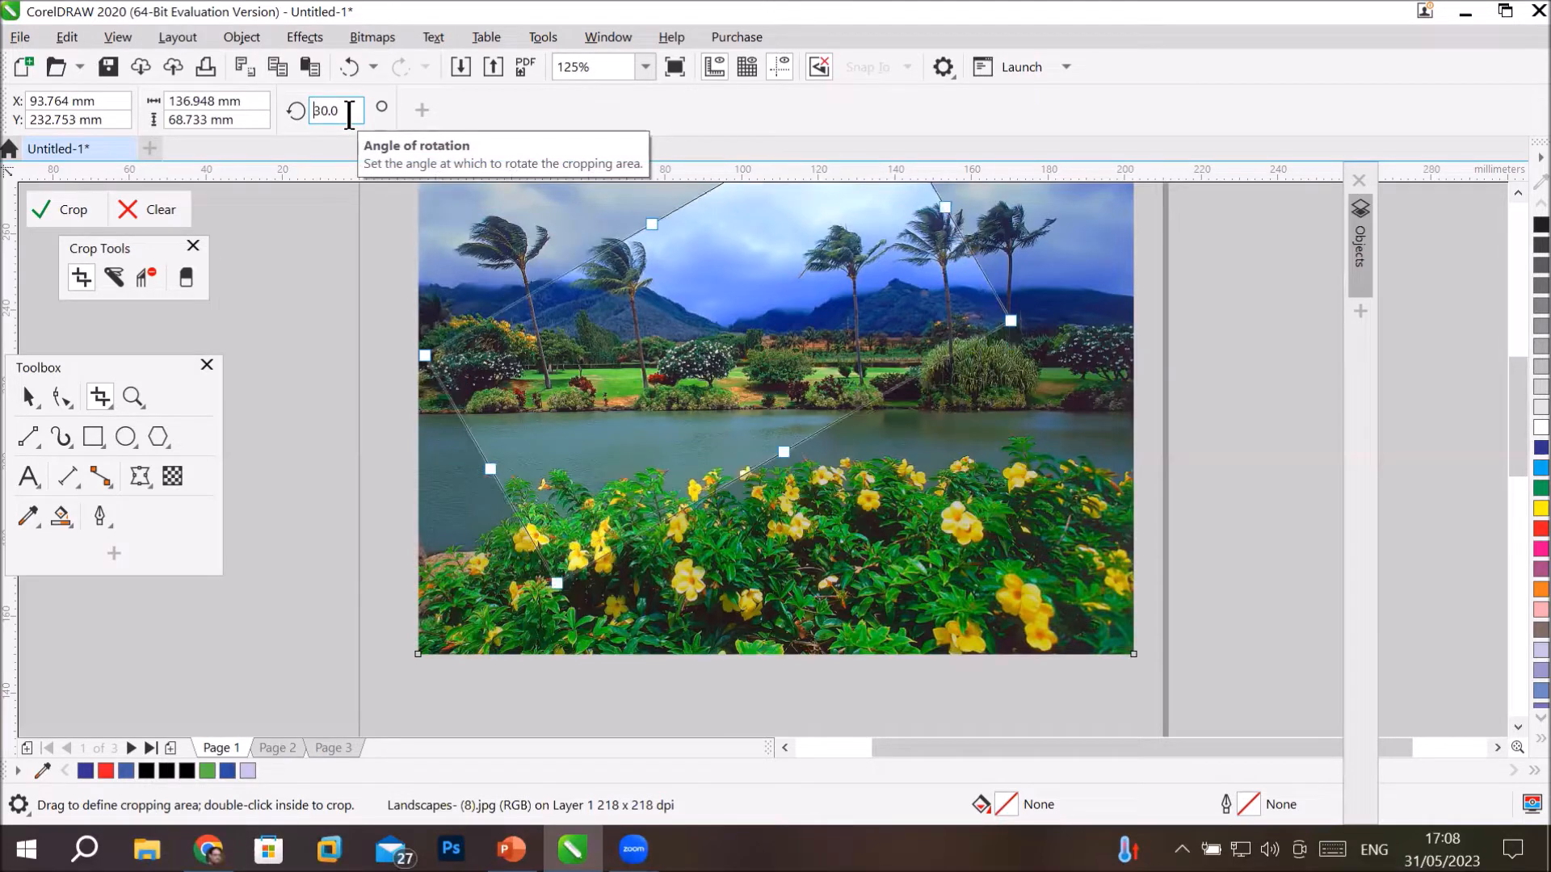
left_click_drag(689, 305, 761, 377)
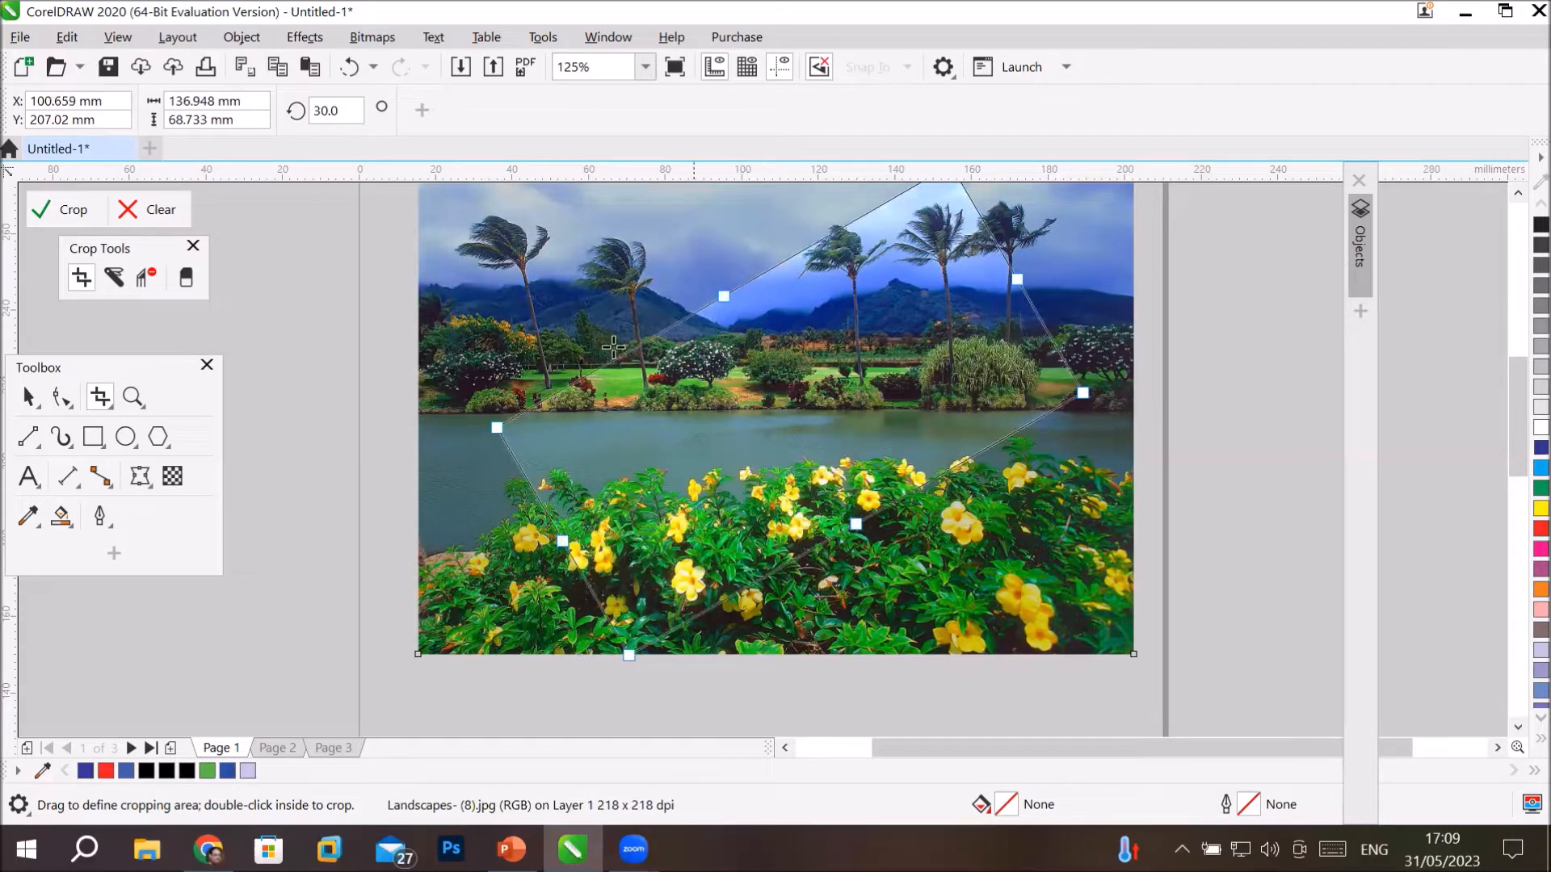
Apply the rotated crop and move the cropped landscape up and left, partly off the page's left edge.
left_click(54, 209)
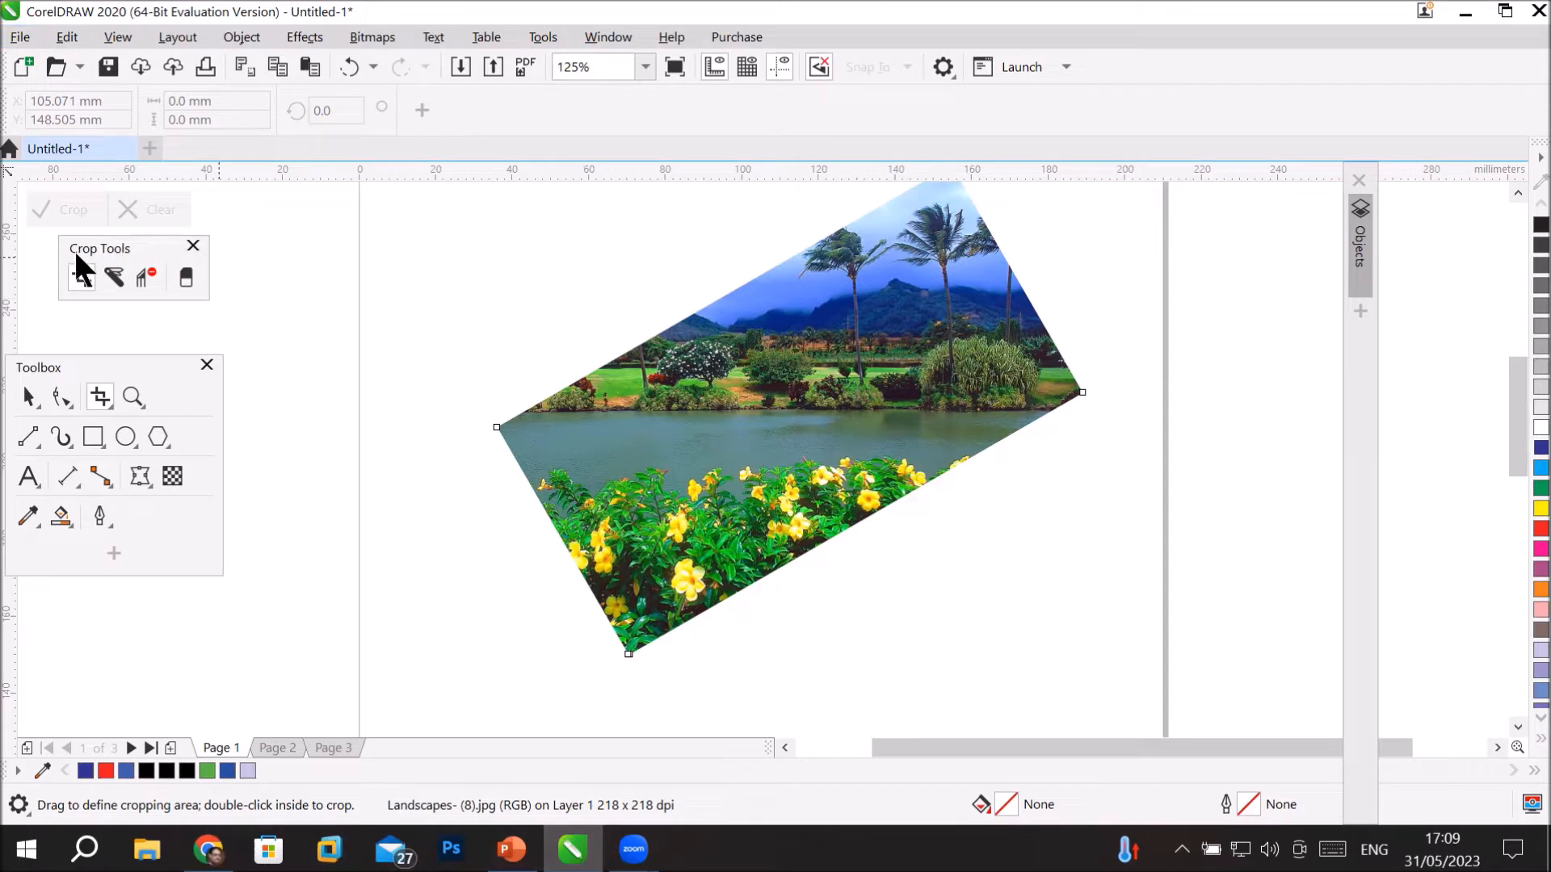
left_click(23, 397)
left_click_drag(744, 474, 536, 288)
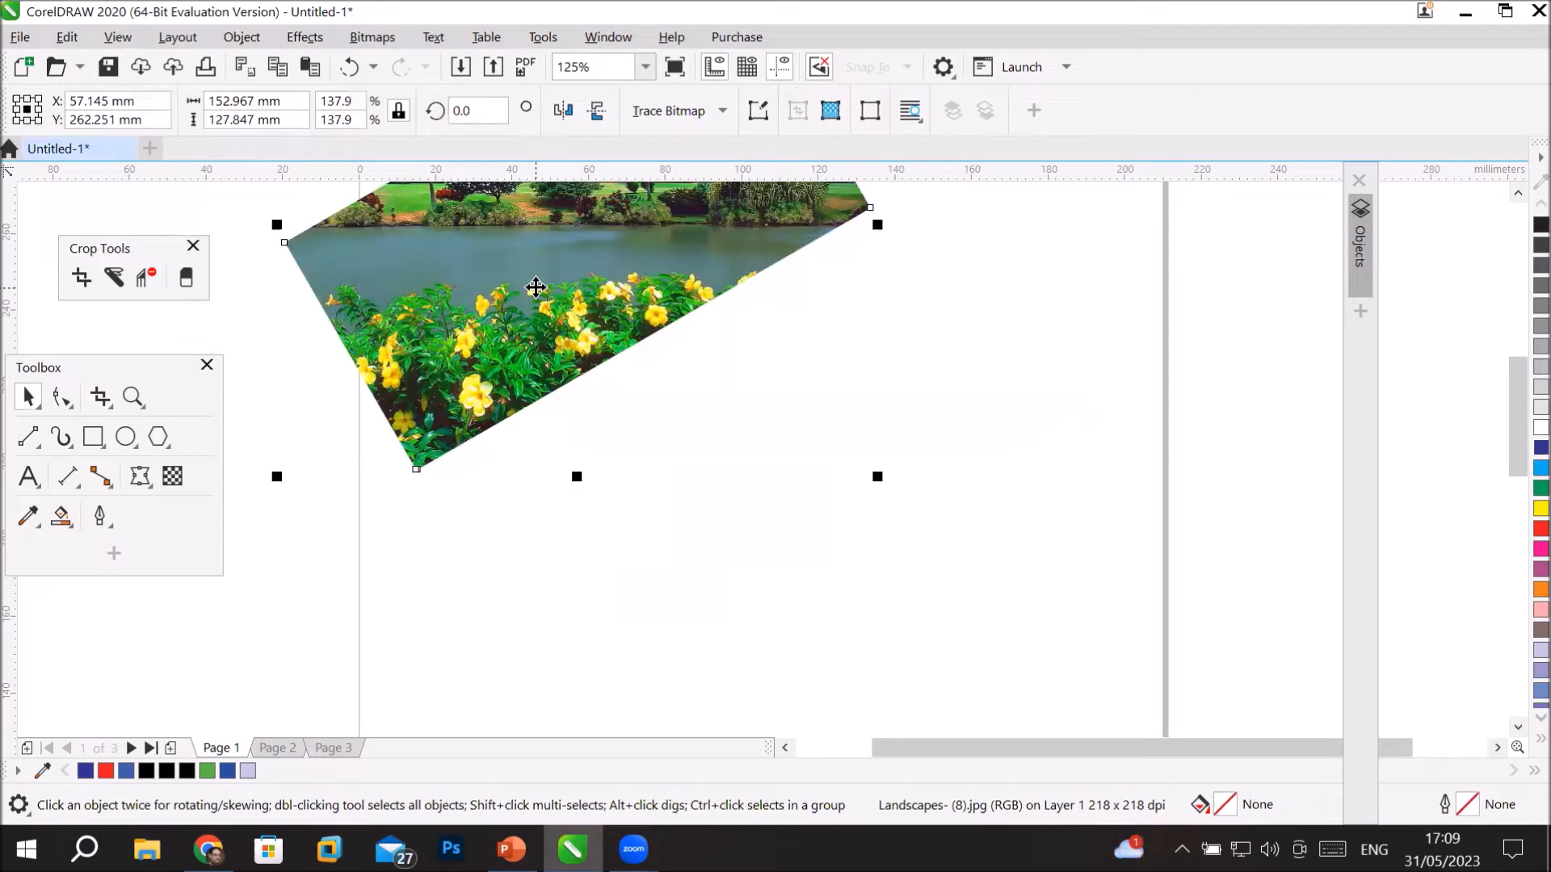
Import Great Sphinx, Chephren Pyramid, Giza, Egypt.jpg from the BuildingAndMonoments folder and place it below the landscape at about 77 × 58 mm.
left_click(22, 38)
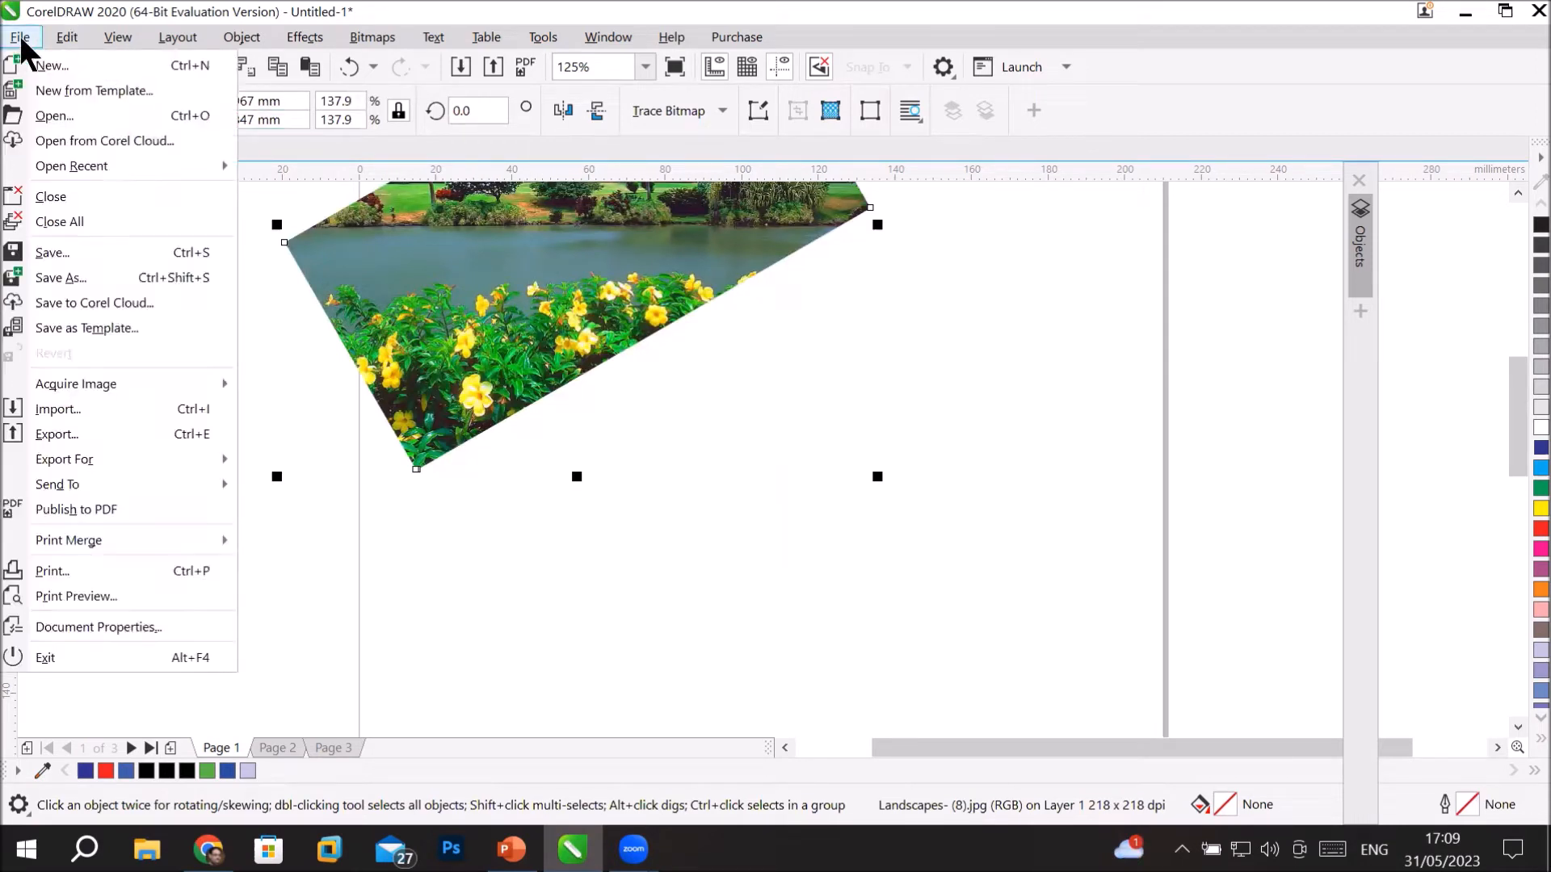
left_click(98, 408)
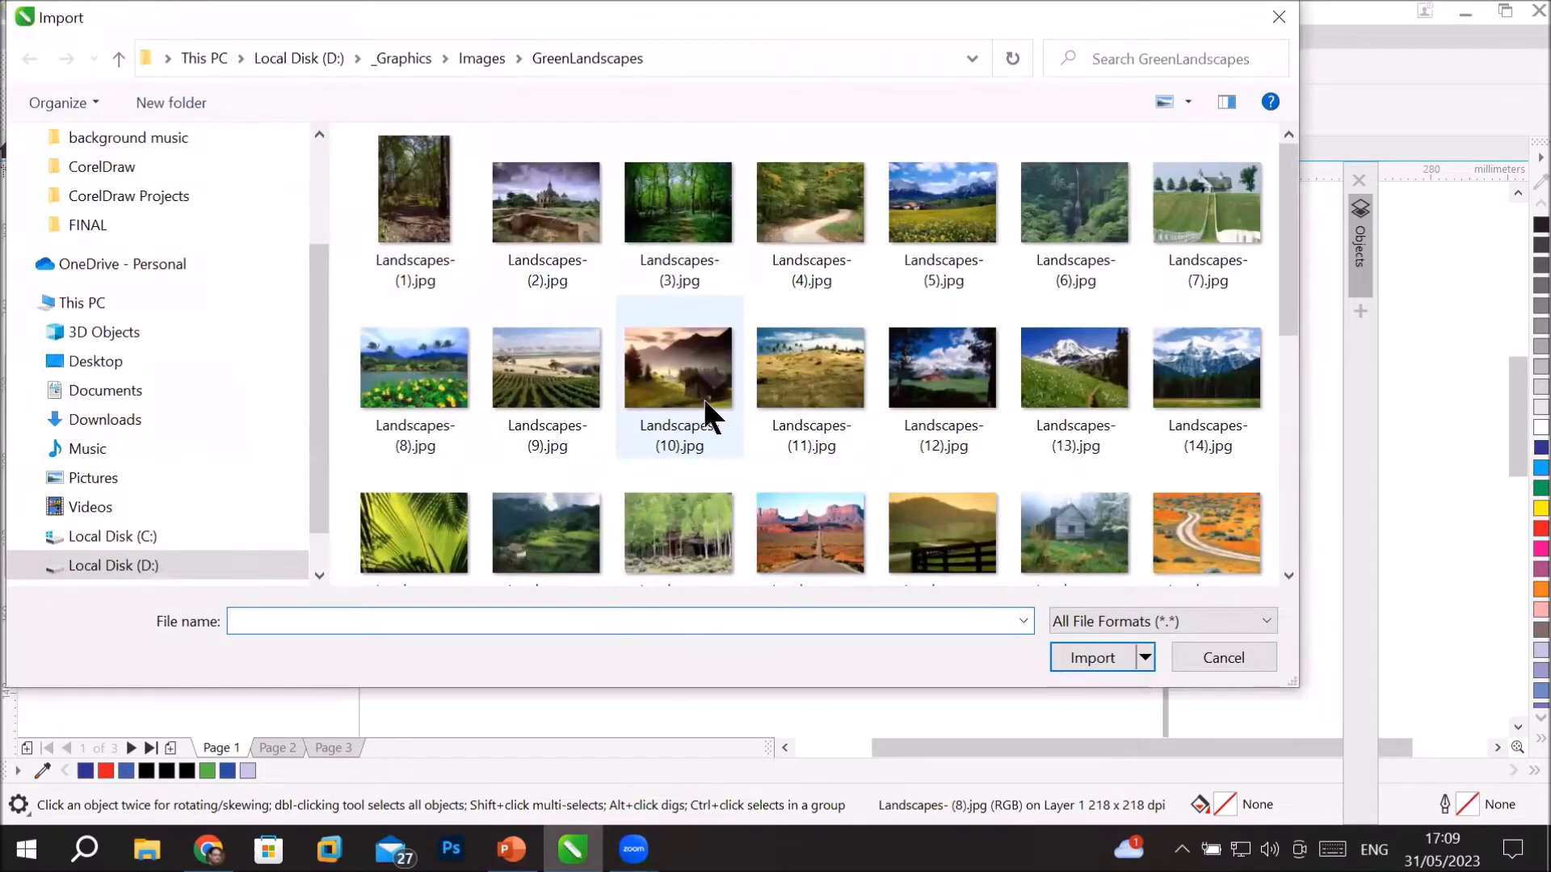
scroll(703, 399, "down", 2)
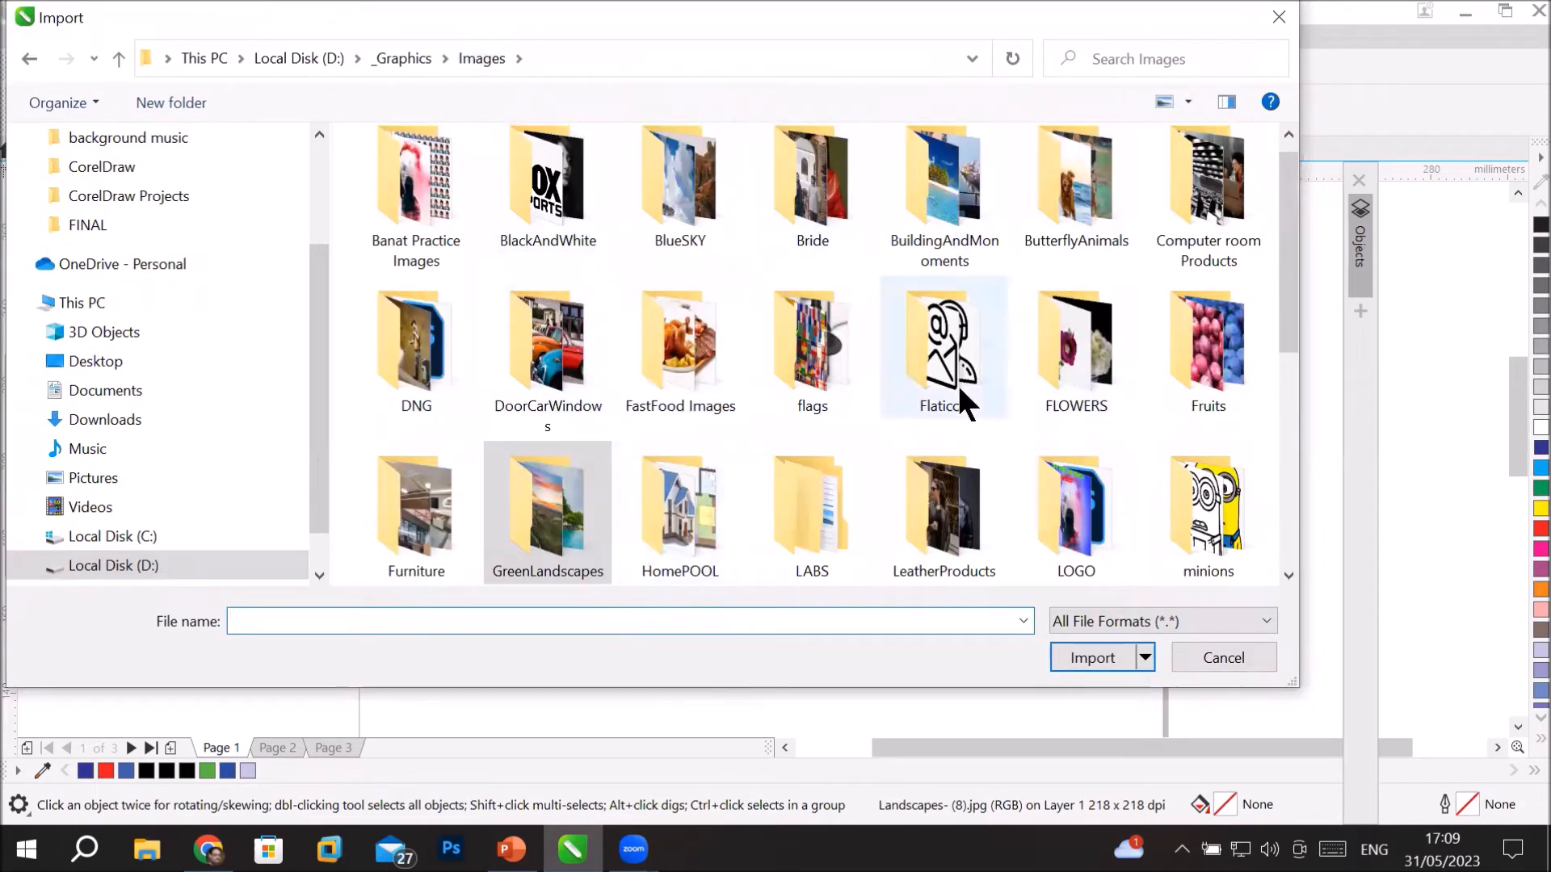
double_click(937, 202)
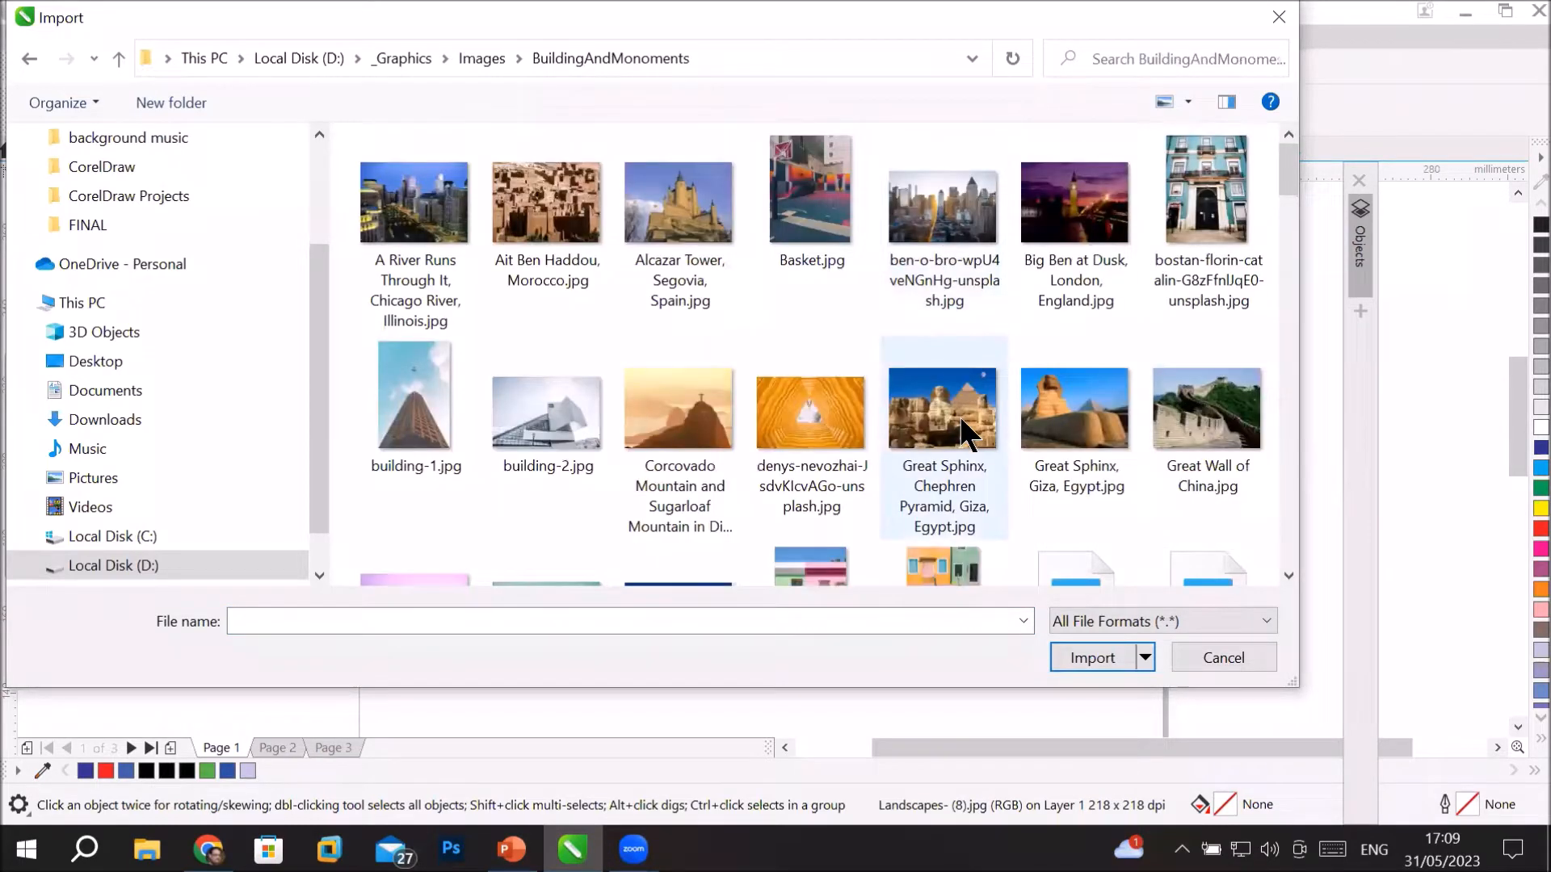
double_click(966, 429)
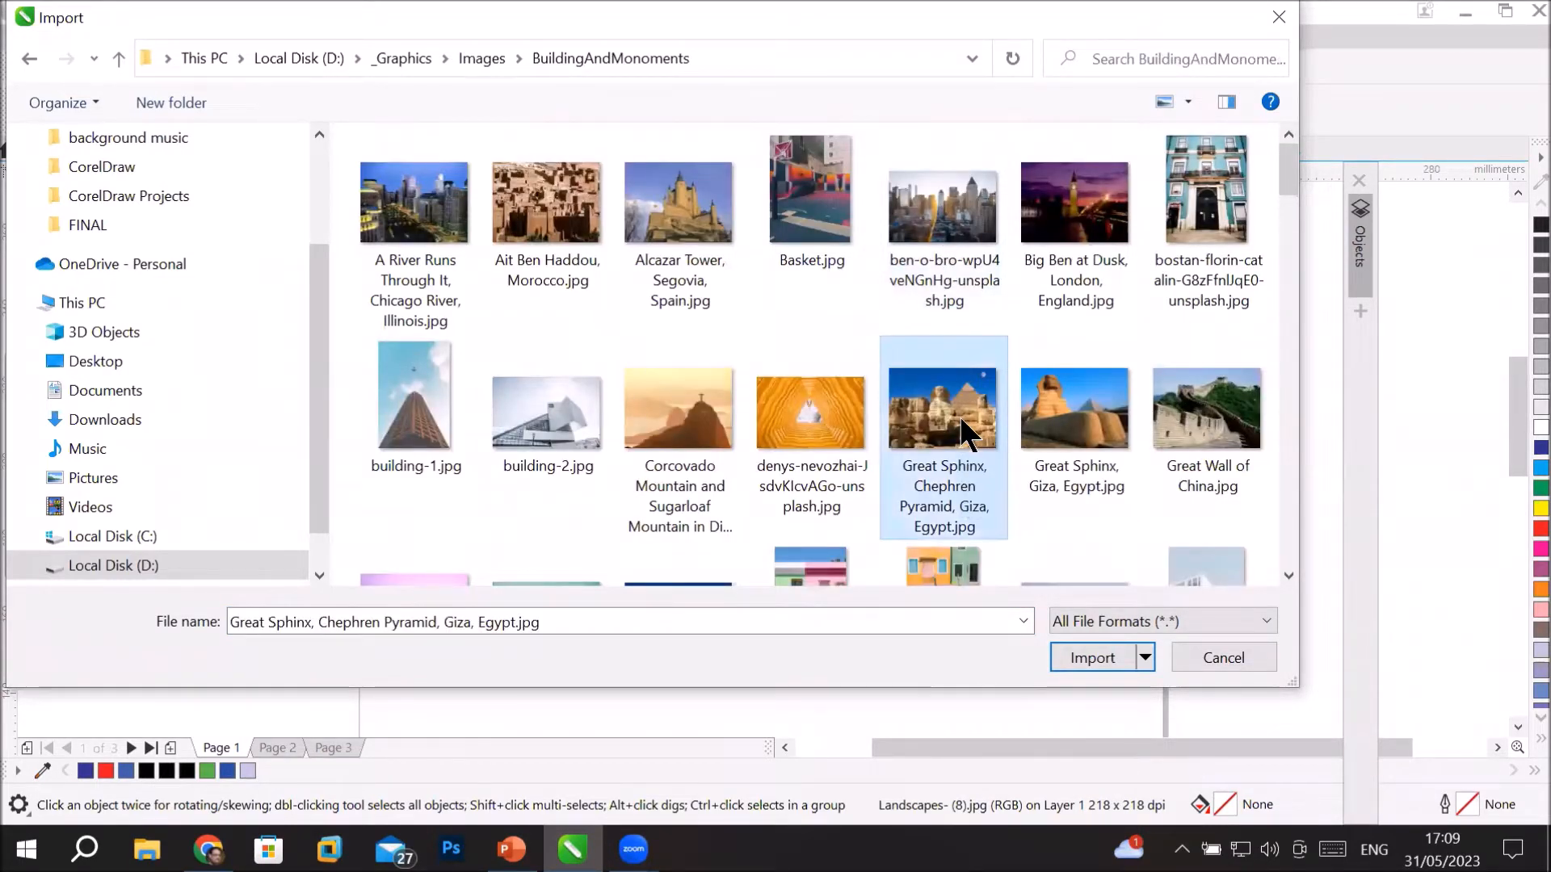
left_click_drag(692, 427, 1112, 658)
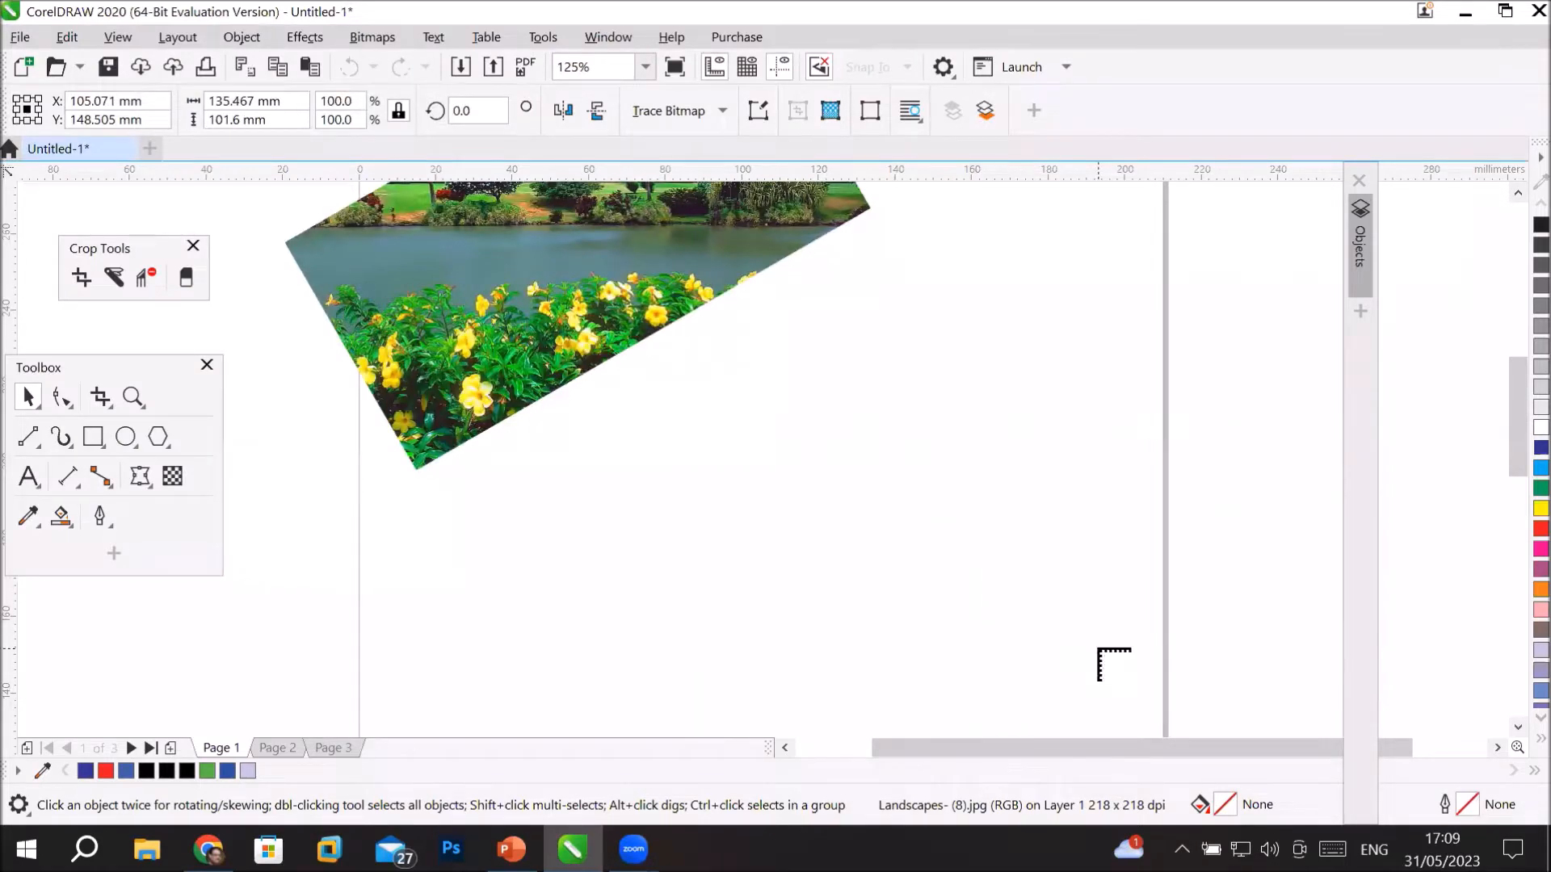
Frame the Sphinx's head and shoulders with a cropping area about 19.3 × 17.7 mm.
scroll(877, 497, "up", 2)
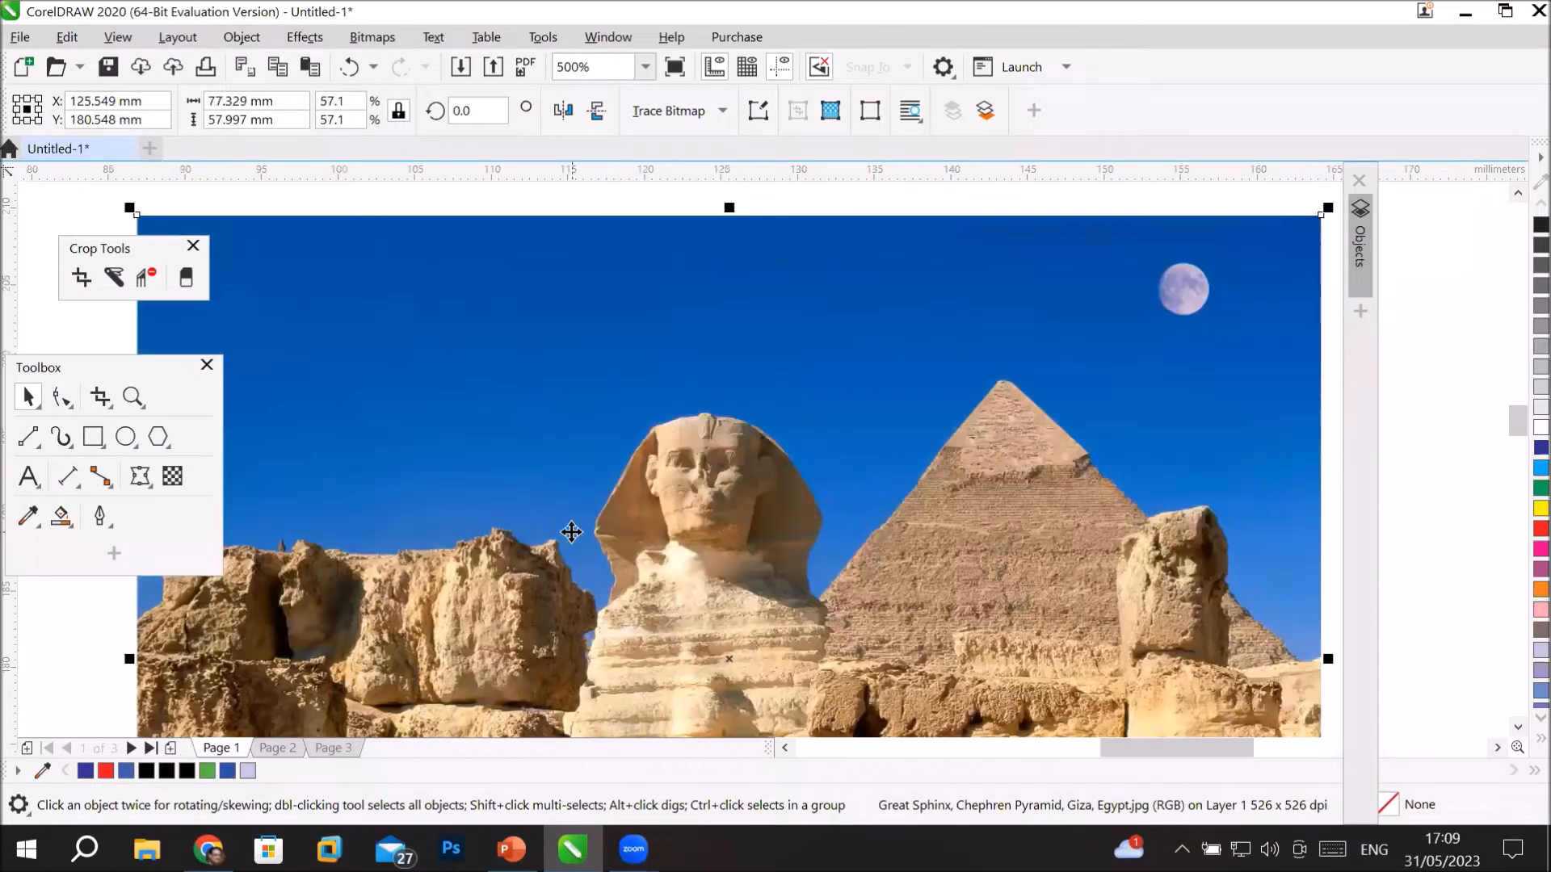
left_click(81, 278)
left_click_drag(572, 379, 845, 650)
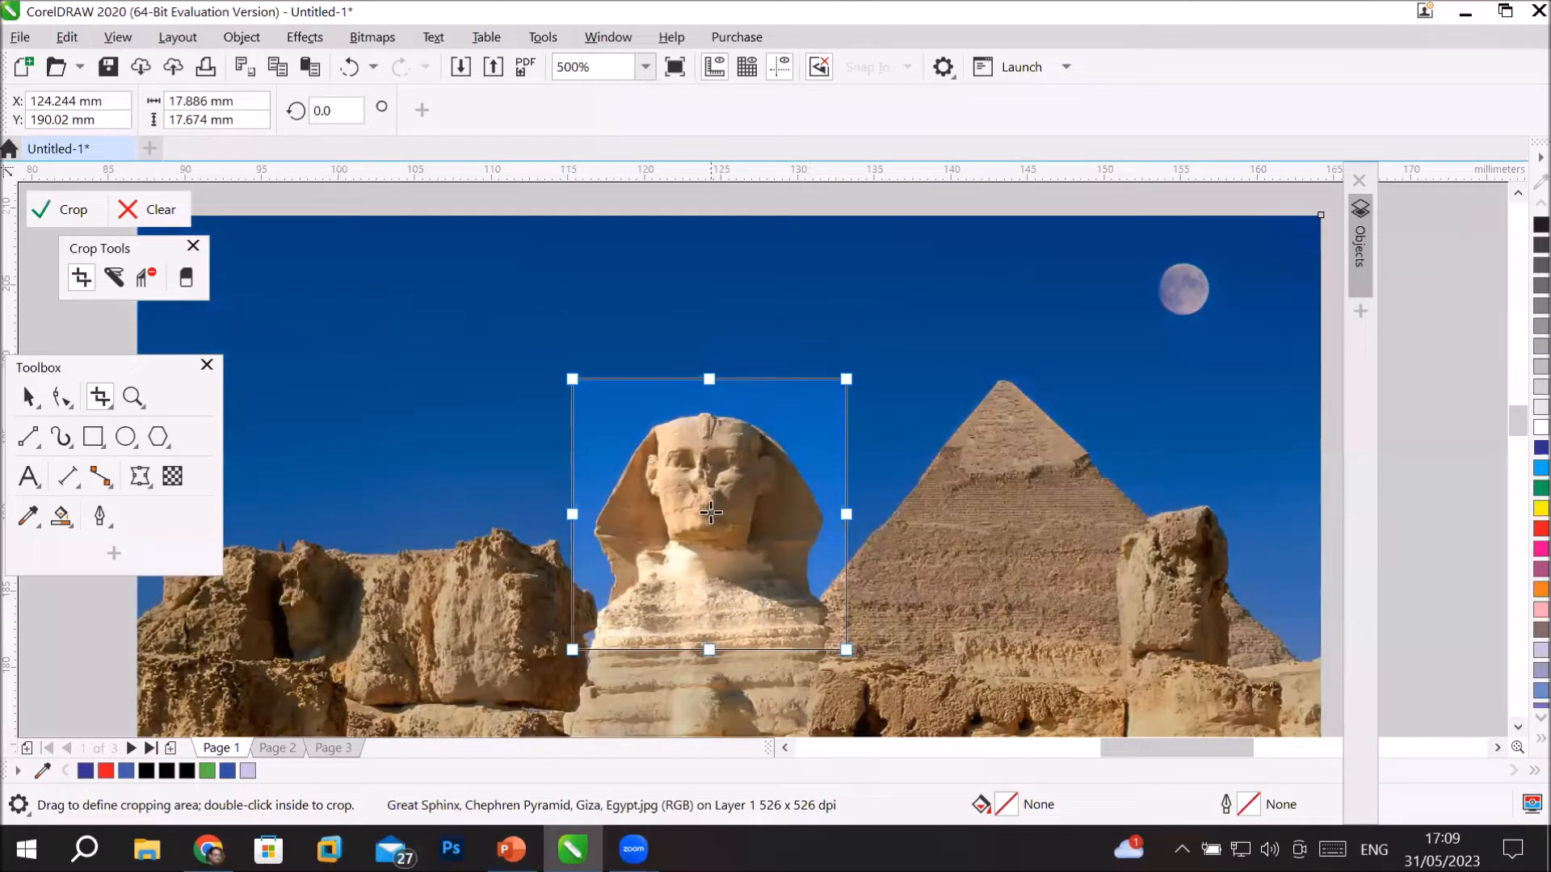
mouse_move(709, 514)
left_mouse_down()
mouse_move(490, 588)
mouse_move(962, 482)
mouse_move(1182, 334)
mouse_move(1155, 594)
mouse_move(707, 543)
mouse_move(708, 519)
left_mouse_up()
left_click_drag(844, 518, 852, 521)
left_click_drag(570, 521, 556, 521)
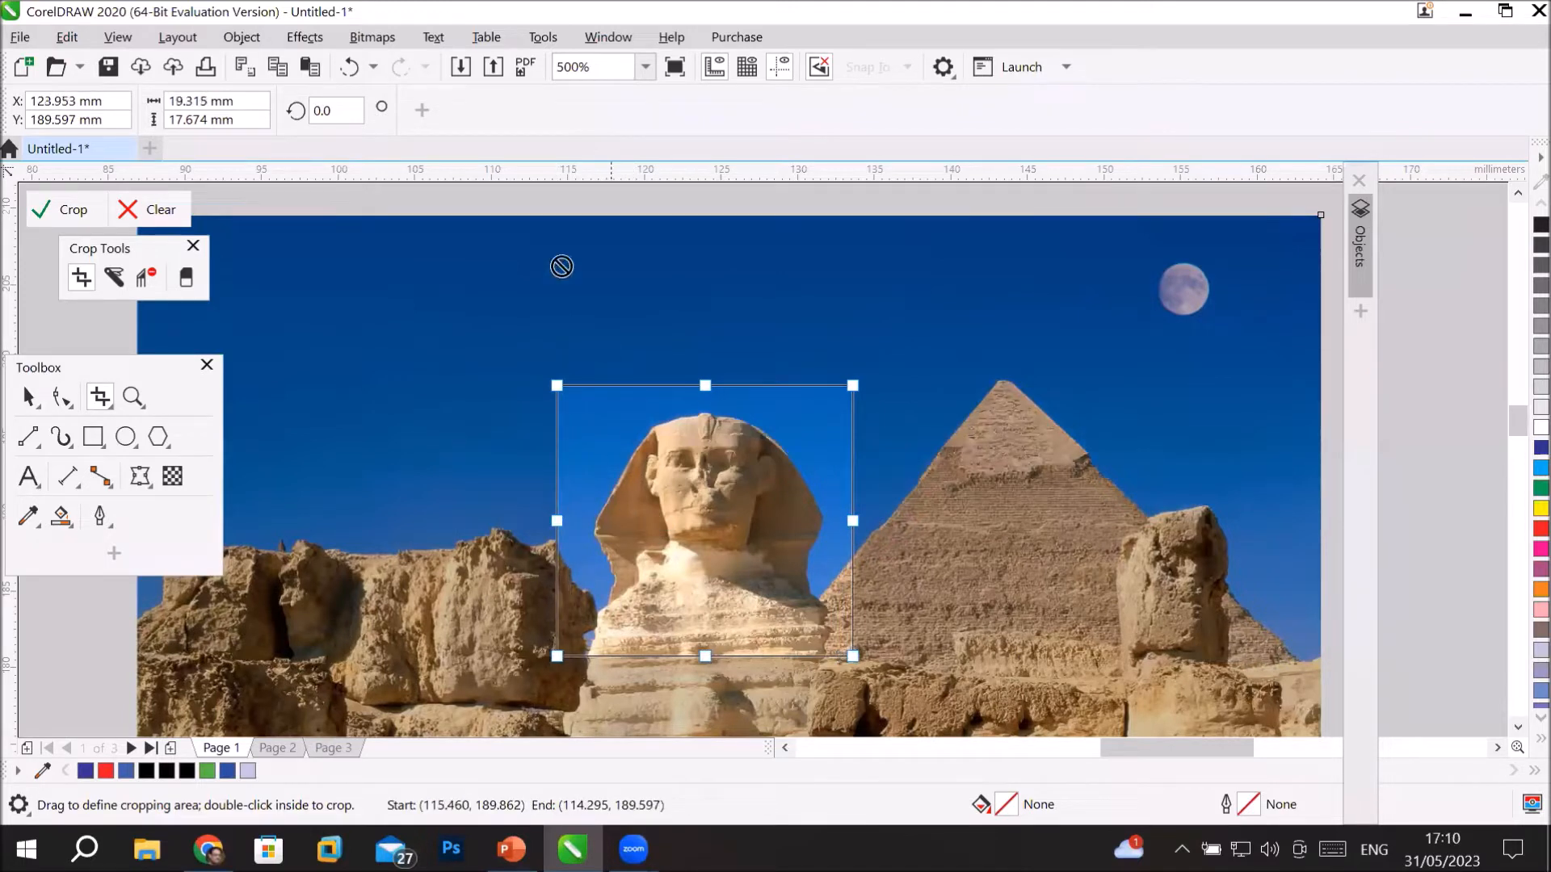
Rotate the cropping area around the Sphinx's head to 15 degrees and apply the crop.
double_click(333, 111)
type("5")
key("Return")
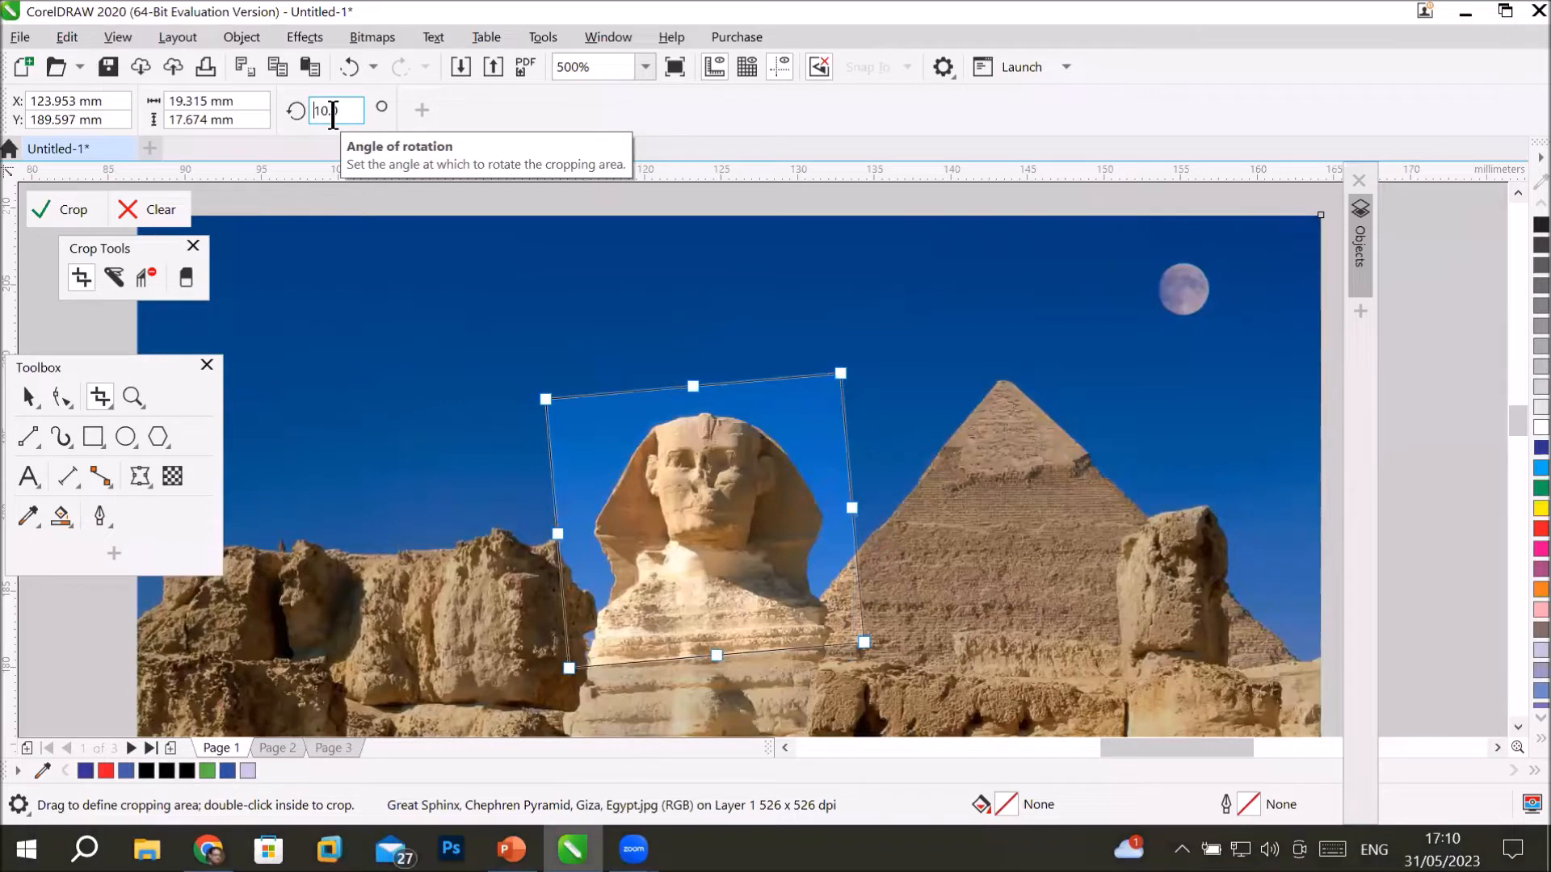
scroll(333, 111, "up", 1)
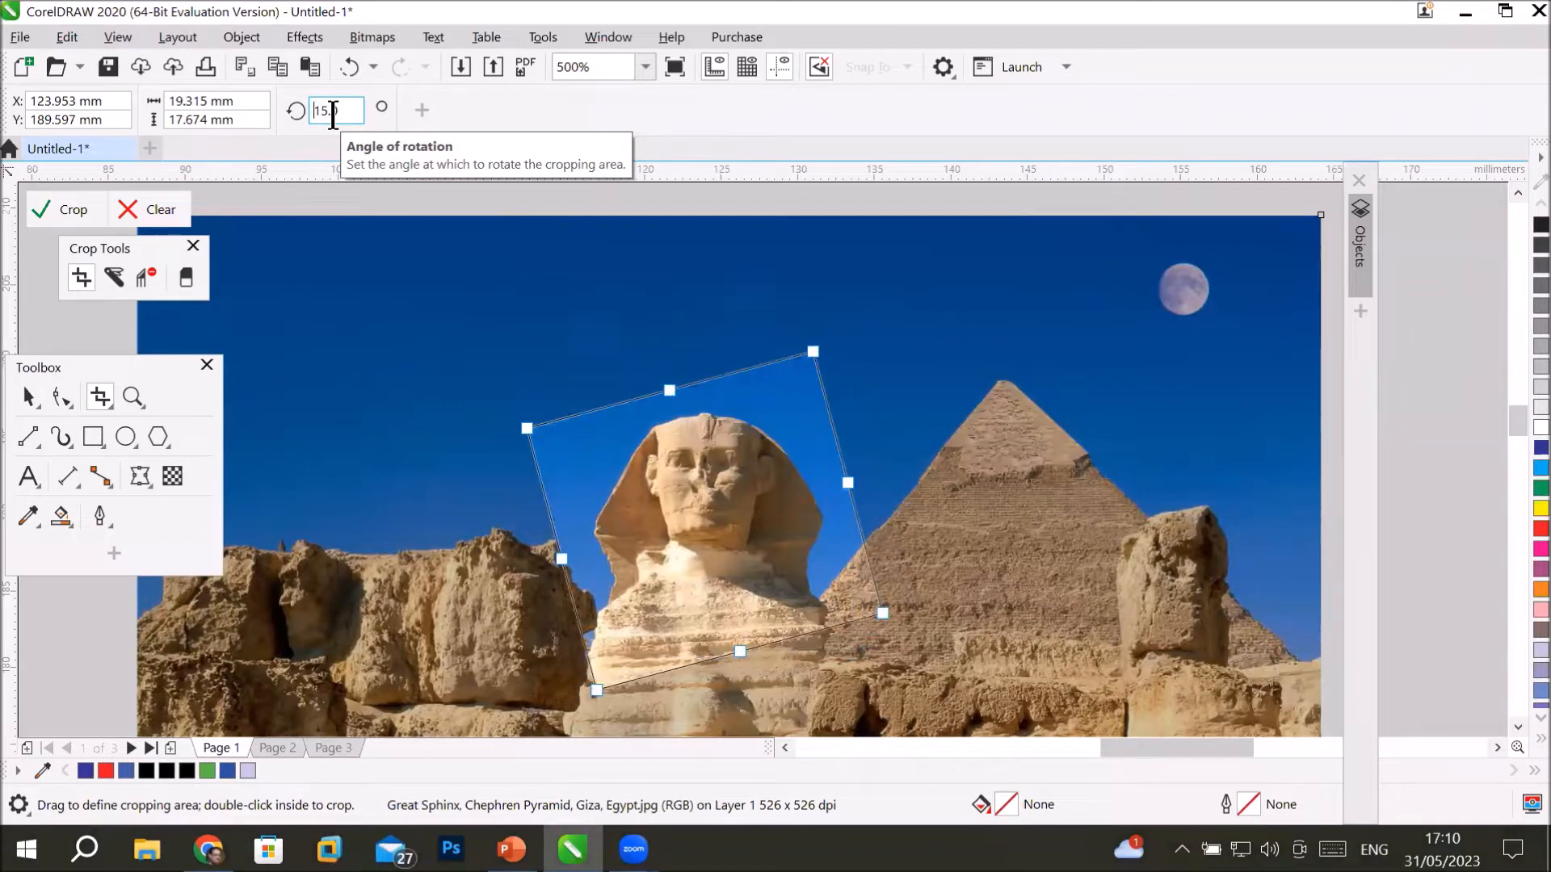
left_click(62, 207)
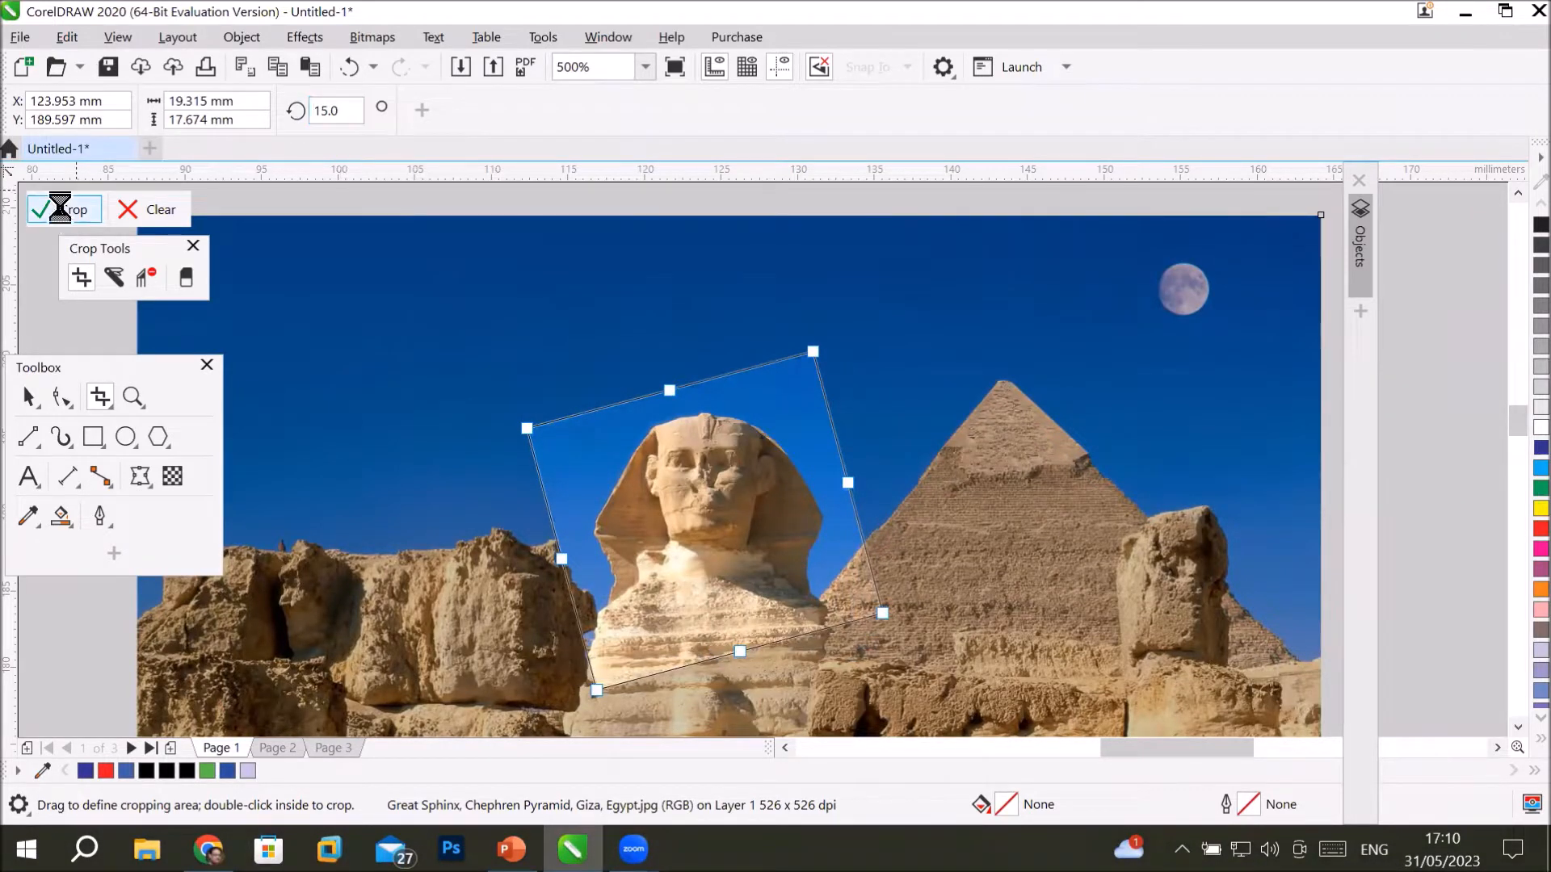
Move the cropped Sphinx beside the landscape over the page's right edge, enlarge it, and shift the landscape down and right onto the page.
scroll(580, 477, "down", 5)
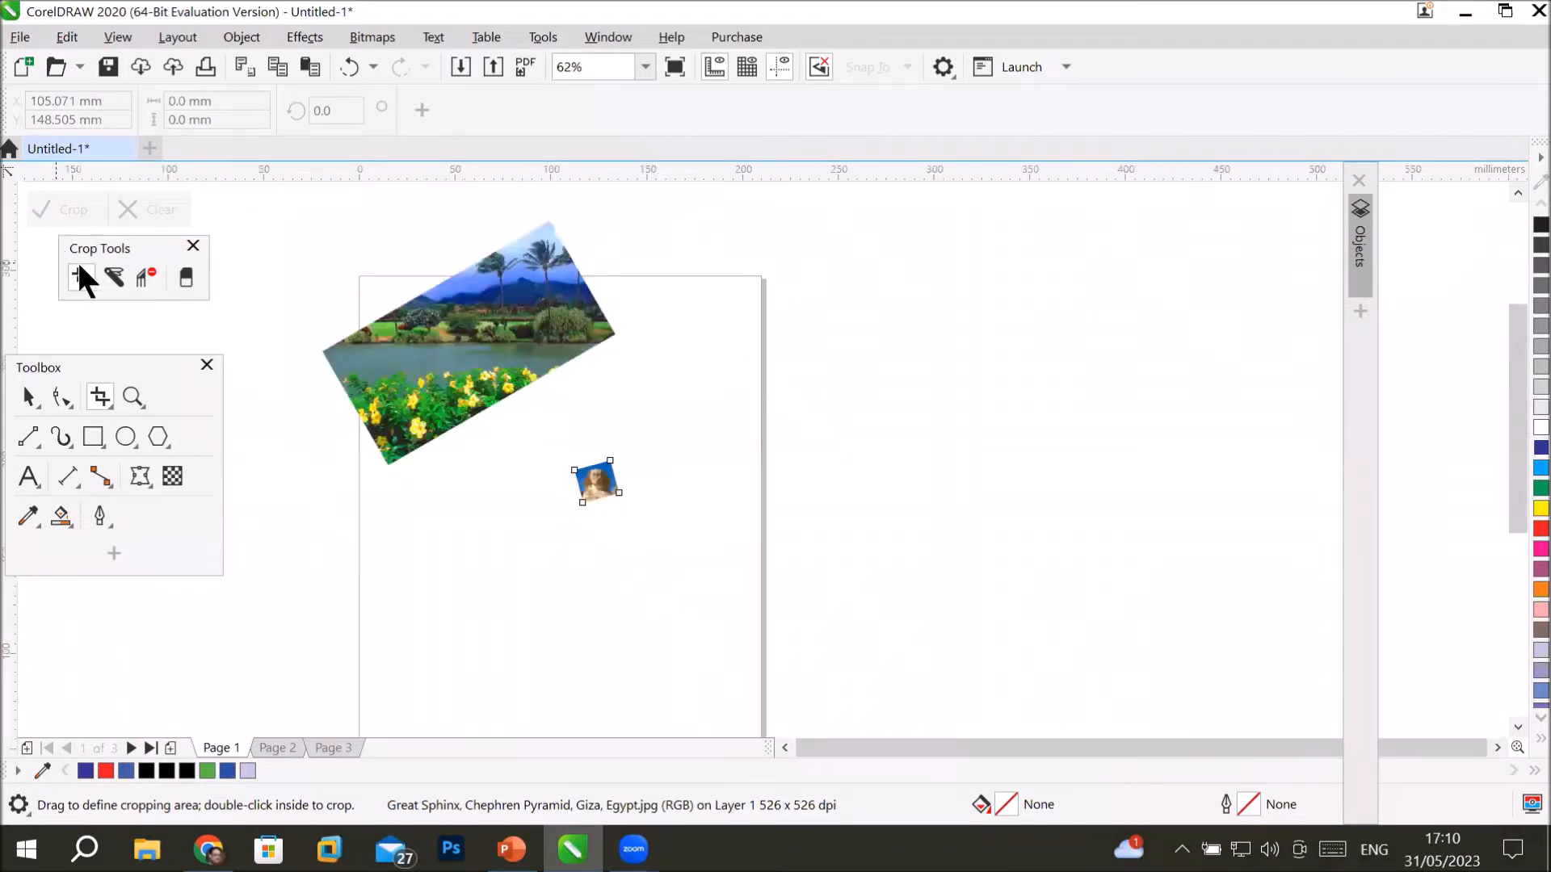
left_click(26, 397)
left_click_drag(598, 481, 762, 465)
left_click_drag(459, 353, 495, 406)
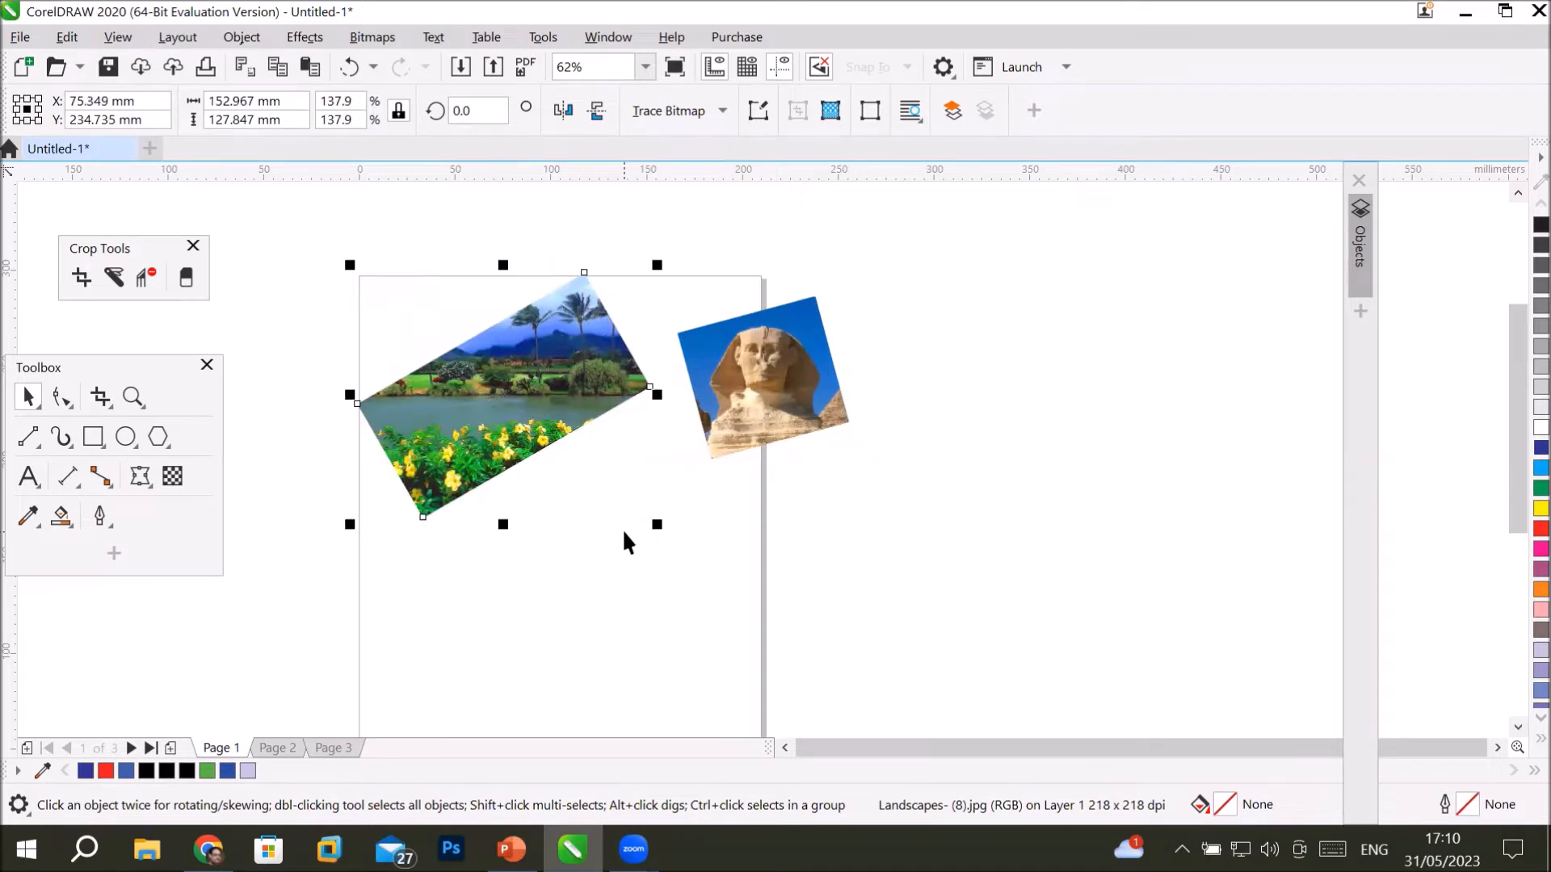
Draw an ellipse about 155 × 138 mm across the page's lower edge and fill it with yellow.
left_click(1518, 726)
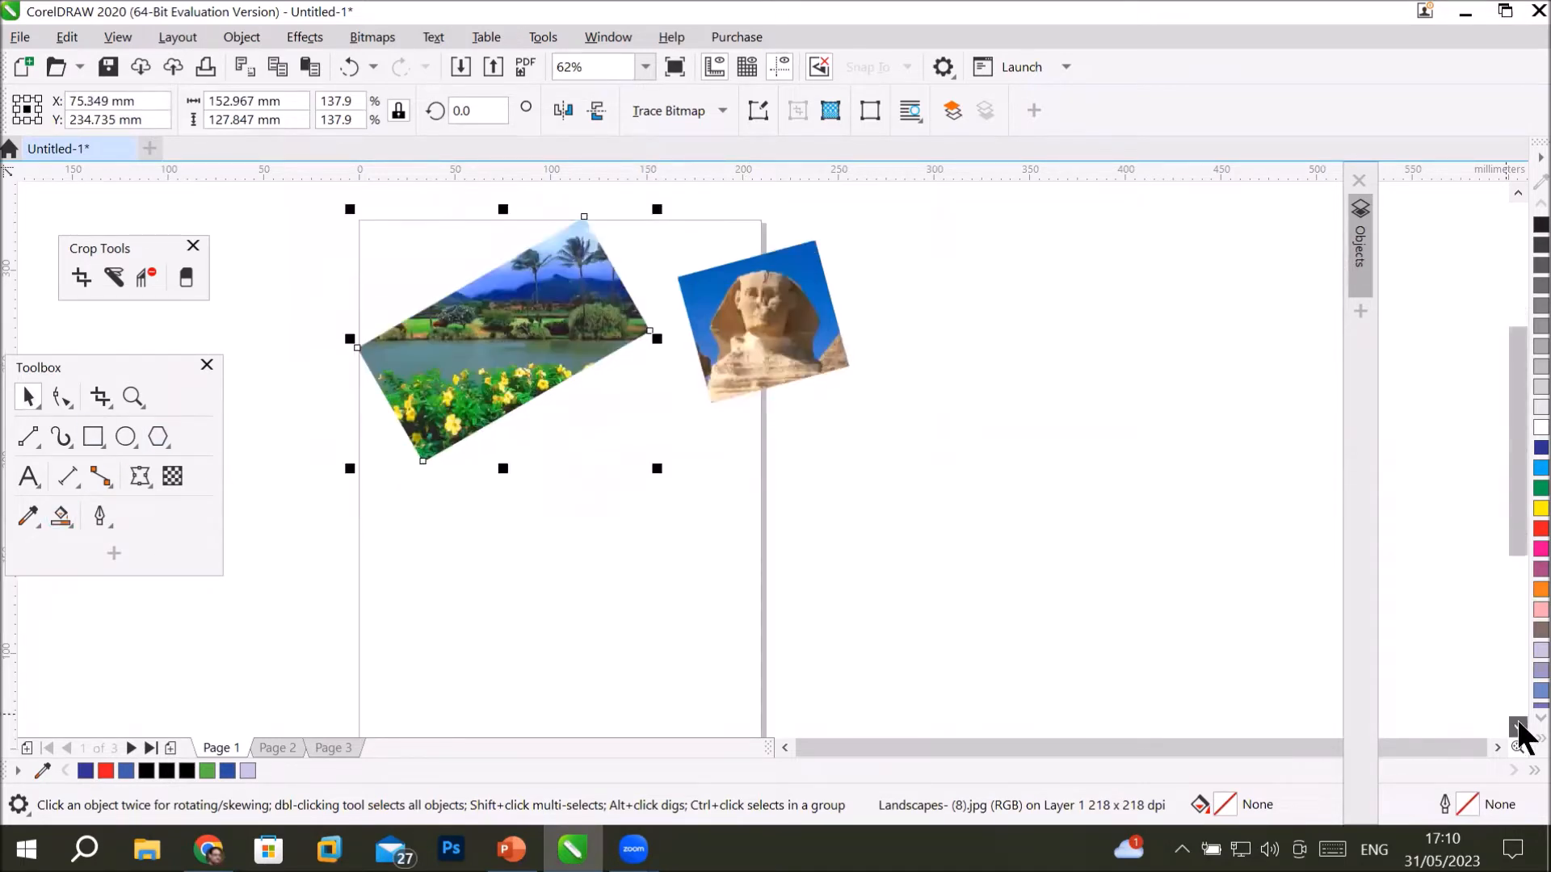
left_click(1518, 726)
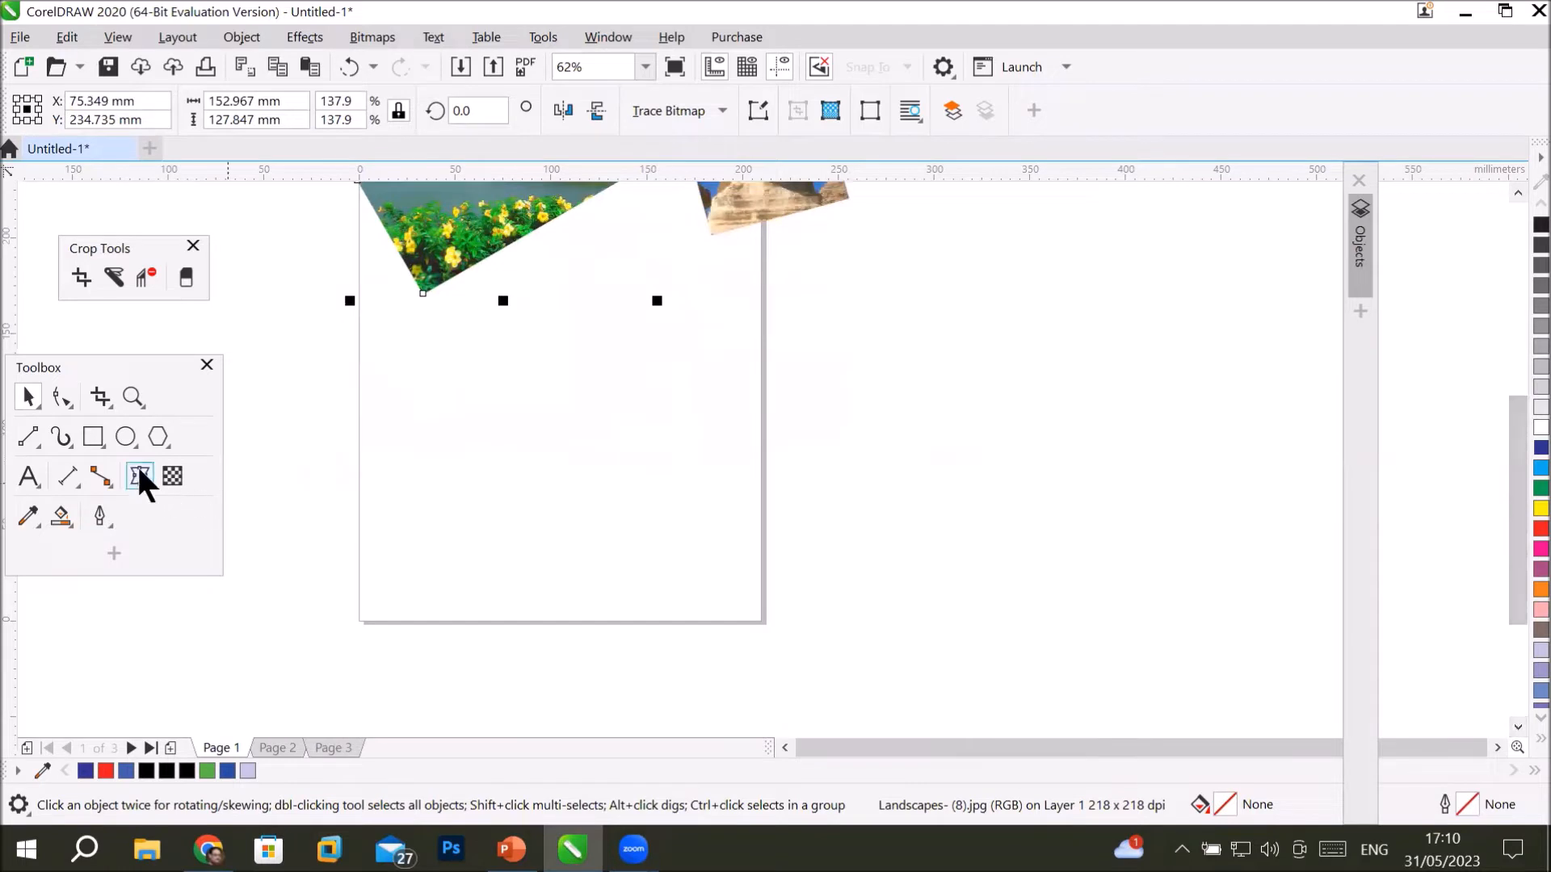
left_click(125, 437)
left_click_drag(435, 394, 733, 659)
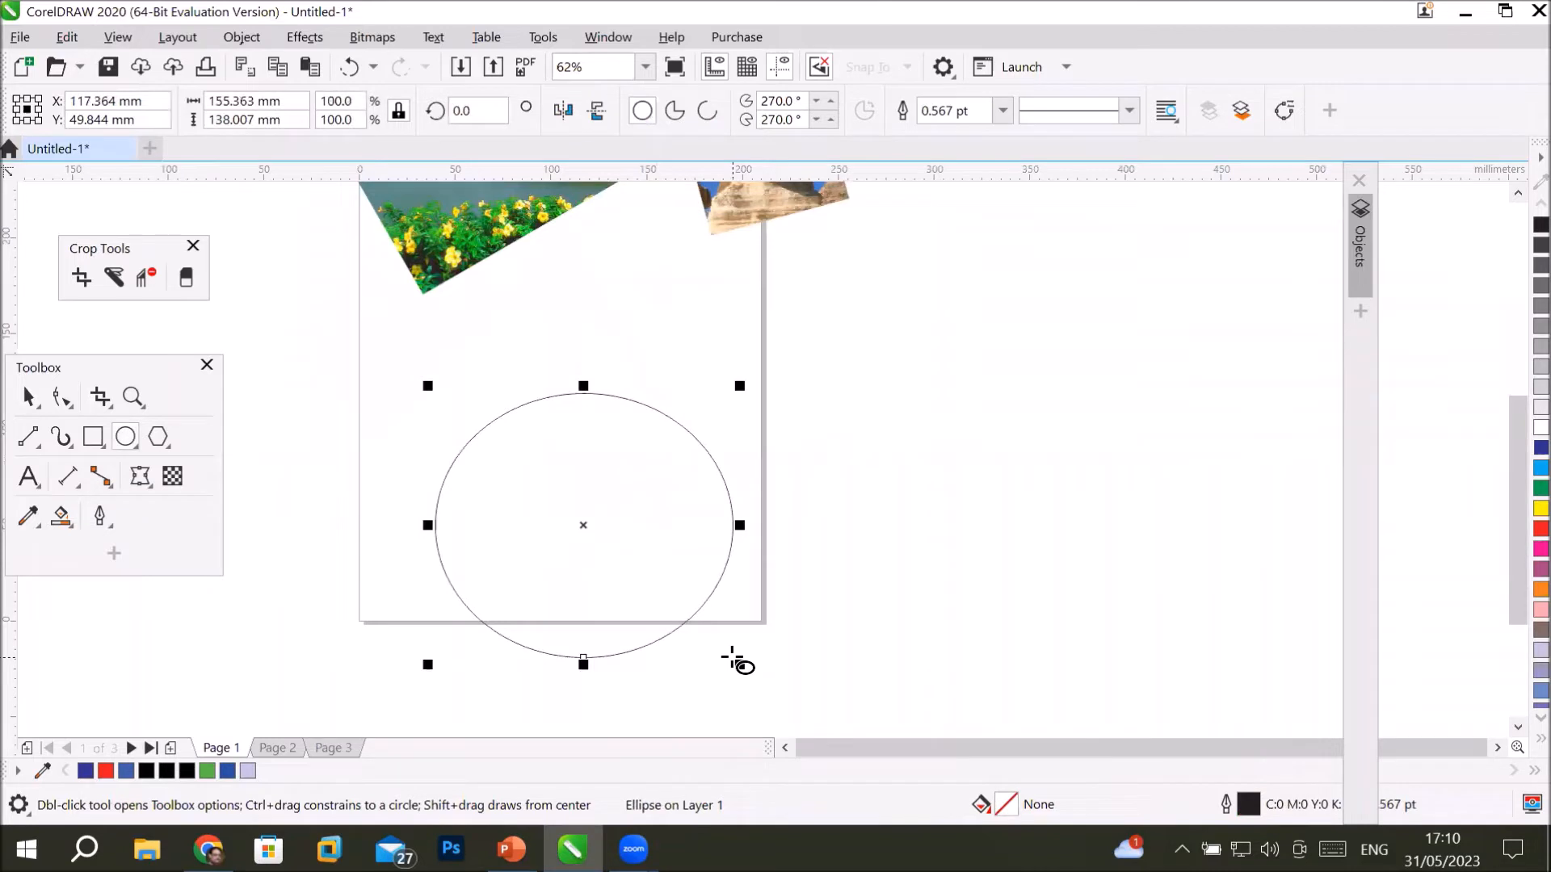
left_click(1539, 508)
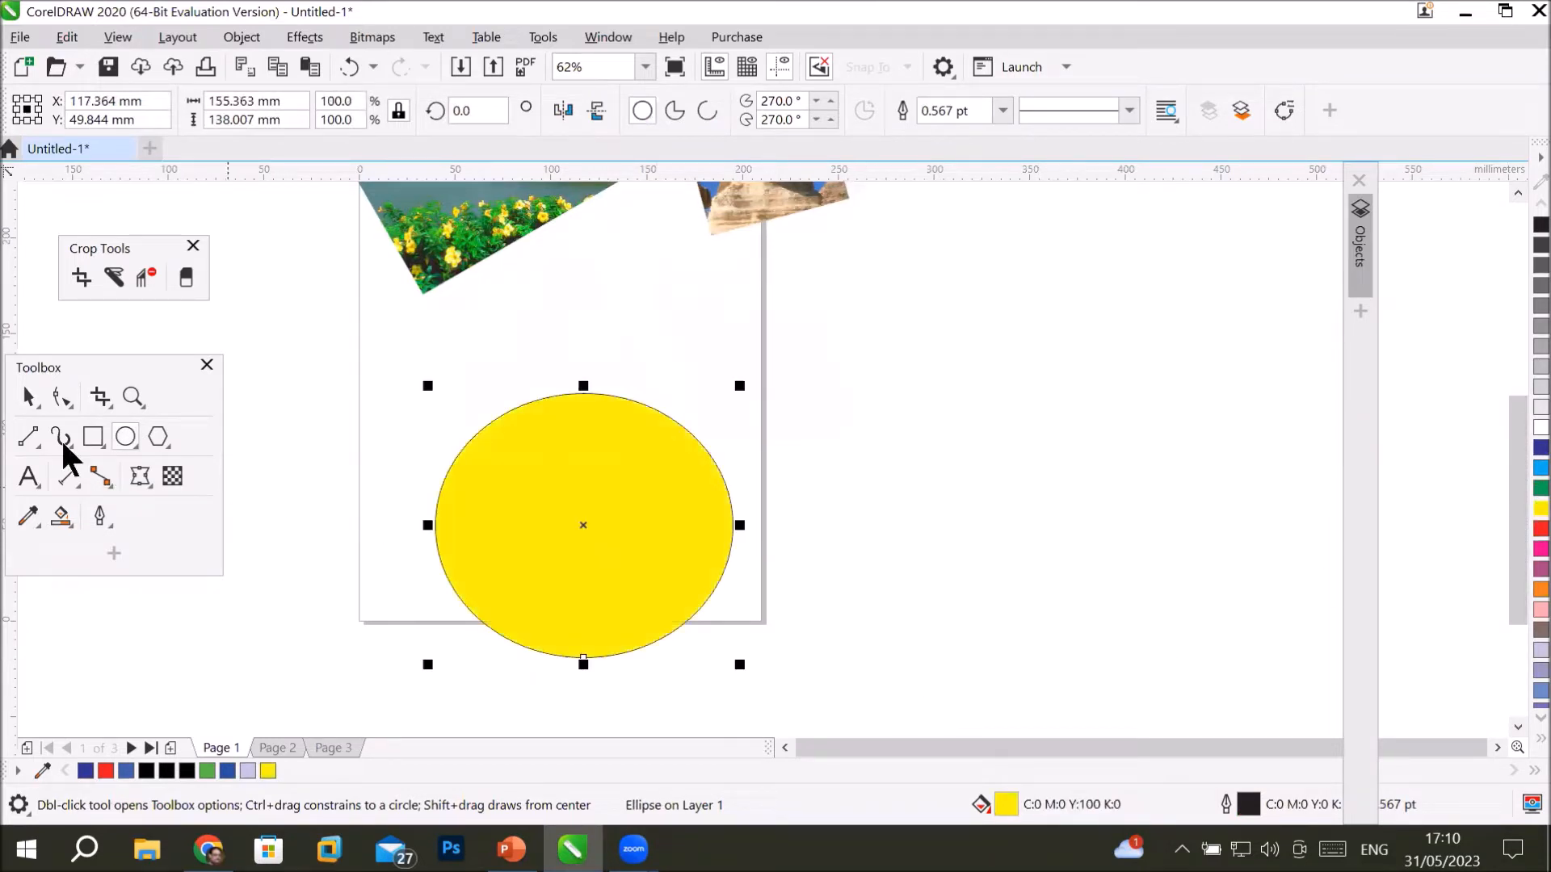
Duplicate the yellow ellipse about 71 mm to the right and repeat the duplication until five overlapping ellipses form a row.
left_click(29, 399)
left_click_drag(578, 546, 714, 551)
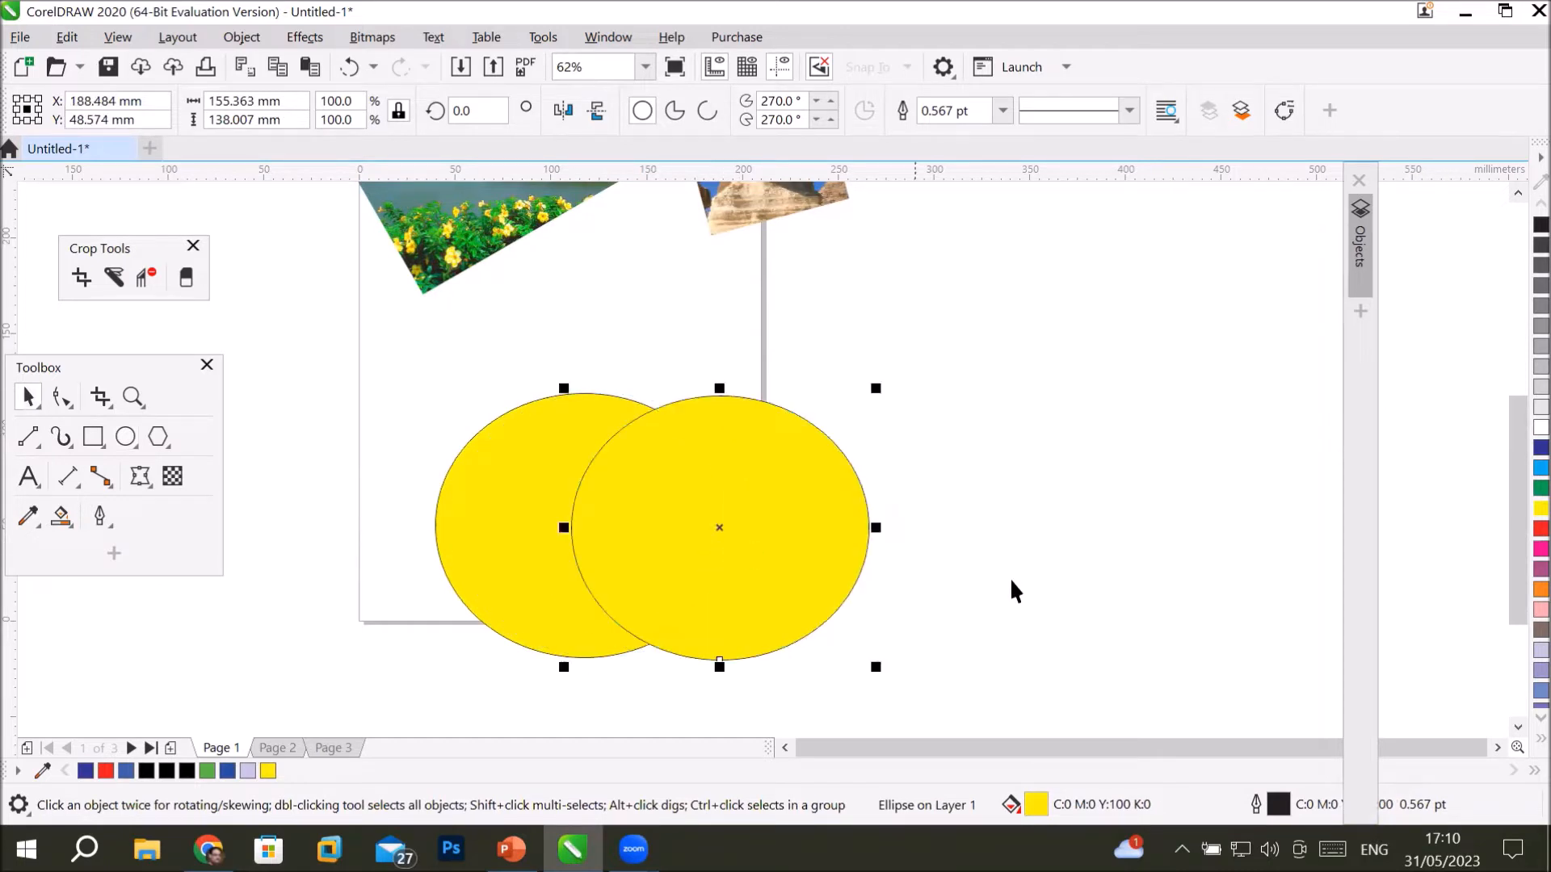
key("ctrl+r")
key("ctrl+r")
key("ctrl+r")
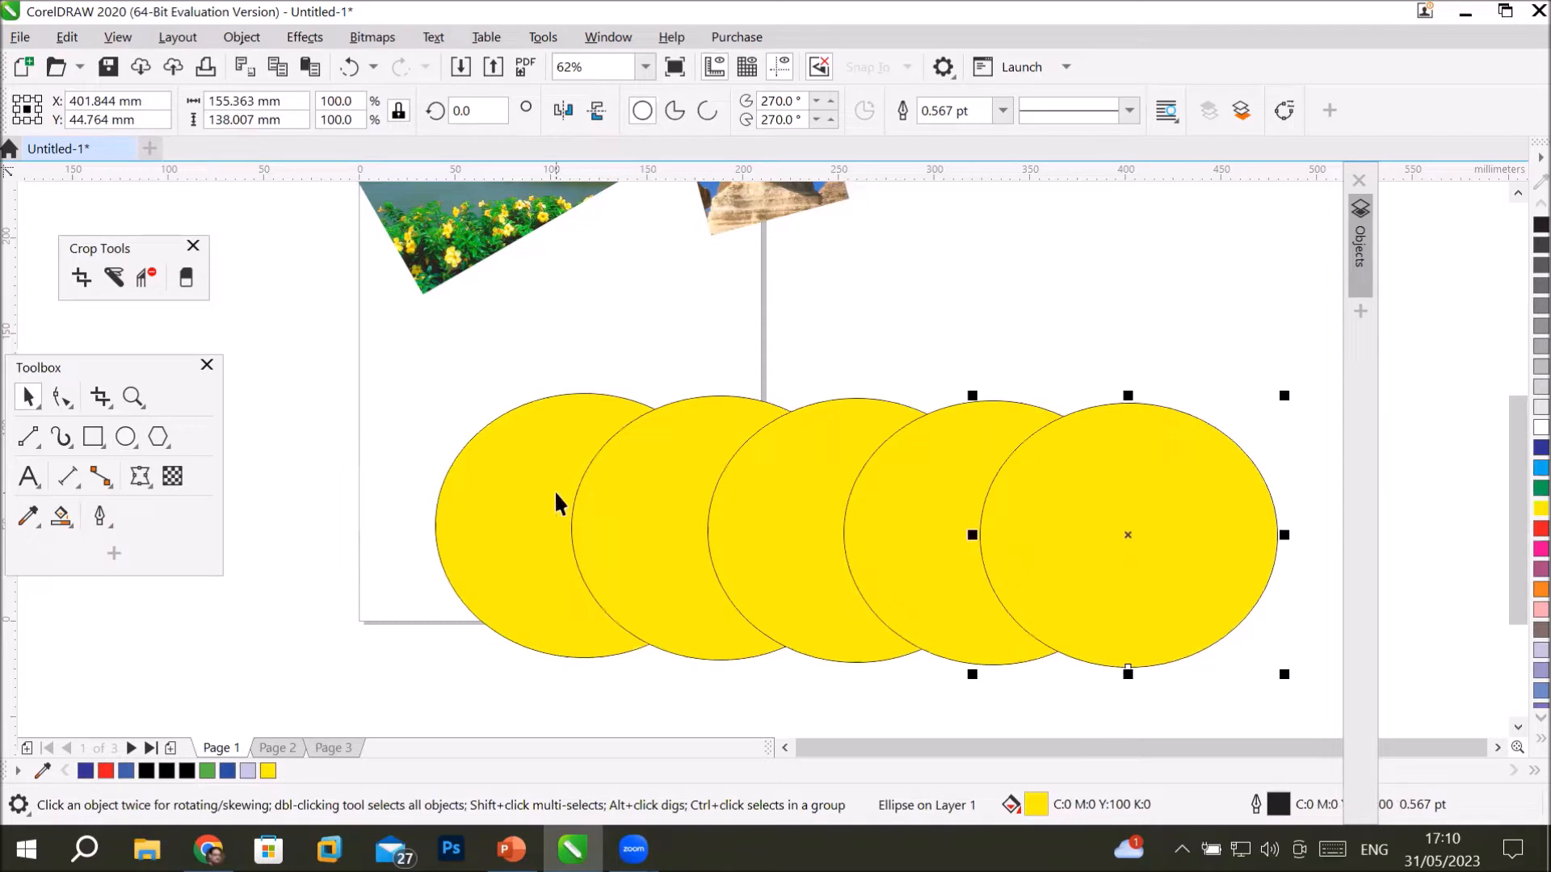
Smart-fill the visible areas of the first, third and fifth ellipses with blue and no outline.
left_click(61, 515)
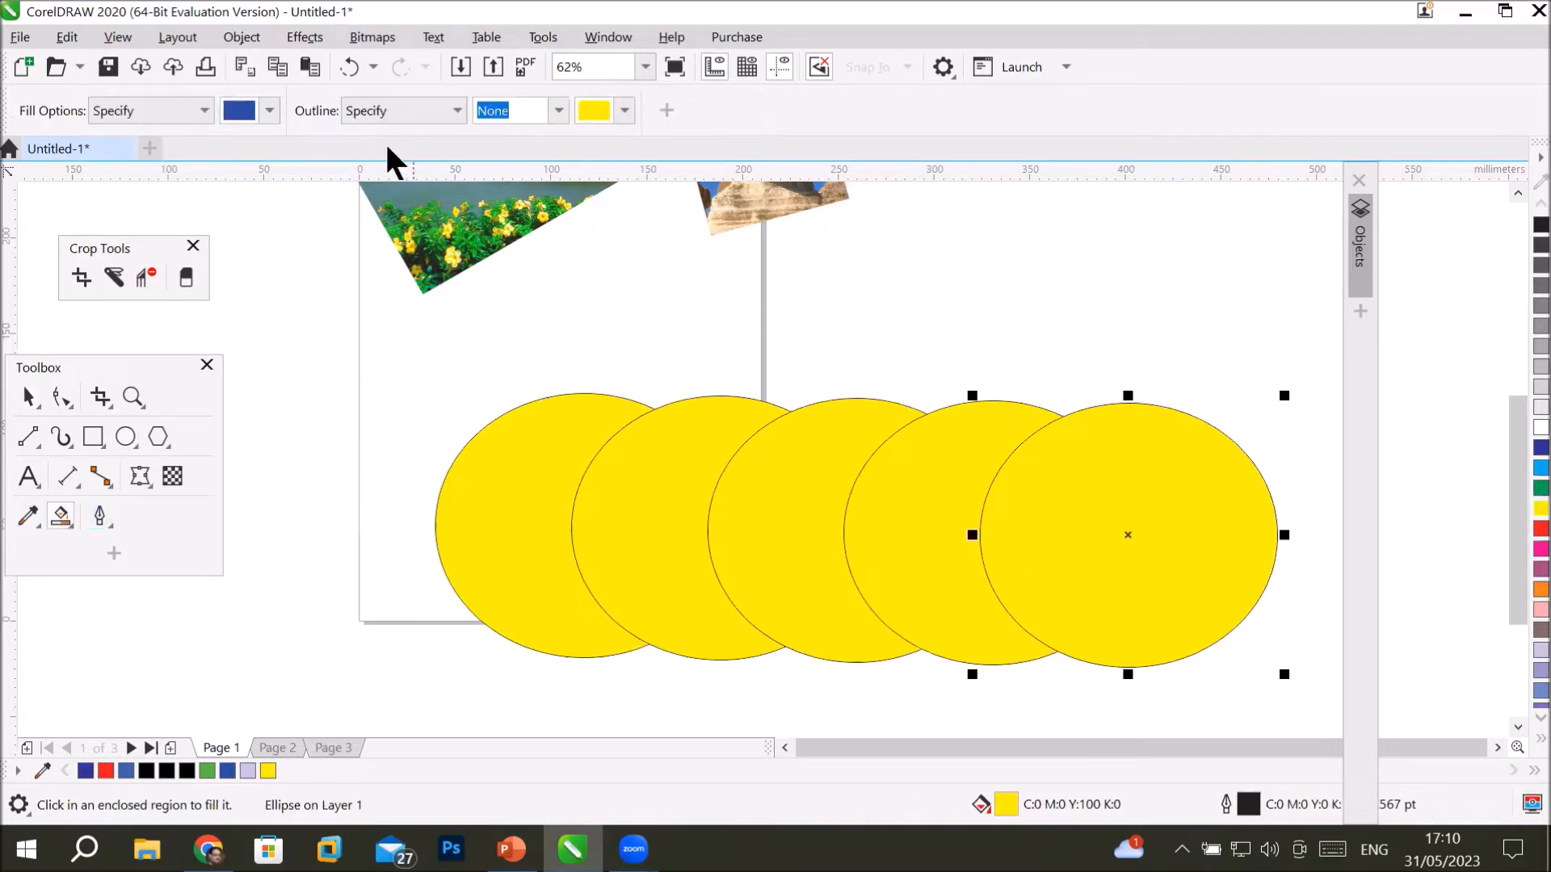
left_click(511, 507)
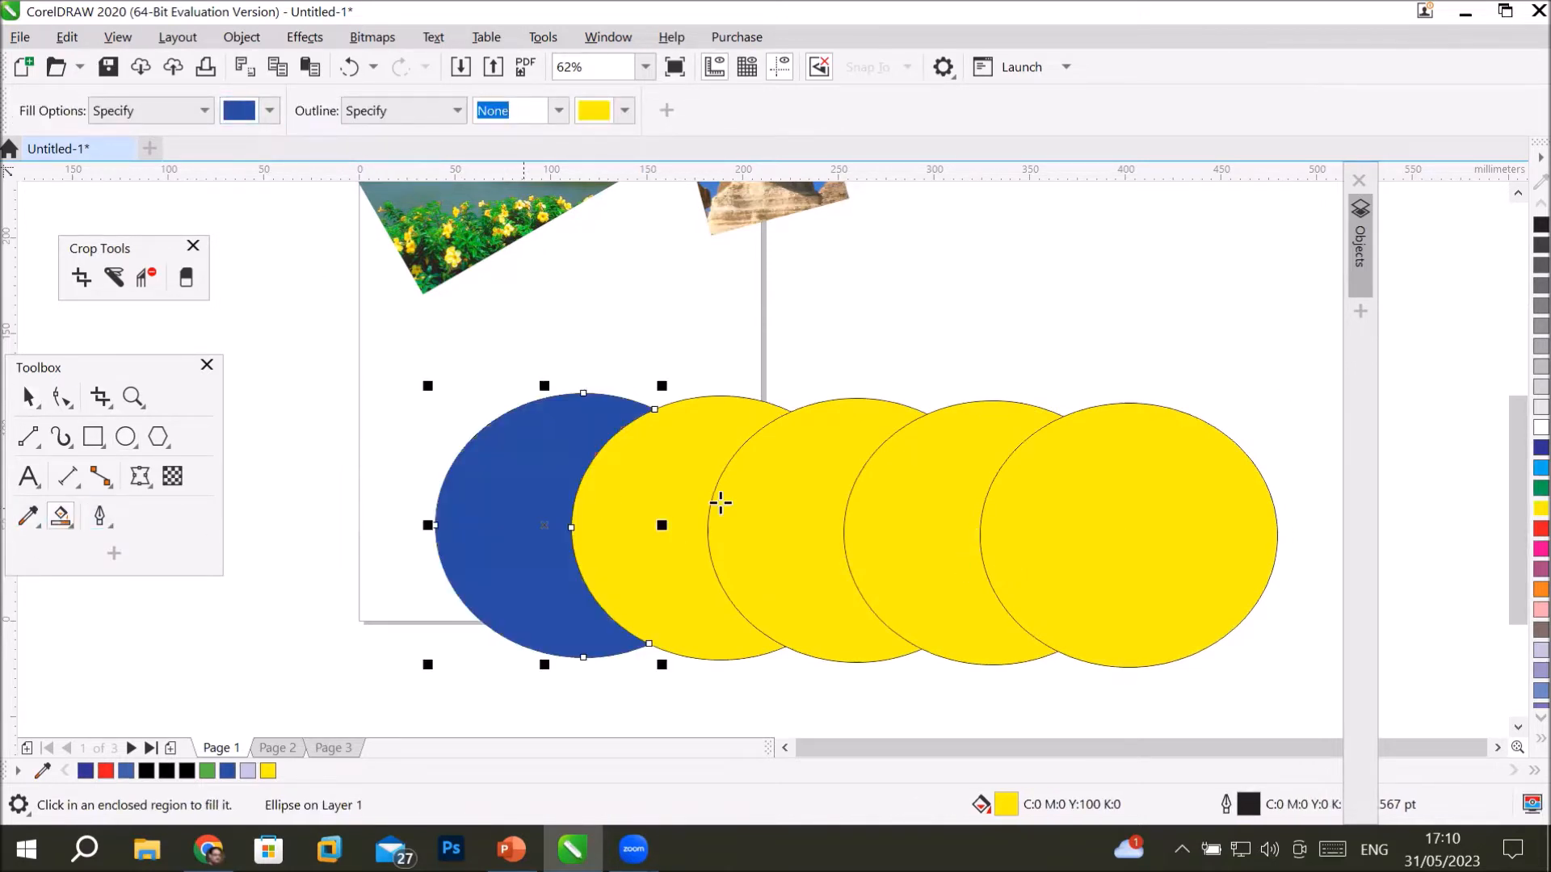
left_click(807, 512)
left_click(1077, 524)
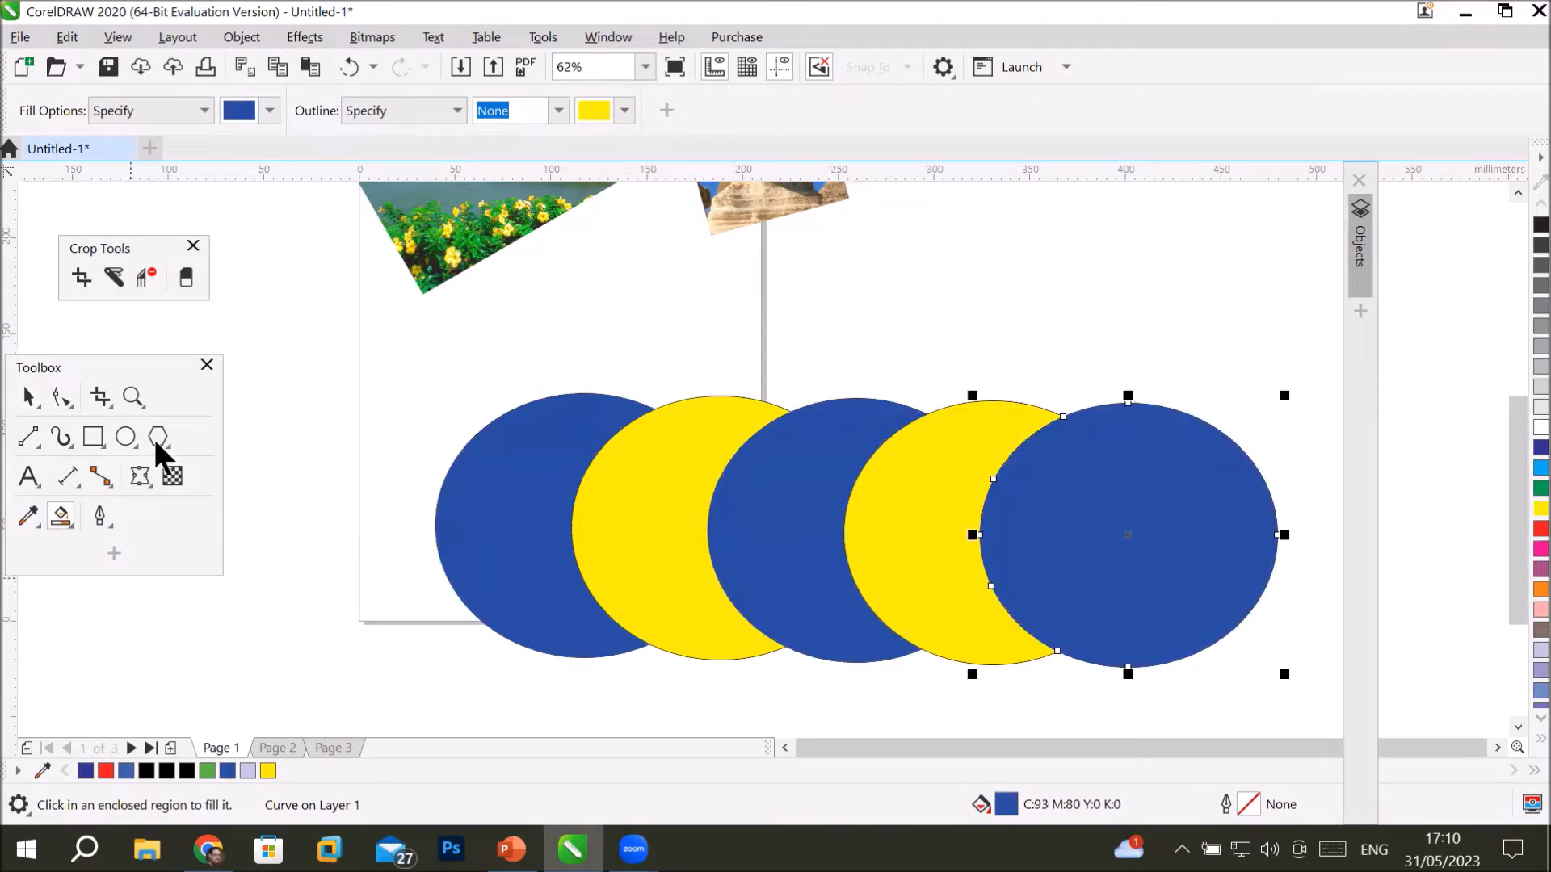
Draw a rectangle about 484 × 177 mm around the row of ellipses and fill it with cyan.
left_click(93, 439)
left_click_drag(360, 357, 1292, 692)
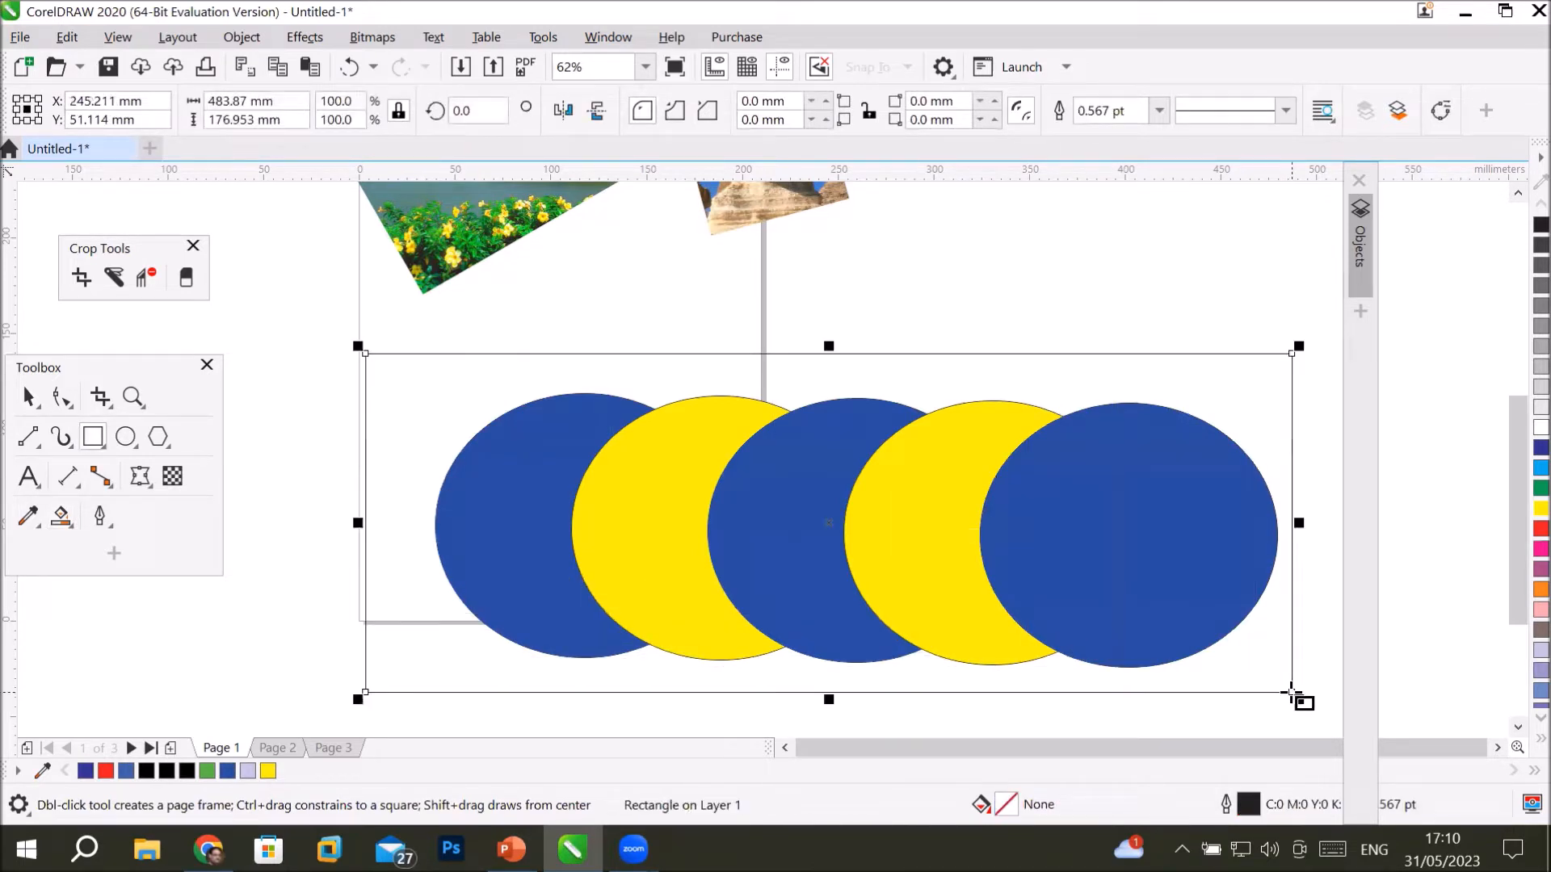
left_click(1533, 470)
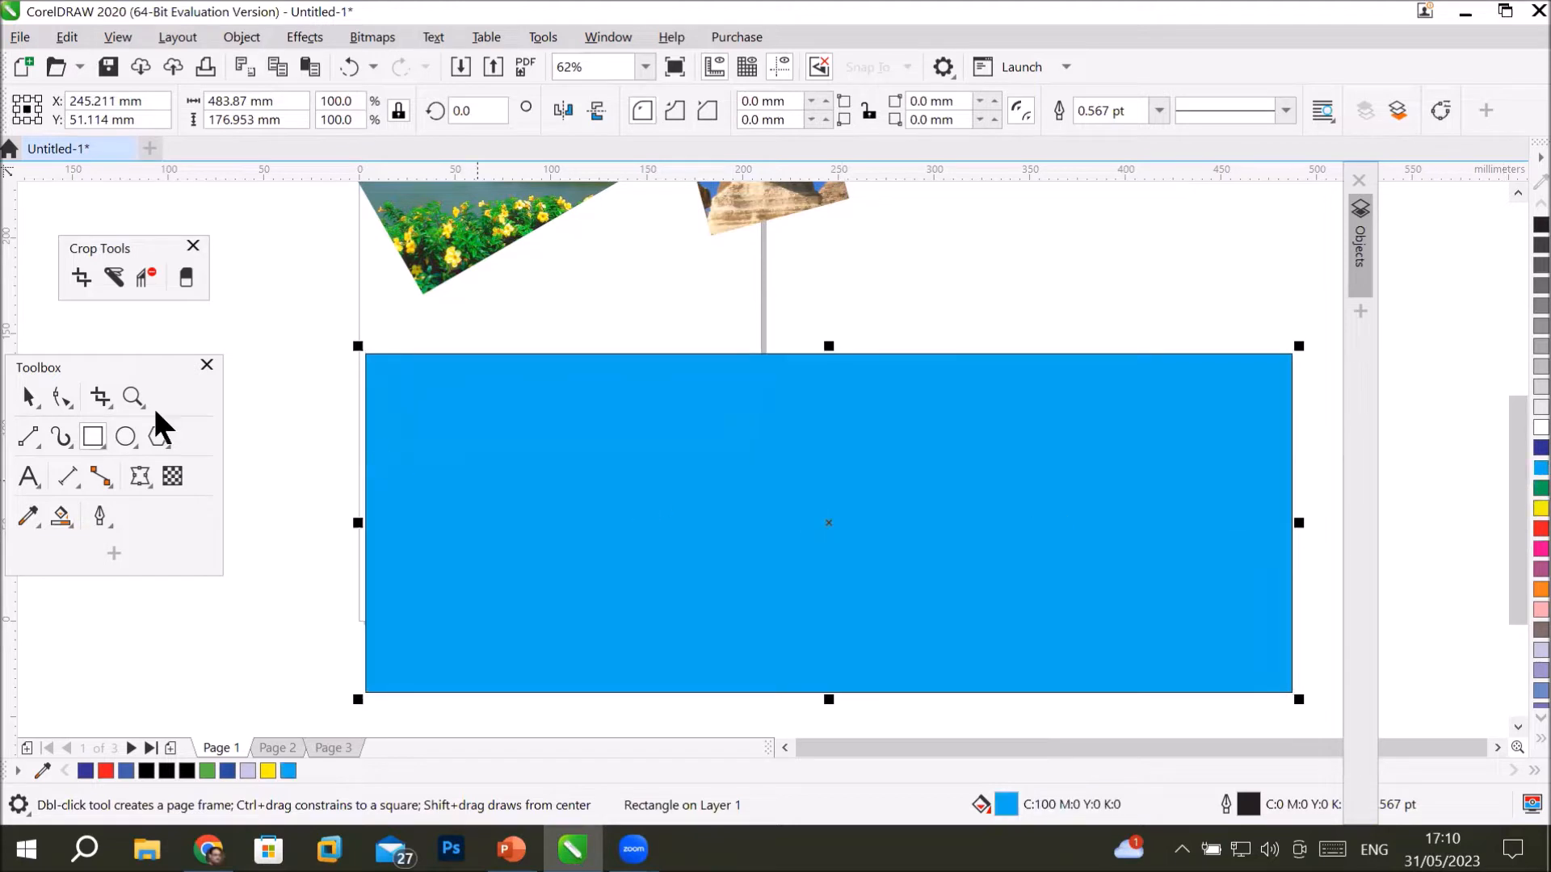
Send the cyan rectangle to the back of the page, behind the ellipses.
left_click(27, 397)
left_click(634, 486)
right_click(633, 486)
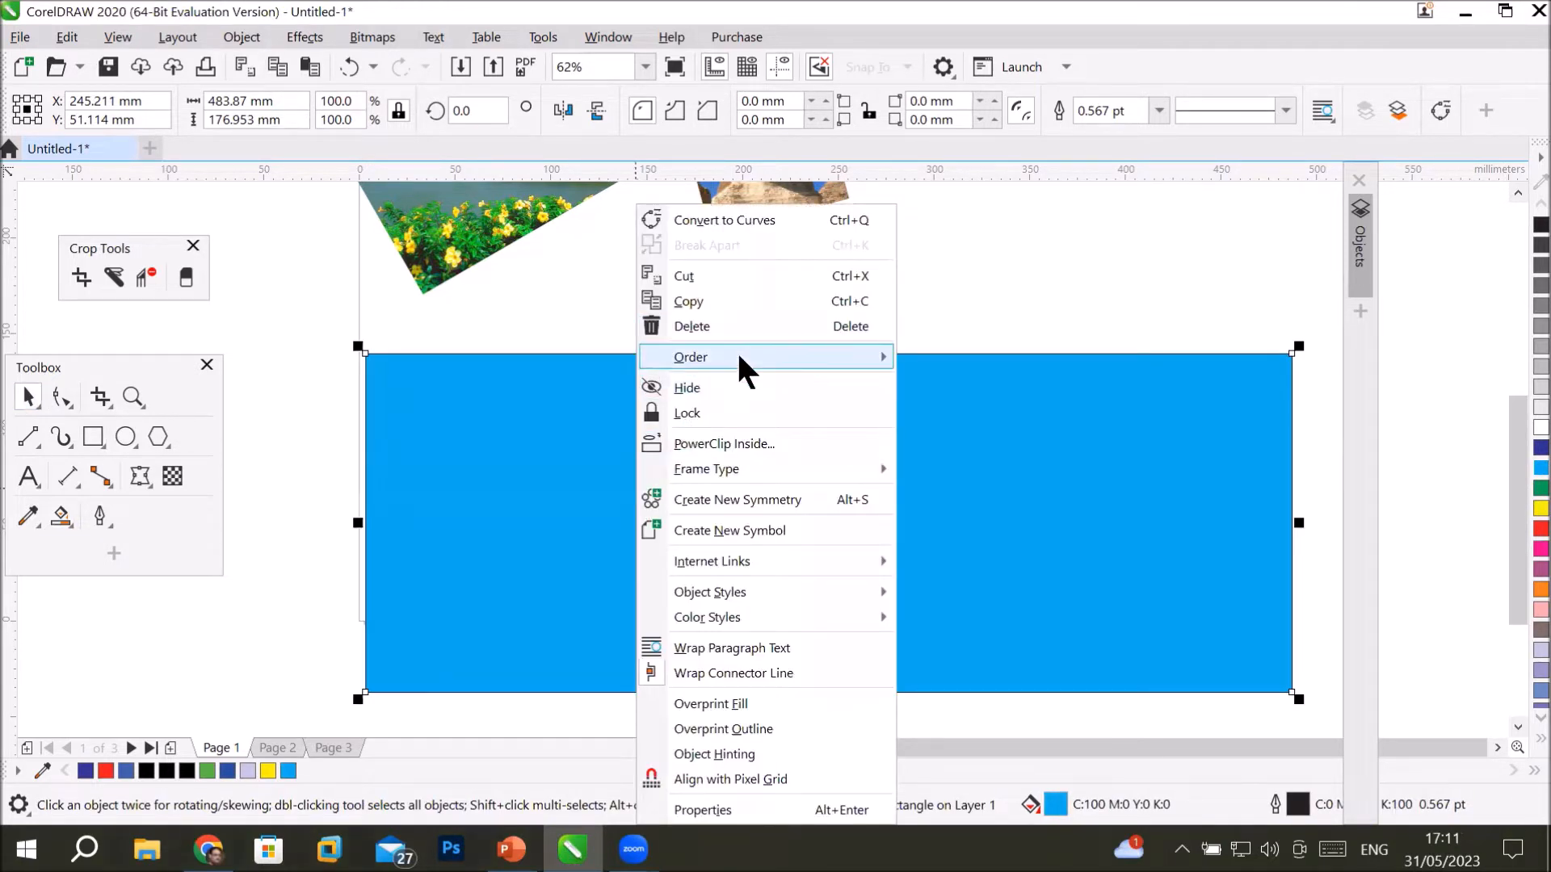
mouse_move(737, 351)
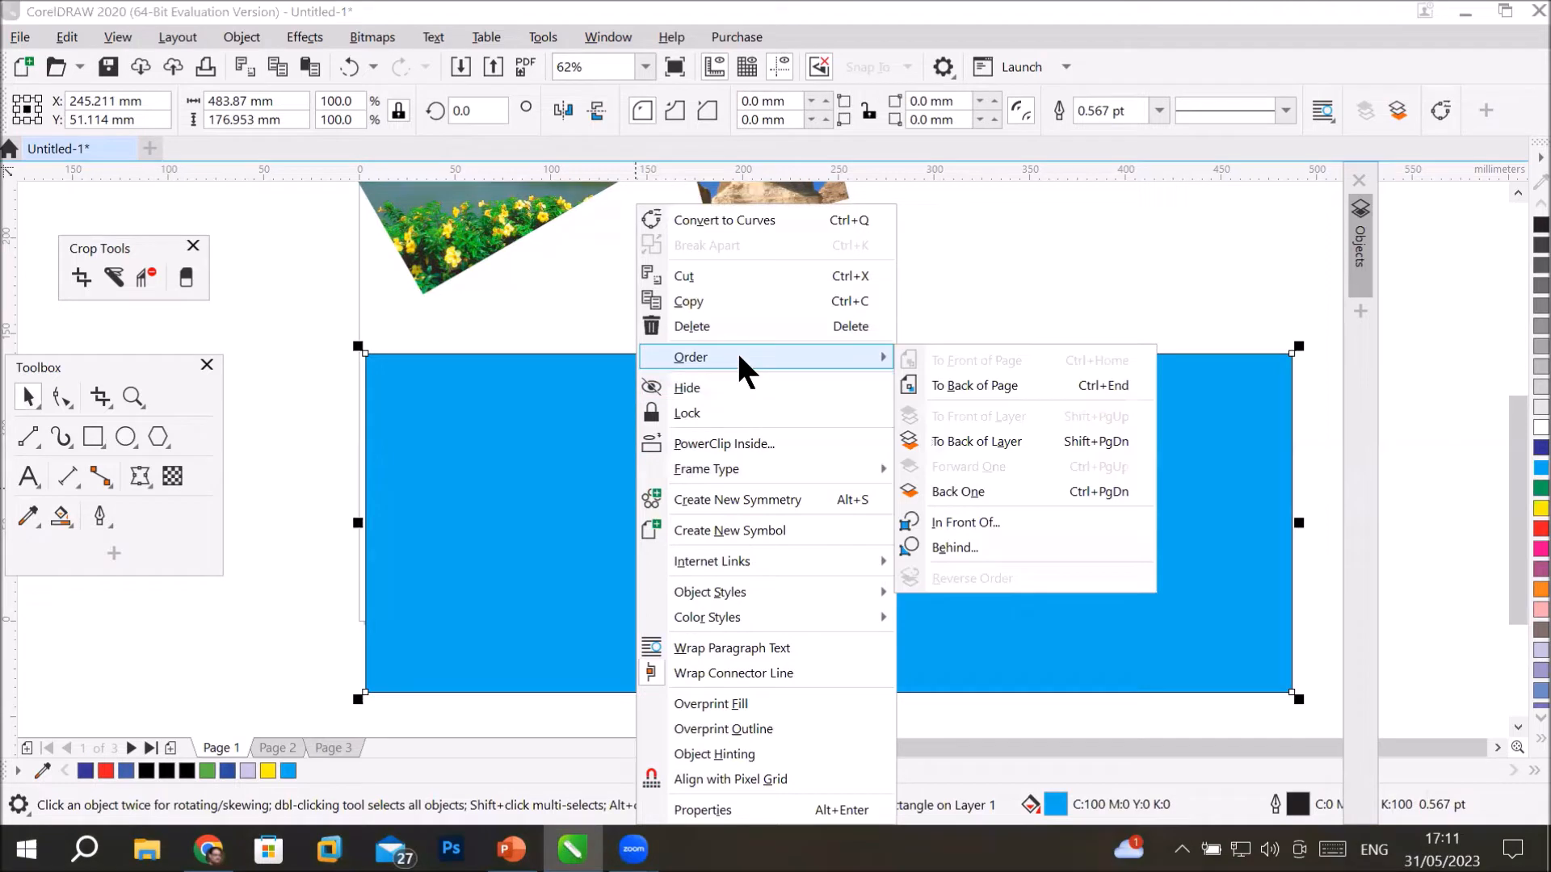
left_click(1012, 390)
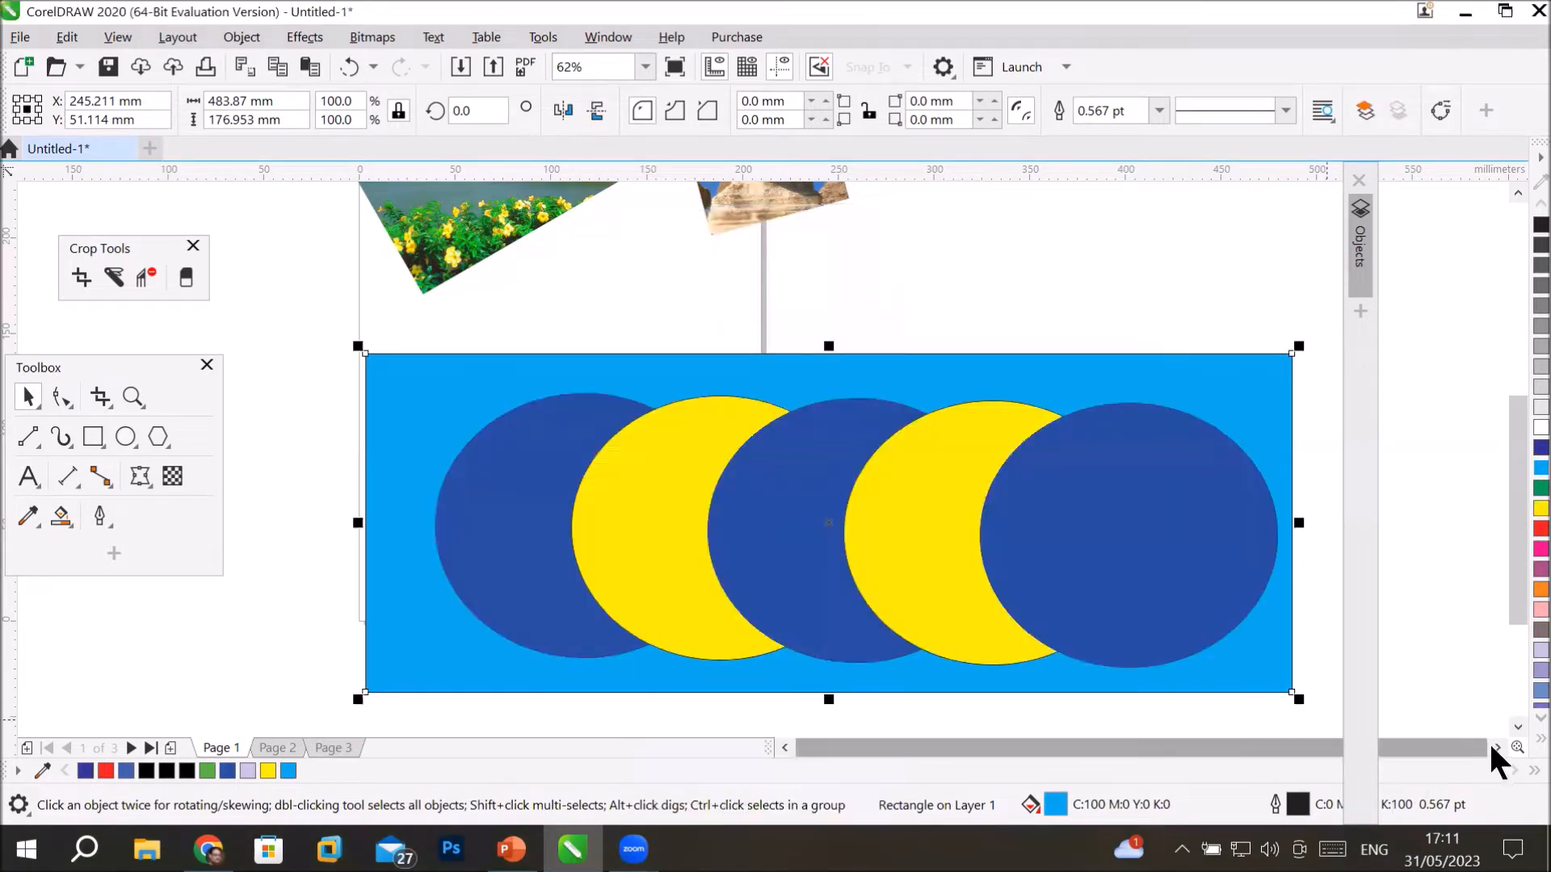
Crop the selected cyan rectangle alone with a cropping area about 195 × 157 mm over the middle ellipses.
left_click(1518, 727)
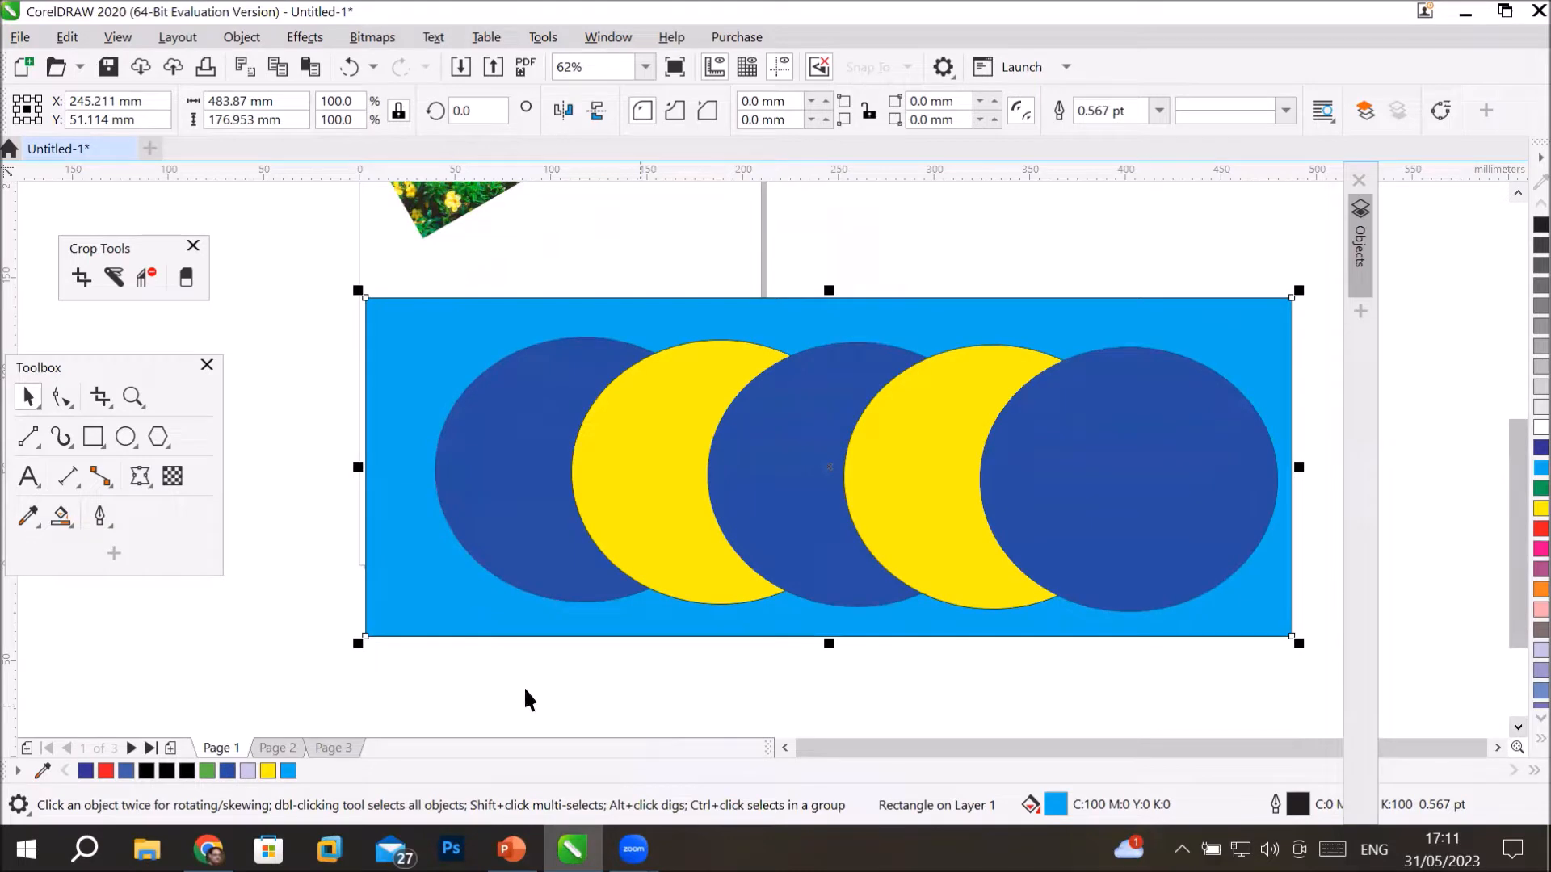
left_click(100, 394)
left_click_drag(596, 320, 975, 624)
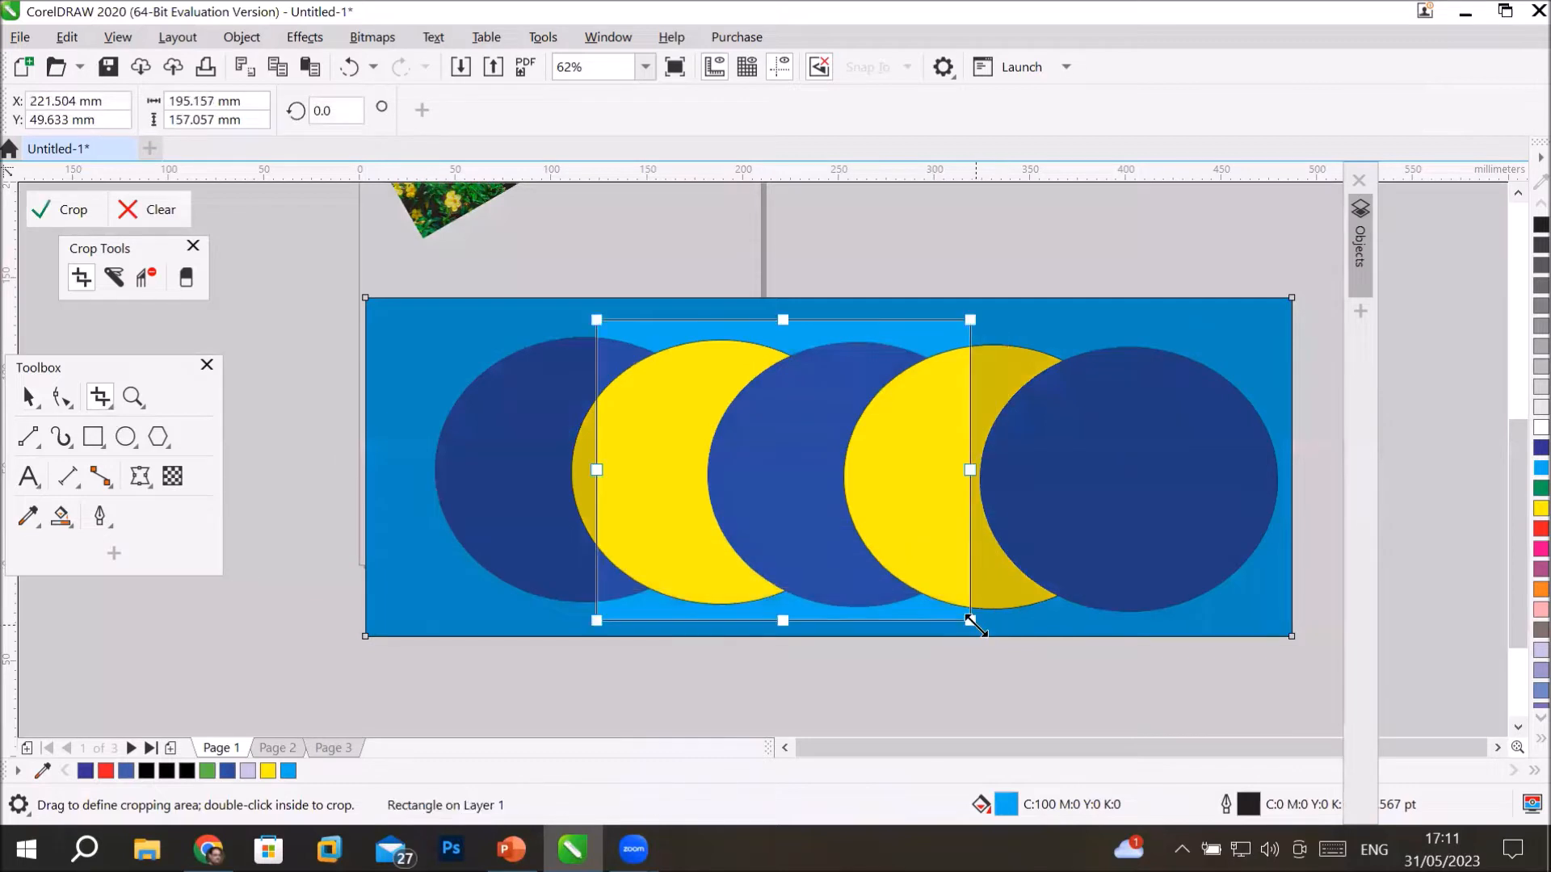
left_click(84, 211)
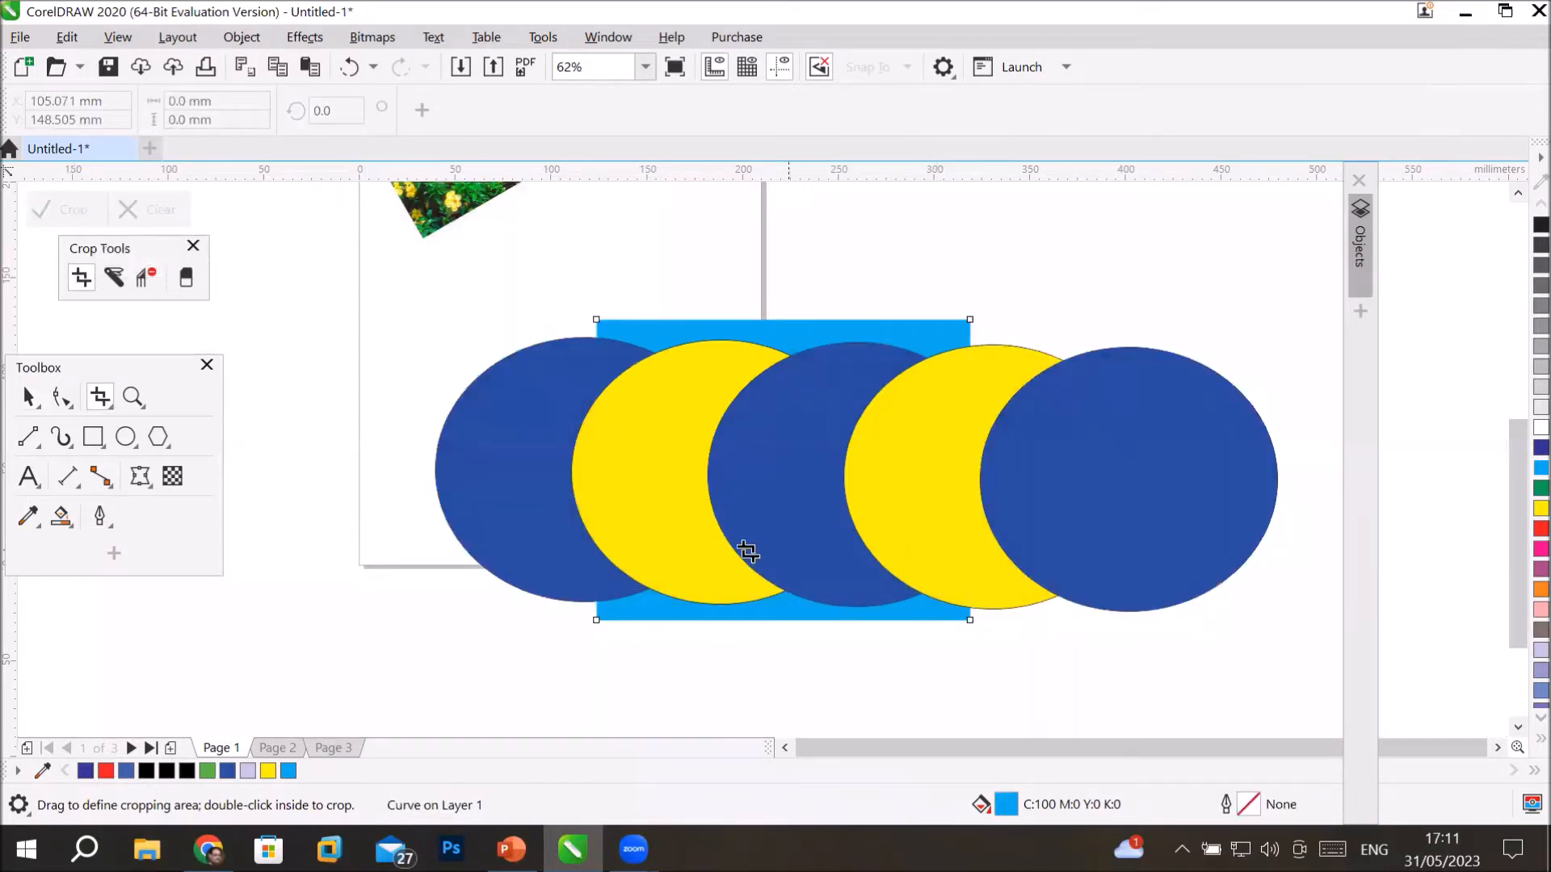
Move the cropped cyan rectangle up and right behind the ellipses, and undo both the move and the crop.
left_click(28, 397)
left_click(780, 334)
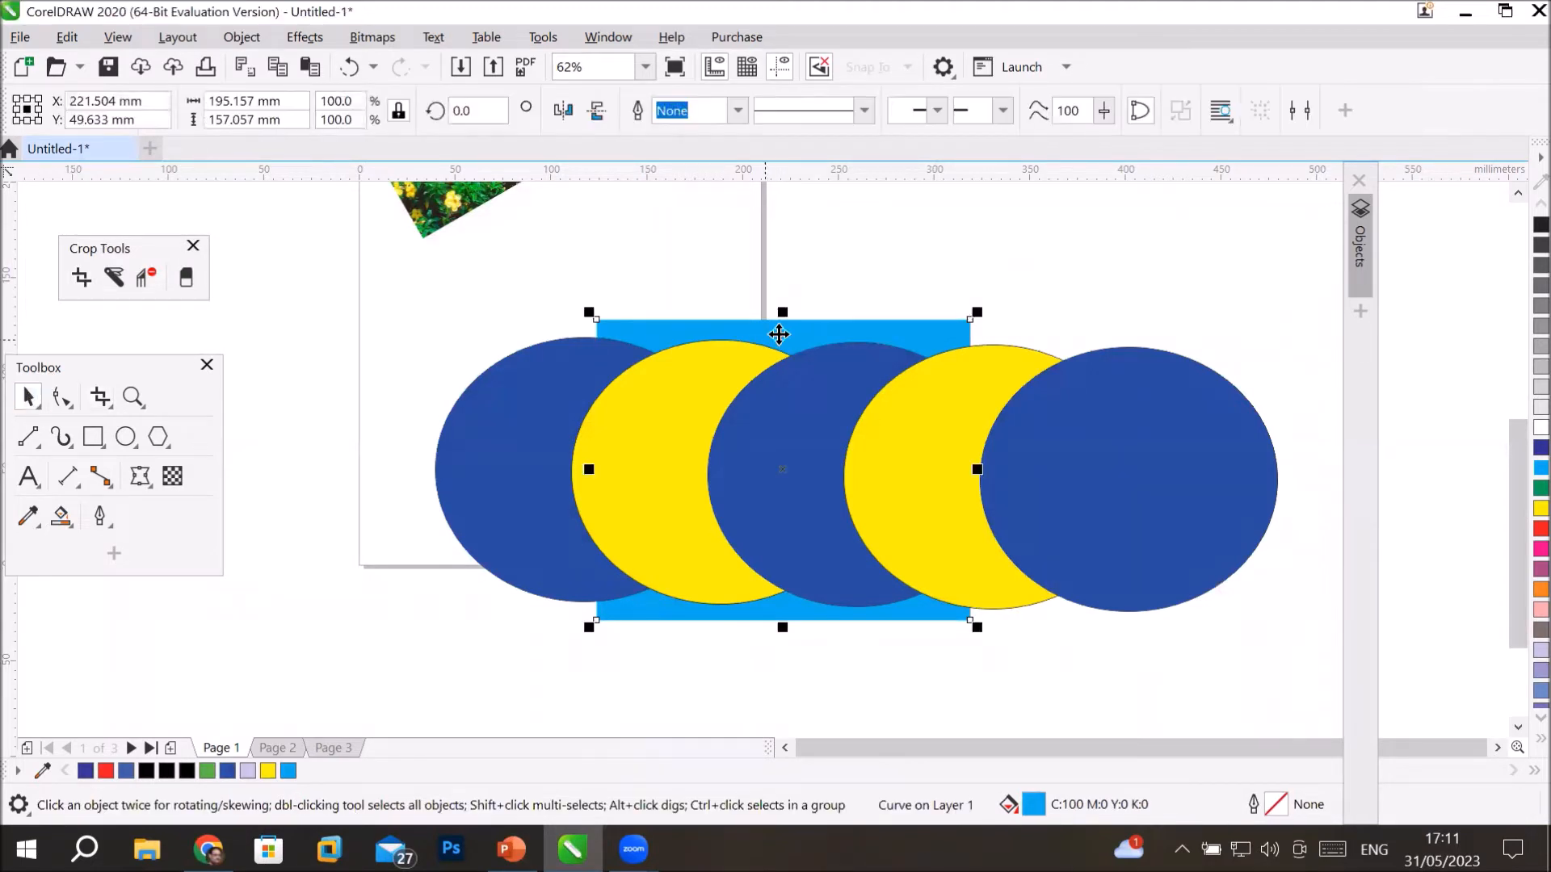
left_click_drag(780, 334, 890, 224)
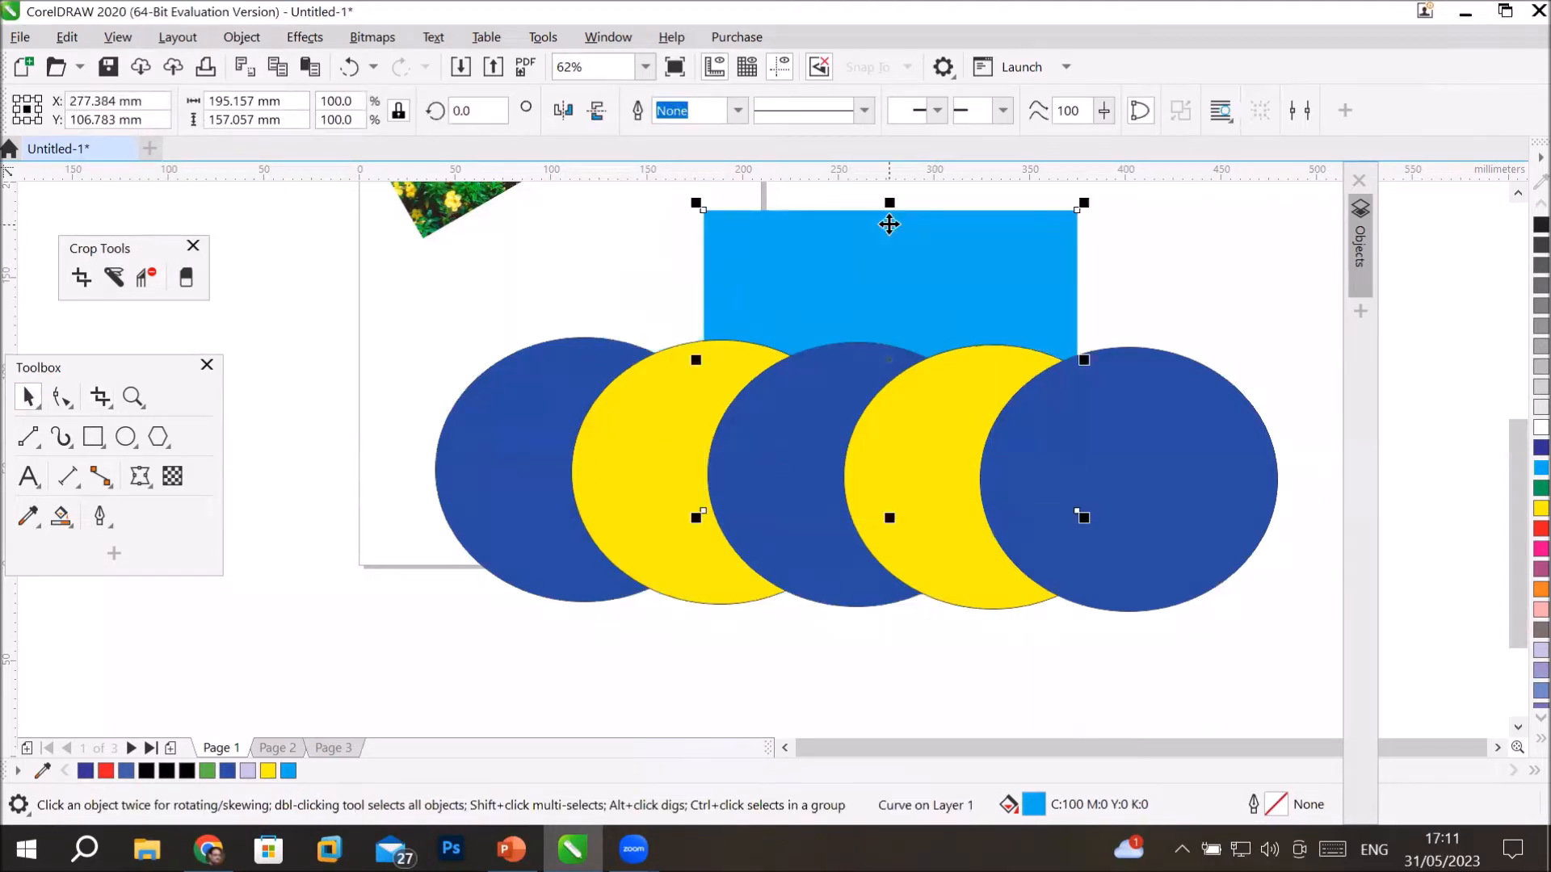
key("ctrl+z")
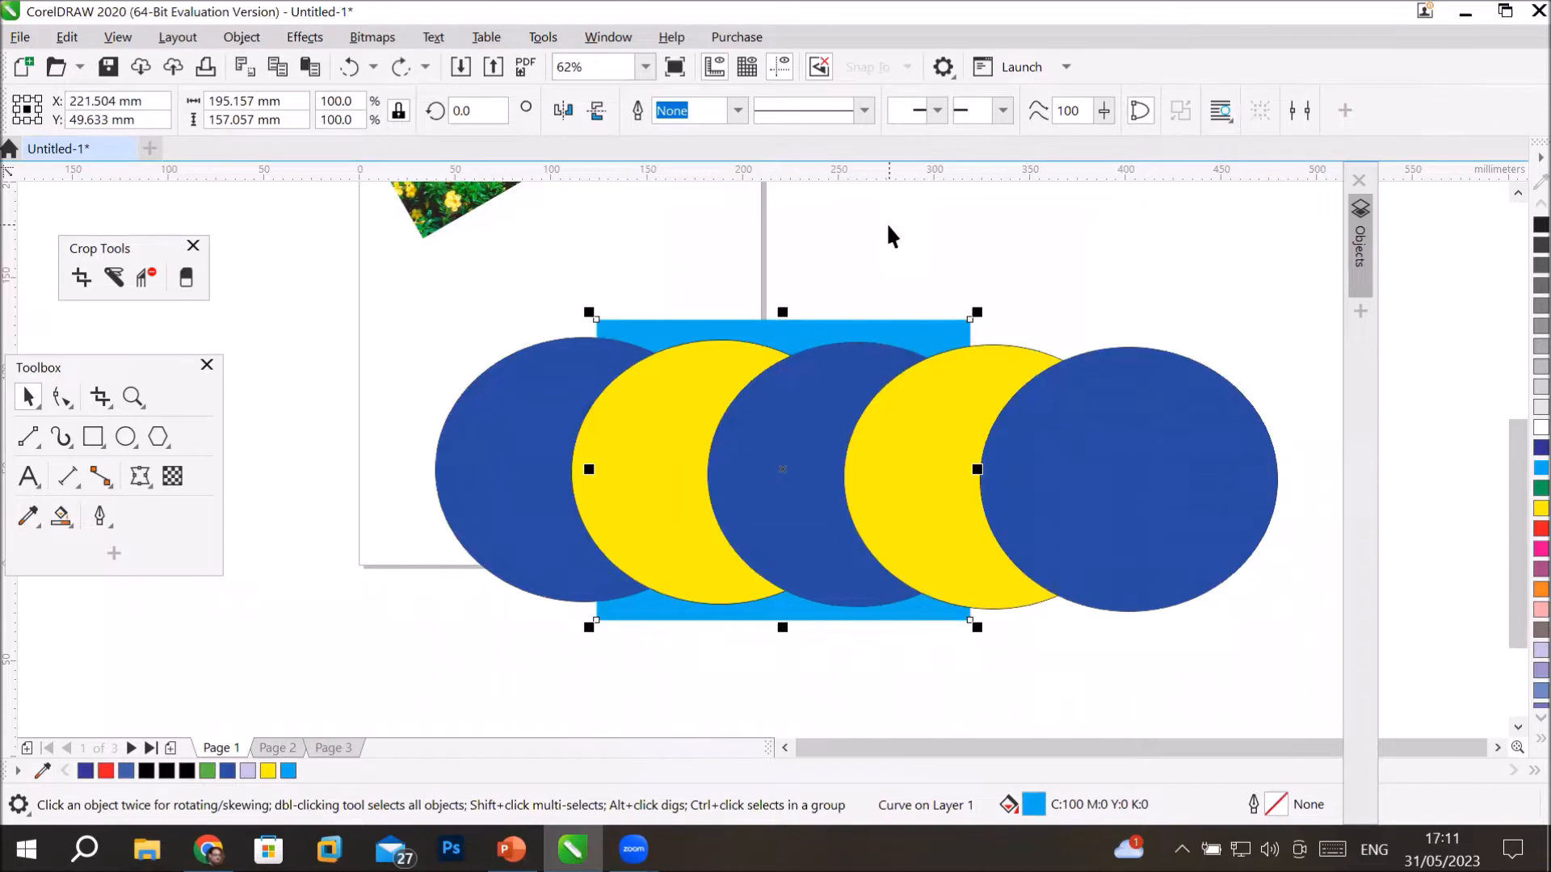
key("ctrl+z")
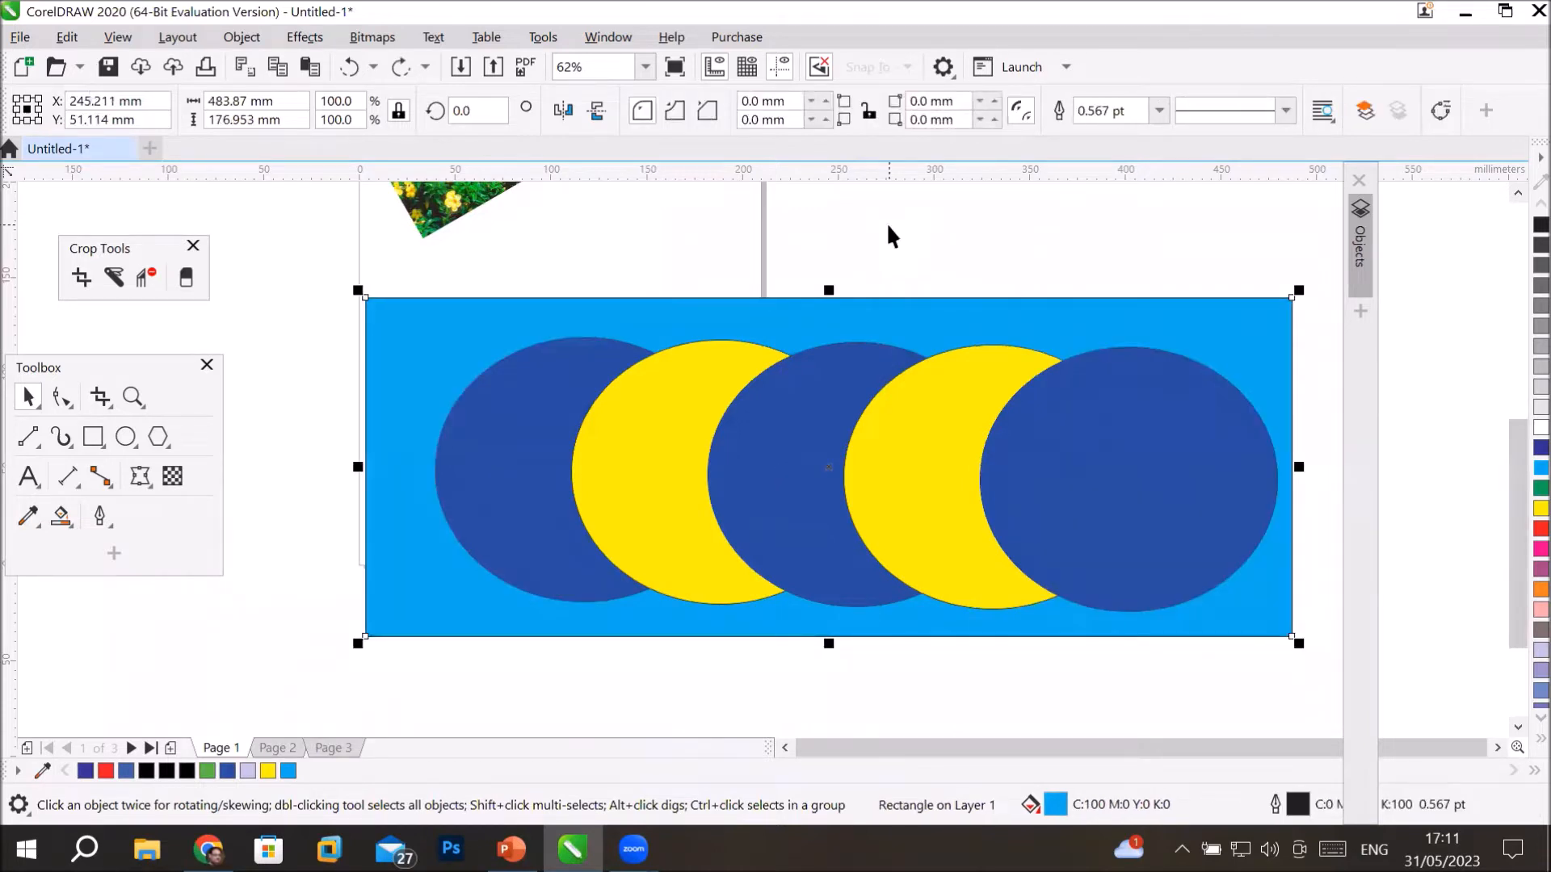
Select the cyan rectangle with all the ellipses and group them.
left_click_drag(275, 264, 1306, 671)
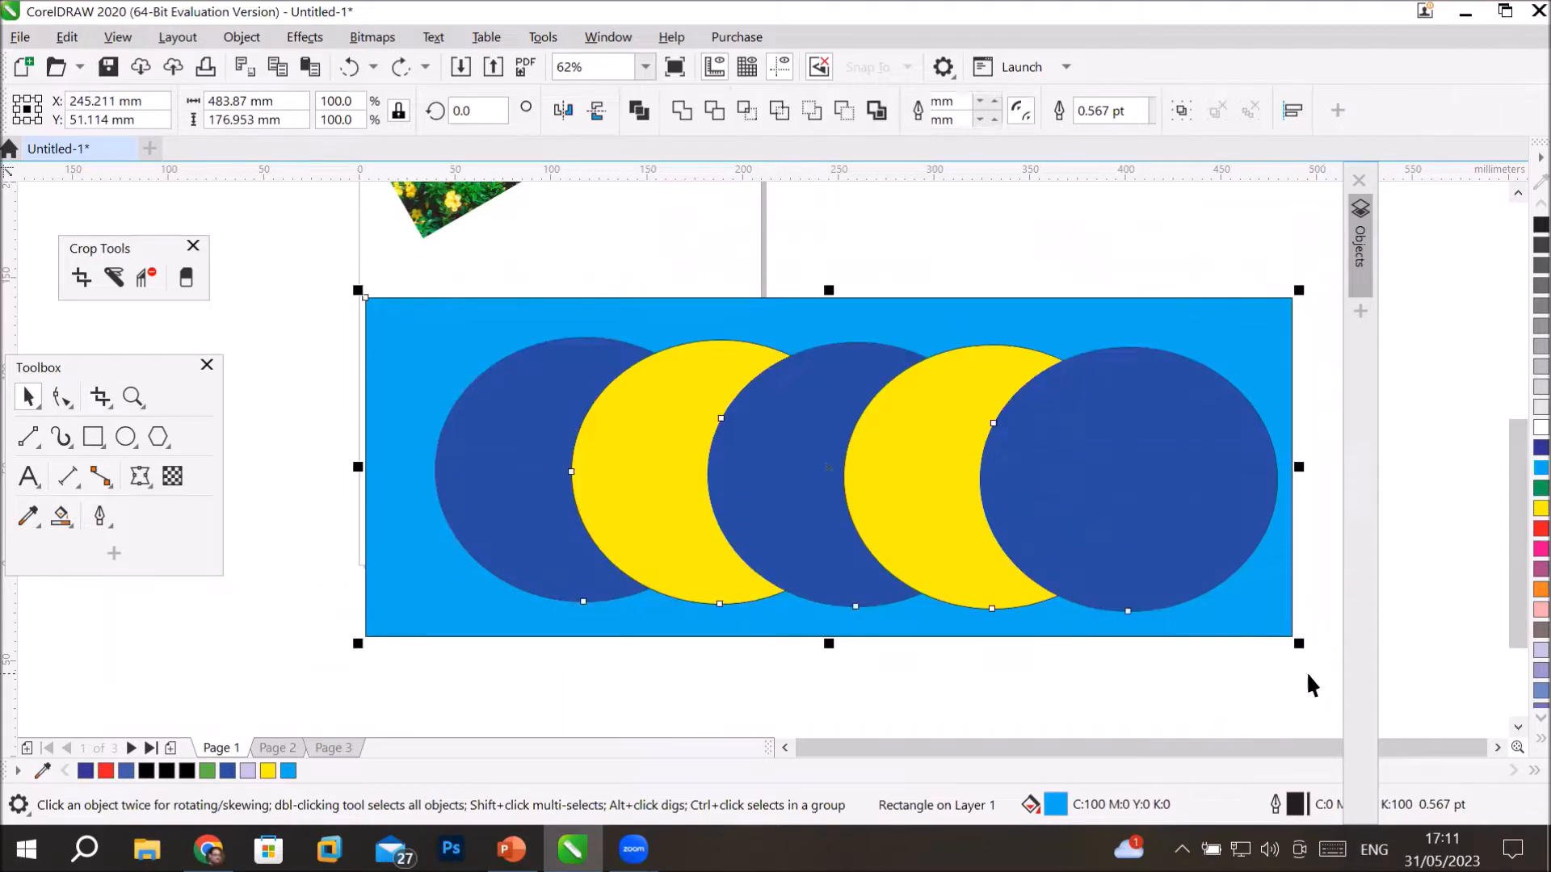
right_click(934, 483)
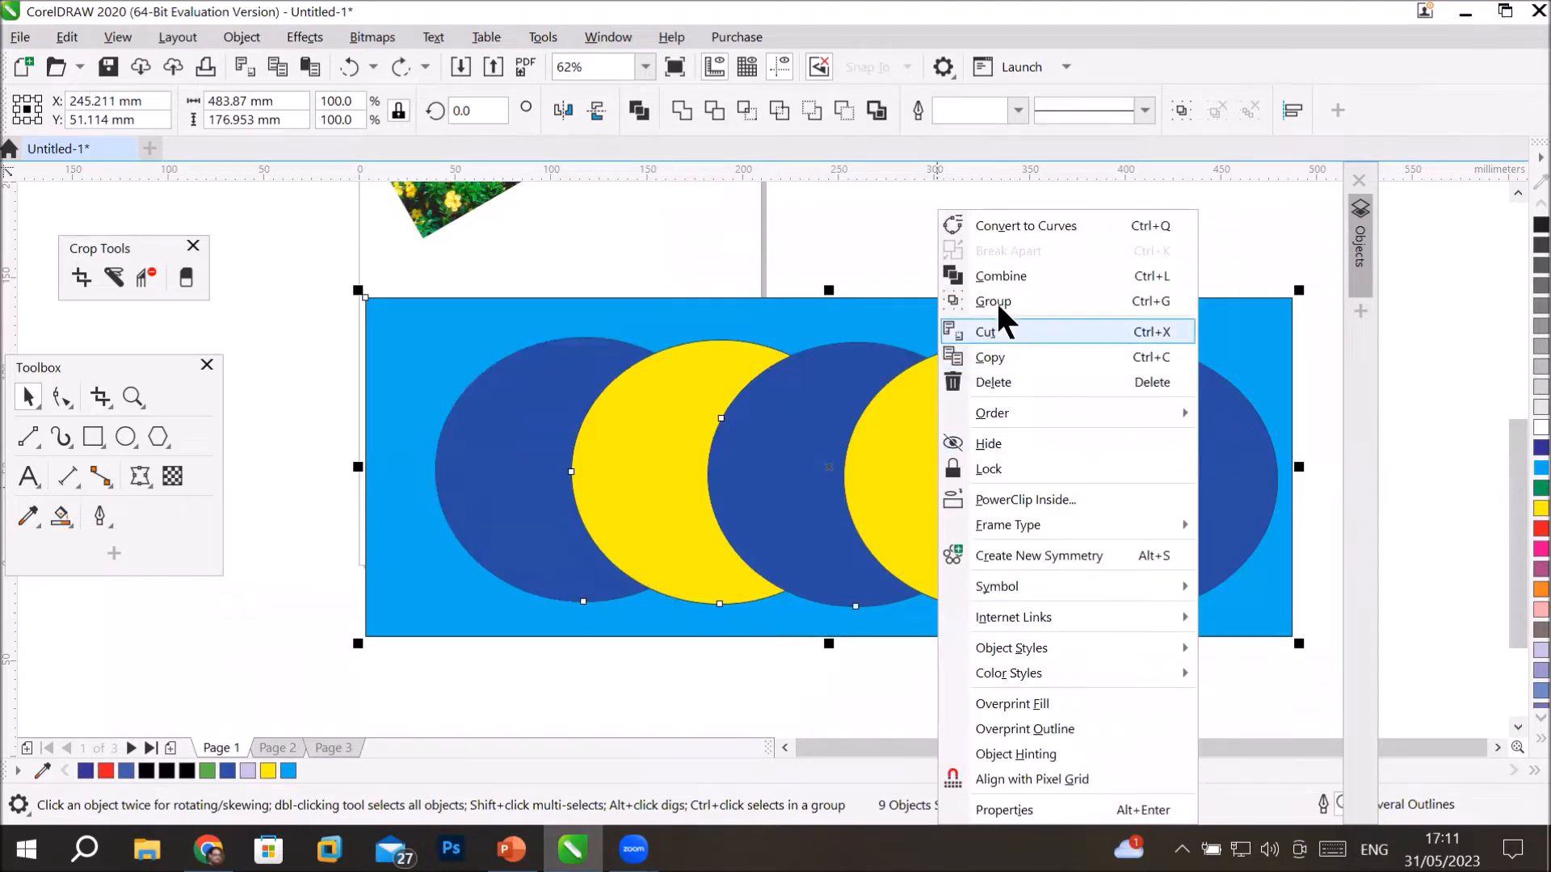
key("Escape")
key("ctrl+g")
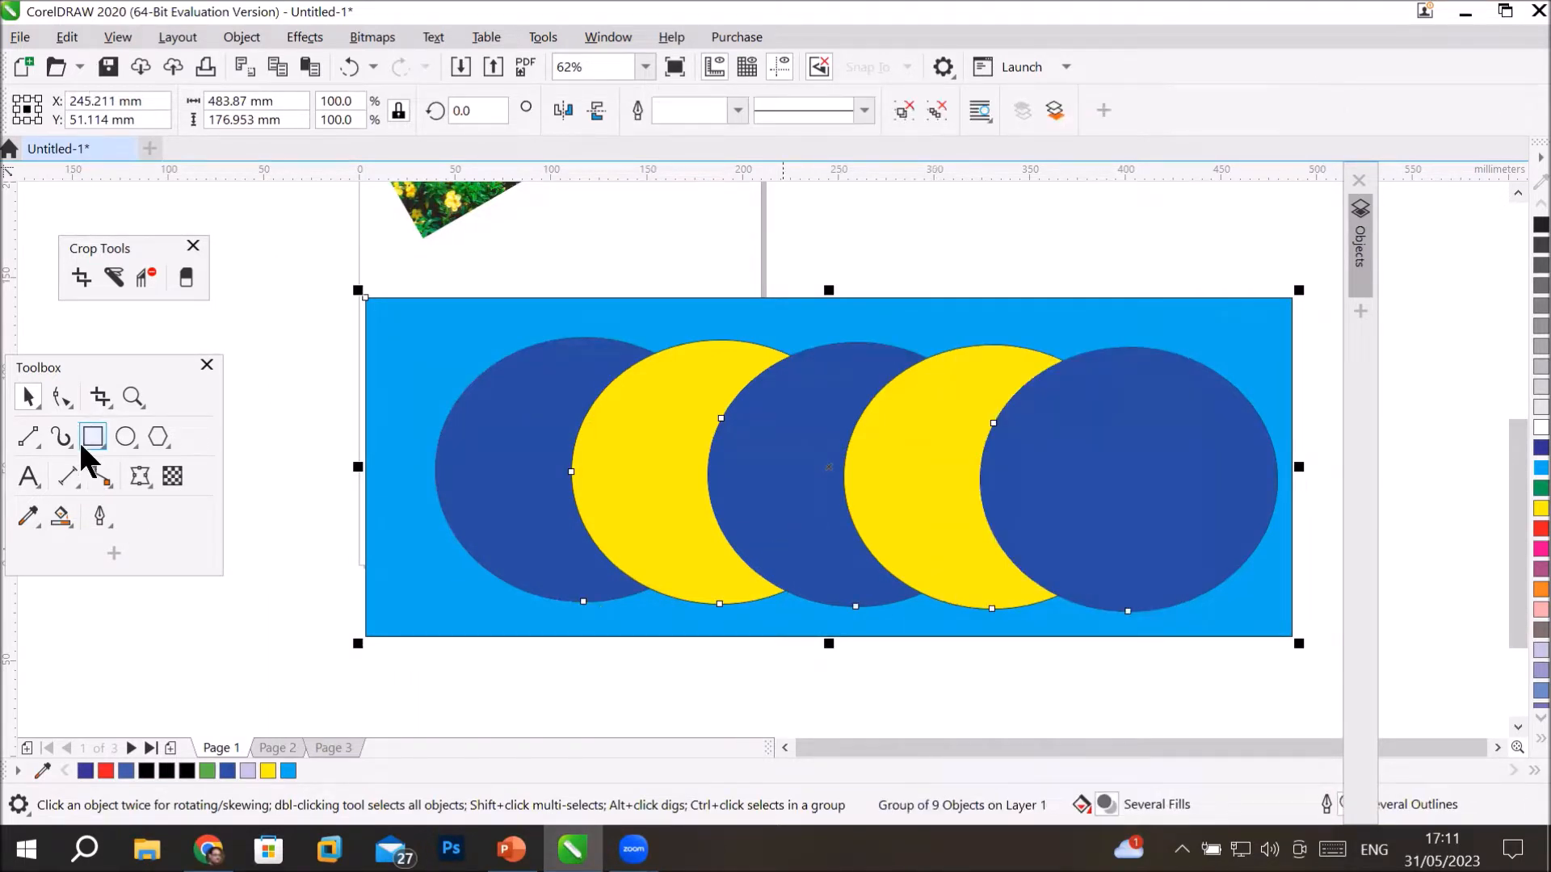
Crop the group with a cropping area about 243 × 204 mm over the middle ellipses, and undo the crop.
left_click(100, 396)
left_click_drag(627, 272, 1092, 659)
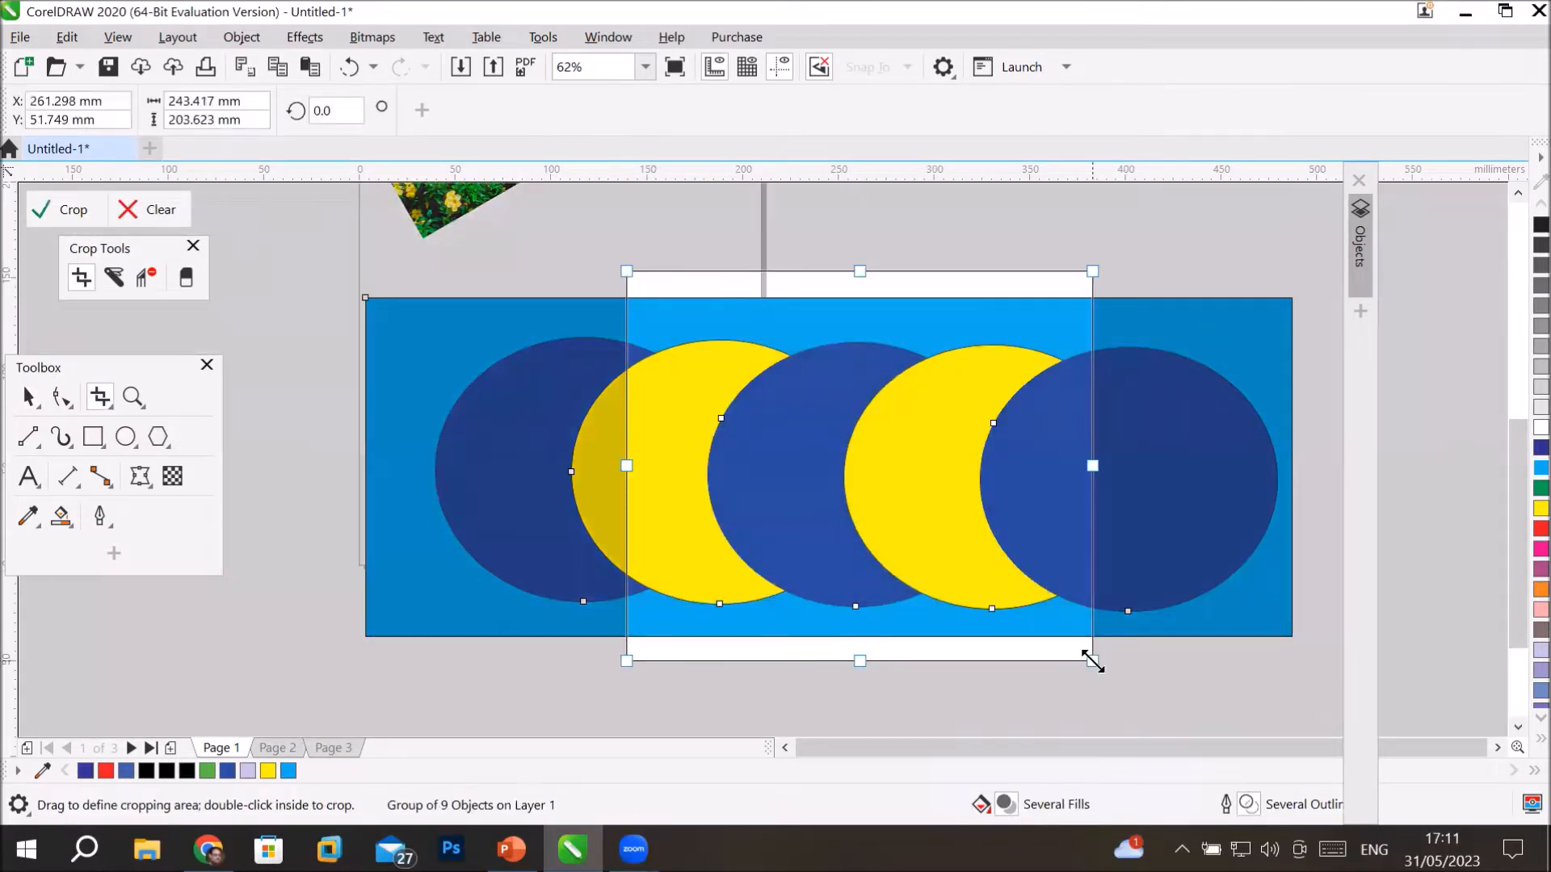
left_click(65, 208)
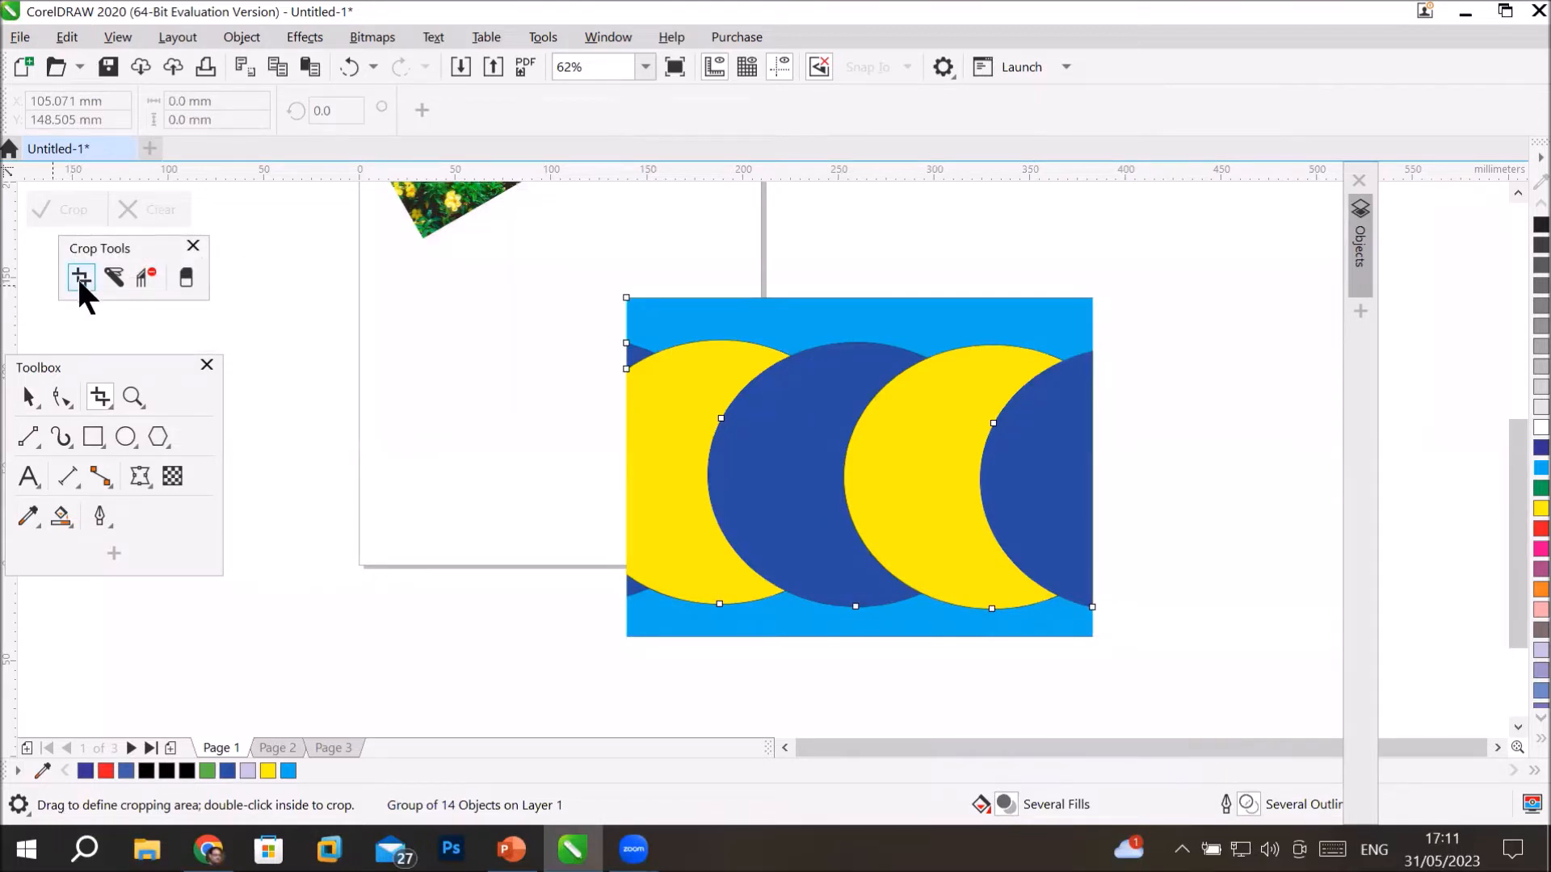
left_click(29, 398)
left_click(424, 428)
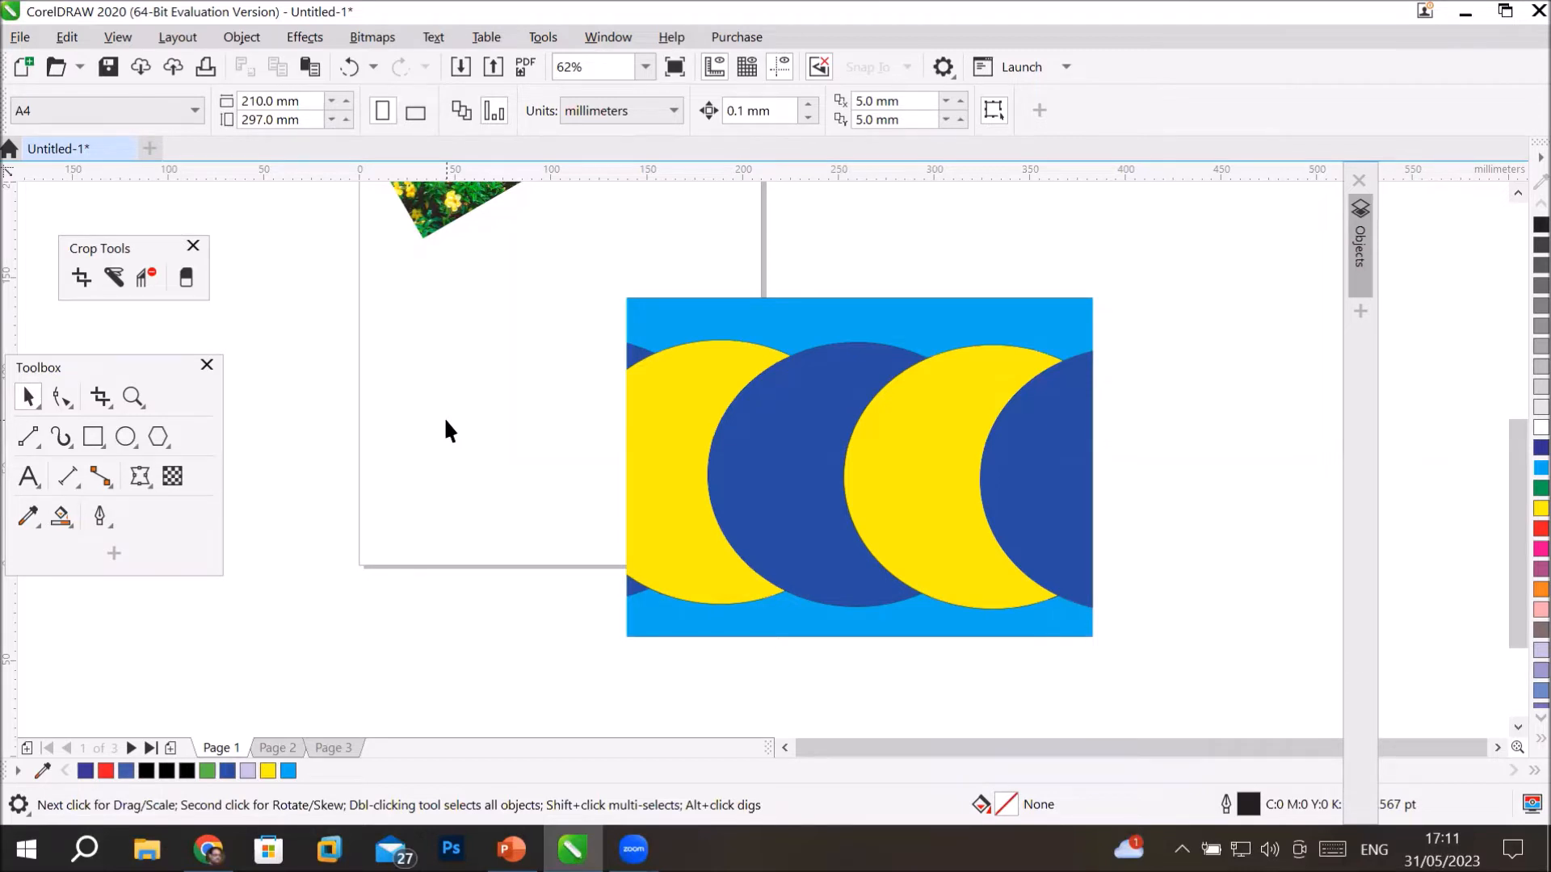
left_click(82, 275)
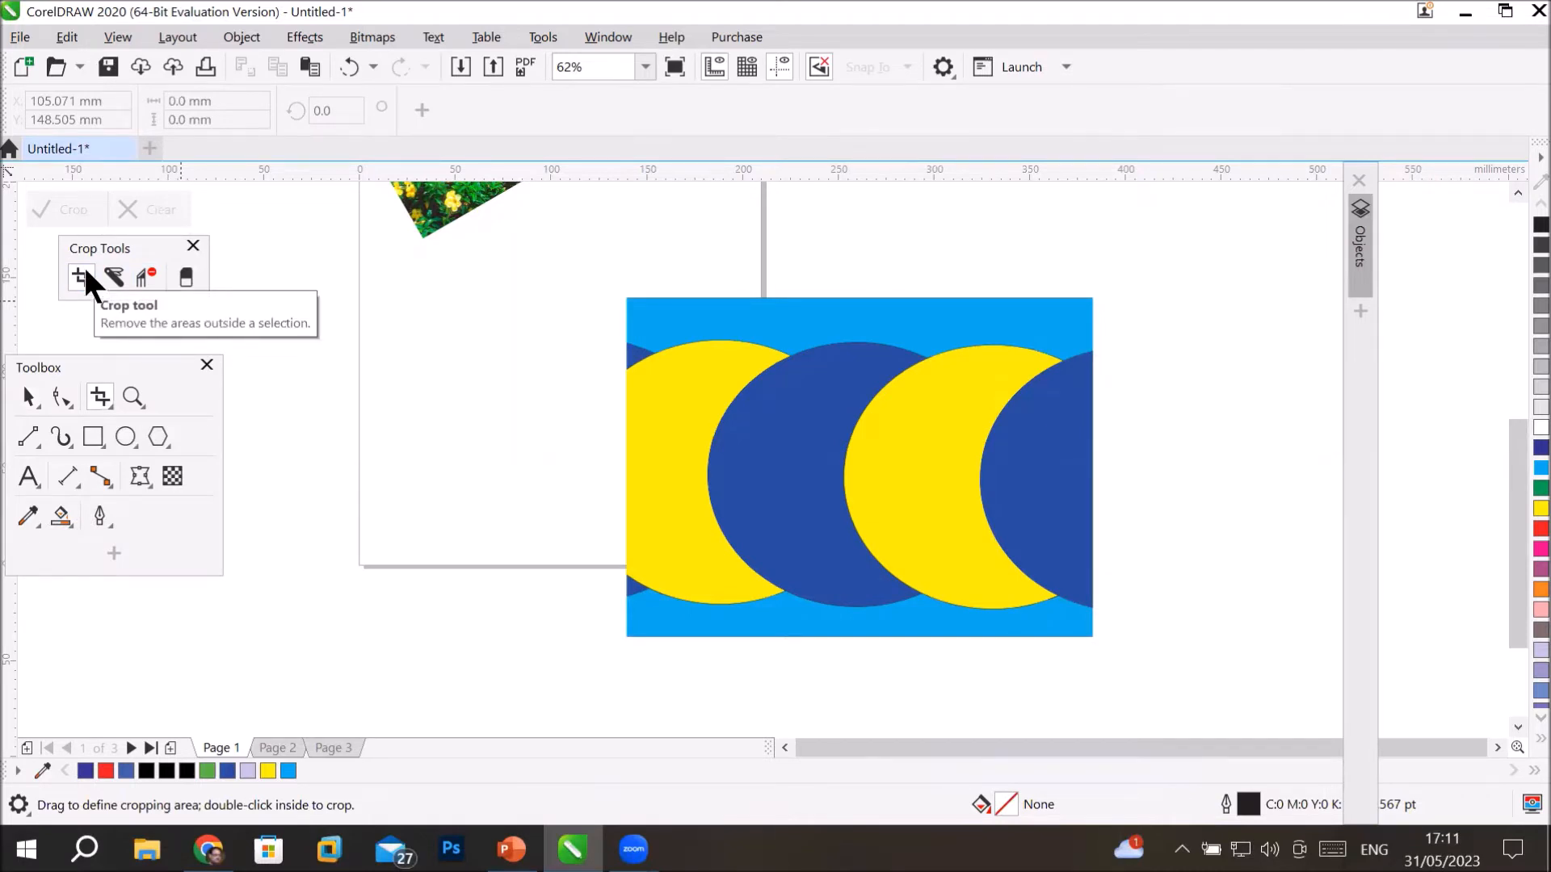
key("ctrl+z")
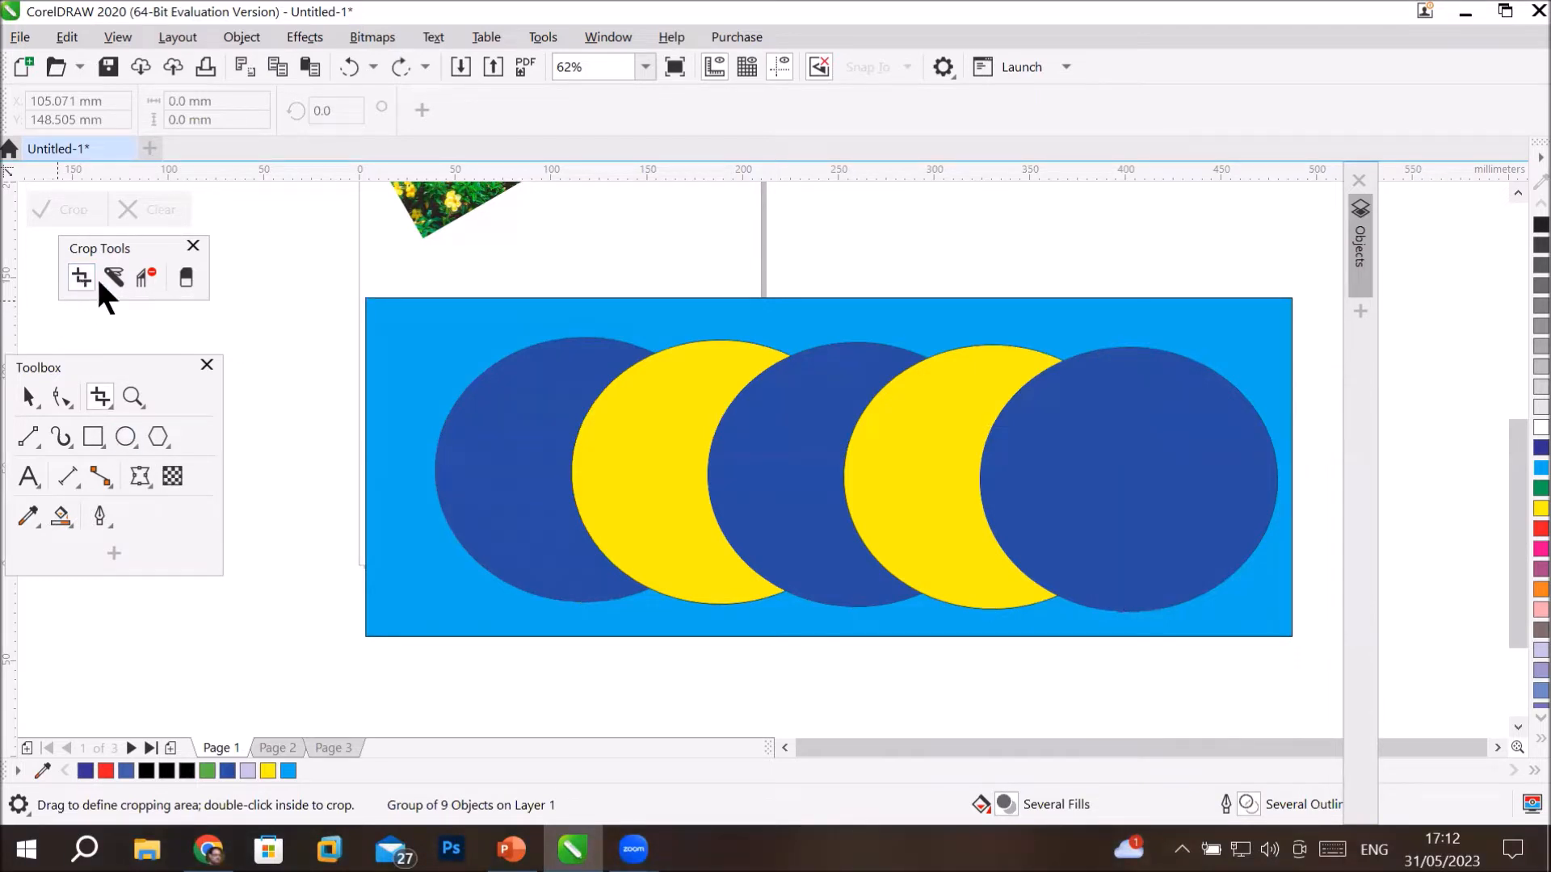
Define a cropping area over the grouped rectangle and ellipses and set its size to 400 × 150 mm.
left_click_drag(427, 317, 1264, 607)
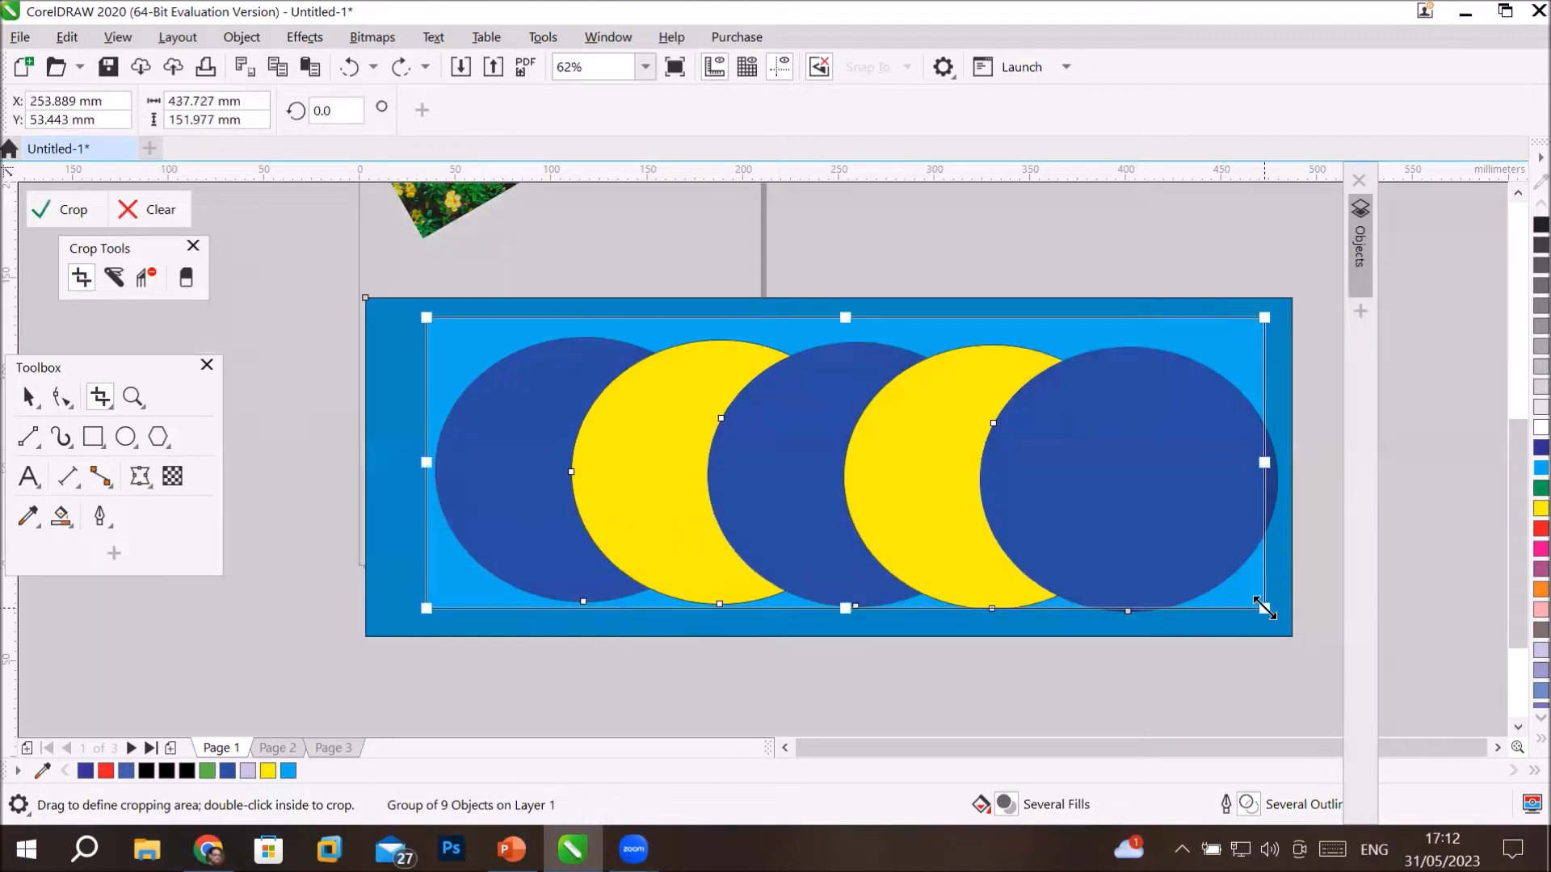
left_click(85, 103)
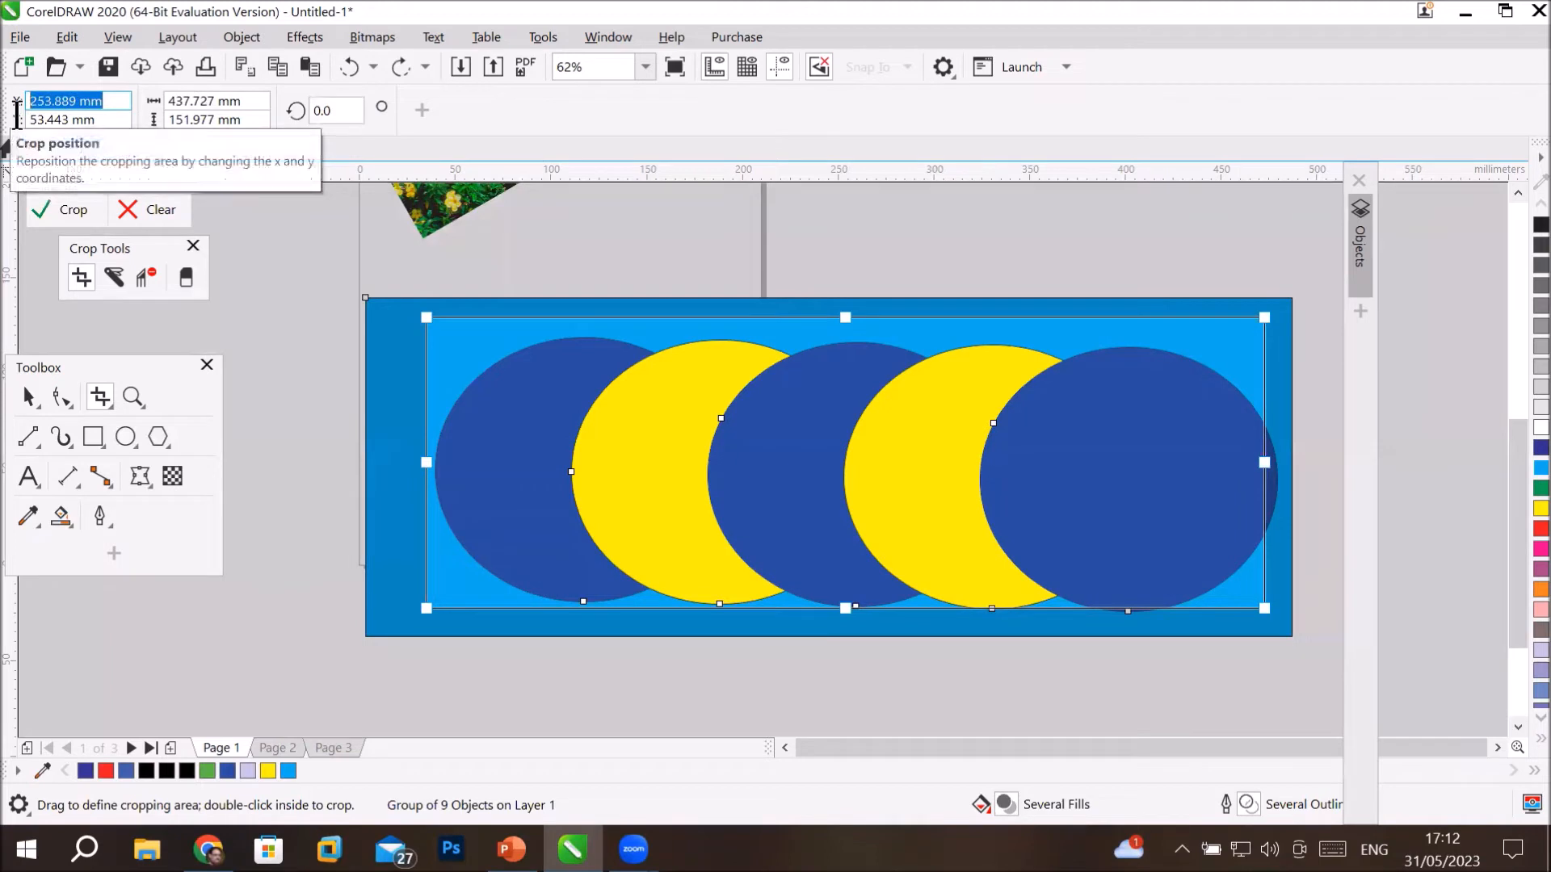
left_click(252, 102)
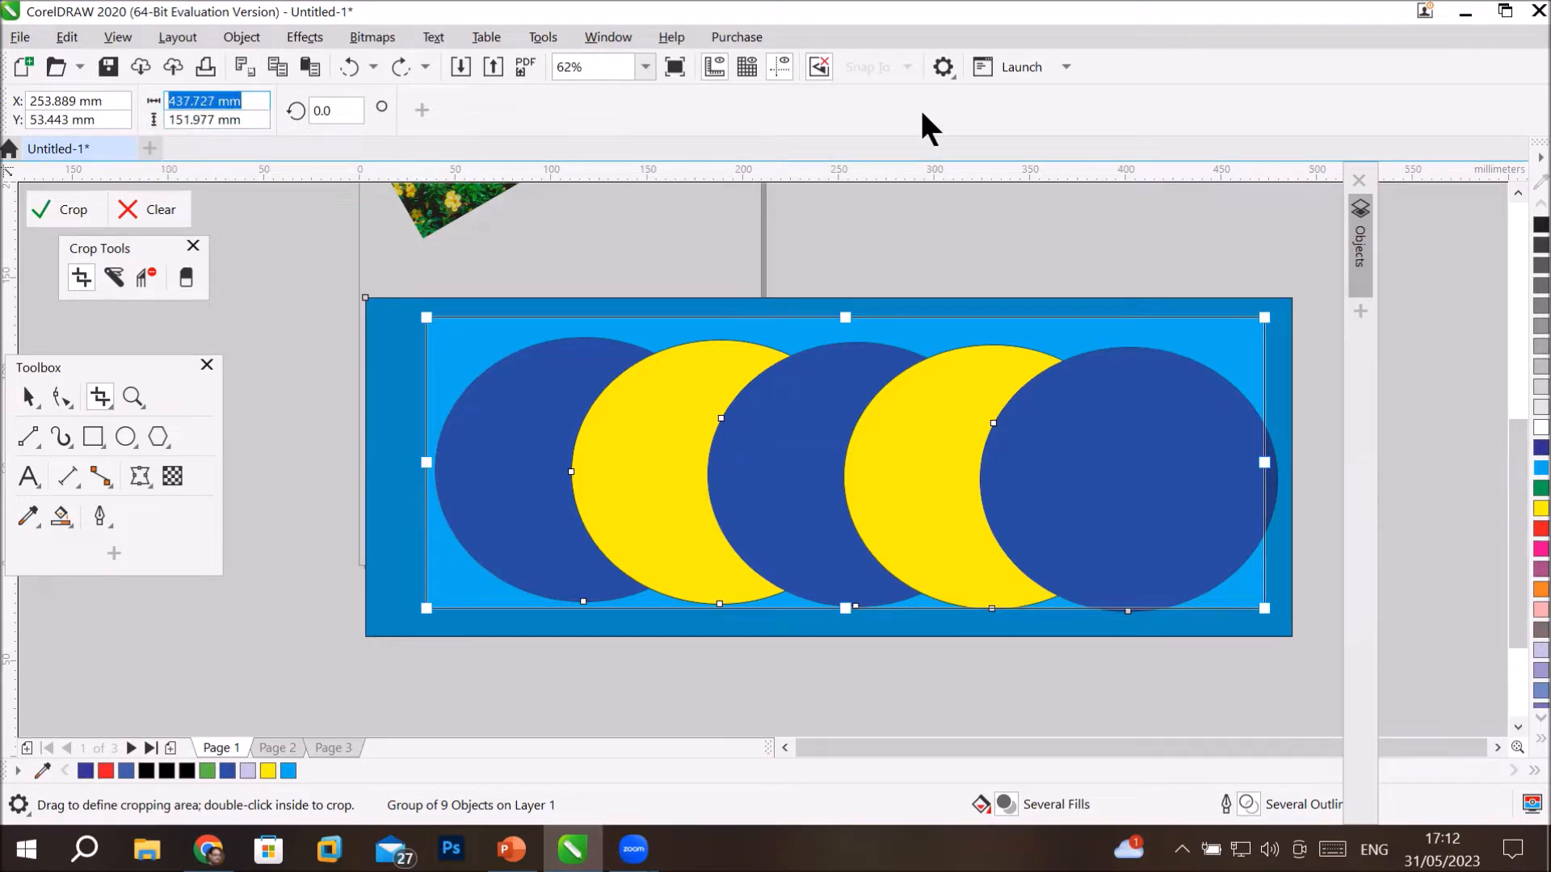
type("400")
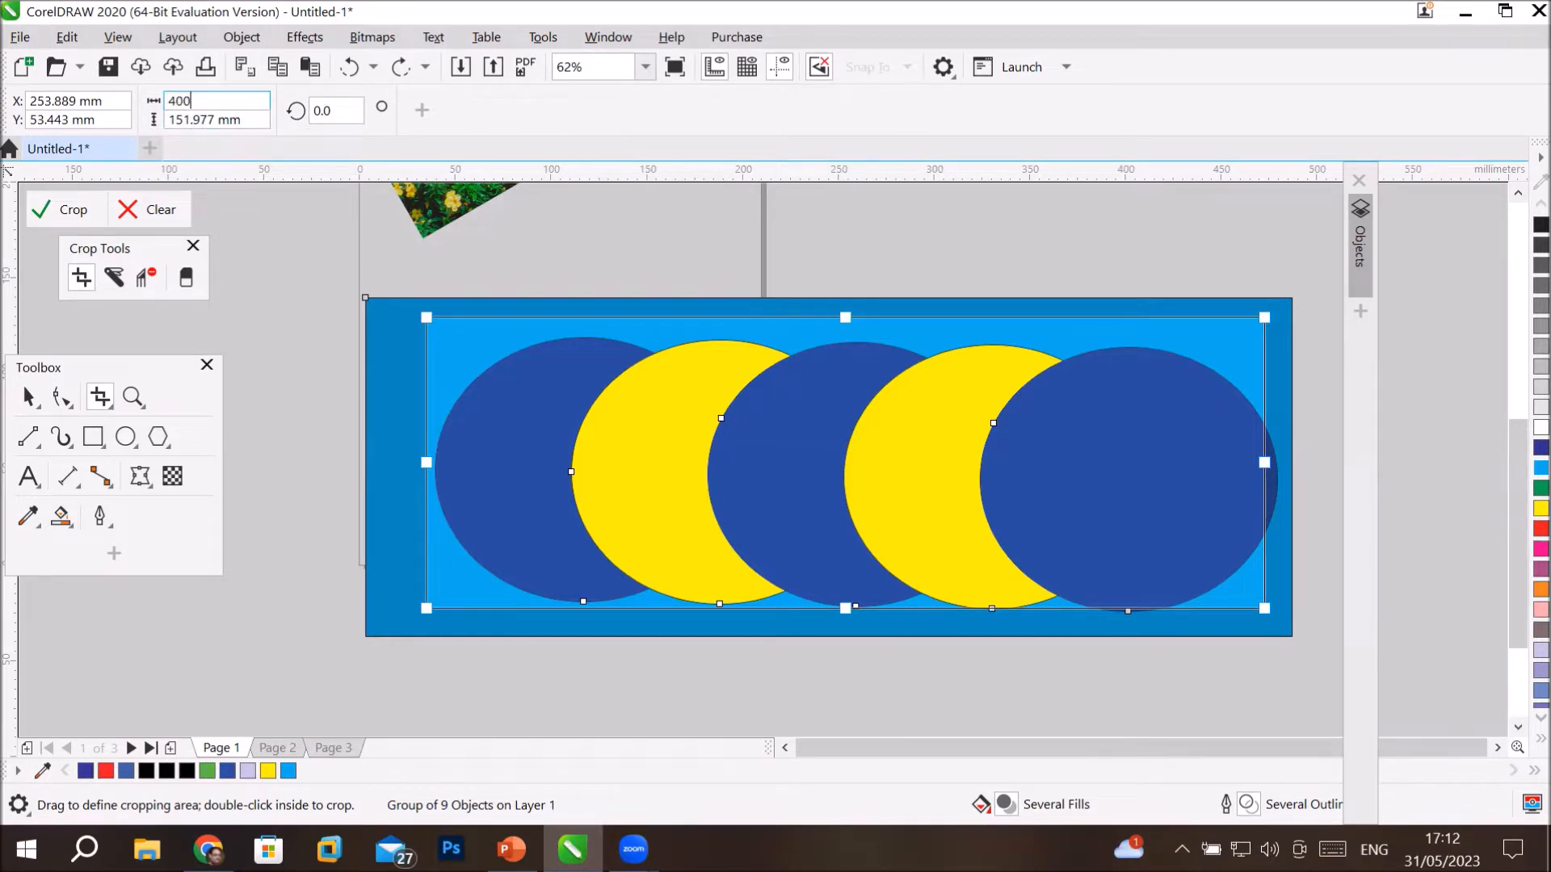
key("Tab")
type("1")
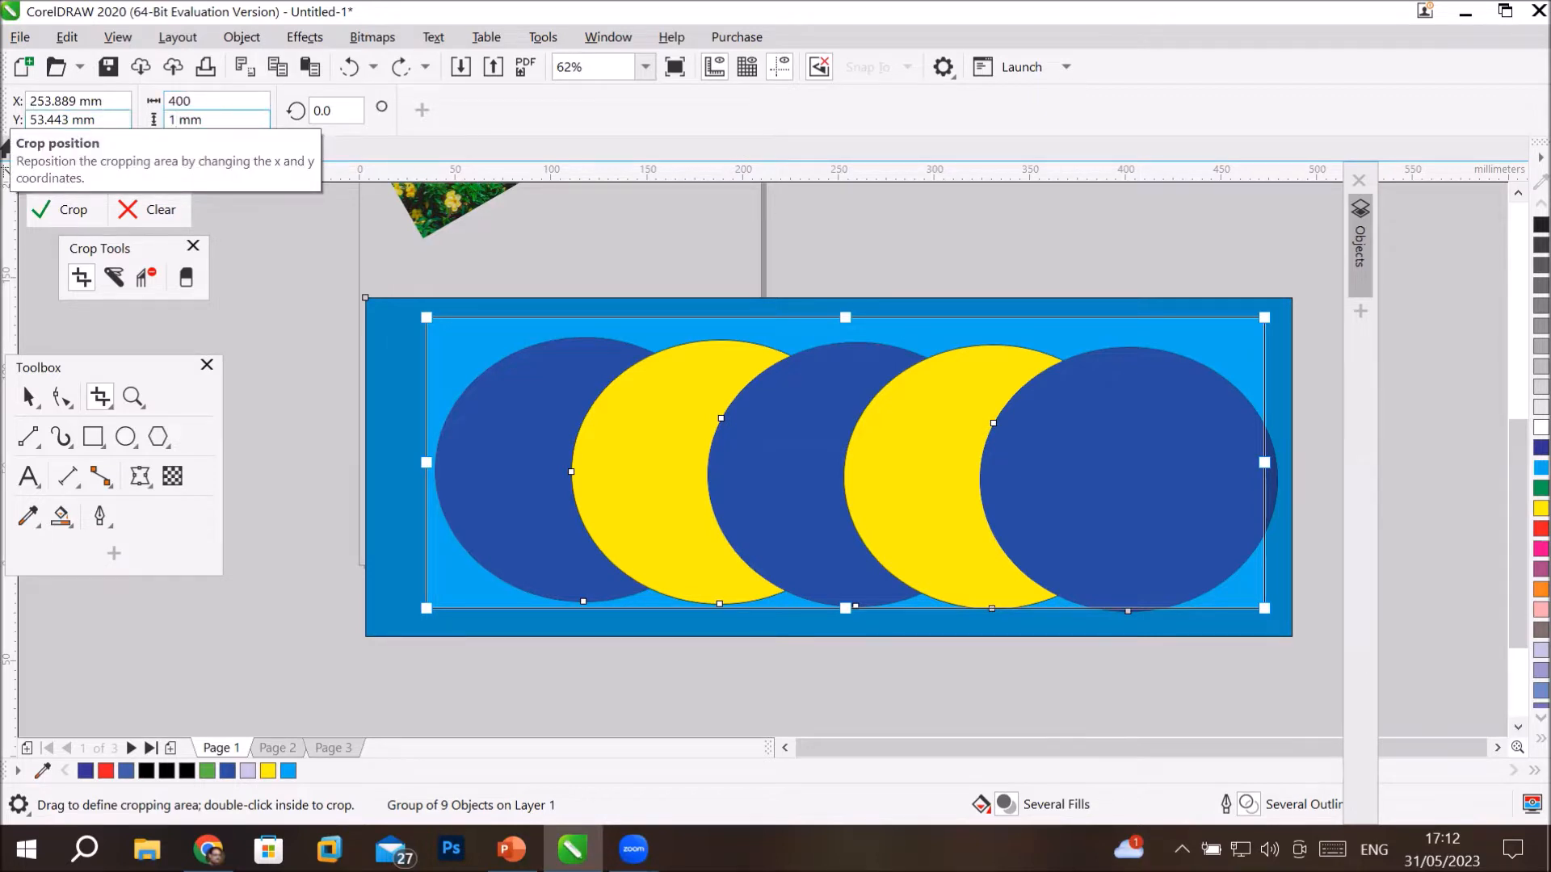
key("Return")
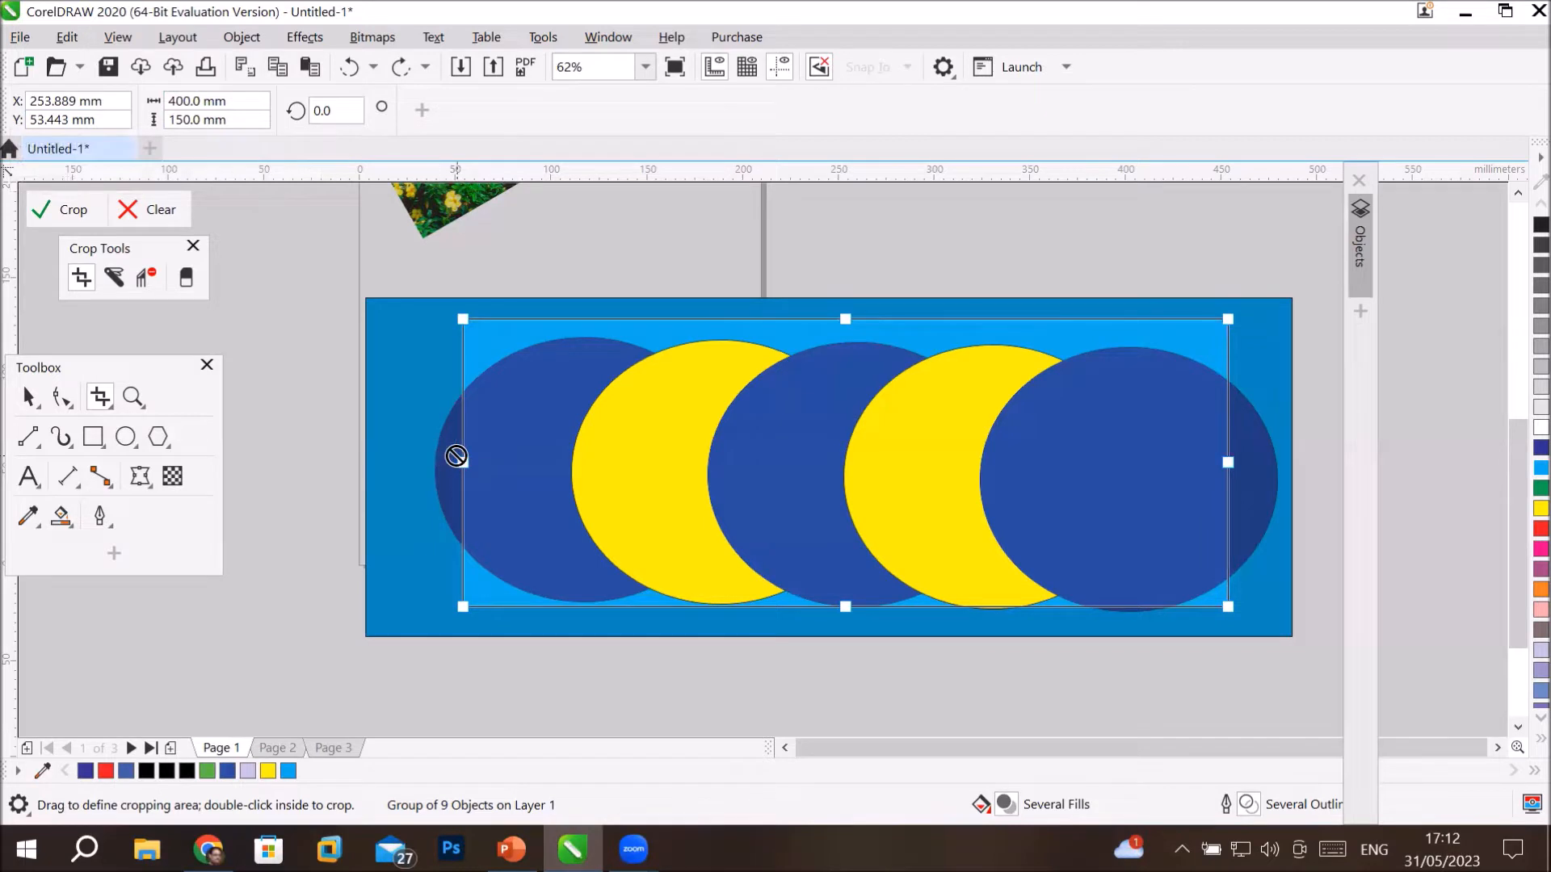
Reposition the cropping area to about X 256.4 mm, Y 54.3 mm over the ellipses and apply the crop.
left_click(110, 104)
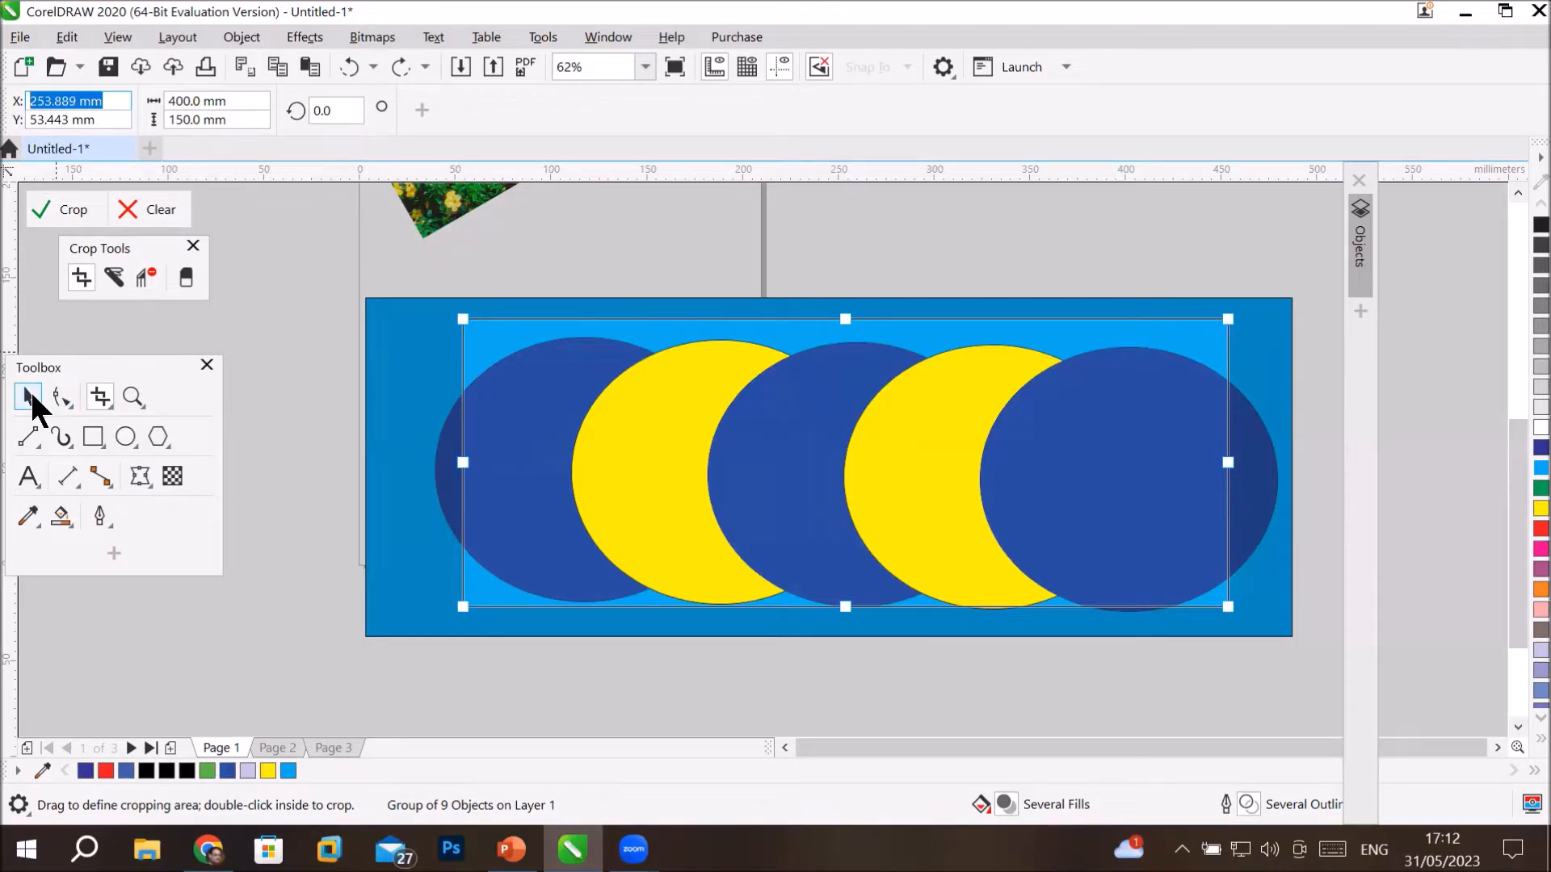
mouse_move(580, 344)
left_mouse_down()
mouse_move(712, 349)
mouse_move(674, 479)
mouse_move(689, 391)
mouse_move(457, 374)
mouse_move(669, 396)
mouse_move(720, 374)
mouse_move(564, 346)
mouse_move(580, 347)
left_mouse_up()
left_click_drag(112, 106, 17, 127)
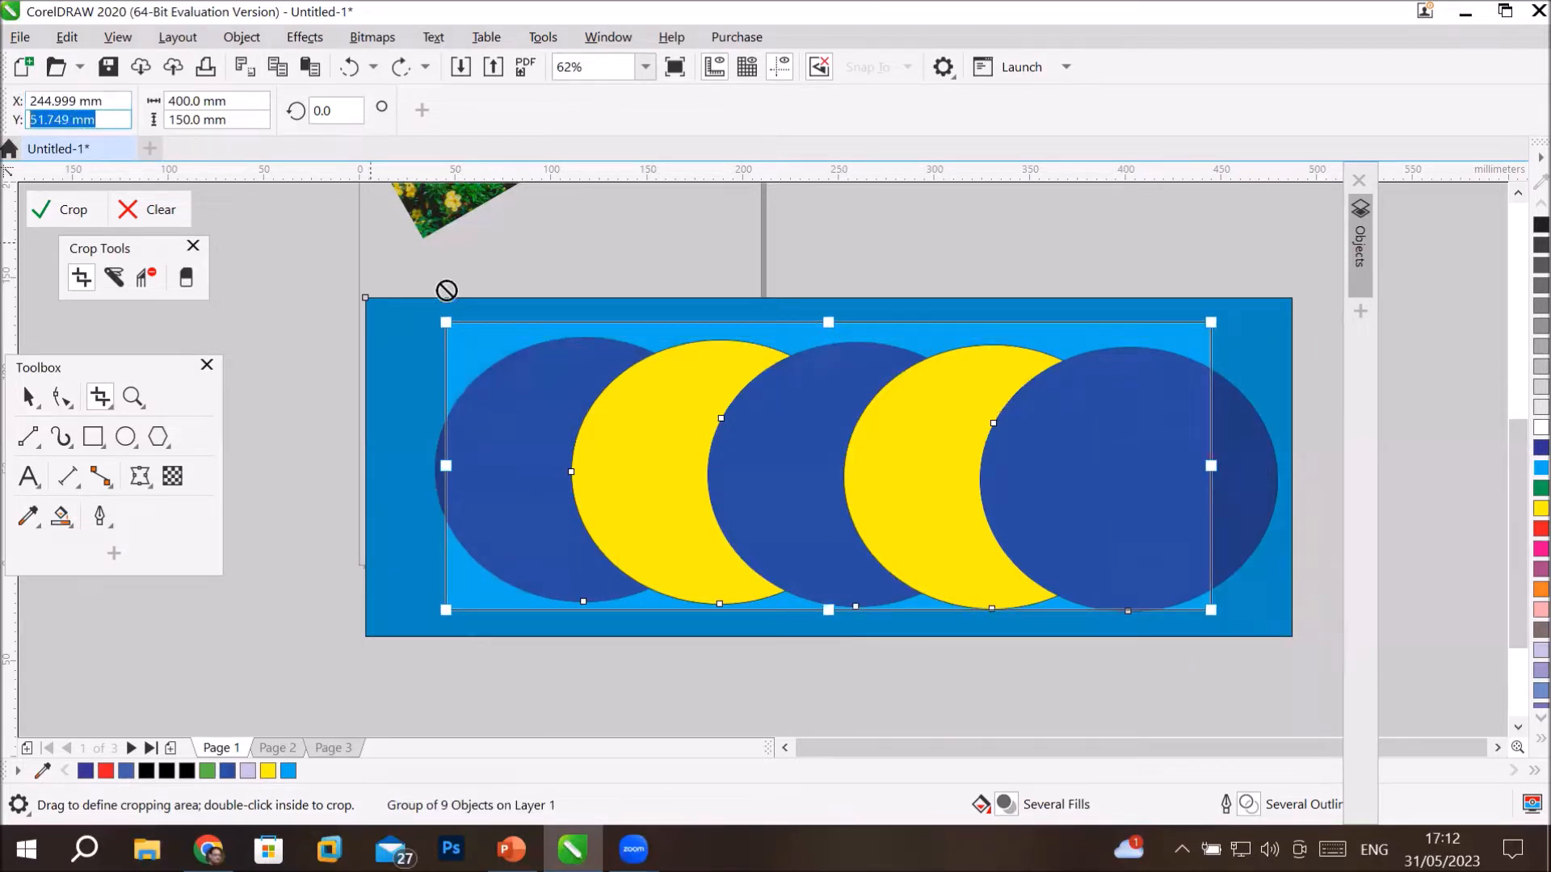
mouse_move(575, 337)
left_mouse_down()
mouse_move(671, 354)
mouse_move(565, 328)
mouse_move(596, 333)
left_mouse_up()
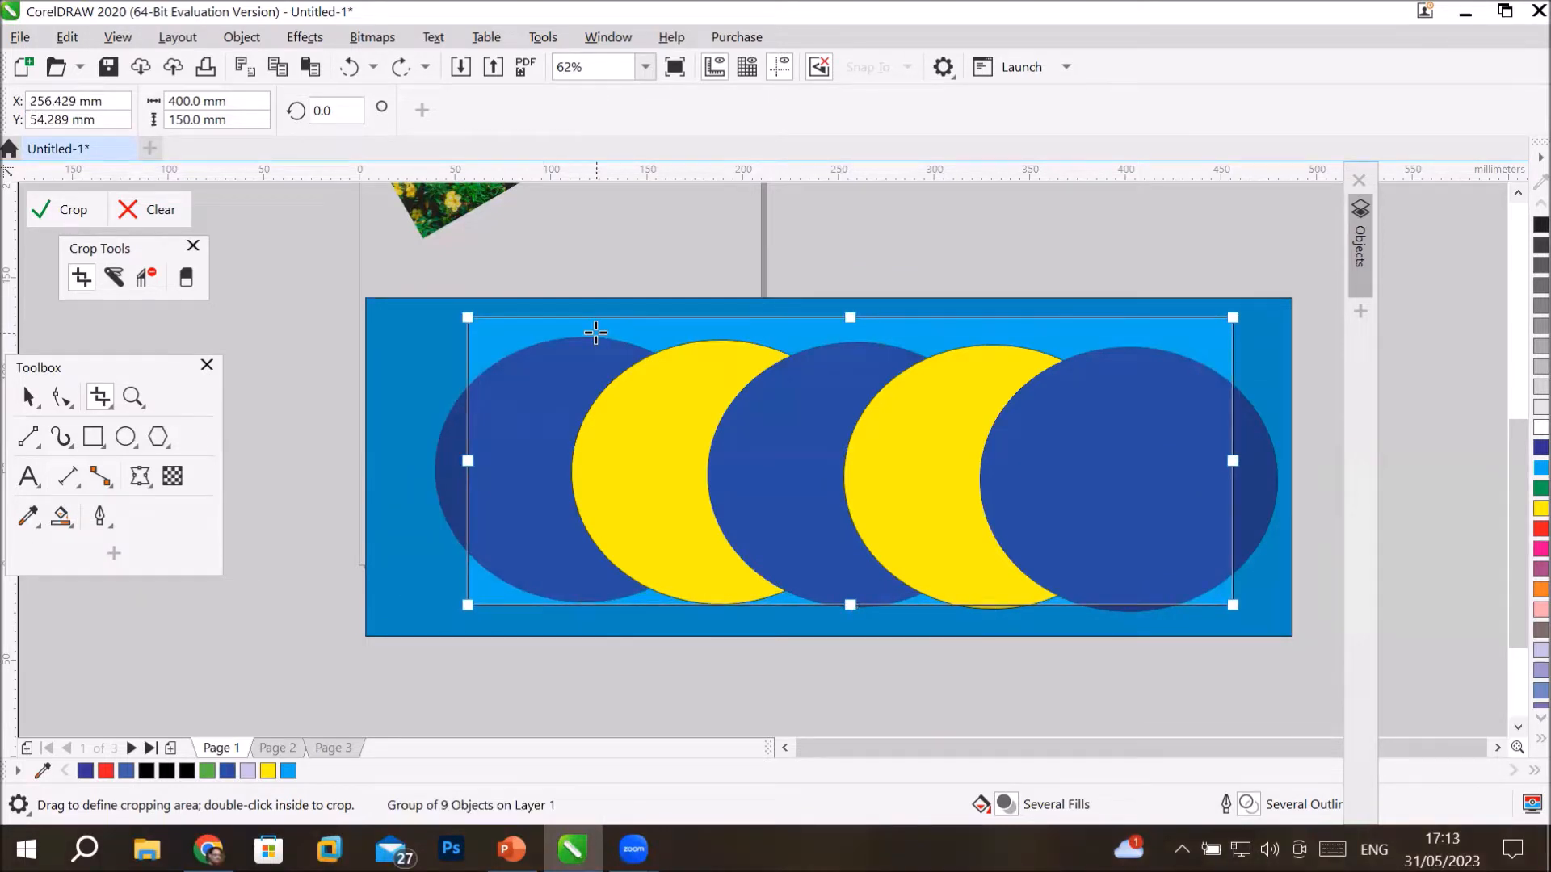
double_click(595, 332)
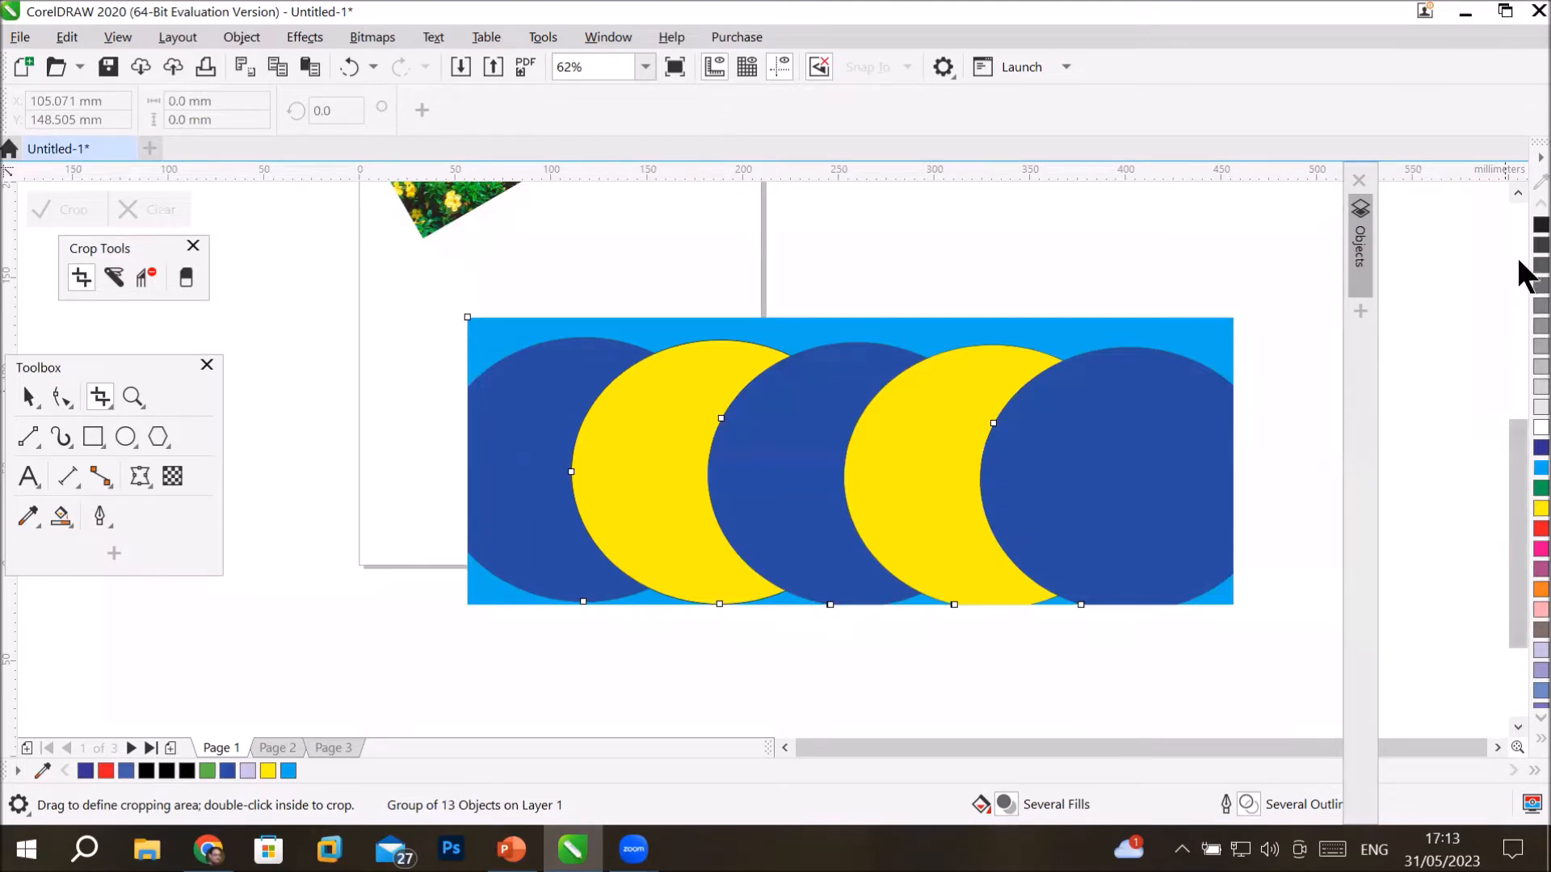
Delete the cropped group, the landscape photo and the sphinx photo, and switch to the PowerPoint presentation.
left_click(1518, 194)
left_click(1518, 194)
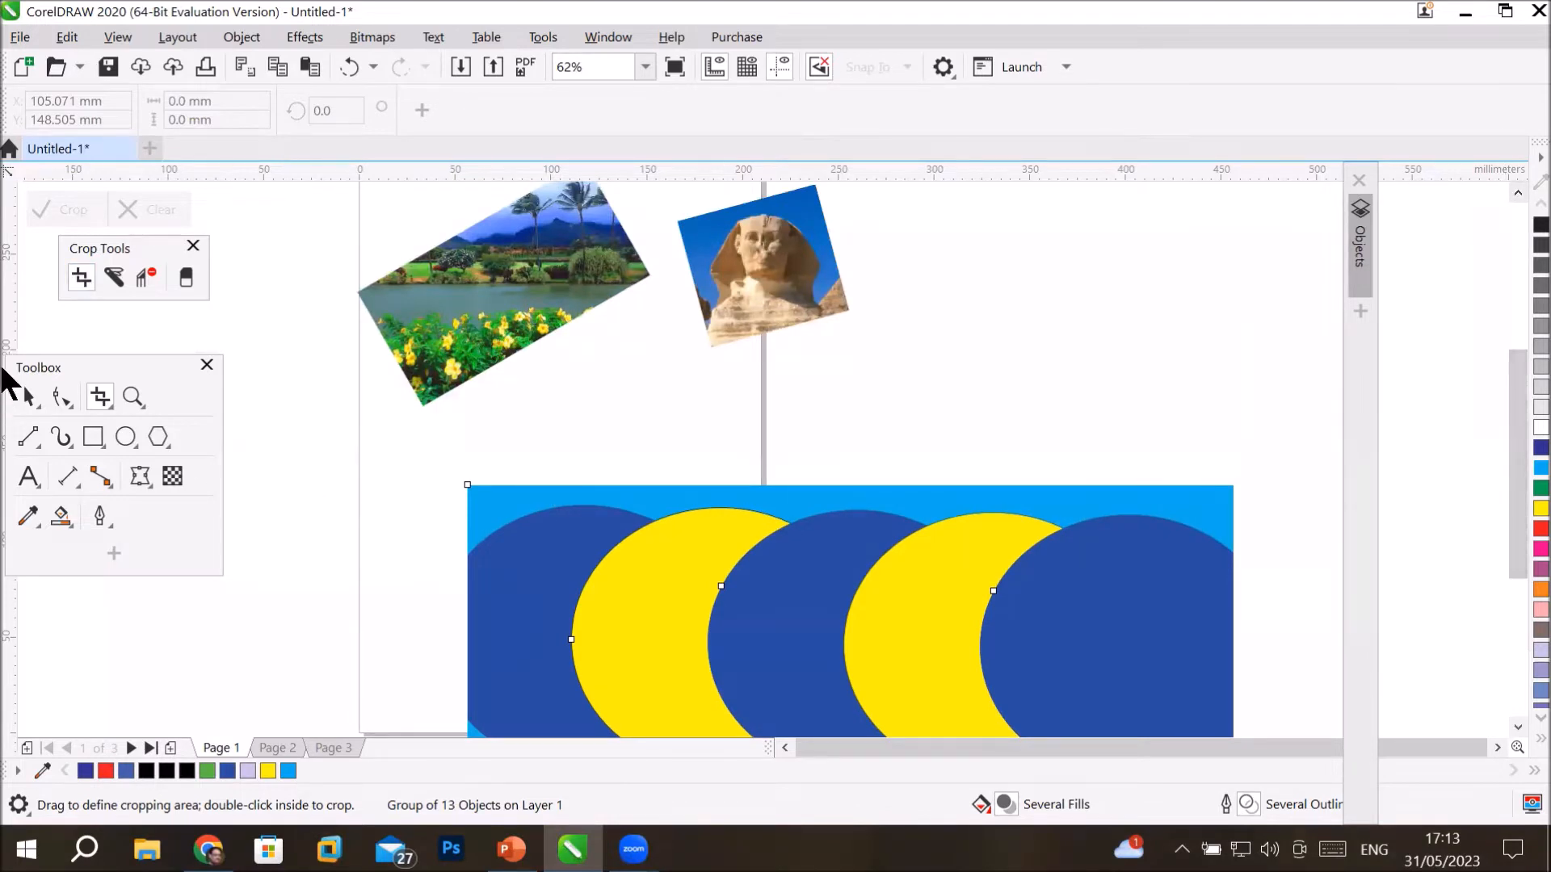
left_click(19, 401)
left_click(707, 602)
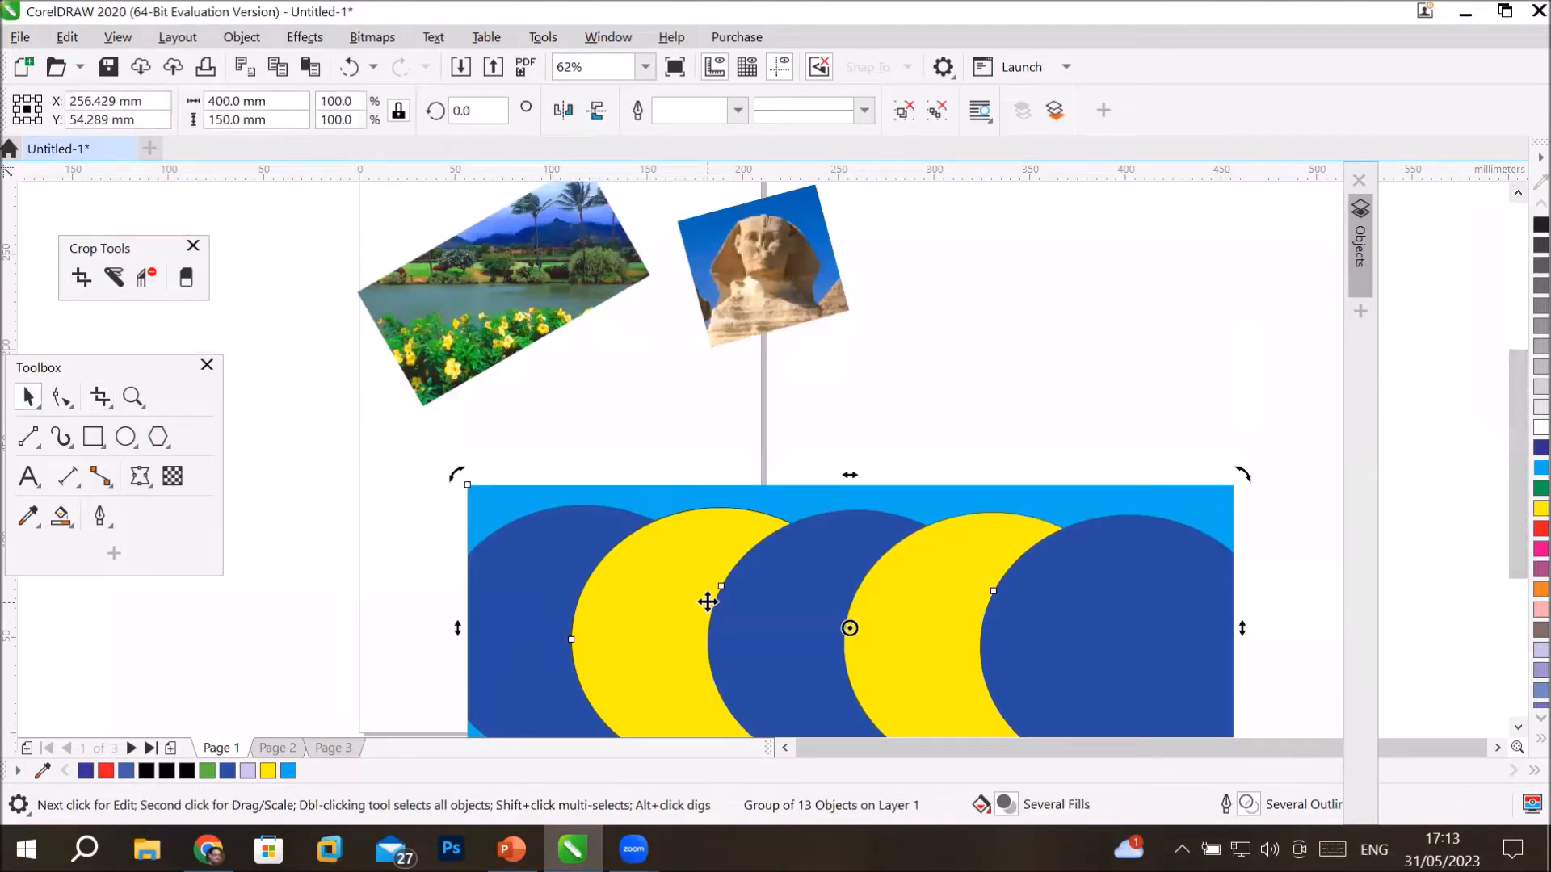
key("Delete")
left_click(534, 293)
key("Delete")
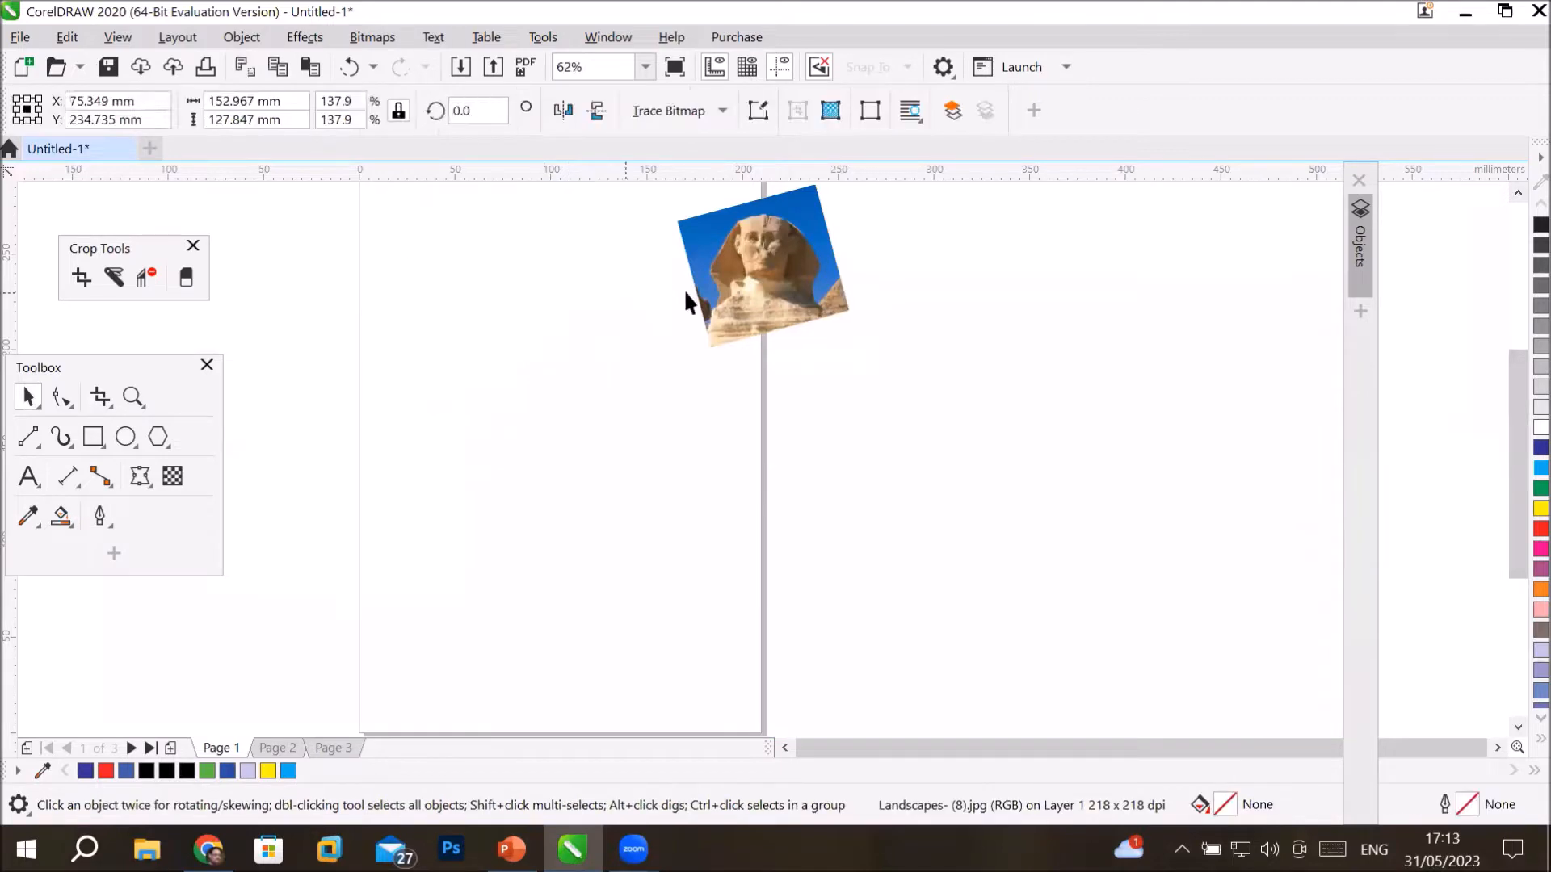
left_click(750, 289)
key("Delete")
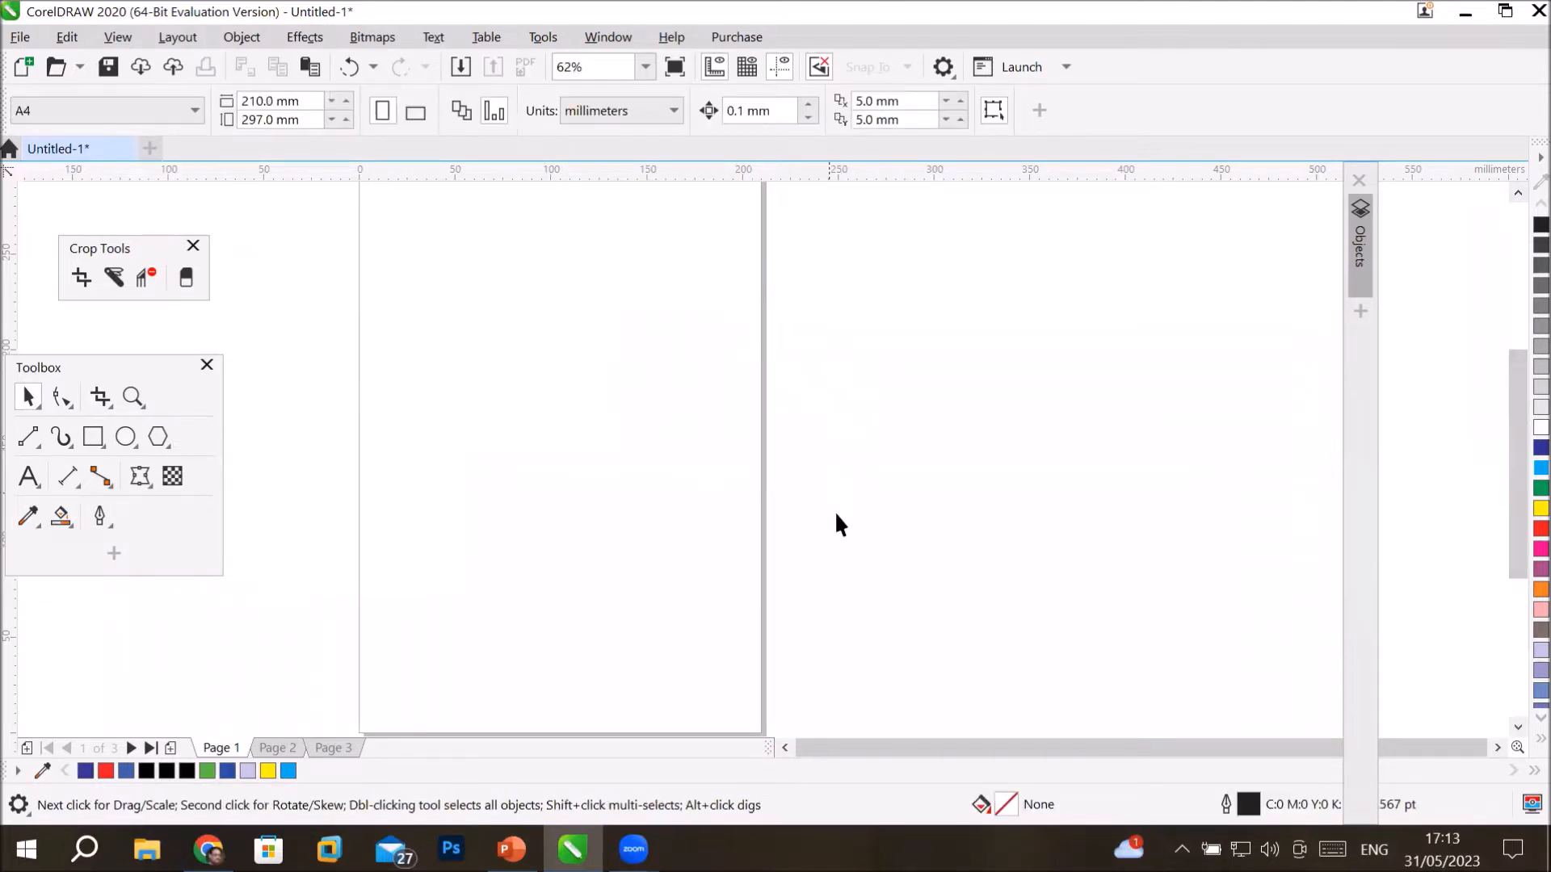
left_click(511, 849)
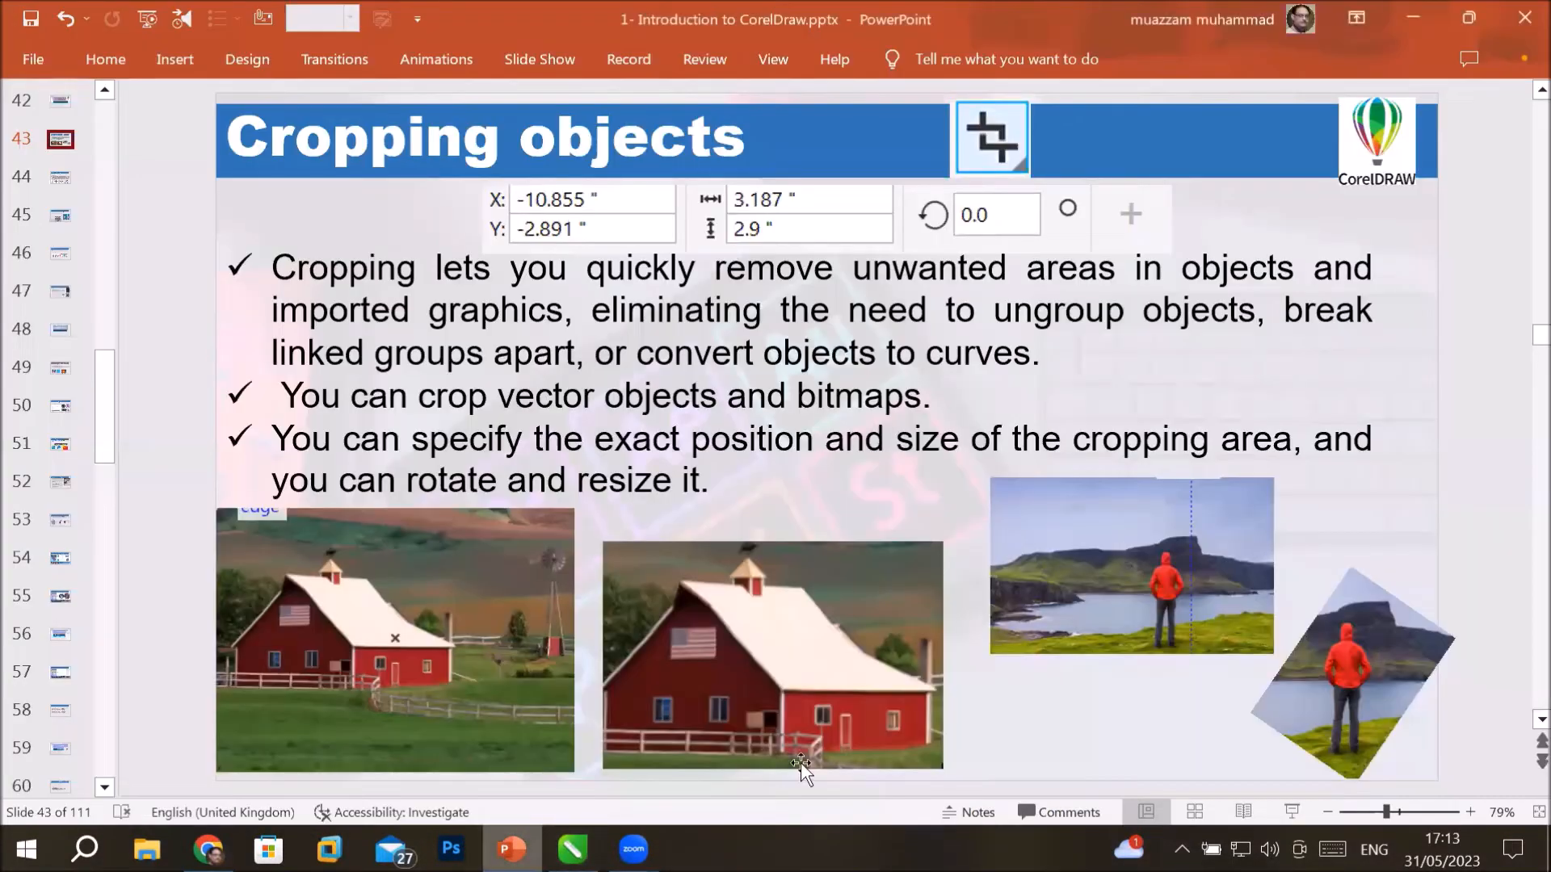
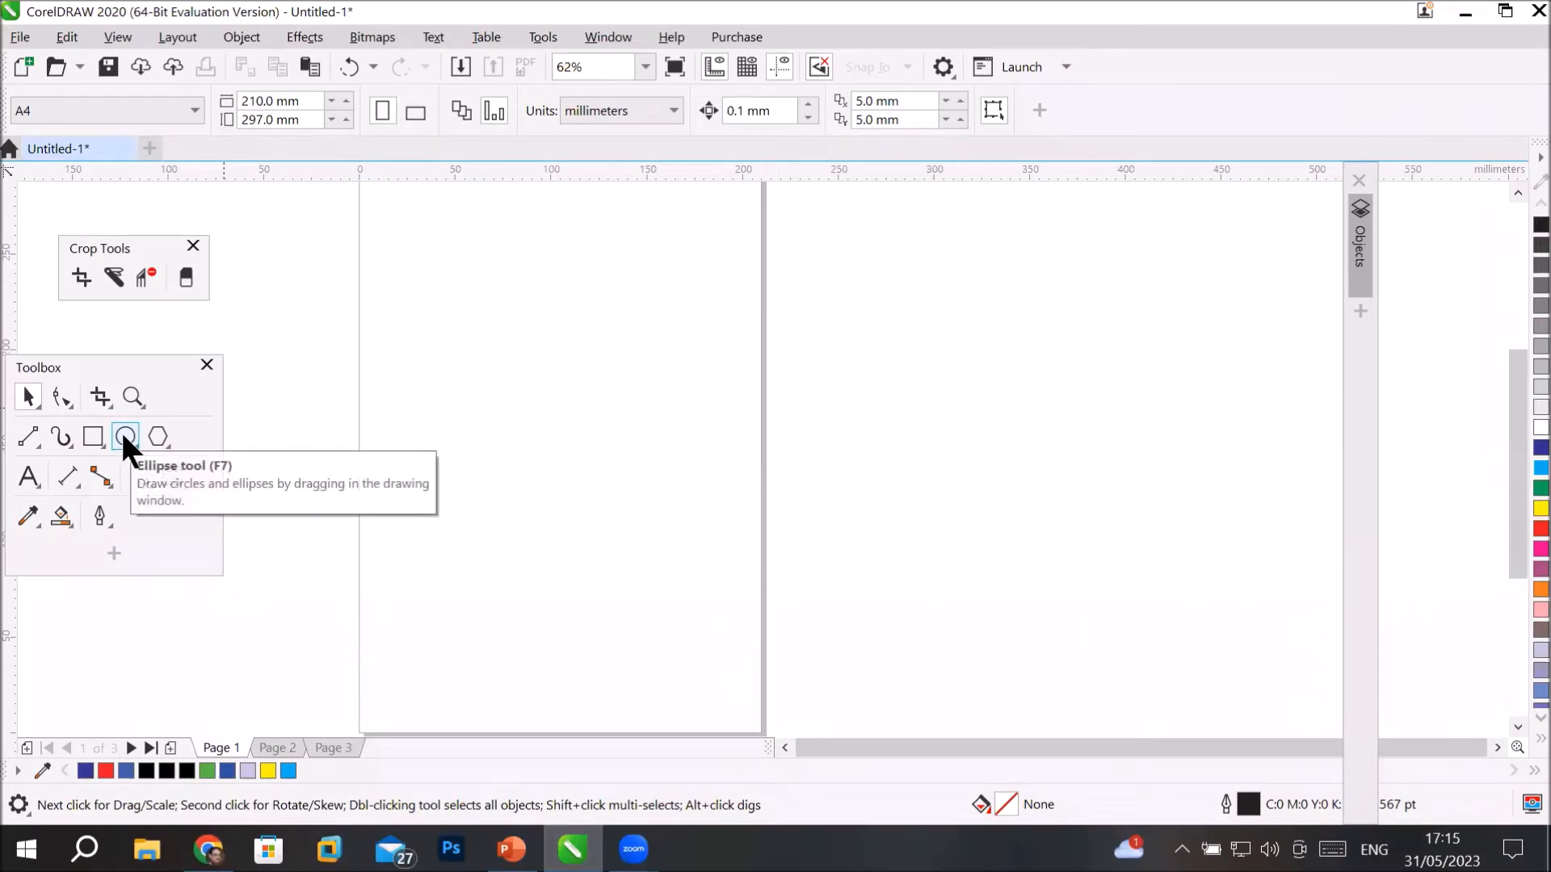
Draw a circle about 152 mm in diameter on the page in CorelDRAW, and set the Knife tool to 2-point line mode.
left_click(121, 437)
left_click_drag(415, 260, 705, 529)
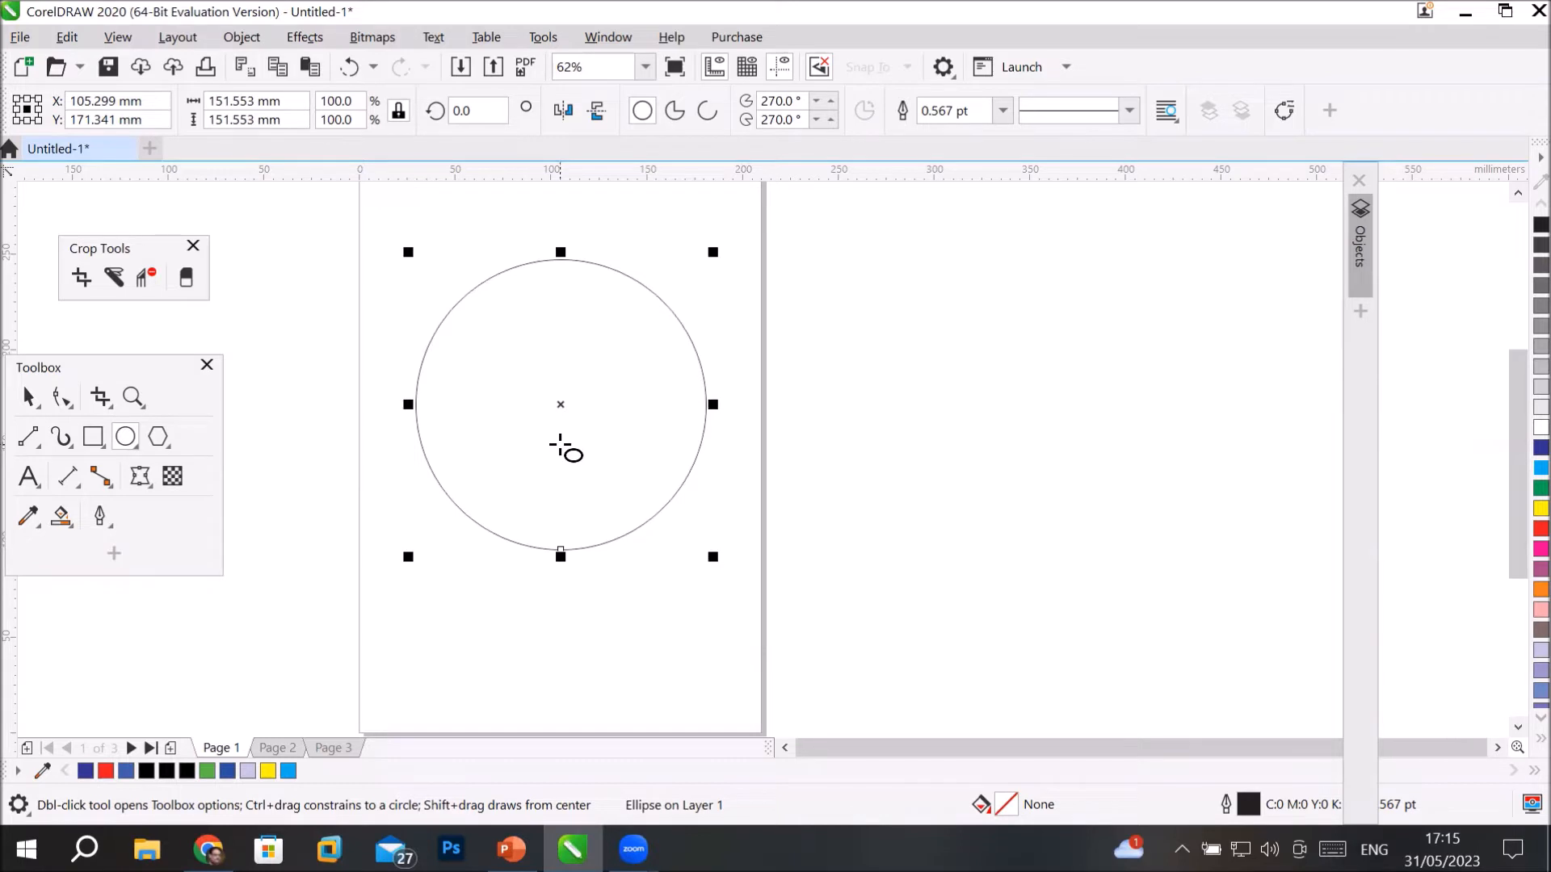
left_click(107, 279)
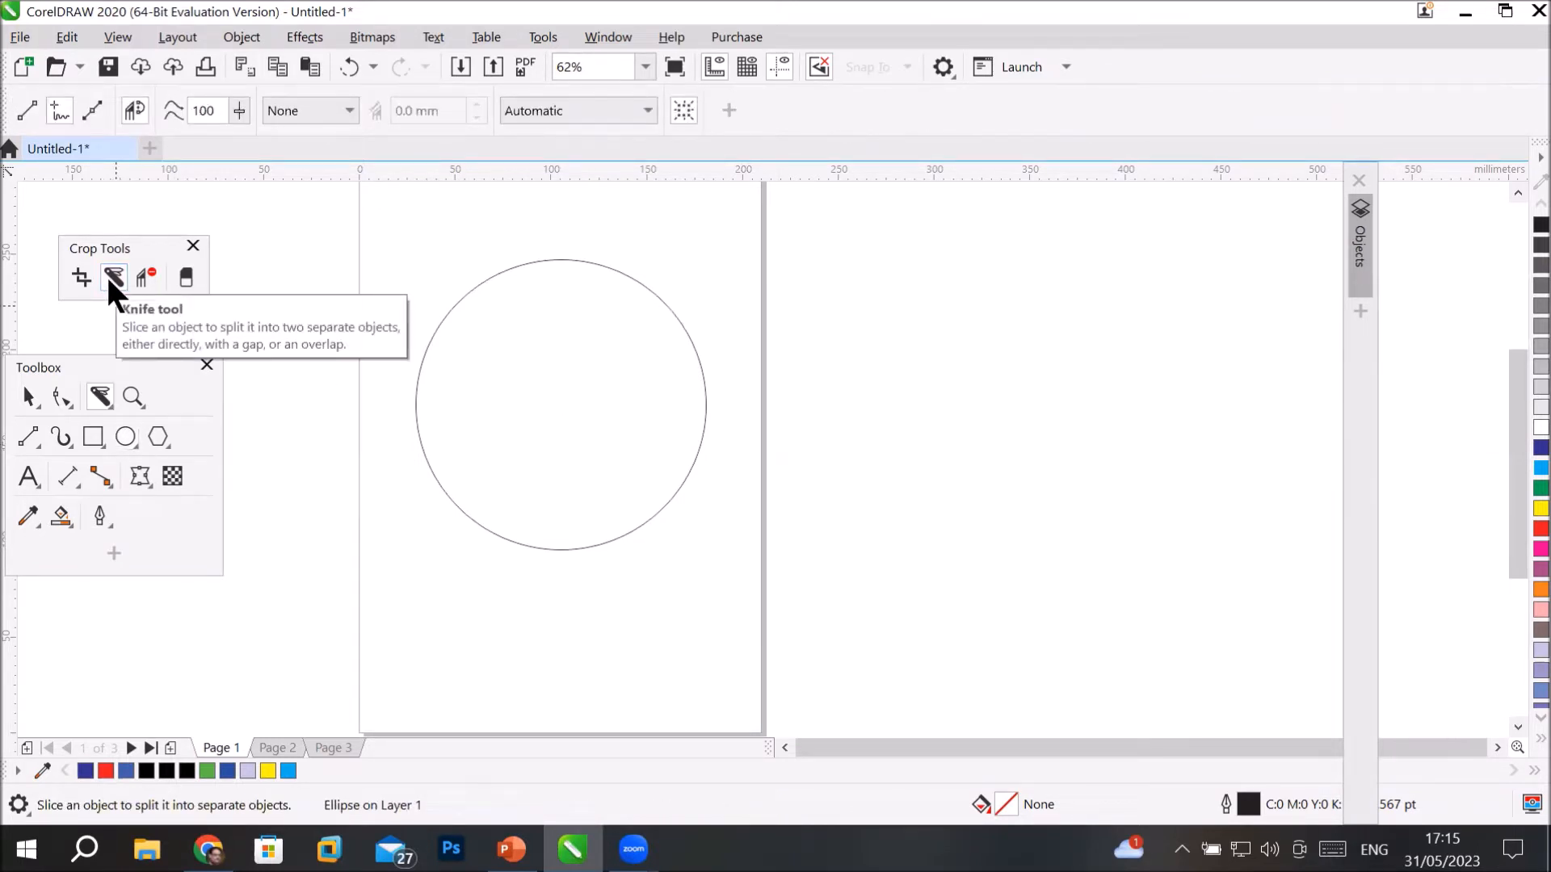
left_click(26, 113)
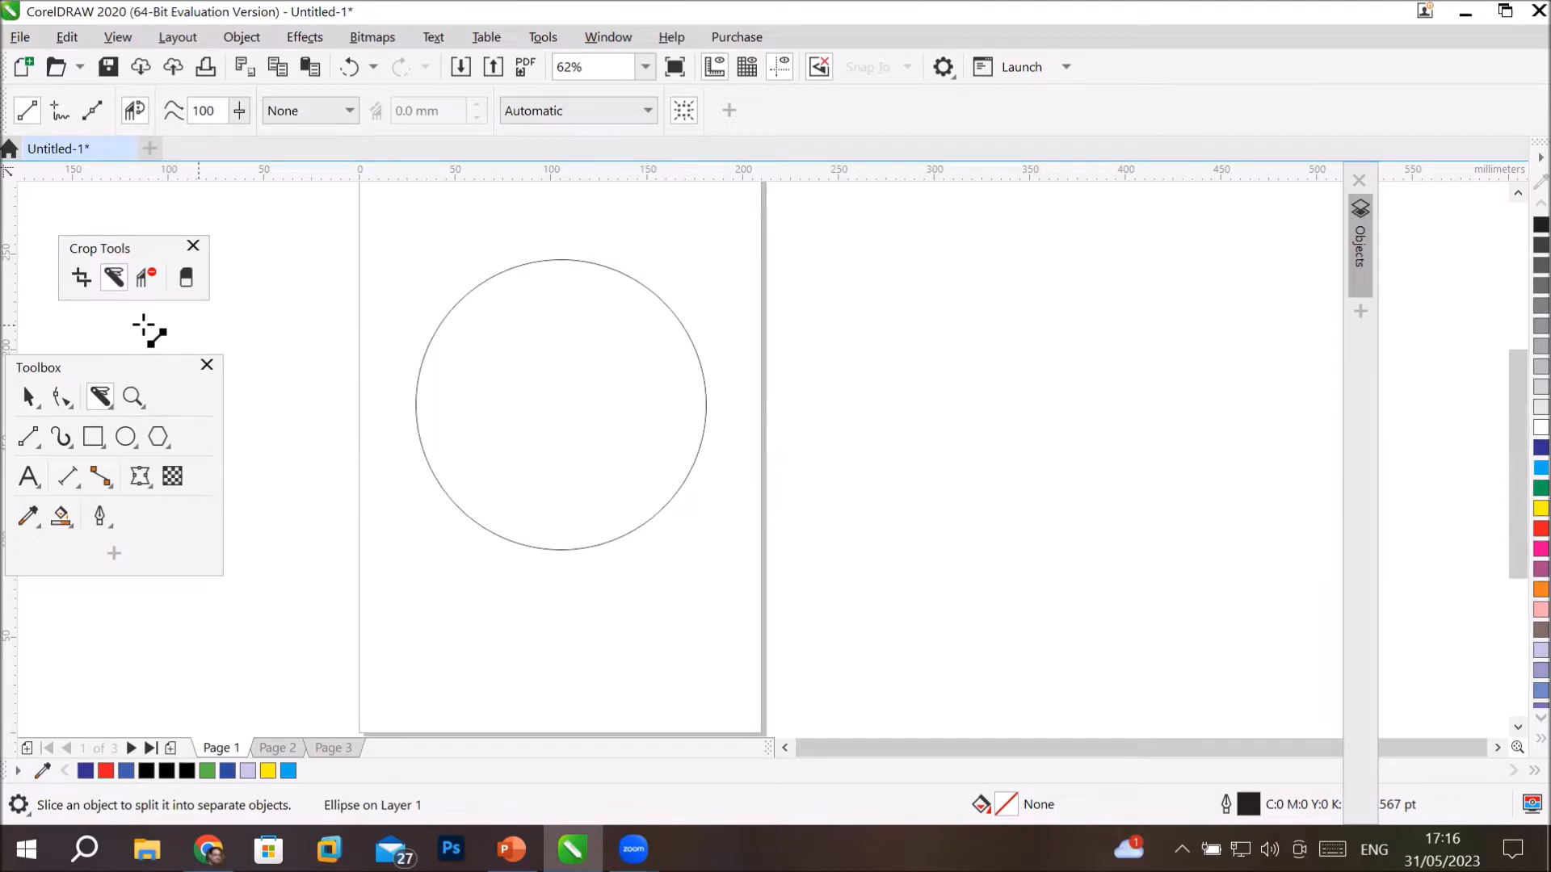
Place a vertical and a horizontal guideline that cross exactly at the circle's centre.
left_click(29, 397)
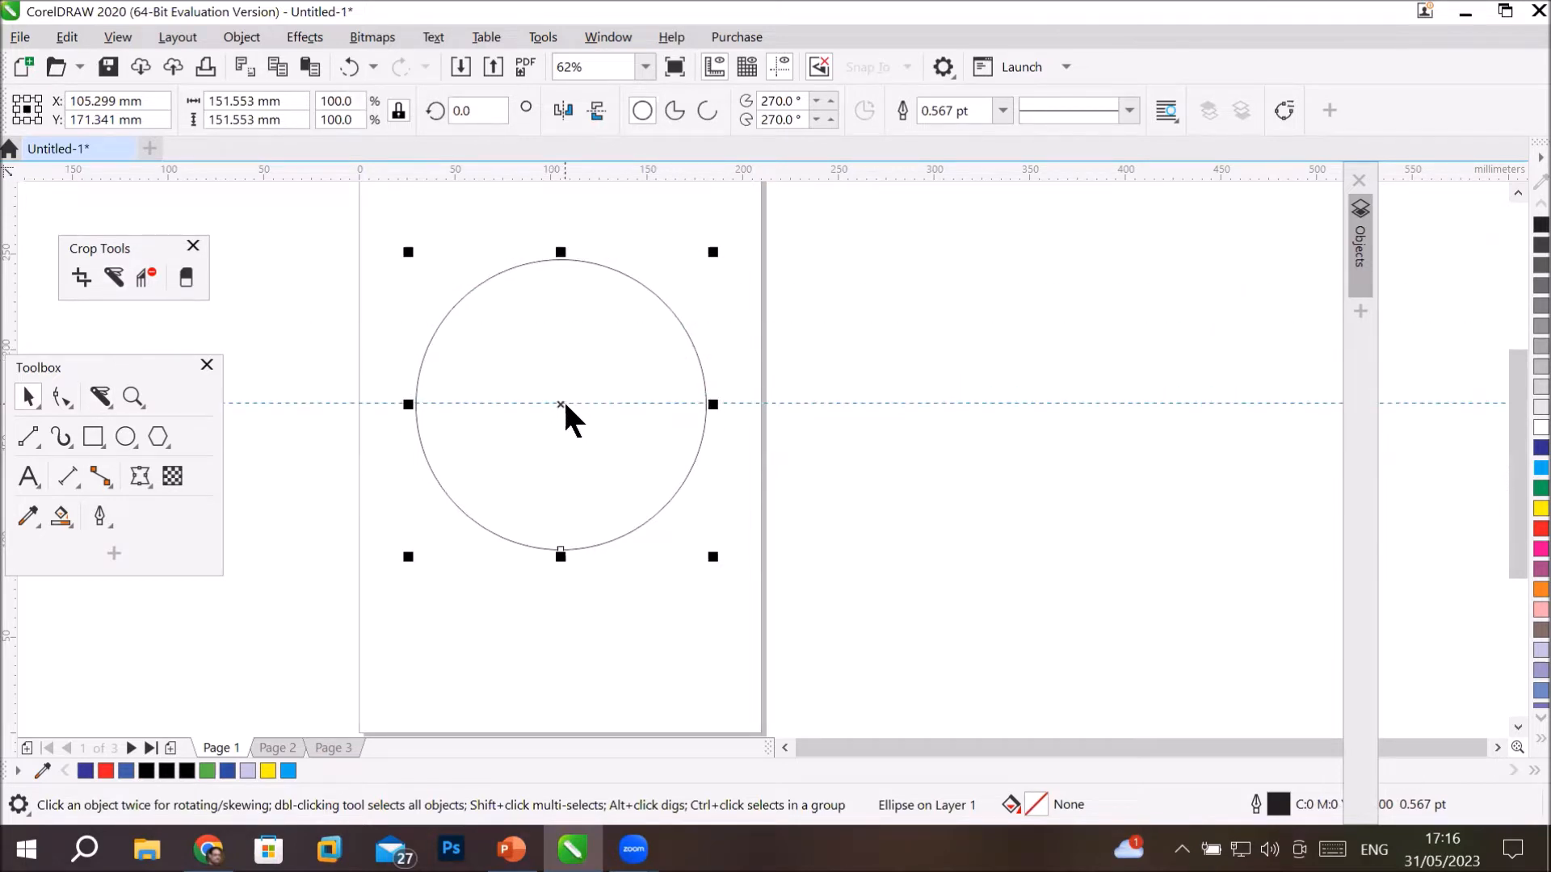
scroll(563, 399, "up", 15)
left_click(824, 406)
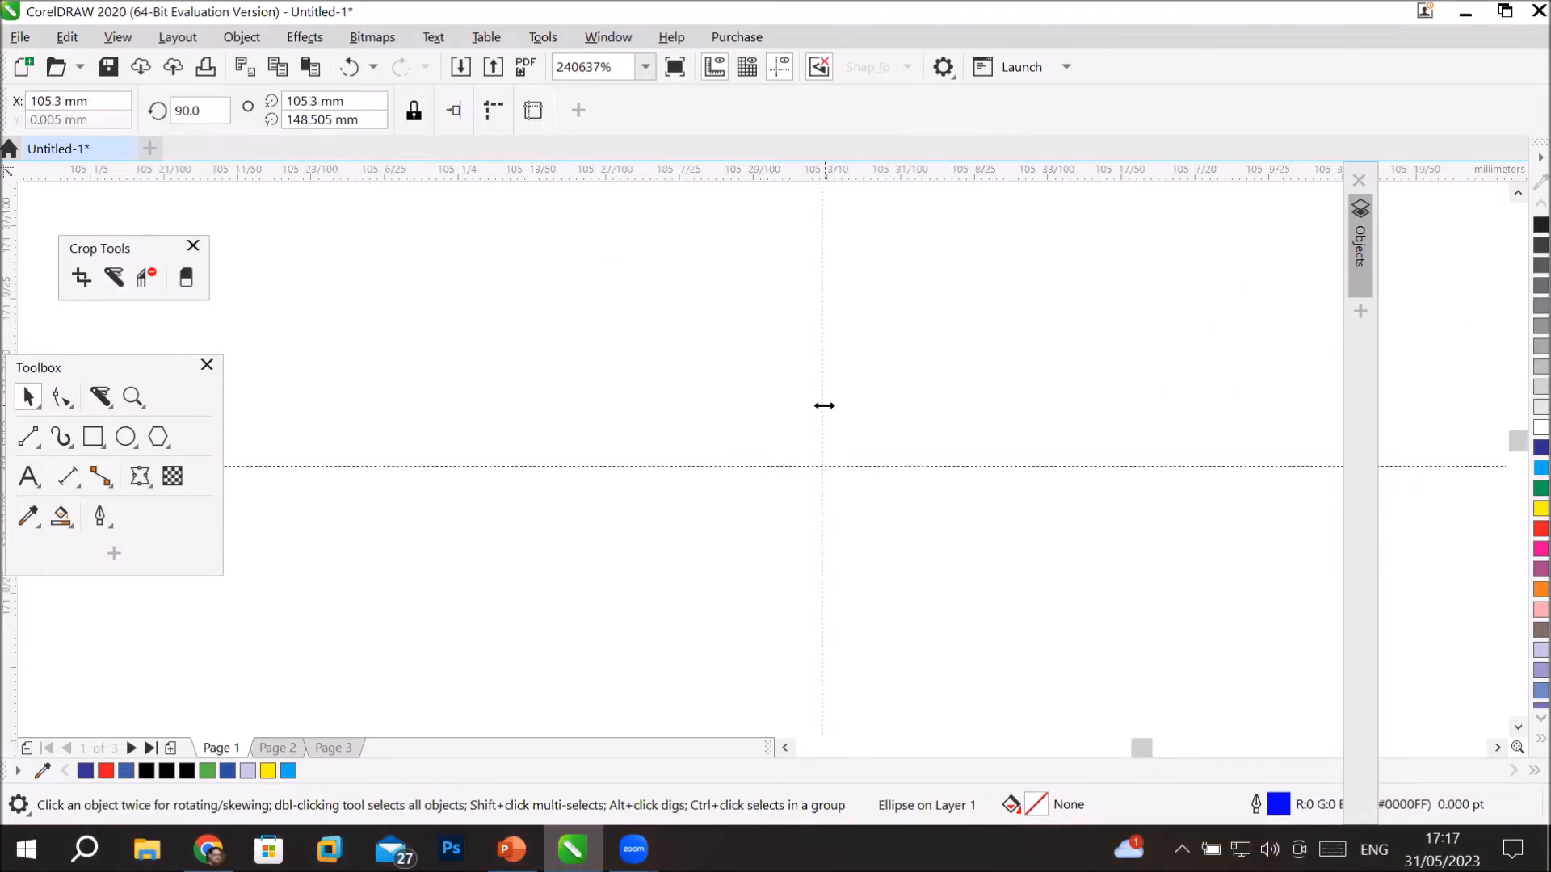
left_click_drag(824, 406, 826, 407)
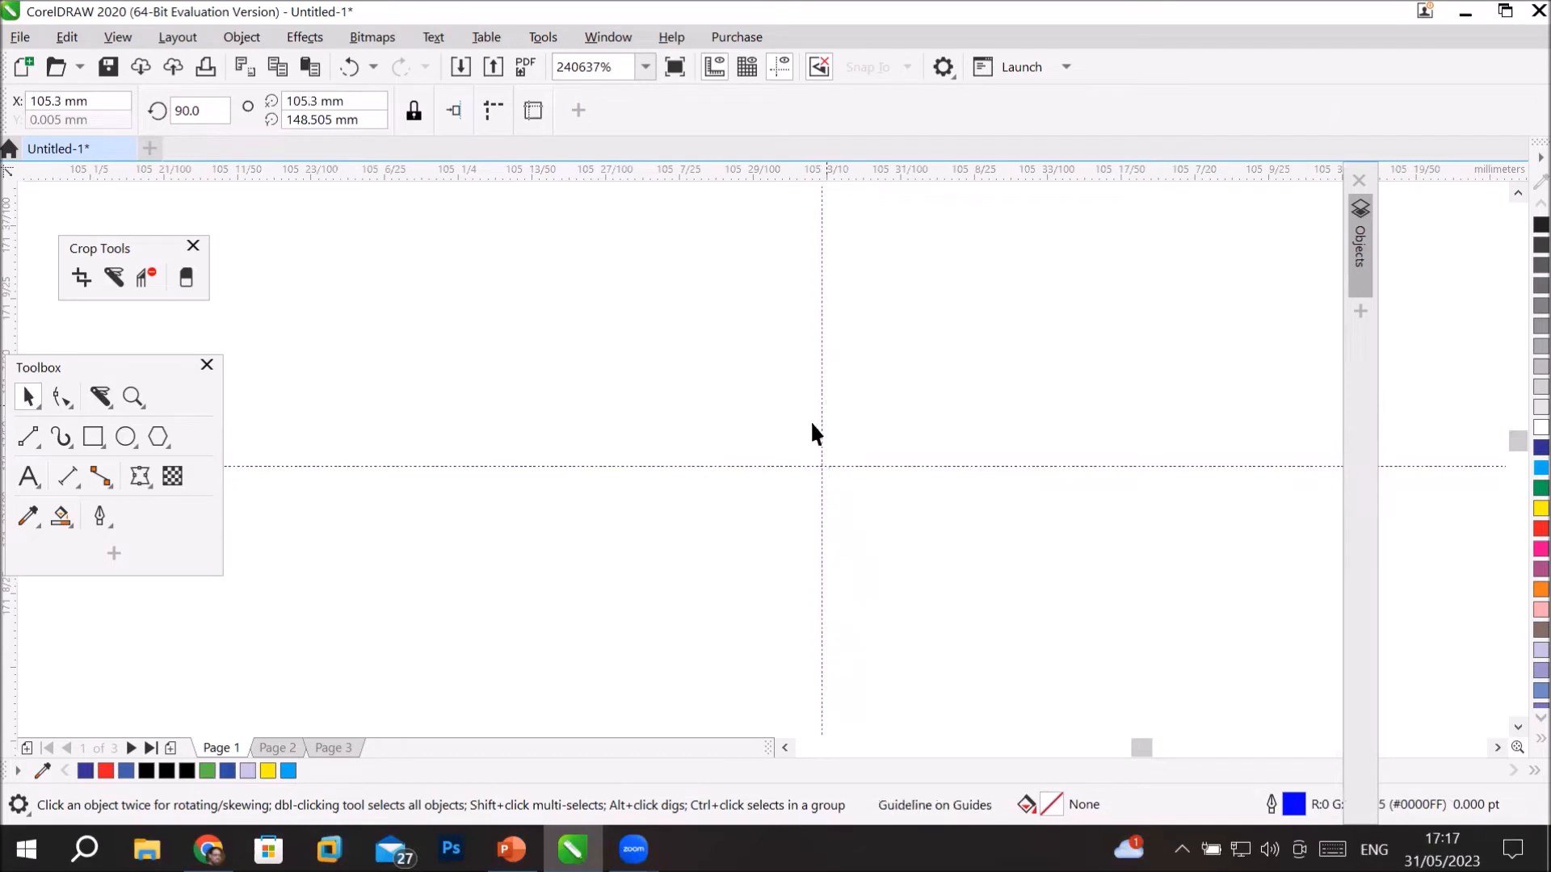
left_click(743, 511)
left_click_drag(880, 464, 889, 443)
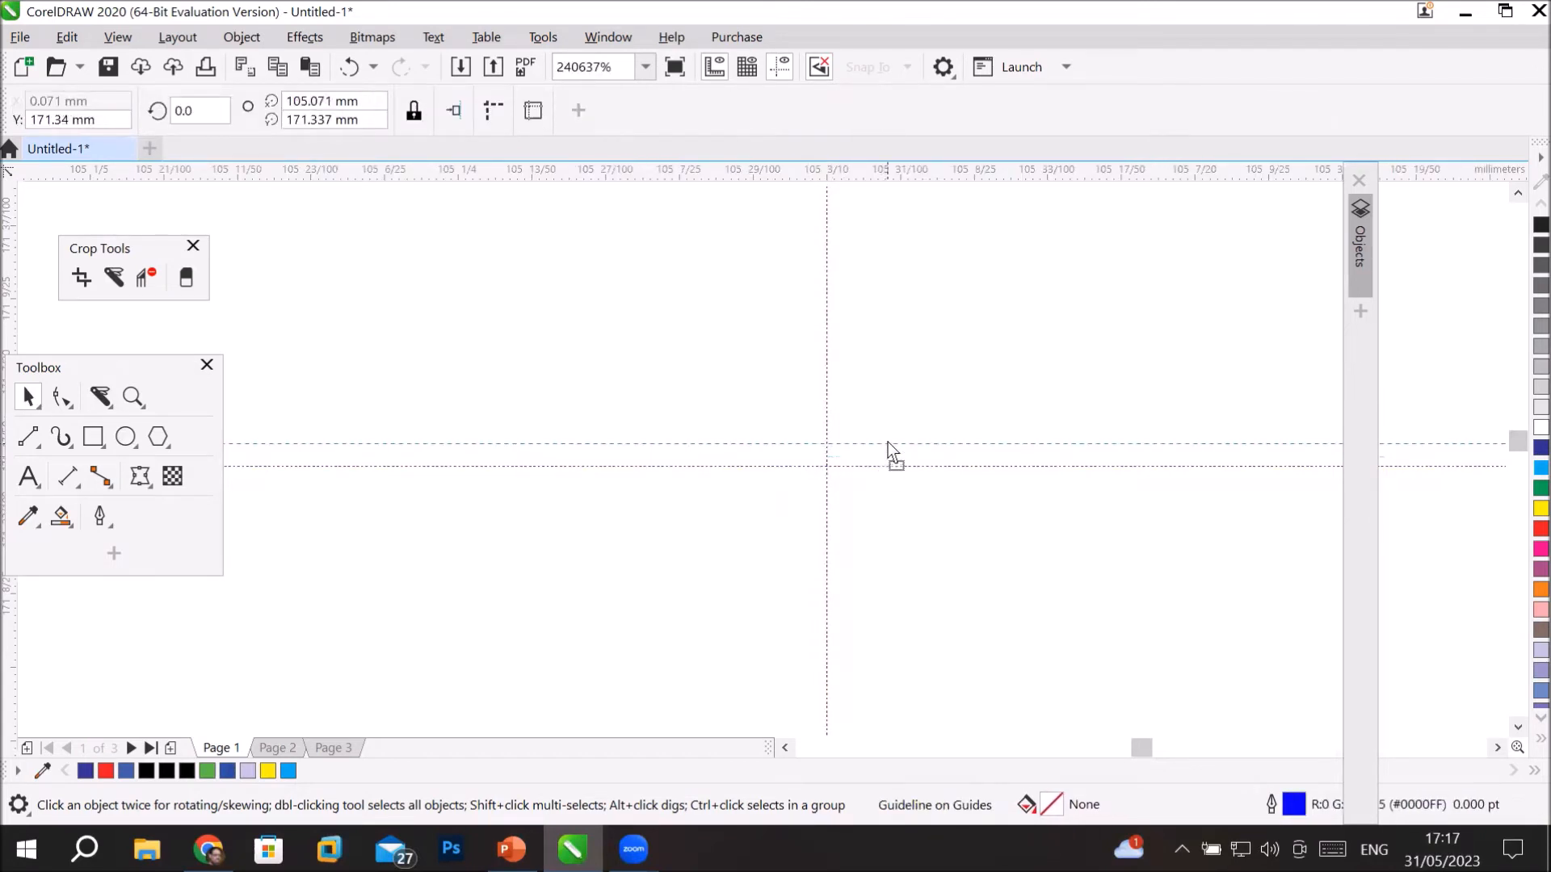
left_click(866, 515)
scroll(994, 412, "down", 3)
scroll(994, 412, "down", 9)
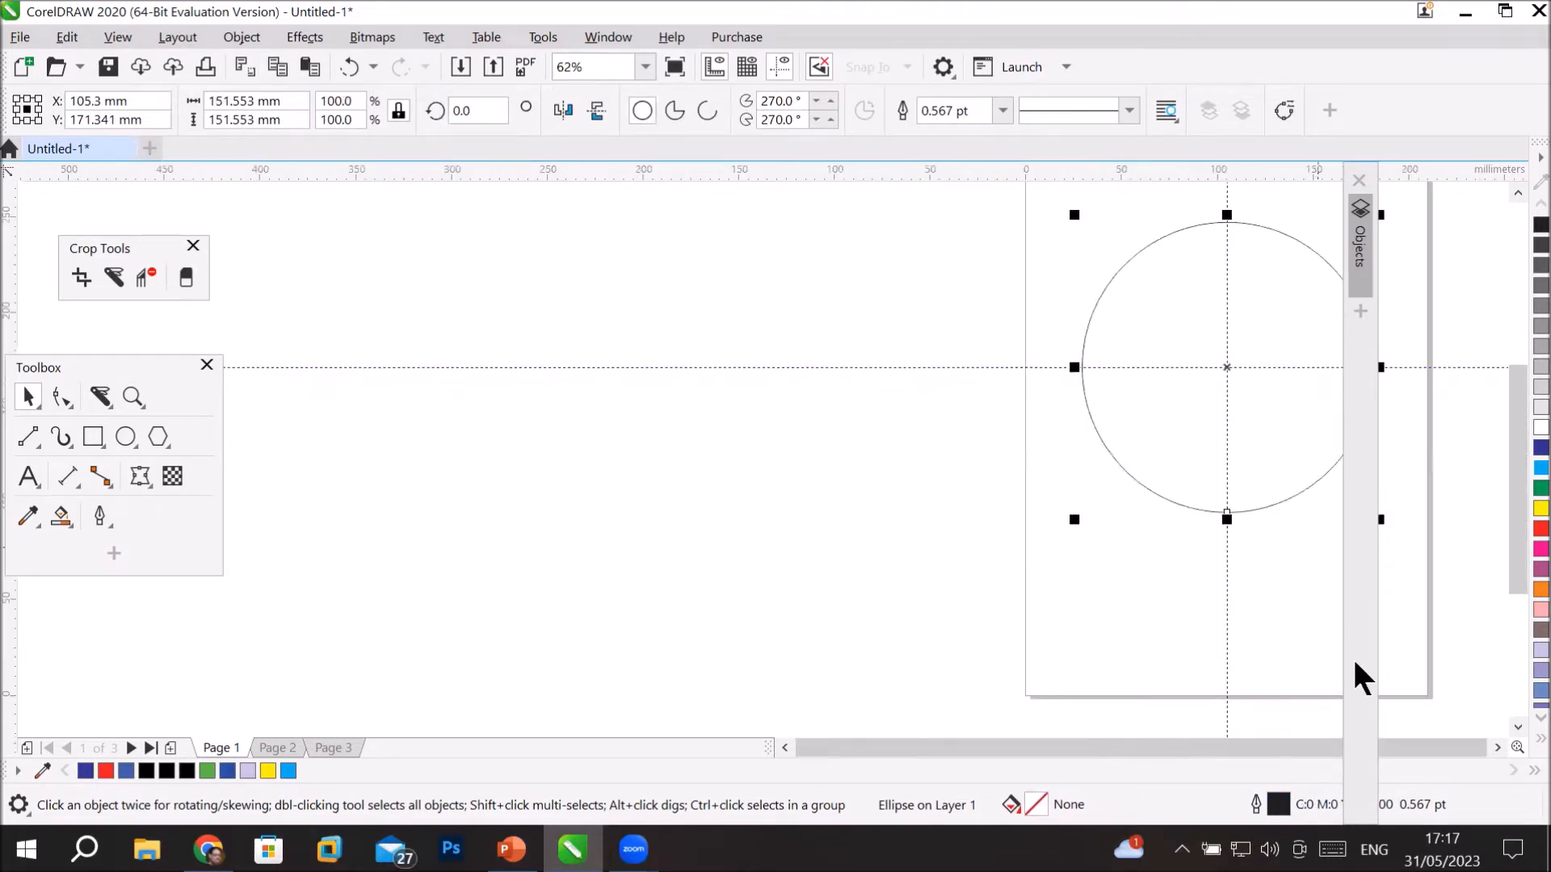
Slice the circle along the horizontal guideline with the Knife tool in 2-point line mode, and undo the slice.
left_click(1496, 748)
left_click(1496, 748)
left_click(1497, 748)
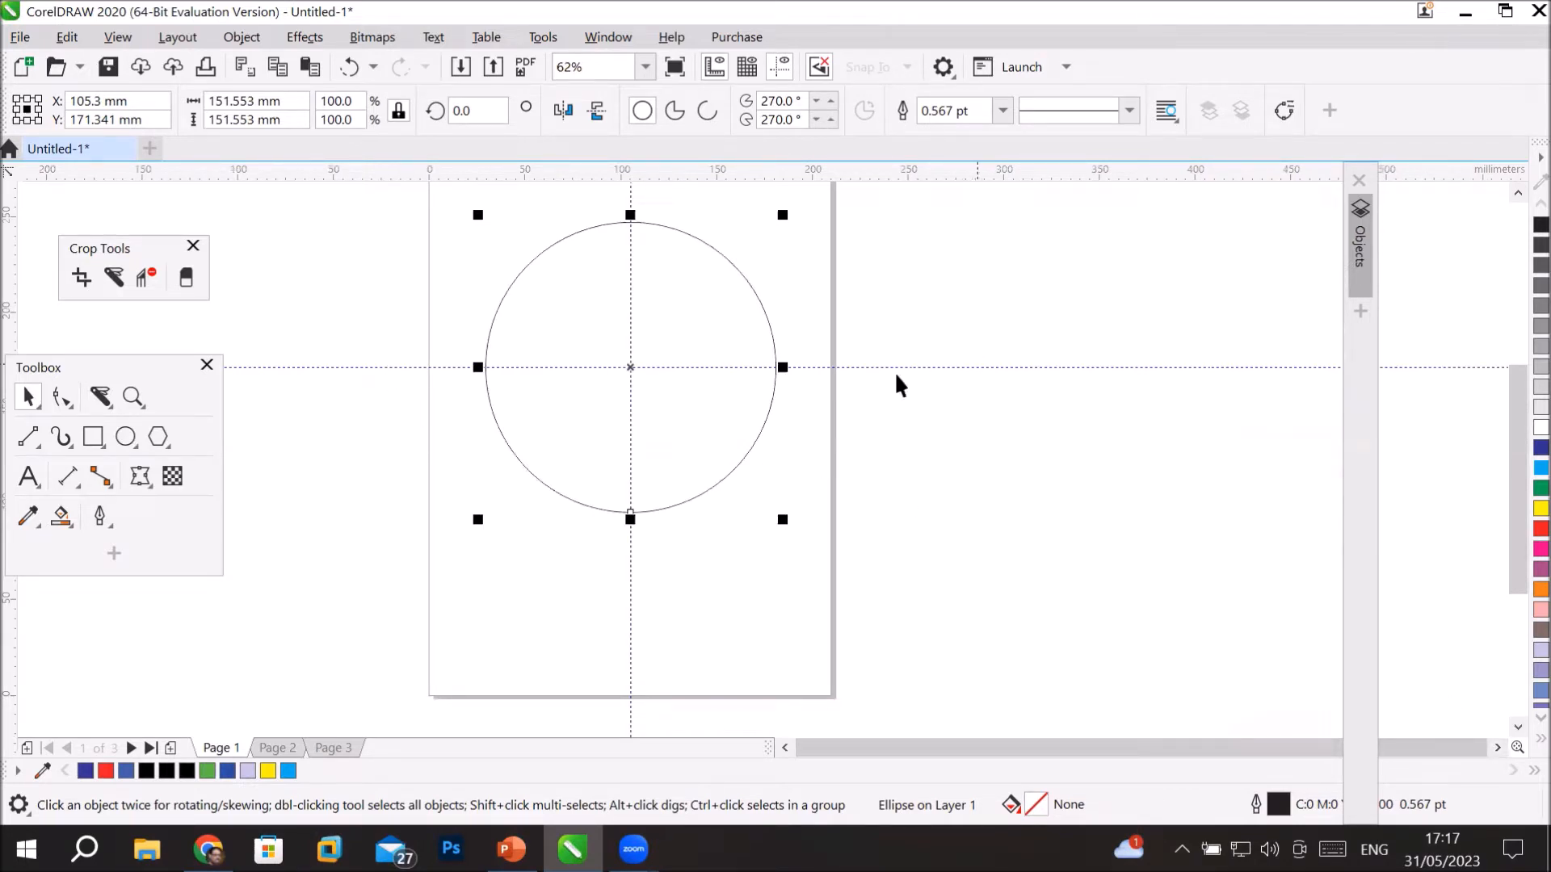
scroll(595, 367, "up", 1)
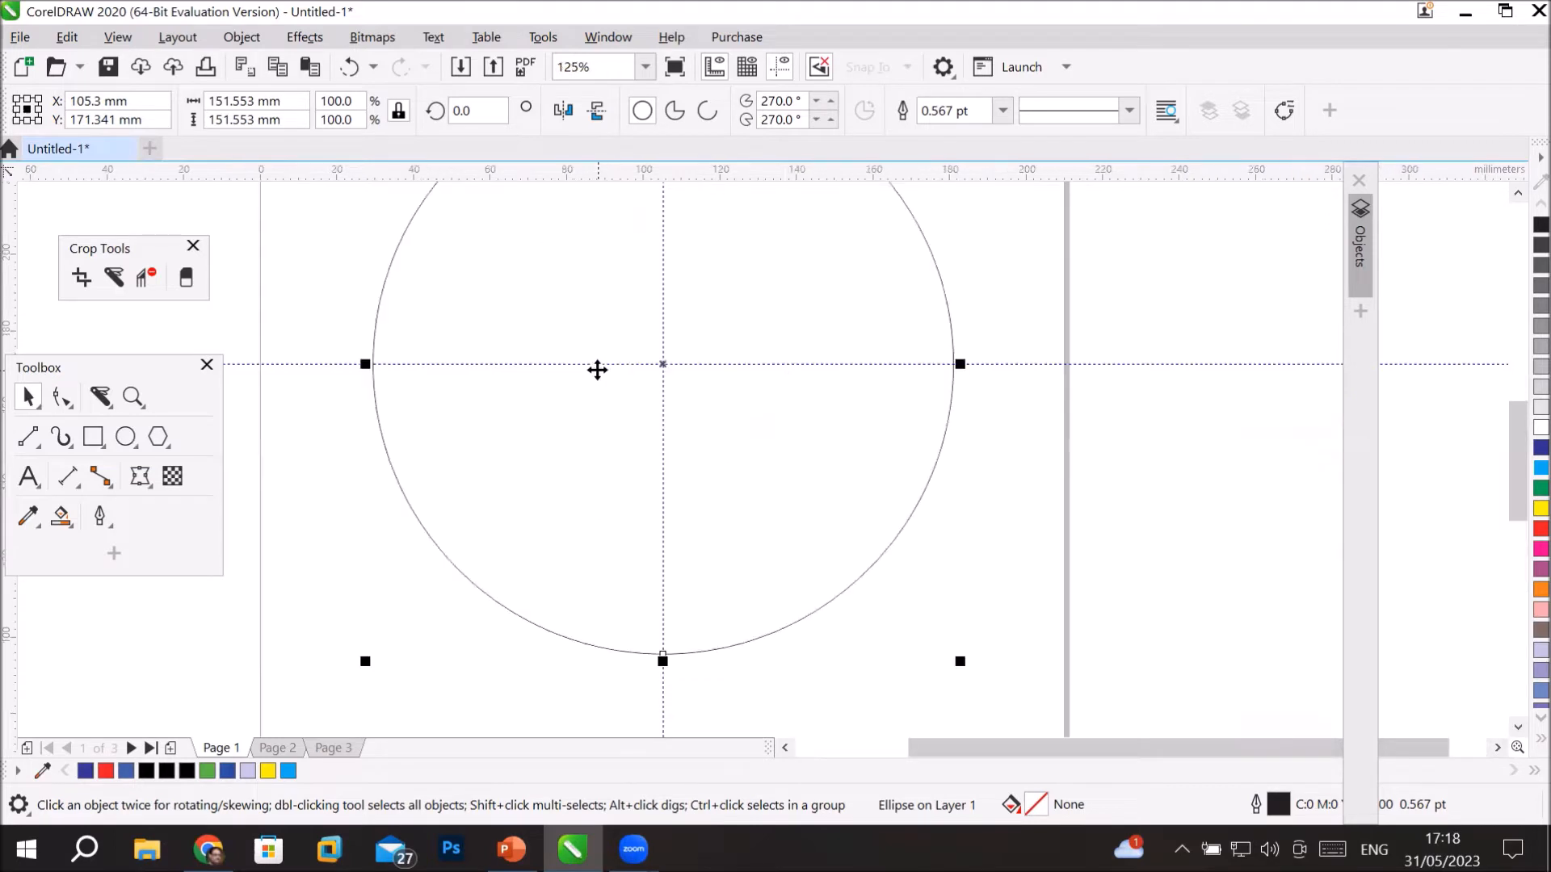
left_click(101, 395)
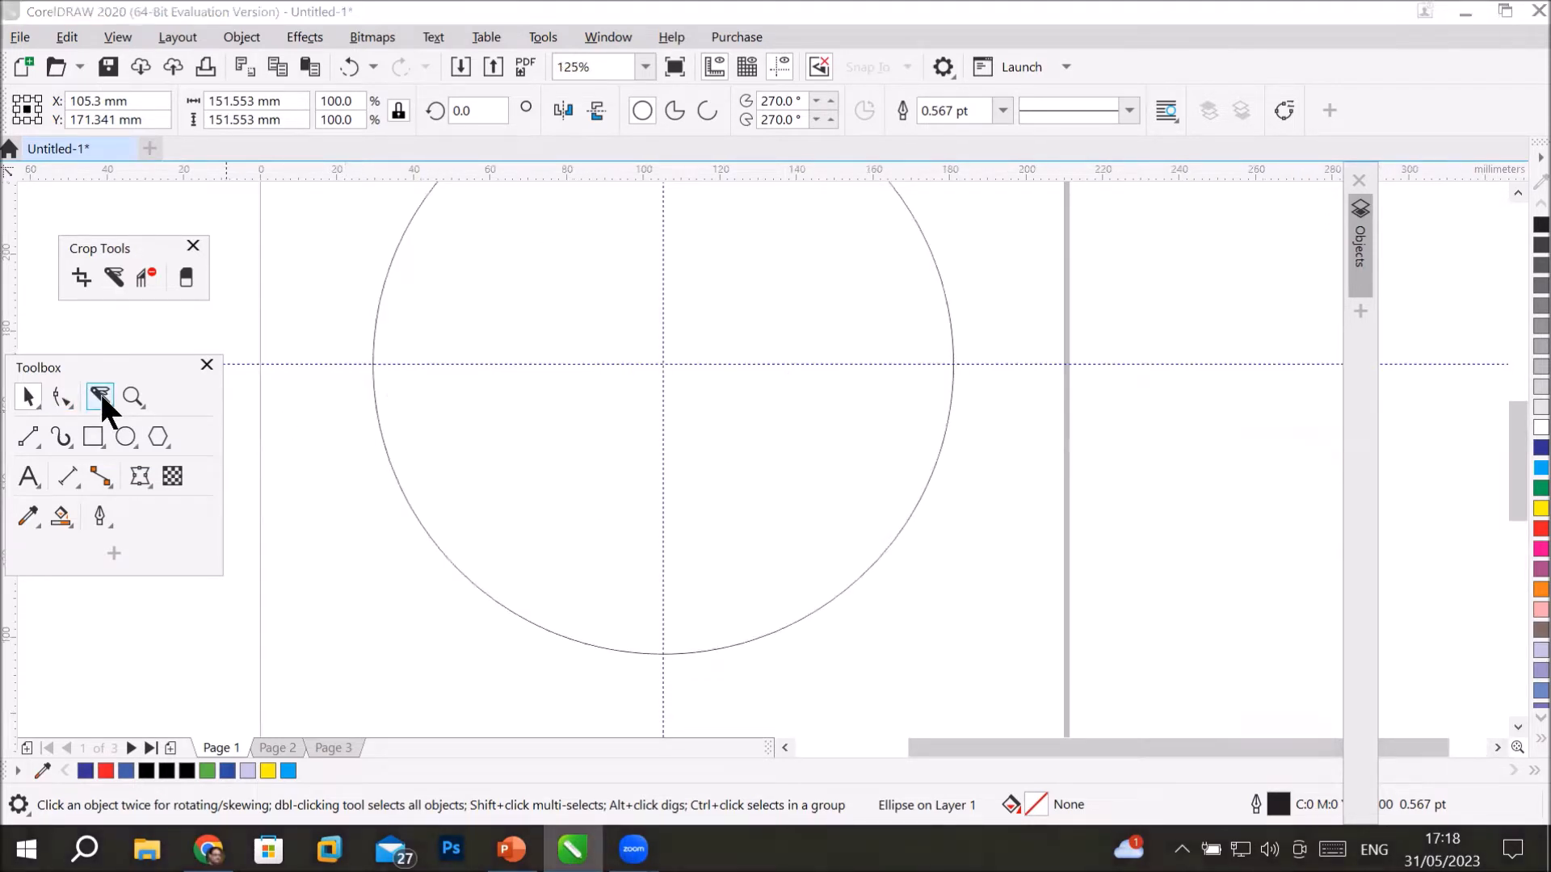
left_click(99, 394)
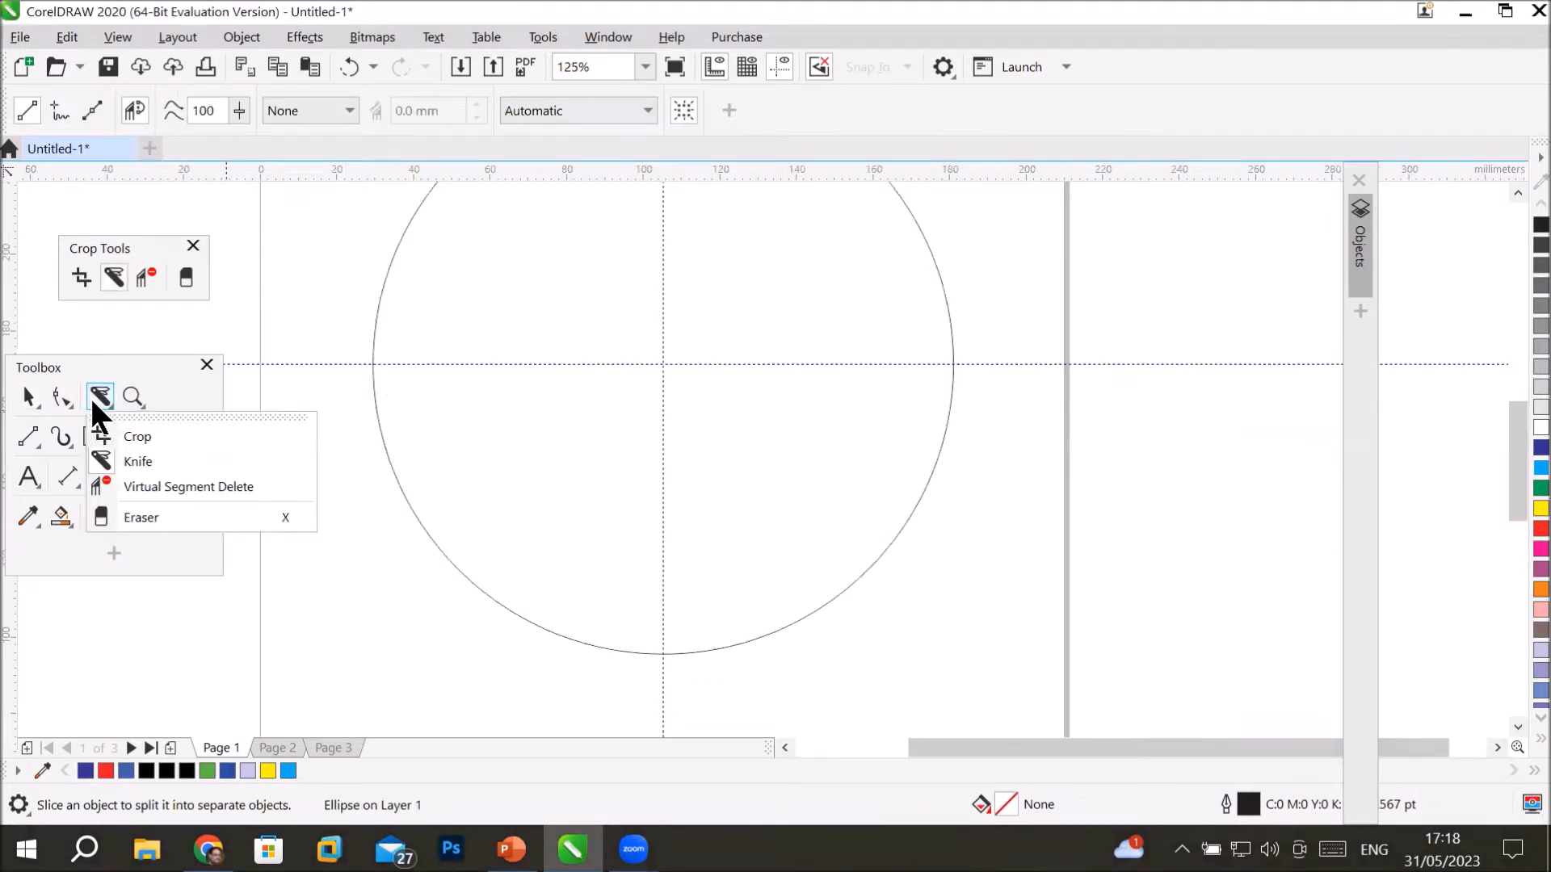
left_click(139, 463)
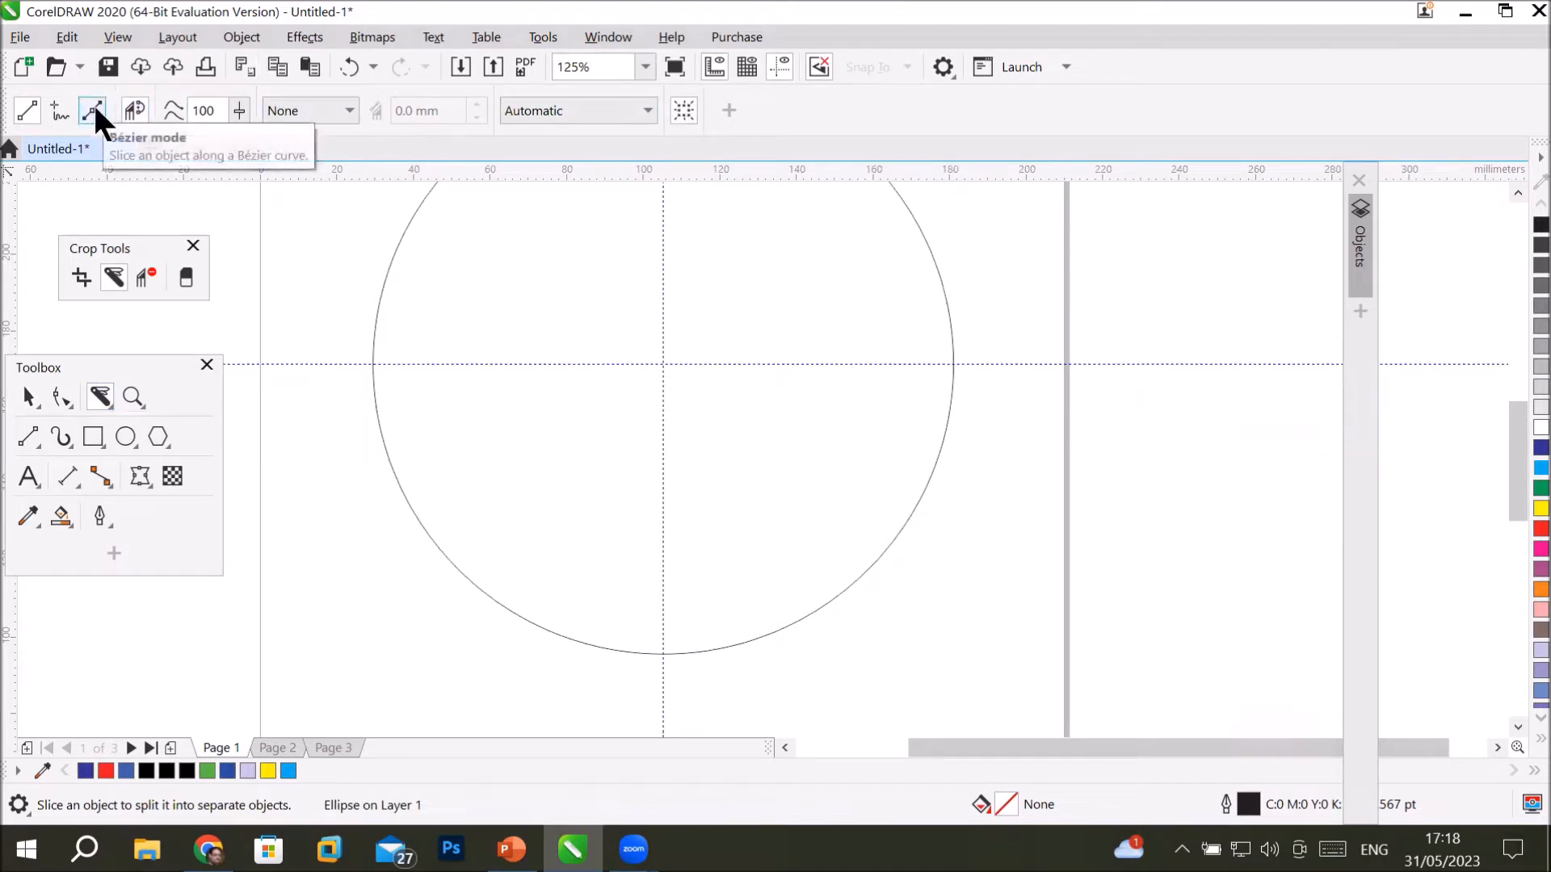
left_click(27, 112)
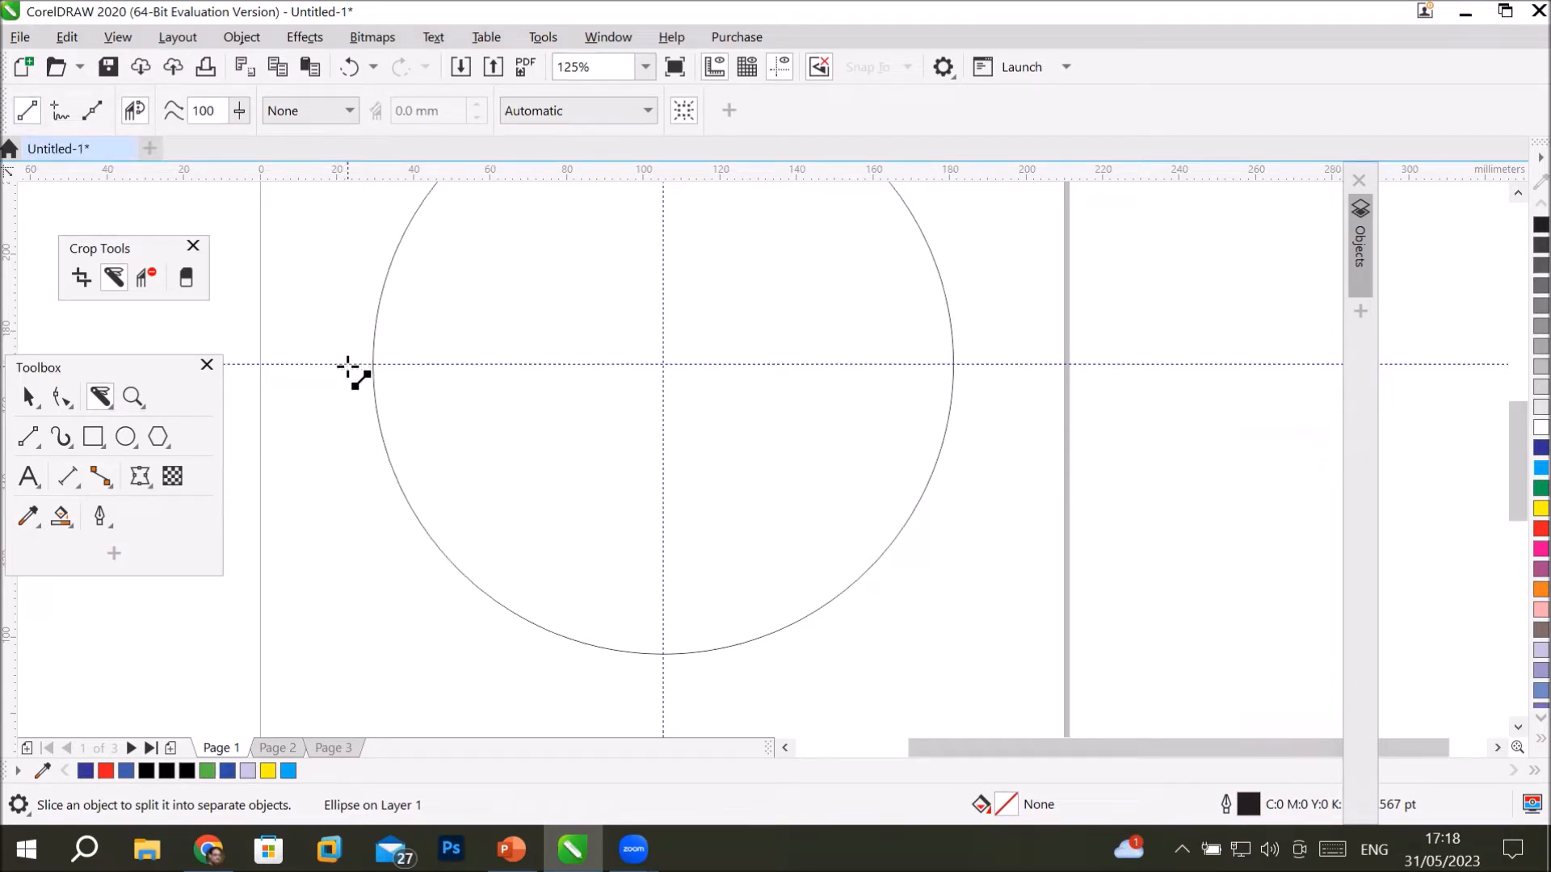
left_click_drag(347, 365, 1006, 364)
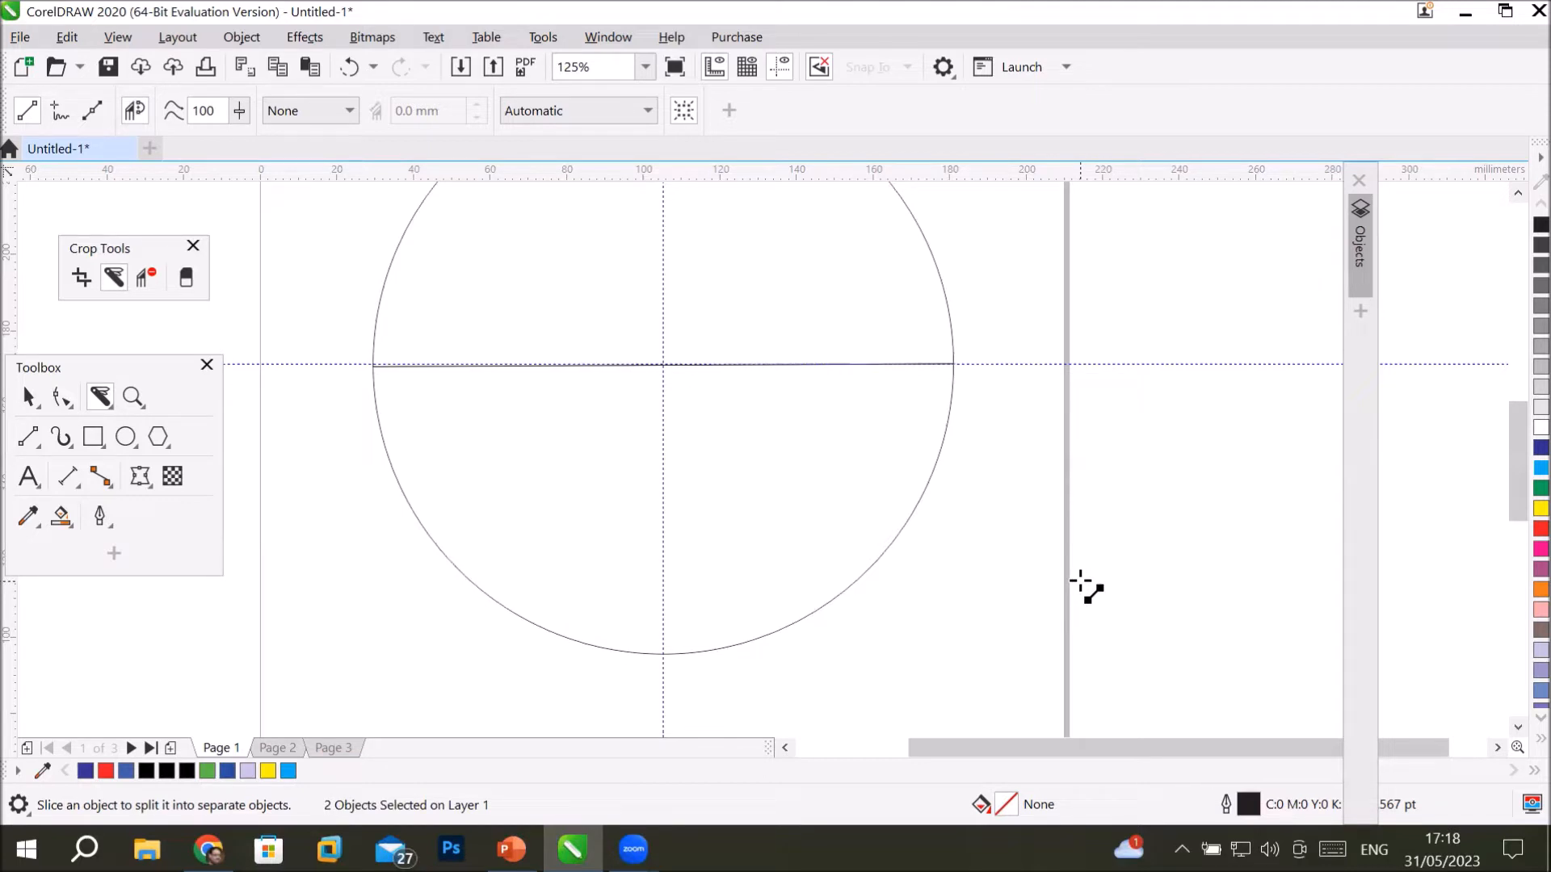
key("ctrl+z")
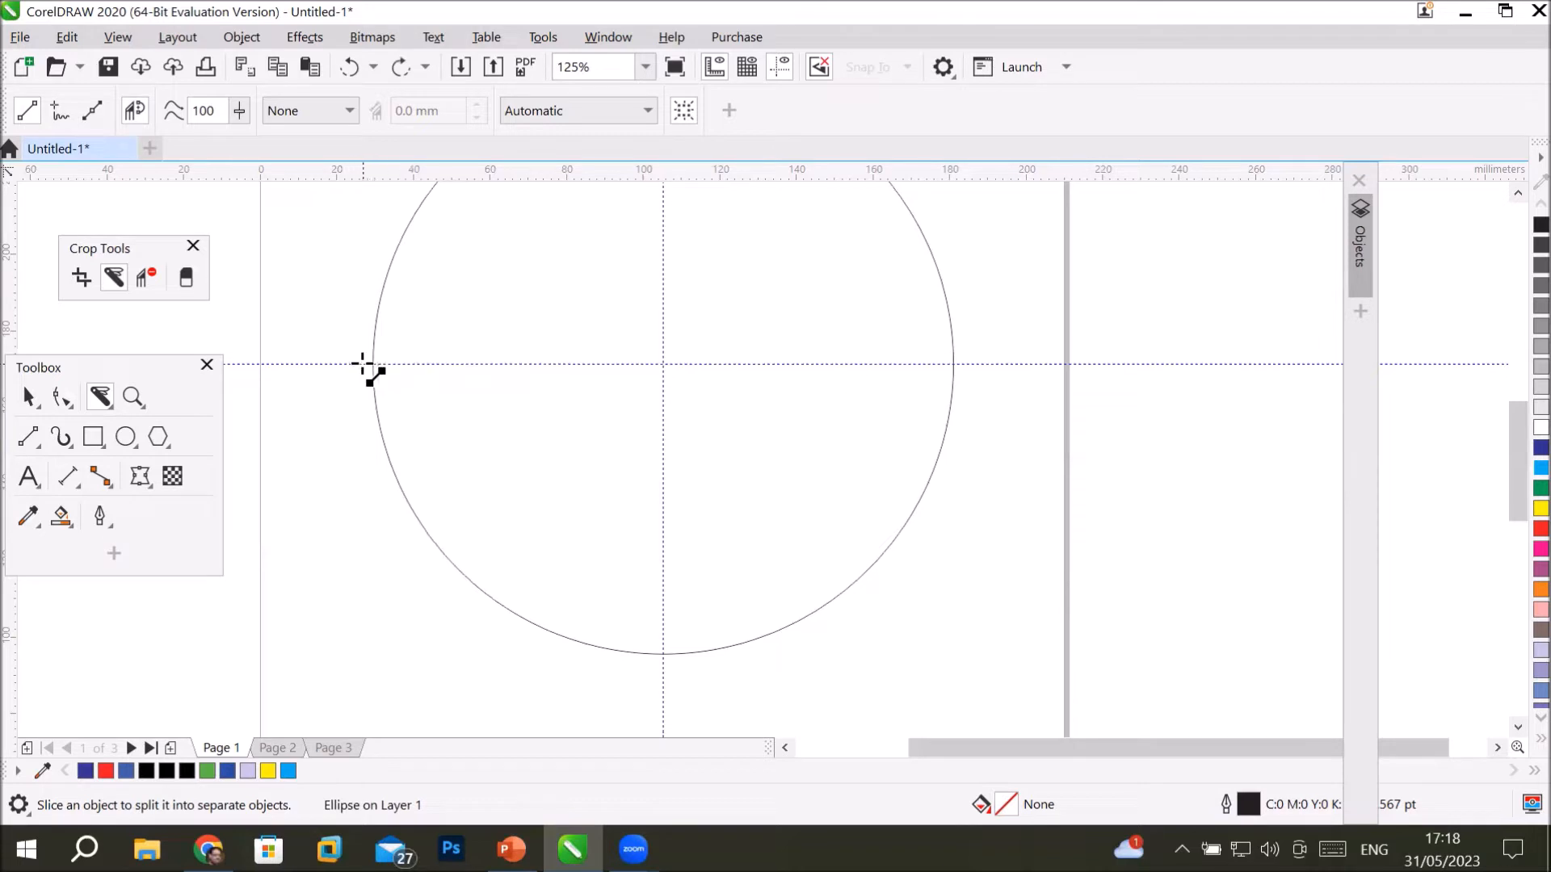
Split the circle into two halves with an exactly horizontal Knife cut along the guideline, and switch to the Pick tool.
left_click_drag(362, 364, 1019, 372)
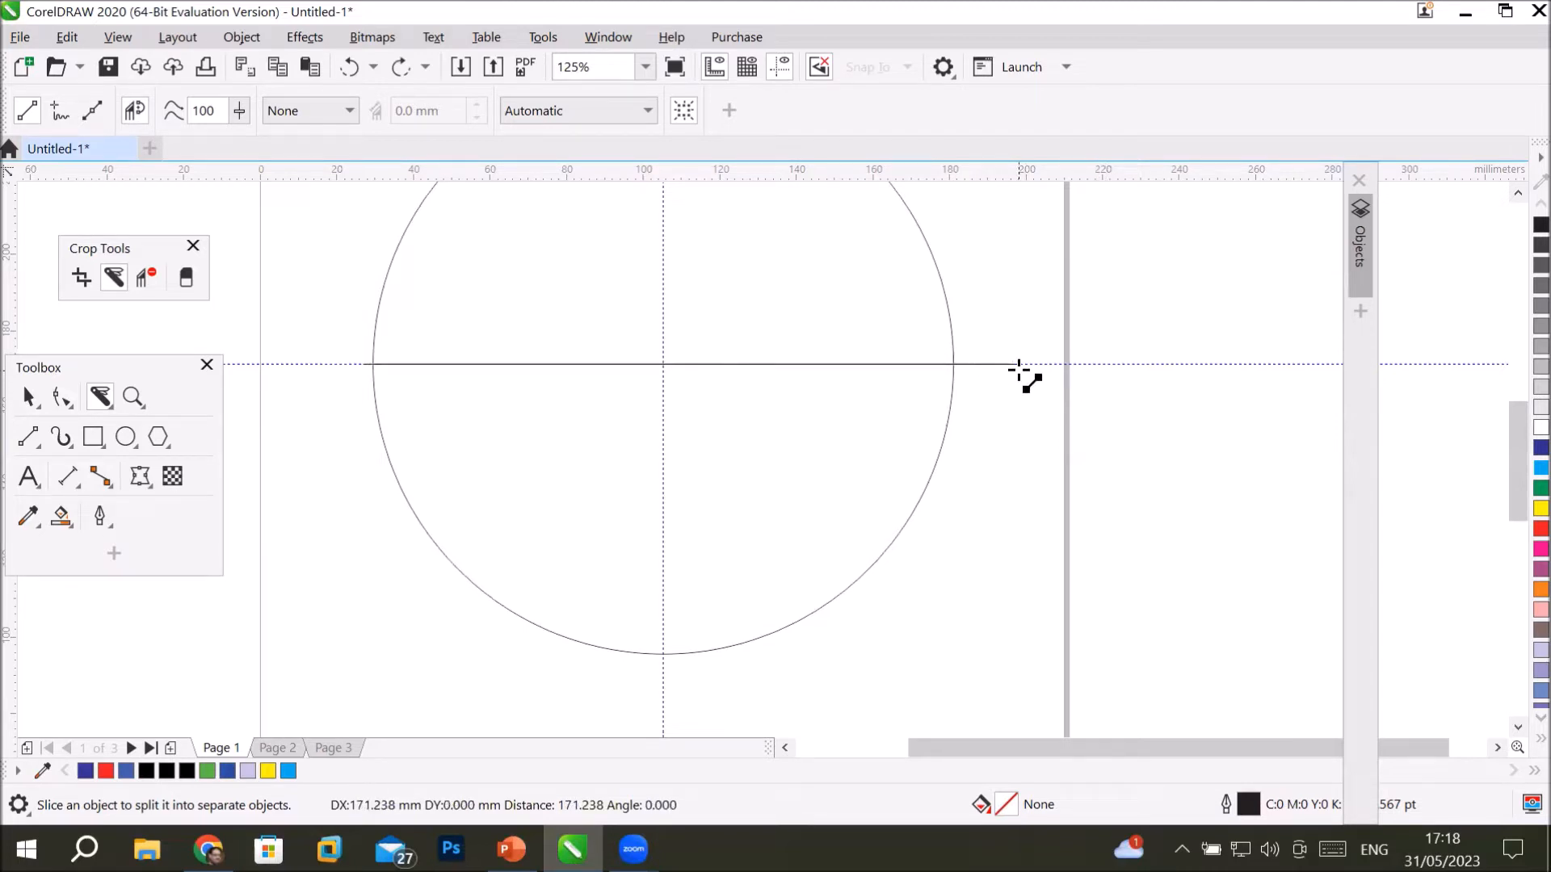
left_click_drag(1019, 370, 1020, 370)
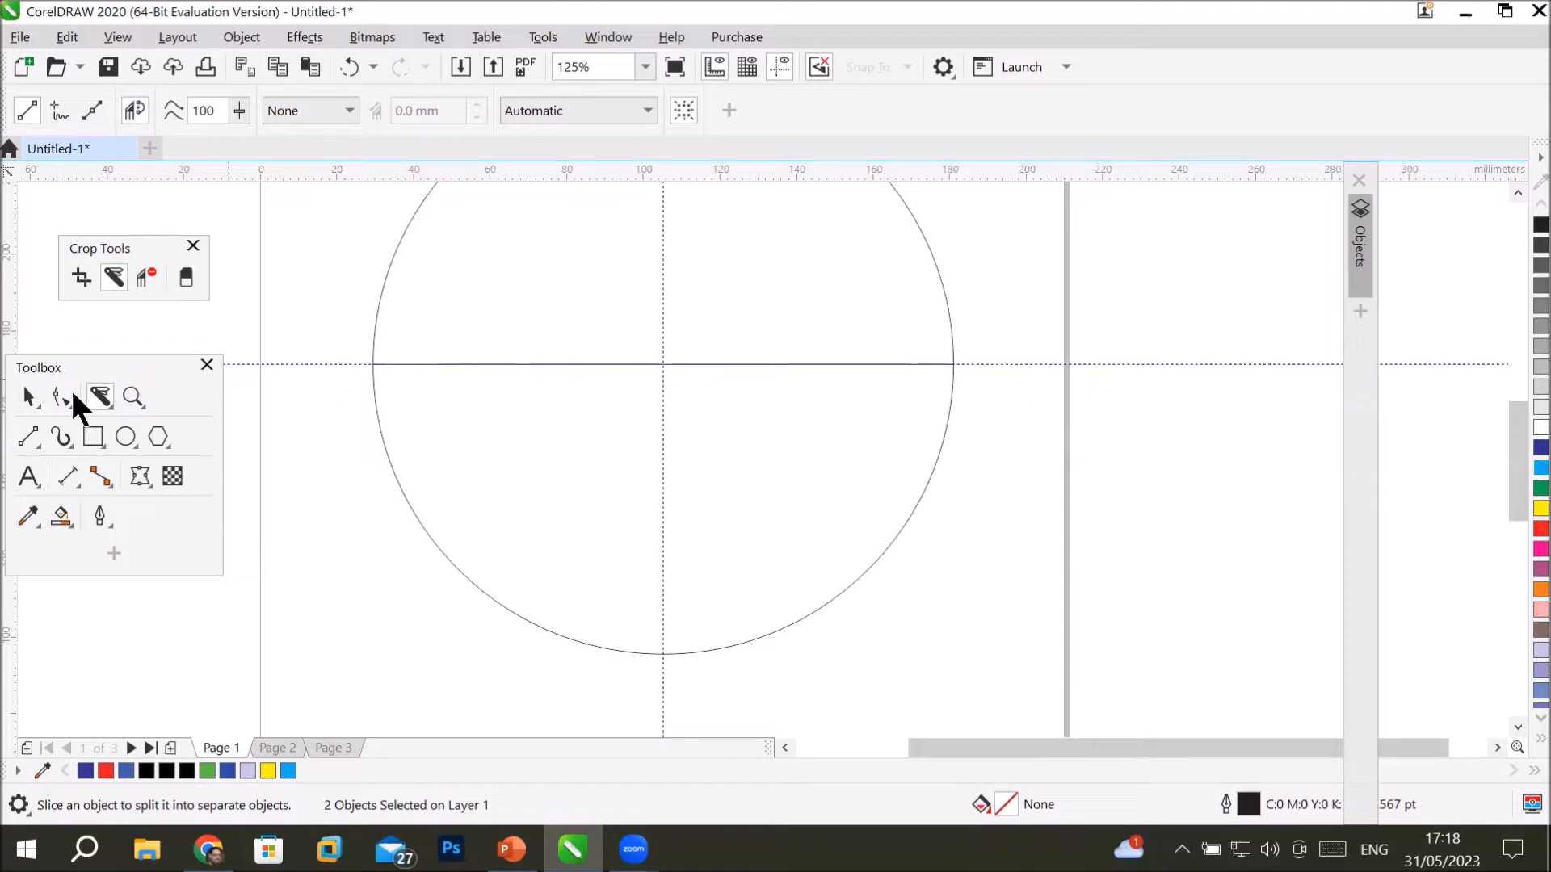
left_click(28, 398)
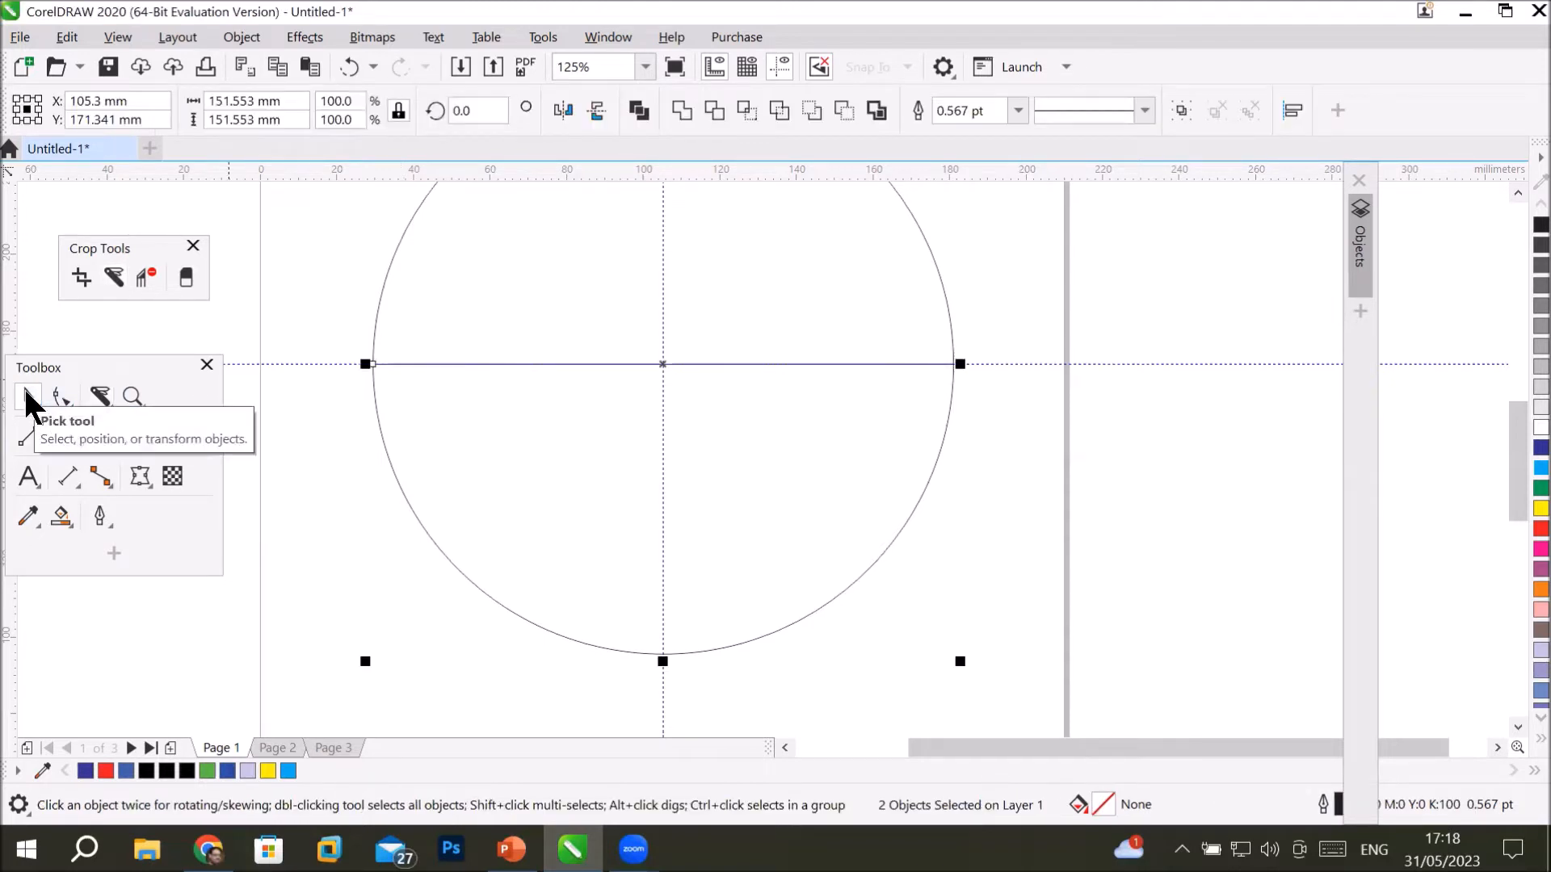
Select the lower and upper halves of the split circle in turn to check that they are separate objects.
scroll(732, 502, "down", 2)
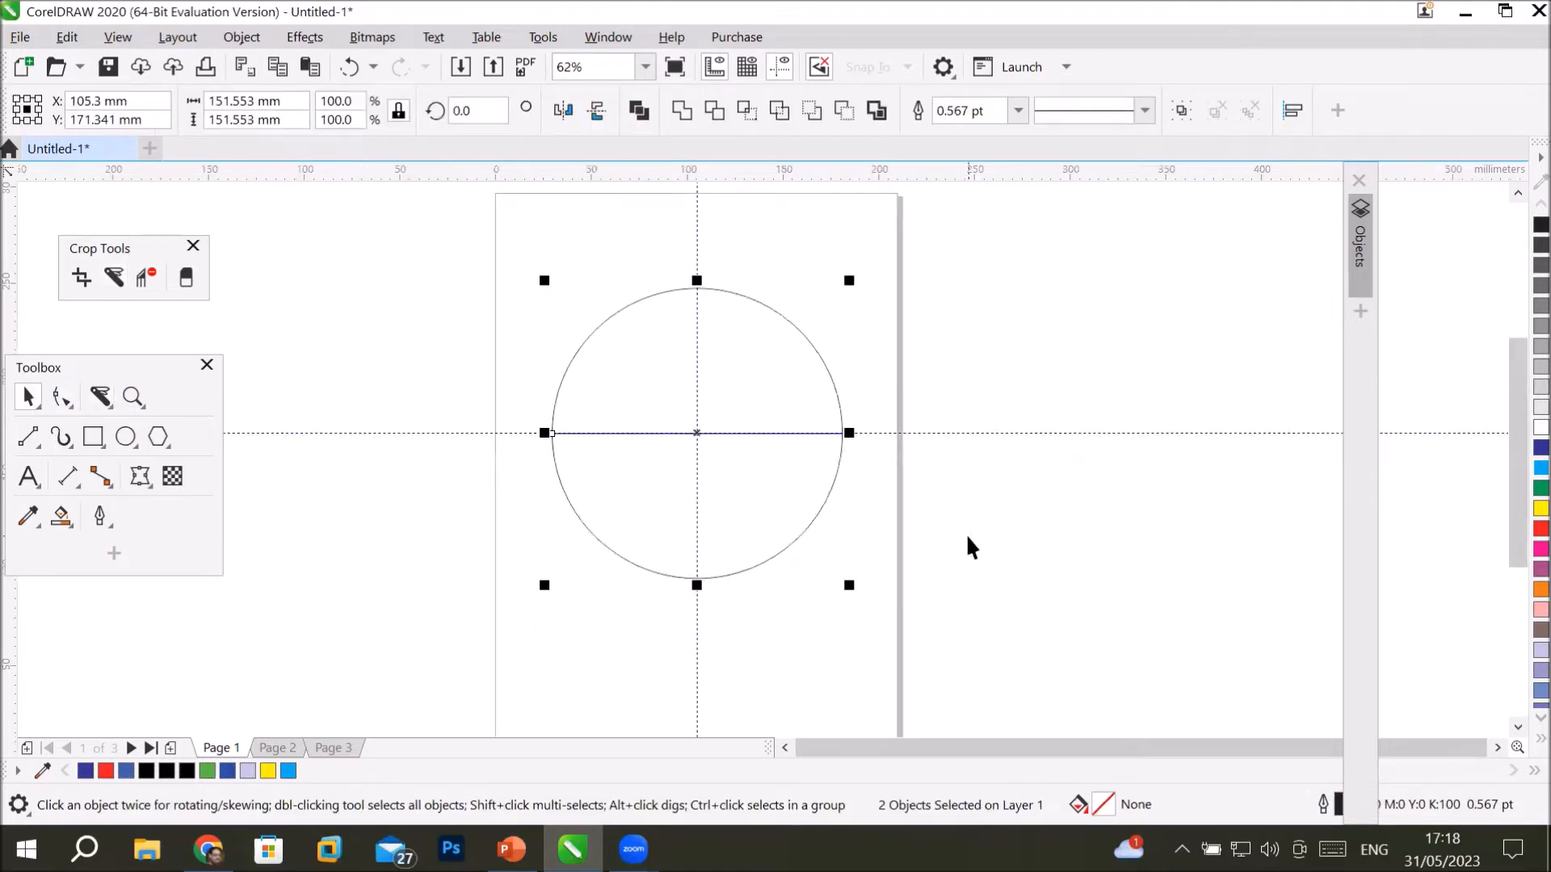
left_click(848, 538)
left_click(803, 530)
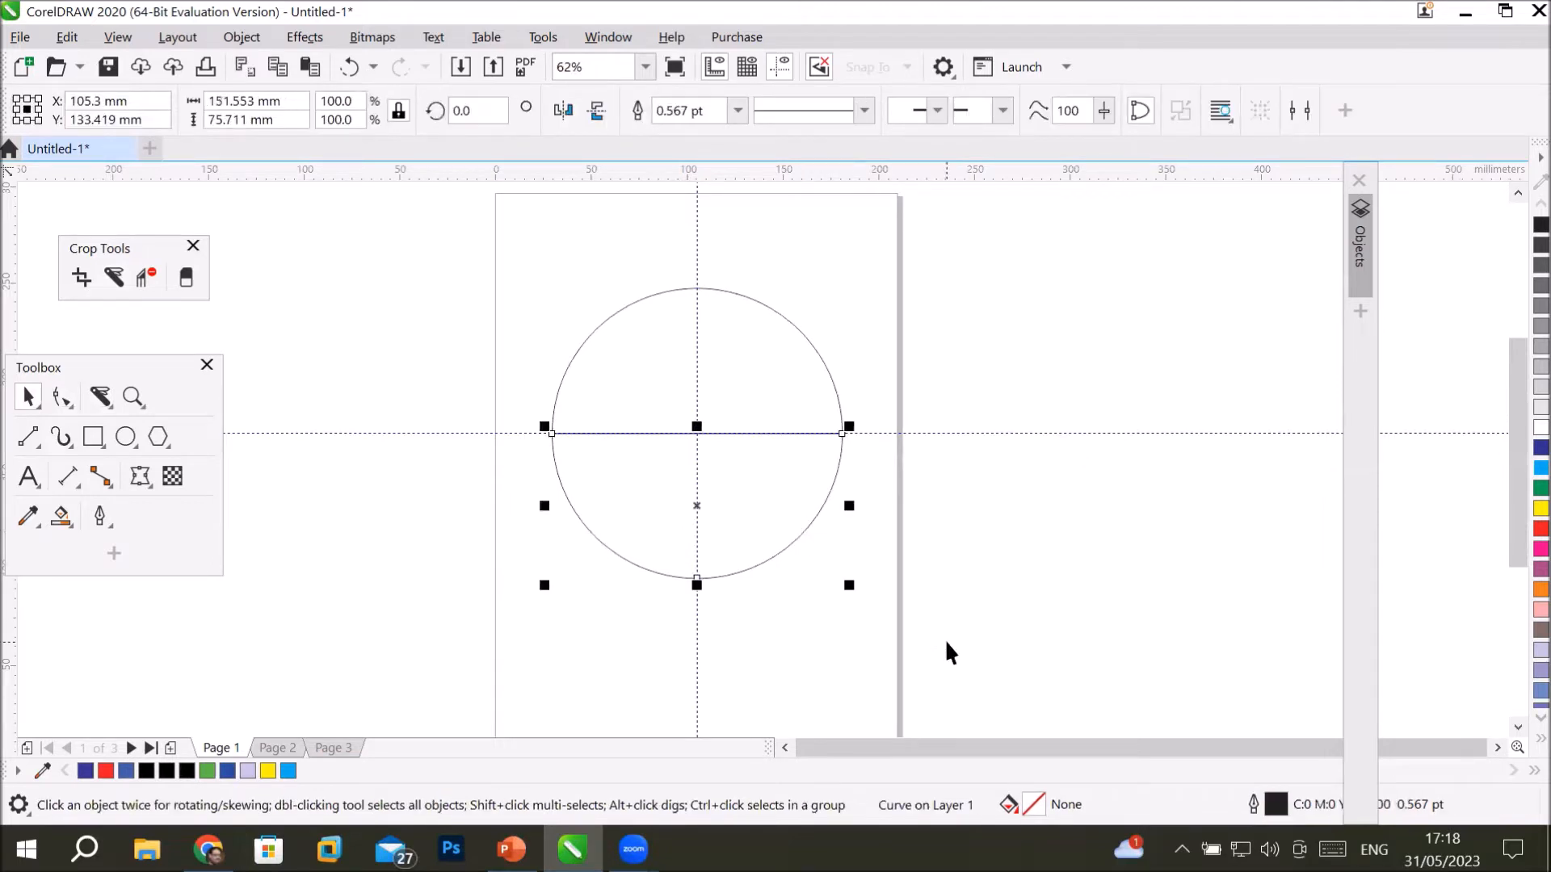
left_click(807, 343)
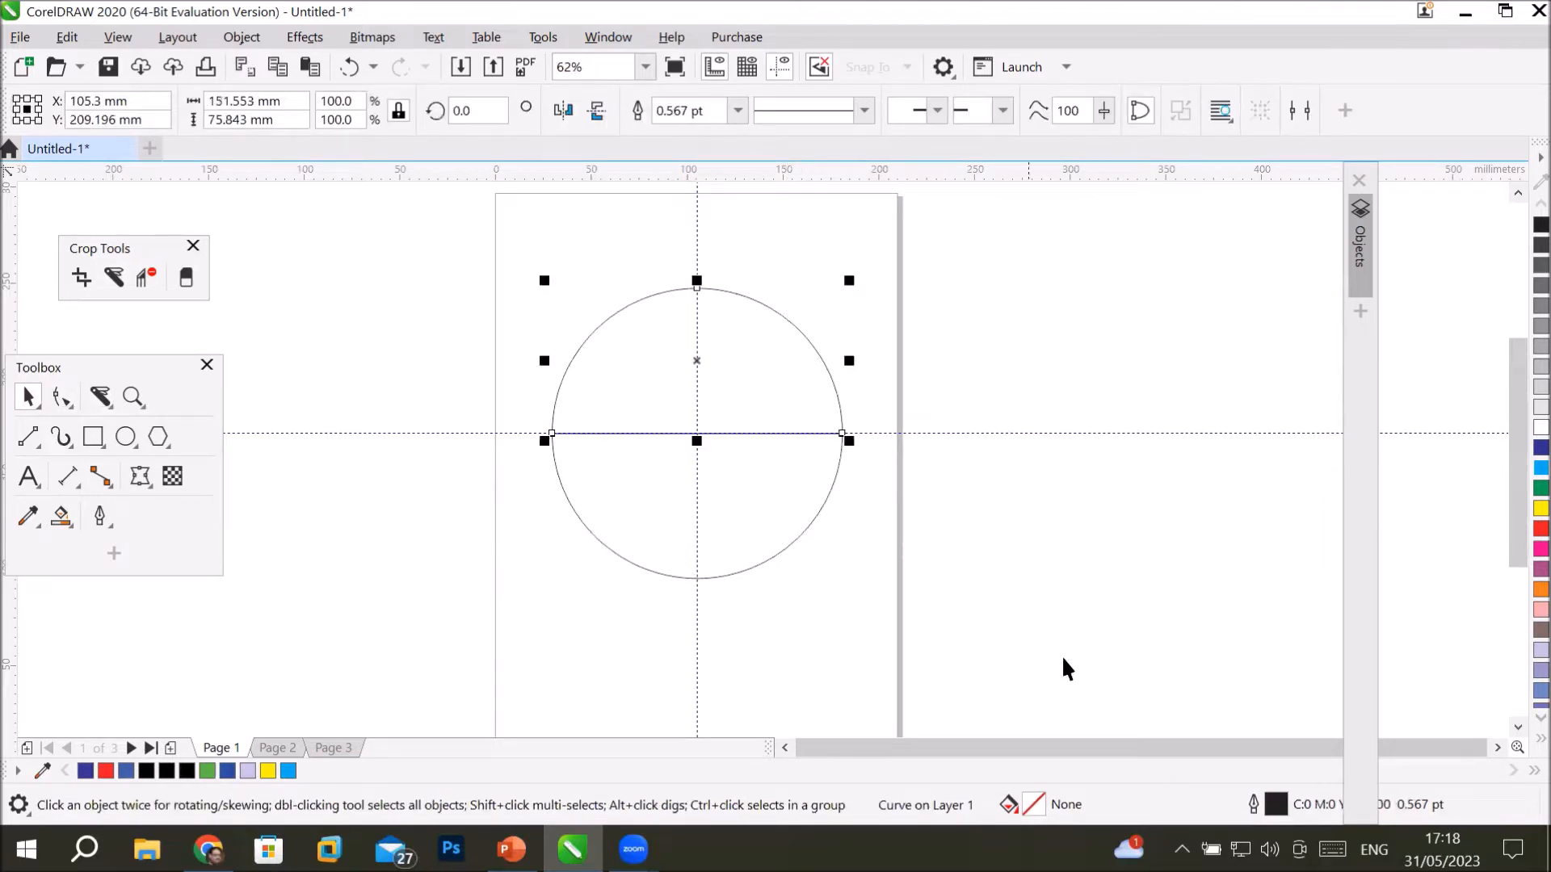
left_click(787, 541)
left_click(789, 544)
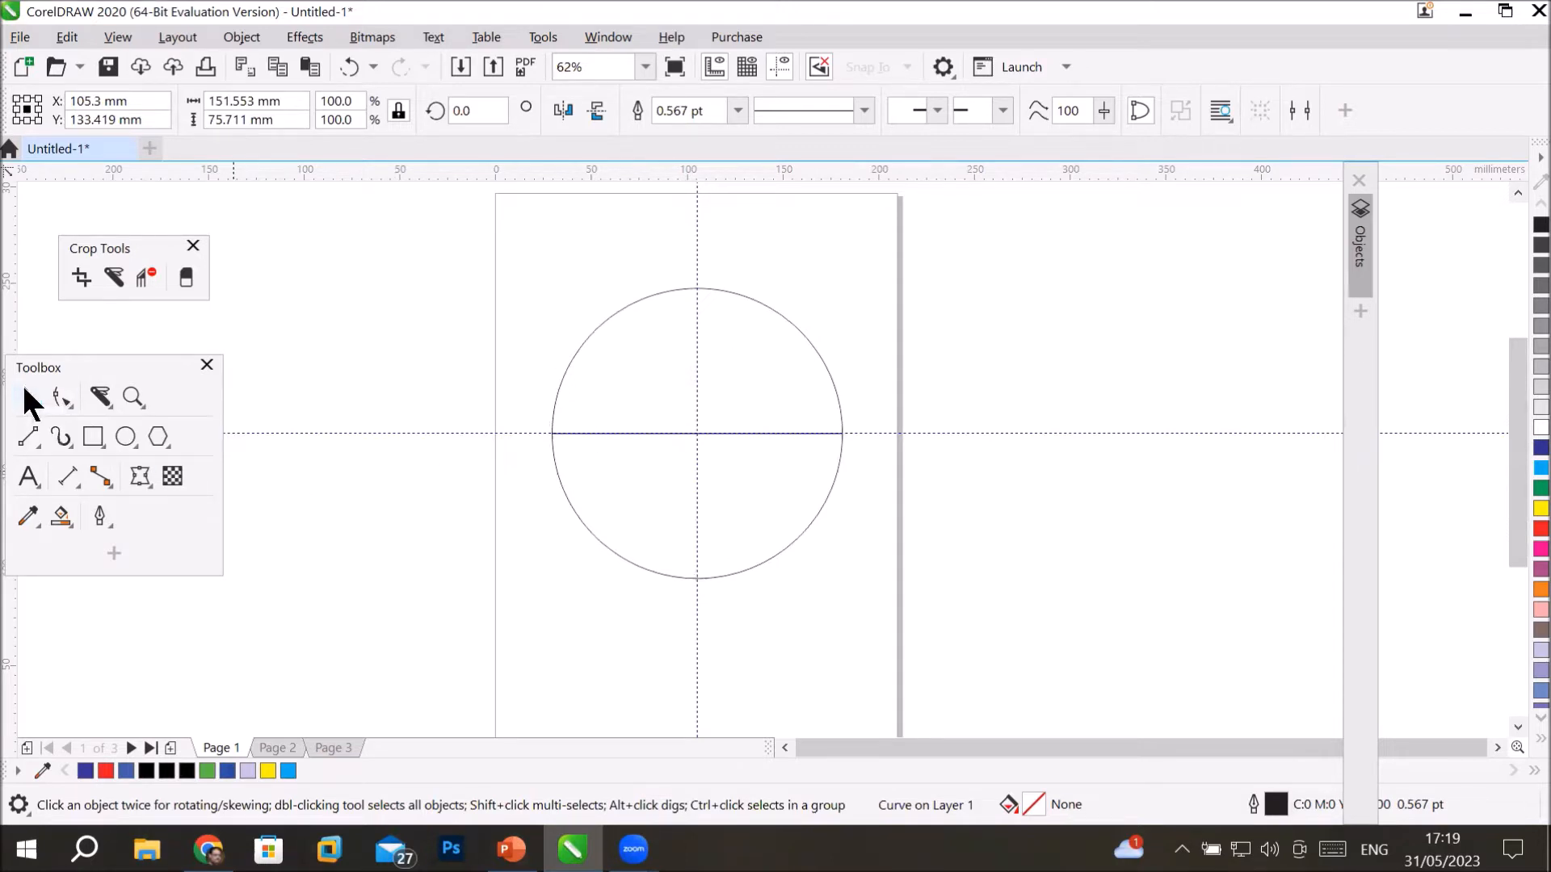
left_click(391, 336)
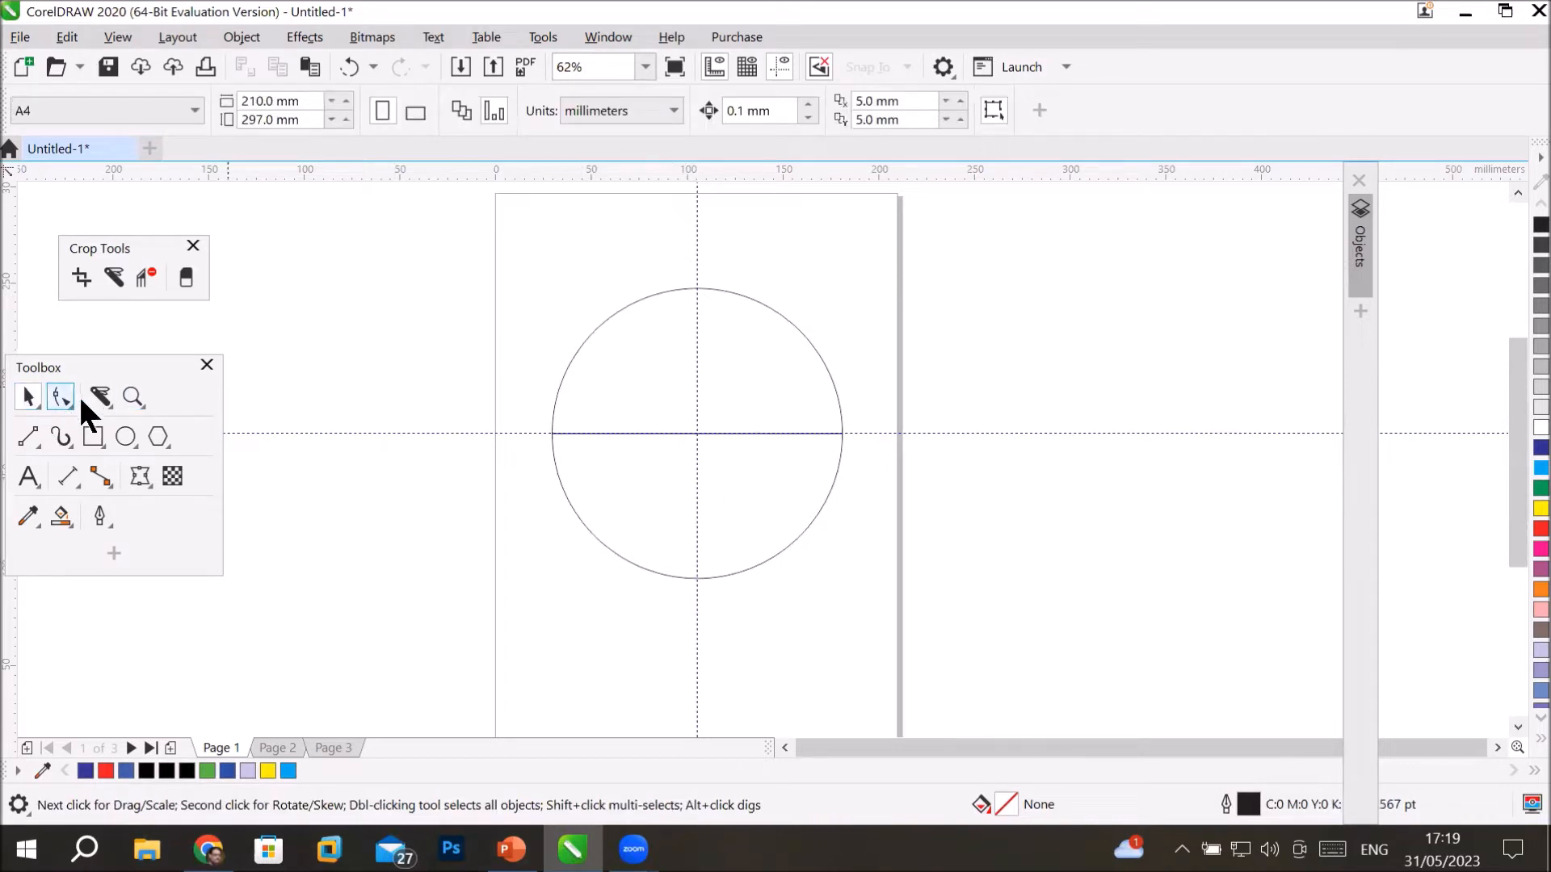
Split both halves of the circle with a straight vertical Knife cut along the vertical guideline, and switch to the Pick tool.
left_click(99, 395)
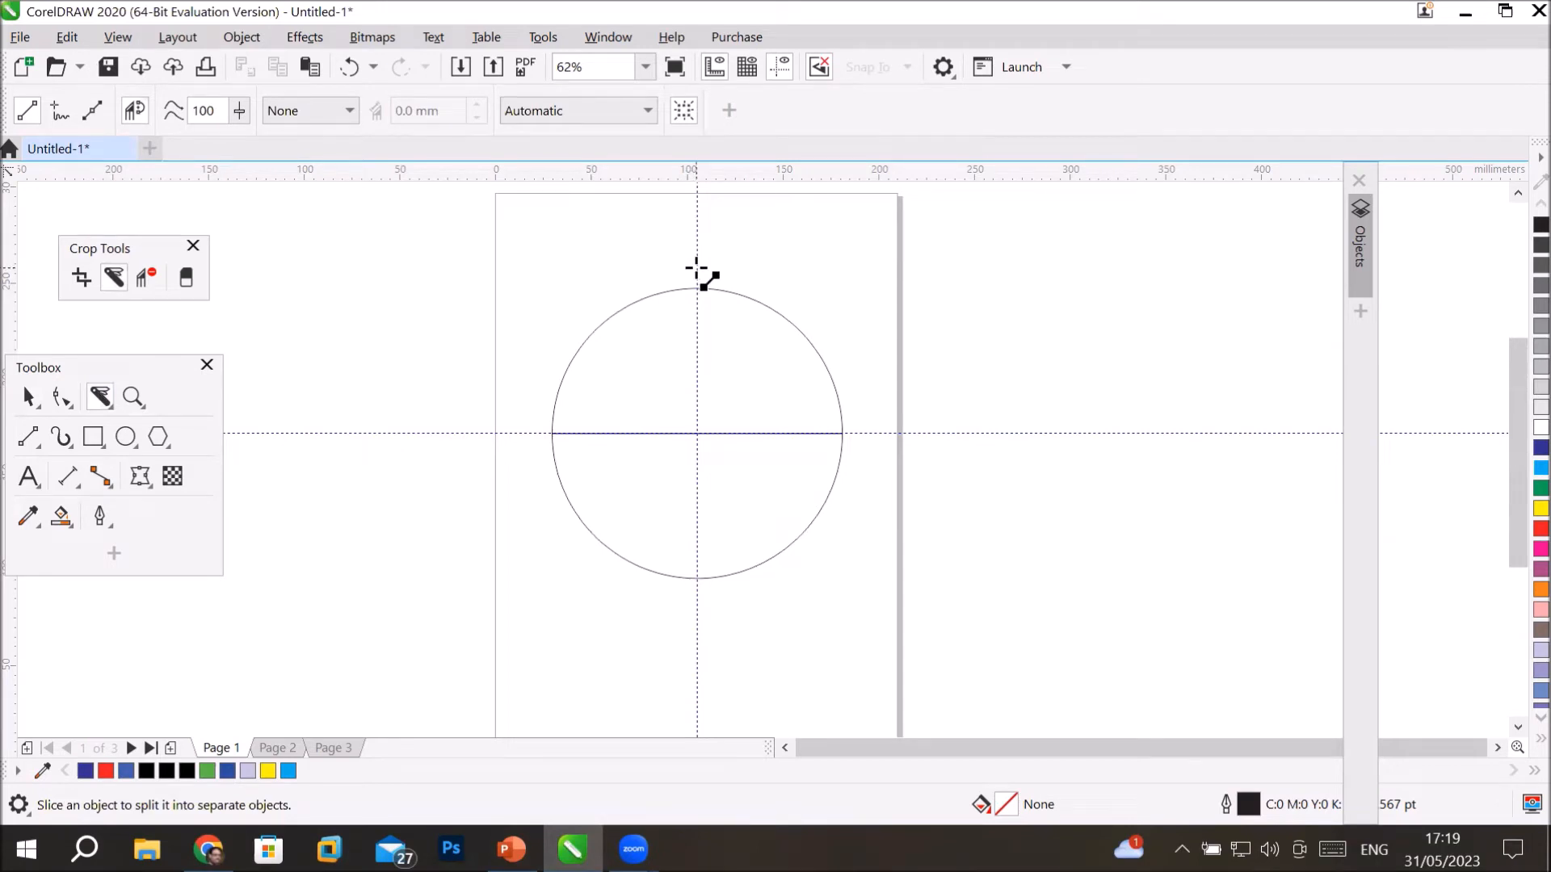
left_click_drag(696, 268, 704, 623)
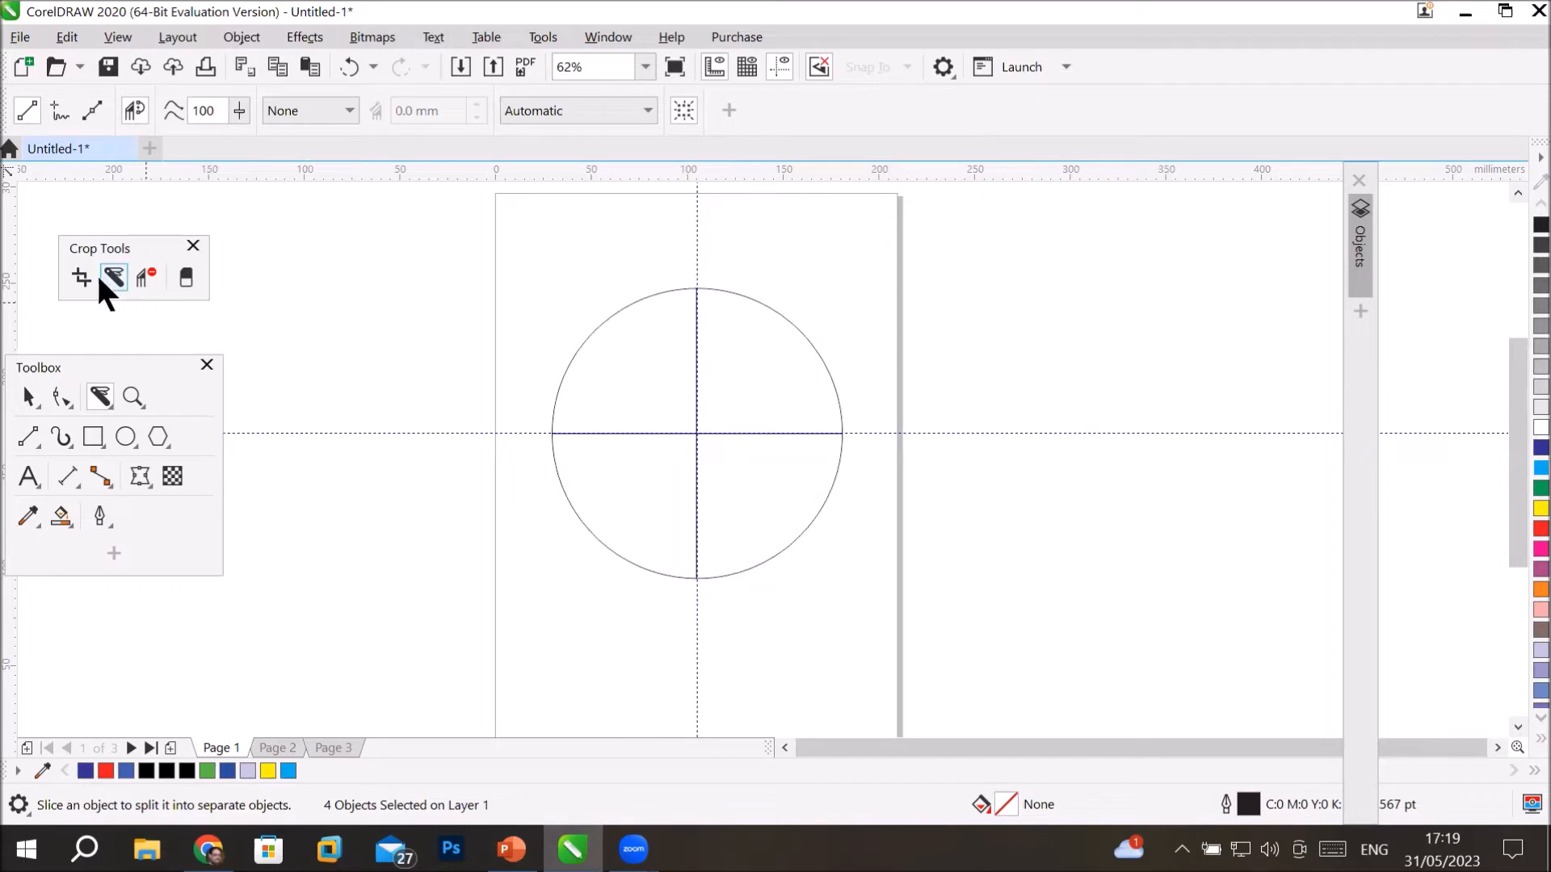
left_click(28, 397)
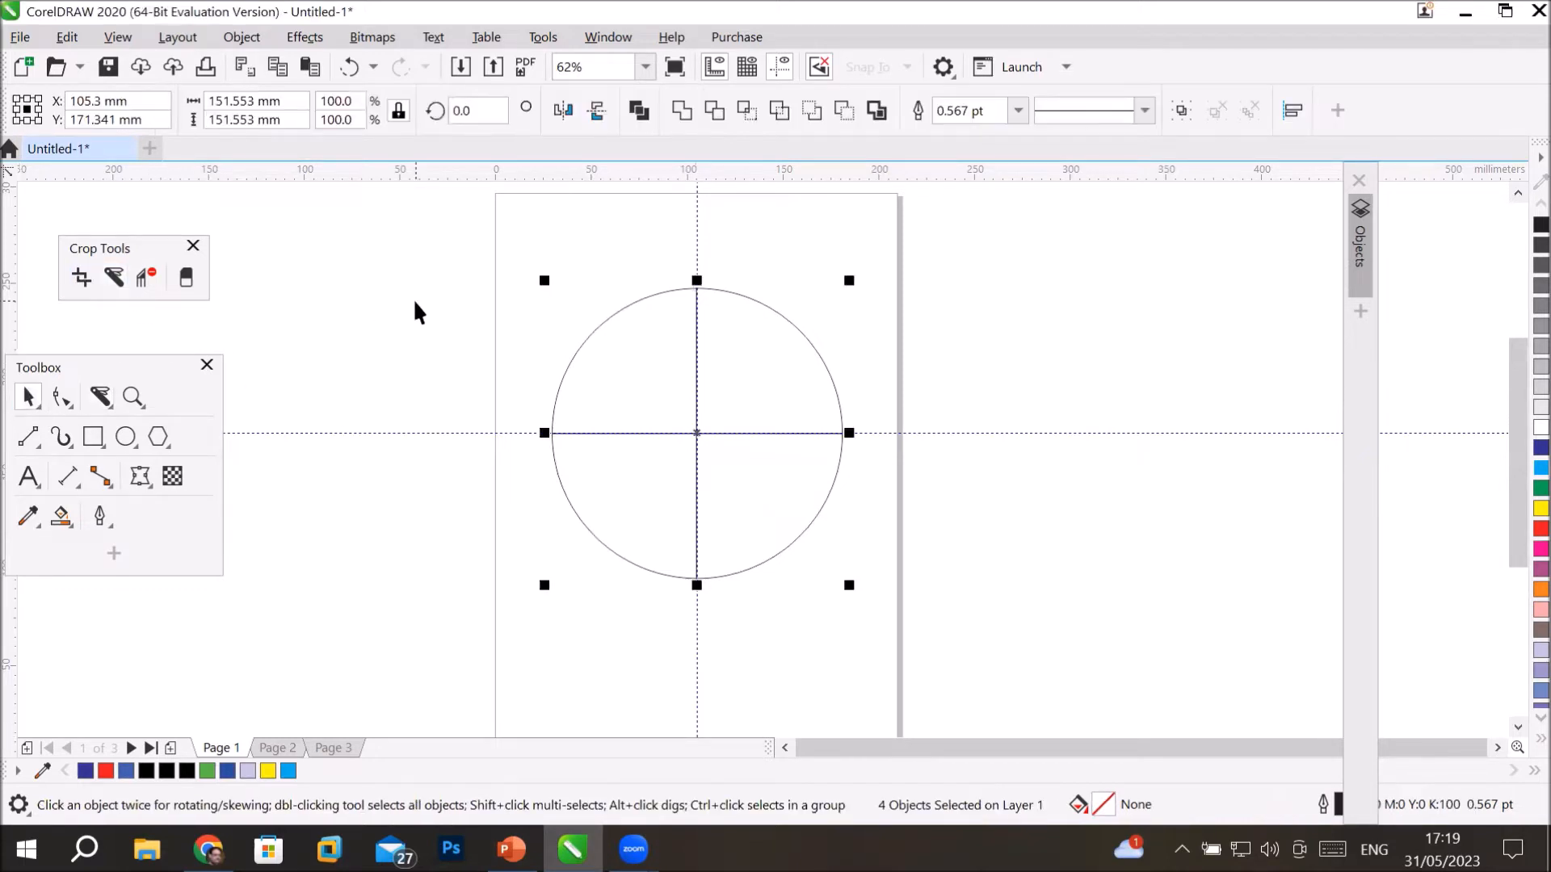
Select each quarter of the circle in turn to check that all the pieces are separate.
key("Escape")
left_click(630, 342)
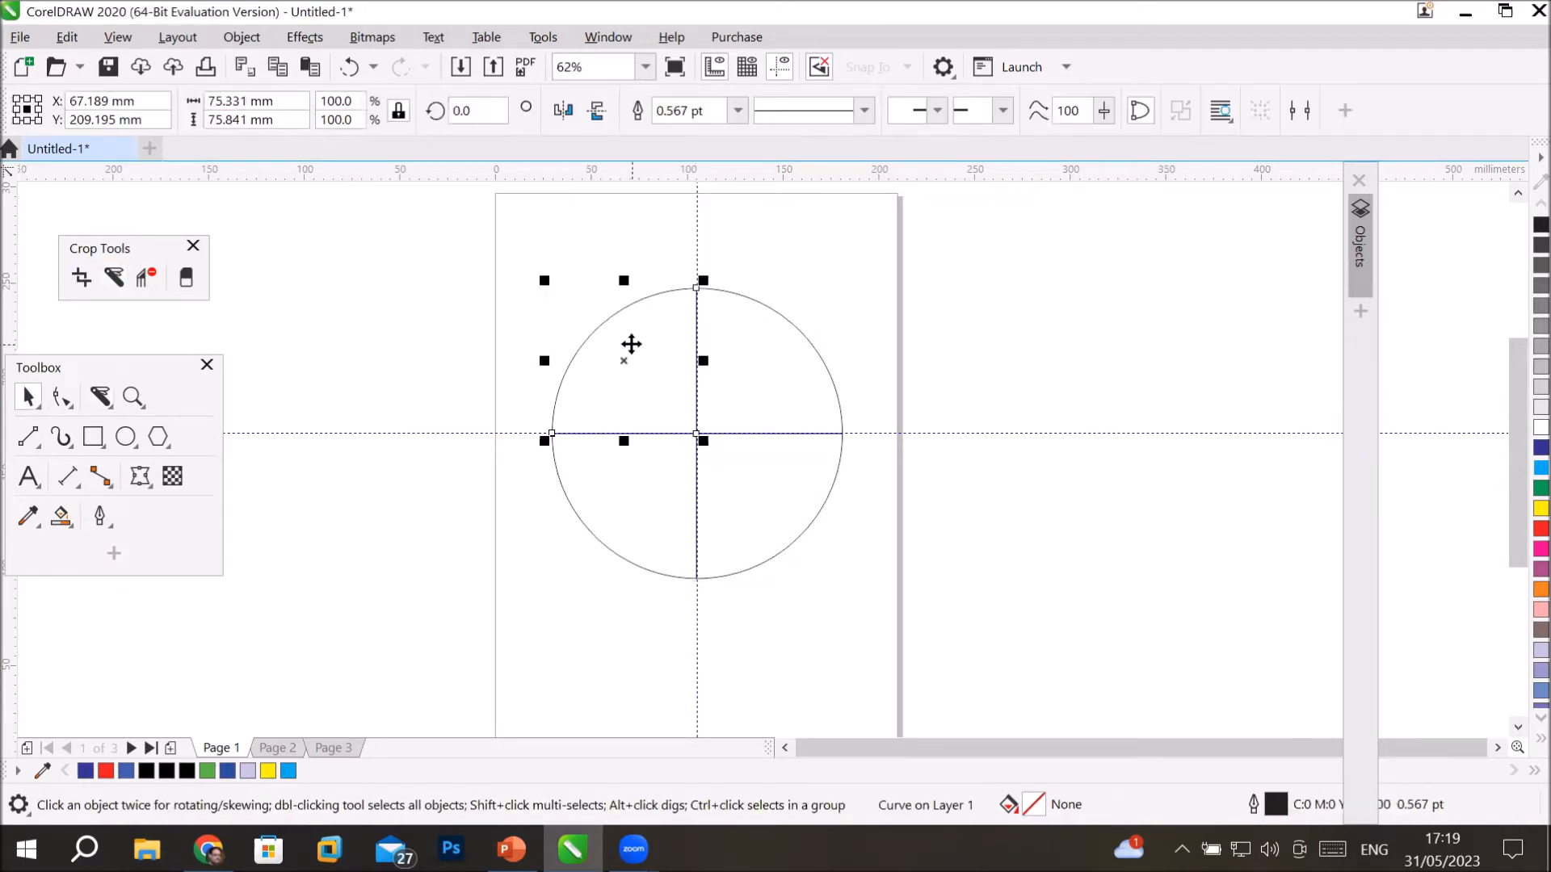
left_click(808, 348)
left_click(649, 501)
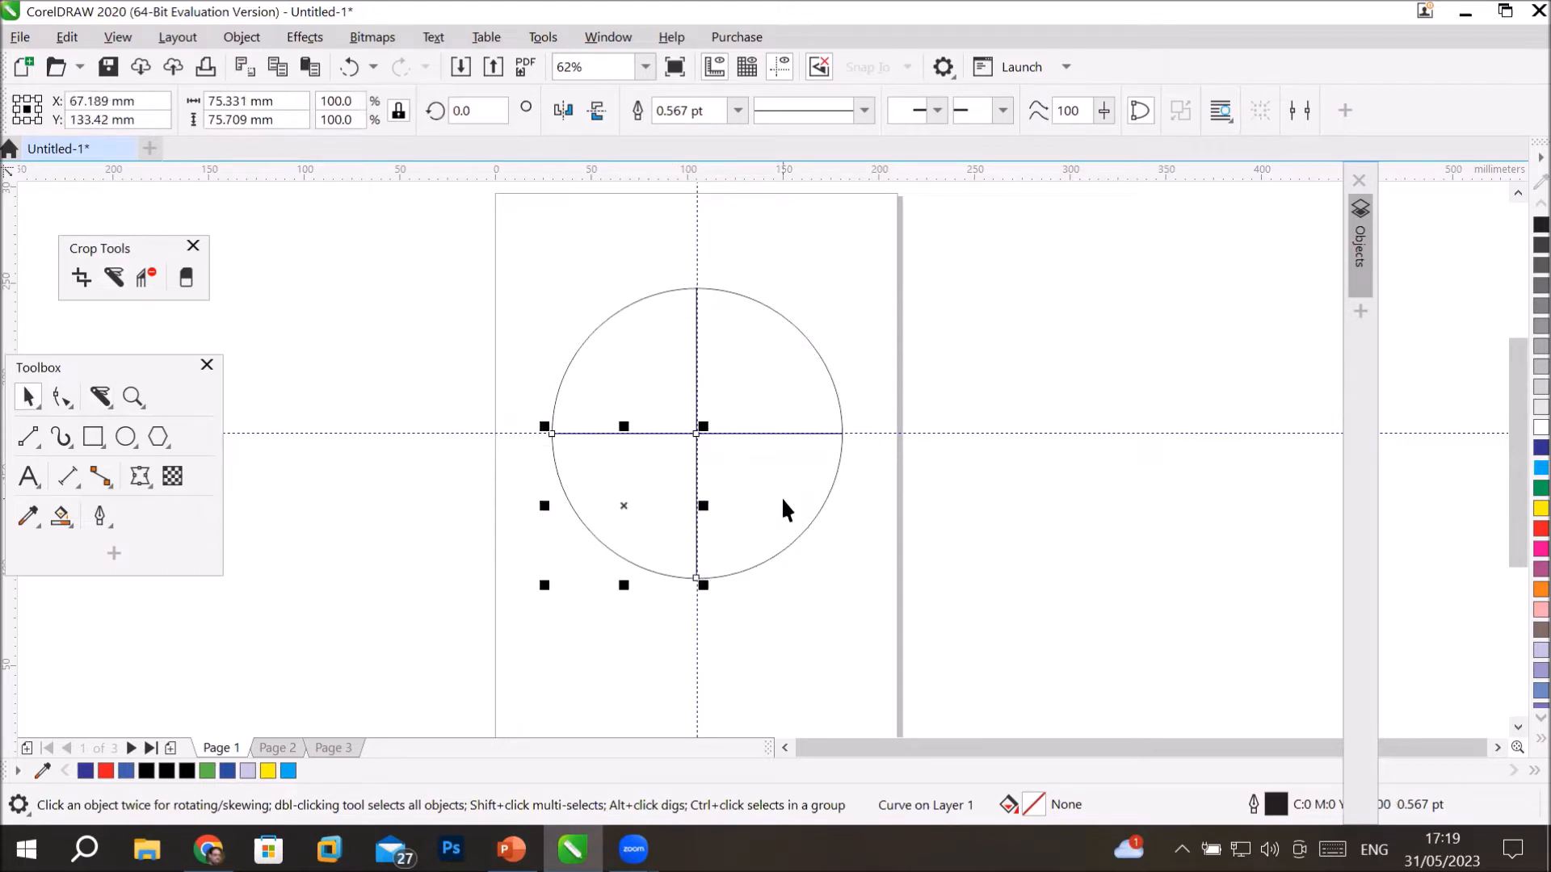
left_click(786, 531)
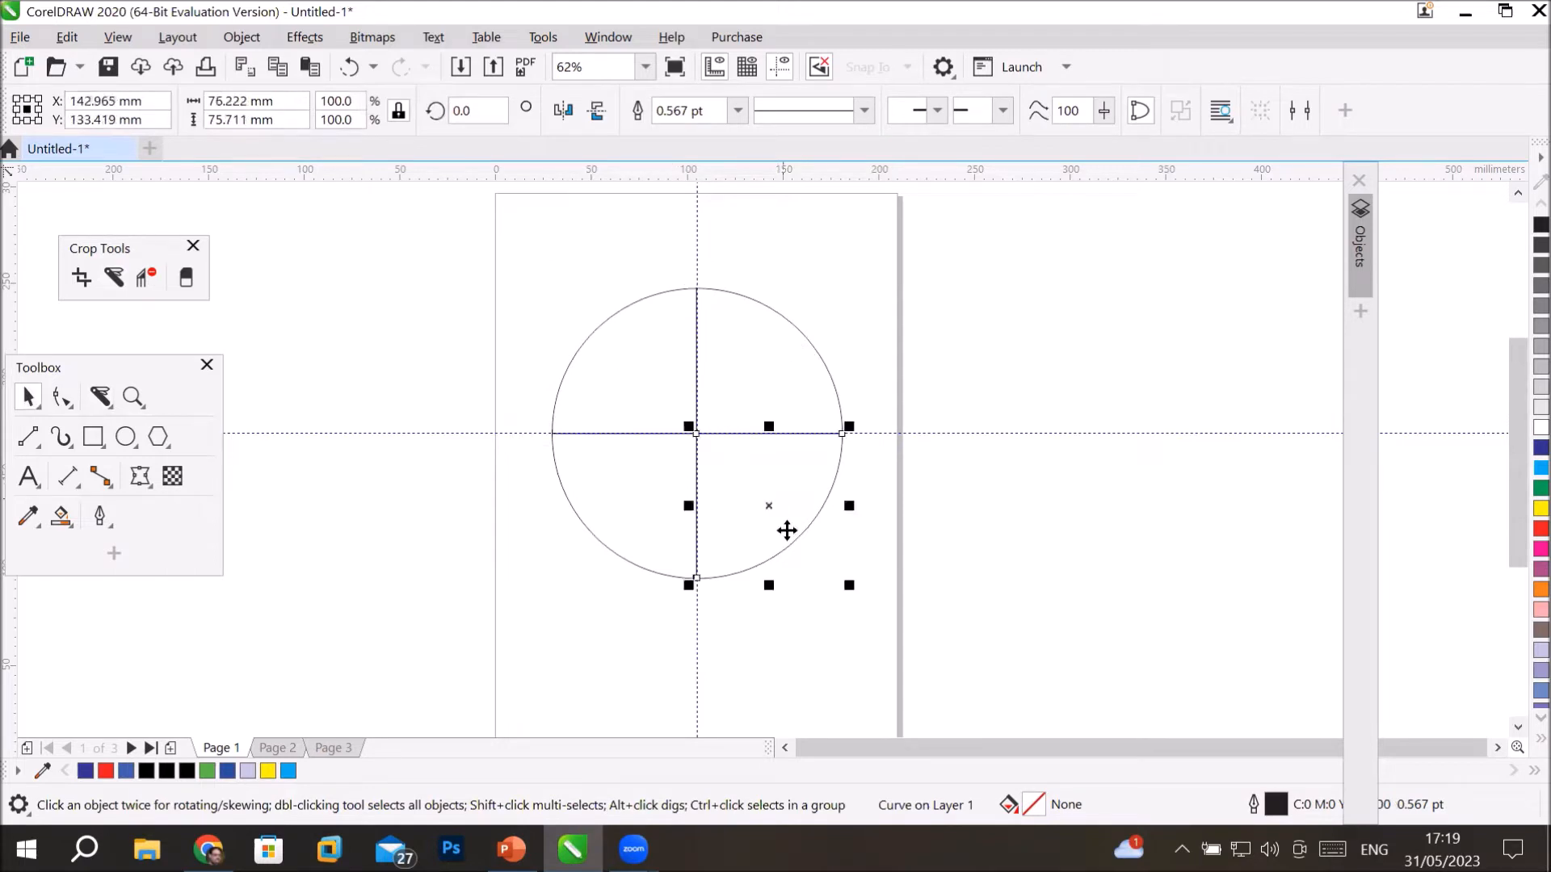
Fill the circle's upper-left quarter with dark blue, and apply a blue Smart Fill without outline to the lower-right quarter.
left_click(646, 373)
left_click(62, 520)
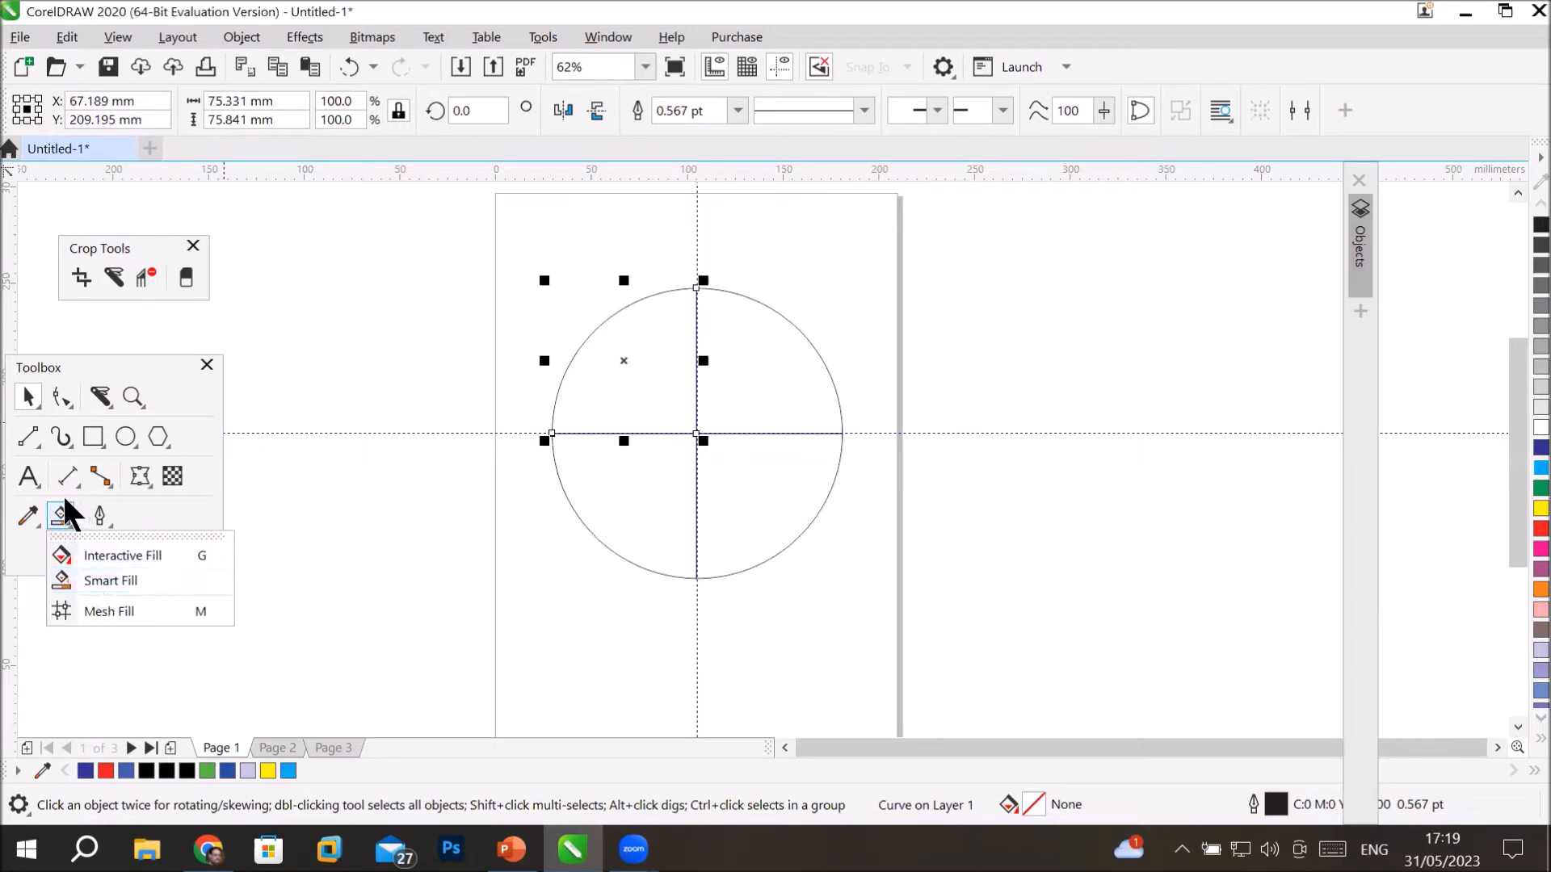
left_click(61, 517)
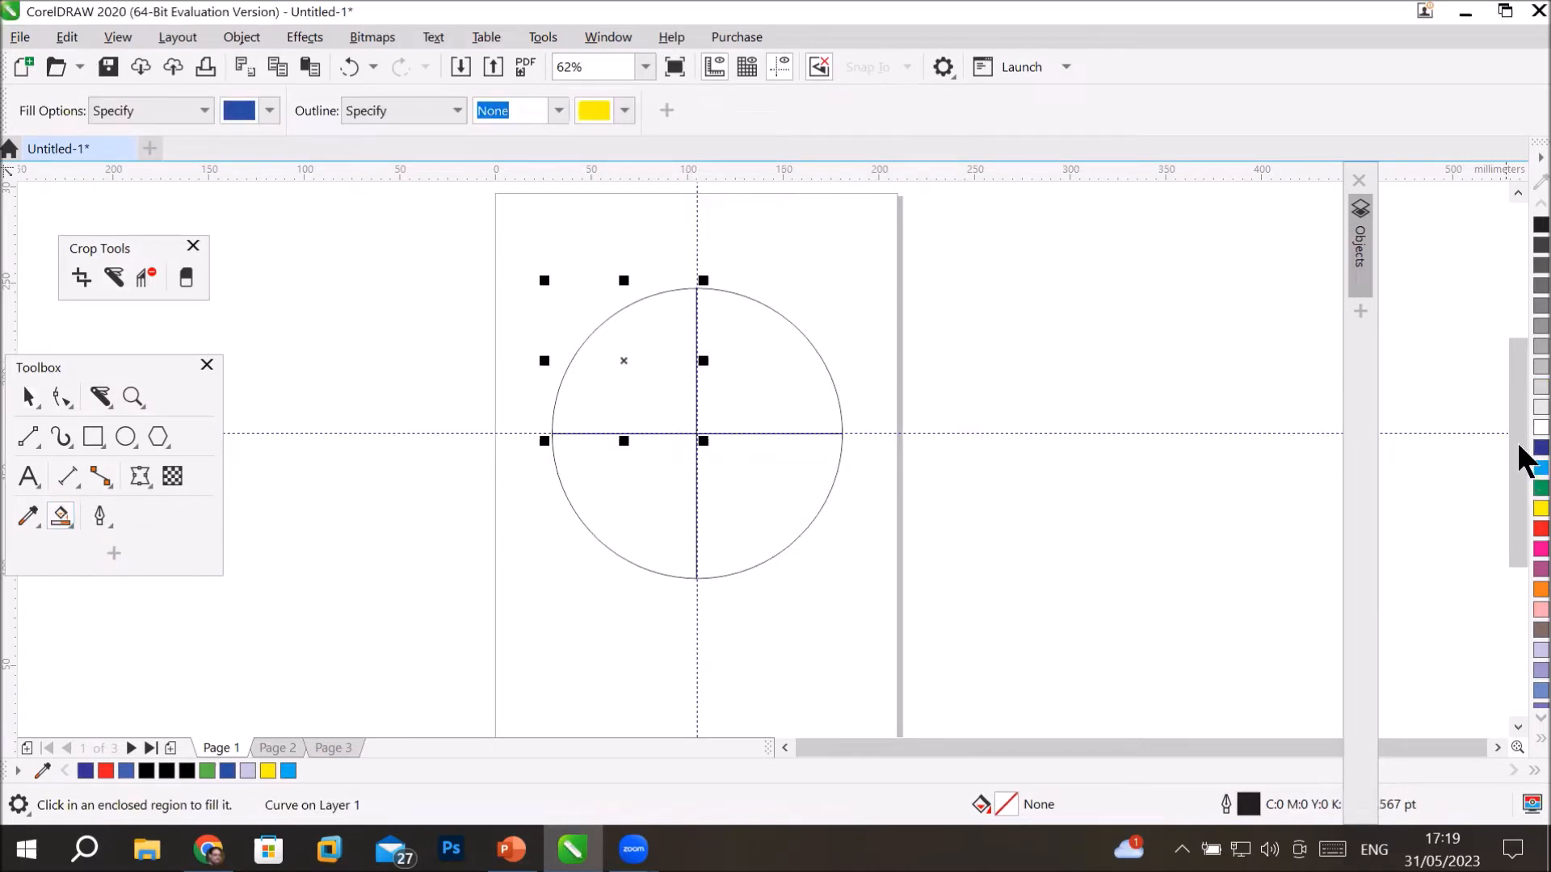
key("Escape")
left_click(627, 364)
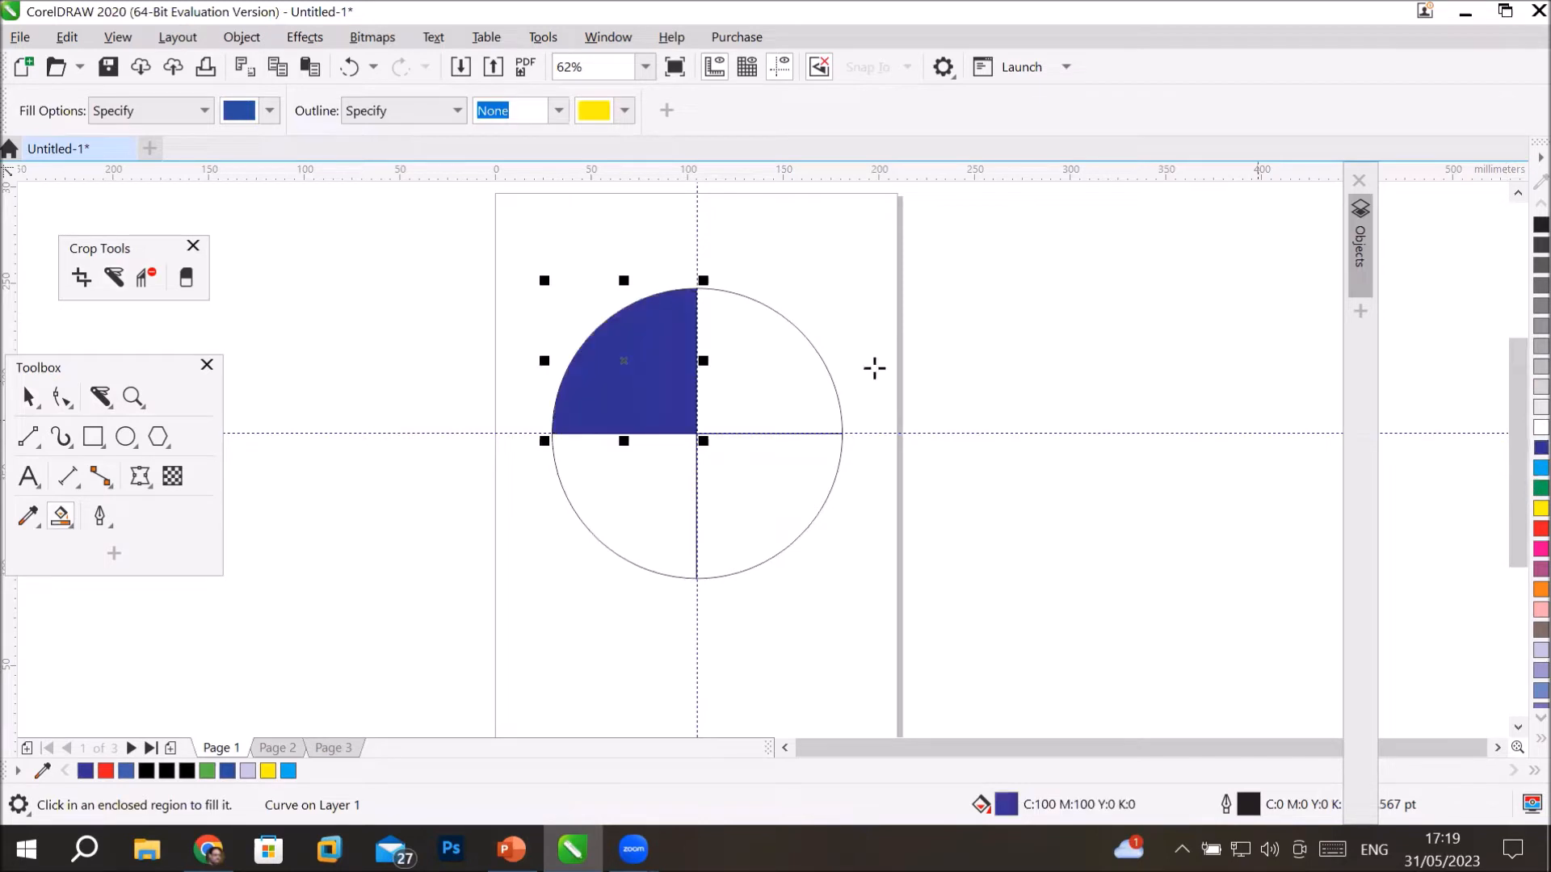
left_click(774, 506)
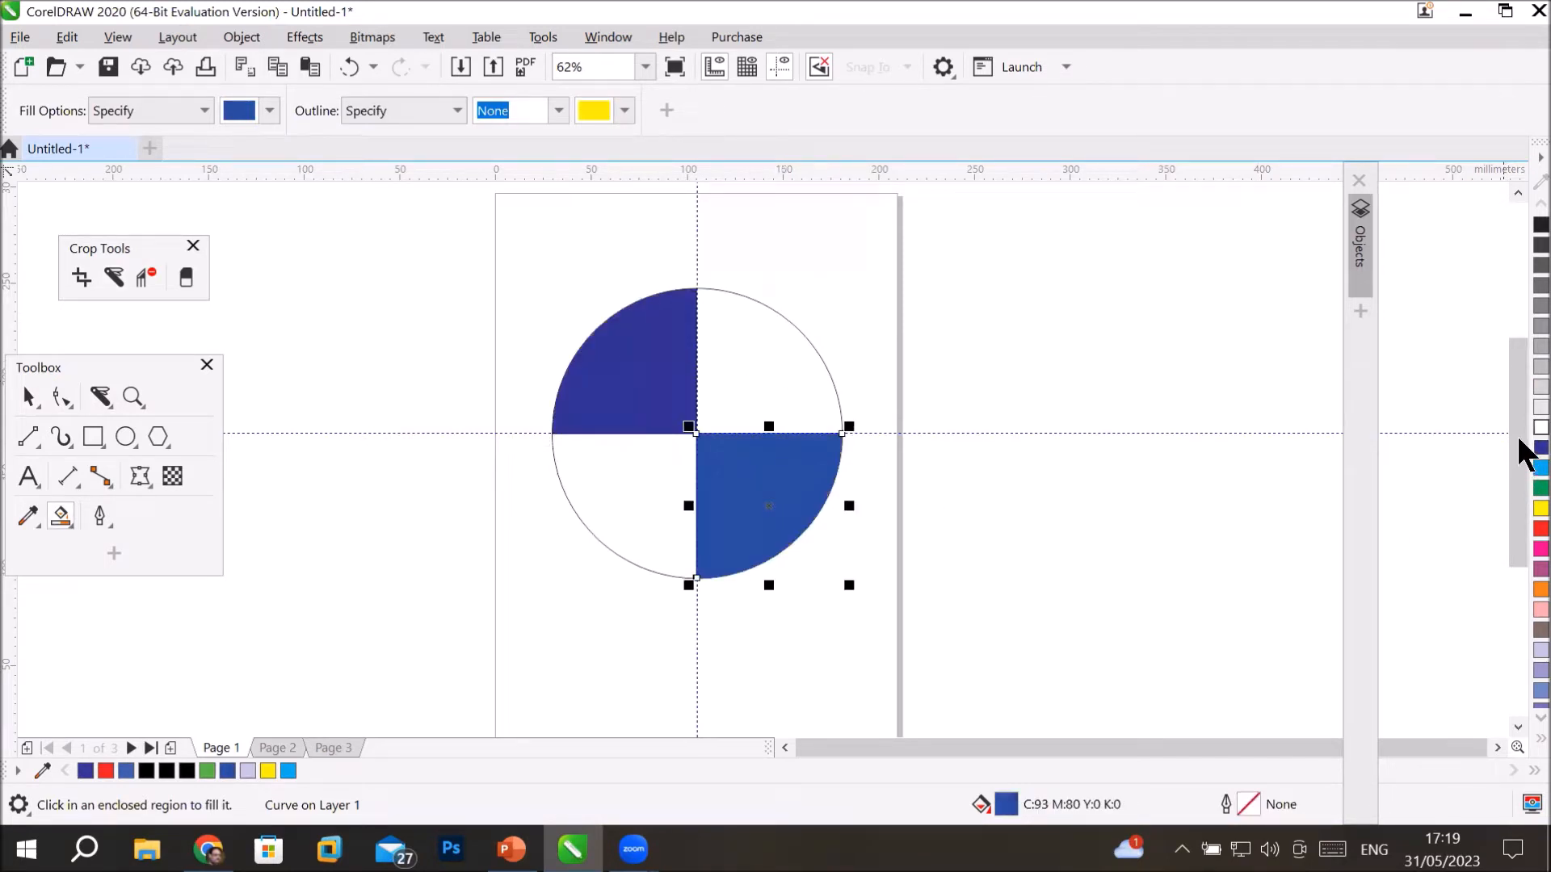
Fill the circle's upper-right and lower-left quarters with red, and clear the selection.
left_click(28, 397)
left_click(733, 361)
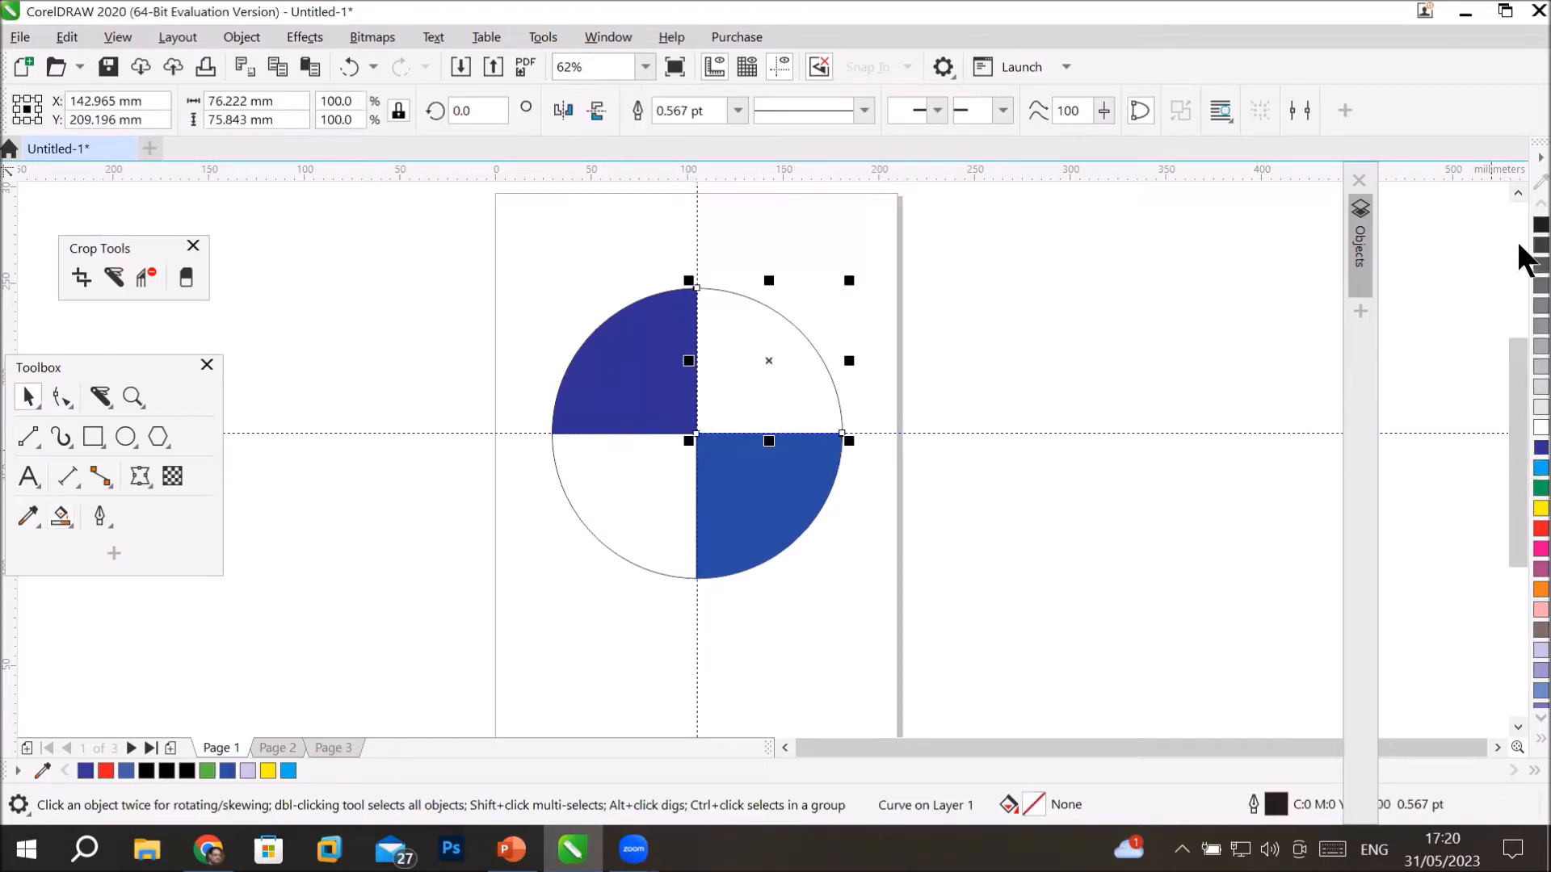
left_click(1536, 529)
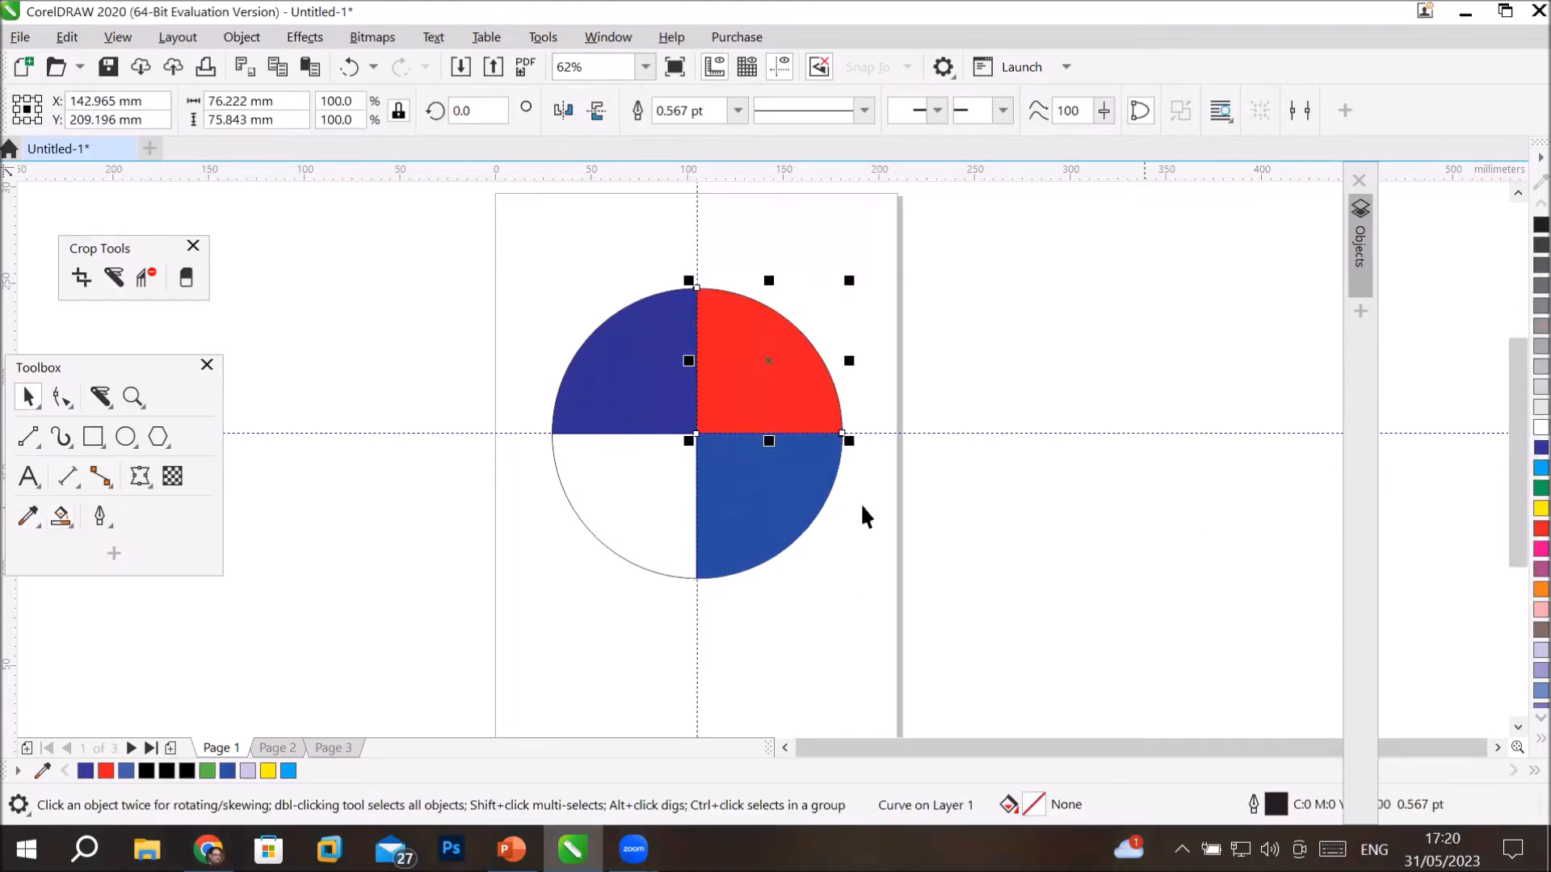
left_click(623, 511)
left_click(1537, 529)
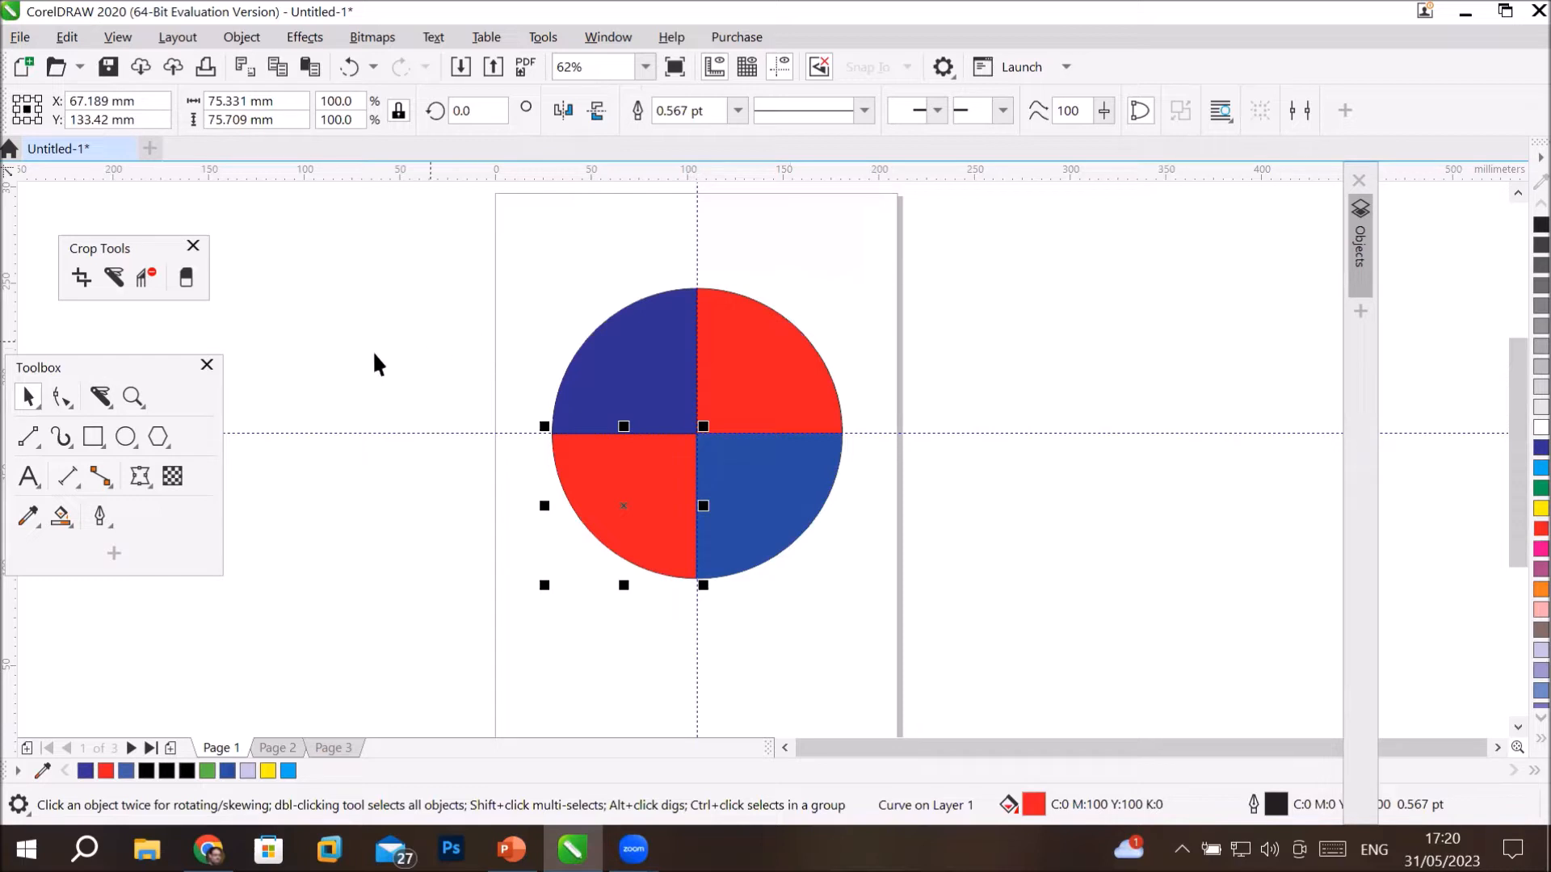
left_click(470, 250)
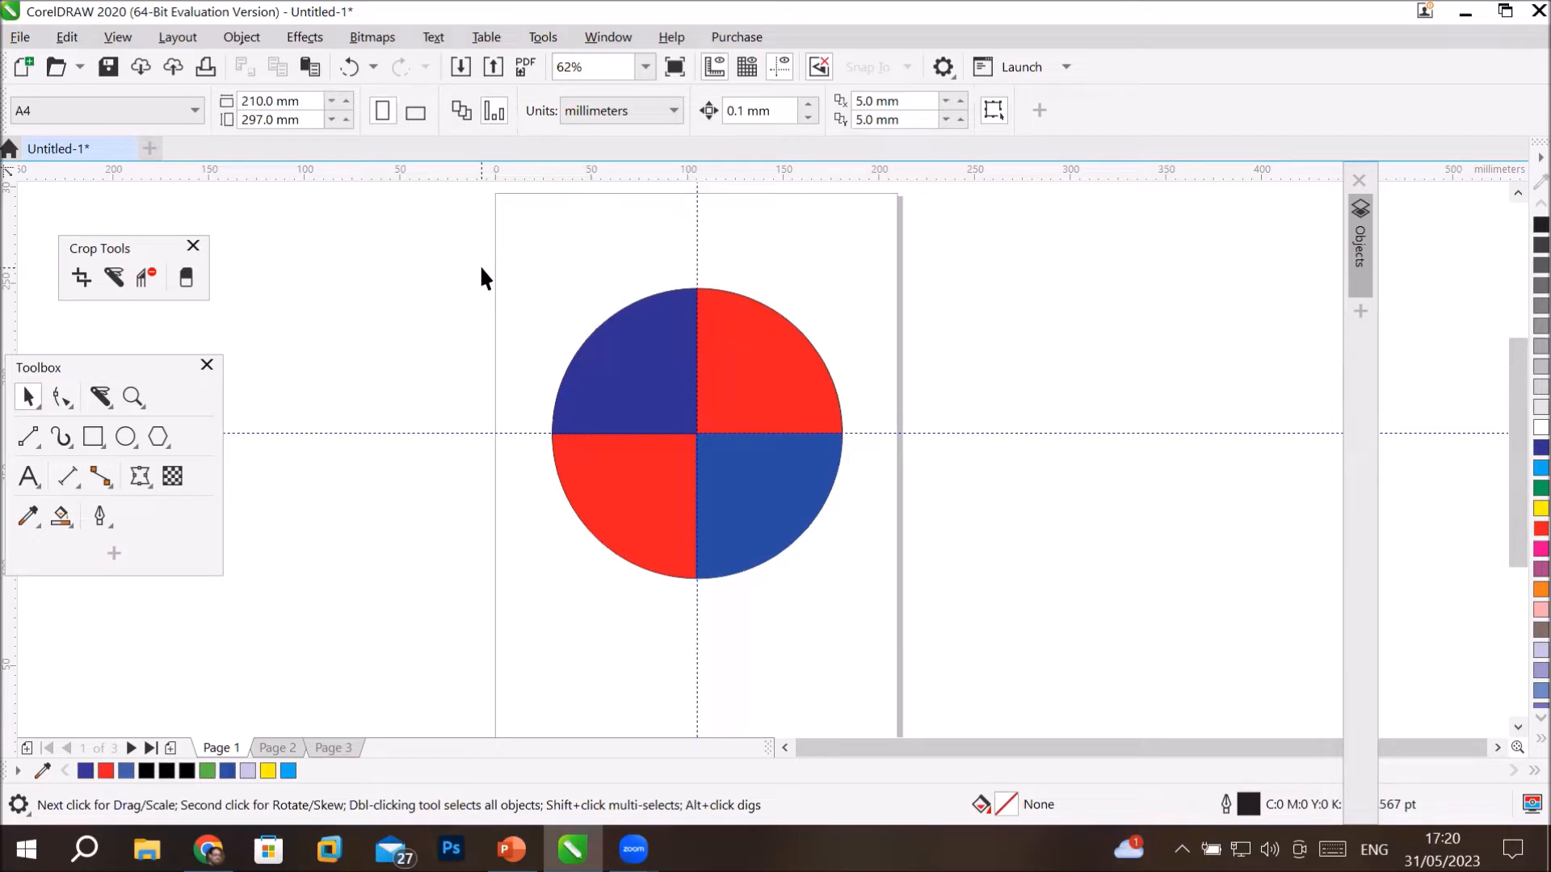
Move the whole coloured circle off the page to the right and scale it down to about 104 mm in diameter.
left_click_drag(481, 269, 896, 605)
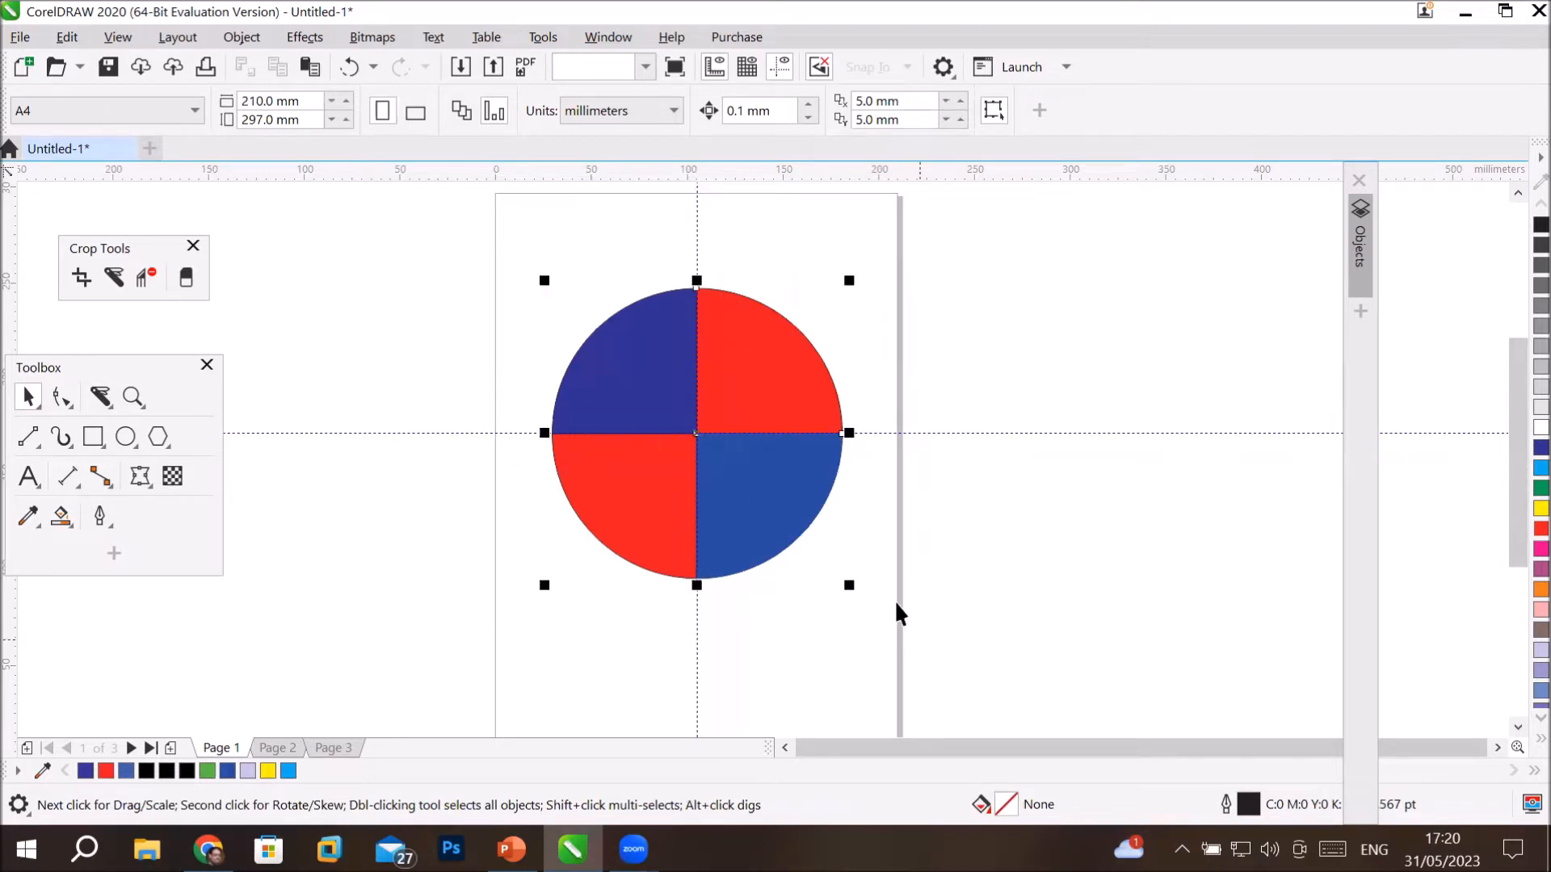
left_click_drag(774, 505, 1227, 404)
left_click_drag(996, 485, 1037, 462)
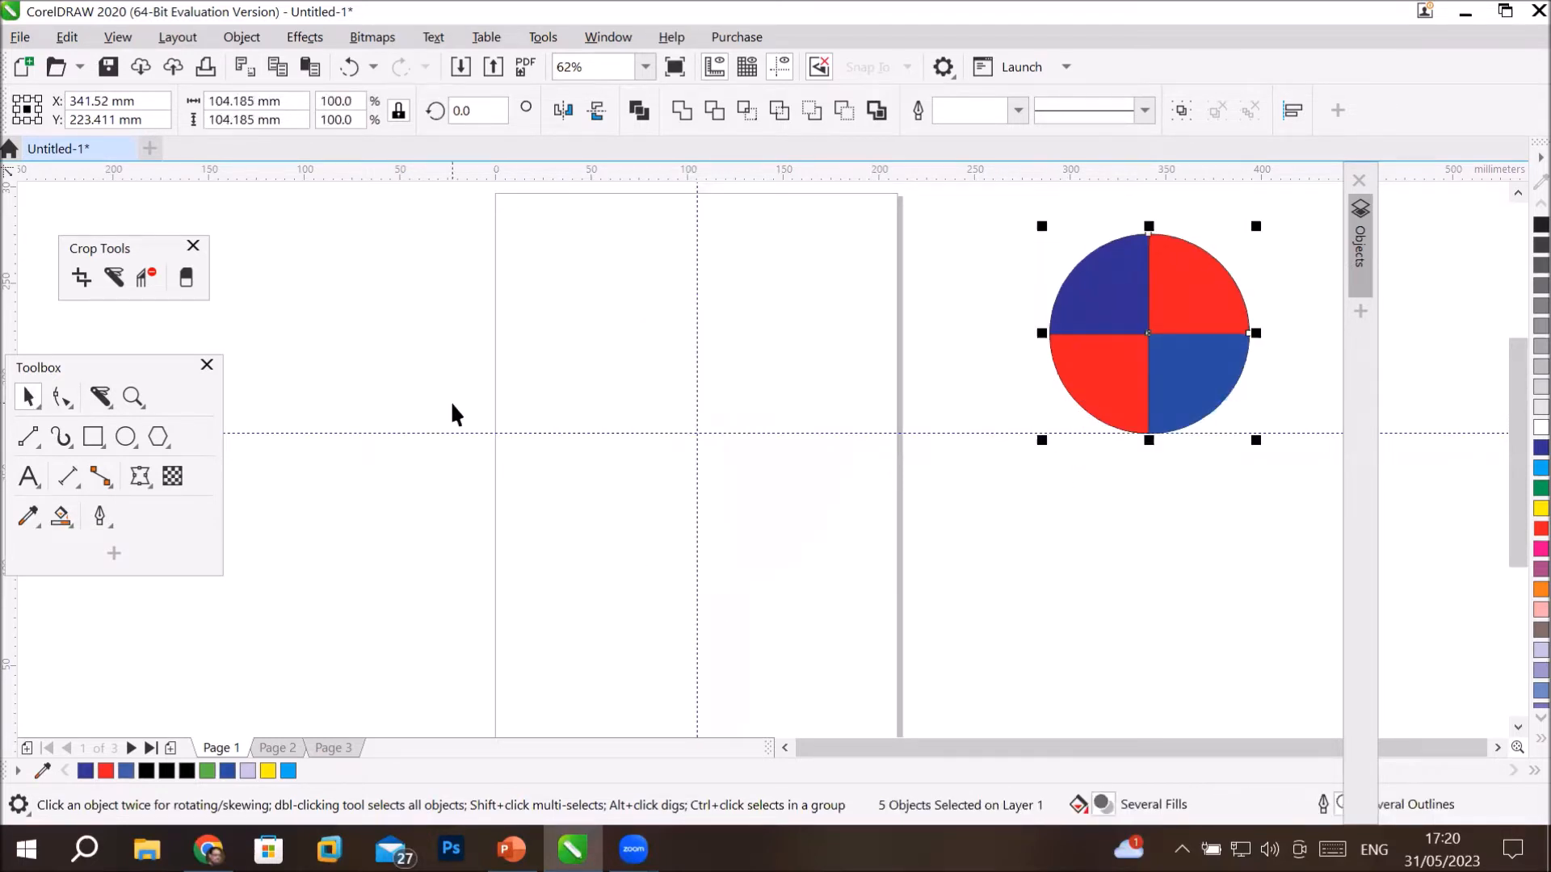
Delete the horizontal and vertical guidelines.
left_click(126, 436)
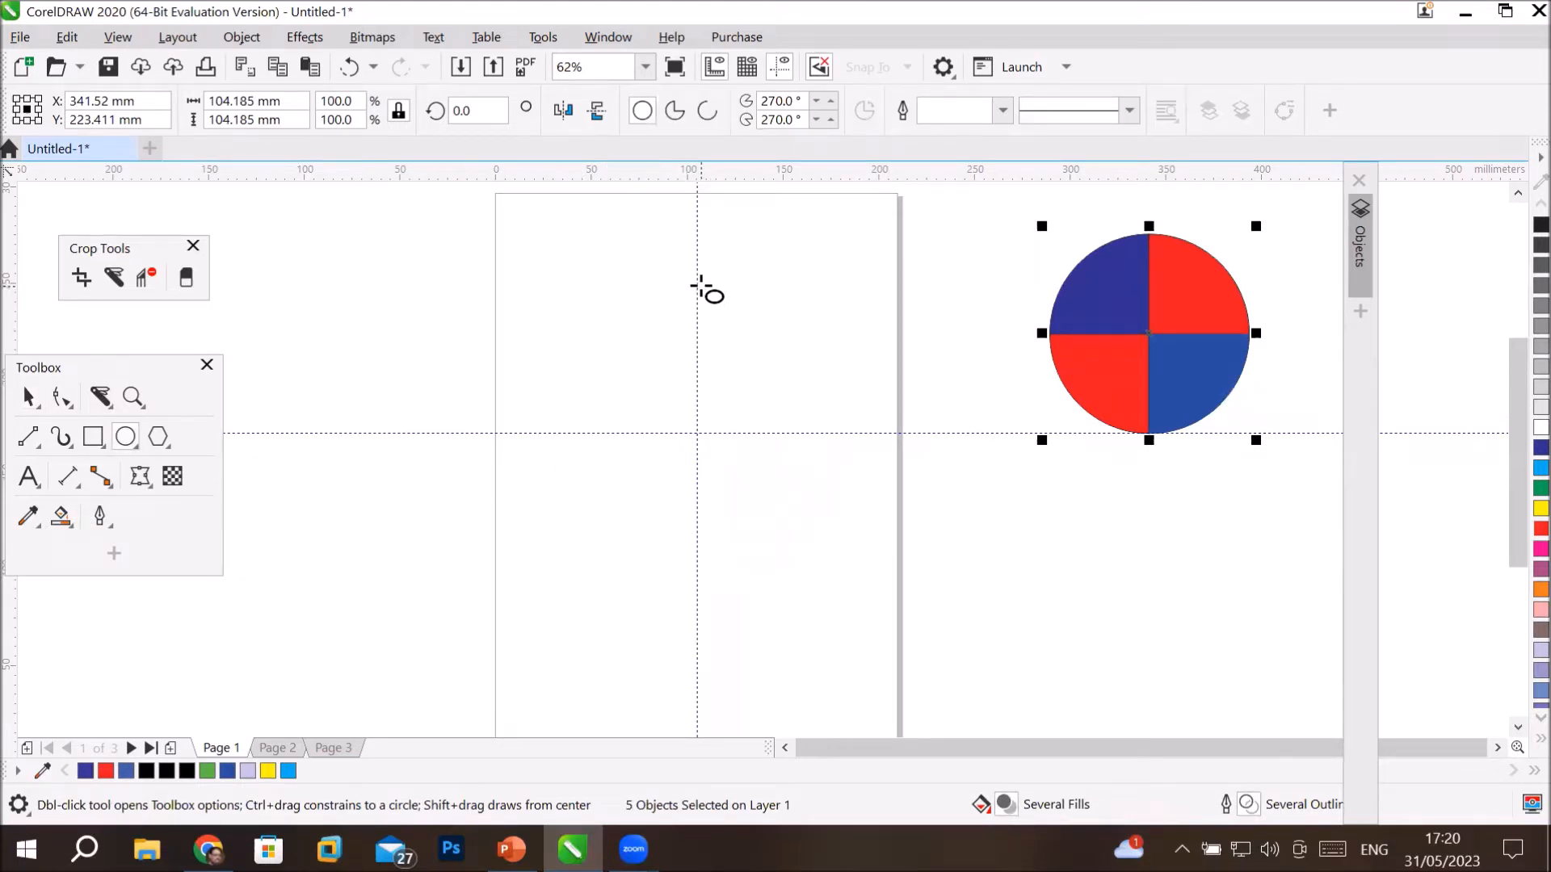
left_click(28, 396)
left_click(649, 432)
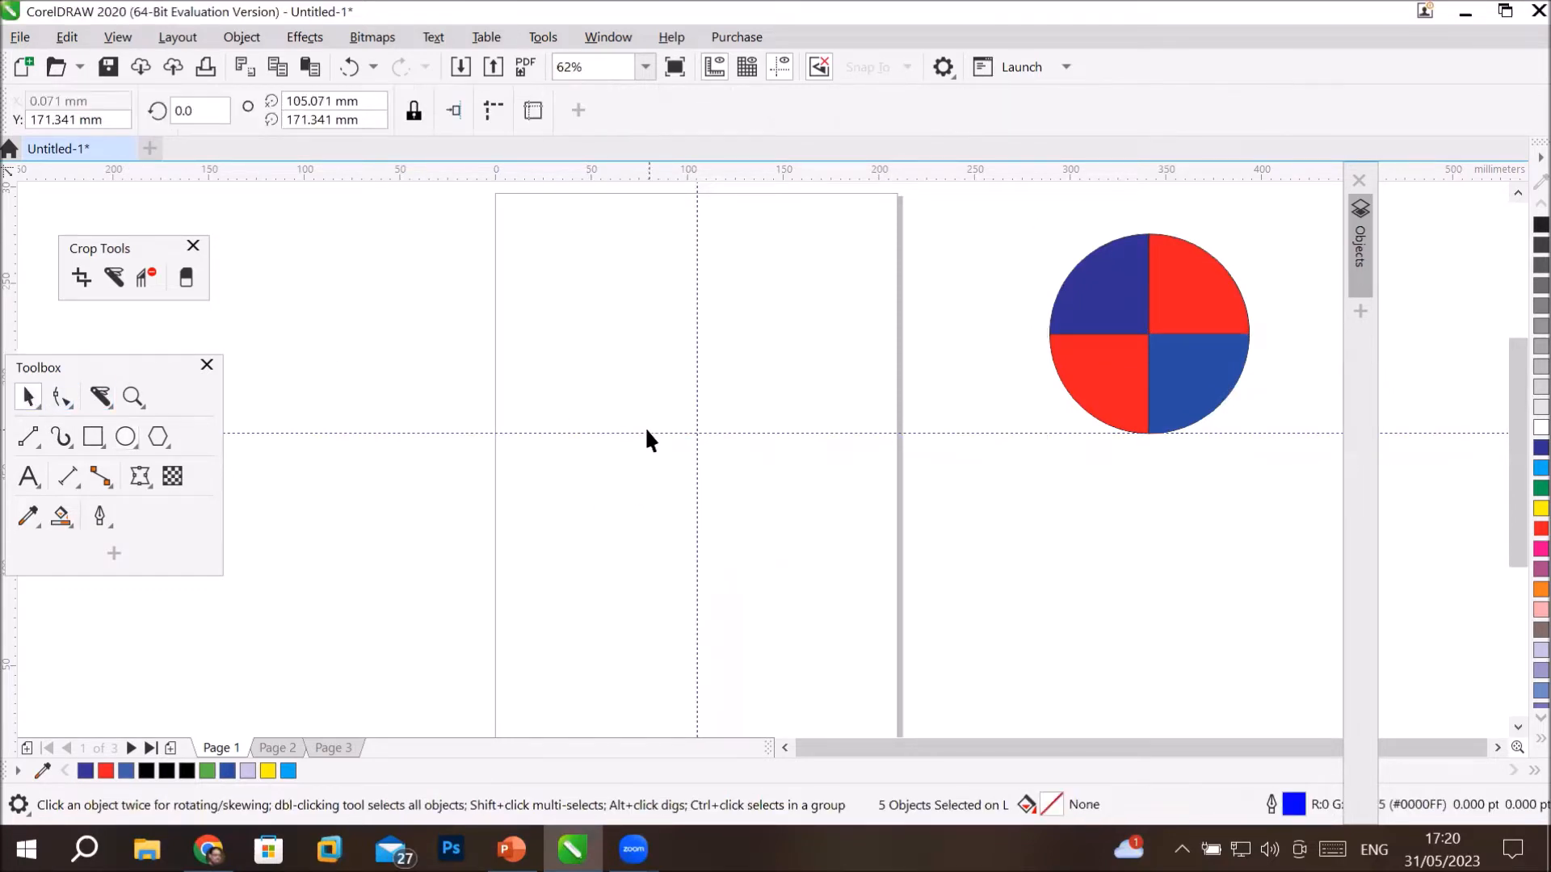
key("Delete")
left_click(698, 410)
key("Delete")
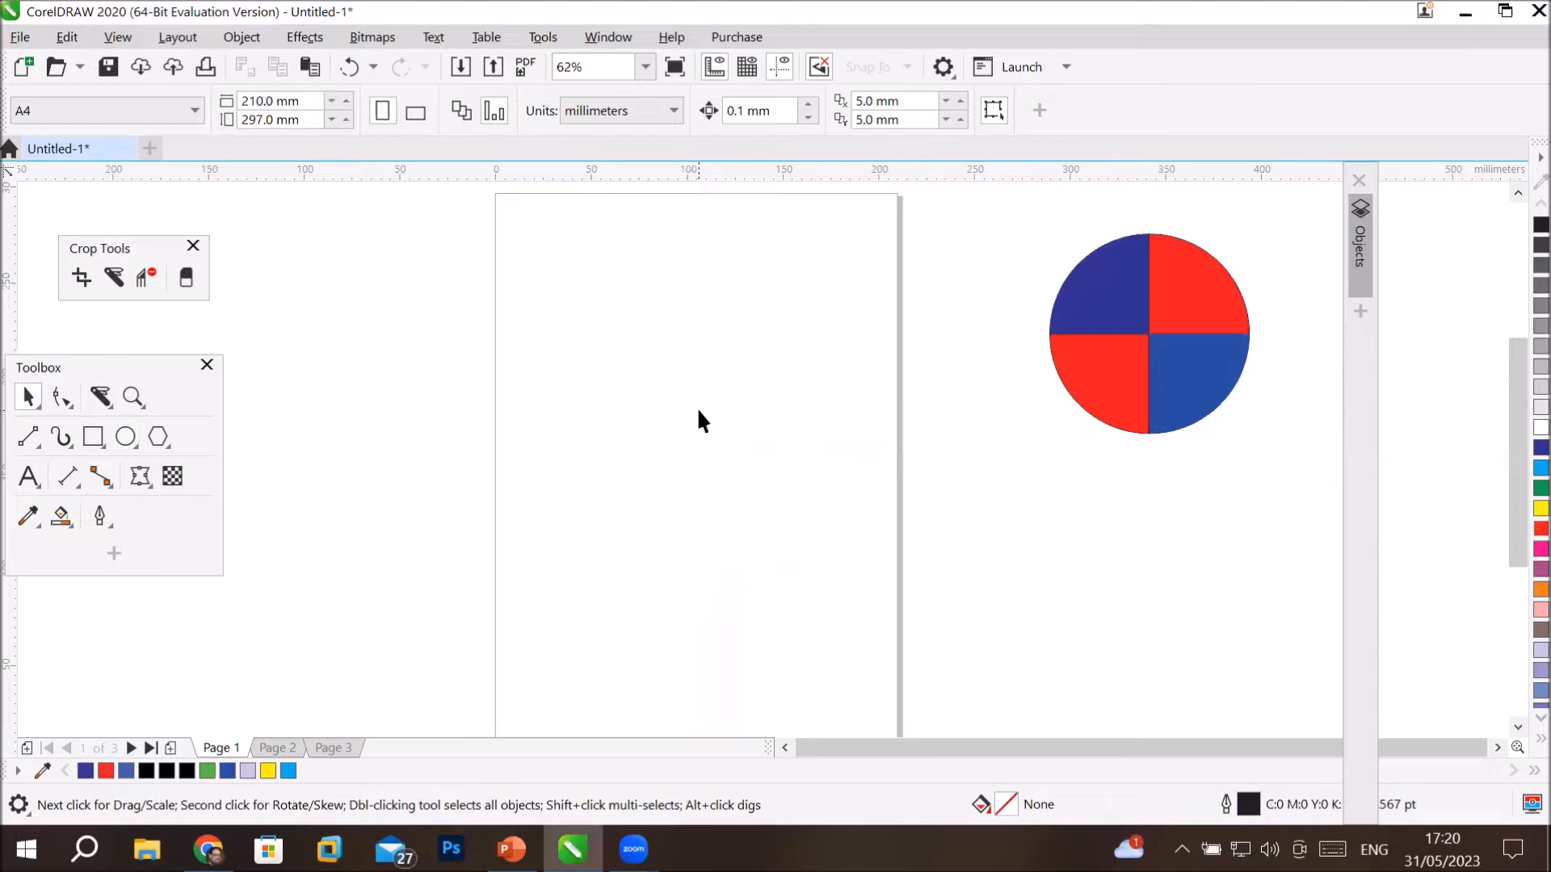
Draw a new unfilled circle about 166 mm in diameter on the lower part of the page.
left_click(126, 436)
left_click_drag(565, 383, 882, 667)
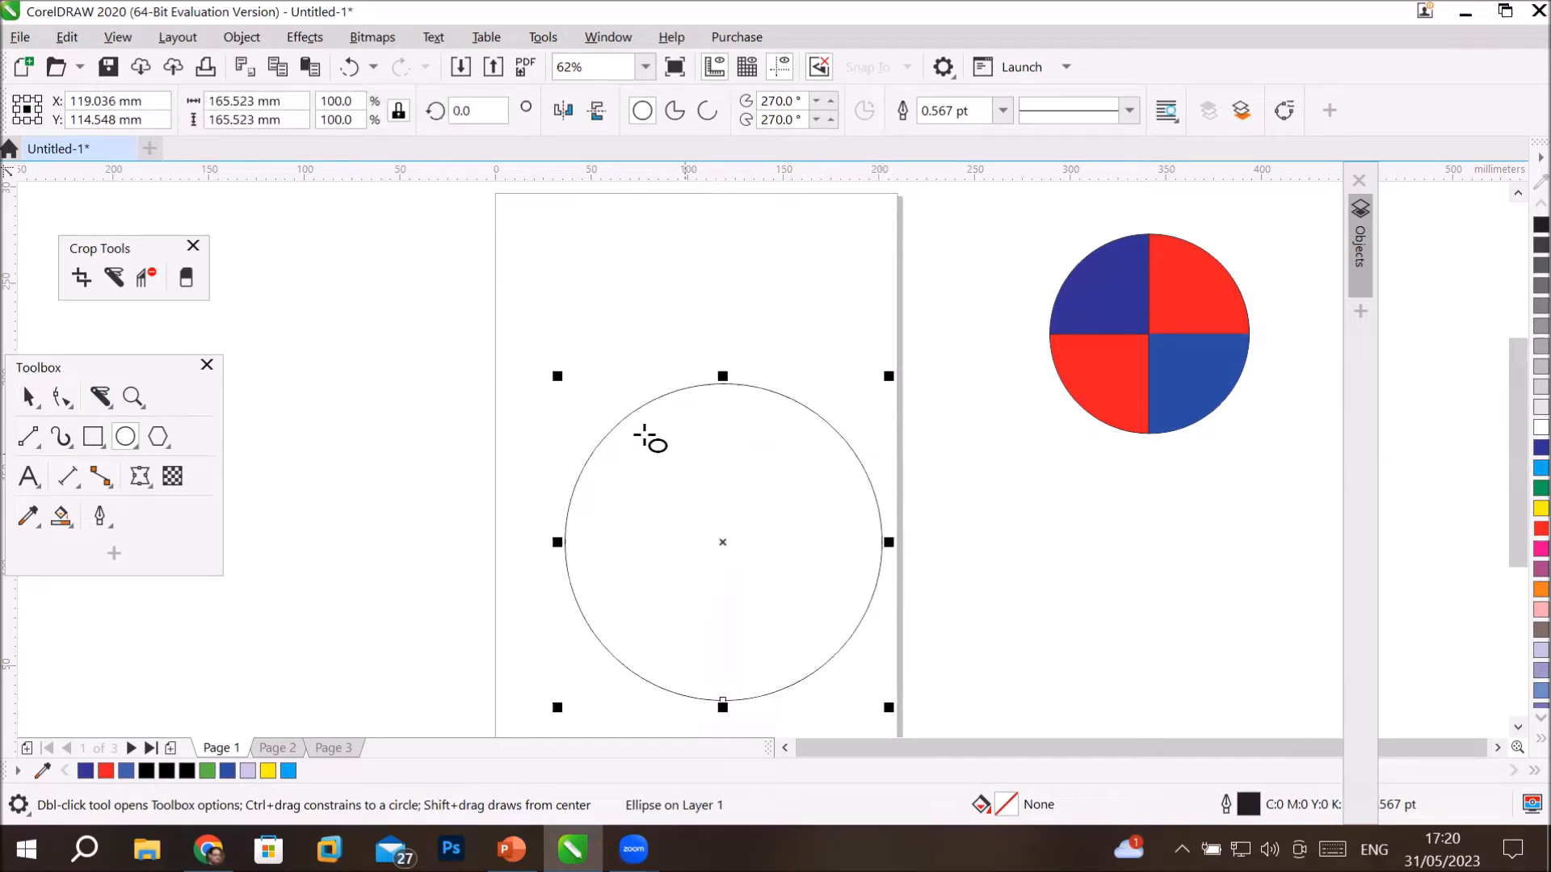
left_click(1518, 727)
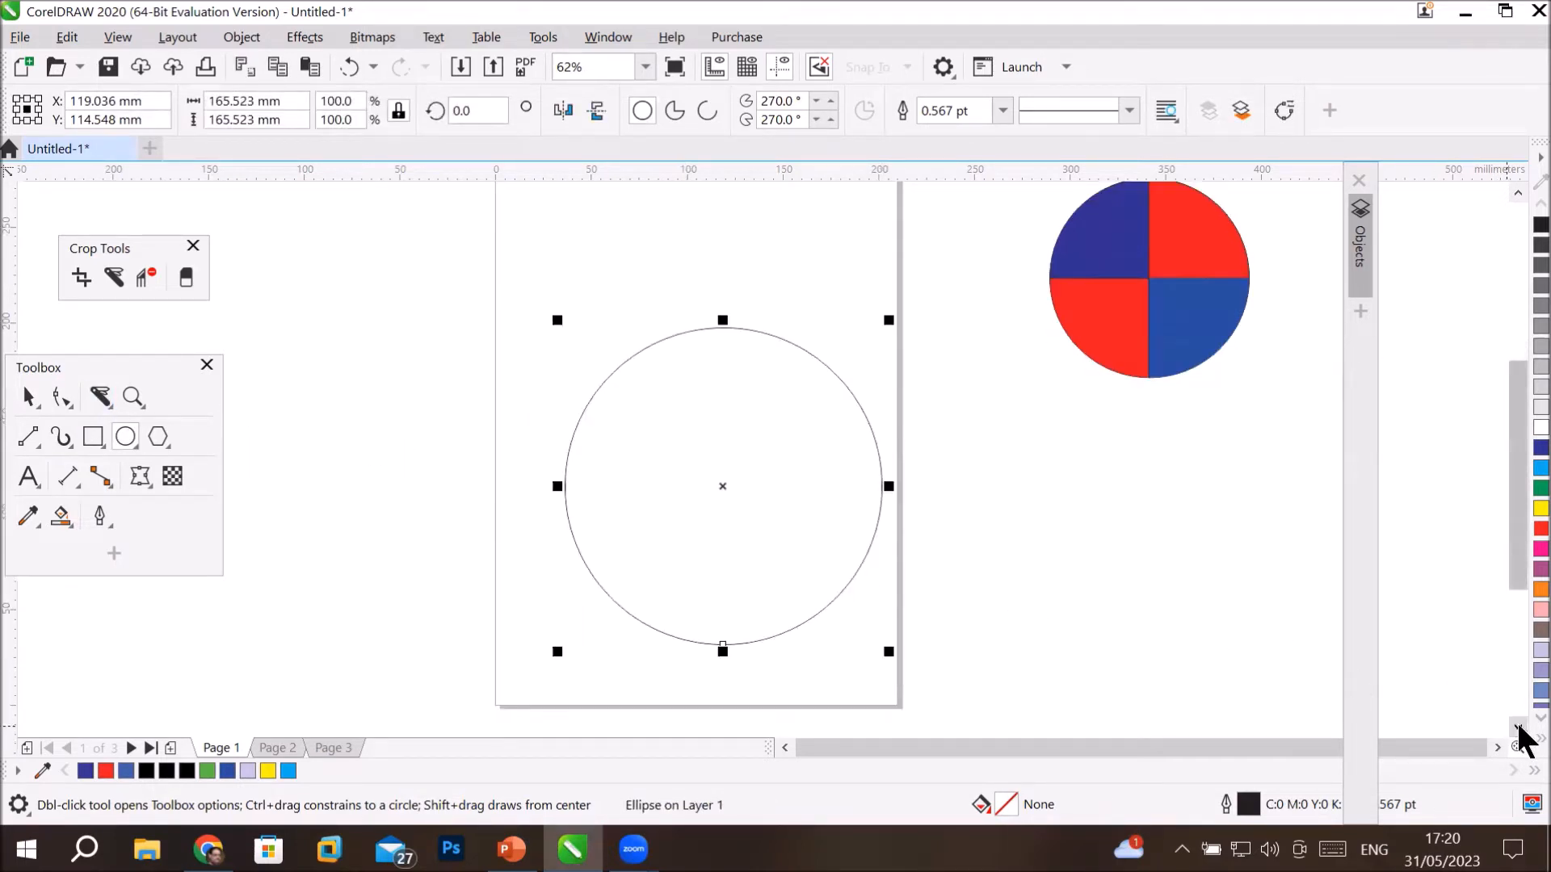
left_click(1518, 727)
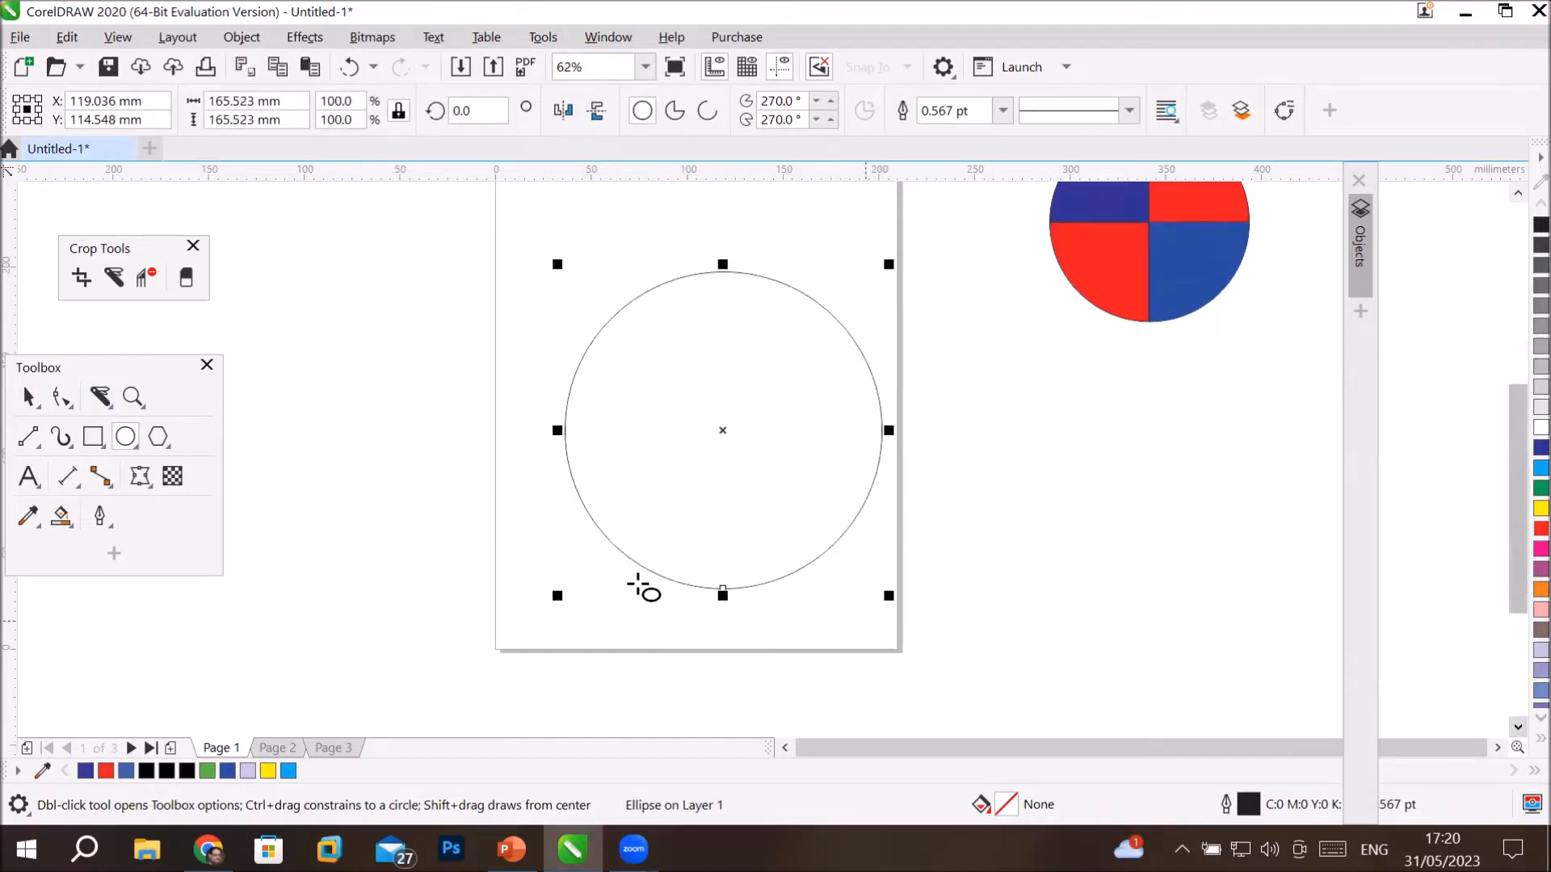
Slice the new circle with one wavy horizontal and one wavy vertical cut using the Knife tool in Freehand mode, and return to the Pick tool.
left_click(114, 275)
left_click(59, 114)
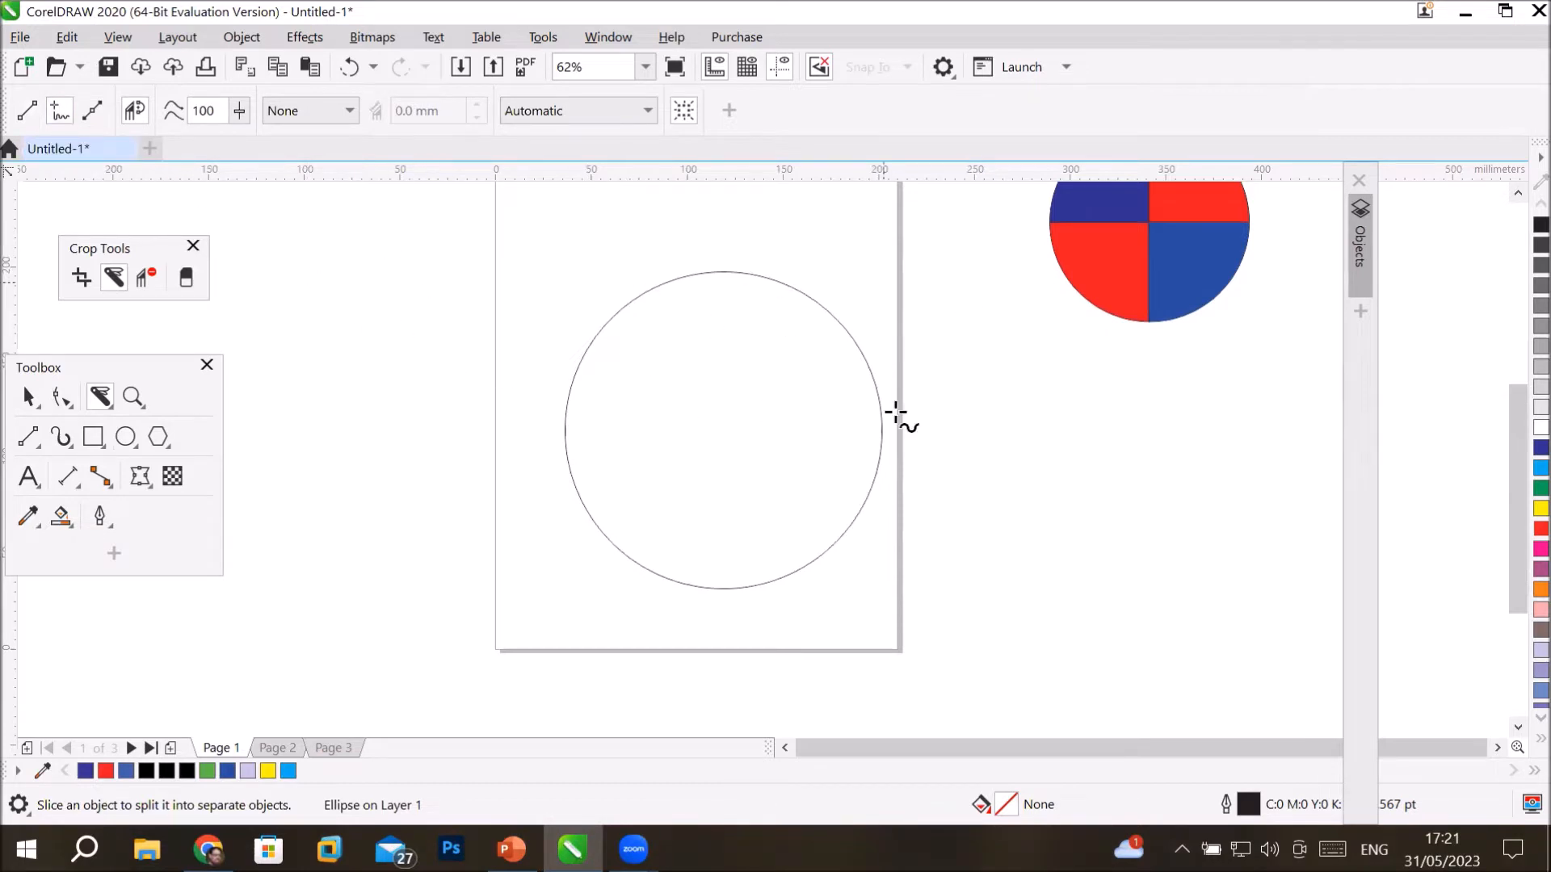
mouse_move(531, 377)
left_mouse_down()
mouse_move(652, 429)
mouse_move(733, 412)
mouse_move(774, 448)
mouse_move(829, 366)
mouse_move(906, 424)
mouse_move(1051, 428)
left_mouse_up()
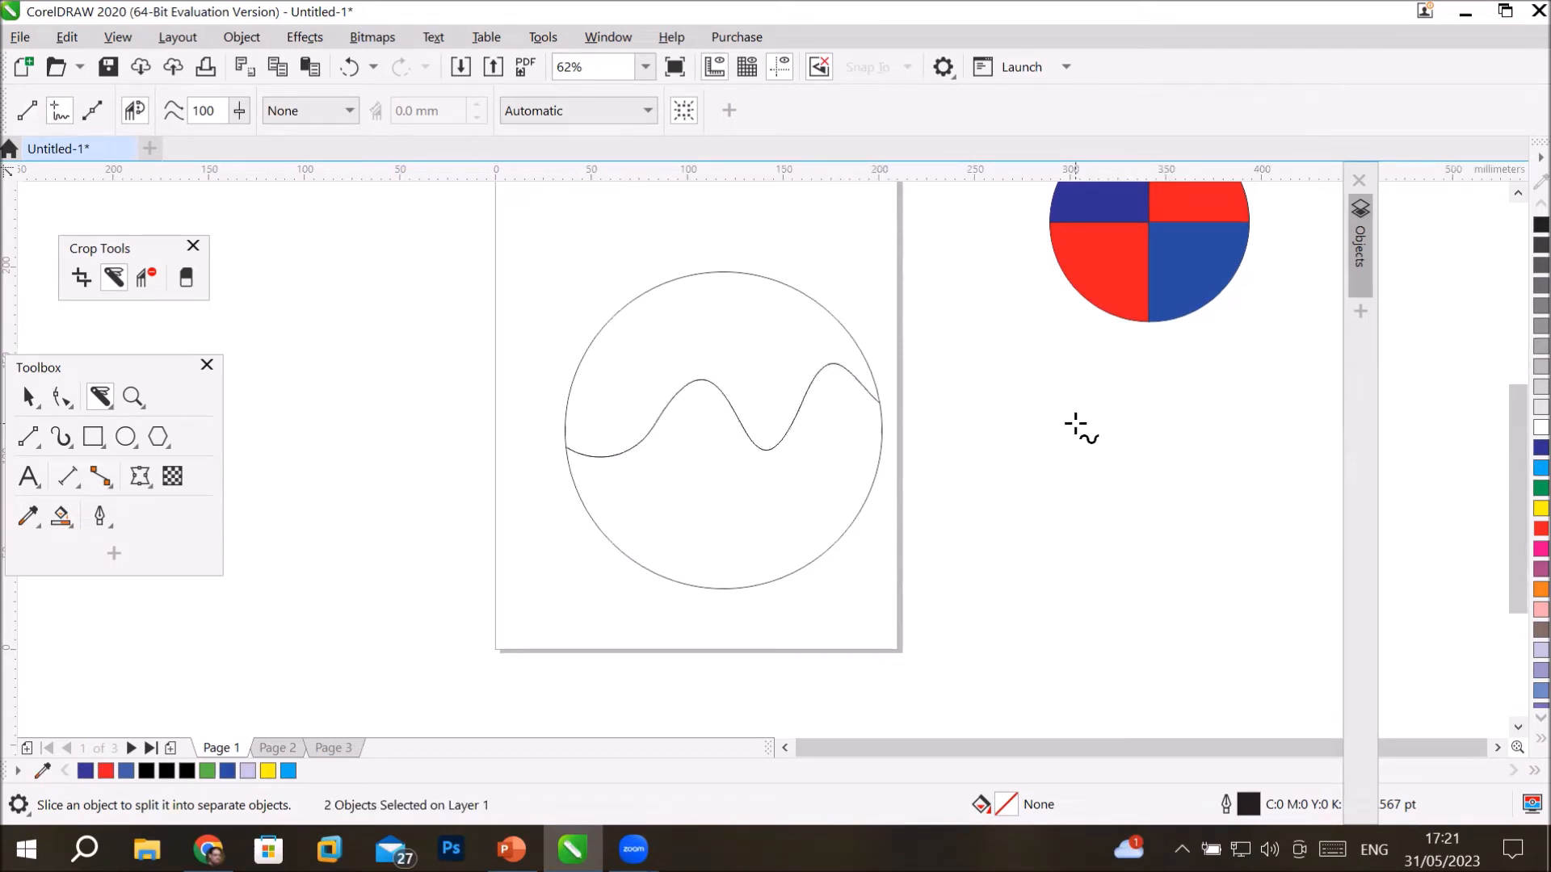
mouse_move(729, 208)
left_mouse_down()
mouse_move(678, 291)
mouse_move(722, 337)
mouse_move(687, 445)
mouse_move(726, 478)
mouse_move(732, 574)
mouse_move(751, 636)
left_mouse_up()
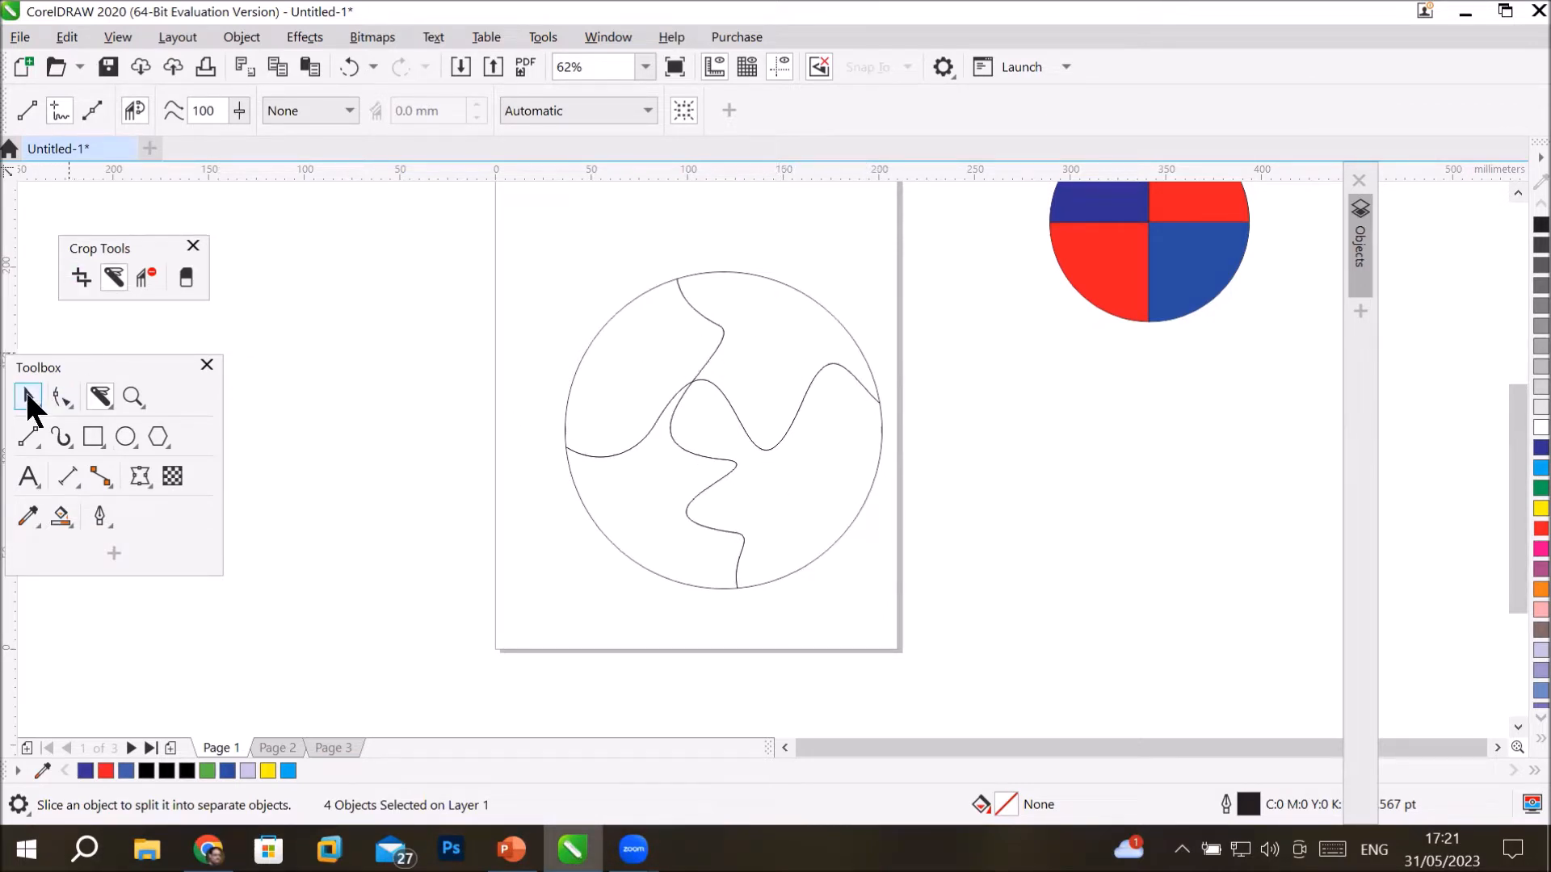
left_click(29, 397)
Select each wavy-edged piece of the circle in turn to check that the freehand cuts separated them.
left_click(462, 347)
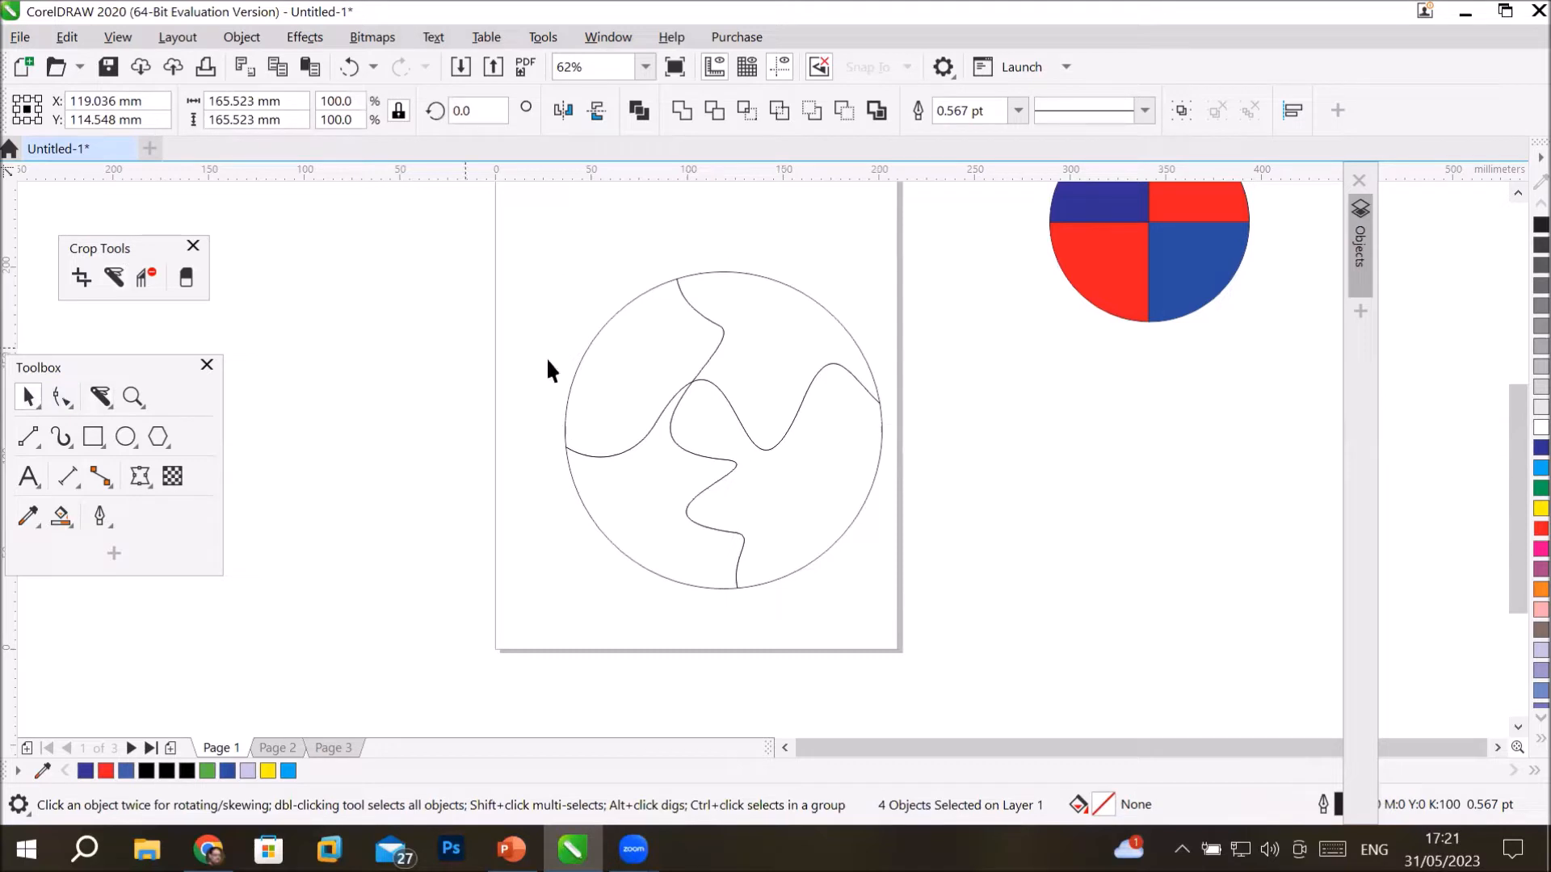
left_click(590, 354)
left_click(770, 343)
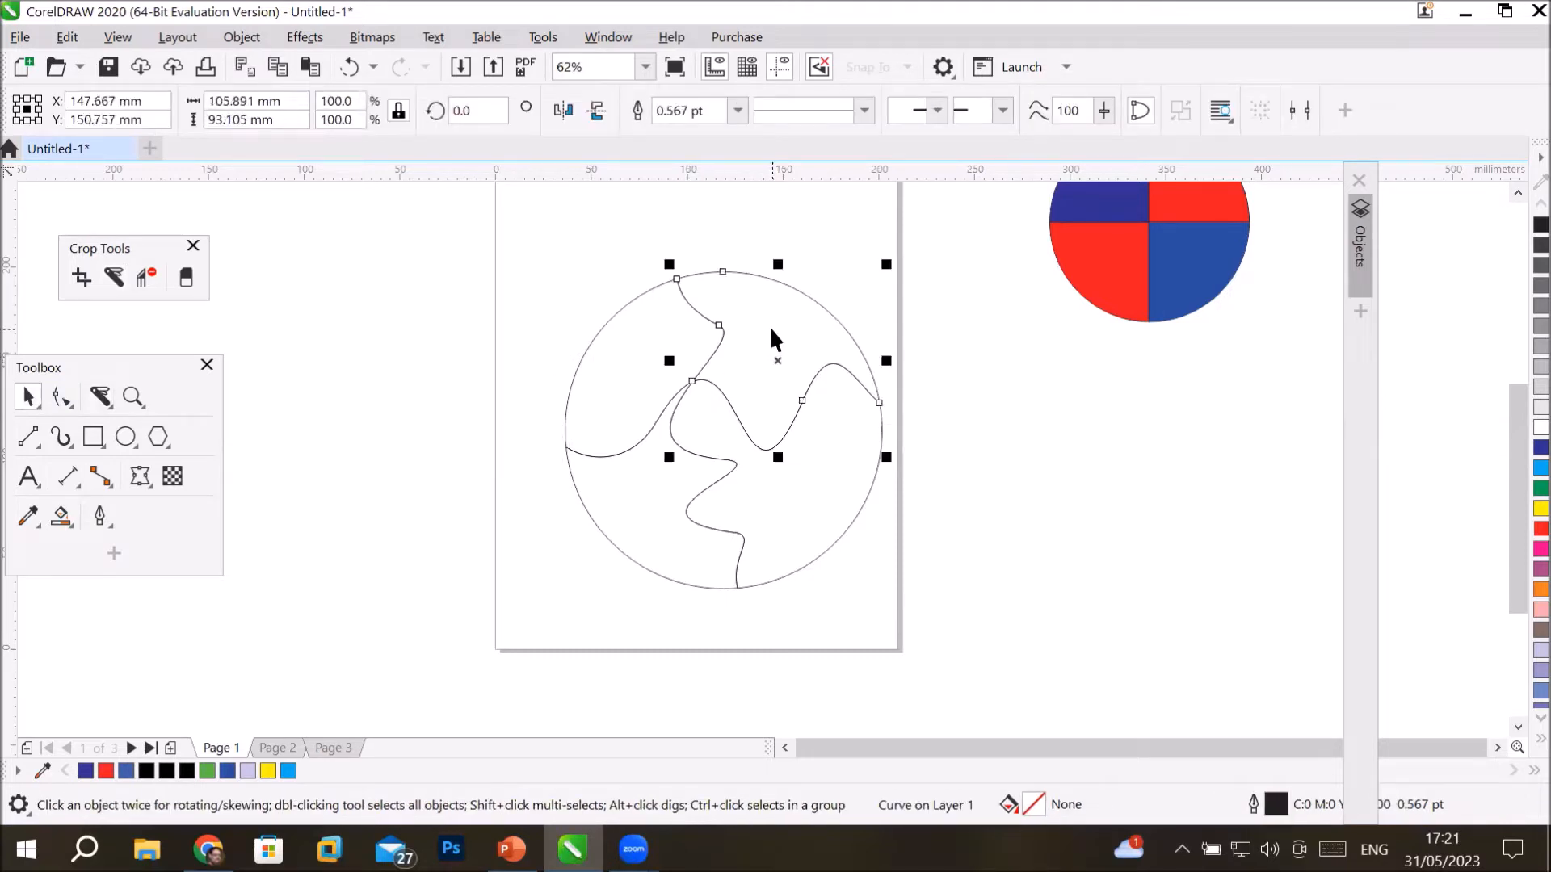
left_click(835, 512)
left_click(650, 534)
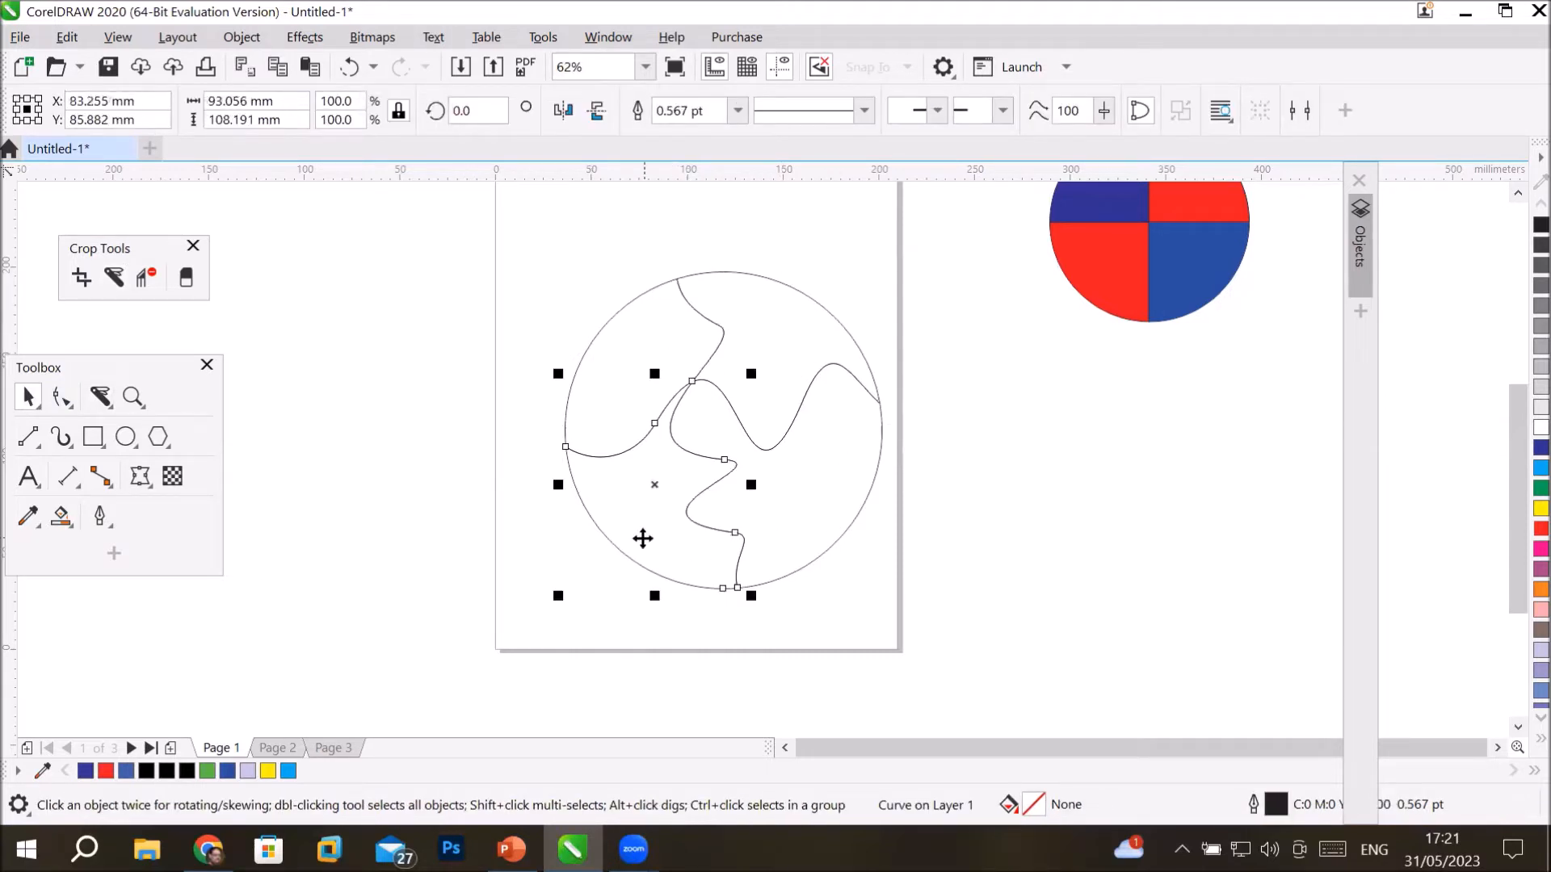
Move the upper-left wavy piece of the circle away from the others, off the page to the left.
left_click(476, 546)
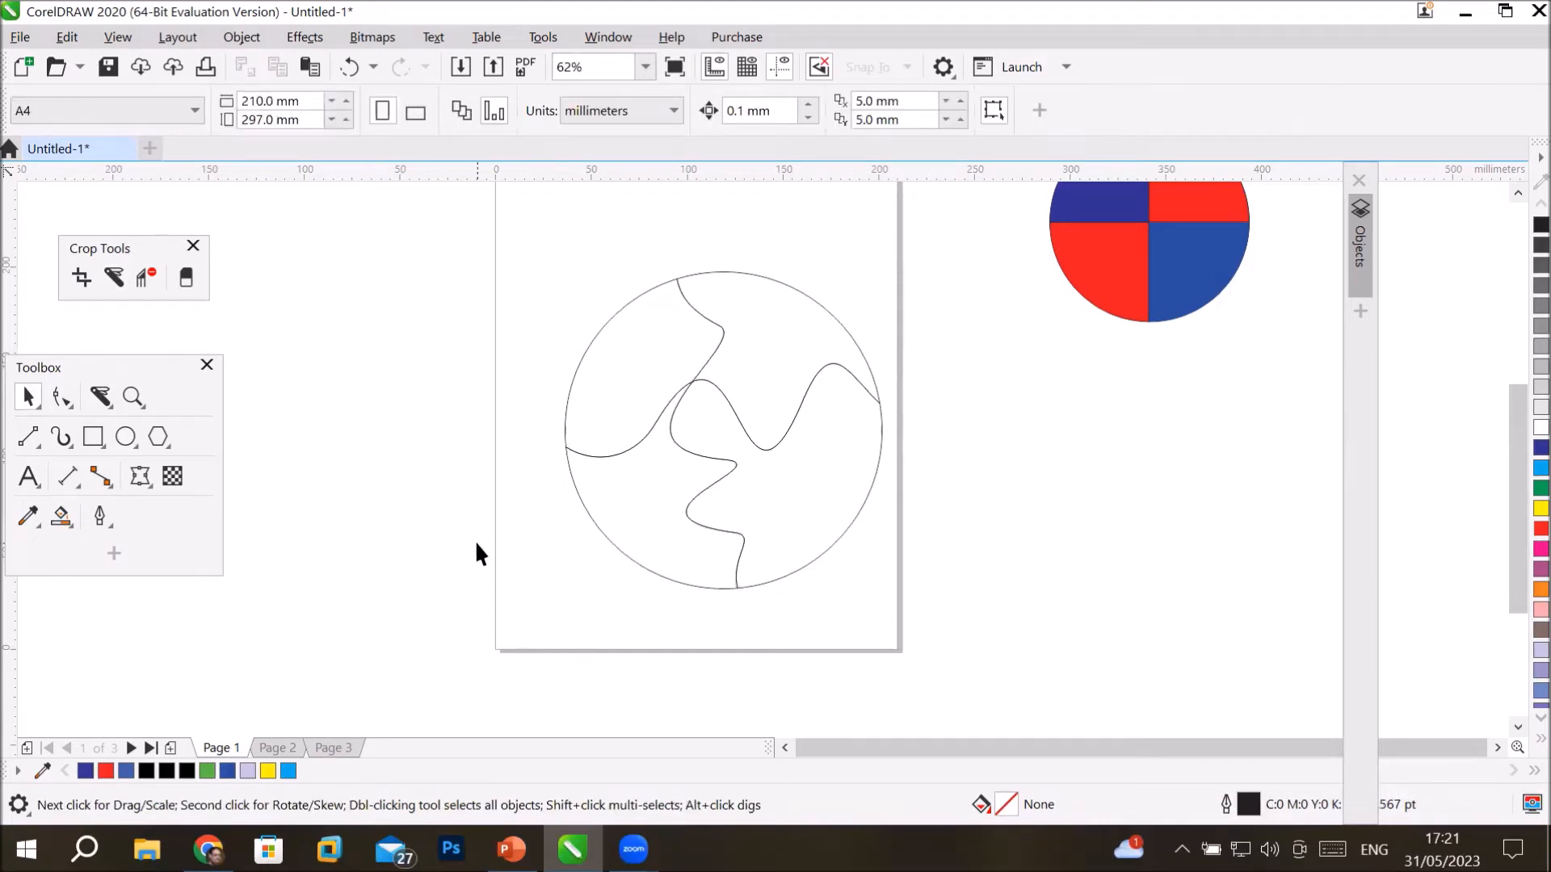
left_click(632, 376)
left_click_drag(631, 376, 387, 315)
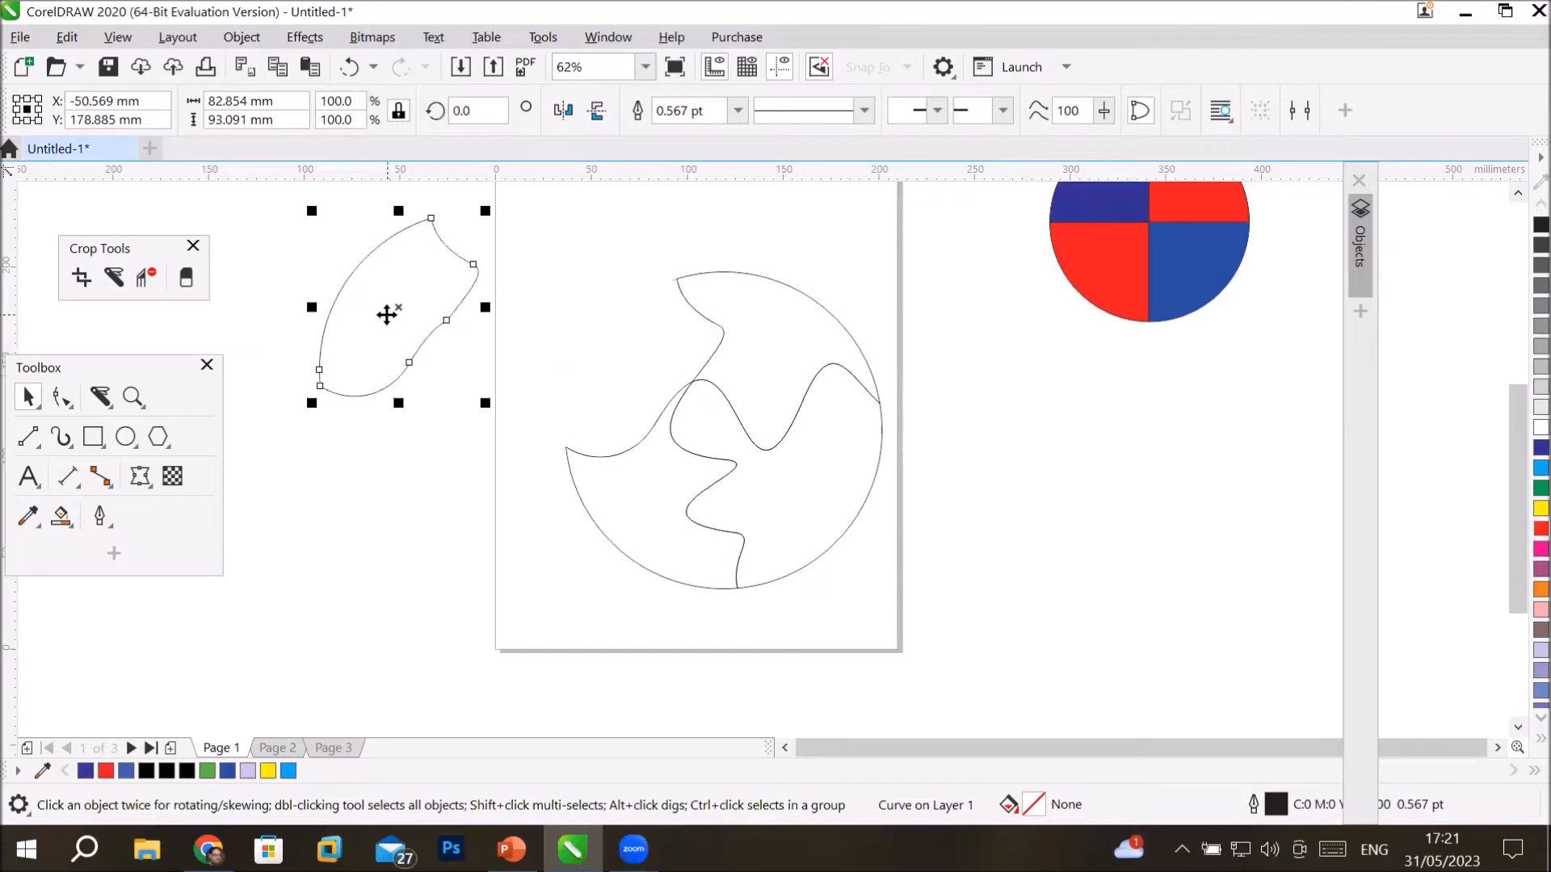
Slice the detached wavy piece across its middle with one wavy Freehand mode cut of the Knife tool, and return to the Pick tool.
left_click(103, 275)
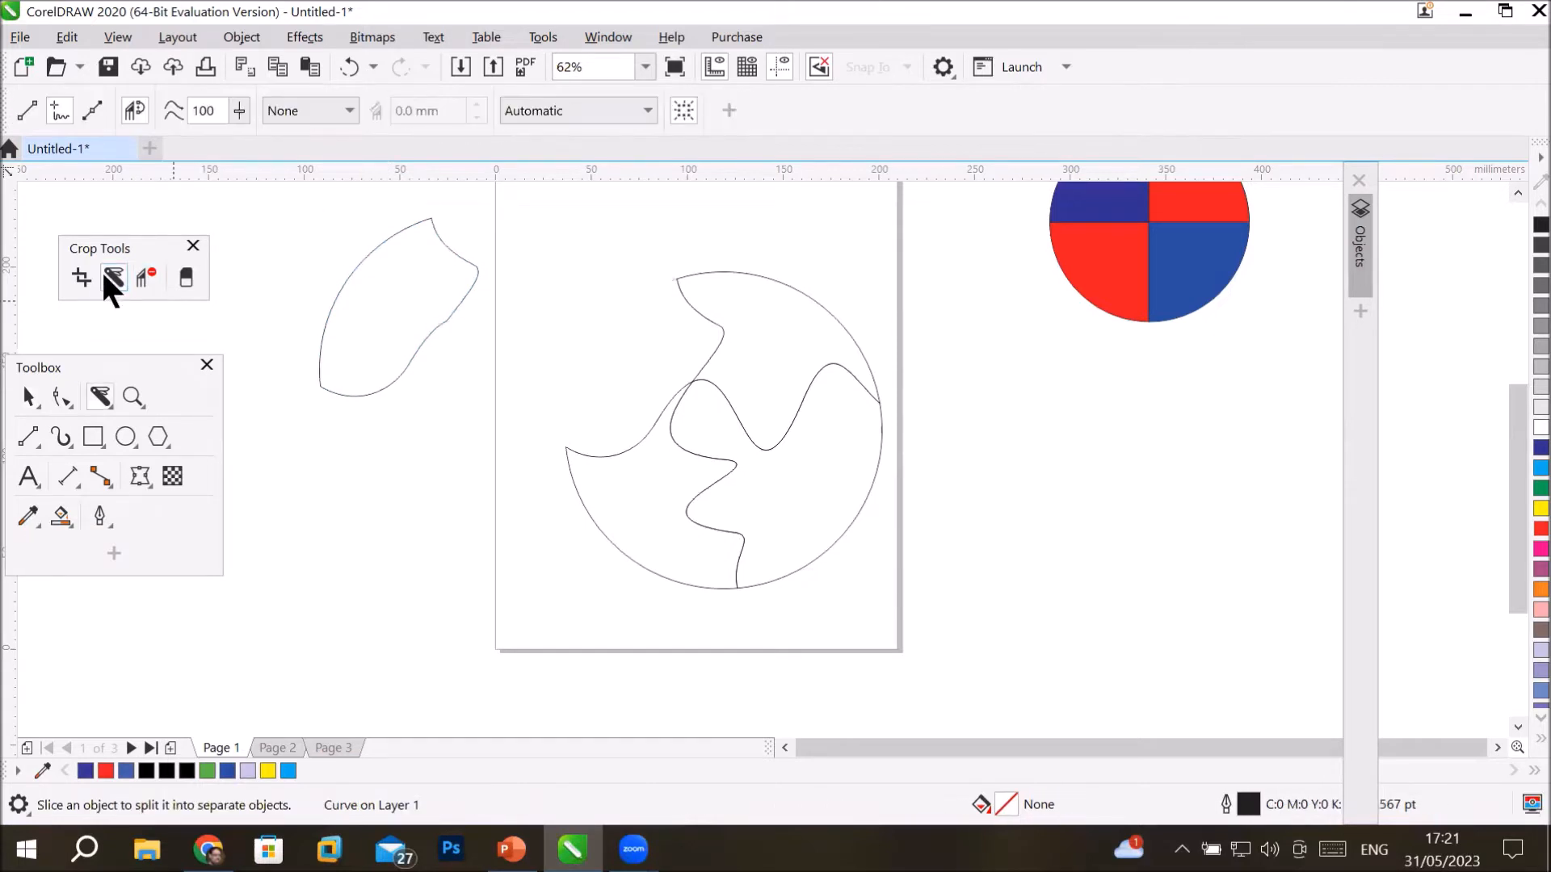
left_click(53, 112)
mouse_move(320, 294)
left_mouse_down()
mouse_move(387, 302)
mouse_move(395, 341)
mouse_move(439, 339)
mouse_move(457, 376)
left_mouse_up()
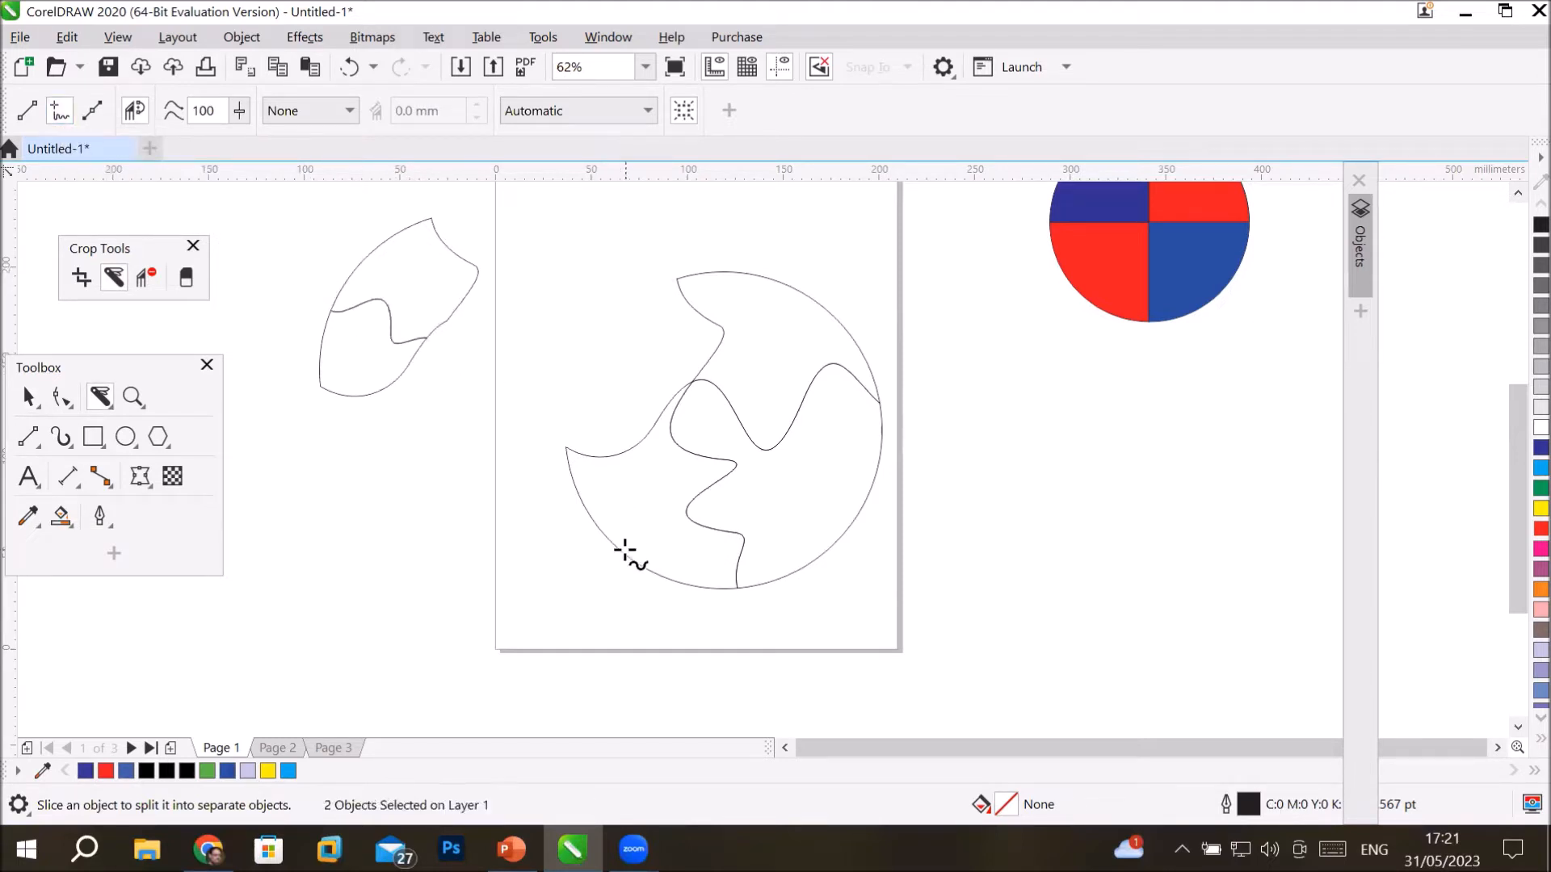
left_click(29, 396)
Fill the lower part of the split piece with light blue and its upper part with dark blue.
left_click(429, 283)
left_click(458, 449)
left_click(463, 297)
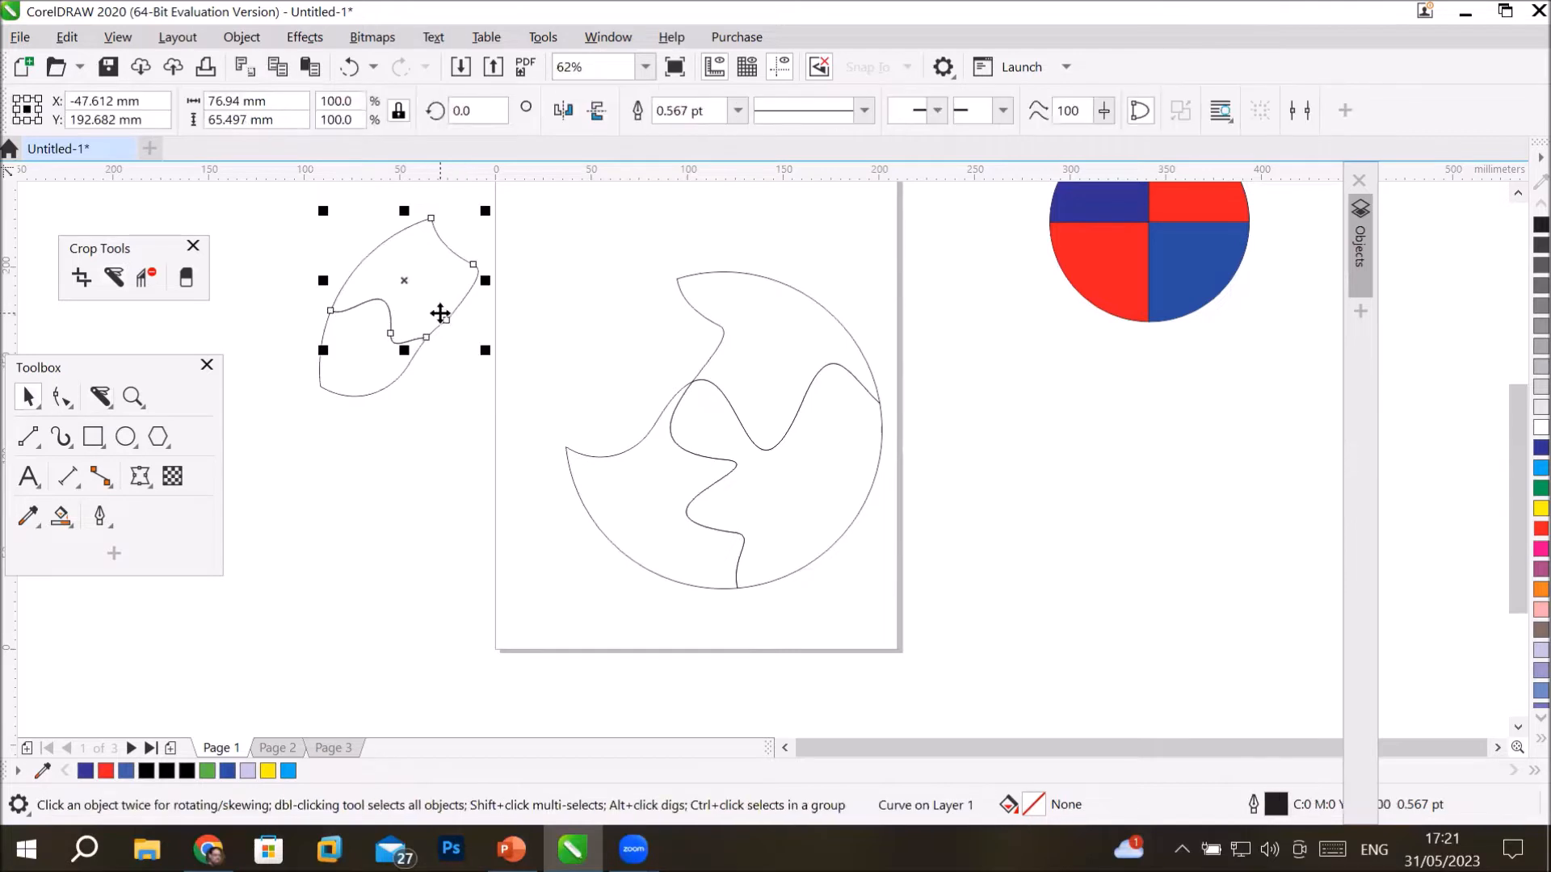
left_click(386, 389)
left_click(1540, 468)
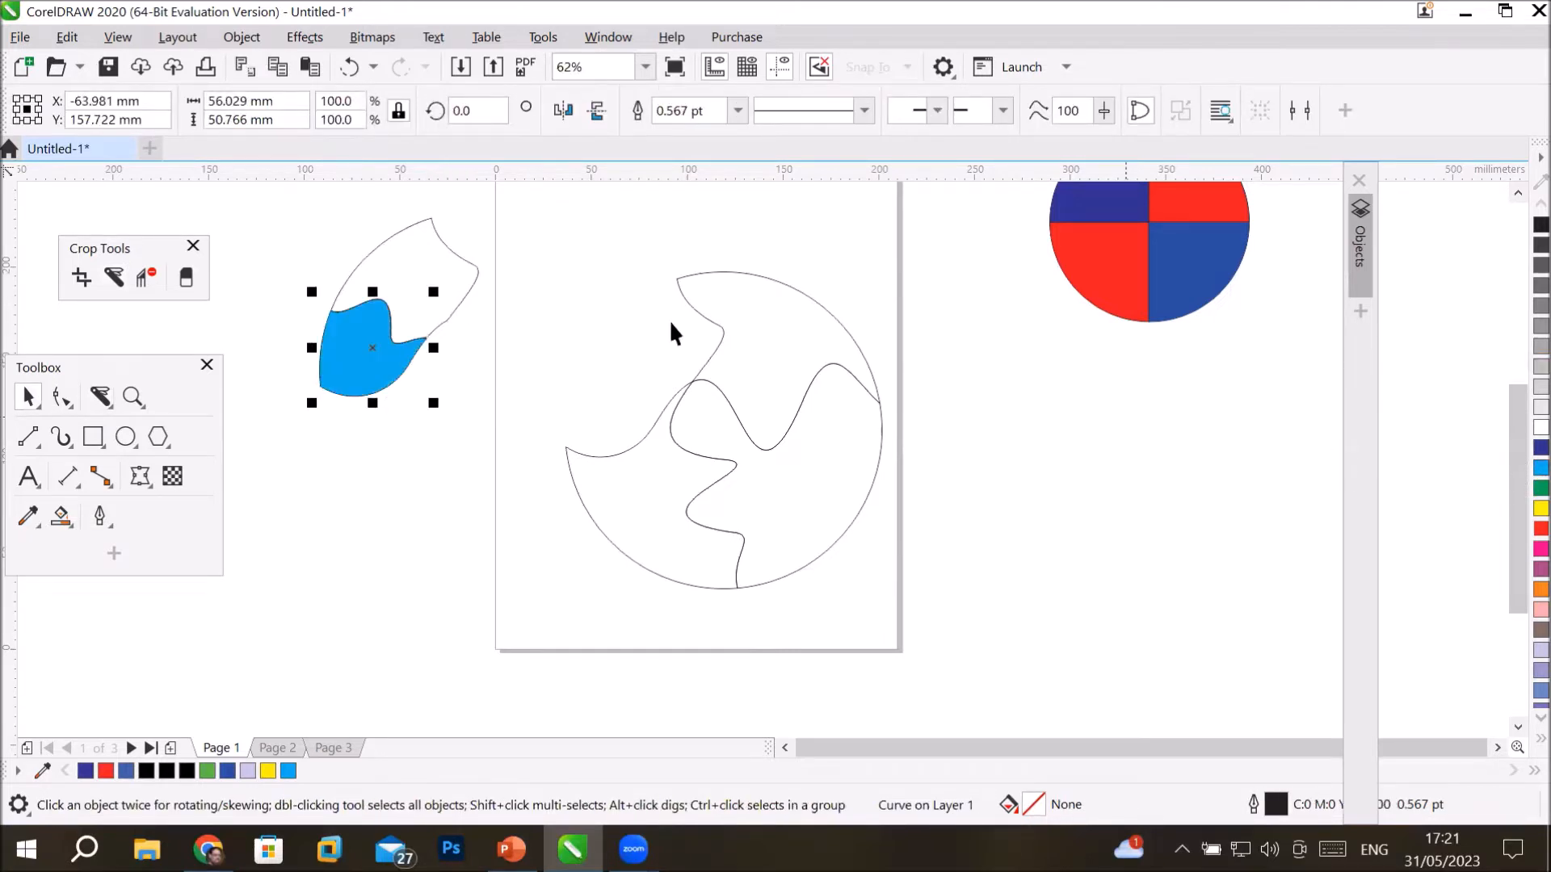
left_click(458, 294)
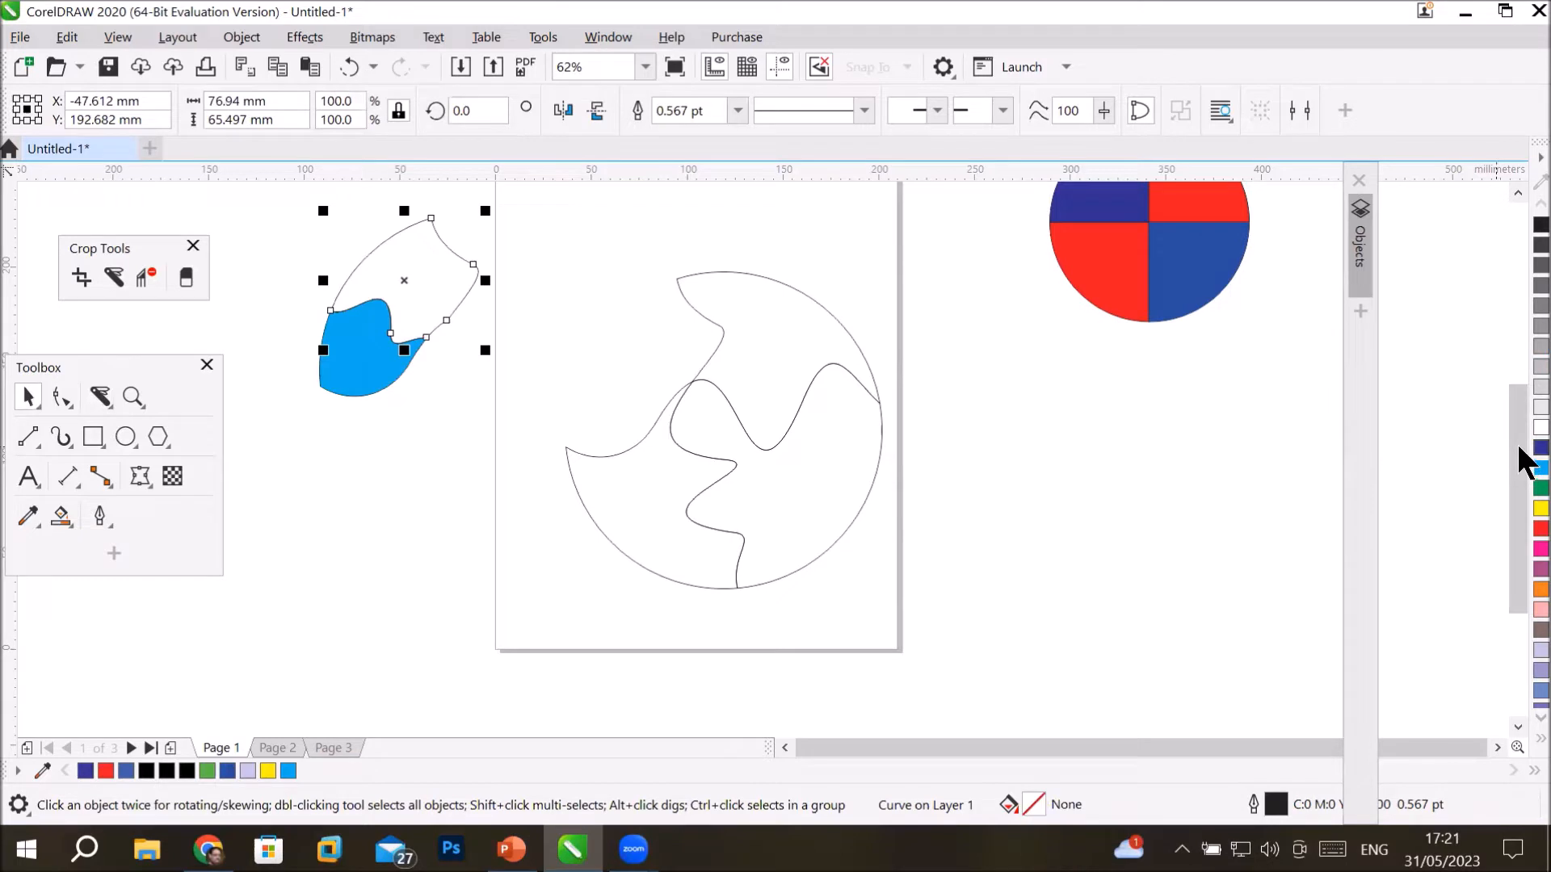
left_click(1540, 447)
left_click(405, 563)
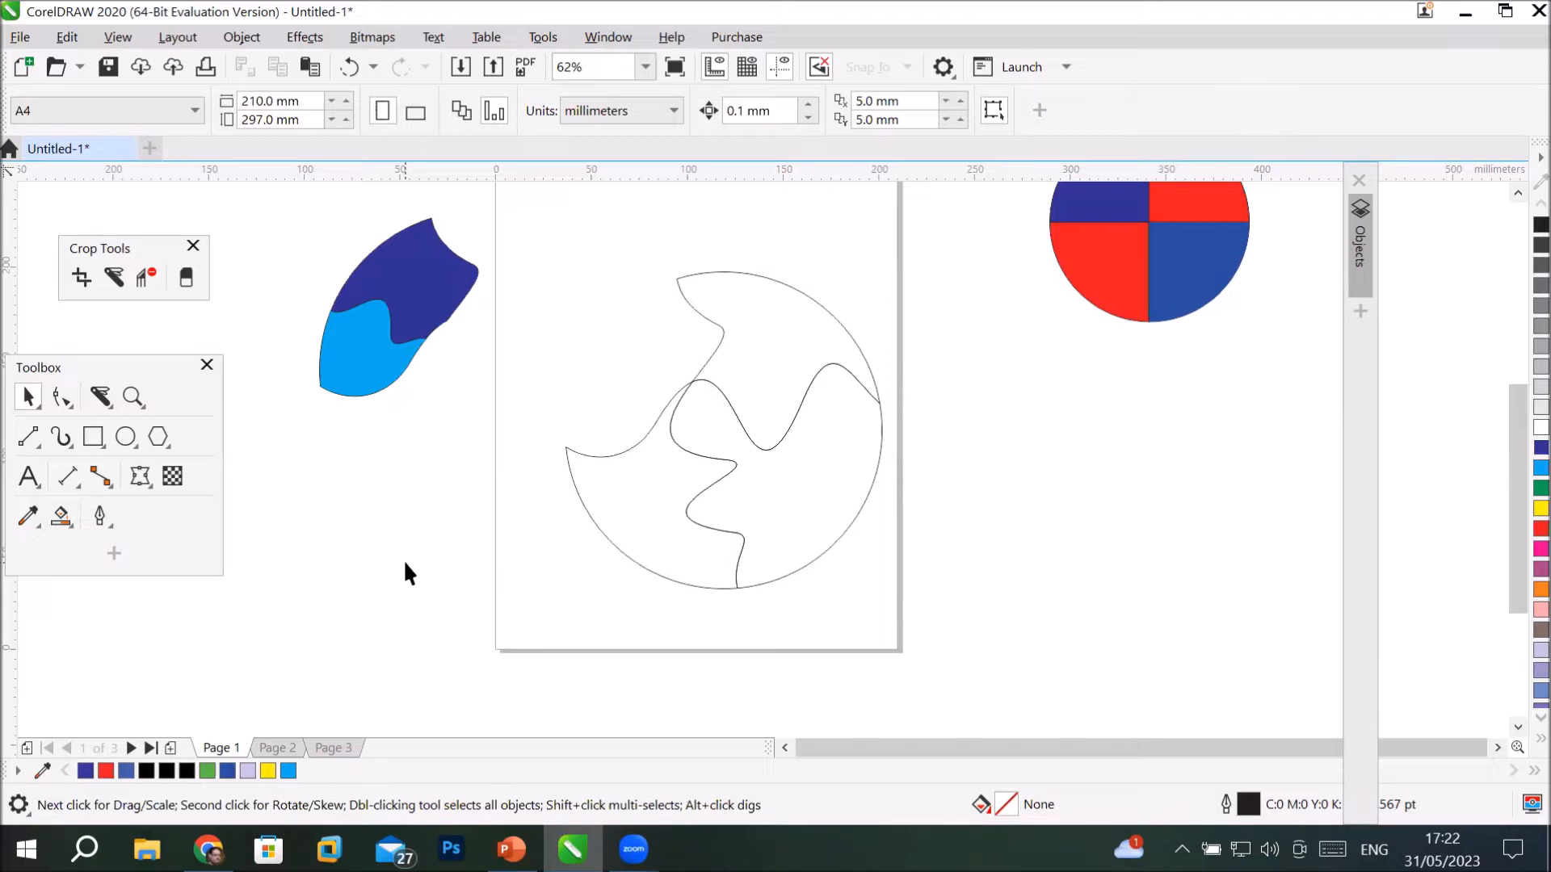
Undo the fills, the move and all the wavy cuts back to the whole circle, and fill it green.
key("ctrl+z")
key("ctrl+z")
key("ctrl+z")
key("ctrl+z")
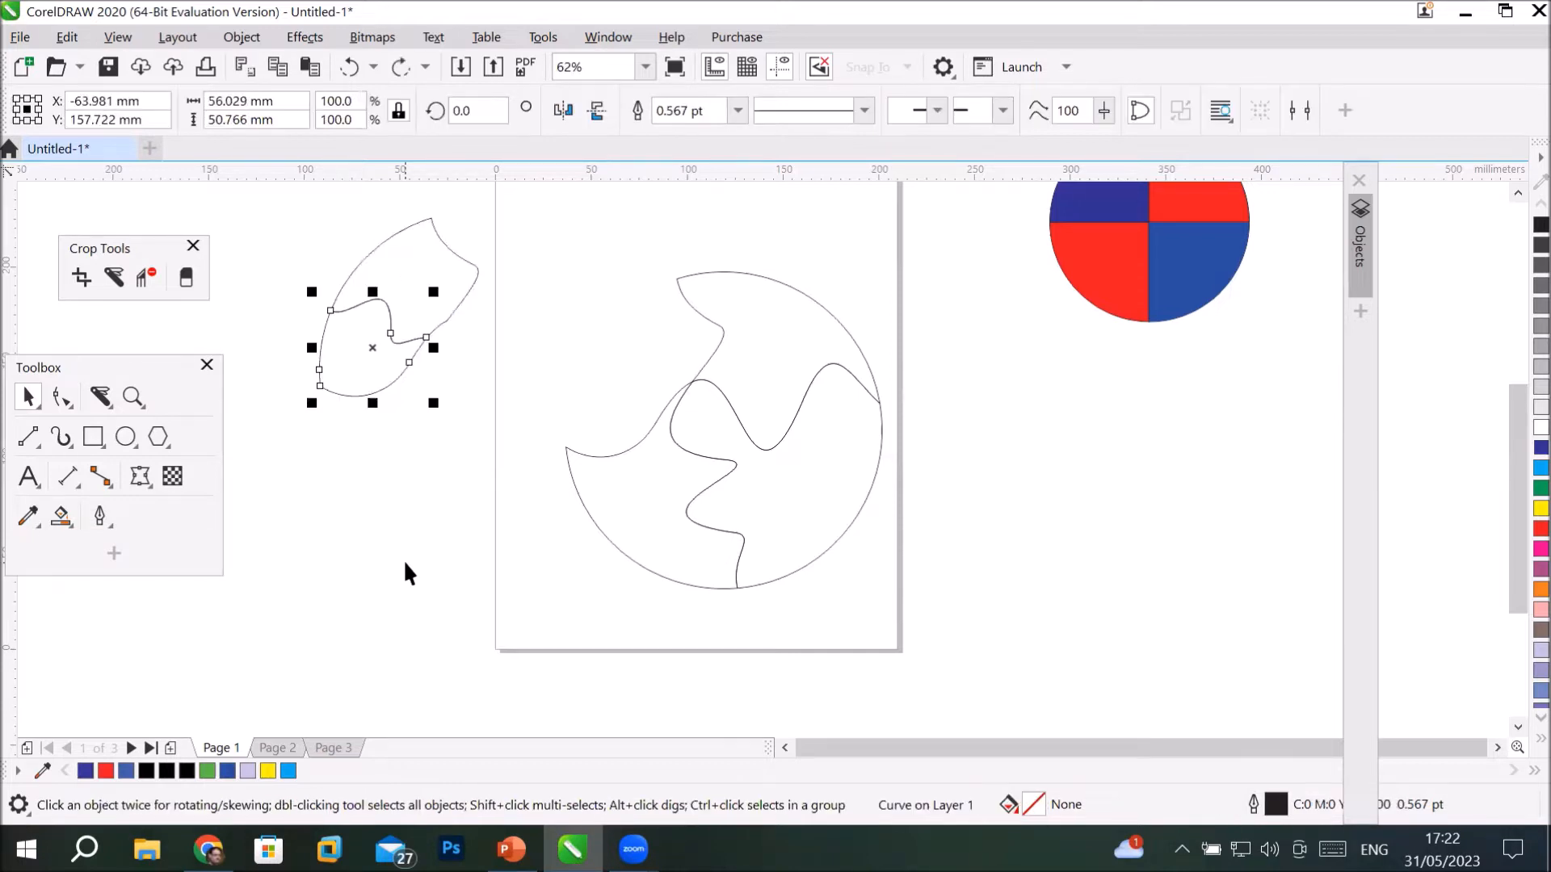
key("ctrl+z")
key("ctrl+z")
key("ctrl+z")
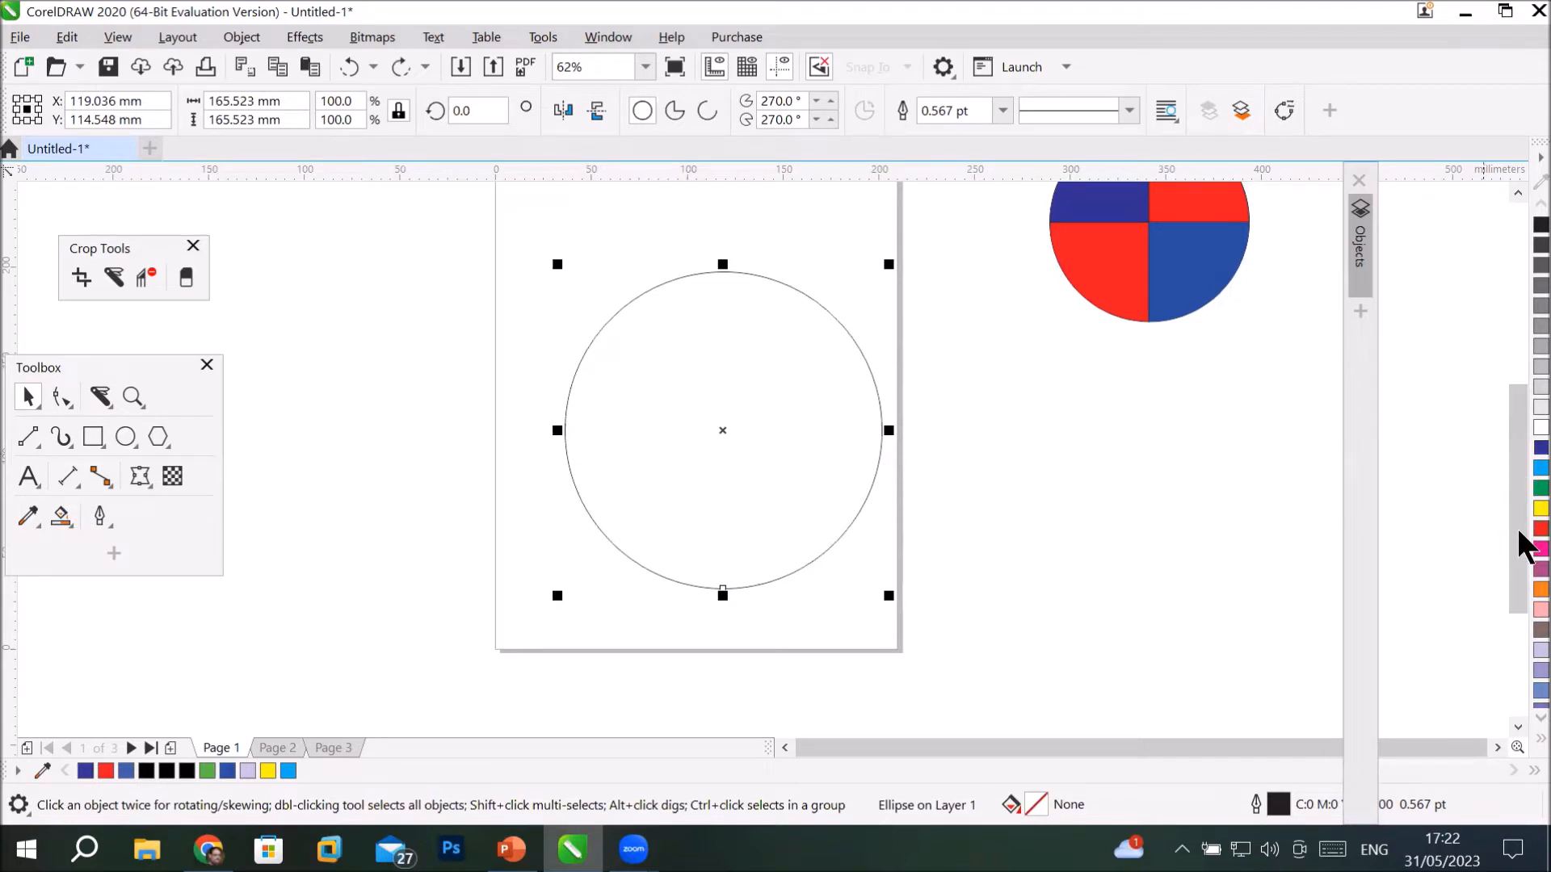
left_click(1539, 488)
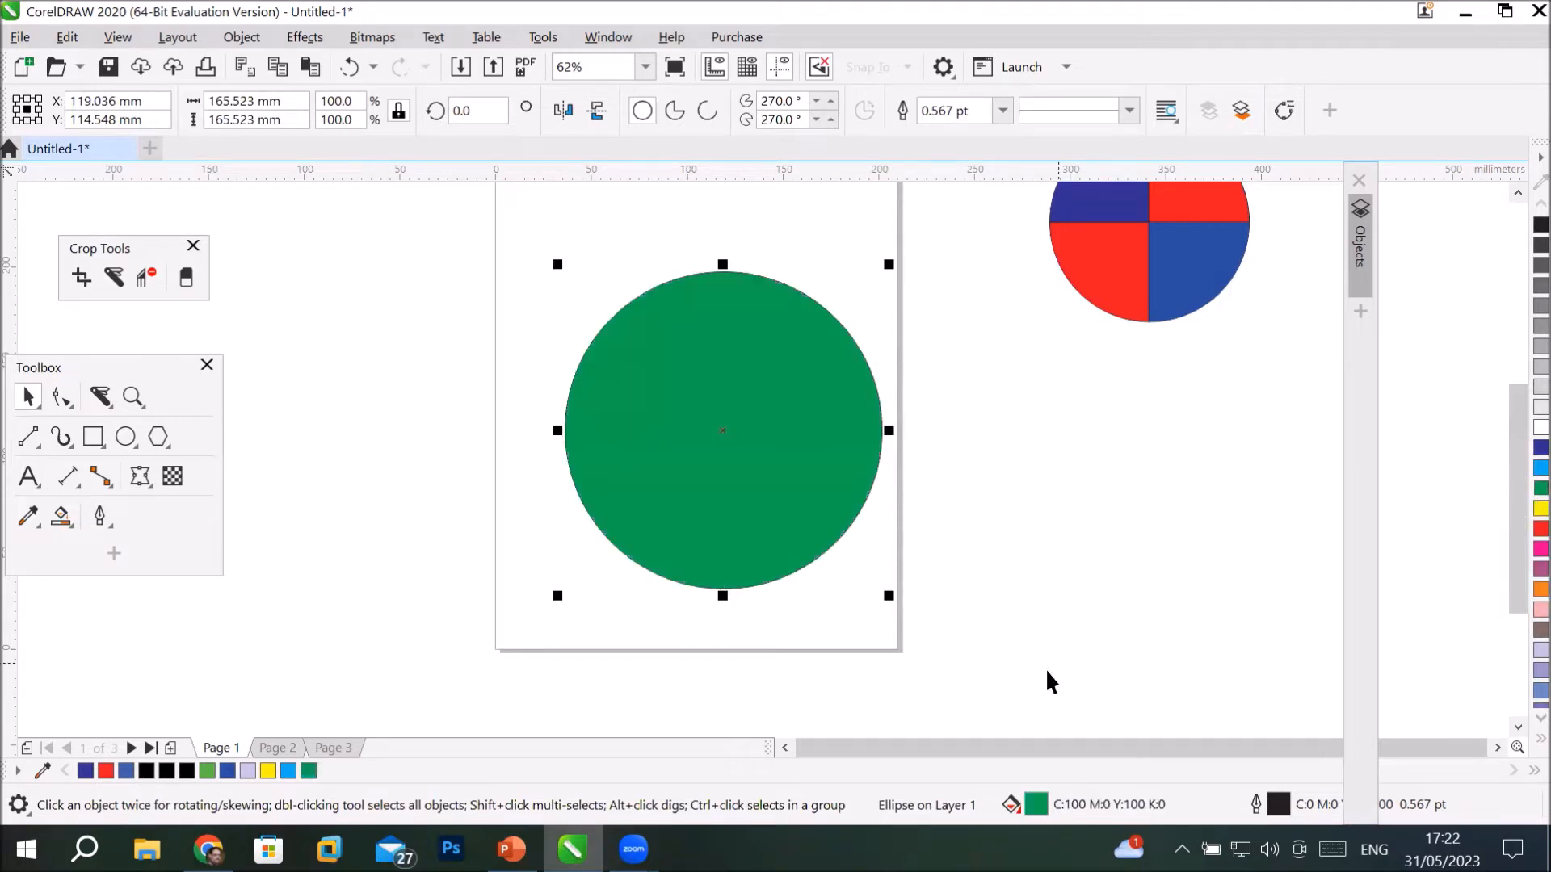
Set the Knife tool's freehand smoothing to 4.
left_click(111, 275)
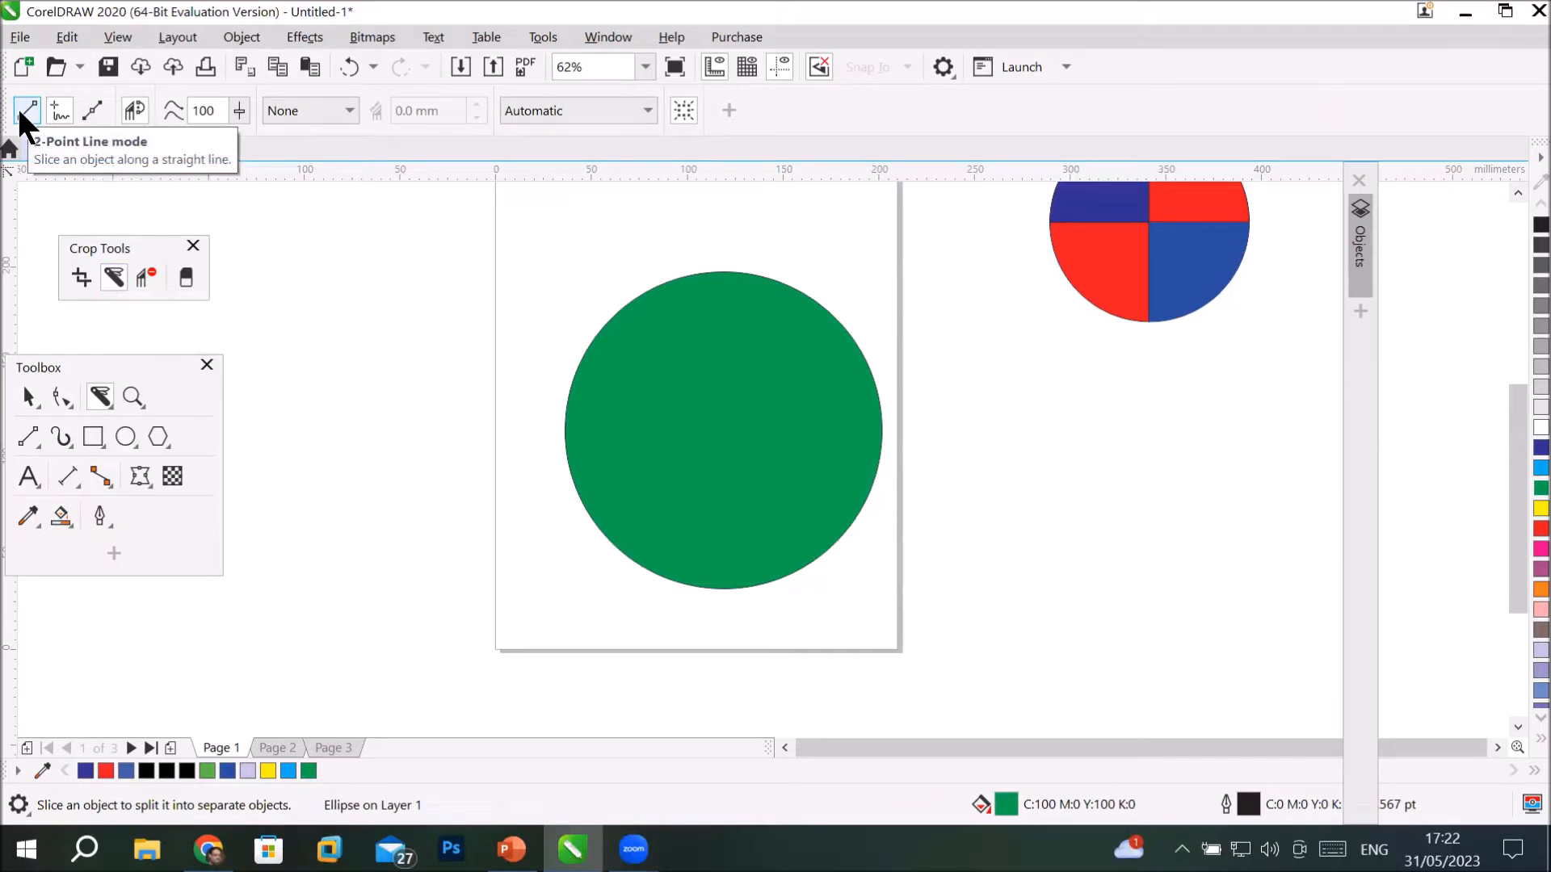
left_click(239, 109)
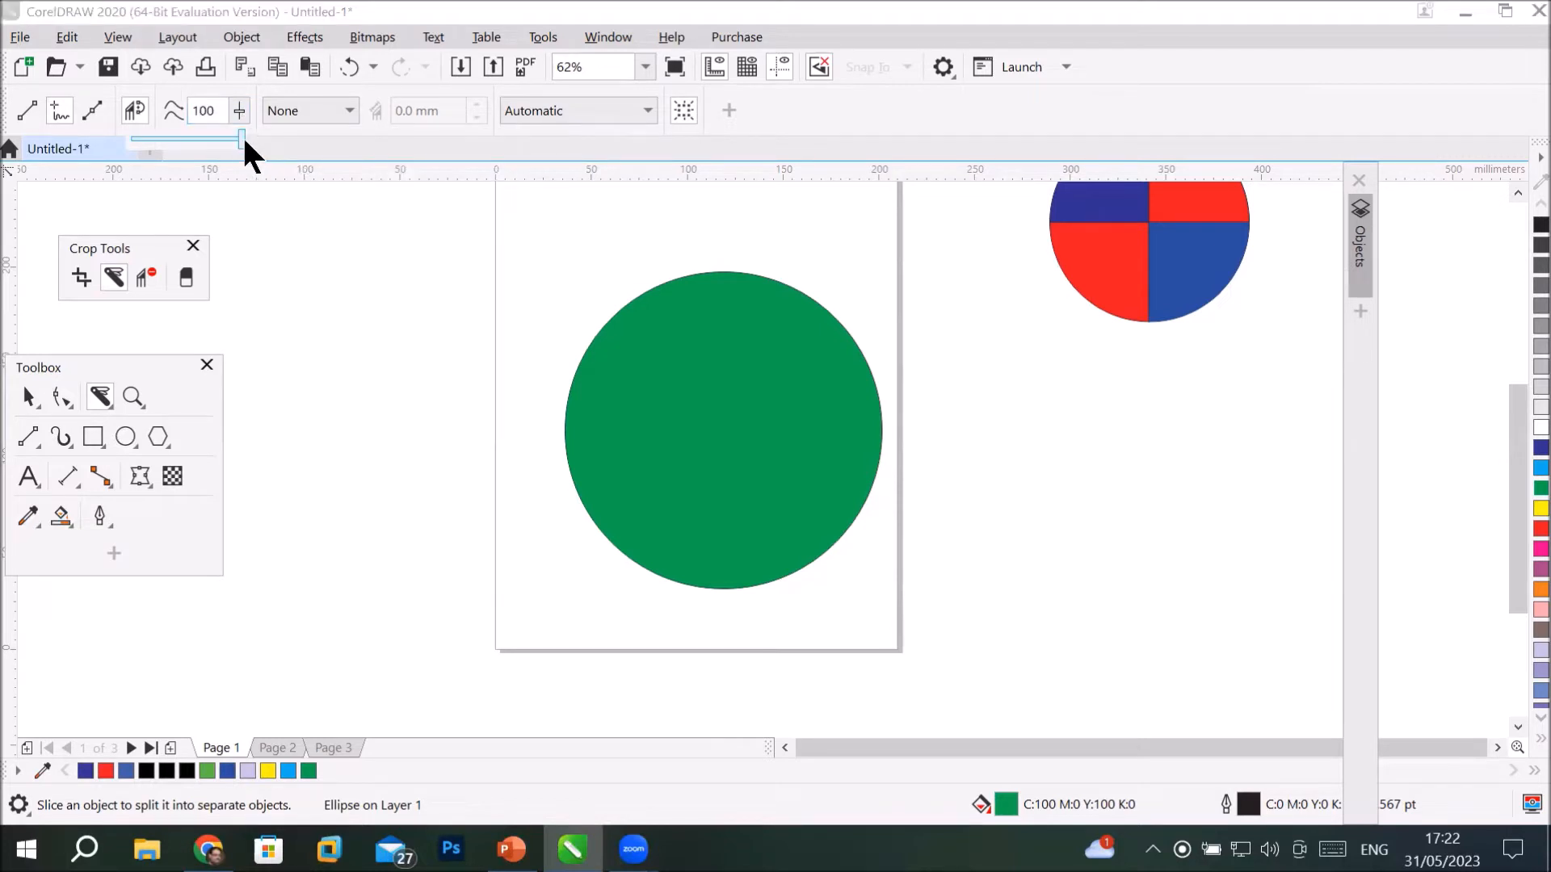
left_click_drag(242, 134, 133, 136)
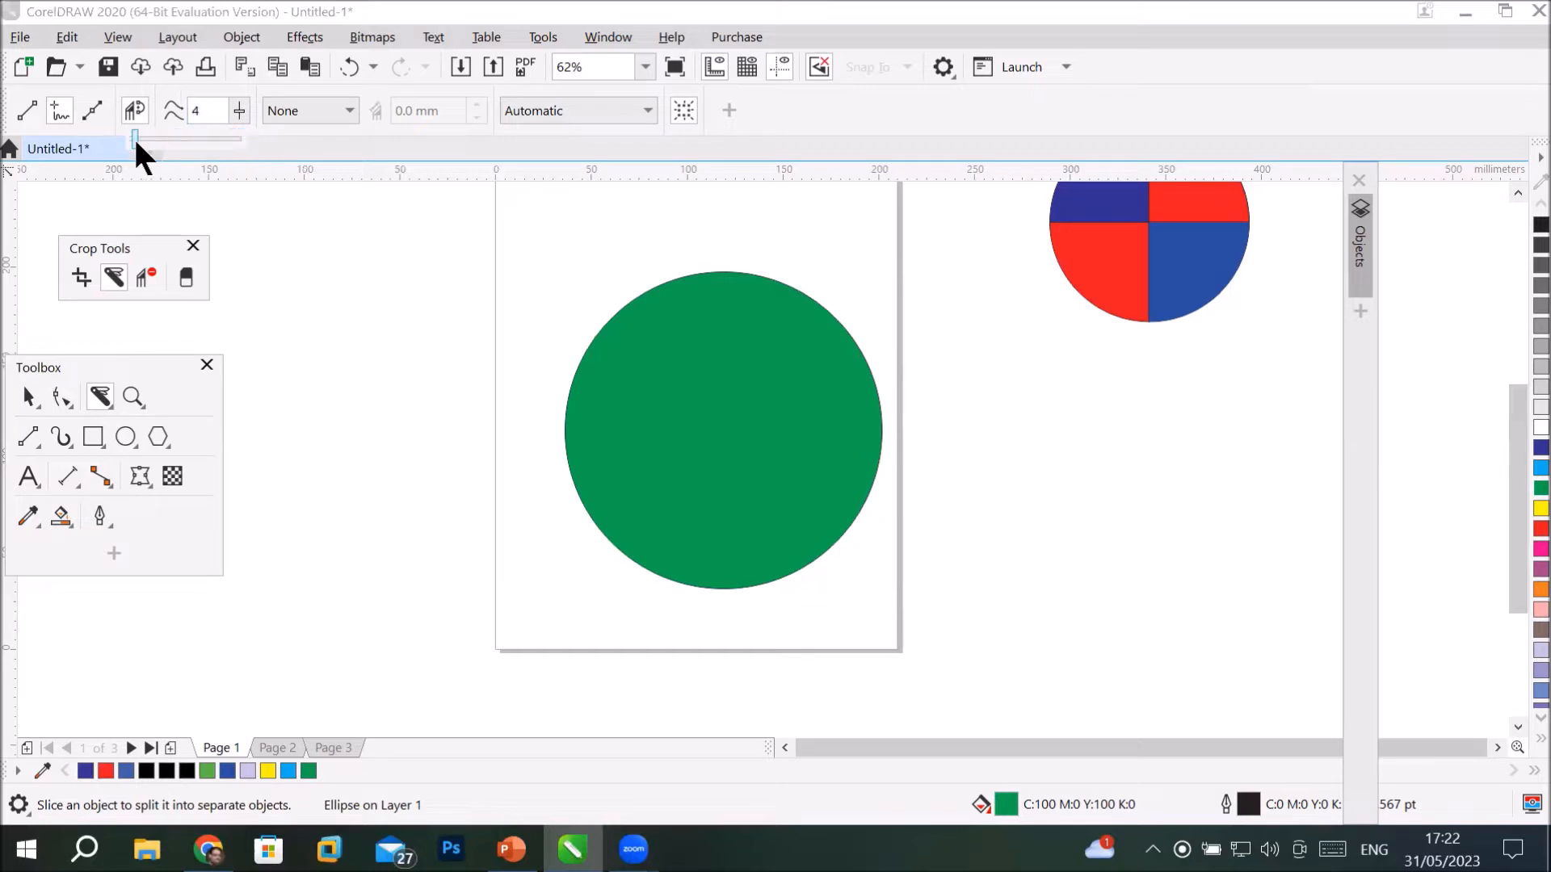
Convert the green circle to curves so that its outline nodes can be edited.
left_click(28, 397)
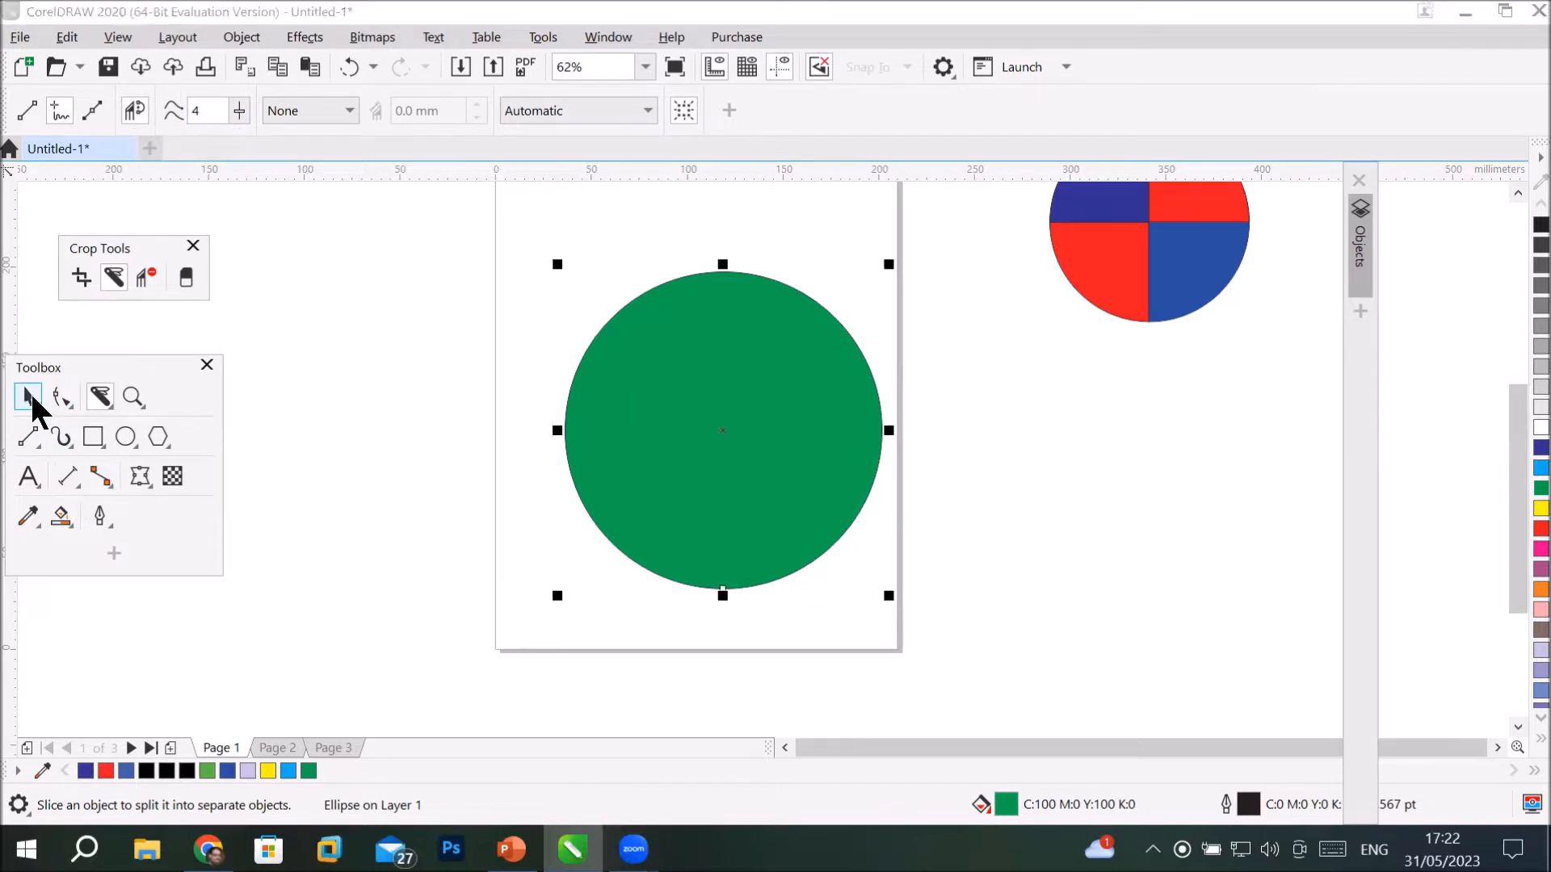
left_click(662, 399)
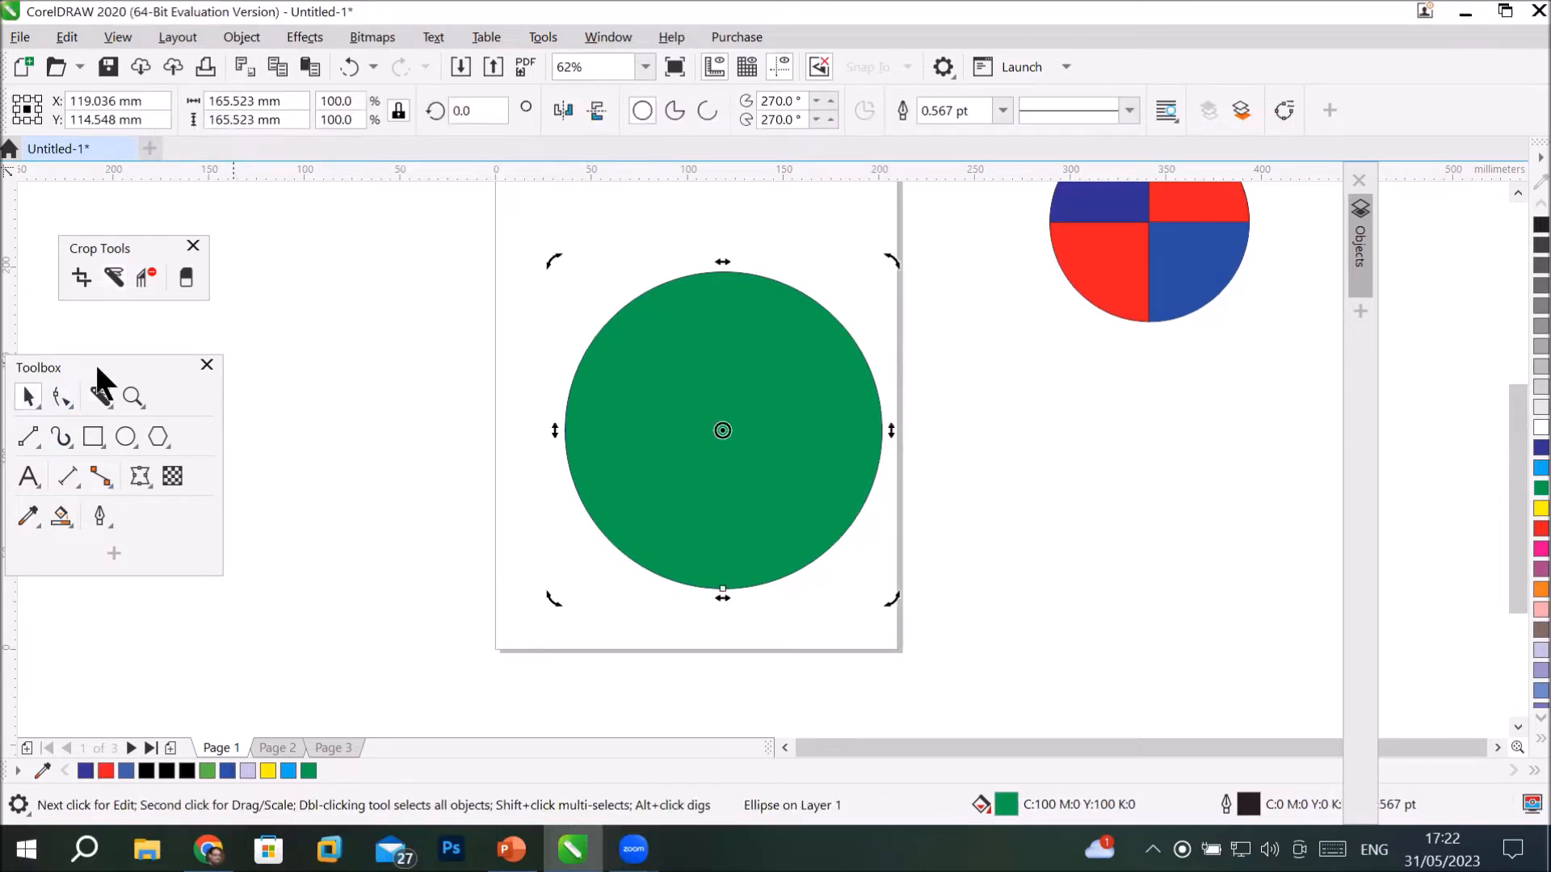
left_click(60, 398)
left_click(28, 396)
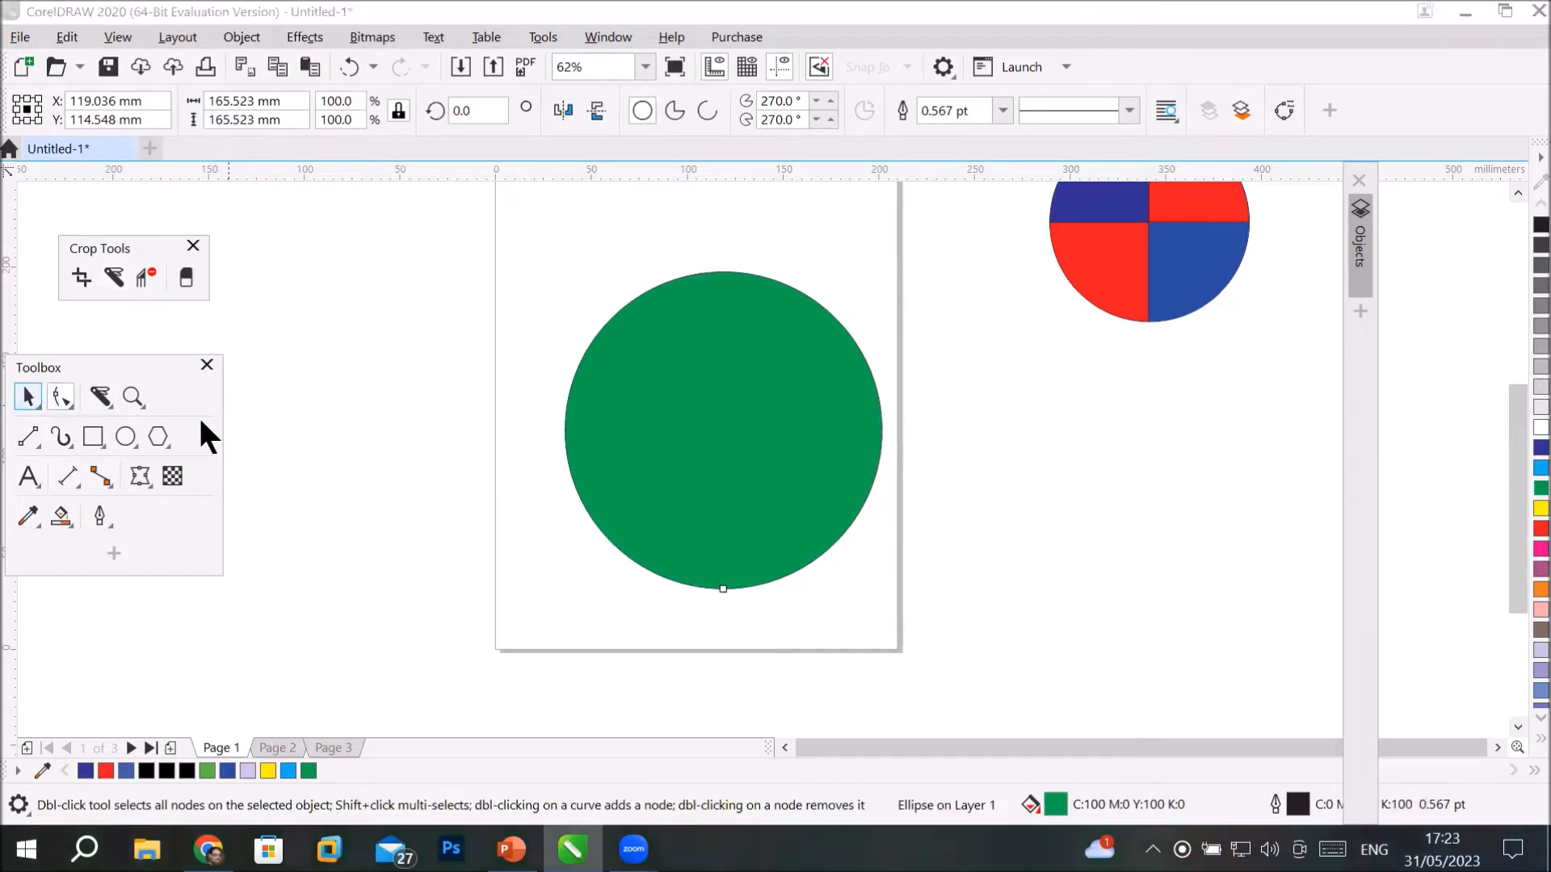
left_click(639, 424)
left_click(639, 423)
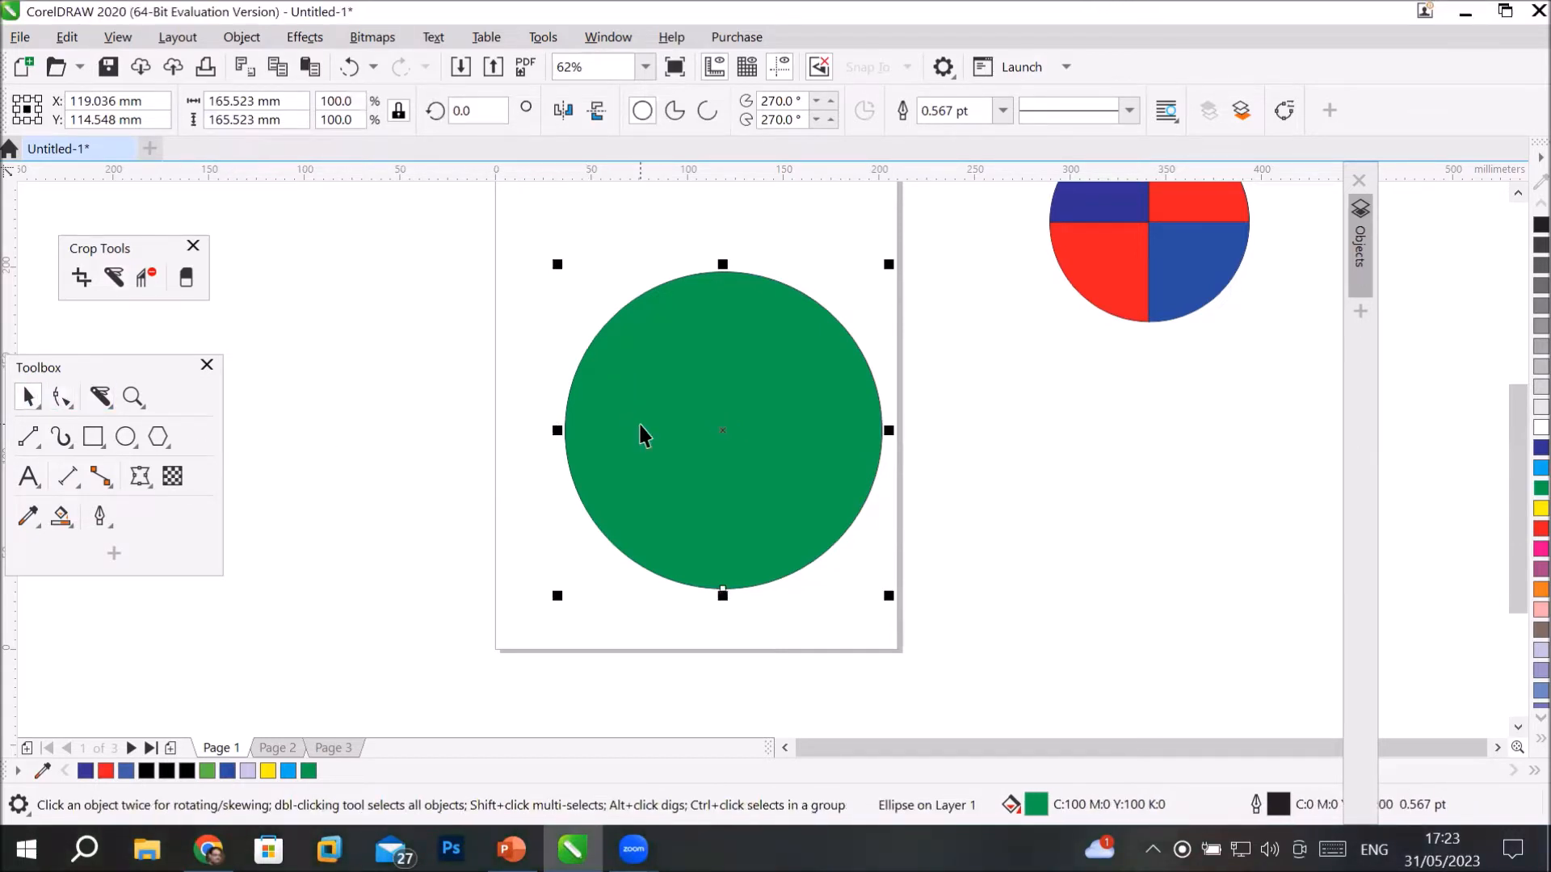
right_click(638, 422)
left_click(735, 220)
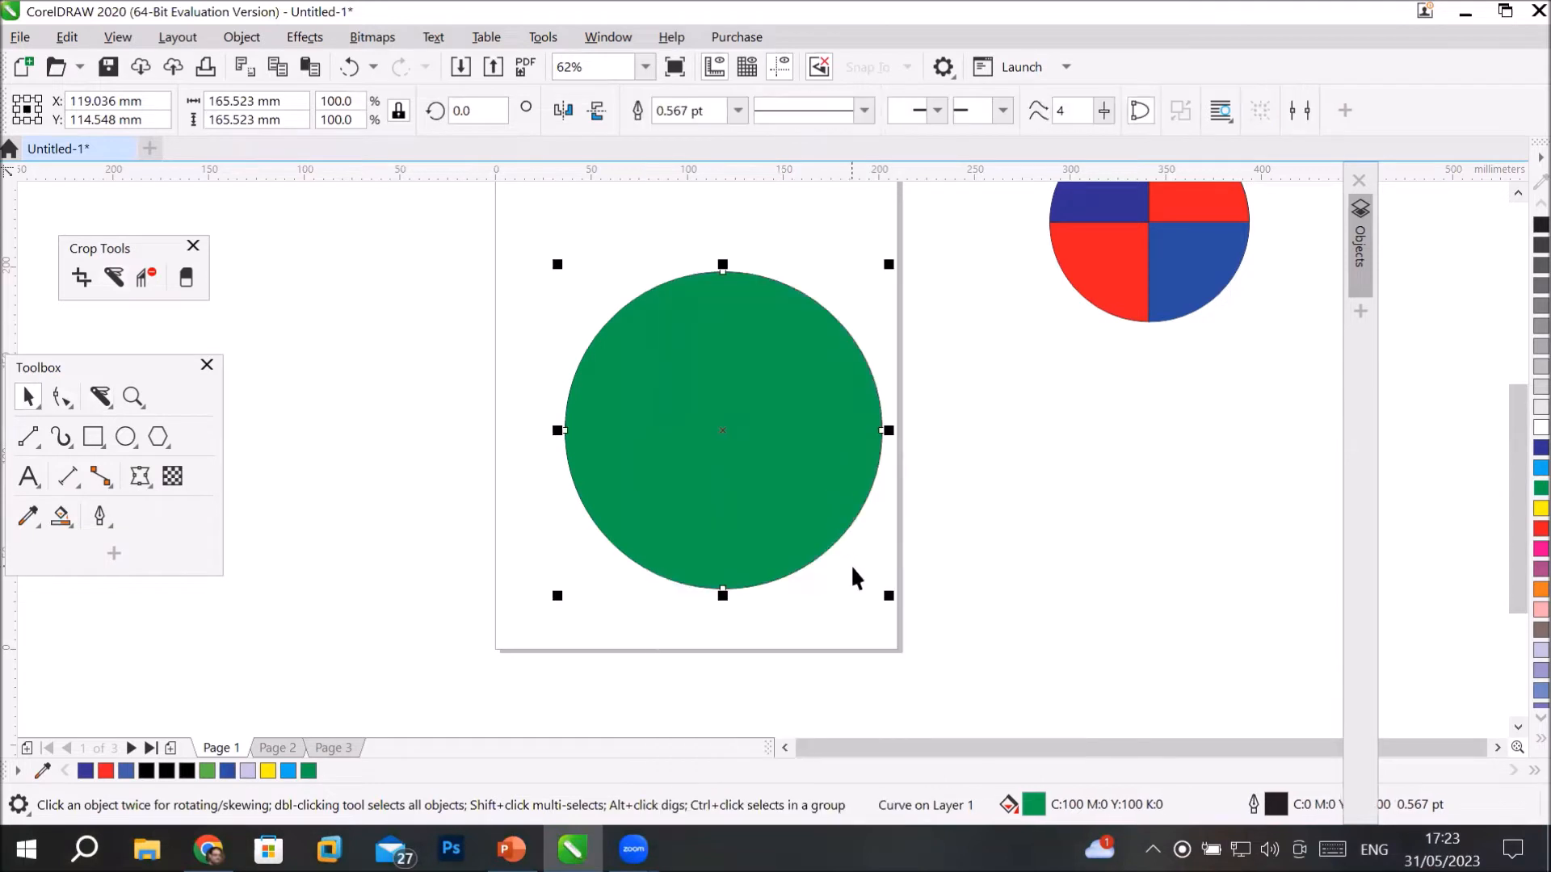
Lower the two side nodes of the circle together with the Shape tool, and fill the shape yellow.
left_click(61, 397)
left_click_drag(633, 454, 880, 482)
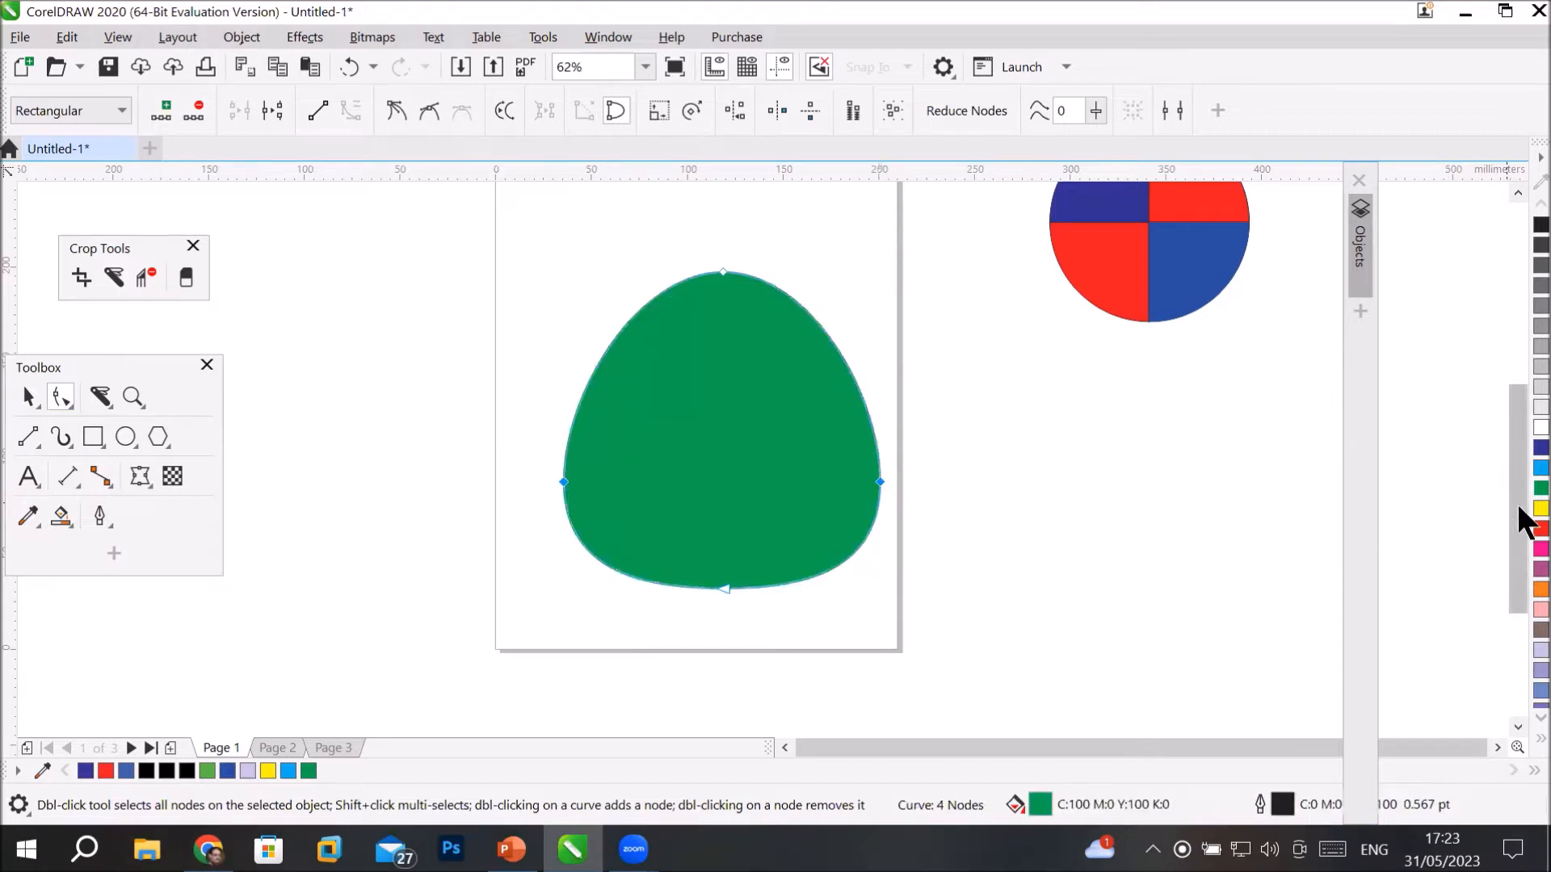
left_click(1540, 508)
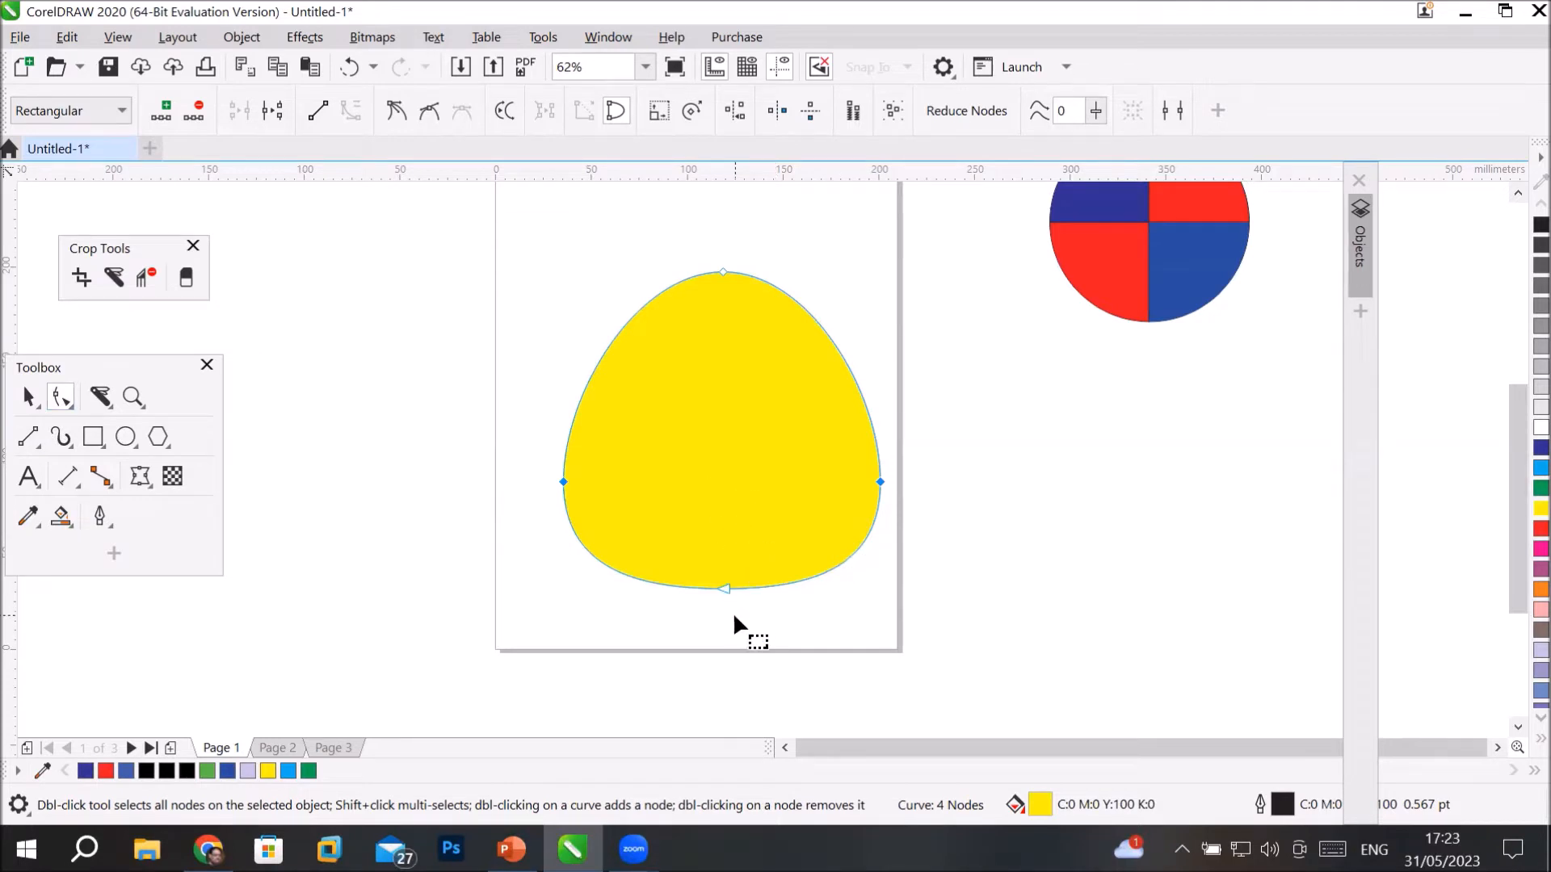
Raise the top node of the yellow shape to stretch it into an egg.
left_click(723, 272)
left_click_drag(723, 274, 722, 218)
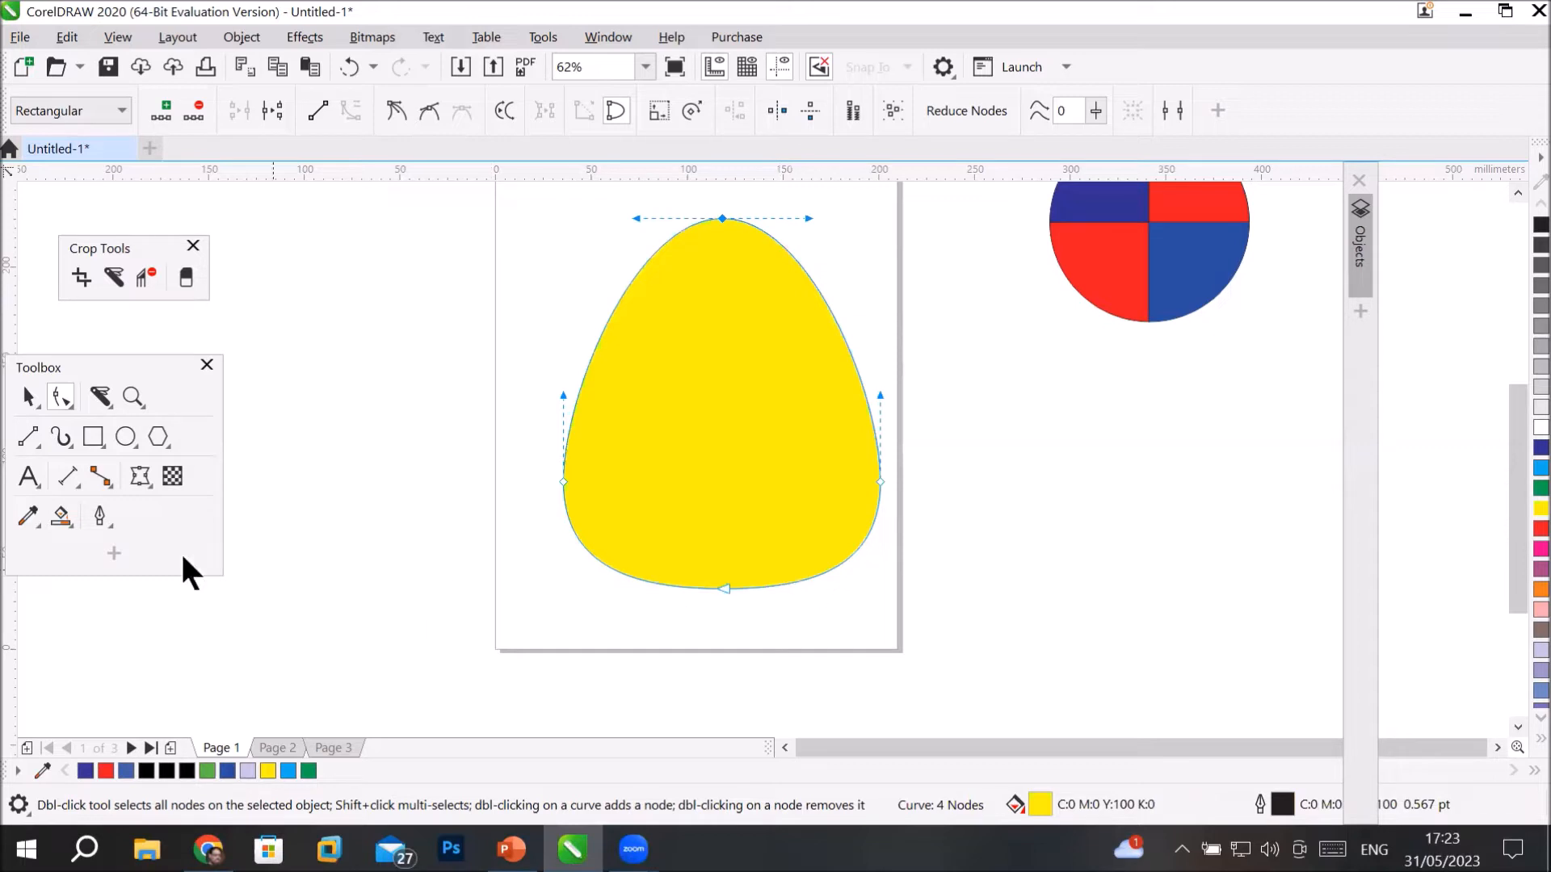
left_click(66, 504)
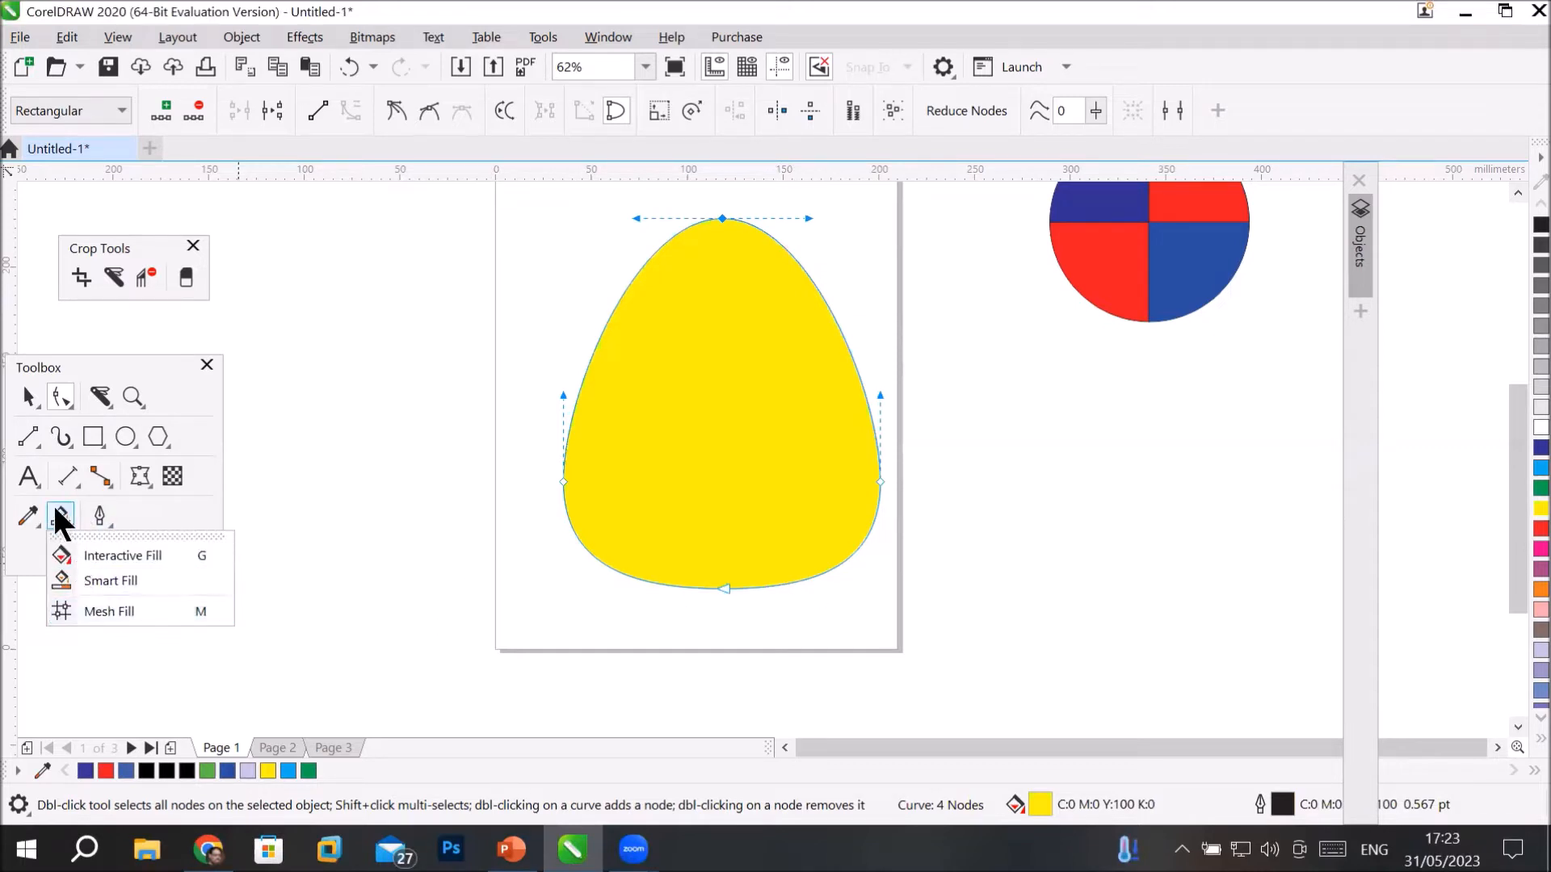
left_click(58, 396)
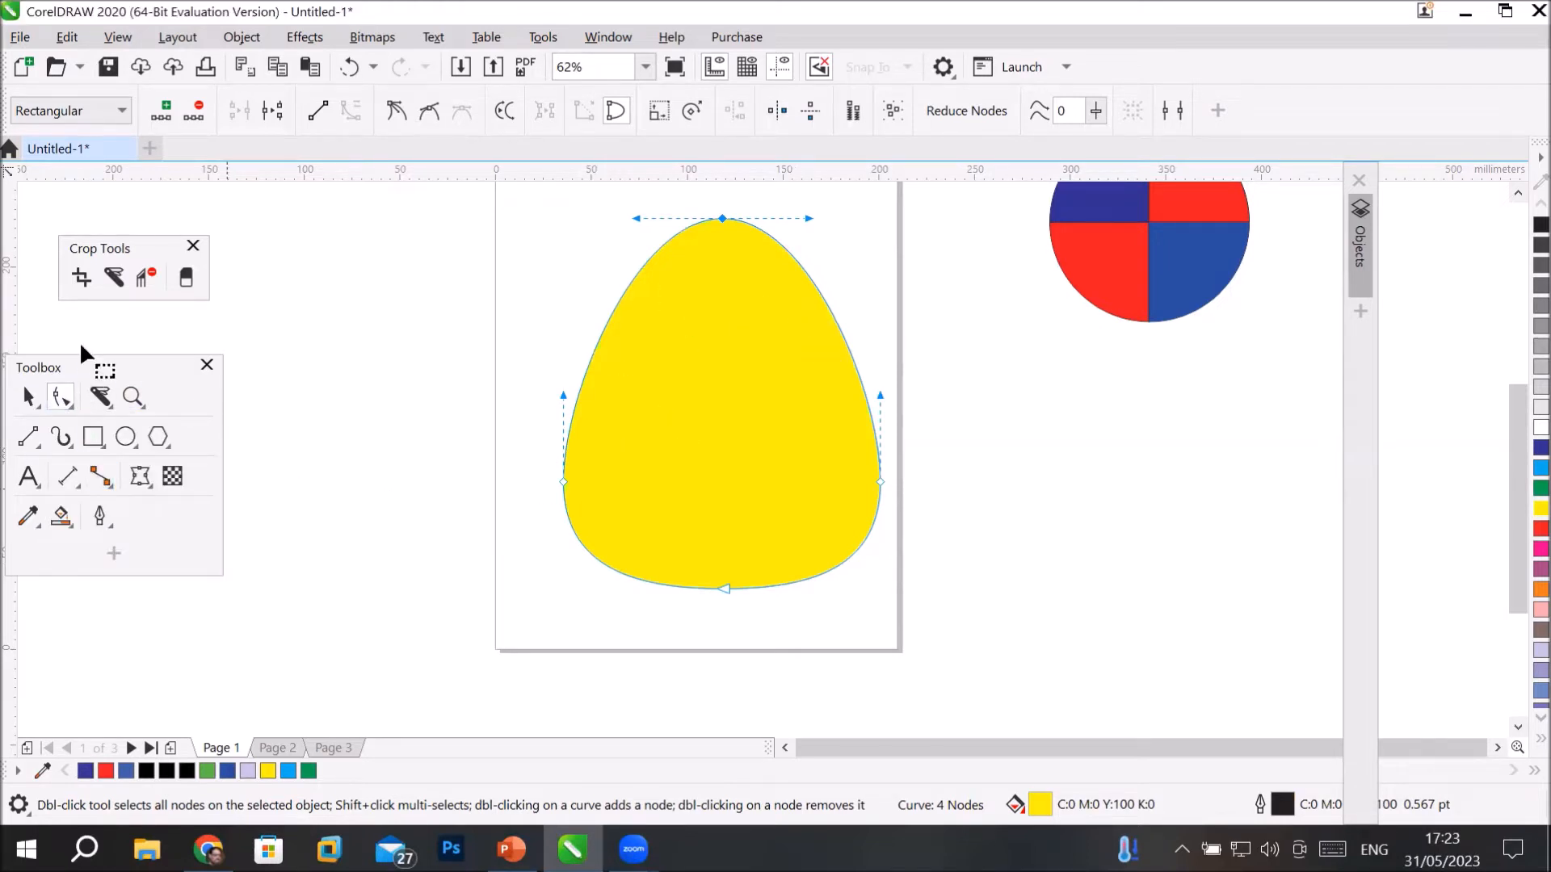
Slice the egg horizontally below its middle with one jagged cut using the Knife tool in Freehand mode.
left_click(113, 275)
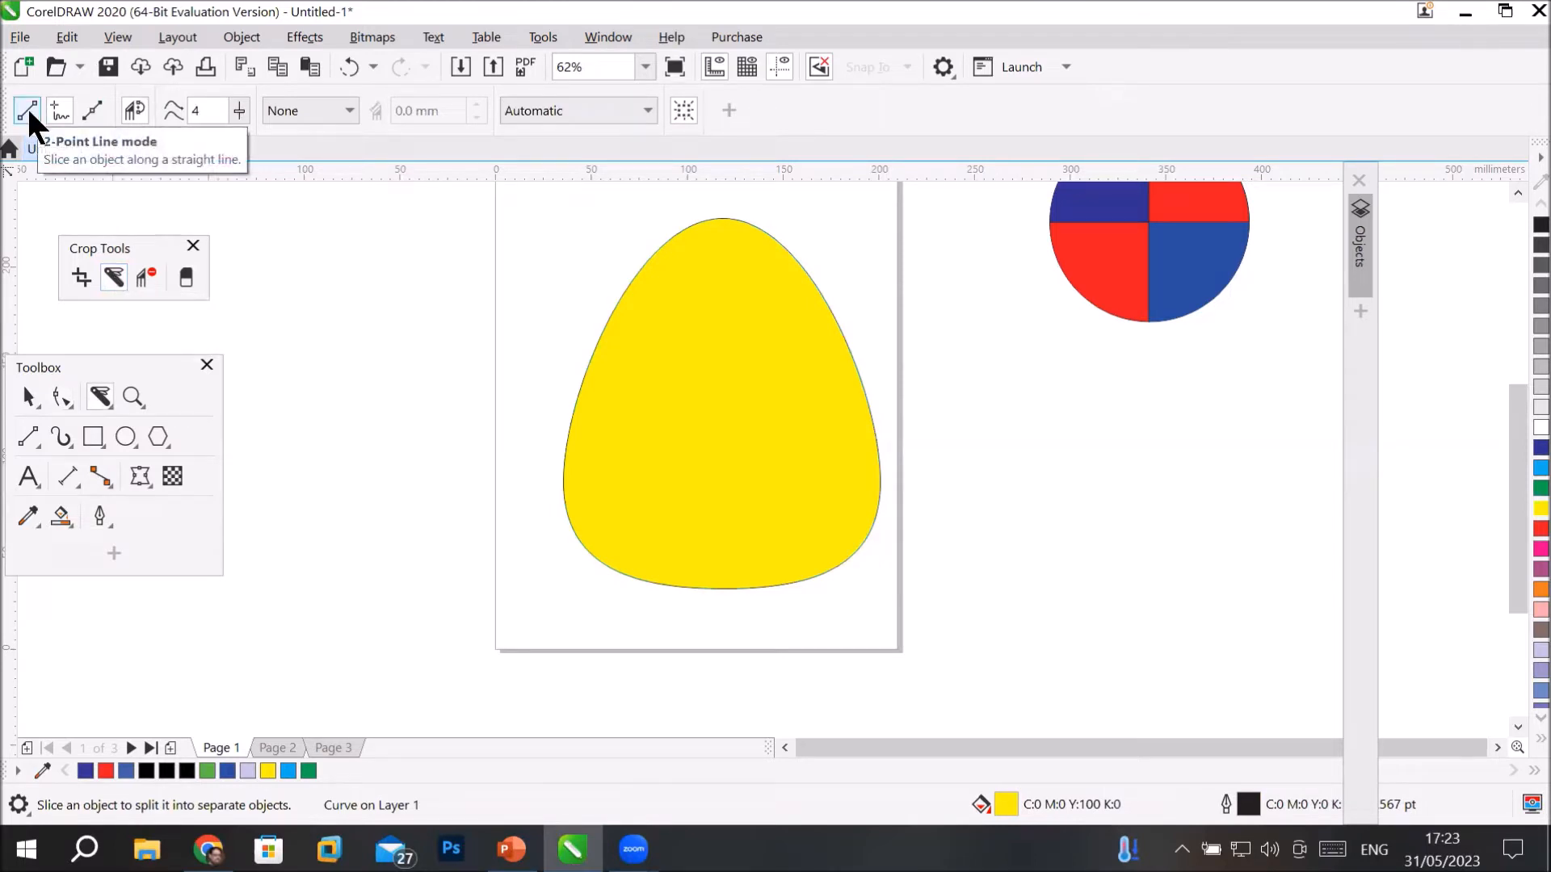
left_click(59, 110)
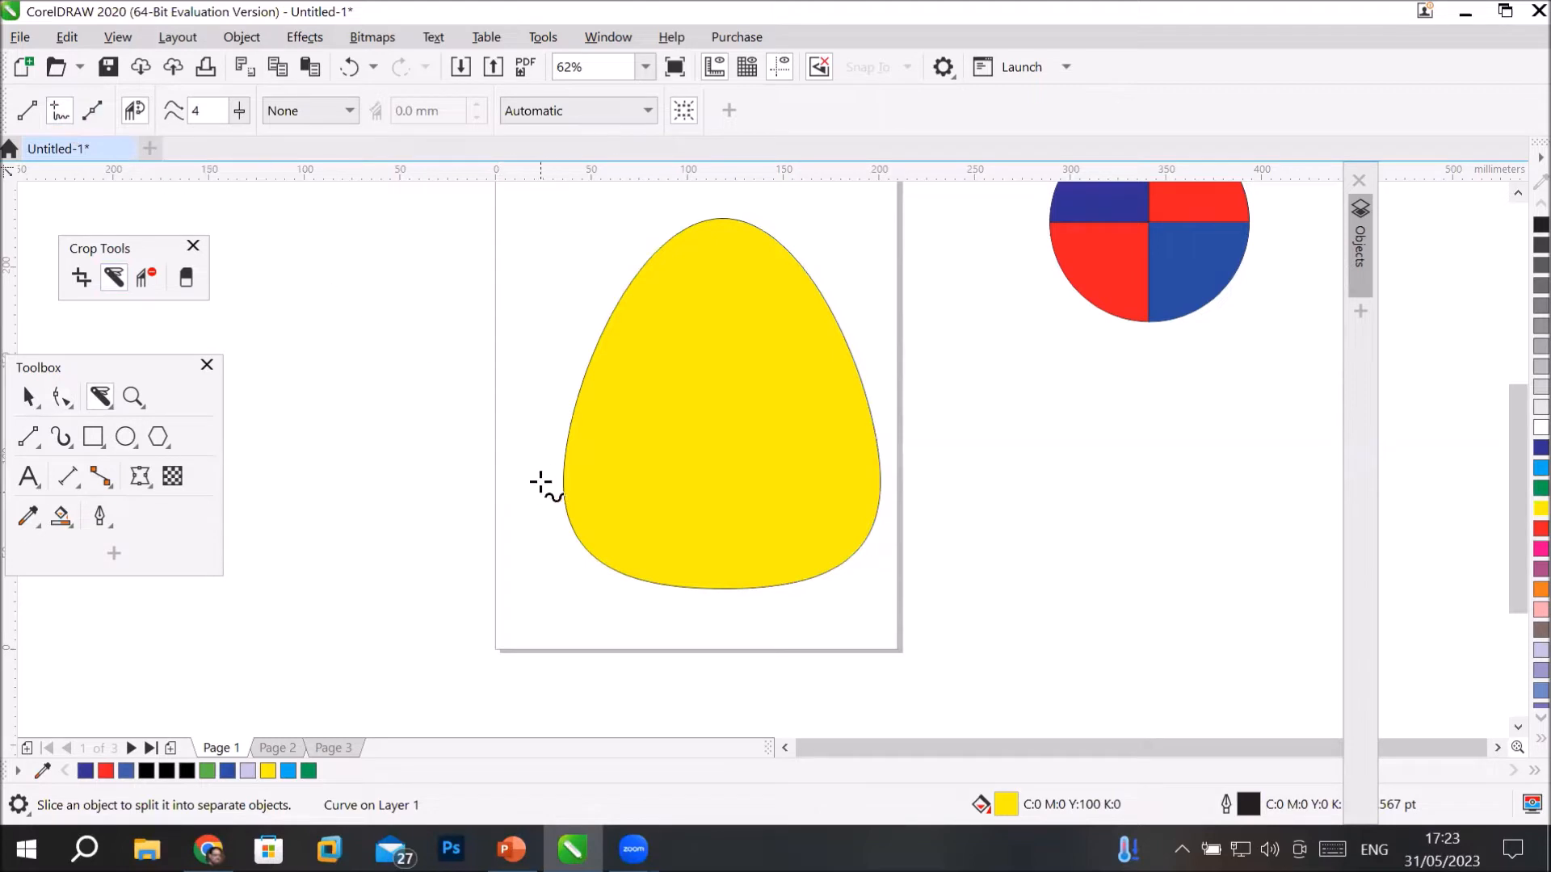
left_click_drag(549, 466, 890, 429)
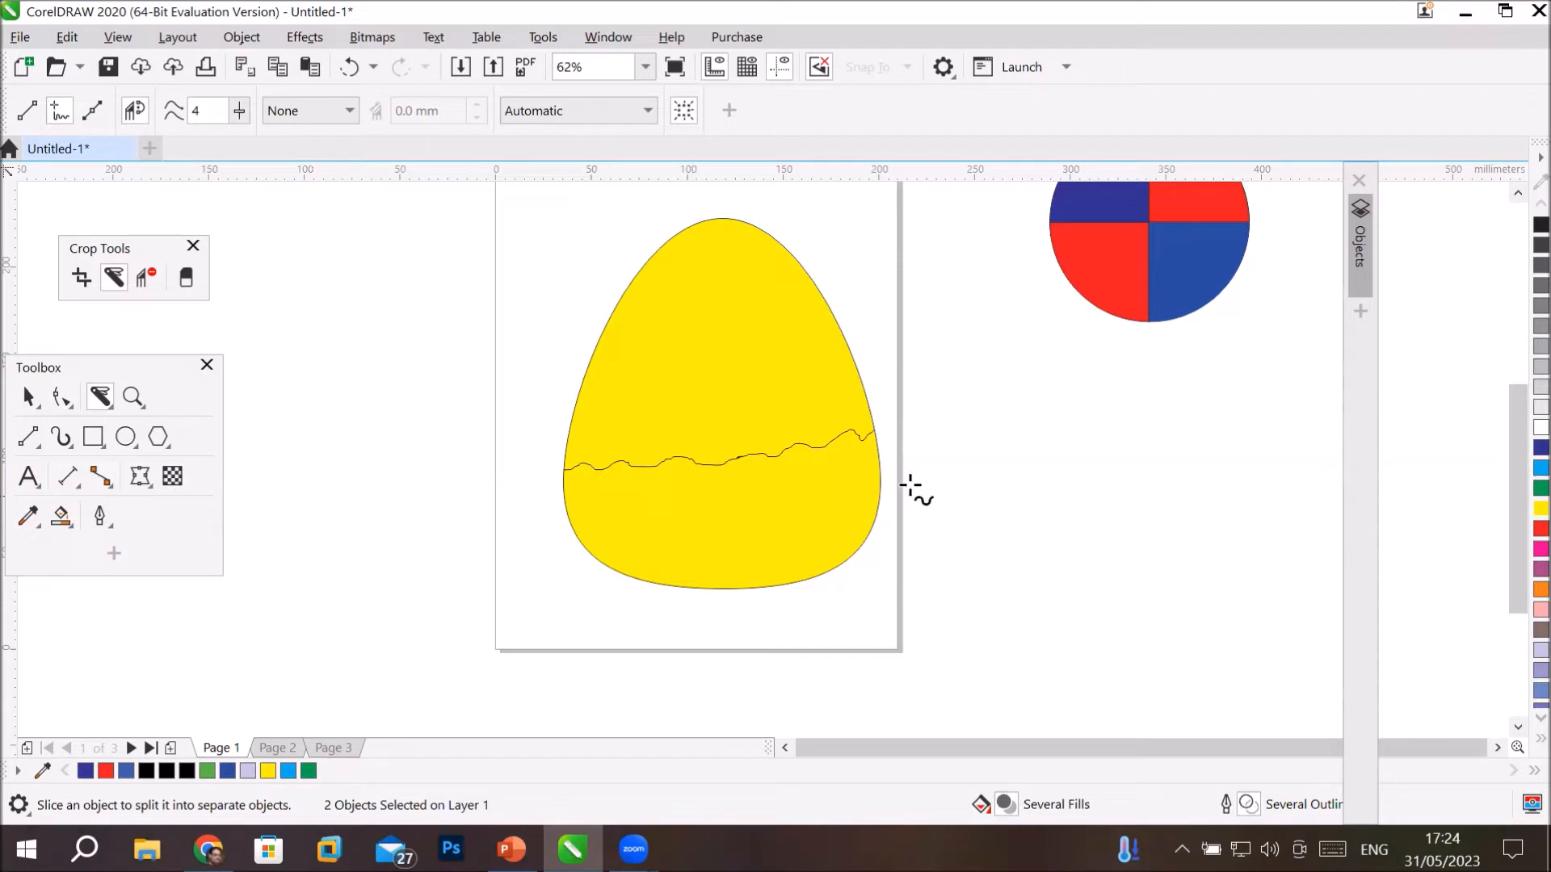
Examine the jagged cut line up close and compare it with the Knife tool's freehand smoothing value.
scroll(672, 469, "up", 4)
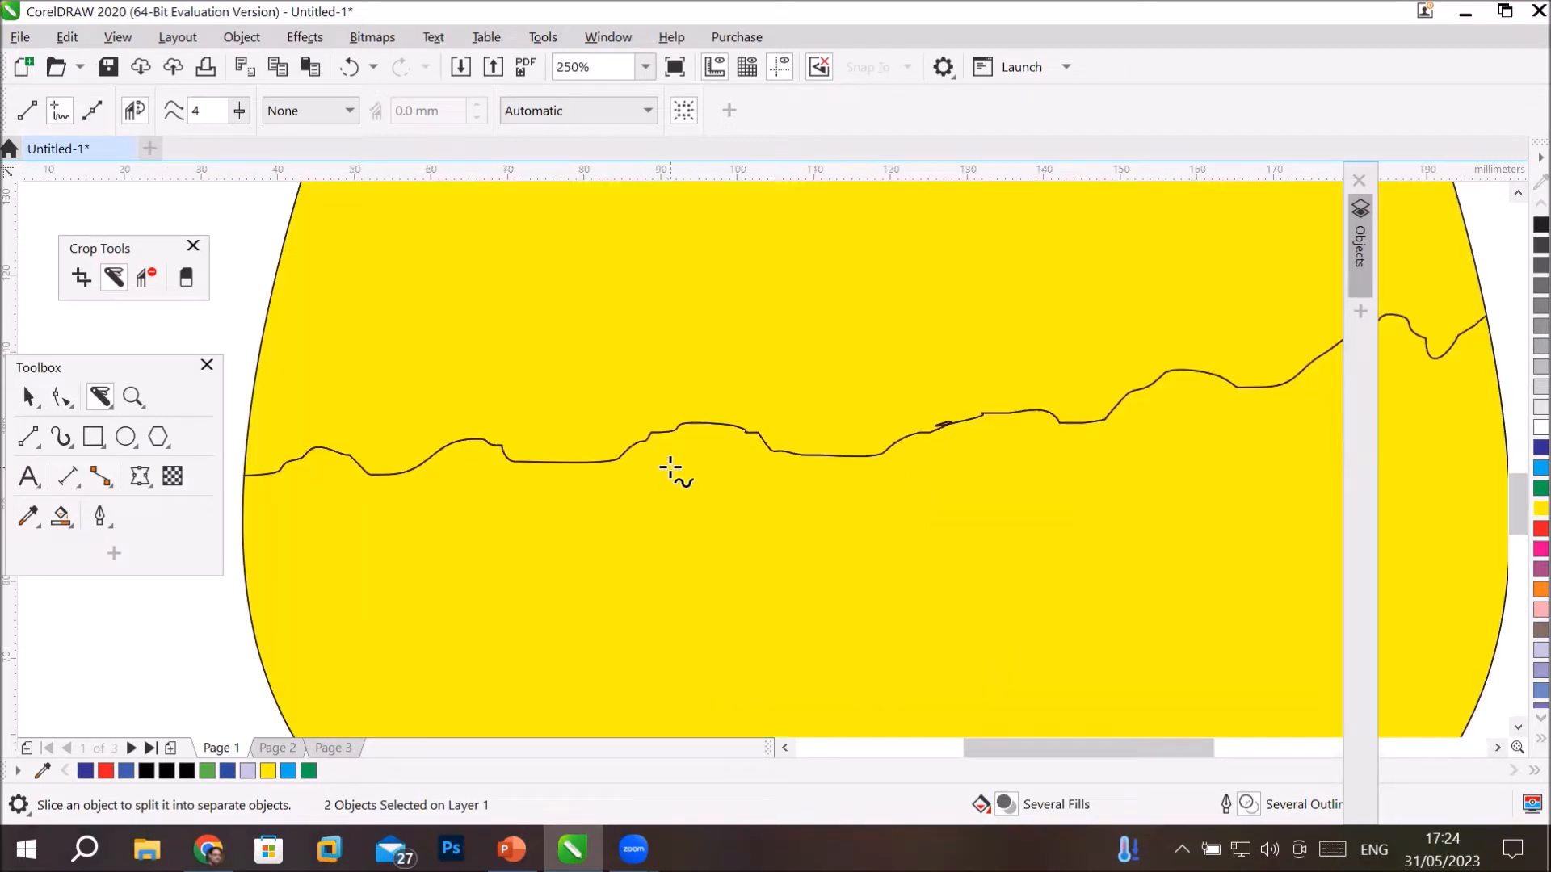
left_click(208, 111)
left_click_drag(198, 113, 161, 113)
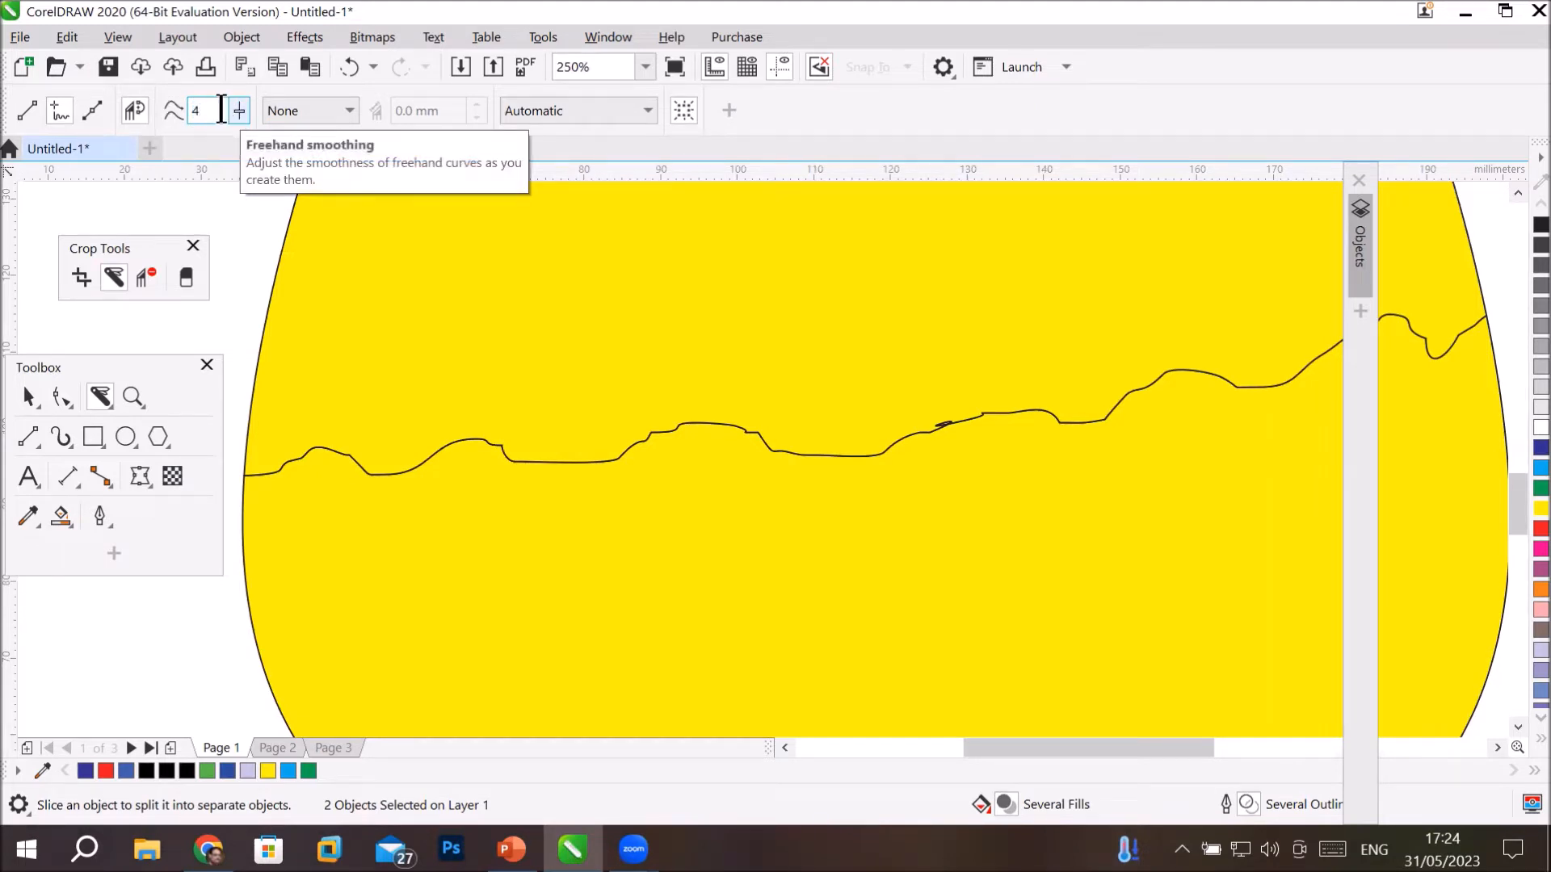
scroll(623, 304, "down", 3)
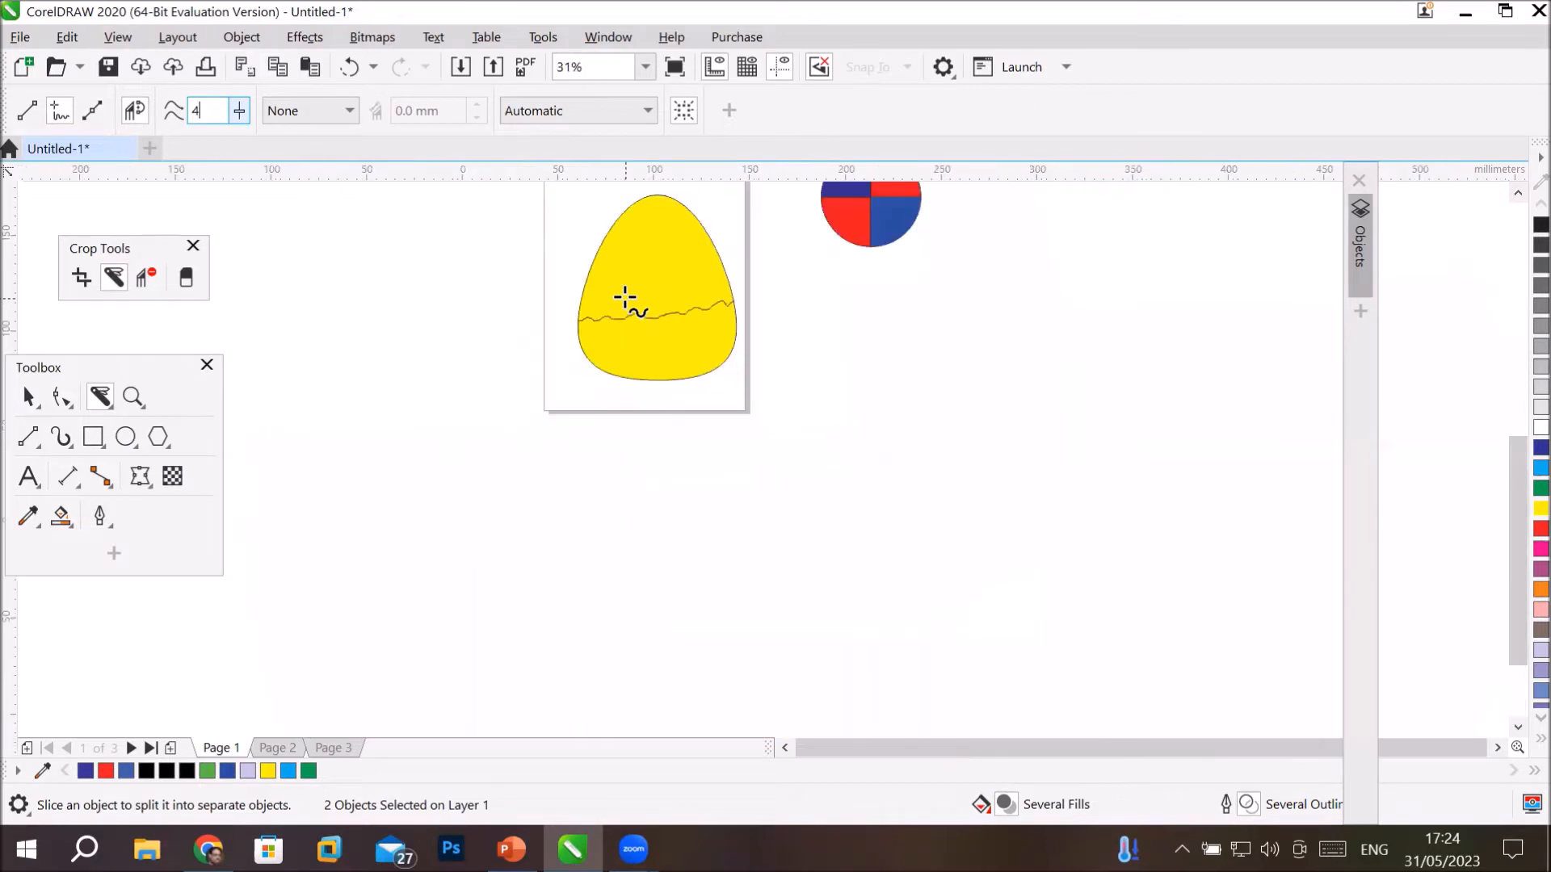
scroll(626, 274, "up", 1)
scroll(628, 269, "up", 2)
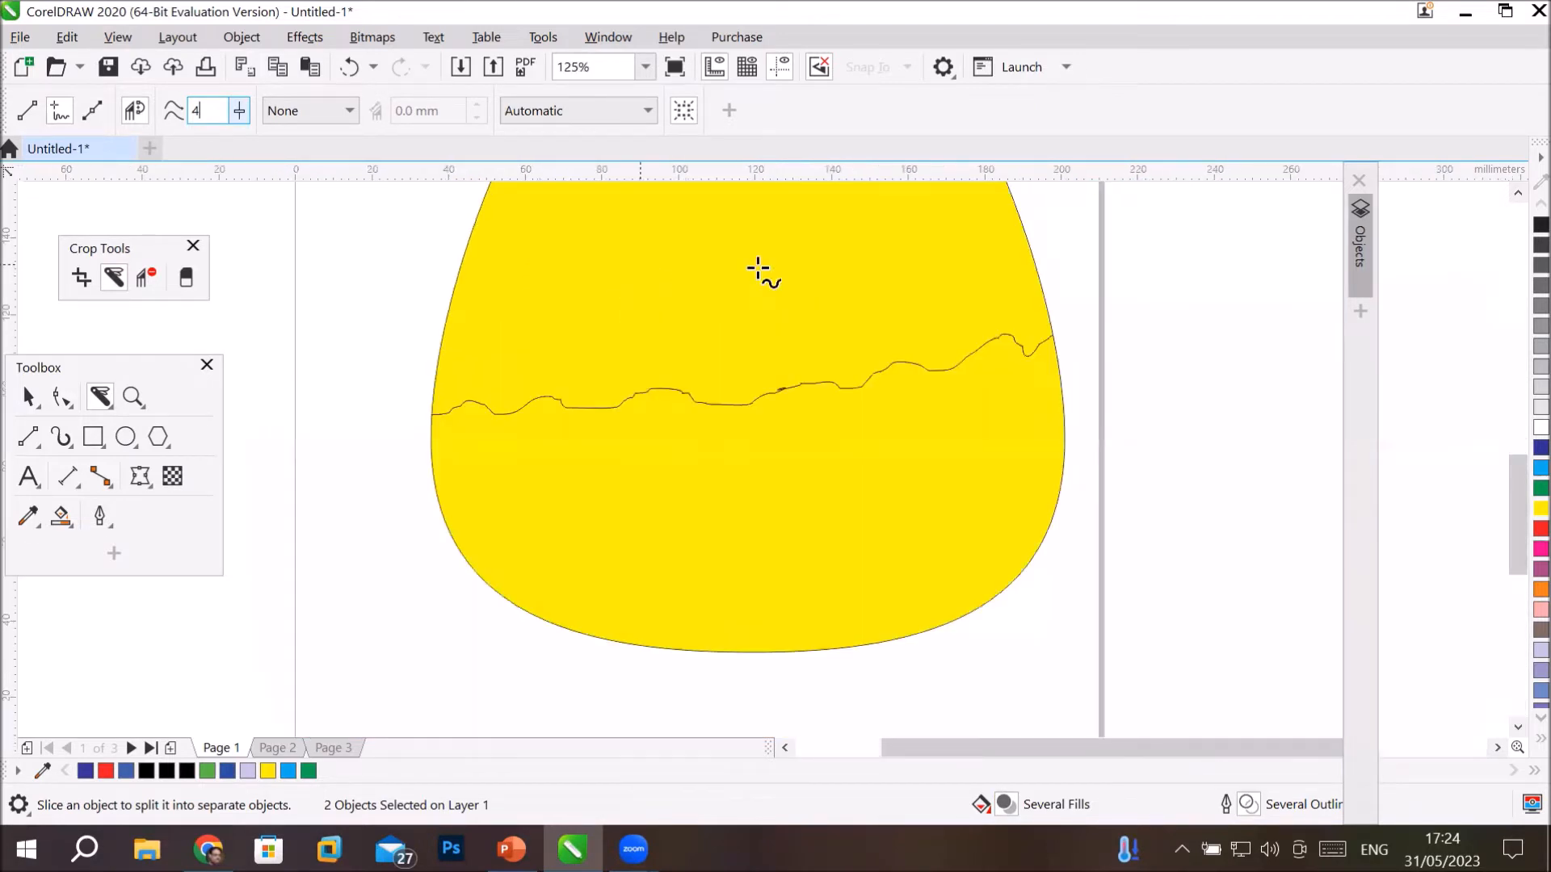
left_click(1517, 192)
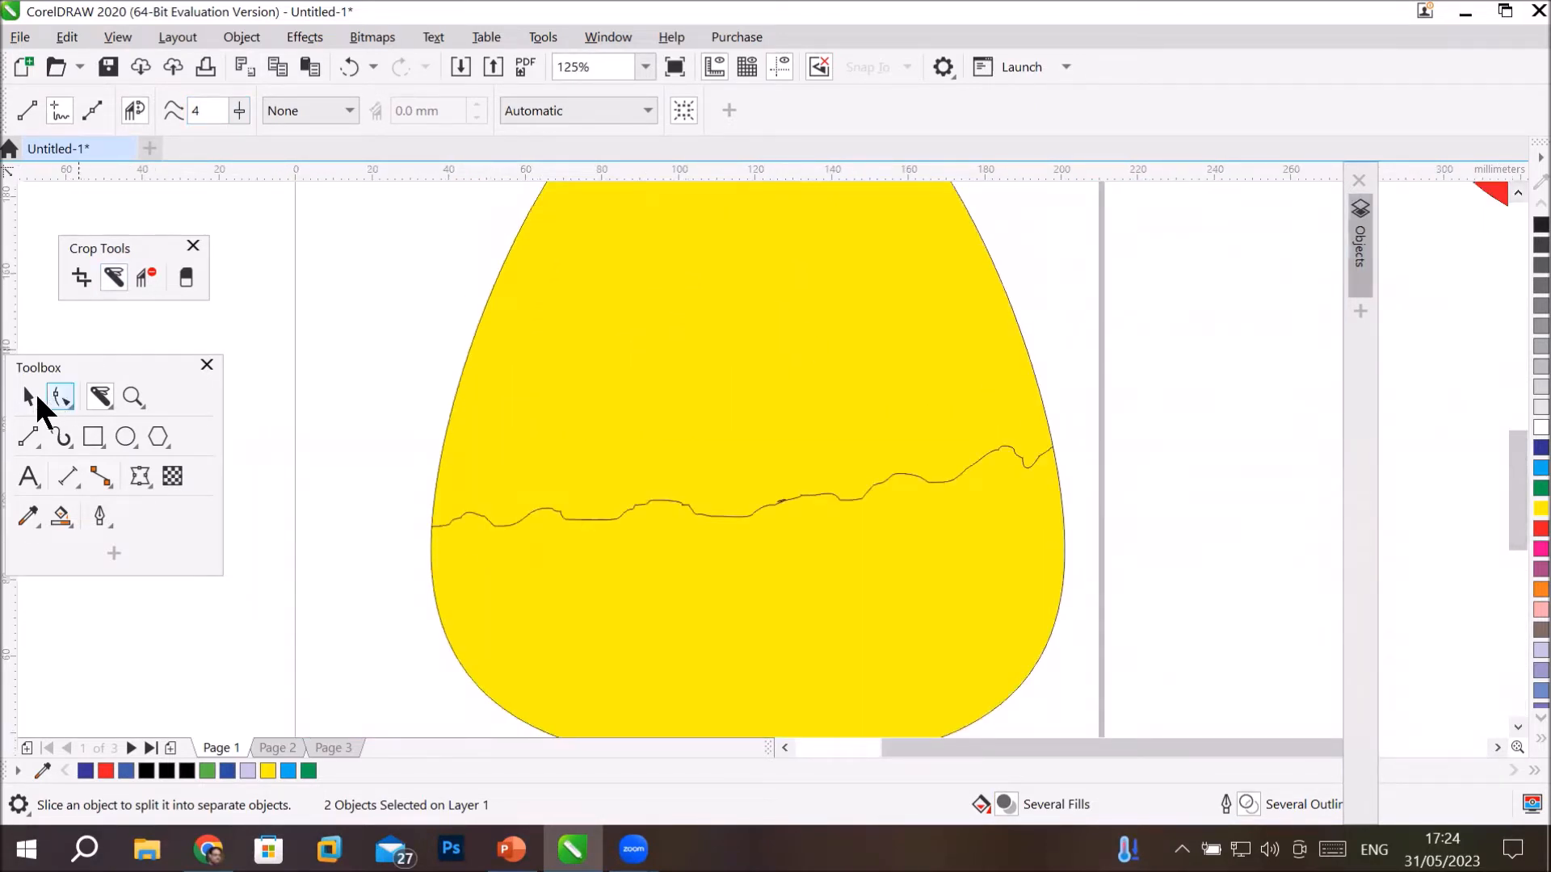
Select the lower part of the egg with the Pick tool and nudge it down about 2 mm to open a crack along the cut.
key("space")
scroll(1066, 499, "down", 2)
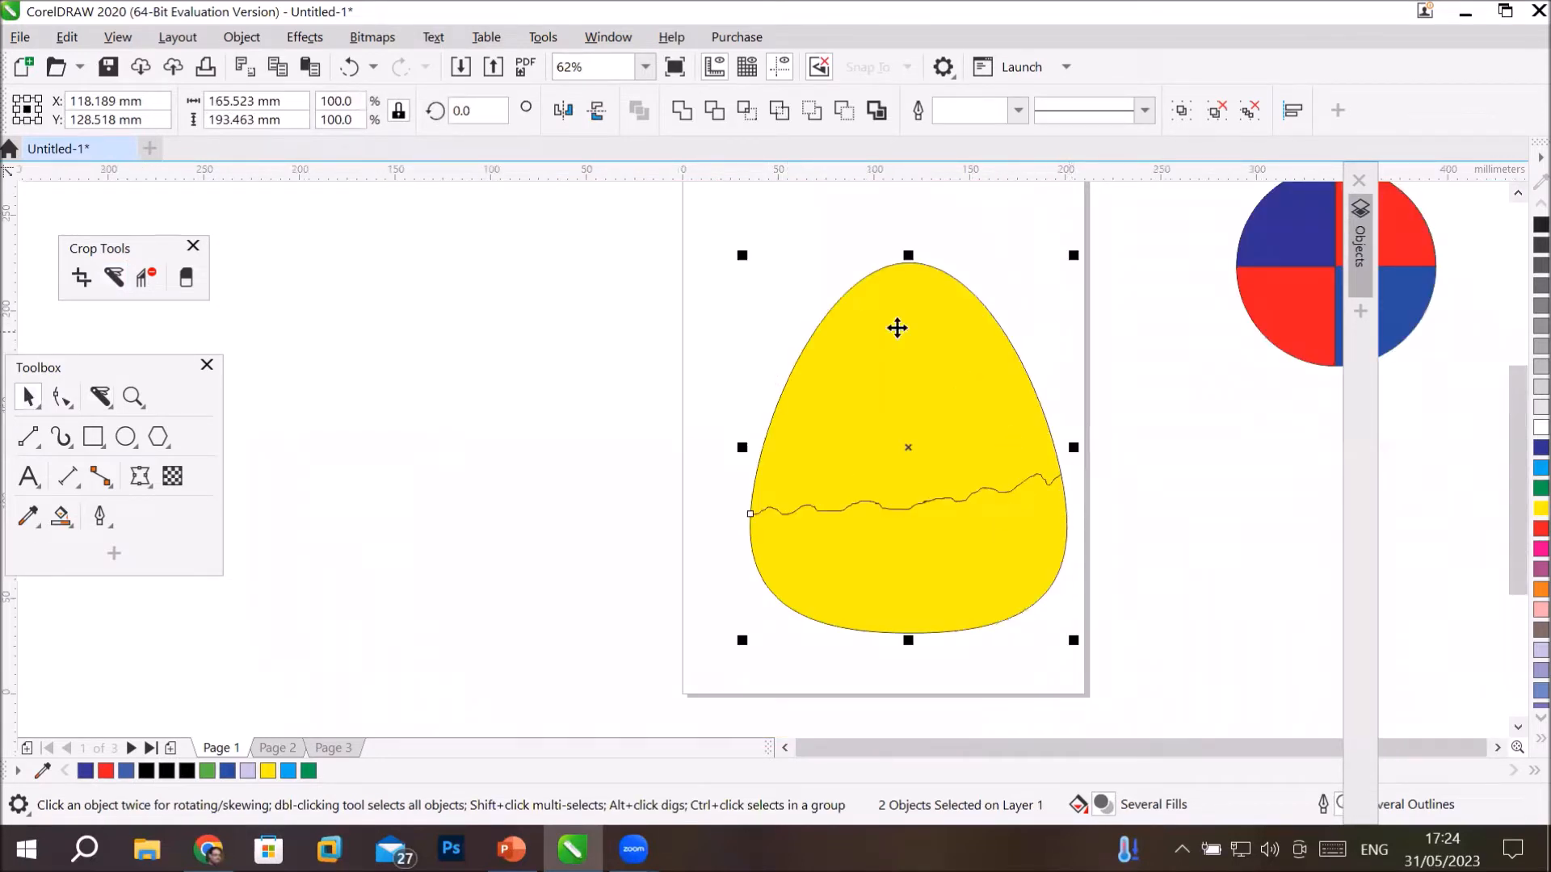
left_click(663, 354)
left_click(924, 340)
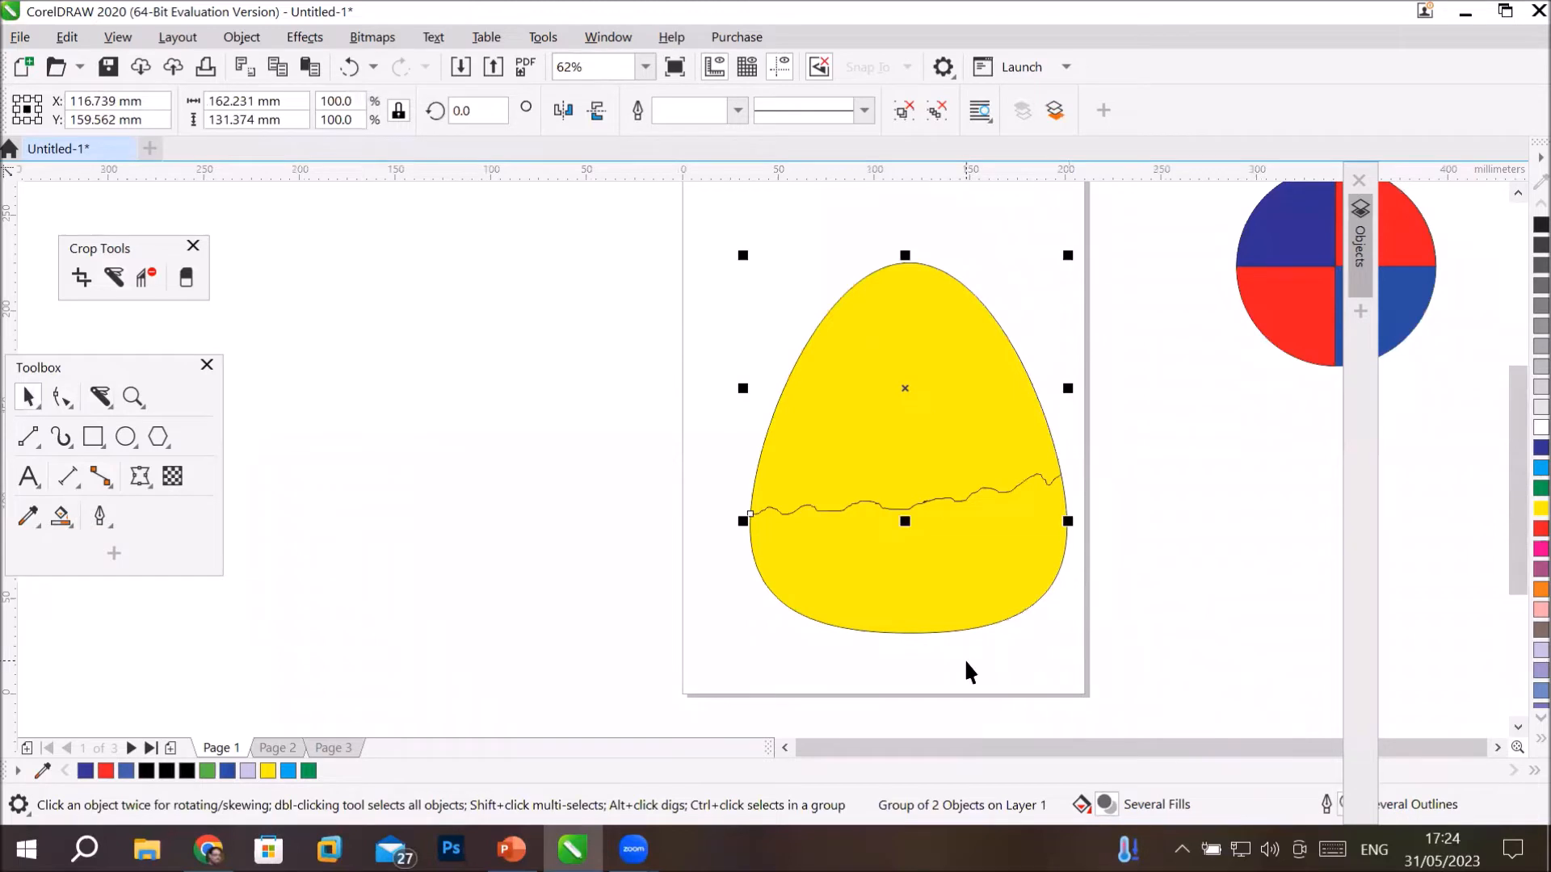
left_click(979, 583)
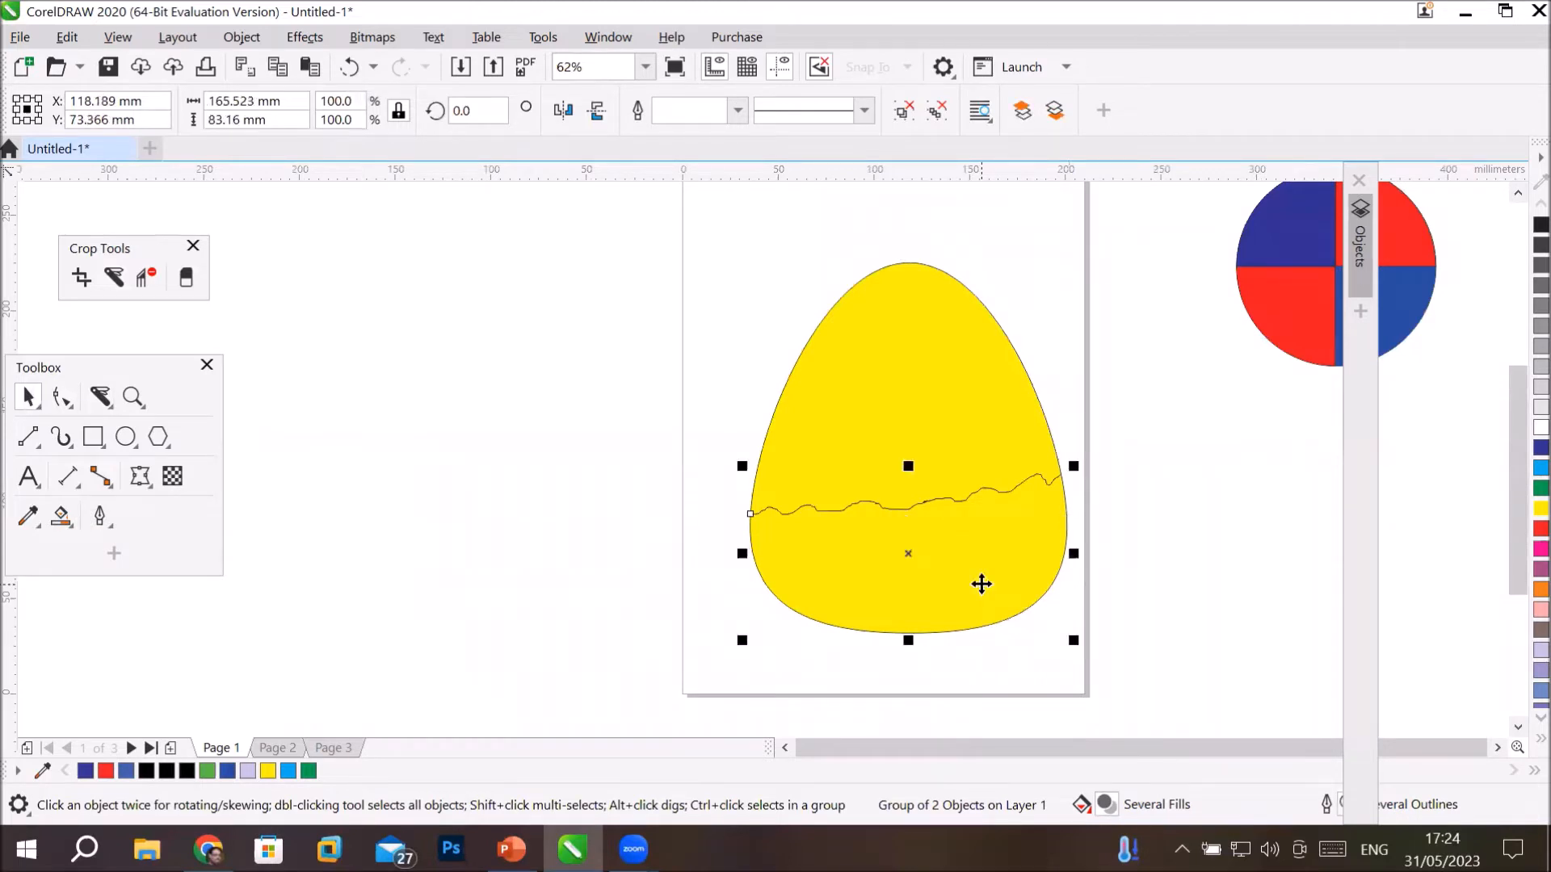
left_click_drag(981, 583, 981, 586)
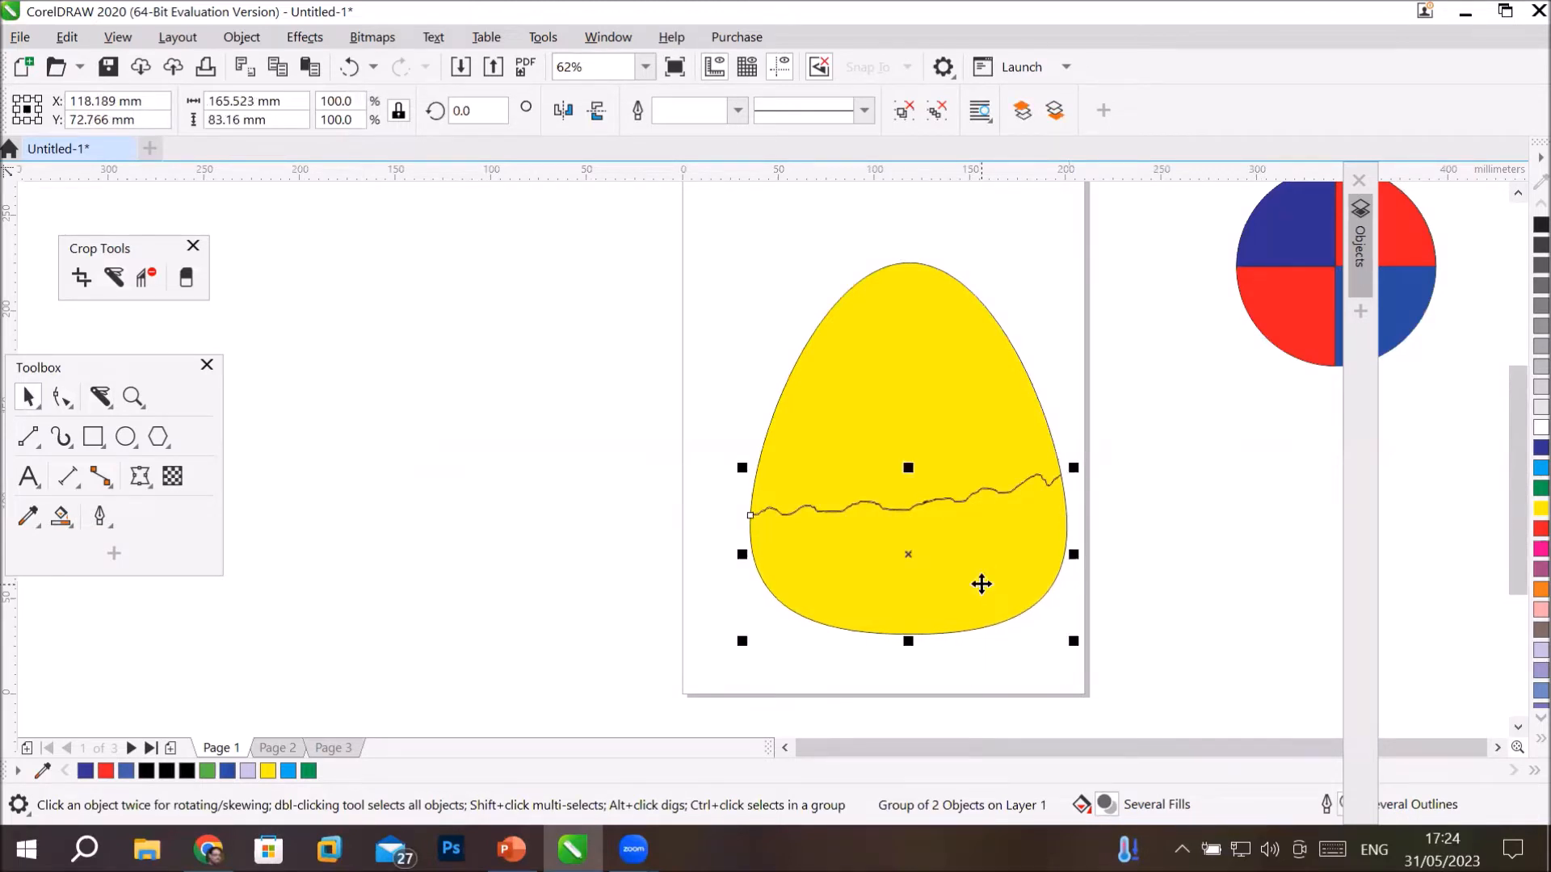
key("Up")
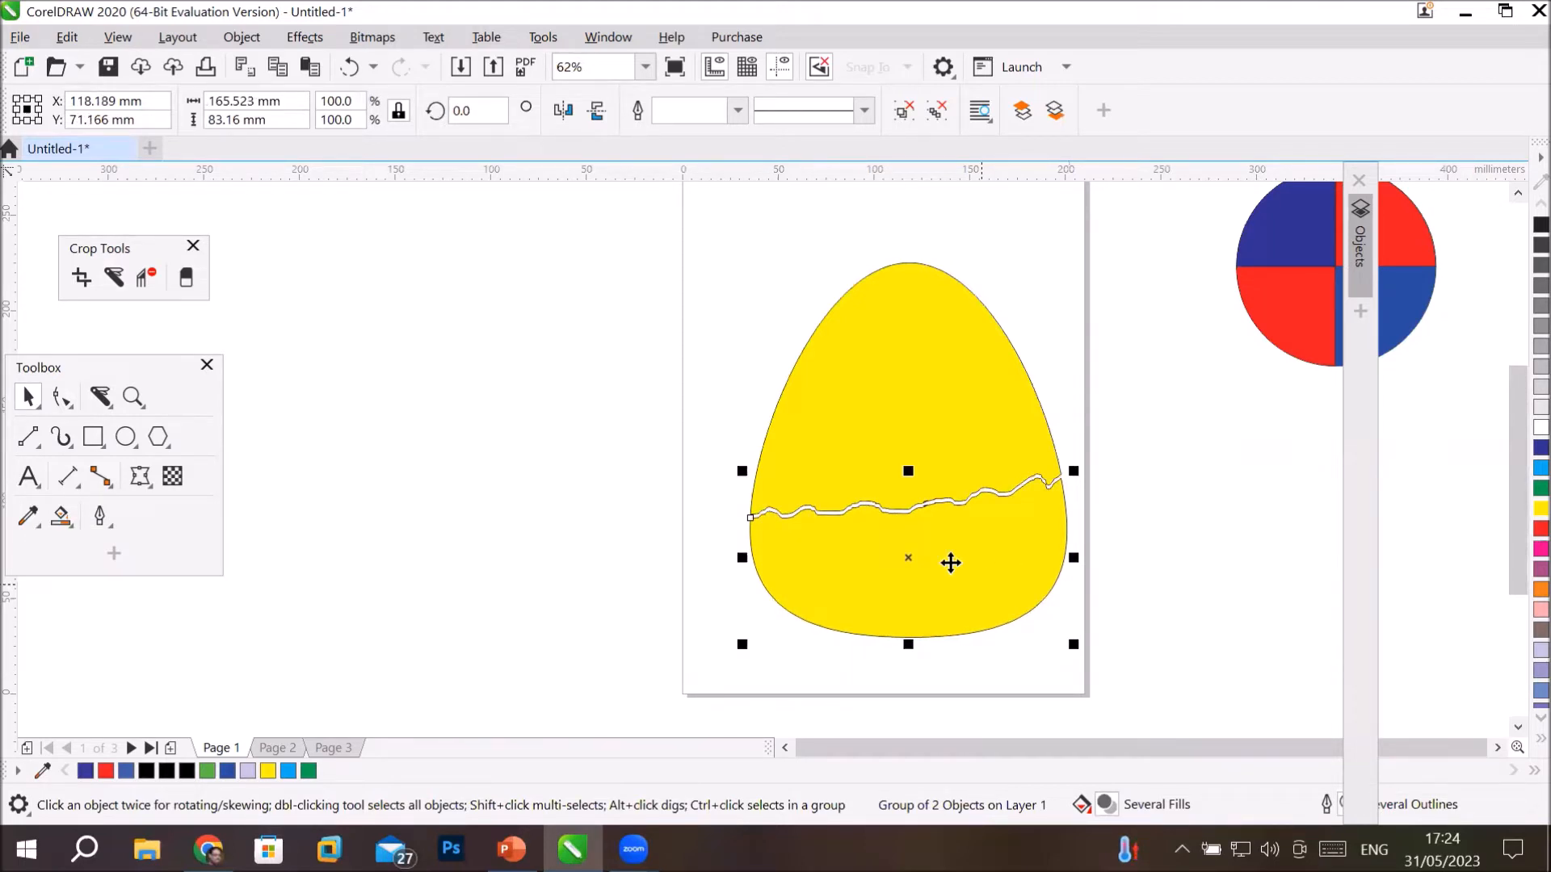
Scale both parts of the cracked yellow egg down together to about 78 mm wide and move them off the page below the quartered circle.
left_click(554, 520)
scroll(1011, 561, "up", 4)
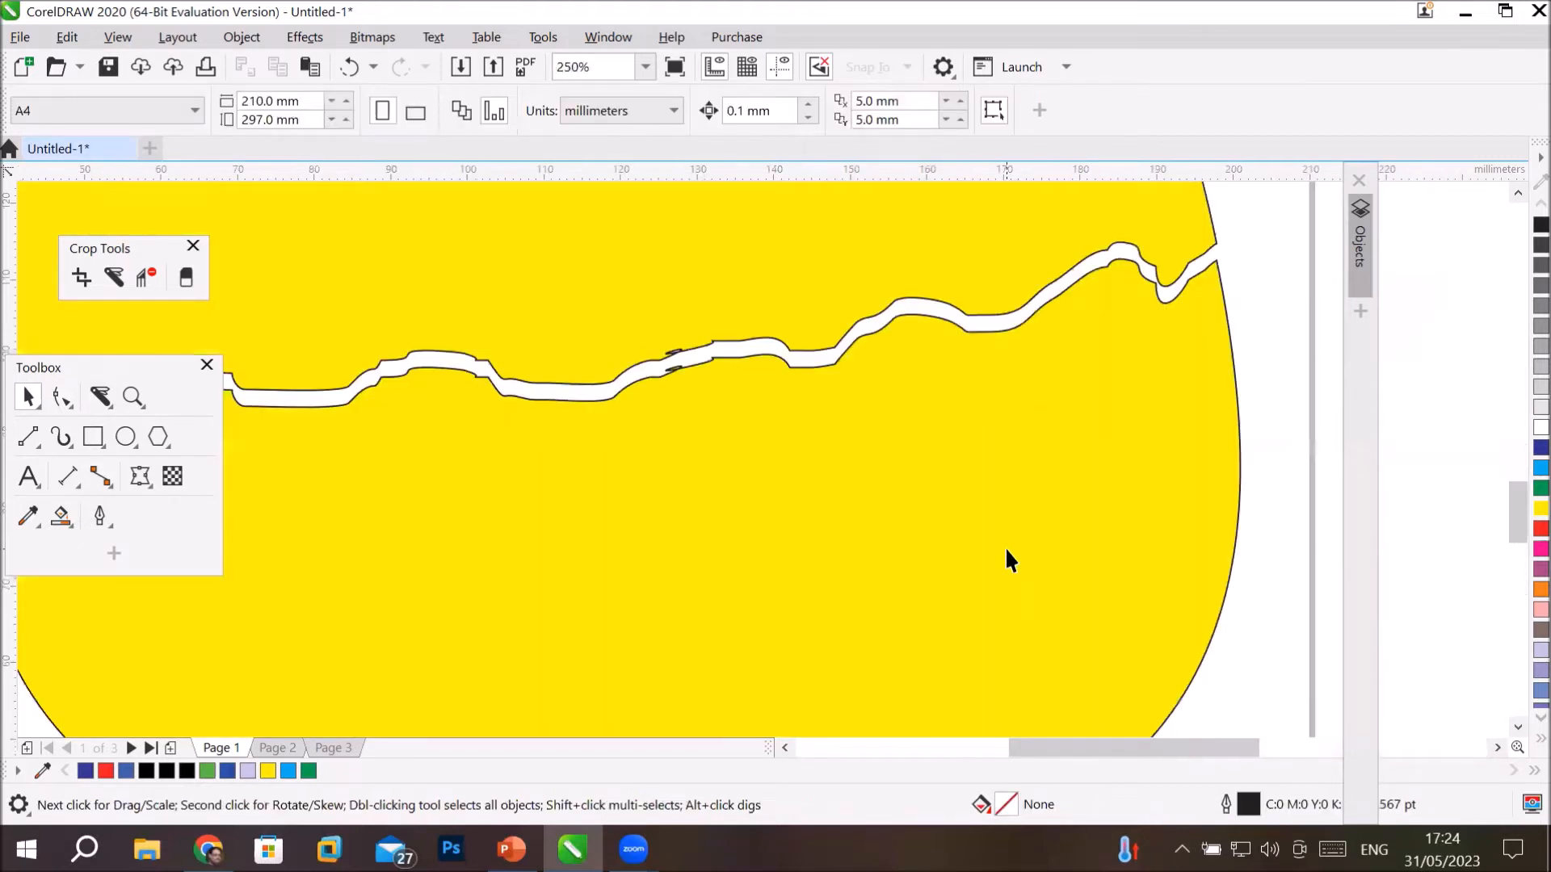
scroll(849, 436, "down", 4)
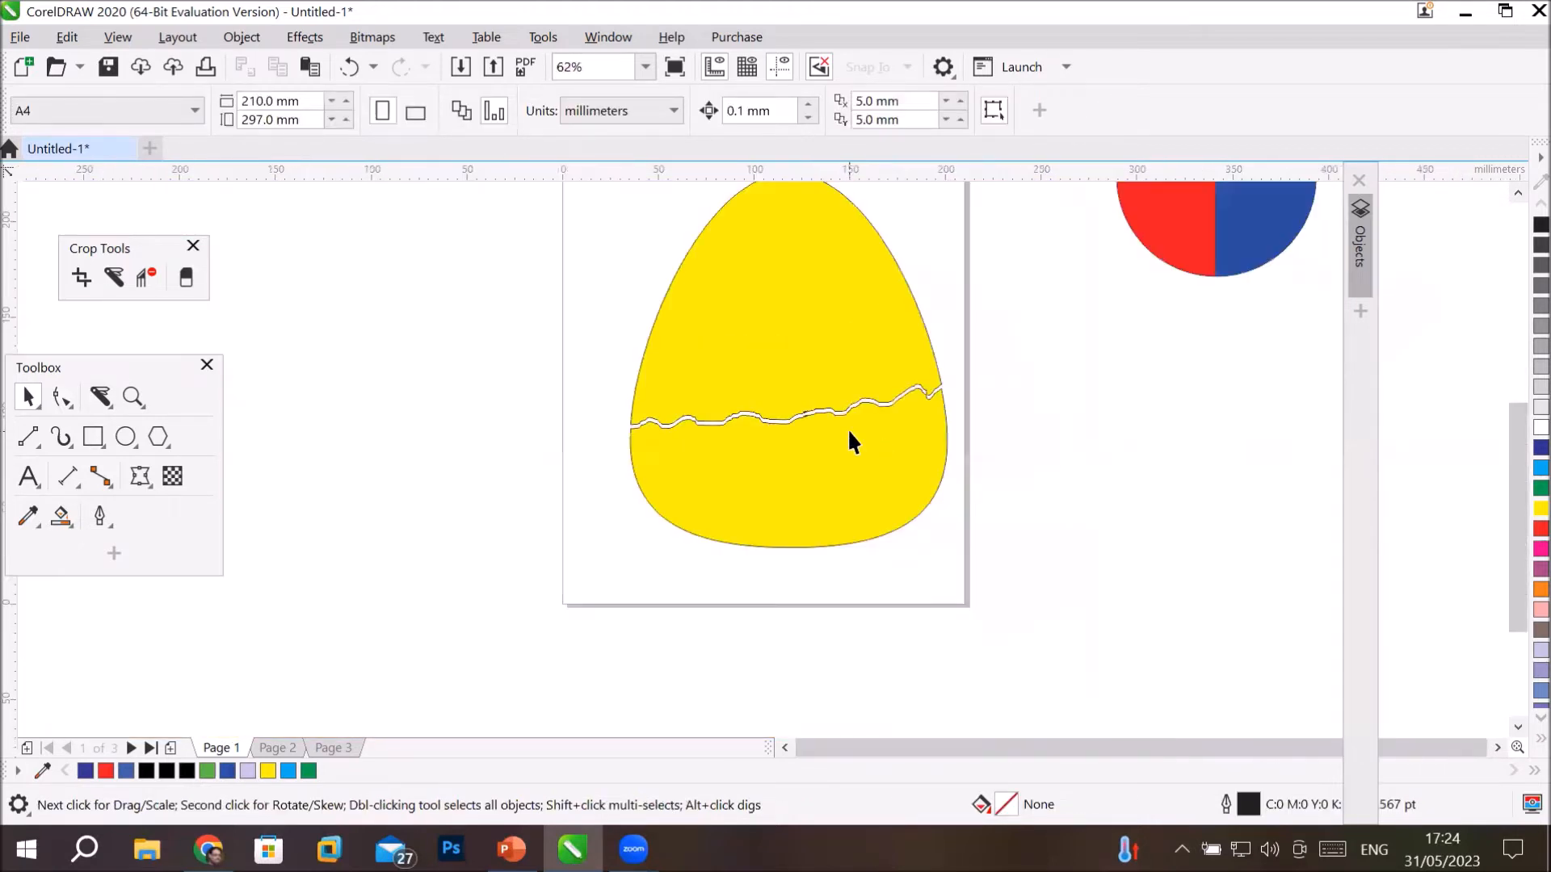
scroll(847, 428, "down", 1)
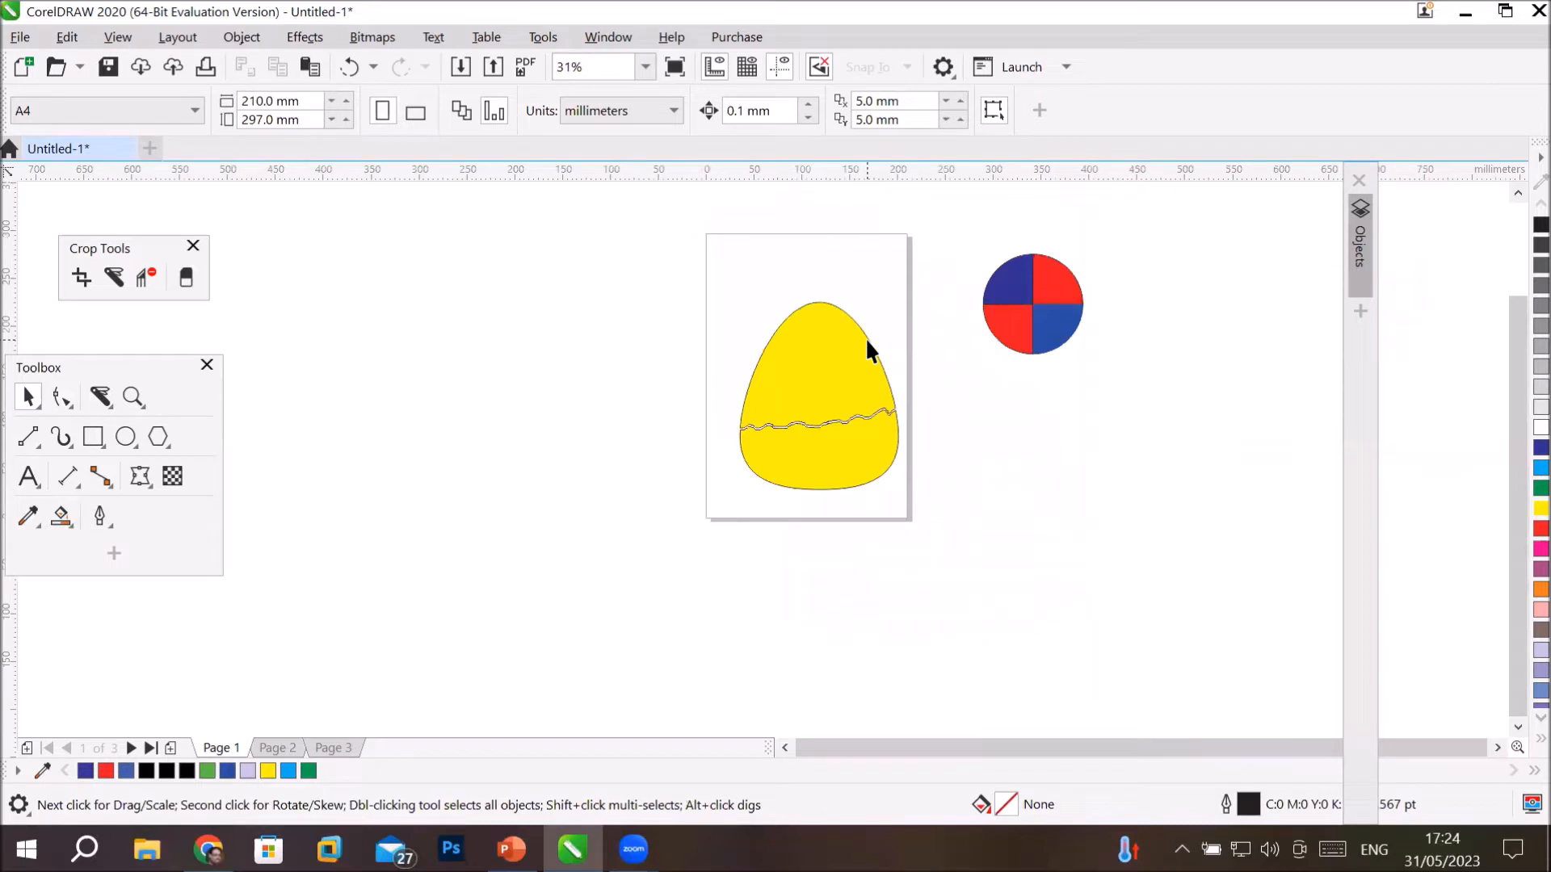
scroll(865, 338, "up", 1)
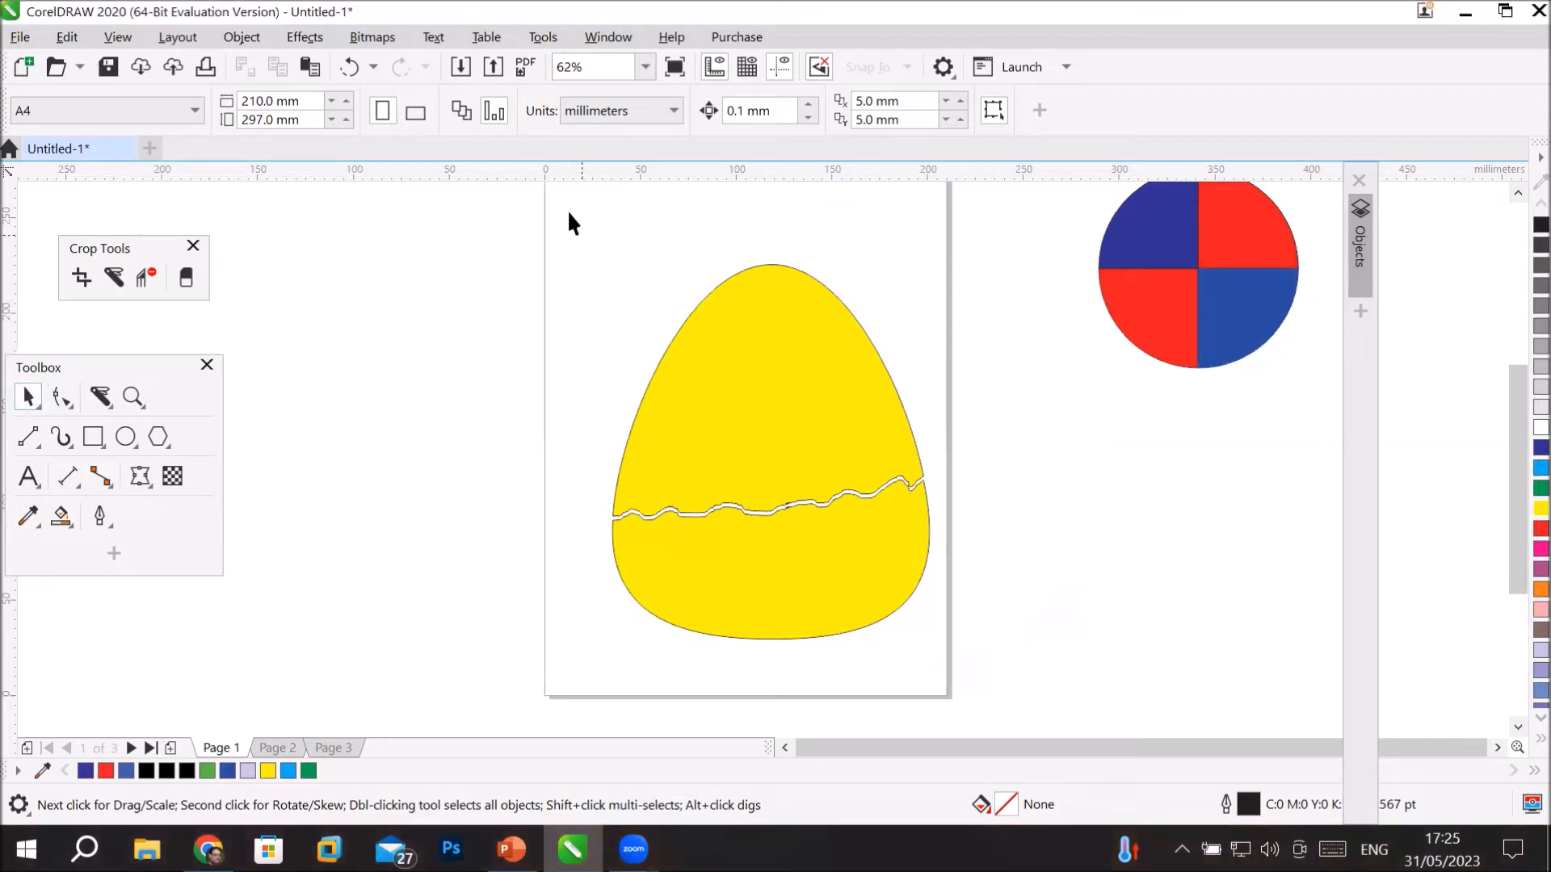
left_click_drag(977, 618, 981, 662)
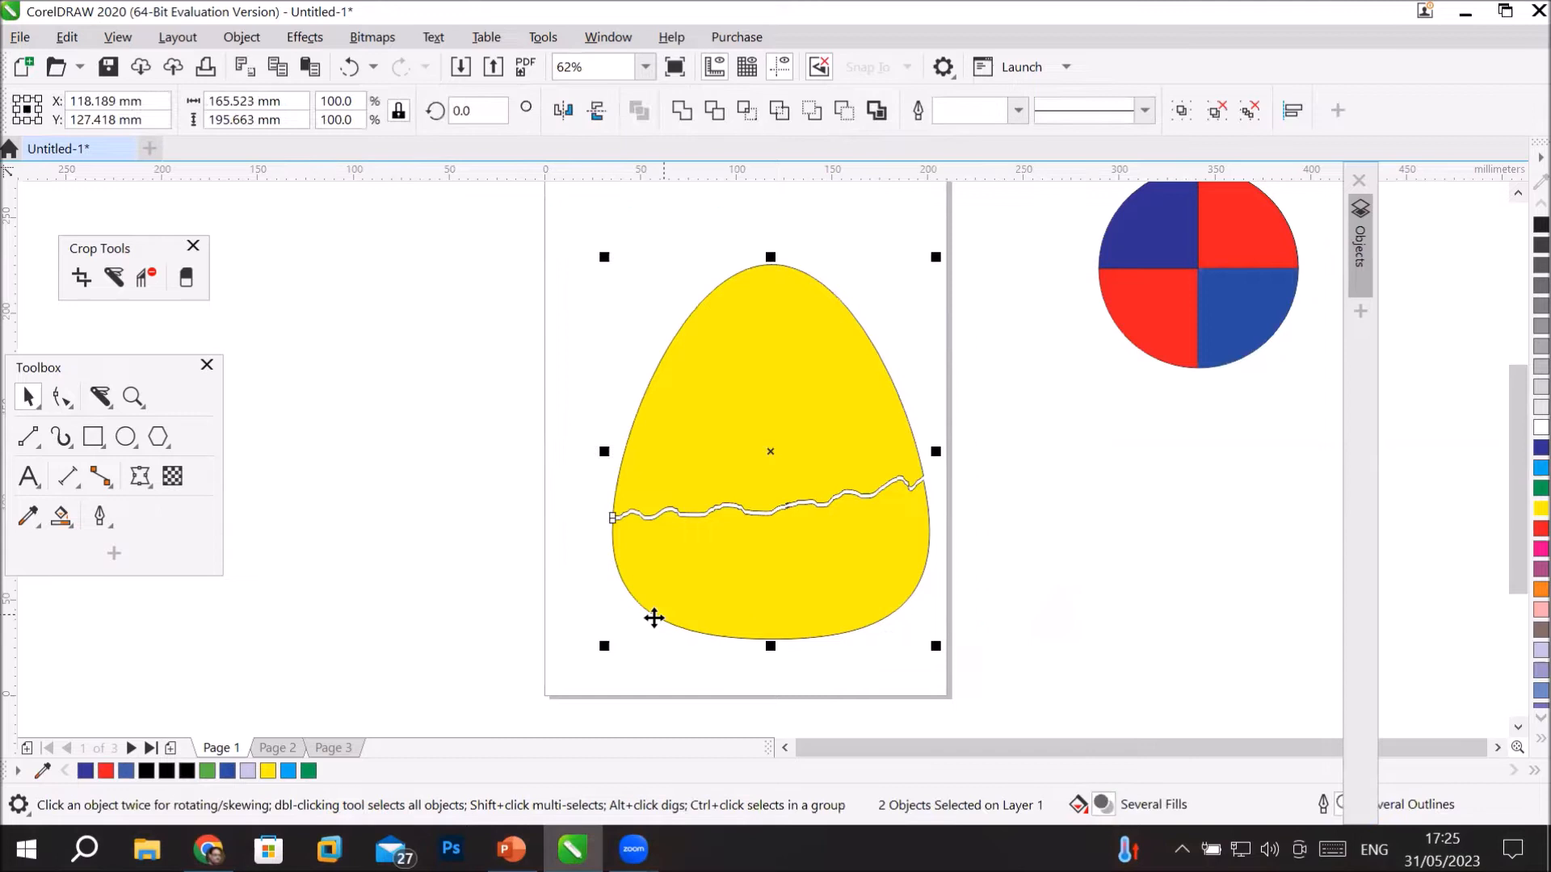
left_click_drag(600, 650, 693, 584)
left_click_drag(759, 454, 1207, 501)
Draw an upright ellipse about 134 mm wide and 190 mm high on the page and convert it to curves.
left_click(126, 437)
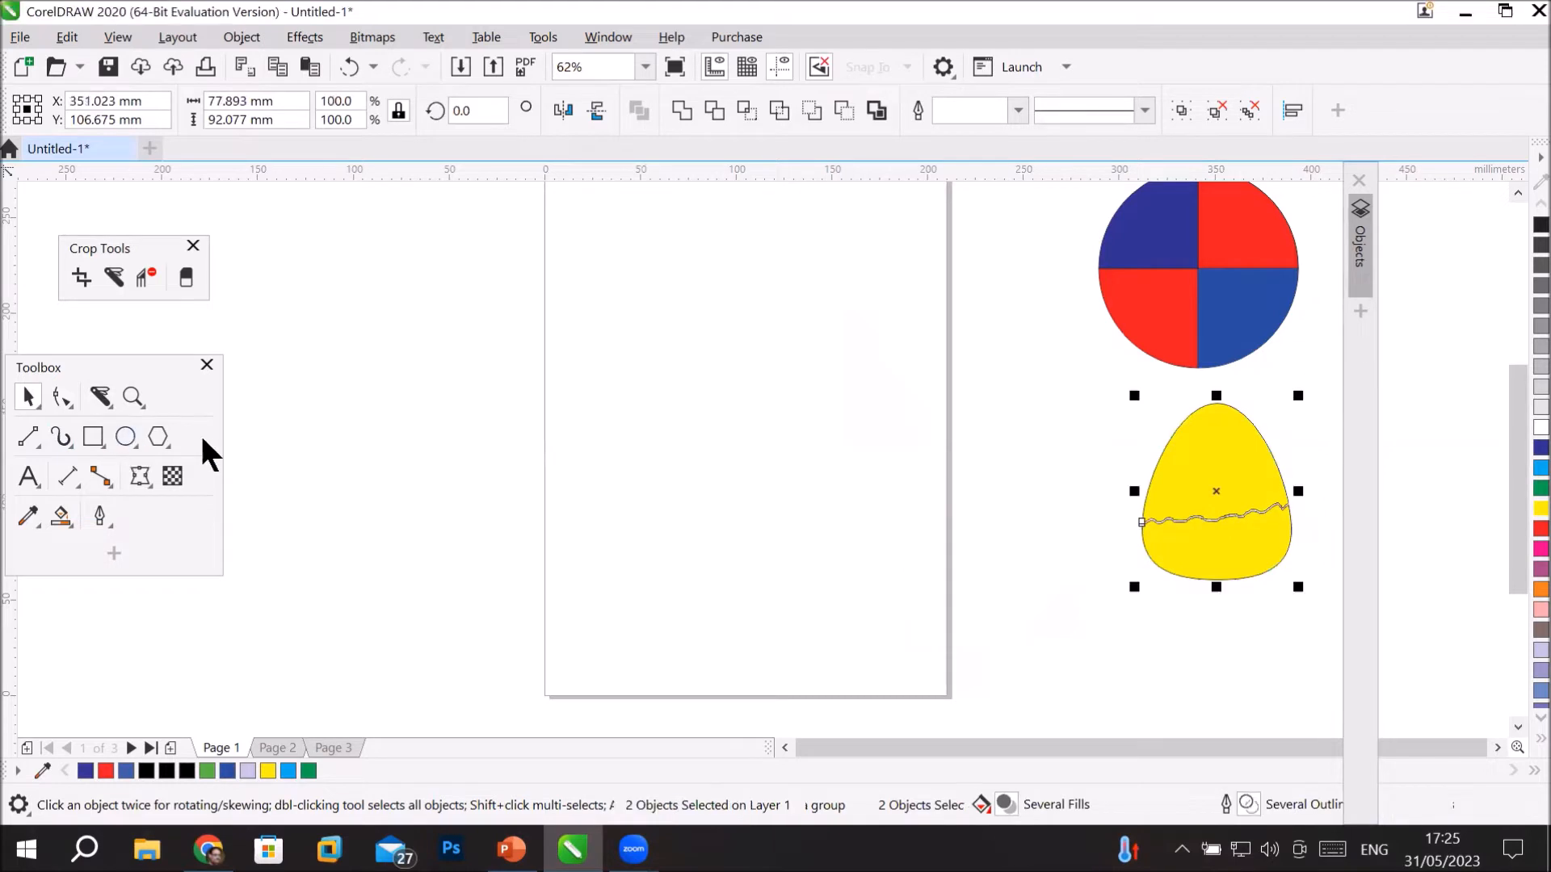
left_click_drag(619, 249, 654, 331)
left_click_drag(750, 456, 880, 619)
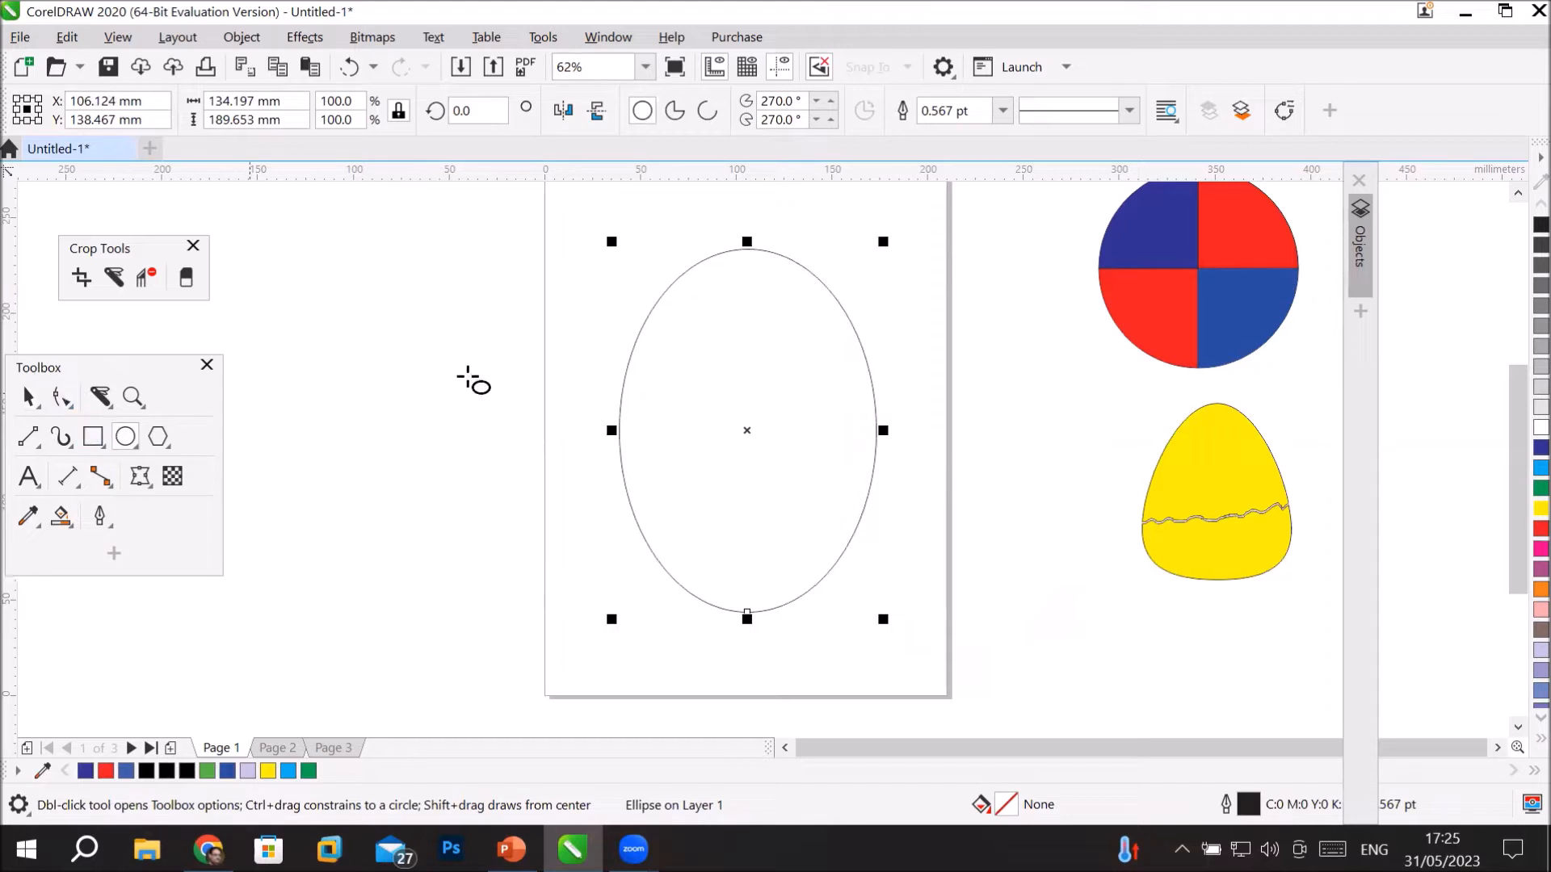
left_click(28, 397)
right_click(700, 362)
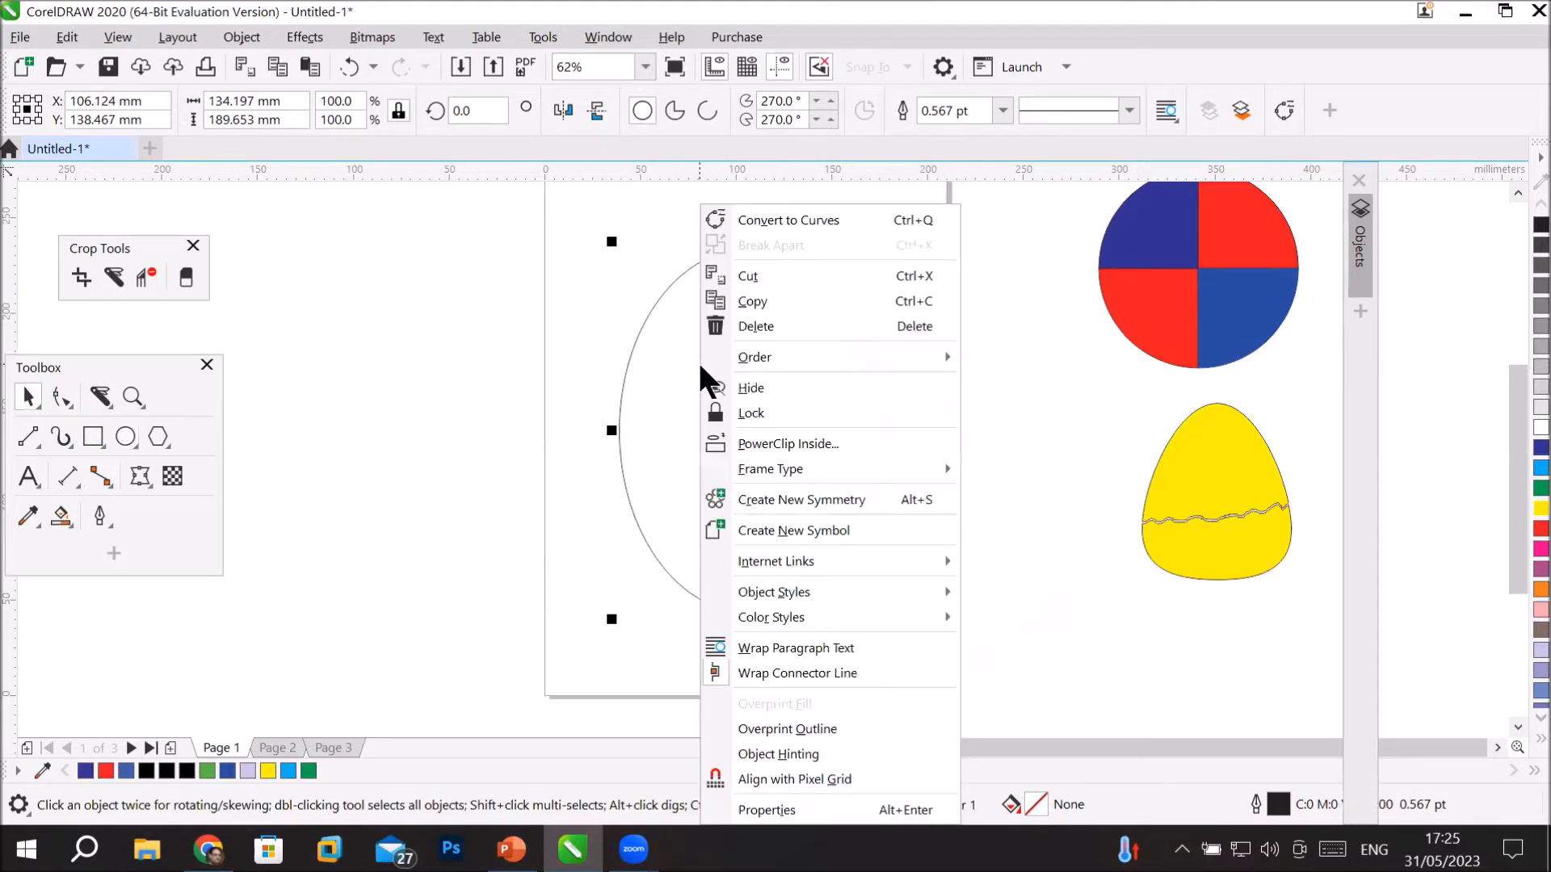
left_click(819, 220)
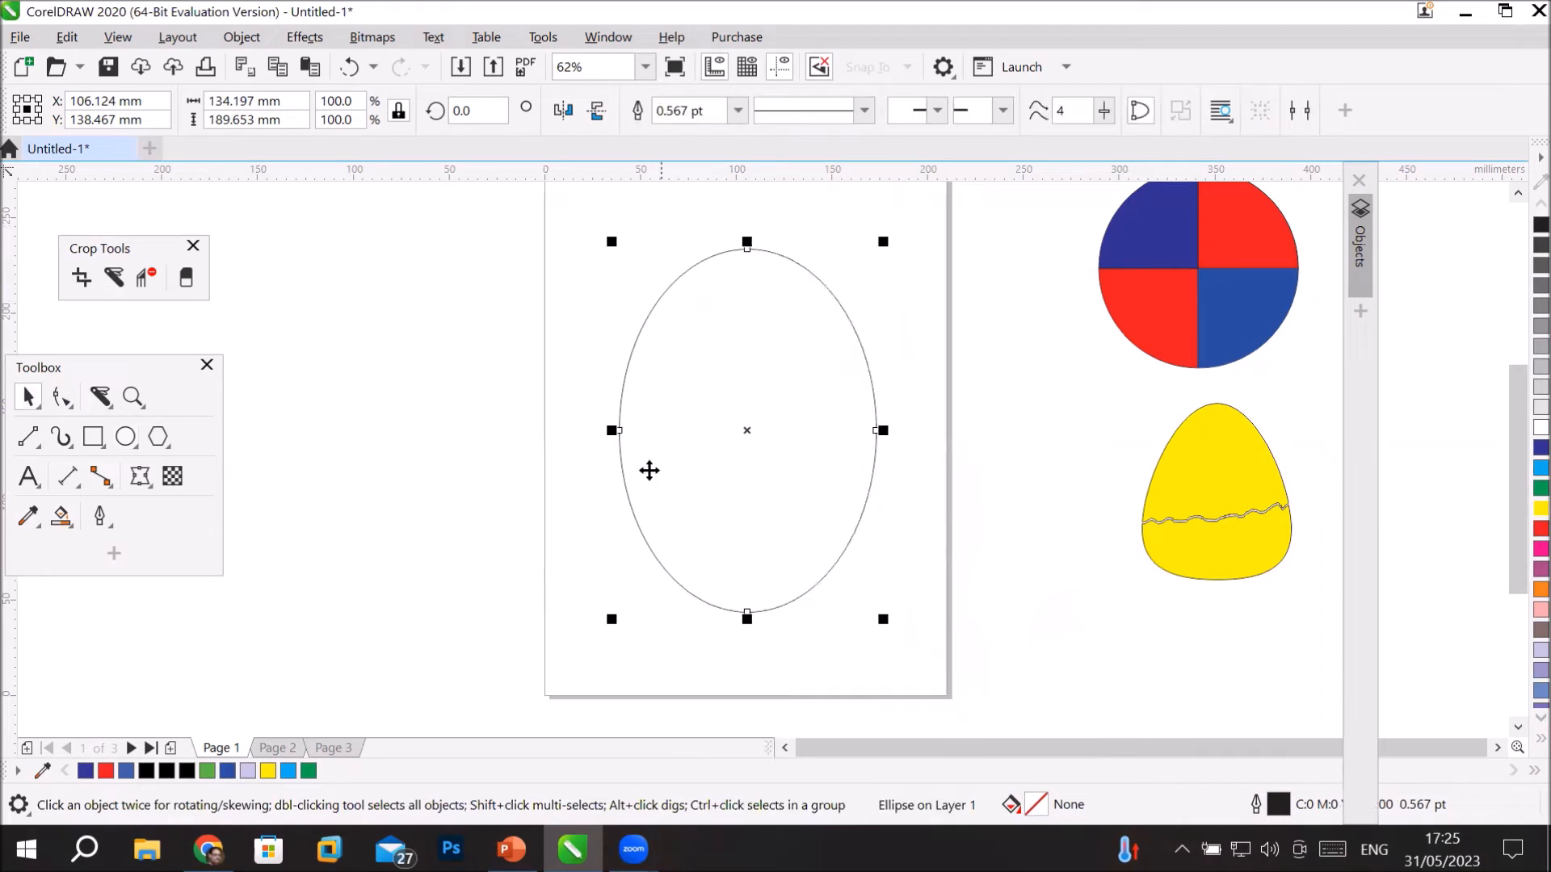
Lower the ellipse's two side nodes with the Shape tool to form an egg and fill it with cyan.
left_click(63, 397)
left_click_drag(567, 422, 882, 475)
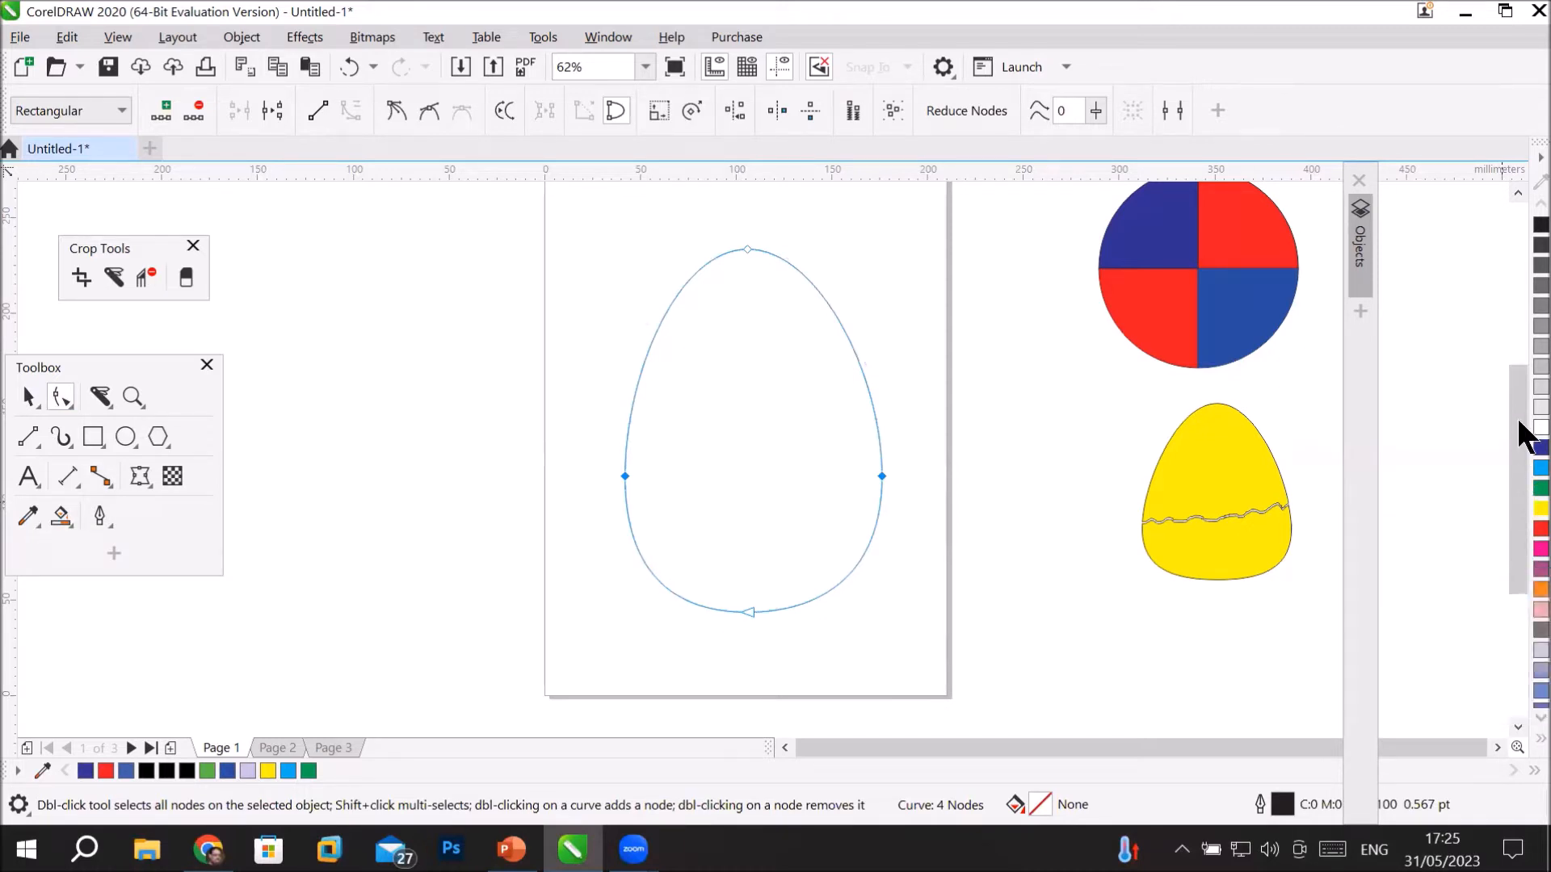
left_click(1539, 469)
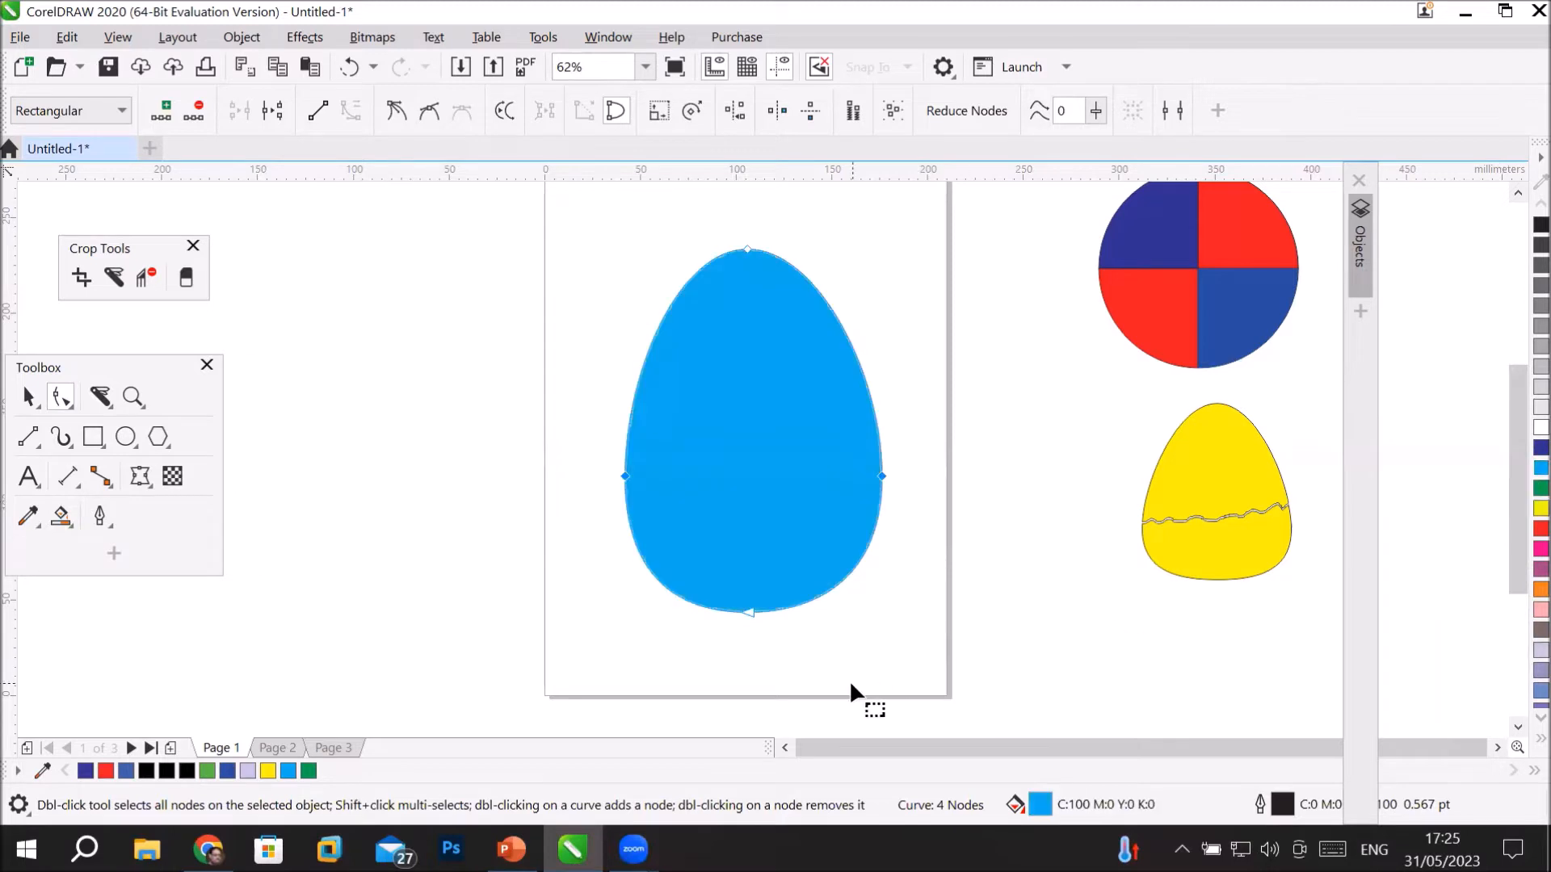
Set the Knife tool's cut span to Gap with a width of 10 mm and toggle the Auto-close on cut option.
left_click(97, 395)
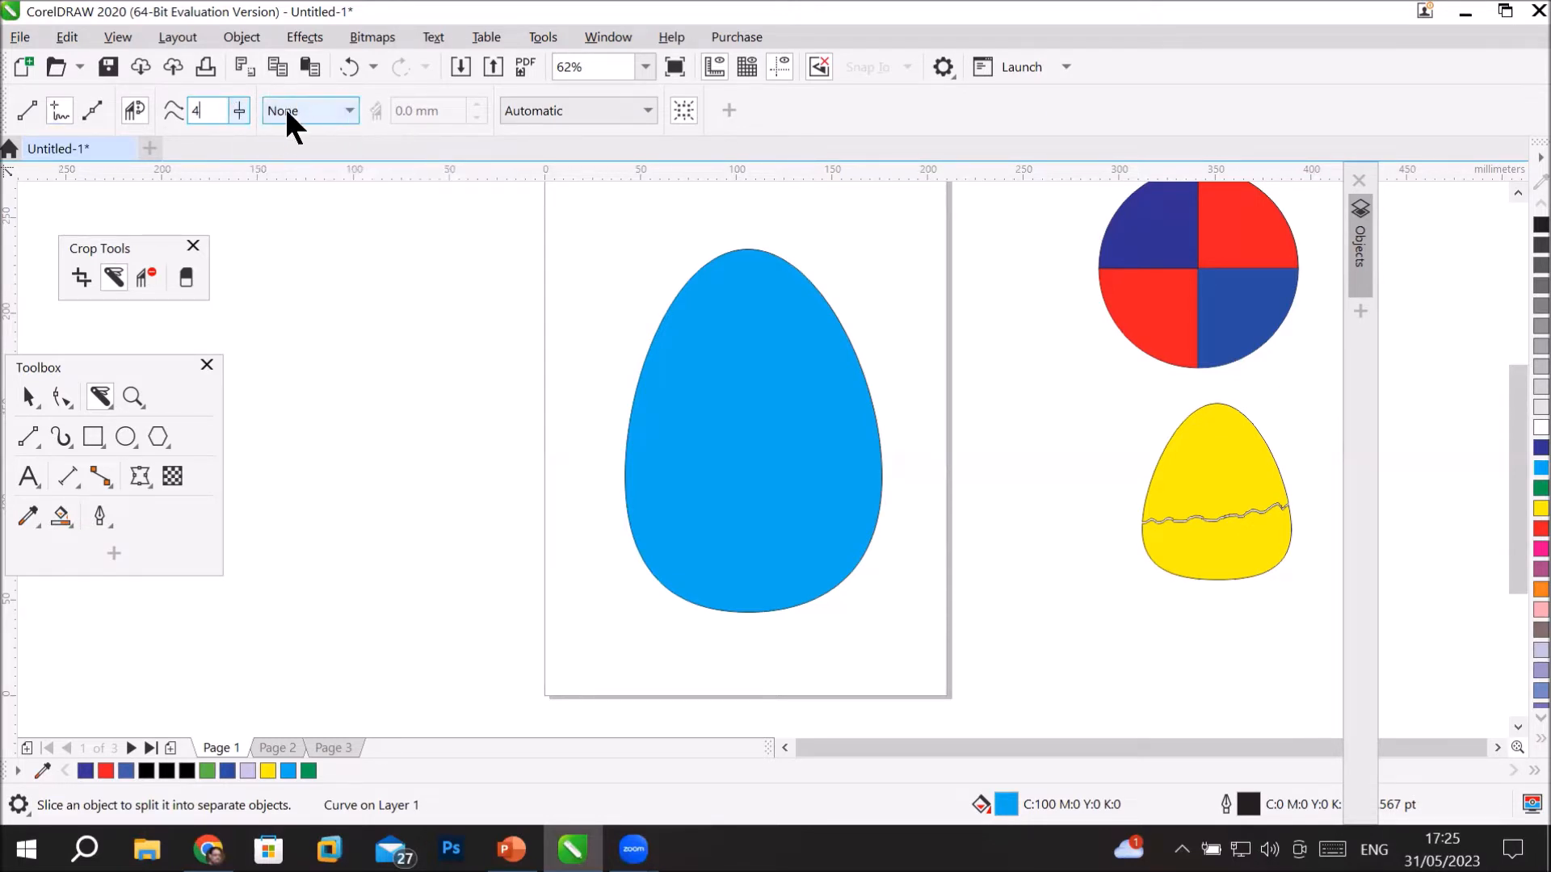
left_click(349, 108)
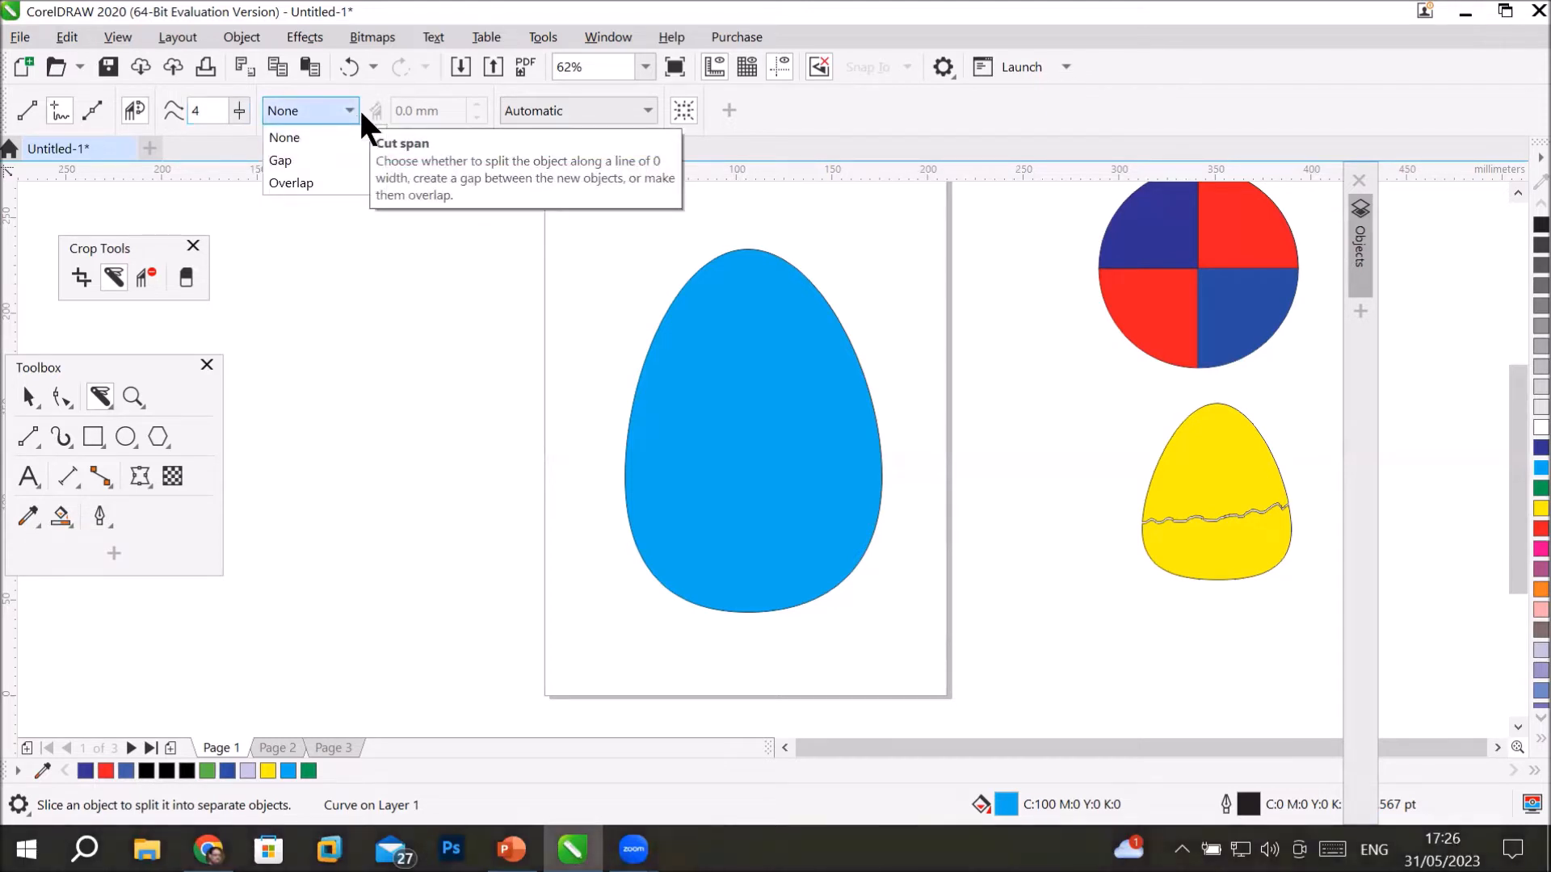
left_click(288, 160)
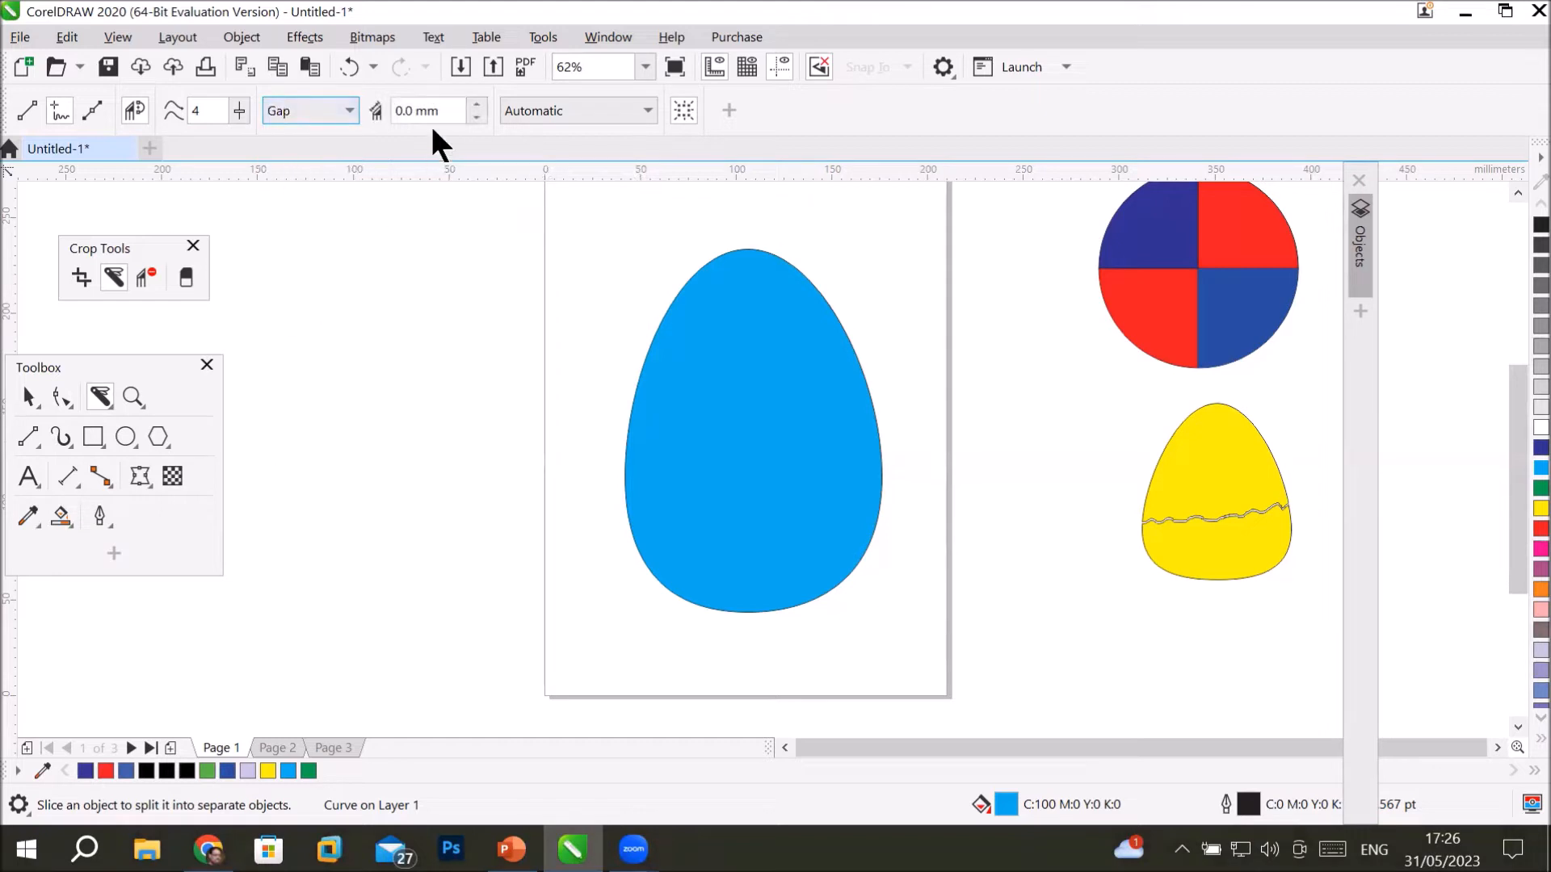
left_click_drag(470, 111, 349, 110)
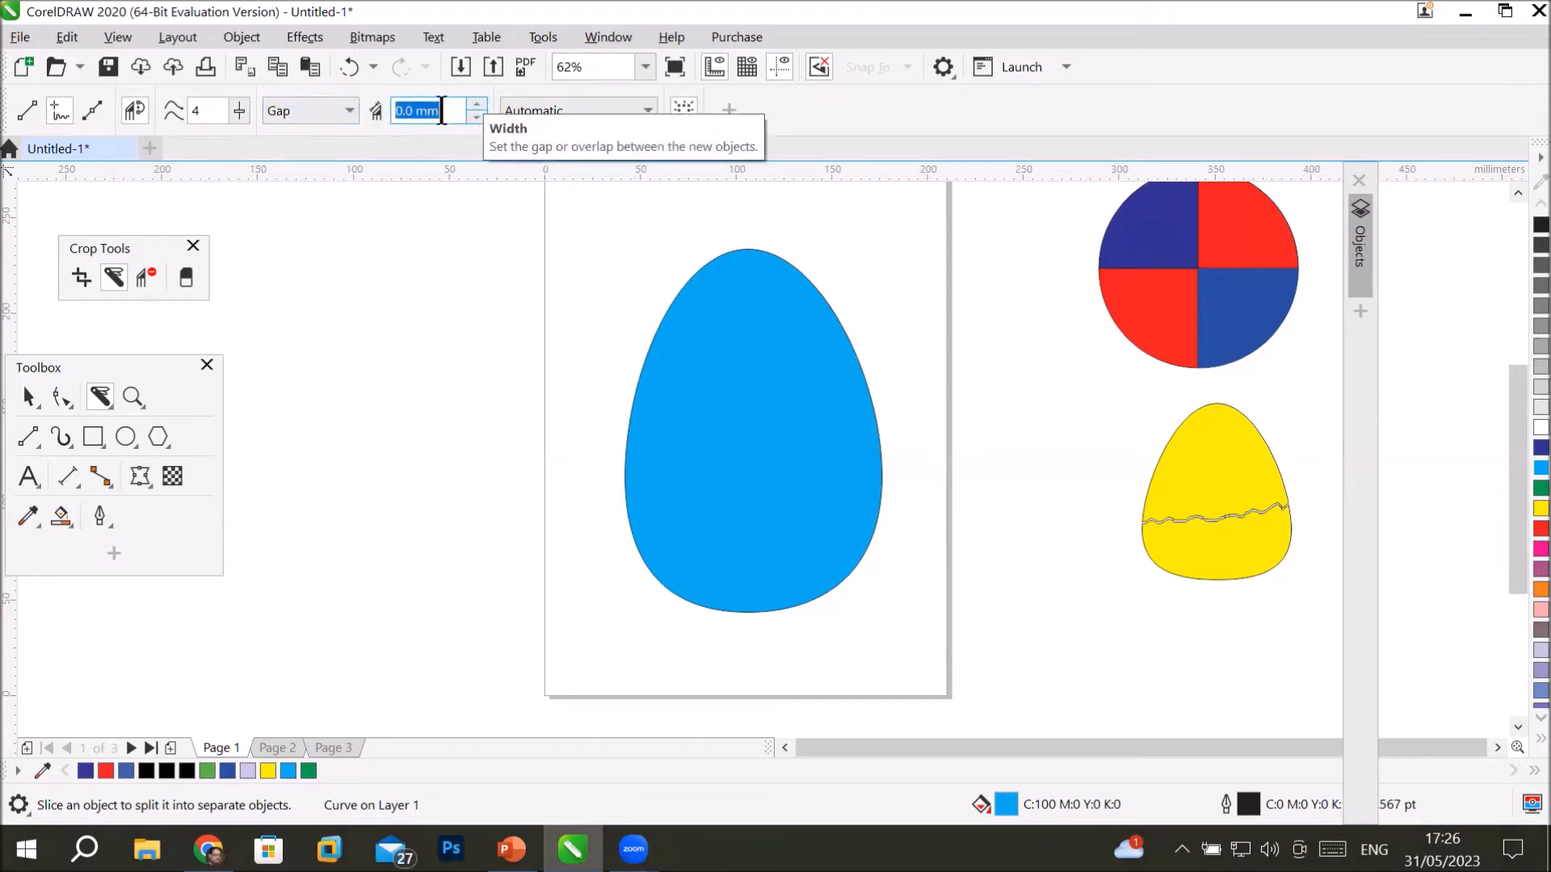
left_click_drag(413, 113, 361, 113)
type("10")
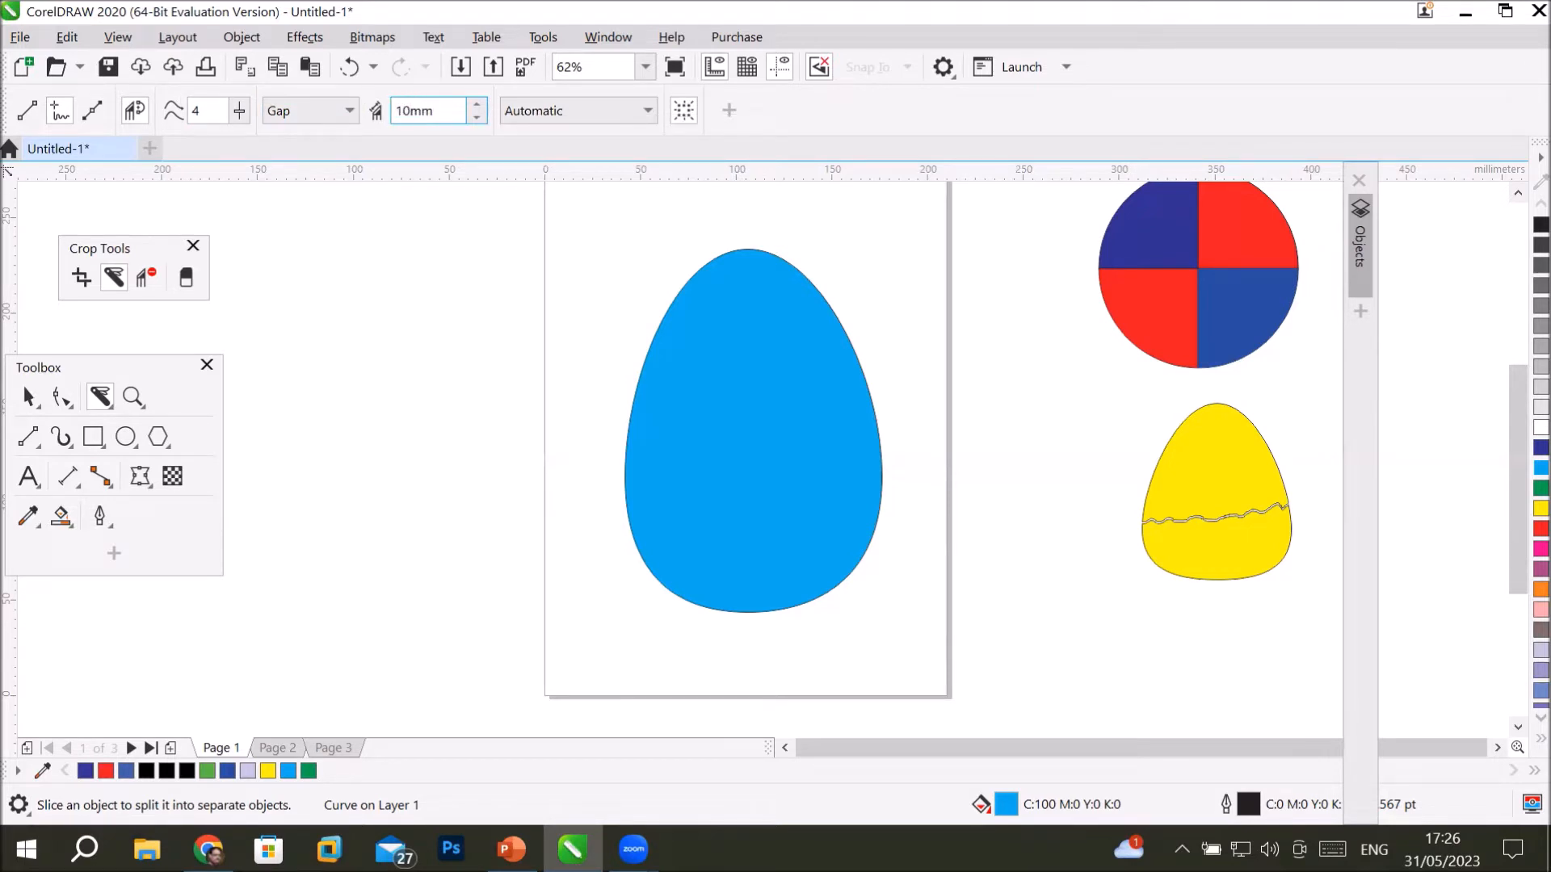
key("Return")
left_click(134, 109)
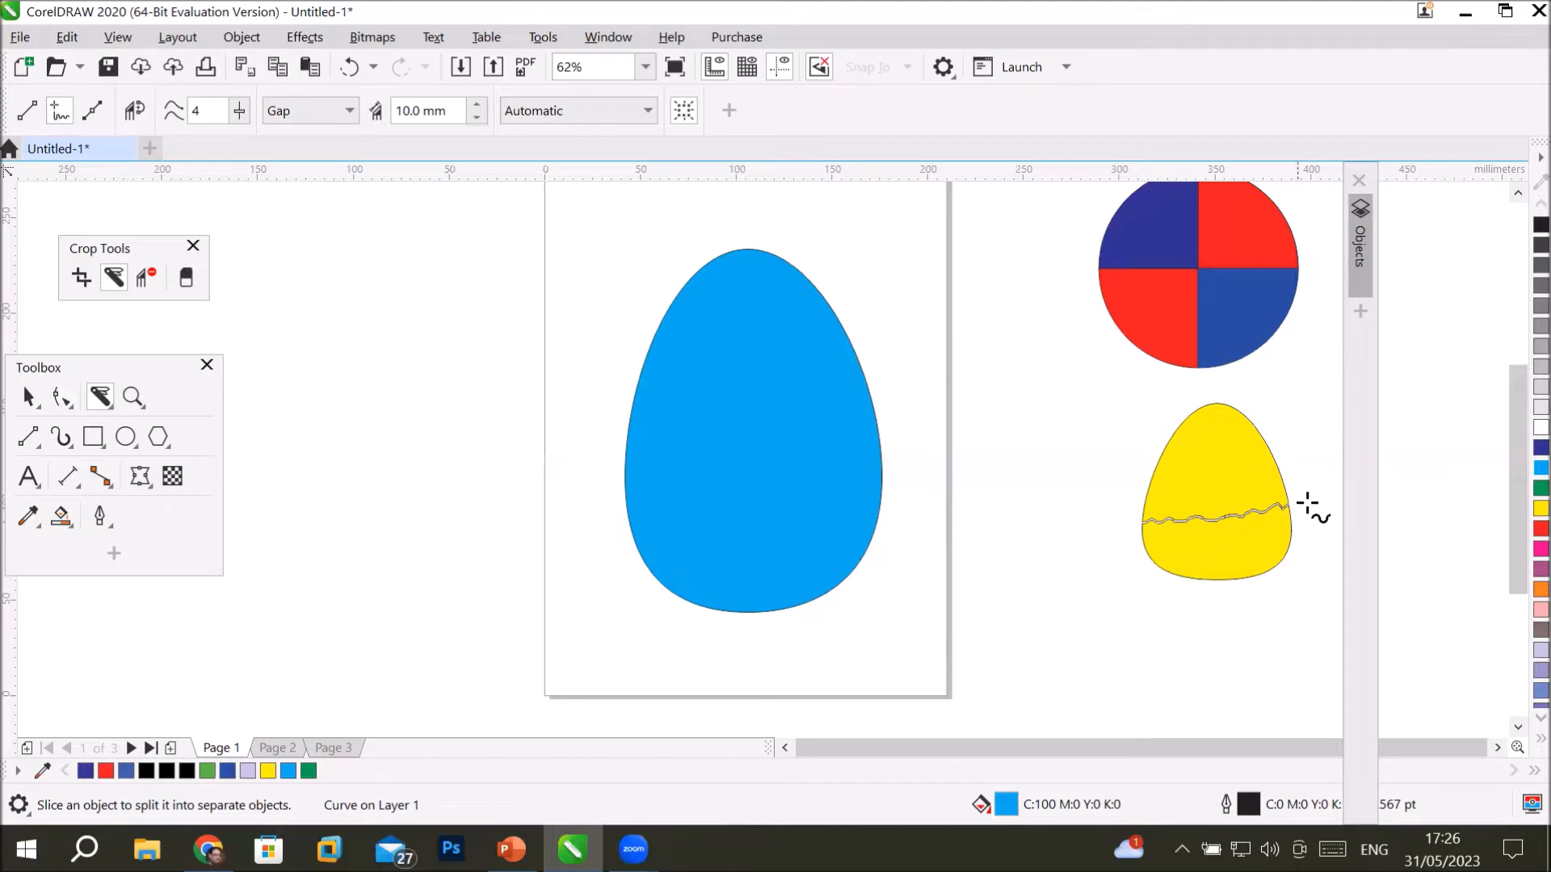
Slice the blue egg horizontally below its middle with one zigzag freehand Knife cut.
scroll(1309, 509, "up", 6)
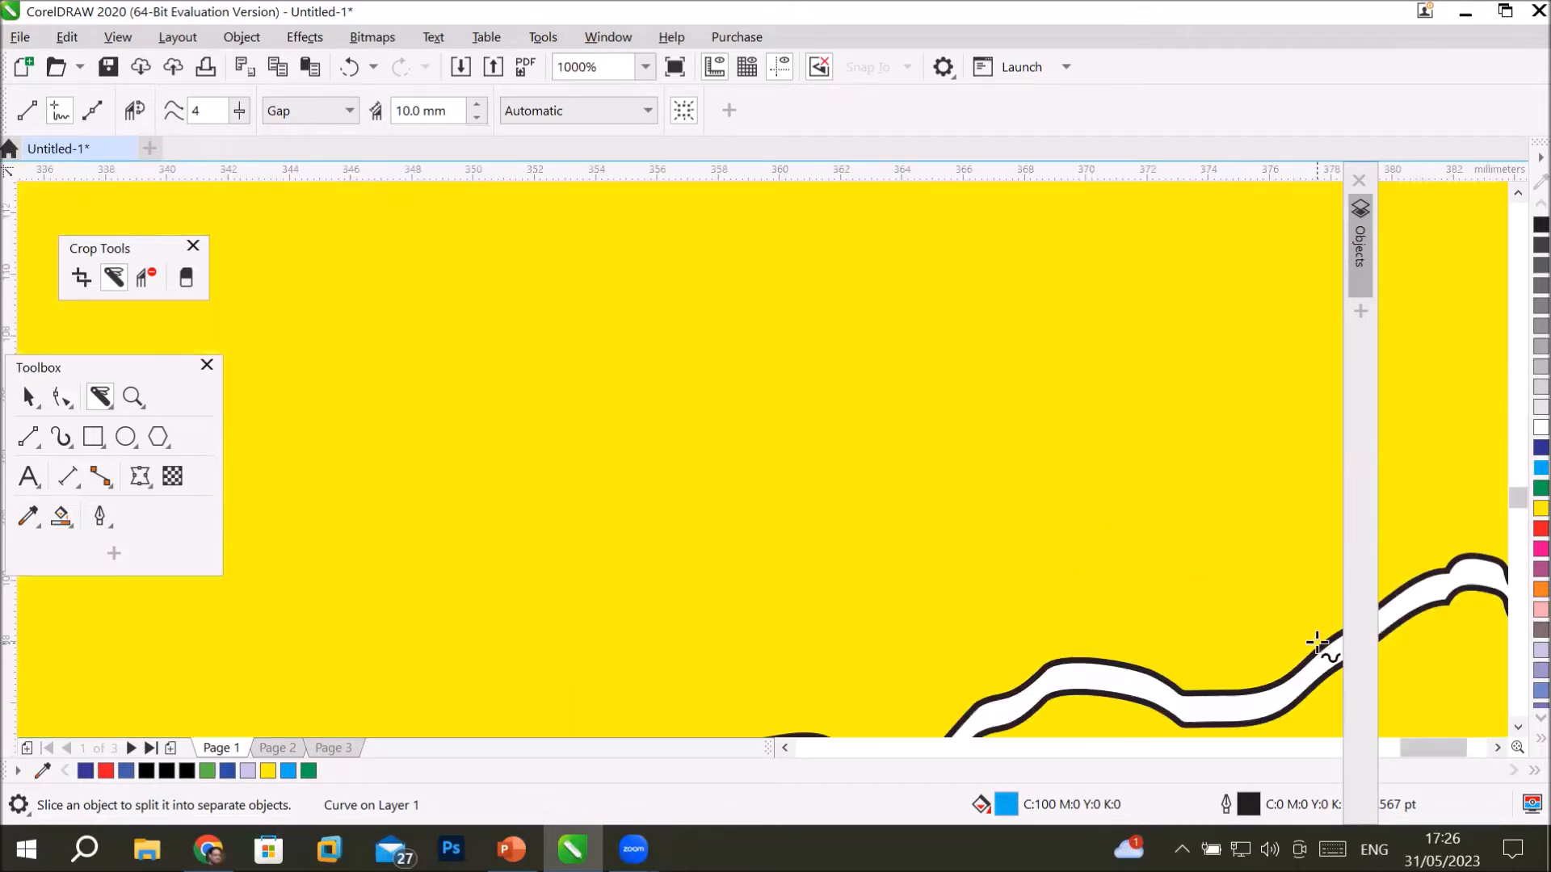
scroll(1319, 640, "down", 3)
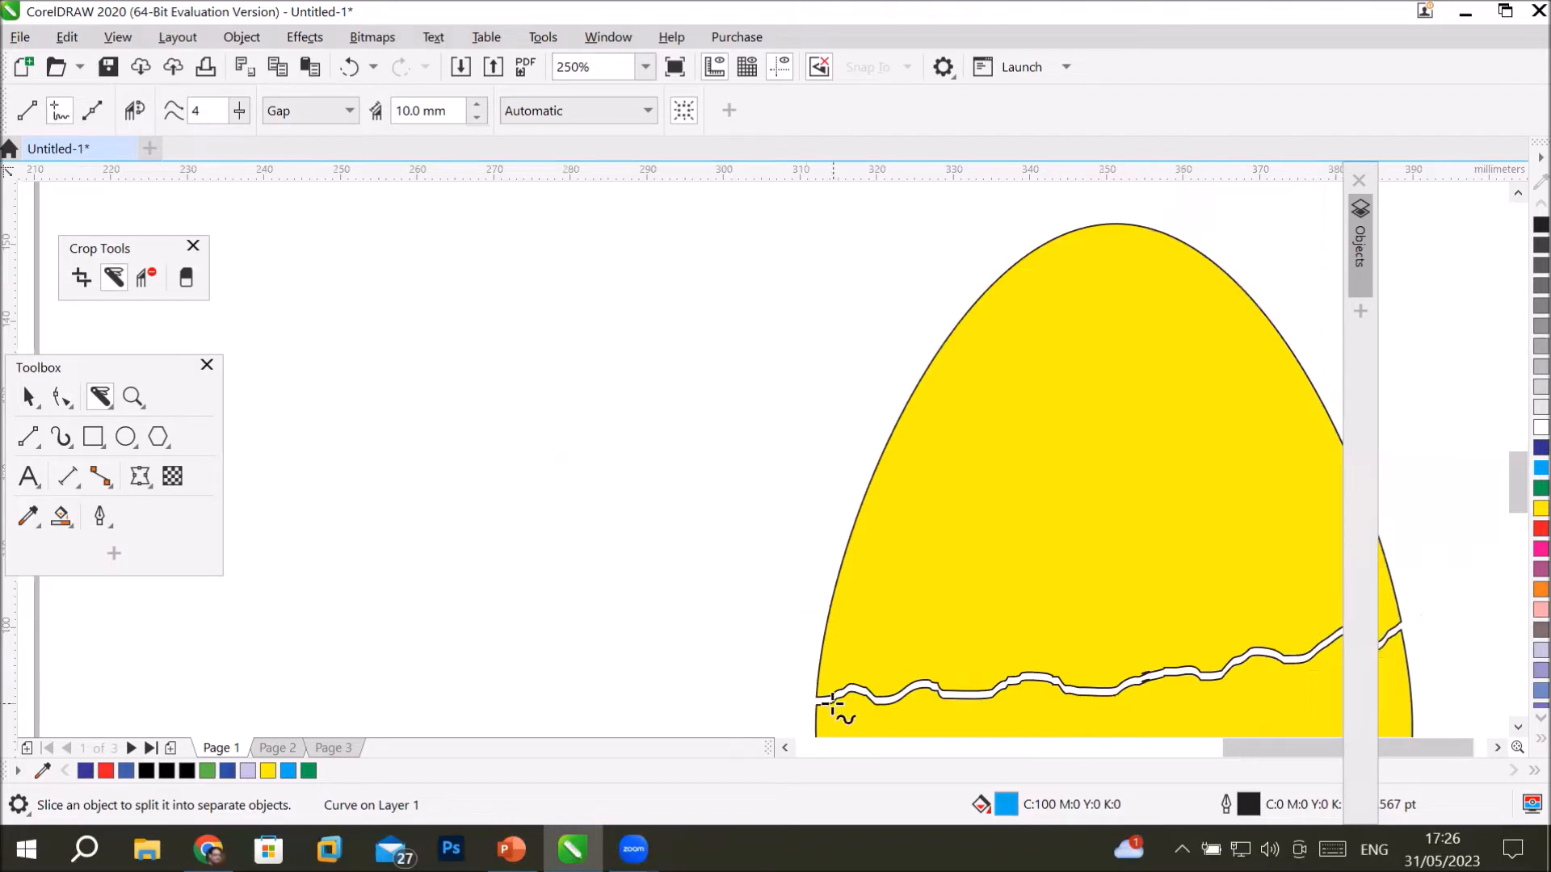
scroll(381, 554, "down", 3)
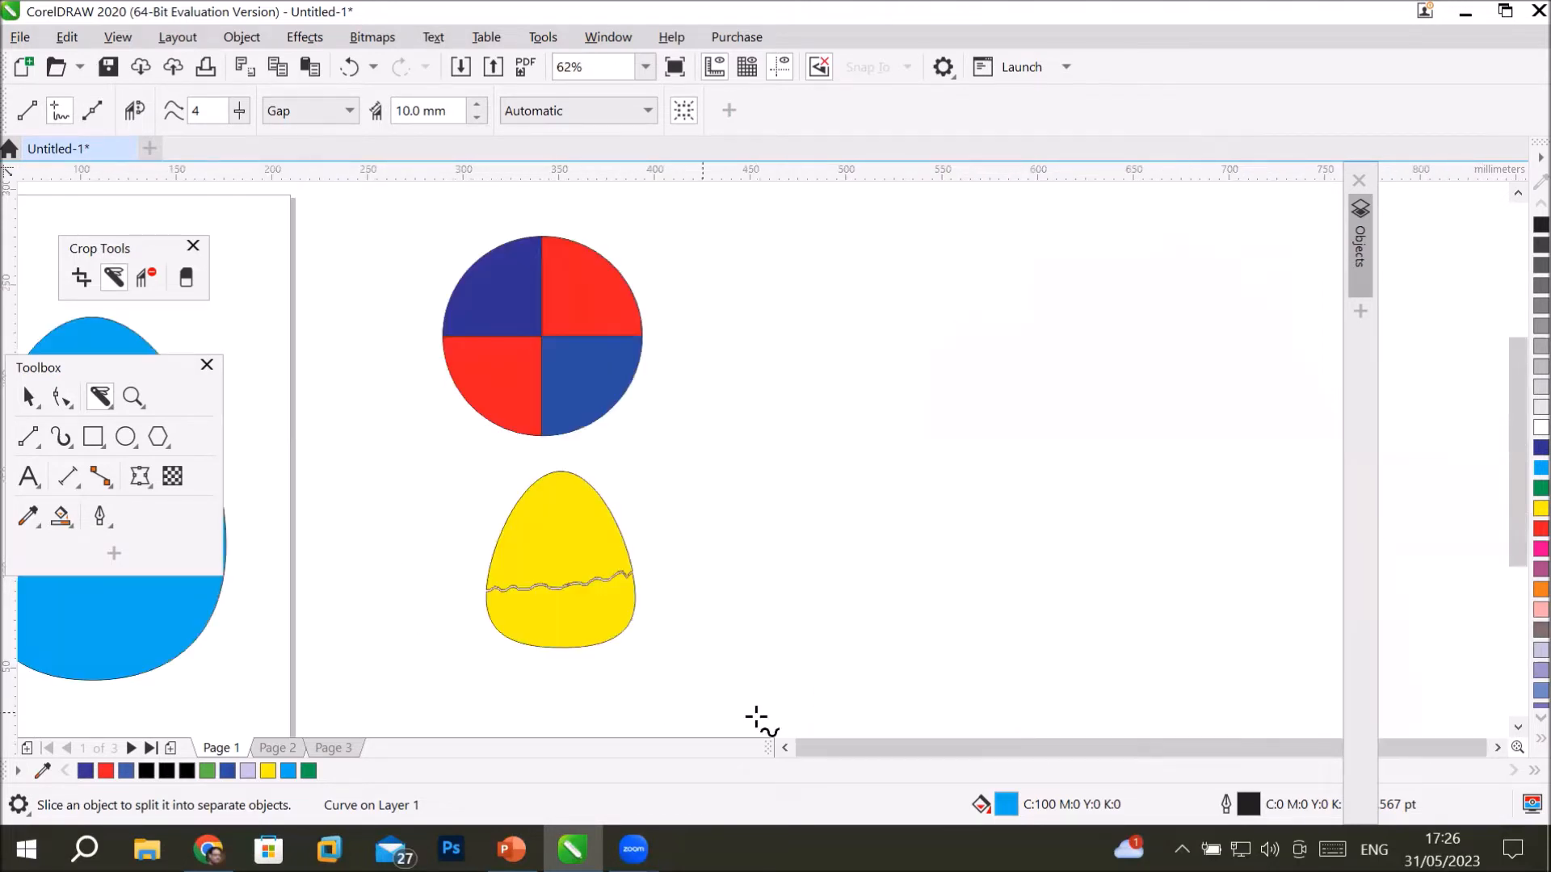
left_click(785, 748)
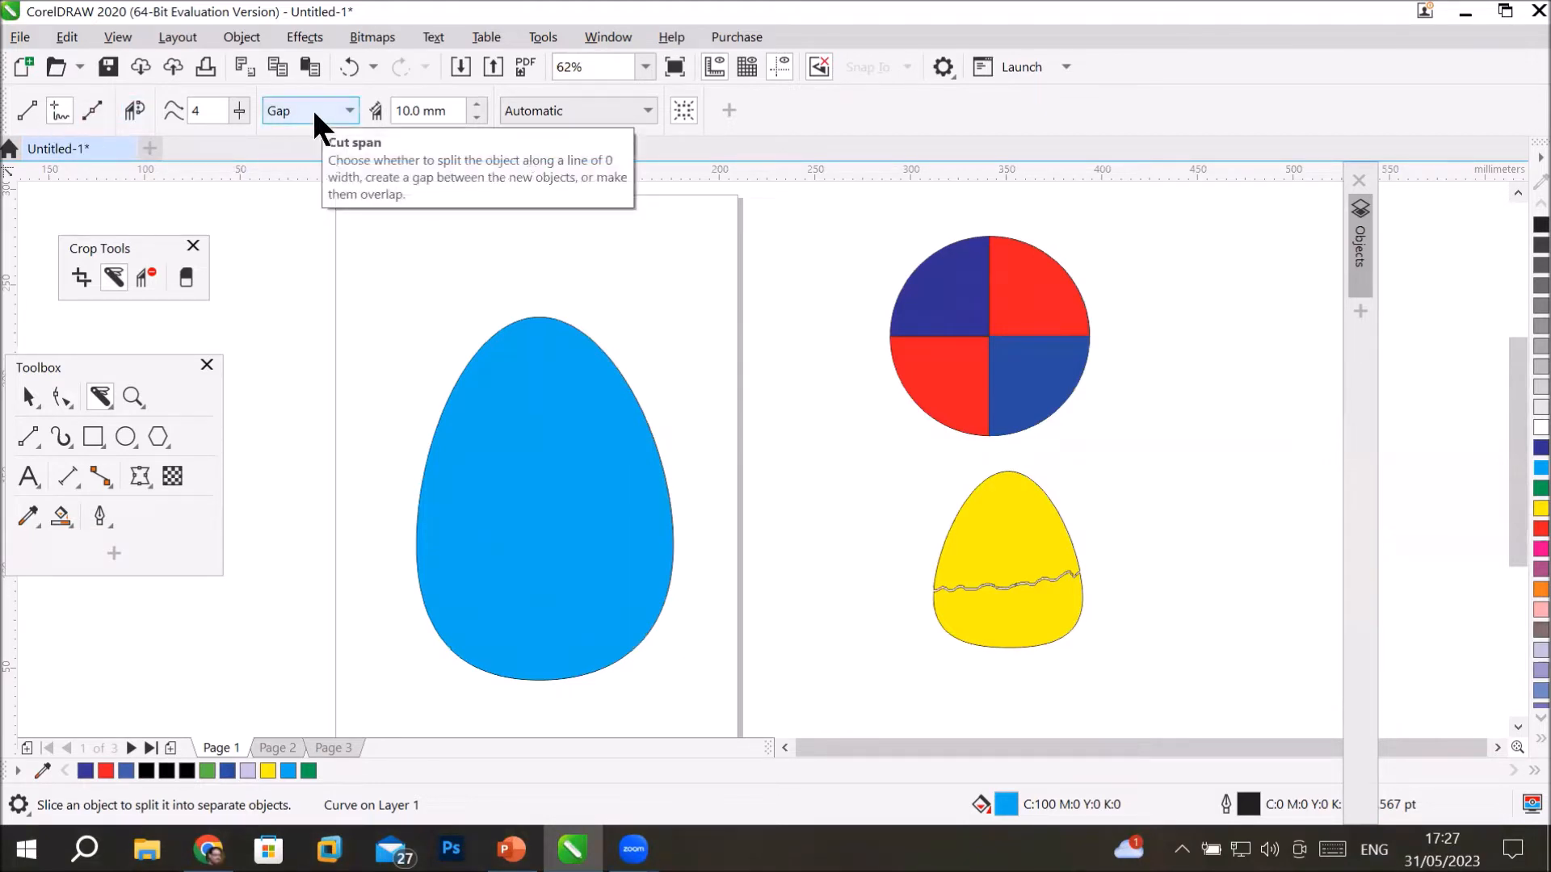
mouse_move(391, 556)
left_mouse_down()
mouse_move(423, 564)
mouse_move(455, 542)
mouse_move(482, 561)
mouse_move(518, 542)
mouse_move(553, 555)
mouse_move(618, 539)
mouse_move(640, 556)
mouse_move(672, 531)
mouse_move(759, 566)
left_mouse_up()
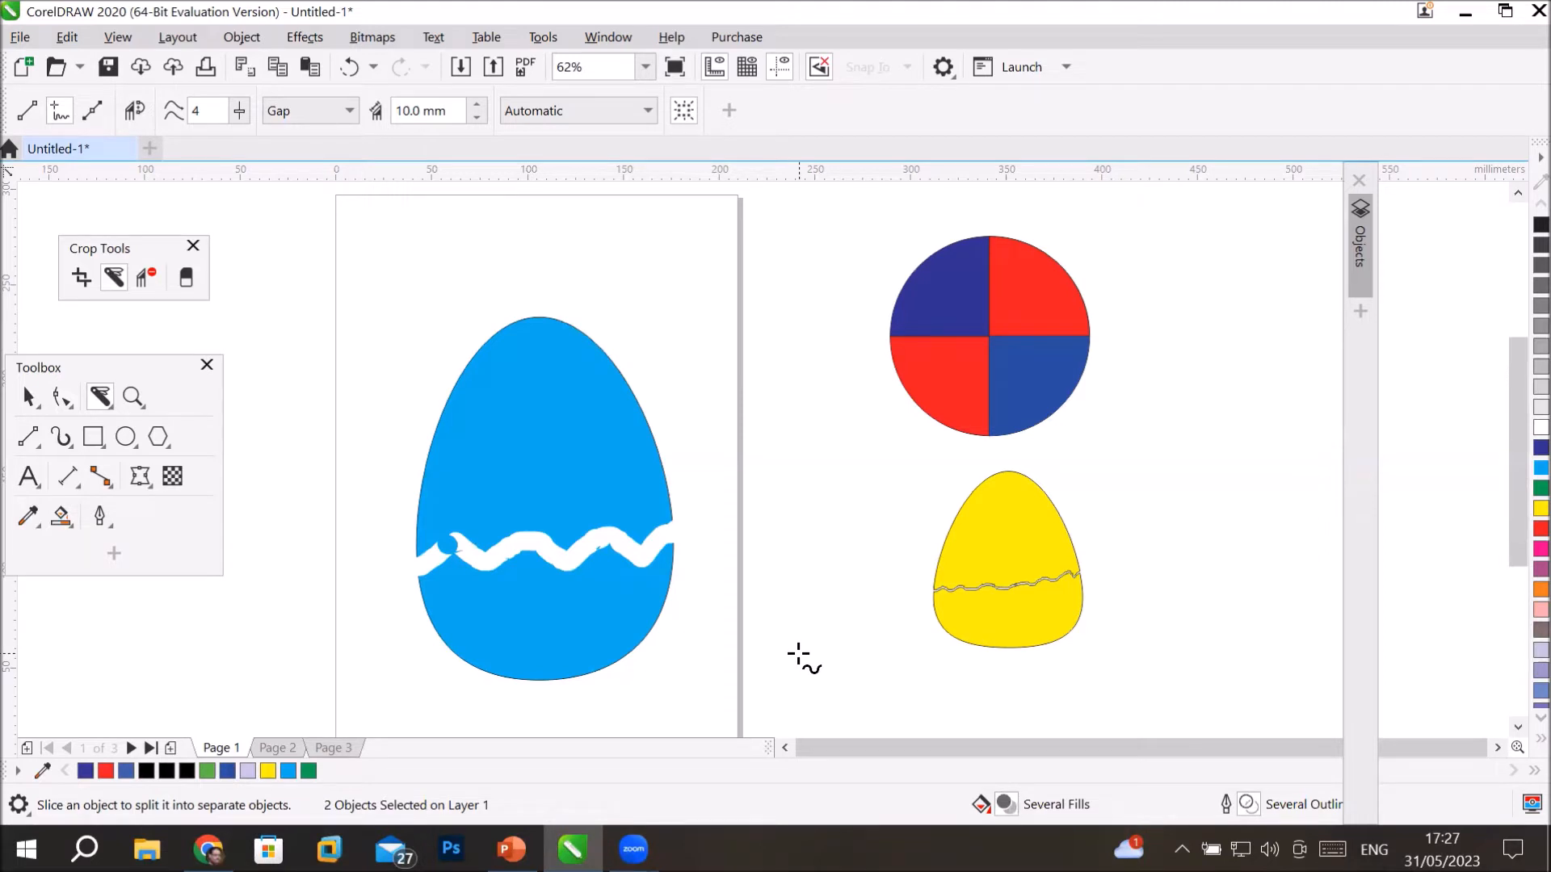
Separate the halves of the blue egg with the Pick tool, moving the upper part up and the lower part down.
left_click(28, 397)
left_click(742, 458)
left_click(585, 436)
left_click_drag(585, 436, 586, 391)
left_click_drag(616, 626, 629, 651)
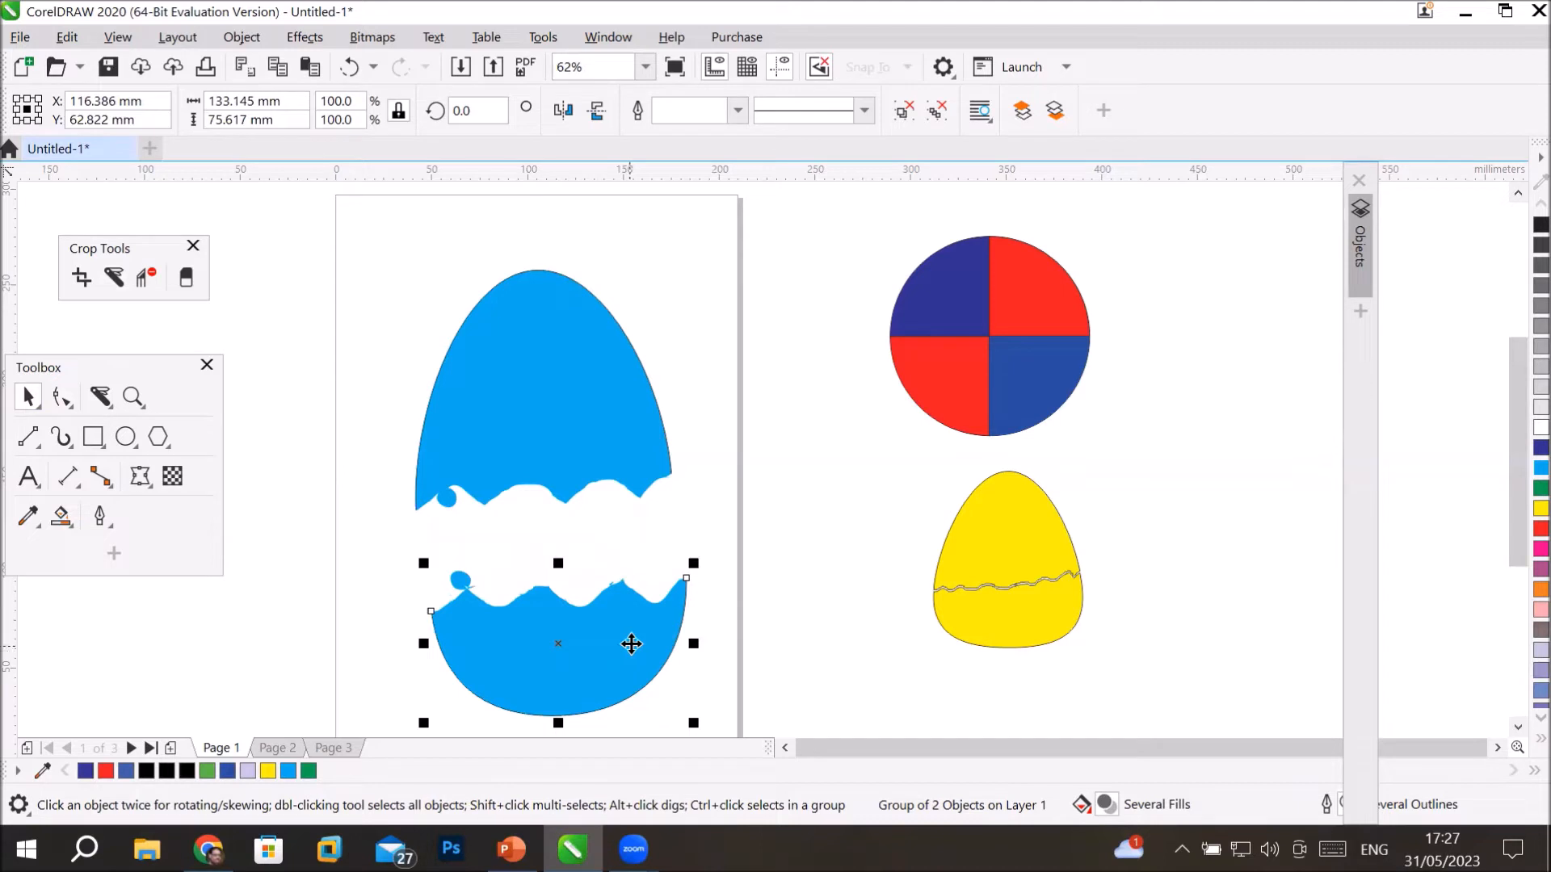
Set the outline width of the blue egg's upper part to 4.0 pt.
left_click(530, 367)
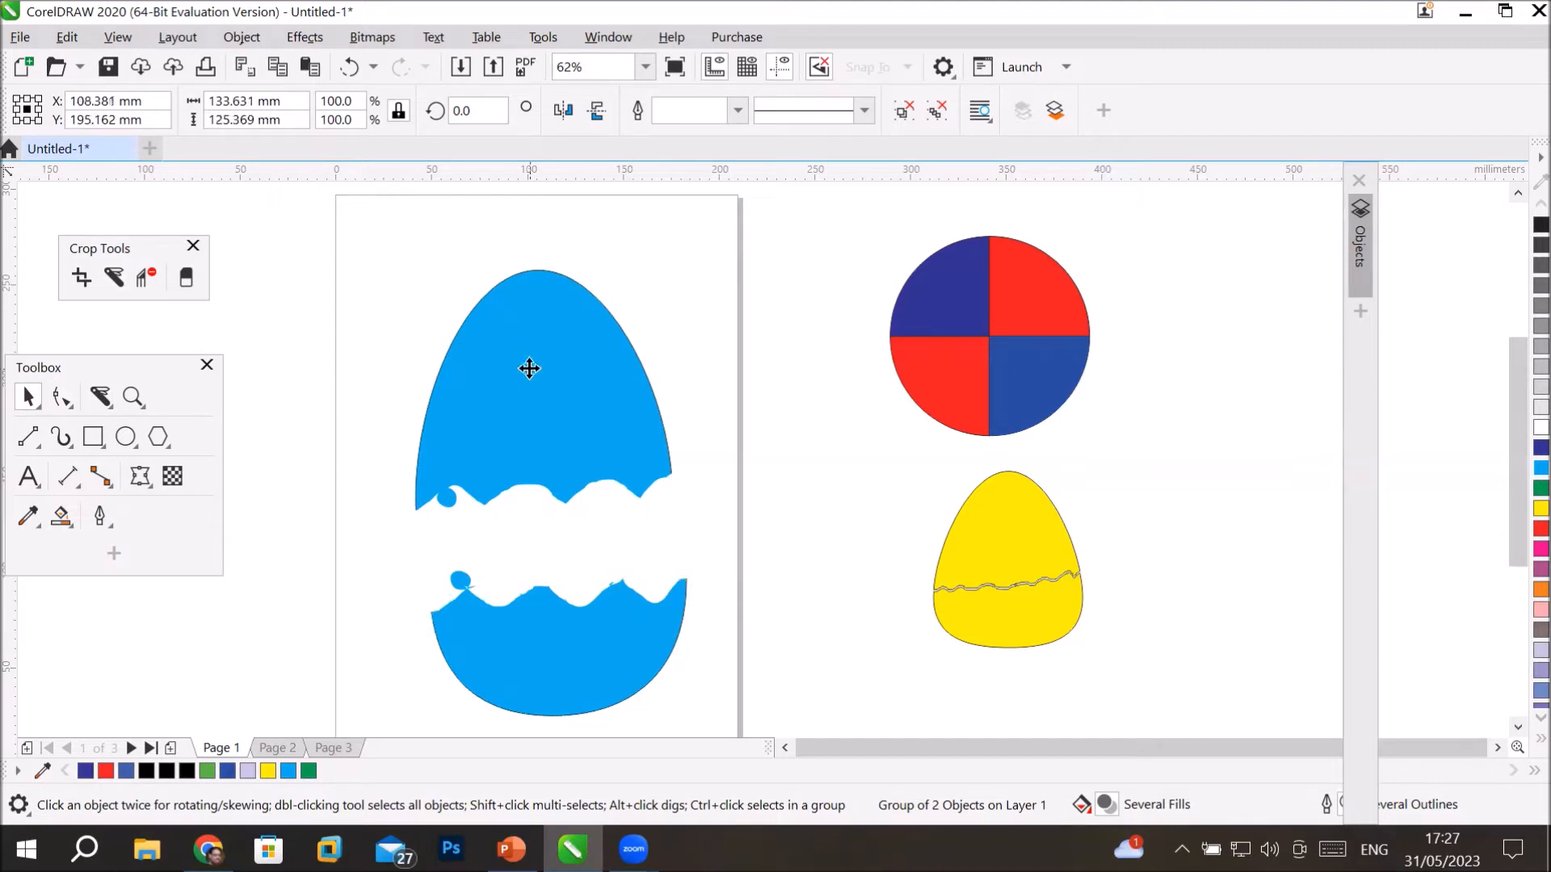
left_click(737, 110)
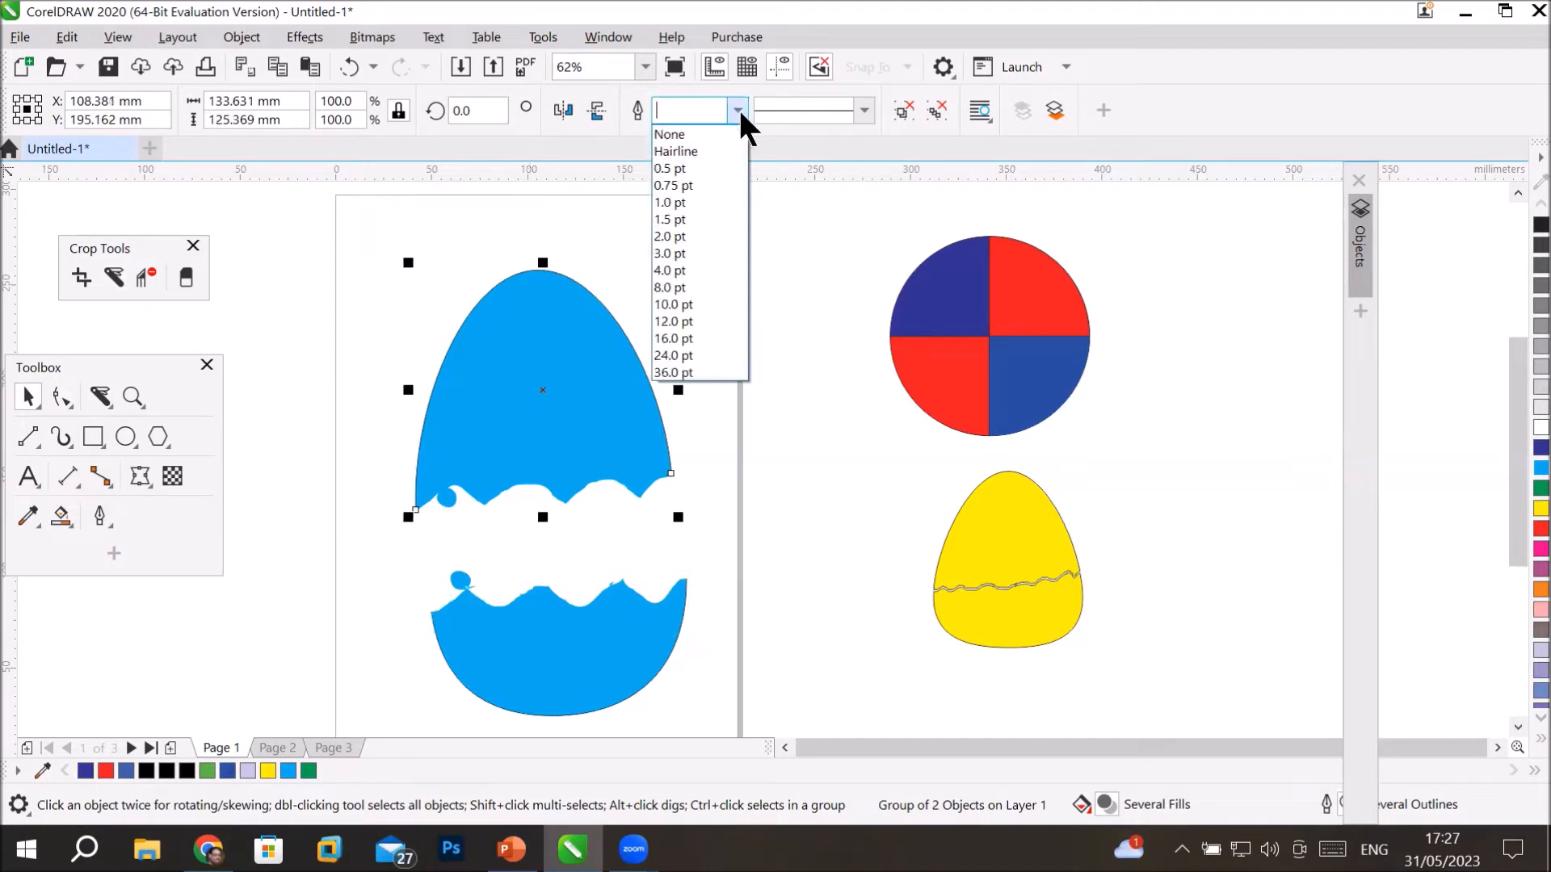
left_click(692, 270)
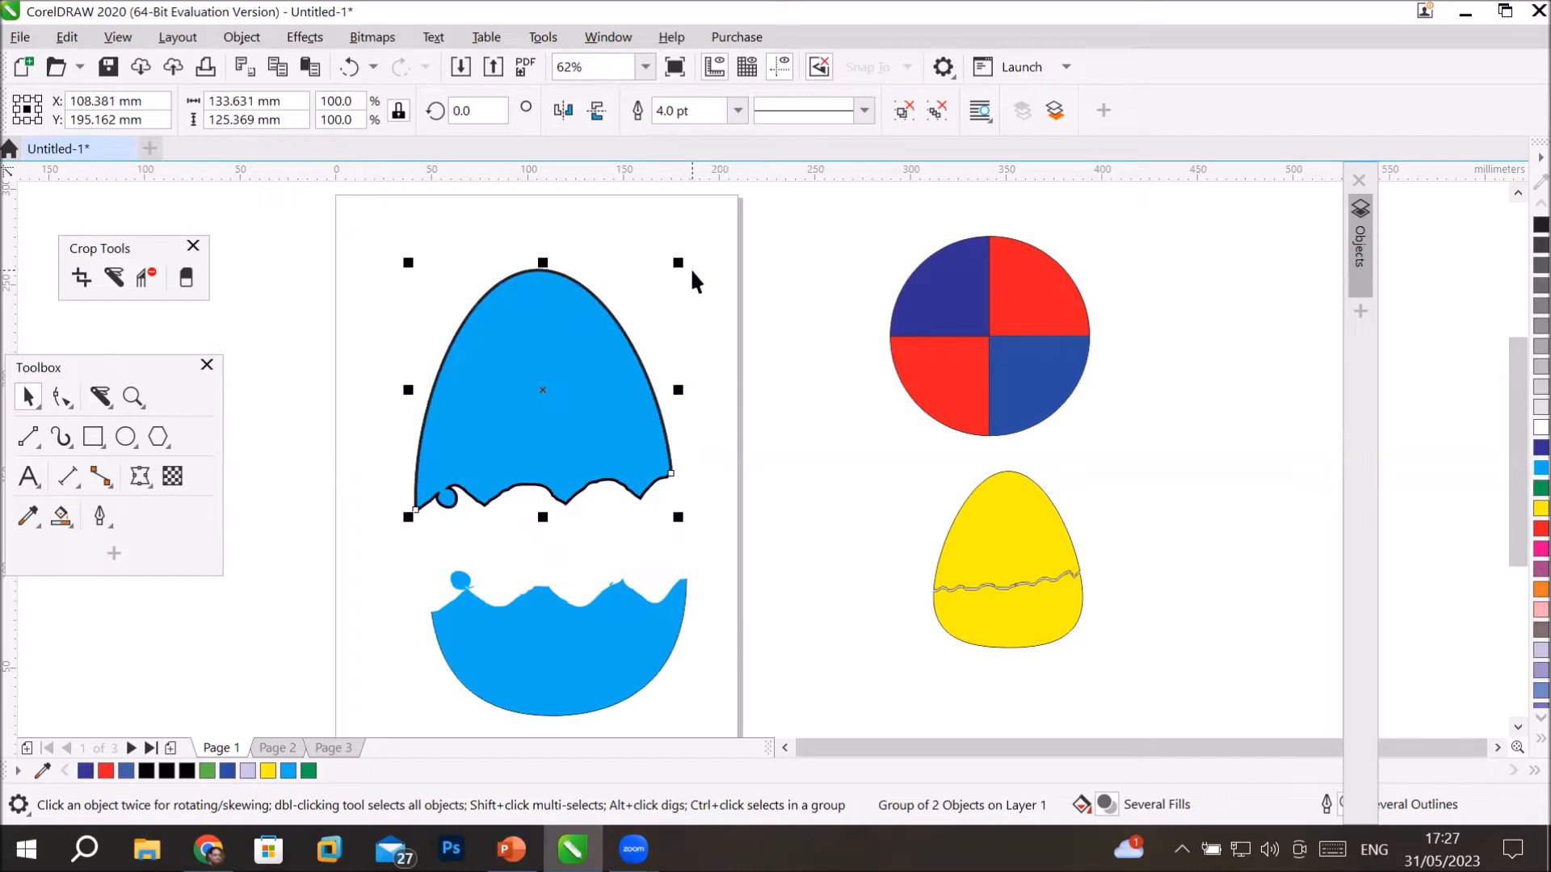
Try outline widths of 12.0 pt and 1.5 pt on the blue egg's lower part, and settle on 4.0 pt.
left_click(585, 678)
left_click(727, 108)
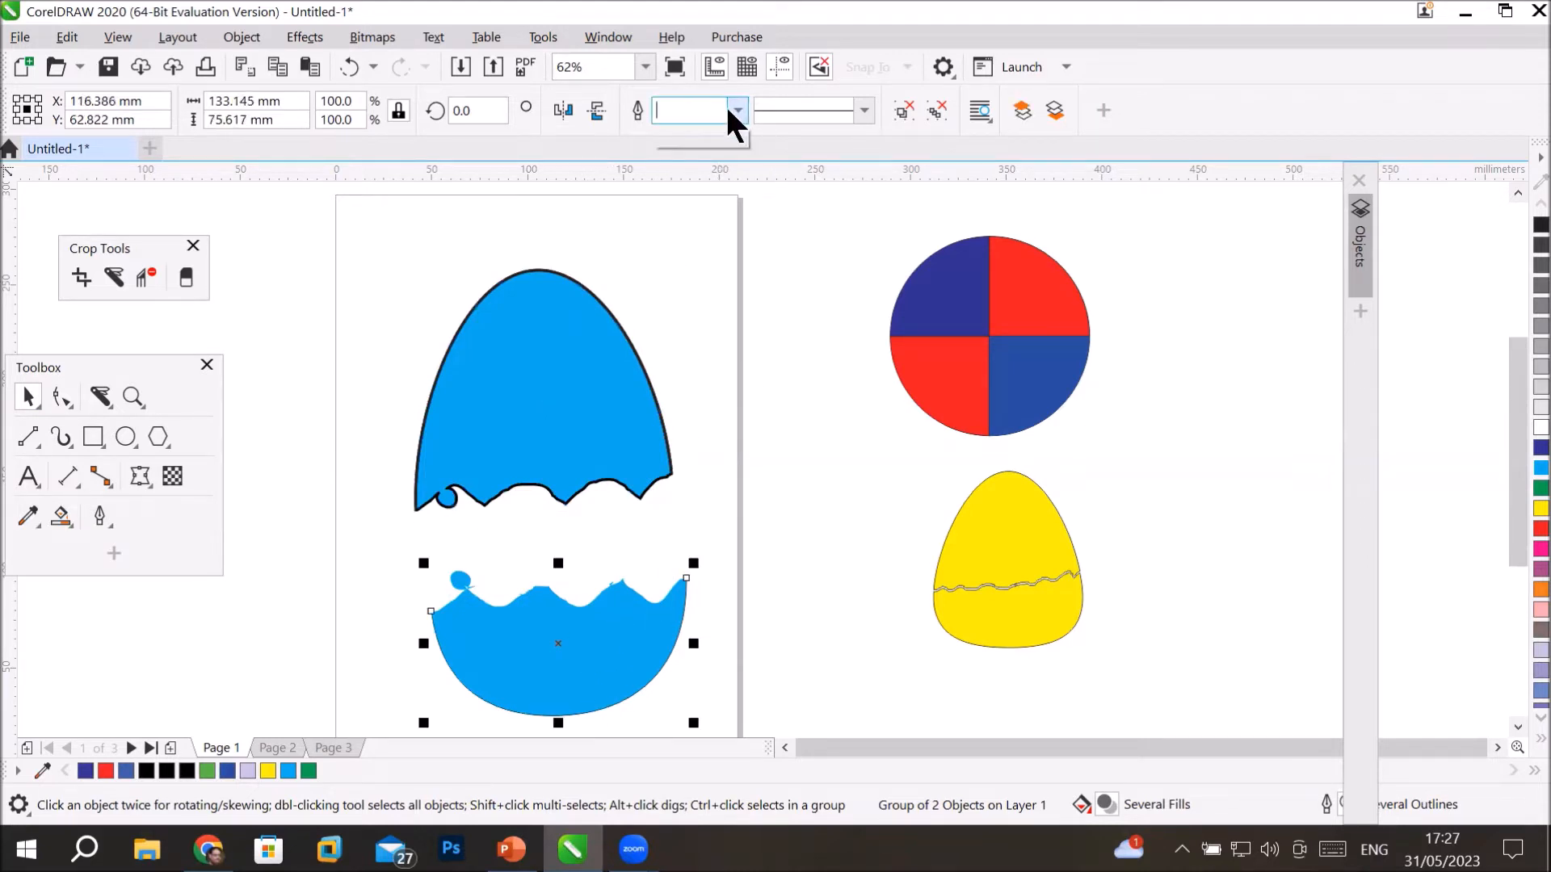
left_click(674, 321)
left_click(736, 107)
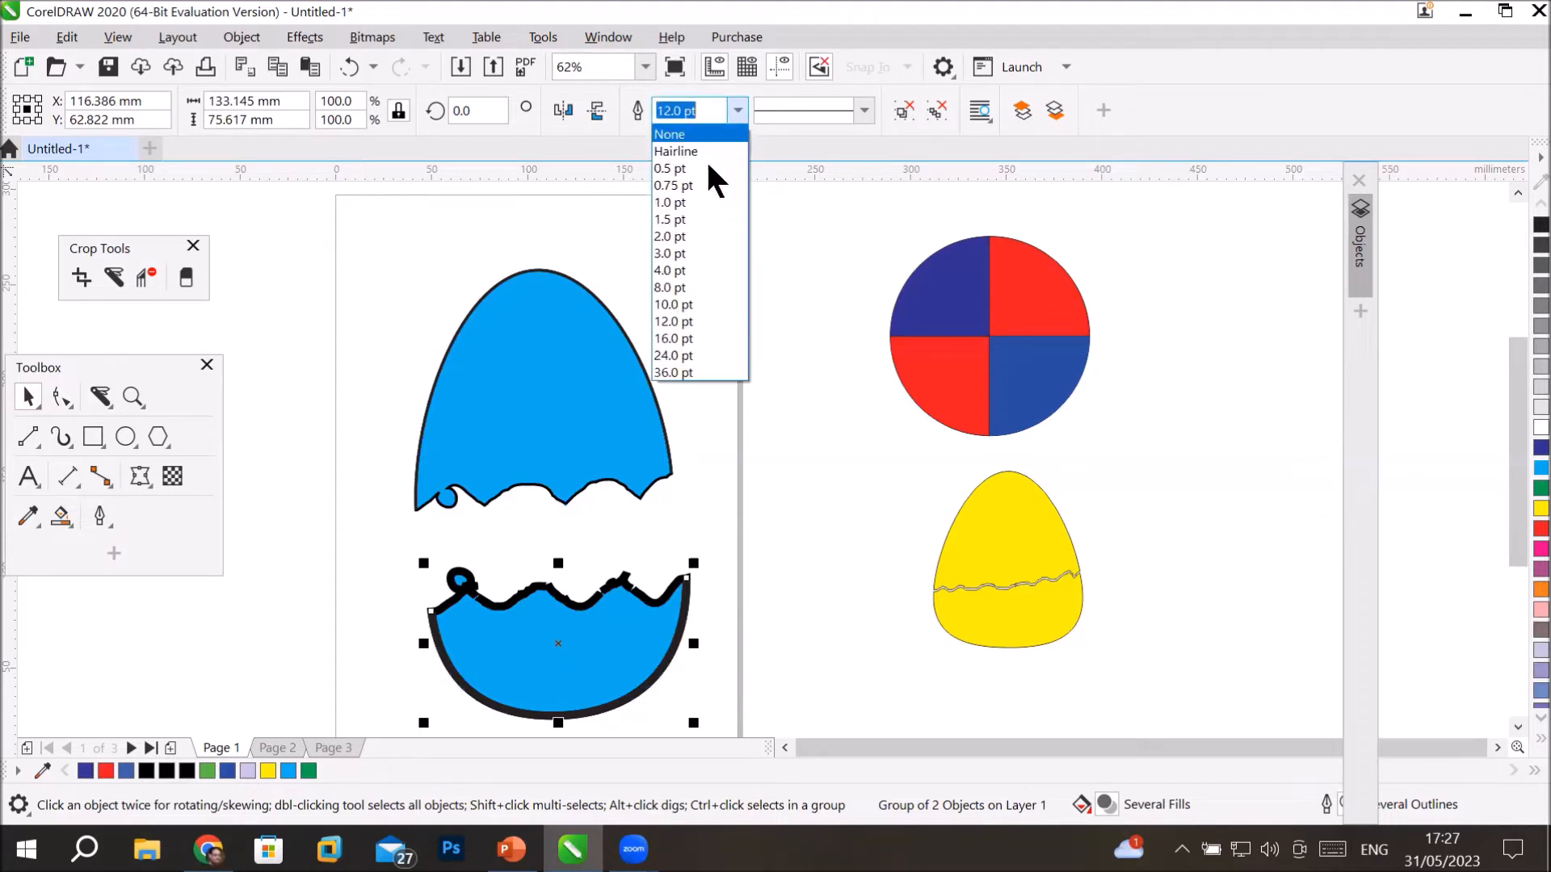
left_click(686, 220)
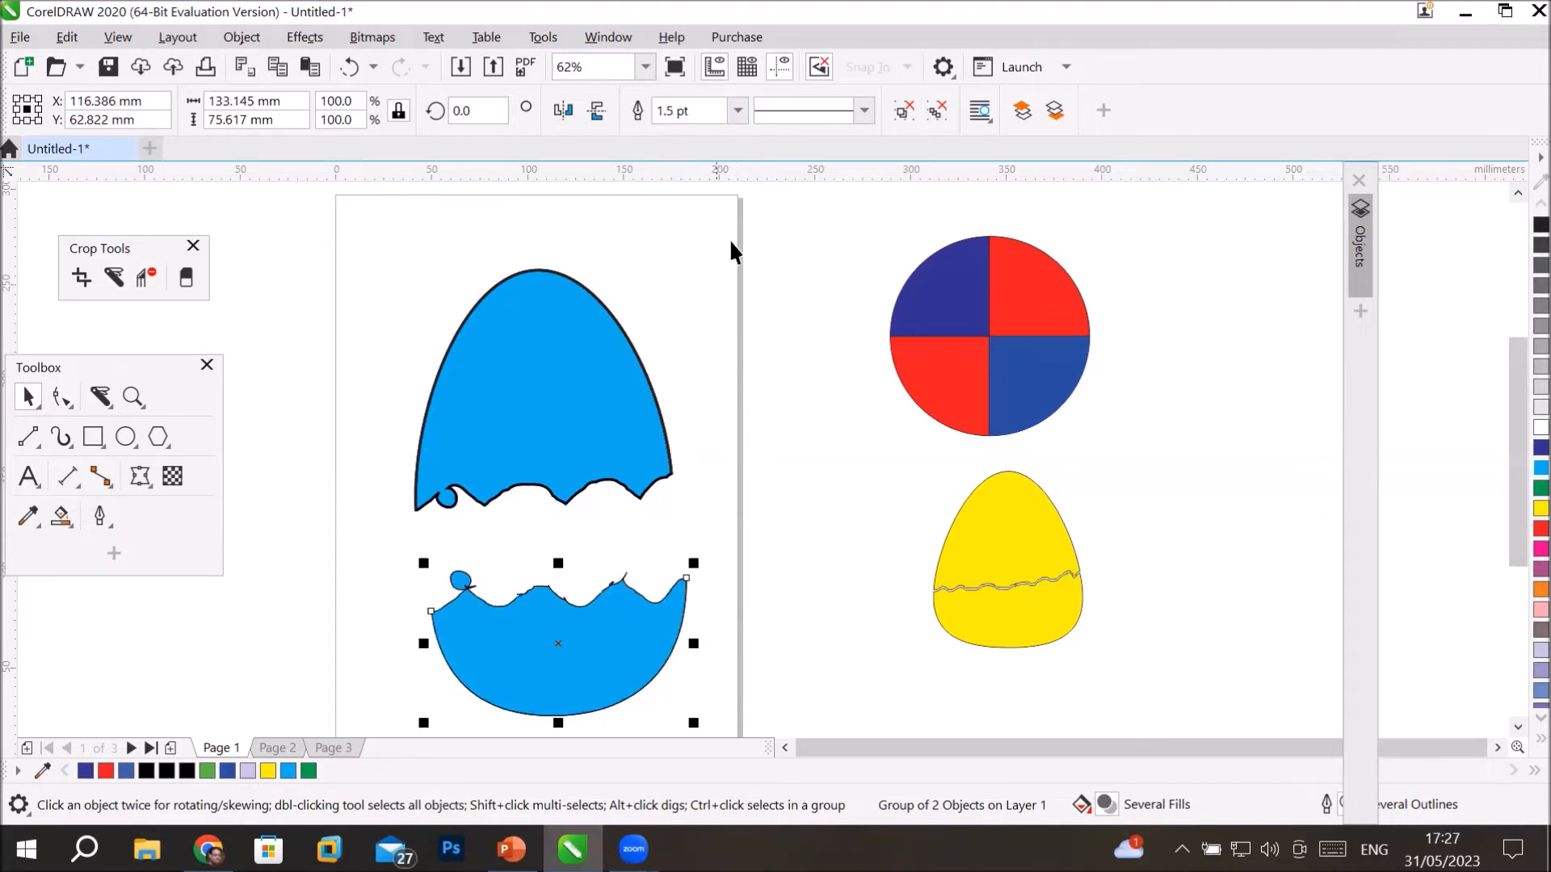
left_click(737, 109)
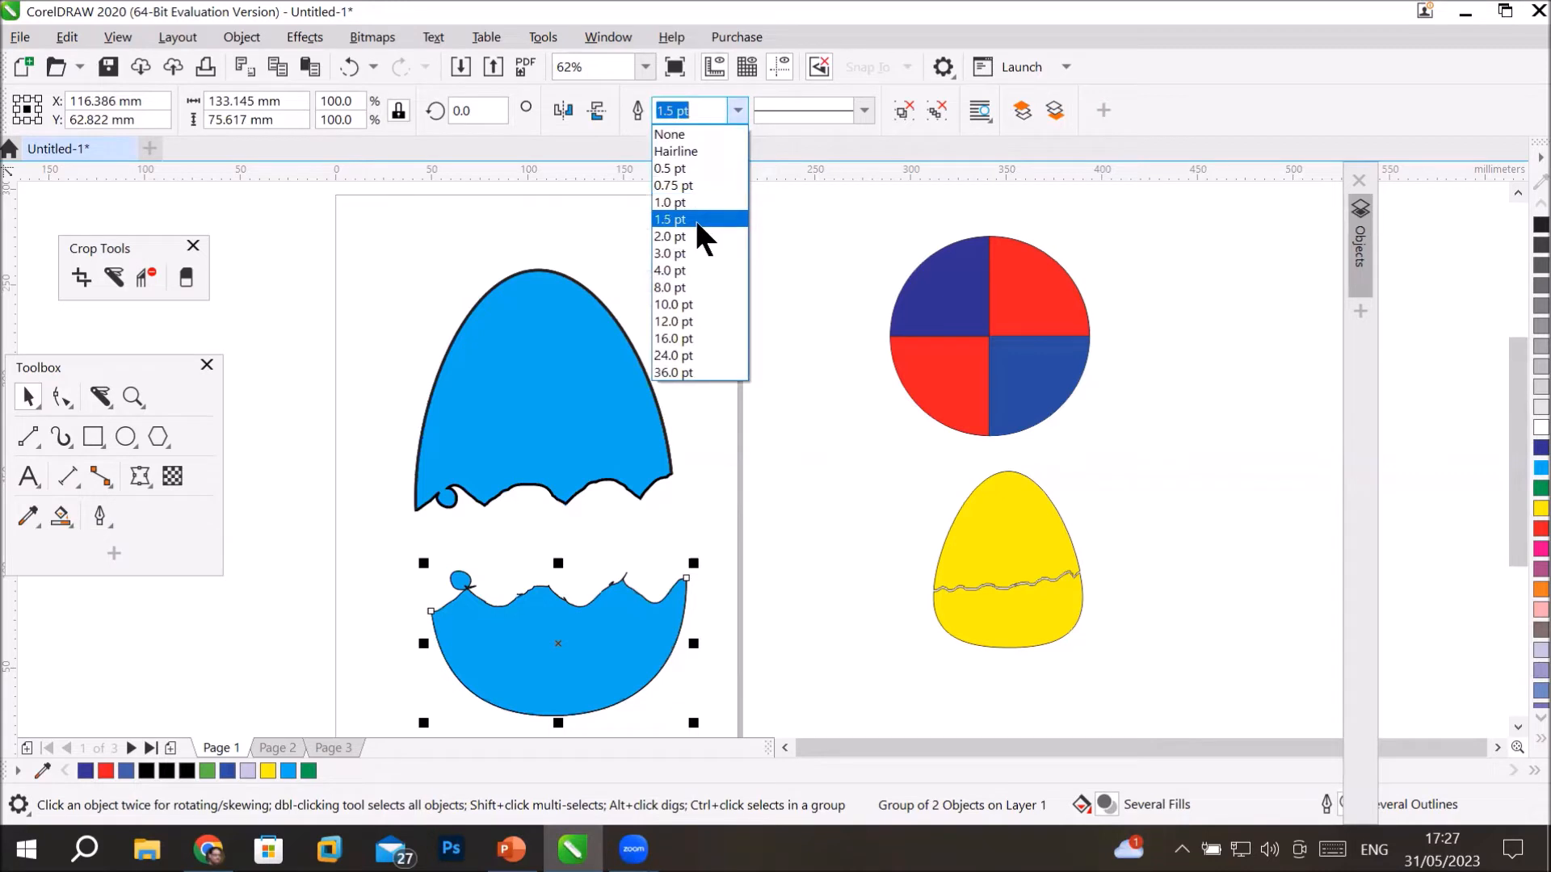
left_click(694, 218)
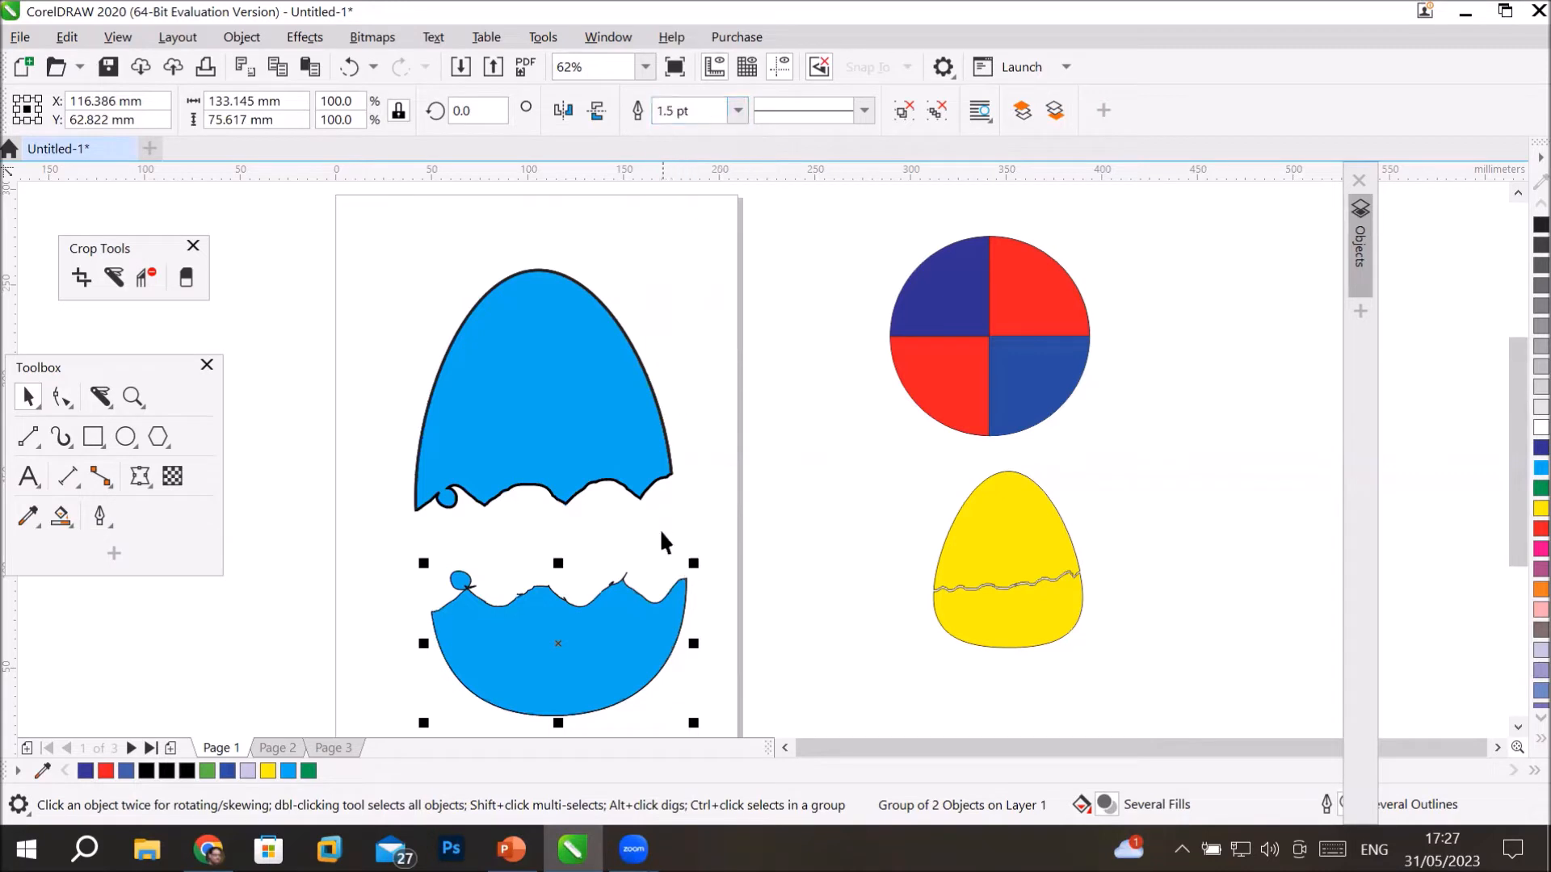
left_click(735, 109)
left_click(671, 265)
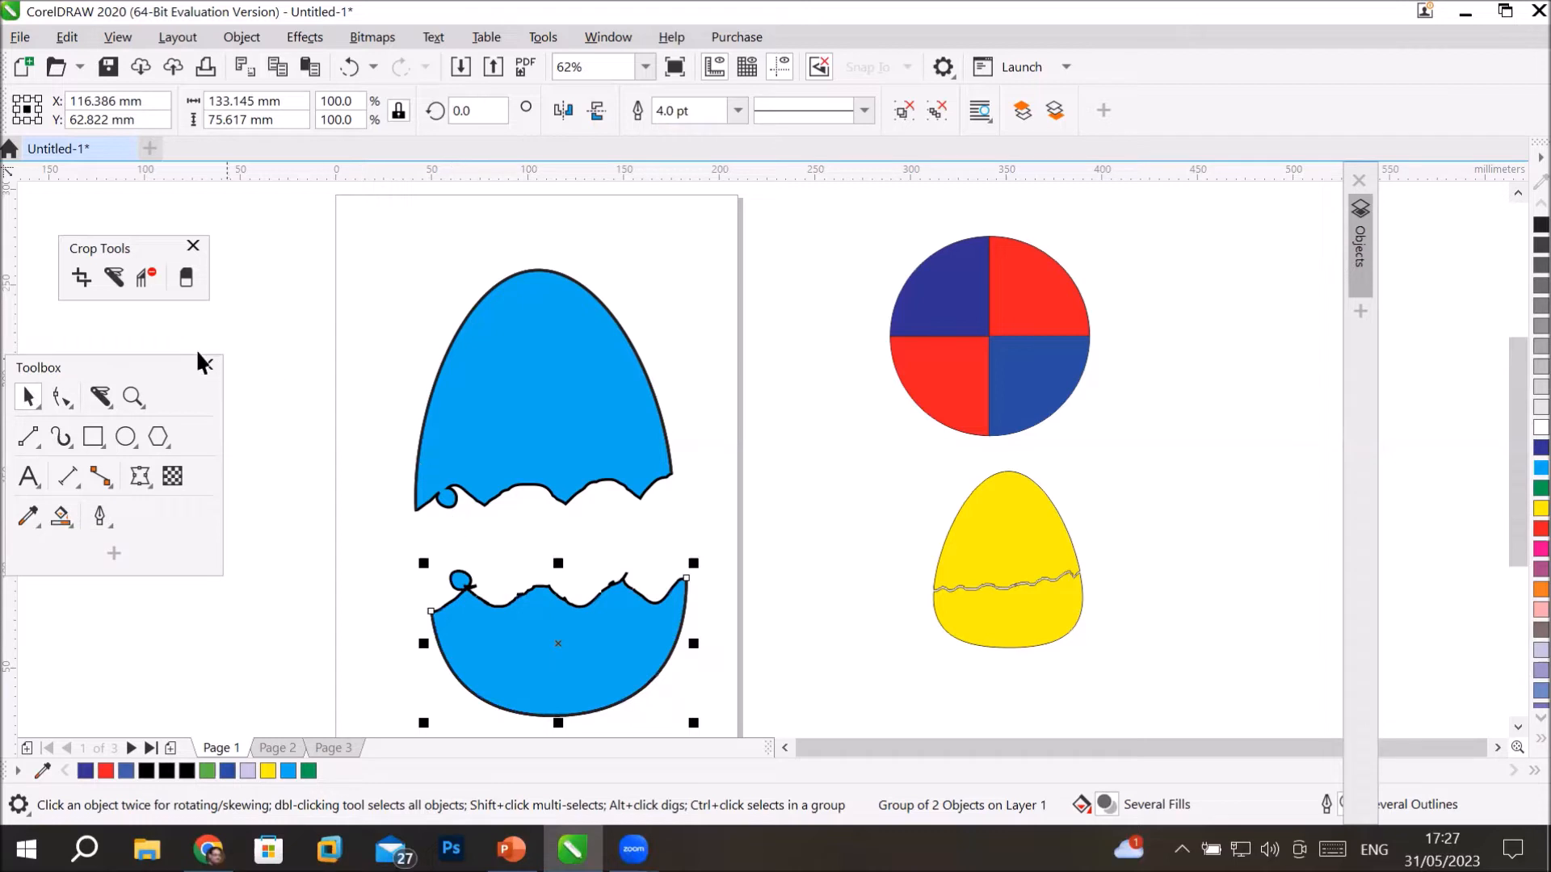
Return to the Knife tool and view its available cut span options, leaving Gap selected.
left_click(114, 273)
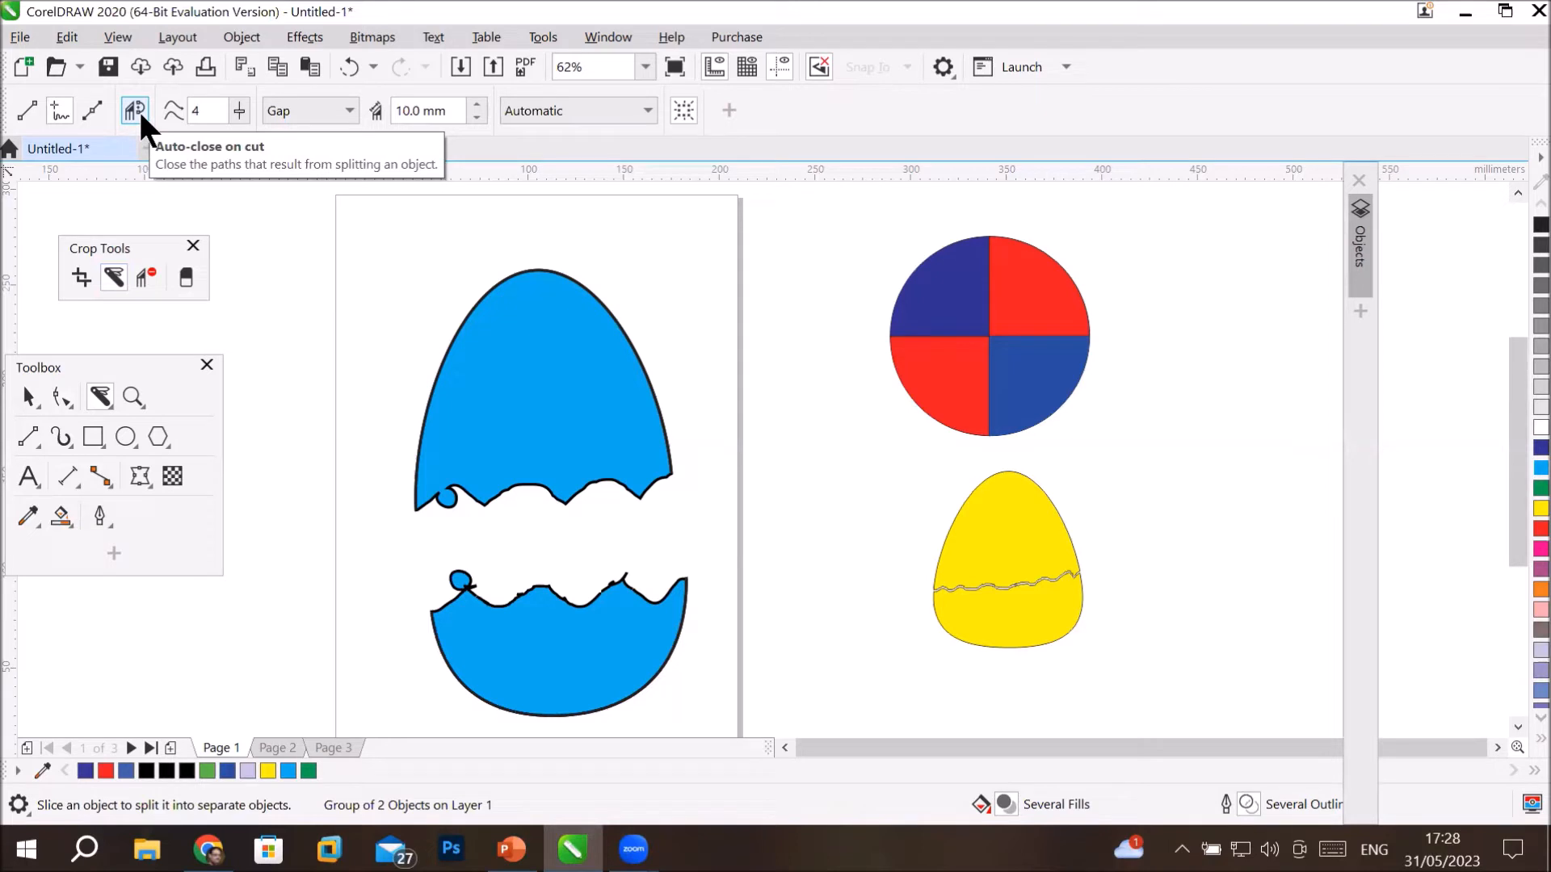
left_click(342, 111)
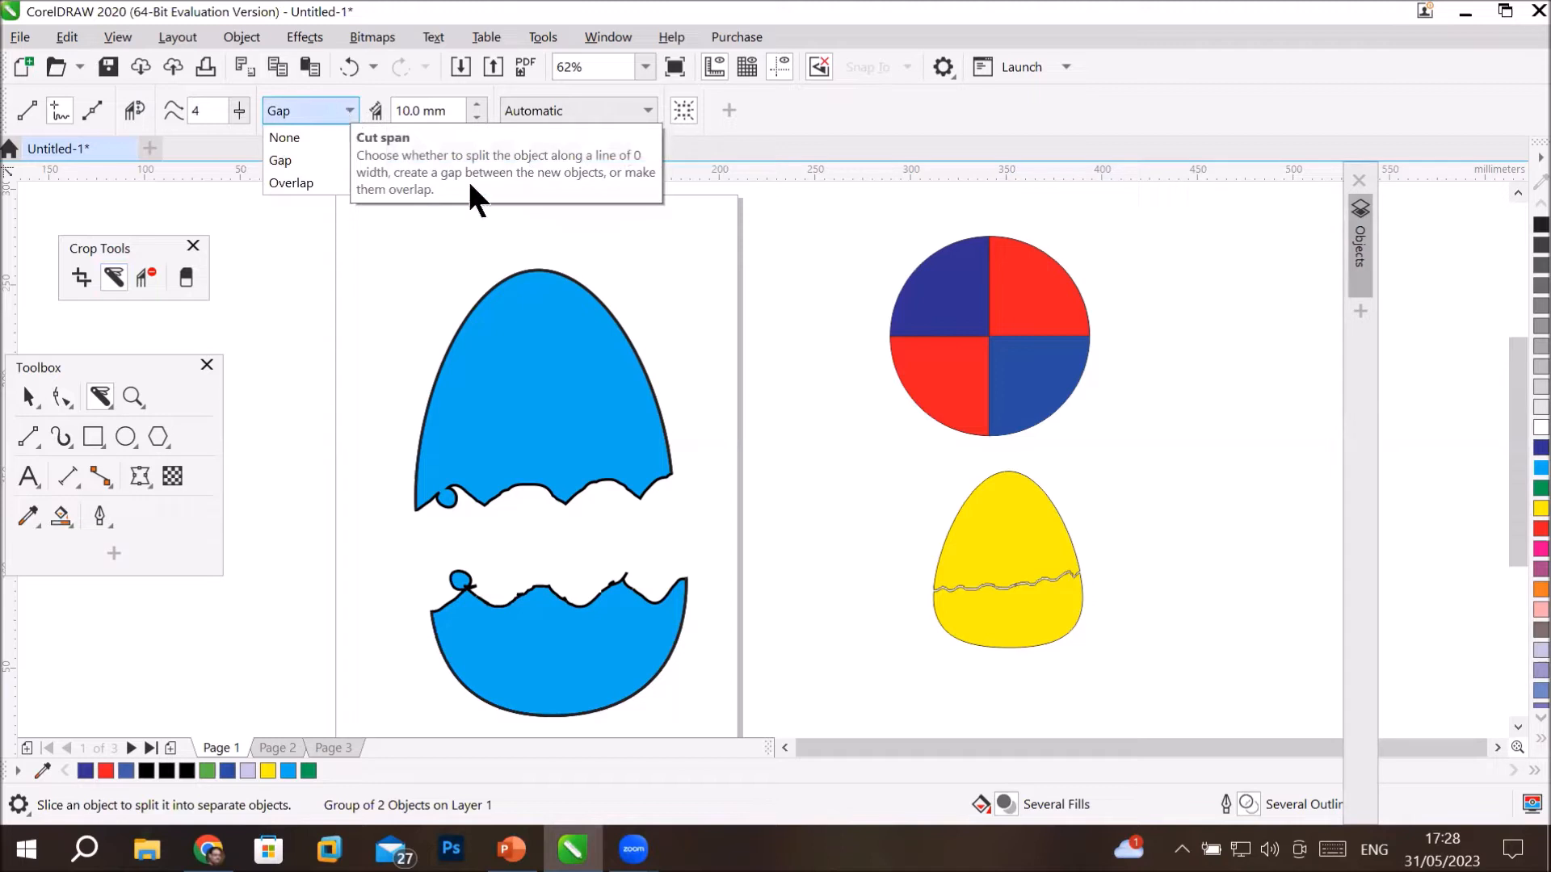
left_click(823, 296)
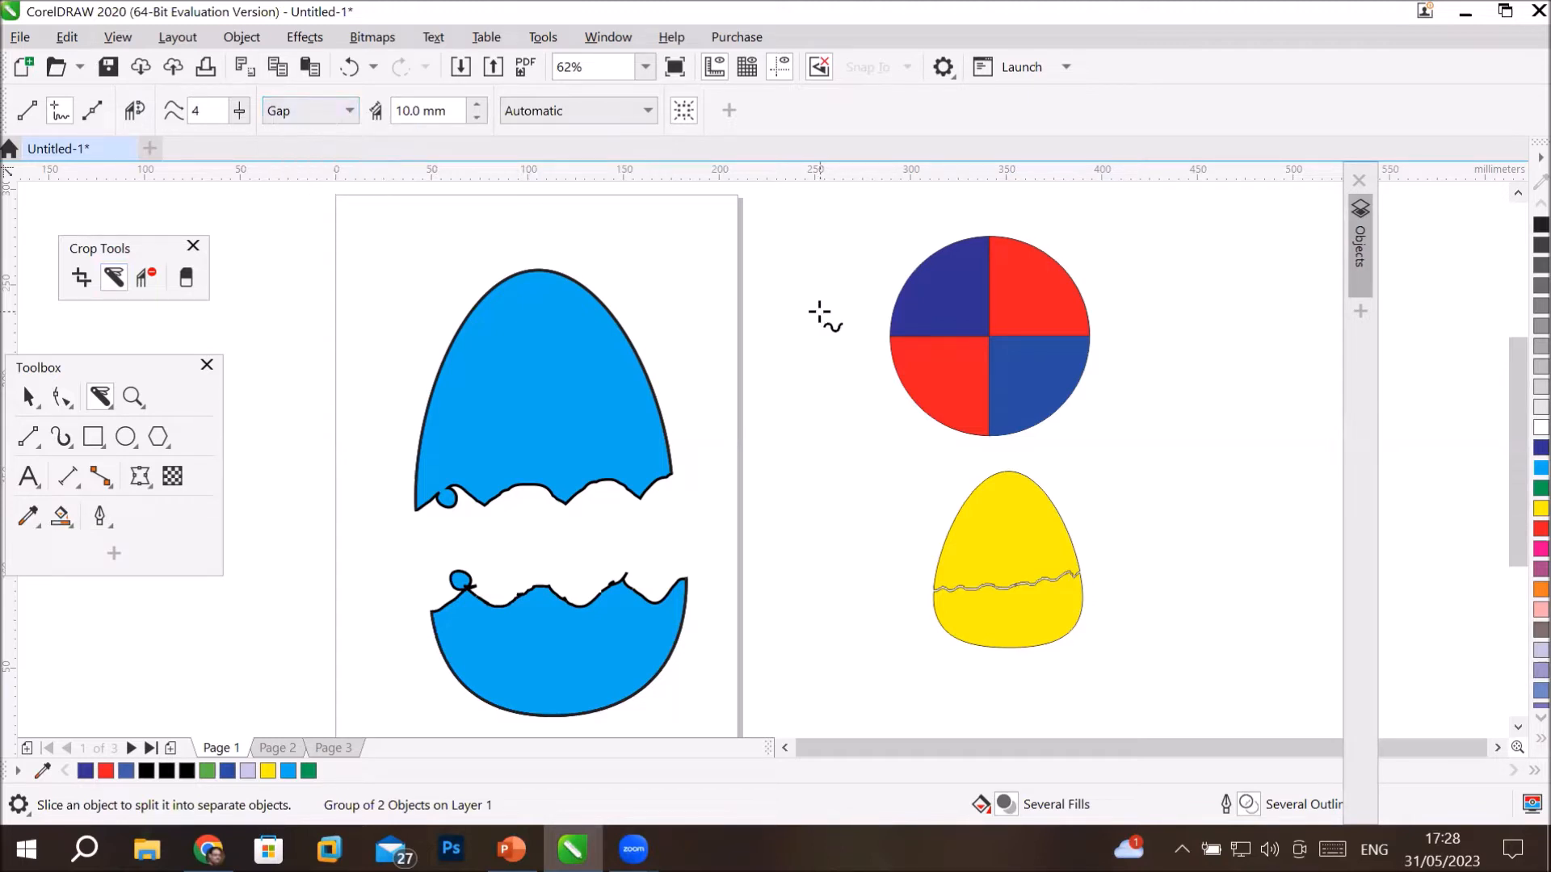
Undo the outline changes, the separation and the cut to restore the whole blue egg.
key("ctrl+z")
key("ctrl+z")
key("ctrl+z")
key("ctrl+z")
key("ctrl+z")
key("ctrl+z")
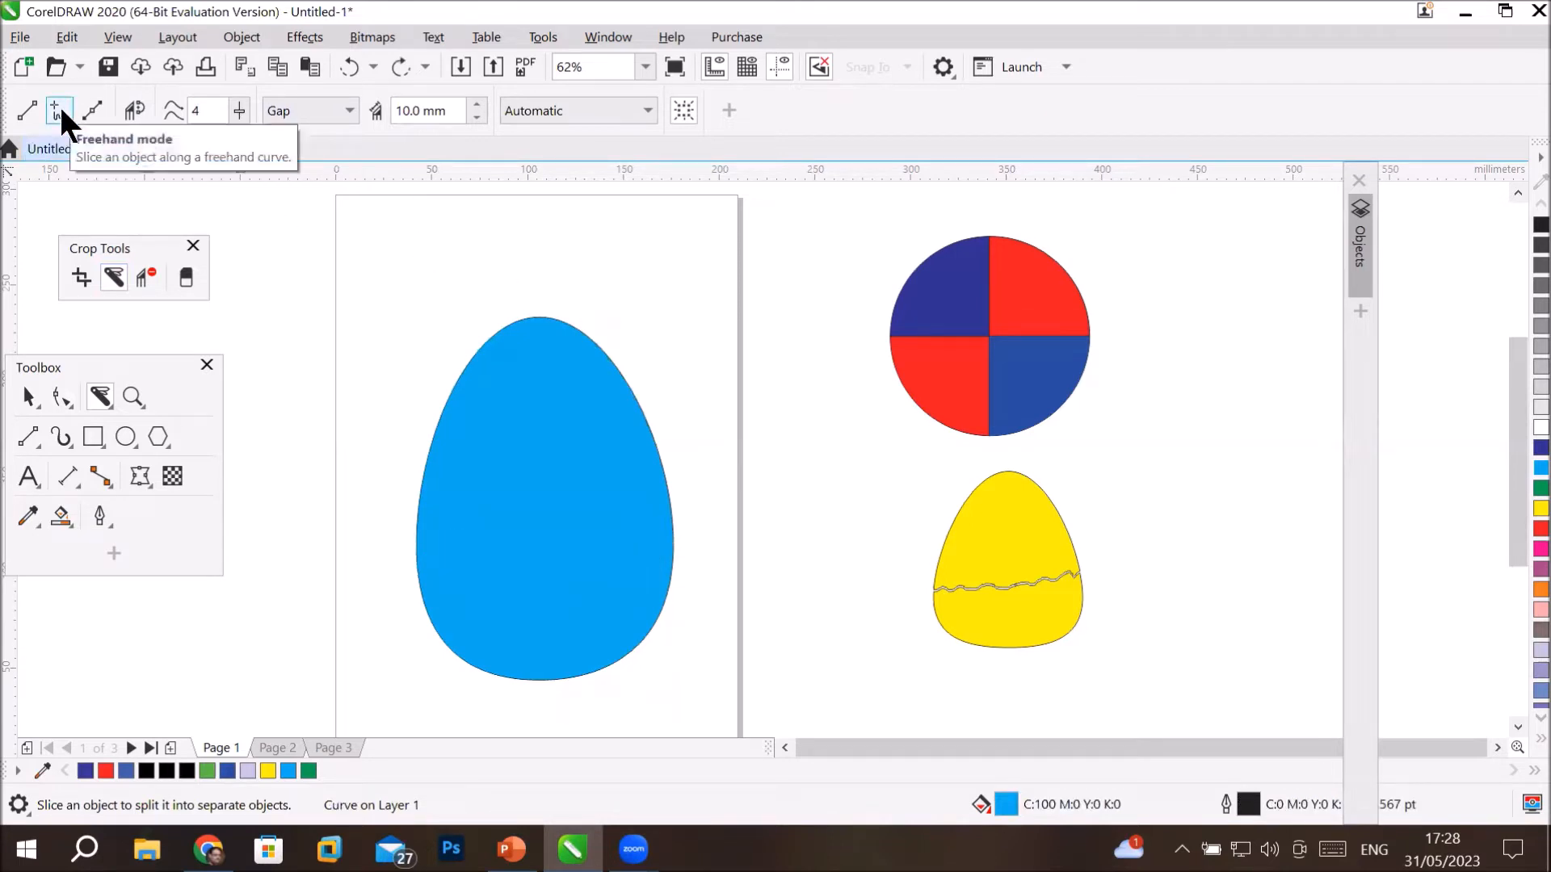
Set the Knife tool's cut span to Overlap at 10.0 mm and make a zigzag freehand cut across the blue egg.
left_click(348, 110)
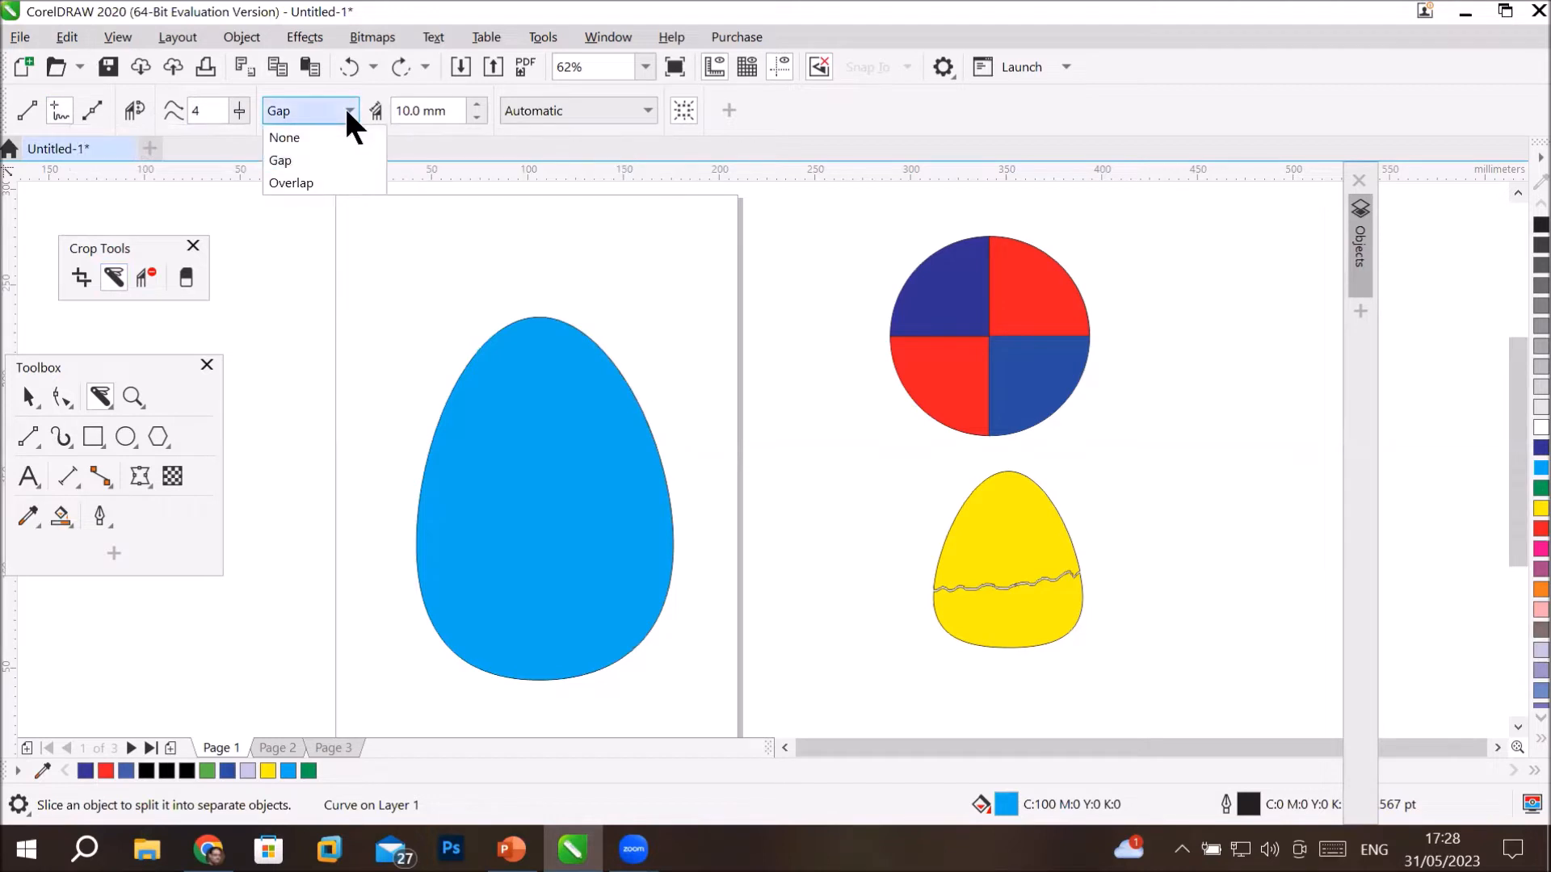
left_click(302, 183)
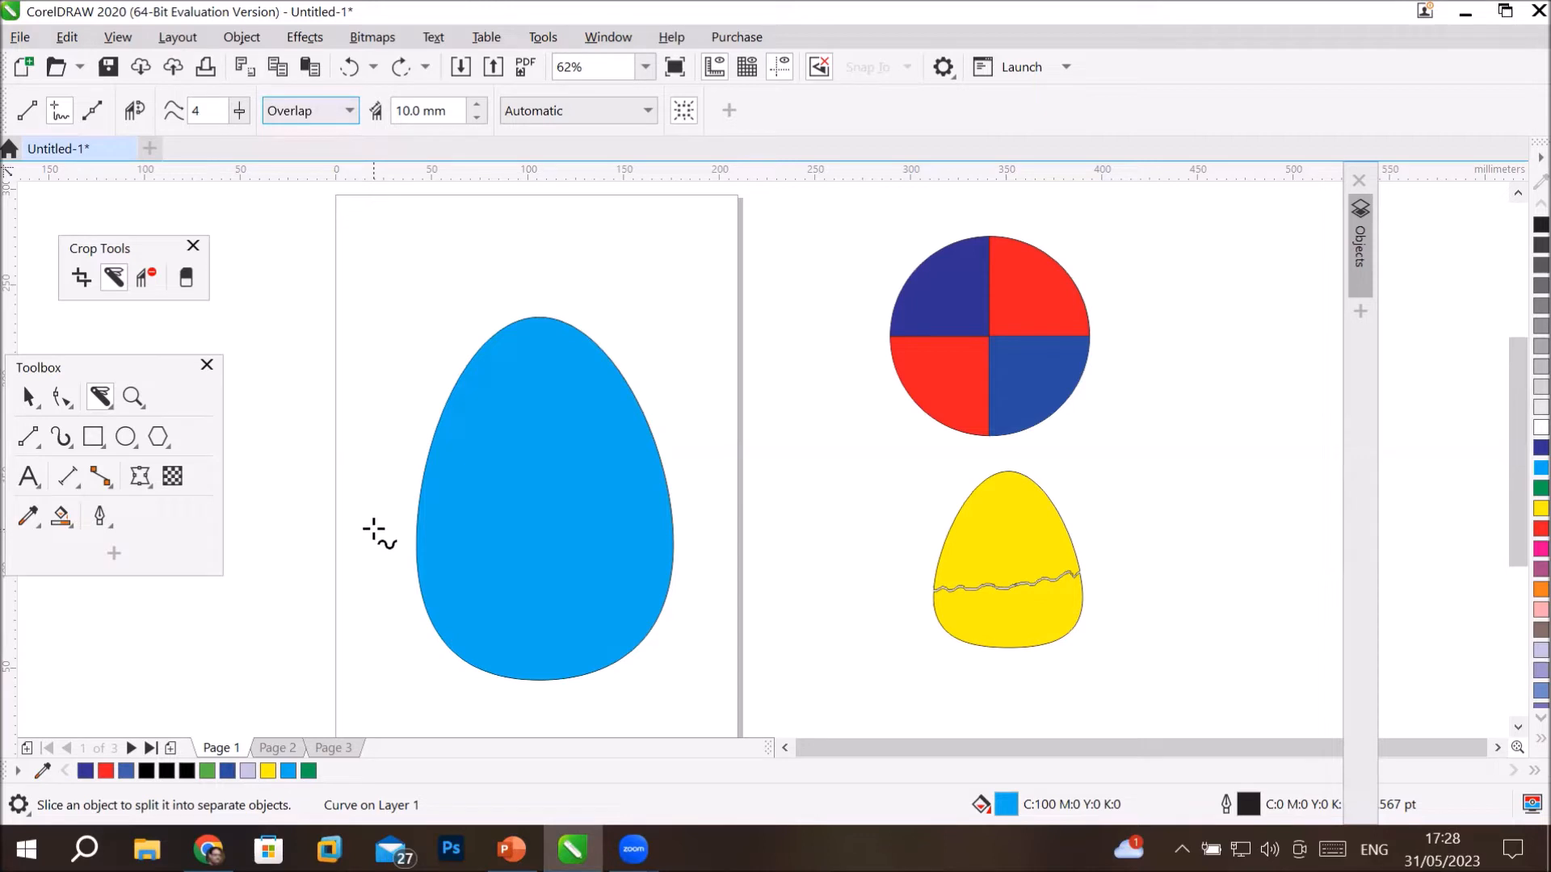
mouse_move(374, 531)
left_mouse_down()
mouse_move(398, 569)
mouse_move(515, 509)
mouse_move(563, 557)
mouse_move(616, 511)
mouse_move(646, 535)
mouse_move(738, 494)
left_mouse_up()
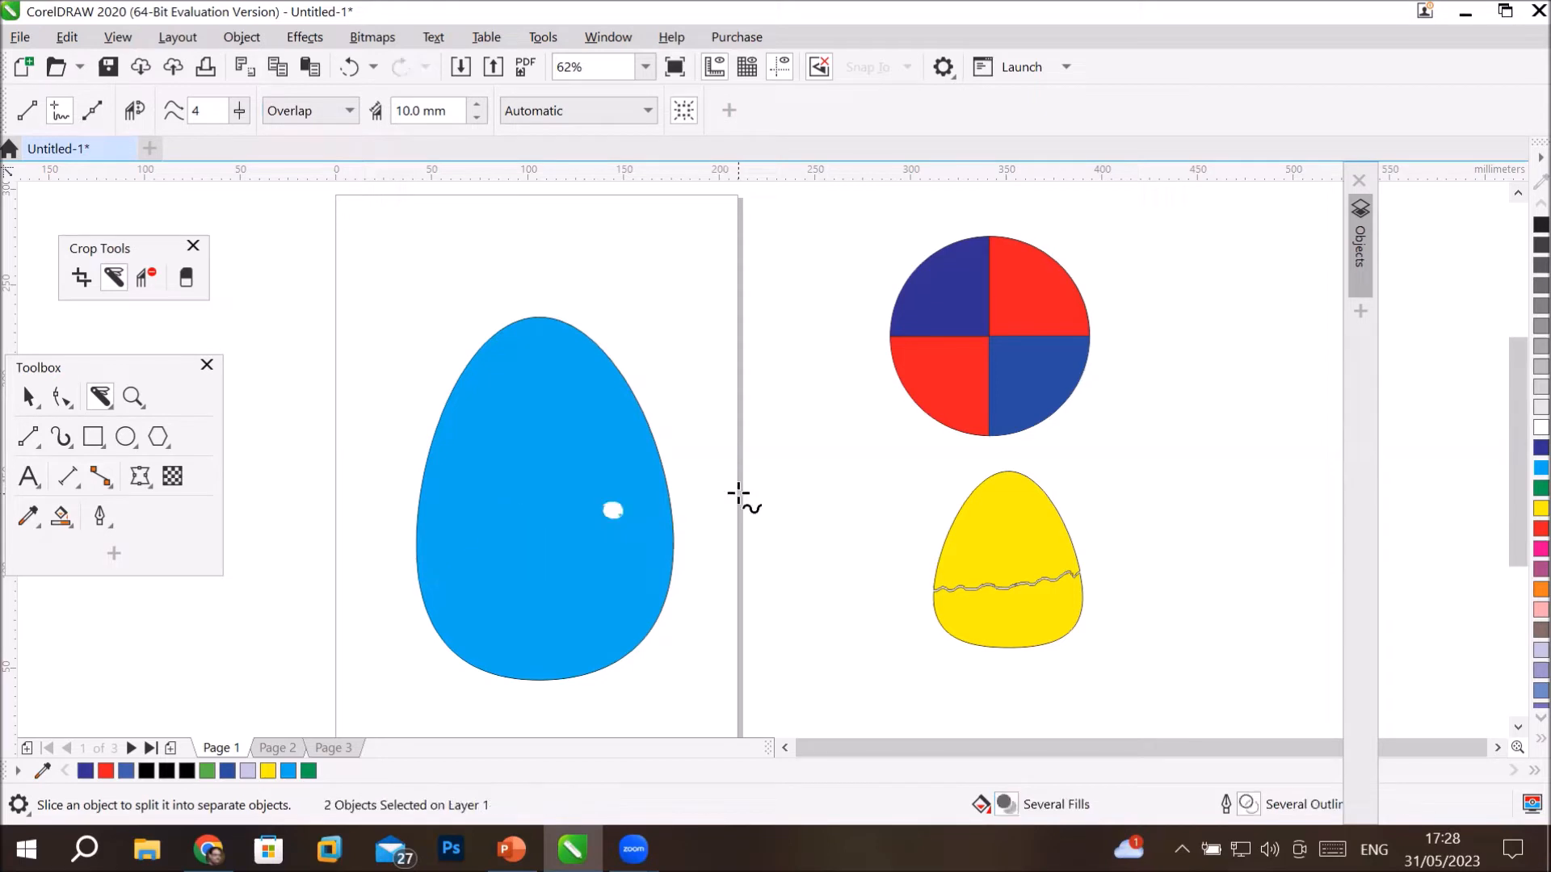
Select the upper part of the blue egg with the Pick tool and nudge it up slightly.
left_click(26, 395)
left_click(733, 362)
left_click(581, 357)
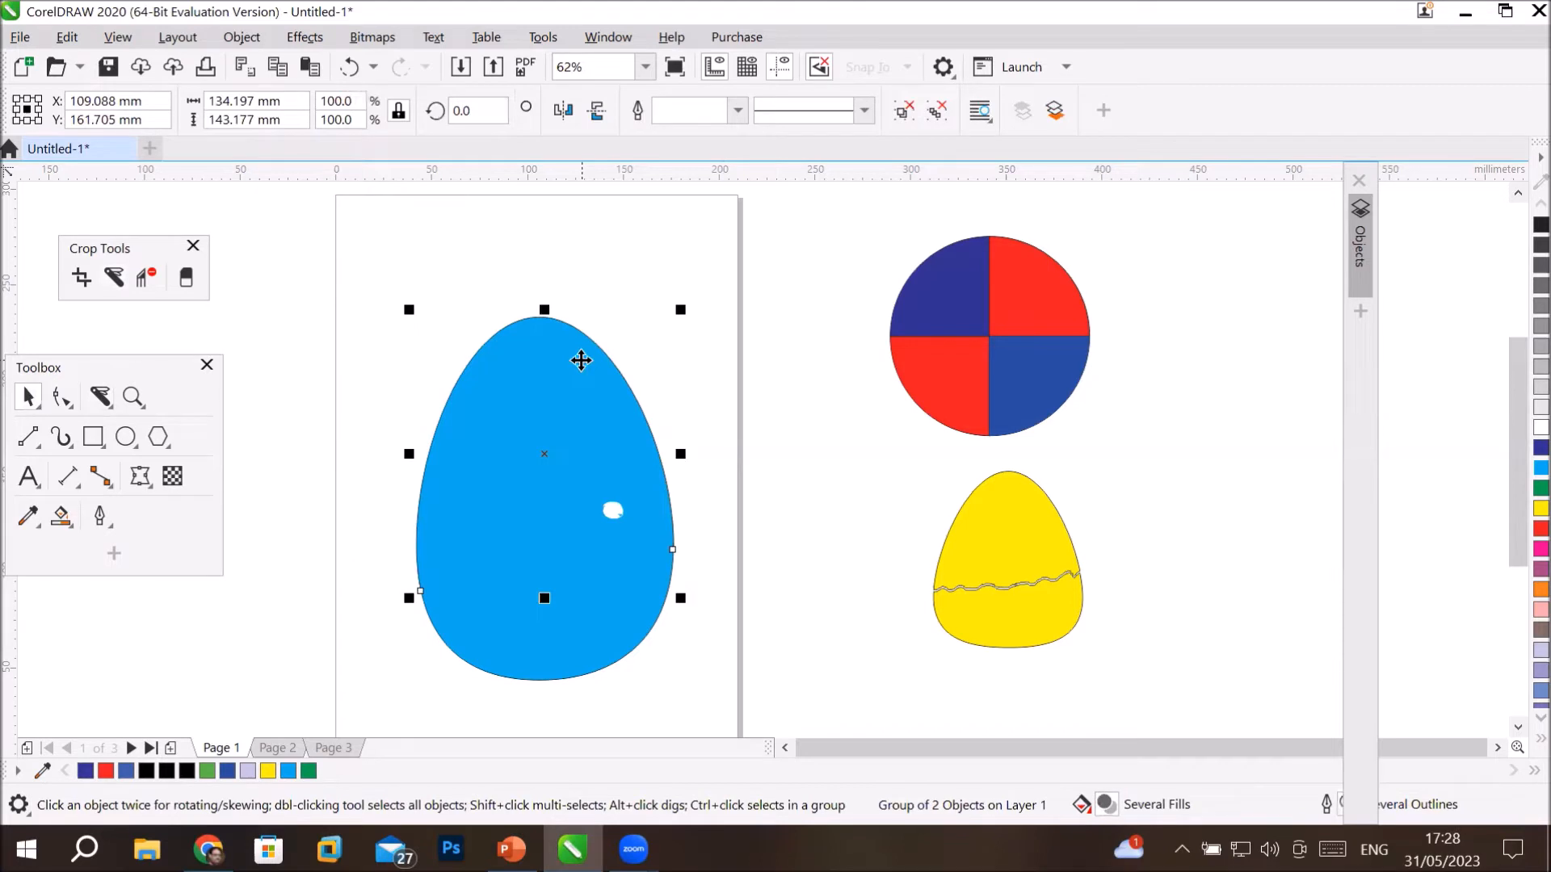
key("Up")
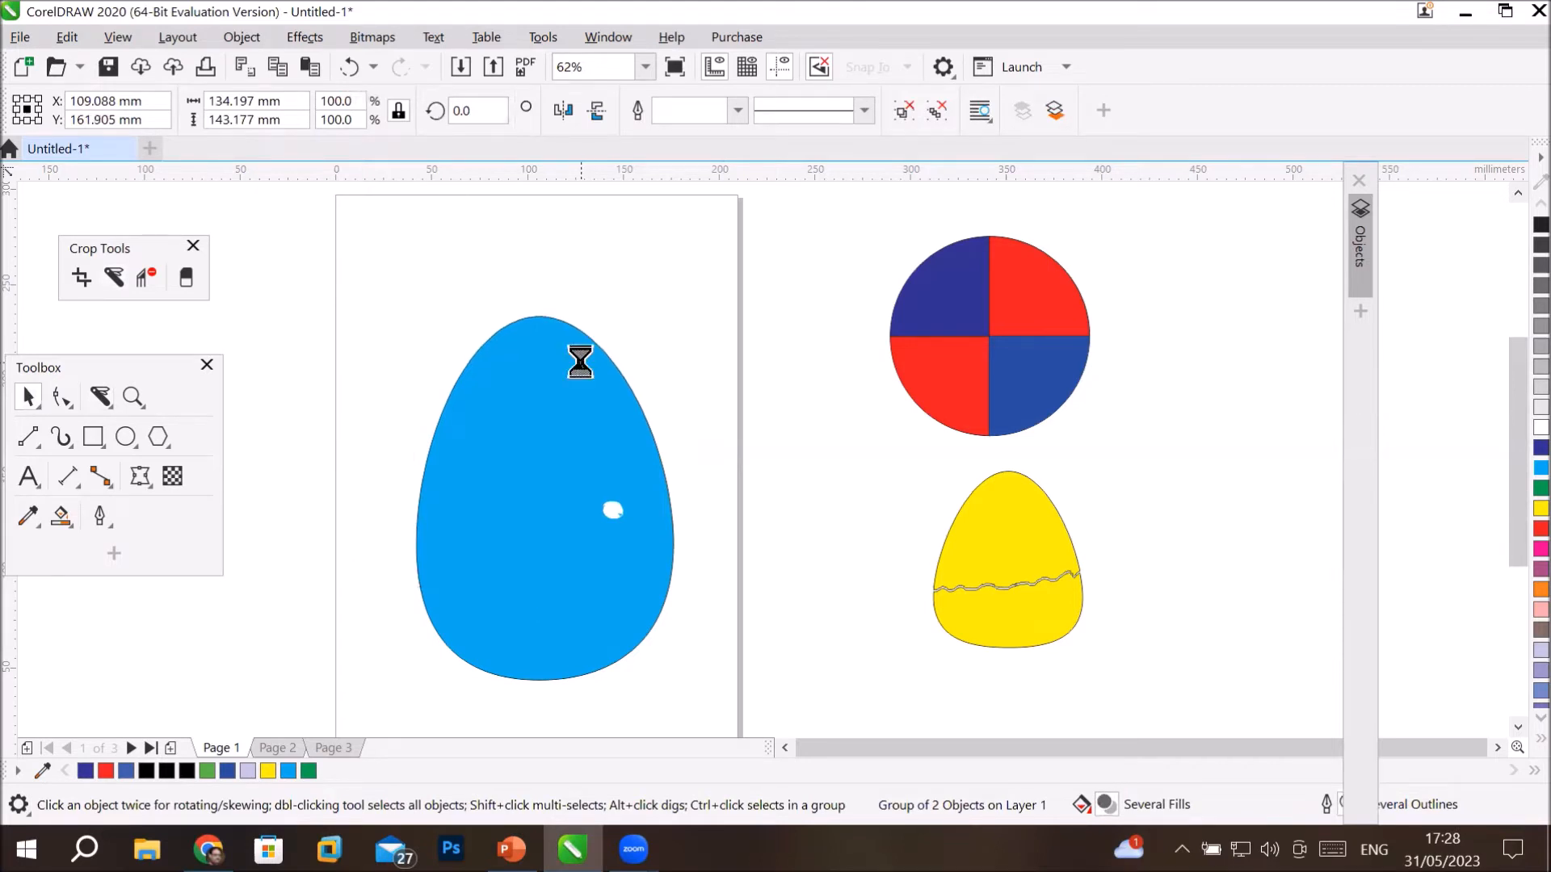
key("Up")
key("Up")
key("Up")
key("Up")
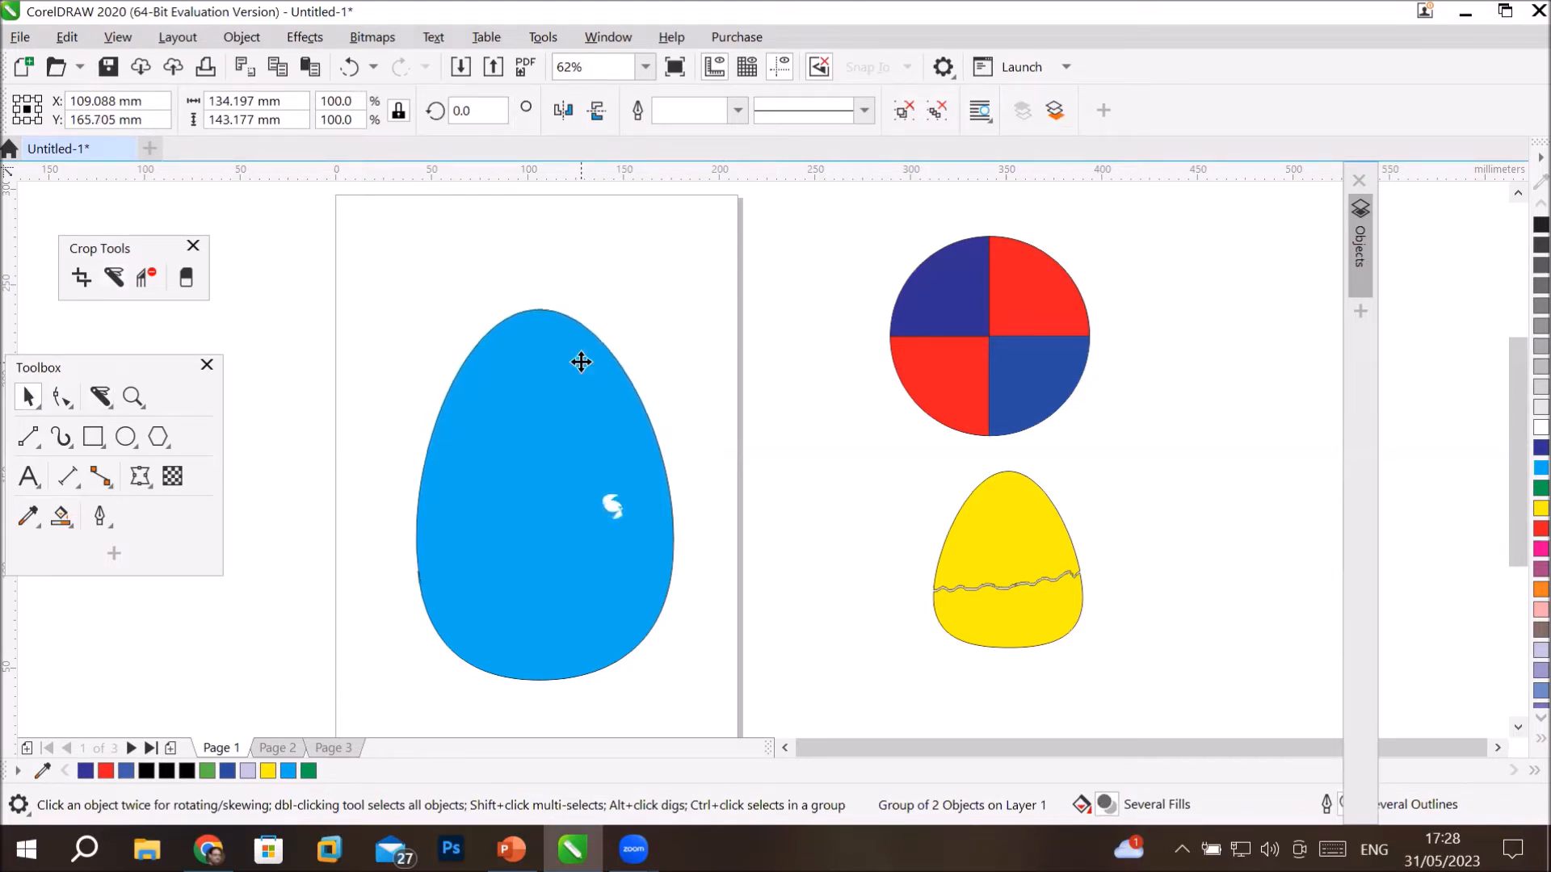
Nudge the blue egg's lower part down about 20 mm to separate it from the upper part, undoing the last nudges.
left_click(578, 649)
key("Down")
key("Down")
key("Down")
key("Down")
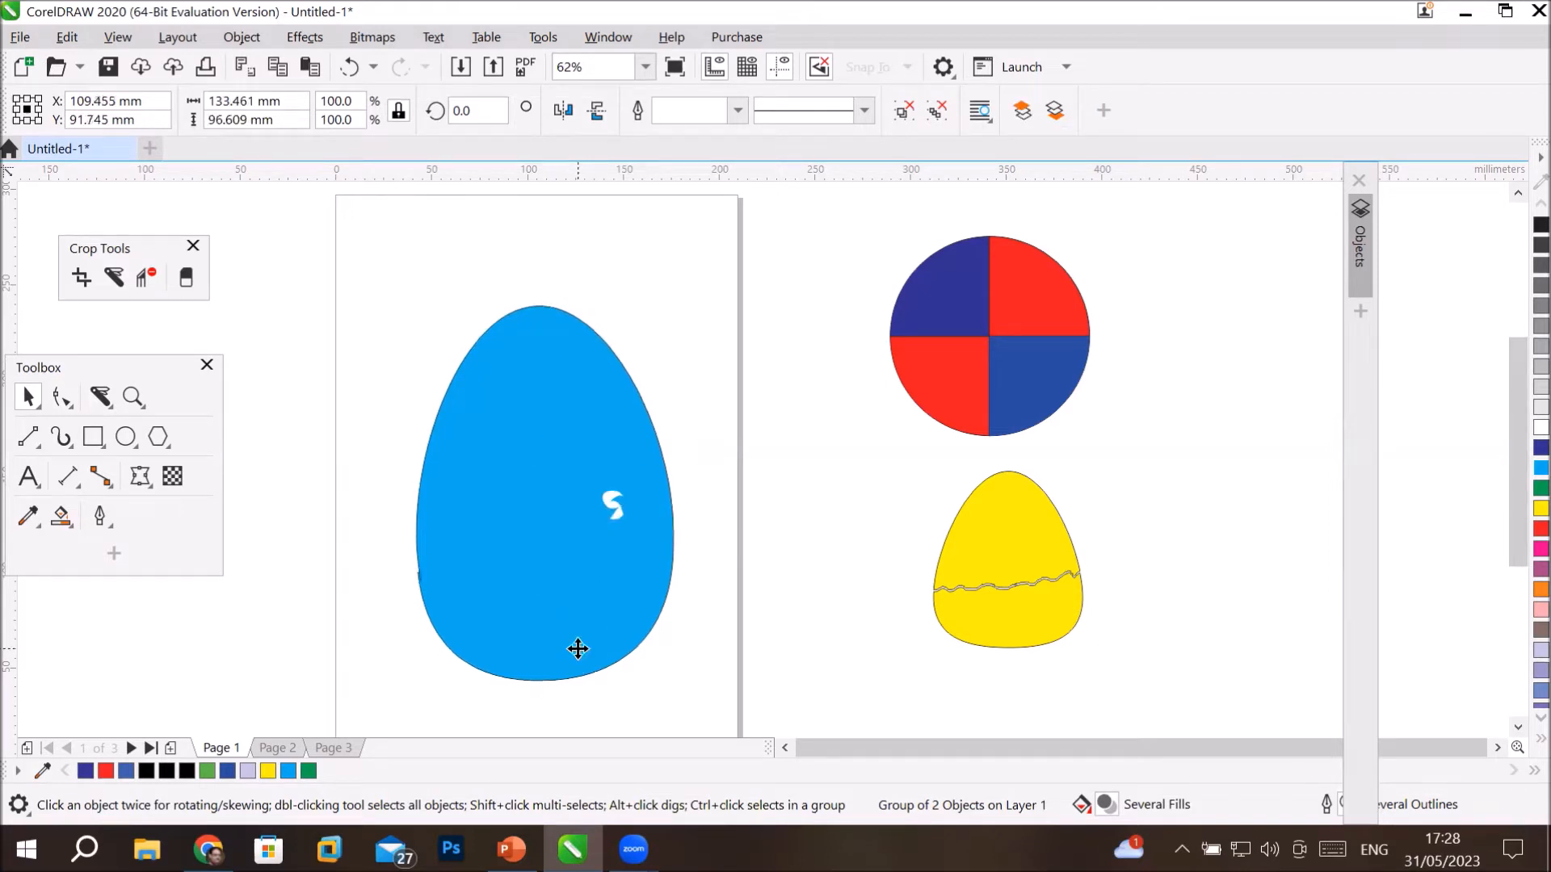
key("Down")
key("Down")
key("Down")
key("Down")
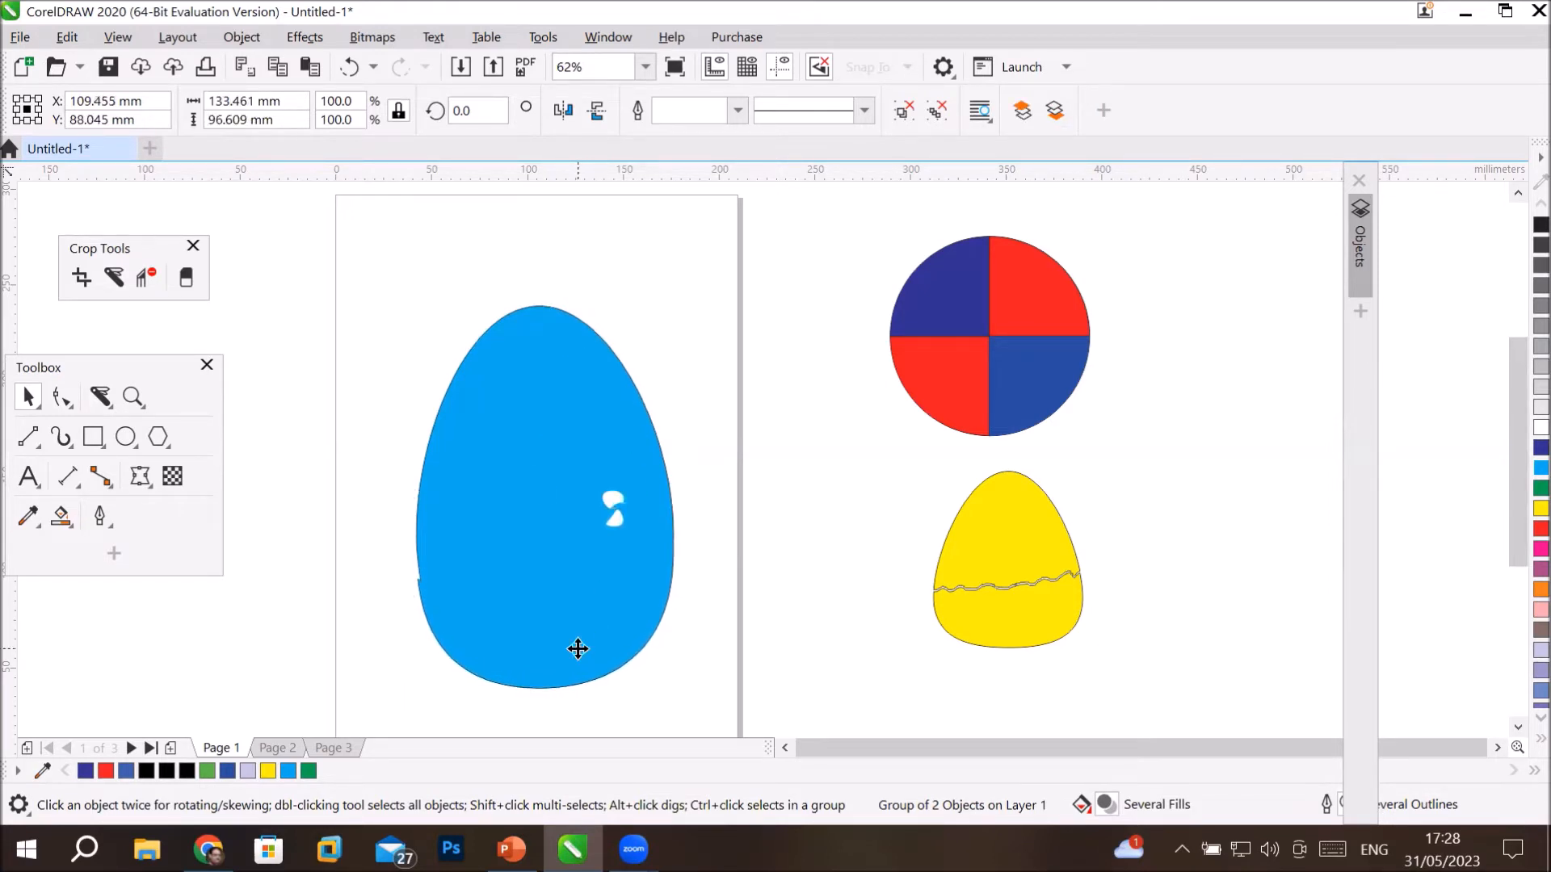
key("Down")
key("Down")
key("Down")
key("Down")
key("Down")
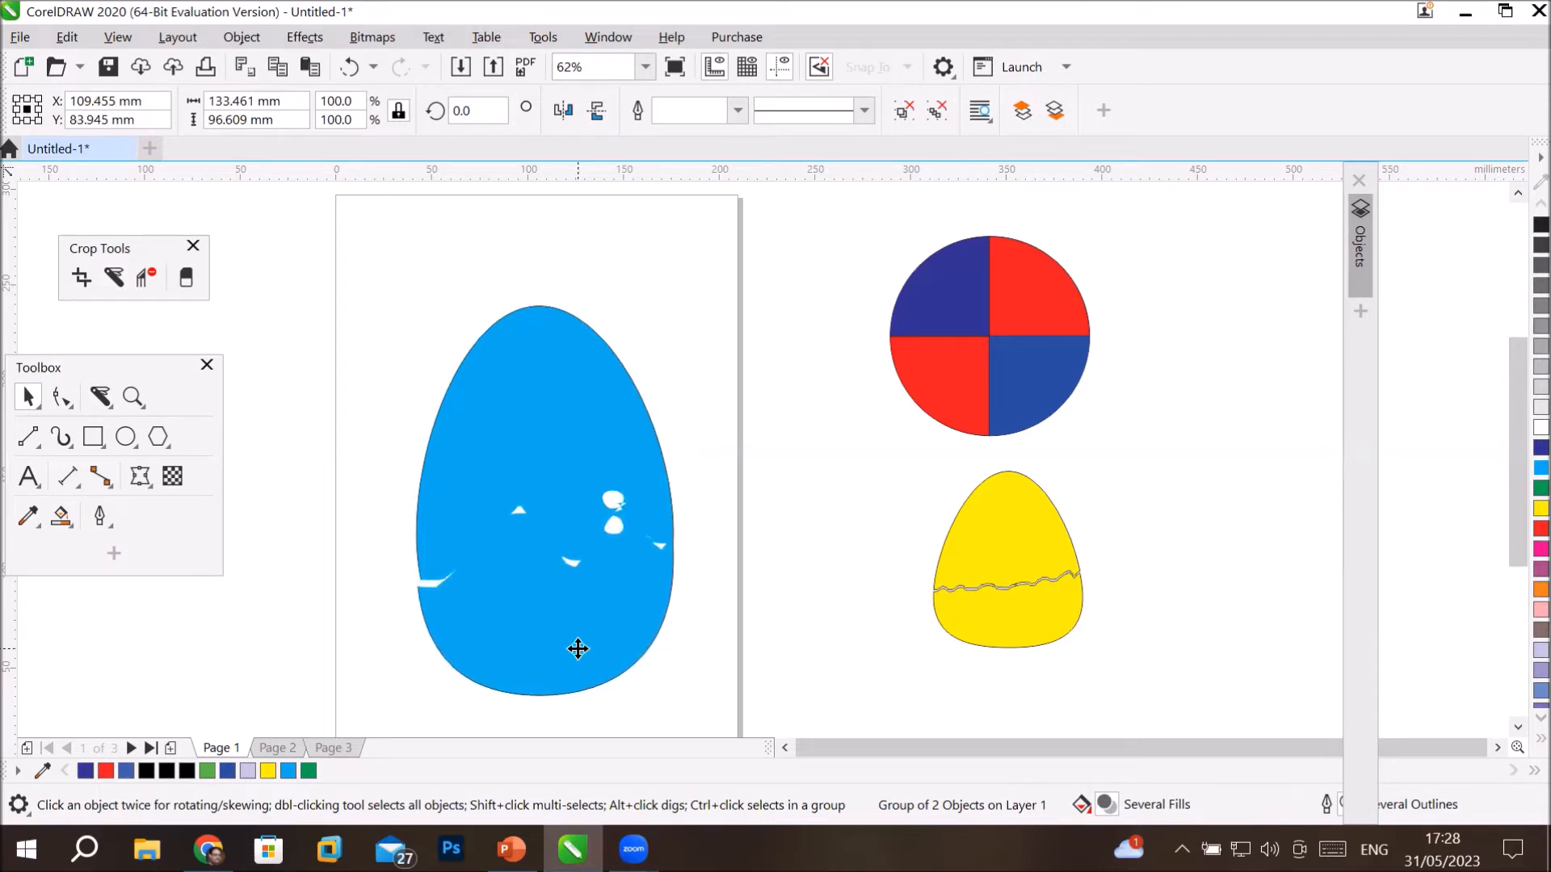
key("Down")
key("Down")
key("Down")
key("Down")
key("Down")
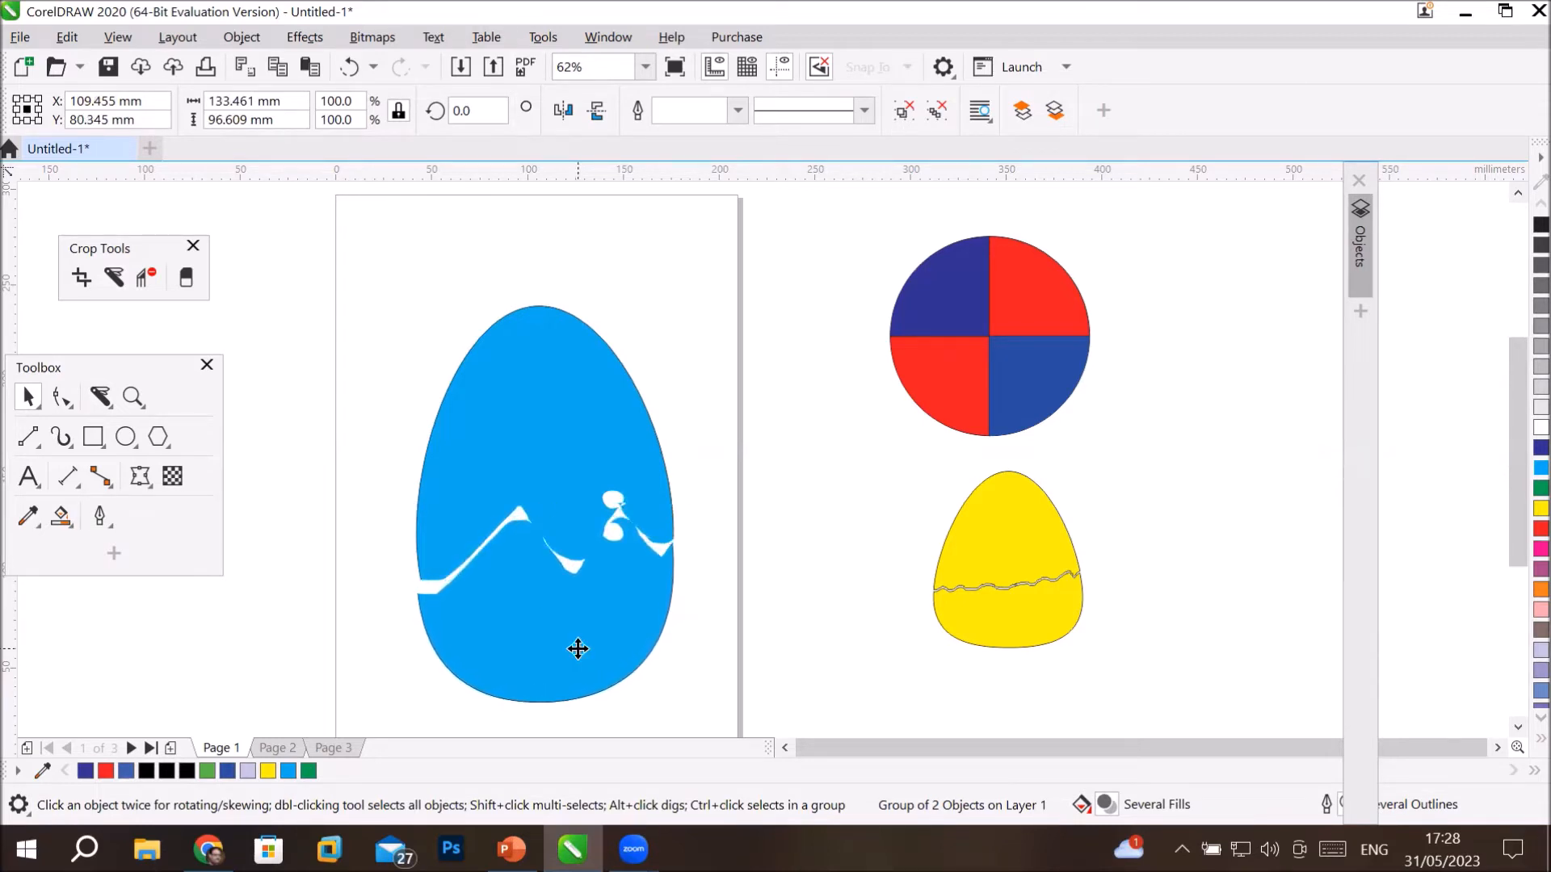
key("Down")
key("Down")
key("Down")
key("Down")
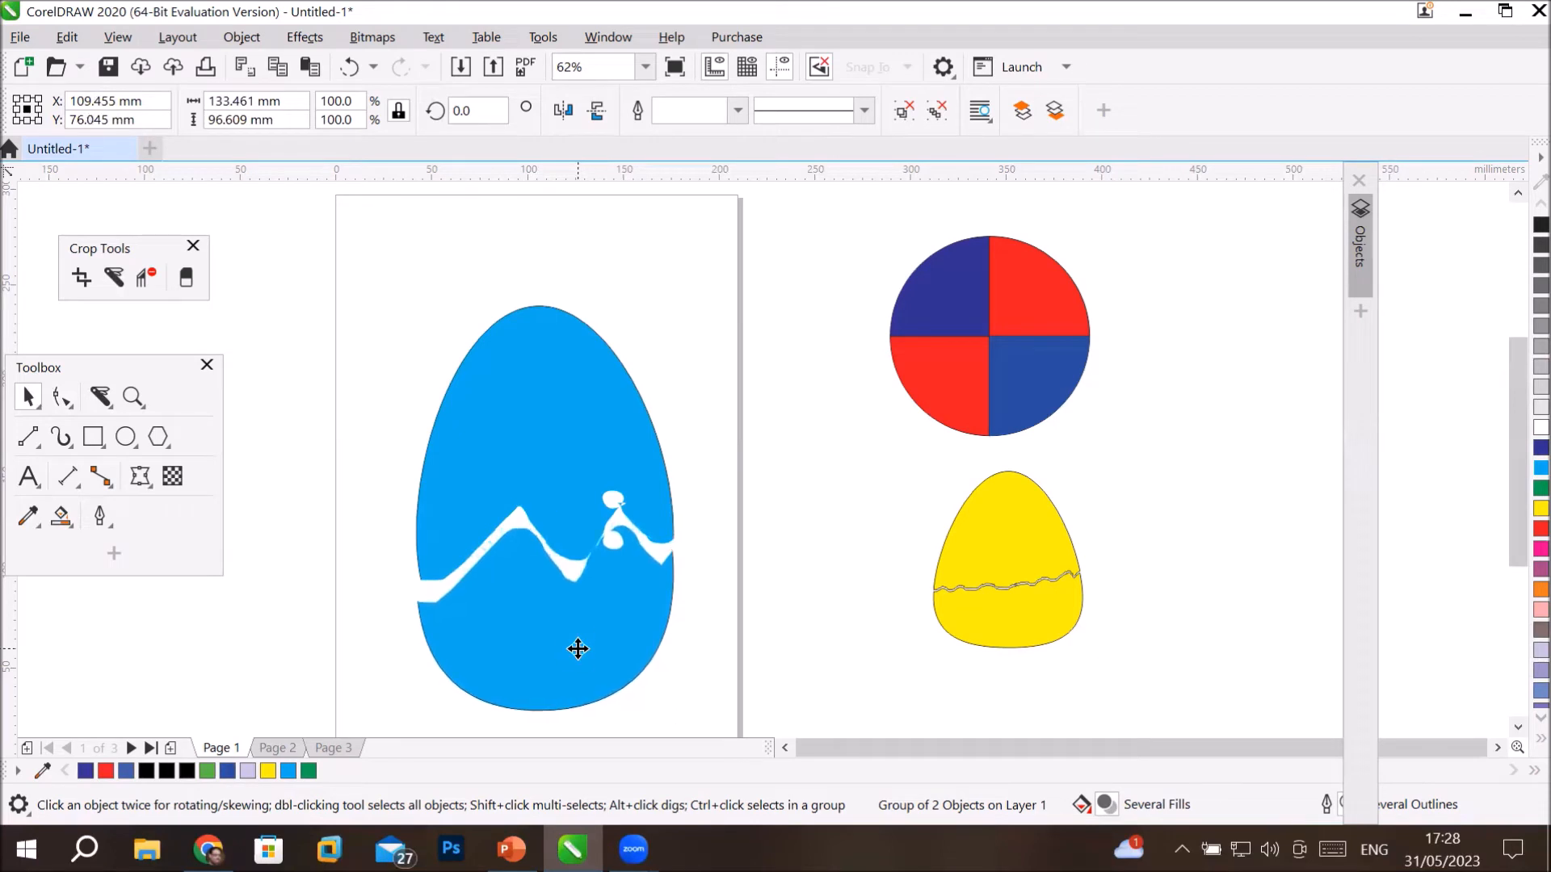
key("Down")
key("Down")
key("Down")
key("Down")
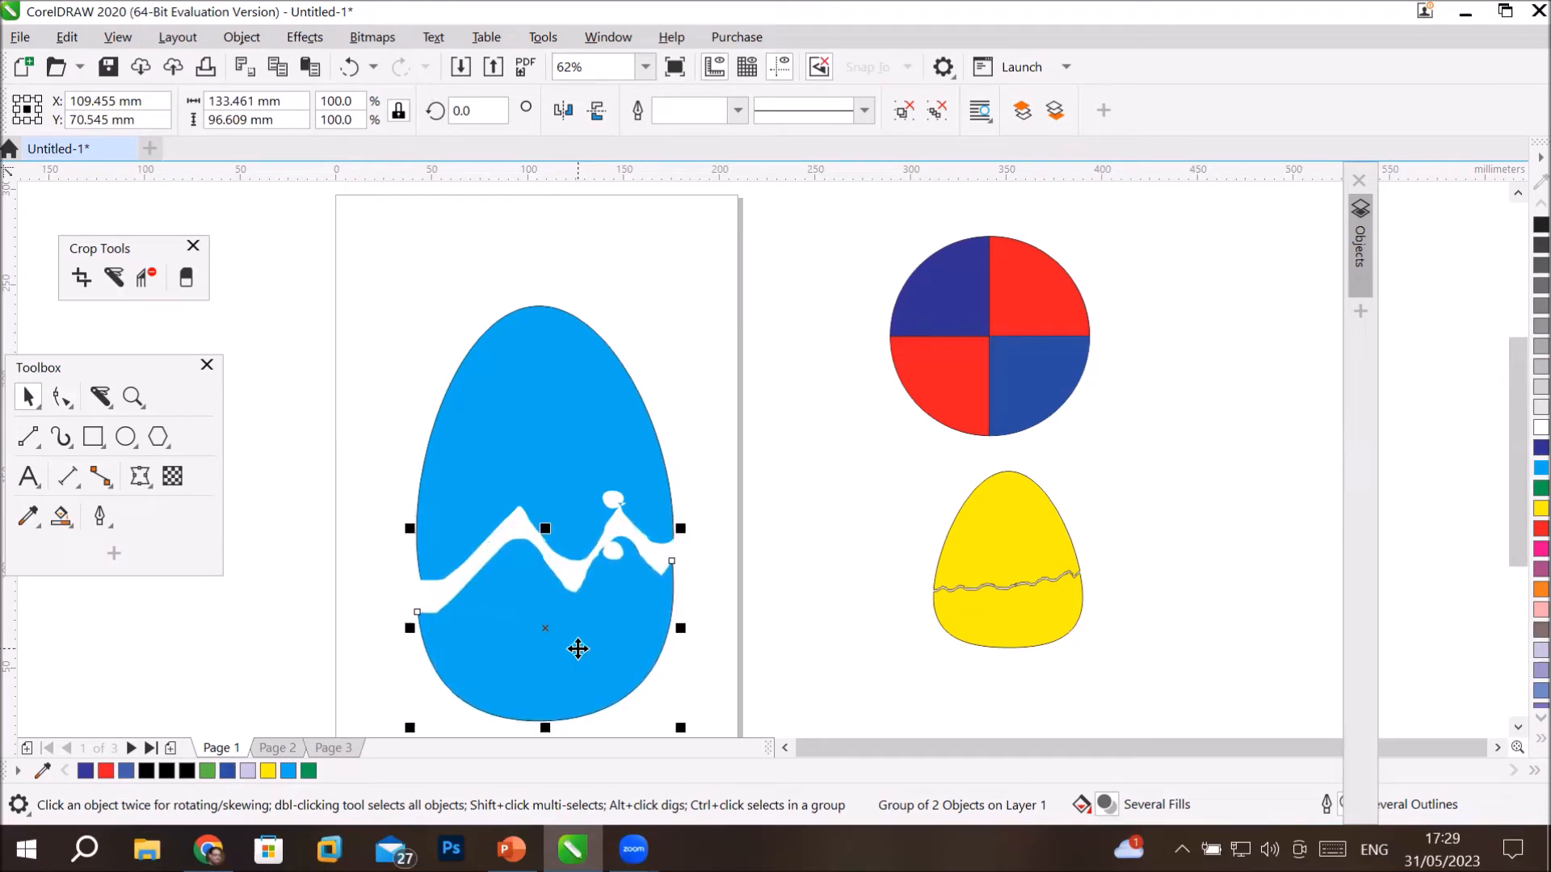
key("ctrl+z")
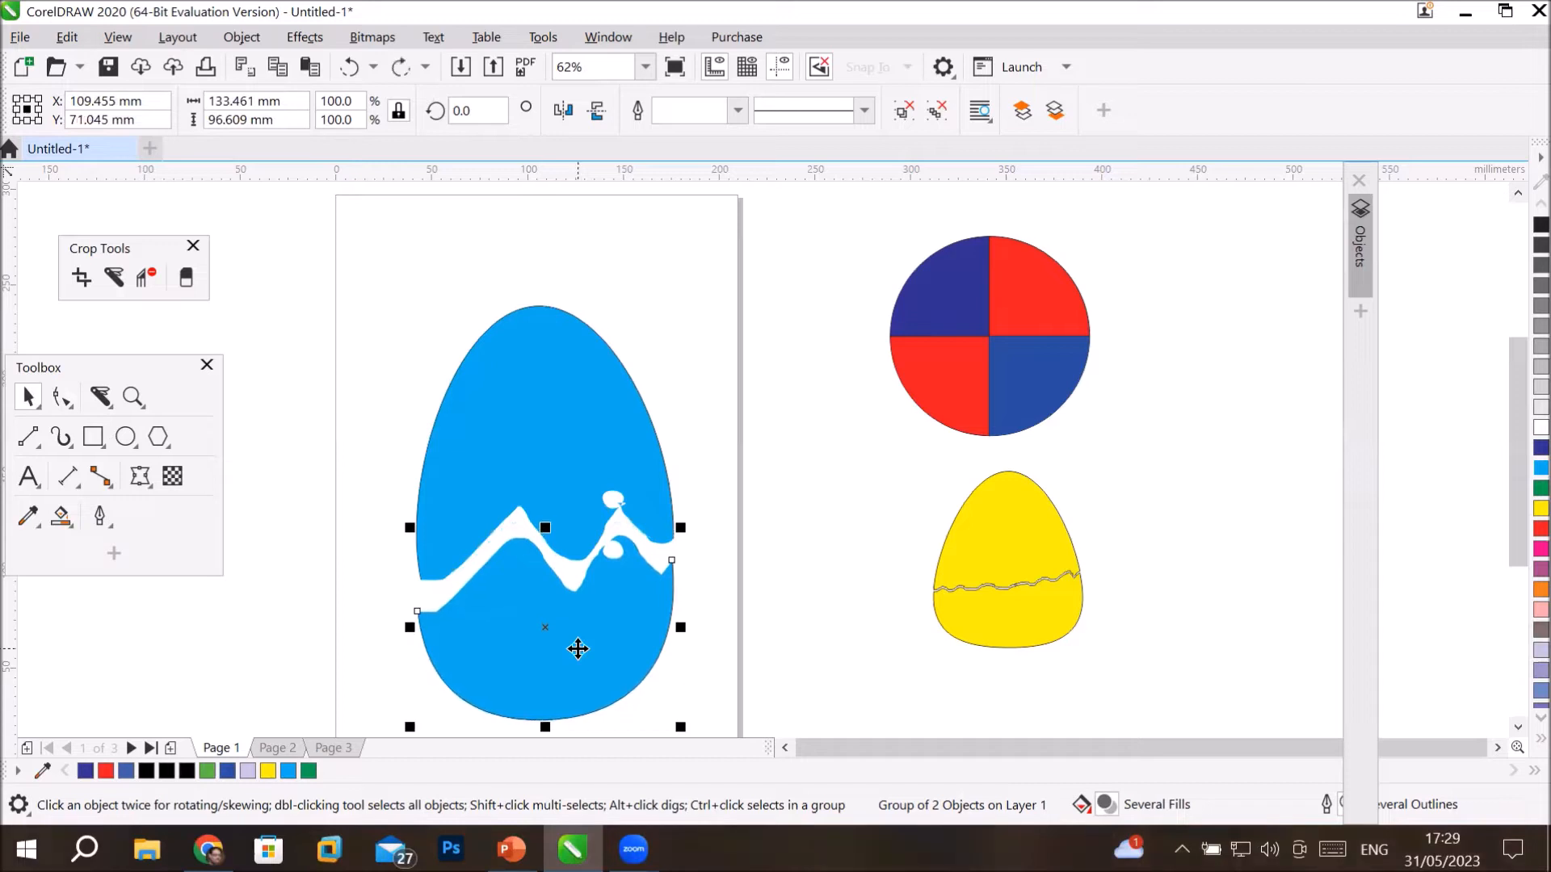
key("ctrl+z")
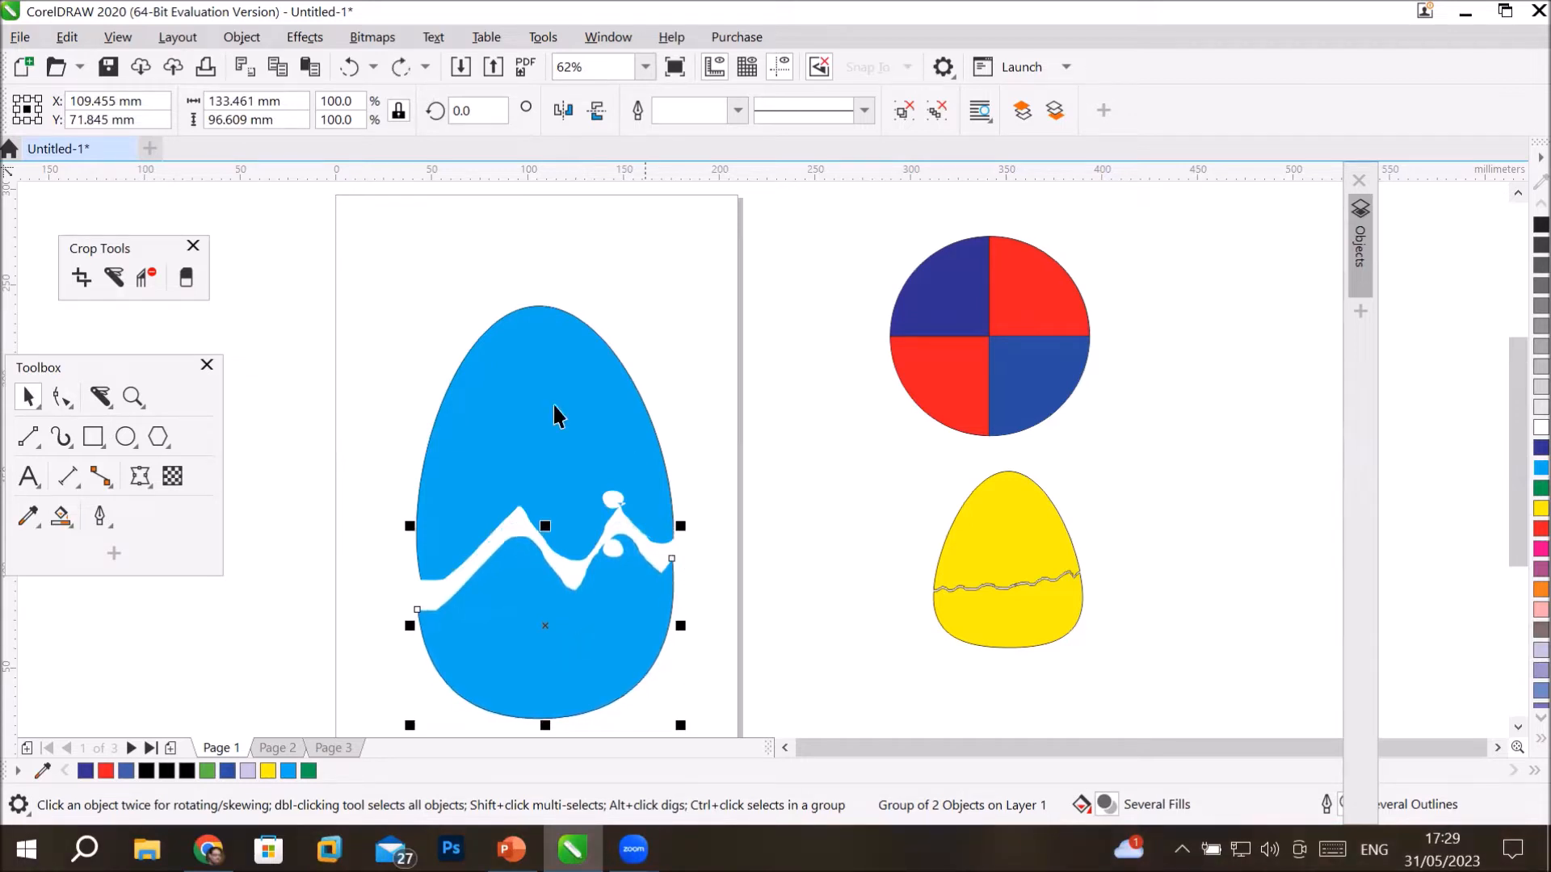
Delete both parts of the blue egg and draw an ellipse about 119 by 179 mm on the page.
left_click_drag(307, 234, 732, 729)
key("Delete")
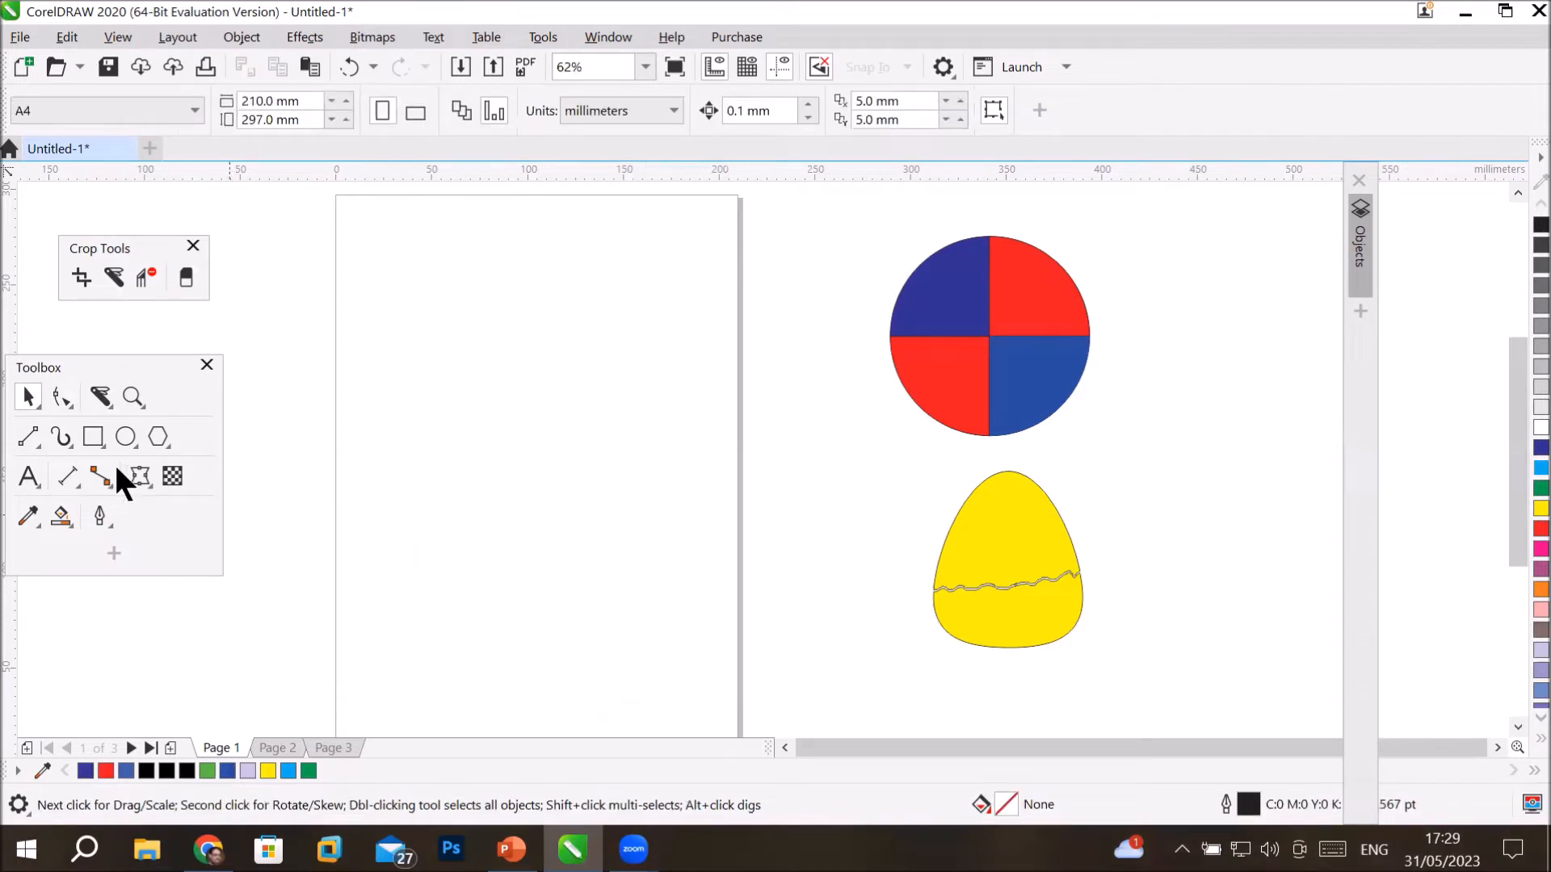
left_click(125, 437)
left_click_drag(430, 320, 659, 661)
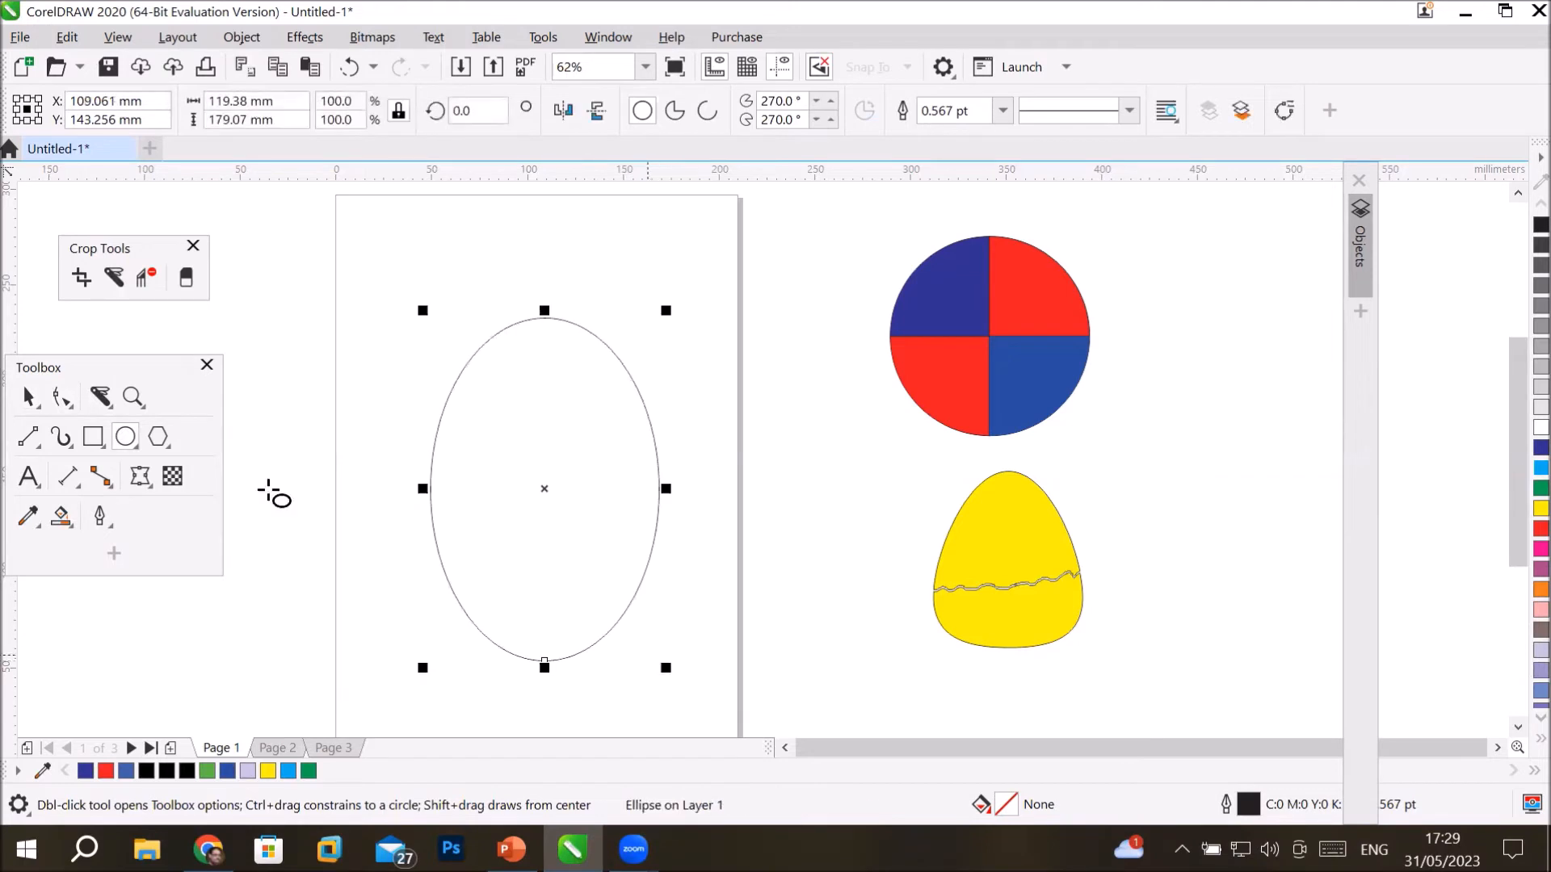
Convert the new ellipse to curves.
left_click(61, 397)
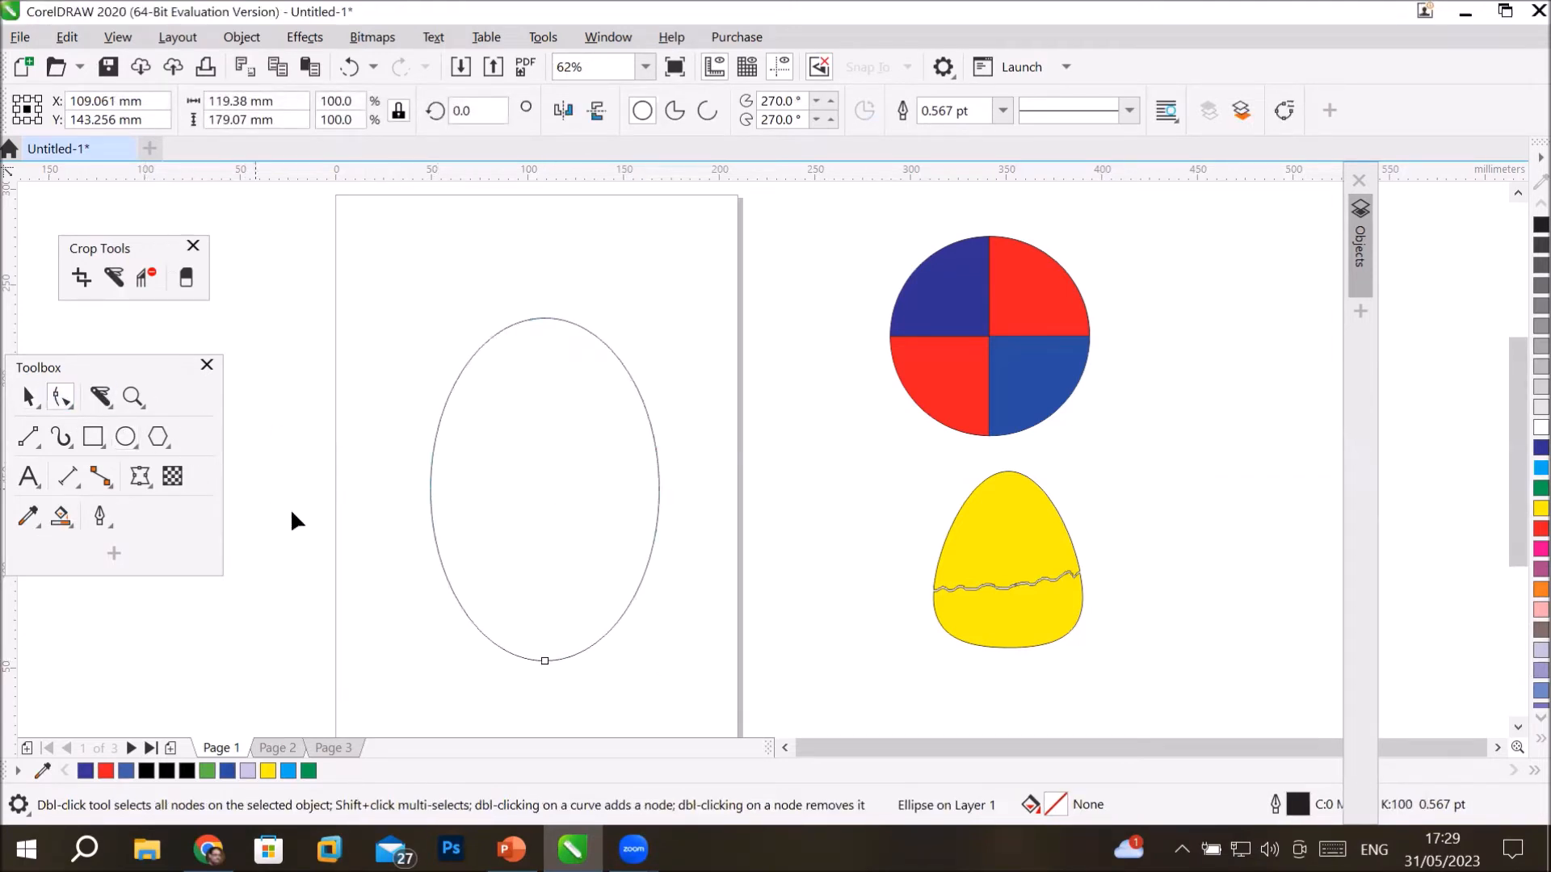
left_click(28, 396)
right_click(457, 459)
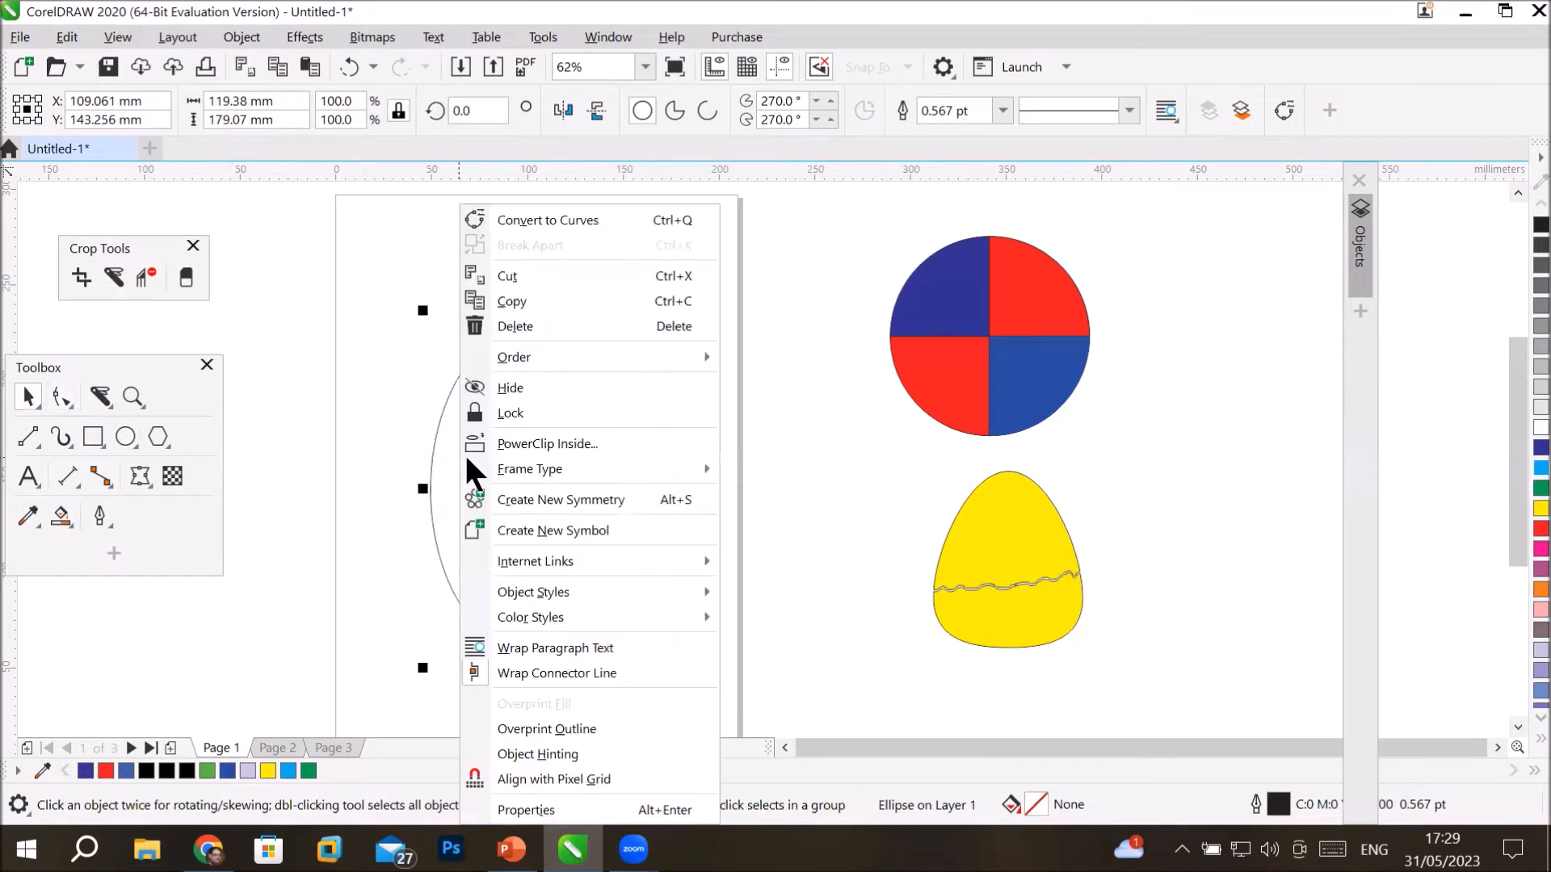
left_click(561, 215)
Shift the ellipse's two side nodes down together to form an egg, and fill it with light blue (C:100 M:0 Y:0 K:0).
left_click(60, 397)
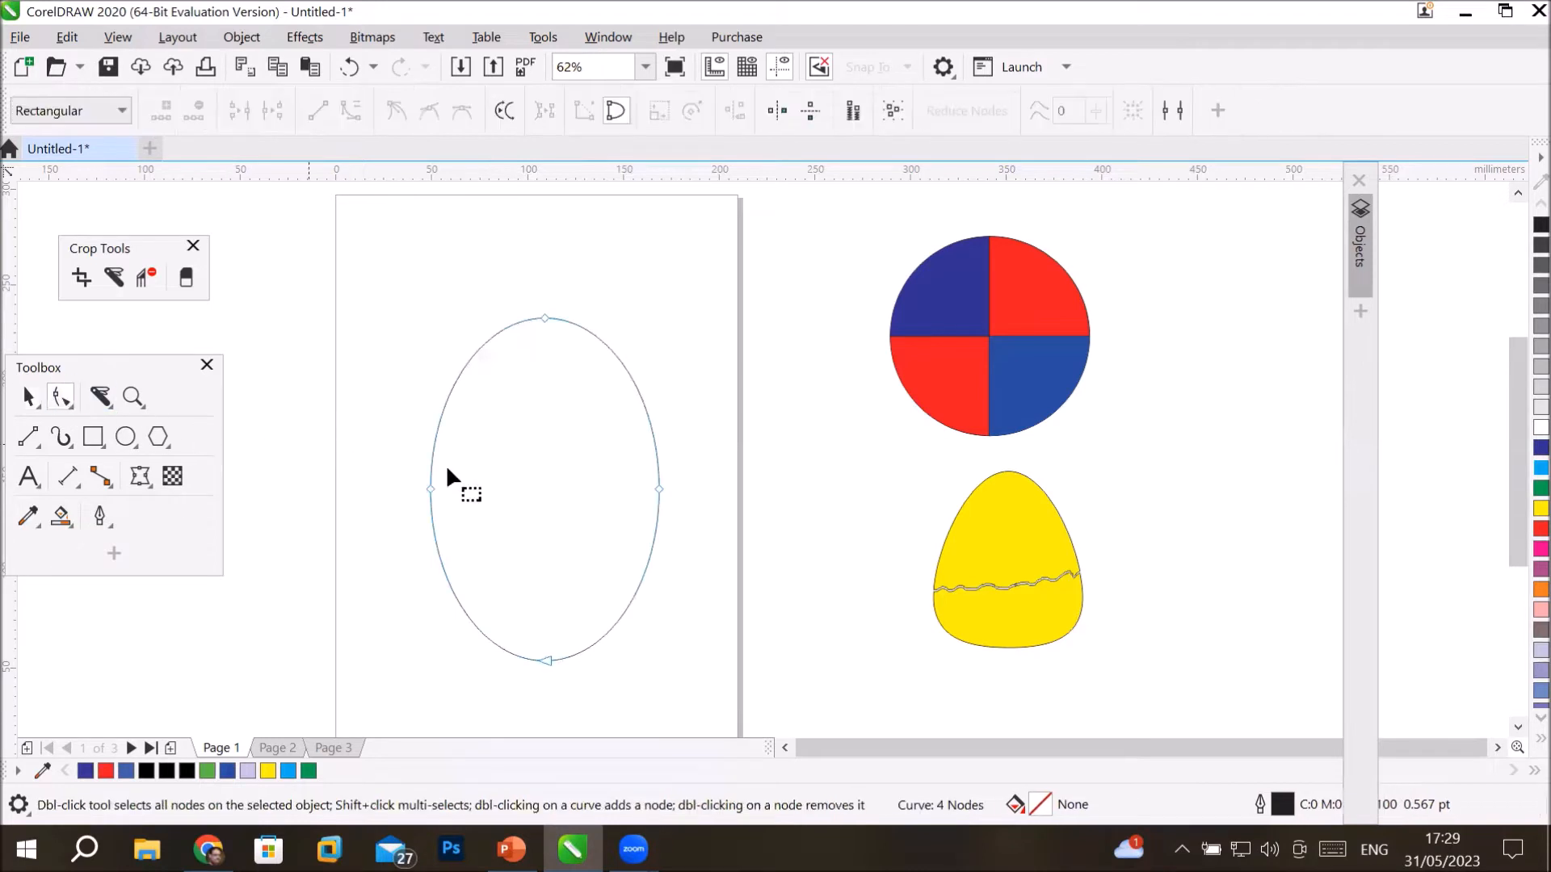
left_click_drag(403, 460, 700, 535)
left_click_drag(658, 488, 663, 528)
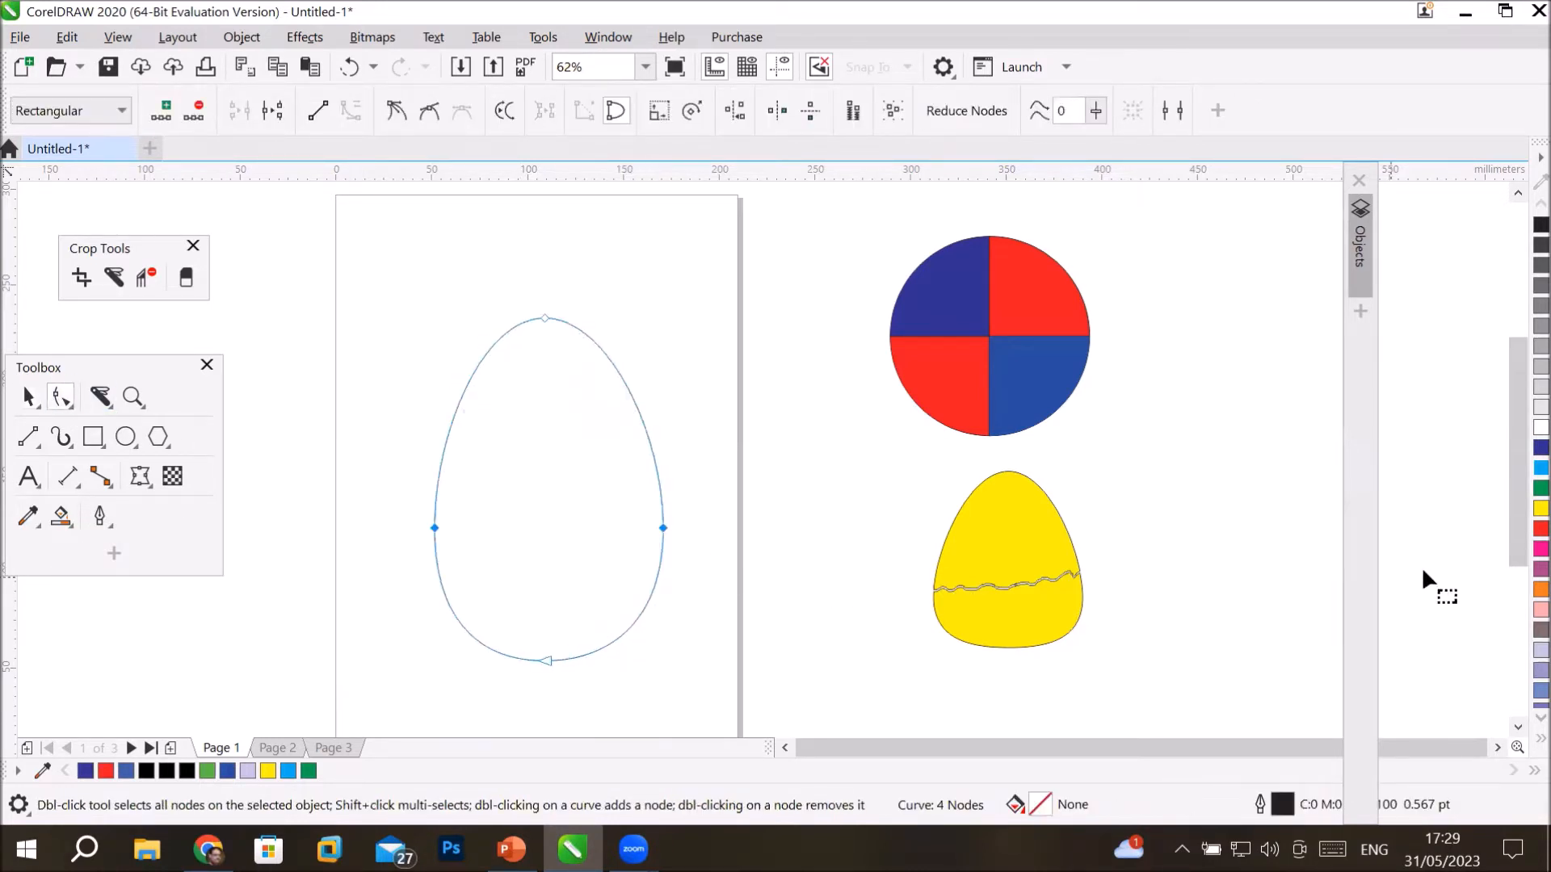
left_click(1540, 468)
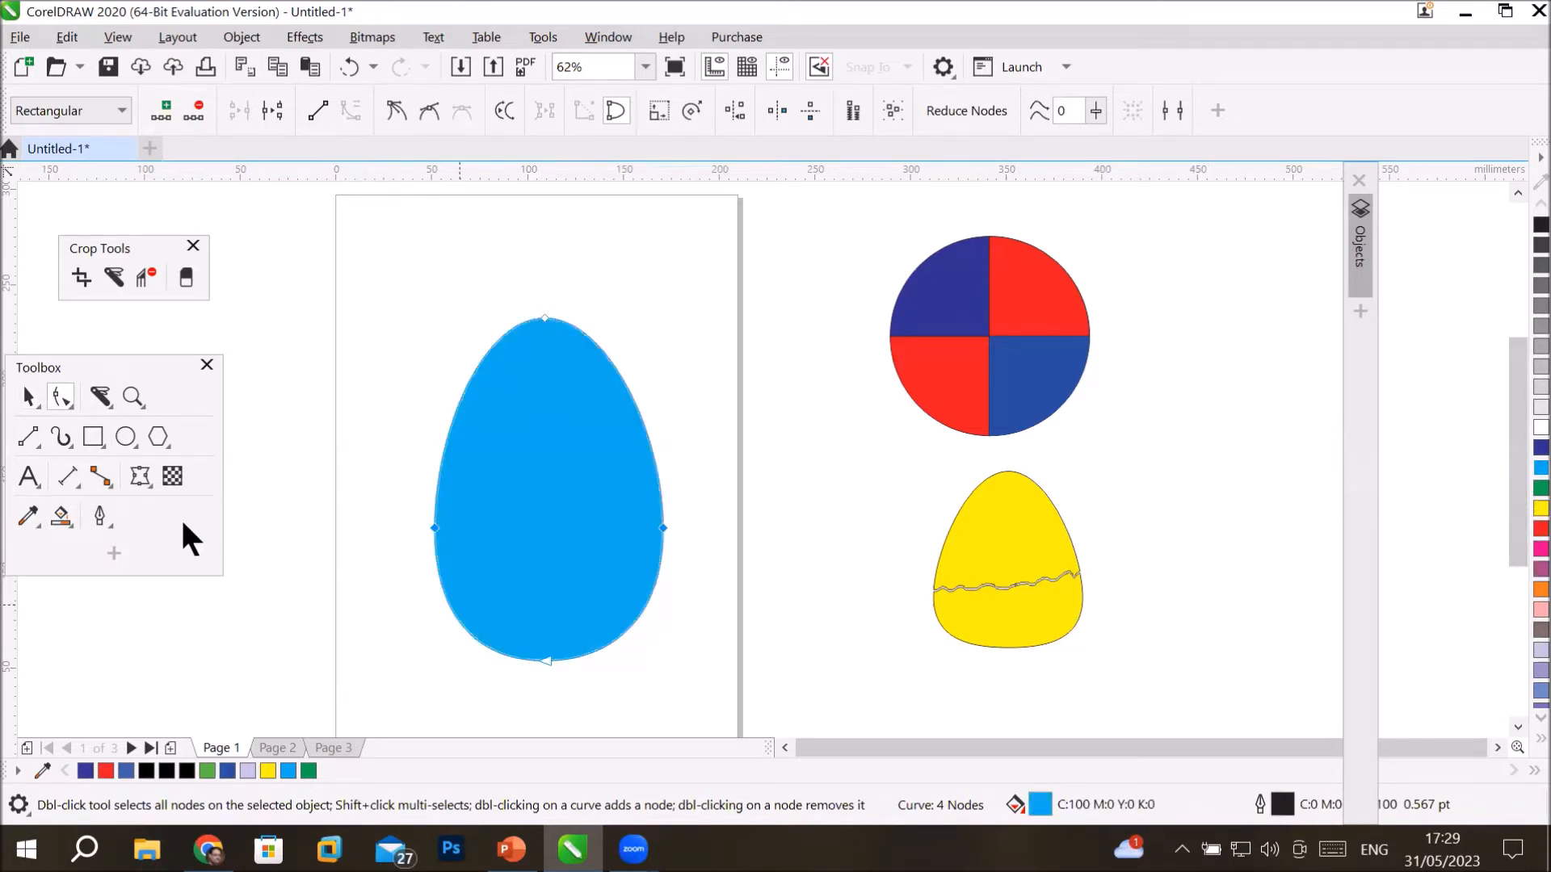
Configure the Knife tool for freehand cutting with a Gap cut span of 10.0 mm and a freehand smoothing of 71.
left_click(100, 392)
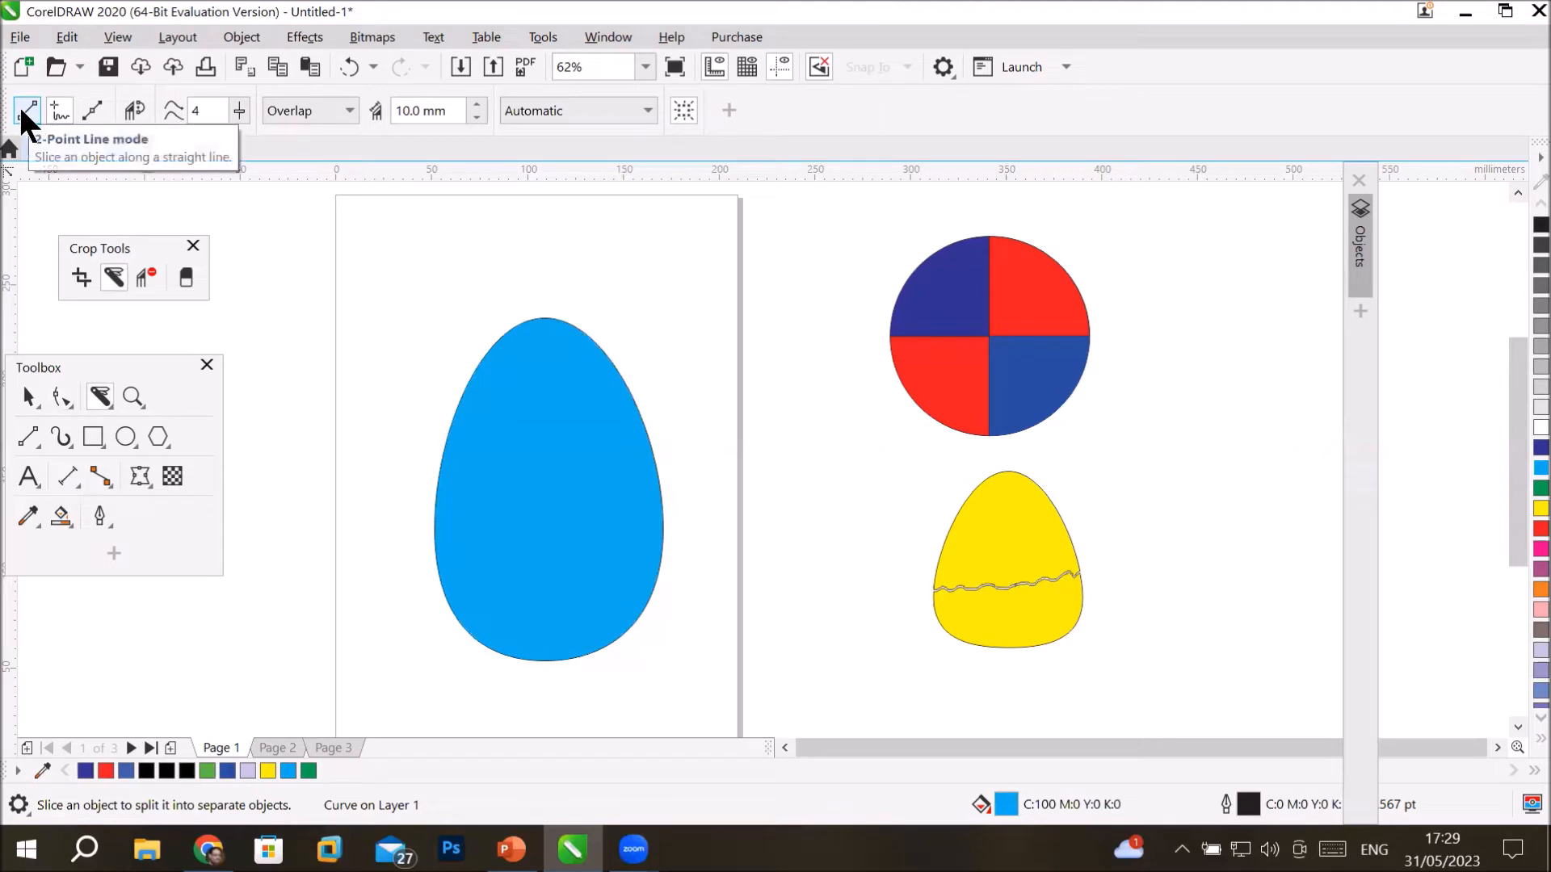
left_click(58, 106)
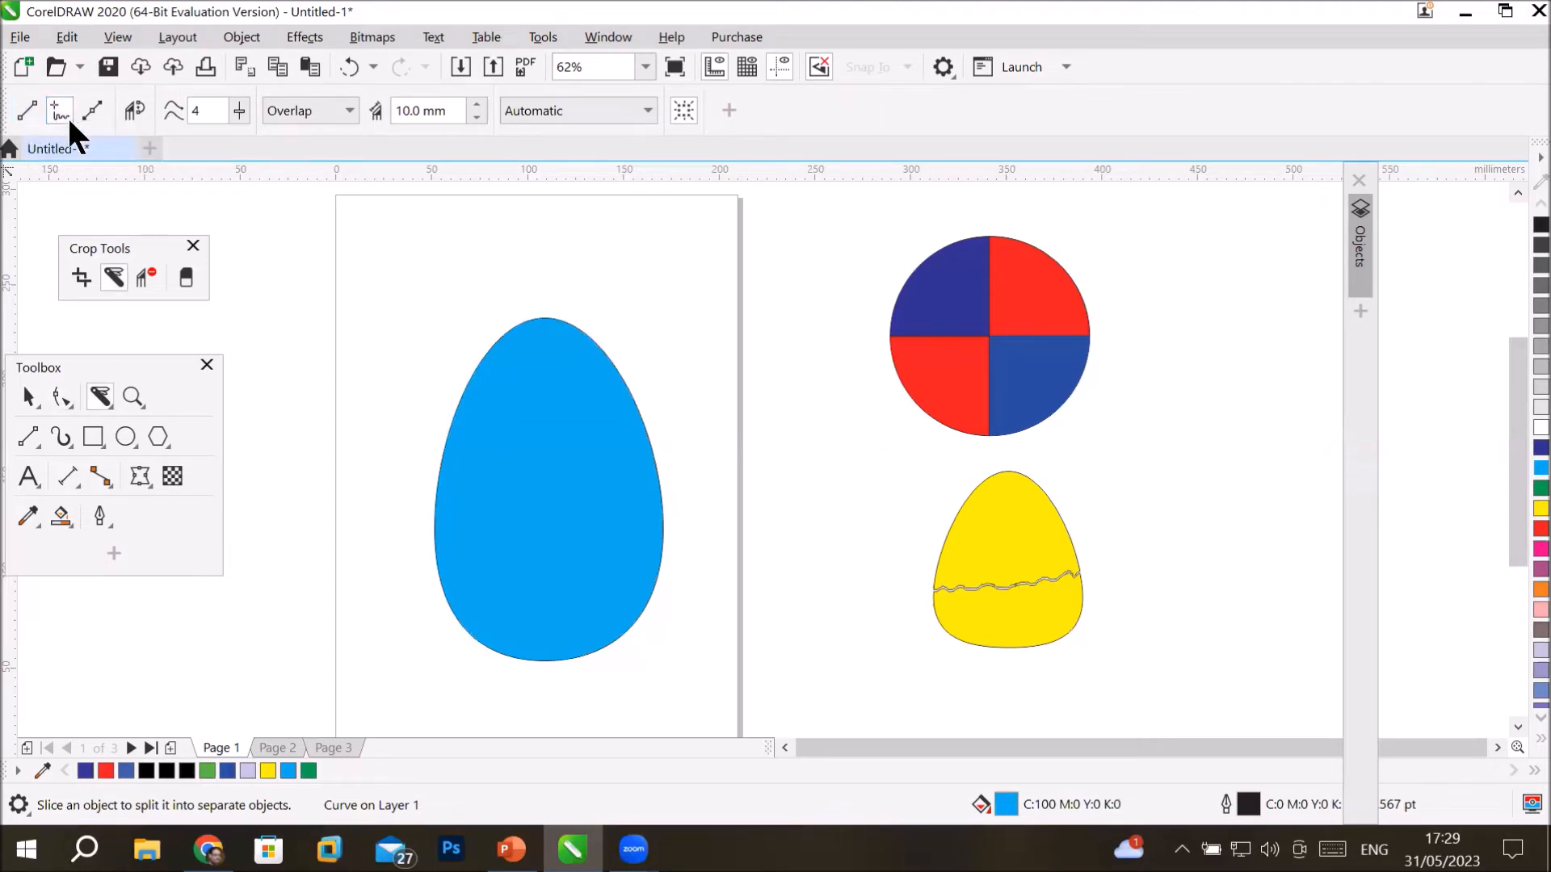
left_click(347, 111)
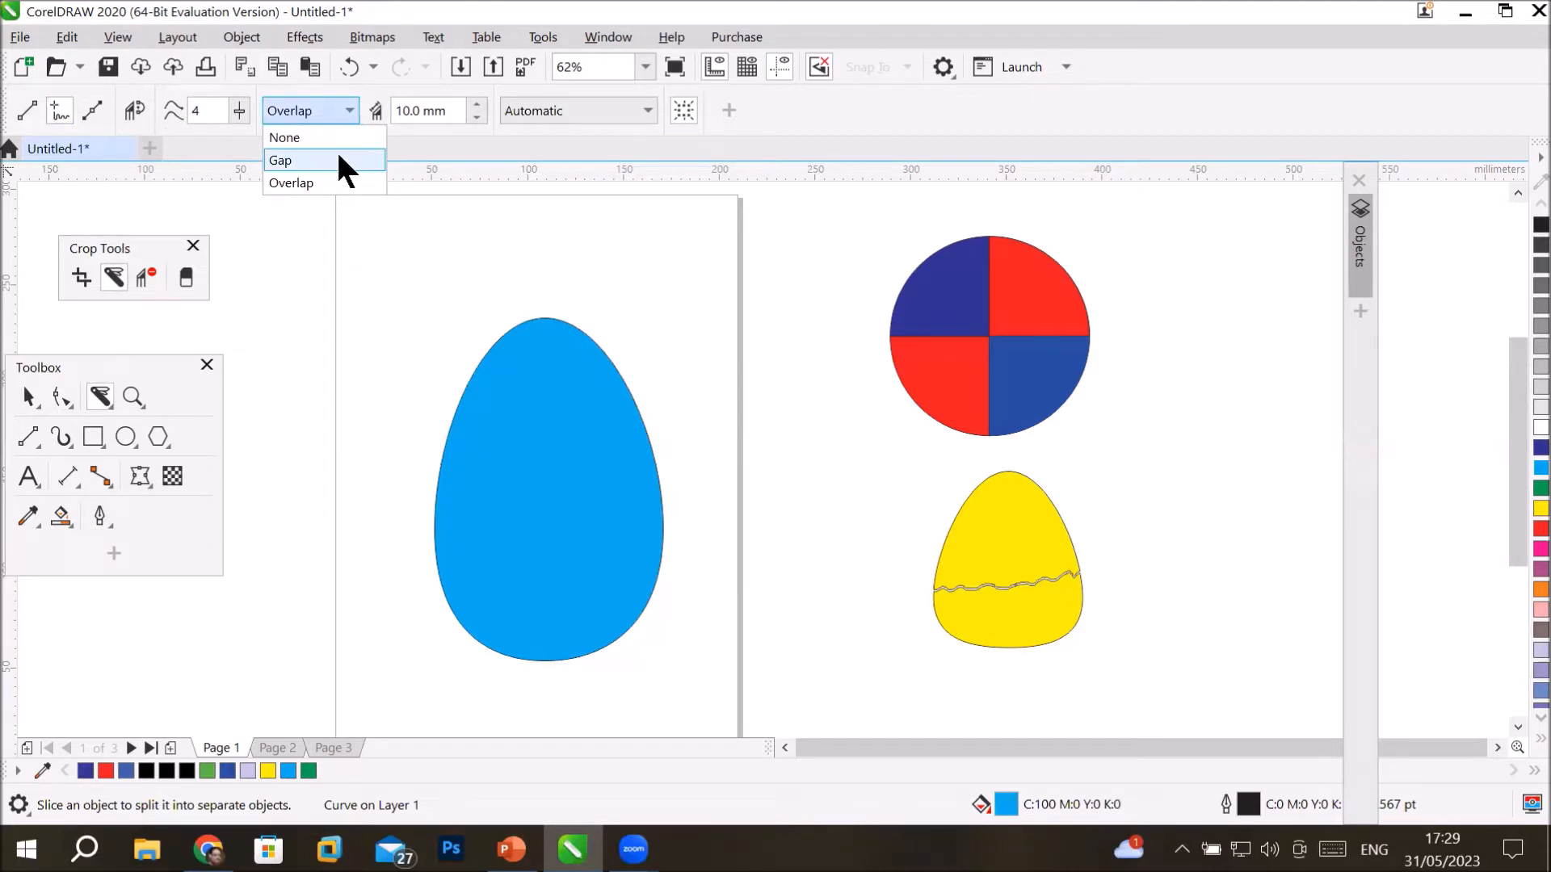
left_click(338, 159)
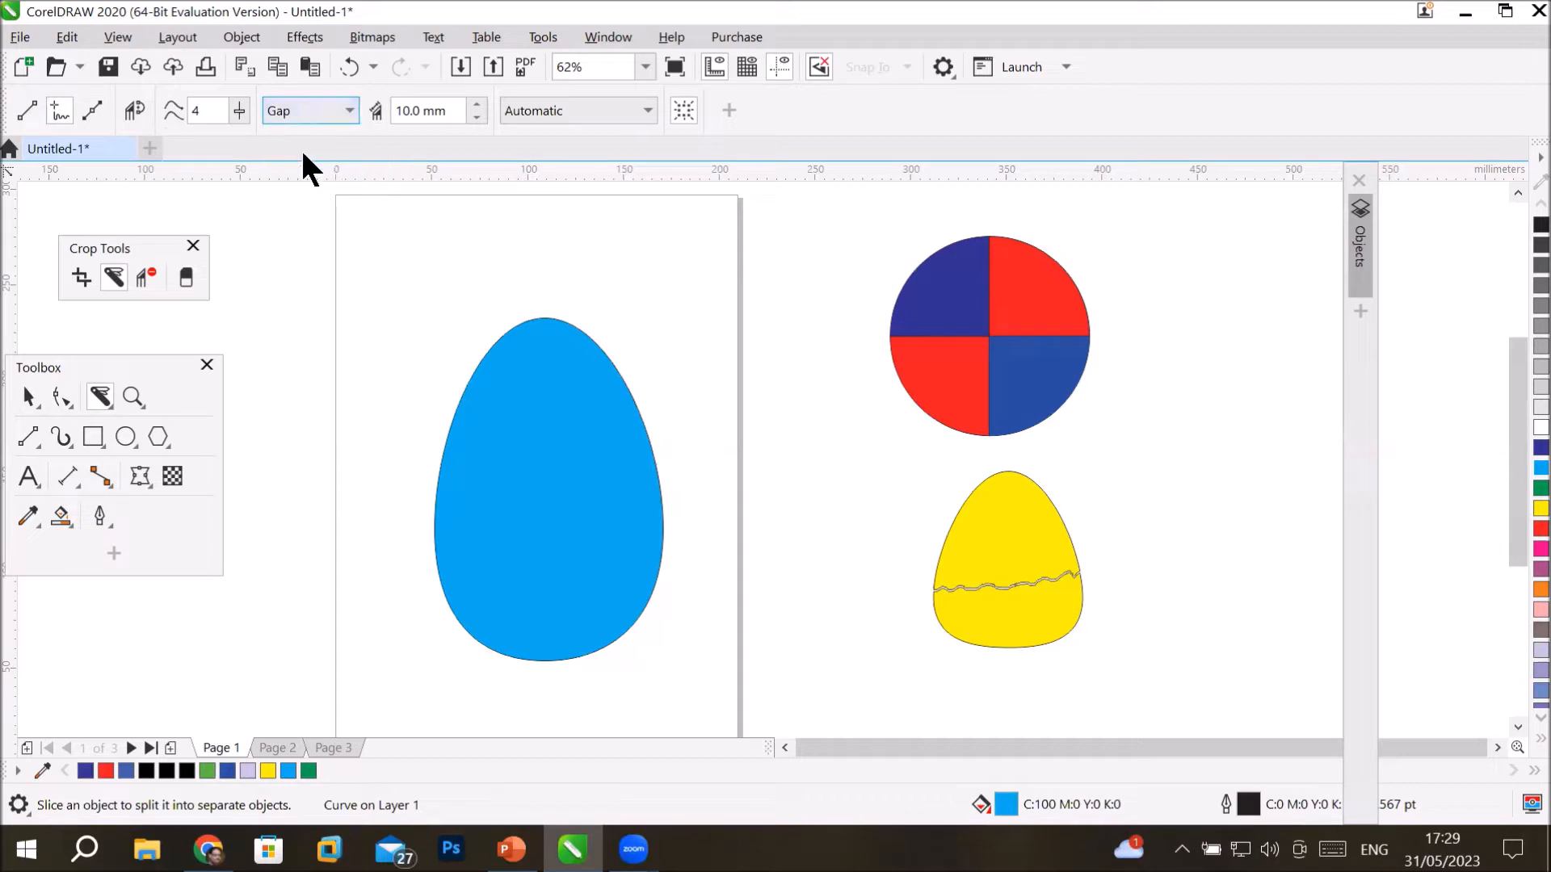
left_click(236, 112)
left_click_drag(238, 137, 308, 139)
double_click(415, 104)
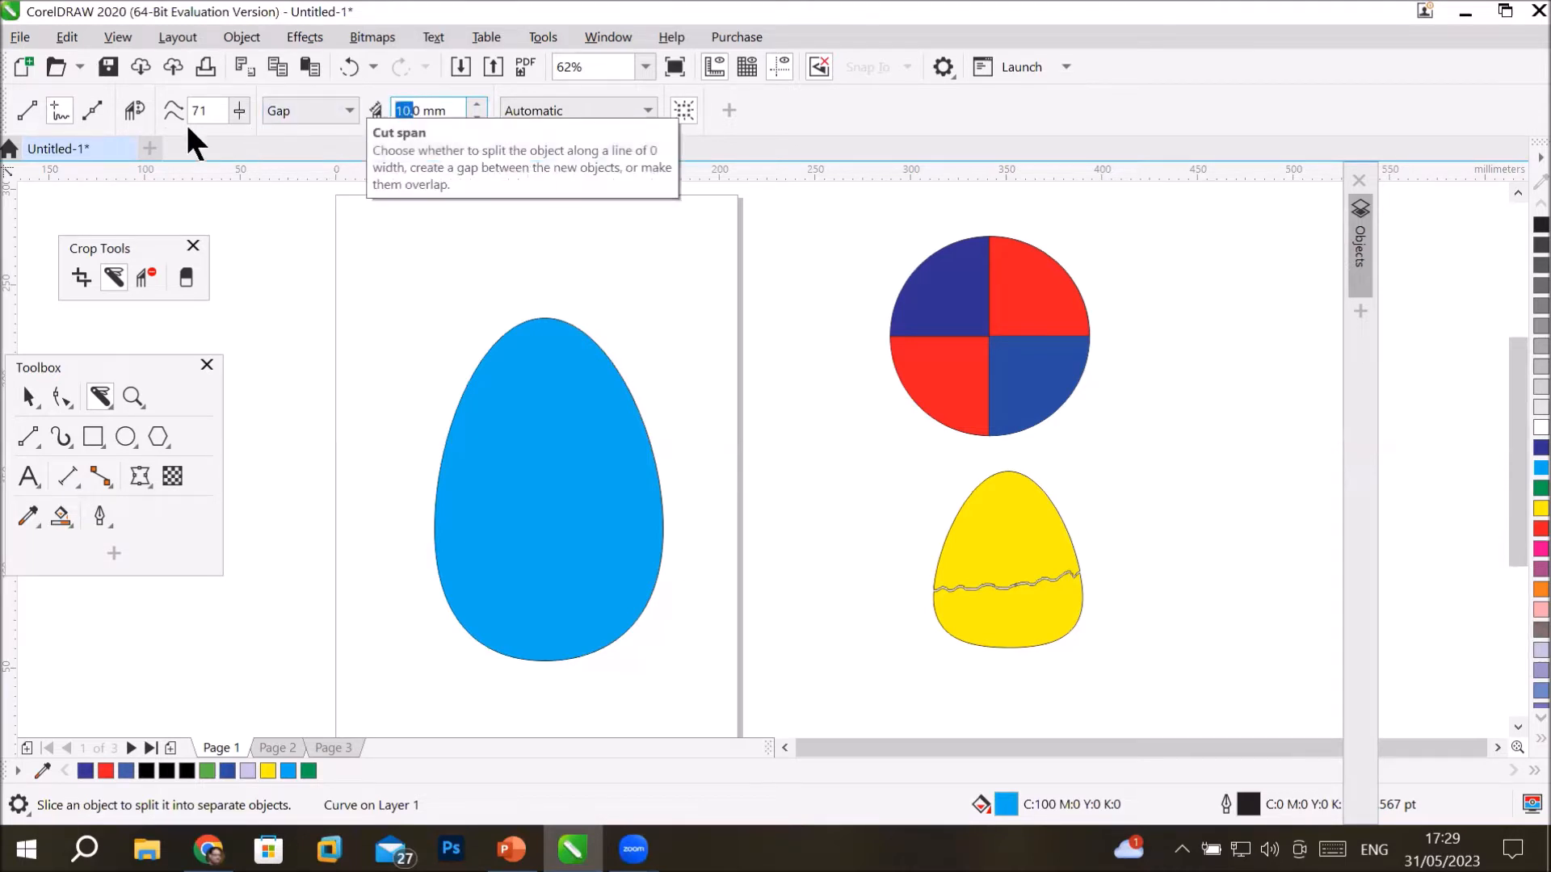
Slice the blue egg with four wavy freehand cuts: below the middle, above the middle, near the top and near the bottom.
mouse_move(442, 547)
left_mouse_down()
mouse_move(496, 517)
mouse_move(609, 528)
mouse_move(650, 498)
mouse_move(737, 491)
left_mouse_up()
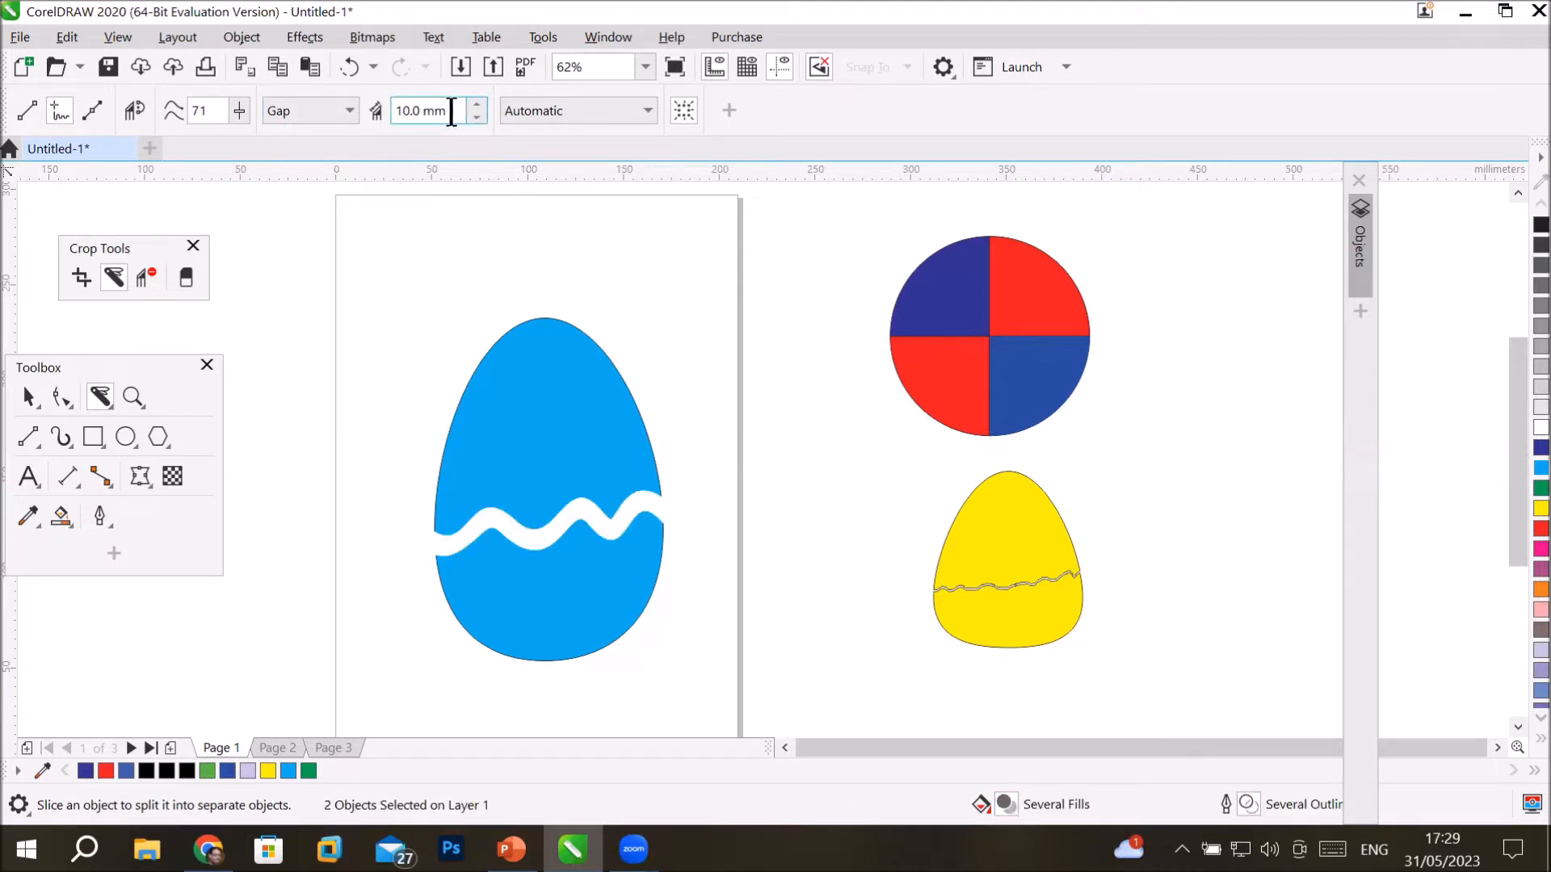
left_click_drag(396, 453, 731, 424)
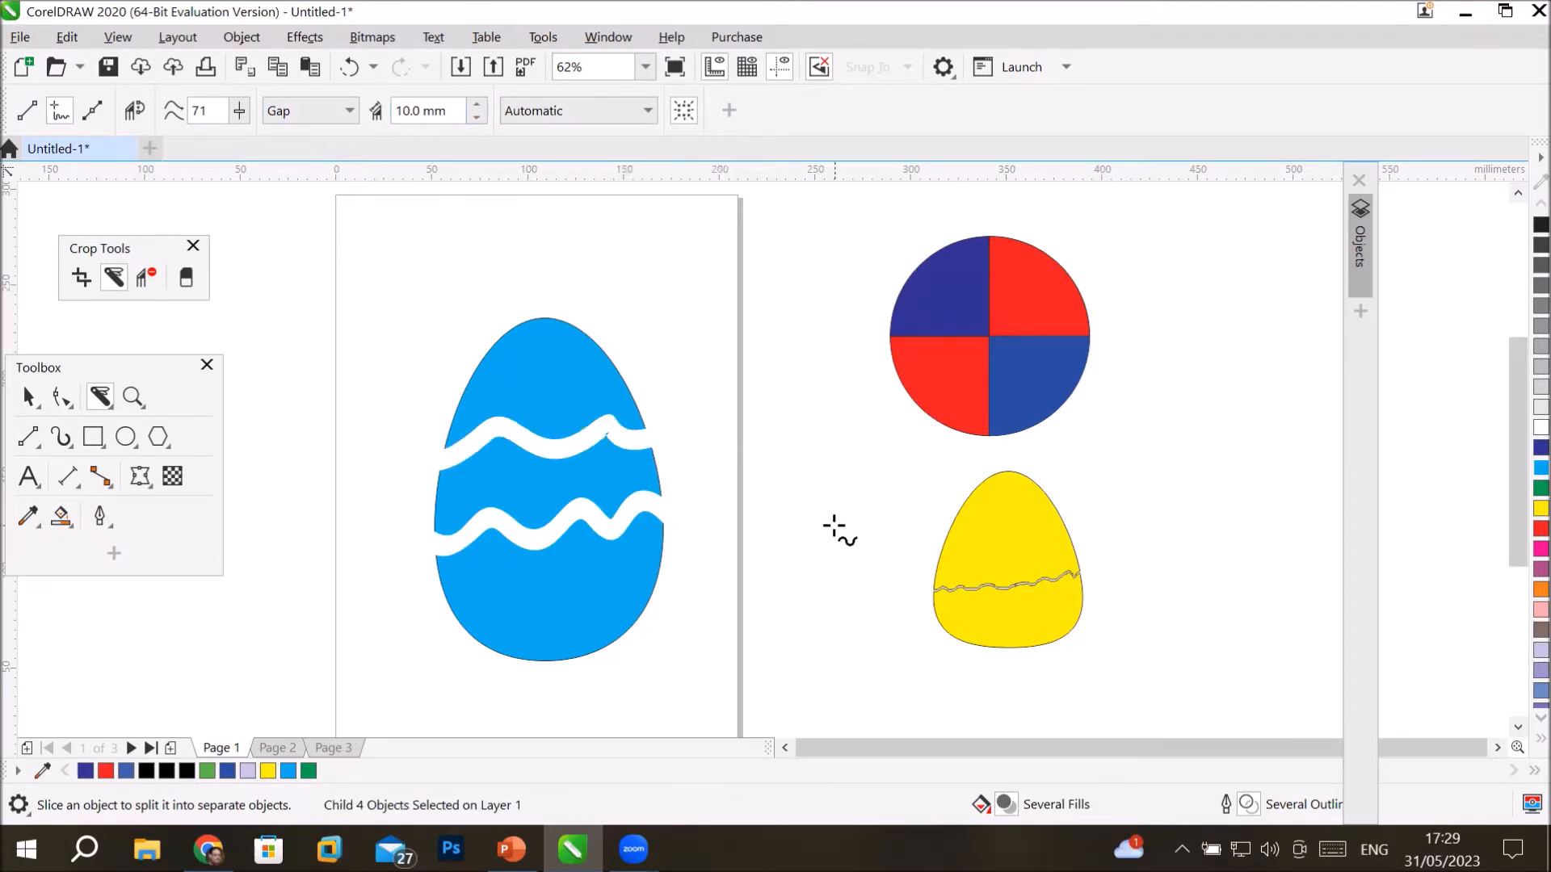
mouse_move(441, 347)
left_mouse_down()
mouse_move(684, 354)
mouse_move(720, 378)
left_mouse_up()
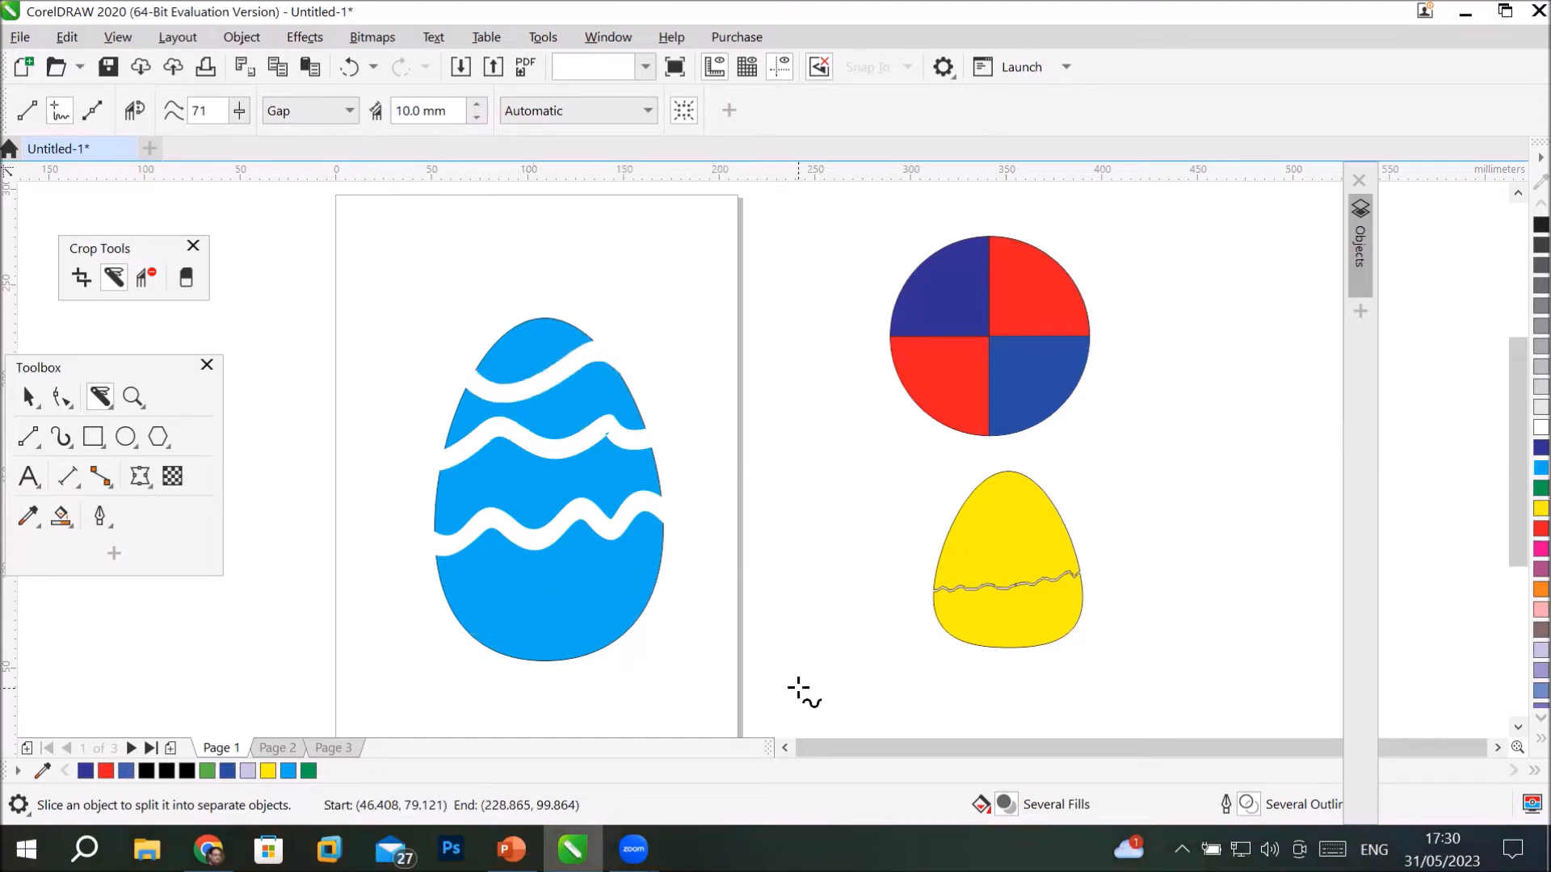
mouse_move(433, 612)
left_mouse_down()
mouse_move(597, 612)
mouse_move(698, 587)
left_mouse_up()
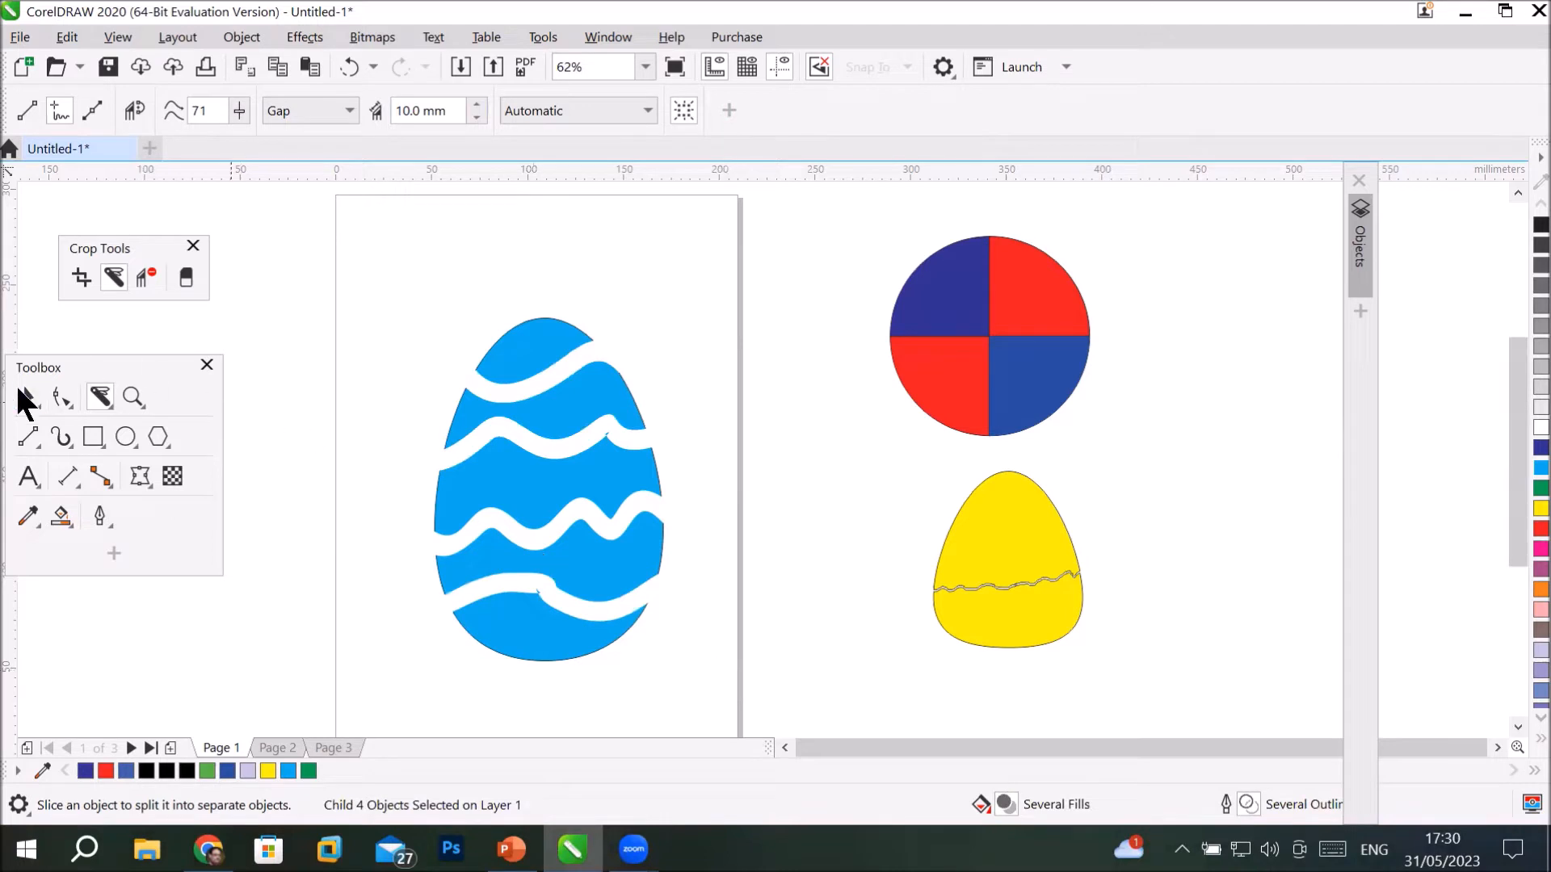
Select the group of the egg's two lowest bands and fill it with dark blue (C:100 M:100 Y:0 K:0).
left_click(25, 397)
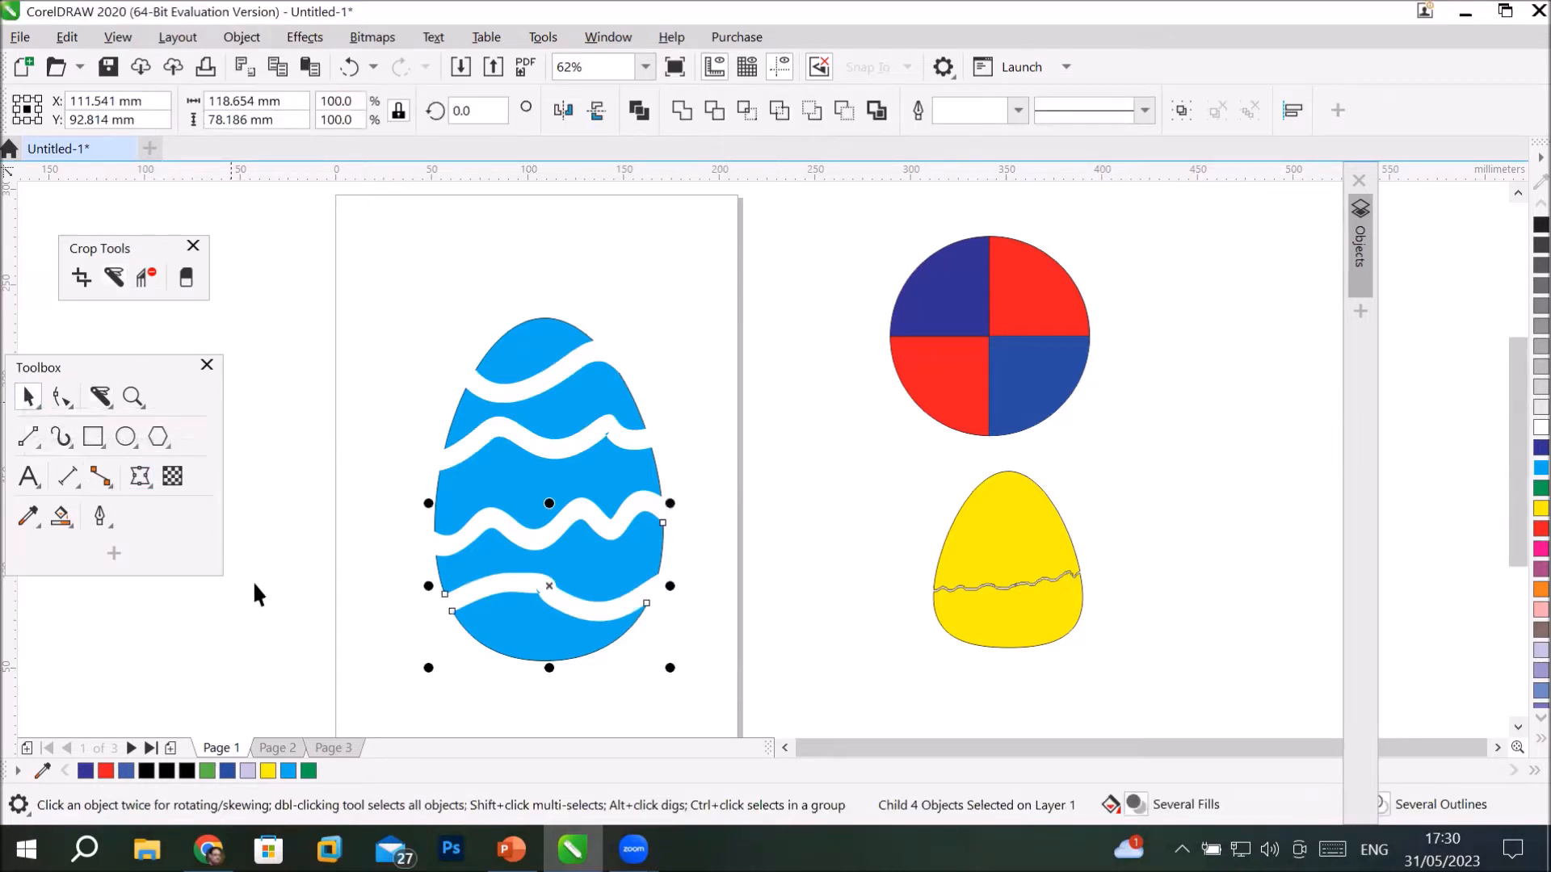
left_click(521, 363)
left_click(733, 519)
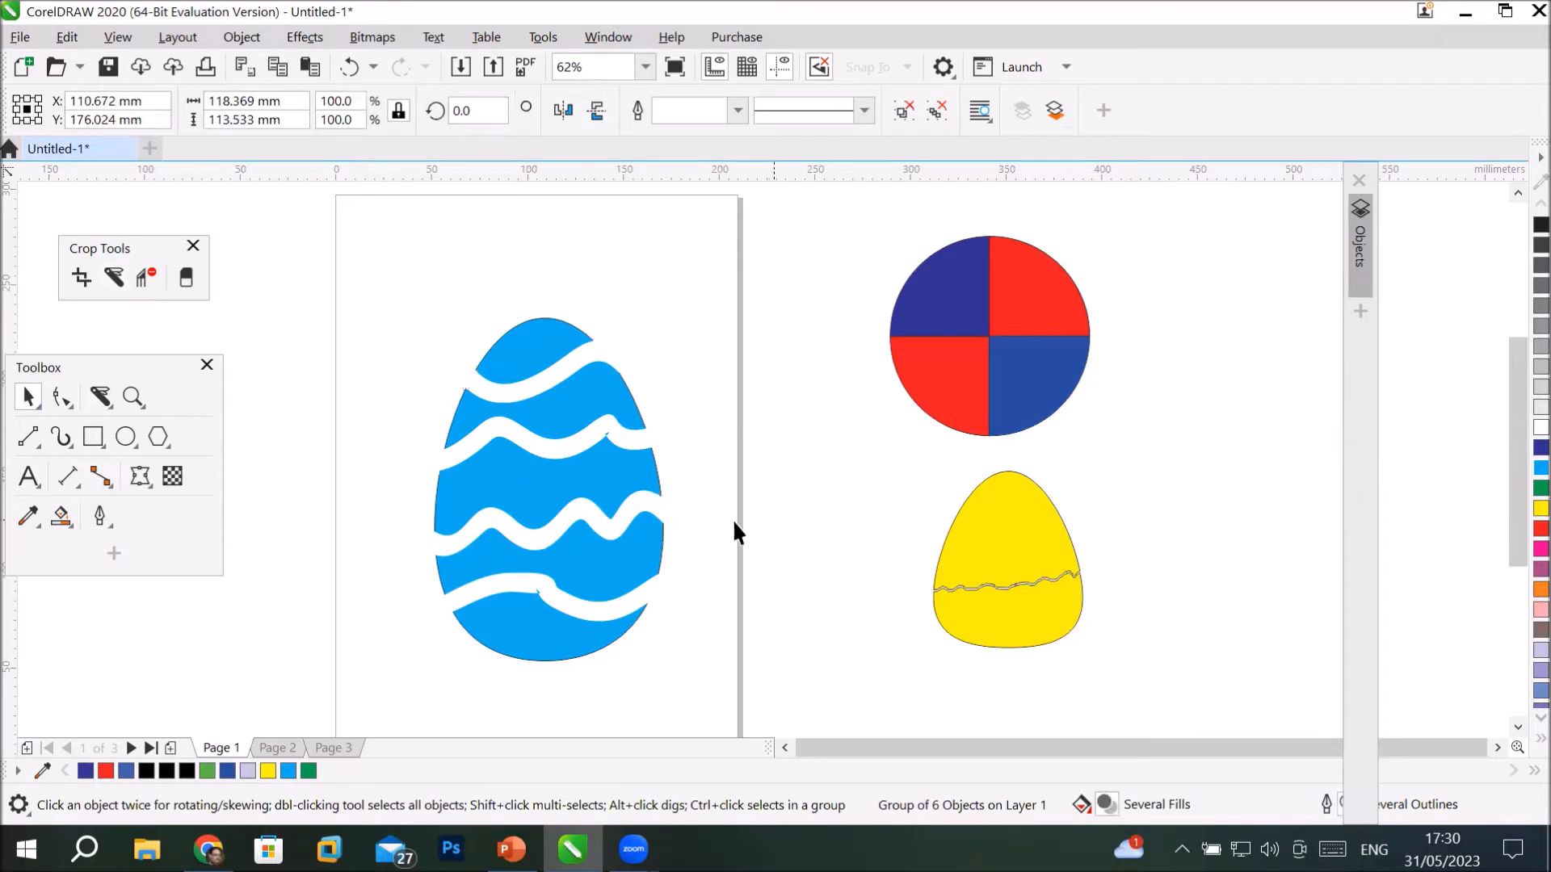
left_click(553, 641, "ctrl")
left_click(525, 467, "shift")
left_click(534, 333, "shift")
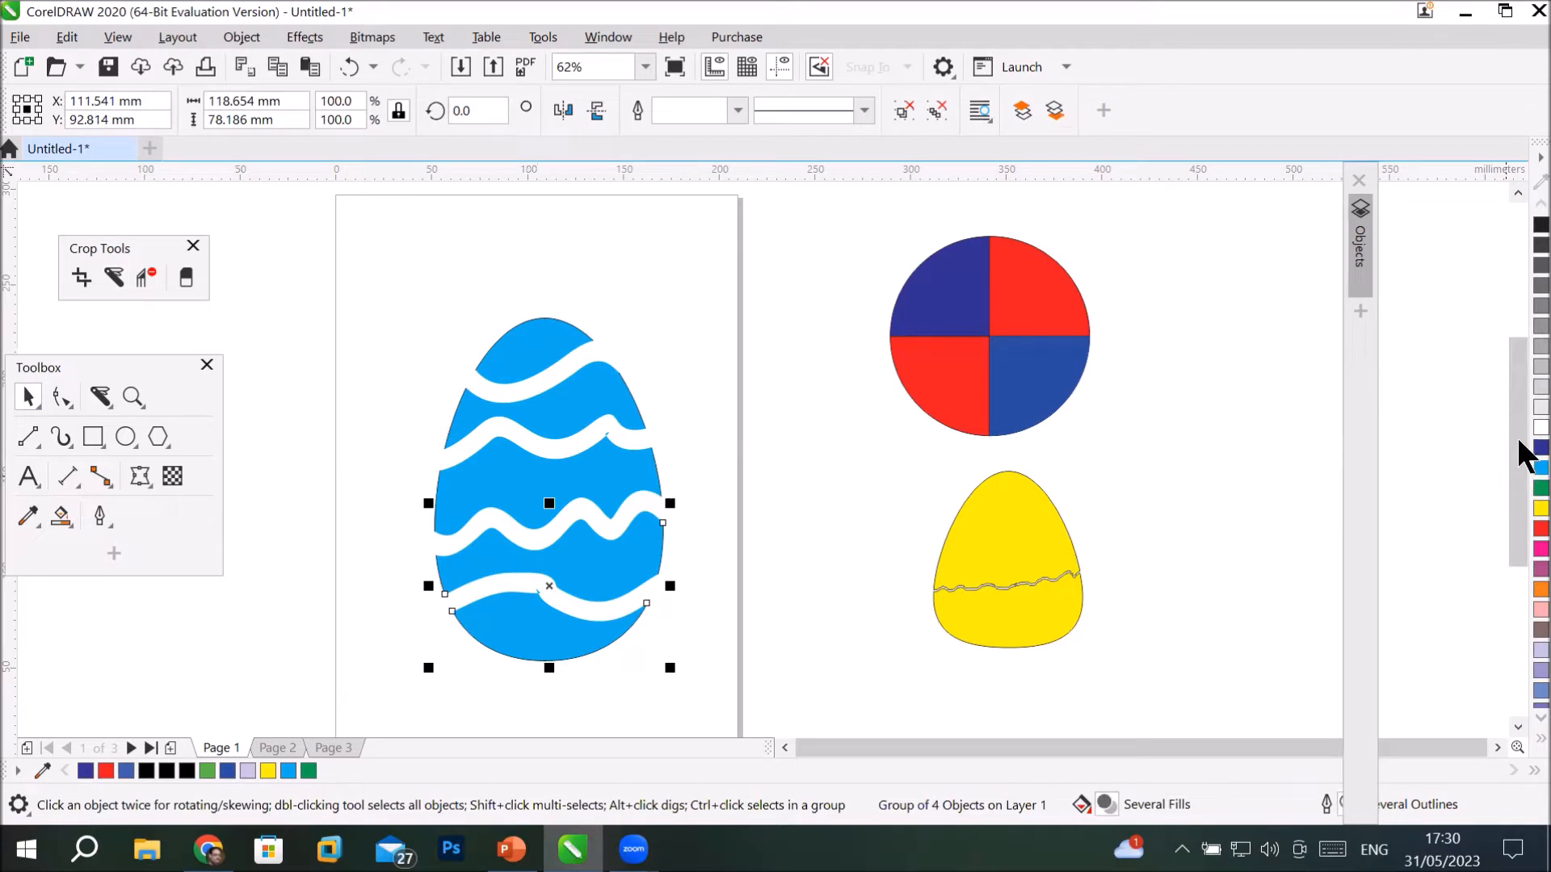
left_click(1539, 448)
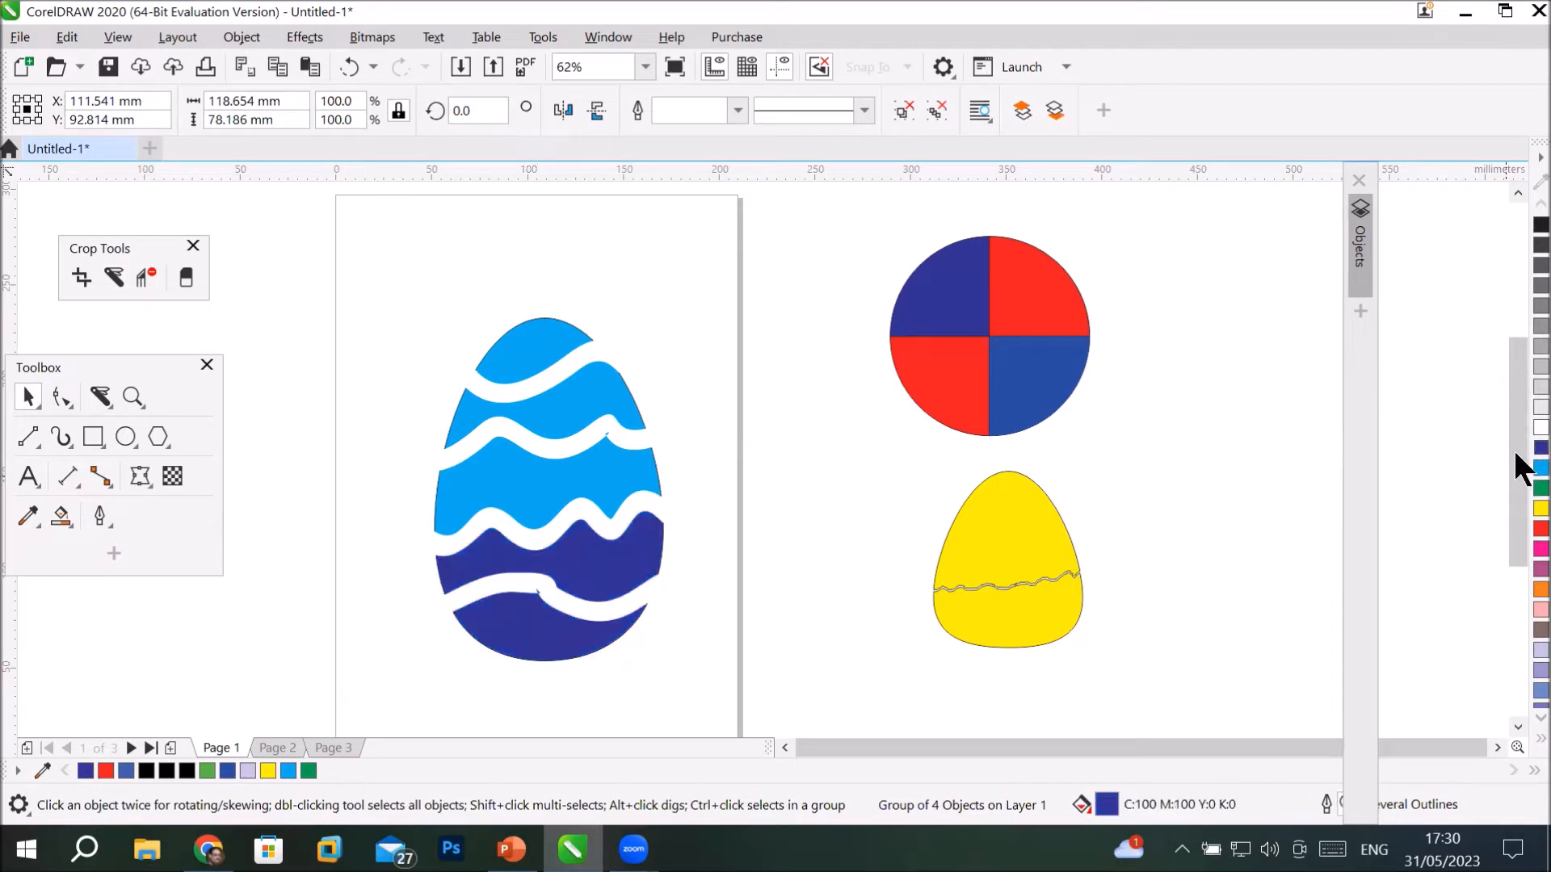
Select the group containing the egg's three upper bands and ungroup it.
left_click(740, 683)
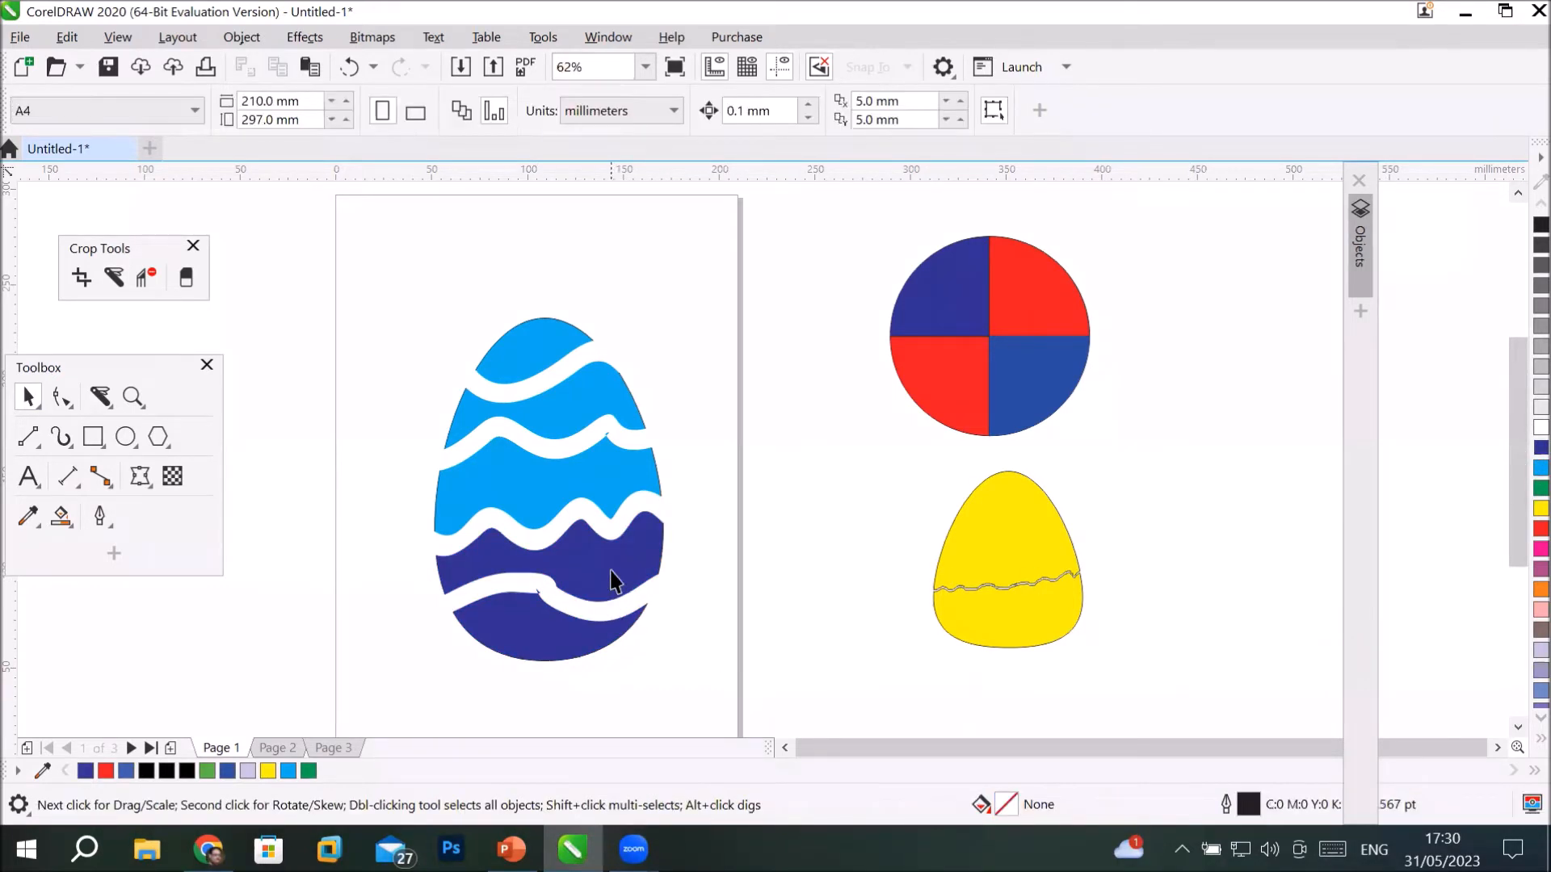
left_click(617, 578)
left_click(595, 665)
left_click(622, 544)
left_click(804, 533)
left_click(597, 565)
left_click(630, 462)
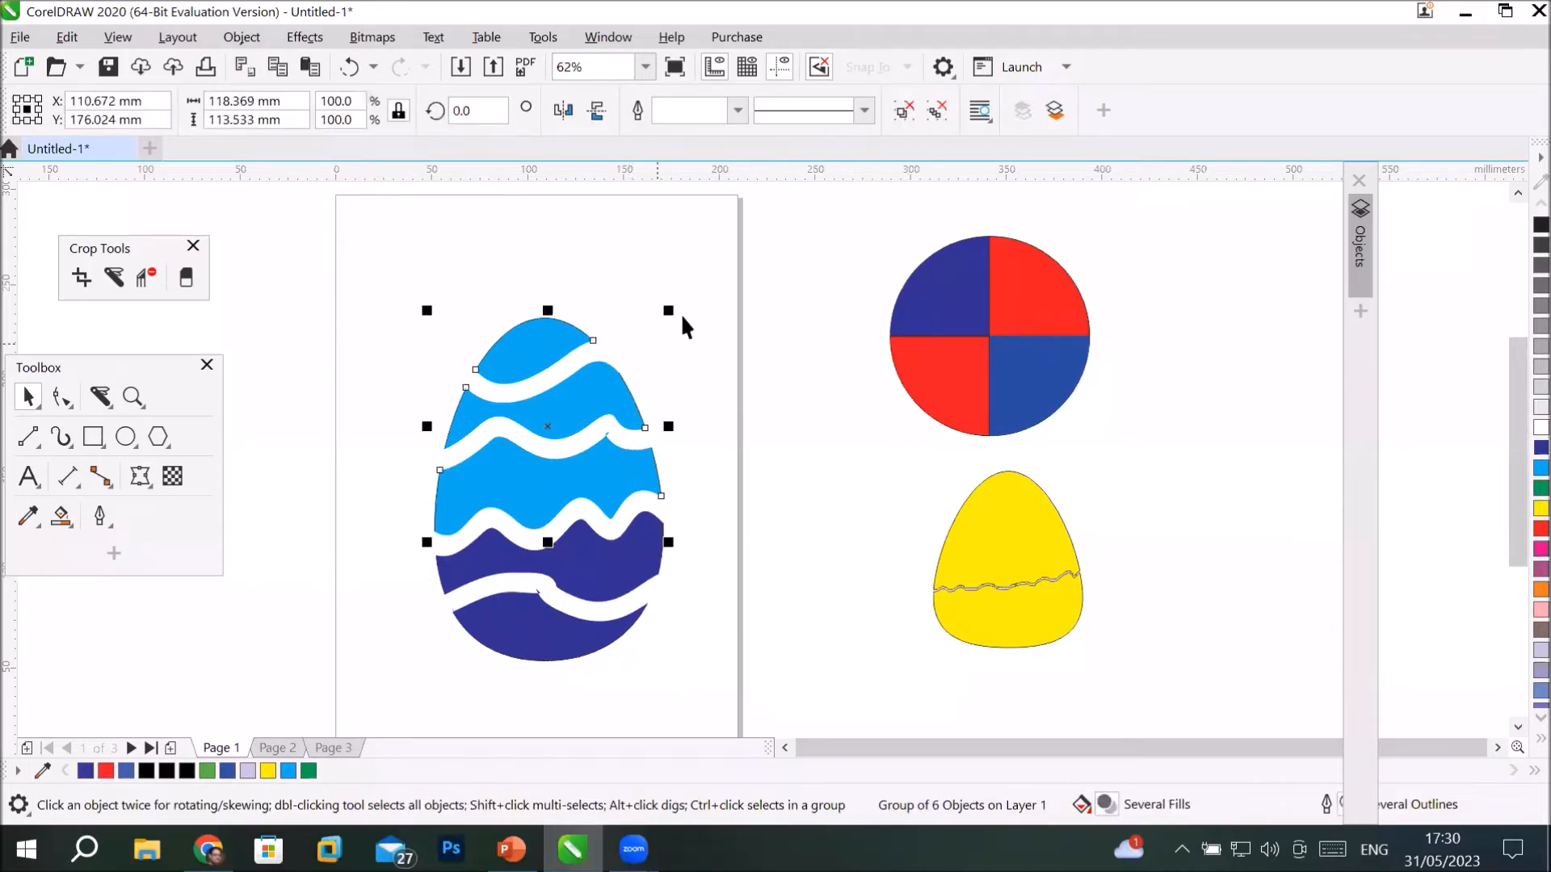
left_click(588, 309)
left_click(570, 336)
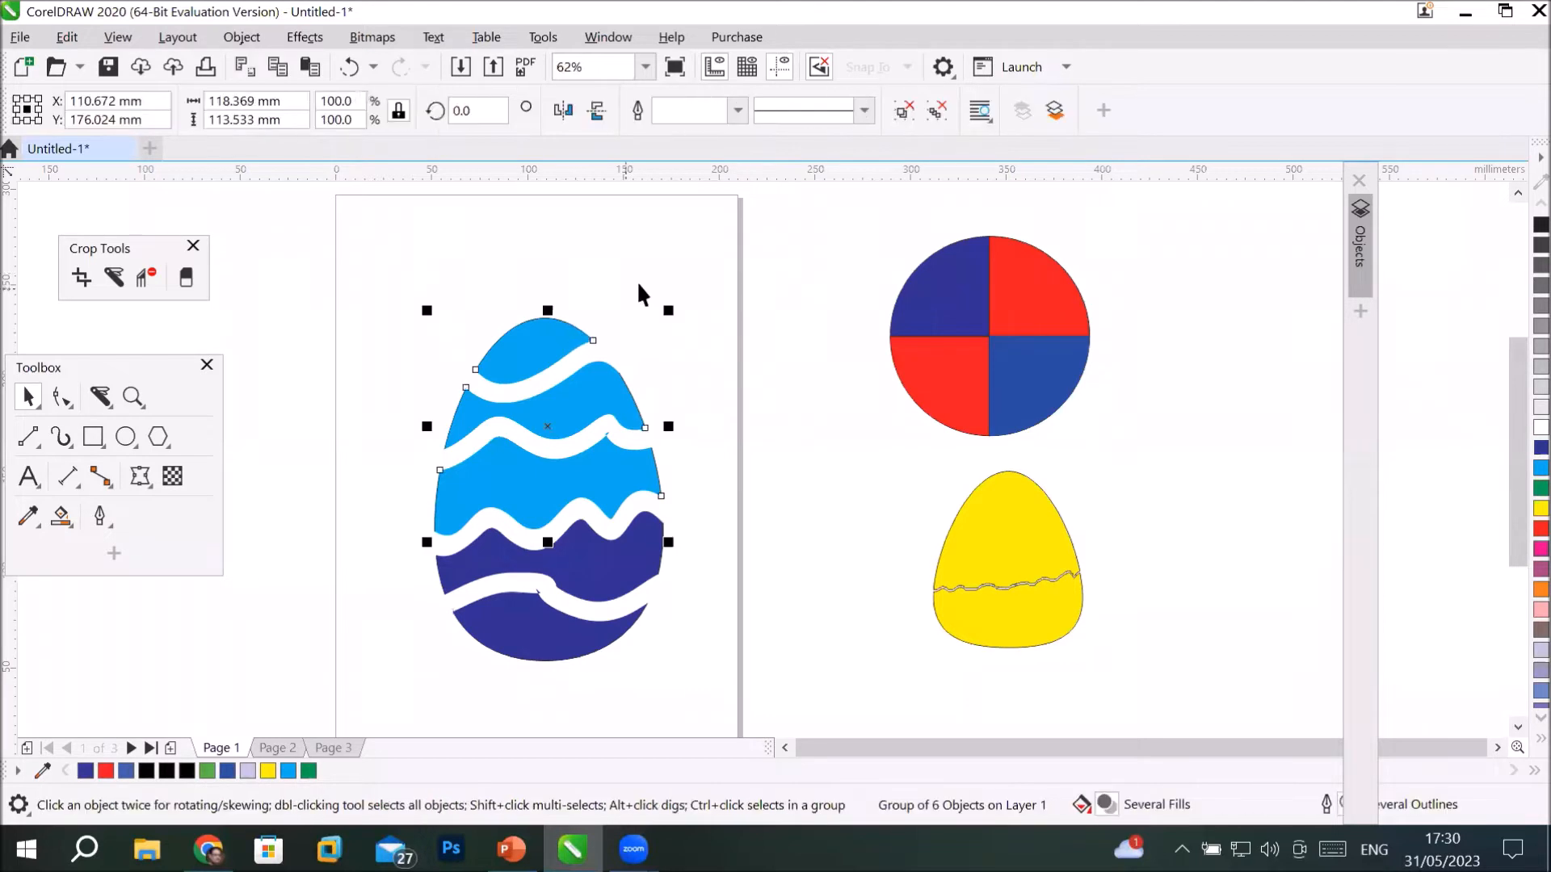
right_click(523, 329)
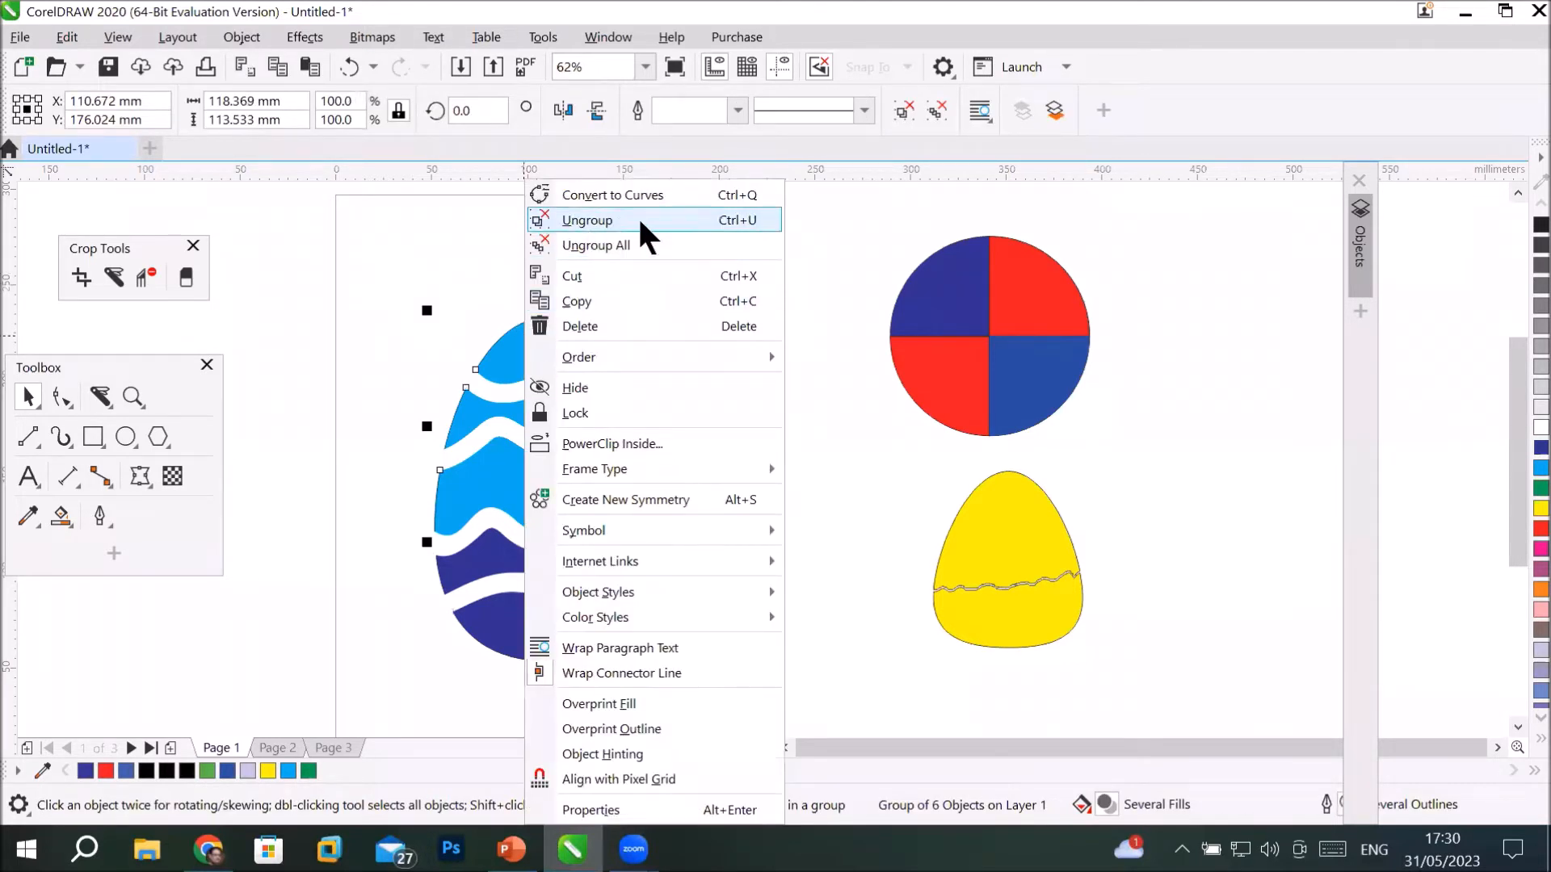
left_click(641, 220)
Fill the egg's second band from the top with red and the third with pink (C:0 M:40 Y:20 K:0).
key("Escape")
left_click(545, 336)
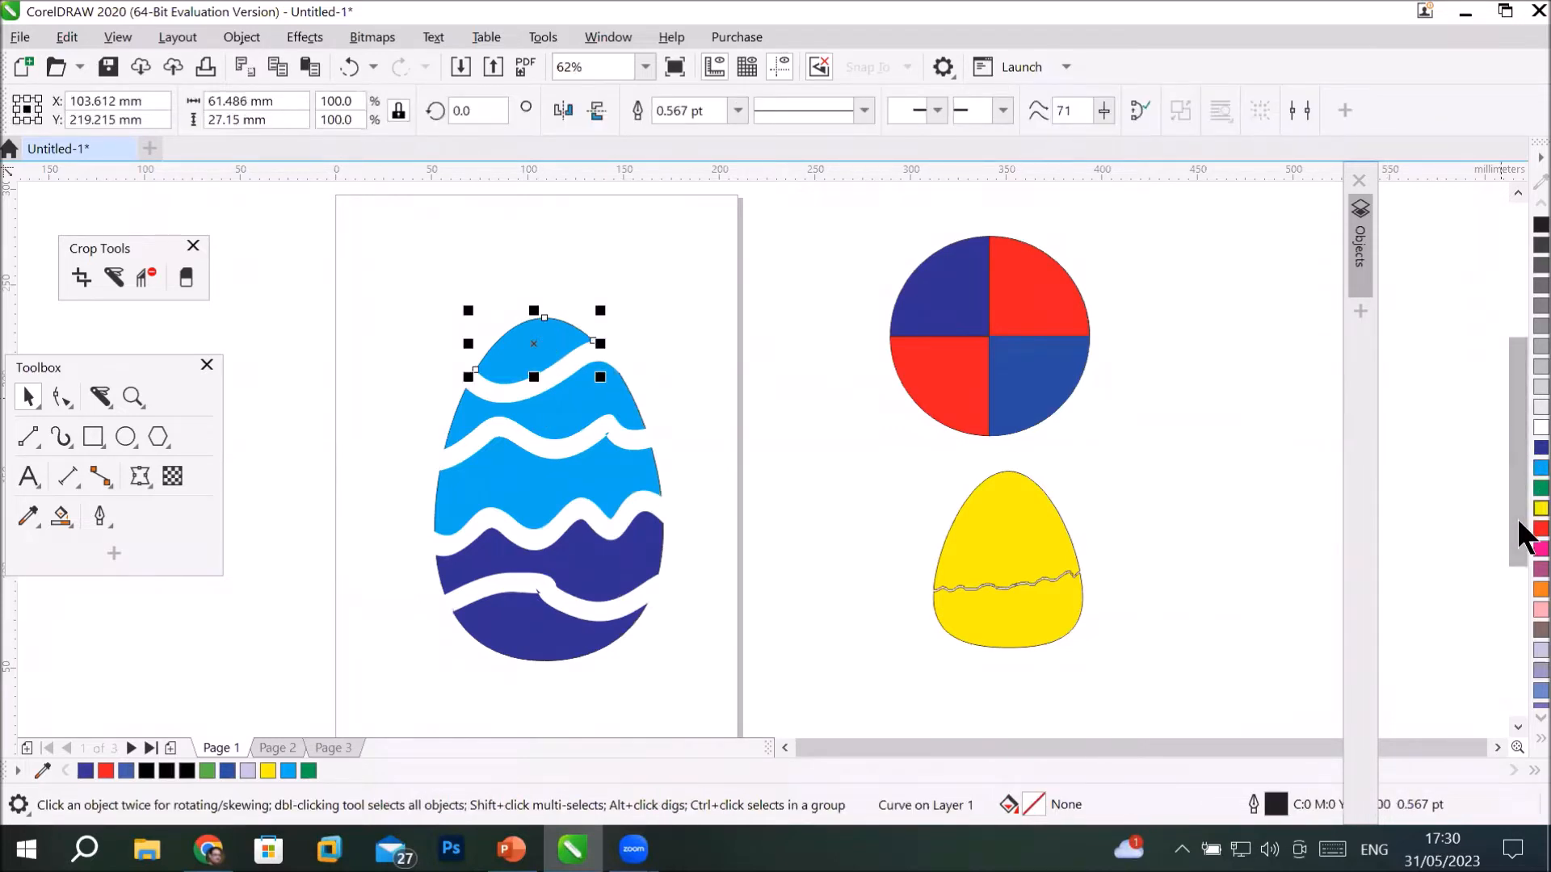
left_click(617, 401)
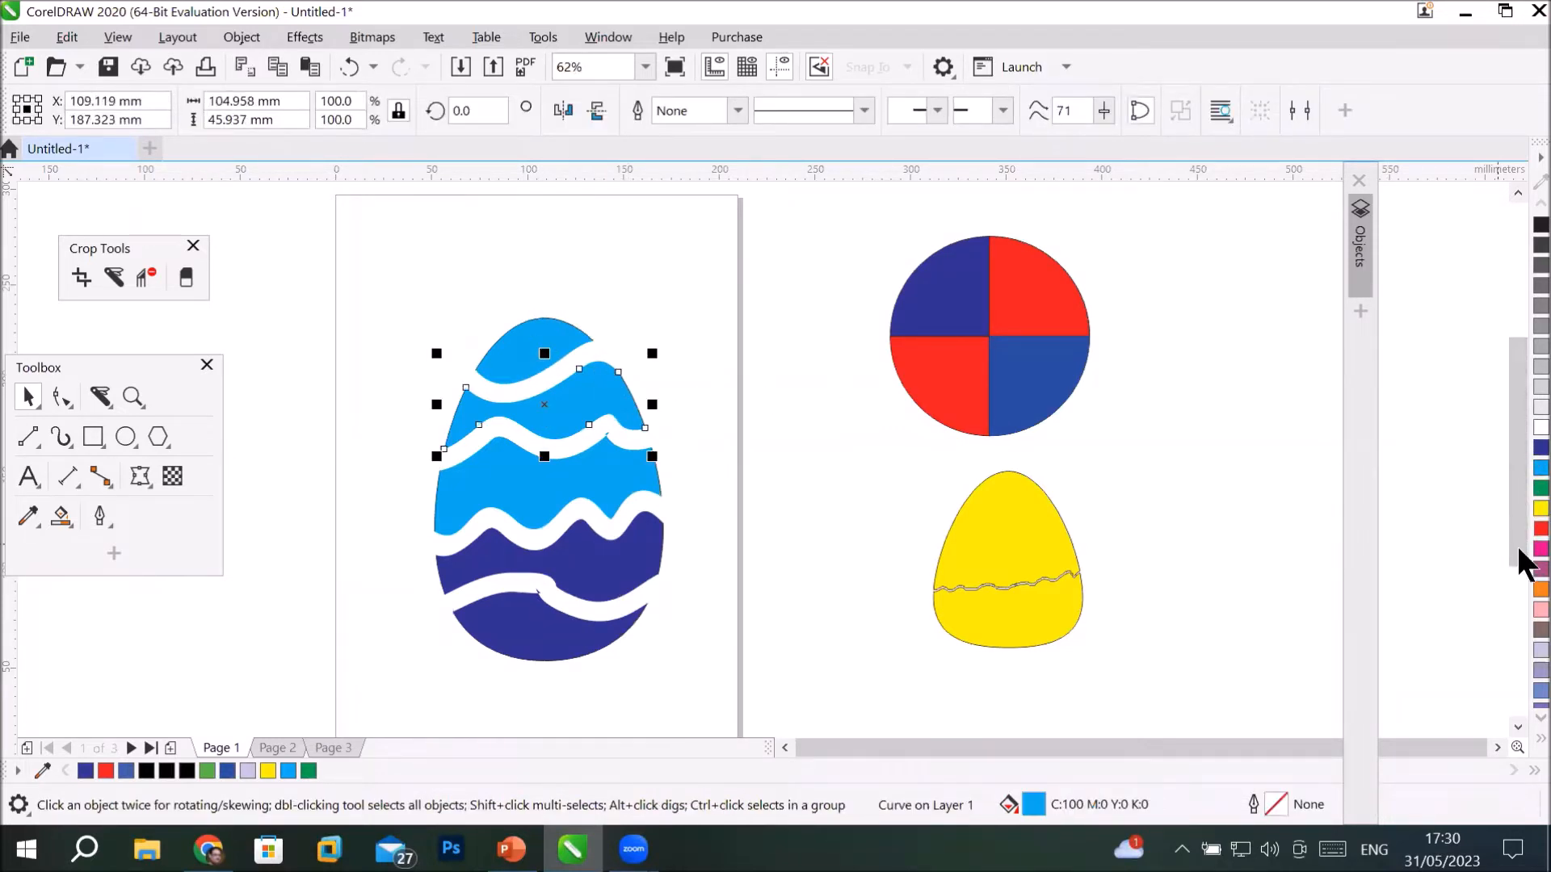
left_click(1541, 529)
left_click(651, 483)
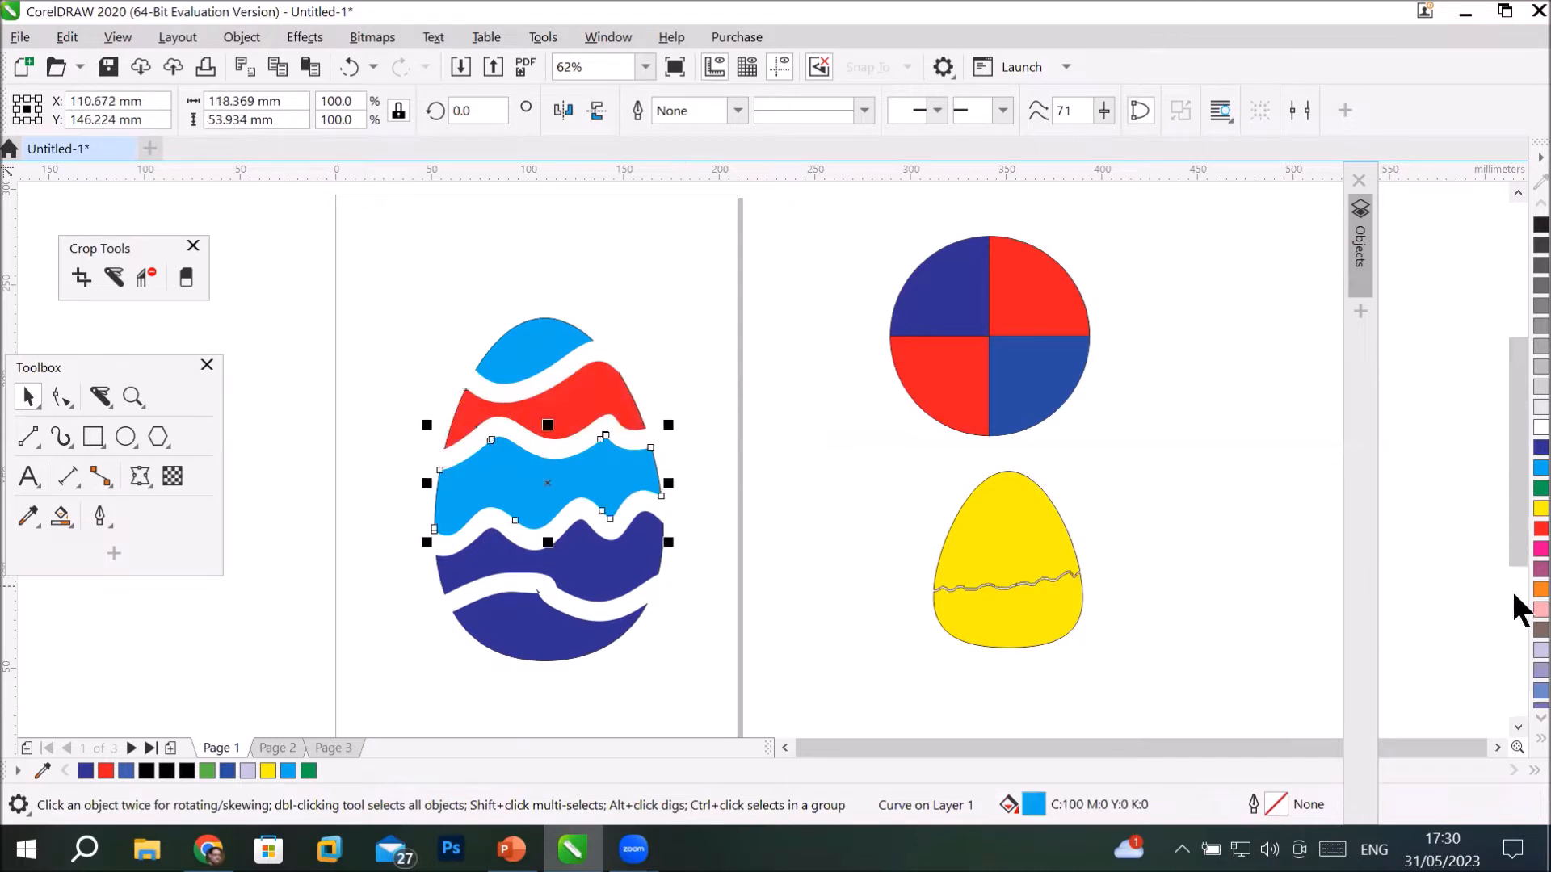
left_click(1539, 610)
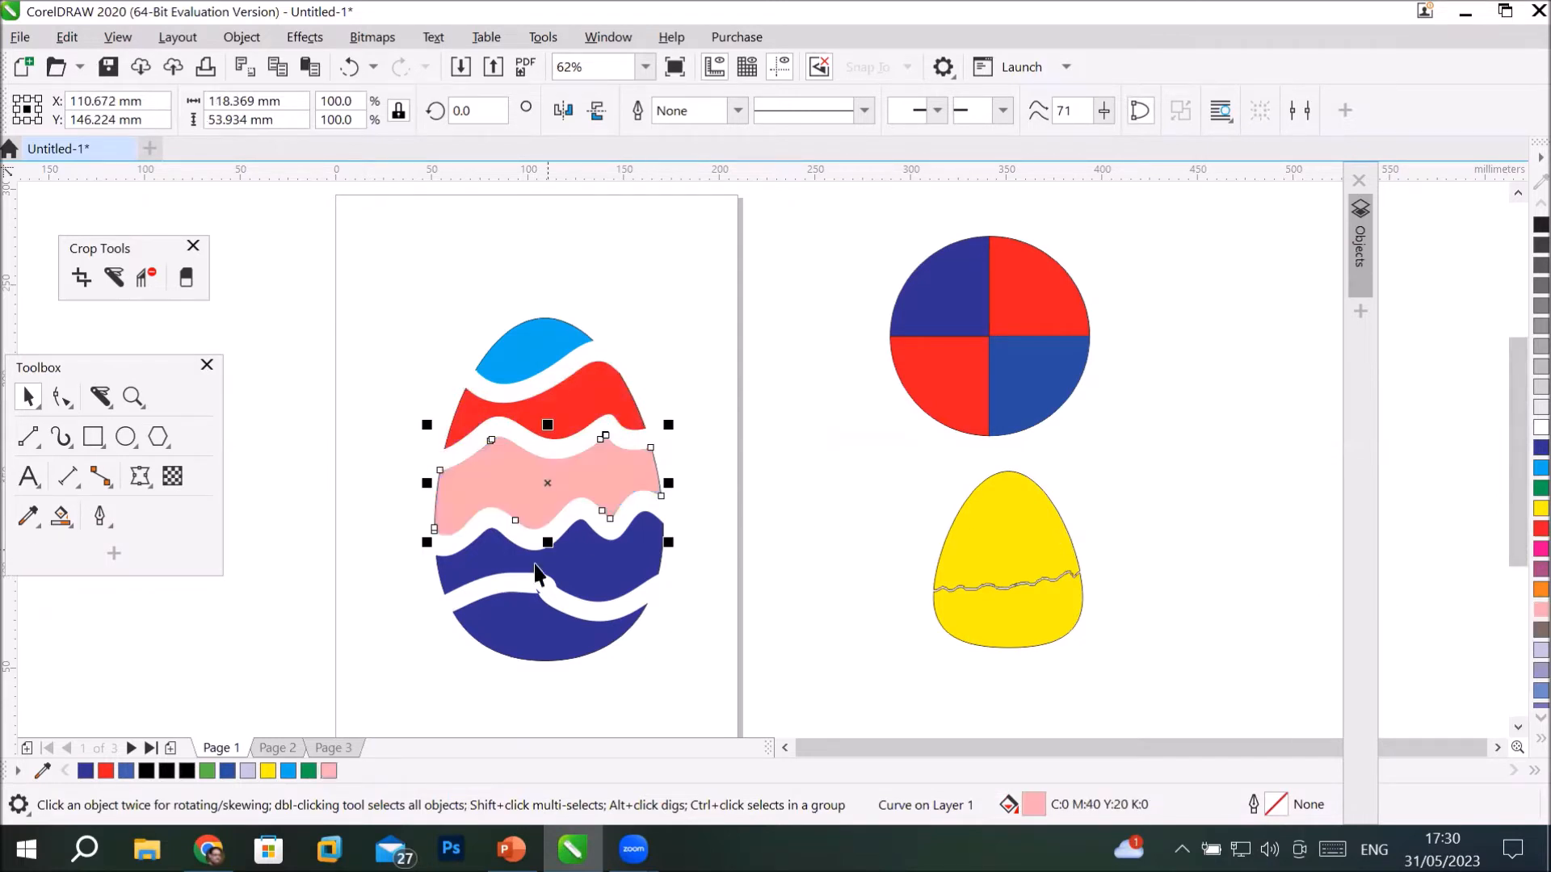
Ungroup the egg's two lowest bands and fill the upper one with grey, leaving nothing selected.
left_click(588, 576)
right_click(588, 576)
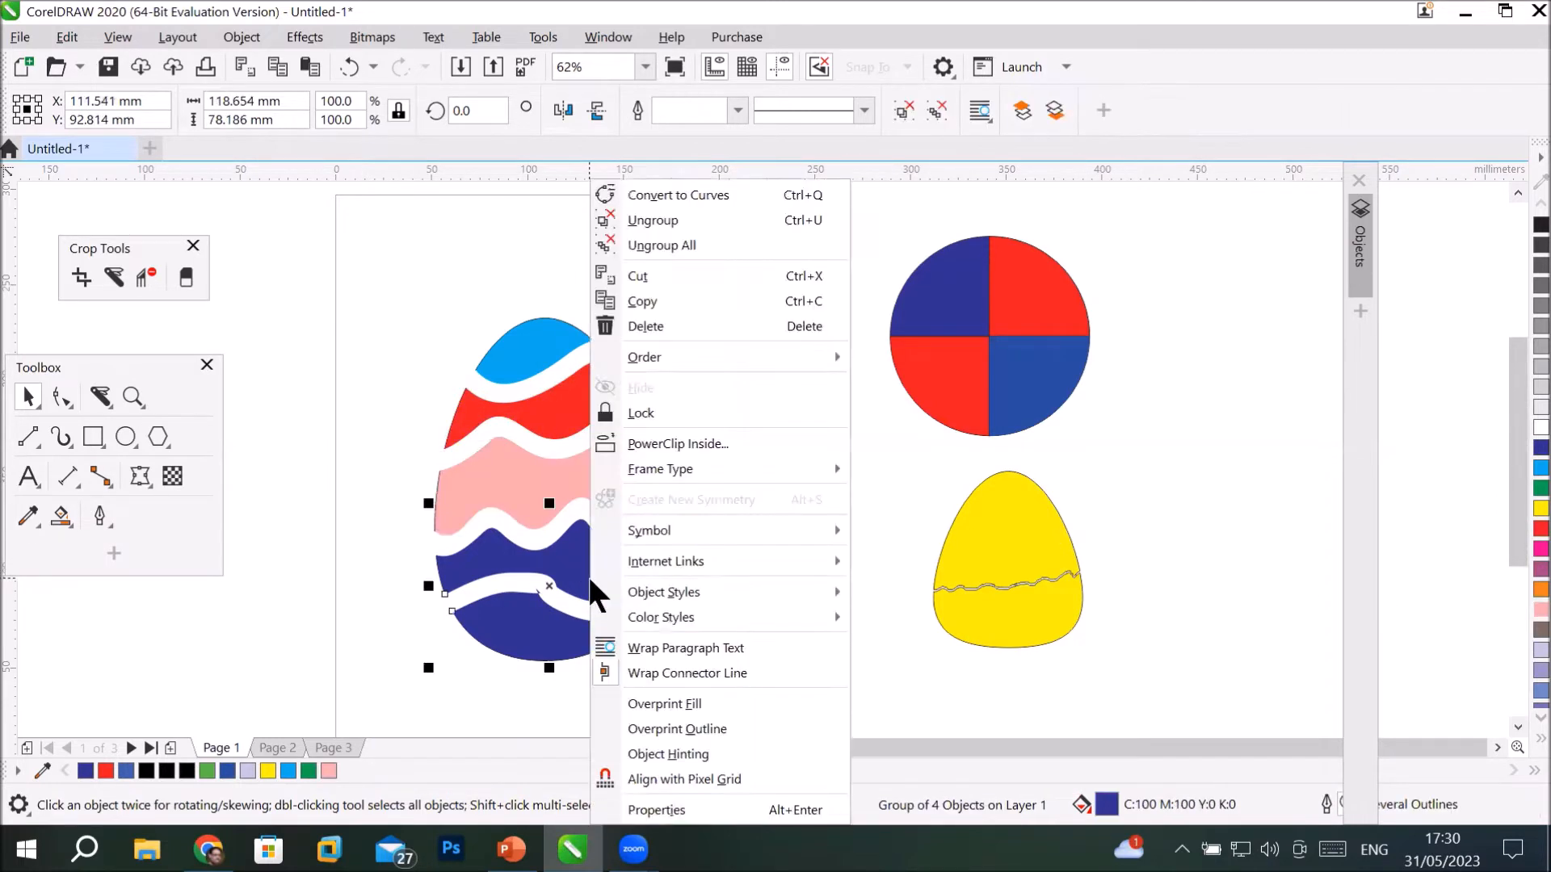
left_click(726, 215)
left_click(589, 633)
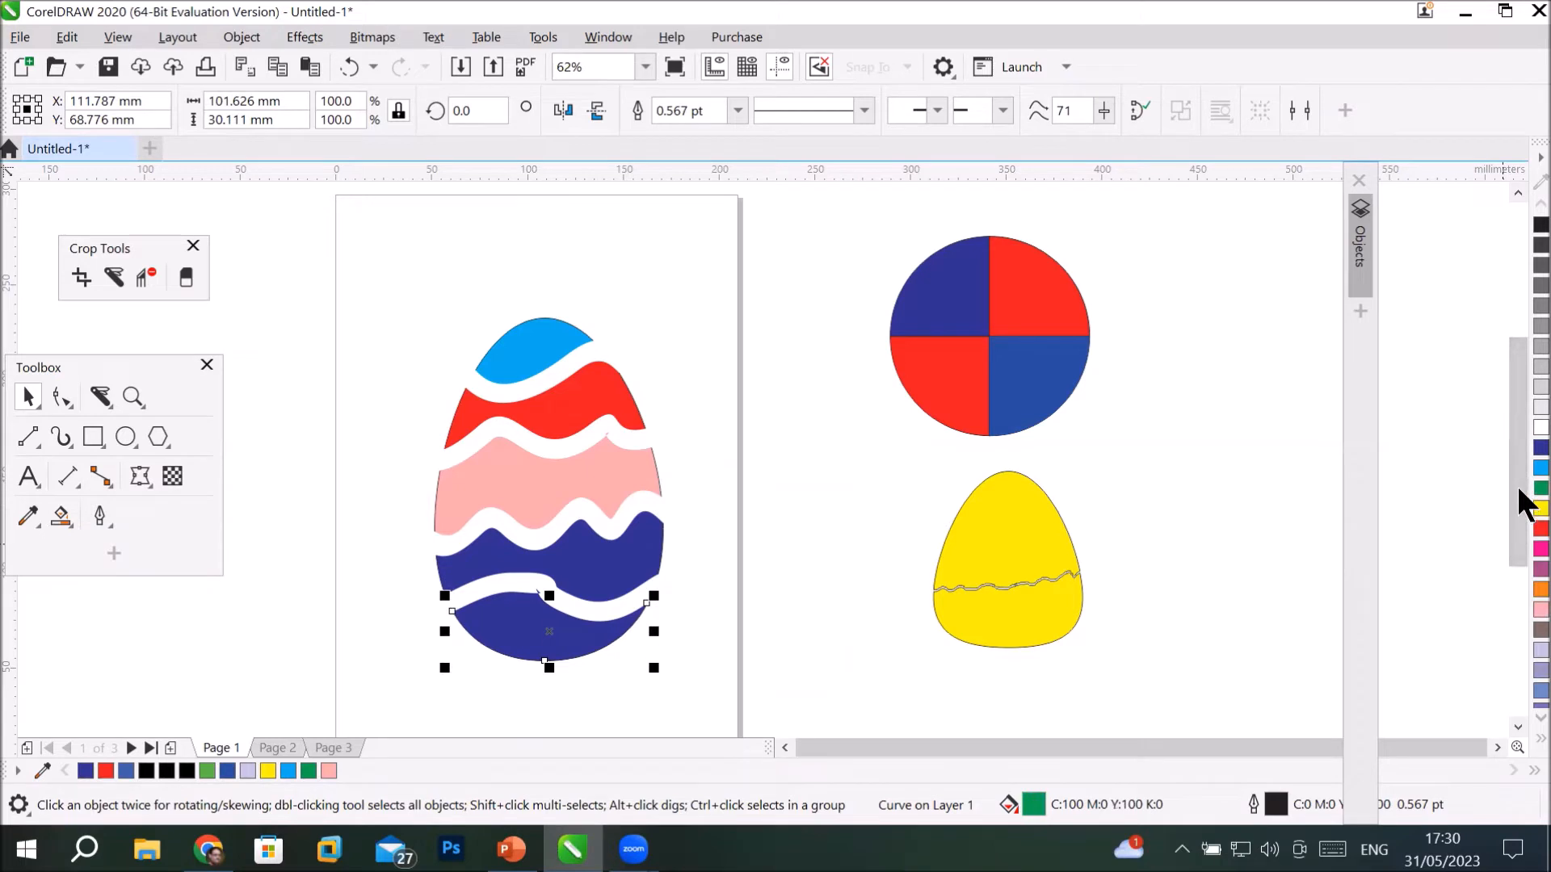
left_click(599, 562)
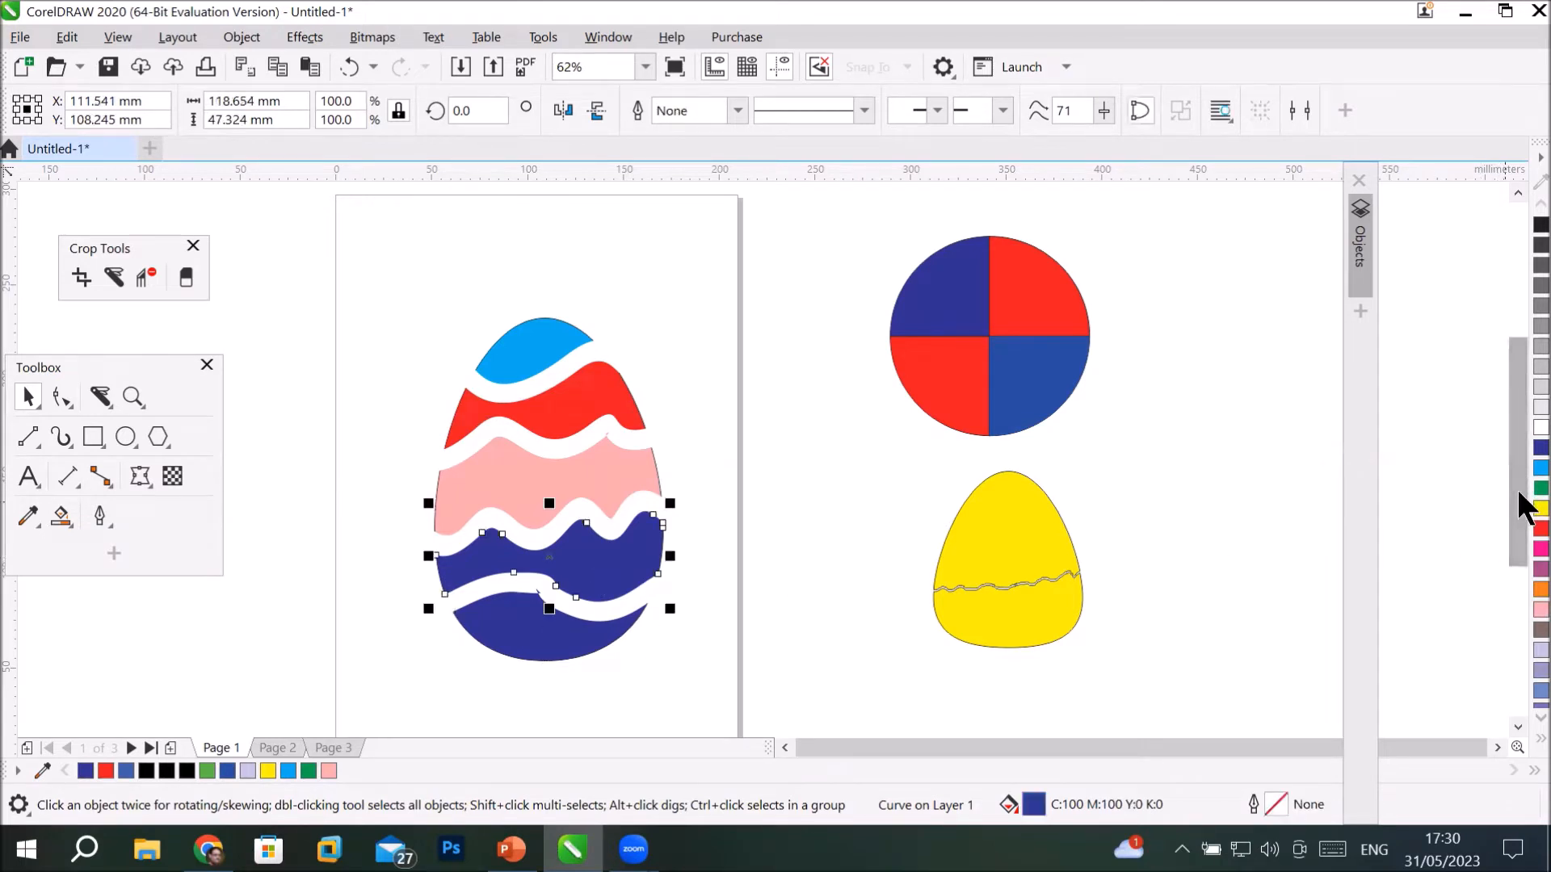
left_click(1537, 508)
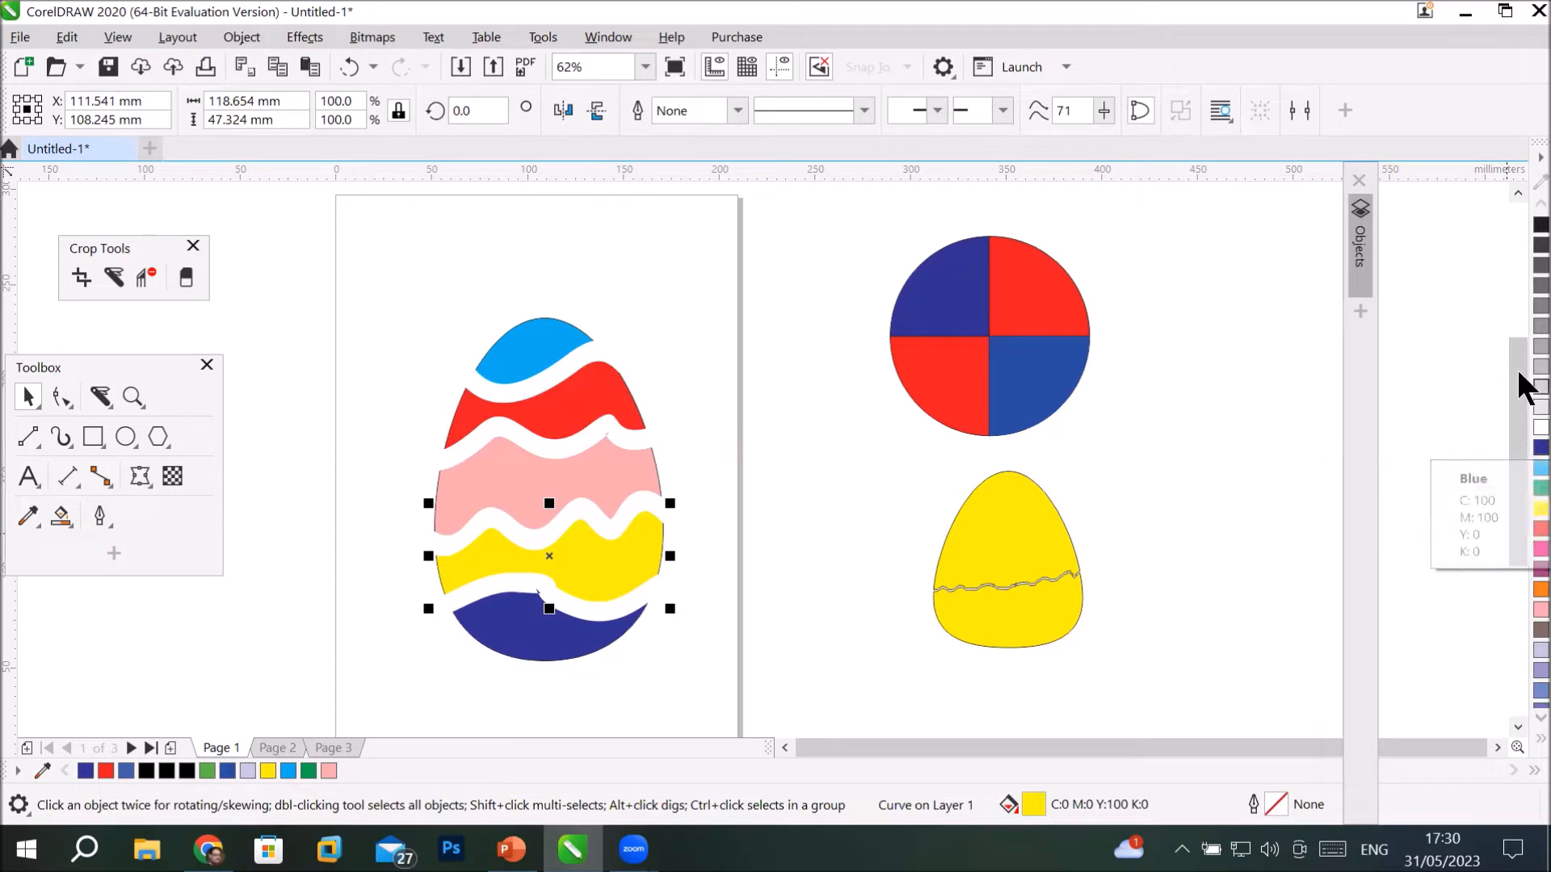
left_click(1539, 357)
left_click(794, 602)
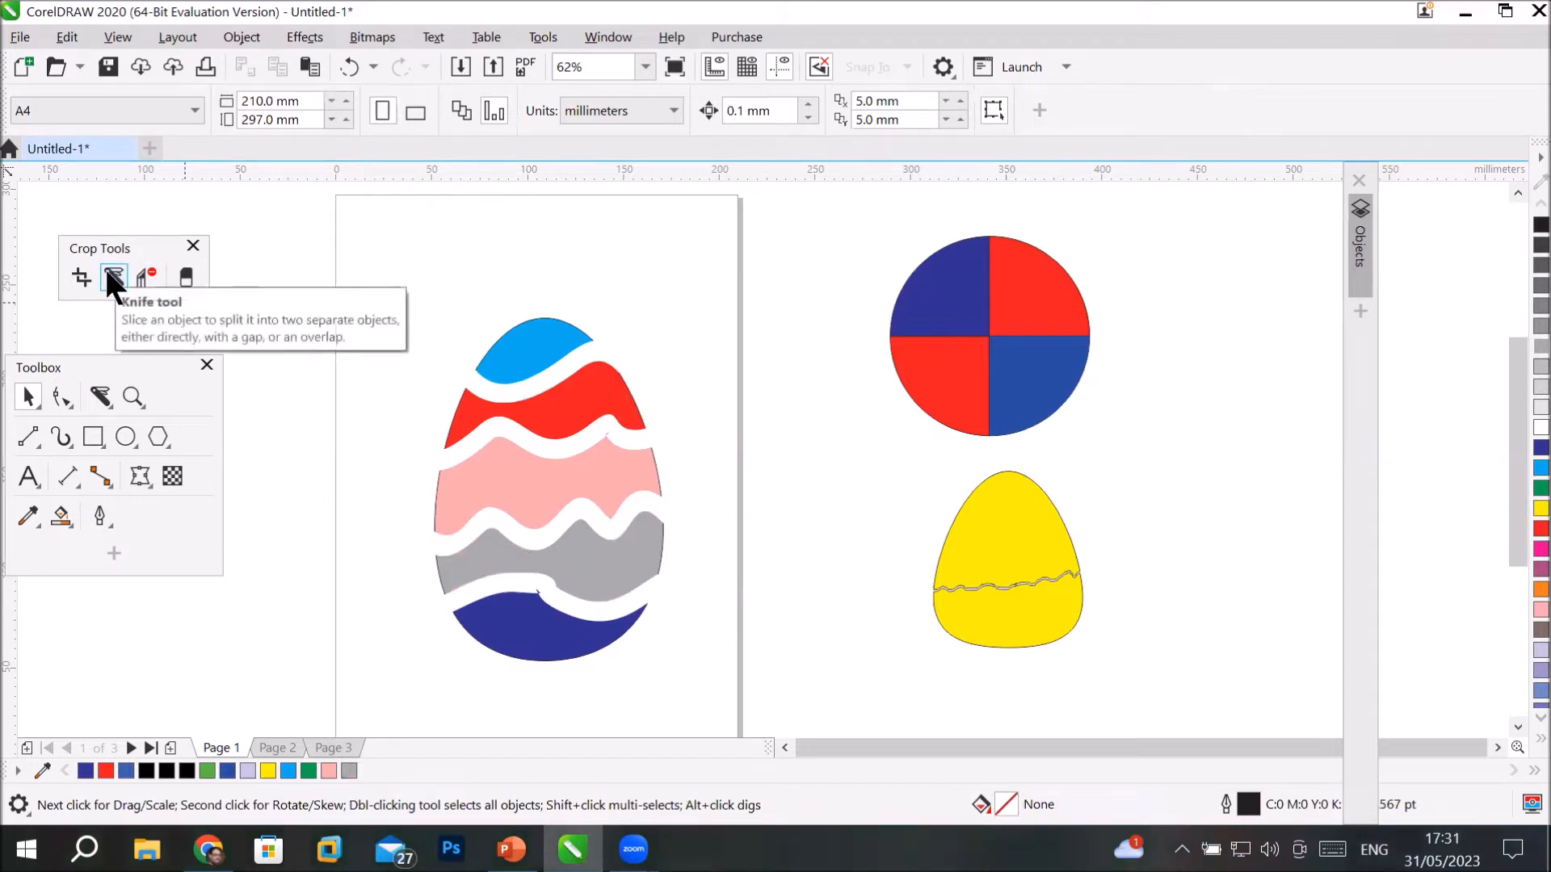
Close the Crop Tools palette, detach it again as a floating palette beside the page, and dock the Toolbox at the window's edge.
left_click(193, 244)
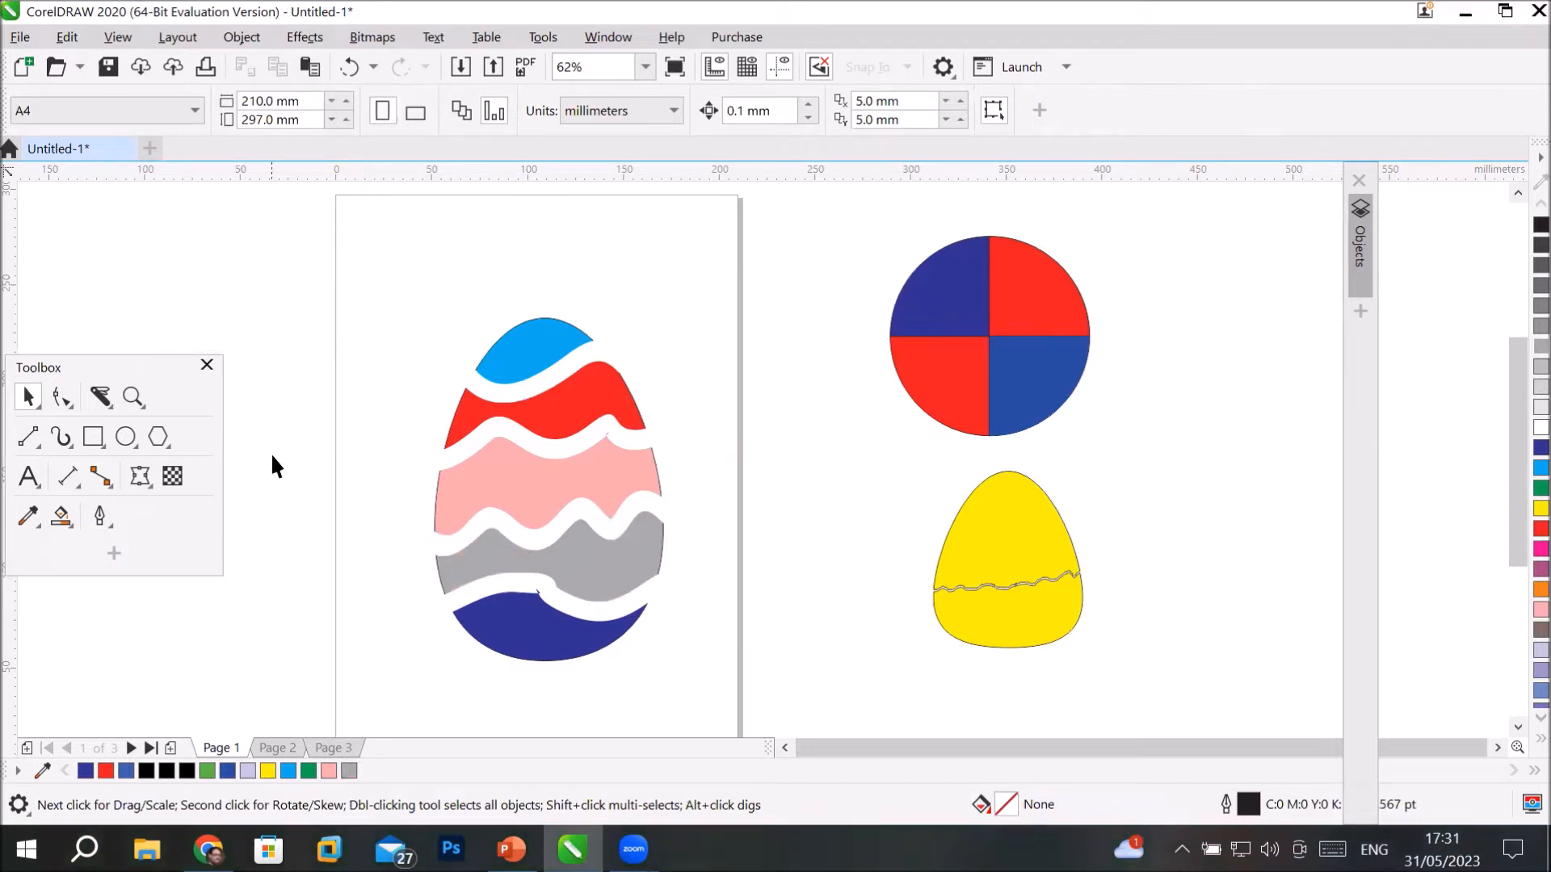
left_click(97, 394)
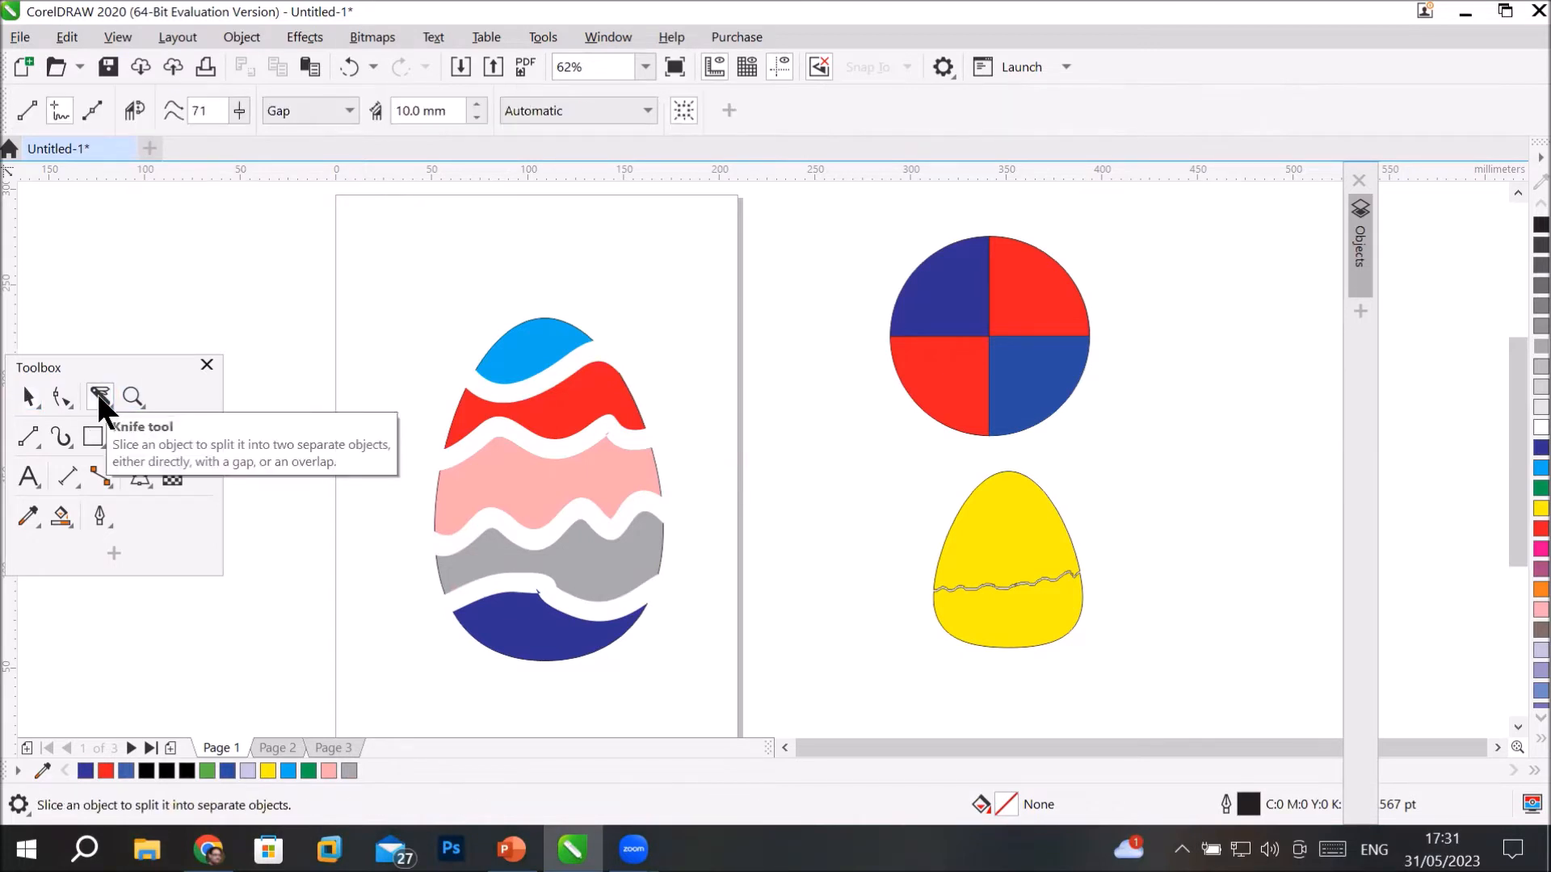
left_click(97, 394)
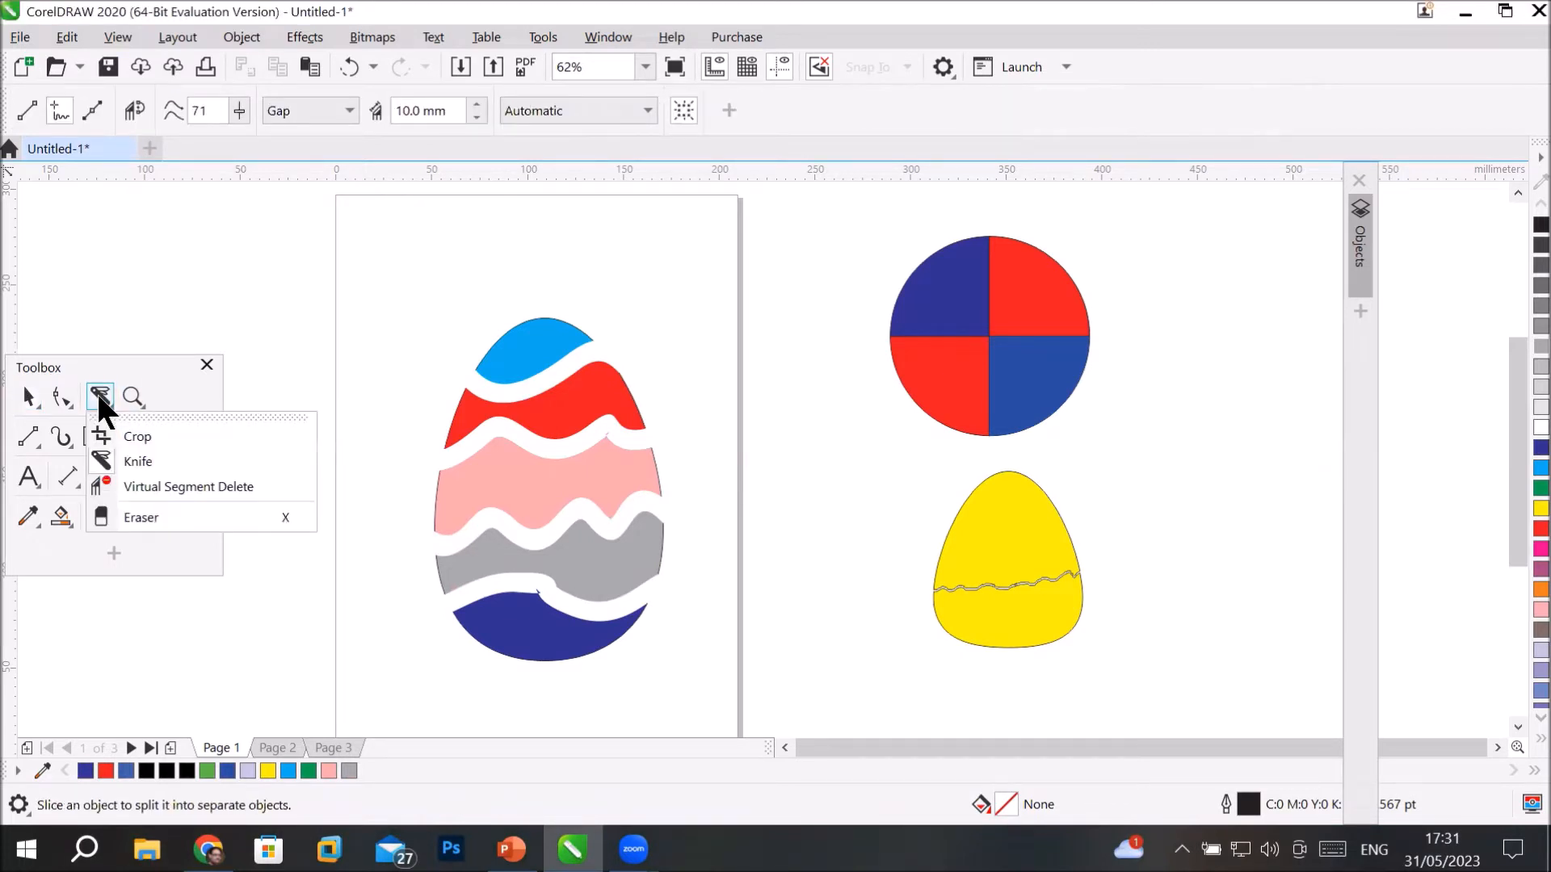
left_click(95, 398)
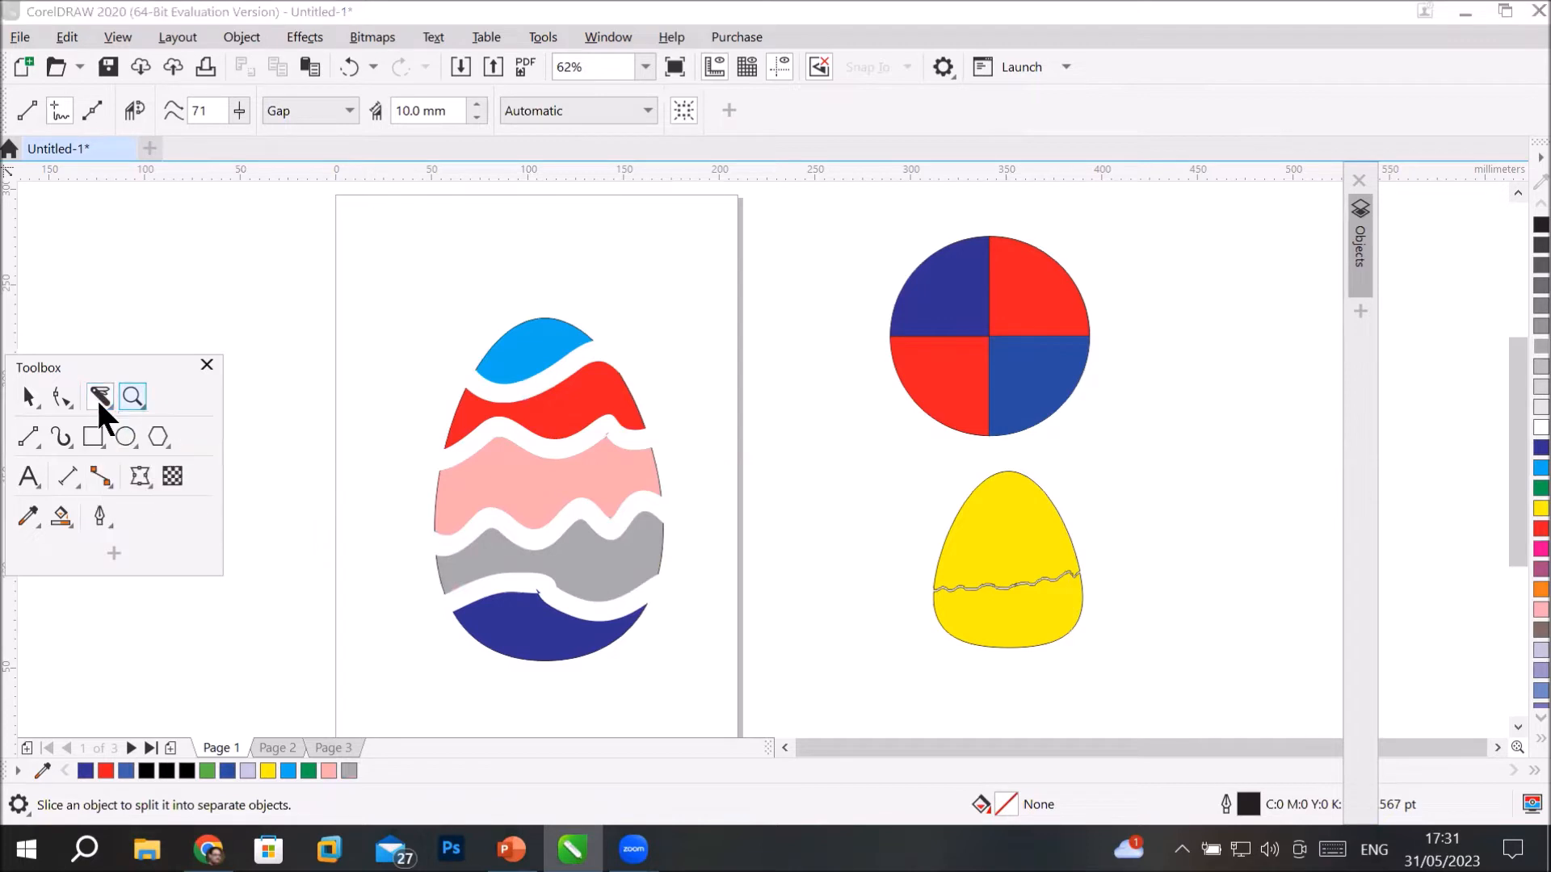
left_click(97, 399)
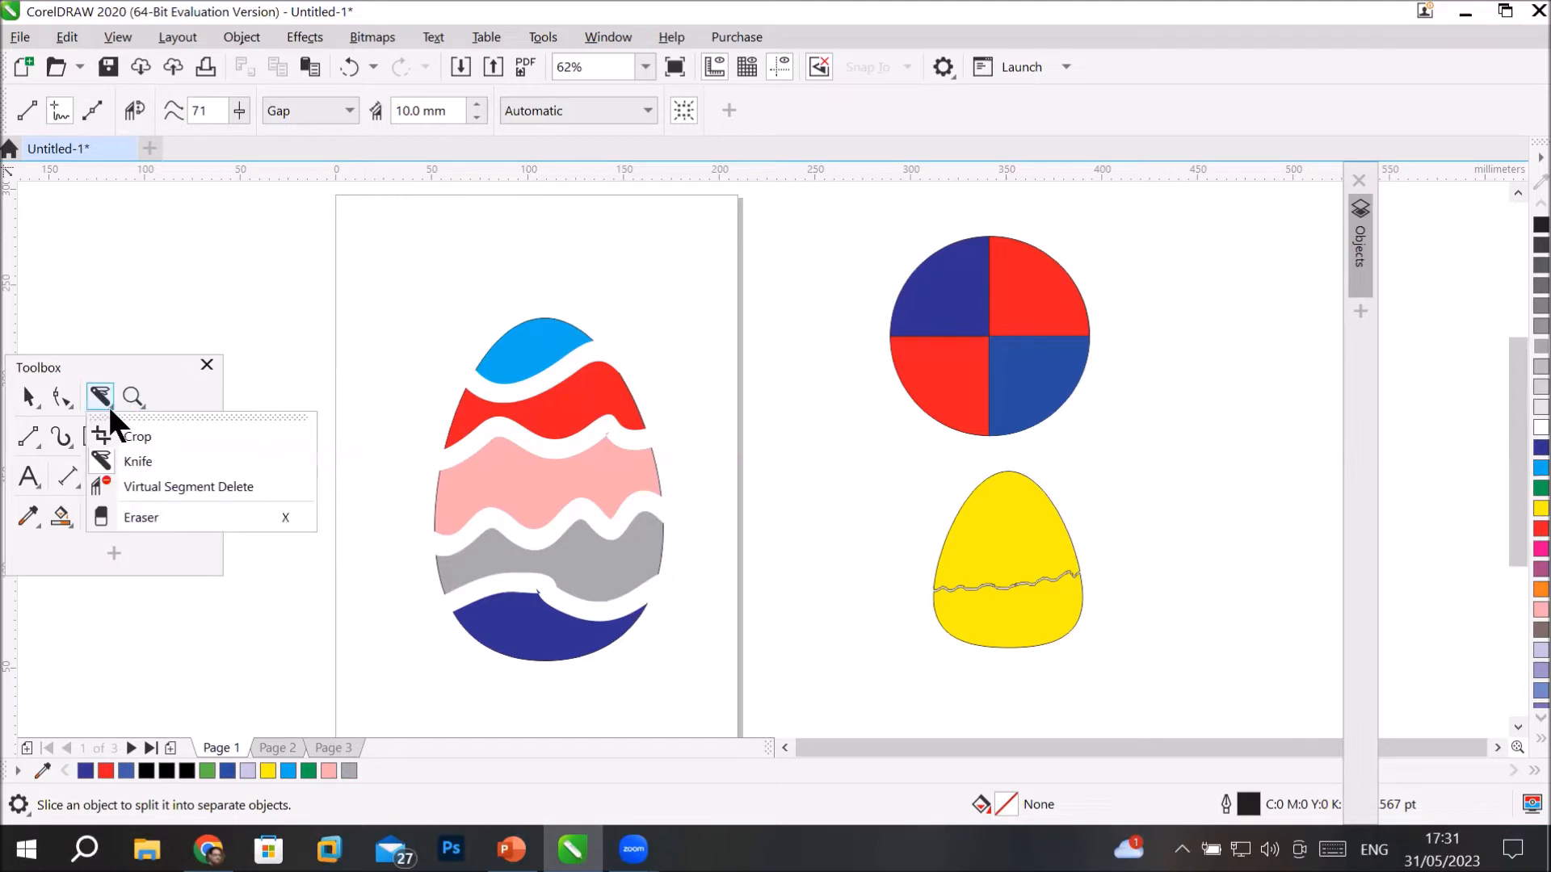
left_click_drag(120, 418, 256, 213)
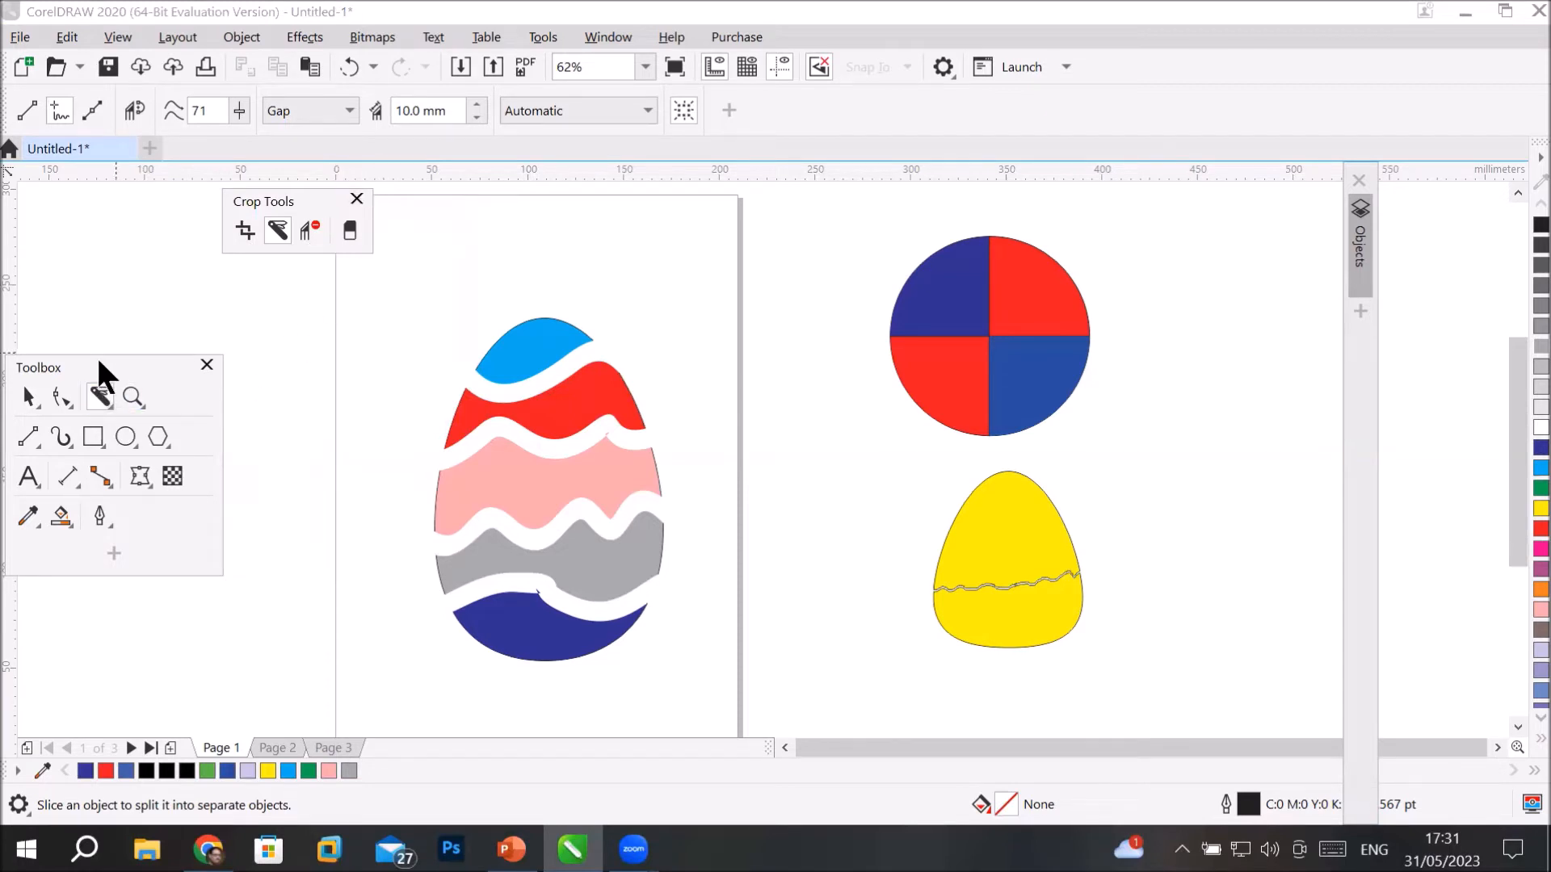
left_click_drag(95, 355, 2, 379)
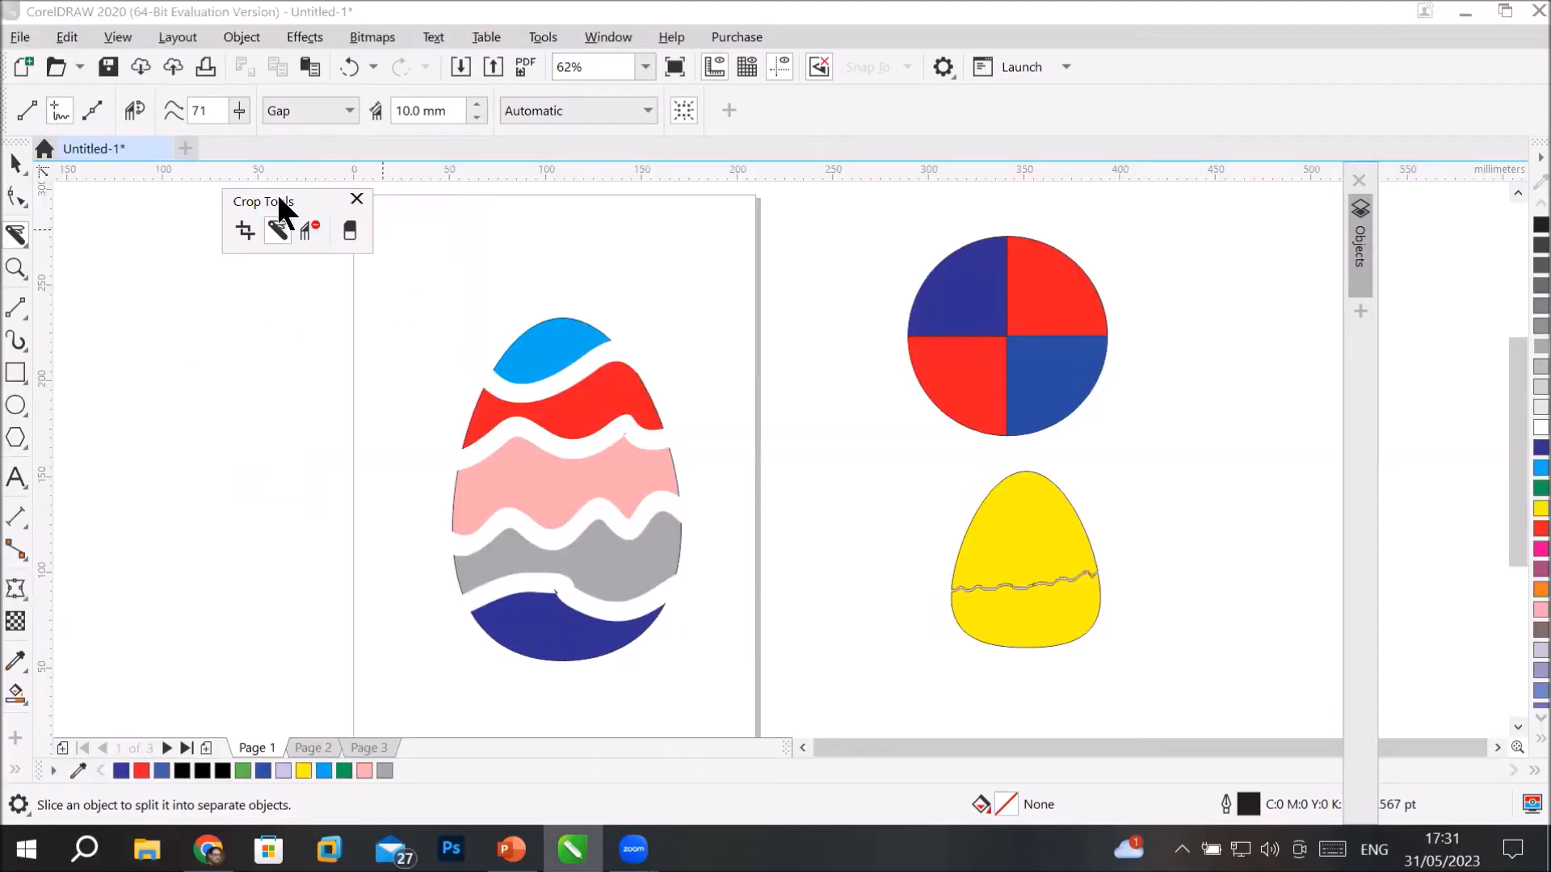
left_click_drag(281, 208, 242, 352)
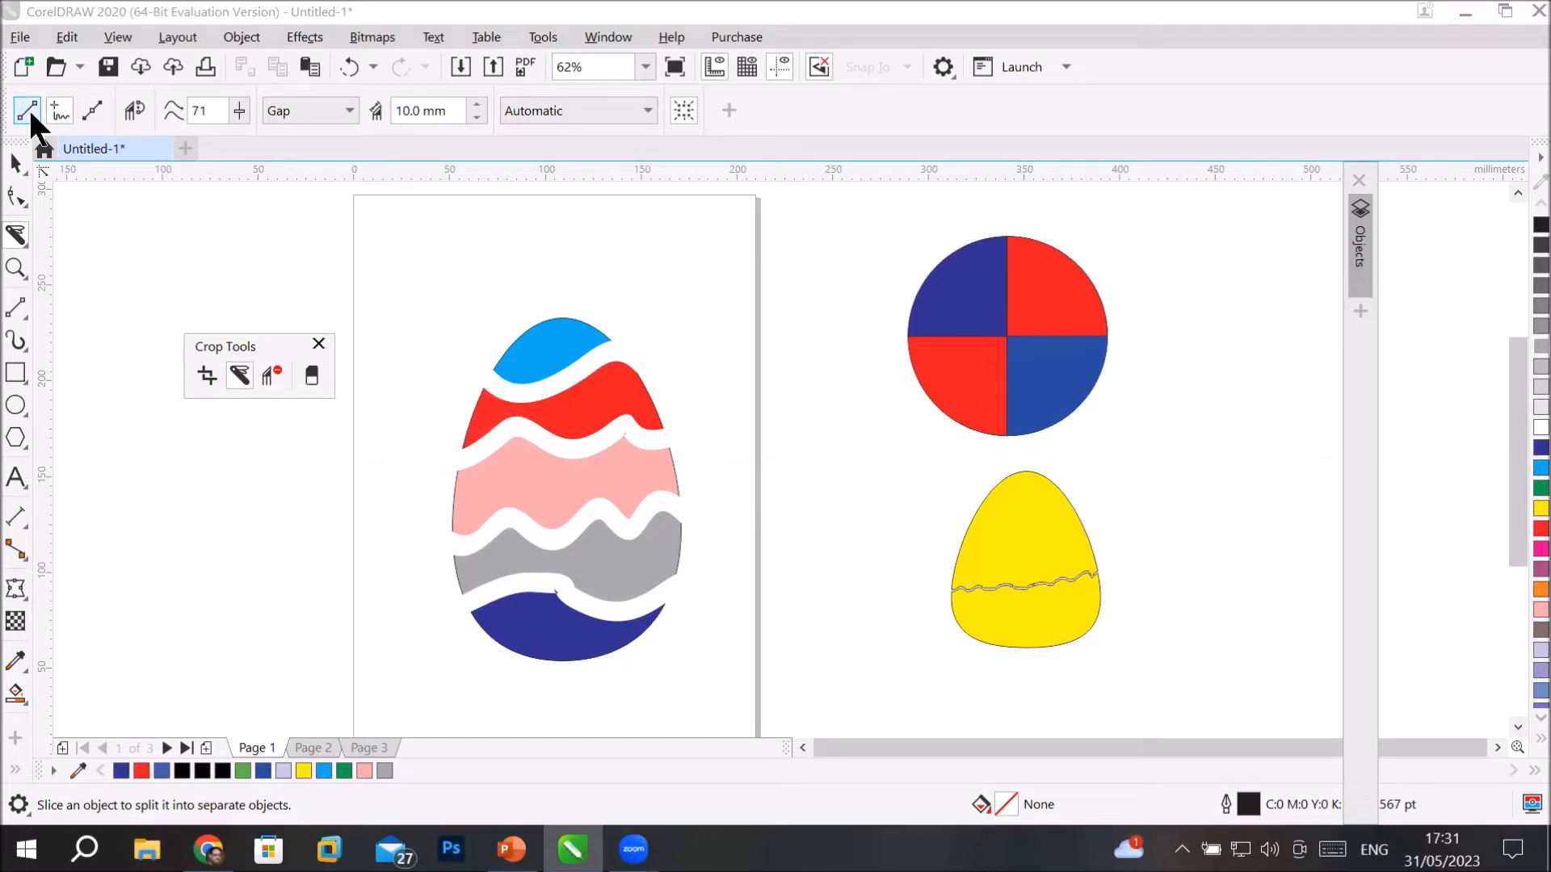
Scale all pieces of the banded egg down together to 48.9 % and move them off the page, beside the four-part circle.
left_click(16, 163)
left_click_drag(593, 602, 731, 711)
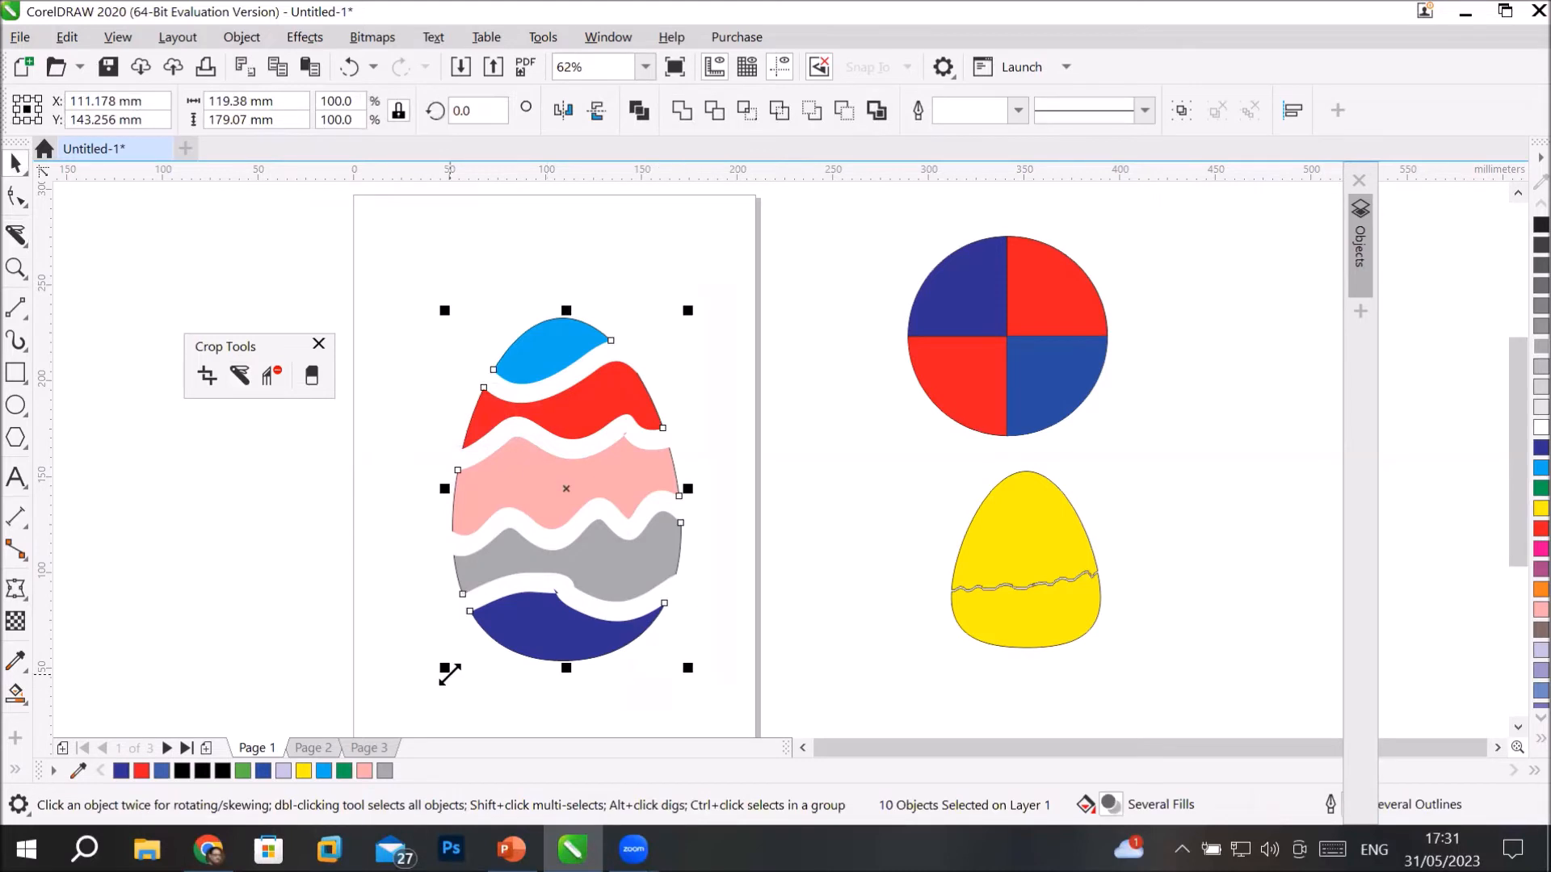
left_click_drag(450, 673, 509, 582)
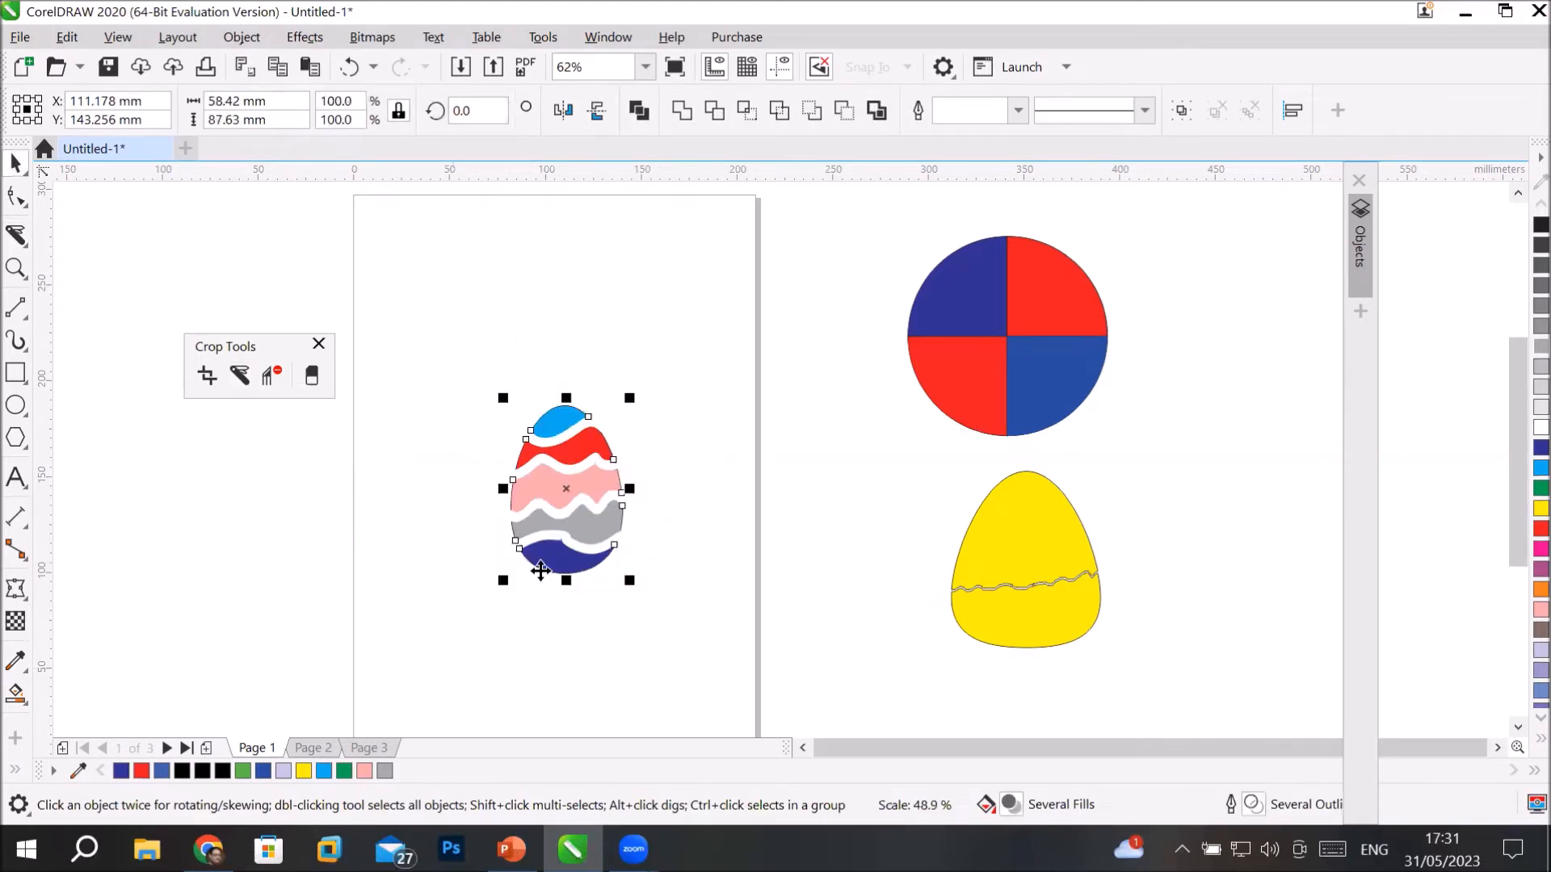
left_click_drag(576, 534, 1244, 422)
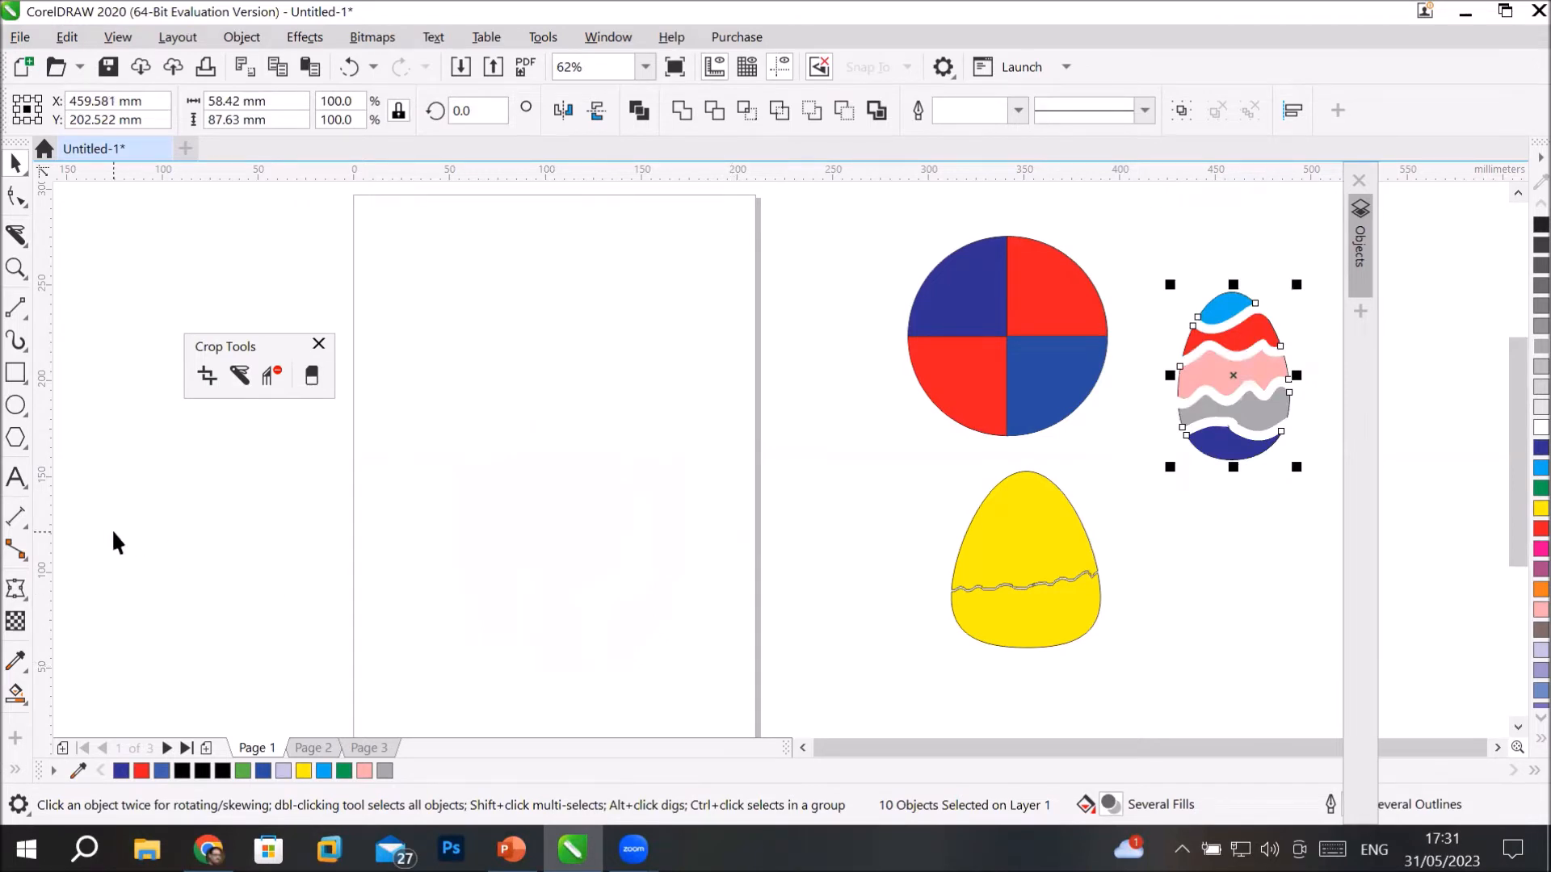
Draw a rectangle about 136 by 198 mm on the page and fill it with dark blue (C:100 M:100 Y:0 K:0).
left_click(16, 373)
mouse_move(422, 267)
left_mouse_down()
mouse_move(598, 487)
mouse_move(682, 646)
left_mouse_up()
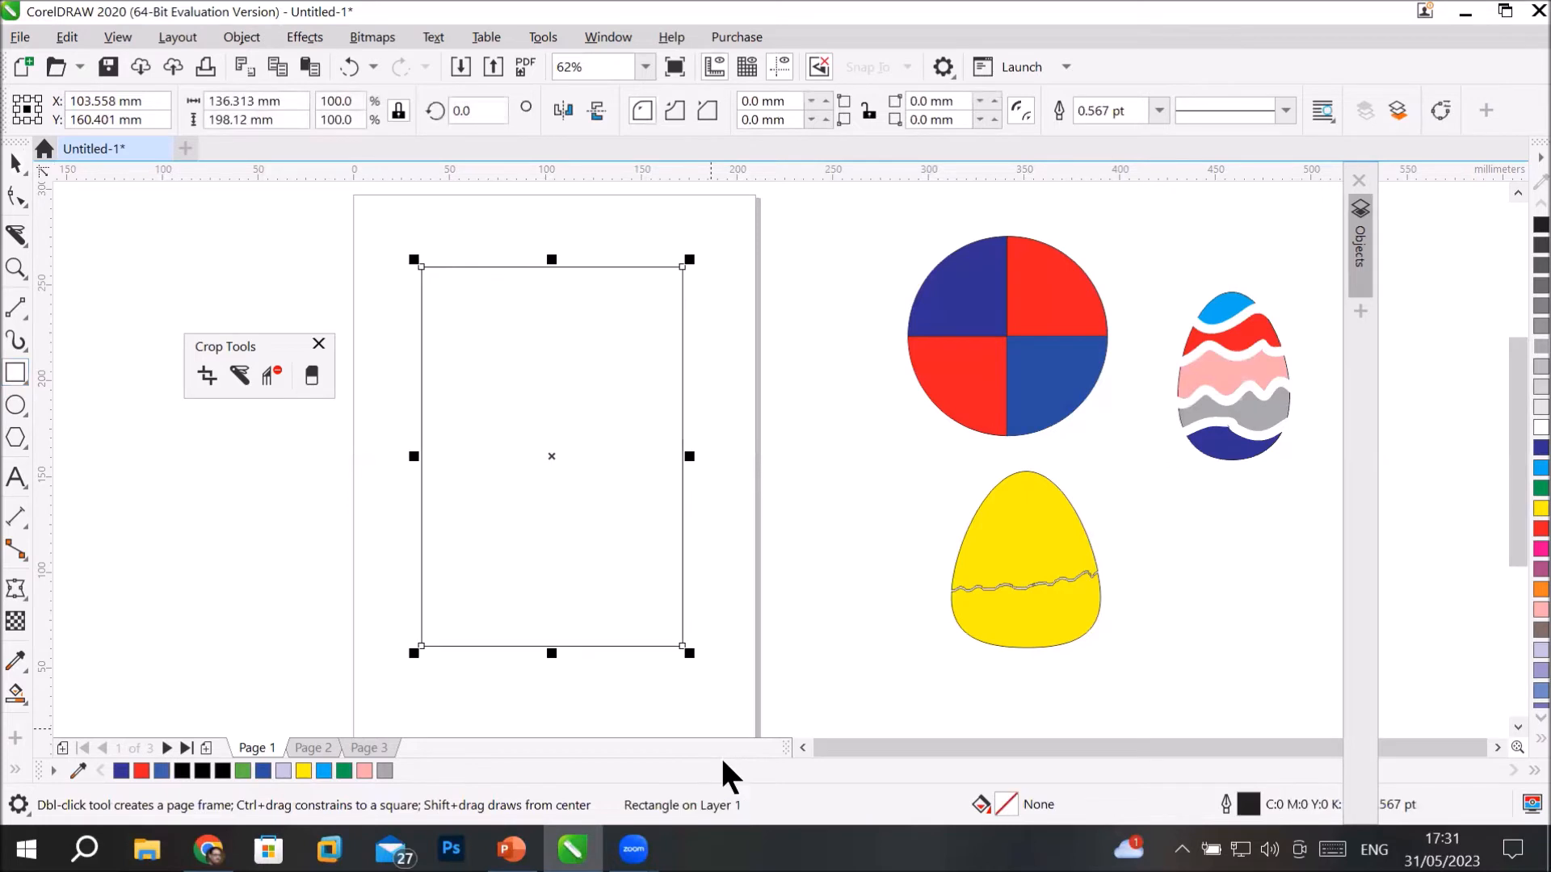
left_click(1540, 447)
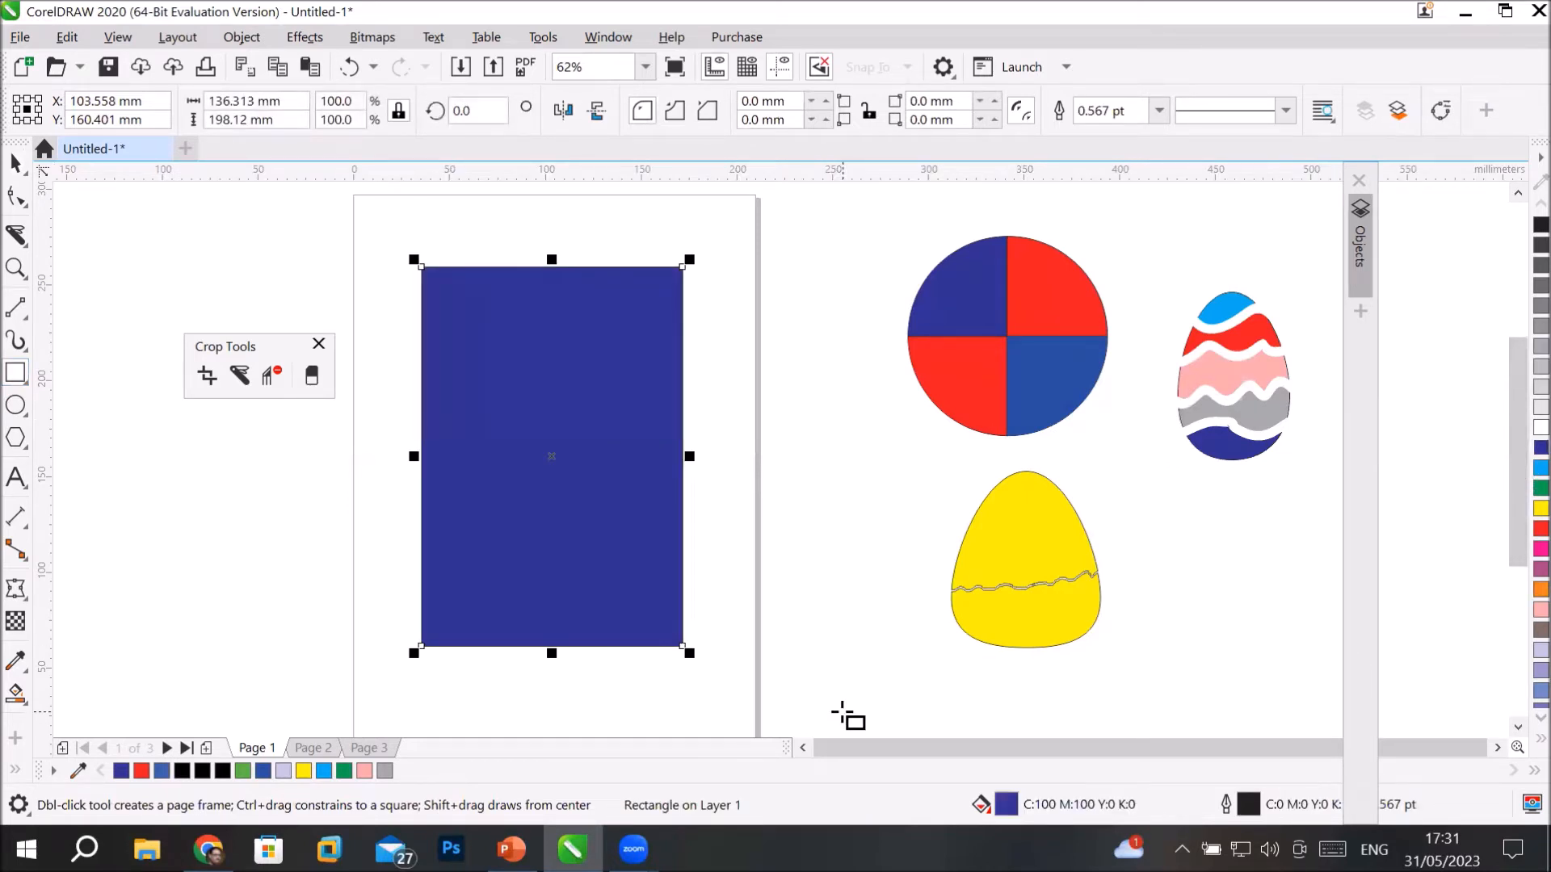
Slice the blue rectangle with four straight horizontal Knife cuts using a 10.0 mm gap: three in the upper half, one near the bottom.
left_click(240, 376)
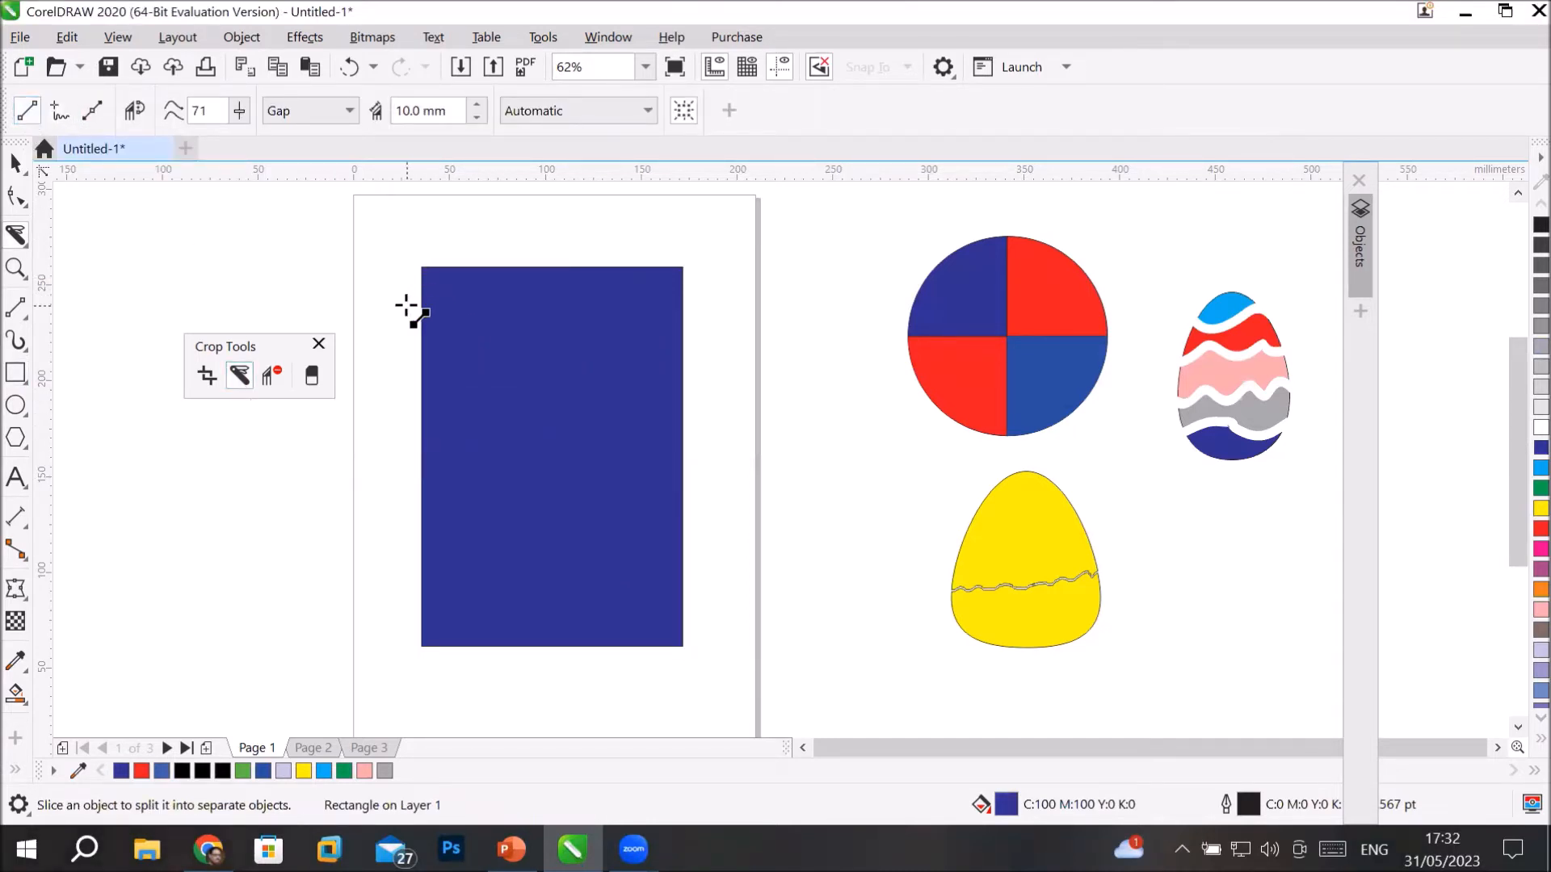
left_click_drag(394, 319, 746, 318)
left_click_drag(388, 382, 755, 382)
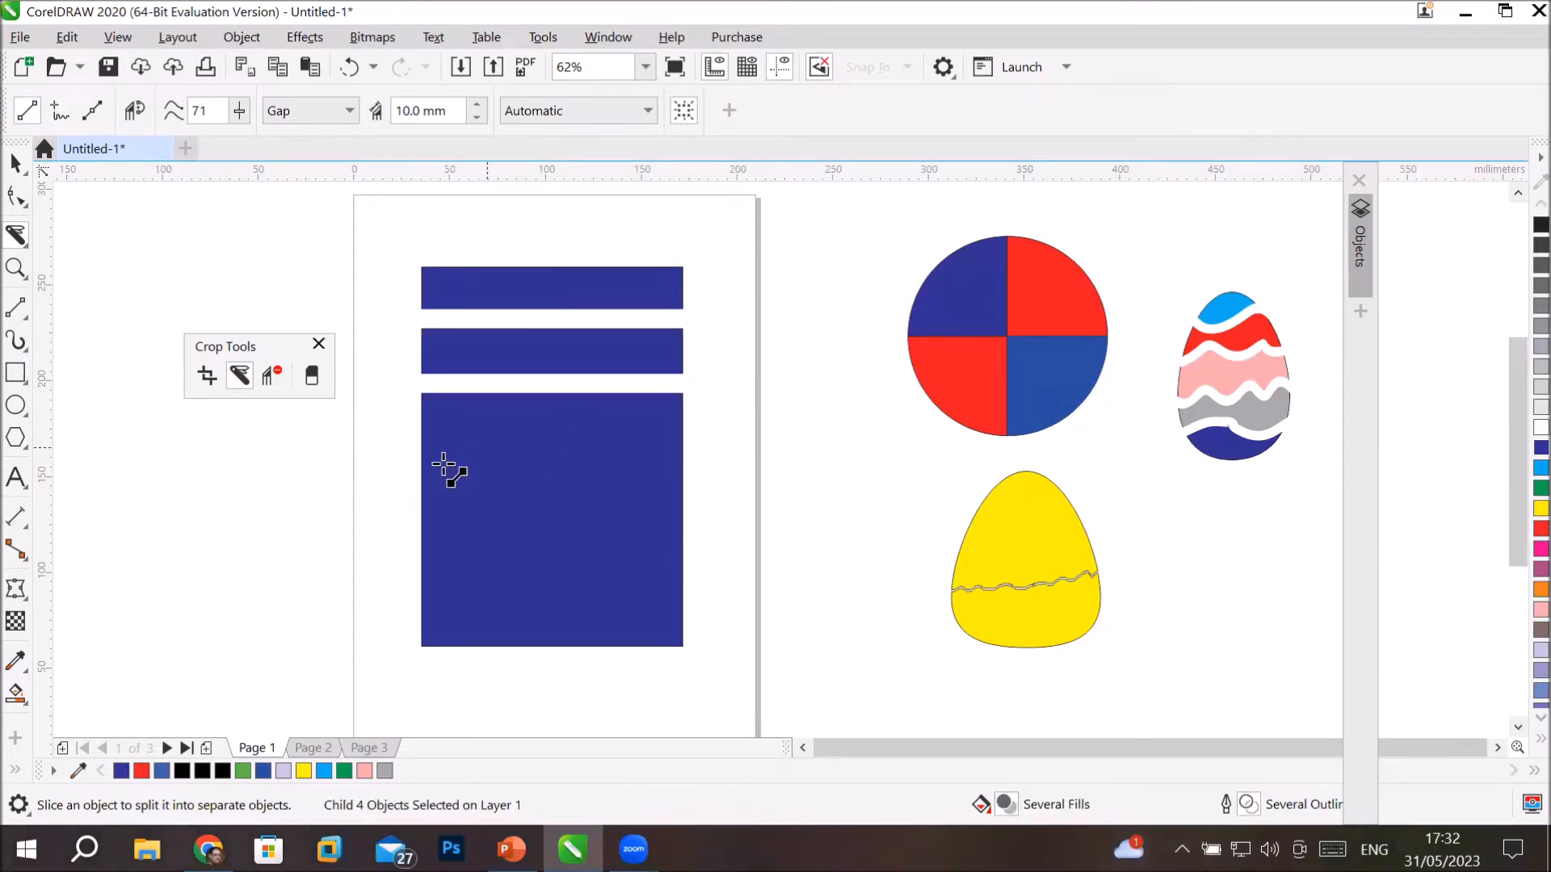
left_click_drag(382, 432, 749, 432)
left_click_drag(392, 575, 777, 575)
Split the two lowest blocks with a vertical Knife cut near their middle, and try a vertical cut through the strips above.
mouse_move(633, 848)
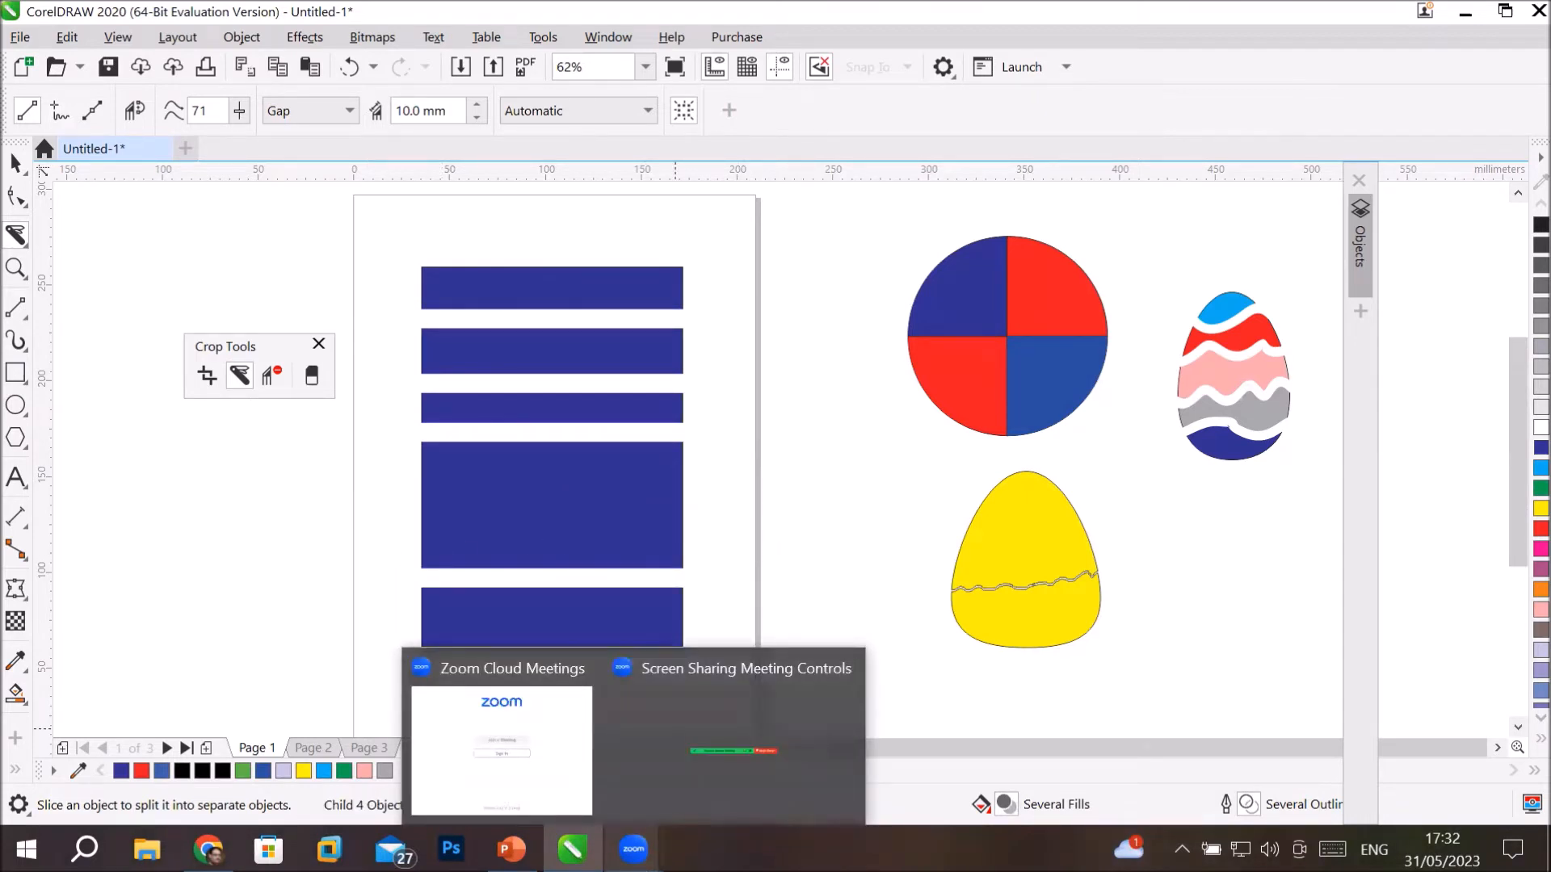
mouse_move(555, 213)
left_mouse_down()
mouse_move(533, 266)
mouse_move(534, 667)
left_mouse_up()
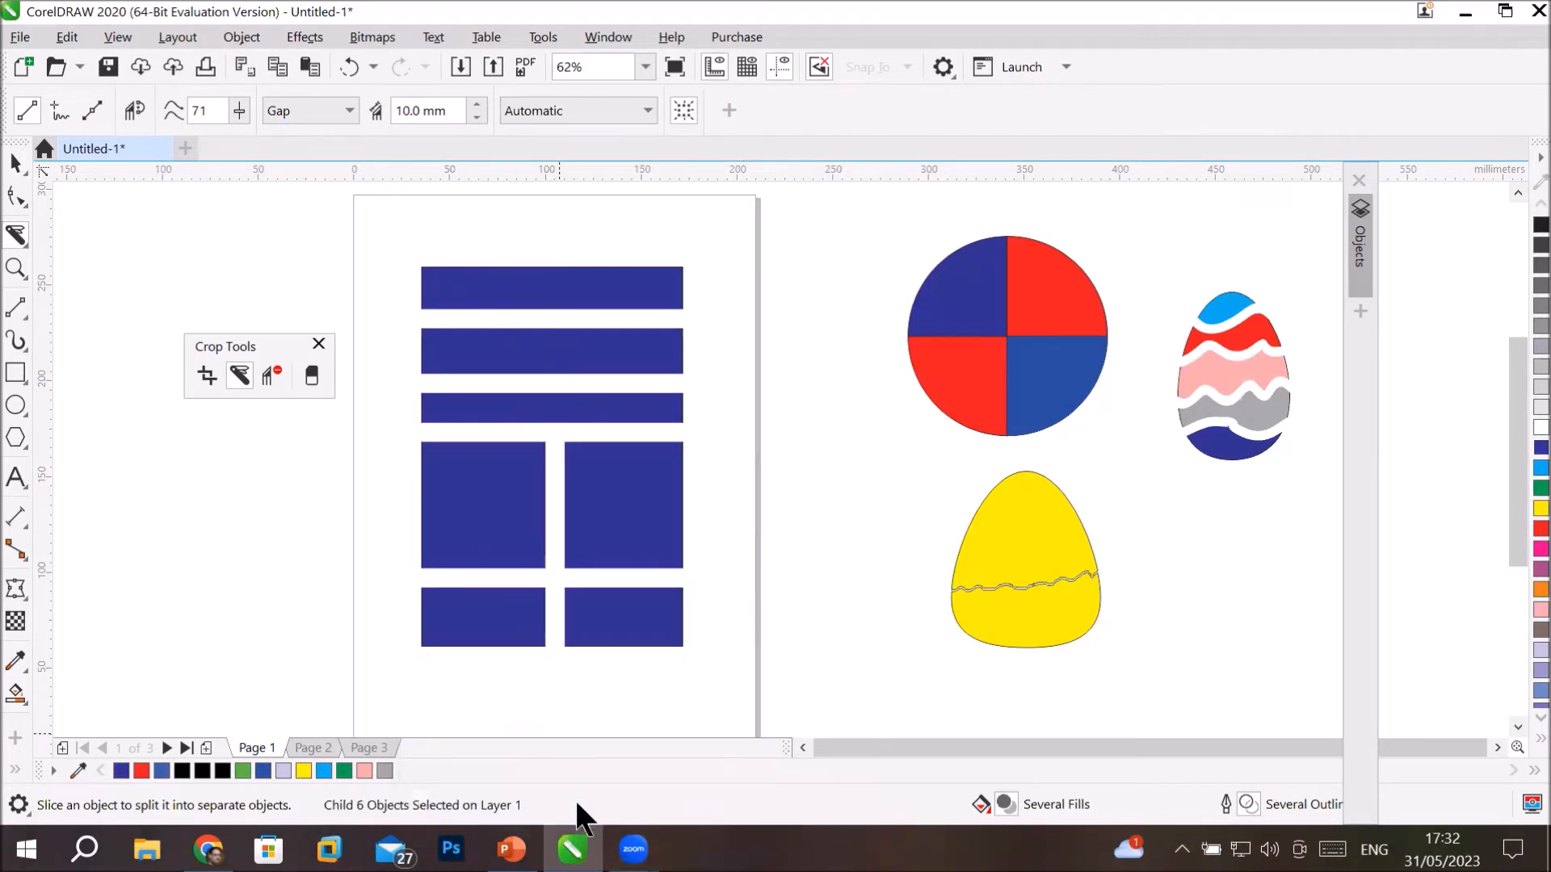
left_click_drag(537, 234, 545, 436)
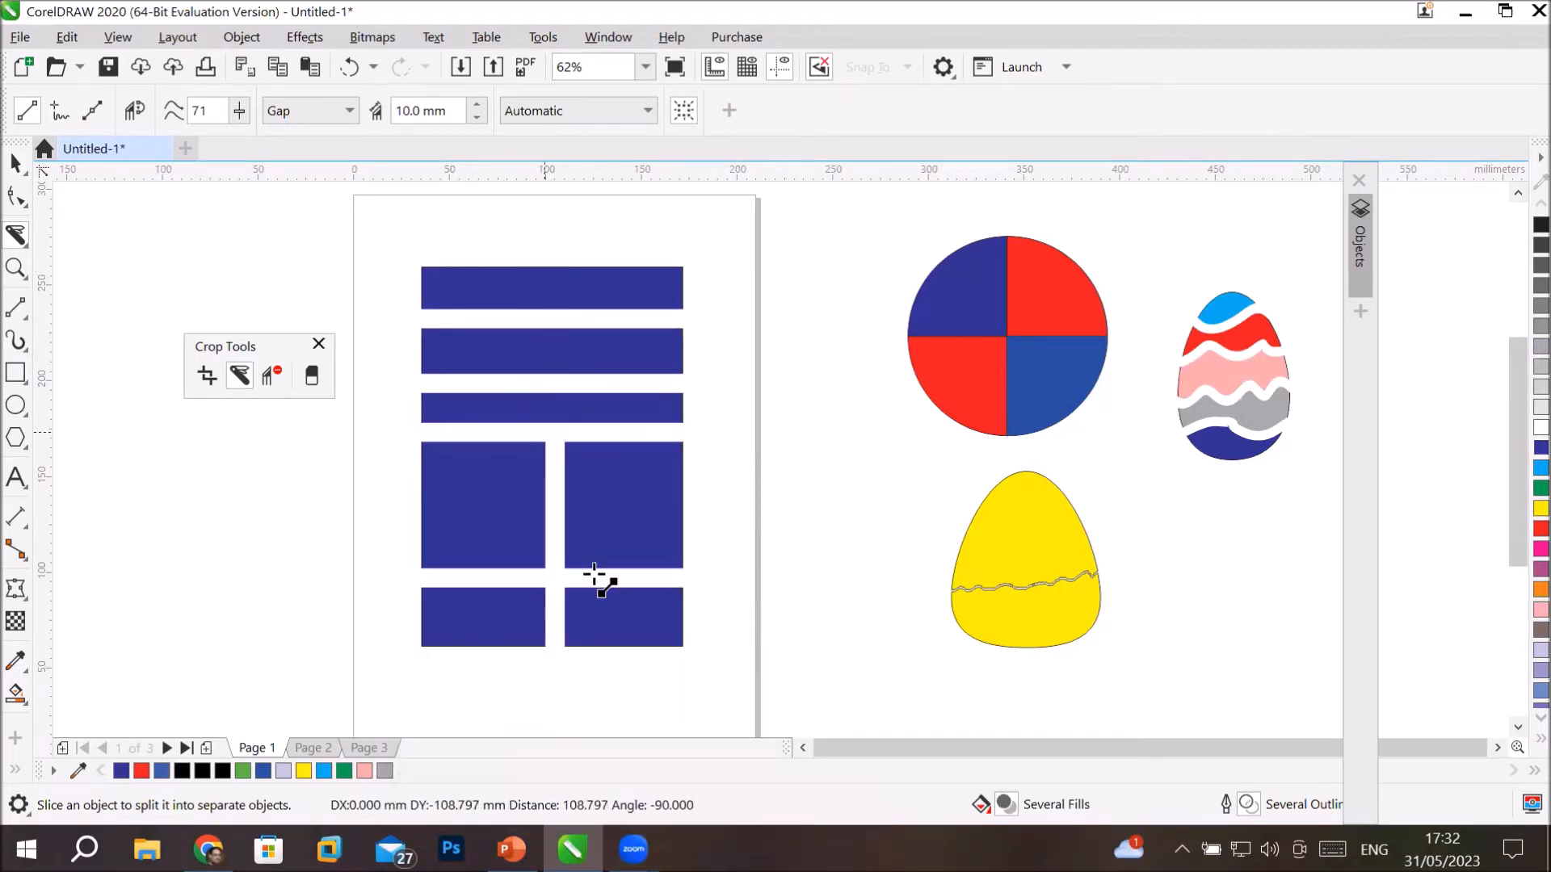
Shift the group of pieces below the top strip about 5 mm right and slightly down, and ungroup it completely.
left_click(11, 165)
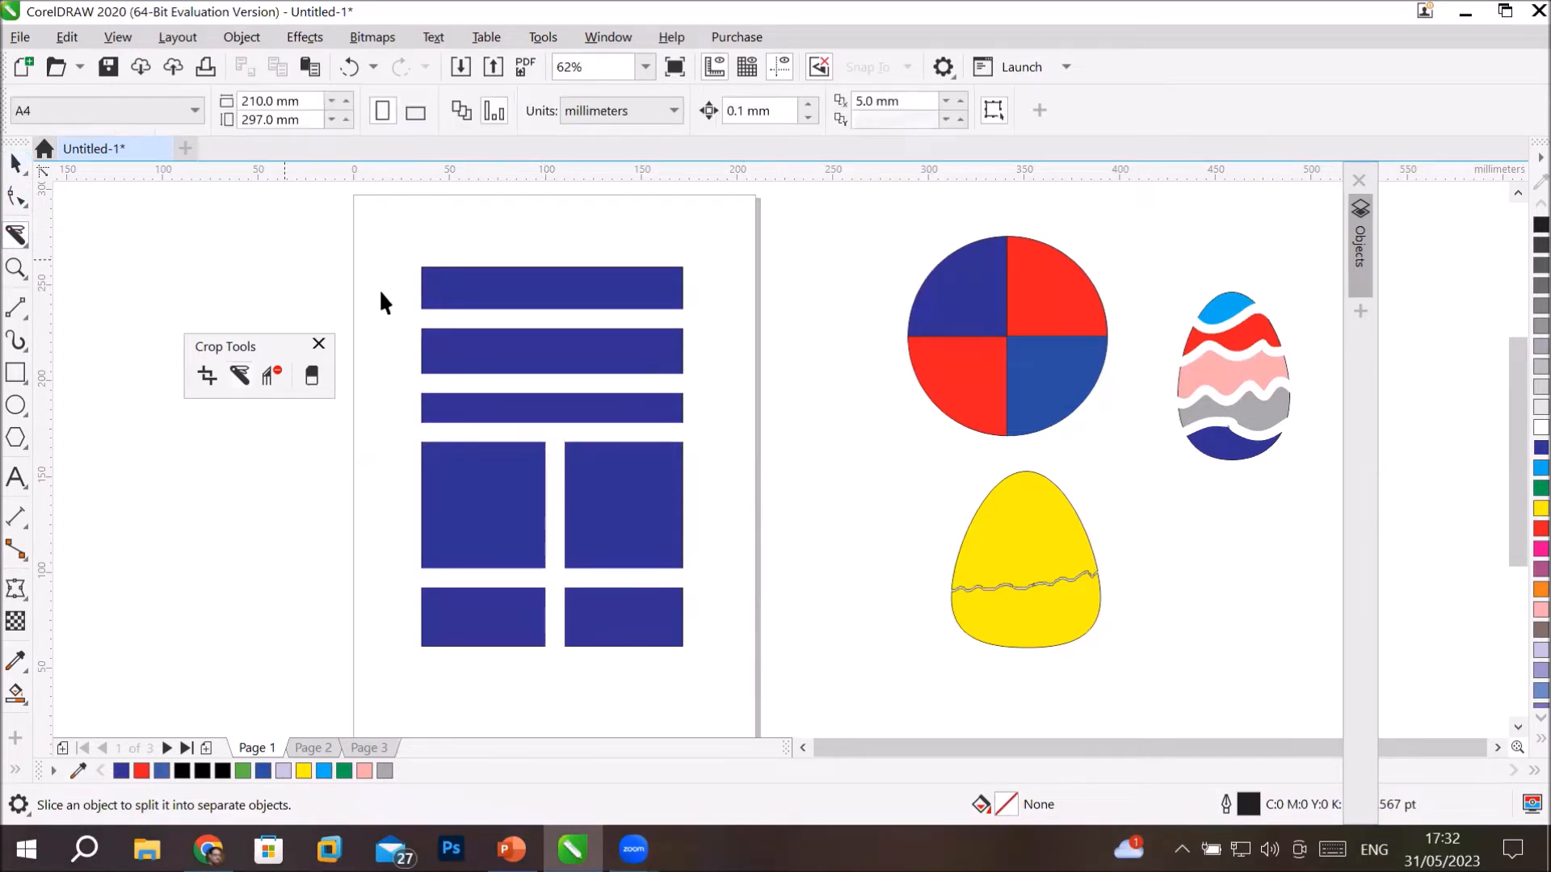
left_click(558, 348)
left_click_drag(558, 348, 546, 450)
key("Escape")
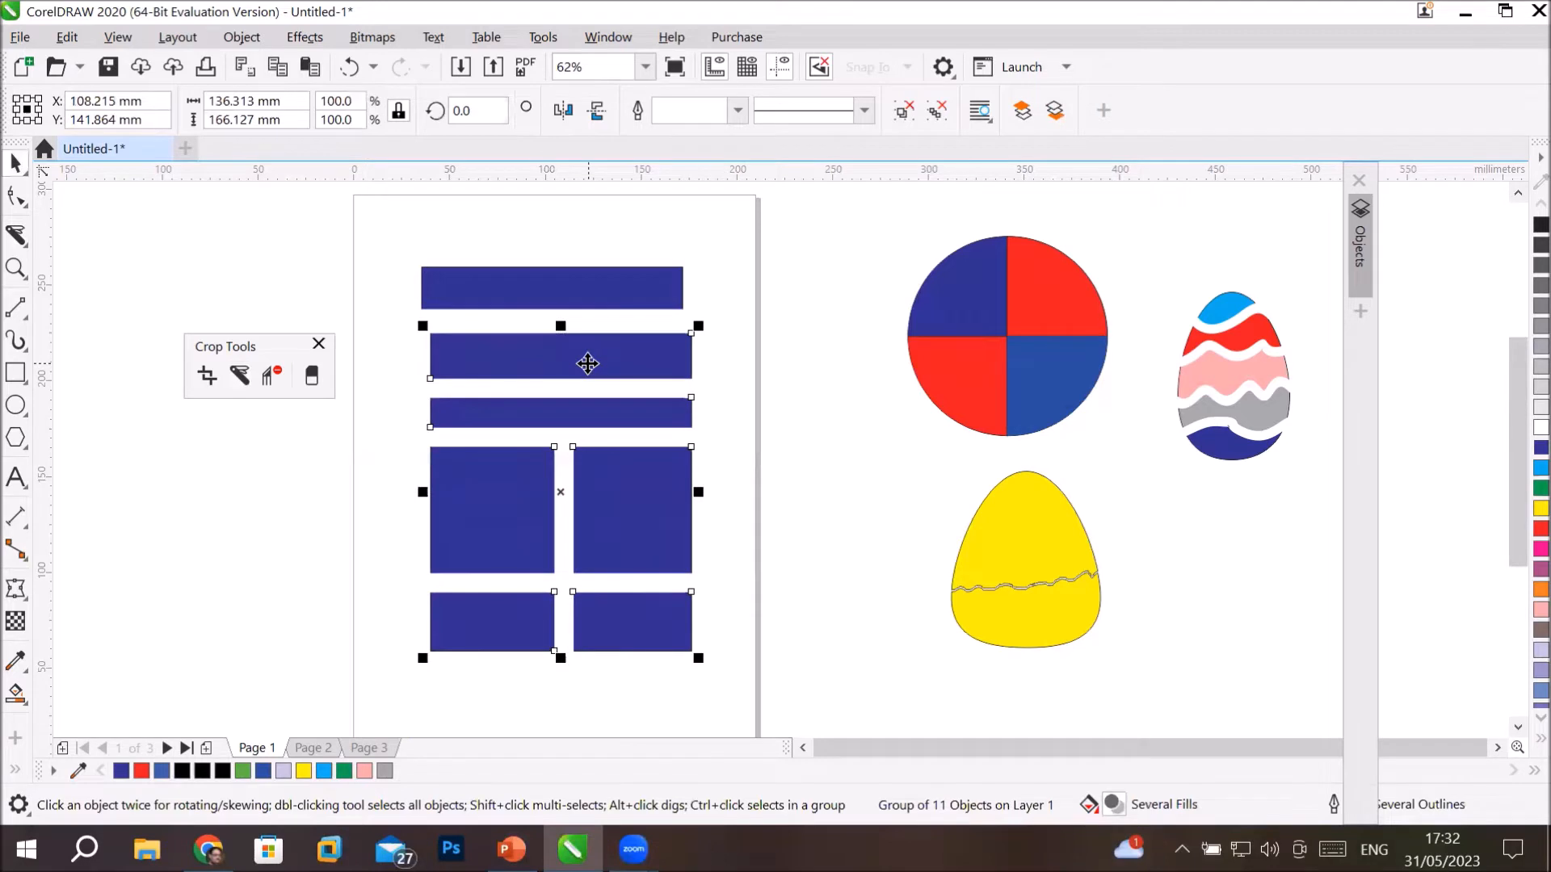
right_click(588, 362)
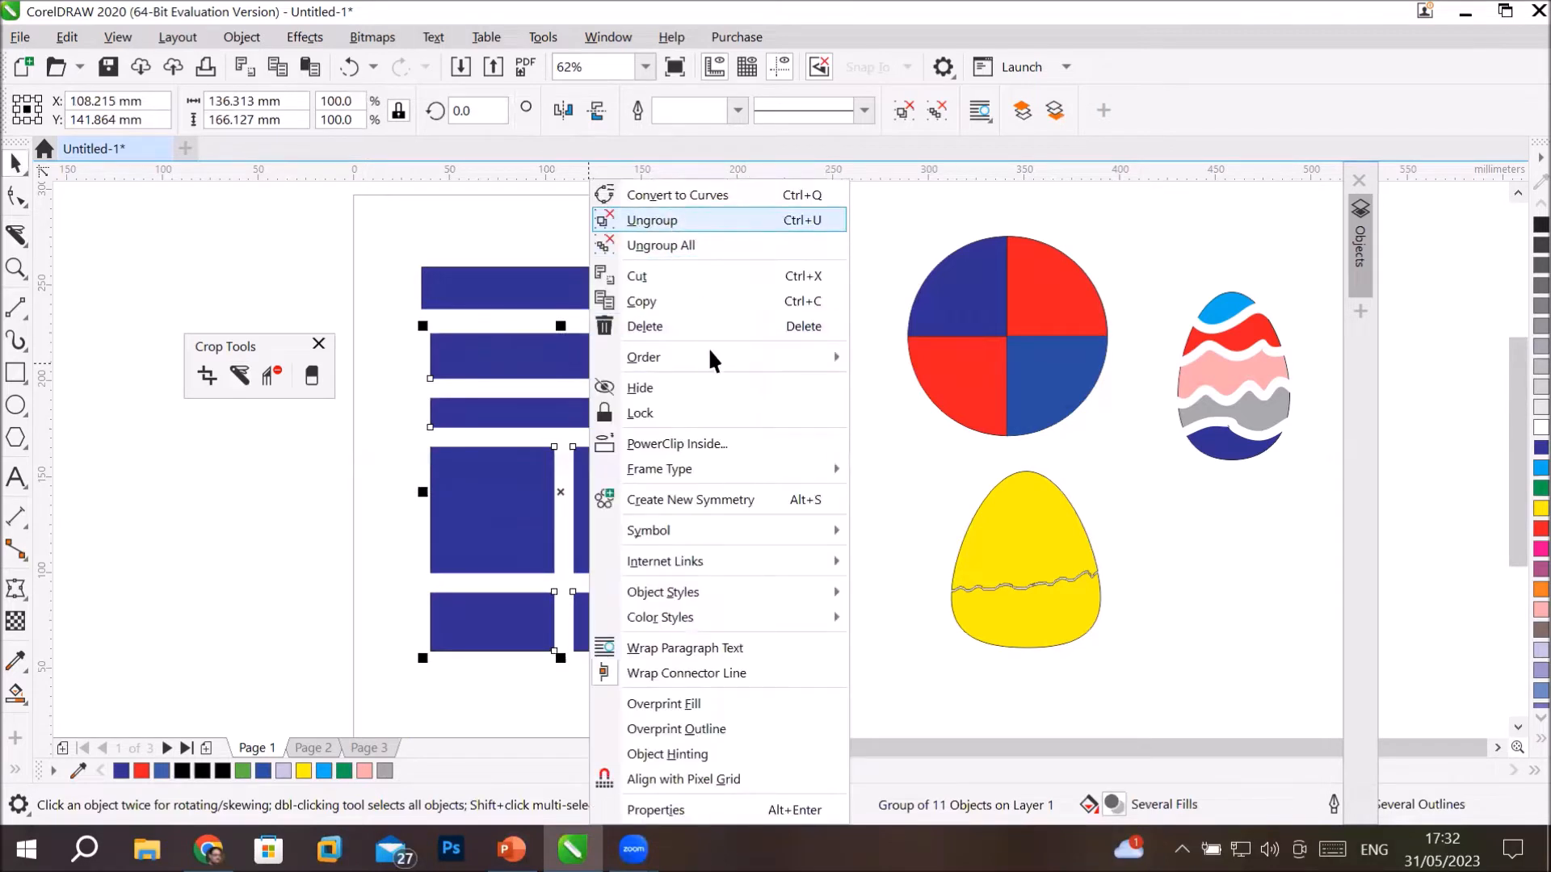
left_click(653, 245)
left_click(570, 363)
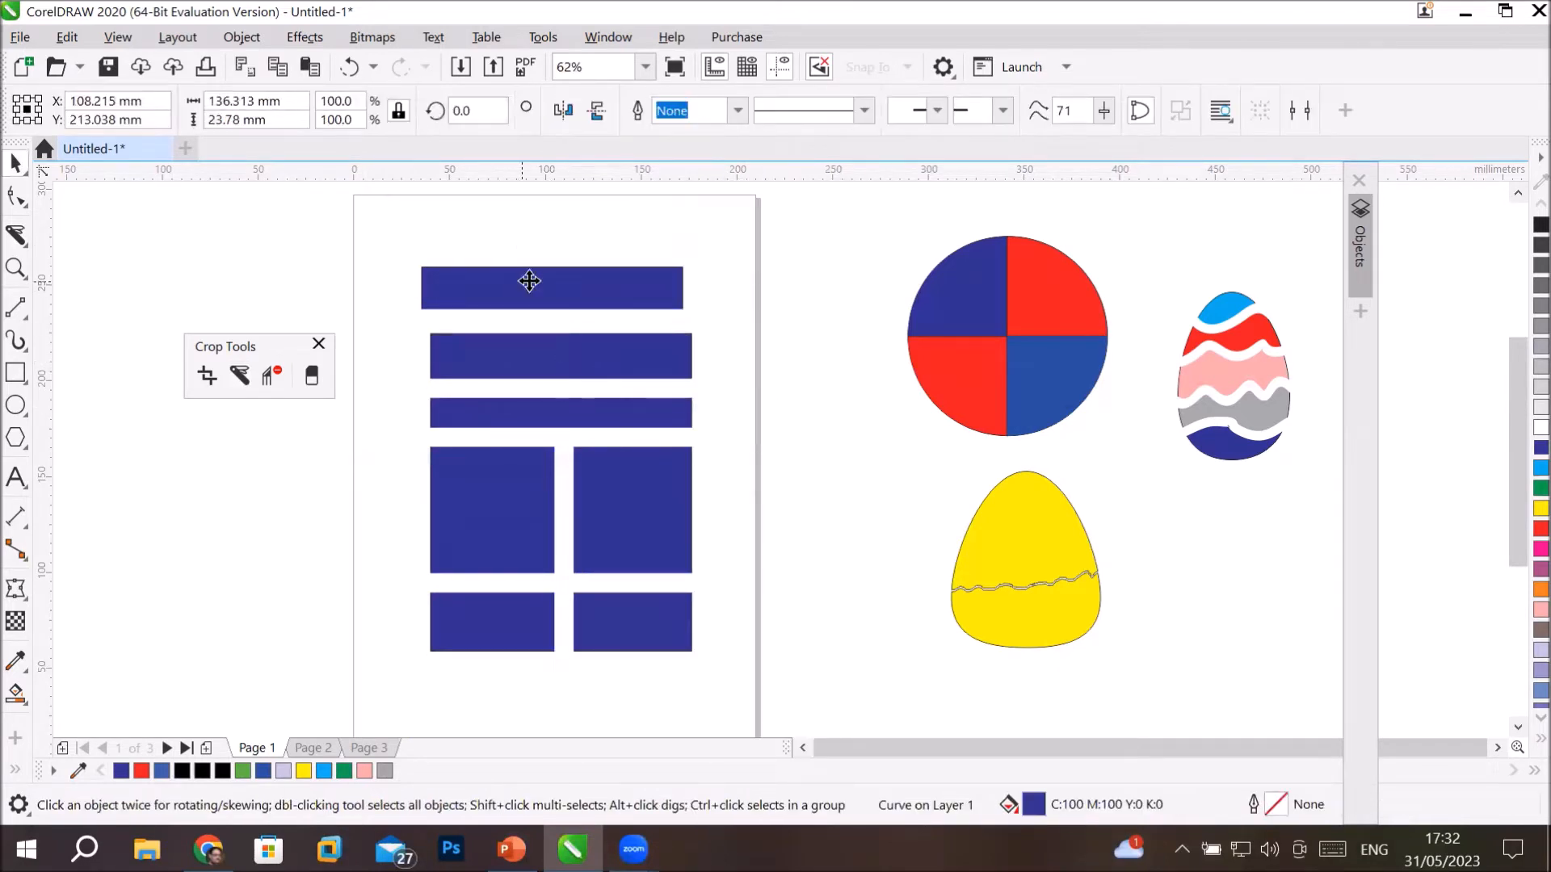
Select the upper three blue strips one after another to check that they are separate objects.
left_click(526, 277)
left_click(606, 375)
left_click(614, 420)
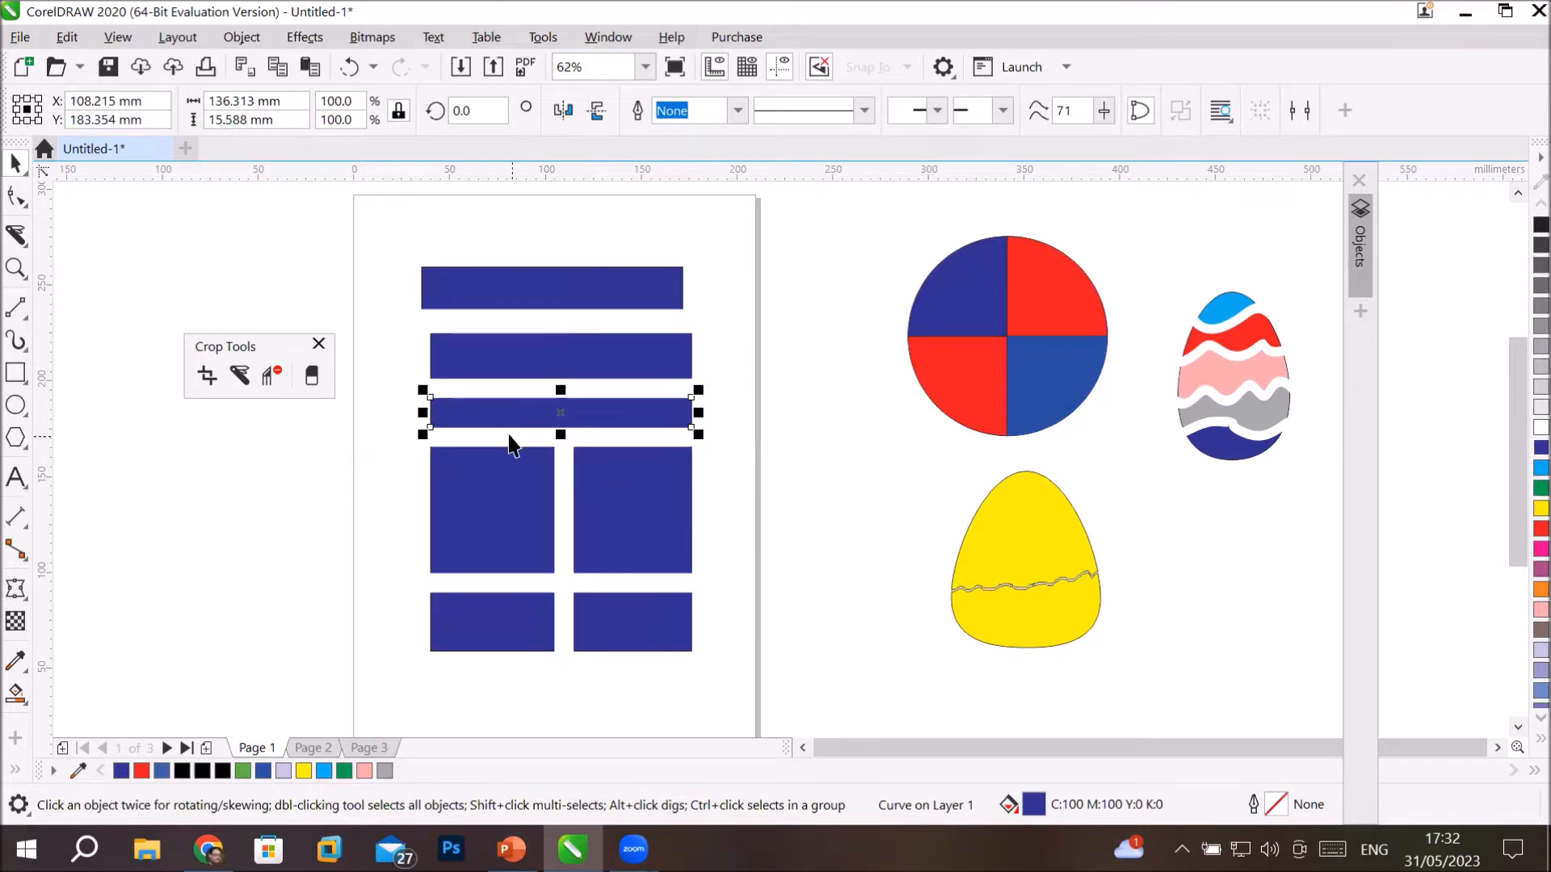
Import the image pngegg (5).png from the Players folder inside Images.
left_click(20, 37)
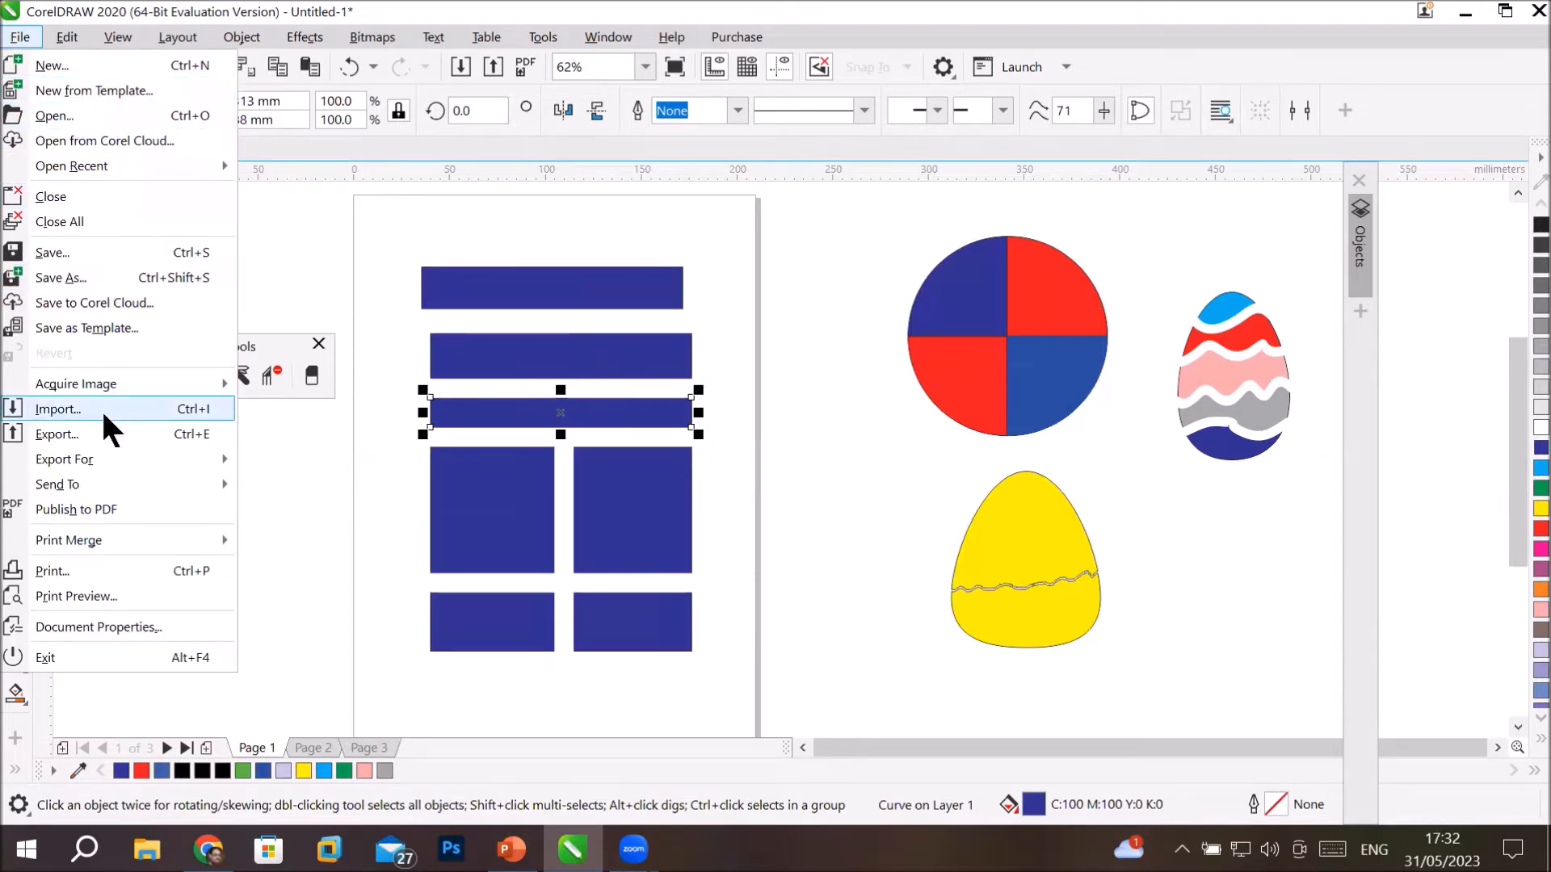
key("Escape")
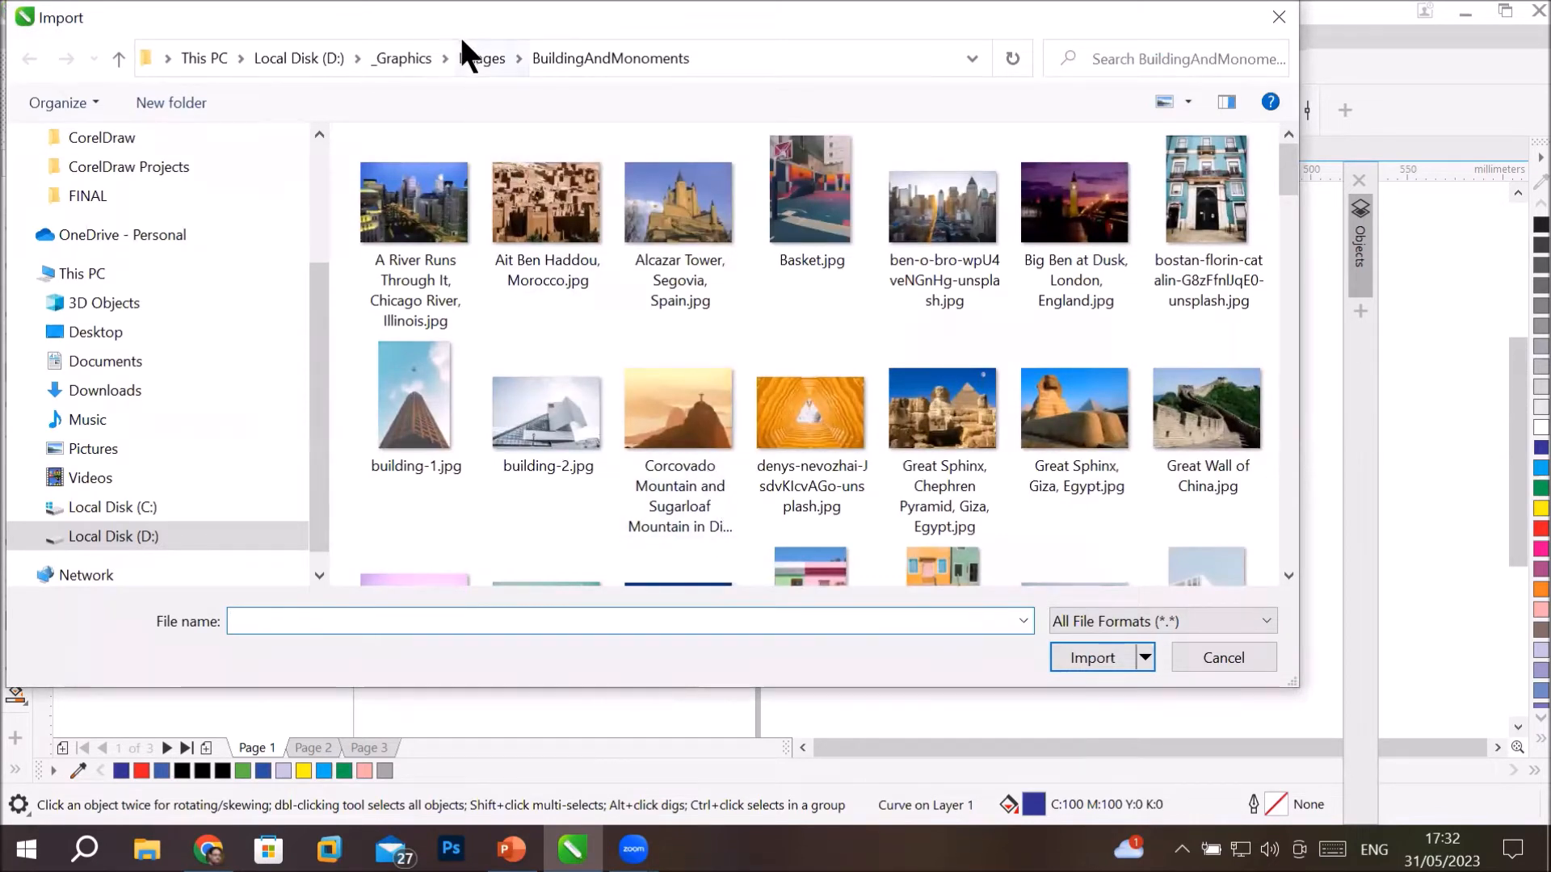
left_click(470, 55)
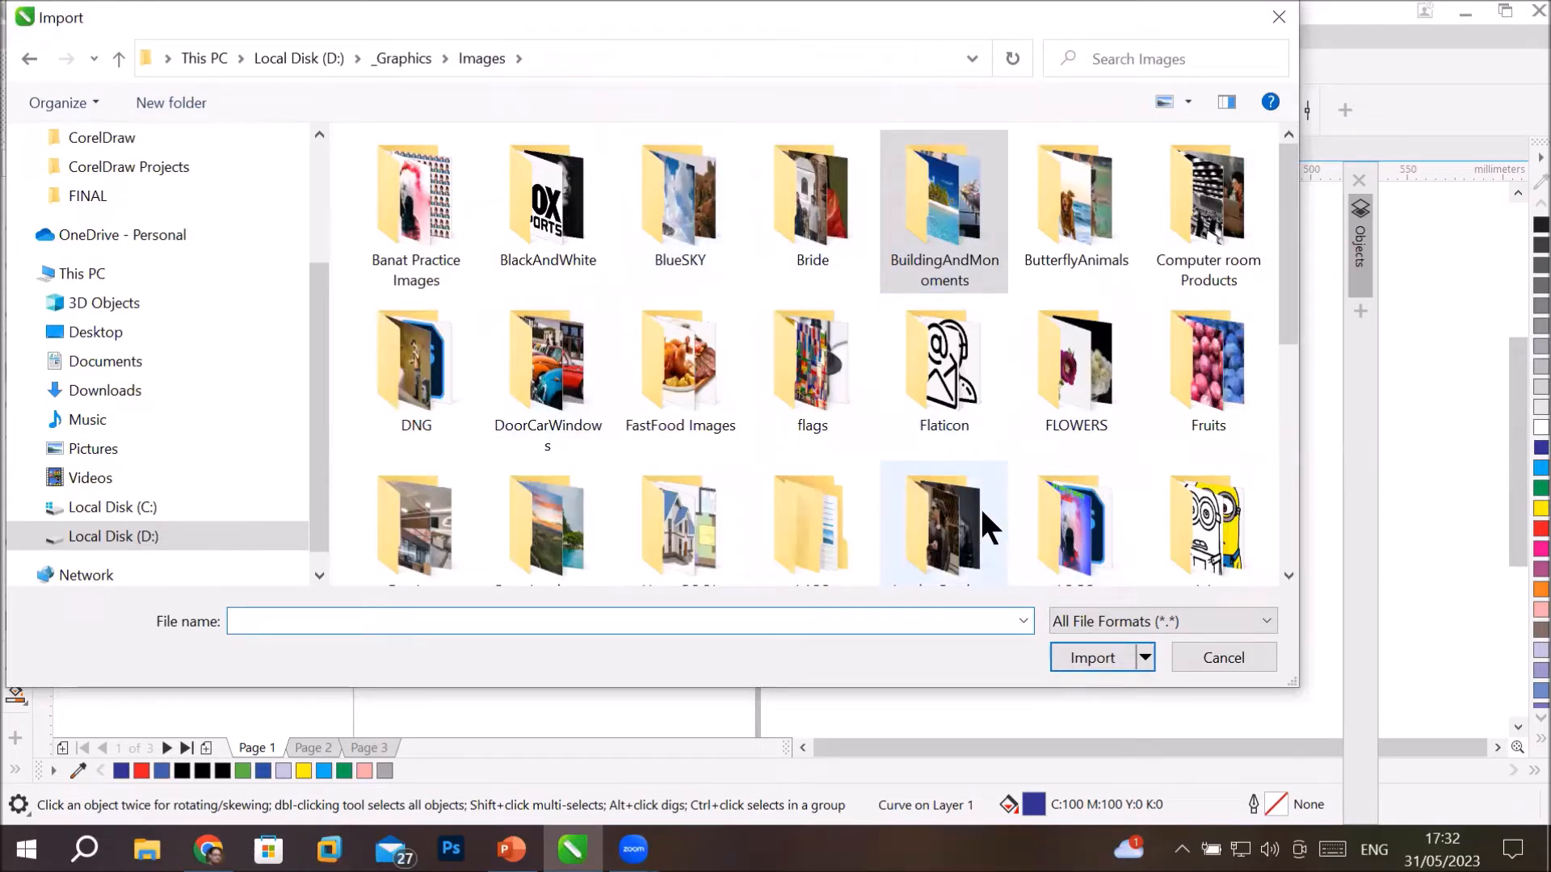
scroll(905, 457, "down", 1)
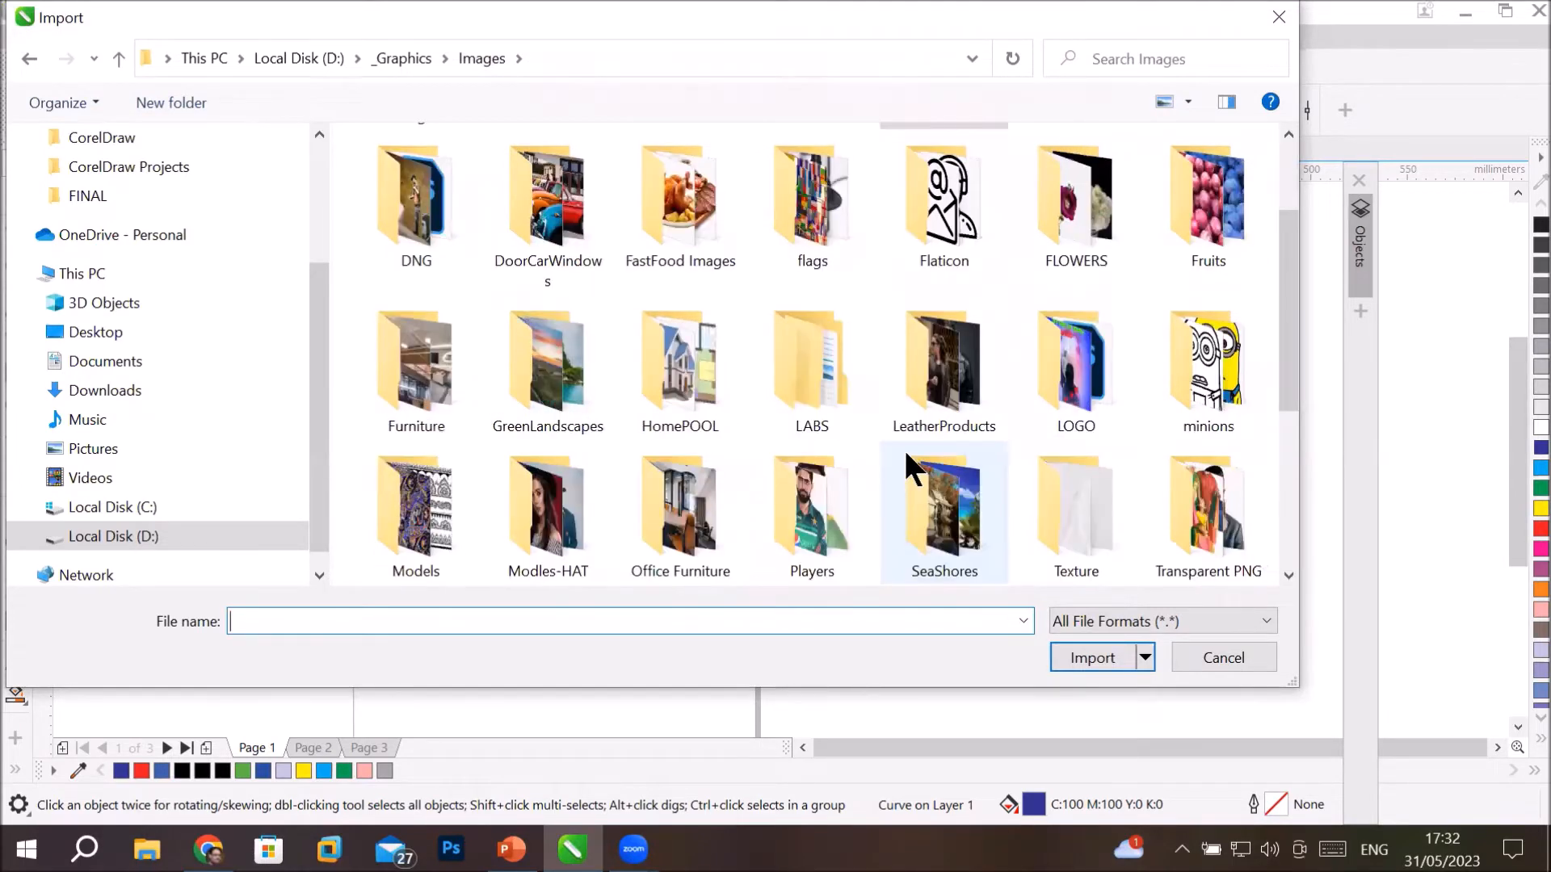
double_click(839, 522)
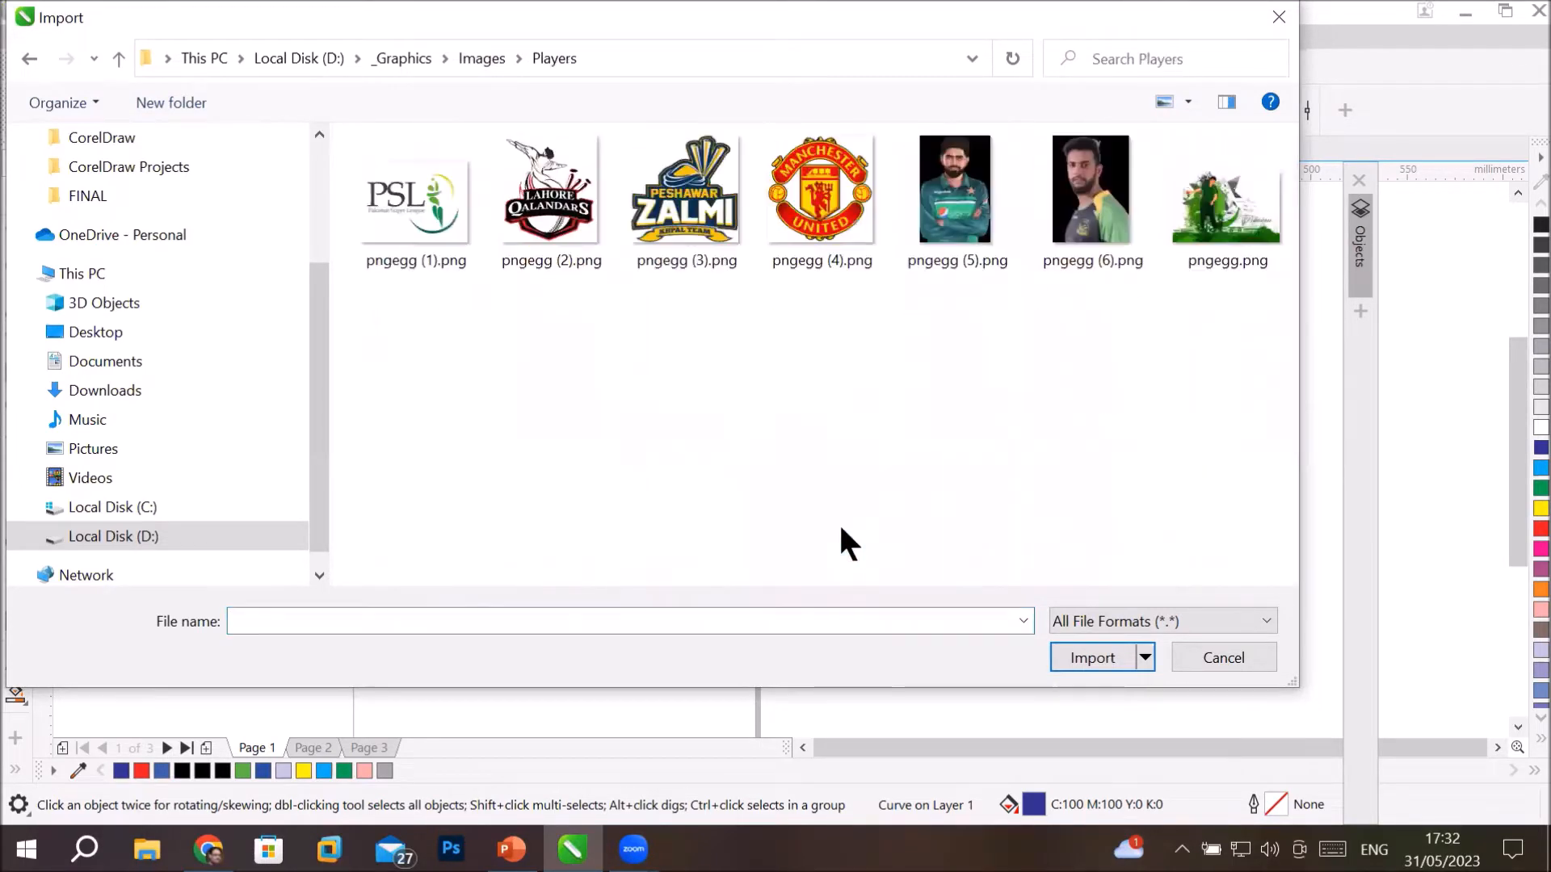
left_click(953, 205)
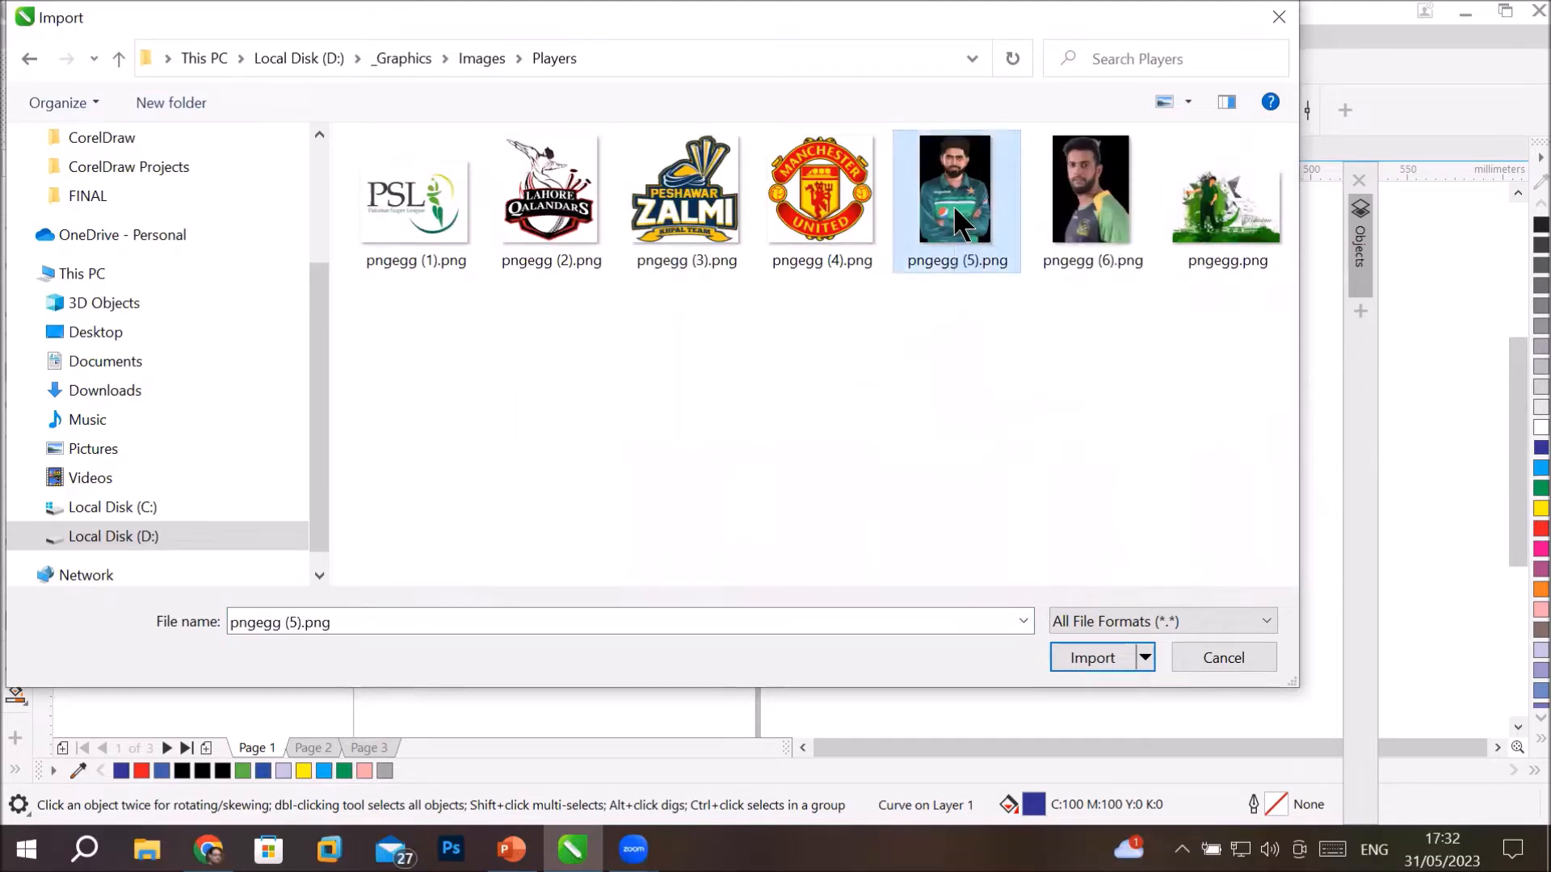
double_click(953, 205)
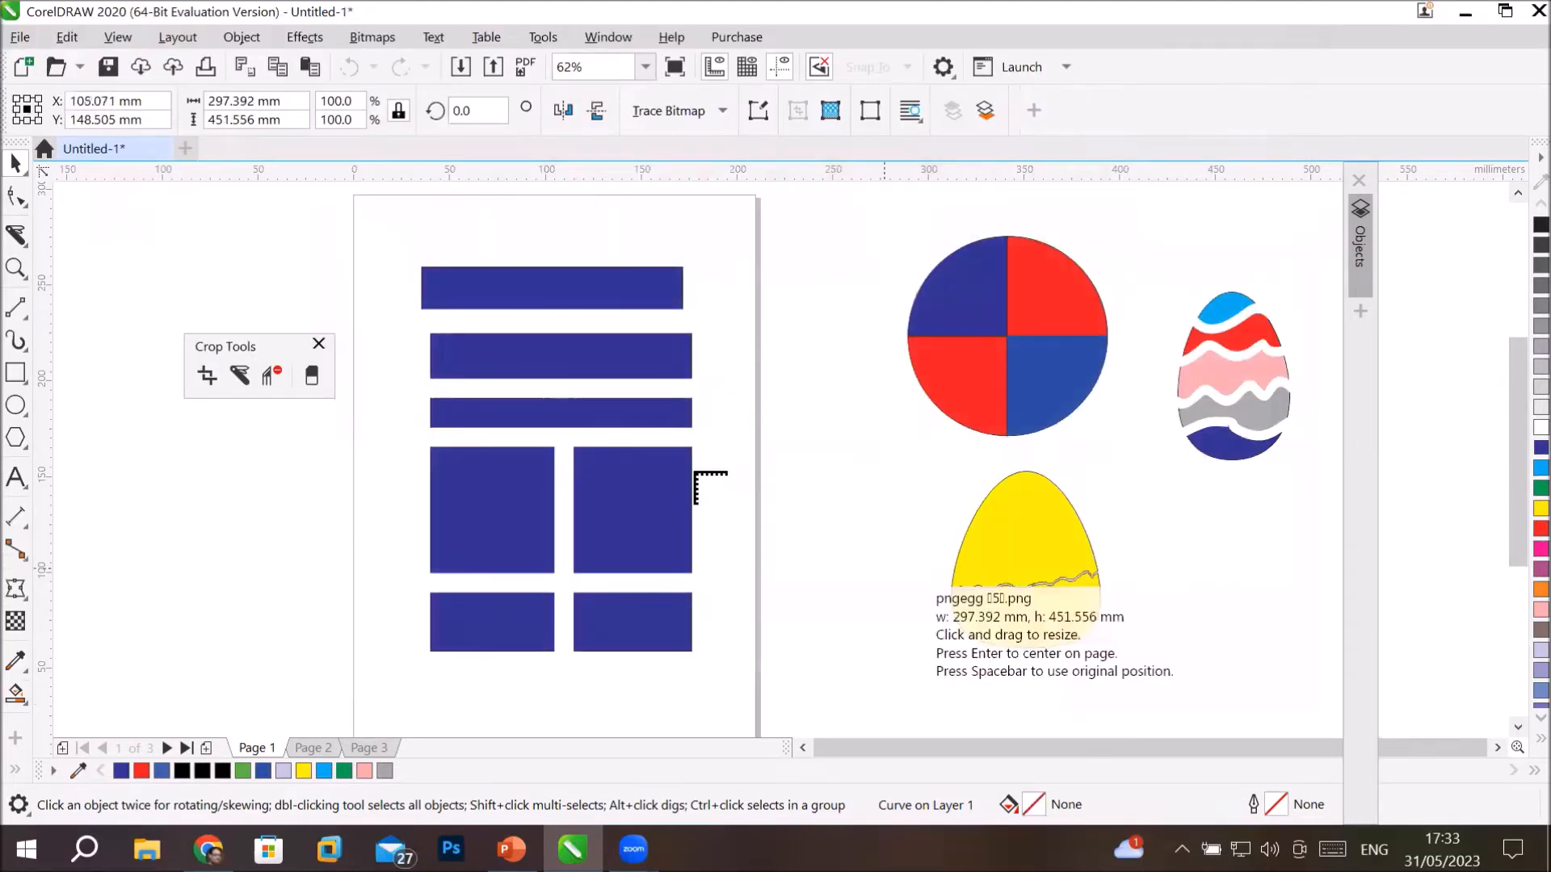
Place the imported image over the blue pieces at about 167 by 253 mm and shift it about 25 mm right.
left_click_drag(359, 198, 820, 710)
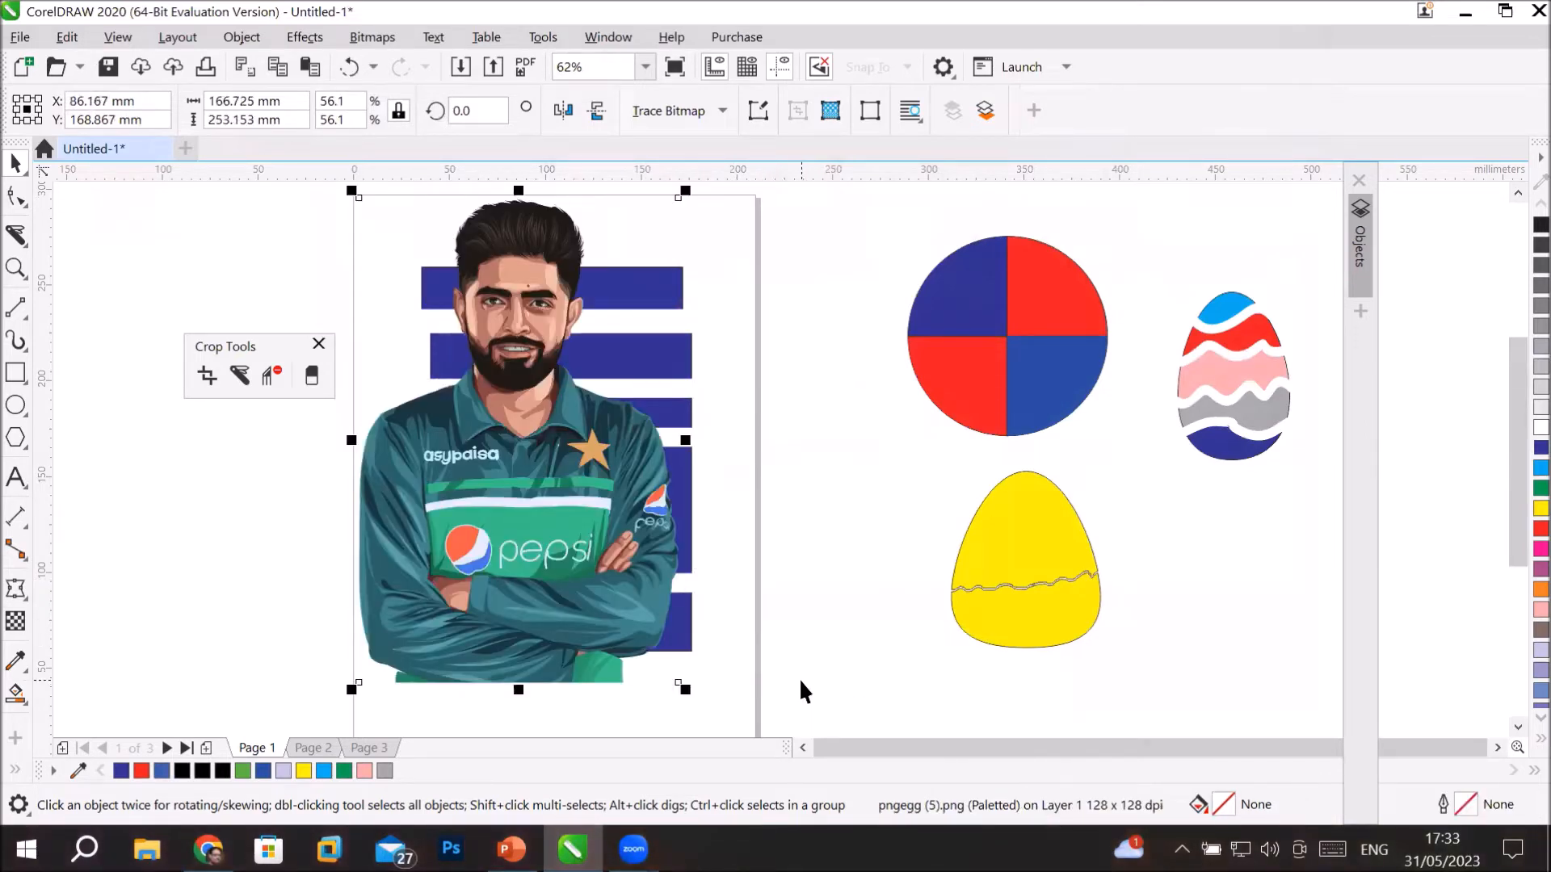
left_click(803, 748)
left_click_drag(787, 505, 835, 510)
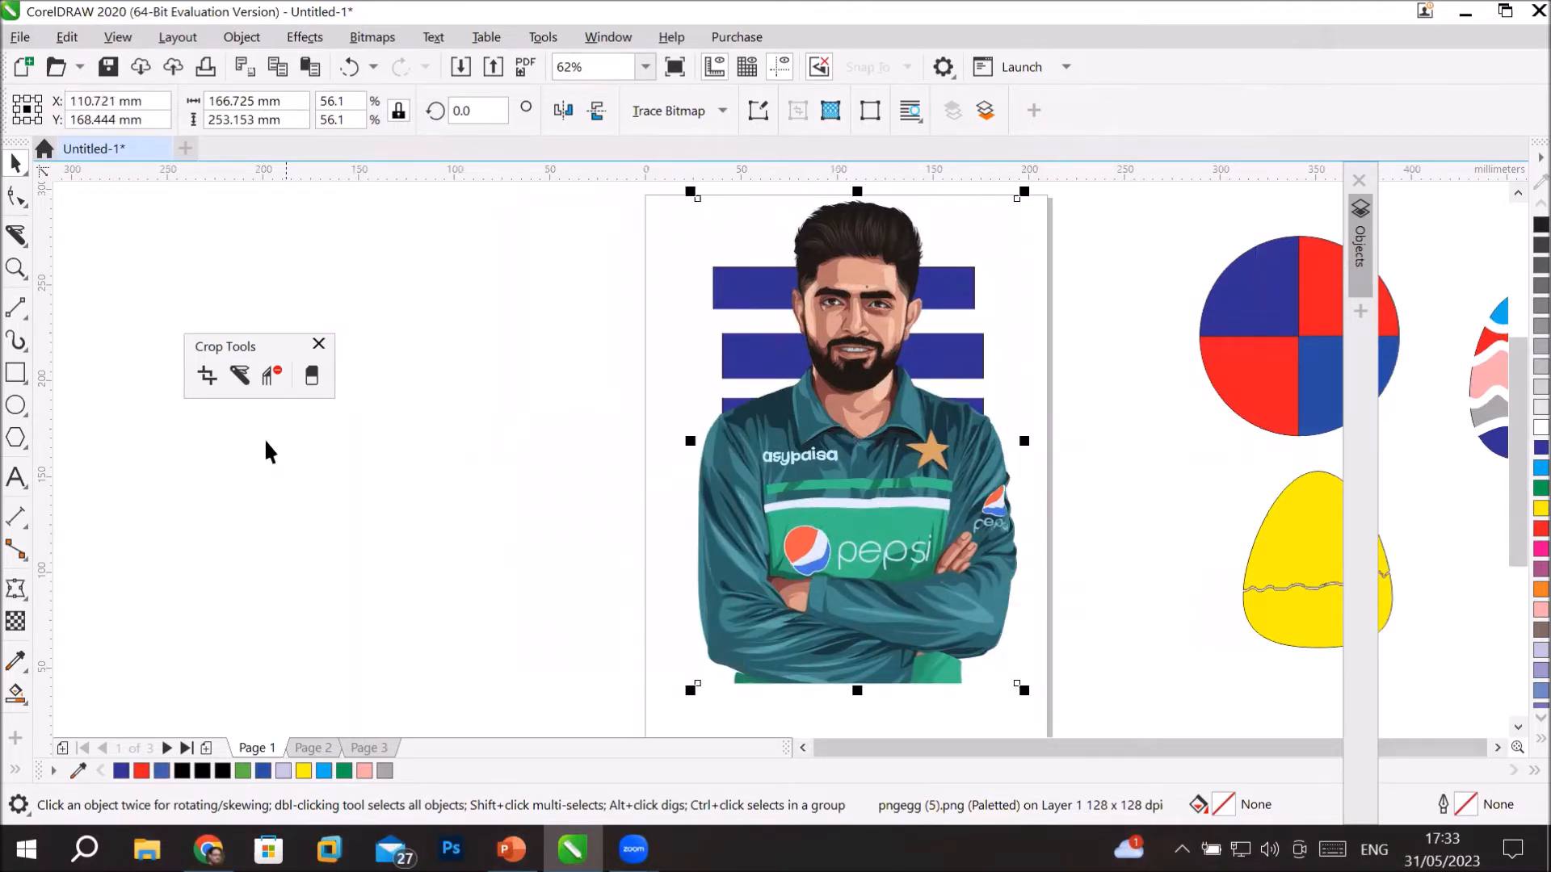
Try a wavy freehand Knife cut with a 10.0 mm gap from the portrait's hair to its lower edge, and undo it.
left_click(240, 373)
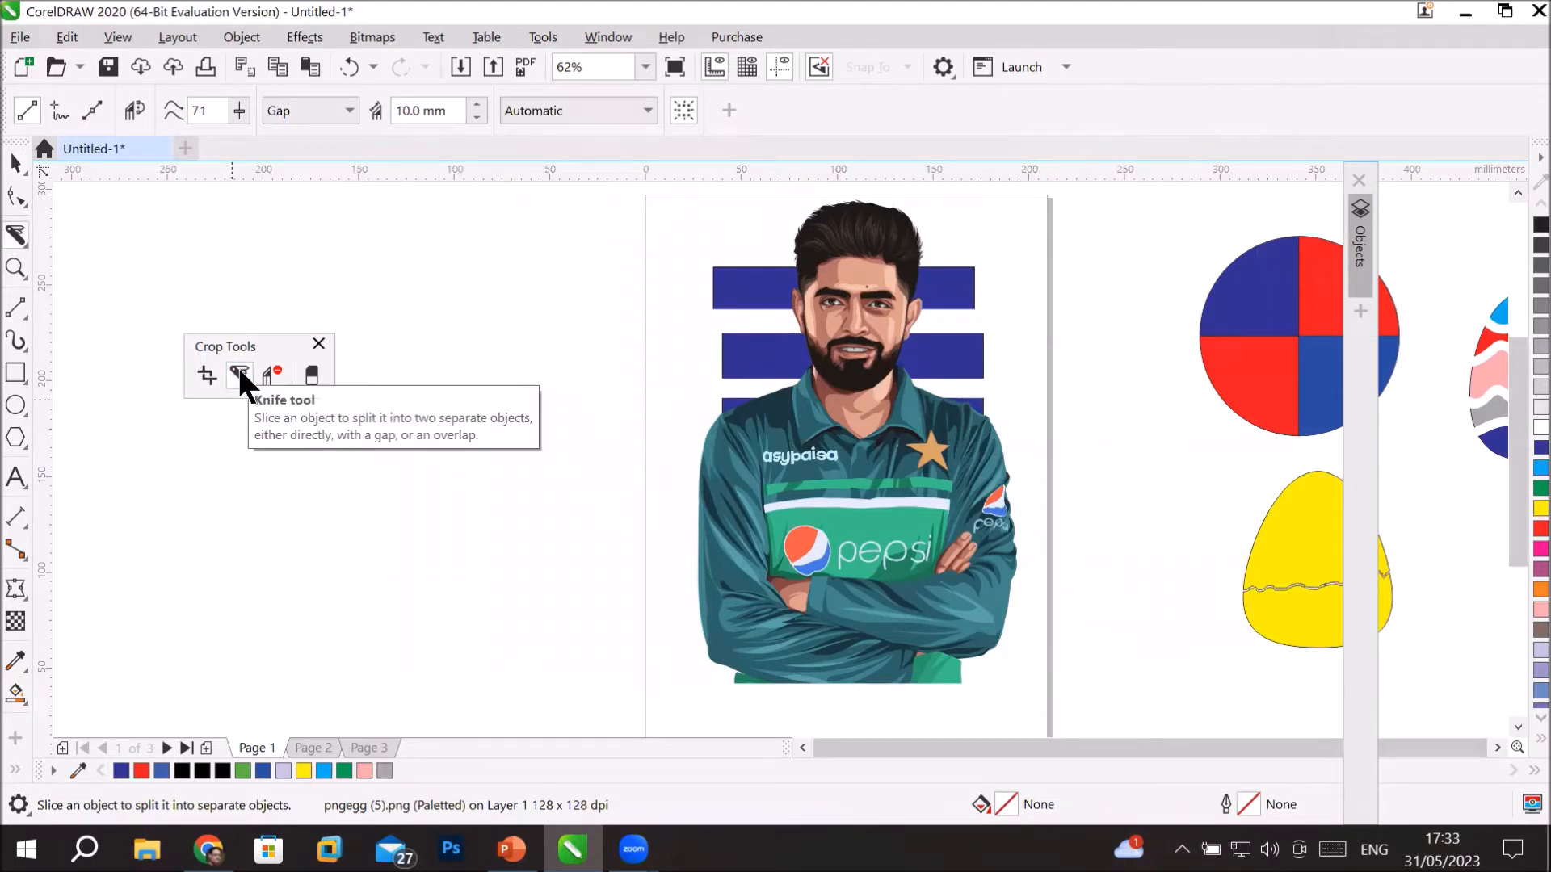
left_click(60, 106)
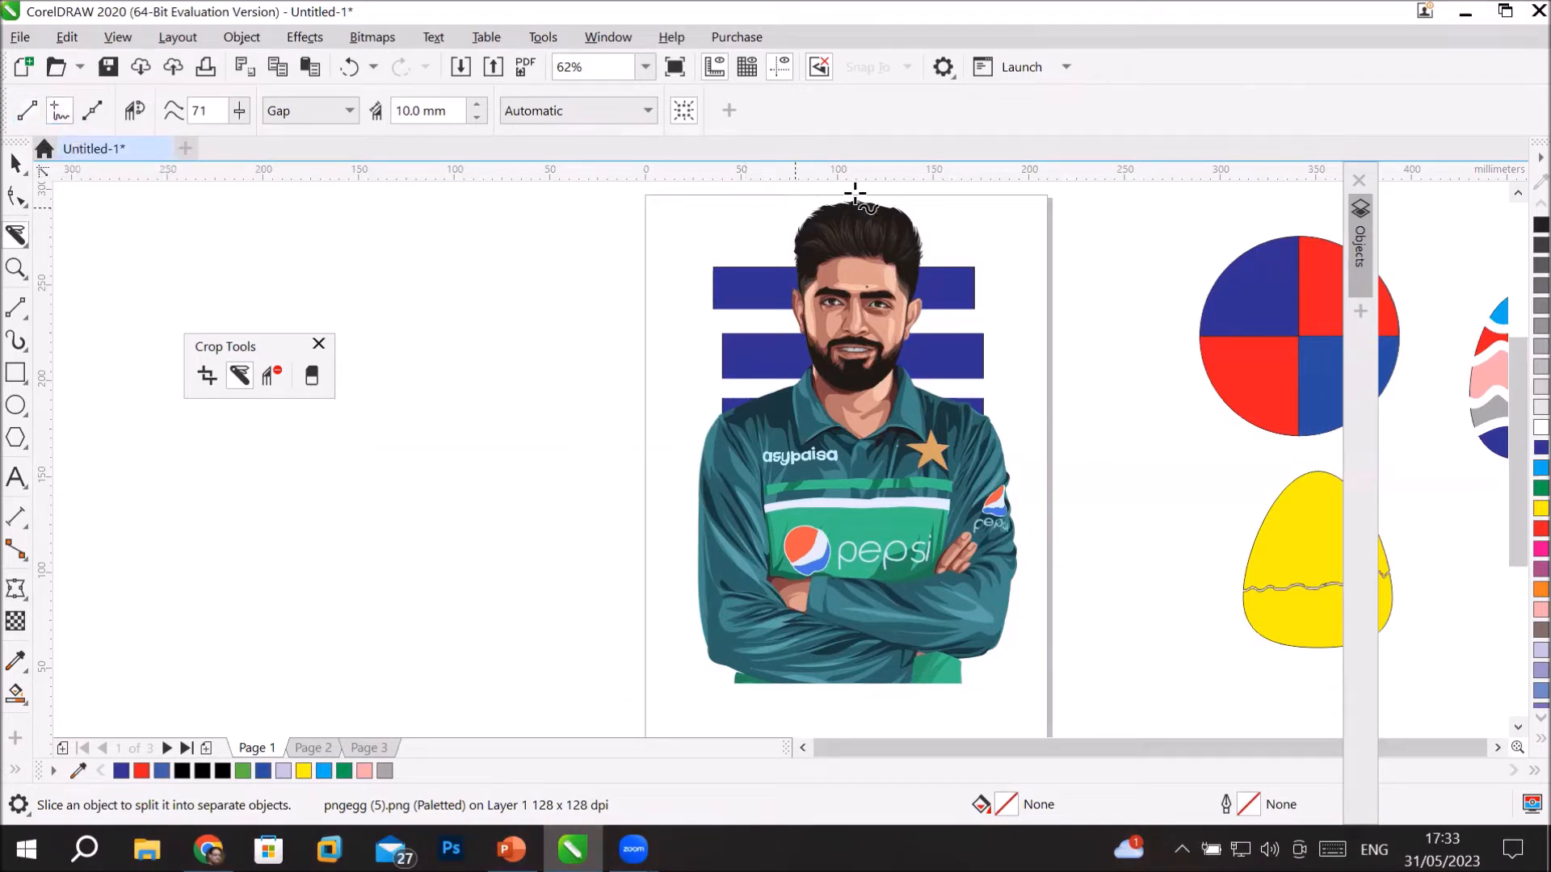
mouse_move(880, 194)
left_mouse_down()
mouse_move(844, 206)
mouse_move(857, 280)
mouse_move(908, 361)
mouse_move(876, 420)
mouse_move(904, 535)
mouse_move(843, 585)
mouse_move(850, 653)
mouse_move(802, 716)
left_mouse_up()
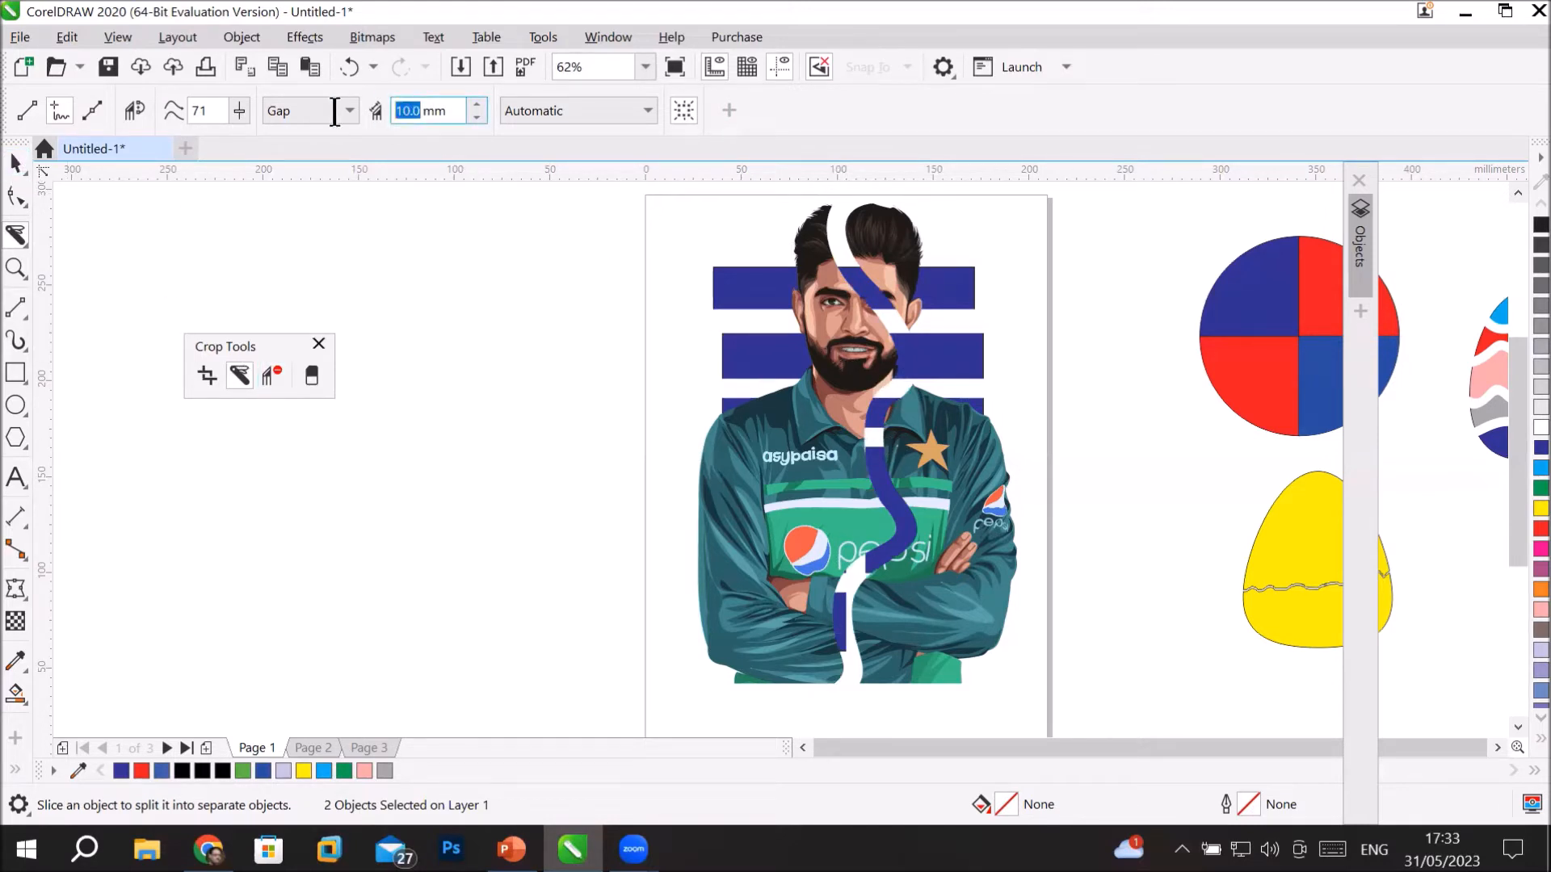
left_click_drag(420, 111, 362, 119)
key("ctrl+z")
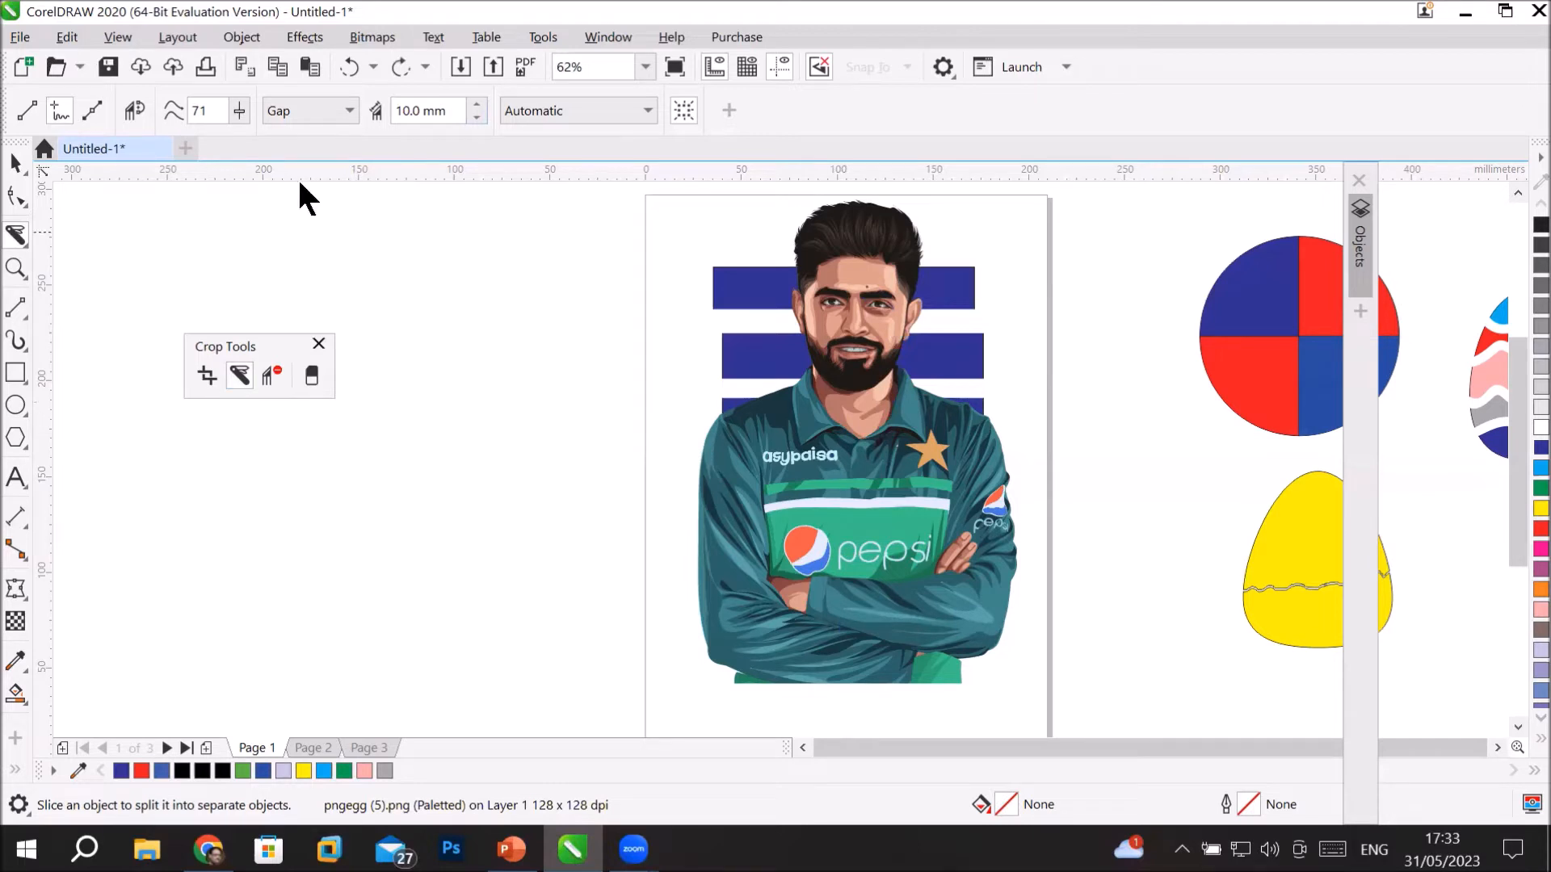
Keep the Knife's cut span on Gap and set the gap width to 2.0 mm.
left_click(303, 109)
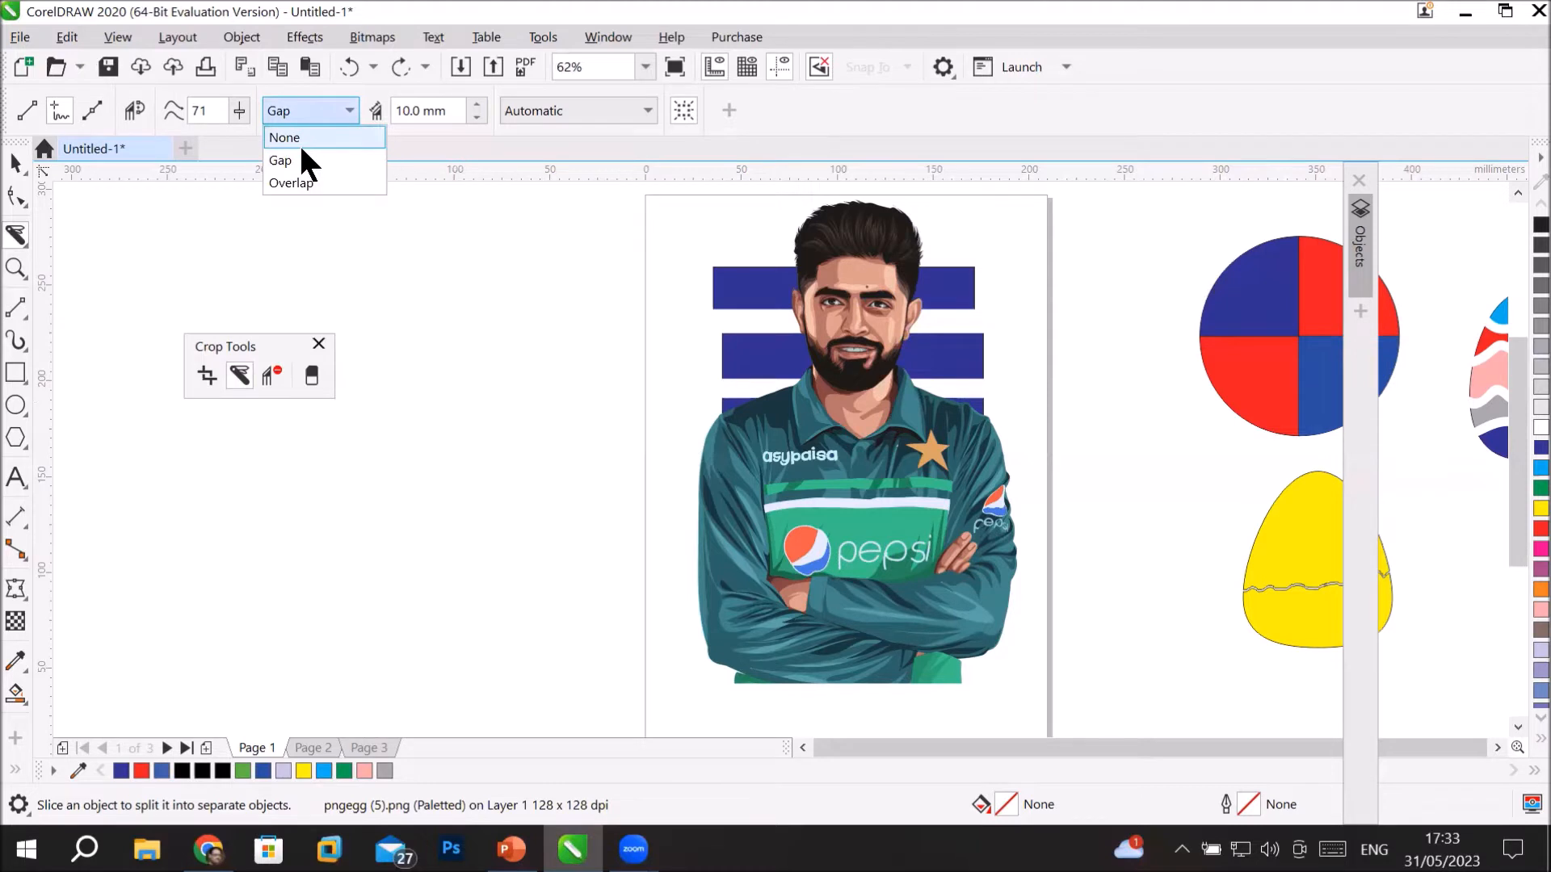
left_click(309, 113)
double_click(409, 111)
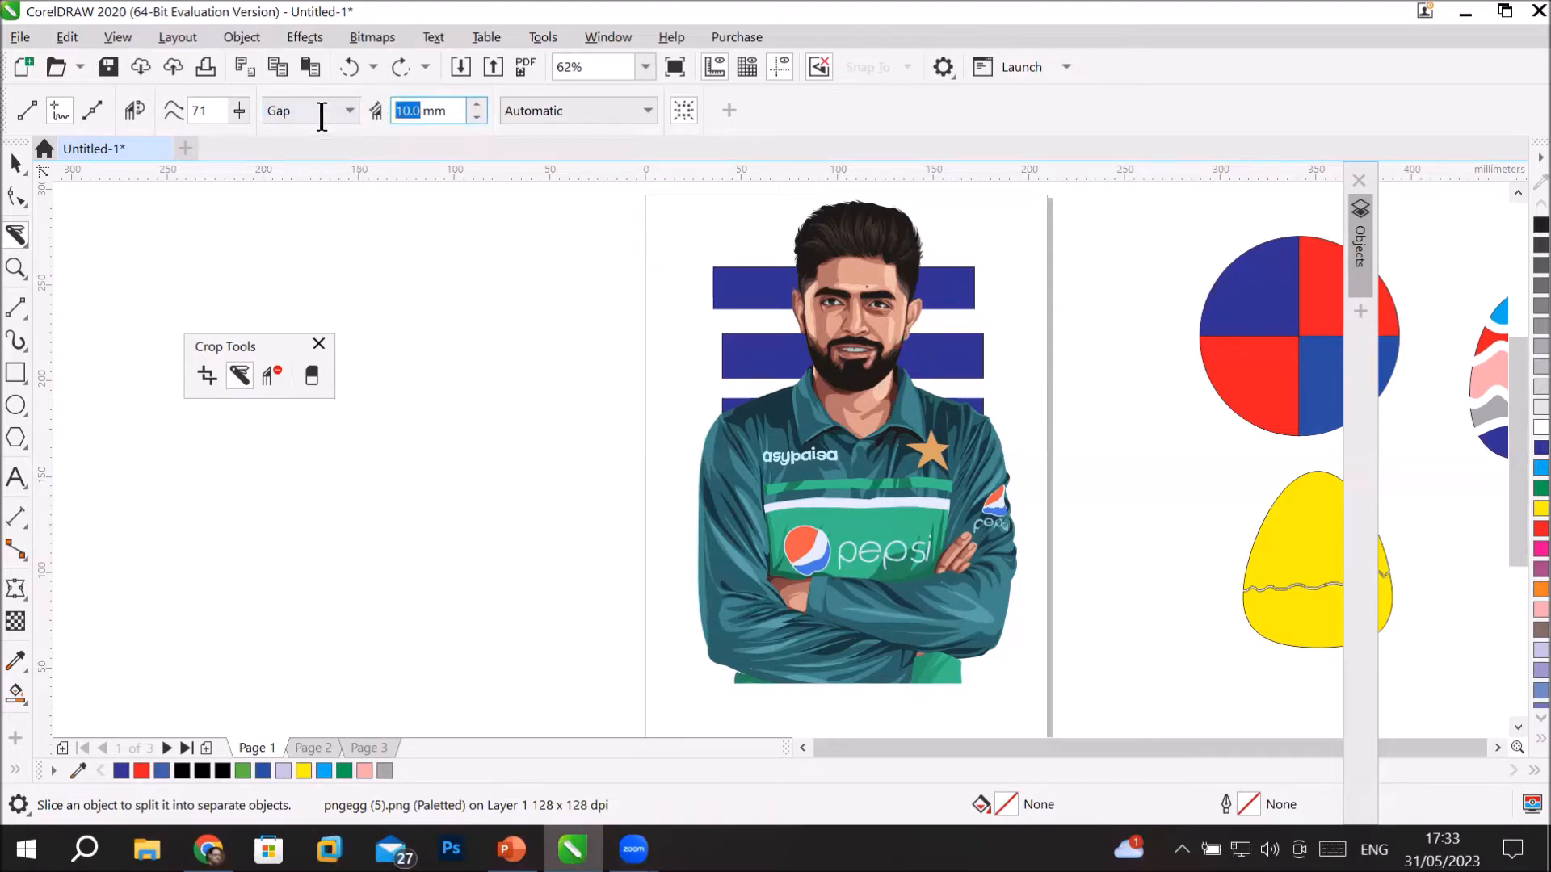
type("2")
key("Return")
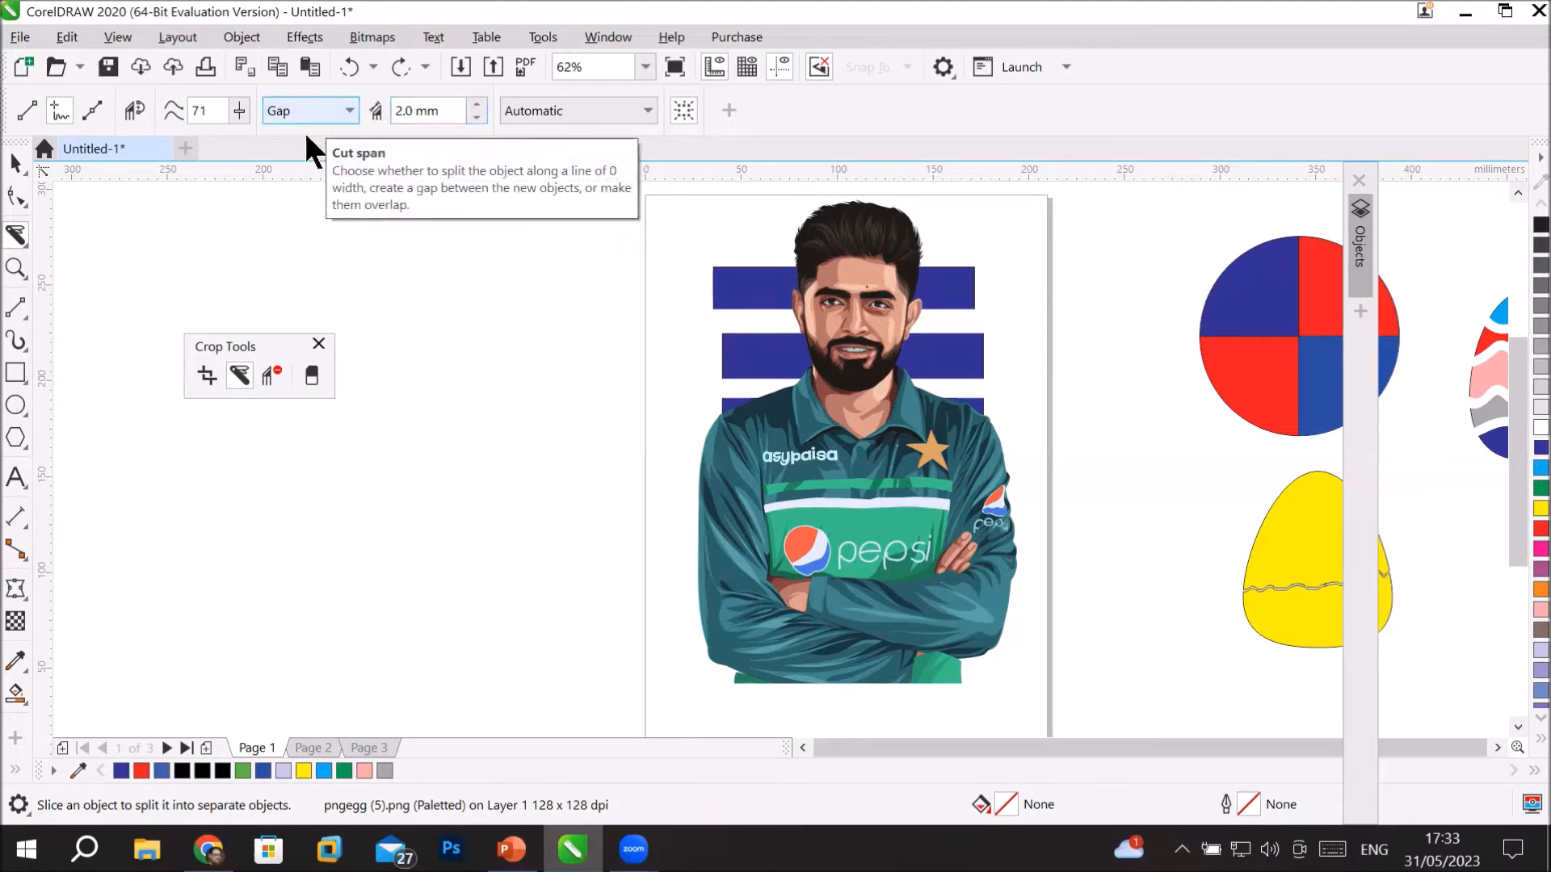
Slice the cricketer illustration with three wavy freehand Knife cuts across the torso, leaving a 2.0 mm gap at each cut.
double_click(216, 111)
left_click(23, 114)
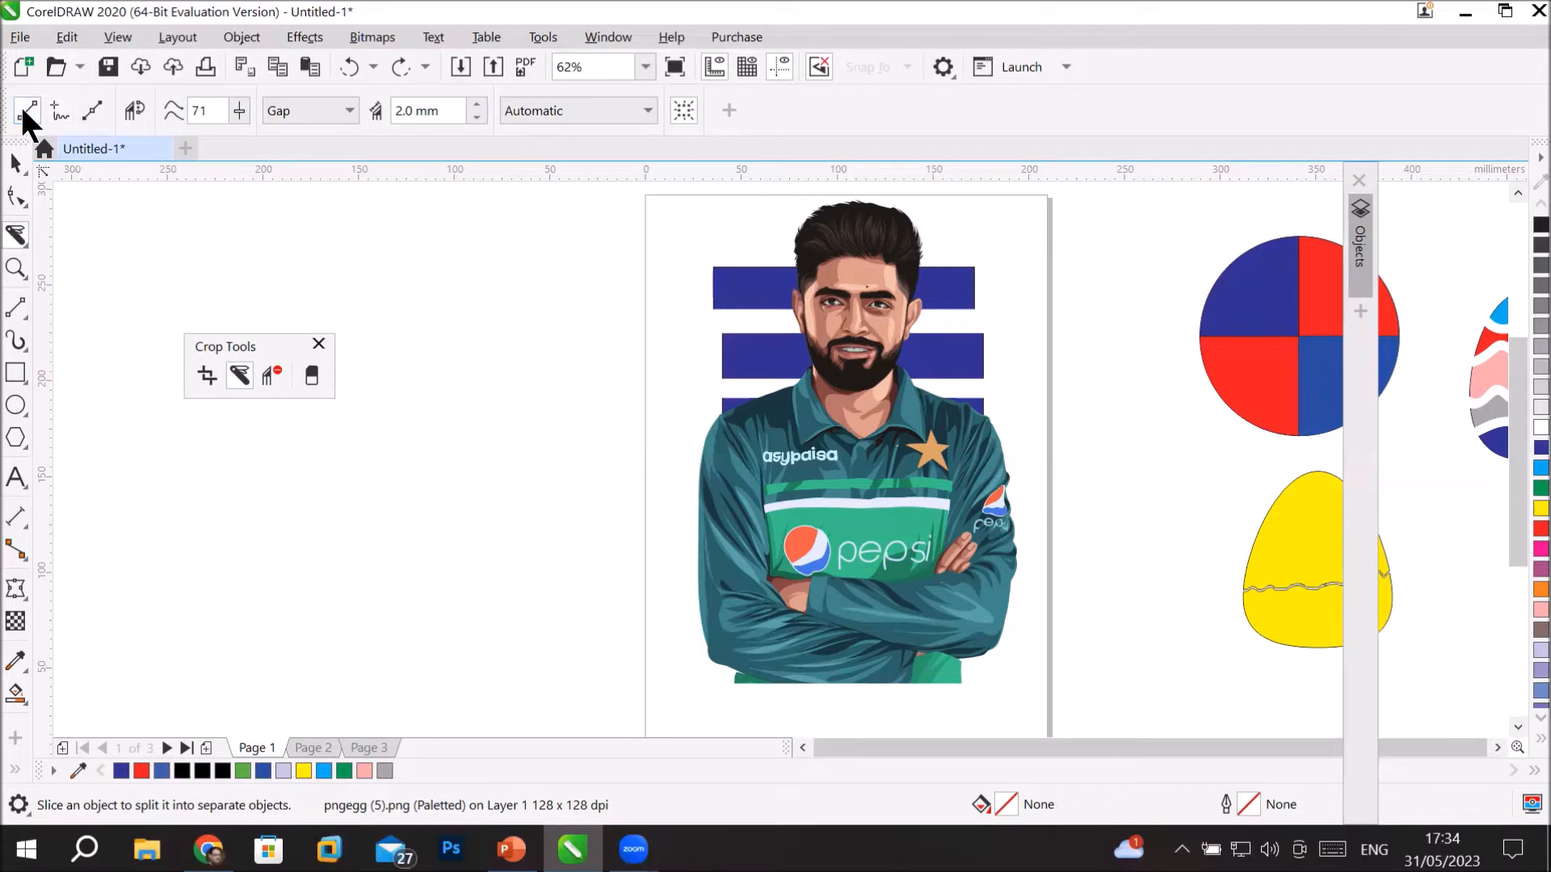
left_click(61, 120)
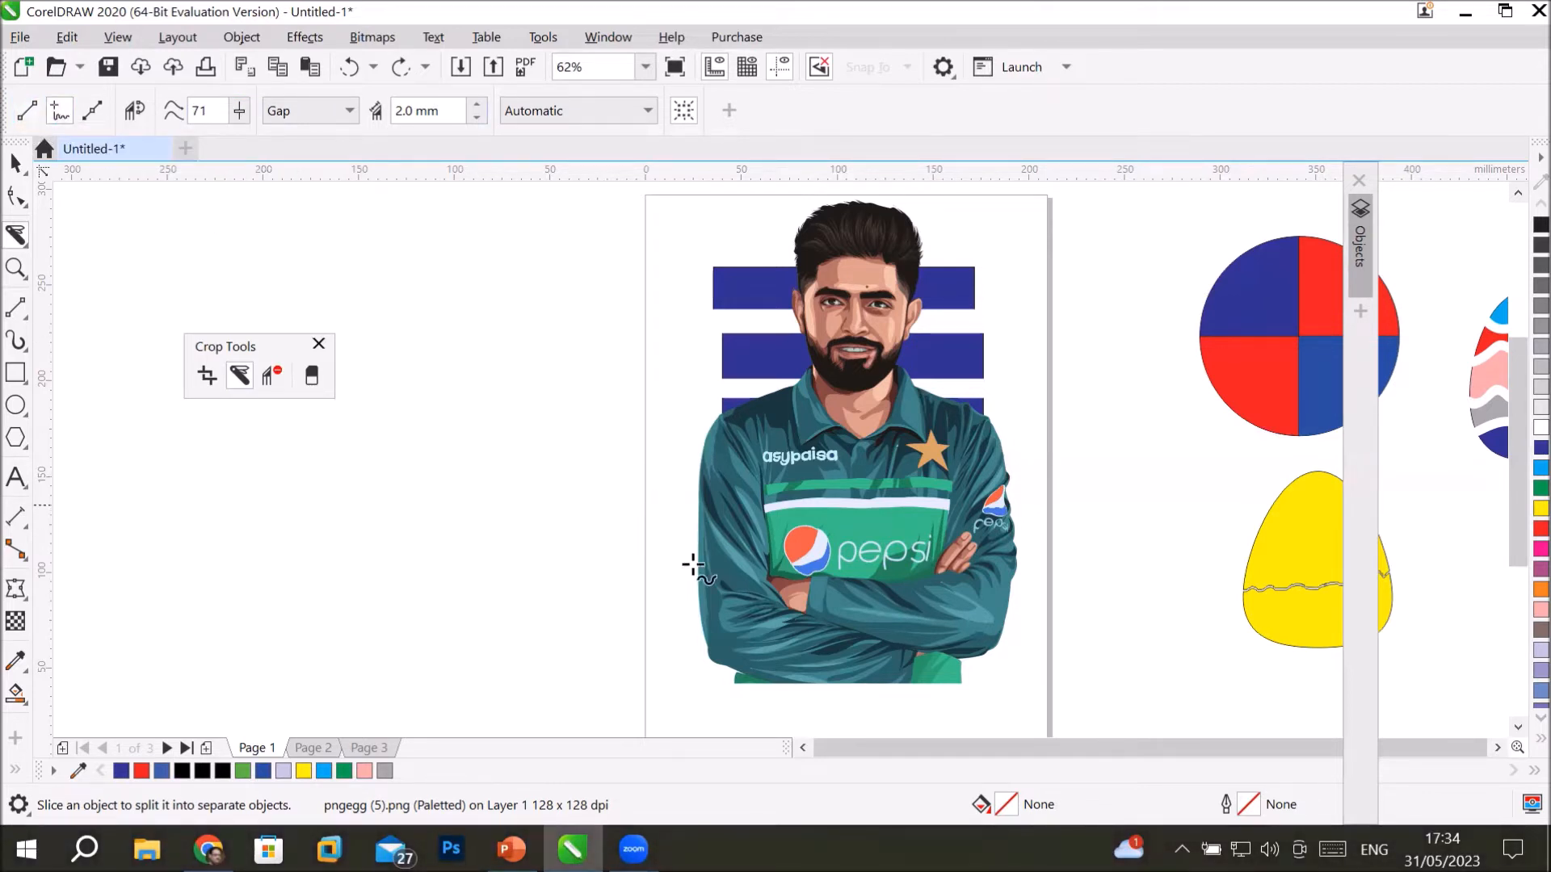
mouse_move(693, 566)
left_mouse_down()
mouse_move(844, 510)
mouse_move(931, 556)
mouse_move(1095, 503)
left_mouse_up()
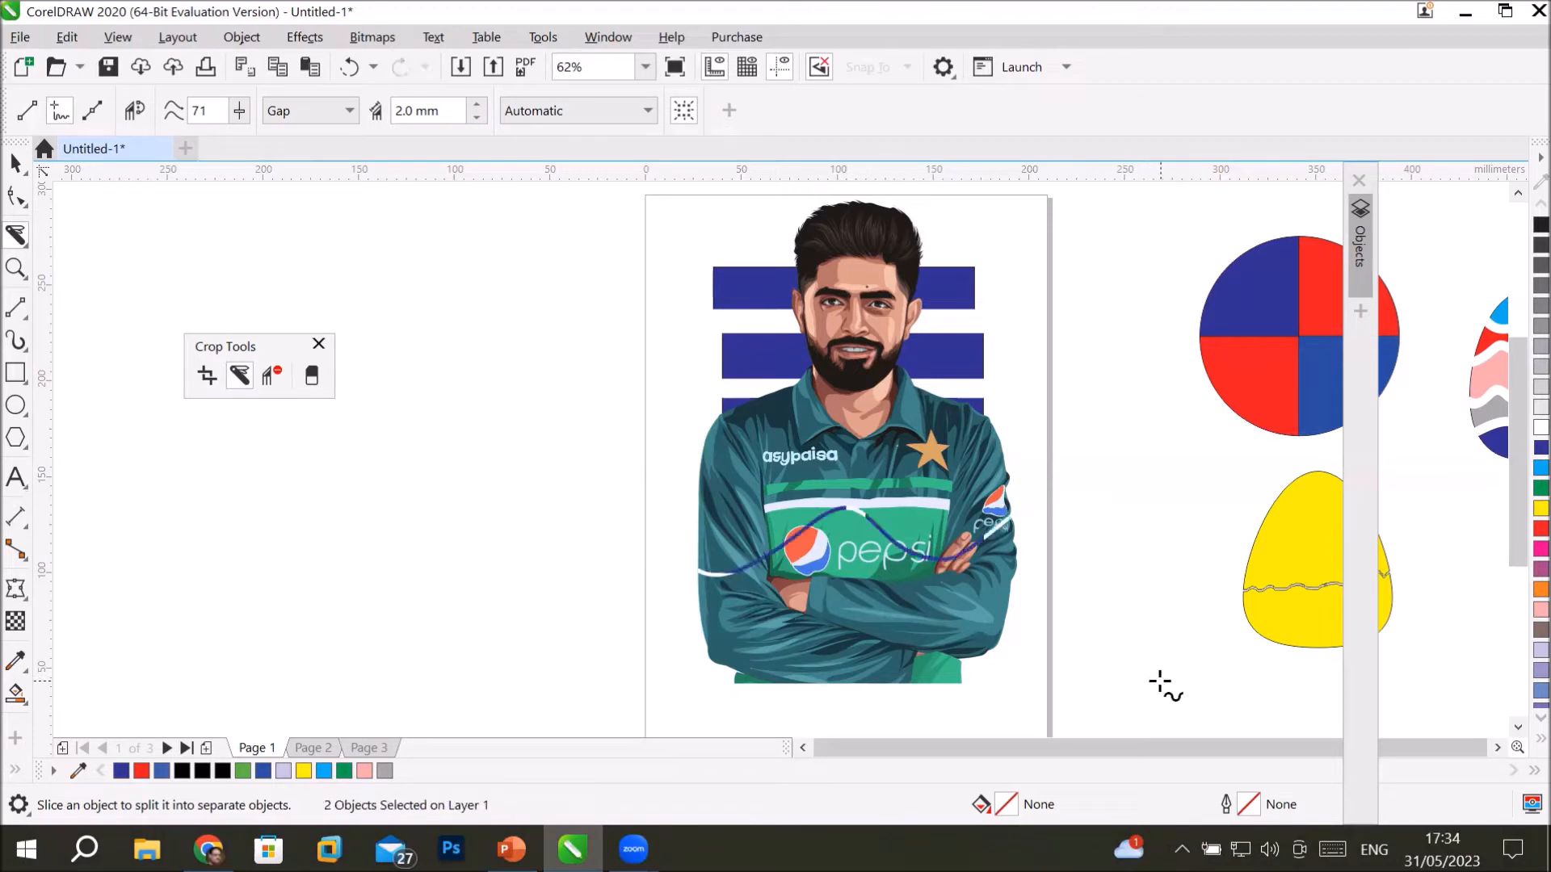
mouse_move(656, 461)
left_mouse_down()
mouse_move(816, 532)
mouse_move(1074, 470)
left_mouse_up()
mouse_move(1092, 575)
left_mouse_down()
mouse_move(1080, 595)
mouse_move(969, 638)
mouse_move(613, 627)
mouse_move(620, 660)
left_mouse_up()
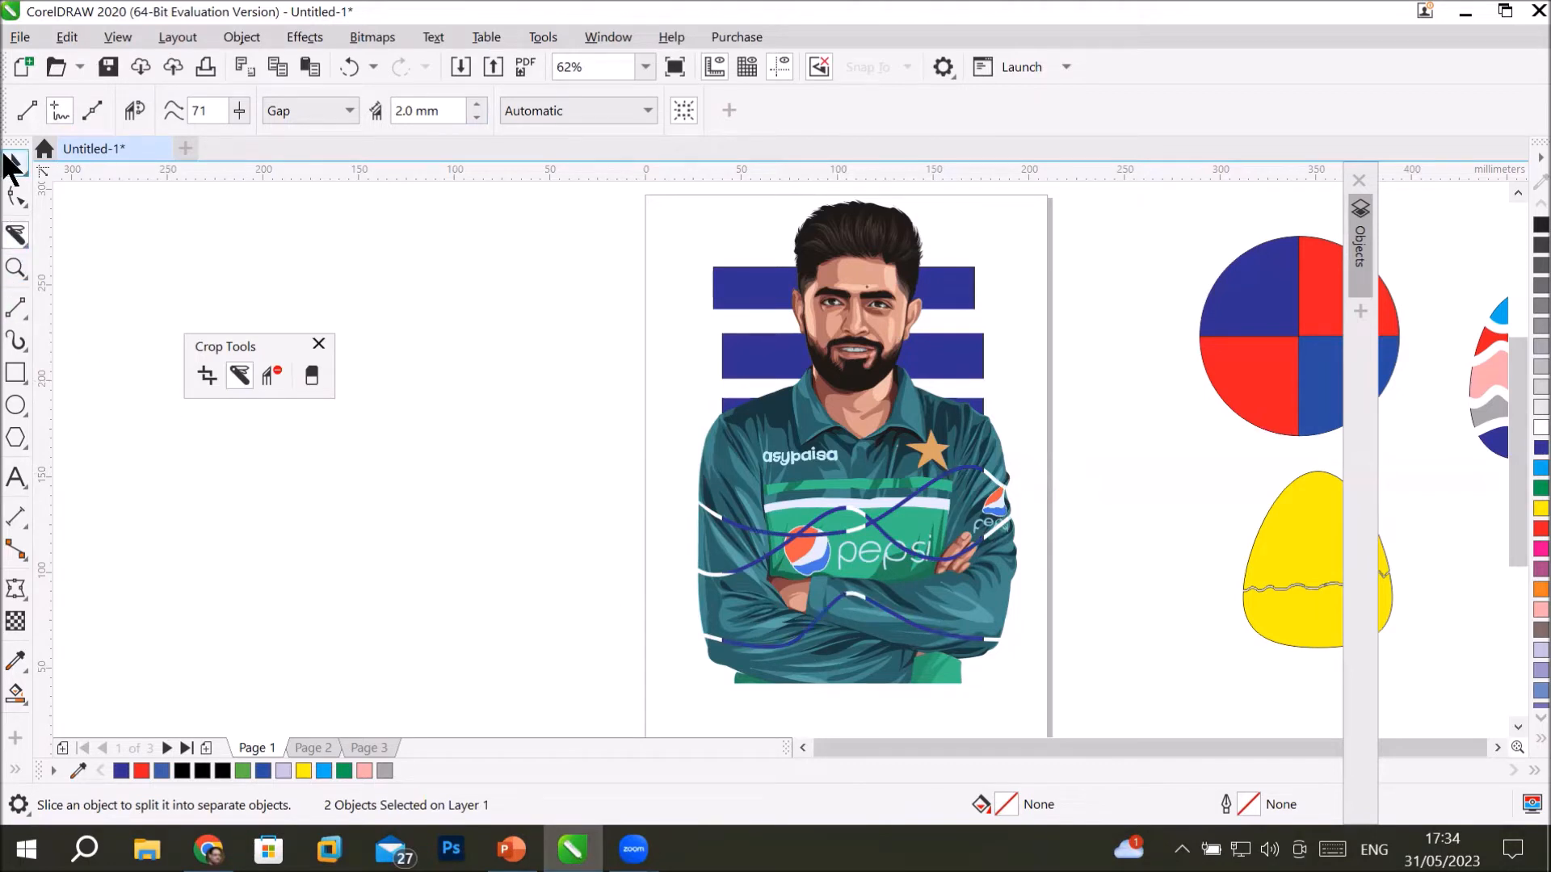
Nudge the lowest slice of the cricketer illustration down about 3 mm to widen the gap above it.
left_click(11, 166)
left_click(571, 574)
left_click(879, 654)
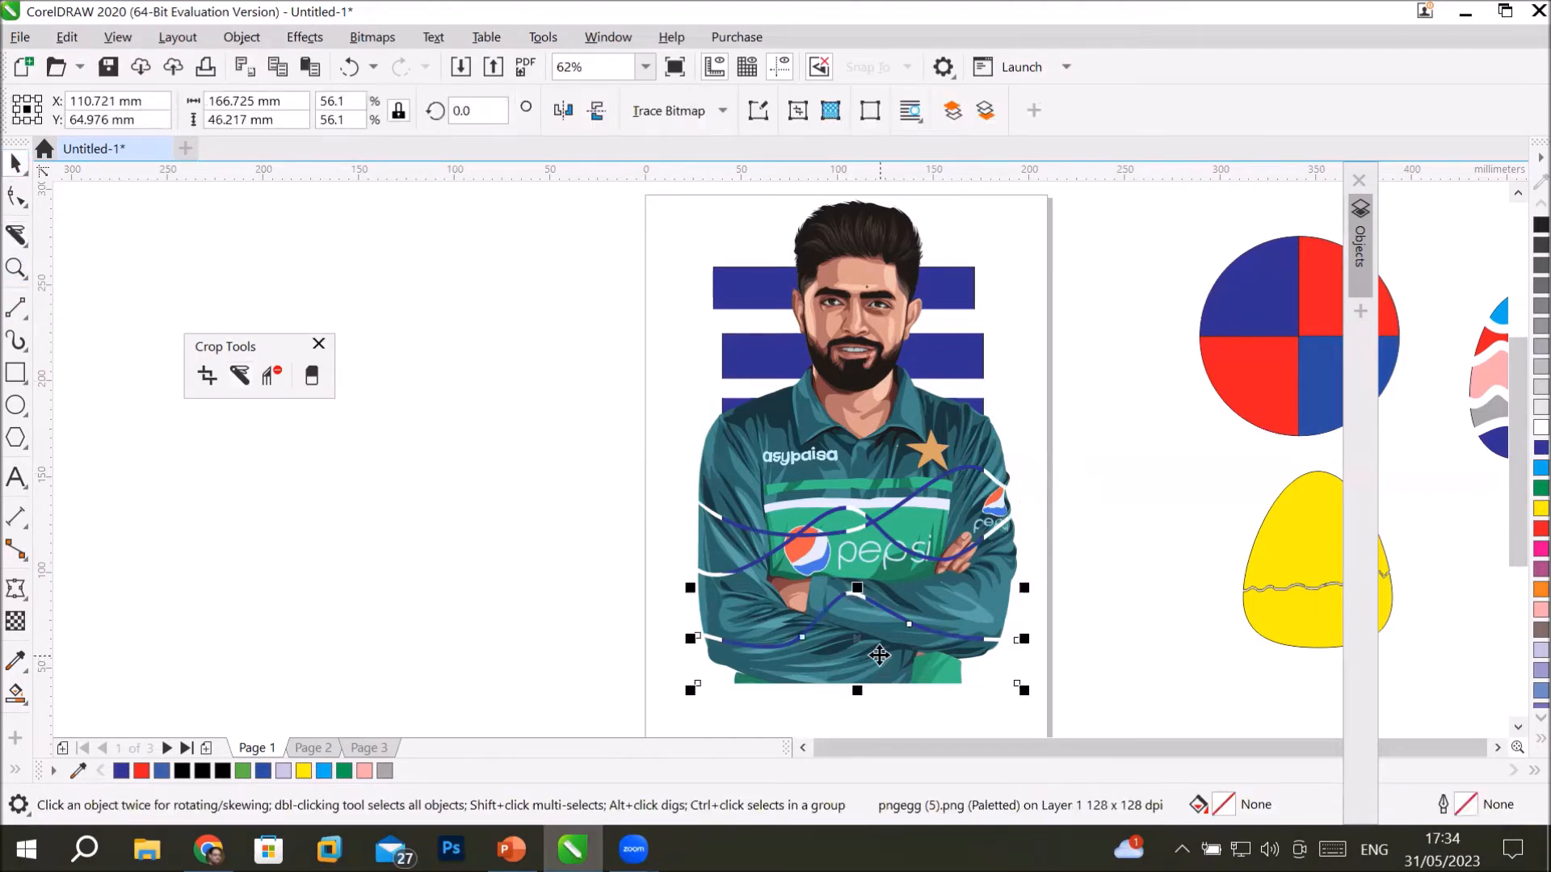
left_click_drag(879, 655, 879, 655)
key("Down")
key("Down")
key("Down")
key("Down")
key("Down")
key("Down")
key("Down")
key("Down")
key("Down")
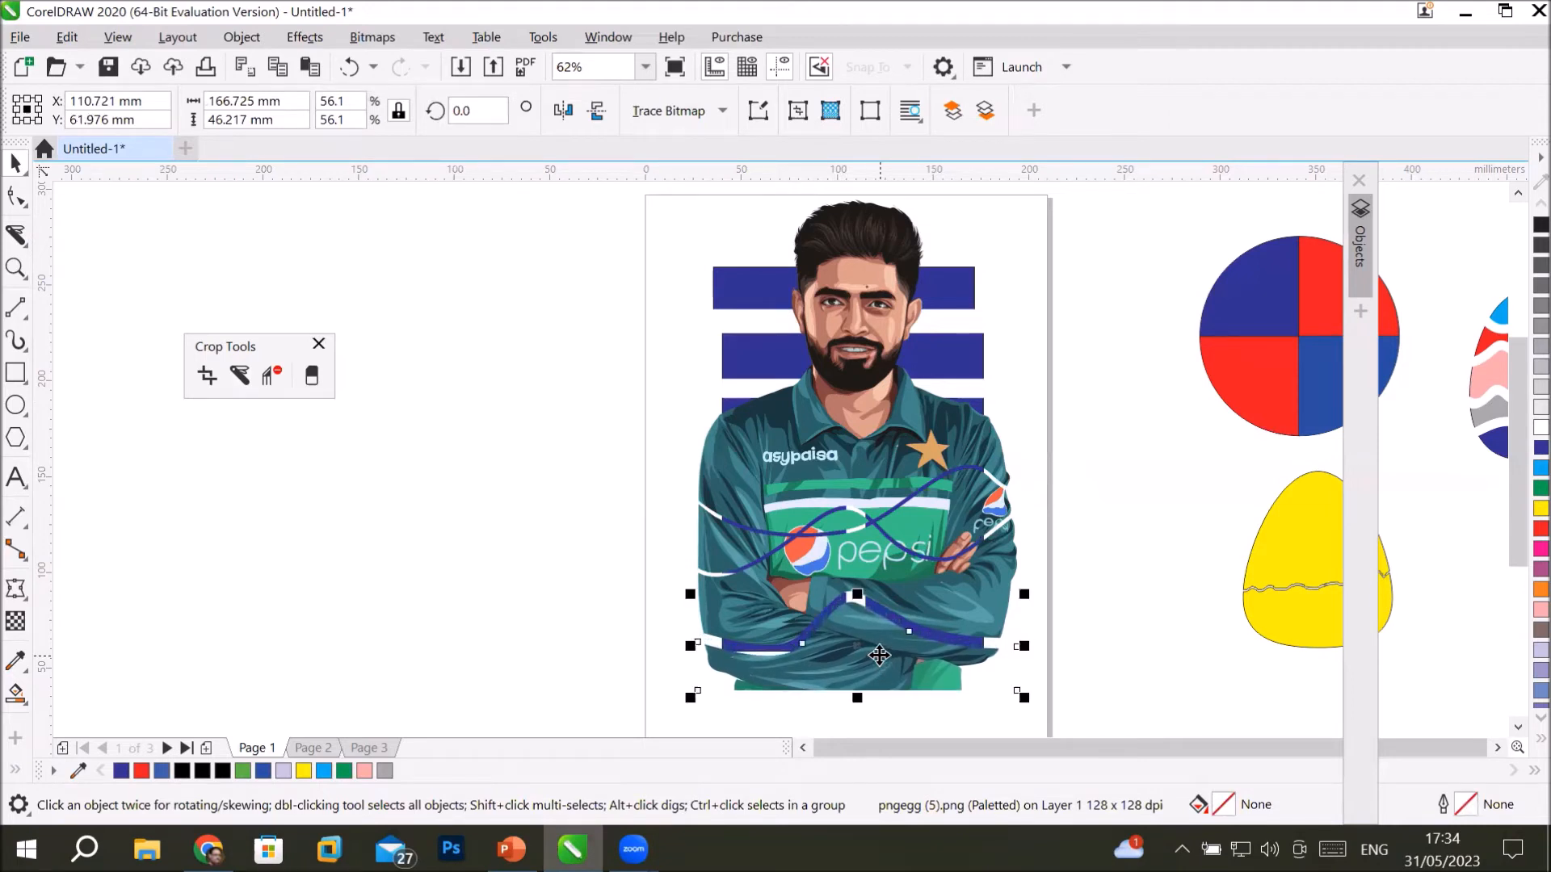
Nudge the head-and-shoulders slice of the illustration upward and the slice beneath the chest cut slightly downward.
left_click(892, 445)
left_click_drag(891, 445, 892, 446)
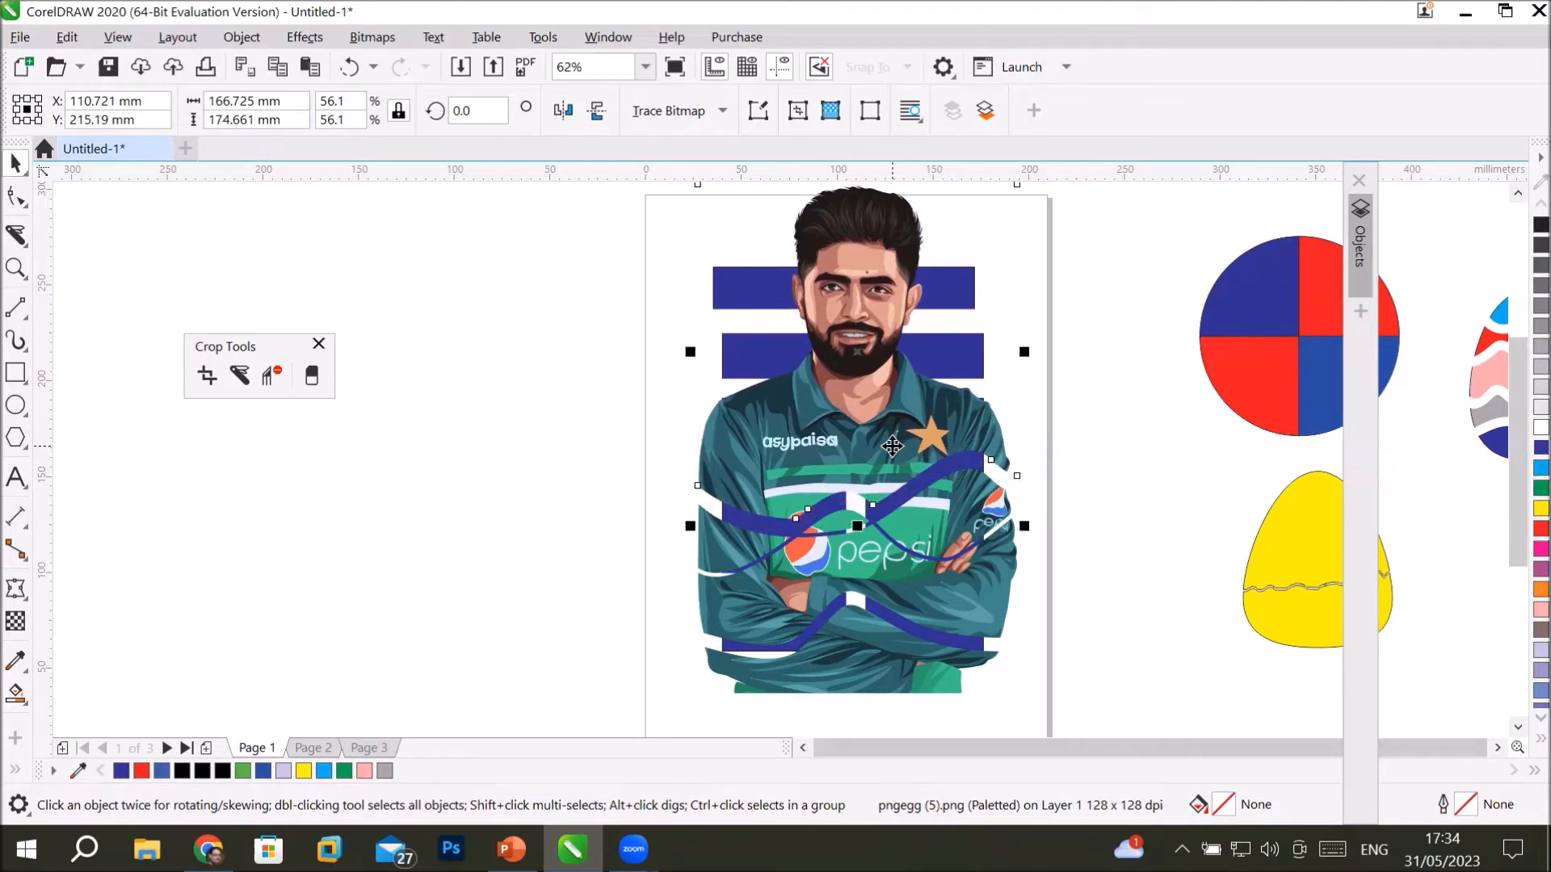
left_click(816, 573)
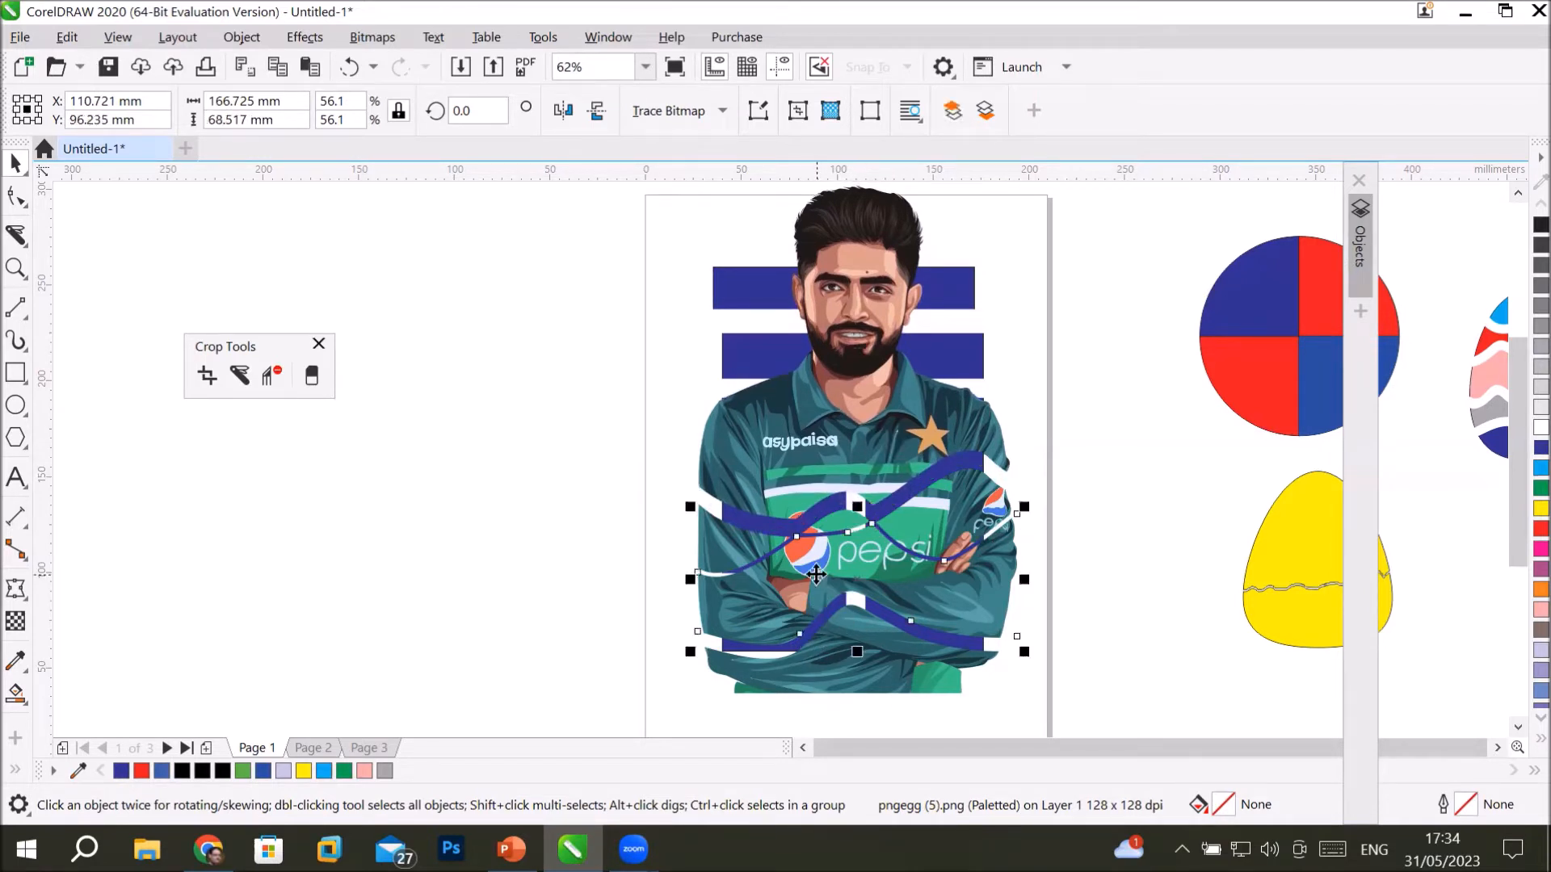
key("Down")
key("Down")
key("Down")
key("Down")
key("Down")
key("Down")
key("Down")
key("Down")
key("Down")
key("Down")
key("Down")
key("Down")
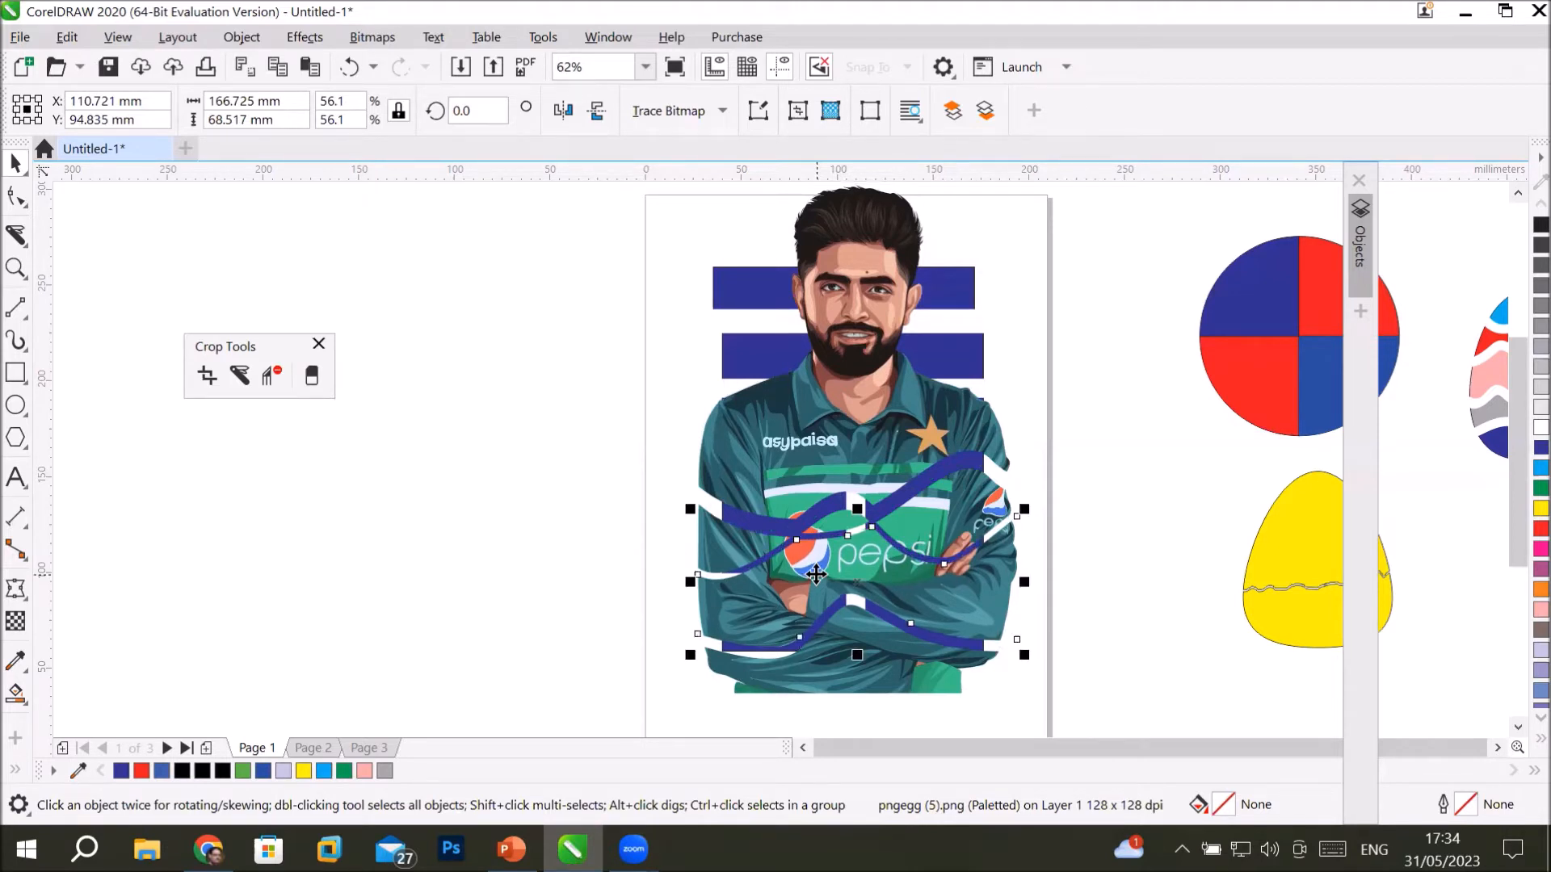
Select the whole sliced illustration together with the blue bars behind it and delete everything from the page.
left_click(239, 373)
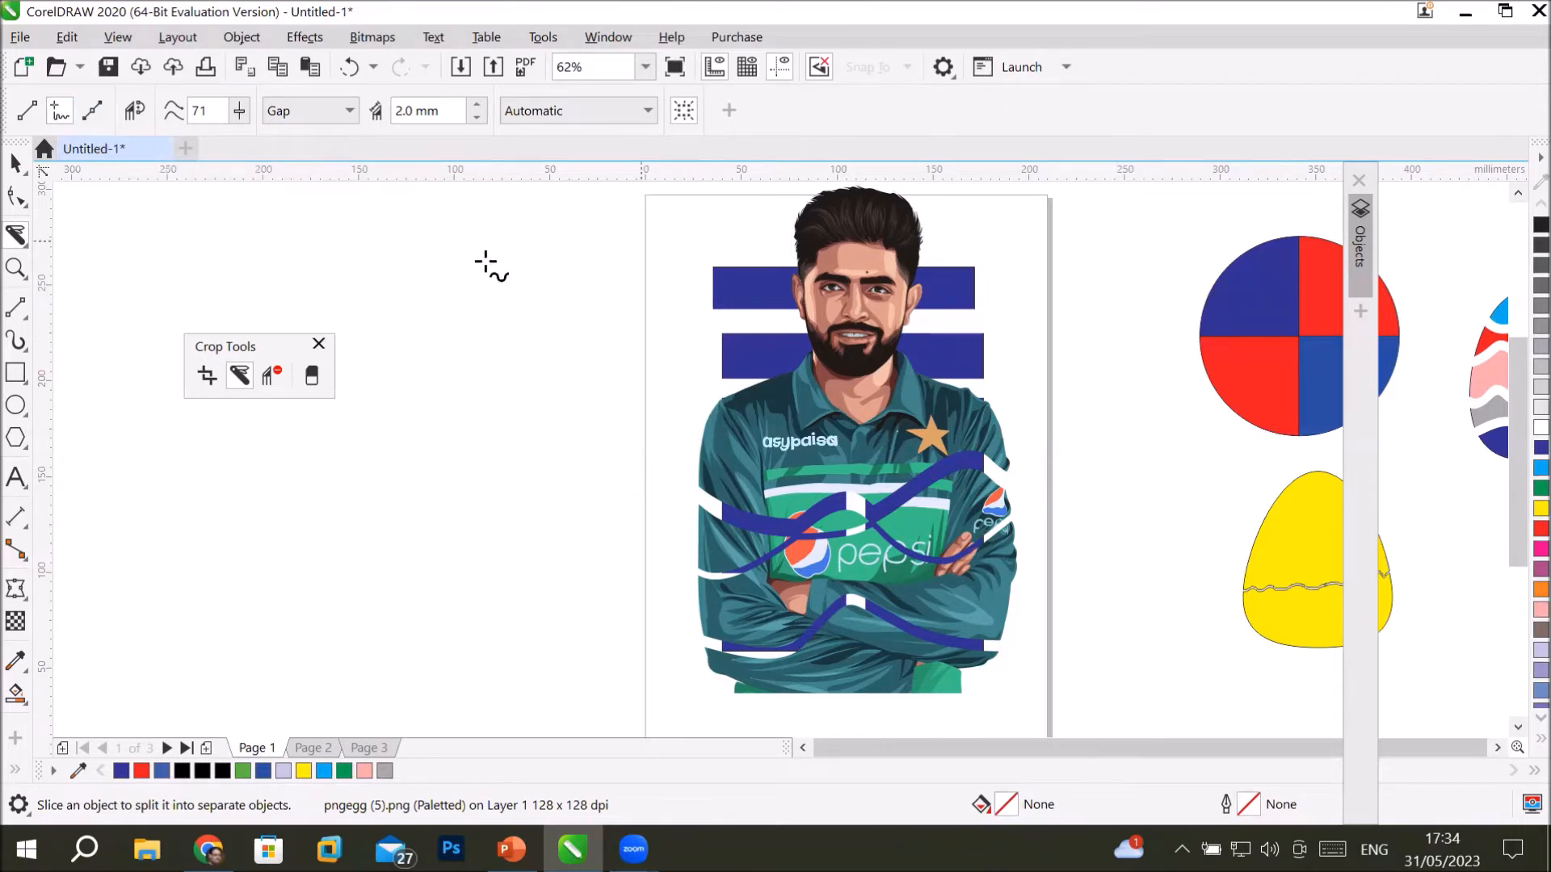
left_click(16, 164)
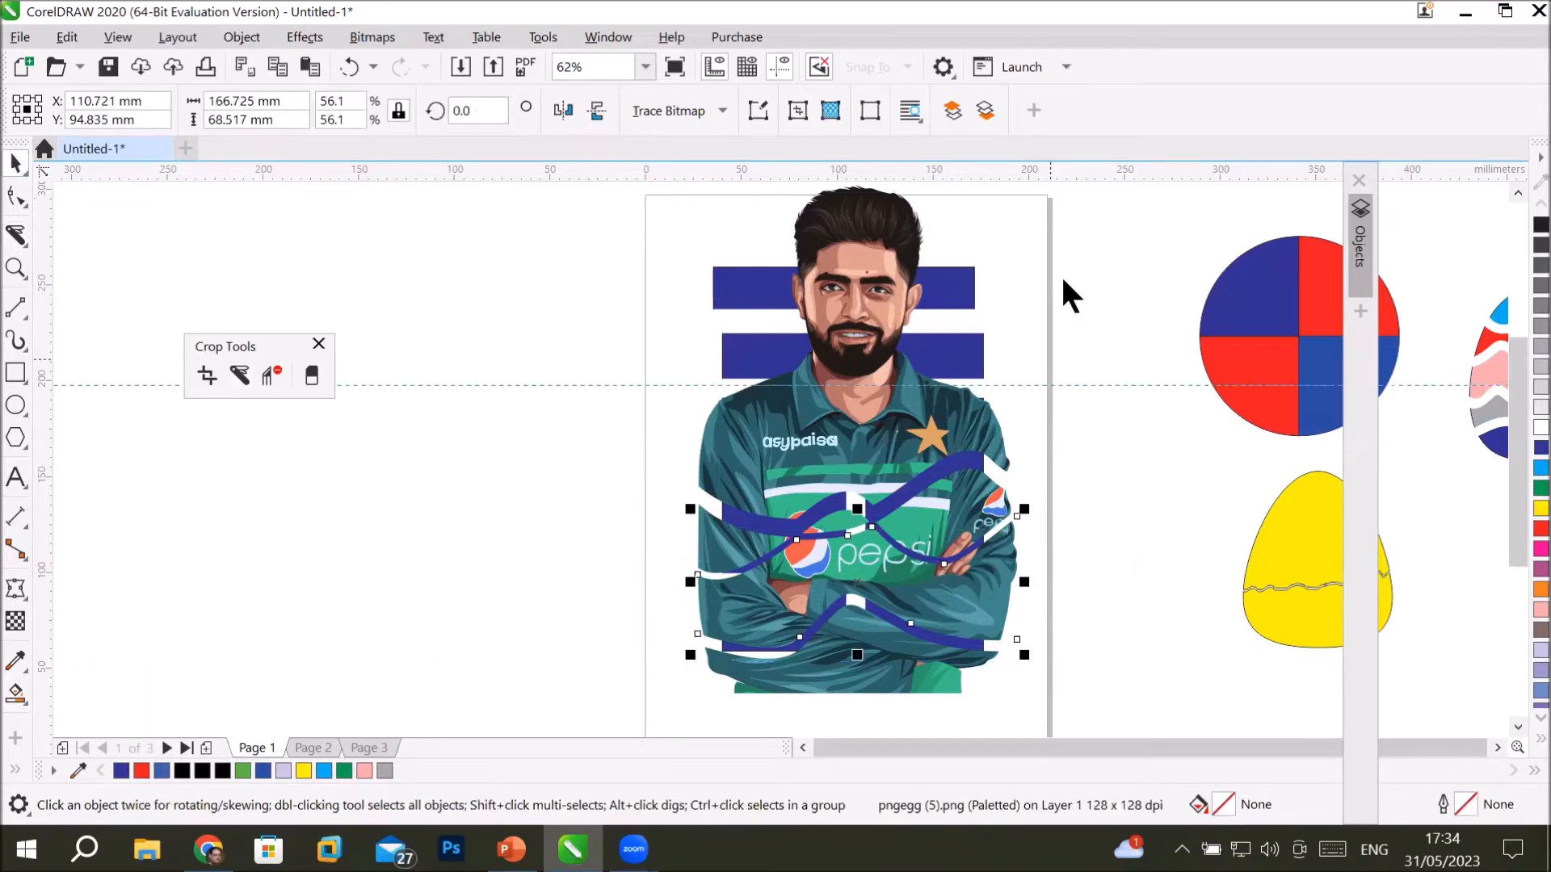
scroll(824, 345, "down", 2)
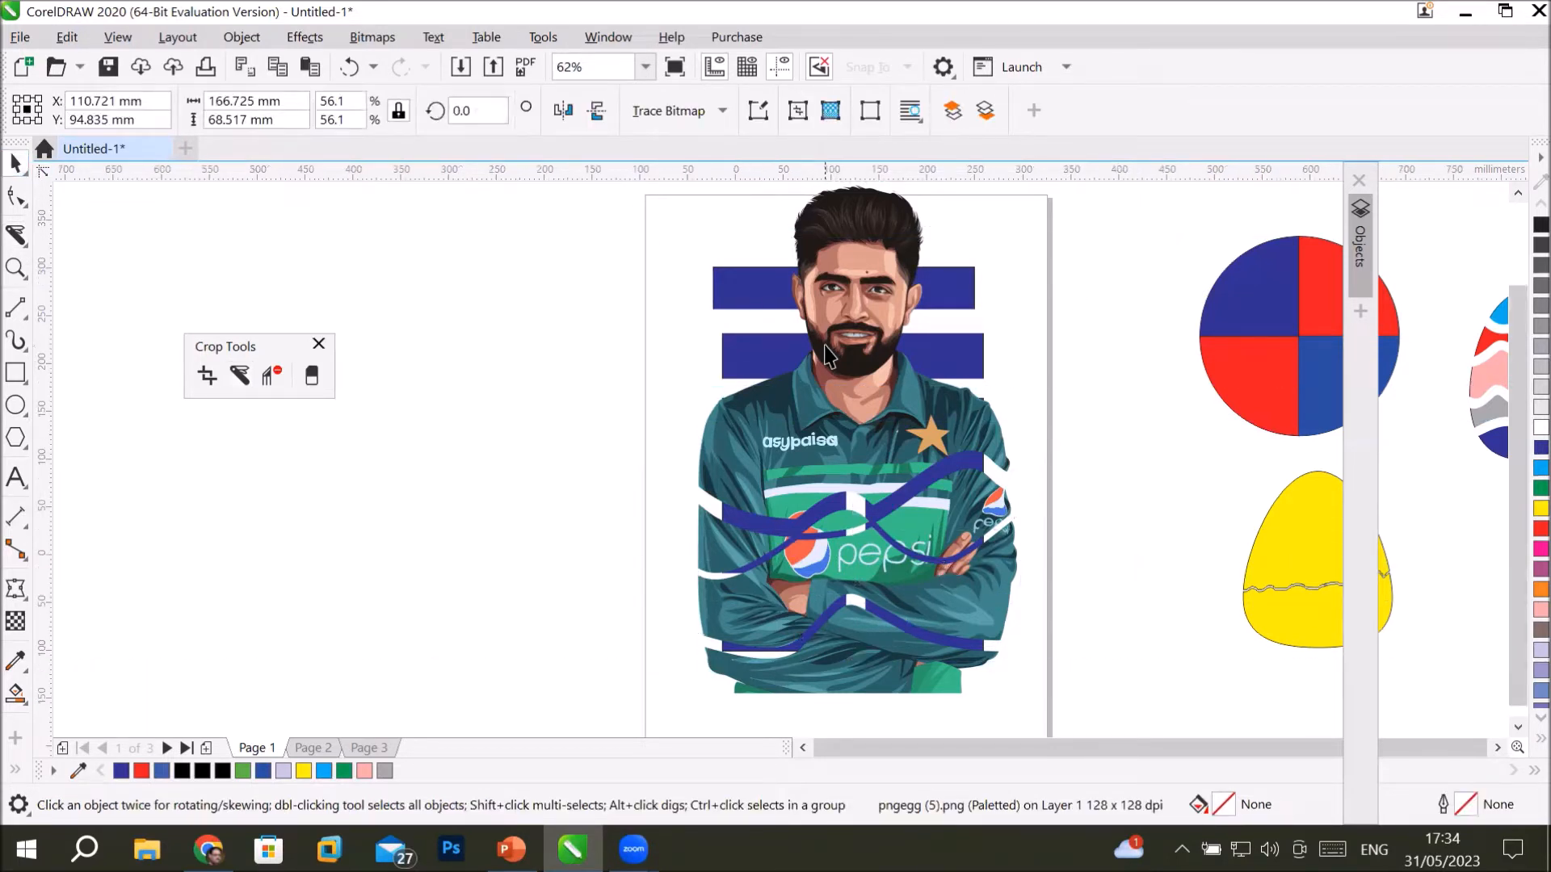
left_click(730, 331)
left_click_drag(965, 574, 965, 574)
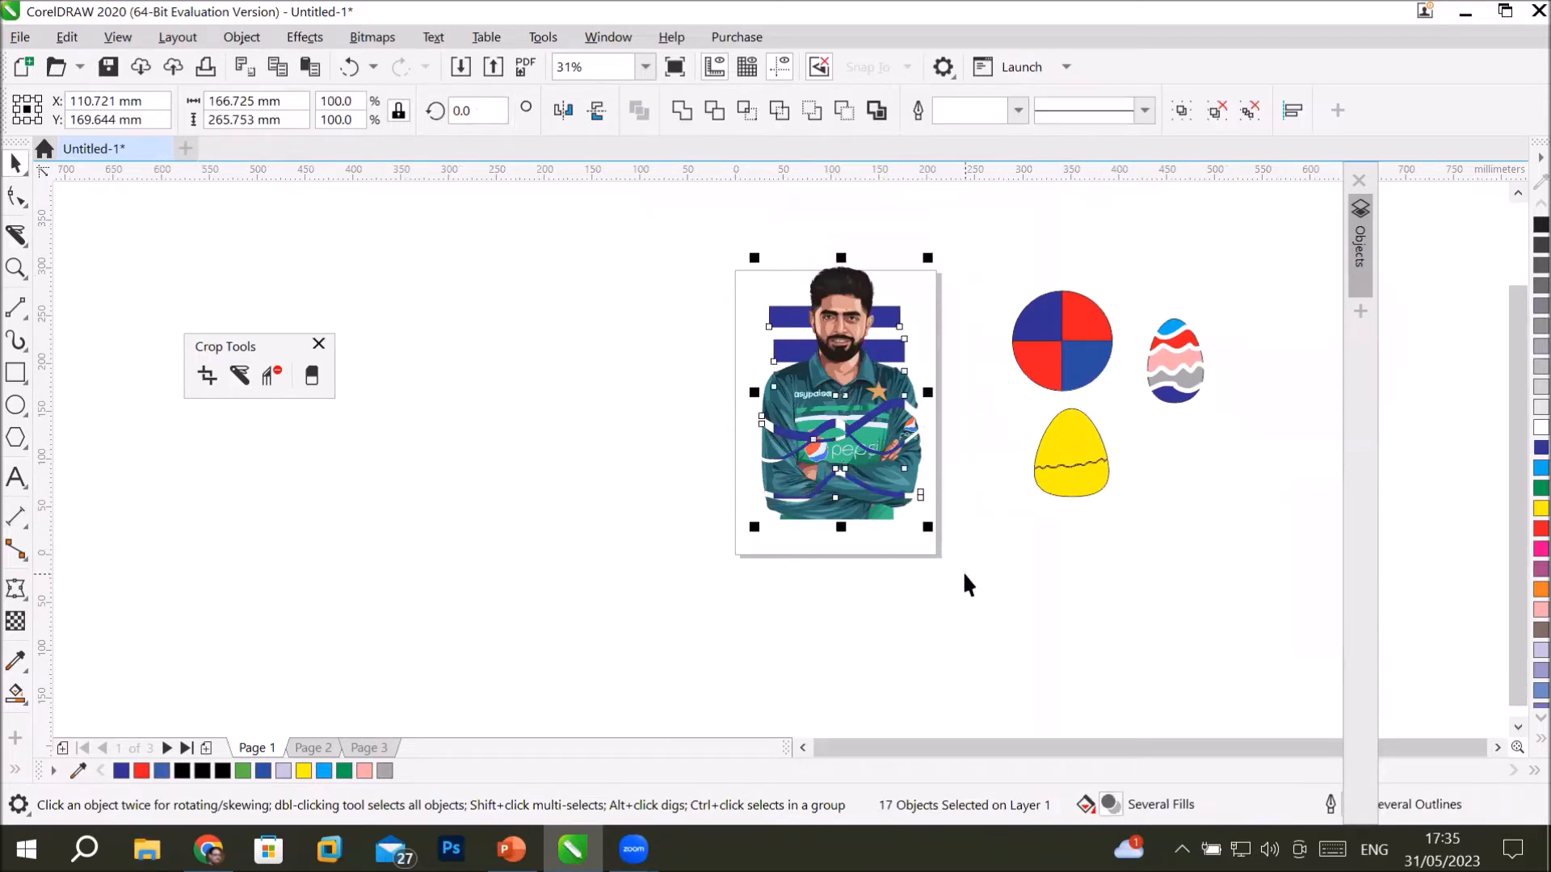
key("Delete")
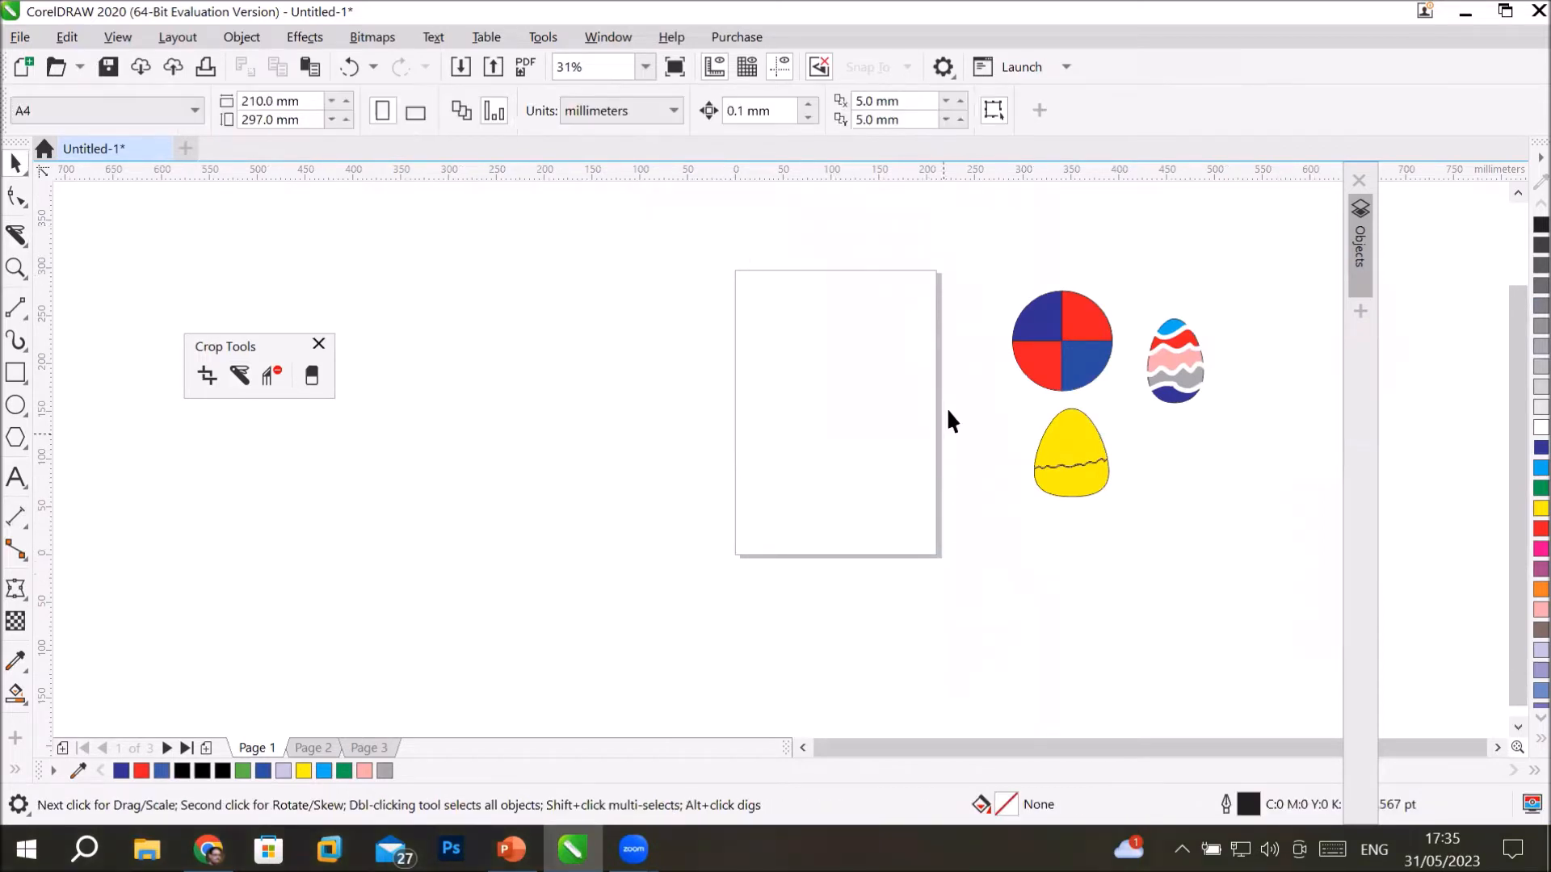
scroll(967, 380, "up", 2)
scroll(967, 380, "down", 2)
left_click(1518, 192)
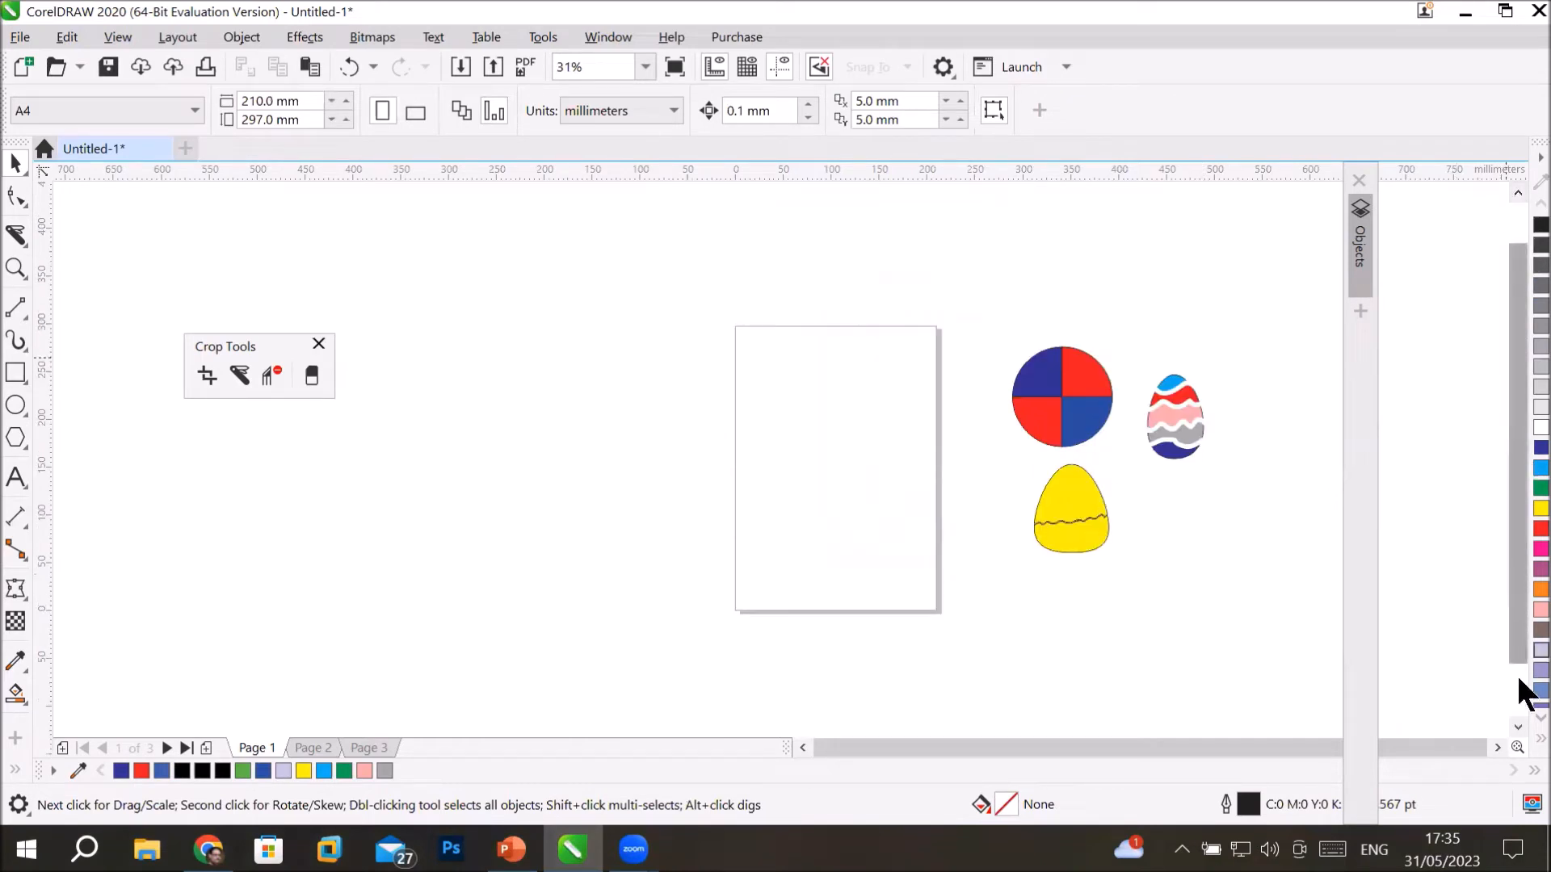
left_click(1518, 727)
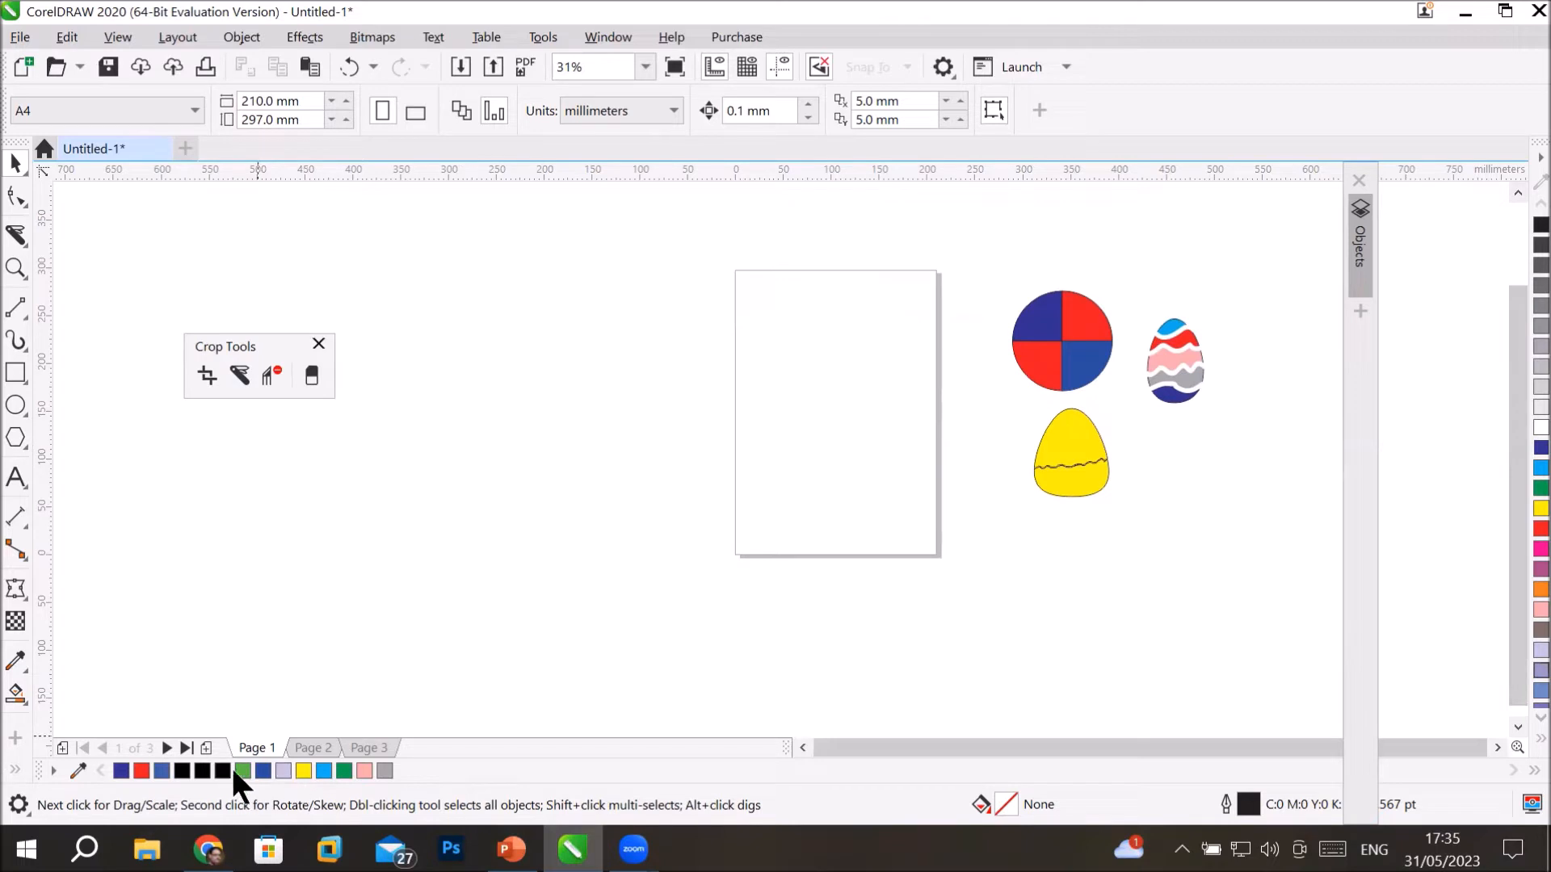
Create a page-sized rectangle and place two ellipses of about 105 × 96 mm on it, one upper left and one lower right.
double_click(17, 367)
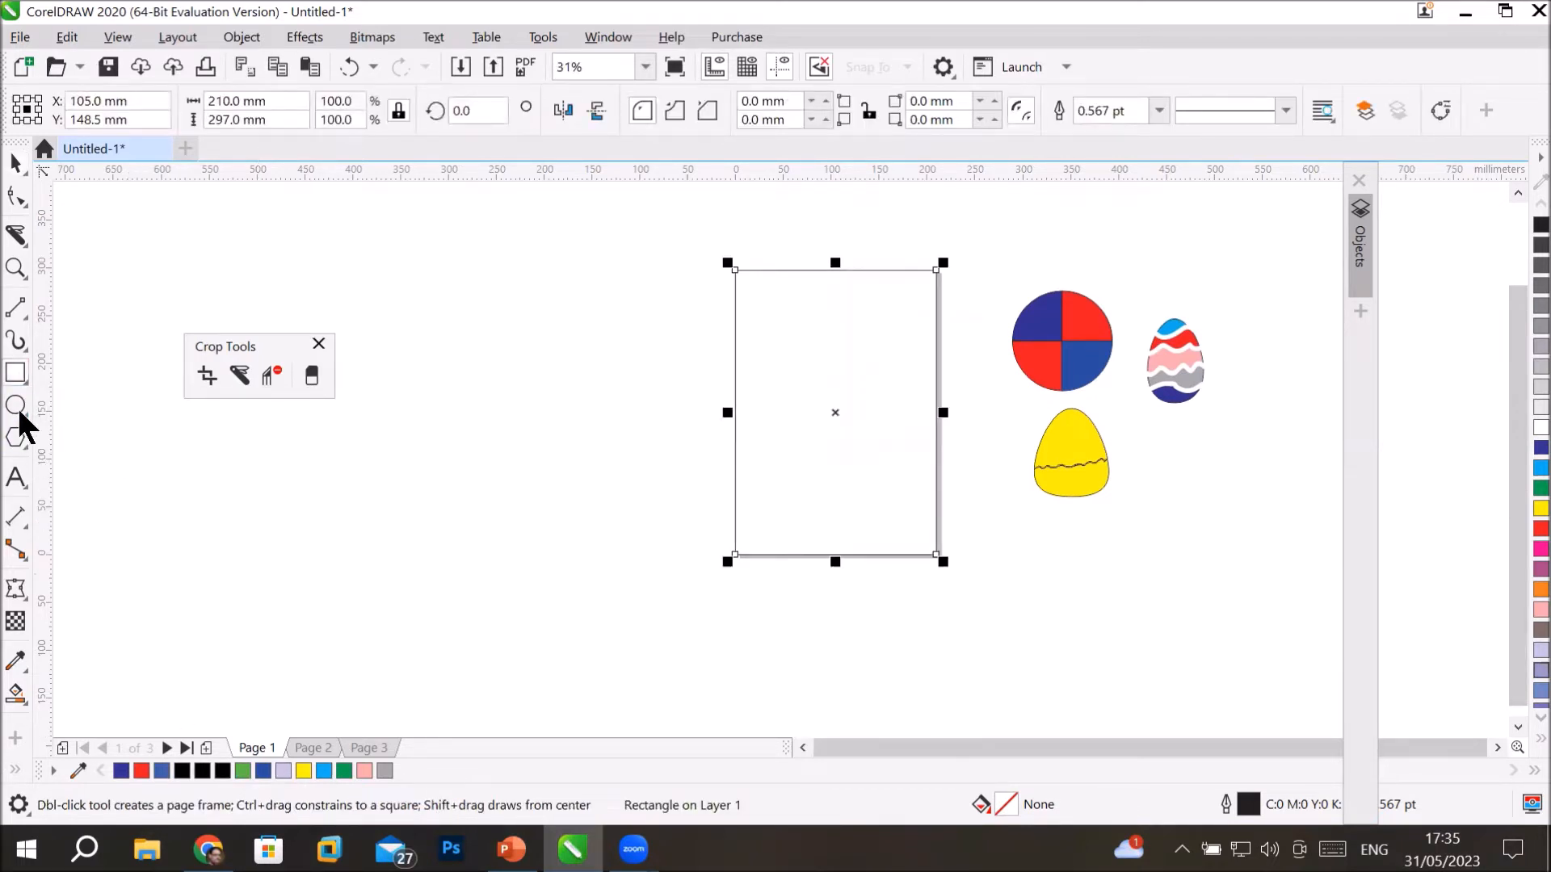
left_click(25, 407)
left_click_drag(744, 305, 951, 534)
left_click(27, 166)
left_click_drag(888, 480, 865, 487)
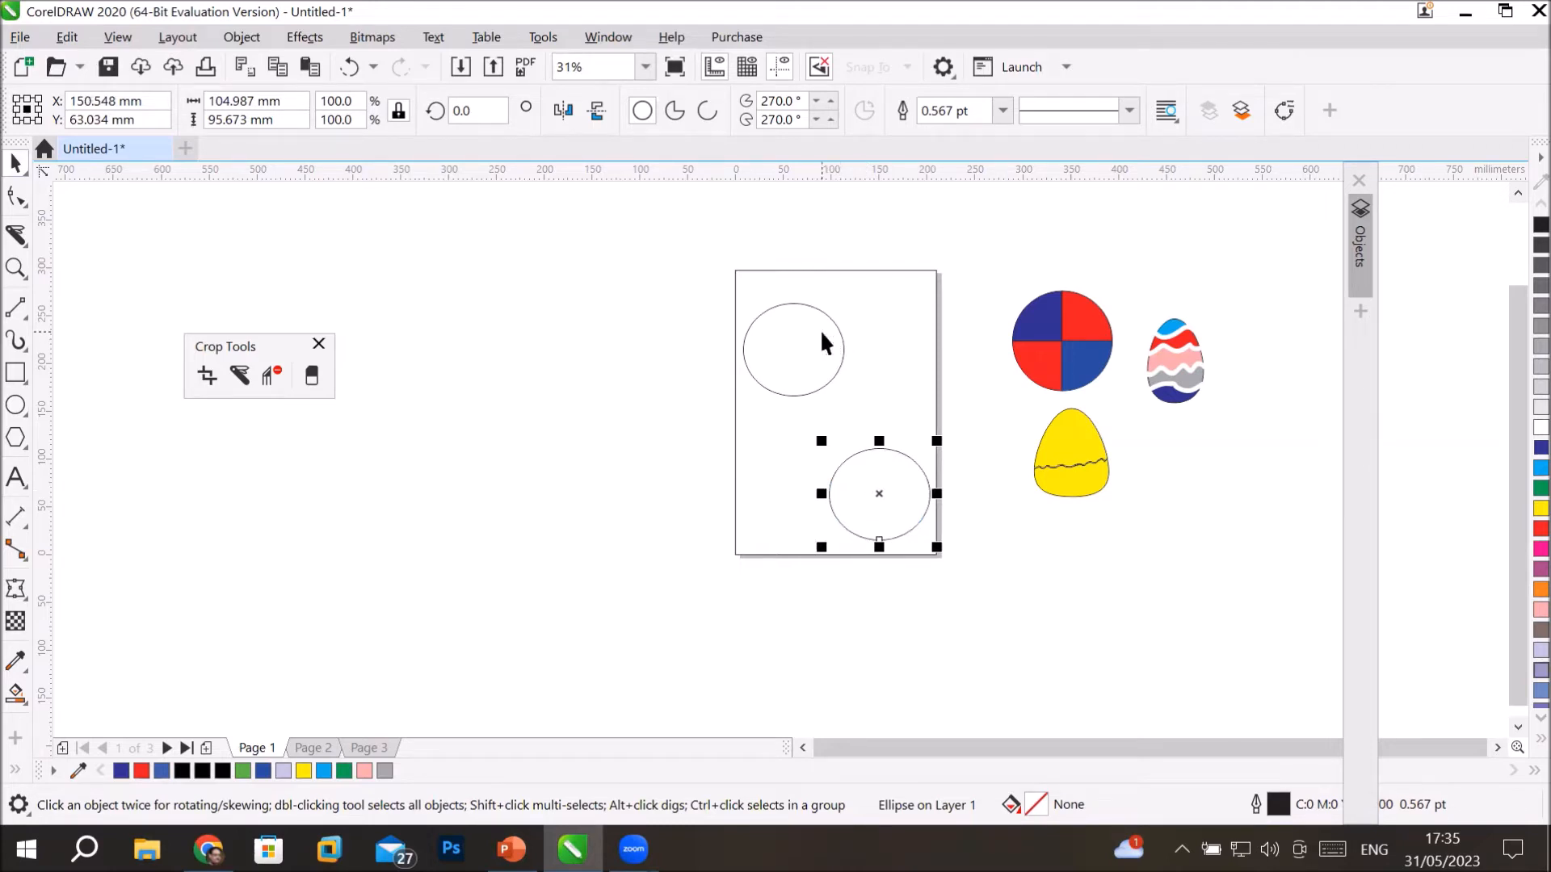
Fill the page-sized rectangle with pink (C0 M40 Y20 K0), leaving both ellipses unfilled.
left_click(913, 302)
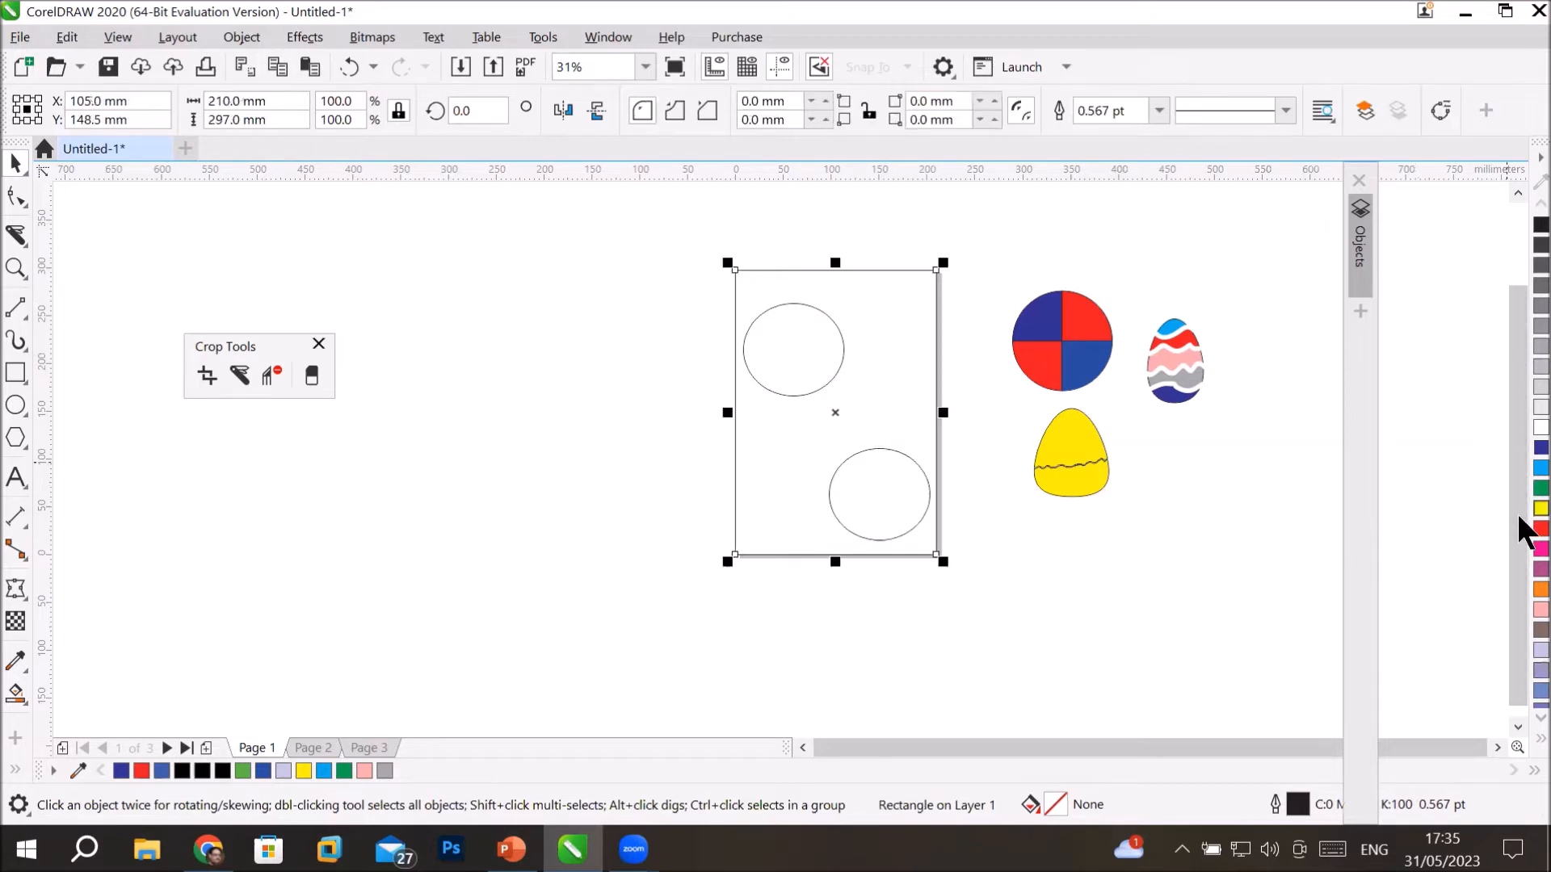
left_click(1539, 609)
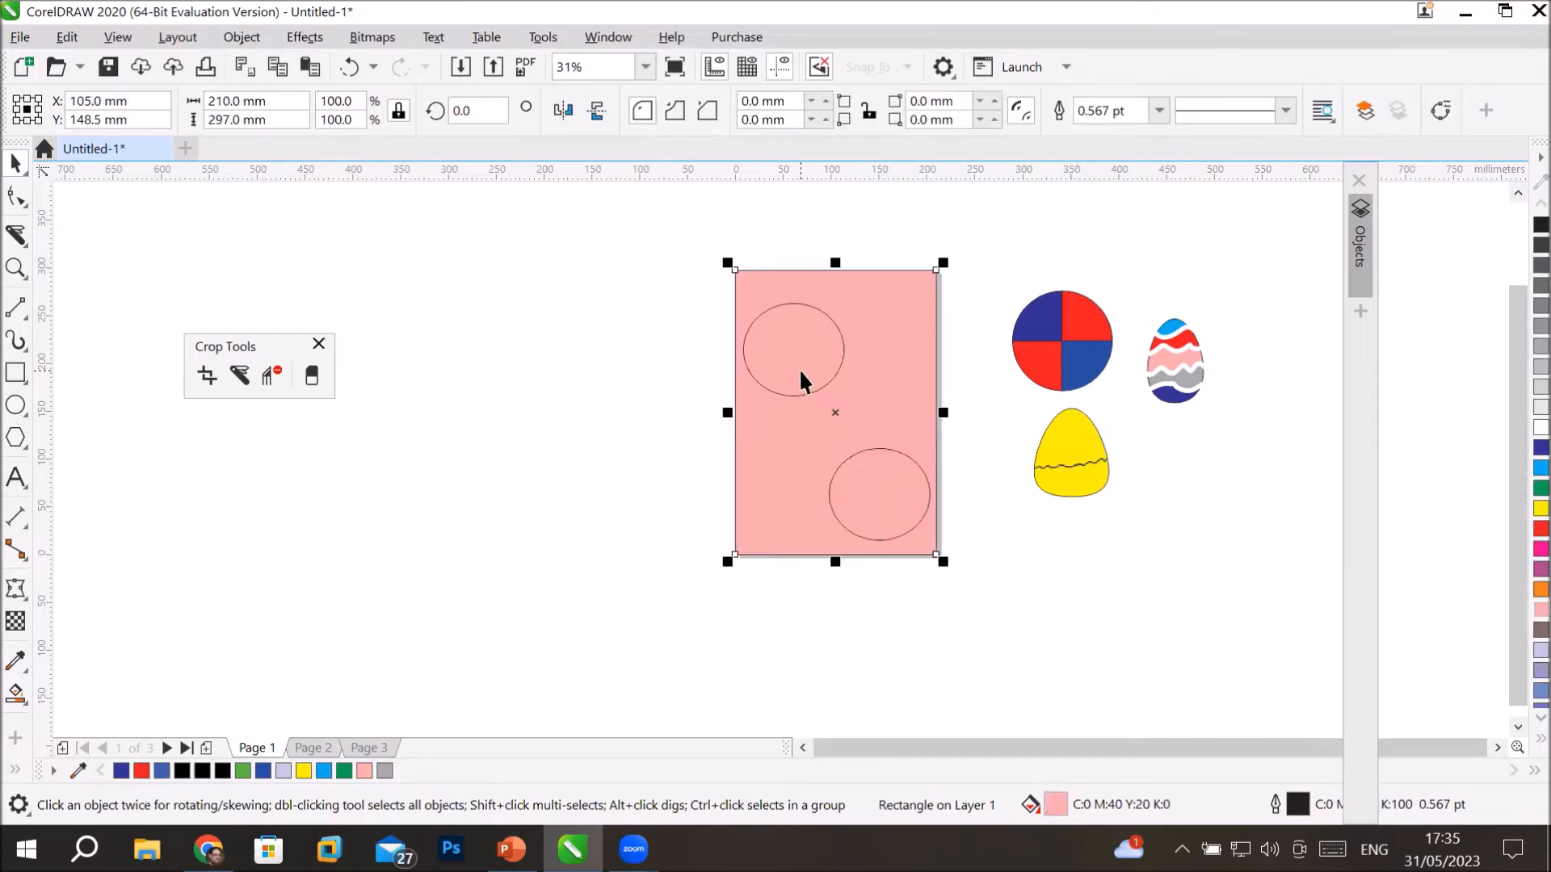
left_click(818, 394)
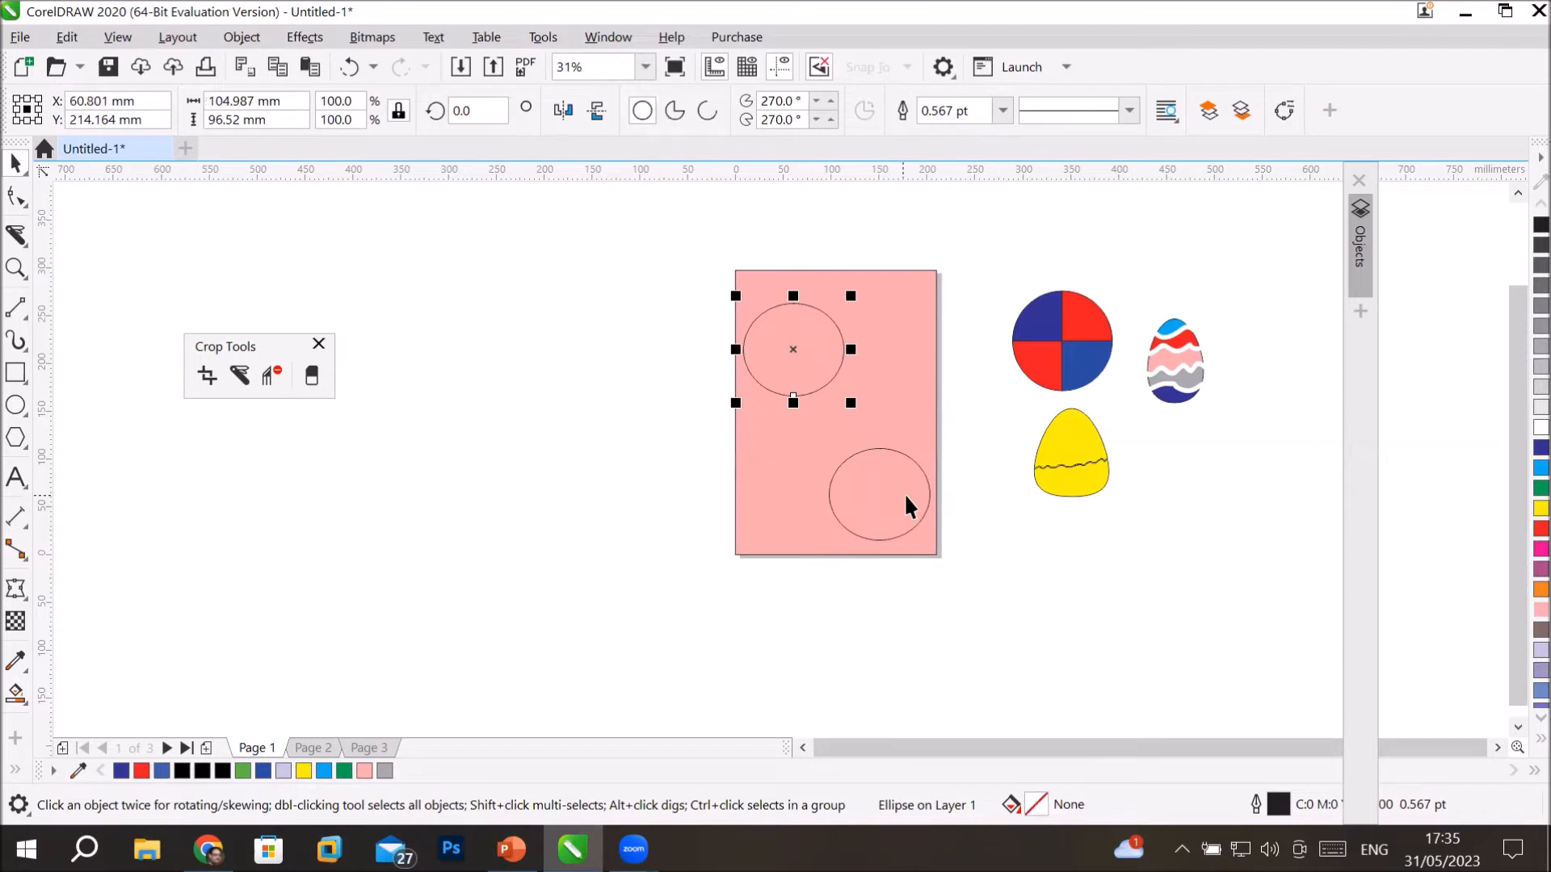
left_click(908, 497)
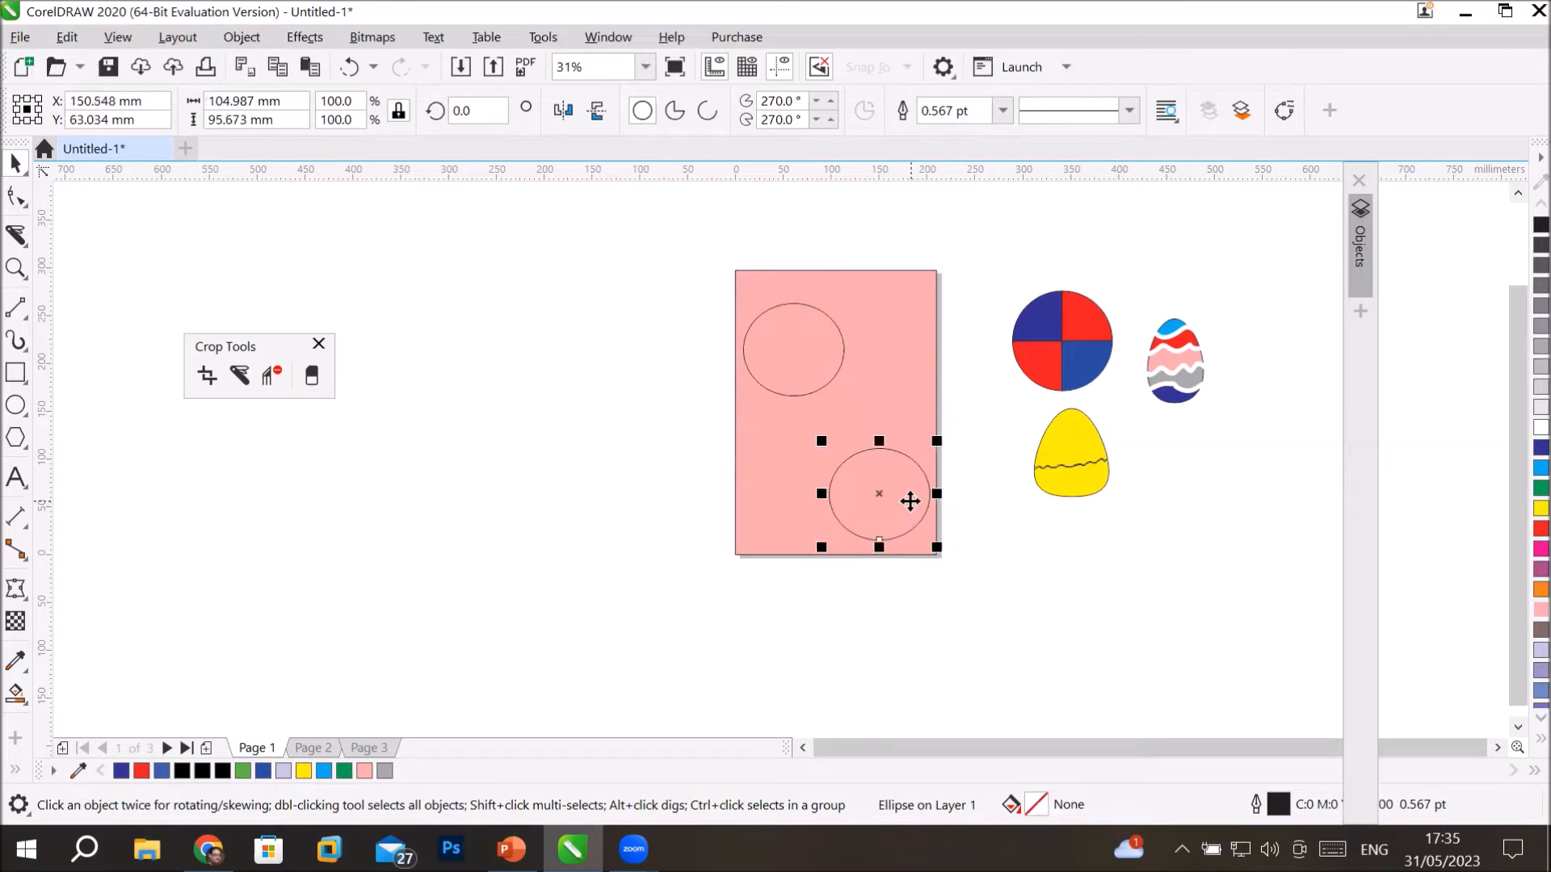
Import oli-woodman-ol1dX9NkjEI-unsplash.jpg from D:\_Graphics\Images\DoorCarWindows and place it beside the page at about 290 × 193 mm.
left_click(20, 38)
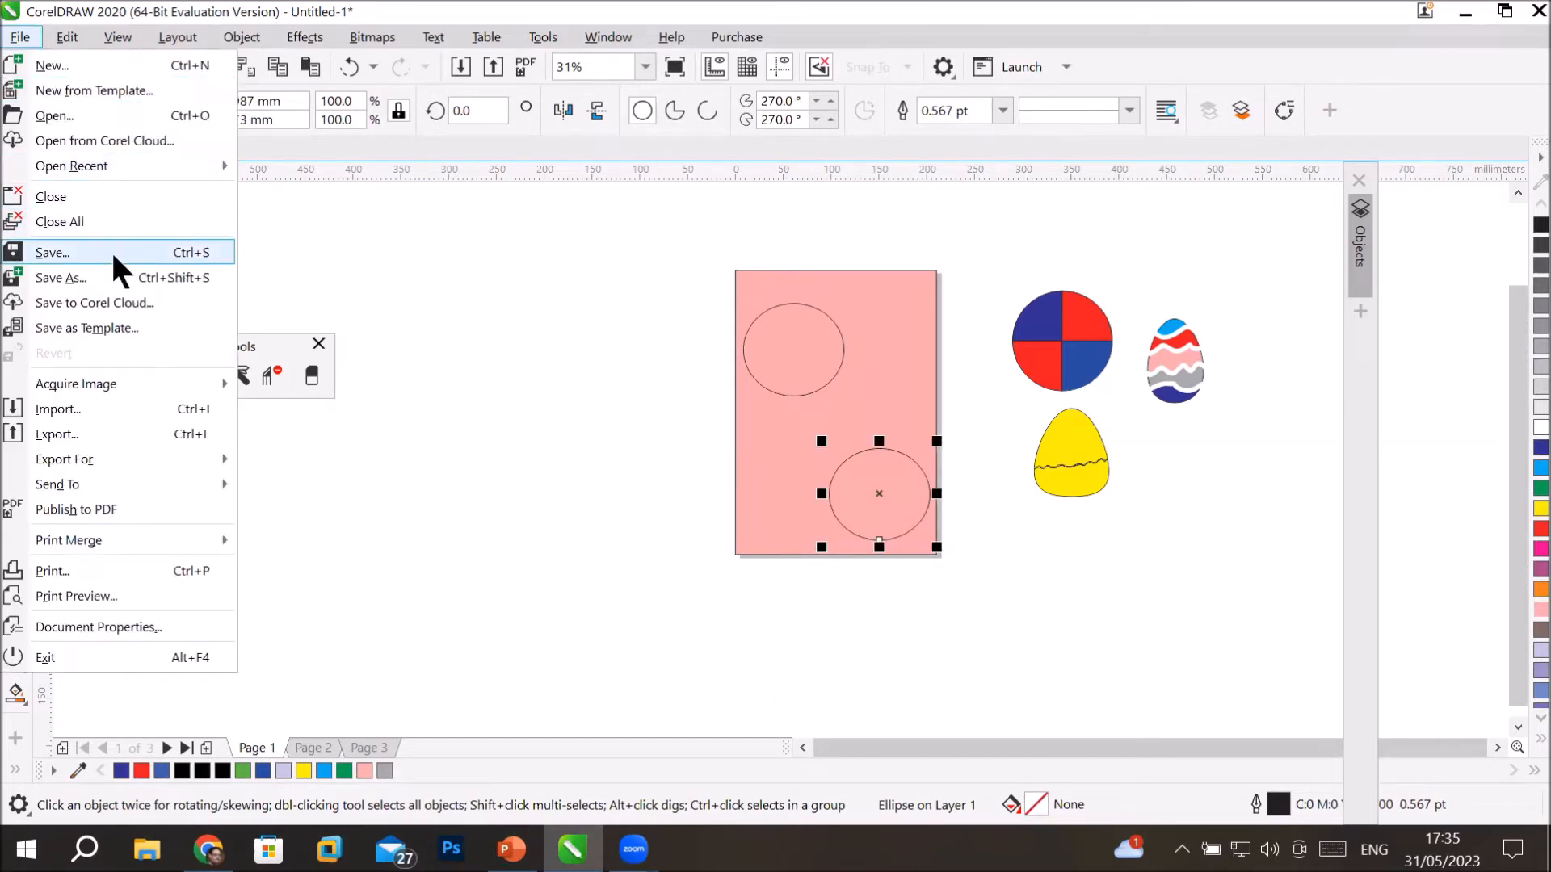
left_click(148, 417)
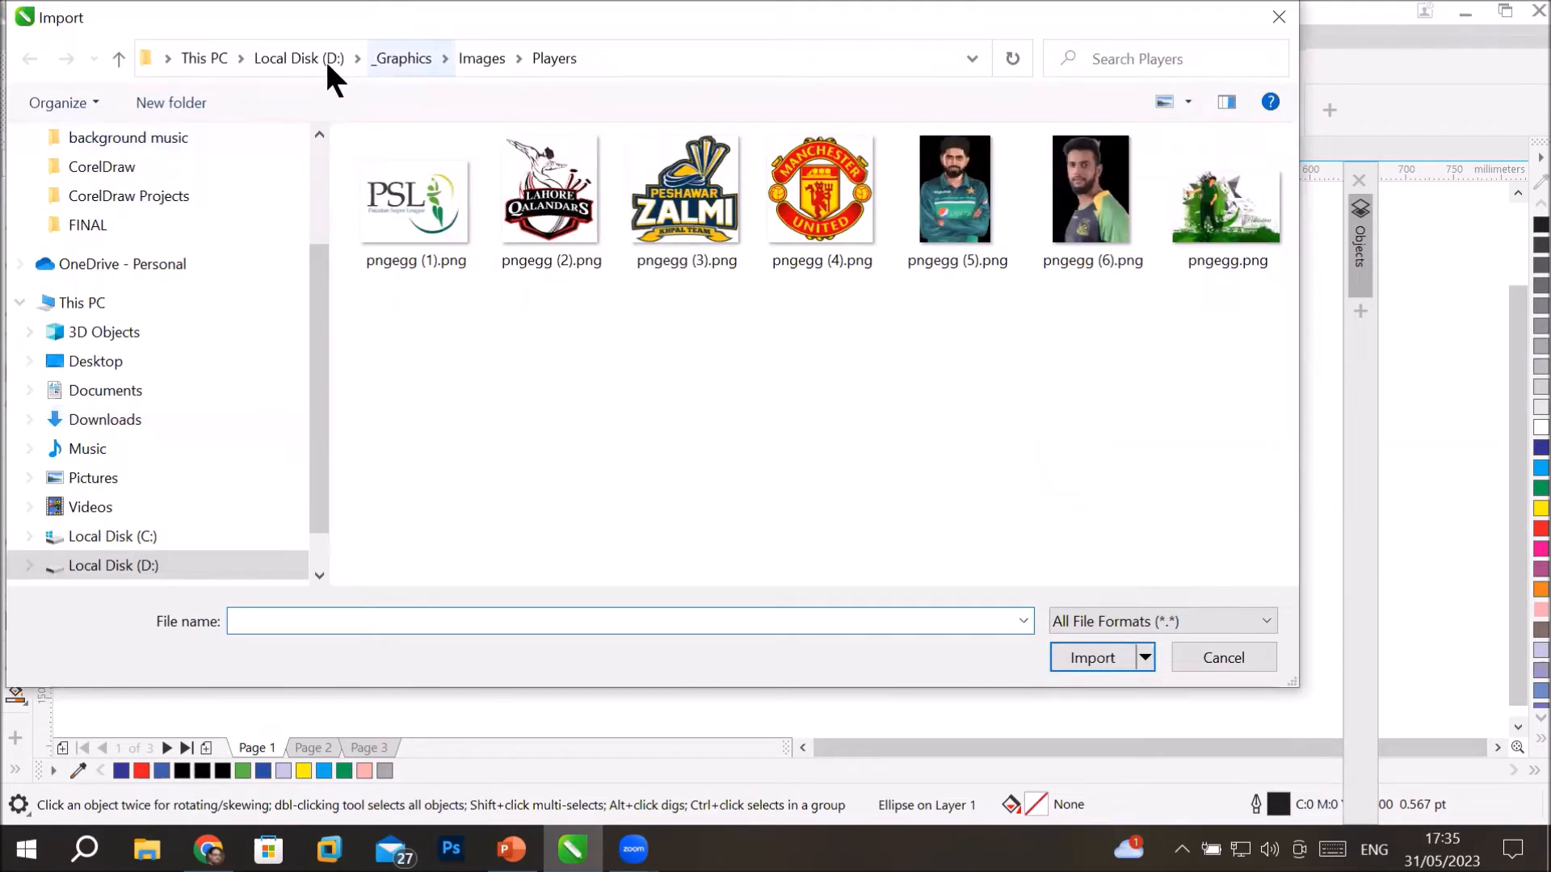
left_click(304, 60)
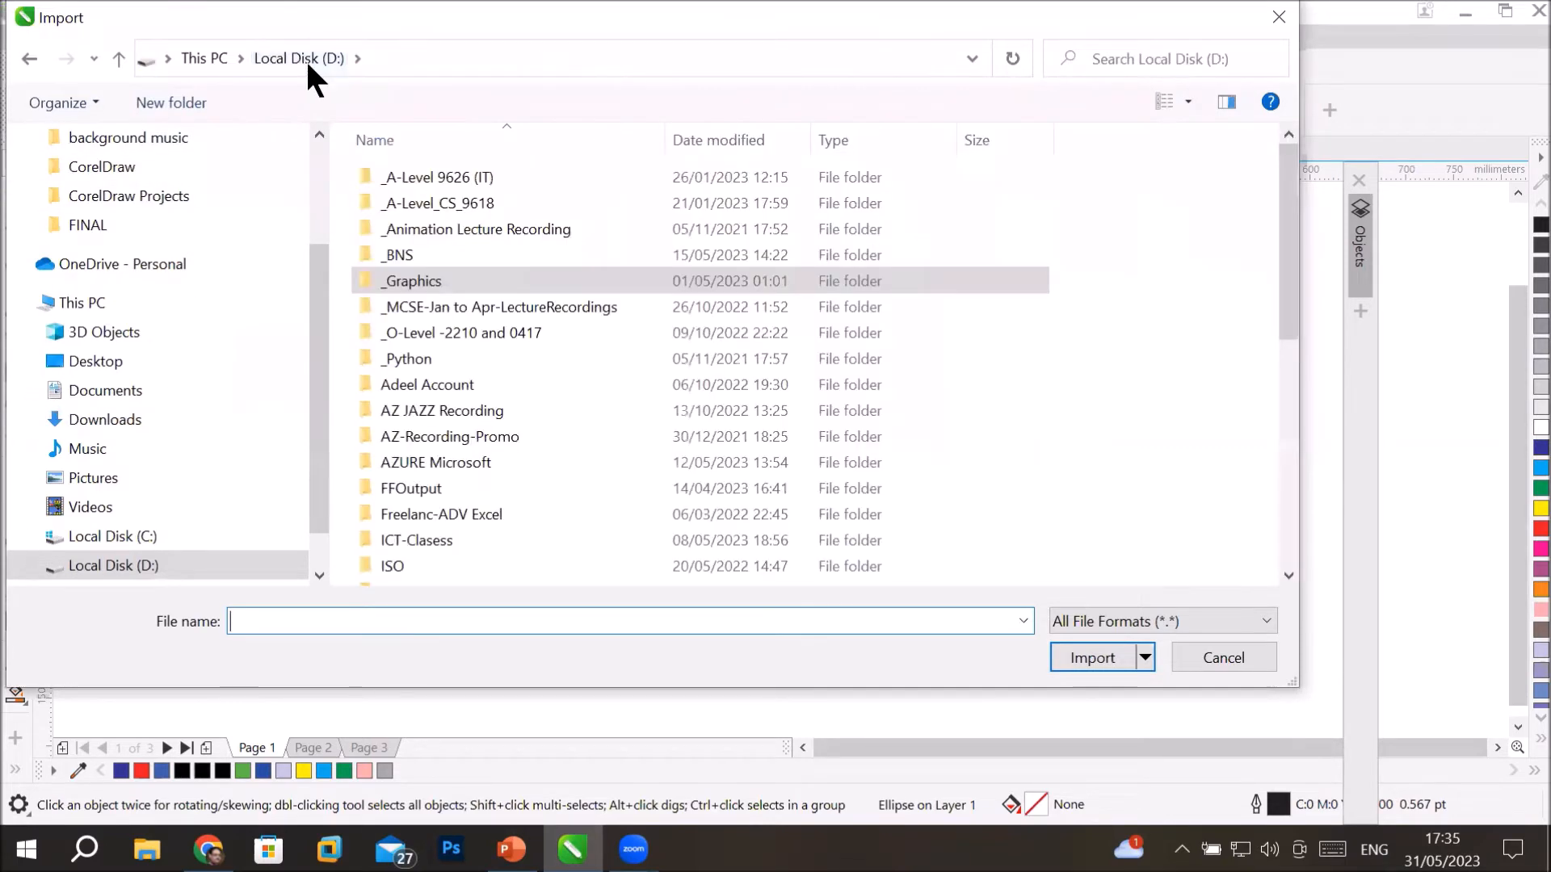
double_click(422, 279)
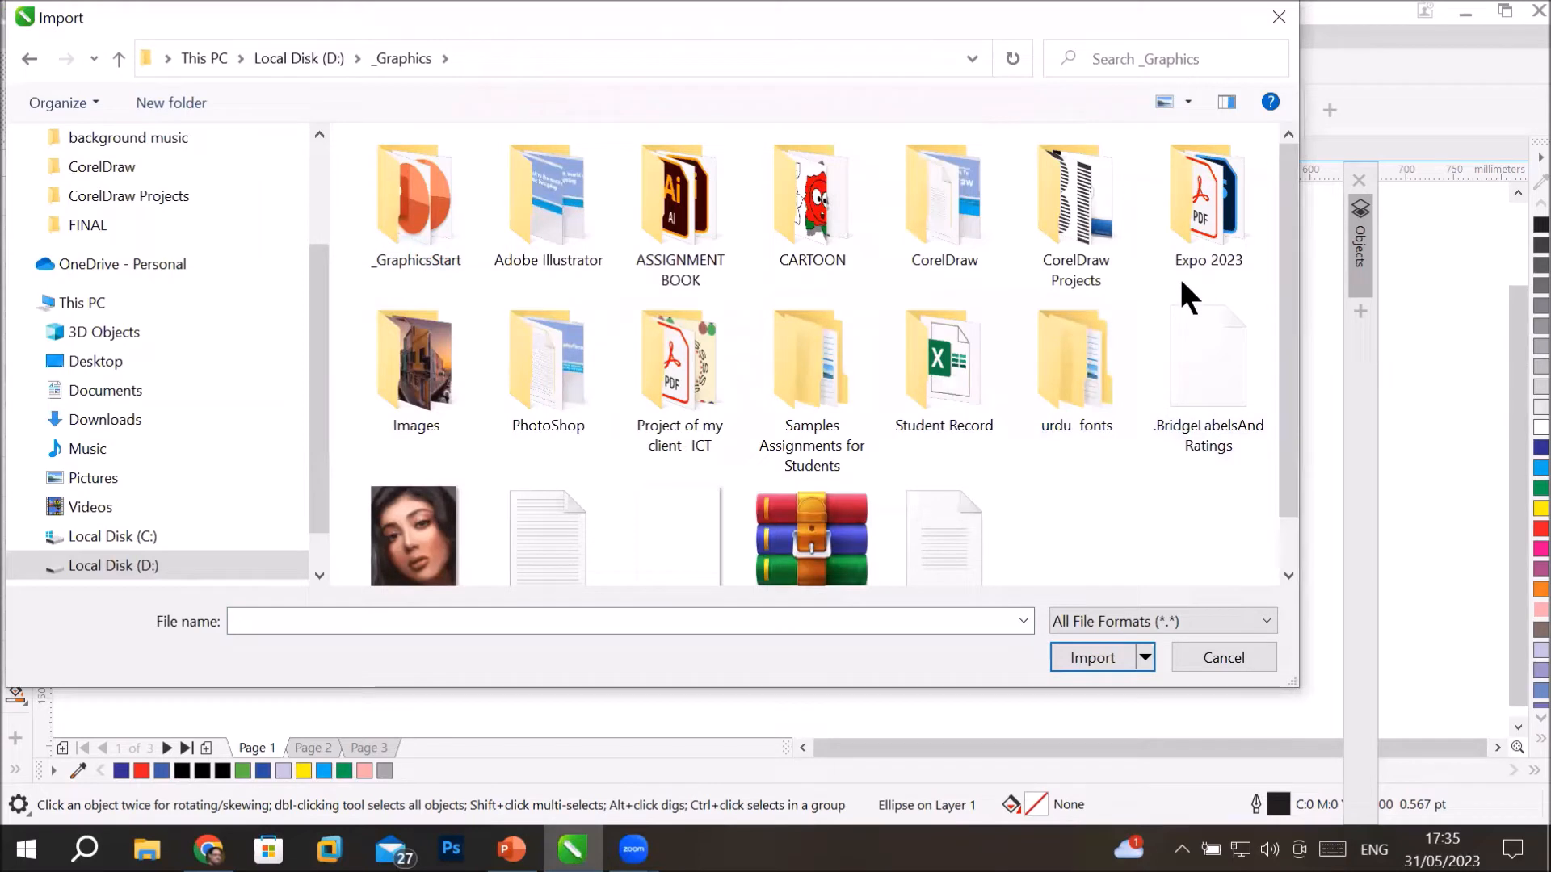
double_click(429, 396)
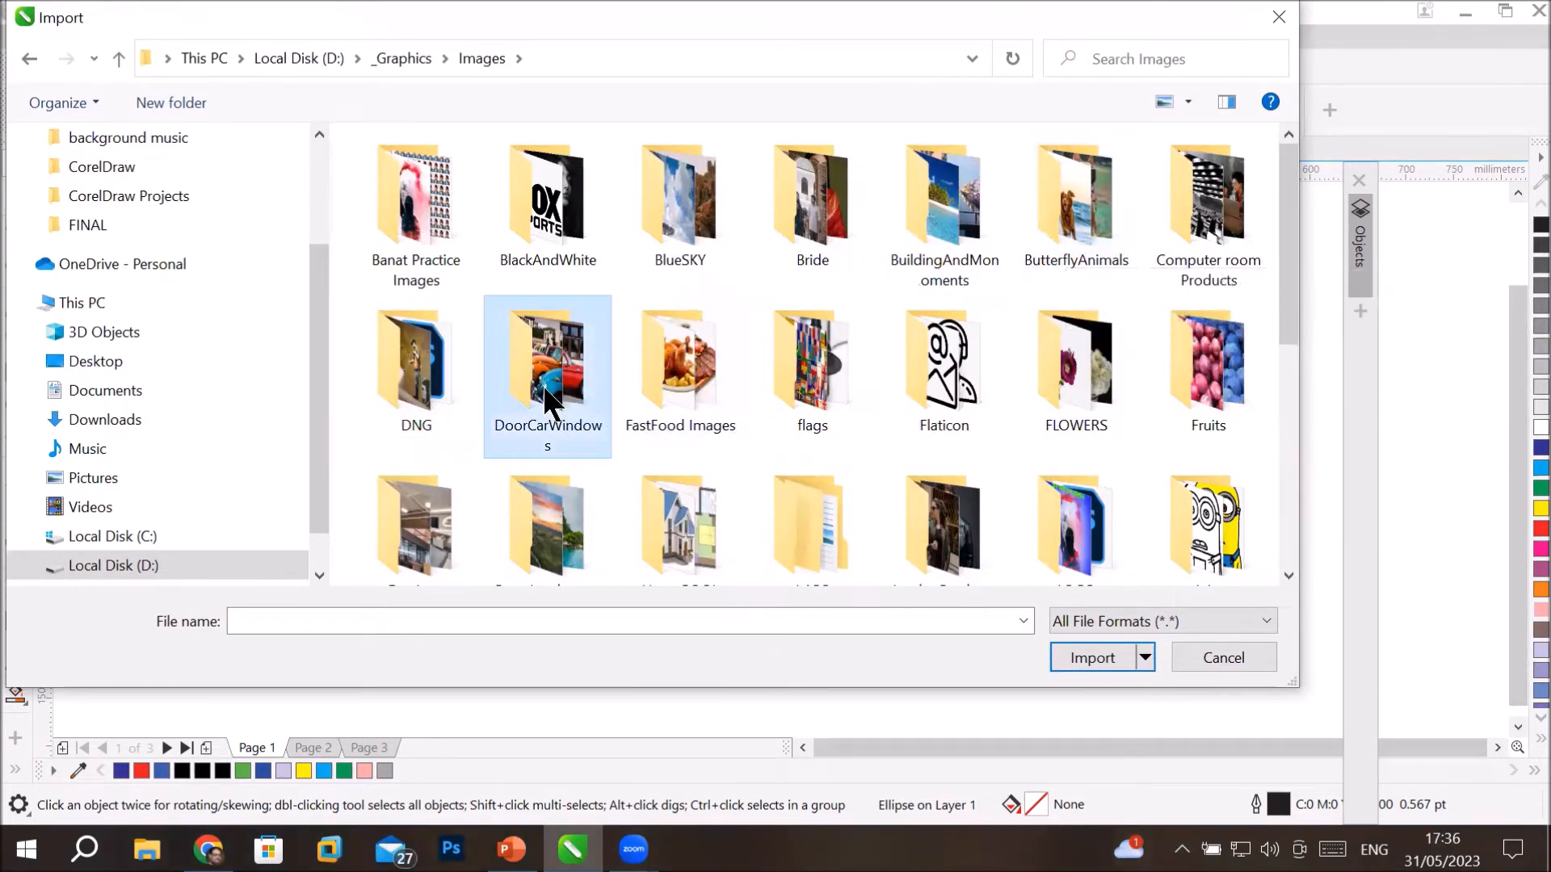
double_click(549, 355)
mouse_move(558, 404)
left_mouse_down()
mouse_move(569, 459)
mouse_move(567, 413)
left_mouse_up()
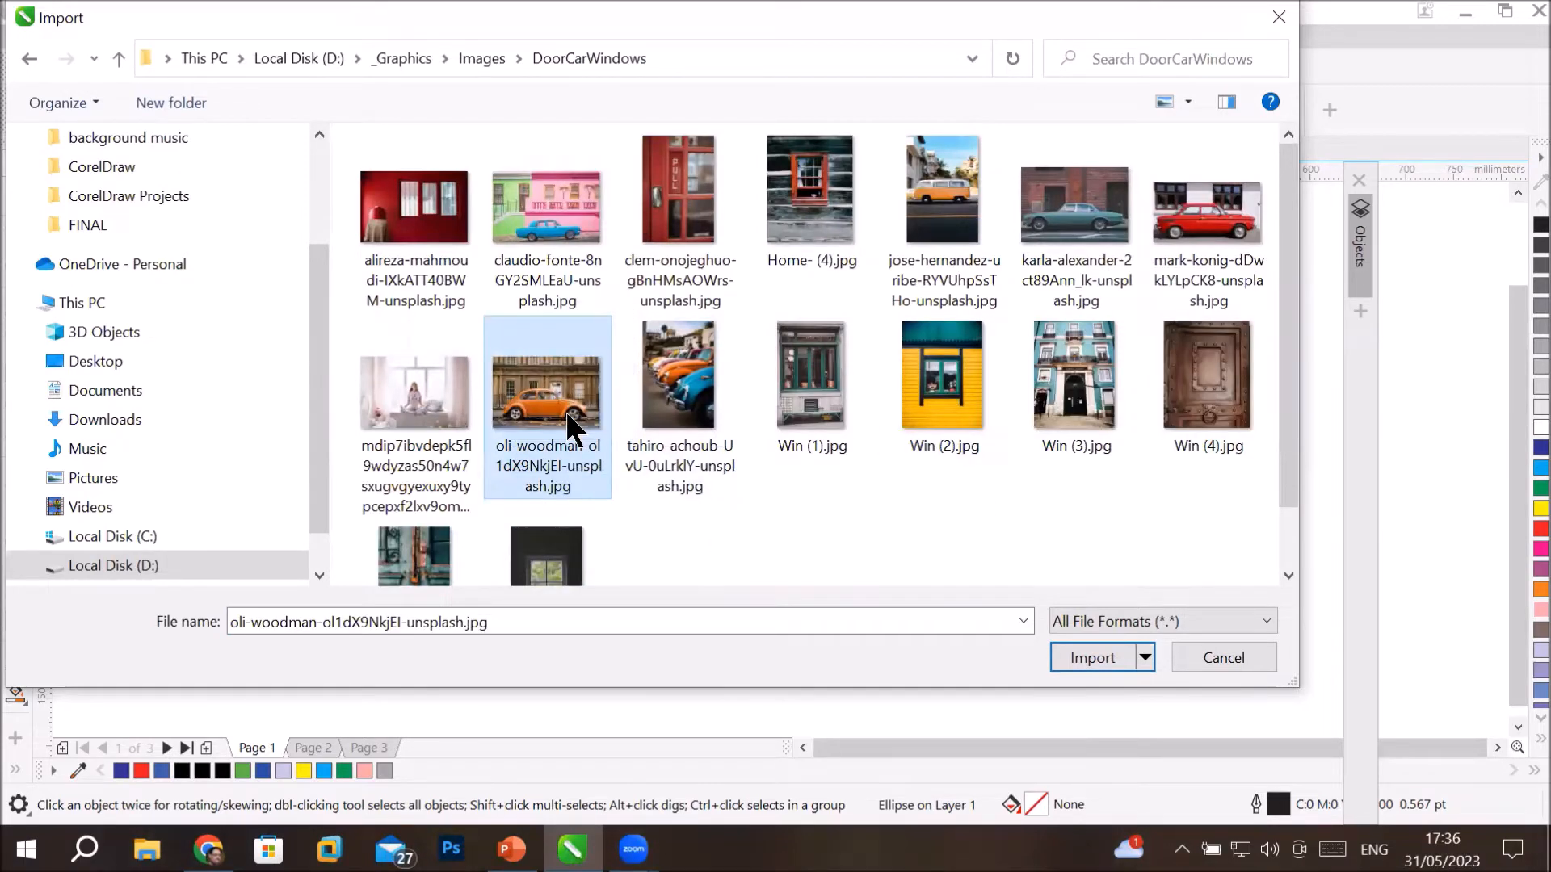
double_click(567, 422)
left_click_drag(398, 251, 674, 436)
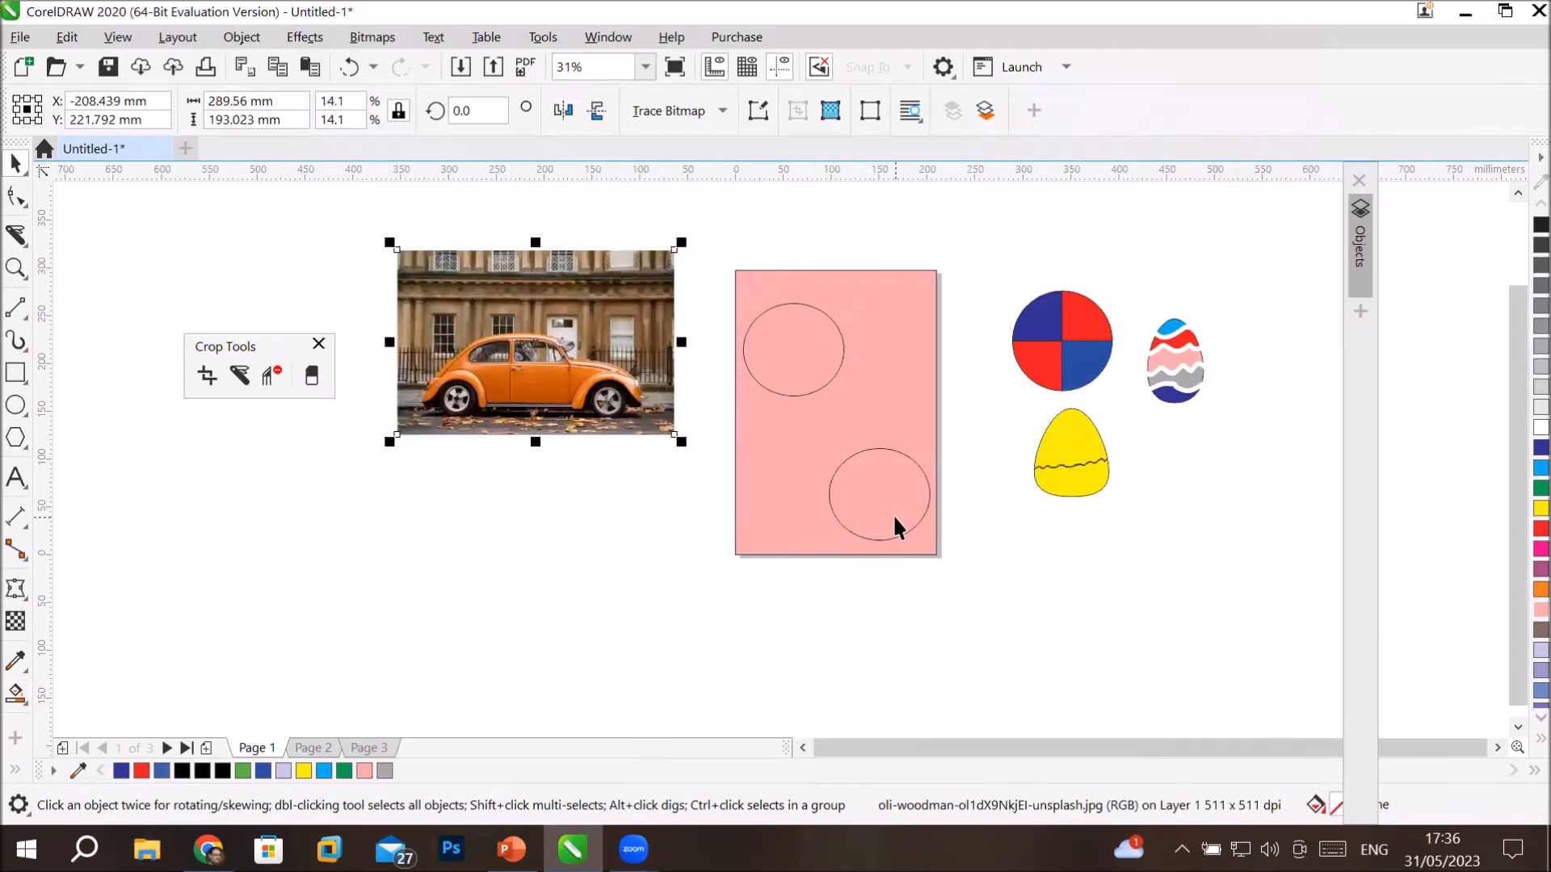
Split the orange car photo into two parts with a straight vertical Knife cut near its middle, using a 2.0 mm gap.
left_click(15, 237)
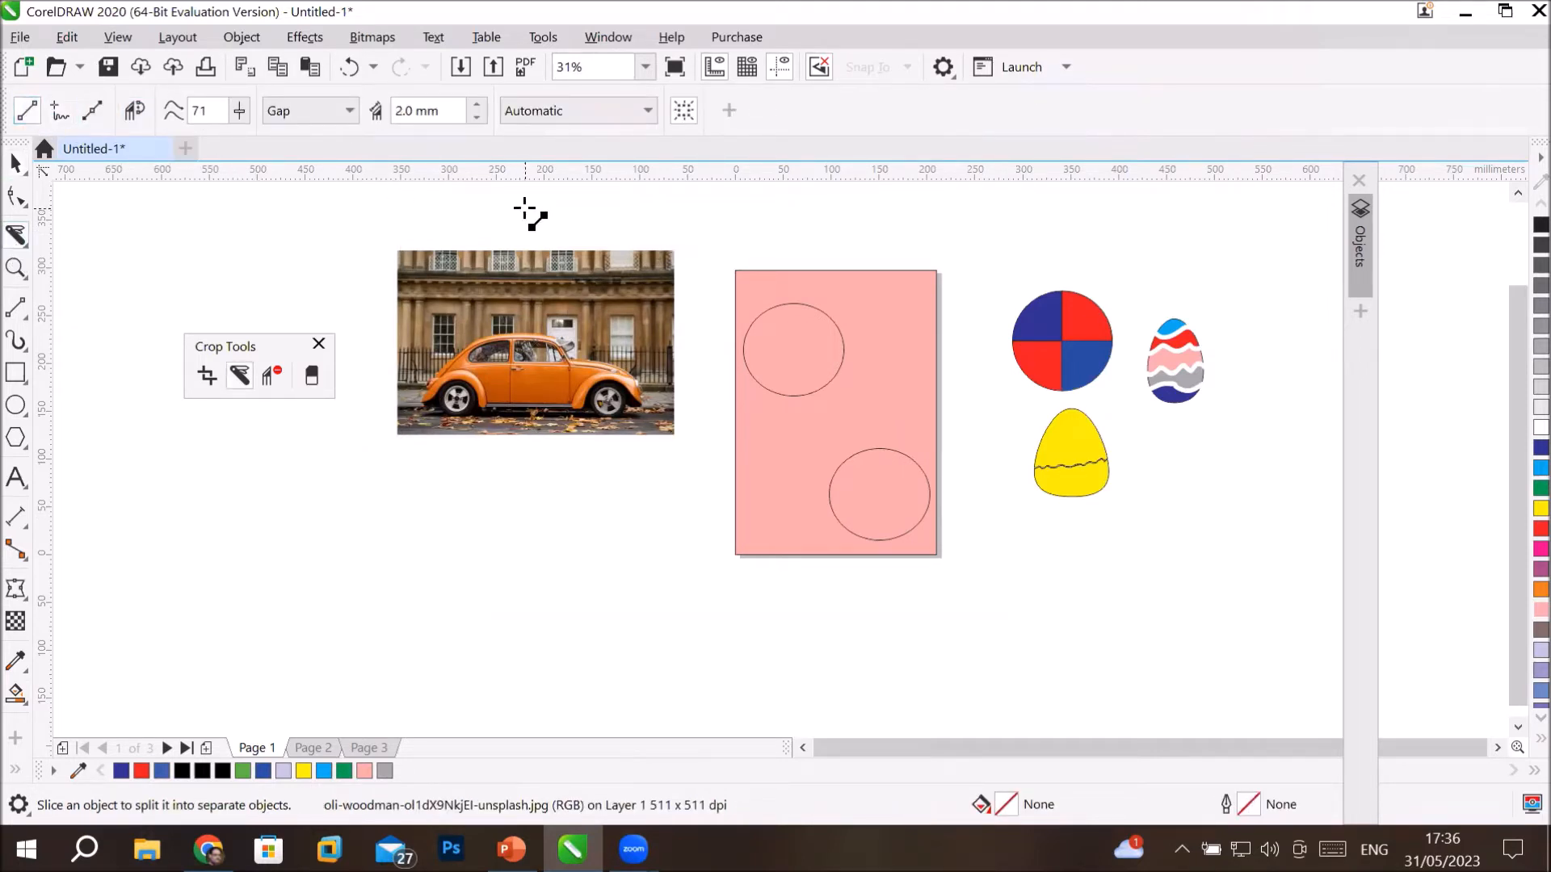
left_click_drag(515, 229, 534, 512)
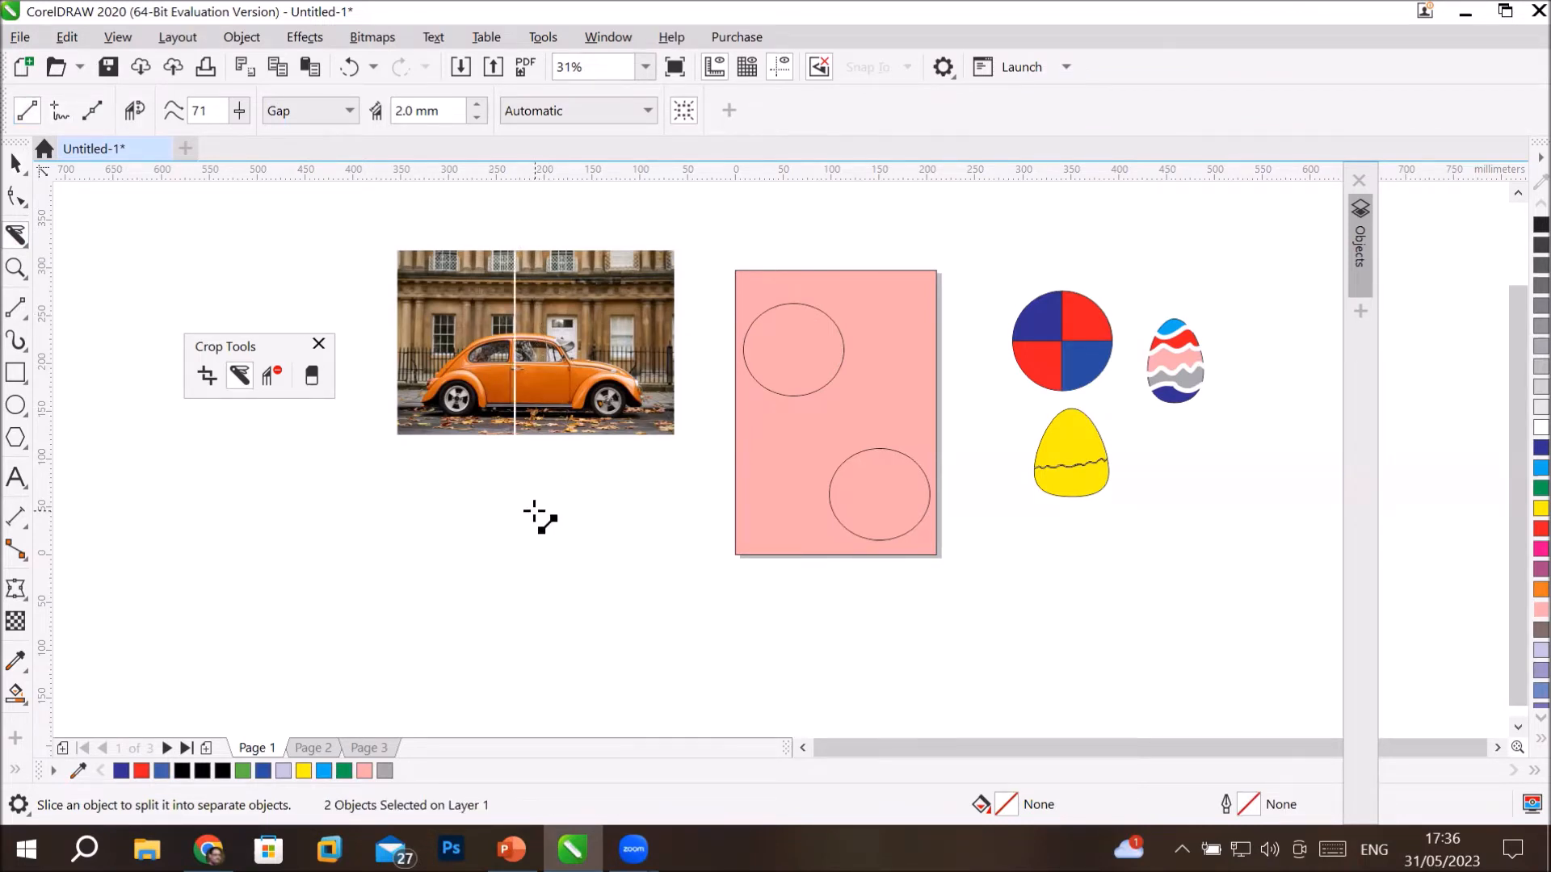
left_click(12, 158)
left_click(489, 549)
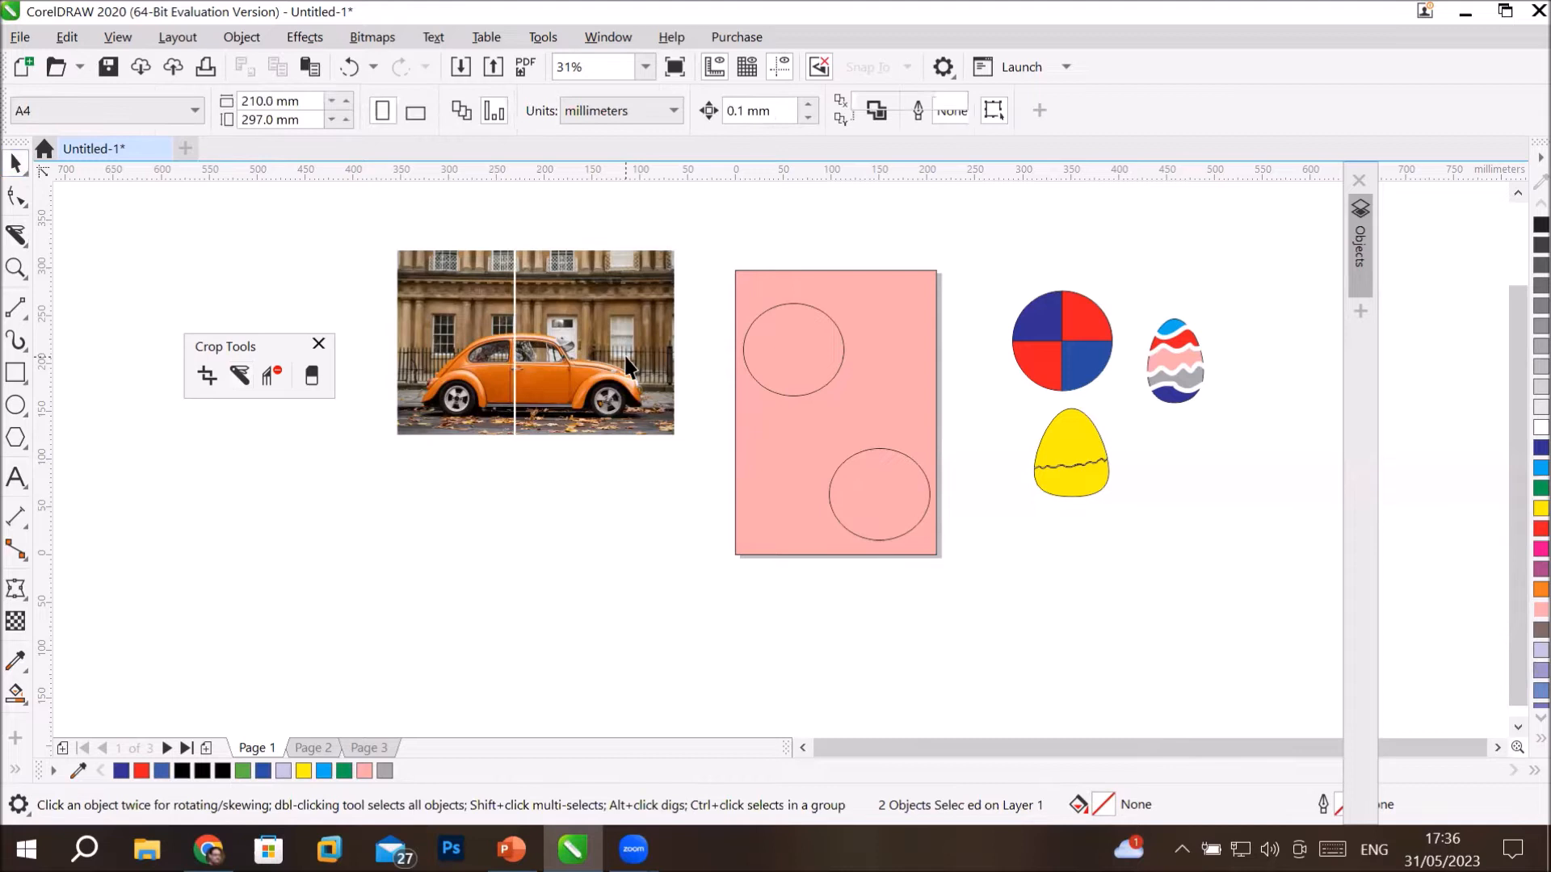
Move the left part of the car photo below the other part and PowerClip it inside the upper-left ellipse.
left_click(429, 372)
left_click_drag(429, 371, 551, 629)
right_click(574, 617)
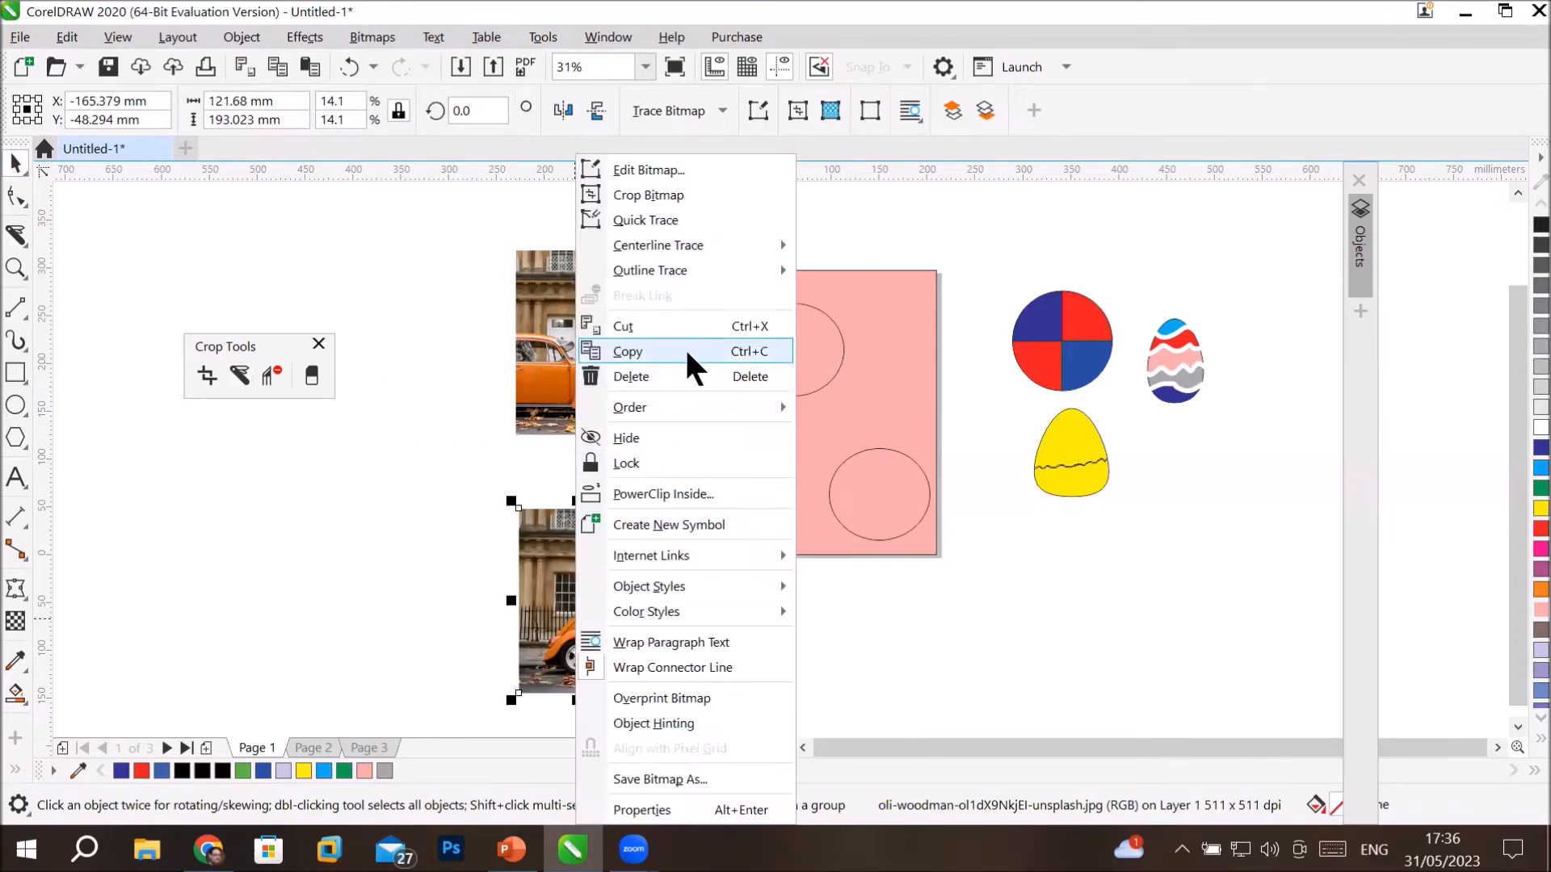
left_click(716, 491)
left_click(764, 349)
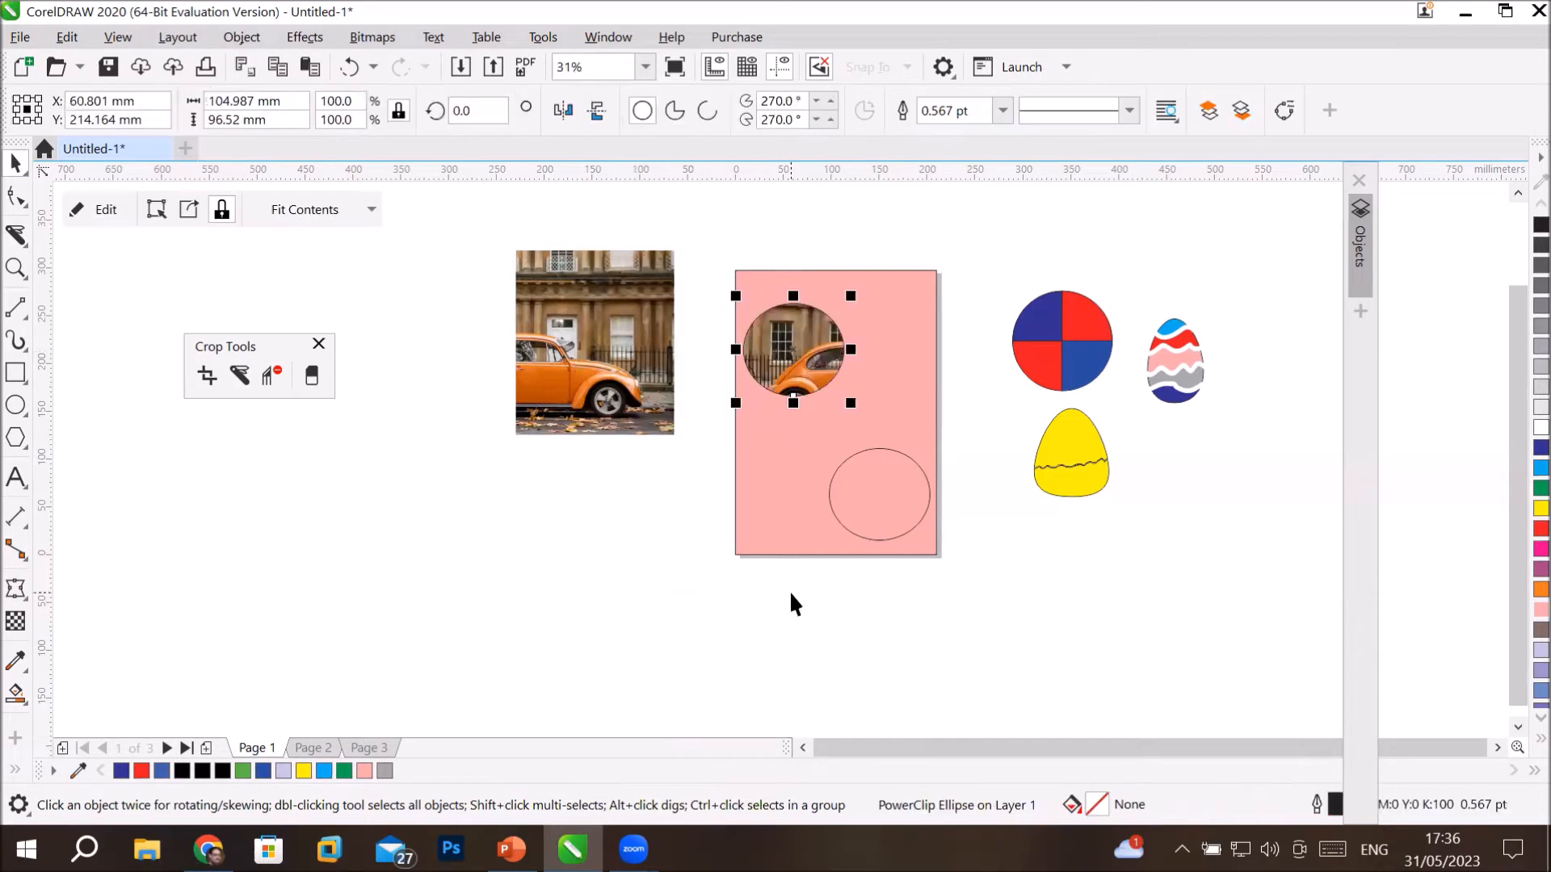
PowerClip the remaining part of the car photo inside the empty lower-right ellipse.
left_click(599, 369)
right_click(599, 365)
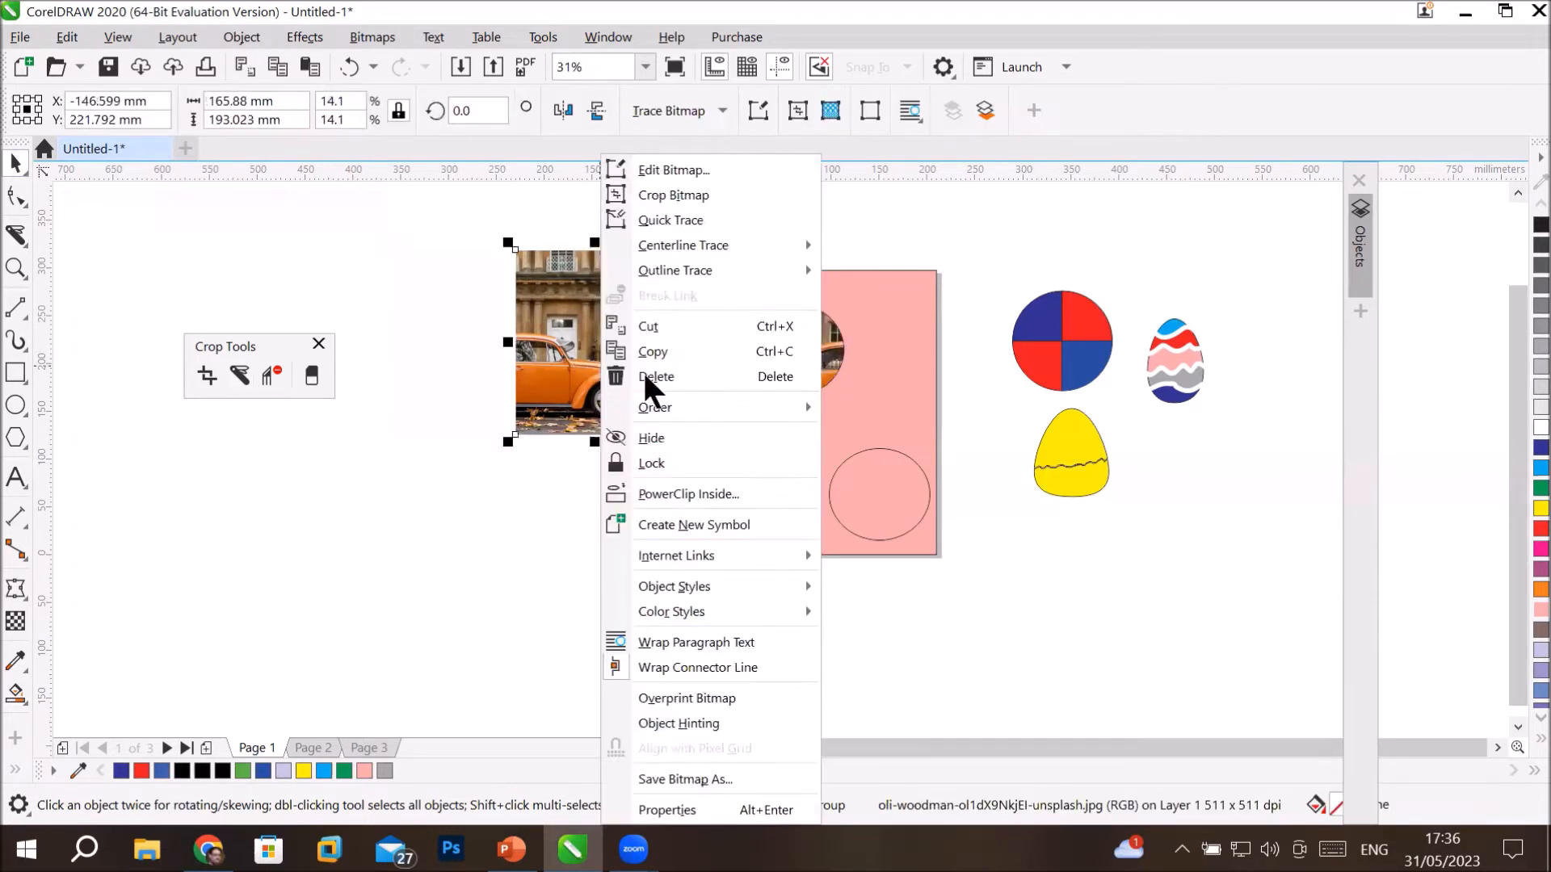
left_click(733, 495)
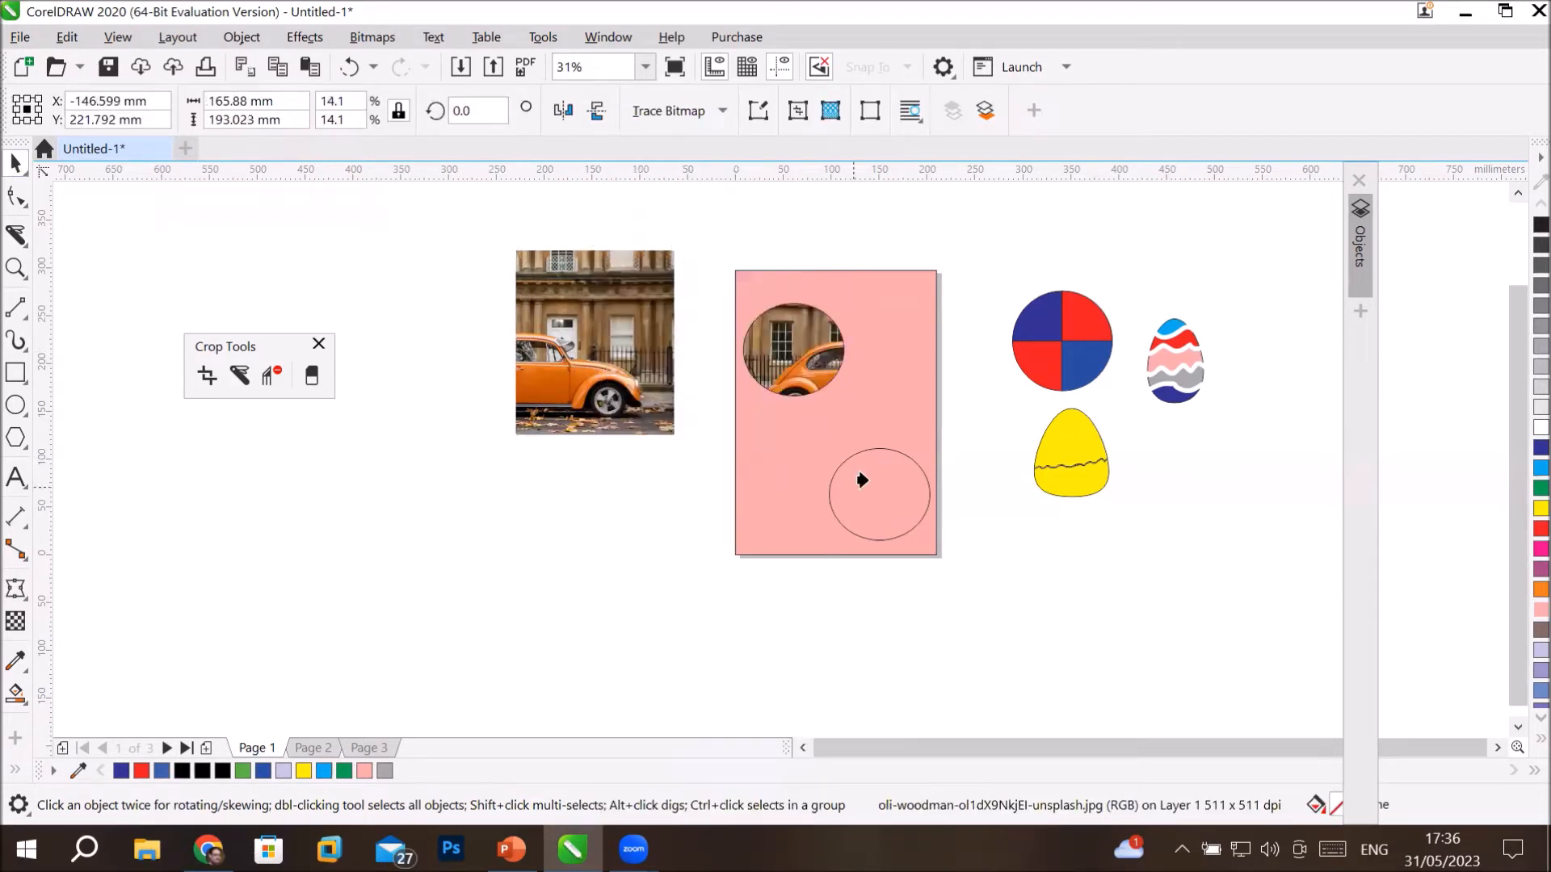
left_click(859, 477)
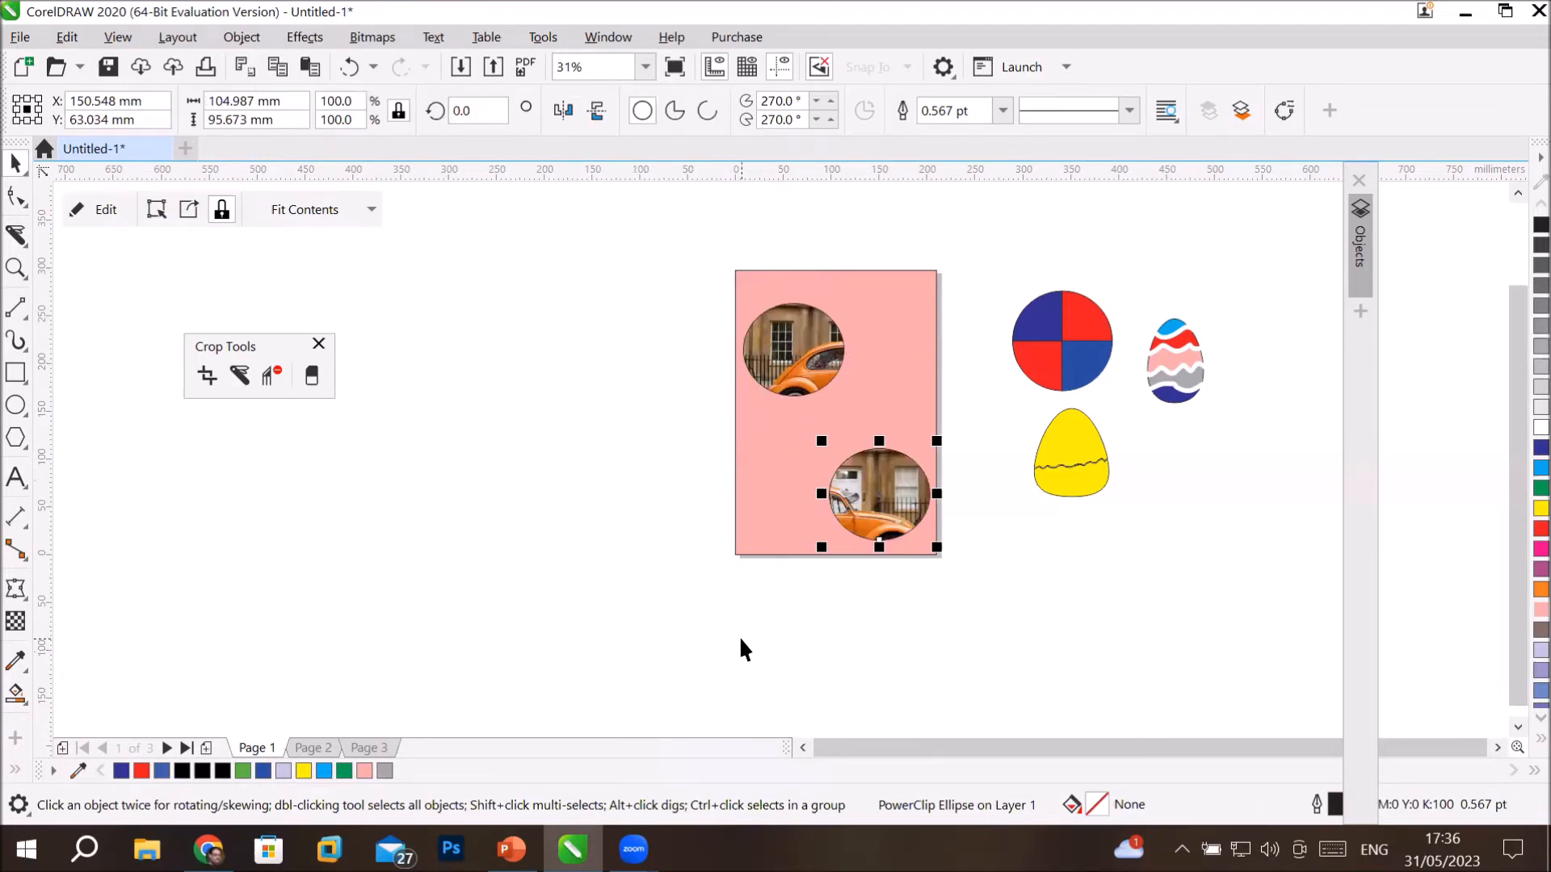
left_click(905, 638)
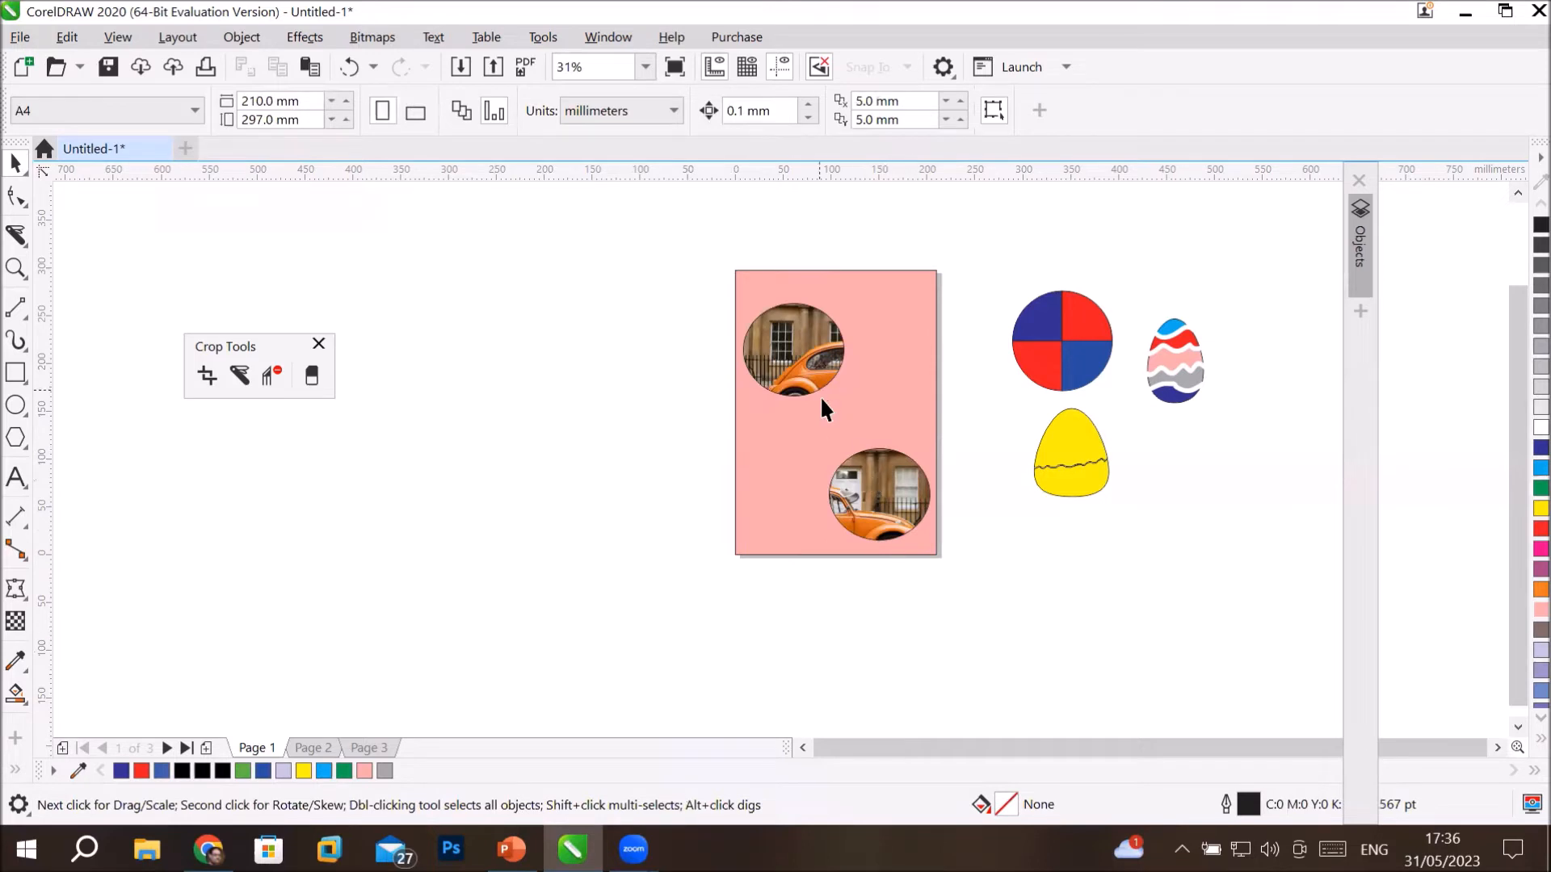
Move the lower car ellipse up beside the other one, and scale both down together to fit within the page width.
left_click_drag(861, 497, 883, 346)
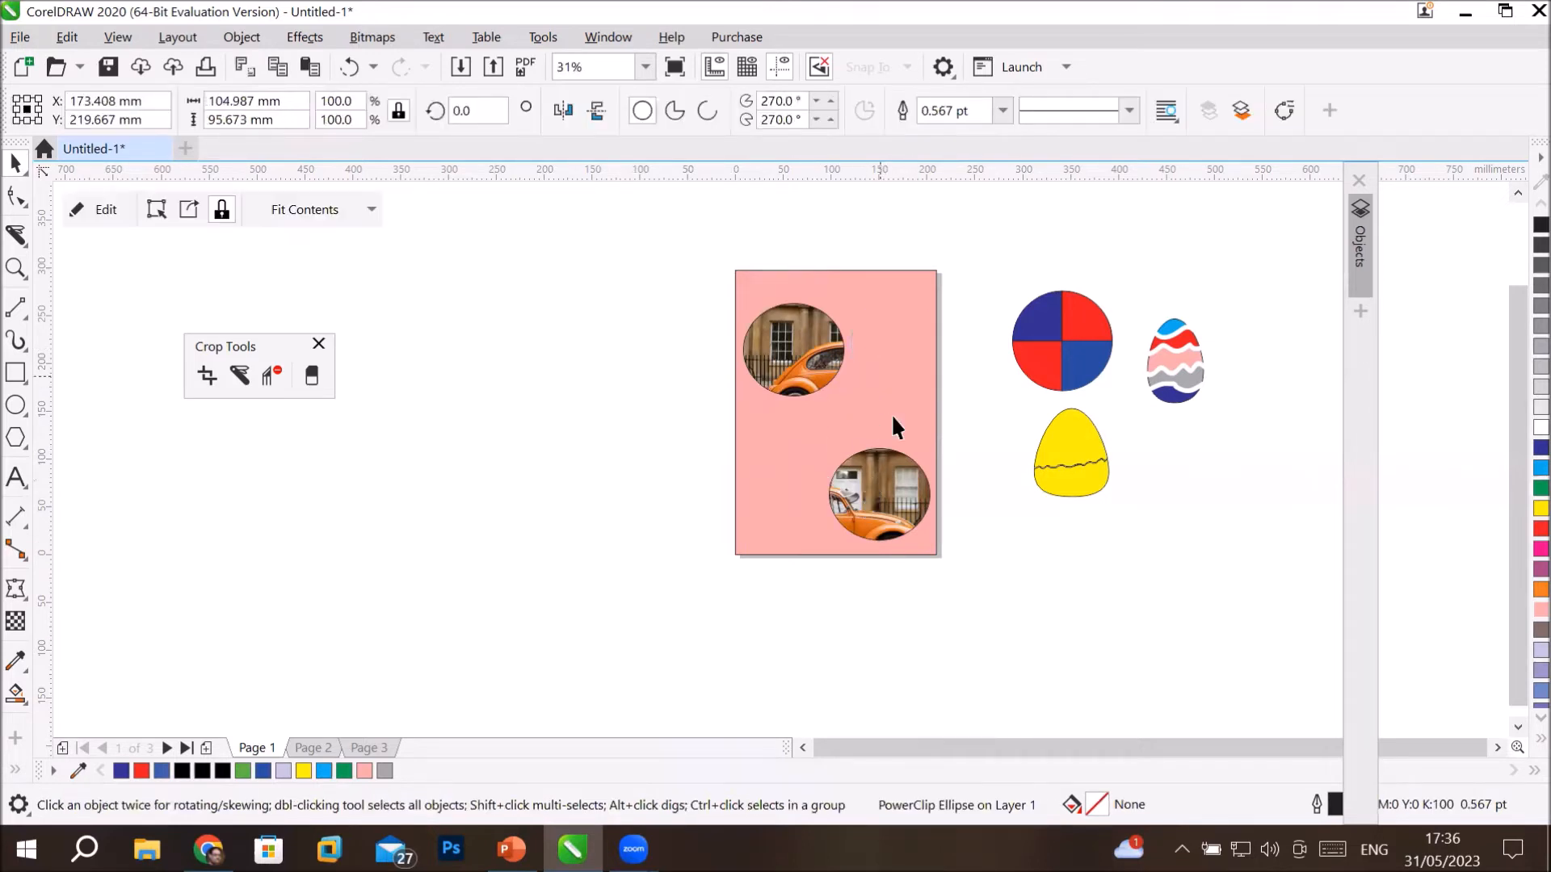
left_click(994, 566)
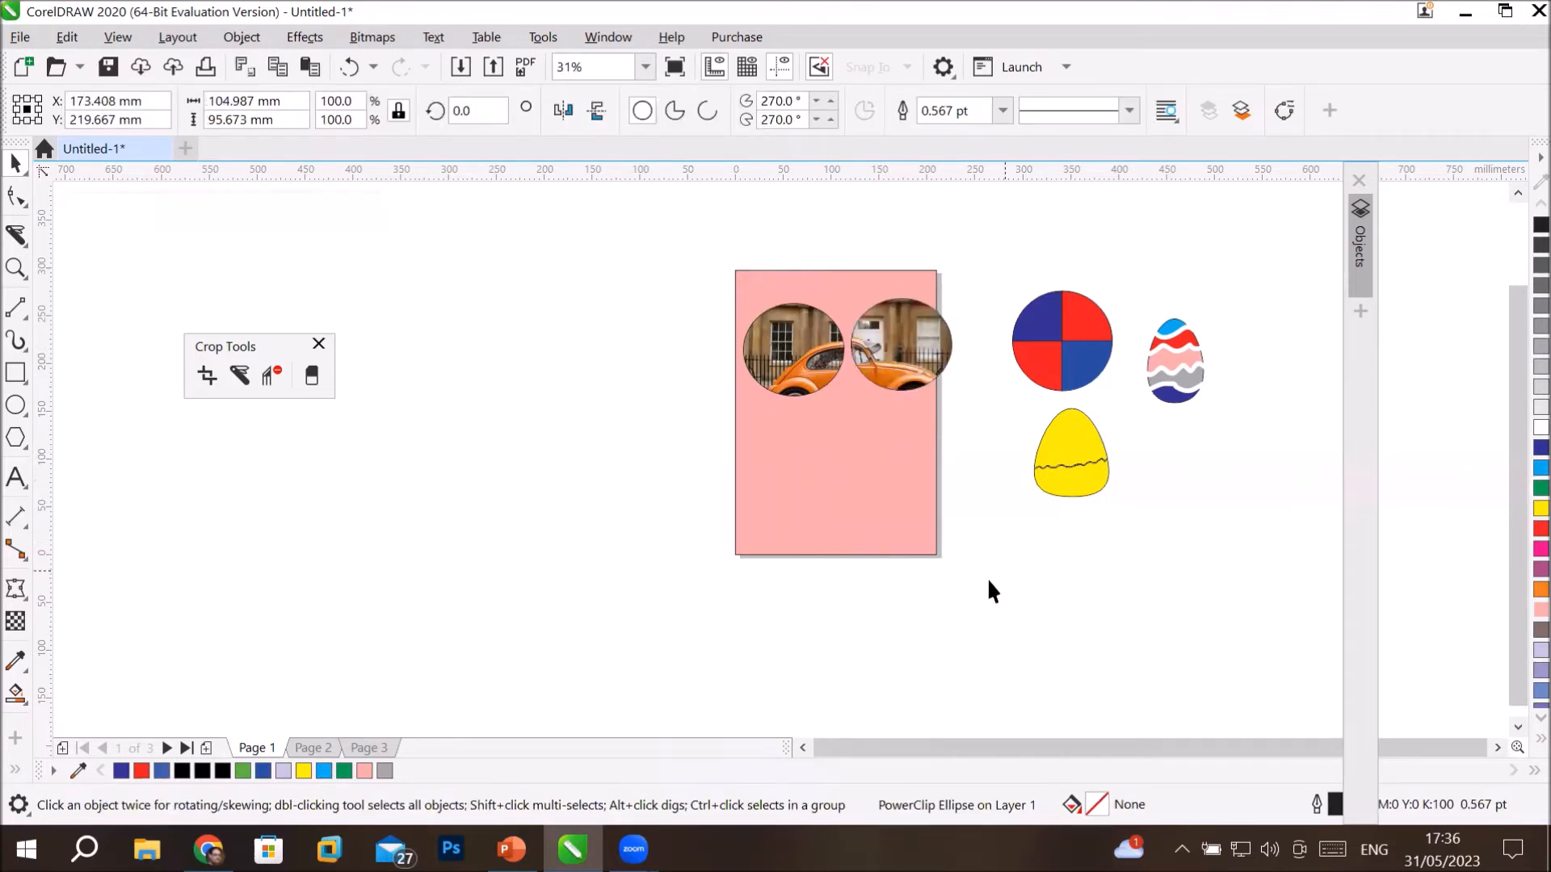
left_click(764, 352)
left_click(896, 346, "shift")
left_click_drag(960, 290, 924, 317)
left_click_drag(955, 310, 859, 305)
left_click(961, 521)
scroll(849, 239, "up", 5)
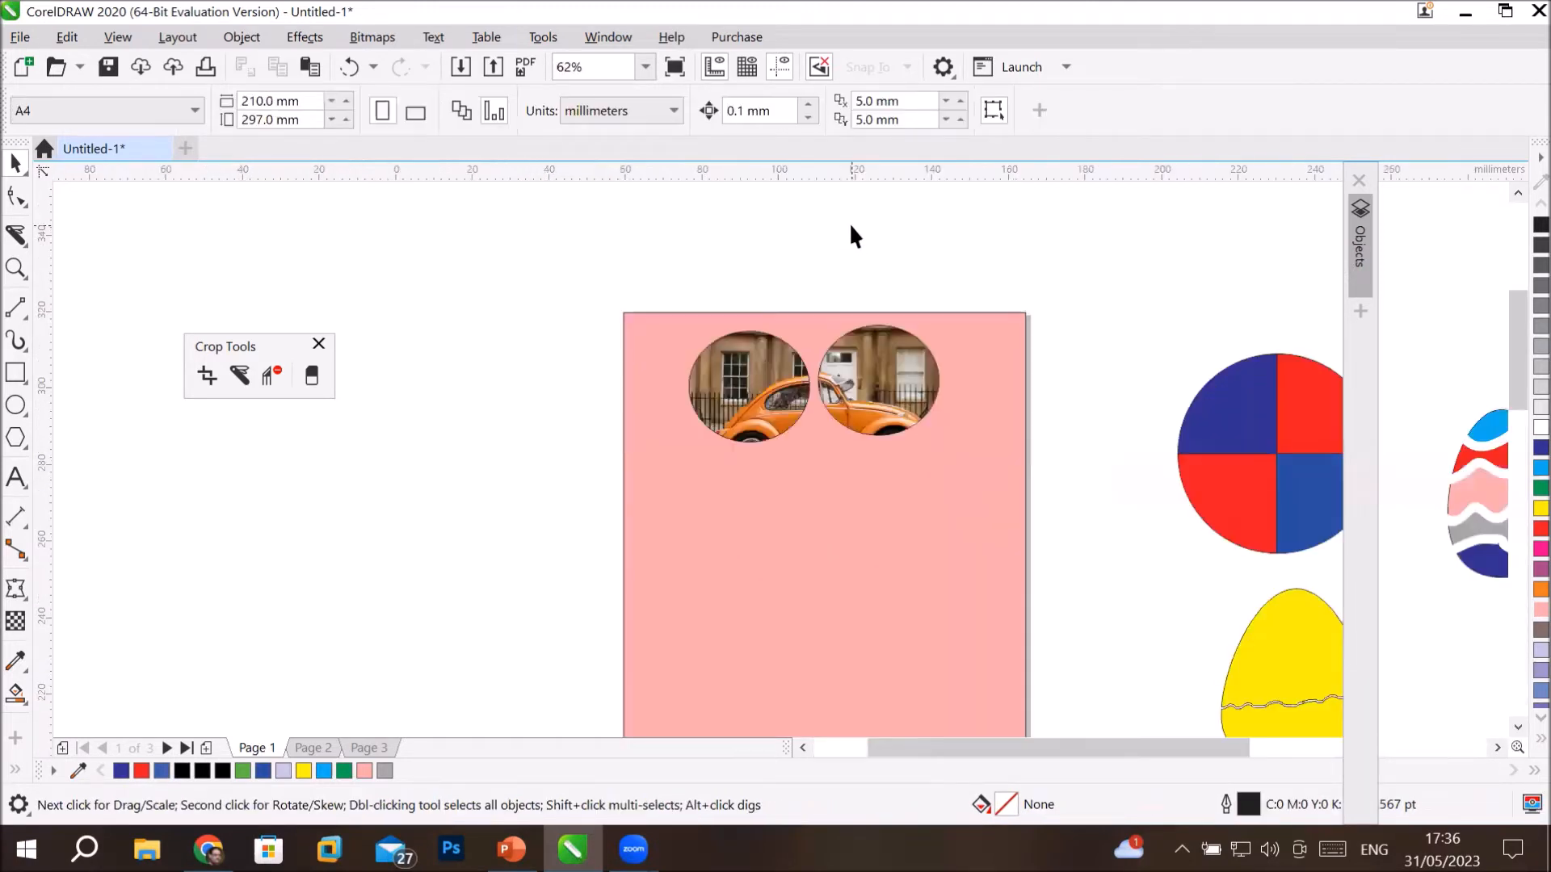
scroll(971, 505, "down", 2)
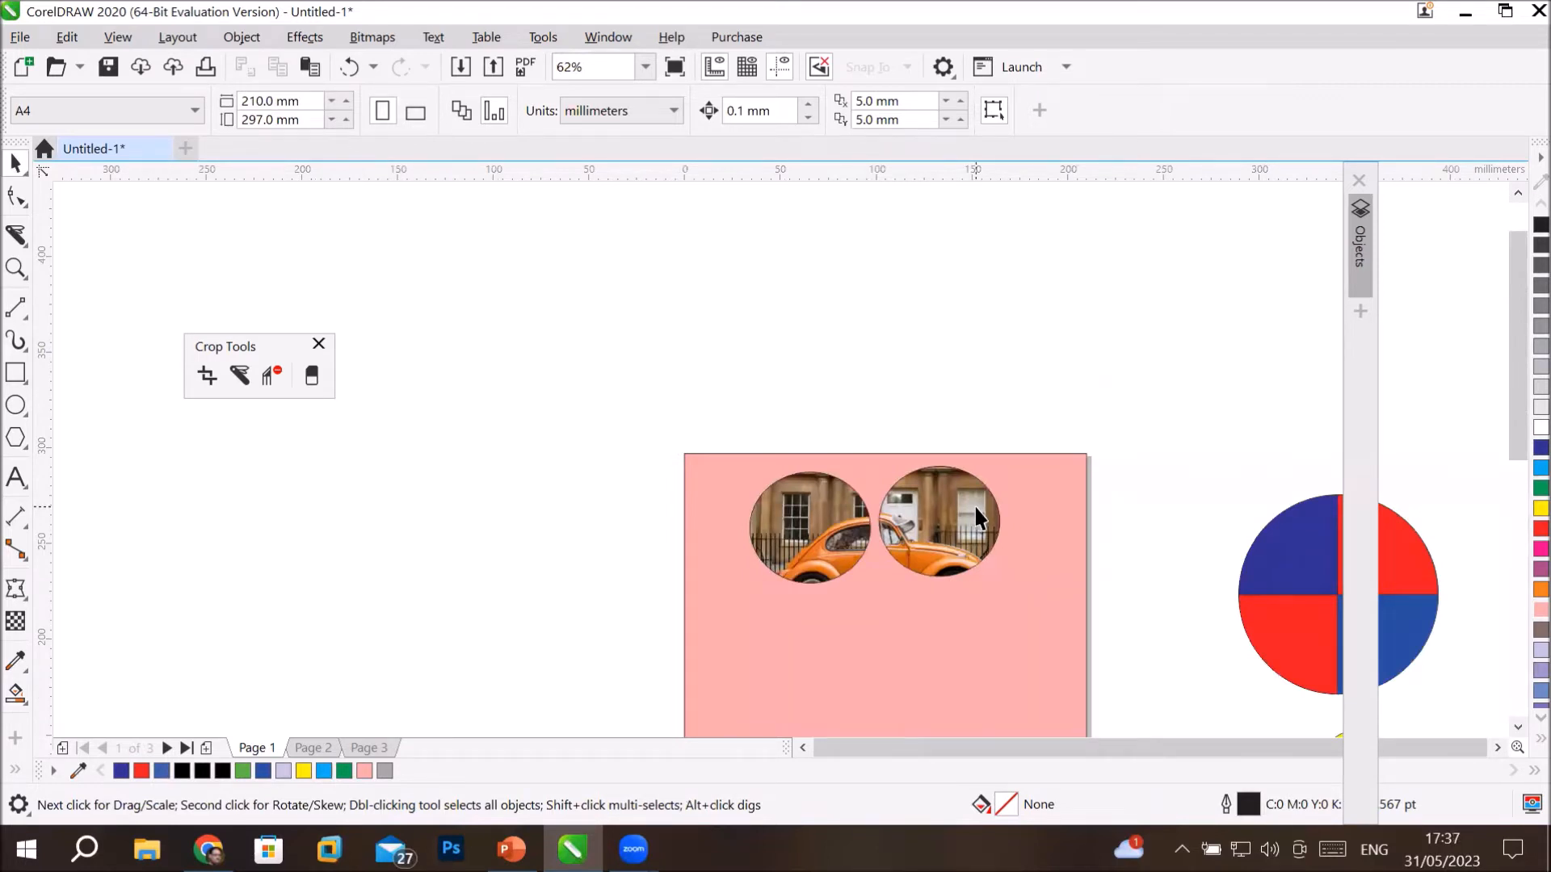
Activate the Knife tool in its Bézier mode.
left_click(239, 376)
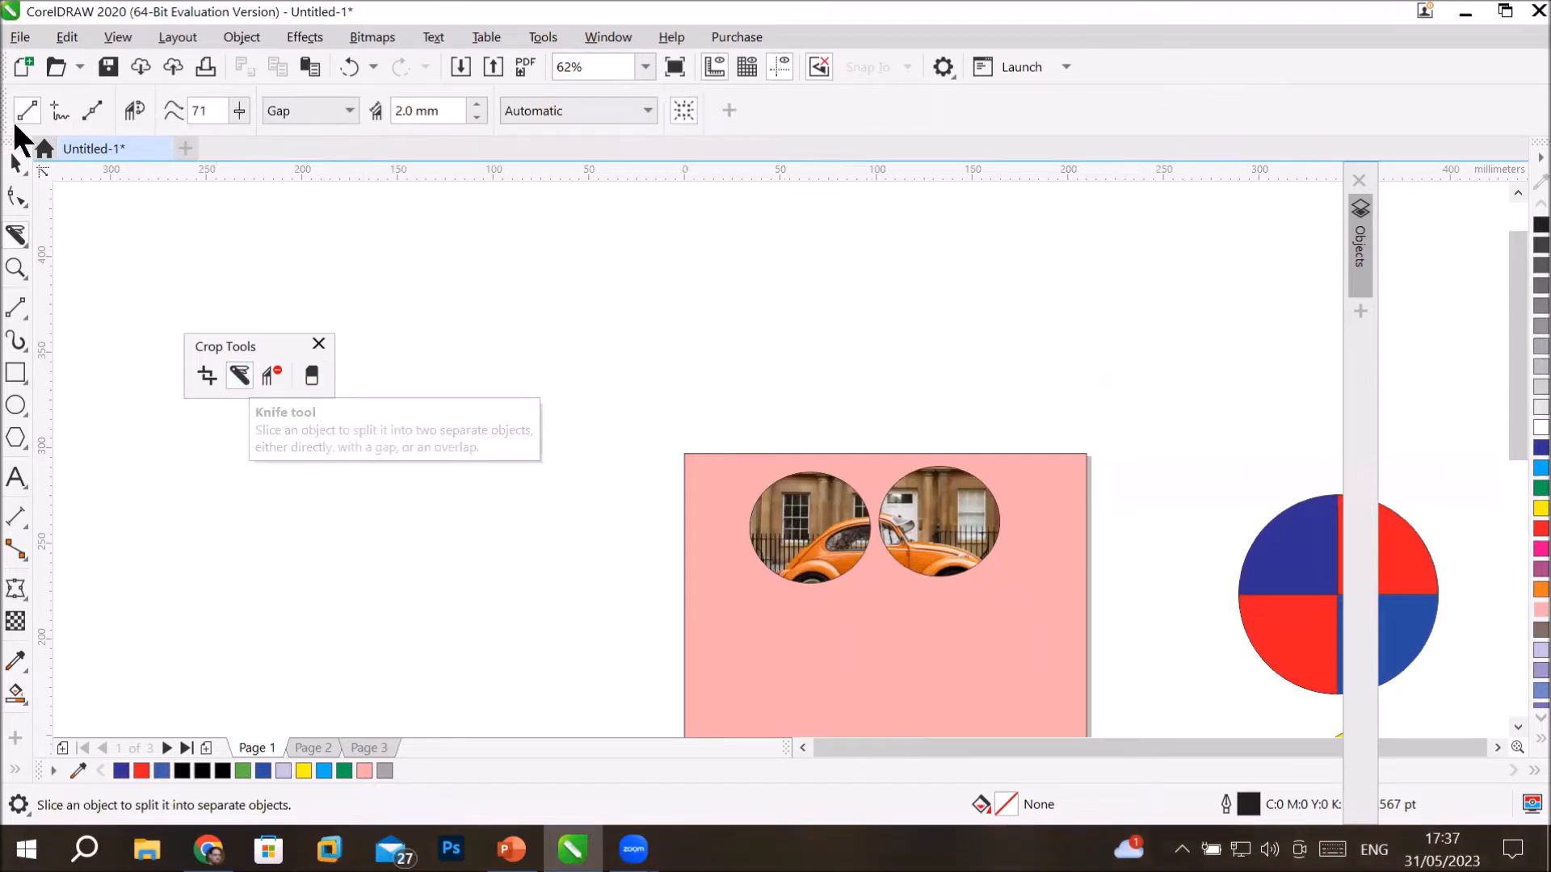
left_click(91, 110)
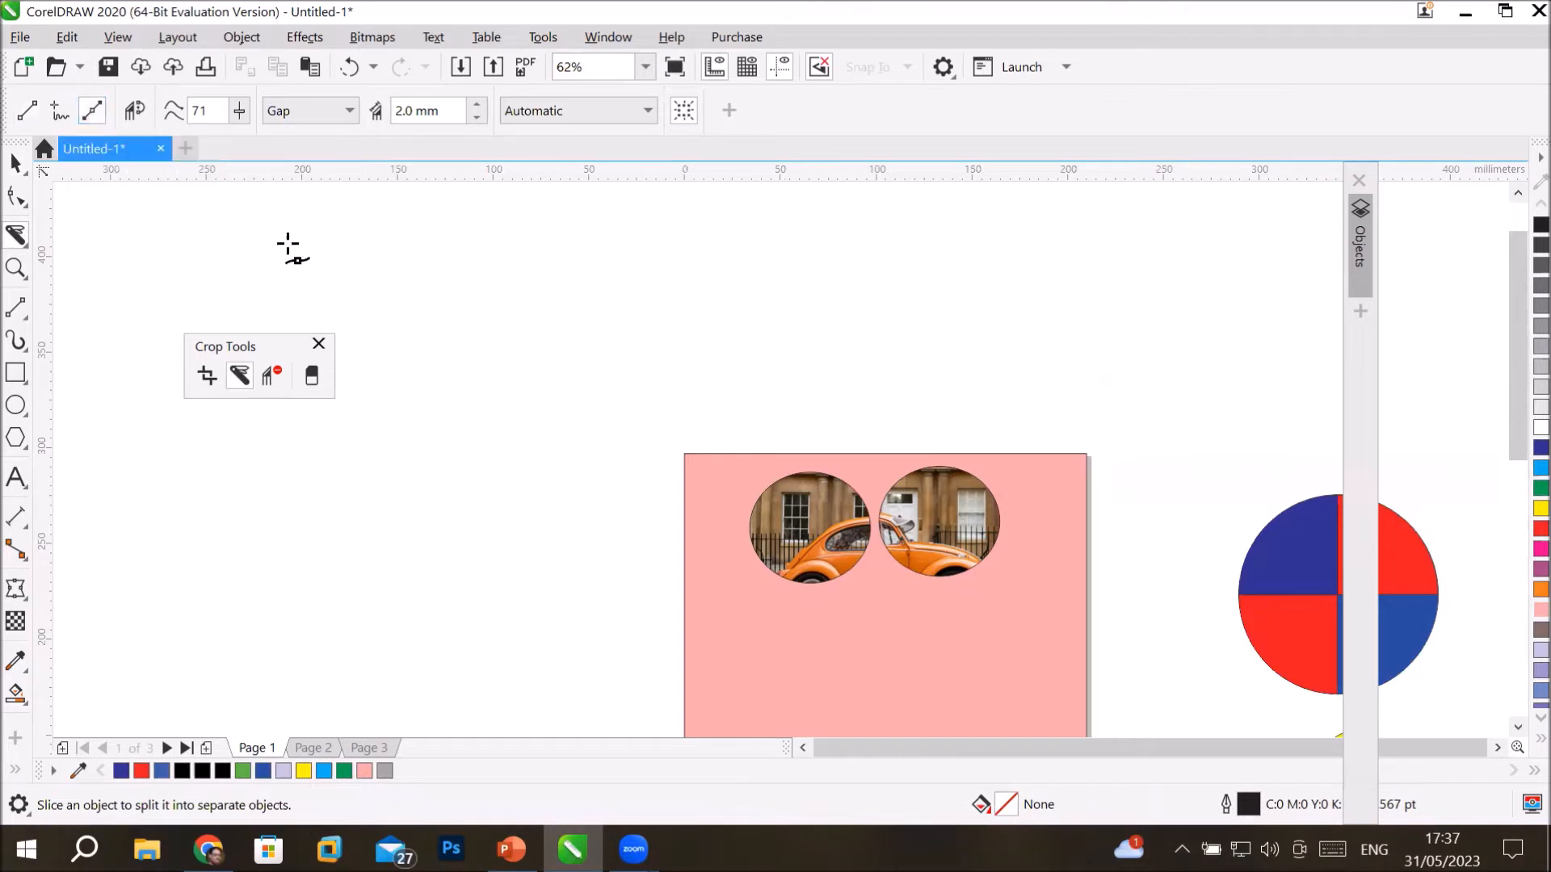
scroll(1519, 731, "down", 7)
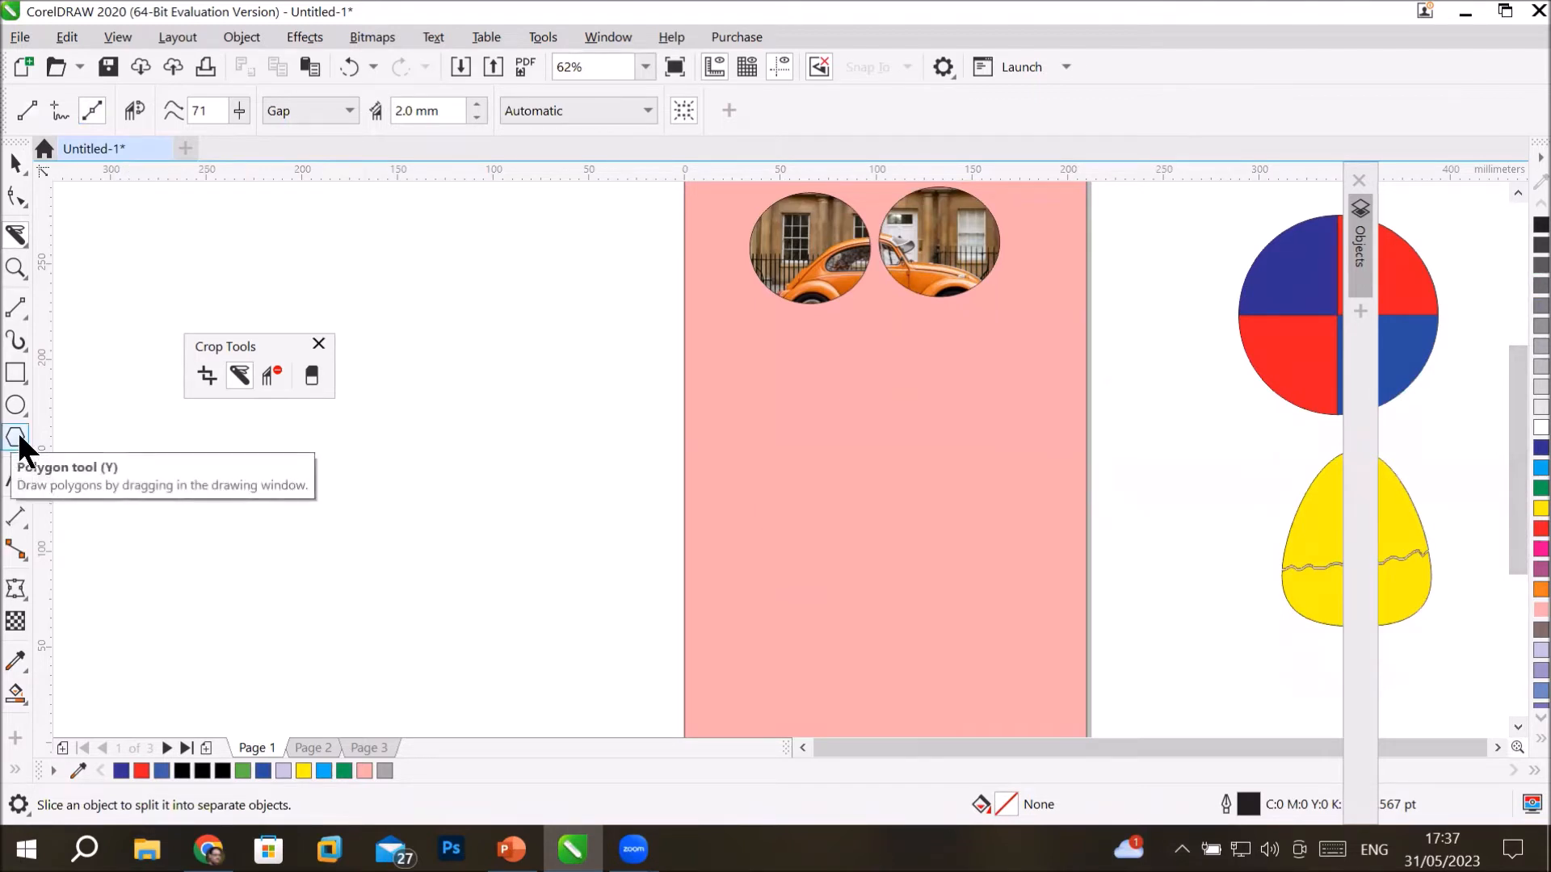
Draw a rectangle about 111 × 134 mm beside the page and fill it with cyan (C100 M0 Y0 K0).
left_click(17, 373)
left_click_drag(431, 402, 667, 676)
key("Escape")
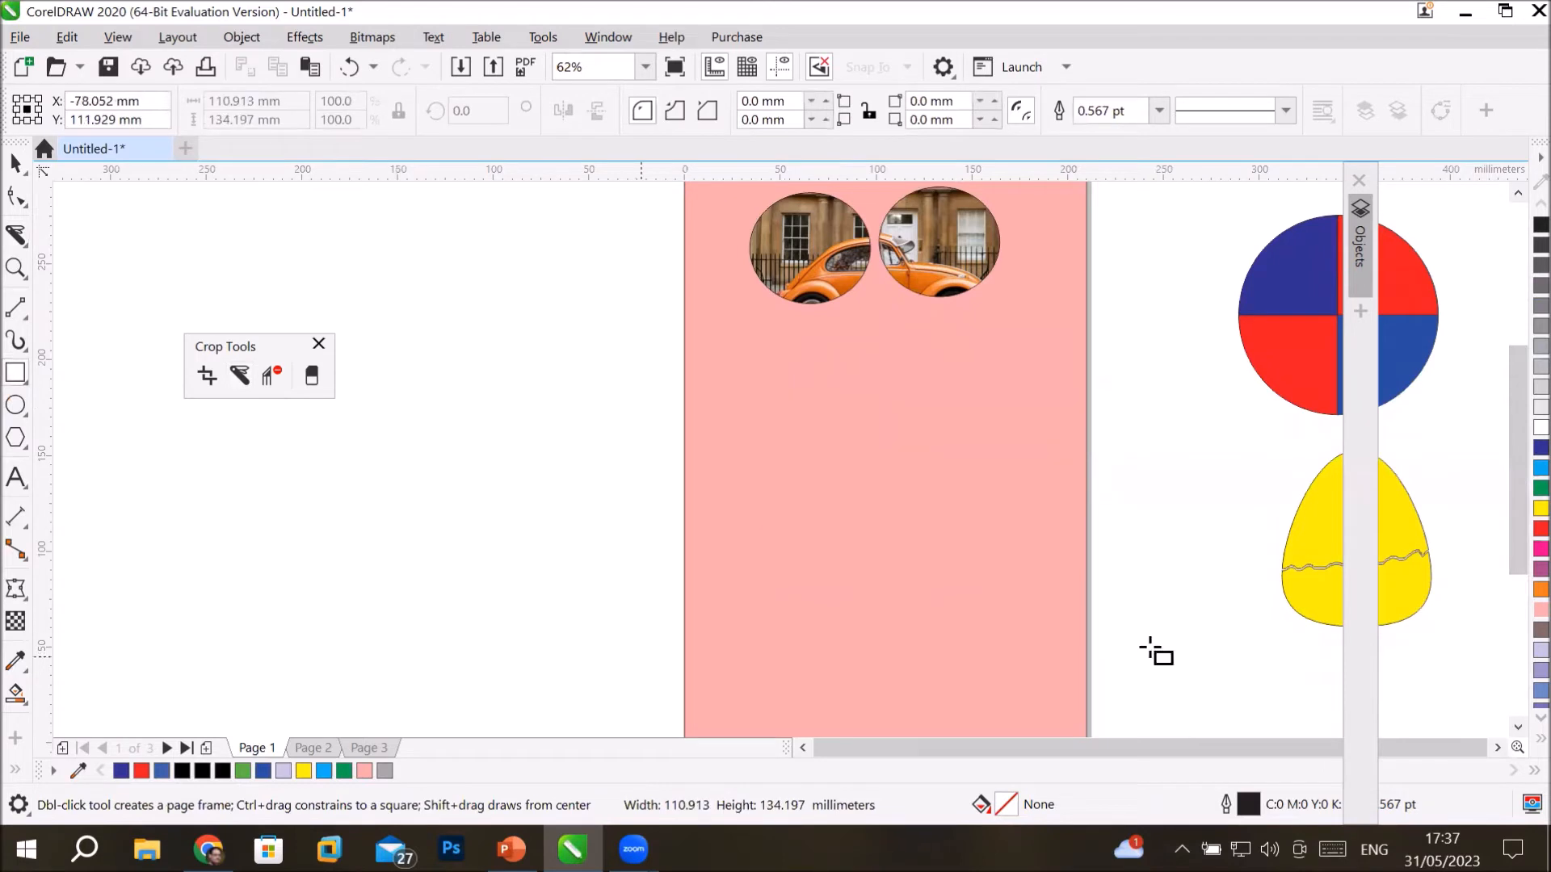
left_click(1539, 447)
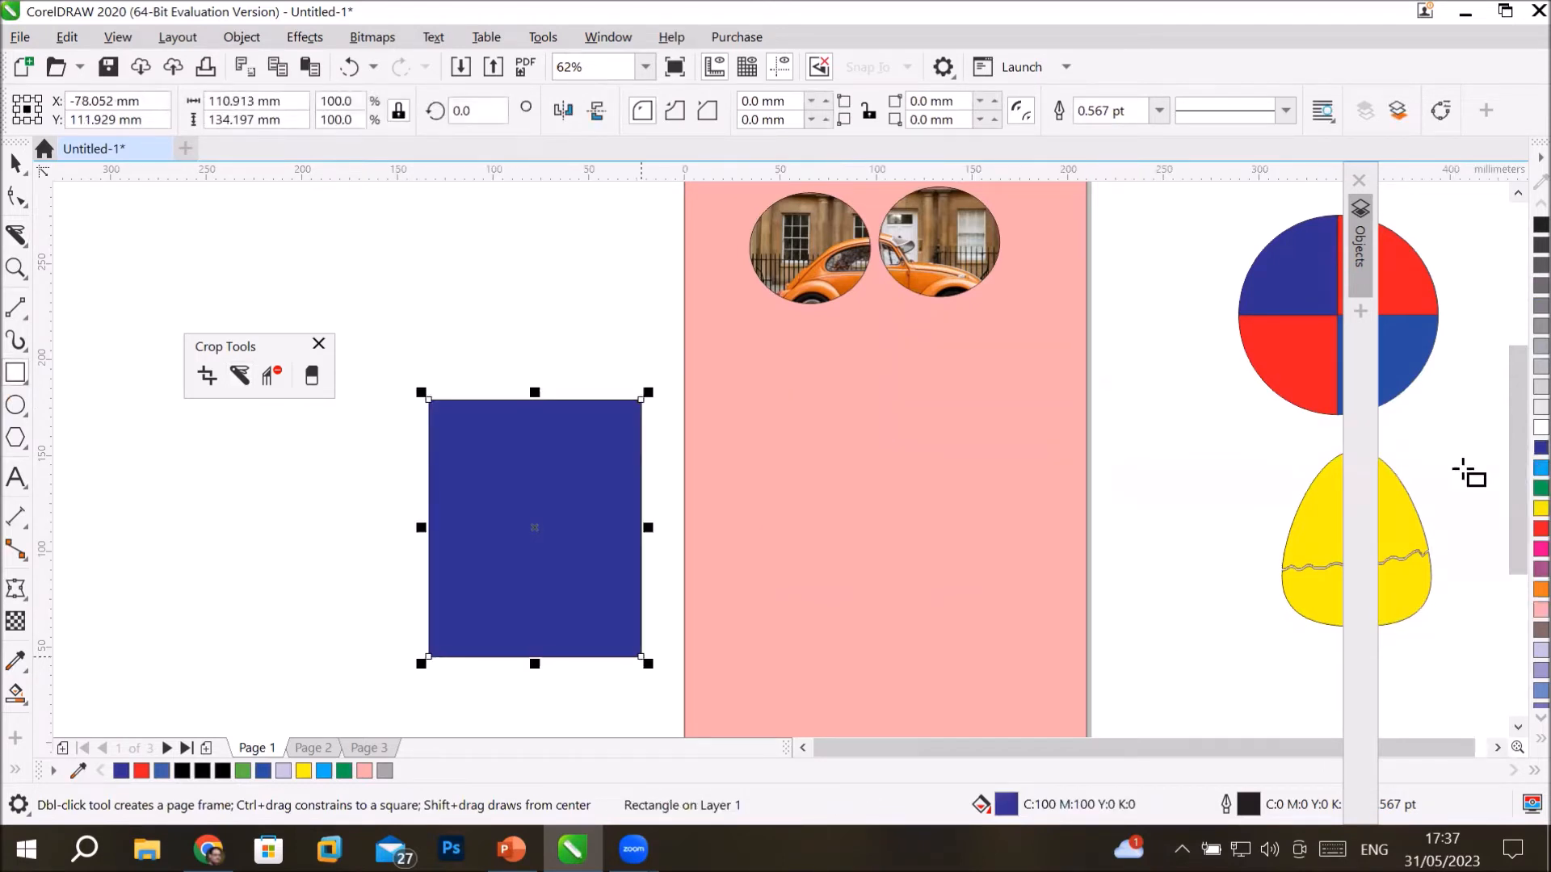
left_click(1540, 468)
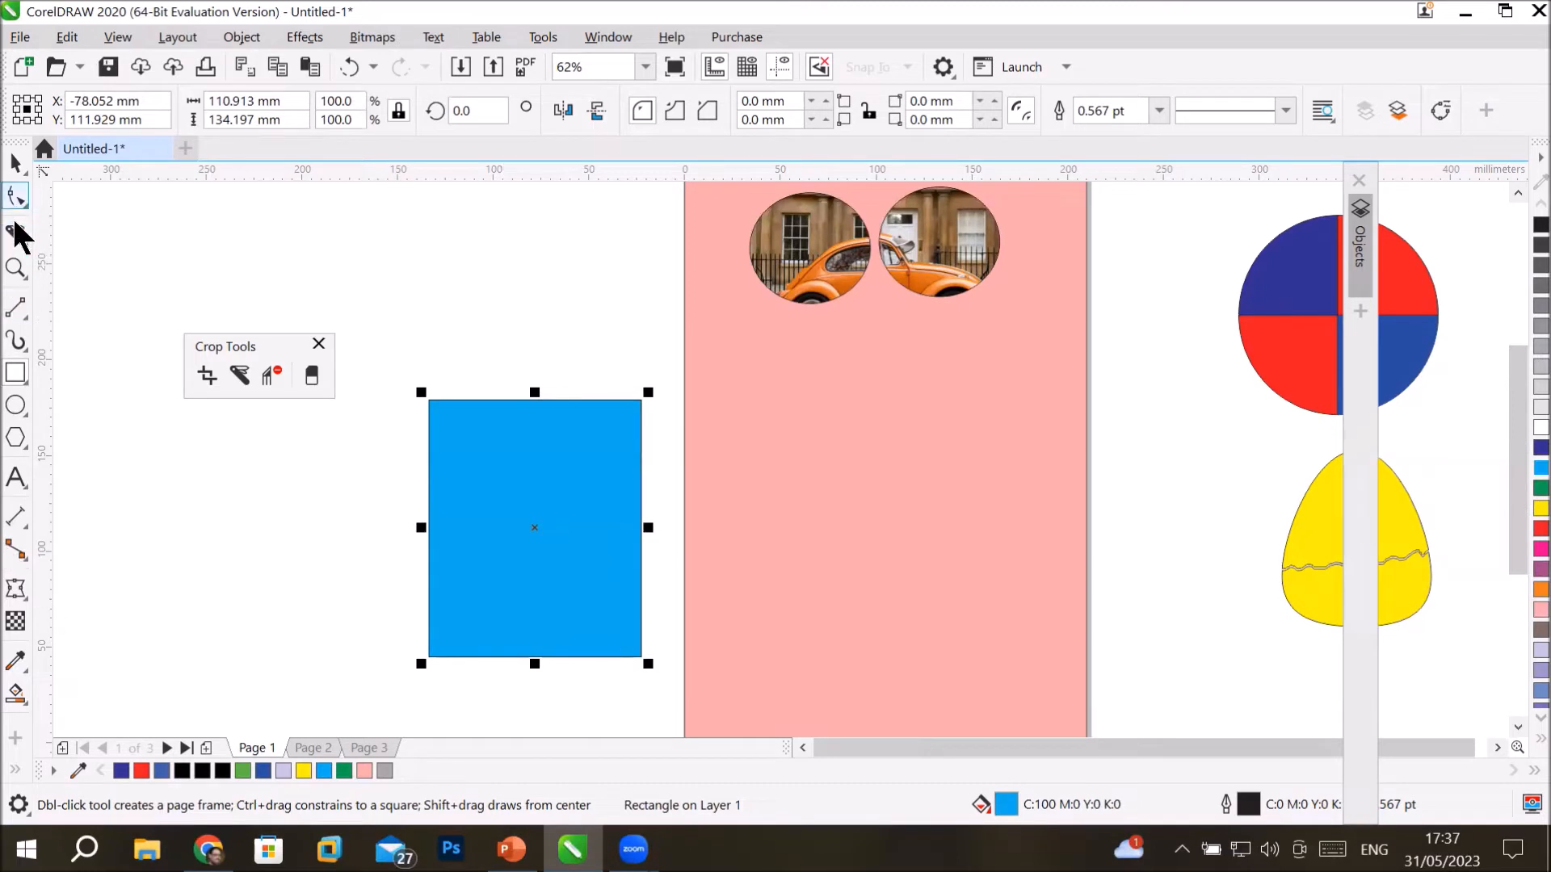
Split the cyan rectangle with a wavy Bézier Knife cut running from side to side, using a 2.0 mm gap.
left_click(236, 370)
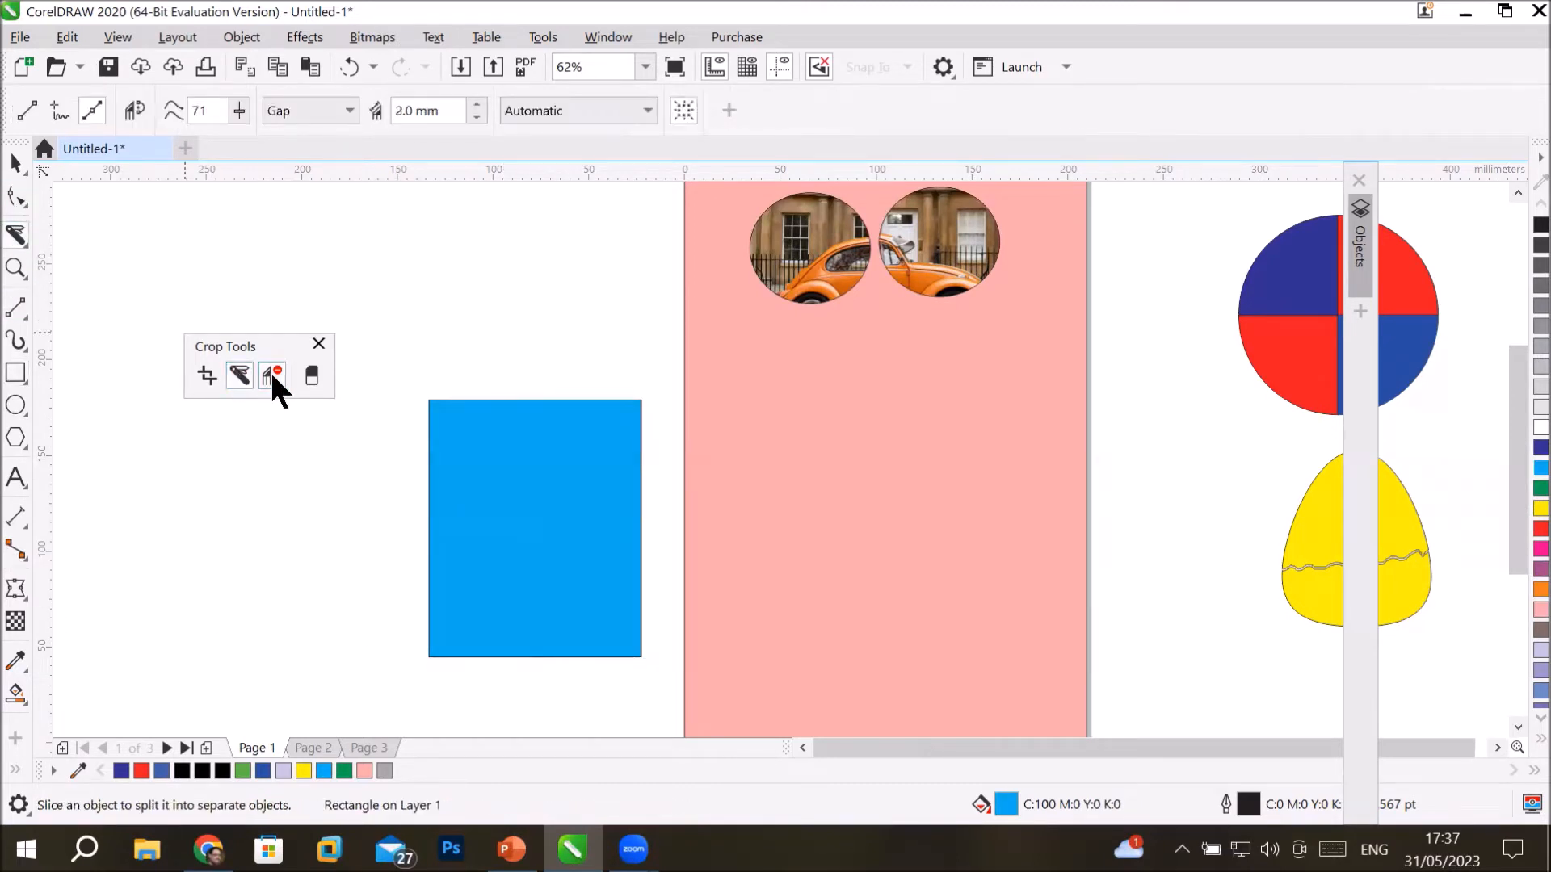
left_click(272, 375)
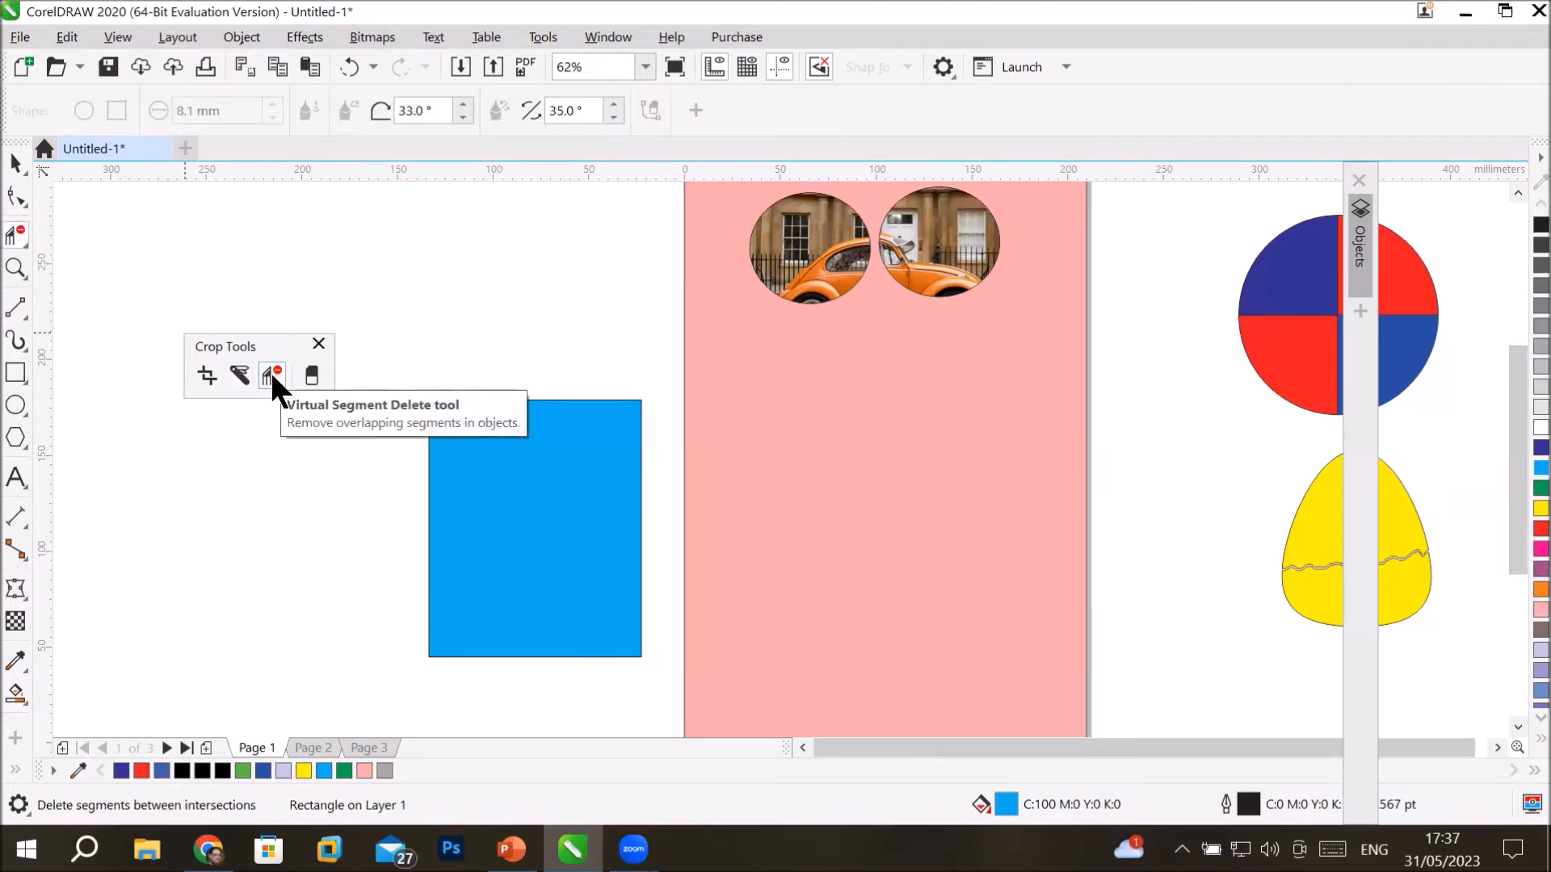
left_click(240, 370)
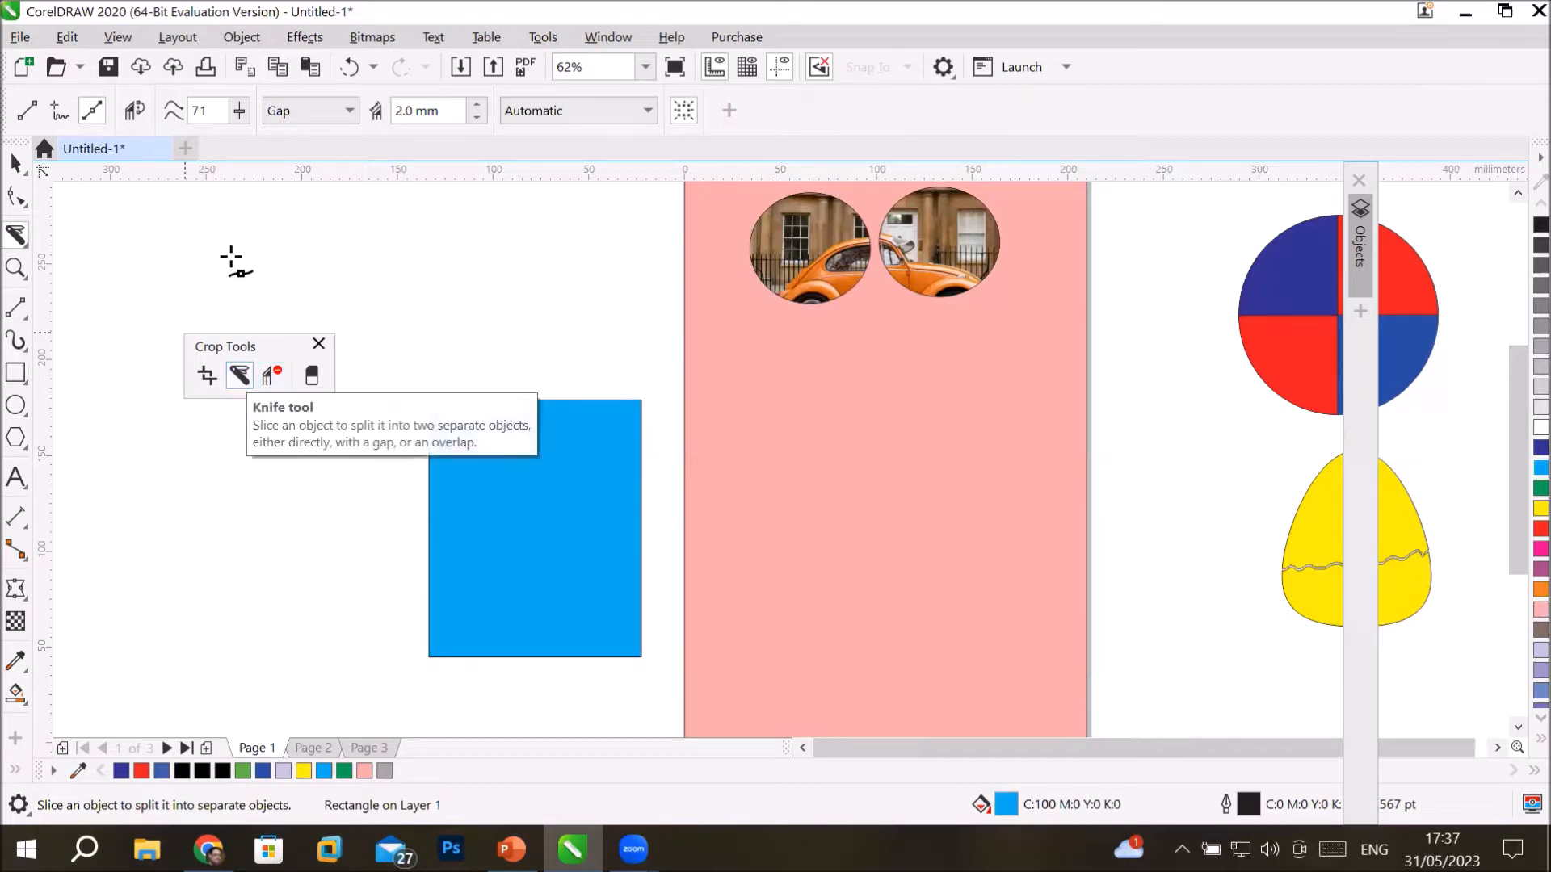
left_click(91, 110)
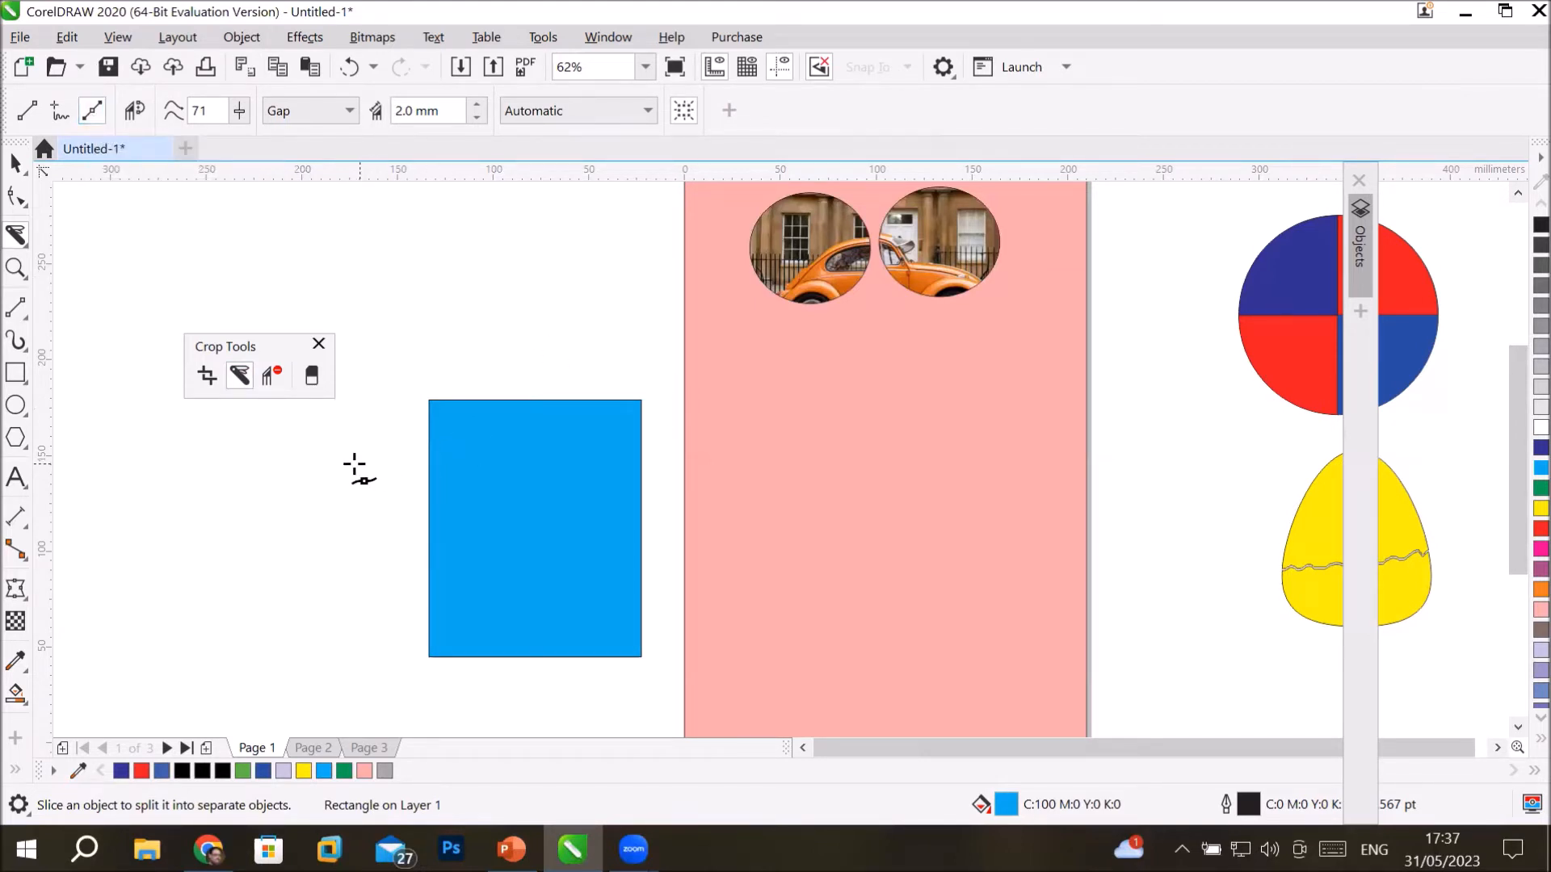
mouse_move(379, 483)
left_mouse_down()
mouse_move(464, 533)
mouse_move(499, 524)
left_mouse_up()
left_click_drag(521, 464, 630, 462)
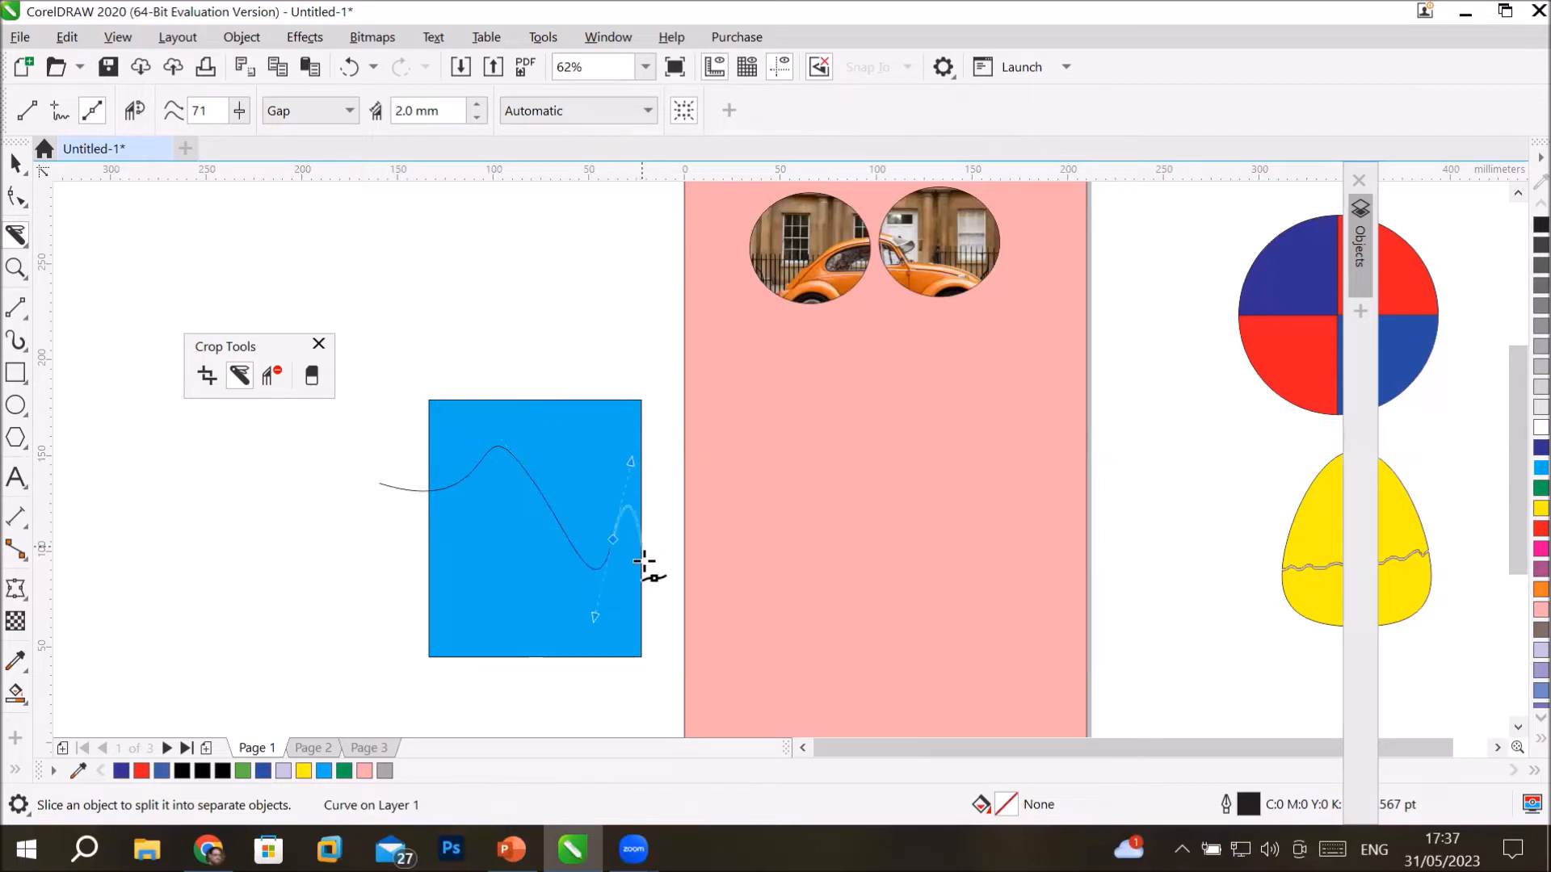
left_click(664, 596)
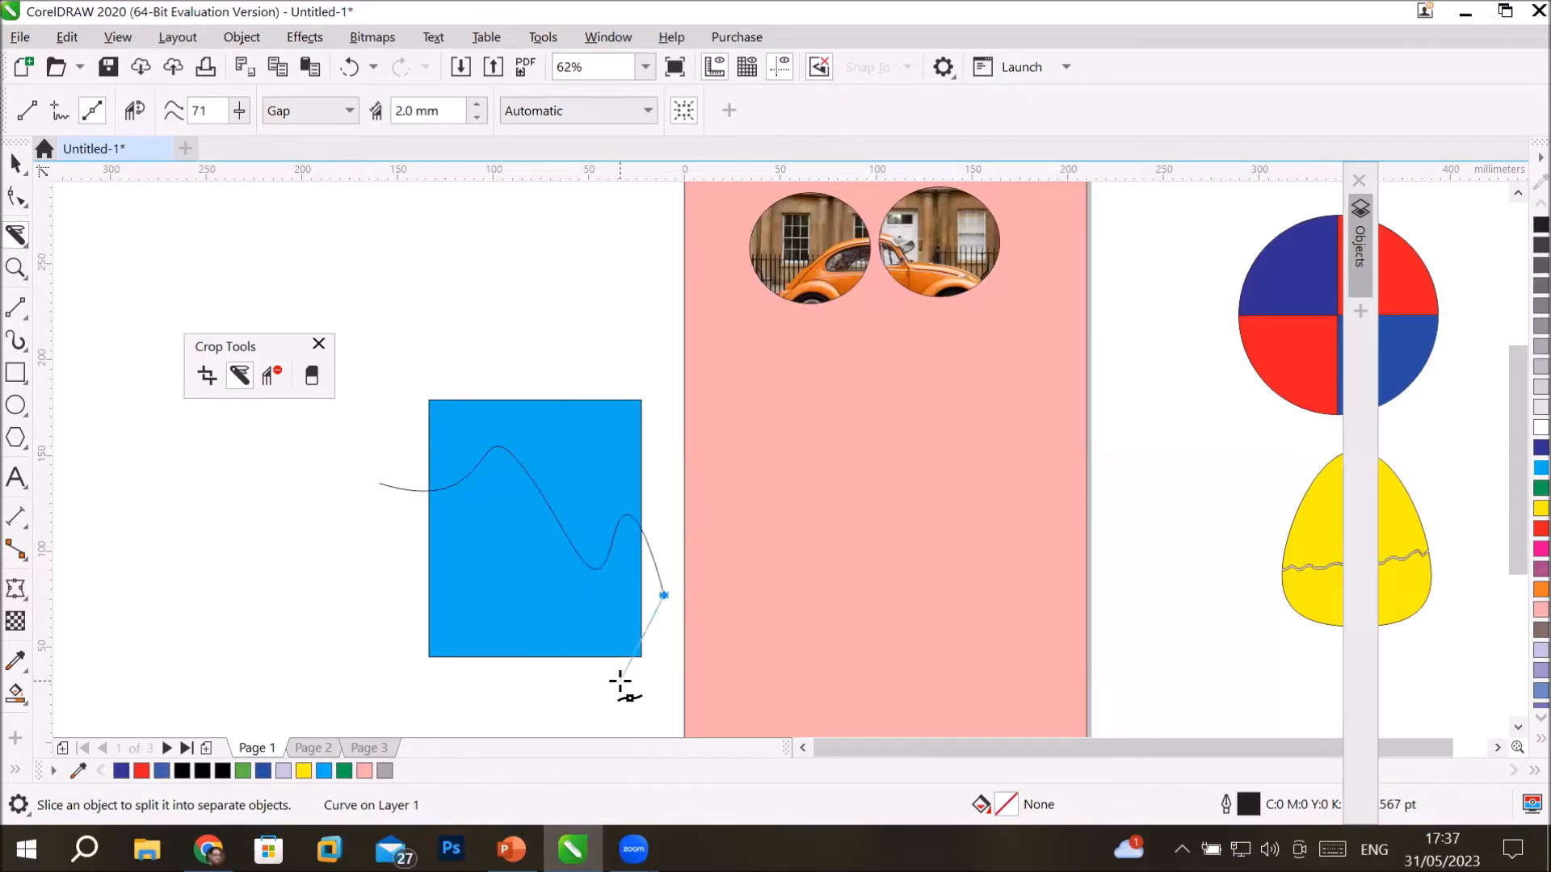
left_click(664, 597)
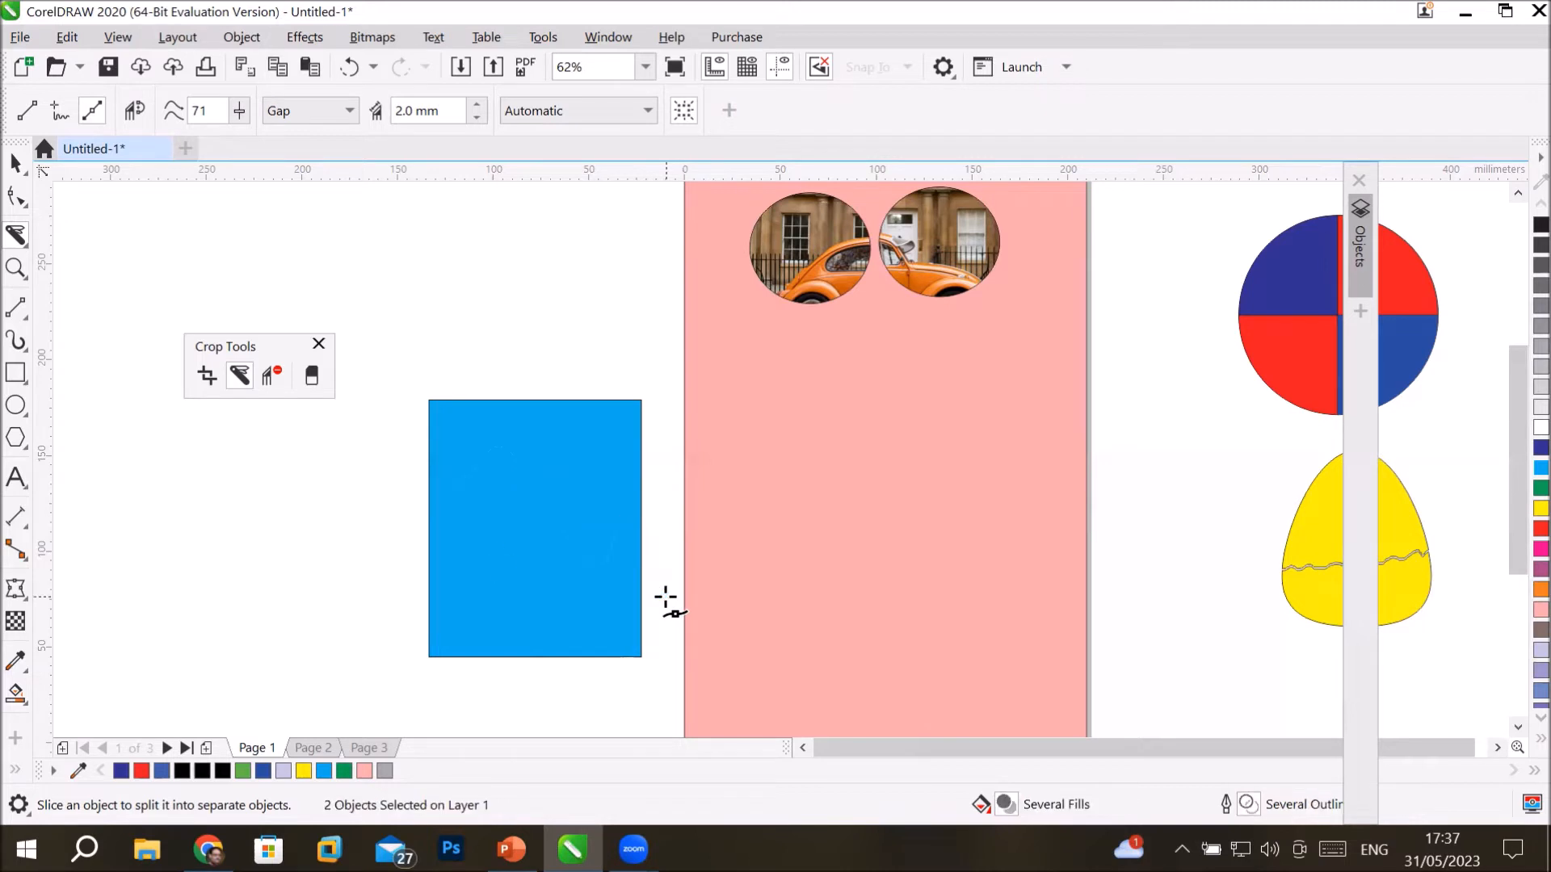
Move the upper piece of the cut rectangle up and away, and line the lower piece up beneath it.
left_click(17, 153)
left_click(497, 292)
left_click_drag(512, 415, 451, 298)
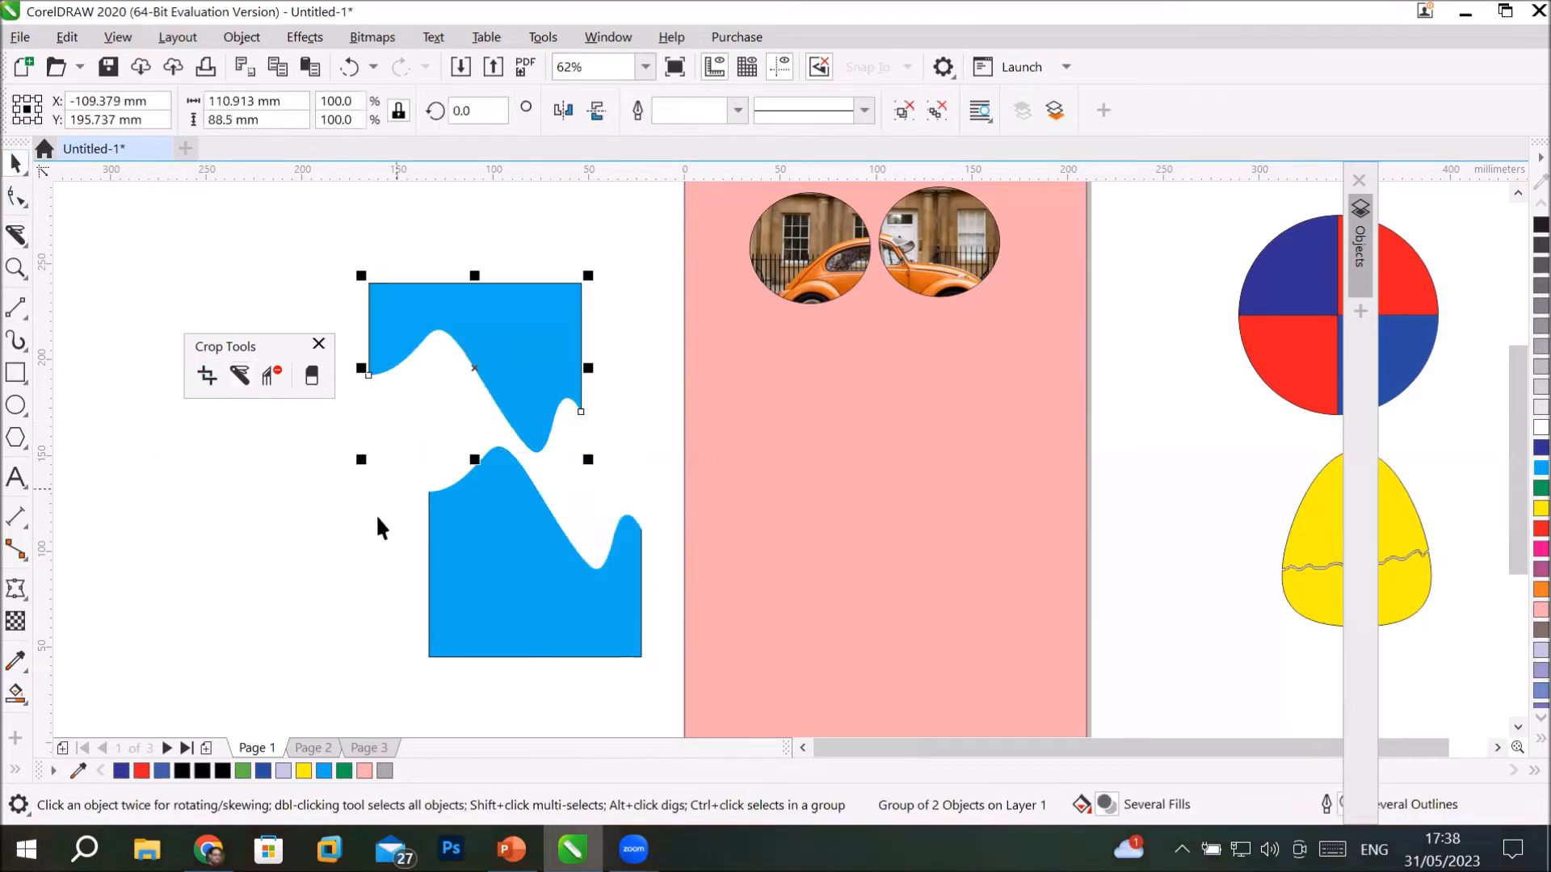
left_click_drag(468, 576, 440, 563)
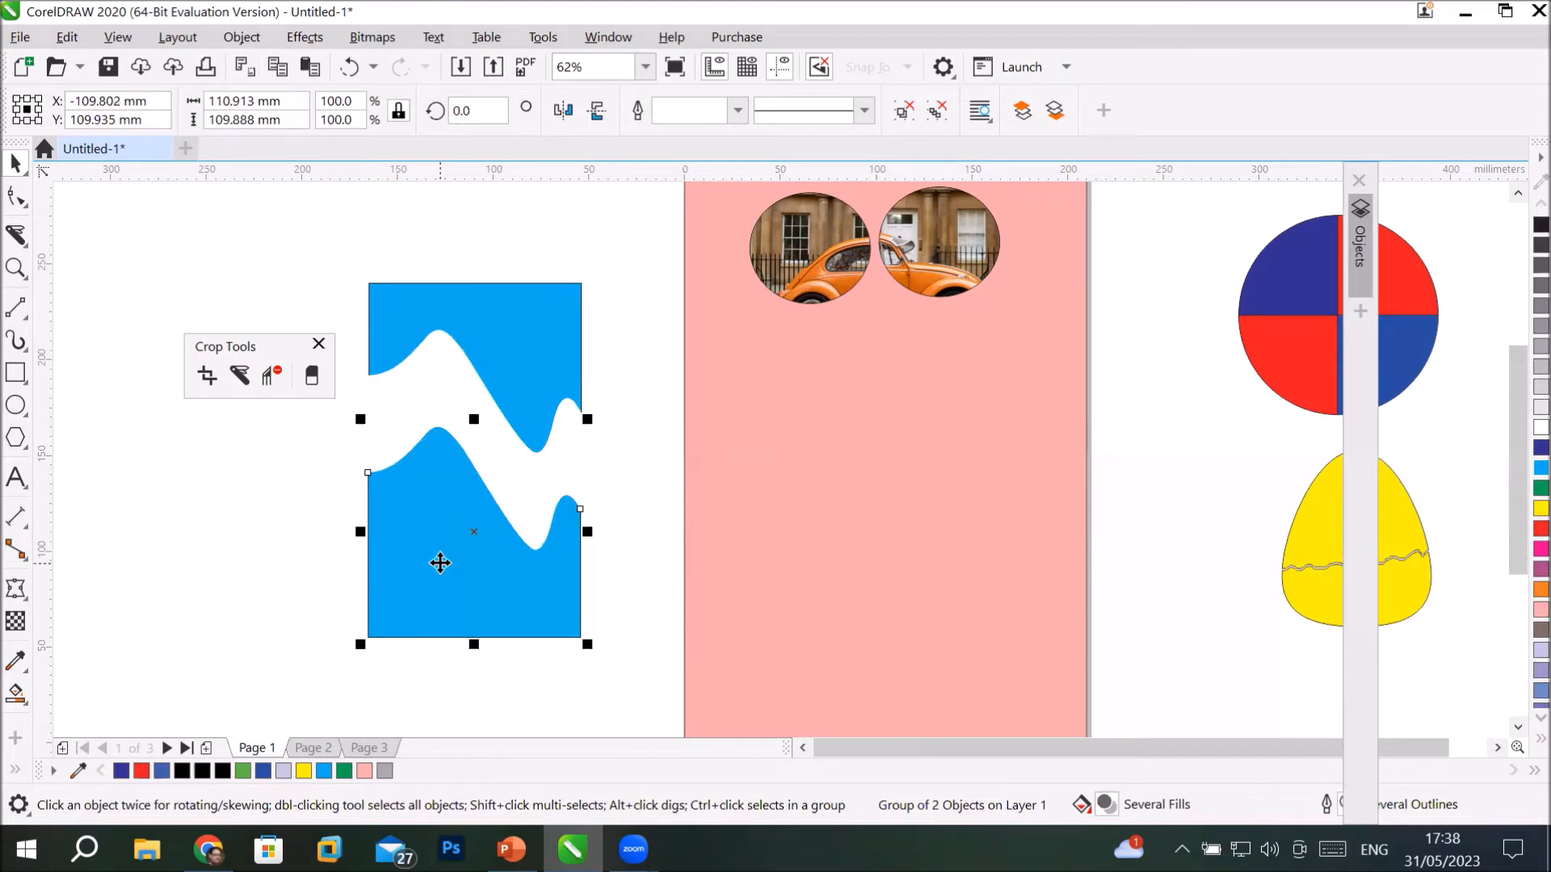
Undo both piece moves and the wavy cut, and clear the selection.
key("ctrl+z")
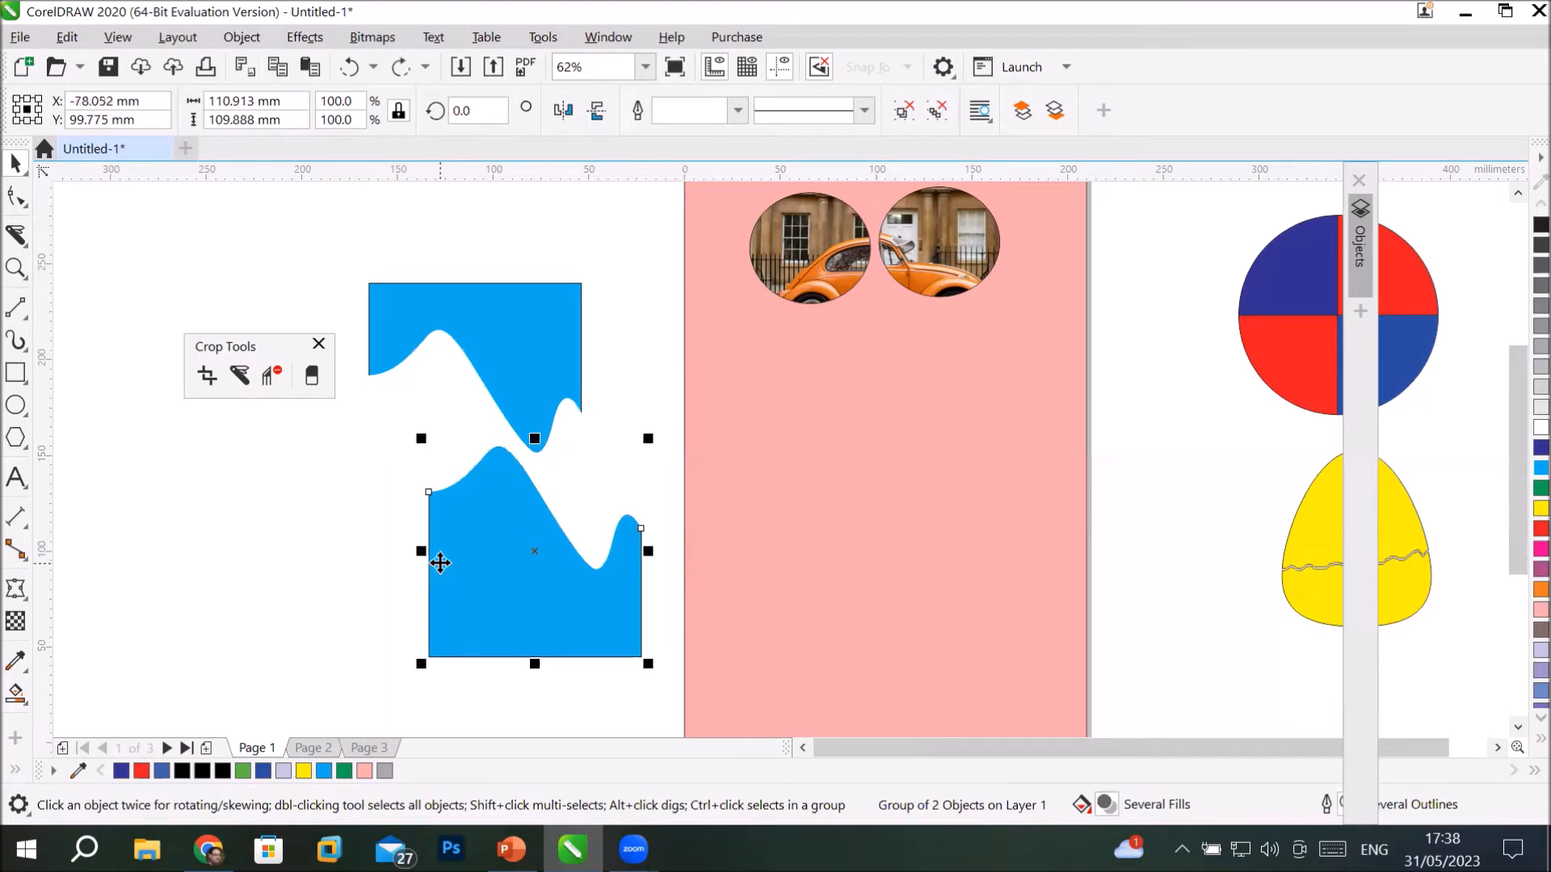
key("ctrl+z")
key("ctrl+z")
key("Escape")
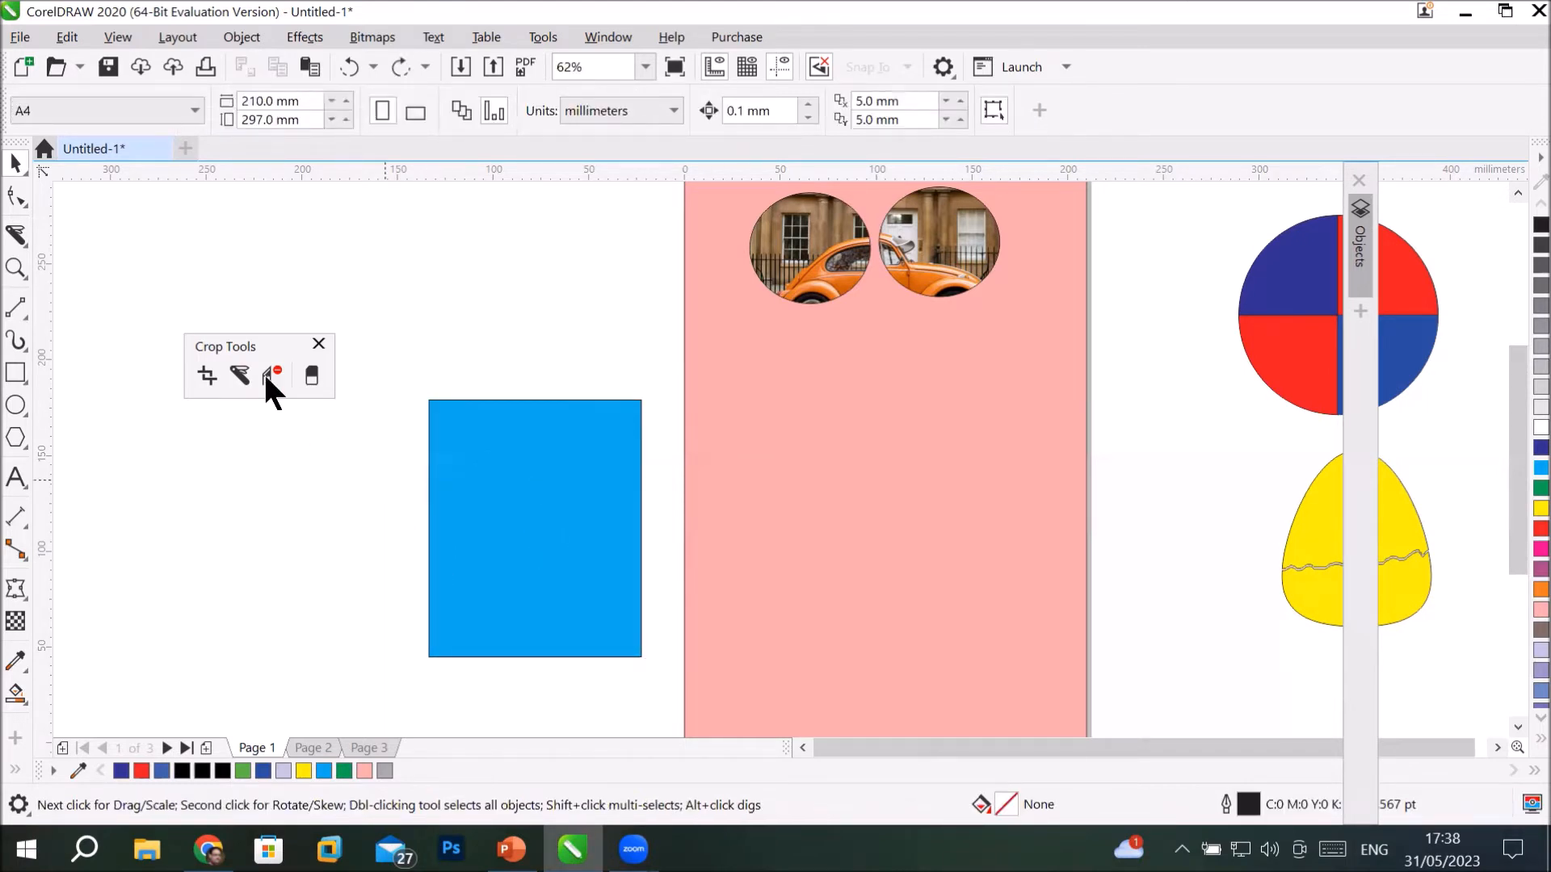
Split the cyan rectangle into two pieces with a zigzag Bézier Knife cut of straight segments, using a 2.0 mm gap.
left_click(236, 372)
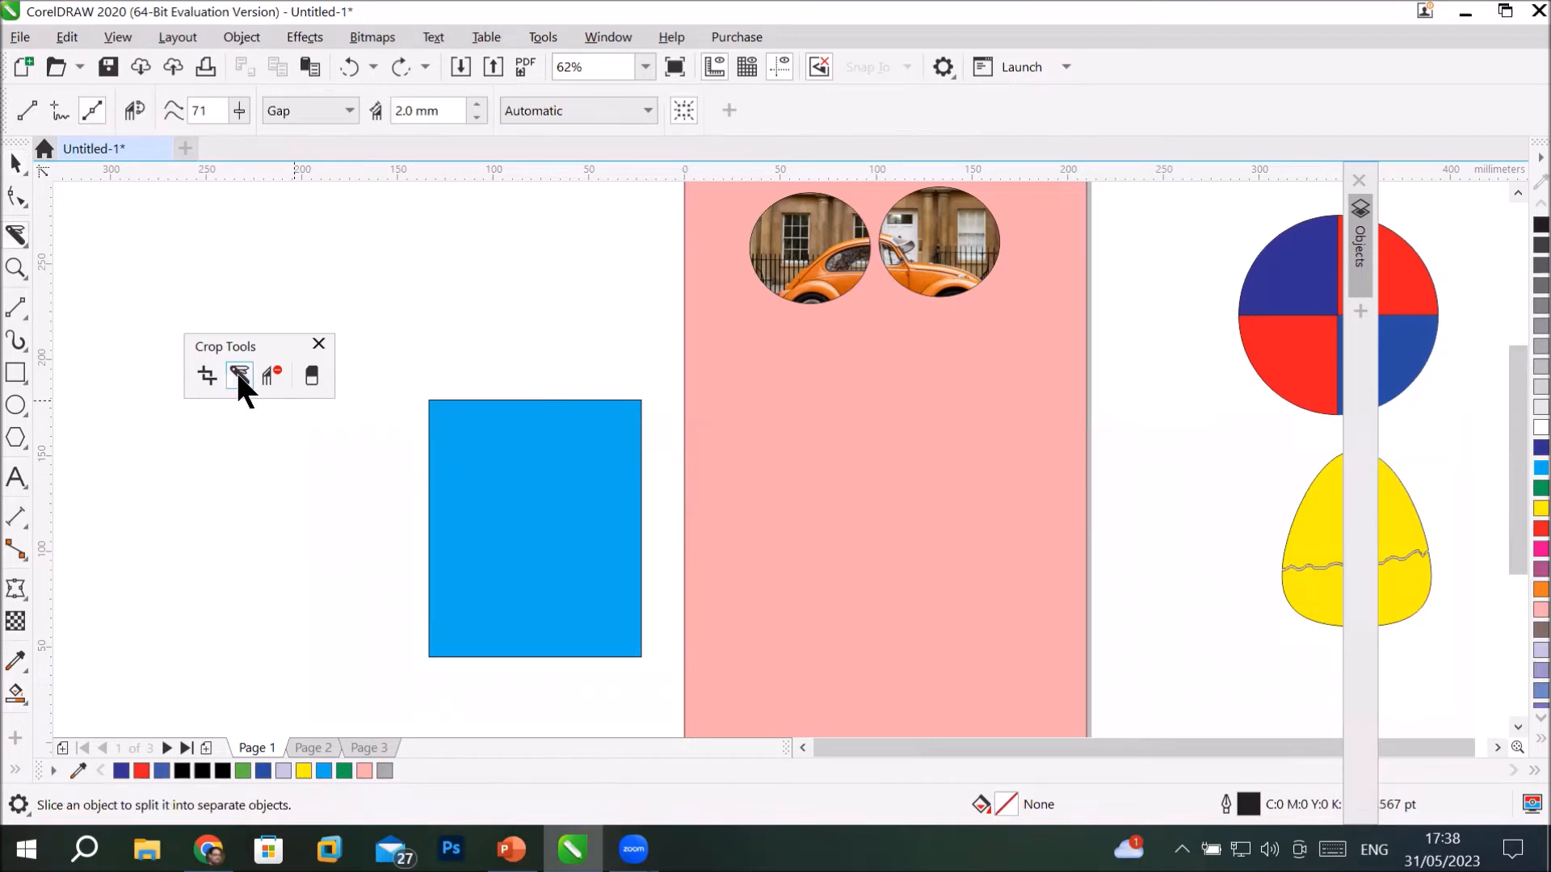
left_click(91, 110)
left_click_drag(398, 554, 473, 492)
left_click(474, 491)
left_click(519, 567)
left_click(567, 539)
left_click_drag(594, 595, 617, 593)
left_click(633, 581)
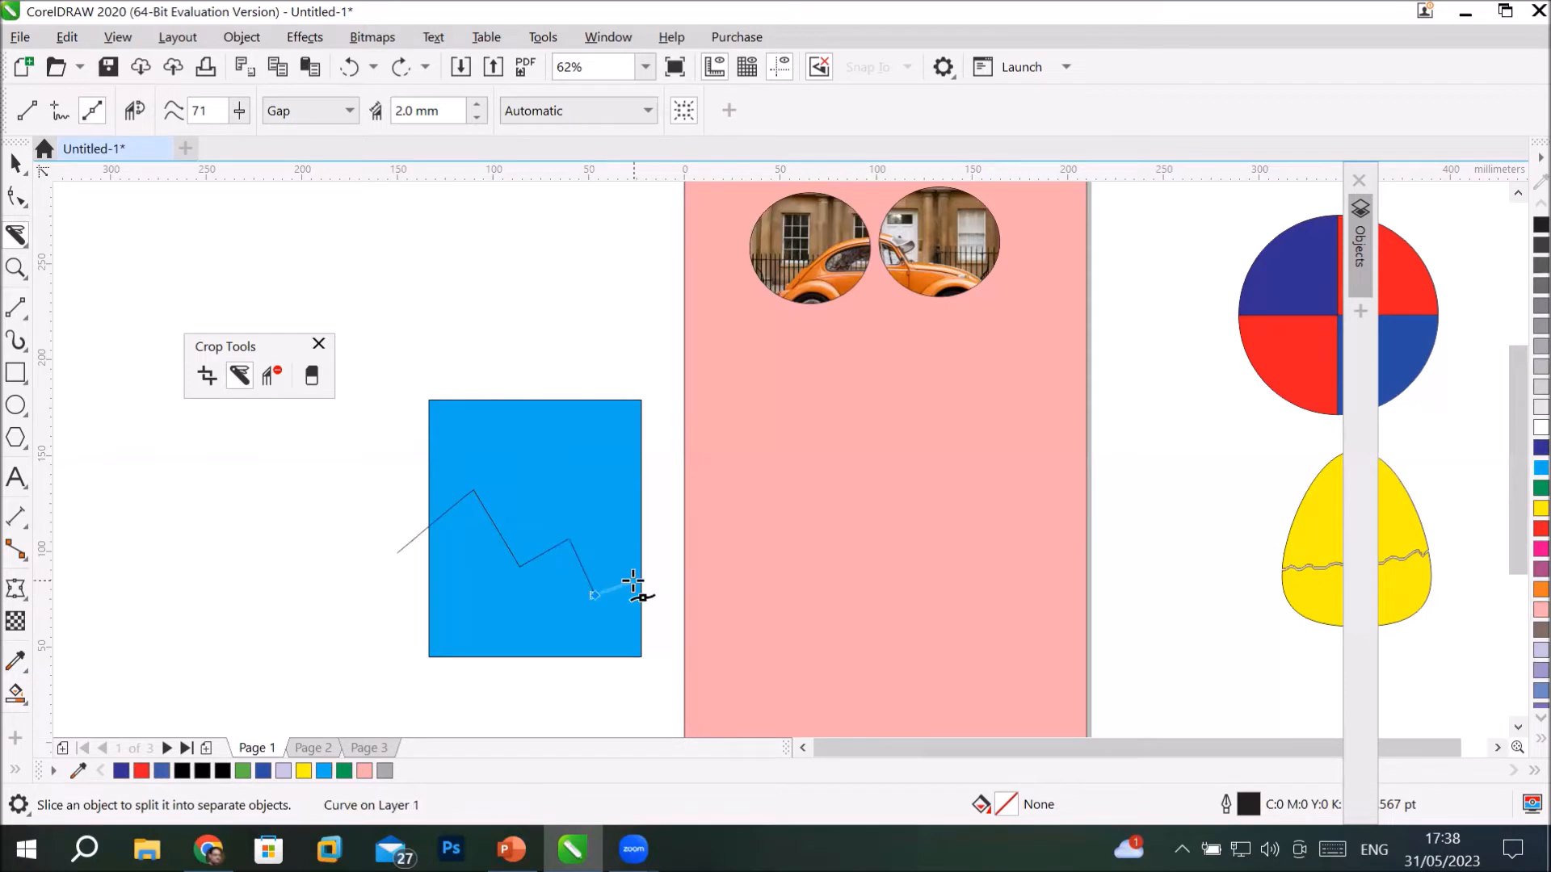
left_click(675, 625)
key("Return")
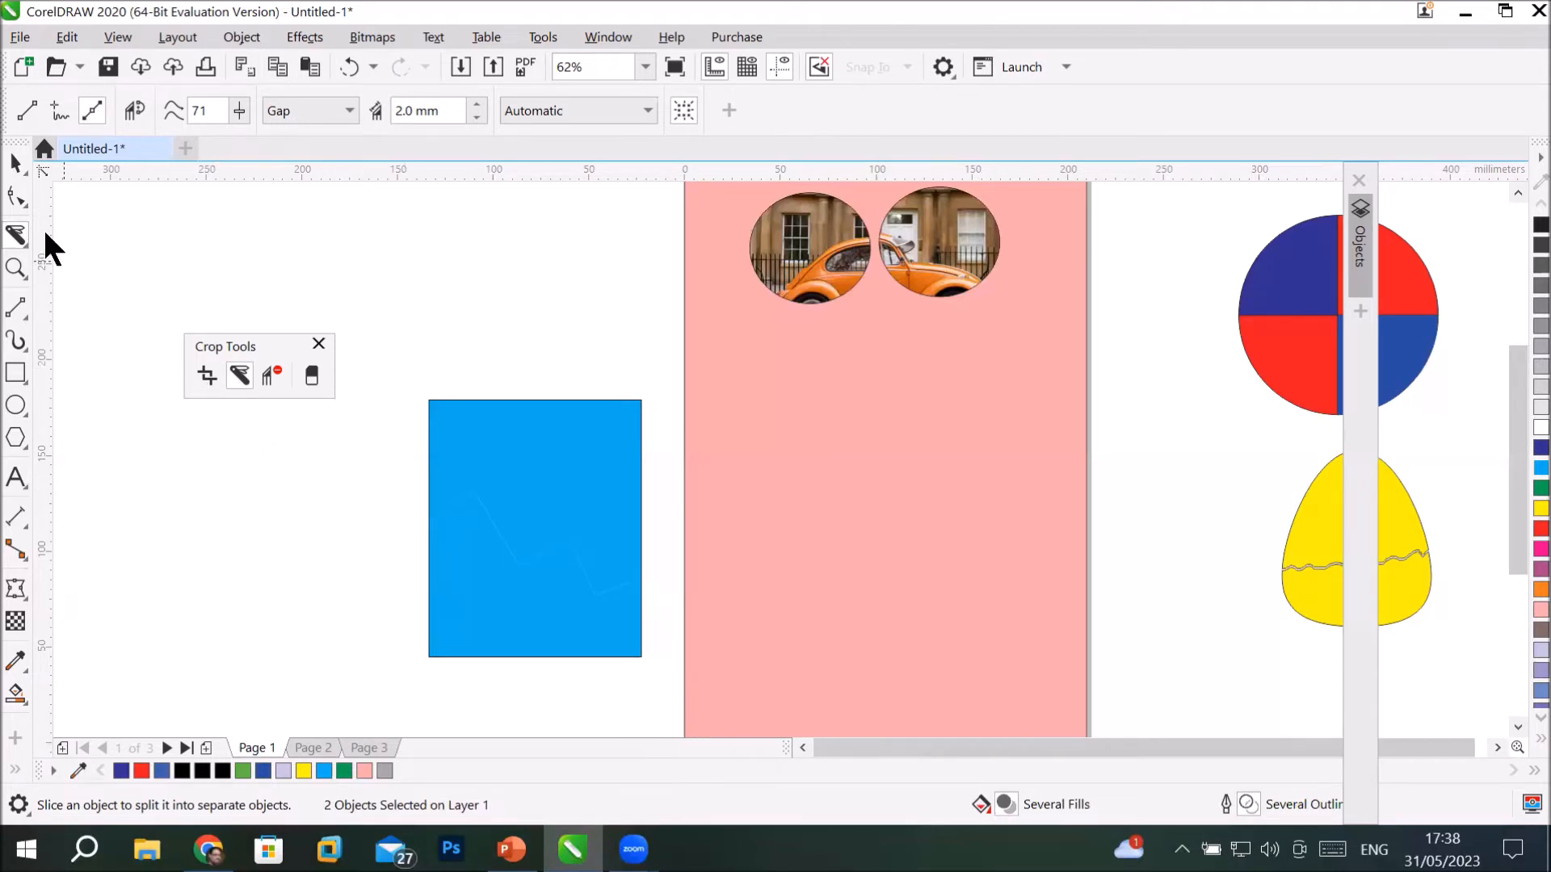
Nudge only the upper piece of the zigzag-cut rectangle up by 1.6 mm.
left_click(15, 166)
left_click(537, 295)
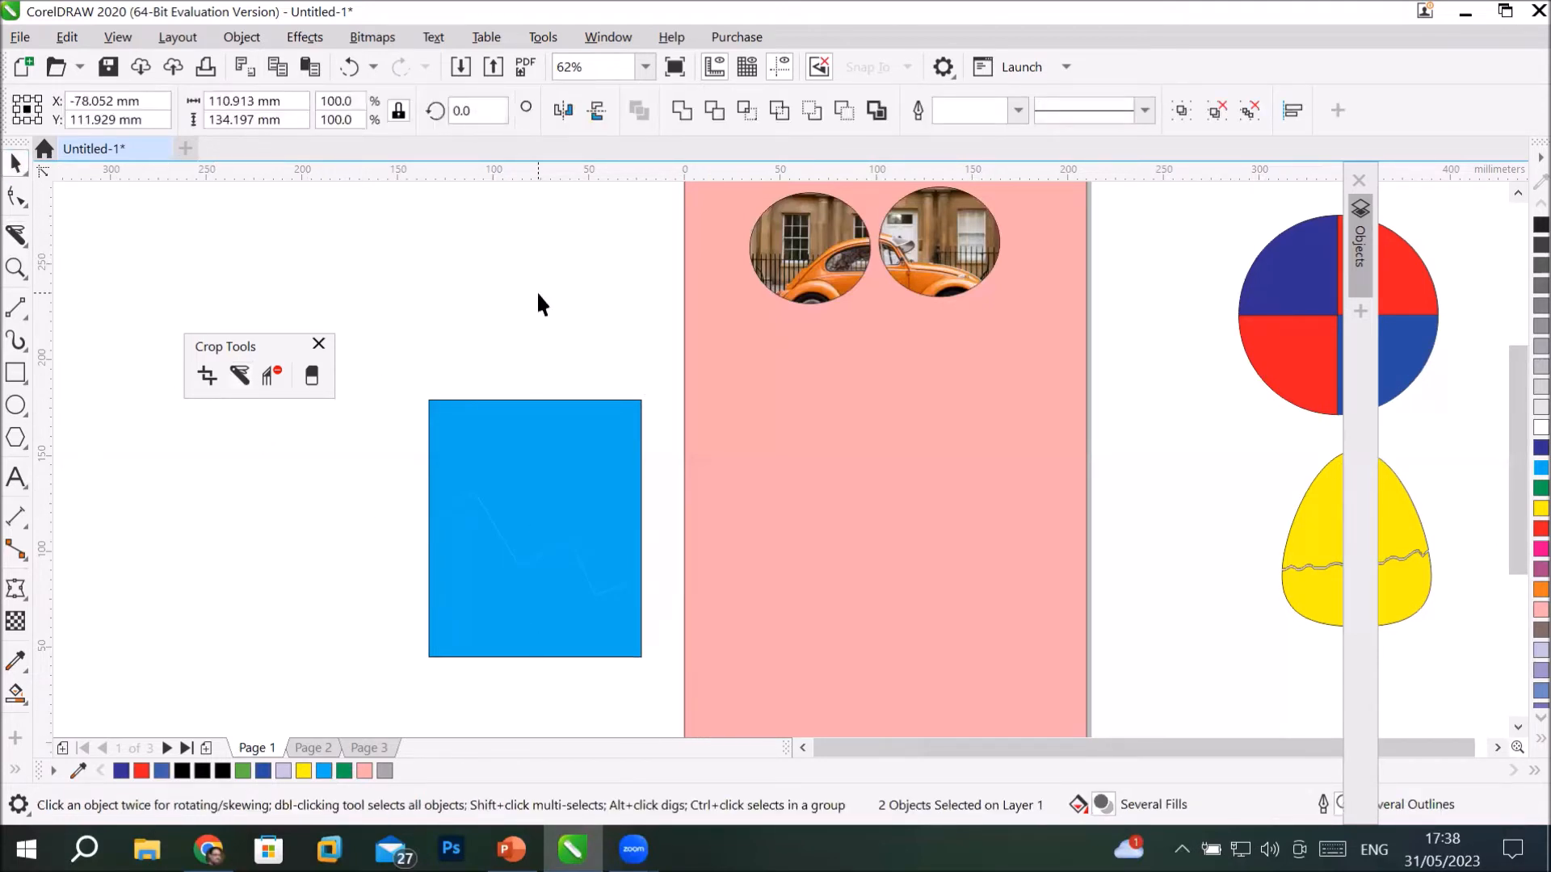
left_click(520, 443)
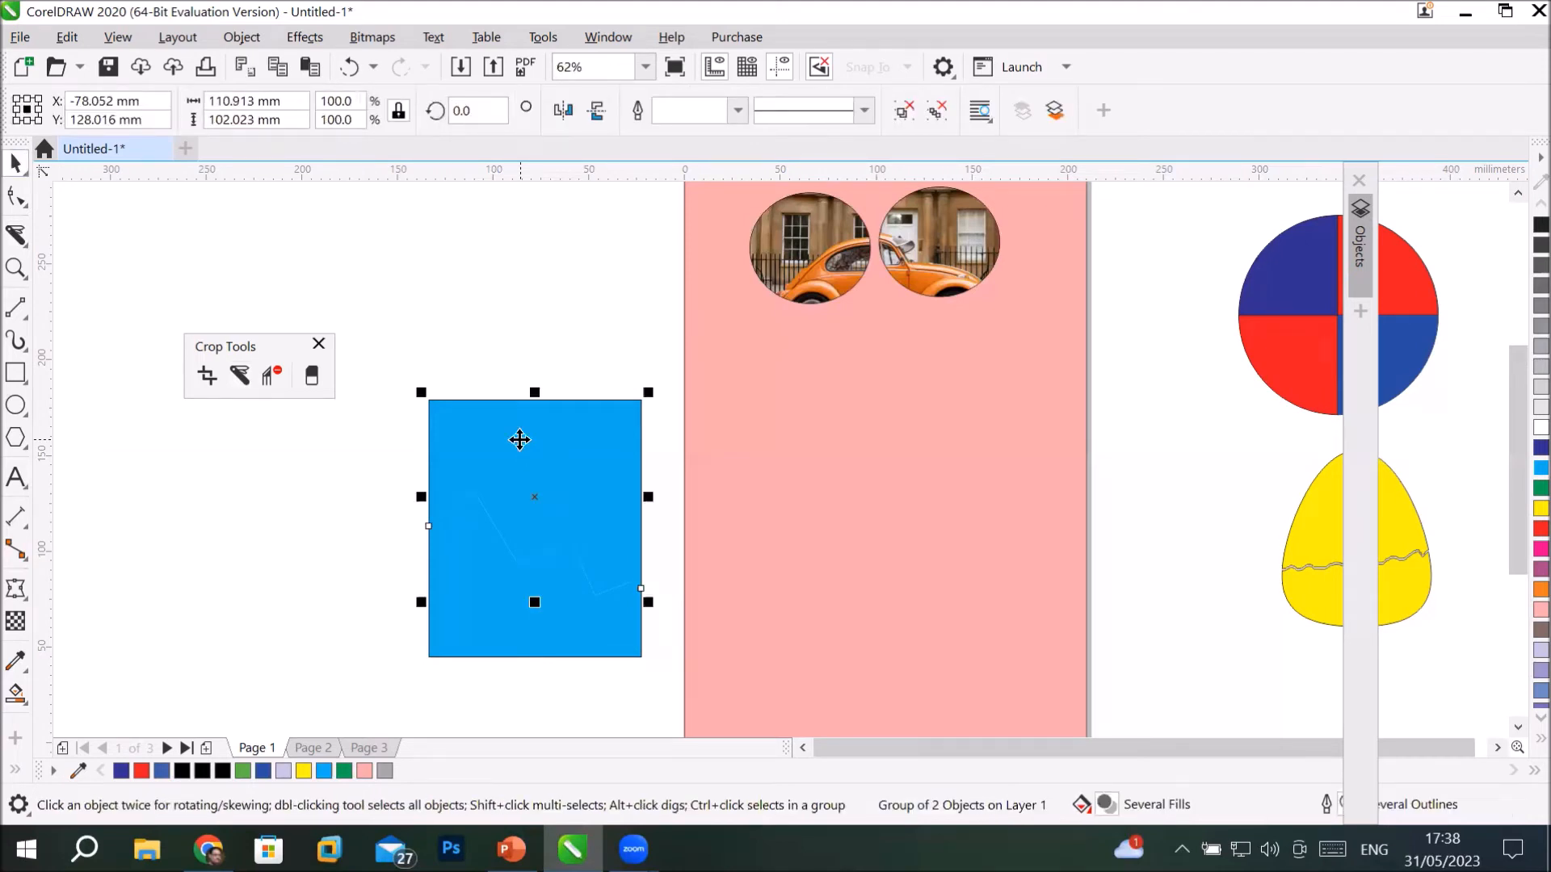
left_click_drag(519, 442, 519, 439)
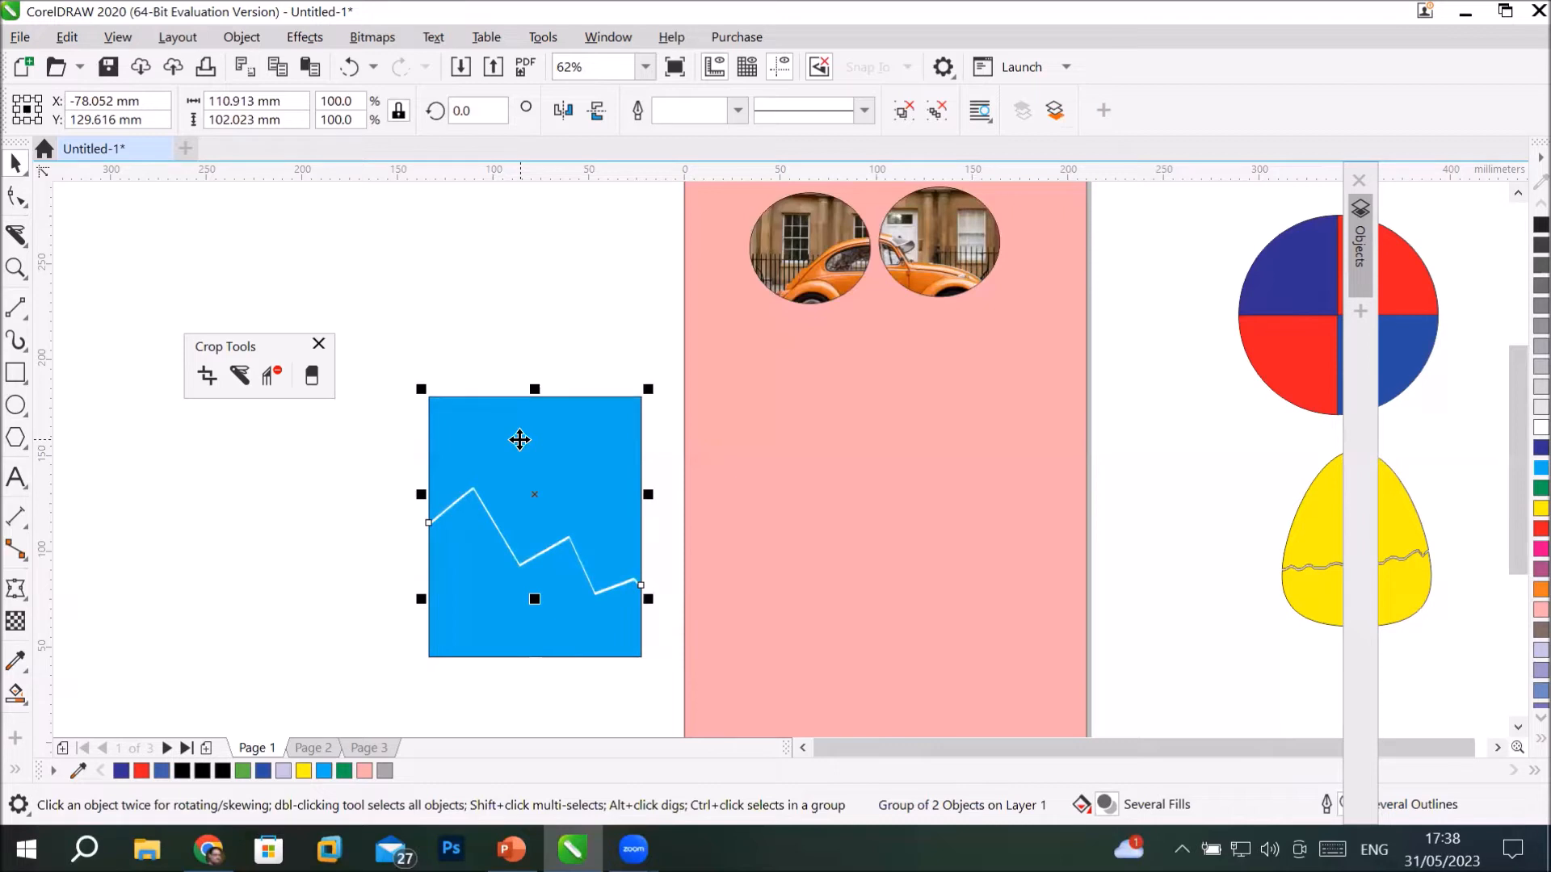
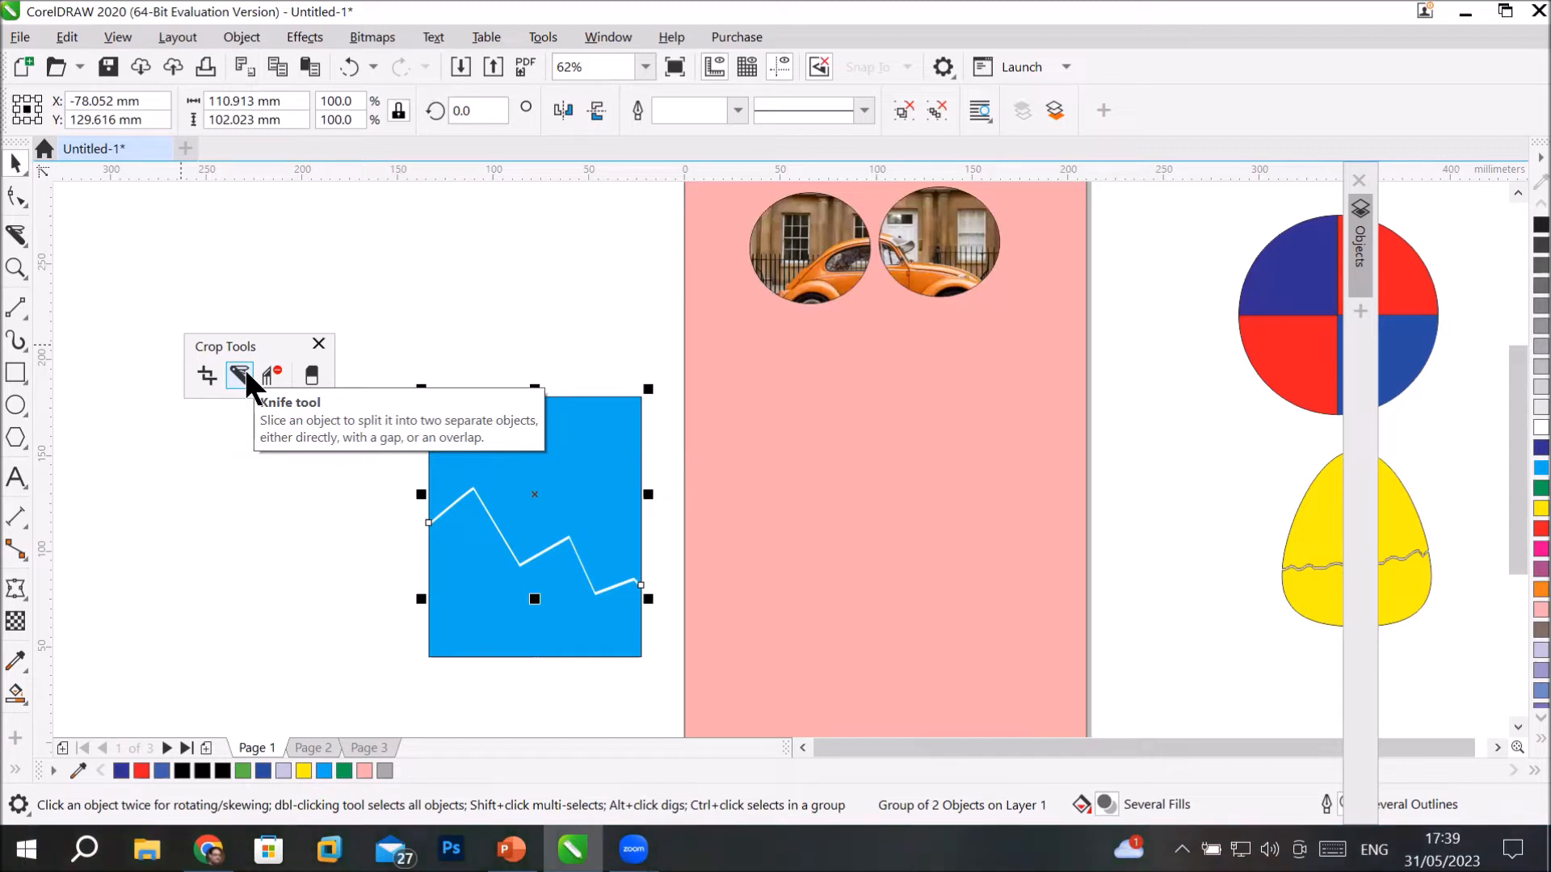
Undo the piece nudges, the zigzag Knife cut and the cyan fill, restoring the uncut dark blue rectangle.
left_click(239, 375)
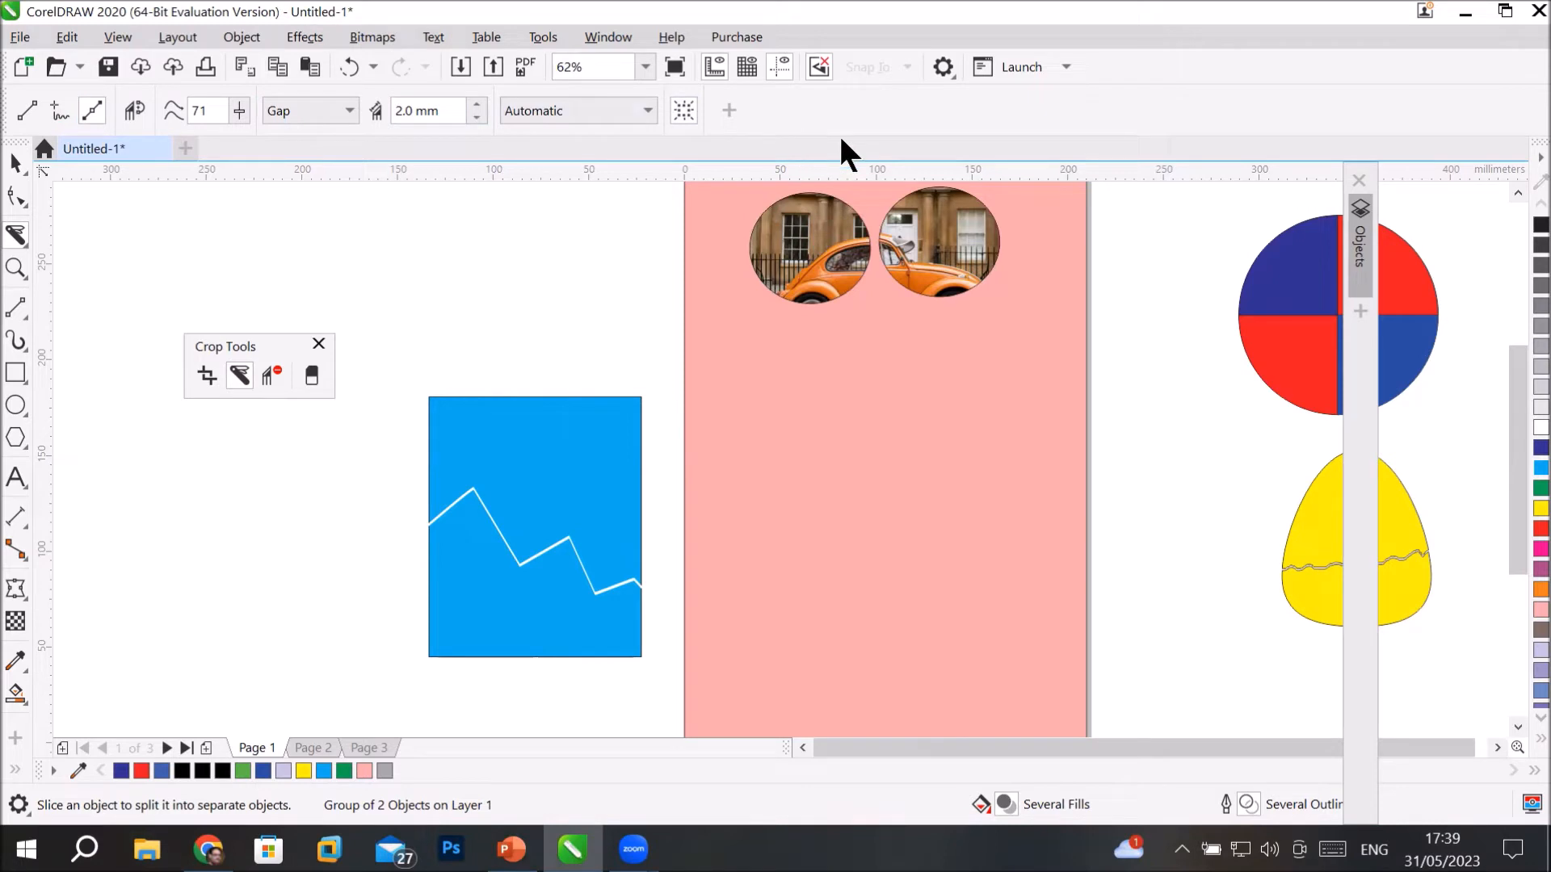
left_click(15, 163)
key("ctrl+z")
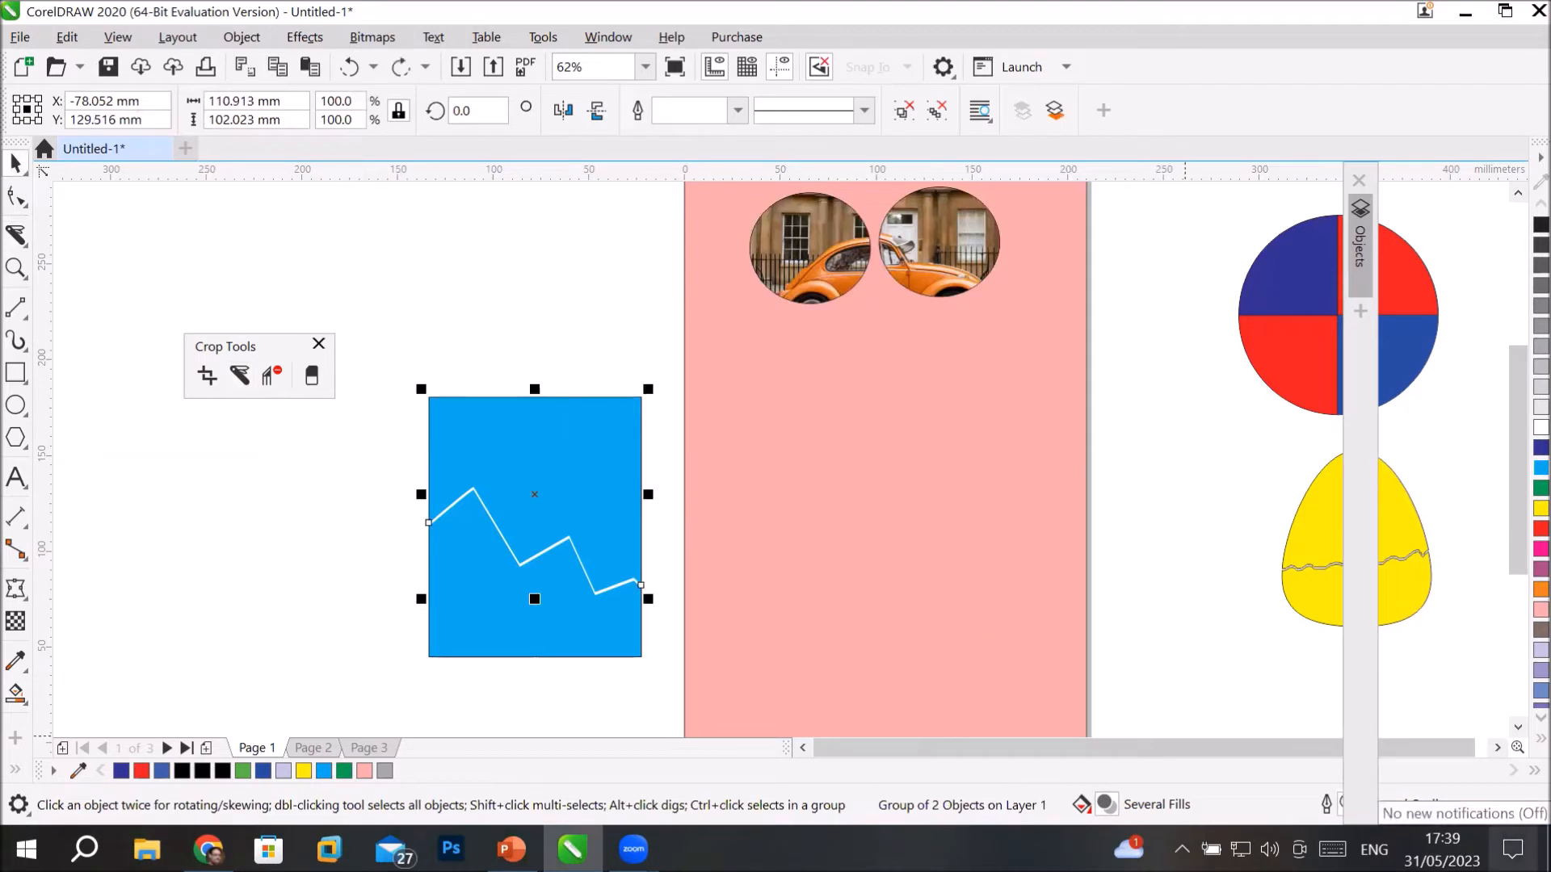
key("ctrl+z")
key("ctrl+z")
key("ctrl+z")
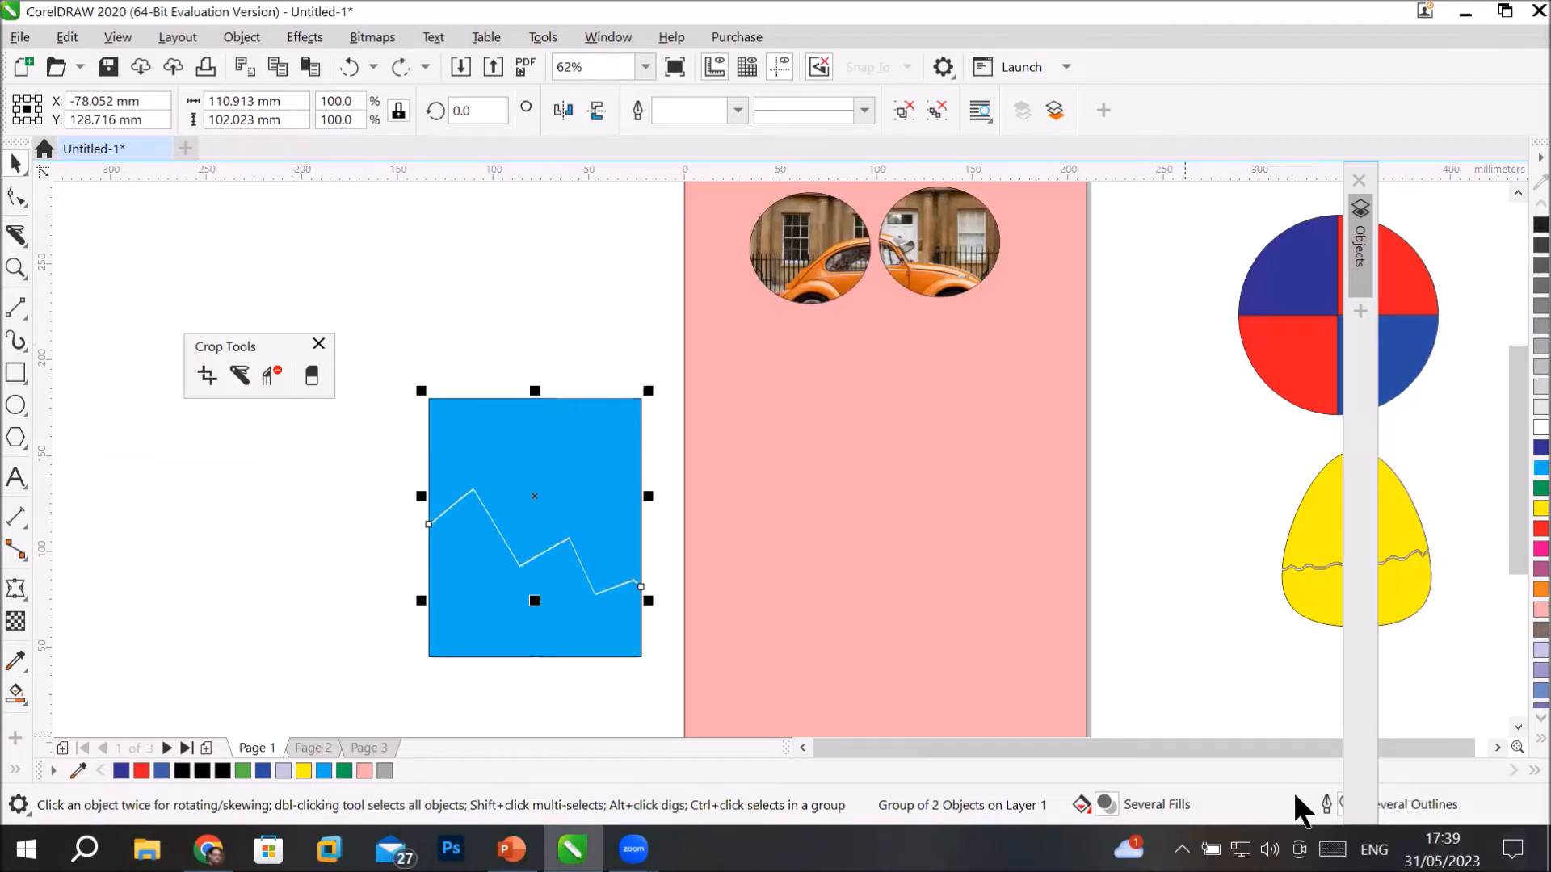
key("ctrl+z")
key("ctrl+z")
key("ctrl+z")
key("ctrl+z")
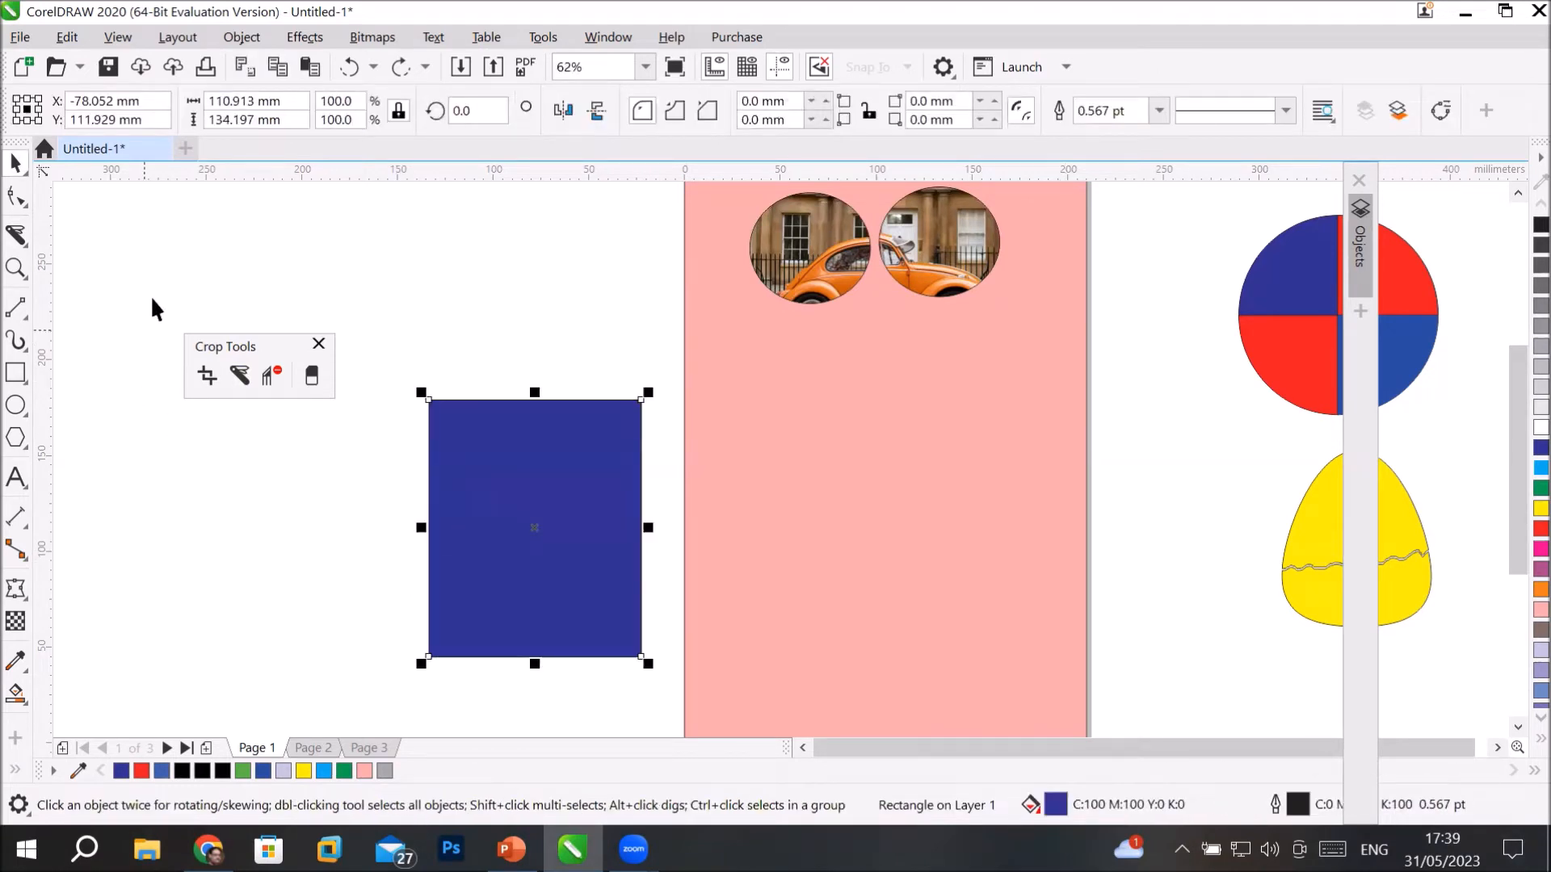
Split the dark blue rectangle into two pieces with a wavy freehand Knife cut, using a 10.0 mm gap.
left_click(234, 371)
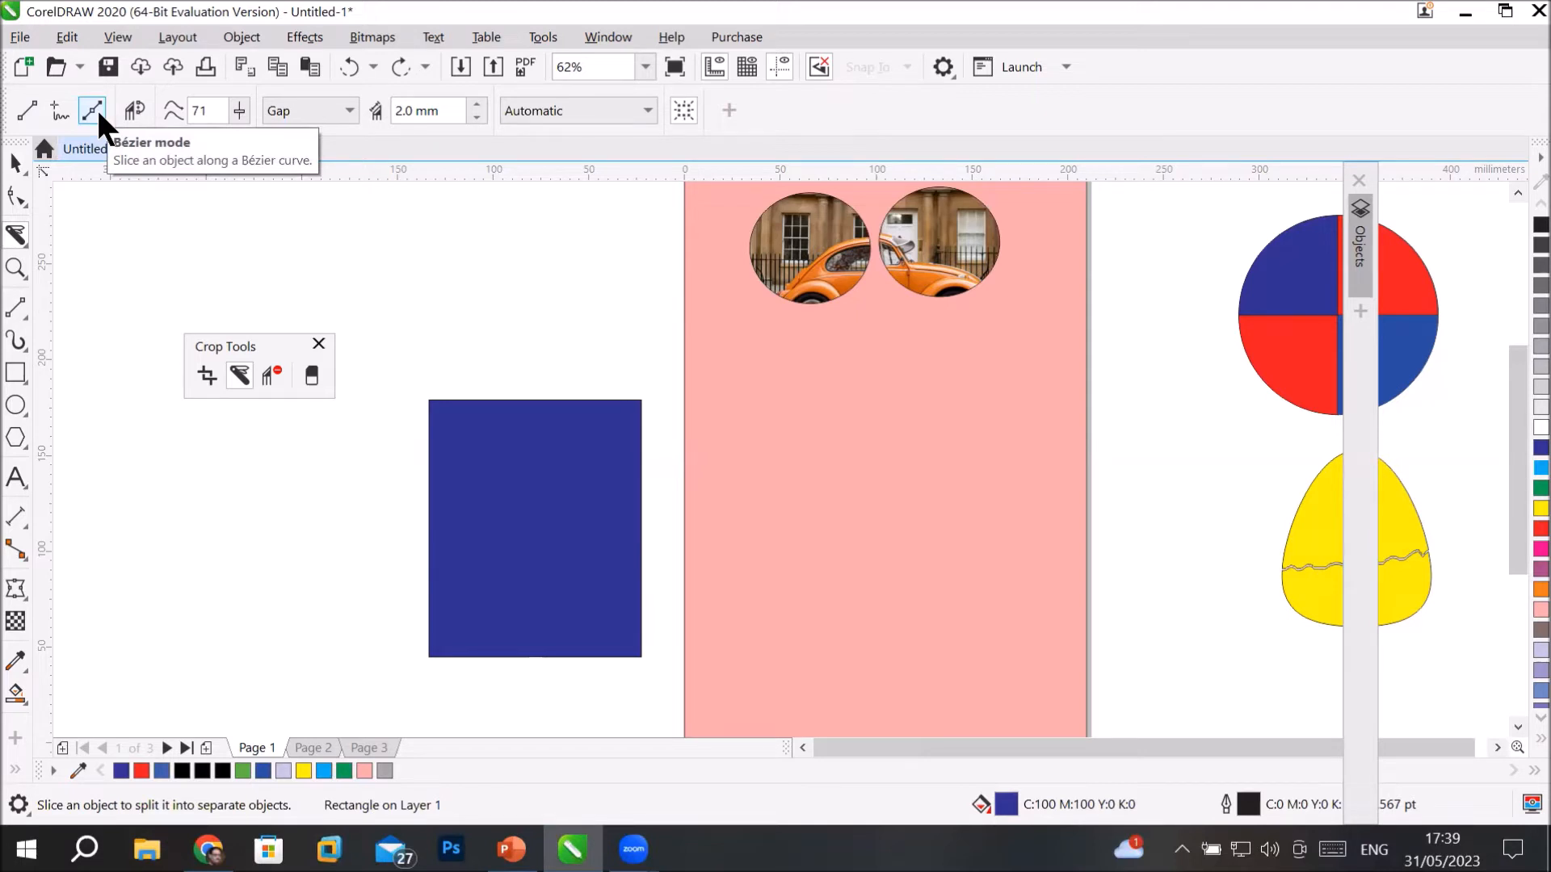
left_click(275, 105)
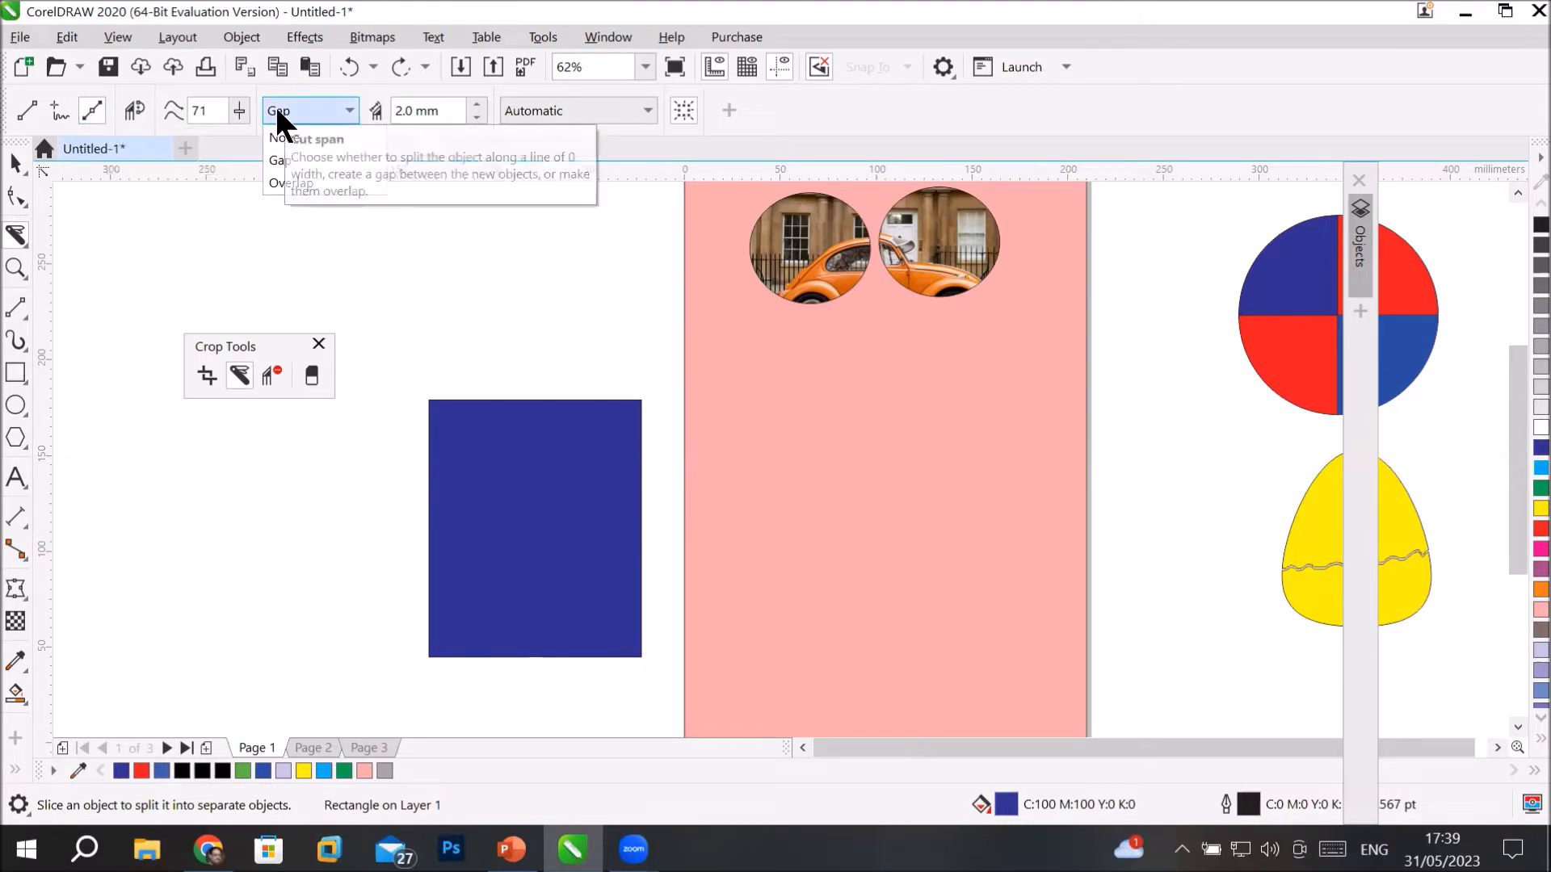
left_click(284, 137)
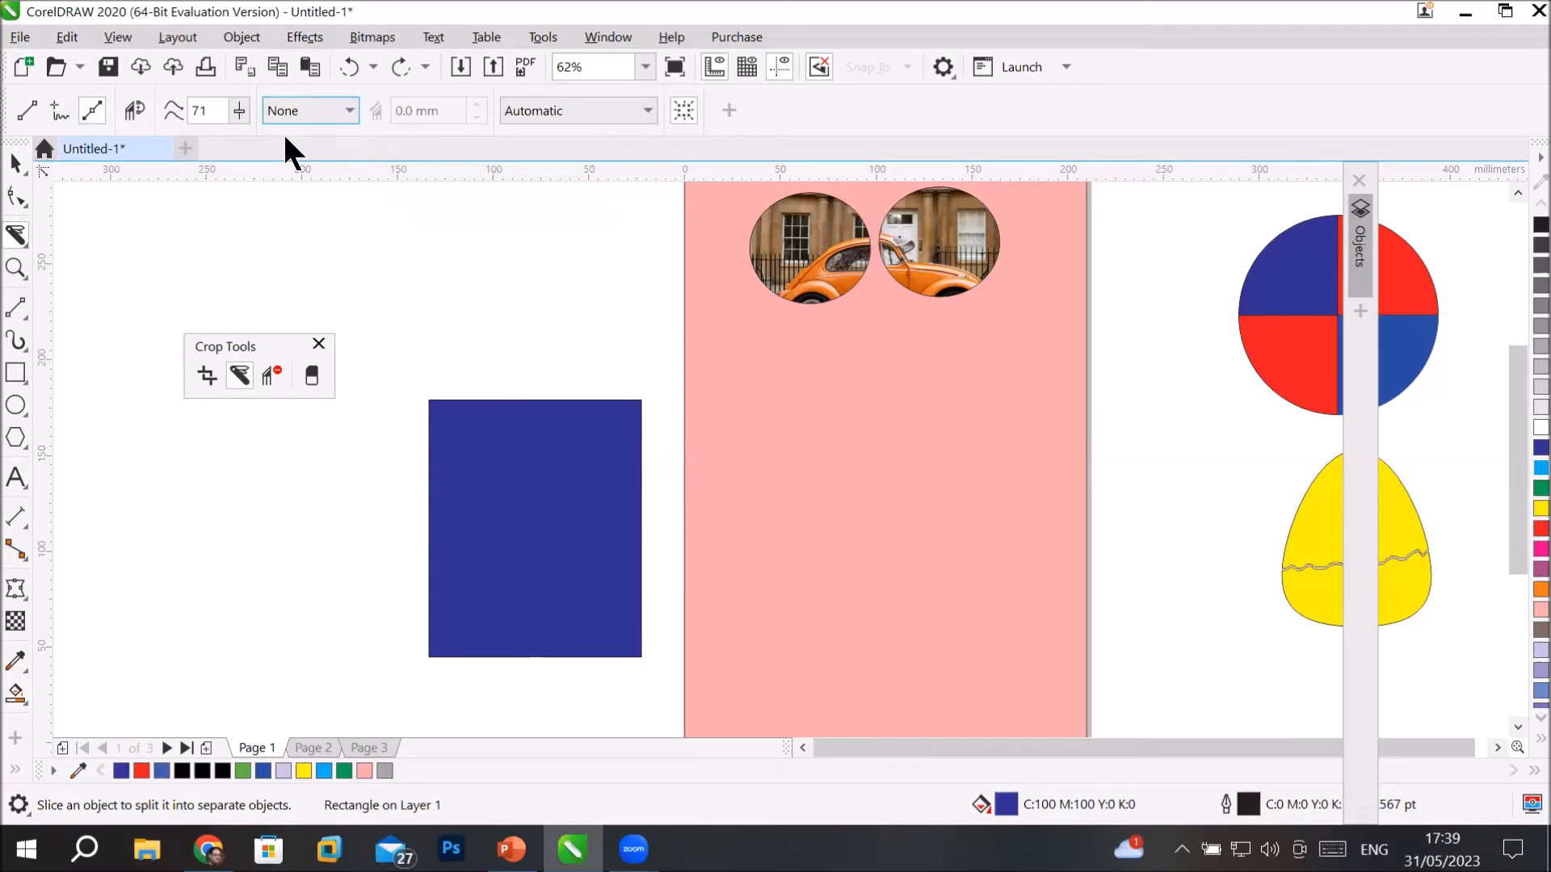
left_click(314, 118)
left_click(330, 152)
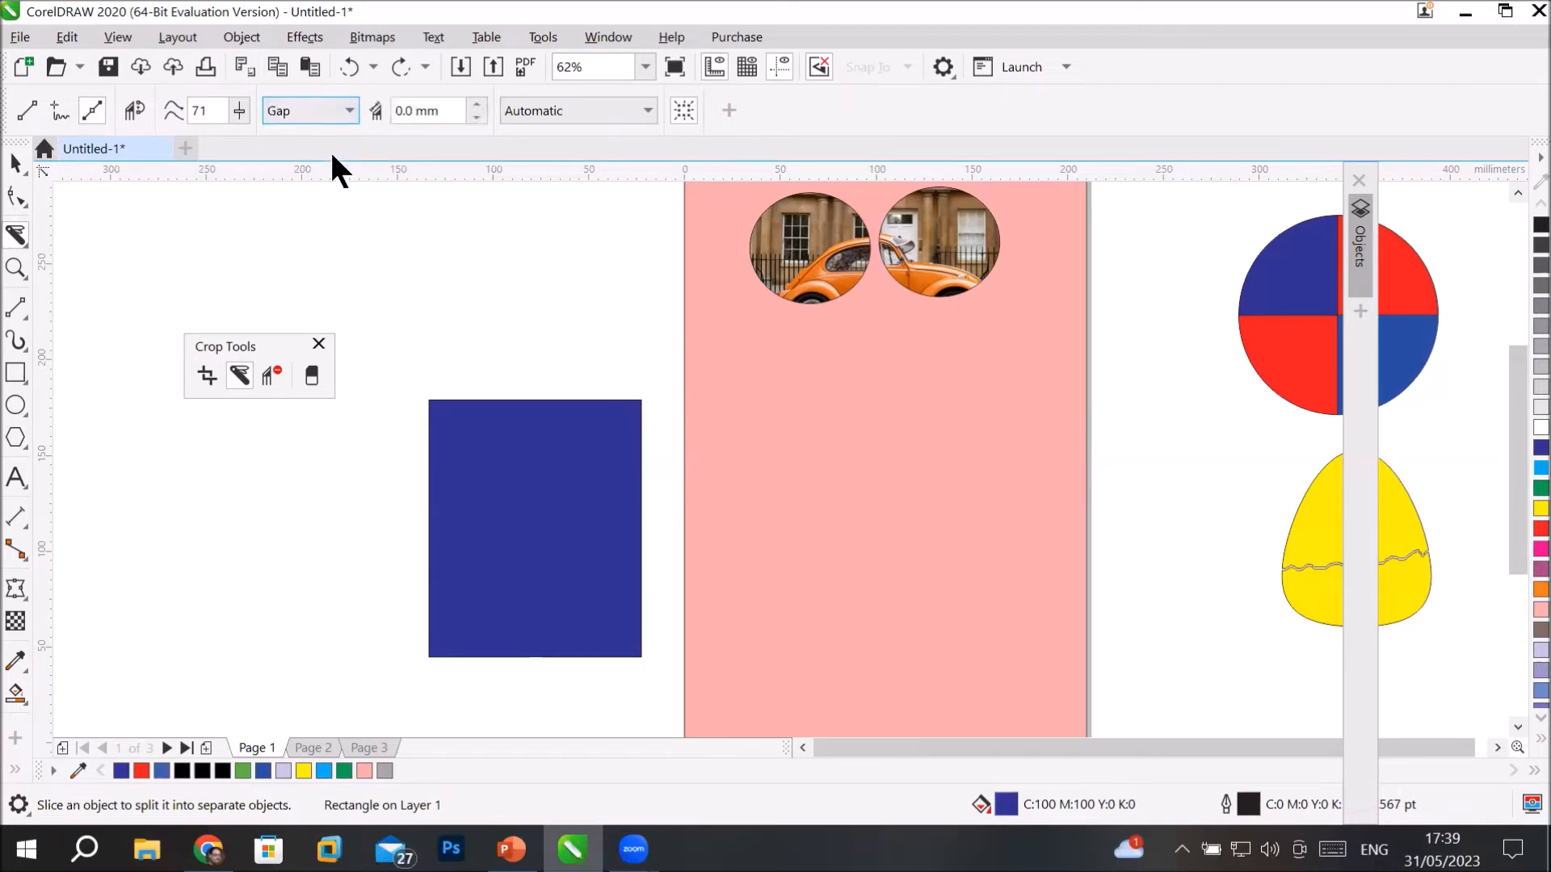
left_click(413, 111)
left_click_drag(413, 110, 357, 113)
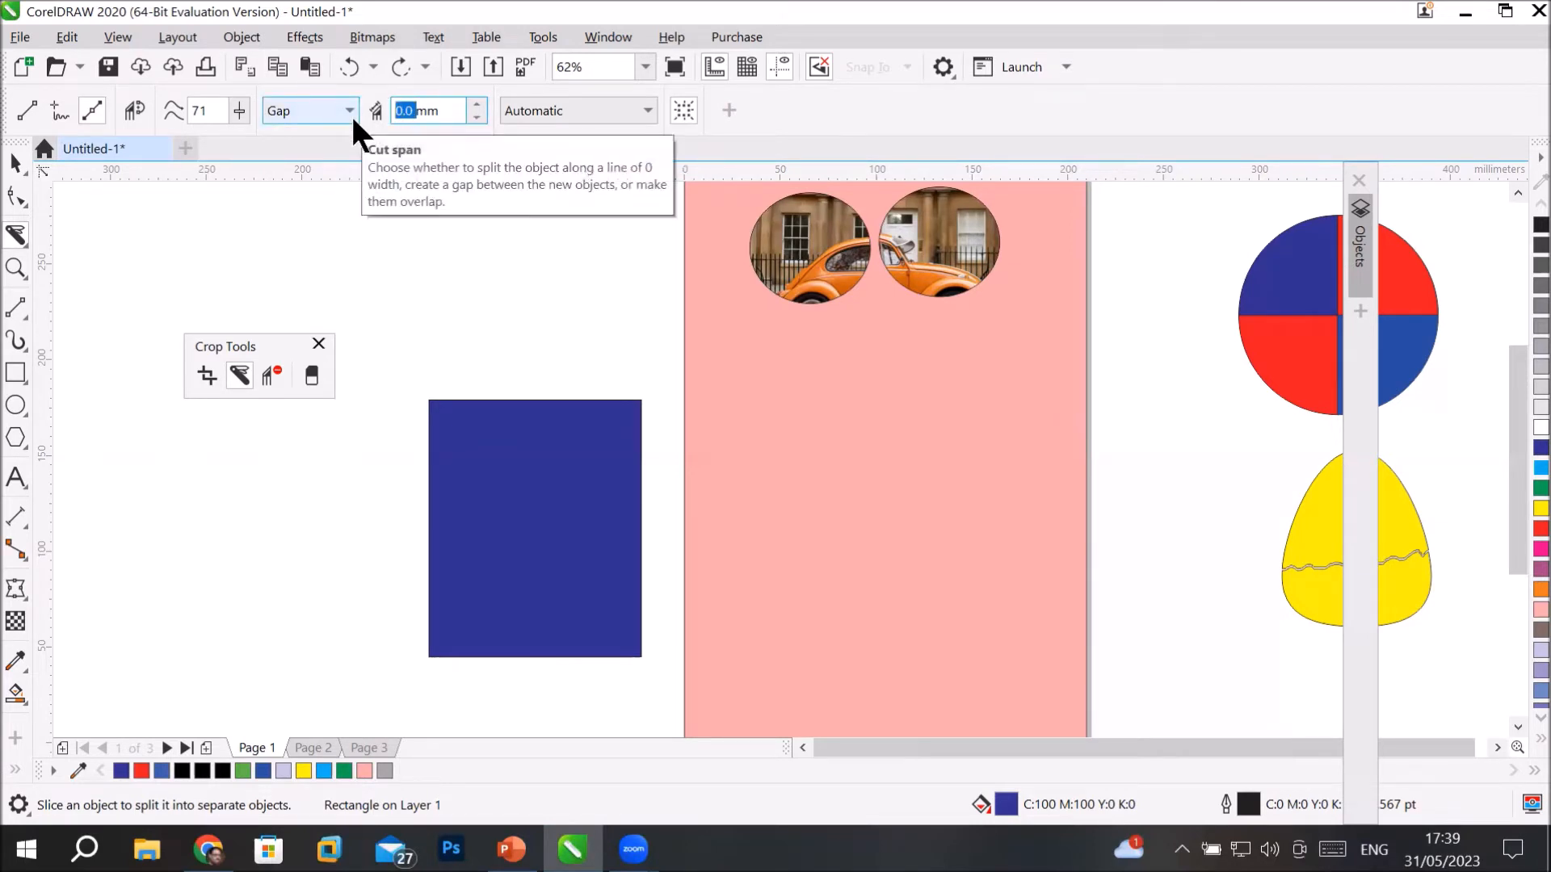
type("10")
key("Return")
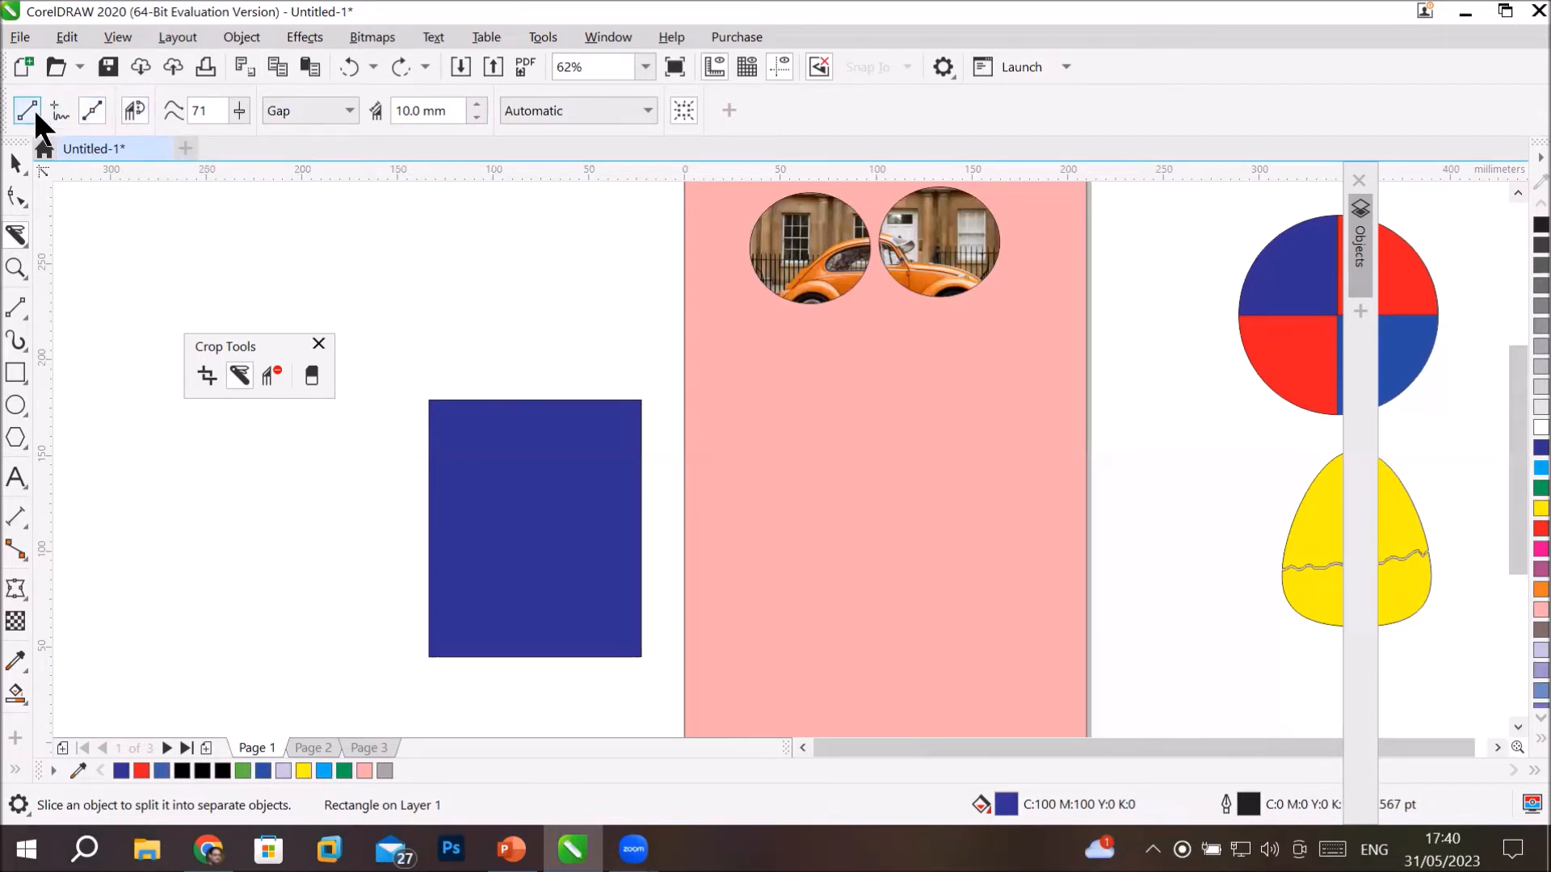
left_click(58, 110)
mouse_move(341, 489)
left_mouse_down()
mouse_move(458, 543)
mouse_move(600, 551)
mouse_move(686, 518)
left_mouse_up()
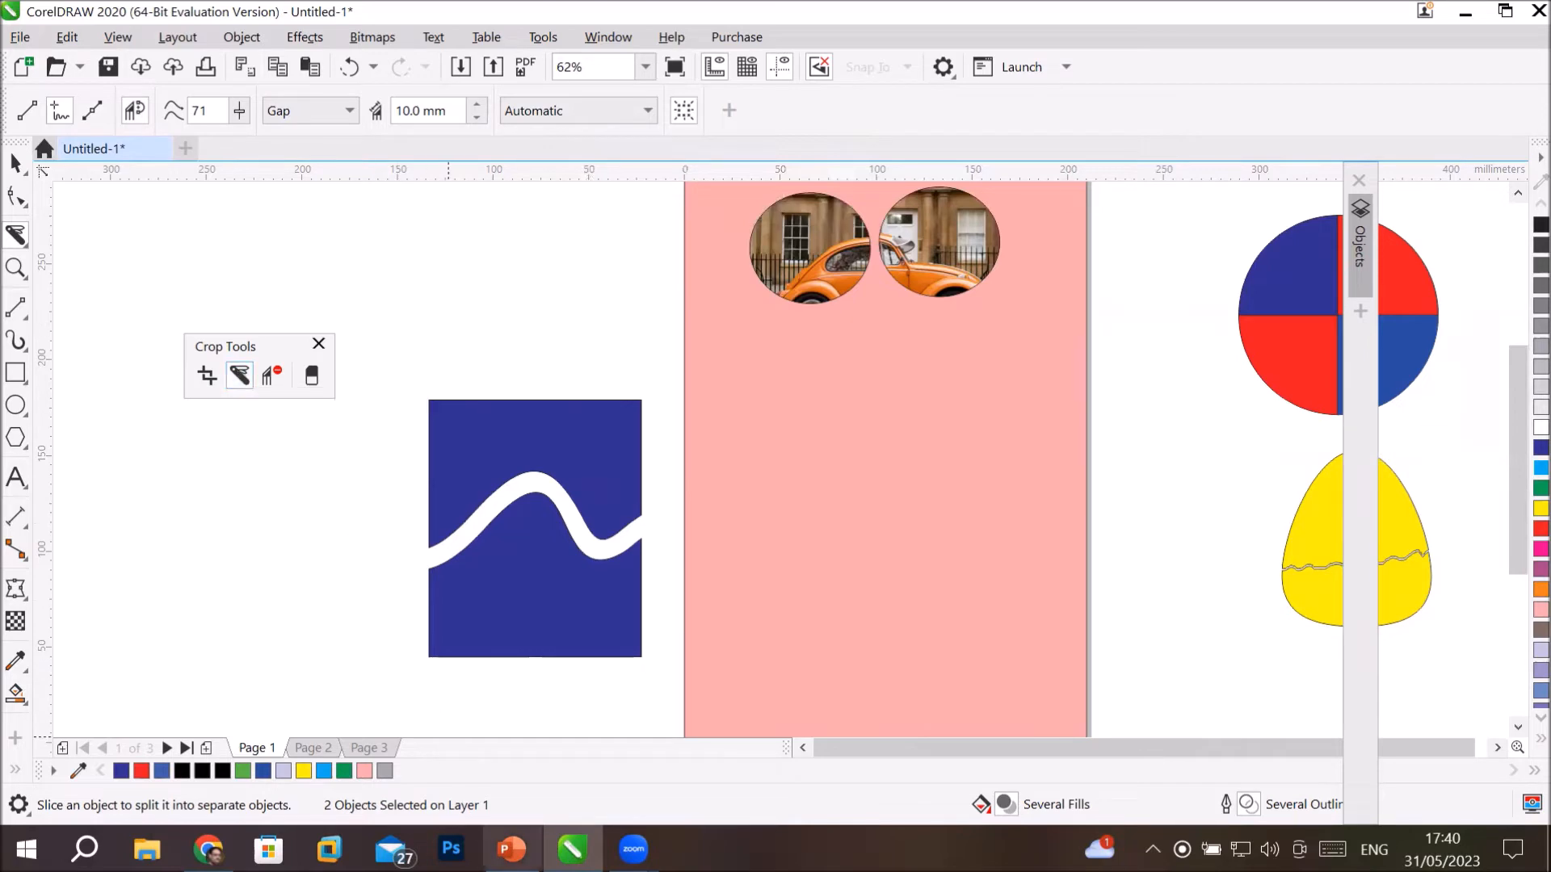
Check the Knife Tool slide in PowerPoint and return to the CorelDRAW document.
left_click(511, 848)
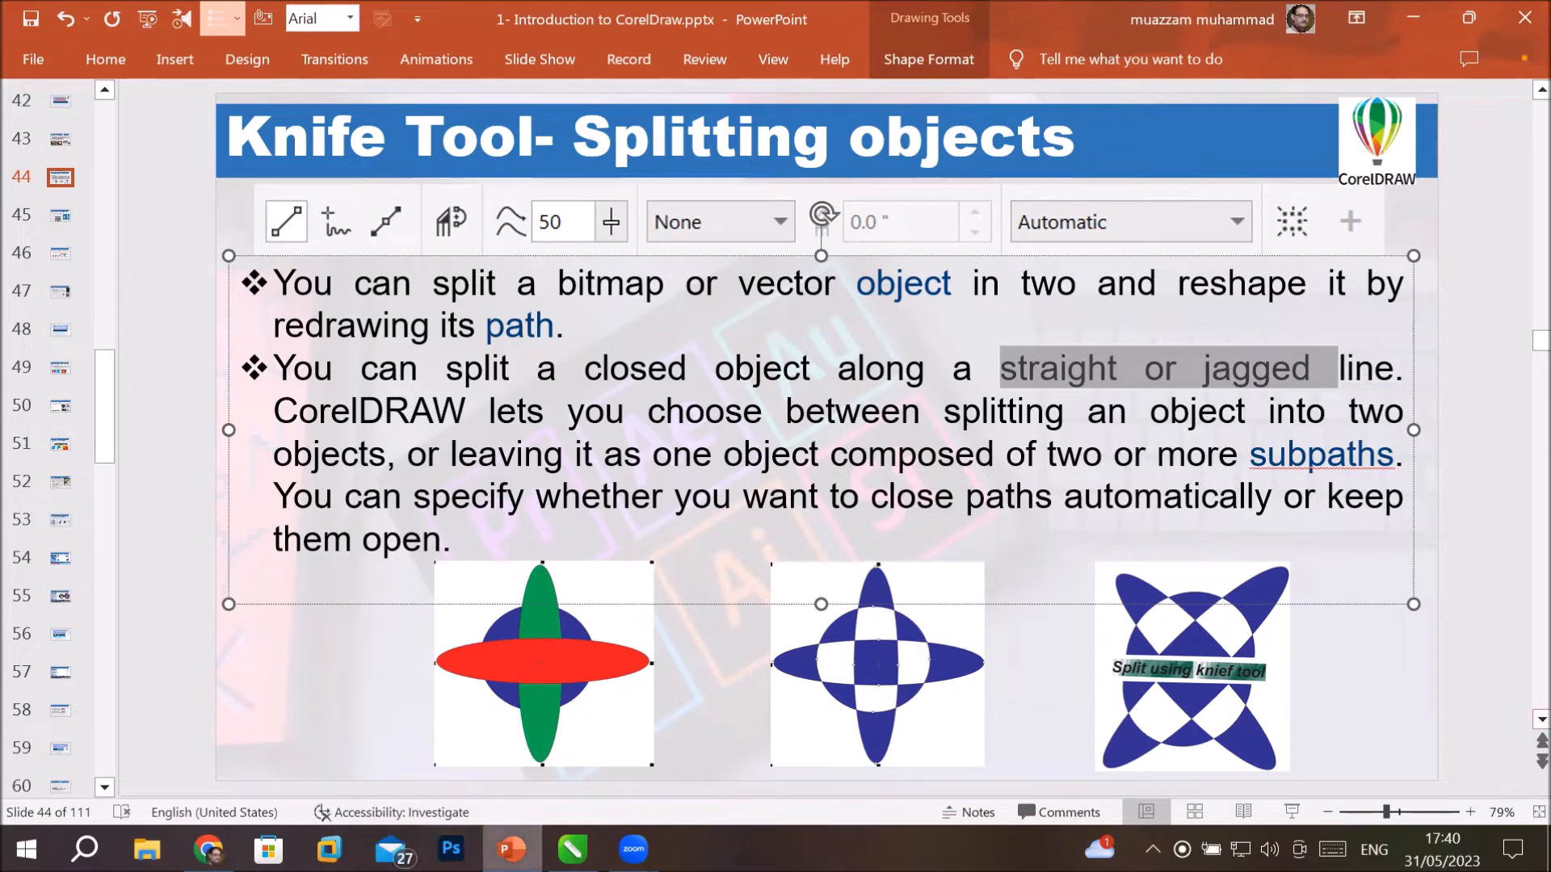
left_click(572, 849)
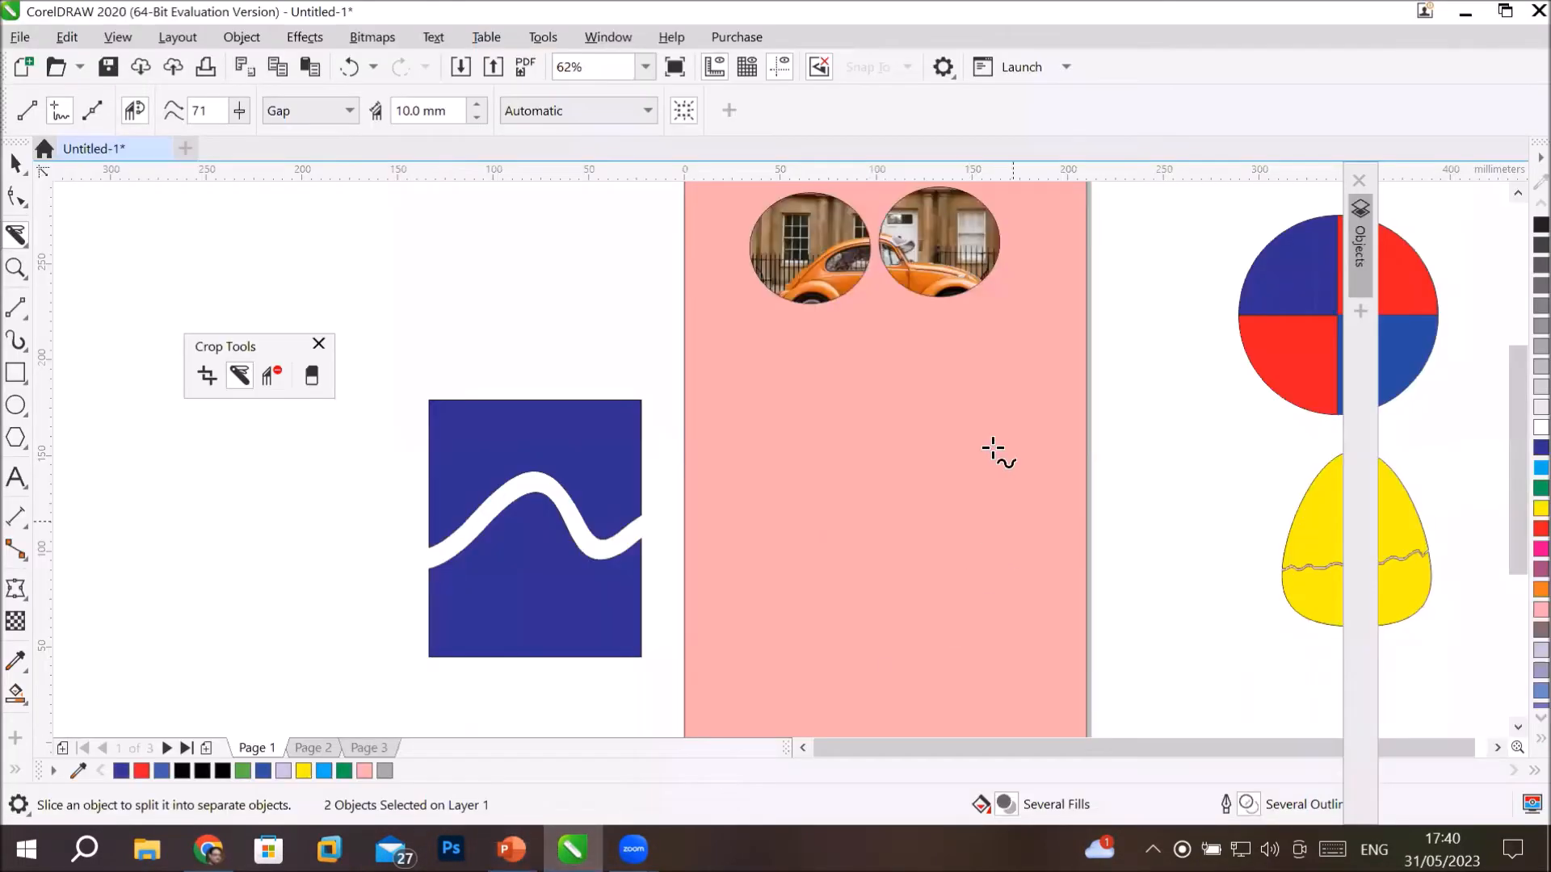
Add the artistic text "Magzine Headline" on the pink page, enlarged to about 60 pt and placed beneath the two car photos.
left_click(15, 478)
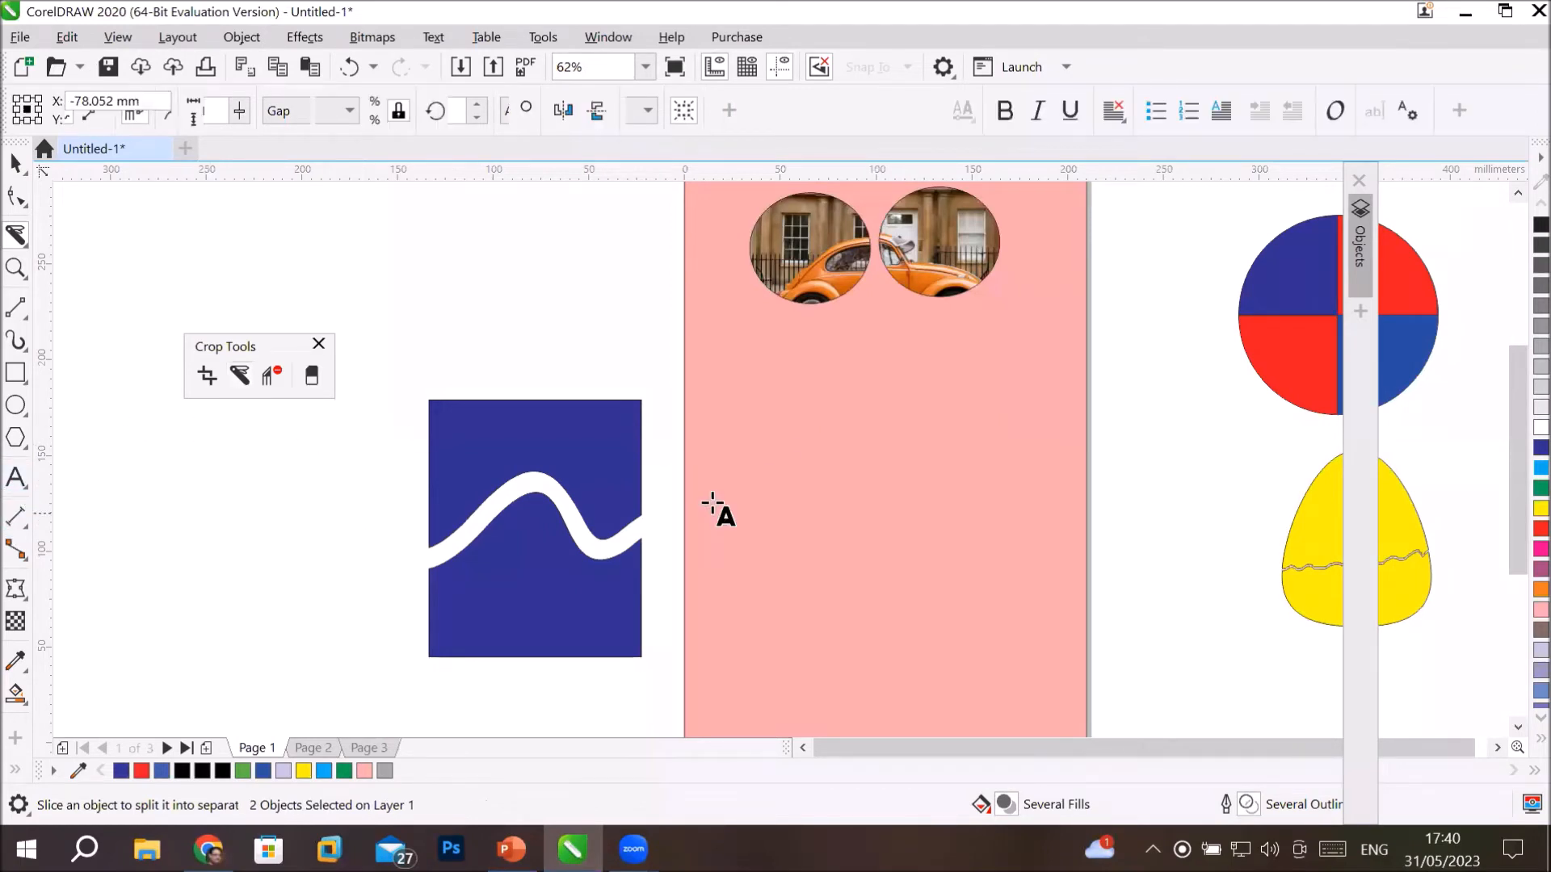
left_click(760, 433)
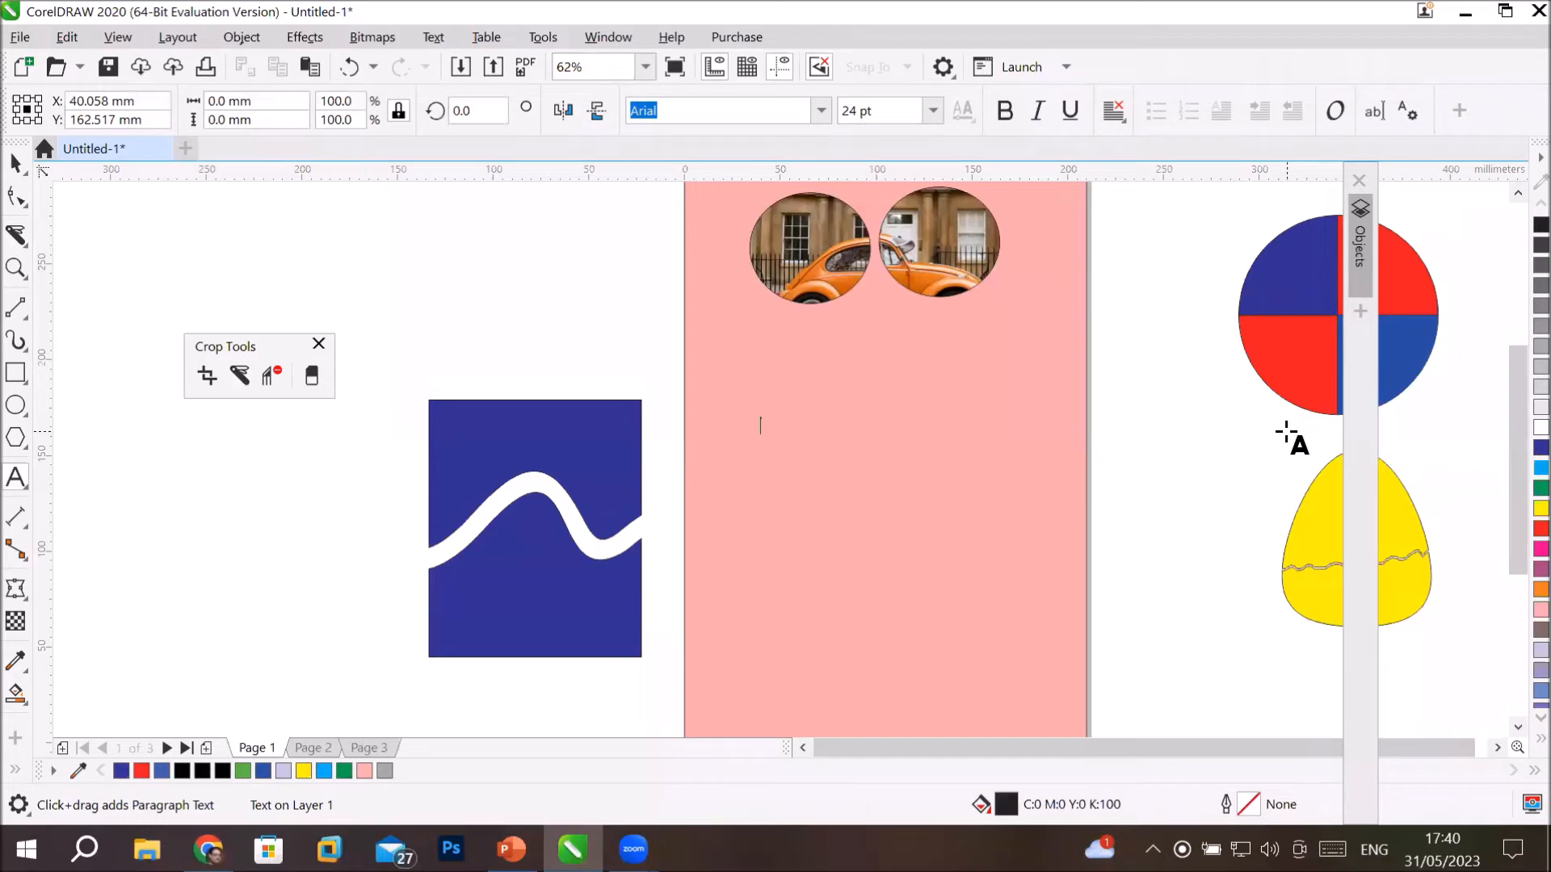
type("Magzine")
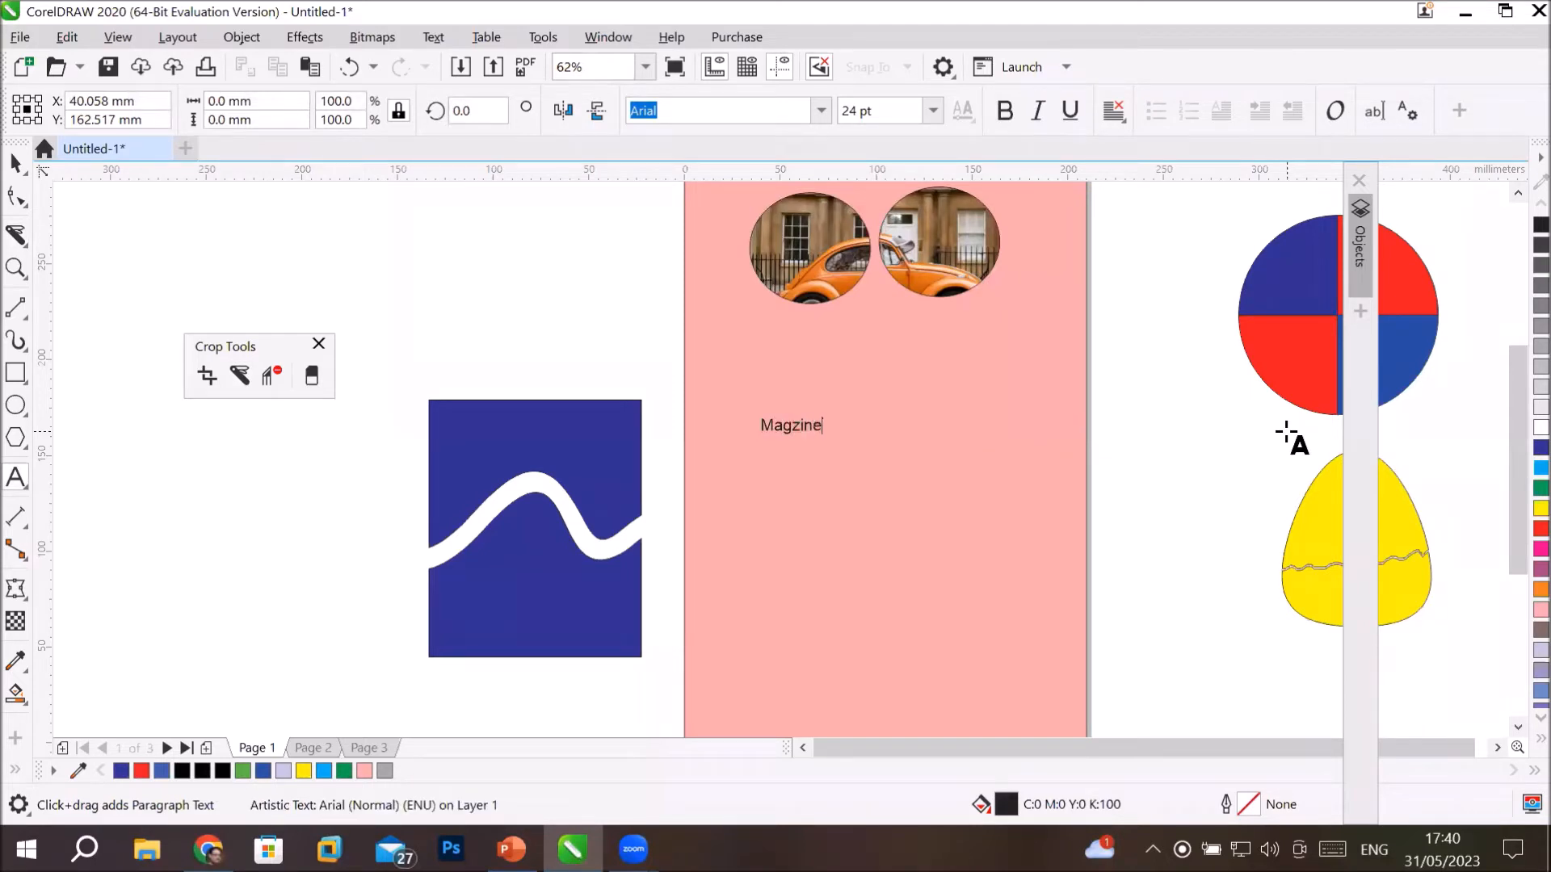
type(" Headline")
left_click(16, 163)
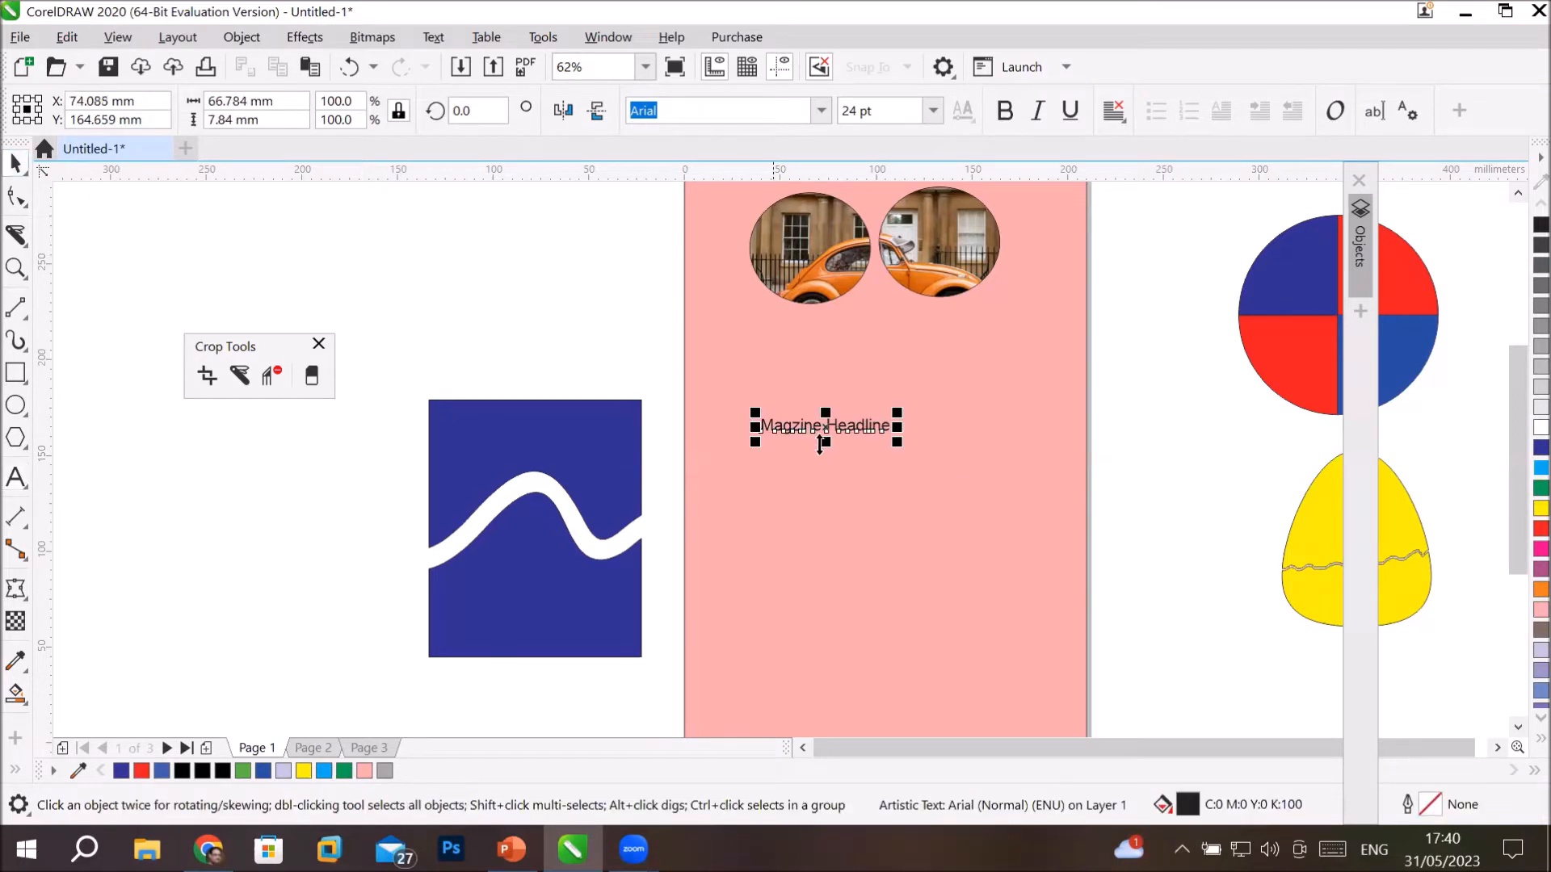
left_click_drag(899, 440, 992, 494)
left_click_drag(940, 424, 998, 368)
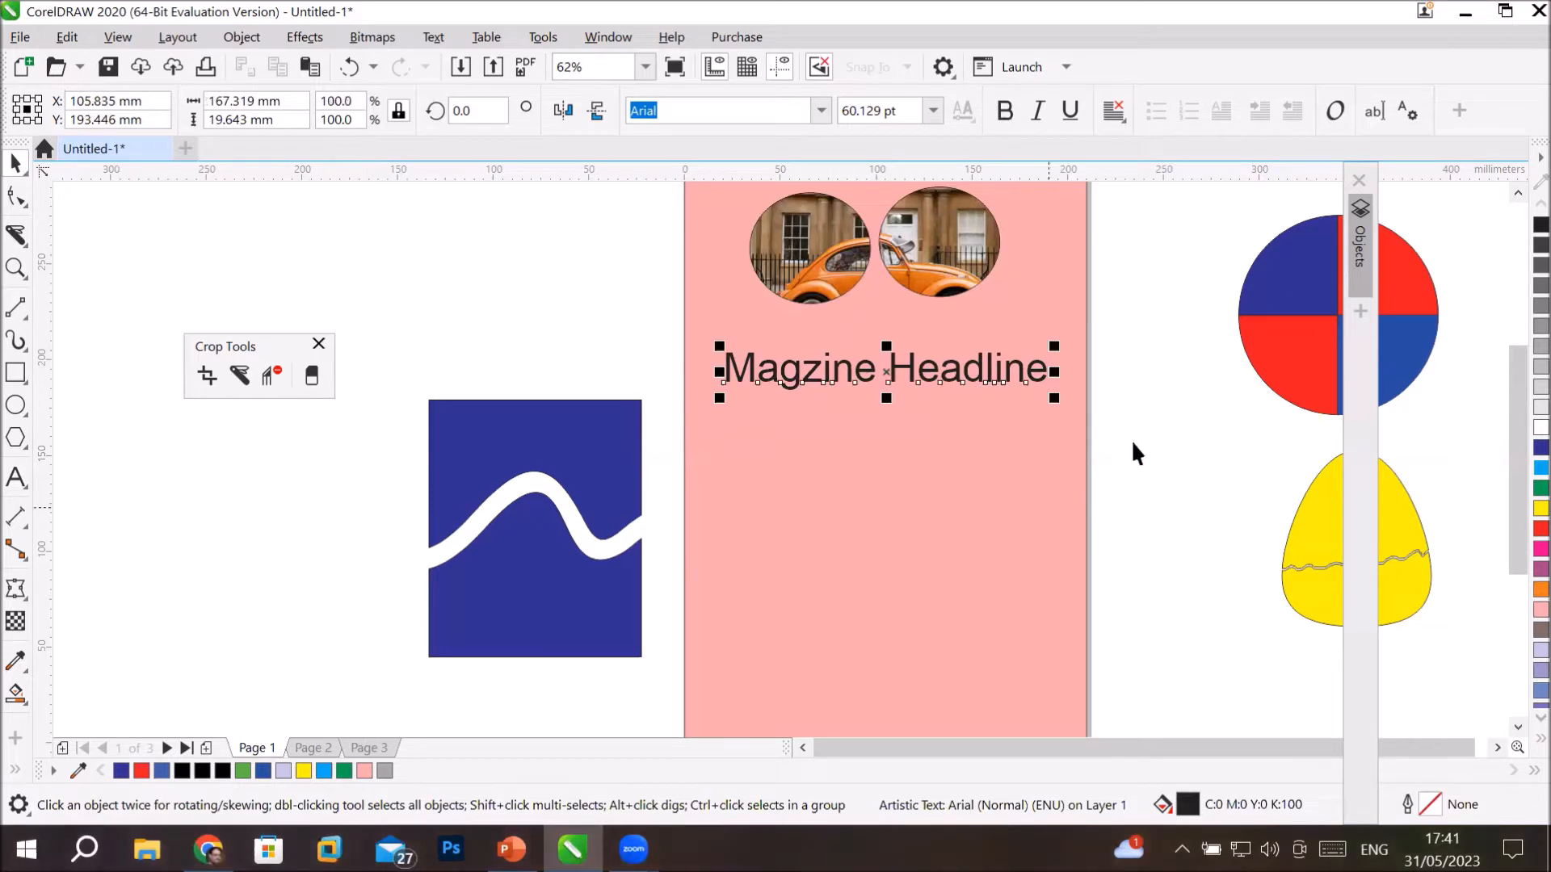
Try a straight horizontal Knife cut through the headline with a 10.0 mm gap, undo it, and reduce the gap to 9.7 mm.
scroll(1066, 333, "up", 3)
scroll(868, 481, "down", 1)
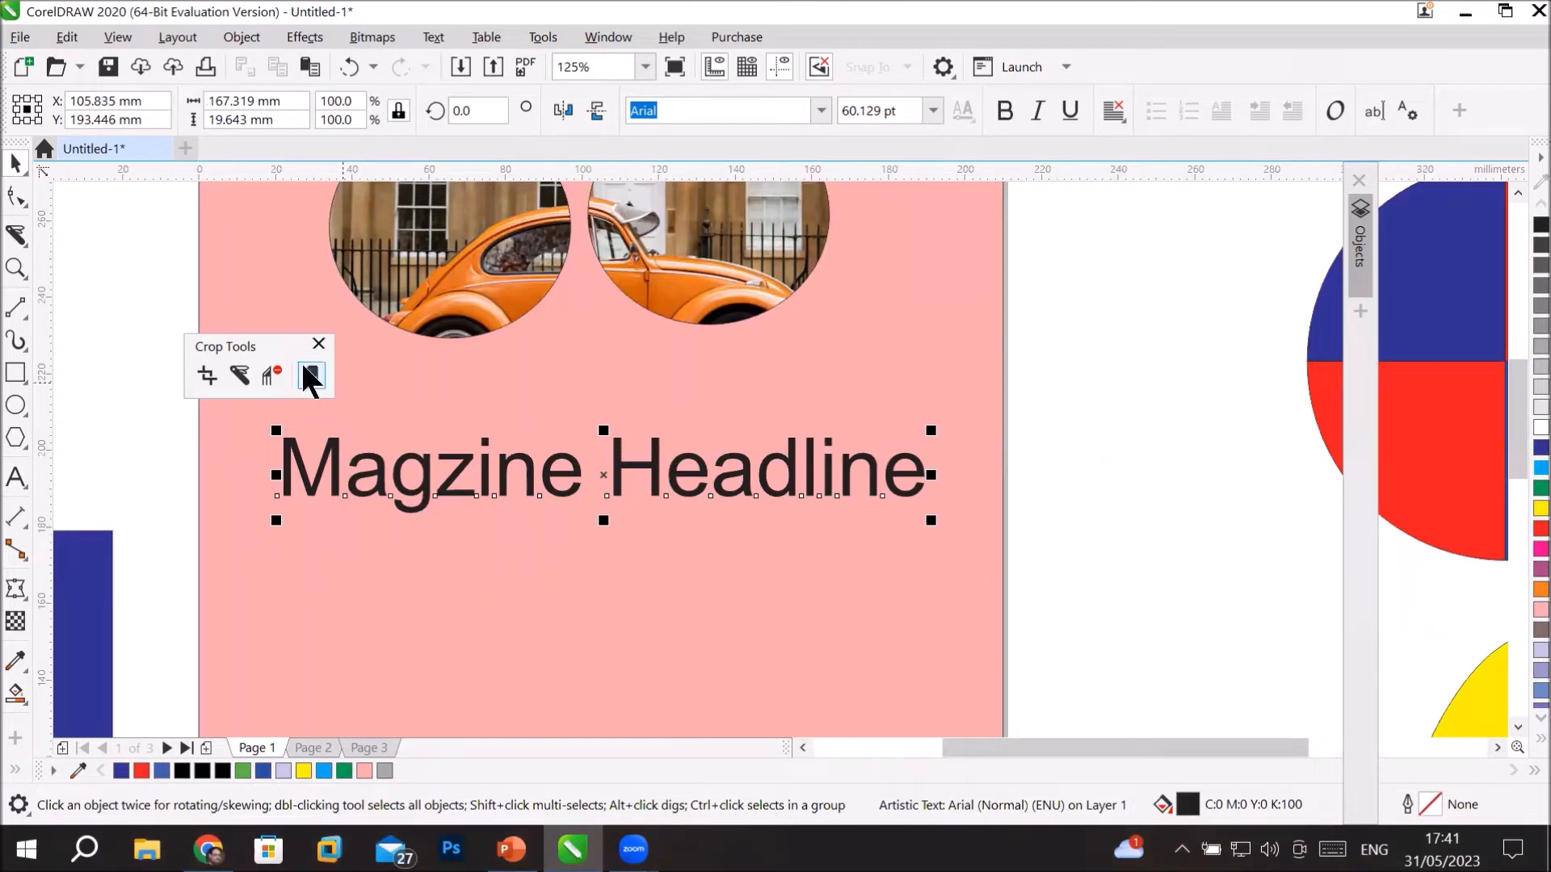
left_click(242, 370)
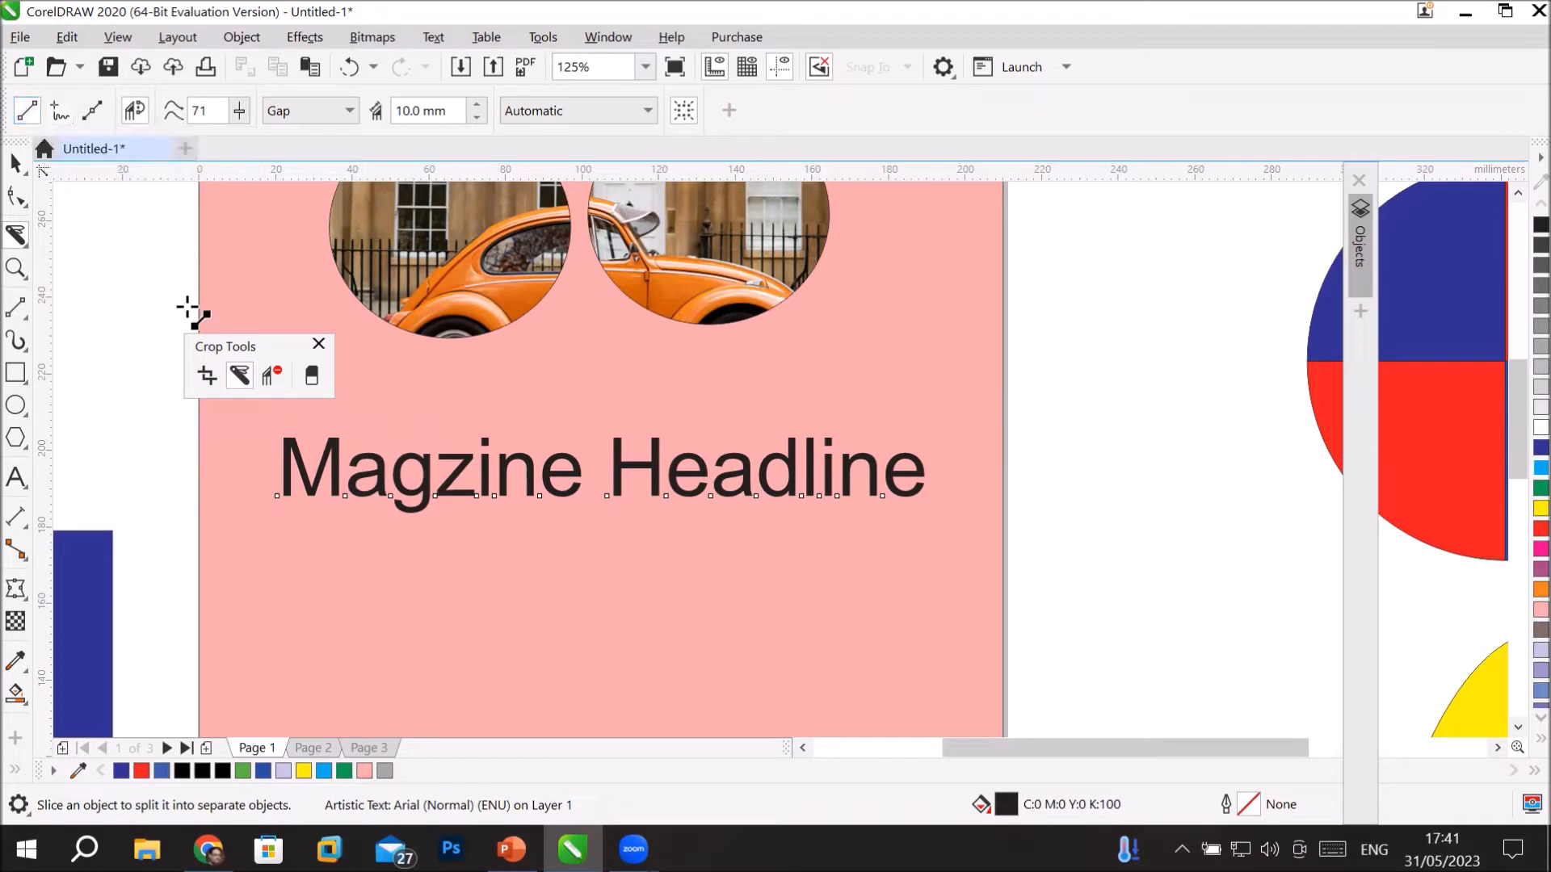
left_click_drag(248, 466, 950, 468)
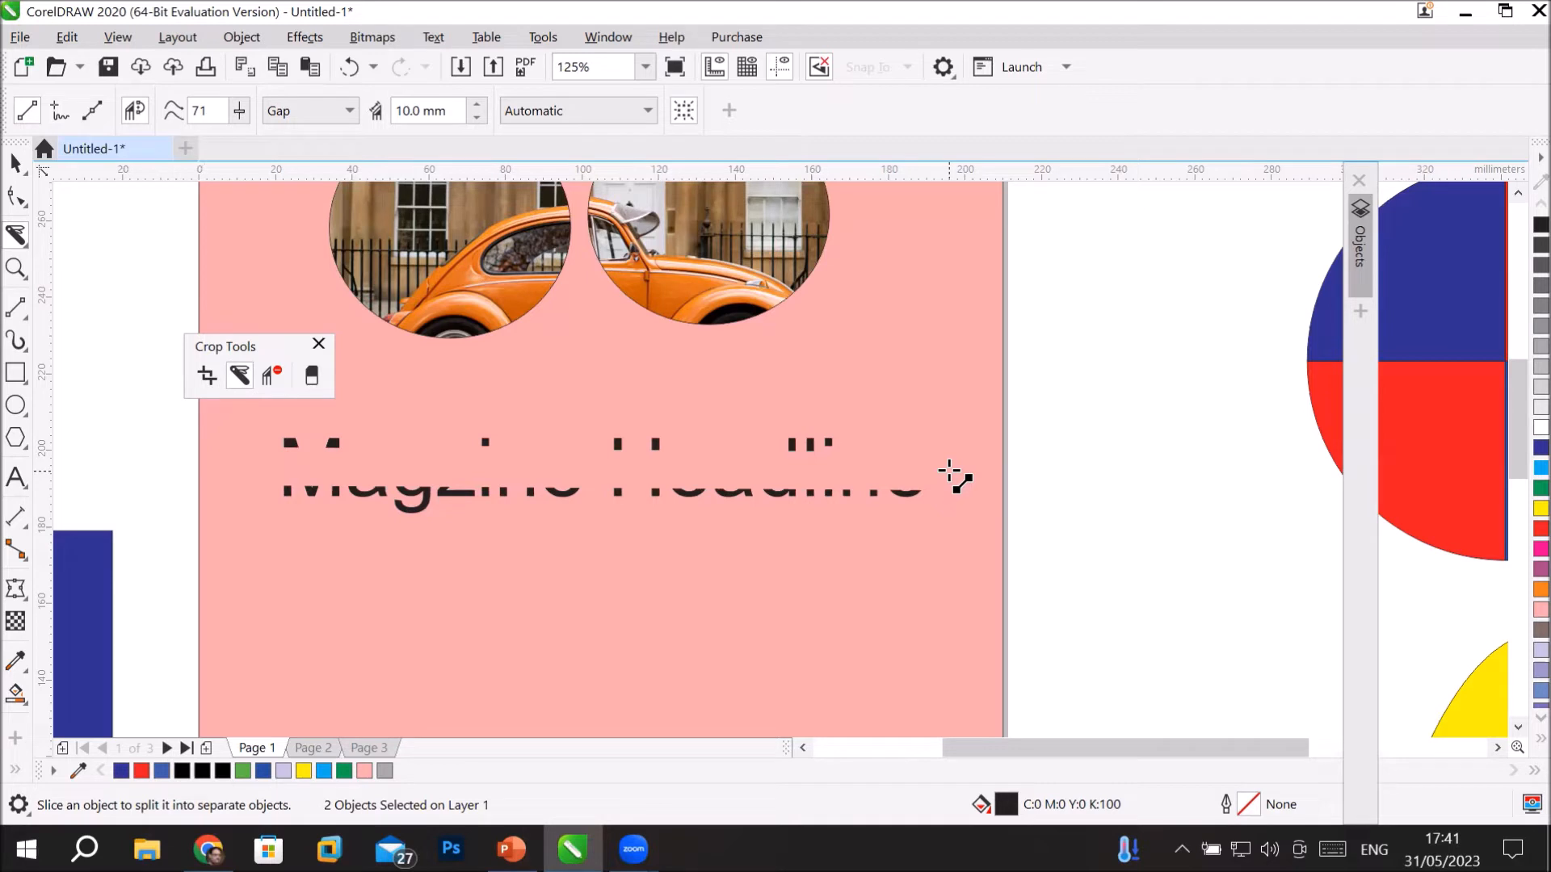
key("ctrl+z")
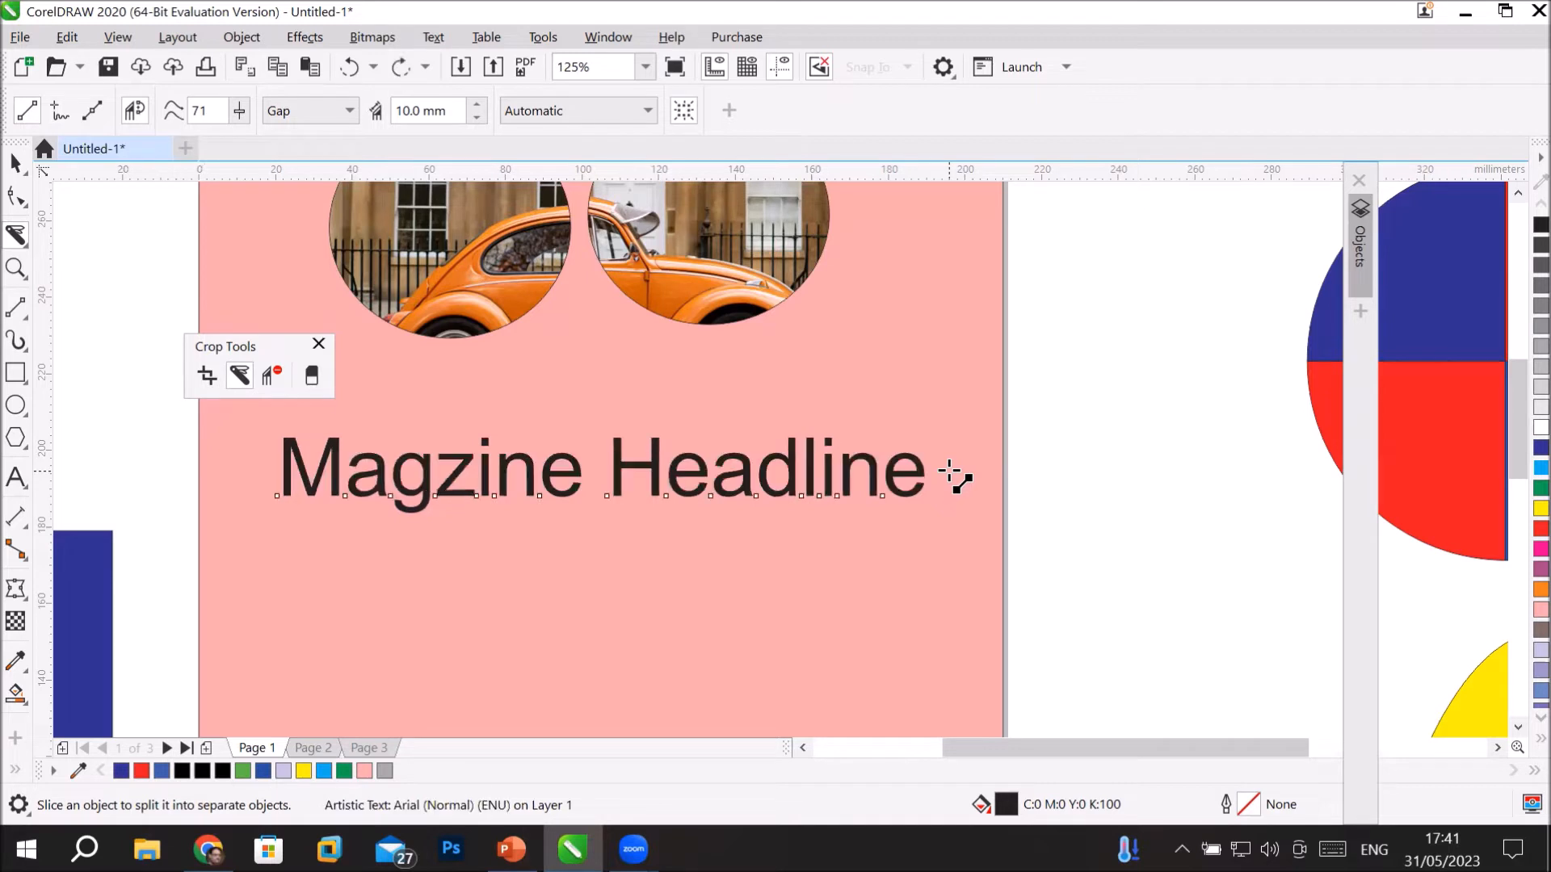
left_click(477, 117)
left_click(476, 117)
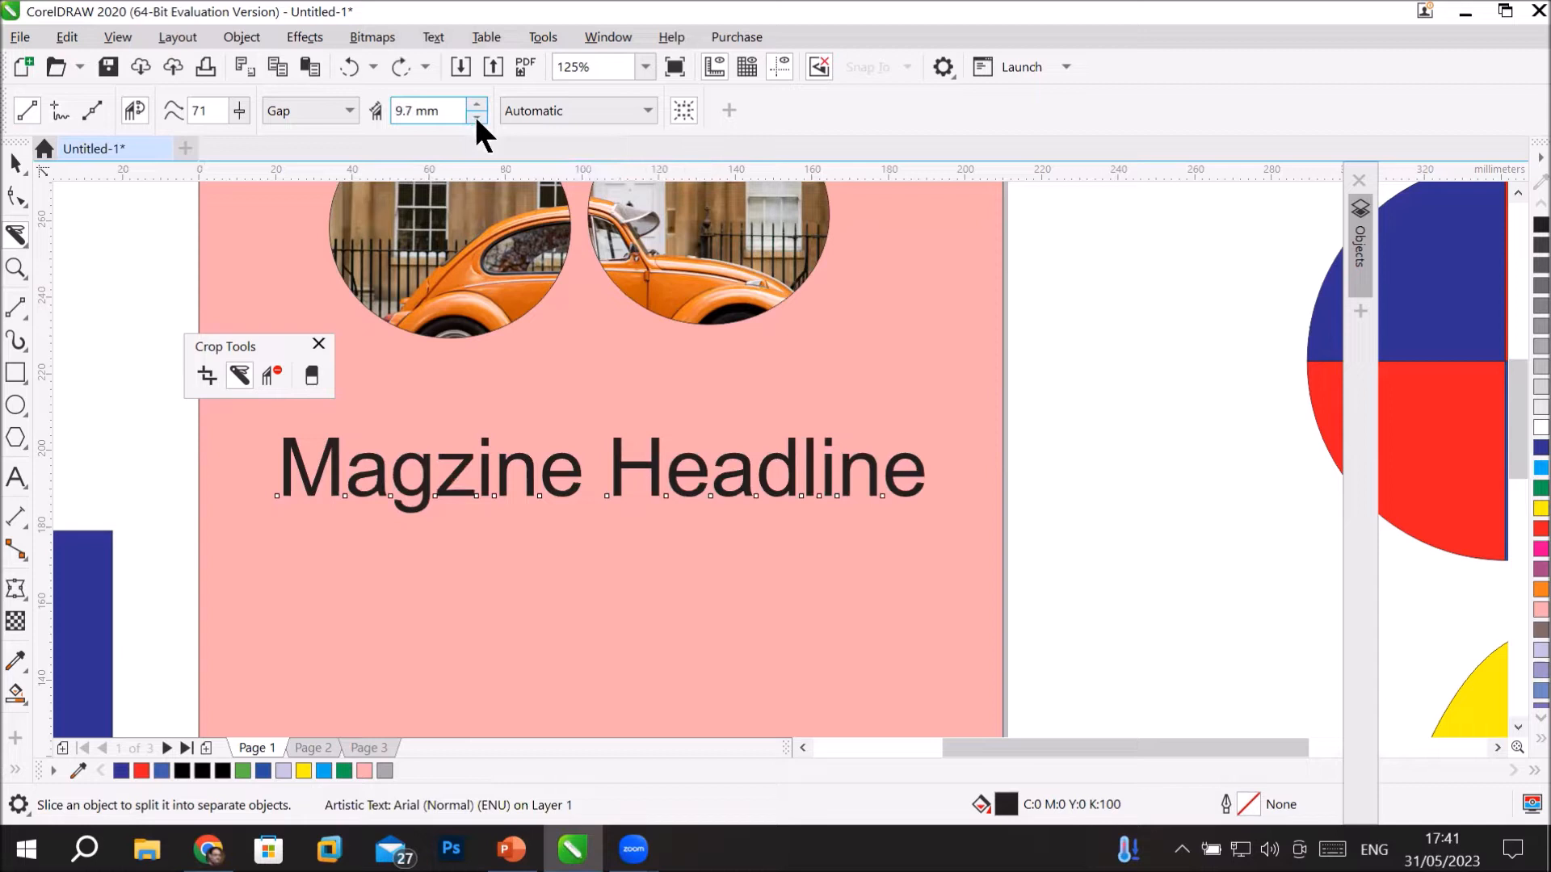
Slice the headline horizontally through its middle with a straight Knife cut, using cut span None.
left_click(345, 111)
left_click(299, 129)
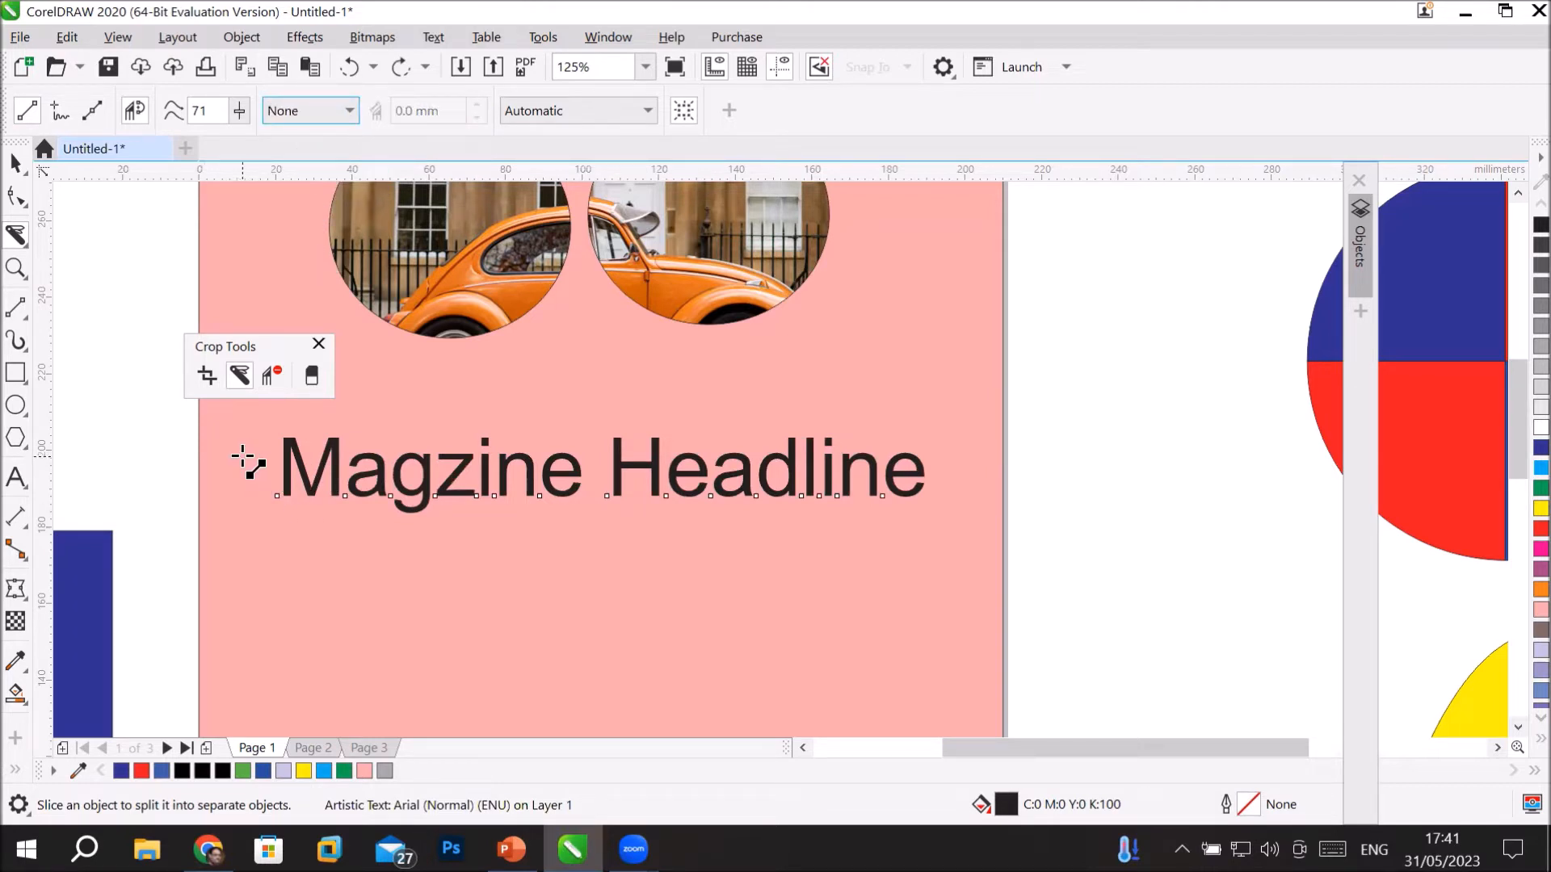
left_click_drag(251, 469, 944, 467)
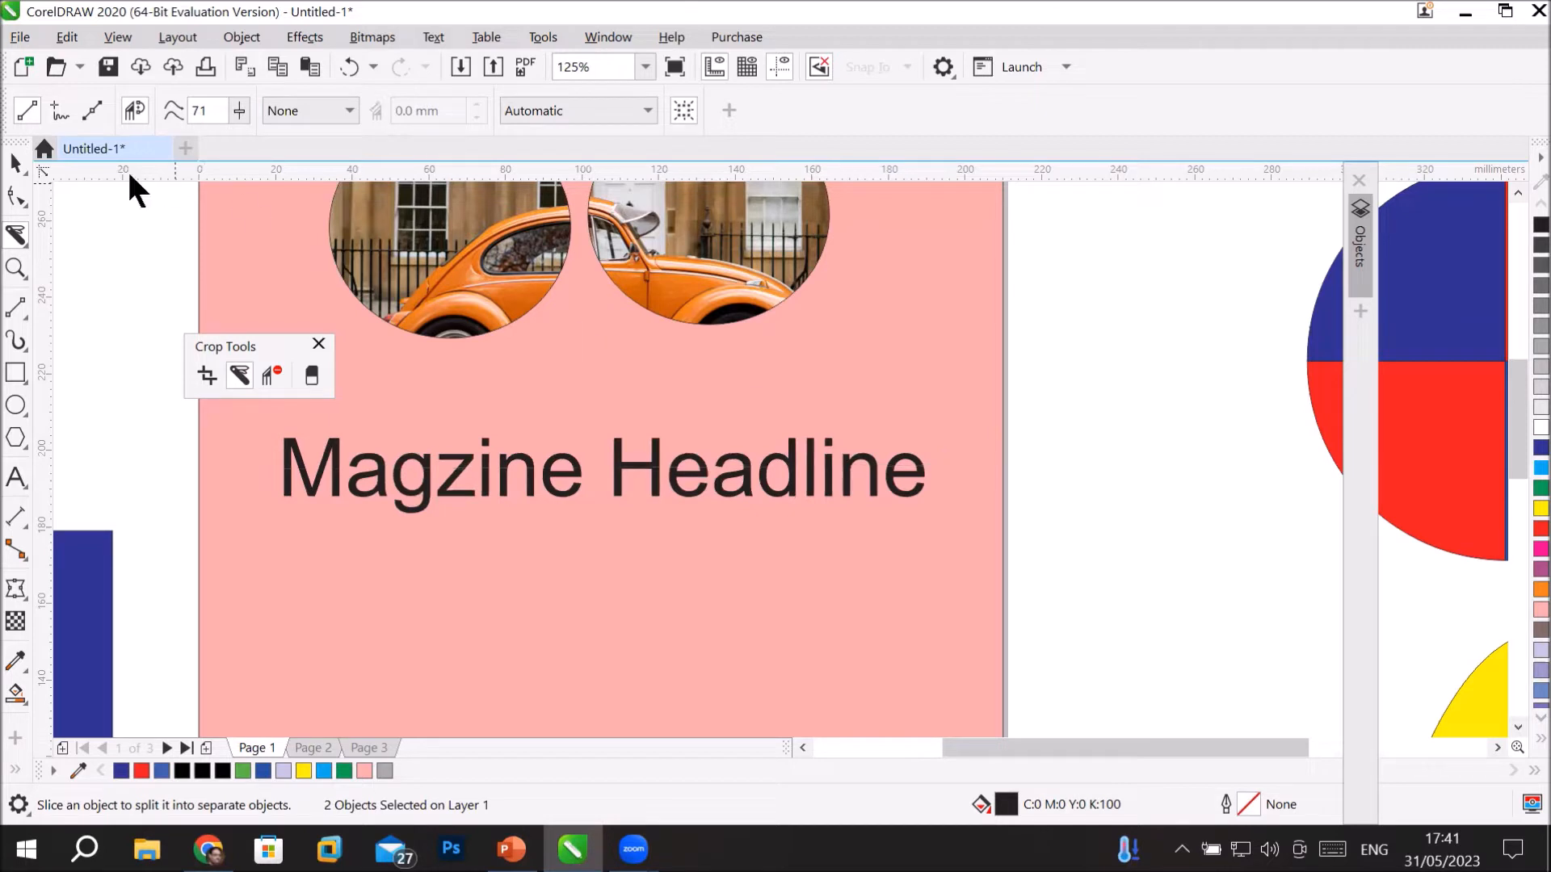
Select the upper half of the sliced headline on its own and fill it with red.
left_click(14, 164)
left_click(787, 582)
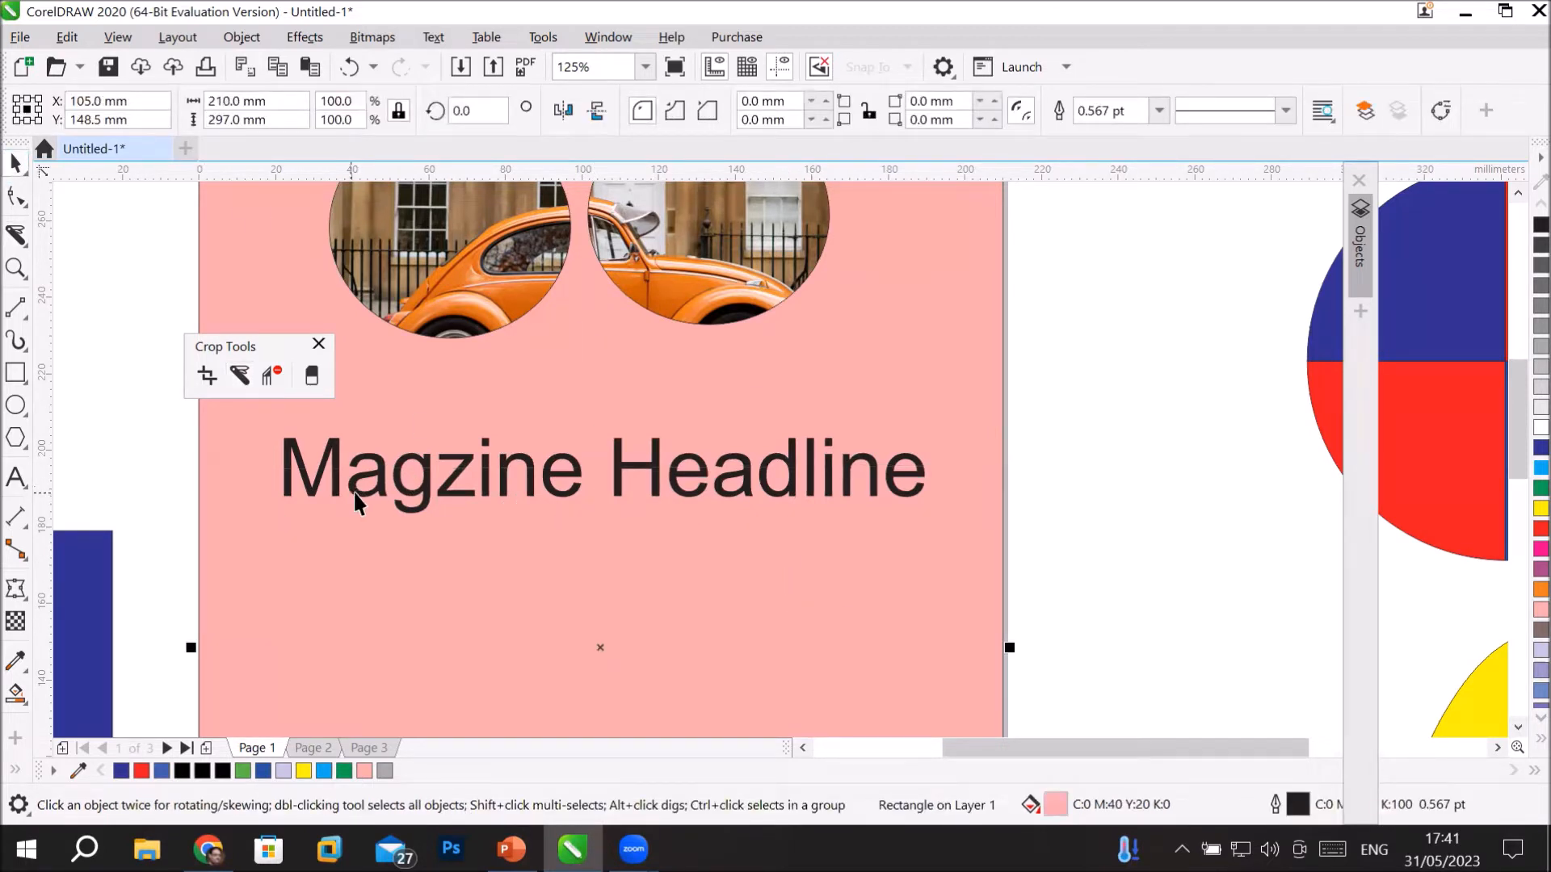
left_click(362, 495)
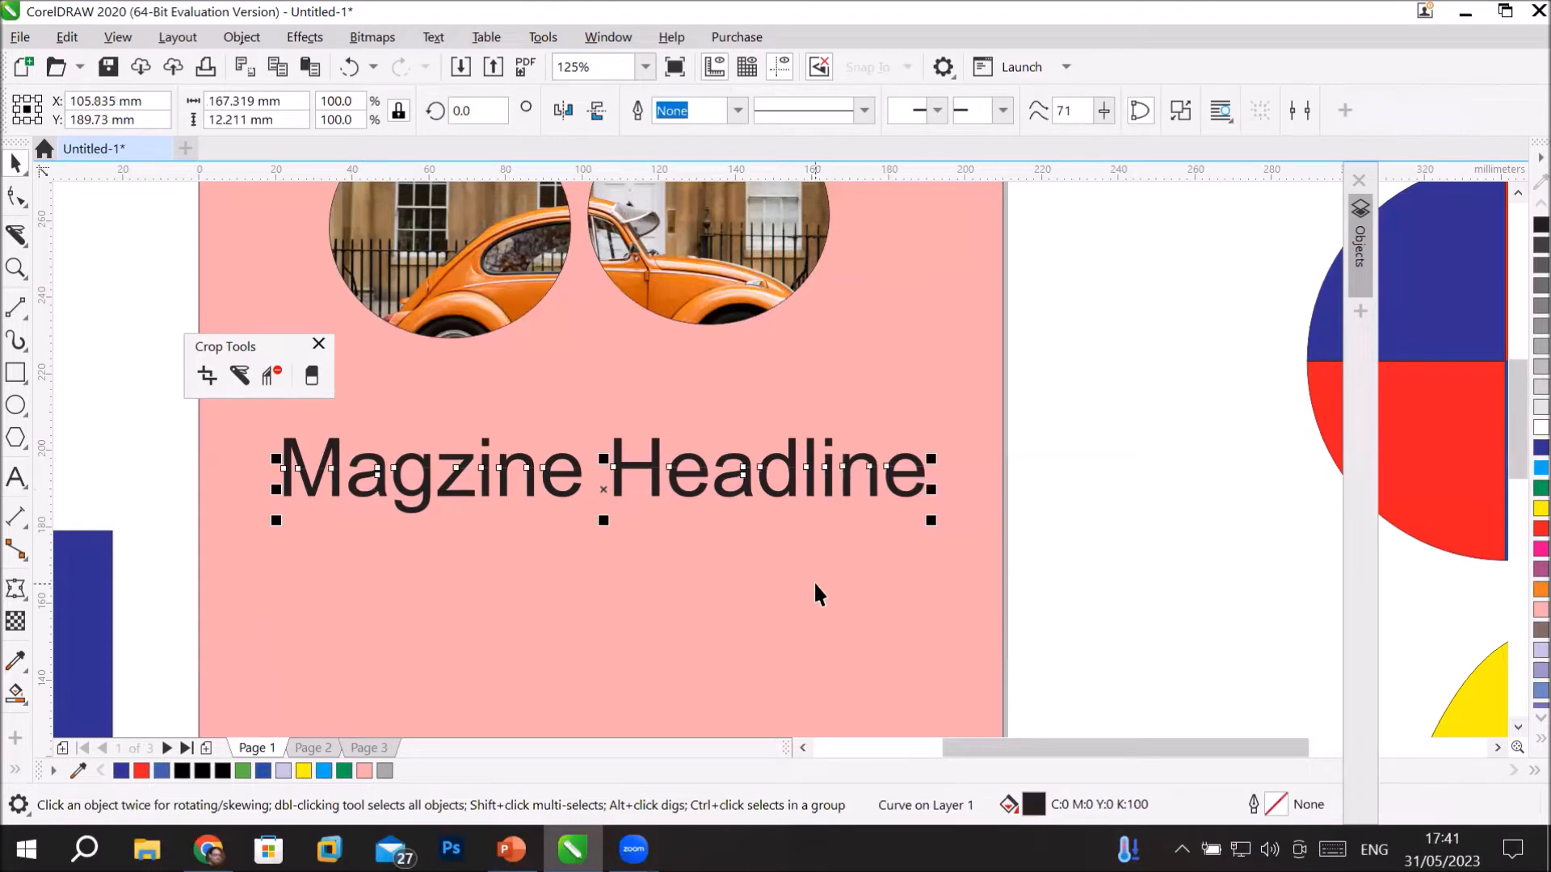
left_click(656, 447)
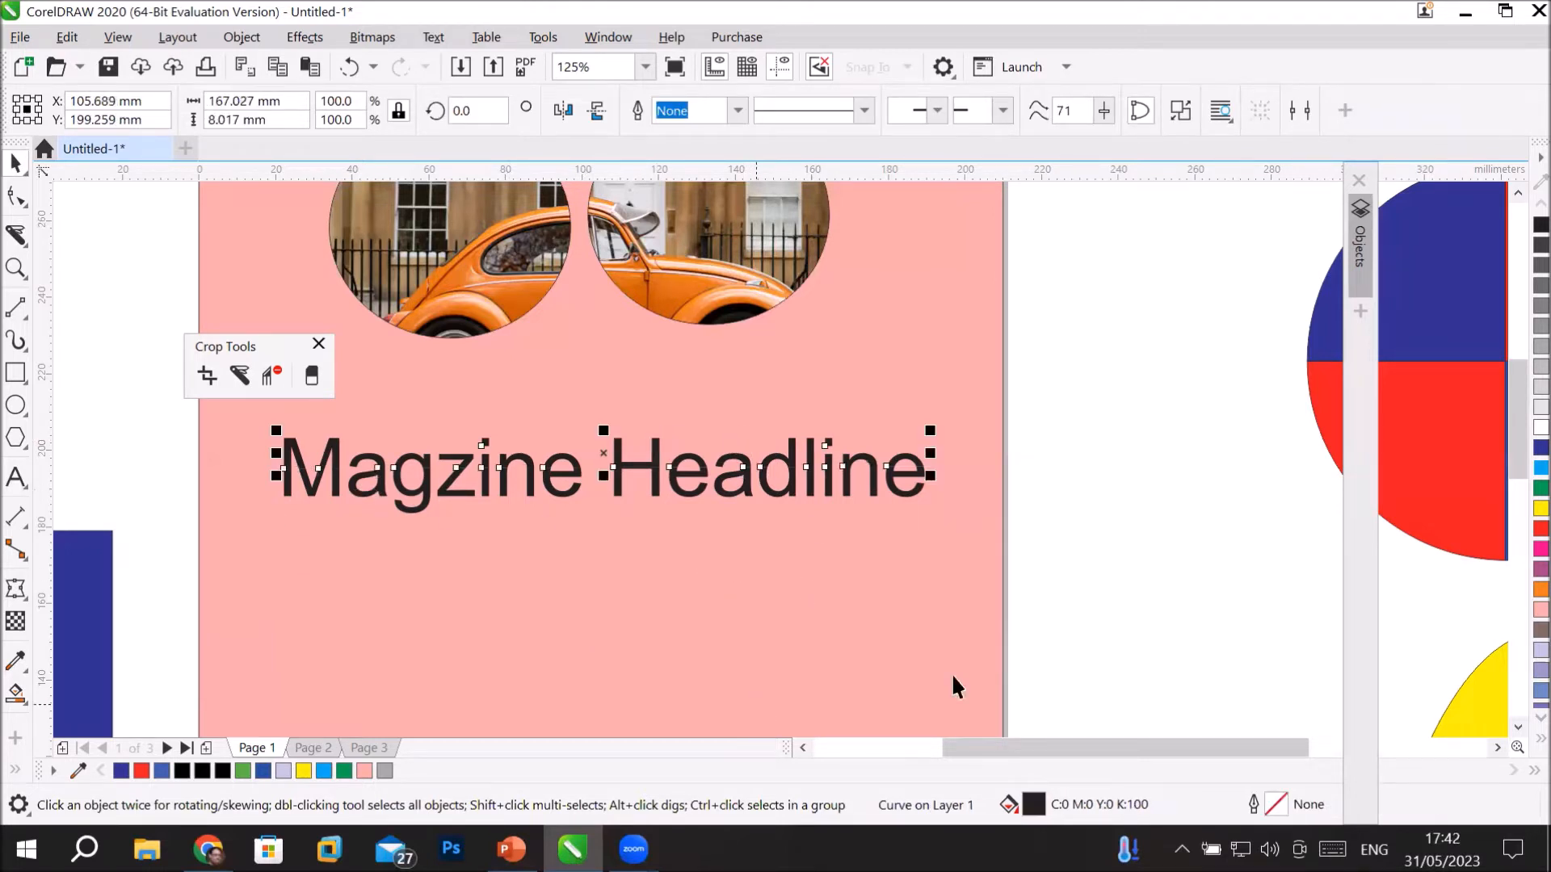
left_click(1539, 529)
Try a dark blue fill on the headline's lower half, settle on yellow, and clear the selection.
left_click(909, 491)
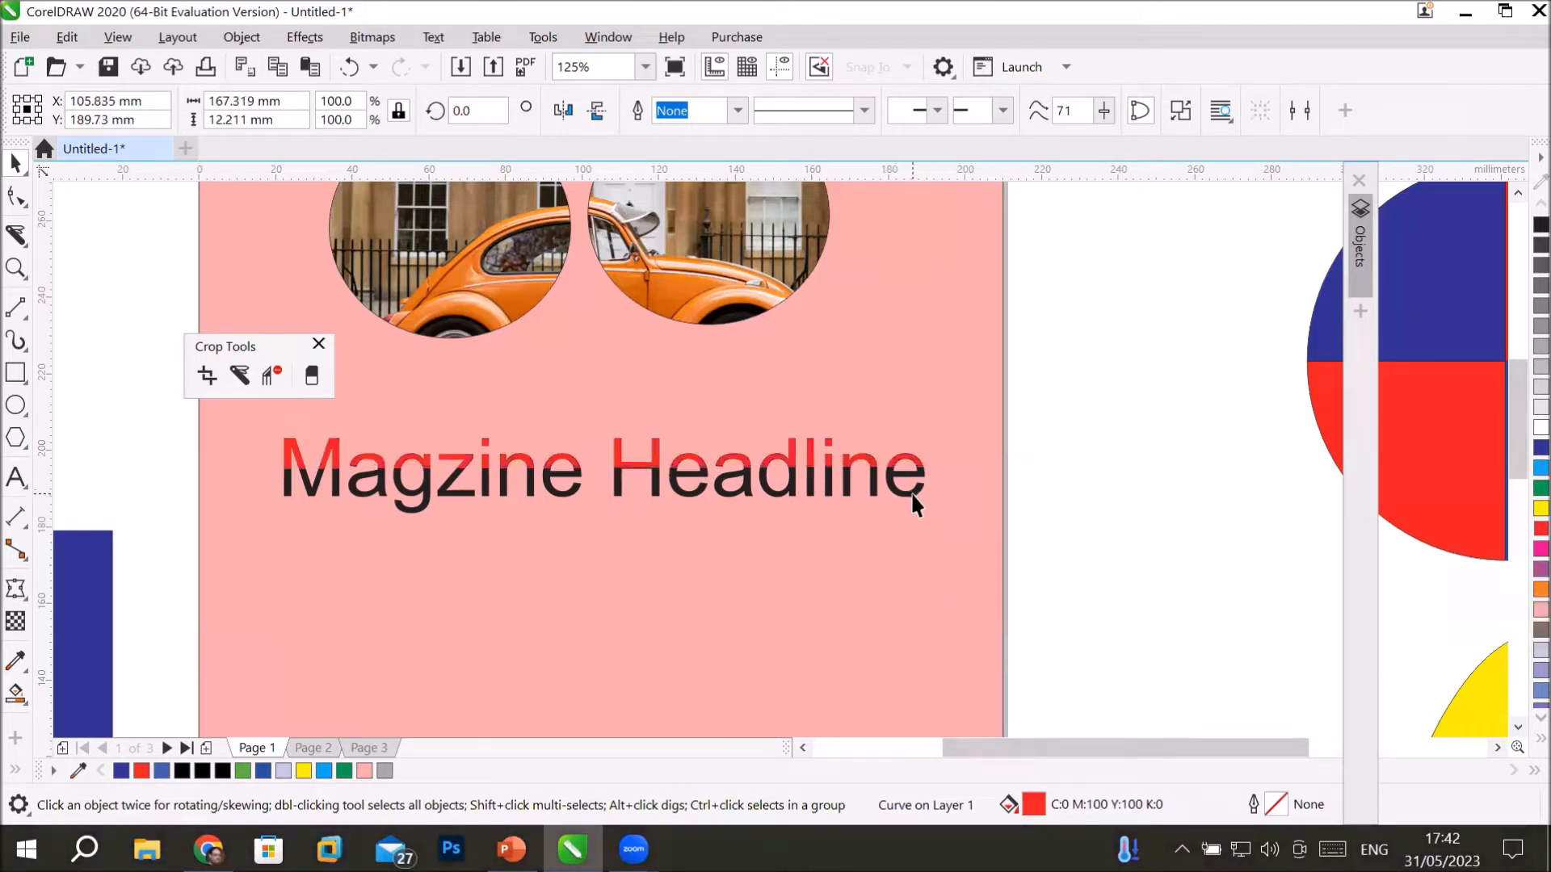
left_click(1537, 226)
left_click(1537, 449)
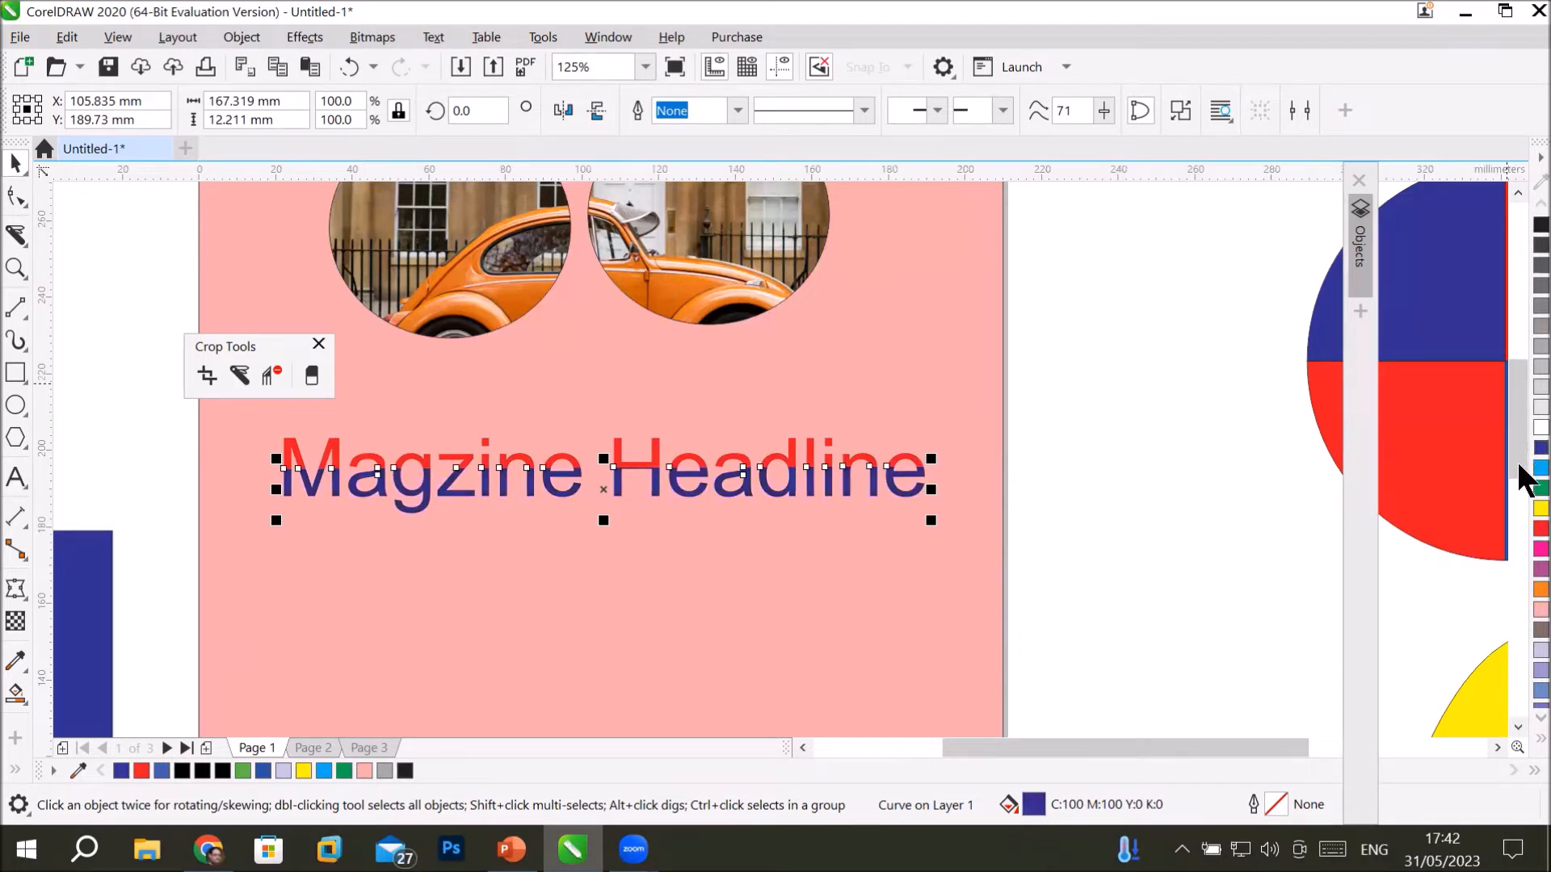
left_click(1539, 508)
left_click(1108, 569)
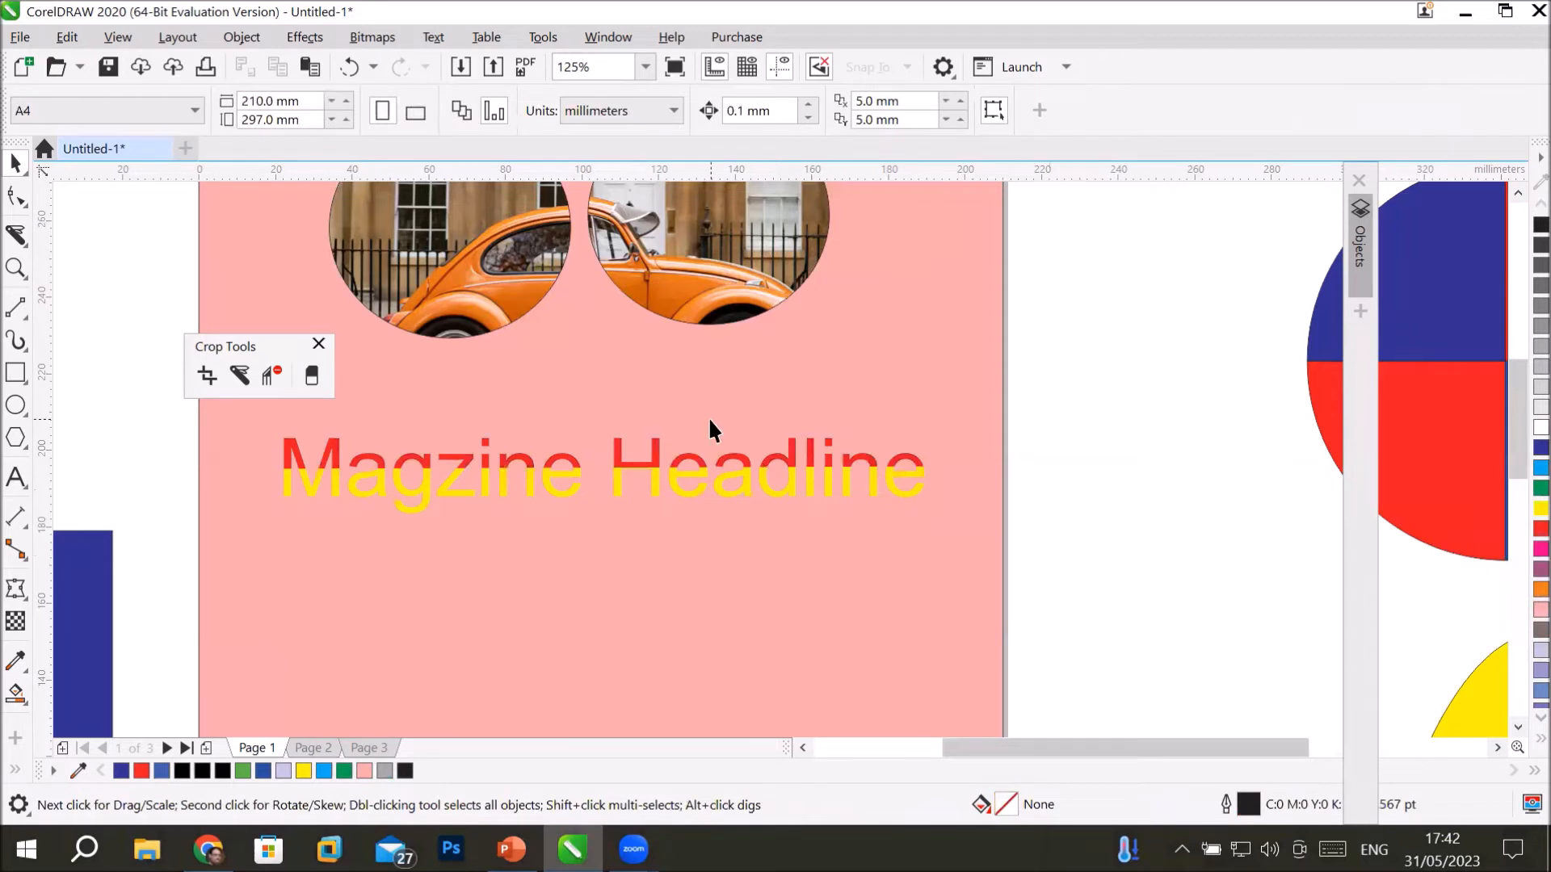
Examine the two-colour headline up close and switch to the Knife Tool slide in PowerPoint.
scroll(707, 417, "up", 2)
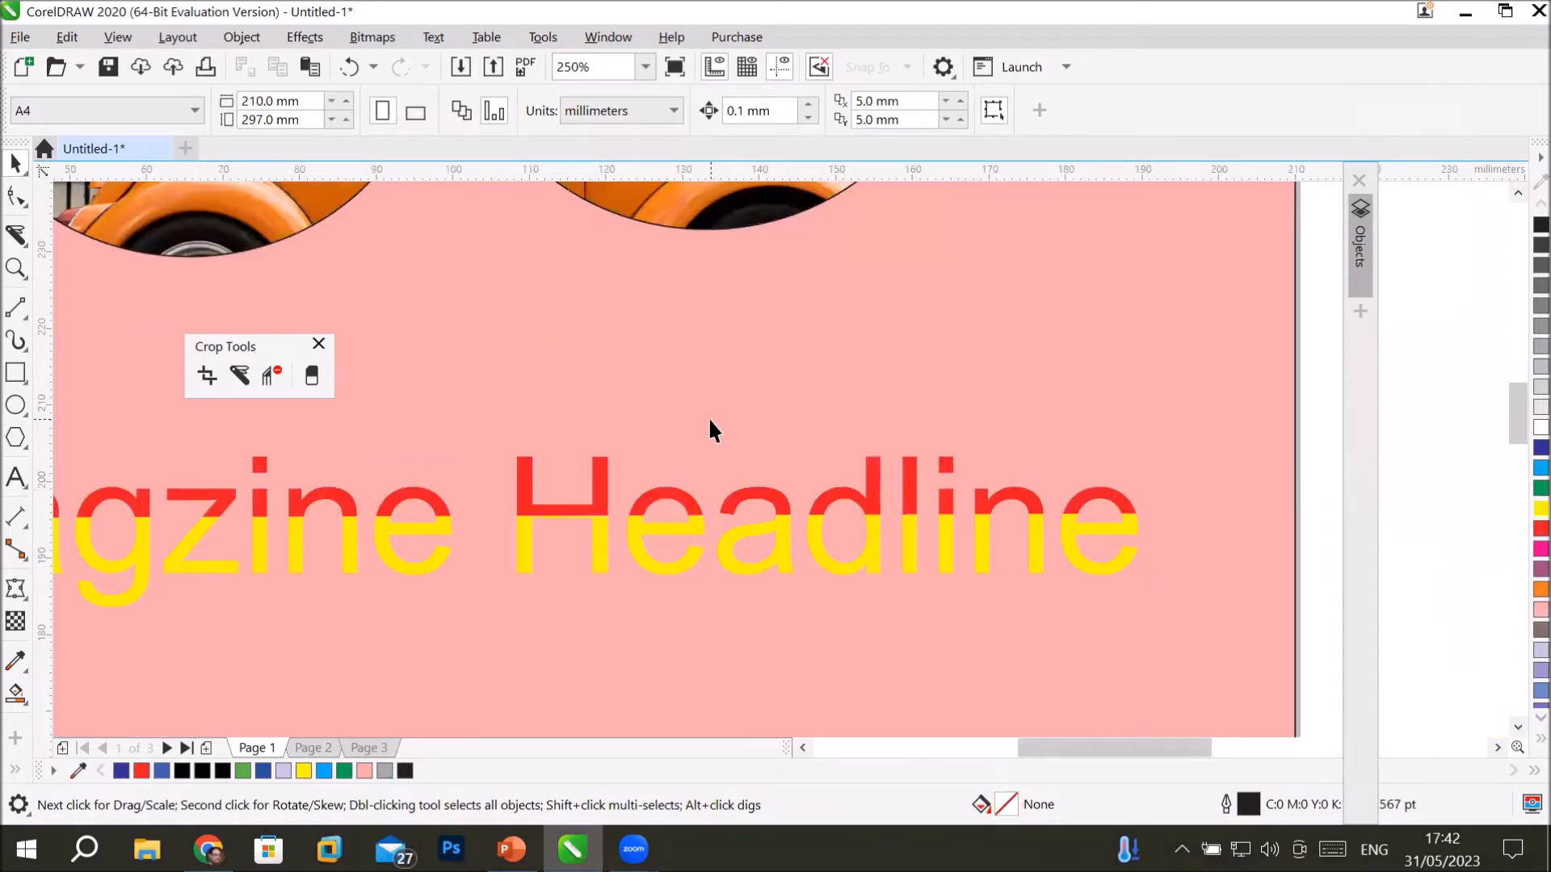
scroll(770, 440, "down", 2)
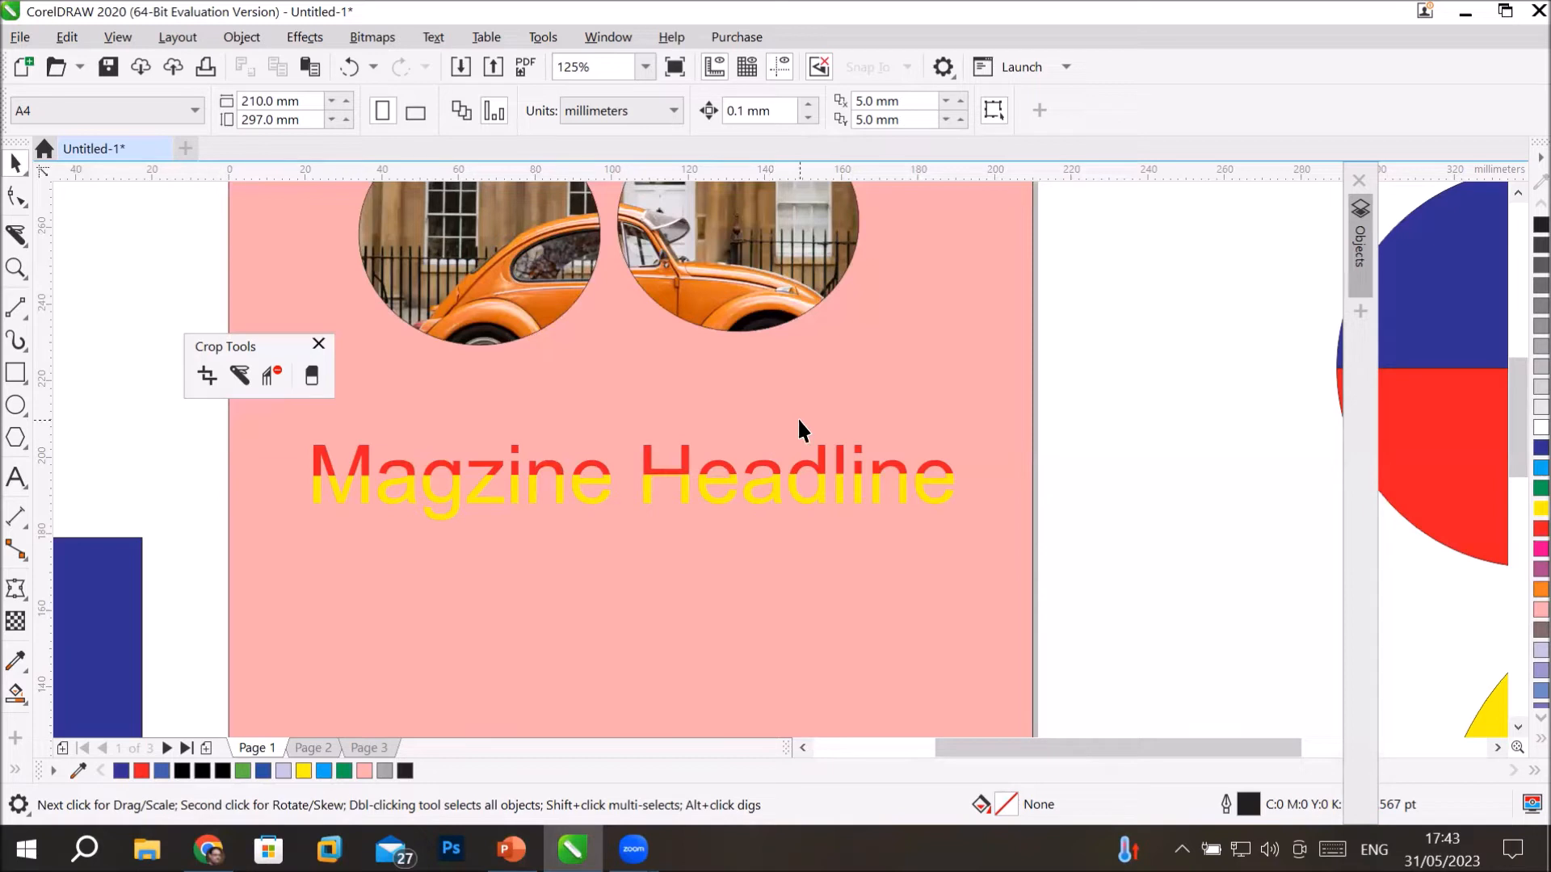
left_click(239, 375)
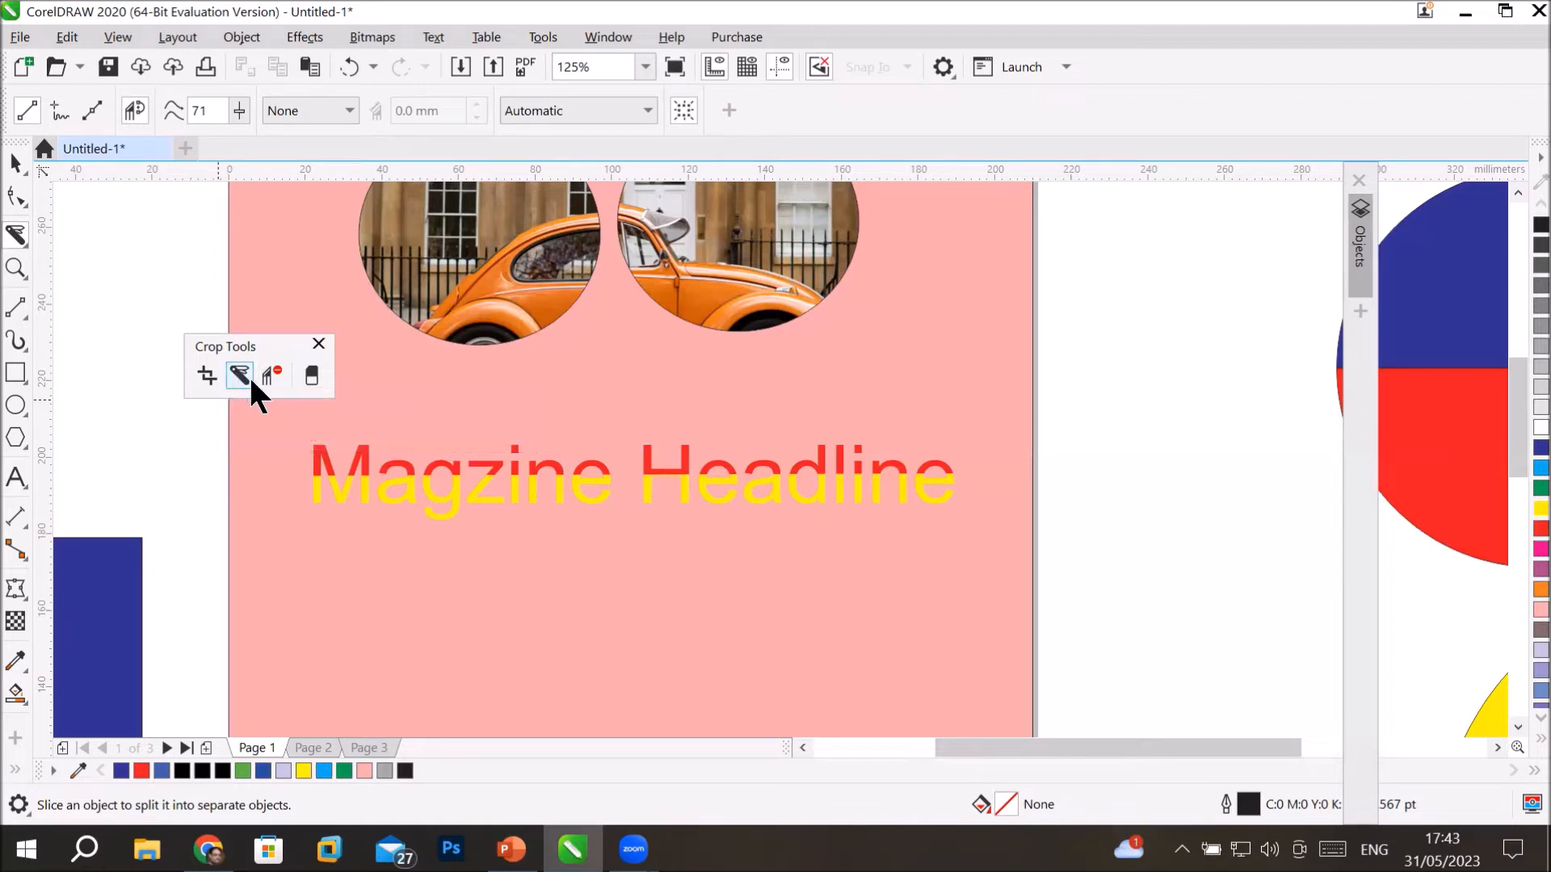
left_click(512, 850)
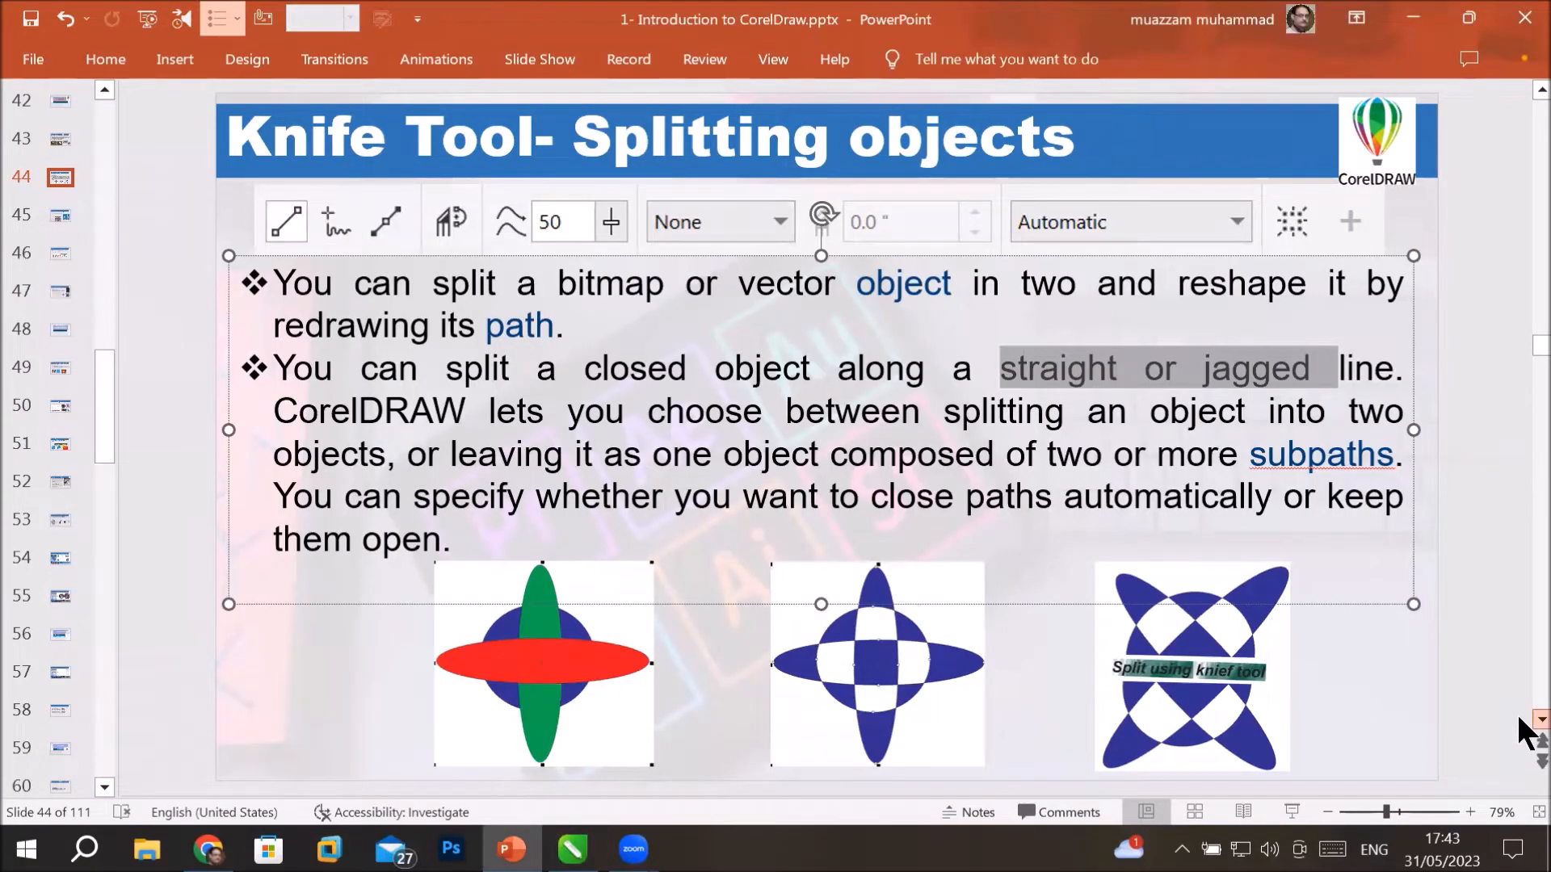
Bring up the Eraser slide for reading and return to the empty lower part of the page in CorelDRAW.
scroll(1520, 719, "down", 1)
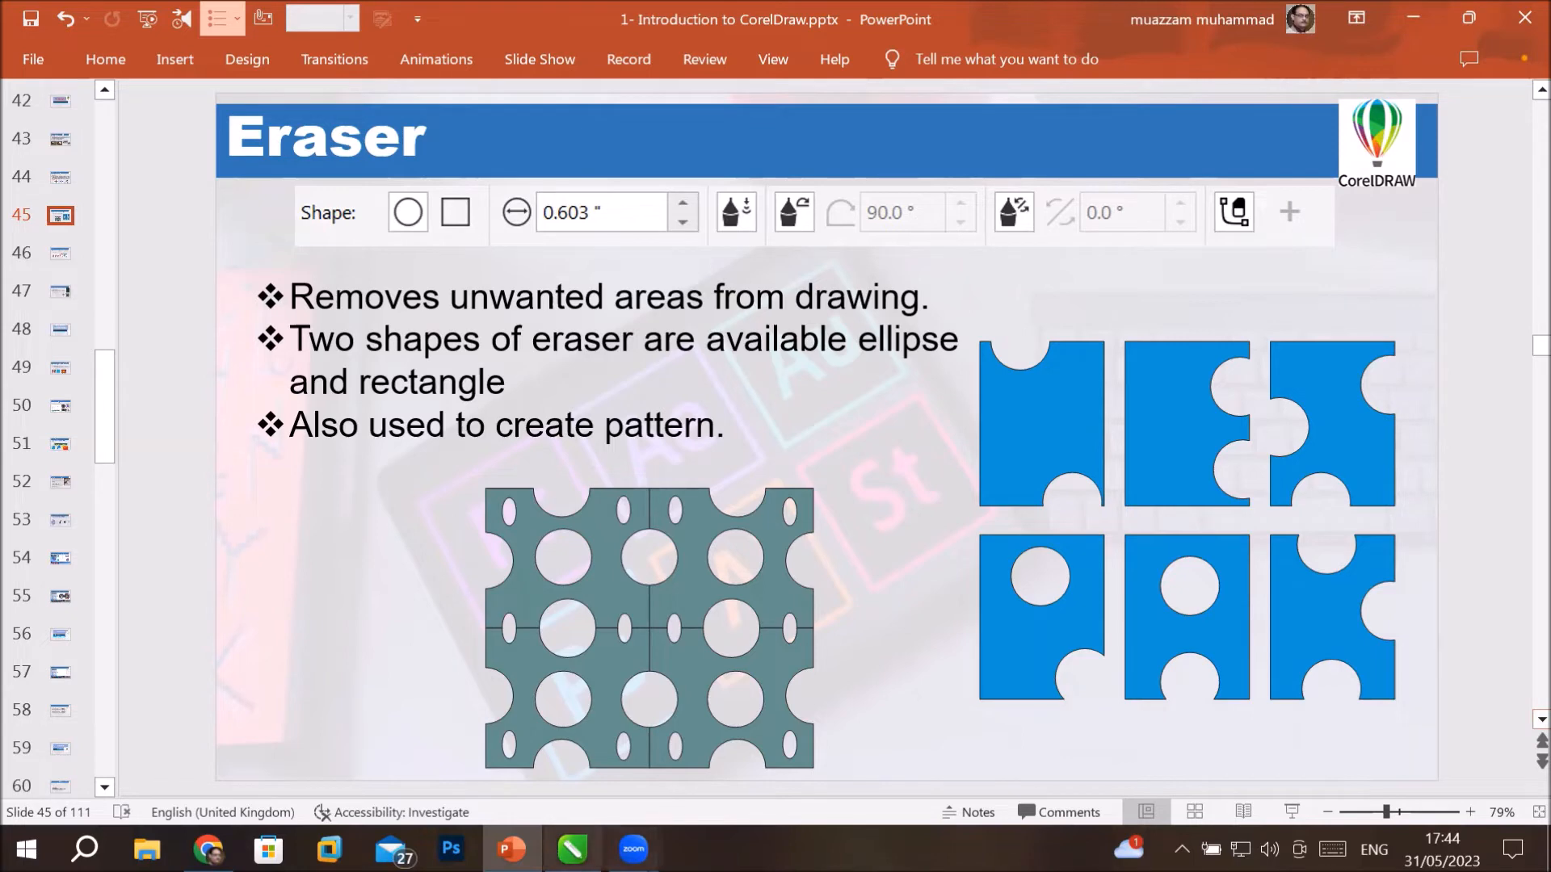
left_click(572, 849)
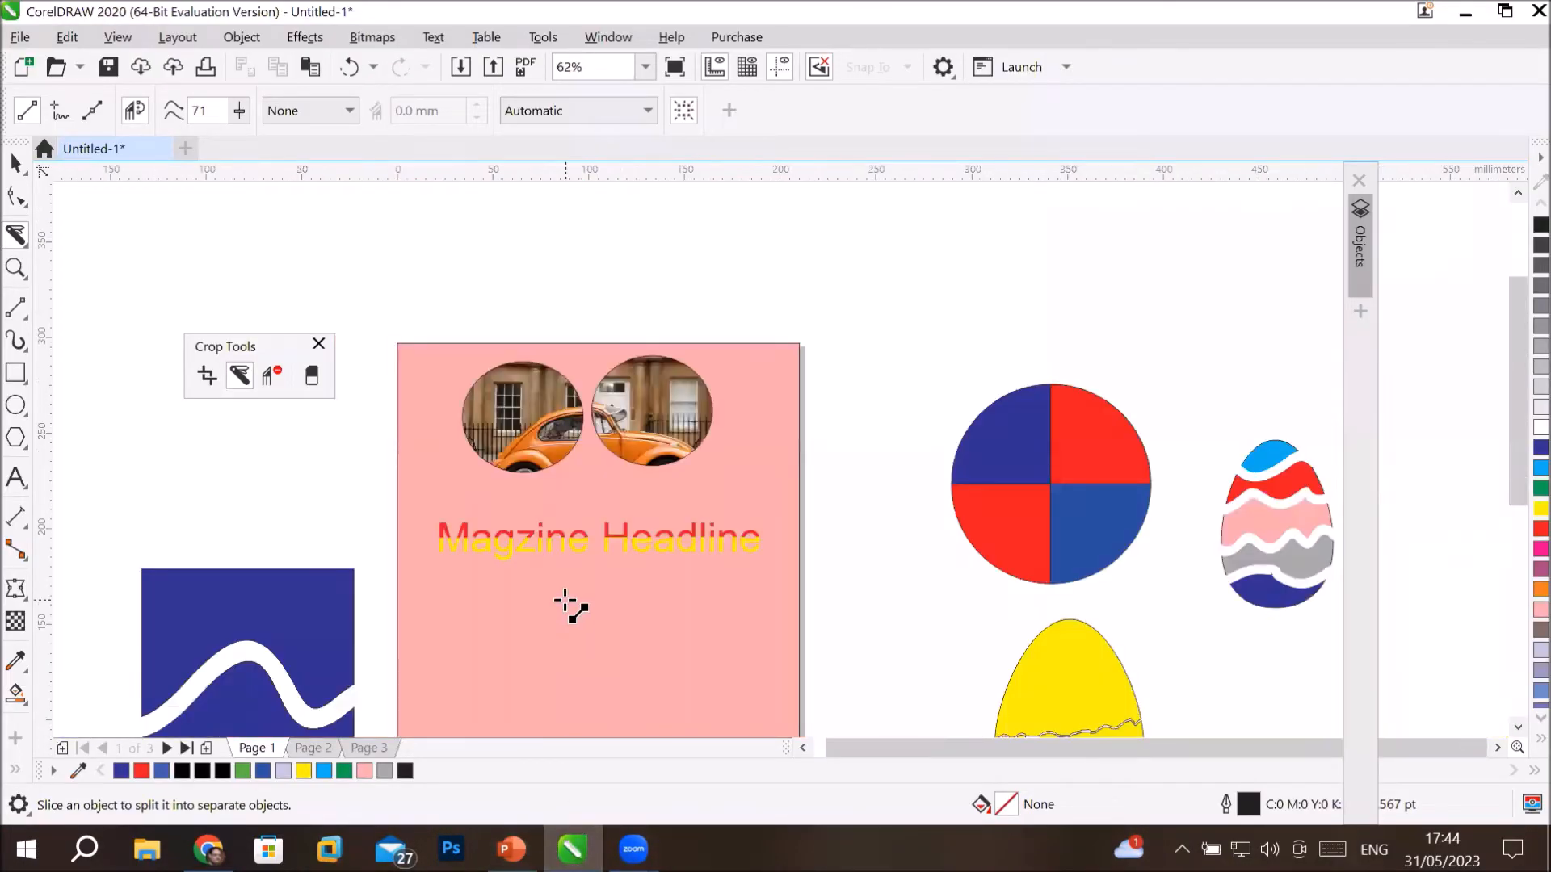
left_click(1518, 727)
left_click(1518, 729)
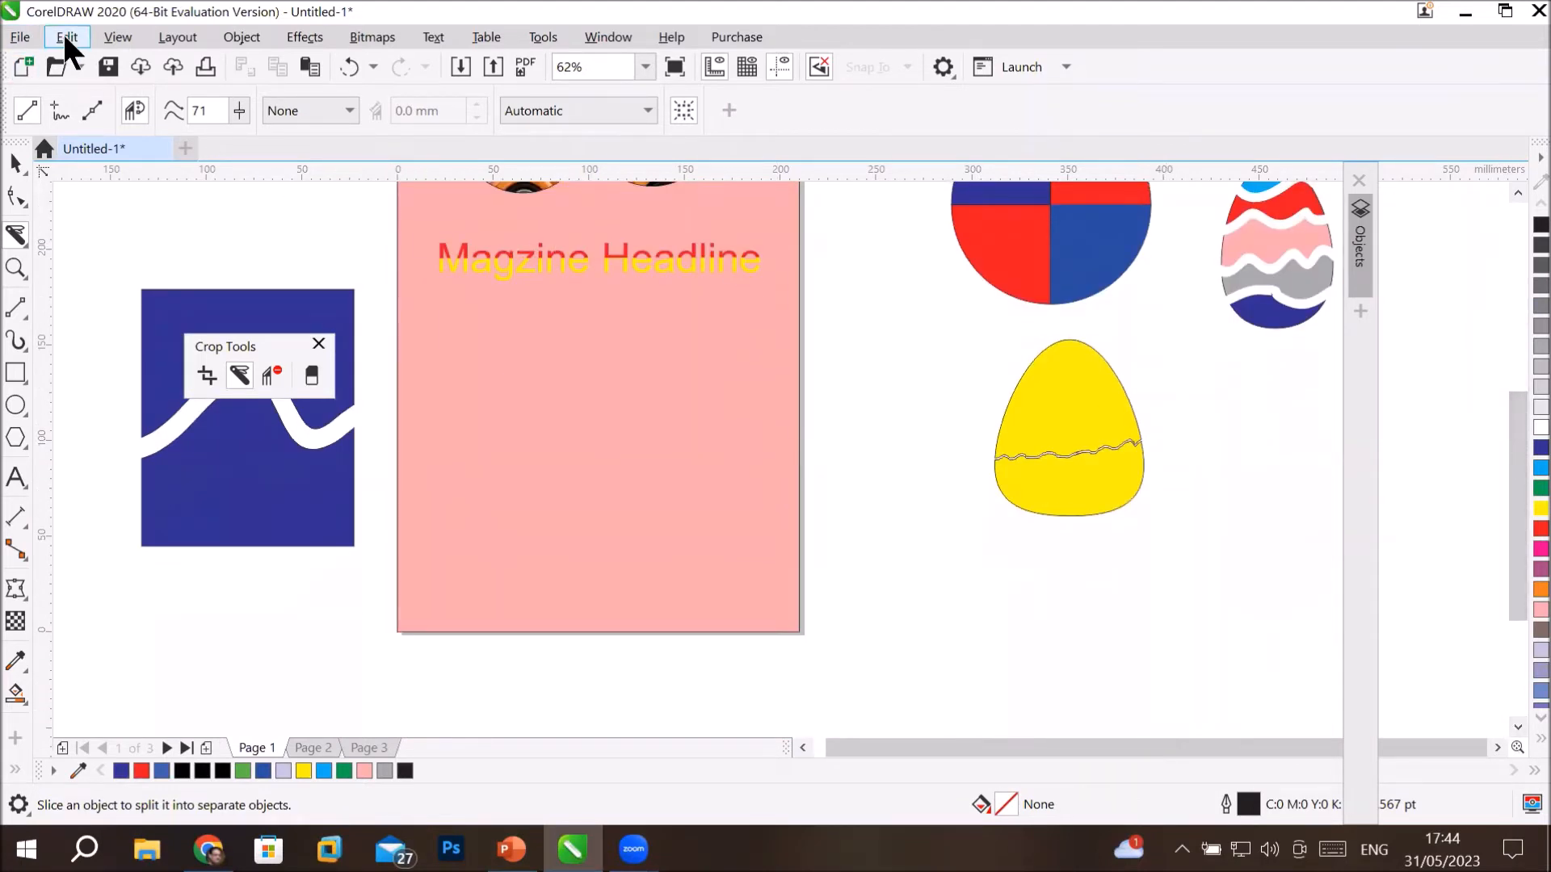
Start an image import and look through the Images folder and its Players subfolder for a suitable picture.
left_click(21, 35)
left_click(81, 404)
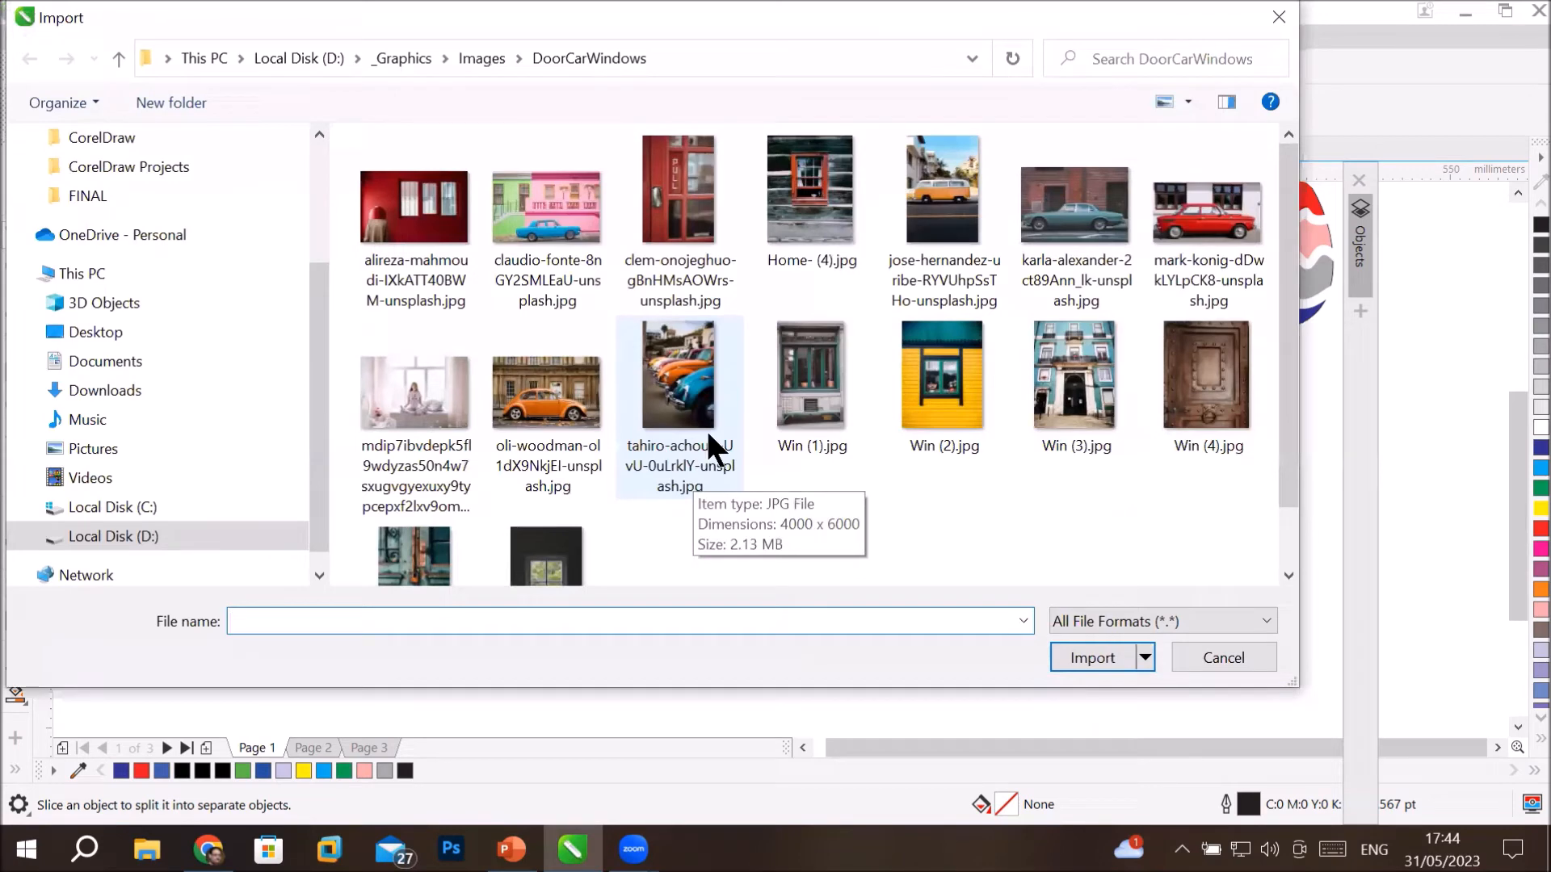
left_click(478, 60)
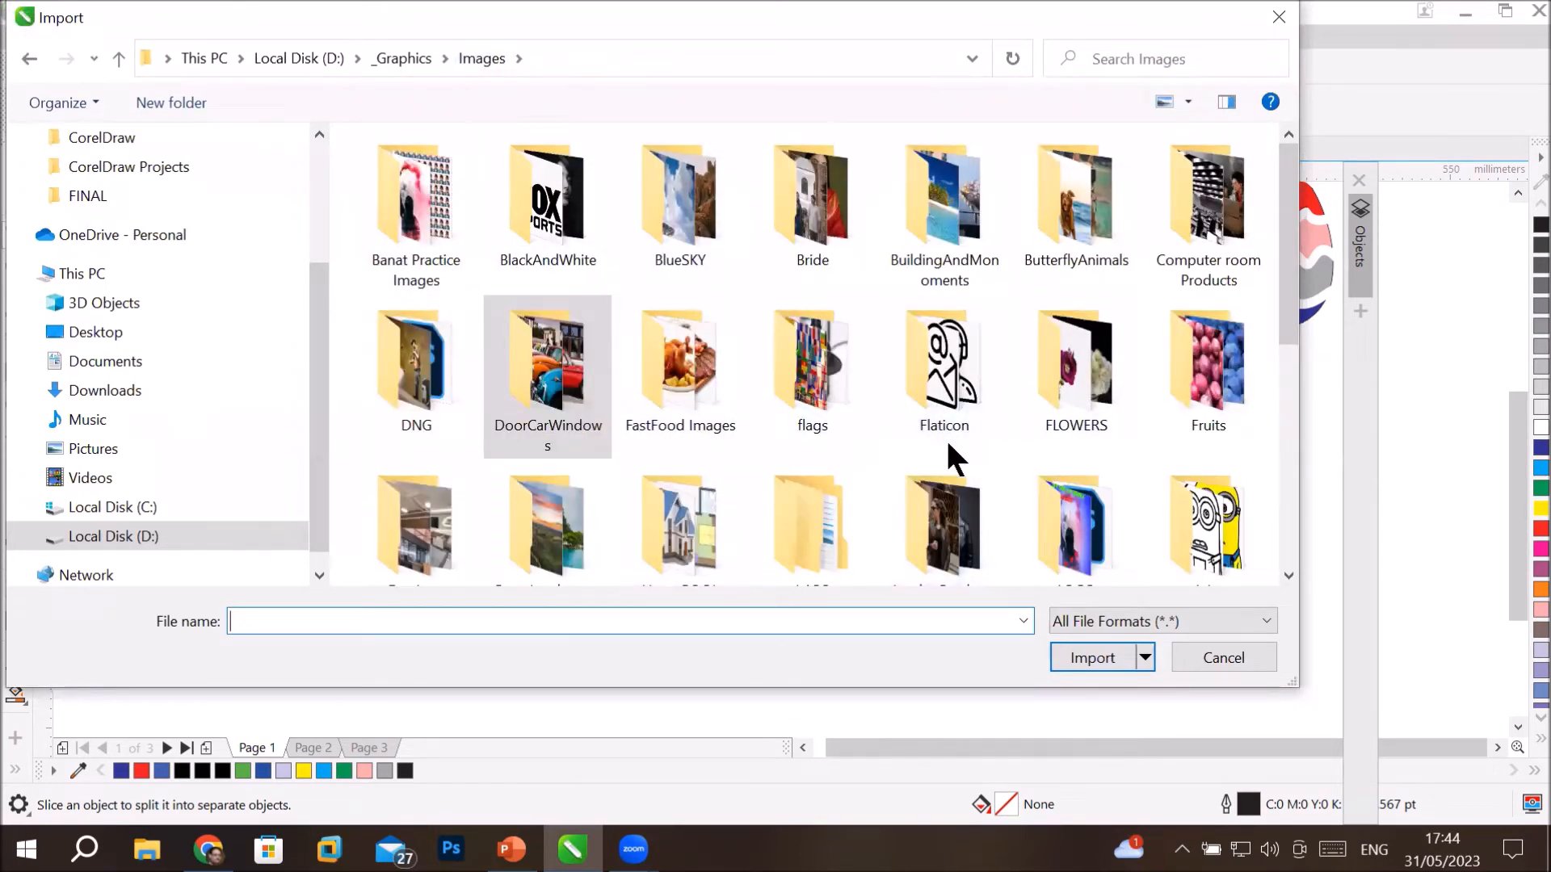
scroll(946, 437, "down", 2)
double_click(830, 509)
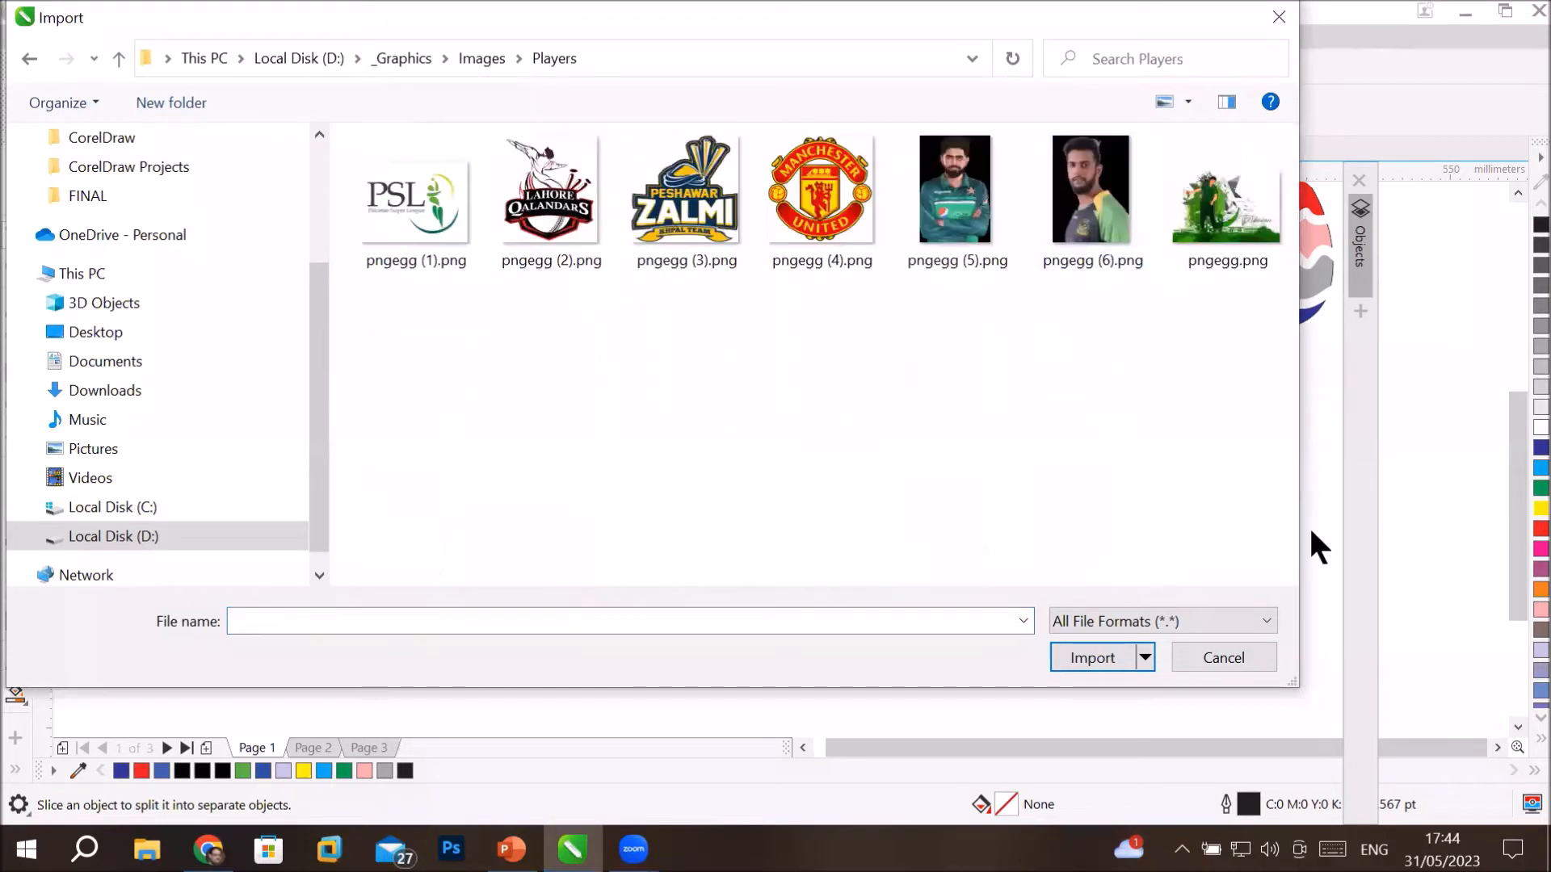
left_click(478, 59)
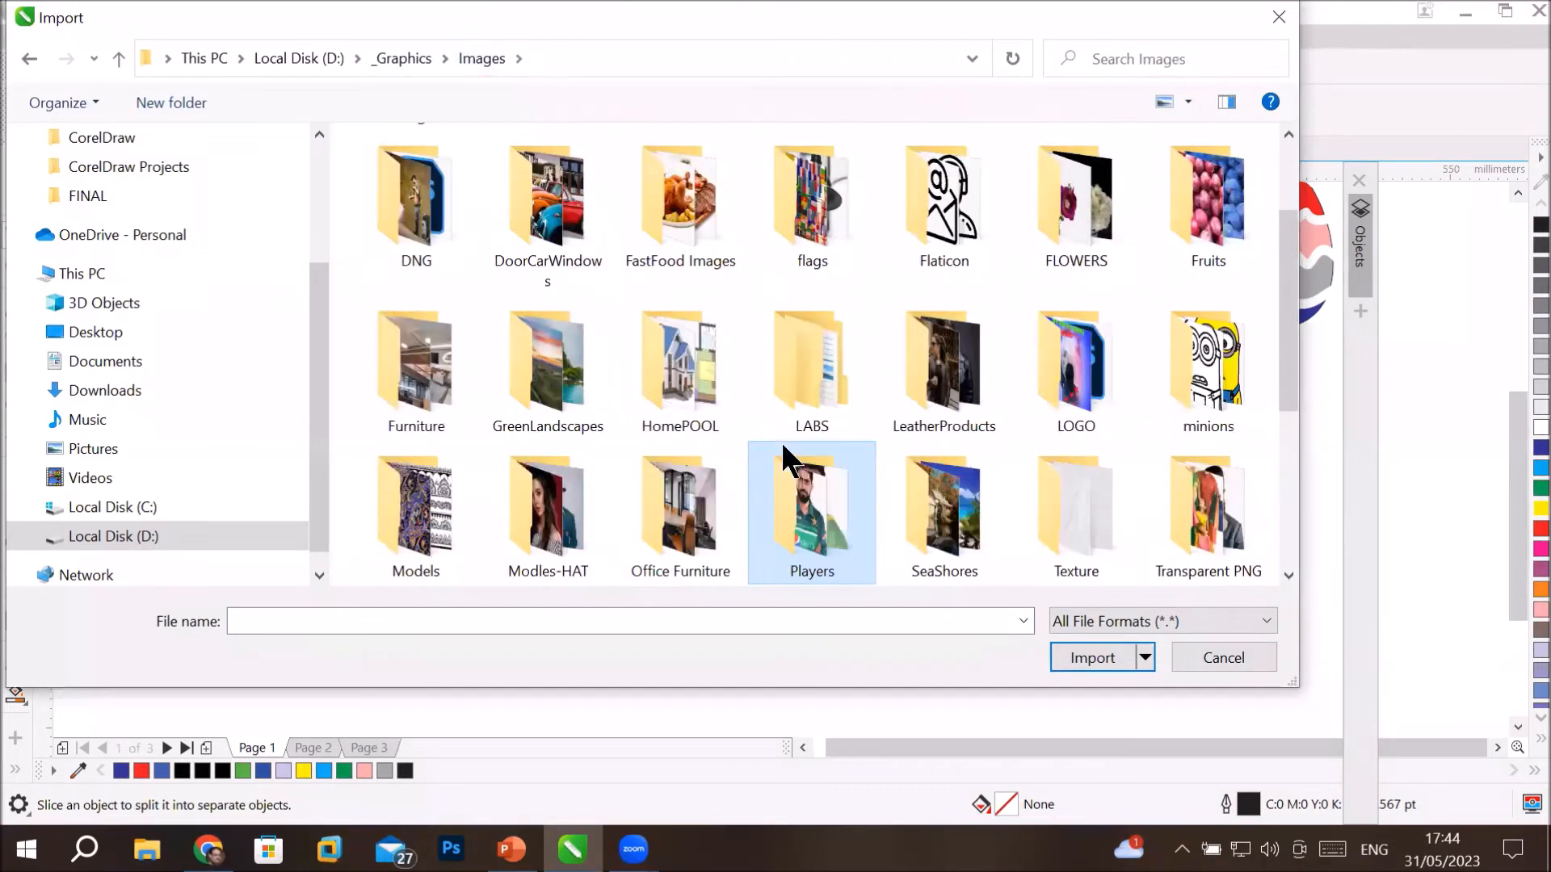
scroll(800, 475, "down", 4)
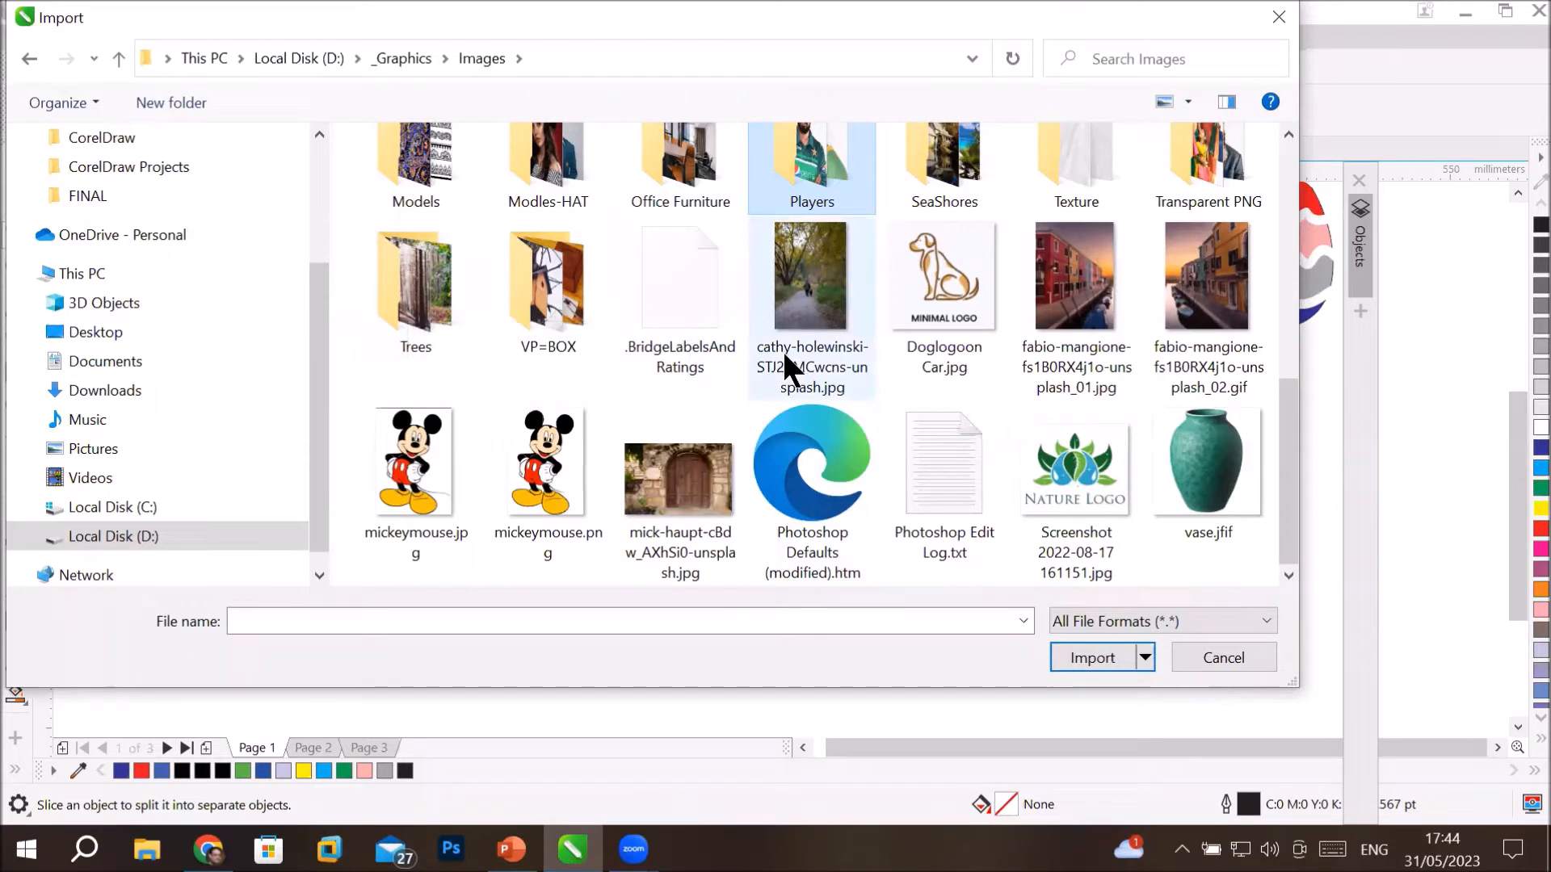
scroll(743, 285, "up", 1)
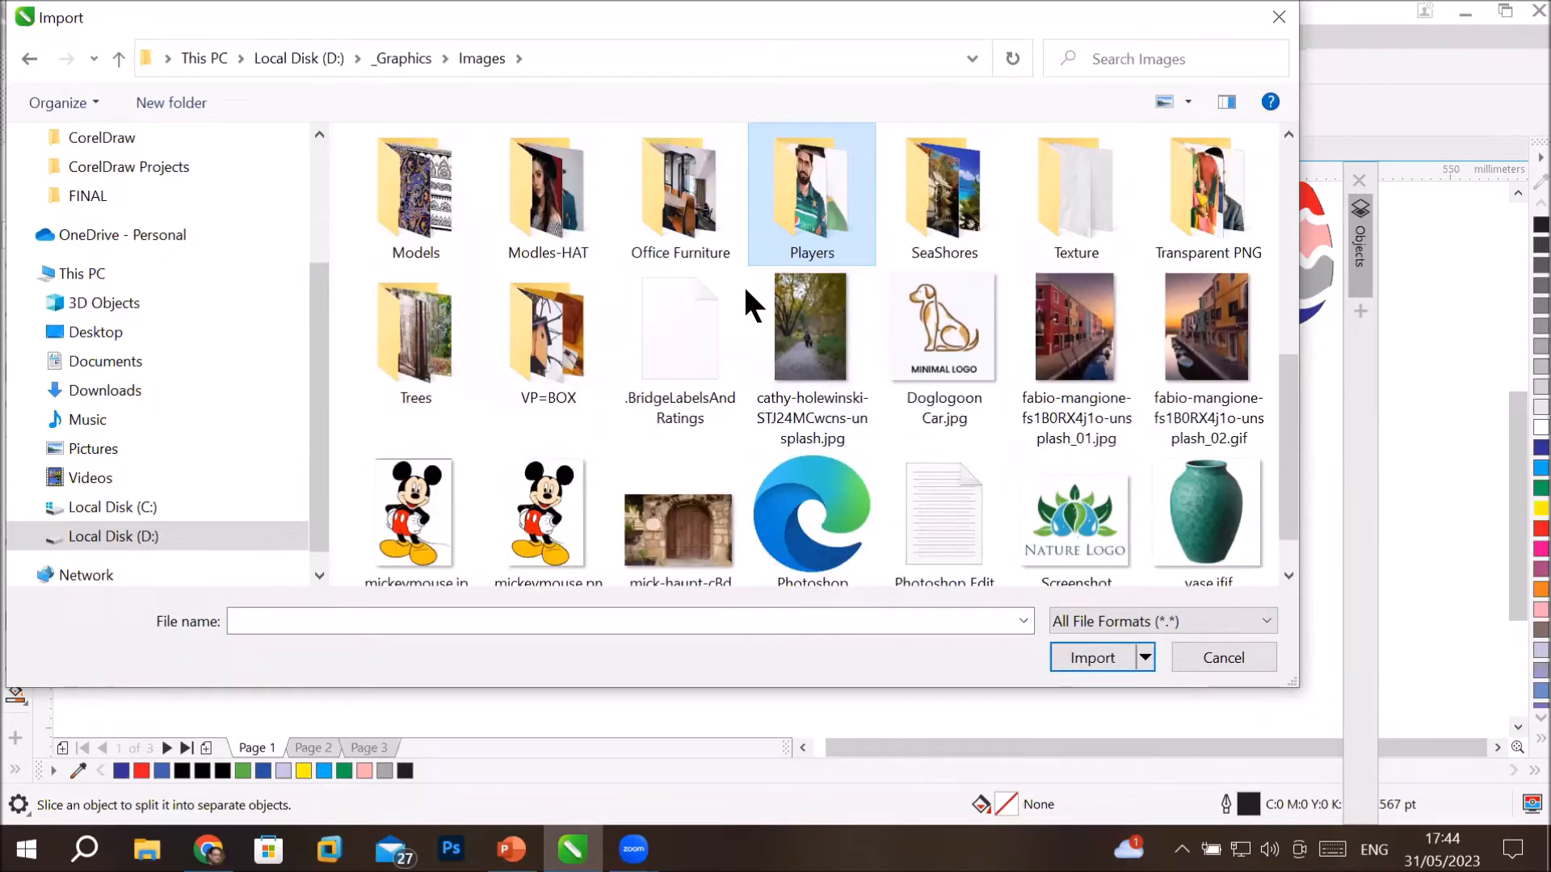
scroll(745, 292, "up", 3)
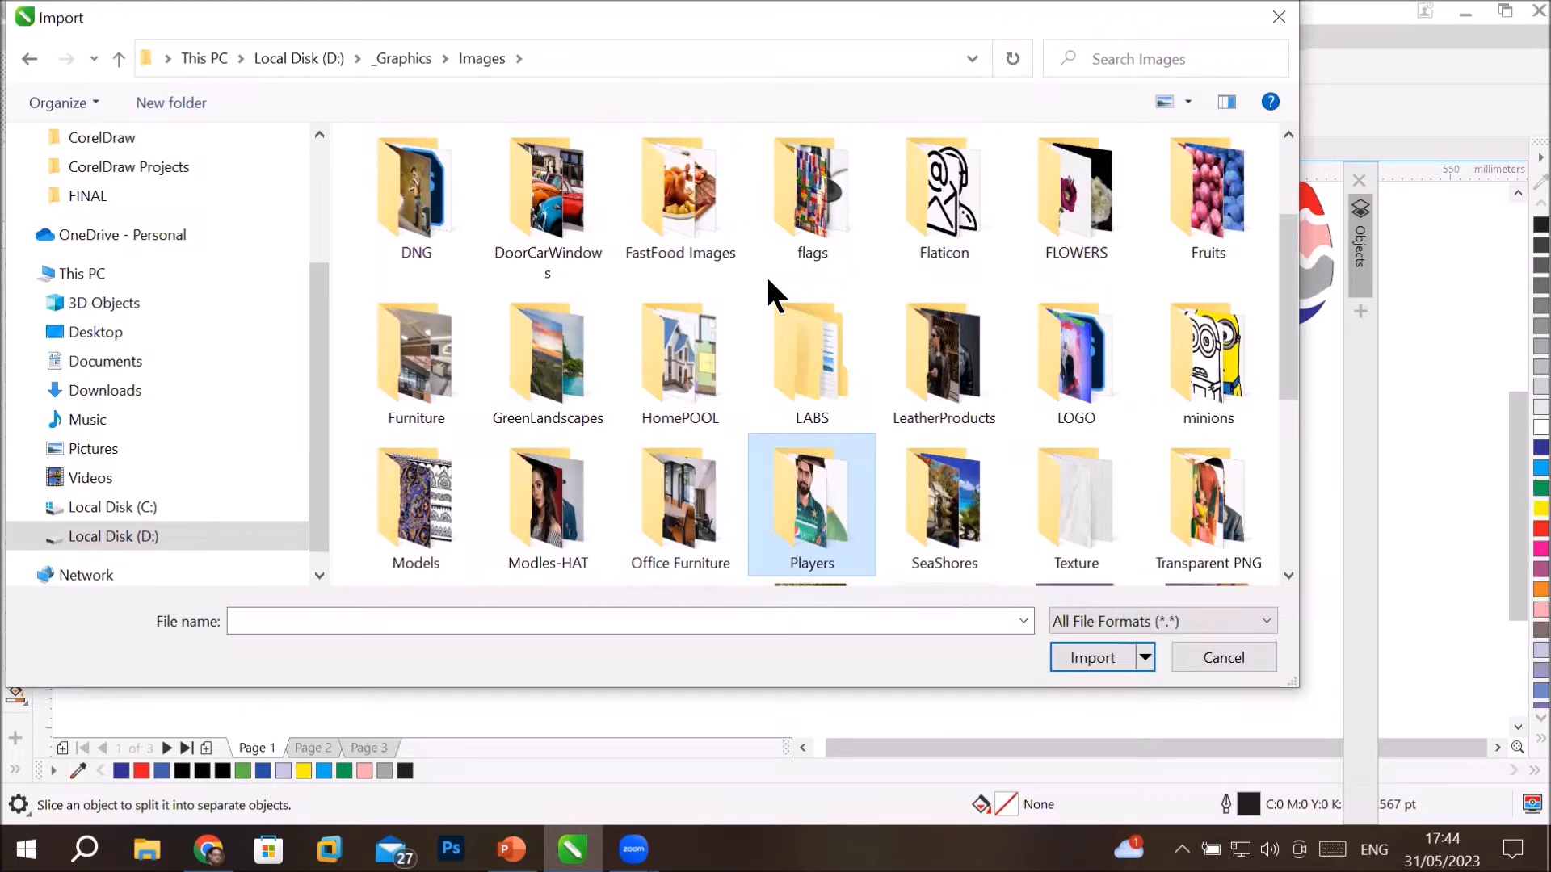
Import Landscapes- (2).jpg from the GreenLandscapes folder and place it about 160 mm wide below the headline.
double_click(547, 340)
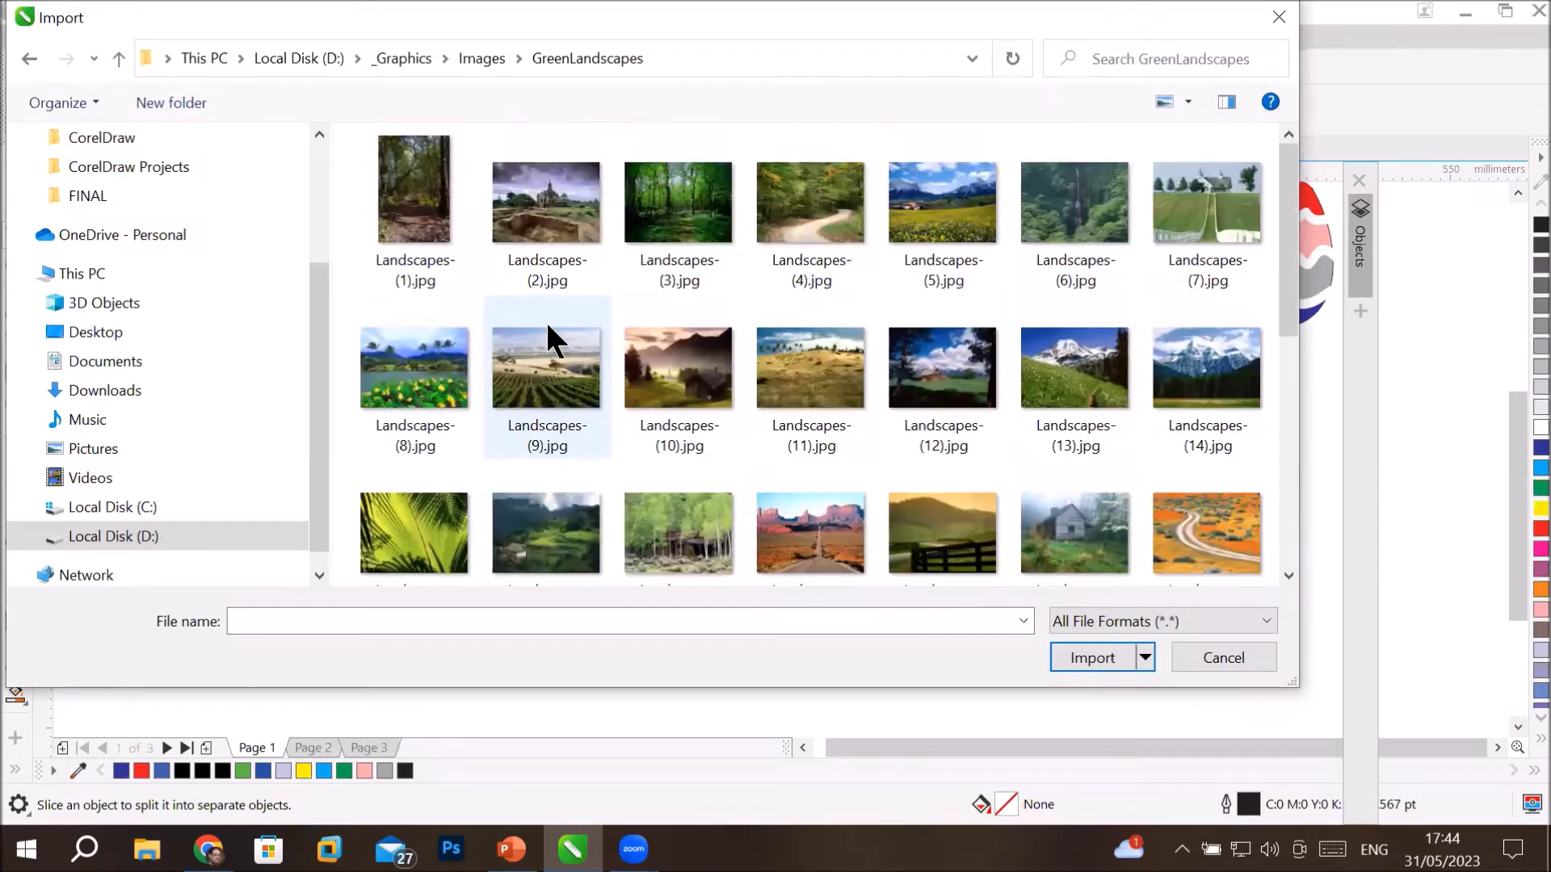
left_click(558, 230)
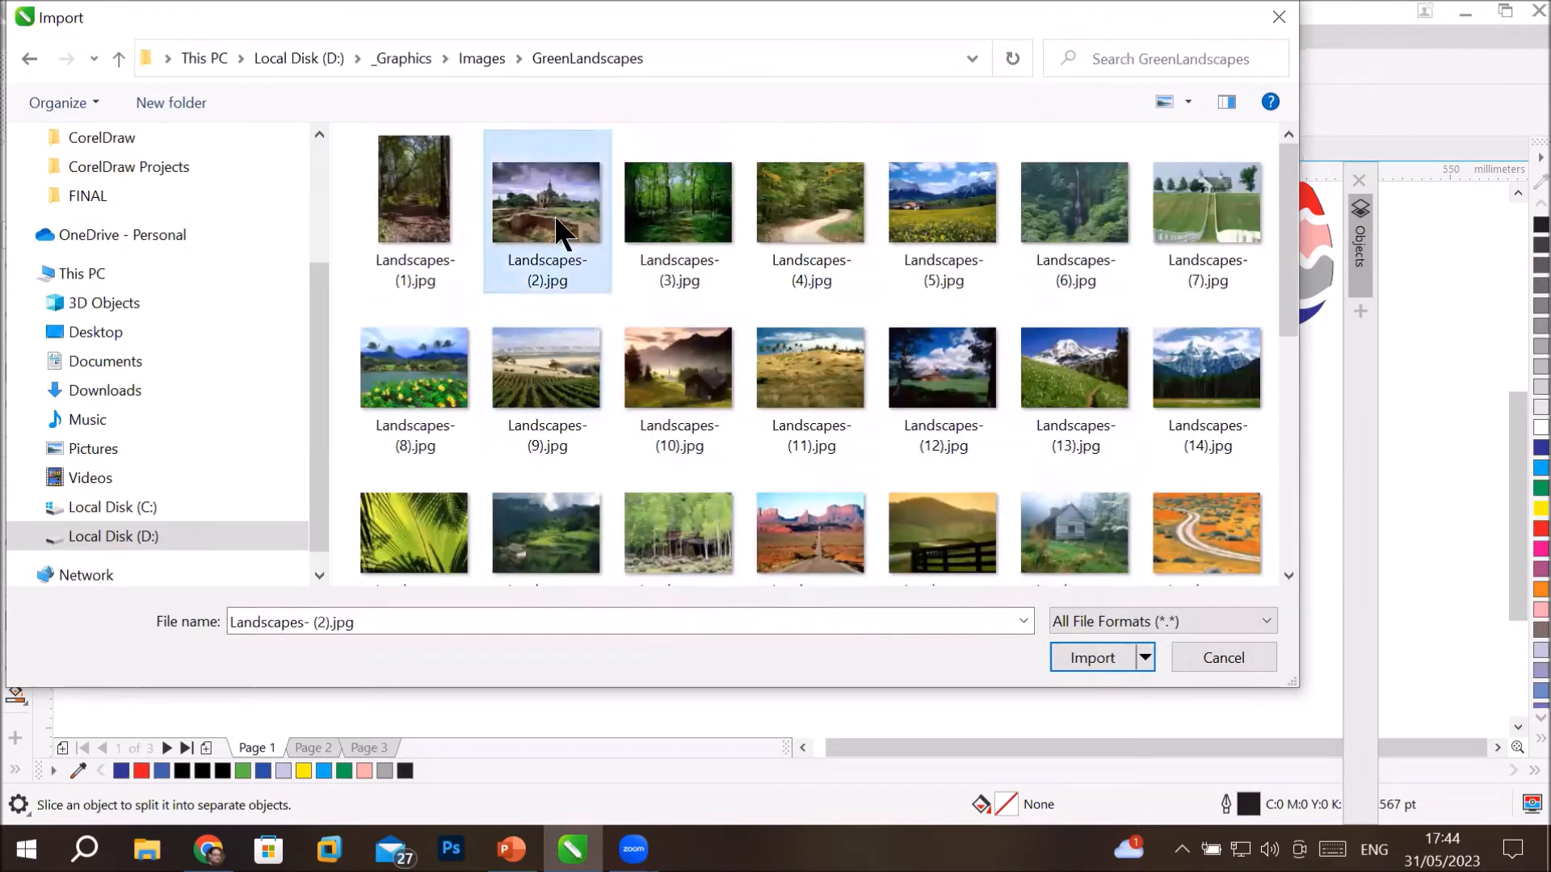
double_click(558, 230)
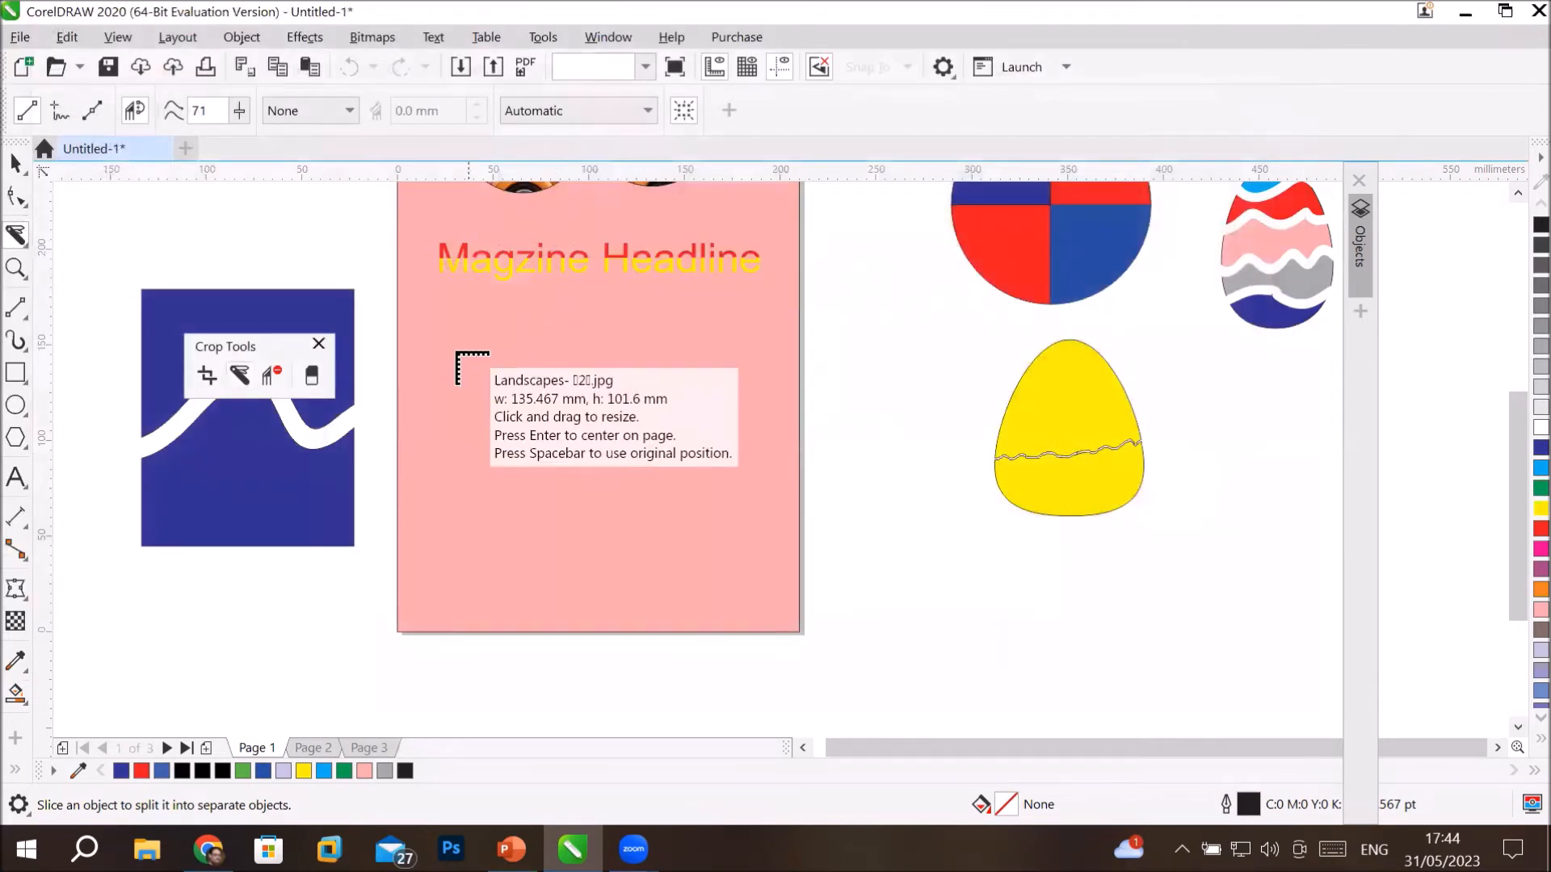
left_click_drag(436, 345, 793, 571)
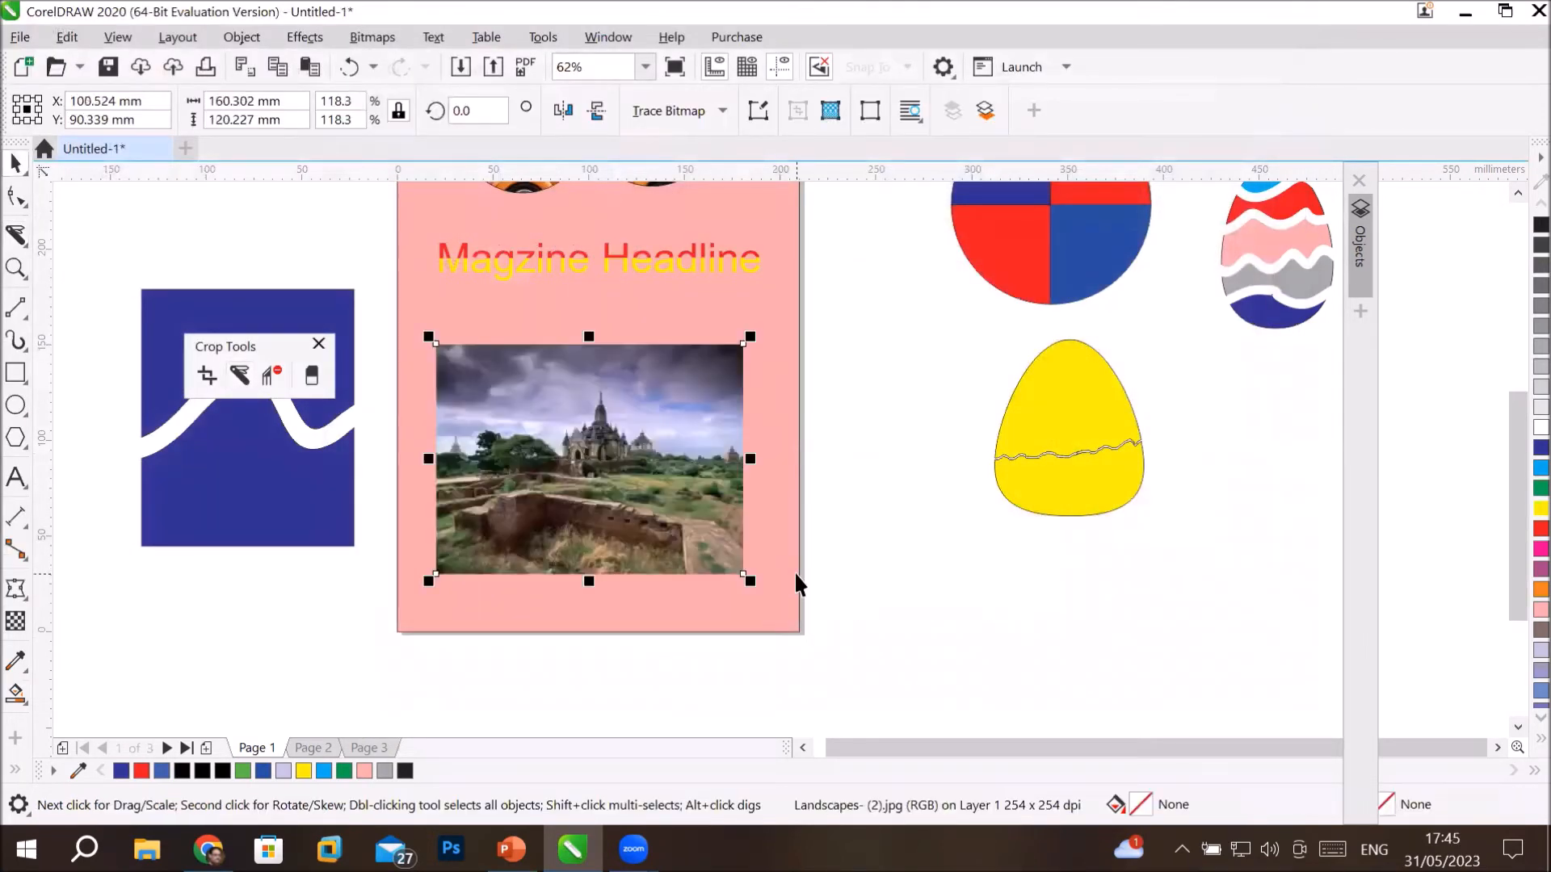
Activate the Eraser tool for the landscape photo, try the square nib and go back to the round nib.
scroll(409, 459, "up", 2)
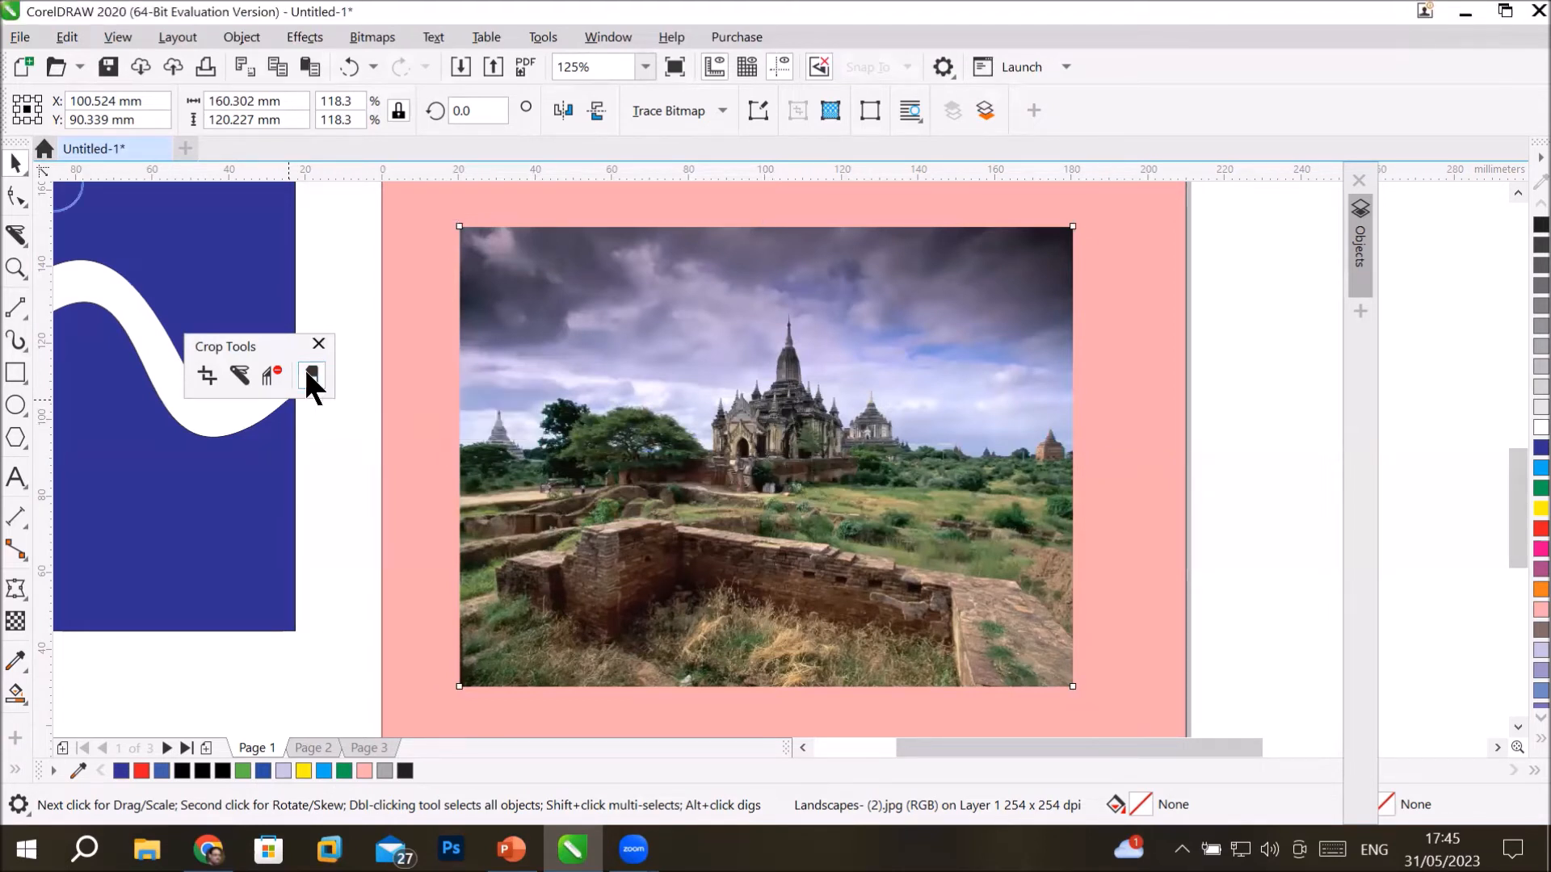
left_click(307, 374)
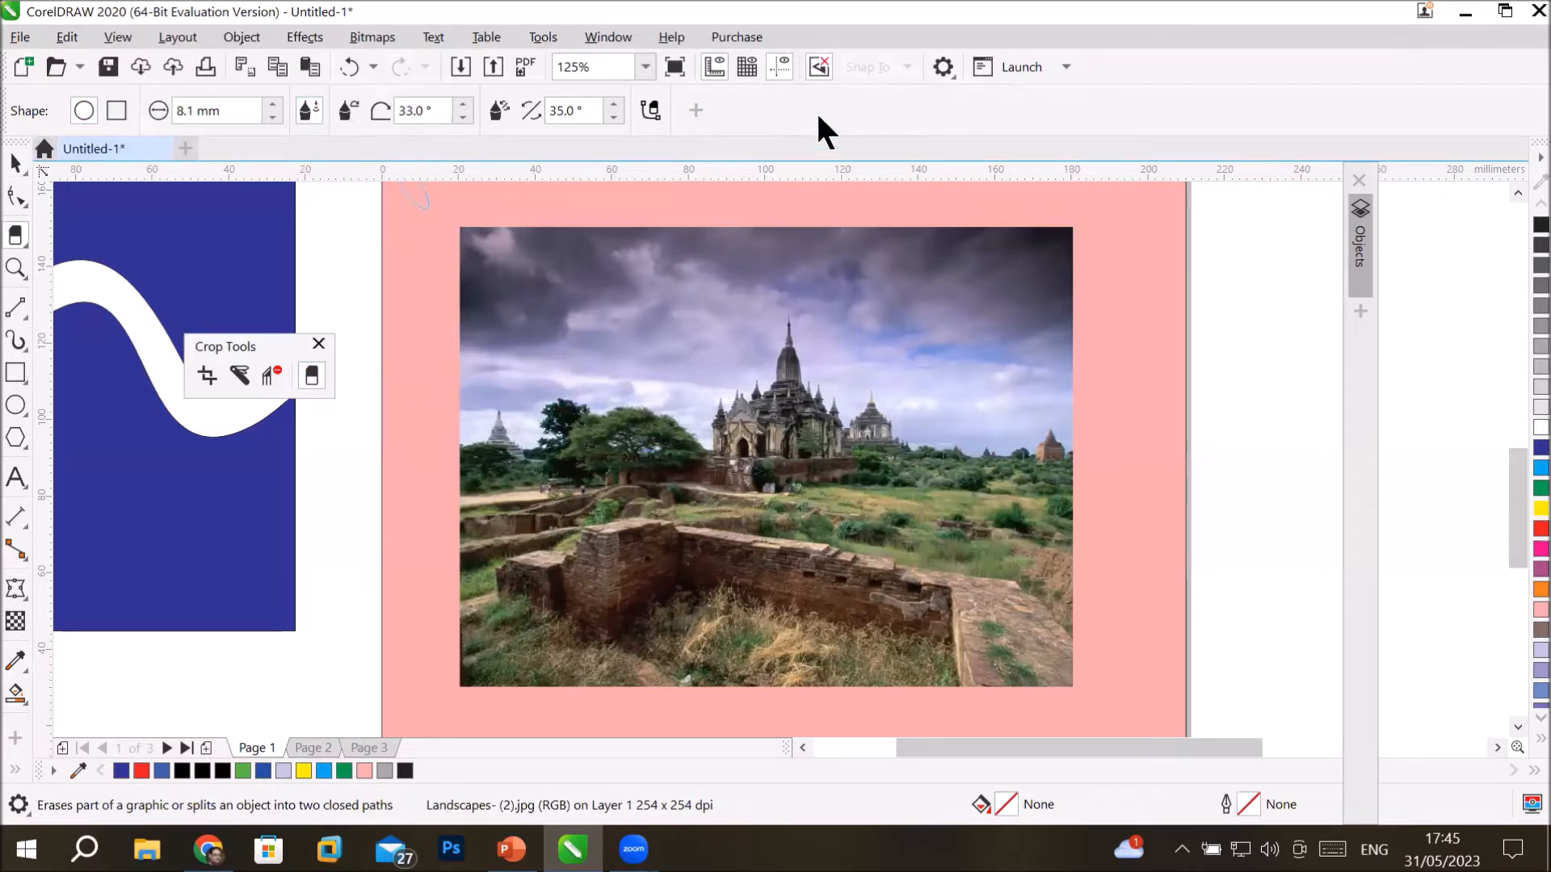
left_click(113, 113)
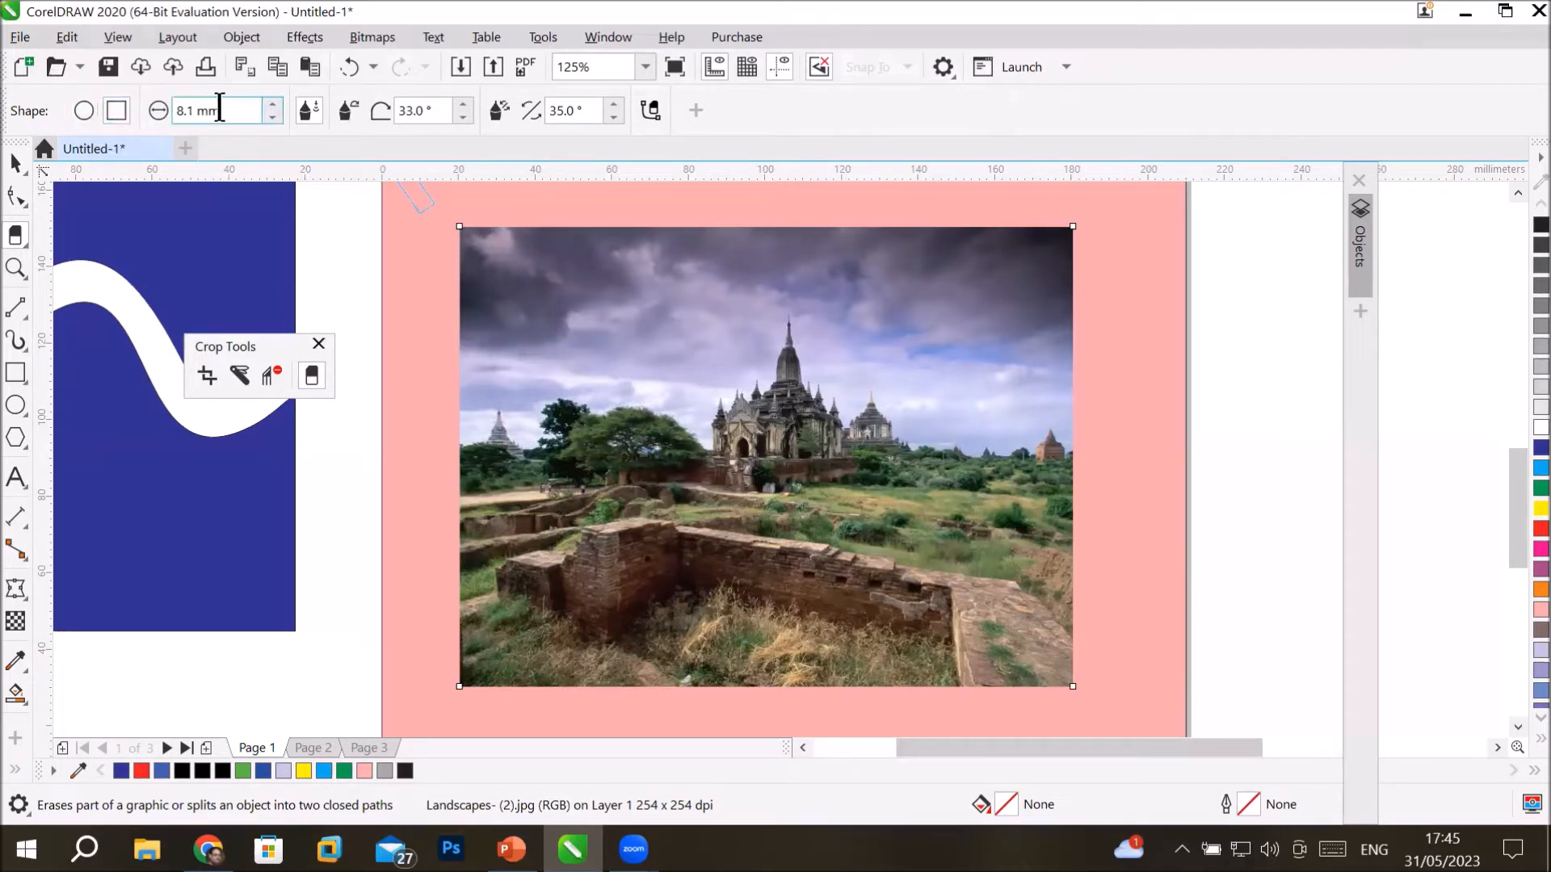
left_click_drag(230, 110, 164, 107)
left_click(253, 111)
left_click_drag(242, 110, 67, 95)
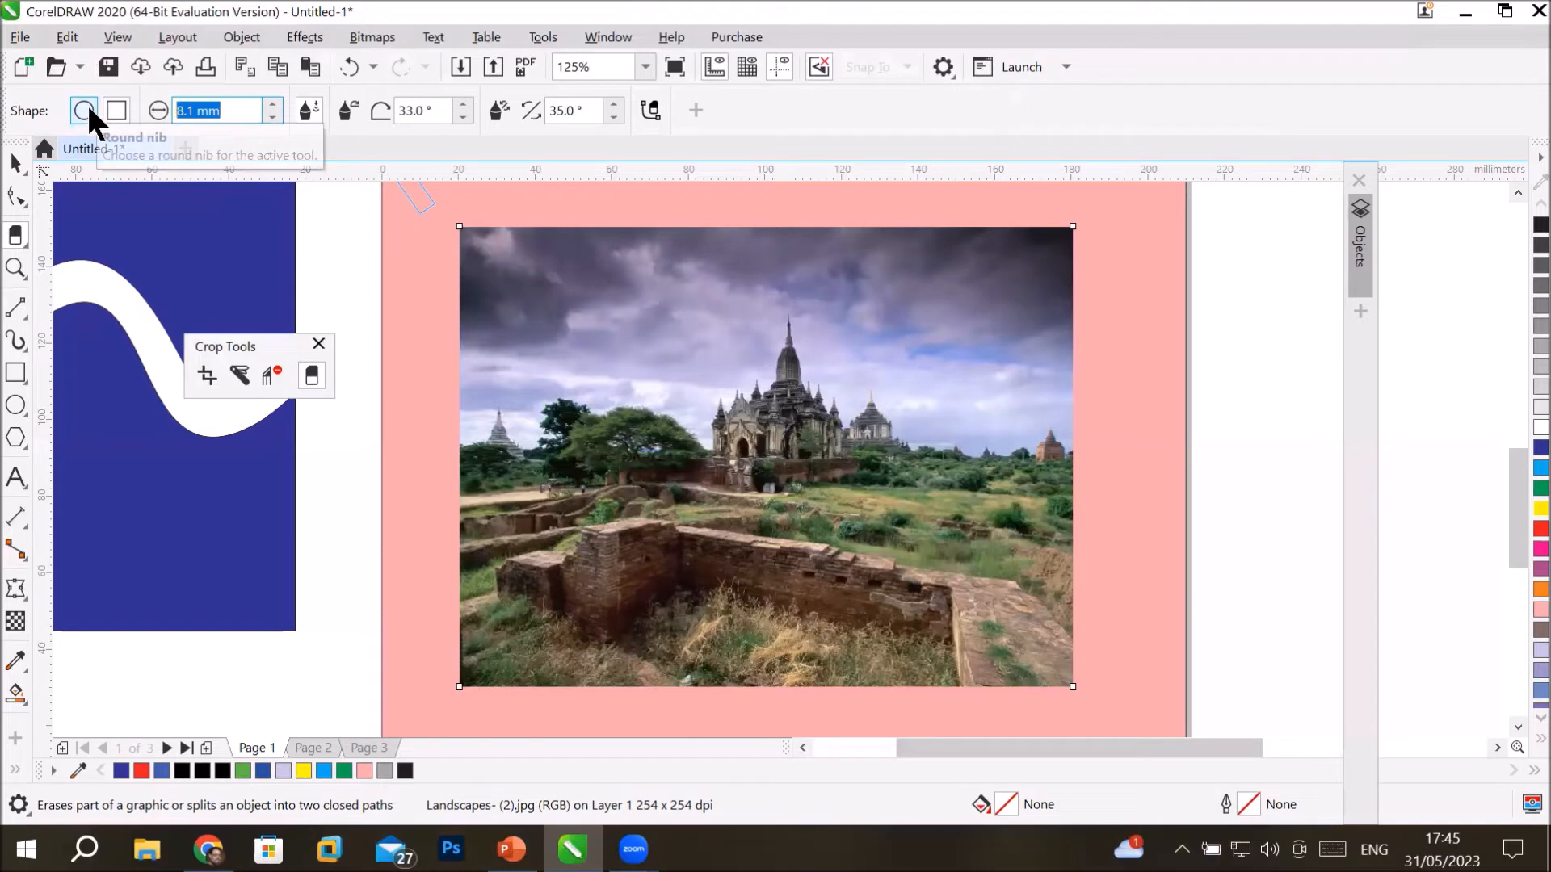
left_click(85, 112)
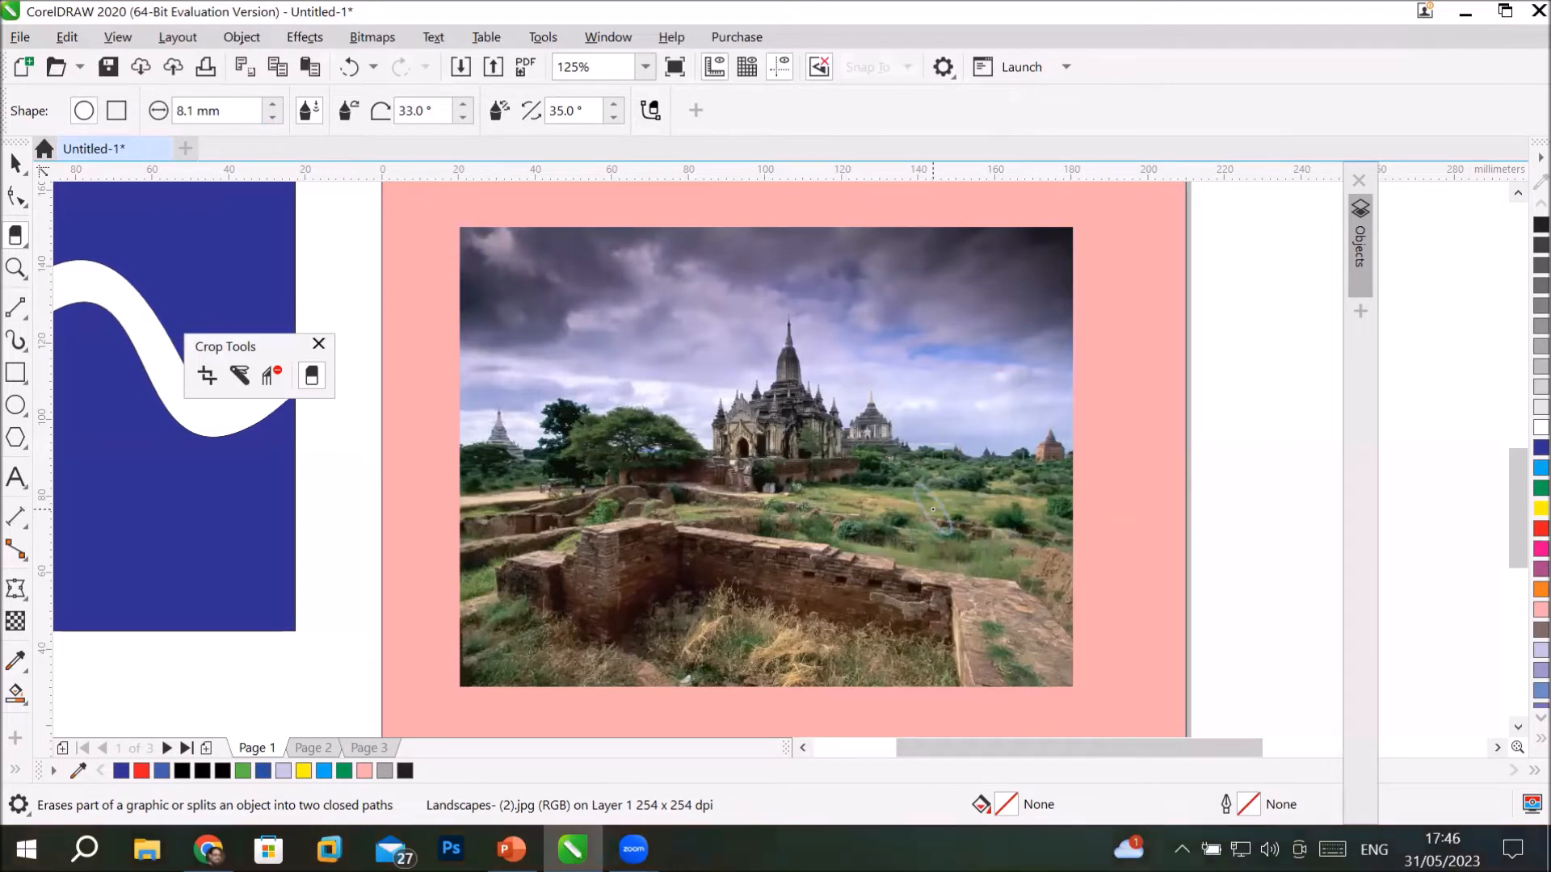
Set the eraser's nib tilt to 90° and erase two wavy bands across the landscape photo.
left_click_drag(436, 111, 297, 110)
type("90")
key("Return")
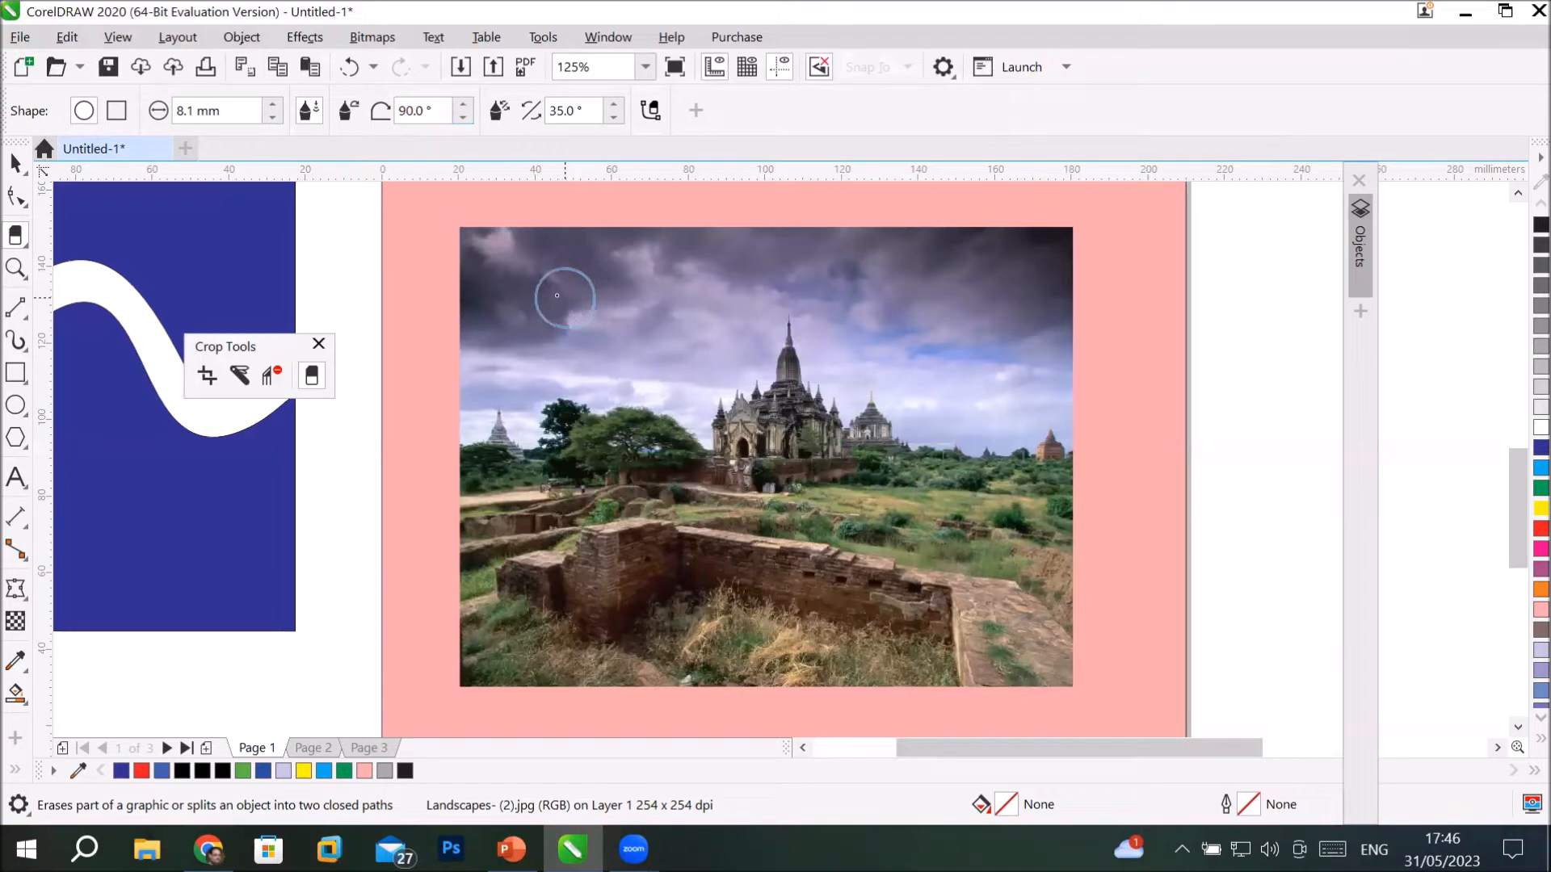
mouse_move(505, 294)
left_mouse_down()
mouse_move(792, 358)
mouse_move(977, 422)
left_mouse_up()
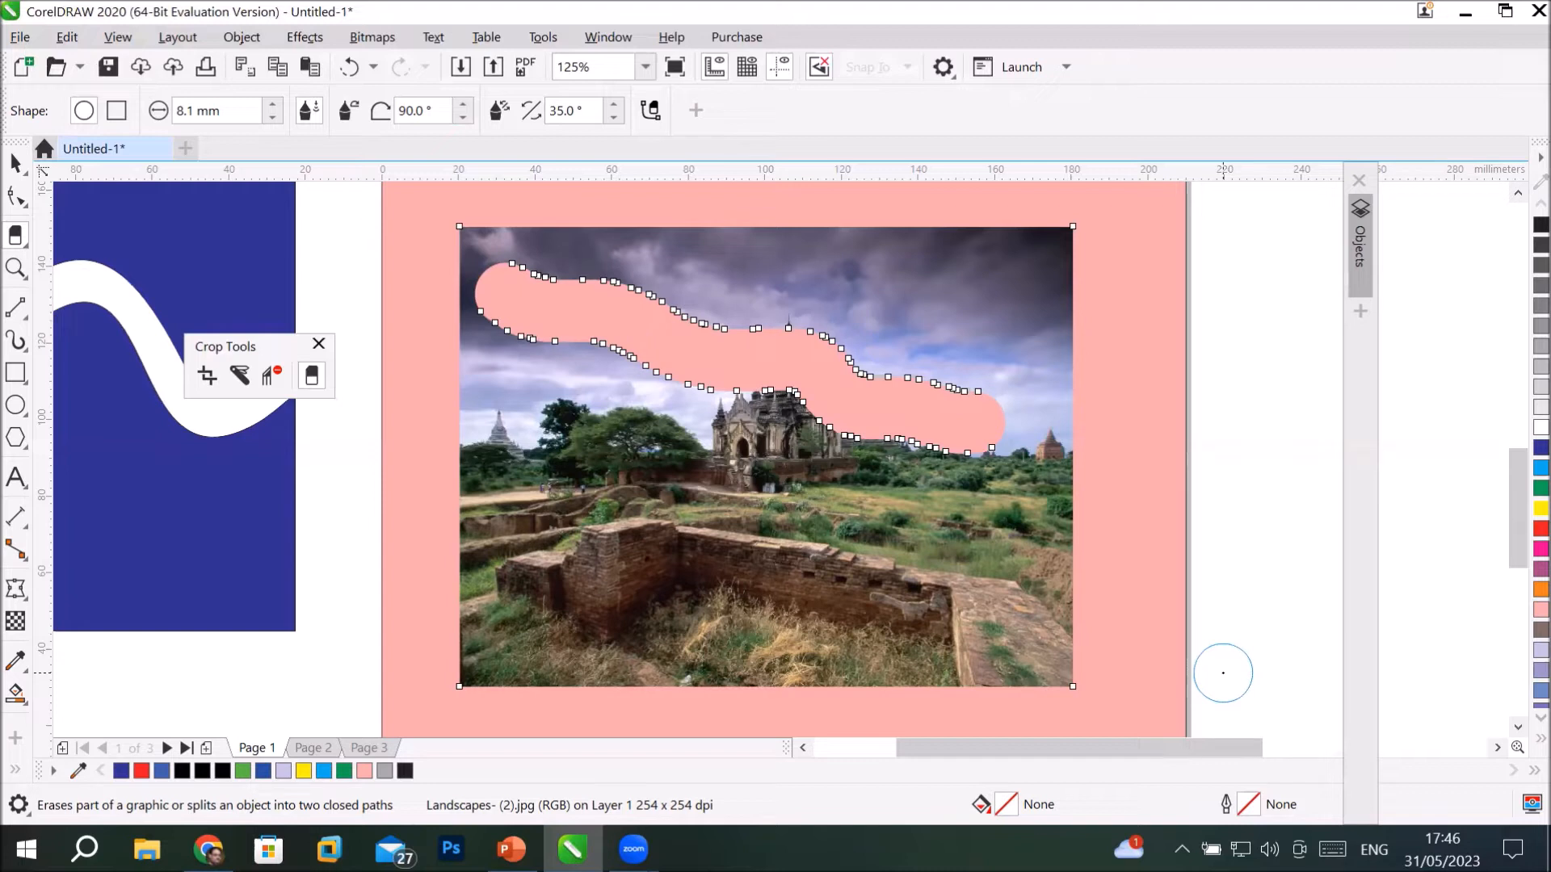
mouse_move(519, 537)
left_mouse_down()
mouse_move(882, 605)
mouse_move(1066, 602)
left_mouse_up()
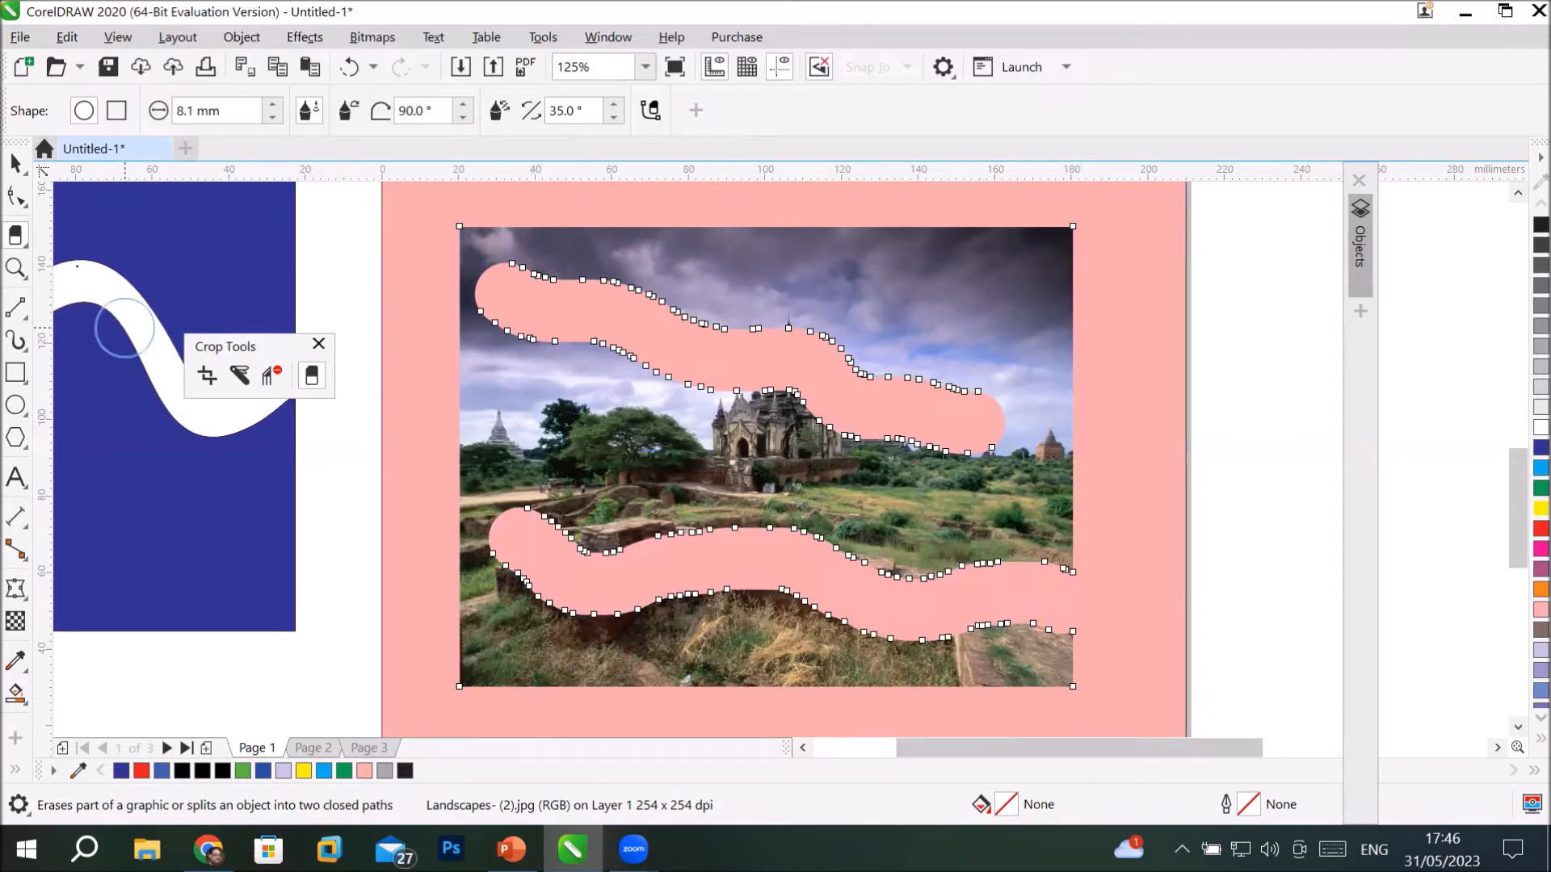
Reshape the left end of the lower erased band by moving its upper edge nodes up and its lower edge nodes down.
scroll(610, 314, "up", 4)
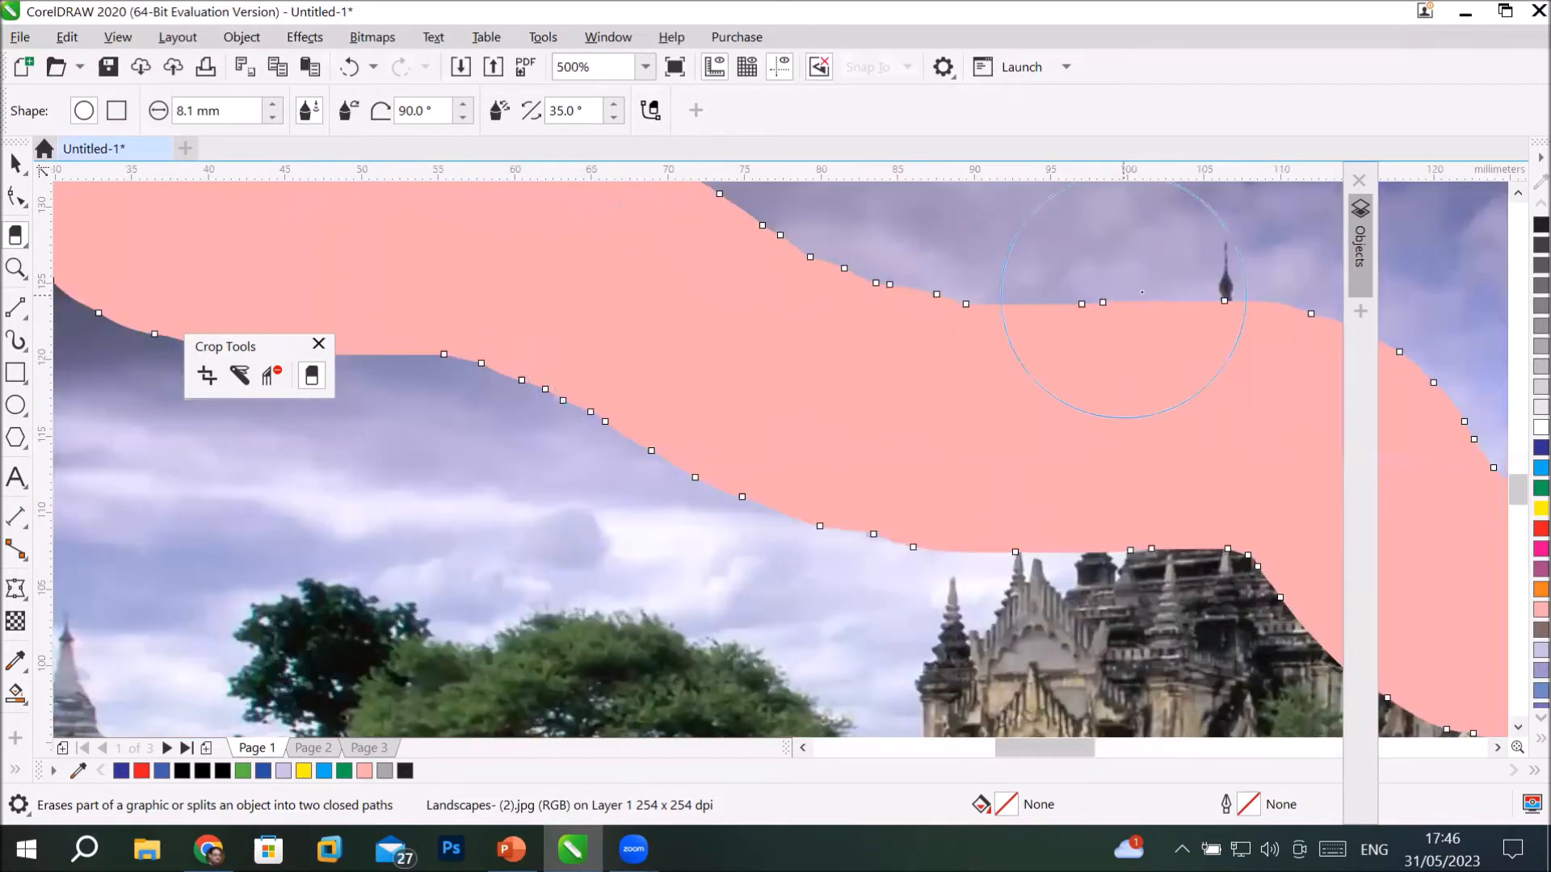
scroll(1201, 340, "down", 2)
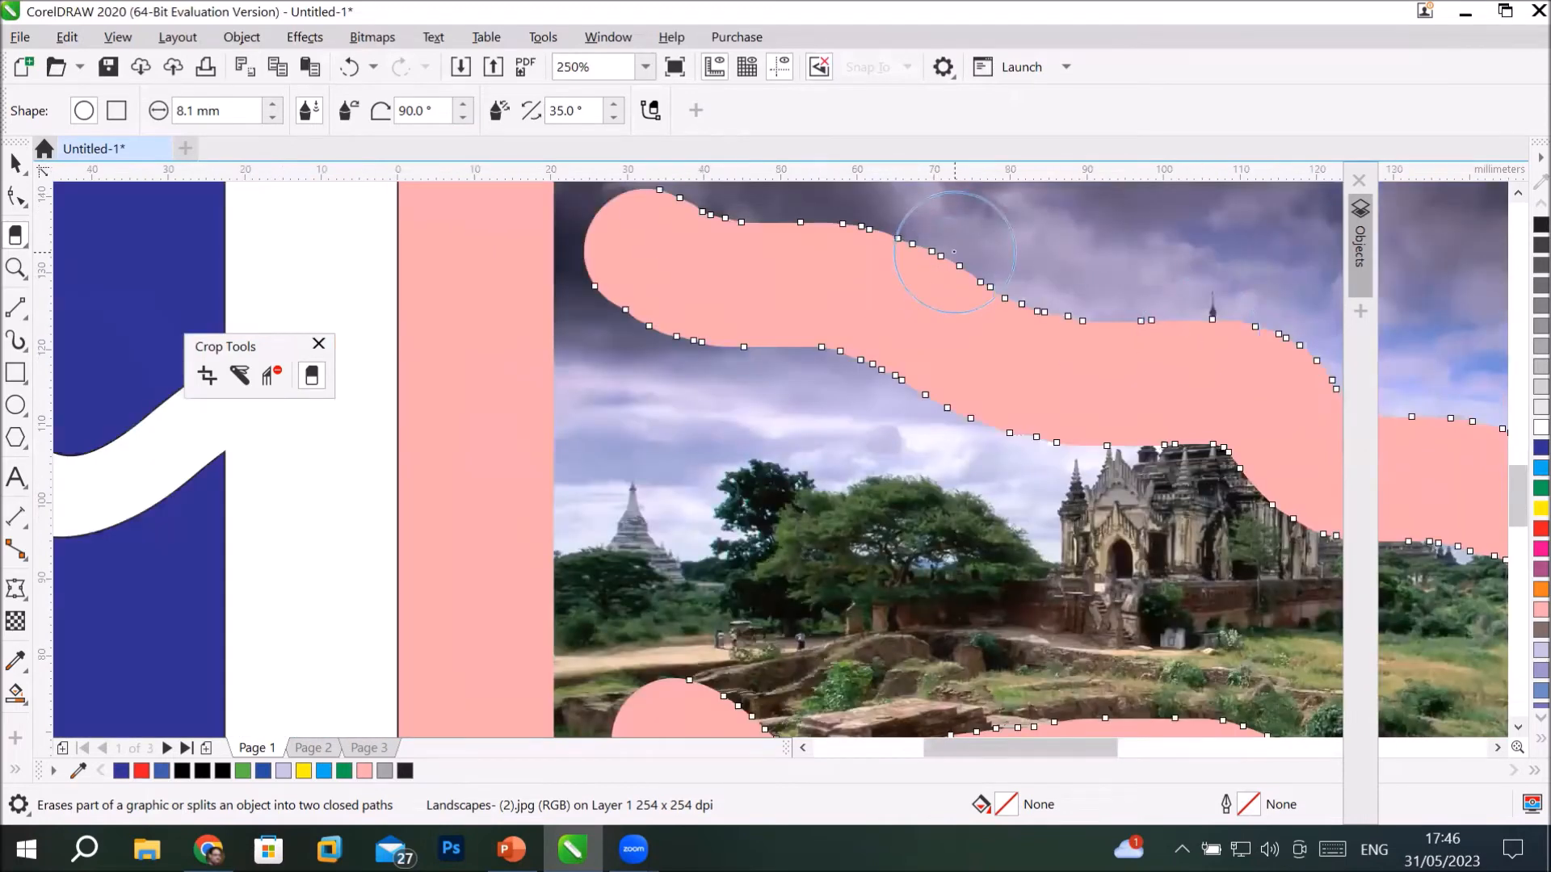
scroll(954, 252, "up", 2)
scroll(954, 252, "down", 4)
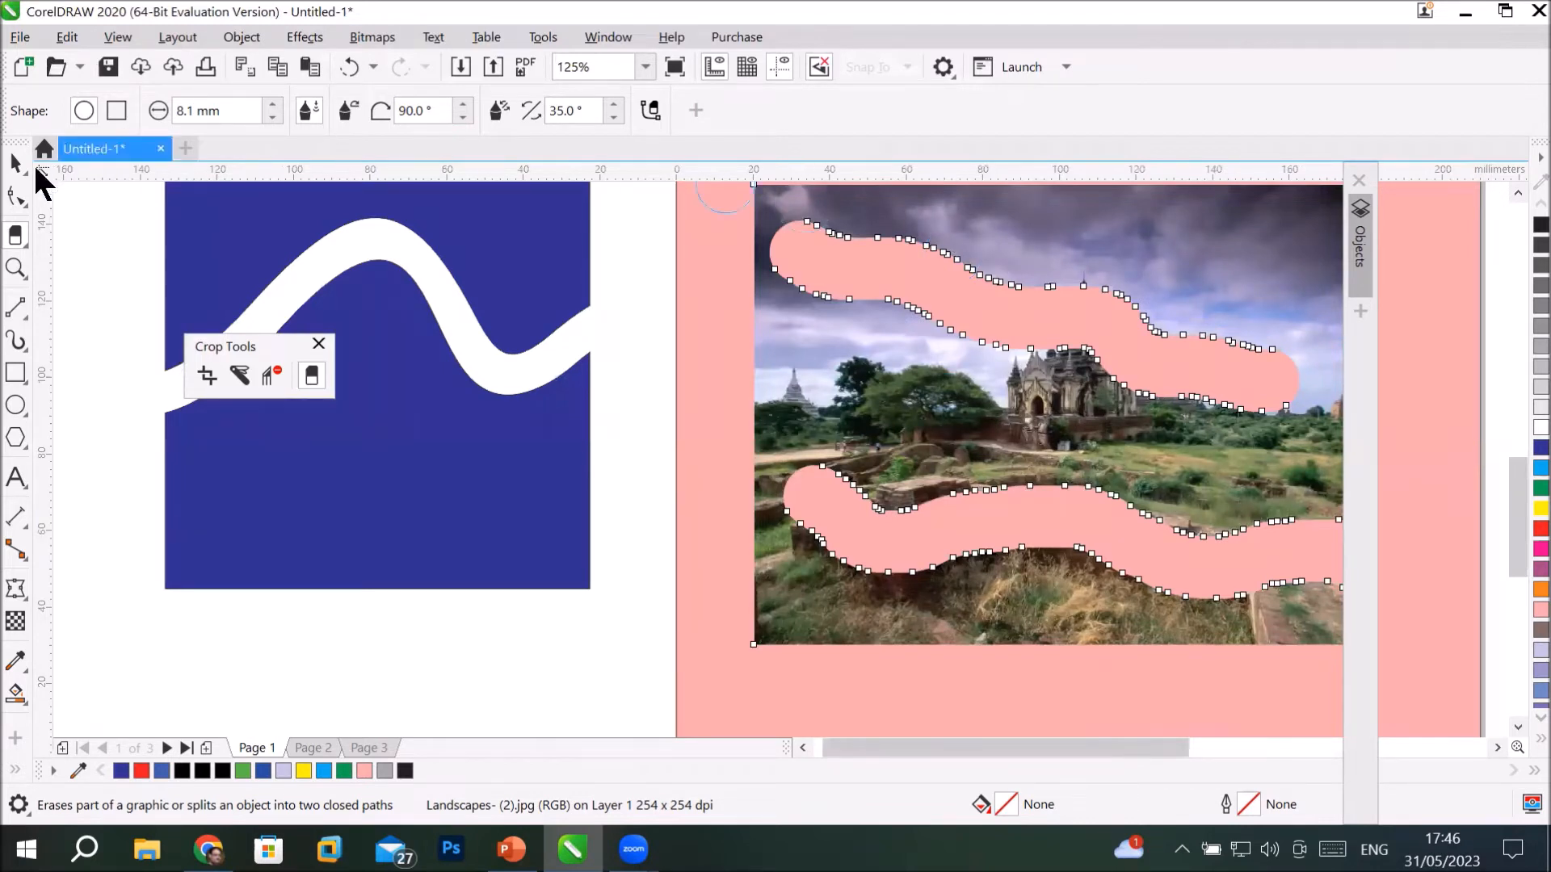
left_click(18, 201)
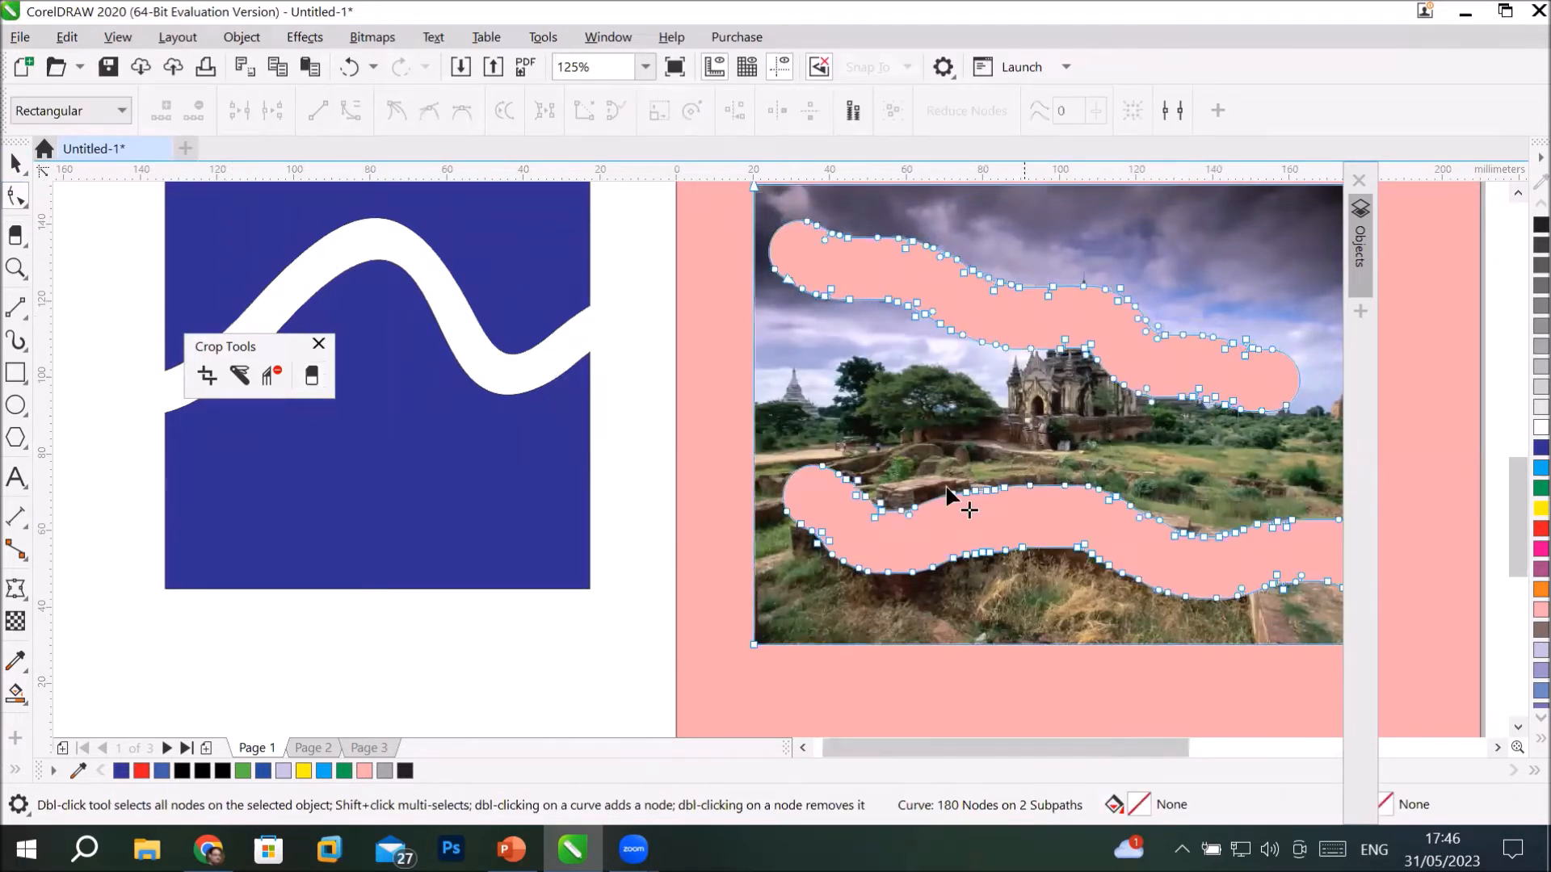
left_click_drag(869, 524, 873, 447)
left_click_drag(813, 533, 862, 575)
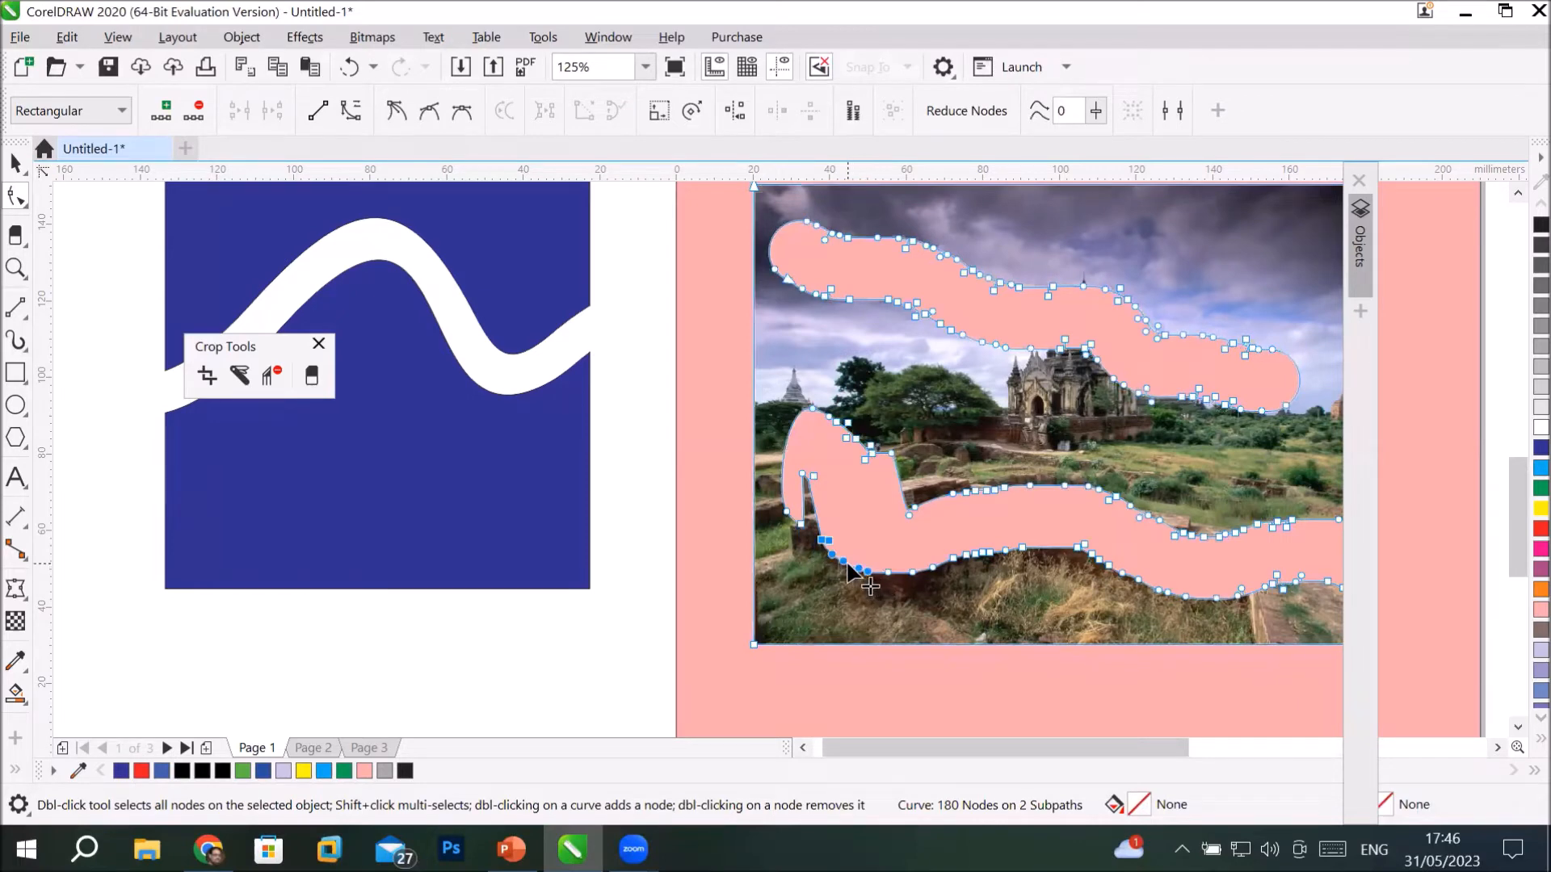
left_click_drag(847, 566, 835, 594)
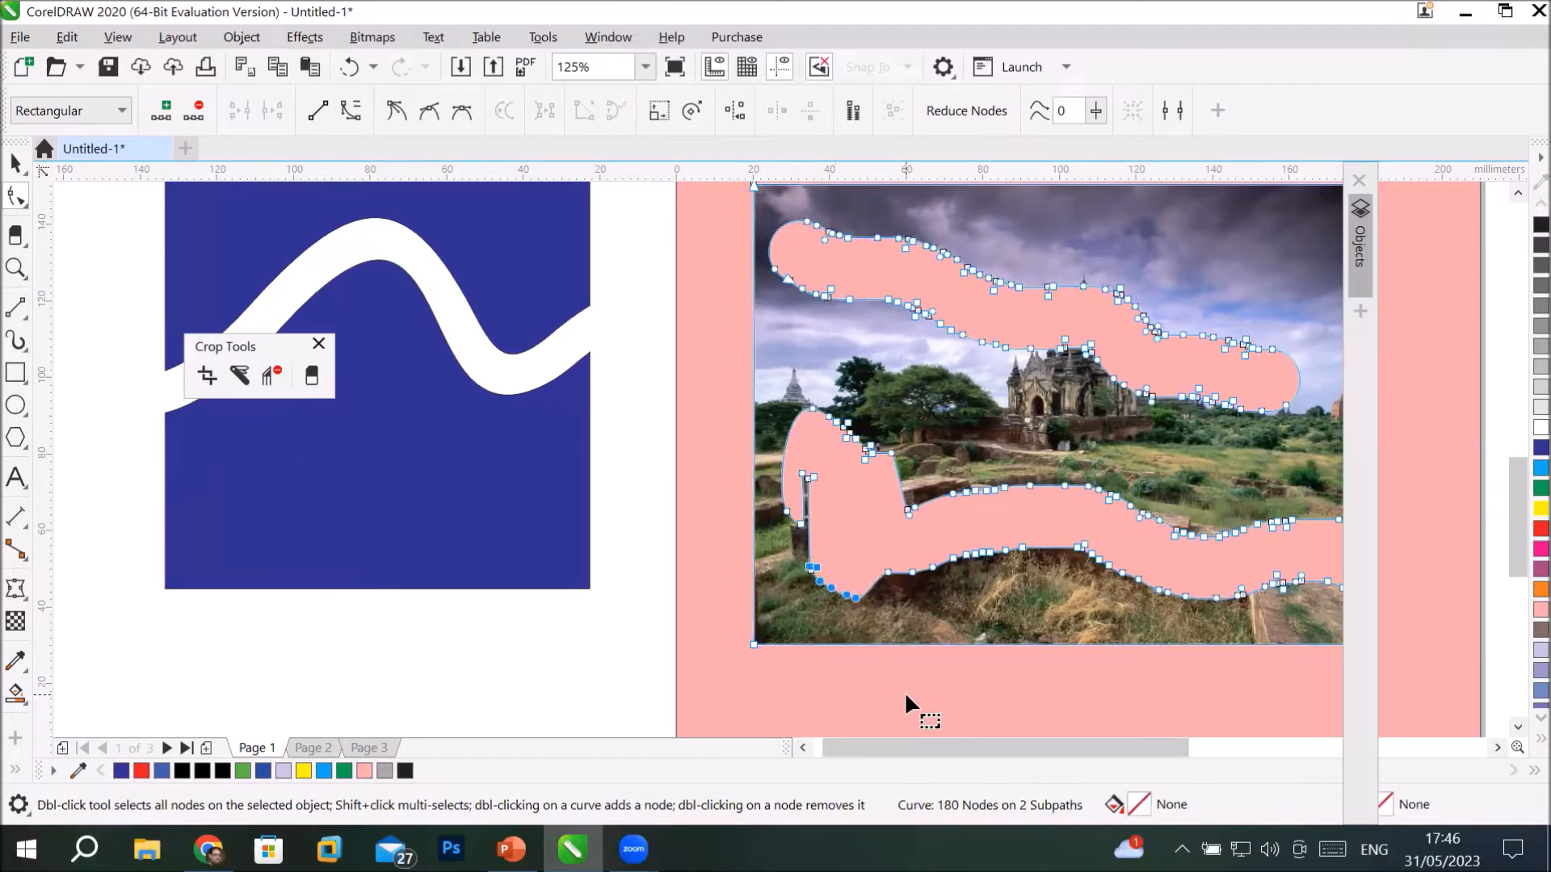
Move the erased landscape photo up the page so that it overlaps the two circular car pictures.
scroll(1014, 497, "down", 2)
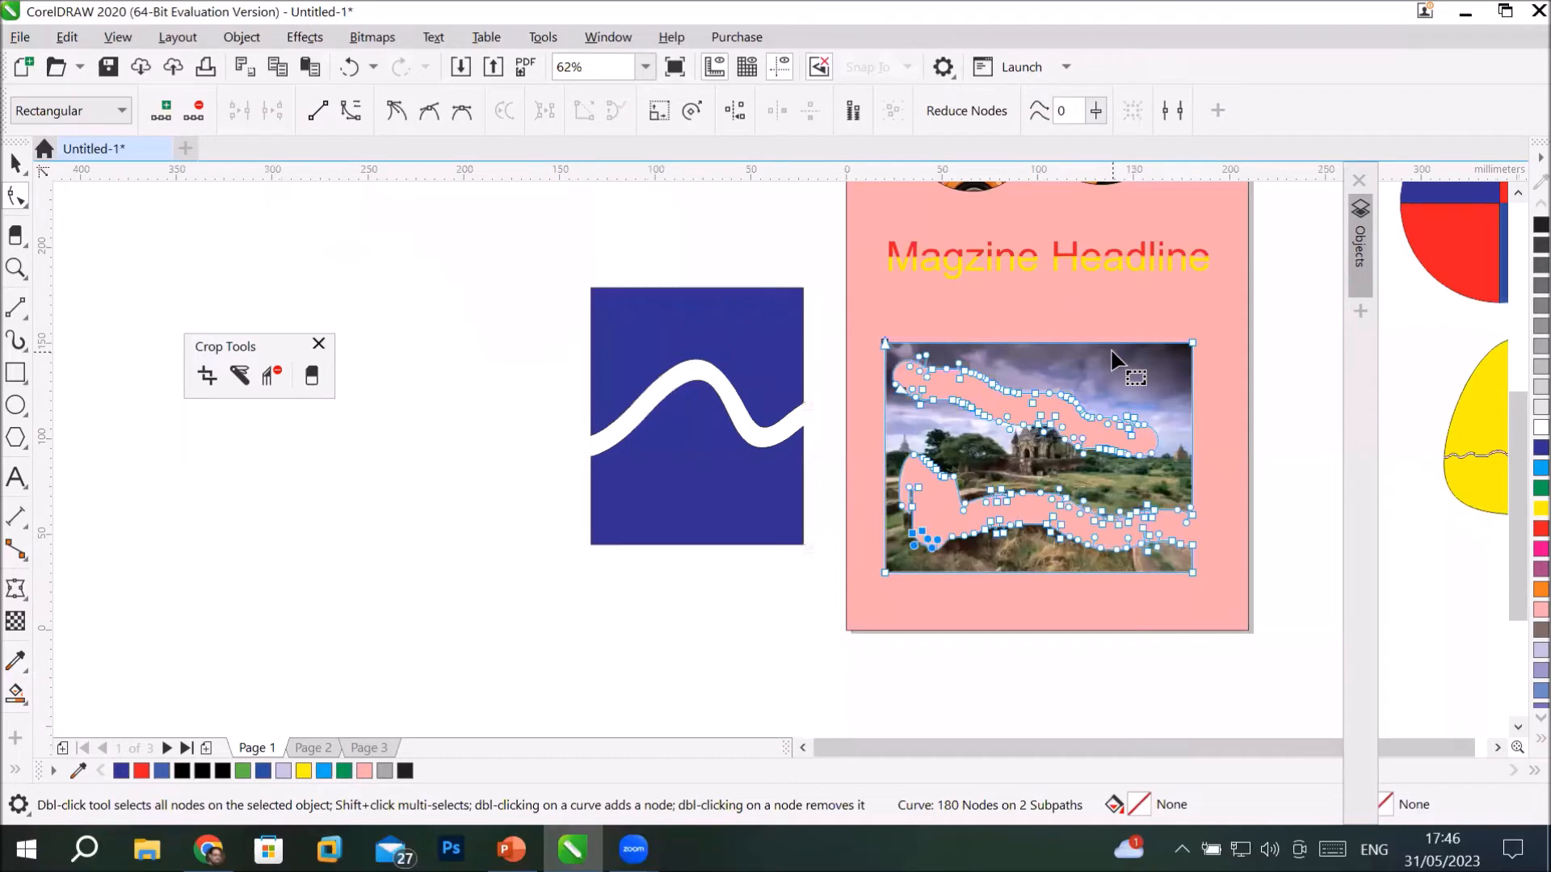
scroll(1111, 355, "down", 2)
scroll(1131, 274, "up", 2)
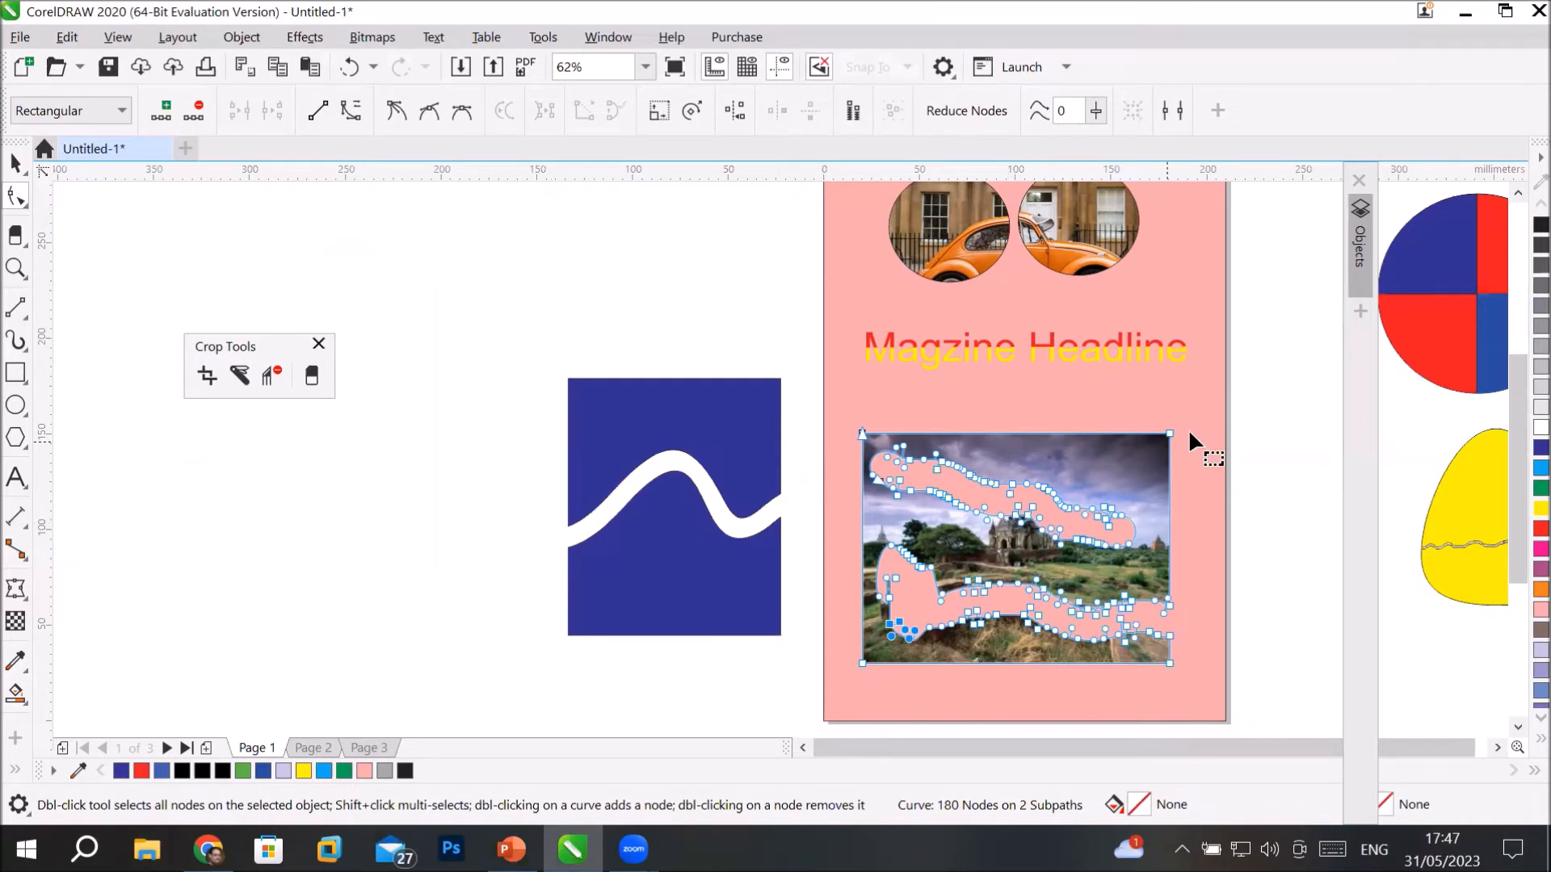
left_click(15, 162)
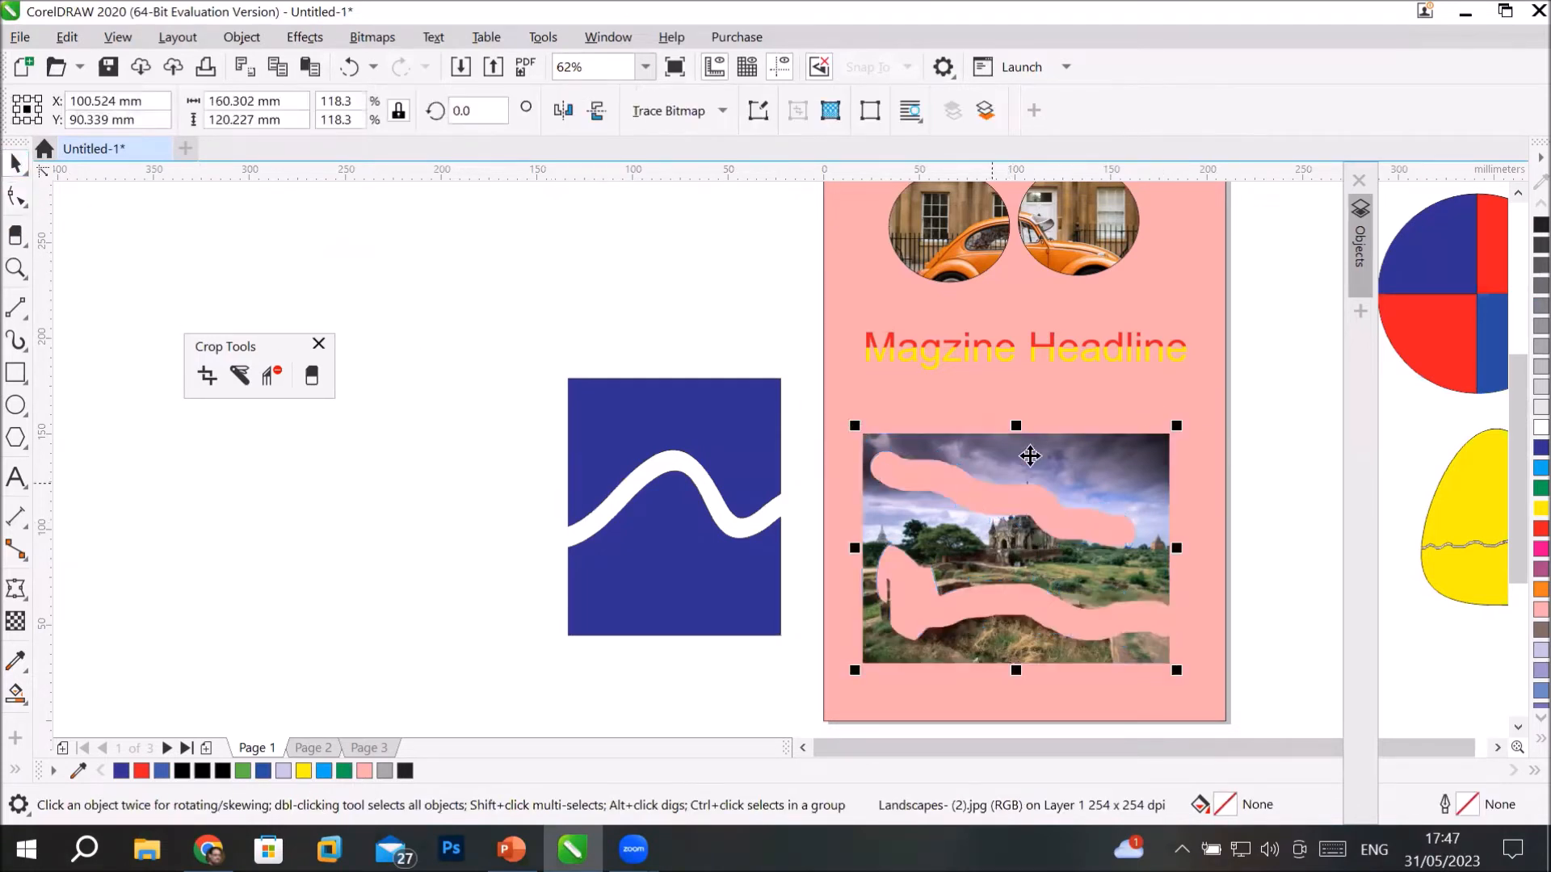
left_click_drag(1033, 480, 1044, 318)
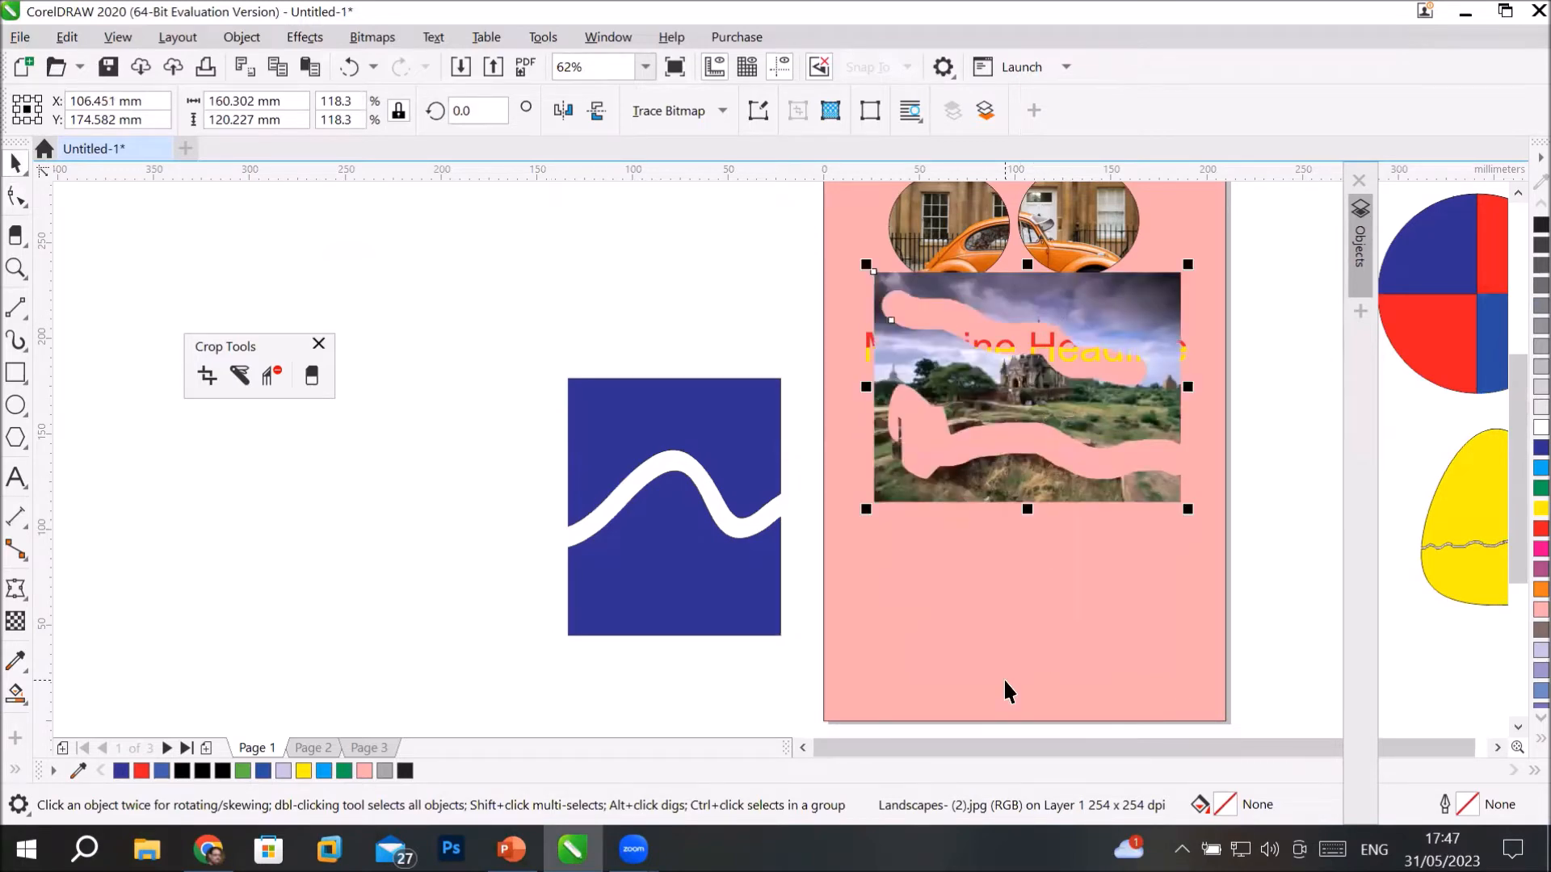
left_click(1516, 193)
left_click(1516, 193)
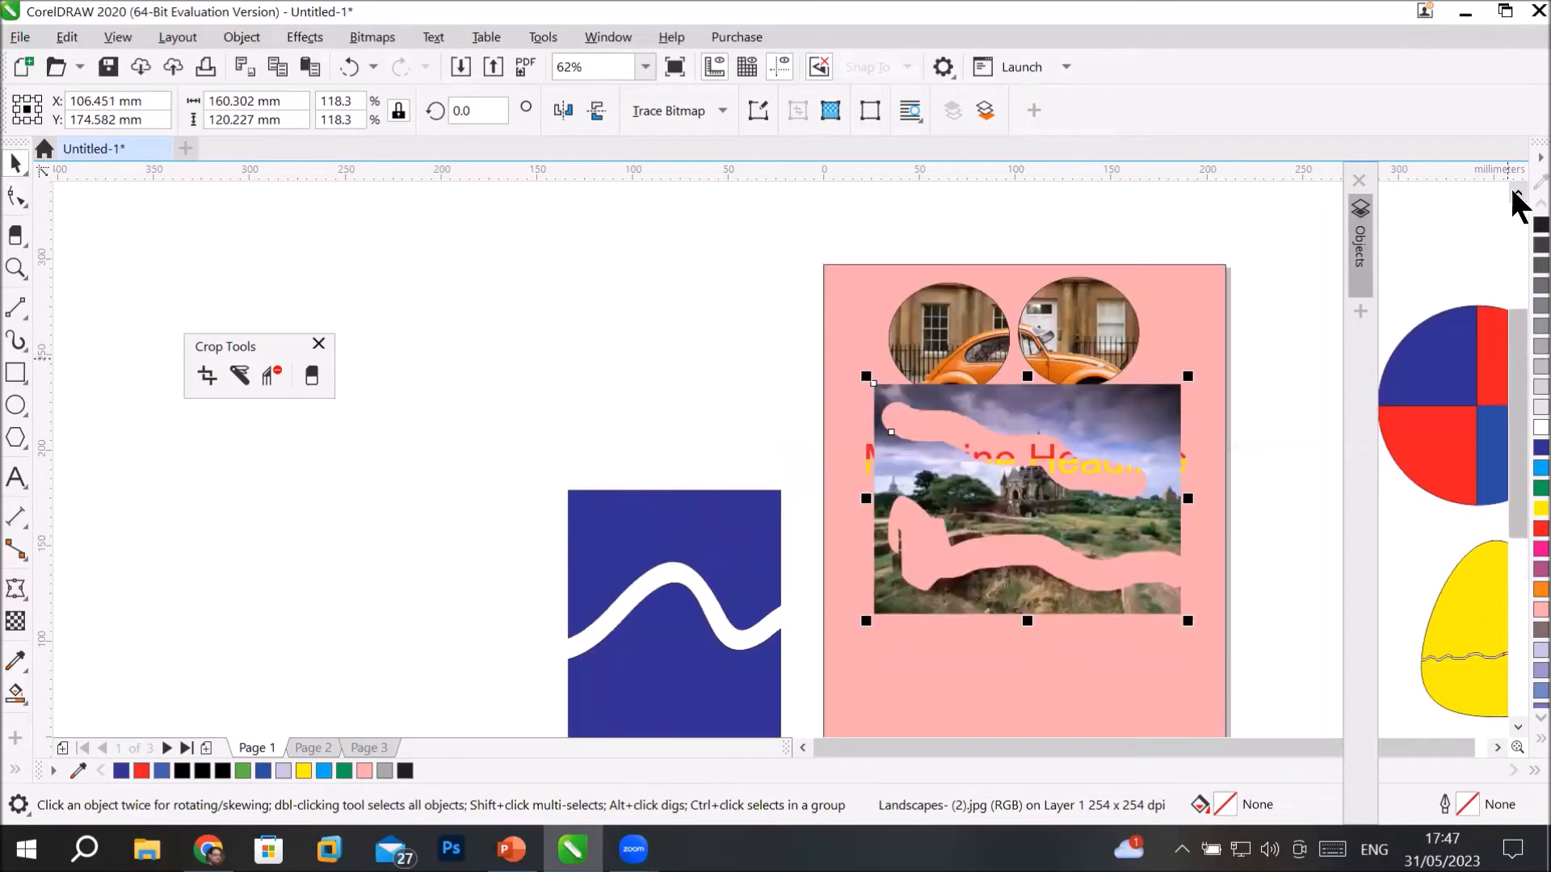
left_click_drag(1084, 407, 1083, 273)
left_click_drag(1045, 371, 1059, 421)
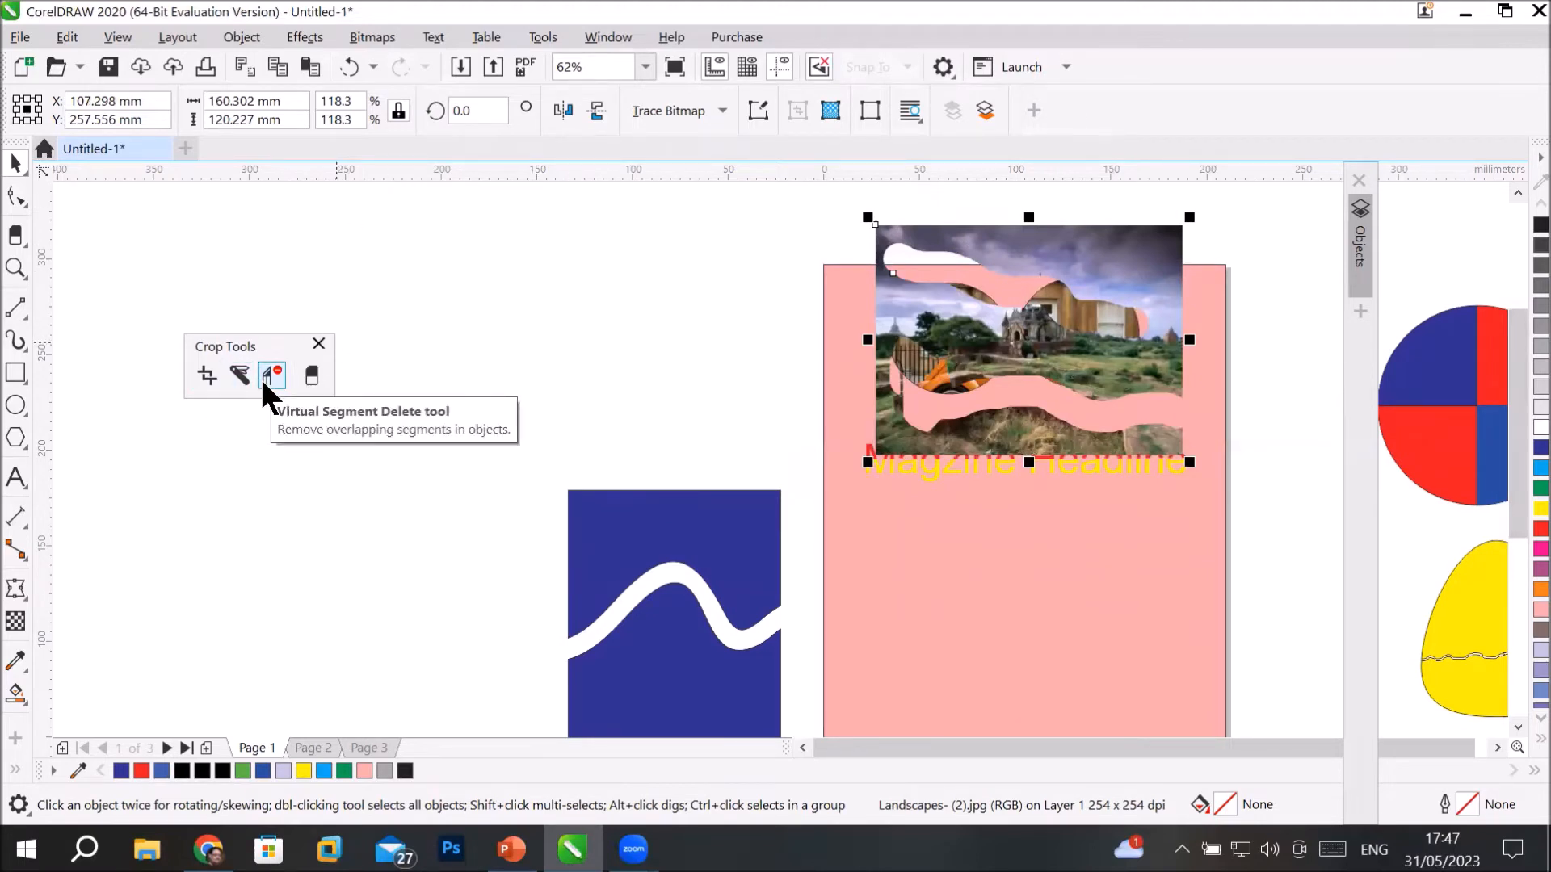
Erase the middle of the landscape photo to uncover the circular car pictures beneath it.
left_click(310, 373)
mouse_move(958, 328)
left_mouse_down()
mouse_move(1001, 343)
mouse_move(1012, 320)
mouse_move(950, 318)
mouse_move(986, 315)
mouse_move(942, 299)
mouse_move(934, 349)
mouse_move(917, 270)
mouse_move(896, 347)
mouse_move(1065, 300)
mouse_move(1043, 362)
mouse_move(1084, 310)
mouse_move(1094, 347)
left_mouse_up()
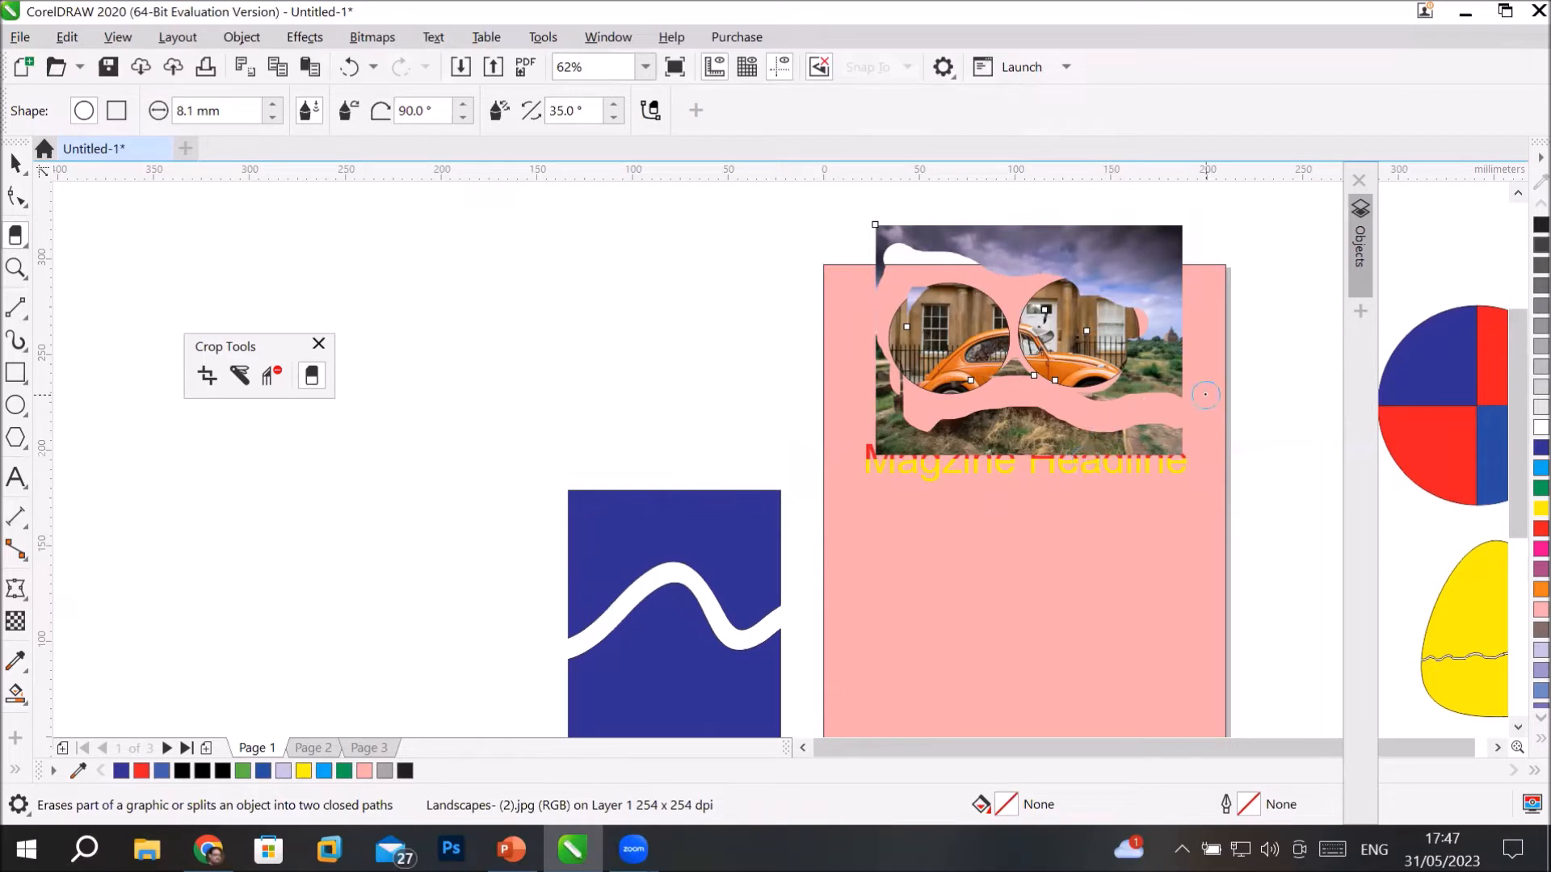
Move the erased landscape photo down over the magazine headline and widen it to about 191 mm.
left_click(15, 163)
left_click_drag(1022, 254, 1006, 363)
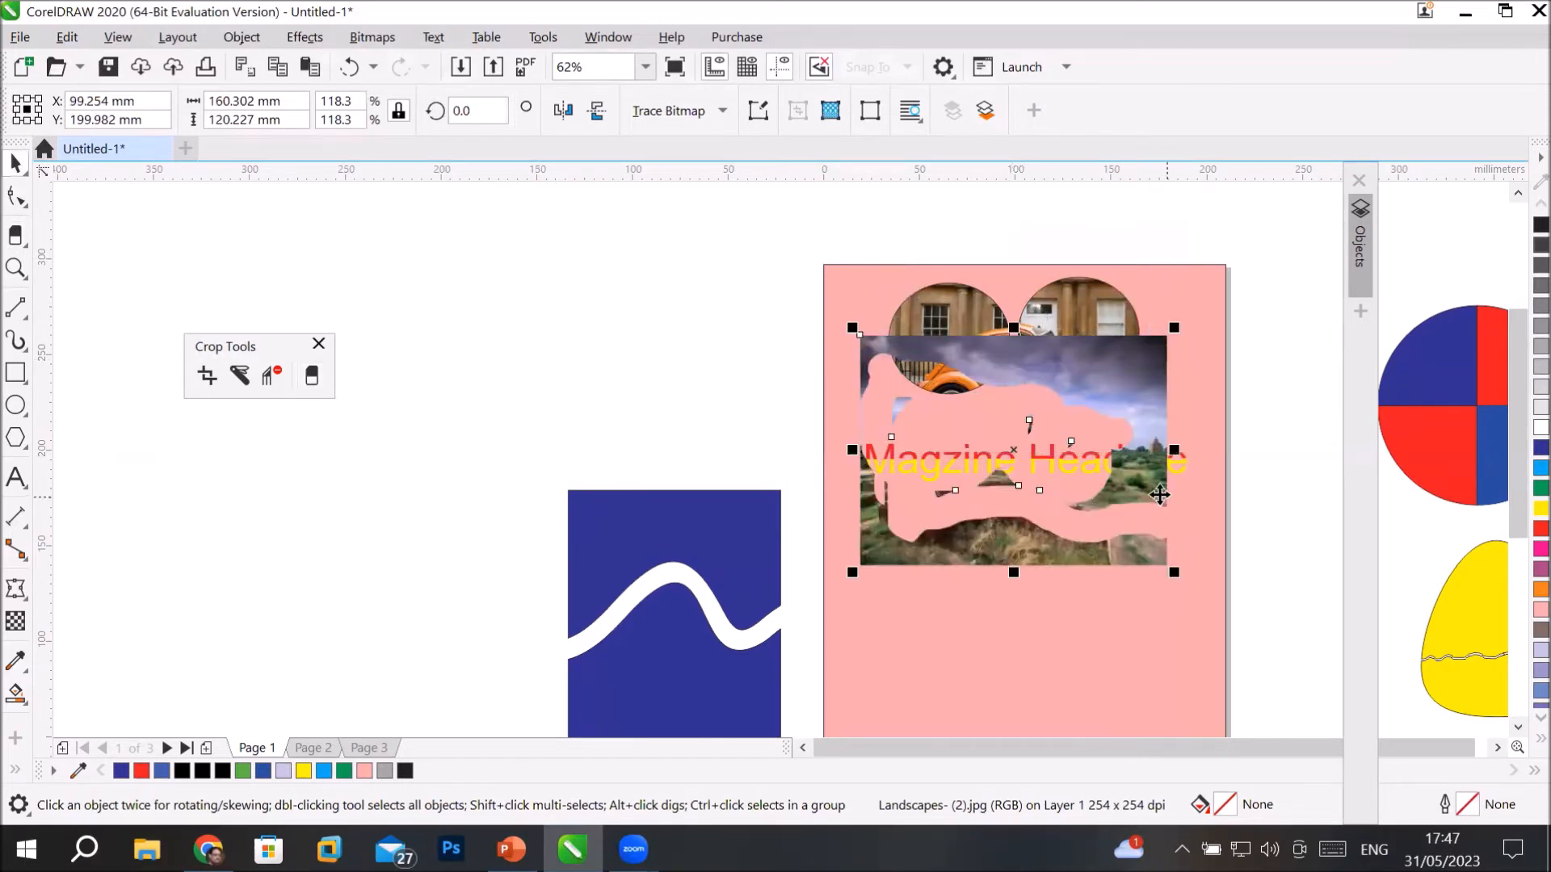
left_click_drag(1173, 450, 1148, 483)
scroll(1034, 475, "up", 2)
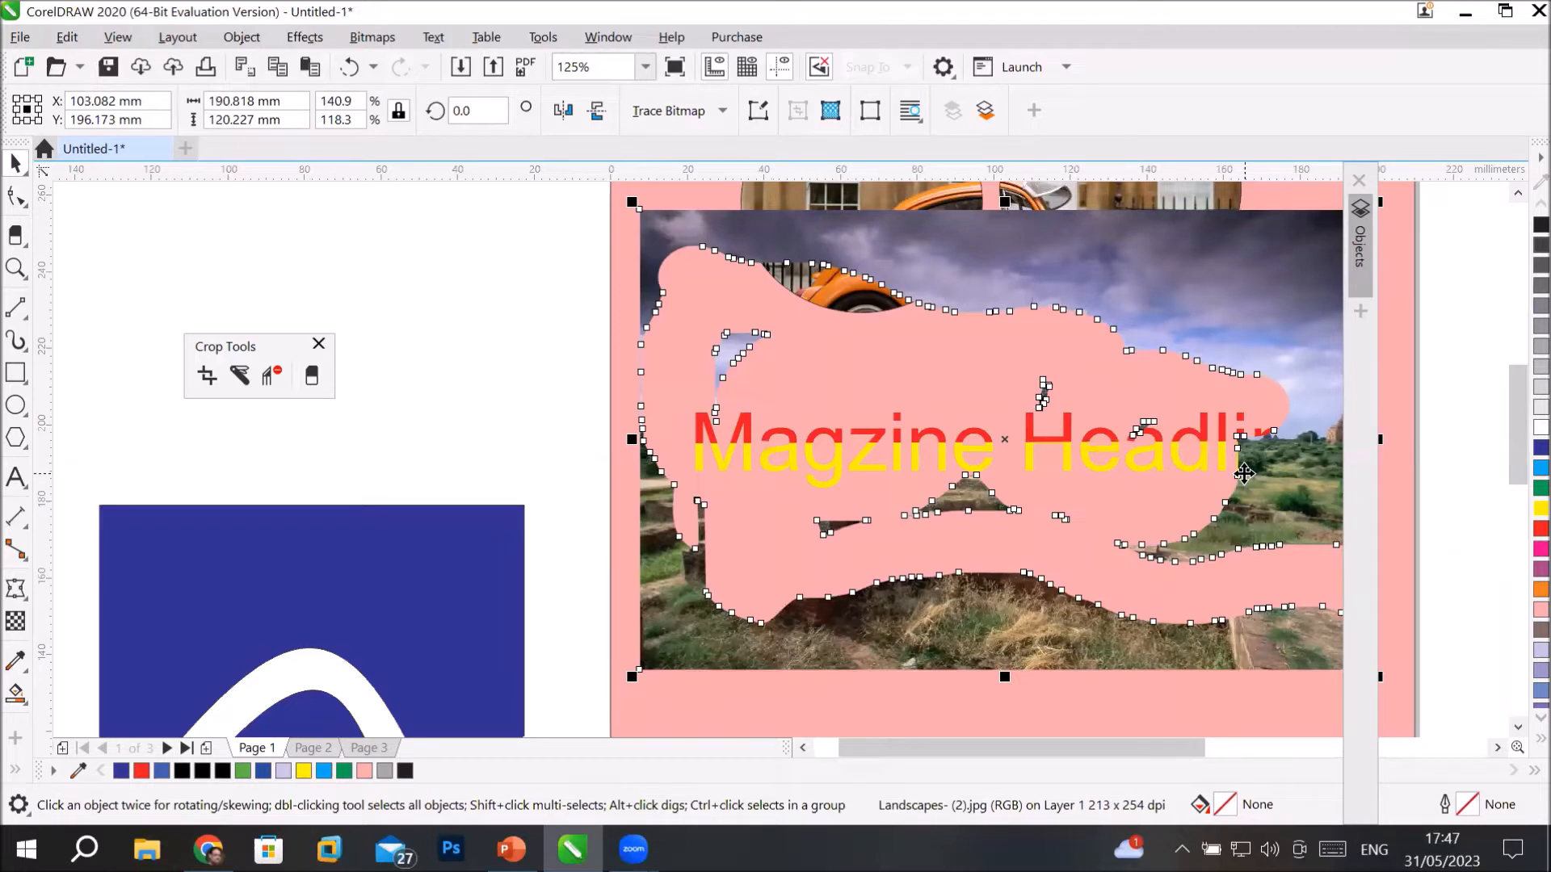
Erase the leftover photo areas below the magazine headline and around its end so the whole text shows through.
left_click(310, 372)
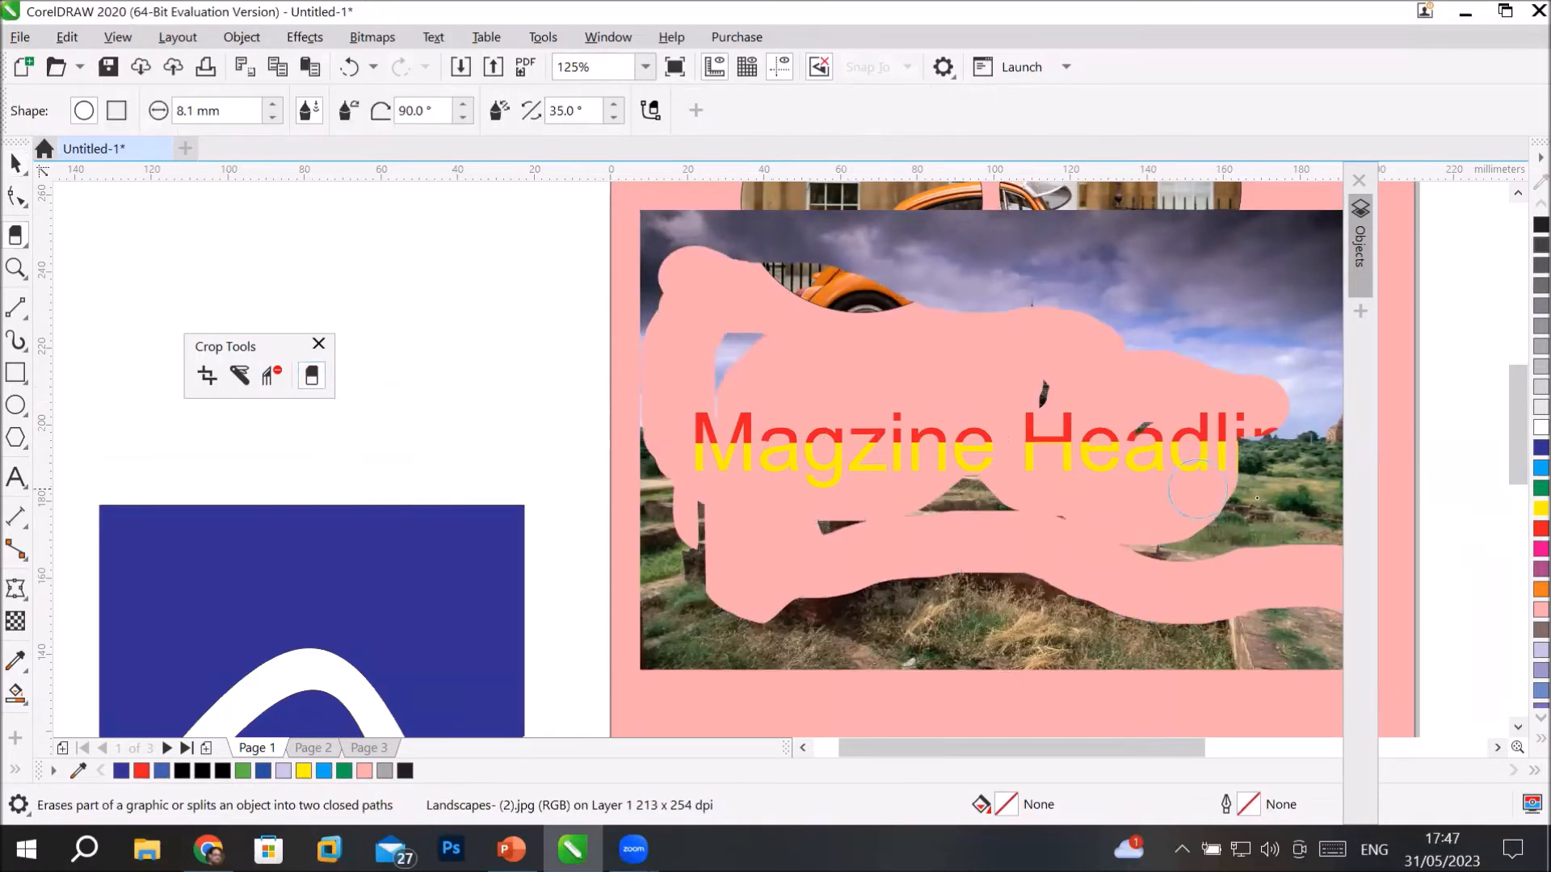
mouse_move(1245, 459)
left_mouse_down()
mouse_move(1159, 542)
mouse_move(935, 484)
mouse_move(865, 525)
mouse_move(803, 526)
left_mouse_up()
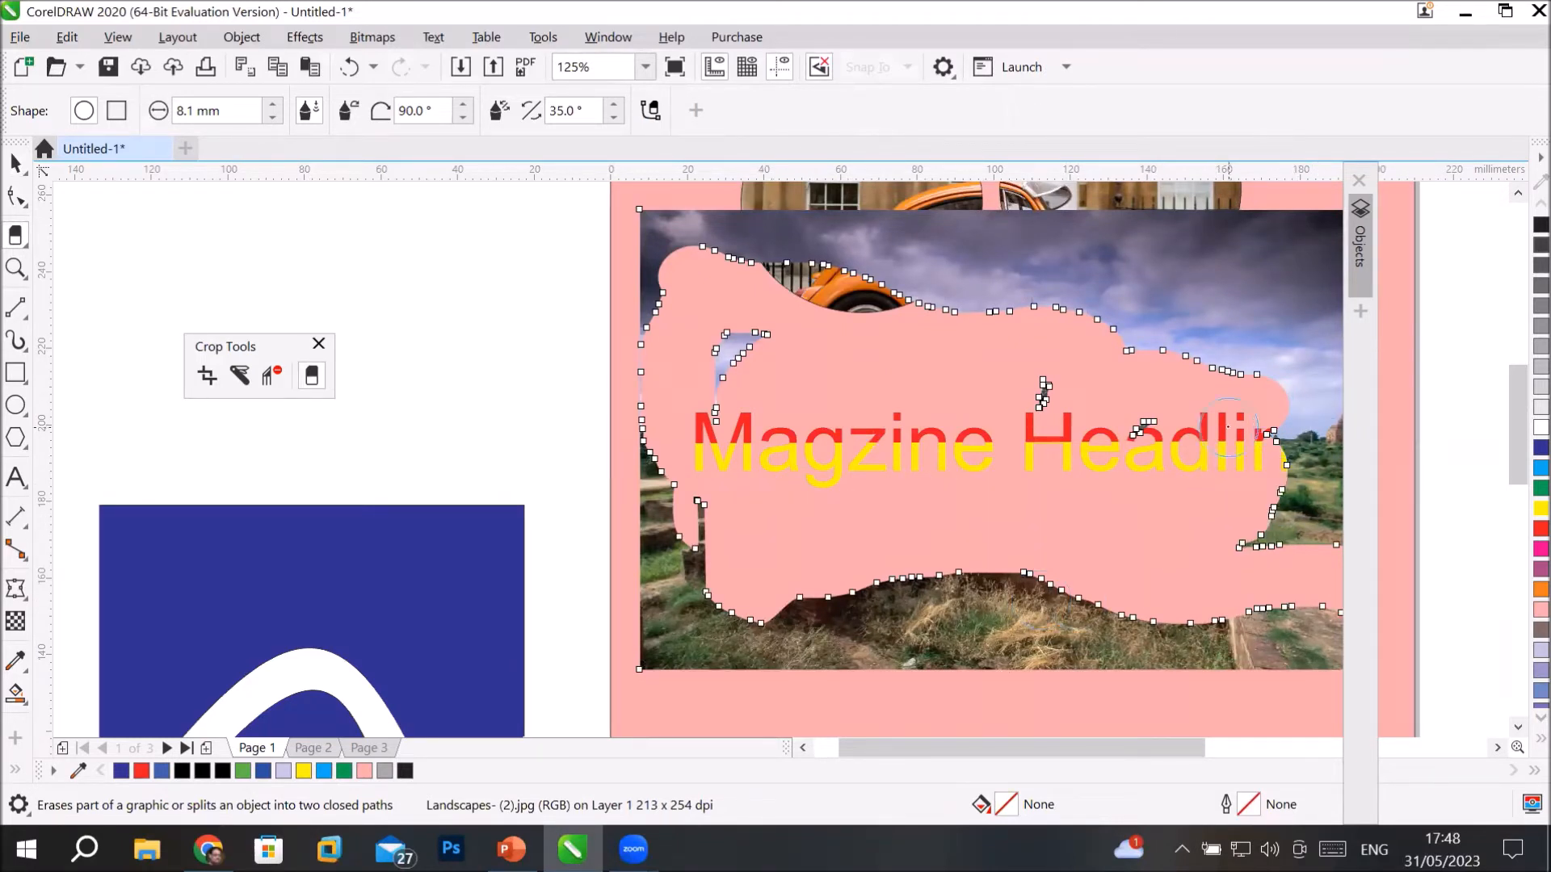
mouse_move(1245, 435)
left_mouse_down()
mouse_move(1316, 484)
mouse_move(1301, 513)
left_mouse_up()
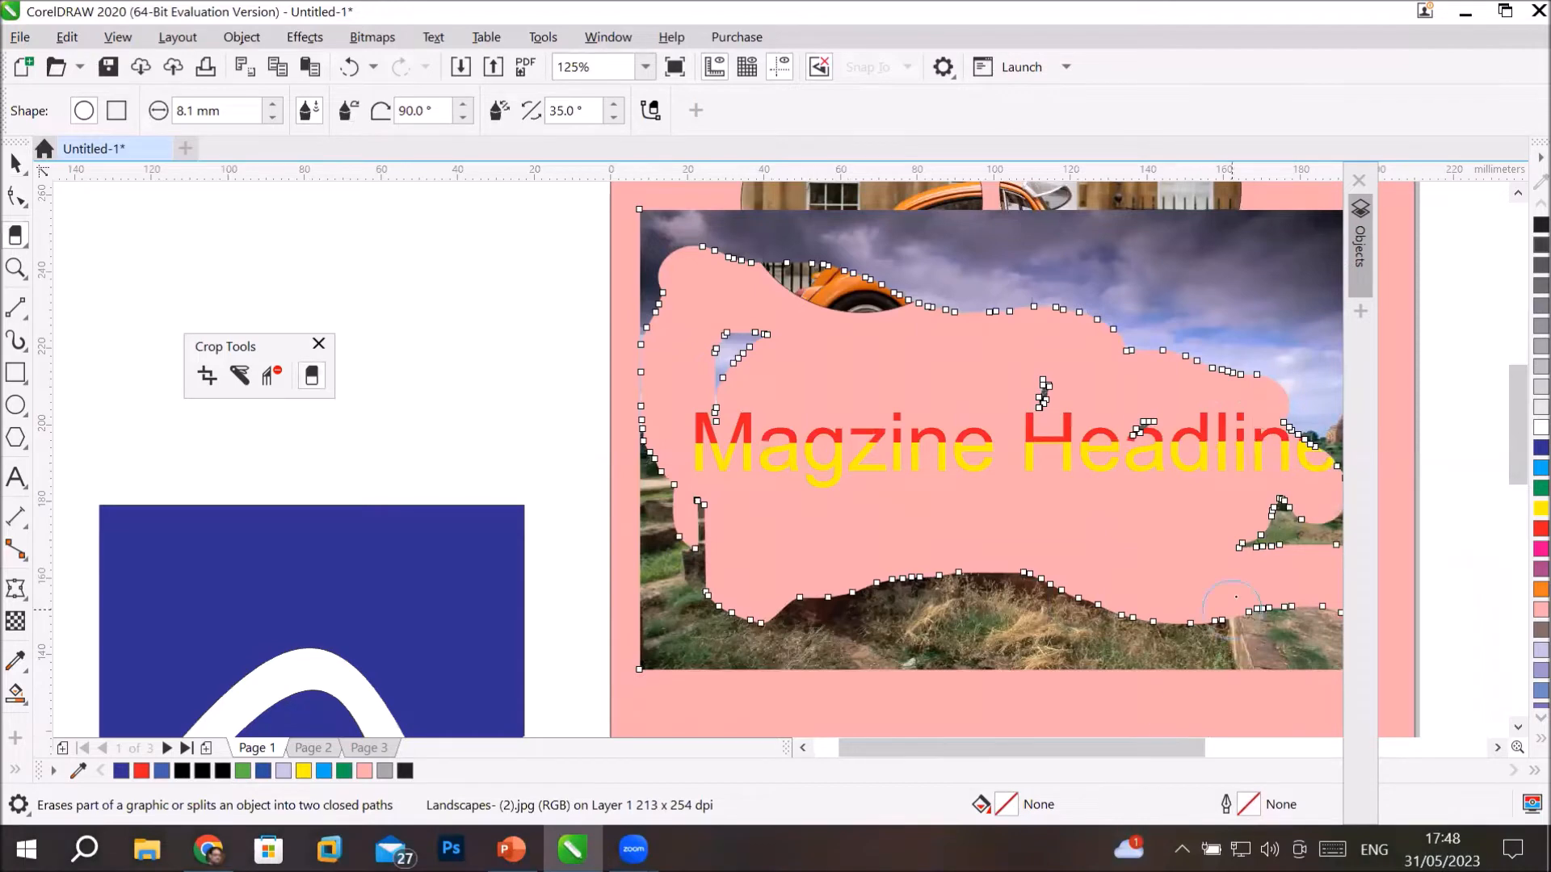
left_click(1498, 747)
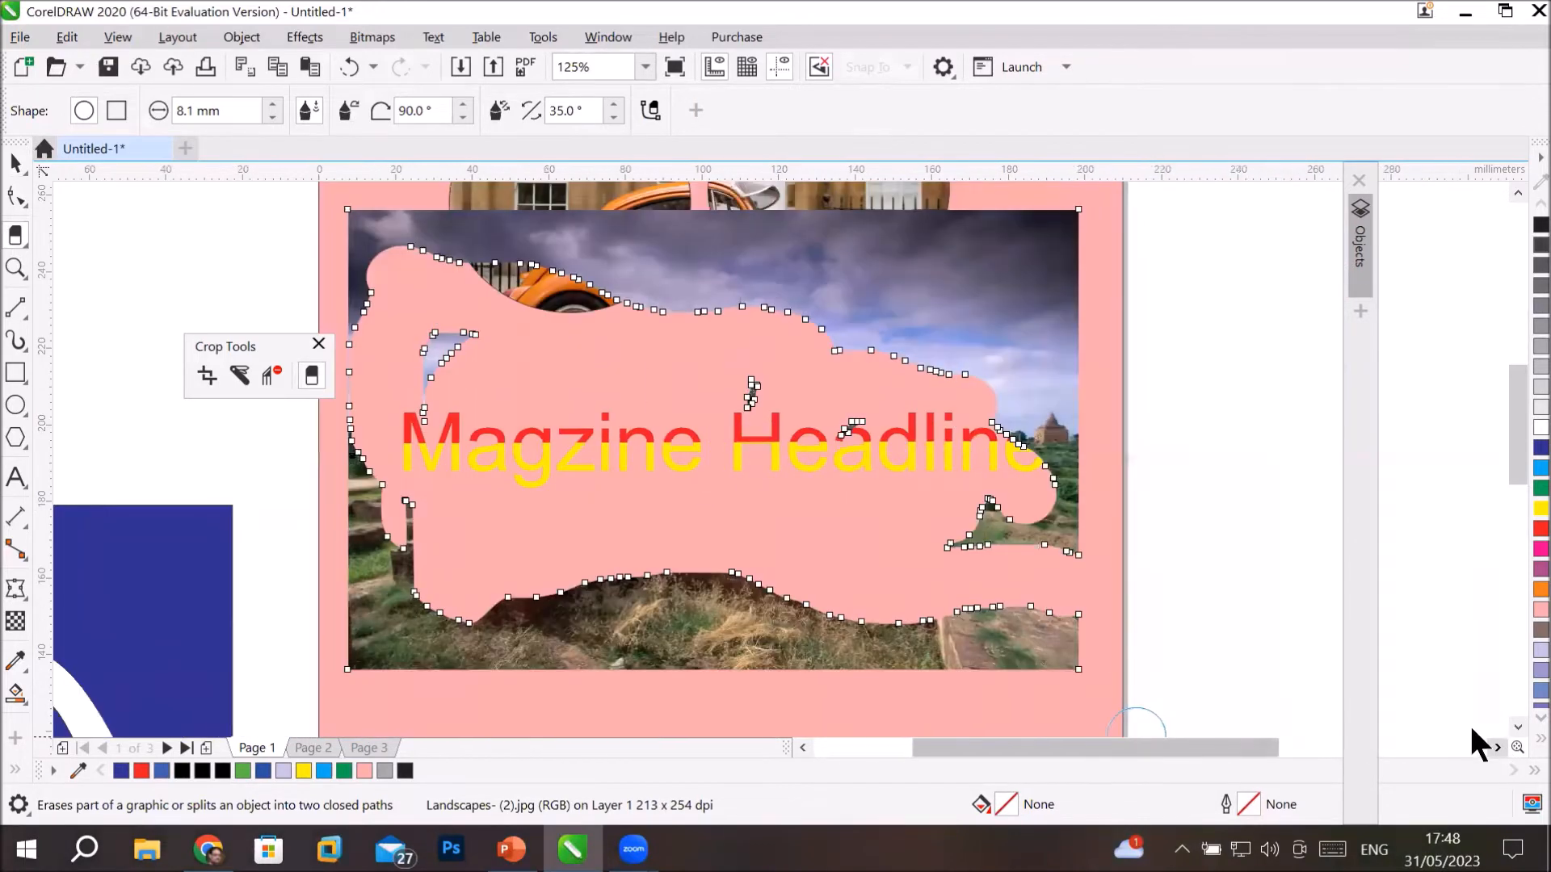
mouse_move(973, 466)
left_mouse_down()
mouse_move(1028, 447)
mouse_move(1033, 499)
left_mouse_up()
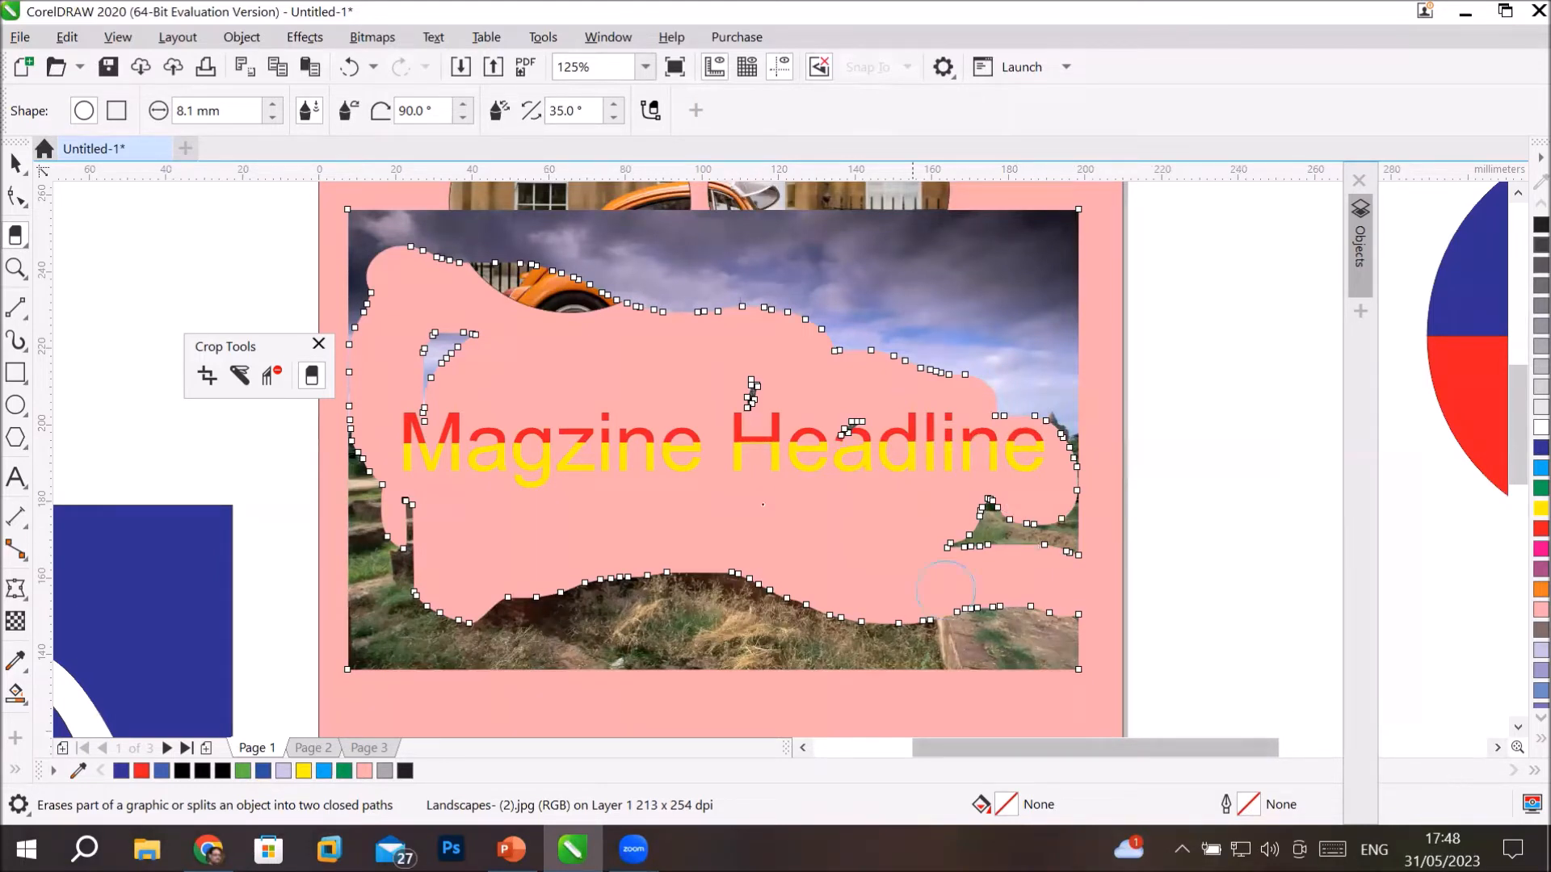
left_click(17, 161)
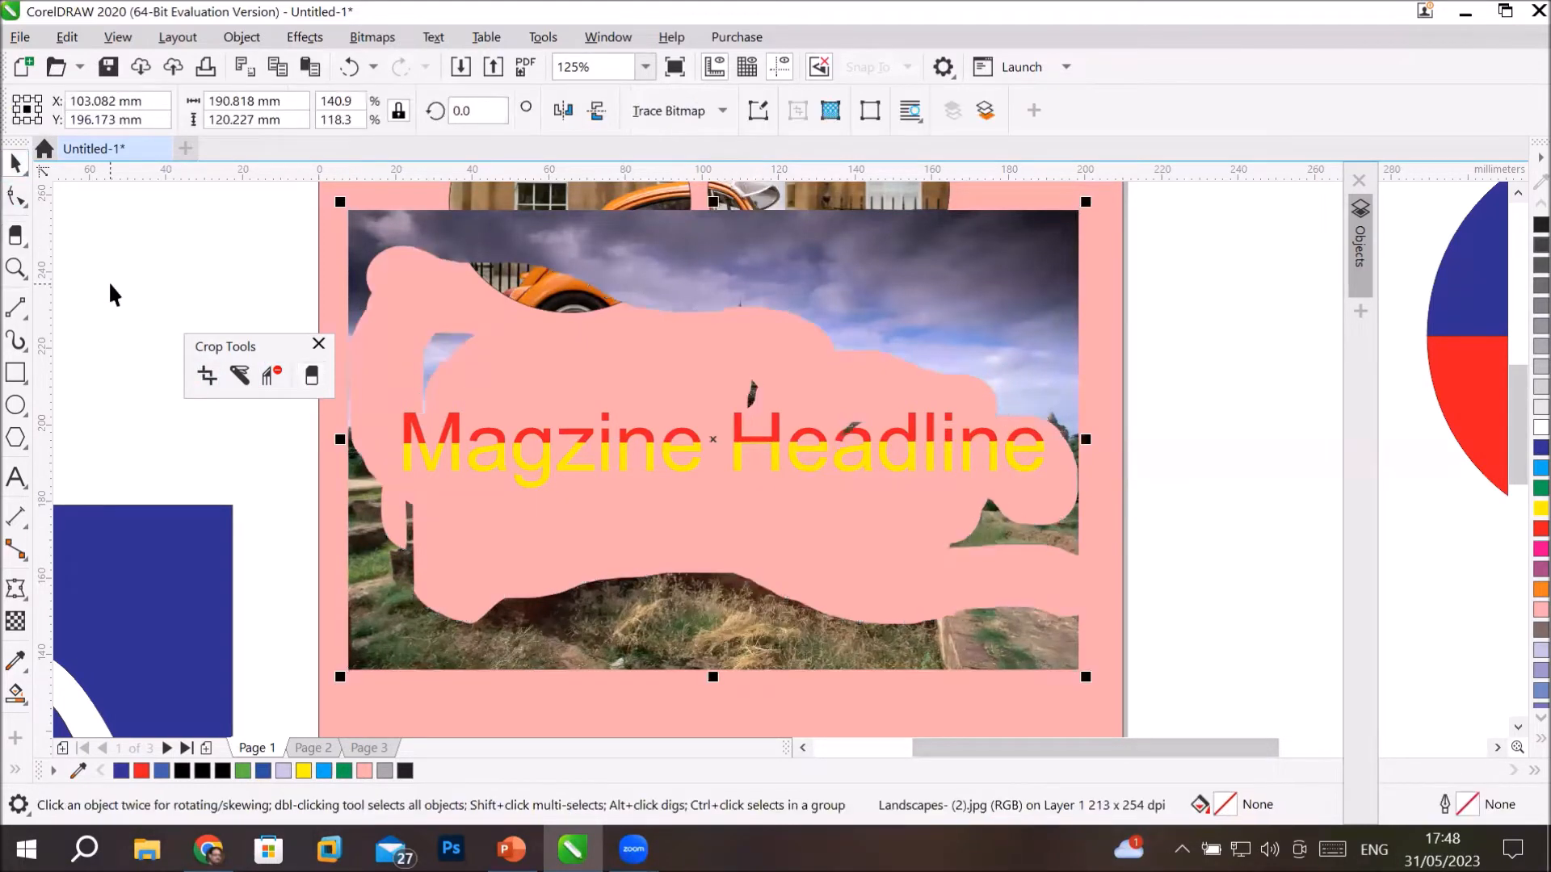
left_click(108, 279)
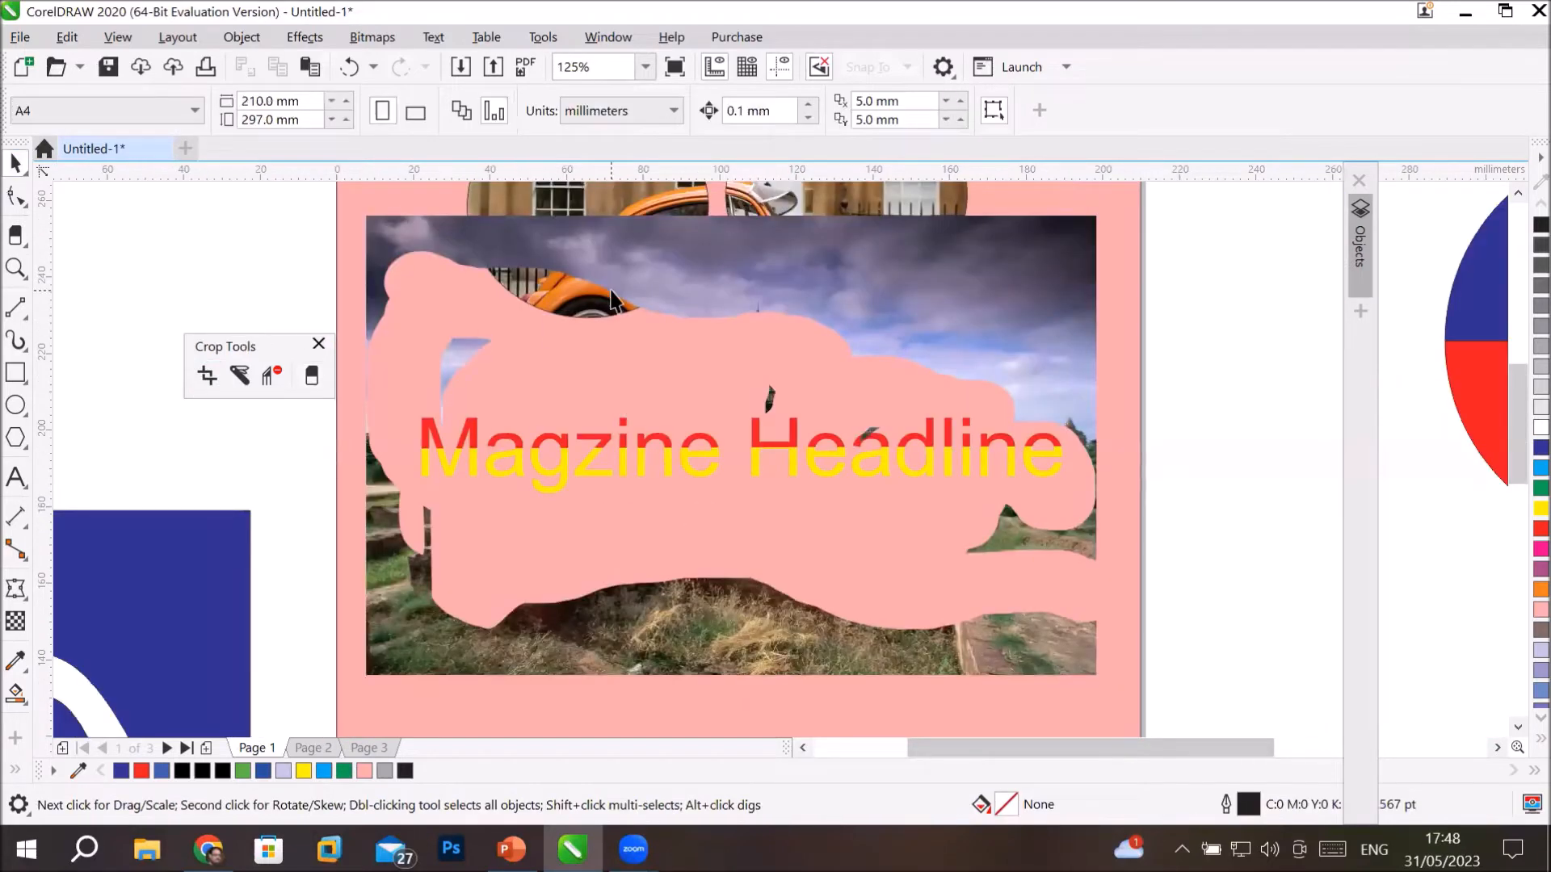
scroll(617, 299, "down", 1)
scroll(629, 230, "up", 1)
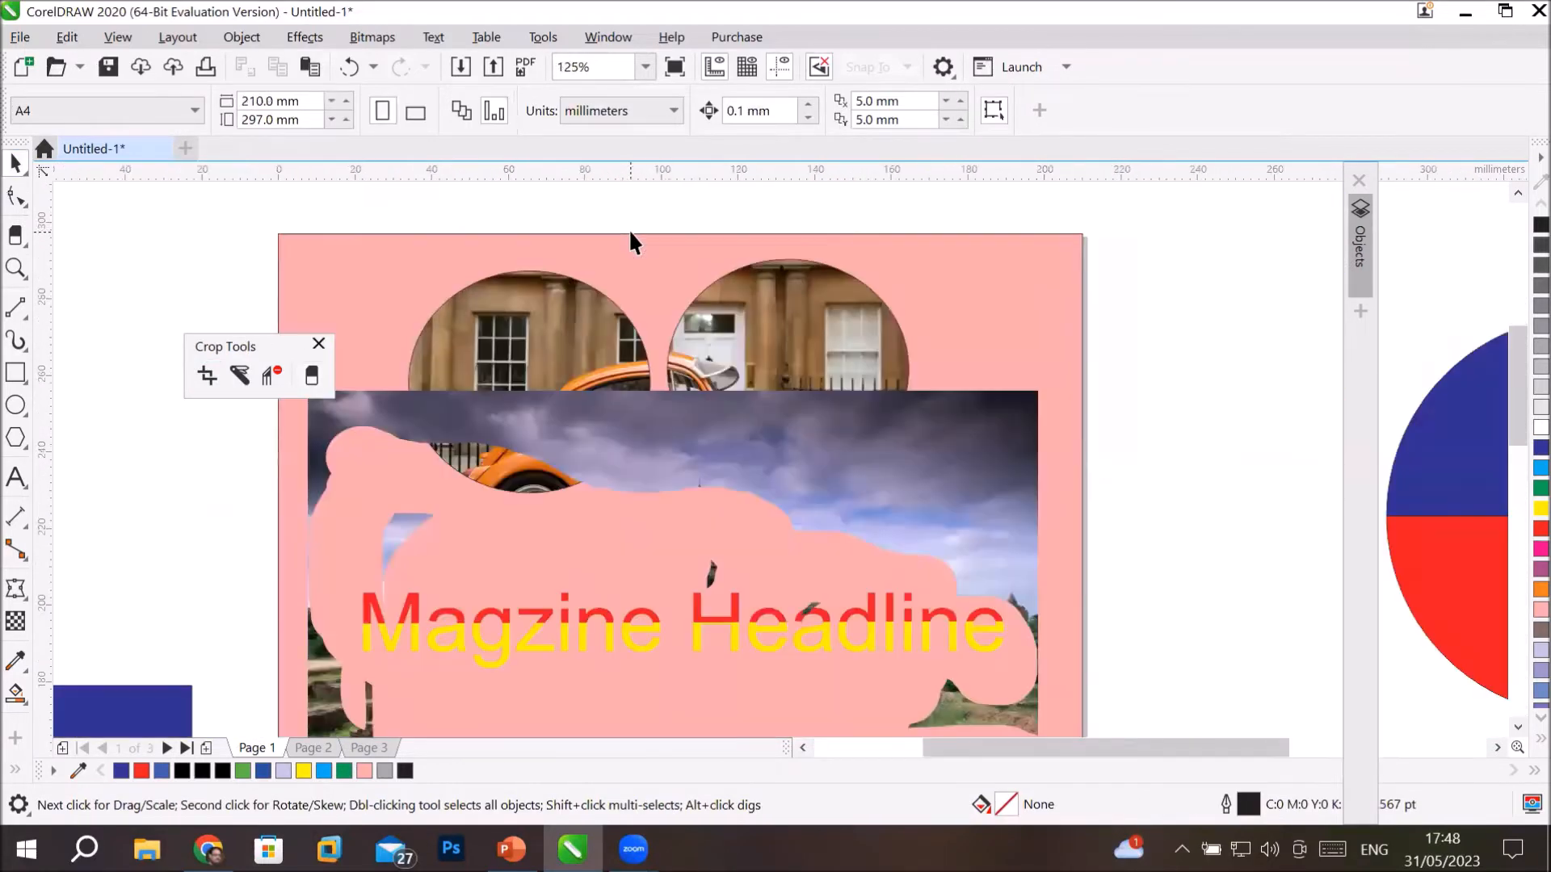
scroll(628, 230, "down", 1)
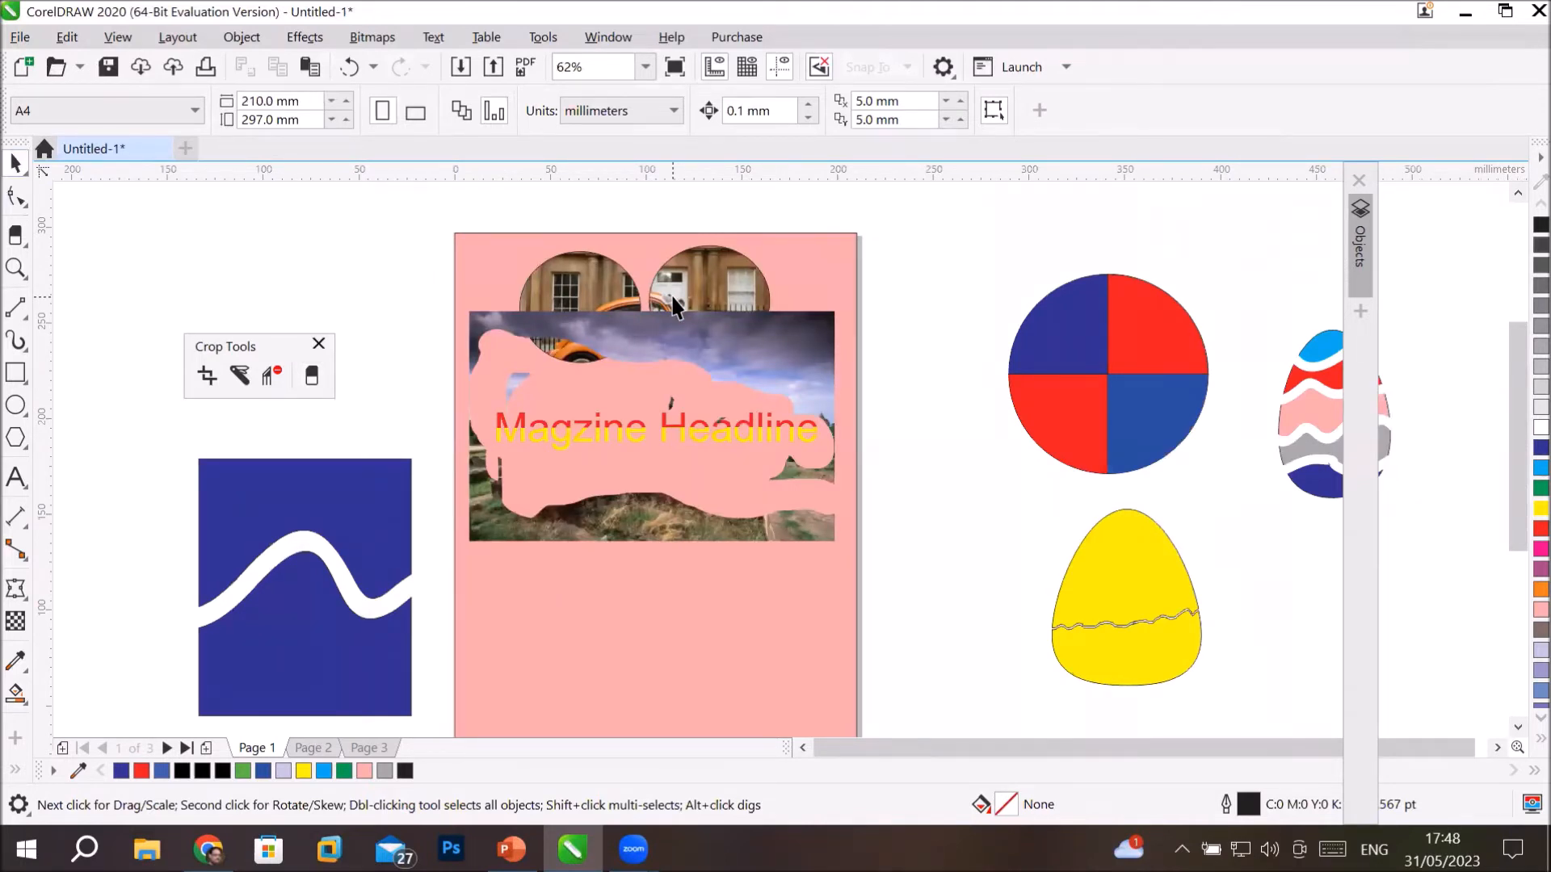
Undo the landscape photo's erasures, moves and resizing, back through its import.
key("ctrl+z")
key("ctrl+z")
key("ctrl+z")
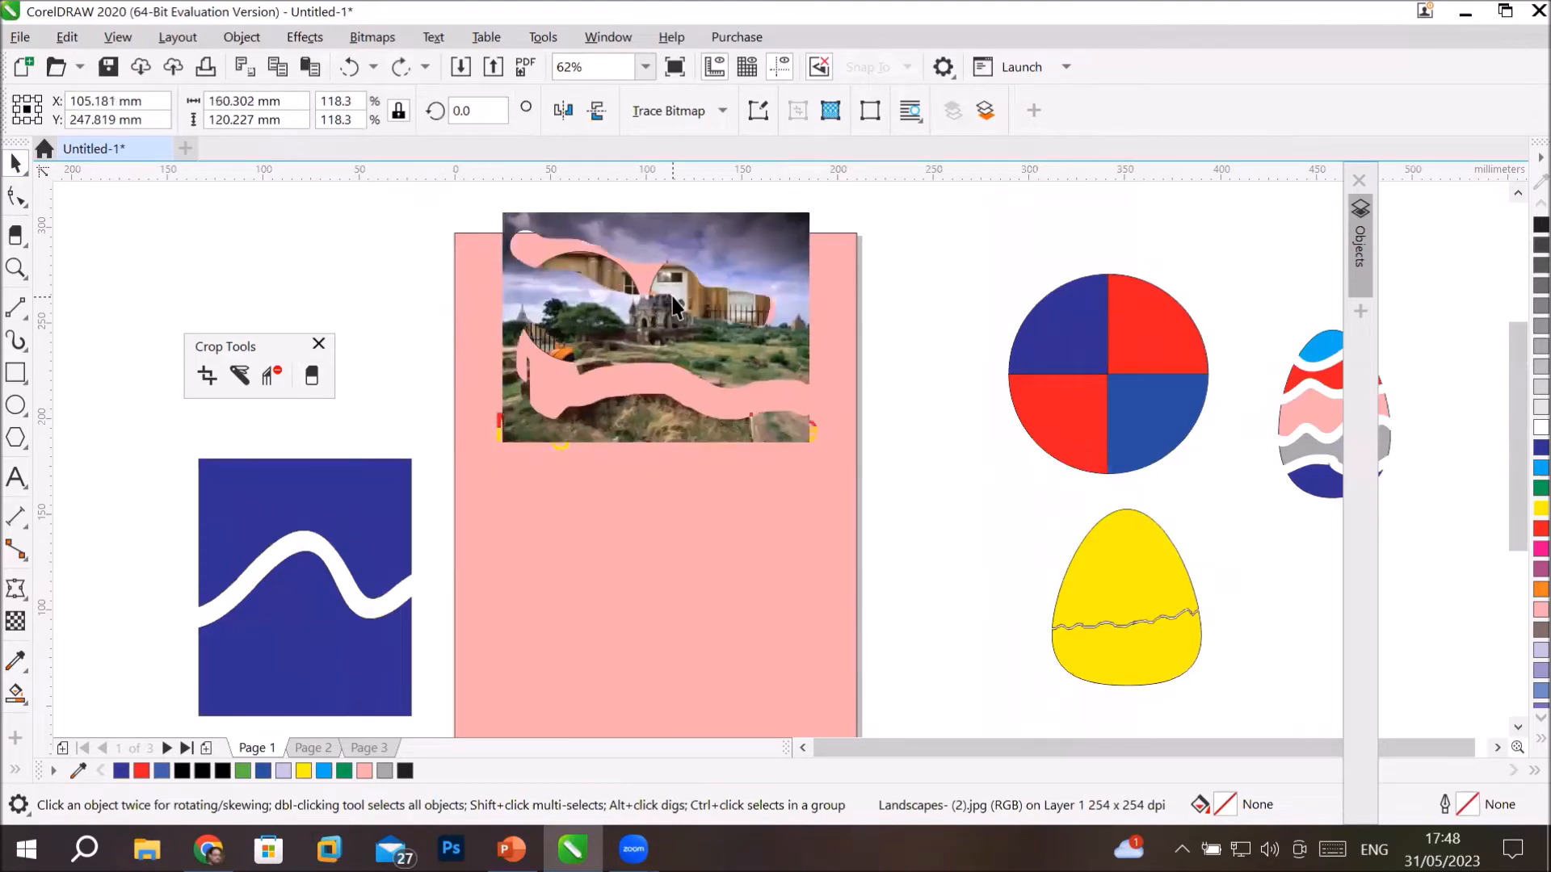
key("ctrl+z")
key("ctrl+z")
key("ctrl+z")
key("ctrl+z")
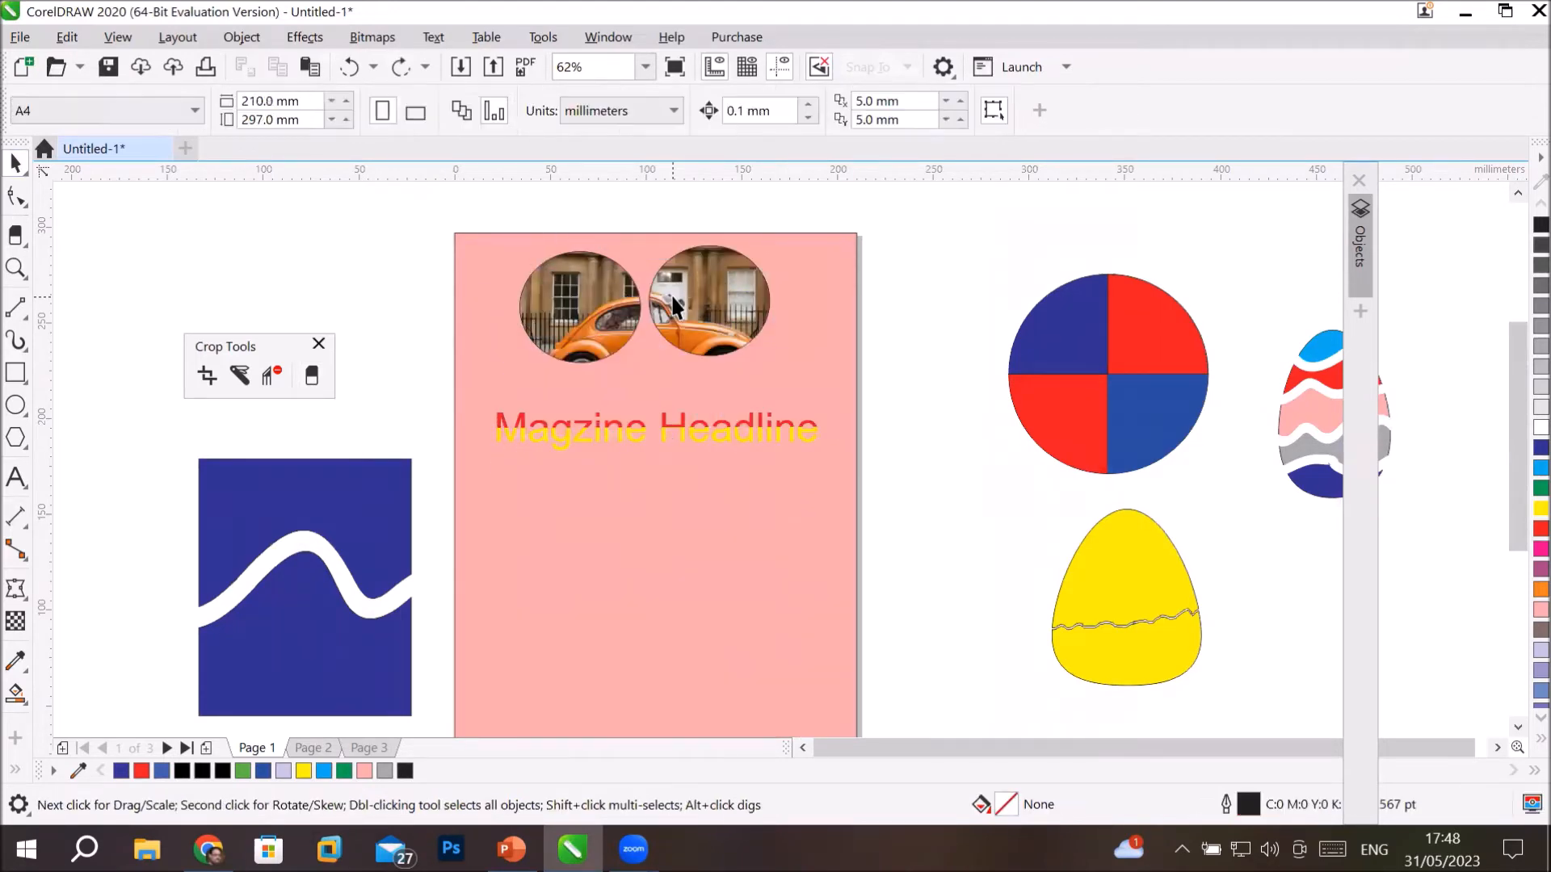
Import Landscapes- (21).jpg below the circular car pictures and size it about 214 mm wide and 101.6 mm high.
left_click(27, 38)
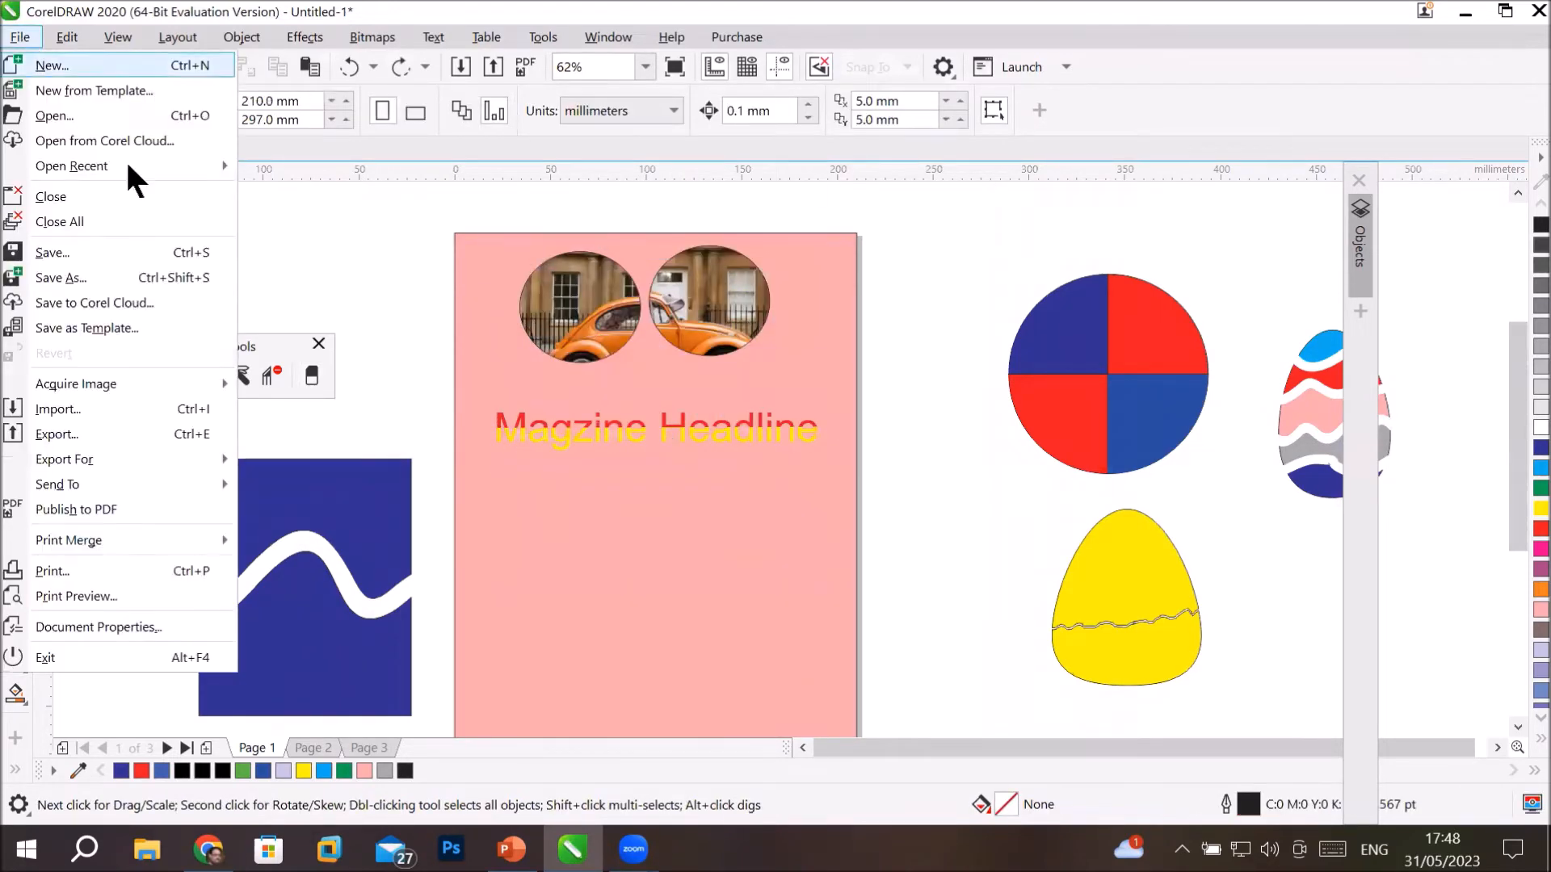
key("Escape")
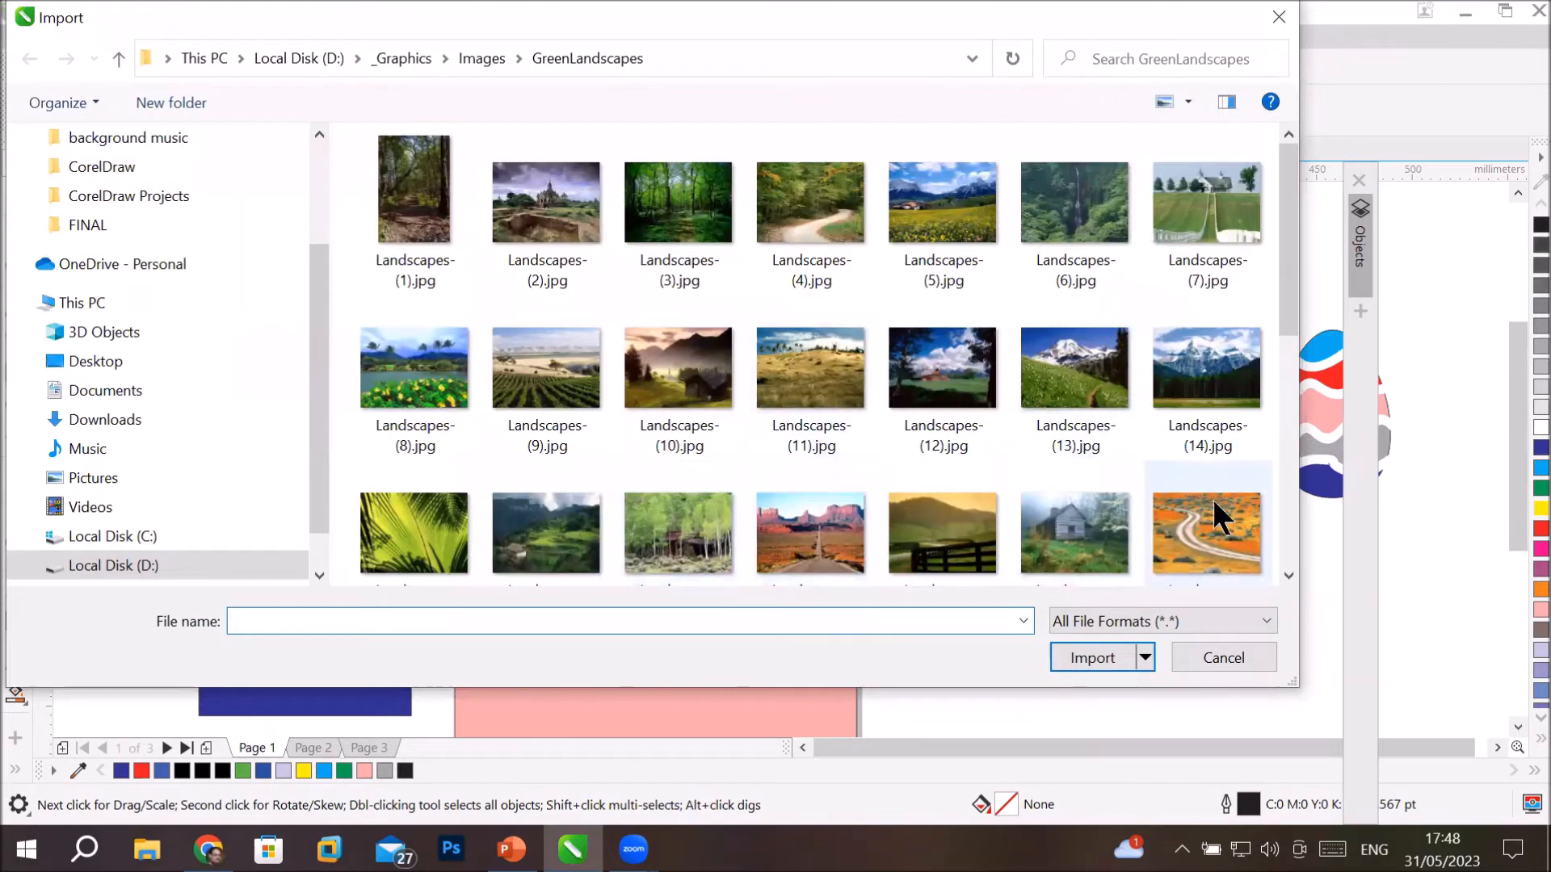
double_click(1176, 543)
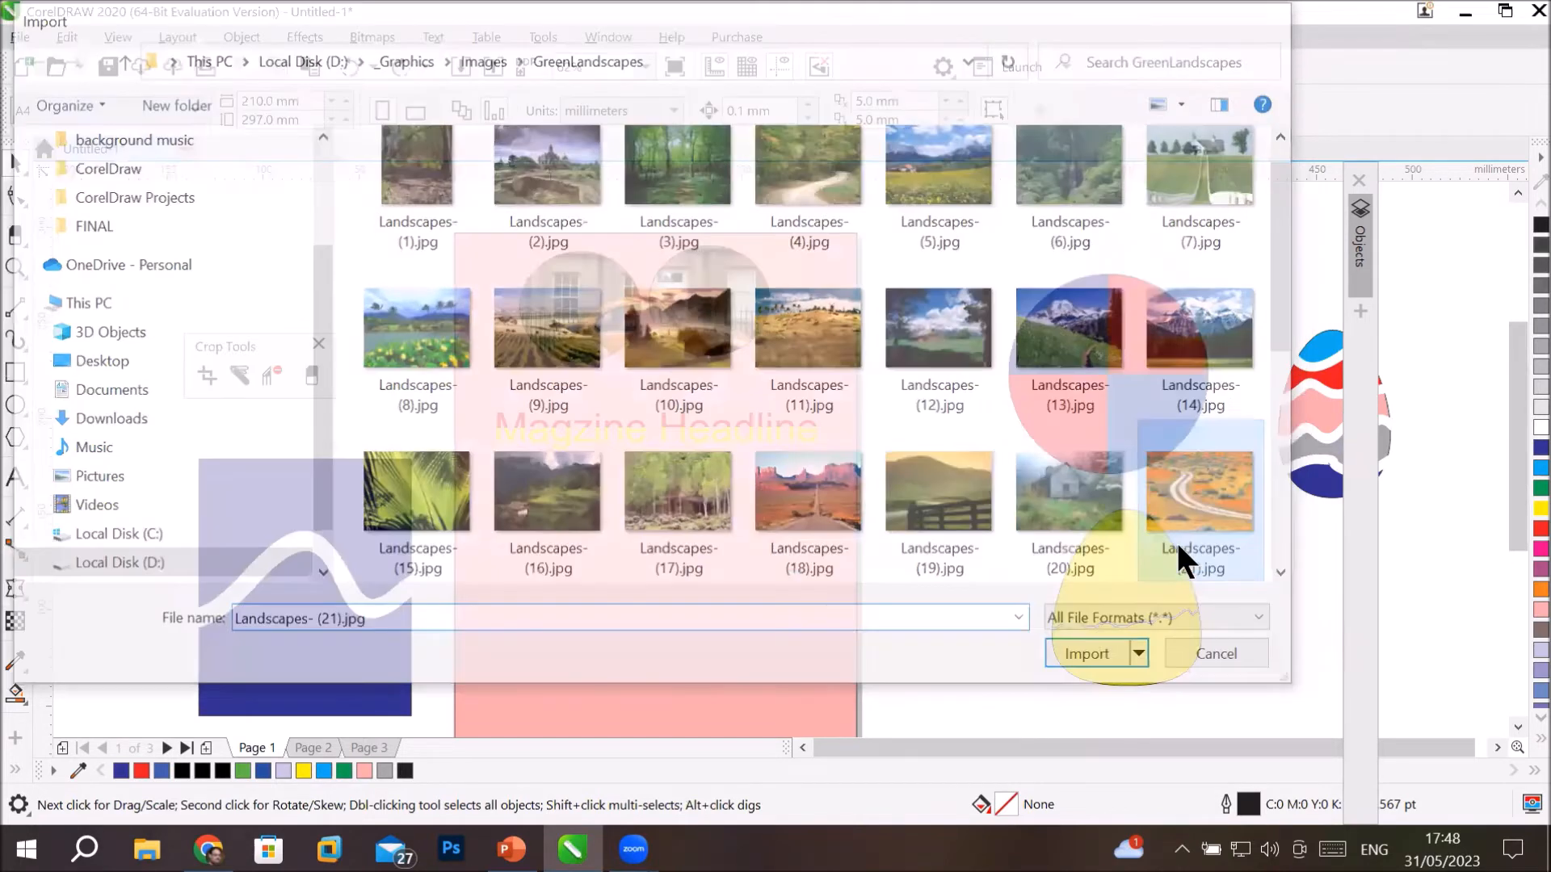
left_click_drag(571, 464, 450, 374)
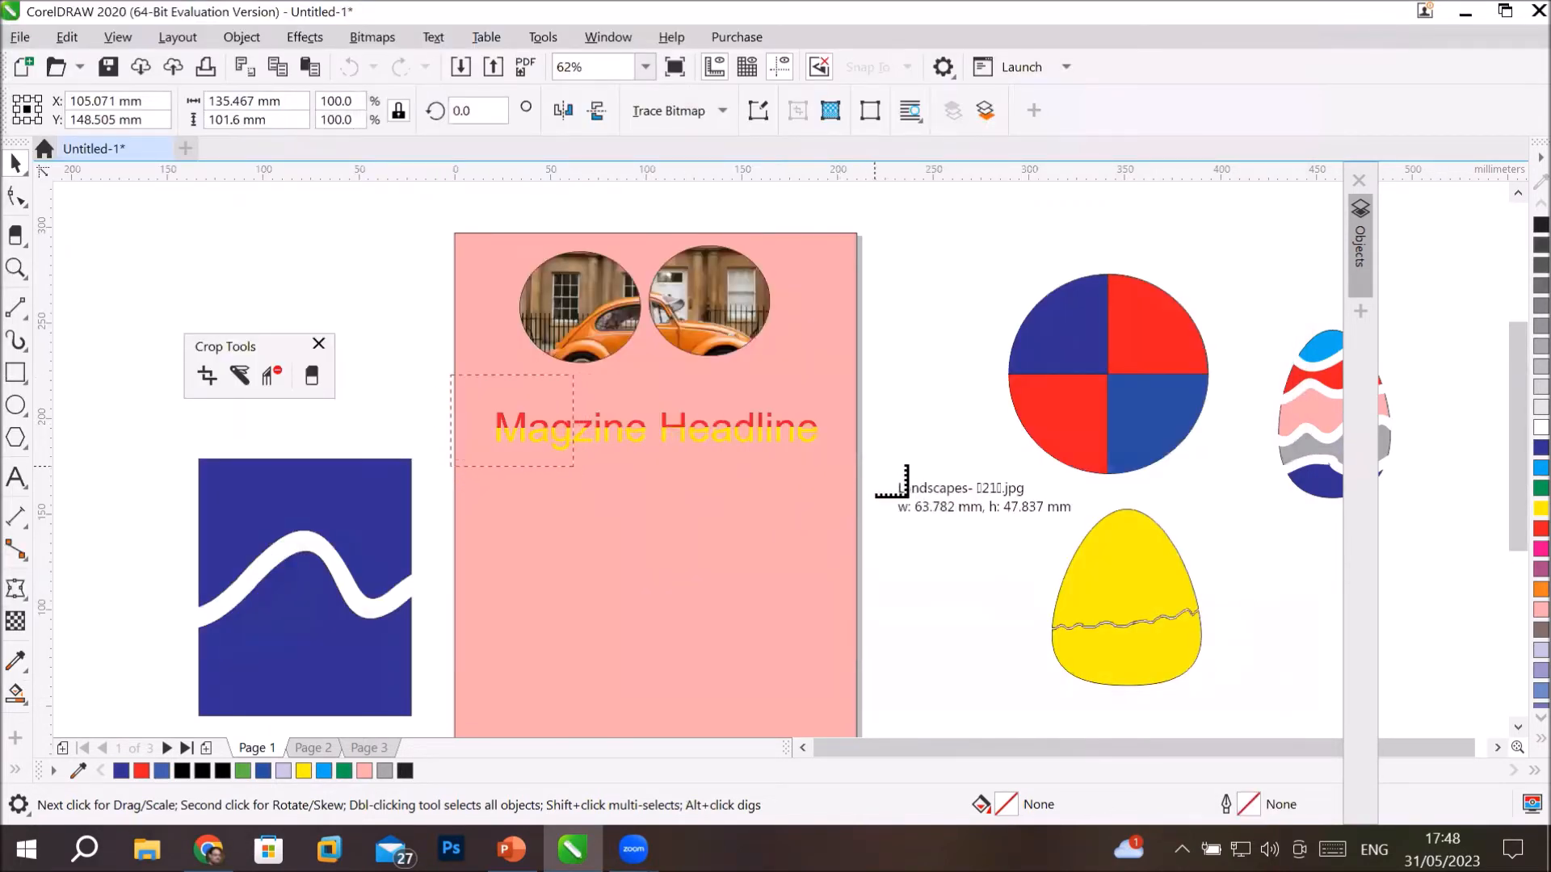
left_click_drag(570, 419, 869, 465)
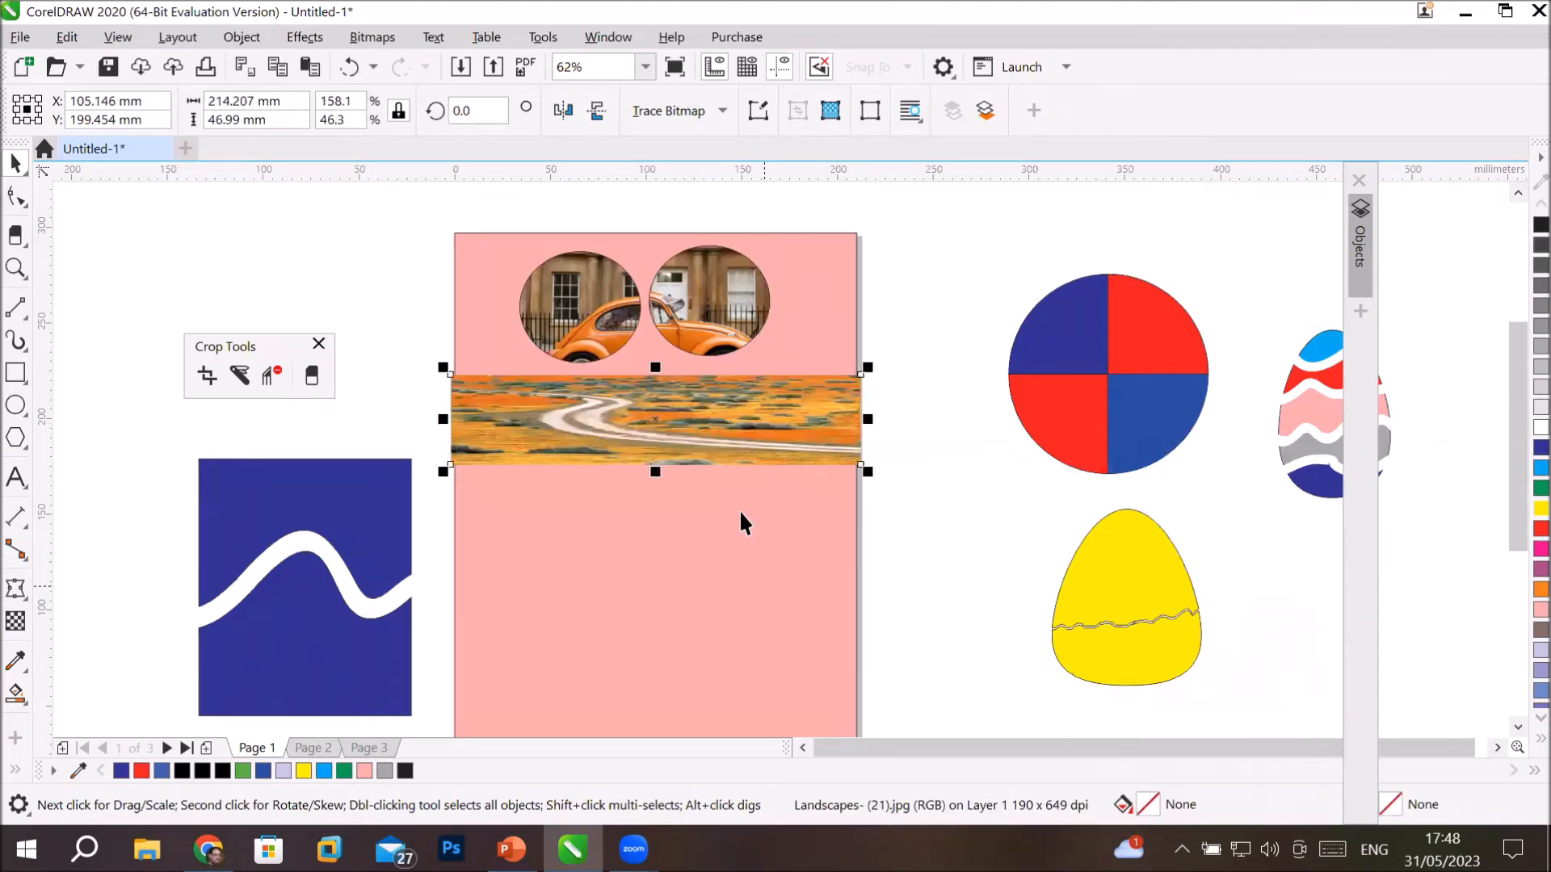
left_click_drag(655, 472, 655, 576)
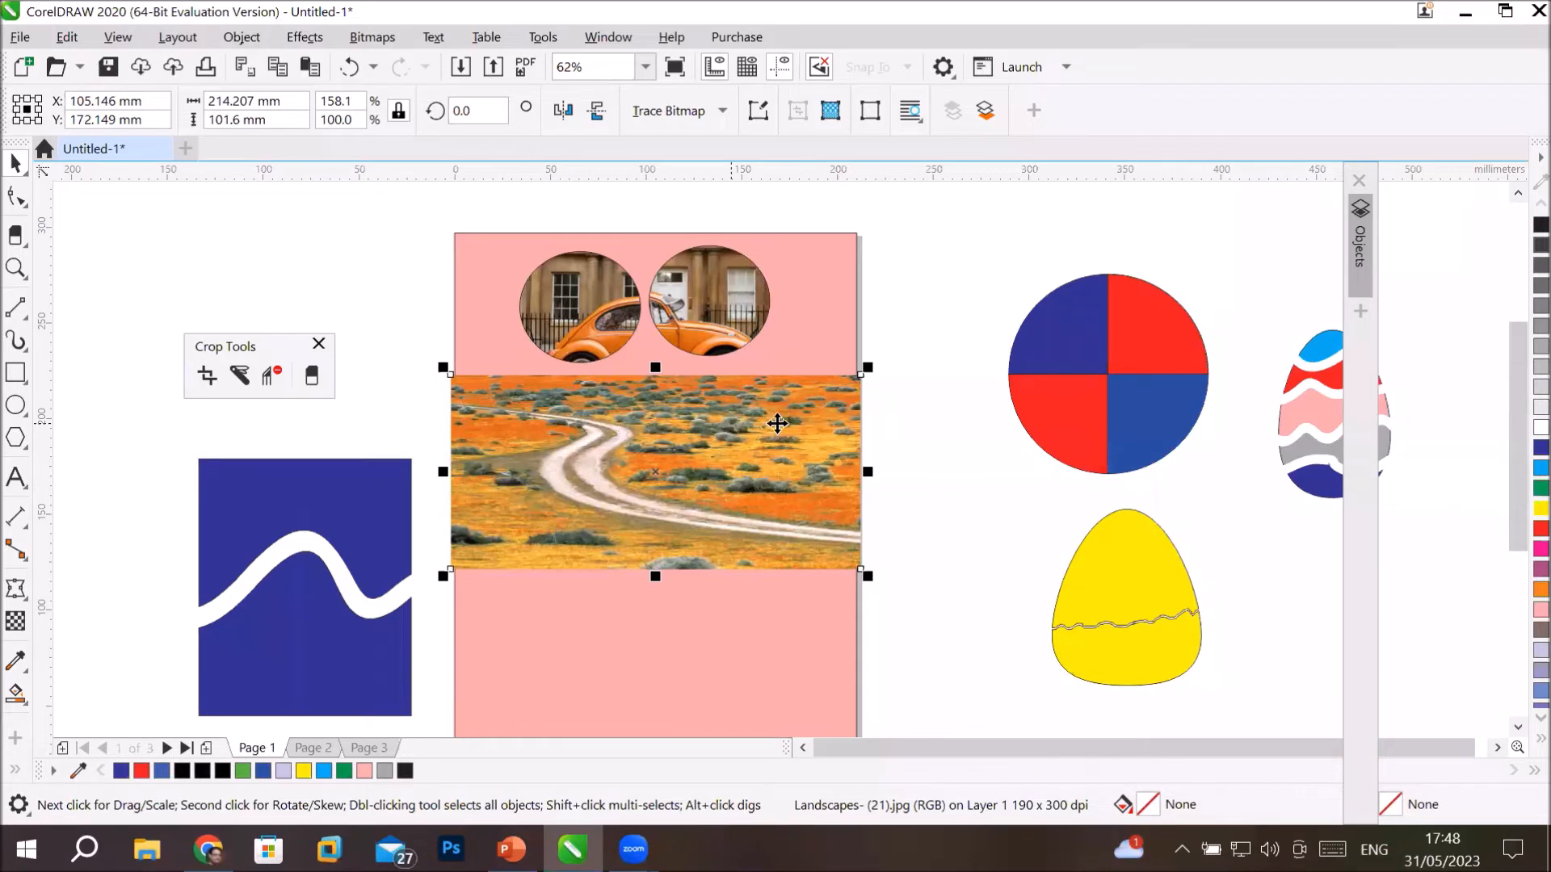
scroll(804, 421, "up", 2)
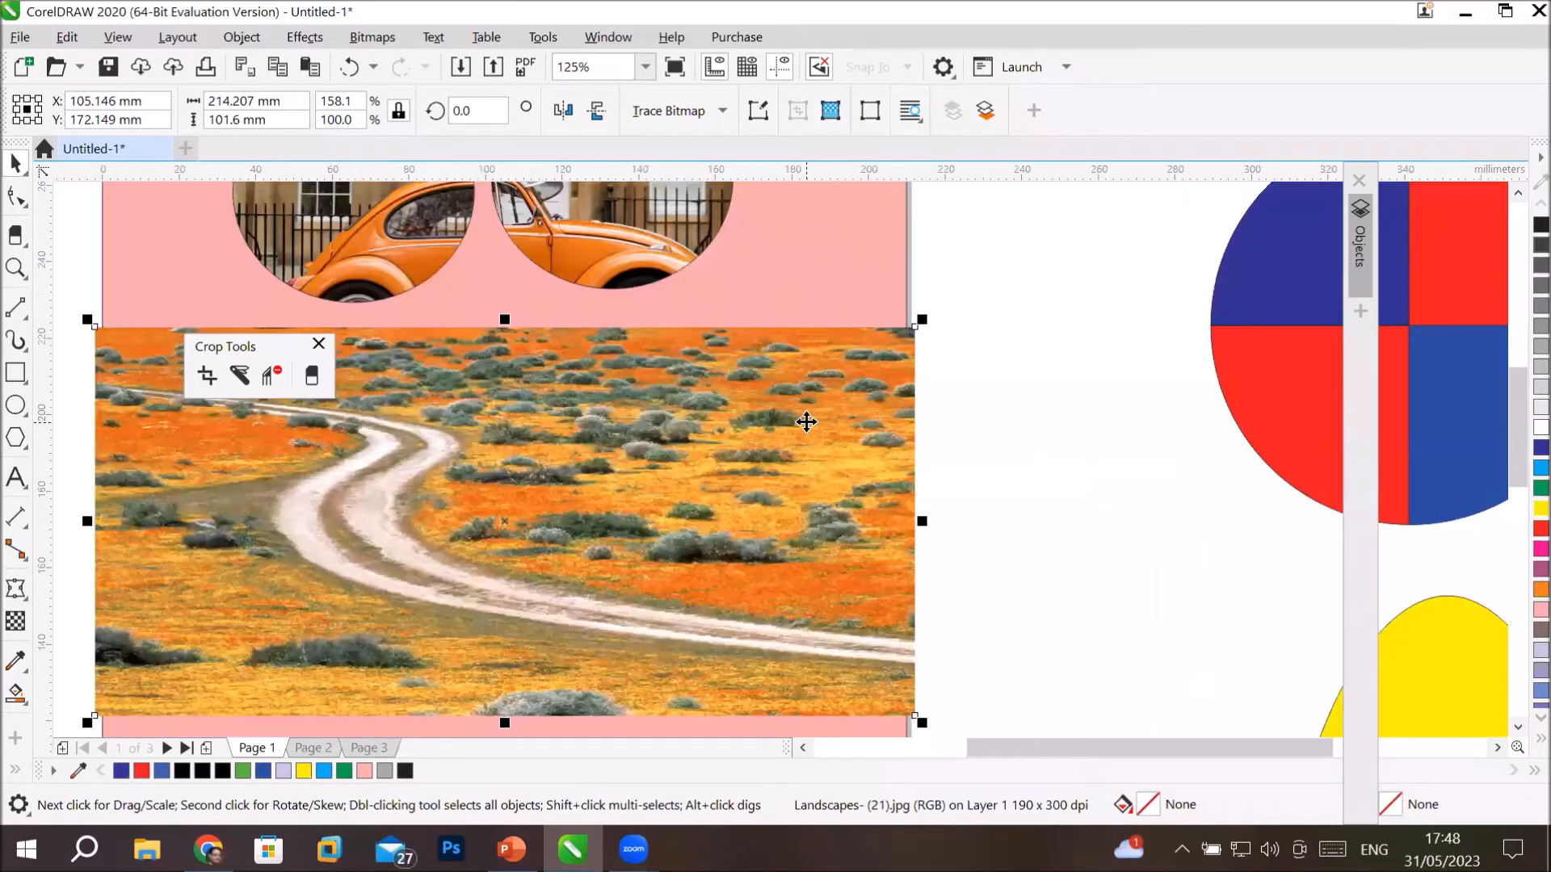
scroll(806, 422, "down", 2)
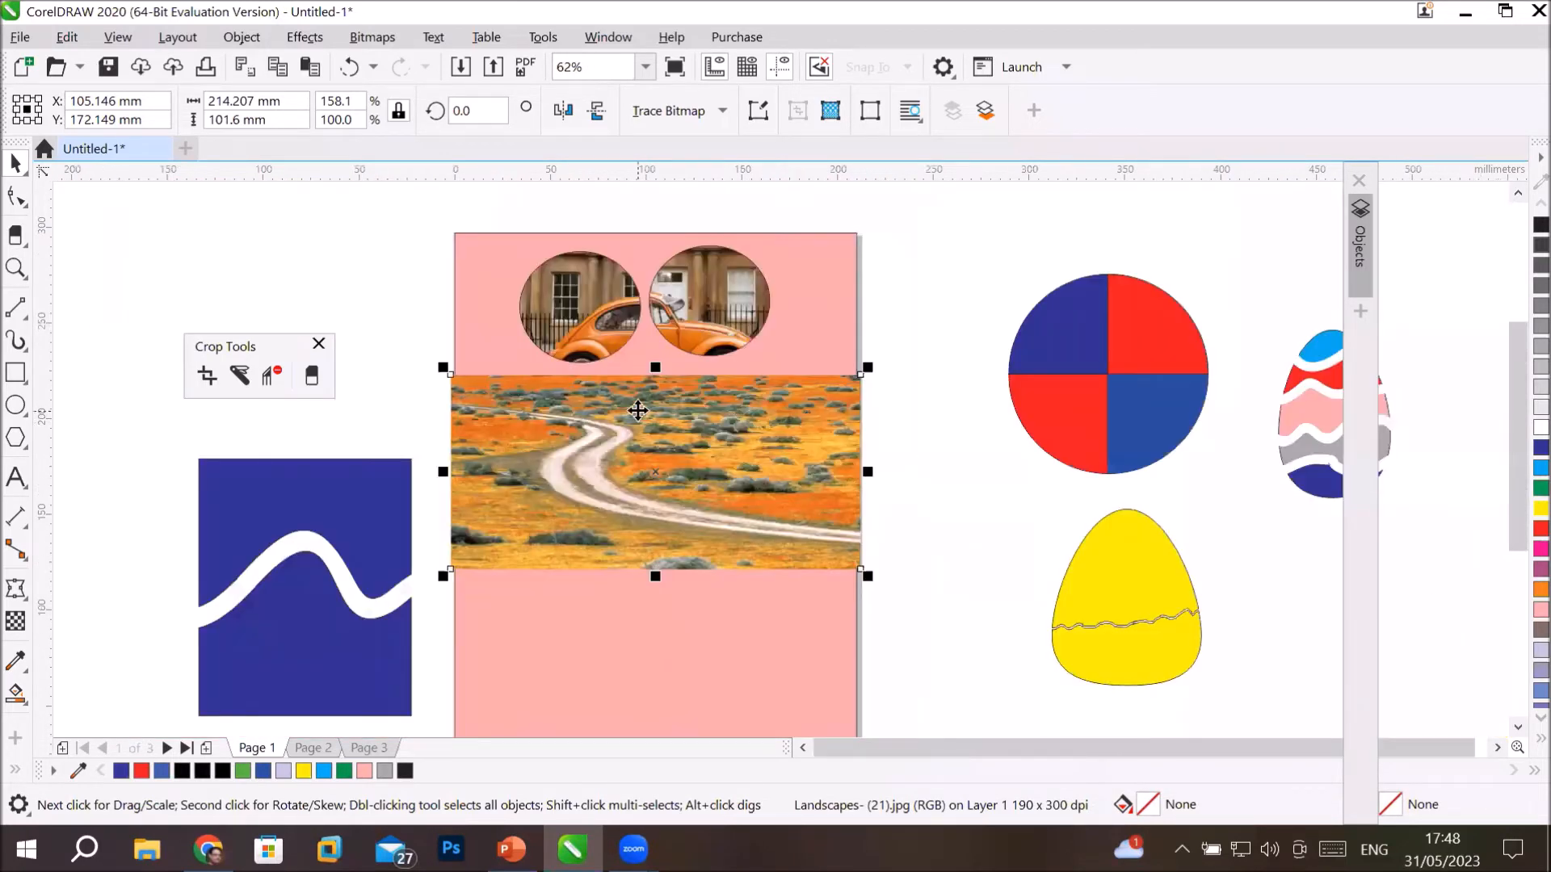
Give the eraser a square nib and set its bearing angle to 0°.
left_click(307, 372)
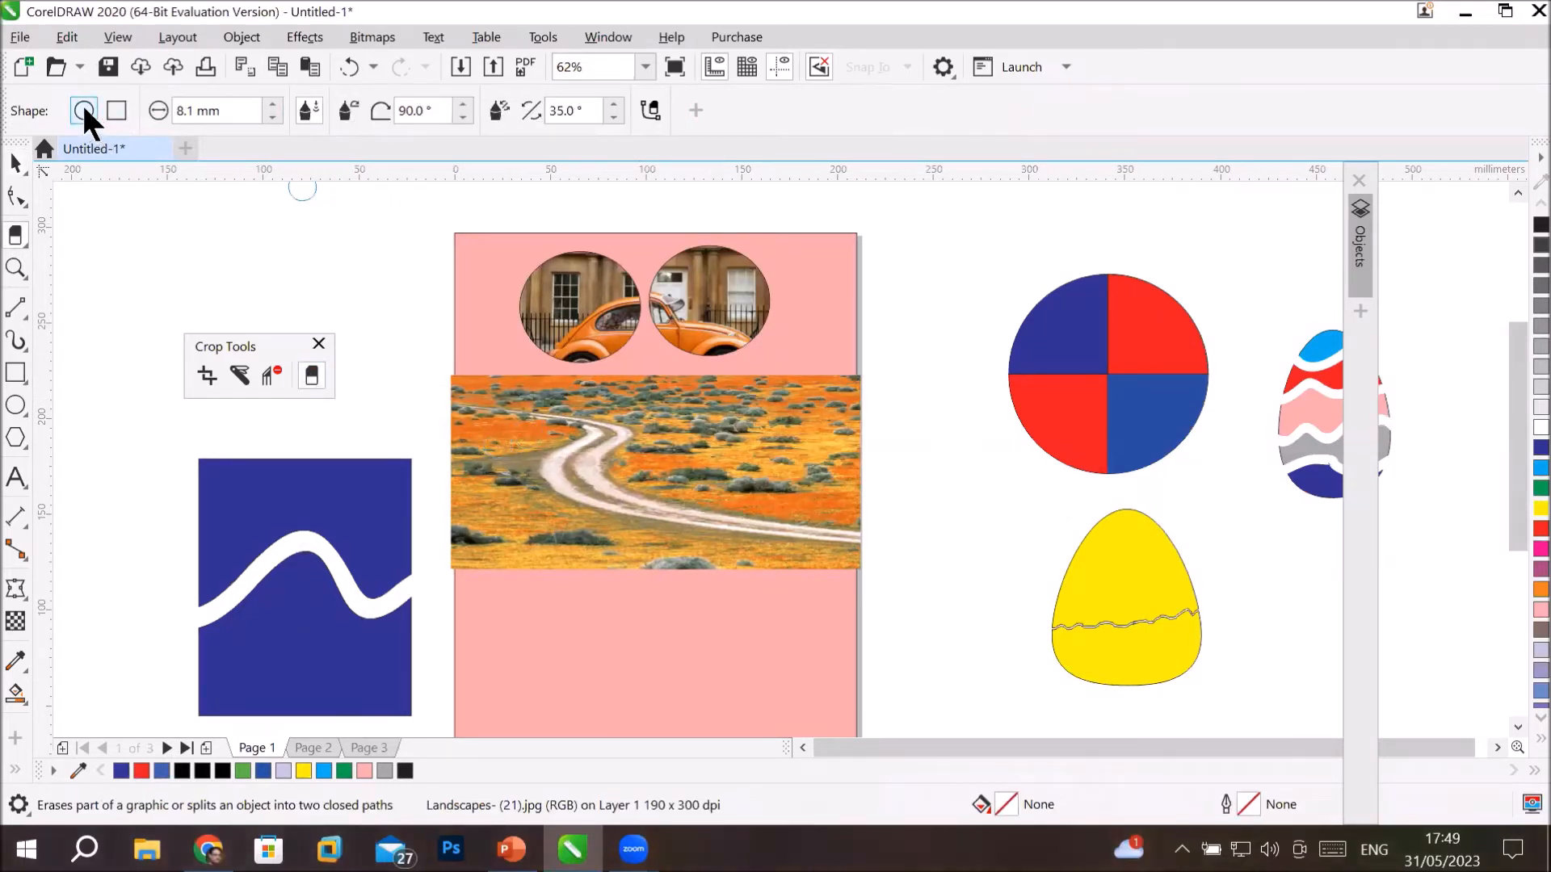
left_click(118, 111)
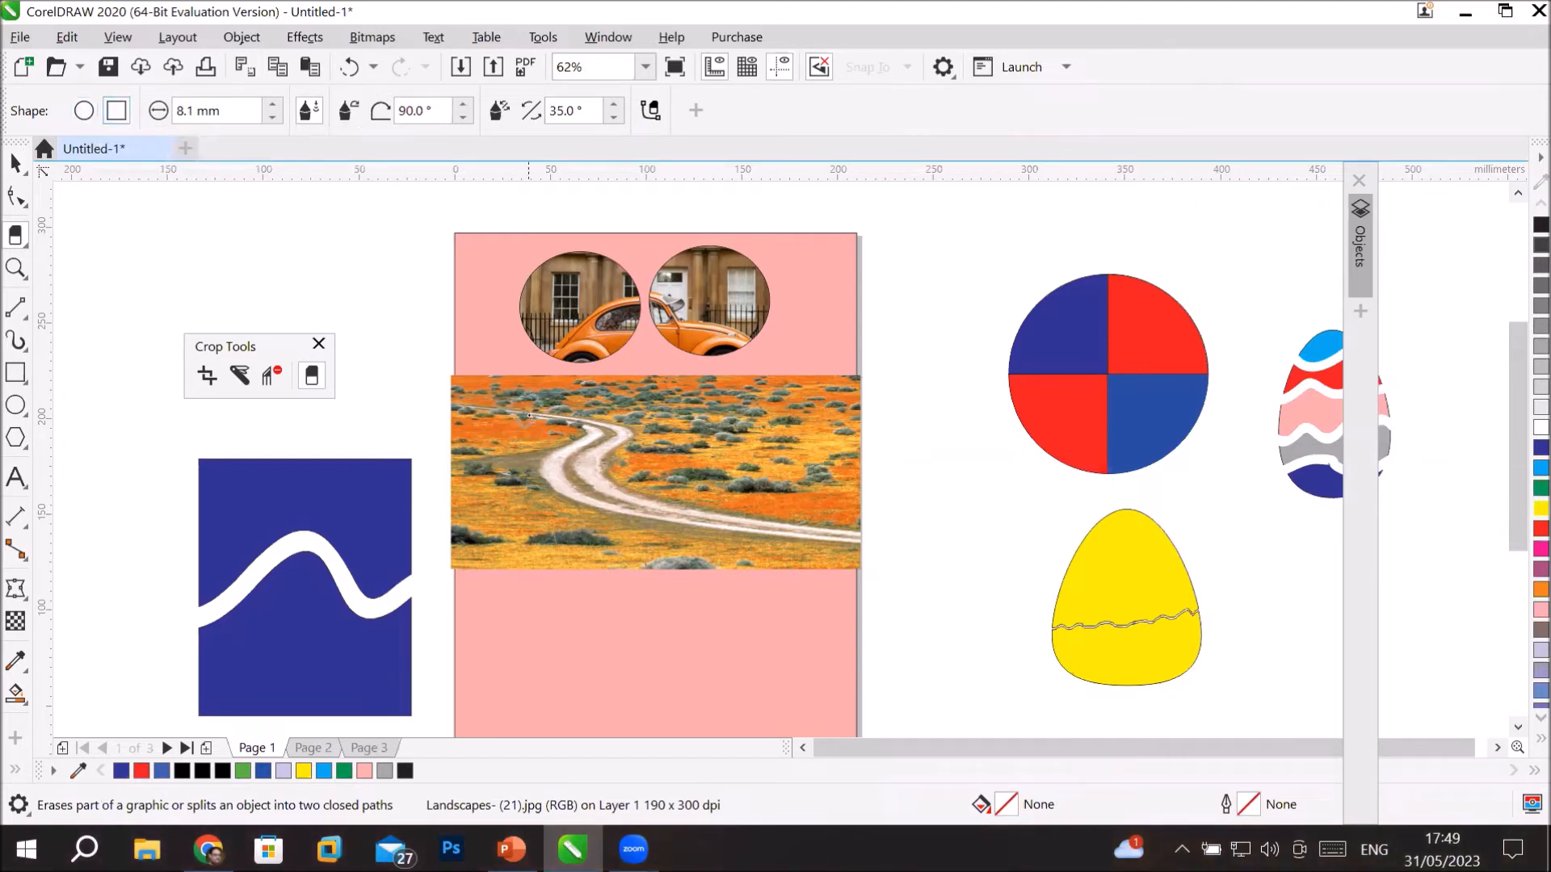
left_click(439, 110)
double_click(439, 110)
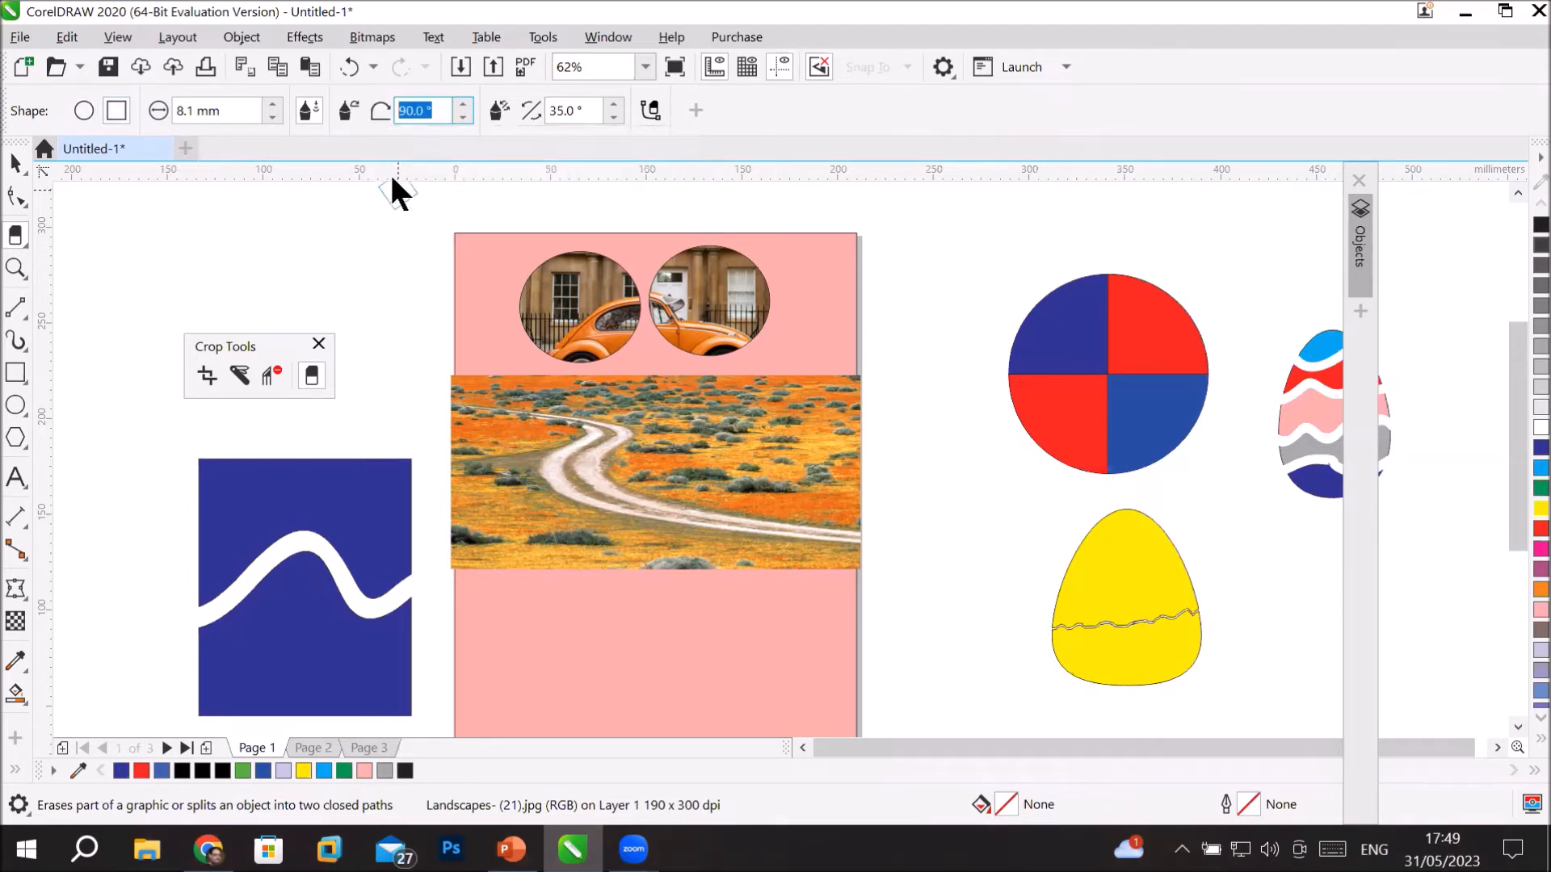
double_click(598, 110)
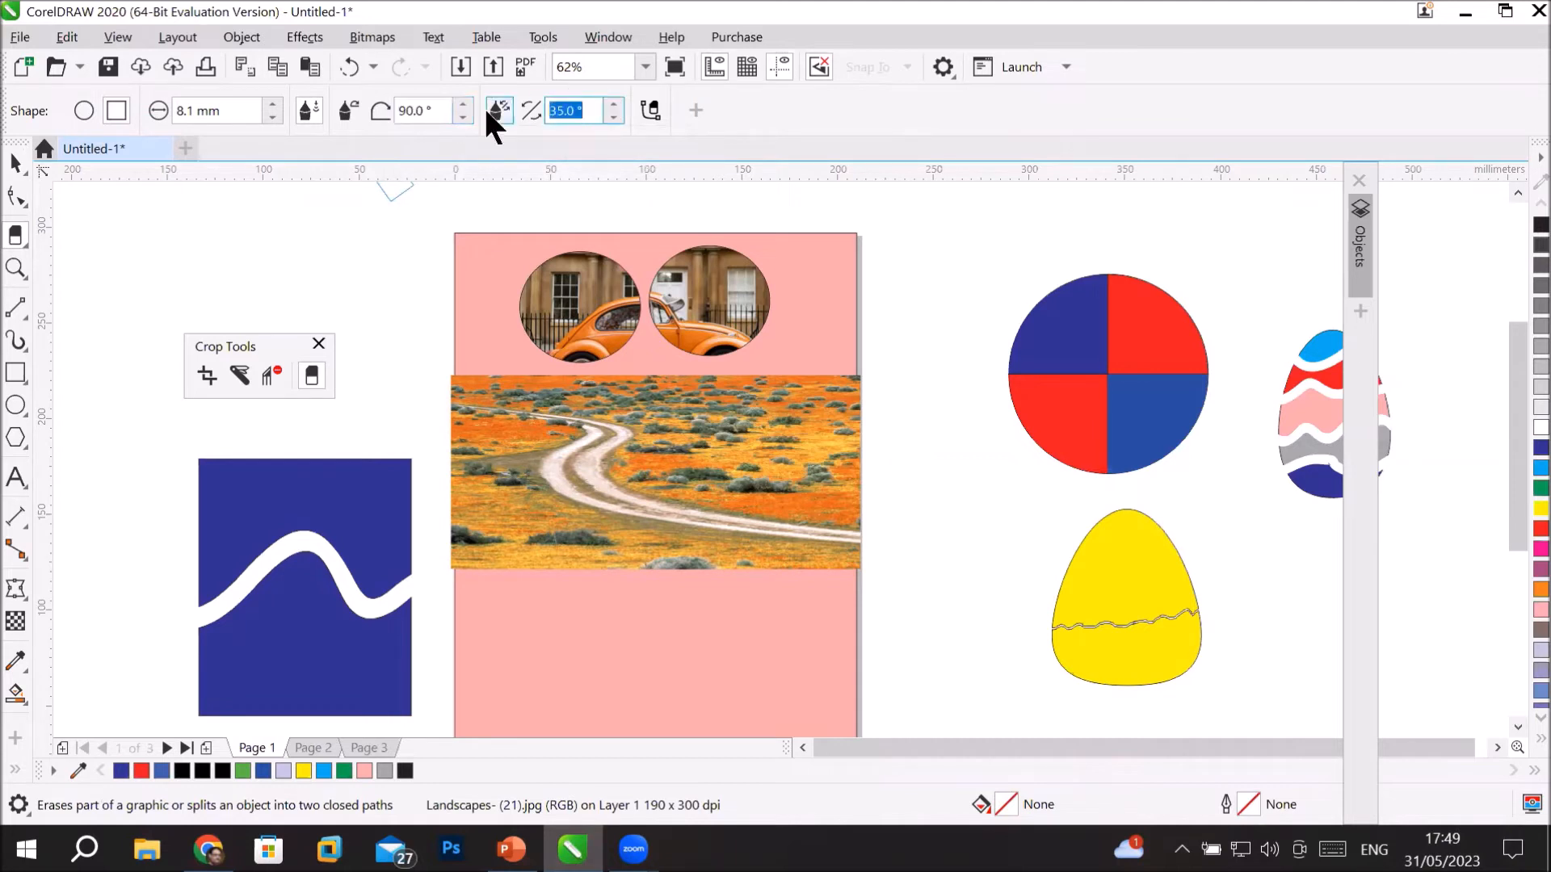
type("0")
key("Return")
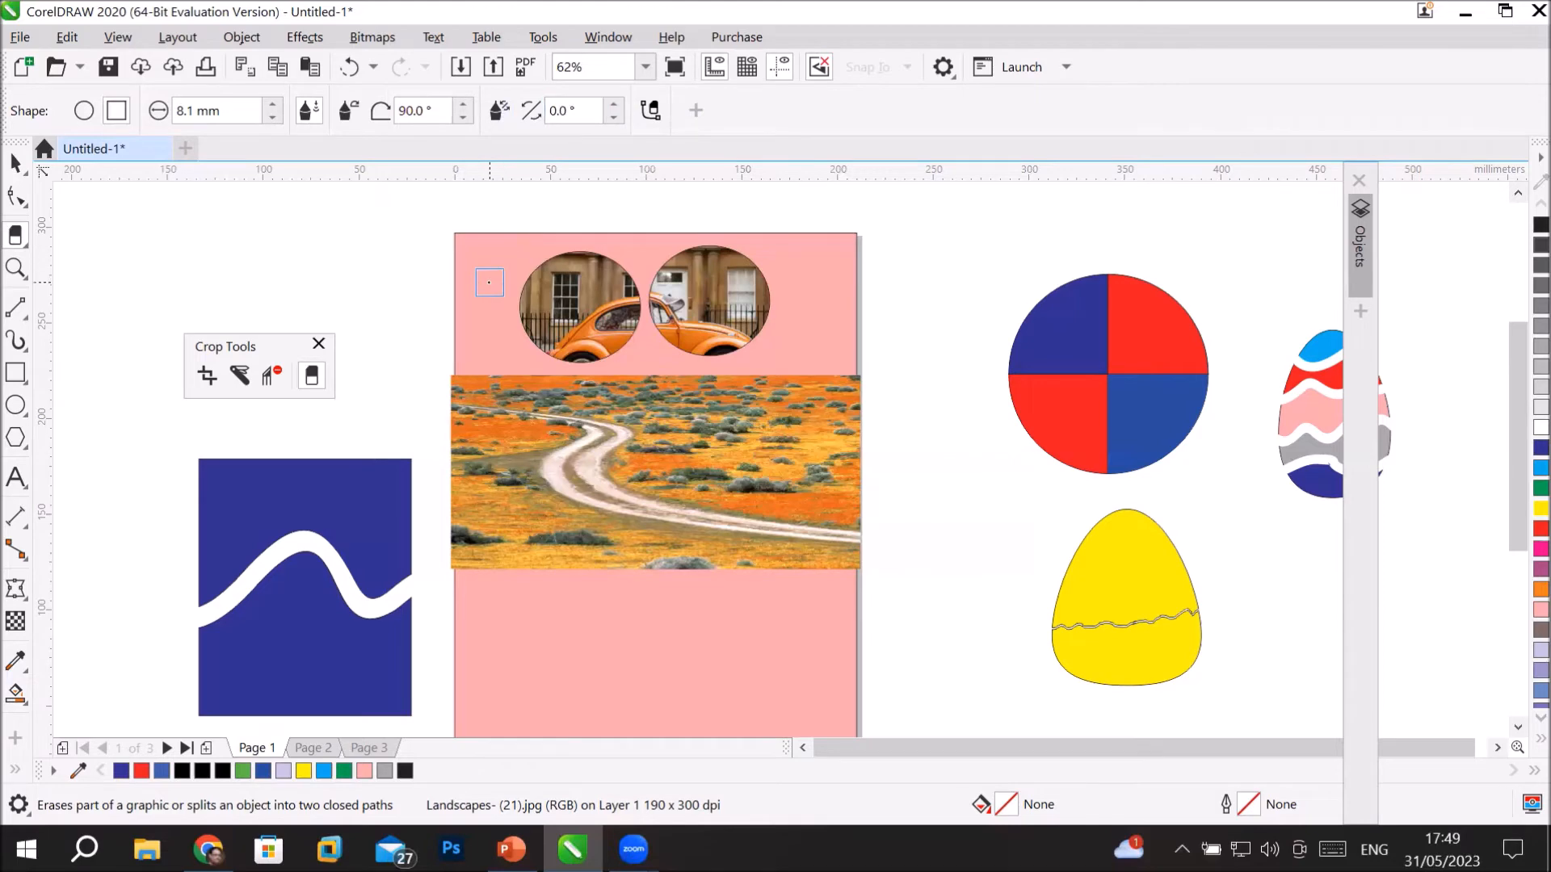
scroll(489, 282, "up", 5)
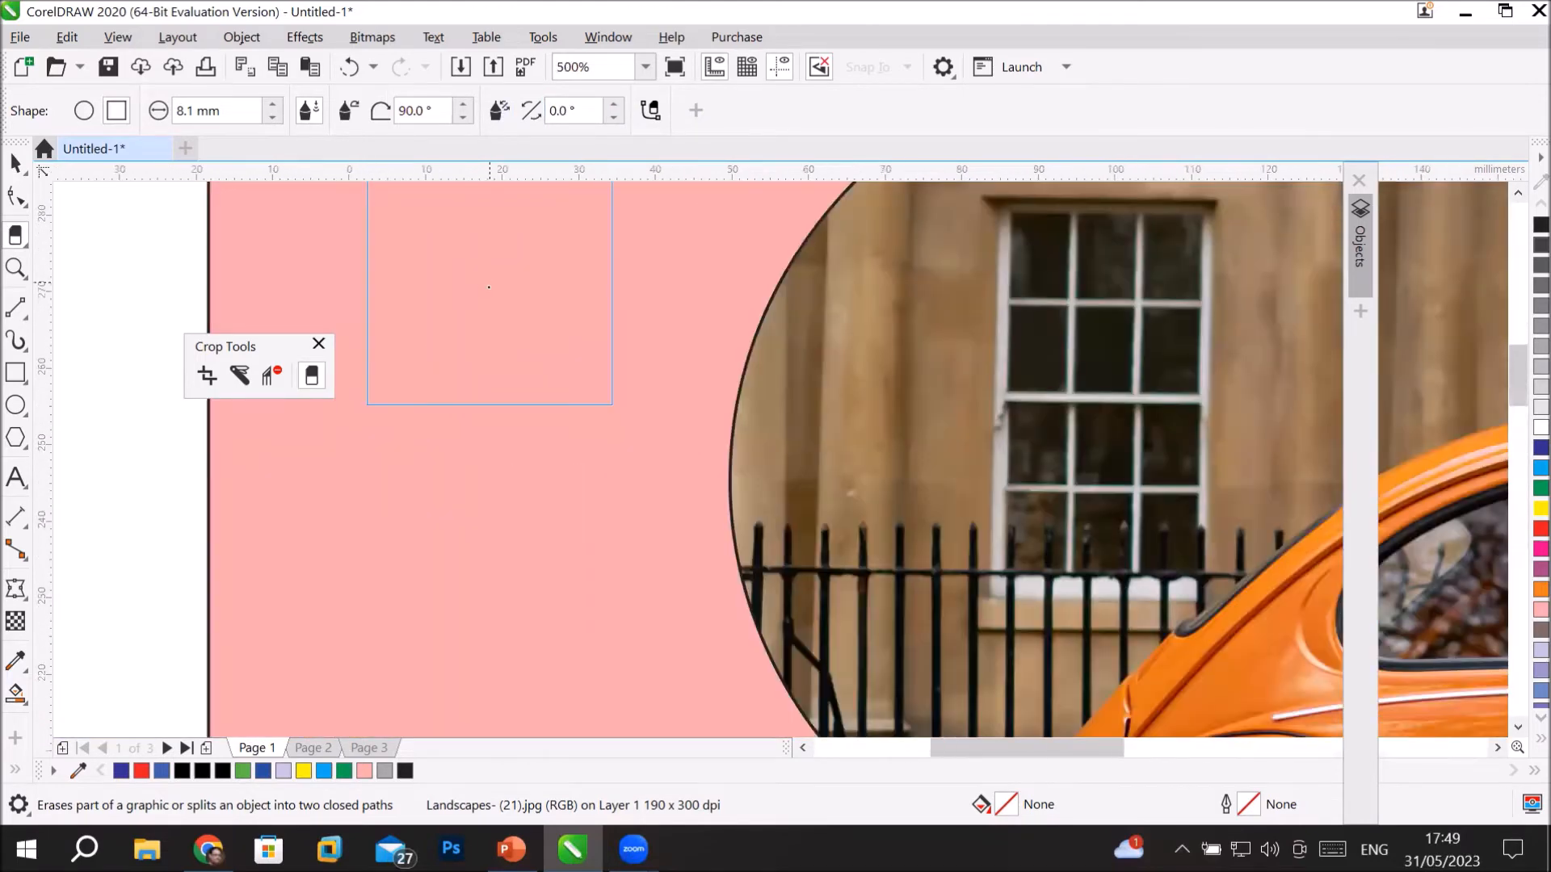
scroll(477, 380, "down", 2)
scroll(483, 323, "up", 4)
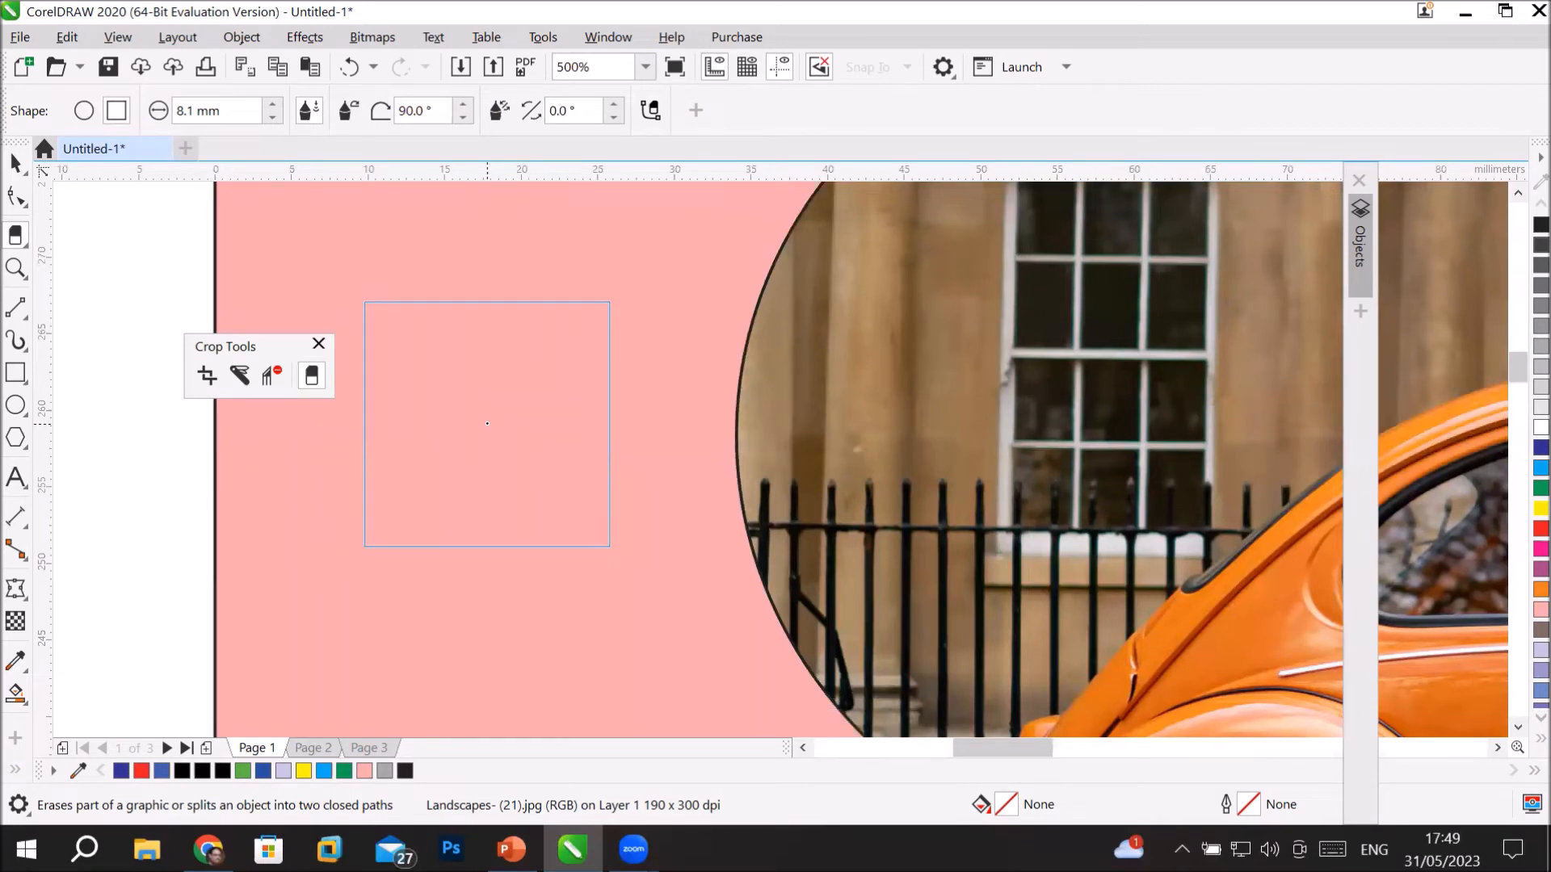
Compare the eraser's round and square nibs, keep the round one and set its nib tilt to 15°.
left_click(84, 110)
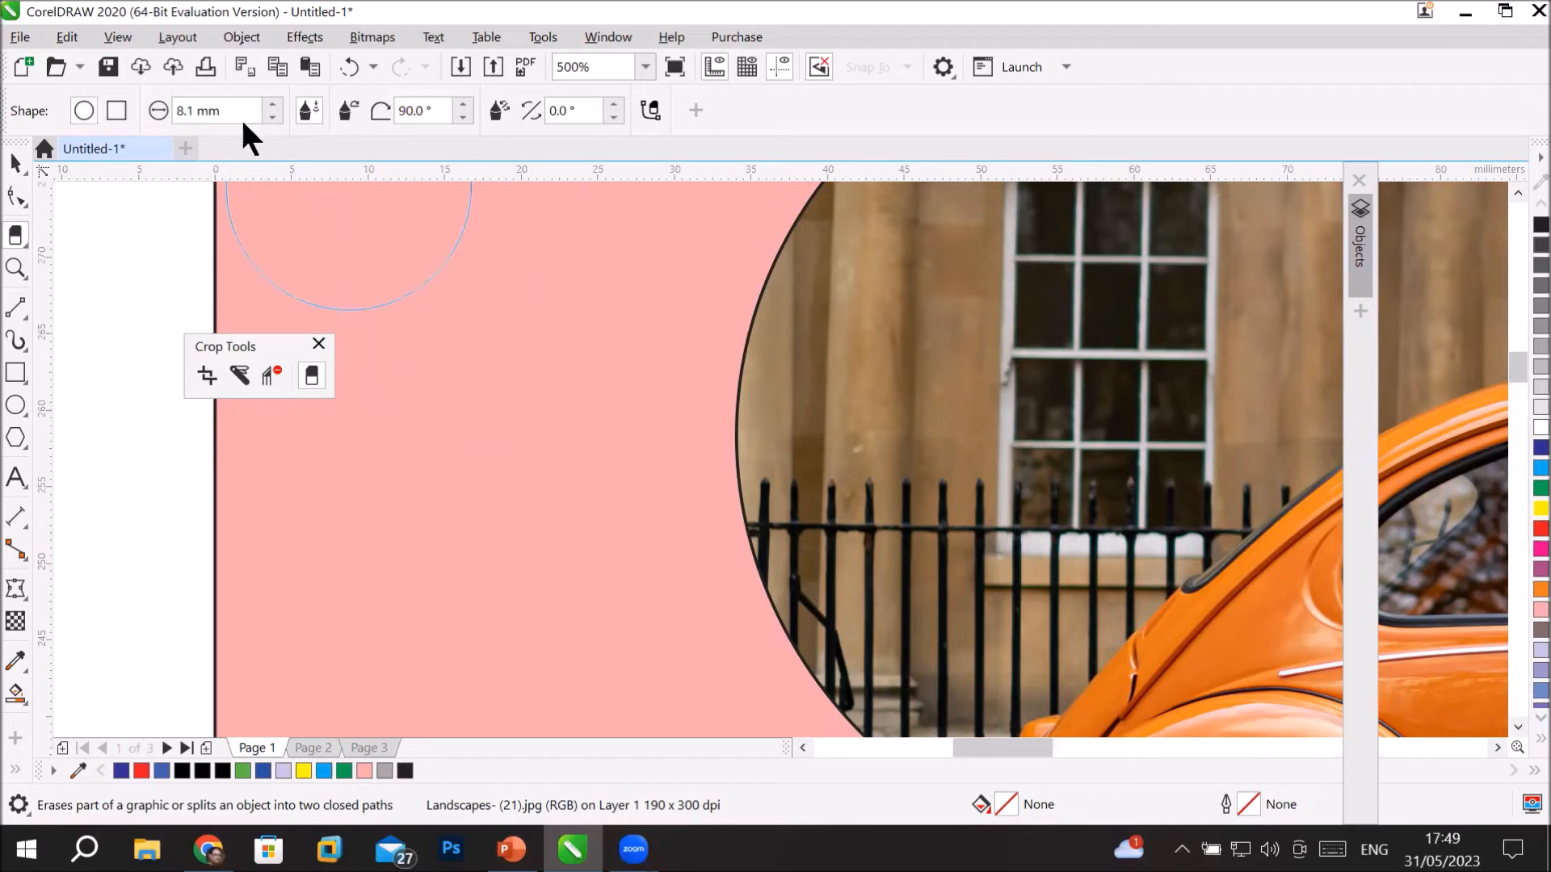
left_click(116, 110)
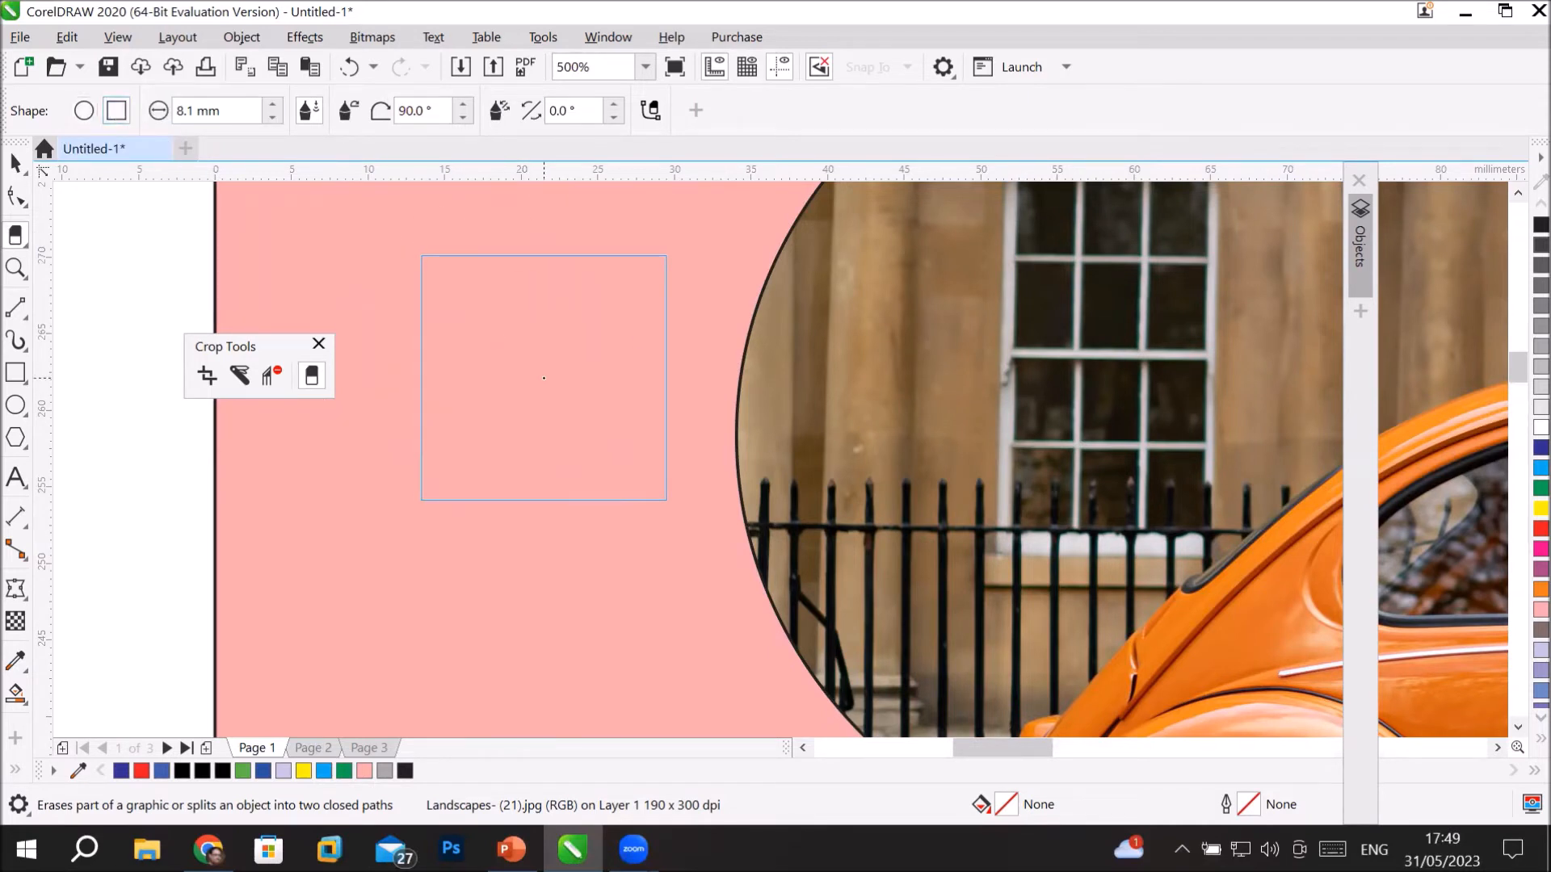
left_click(82, 109)
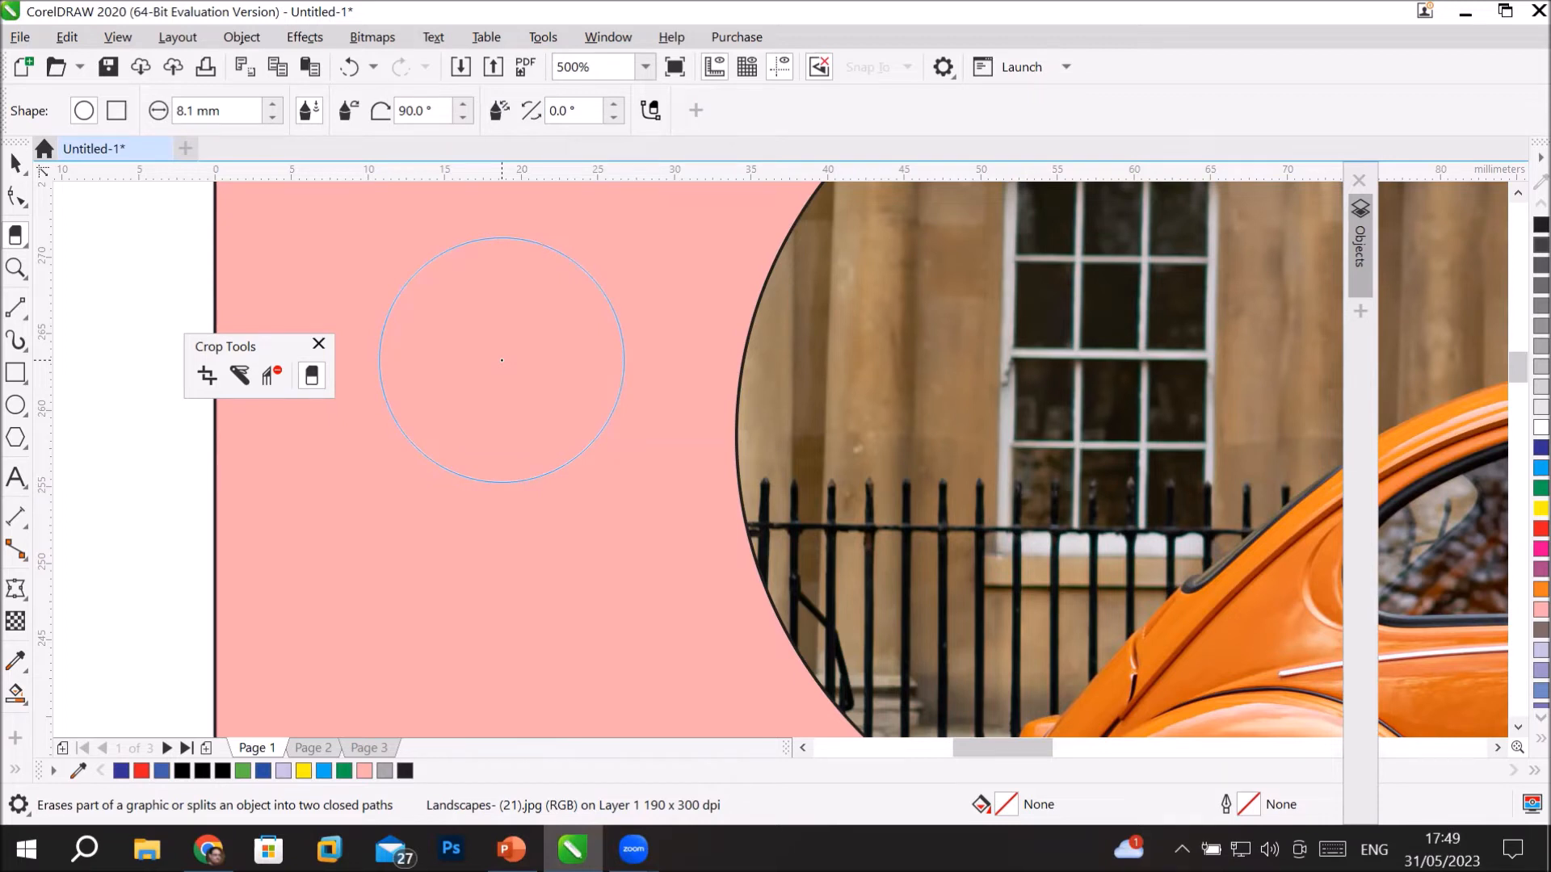
left_click(422, 110)
type("15")
key("Return")
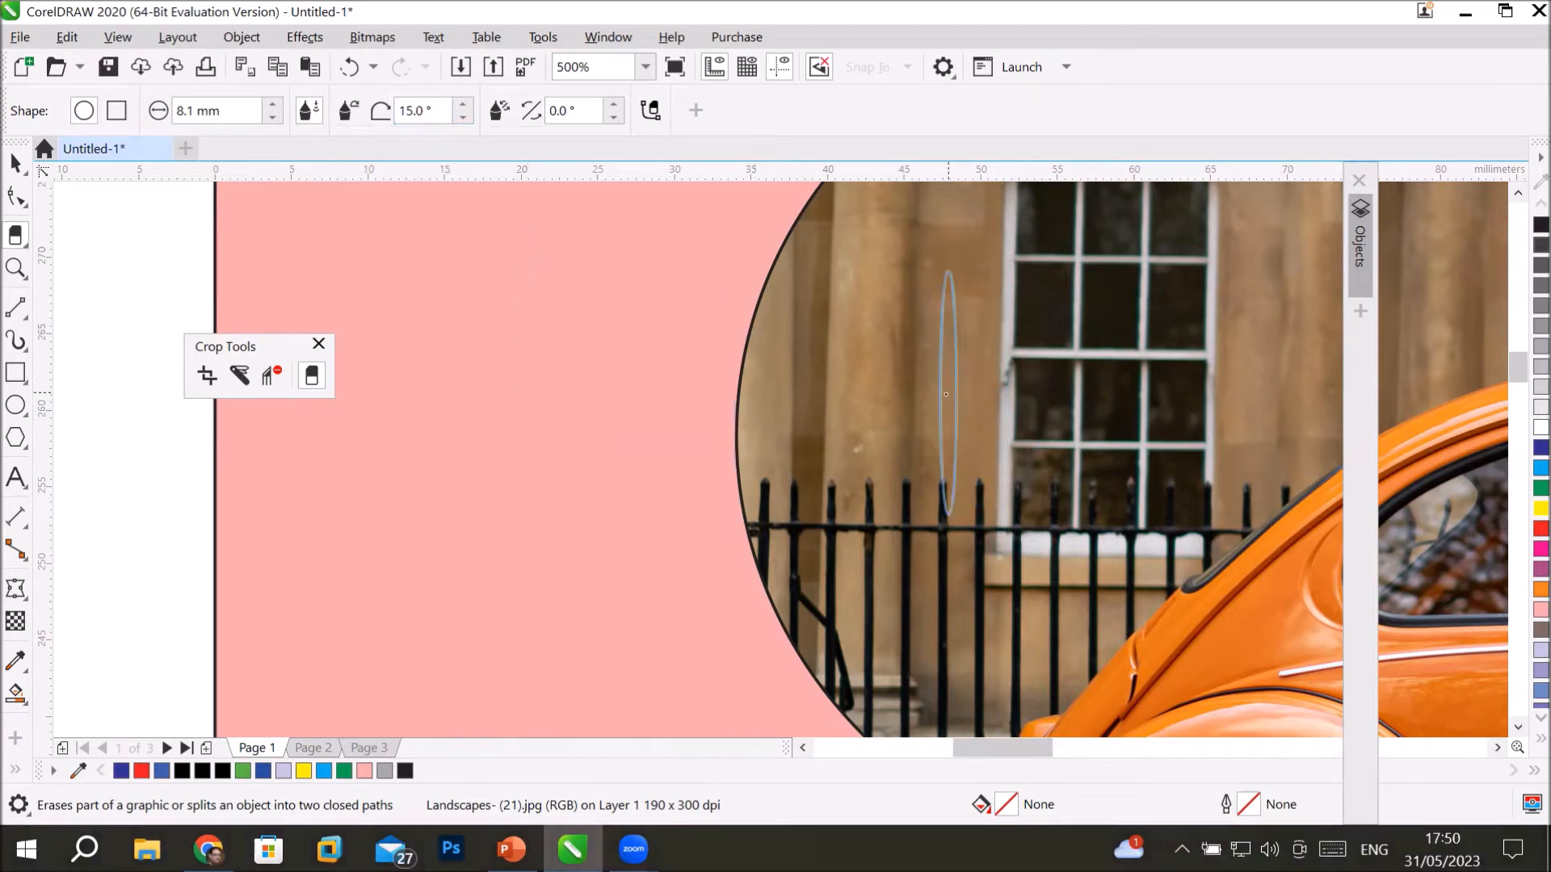
scroll(1037, 499, "down", 4)
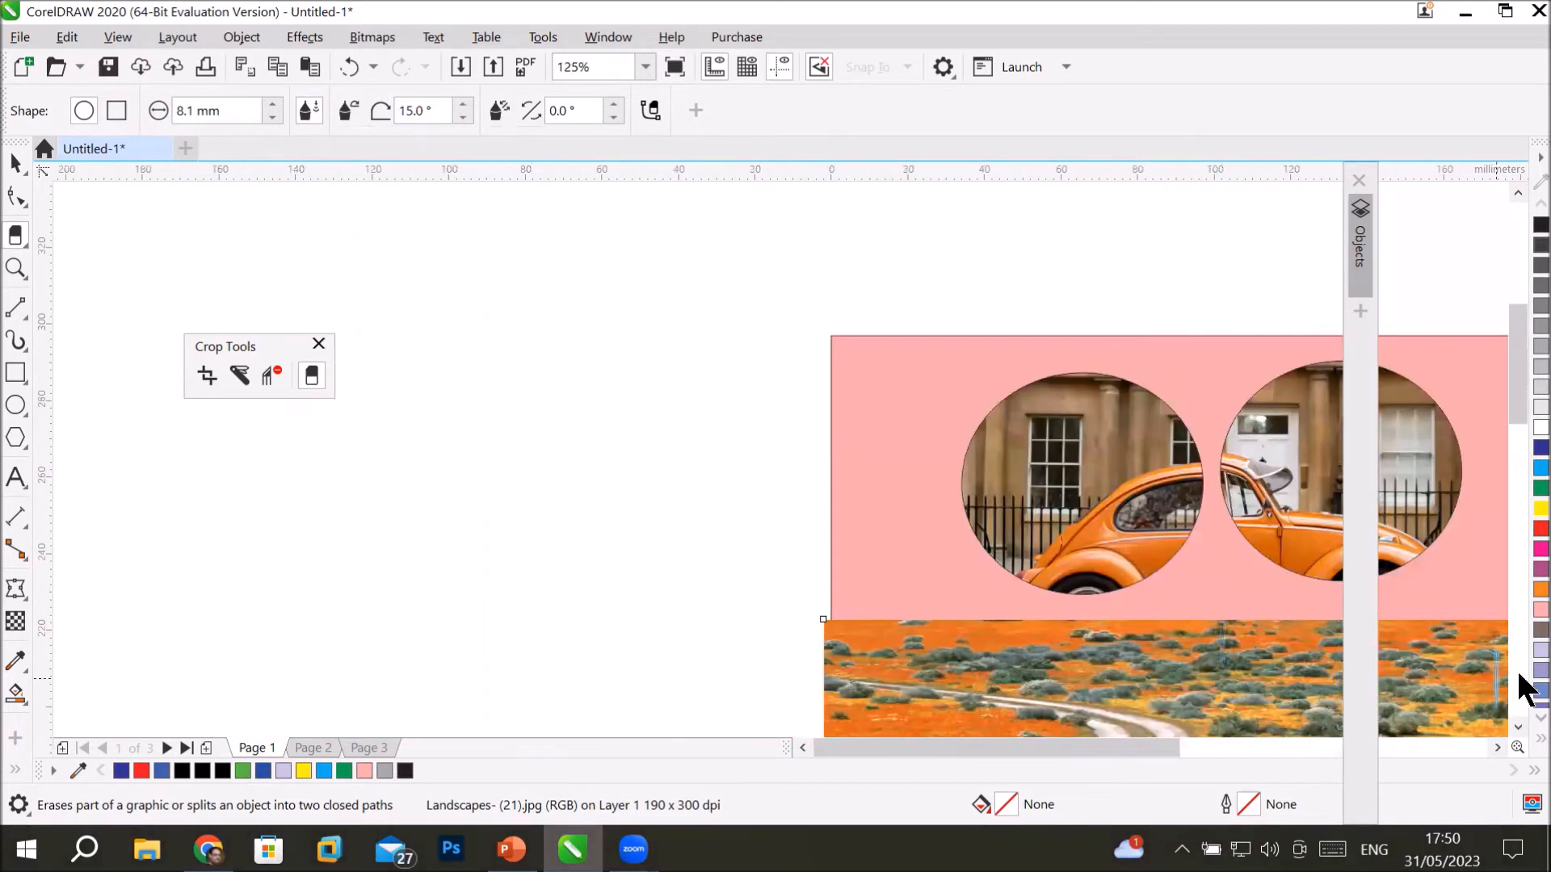
left_click(1519, 727)
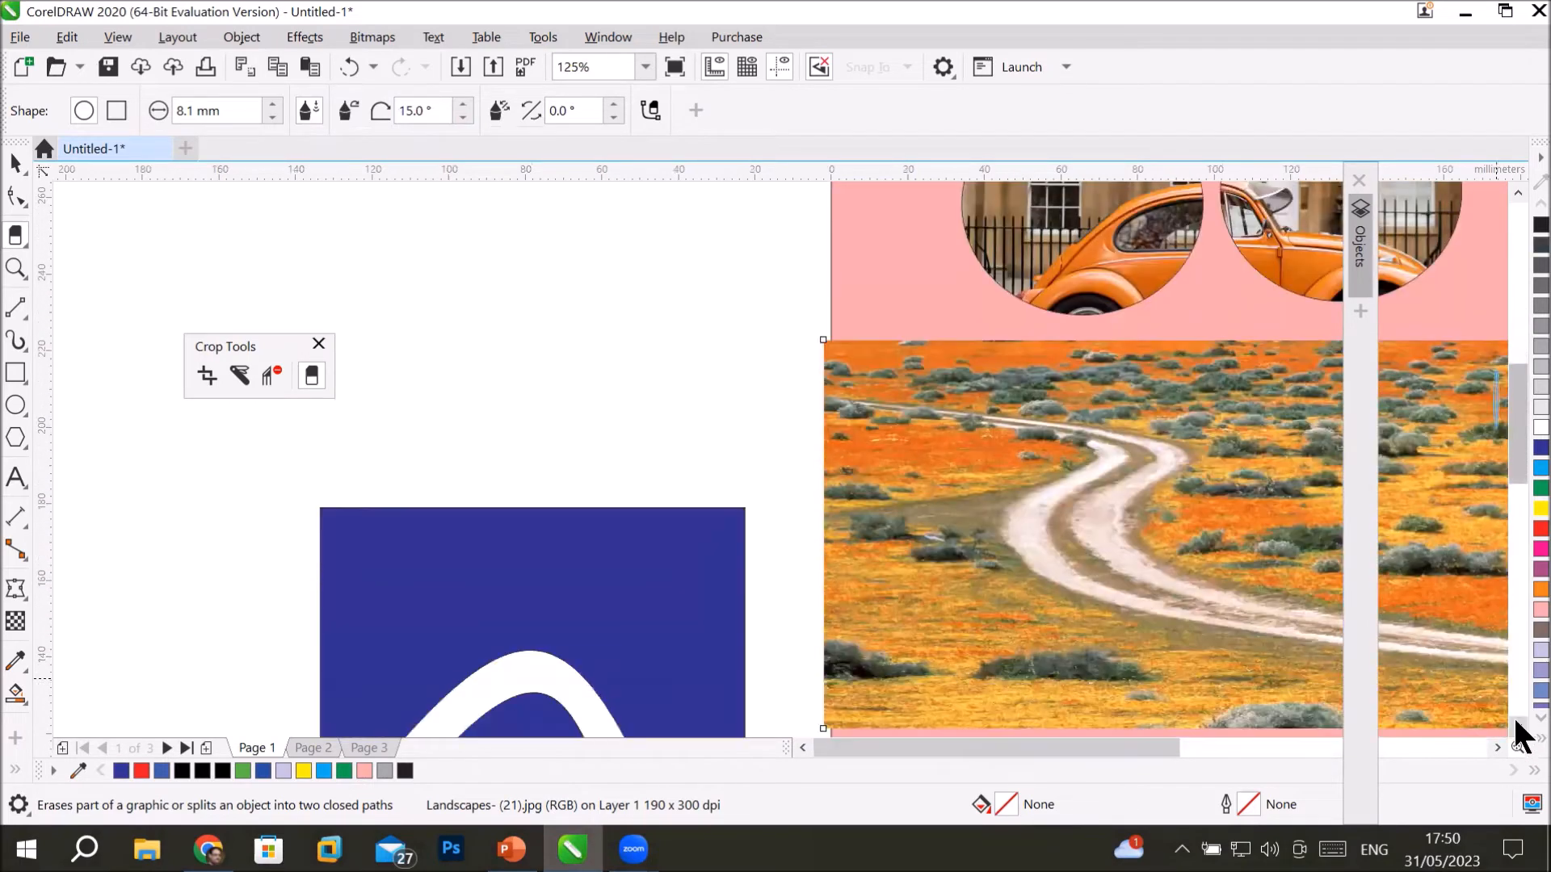
left_click_drag(1499, 747, 1499, 747)
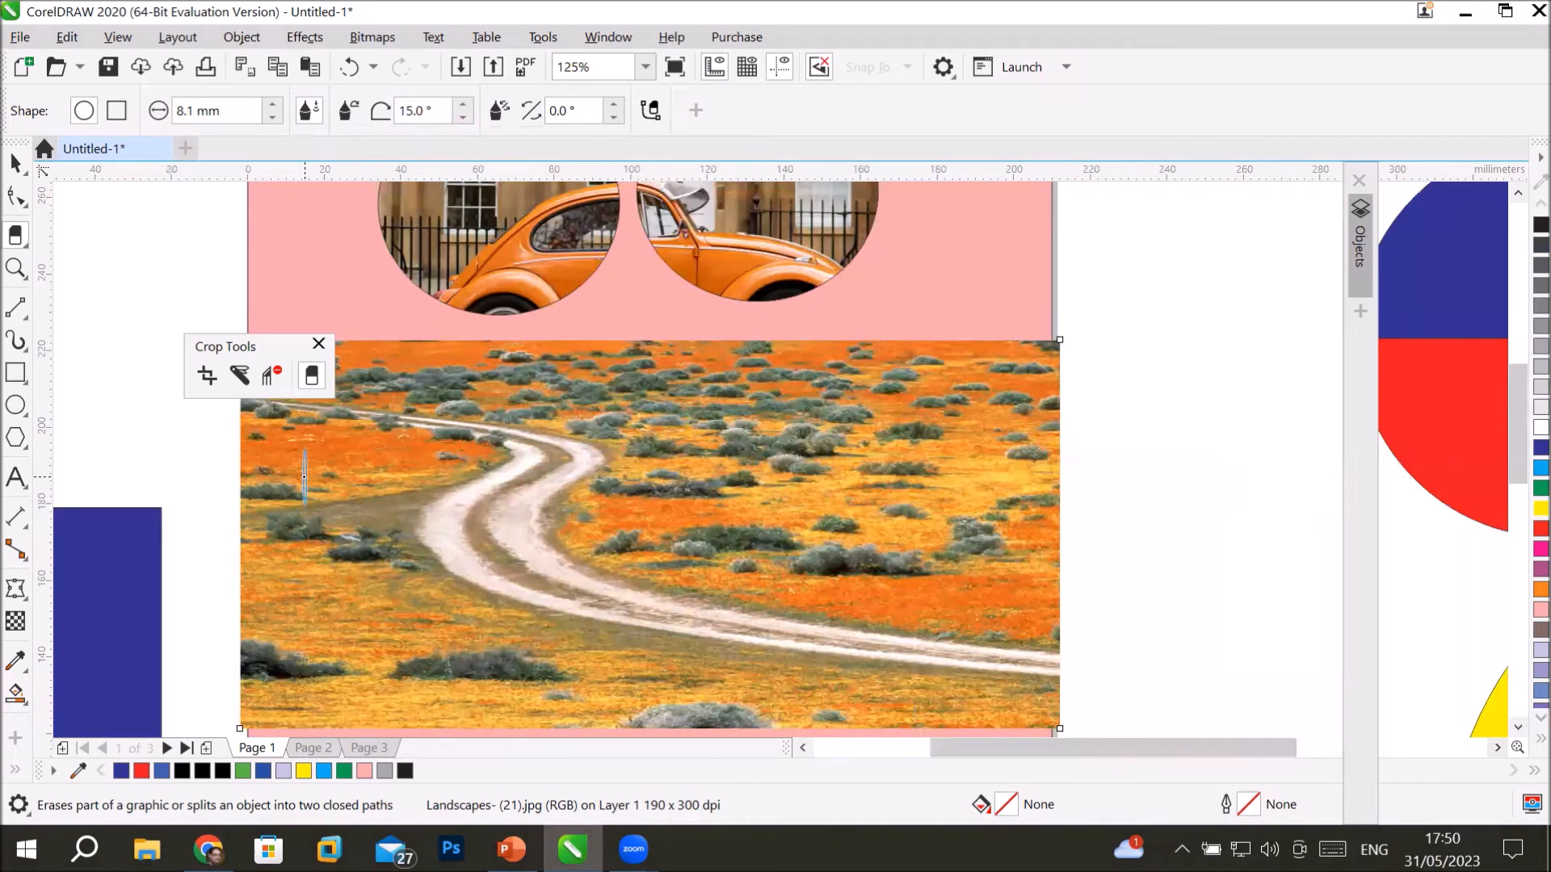
Erase a nearly horizontal band across the landscape photo and try eraser bearing angles of 15° and 30°, finishing at 45°.
left_click_drag(306, 476, 1042, 453)
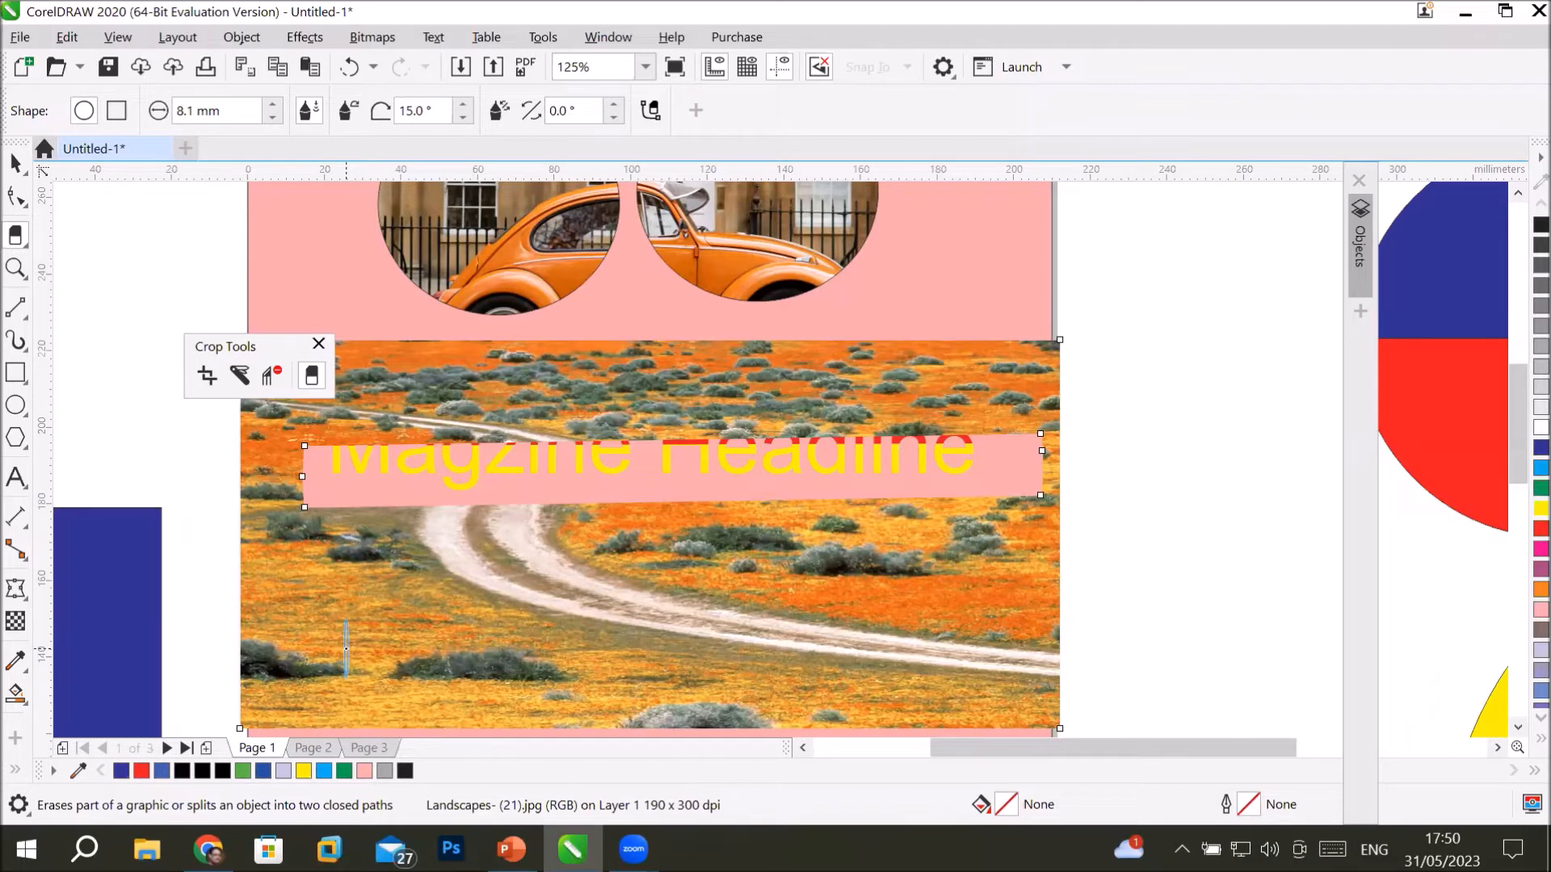
left_click(586, 111)
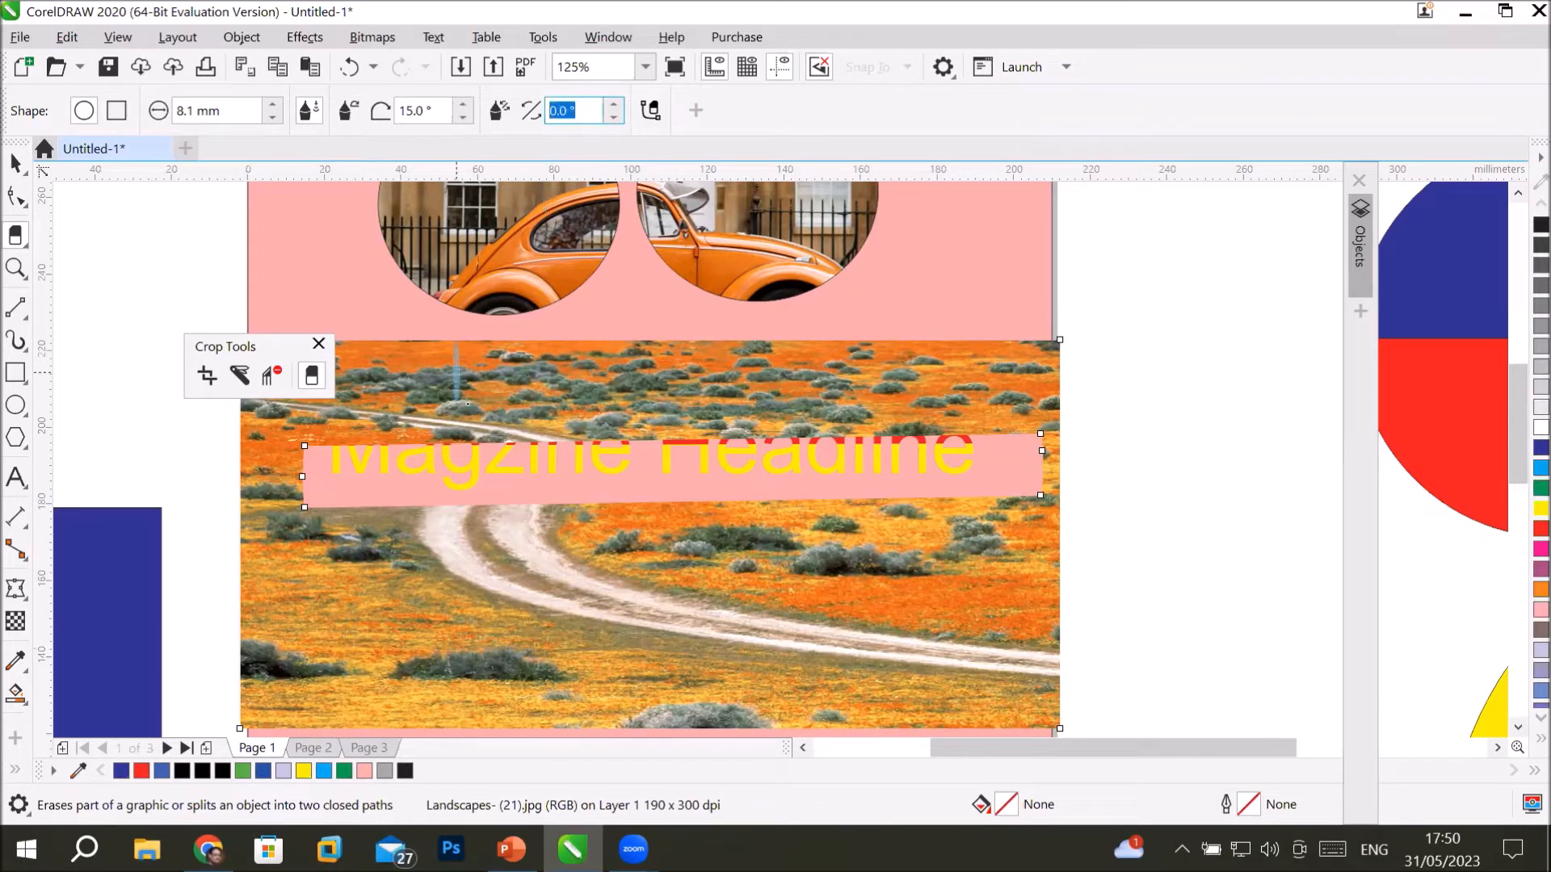
type("15")
key("Return")
left_click(597, 111)
key("ctrl+a")
type("30")
key("Return")
type("45")
key("Return")
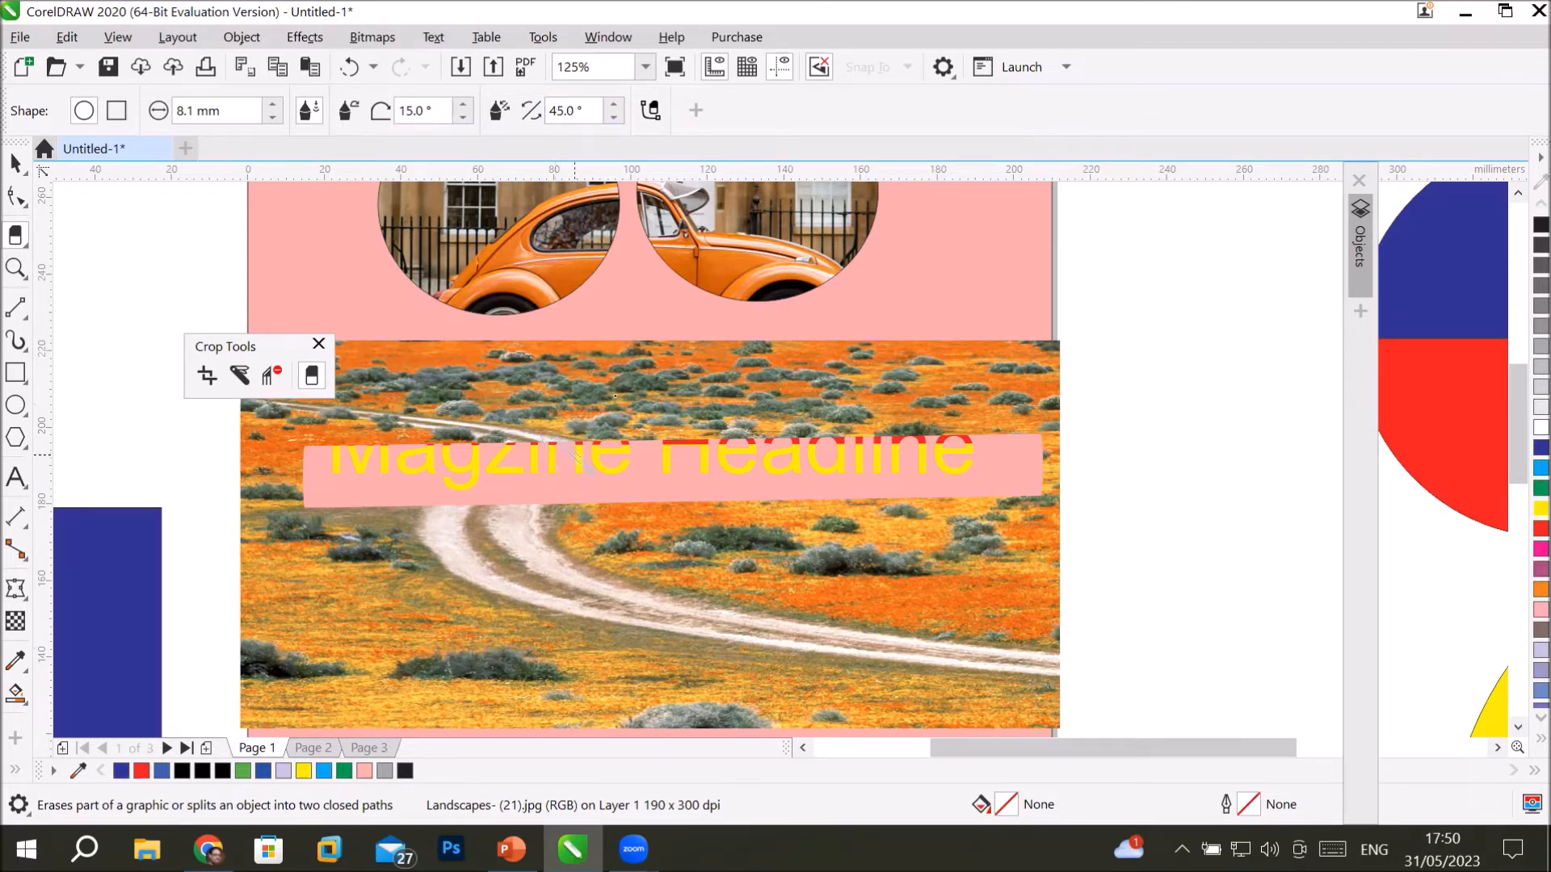
Erase a long diagonal strip across the lower part of the road and a short patch near the photo's upper edge.
left_click_drag(437, 111, 368, 108)
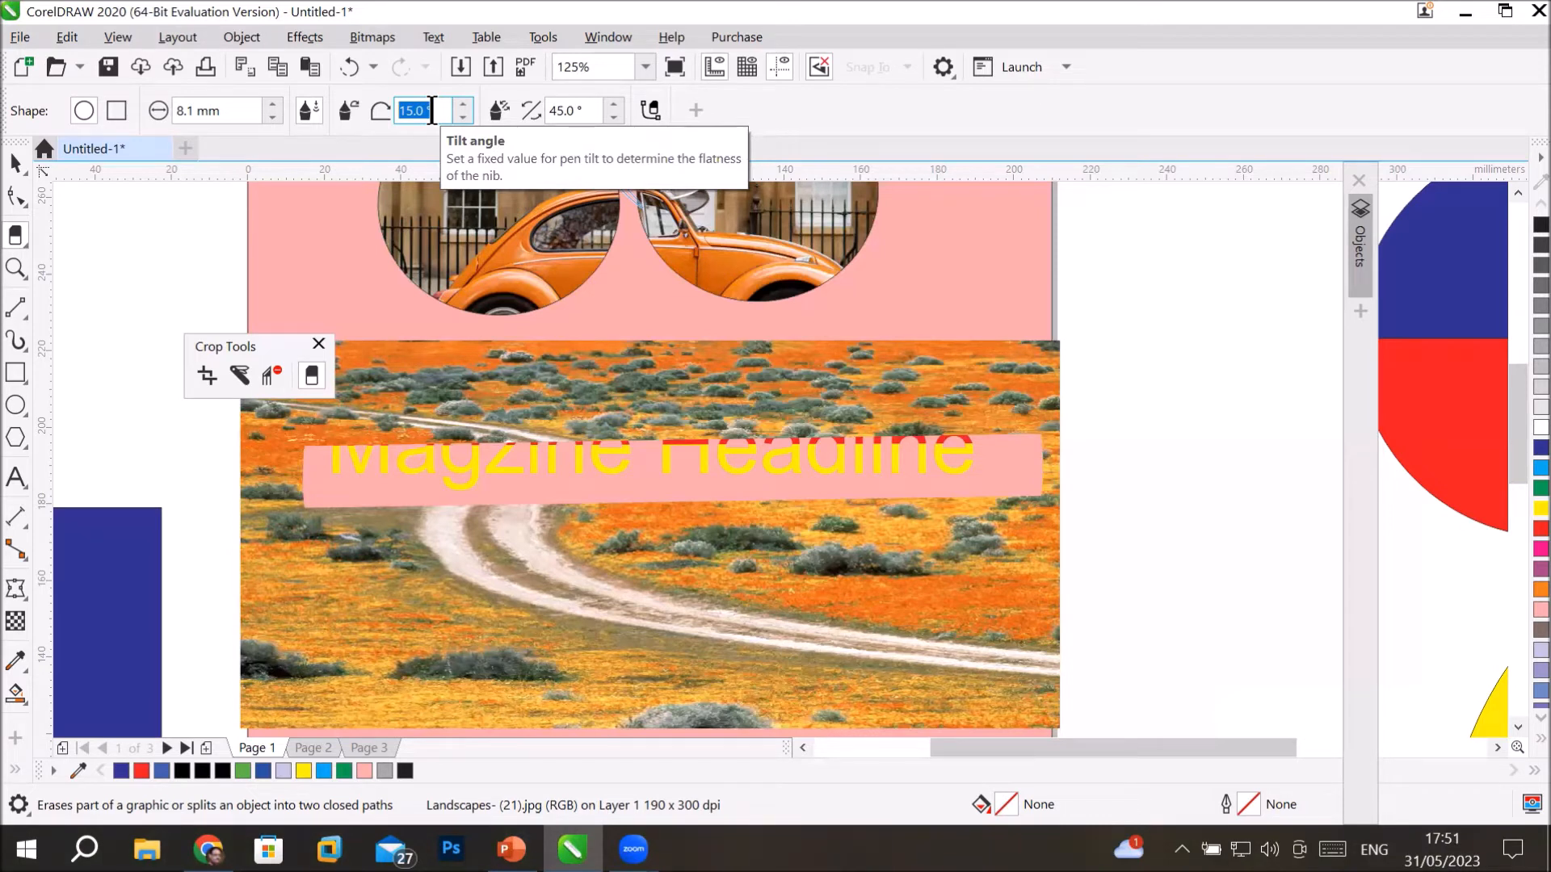
left_click(381, 683)
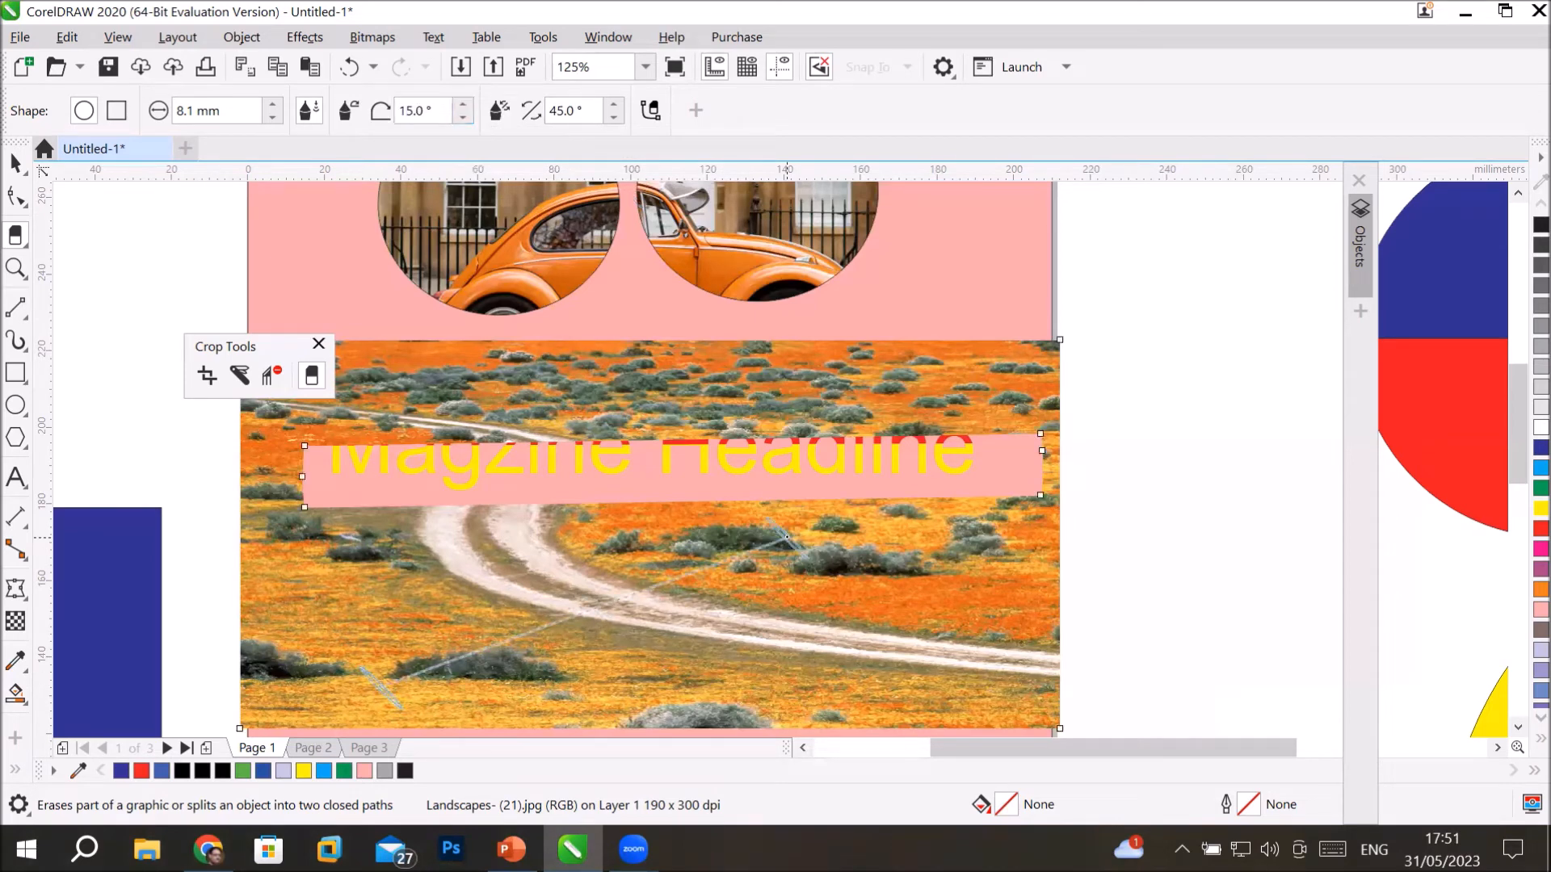
left_click(787, 536)
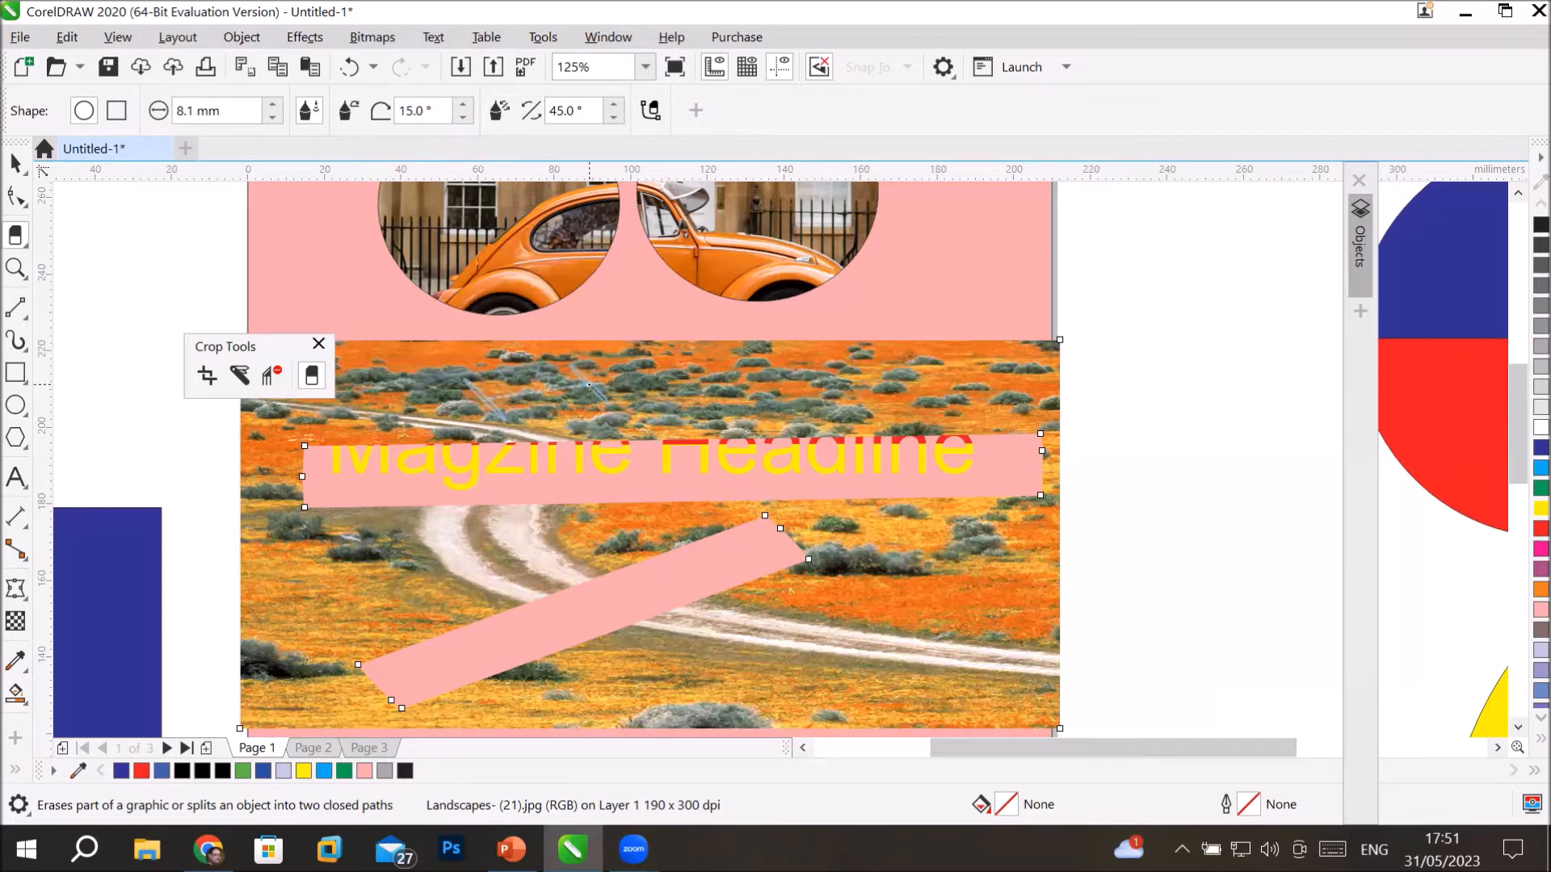
left_click_drag(574, 389, 576, 391)
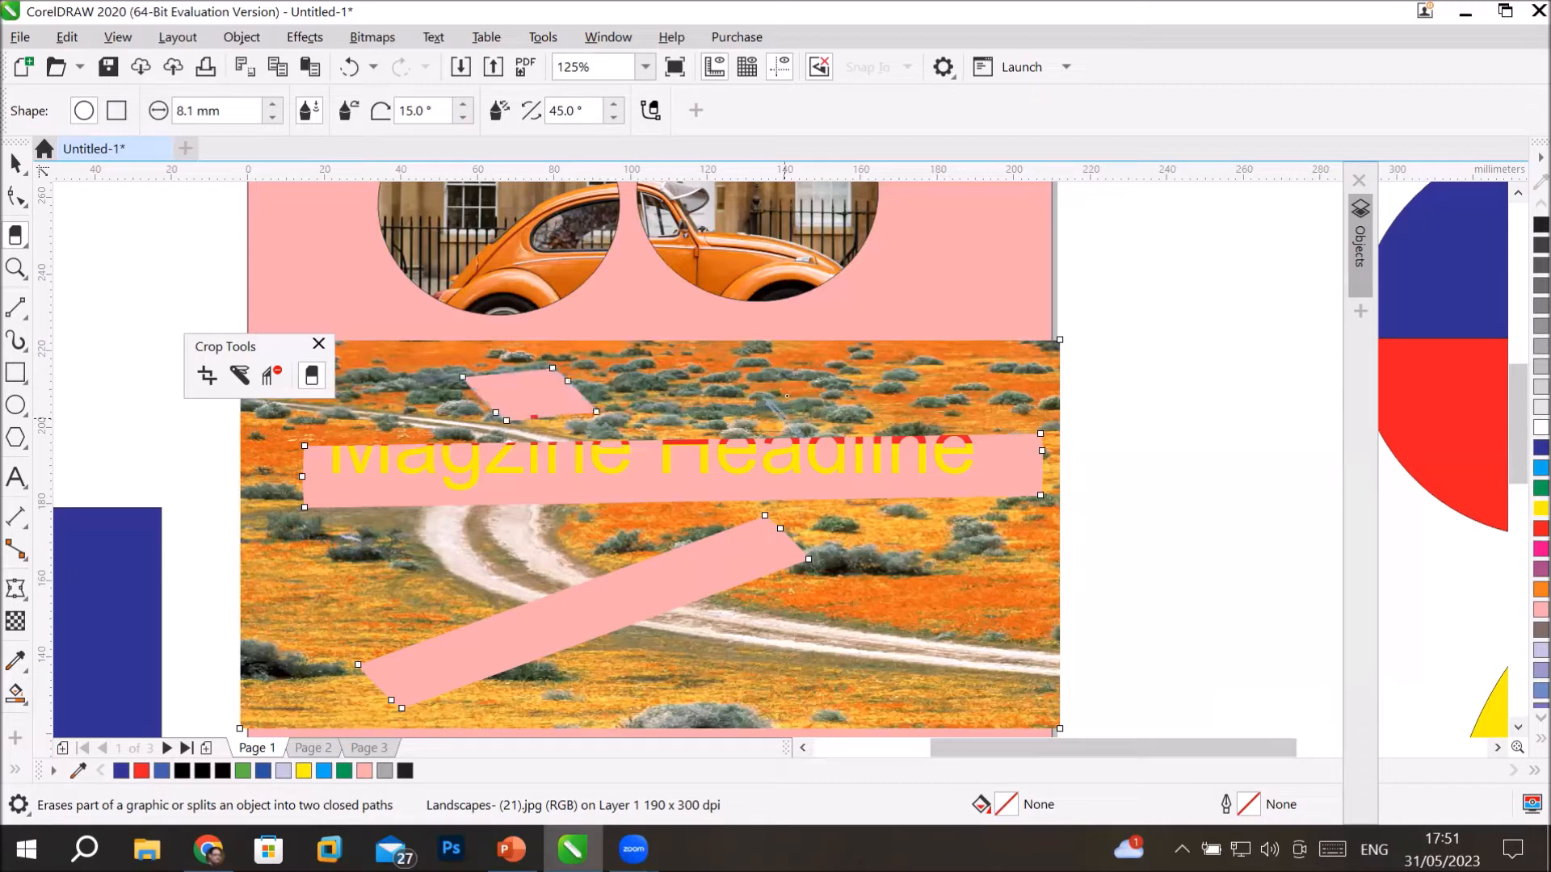
Erase three separate slanted nib marks in the photo above the word "Headline" and a wide straight band along the word's upper edge.
scroll(834, 392, "up", 2)
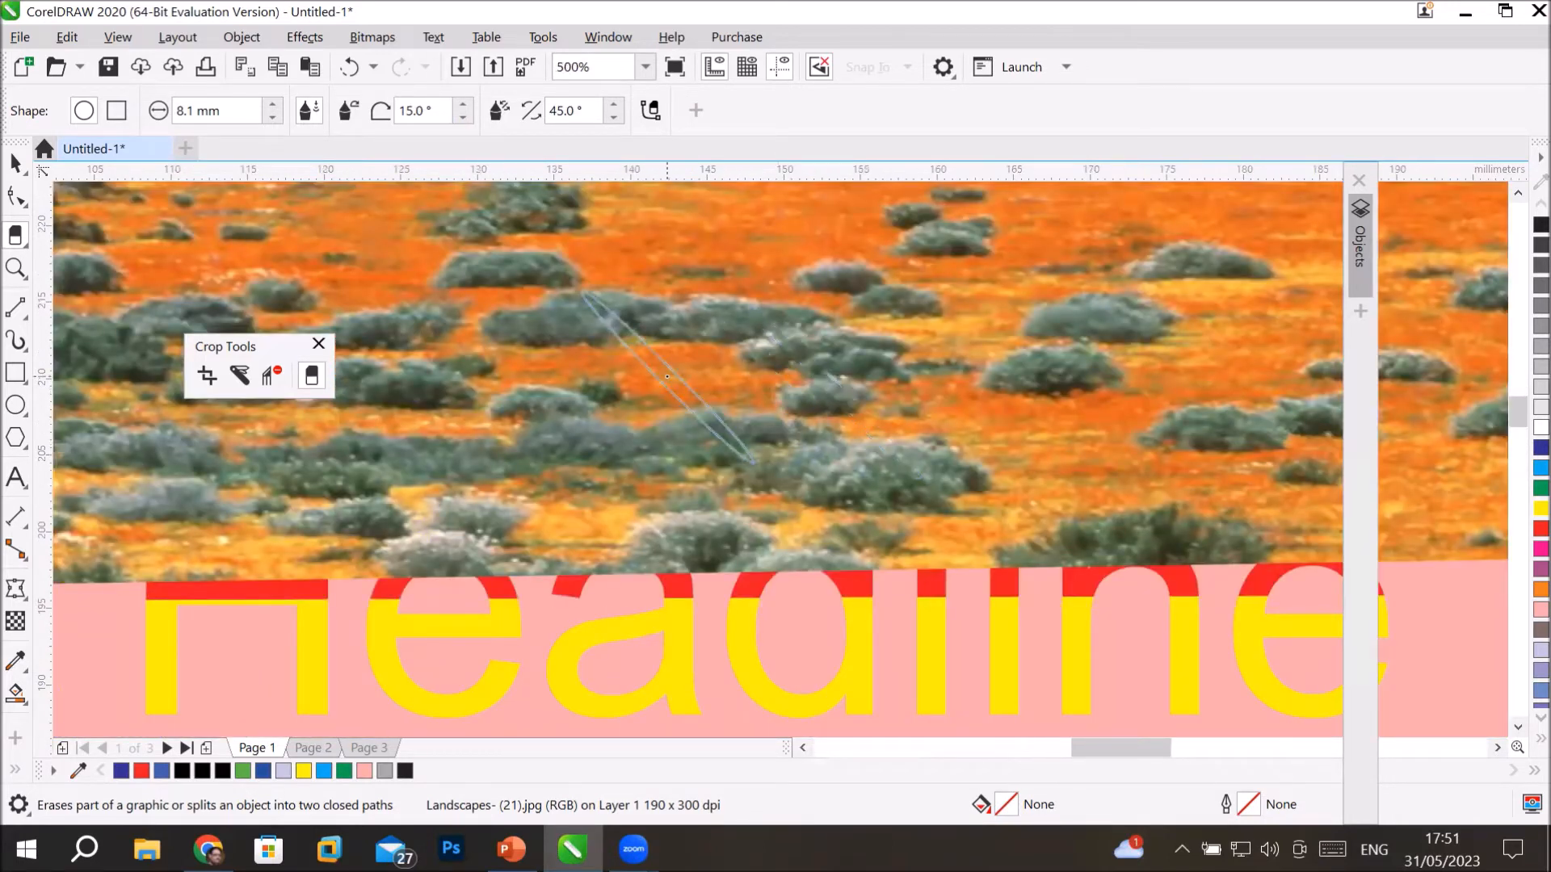
left_click(667, 376)
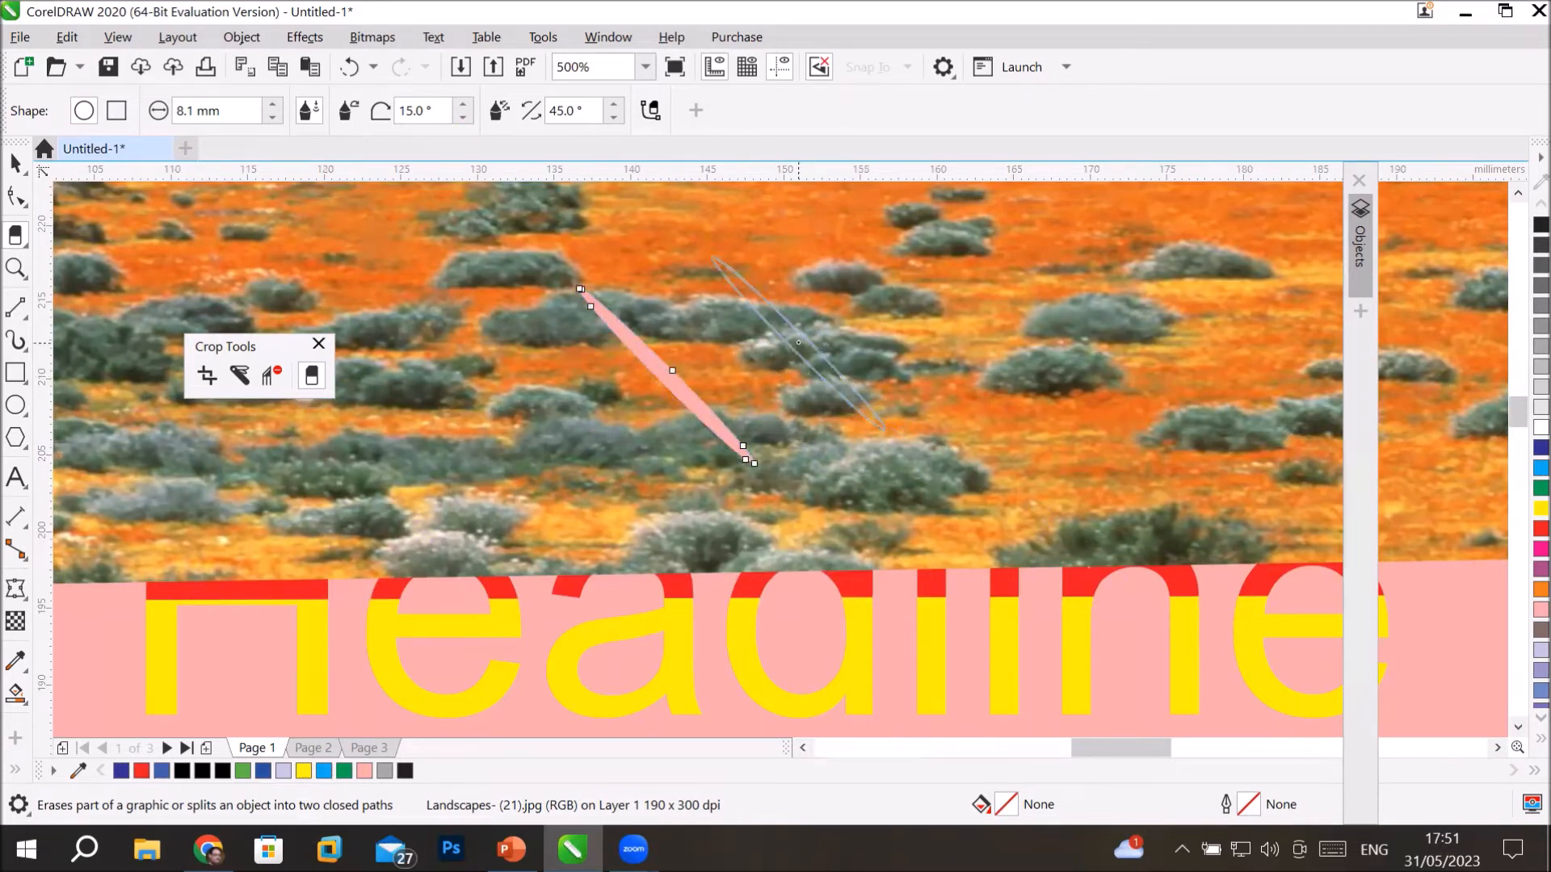
left_click(798, 342)
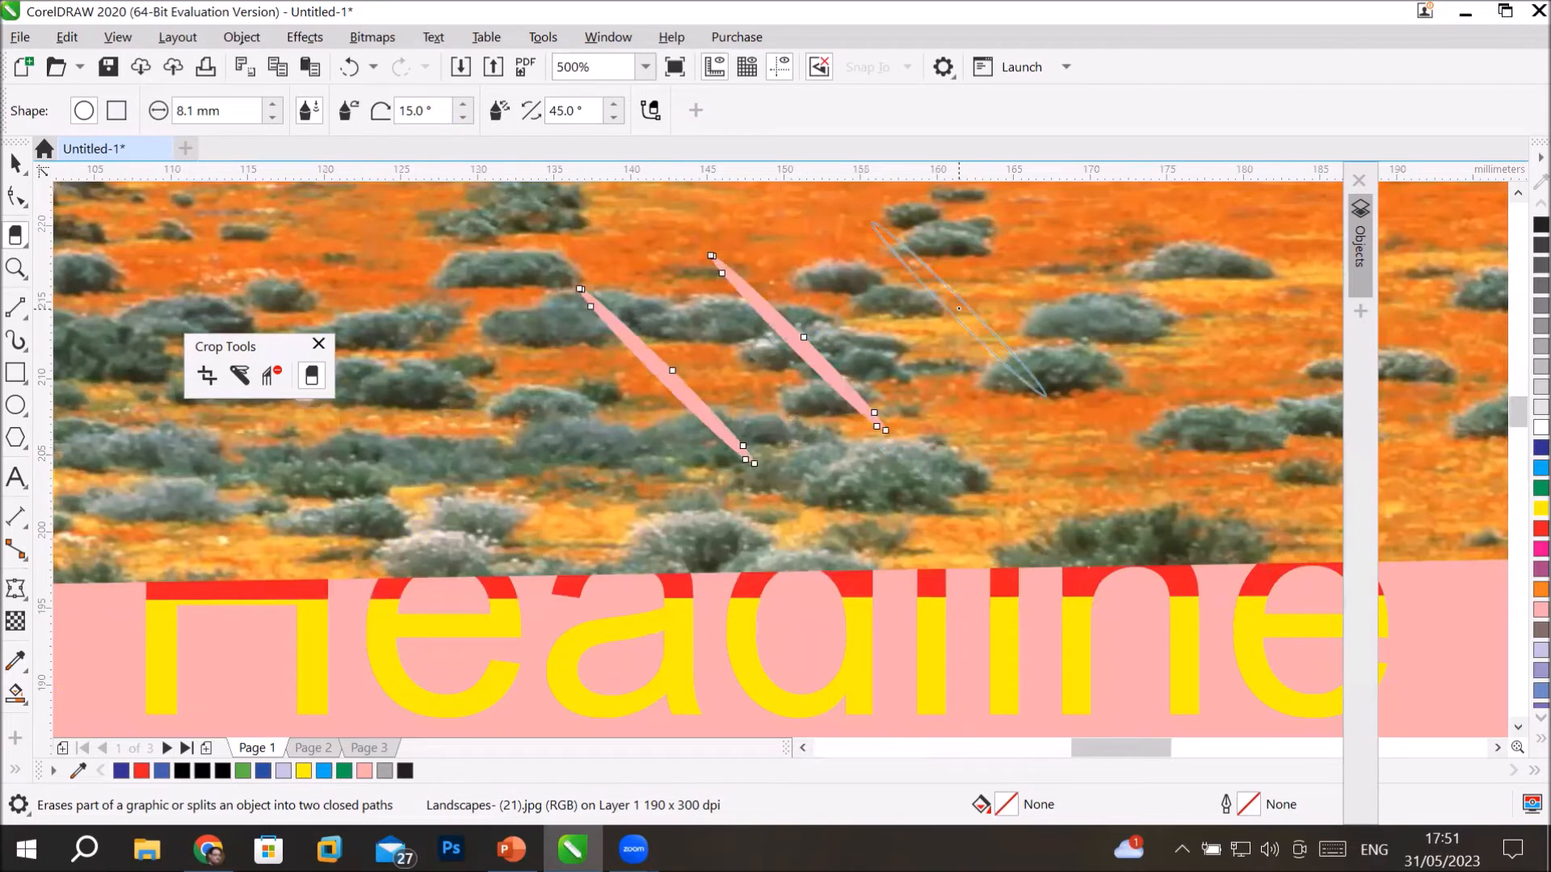
left_click(959, 308)
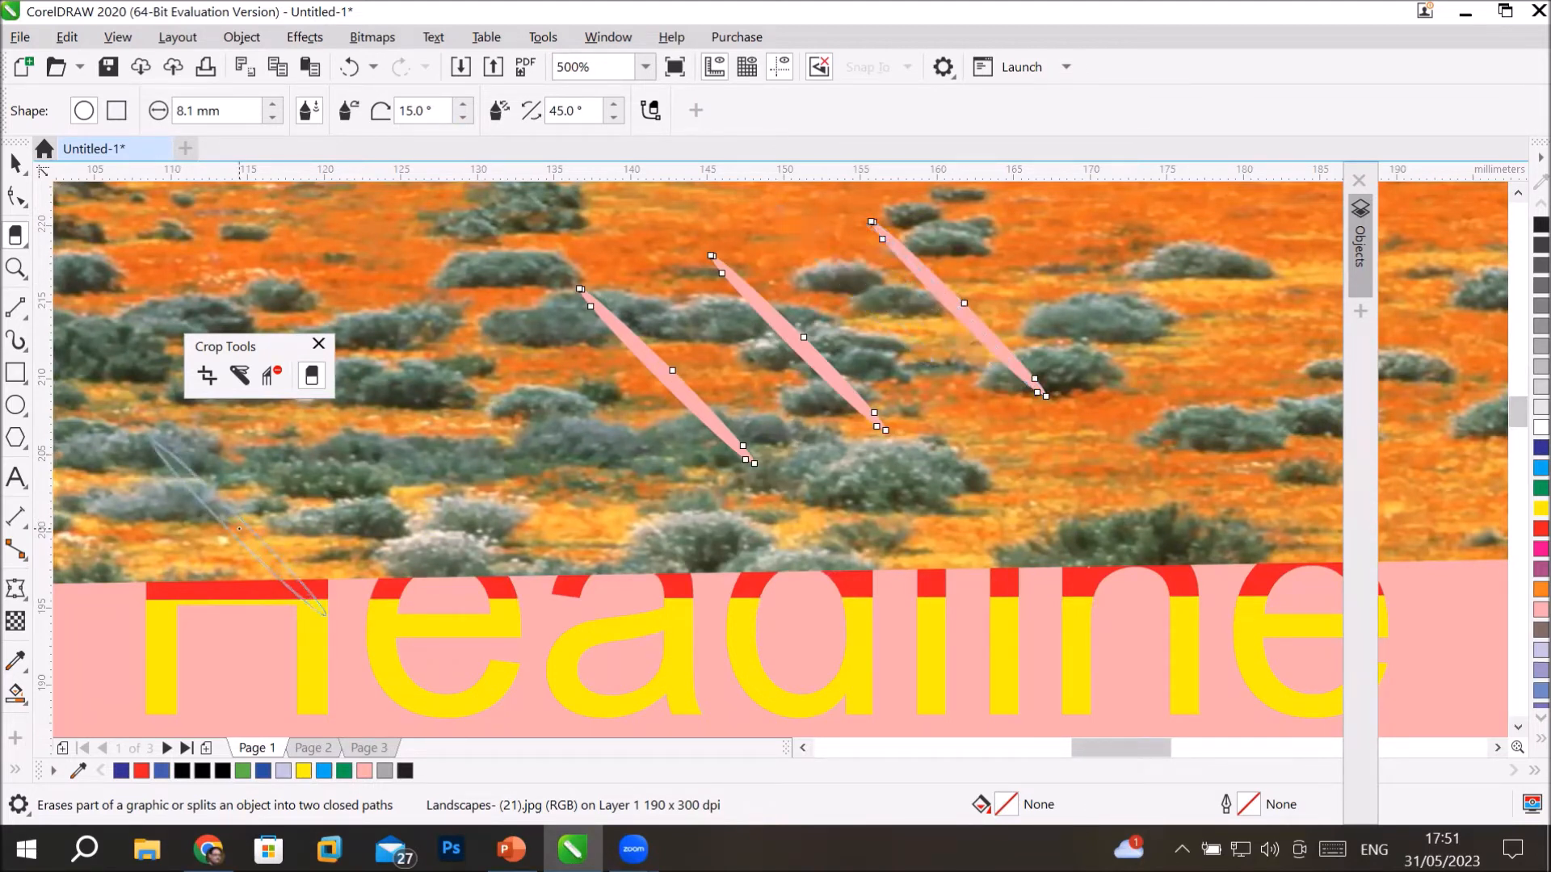
left_click(240, 529)
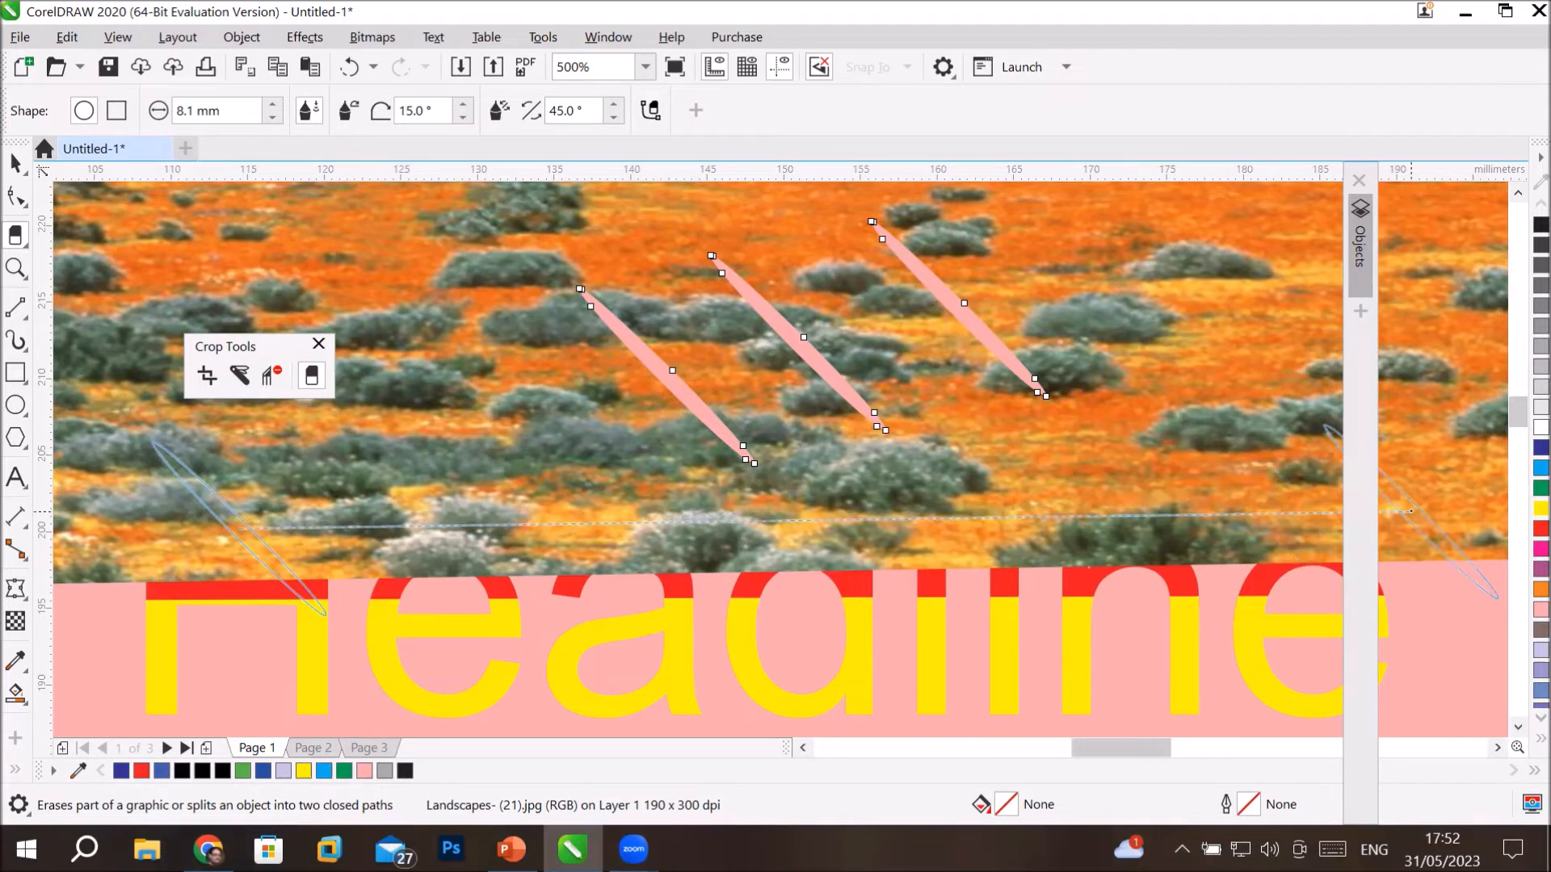
left_click(1411, 510)
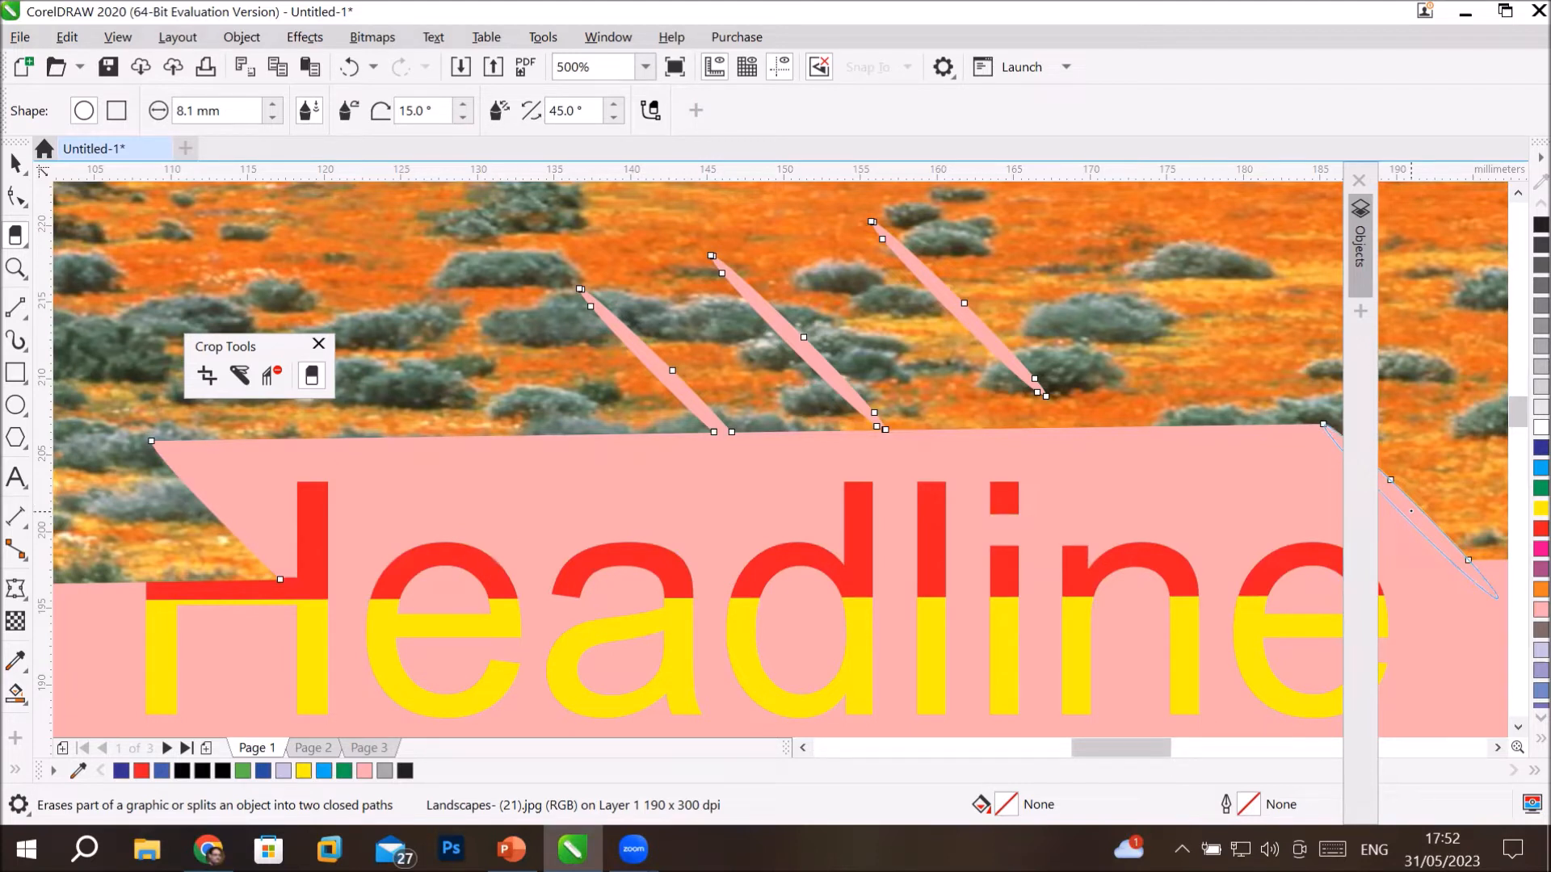
Draw a circle about 121 mm across in the empty area left of the blue wave rectangle and fill it dark blue.
scroll(1147, 498, "down", 2)
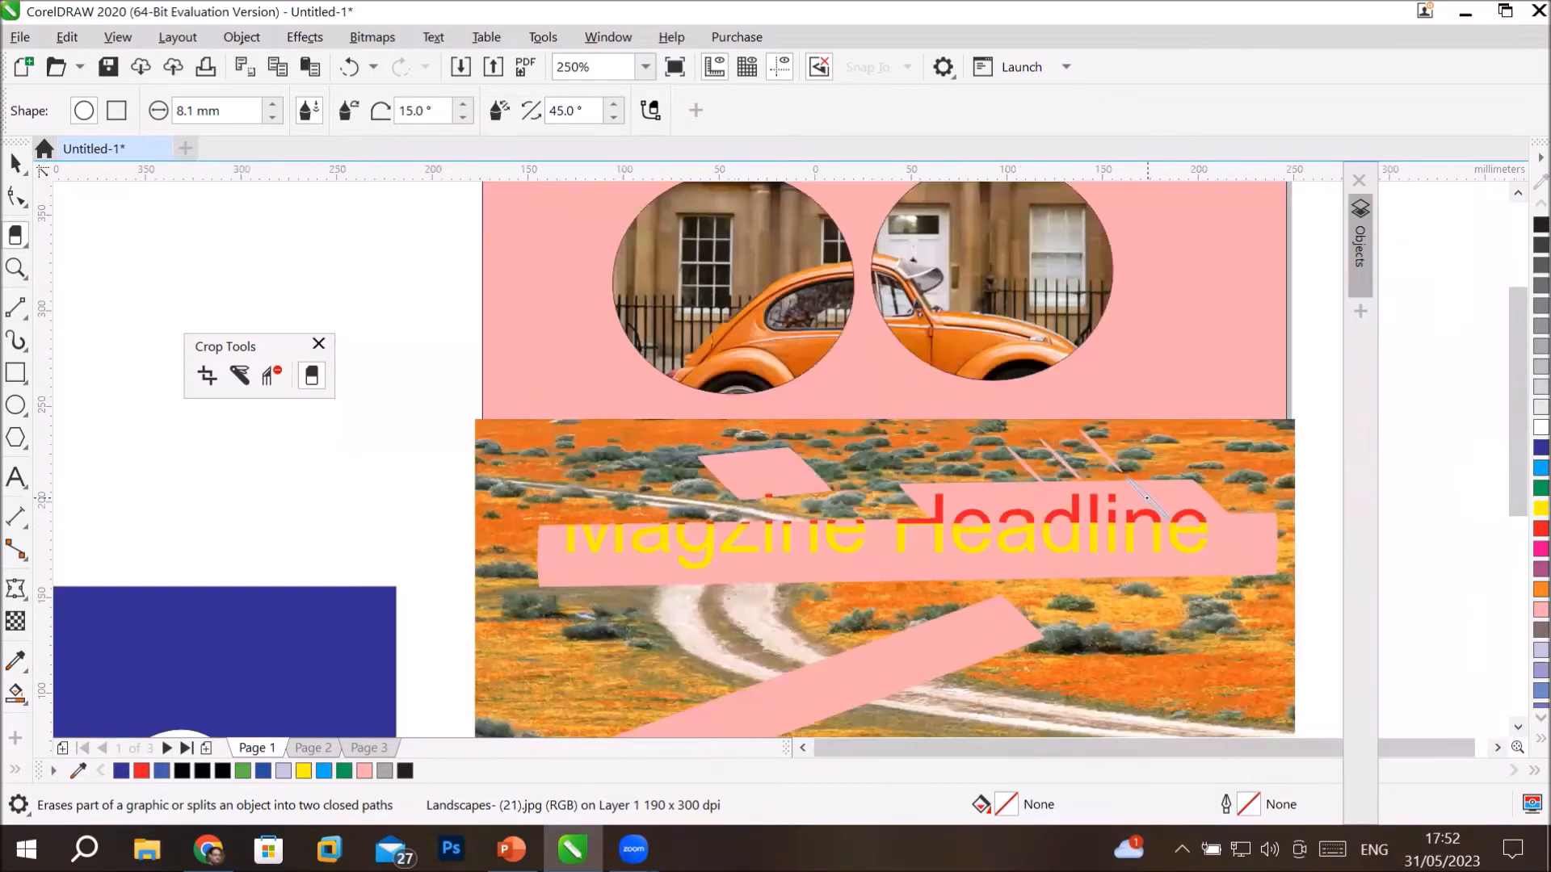
scroll(1147, 499, "down", 3)
scroll(1073, 579, "up", 2)
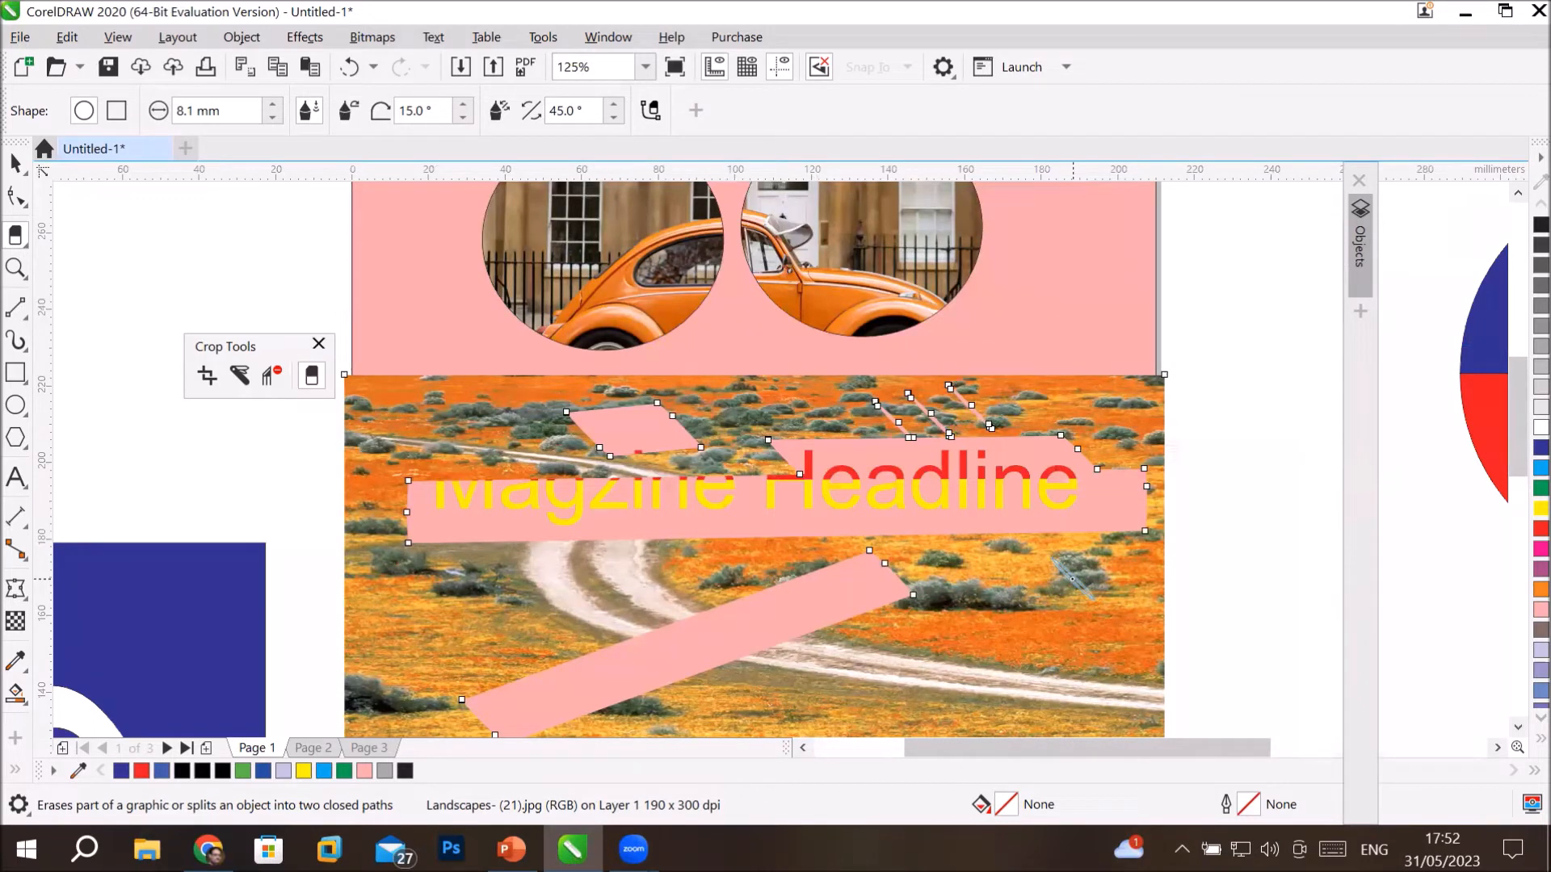
left_click(803, 748)
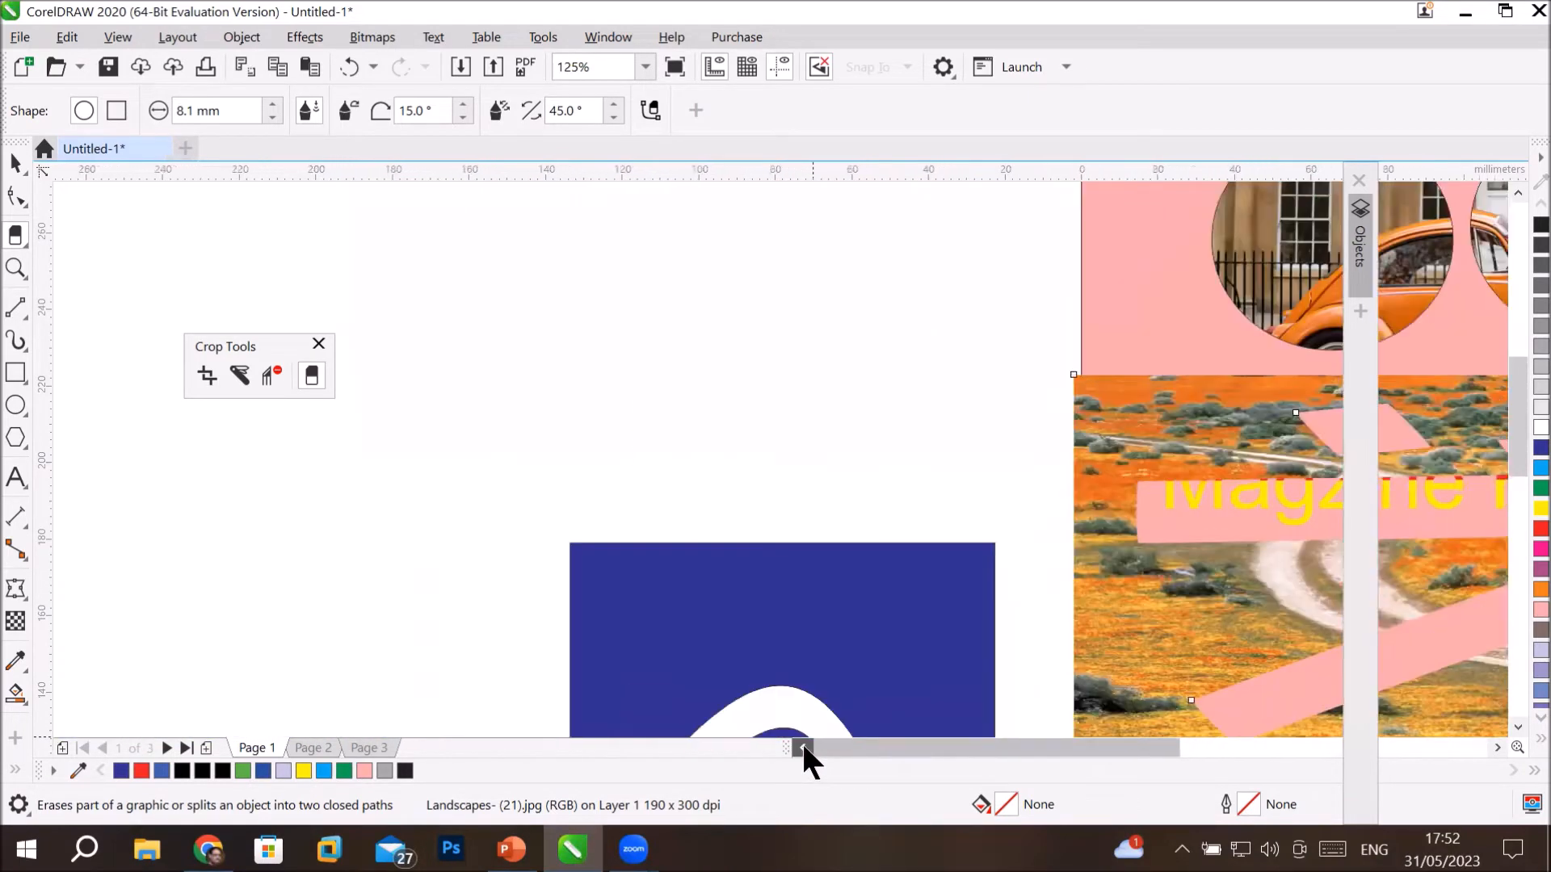
left_click(803, 748)
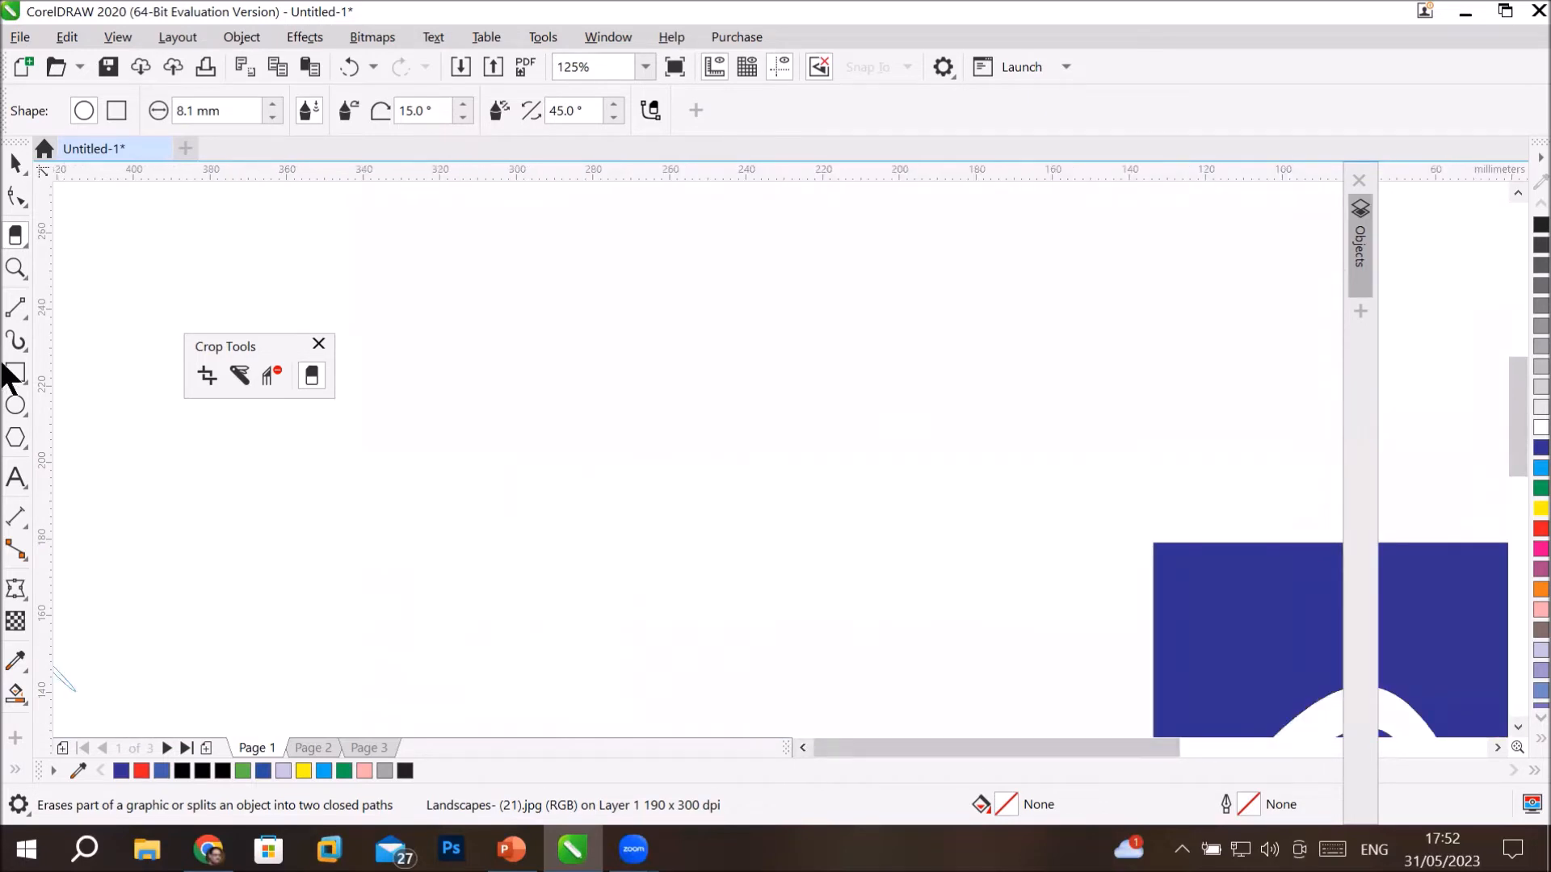
left_click(15, 405)
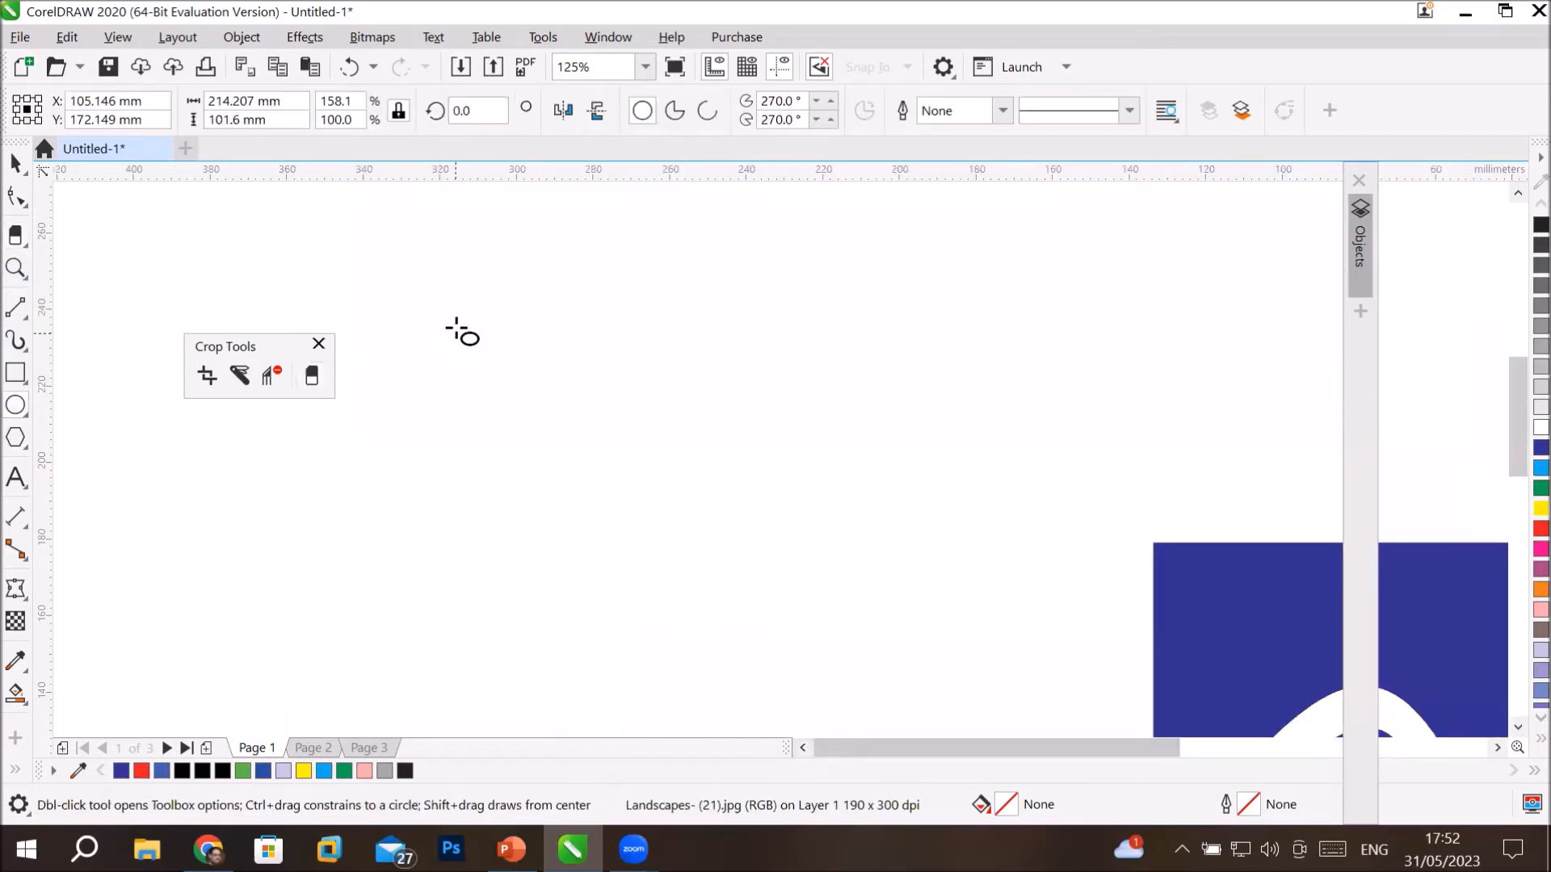
mouse_move(453, 310)
left_mouse_down()
mouse_move(959, 654)
mouse_move(921, 557)
left_mouse_up()
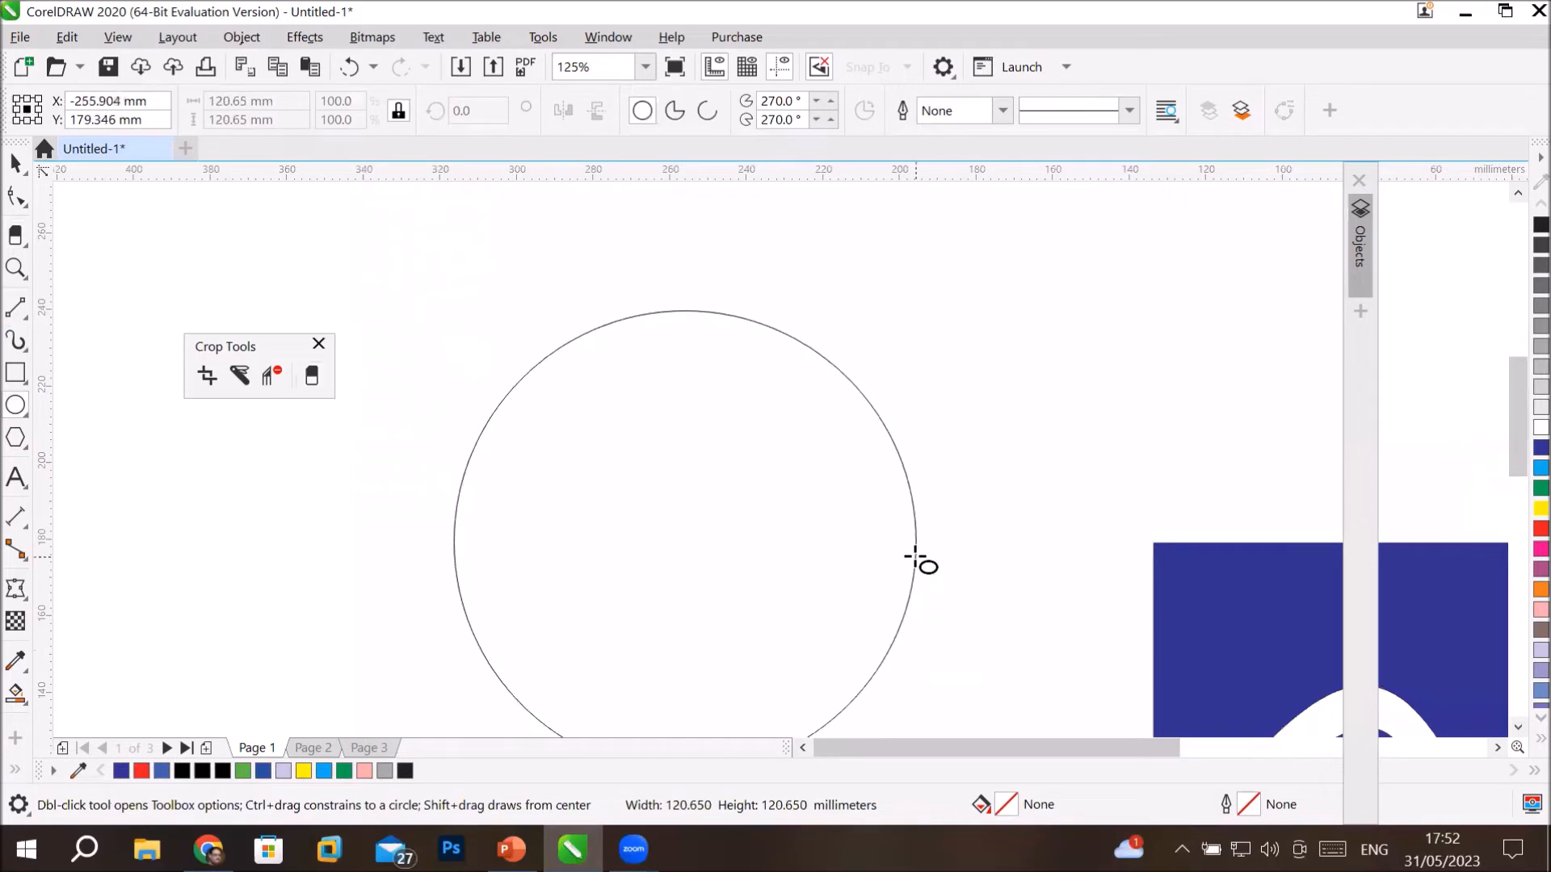
left_click(1531, 447)
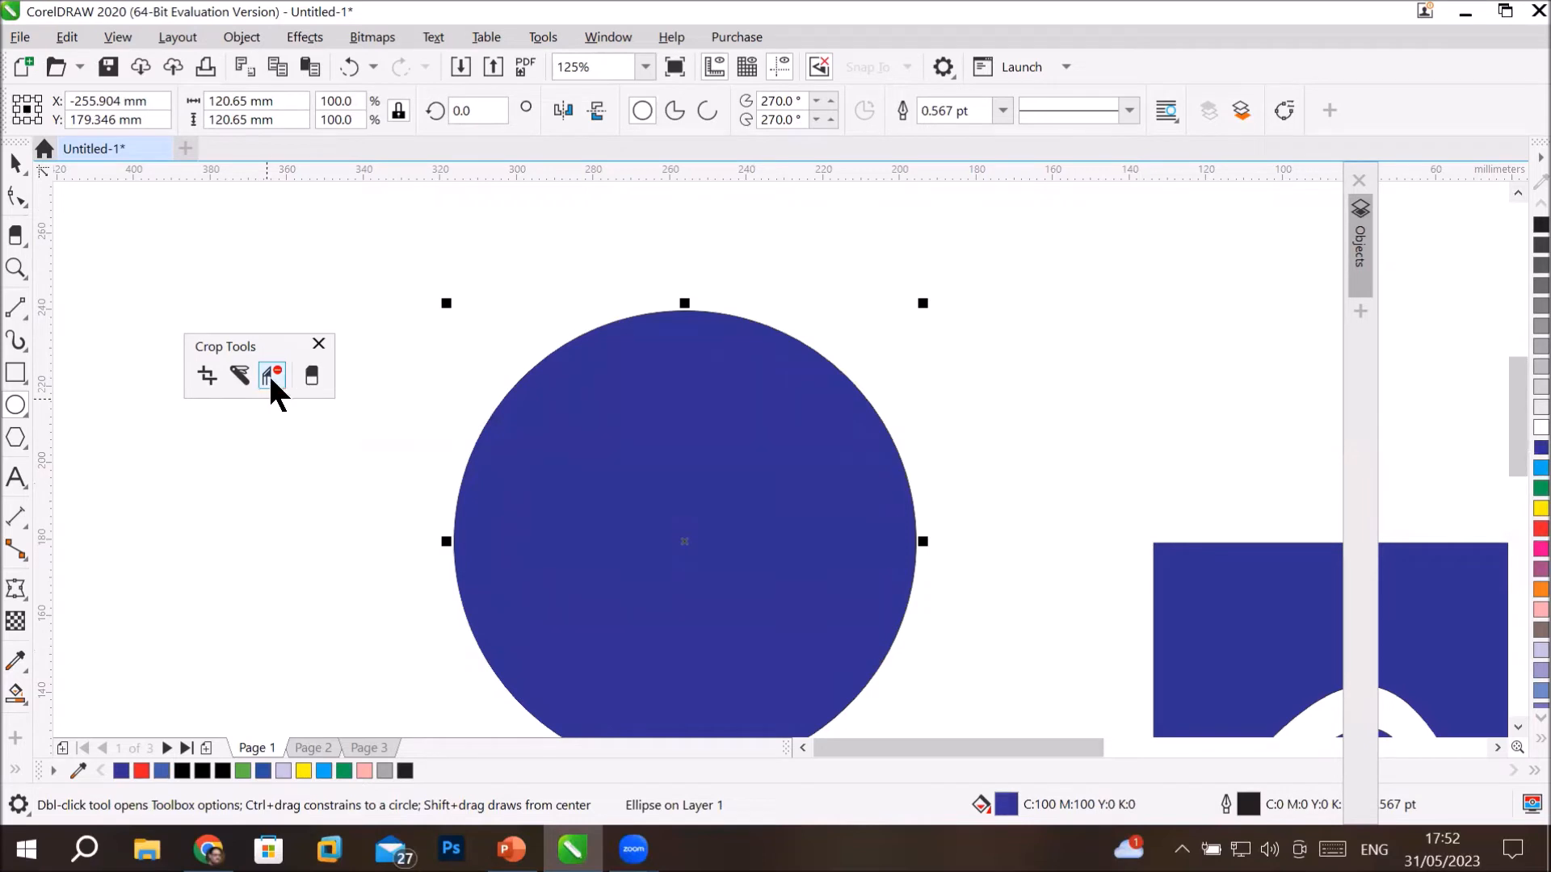
Move the left circular car picture behind the middle of the blue circle and deselect it.
left_click(315, 372)
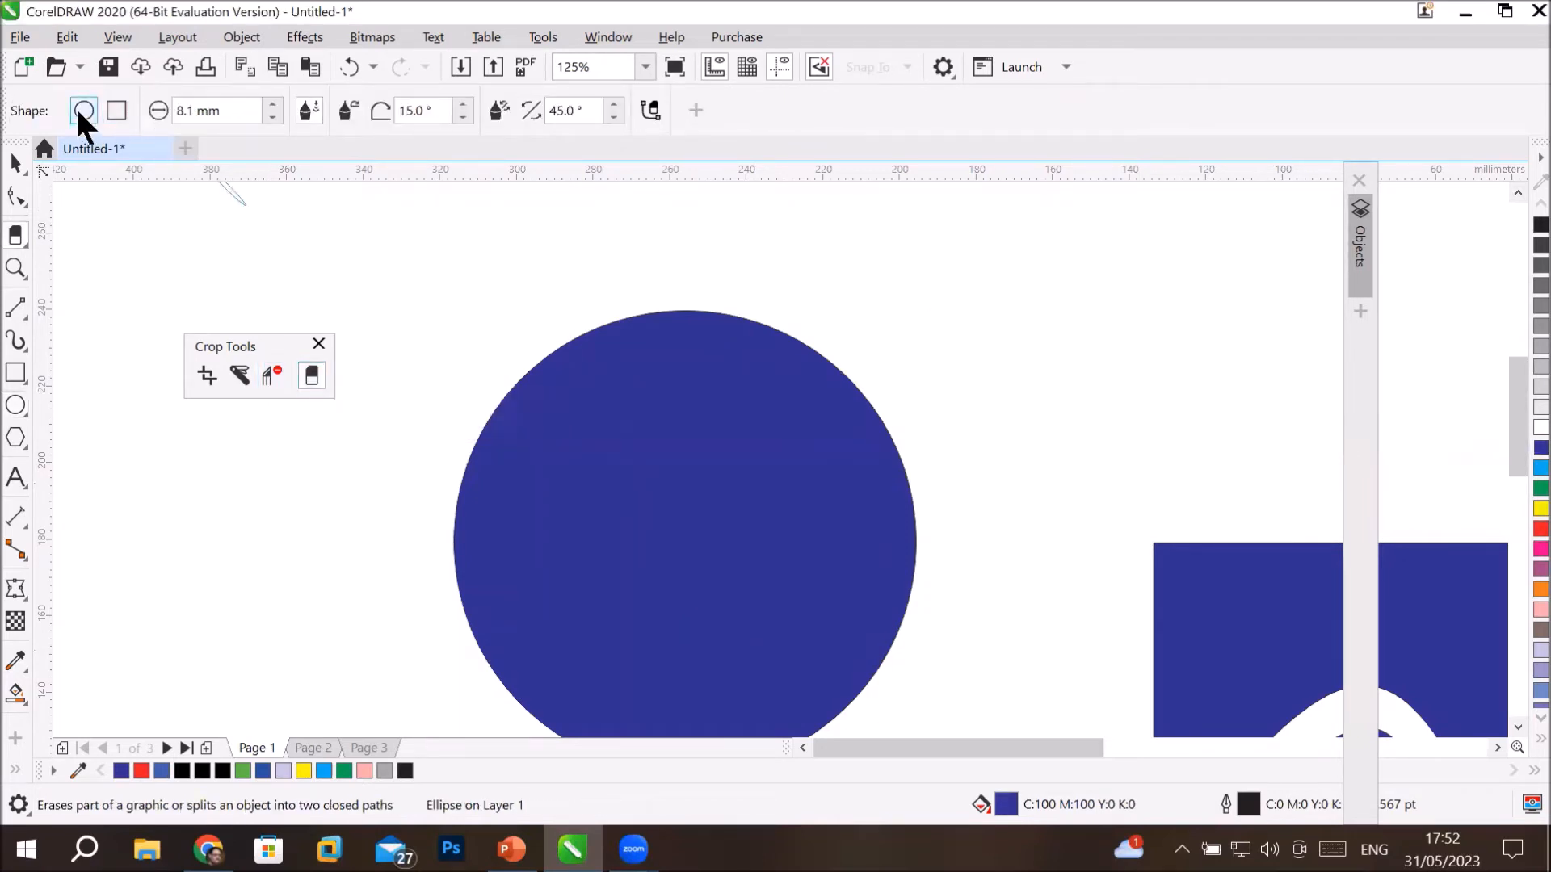
scroll(633, 398, "down", 2)
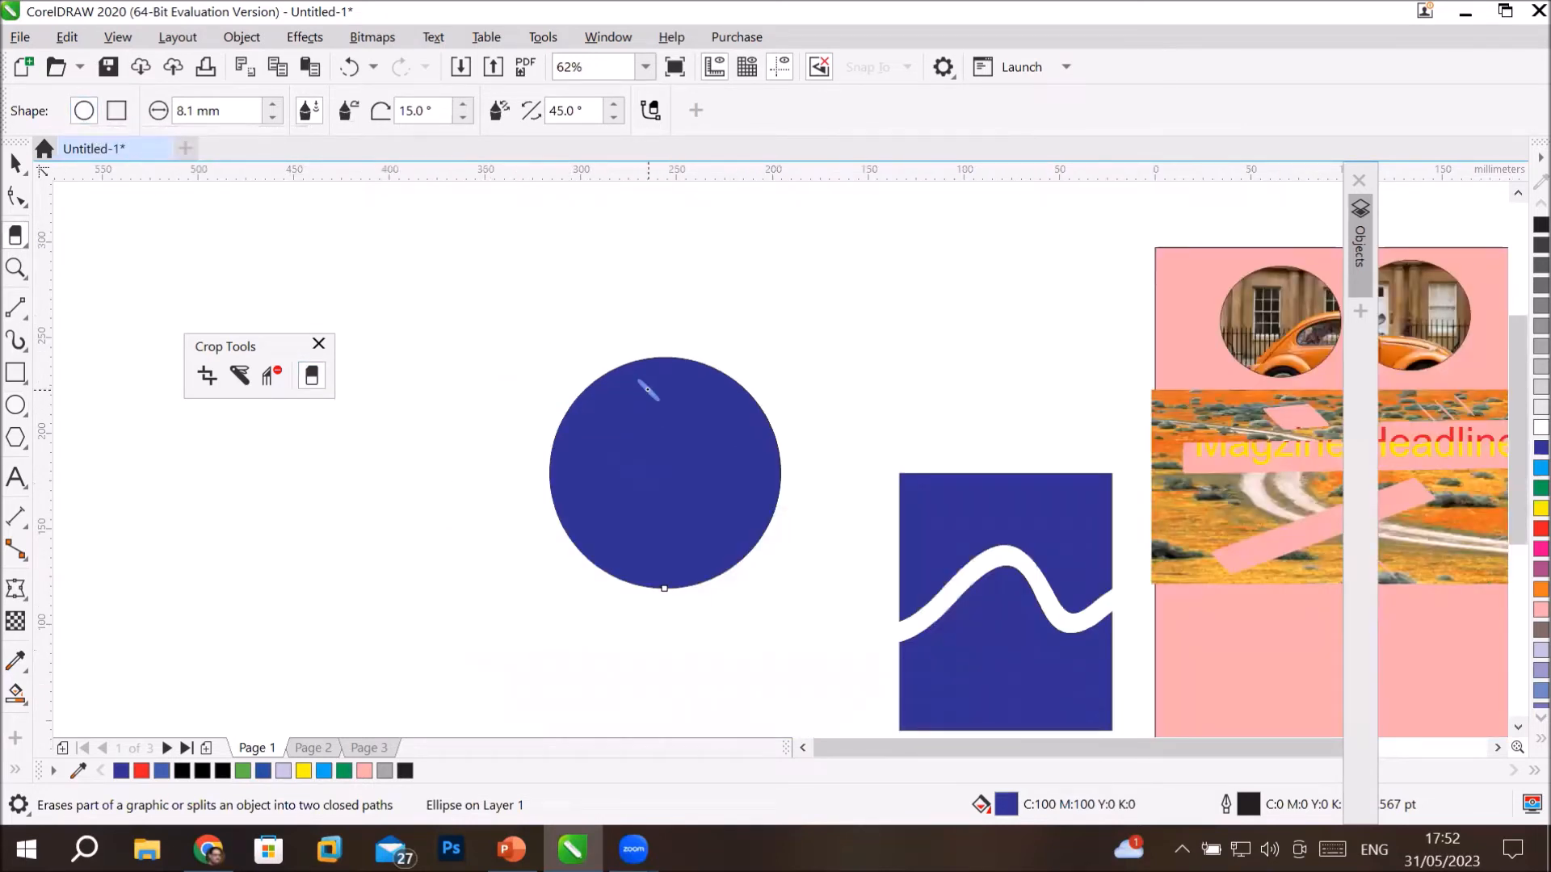
left_click(15, 164)
left_click(1260, 343)
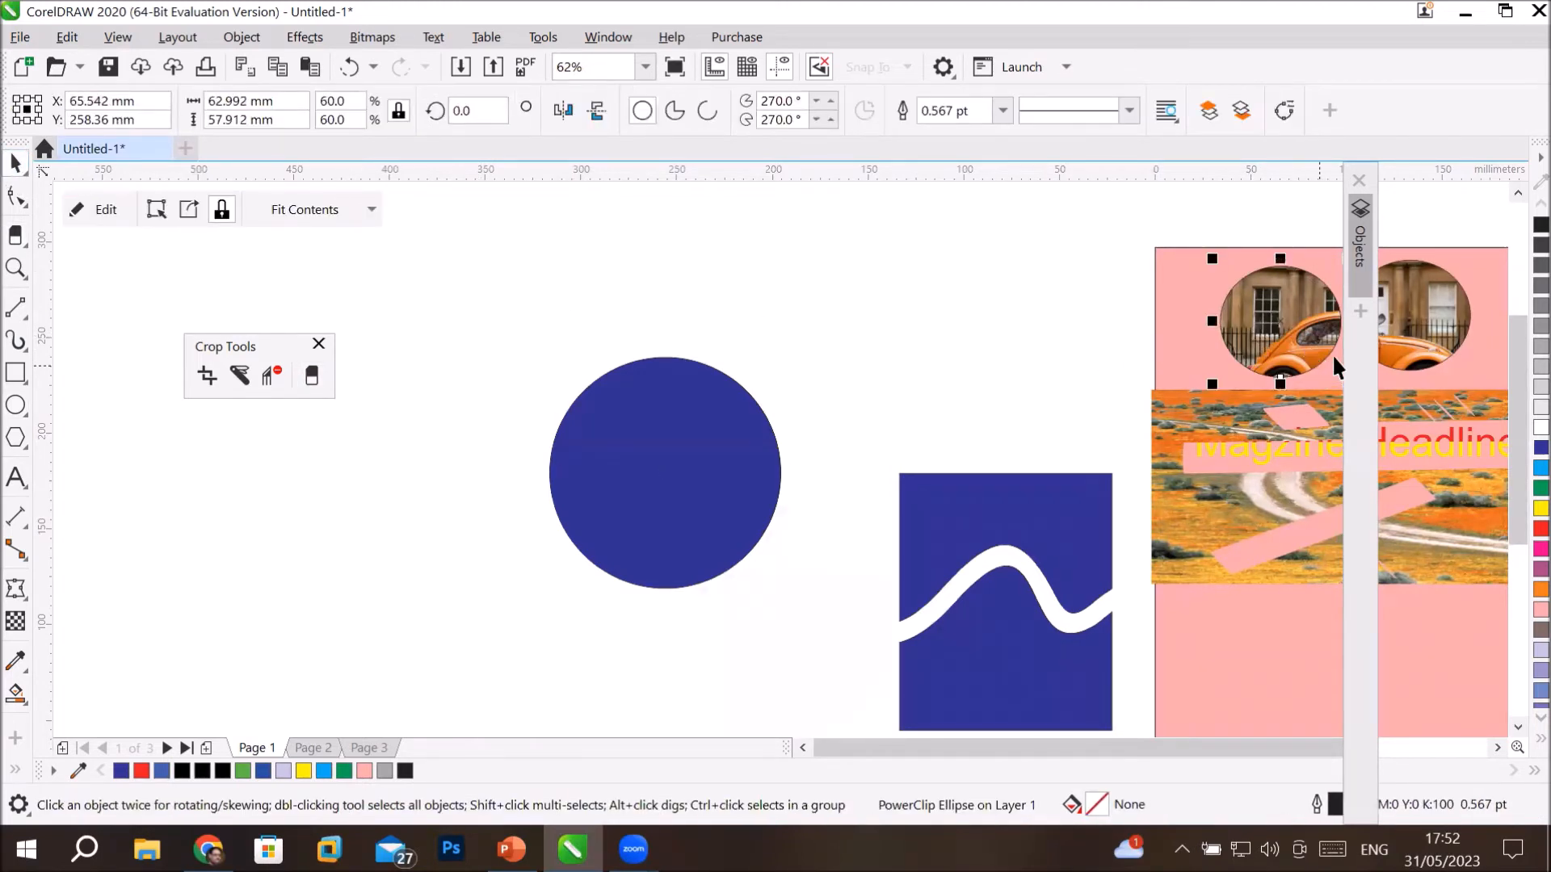
left_click_drag(1320, 334, 671, 481)
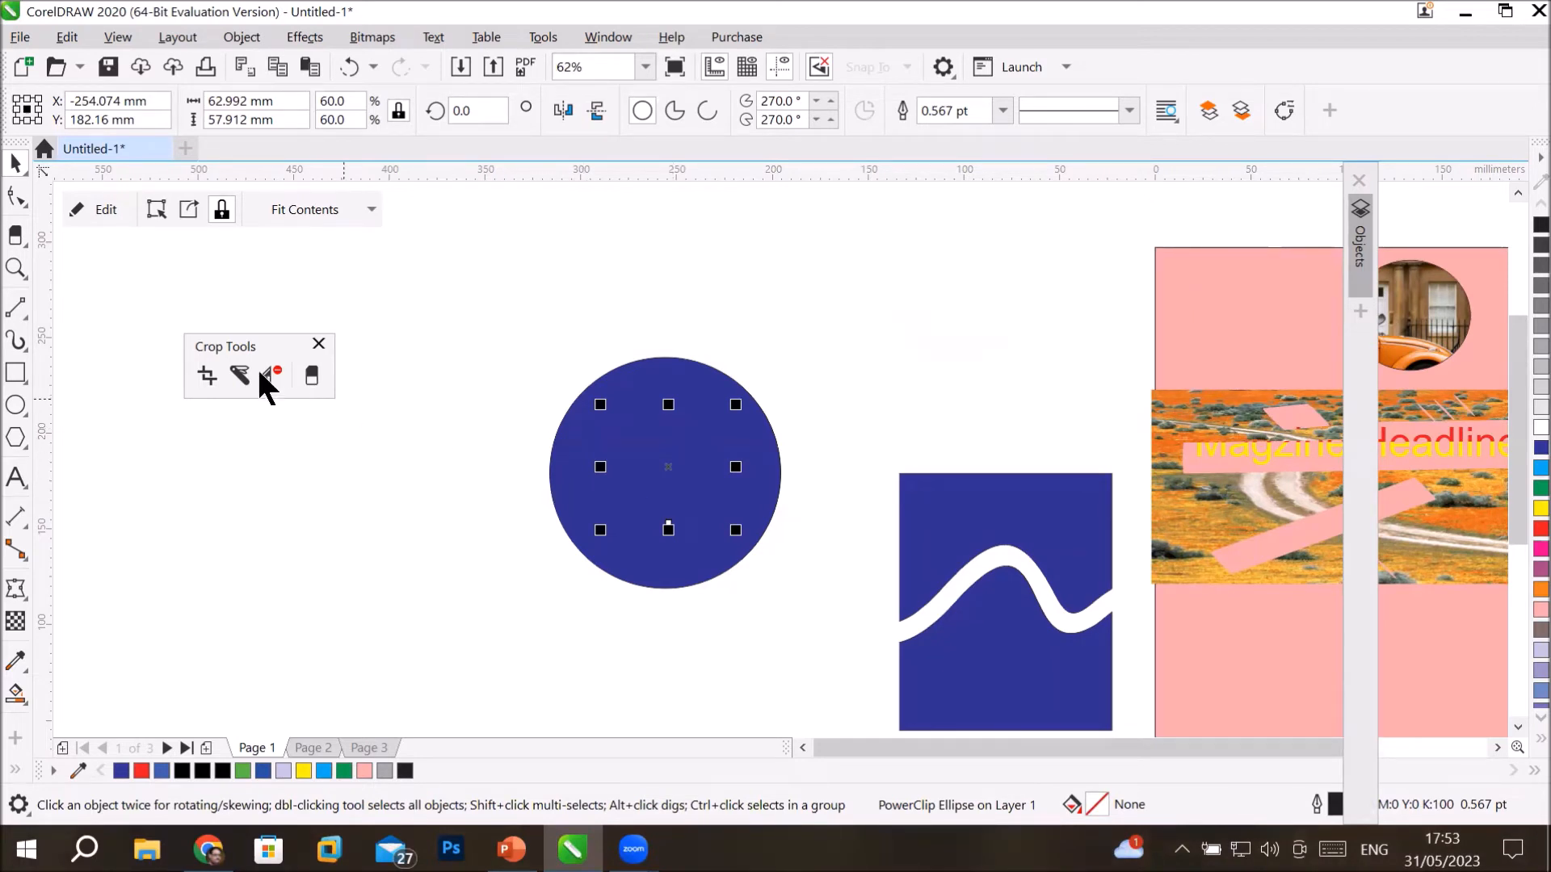
left_click(462, 480)
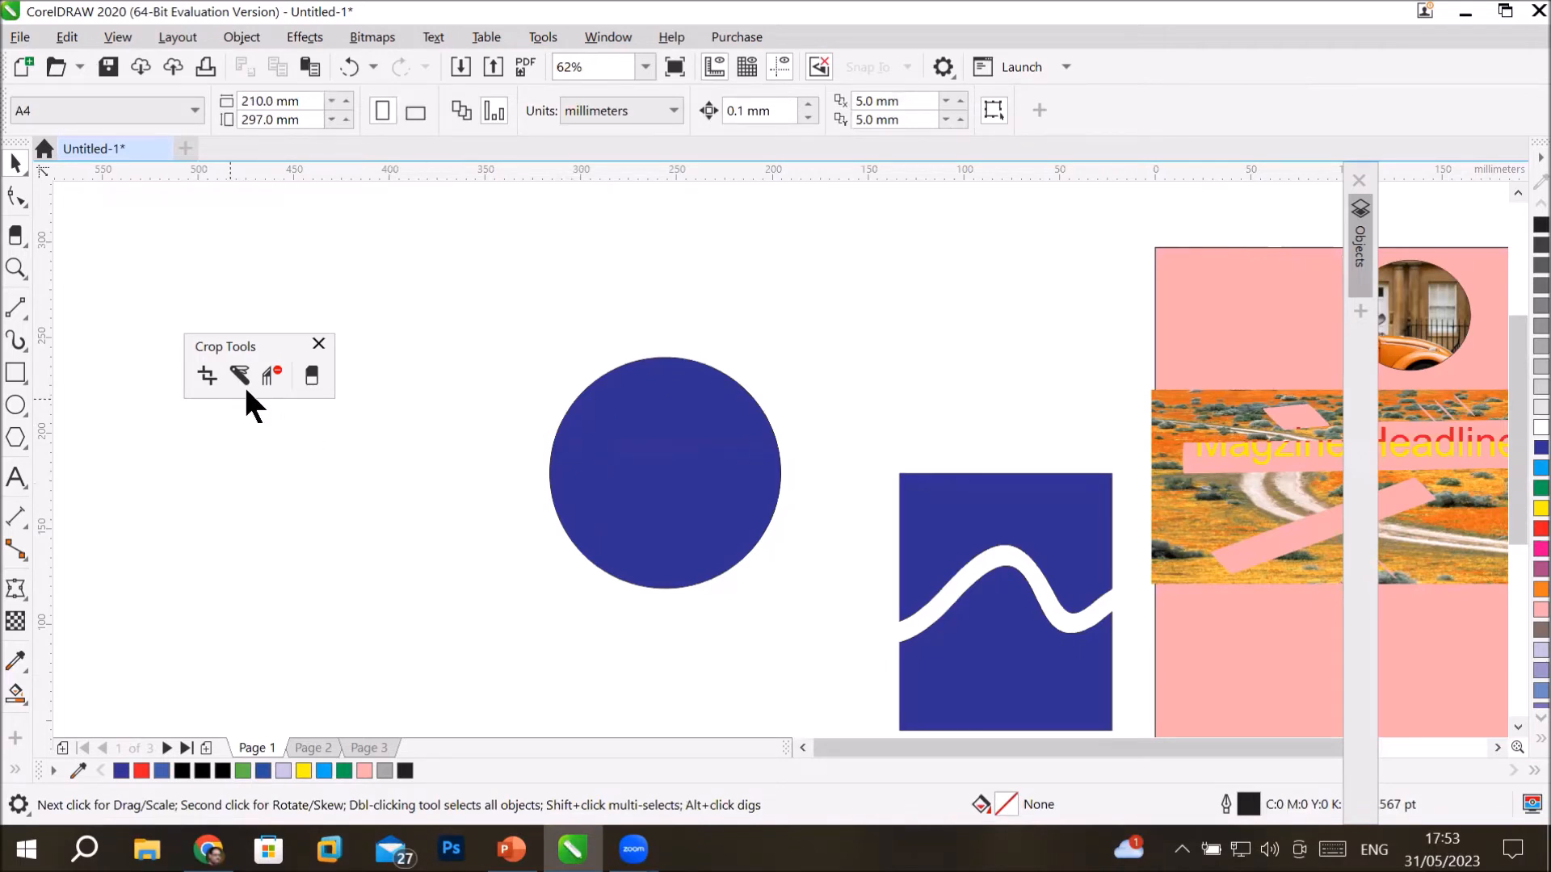
Set the eraser's nib tilt angle to 90° for work on the blue circle.
left_click(310, 374)
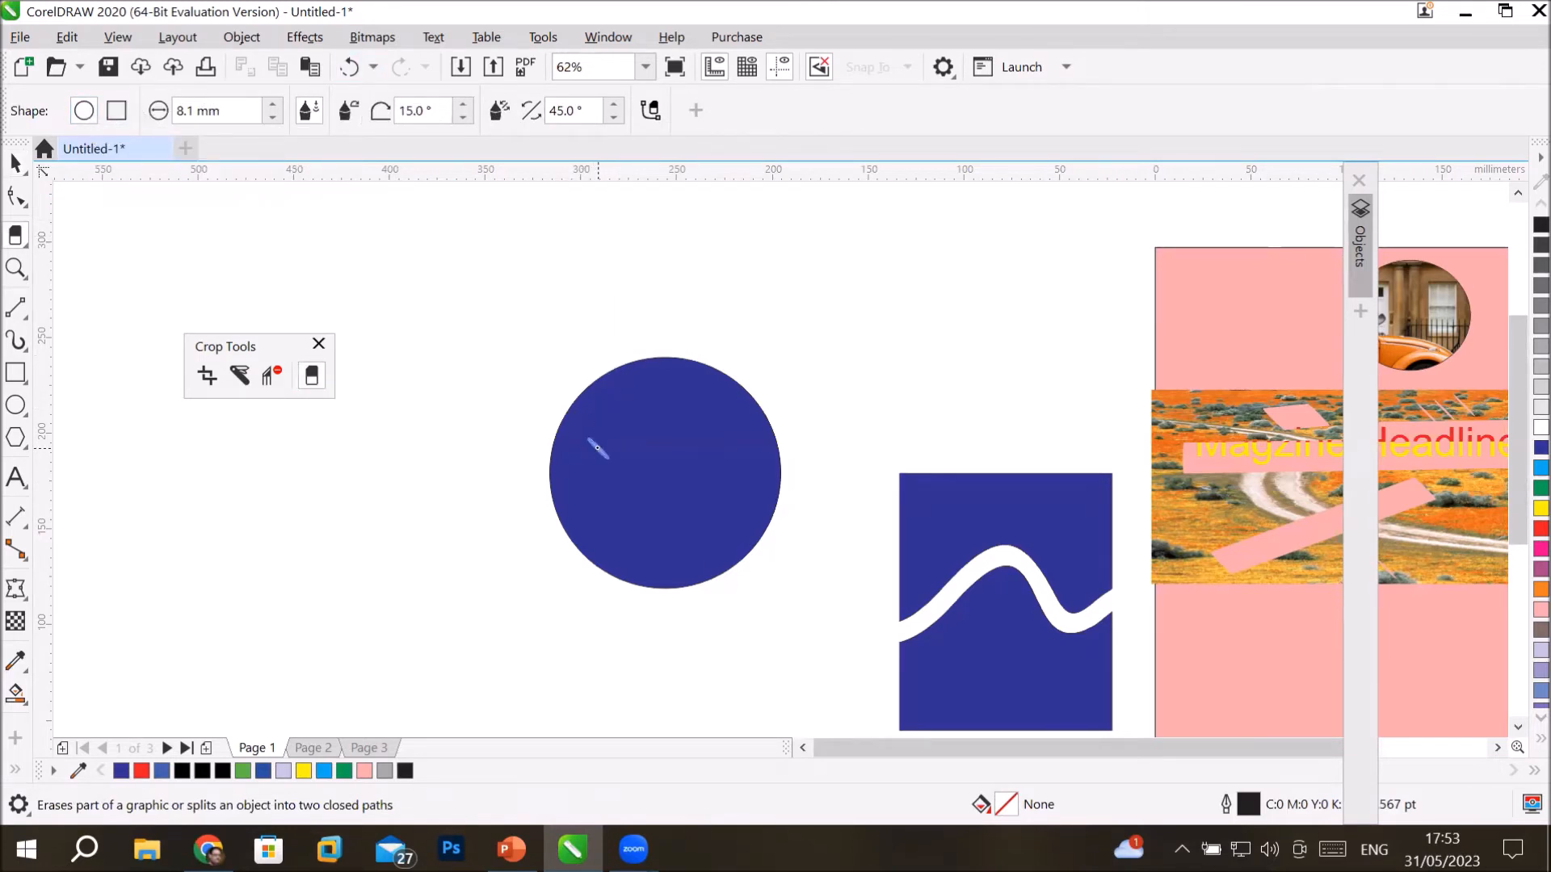
scroll(599, 449, "up", 4)
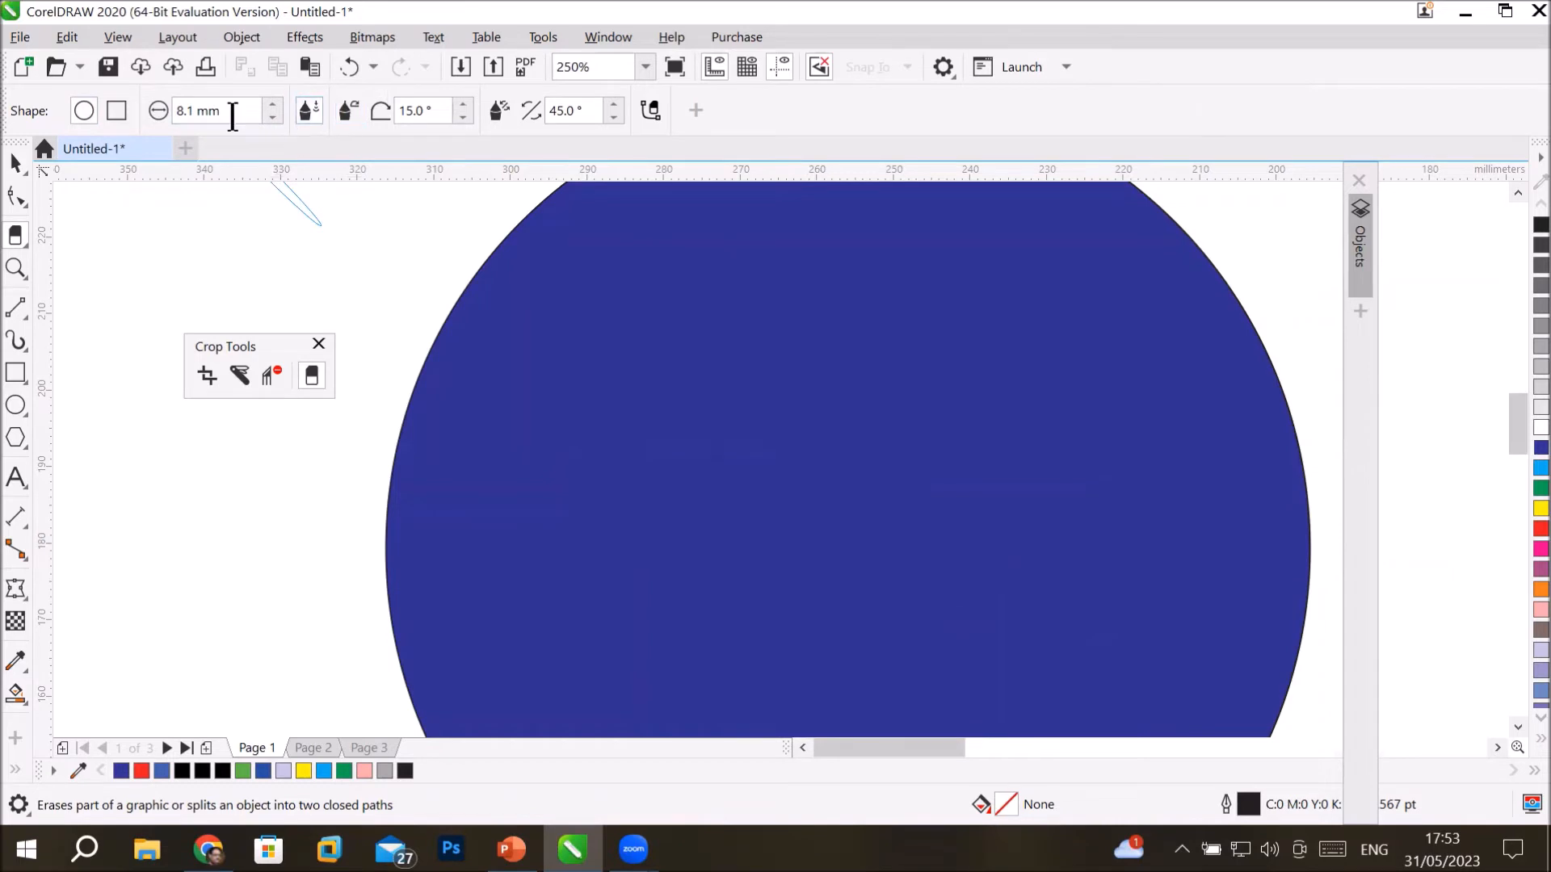
left_click_drag(436, 114, 284, 118)
type("90")
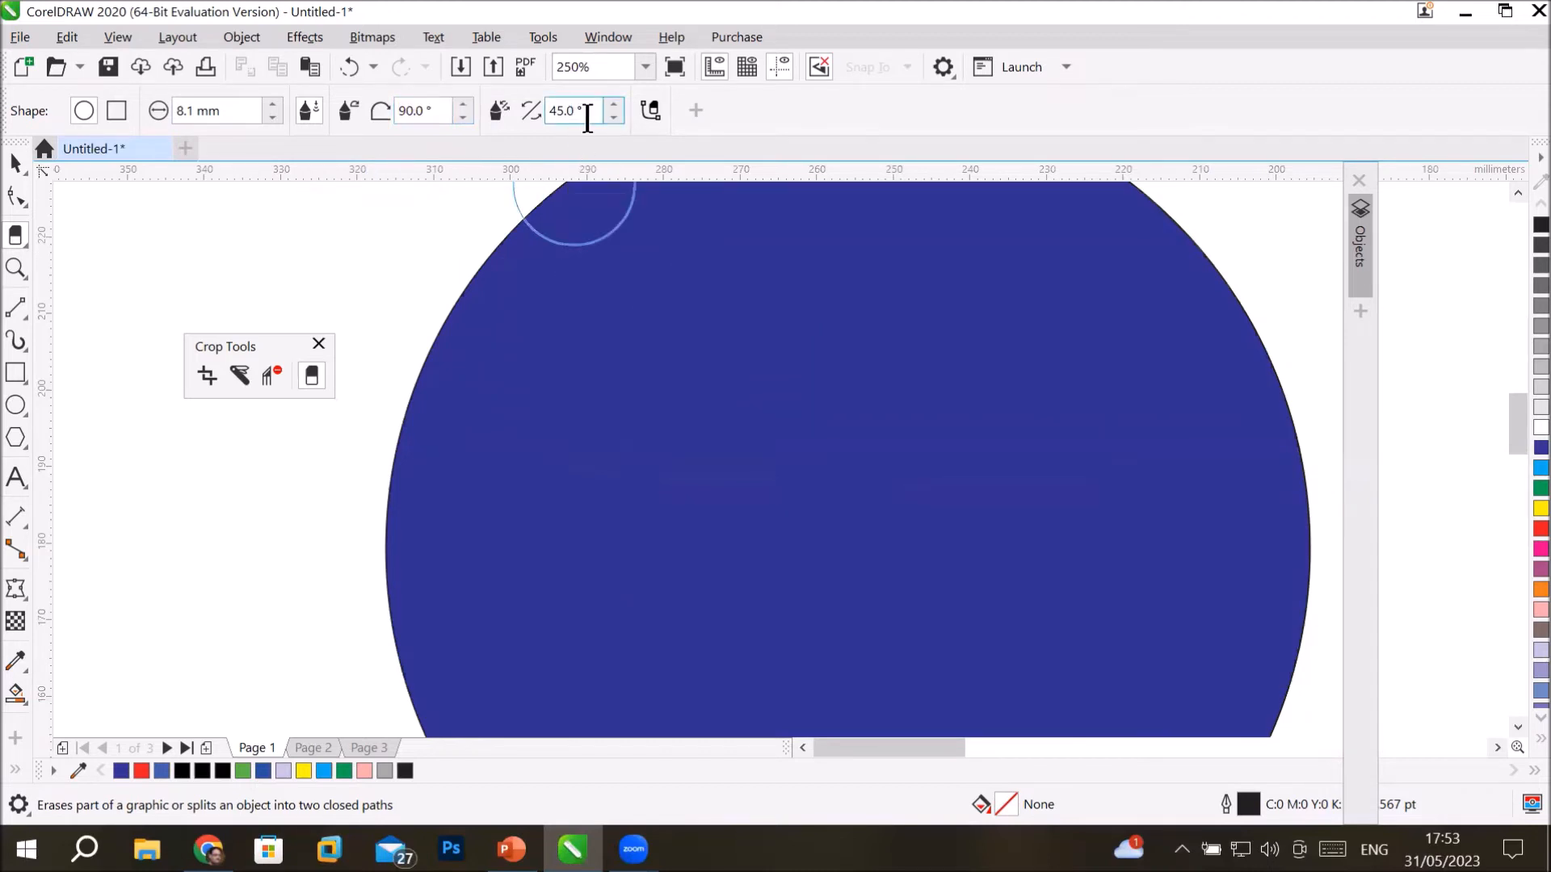
left_click_drag(587, 110, 499, 108)
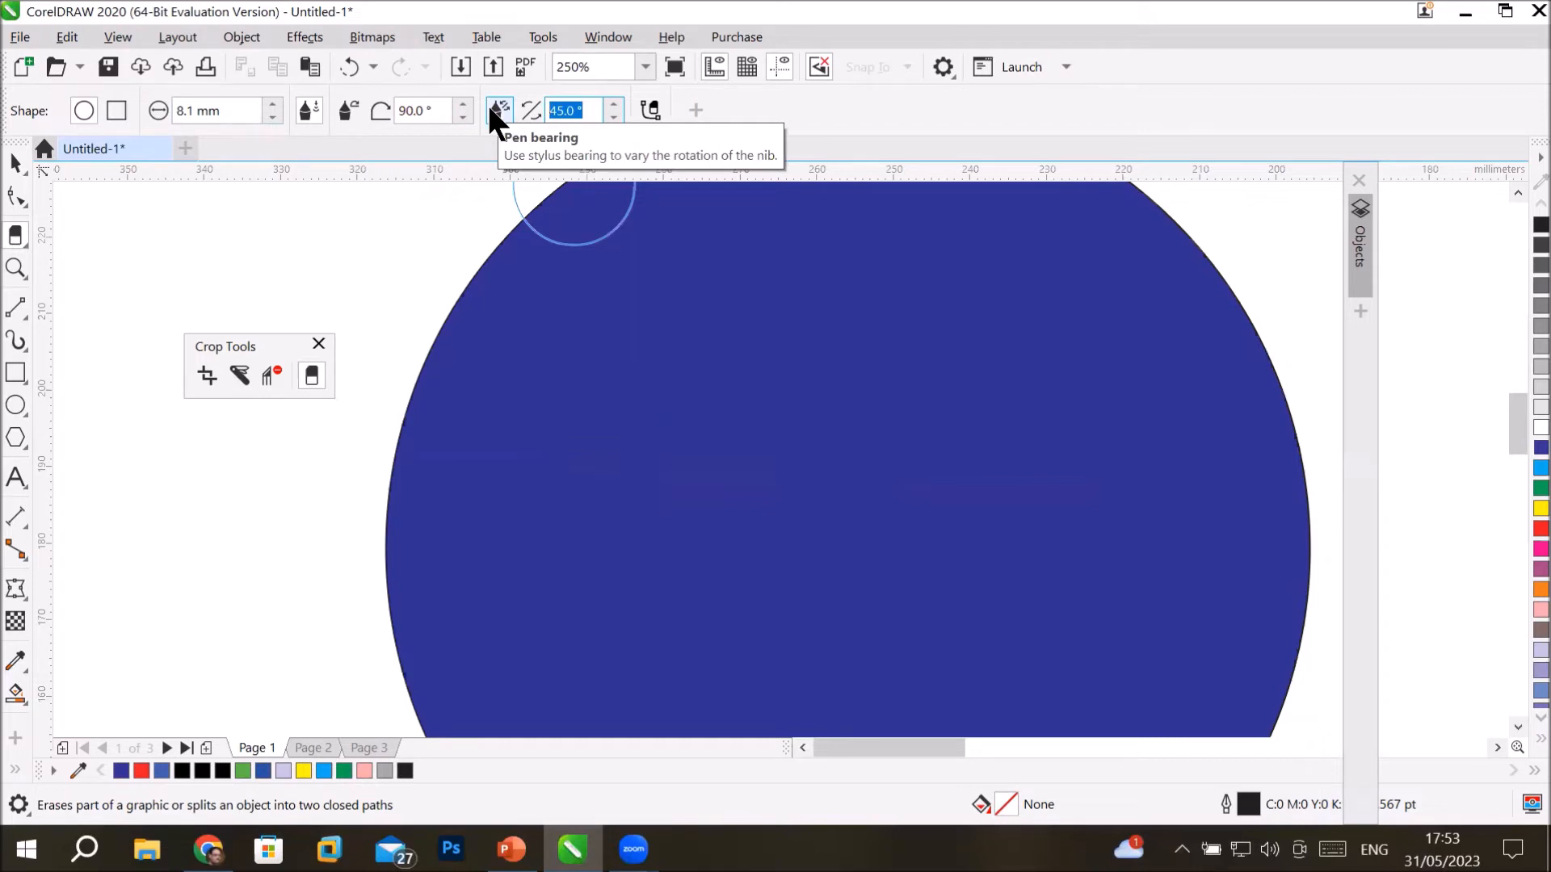
Give the eraser a square nib and set its bearing angle to 0°.
left_click(118, 102)
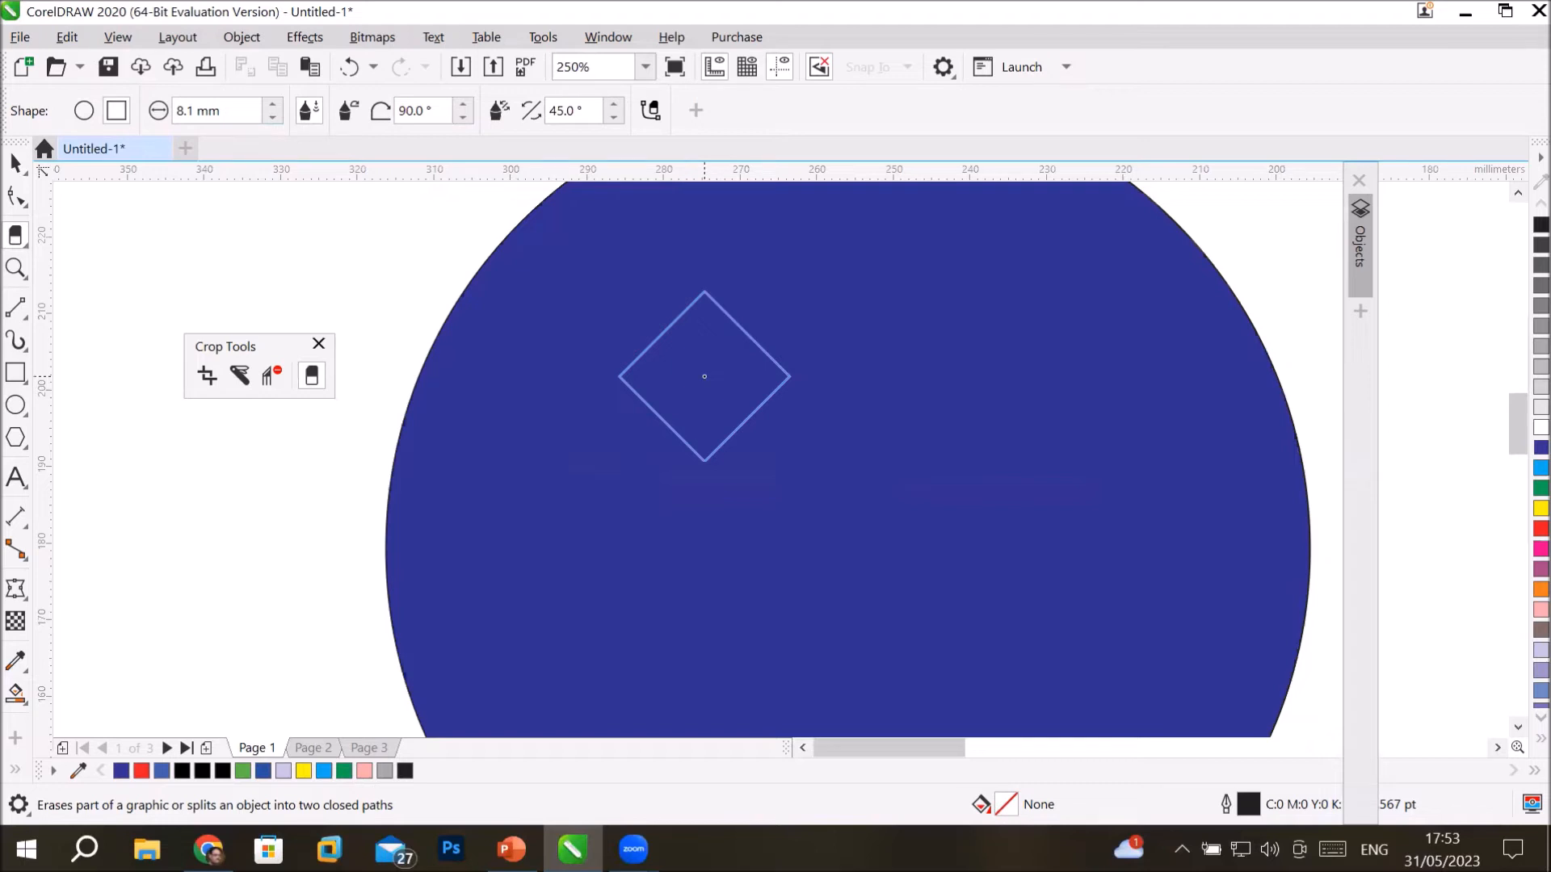
left_click(565, 111)
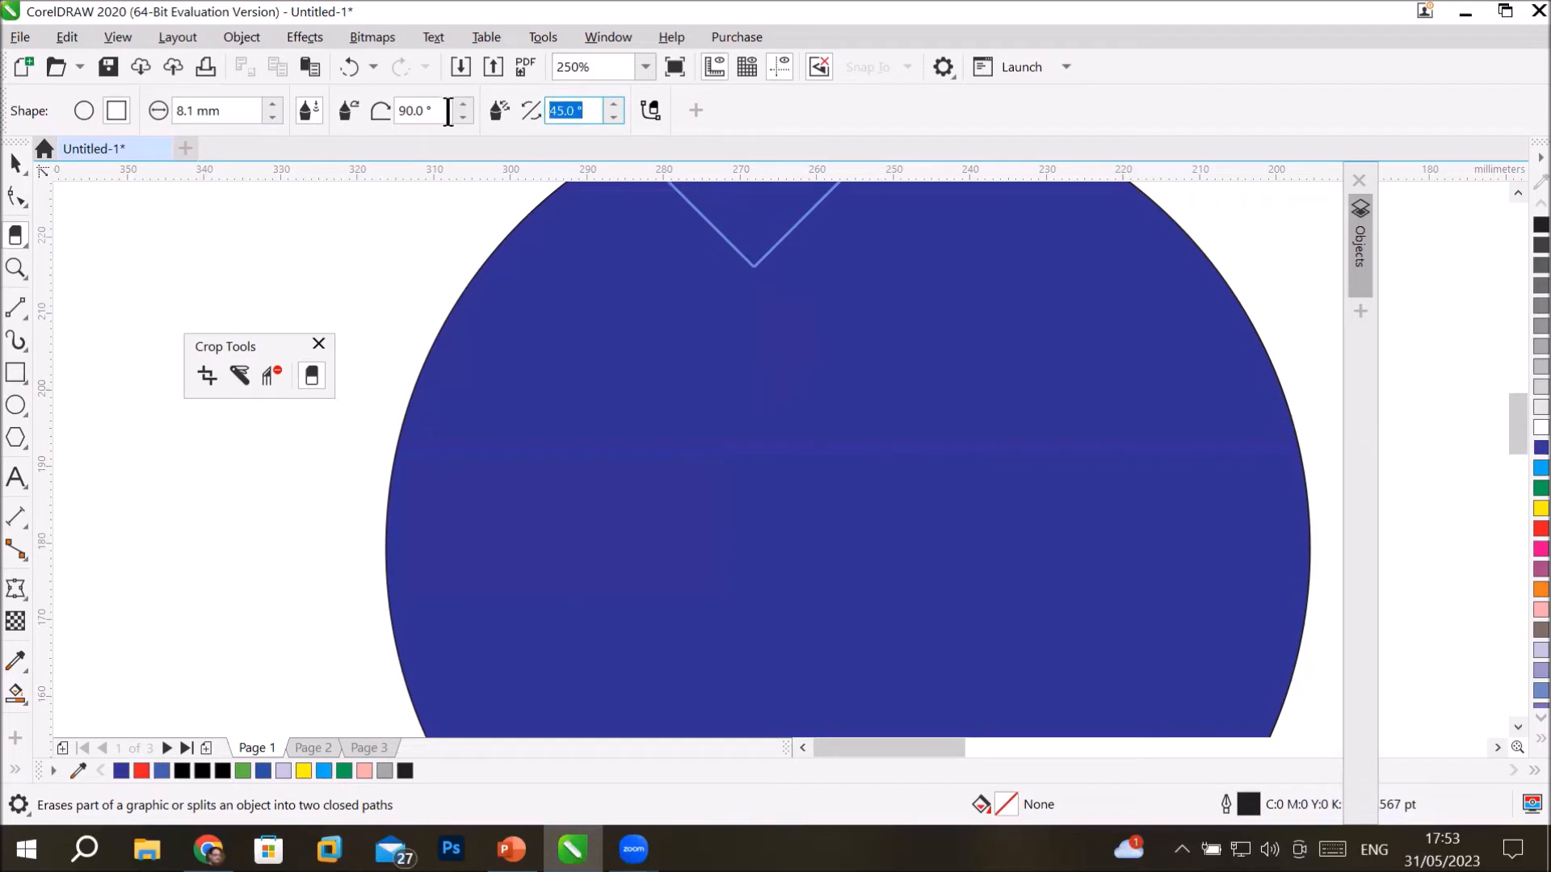
type("0")
key("Return")
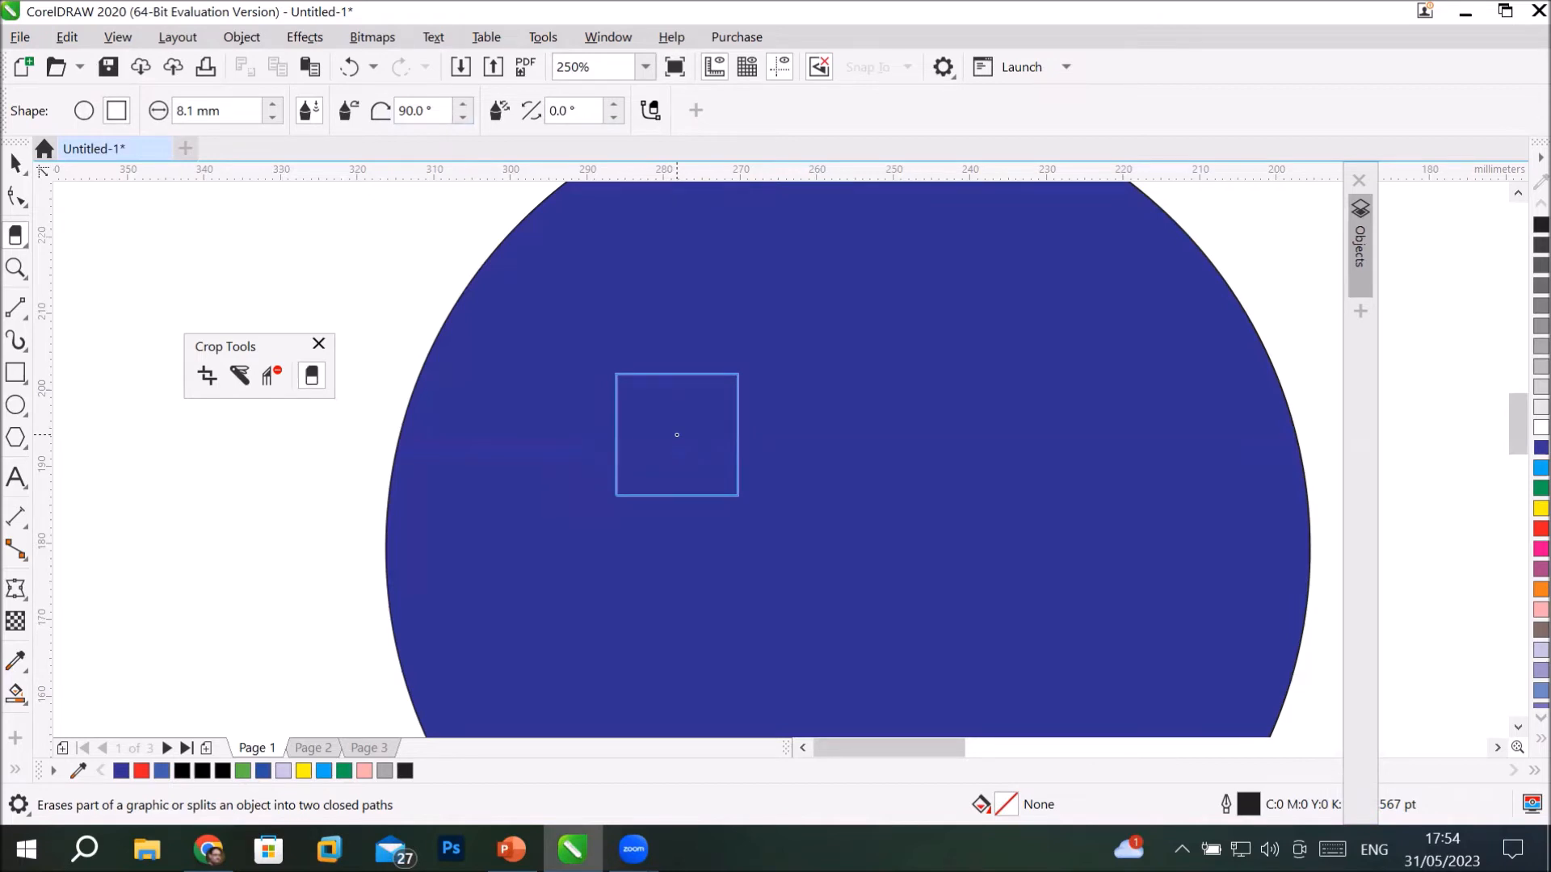
Erase a single square hole in the blue circle, left of its centre, over the edge of the hidden car picture.
left_click(677, 435)
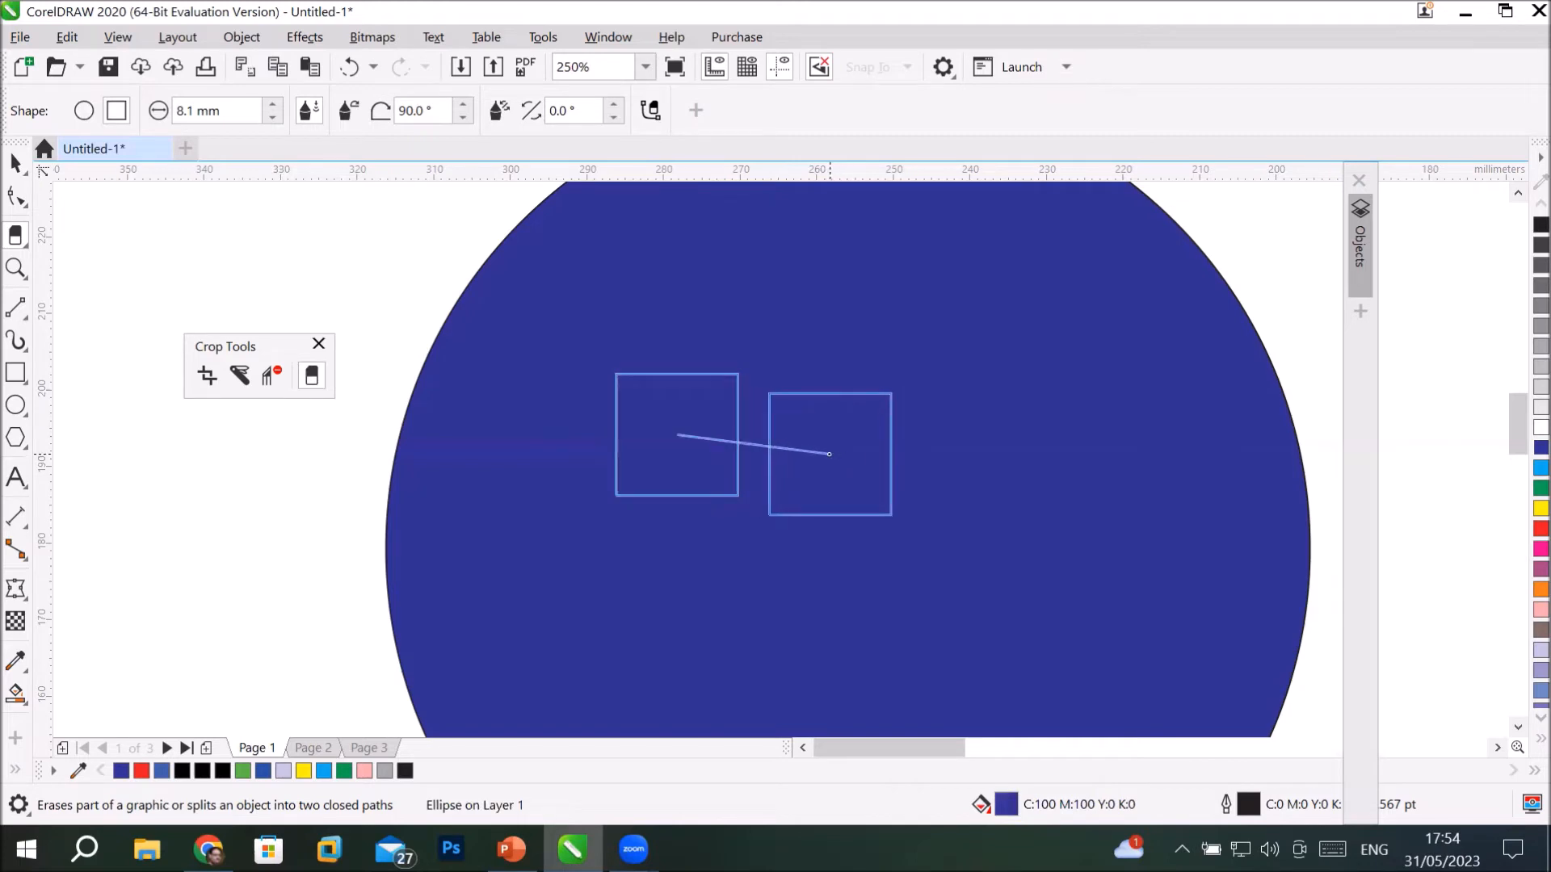
key("Escape")
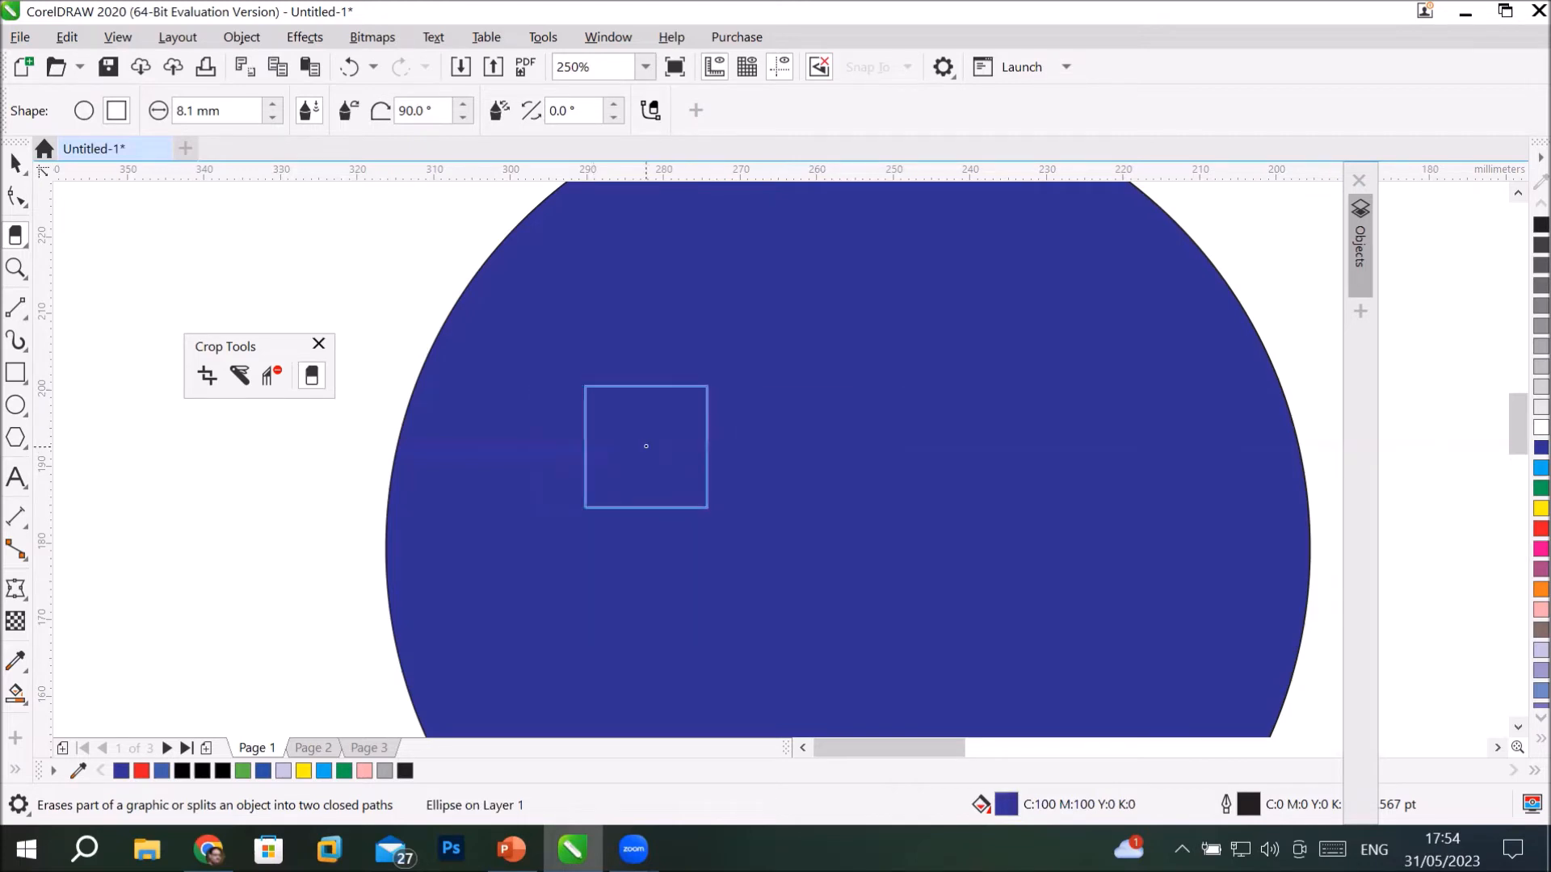
left_click(645, 446)
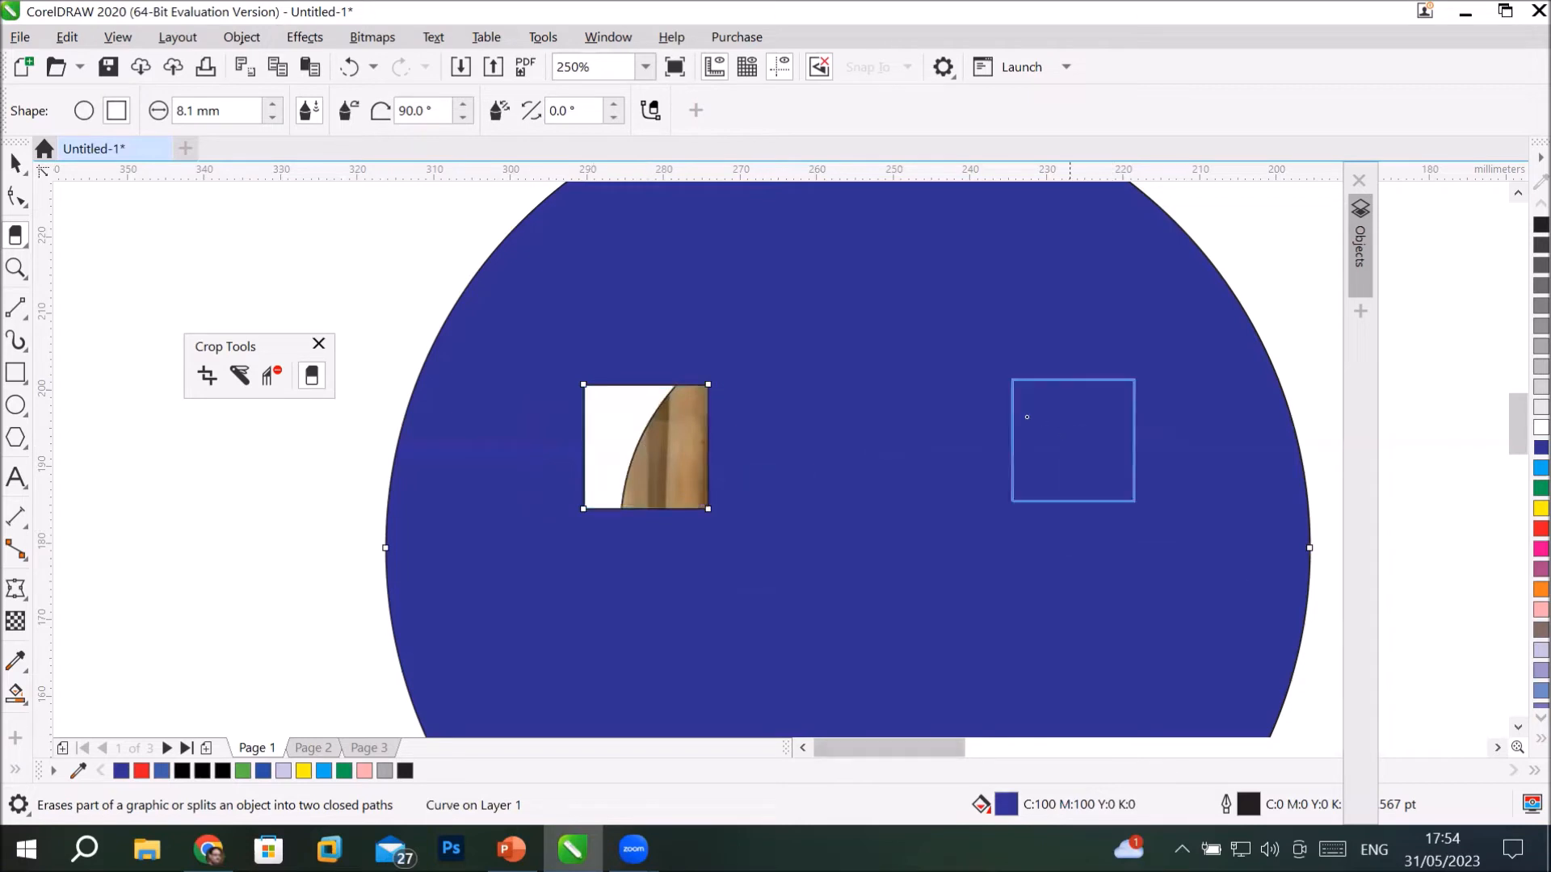
Erase a second square hole right of the blue circle's centre and, with a 3.0 mm nib, a straight horizontal slot below both holes.
left_click(1022, 450)
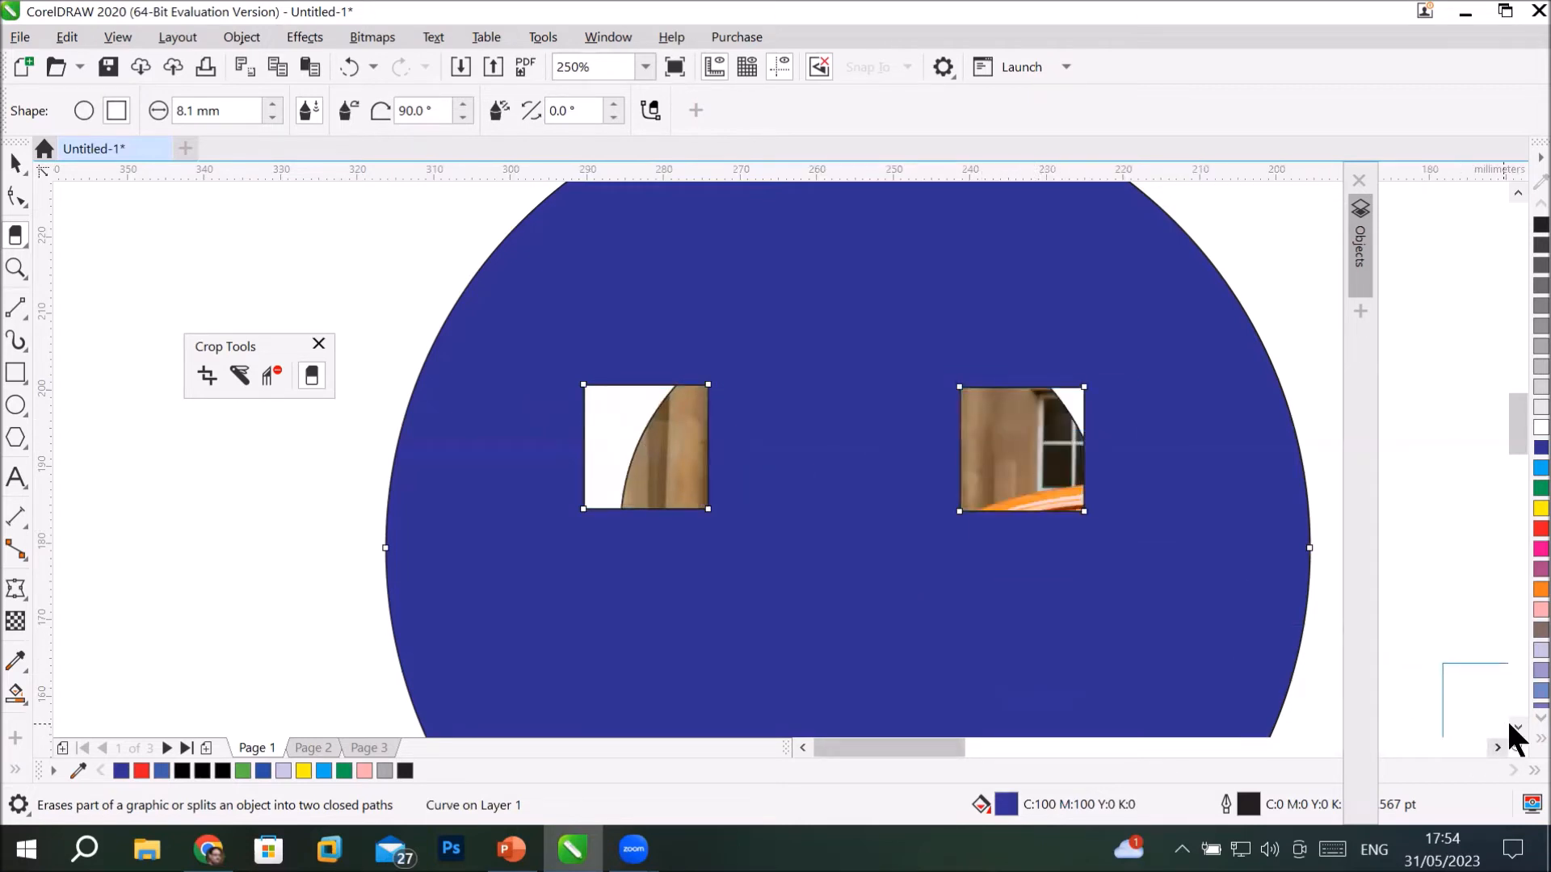
left_click(1518, 727)
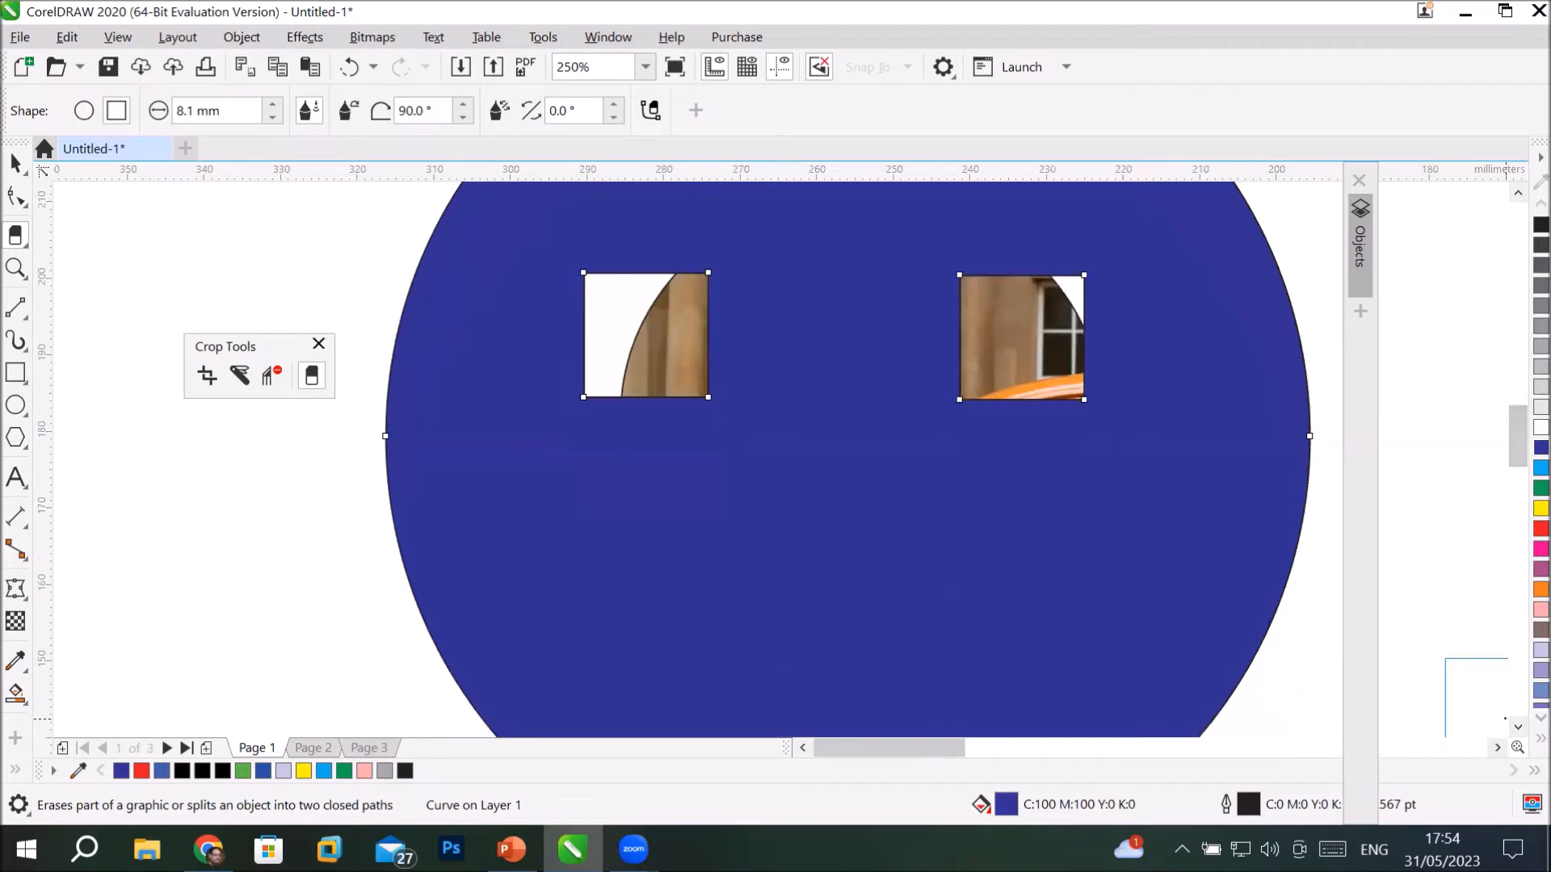
left_click(1516, 725)
left_click(227, 111)
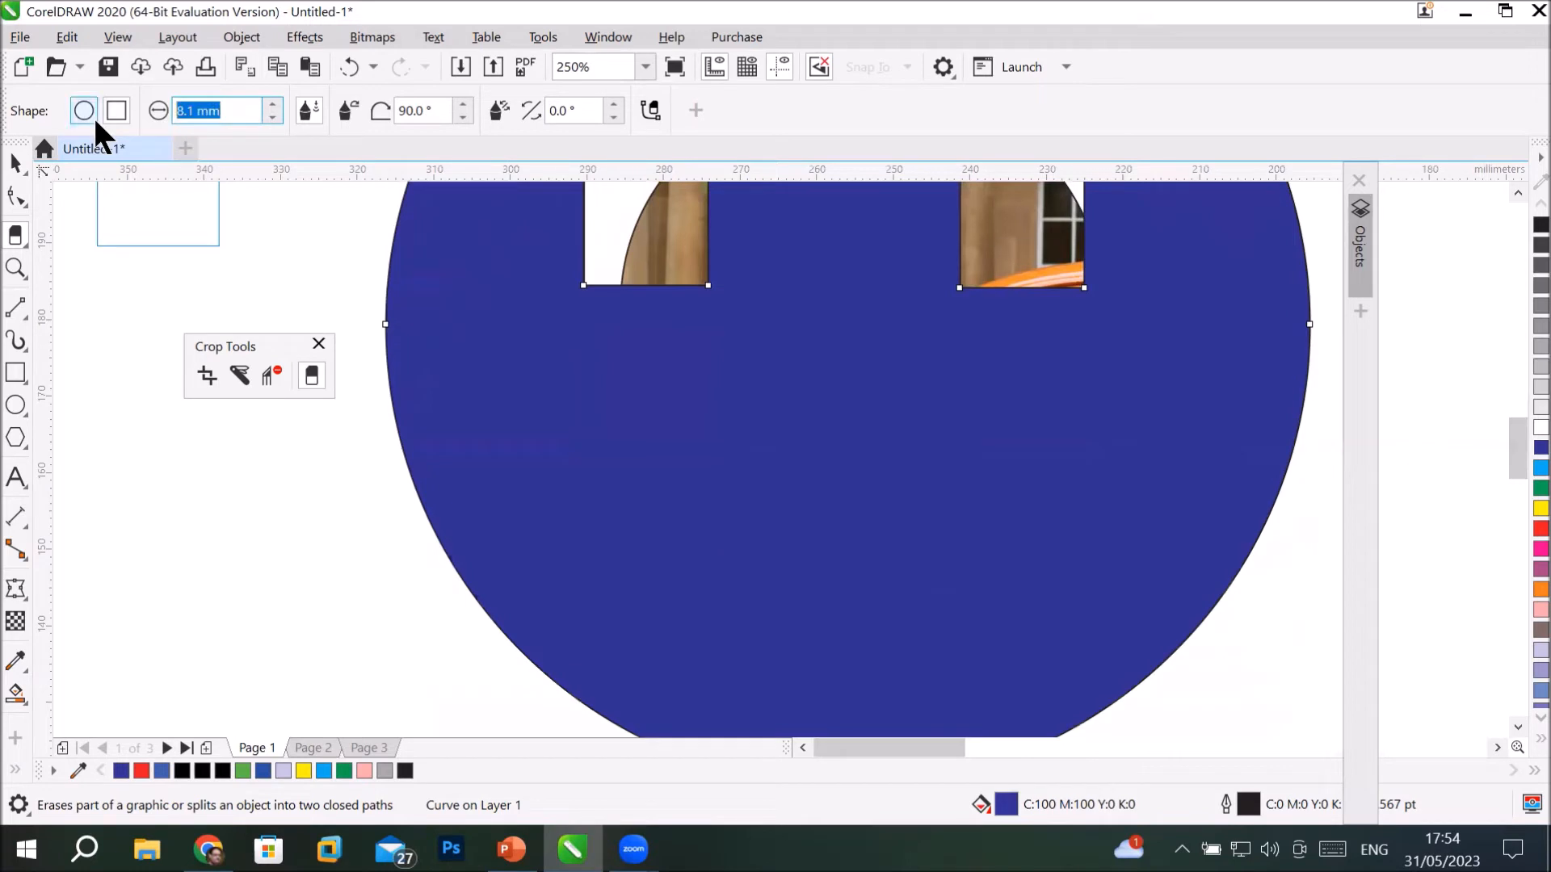
type("3")
key("Return")
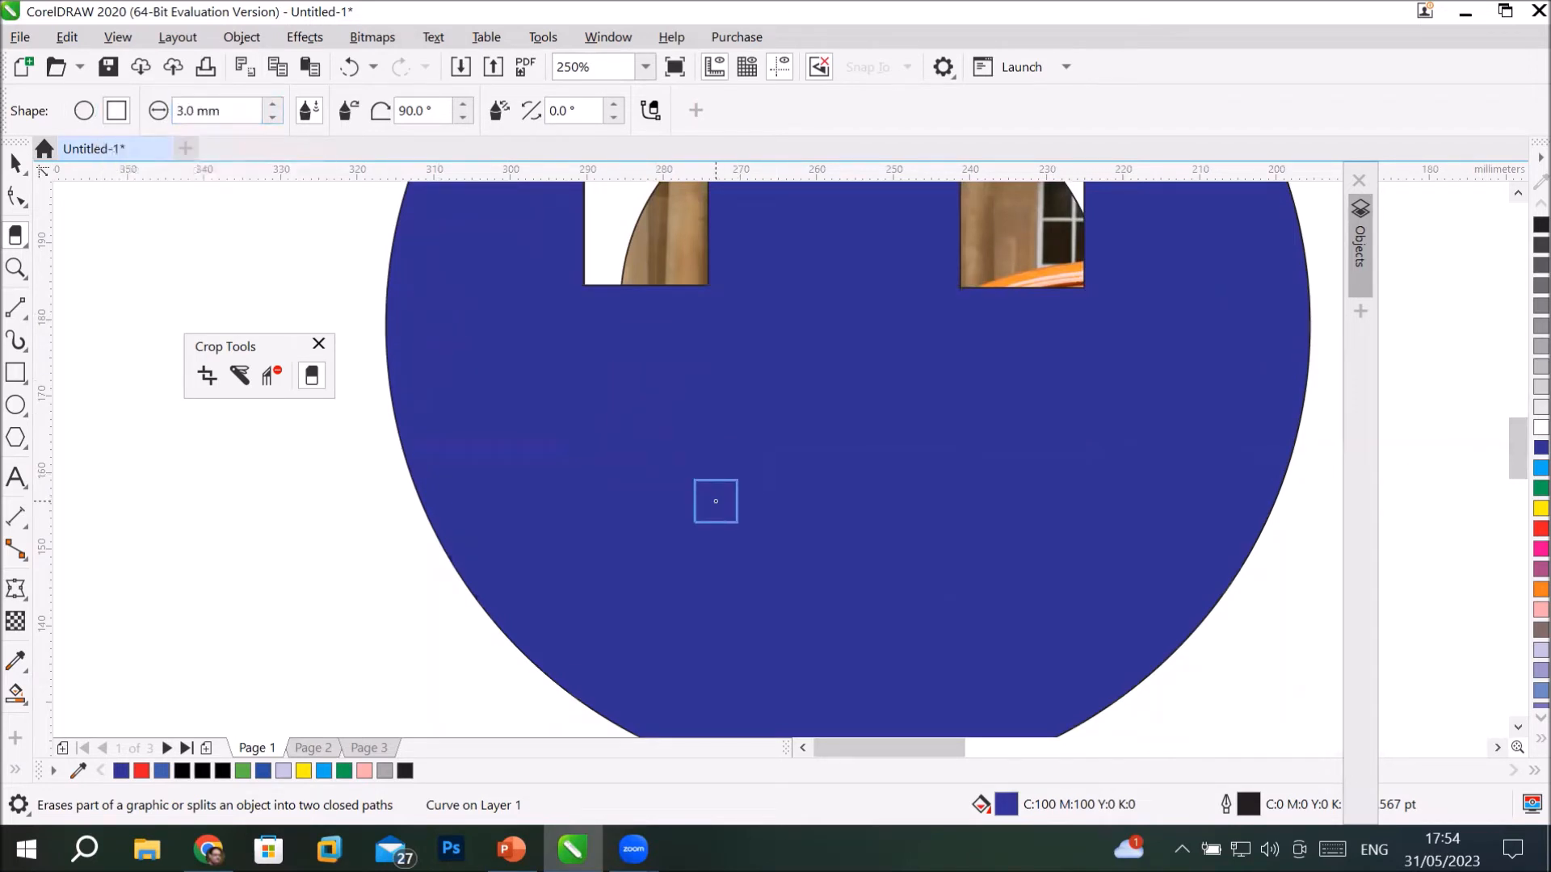
left_click(715, 501)
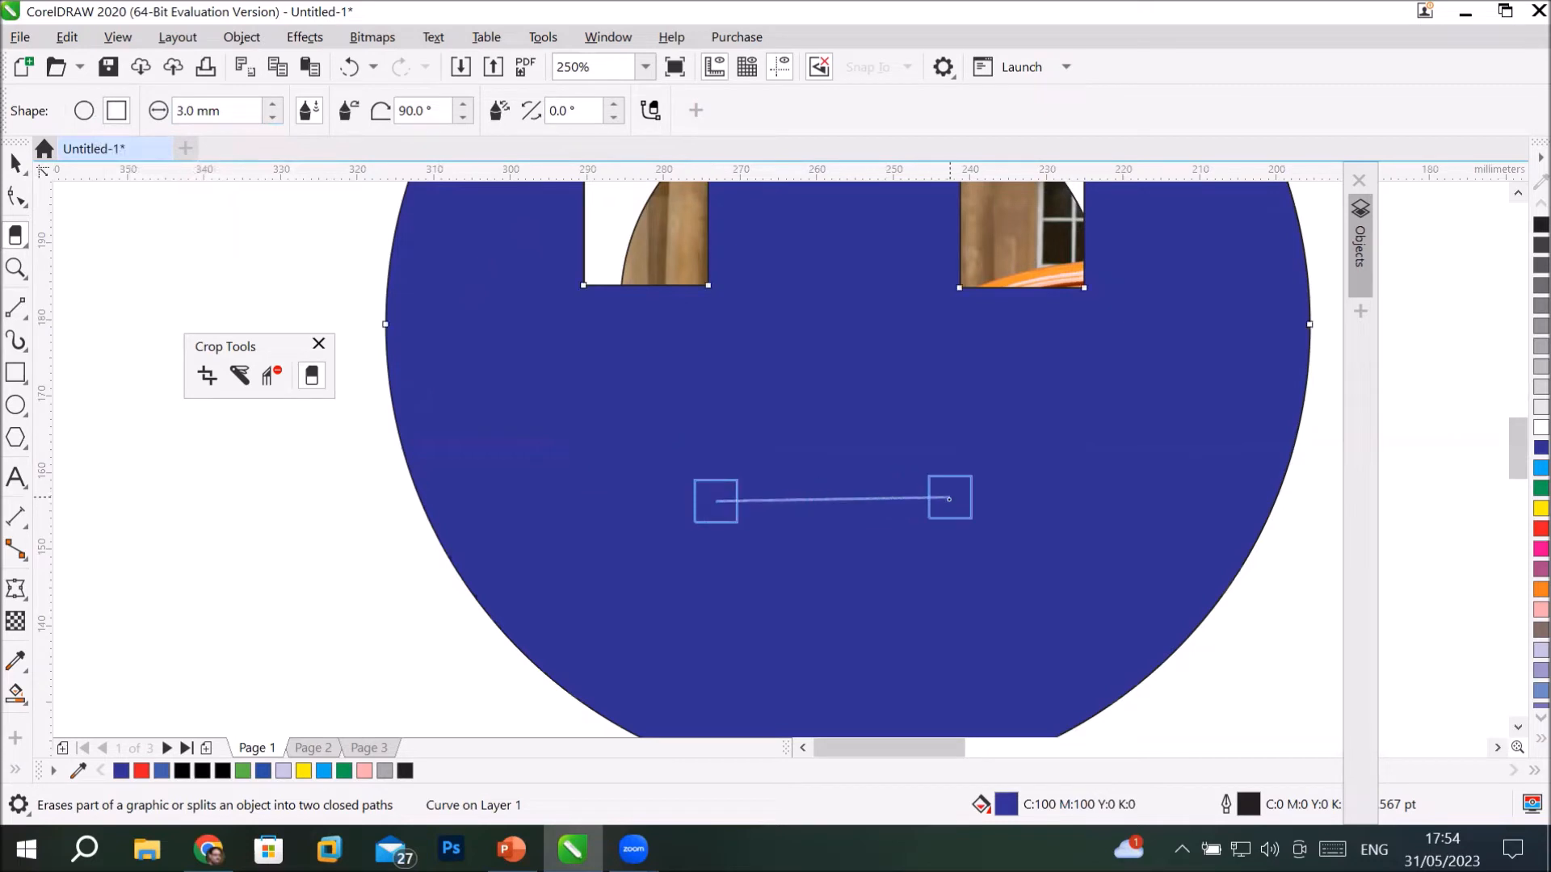
left_click(958, 497)
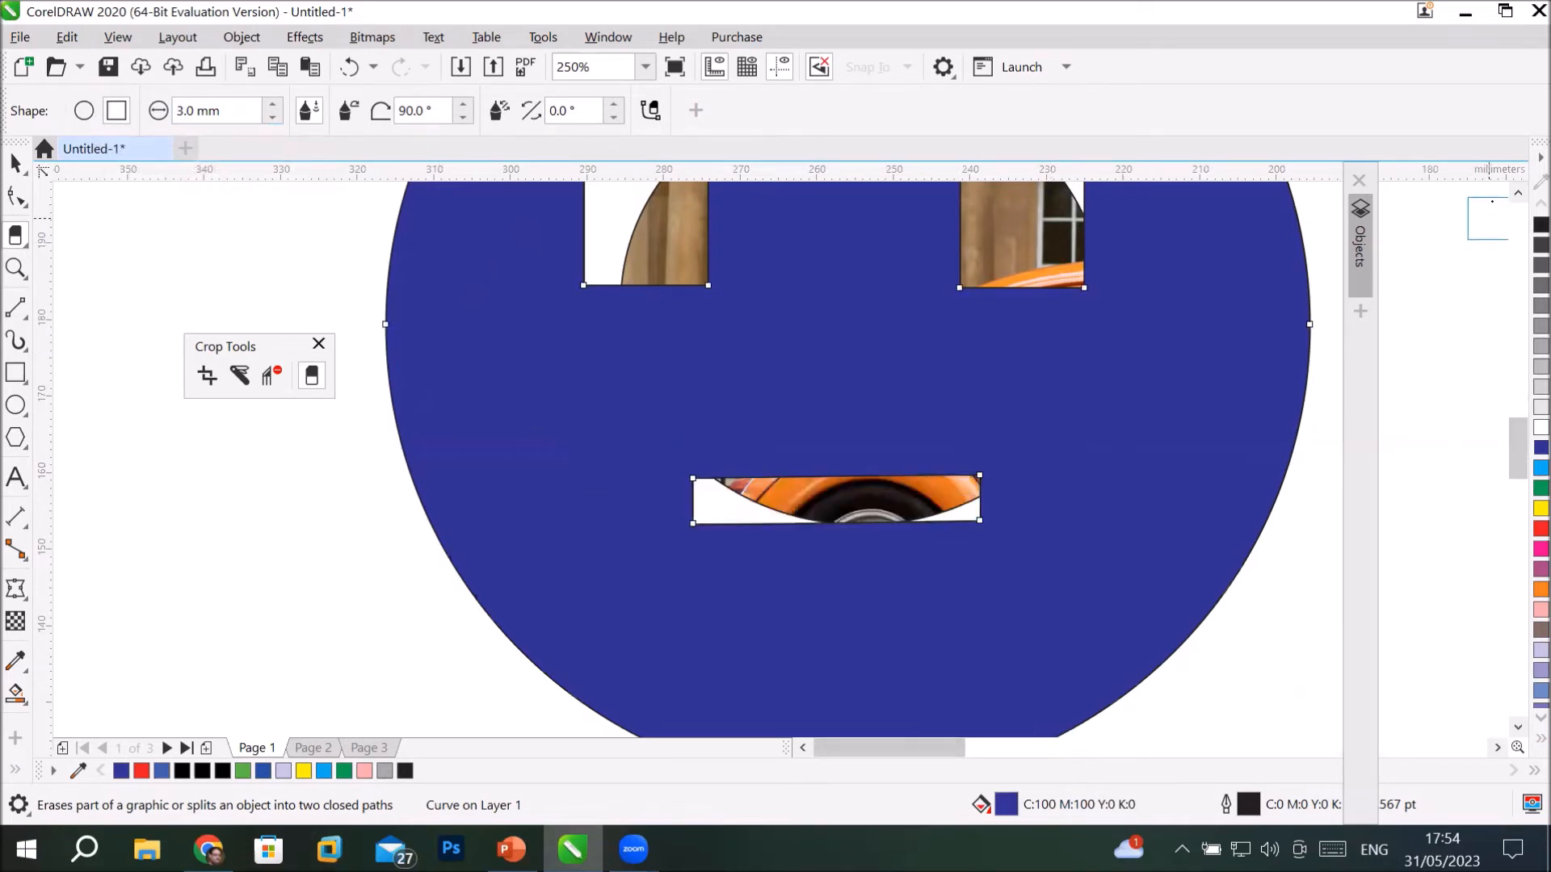
With a round 3.0 mm nib, erase a curved freehand strip through each side edge of the blue circle.
left_click(1517, 194)
left_click(1517, 193)
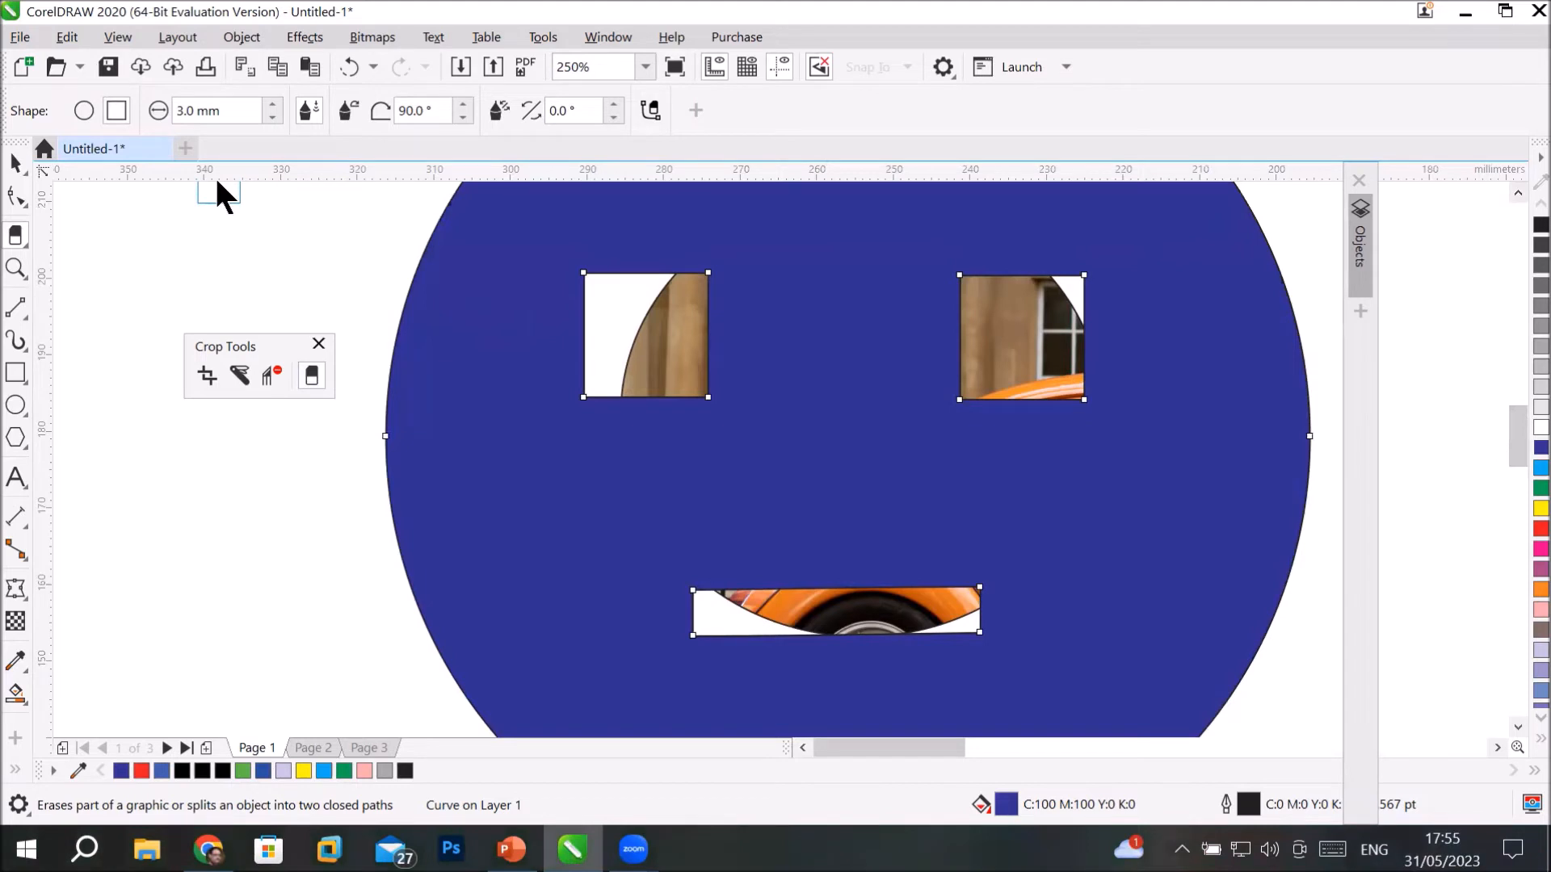
left_click(117, 111)
left_click(84, 110)
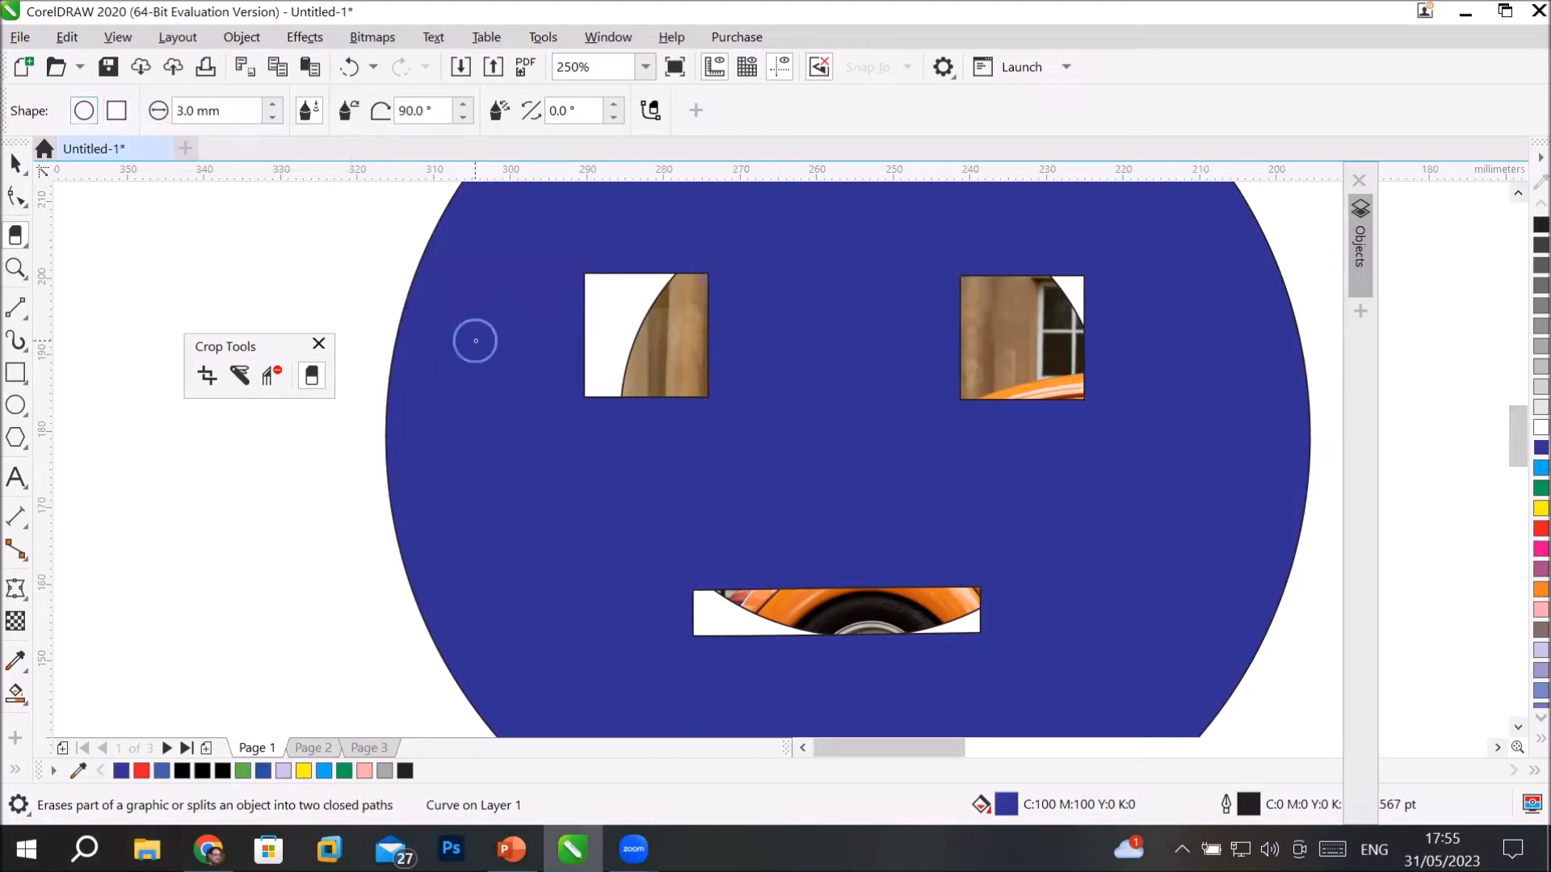
mouse_move(385, 325)
left_mouse_down()
mouse_move(488, 416)
mouse_move(492, 507)
mouse_move(336, 671)
left_mouse_up()
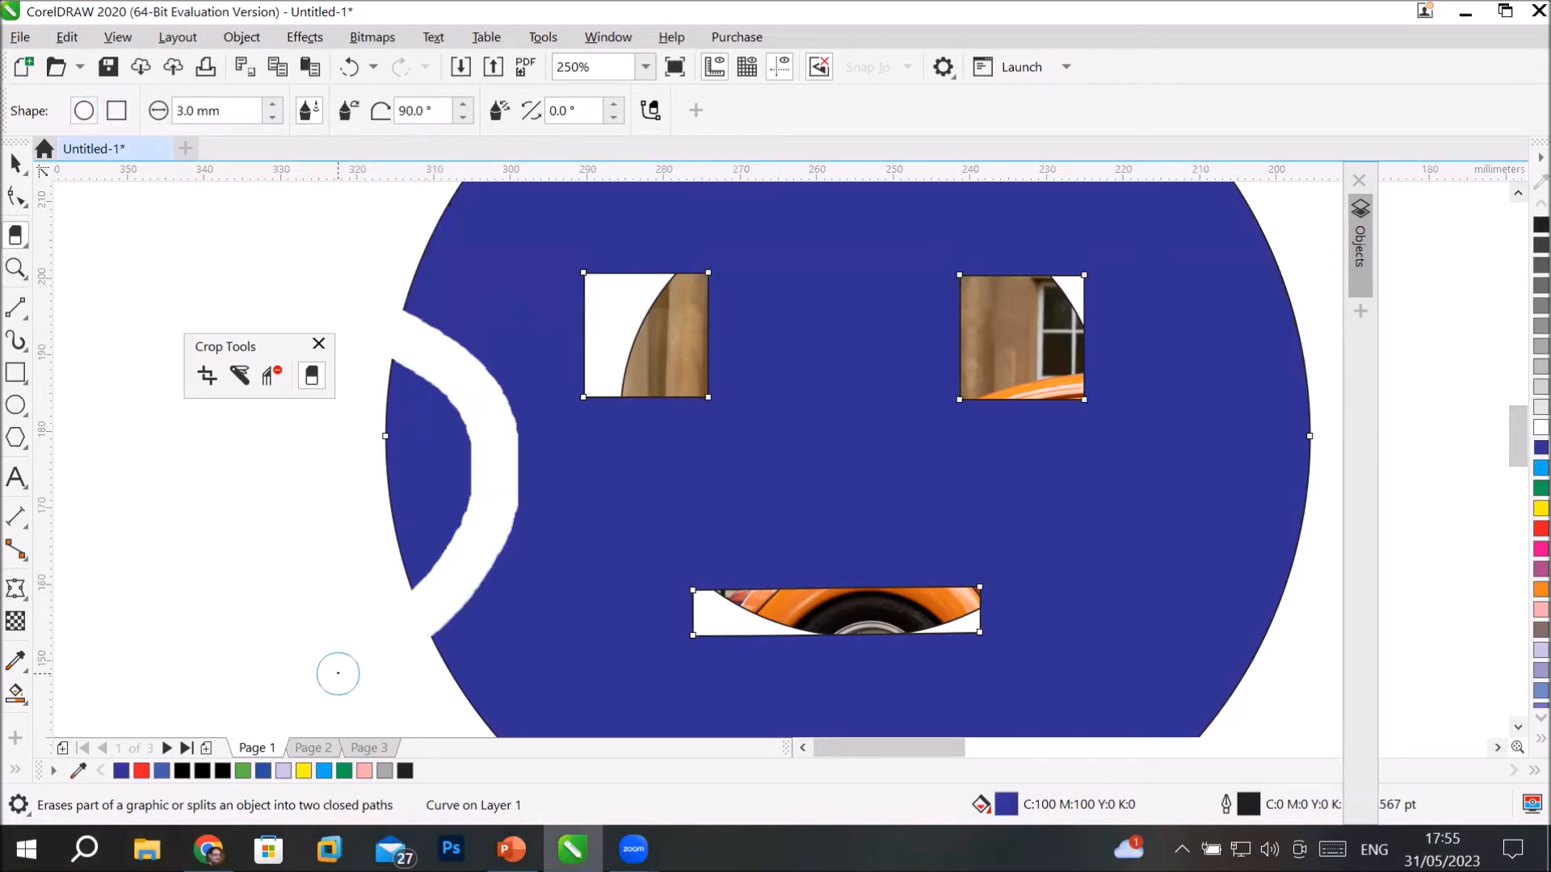
mouse_move(1260, 262)
left_mouse_down()
mouse_move(1272, 433)
mouse_move(1365, 557)
left_mouse_up()
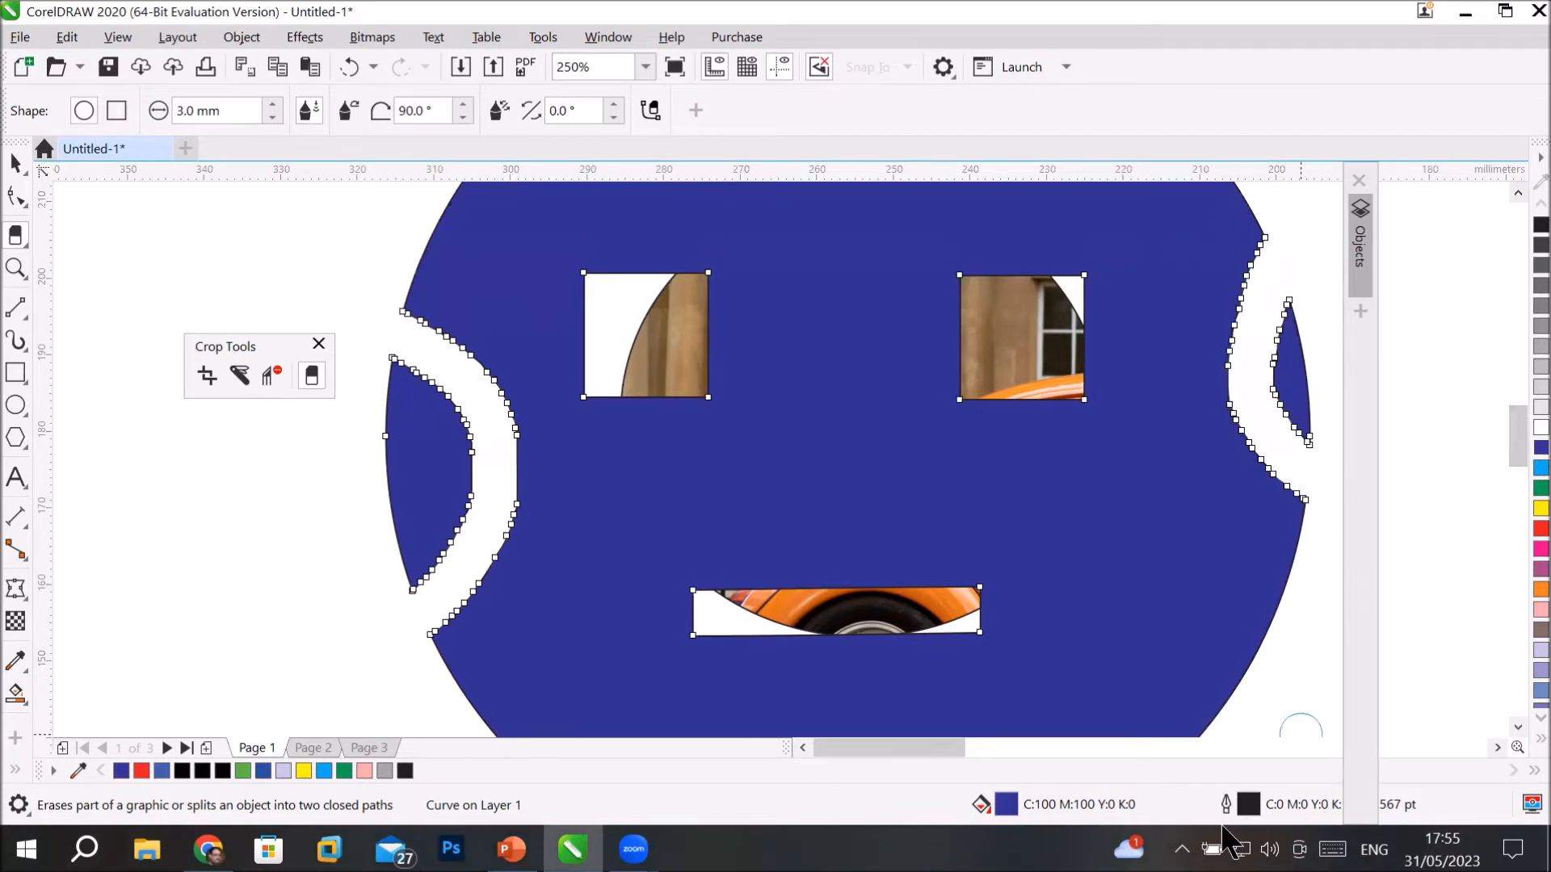
Turn both square holes into slanted eyes by moving their lower inner corner nodes down towards the blue circle's centre.
scroll(1220, 711, "down", 2)
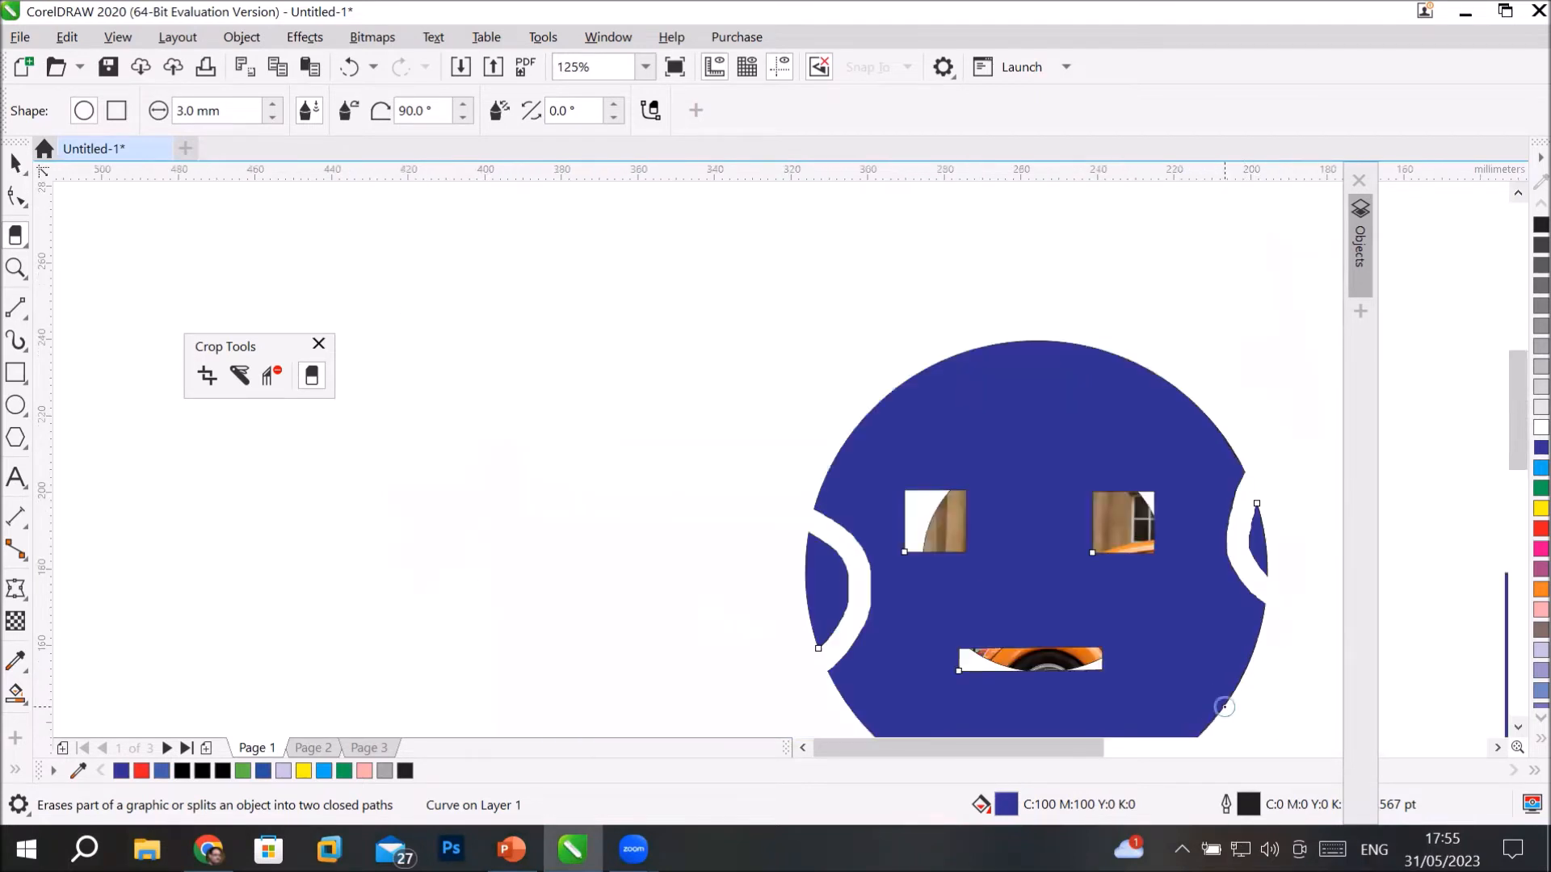
left_click(1494, 745)
left_click(1494, 745)
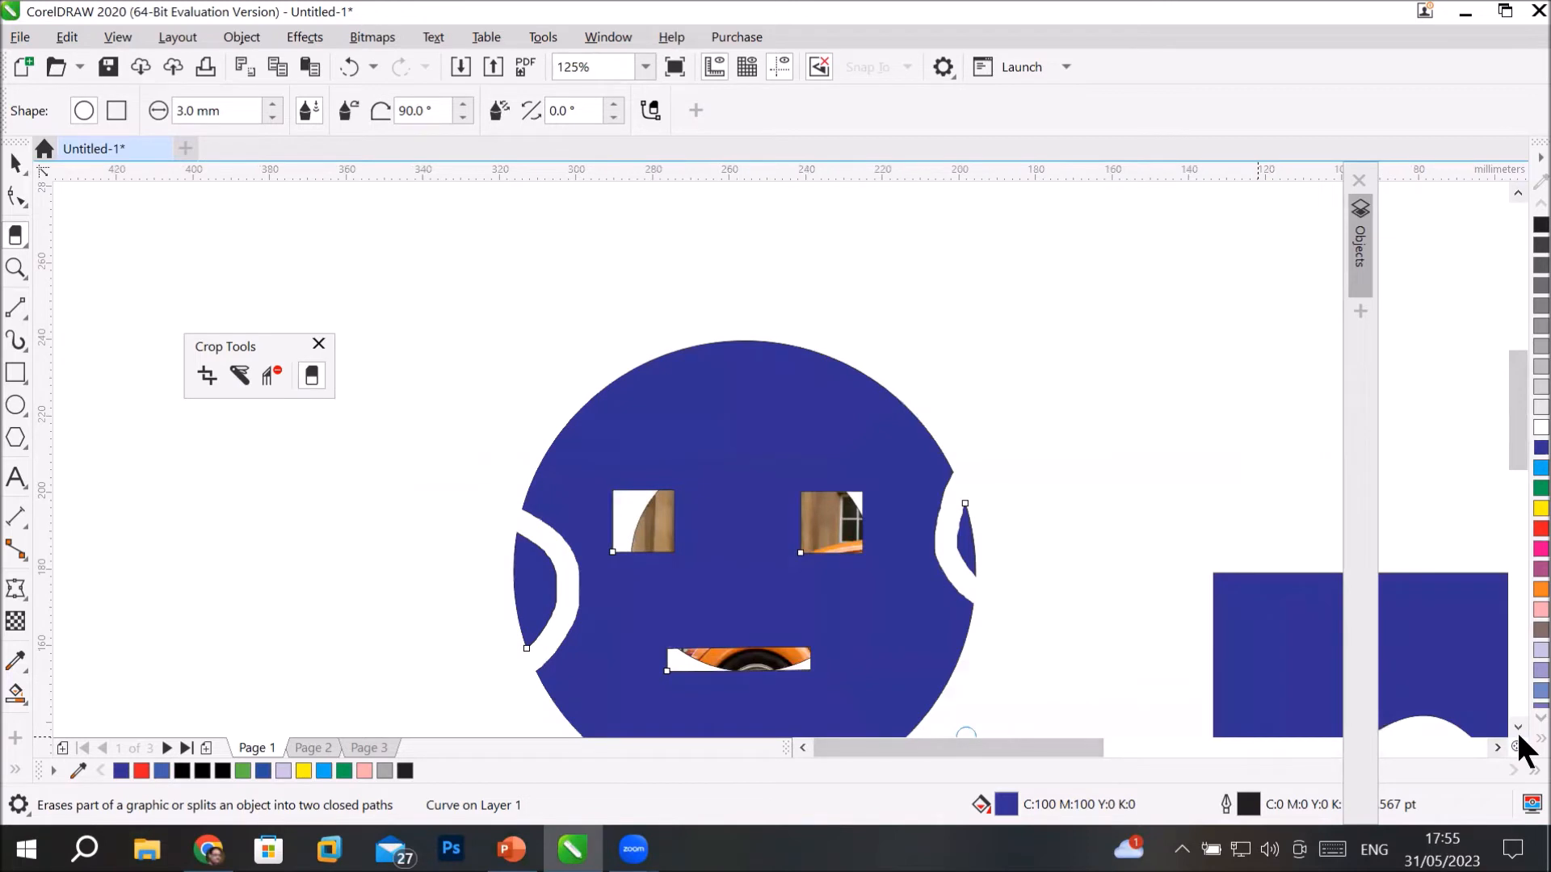
scroll(1489, 717, "down", 3)
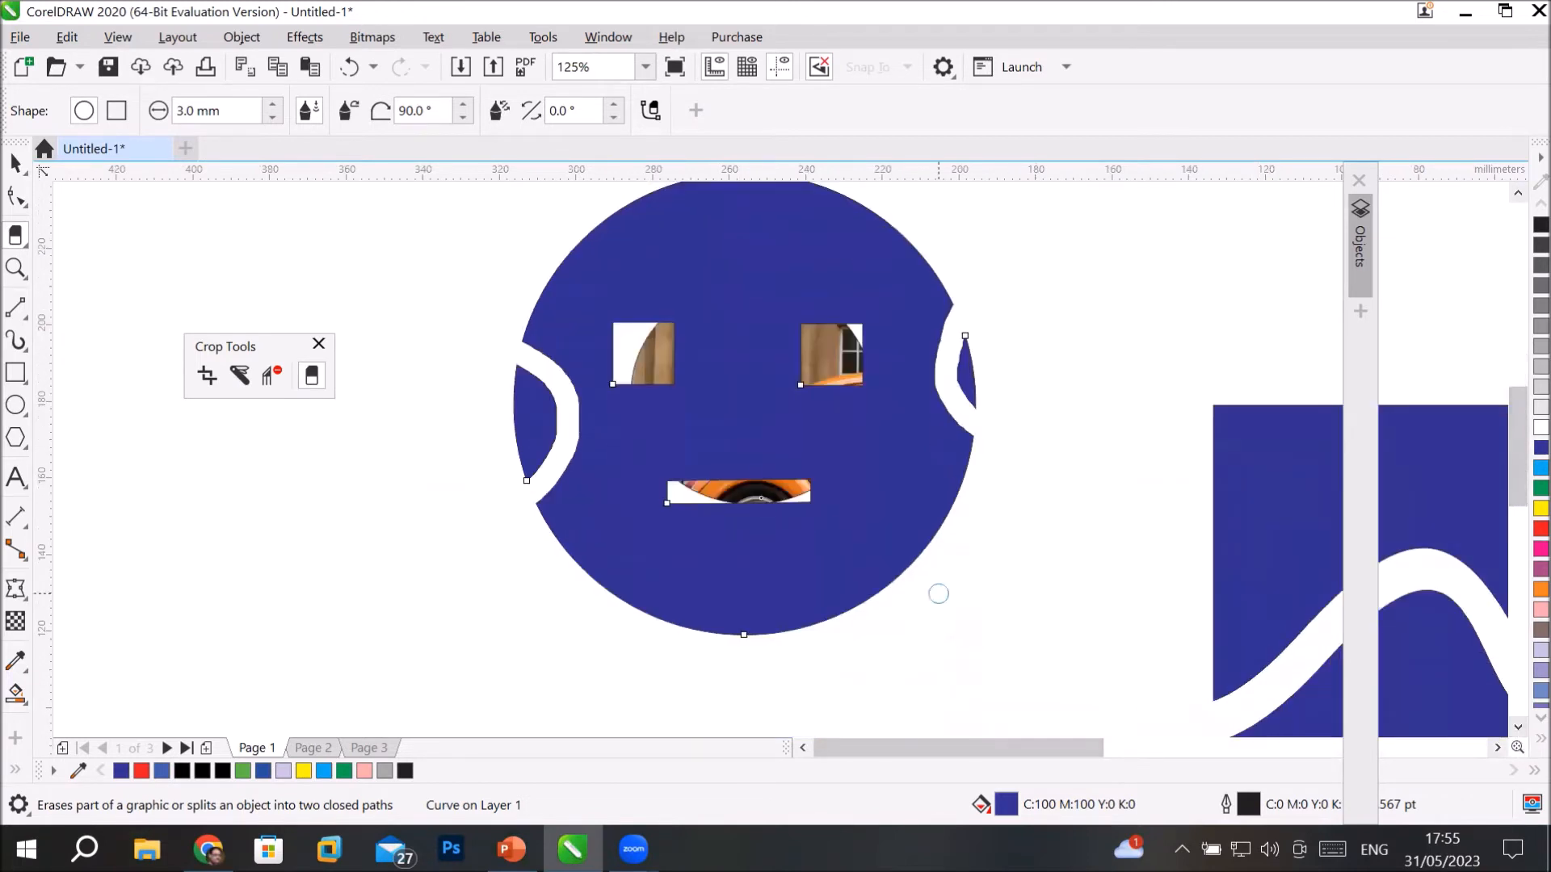
scroll(654, 428, "up", 2)
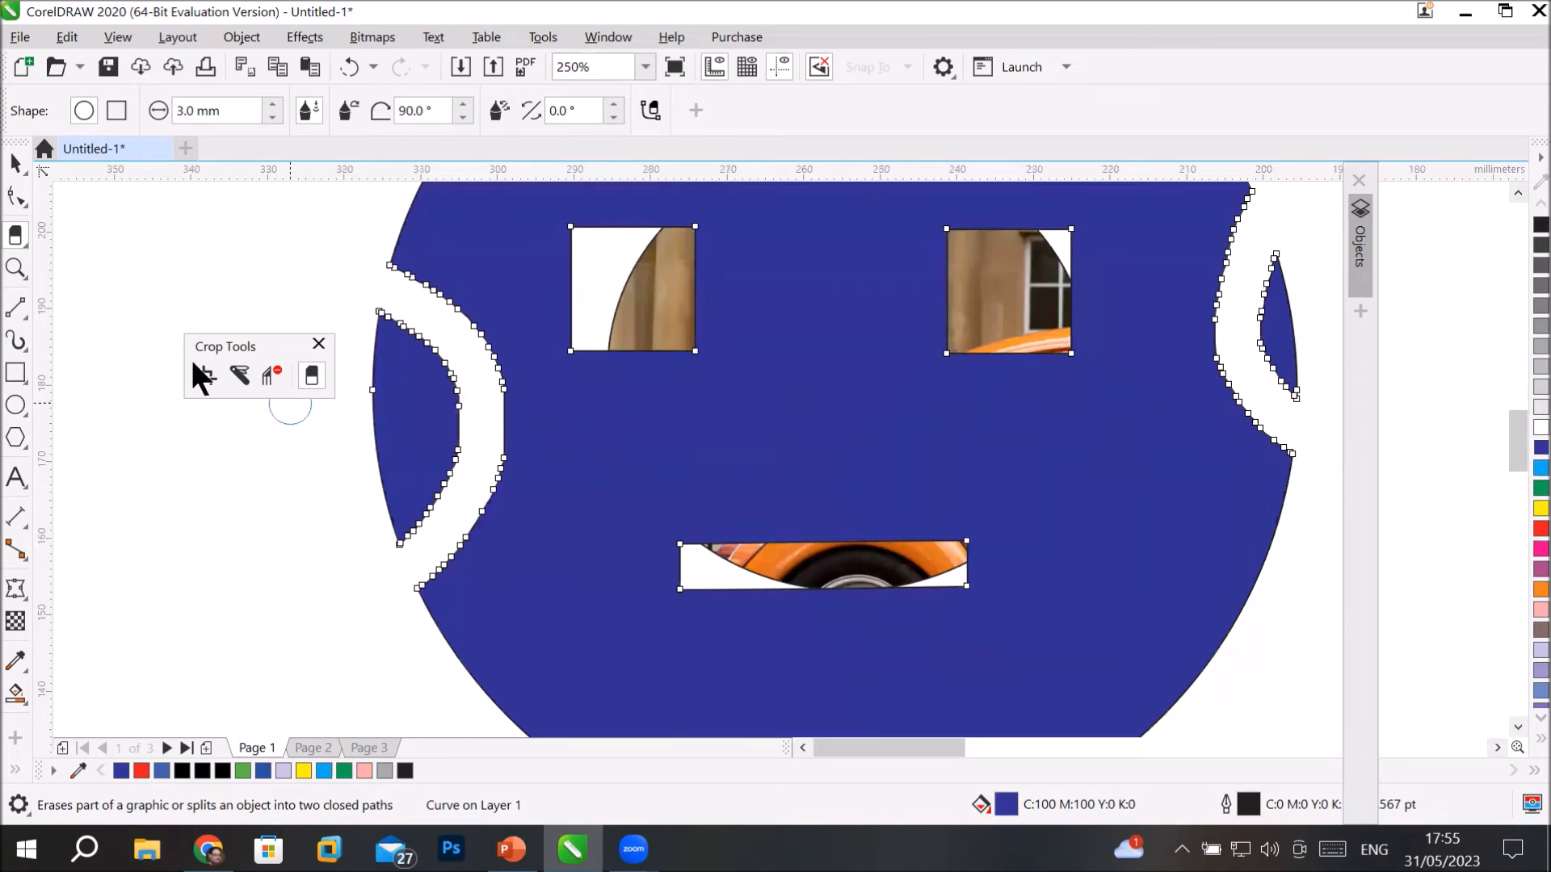
left_click(11, 198)
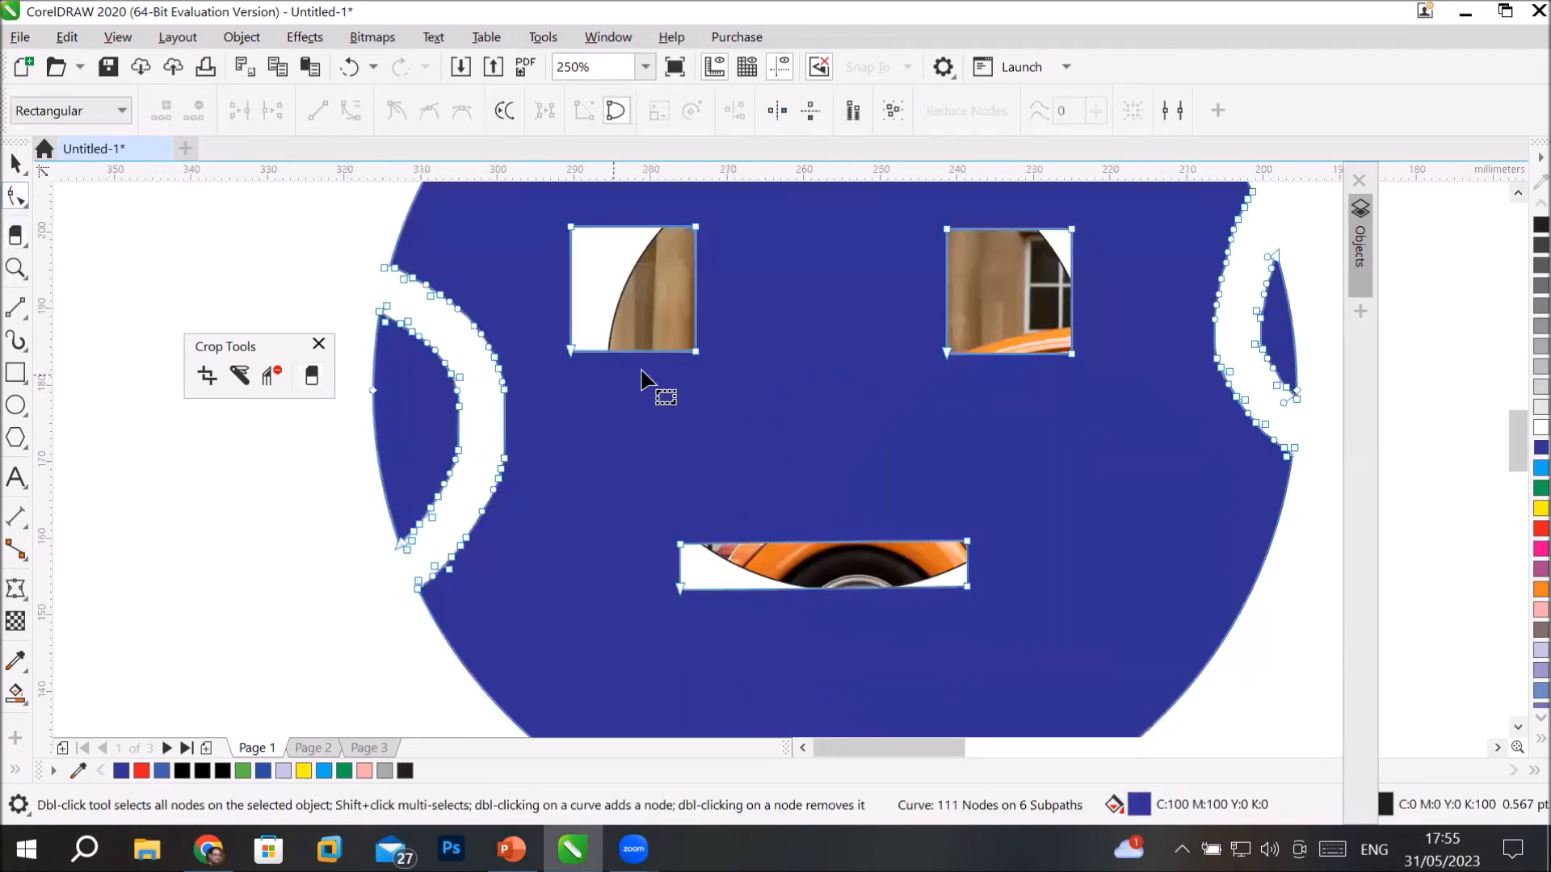
left_click_drag(695, 353, 800, 419)
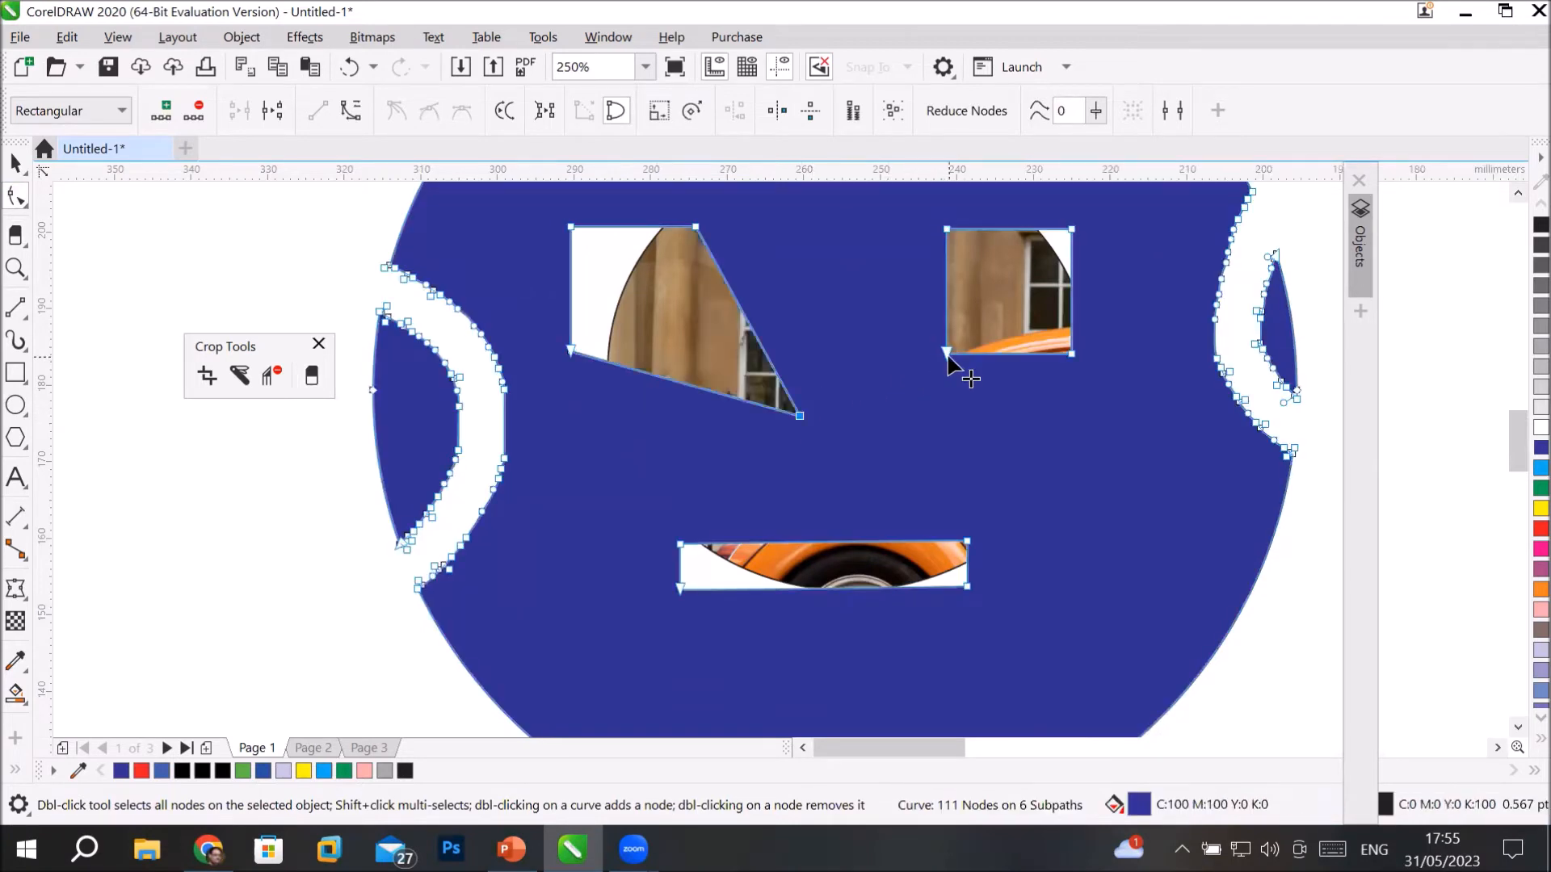
left_click_drag(948, 357, 1071, 356)
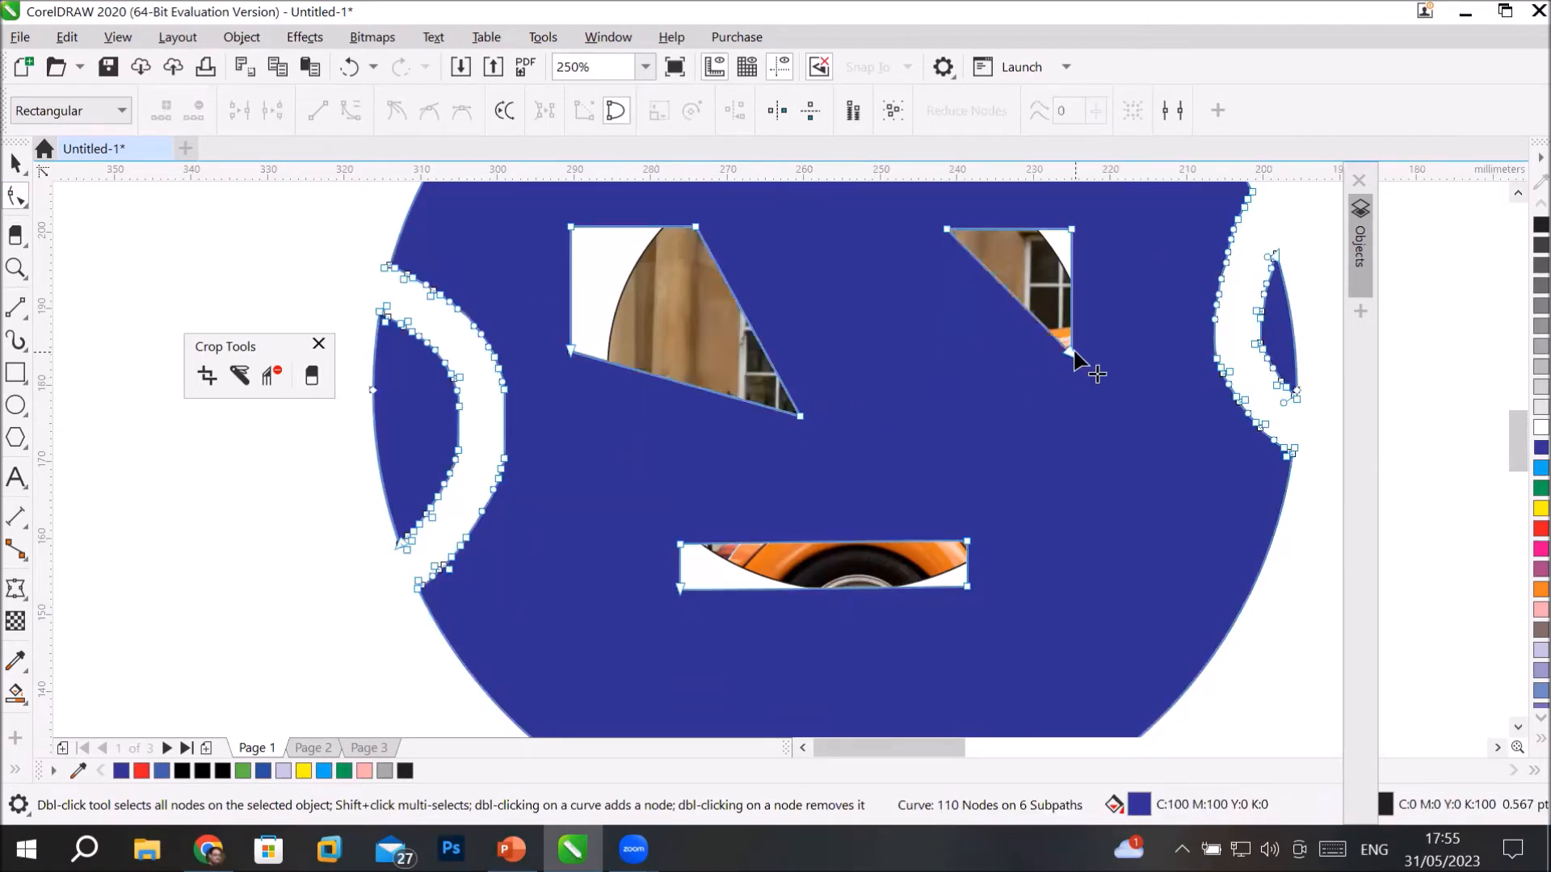
key("ctrl+z")
left_click_drag(947, 355, 872, 413)
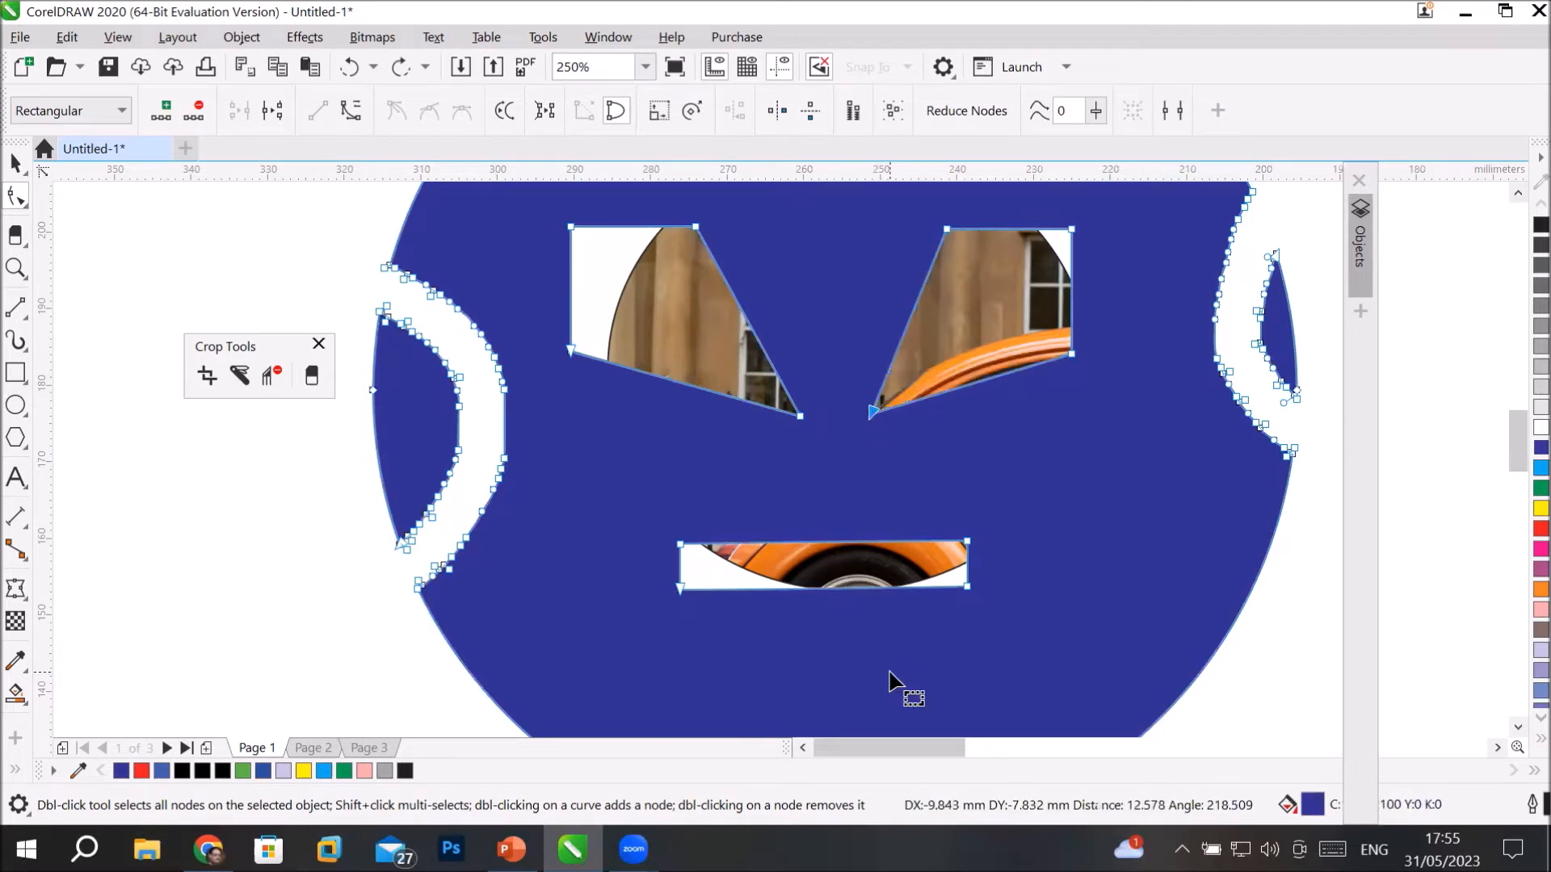
Slant the mouth slot by moving its upper nodes right and up, and shift the left curved strip's middle nodes to the right.
left_click_drag(639, 511, 1060, 502)
left_click_drag(481, 280, 575, 568)
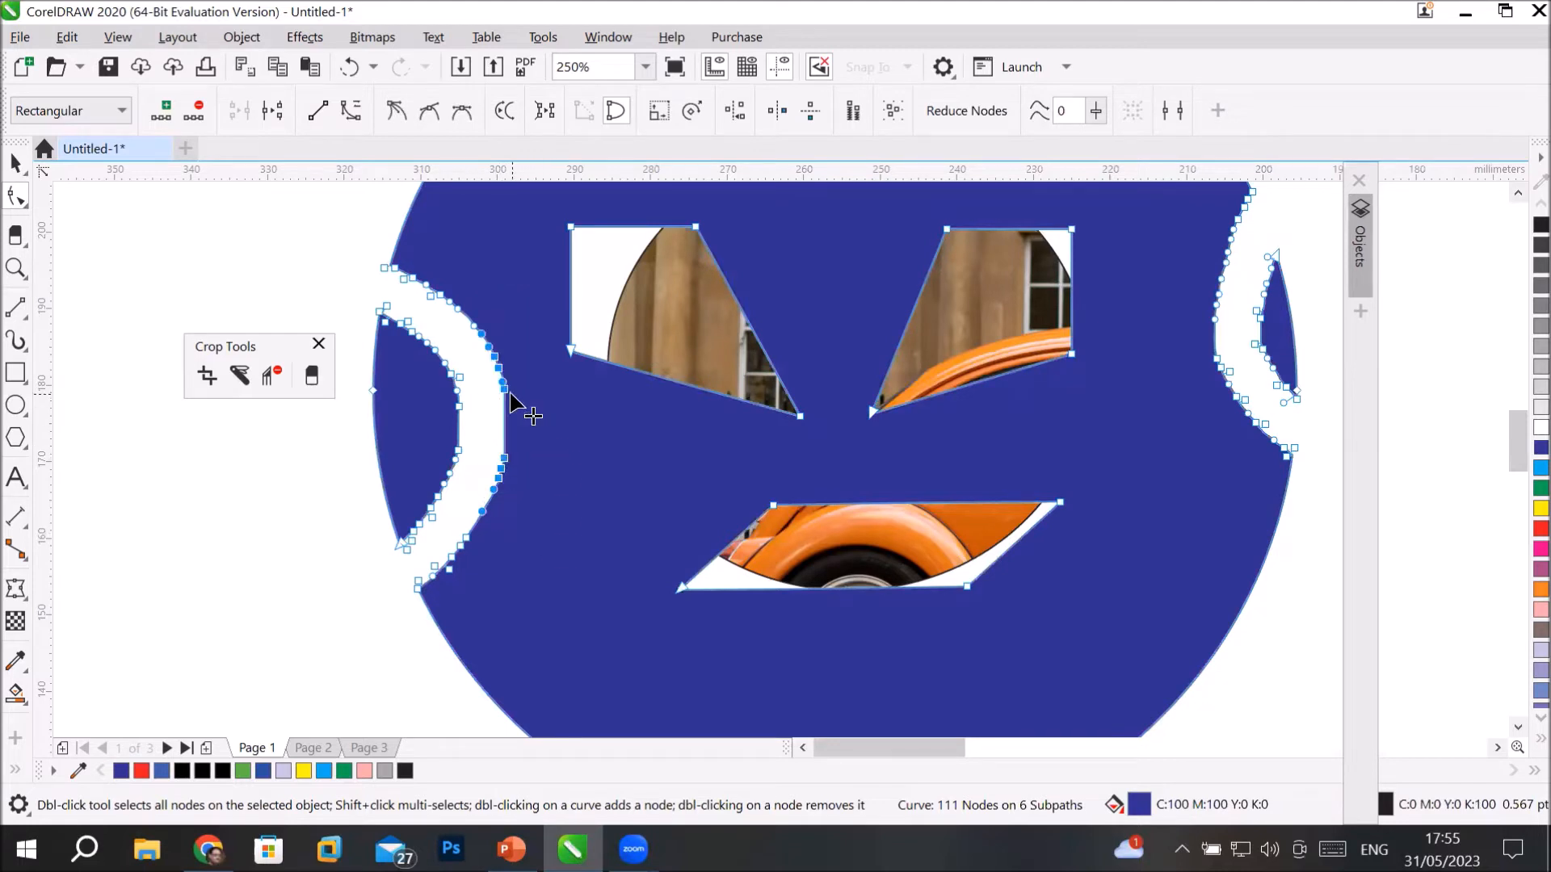
left_click_drag(511, 396, 554, 397)
left_click_drag(419, 327, 488, 483)
left_click_drag(474, 429, 519, 477)
Try to break the blue circle's curve apart into separate objects.
scroll(969, 580, "down", 2)
scroll(969, 580, "down", 1)
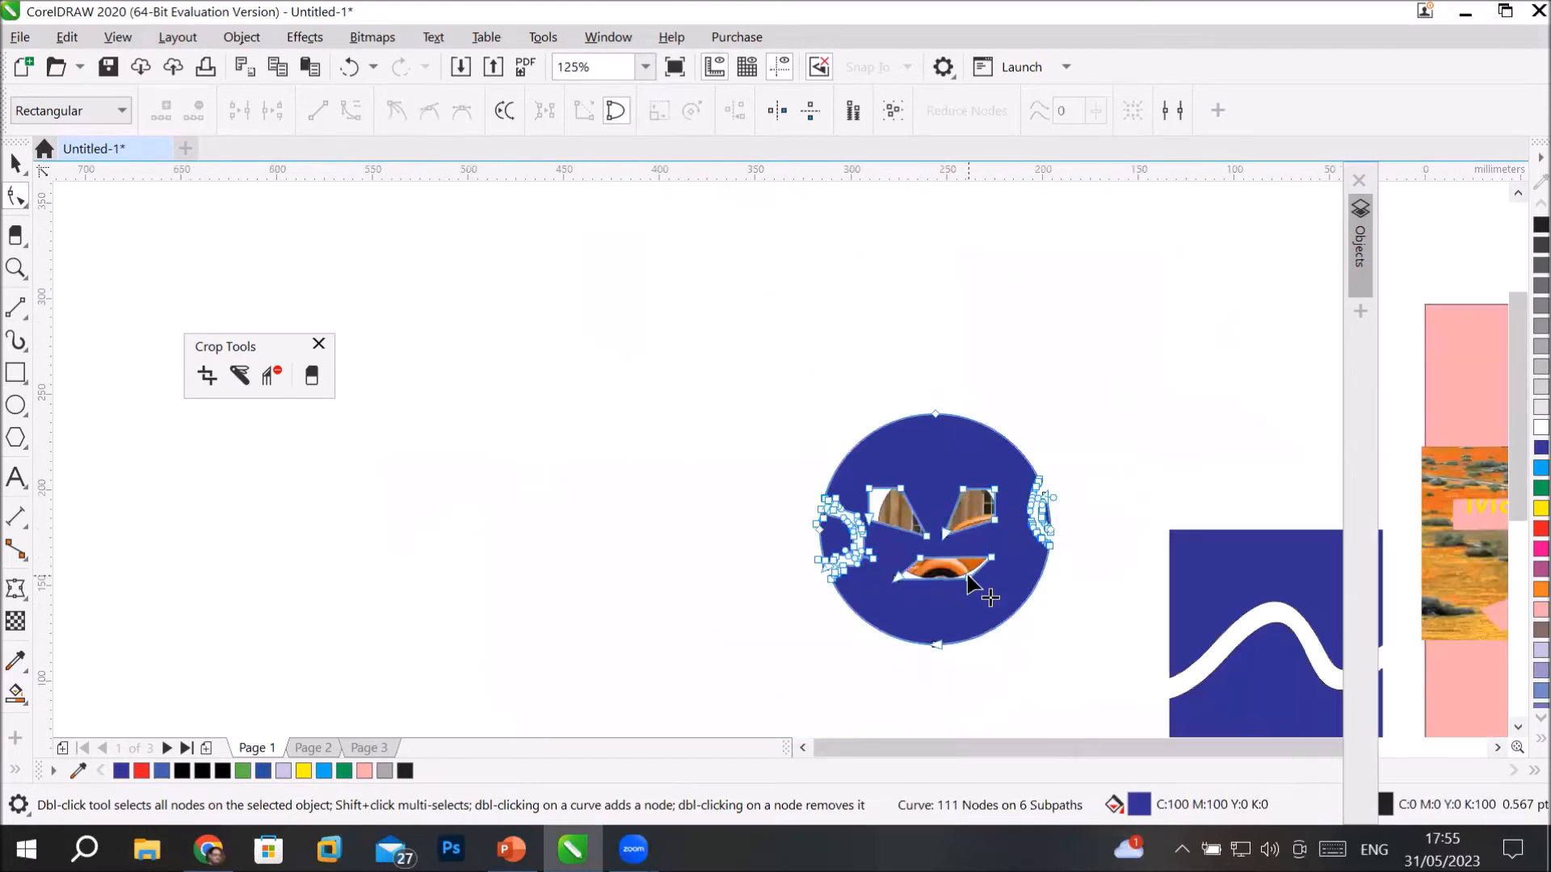
scroll(1013, 571, "up", 3)
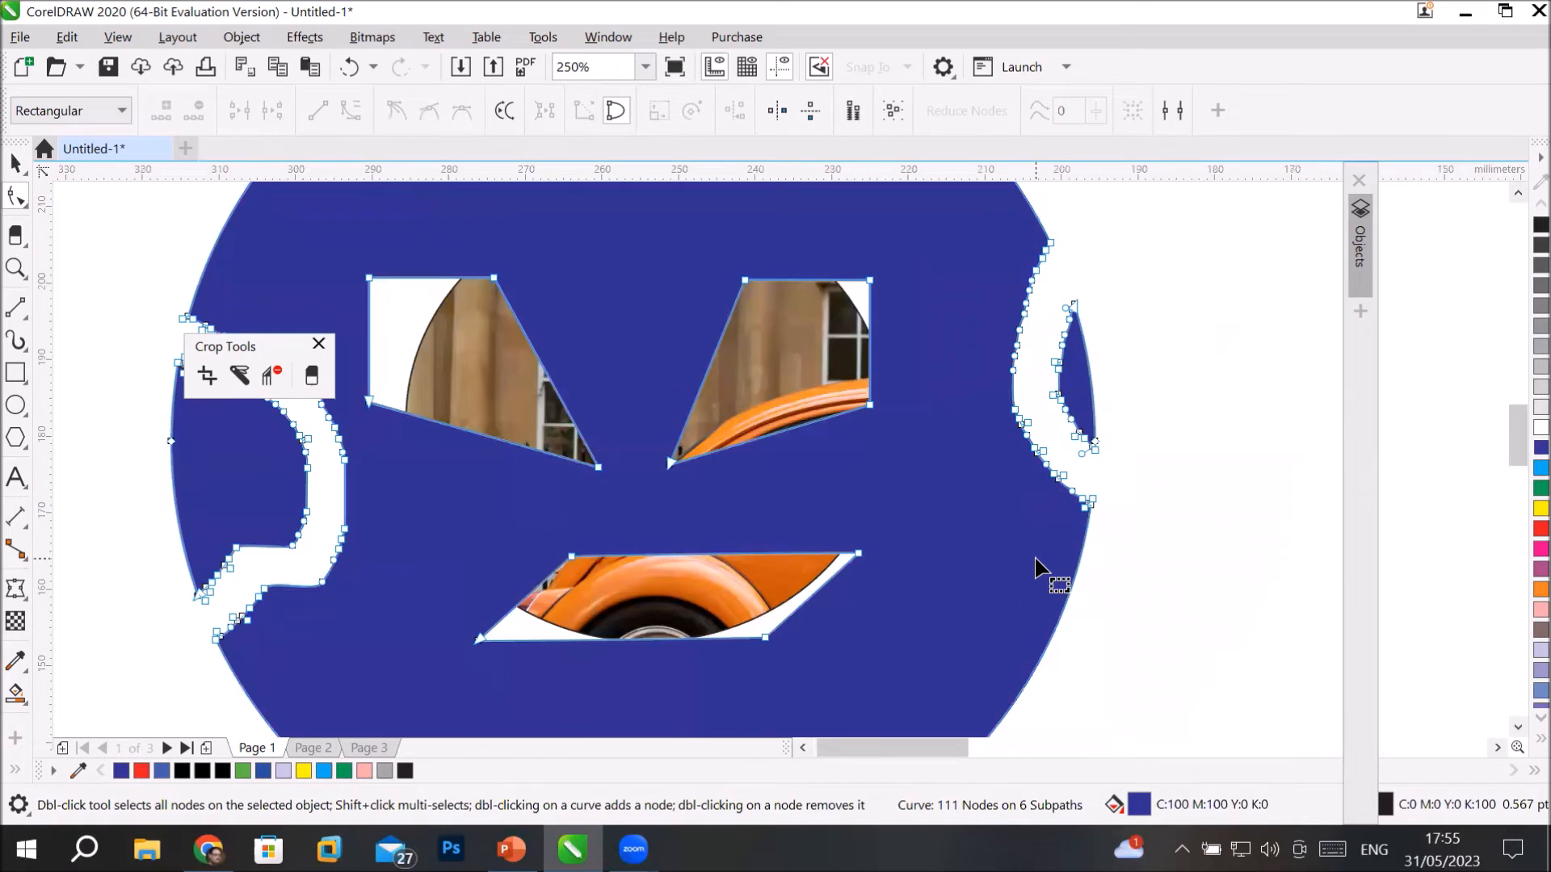
left_click(16, 162)
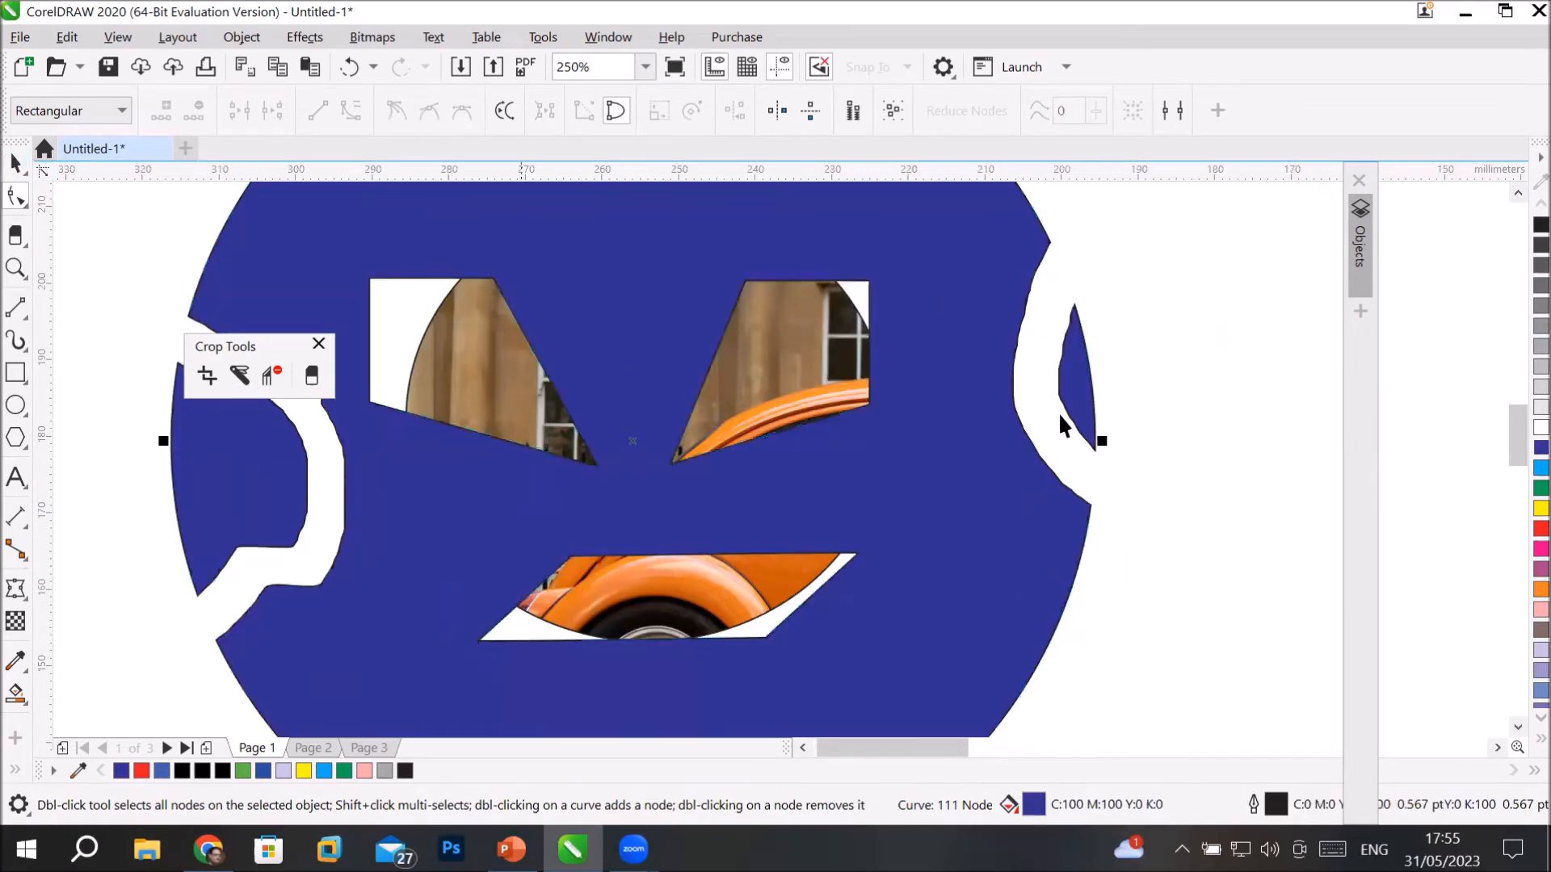
left_click(1184, 391)
left_click(1086, 393)
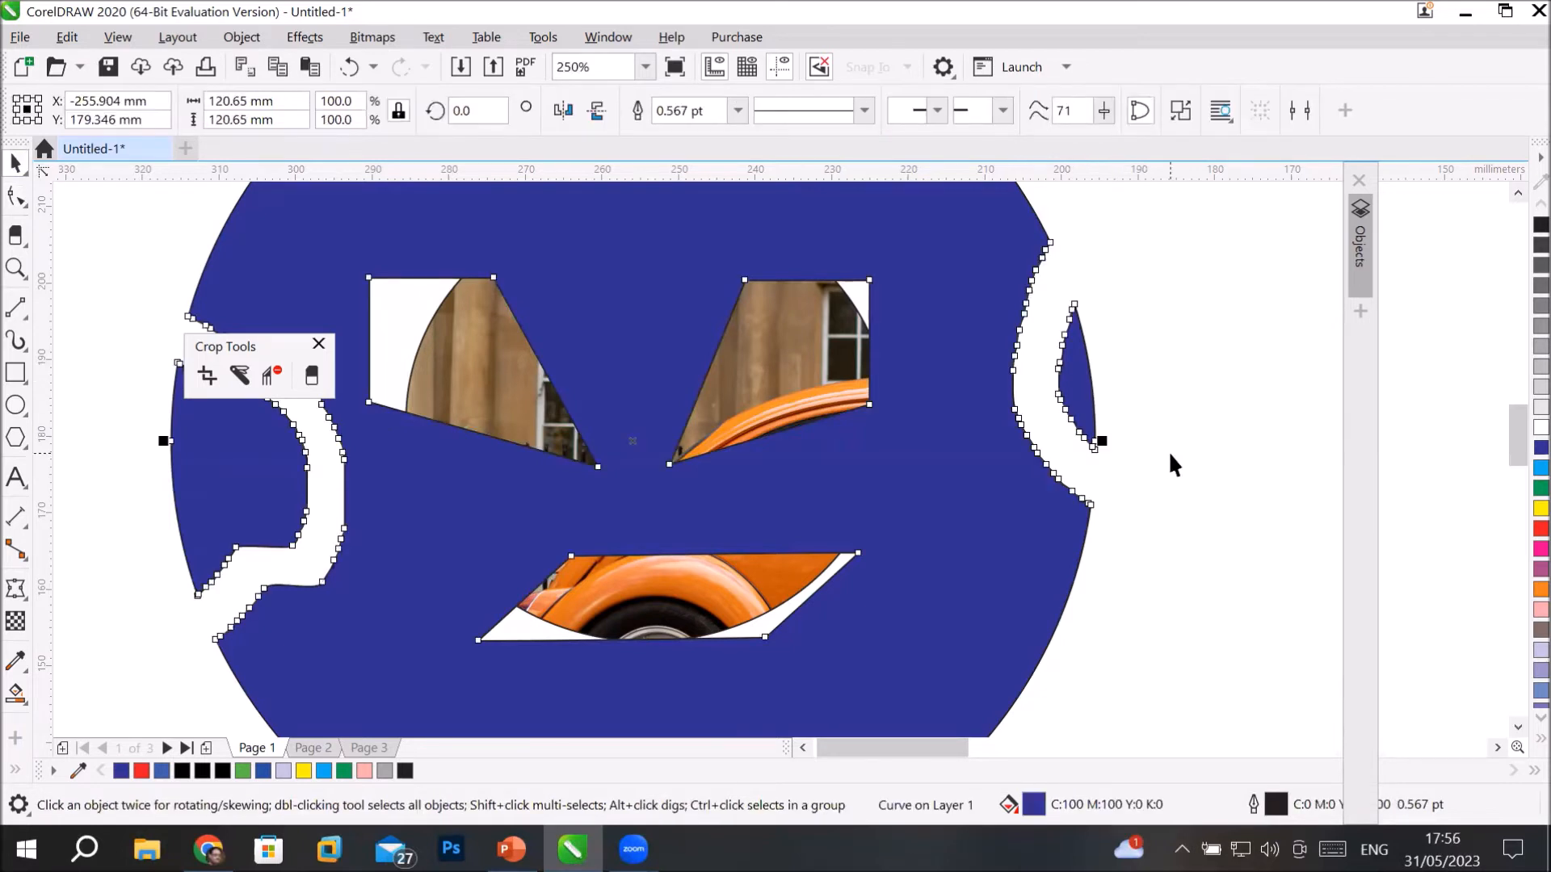
right_click(992, 391)
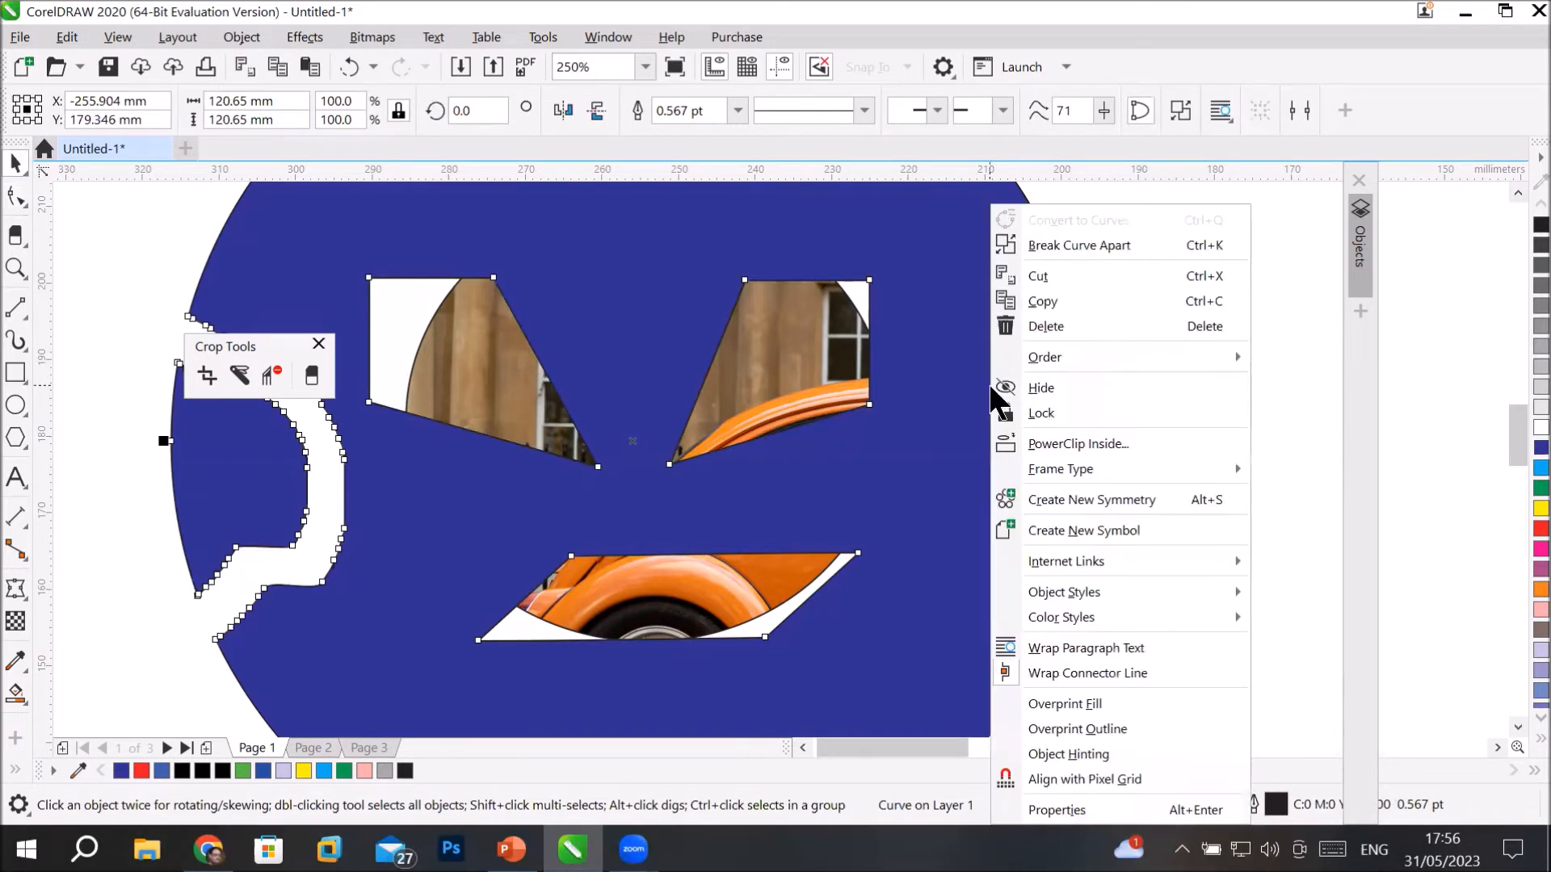
left_click(1291, 403)
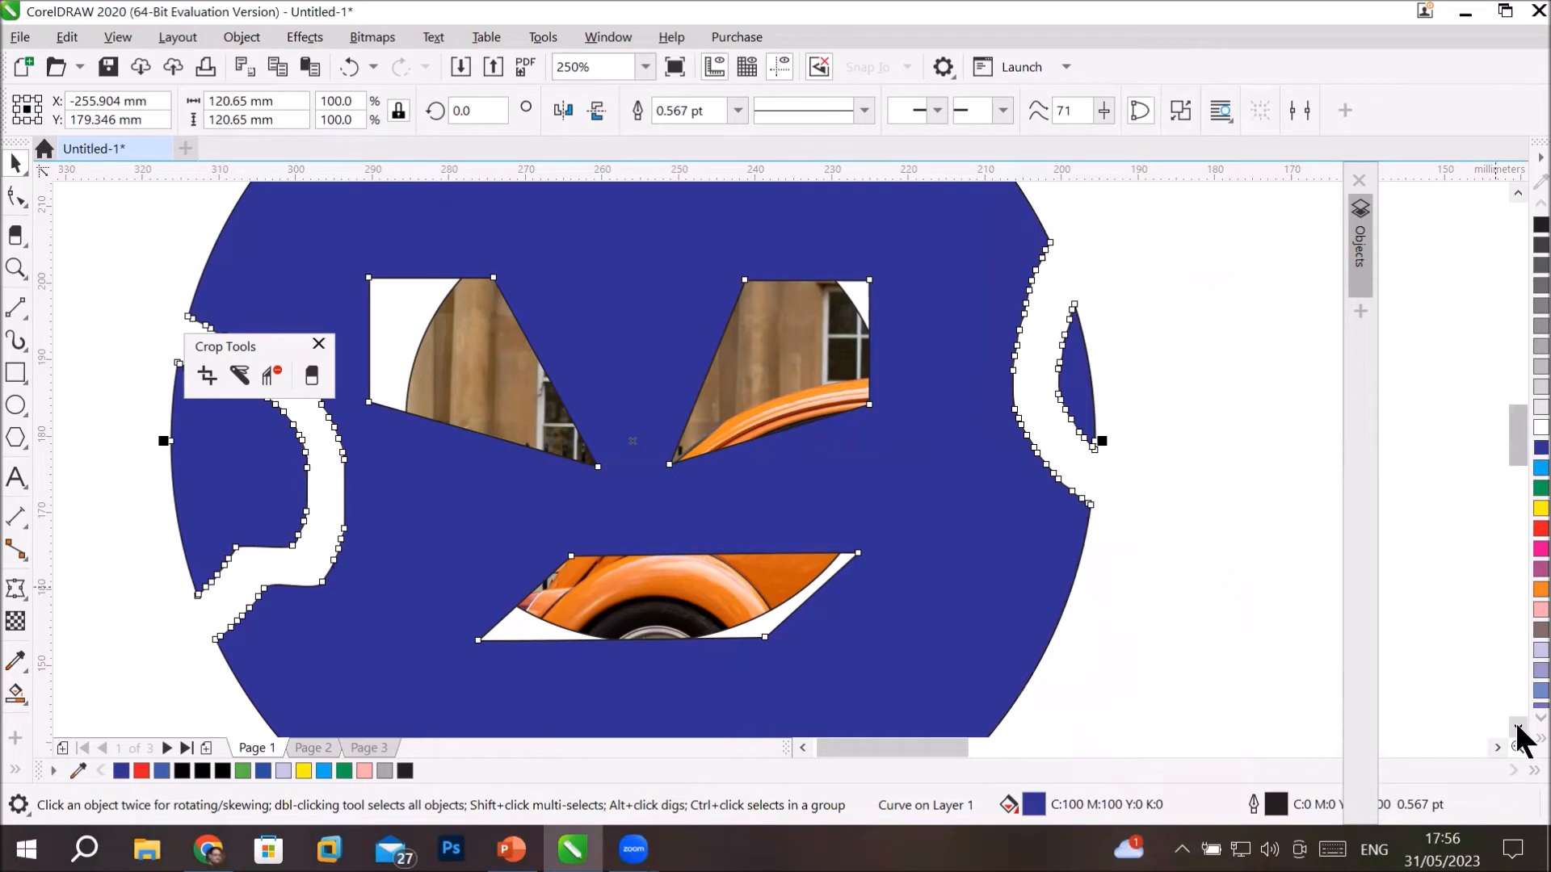
left_click(1173, 489)
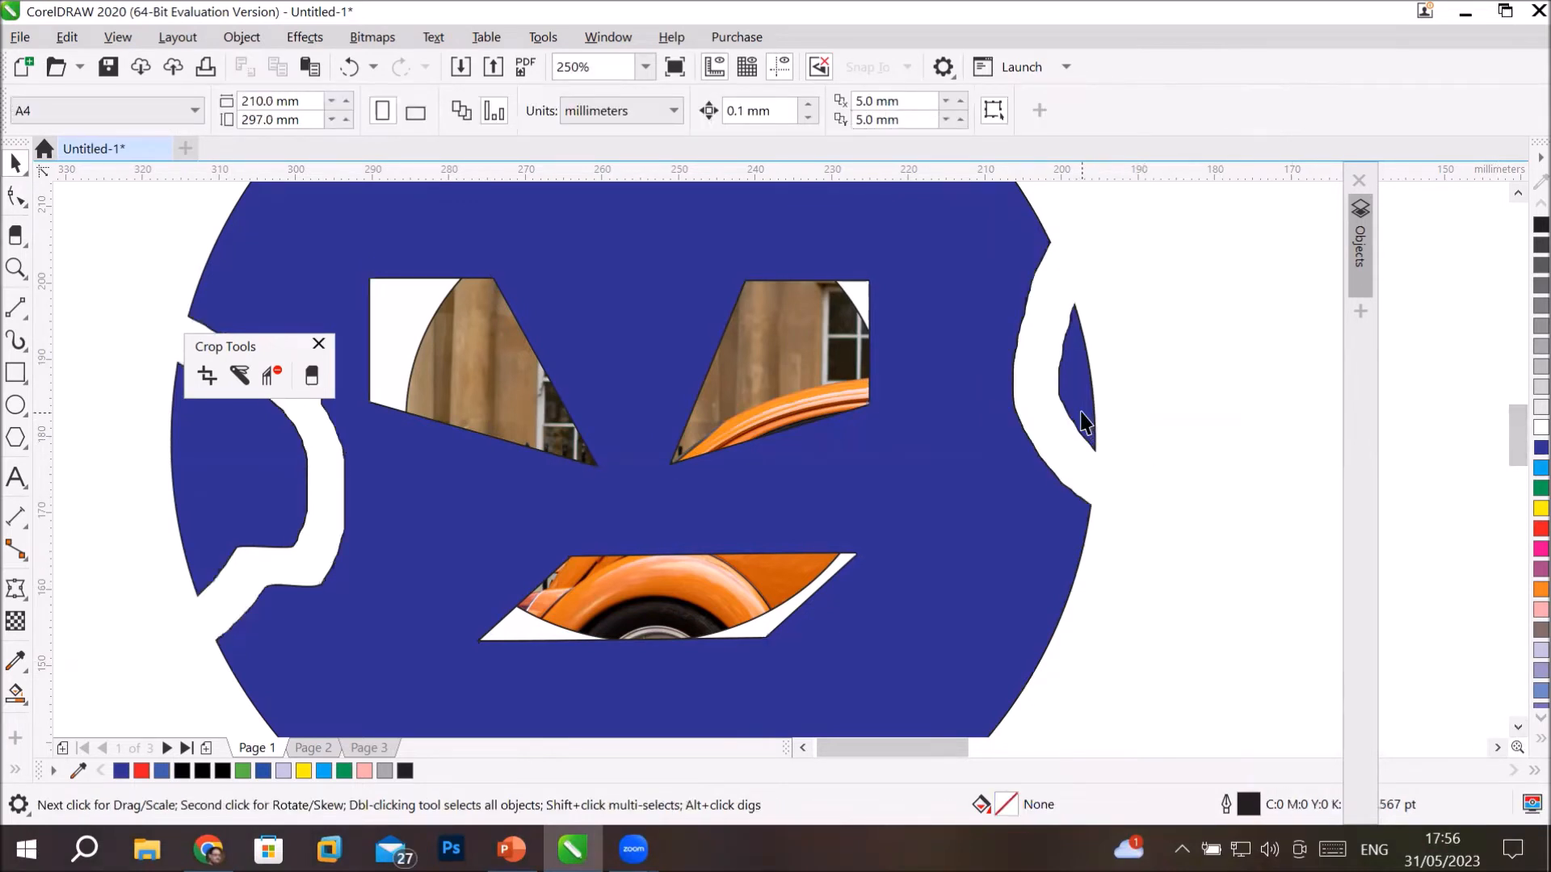
left_click(1081, 410)
right_click(1082, 408)
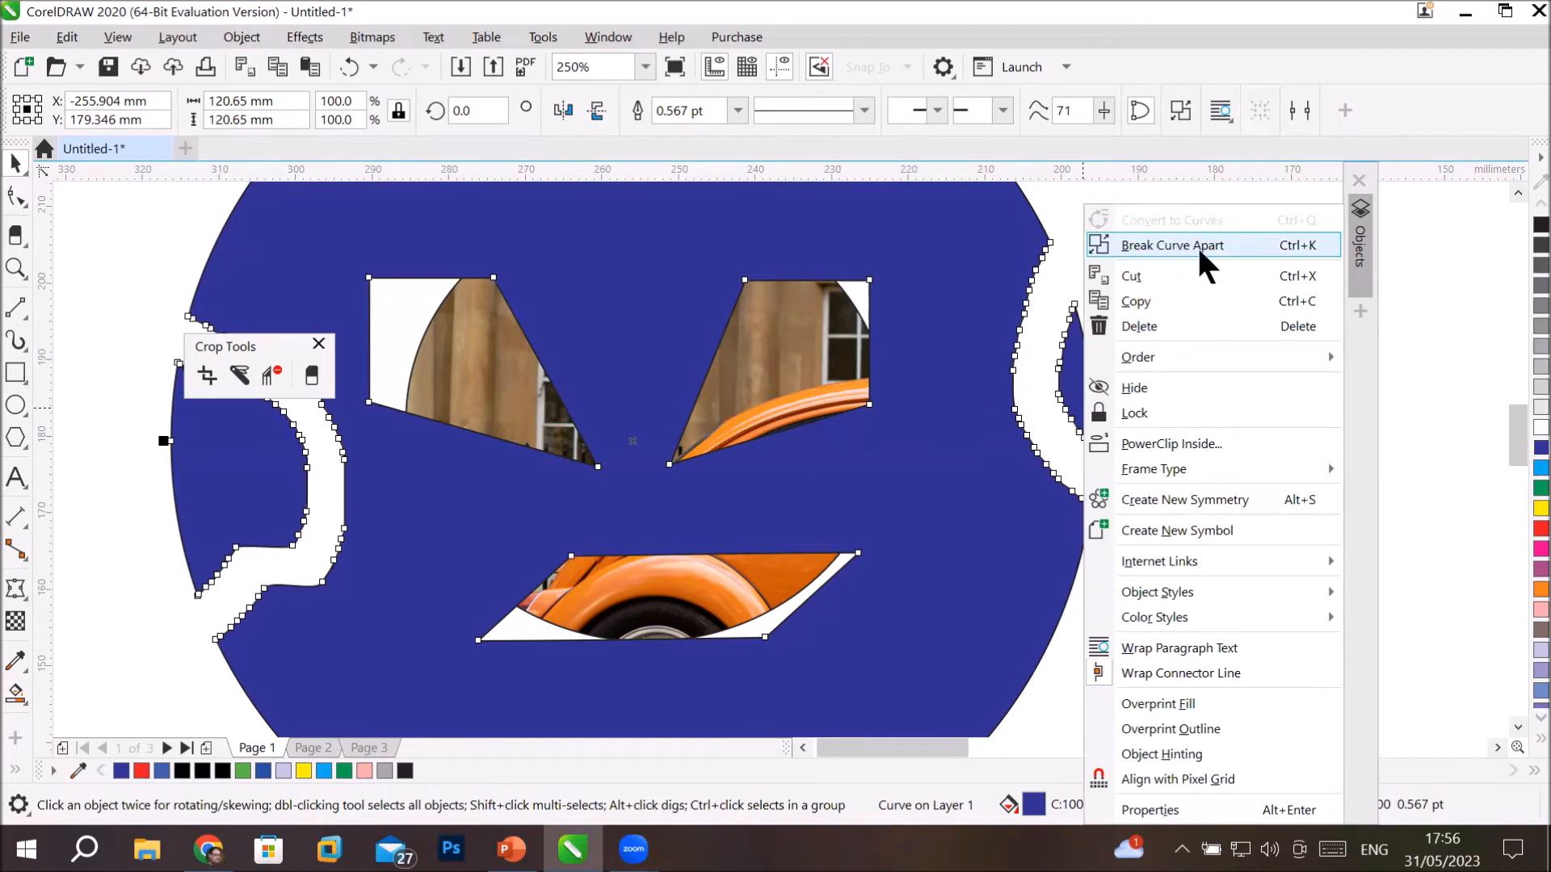
left_click(1270, 244)
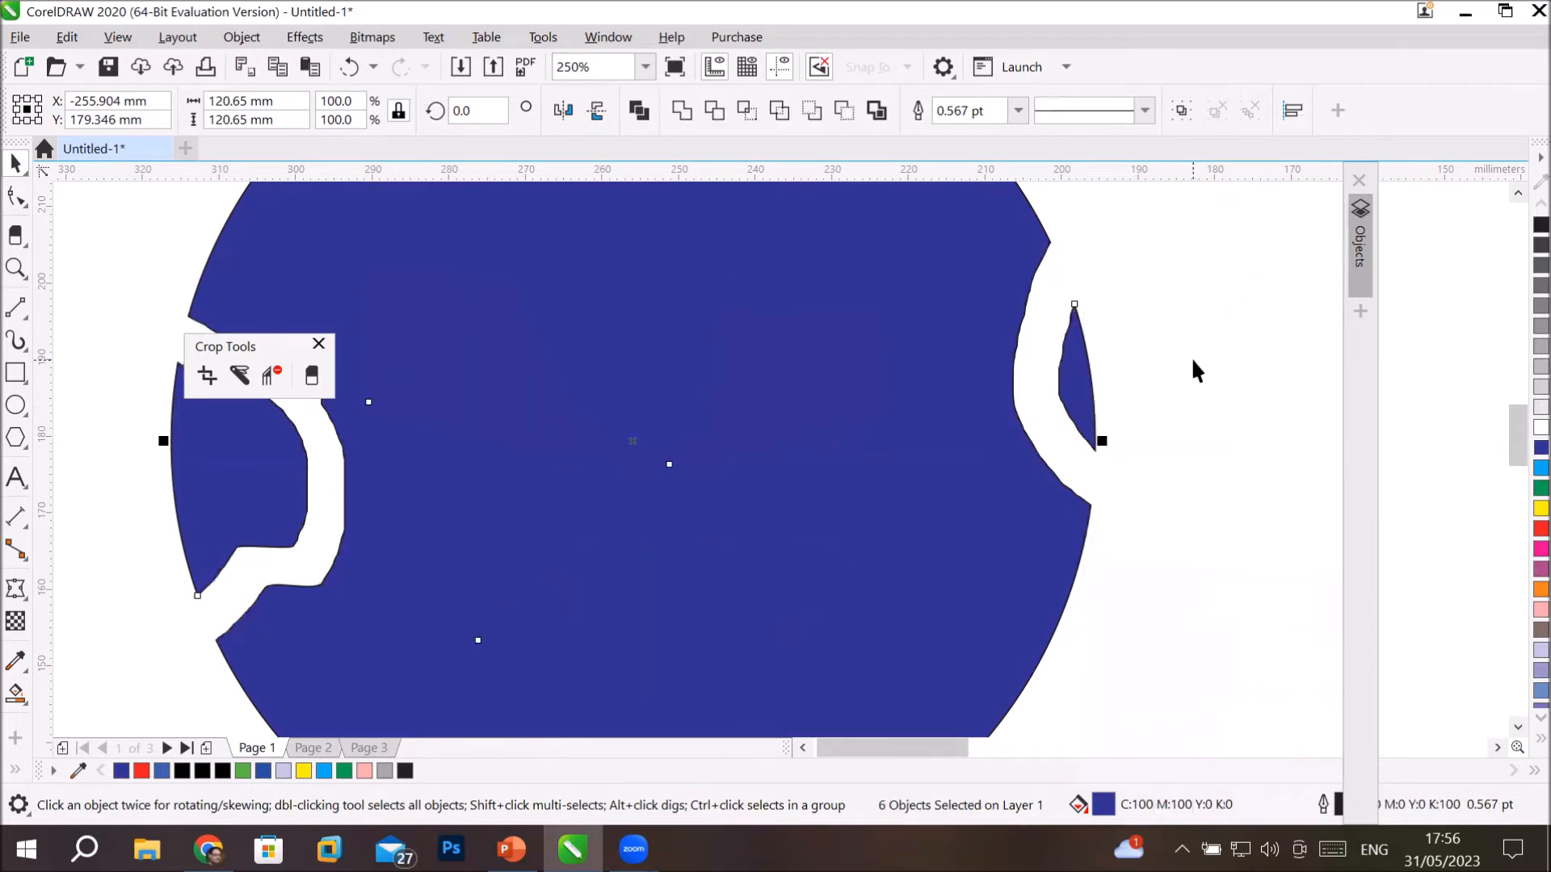
key("ctrl+z")
Examine whether the cut-off side pieces still belong to the blue circle's curve, and view its nodes.
scroll(1197, 532, "down", 2)
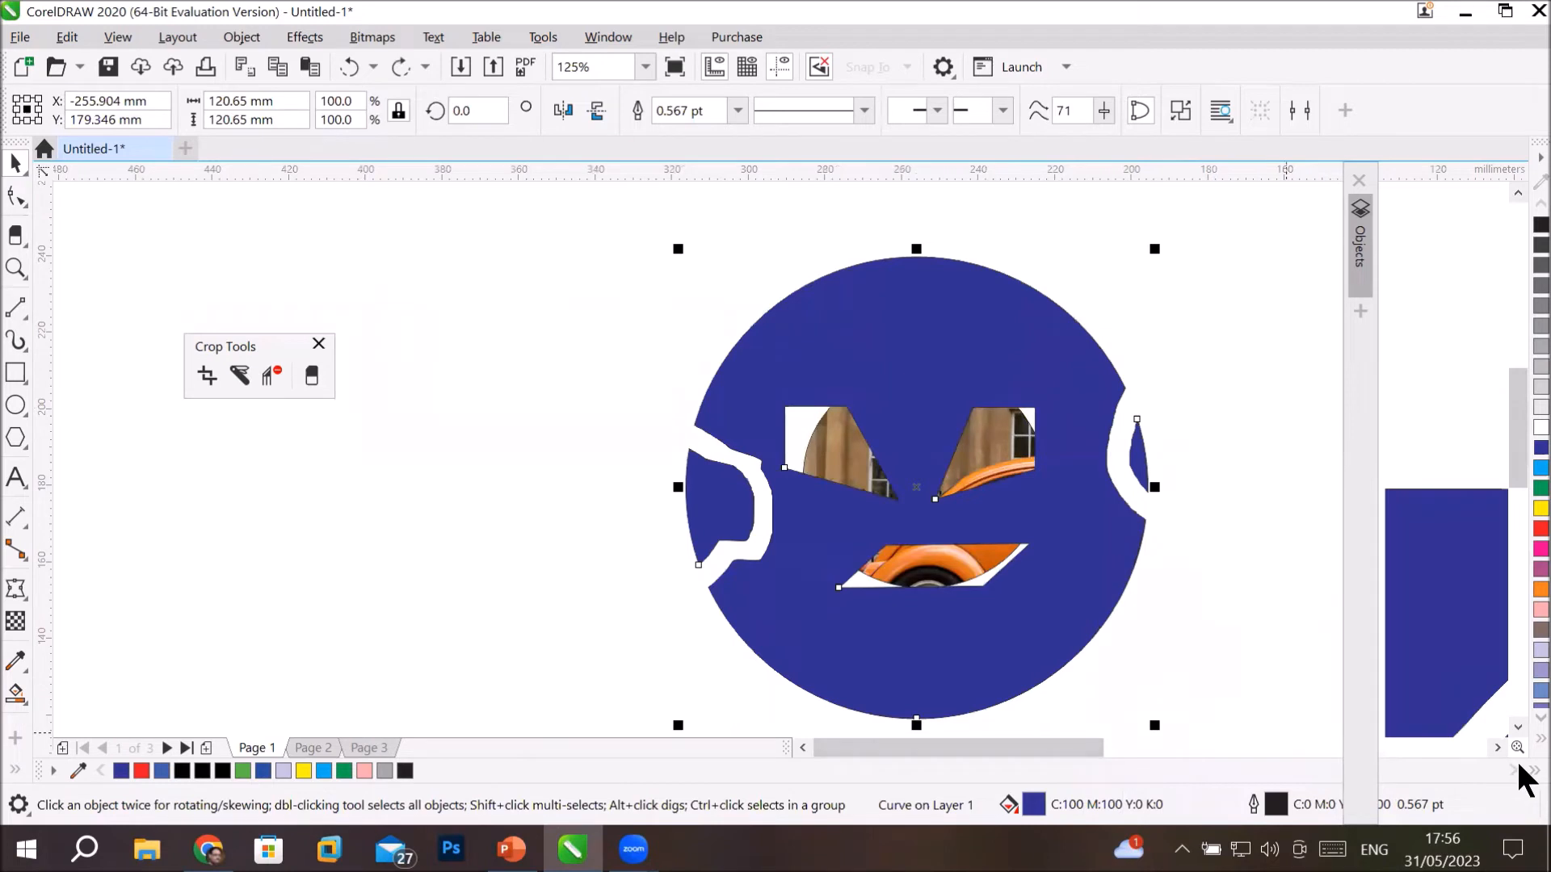
left_click(1496, 747)
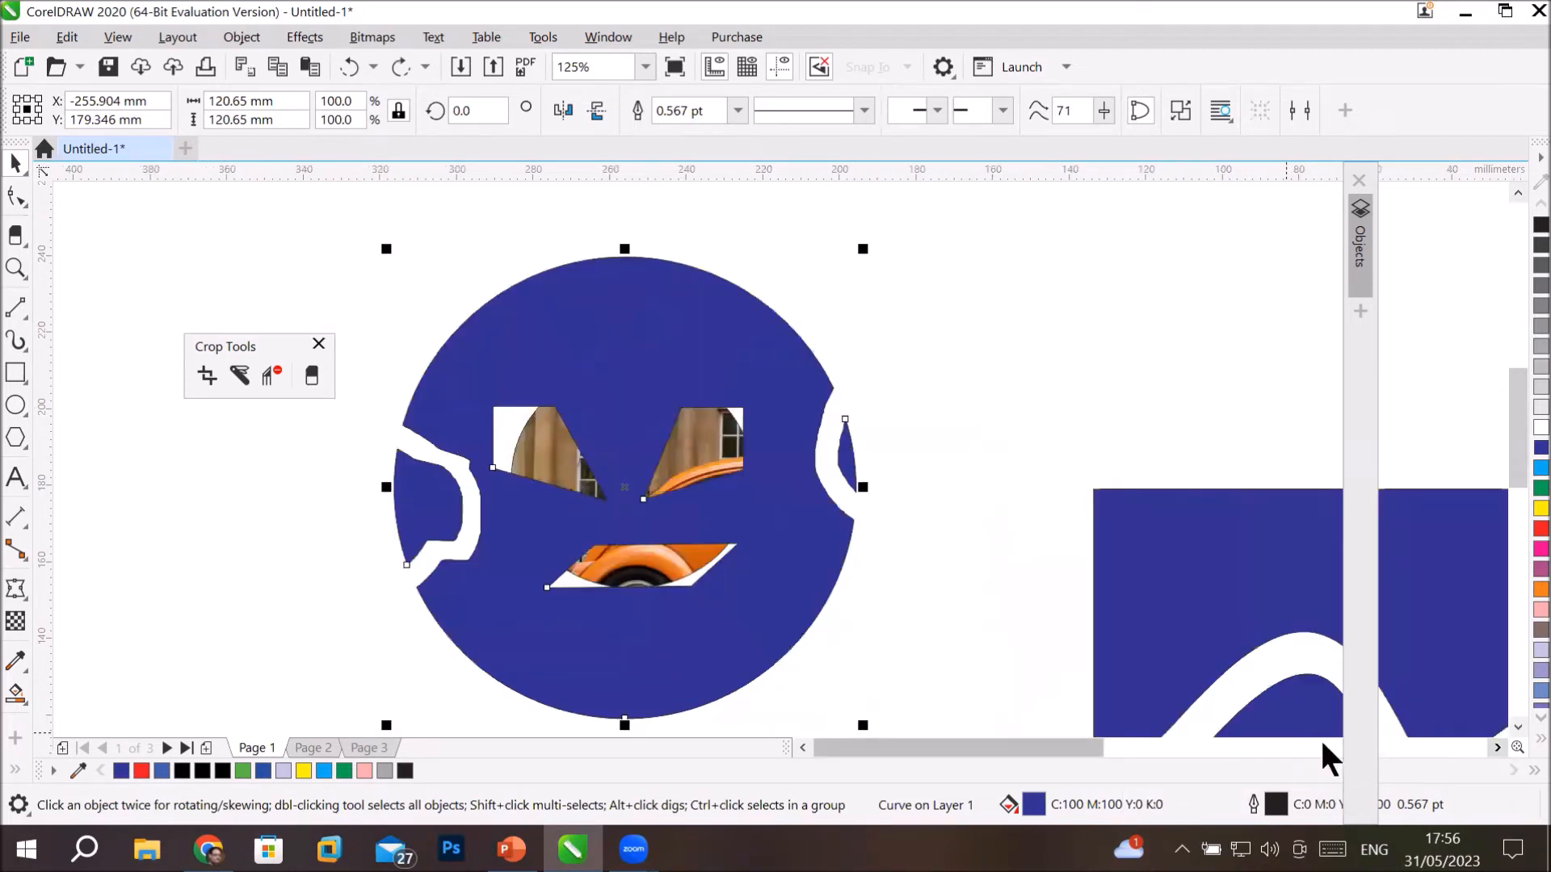
left_click(759, 658)
left_click(1097, 370)
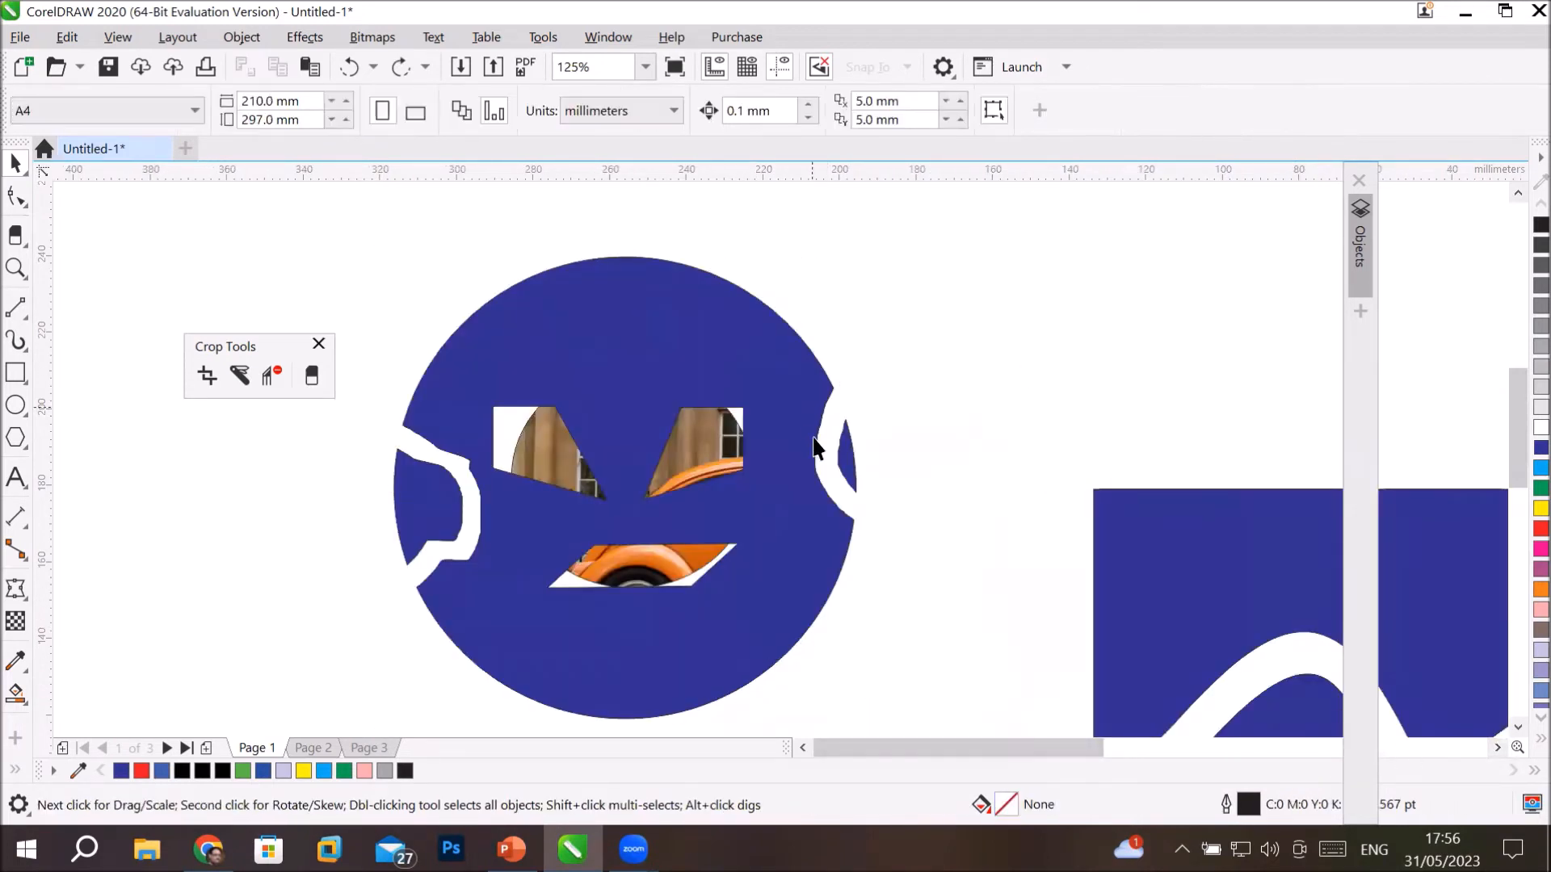
left_click(852, 456)
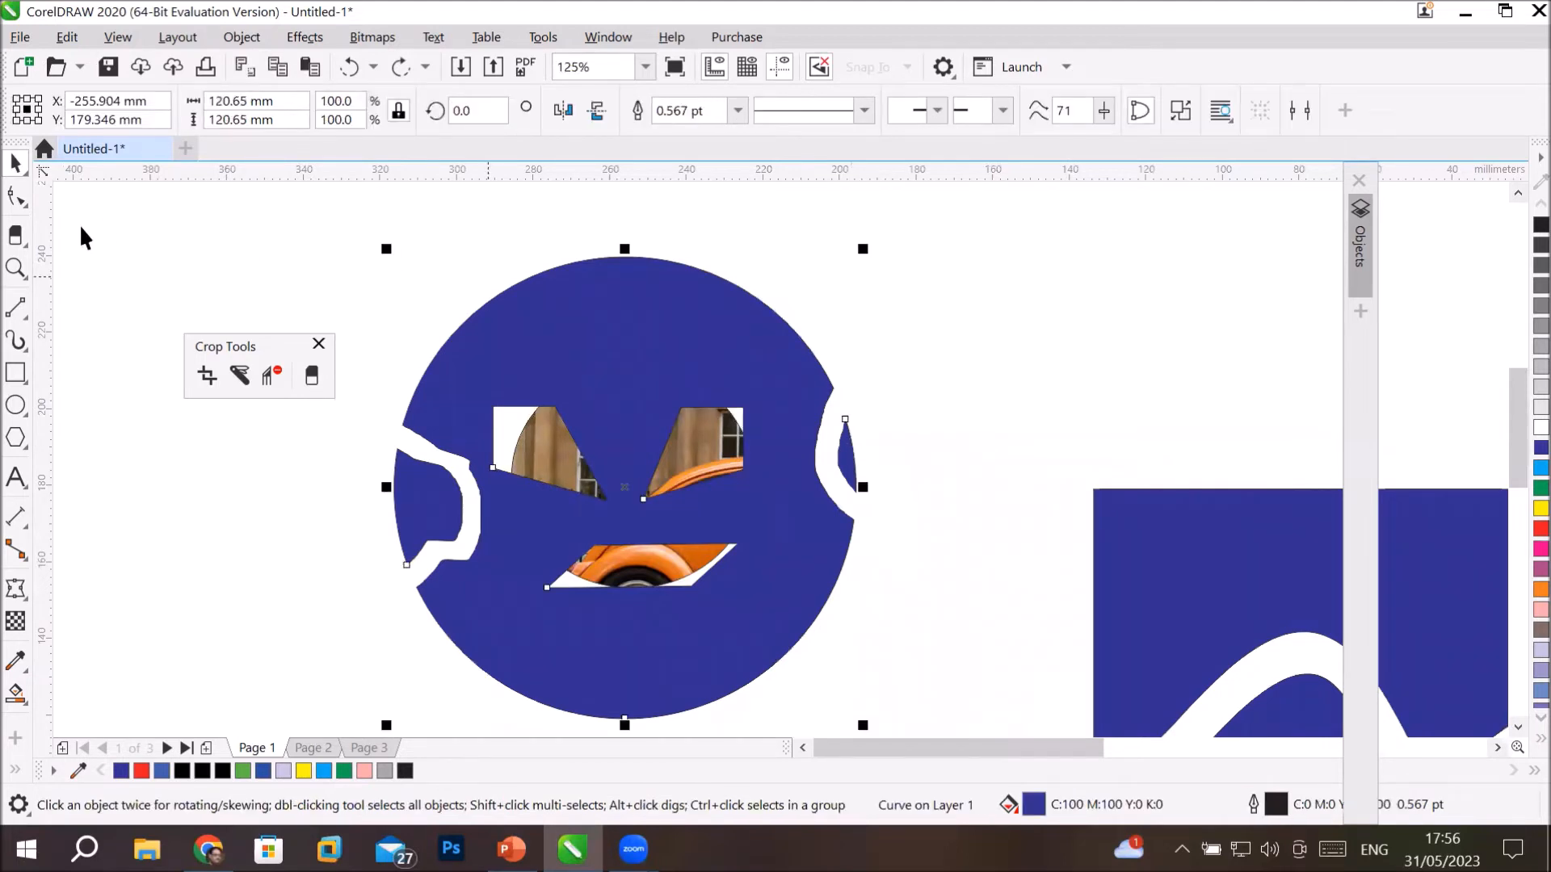
left_click(16, 197)
left_click(852, 457)
left_click(432, 502)
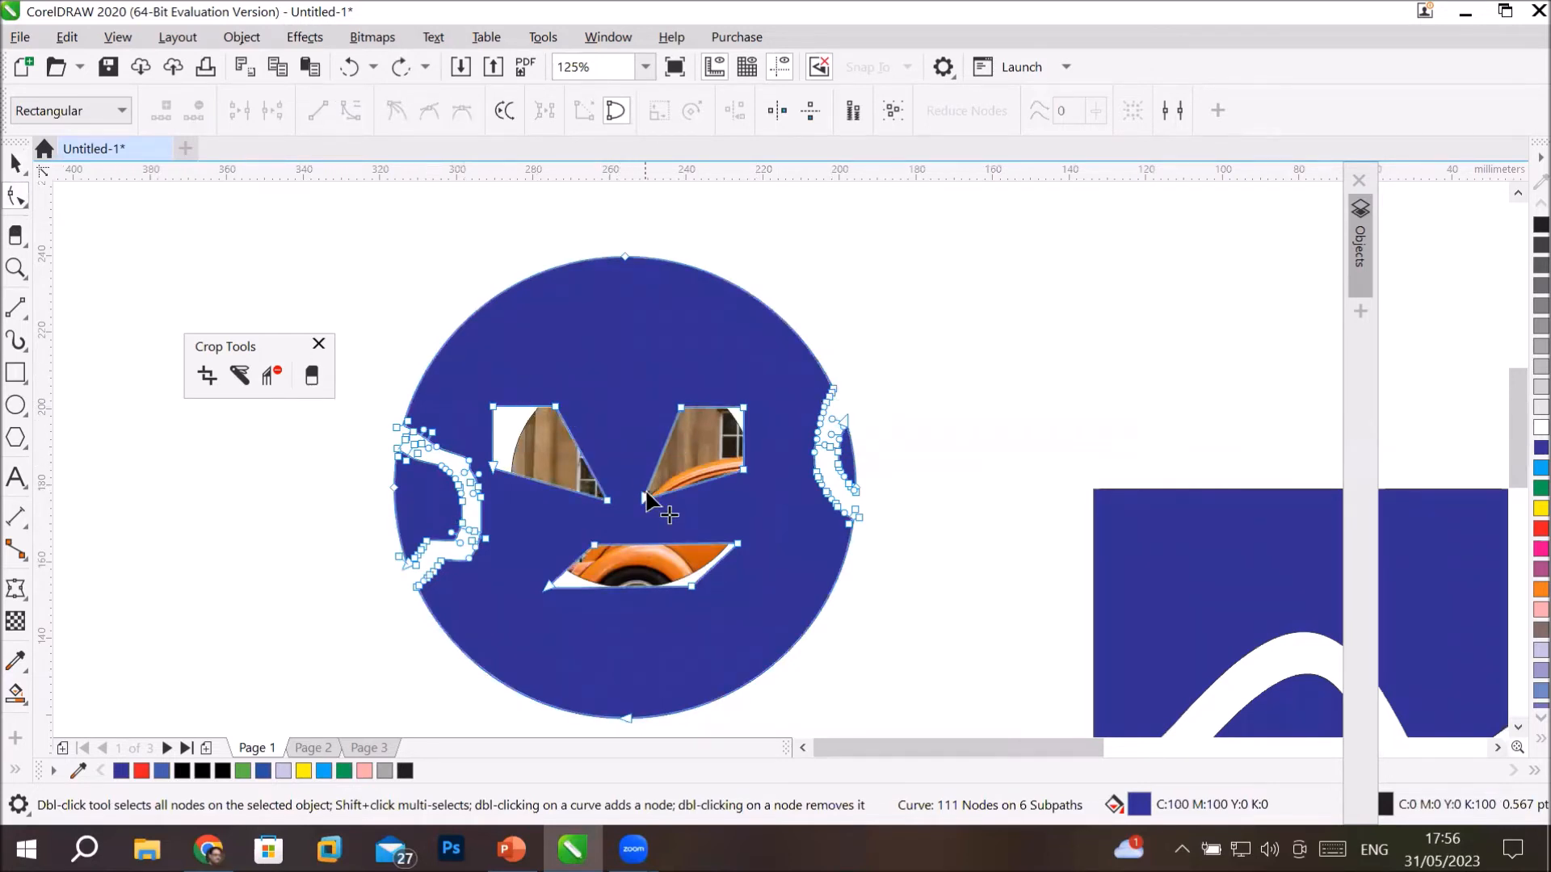
Enlarge the circular car picture behind the blue circle about its centre to 116.8% scale.
left_click(676, 449)
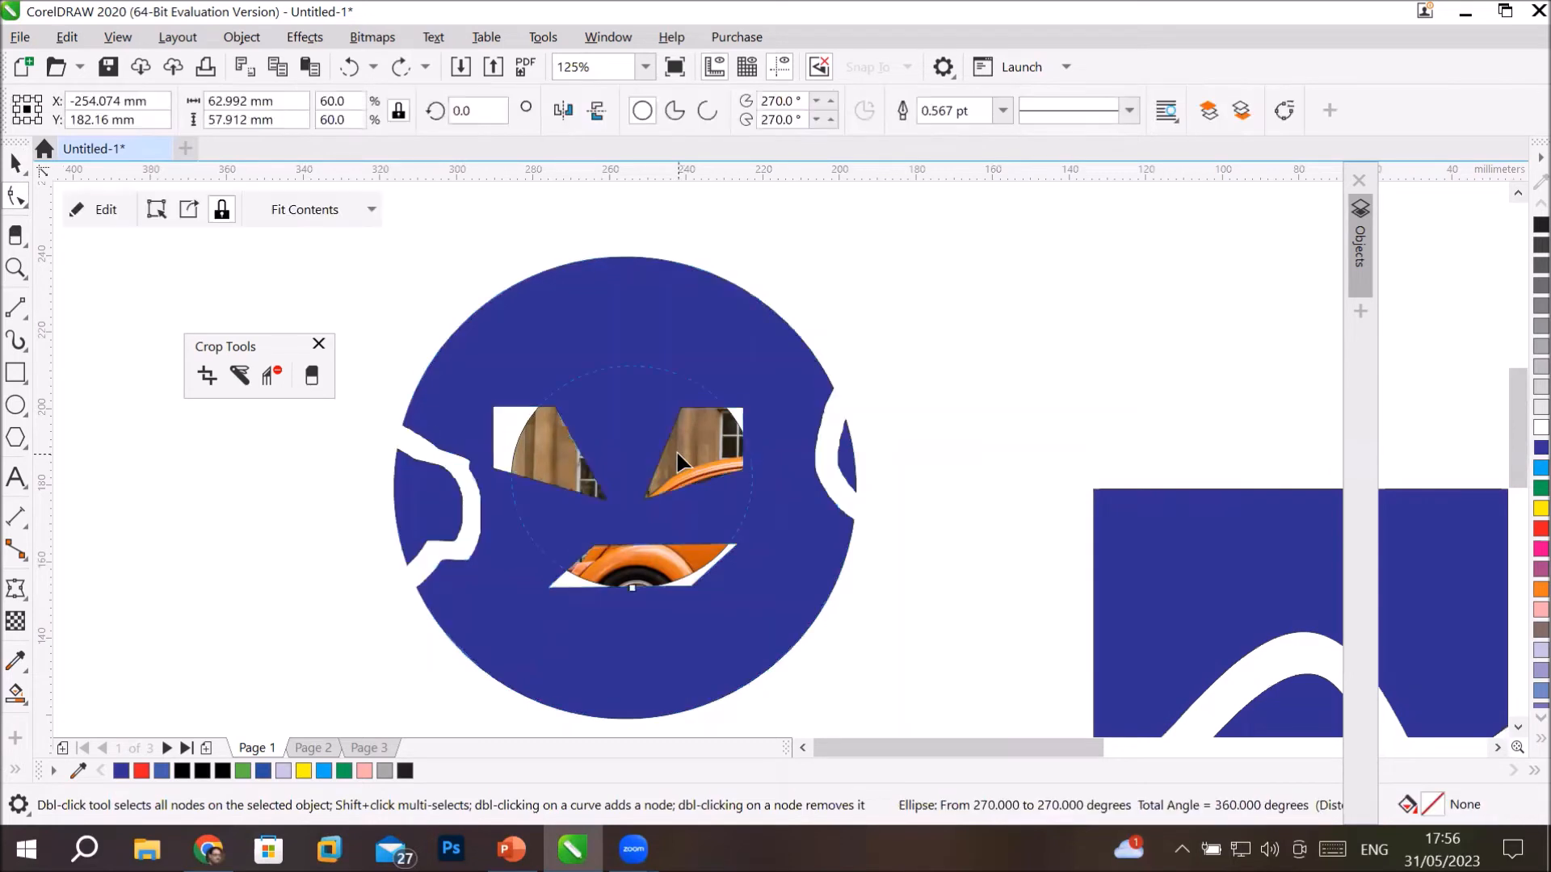
left_click(15, 163)
left_click_drag(504, 356, 357, 253)
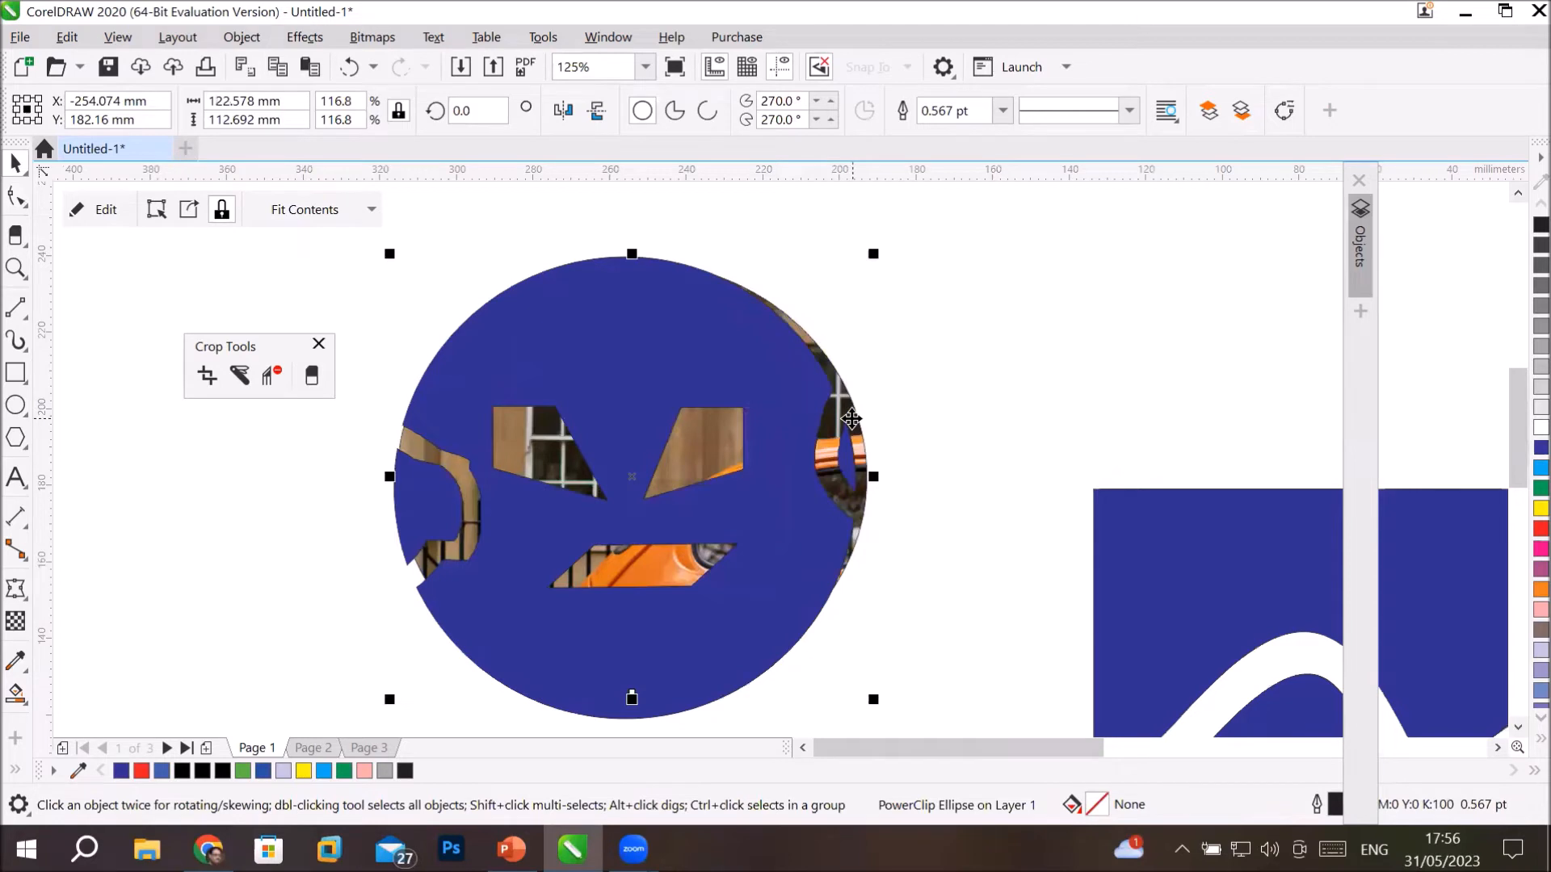
Shift the car picture slightly behind the blue circle and deselect it.
mouse_move(843, 432)
left_mouse_down()
mouse_move(835, 415)
mouse_move(839, 441)
mouse_move(848, 416)
left_mouse_up()
left_click(959, 348)
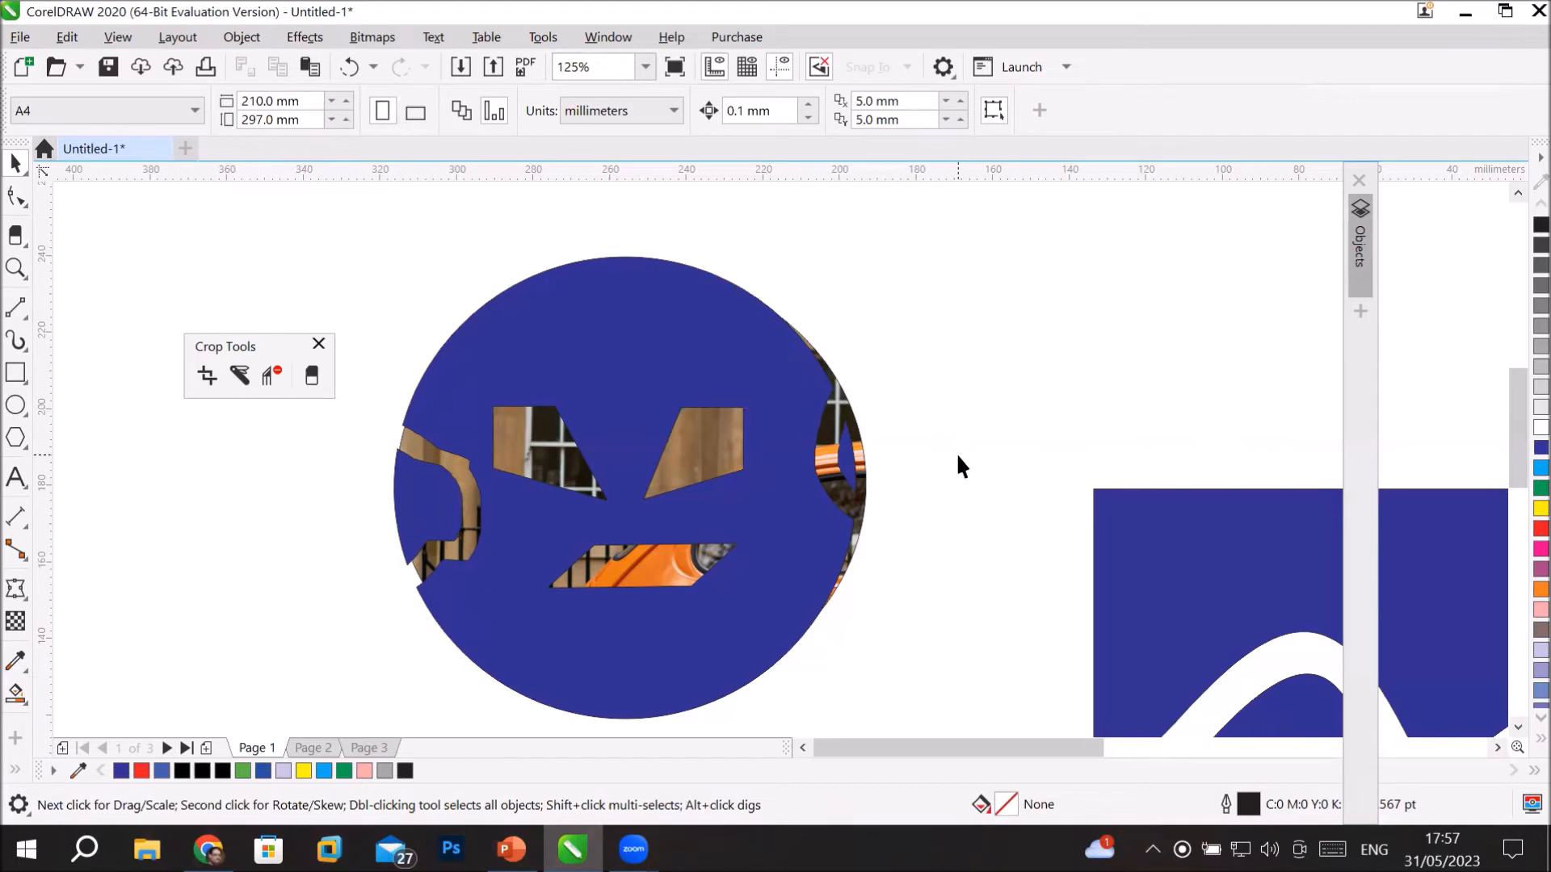
Examine the Eraser's nib shape, size, tilt and bearing settings, and choose the square nib.
left_click(315, 374)
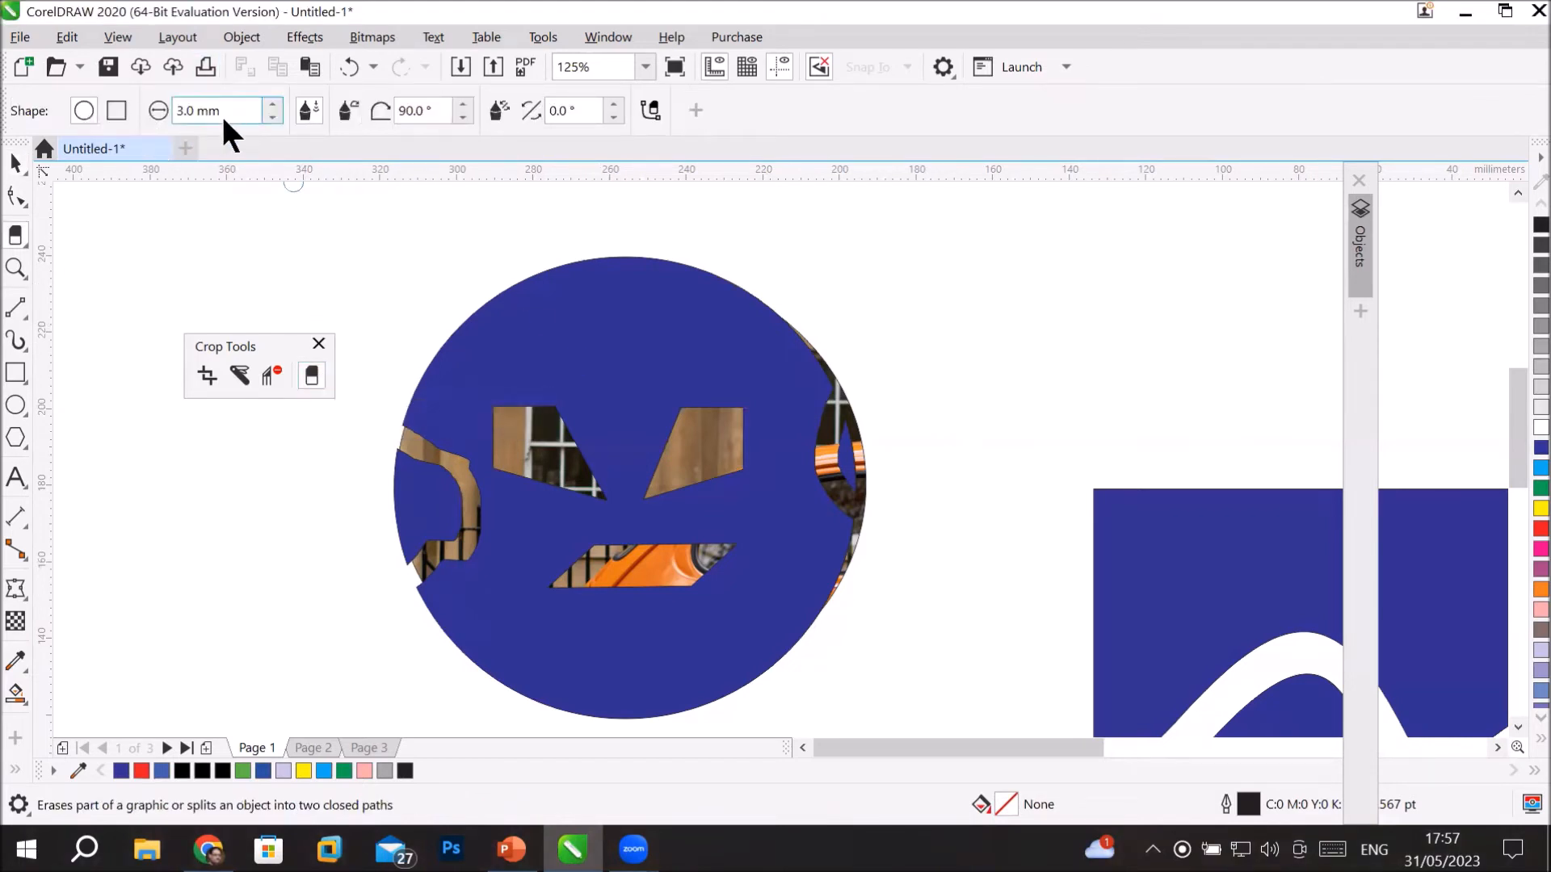
left_click_drag(230, 113, 137, 113)
left_click(118, 104)
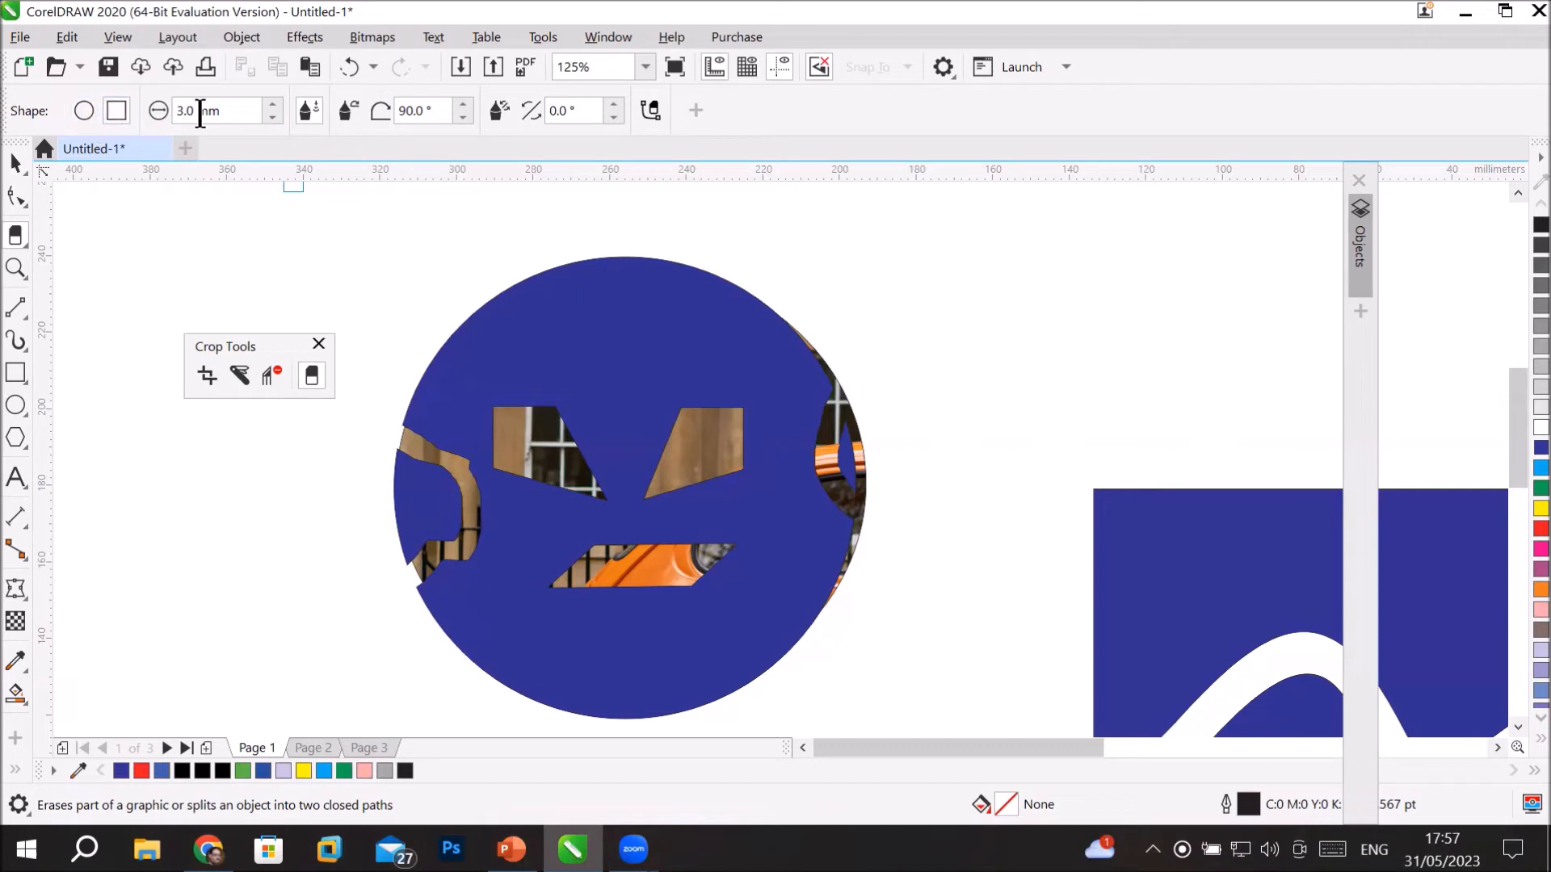
left_click_drag(441, 111, 395, 110)
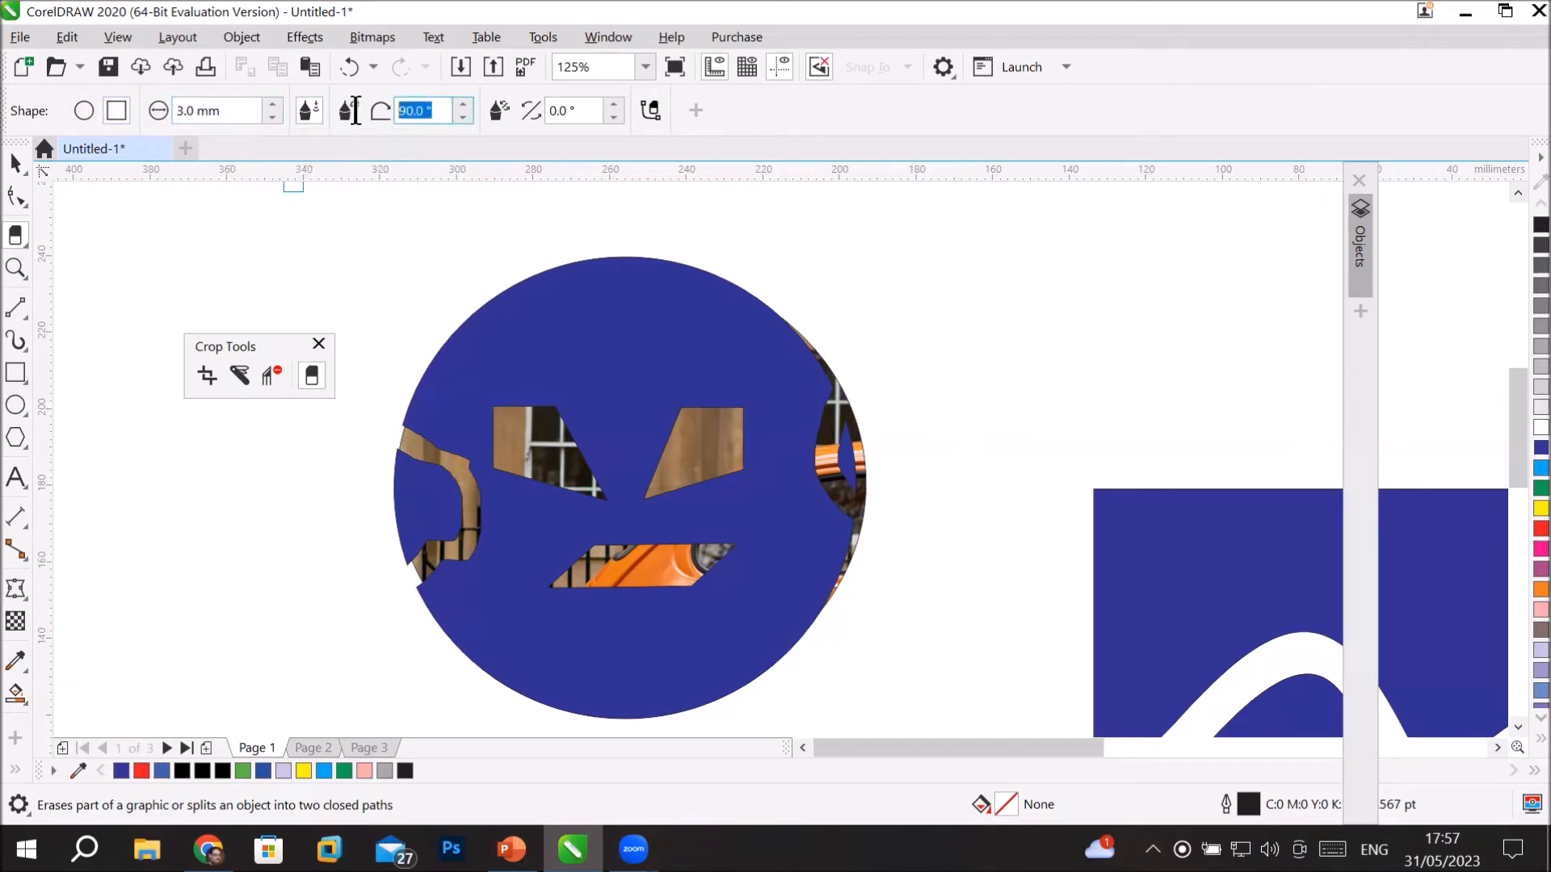
left_click(593, 104)
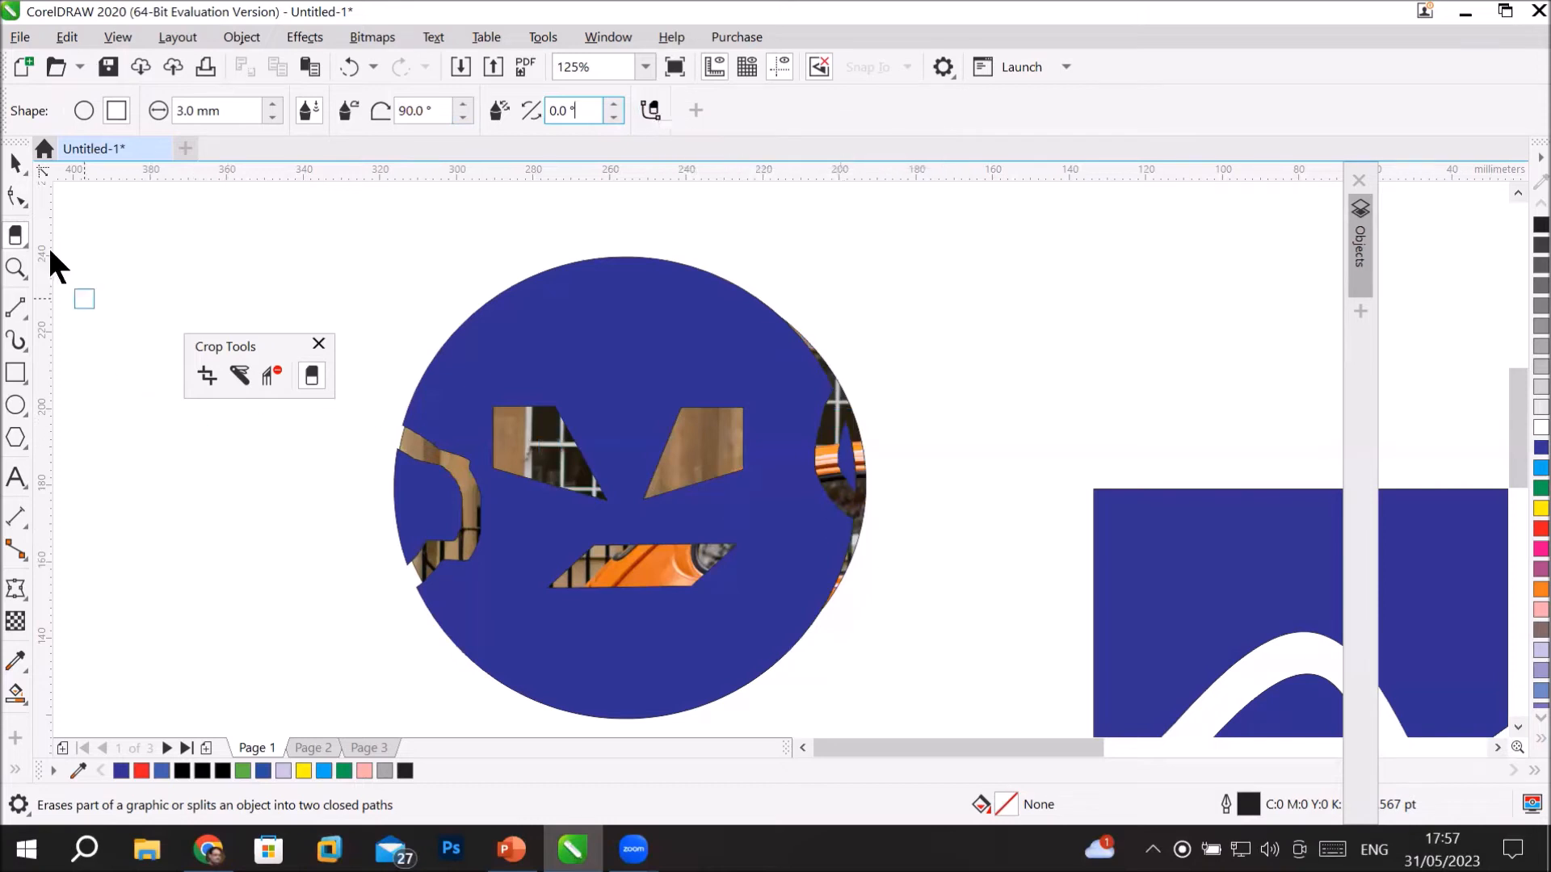
Reshape the blue circle's right eye cut-out by moving its two upper nodes upward and its outer one slightly outward.
left_click(16, 164)
left_click(566, 338)
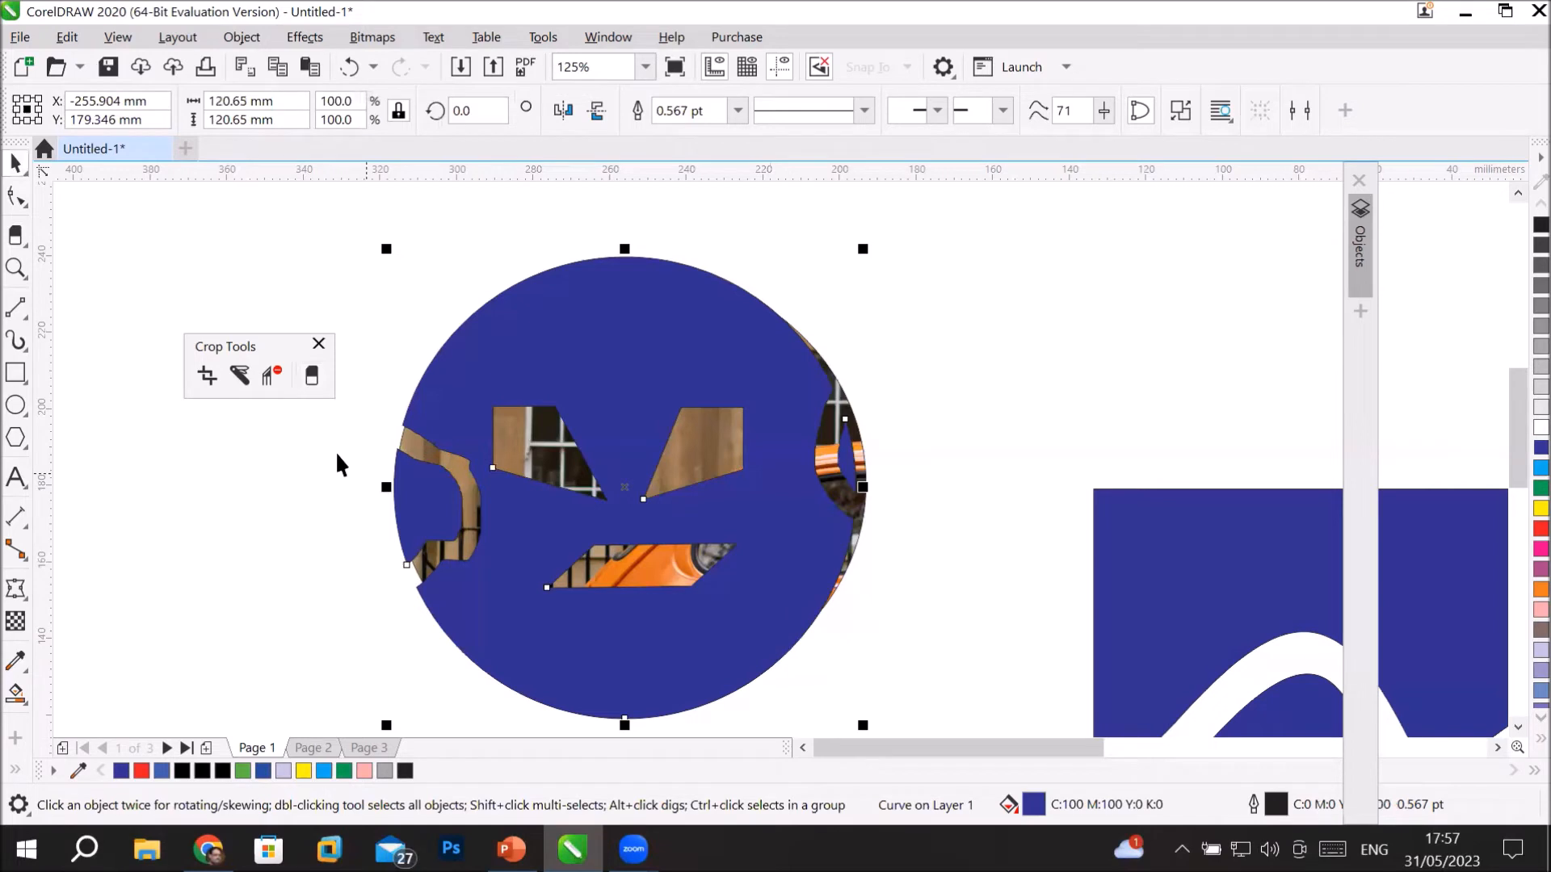
left_click(16, 197)
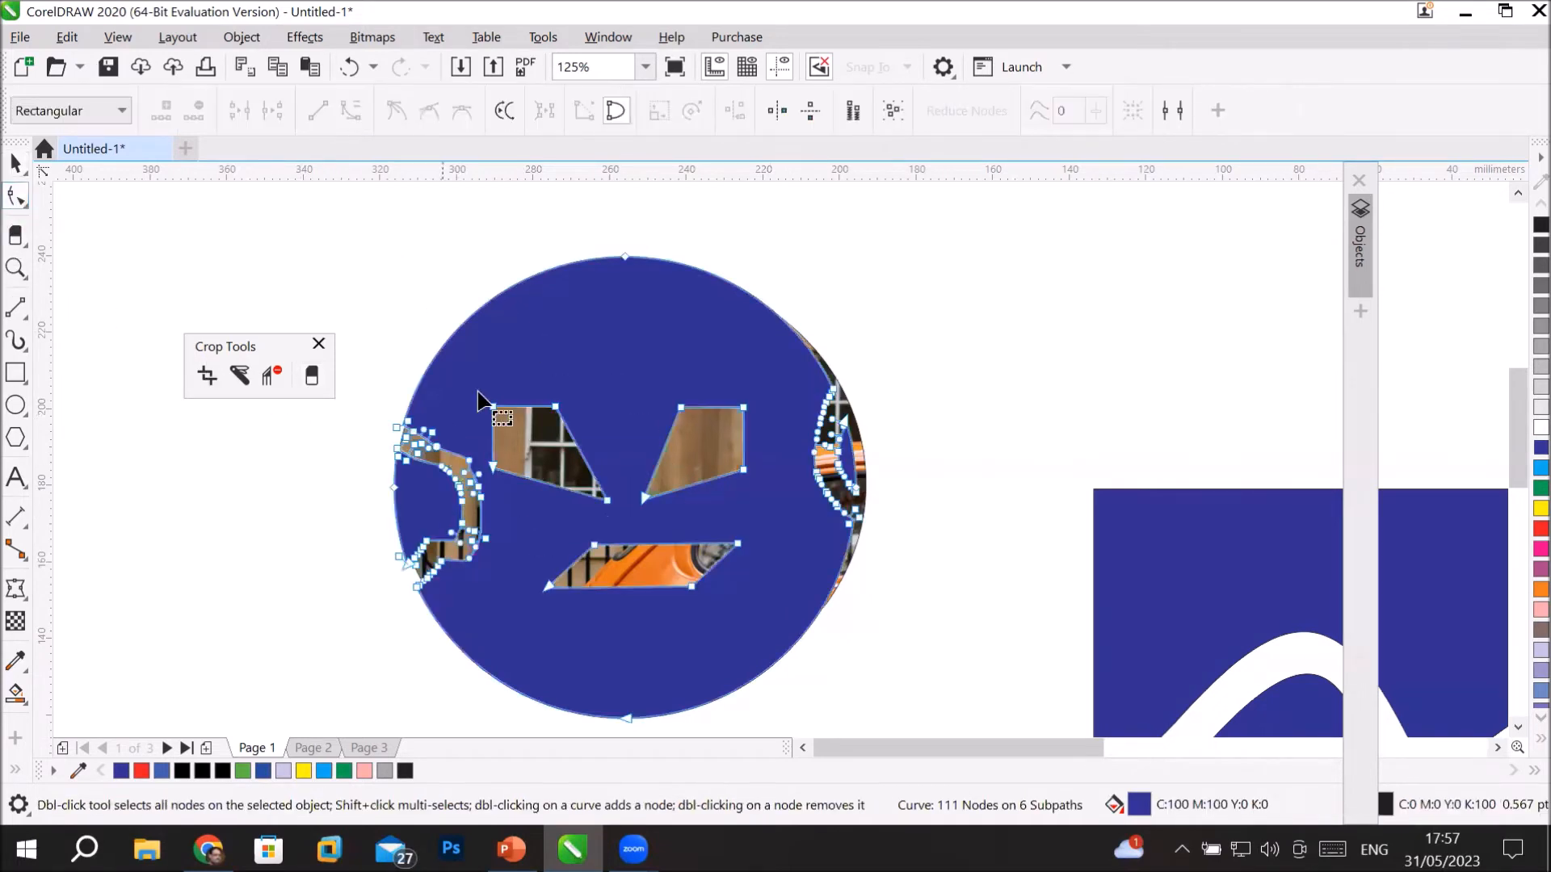
left_click(683, 408)
left_click_drag(685, 404, 681, 368)
left_click_drag(744, 407, 762, 363)
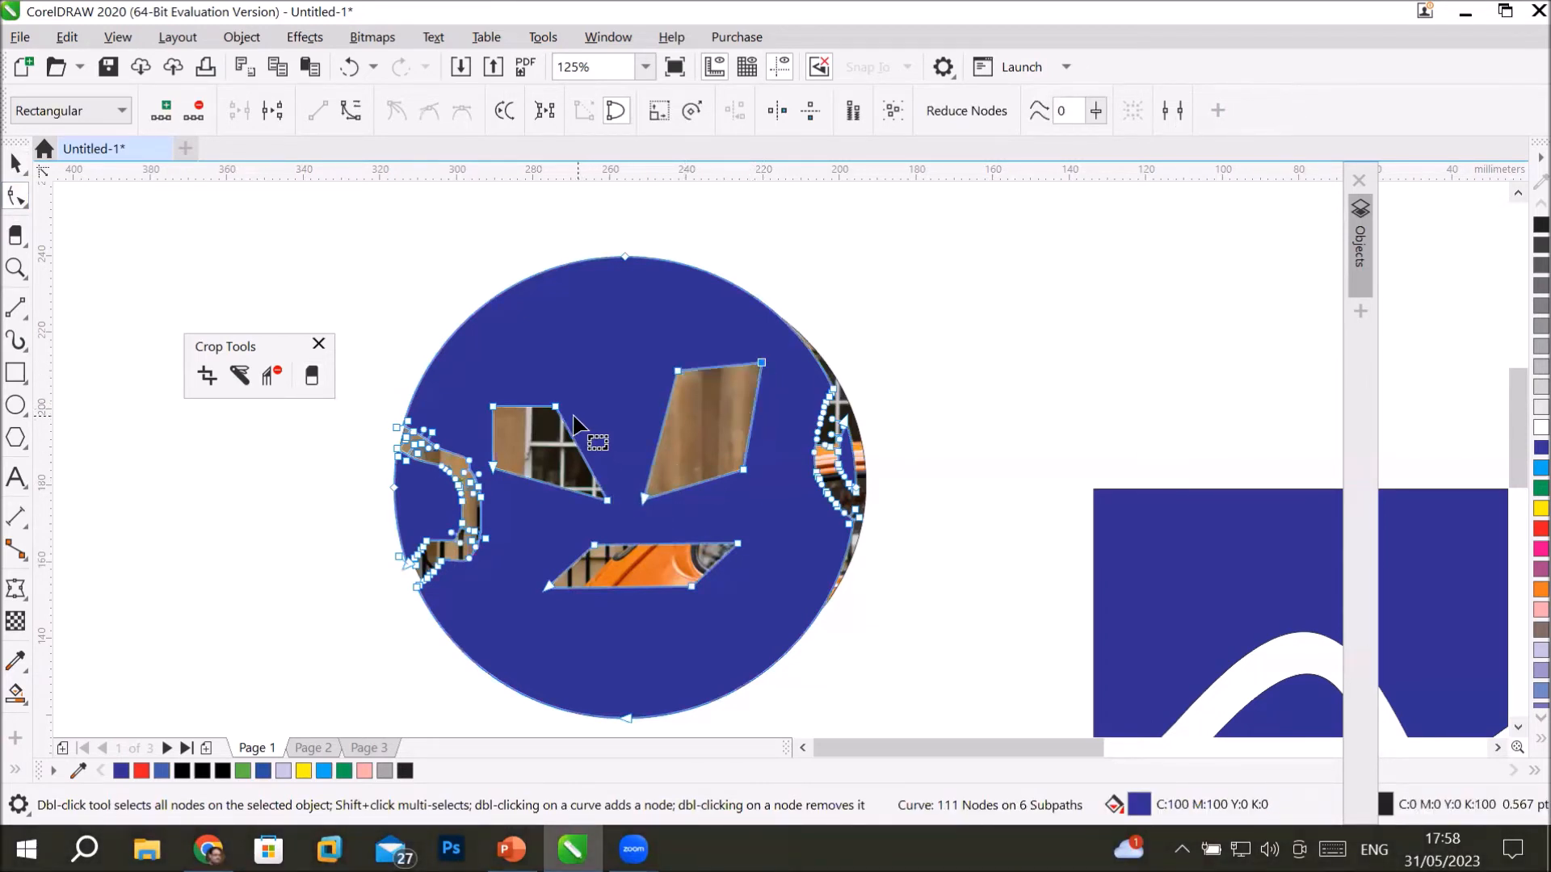
Reshape the left eye cut-out by moving its upper nodes right and up and its lower outer node inward.
left_click_drag(555, 409, 626, 375)
left_click_drag(498, 478, 520, 501)
left_click_drag(496, 409, 533, 372)
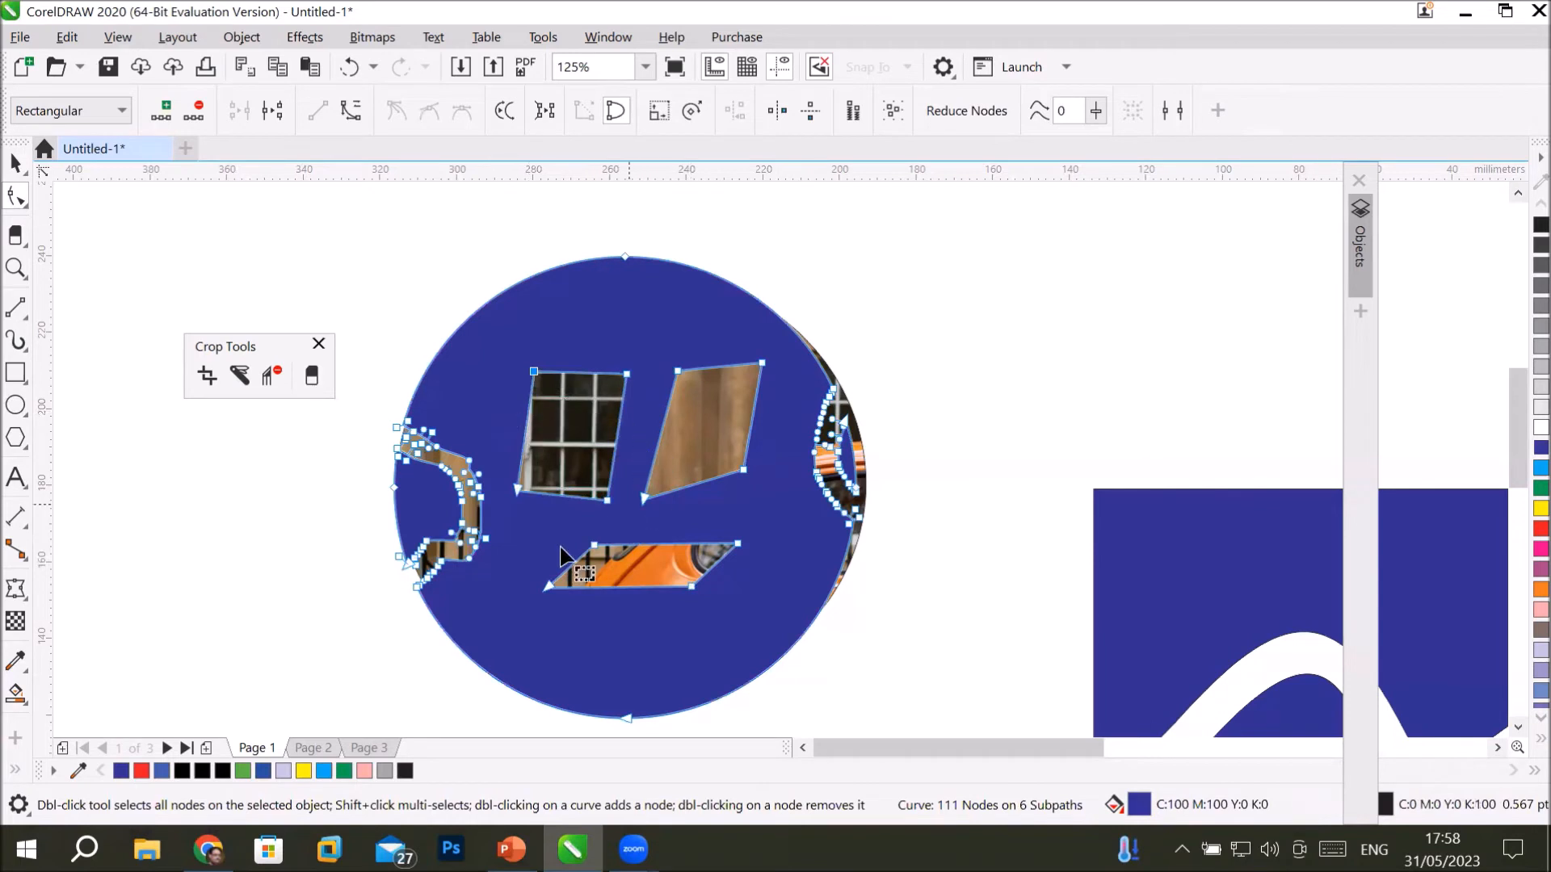
Shorten the mouth slot by moving its two upper nodes and its lower right node to the left.
left_click_drag(619, 553, 565, 555)
left_click(719, 542)
left_click_drag(699, 548, 669, 547)
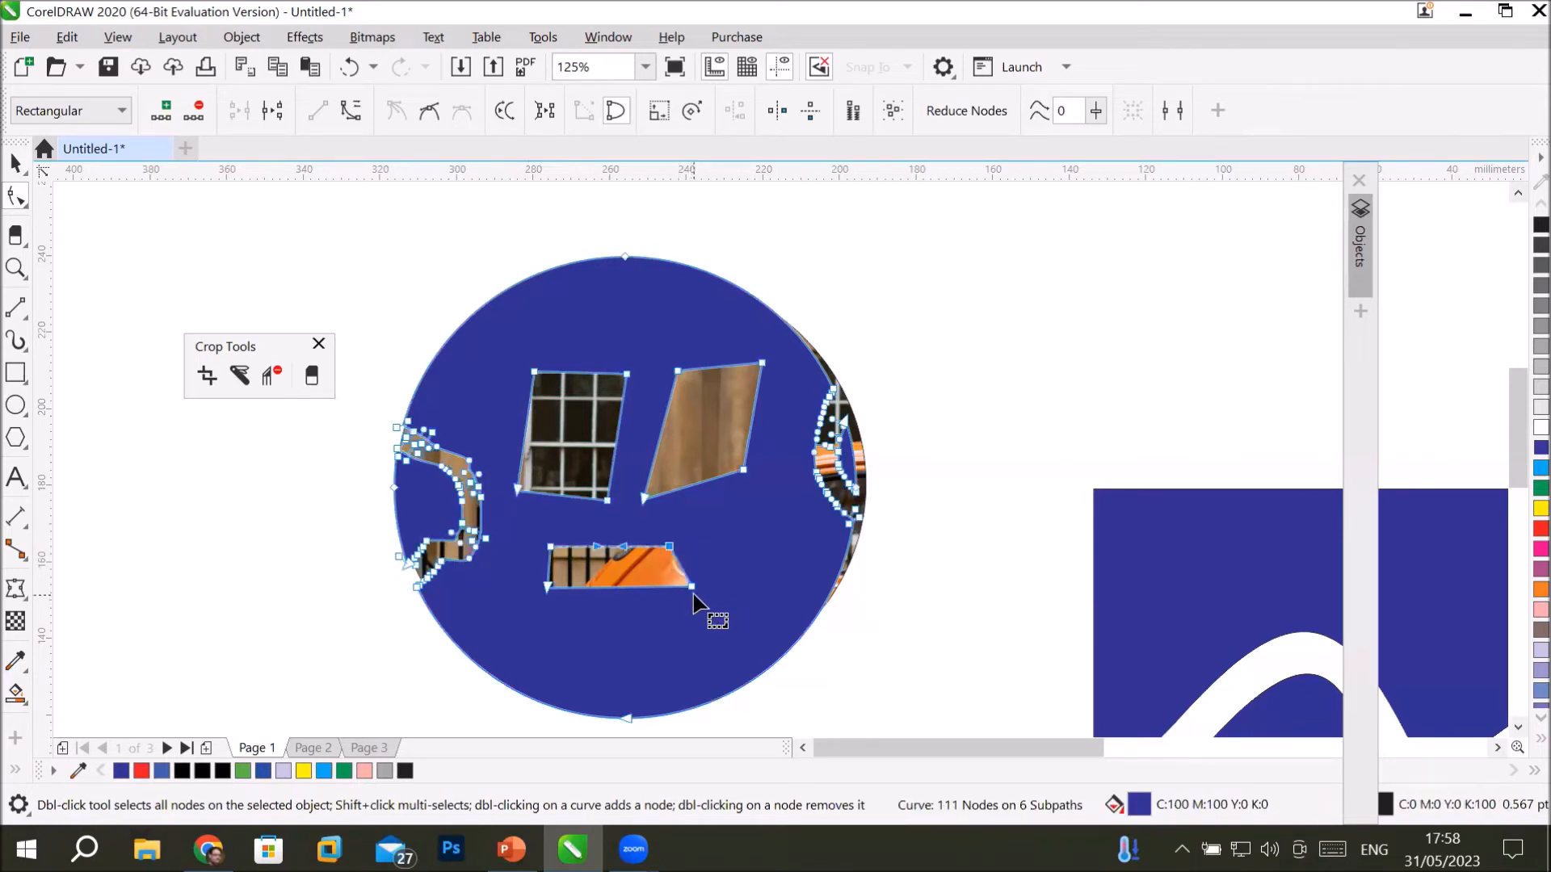
left_click(670, 601)
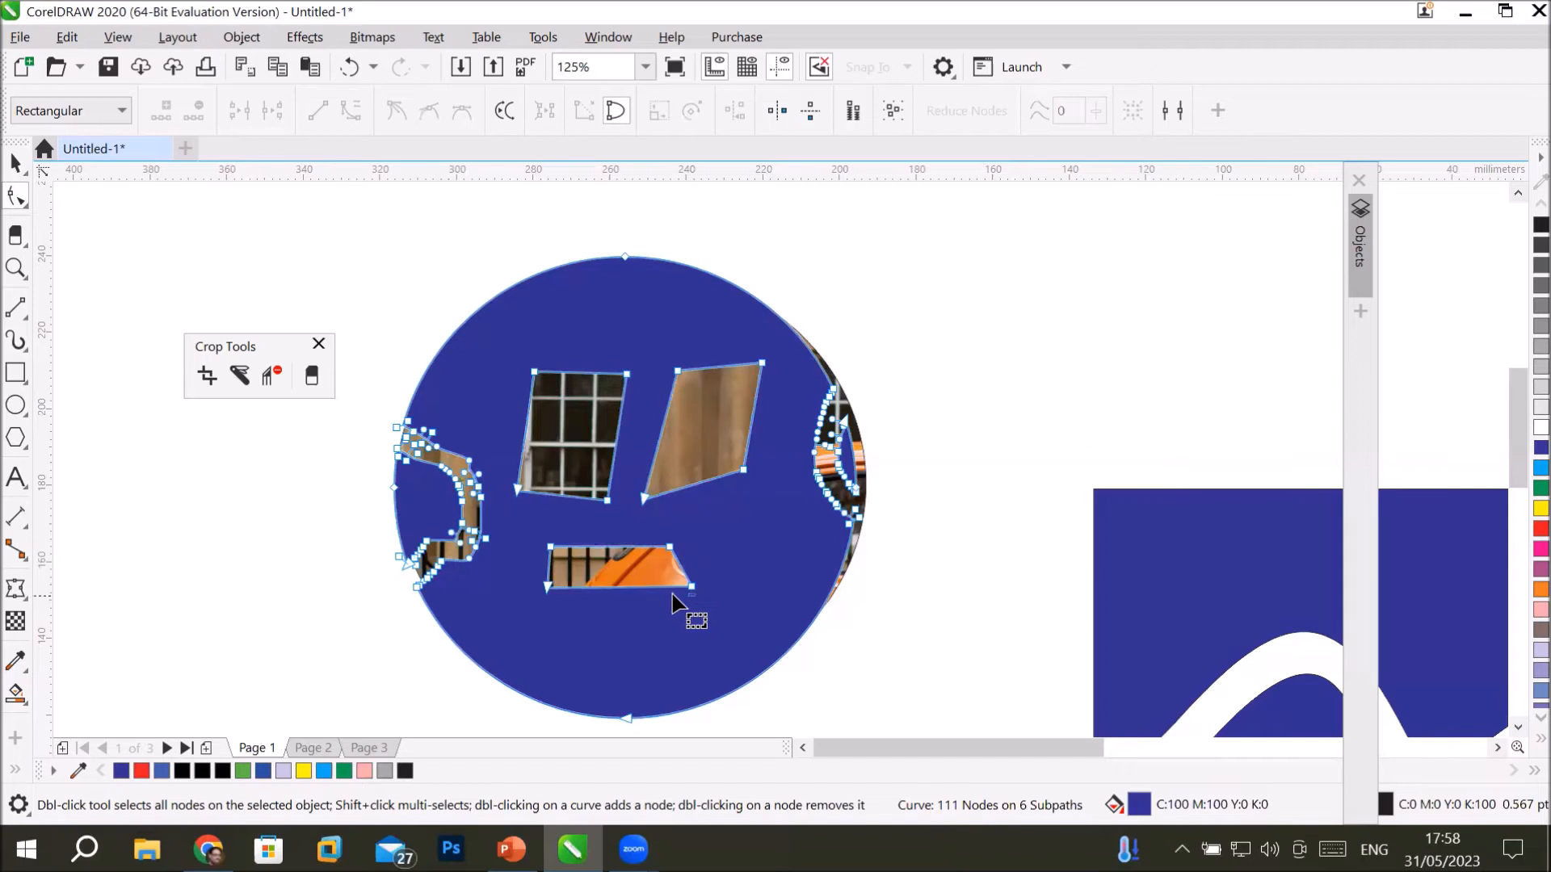
left_click_drag(690, 588, 634, 587)
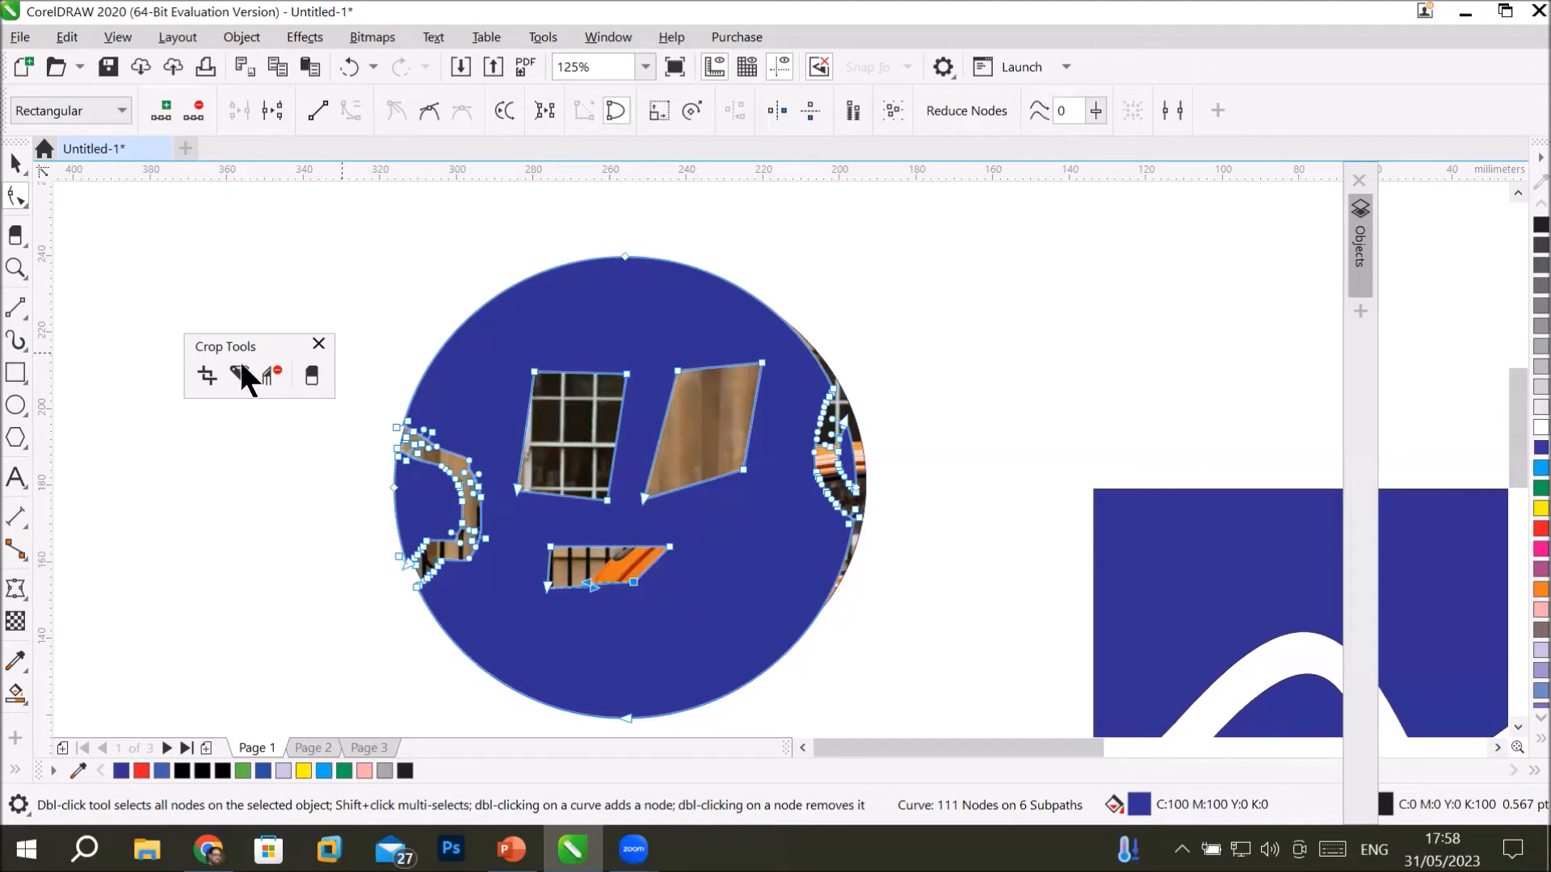
Activate the Virtual Segment Delete tool, check the Eraser slide in PowerPoint, and return to CorelDRAW.
left_click(282, 376)
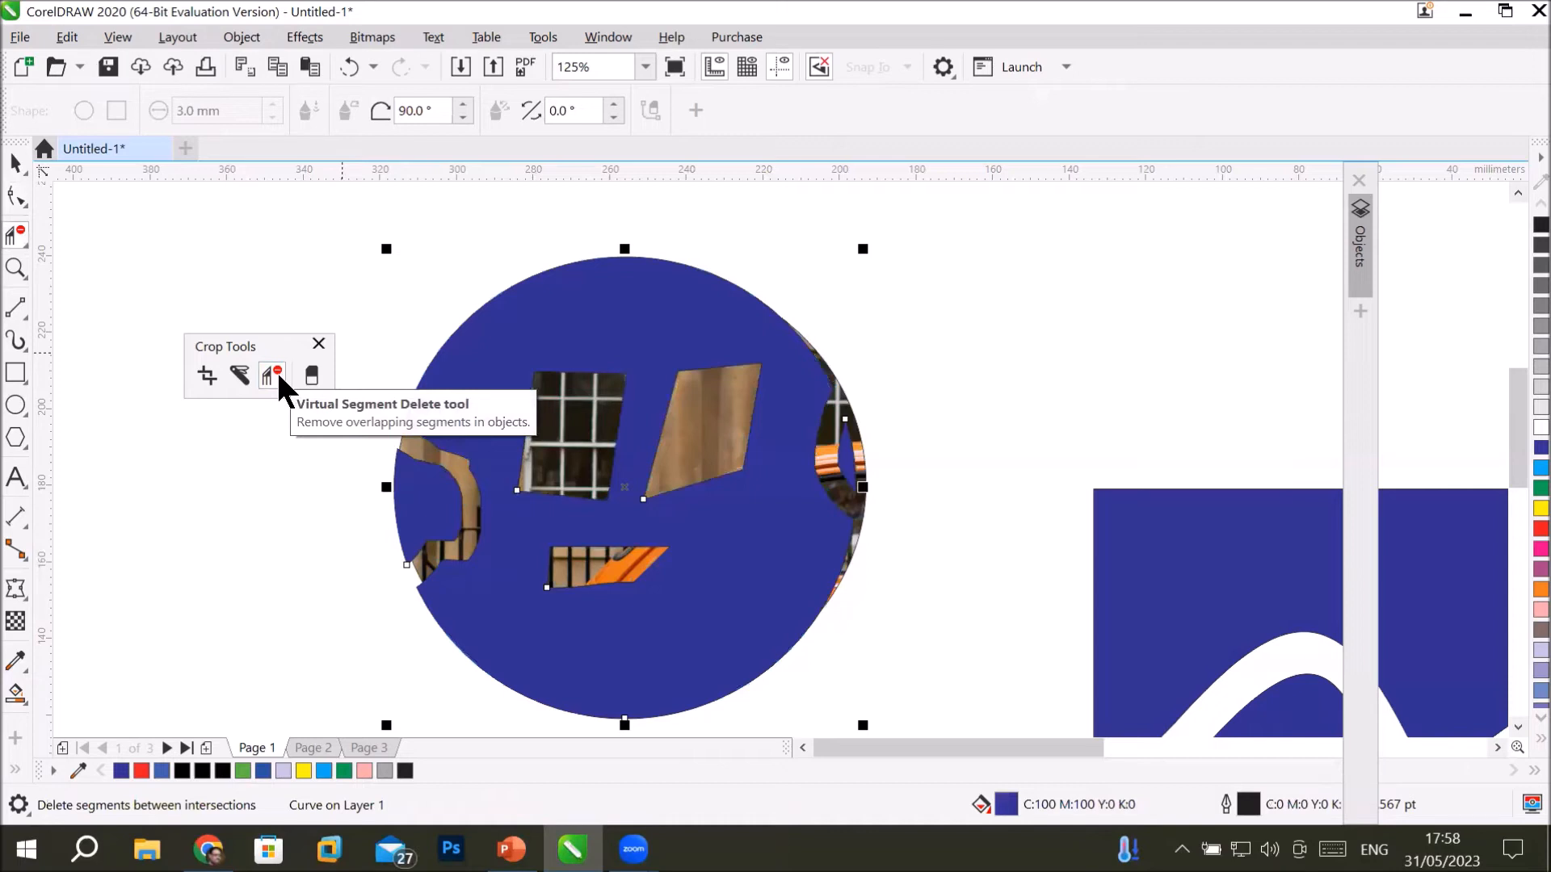
left_click(510, 849)
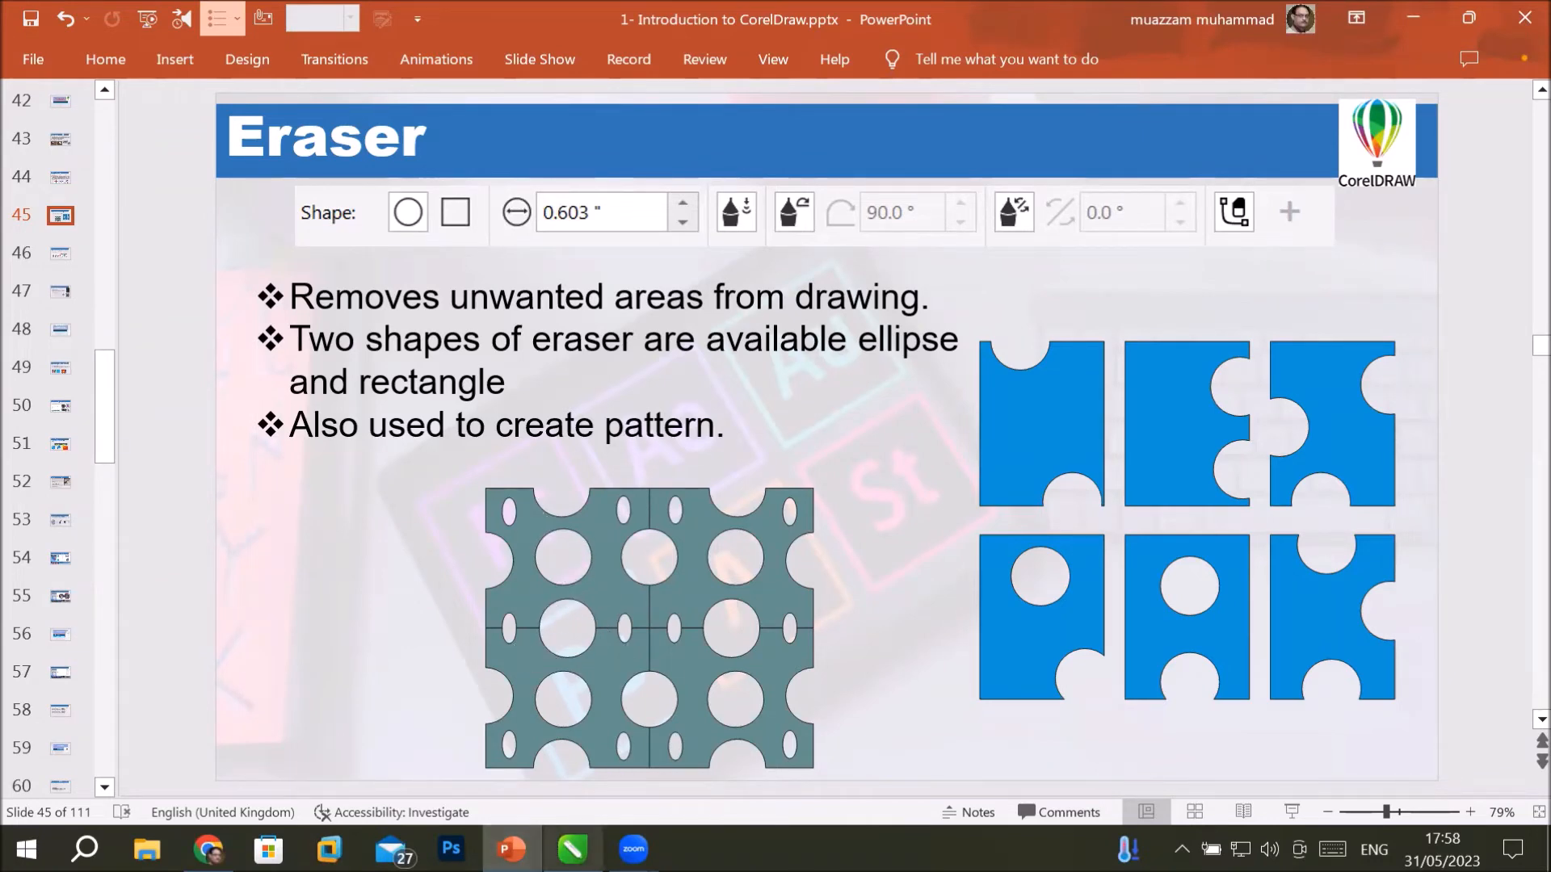
left_click(572, 848)
Delete all objects in the drawing and draw a green-filled rectangle about 126 mm wide and 94 mm high.
key("ctrl+a")
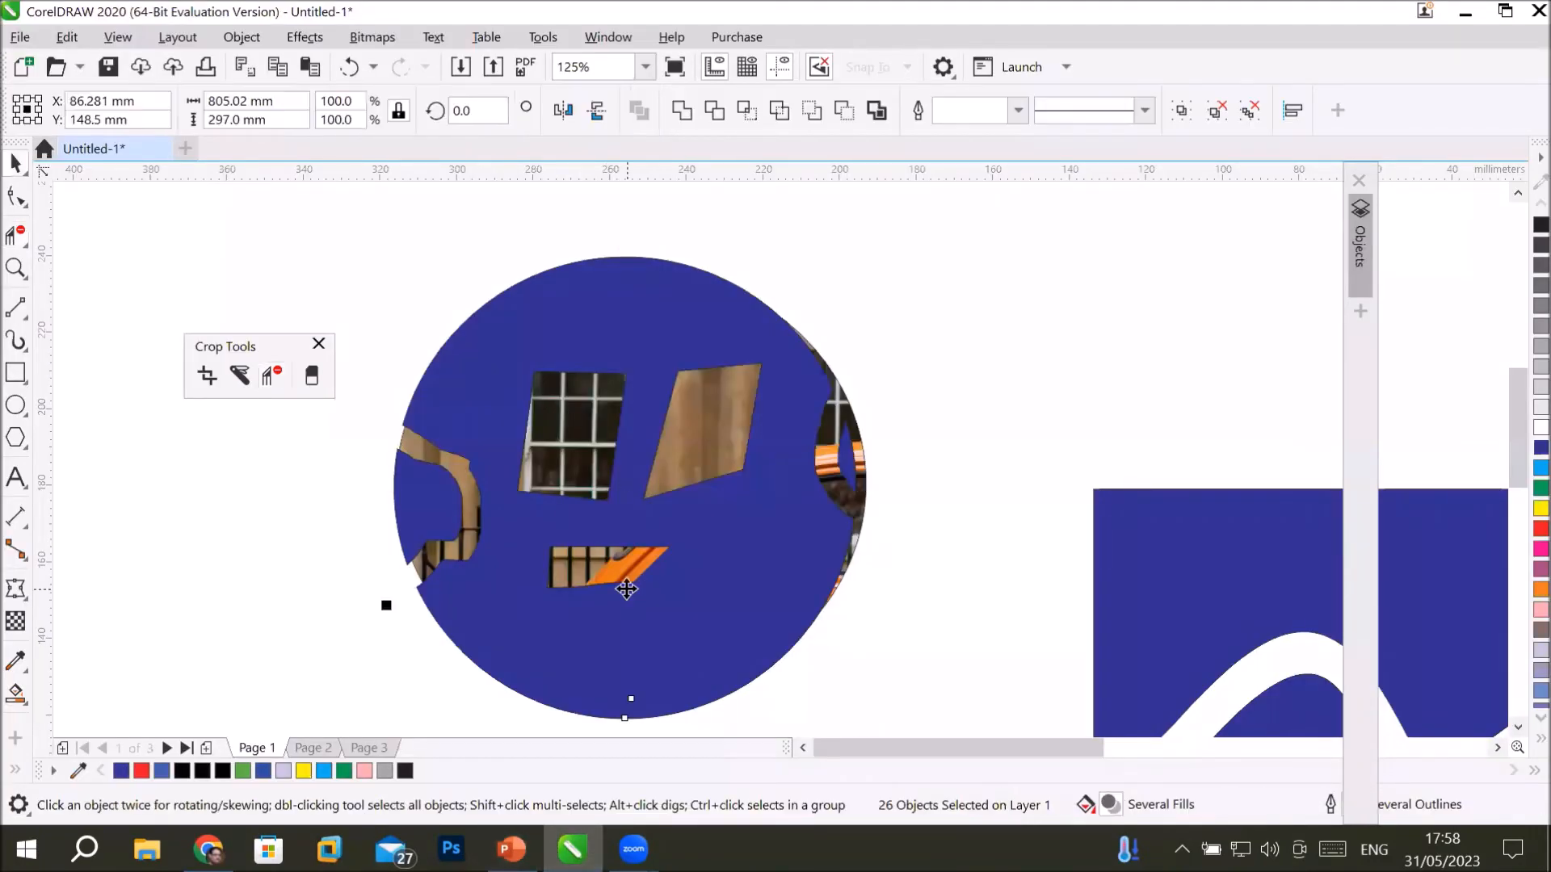
key("Delete")
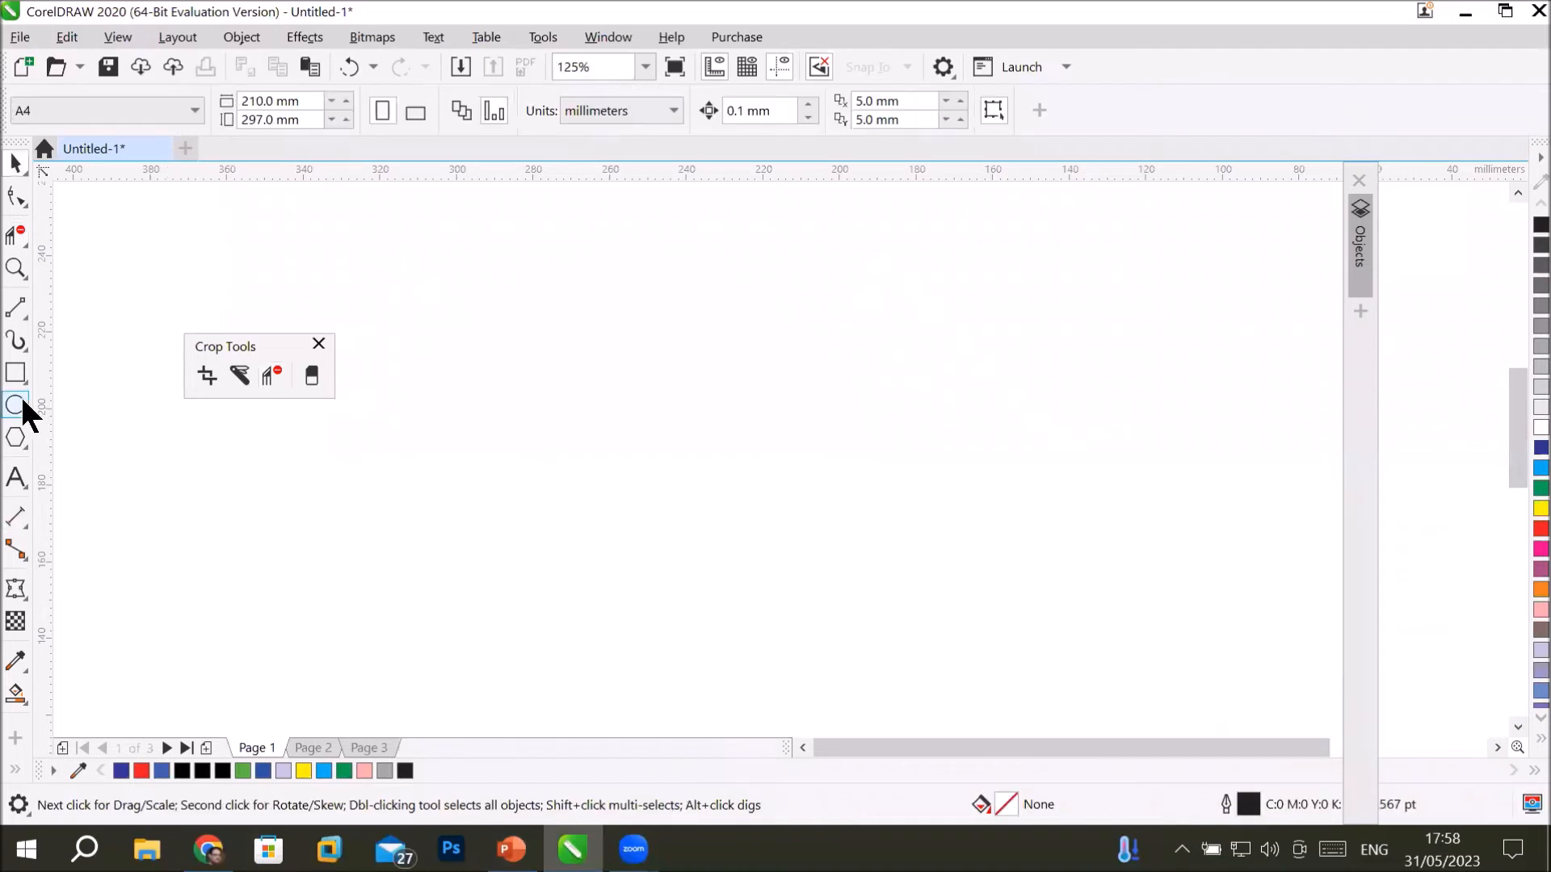
left_click(15, 373)
mouse_move(525, 289)
left_mouse_down()
mouse_move(814, 555)
mouse_move(1007, 630)
mouse_move(1008, 648)
left_mouse_up()
left_click(1540, 487)
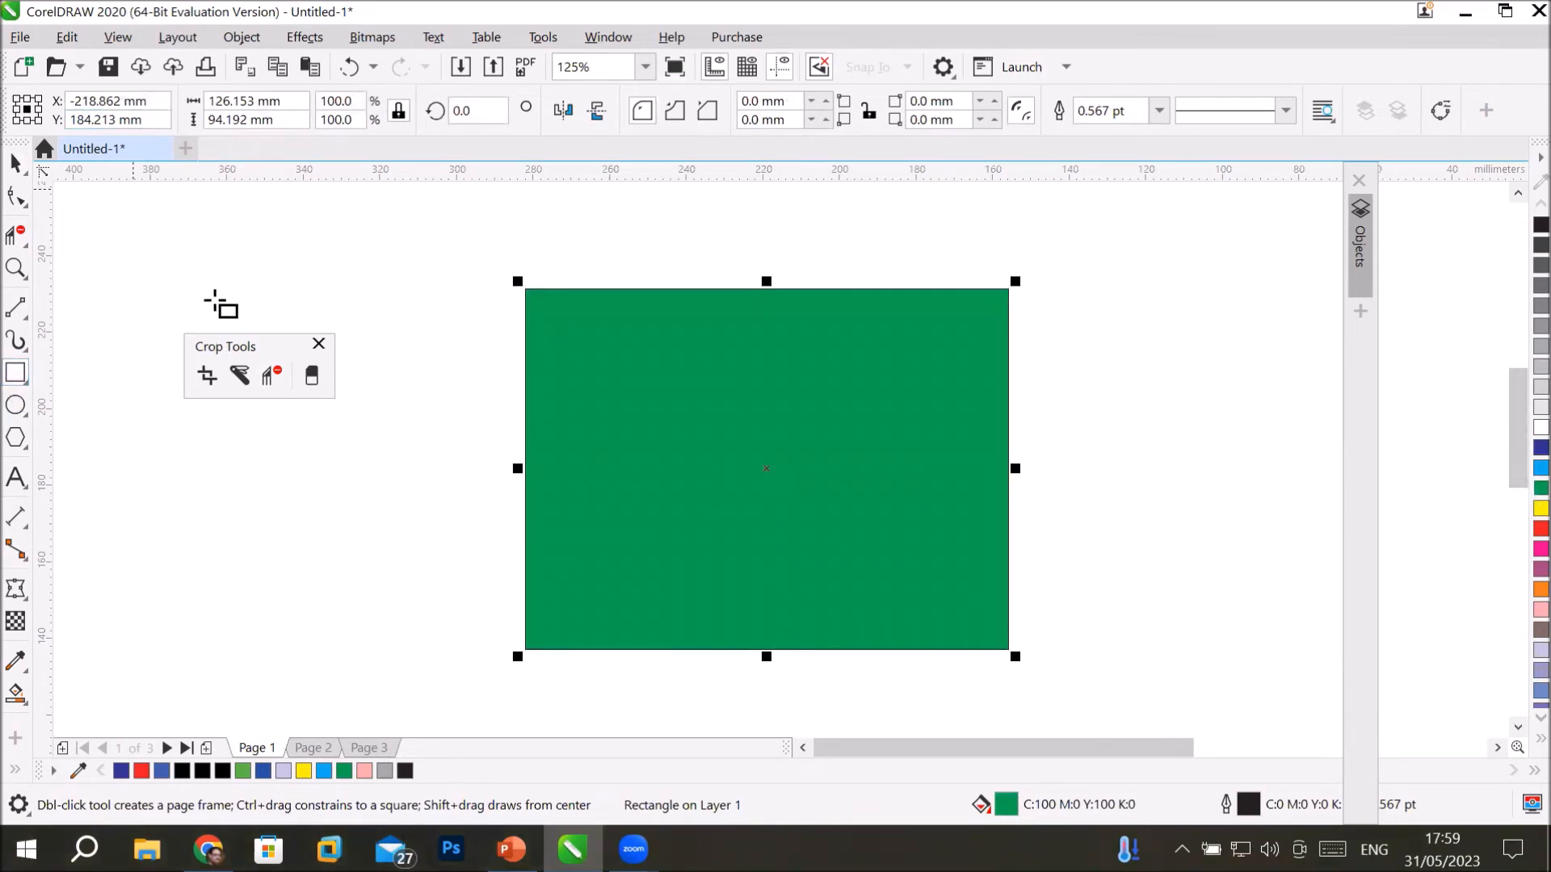
Erase a round hole in the centre of the green rectangle using a 30 mm round nib.
left_click(307, 375)
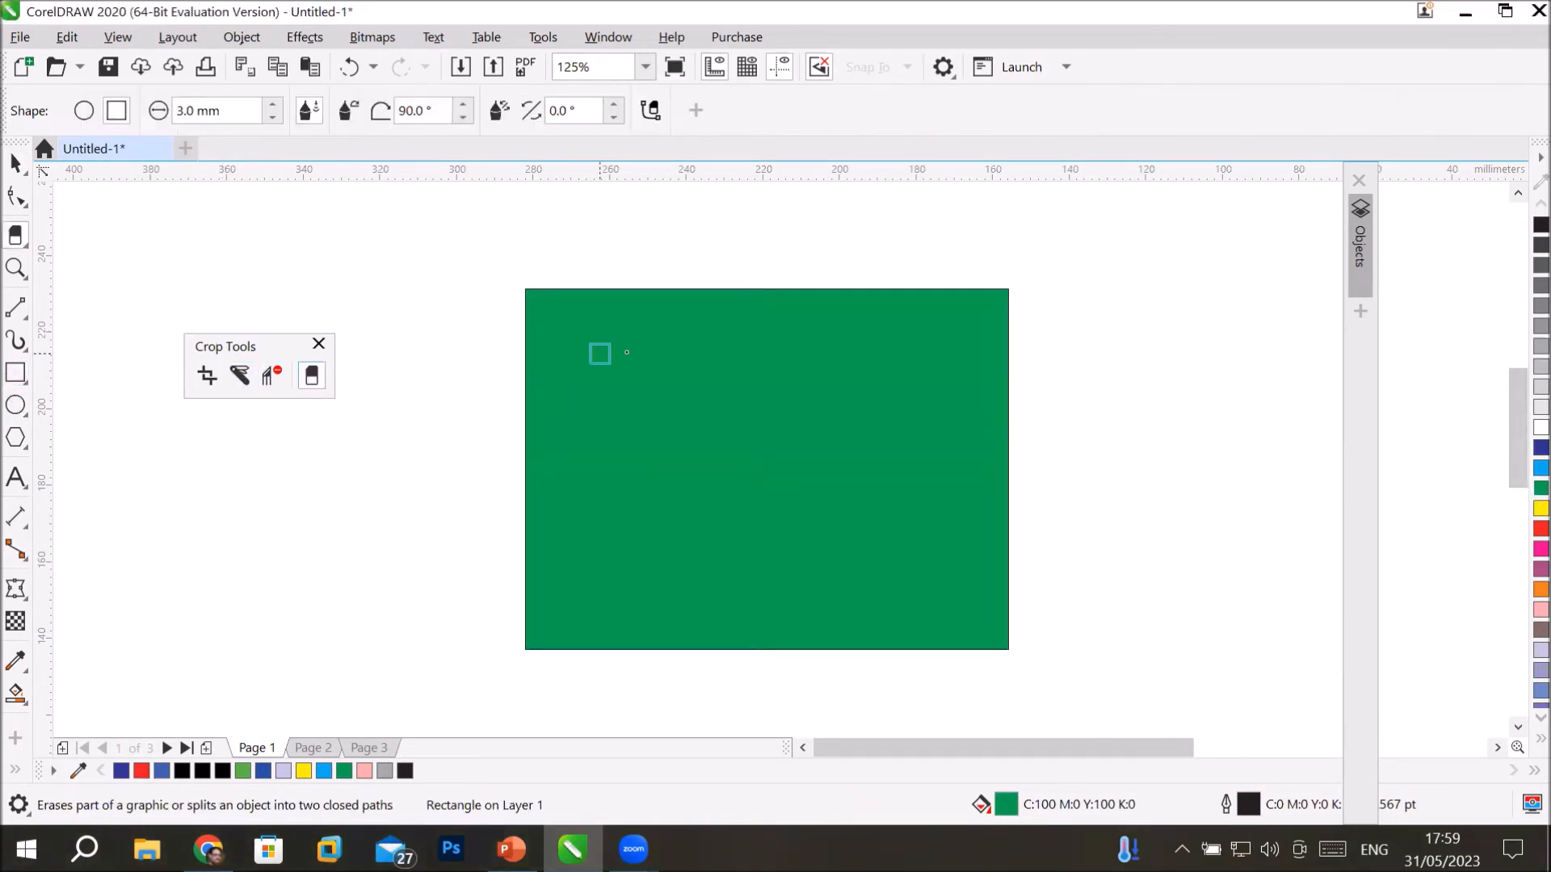
left_click(84, 110)
left_click(185, 110)
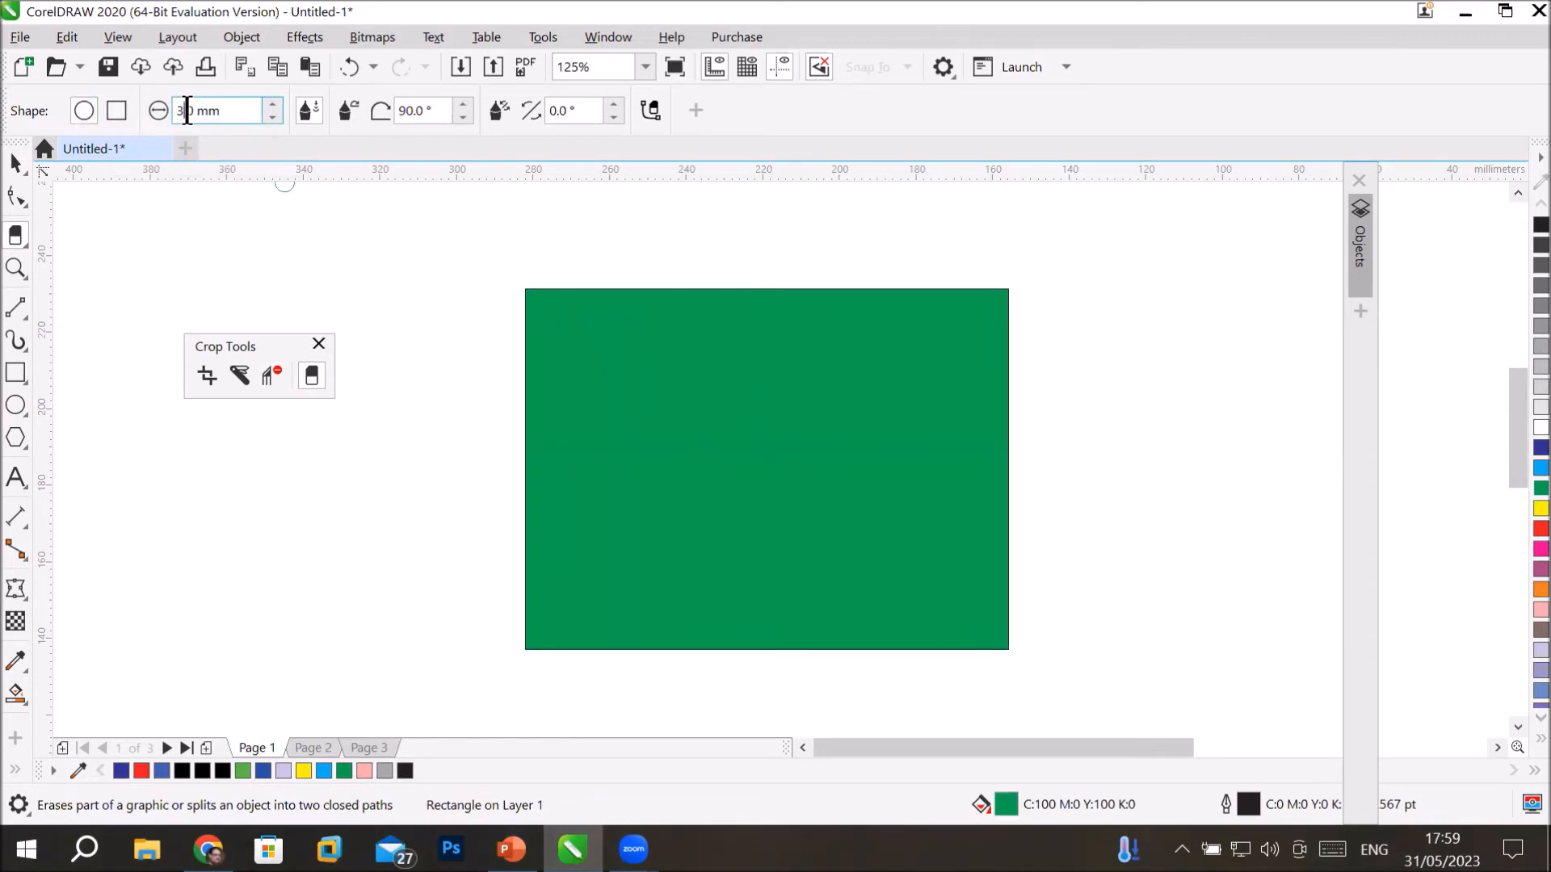
type("0")
key("Return")
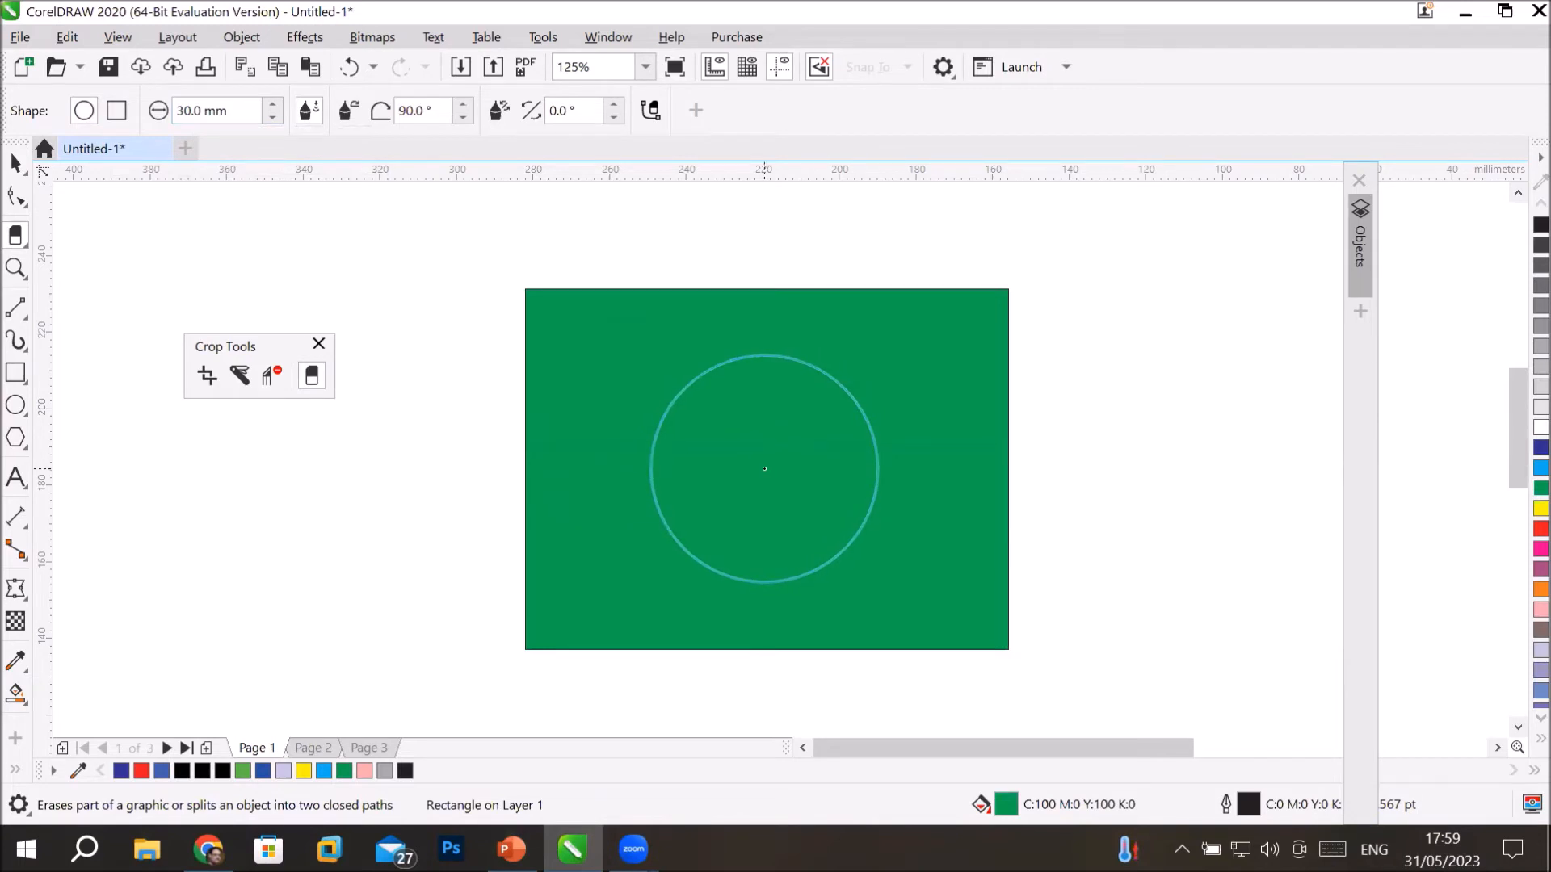
left_click(765, 469)
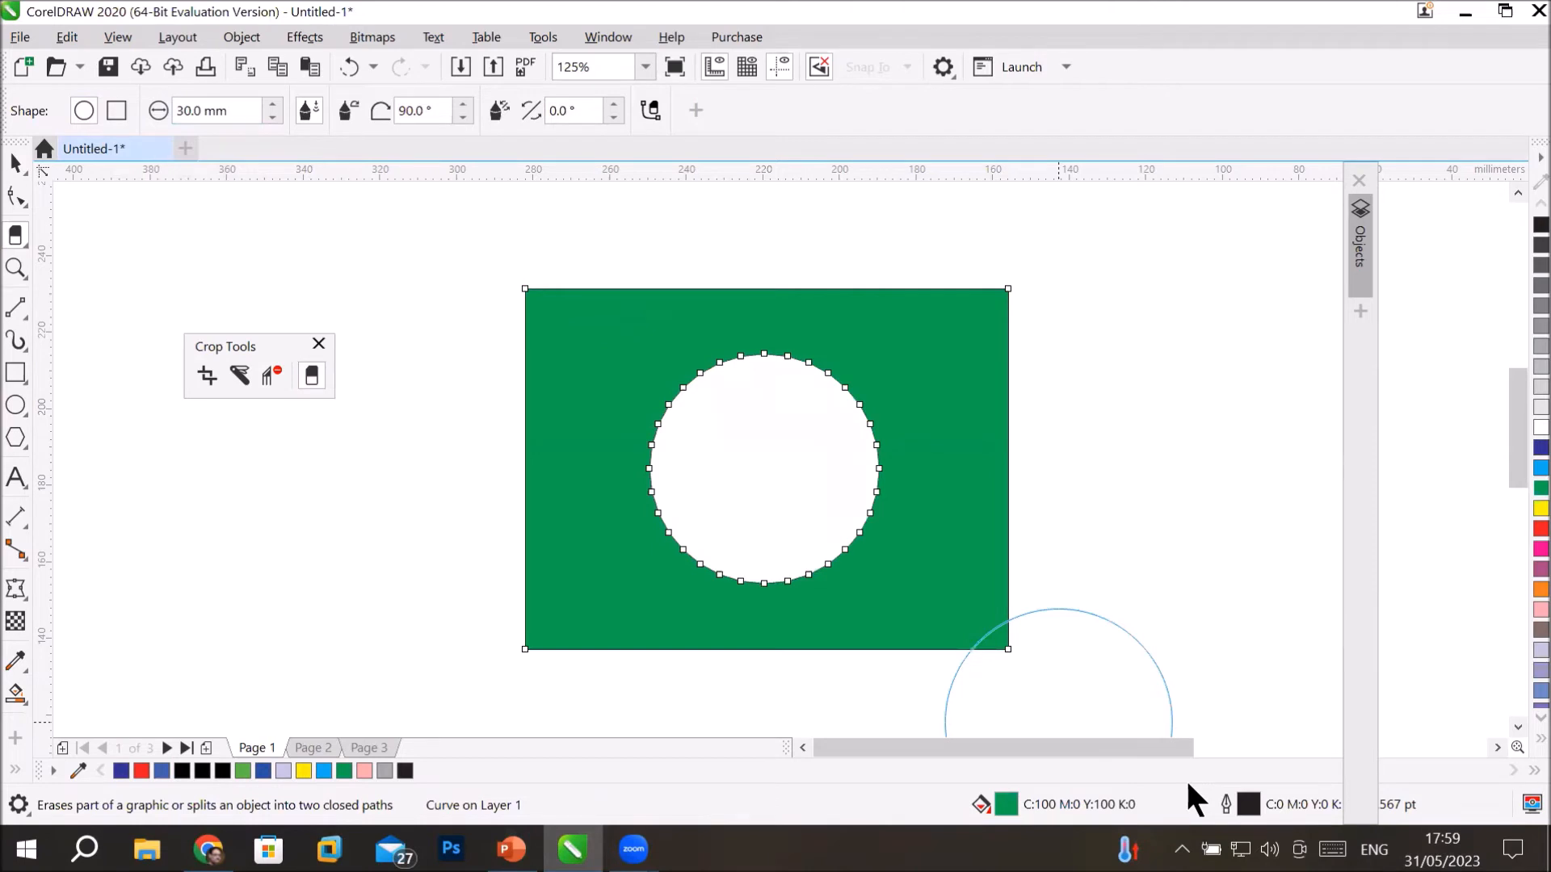
With a 5 mm square nib, erase a square near each upper corner and a straight horizontal slot along the rectangle's lower edge.
left_click(116, 111)
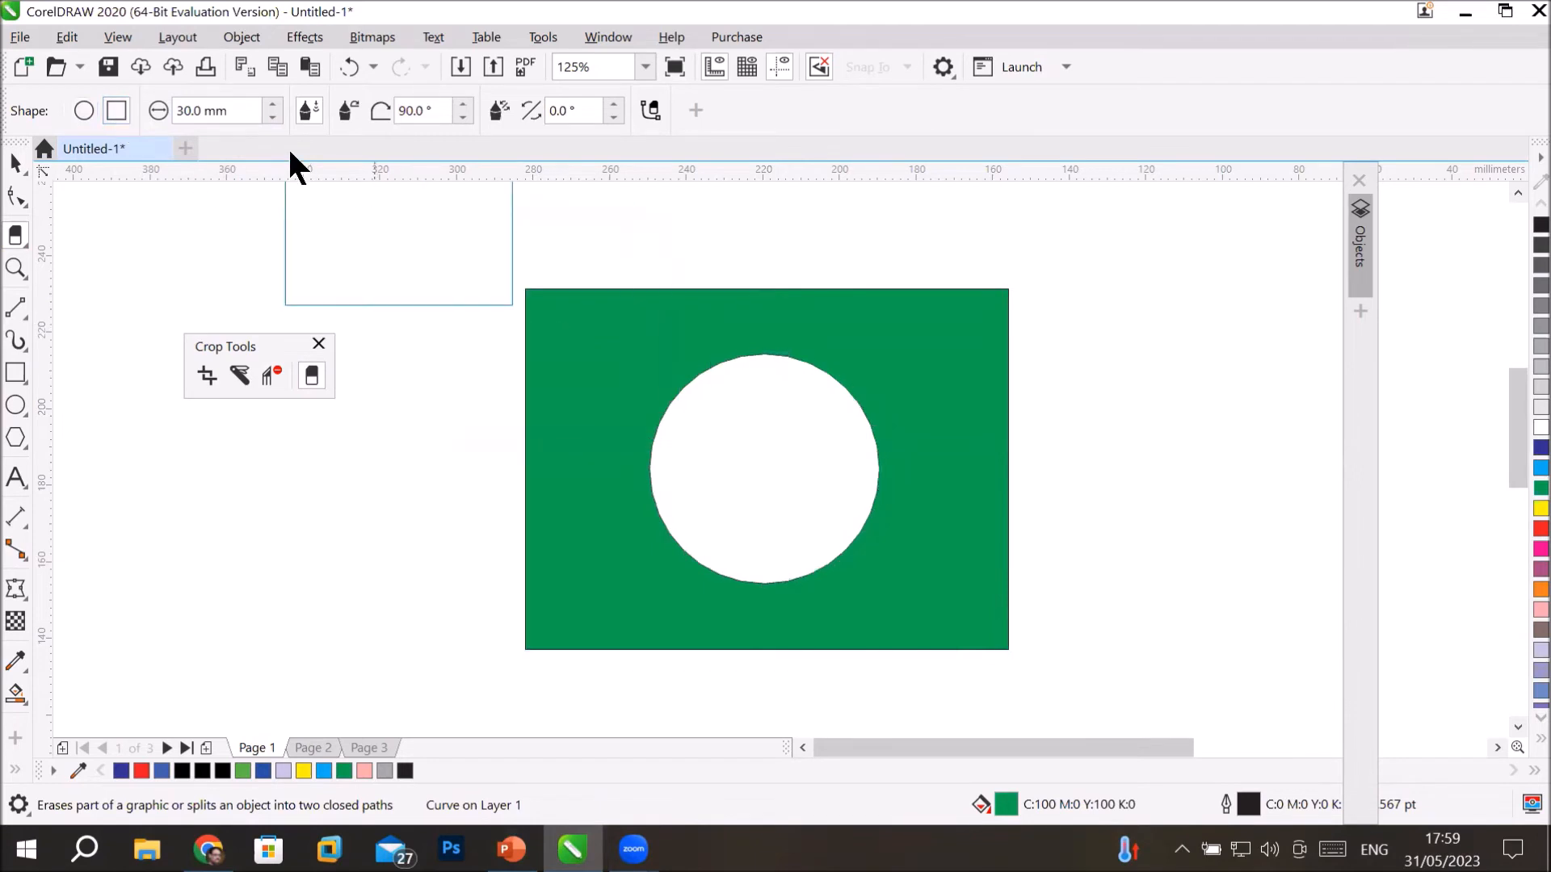
left_click_drag(194, 110, 135, 108)
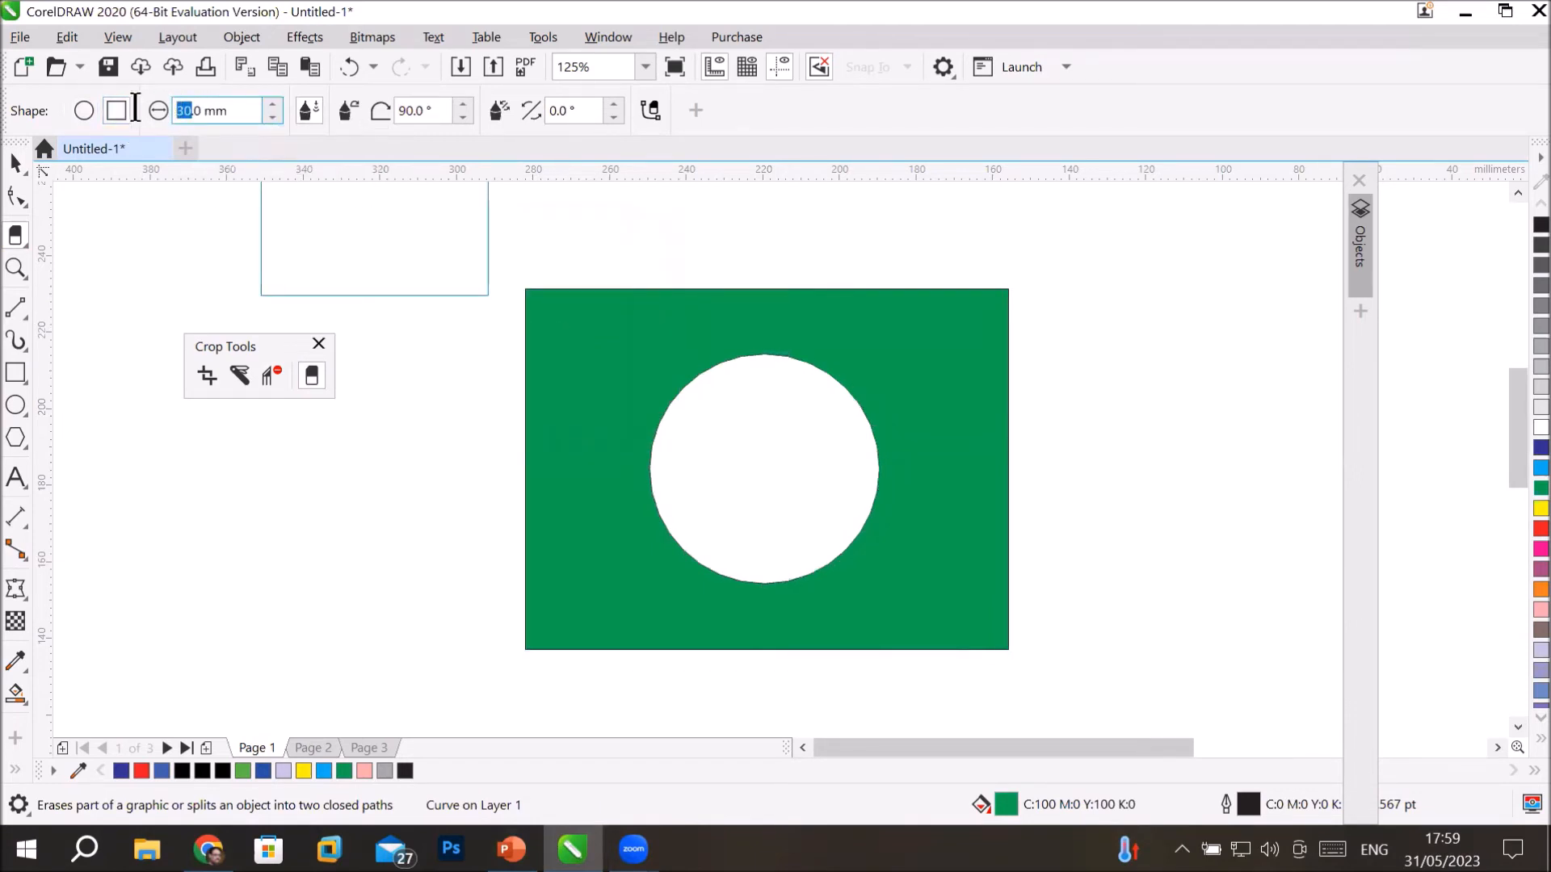
type("5")
key("Return")
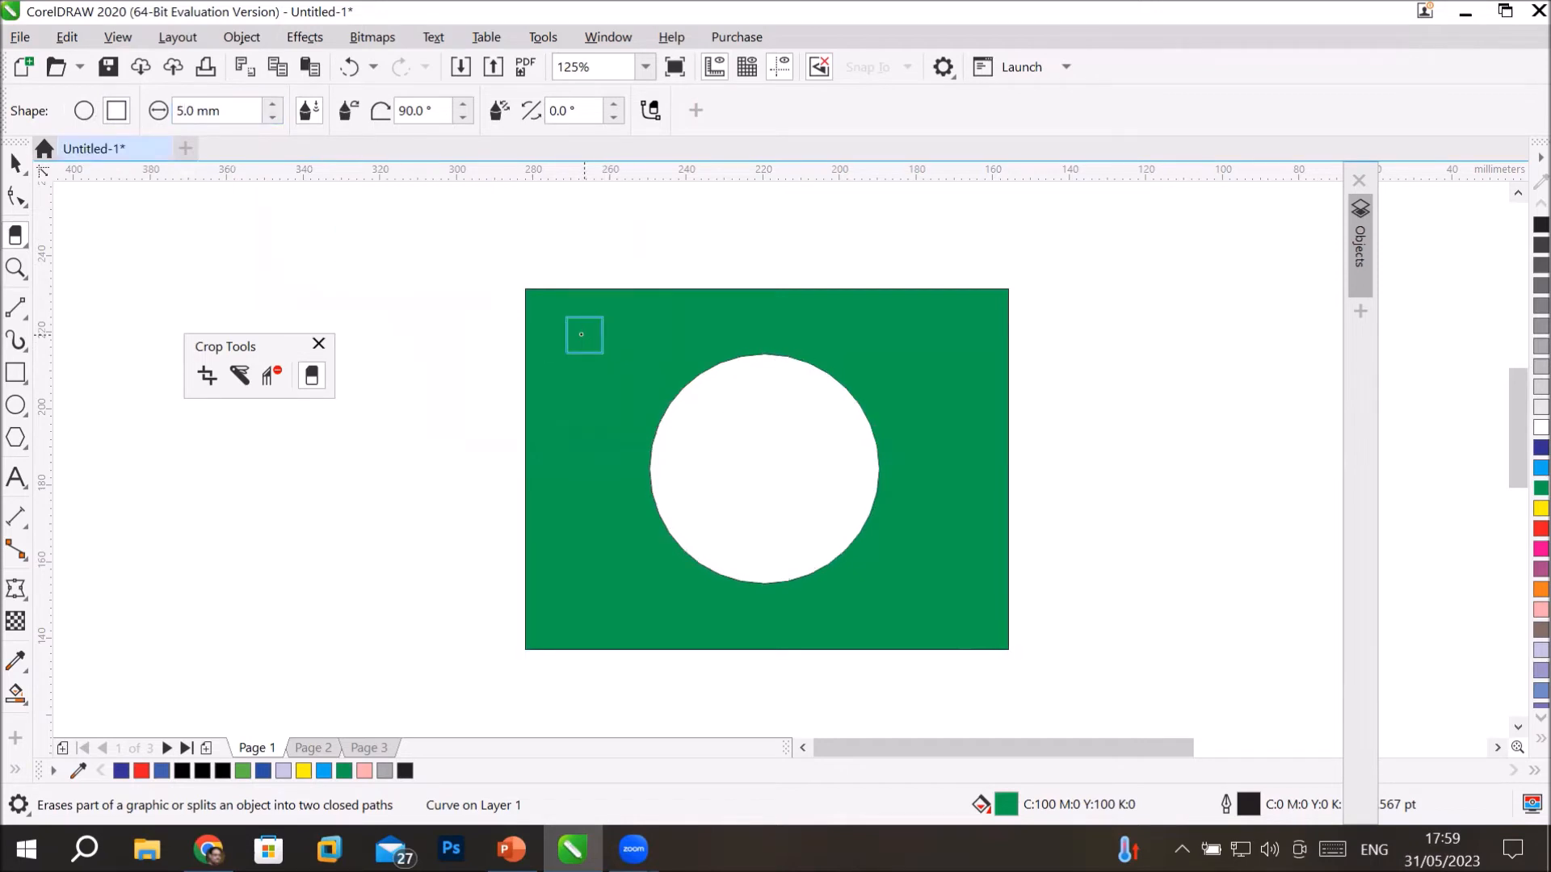
left_click(582, 335)
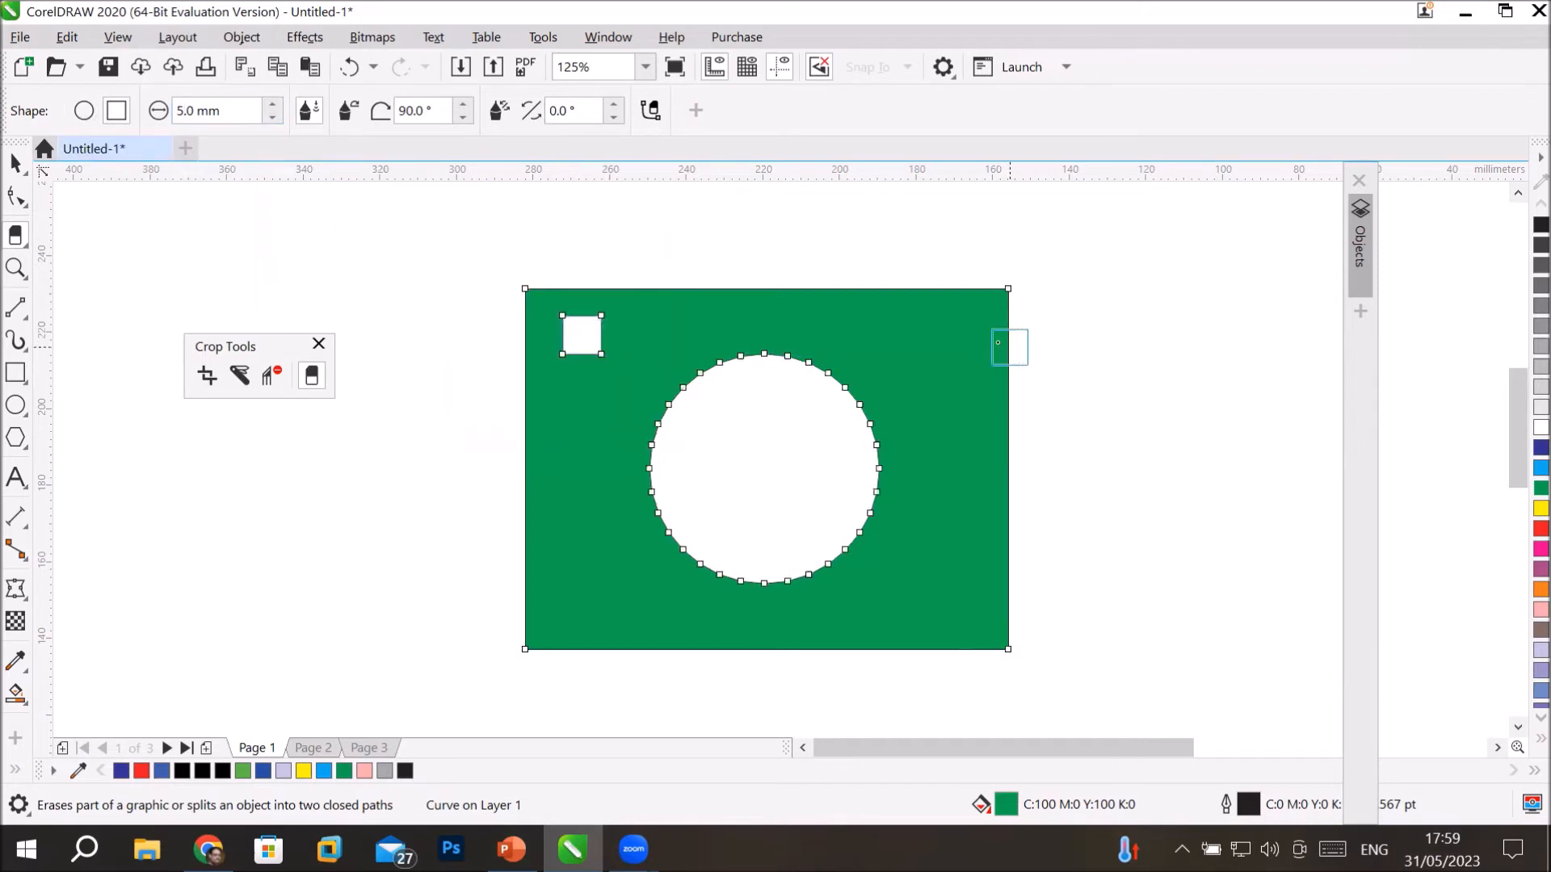
left_click(954, 336)
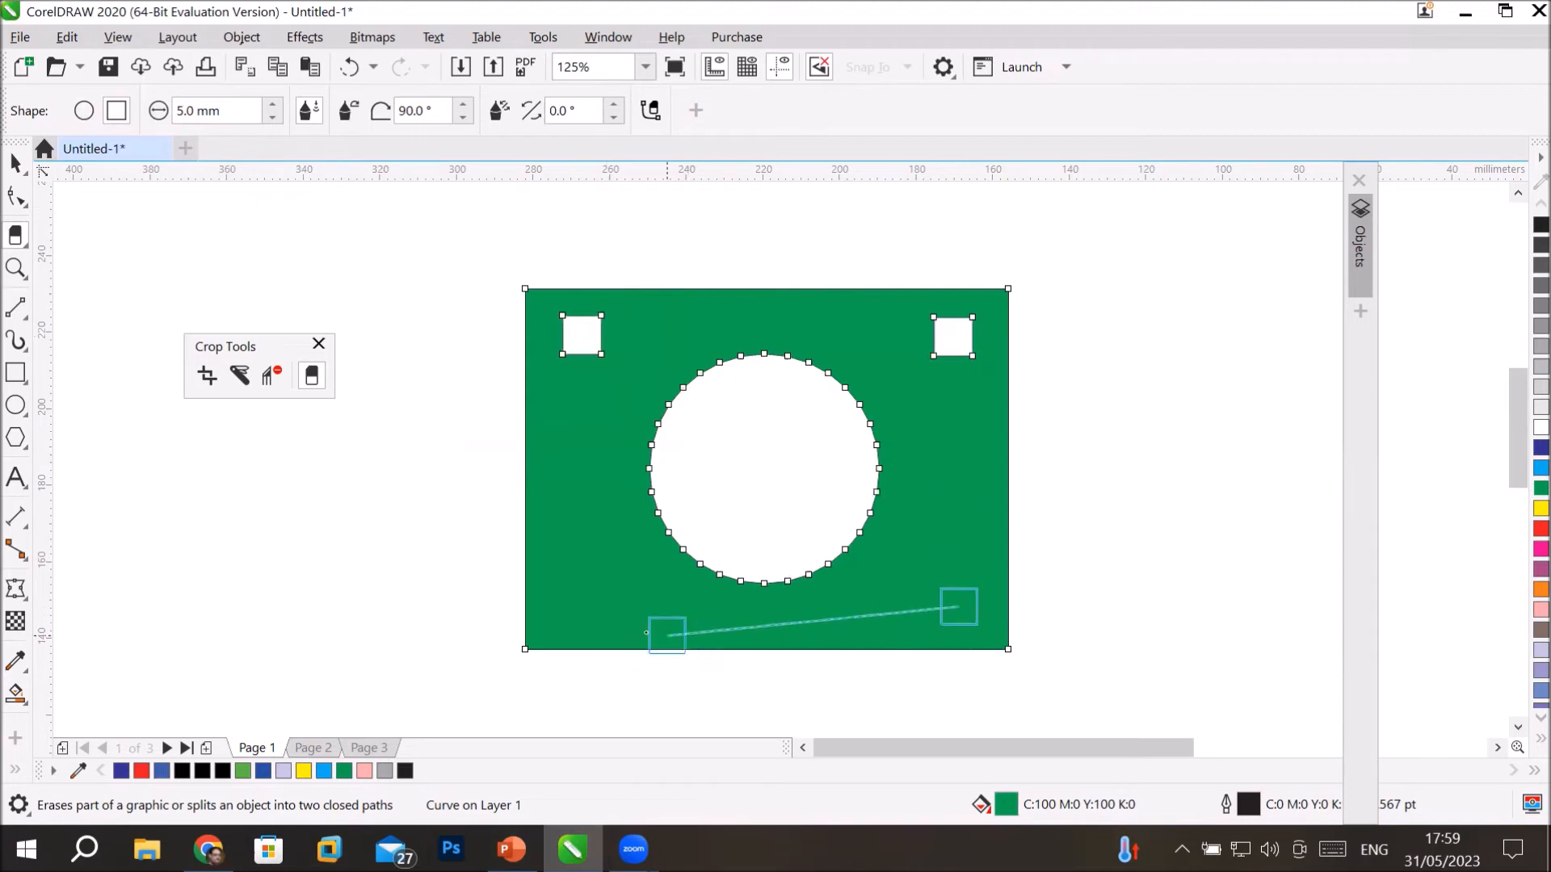
left_click(601, 607)
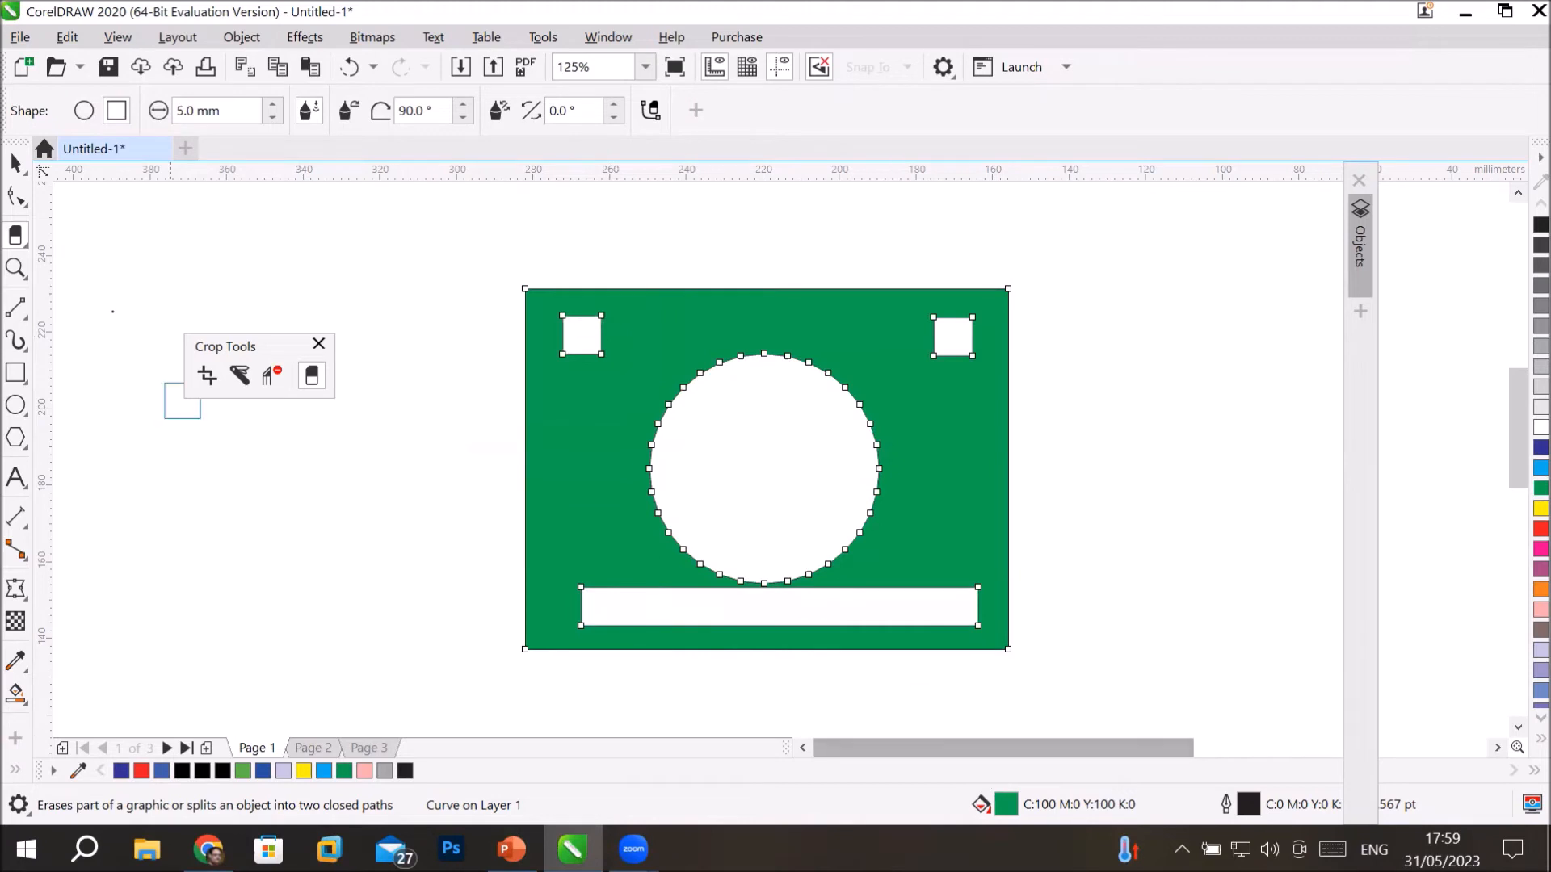
Move the green cut-out shape right and up to about X -178.9 mm, Y 199.5 mm.
left_click(17, 166)
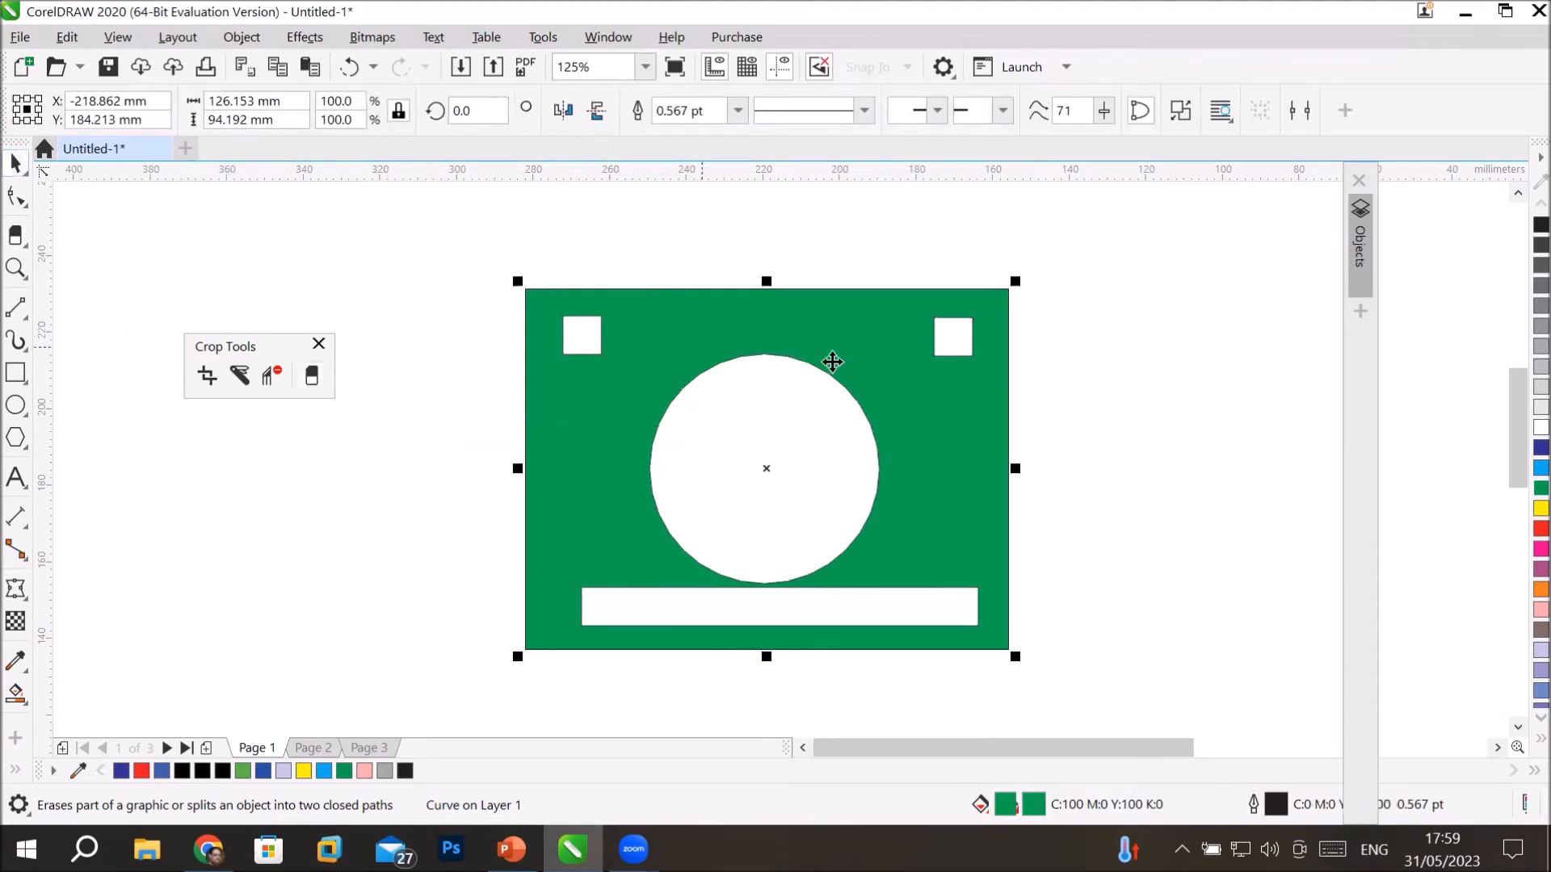
left_click(1002, 433)
left_click(1127, 417)
left_click_drag(948, 426, 1101, 368)
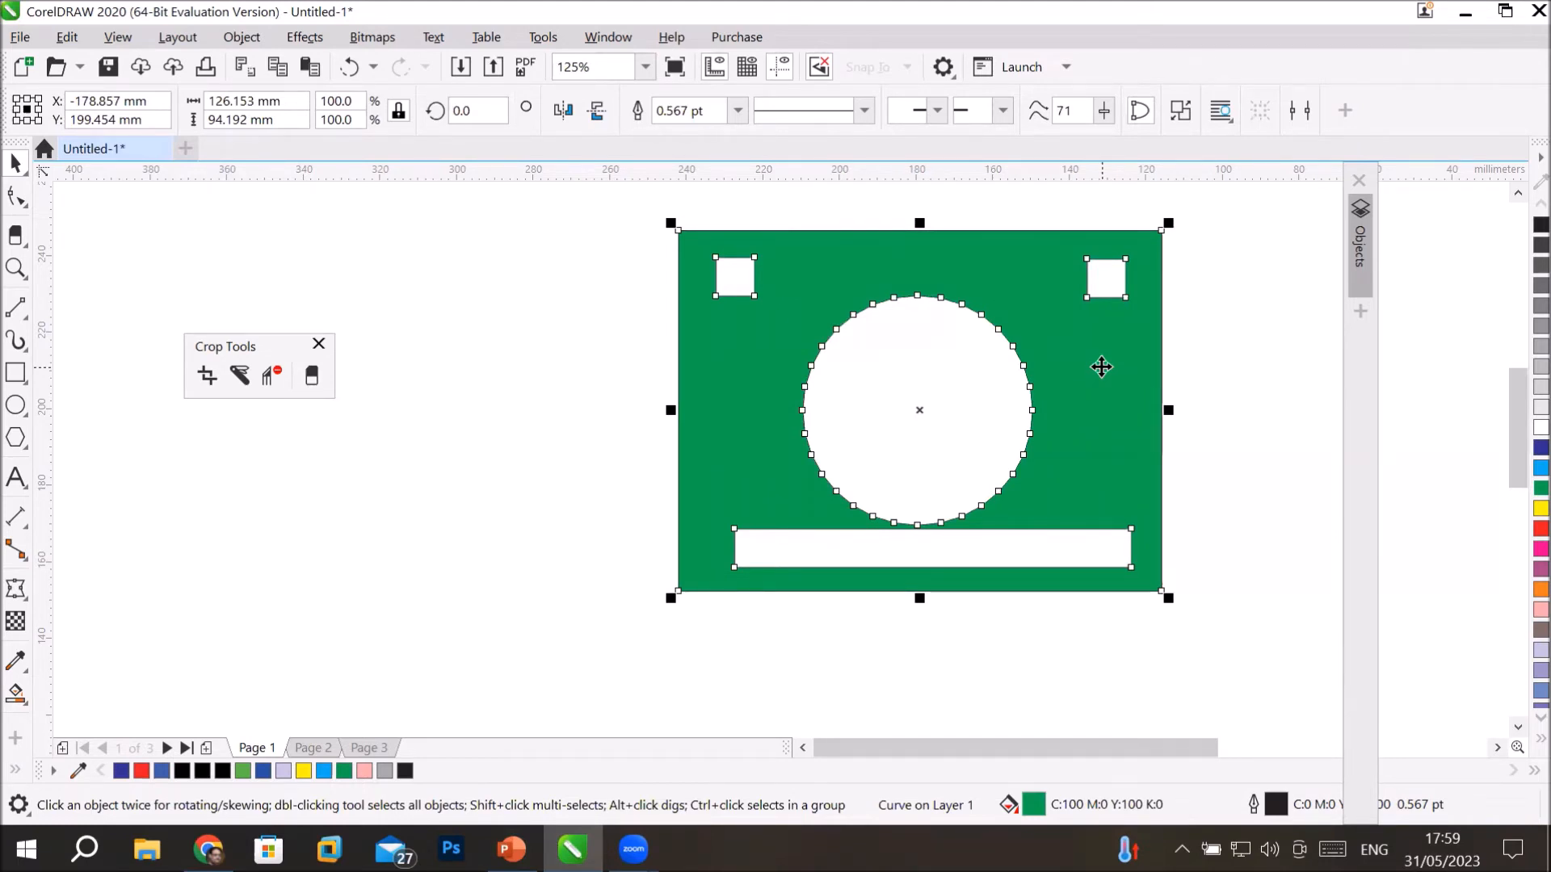
Erase a wavy vertical line on each side of the round hole using a 1 mm square nib.
left_click(312, 372)
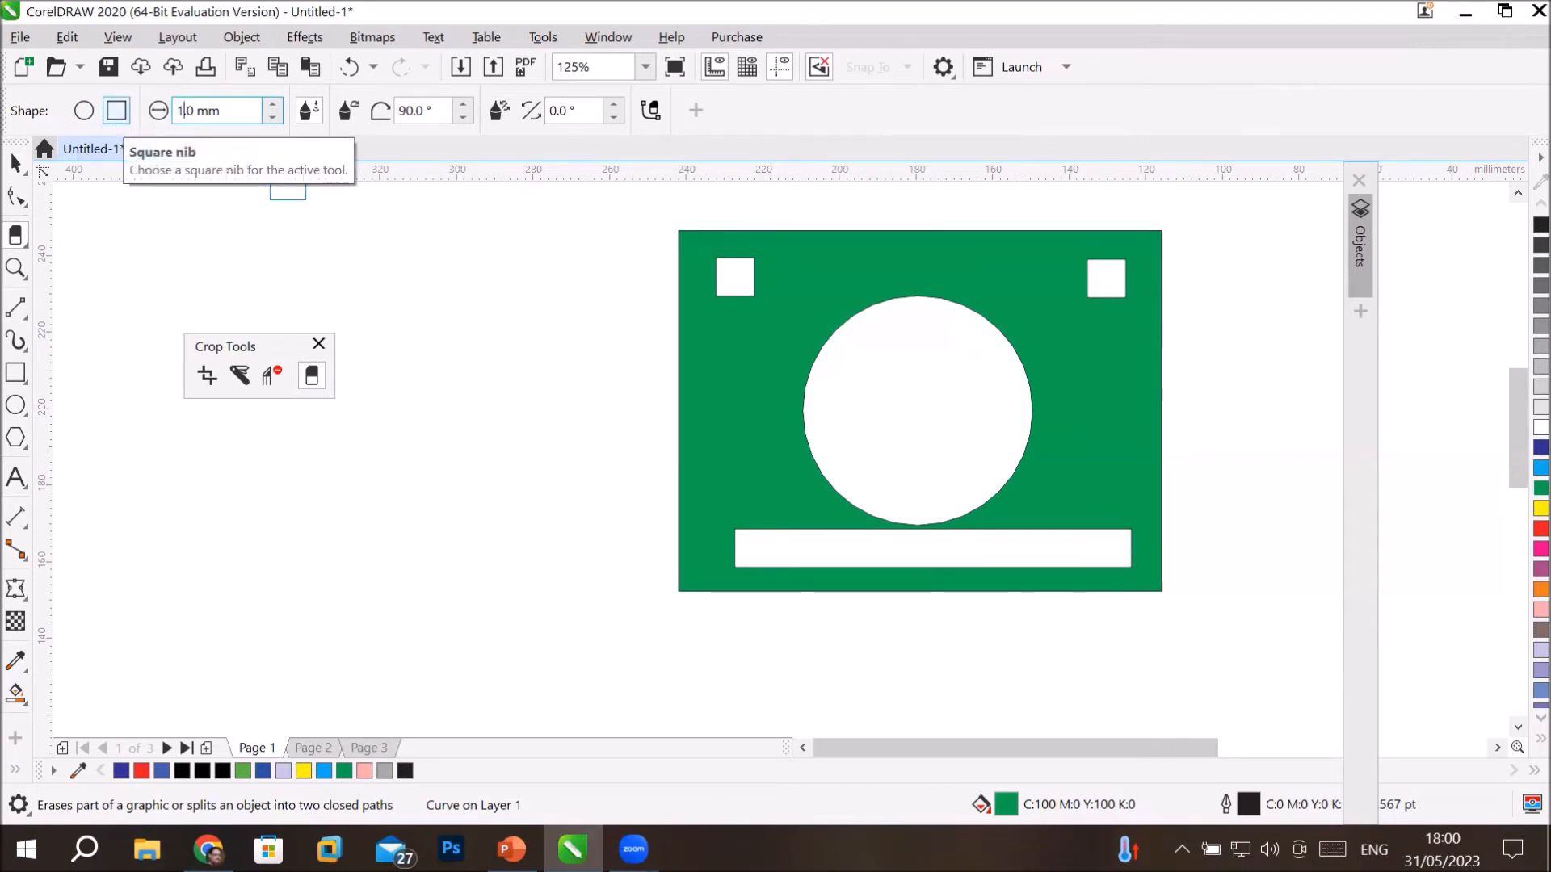
key("Return")
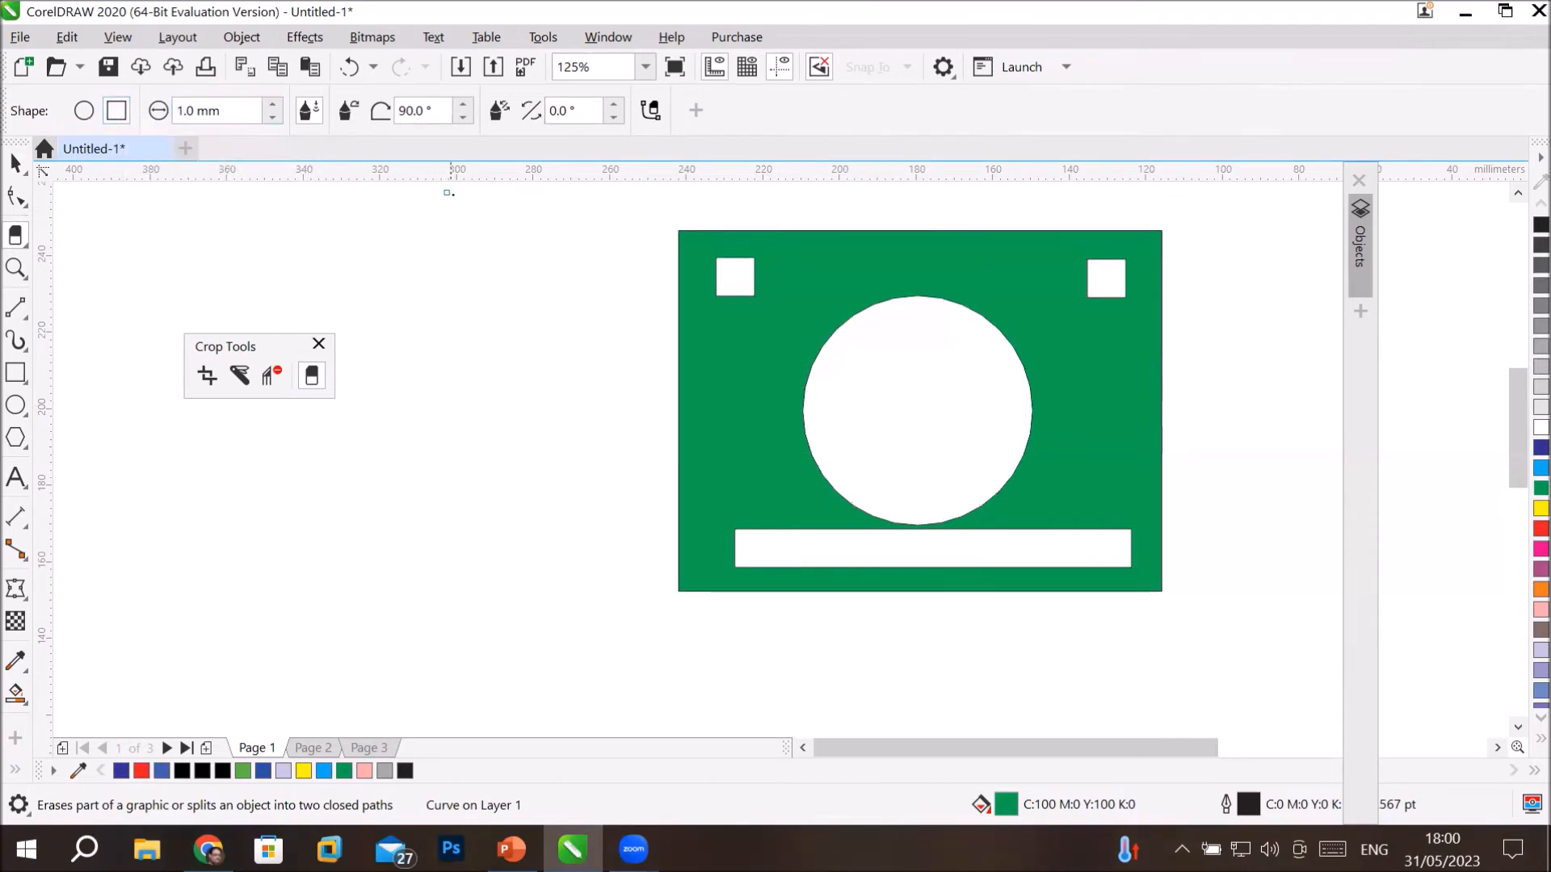
mouse_move(756, 331)
left_mouse_down()
mouse_move(724, 353)
mouse_move(745, 396)
mouse_move(718, 499)
left_mouse_up()
mouse_move(1049, 326)
left_mouse_down()
mouse_move(1110, 361)
mouse_move(1097, 492)
left_mouse_up()
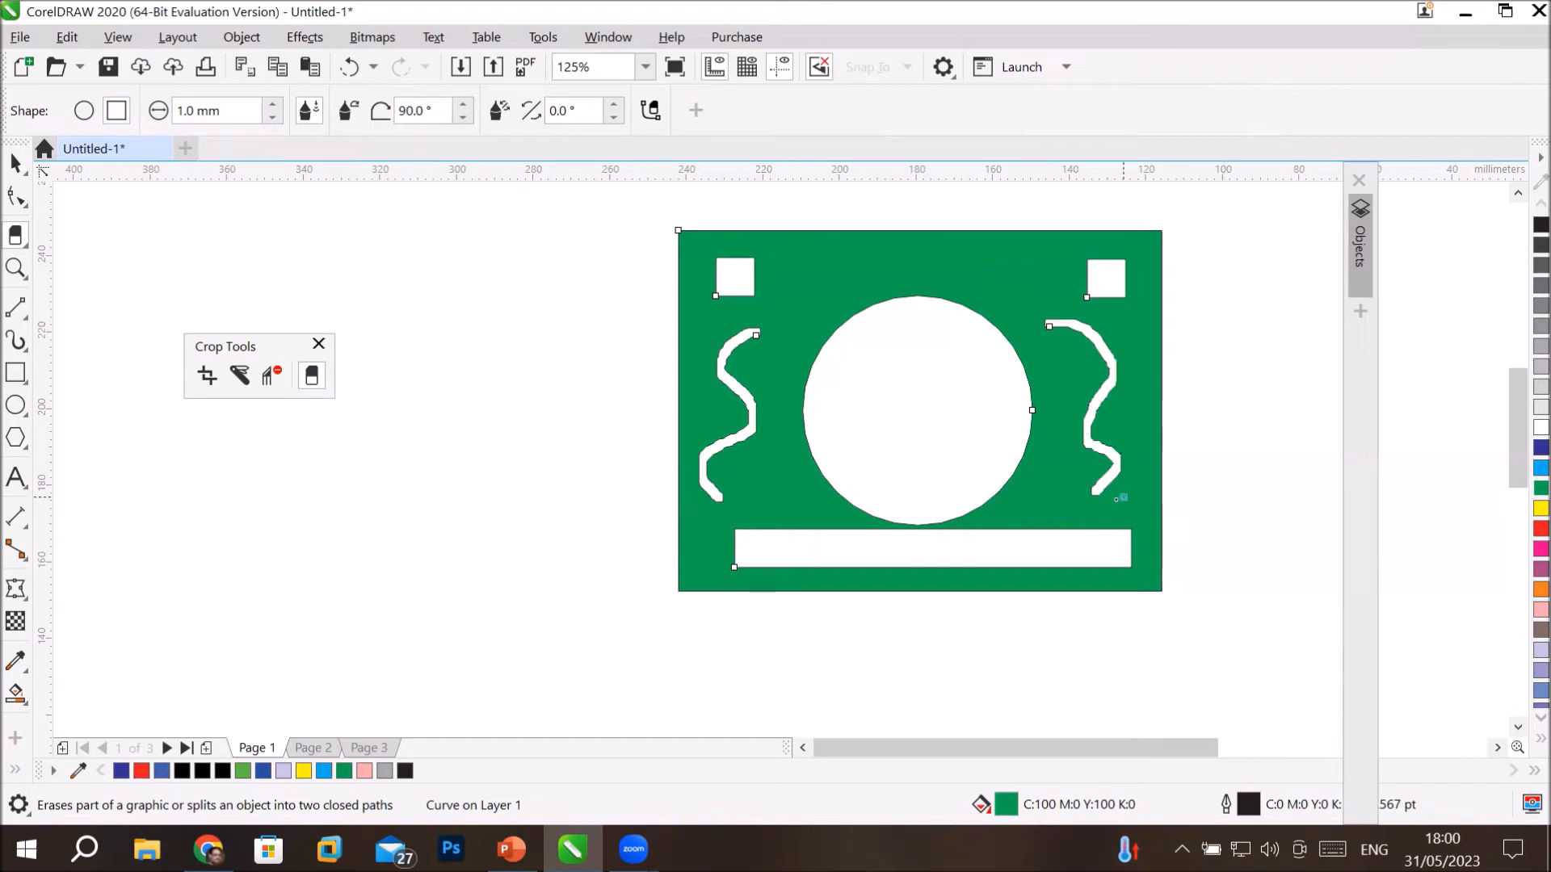
Raise the three top nodes of the round hole together to form a neck, and deselect the green shape.
left_click(1497, 747)
left_click(1498, 747)
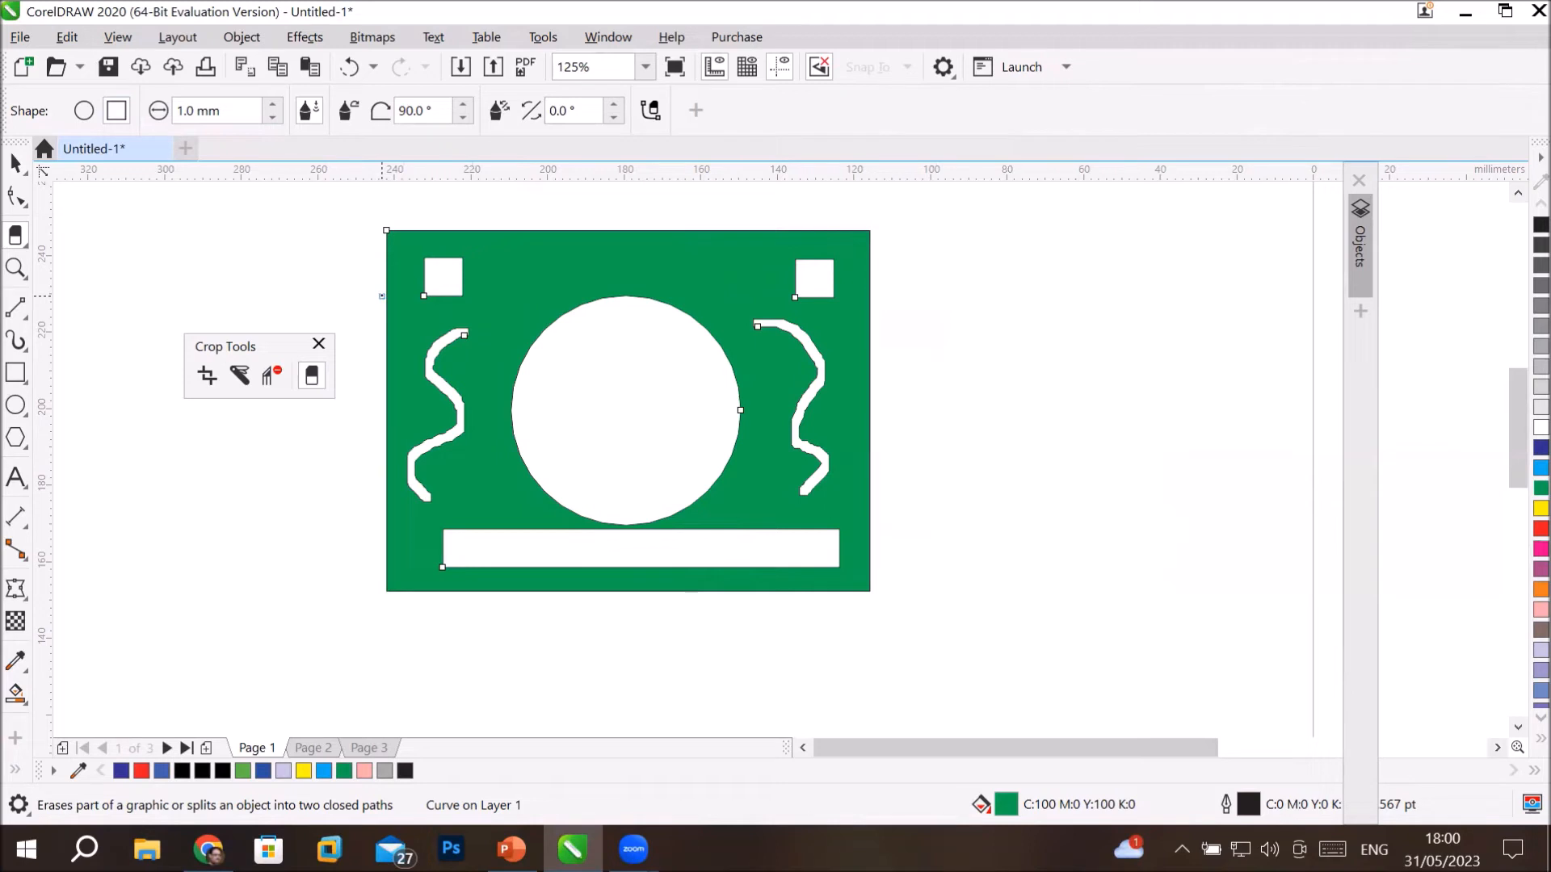
left_click(18, 194)
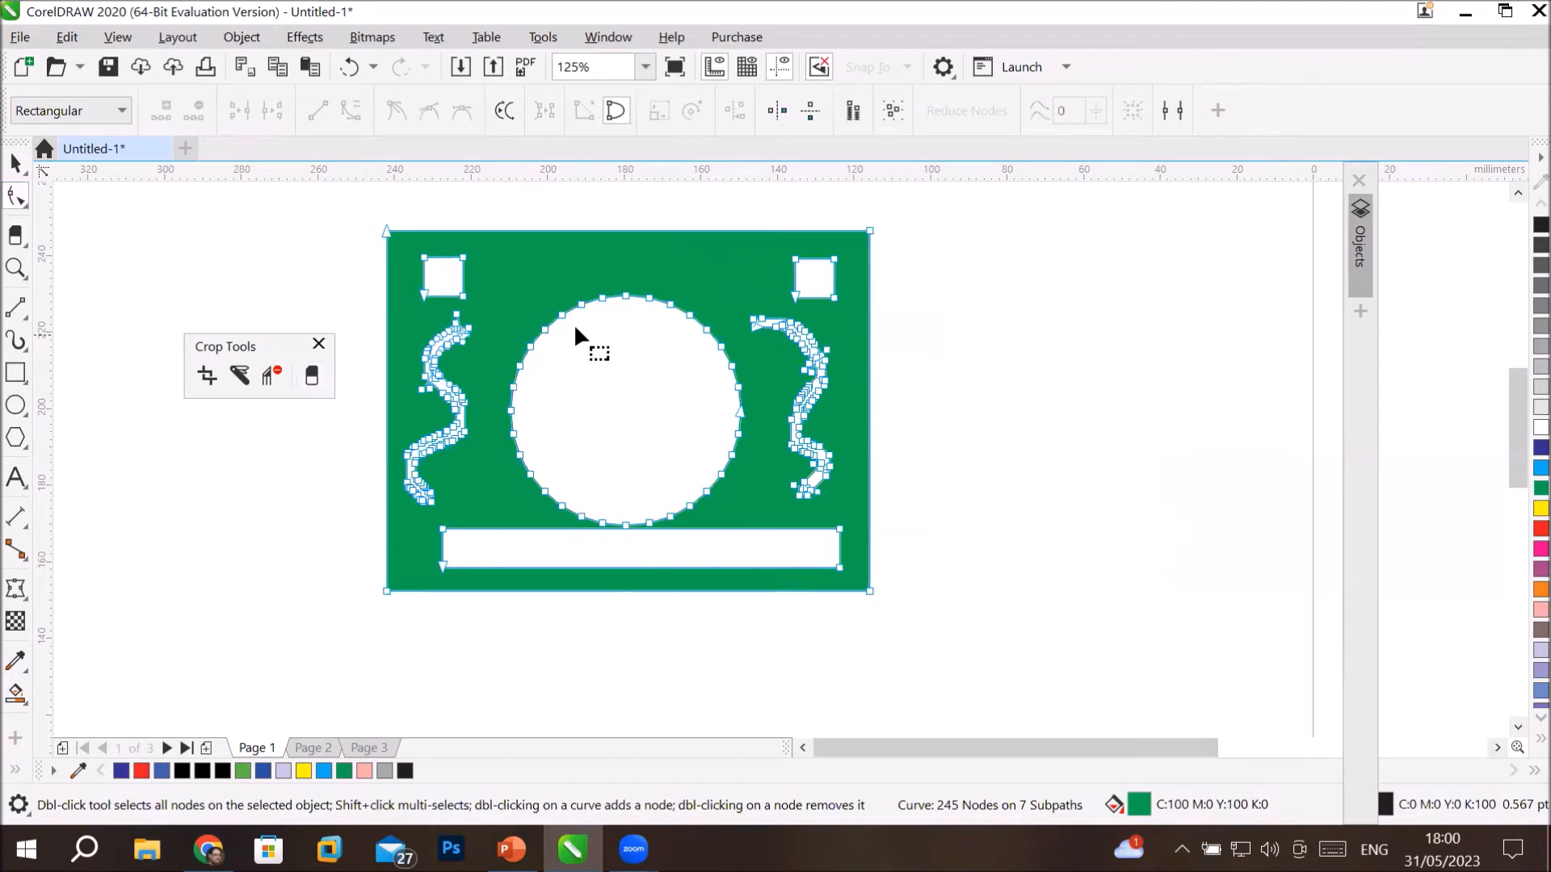
left_click(602, 298)
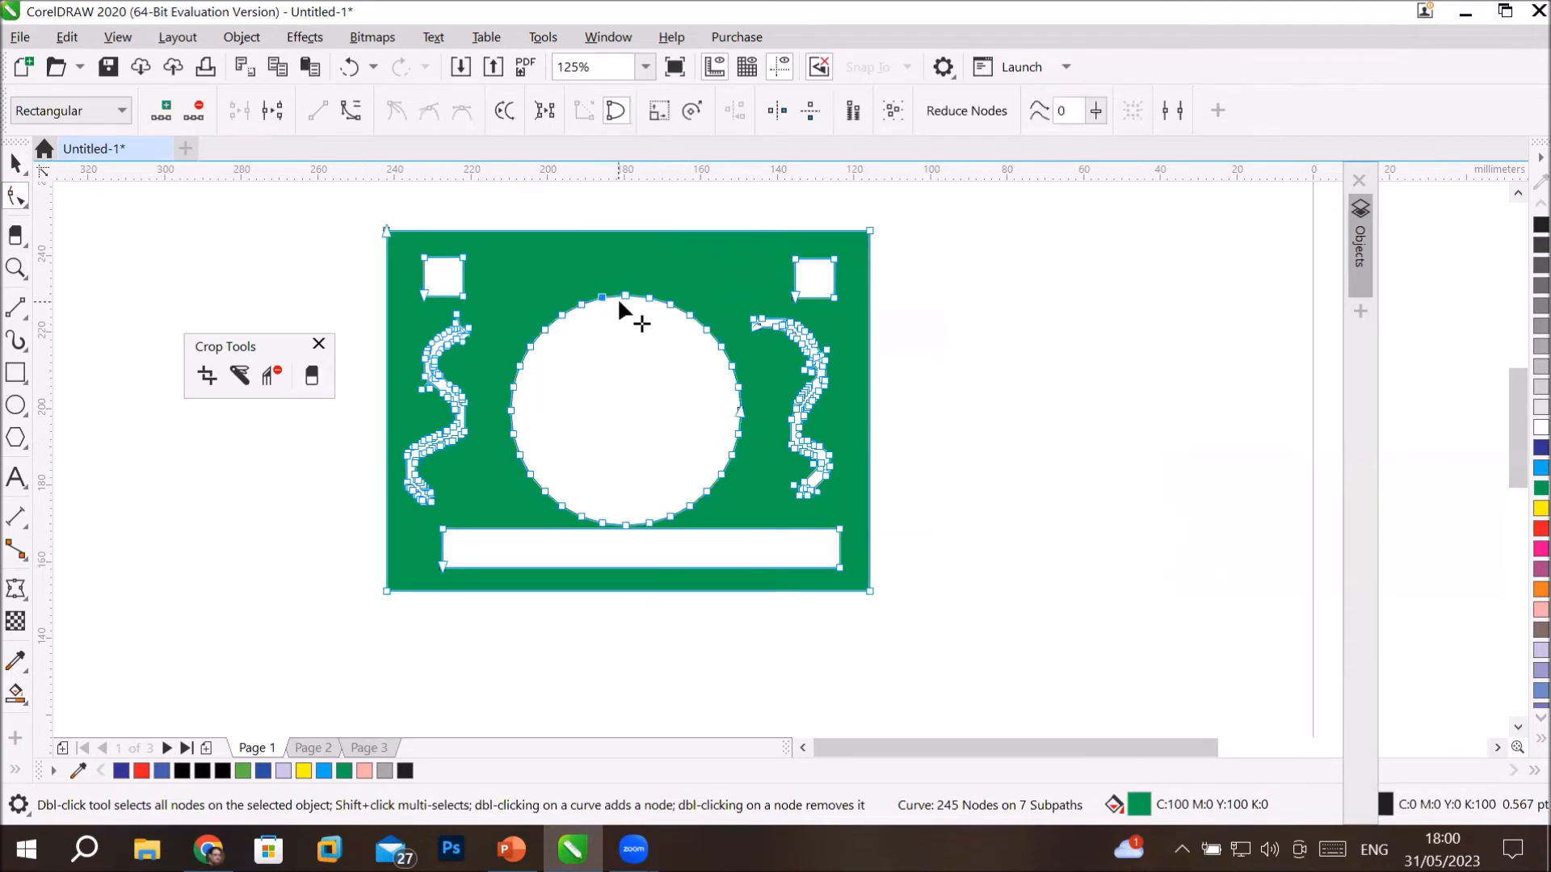
left_click(625, 295, "shift")
left_click_drag(624, 297, 627, 248)
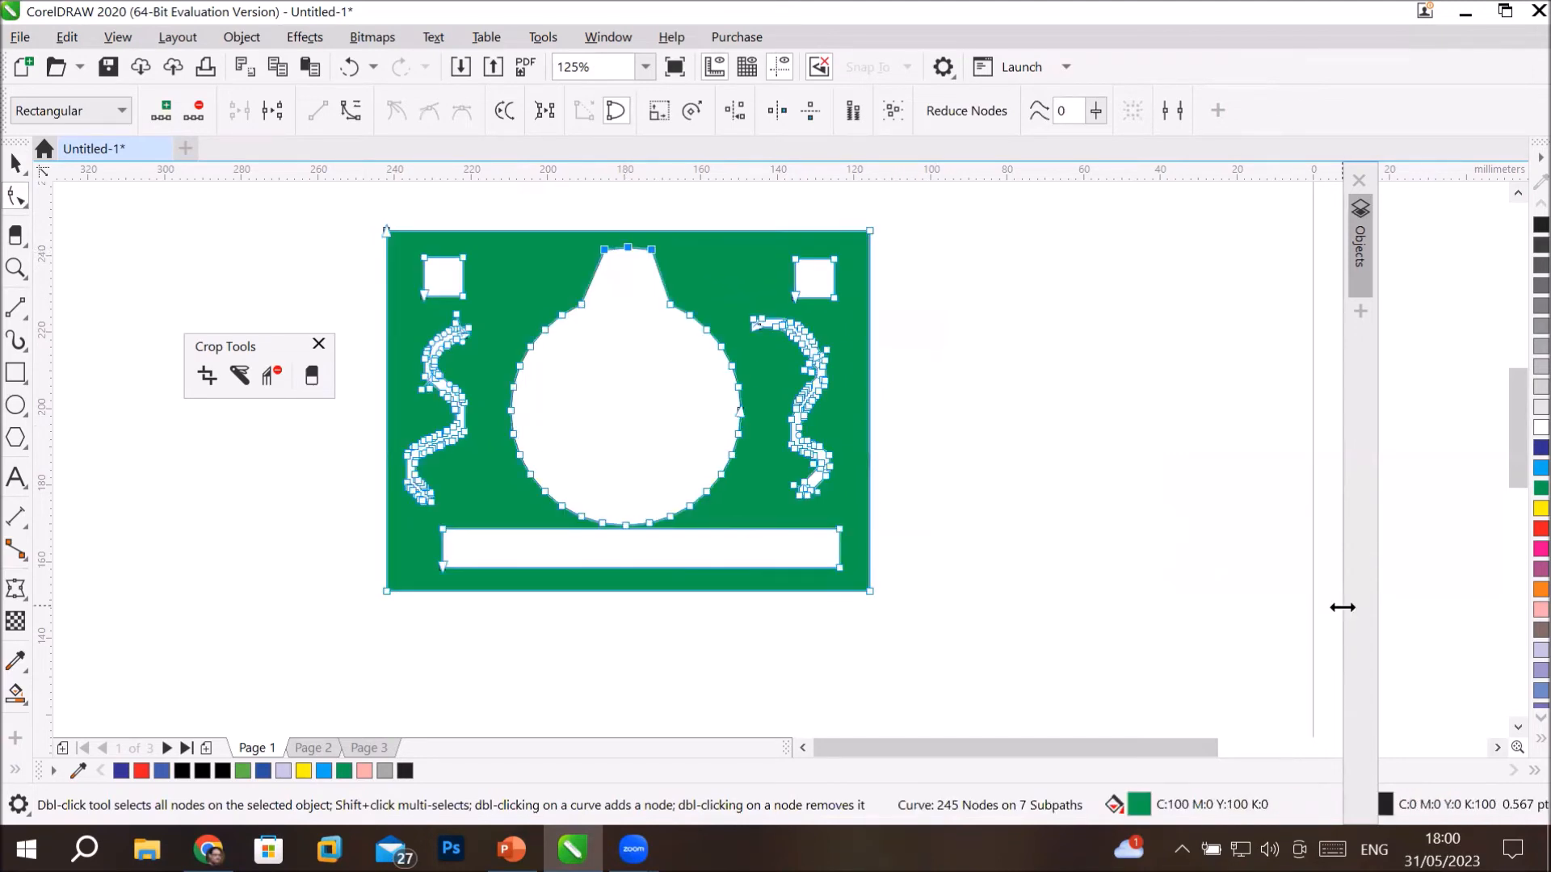
left_click(11, 164)
left_click(949, 346)
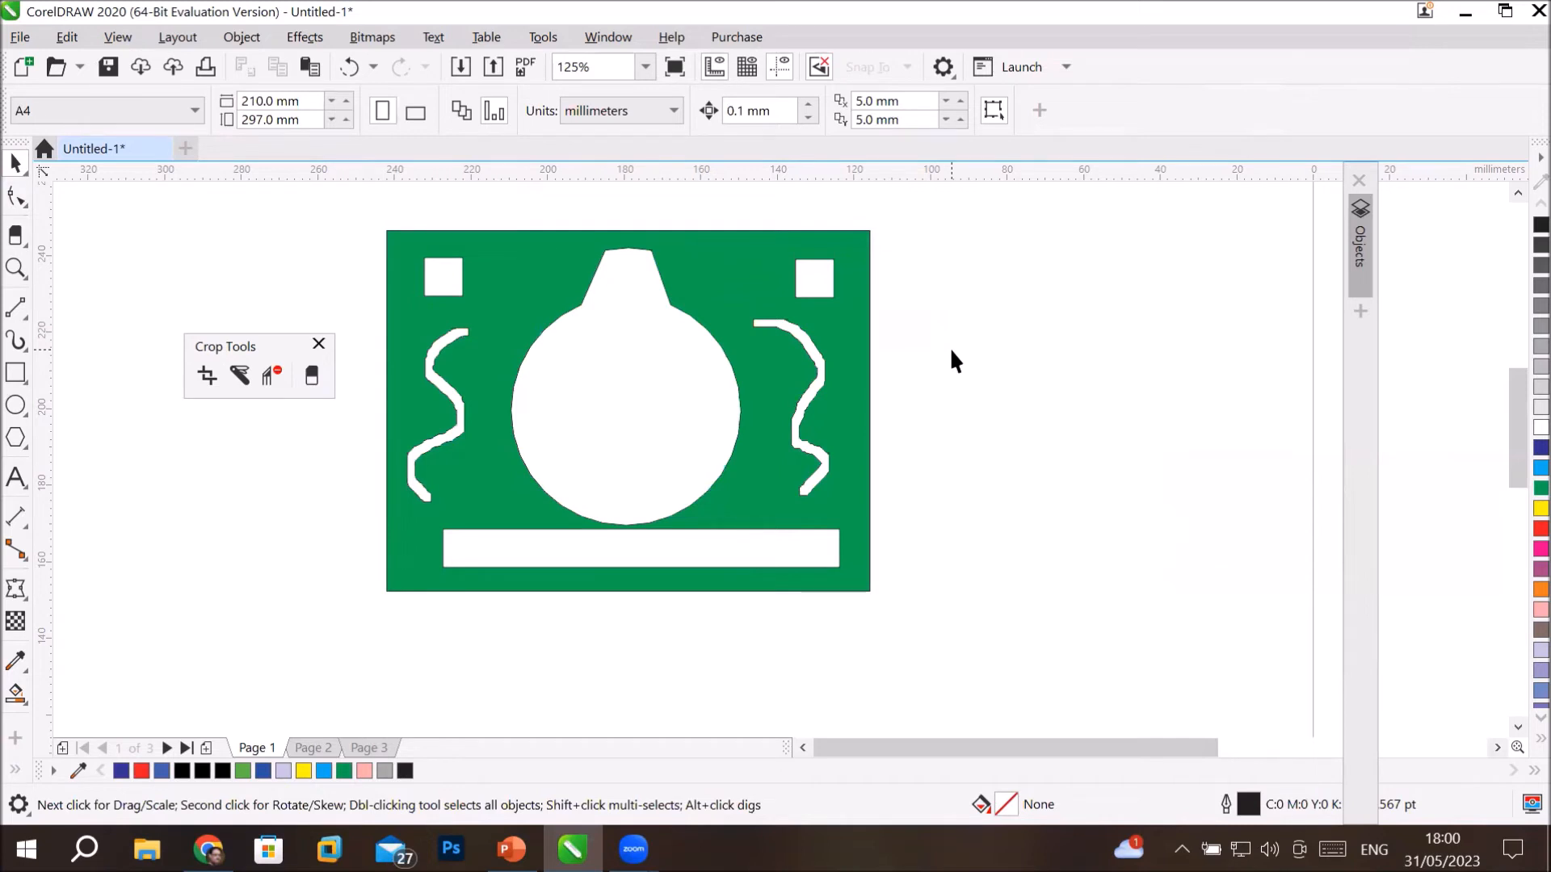
Draw a circle about 81.5 mm in diameter in the empty space to the right of the green shape.
left_click(19, 205)
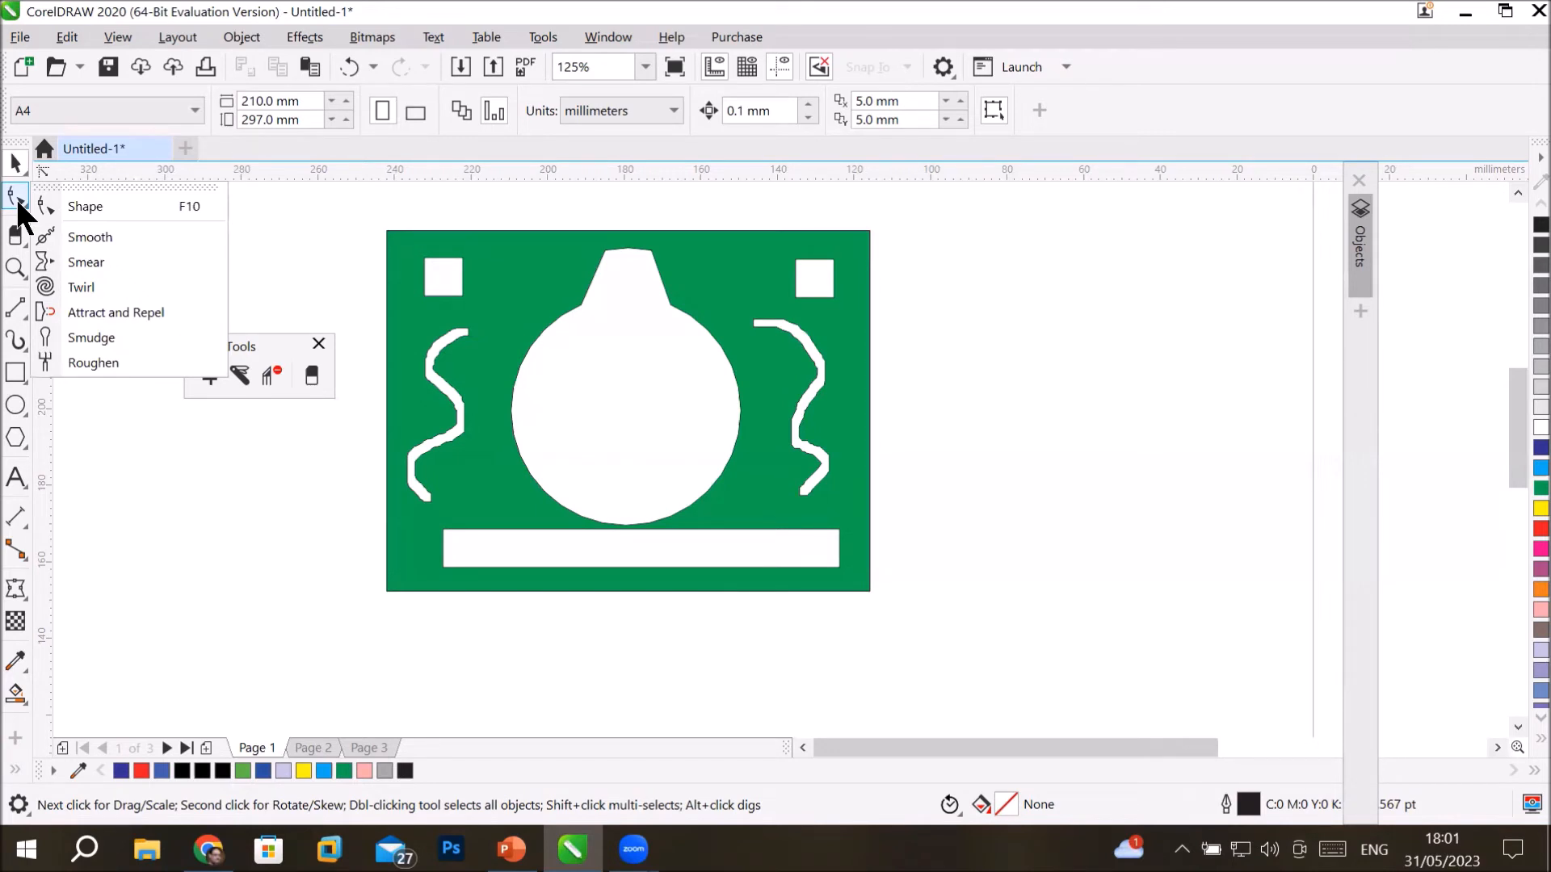
mouse_move(7, 247)
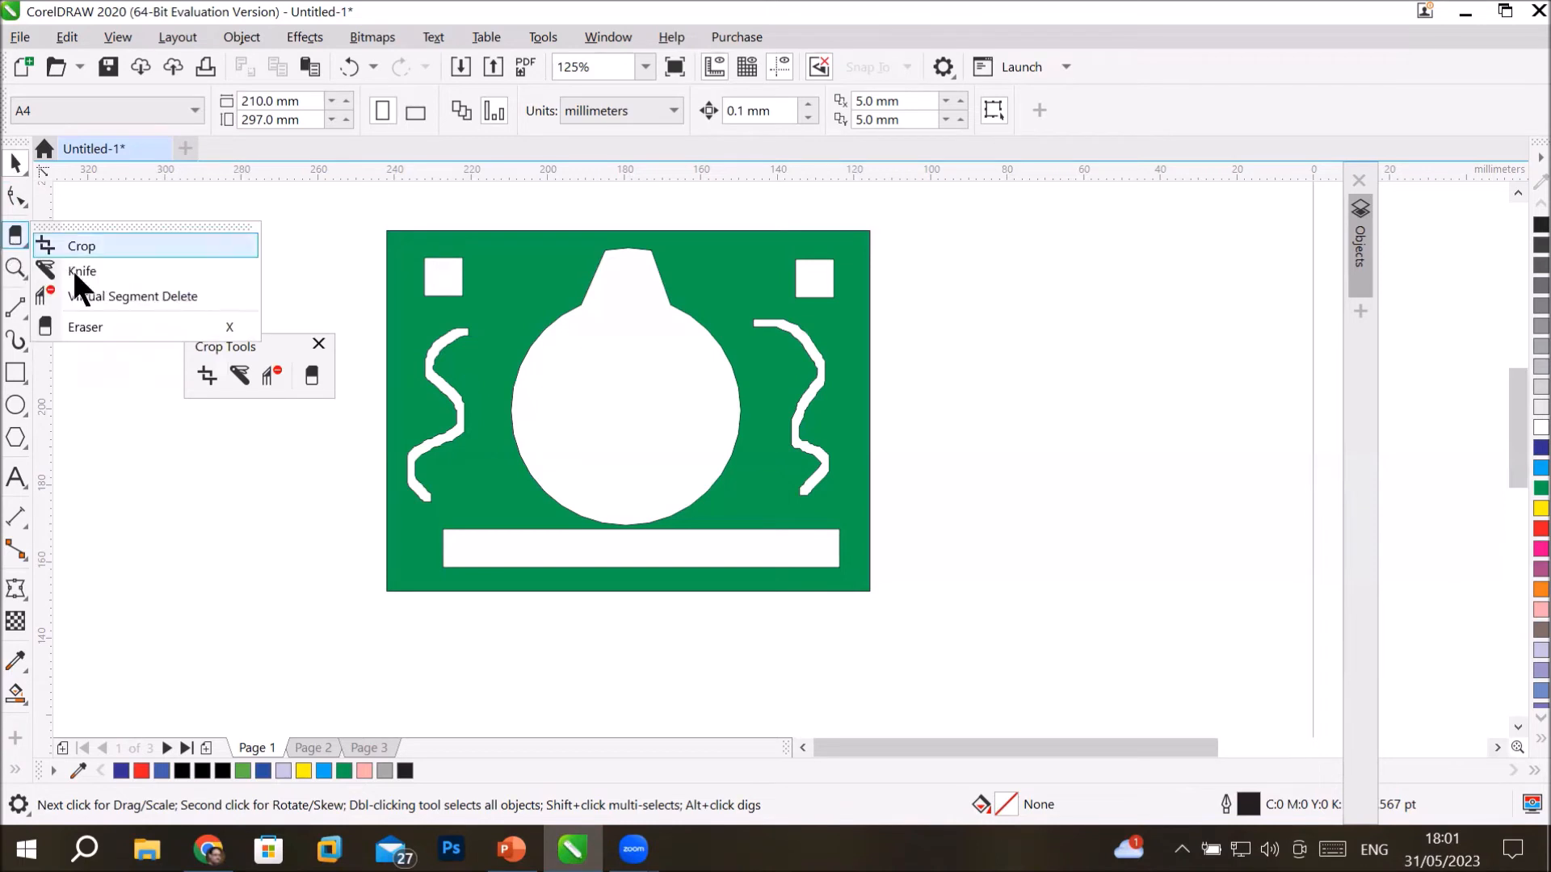
left_click(210, 296)
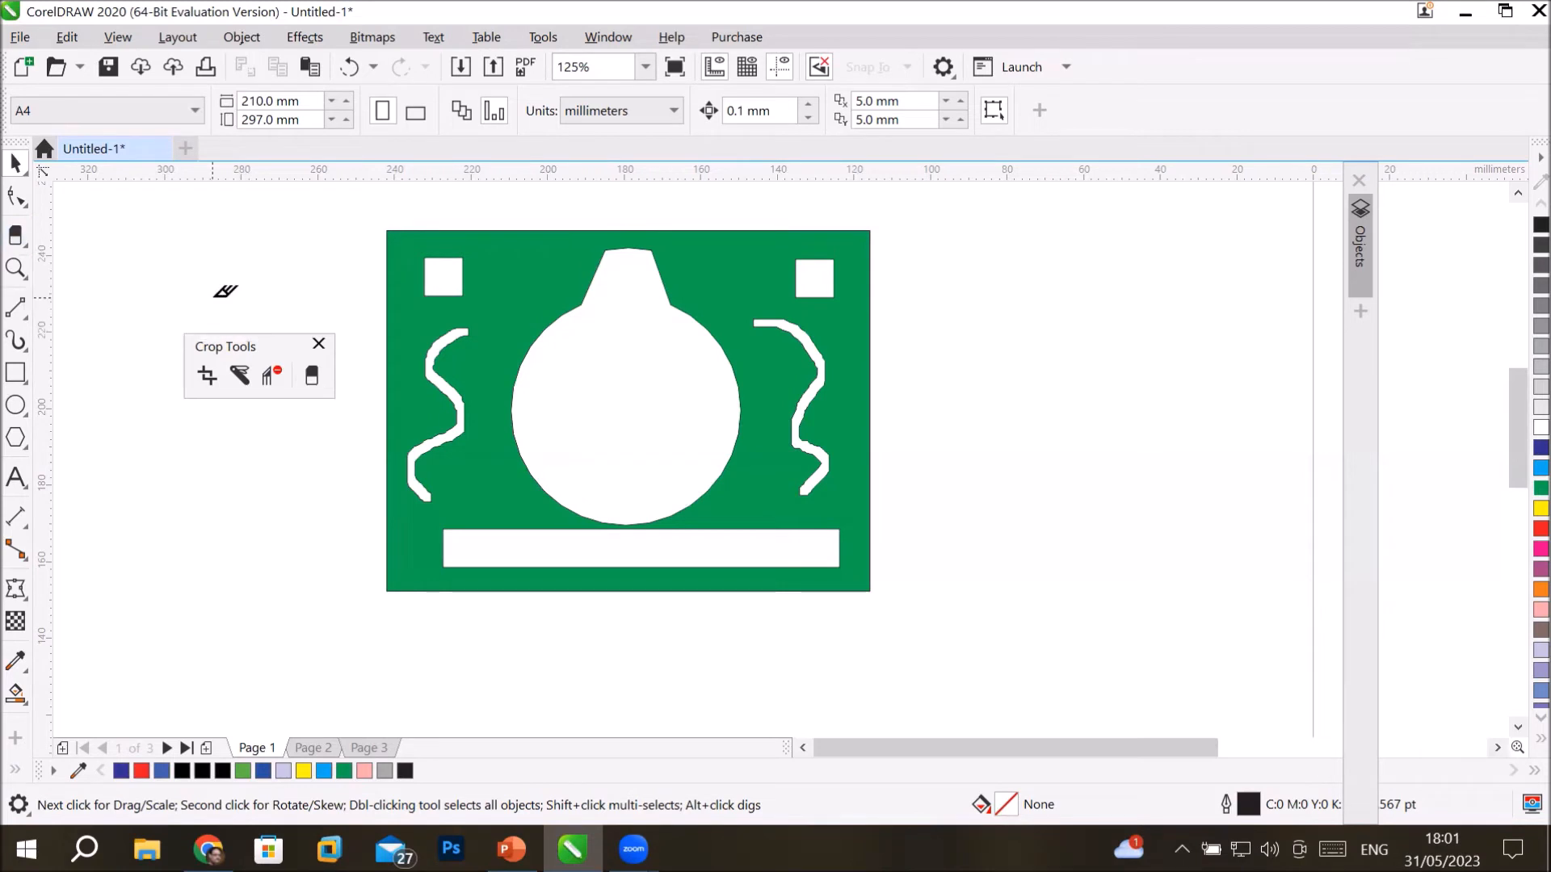
left_click(1491, 747)
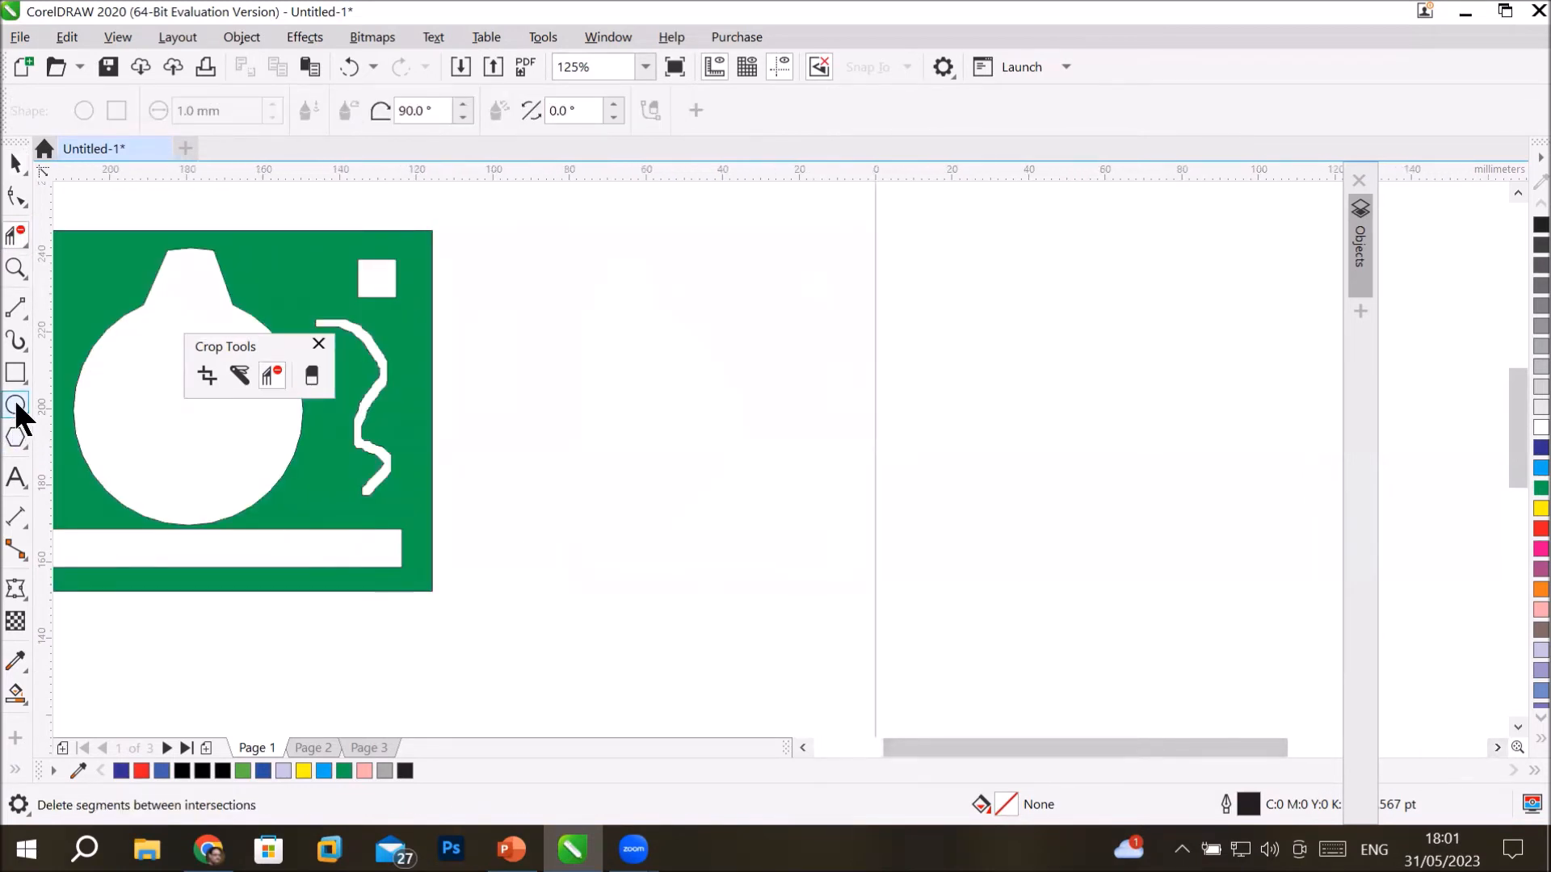
left_click(15, 404)
left_click_drag(557, 301, 876, 602)
left_click(15, 165)
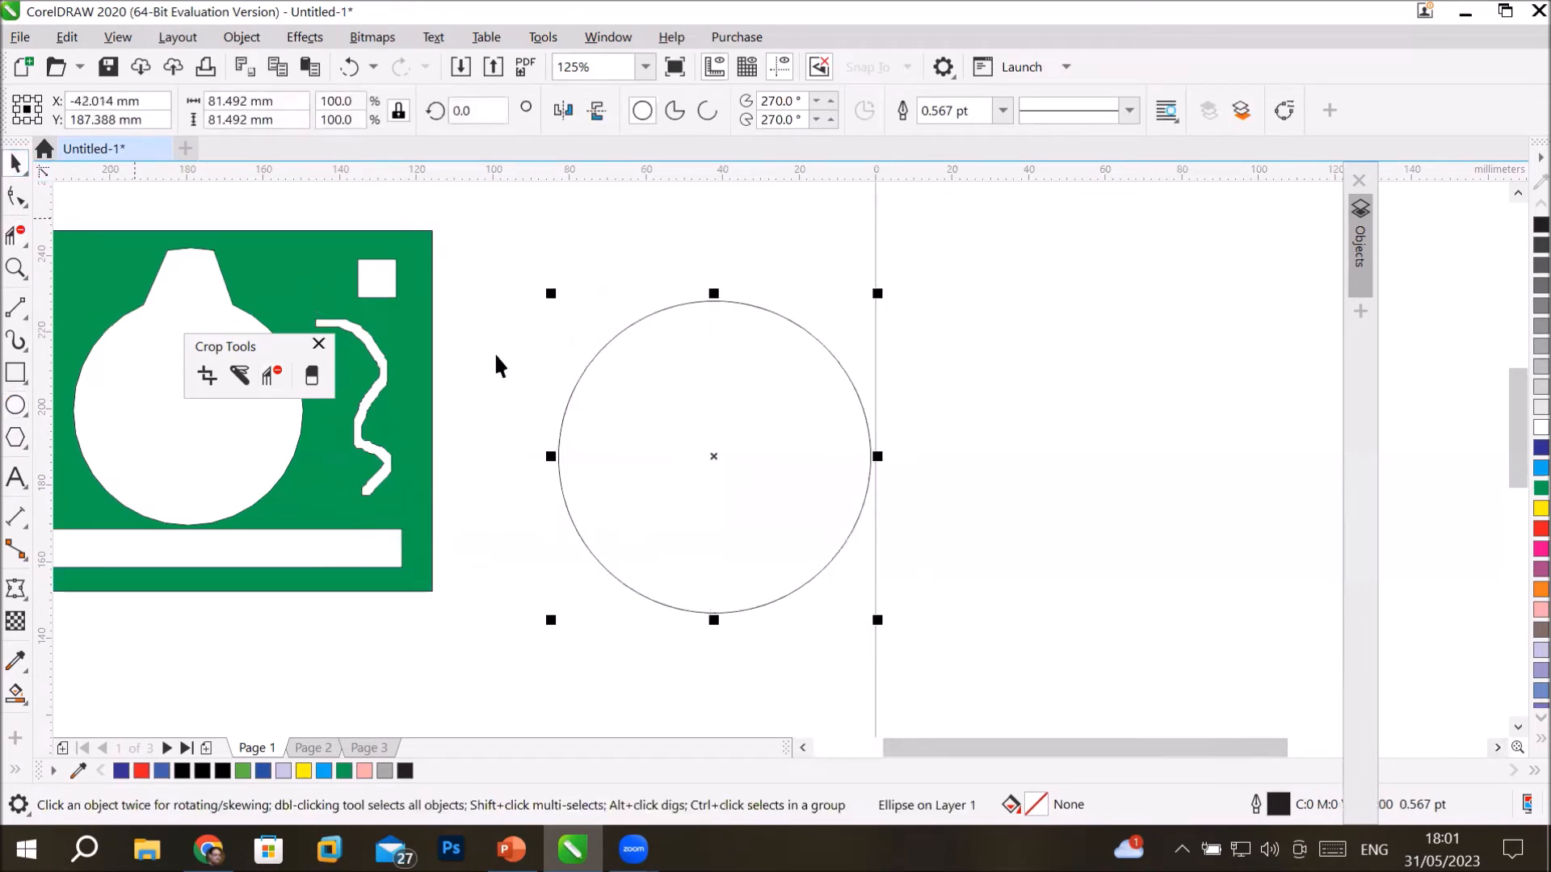
Place two copies of the circle, one overlapping its right side and one below overlapping both, at about X -9.4 mm, Y 136.8 mm.
left_click_drag(657, 435, 923, 438)
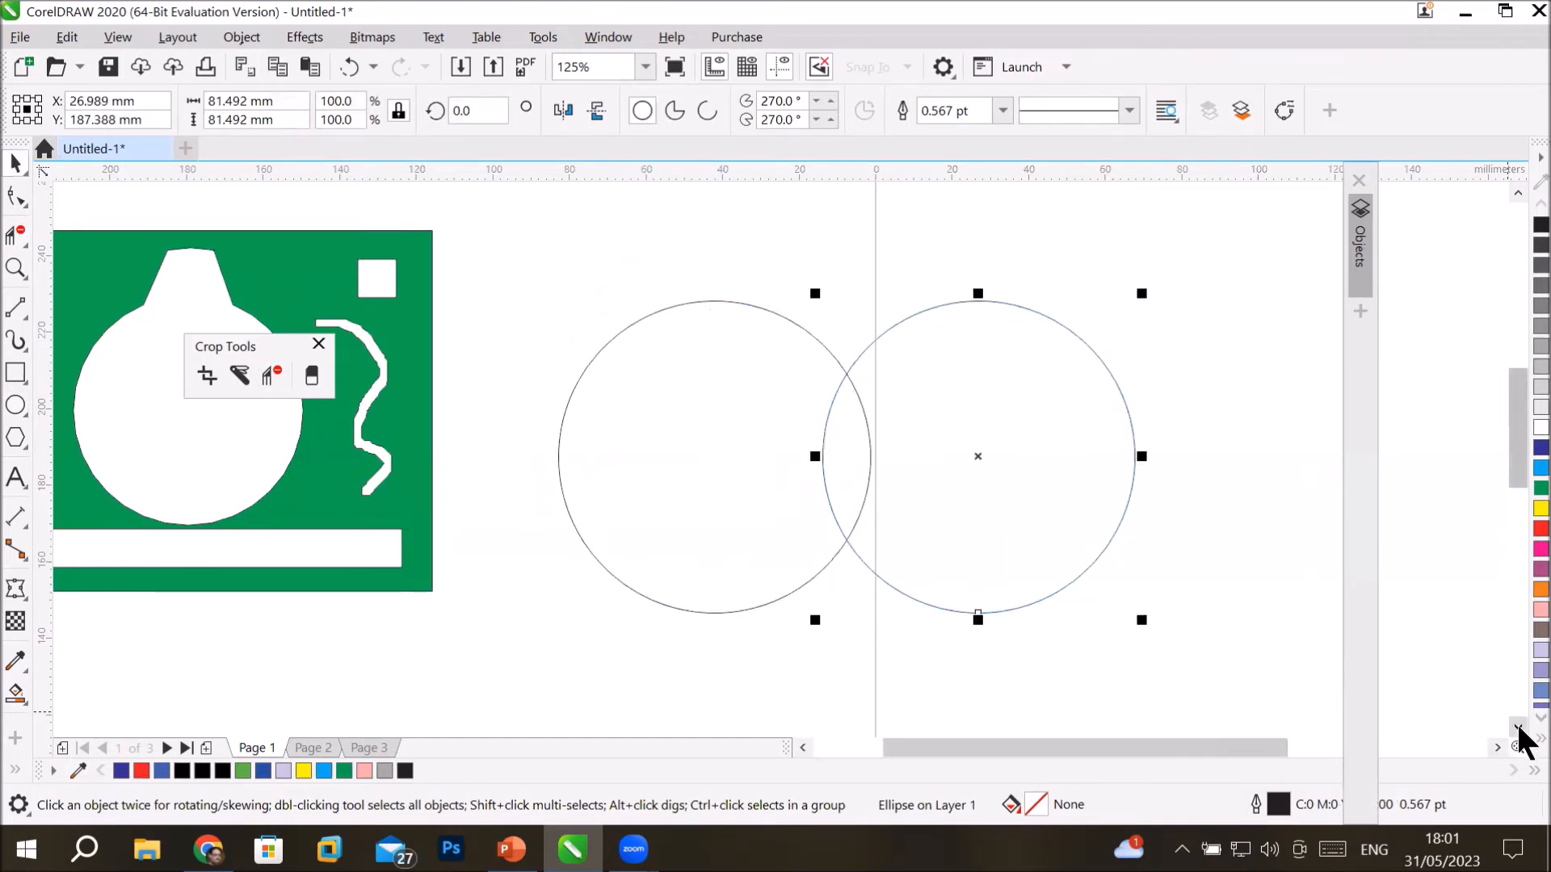
scroll(1518, 723, "down", 3)
left_click_drag(1021, 453, 875, 649)
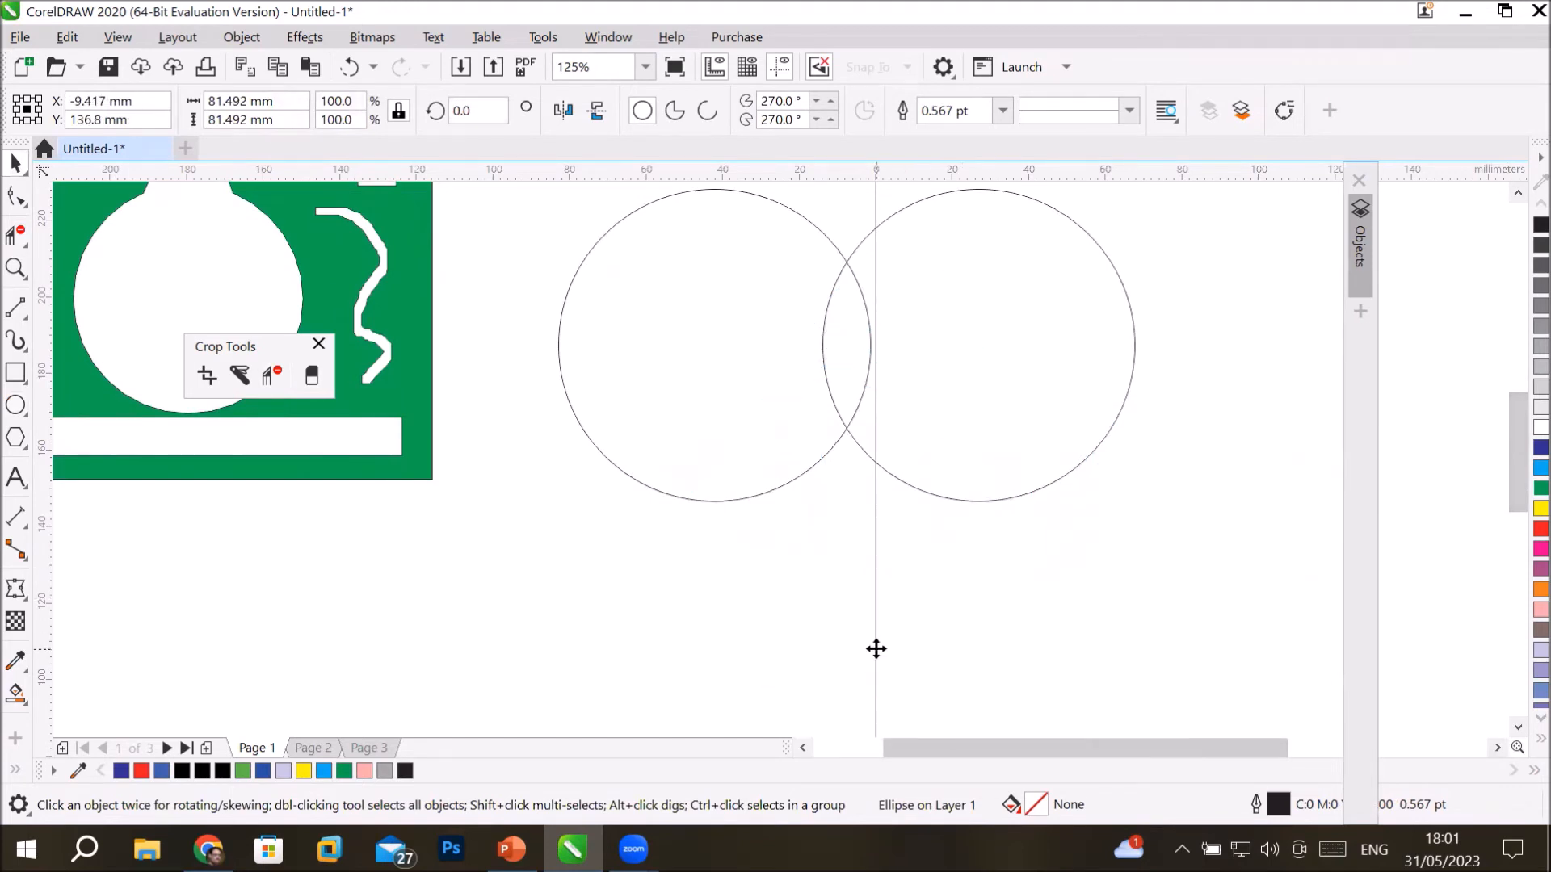
left_click(551, 575)
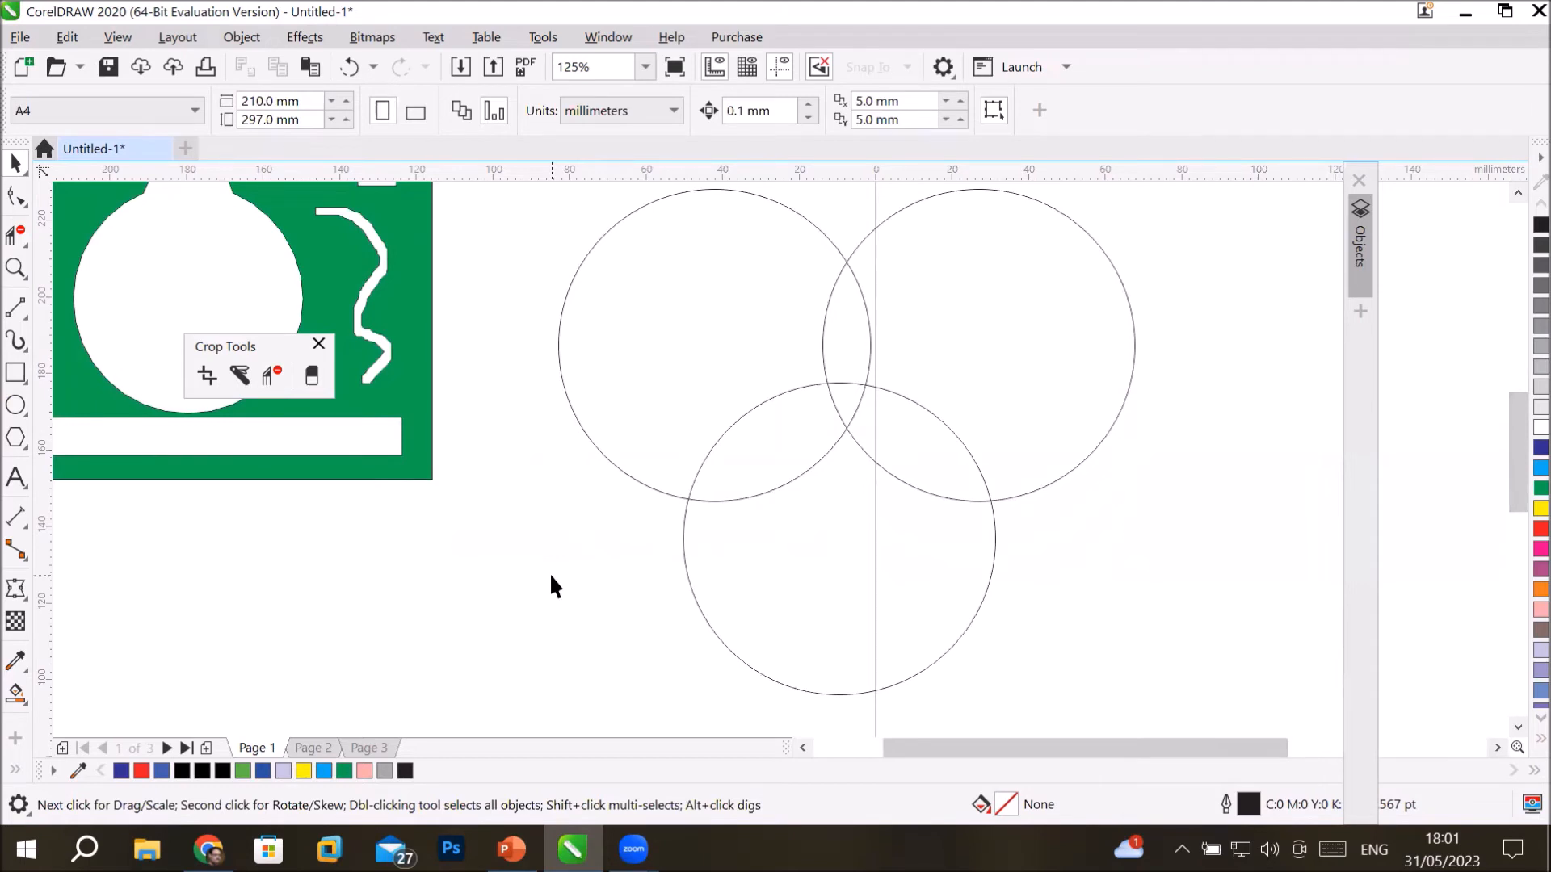
With Virtual Segment Delete, remove the arcs where the upper circles overlap and the lower circle's arcs inside each upper circle.
left_click(273, 375)
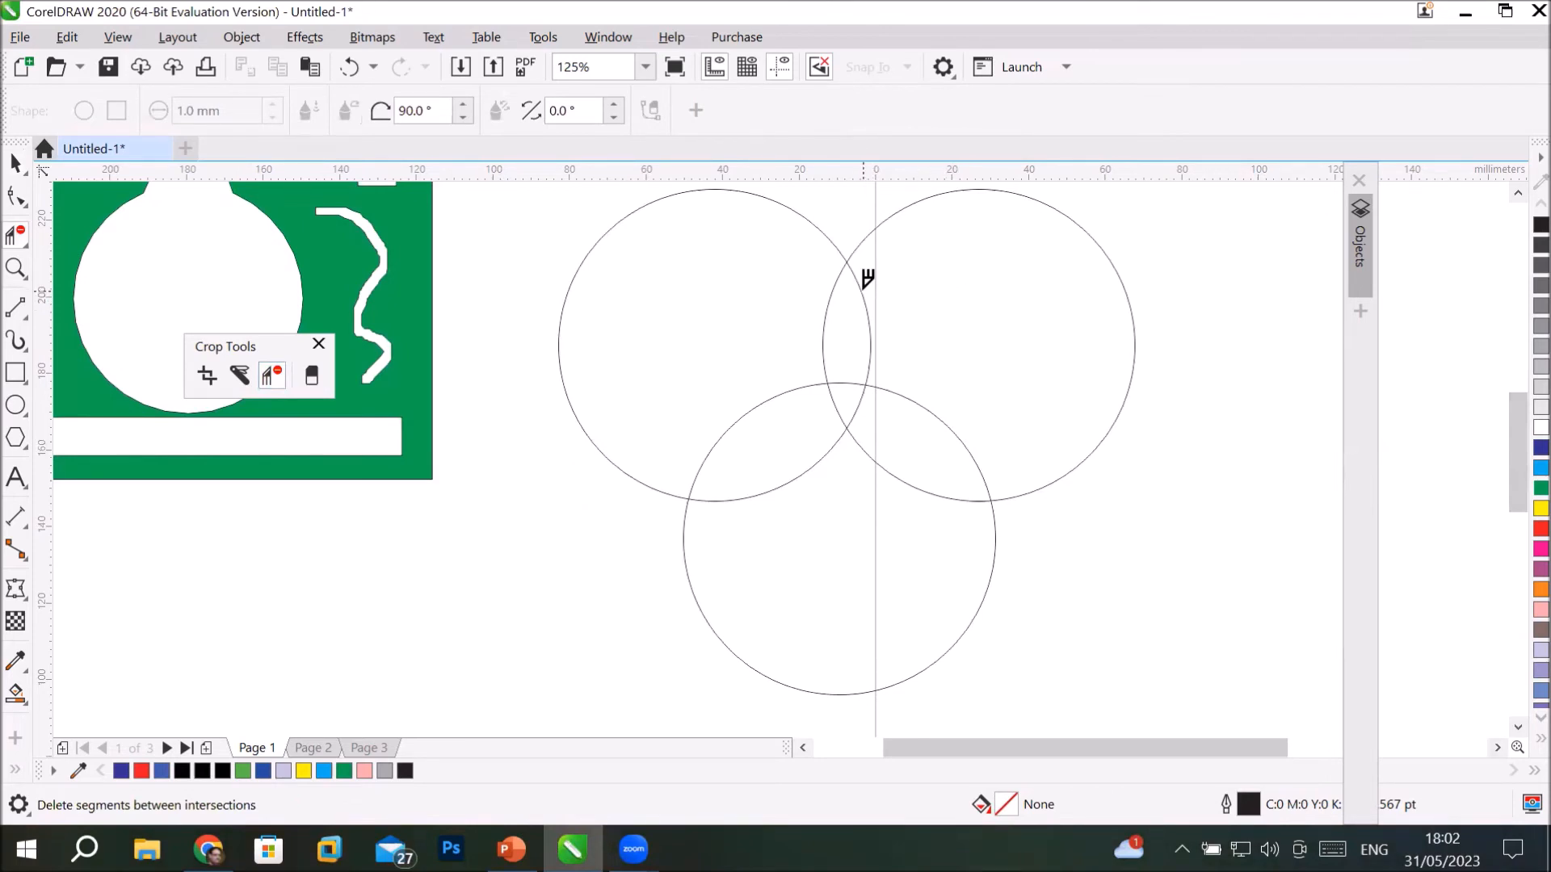
left_click(862, 286)
left_click(827, 307)
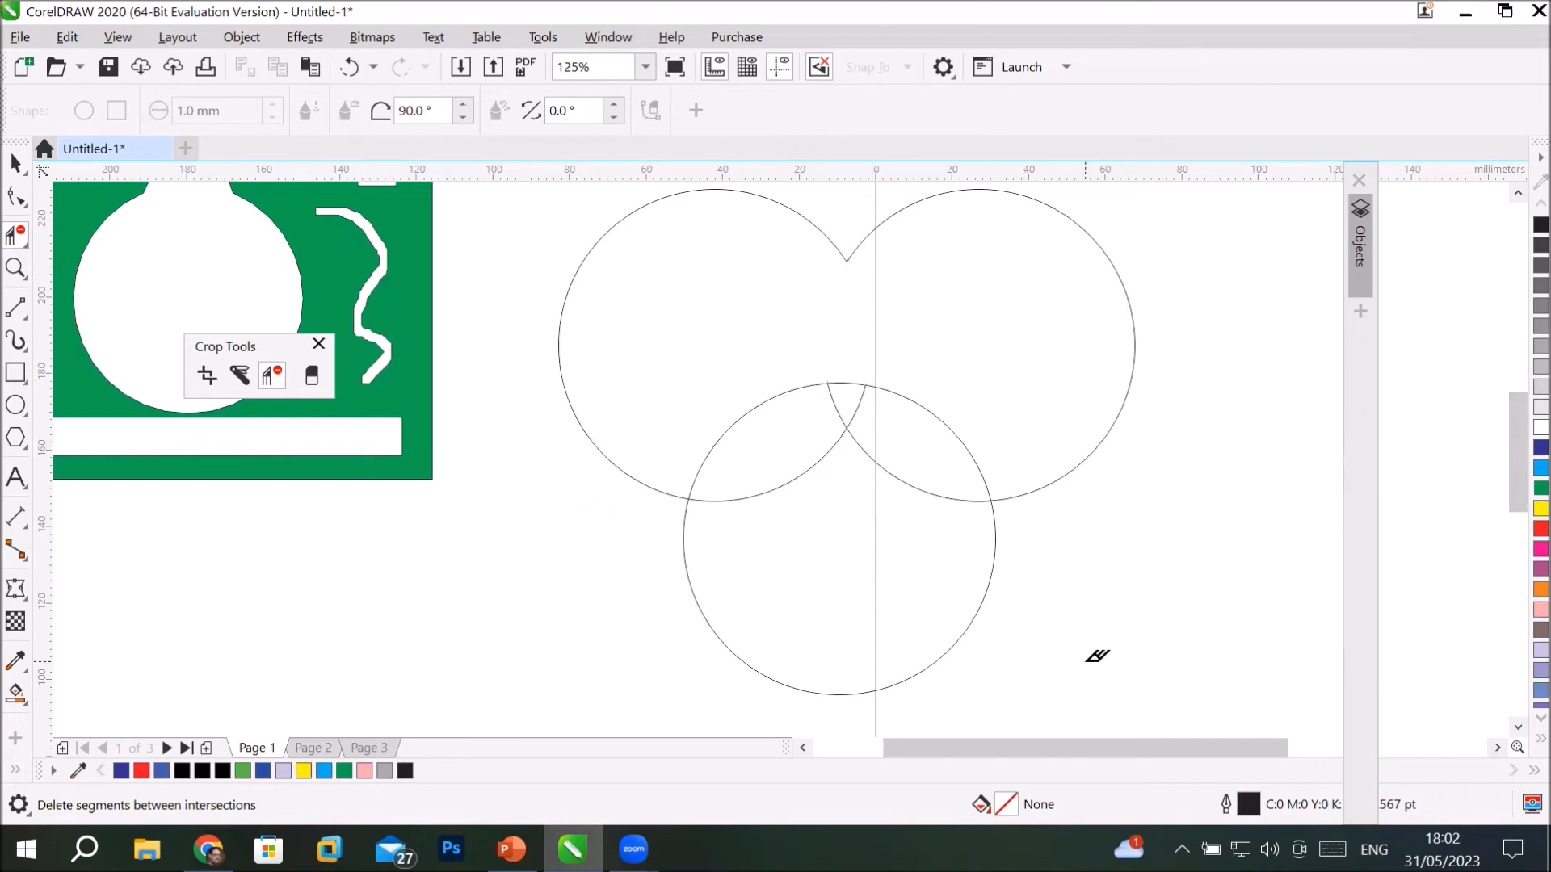
left_click(942, 416)
left_click(735, 417)
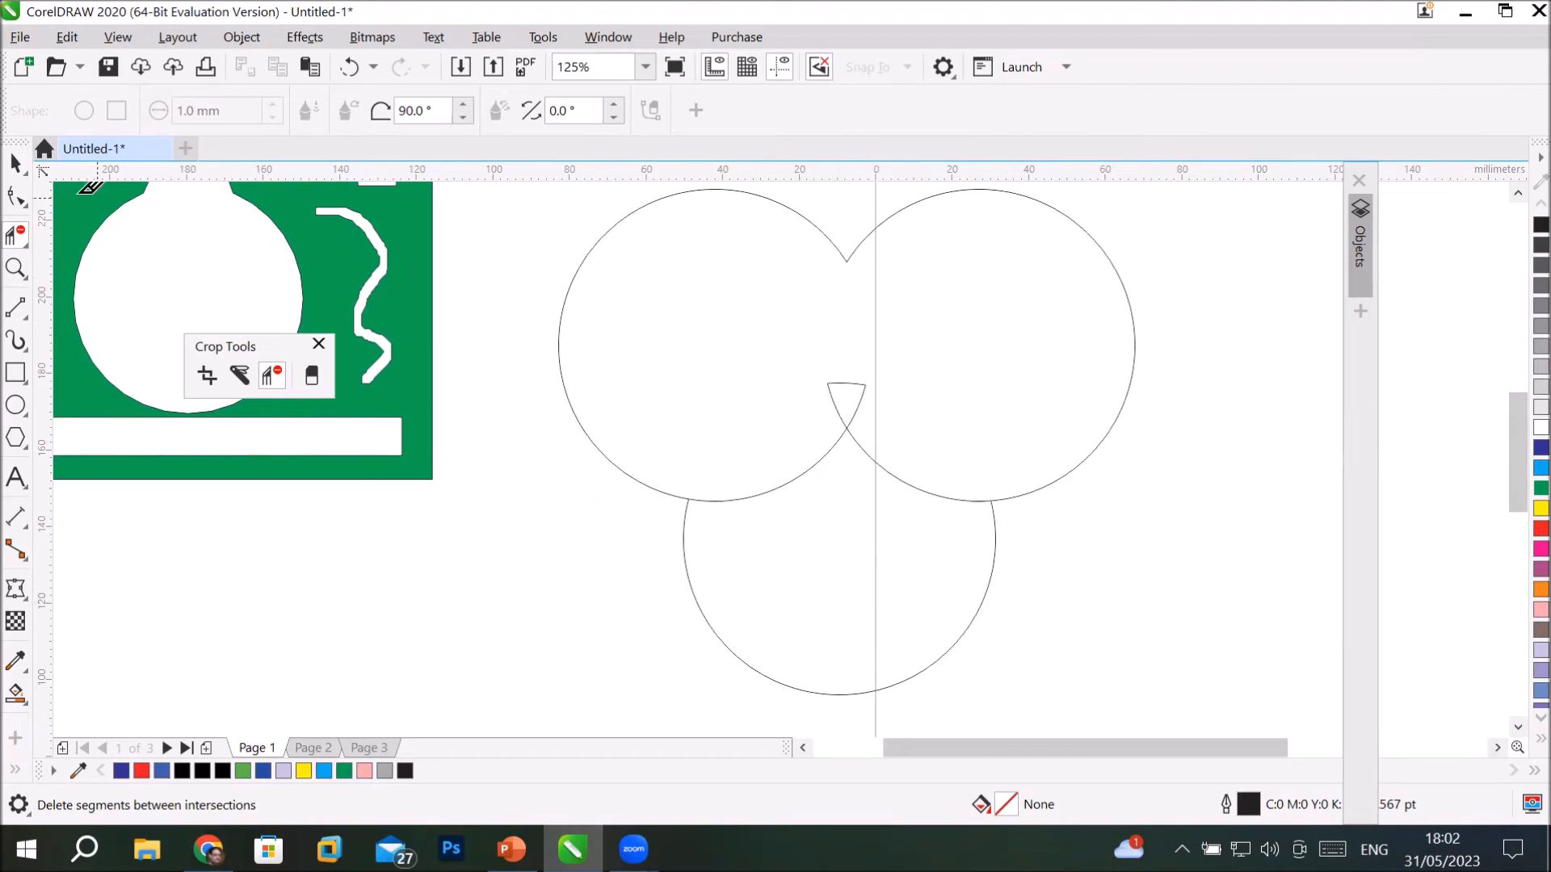
Smart Fill the joined region of the two upper circles with blue and no outline.
key("space")
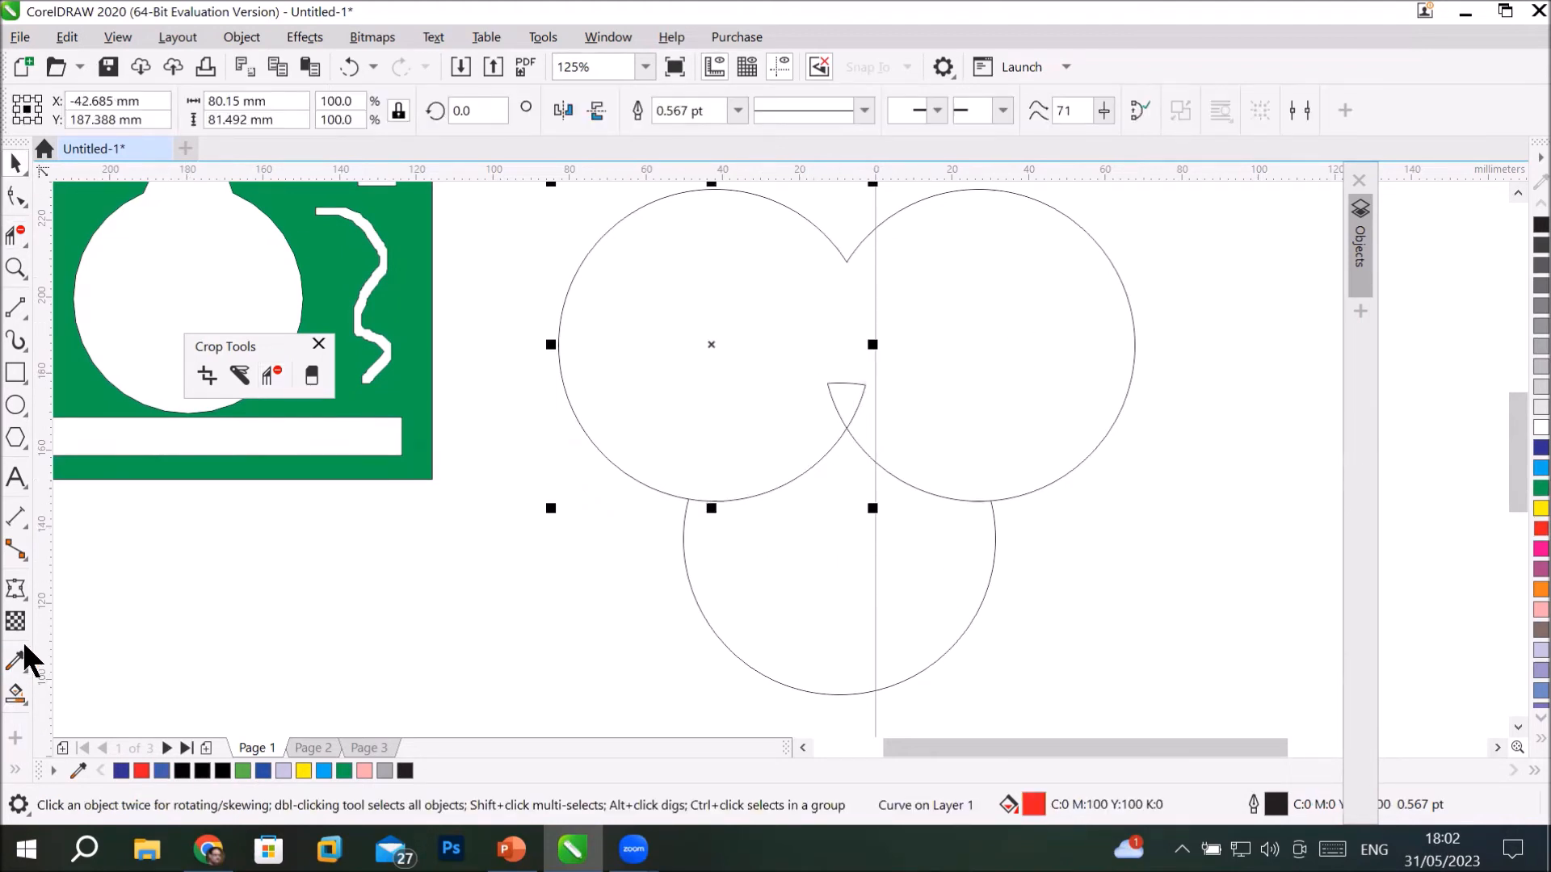
left_click(9, 697)
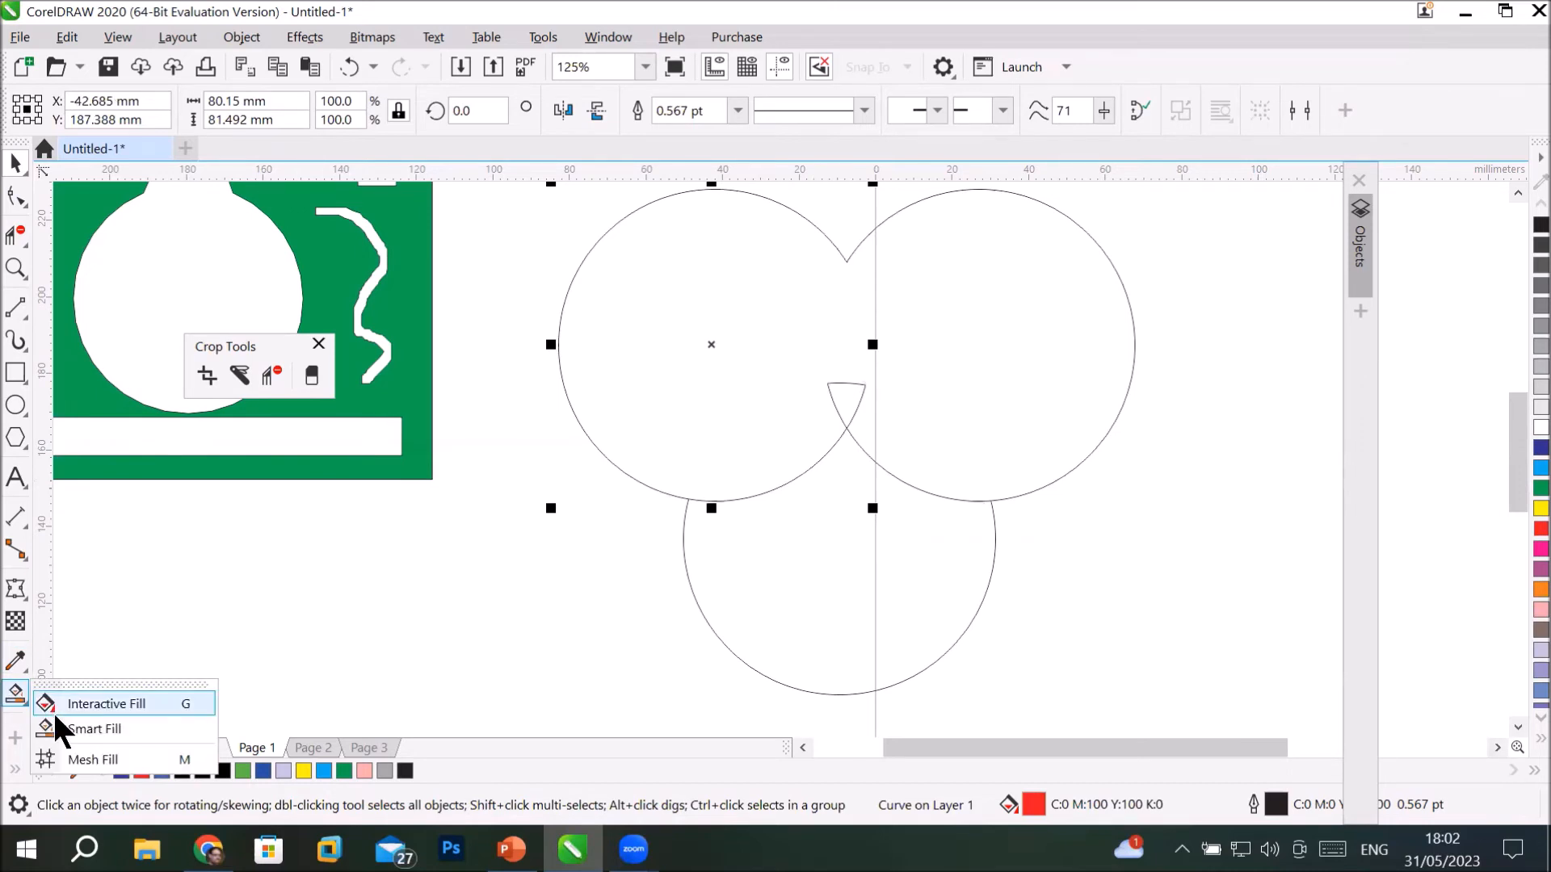
left_click(69, 730)
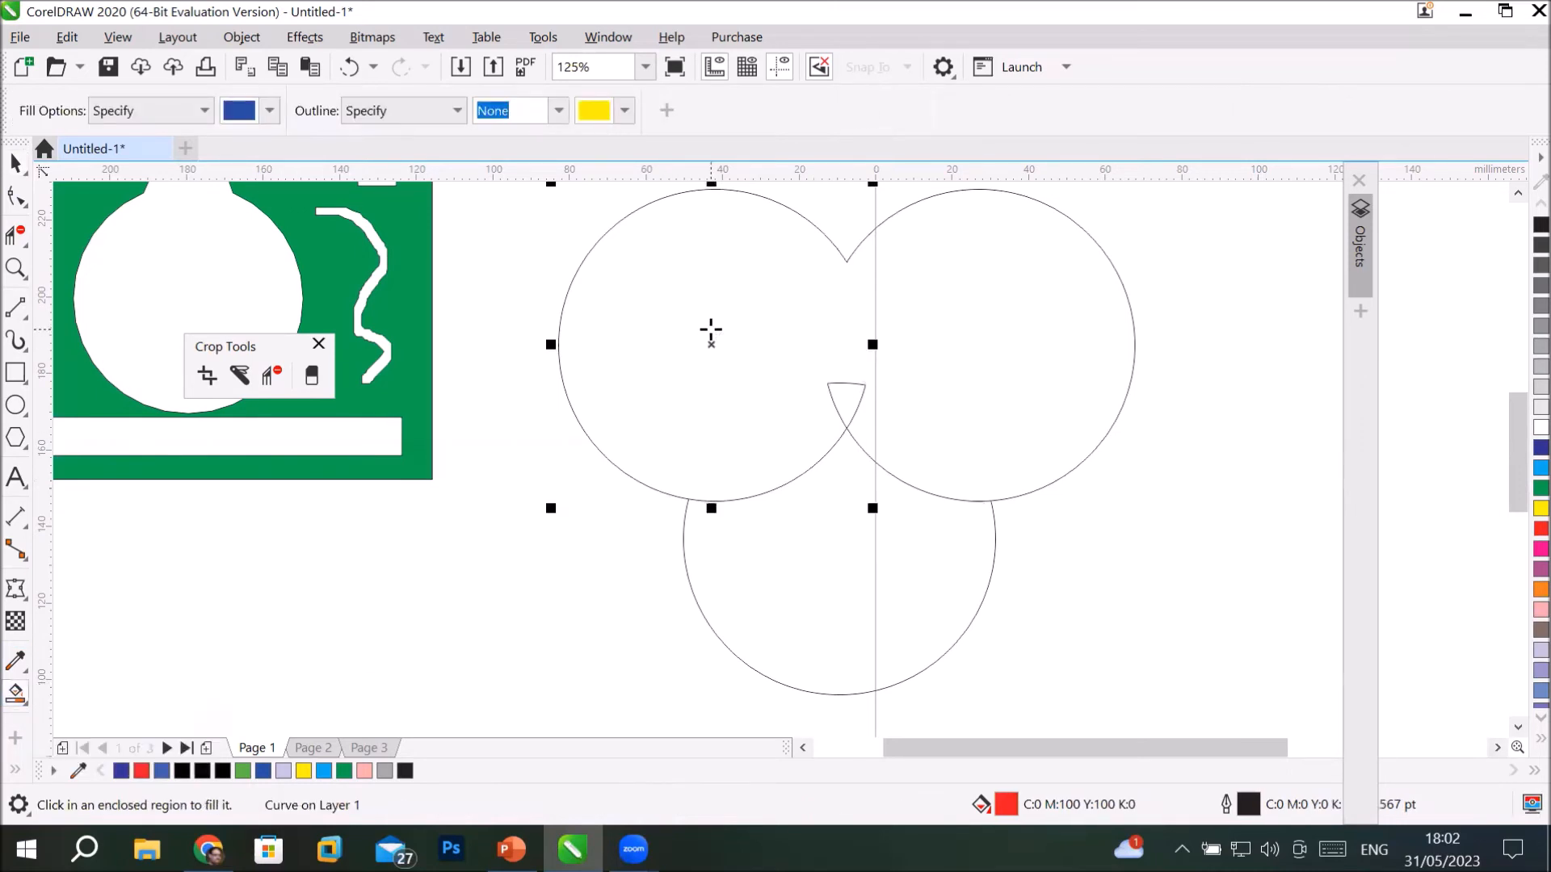
left_click(711, 329)
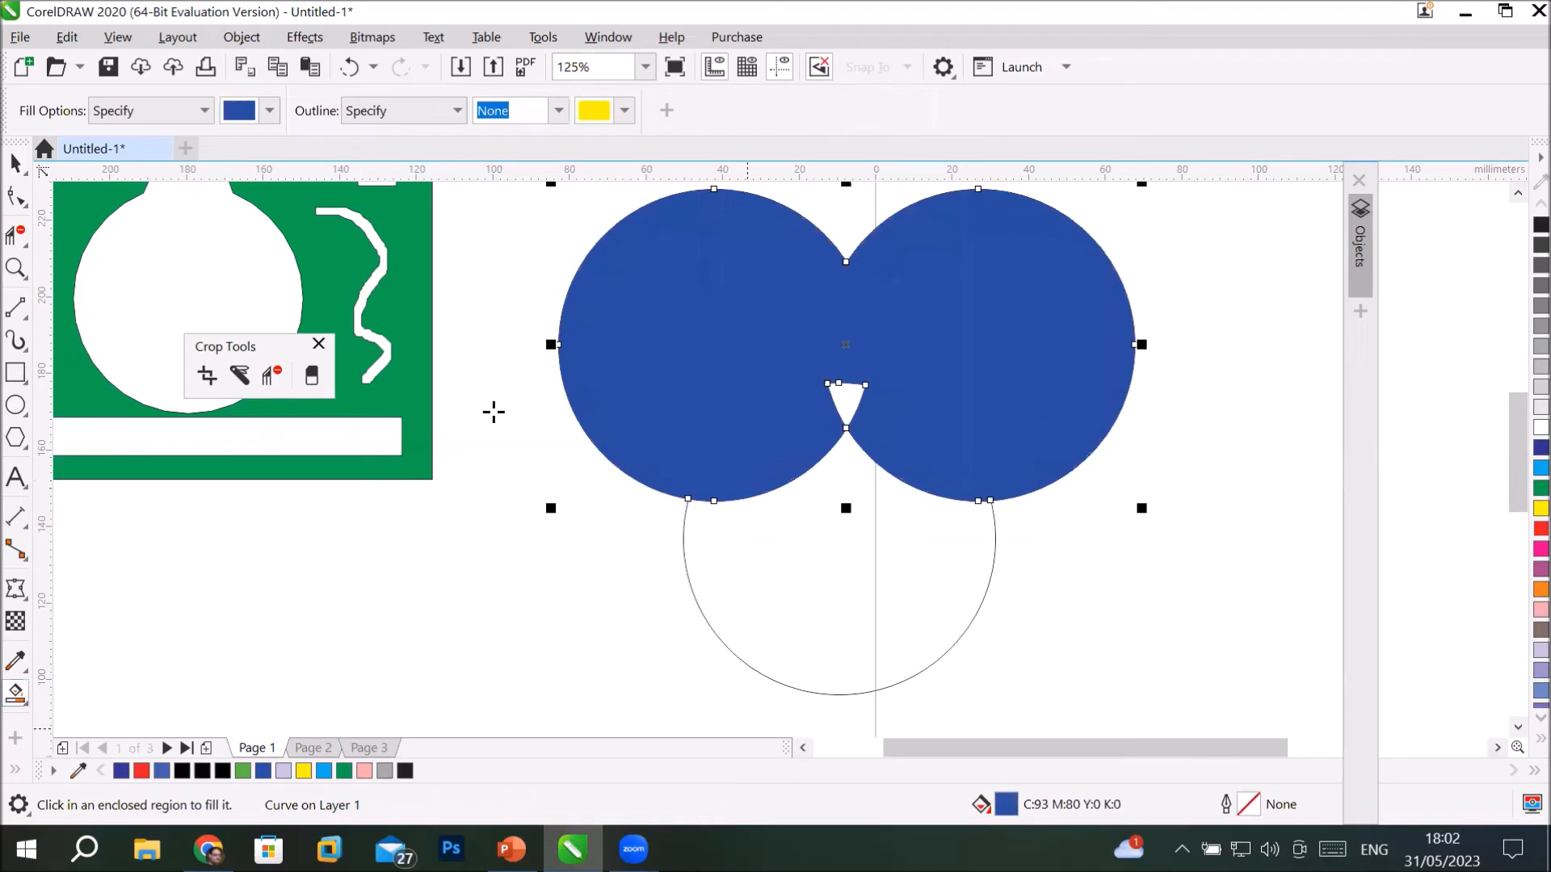
Set the Smart Fill colour to orange-red C13 M88 Y100 K3 and apply it to the joined upper region.
left_click(269, 111)
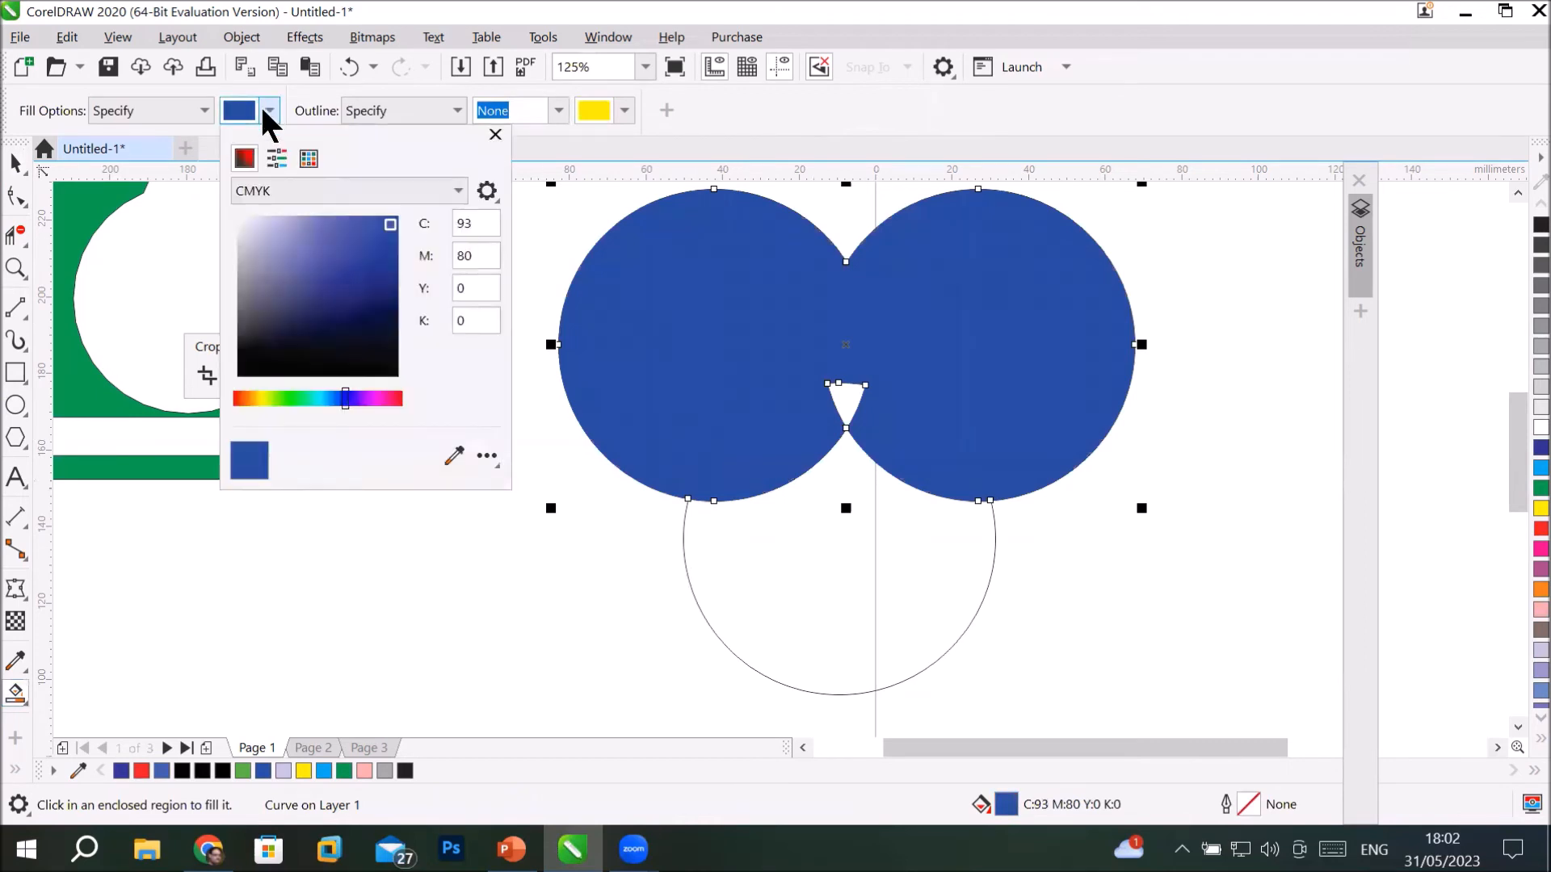
left_click(239, 398)
left_click(363, 244)
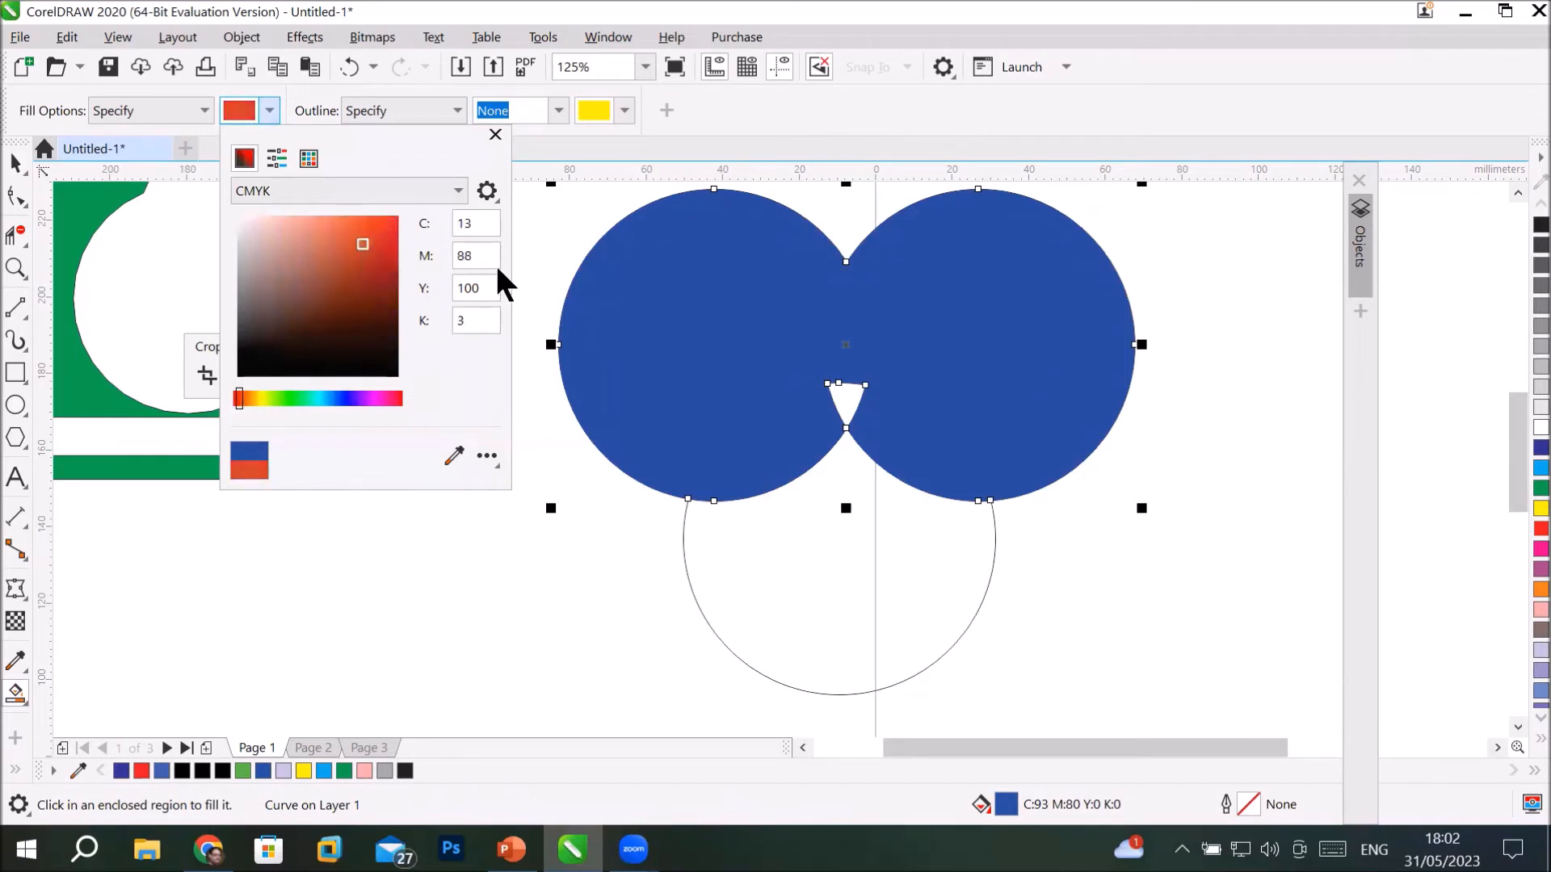
left_click(772, 287)
left_click(772, 284)
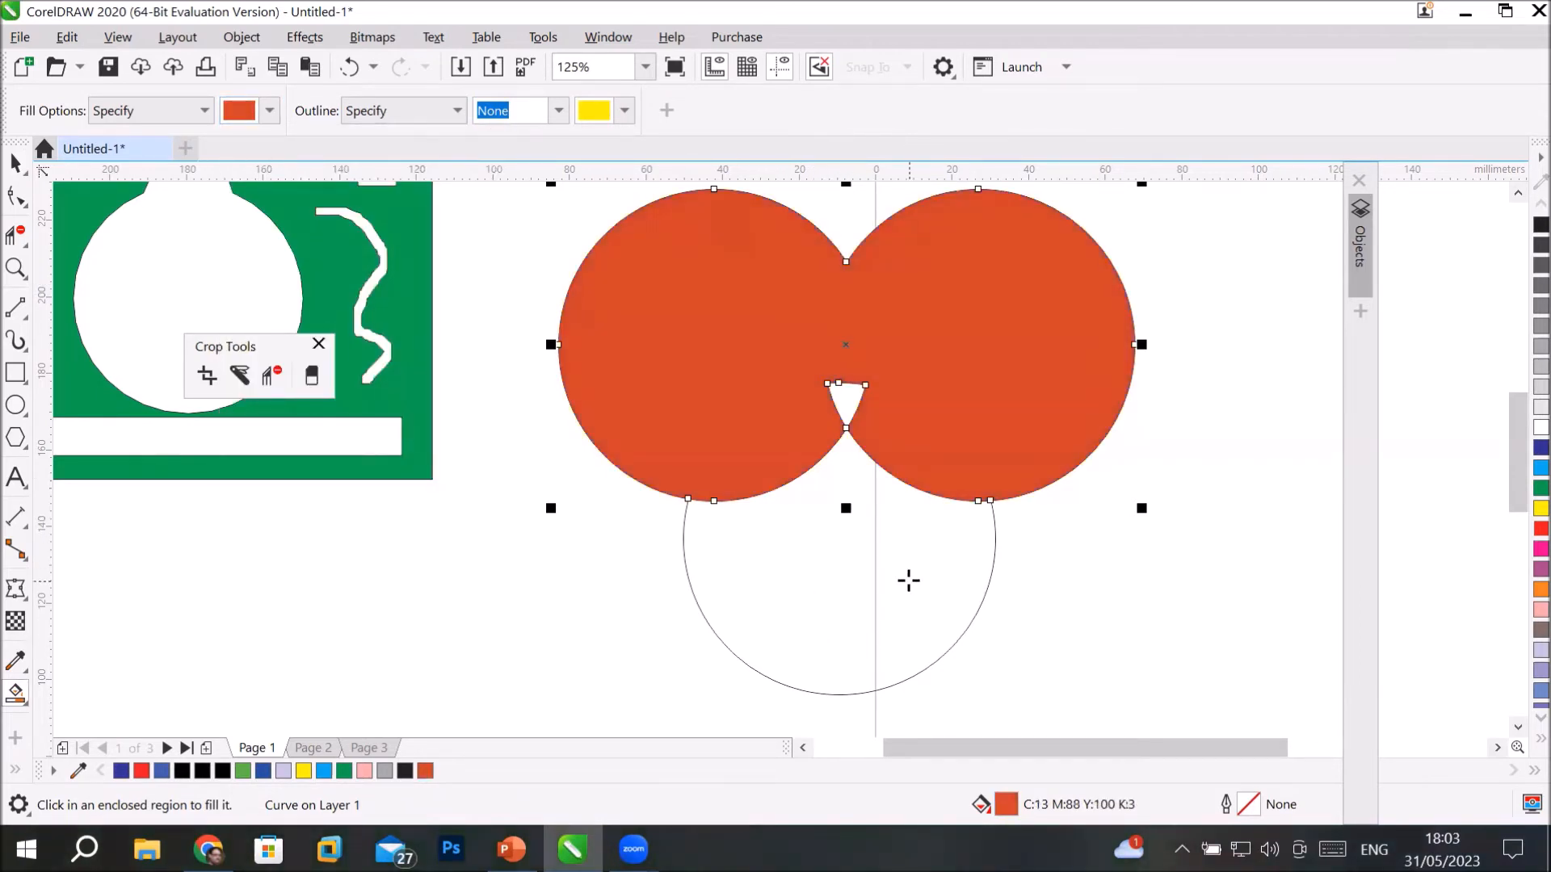
Open the Smart Fill colour picker.
left_click(269, 113)
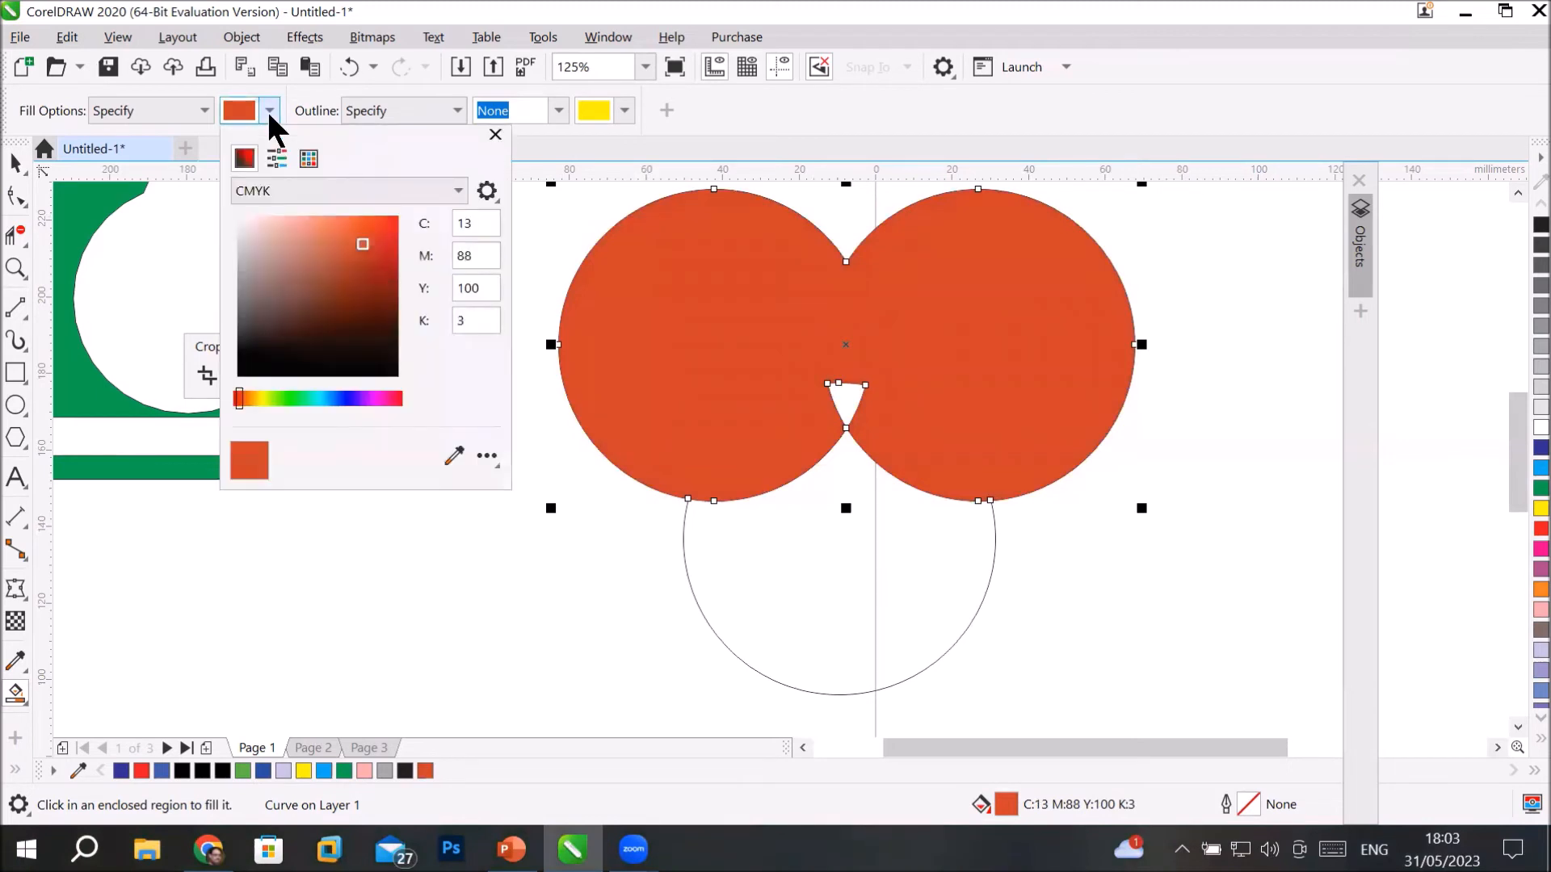
Smart Fill the lower circle's enclosed region with blue, C91 M84 Y0 K0.
left_click(350, 400)
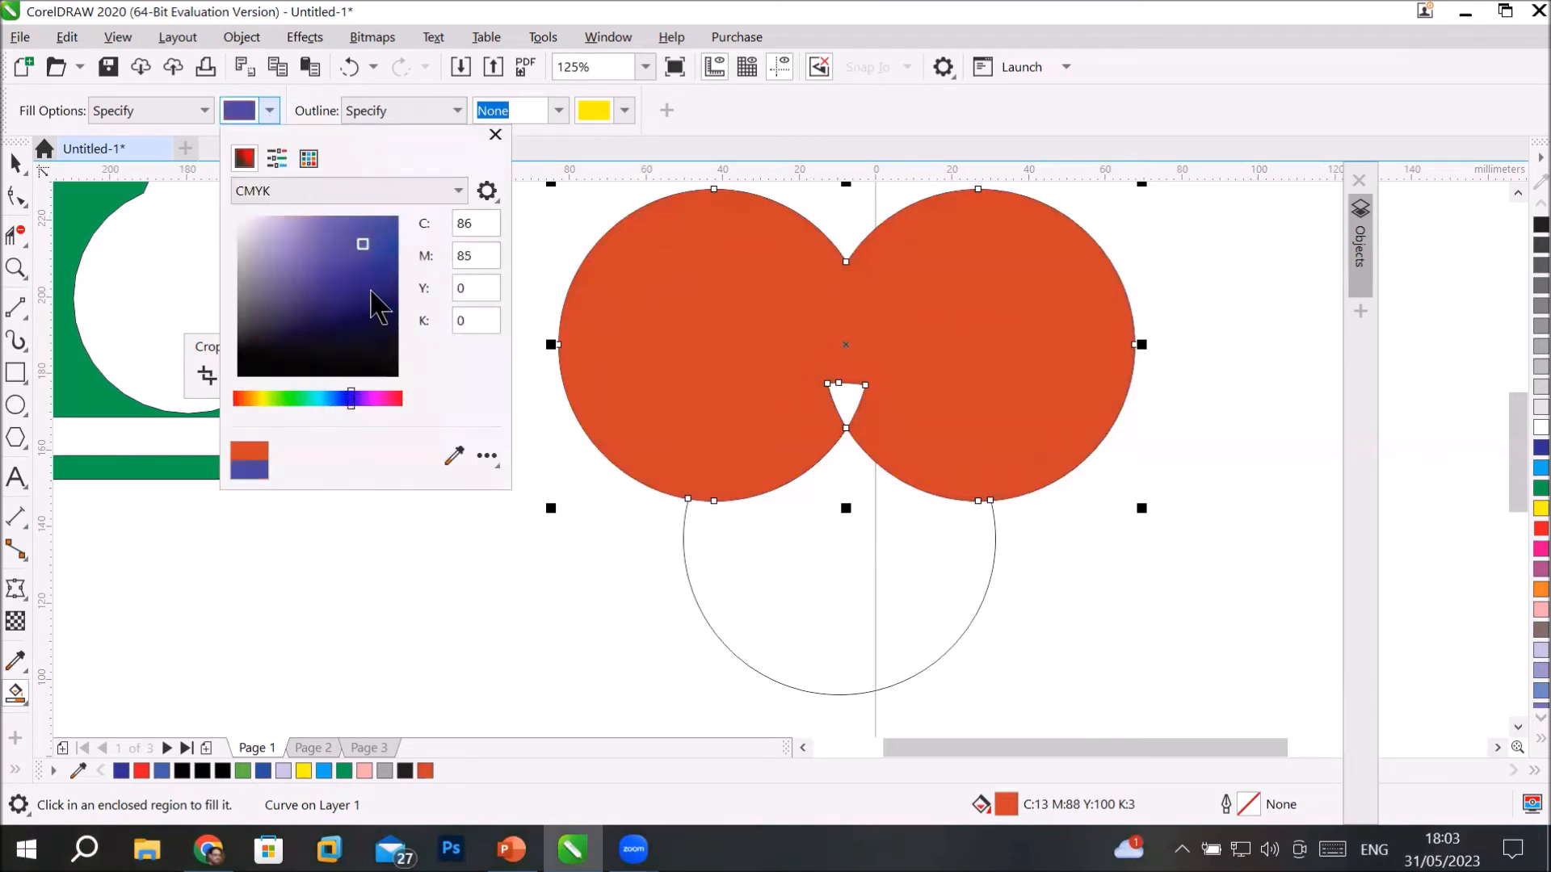
left_click(390, 231)
left_click(902, 618)
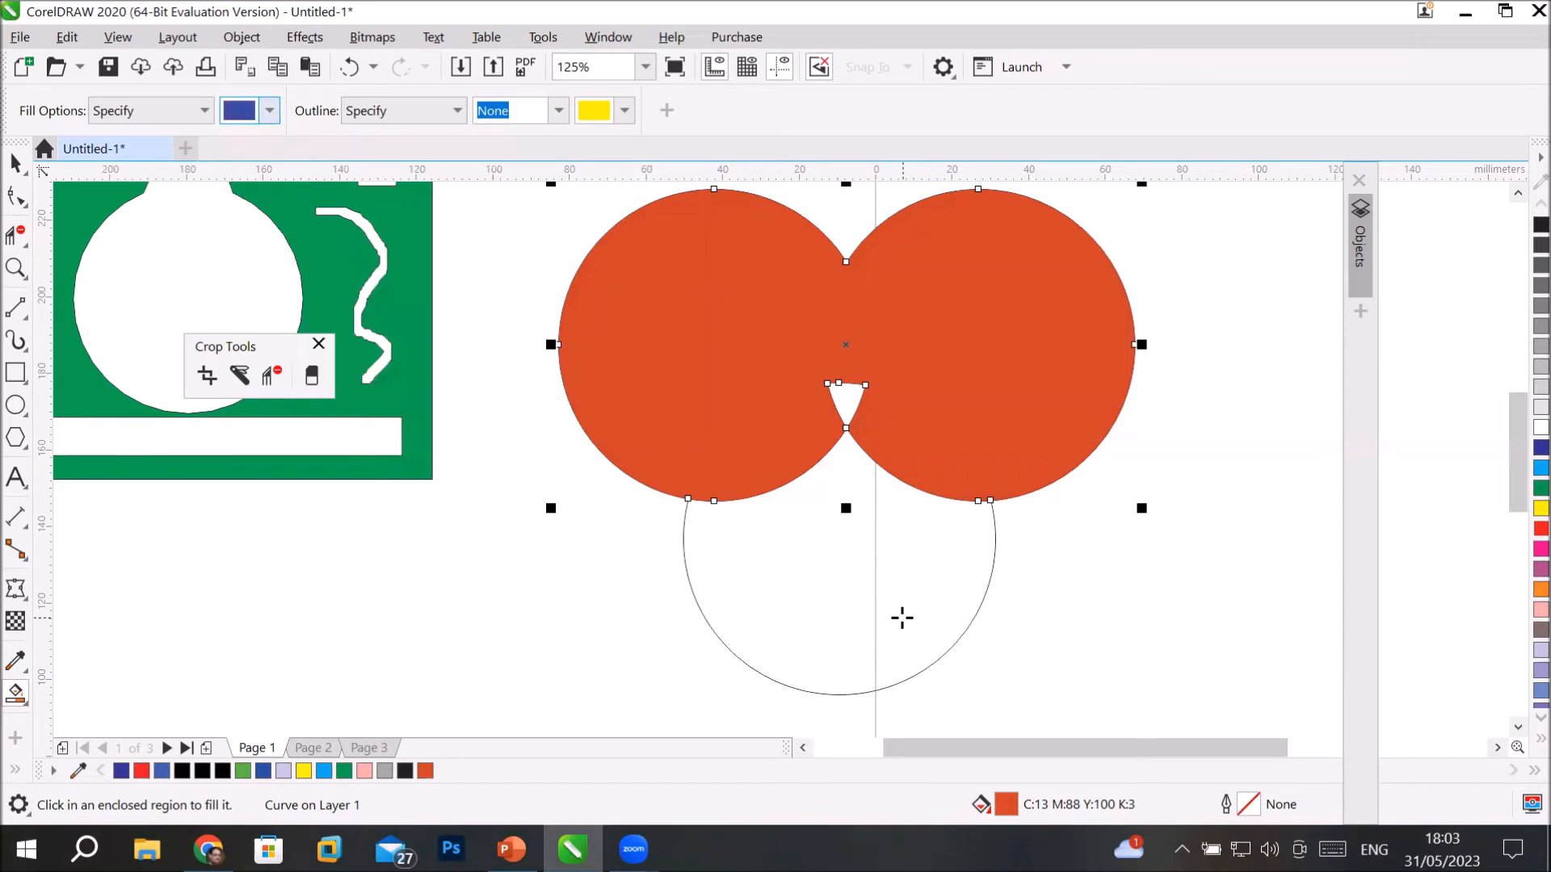
left_click(903, 618)
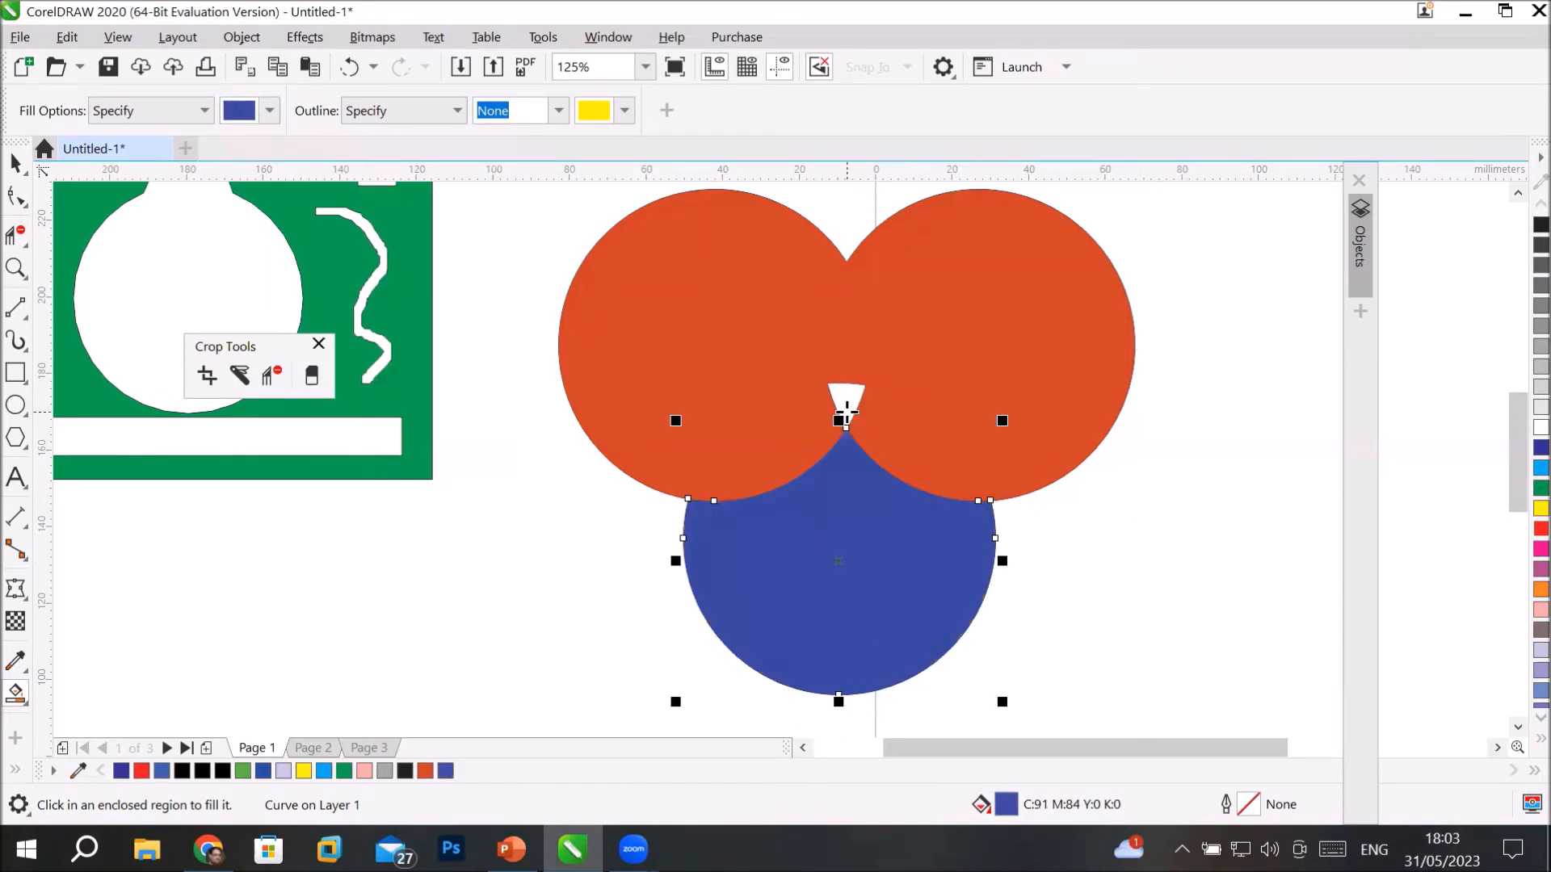
Smart Fill the small wedge between the three circles with green, C66 M0 Y100 K0, and deselect it.
left_click(270, 111)
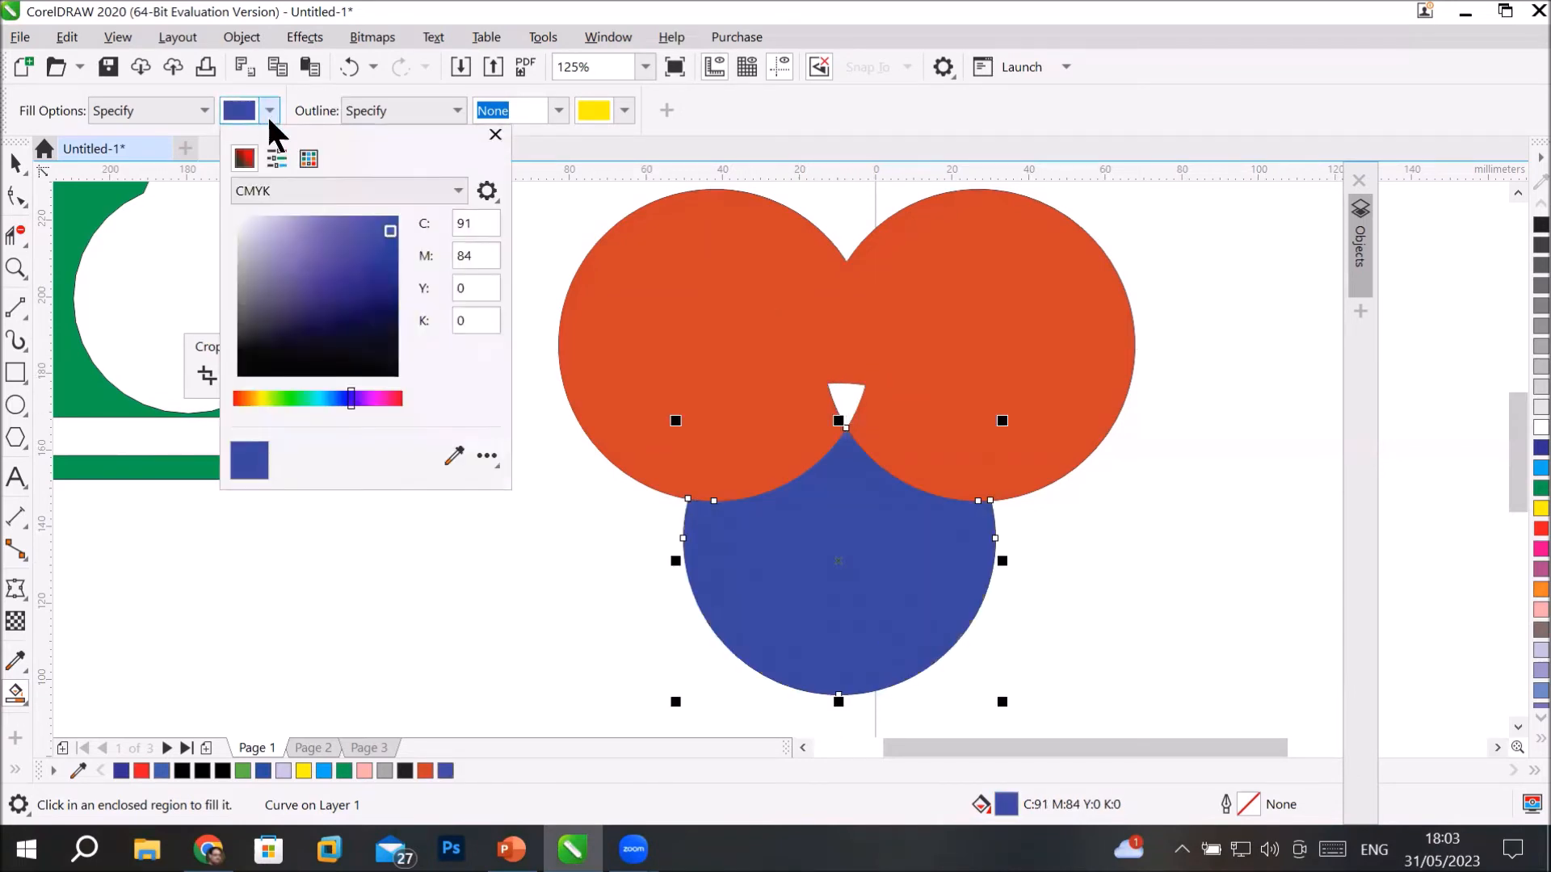
left_click(296, 398)
left_click(373, 228)
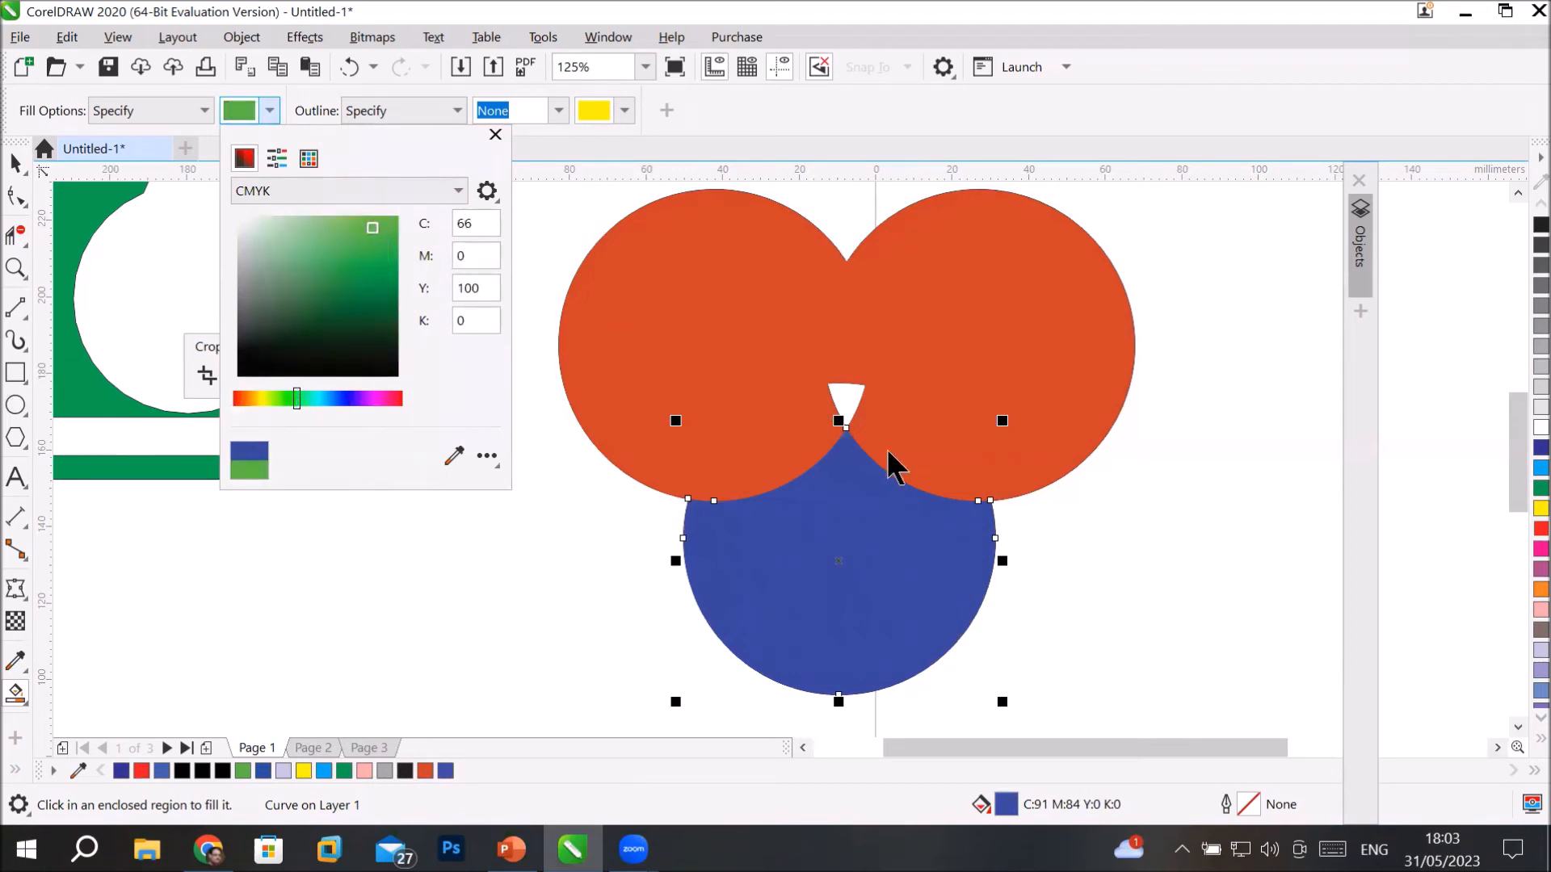
left_click(840, 360)
scroll(836, 373, "up", 4)
left_click(854, 462)
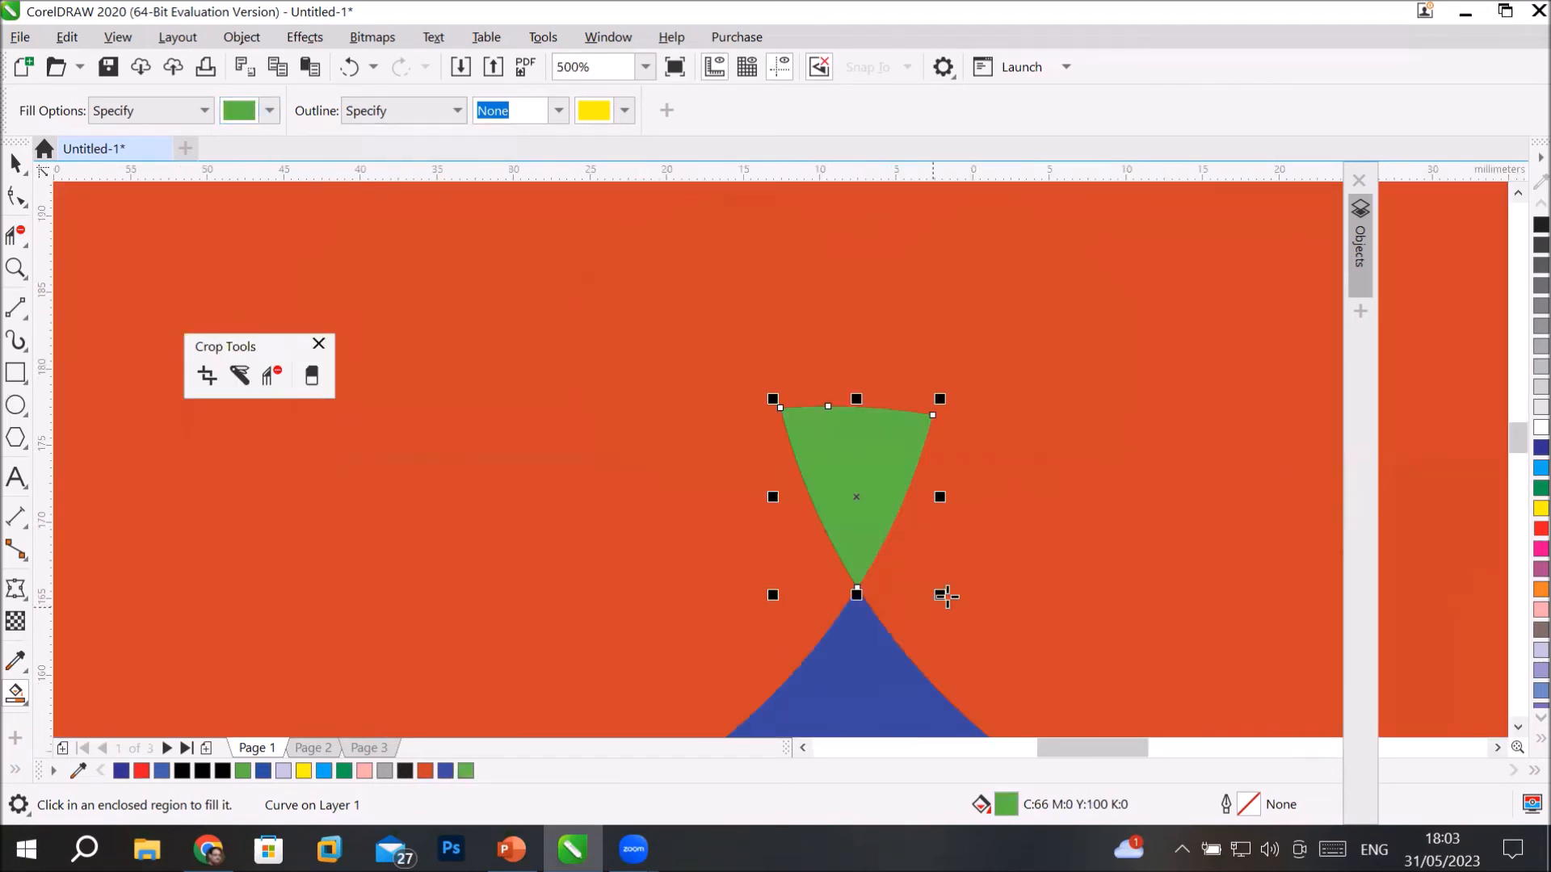
scroll(983, 492, "down", 6)
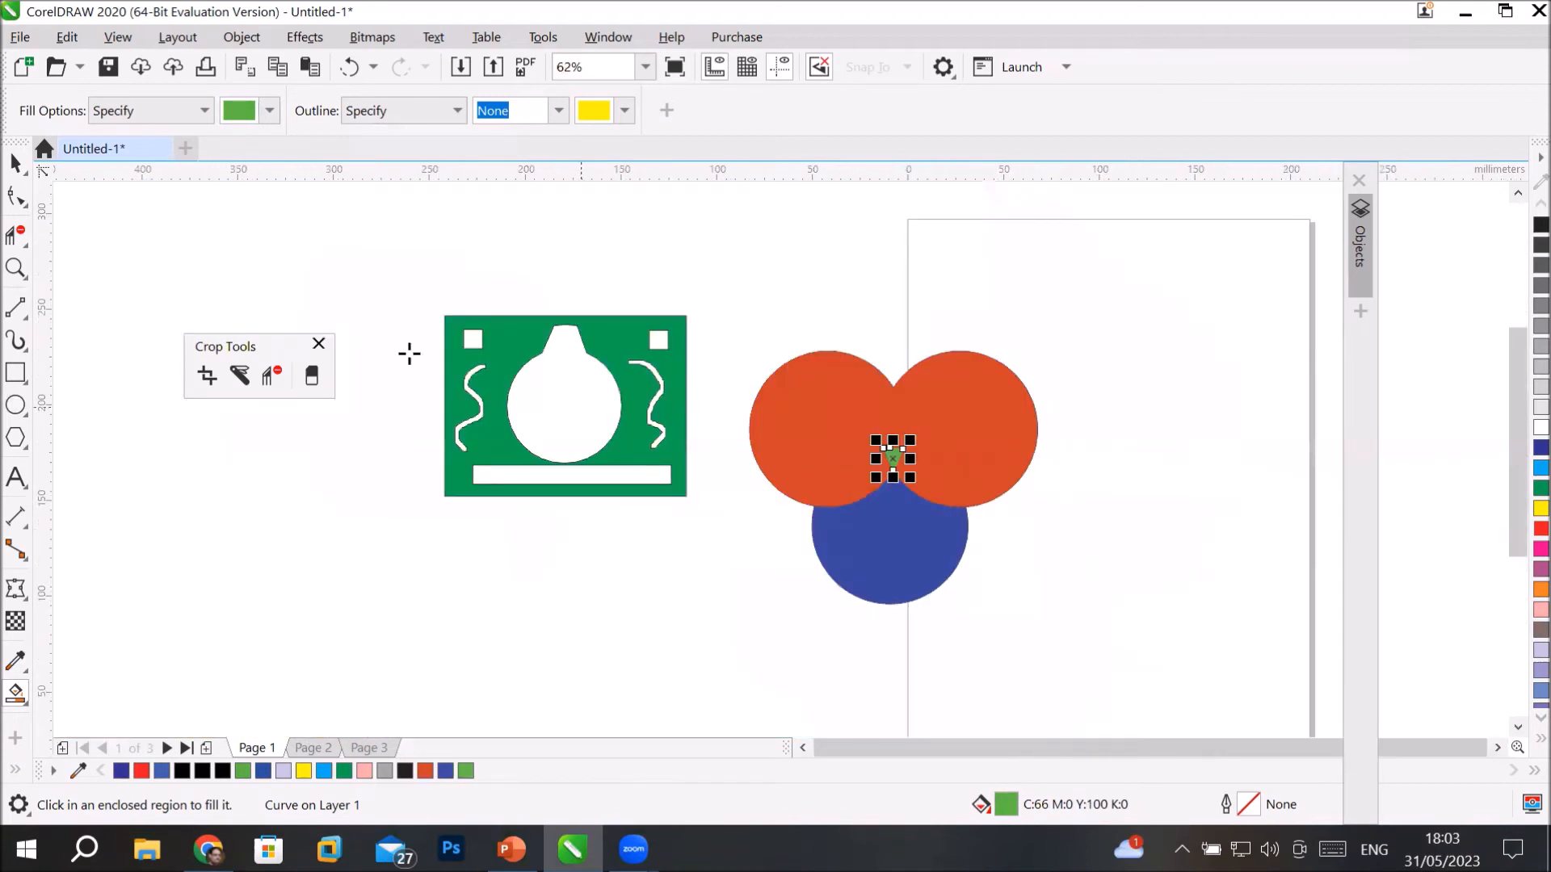
left_click(17, 164)
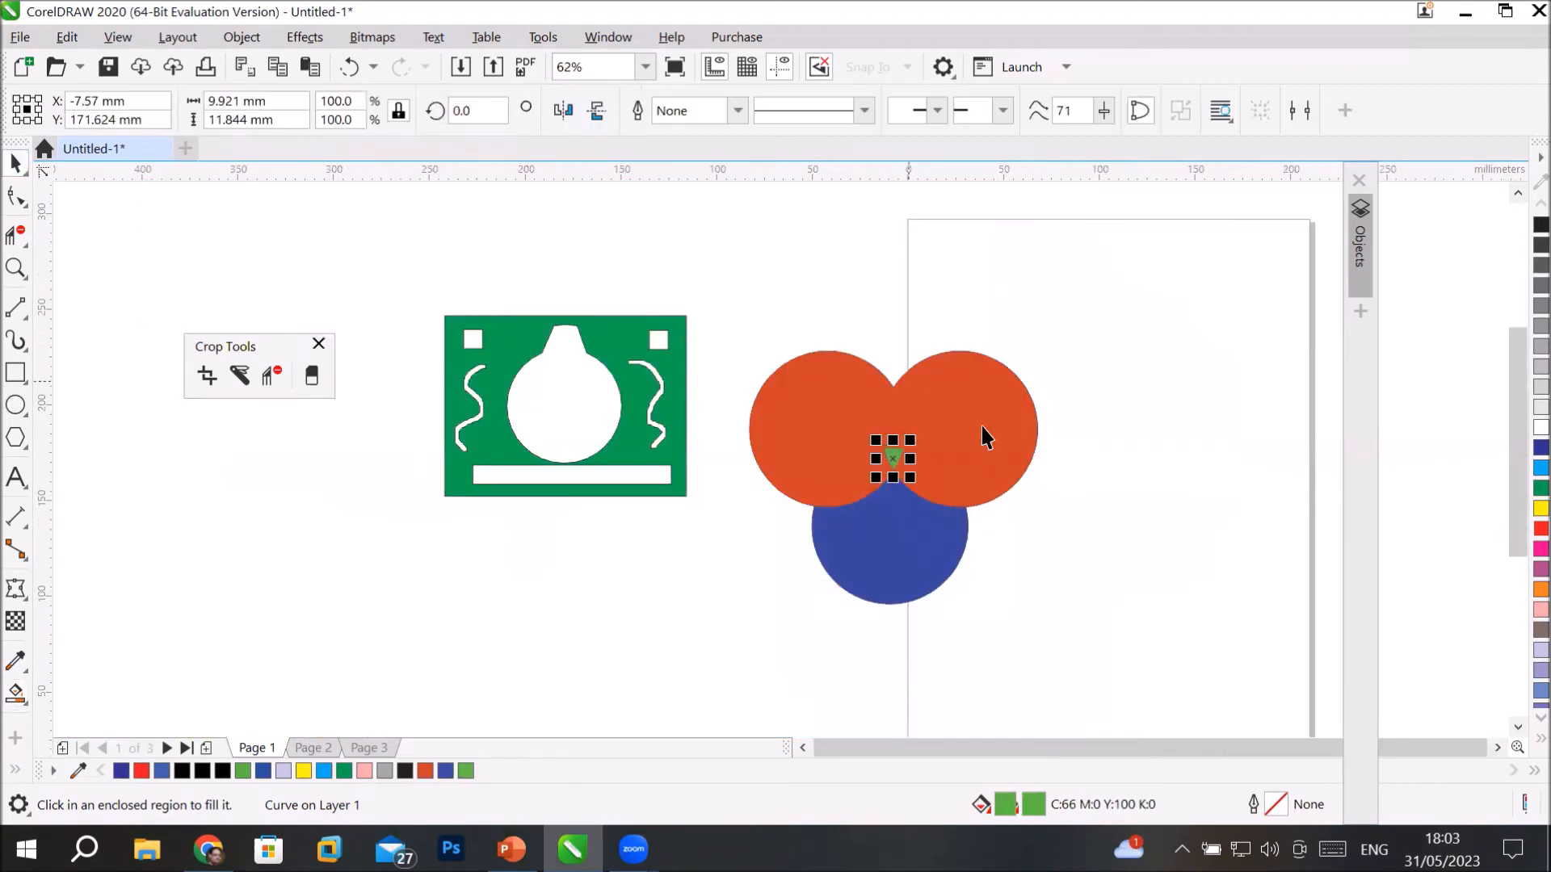
left_click(1129, 546)
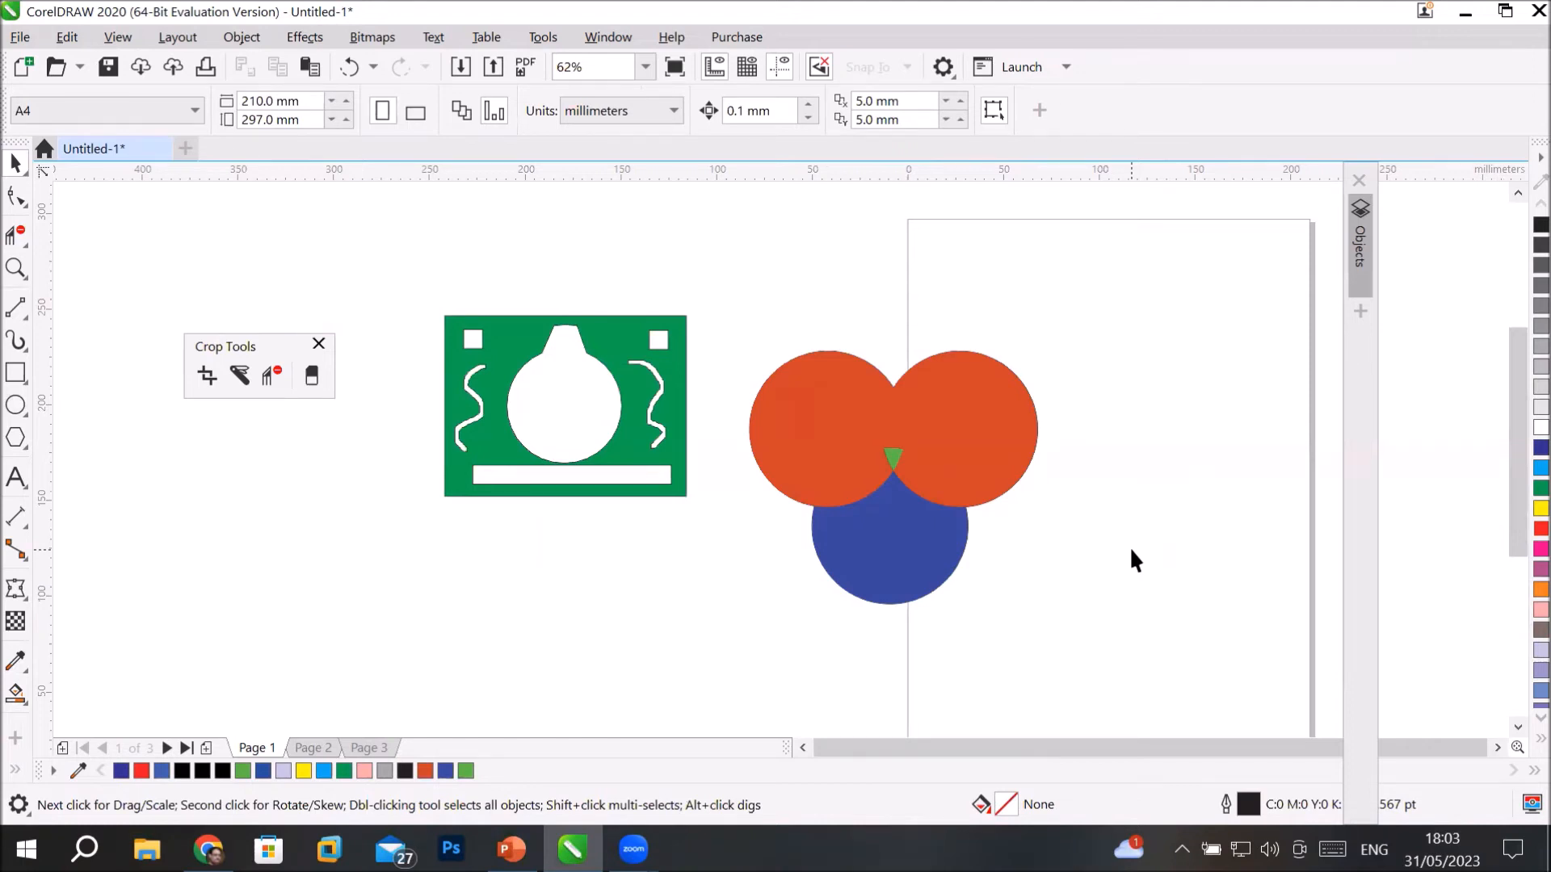
left_click(15, 695)
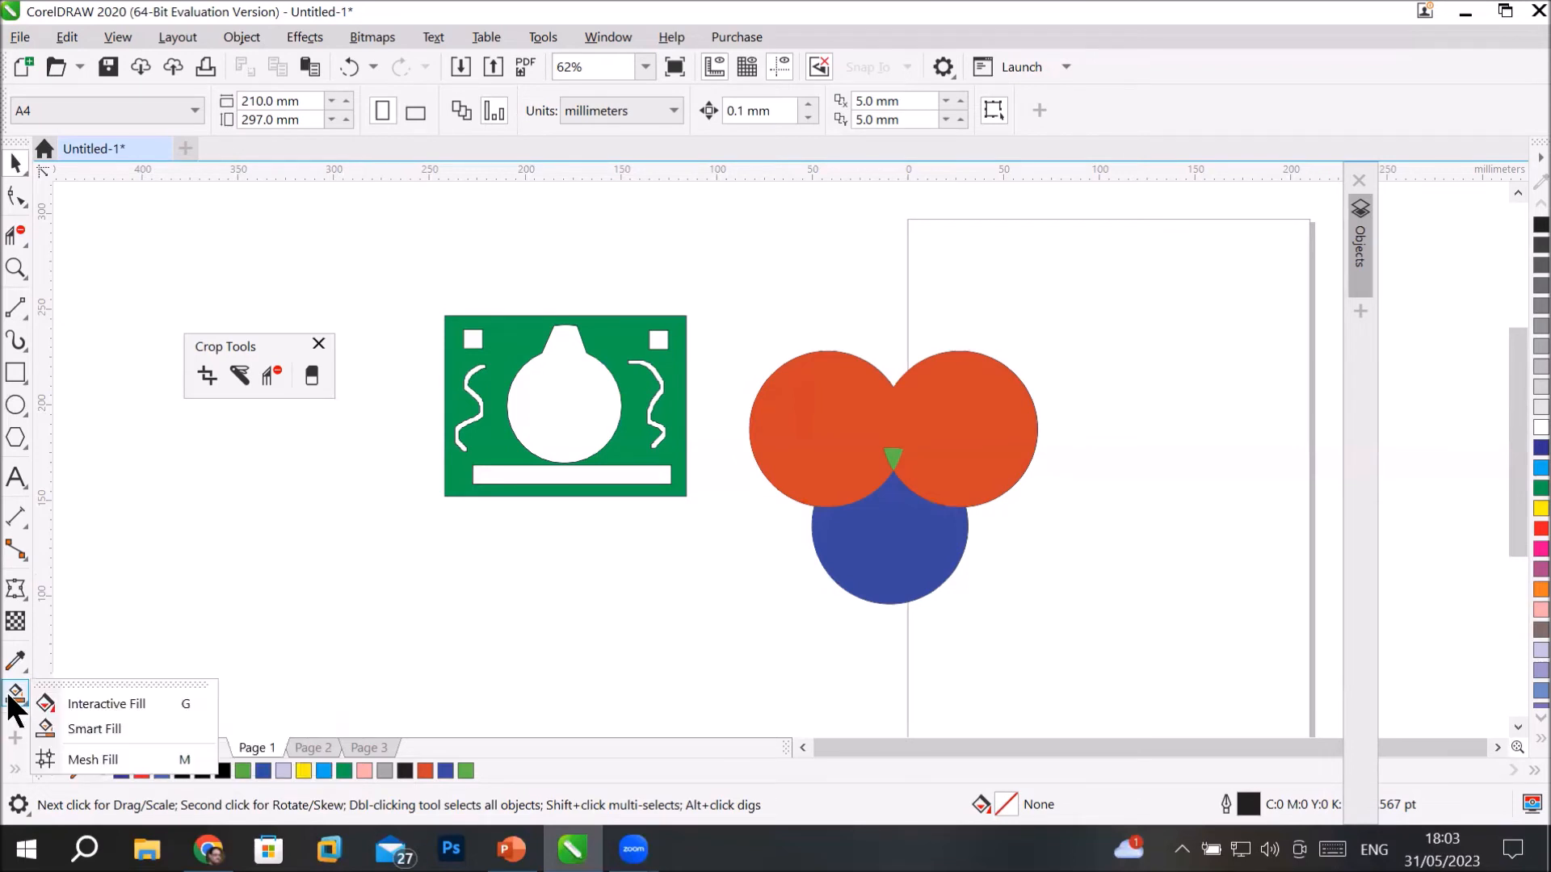
left_click(630, 660)
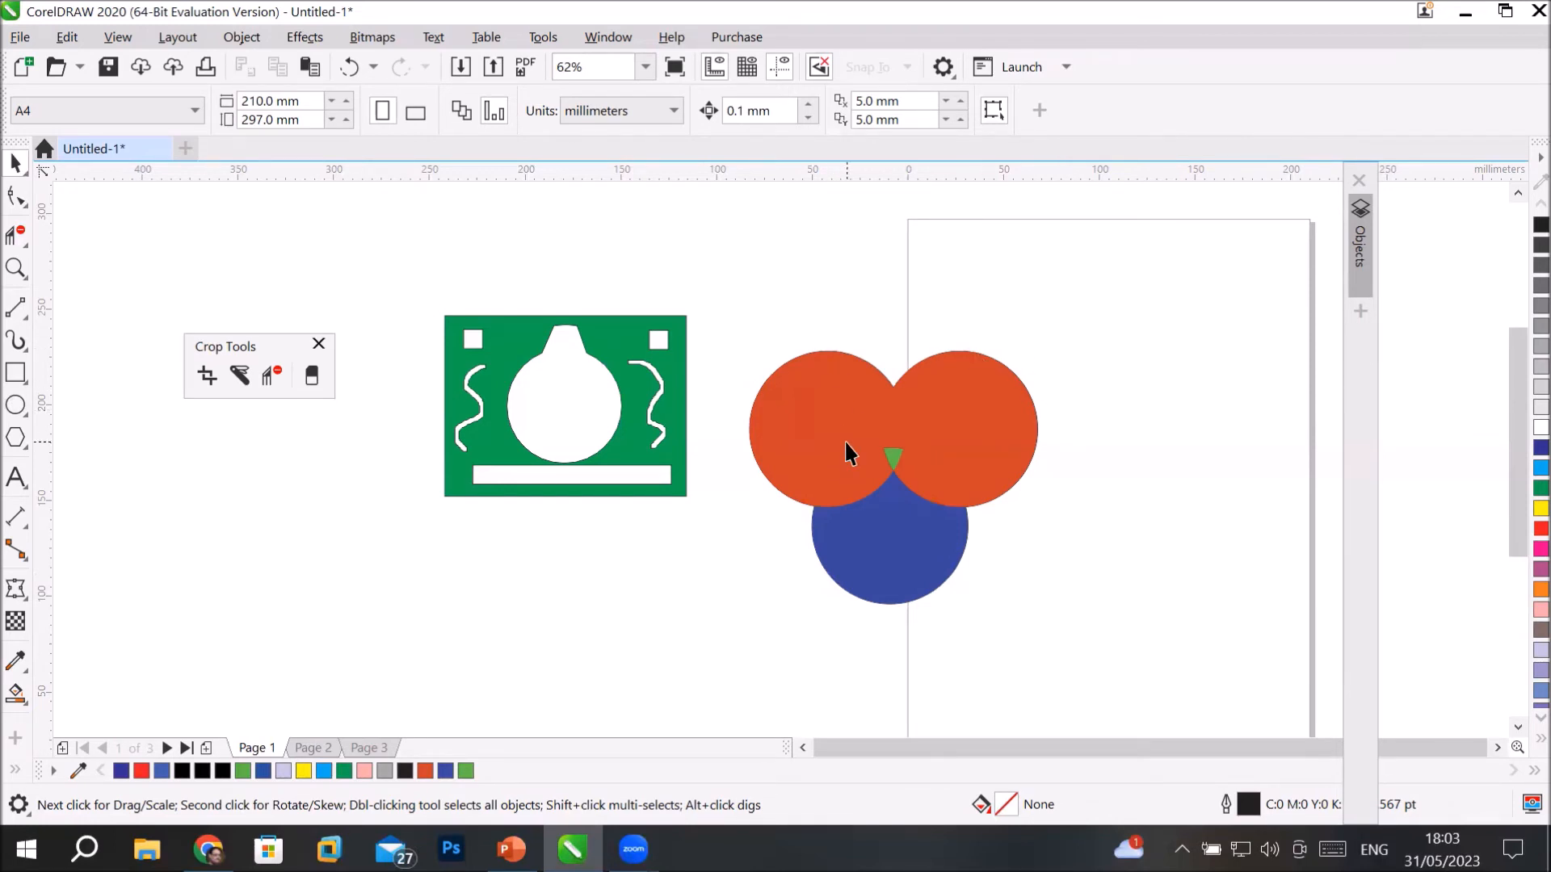
Move the orange double-circle shape to the page's upper right and the blue scalloped shape below the green rectangle.
left_click(1001, 426)
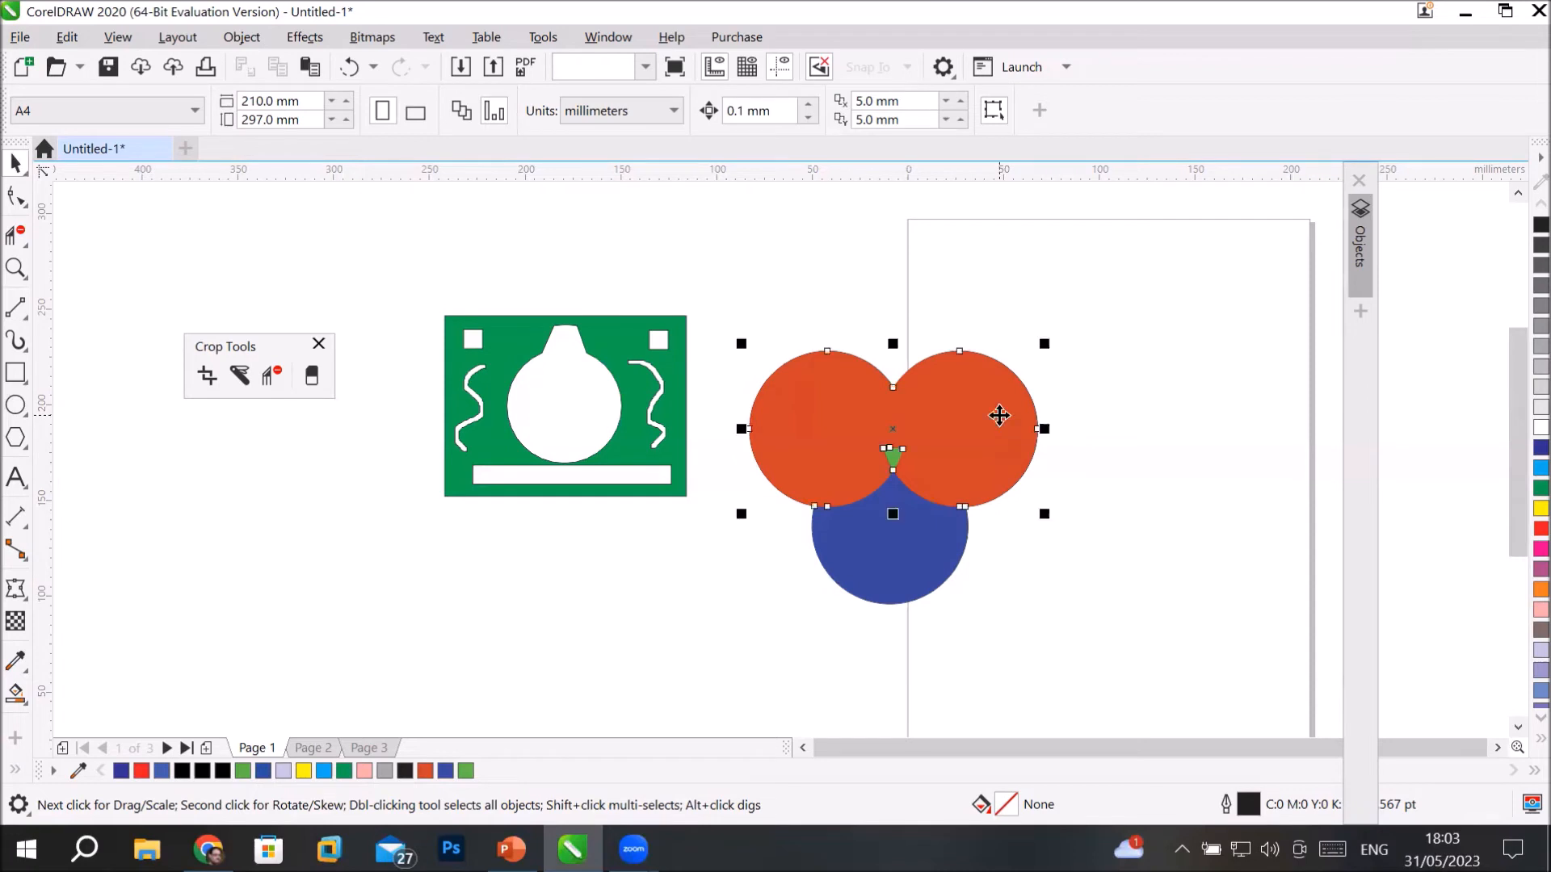
left_click_drag(999, 414, 1075, 350)
left_click_drag(1252, 220, 1268, 260)
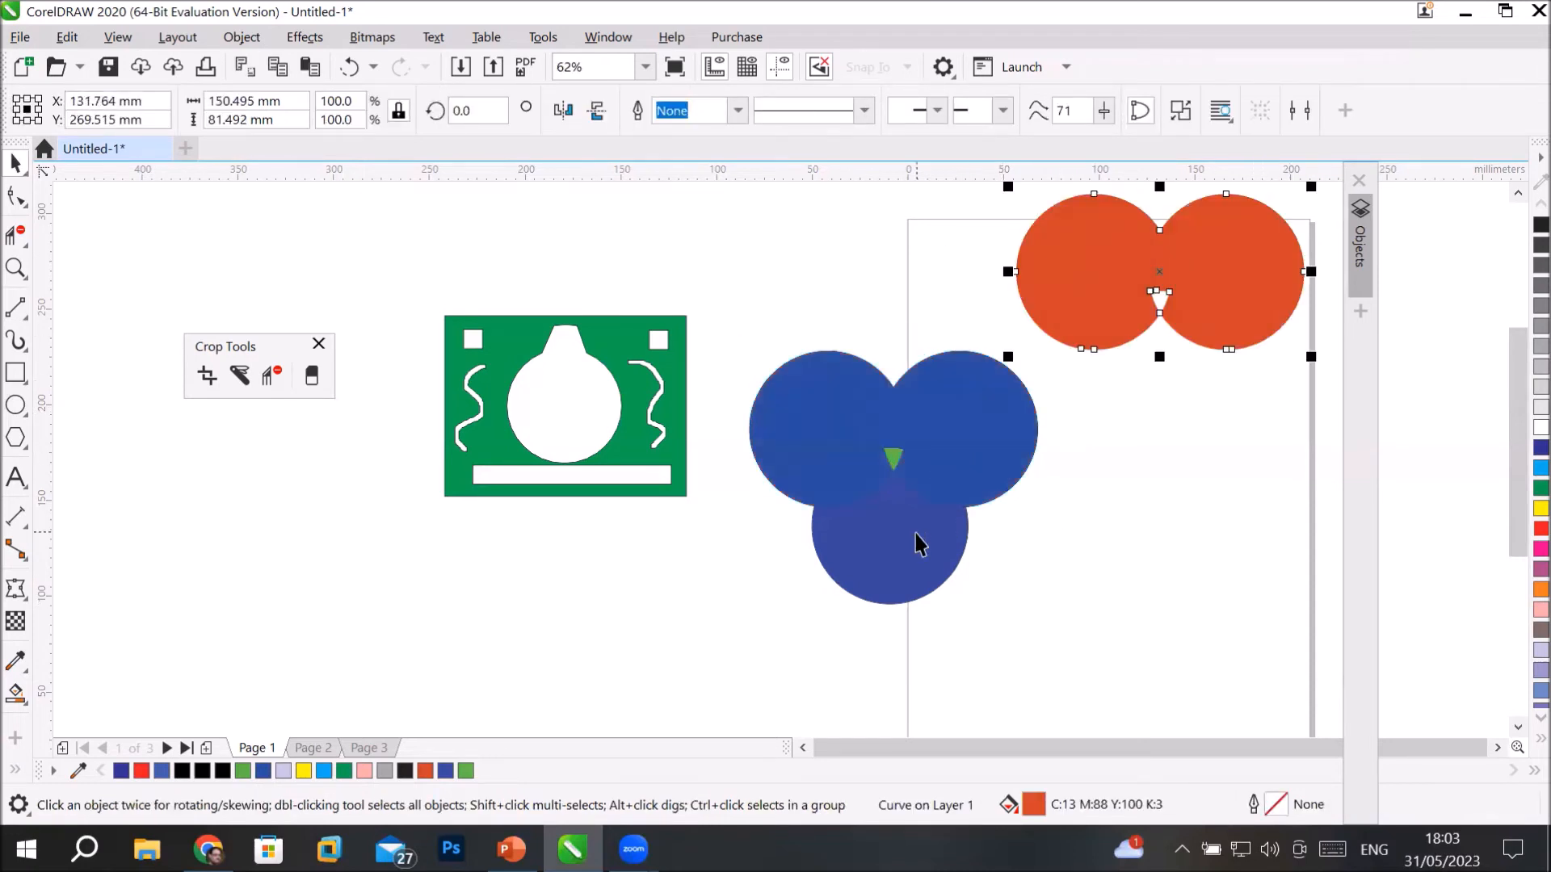
left_click_drag(918, 536, 429, 608)
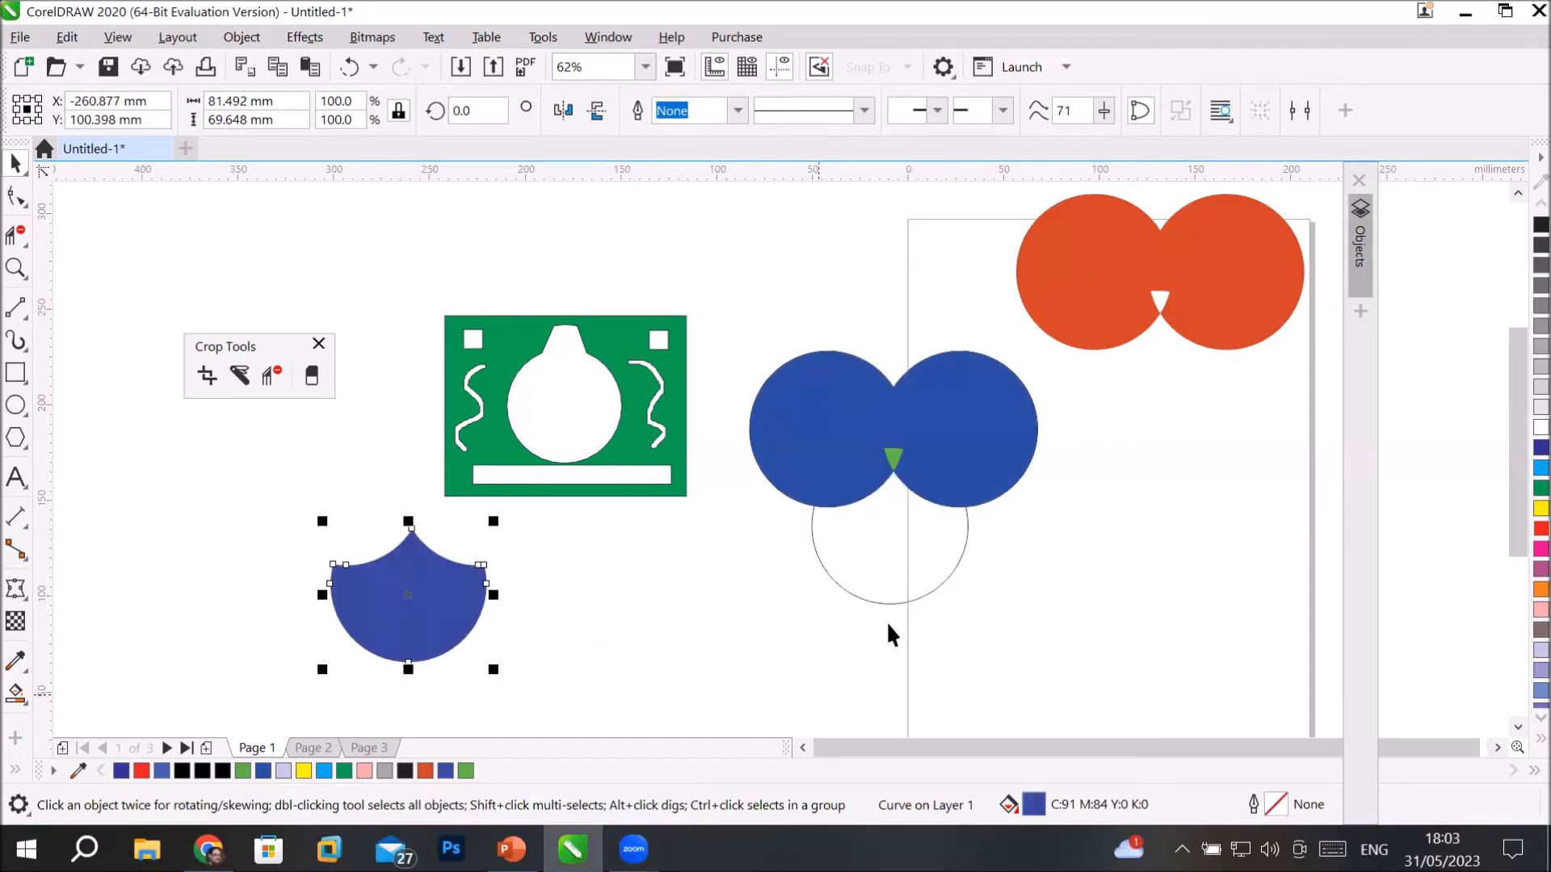
Move the green wedge to the right side of the page and the blue double-circle shape above the outlines.
left_click(894, 458)
left_click_drag(899, 459, 1216, 494)
left_click(962, 396)
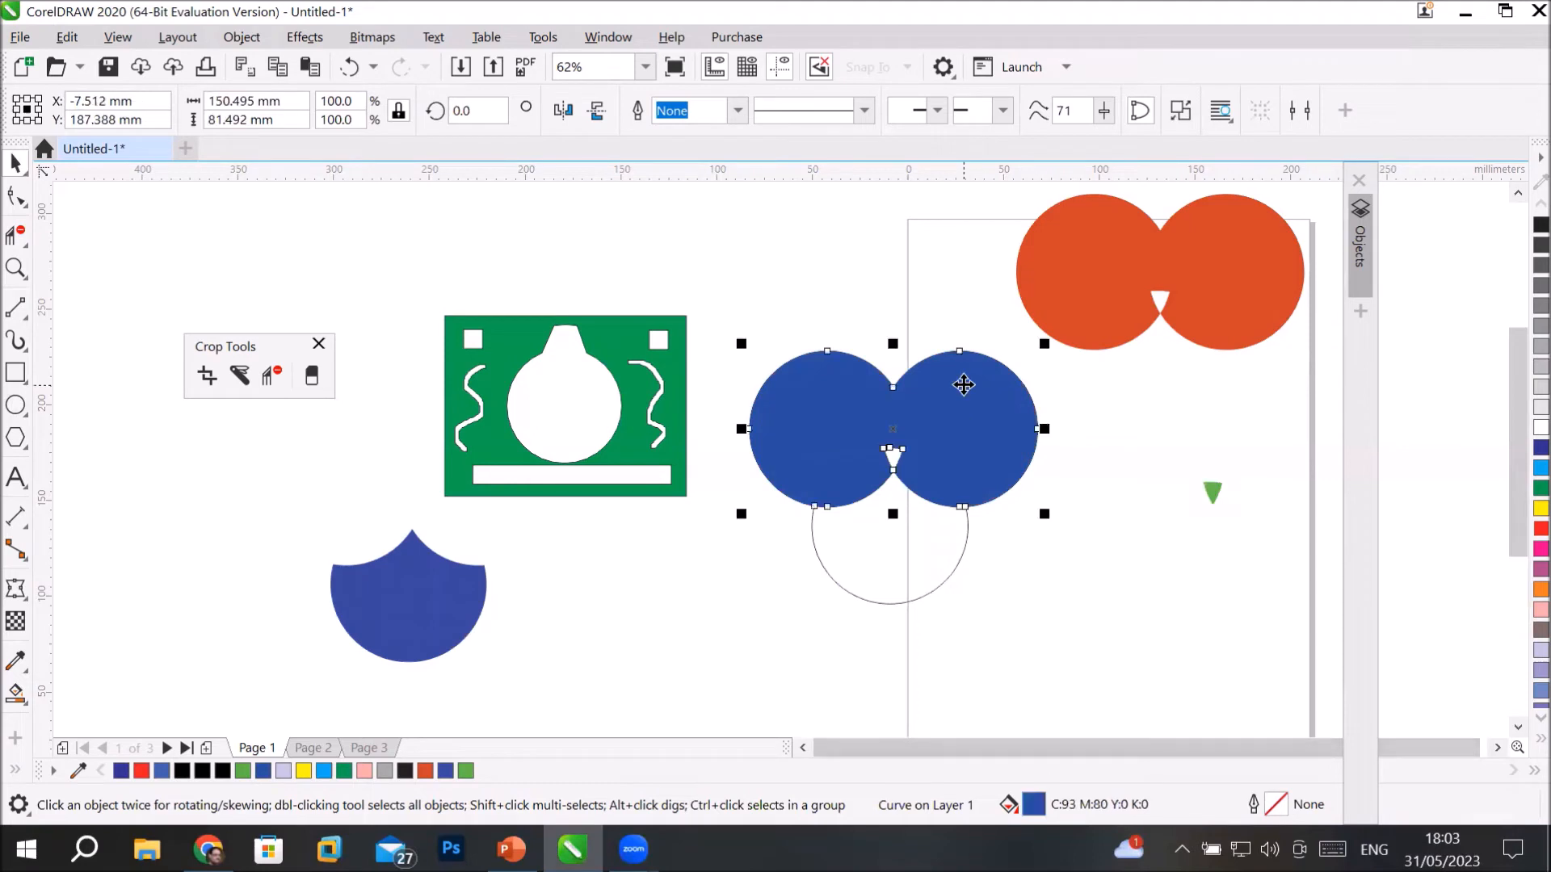
left_click_drag(958, 380, 887, 234)
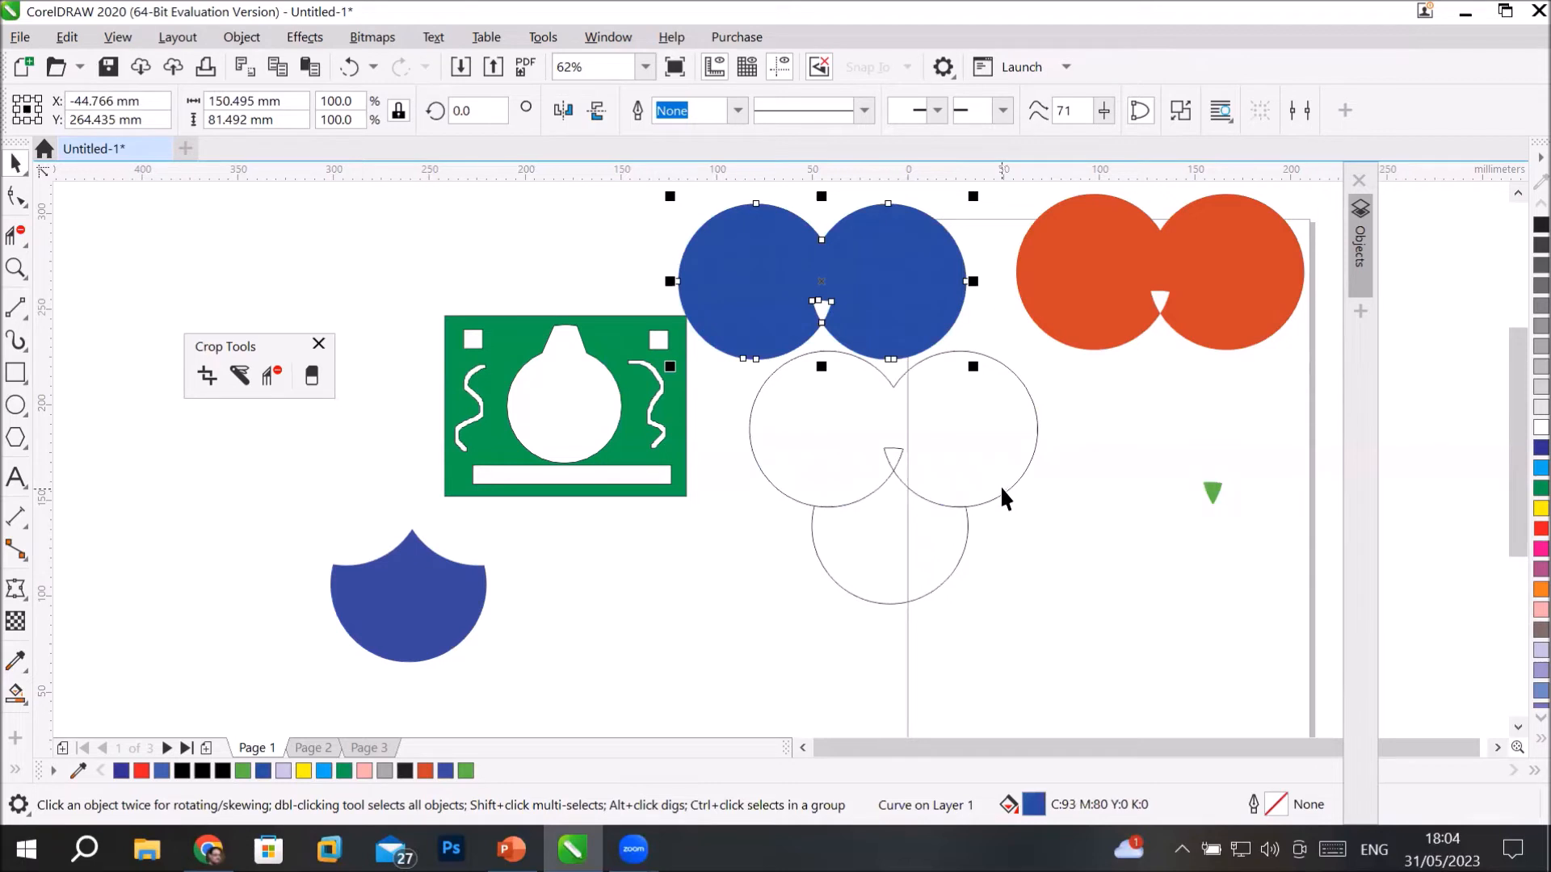
Move the blue scalloped shape to the page's lower right corner and the orange double-circle shape below the green rectangle.
left_click(415, 592)
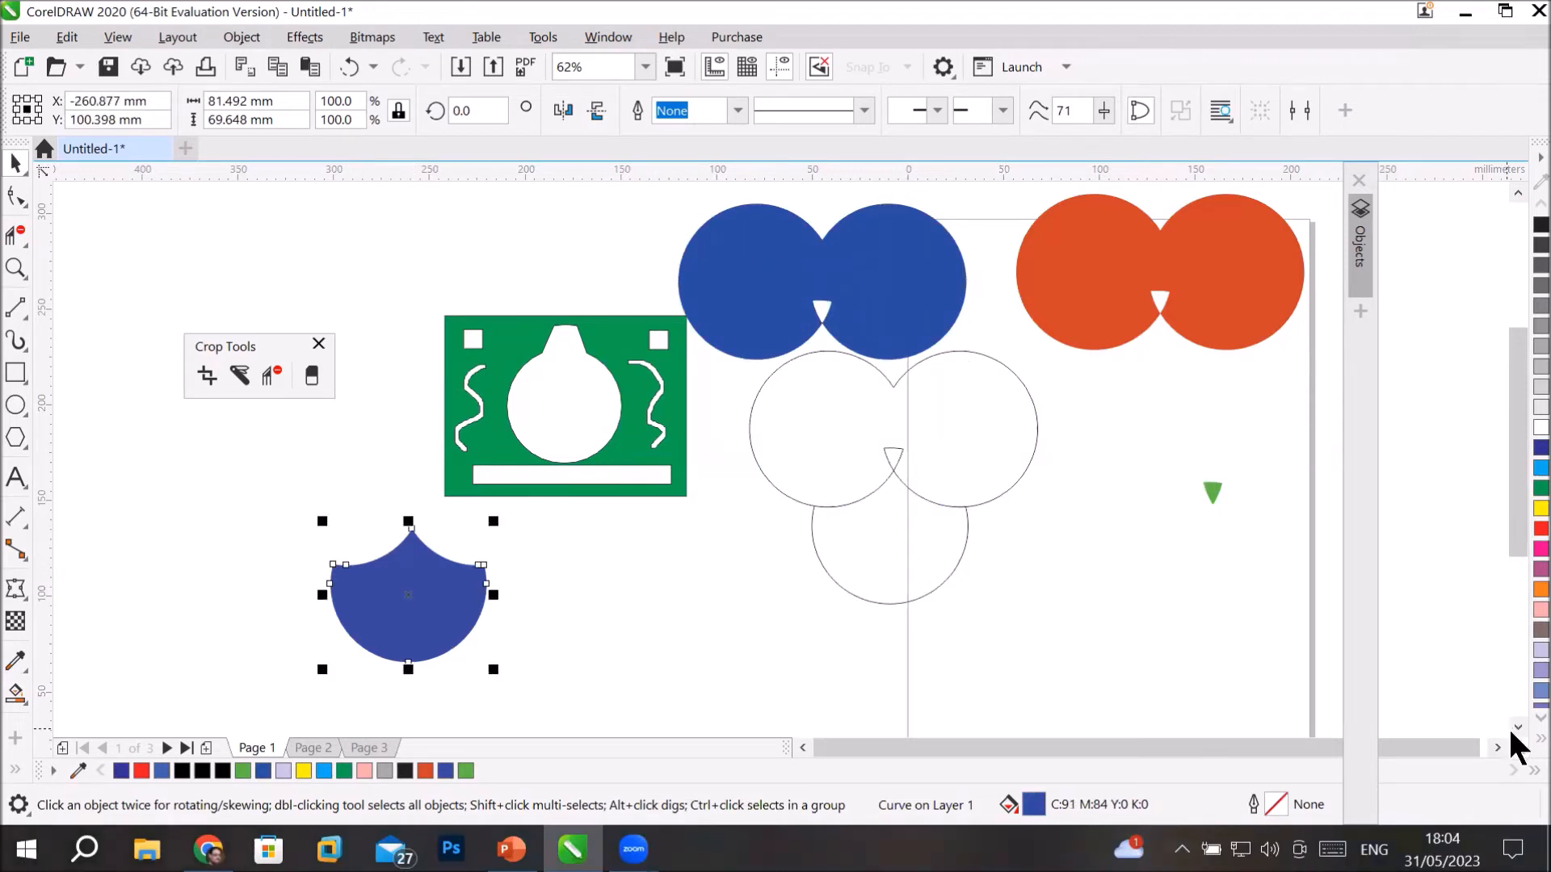
scroll(1503, 753, "right", 5)
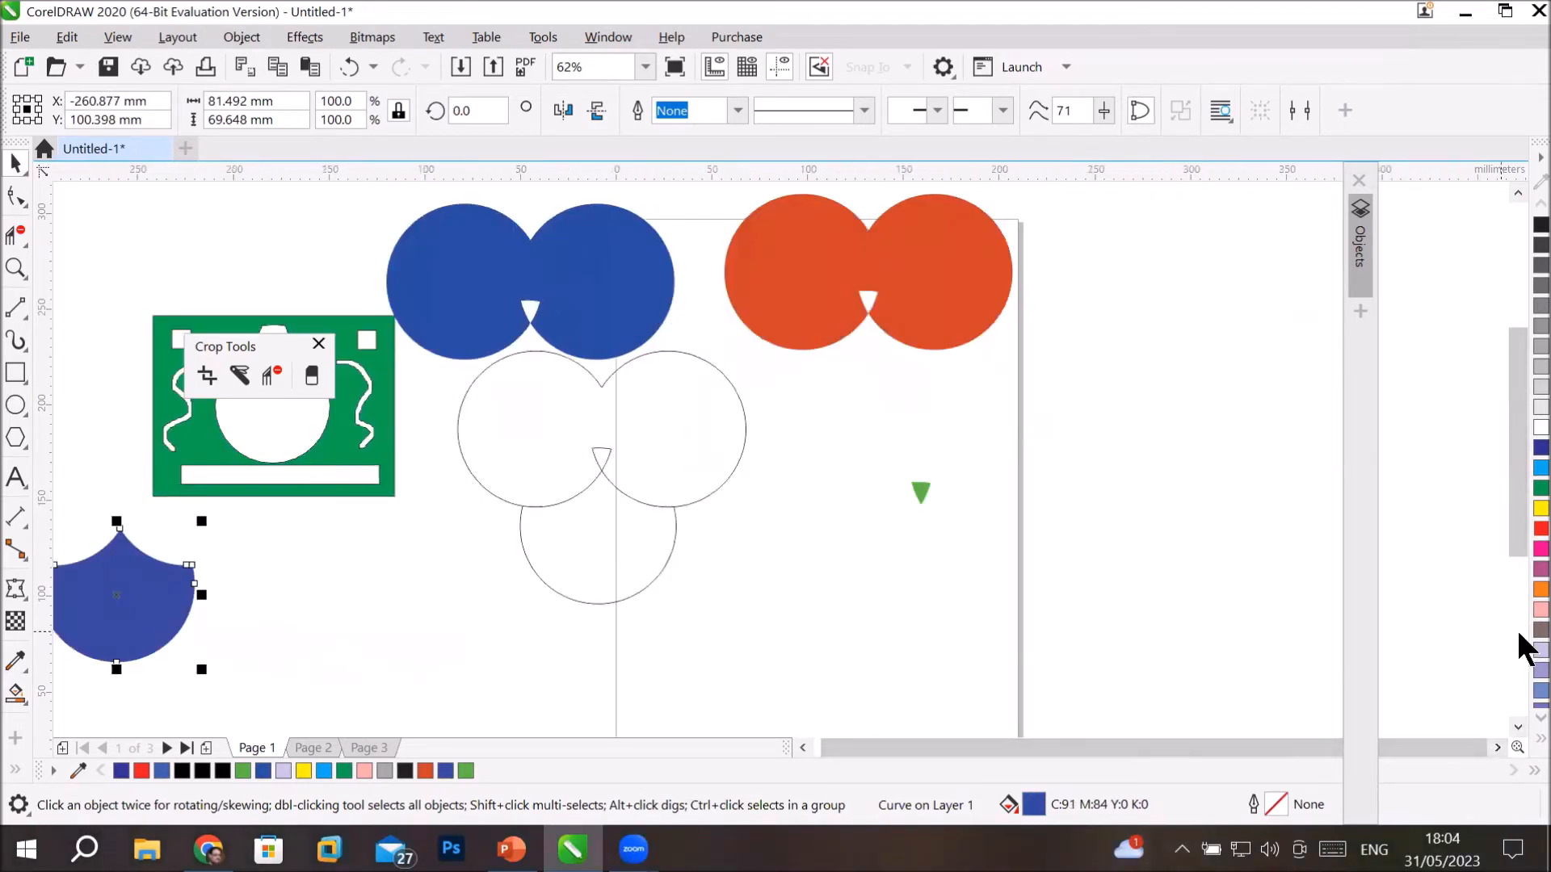
left_click(1518, 727)
left_click(570, 598)
left_click_drag(569, 598, 954, 653)
left_click_drag(952, 255, 354, 569)
Move the two upper circle outlines to the right of the page and the lower circle outline beside the orange shape.
left_click_drag(550, 450, 1234, 413)
left_click(703, 441)
left_click_drag(706, 438, 1268, 582)
left_click_drag(647, 530, 543, 698)
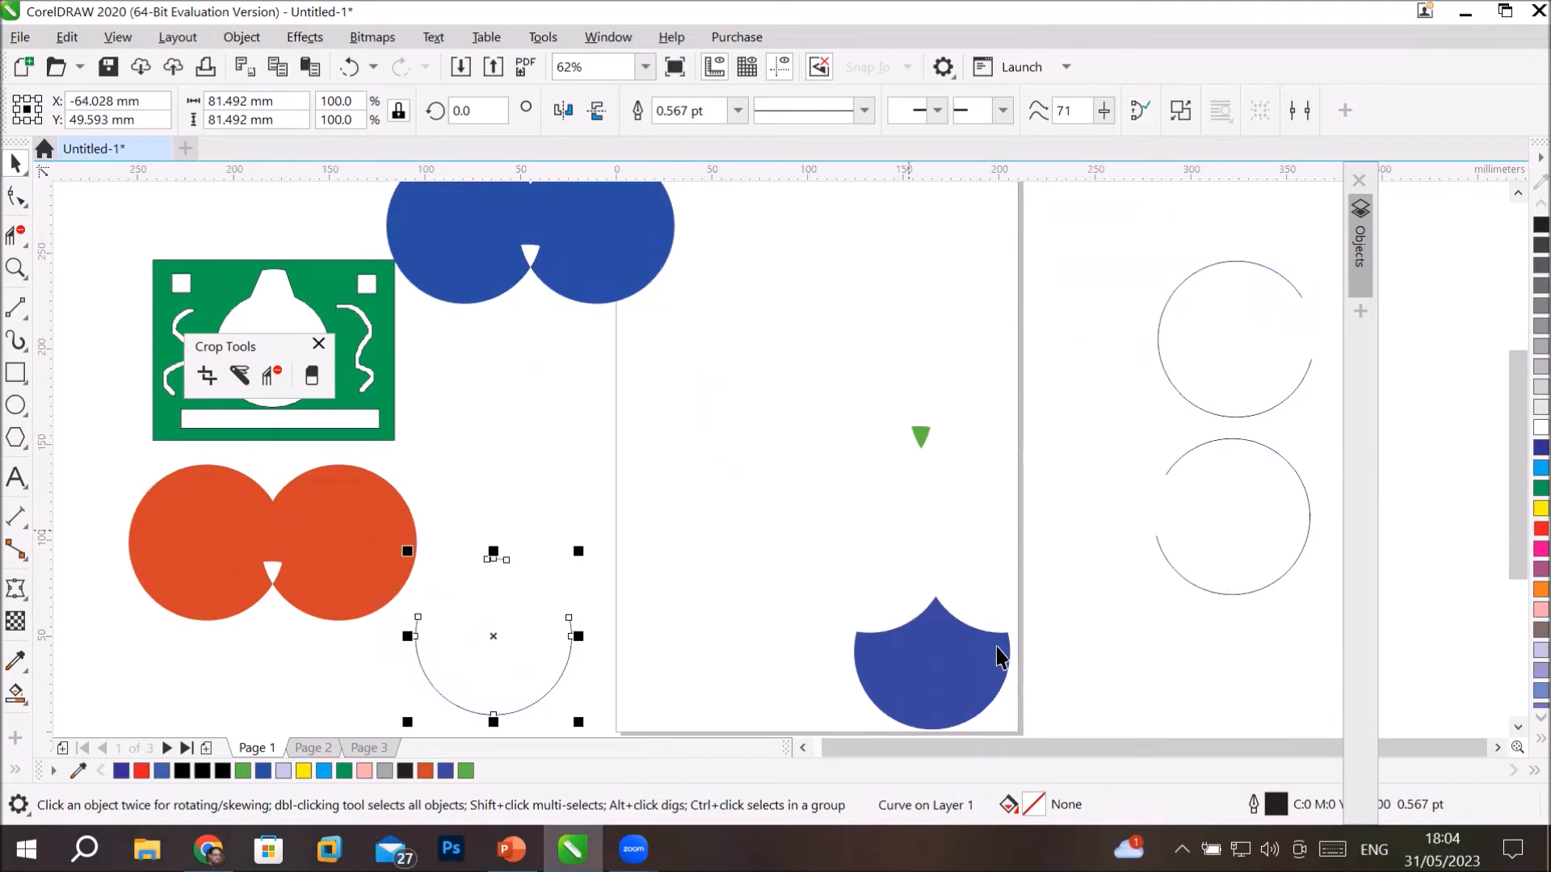
Duplicate the blue scalloped shape directly above itself and repeat the duplication to build a vertical column of four.
left_click(974, 687)
left_click_drag(973, 686, 972, 541)
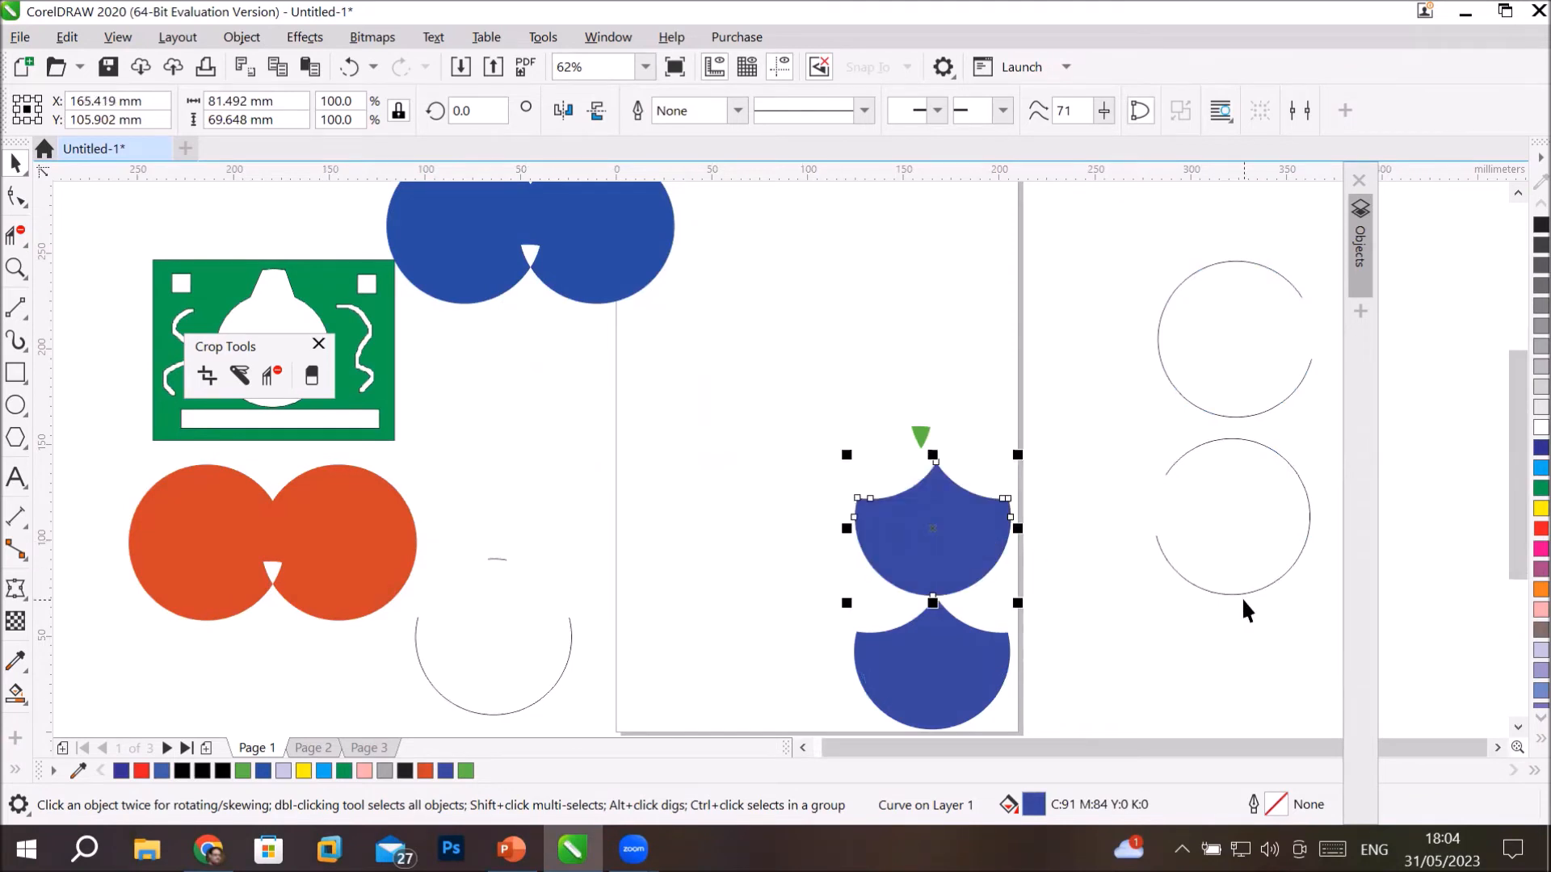
key("ctrl+r")
key("ctrl+r")
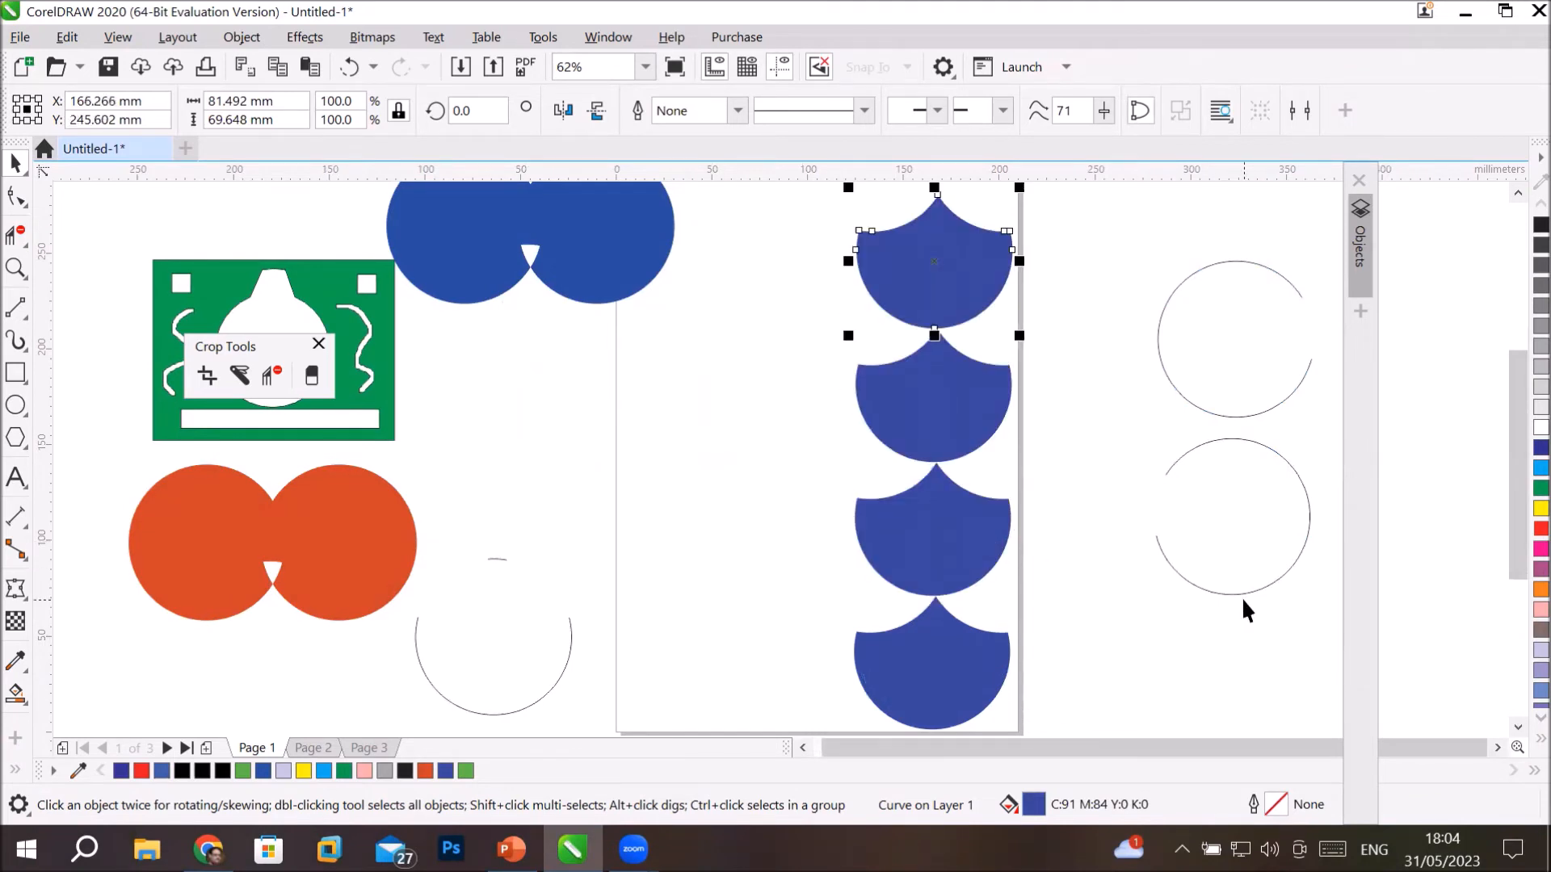
Copy the column of four blue shapes to the left half of the page and rotate the copy about 180 degrees.
scroll(1090, 554, "down", 2)
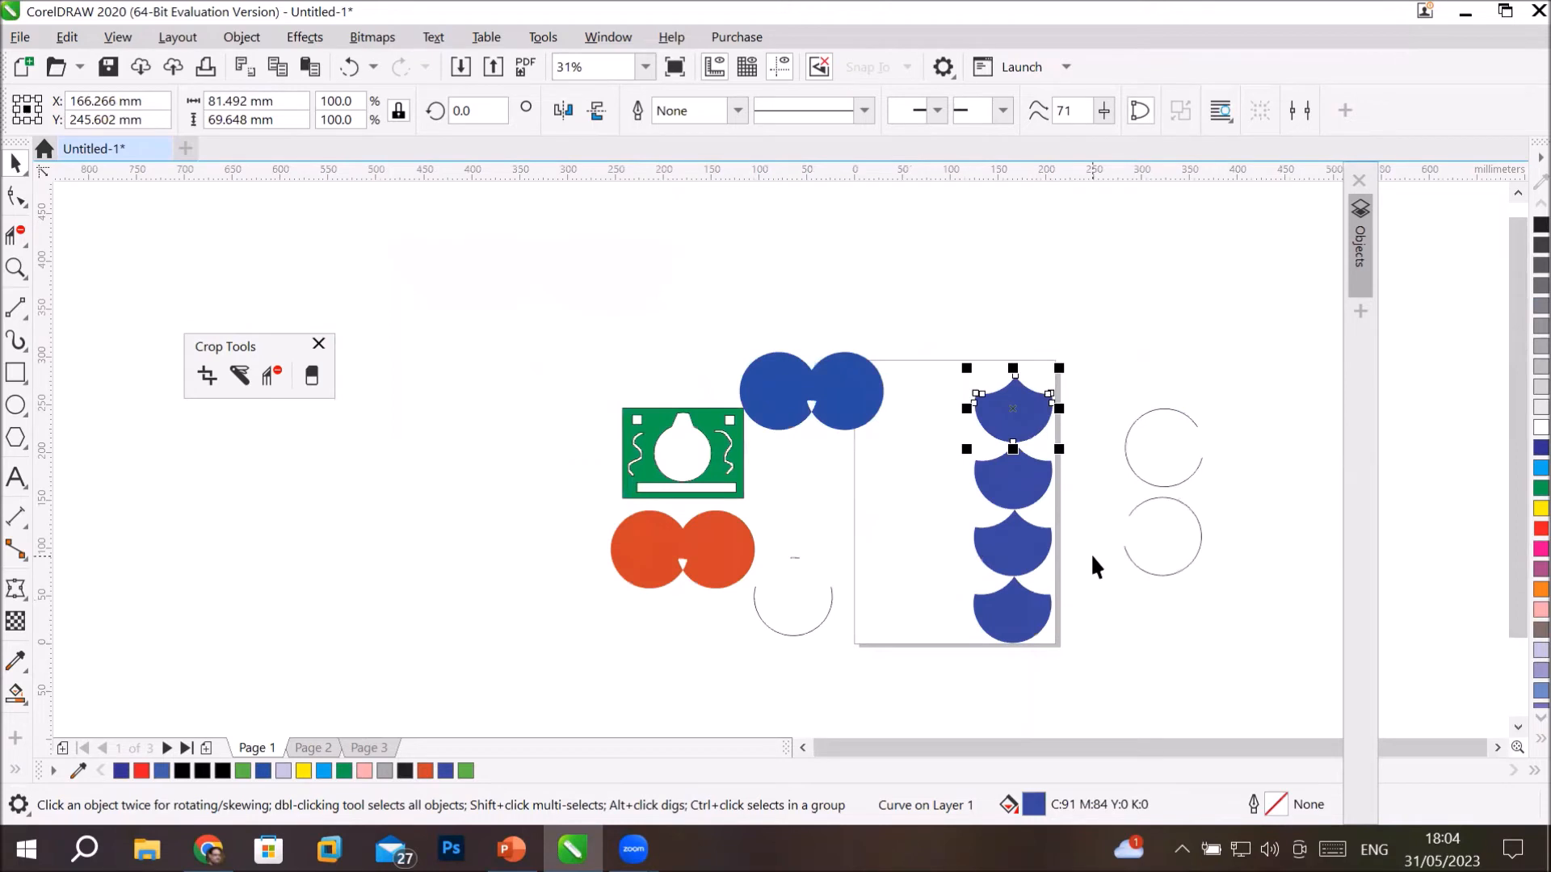
left_click_drag(916, 337, 1106, 687)
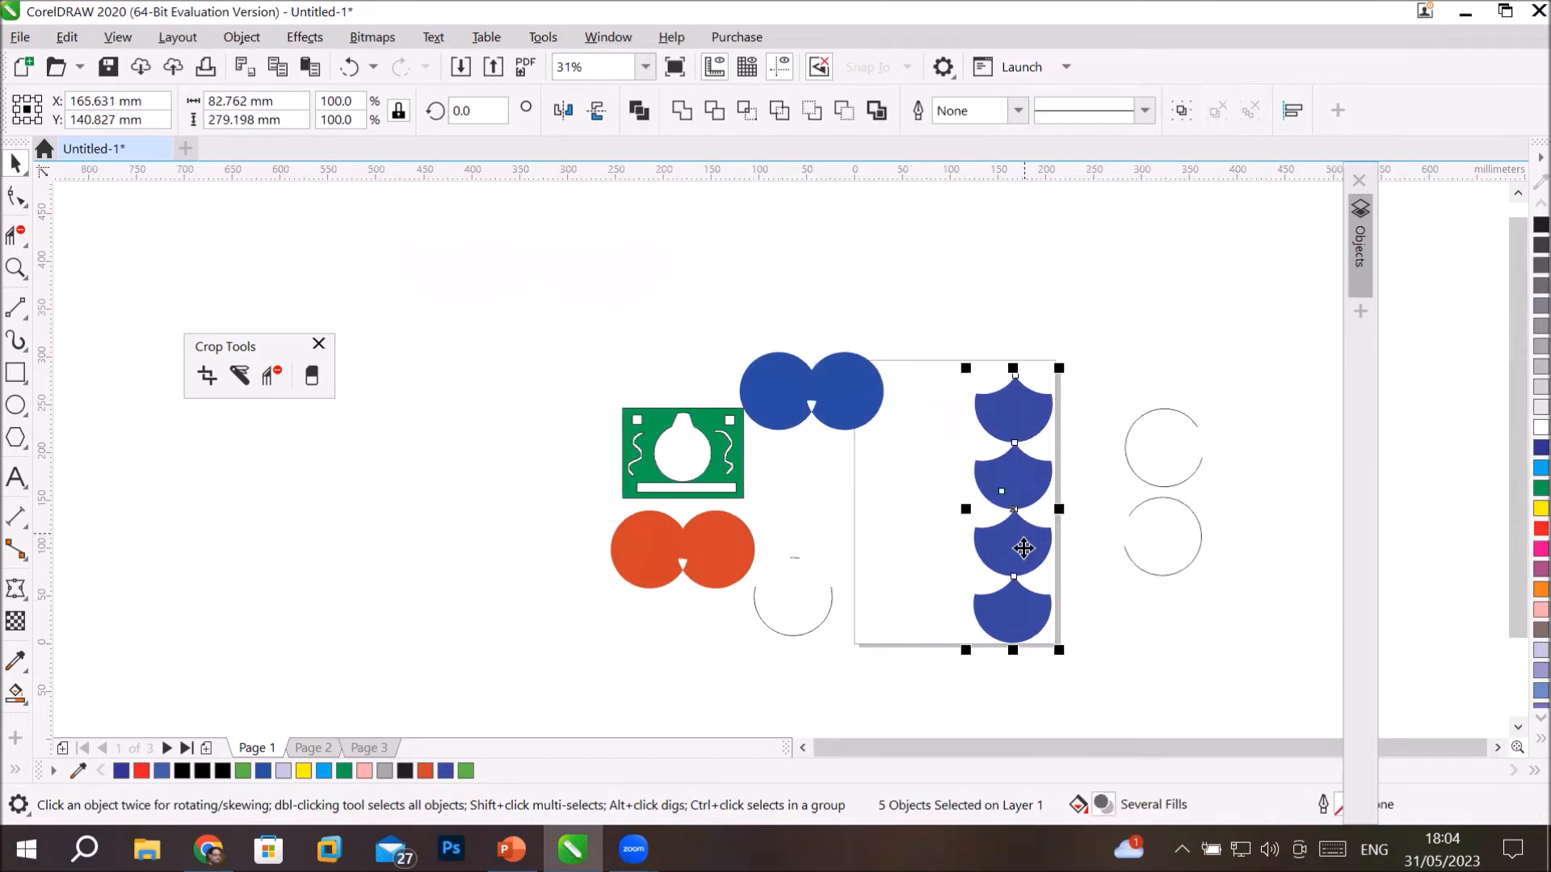
left_click_drag(996, 559, 918, 553)
left_click(919, 553)
left_click_drag(957, 364, 866, 698)
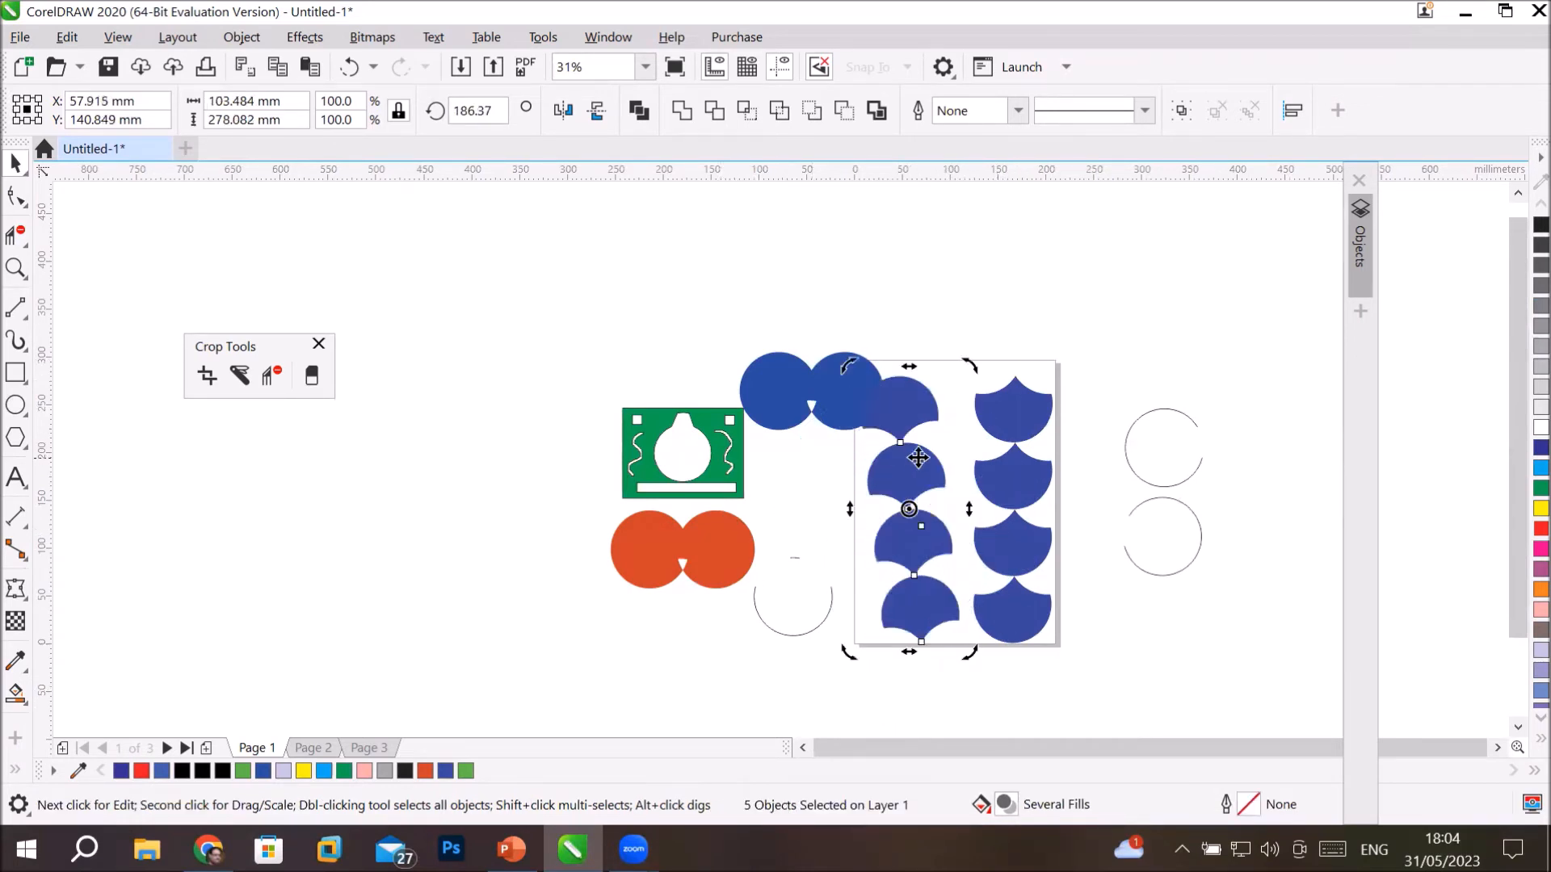
mouse_move(969, 366)
left_mouse_down()
mouse_move(987, 361)
mouse_move(969, 386)
left_mouse_up()
Delete the blue double-circle shape and add a page-sized rectangle filled with yellow behind the blue columns.
left_click(775, 383)
key("Delete")
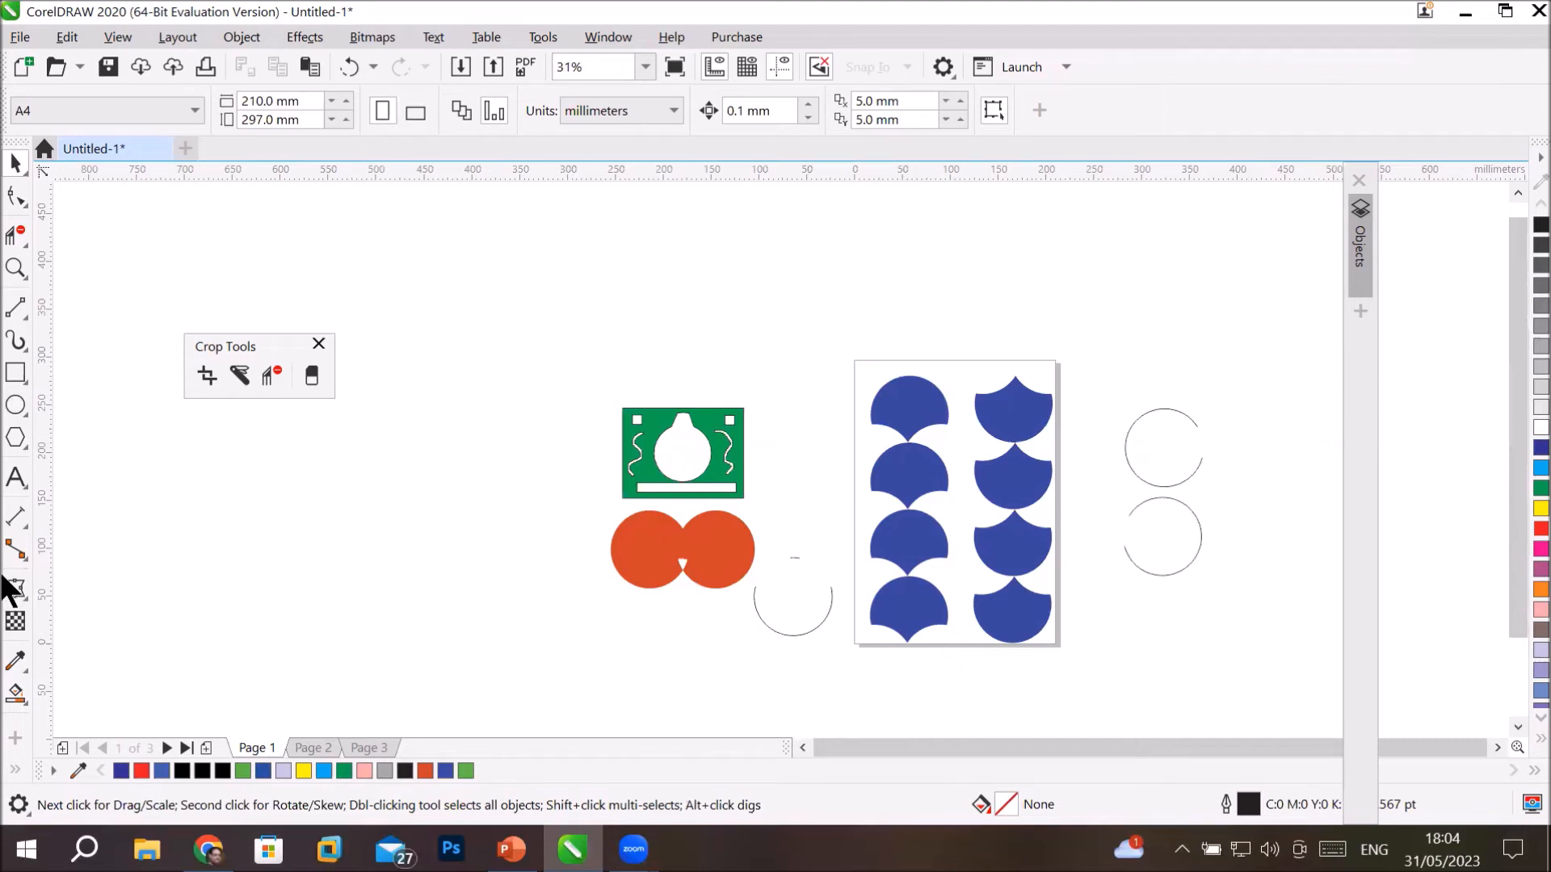
double_click(15, 373)
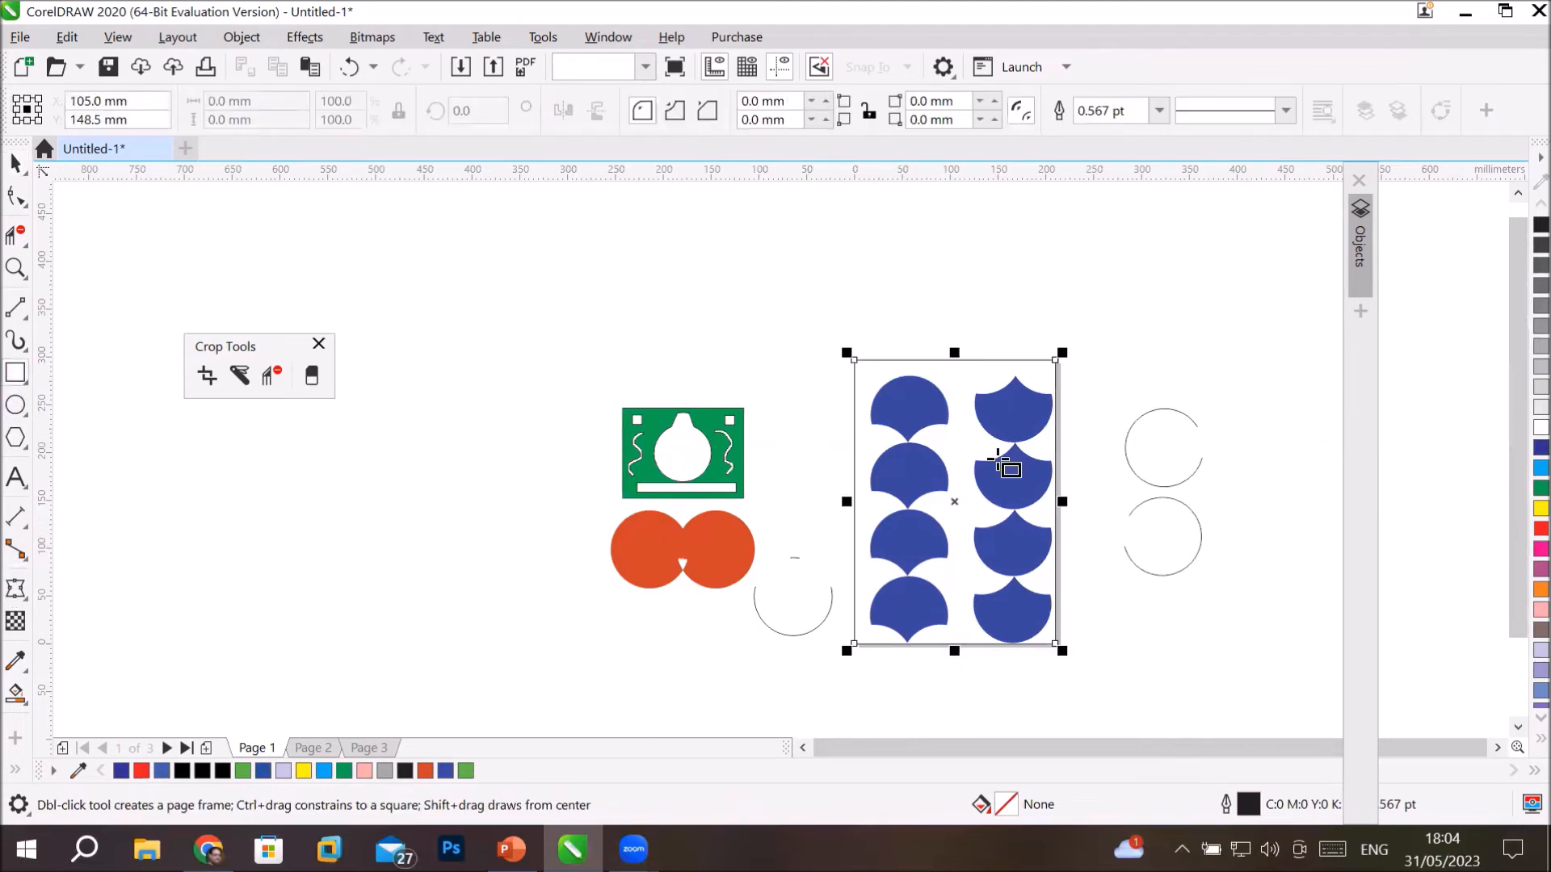
left_click(1539, 508)
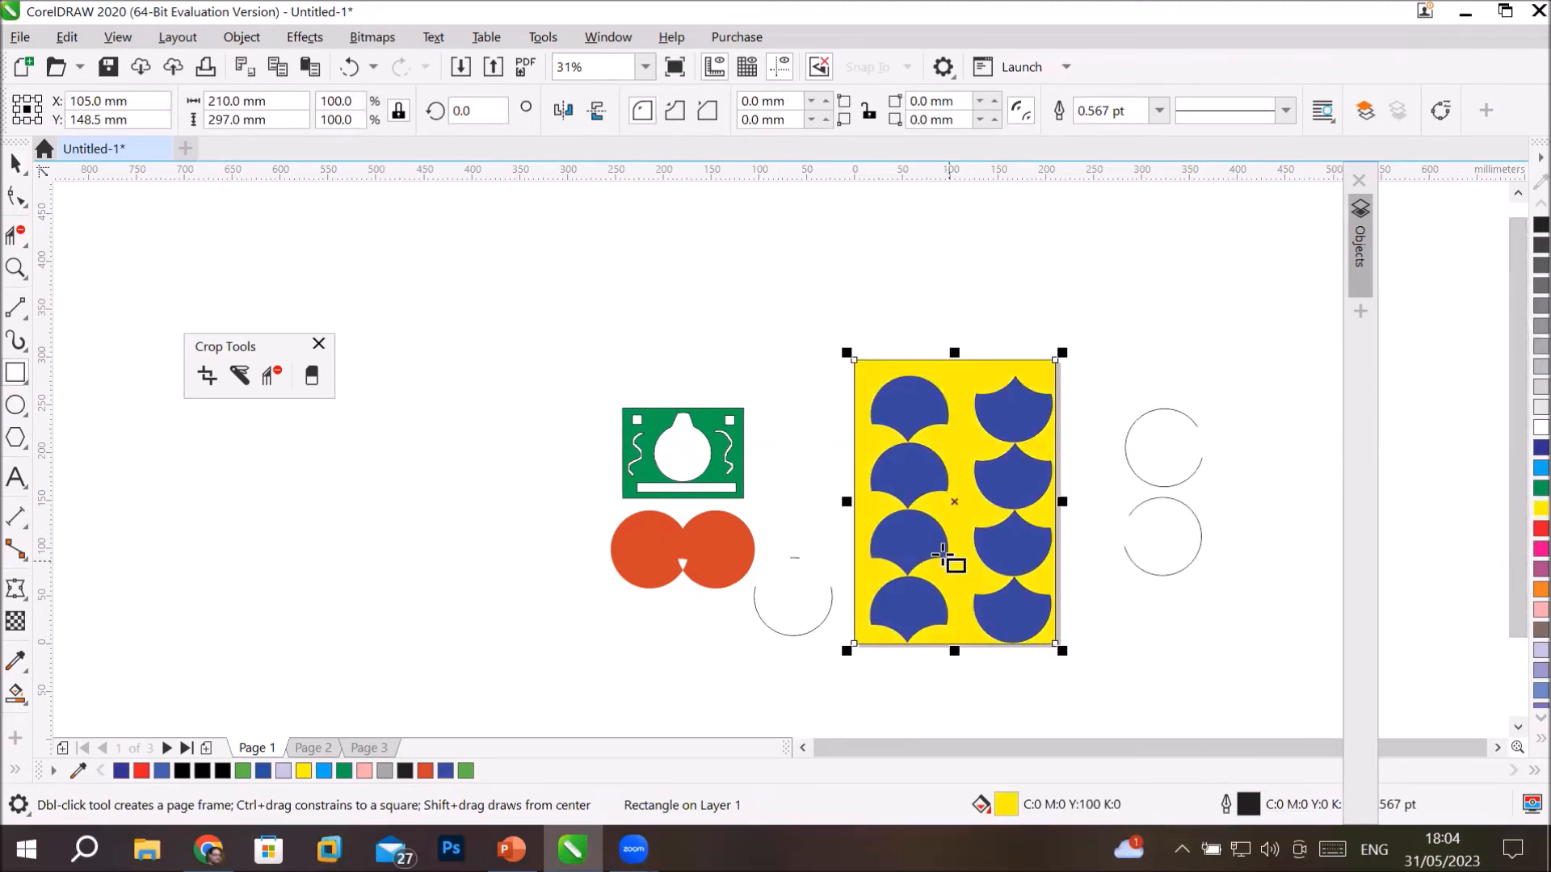
left_click(14, 167)
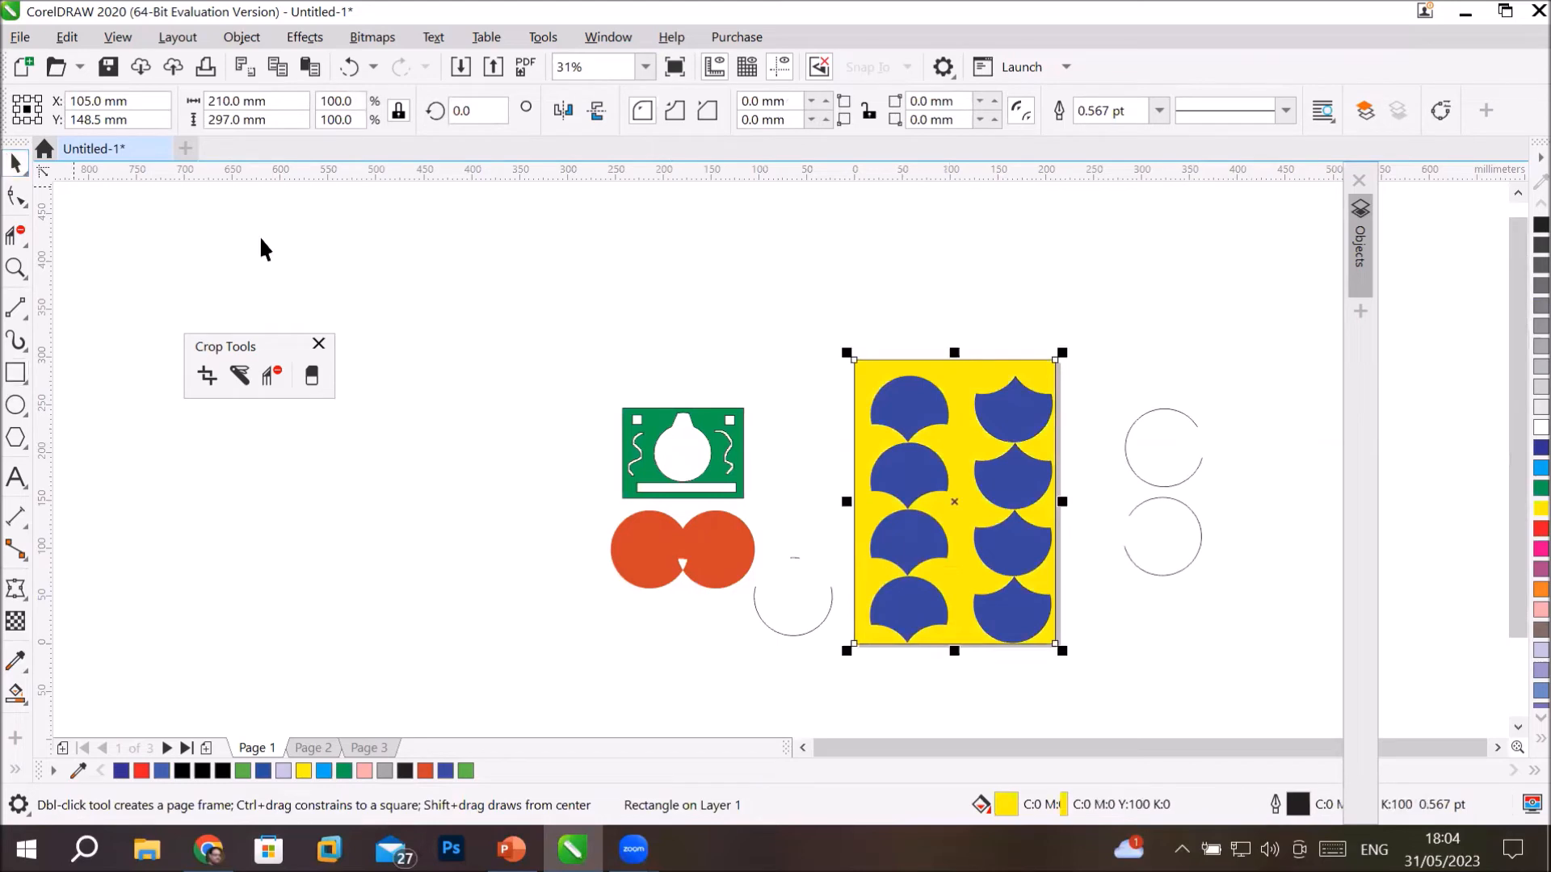
left_click(908, 394)
scroll(933, 531, "up", 3)
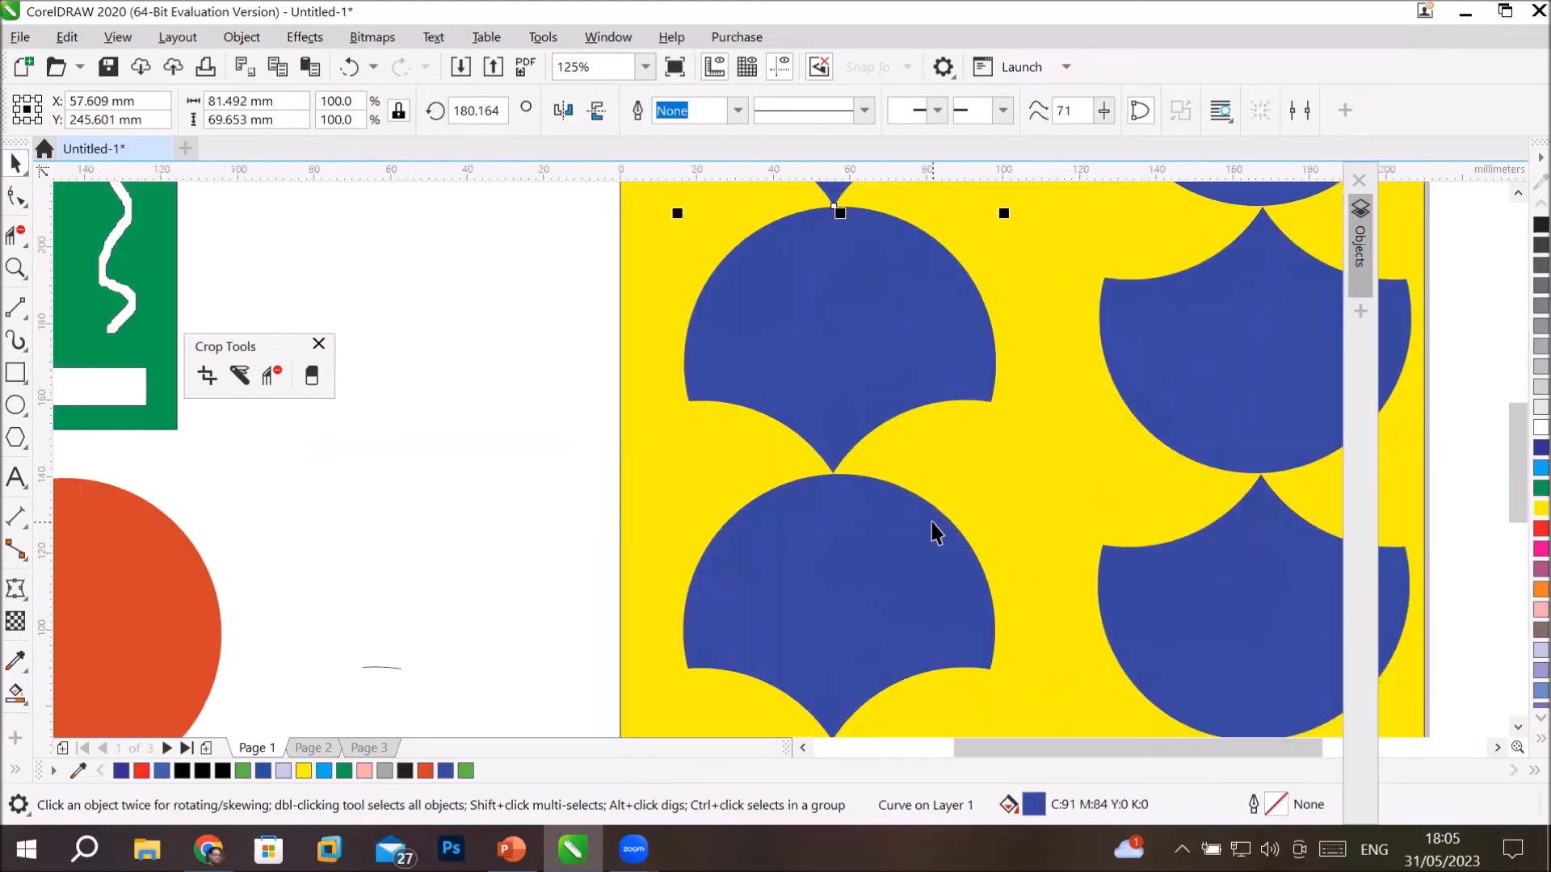
scroll(933, 531, "down", 2)
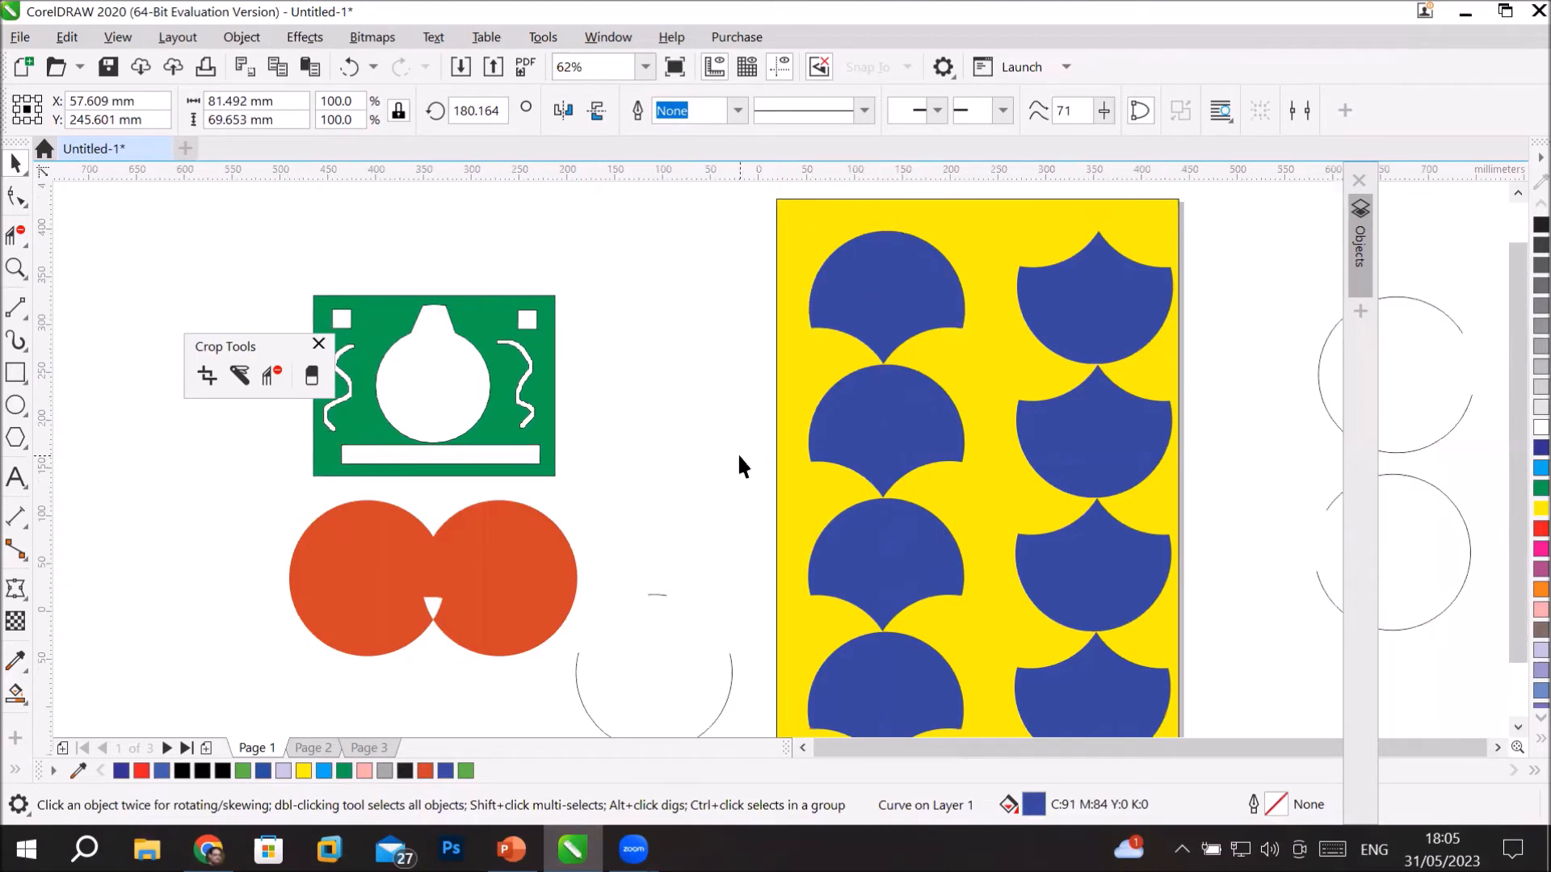
Draw three overlapping rectangles of decreasing size in a row below the Crop Tools, the smallest about 77 by 22 mm.
scroll(739, 452, "down", 4)
scroll(609, 500, "up", 4)
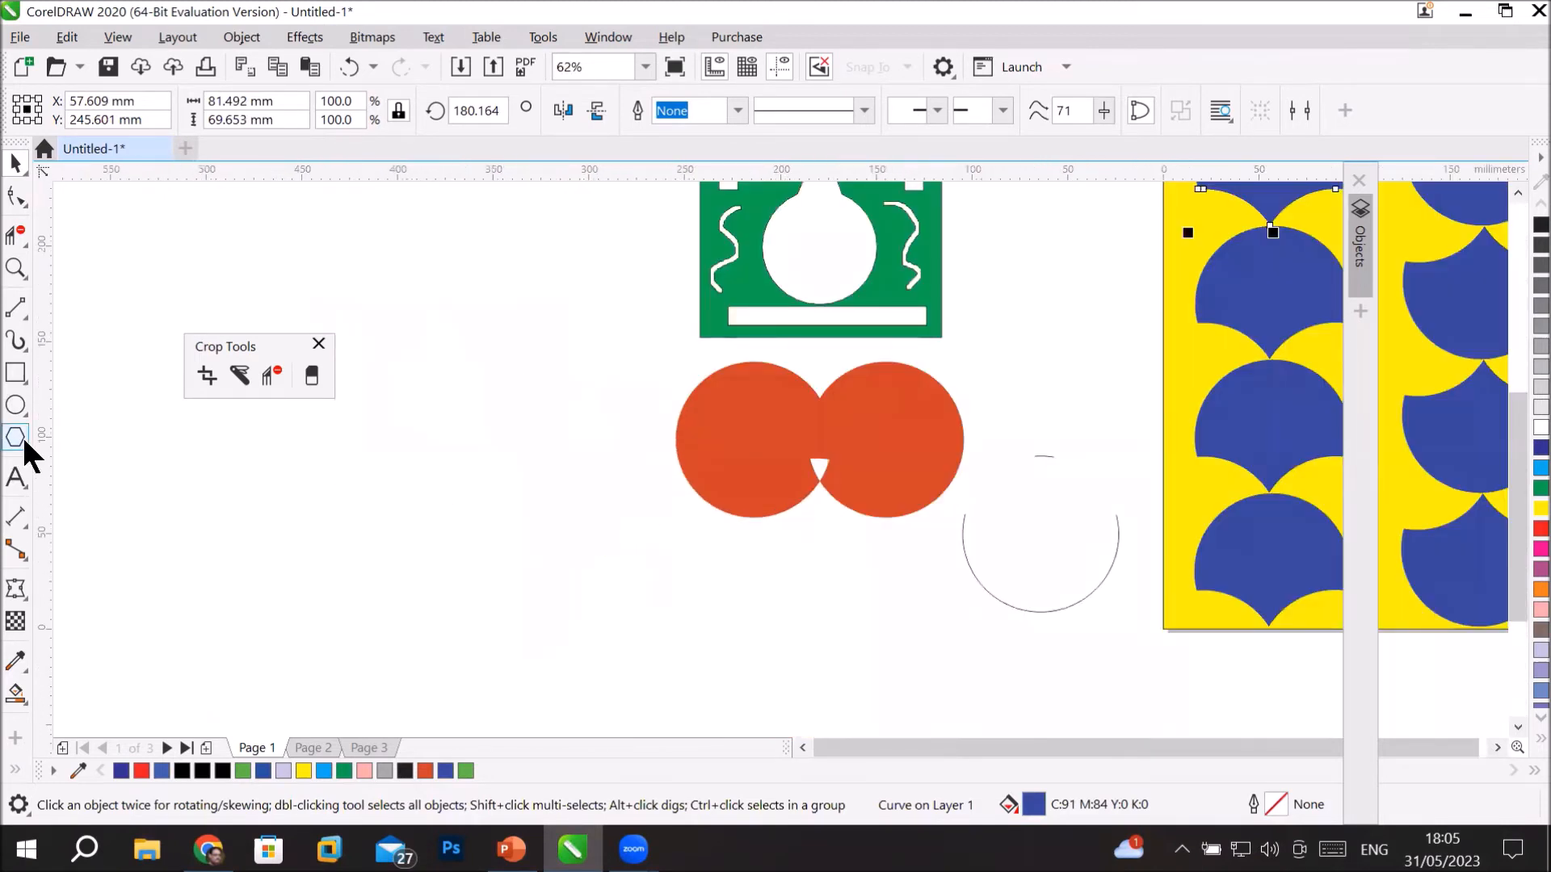
left_click(15, 372)
left_click_drag(149, 482, 468, 656)
left_click_drag(370, 512, 718, 580)
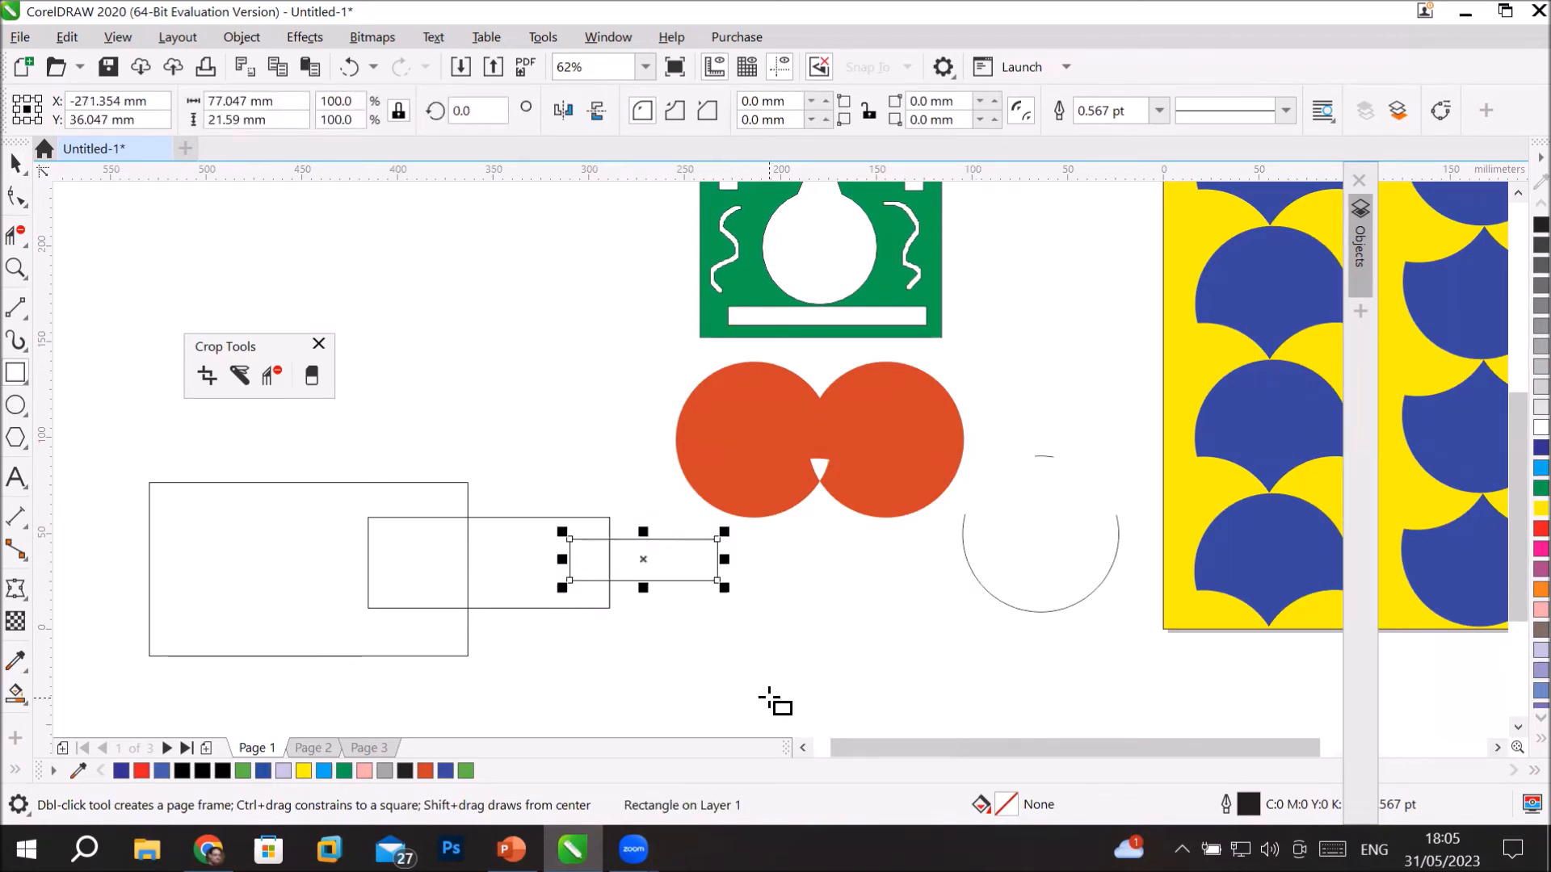
left_click(267, 374)
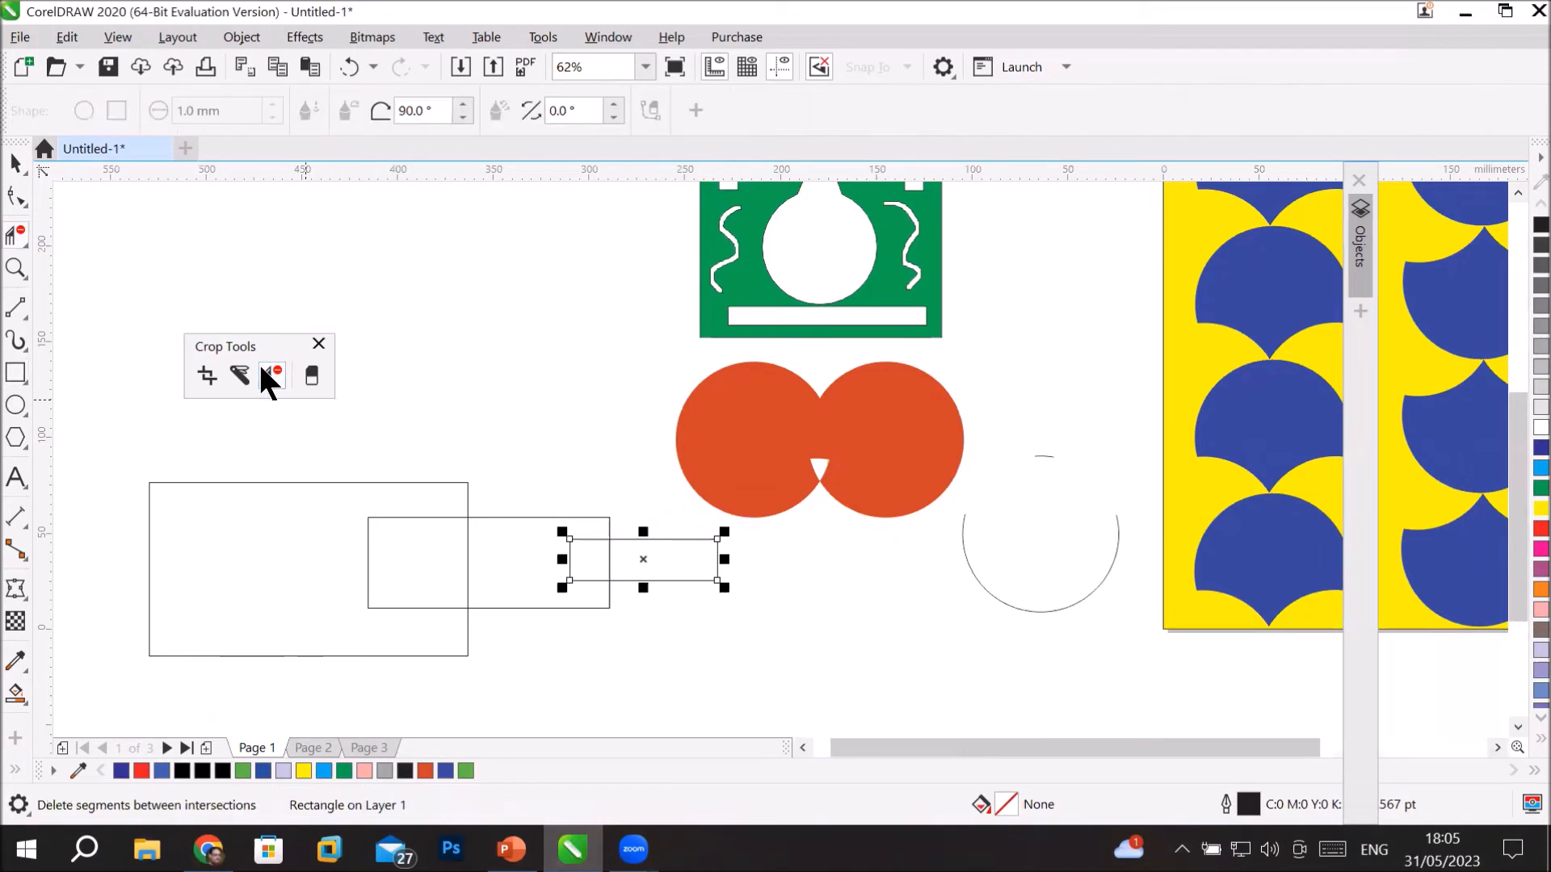
left_click(371, 554)
key("ctrl+z")
key("space")
key("Escape")
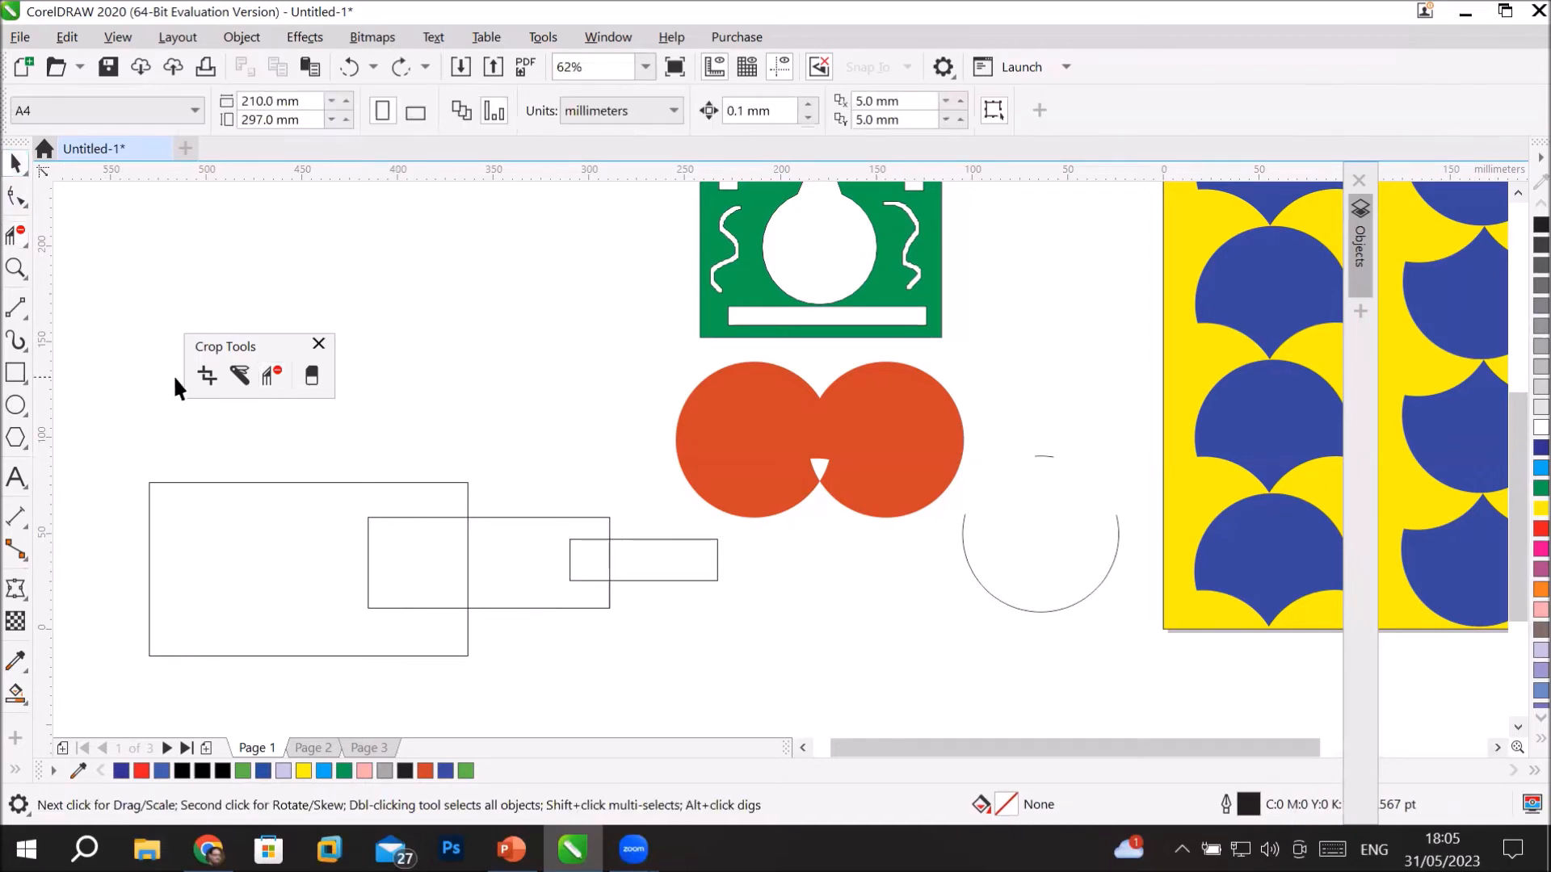
Delete the middle rectangle's segments that lie inside the large rectangle with Virtual Segment Delete.
left_click(273, 374)
left_click(369, 558)
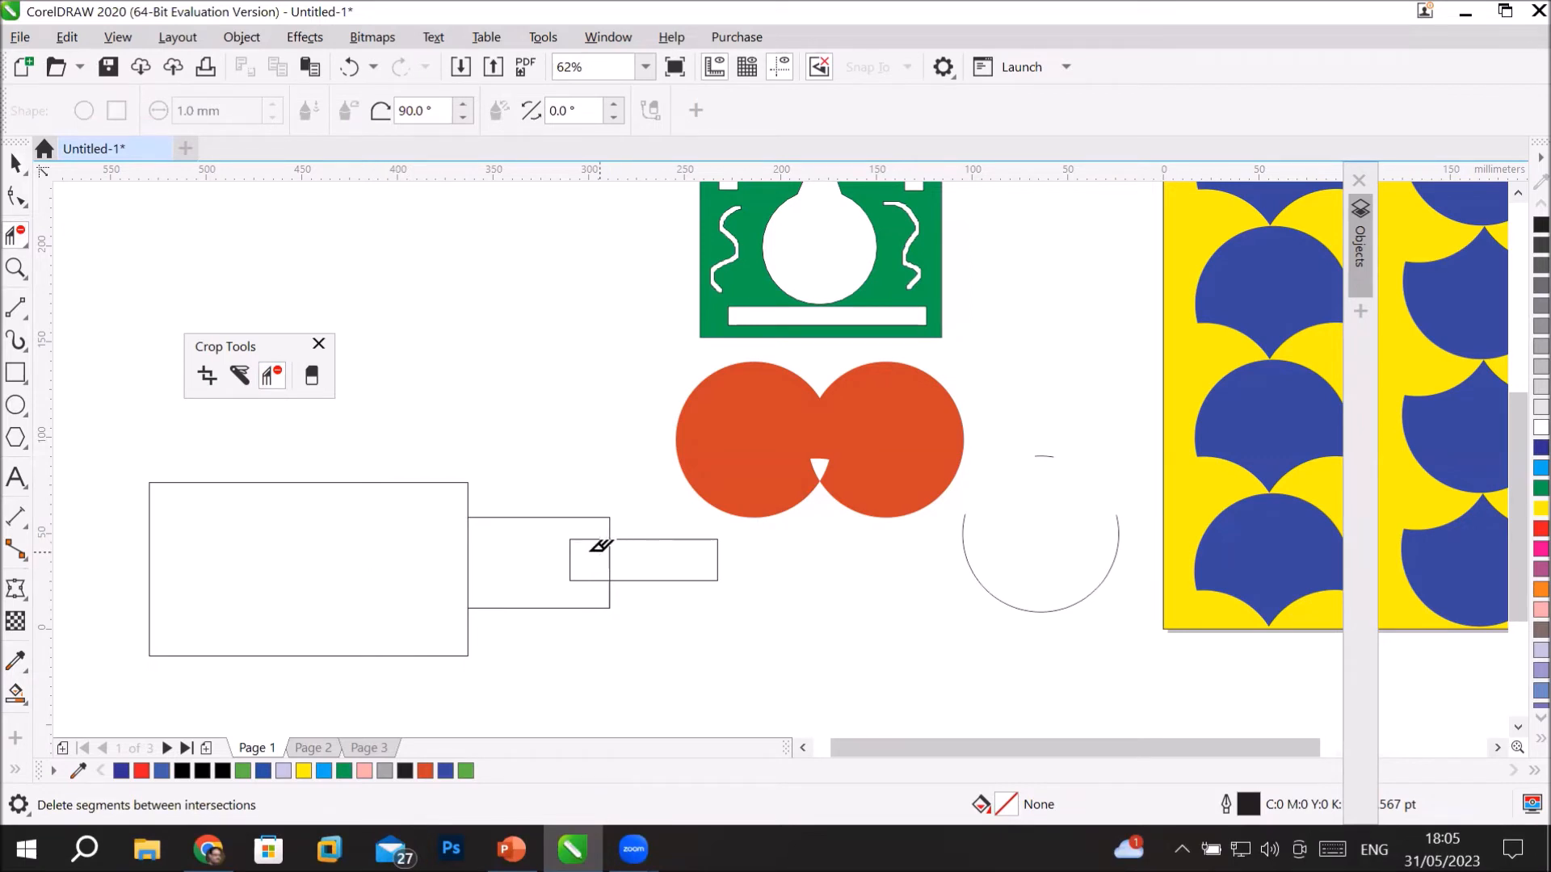
Delete the smallest rectangle's overlapping segments and the edges dividing the three rectangles with Virtual Segment Delete to form one stepped outline.
left_click(570, 554)
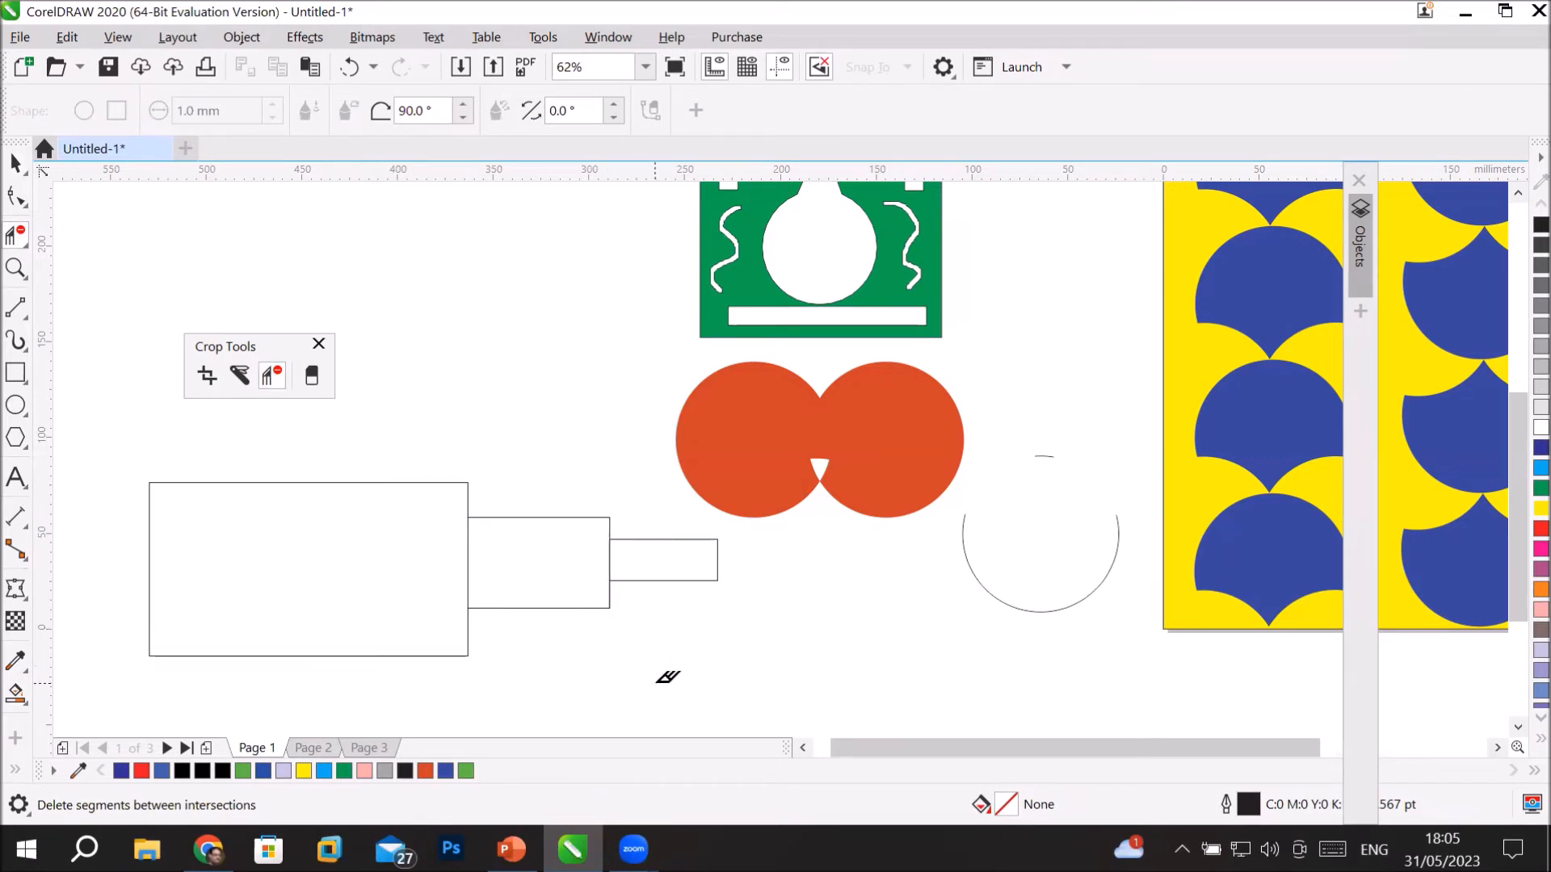
left_click(468, 552)
left_click(611, 554)
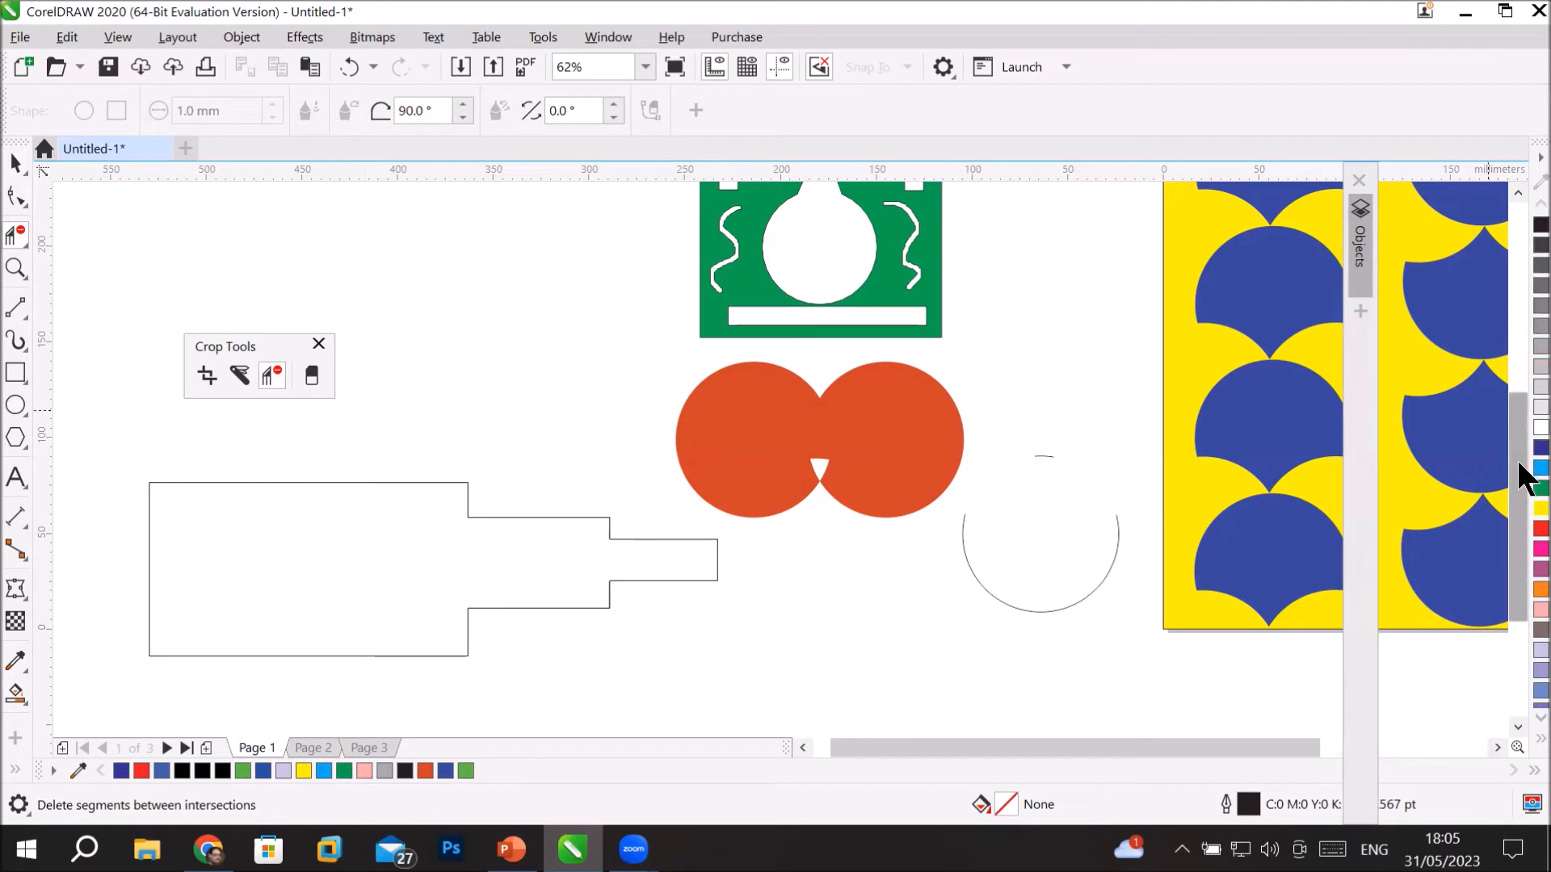
left_click(1541, 508)
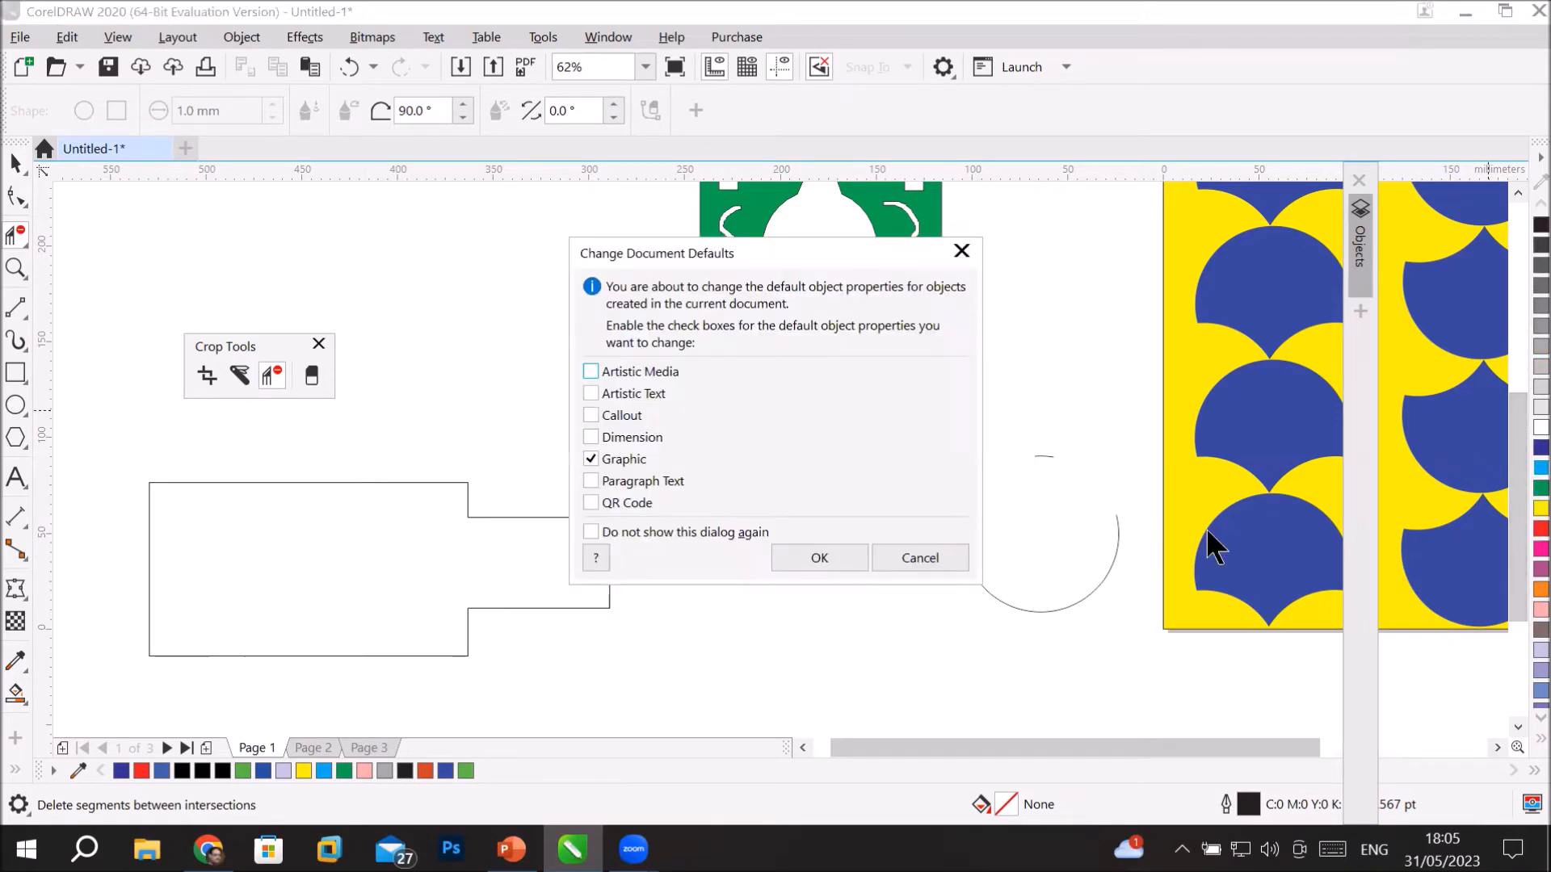
left_click(925, 559)
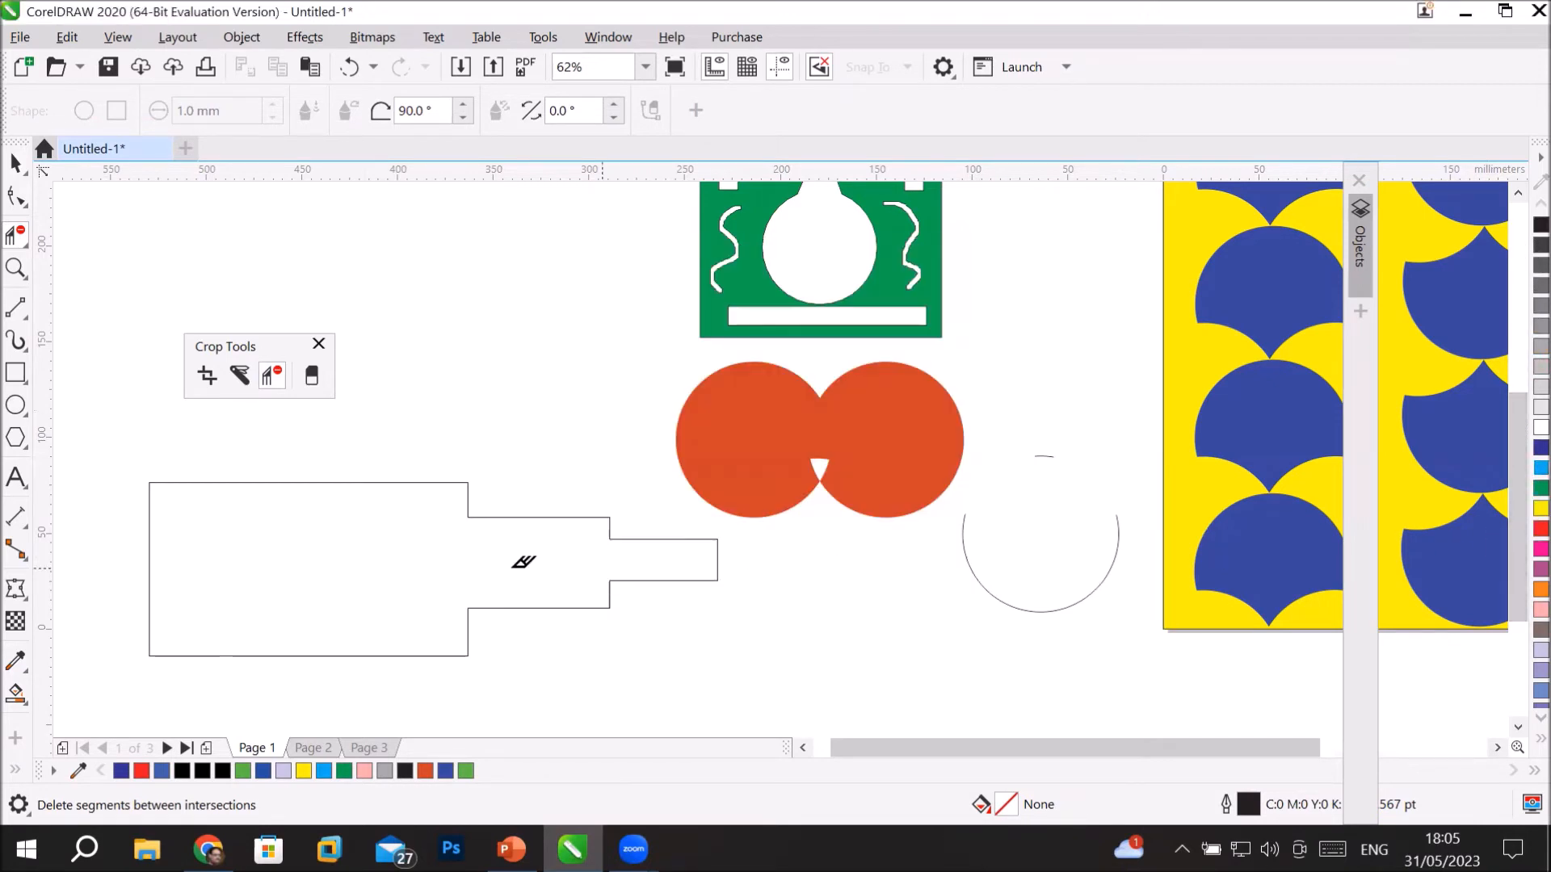
Select the trimmed rectangle outlines one after another to examine which pieces make up the stepped shape.
left_click(13, 165)
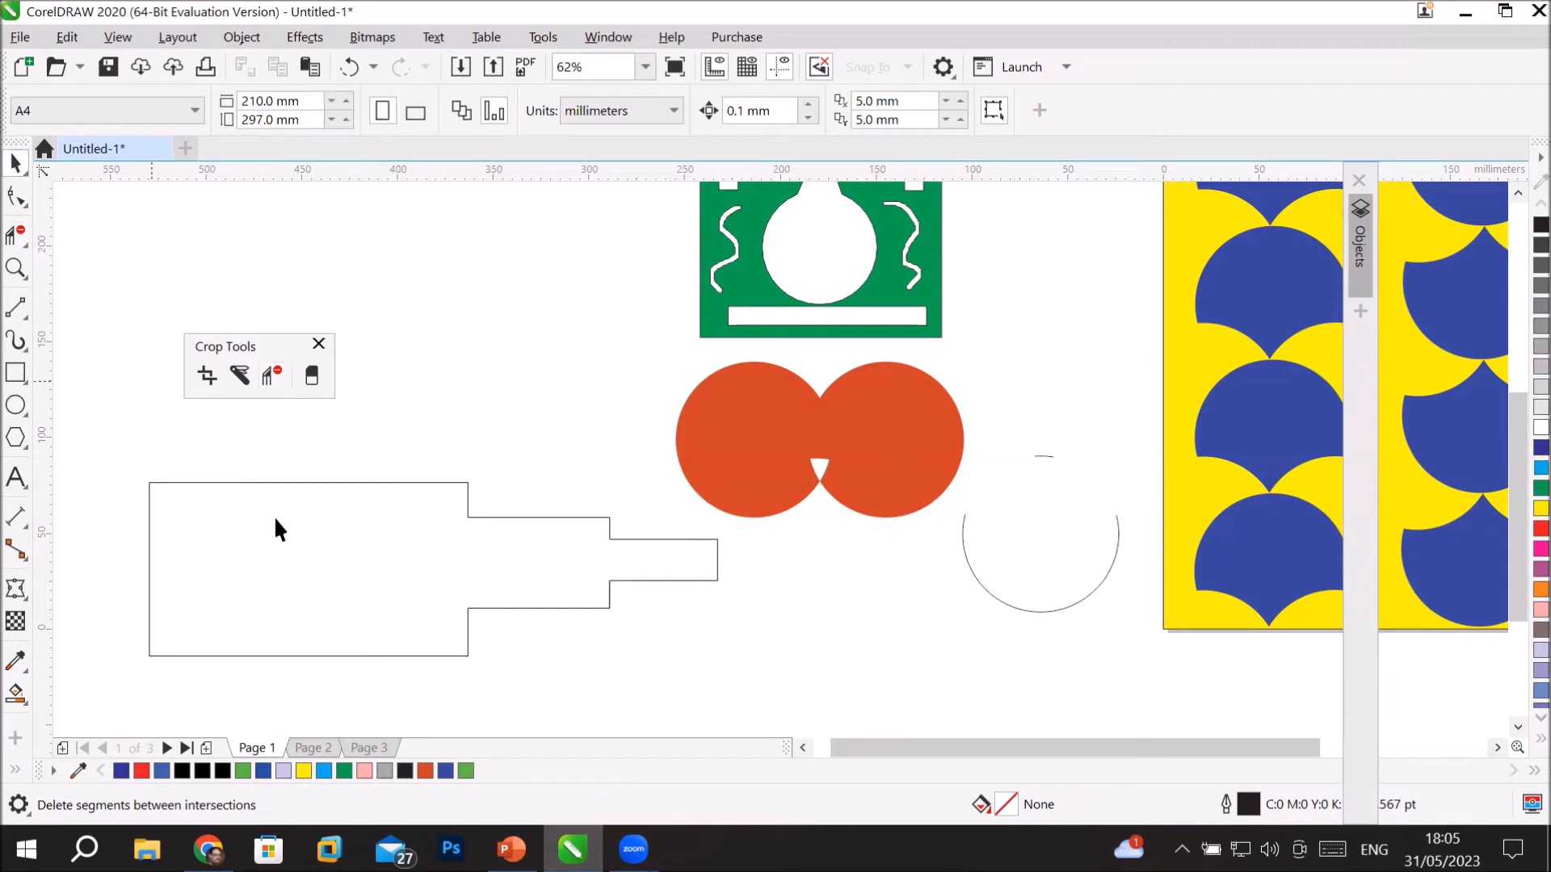
left_click(342, 483)
left_click(539, 518)
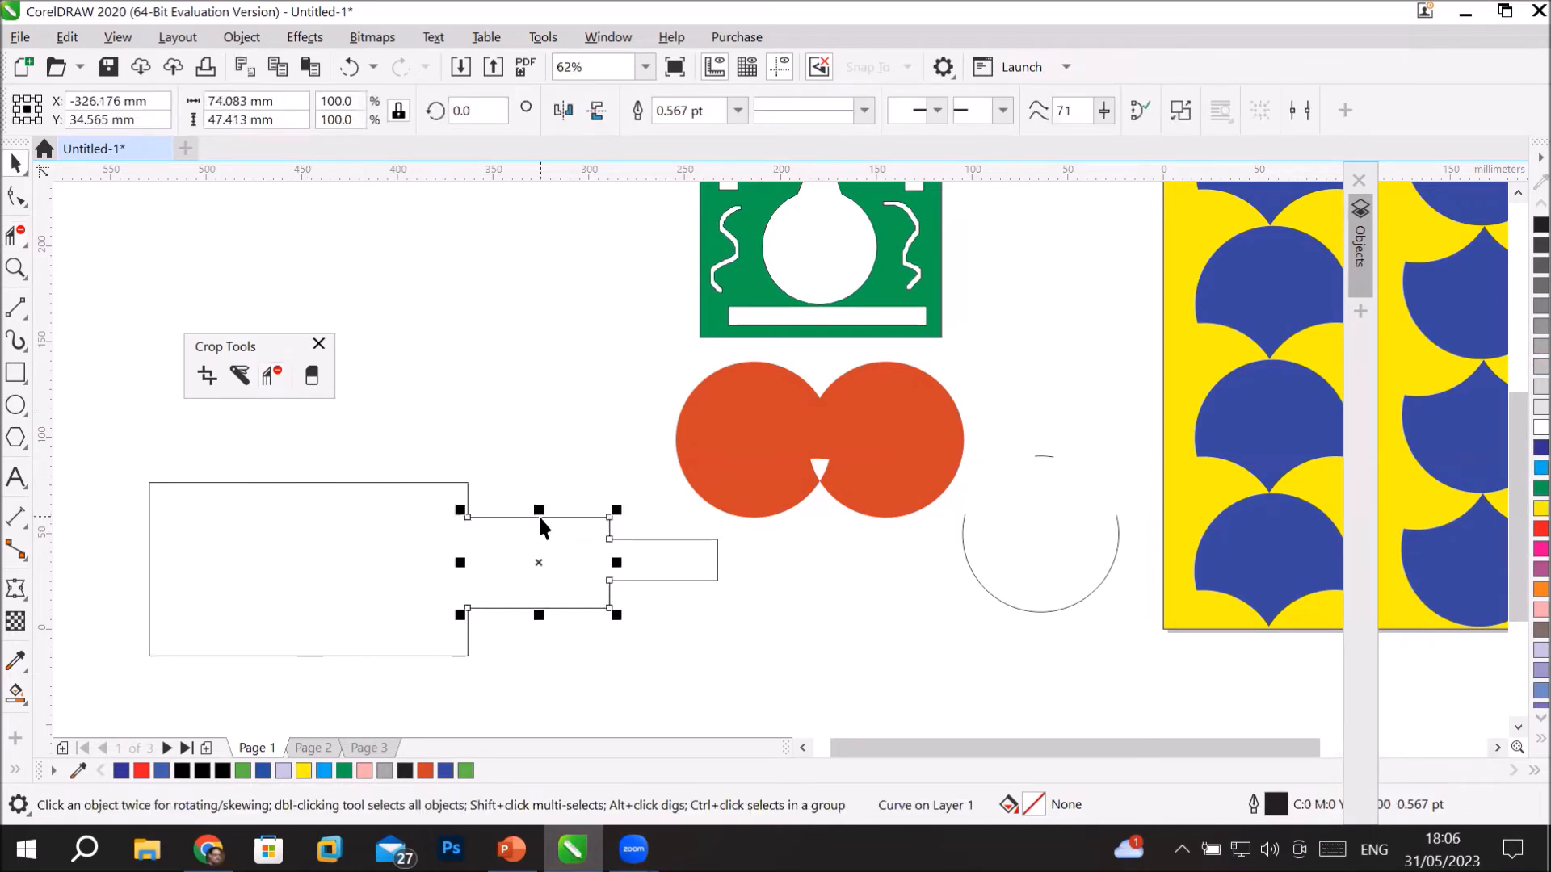
left_click(658, 536)
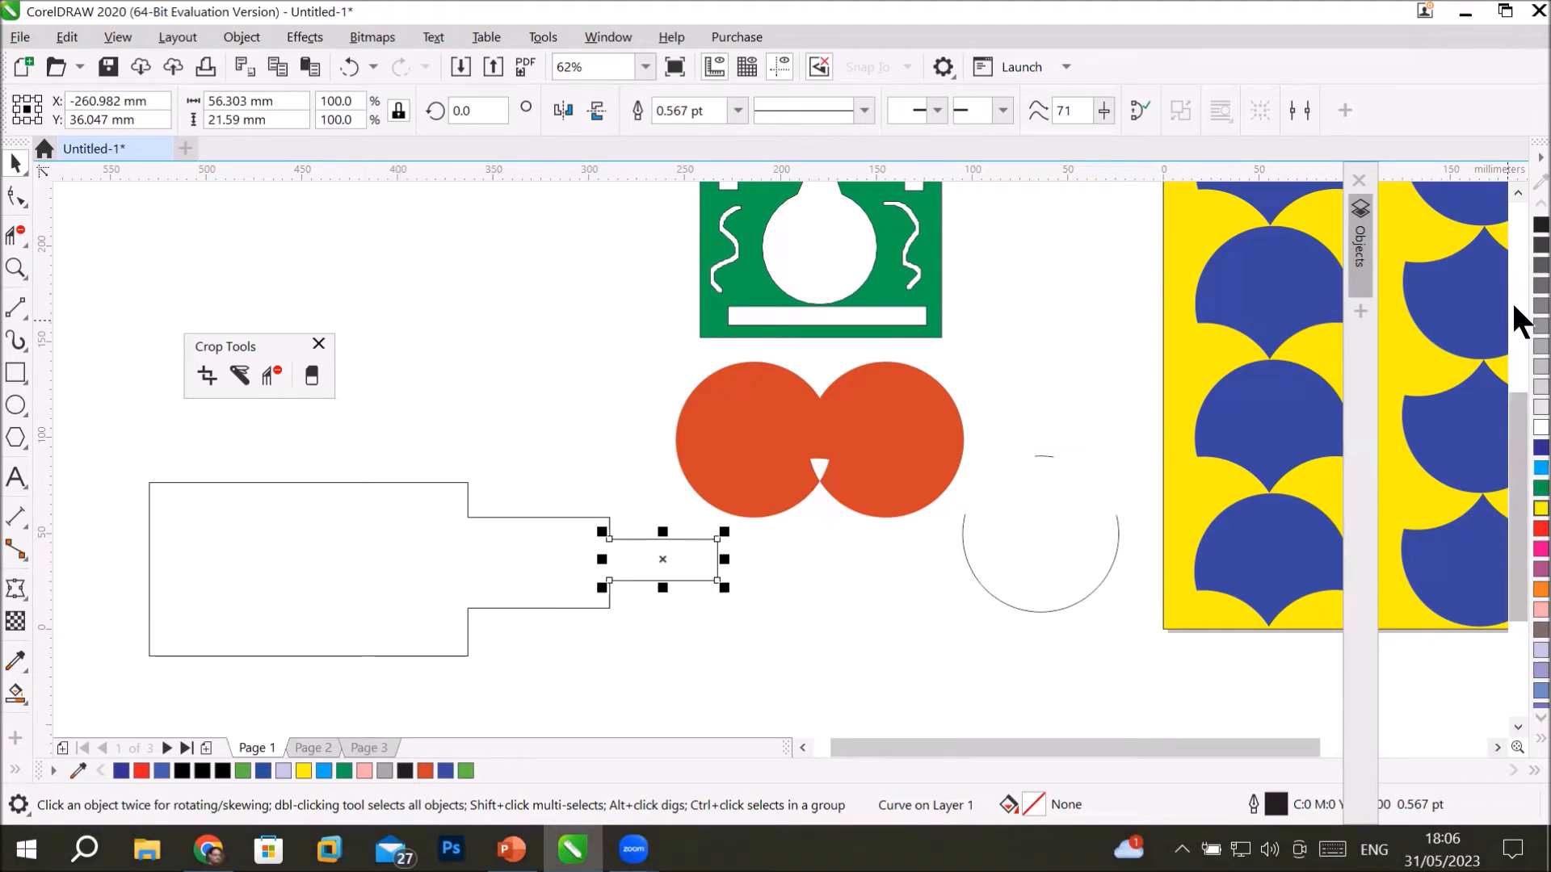
left_click(396, 549)
left_click(517, 381)
Fill the stepped outline with dark blue (C98 M100 Y0 K3) and no outline using Smart Fill, then deselect it.
left_click(16, 695)
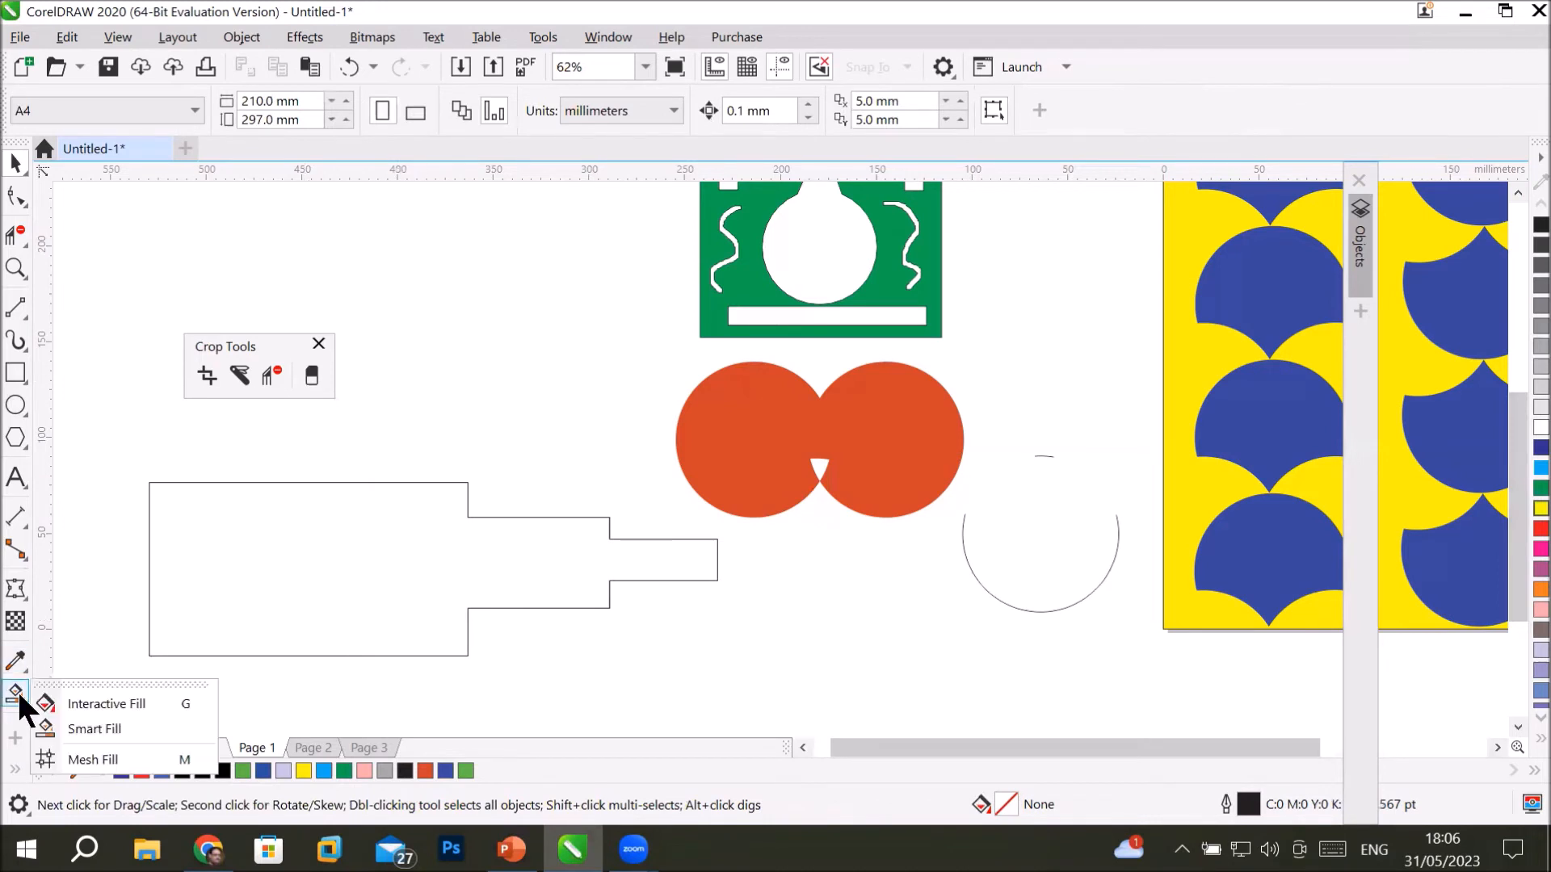
left_click(105, 729)
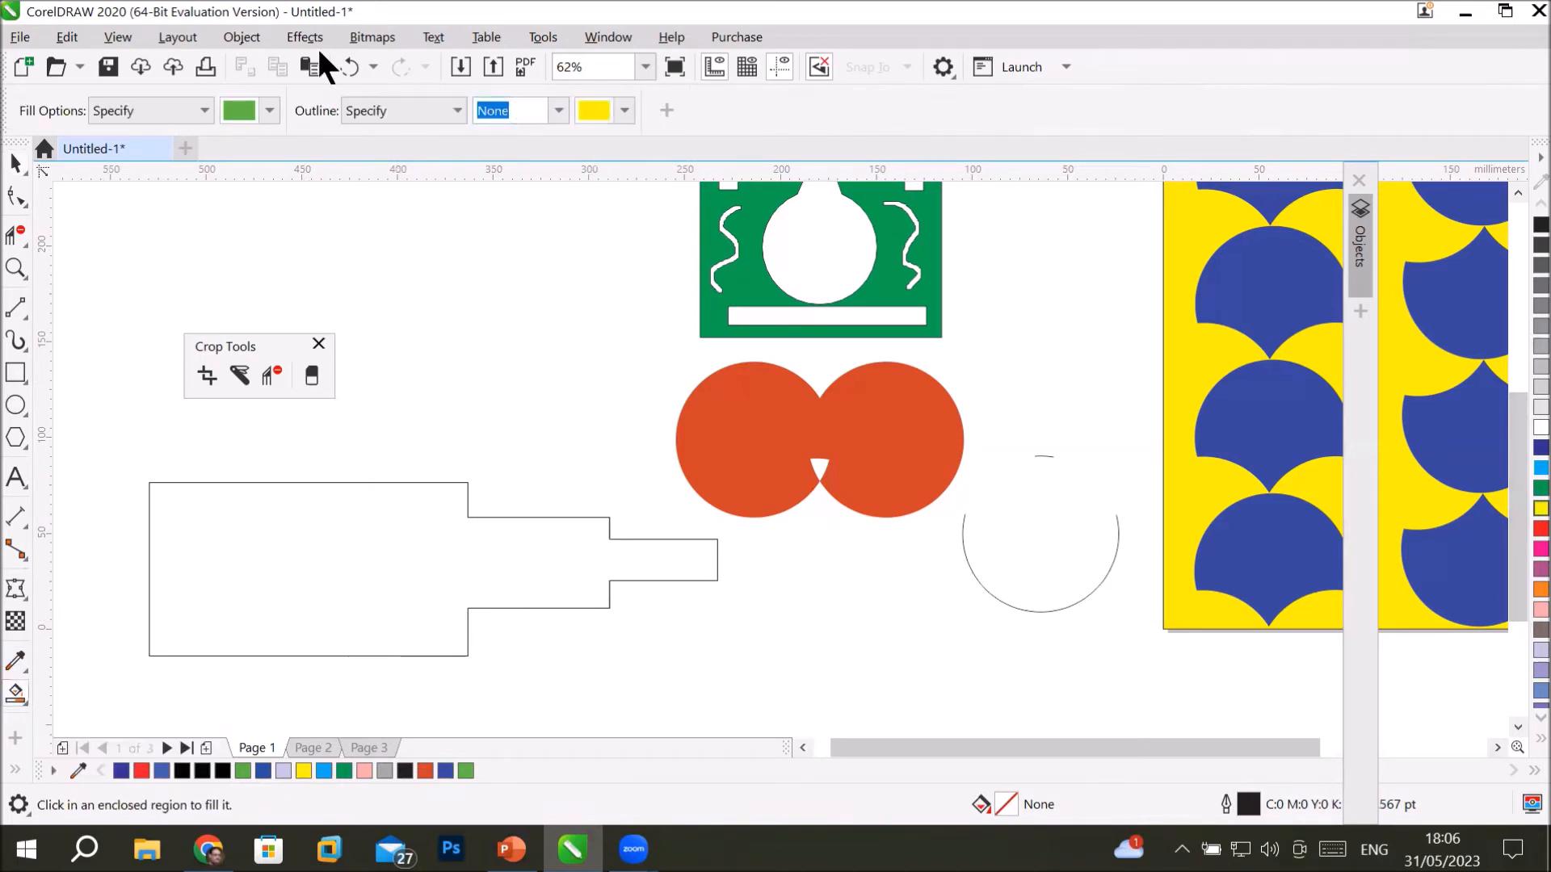
left_click(270, 111)
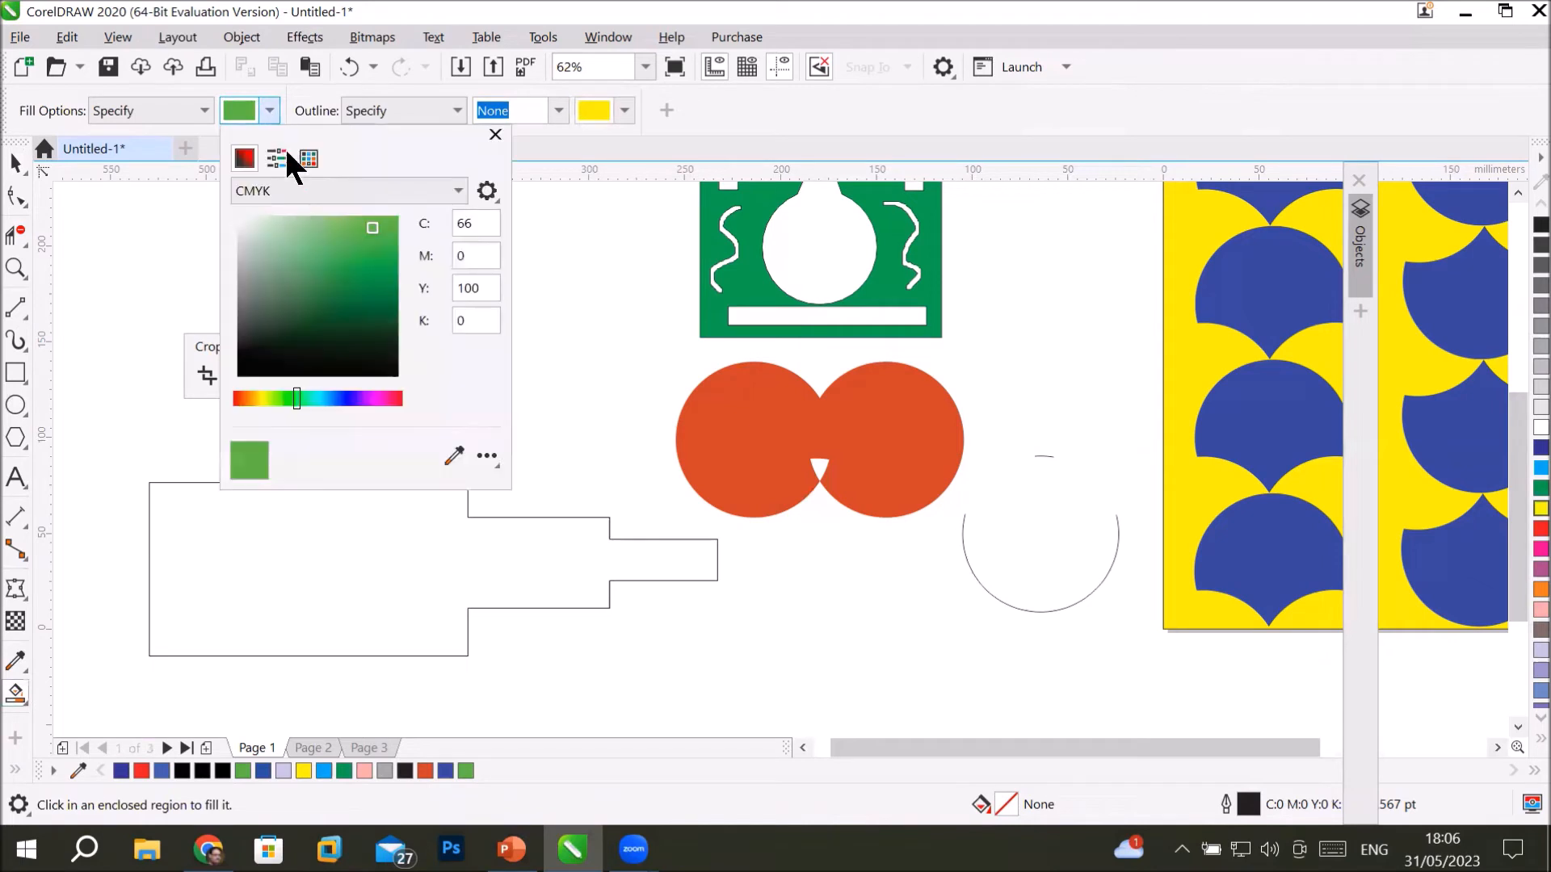
left_click(352, 398)
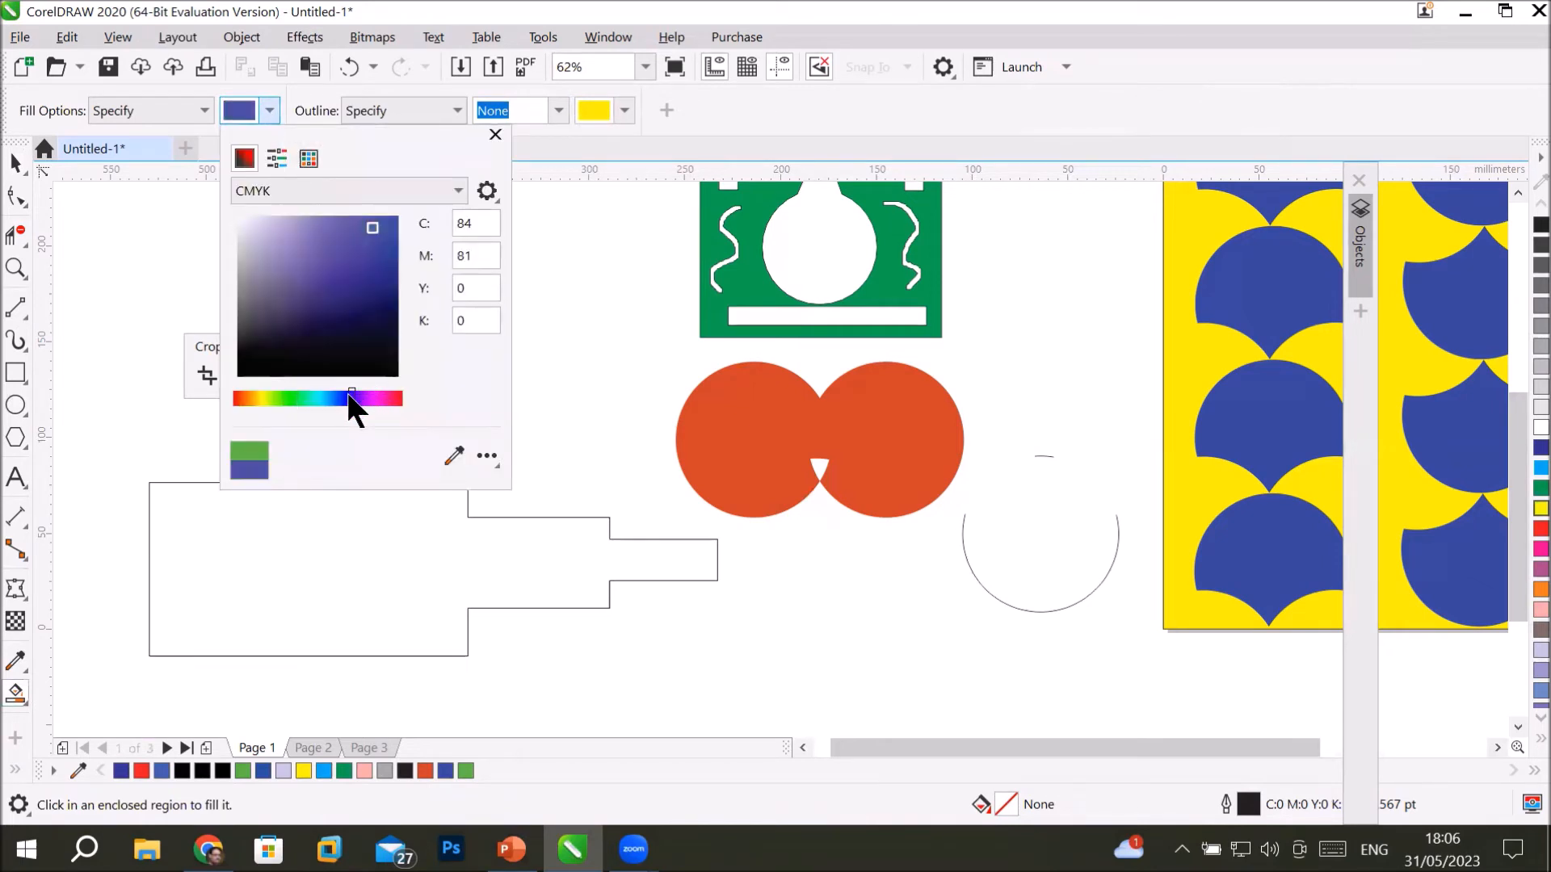
left_click(366, 565)
left_click(363, 571)
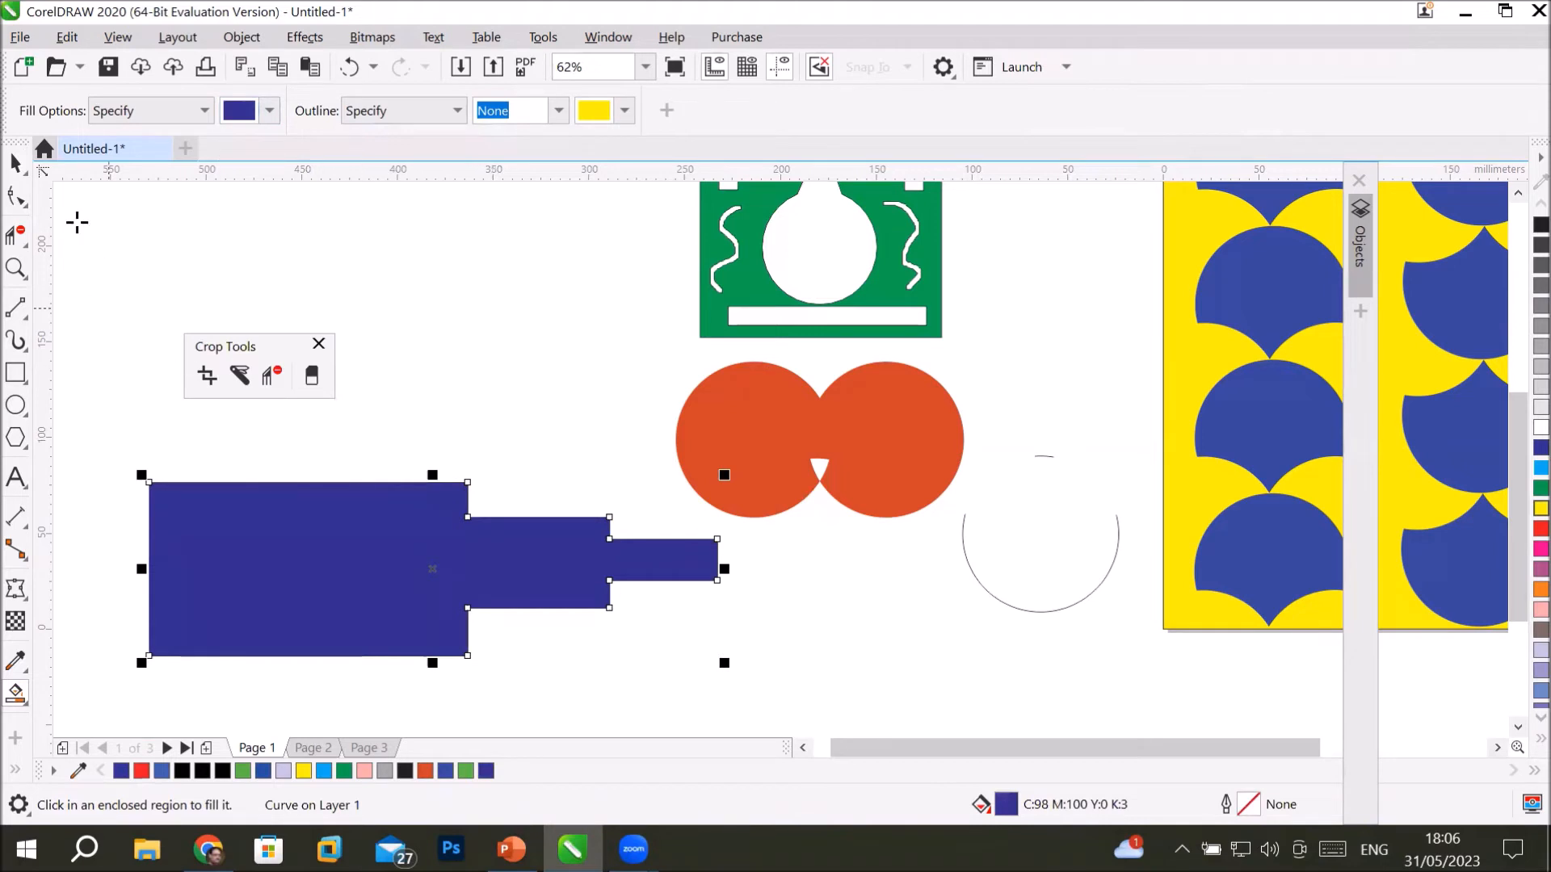
left_click(16, 162)
left_click(821, 594)
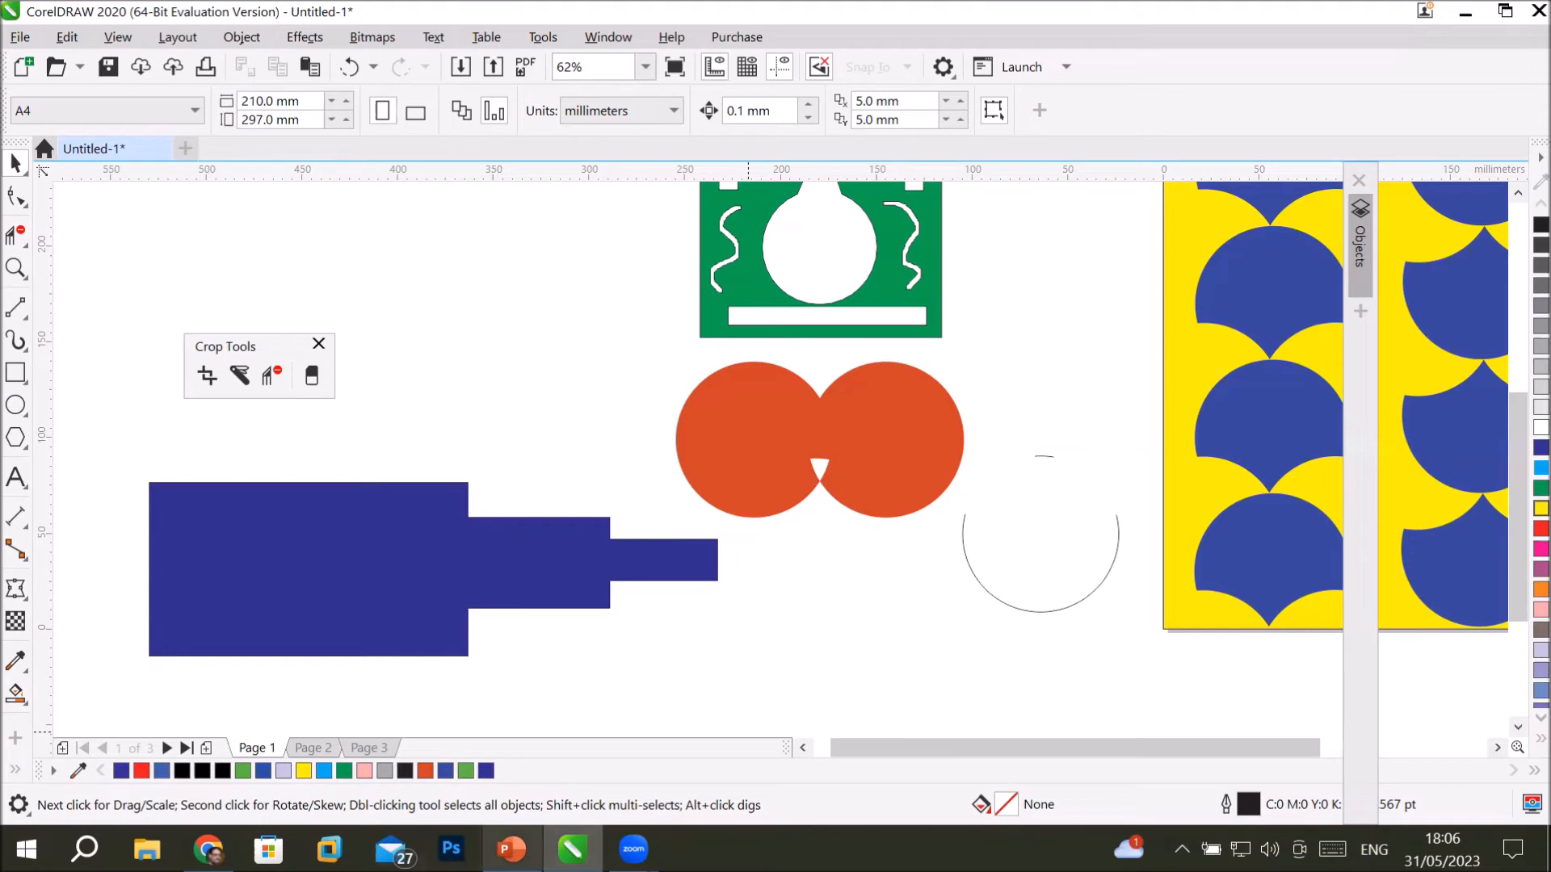
Switch to the PowerPoint presentation and view the slide "To delete a virtual line segment".
mouse_move(511, 848)
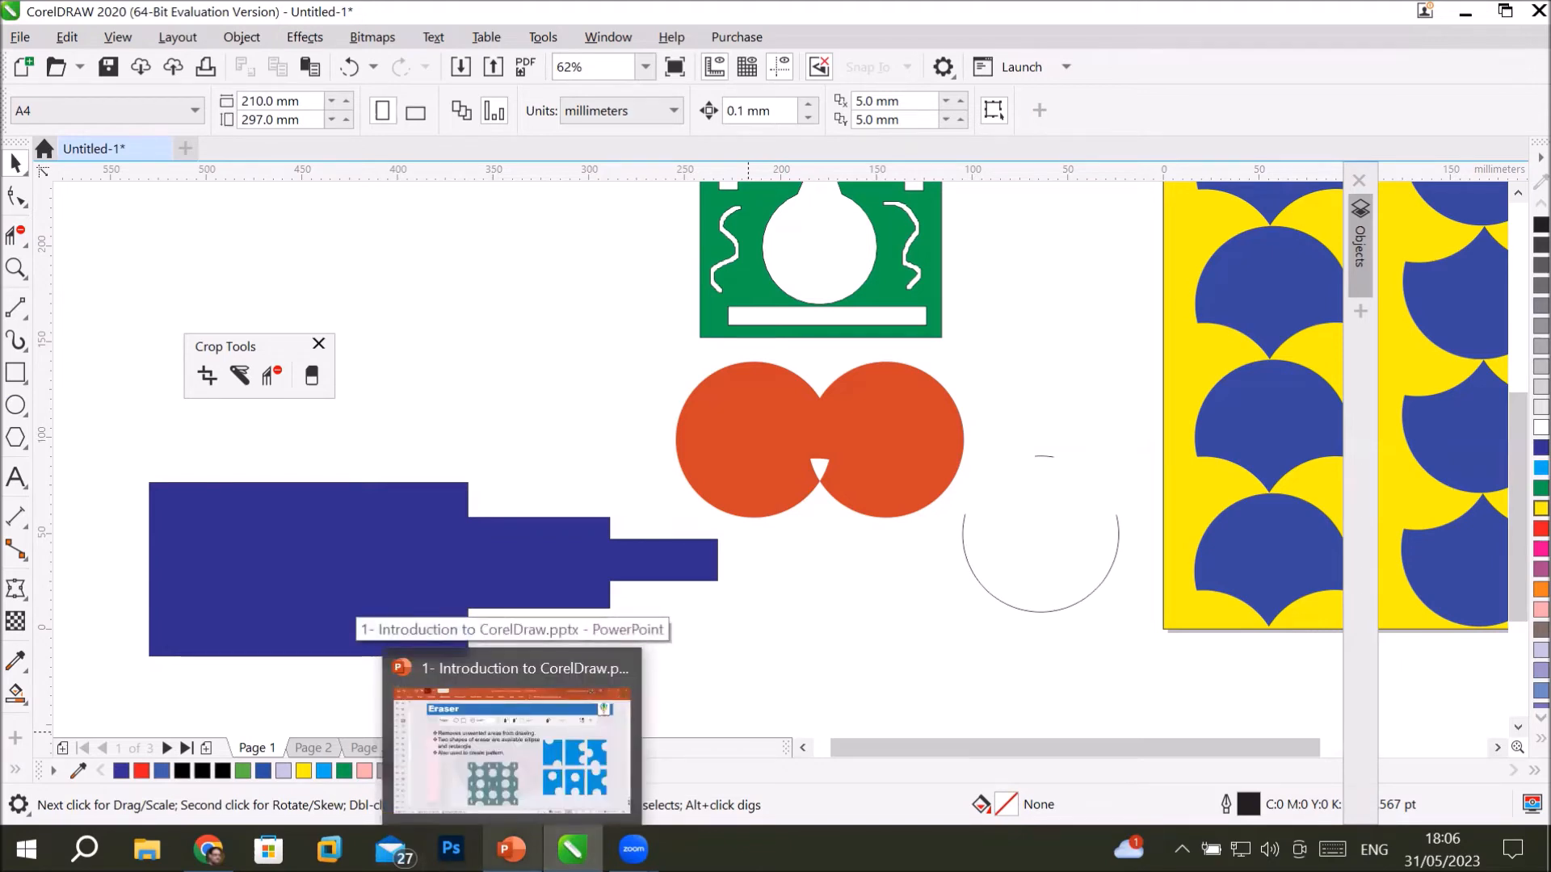
left_click(511, 848)
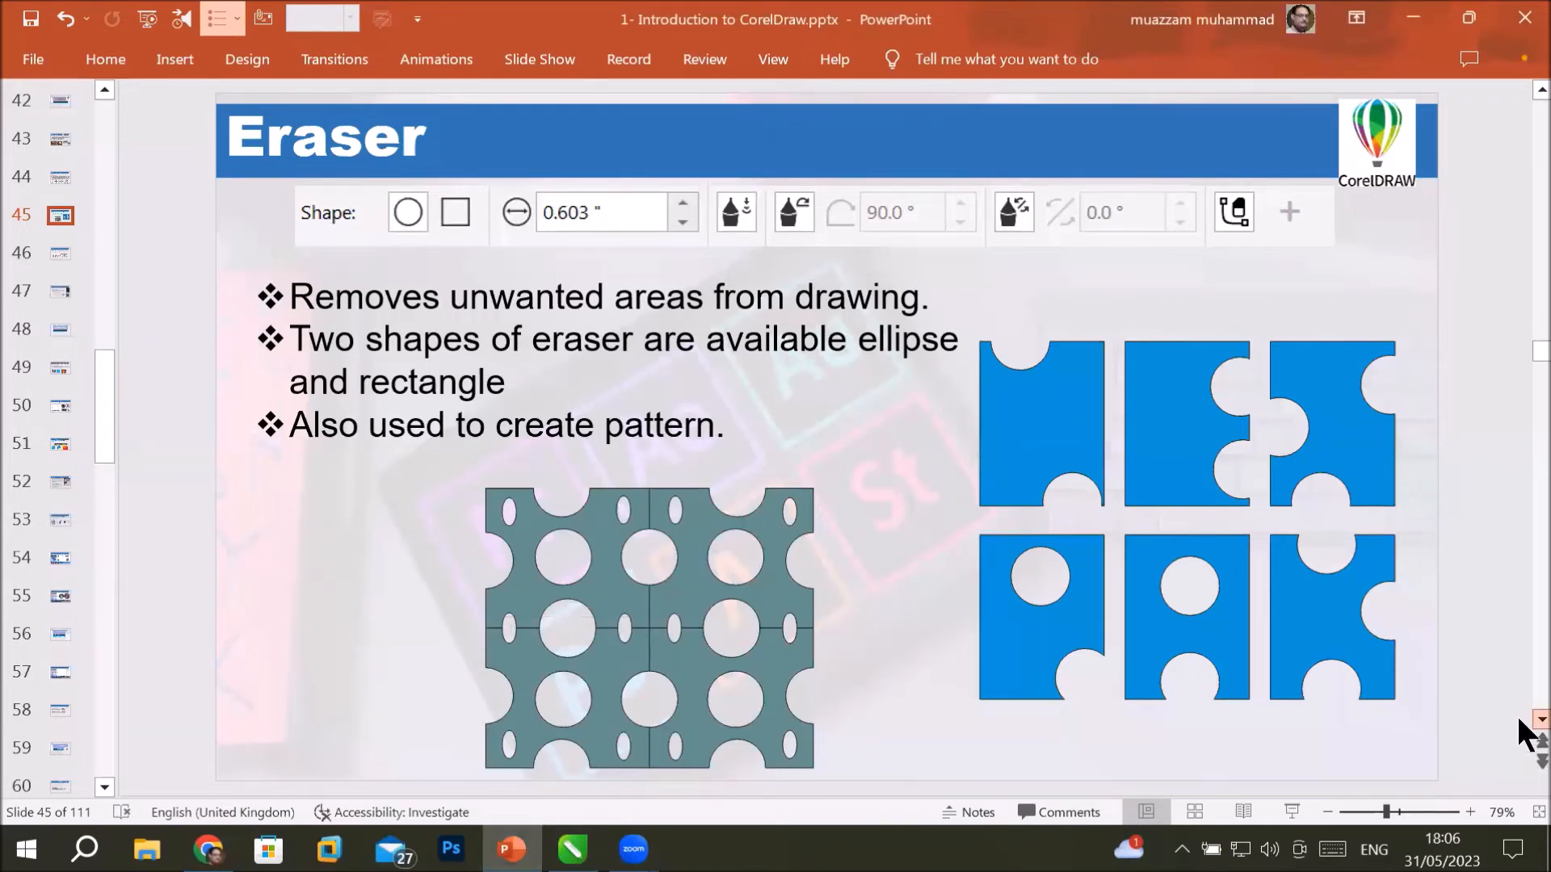
left_click(1527, 719)
left_click(1519, 717)
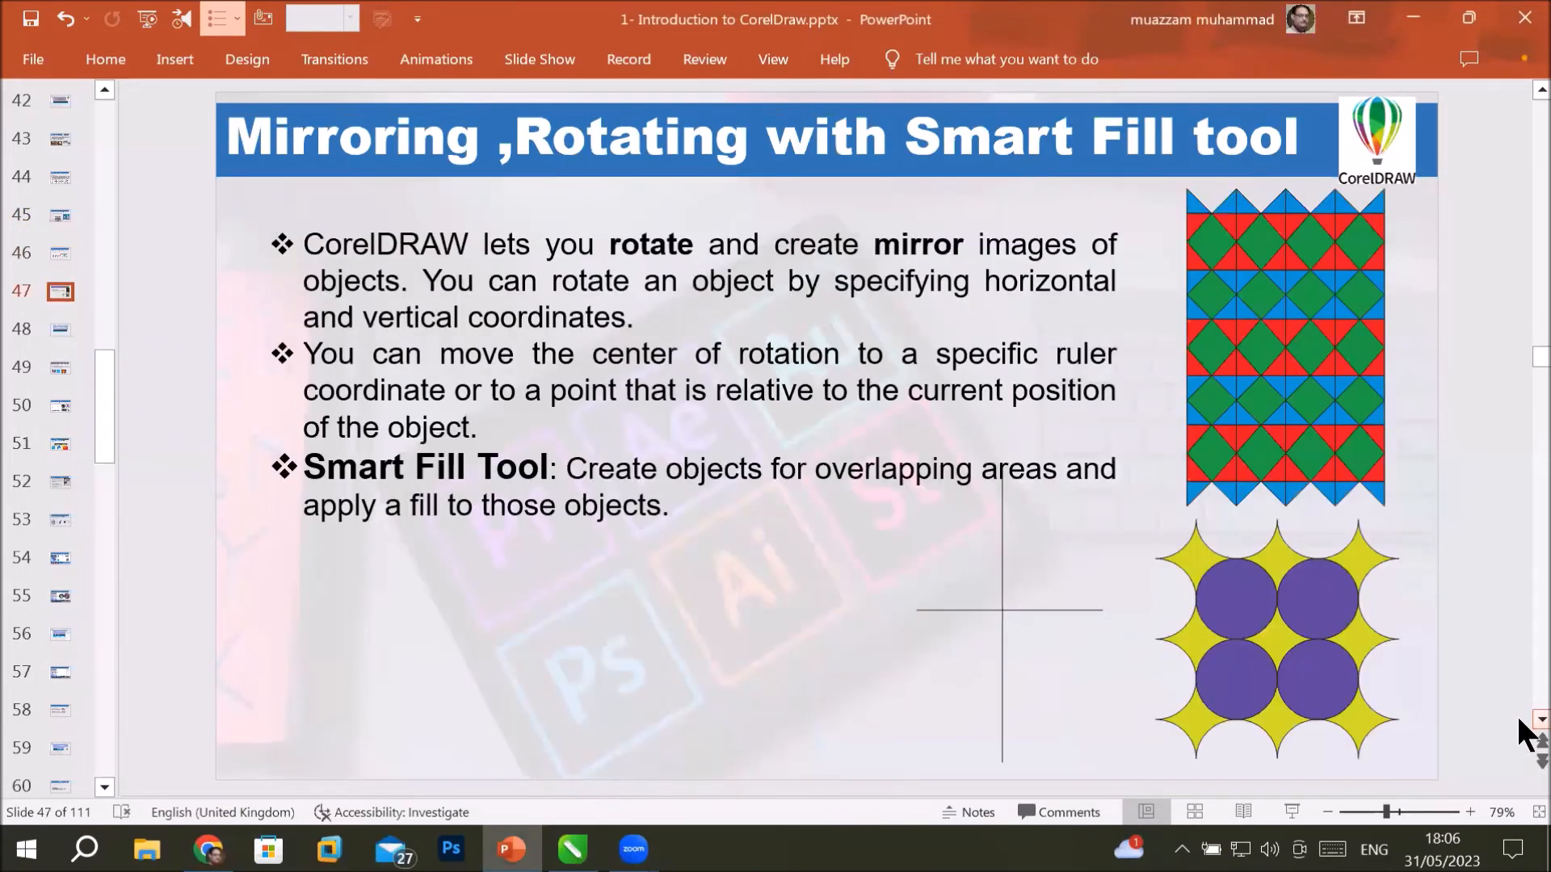
left_click(1521, 89)
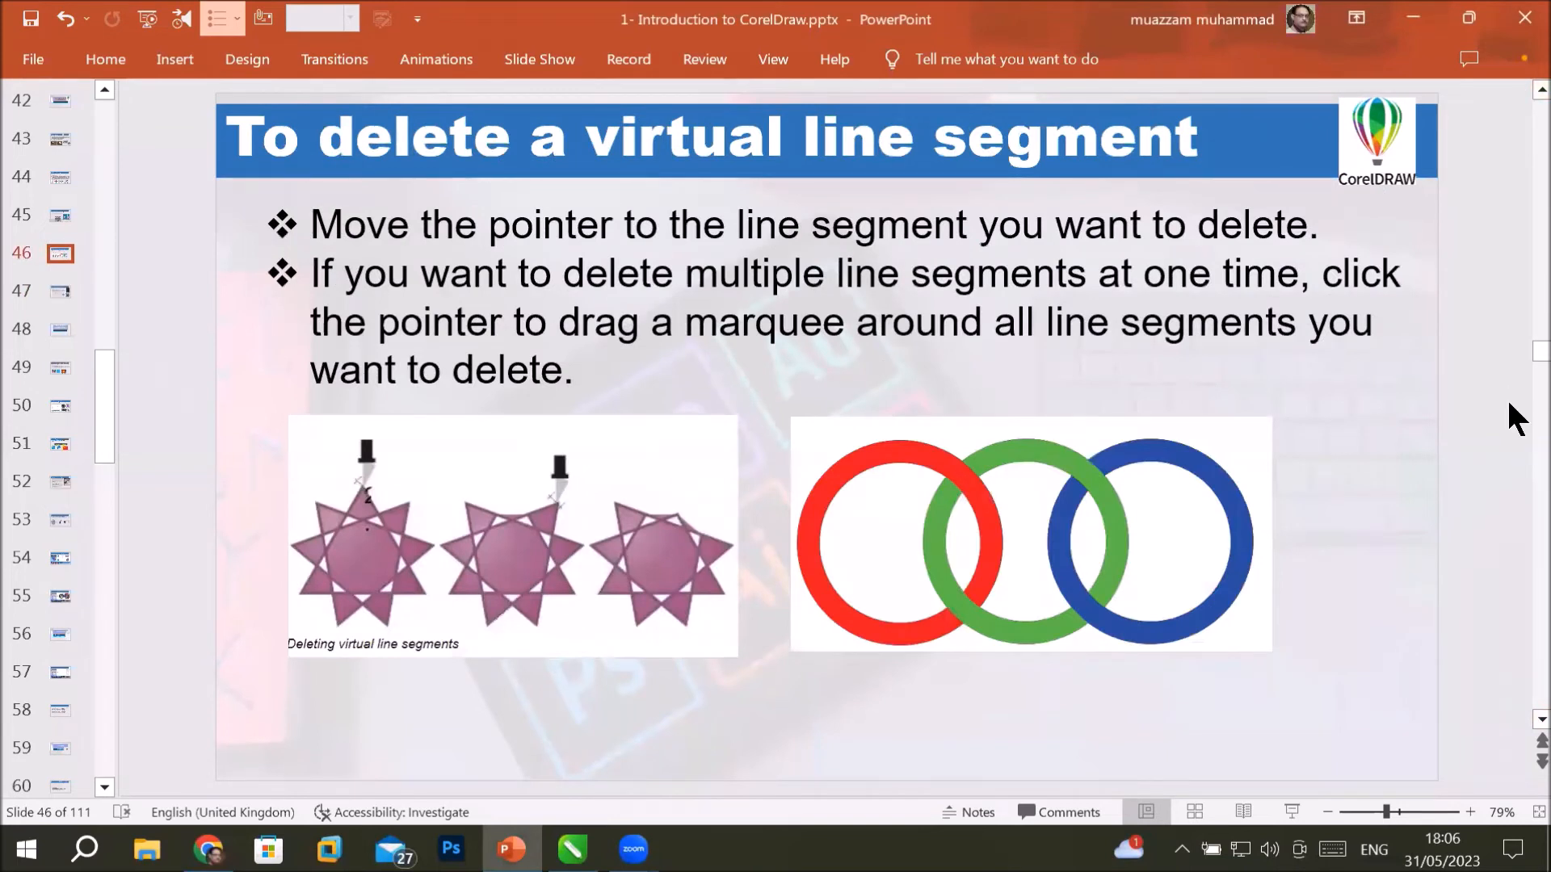
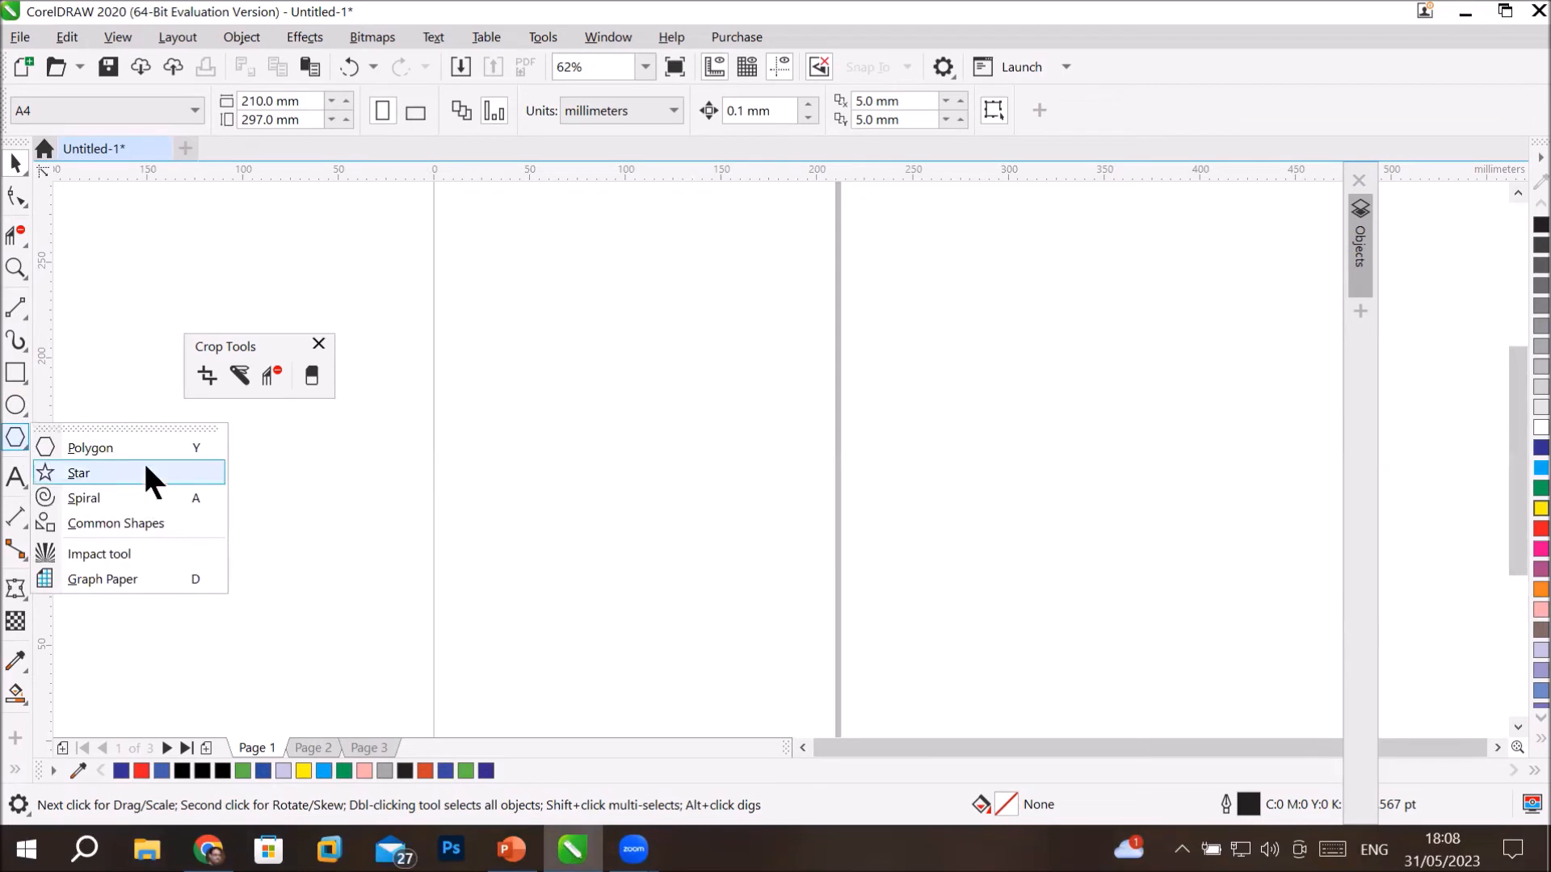
Draw a nine-pointed complex star about 168 by 165 mm on the empty page and fill it green.
left_click(143, 467)
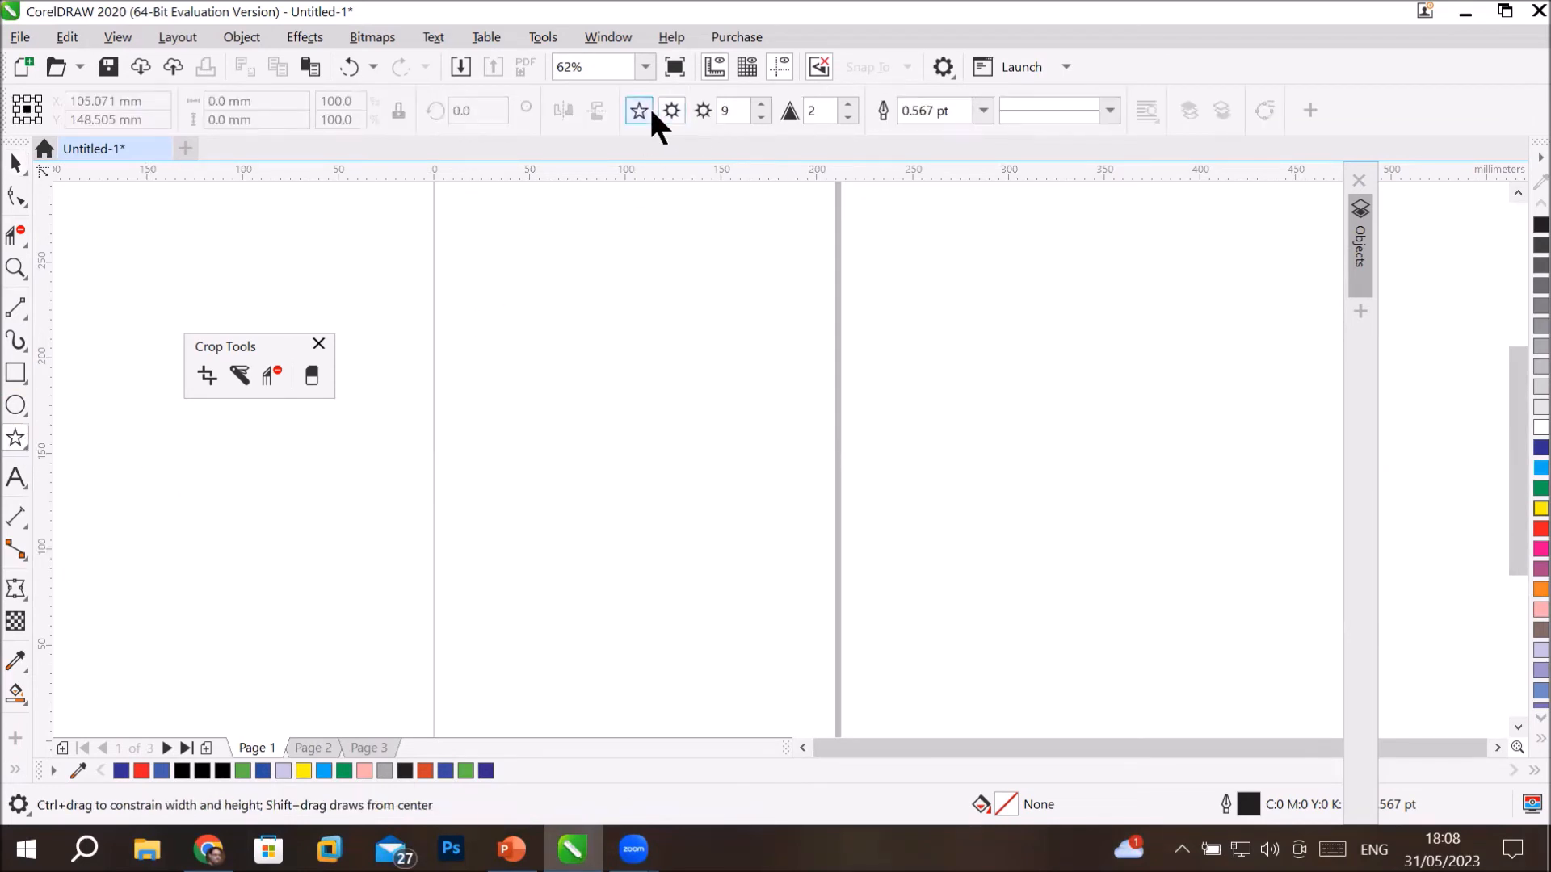
left_click(671, 110)
left_click_drag(483, 285, 807, 606)
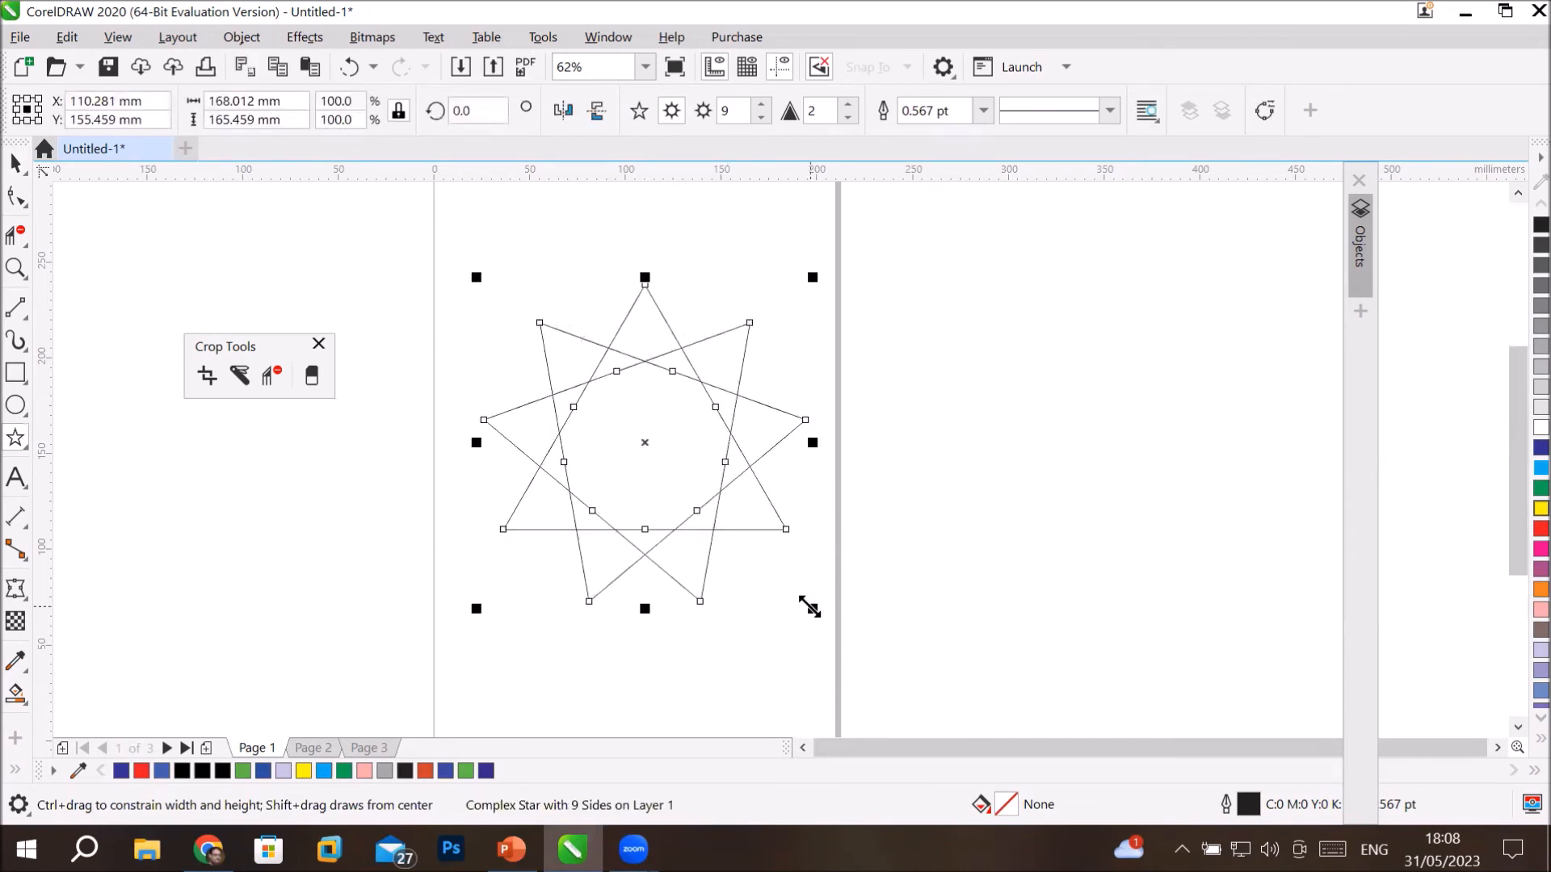
left_click(1540, 488)
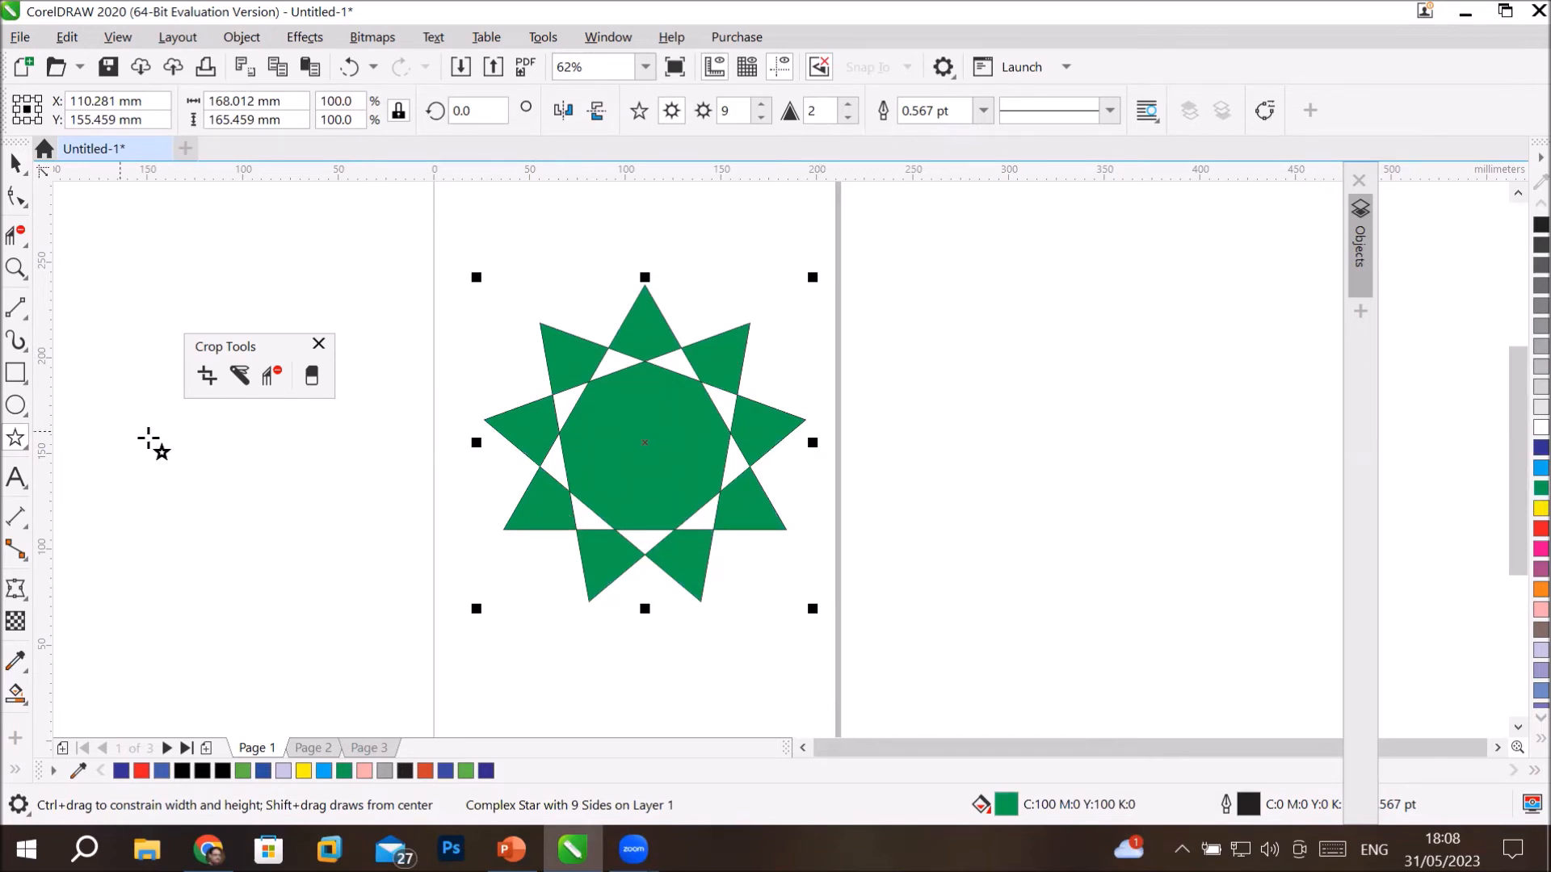
Delete the tips of the star's three upper points with Virtual Segment Delete, undoing and repeating the deletion of the third tip.
left_click(273, 375)
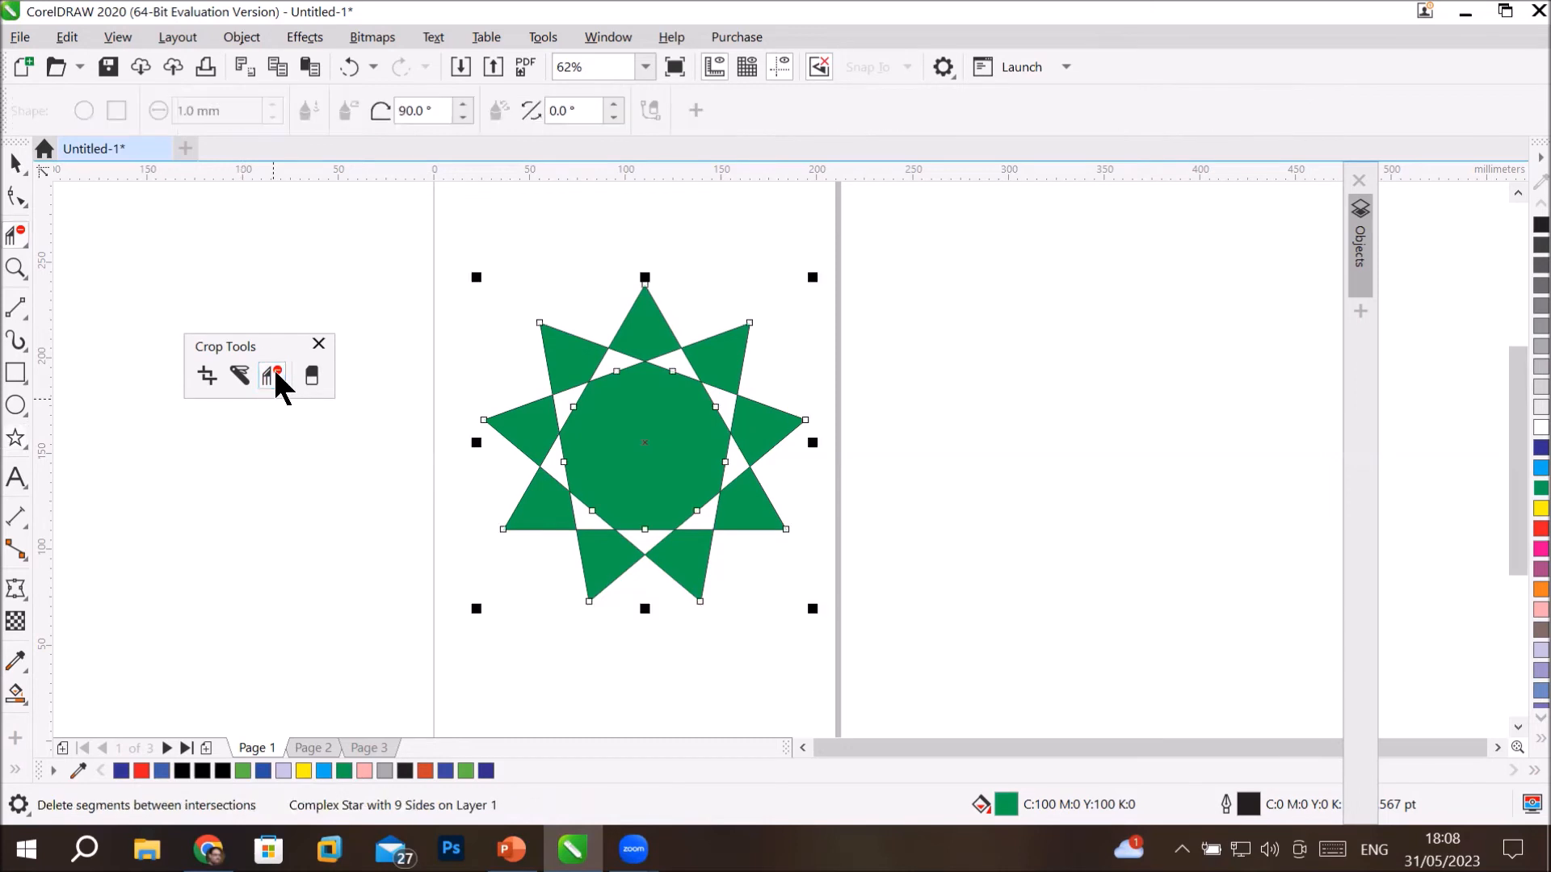
left_click(571, 325)
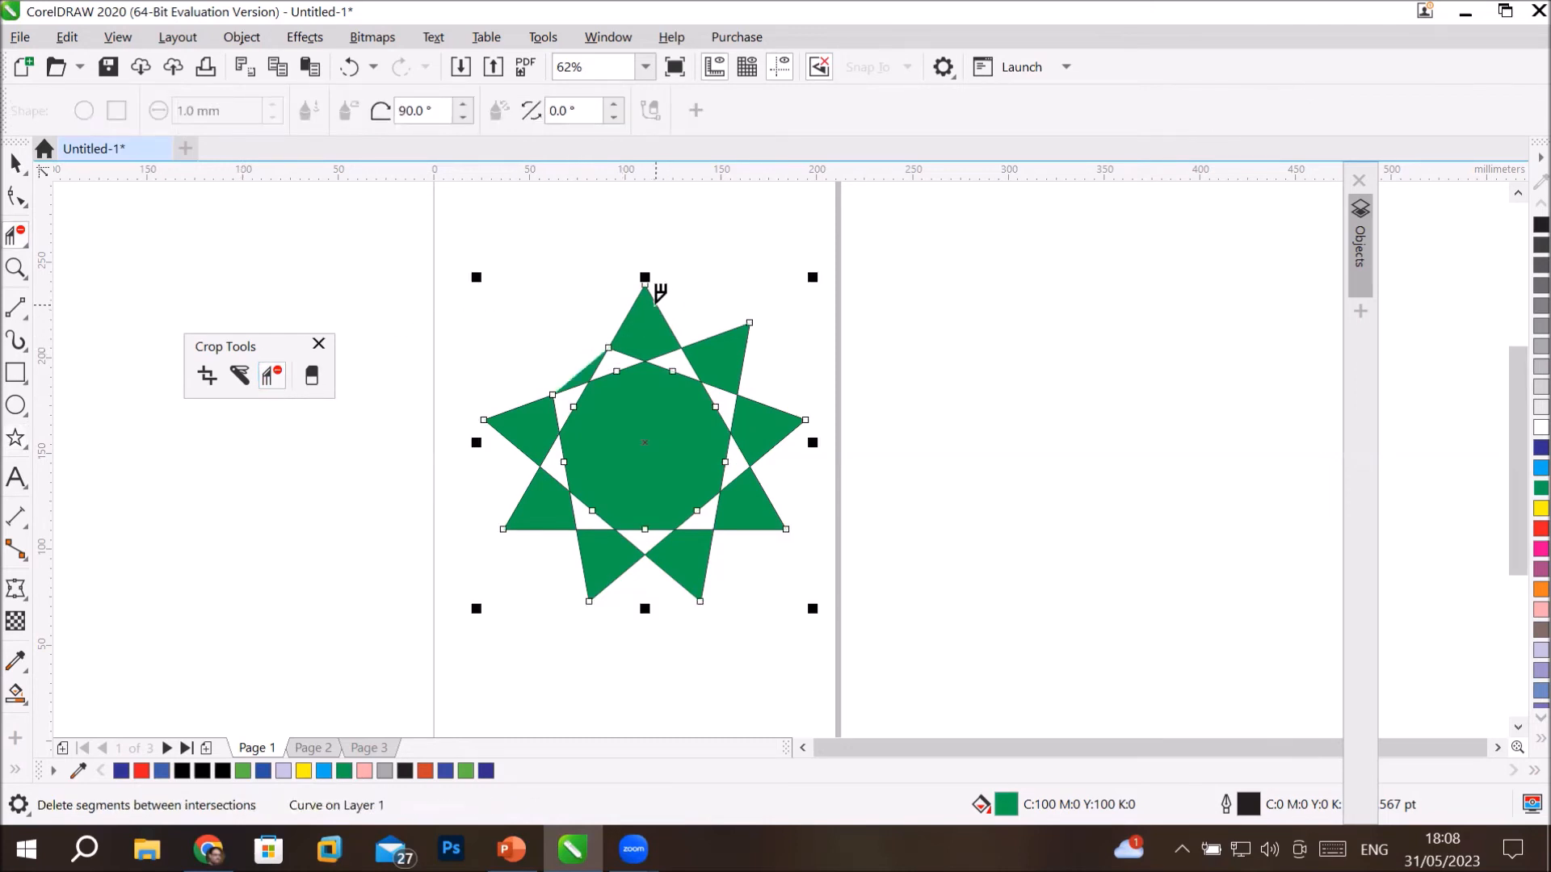
left_click(657, 289)
left_click(750, 328)
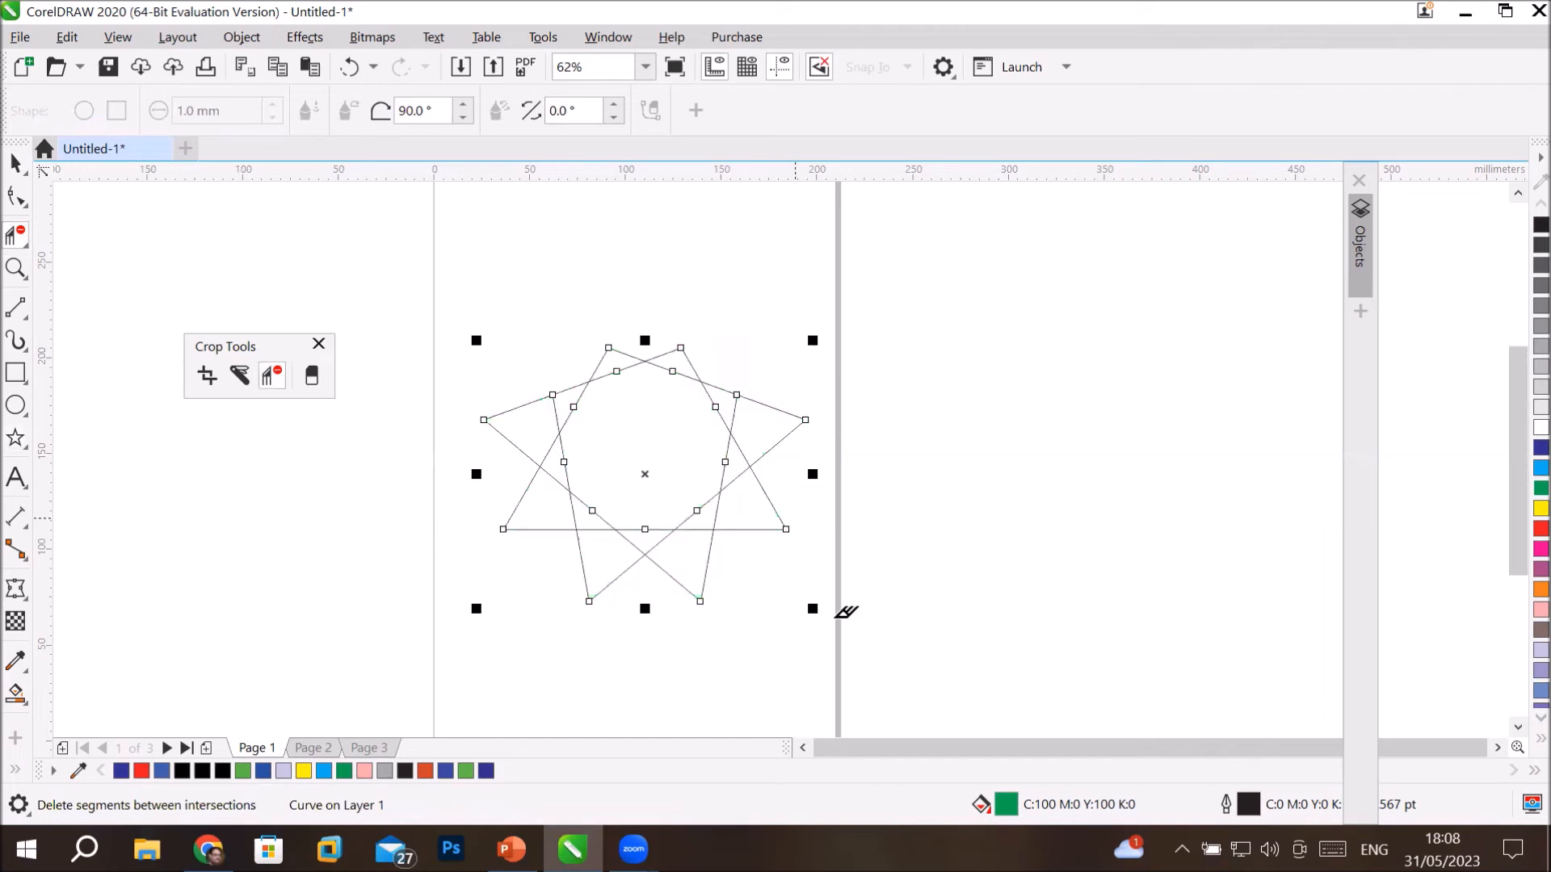
key("ctrl+z")
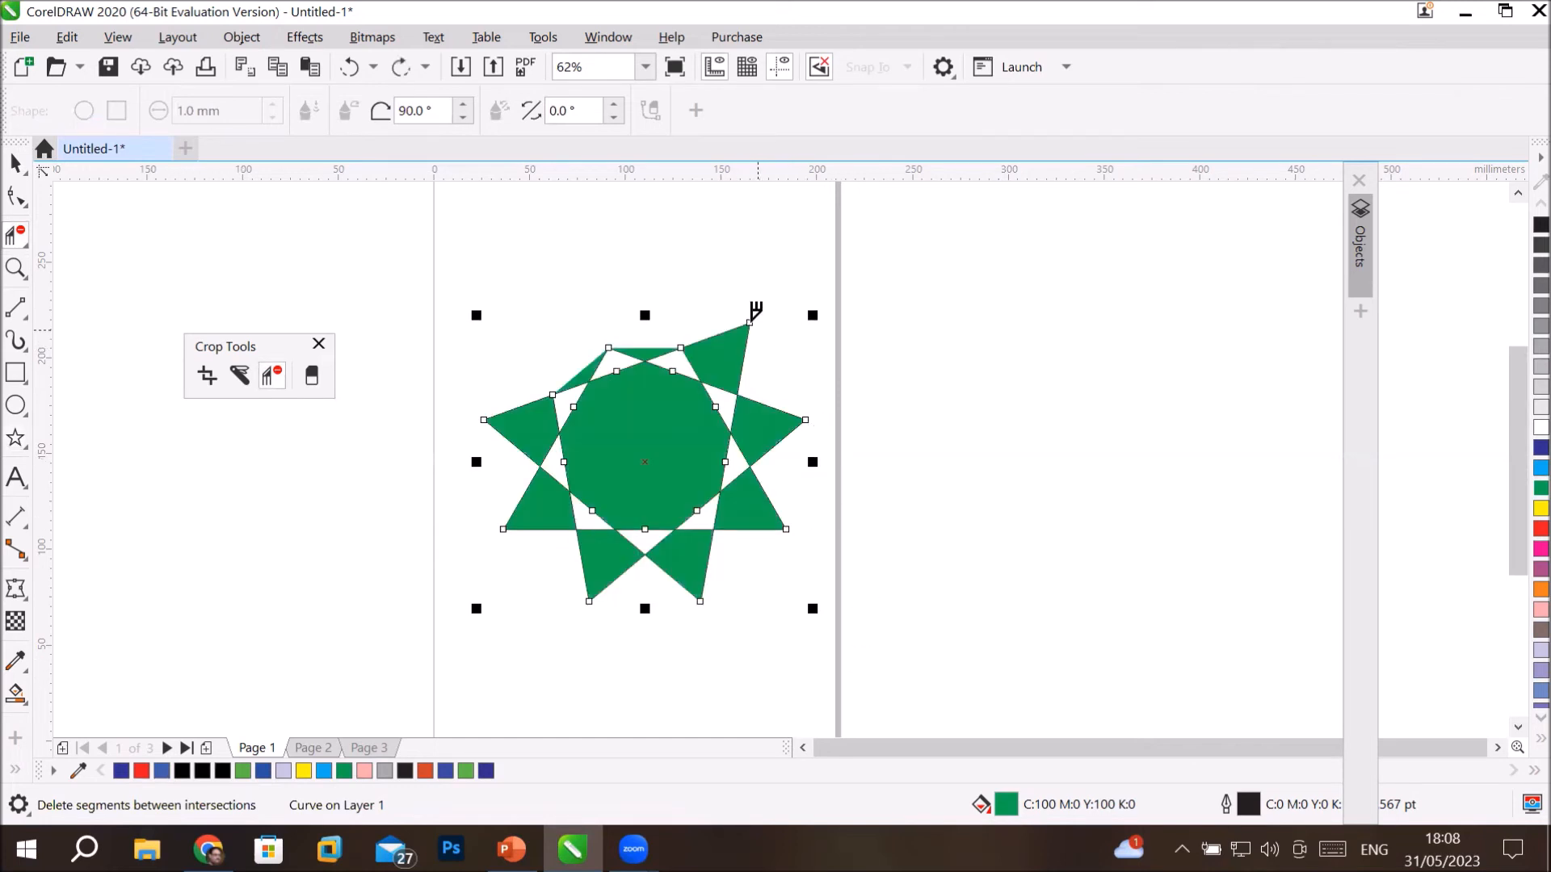
left_click(737, 328)
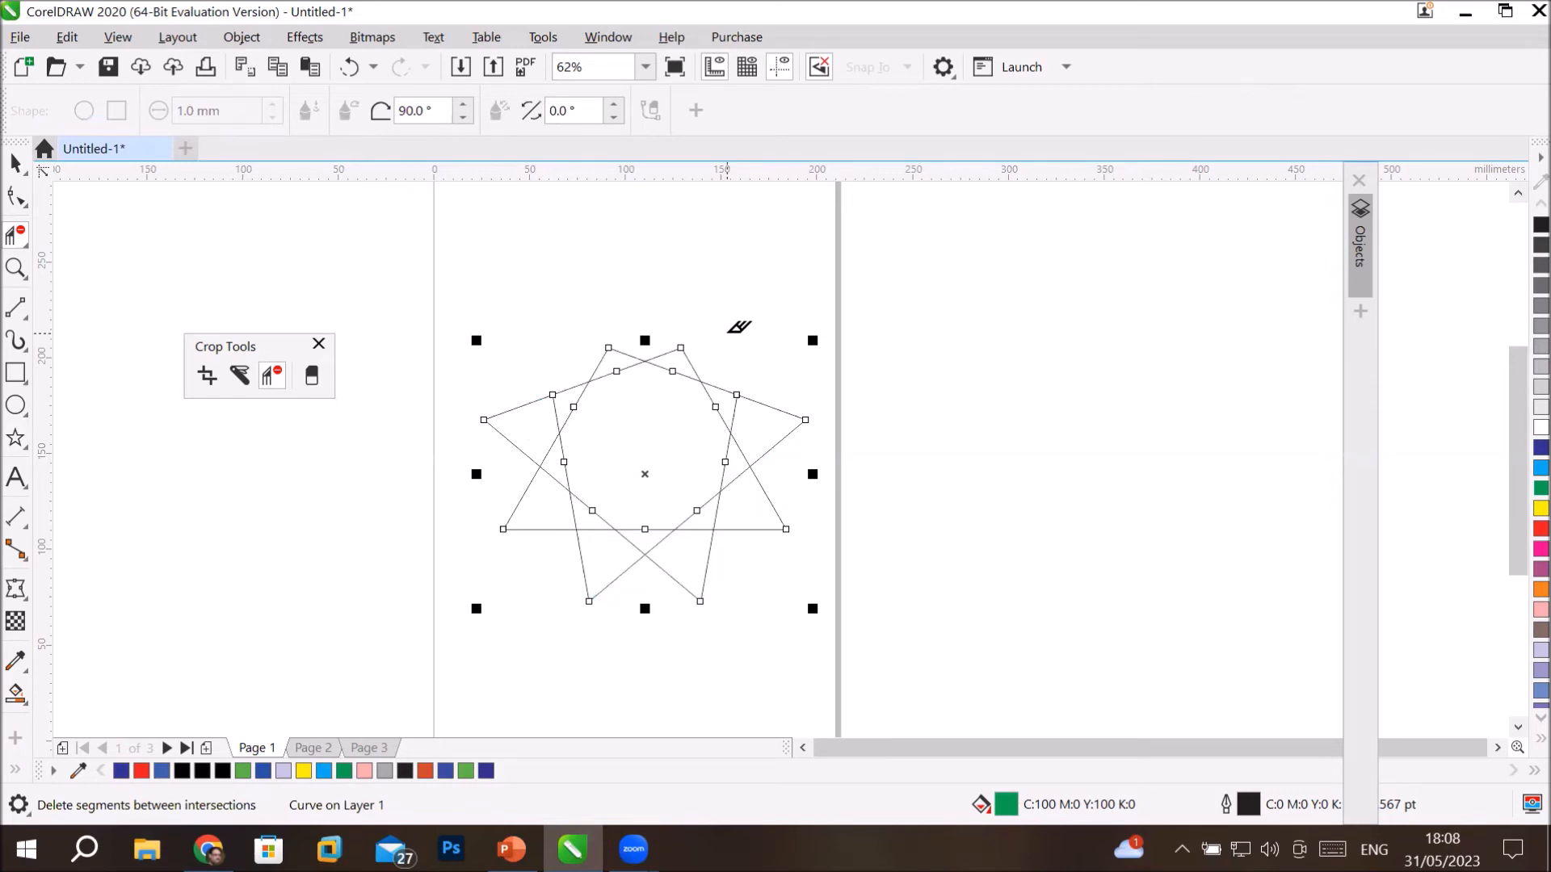
Fill the star's two bottom points with dark blue using Smart Fill.
left_click(16, 696)
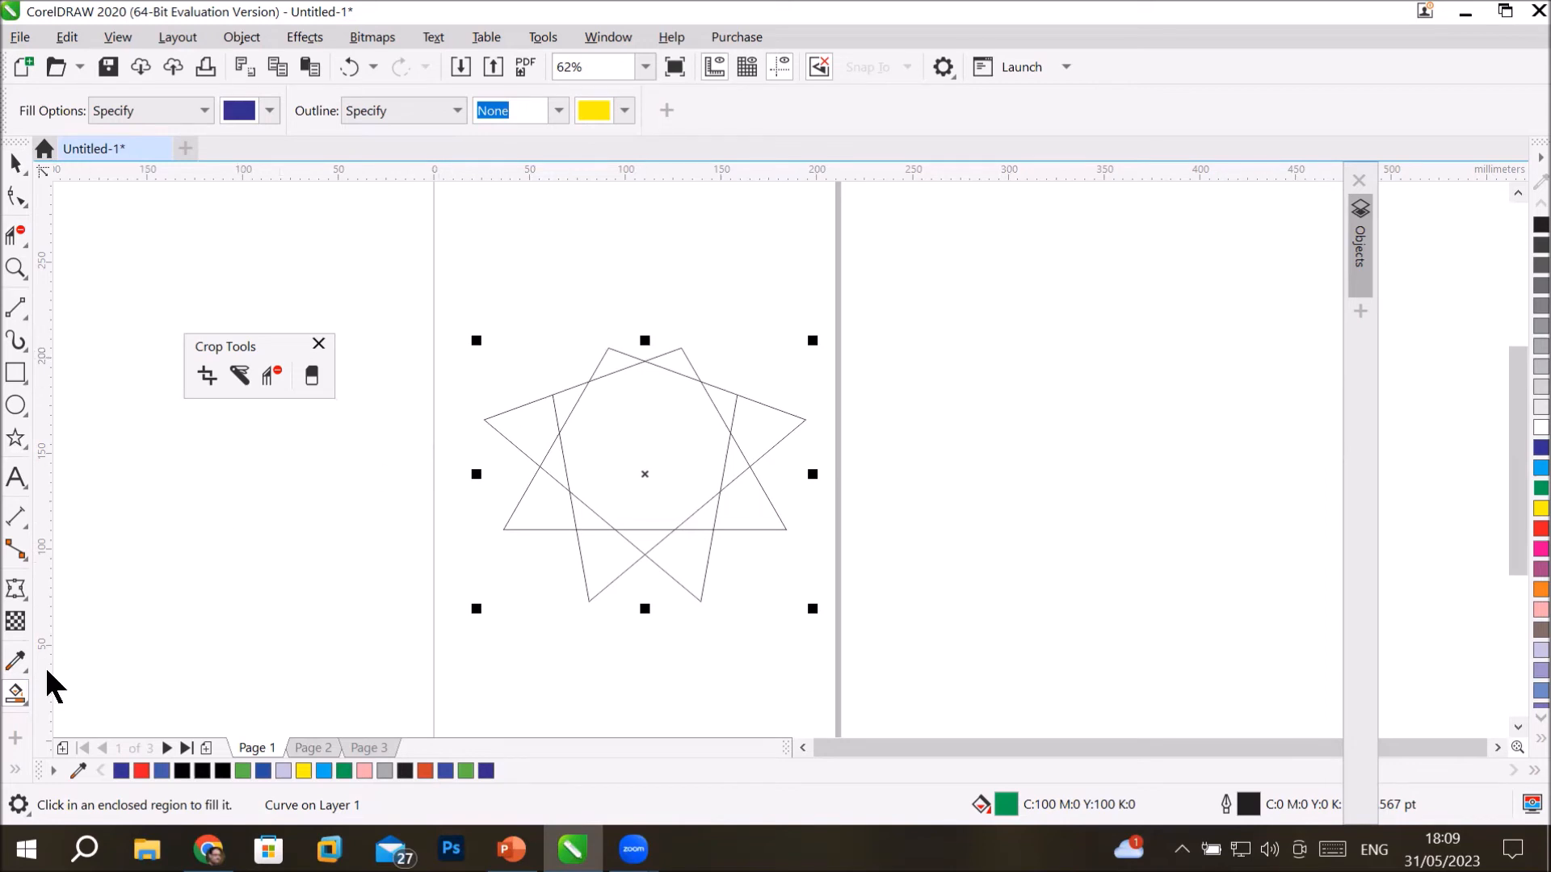
left_click(600, 557)
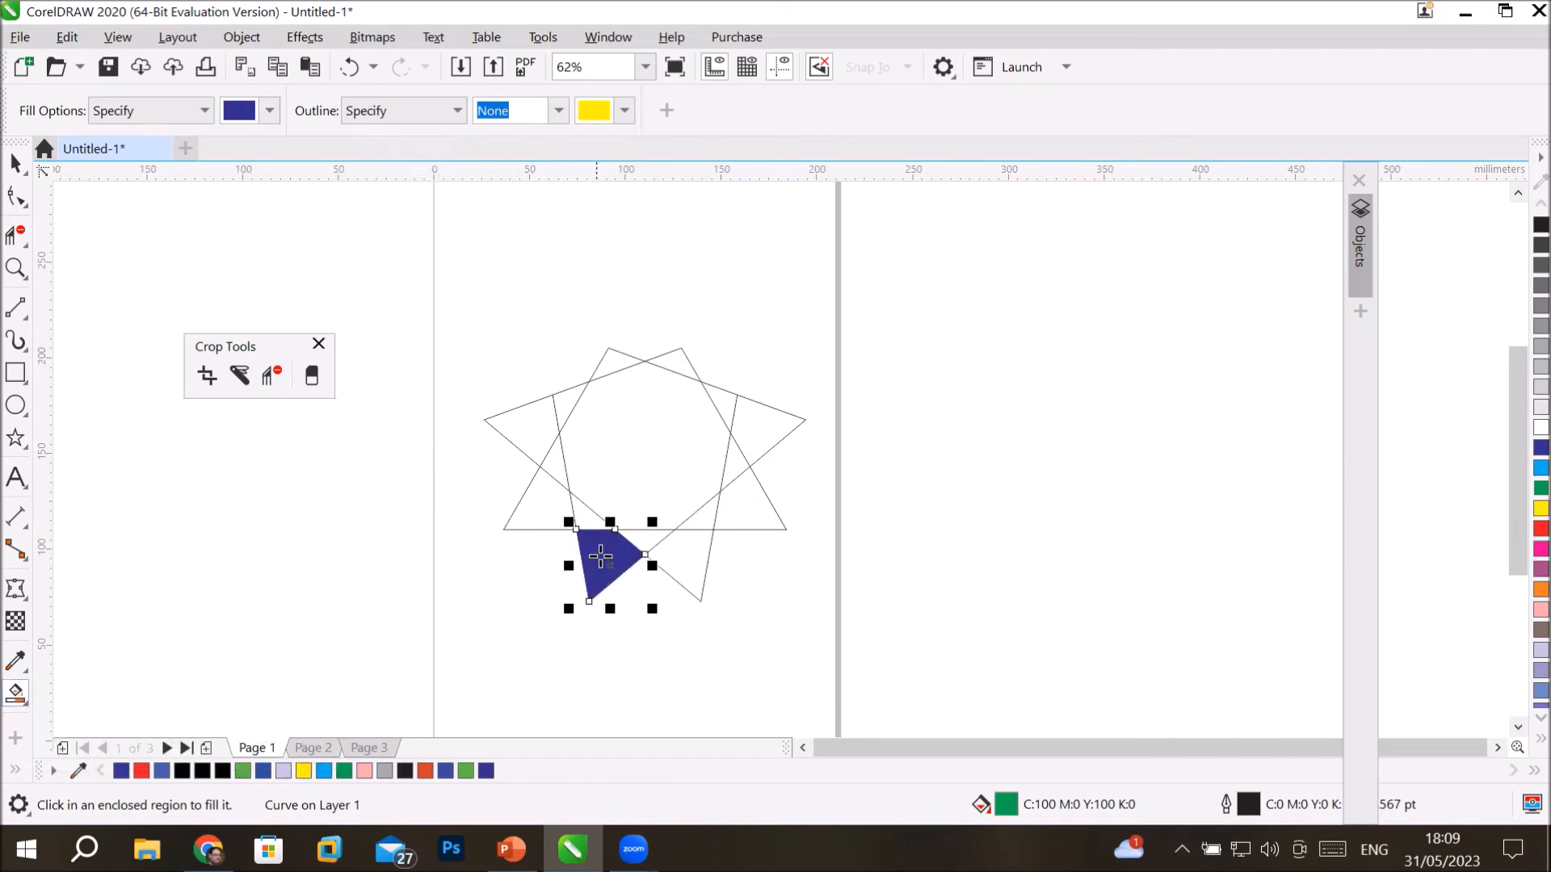
left_click(689, 550)
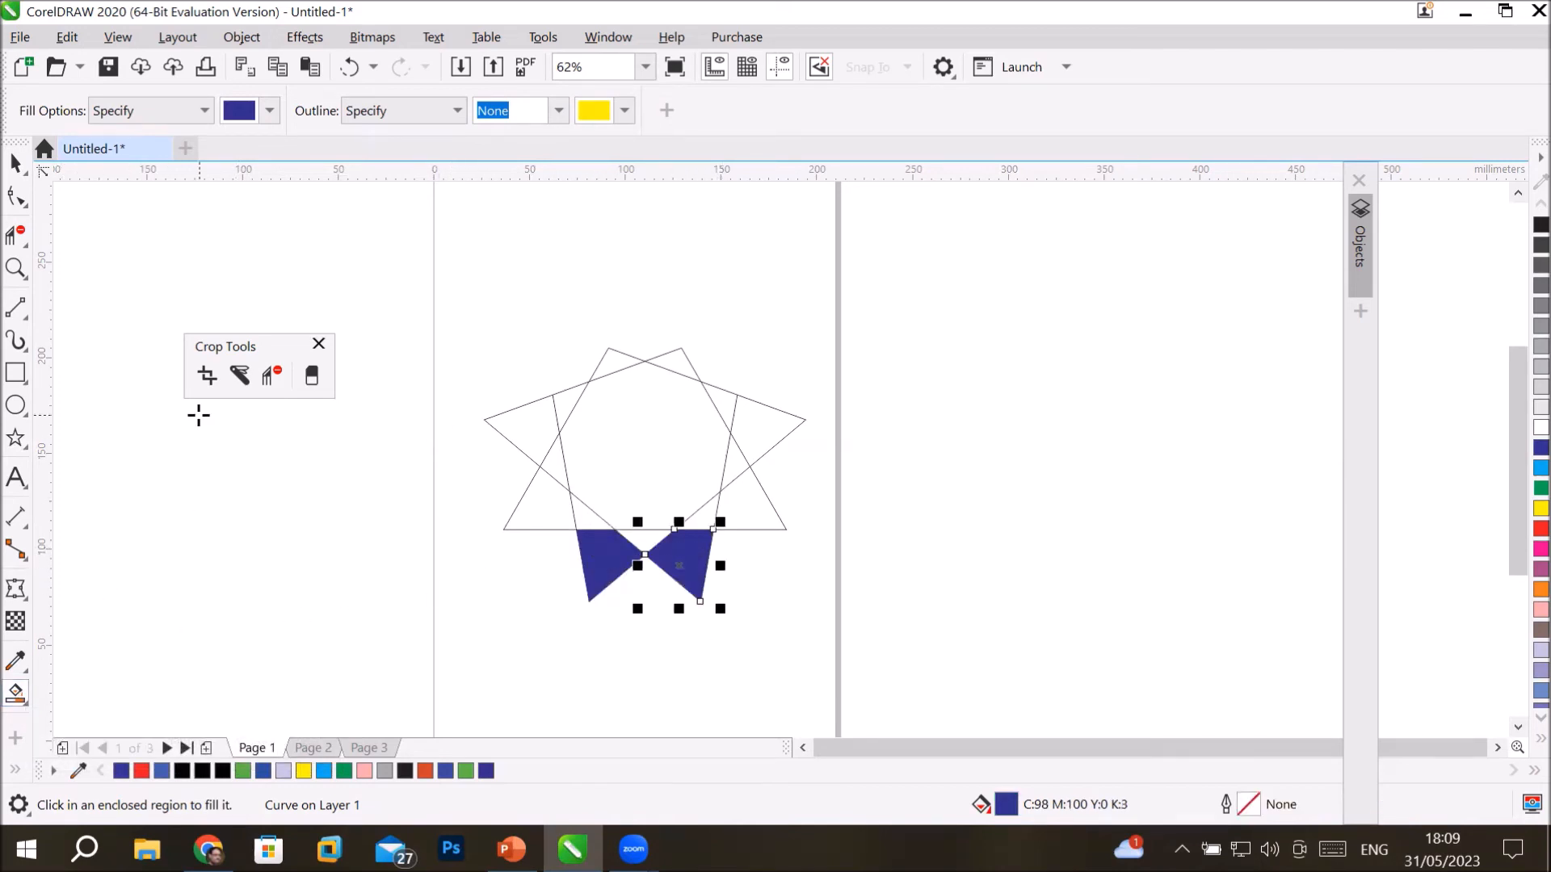
Smart Fill the two small top tips and the small inner triangle on each side of the star with red (C0 M100 Y83 K0).
left_click(269, 111)
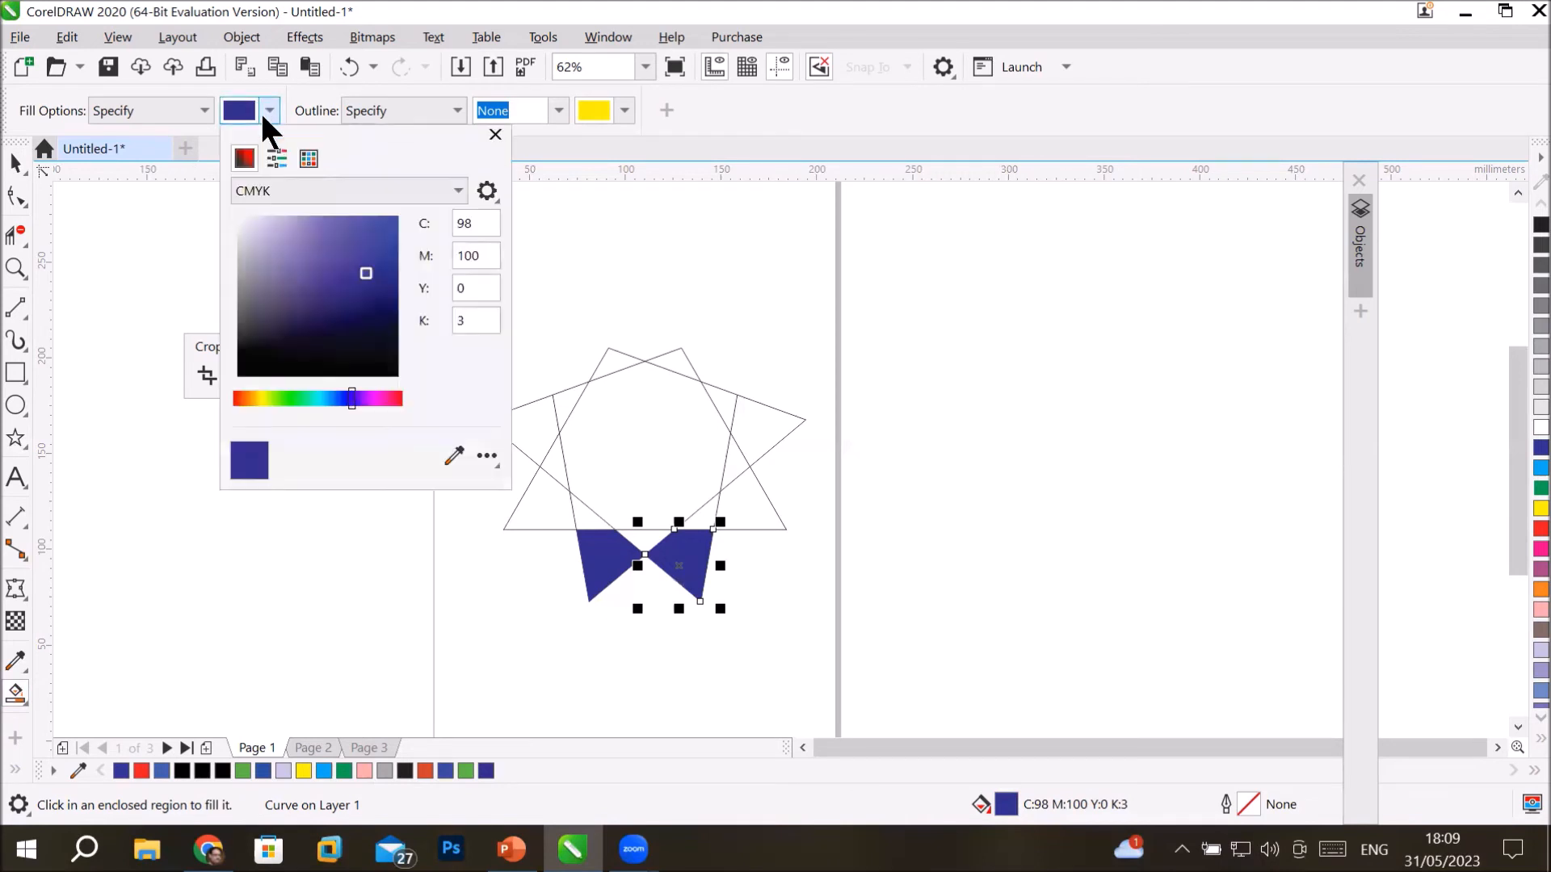
left_click(397, 398)
left_click(387, 224)
left_click(609, 362)
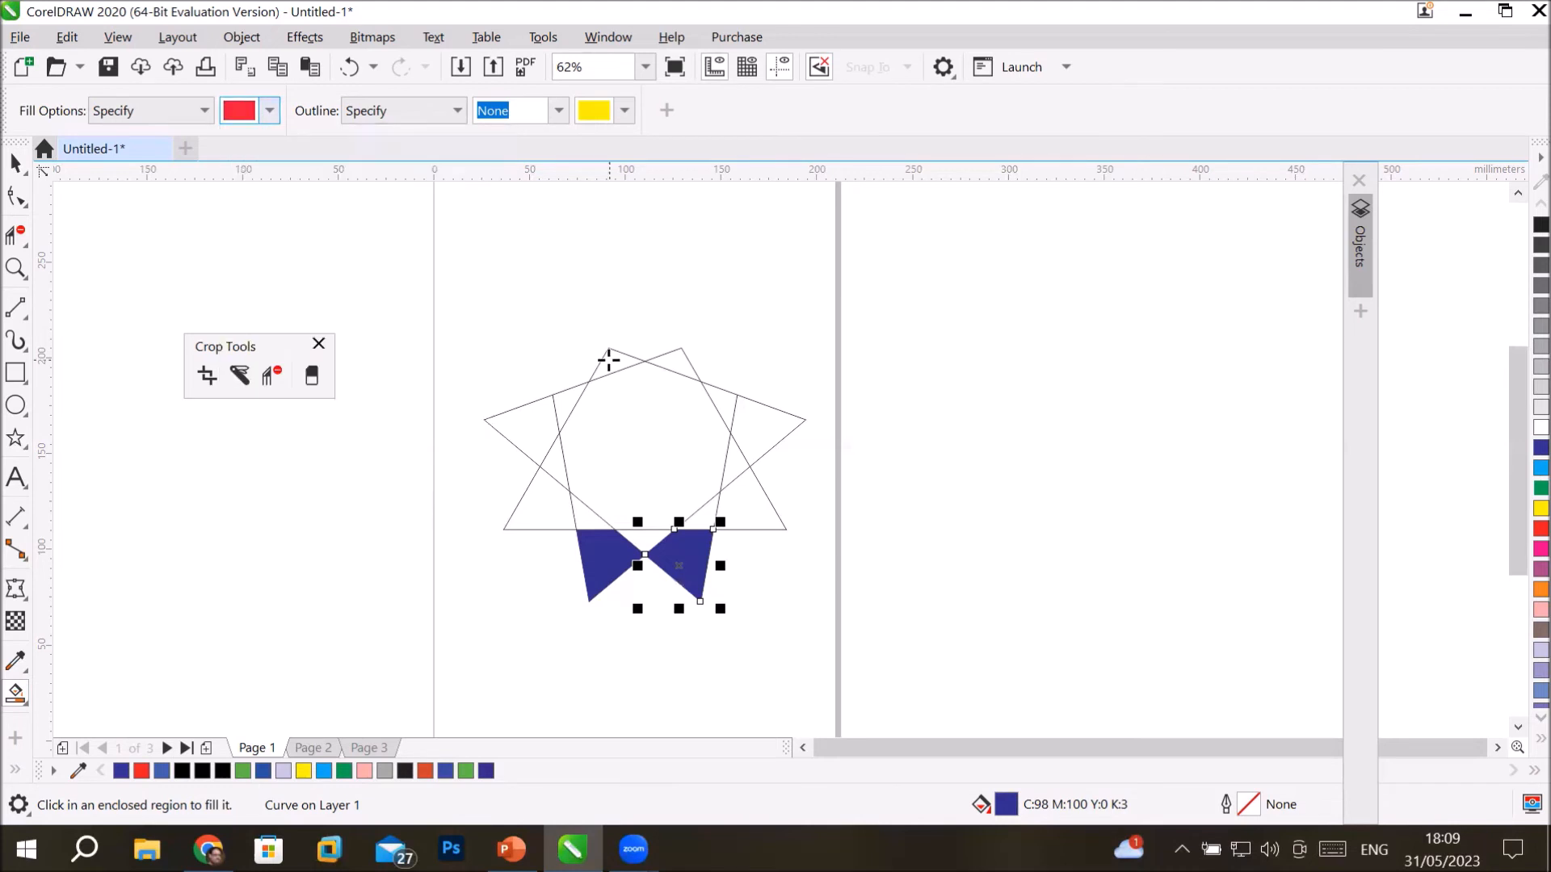
left_click(610, 360)
left_click(675, 363)
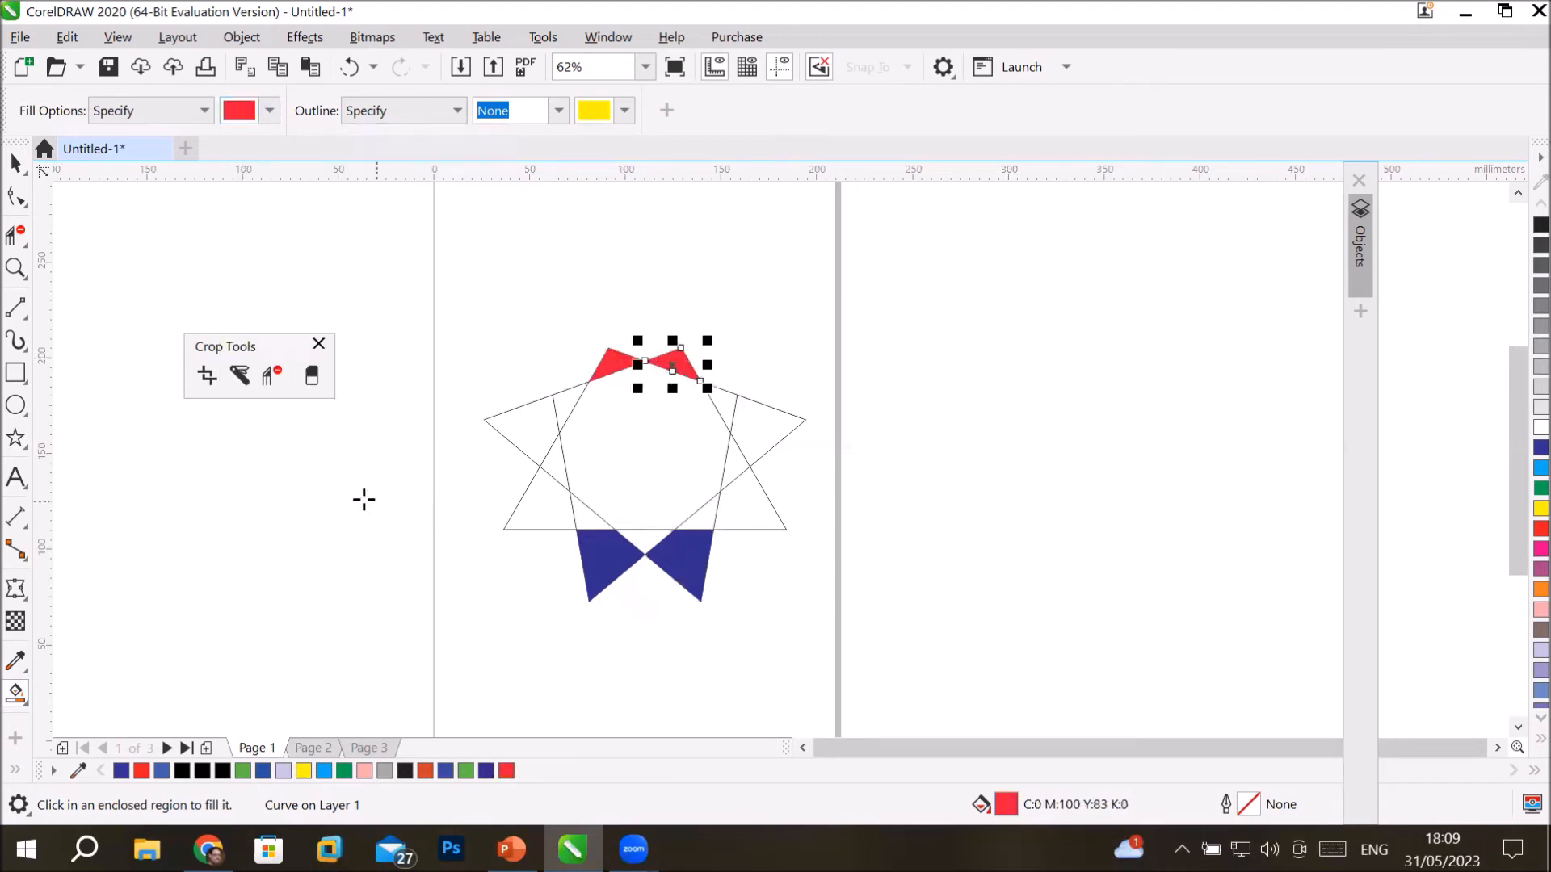
left_click(558, 461)
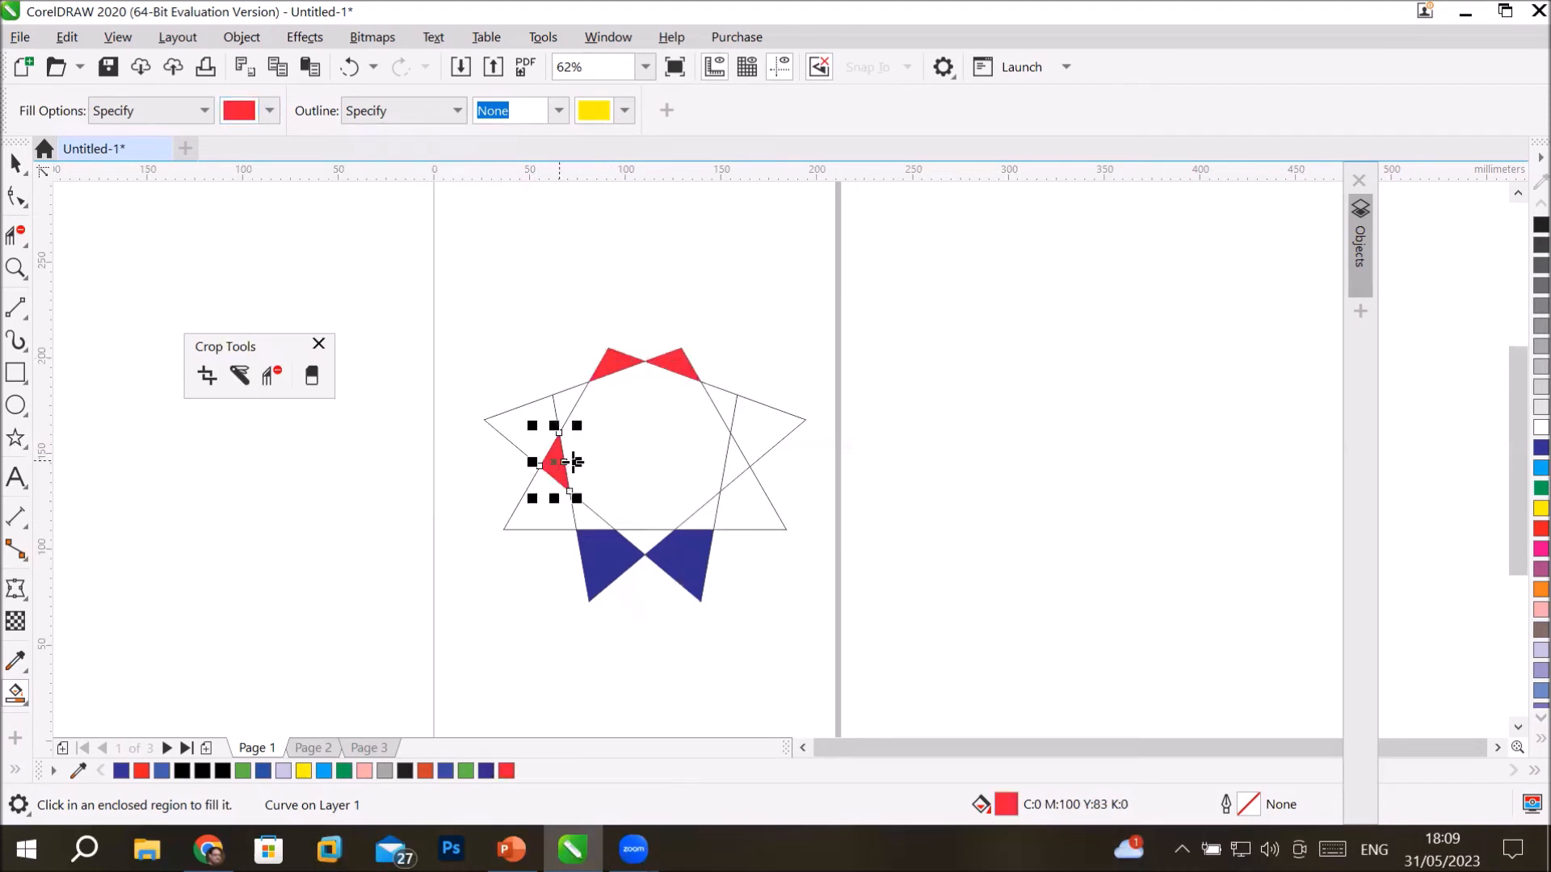
left_click(737, 458)
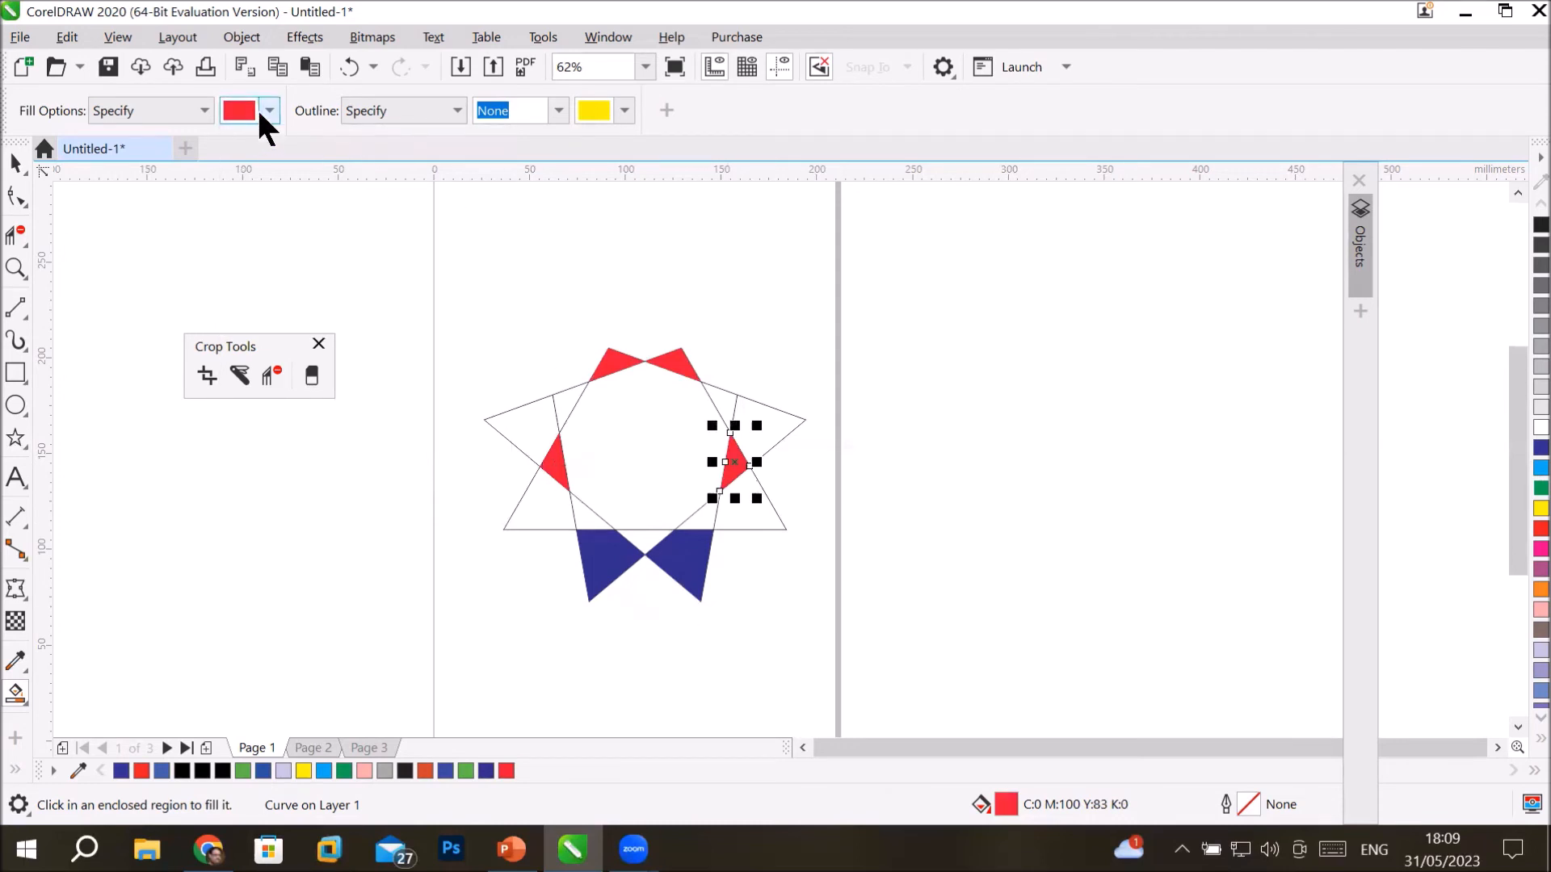
Smart Fill the two large side points on each side of the star with purple (C33 M85 Y0 K0).
left_click(262, 111)
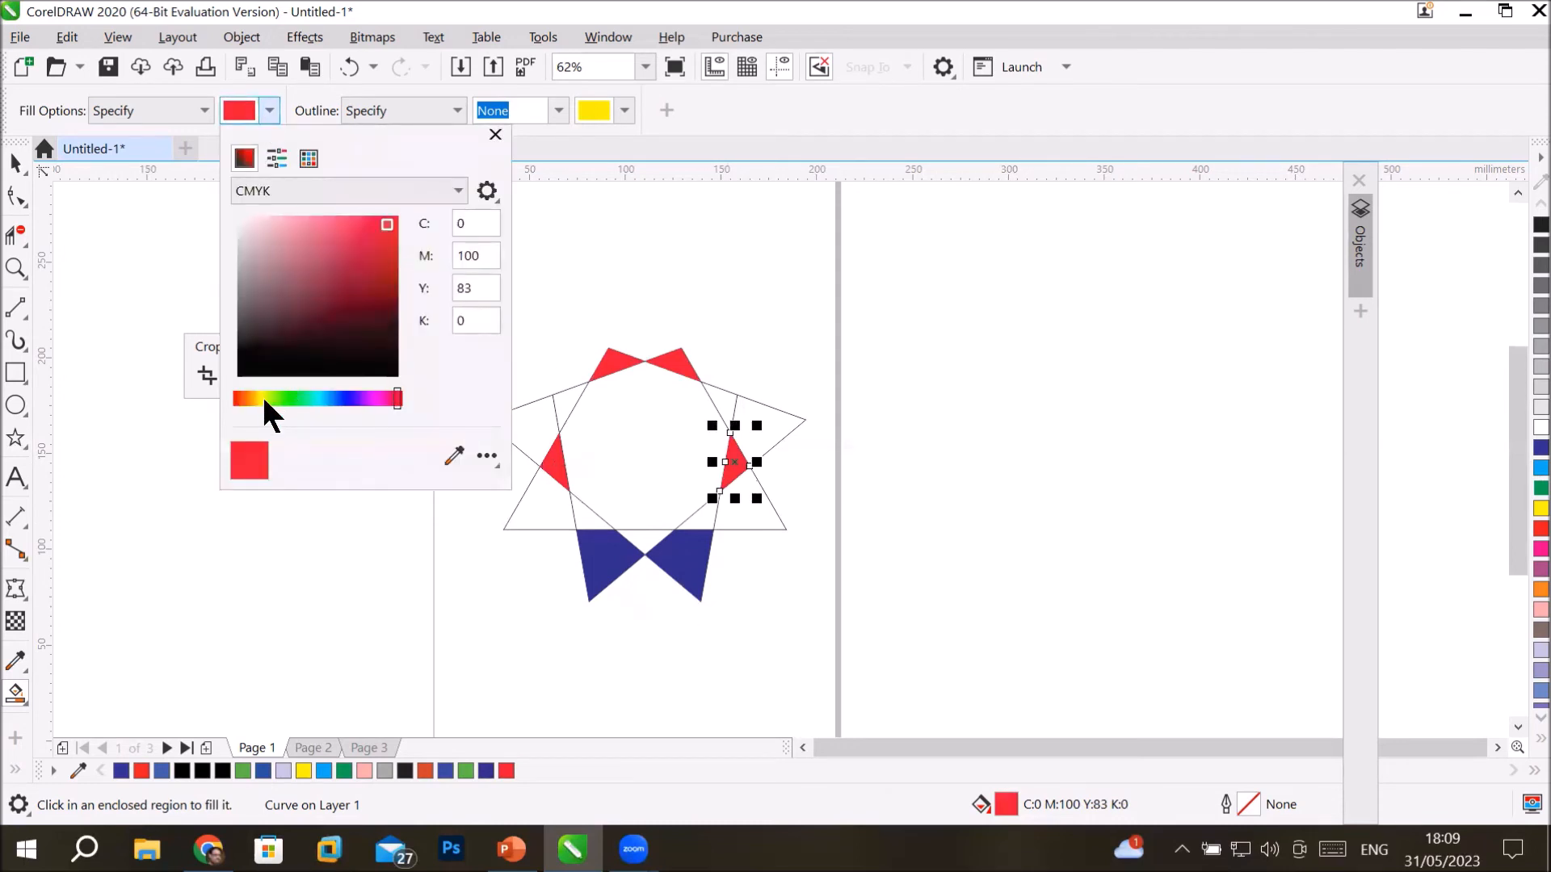
left_click(374, 398)
left_click(354, 242)
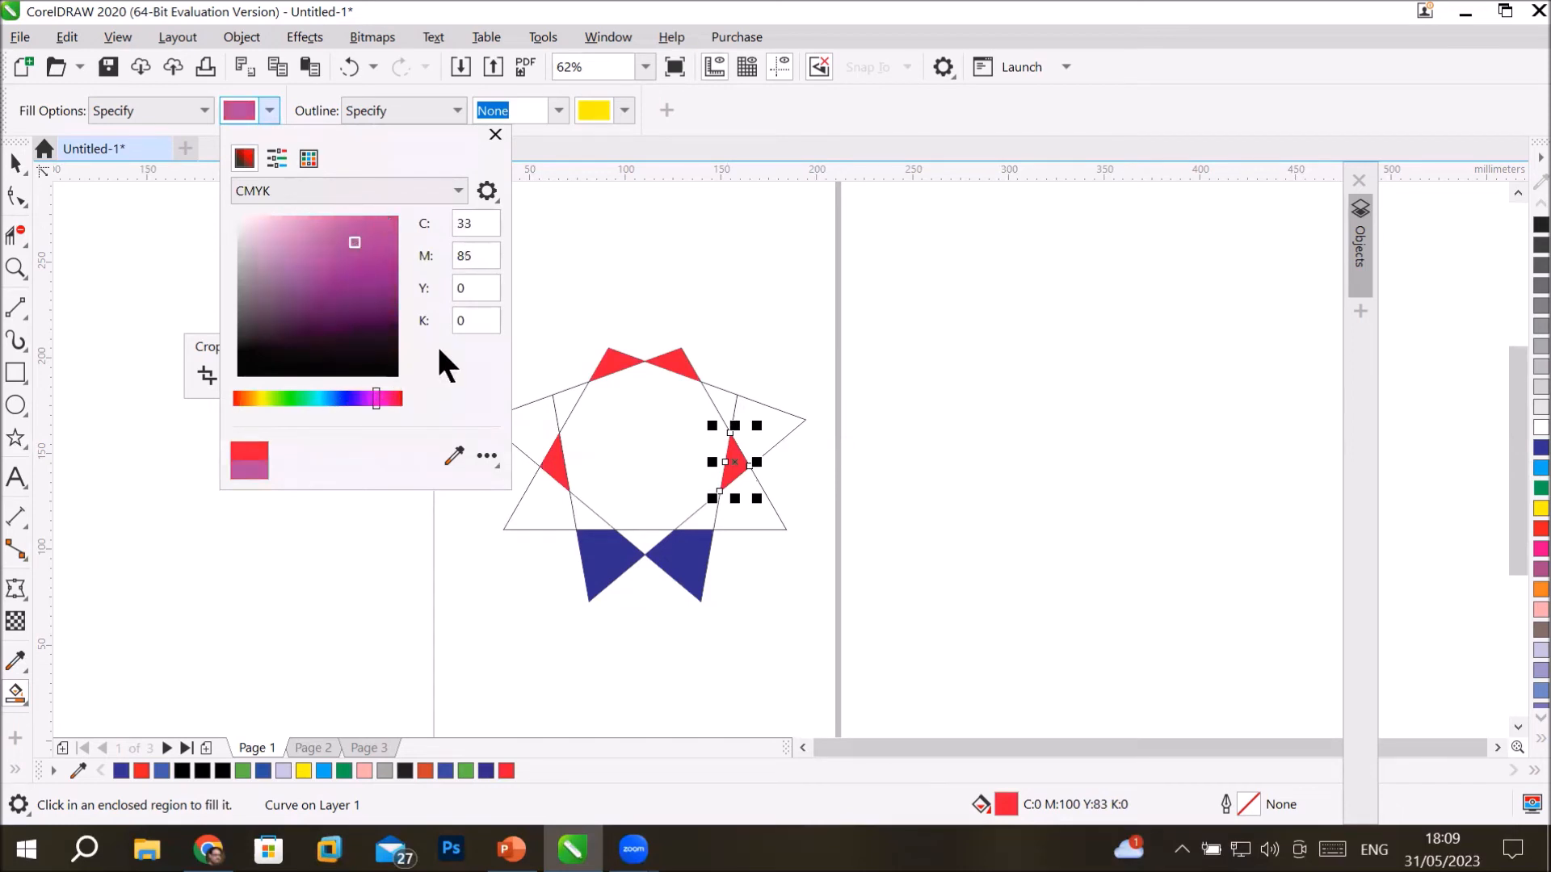
left_click(540, 410)
left_click(536, 408)
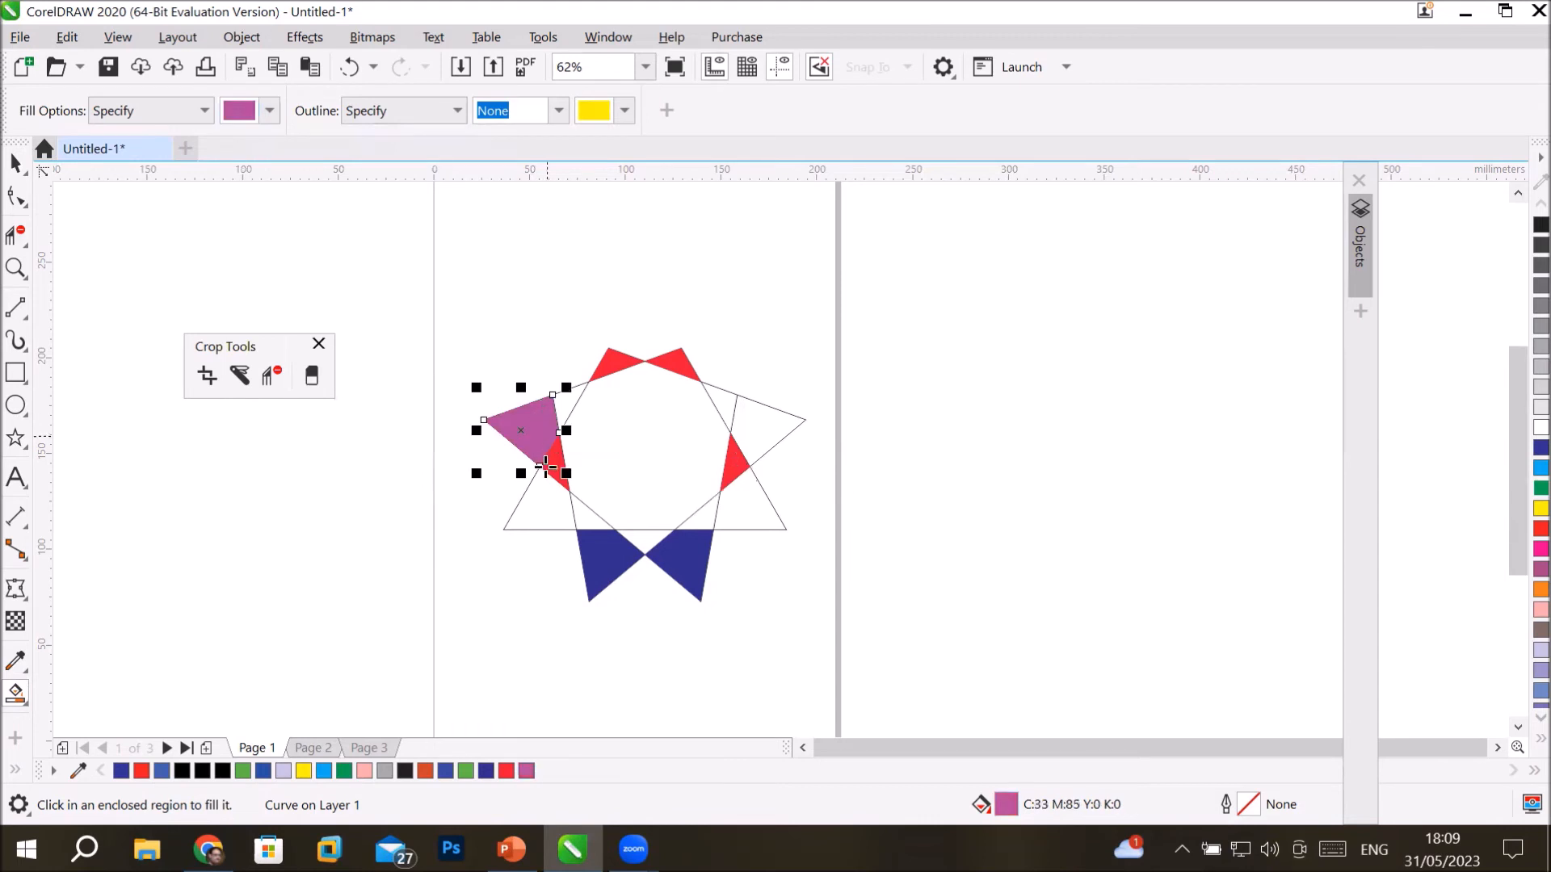
left_click(529, 505)
left_click(751, 502)
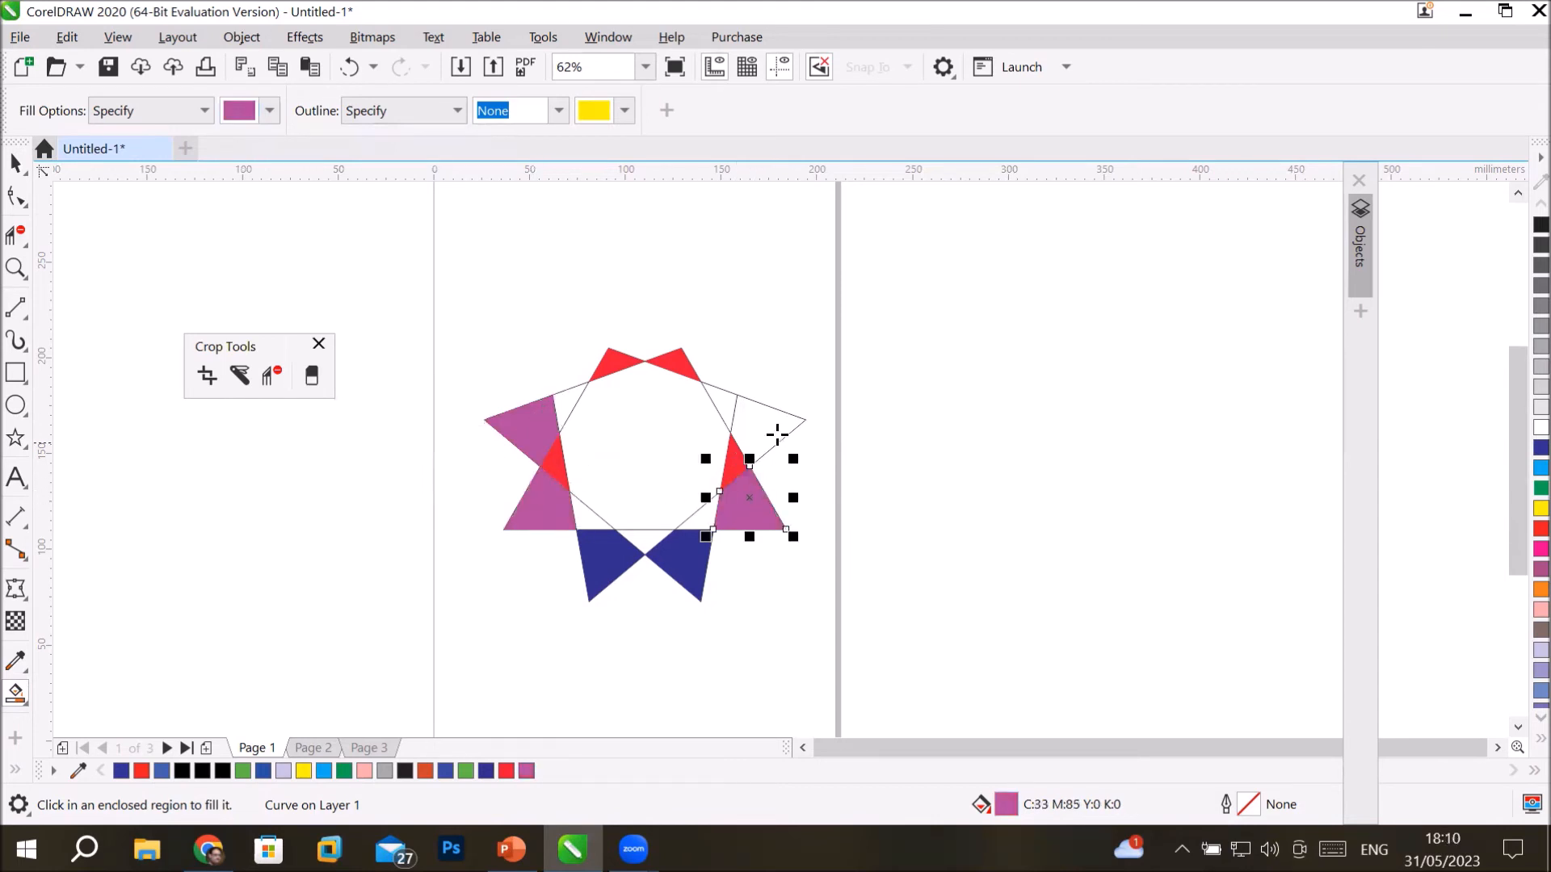
left_click(780, 424)
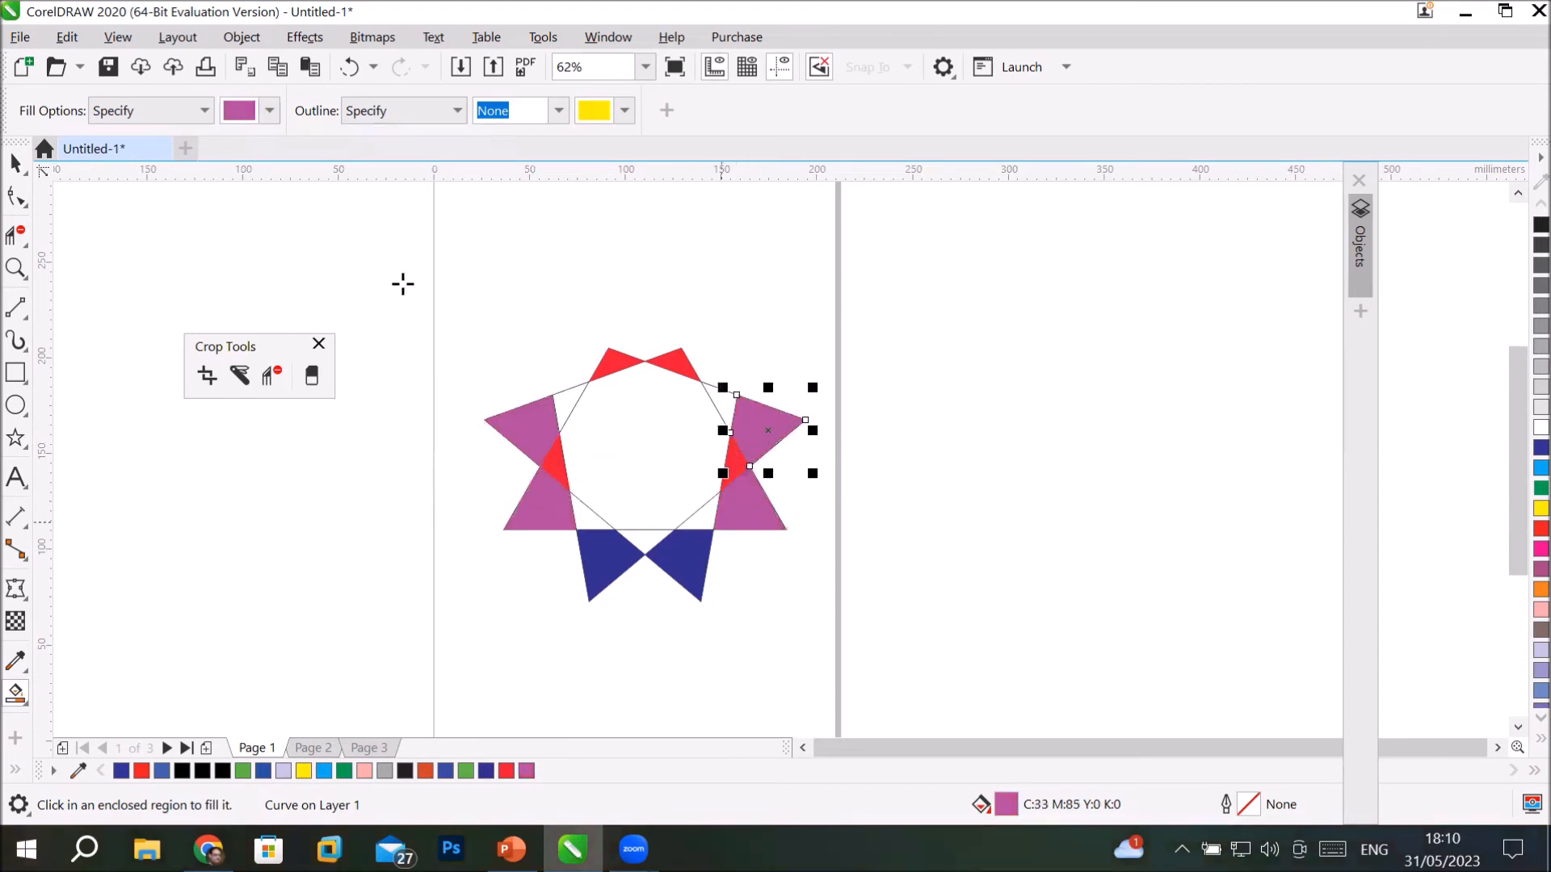
Smart Fill the star's large central area with green (C66 M0 Y100 K0).
left_click(270, 111)
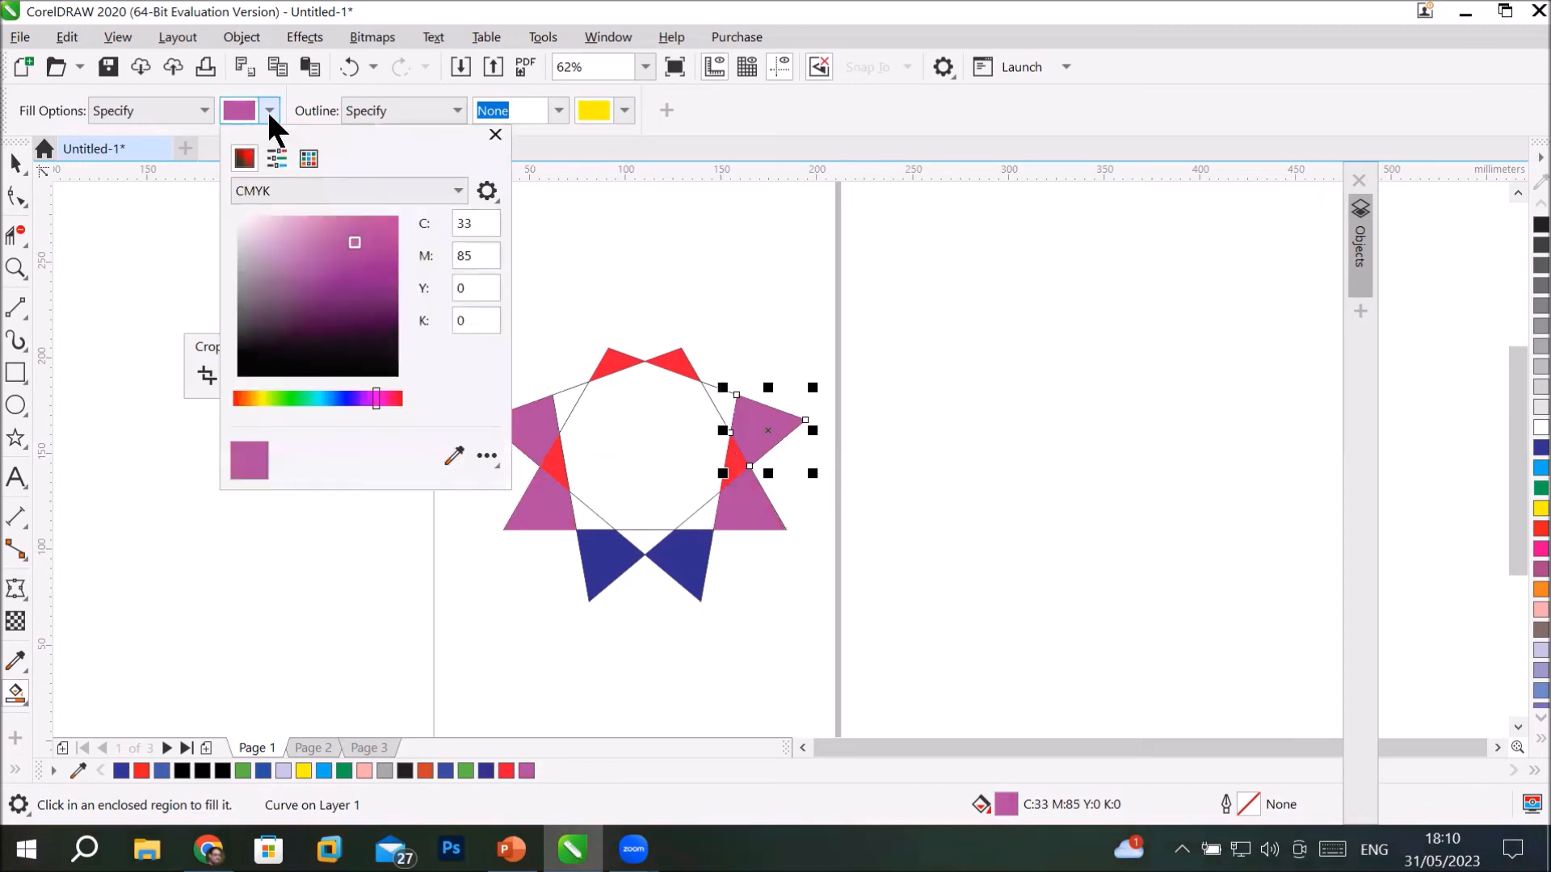
left_click(297, 398)
left_click(378, 224)
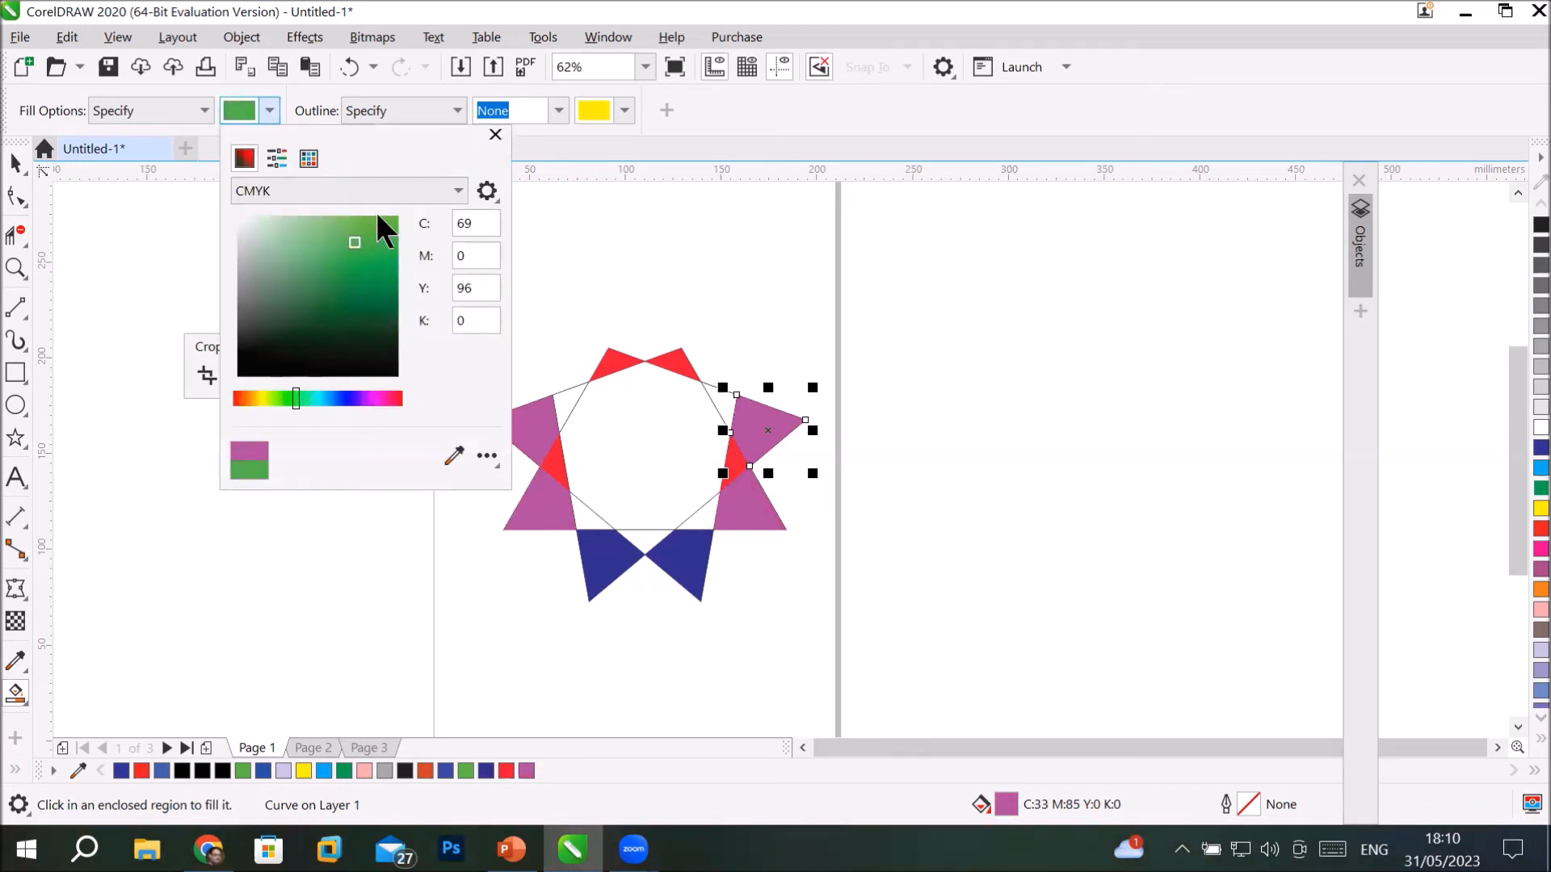
left_click(636, 441)
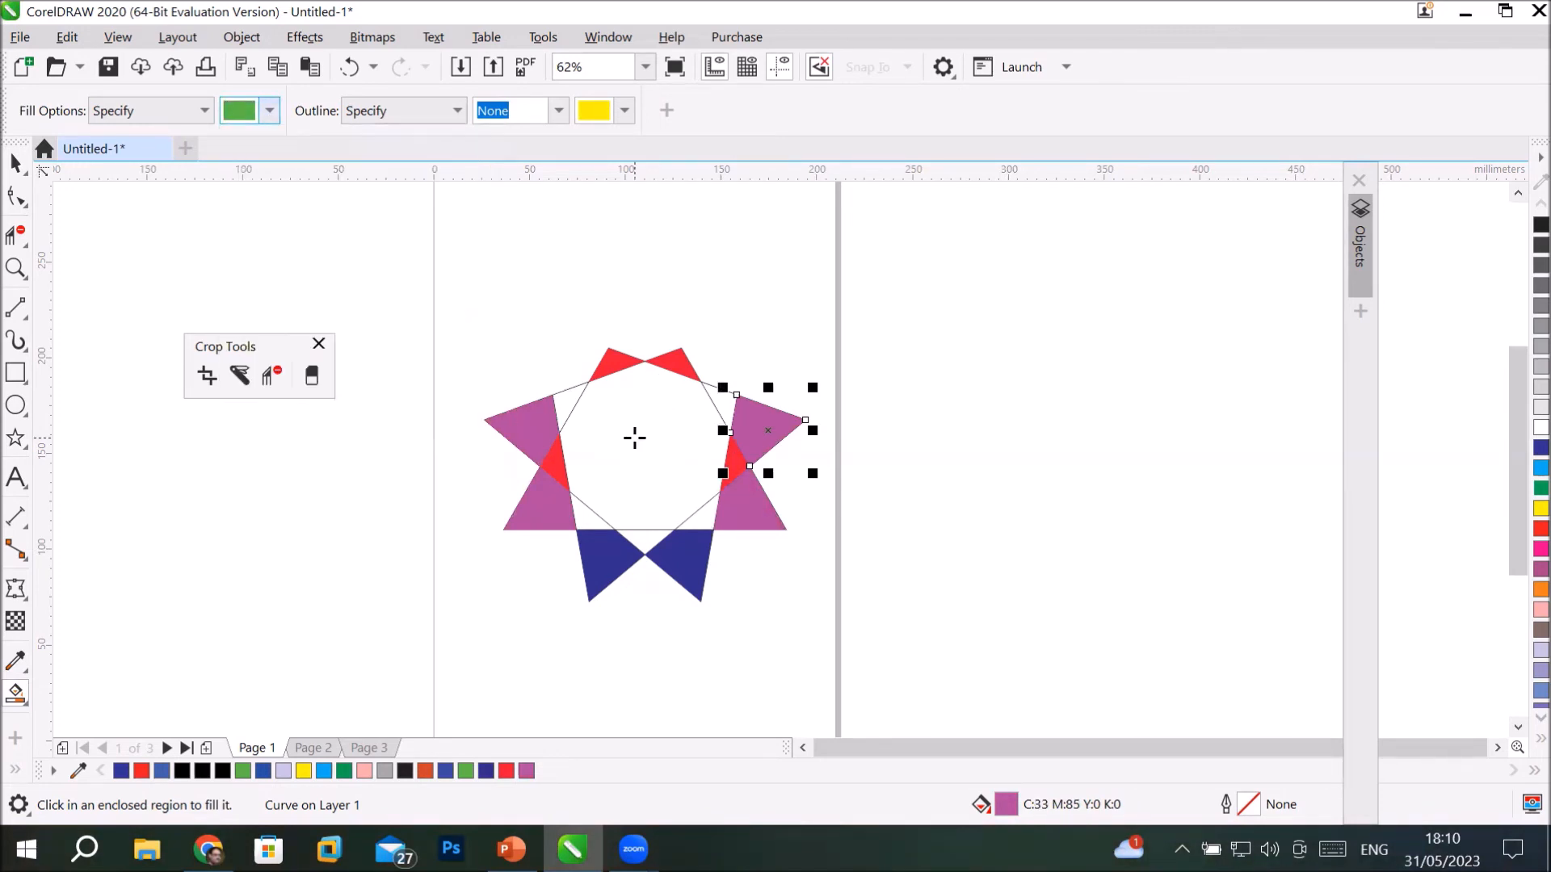
left_click(634, 438)
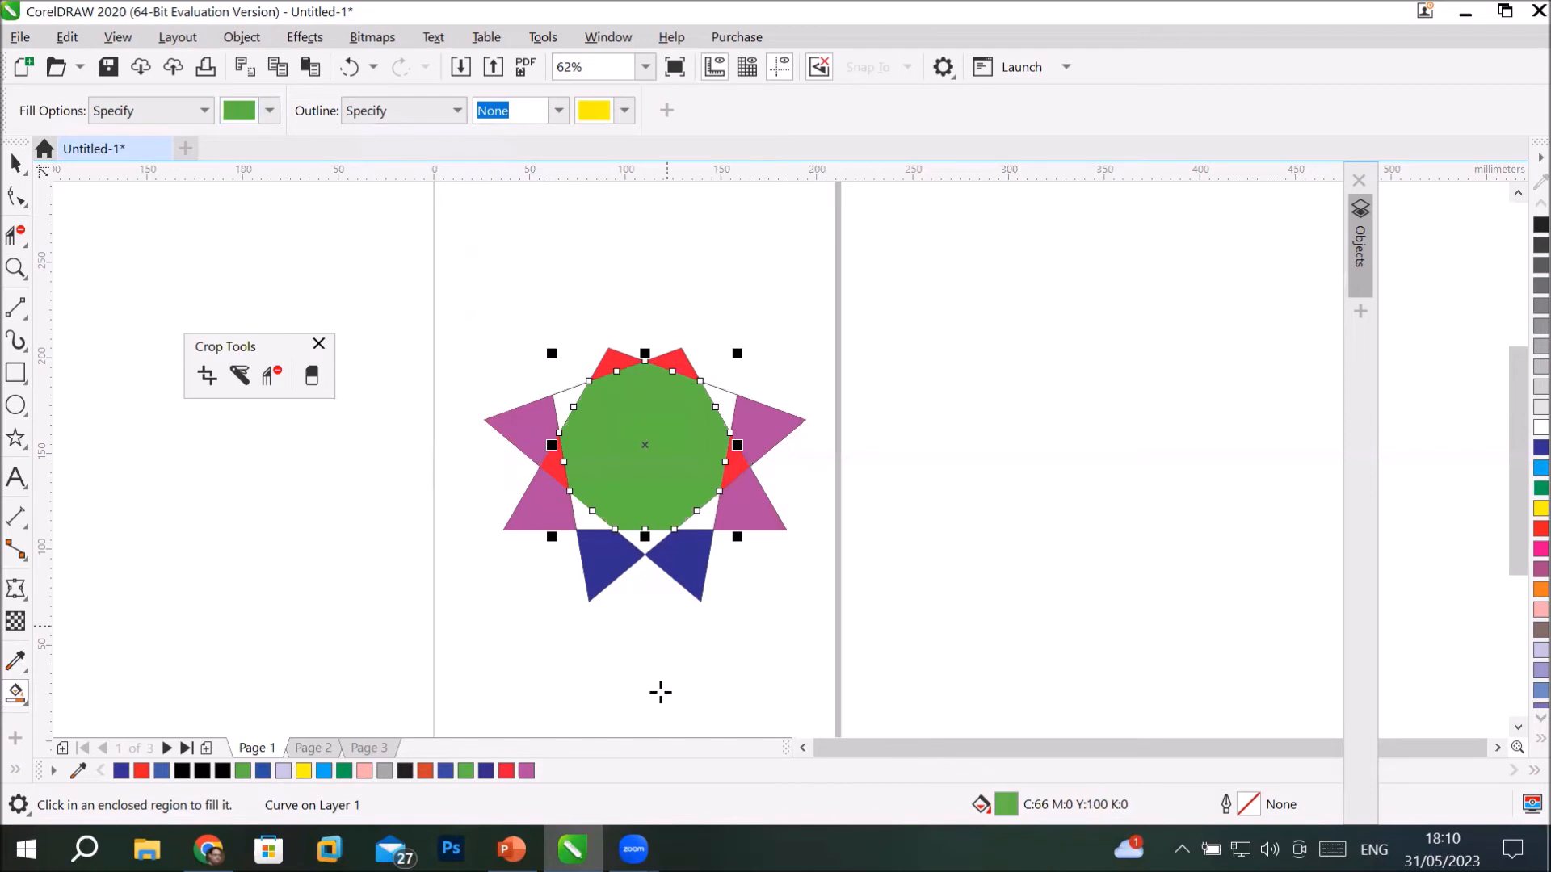
Smart Fill the five remaining white gaps around the green centre with yellow (C10 M0 Y89 K0).
left_click(270, 110)
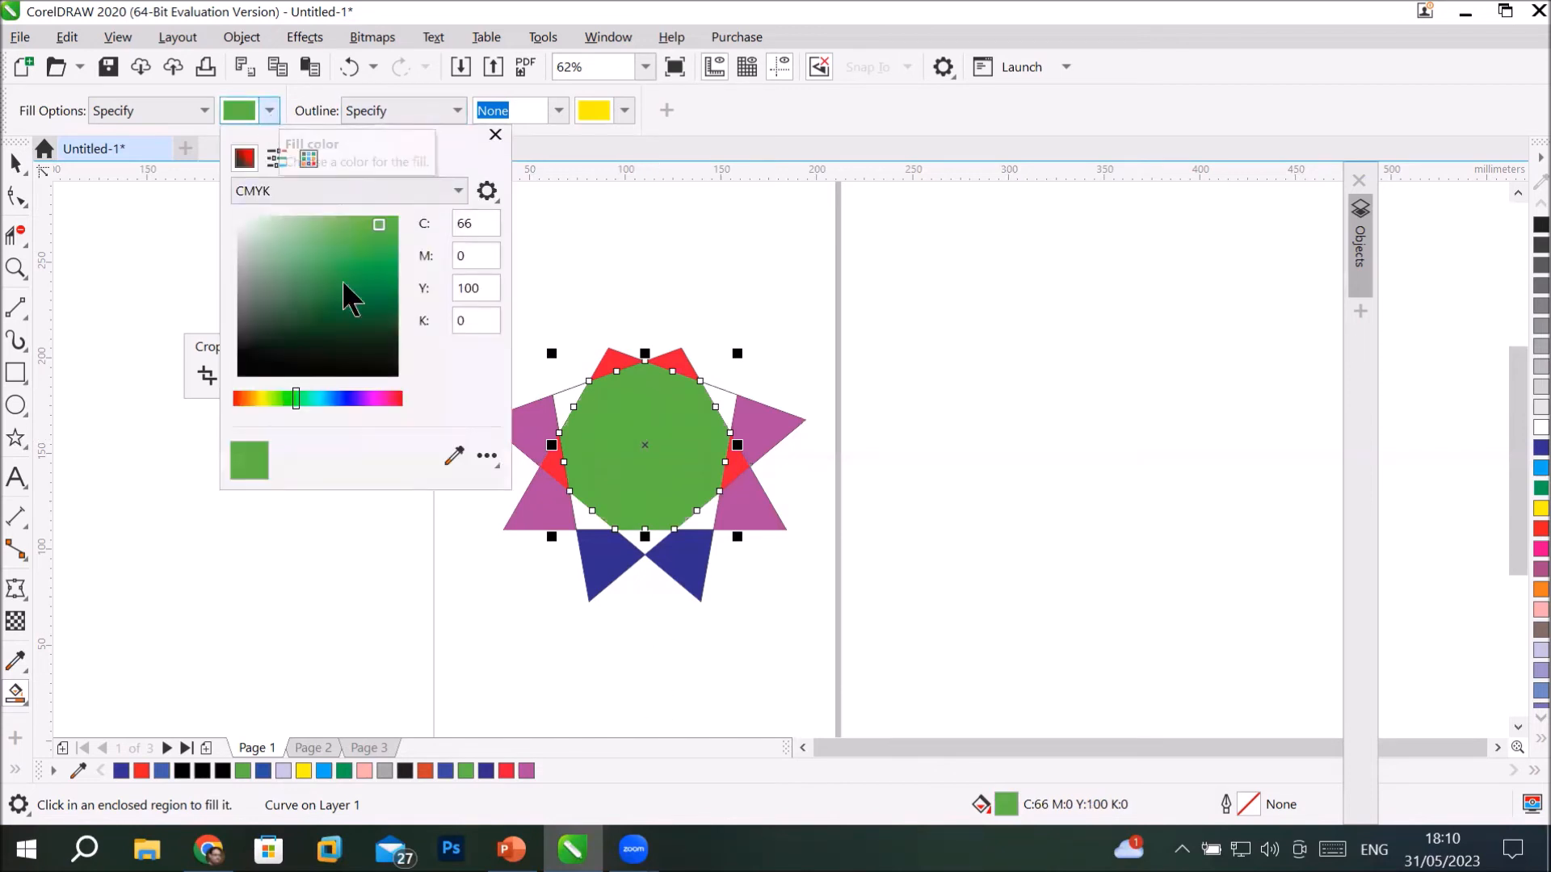
left_click(261, 395)
left_click(355, 219)
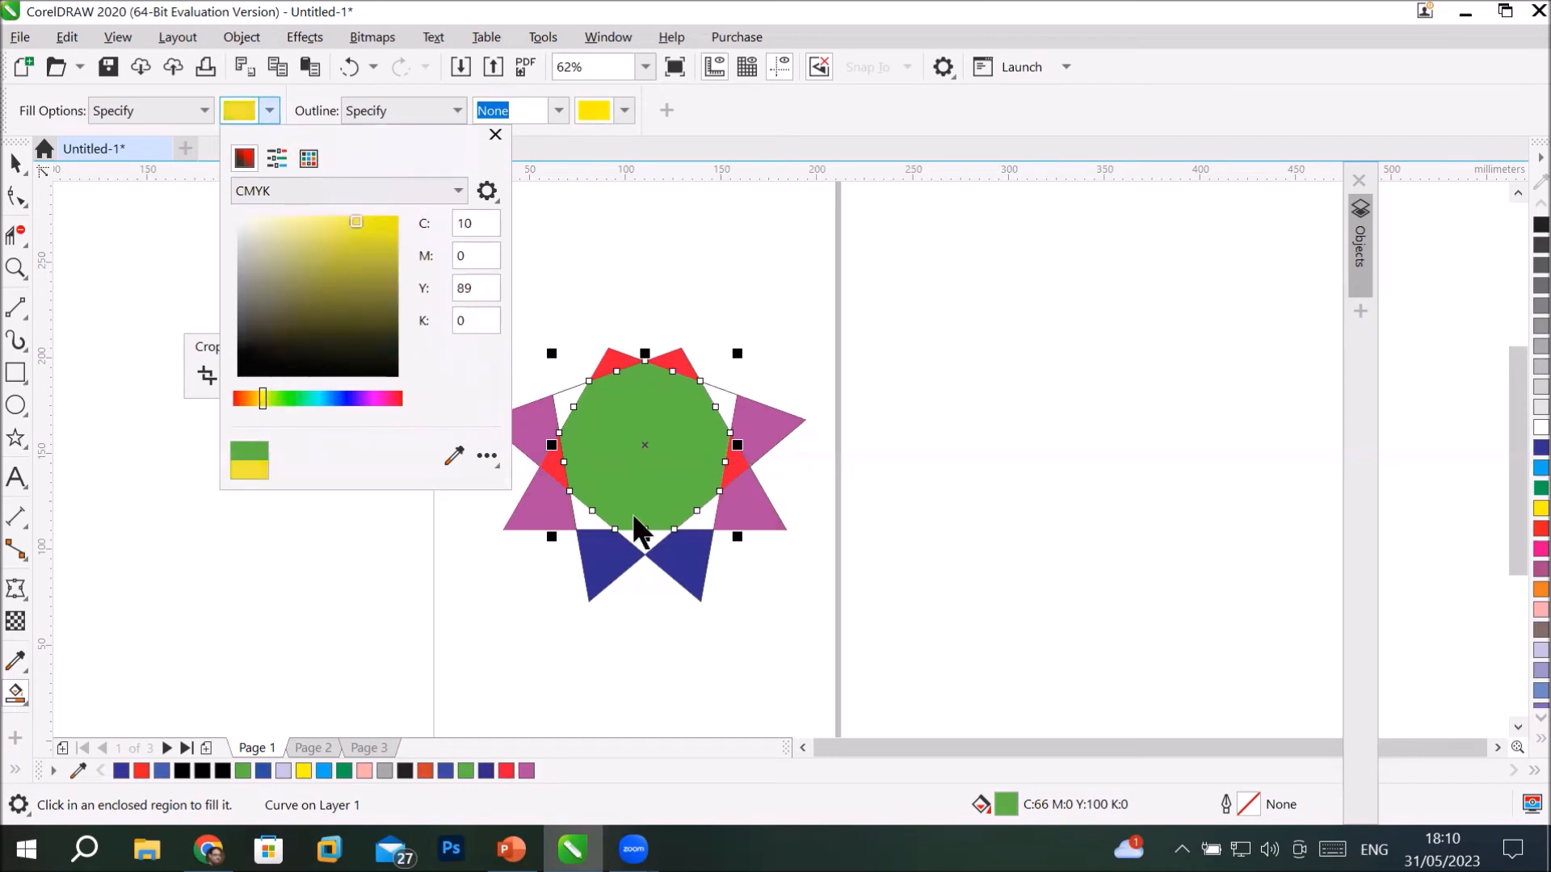
left_click(587, 507)
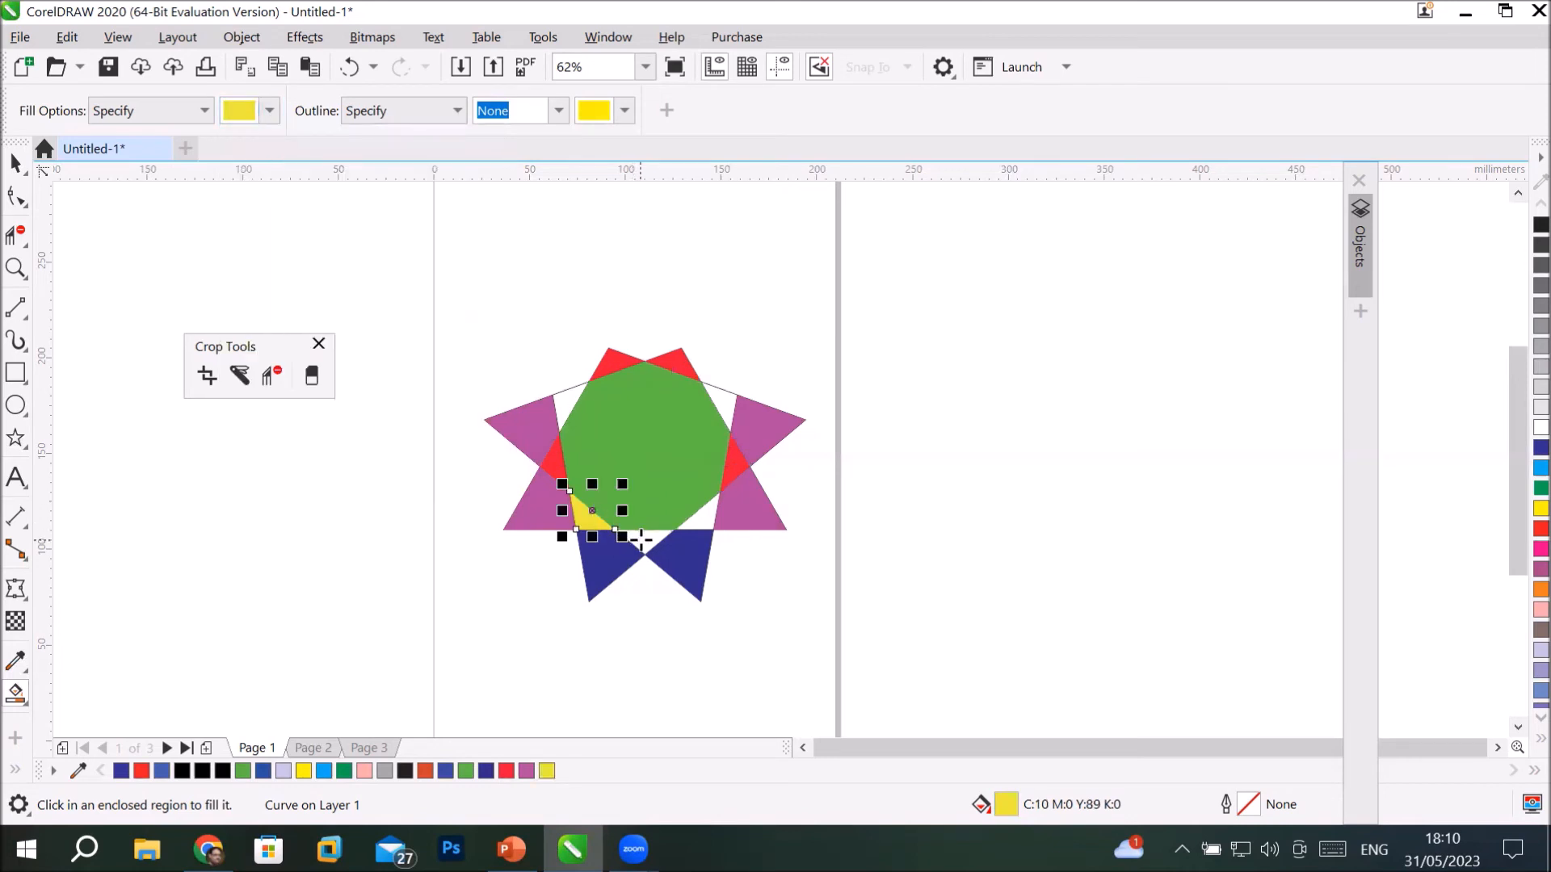
left_click(643, 540)
left_click(705, 517)
left_click(725, 398)
left_click(568, 404)
Select all pieces of the coloured star and scale them down about their centre to about 40 by 32 mm.
scroll(873, 454, "down", 2)
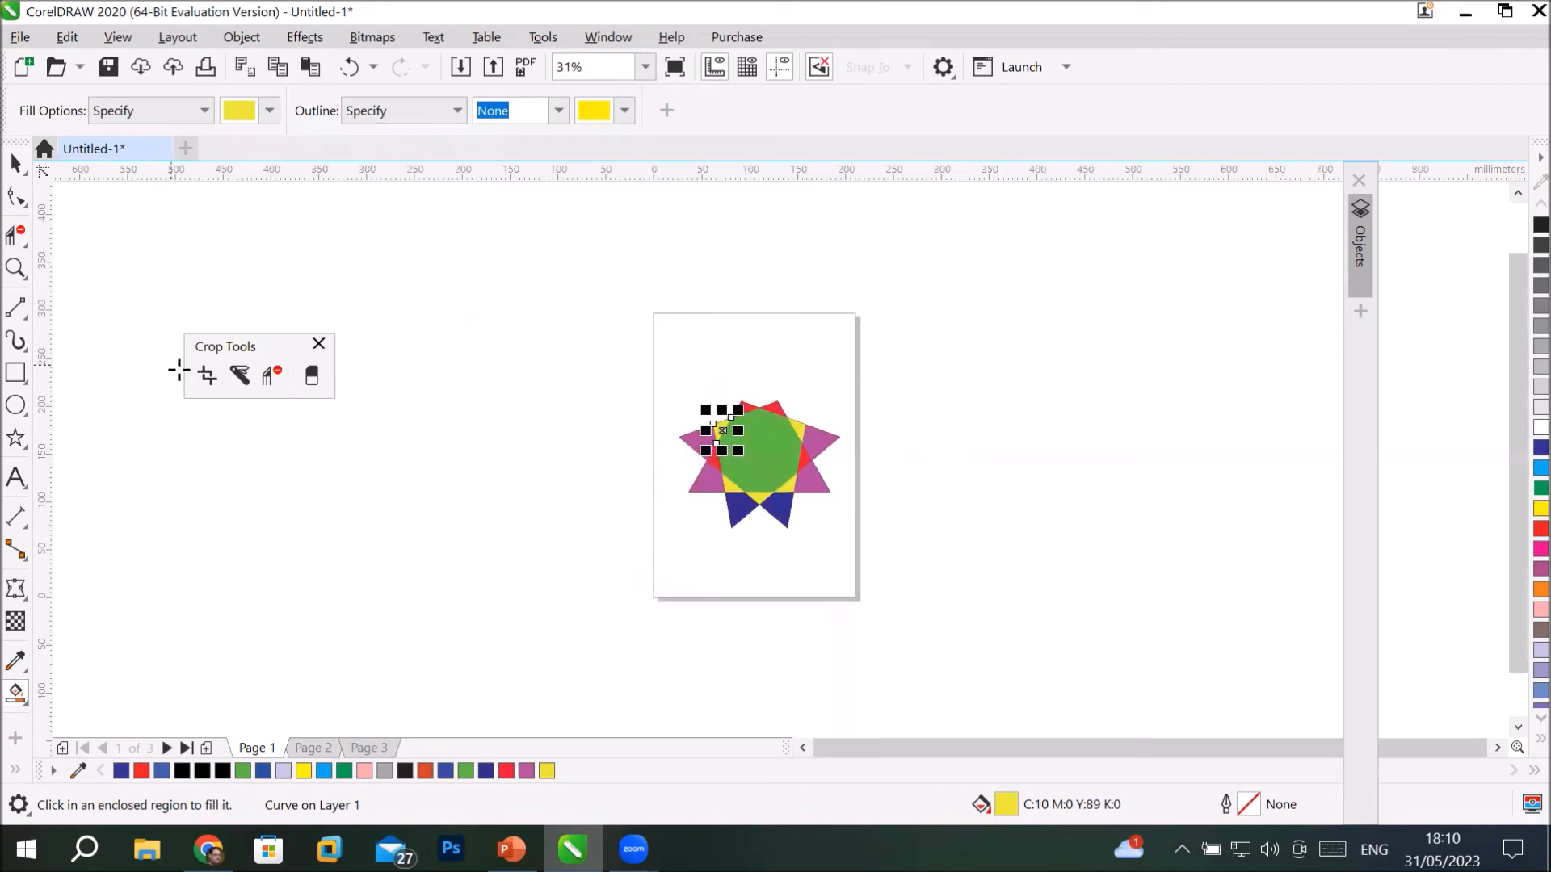
left_click(16, 163)
left_click_drag(620, 348, 865, 574)
left_click_drag(847, 393, 812, 450)
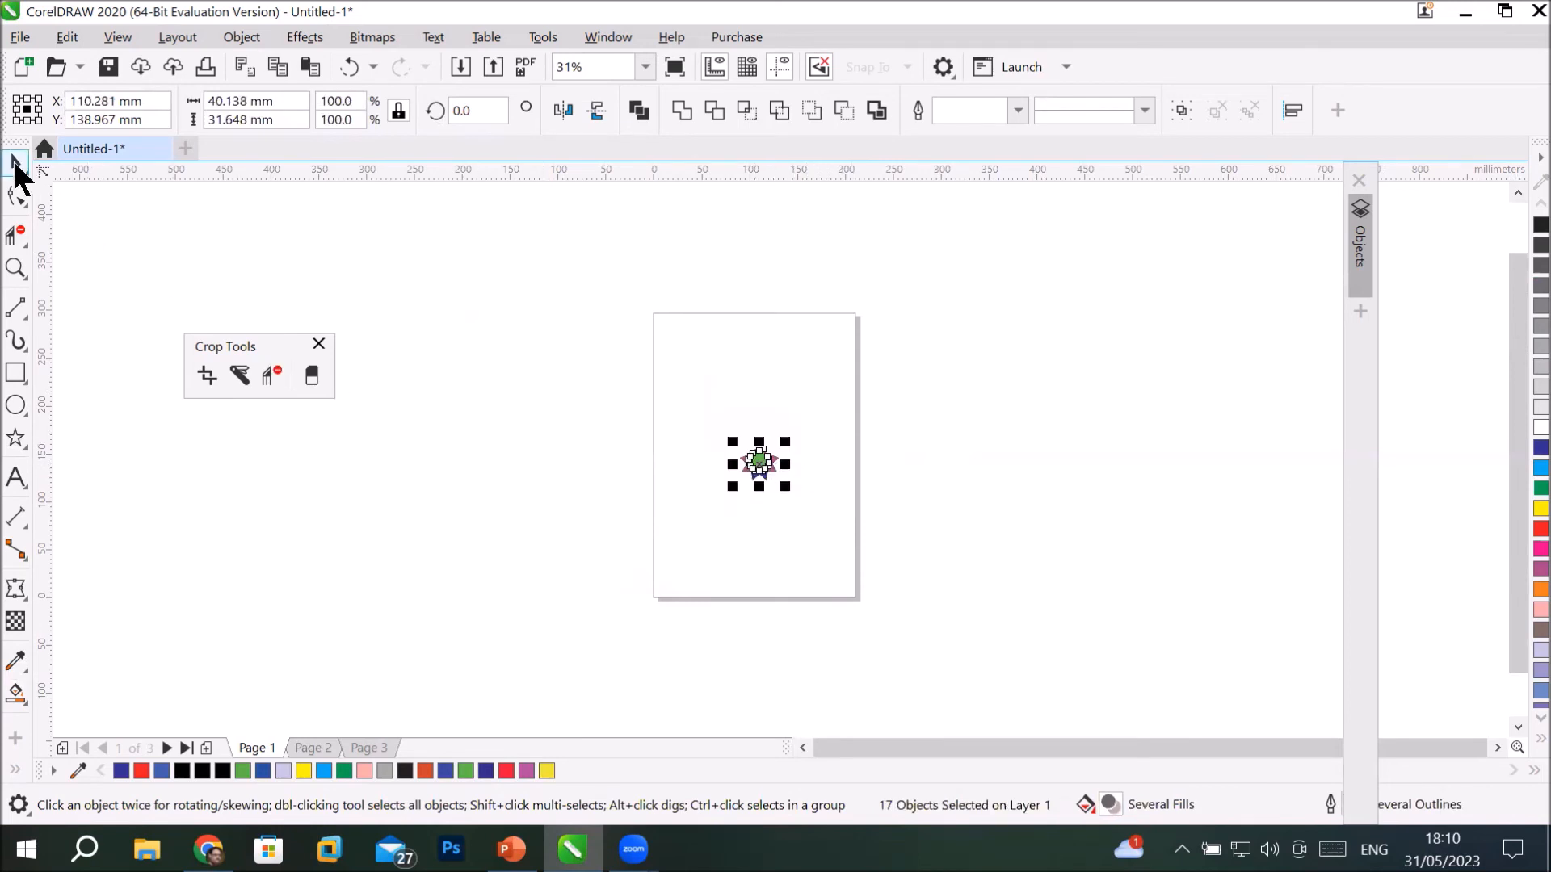
left_click(767, 428)
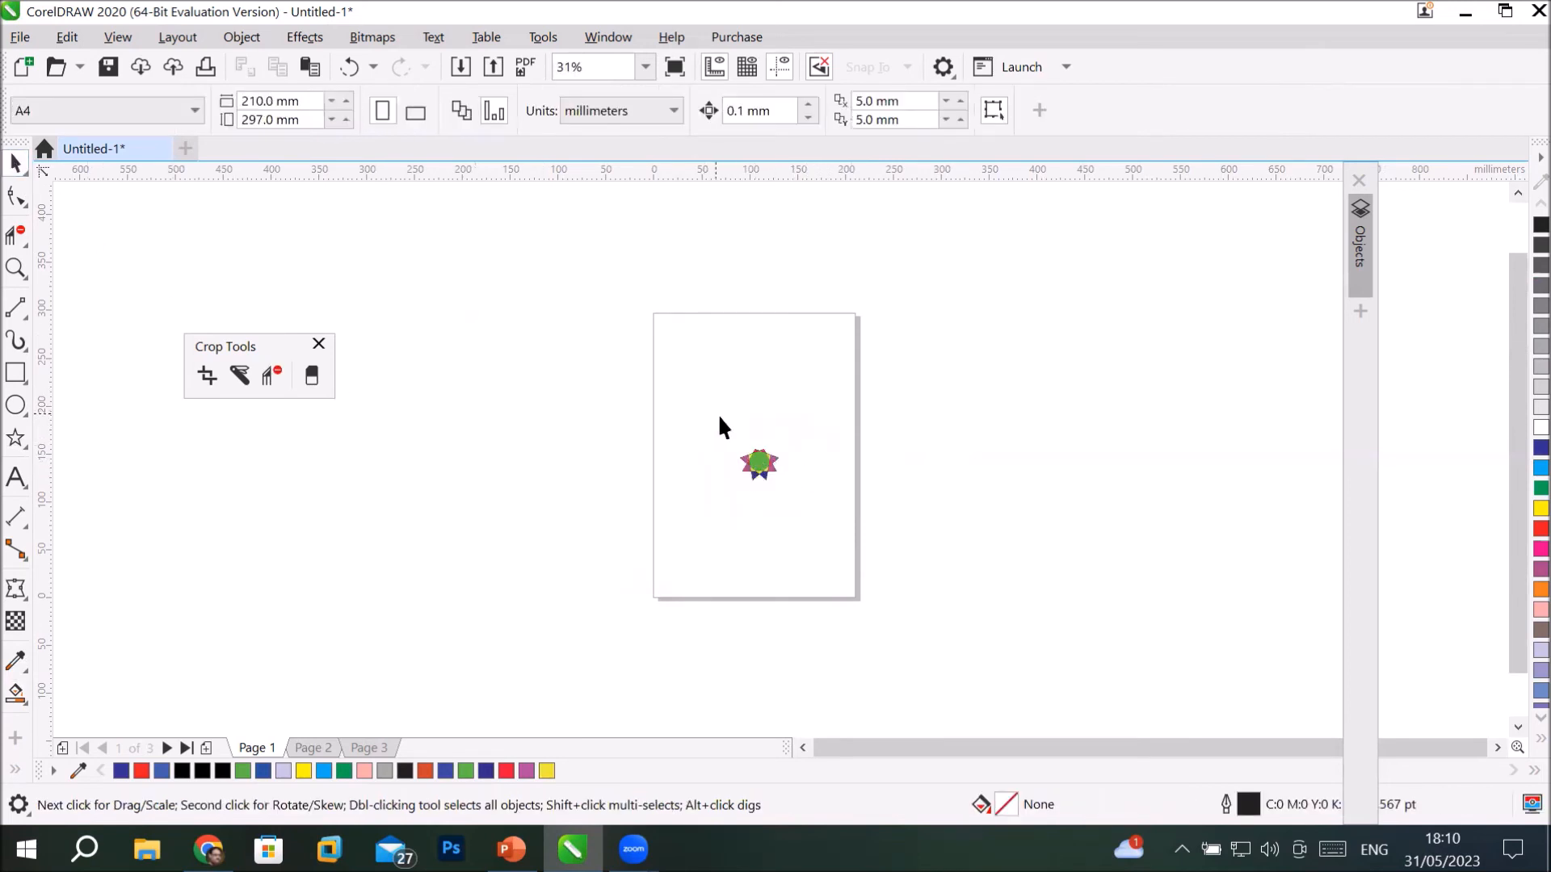
Move the small star to the page's lower-left corner, then copy it upward repeatedly to form a column of six stars.
left_click(755, 454)
left_click_drag(755, 454, 679, 525)
right_click(682, 529)
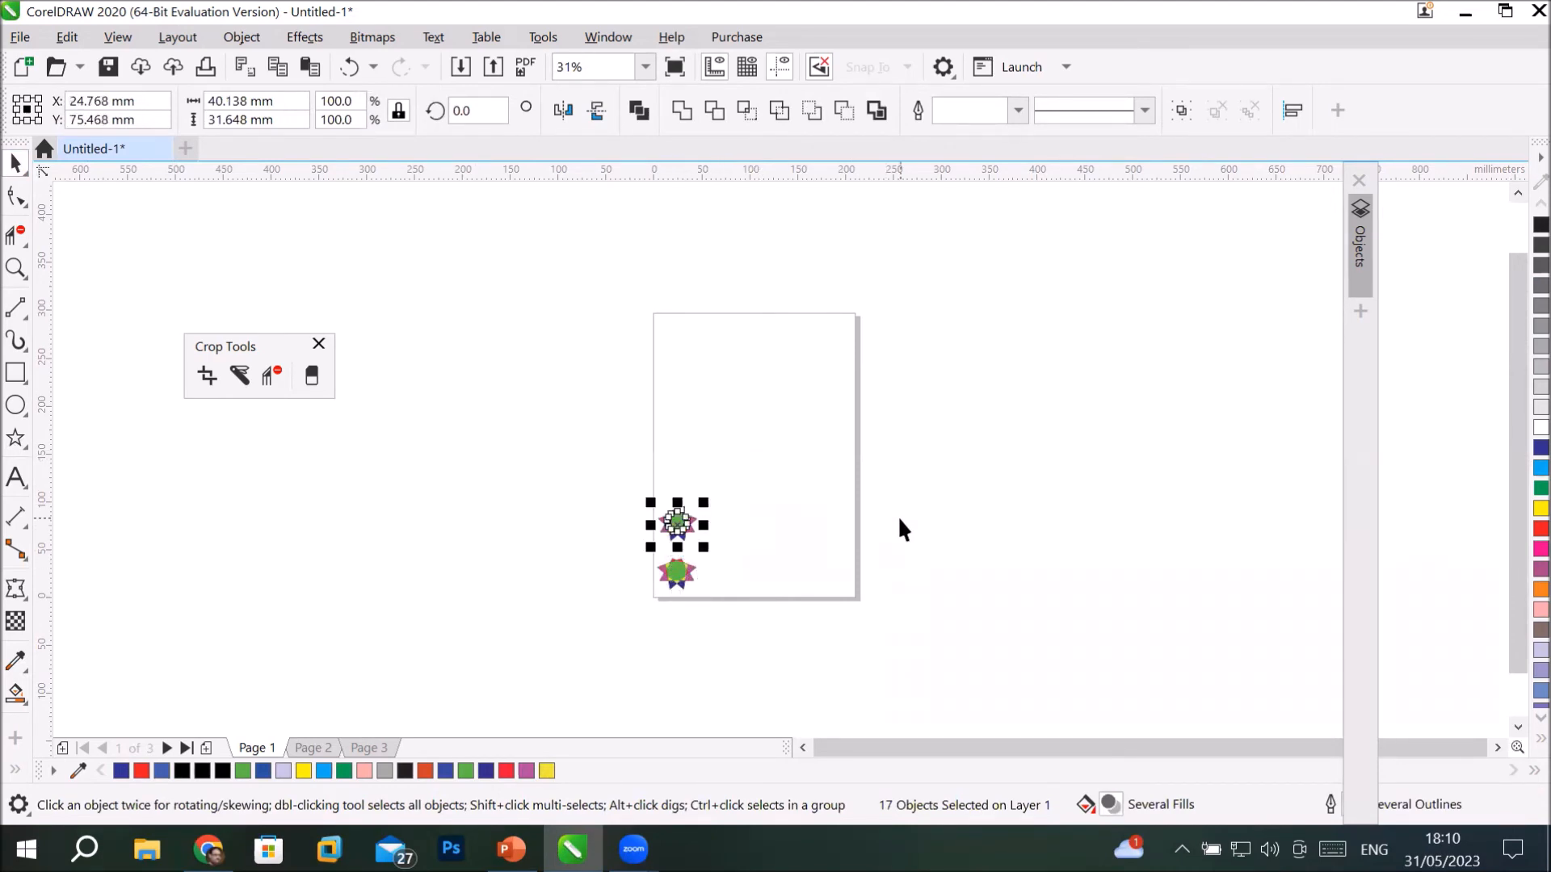
key("ctrl+r")
key("ctrl+r")
key("ctrl+r")
key("ctrl+r")
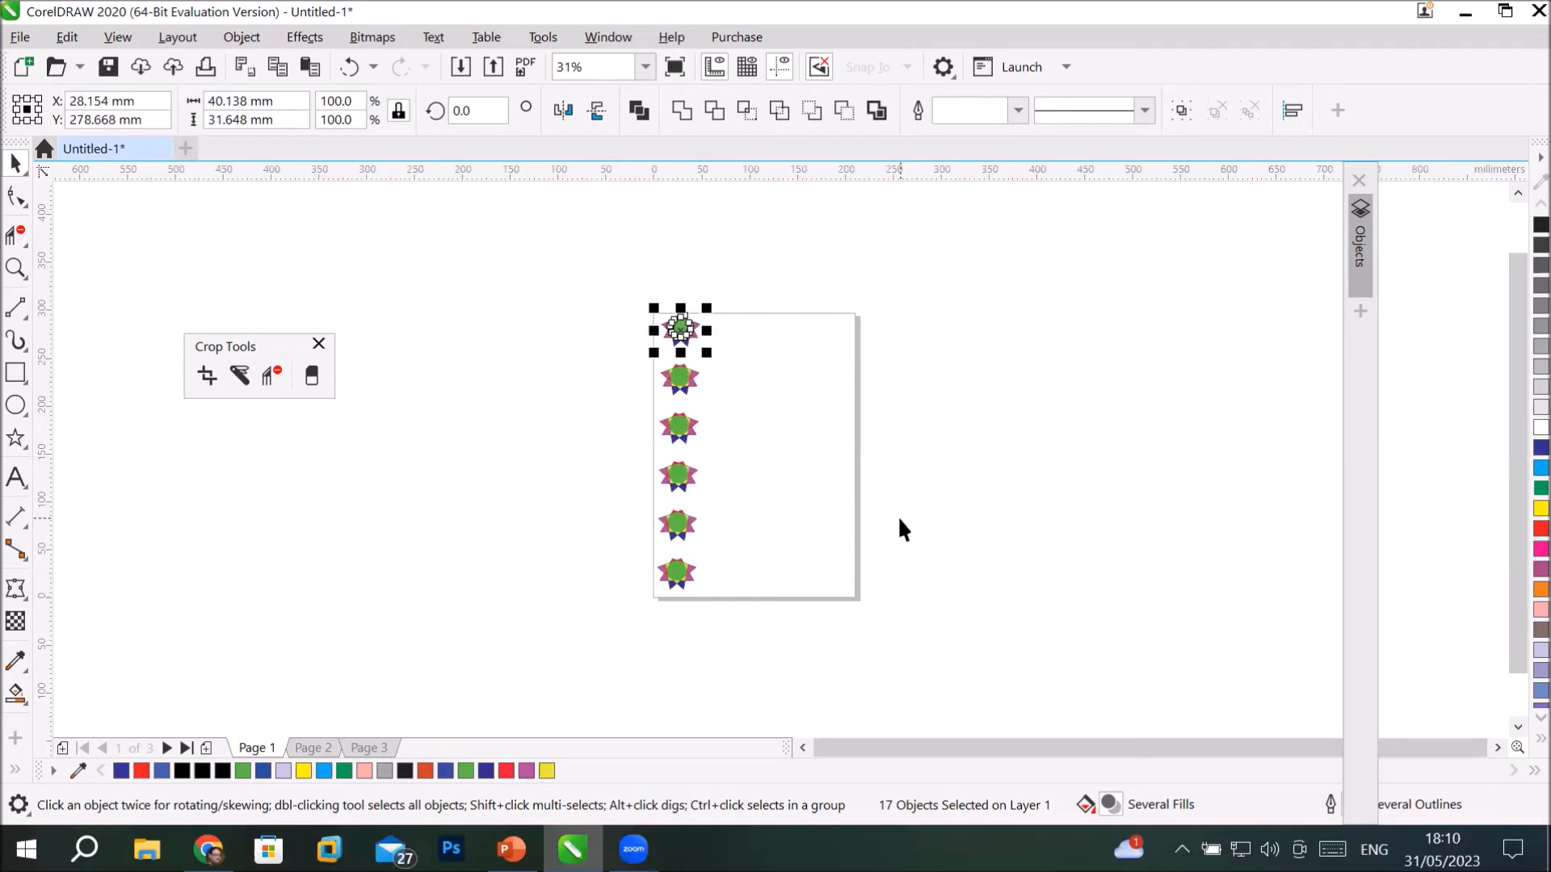
Copy the column of stars to the page's right side and shrink the copy to about 2 by 14 mm.
left_click_drag(580, 260, 764, 667)
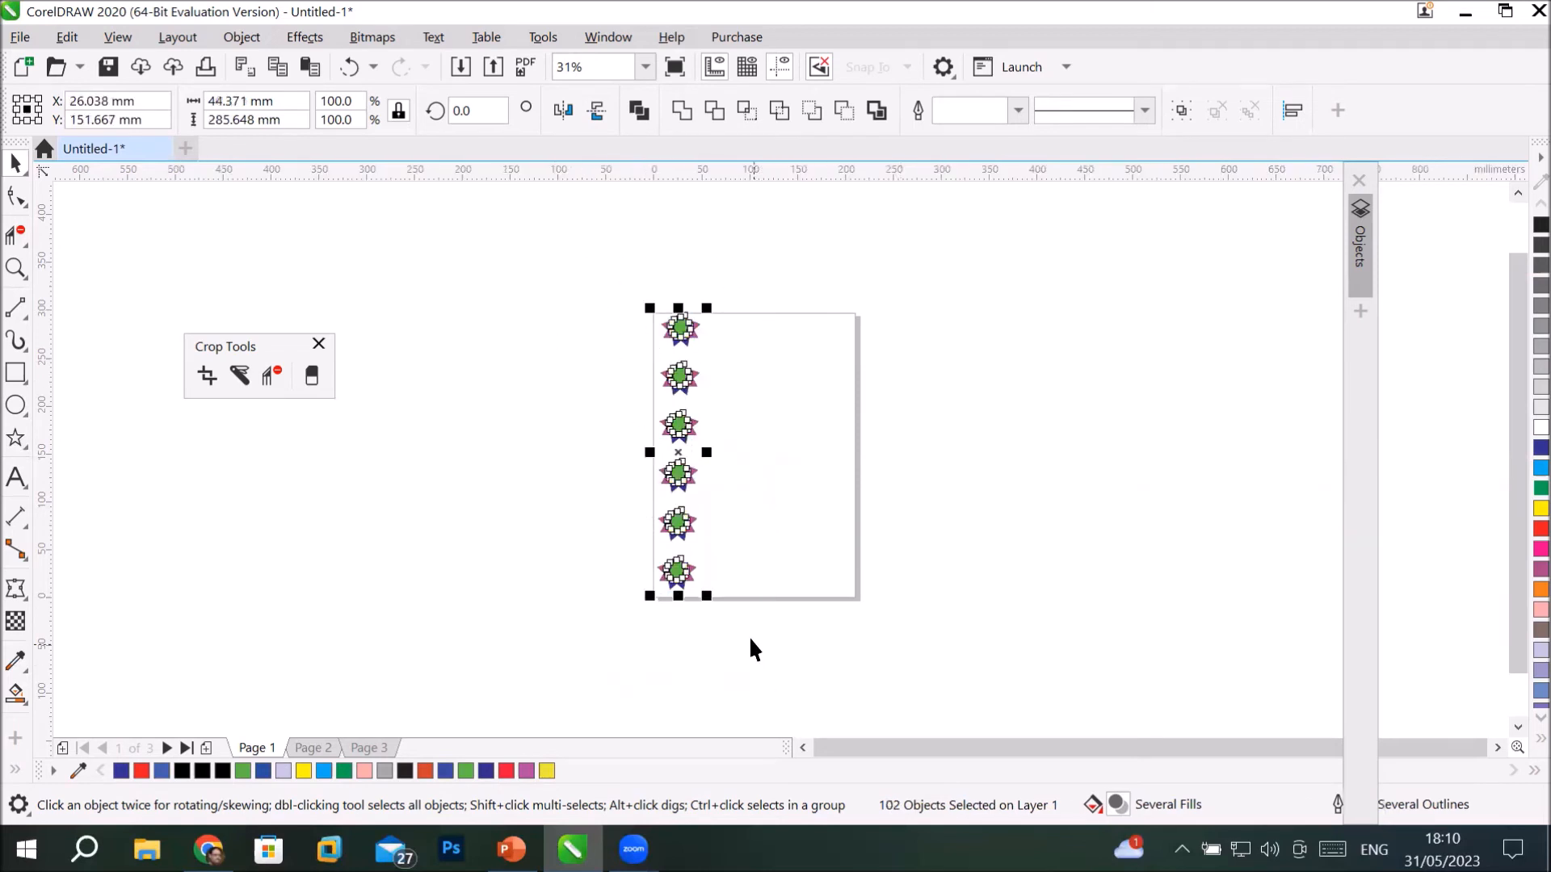
left_click_drag(682, 436, 831, 442)
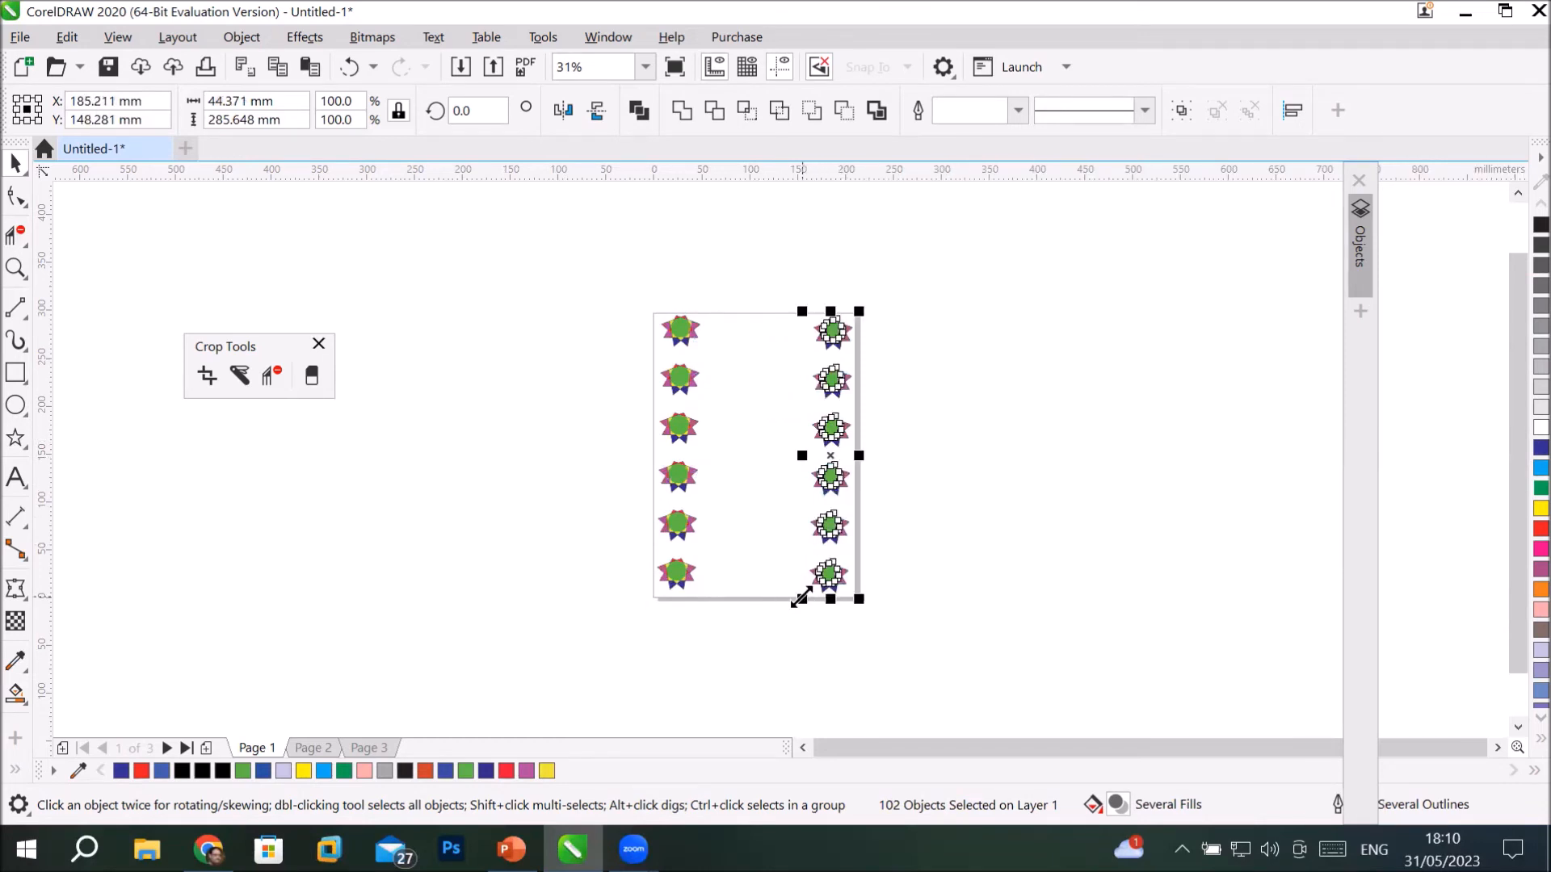
left_click_drag(799, 598, 835, 525)
scroll(824, 448, "up", 6)
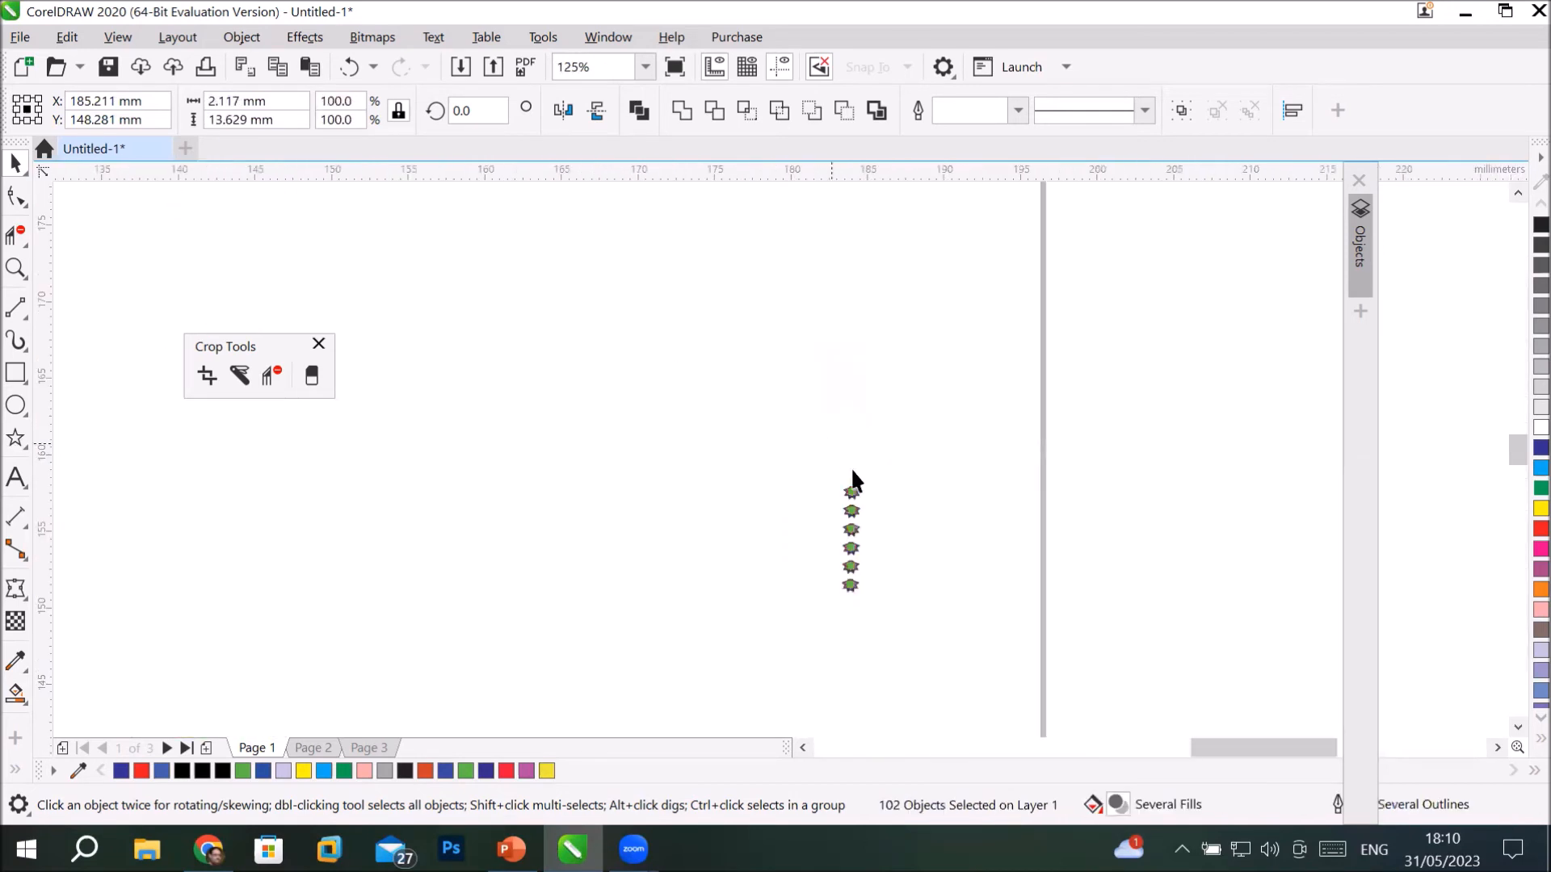
Move the tiny column to about X 181, Y 168 mm and duplicate it sideways repeatedly to form a grid of seven columns.
left_click_drag(868, 571, 803, 275)
left_click_drag(749, 216, 856, 446)
left_click(808, 421, "shift")
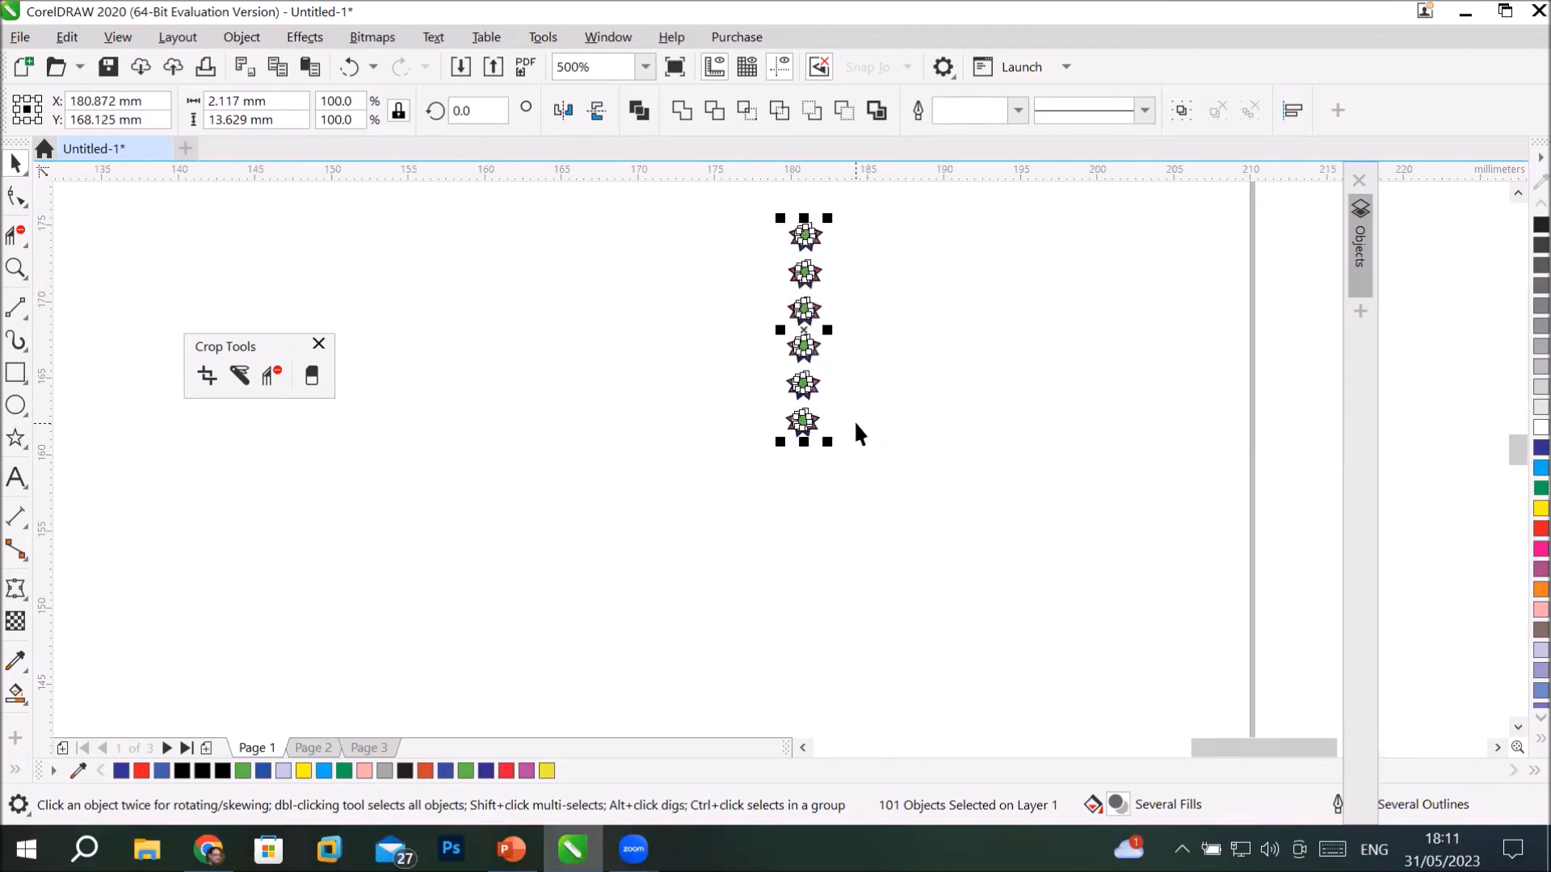
left_click_drag(818, 416, 853, 424)
key("ctrl+r")
key("ctrl+r")
key("ctrl+r")
key("ctrl+r")
key("ctrl+r")
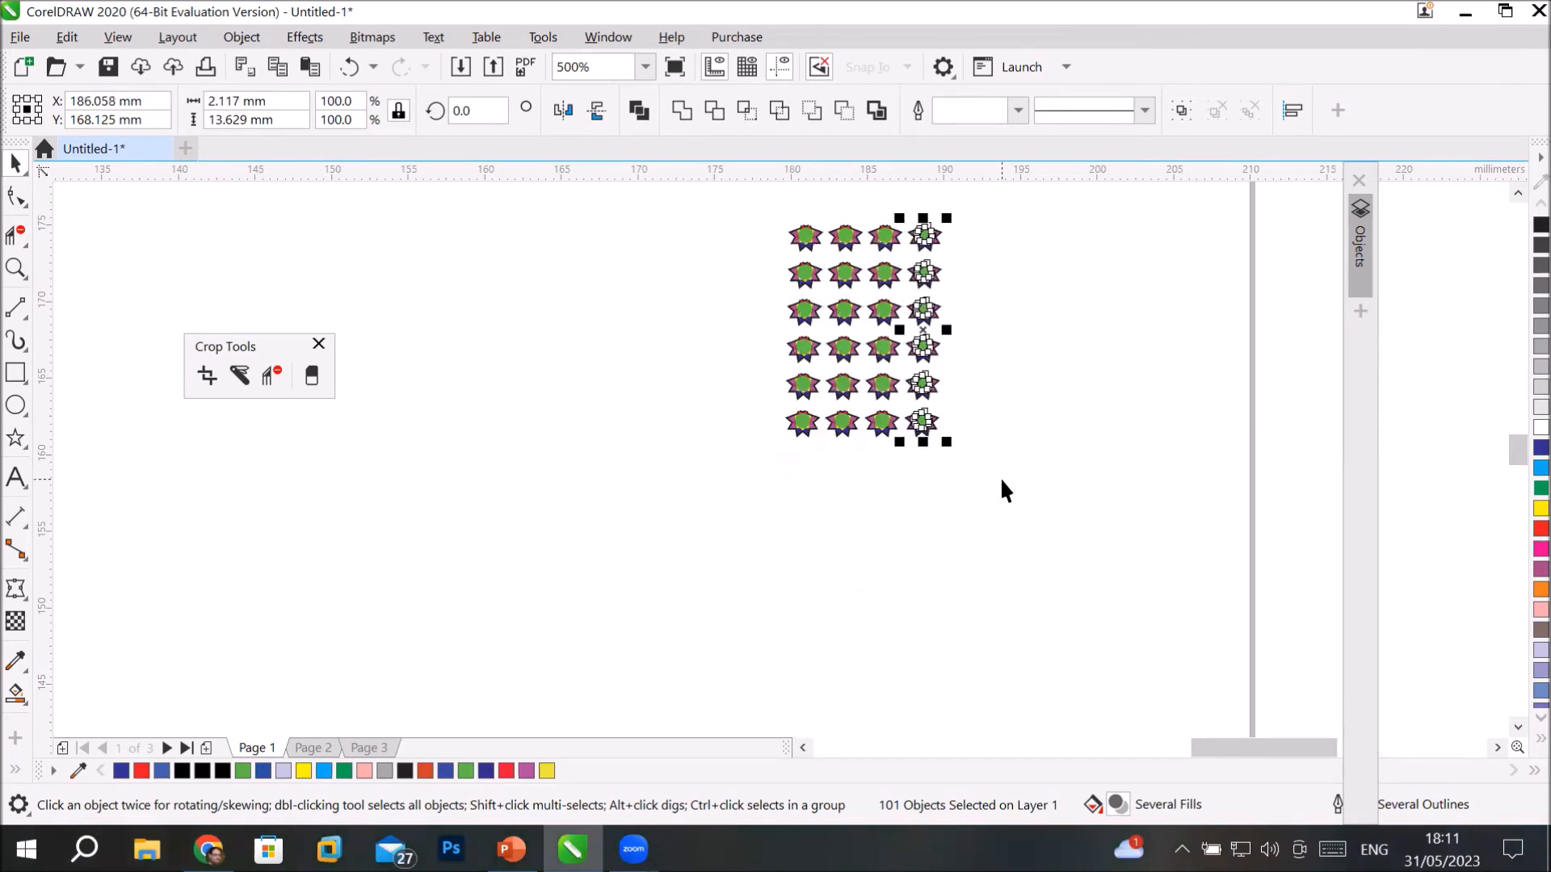
Select the whole grid of tiny stars and enlarge it about its centre to roughly two and a half times its size.
scroll(1000, 476, "down", 5)
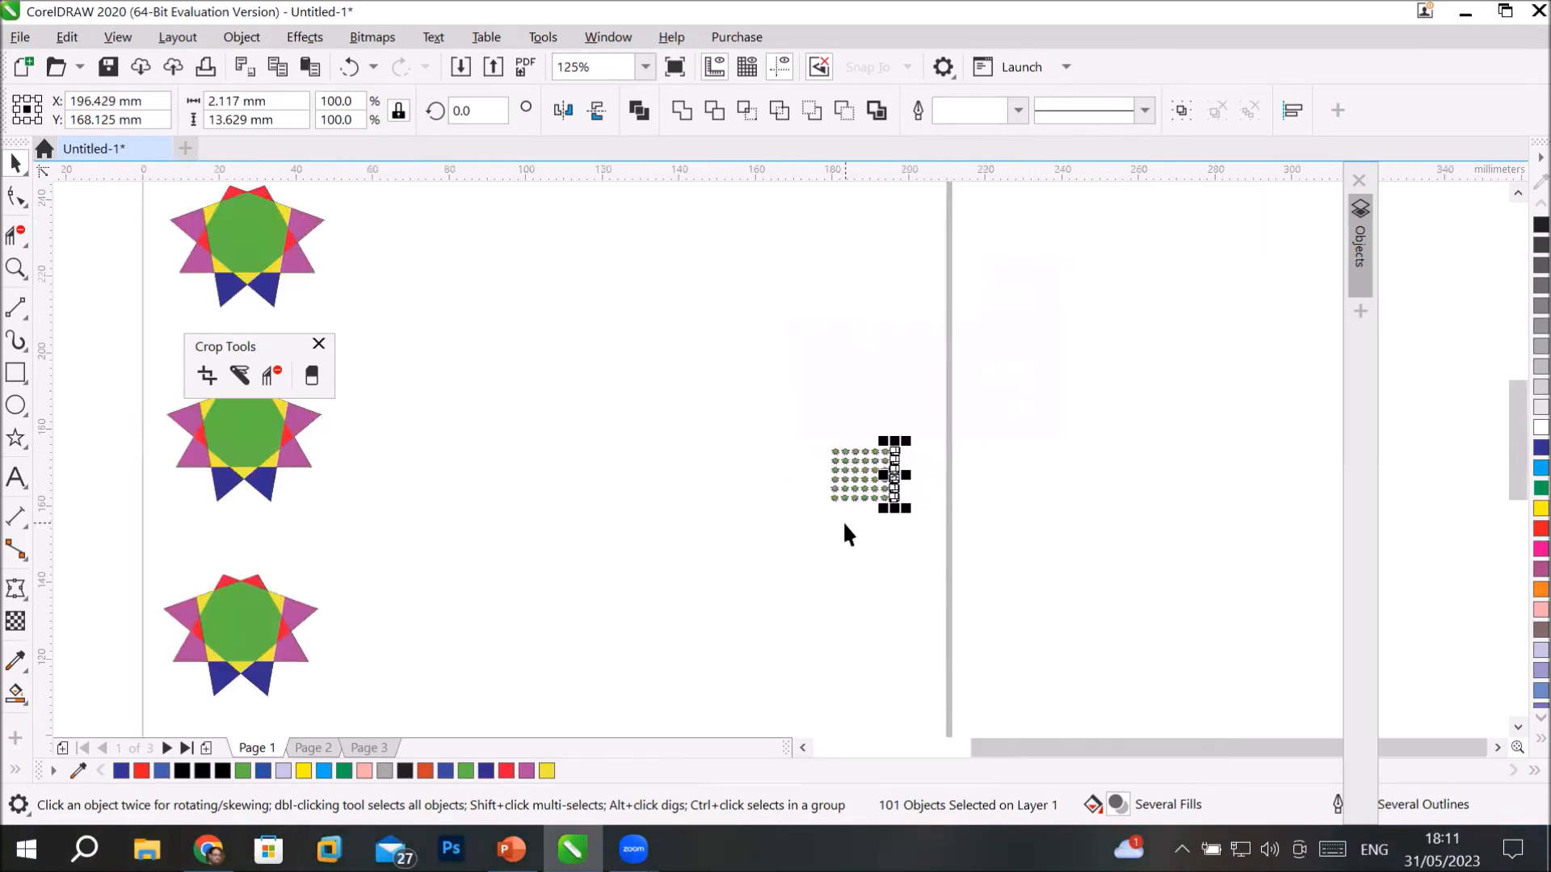
left_click(798, 525)
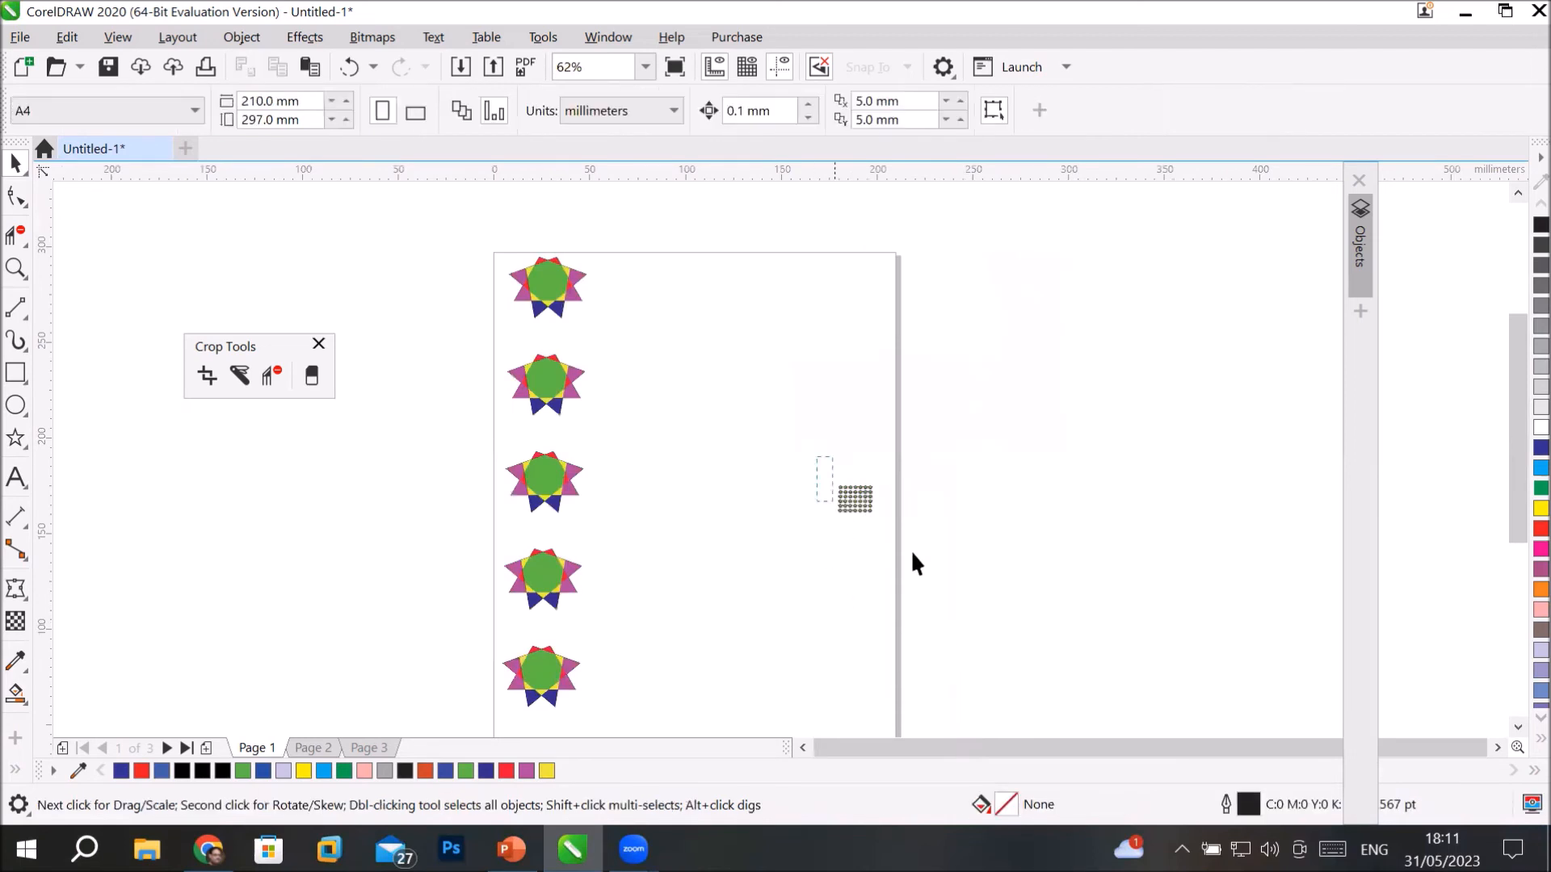
left_click_drag(929, 575, 929, 575)
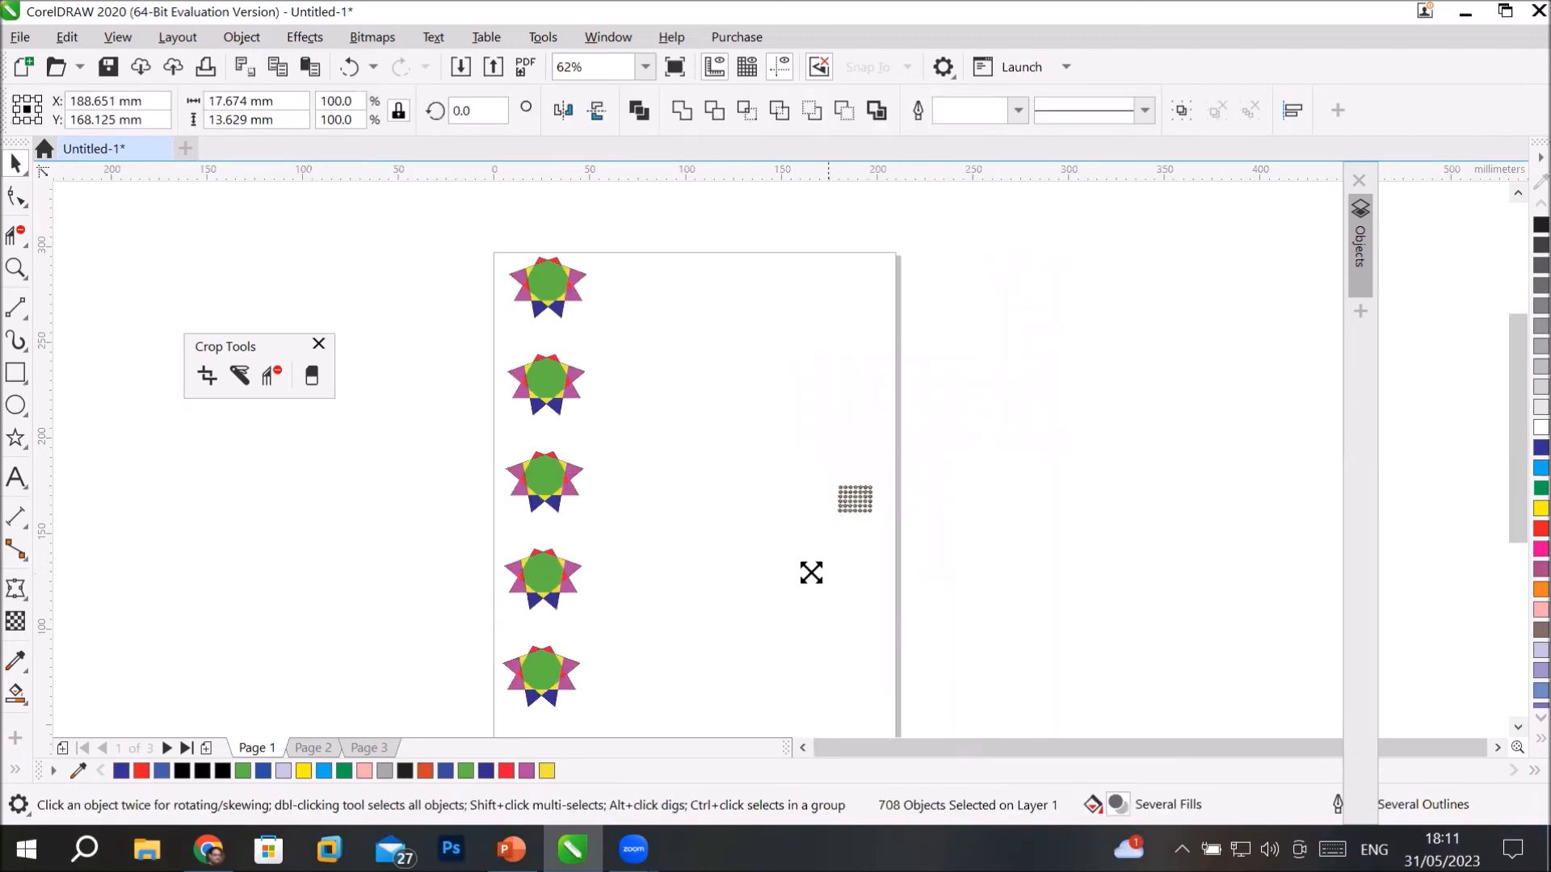
left_click(938, 583)
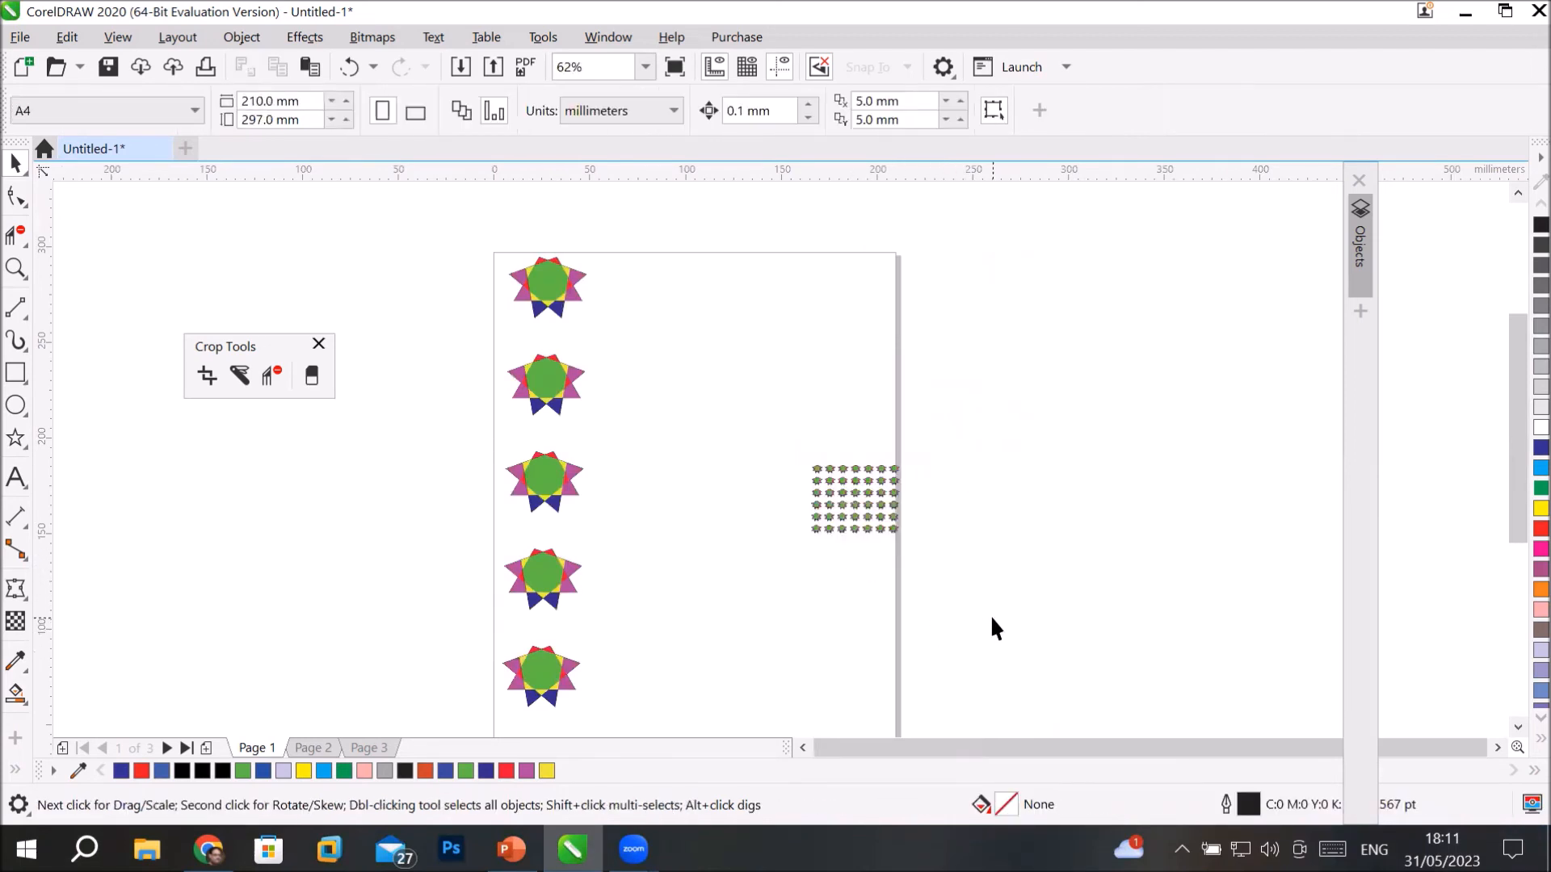
Switch to PowerPoint and view the slide on deleting virtual line segments with its three overlapping rings.
left_click(1496, 747)
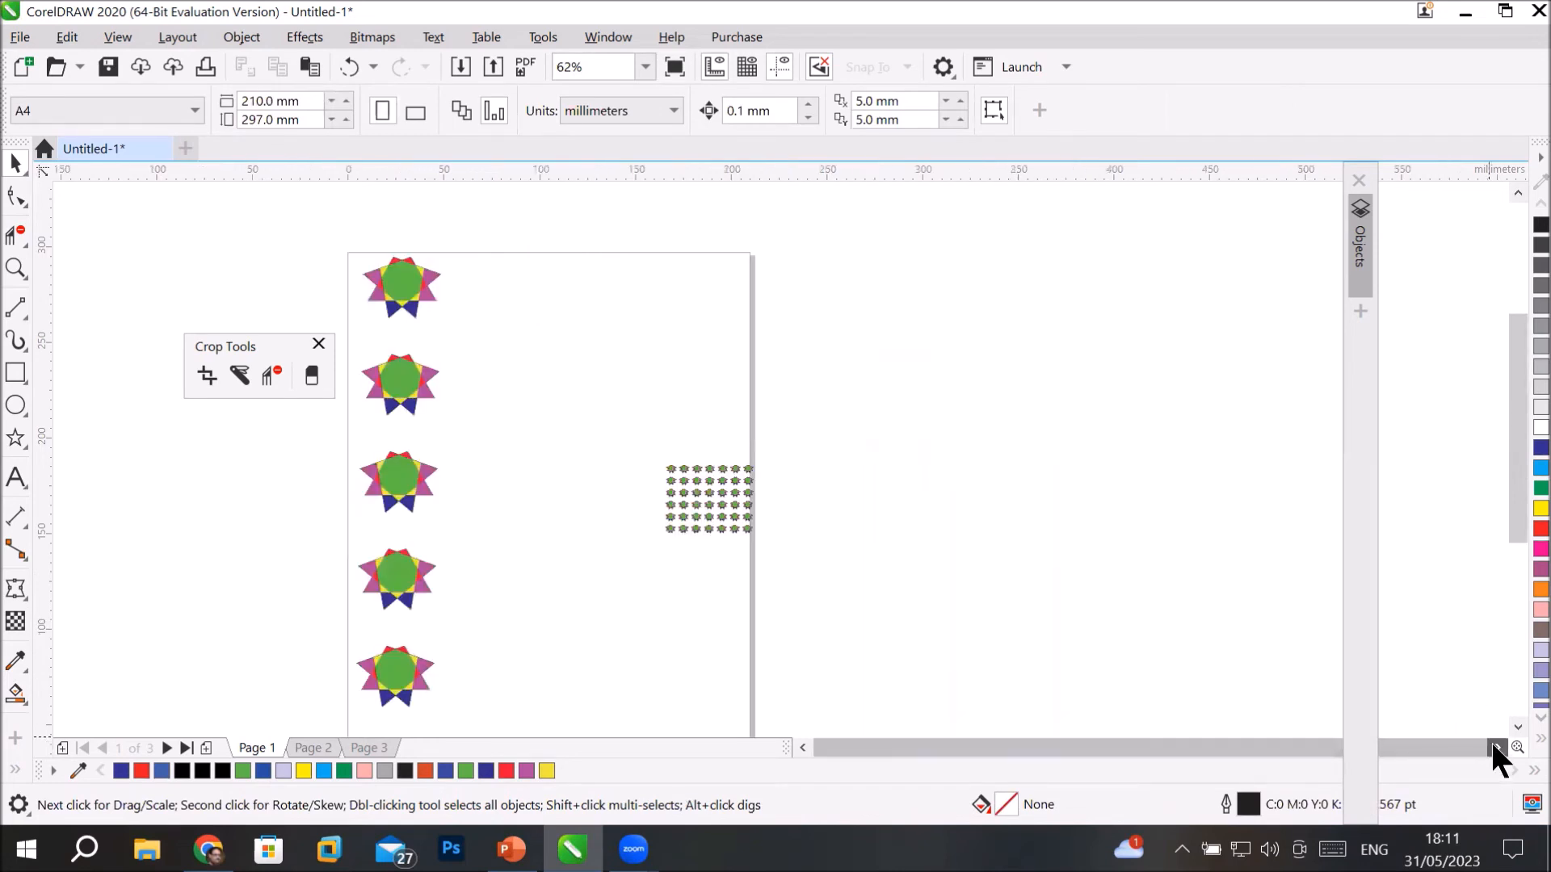
left_click(1493, 745)
left_click(1518, 727)
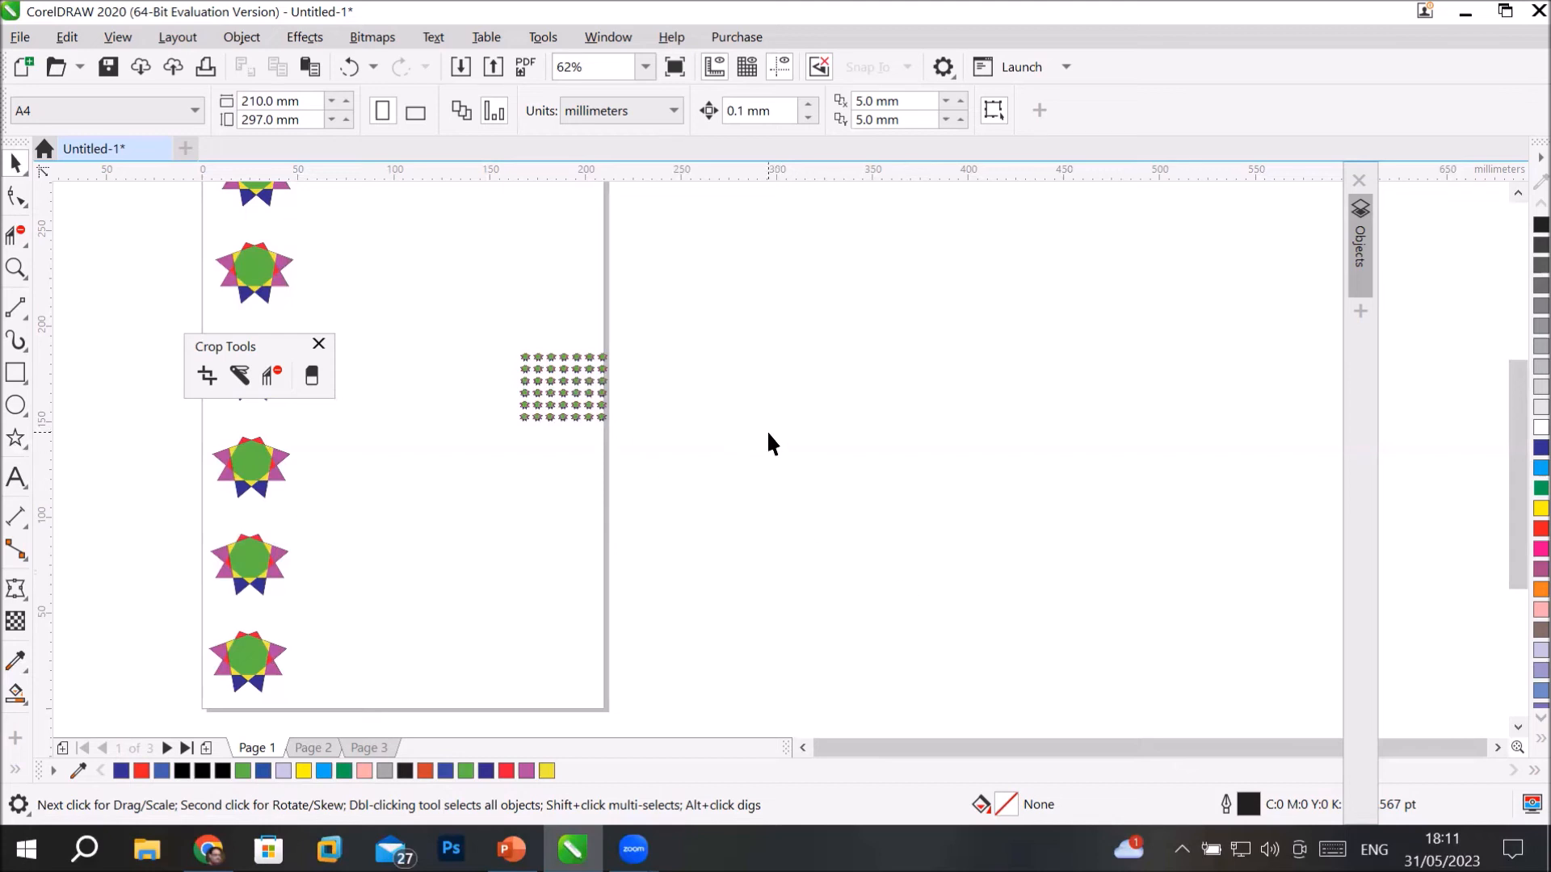
left_click(511, 848)
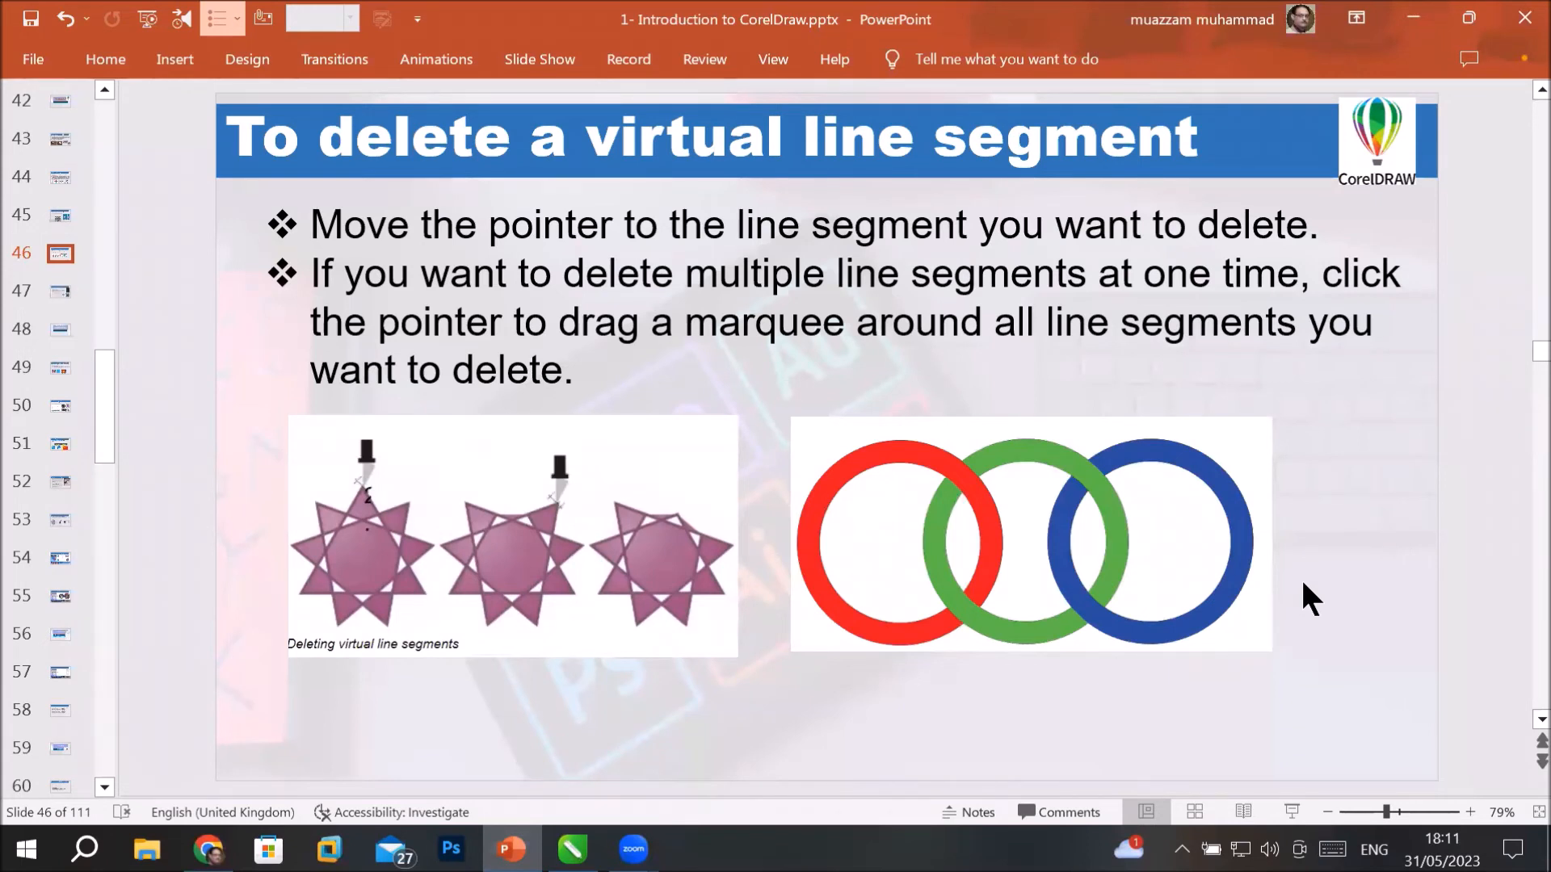
mouse_move(511, 848)
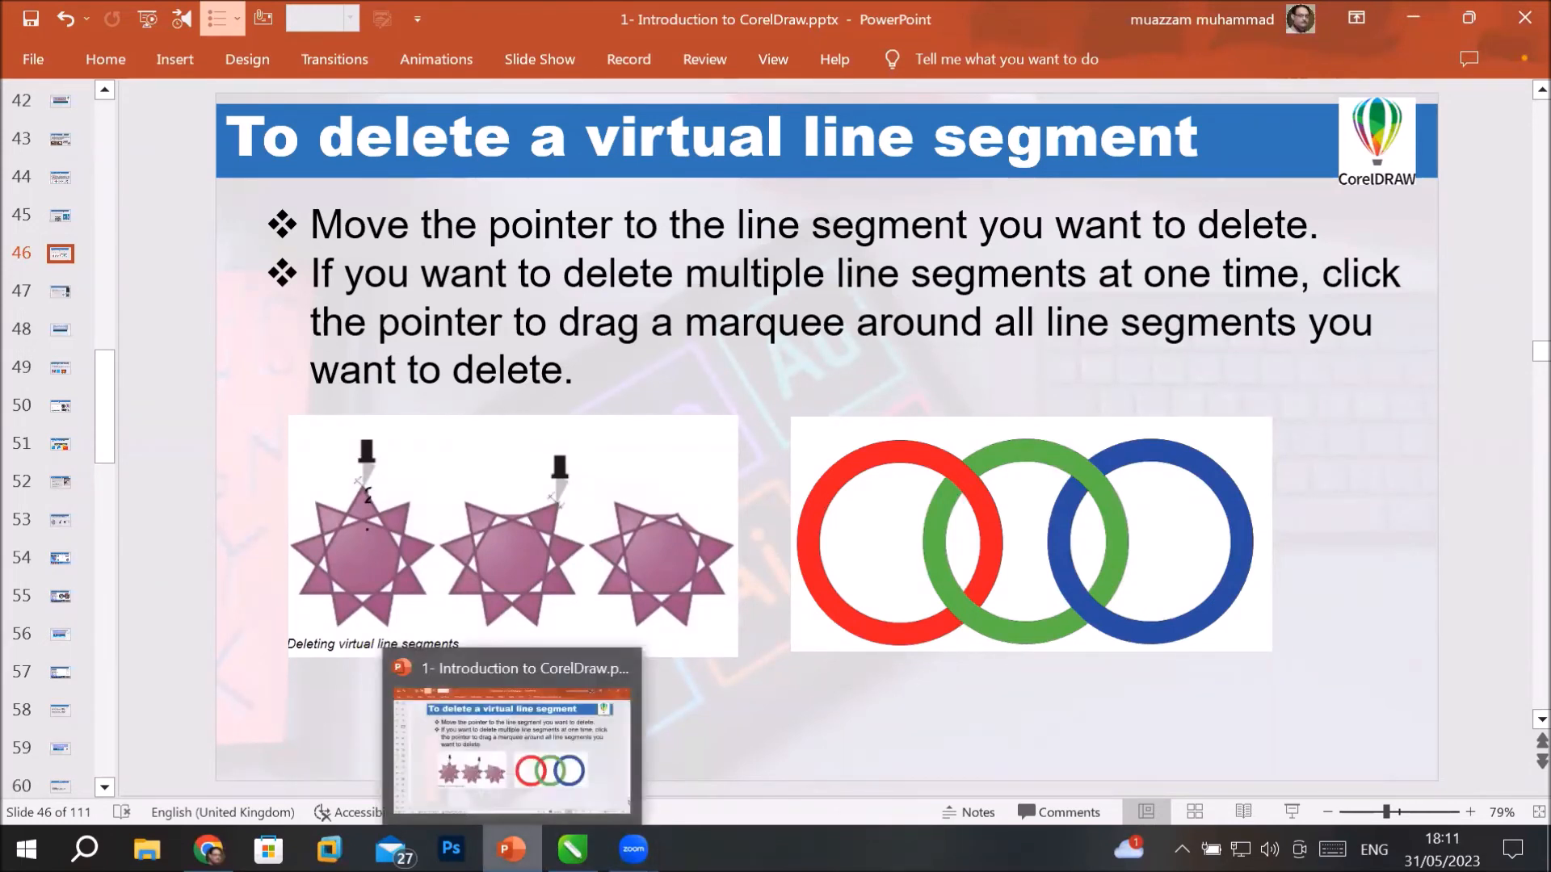
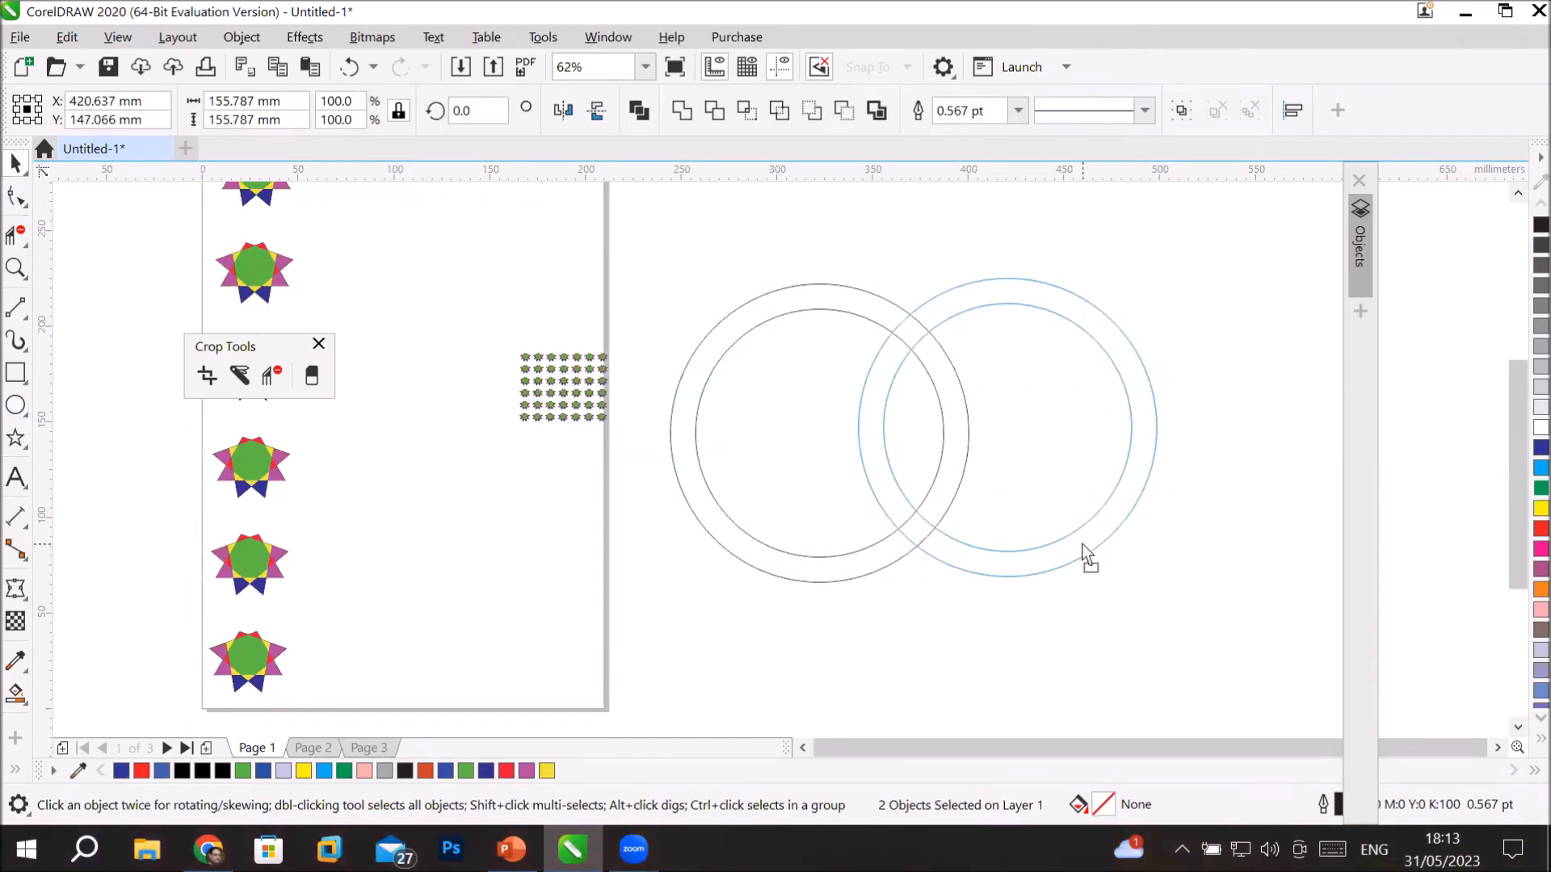
Select both circles of the second ring and copy them to its right as a third overlapping ring.
left_click(1081, 685)
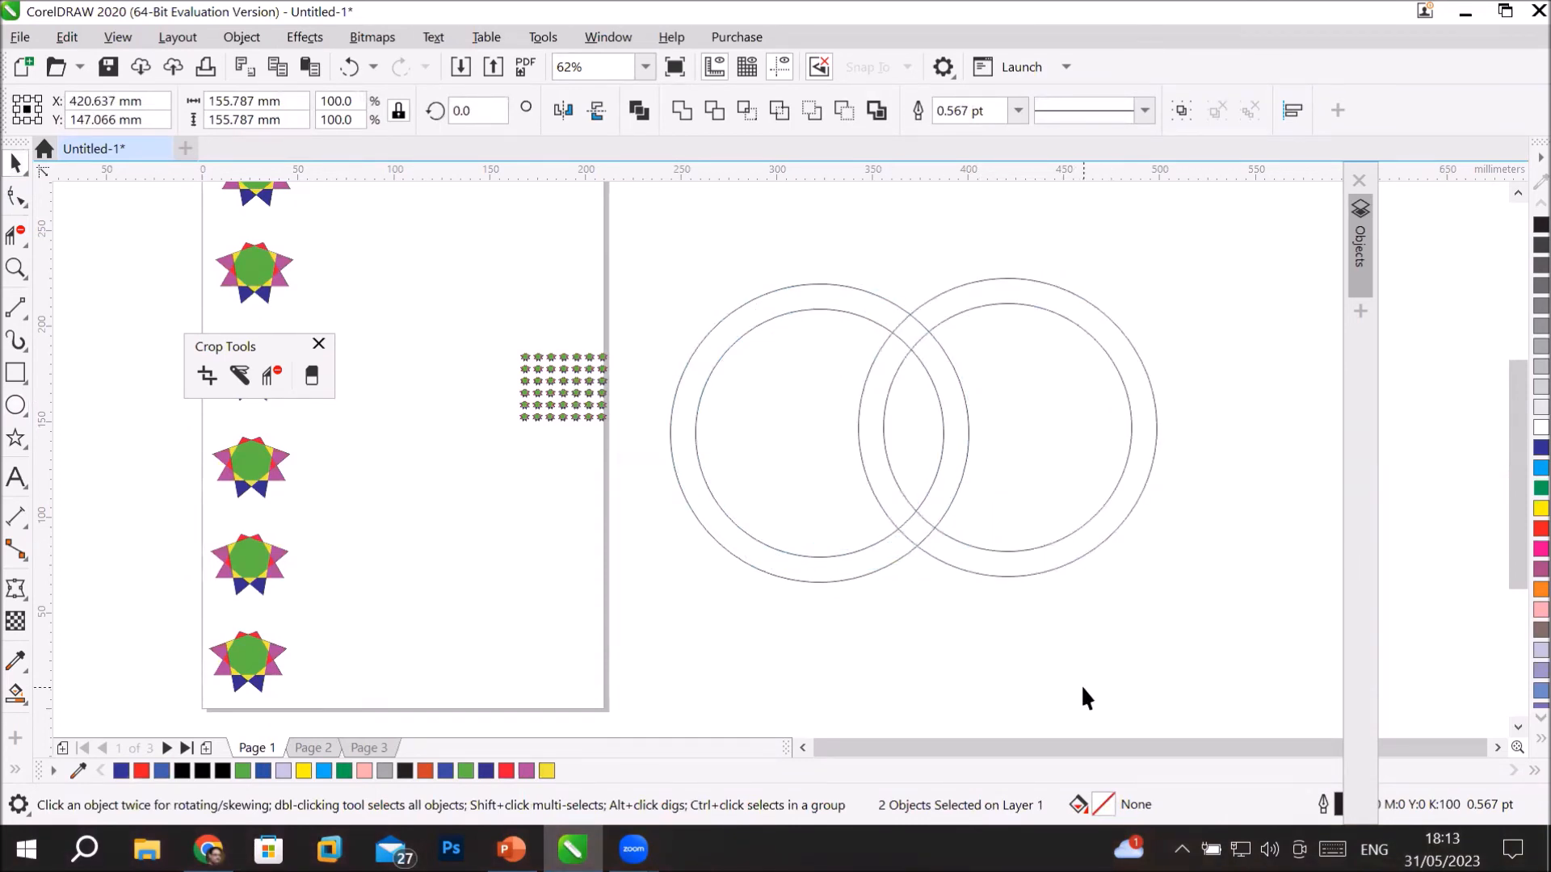
left_click(1499, 747)
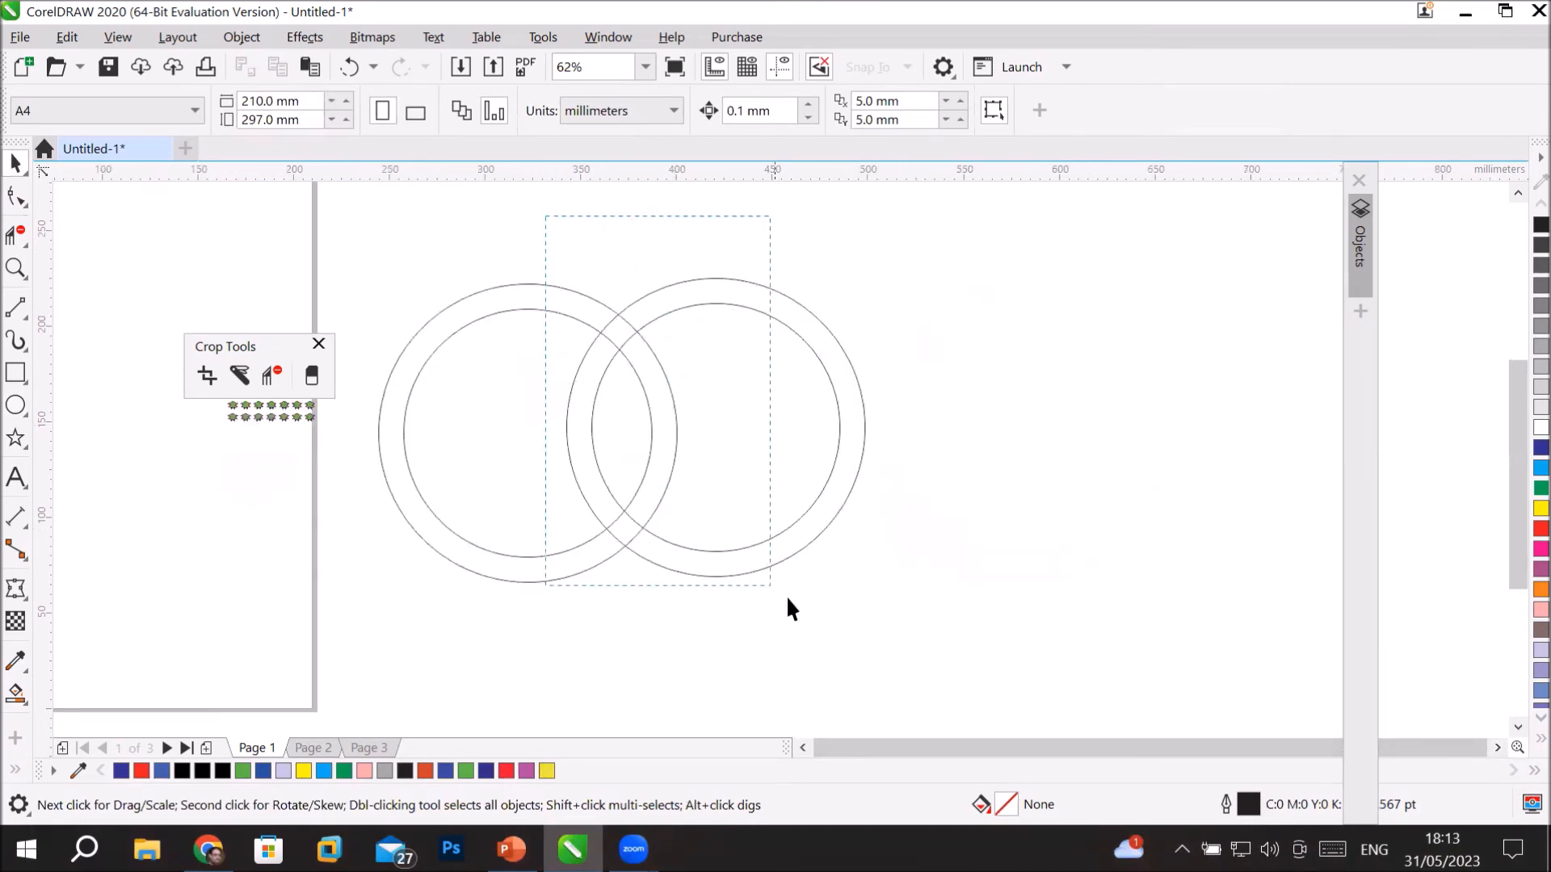
left_click_drag(938, 619, 940, 623)
left_click_drag(821, 519, 1016, 525)
left_click(775, 633)
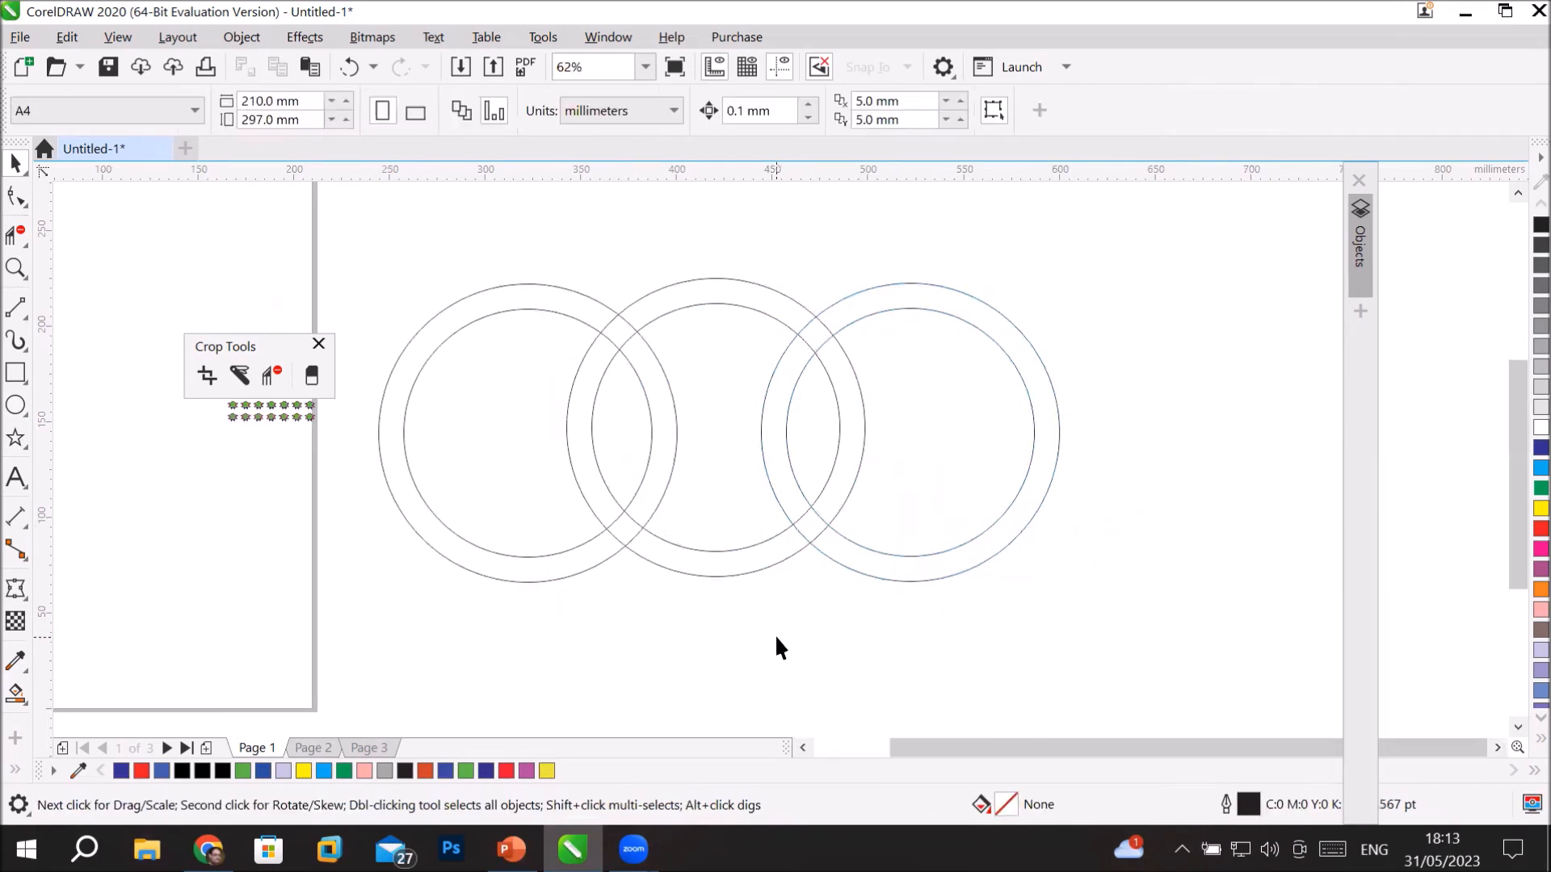
Switch to PowerPoint to examine how the slide's red, green and blue rings interlock, and return to CorelDRAW.
left_click(511, 299)
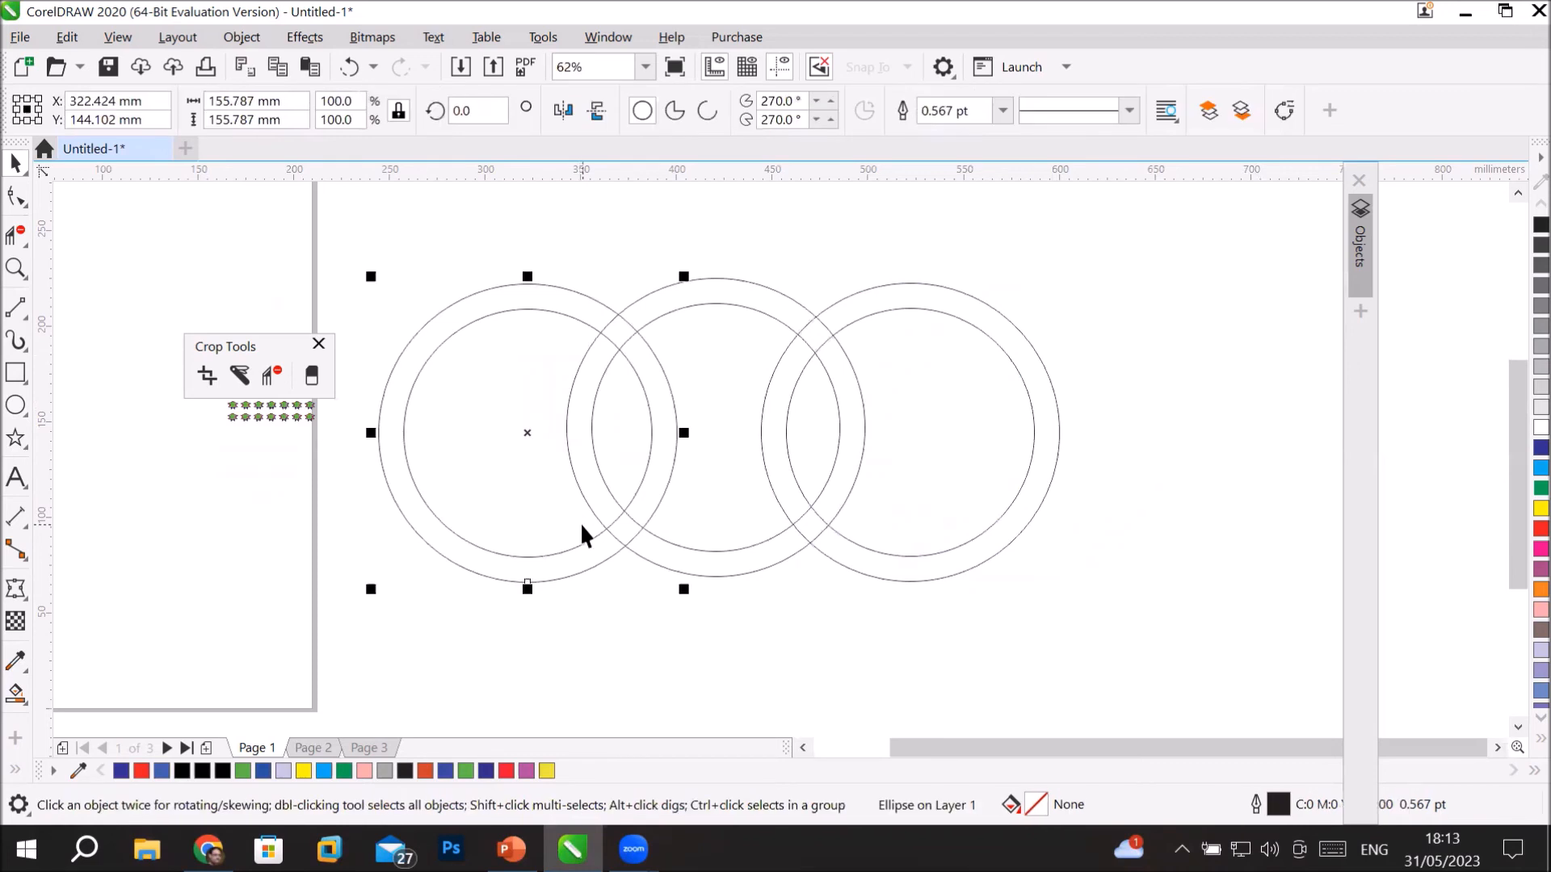
scroll(437, 370, "up", 3)
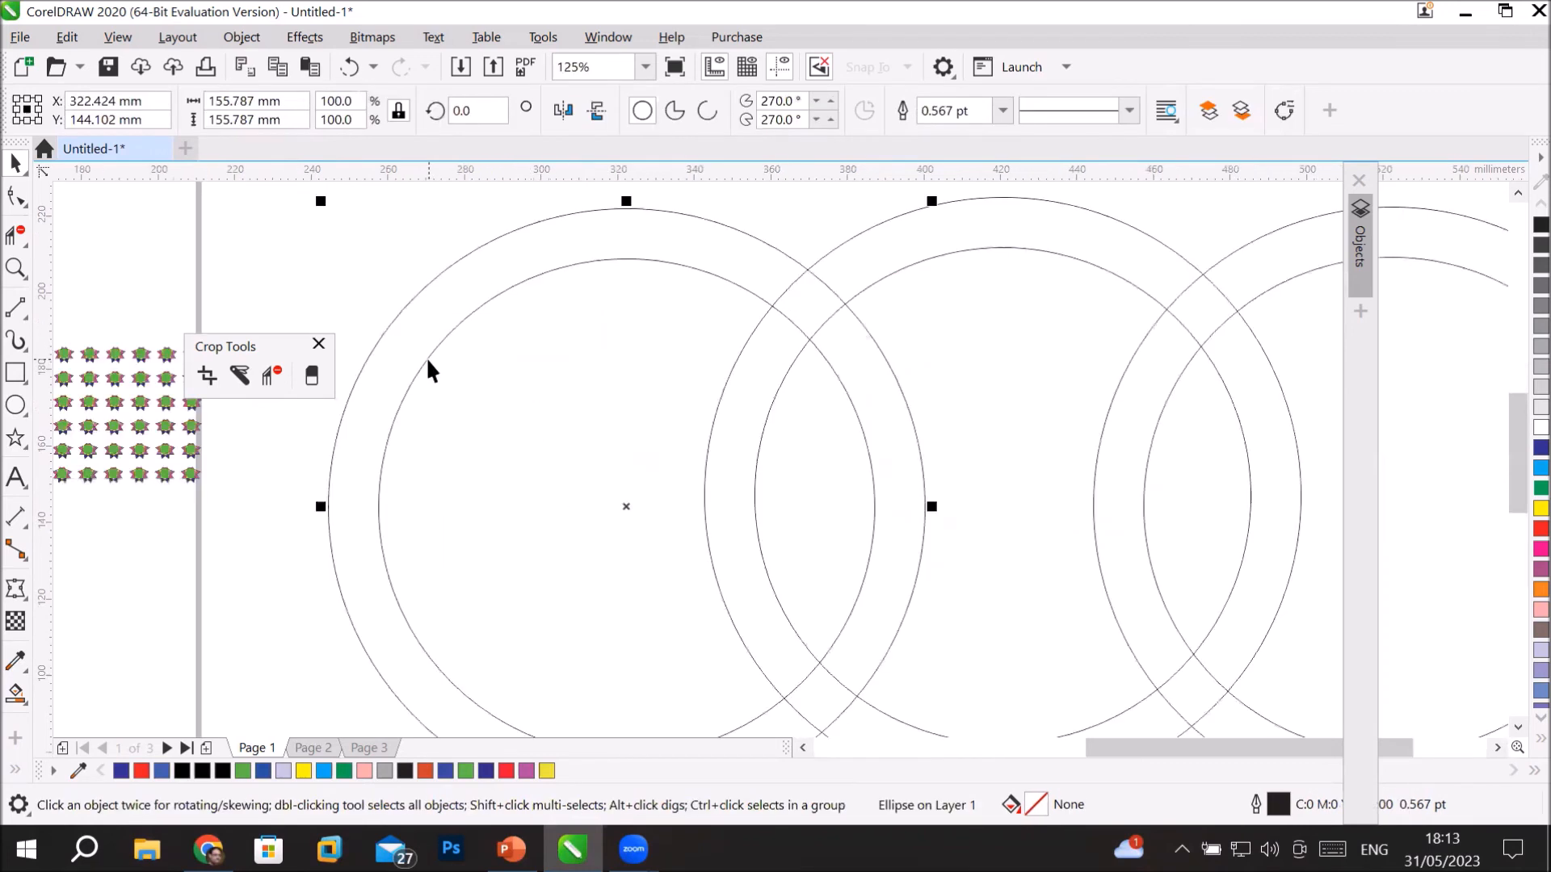
left_click(510, 848)
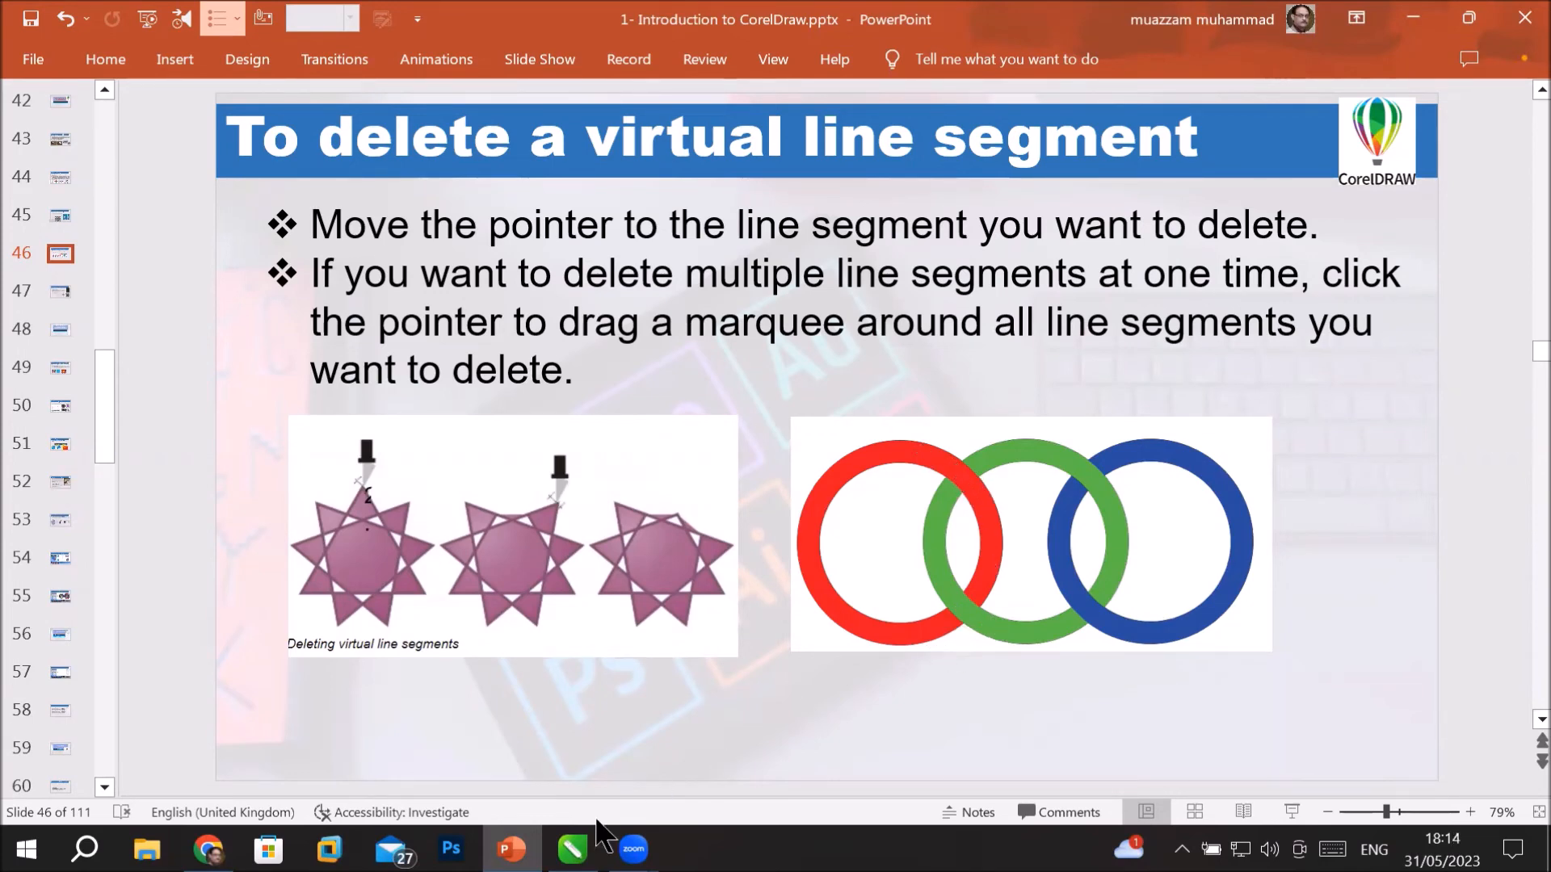
left_click(572, 848)
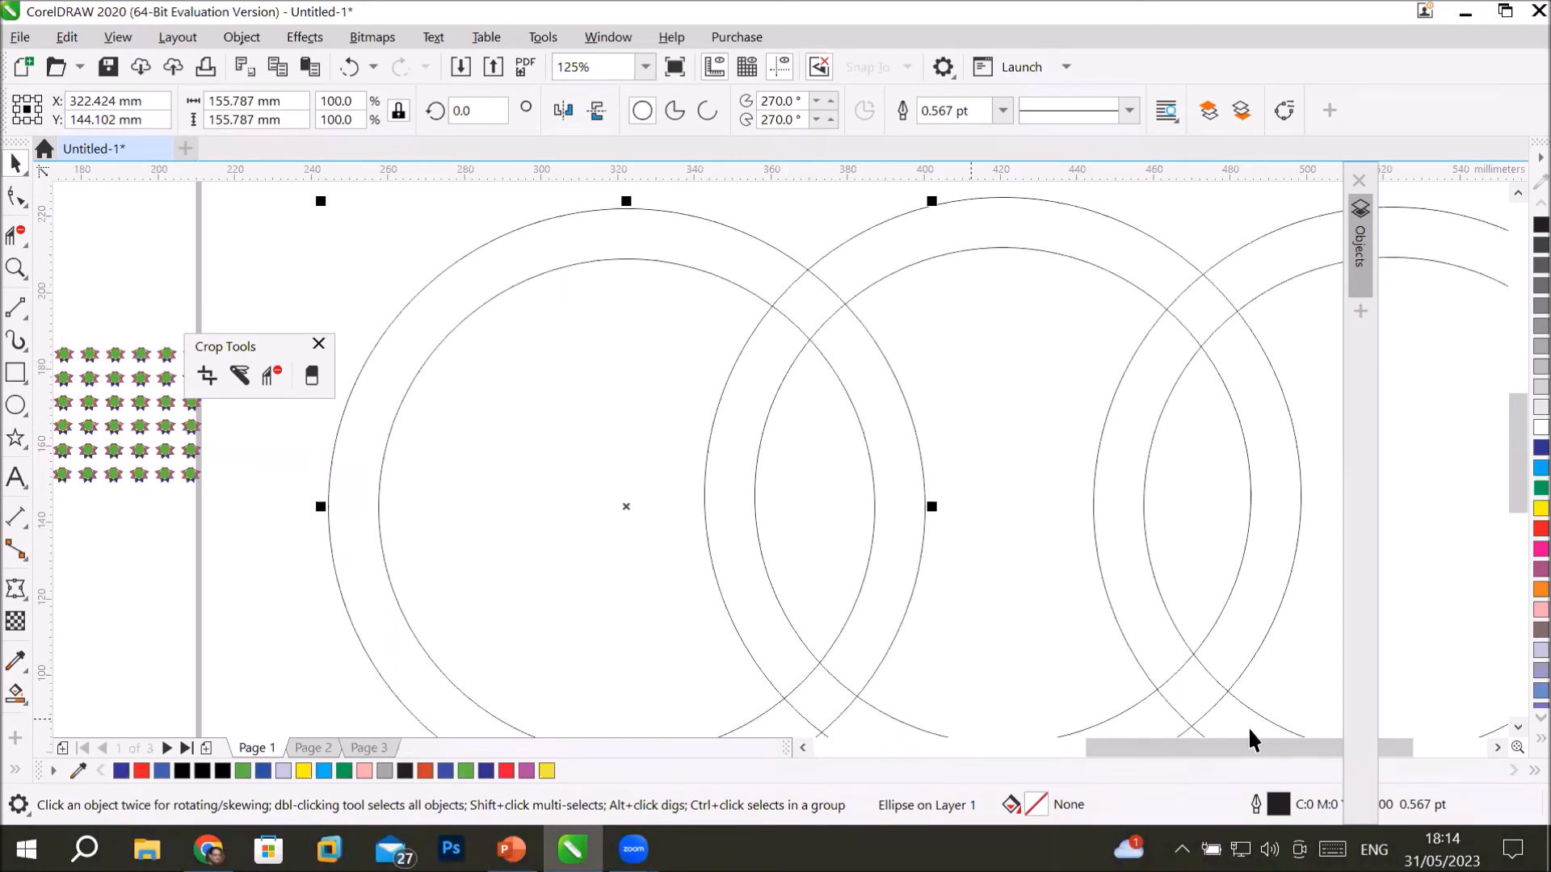
Use Virtual Segment Delete to remove the second ring's segments inside the first ring's band at their upper crossing.
left_click(1496, 745)
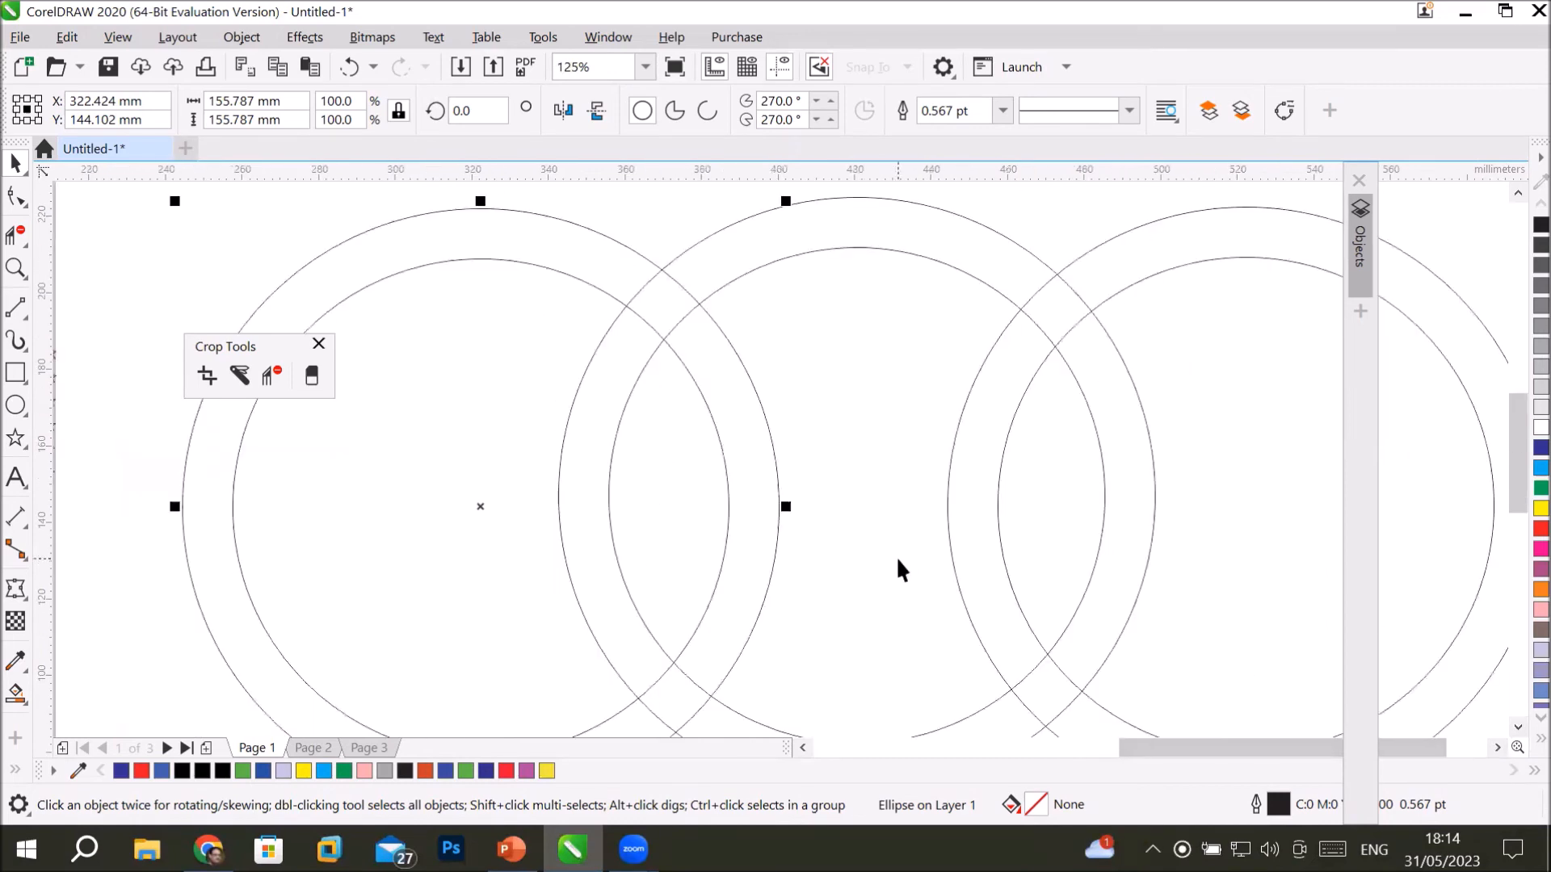
scroll(895, 555, "down", 2)
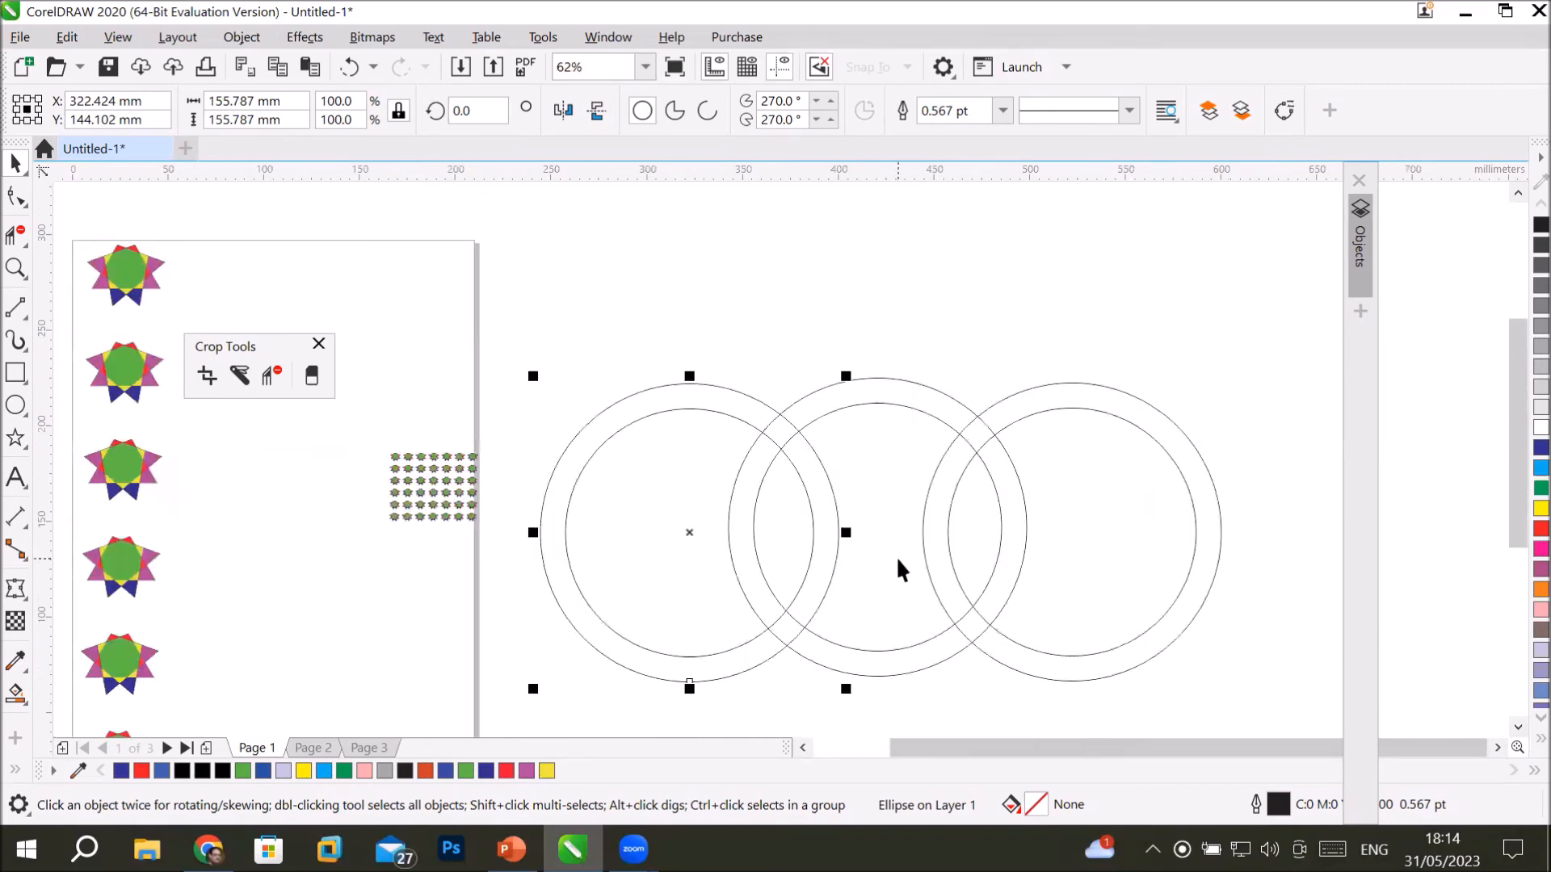
left_click(1518, 726)
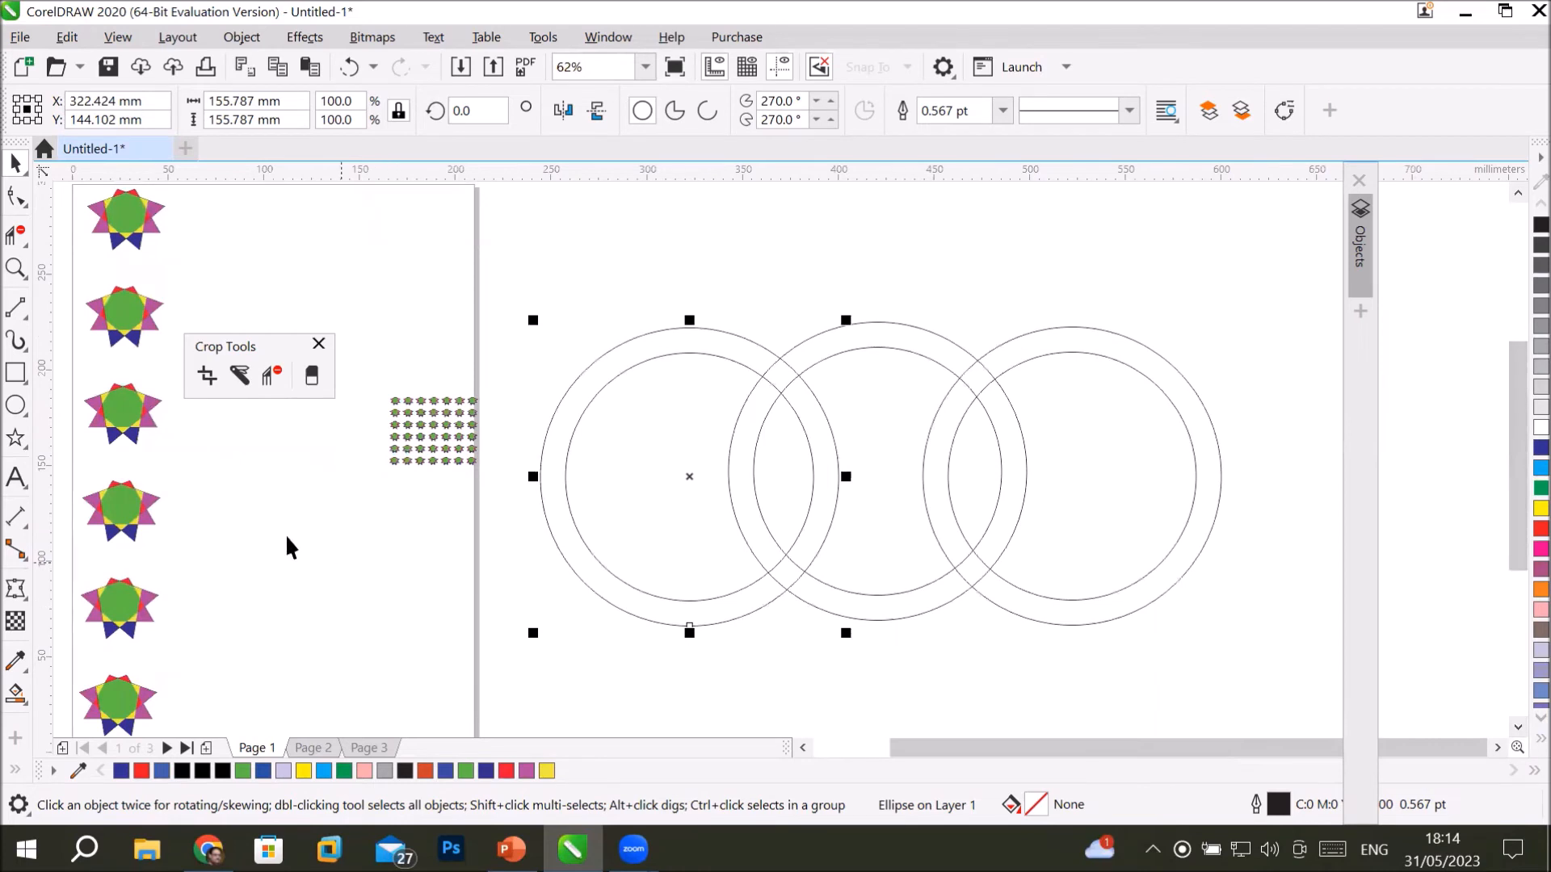
left_click(13, 239)
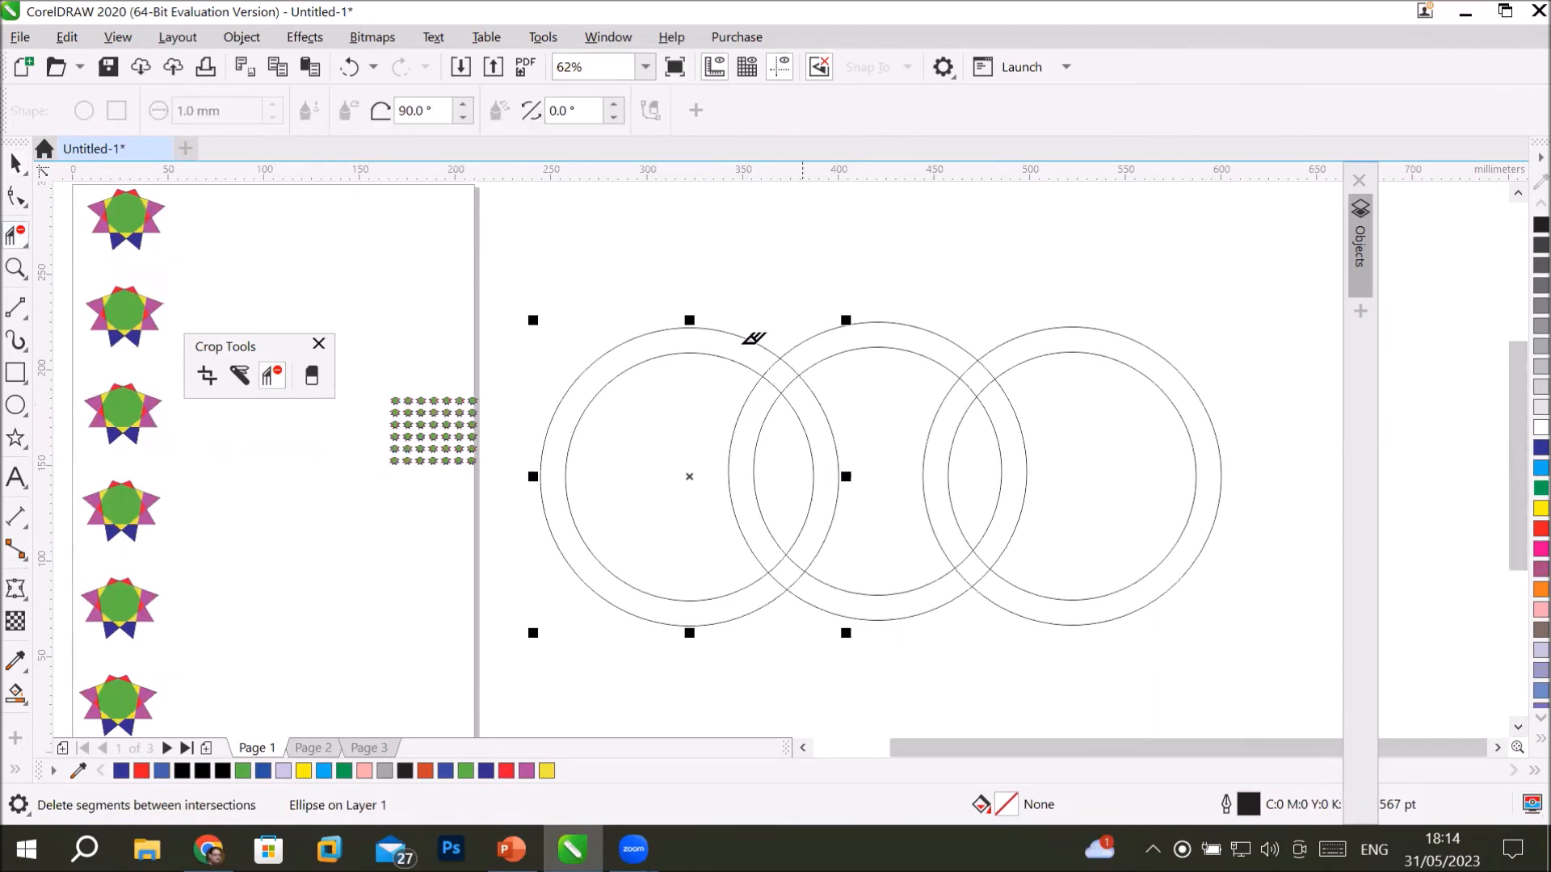
key("space")
left_click(685, 215)
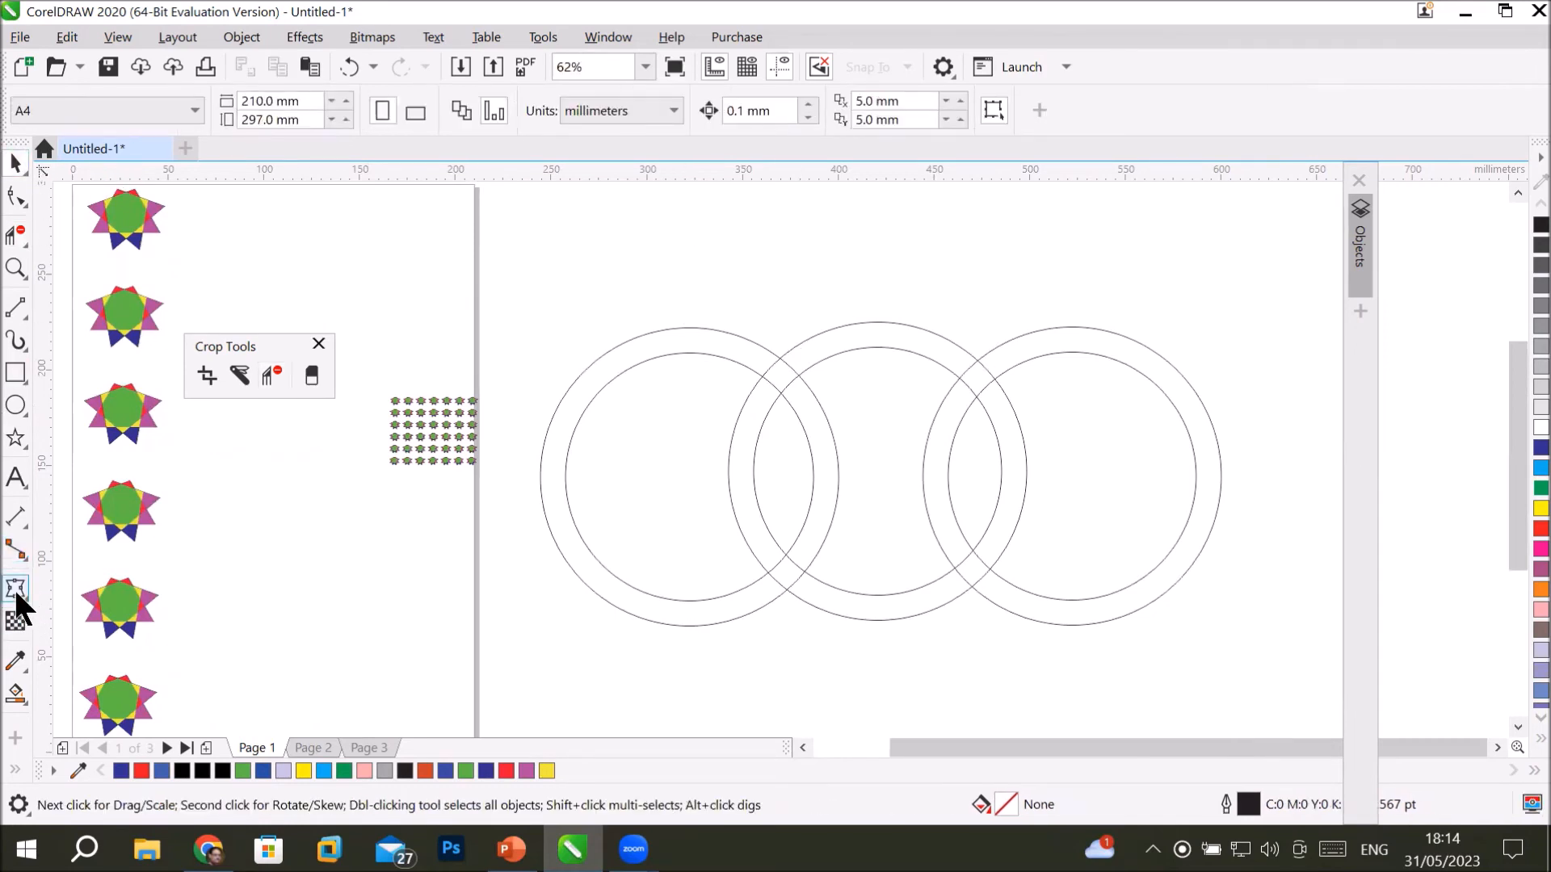
left_click(20, 229)
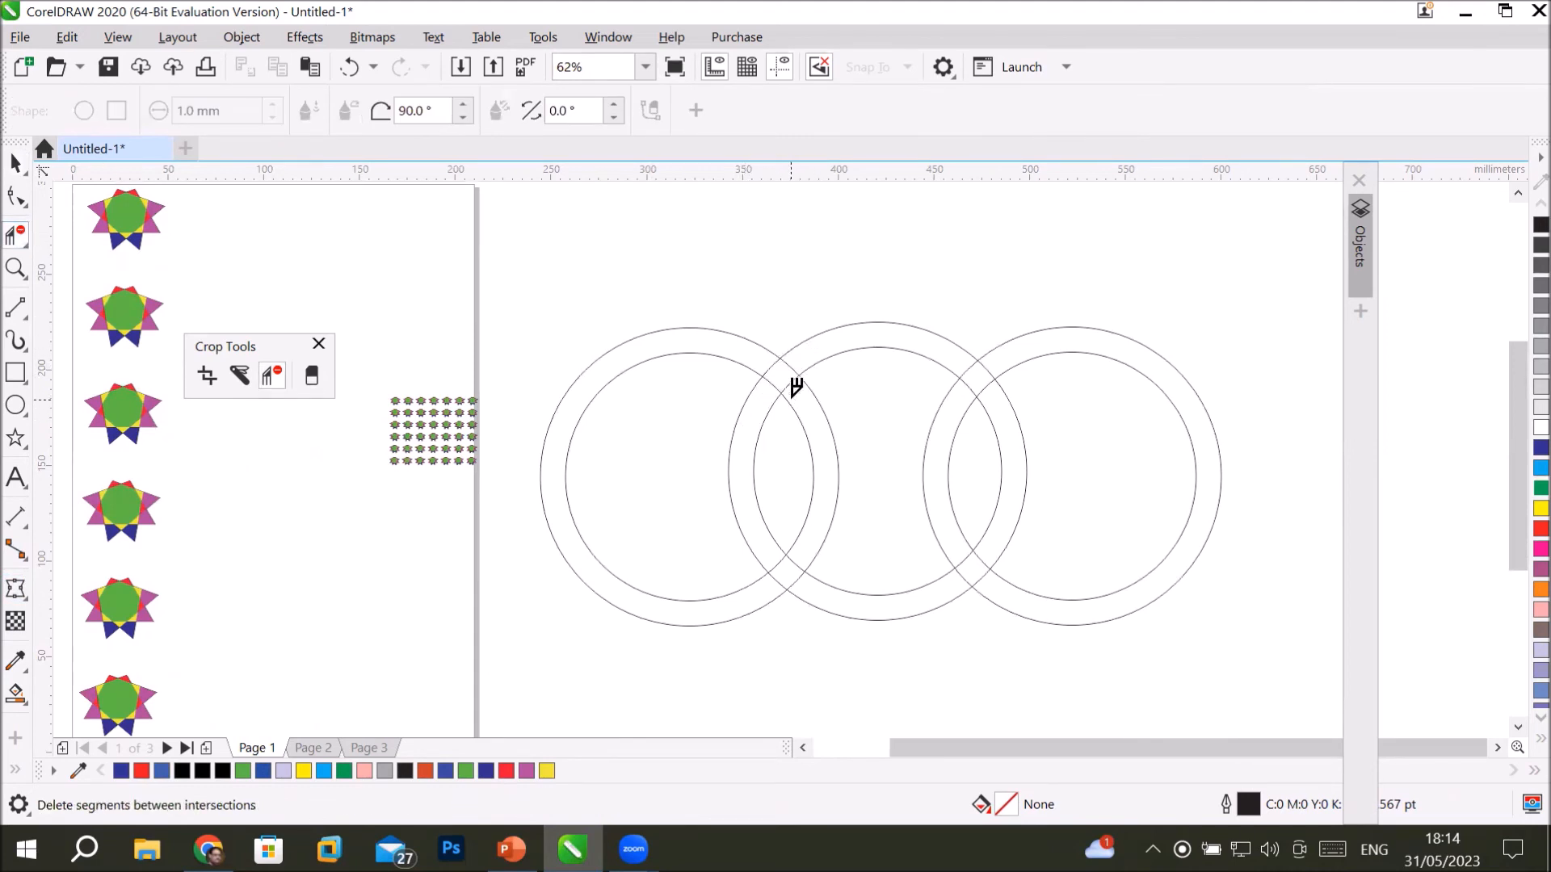
scroll(821, 391, "up", 3)
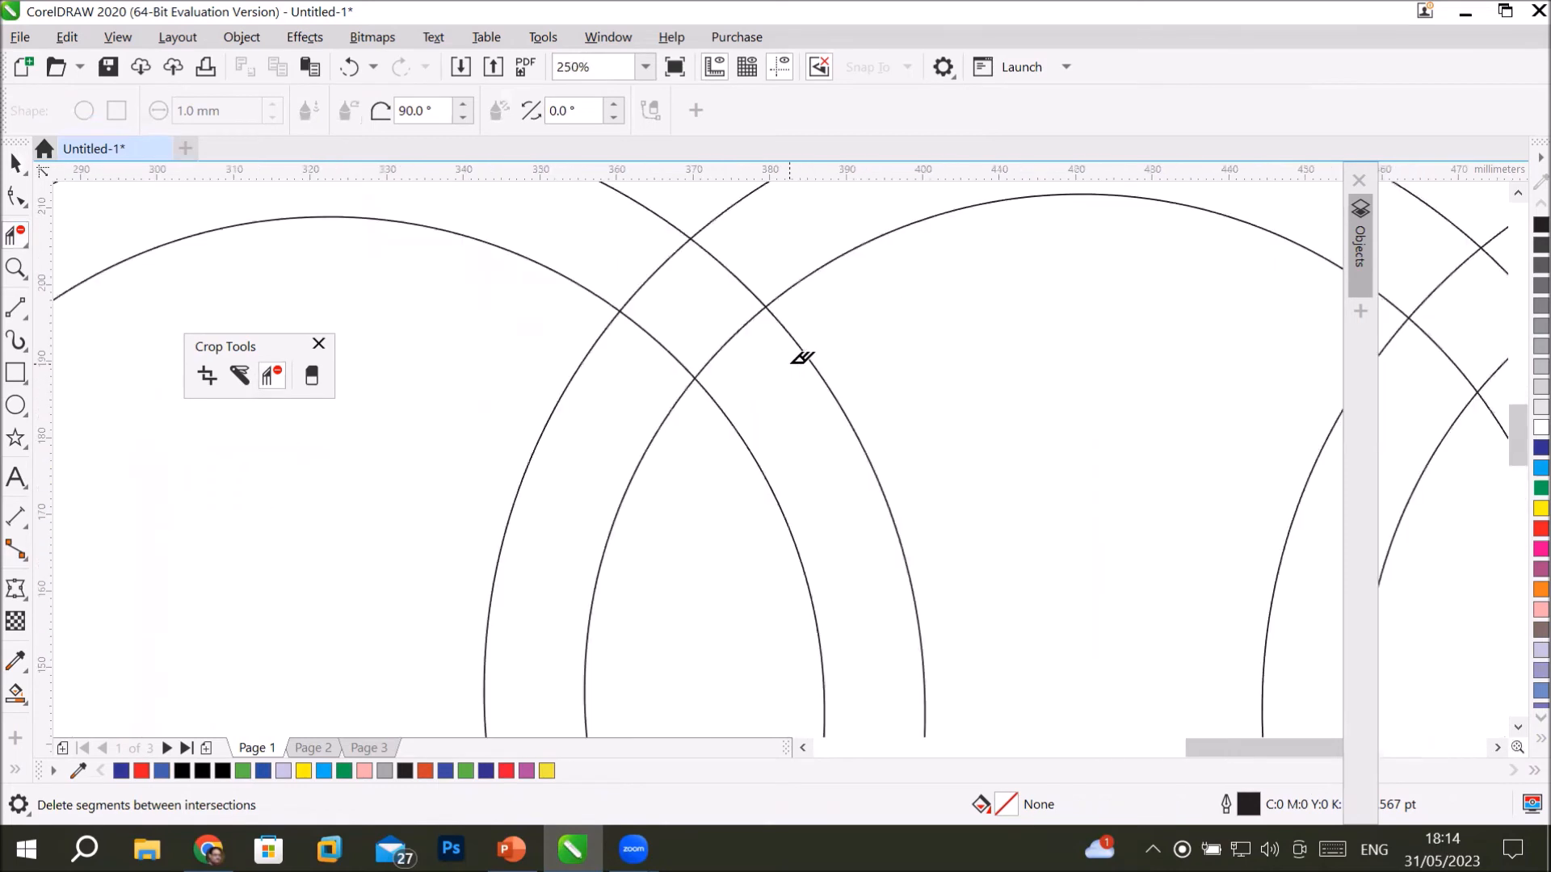
scroll(803, 353, "down", 2)
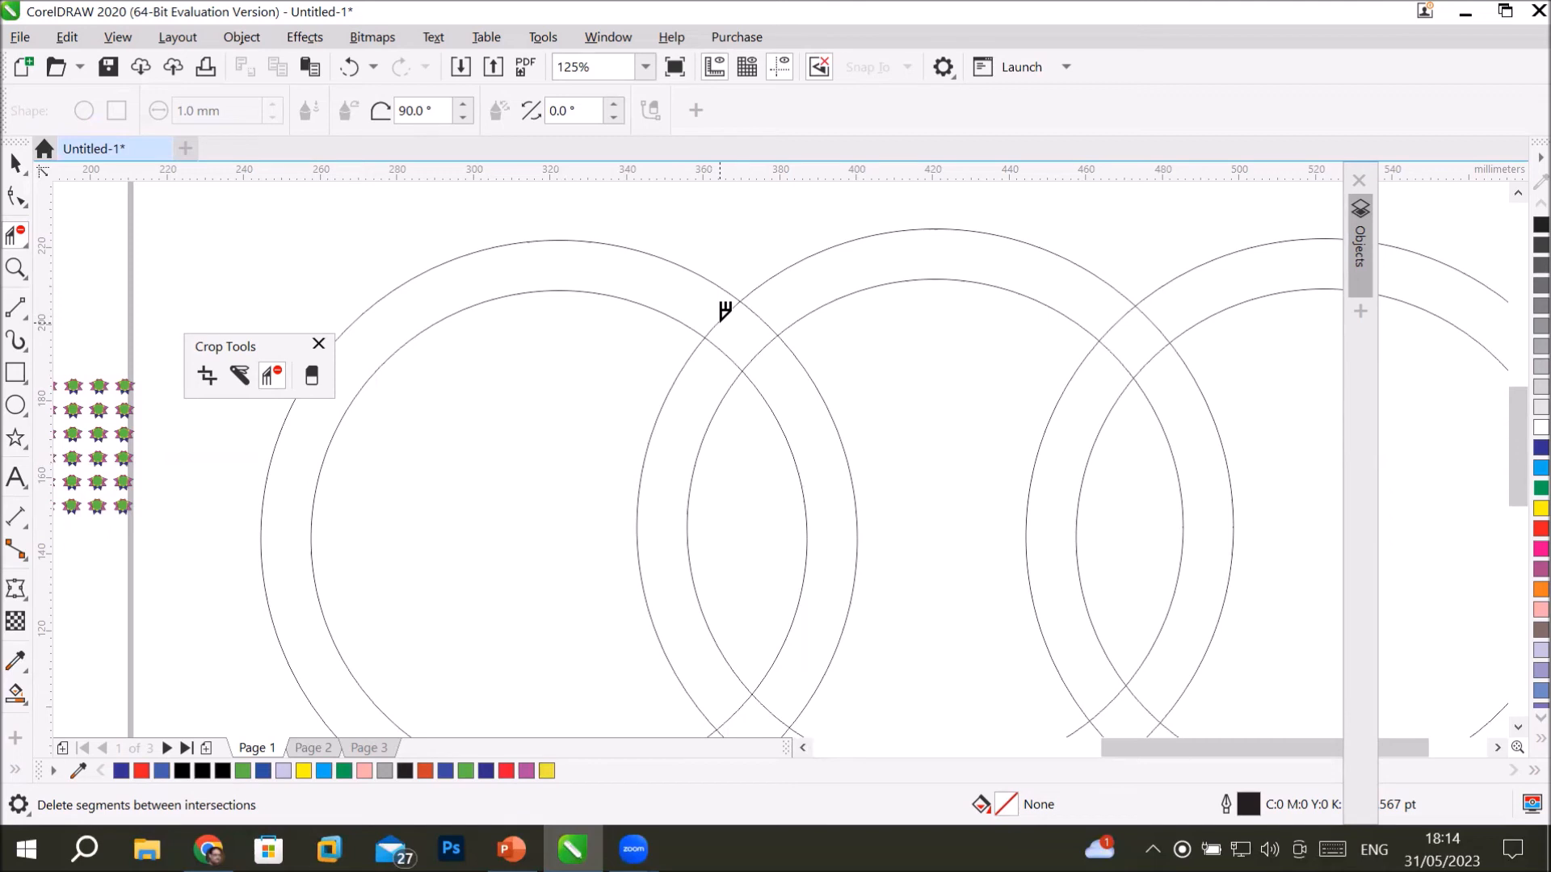
left_click(752, 317)
Remove the first ring's two segments inside the second ring's band at their lower crossing.
left_click(1519, 726)
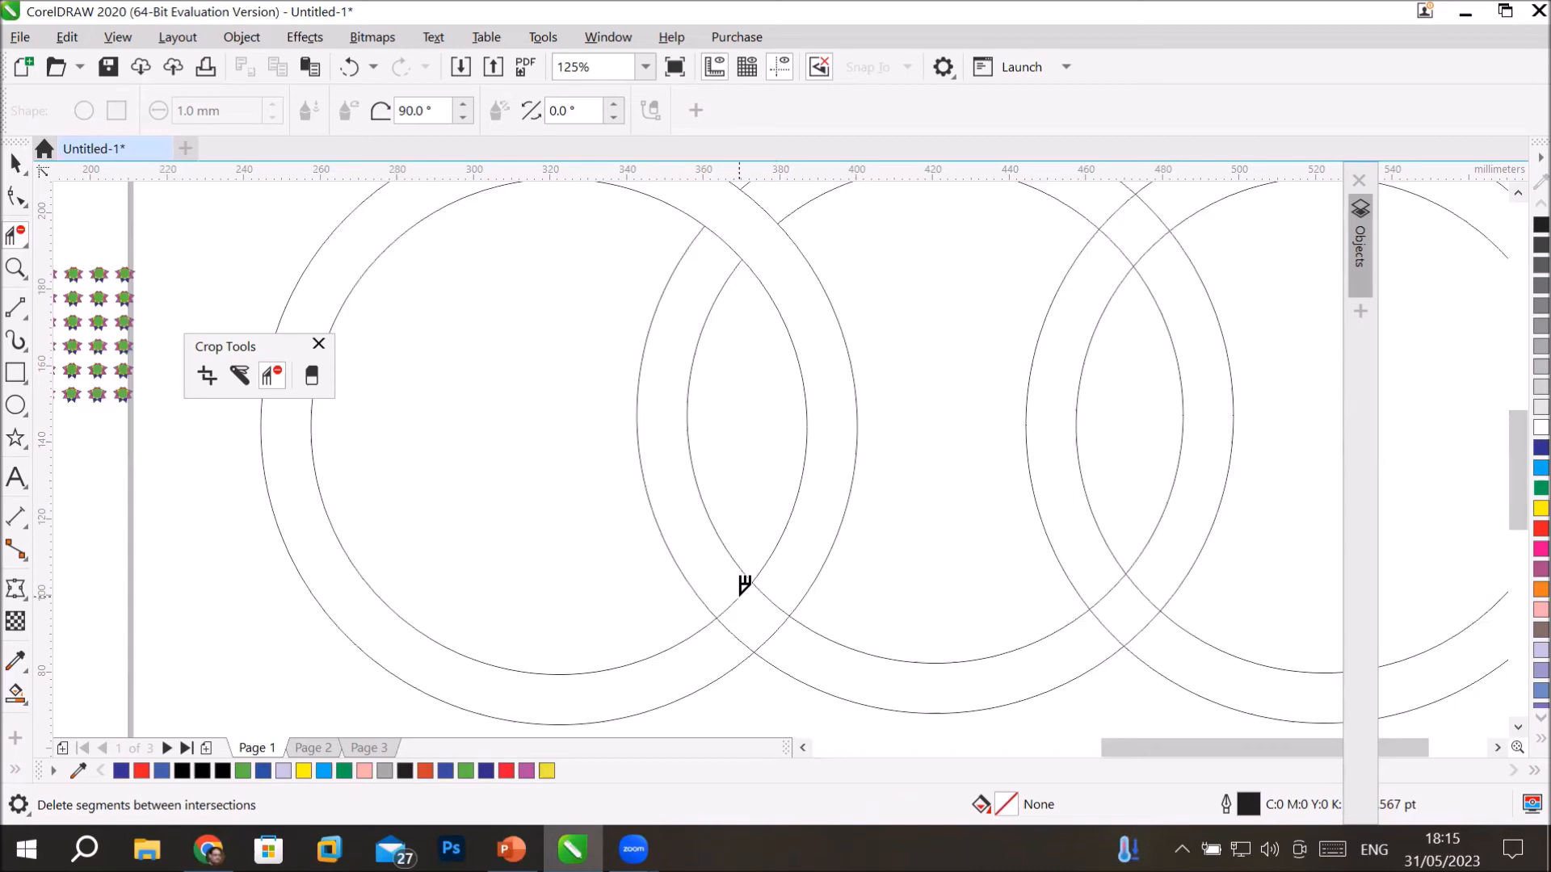
left_click(743, 583)
left_click(776, 623)
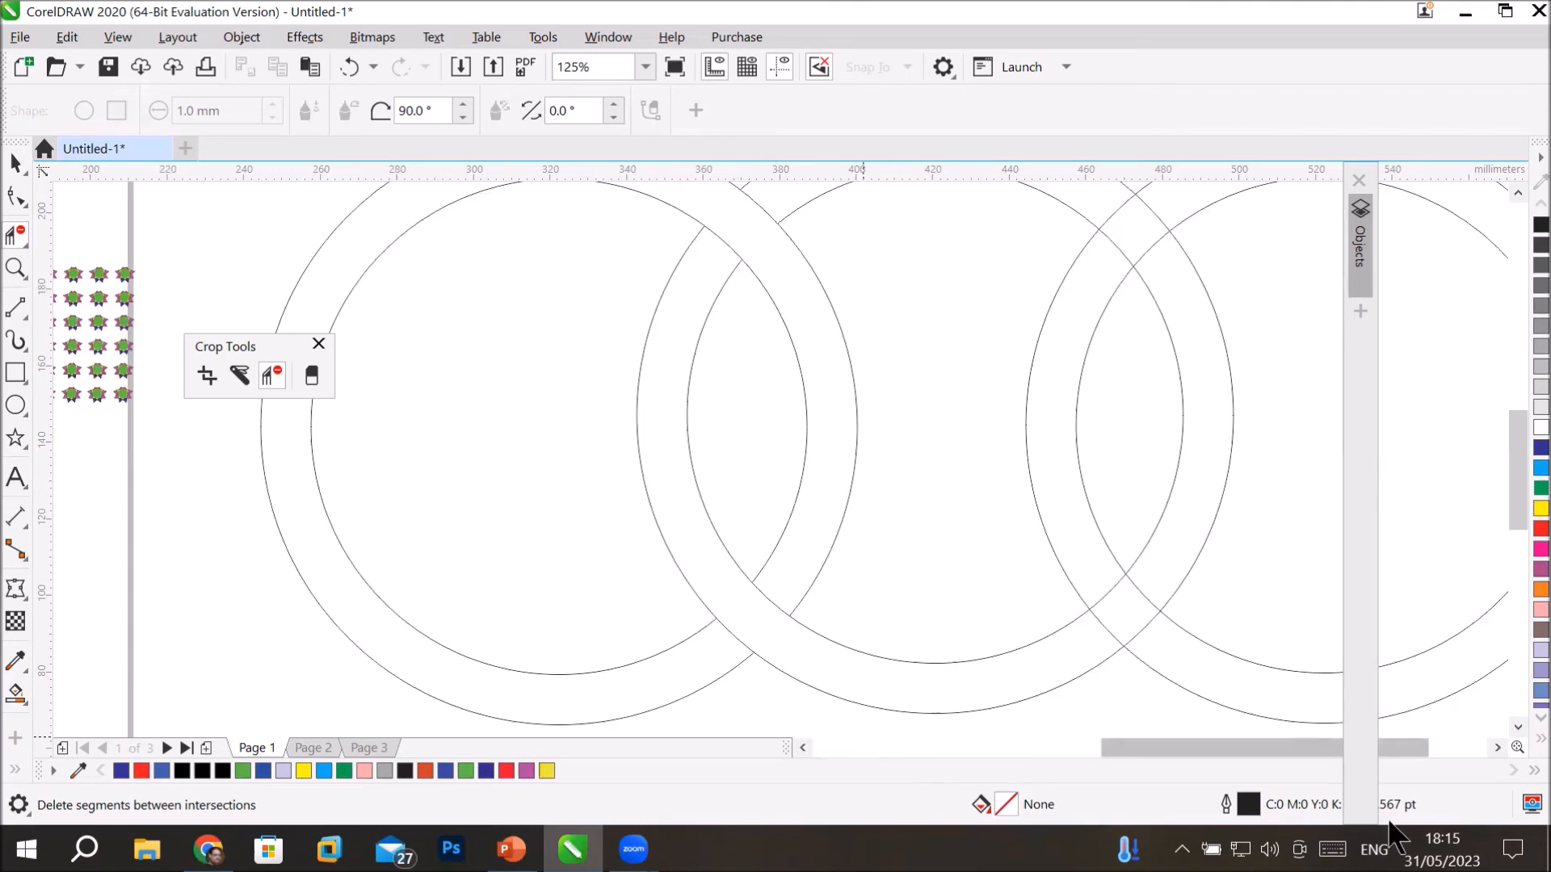
Smart Fill the first ring with PANTONE Rubine Red C and no outline, and deselect it.
left_click(1497, 747)
left_click(1497, 747)
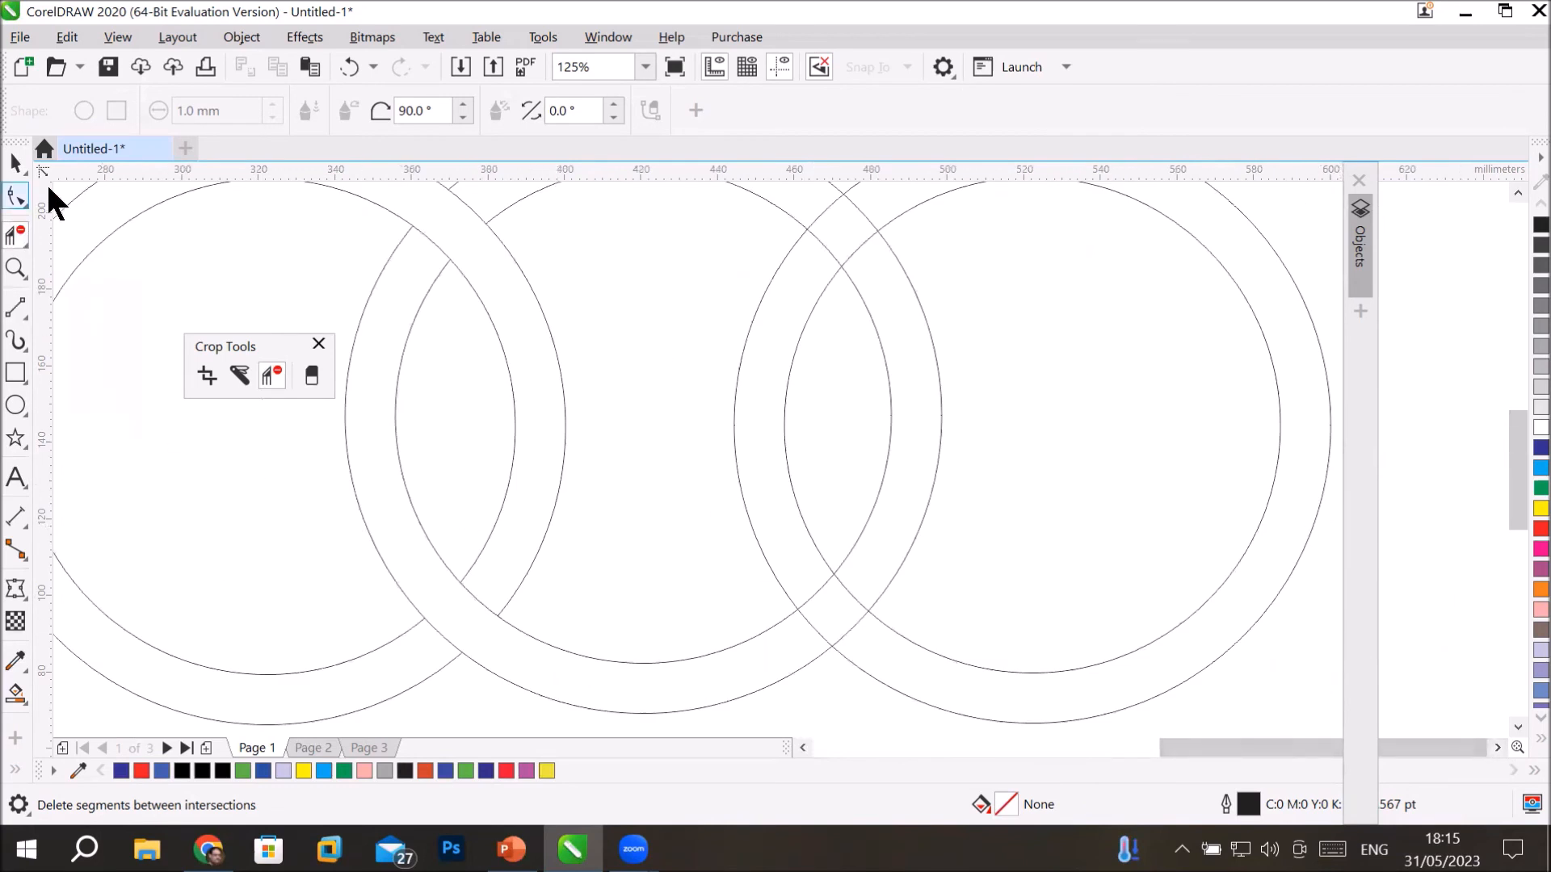
scroll(349, 365, "down", 1)
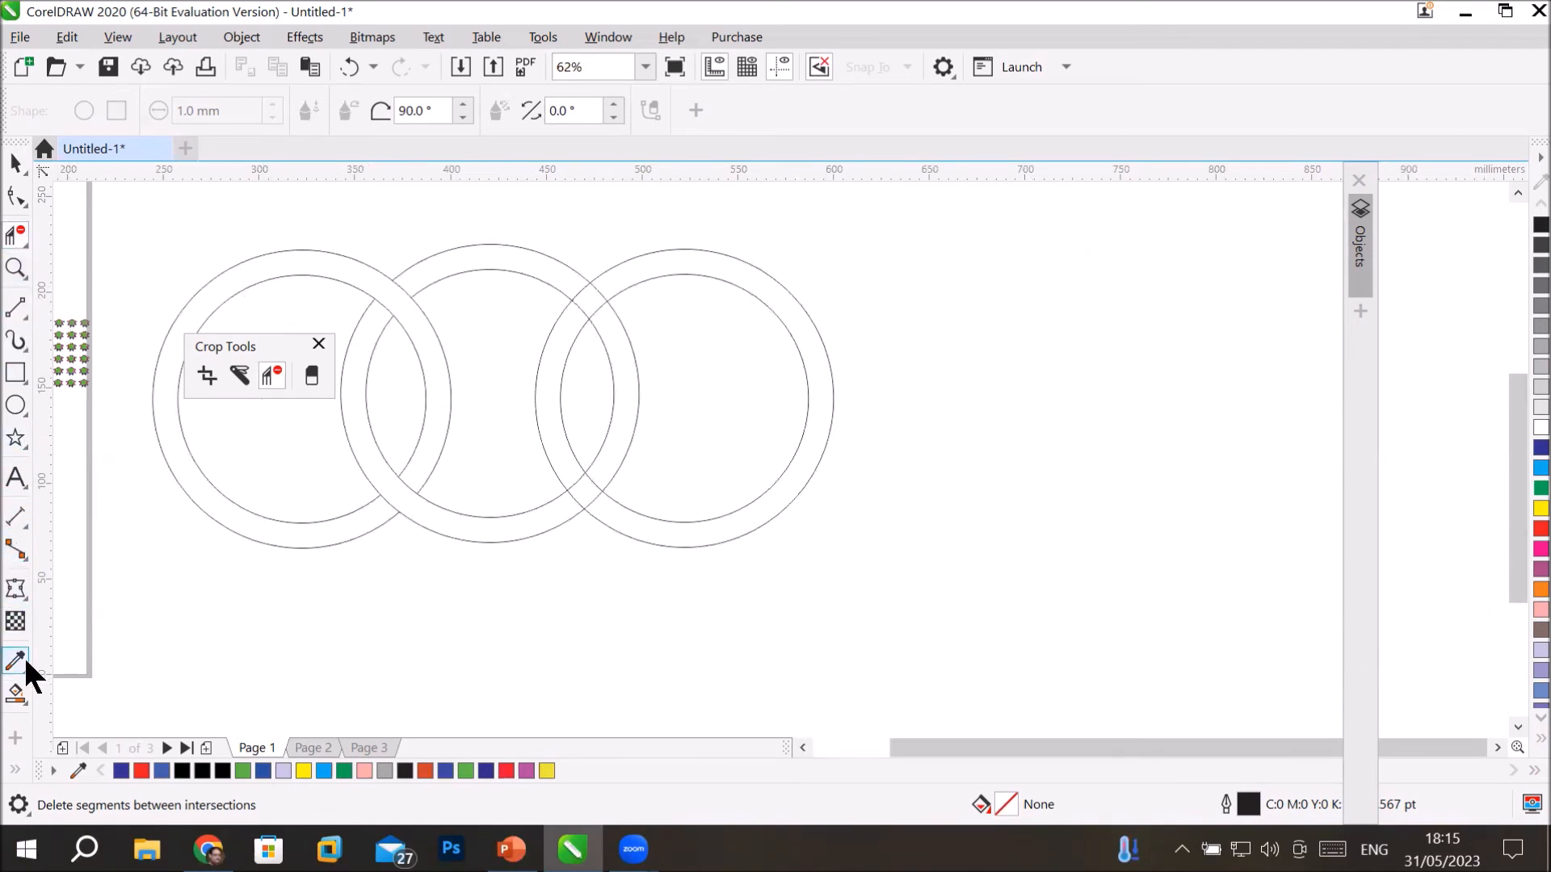
left_click(16, 693)
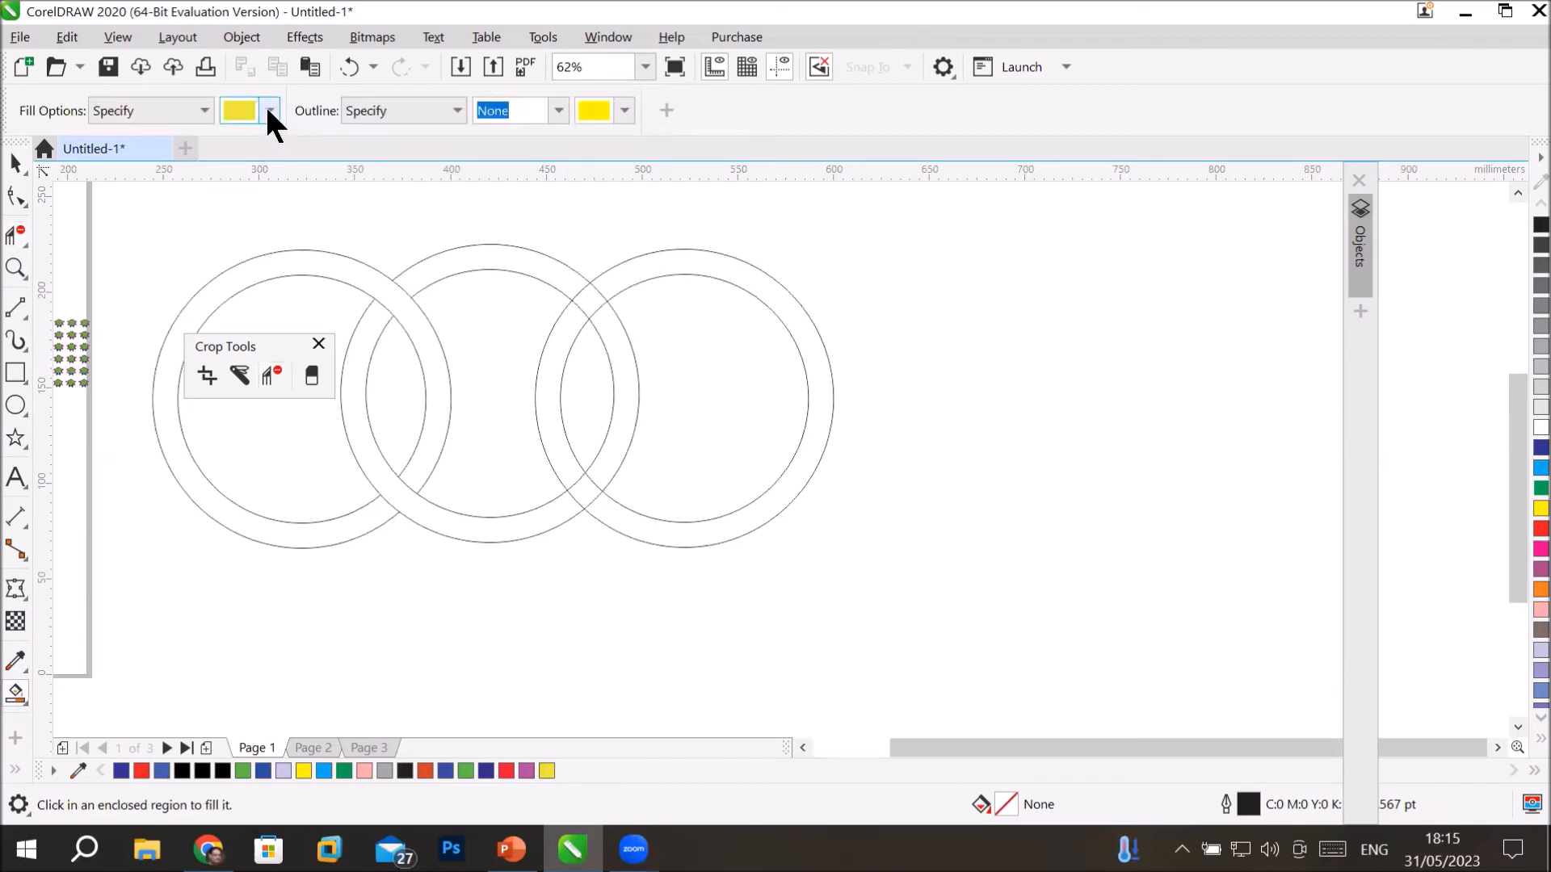
left_click(270, 111)
left_click(272, 110)
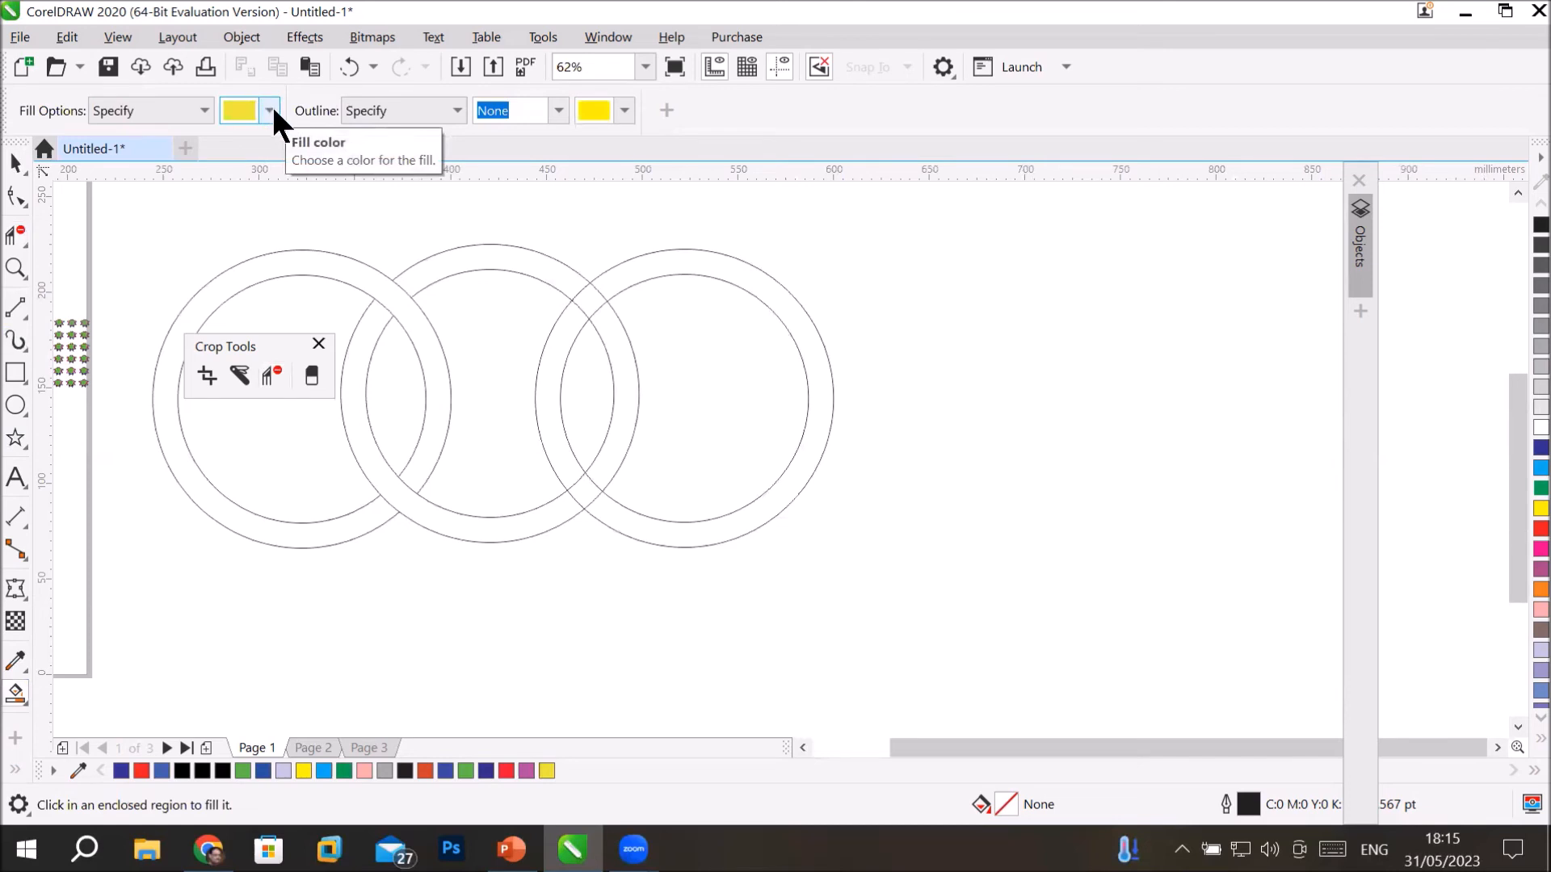
left_click(272, 111)
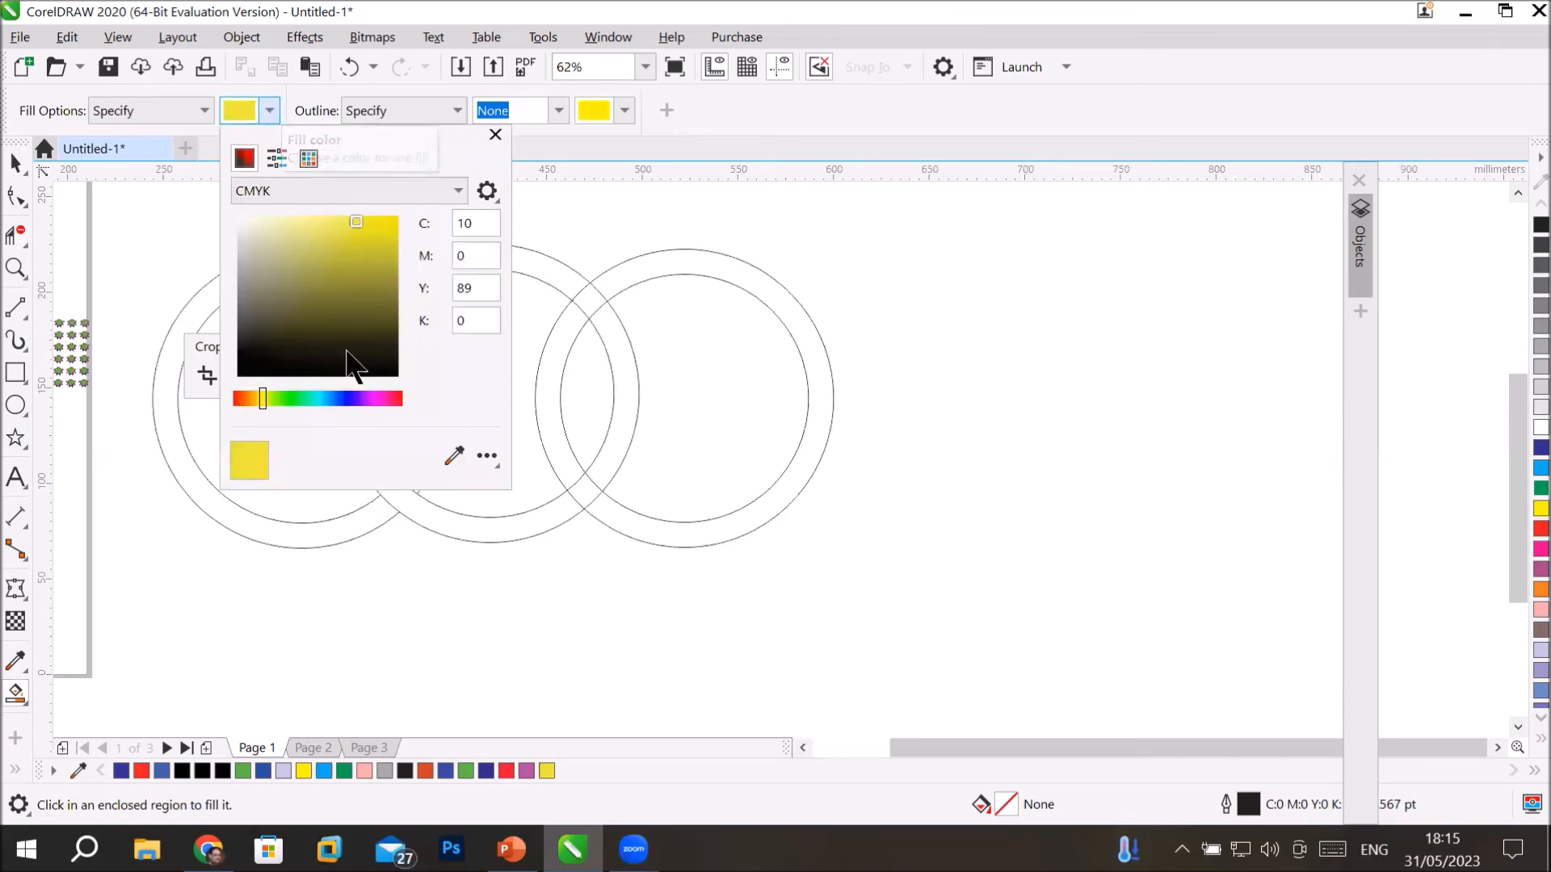
left_click(309, 158)
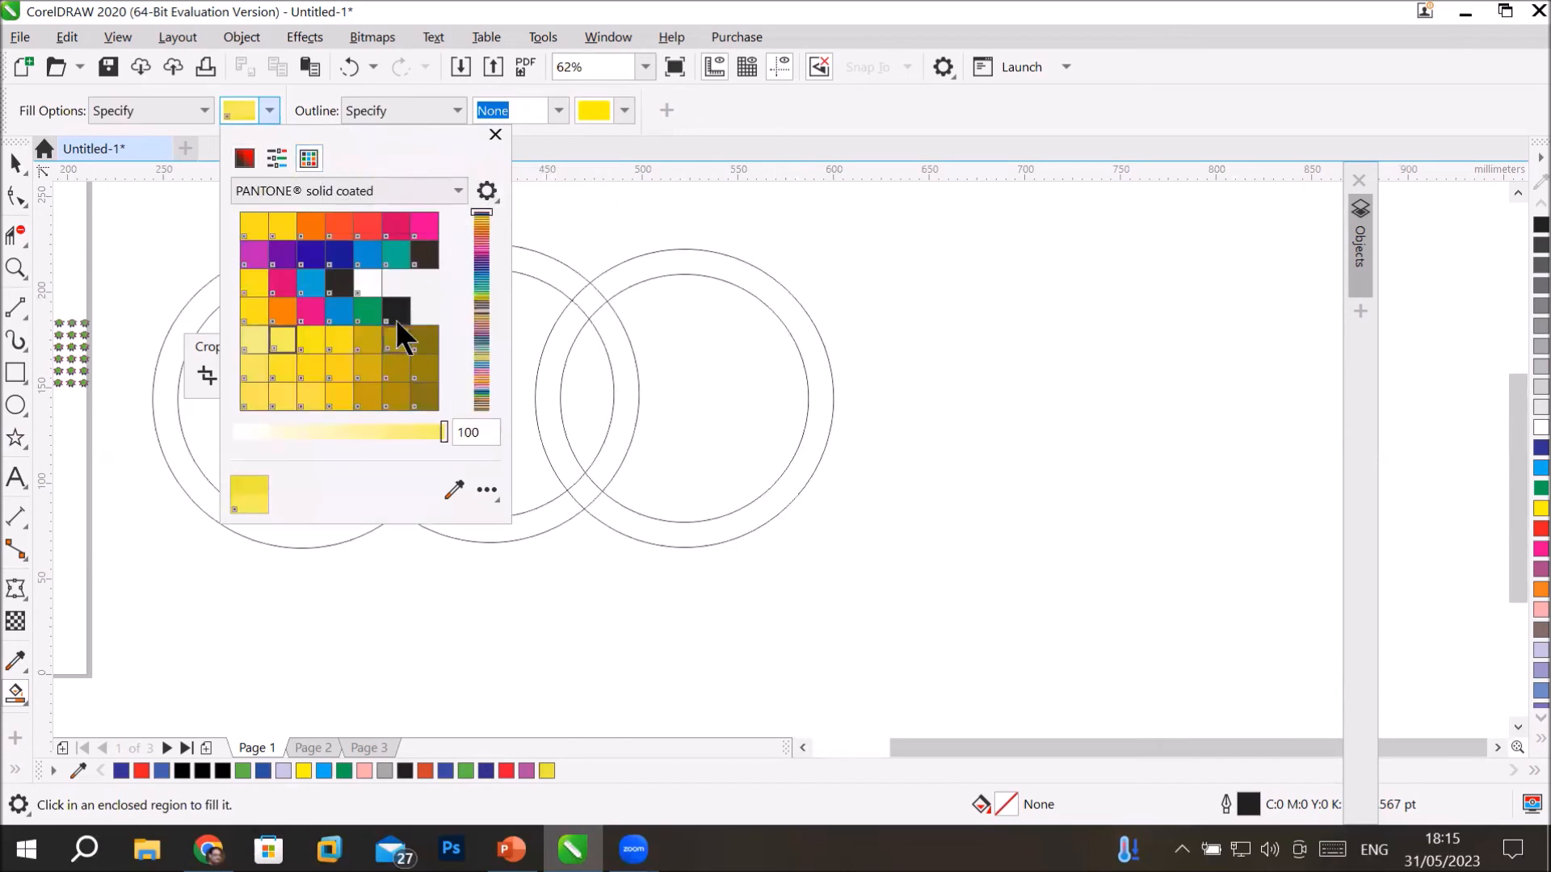
left_click(397, 224)
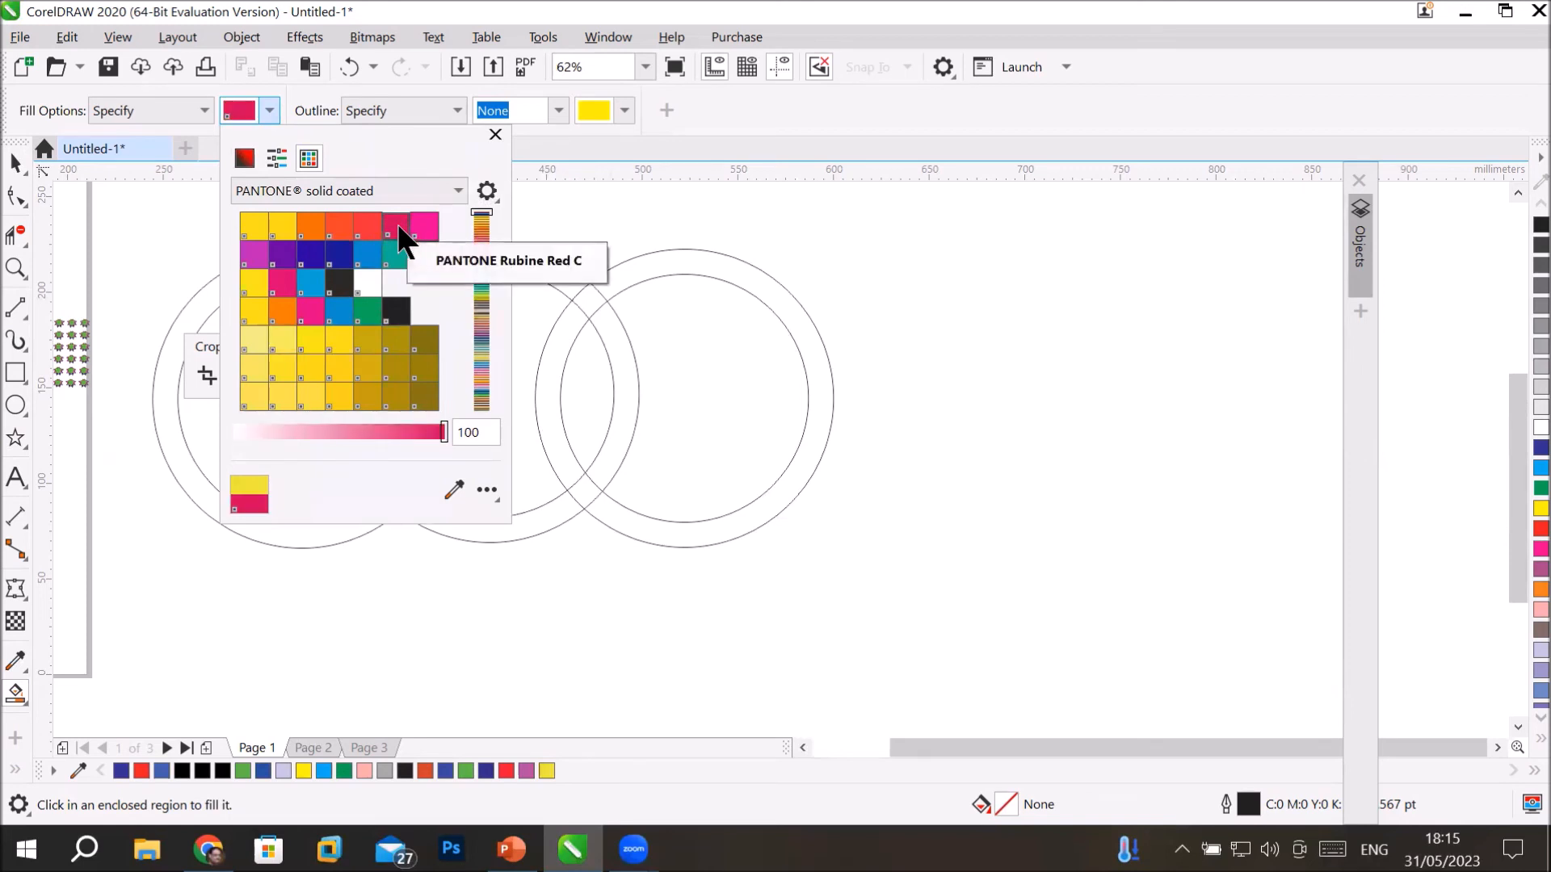
left_click(172, 331)
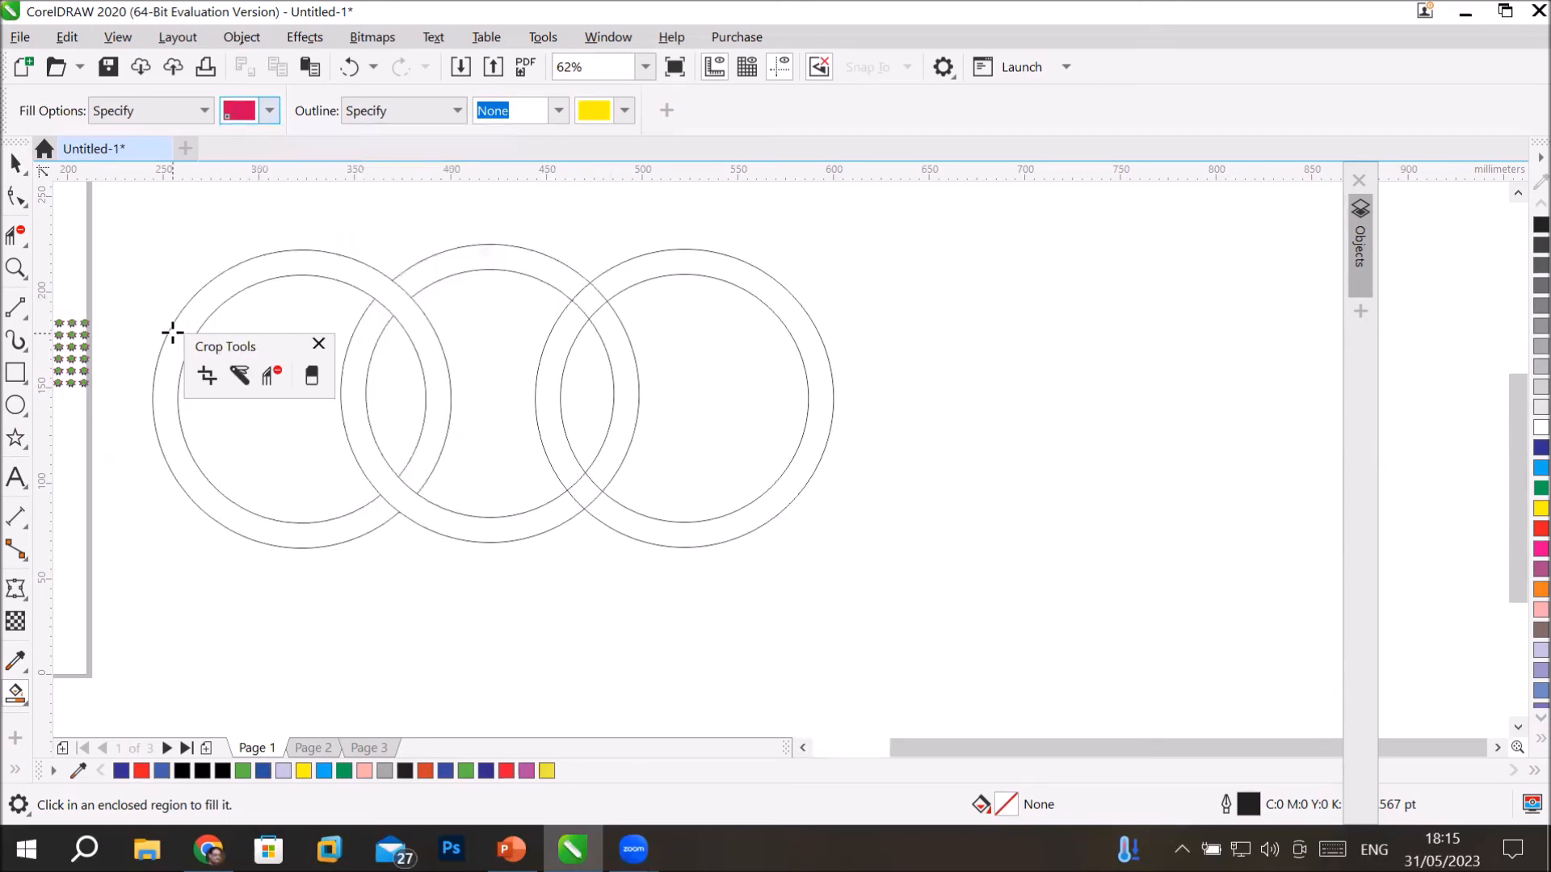
left_click(172, 331)
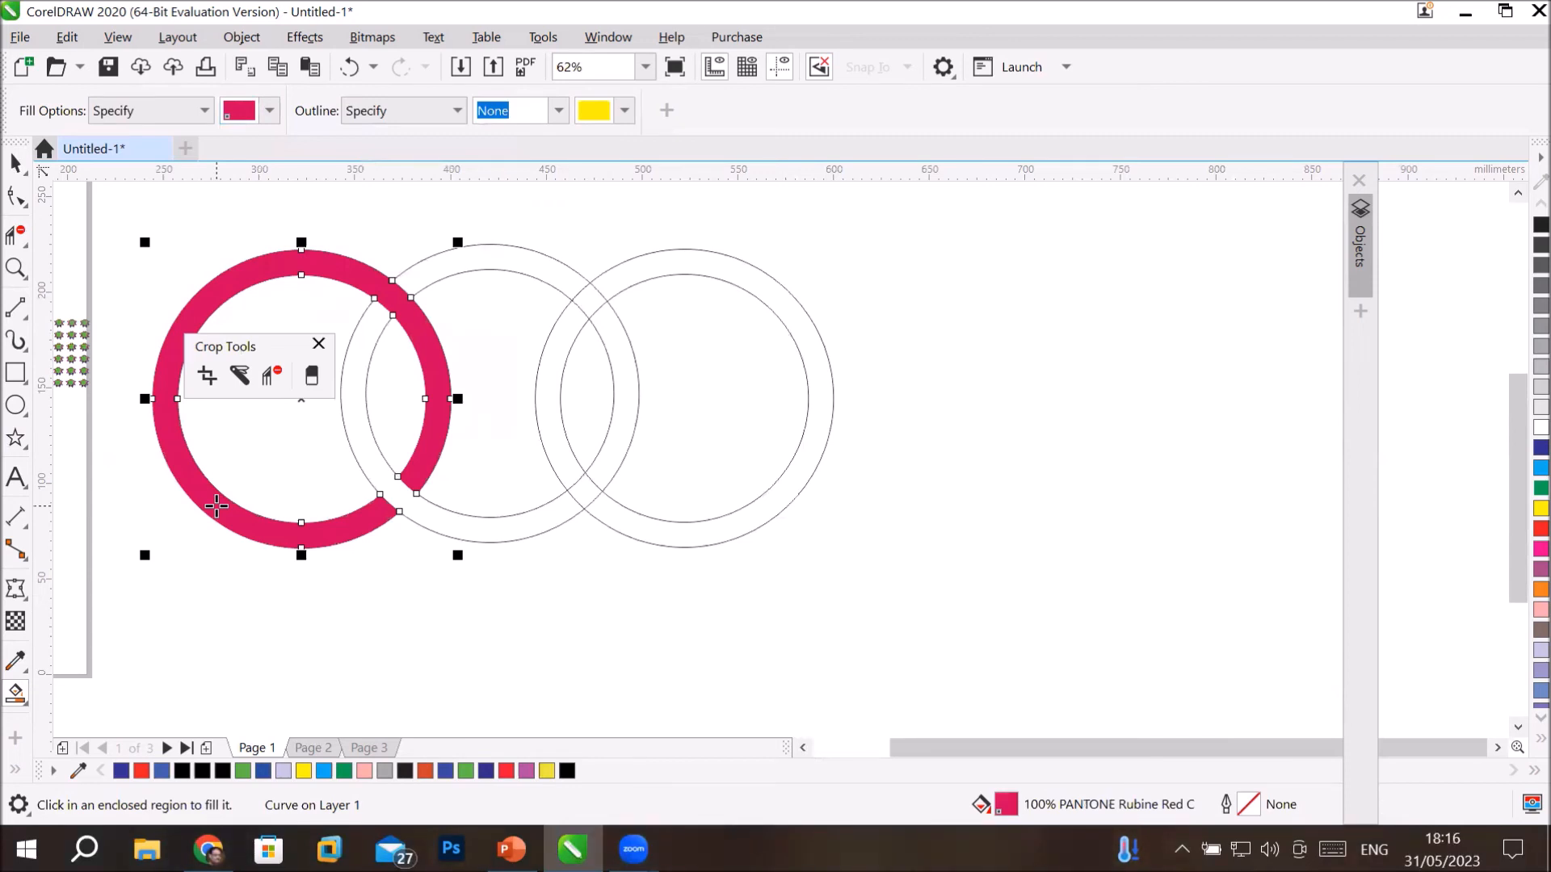
left_click(16, 163)
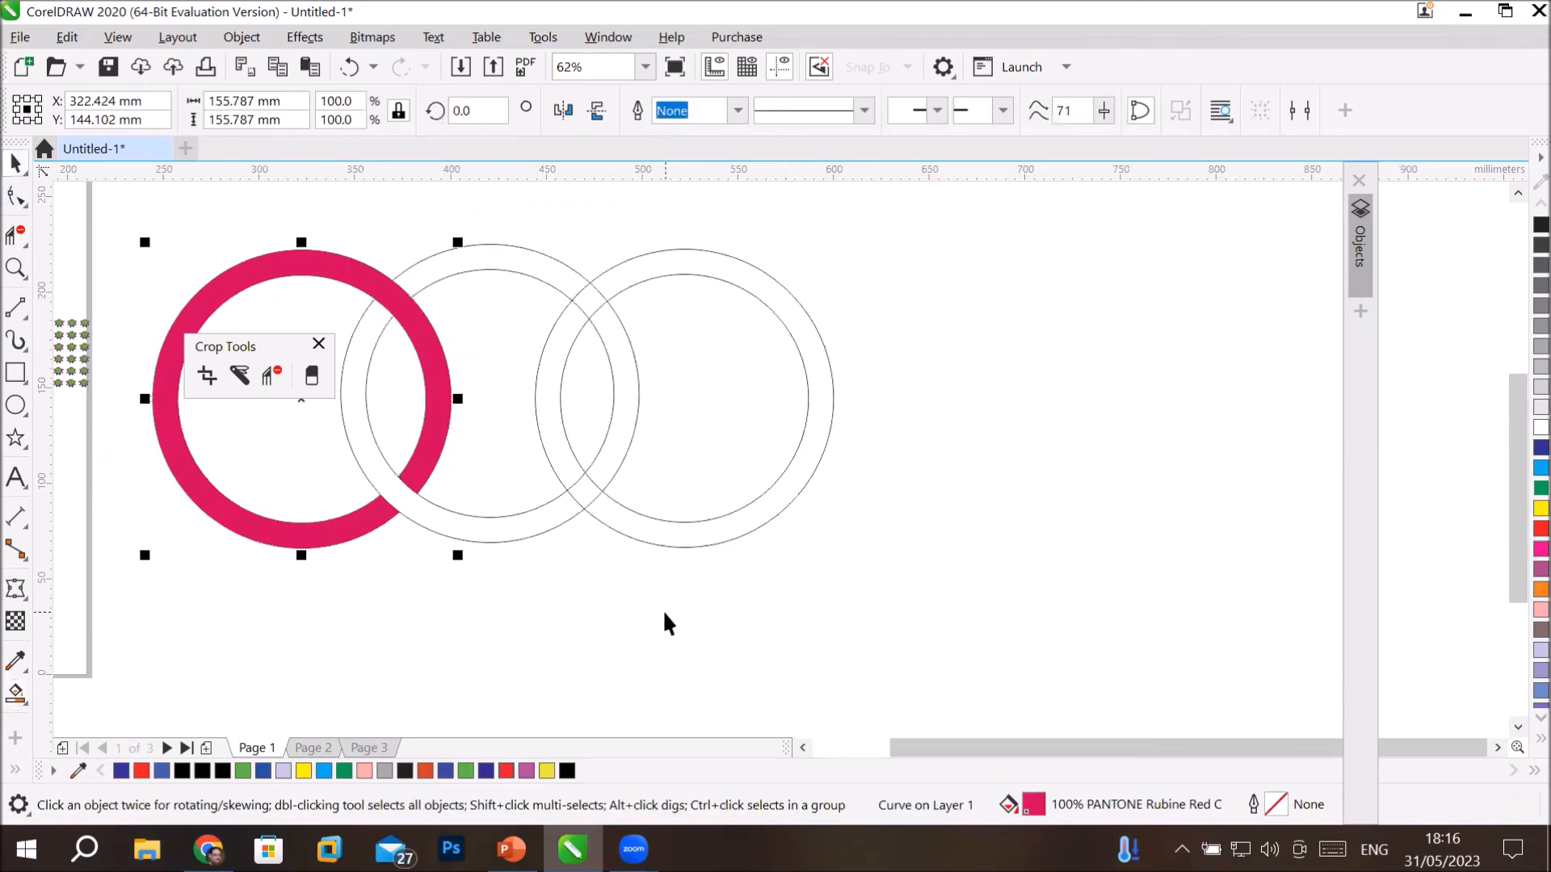
left_click(663, 611)
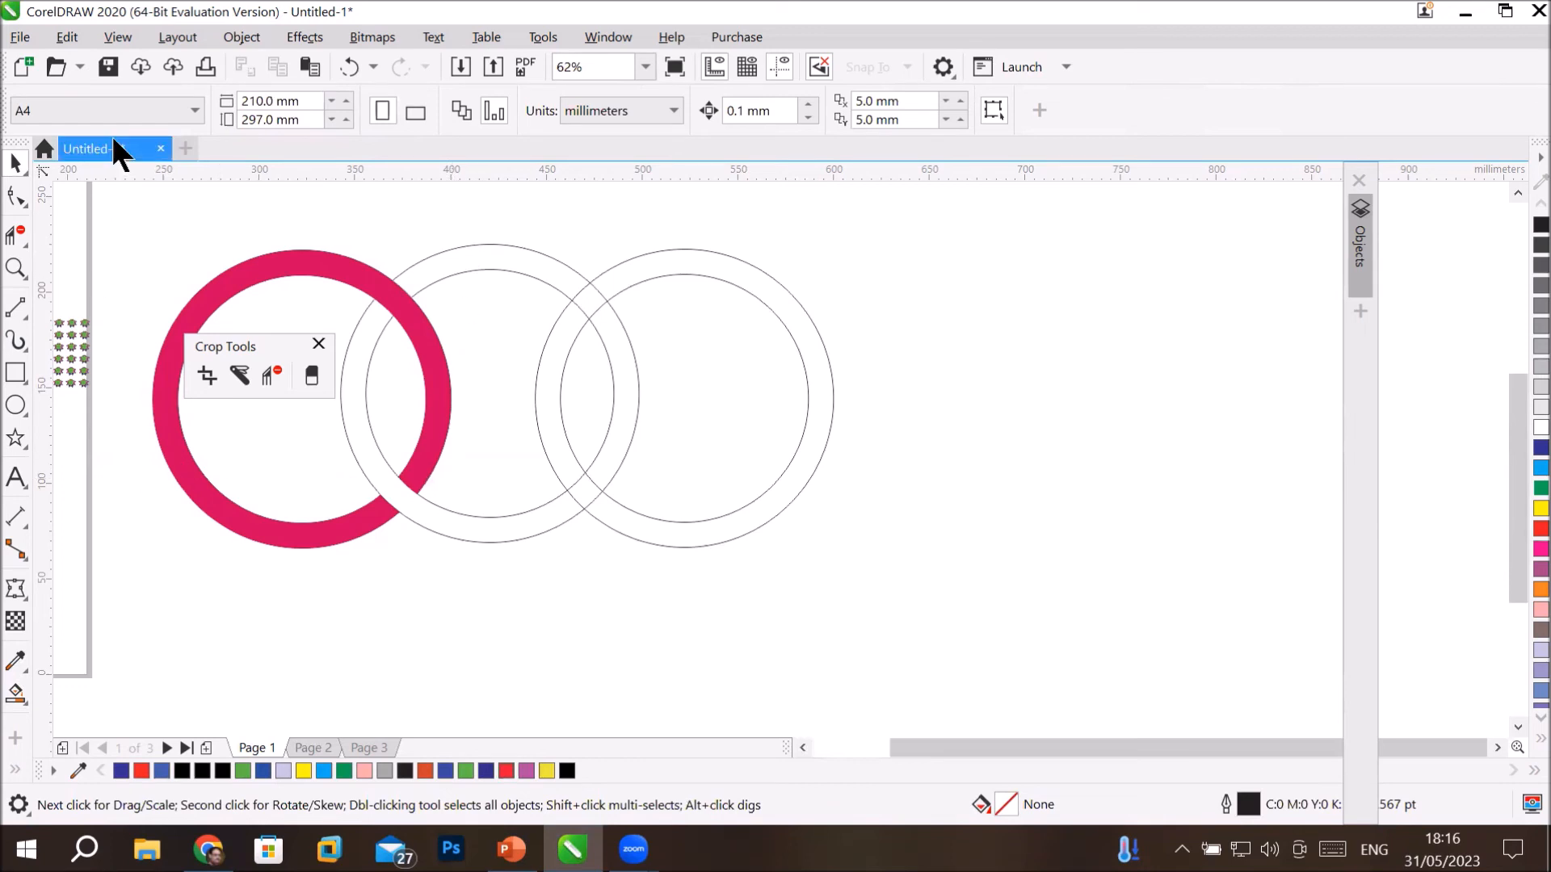
Smart Fill the second ring's upper arc and its long arc through the first ring with PANTONE Hexachrome green.
left_click(197, 108)
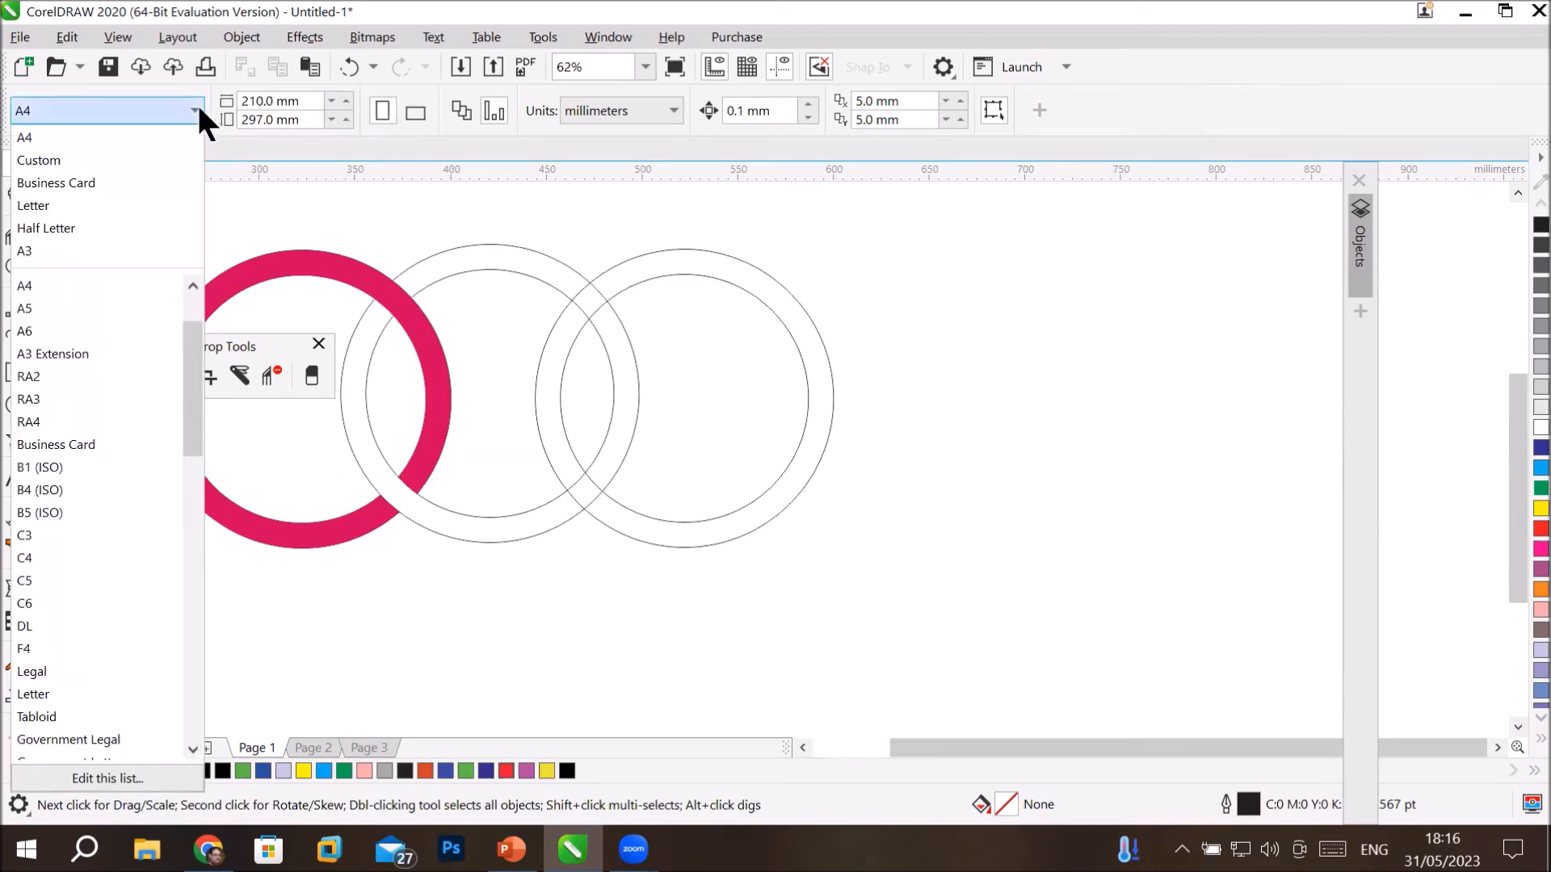
left_click(196, 108)
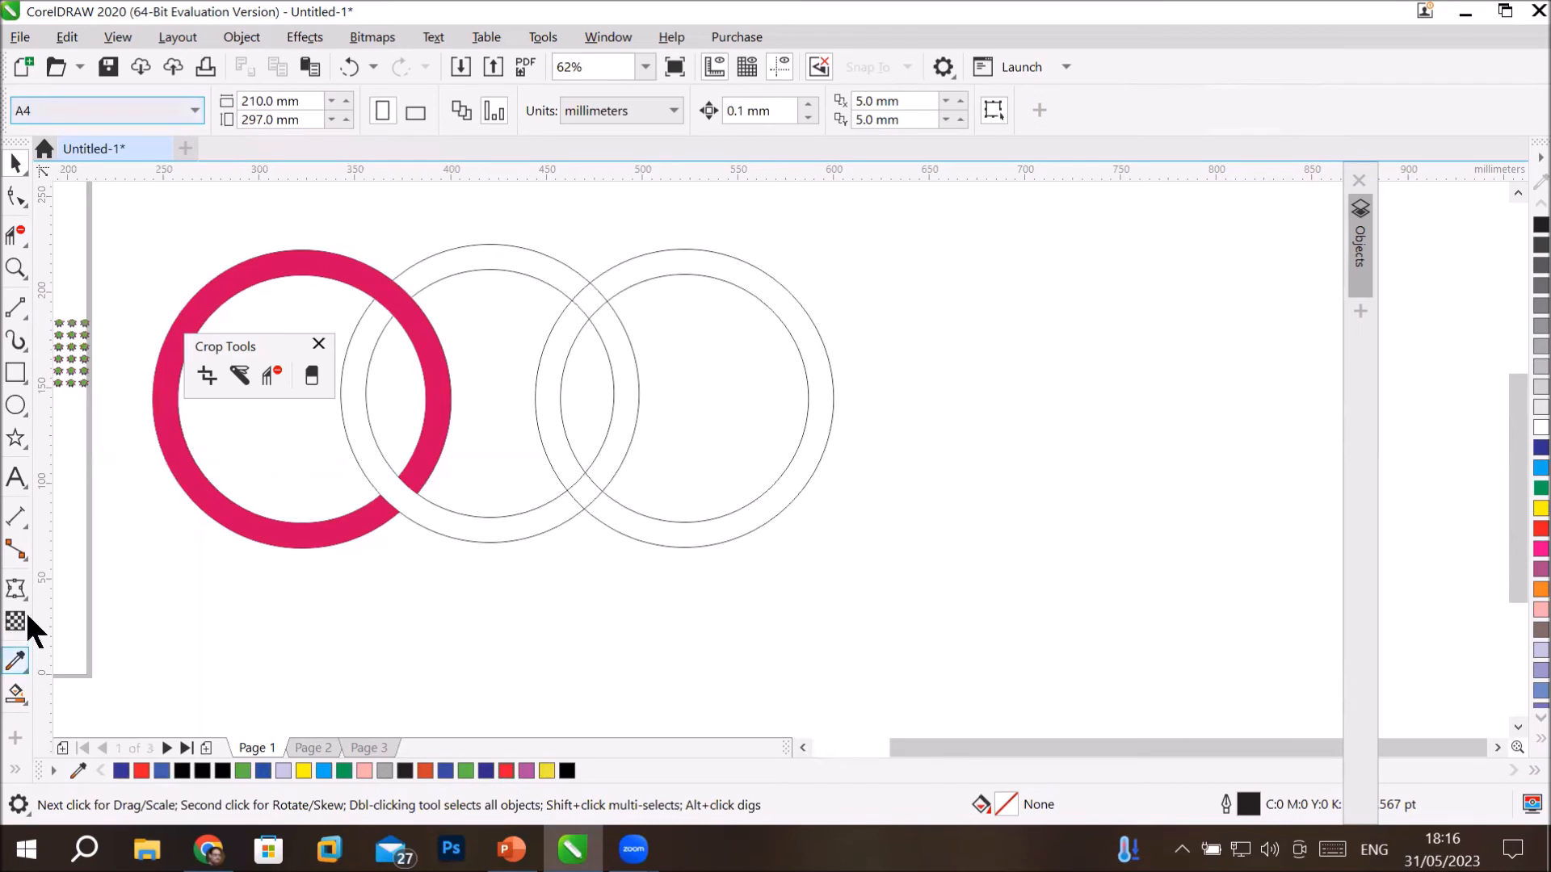
left_click(15, 695)
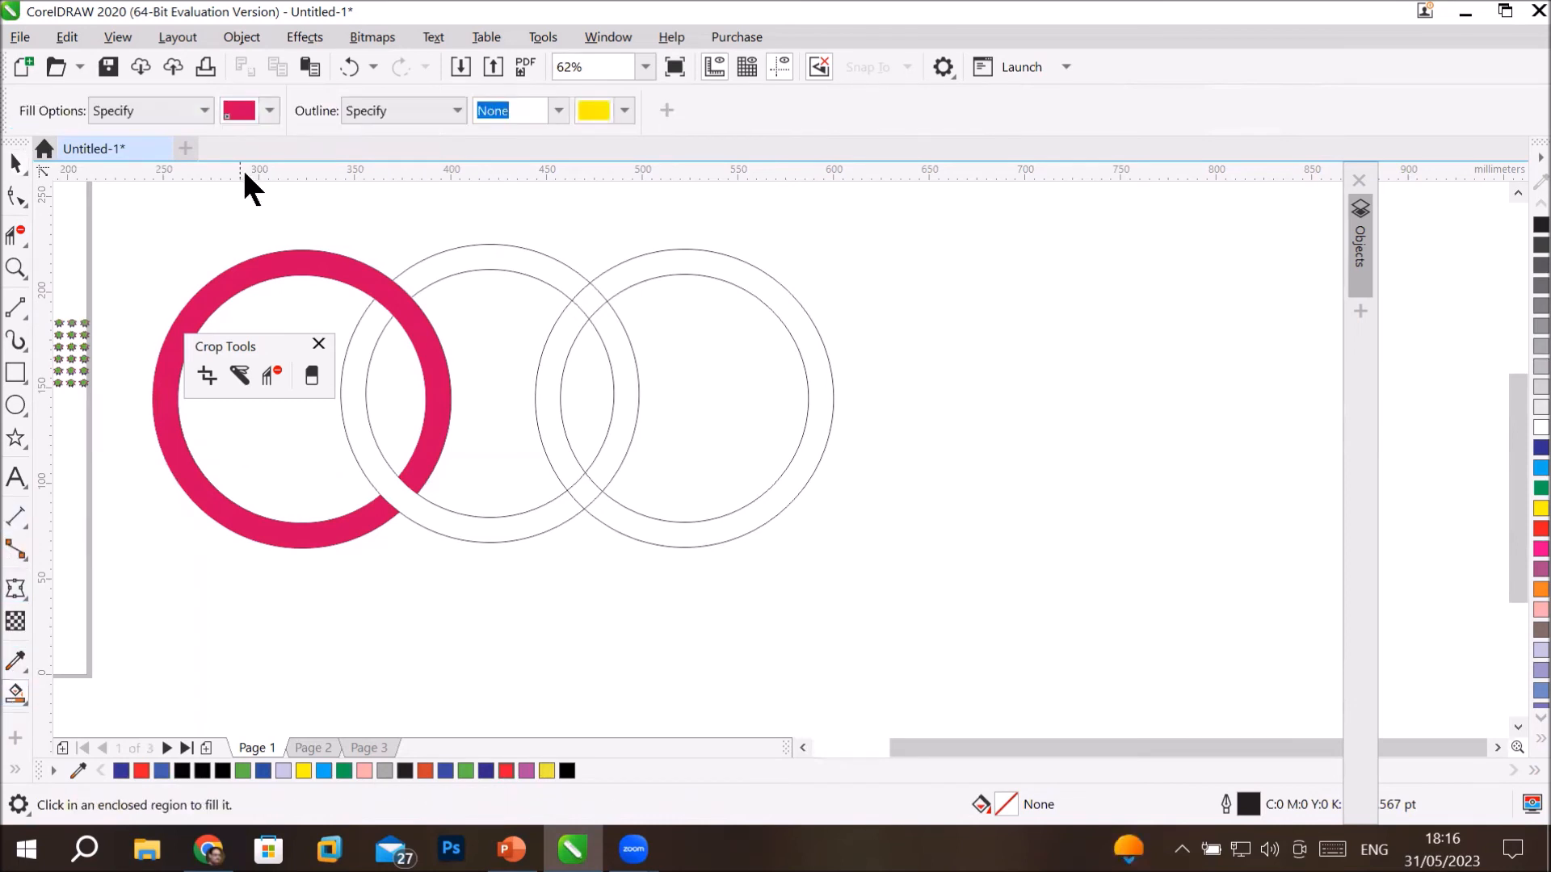
left_click(269, 111)
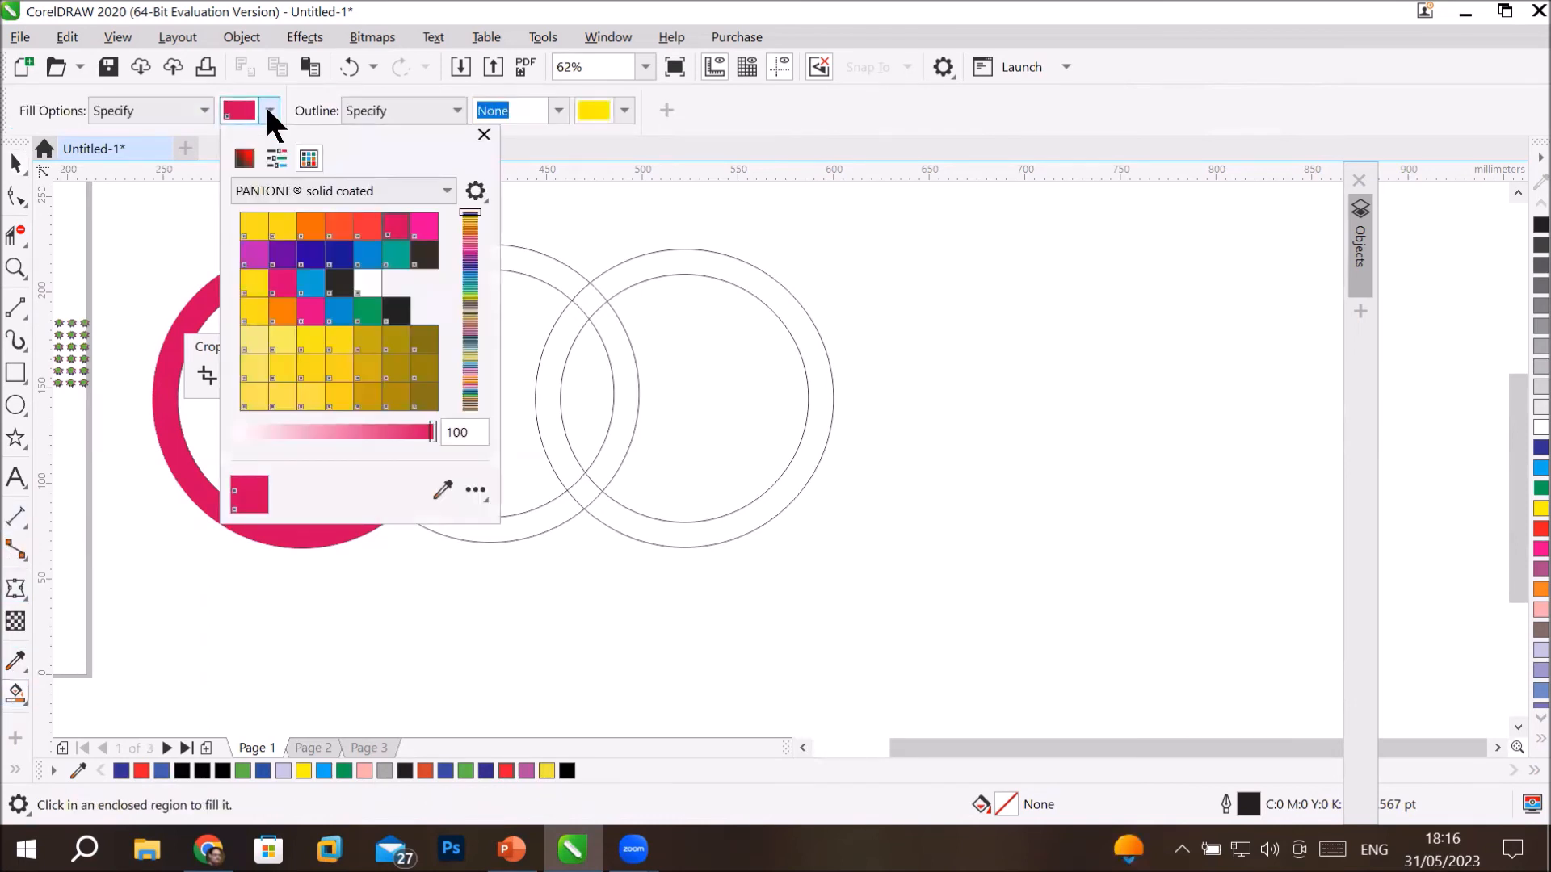
left_click(365, 306)
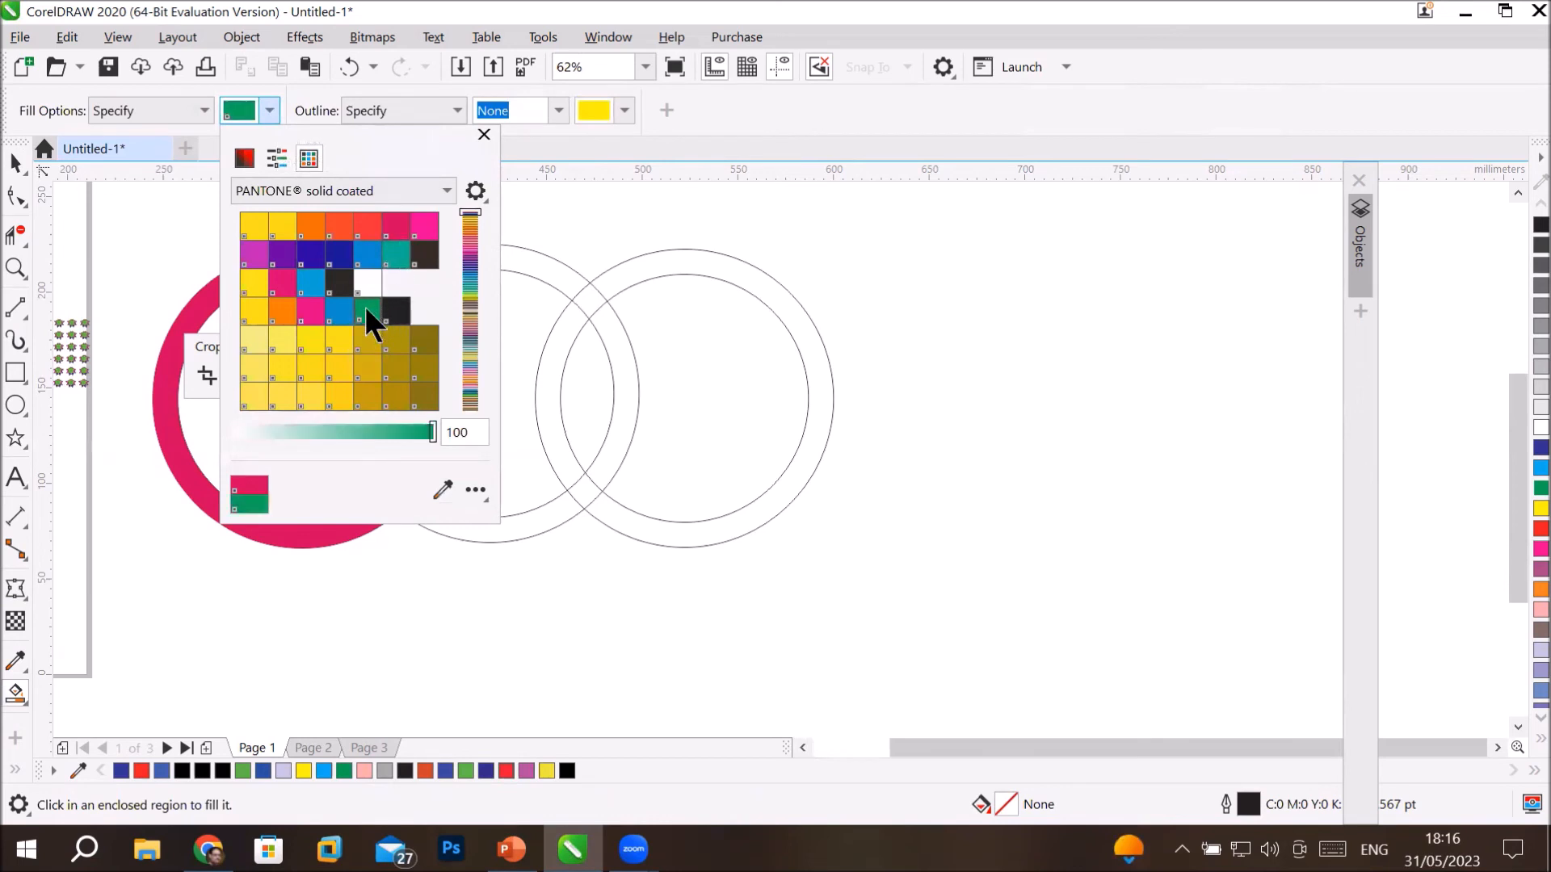
left_click(535, 254)
left_click(536, 257)
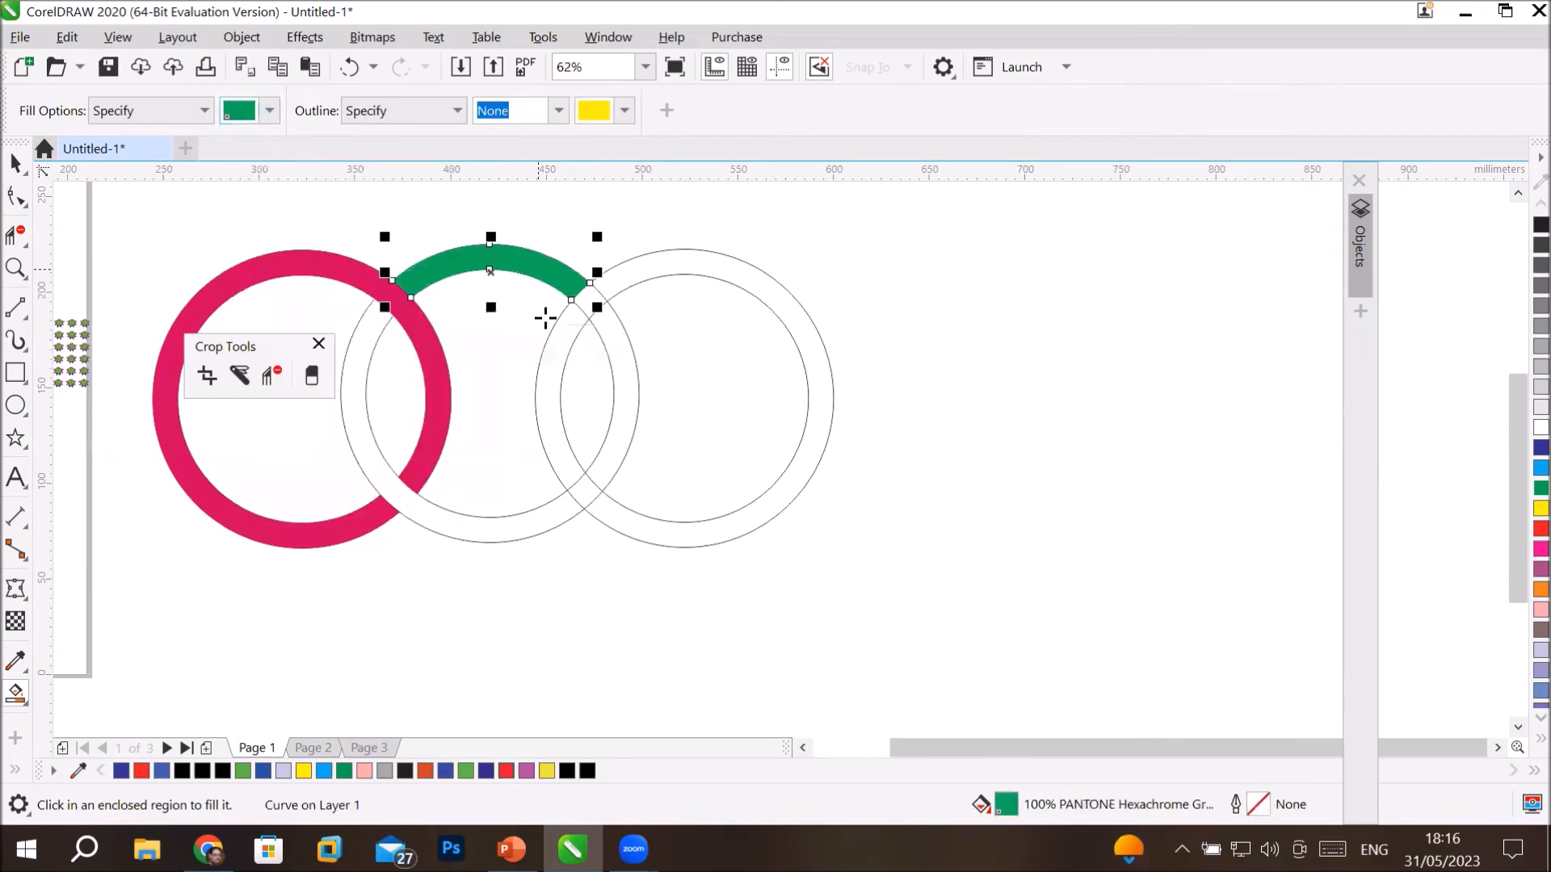
left_click(357, 357)
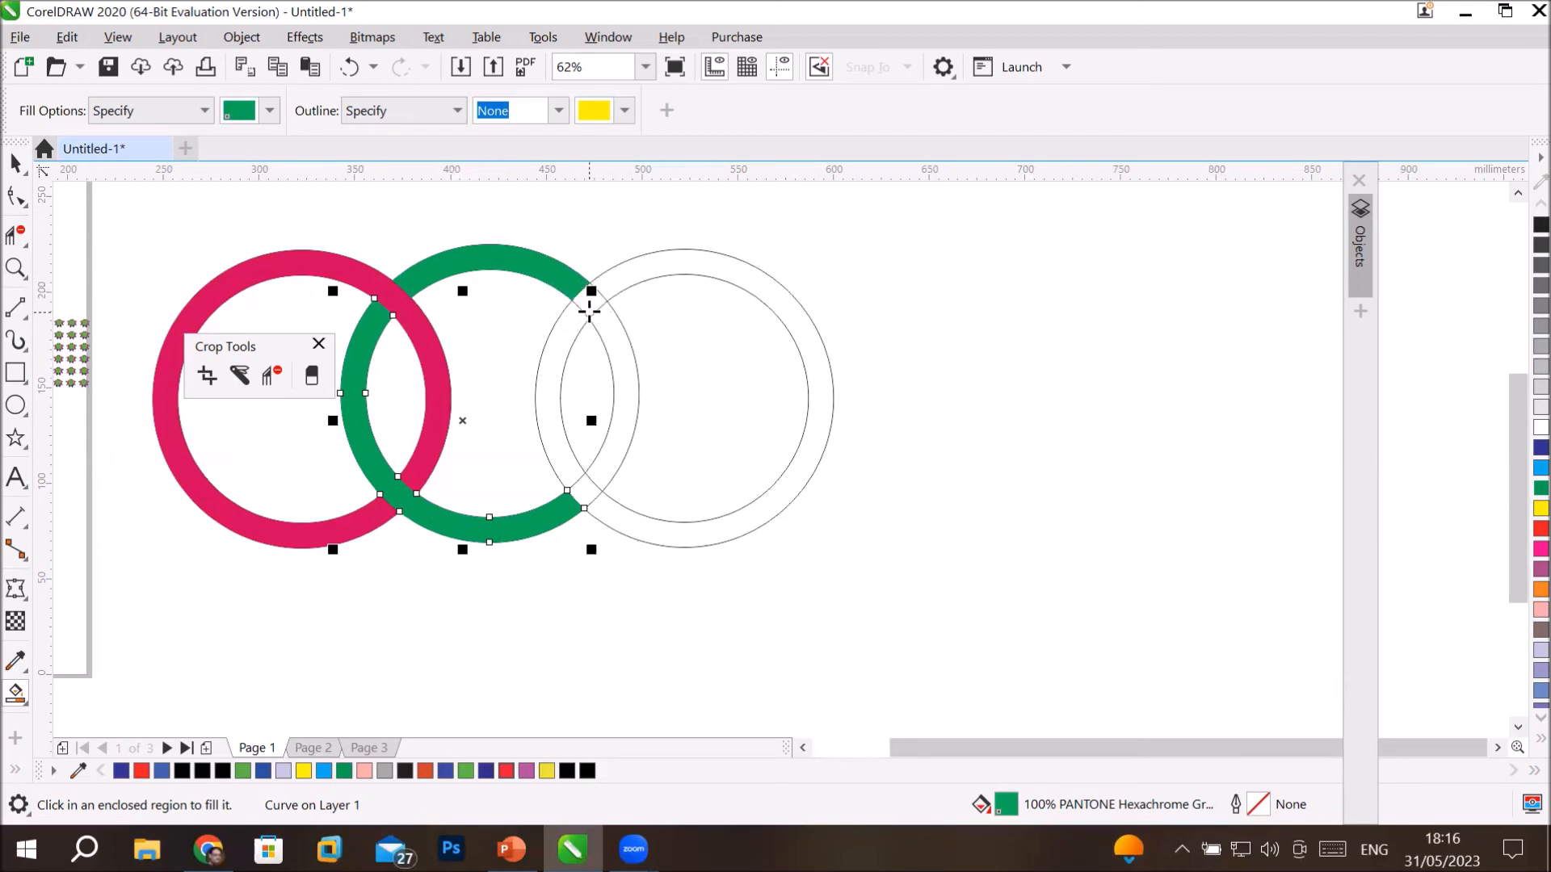
Use Virtual Segment Delete to remove the third ring's segments inside the second ring's band at their upper crossing.
scroll(592, 307, "up", 4)
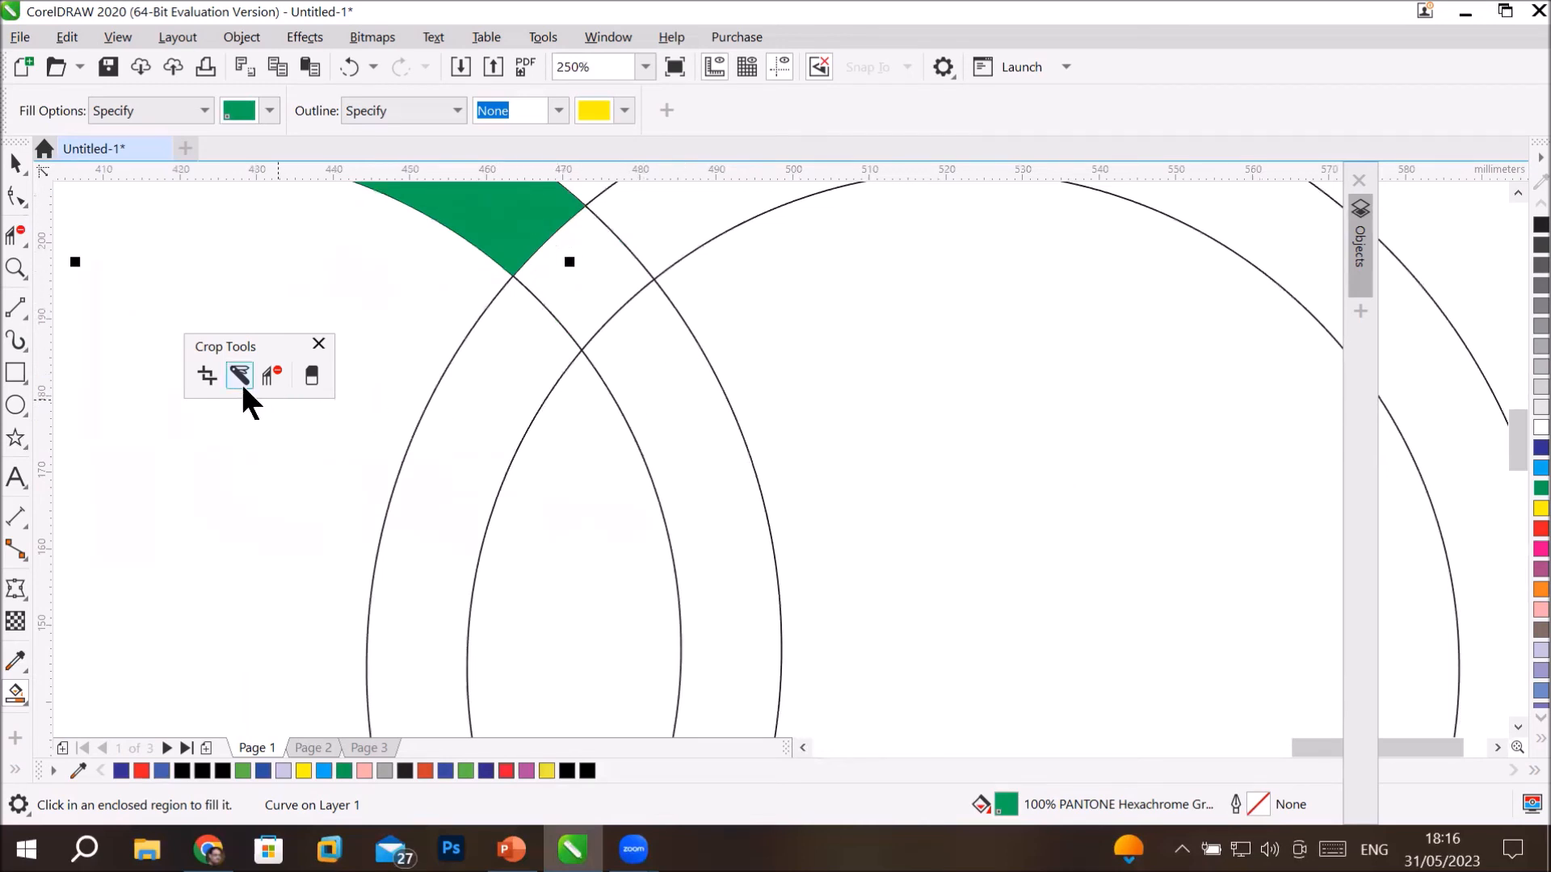
left_click(273, 373)
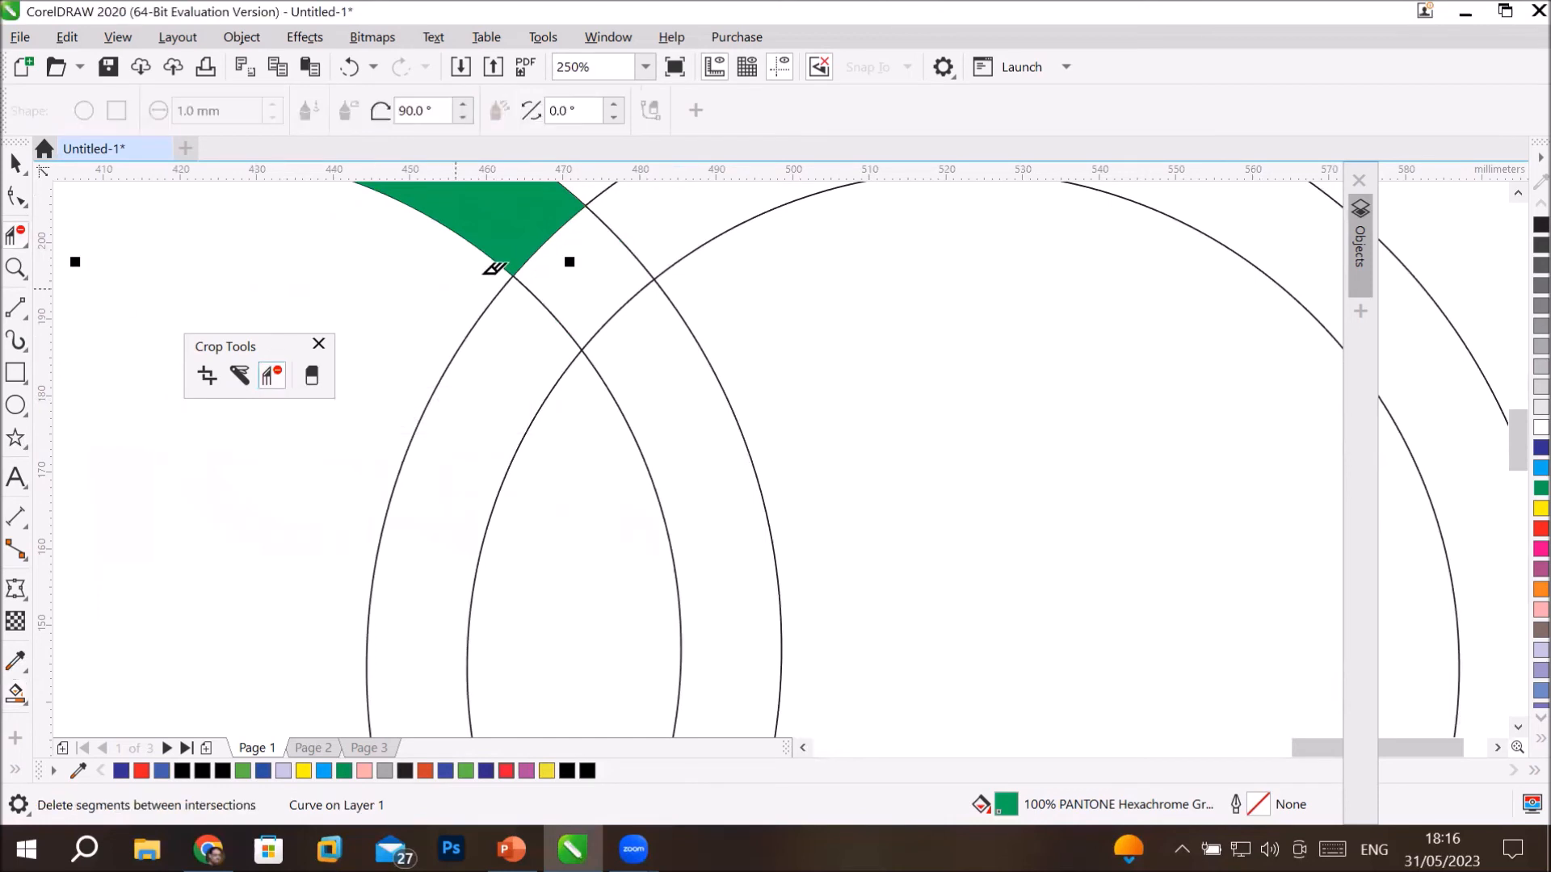
left_click(556, 235)
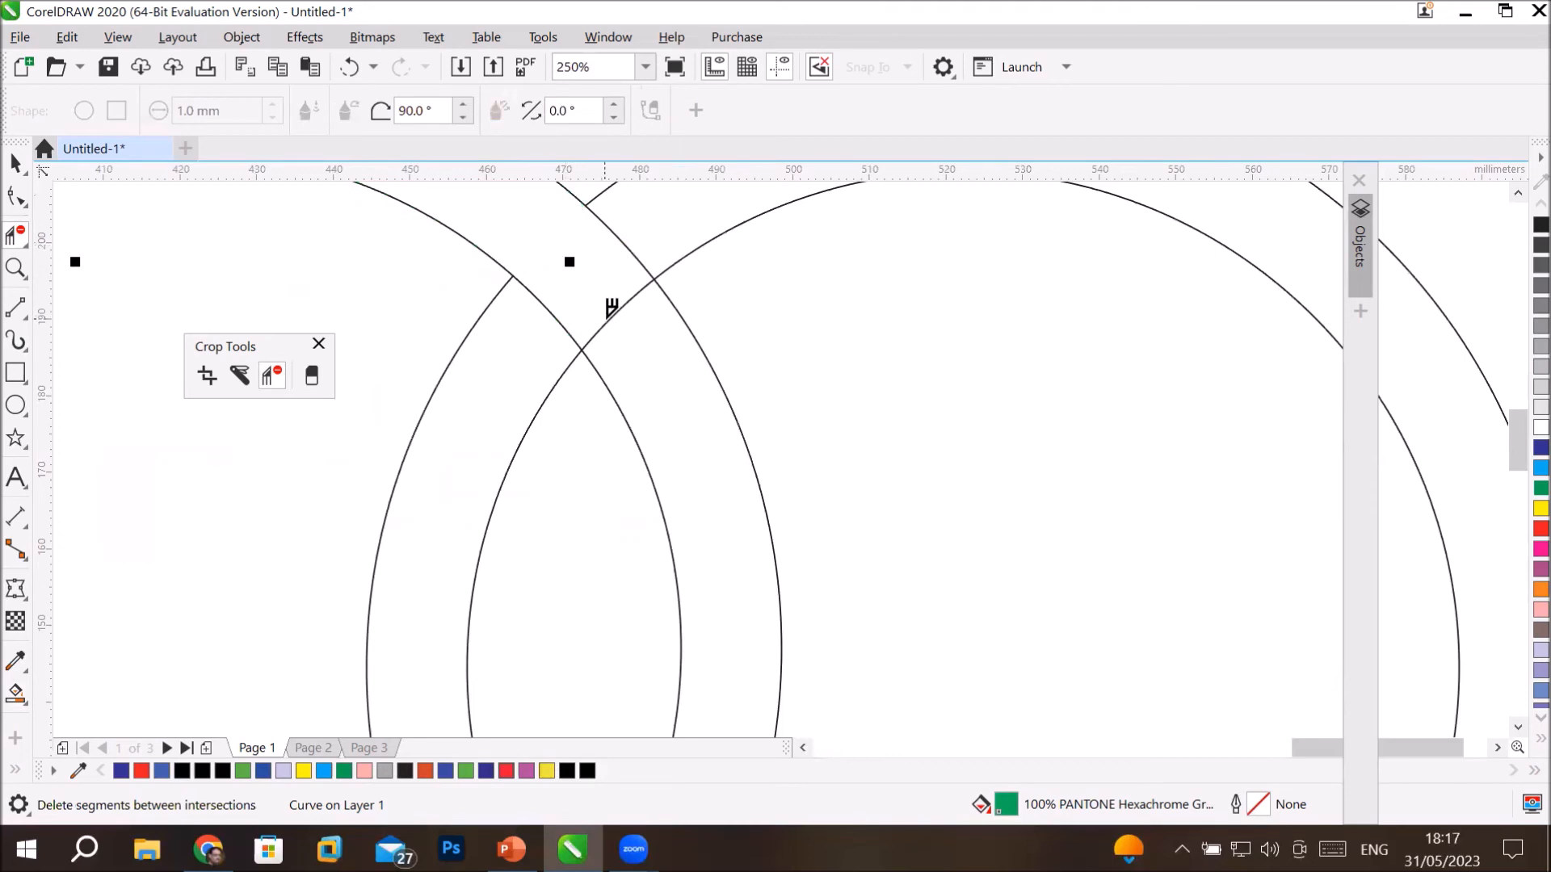
left_click(621, 304)
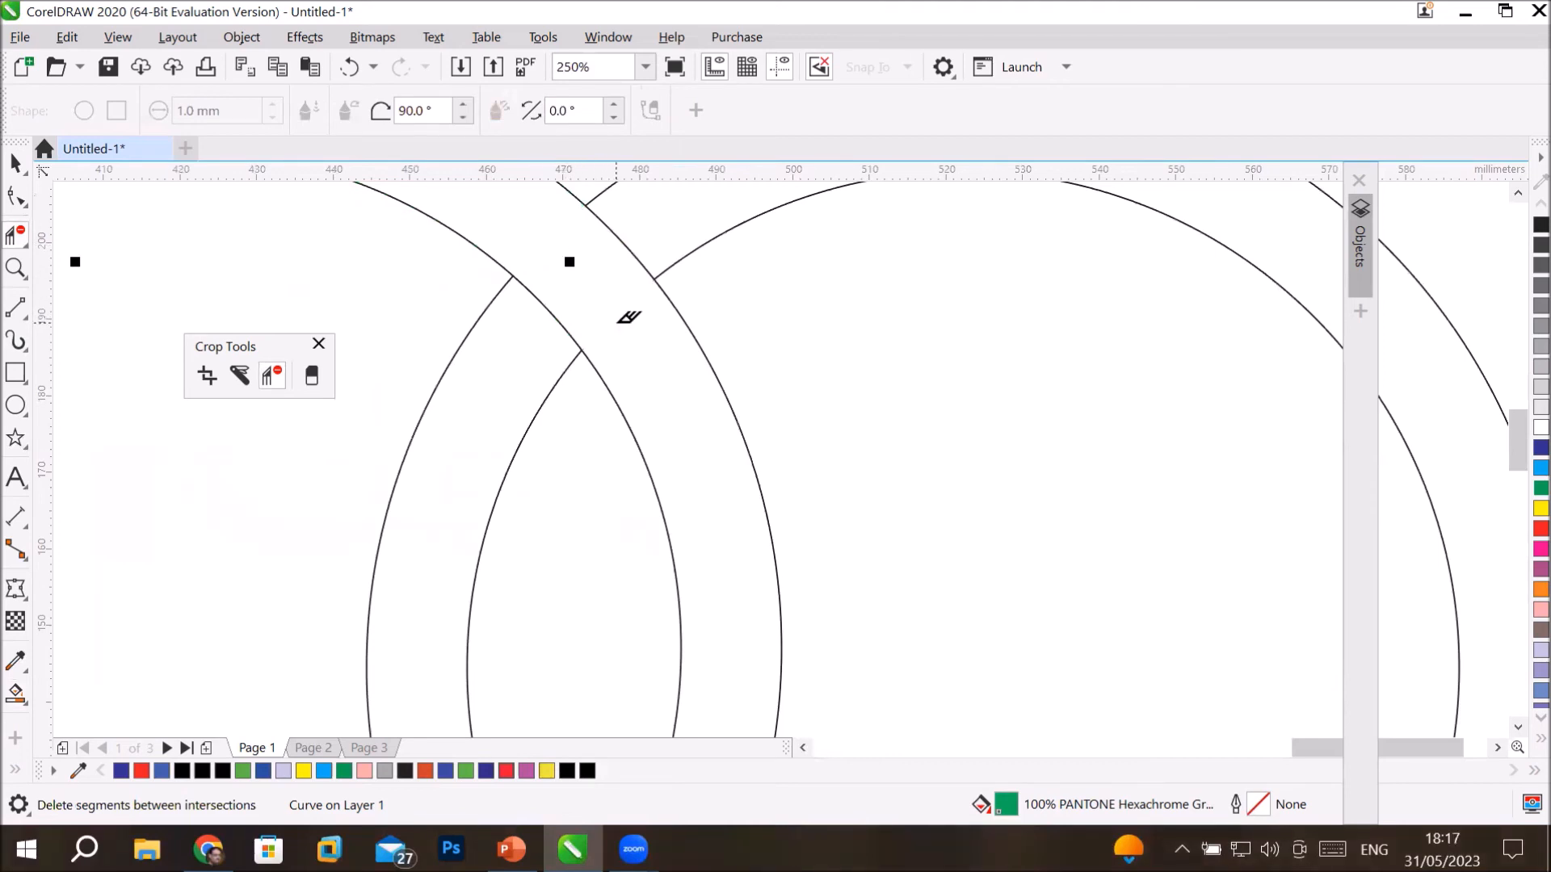
Remove the second ring's segments inside the third ring's band at their lower crossing.
scroll(627, 309, "down", 5)
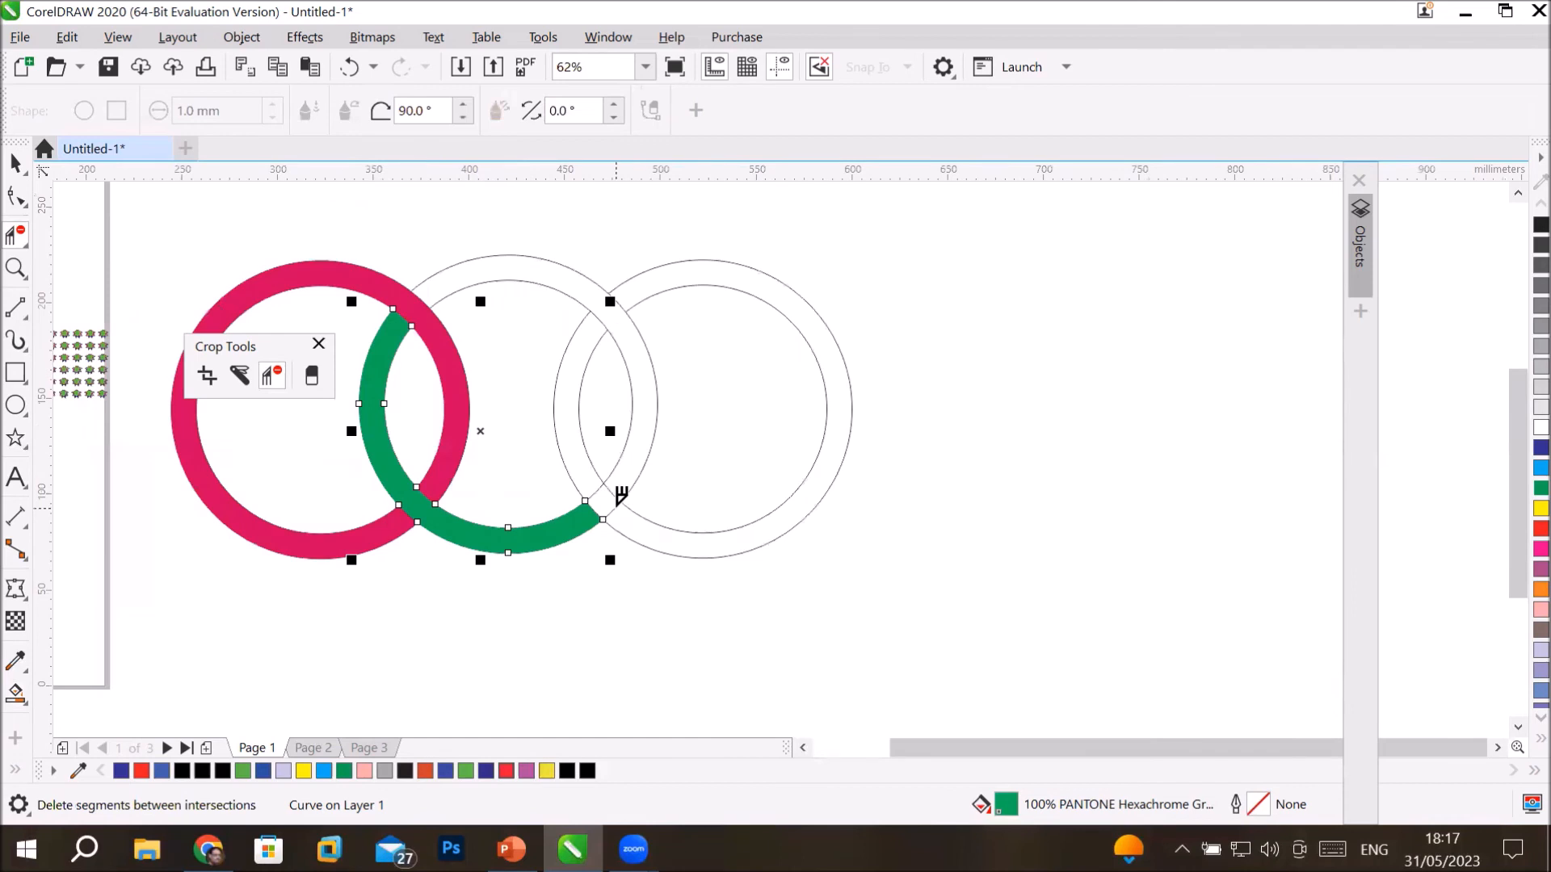
scroll(606, 510, "up", 3)
scroll(606, 510, "up", 3)
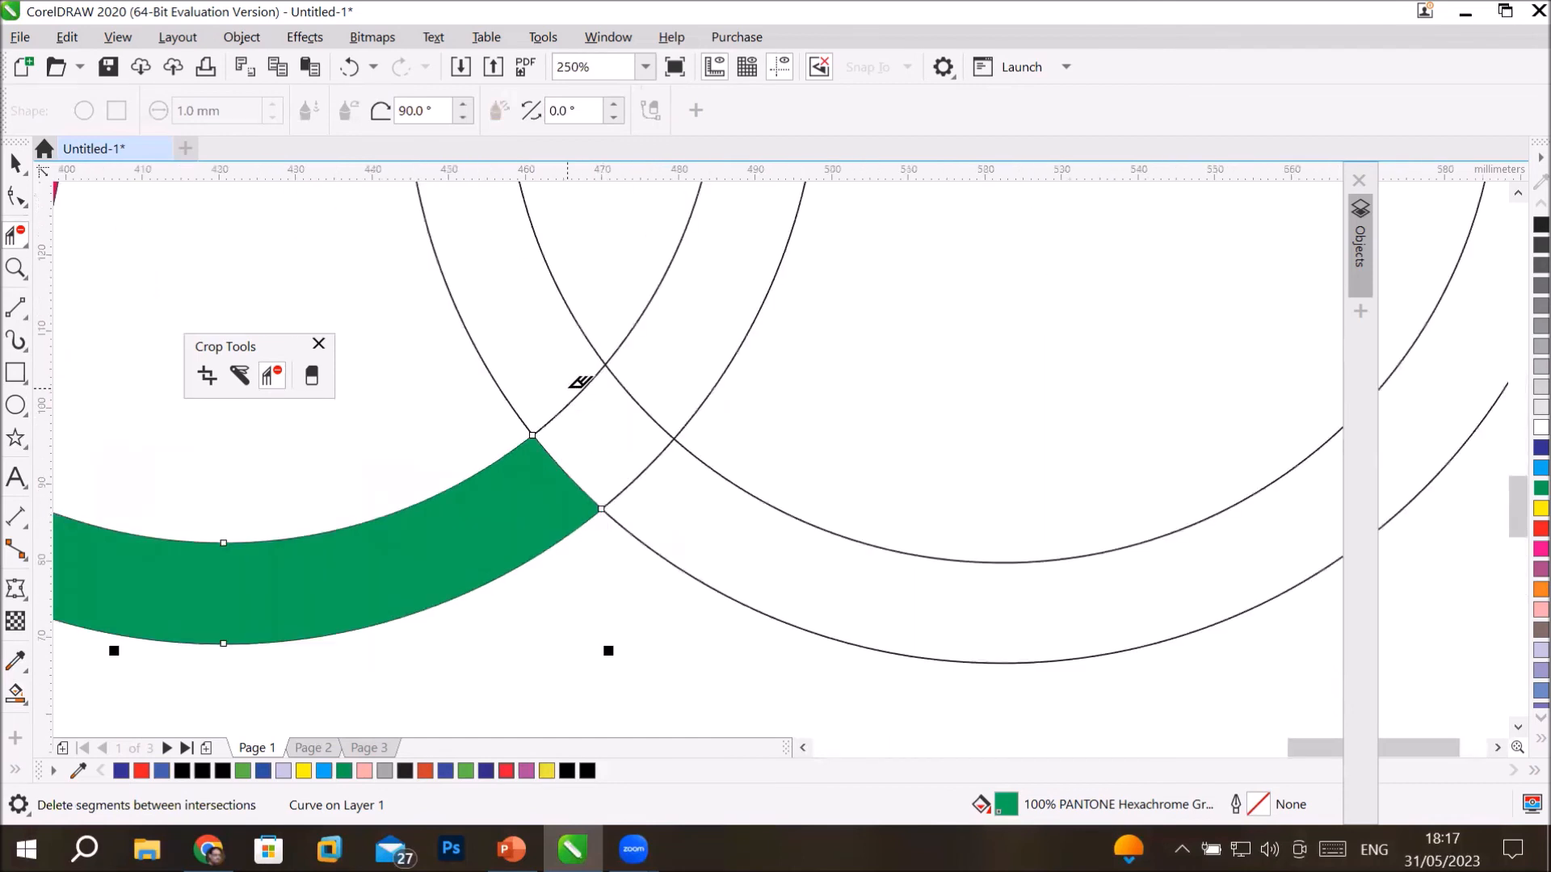
left_click(566, 400)
scroll(727, 356, "down", 2)
scroll(720, 263, "down", 2)
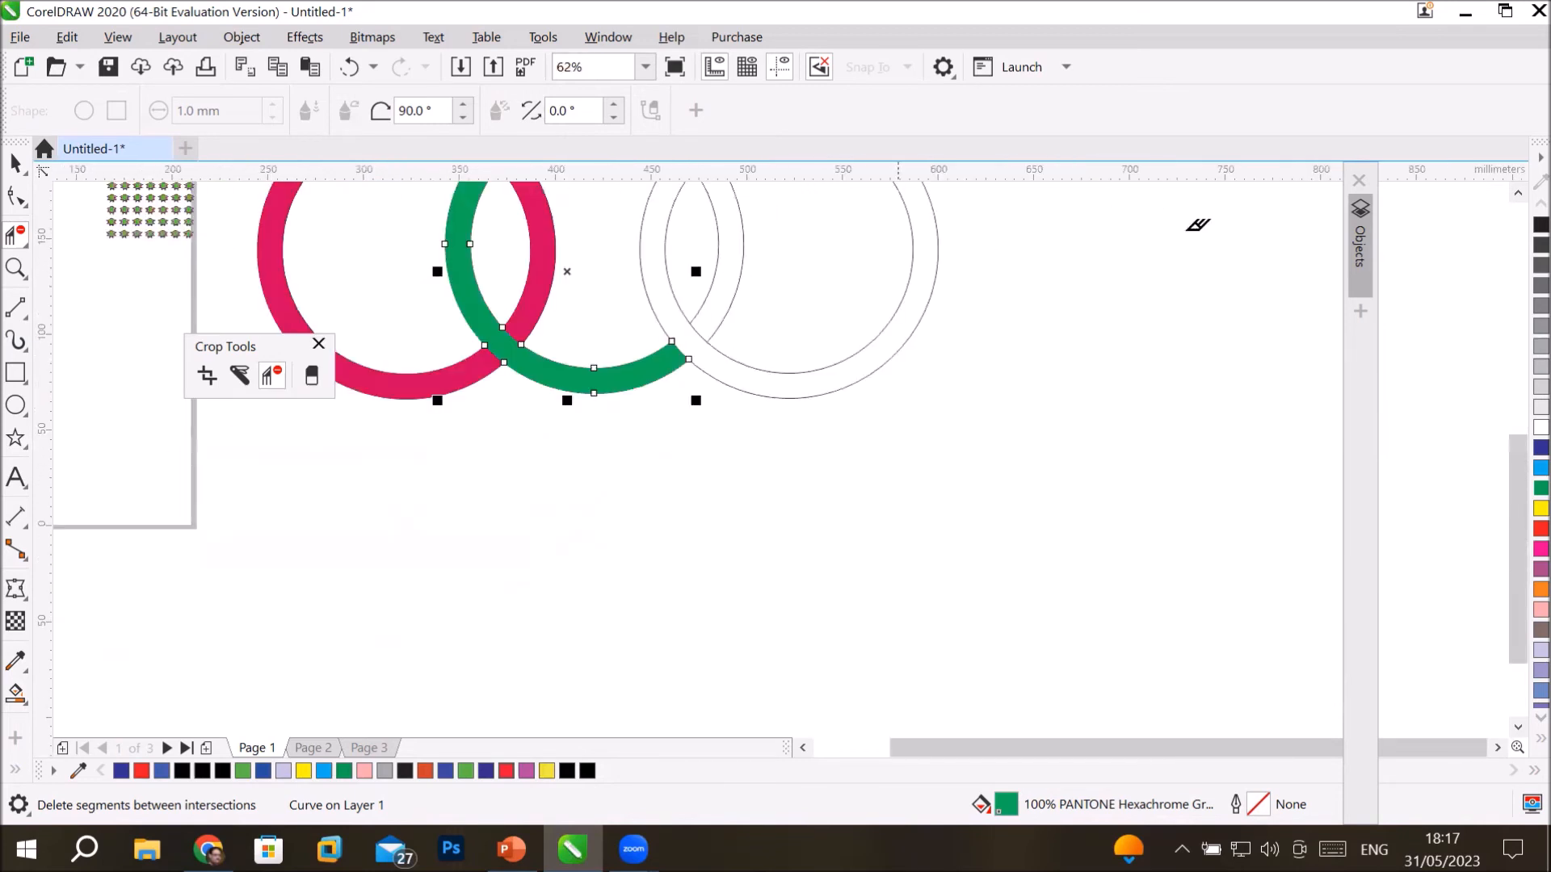
Smart Fill the second ring's unfilled upper and outer arc with PANTONE Hexachrome green.
left_click(1518, 194)
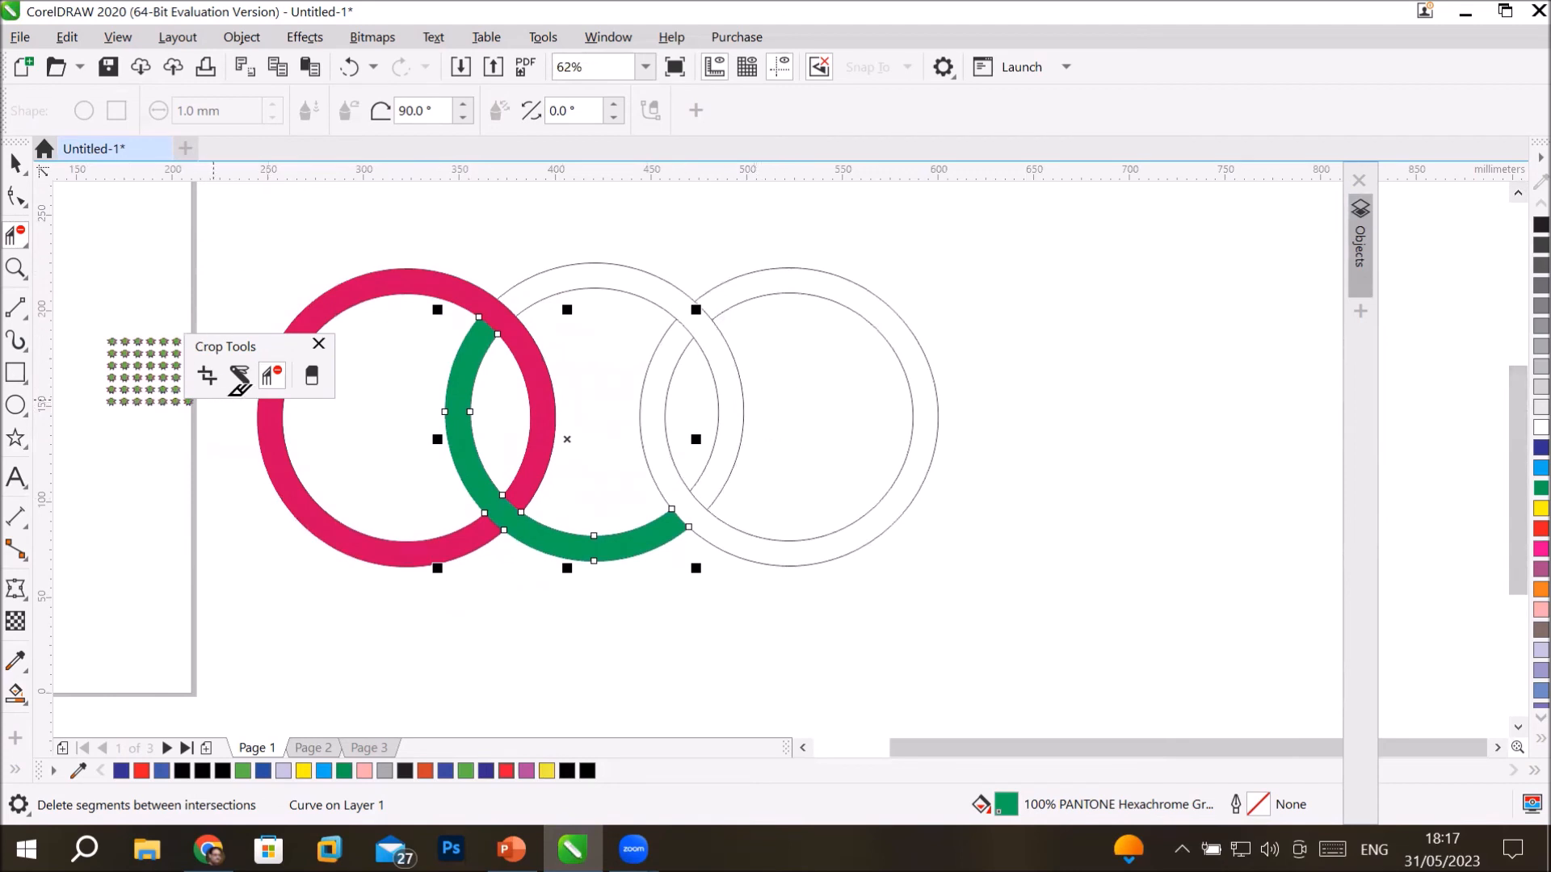
left_click(14, 696)
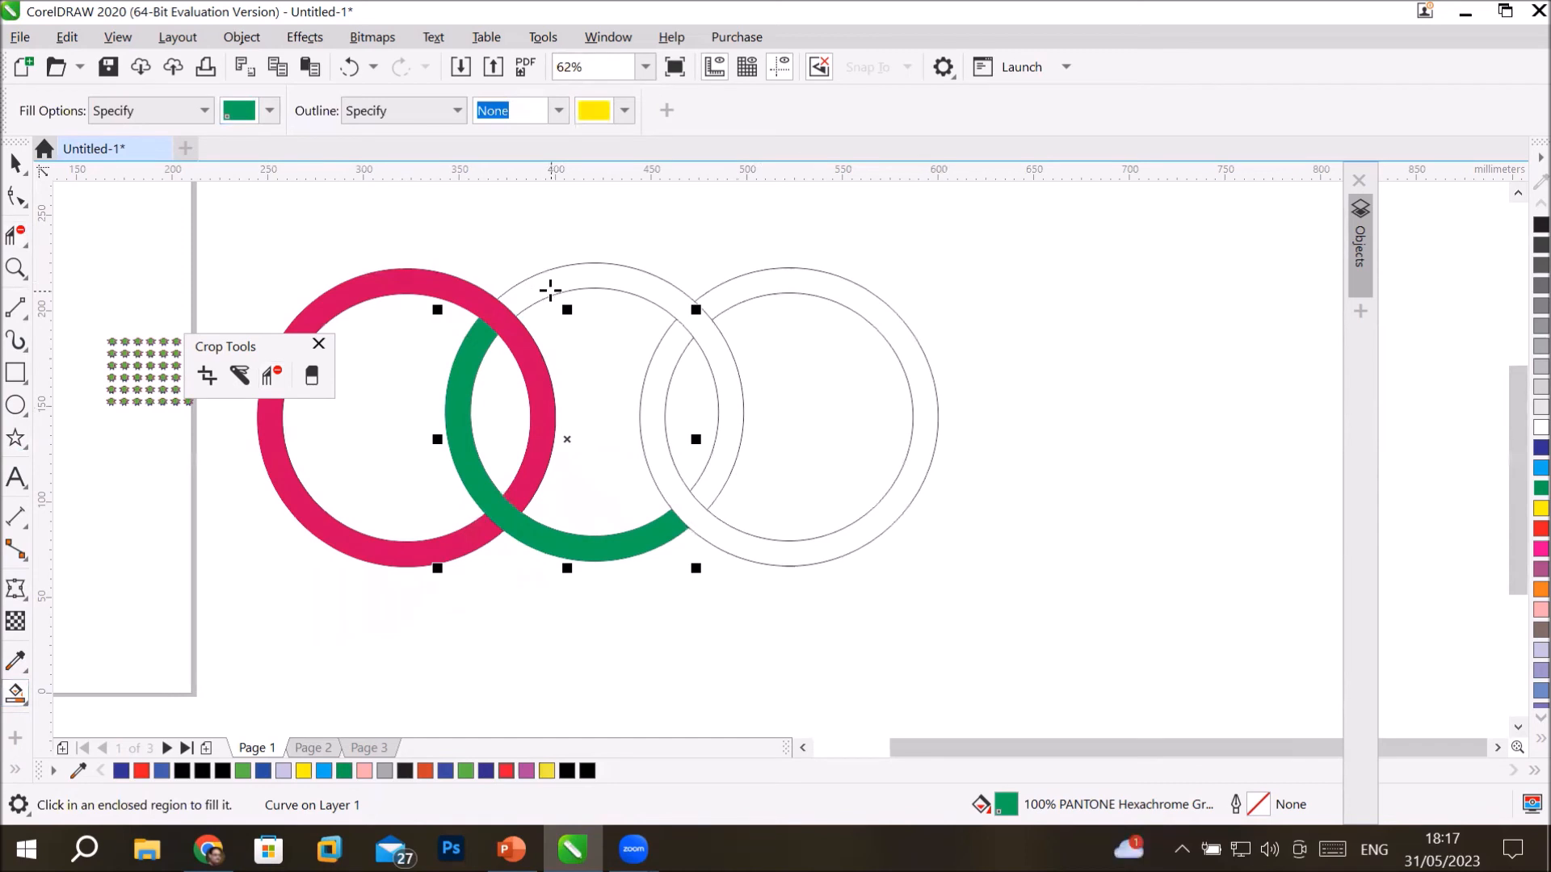
left_click(550, 290)
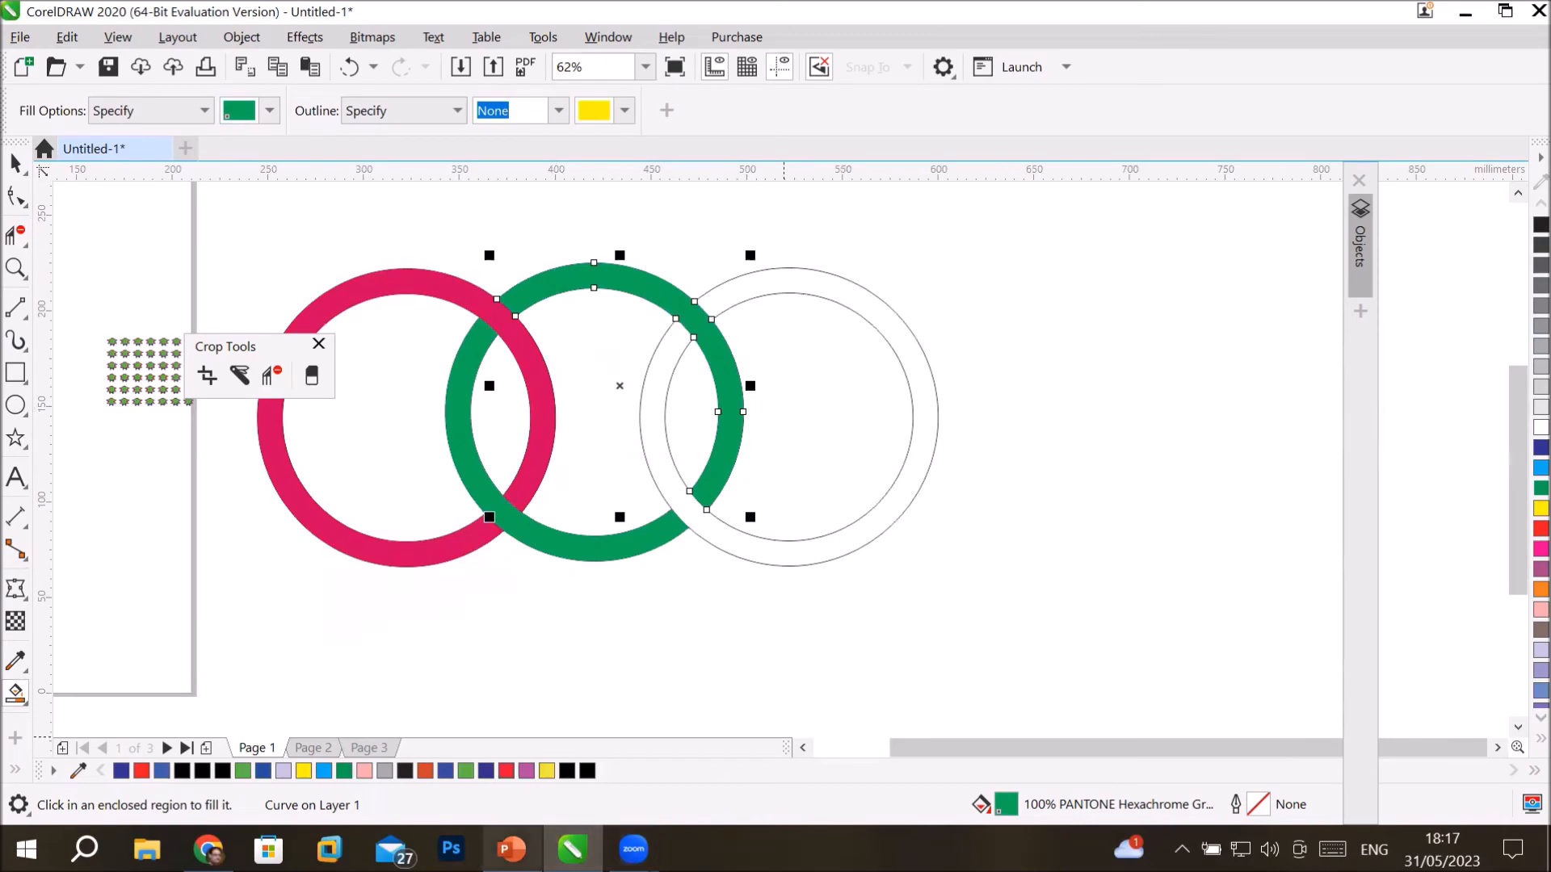
Check the example slide in PowerPoint, return to CorelDRAW, and Smart Fill the third ring with PANTONE Blue 072 C and no outline.
left_click(511, 848)
key("alt+Tab")
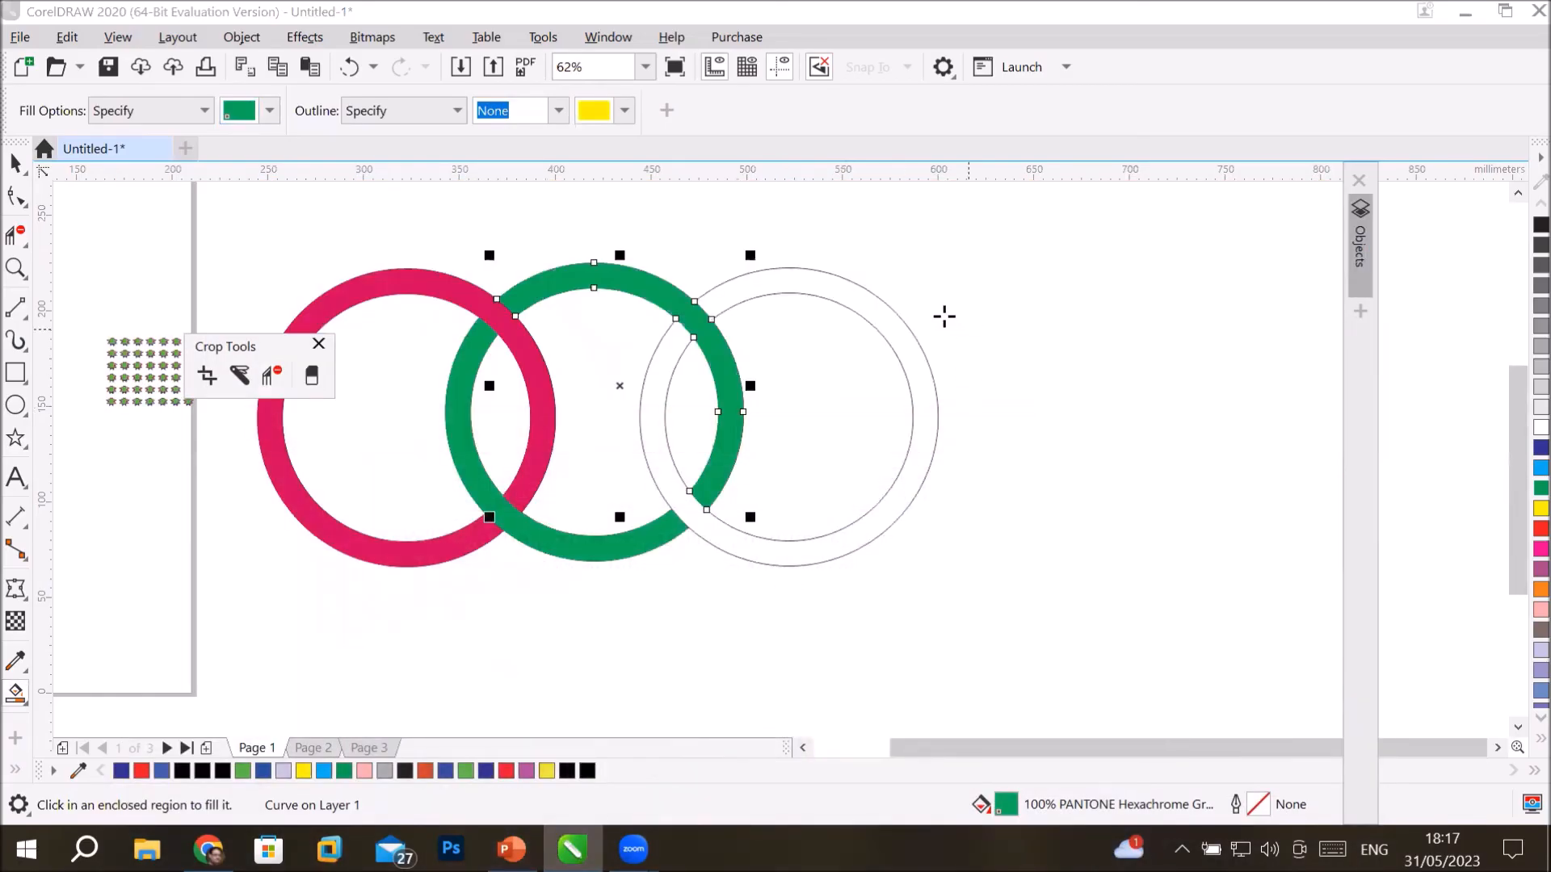
left_click(270, 111)
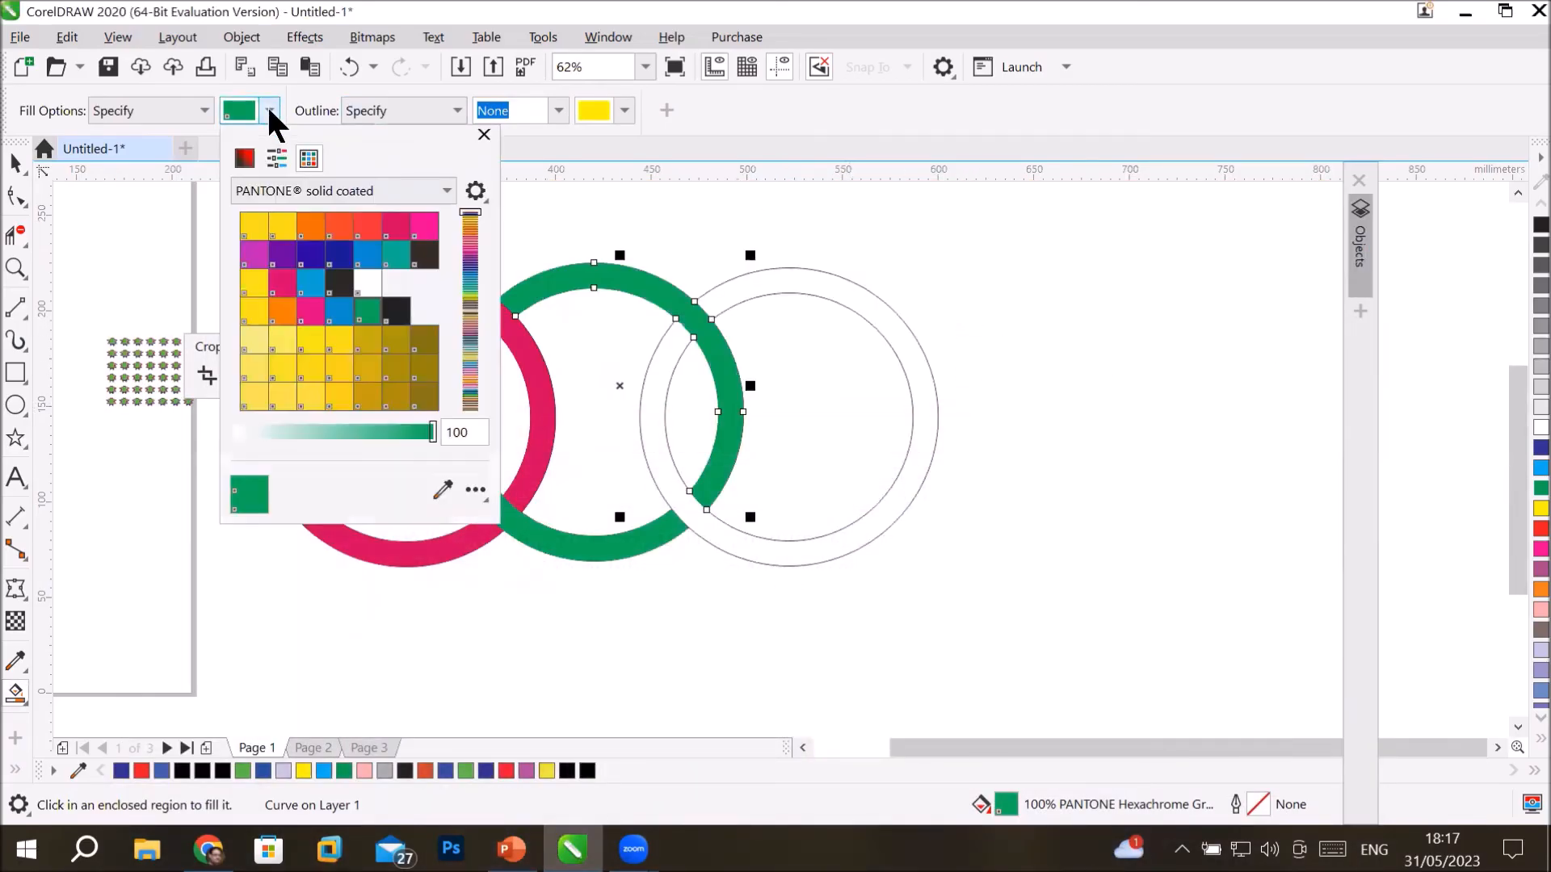
left_click(312, 256)
left_click(799, 280)
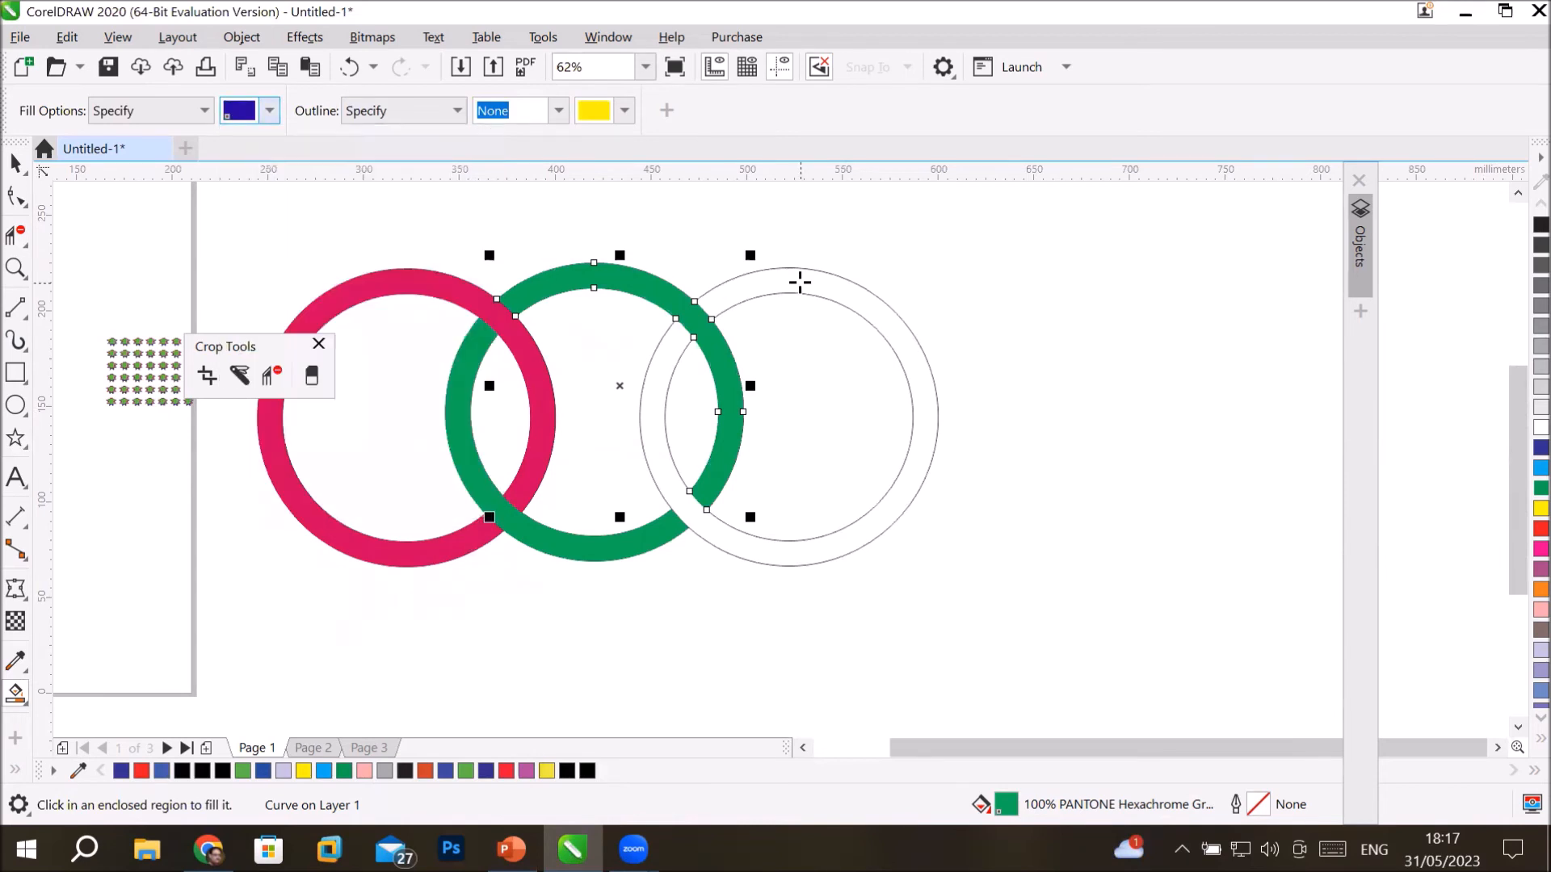
left_click(800, 280)
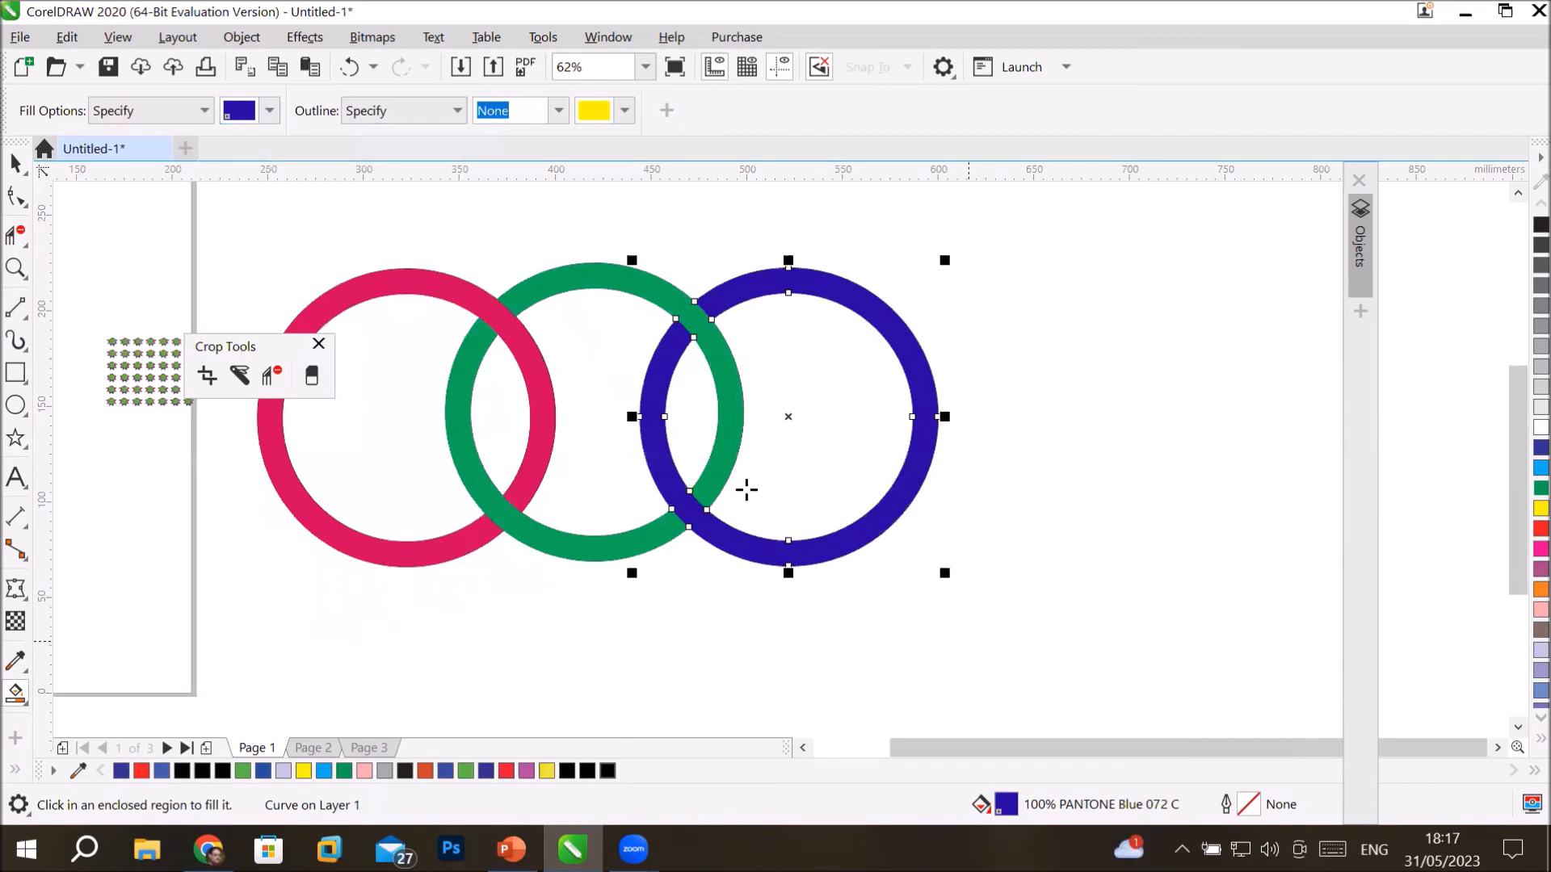
key("space")
left_click(1017, 352)
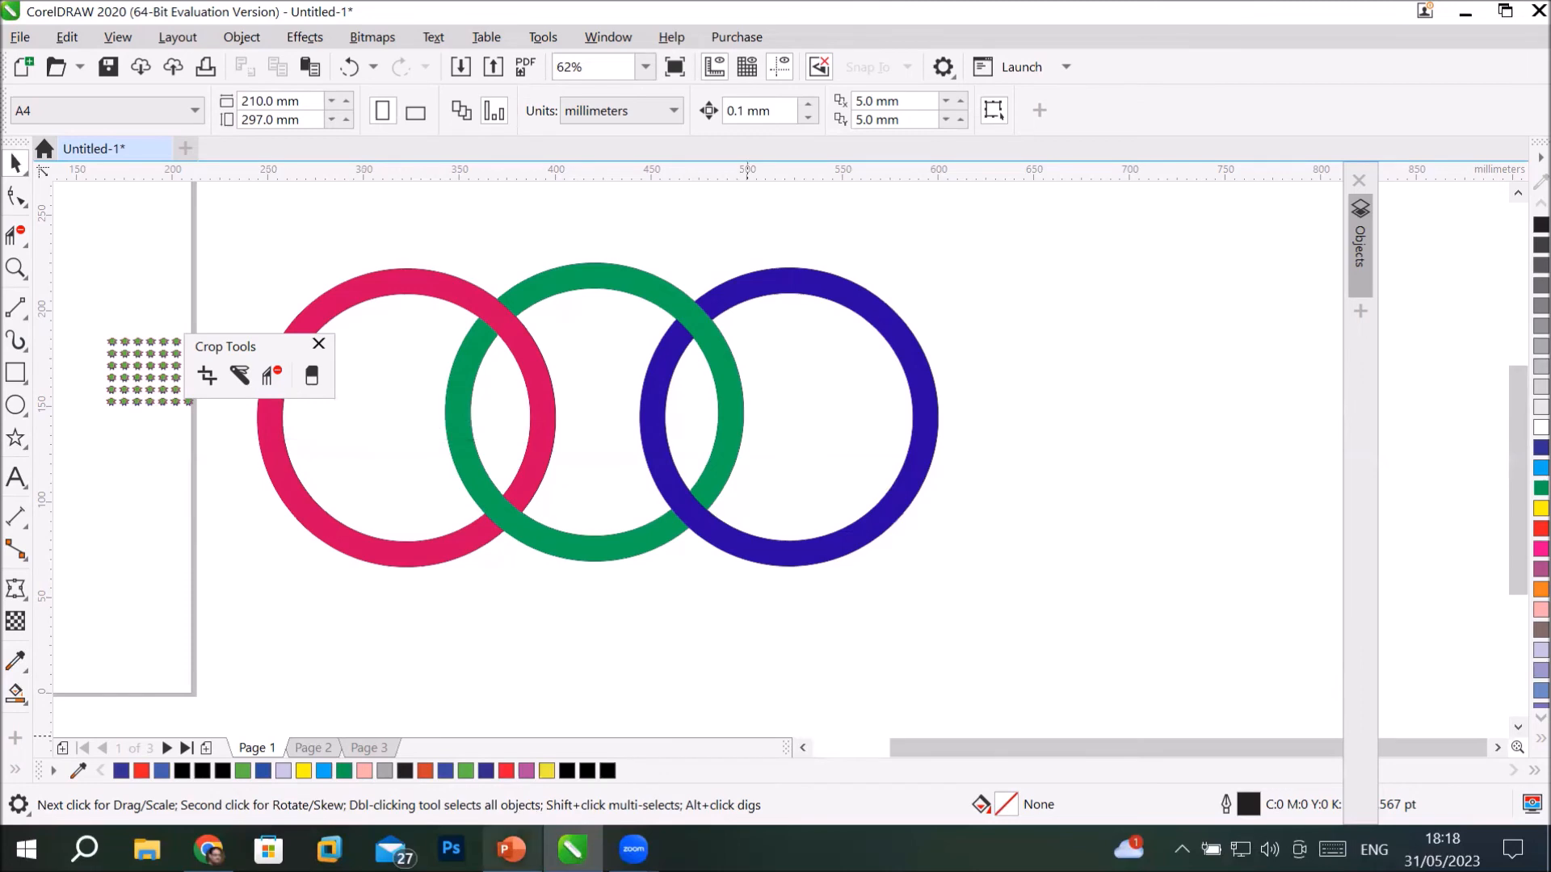
Switch to PowerPoint to review the slides on deleting virtual line segments, and return to CorelDRAW.
mouse_move(512, 848)
left_click(512, 747)
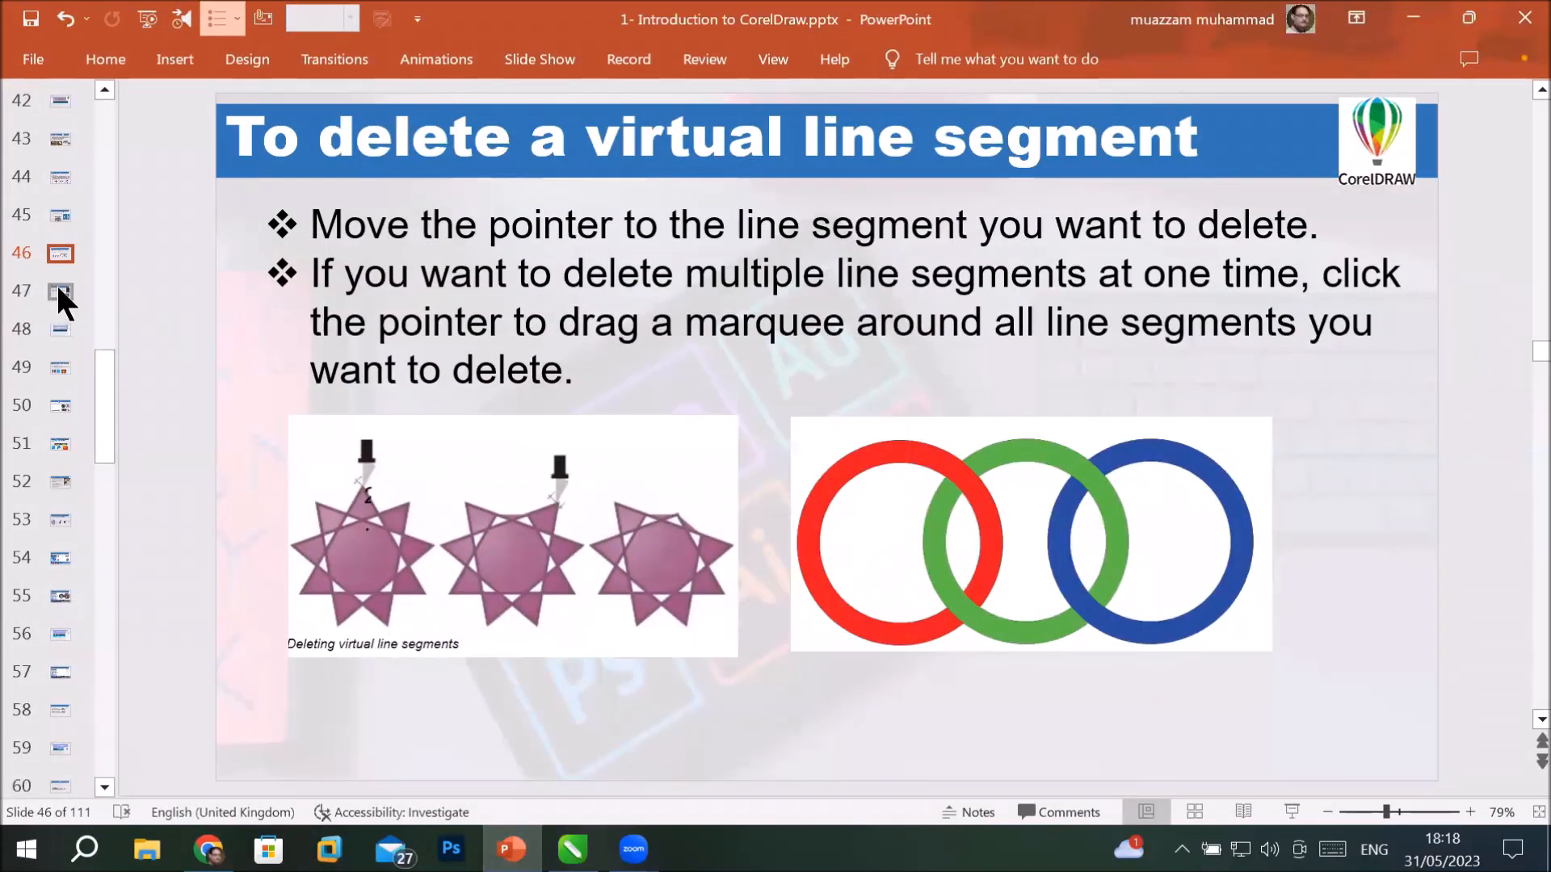
key("alt+Tab")
Draw a blue-filled (C:100 M:100 Y:0 K:0) square about 33 mm wide in the empty area beside the page, rotated to 315°.
left_click_drag(584, 517, 521, 457)
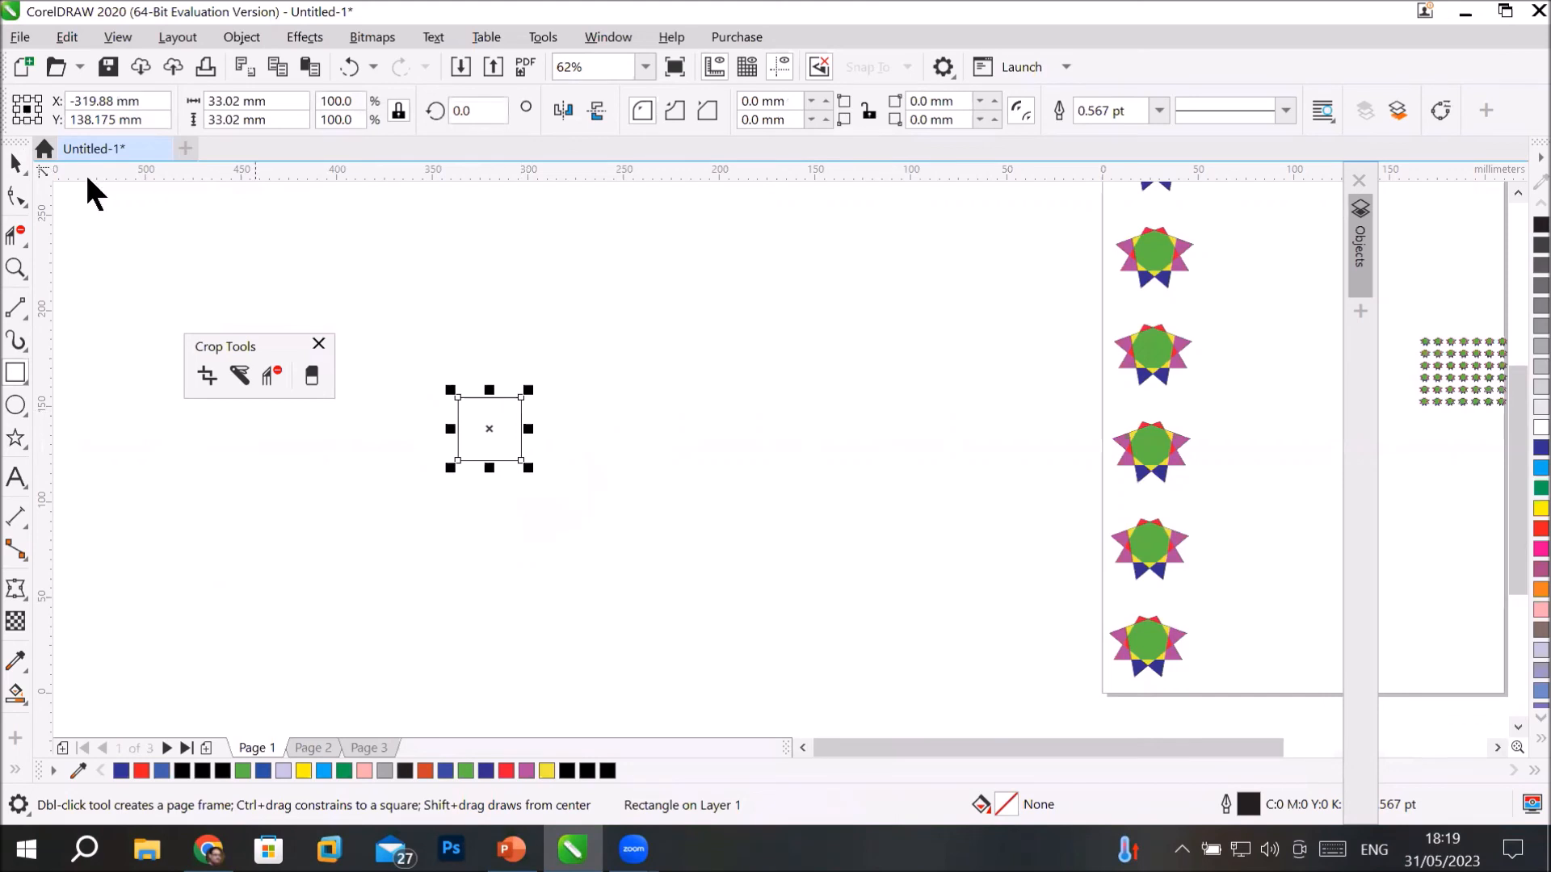
left_click(15, 162)
left_click(489, 422)
left_click_drag(537, 383, 574, 421)
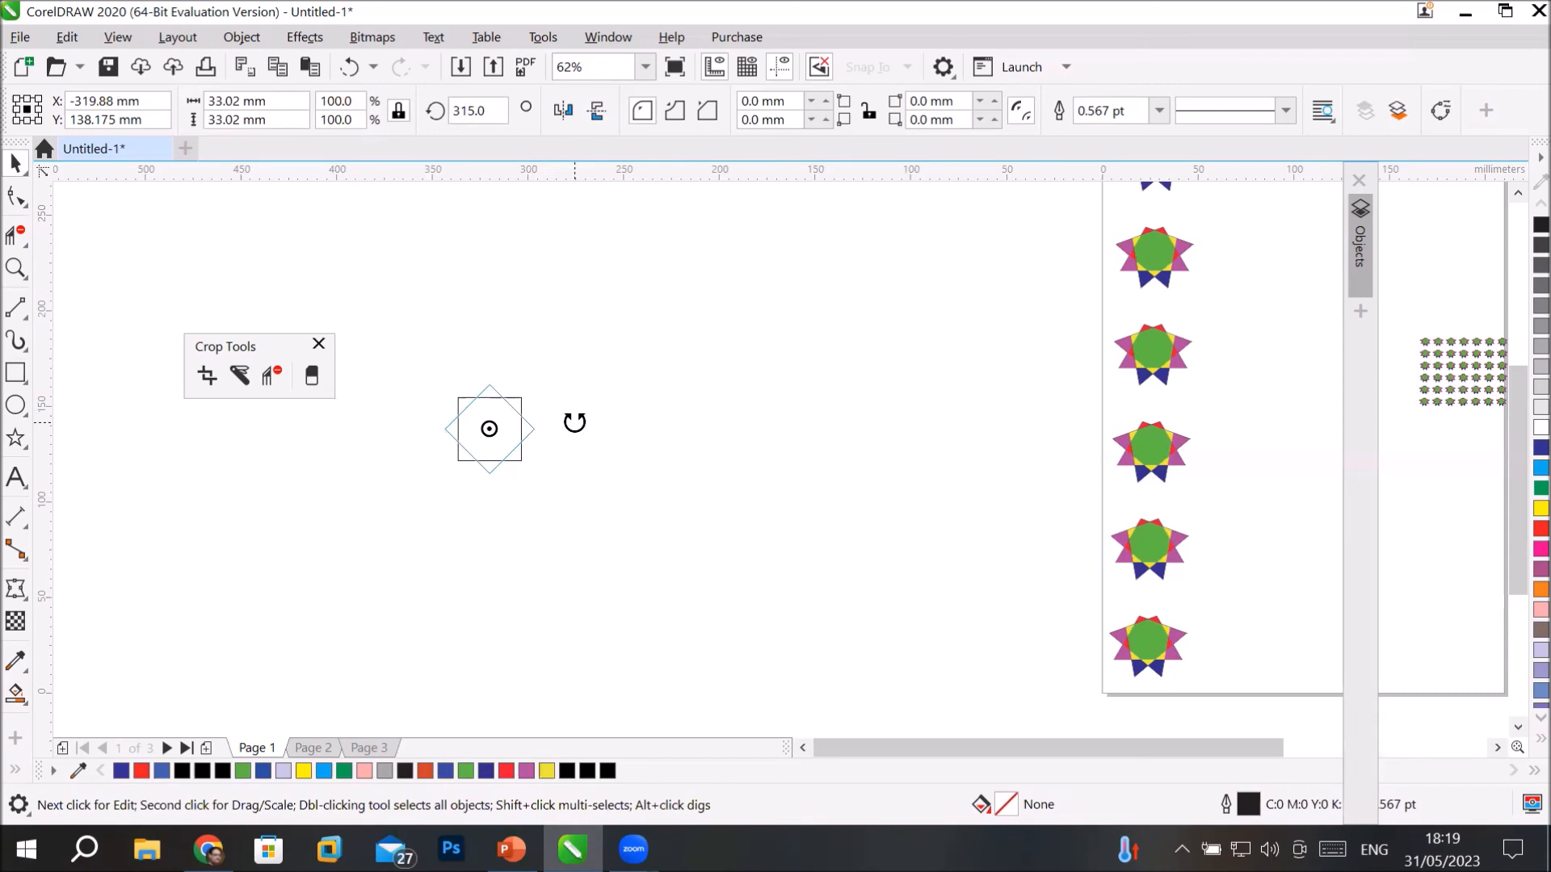
left_click_drag(574, 422, 572, 420)
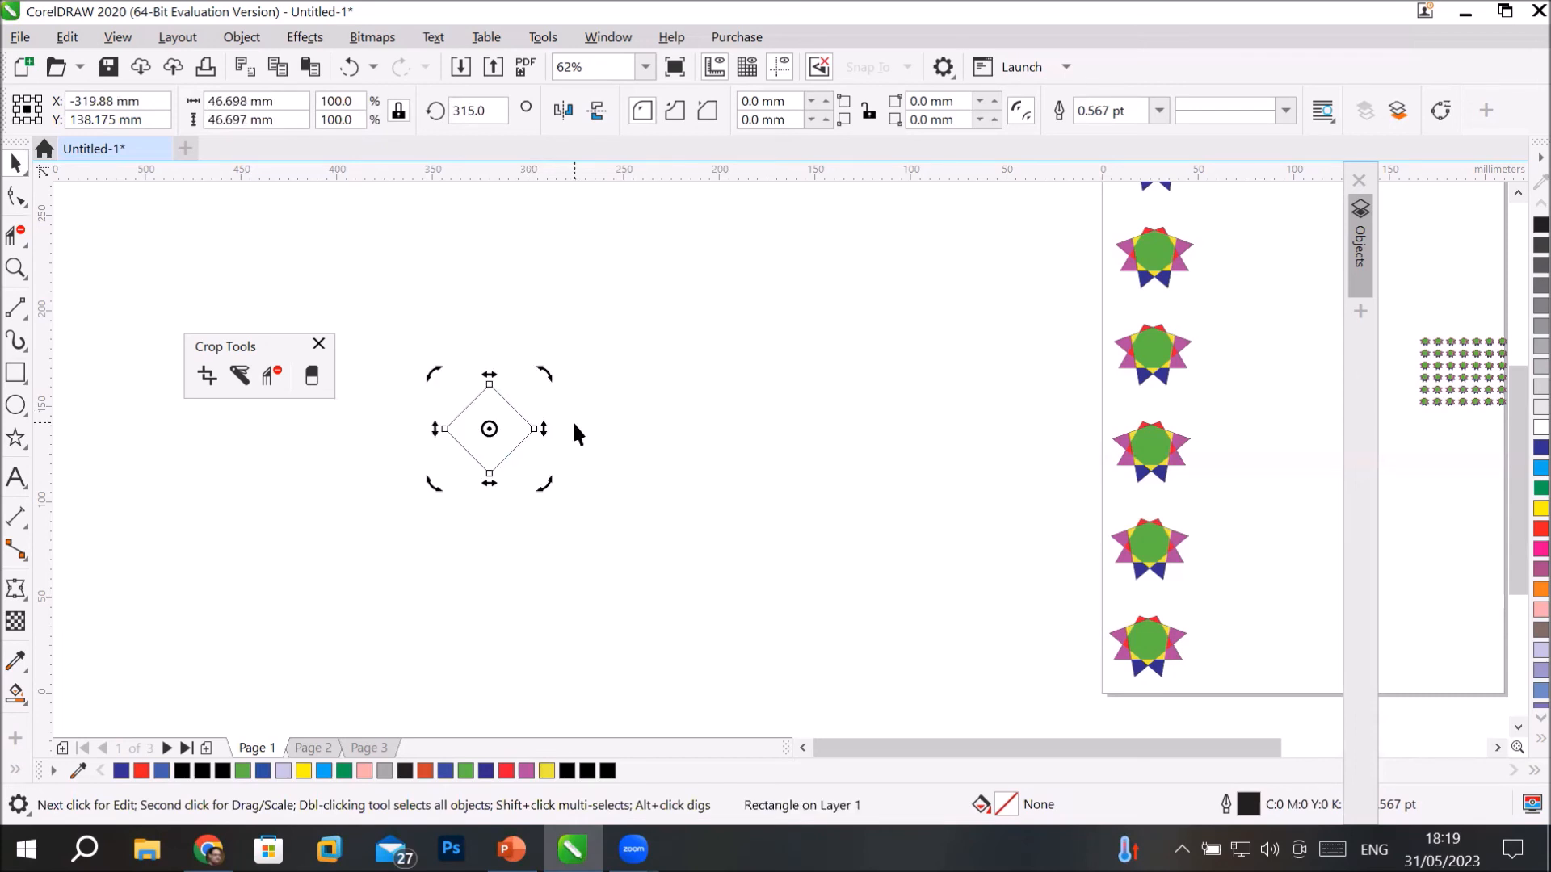
left_click(1538, 449)
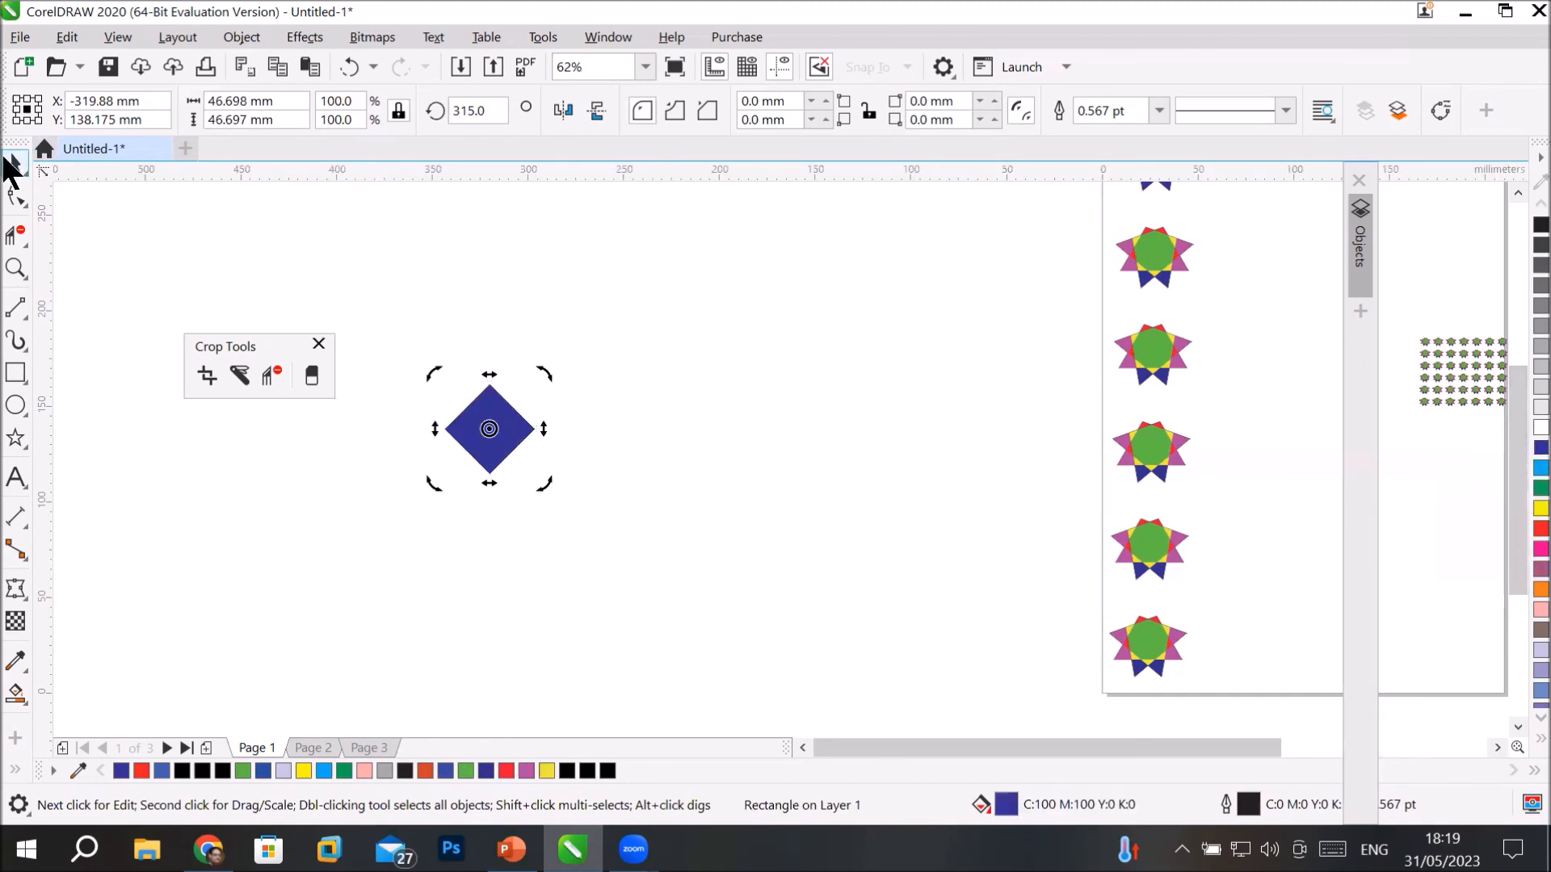
Copy the blue diamond about 47 mm sideways and repeat the duplication to make a row of five diamonds.
left_click(479, 431)
left_click(495, 434)
left_click_drag(496, 436, 589, 439)
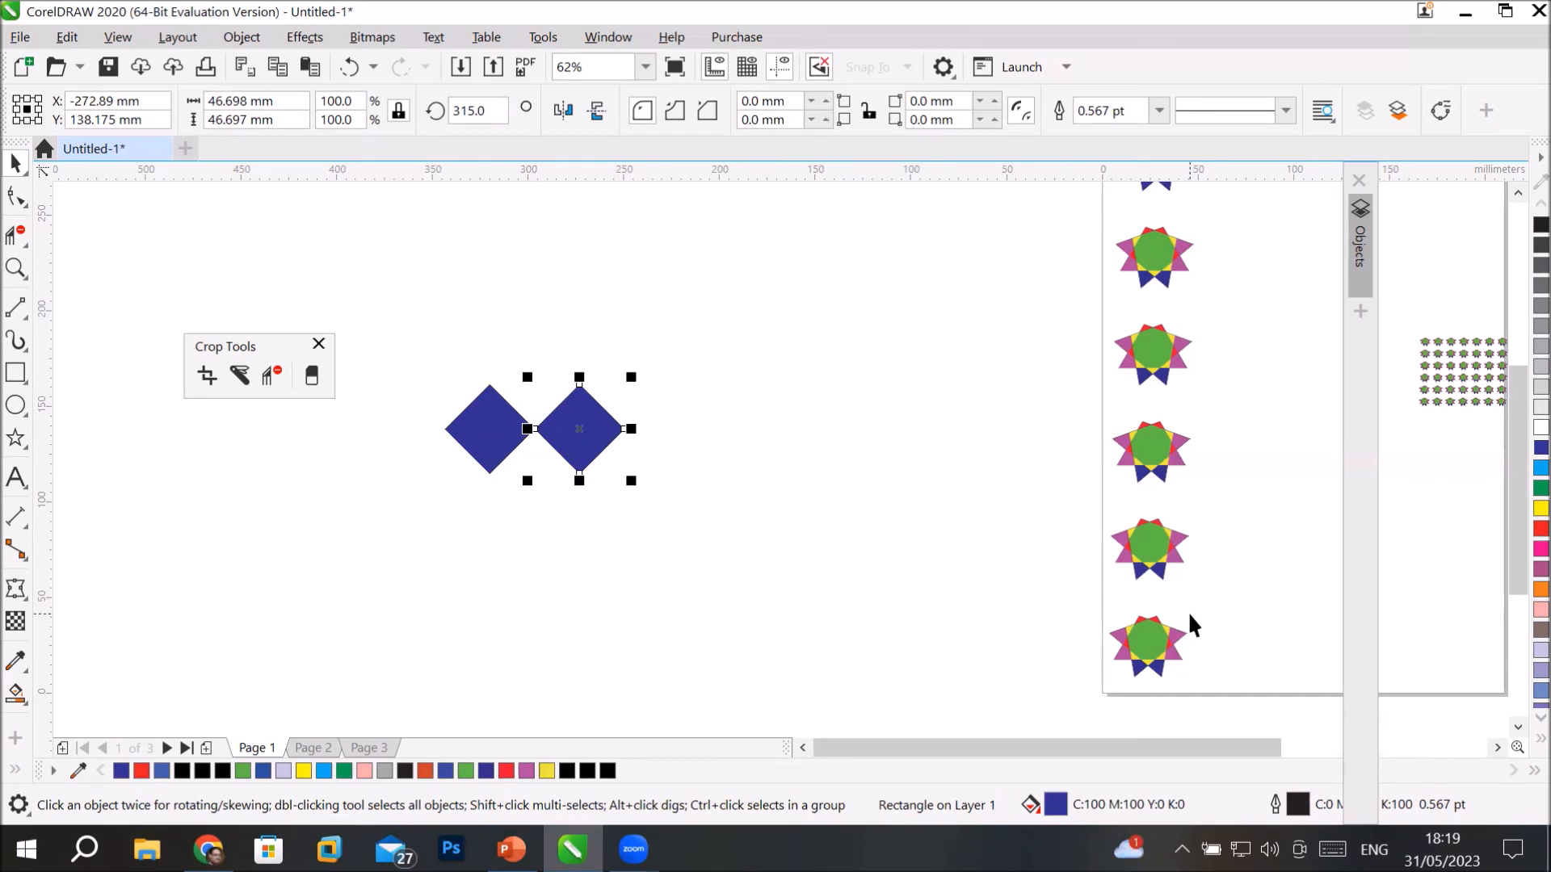
key("ctrl+r")
key("ctrl+r")
key("ctrl+r")
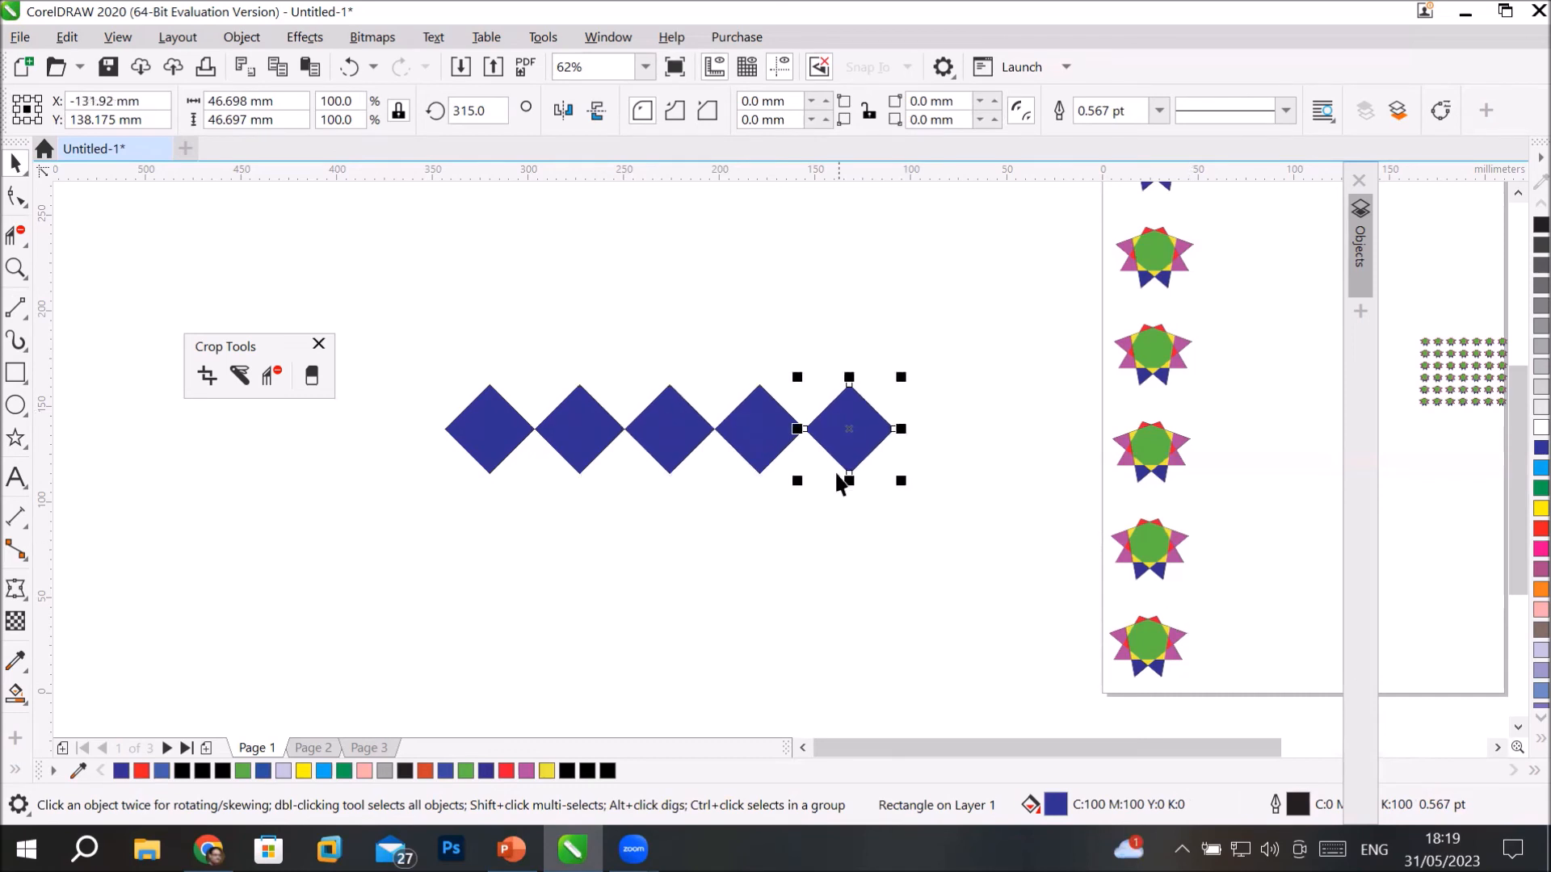
Copy the whole row of five diamonds directly below itself and repeat the duplication to make four rows.
left_click_drag(440, 331, 942, 541)
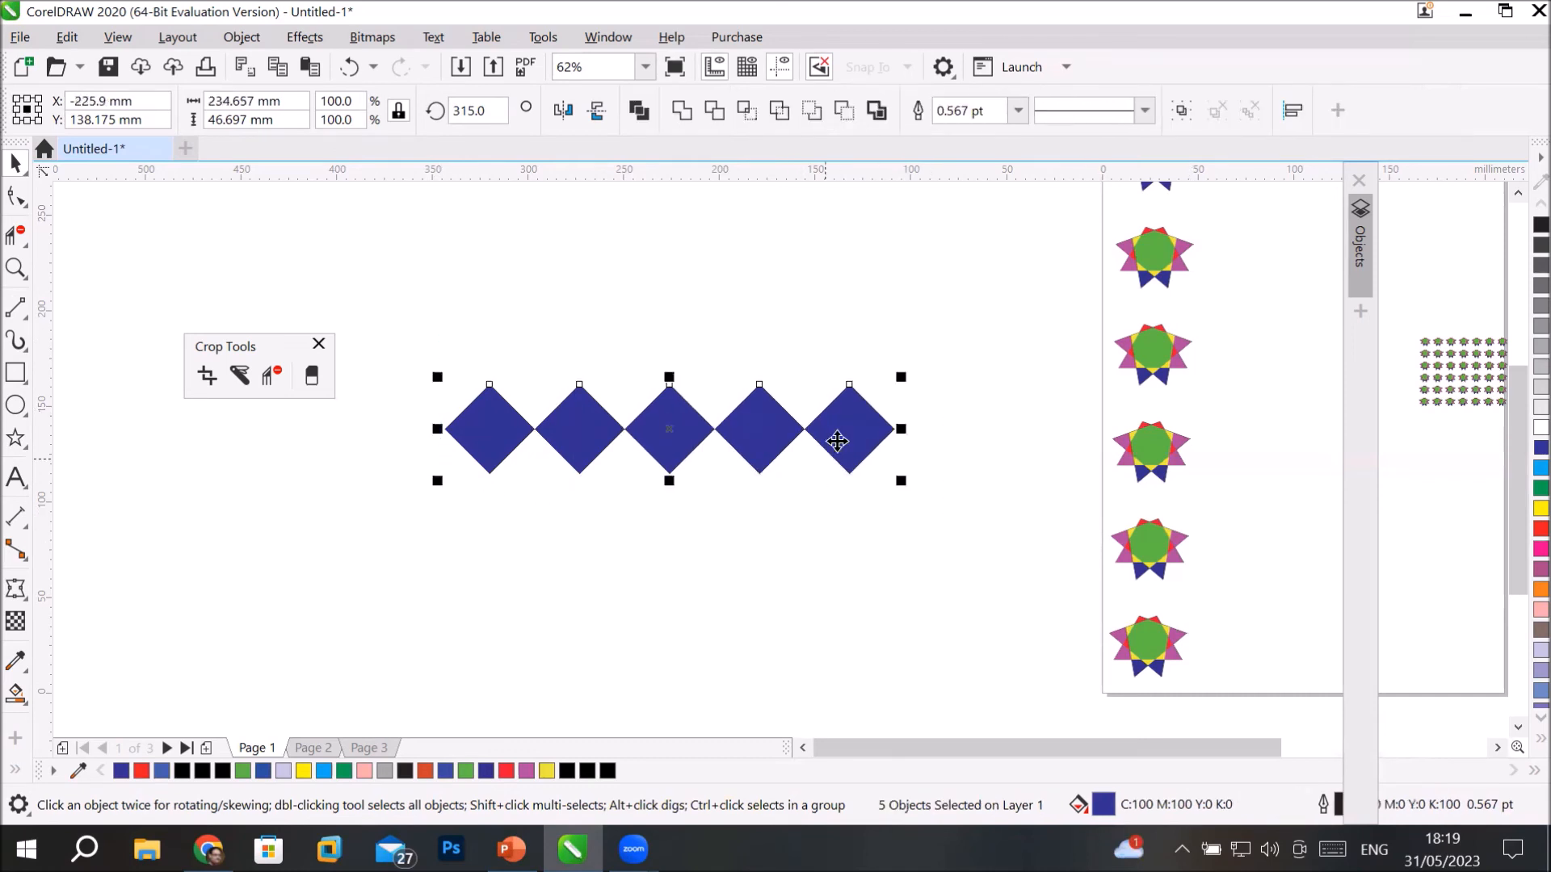
left_click_drag(845, 433, 843, 523)
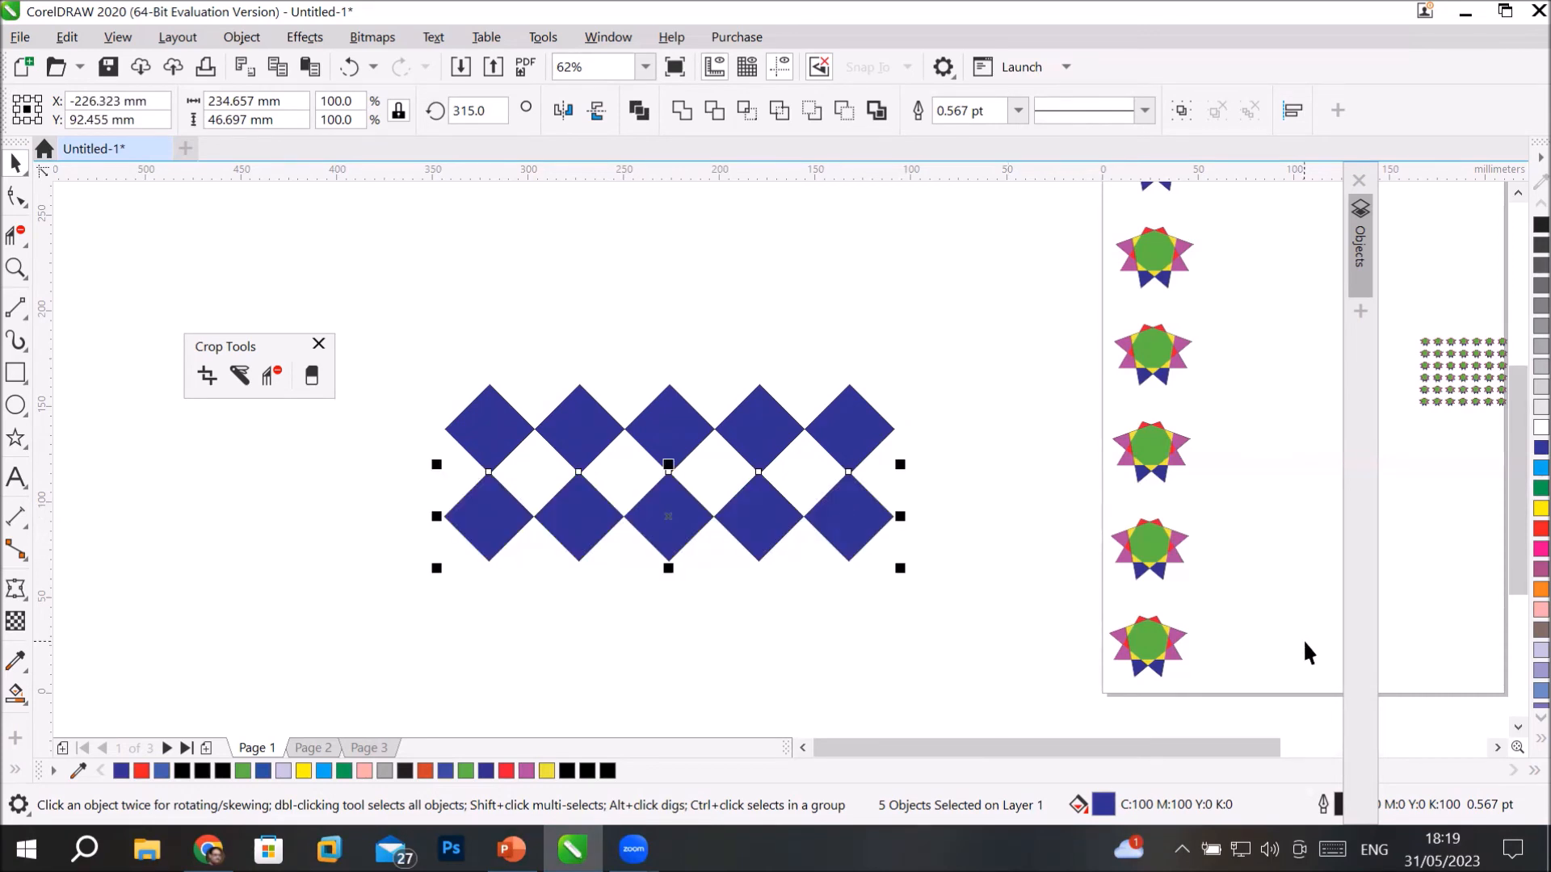
key("ctrl+r")
key("ctrl+r")
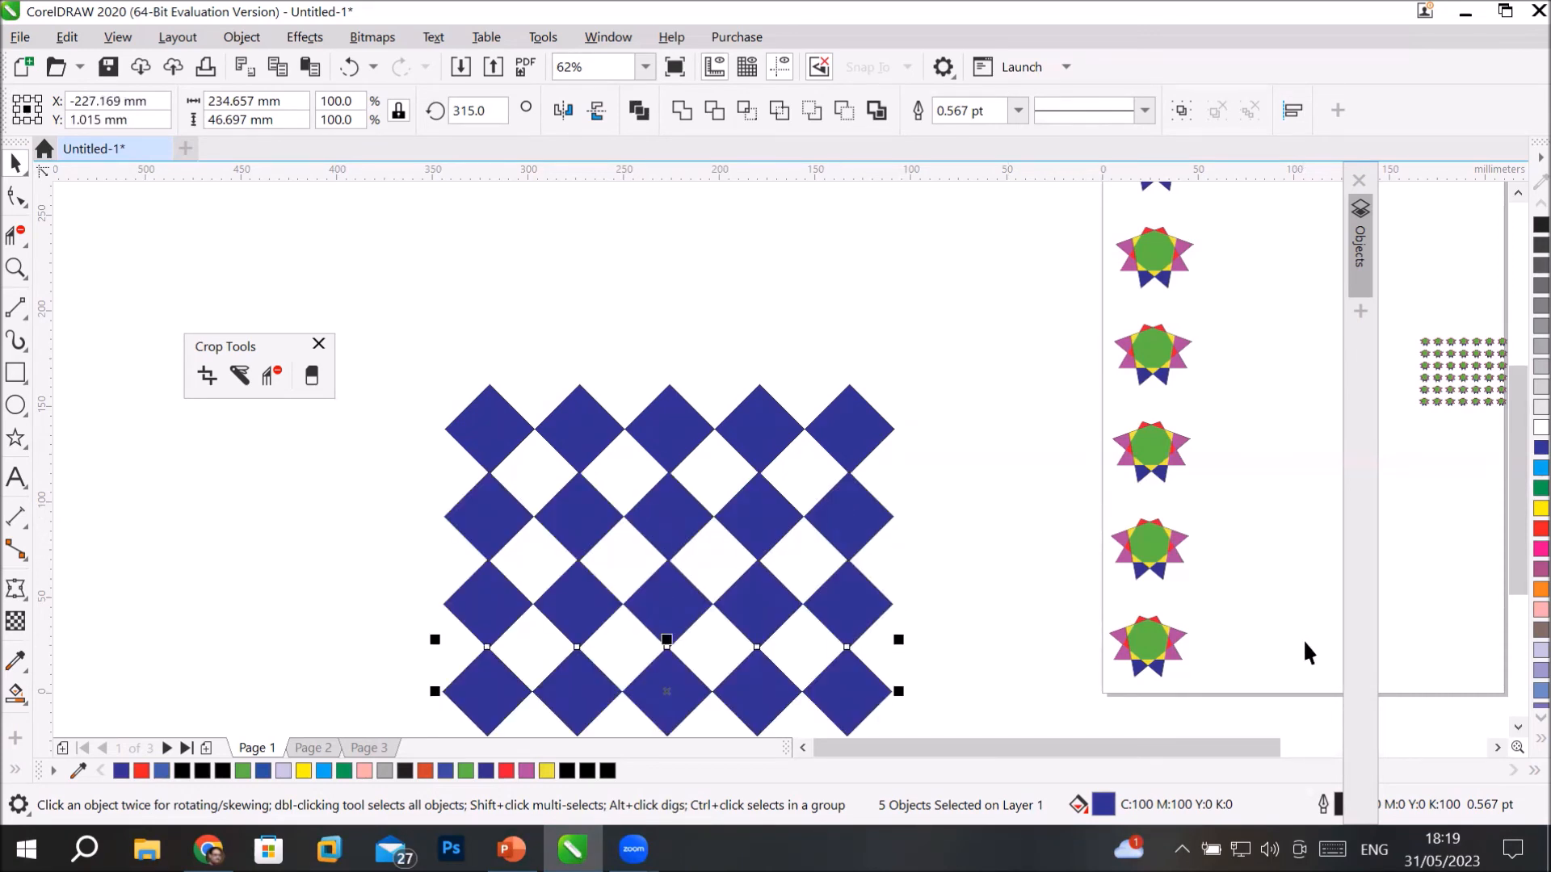
Move the floating Crop Tools toolbar clear of the diamond pattern.
left_click(1497, 745)
left_click(1517, 729)
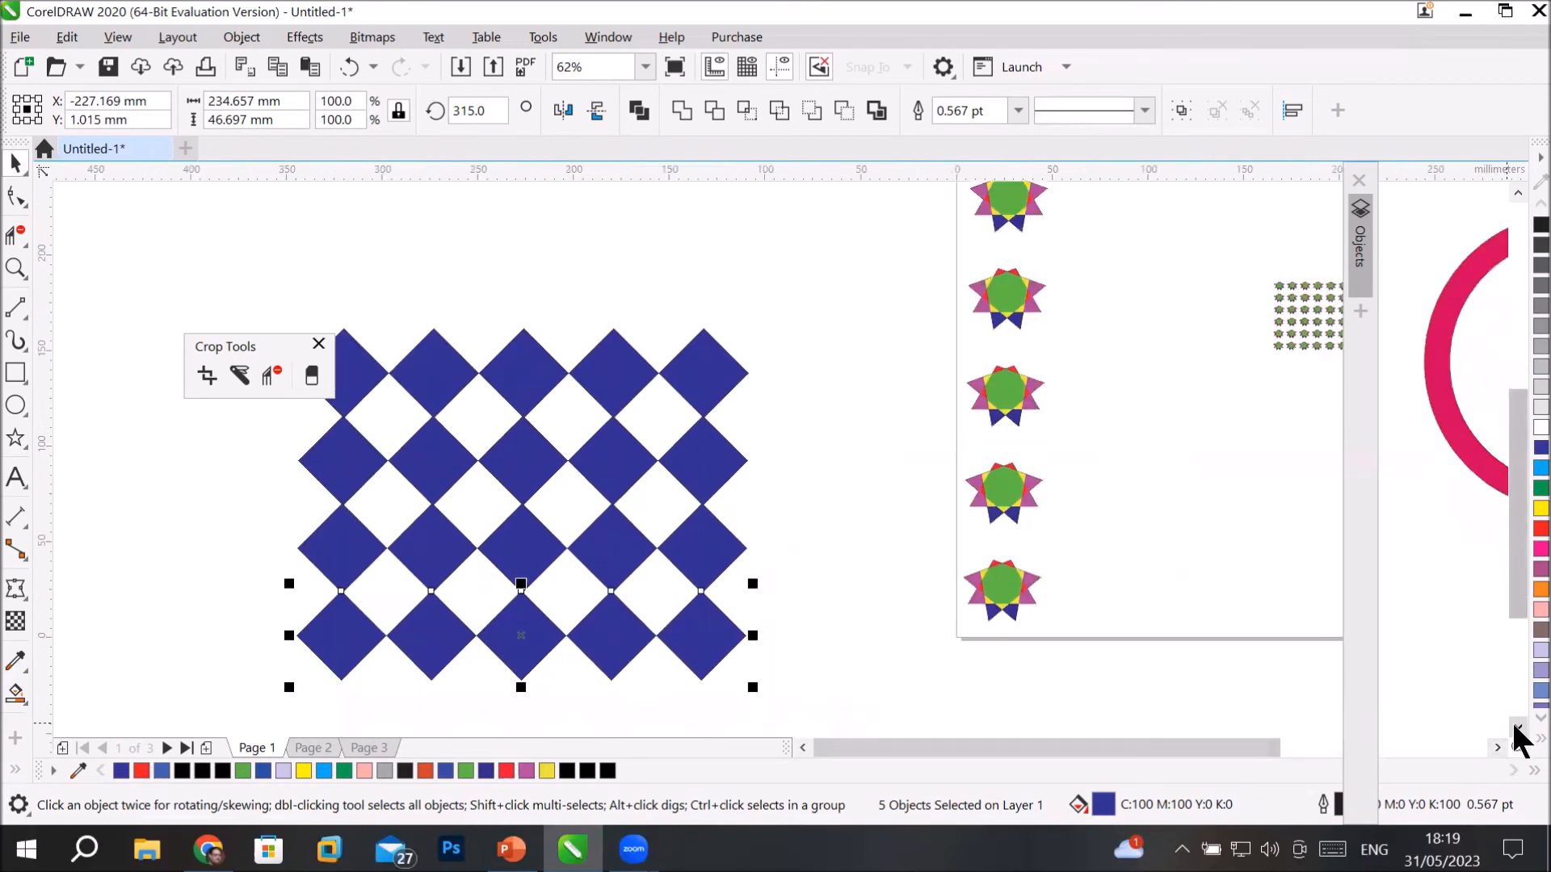
left_click(266, 354)
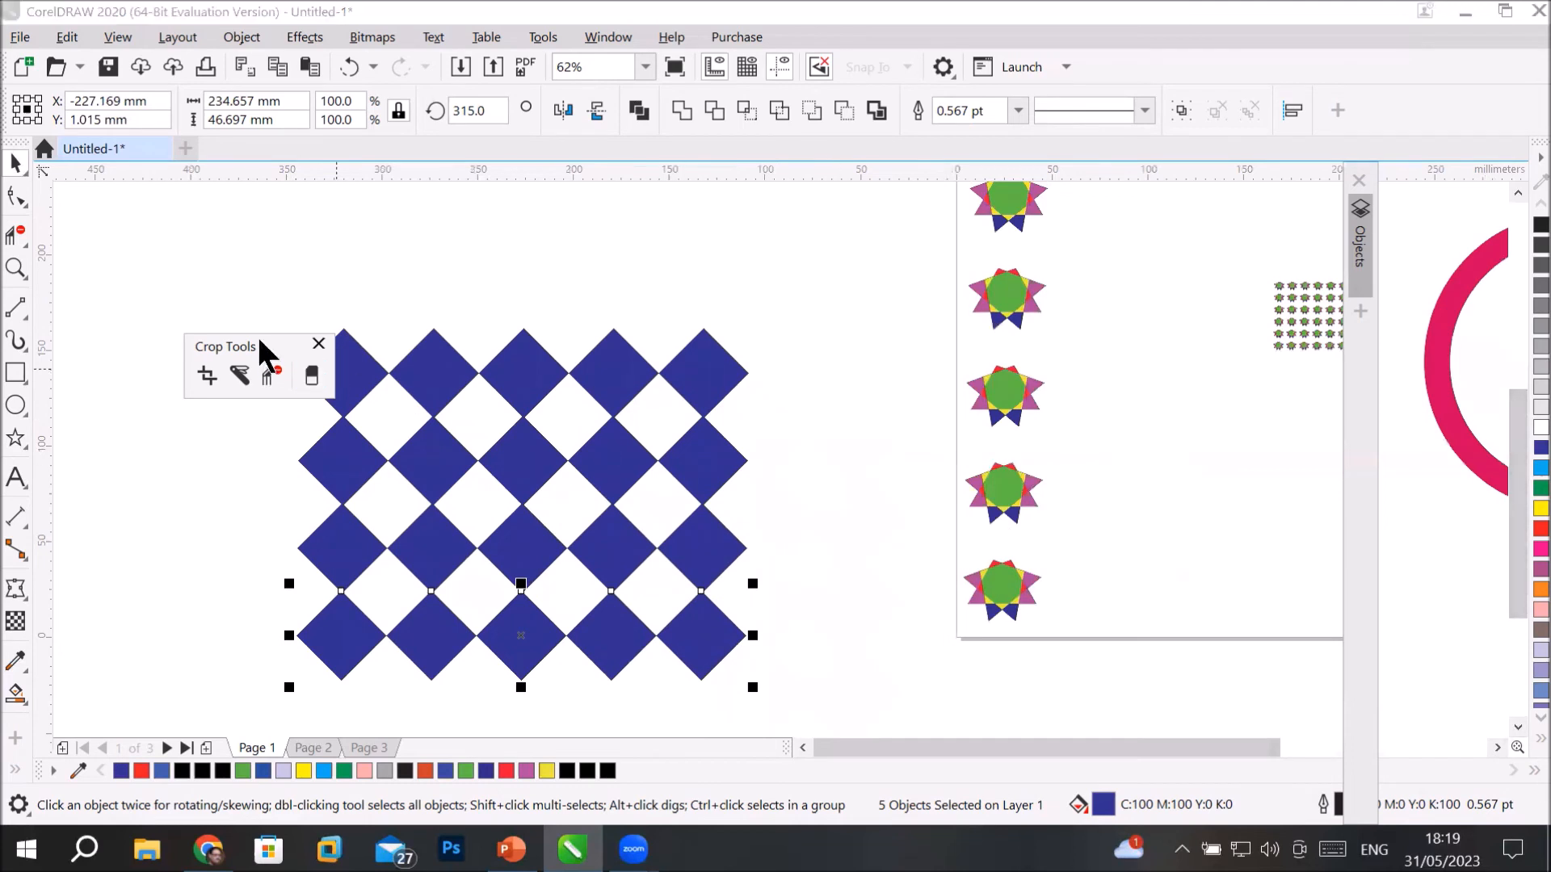
left_click_drag(259, 341, 218, 252)
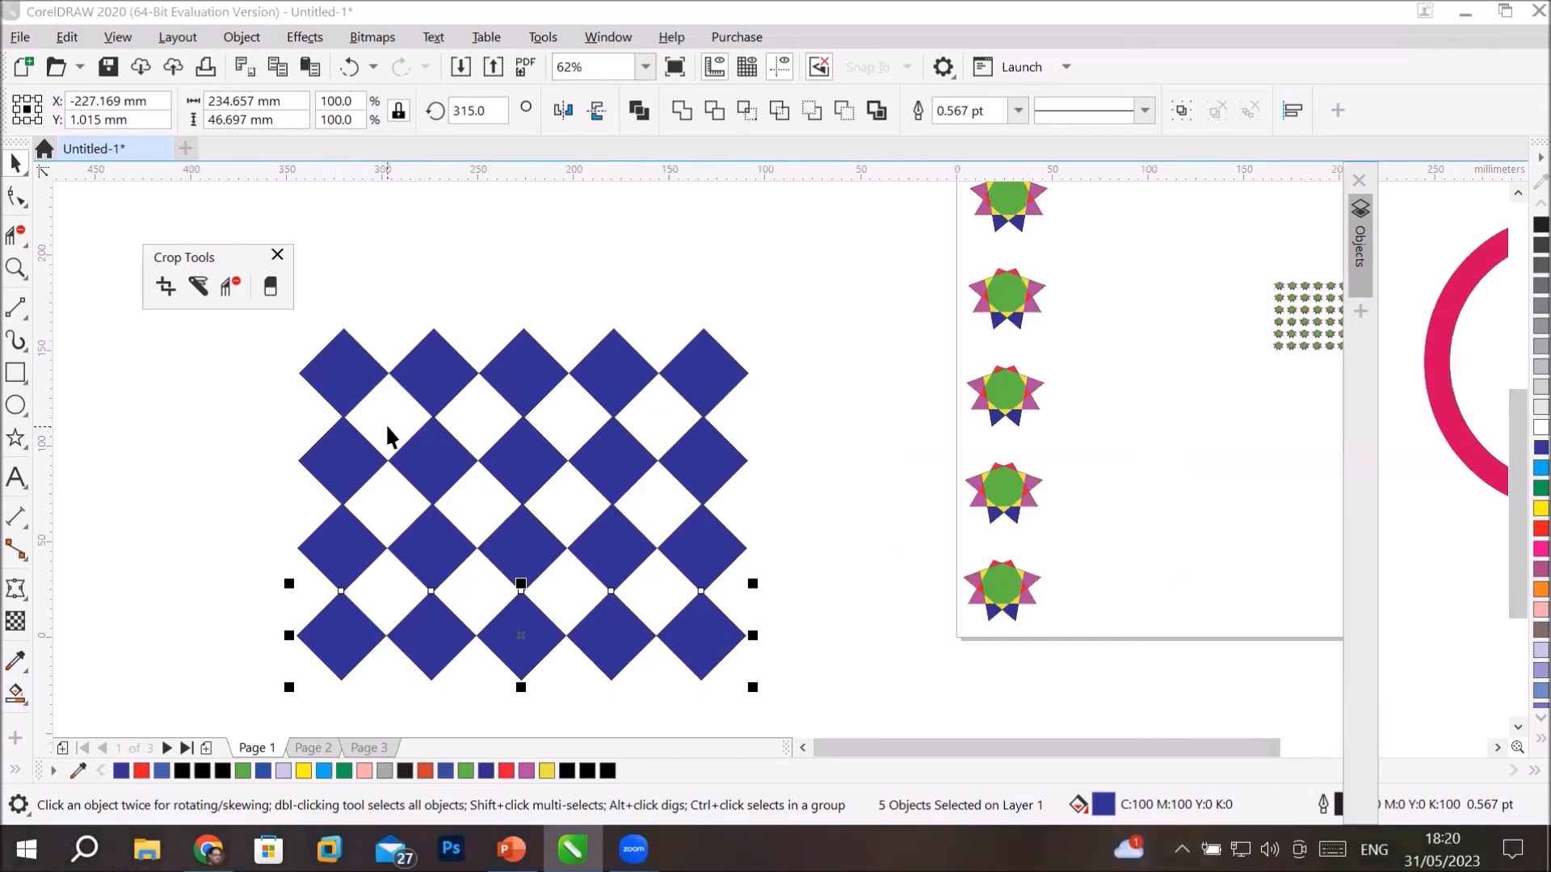
Examine at high magnification how the corners of the last two diamonds in the upper row meet.
scroll(656, 385, "up", 3)
scroll(558, 430, "up", 3)
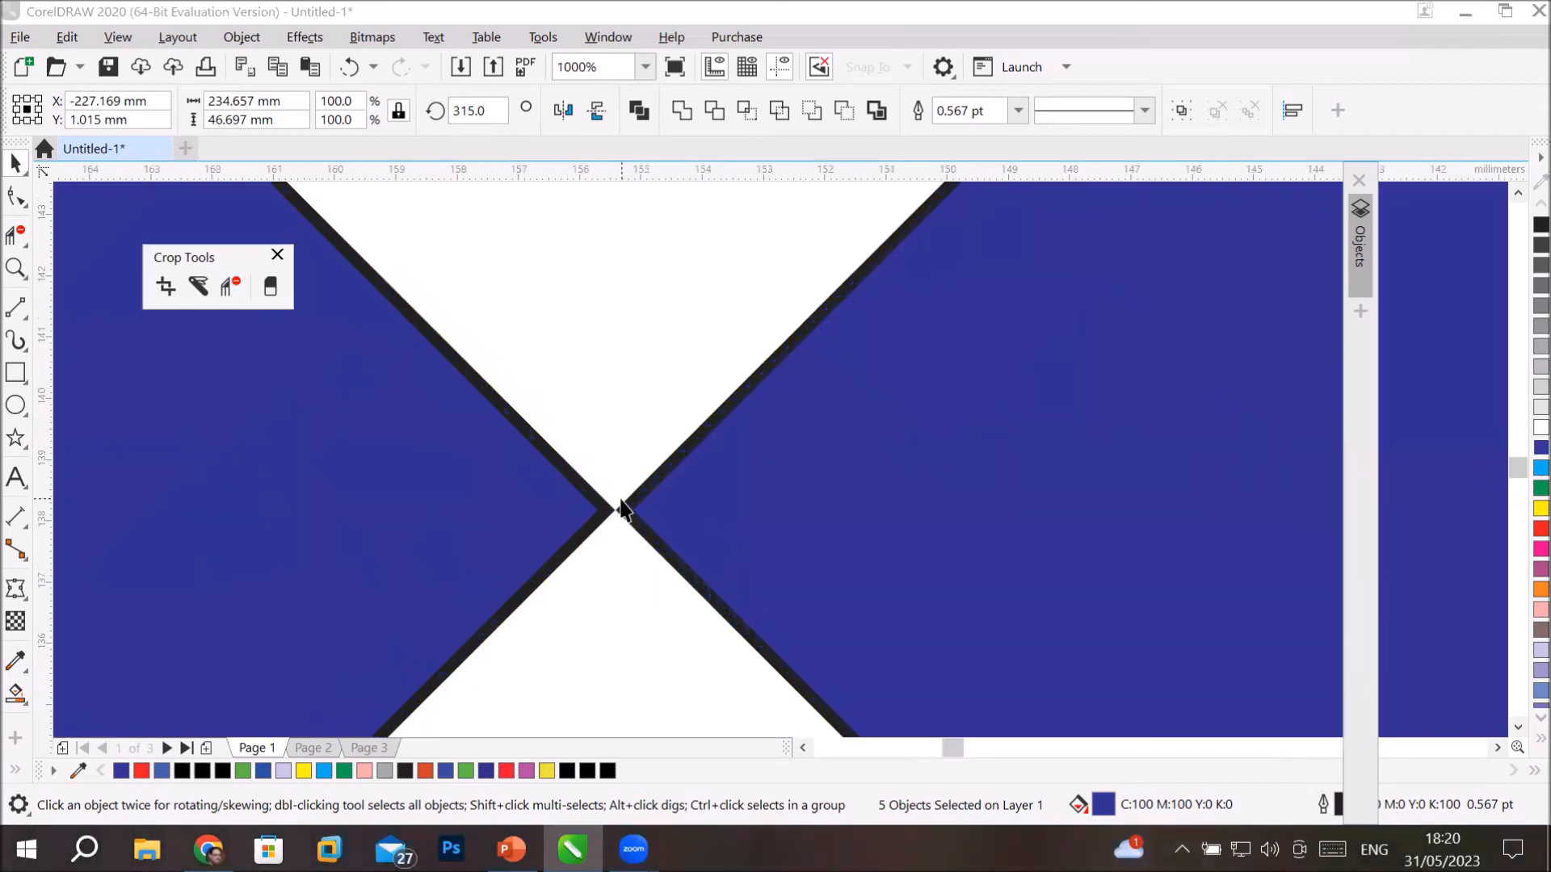
scroll(622, 509, "up", 9)
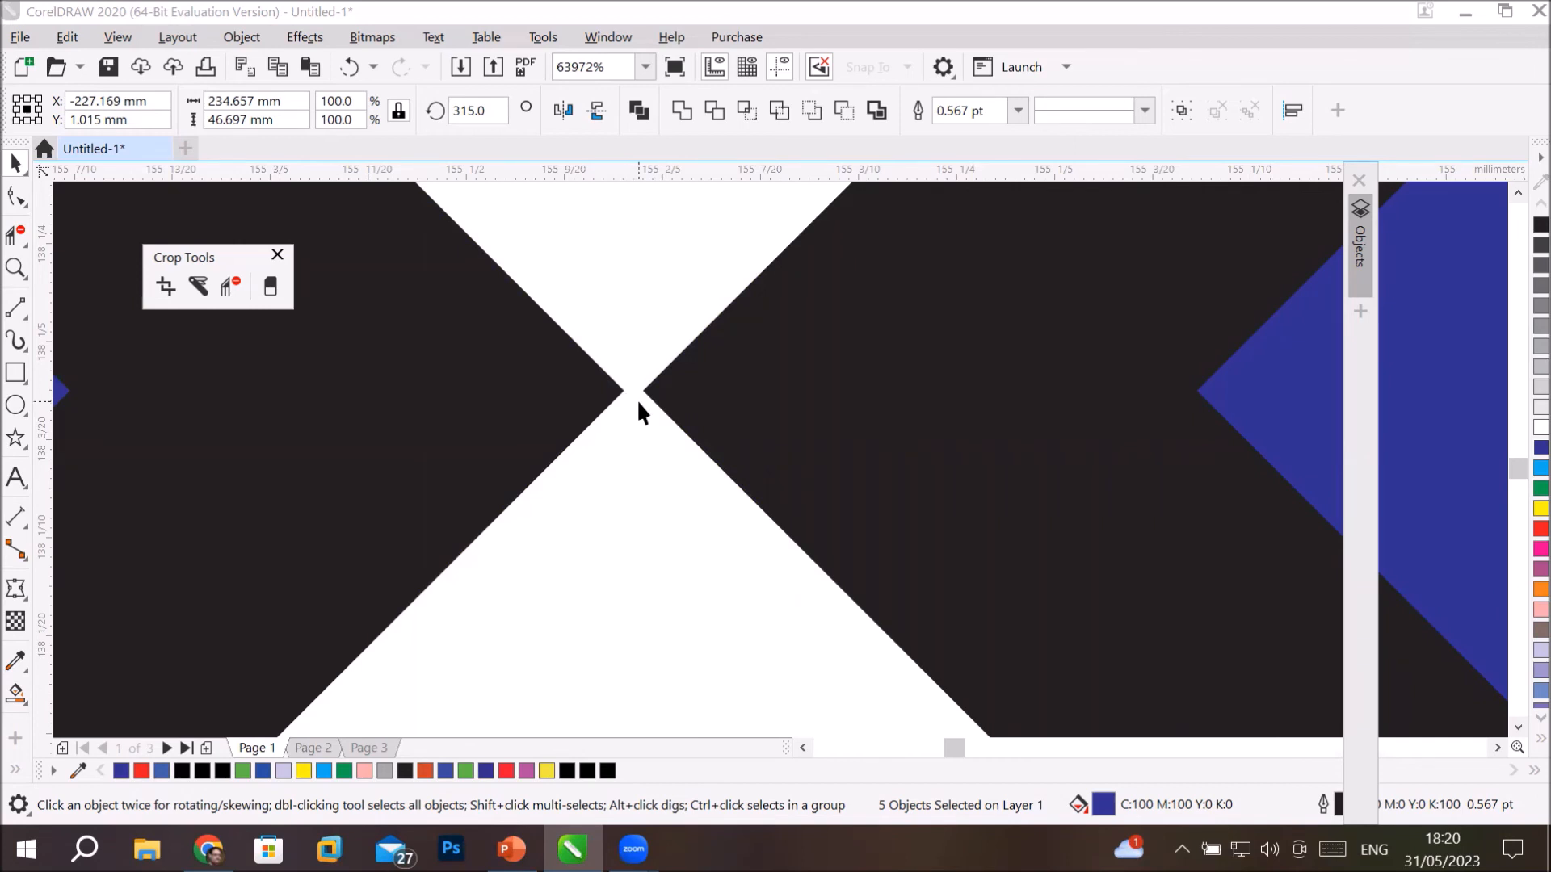
scroll(638, 412, "down", 15)
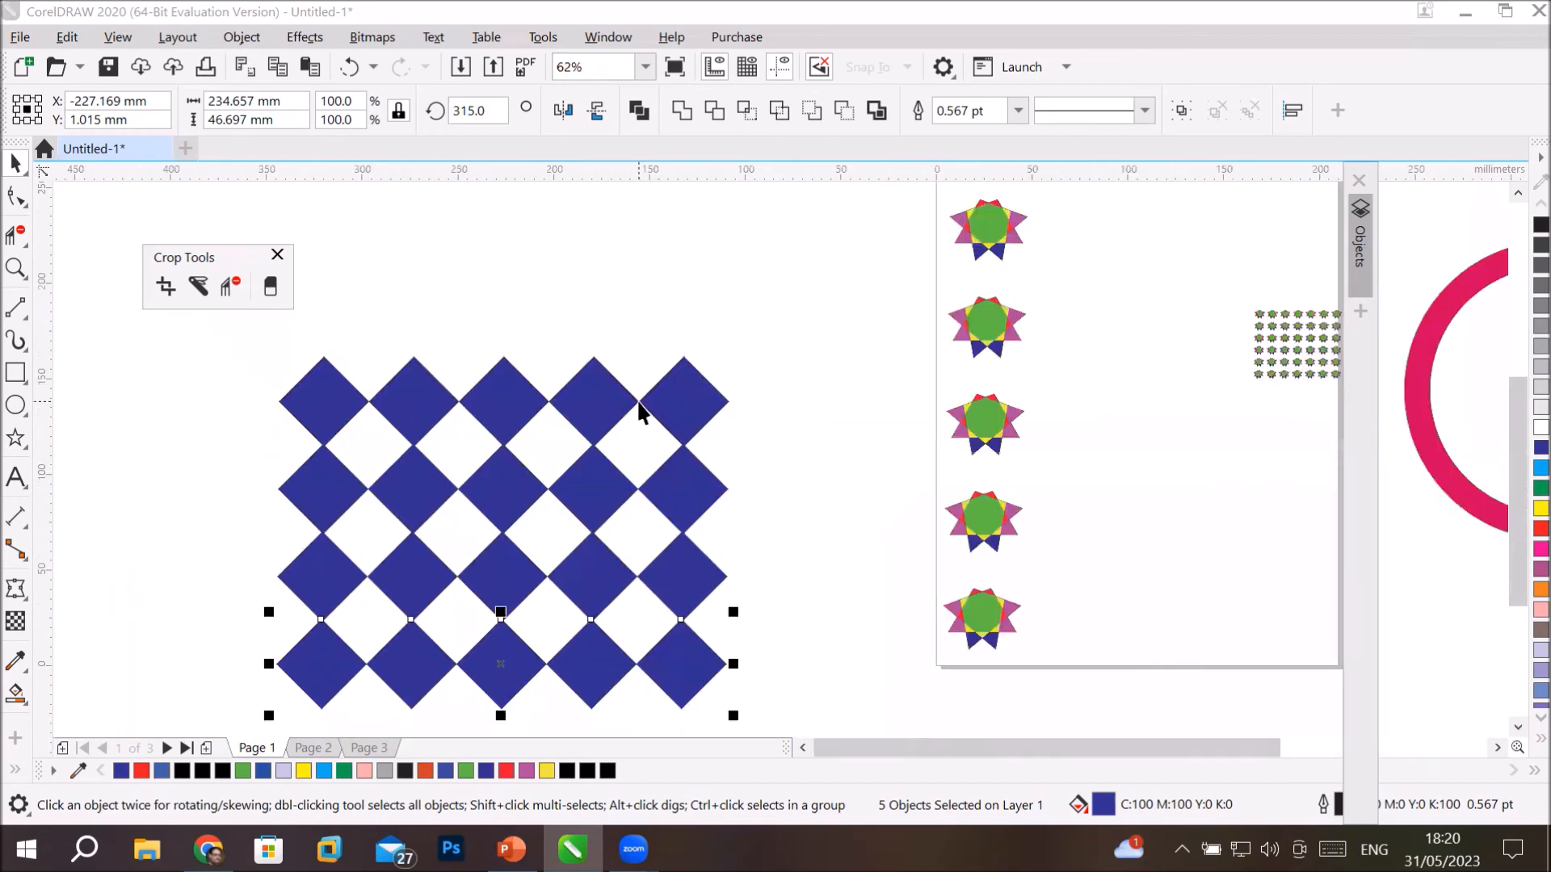
Undo all the row and diamond copies back to the single original diamond, and reselect it.
key("Delete")
key("Delete")
key("Delete")
key("Delete")
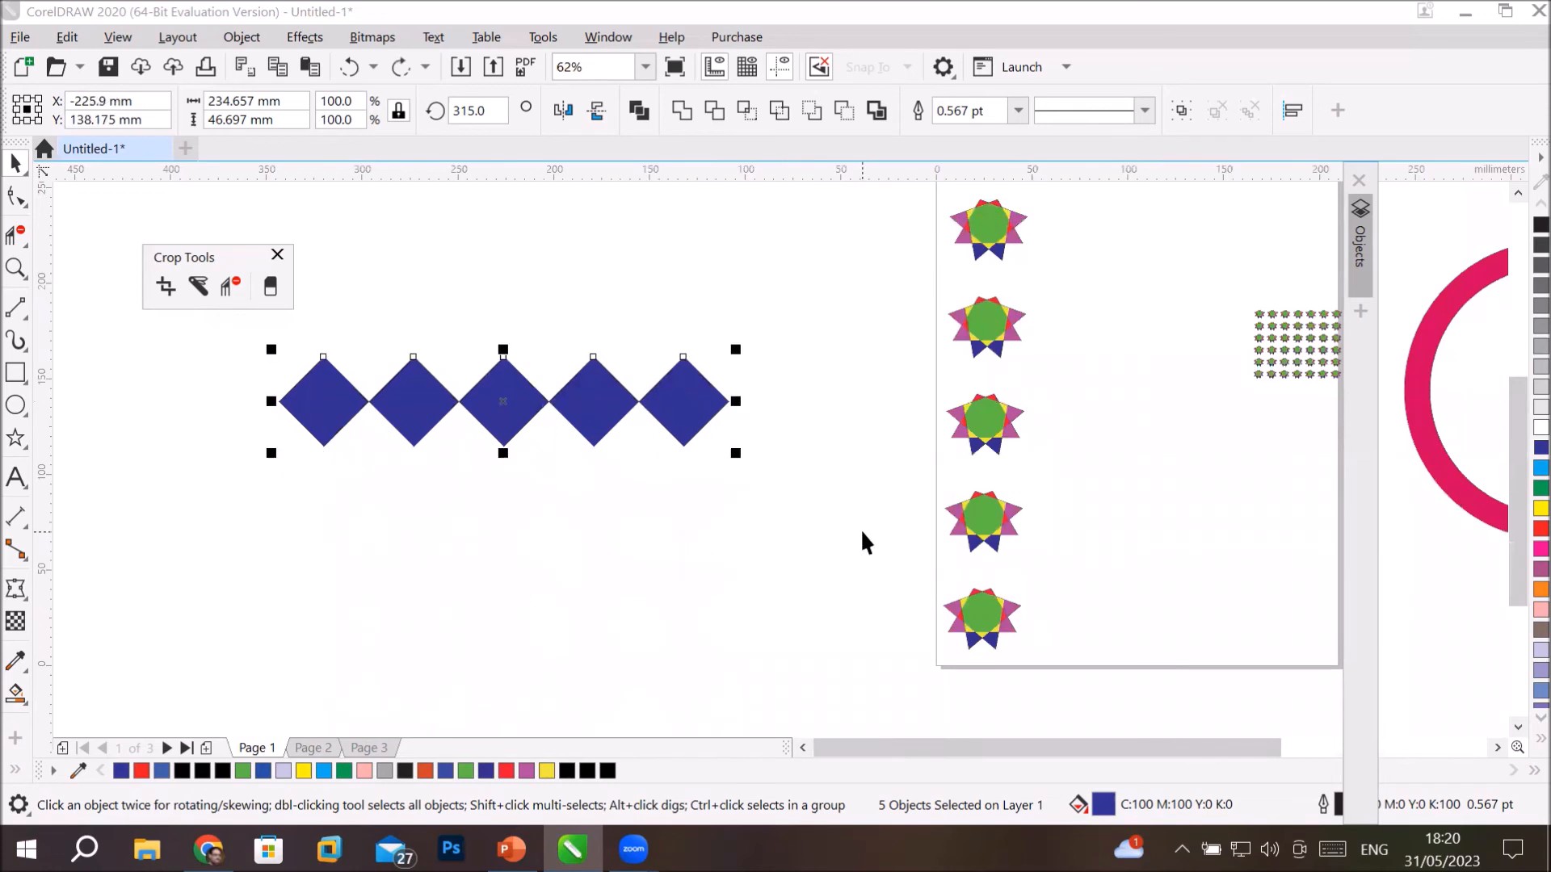
key("Delete")
key("Delete")
key("Delete")
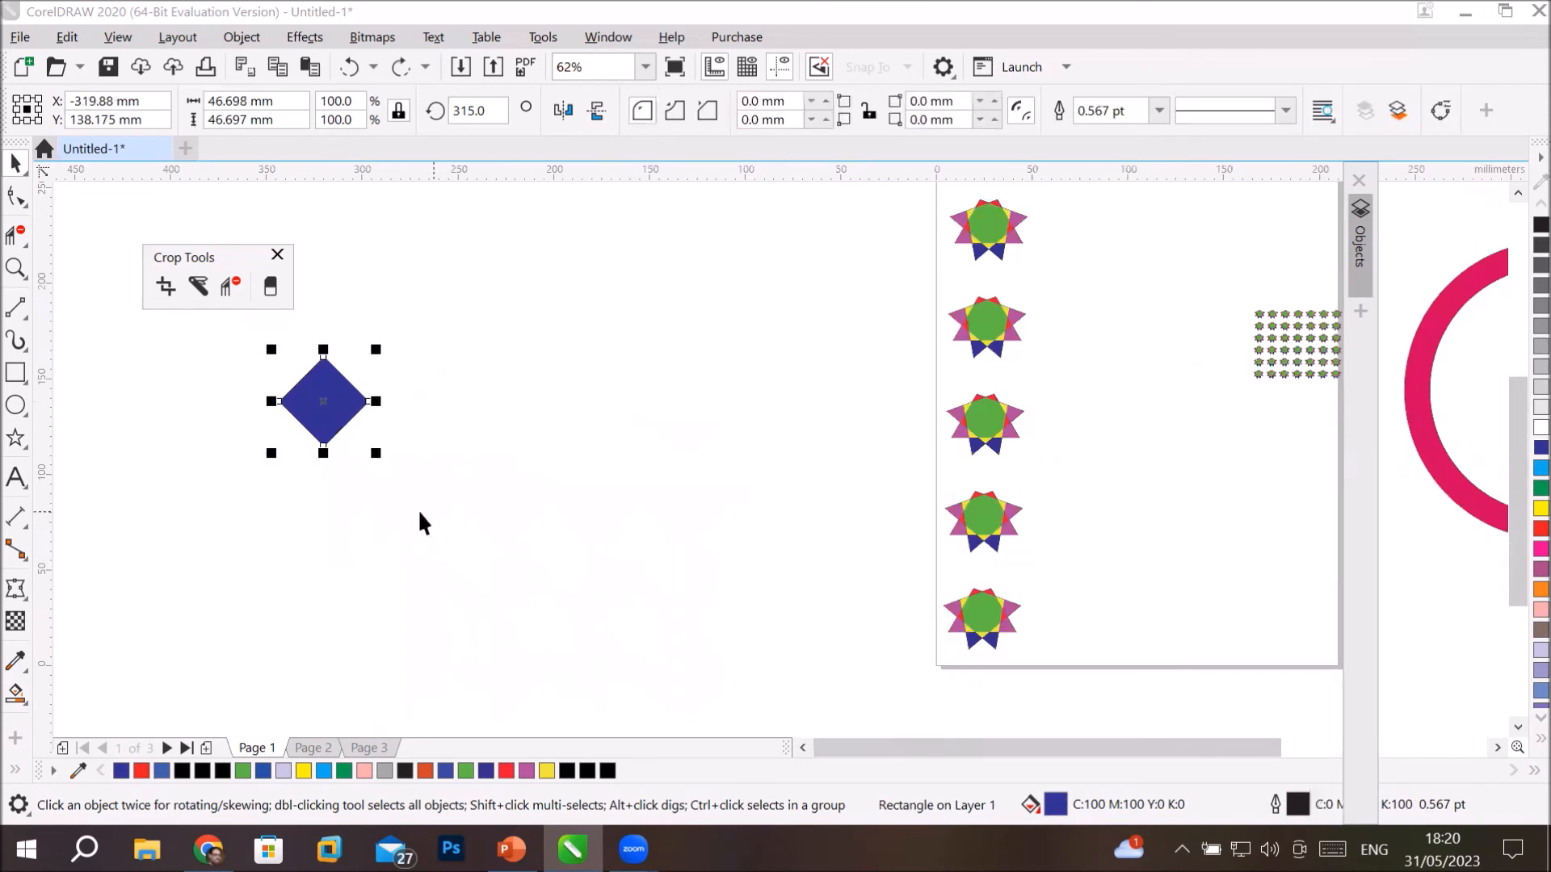
left_click(300, 408)
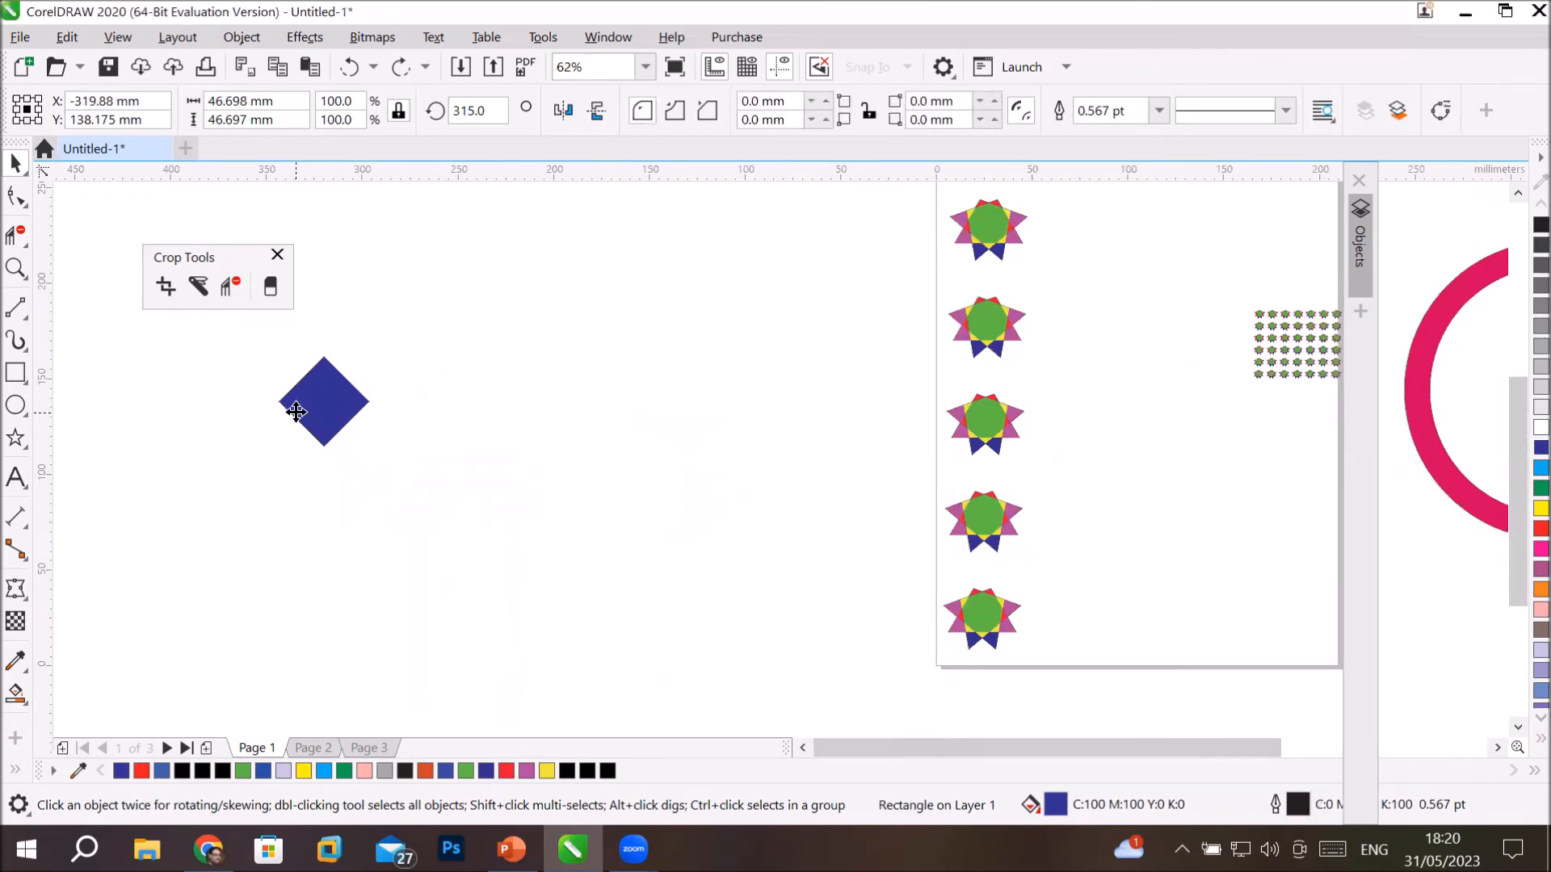
left_click(323, 416)
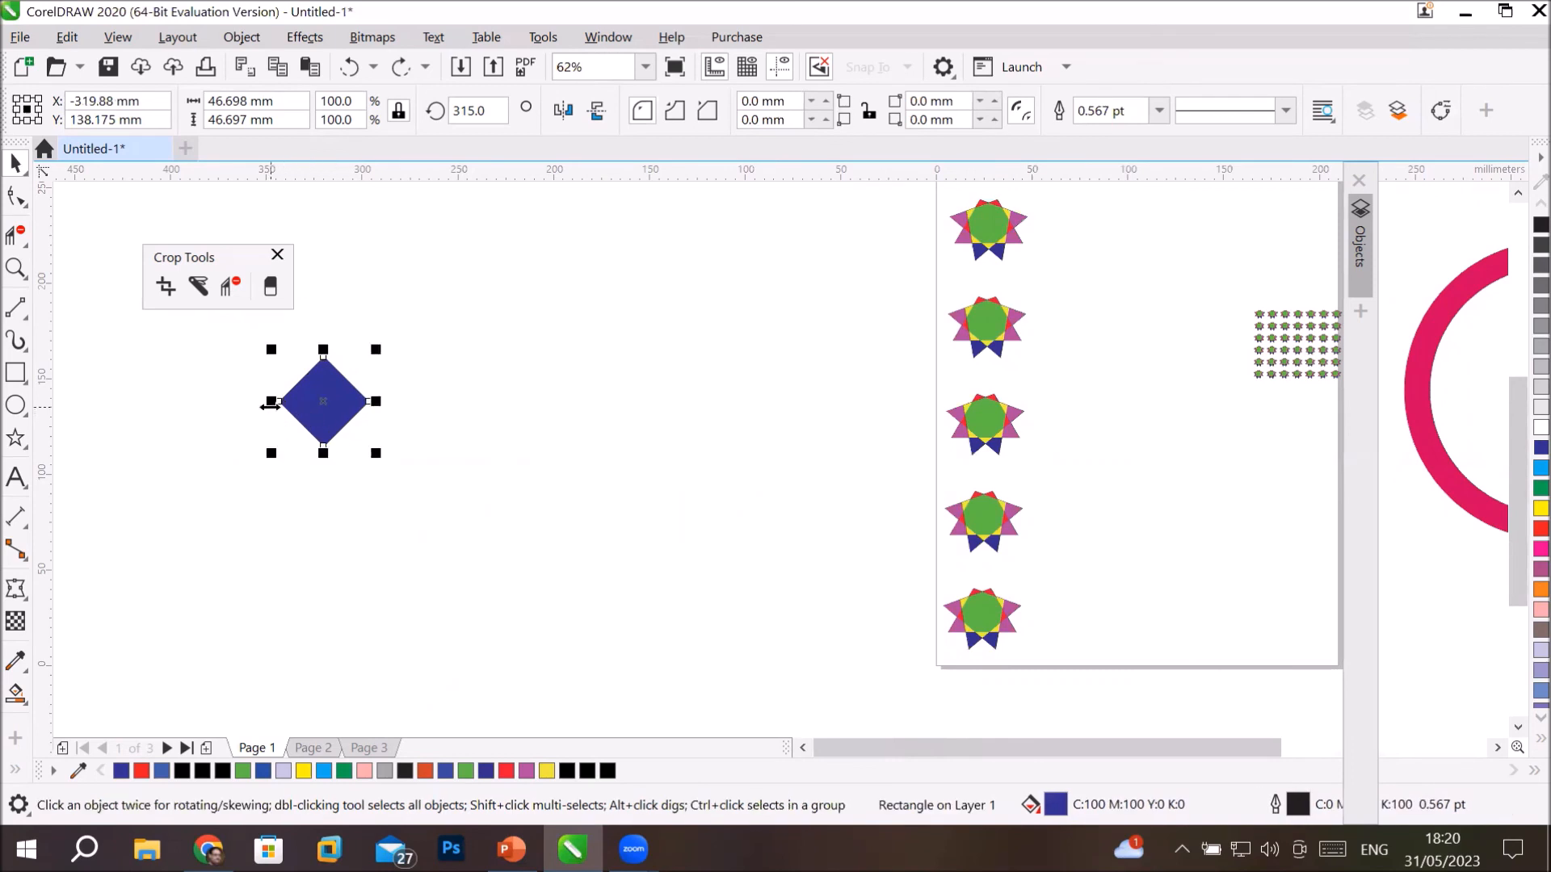
Try a mirrored copy of the diamond against its right corner, examining how the two corners meet.
left_click_drag(270, 401, 439, 404)
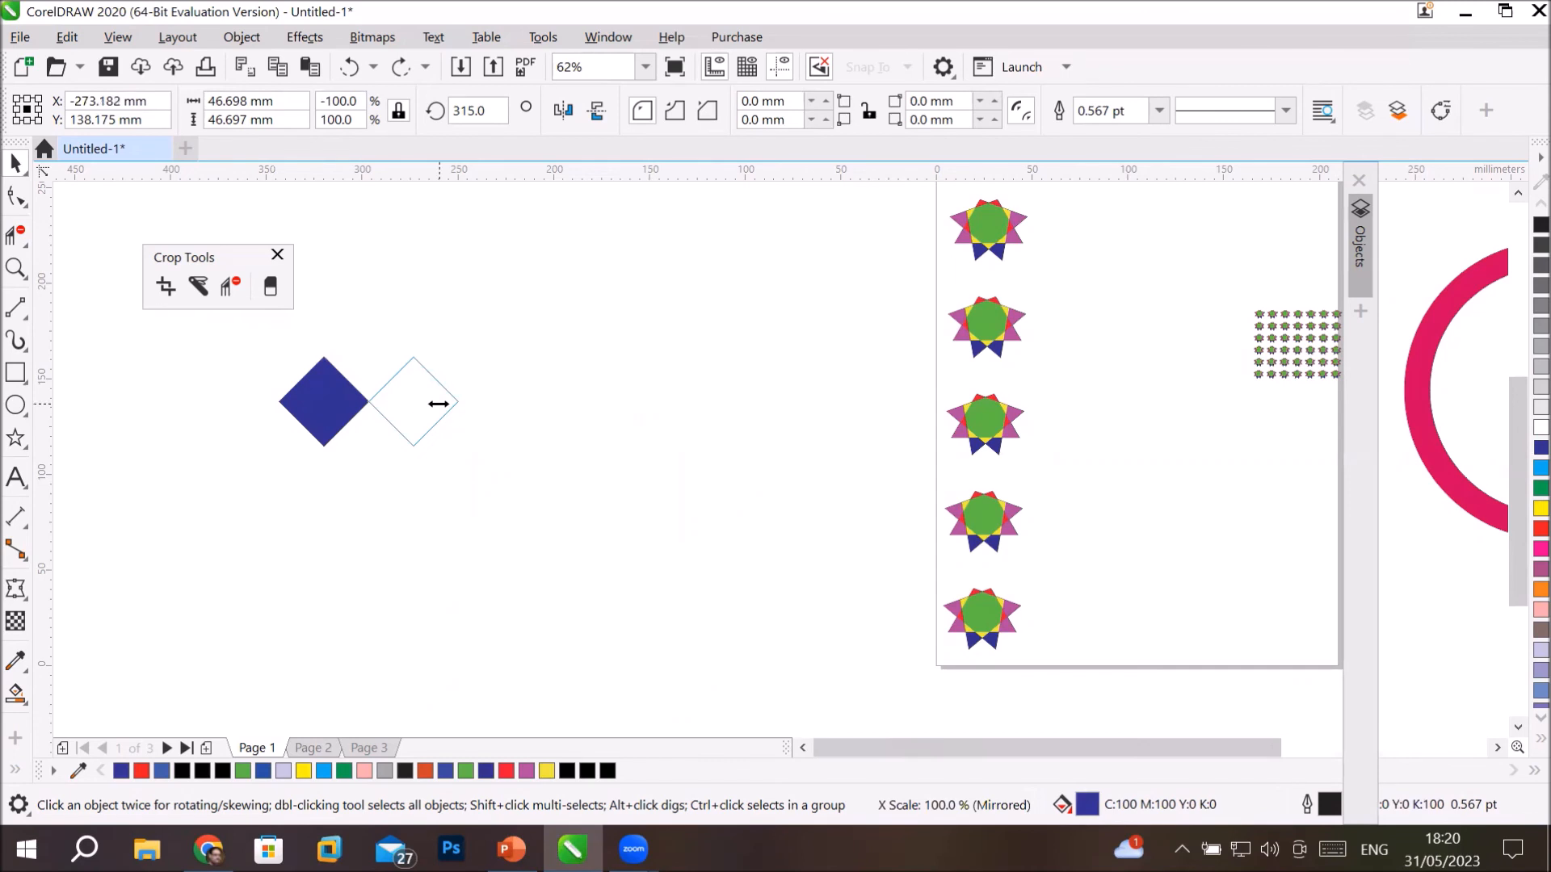
left_click_drag(438, 401, 438, 401)
scroll(359, 371, "up", 4)
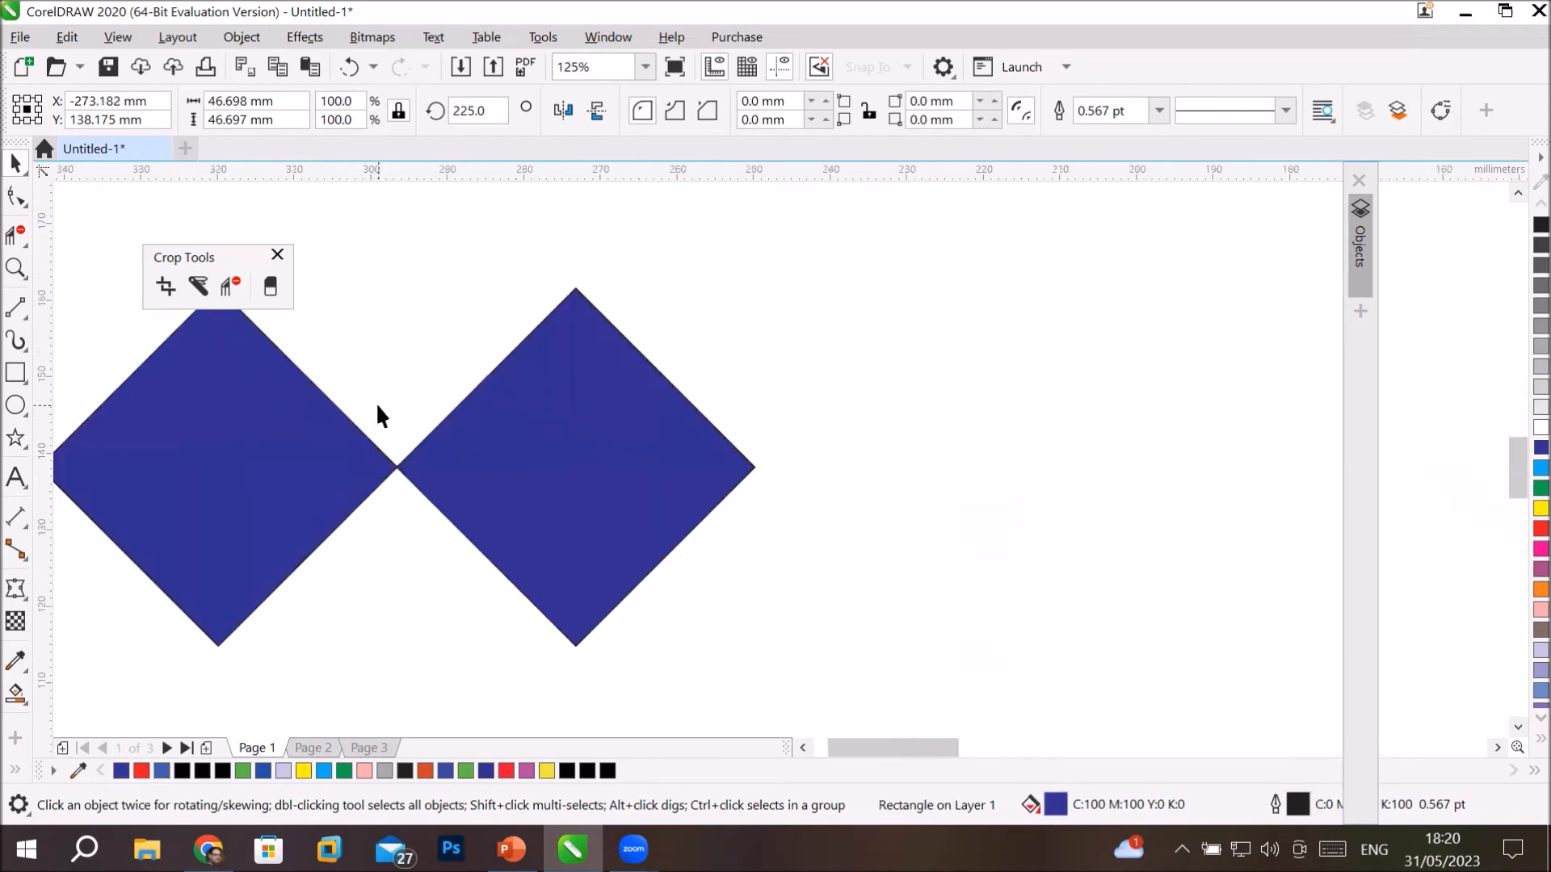
scroll(380, 480, "up", 3)
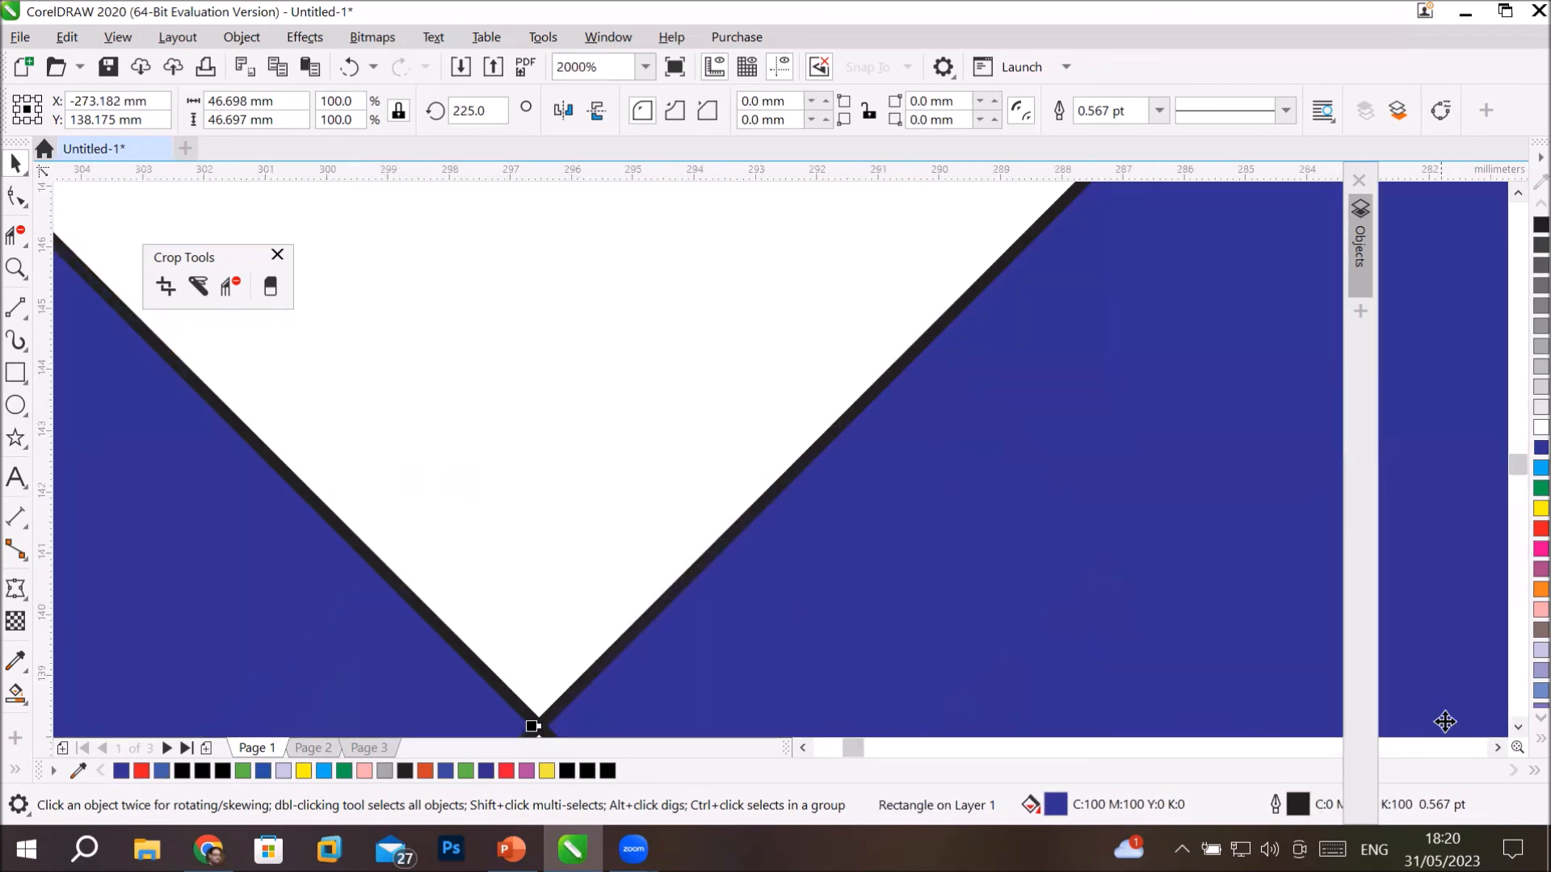
left_click(1518, 729)
left_click(1519, 729)
left_click(1519, 730)
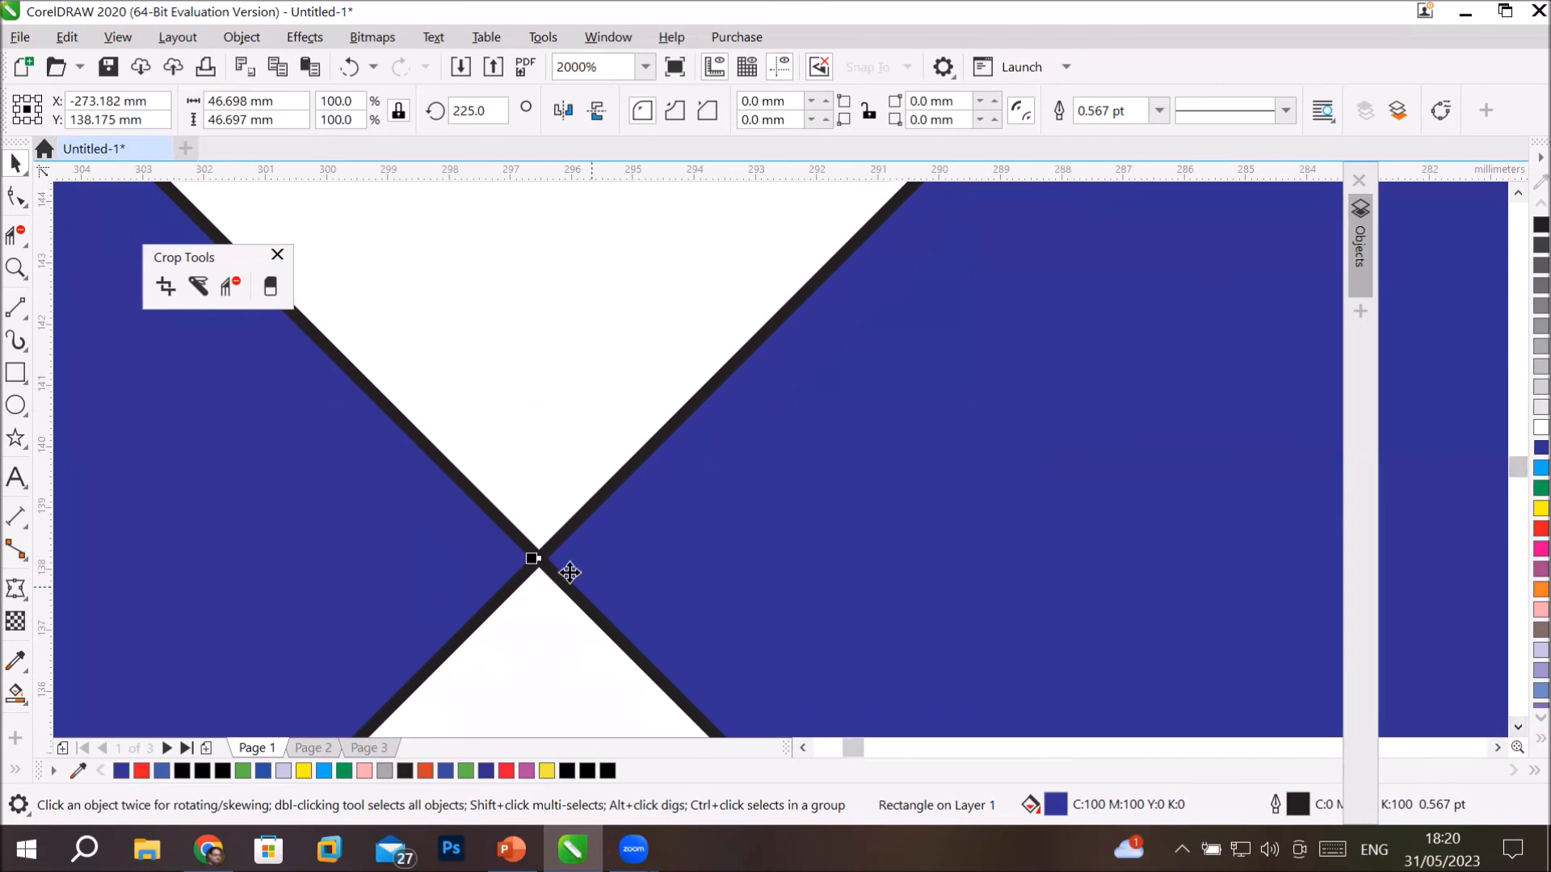
scroll(568, 569, "up", 1)
scroll(568, 569, "up", 2)
scroll(567, 569, "down", 7)
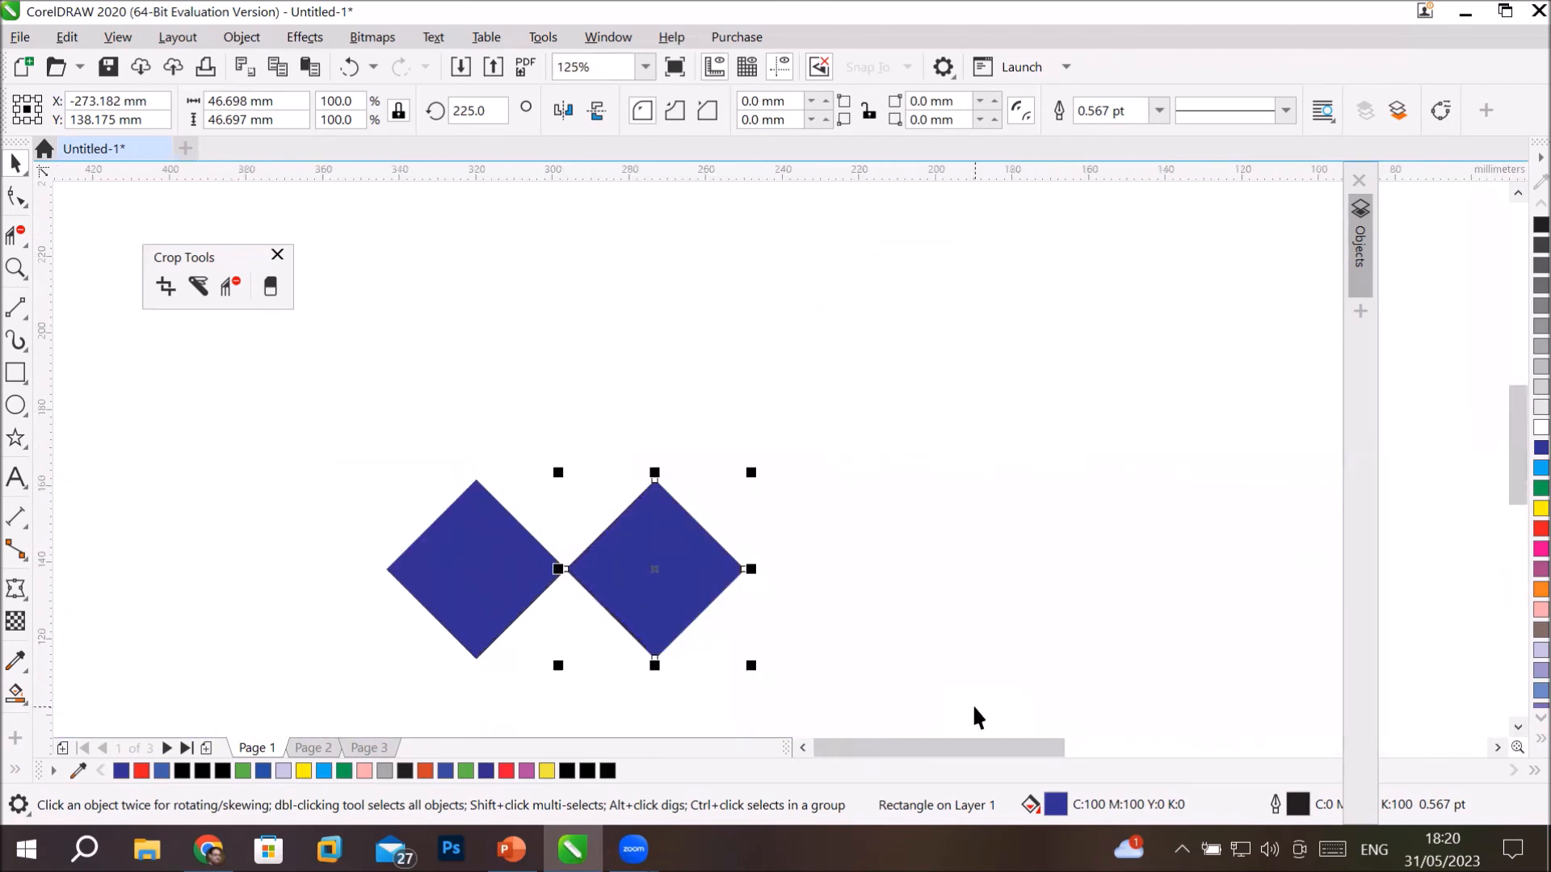
key("ctrl+z")
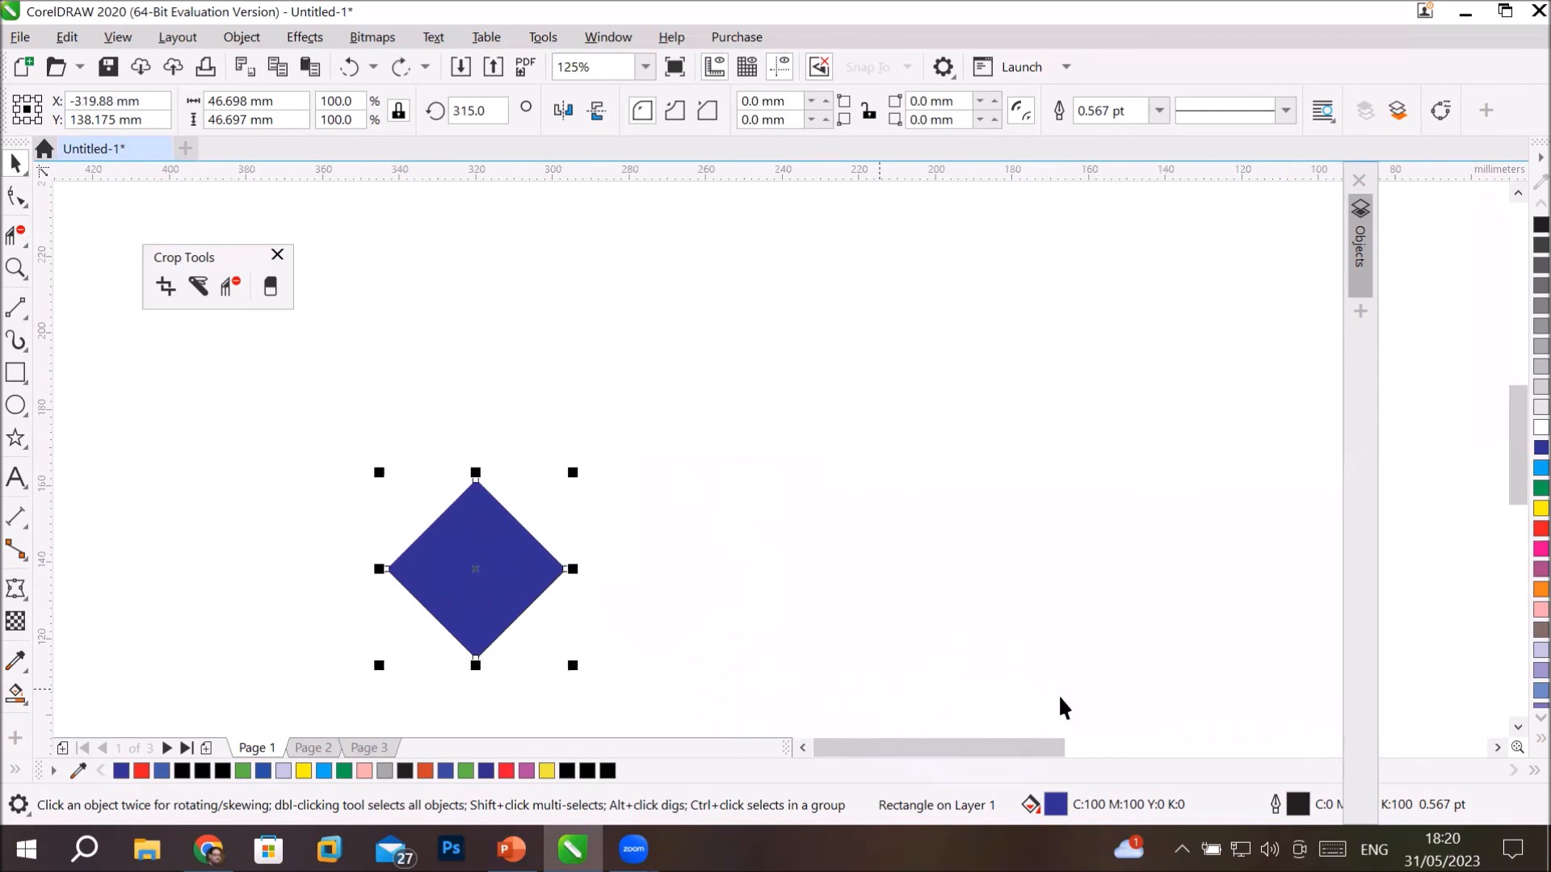
Build a row of four touching diamonds by mirroring a copy of the last diamond to its right three times.
left_click(1518, 727)
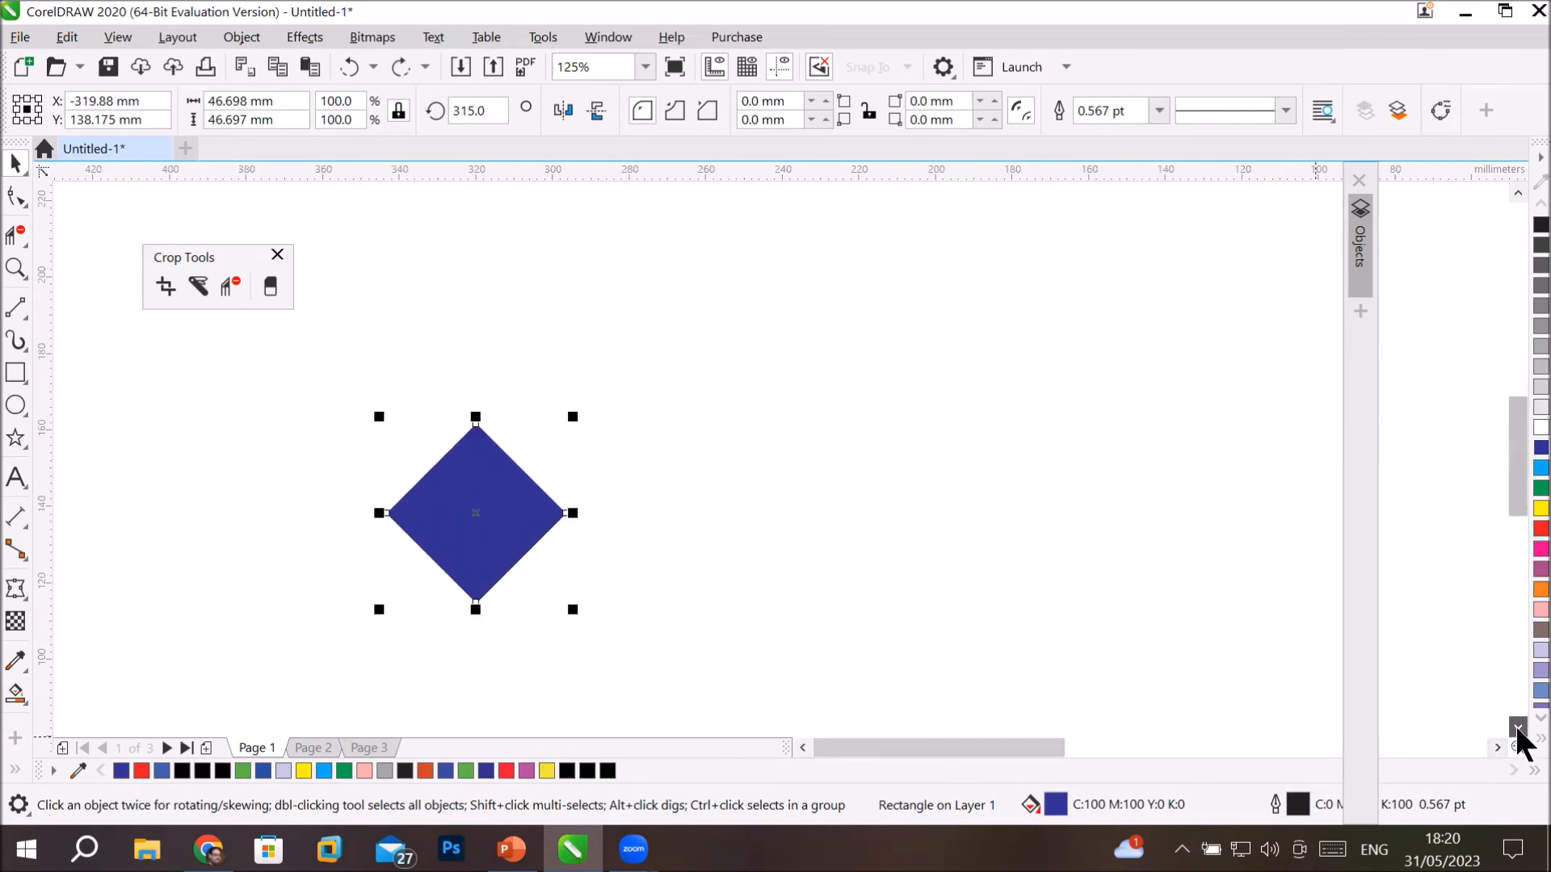
left_click(1518, 727)
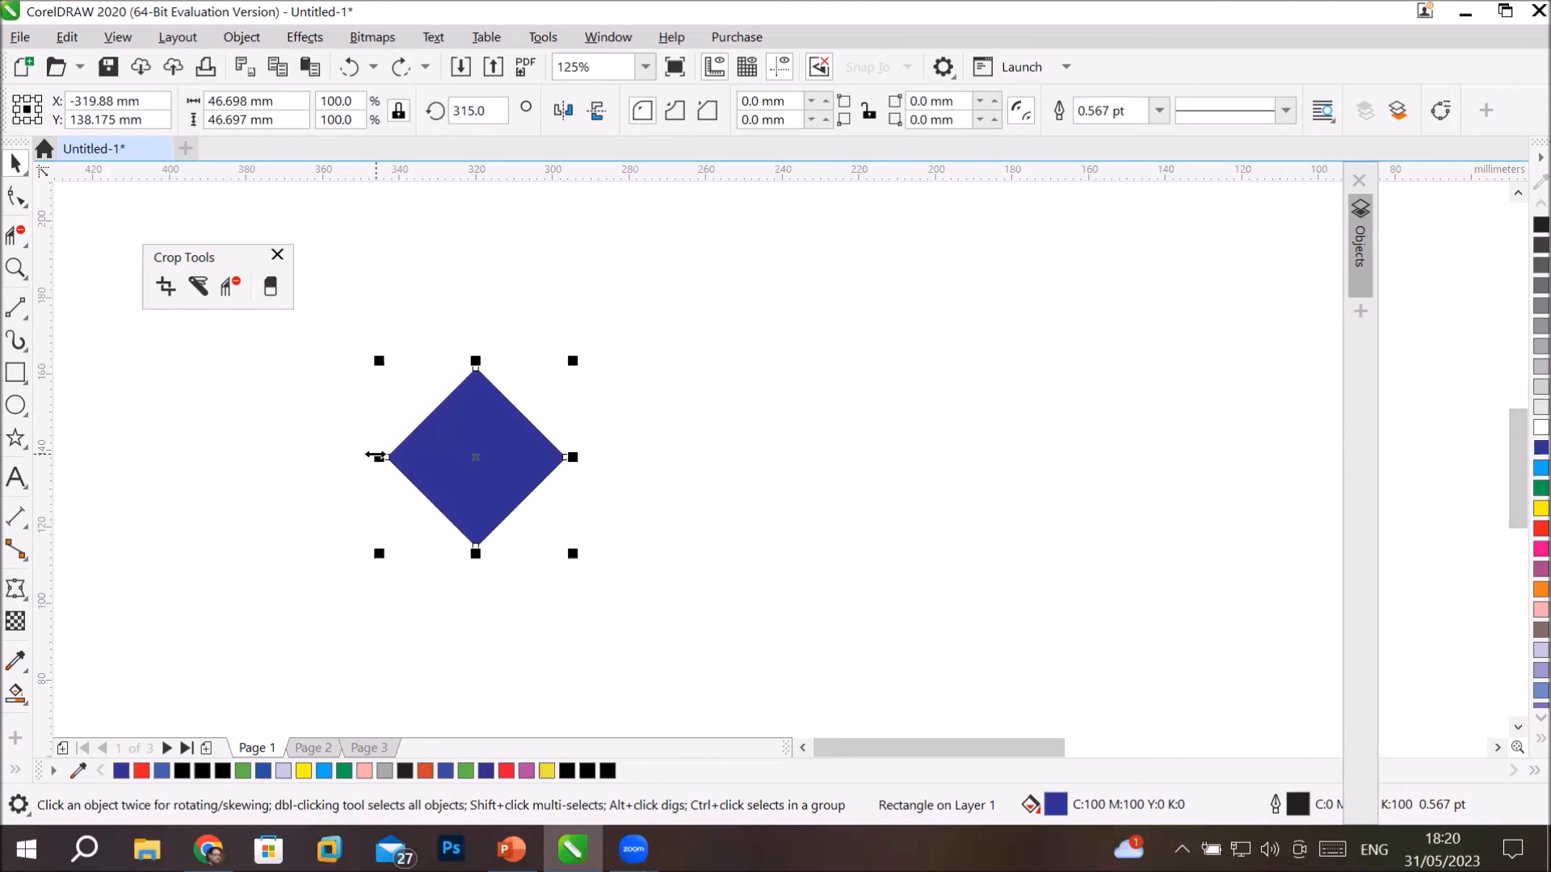
left_click_drag(376, 458, 659, 471)
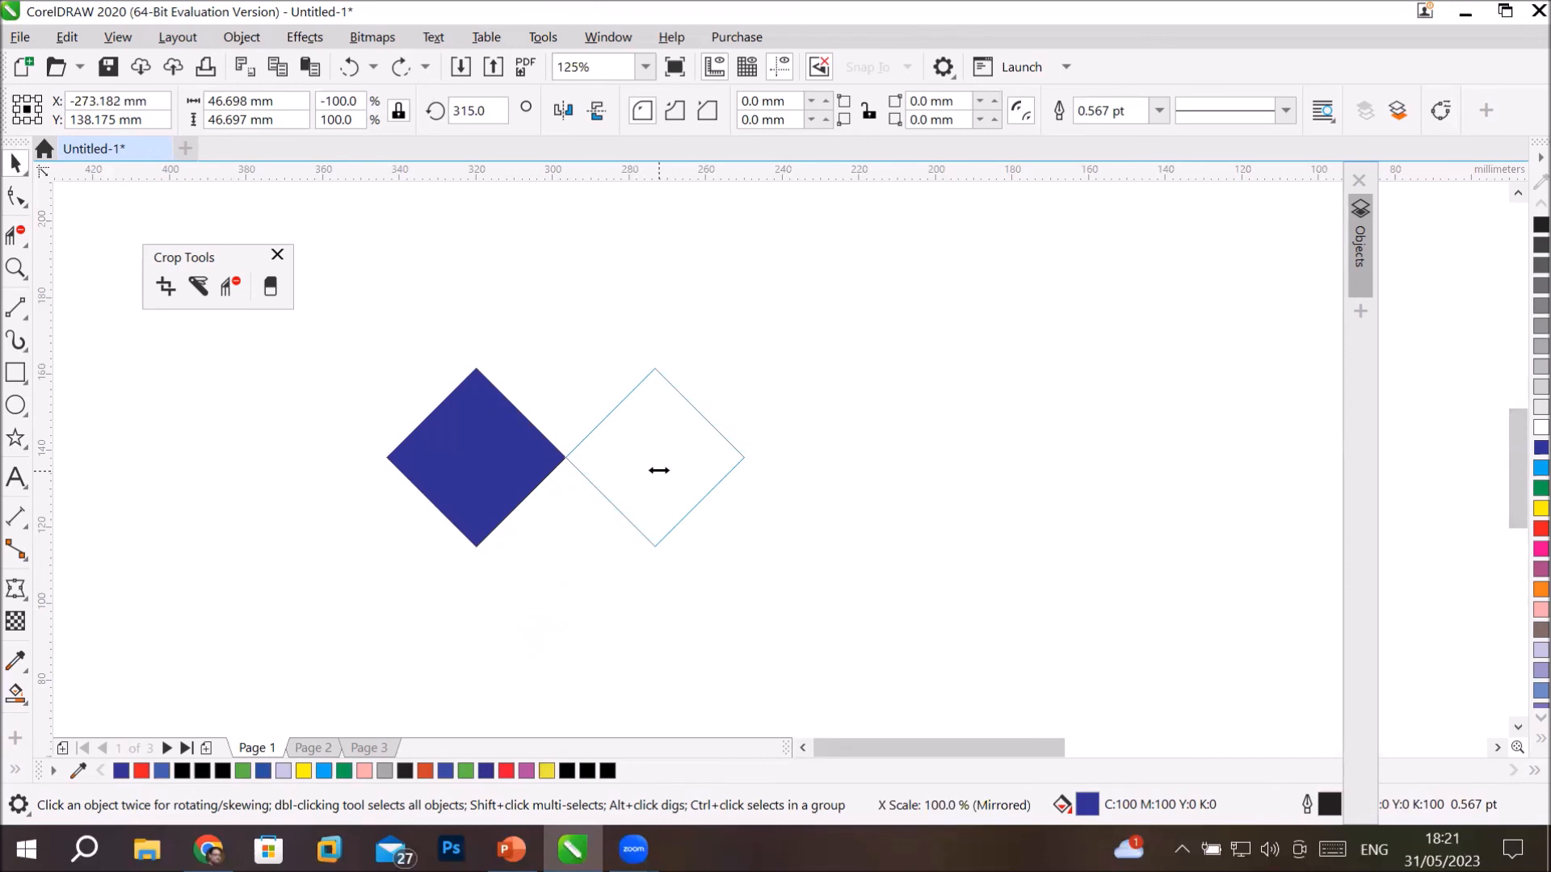
left_click_drag(659, 470, 681, 469)
key("ctrl")
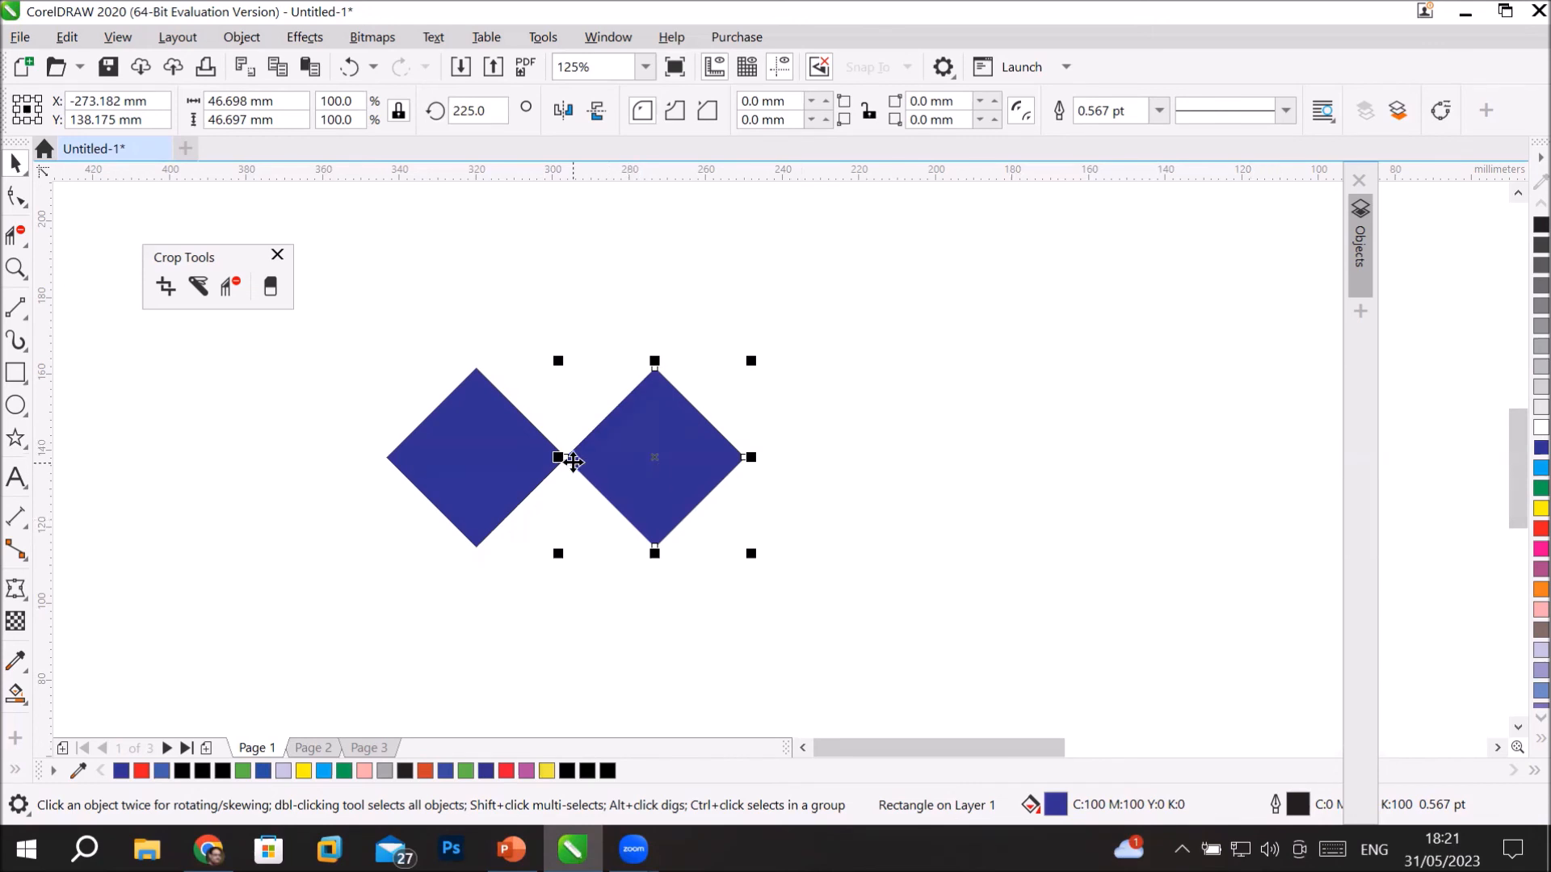
left_click_drag(558, 457, 803, 458)
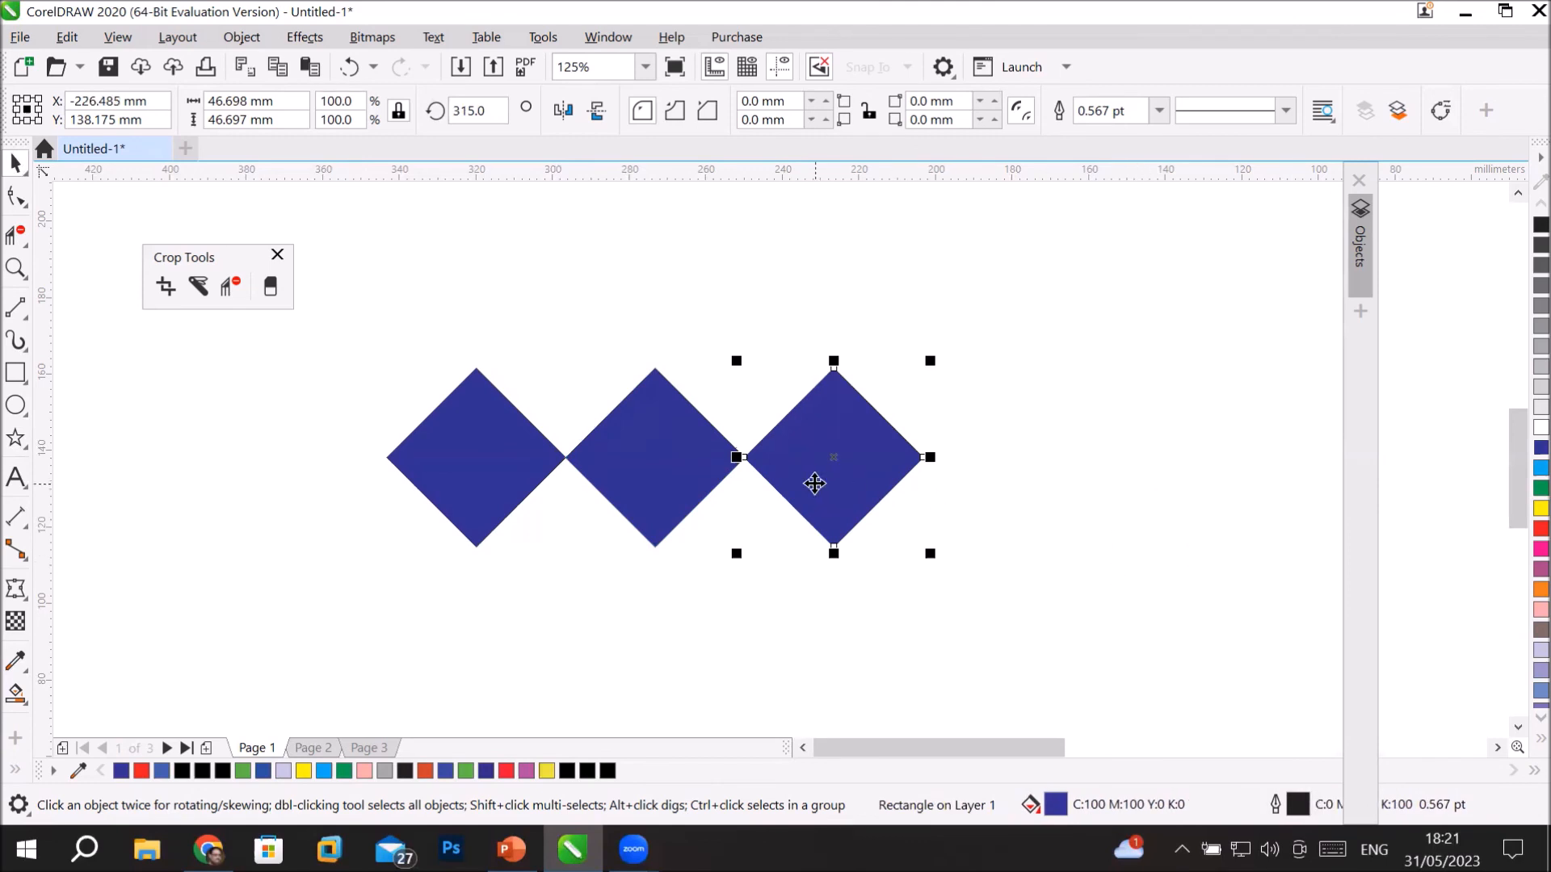
left_click_drag(739, 457, 1015, 471)
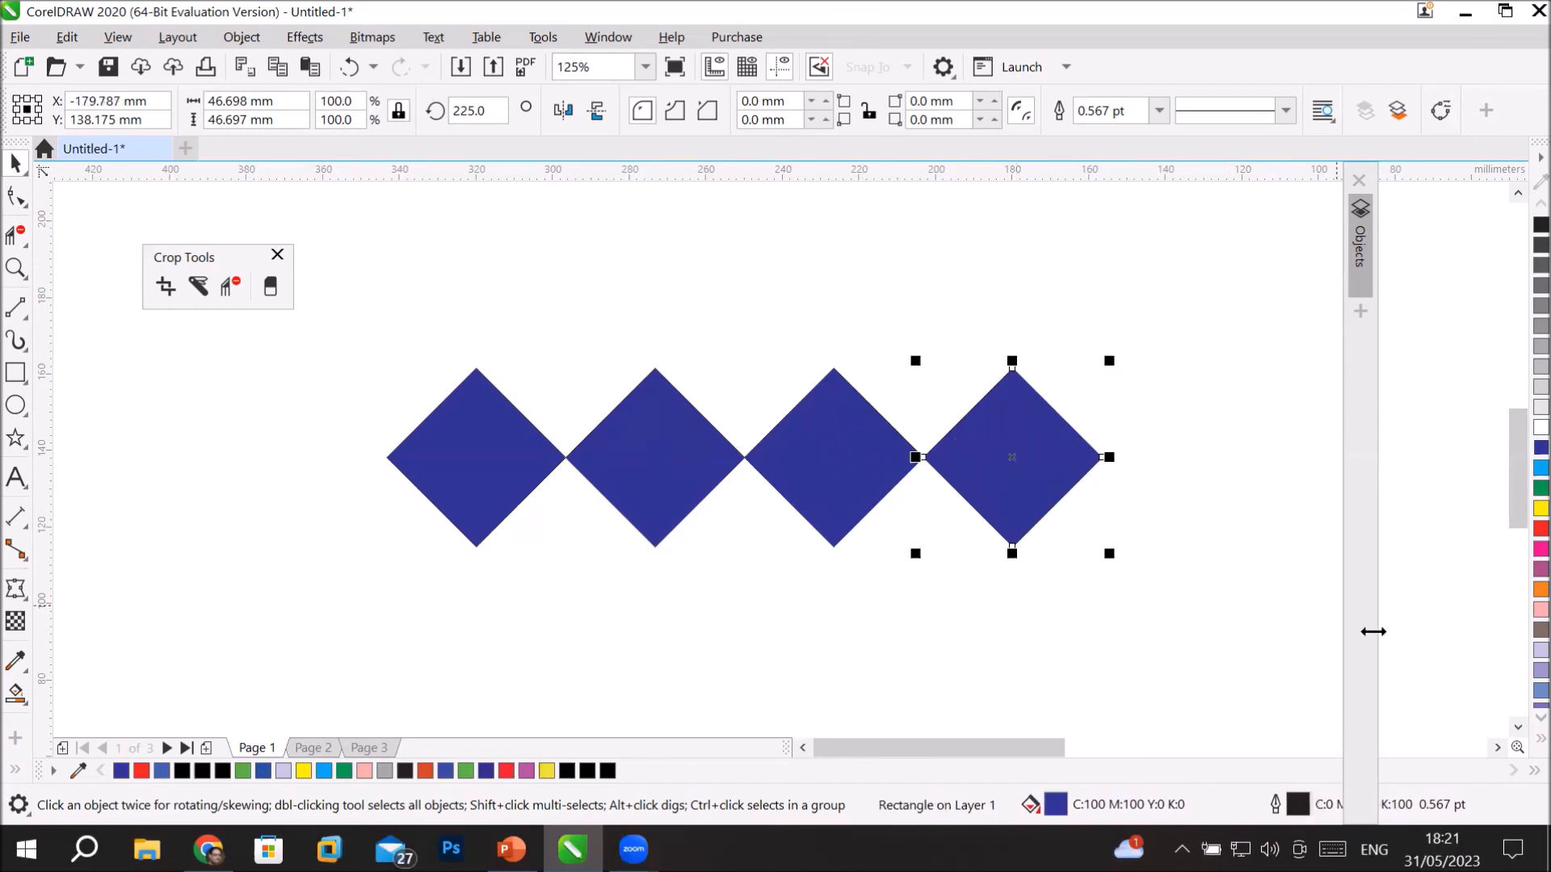
Copy the whole row of four diamonds straight down so the copy's upper corners touch the original row's lower corners.
left_click_drag(340, 323, 1169, 636)
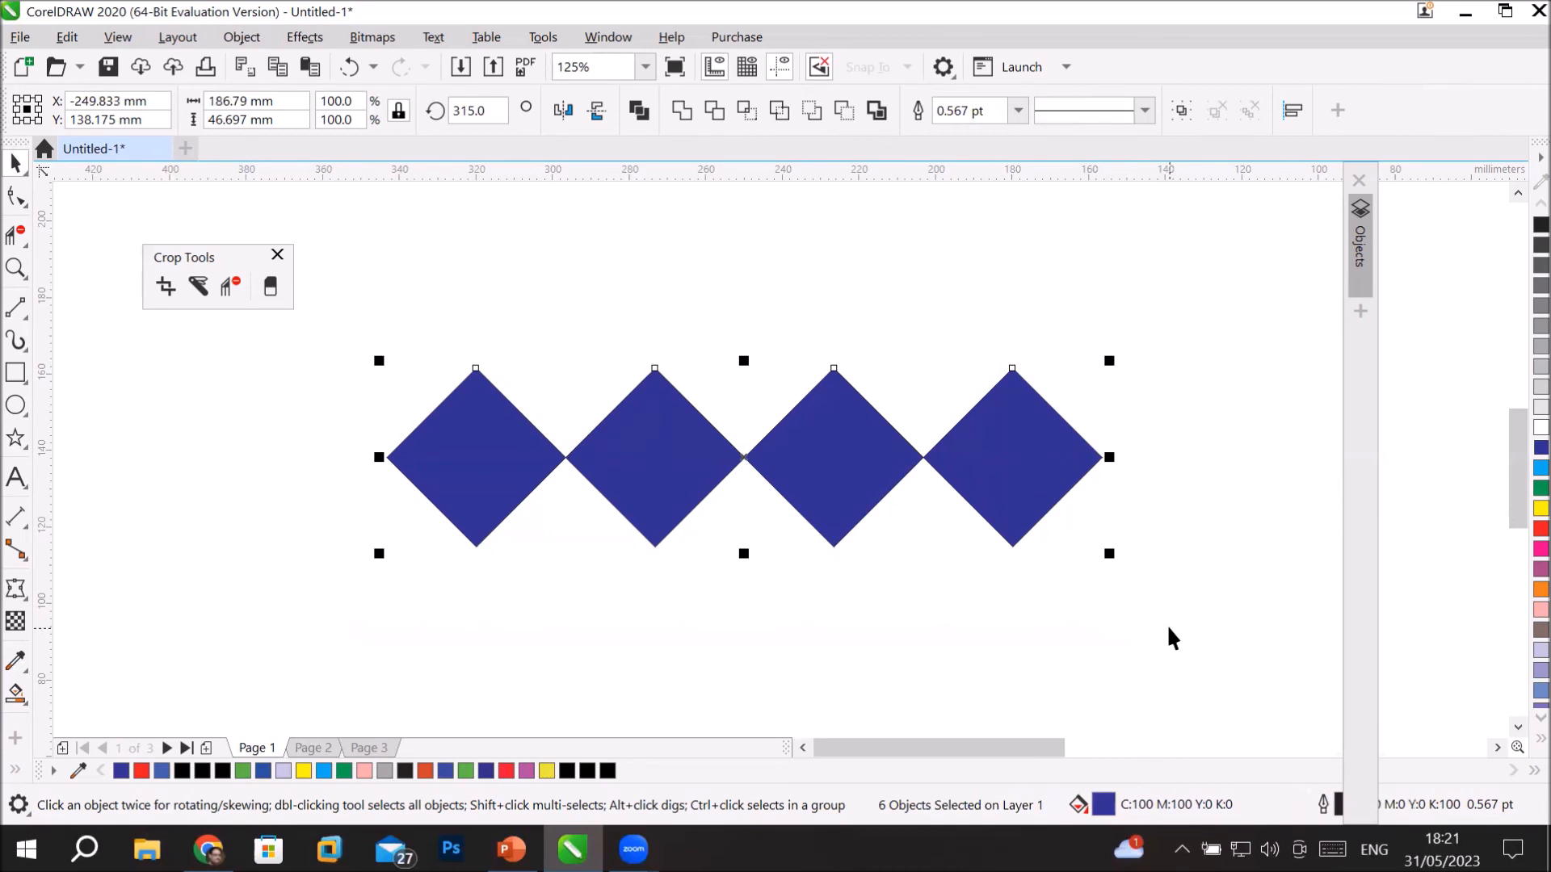
left_click(1518, 727)
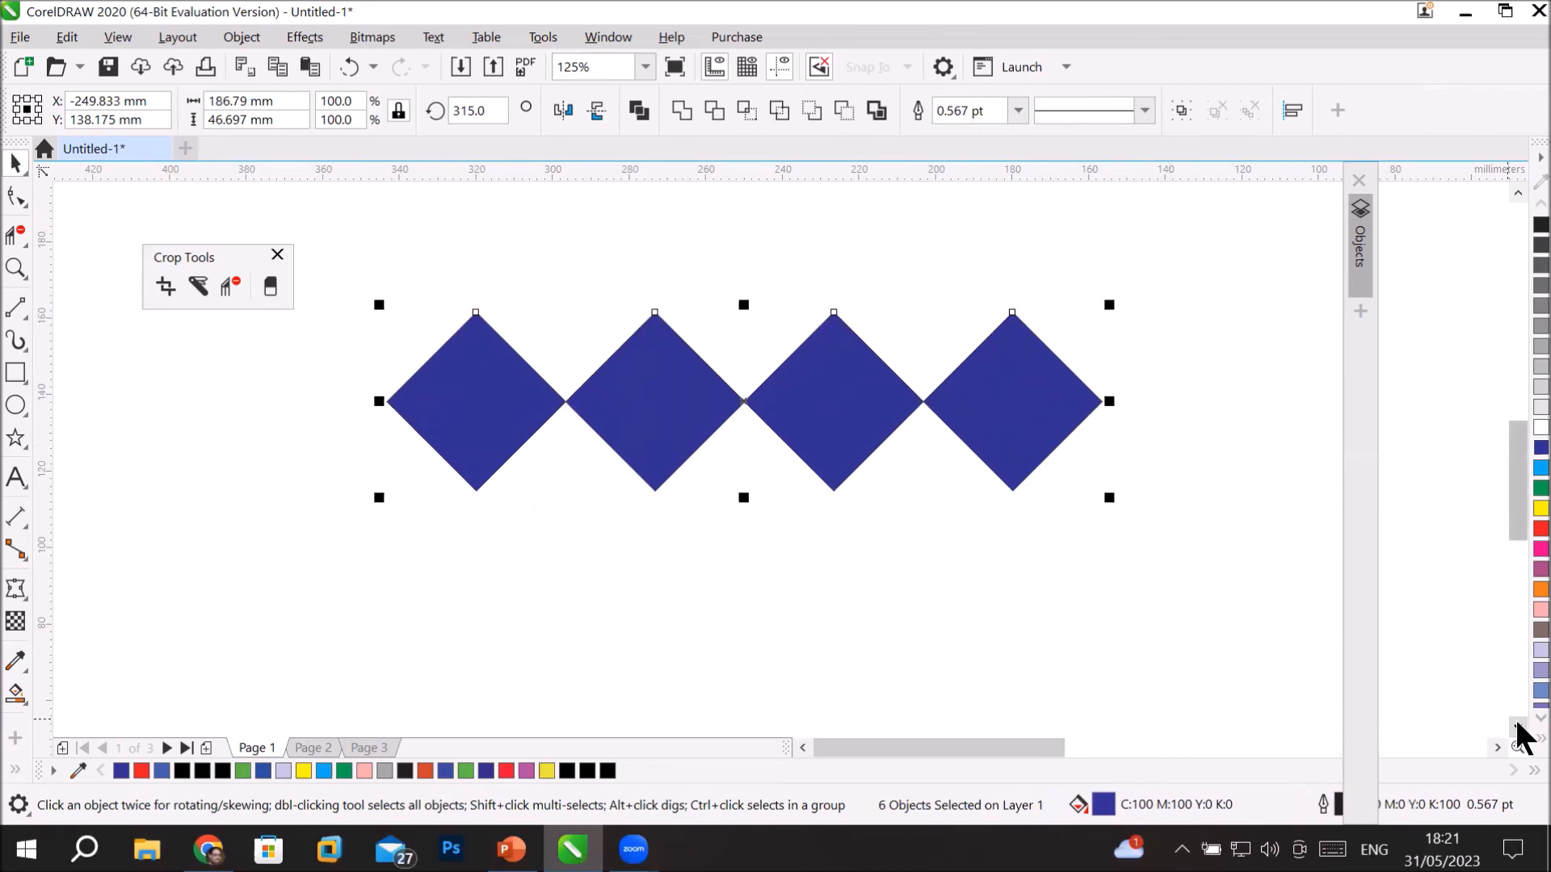
left_click(1518, 727)
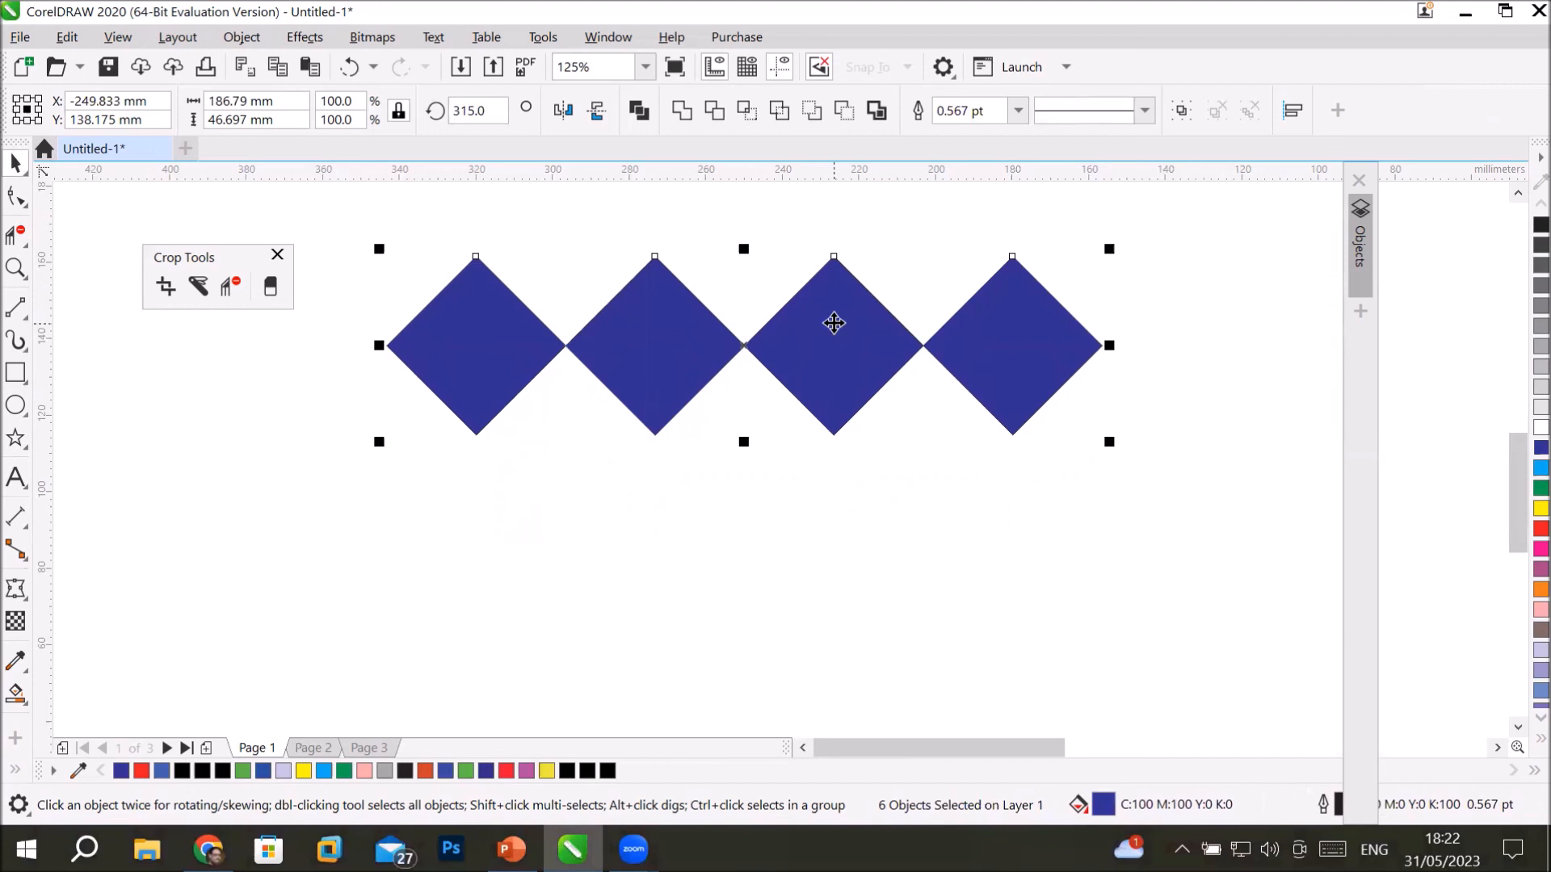
scroll(834, 325, "up", 2)
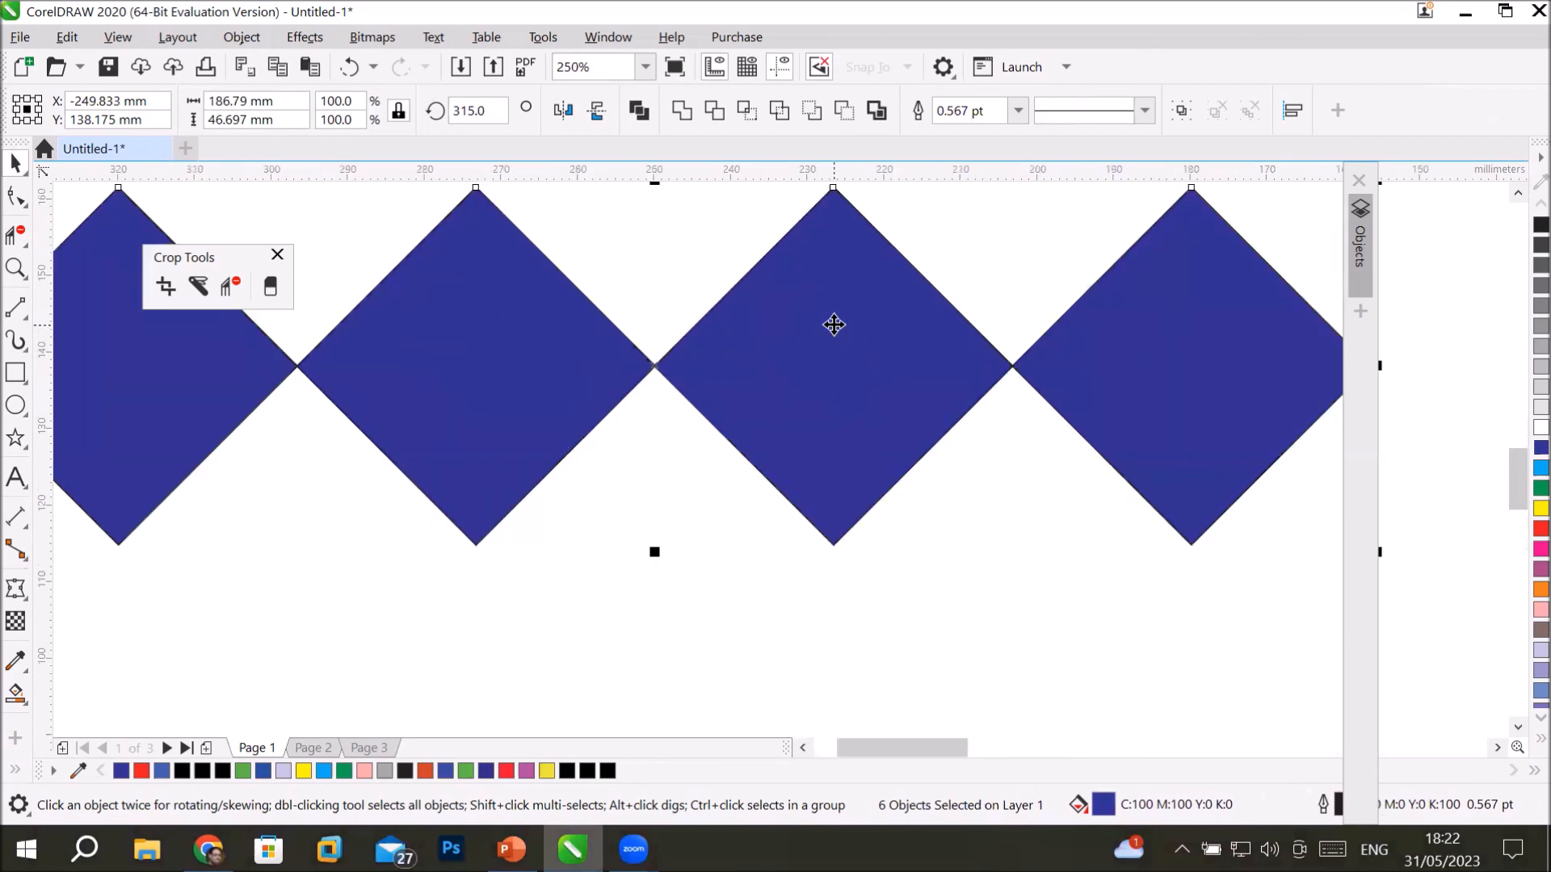
scroll(833, 325, "down", 2)
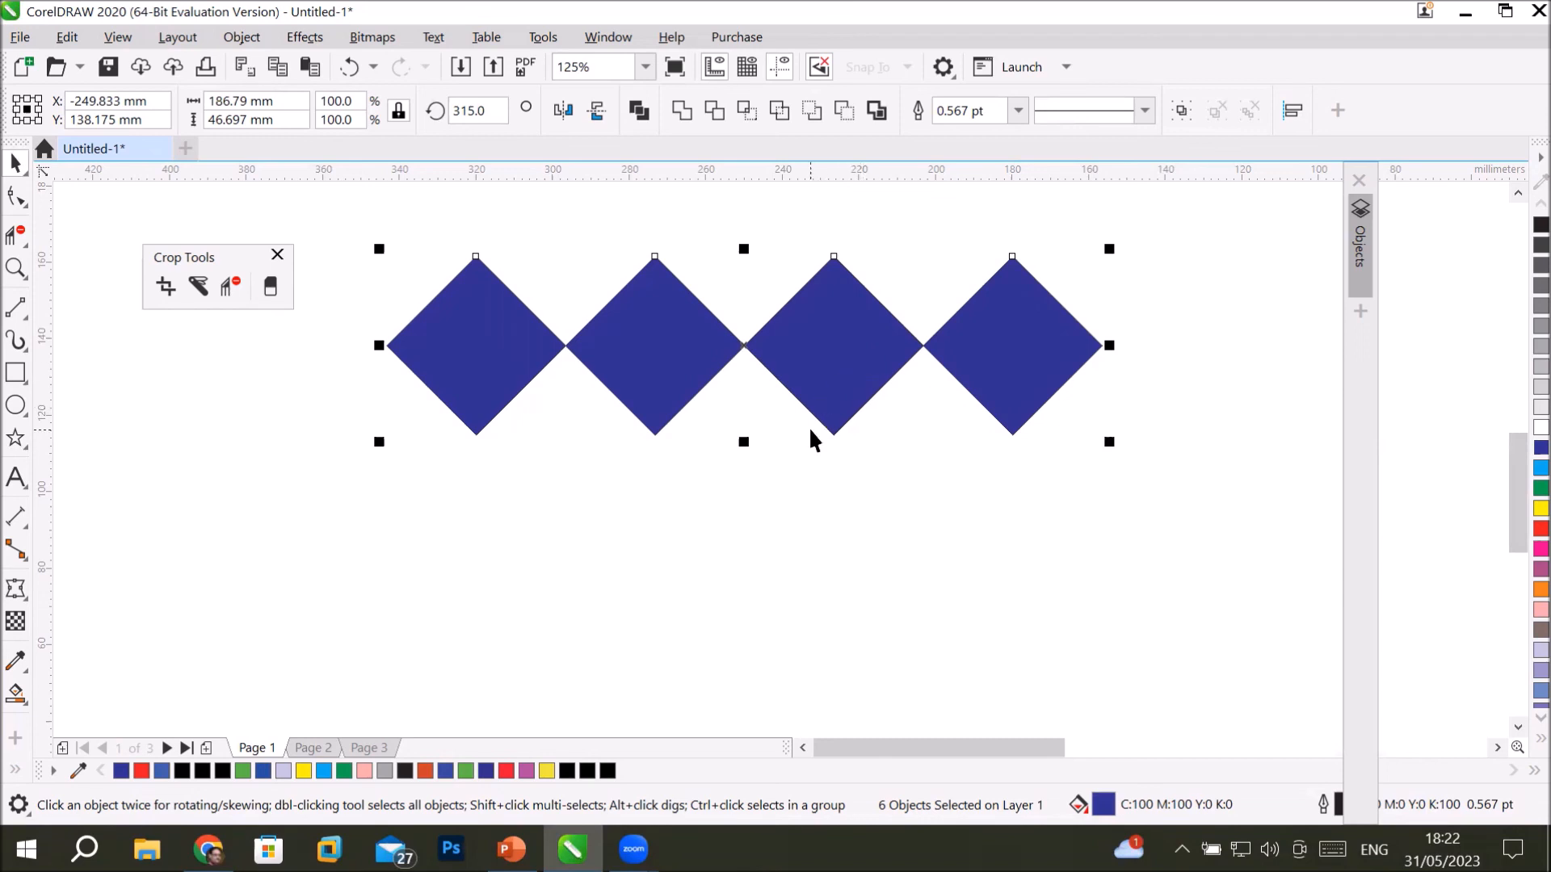
scroll(811, 428, "up", 1)
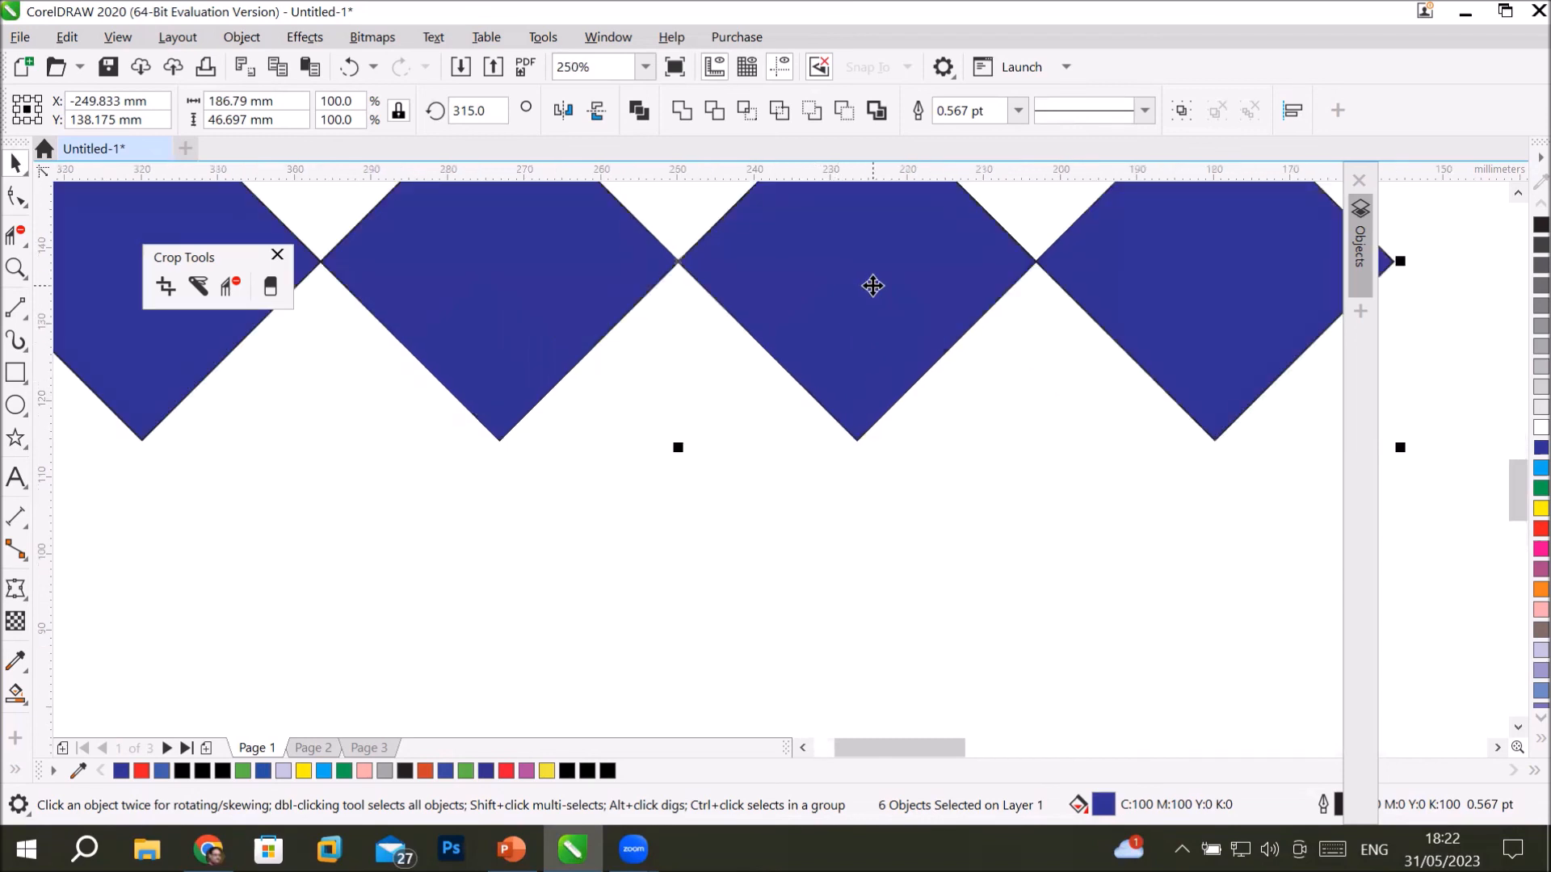
scroll(875, 321, "down", 2)
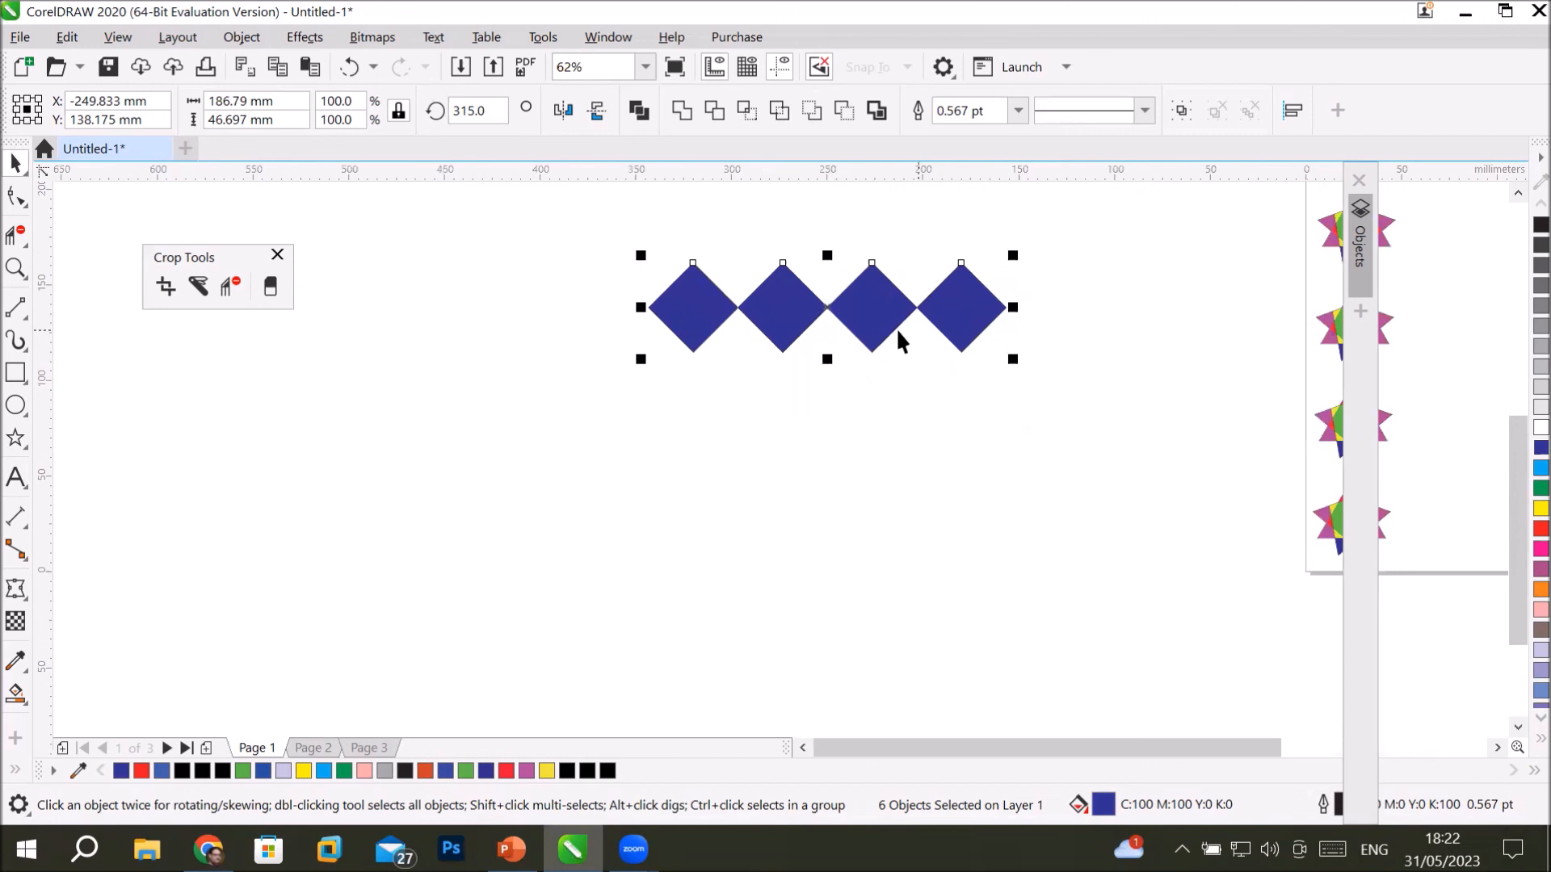
left_click_drag(565, 218, 1042, 380)
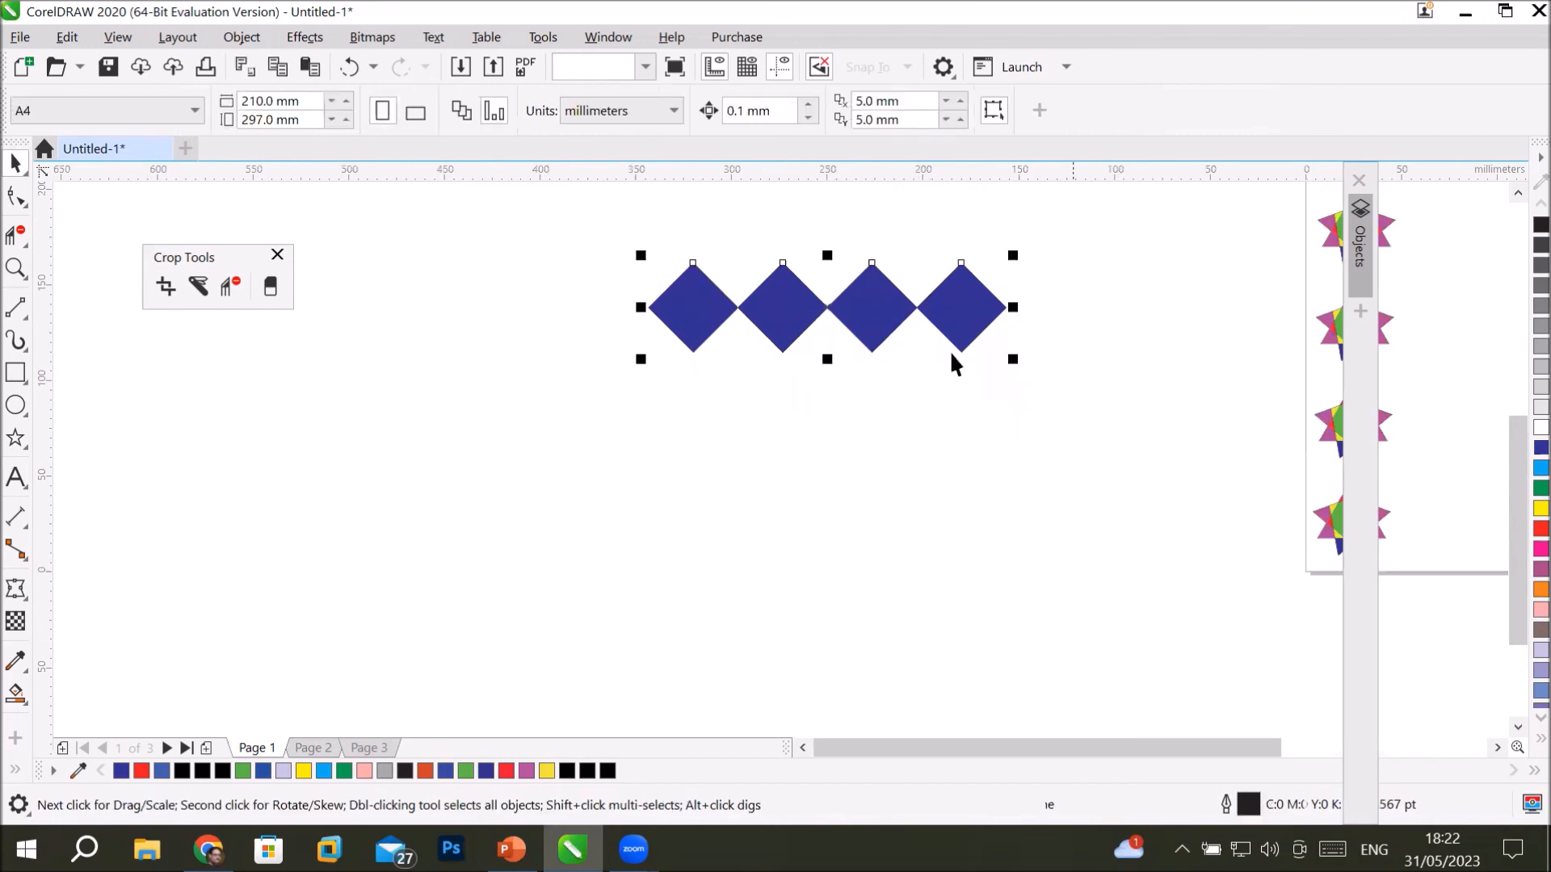
scroll(866, 312, "up", 1)
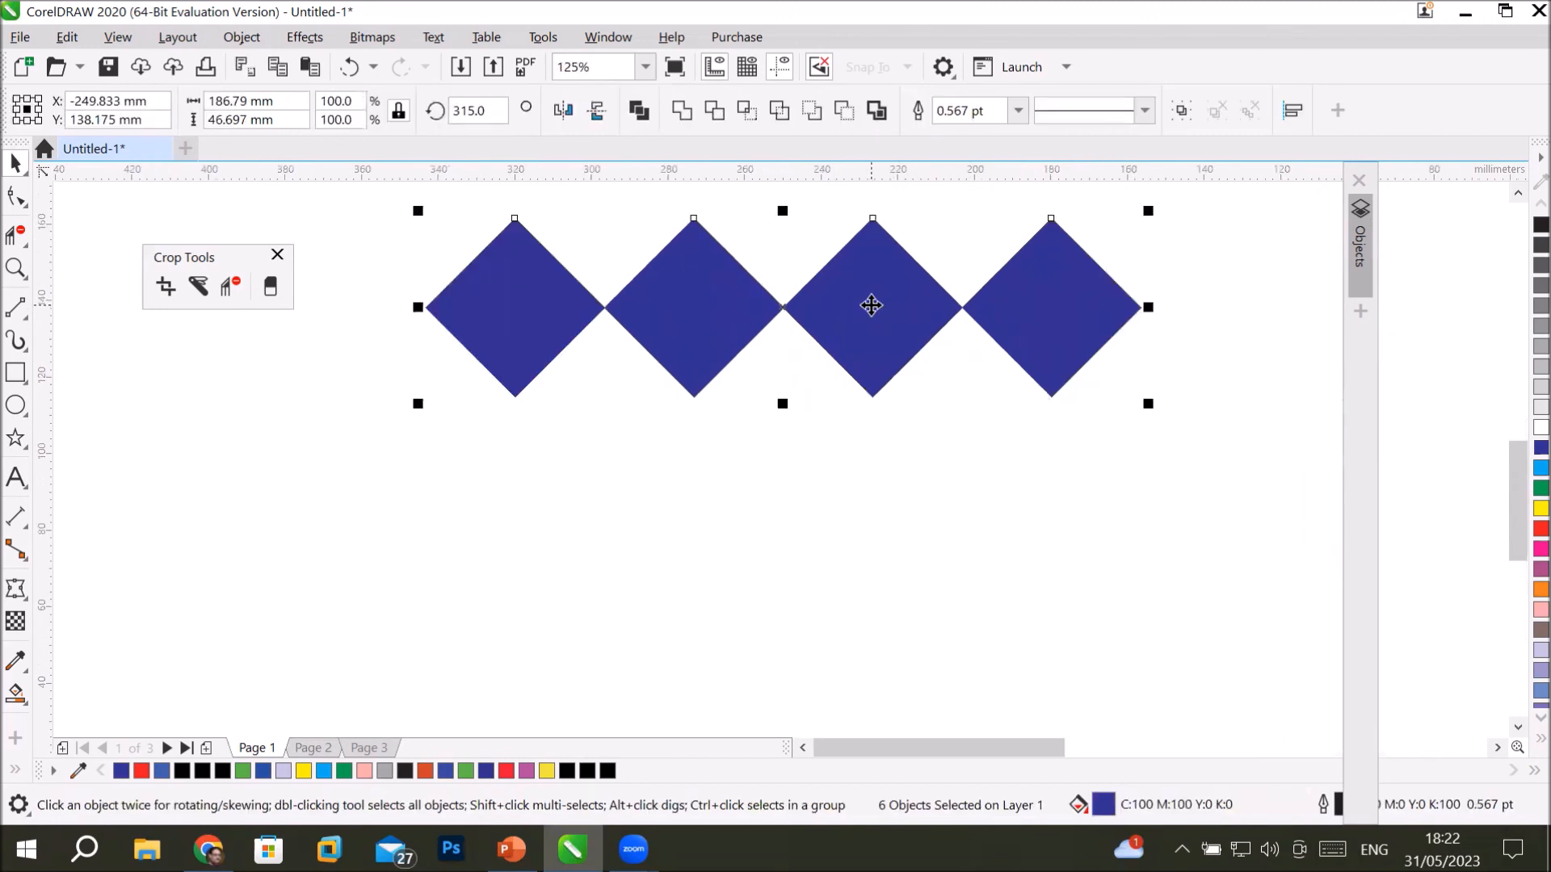
scroll(871, 305, "up", 1)
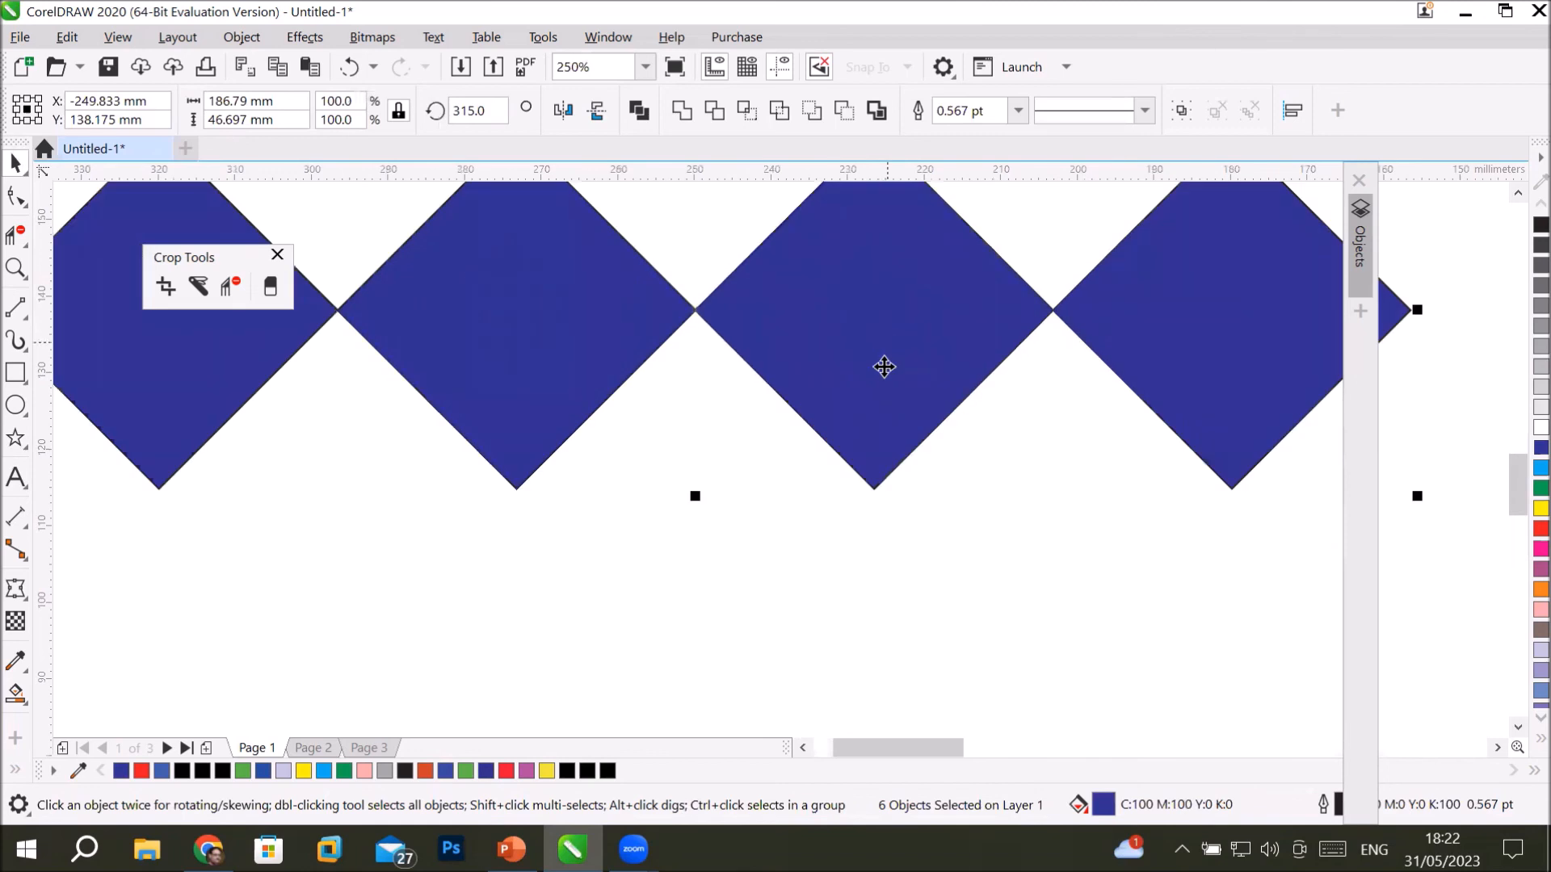
left_click_drag(880, 367, 881, 720)
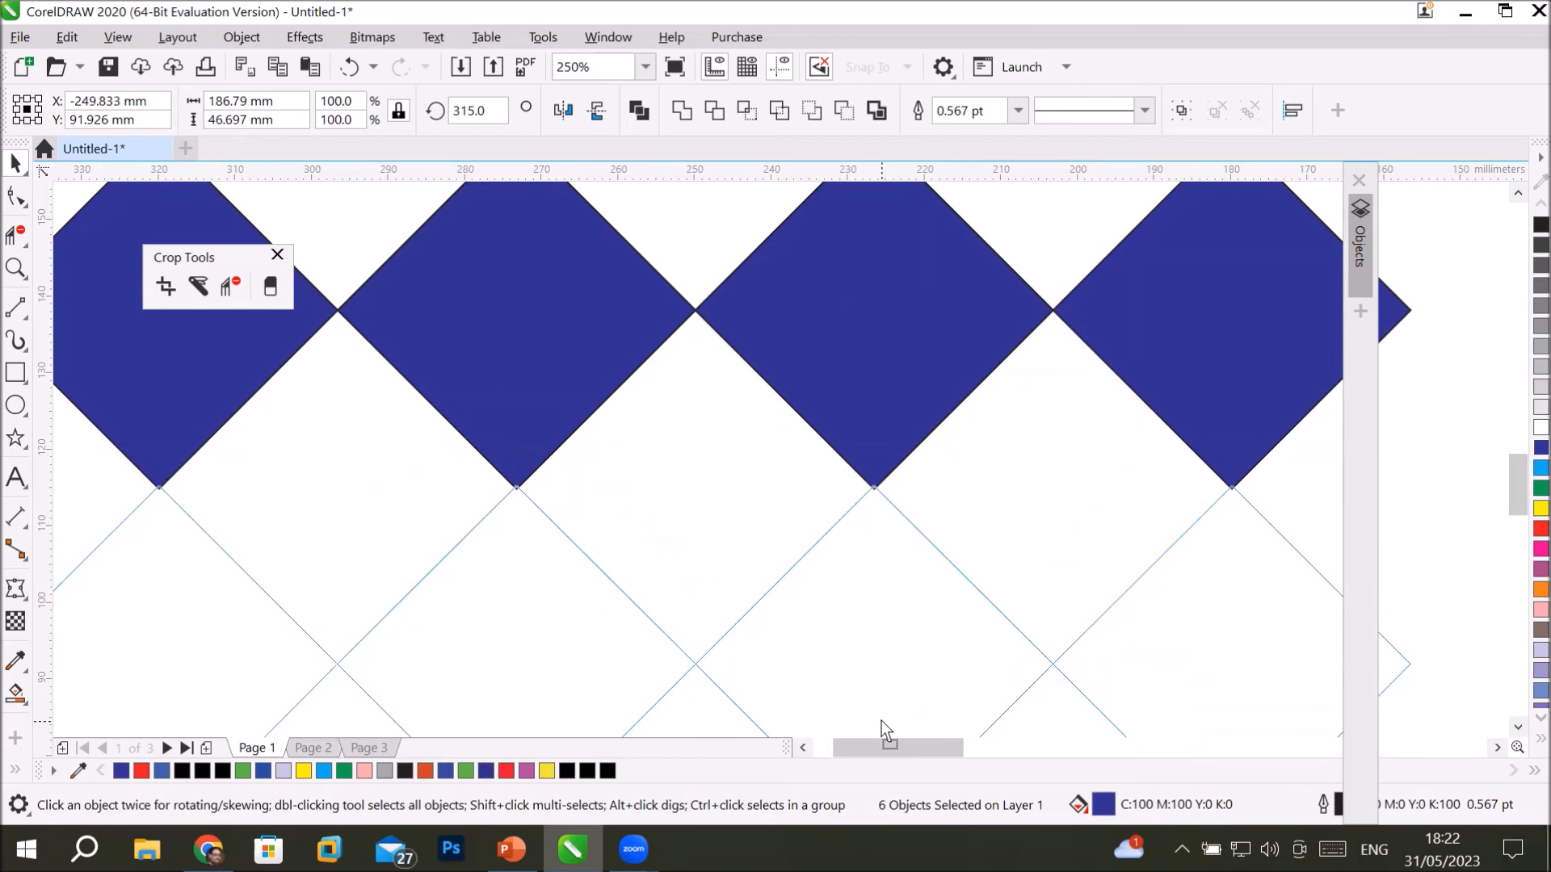
left_click_drag(880, 720, 879, 720)
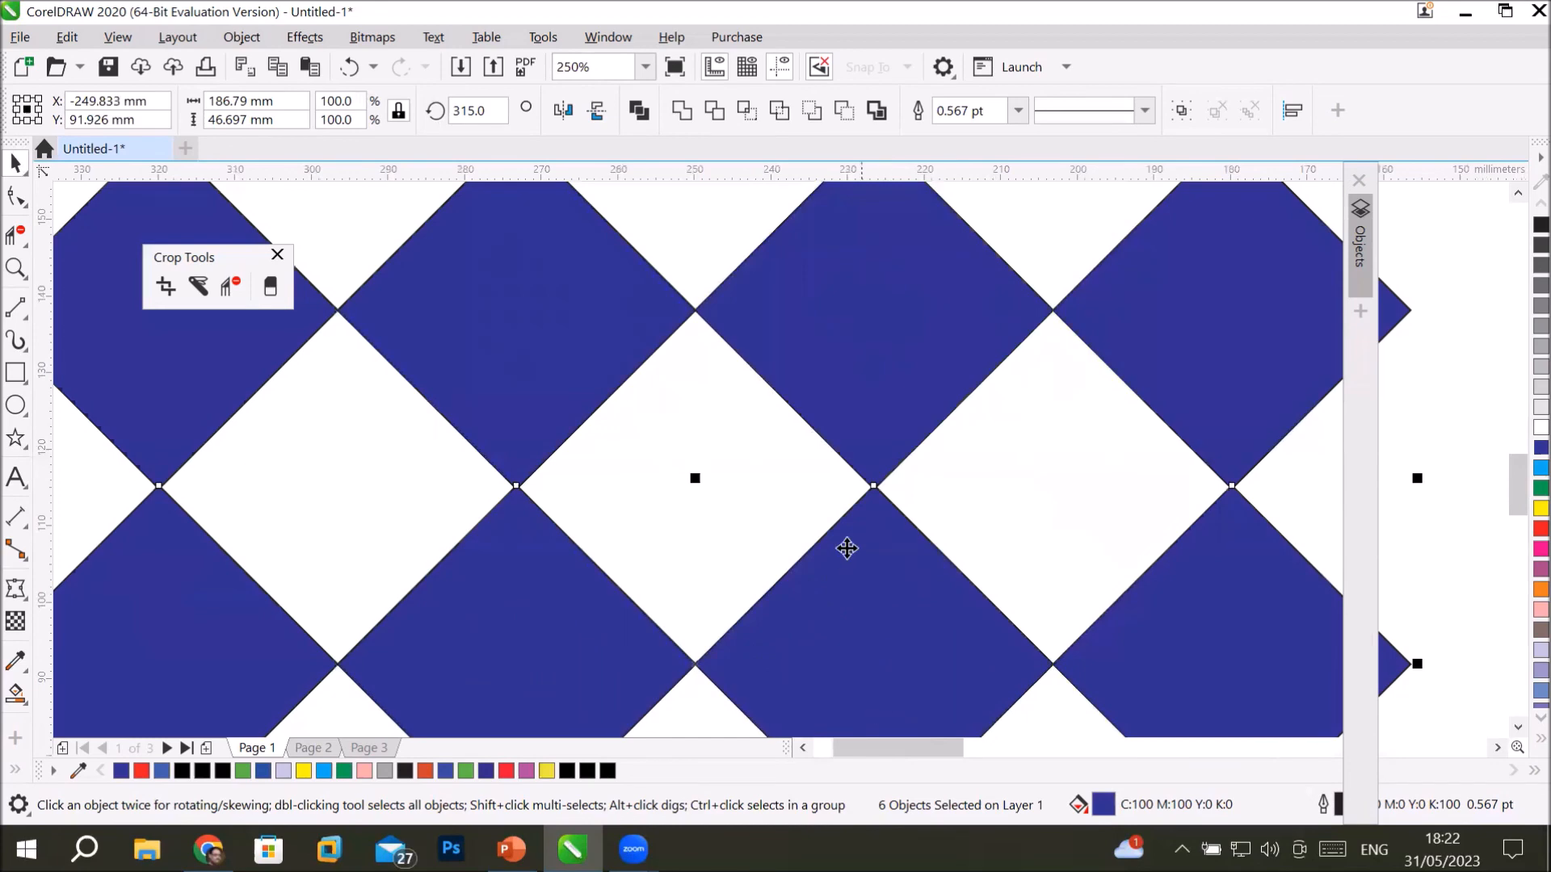
Check the joint between the two rows, and repeat the row duplication twice to make a four-by-four diamond grid.
scroll(870, 484, "up", 3)
scroll(870, 485, "up", 3)
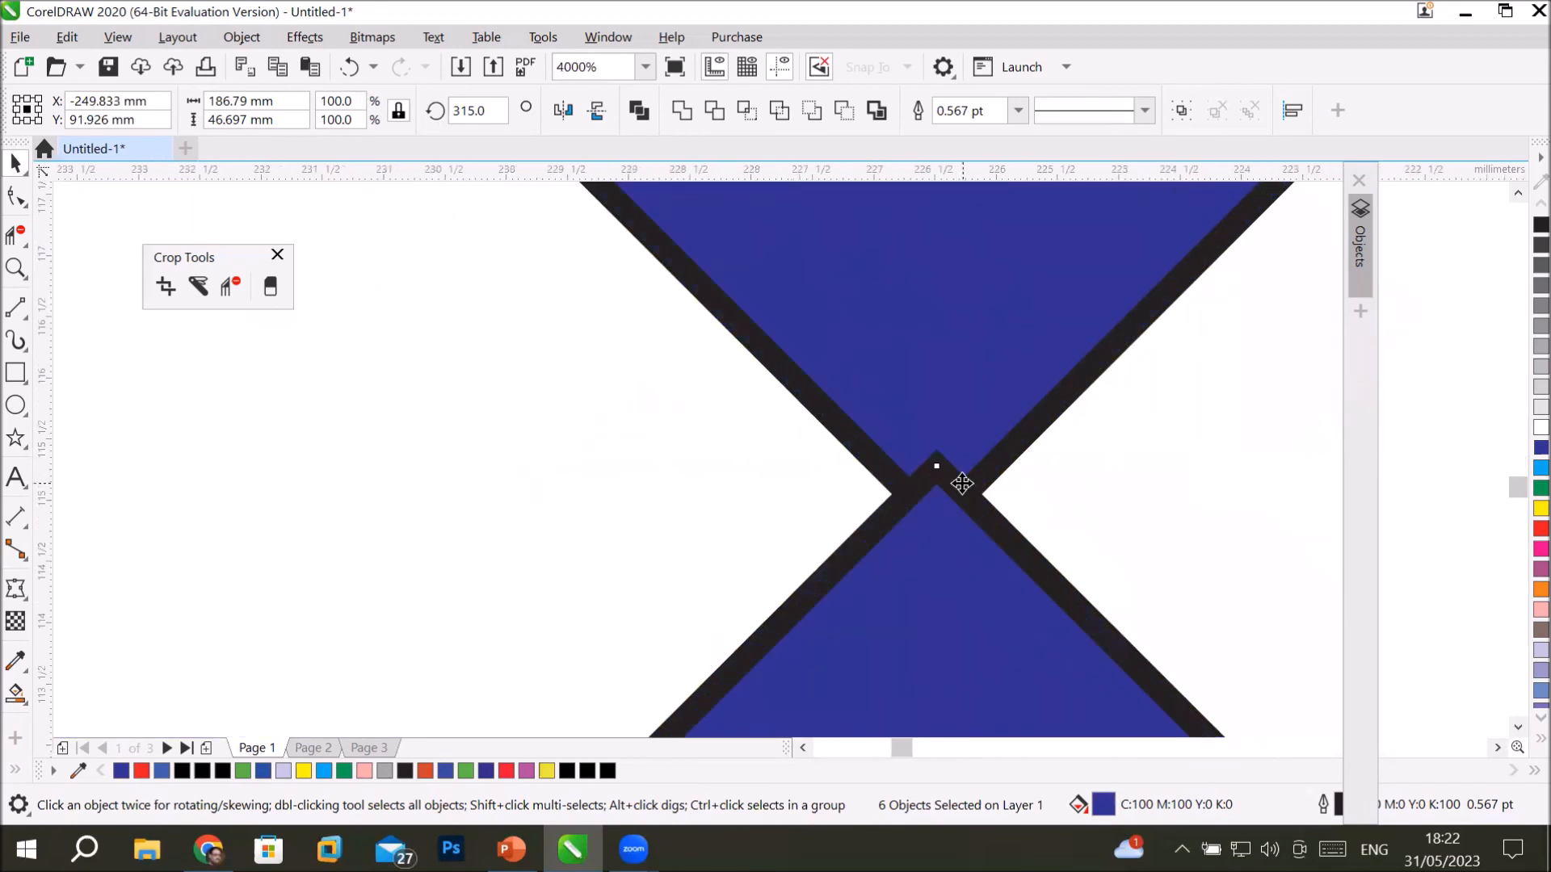
scroll(962, 483, "down", 5)
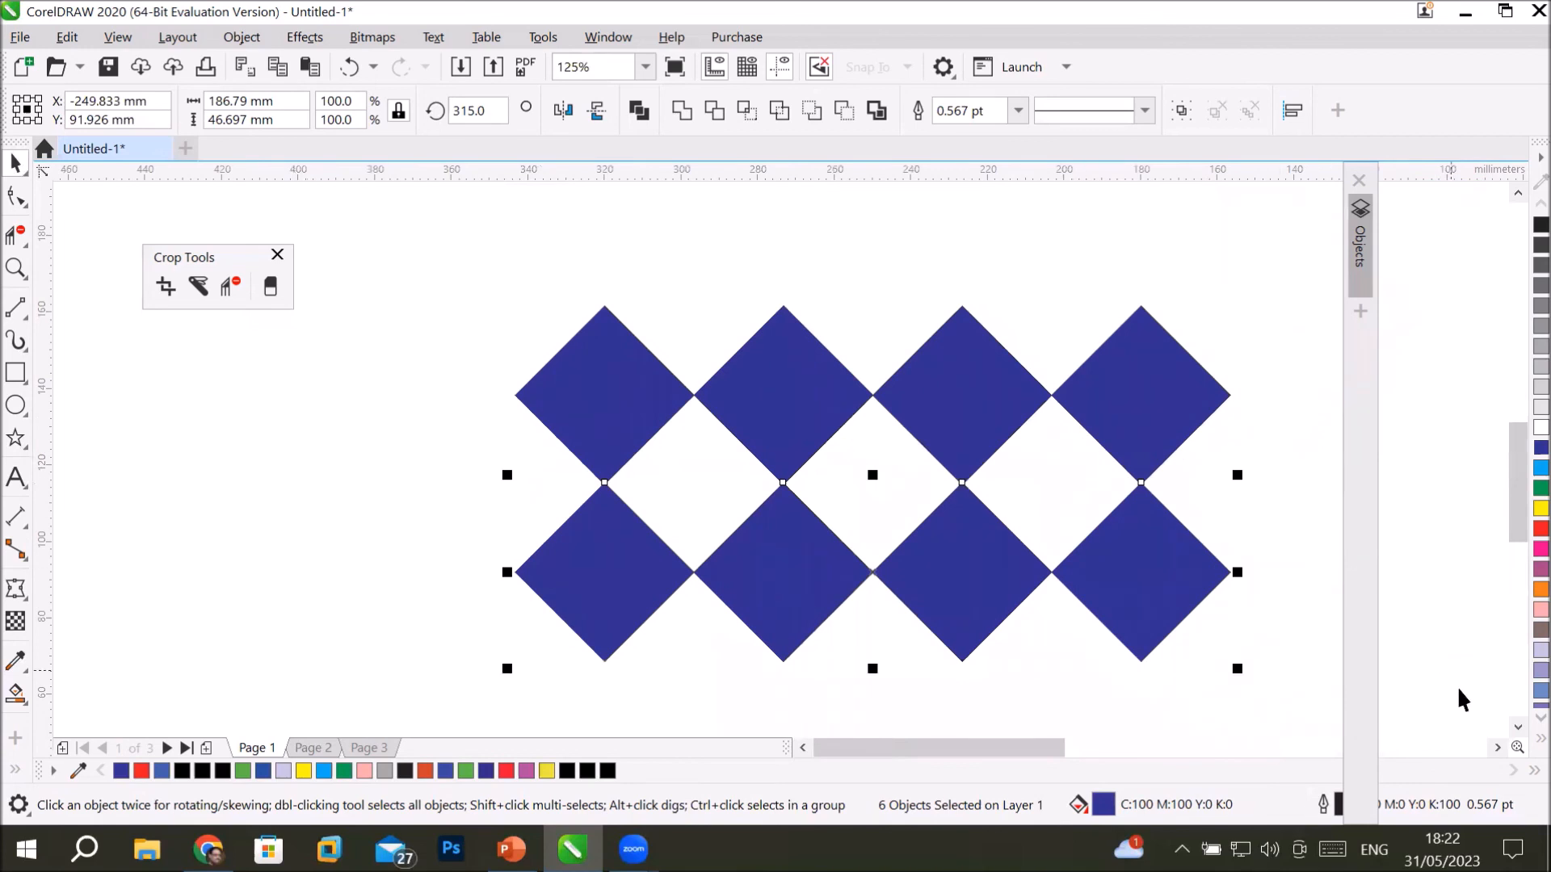
left_click(1518, 724)
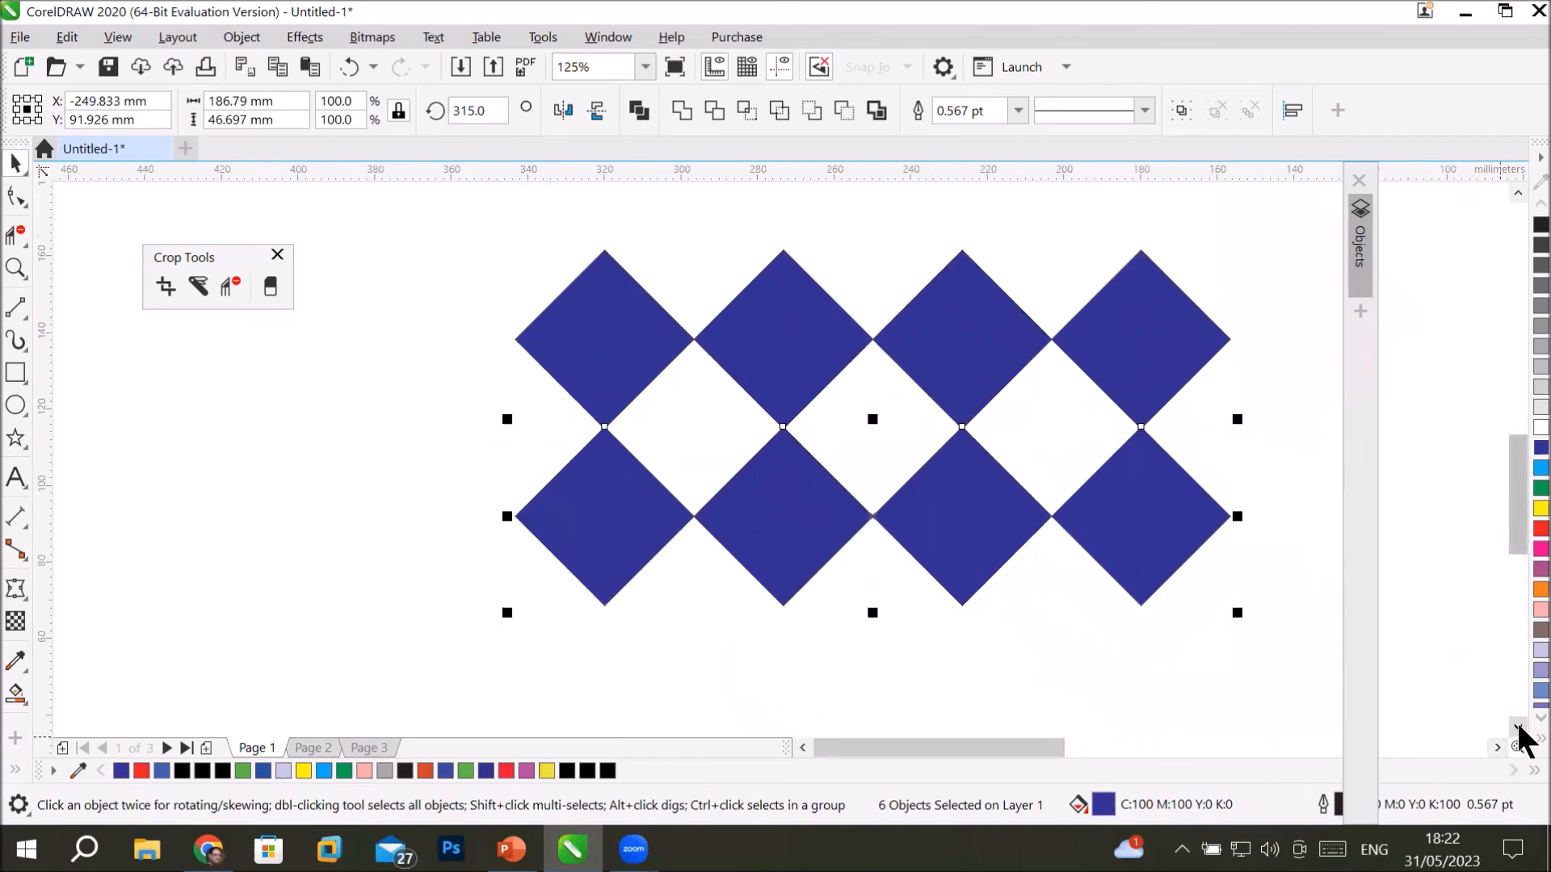
left_click(1518, 724)
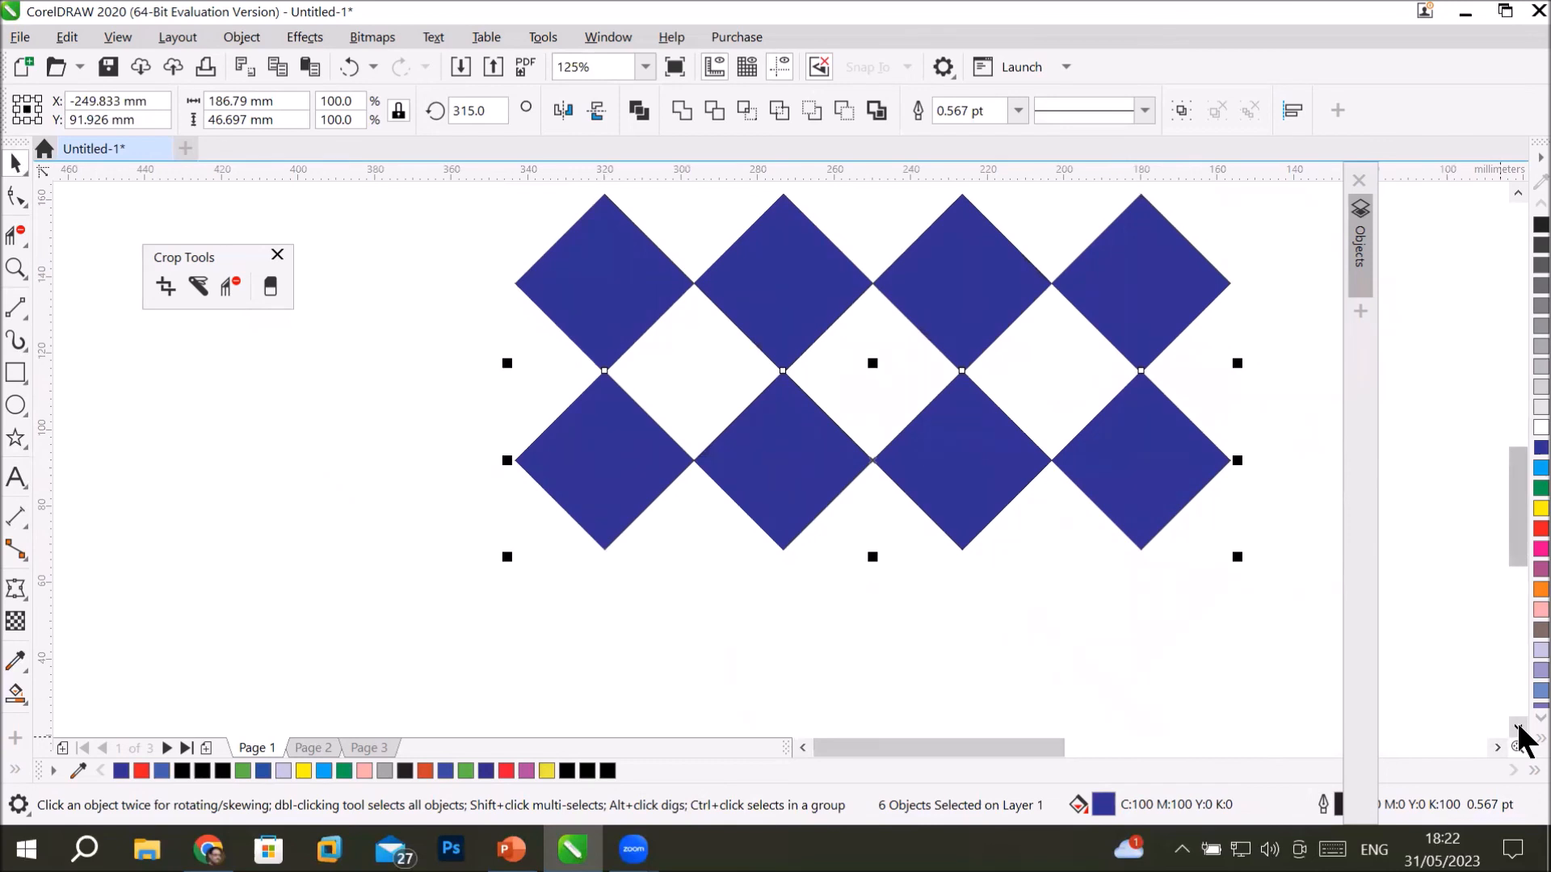
key("ctrl+d")
key("ctrl+d")
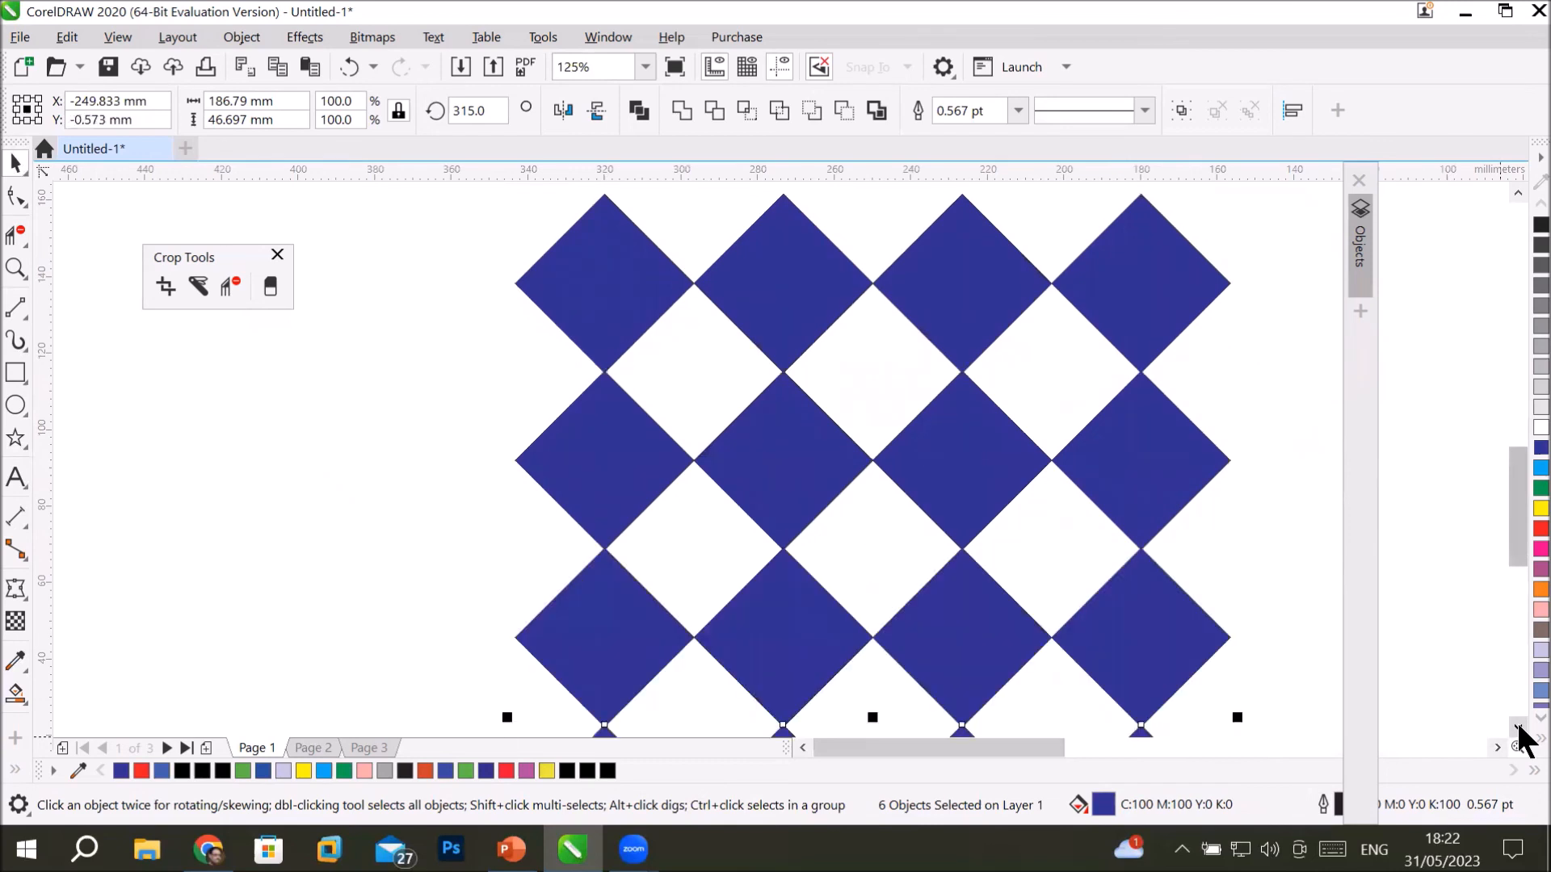
scroll(1115, 534, "down", 4)
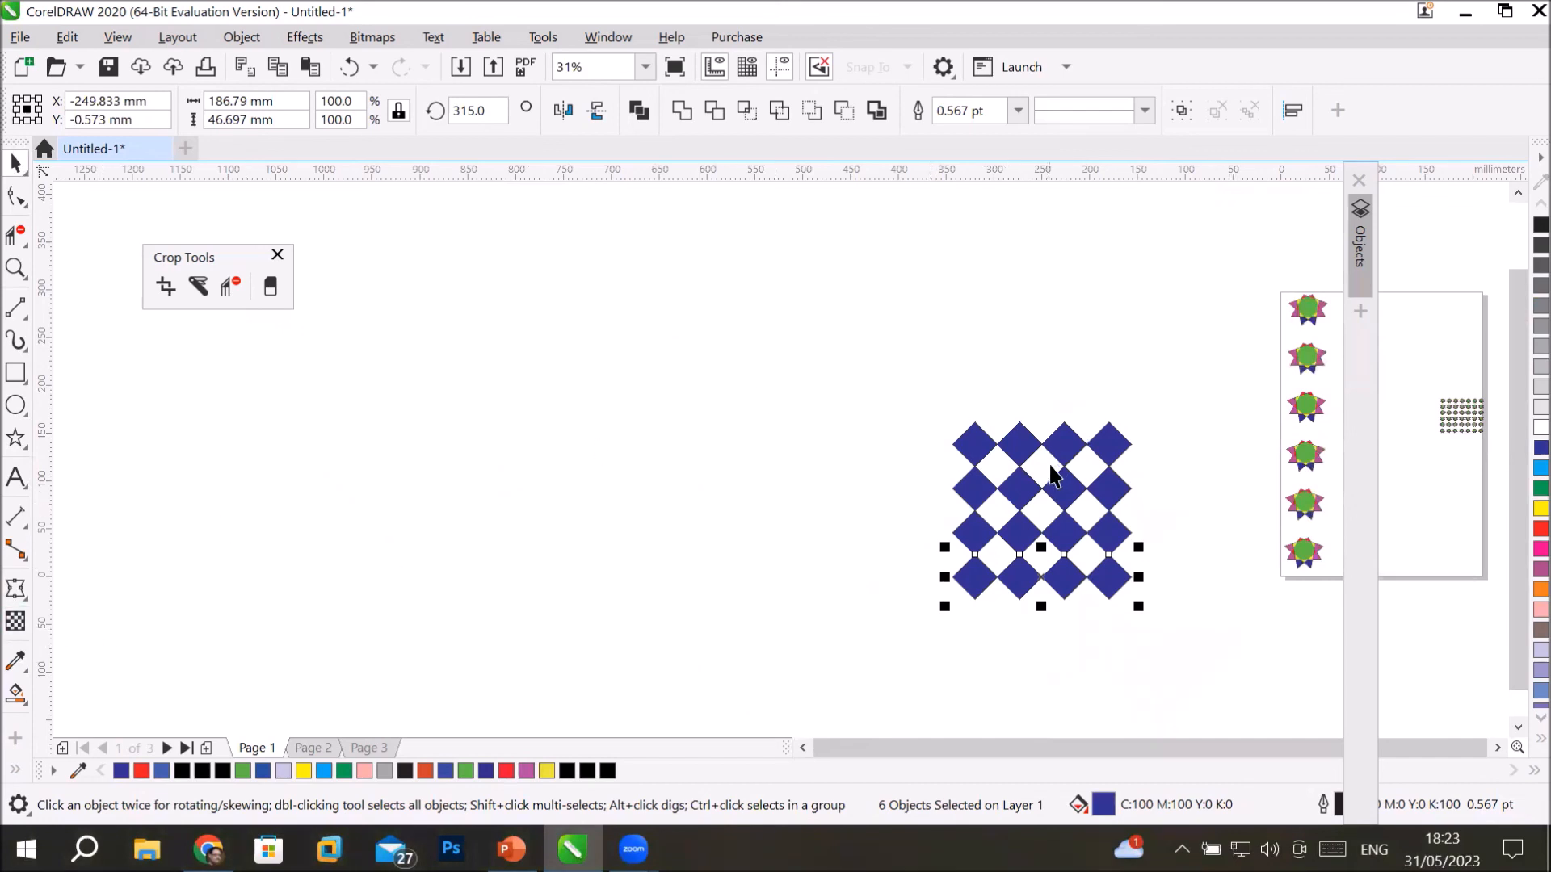
Deselect the diamonds and set the Smart Fill tool's fill colour to PANTONE Orange 021 C.
left_click(996, 417)
scroll(1224, 507, "up", 1)
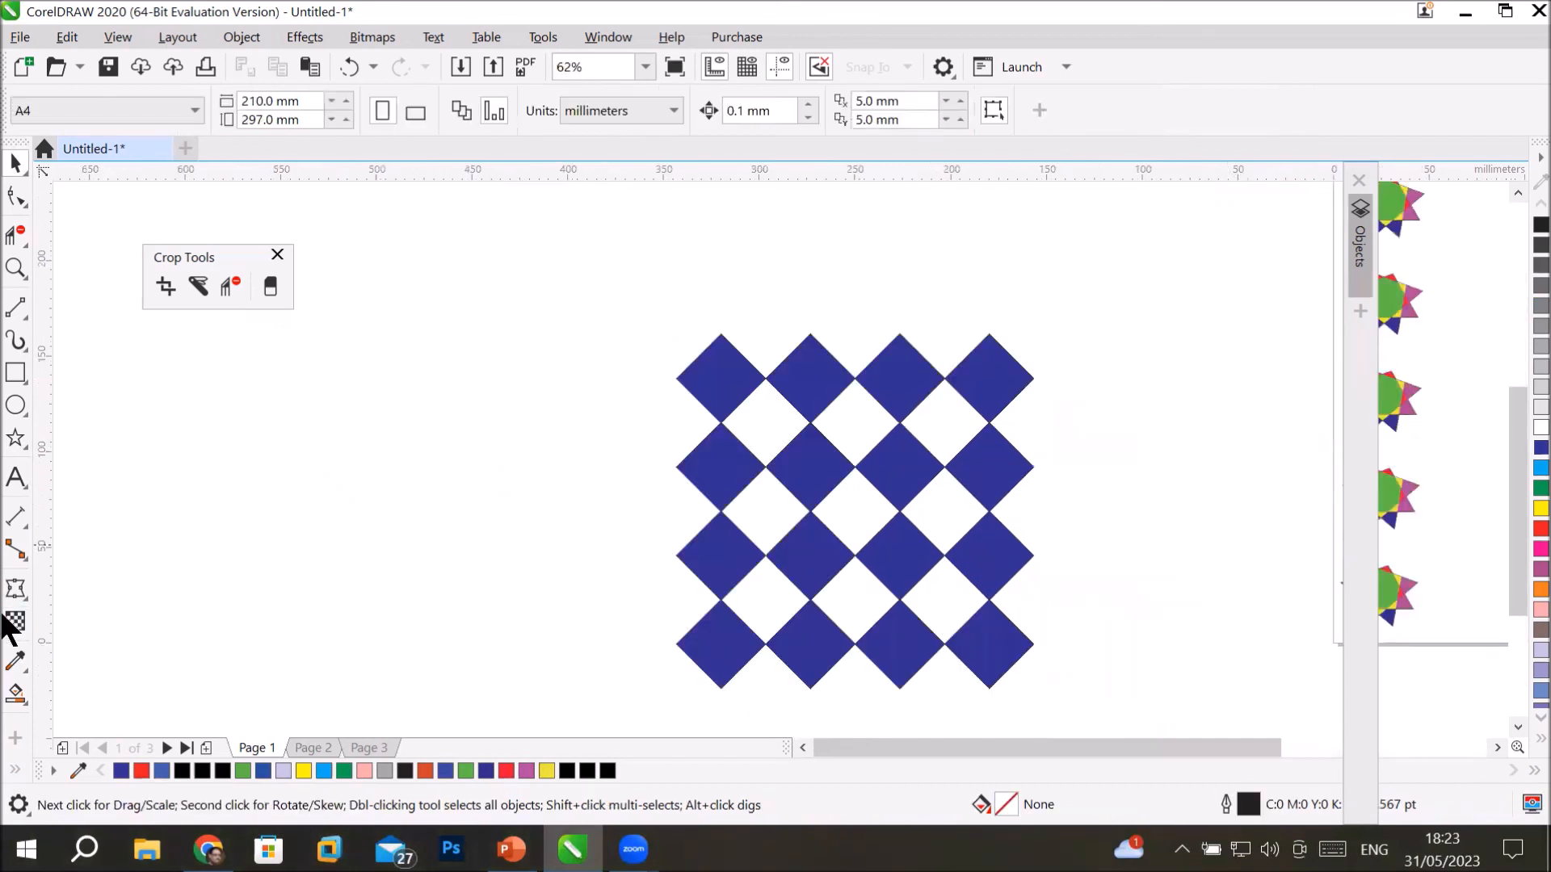
left_click(15, 693)
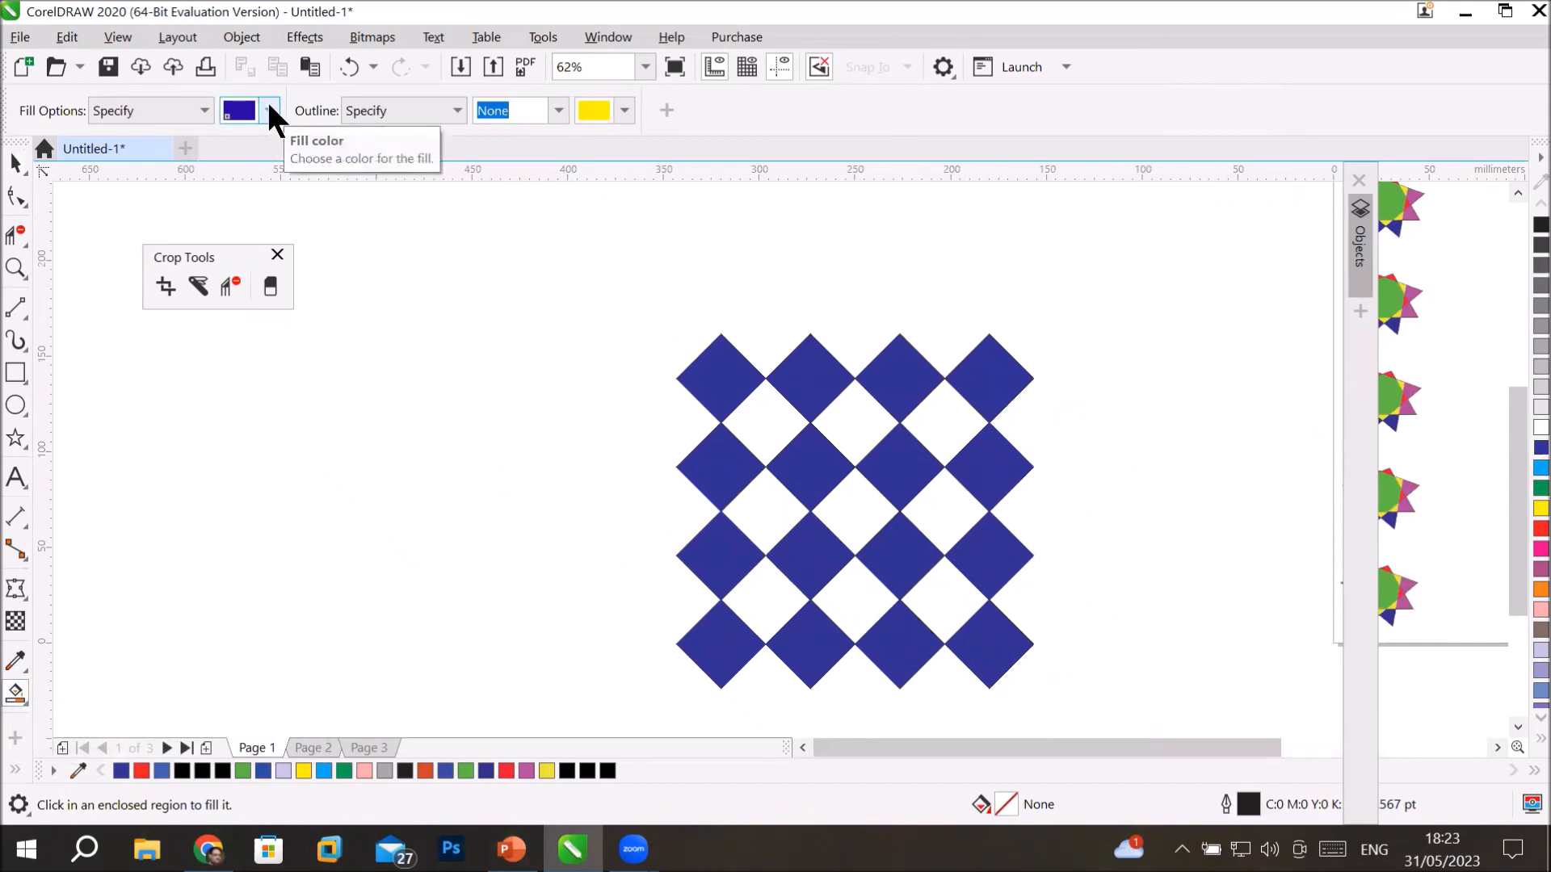
left_click(269, 111)
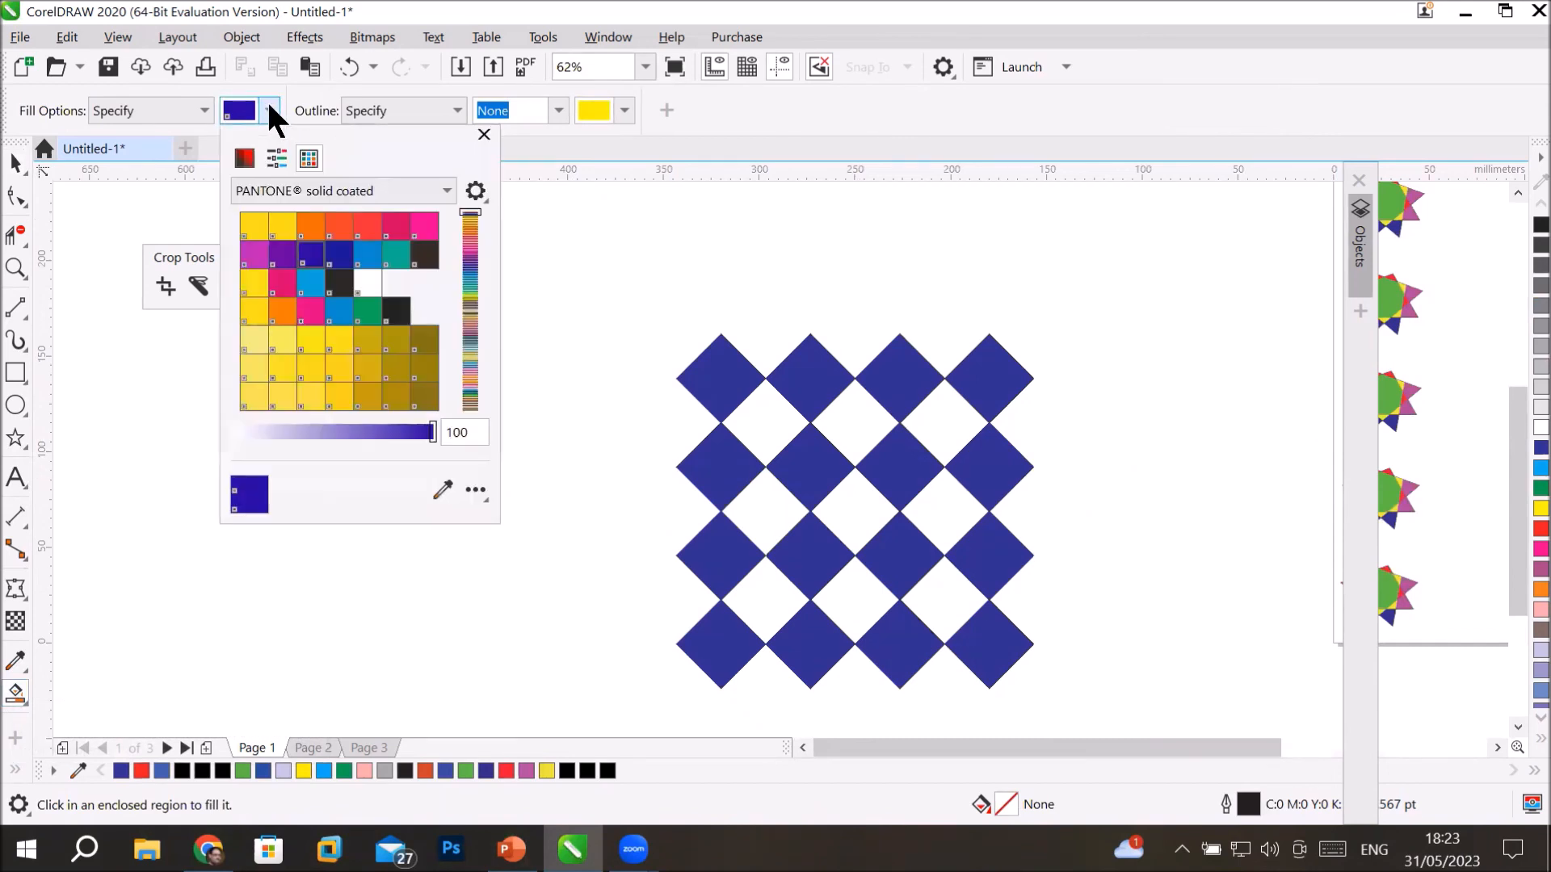
left_click(307, 229)
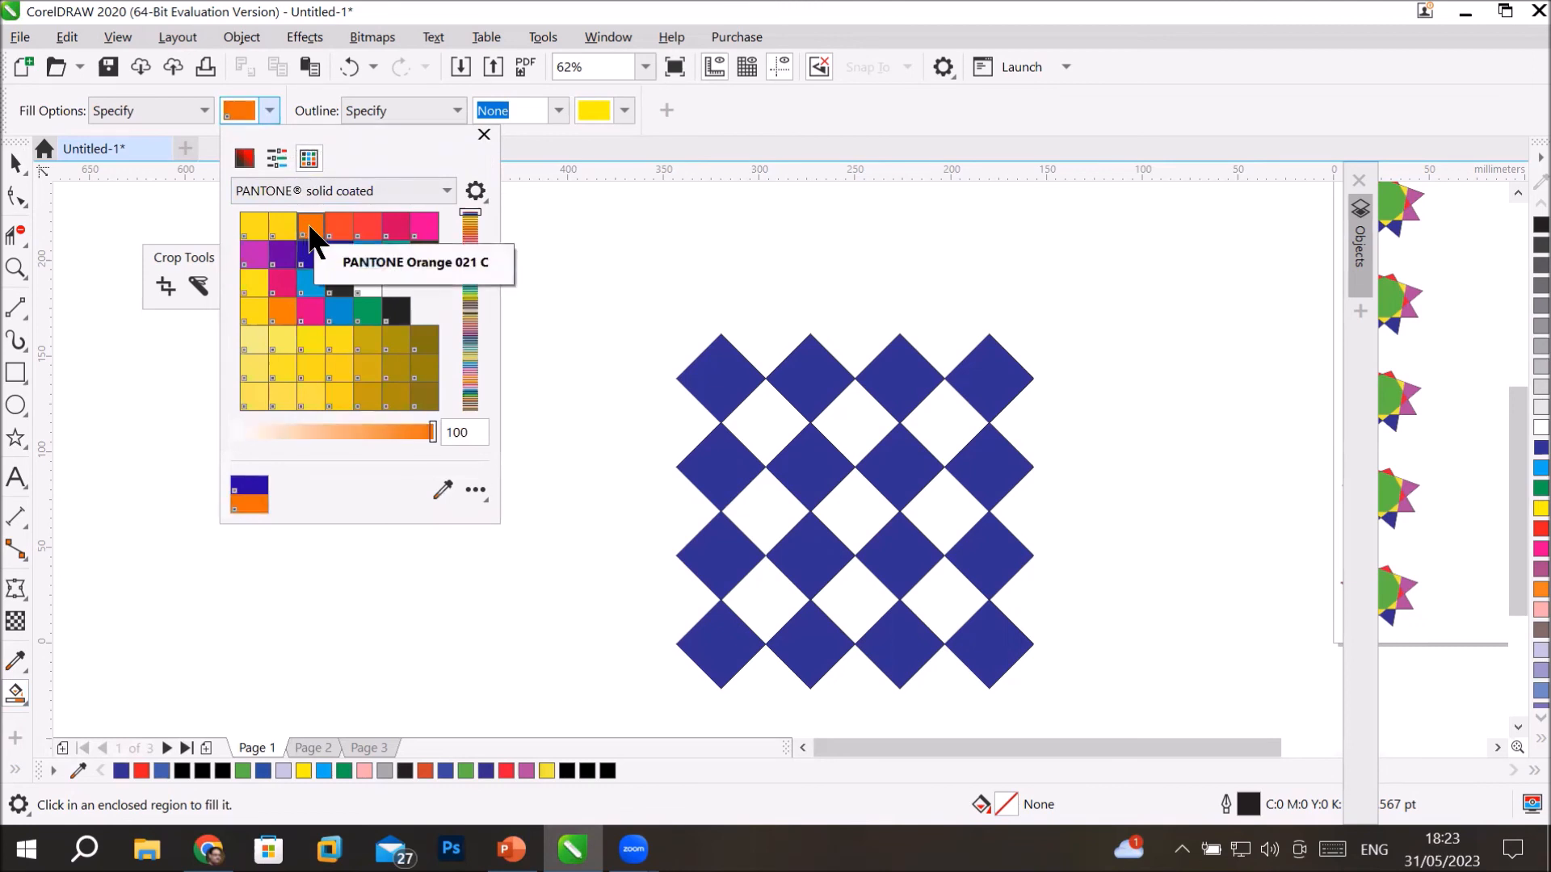
left_click(238, 105)
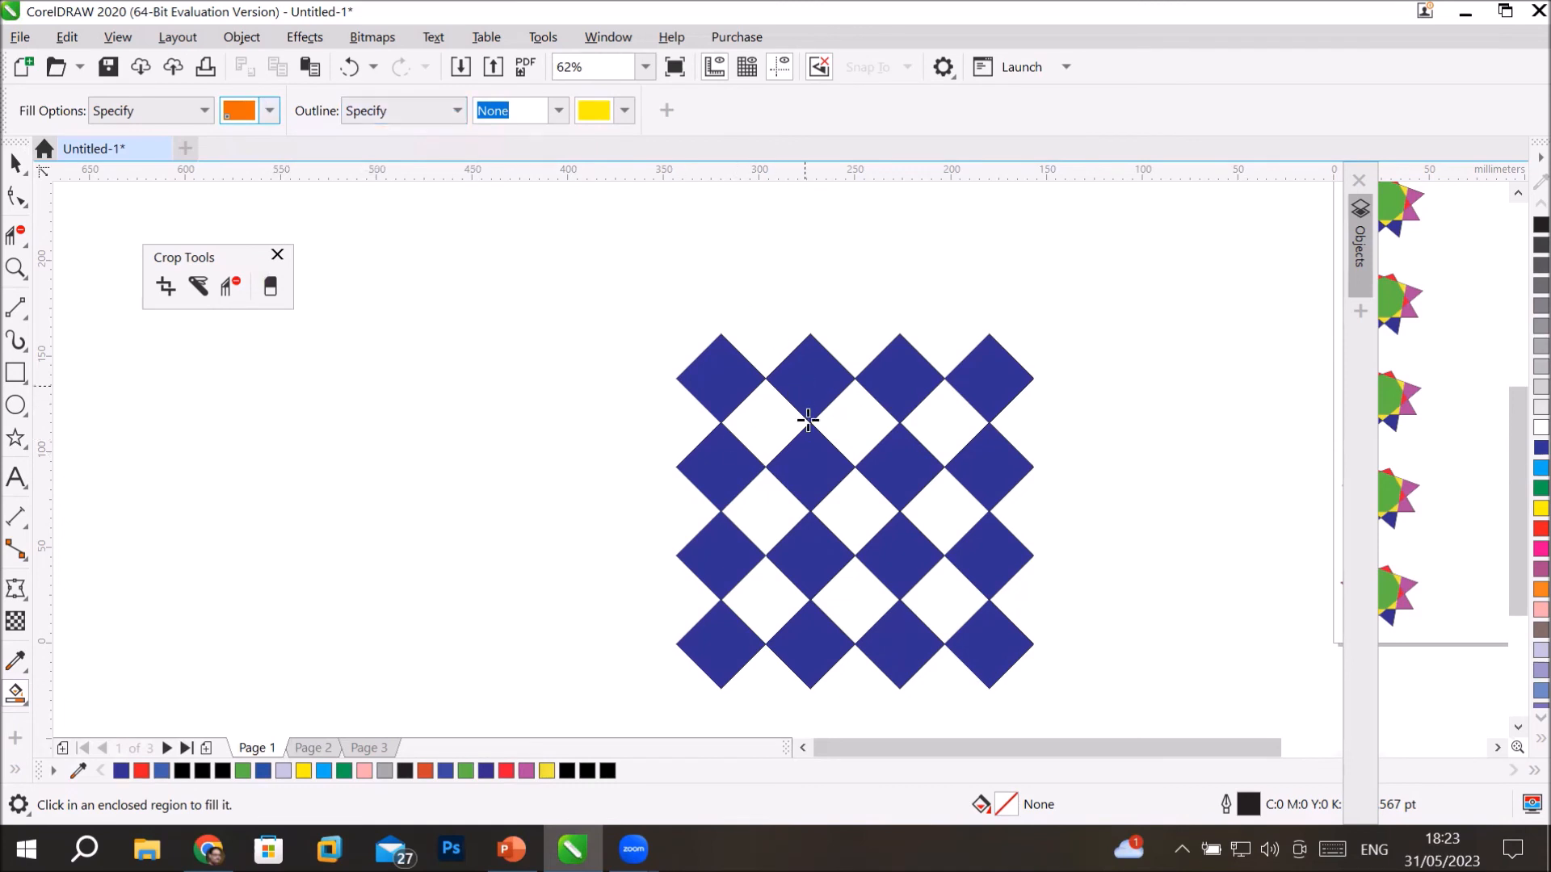
Set the Smart Fill outline to a width of 1.0 pt in Red from the CMYK palette.
scroll(756, 427, "up", 3)
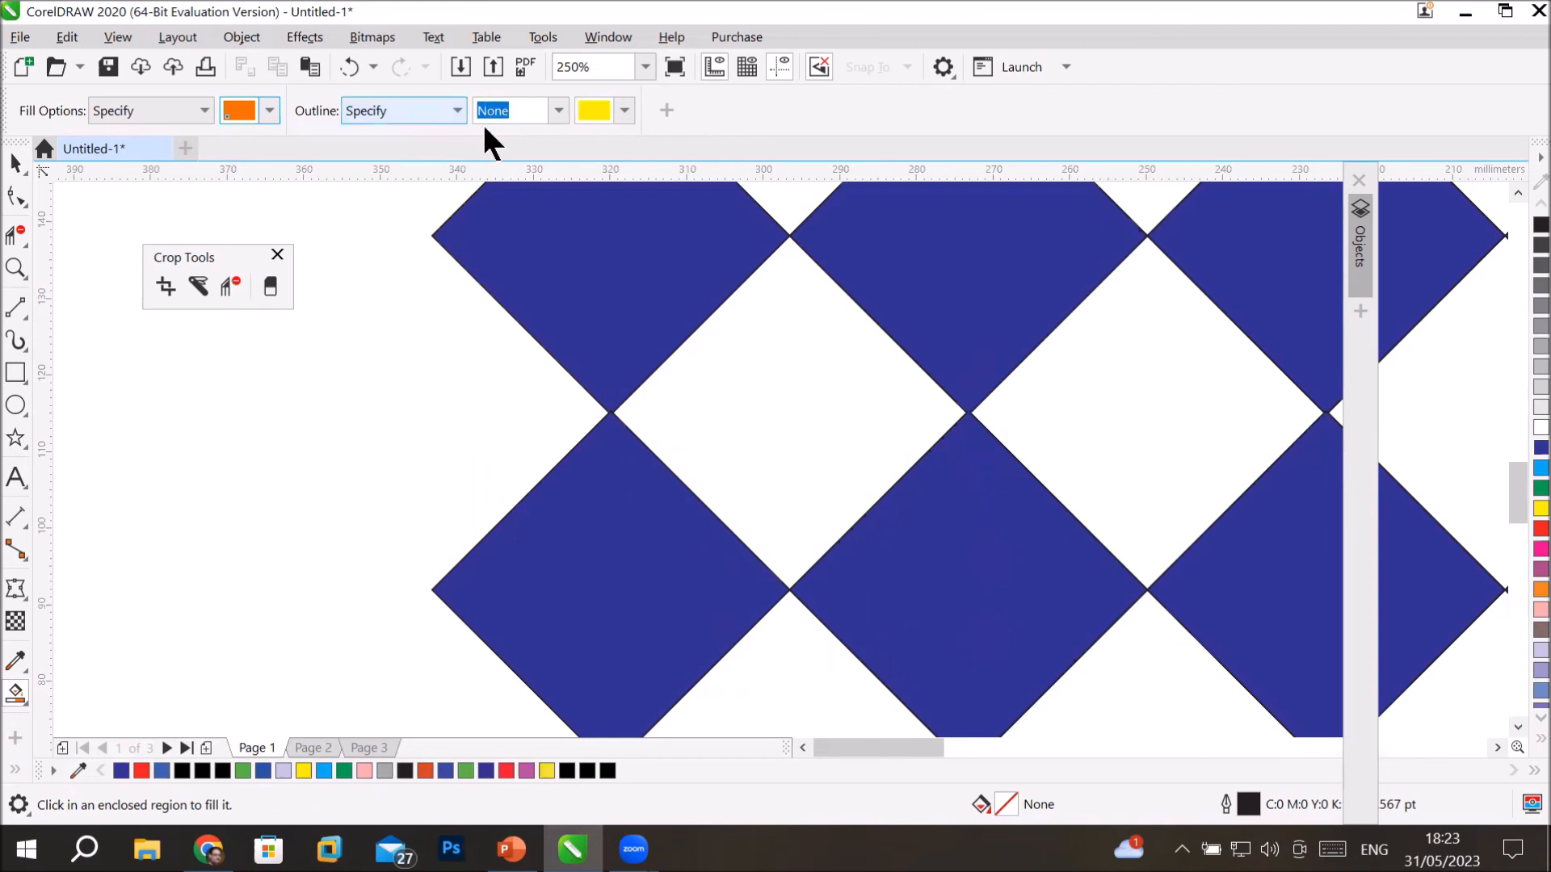
left_click(558, 110)
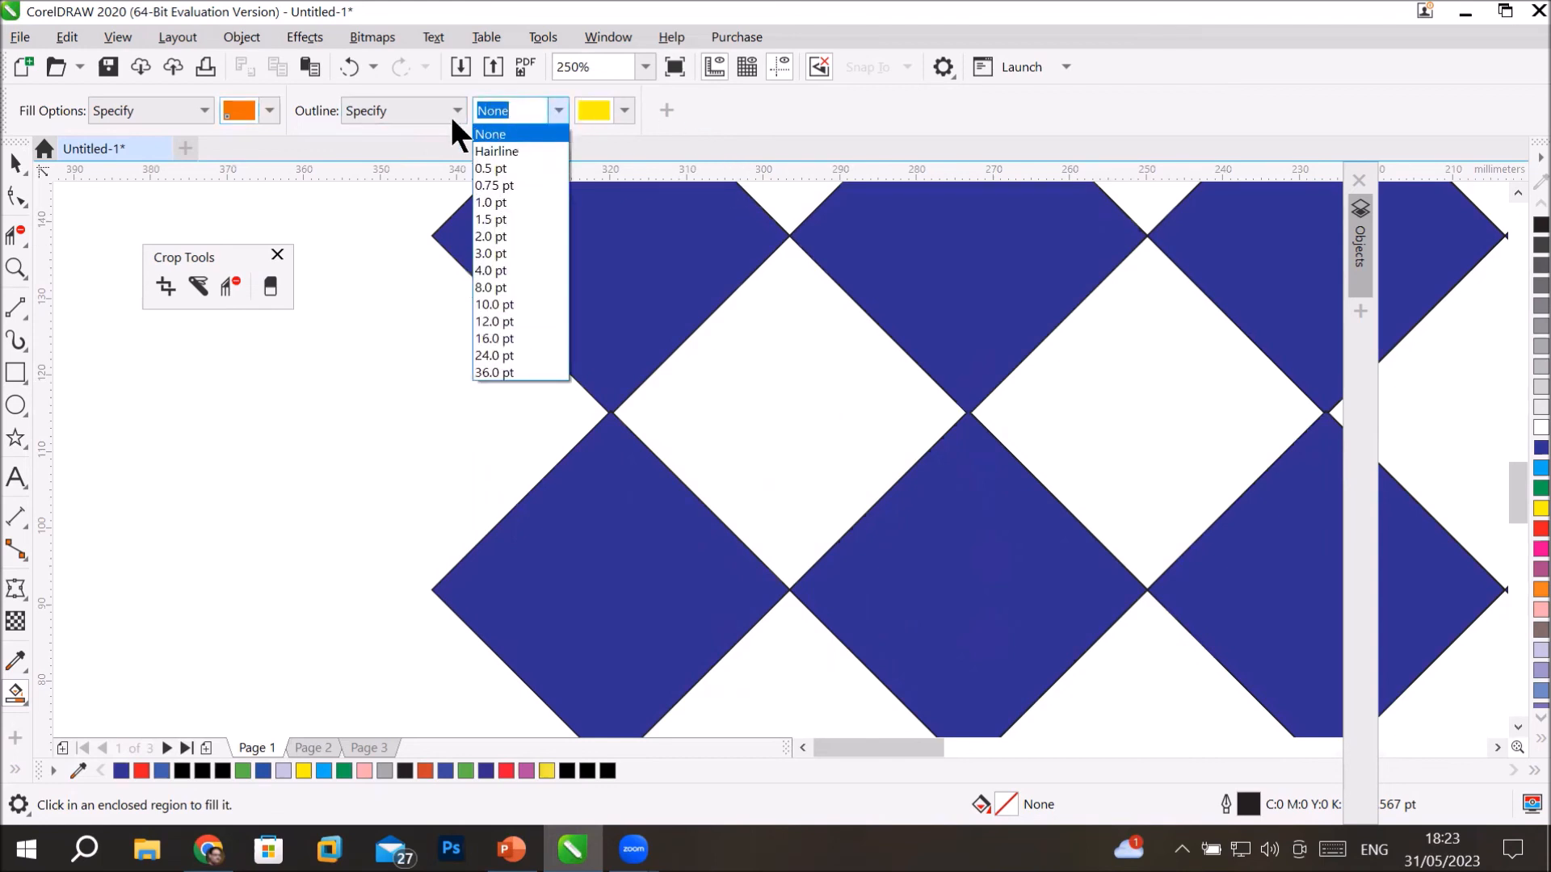
left_click(517, 111)
left_click(523, 111)
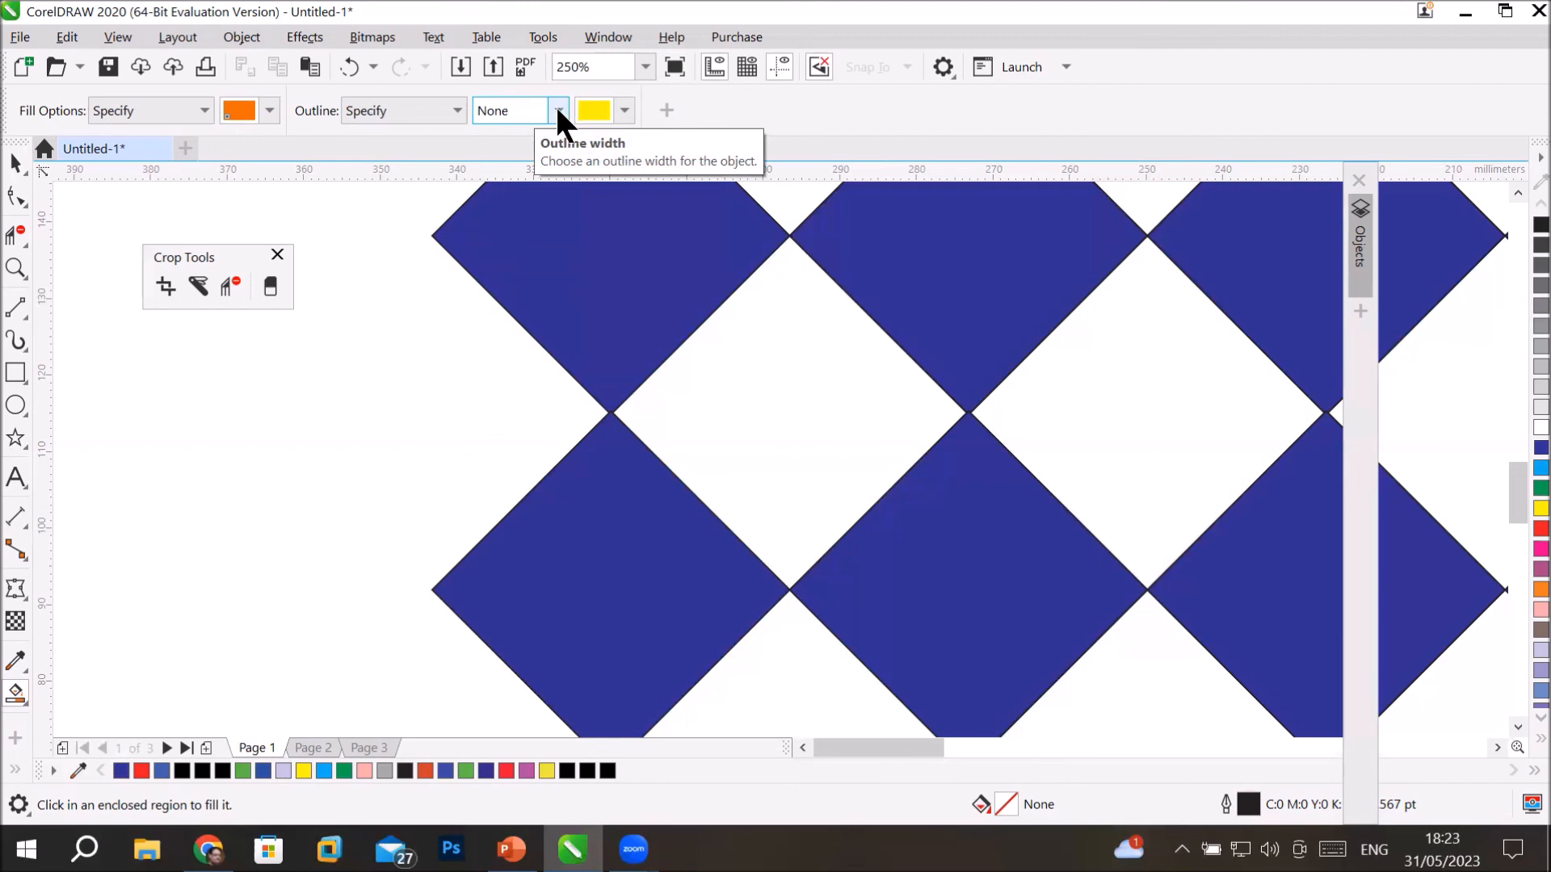
left_click(557, 112)
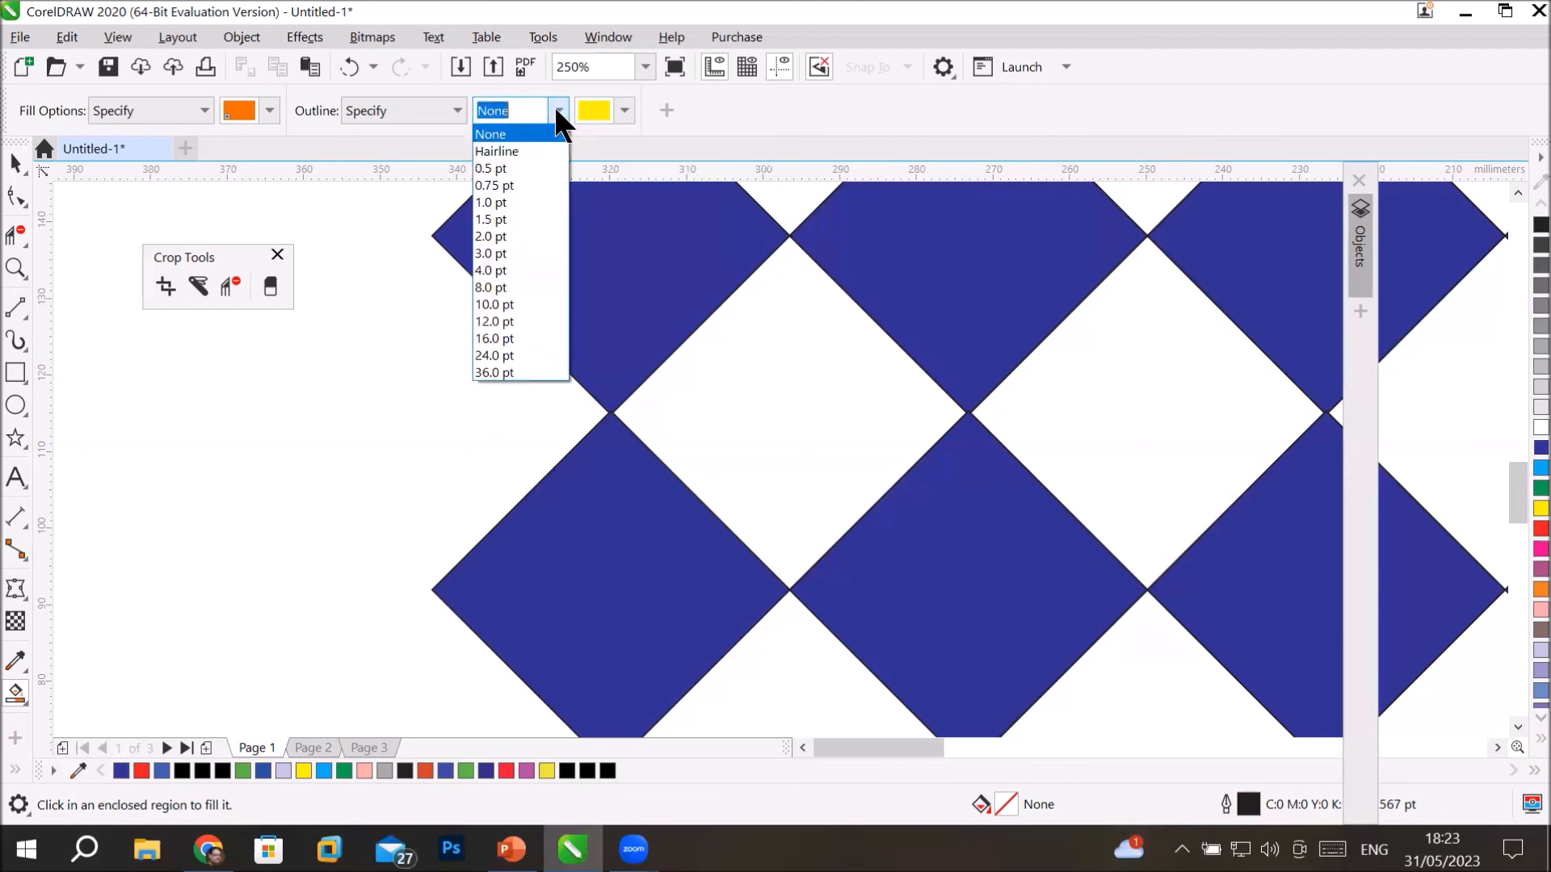
left_click(516, 199)
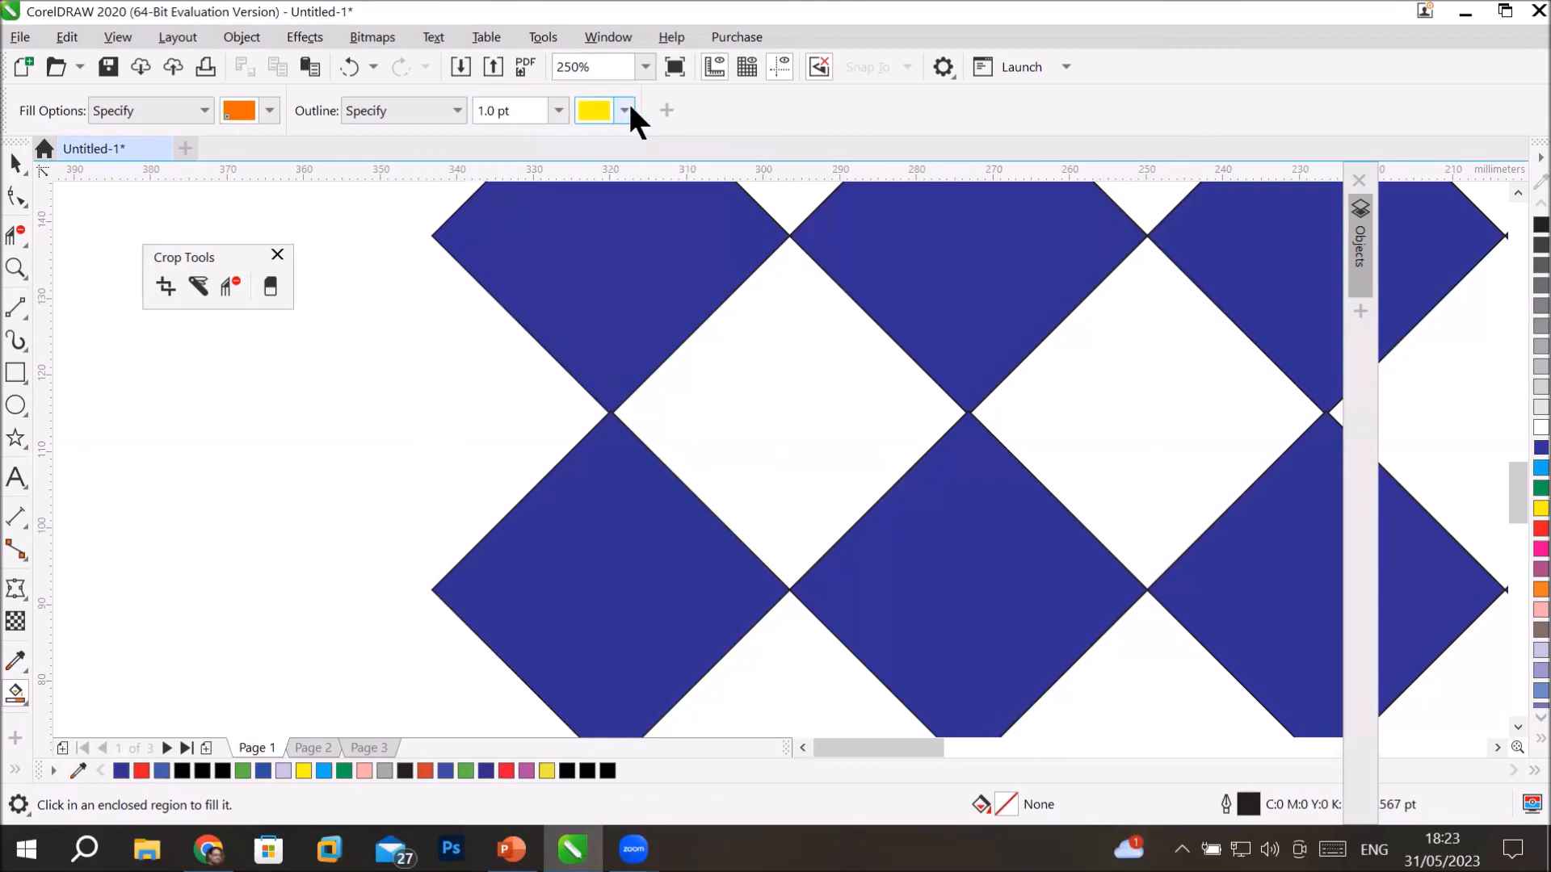
left_click(626, 110)
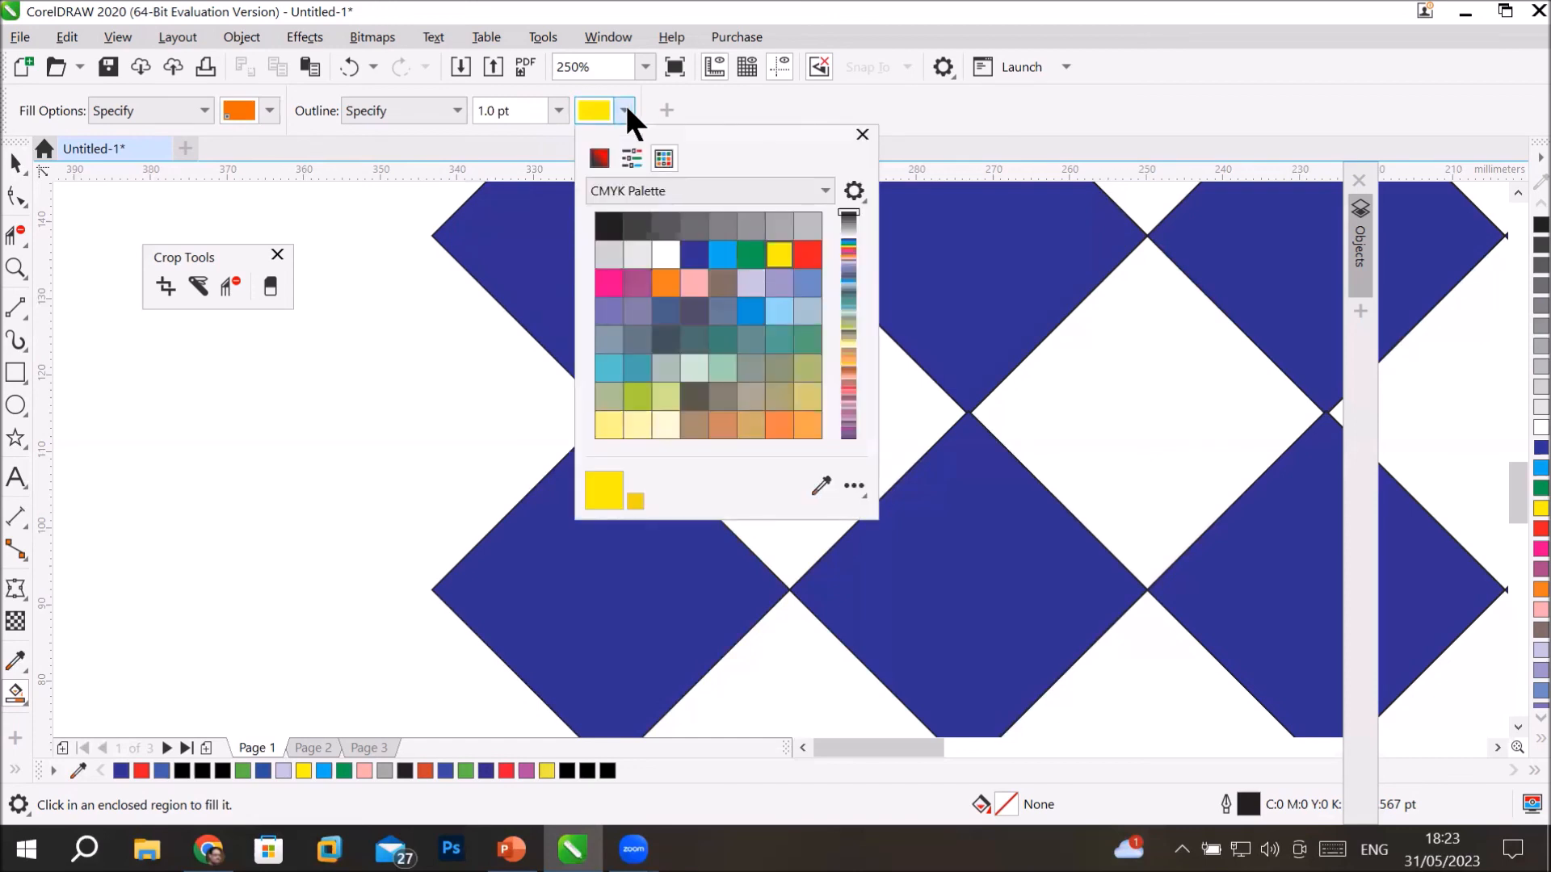
left_click(806, 252)
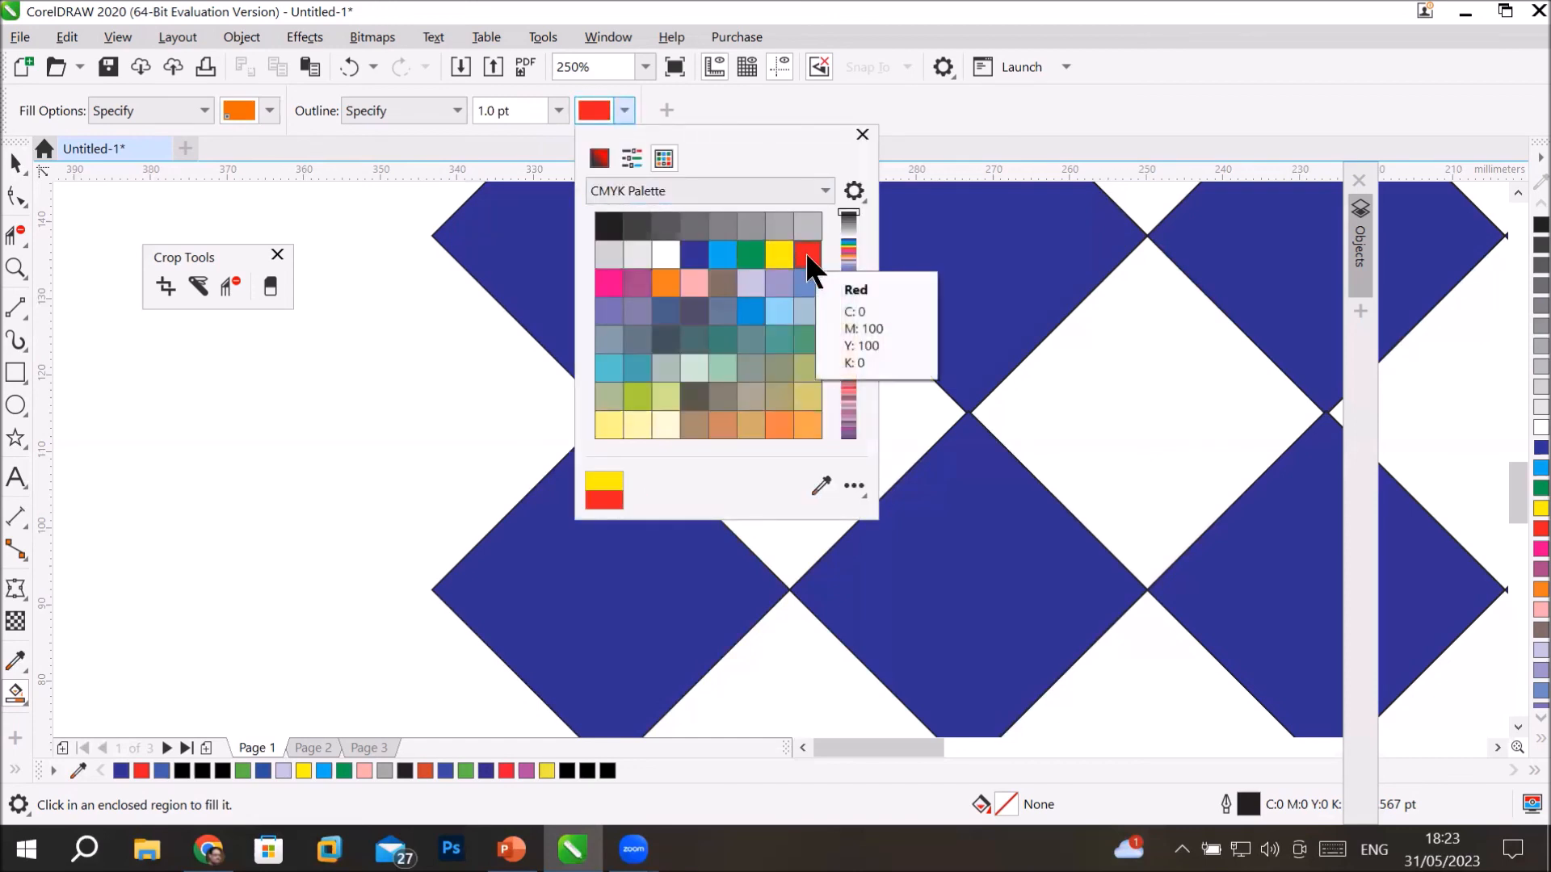
Change the Smart Fill fill colour to PANTONE 103 C from the PANTONE solid coated palette.
left_click(268, 111)
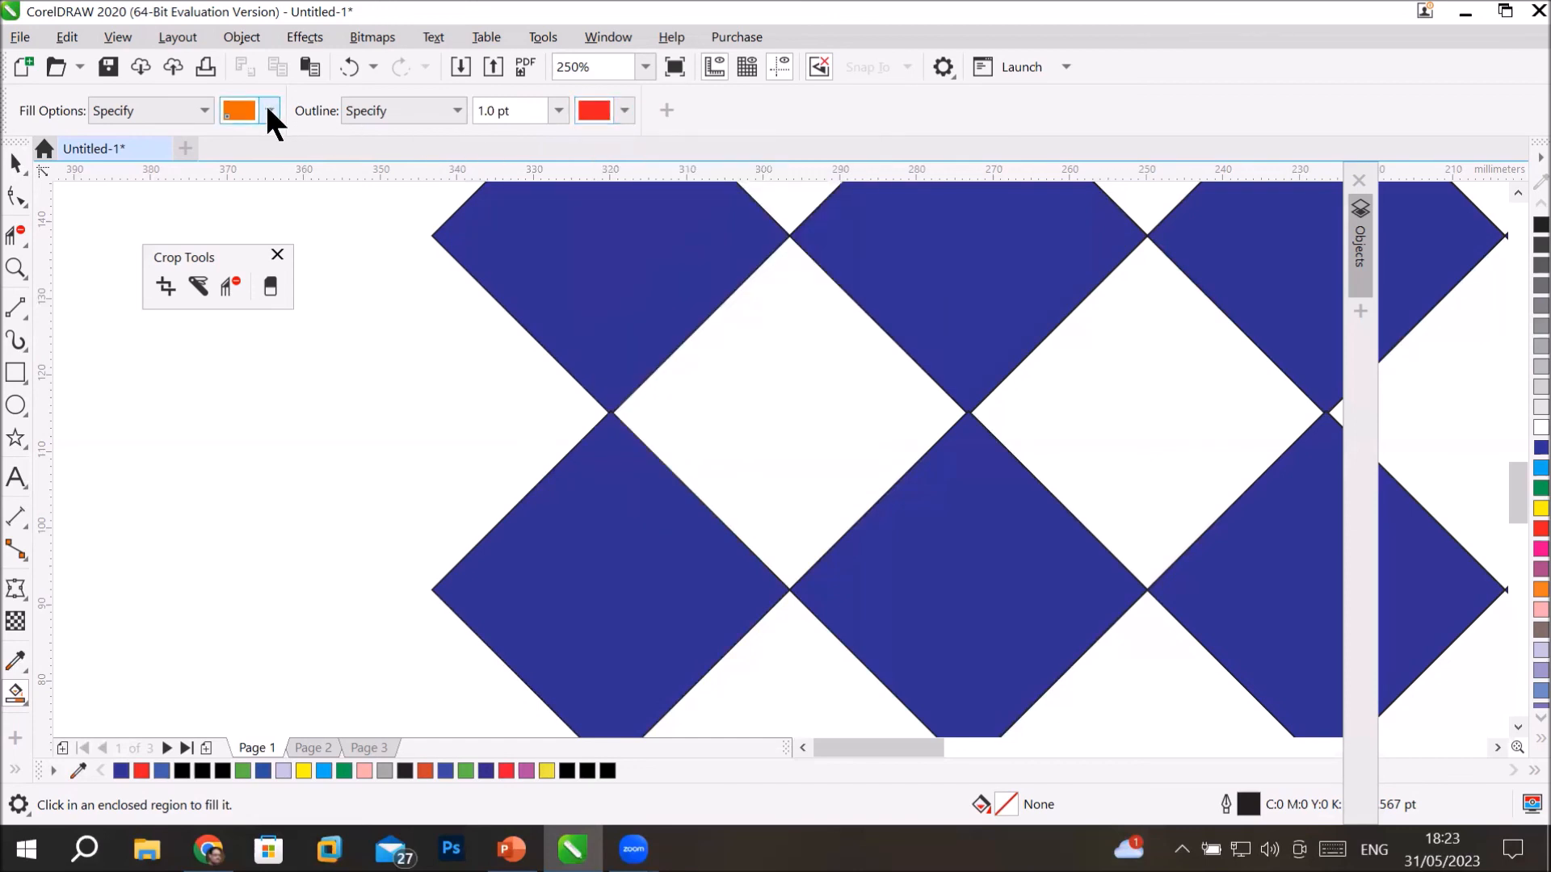
left_click(268, 111)
left_click(268, 110)
left_click(268, 111)
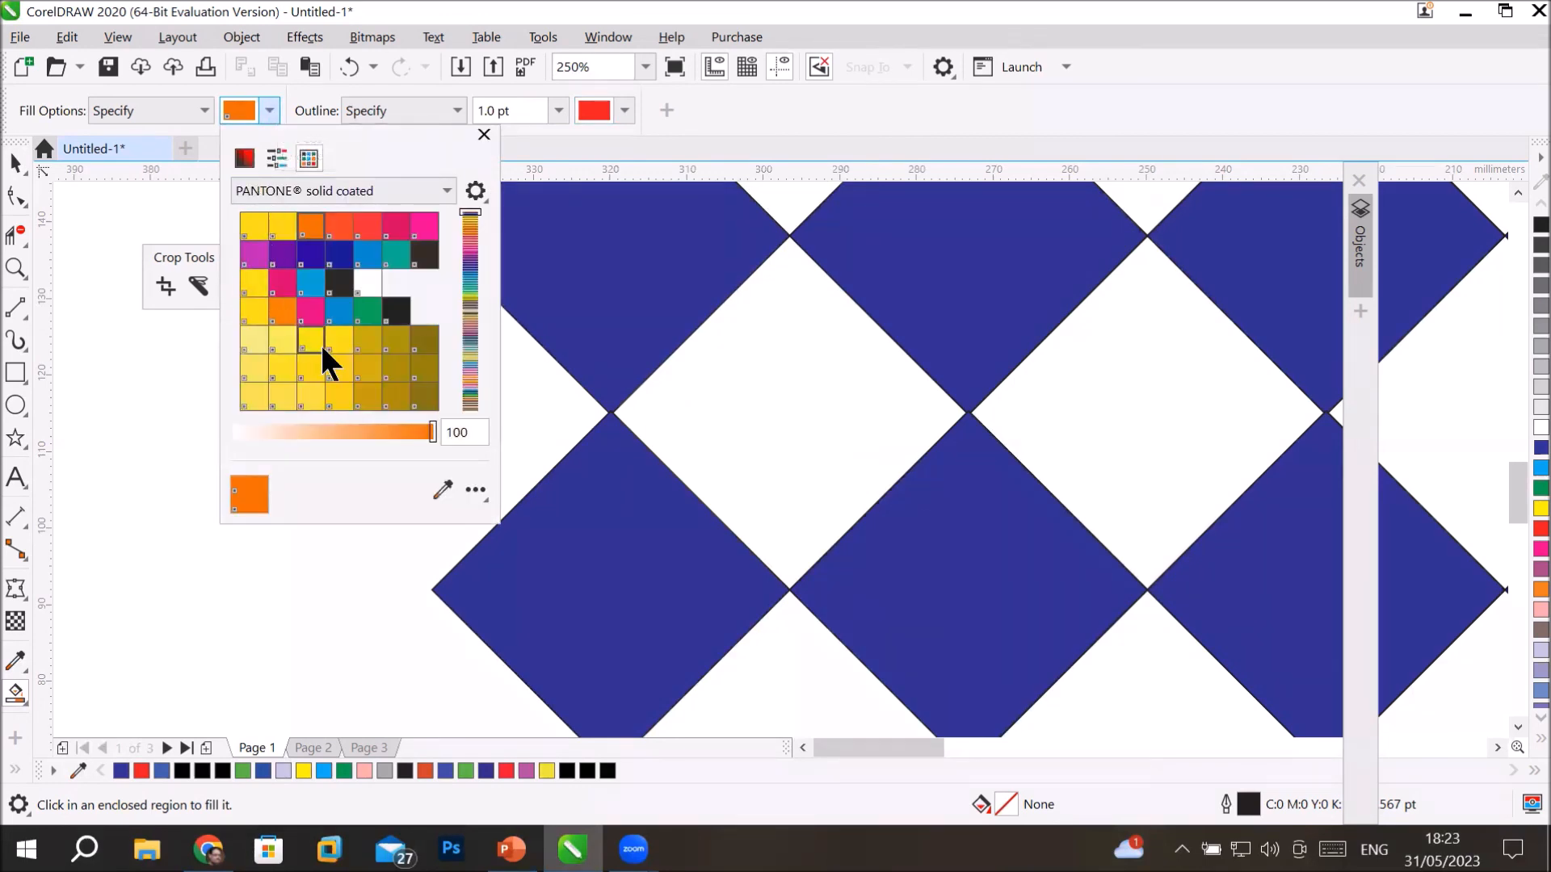
left_click(366, 339)
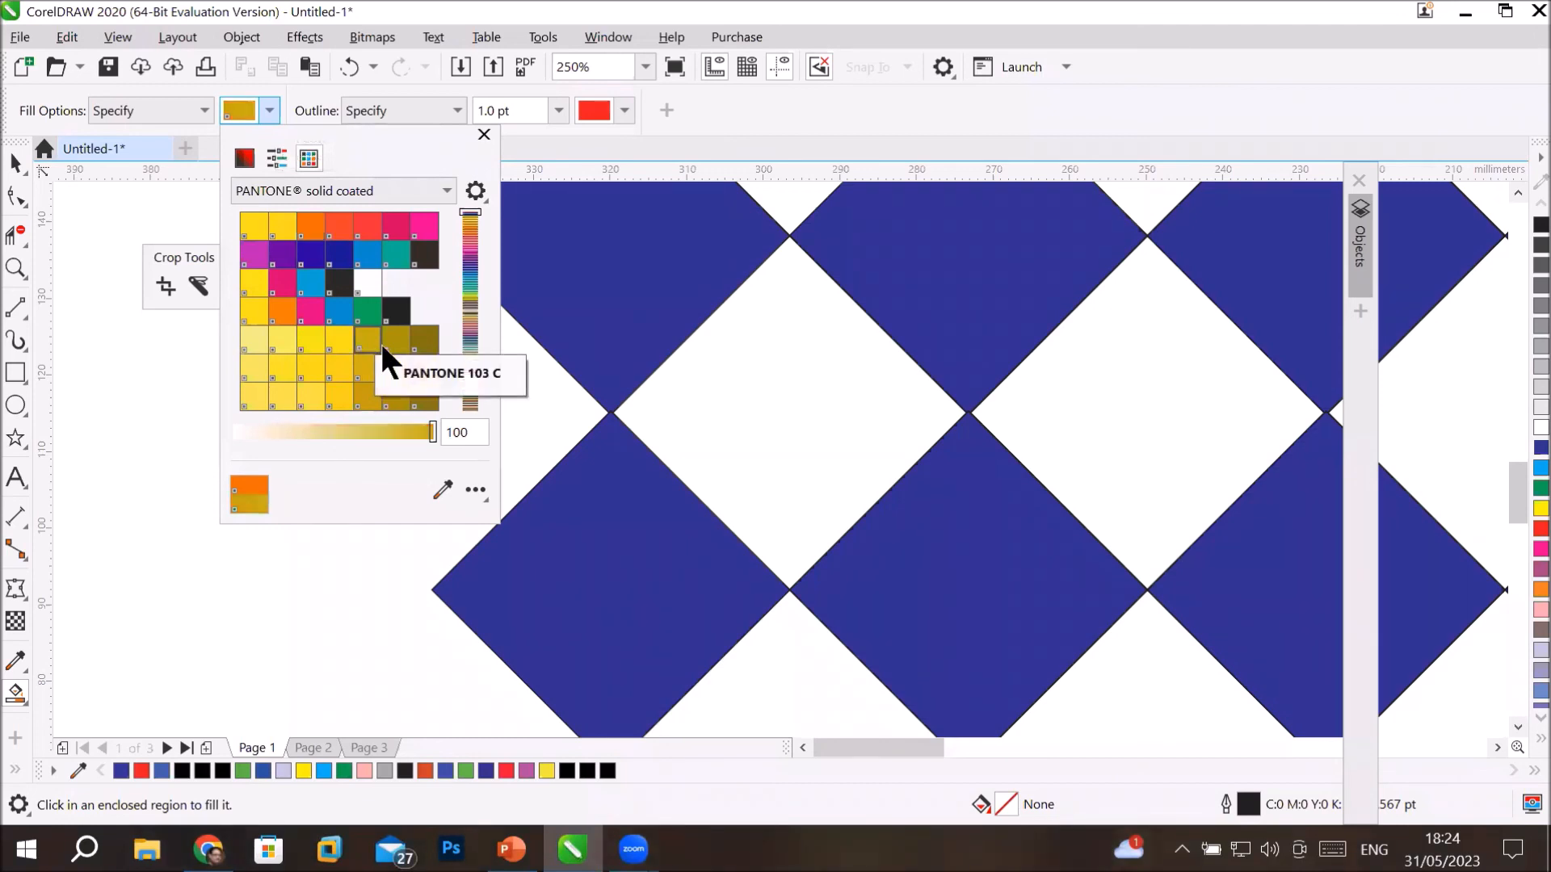
left_click(241, 105)
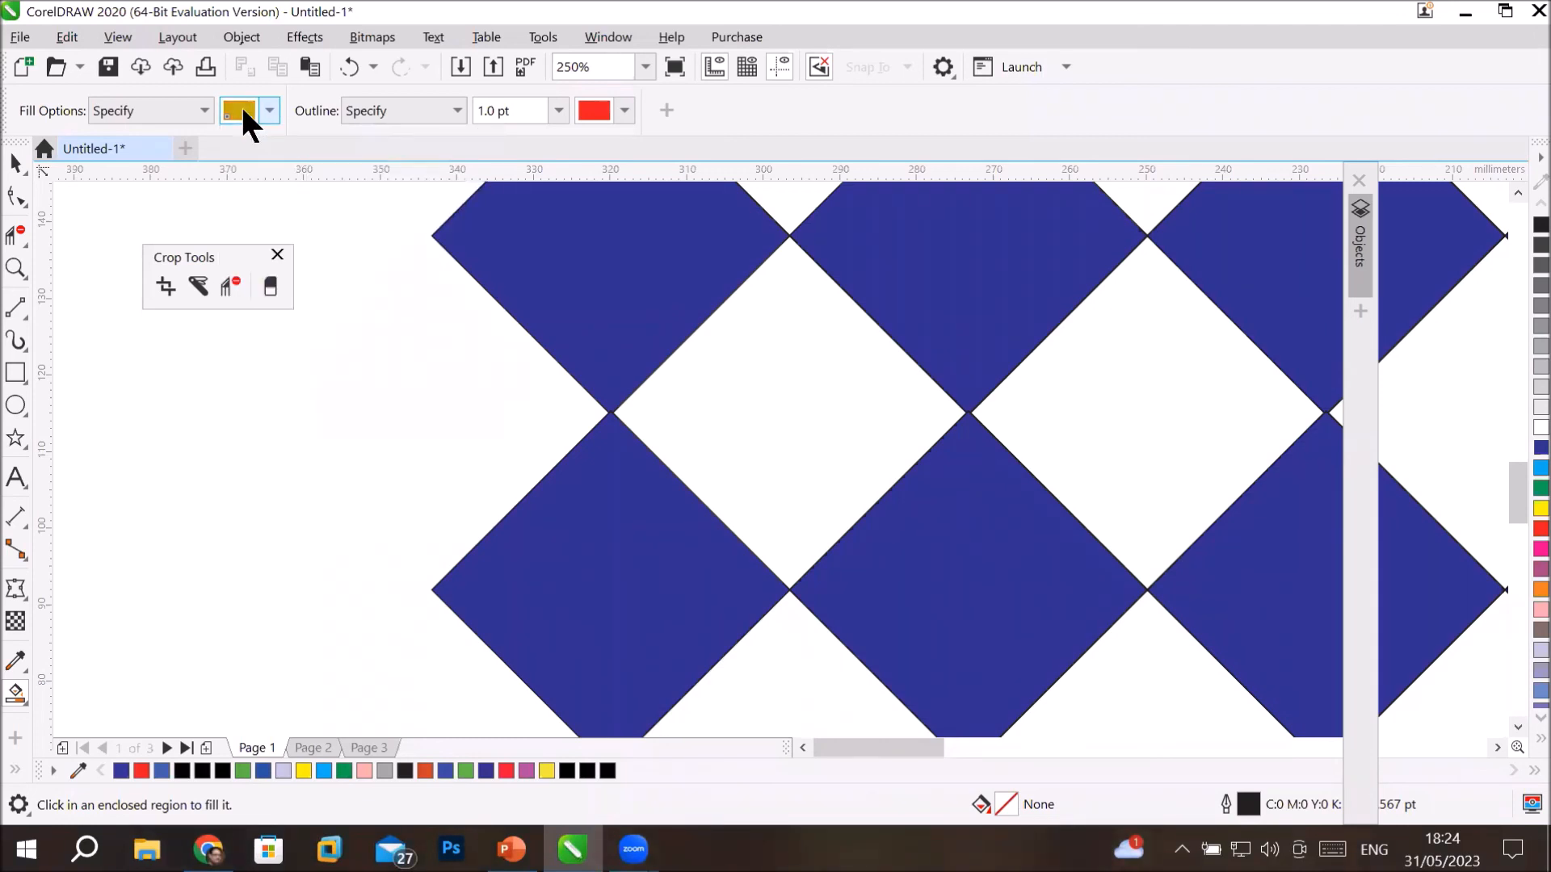
Fill all nine enclosed white gaps between the blue diamonds with the current Smart Fill settings.
left_click(805, 401)
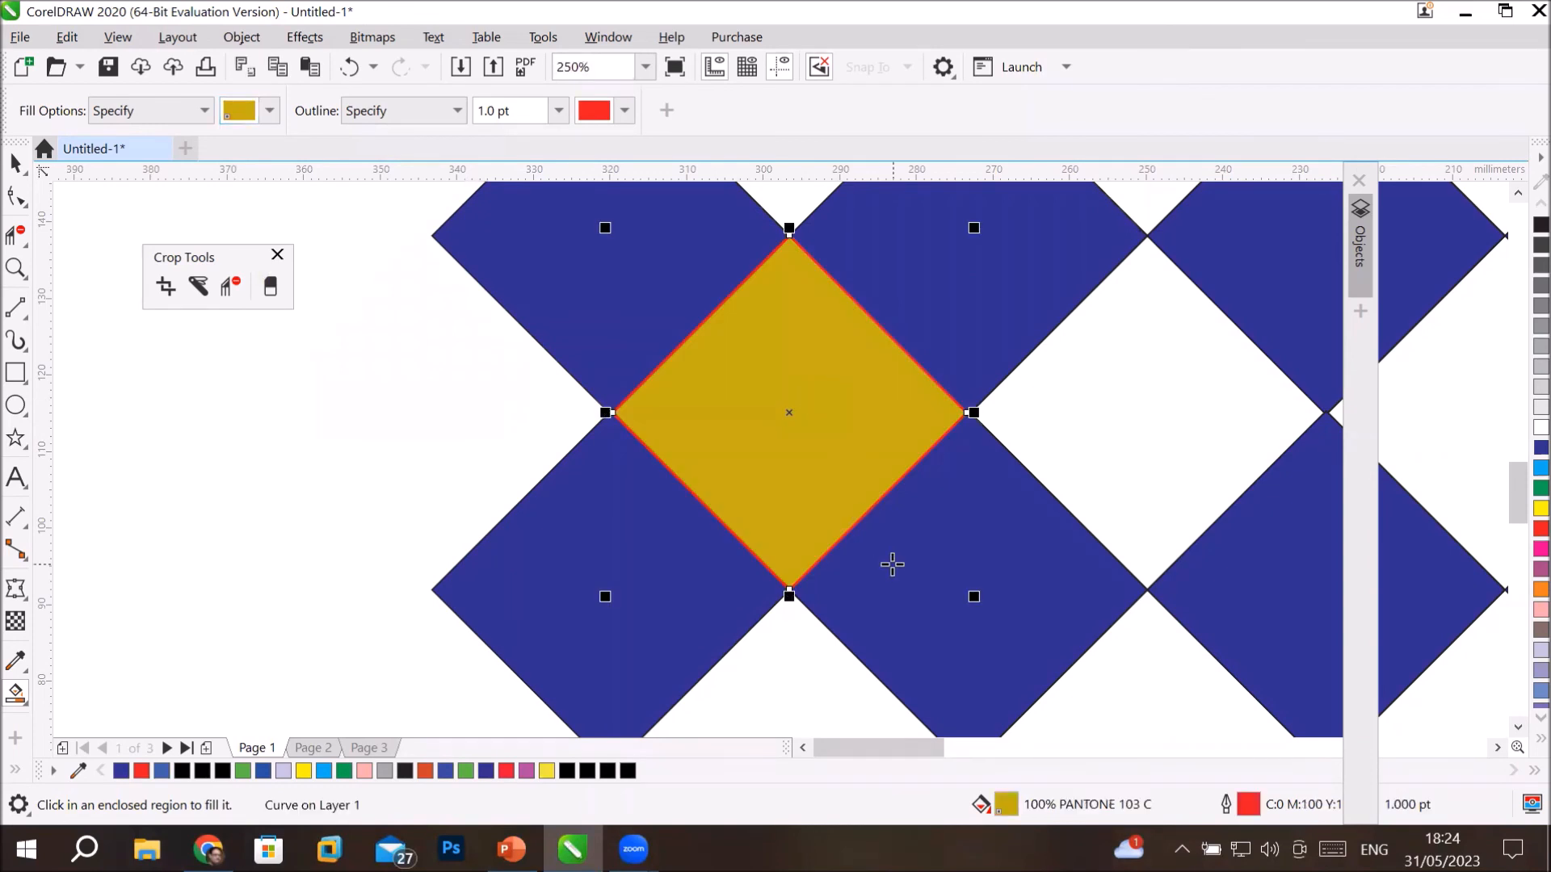
left_click(1098, 371)
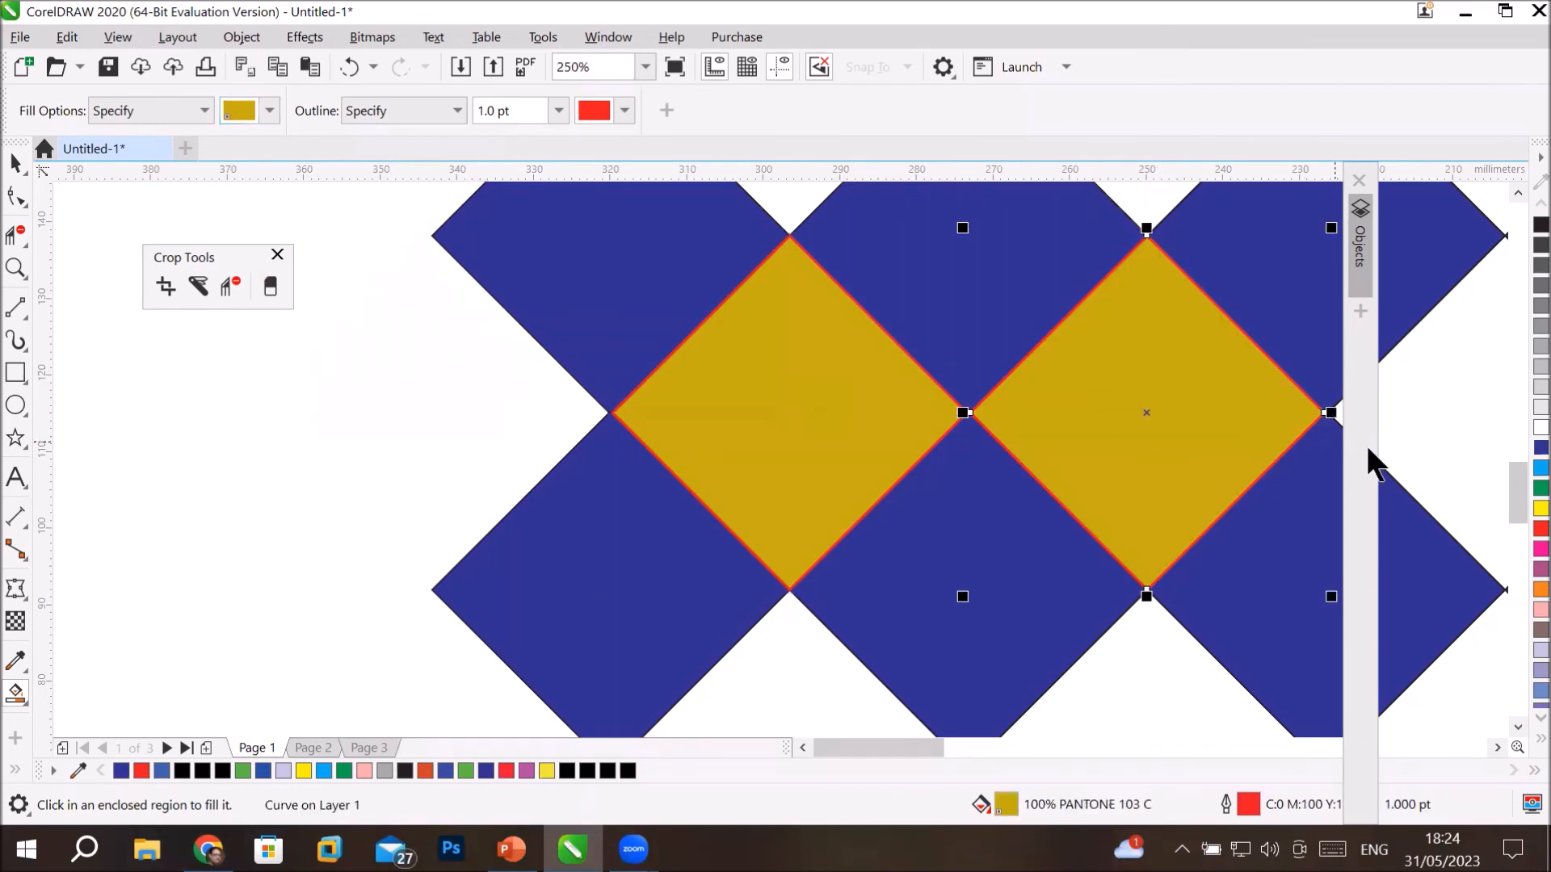
scroll(1183, 508, "down", 4)
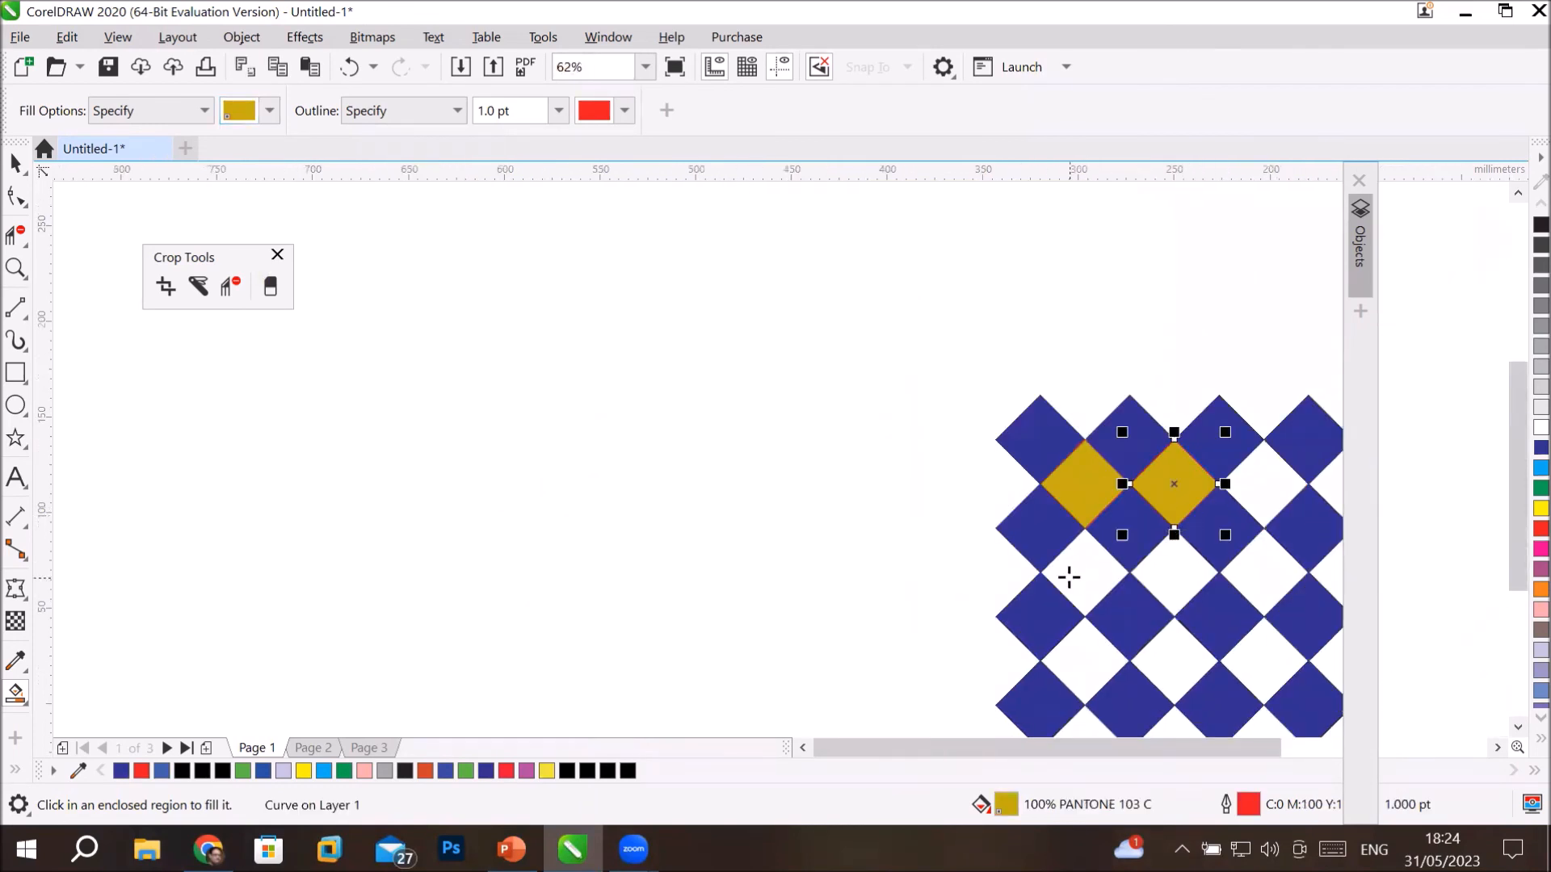
left_click(1068, 577)
left_click(1264, 475)
left_click(1263, 560)
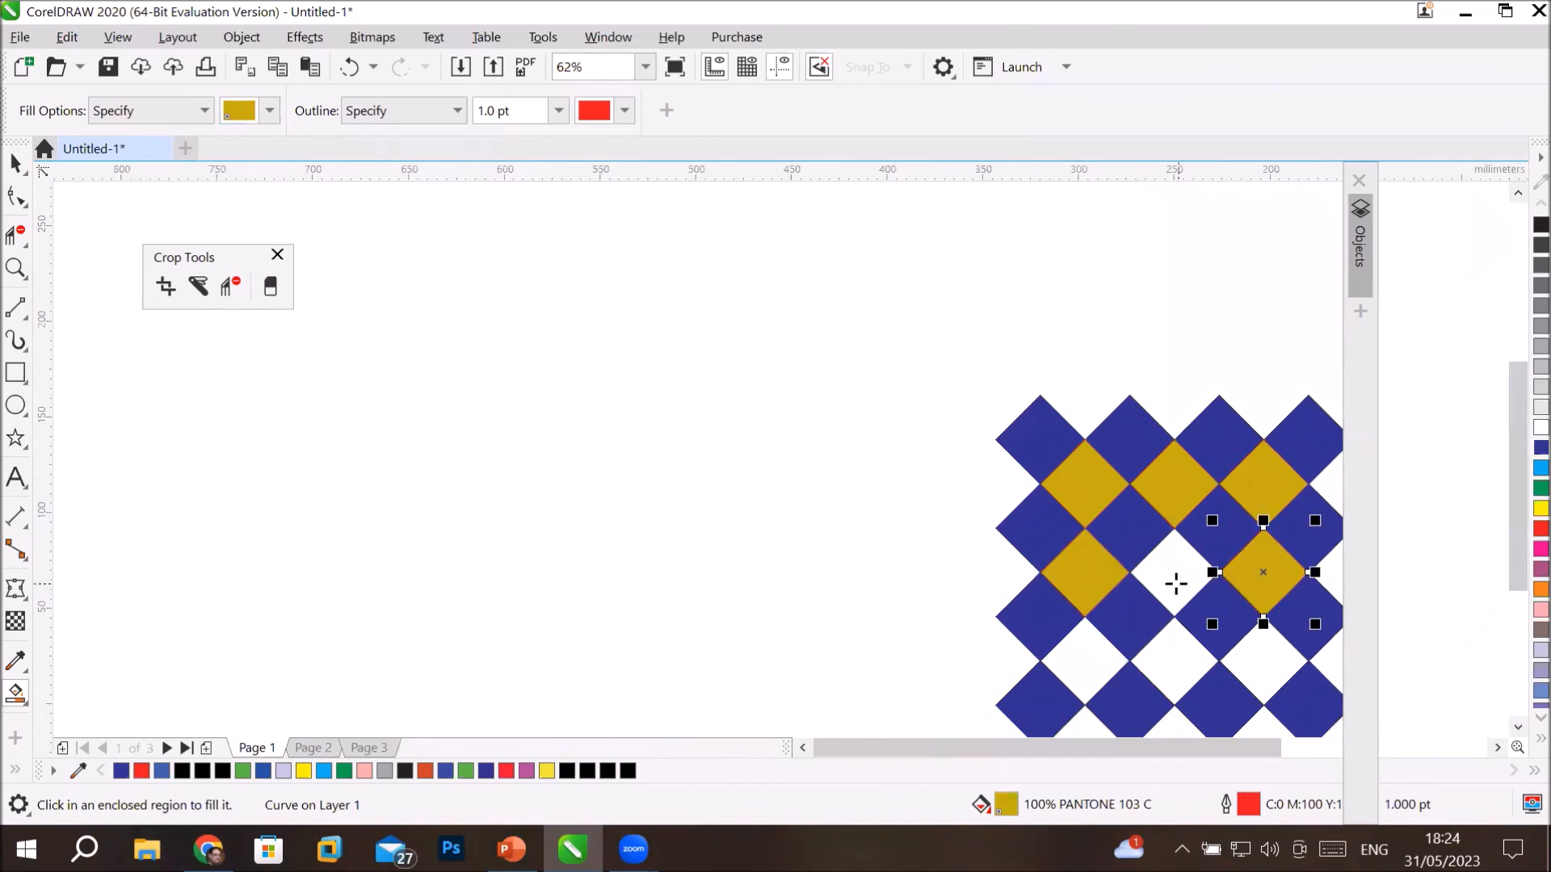
left_click(1177, 580)
left_click(1103, 659)
left_click(1170, 658)
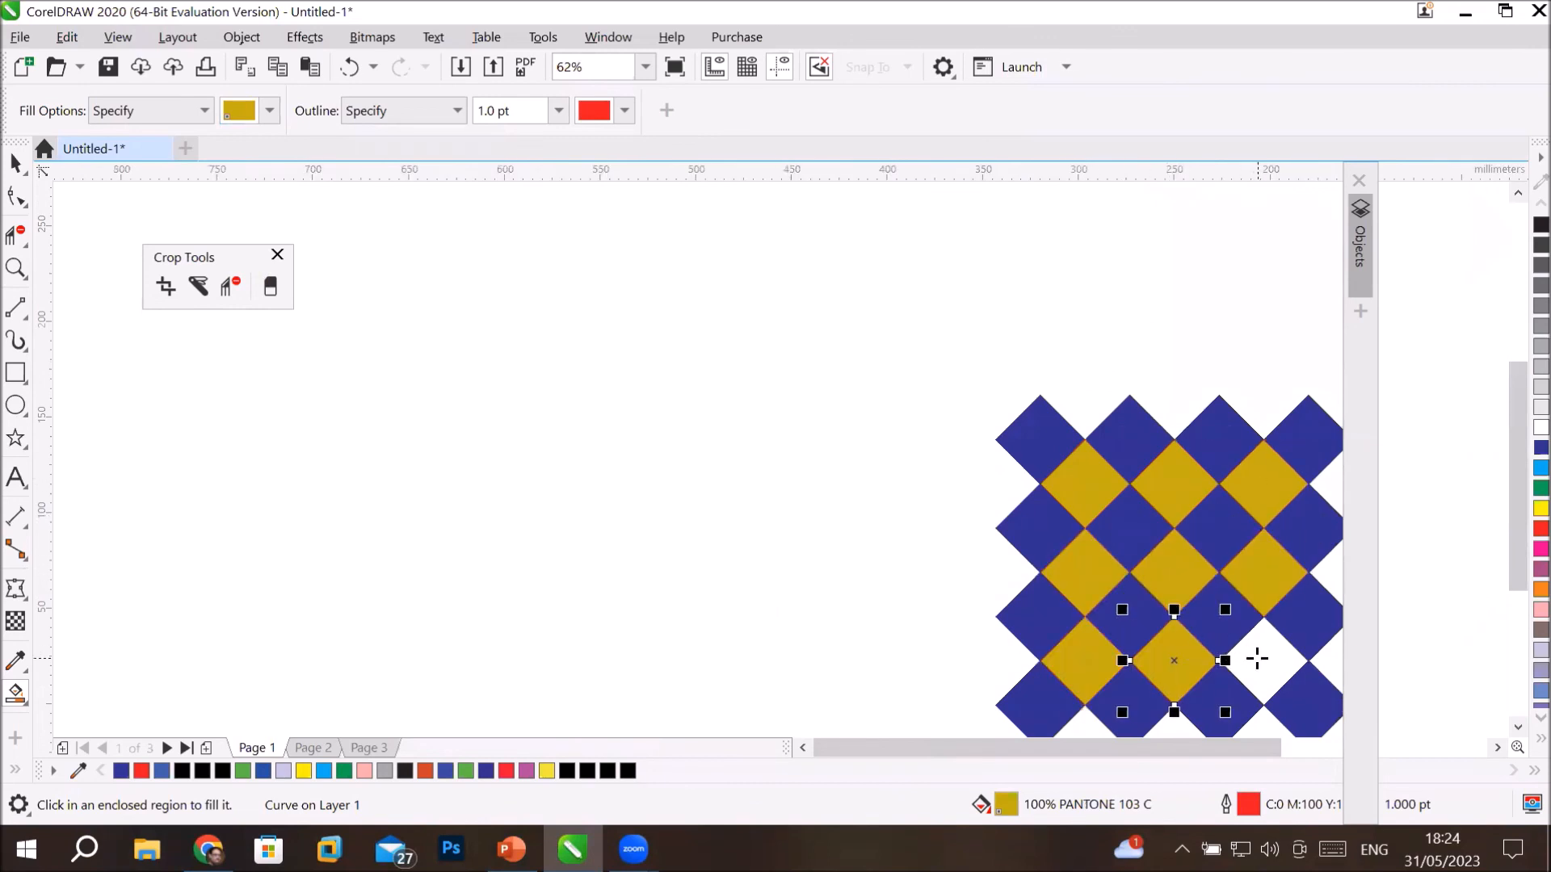
left_click(1256, 659)
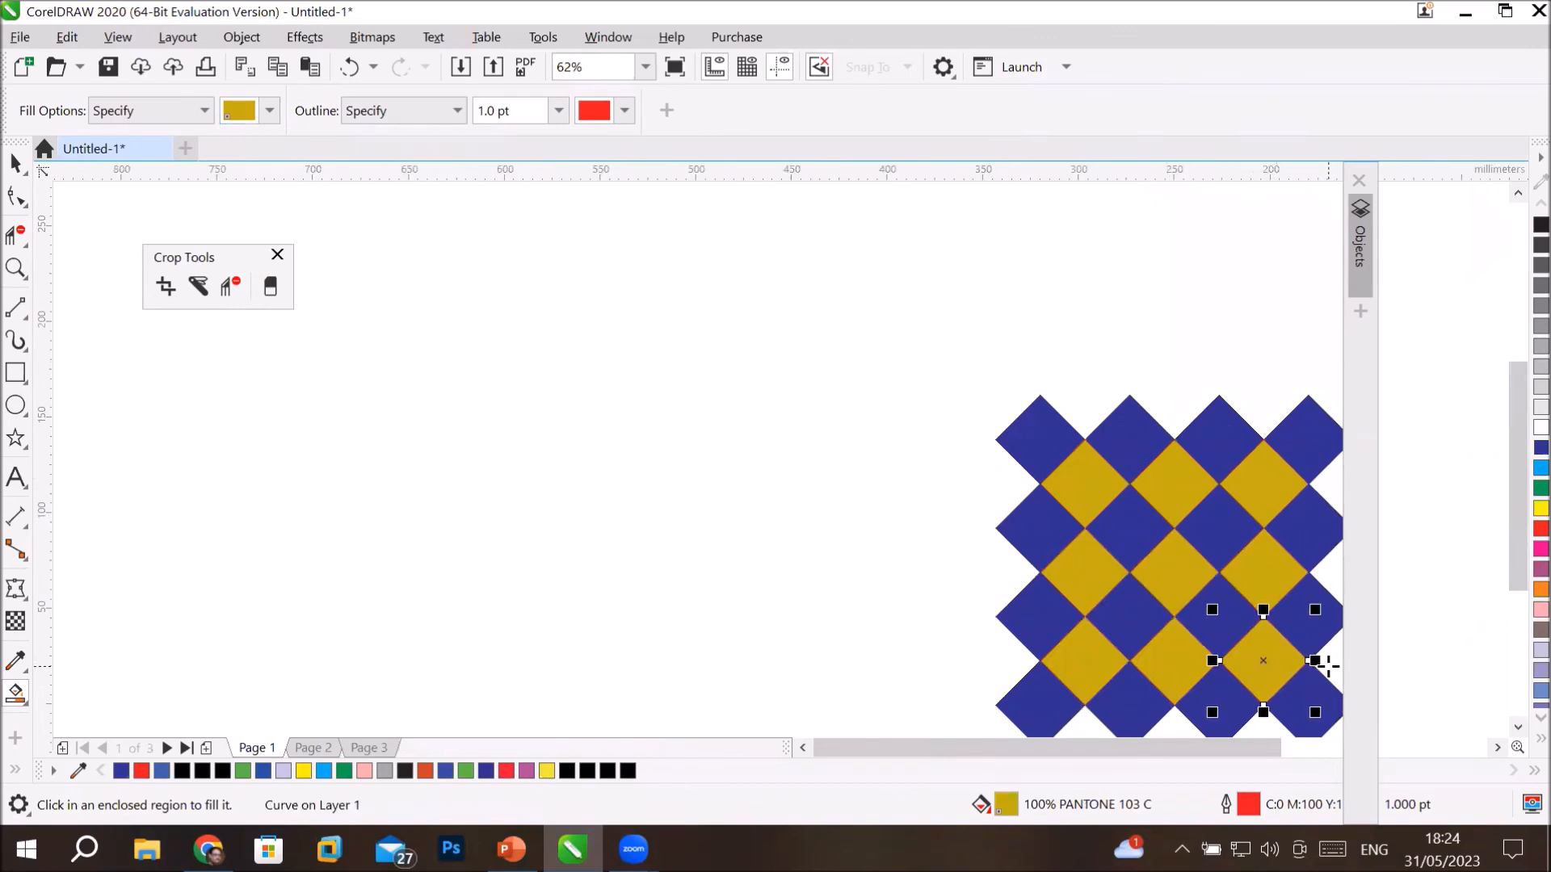
Select the whole diamond pattern, shrink it about its centre to about 62 mm wide, and move it onto the page beside the lowest stars.
left_click(1496, 745)
left_click(1496, 745)
left_click(1513, 730)
left_click(1513, 731)
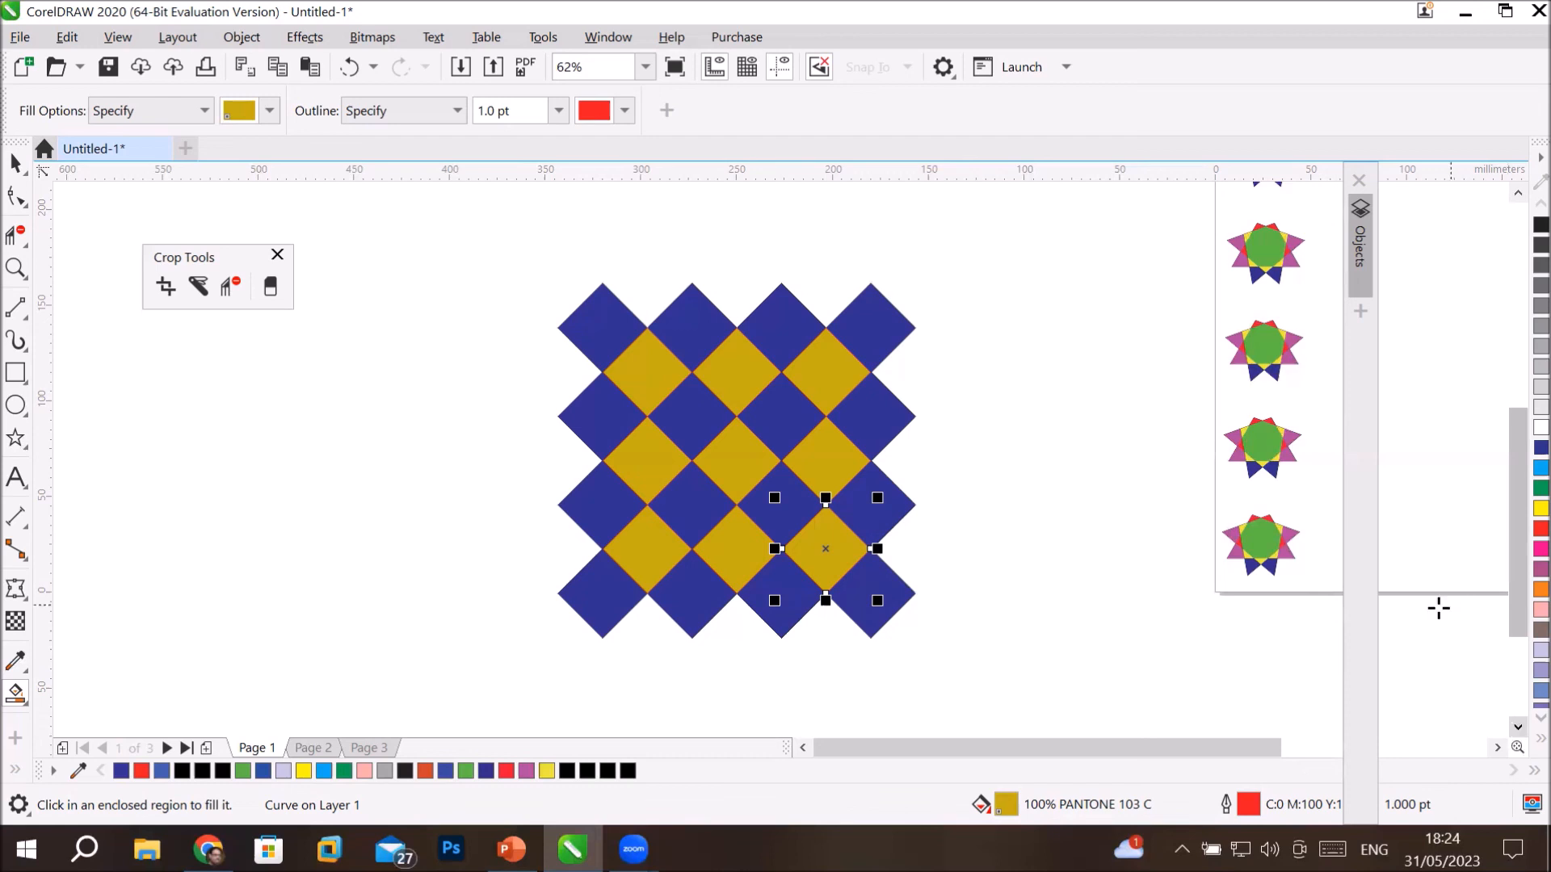
scroll(920, 543, "up", 3)
scroll(920, 543, "down", 6)
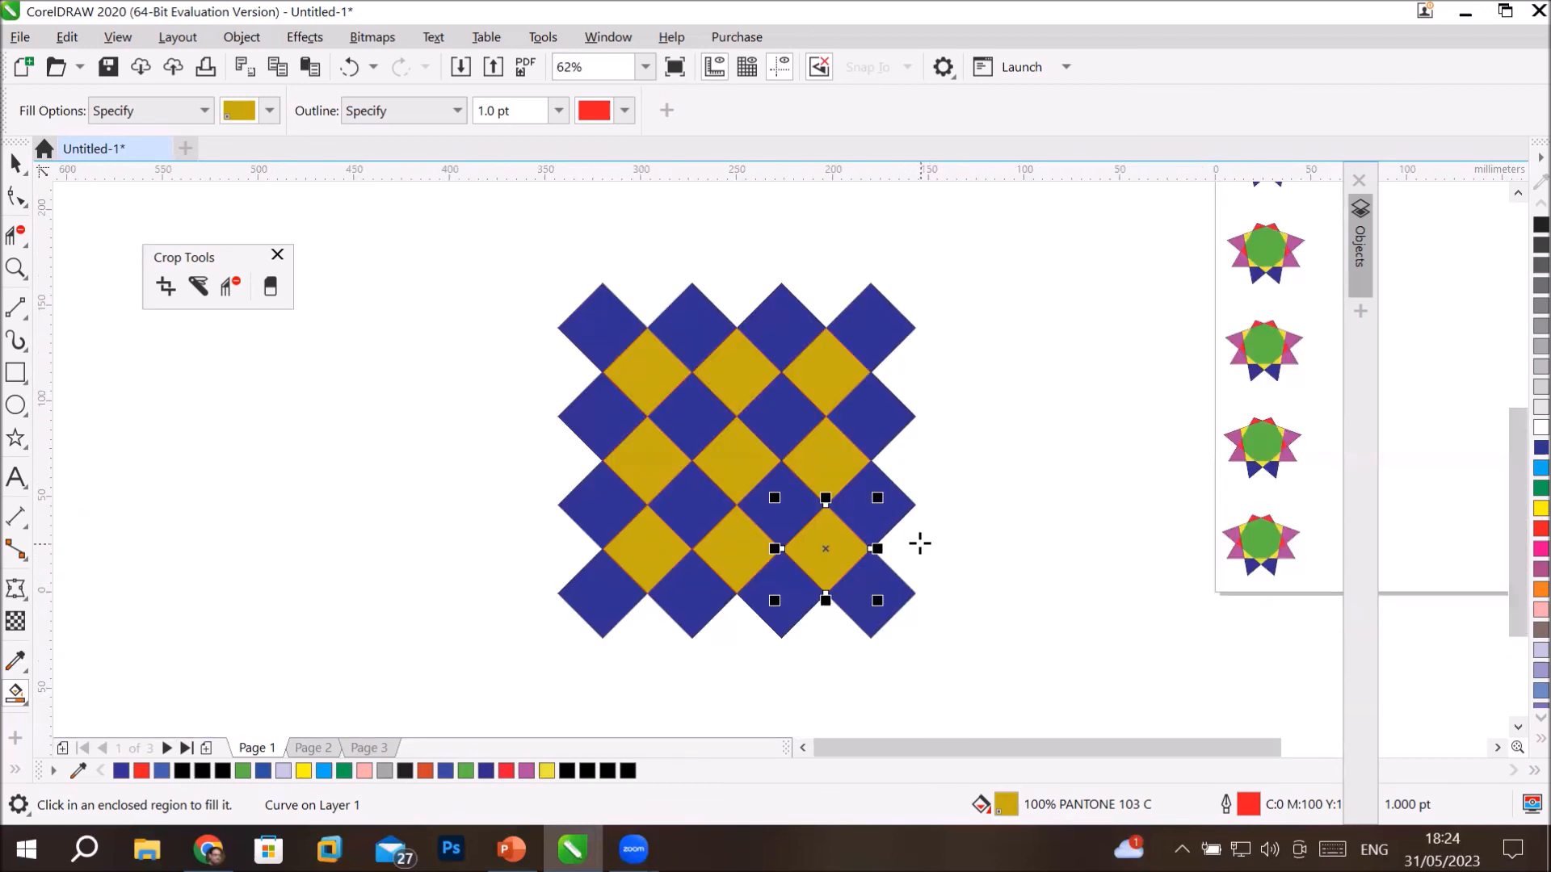
left_click(1499, 748)
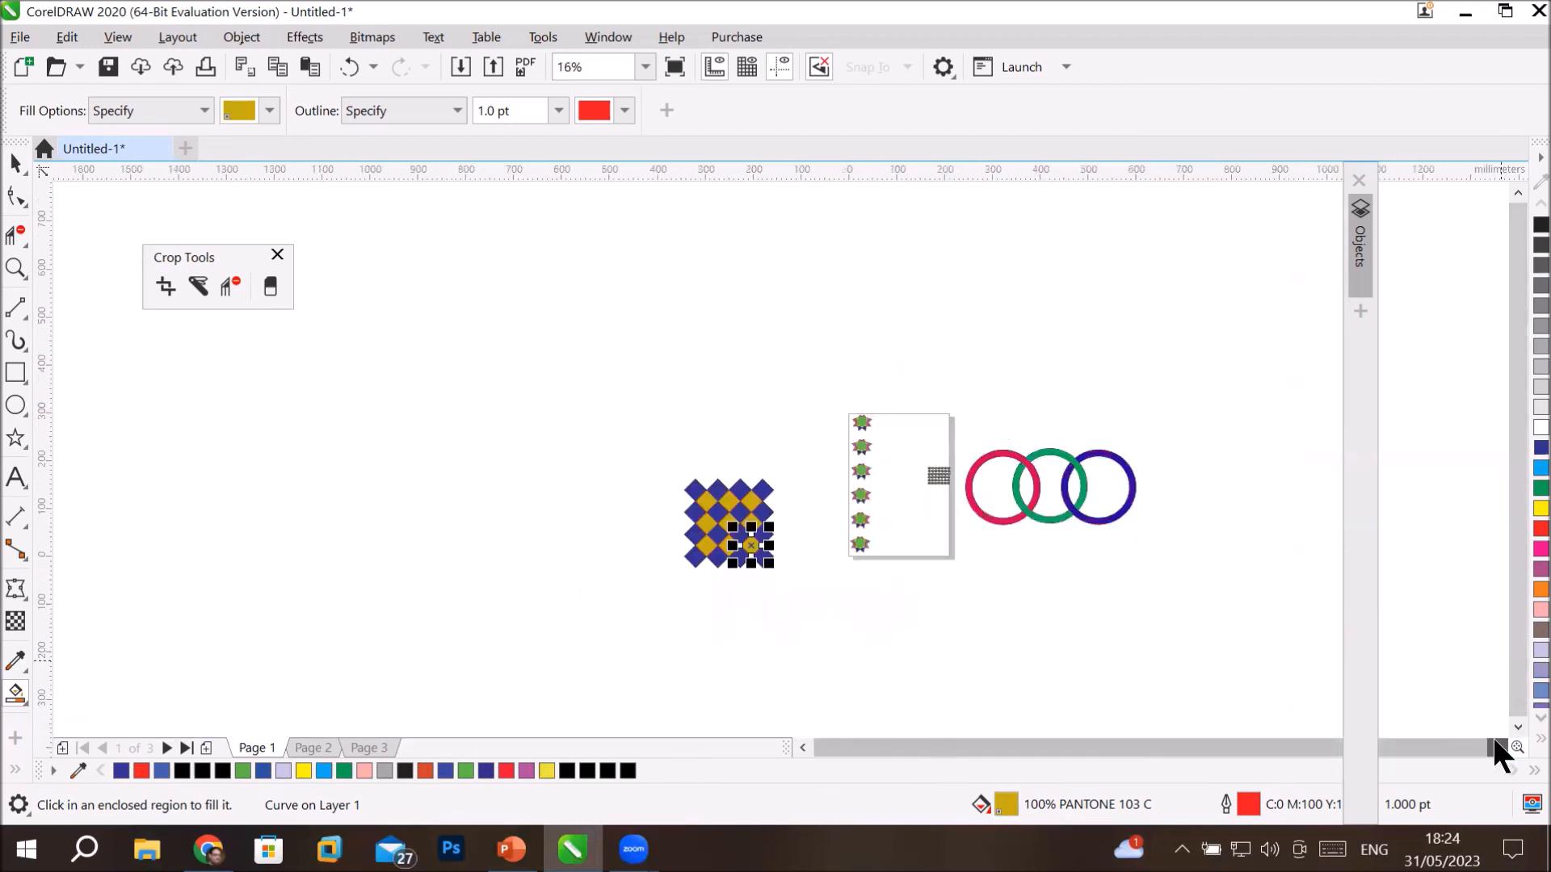
left_click(1499, 748)
left_click(16, 163)
left_click_drag(477, 434, 672, 616)
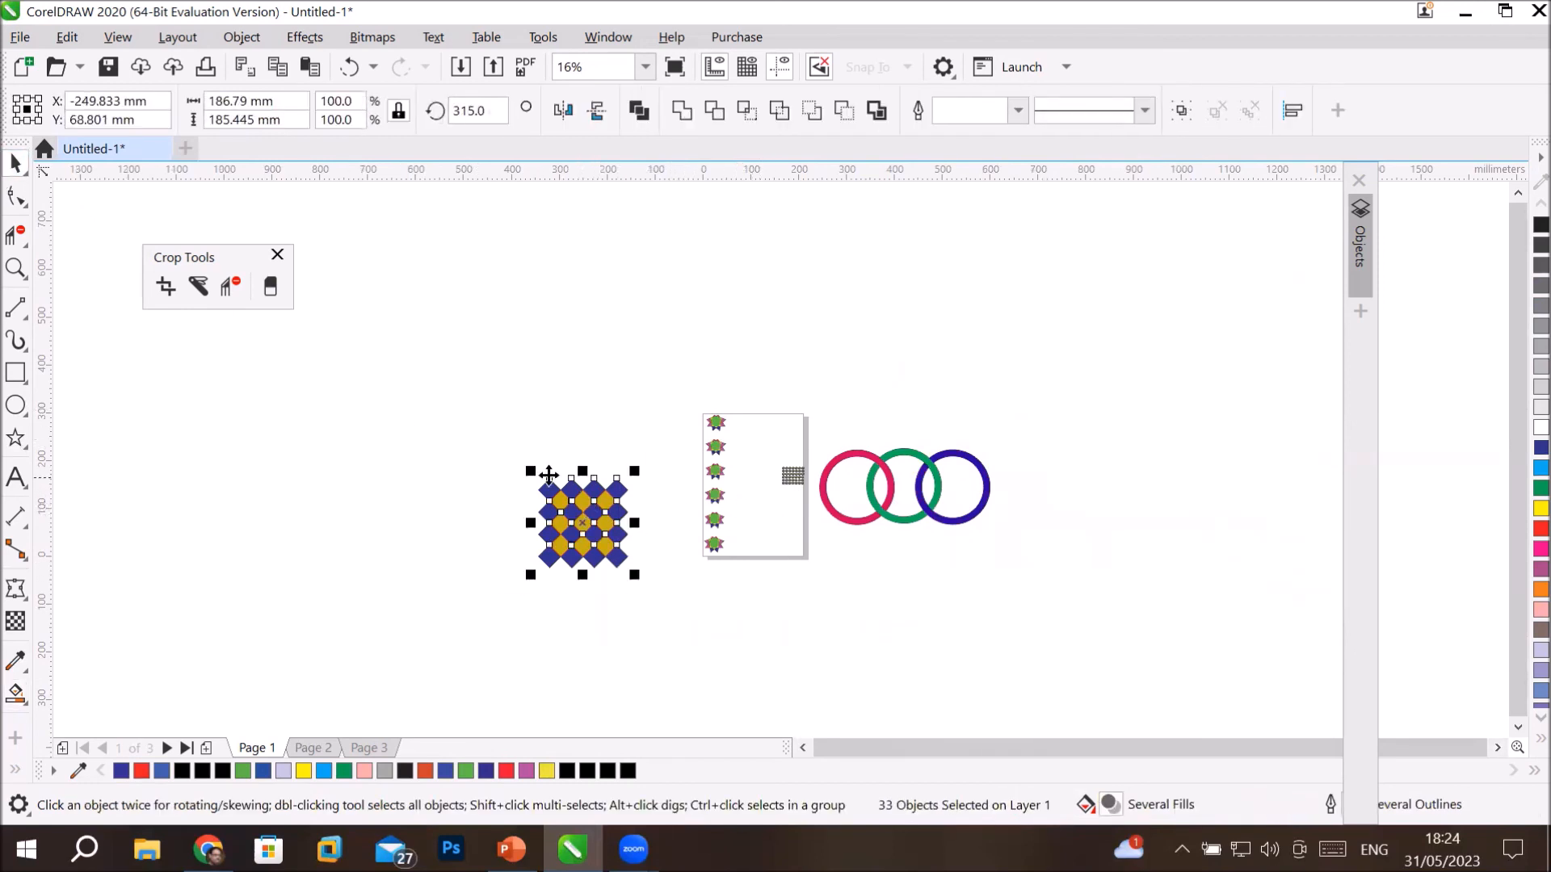
left_click_drag(531, 462, 556, 501)
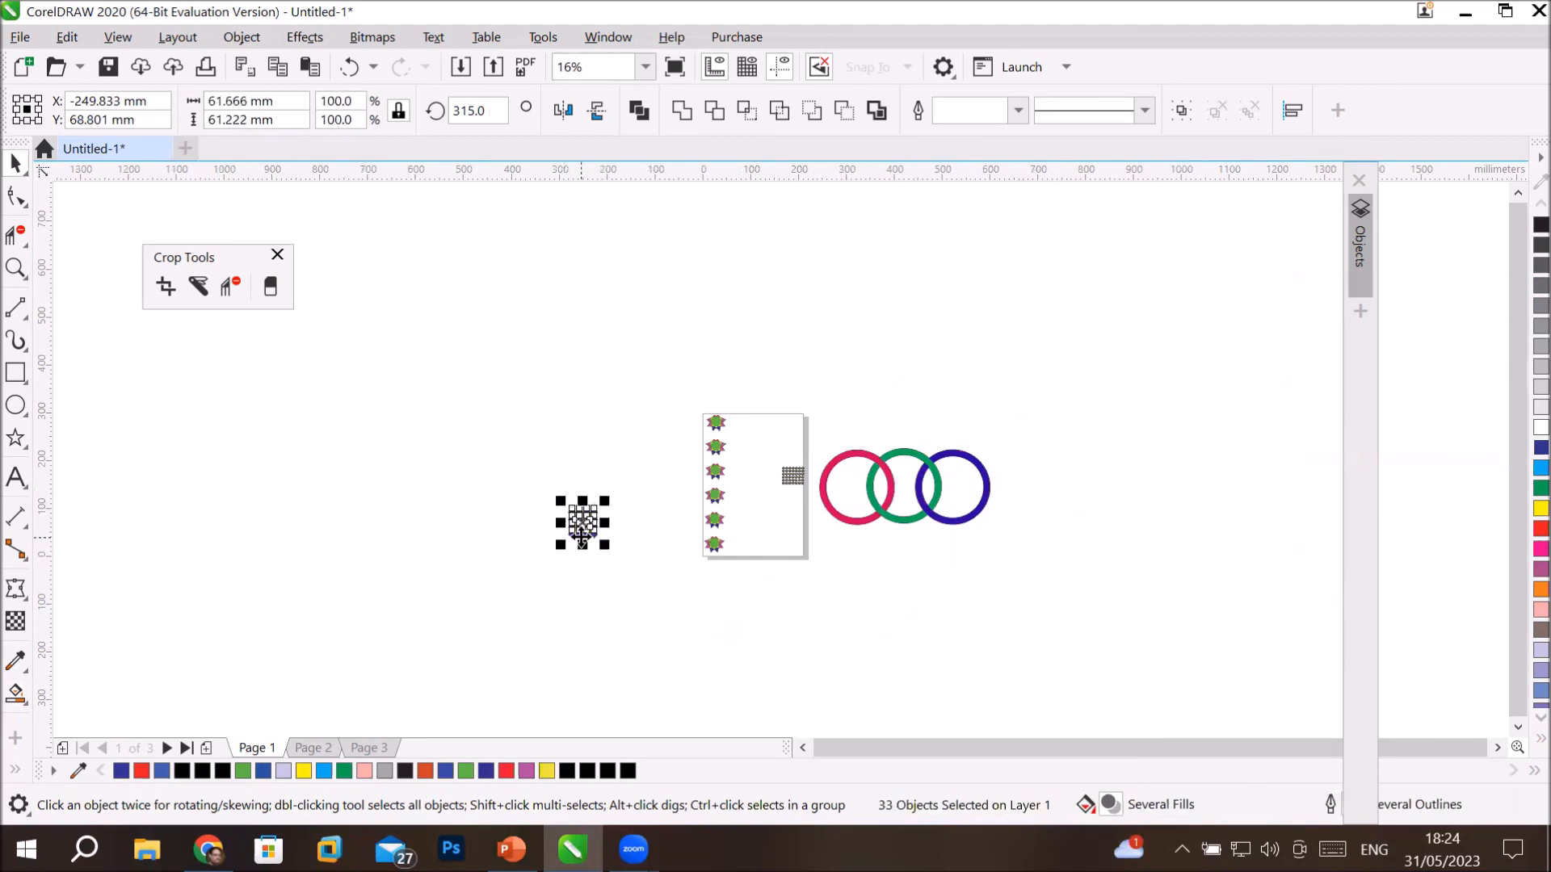
scroll(626, 489, "up", 3)
left_click_drag(466, 603, 1146, 640)
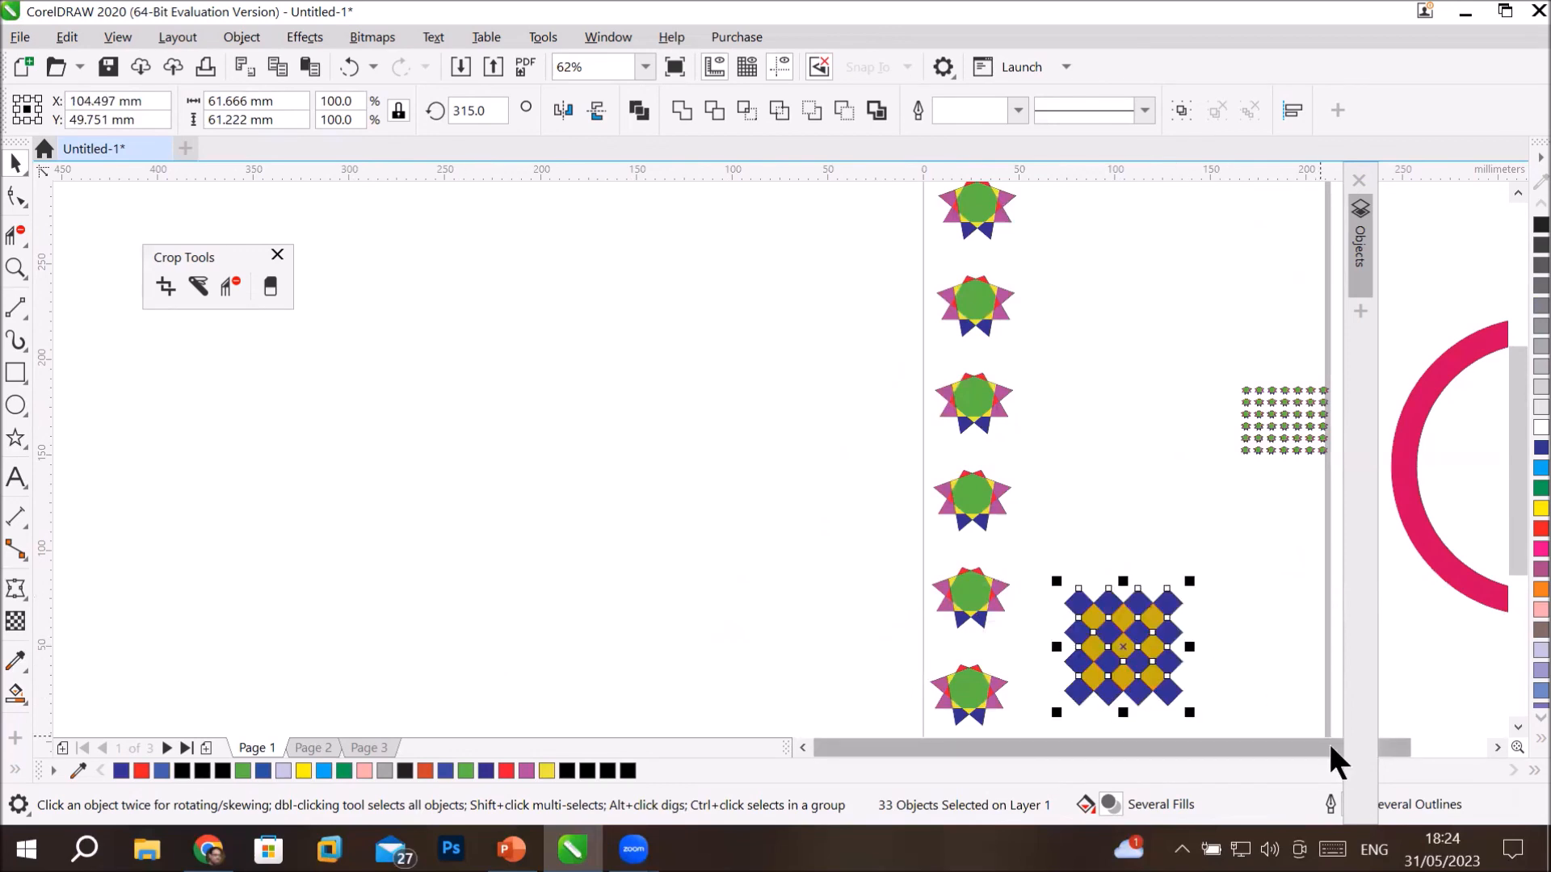
Shrink the pattern to about 17 mm wide at the page's lower edge and duplicate it rightwards into an evenly spaced row of six.
left_click(1495, 746)
left_click(1494, 745)
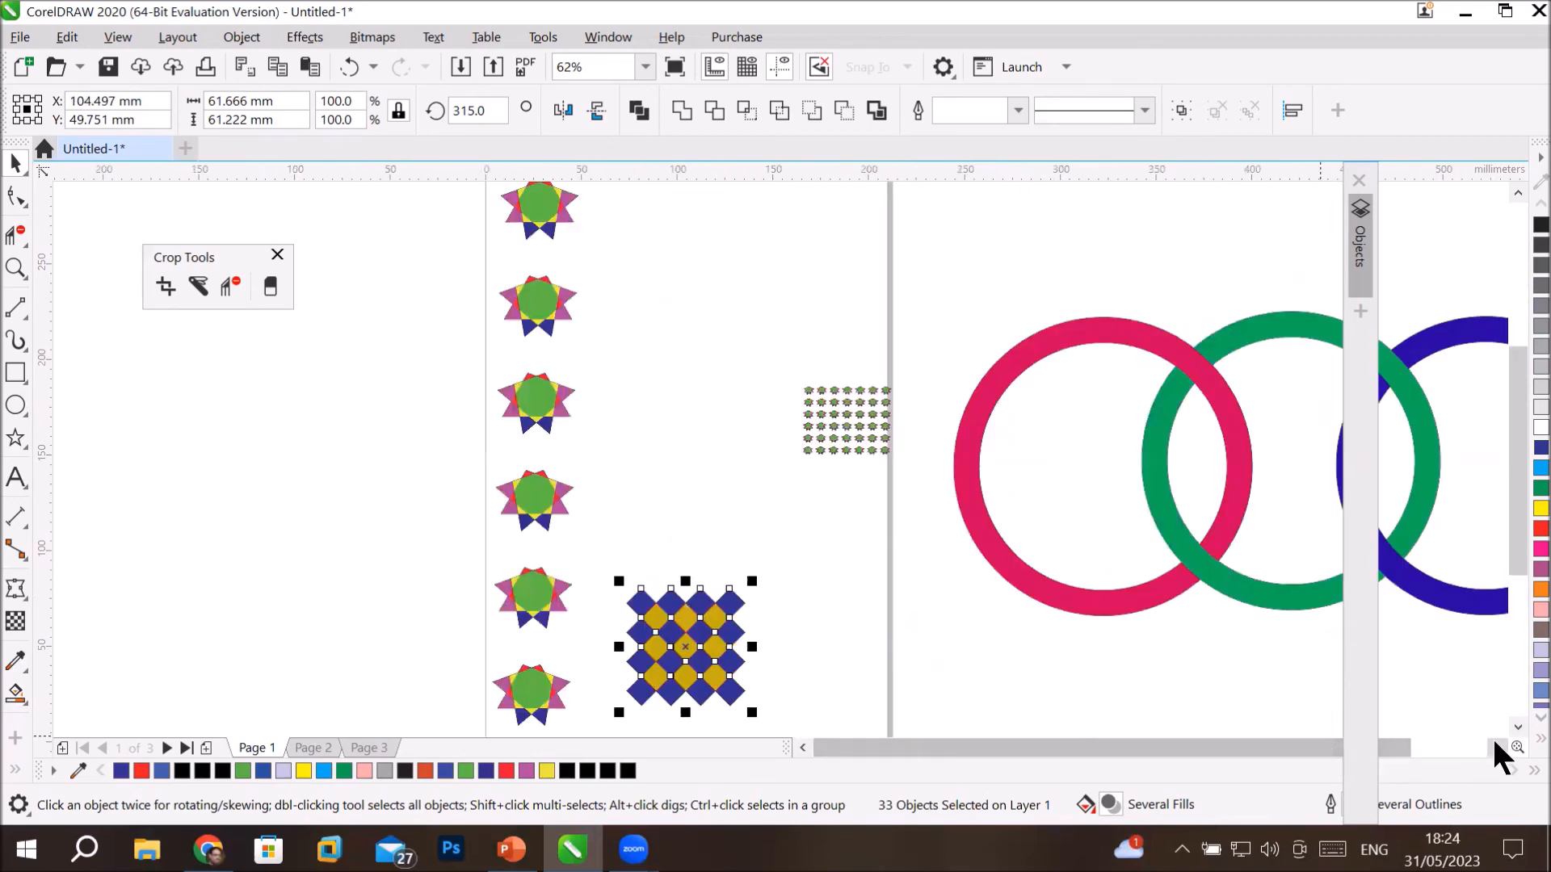
left_click(1517, 725)
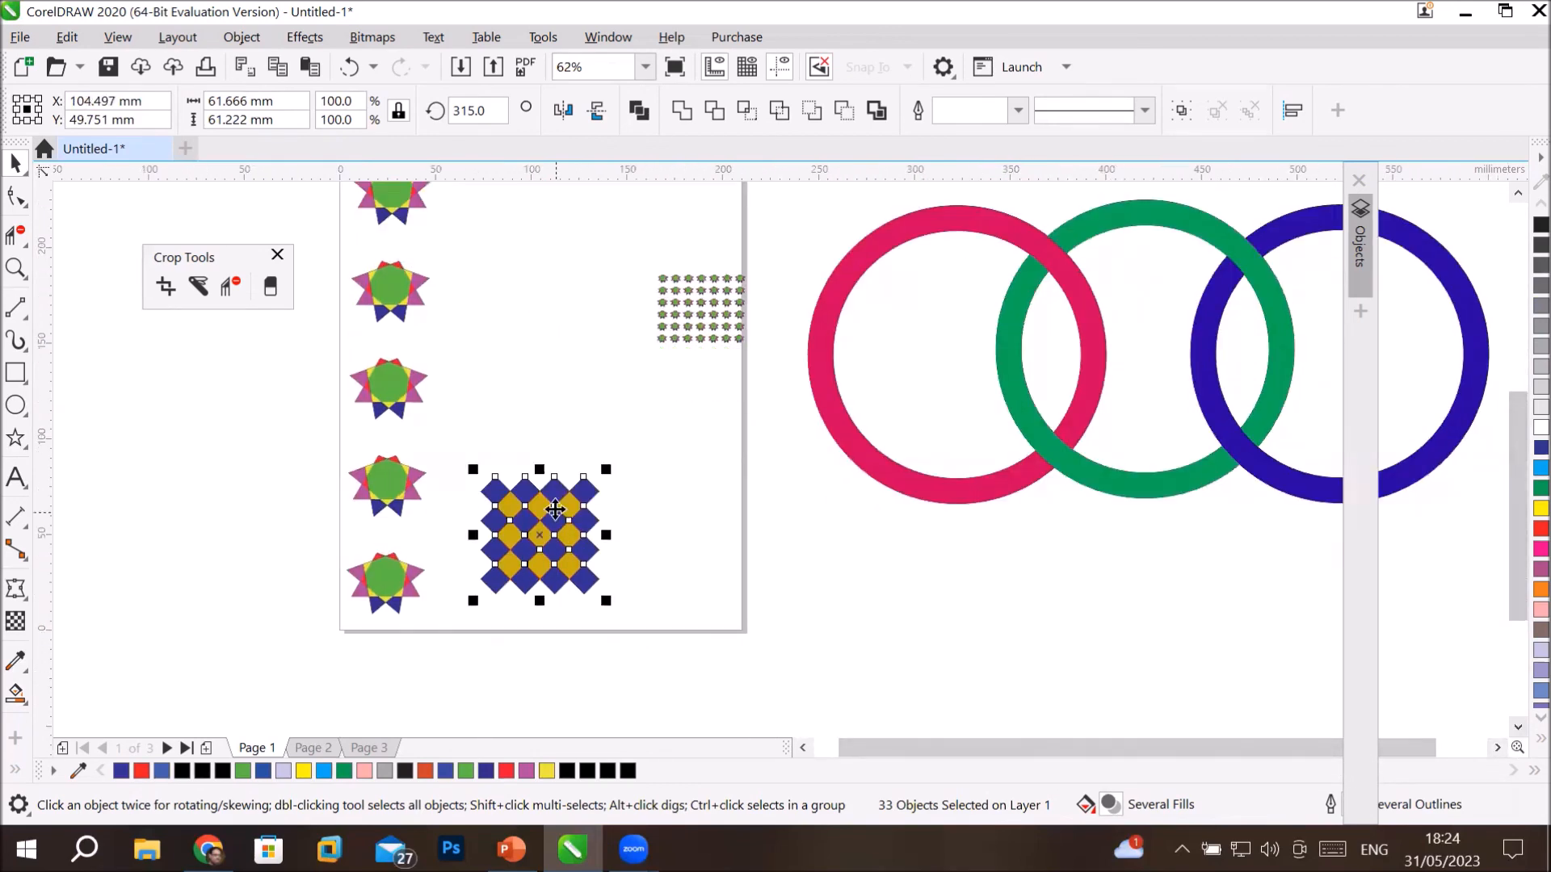
left_click_drag(608, 471, 496, 609)
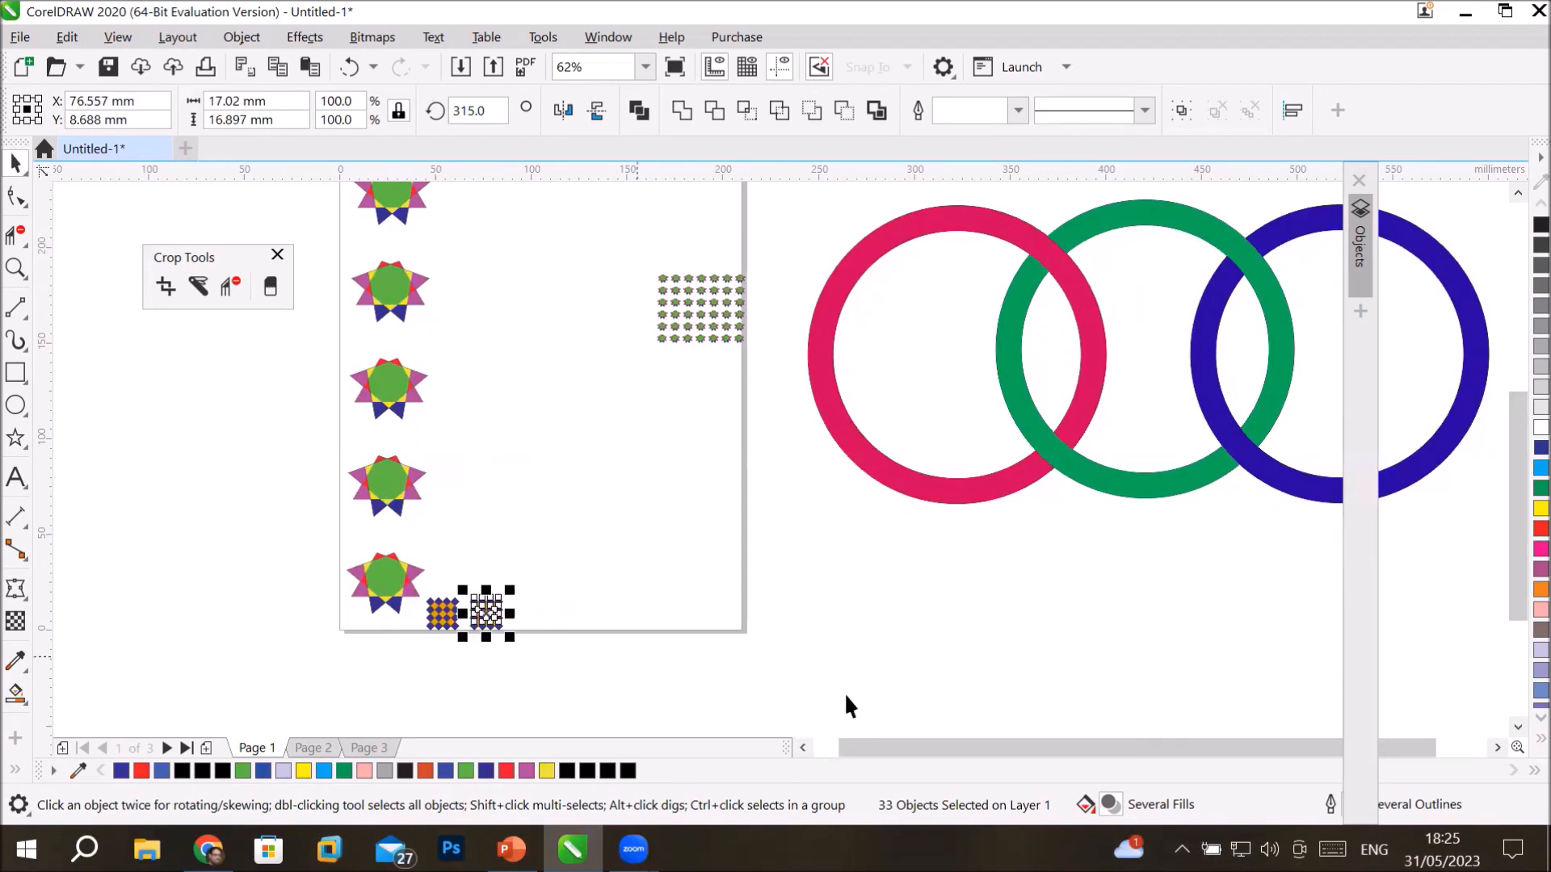
key("ctrl+d")
key("ctrl+d")
key("ctrl+d")
key("ctrl+d")
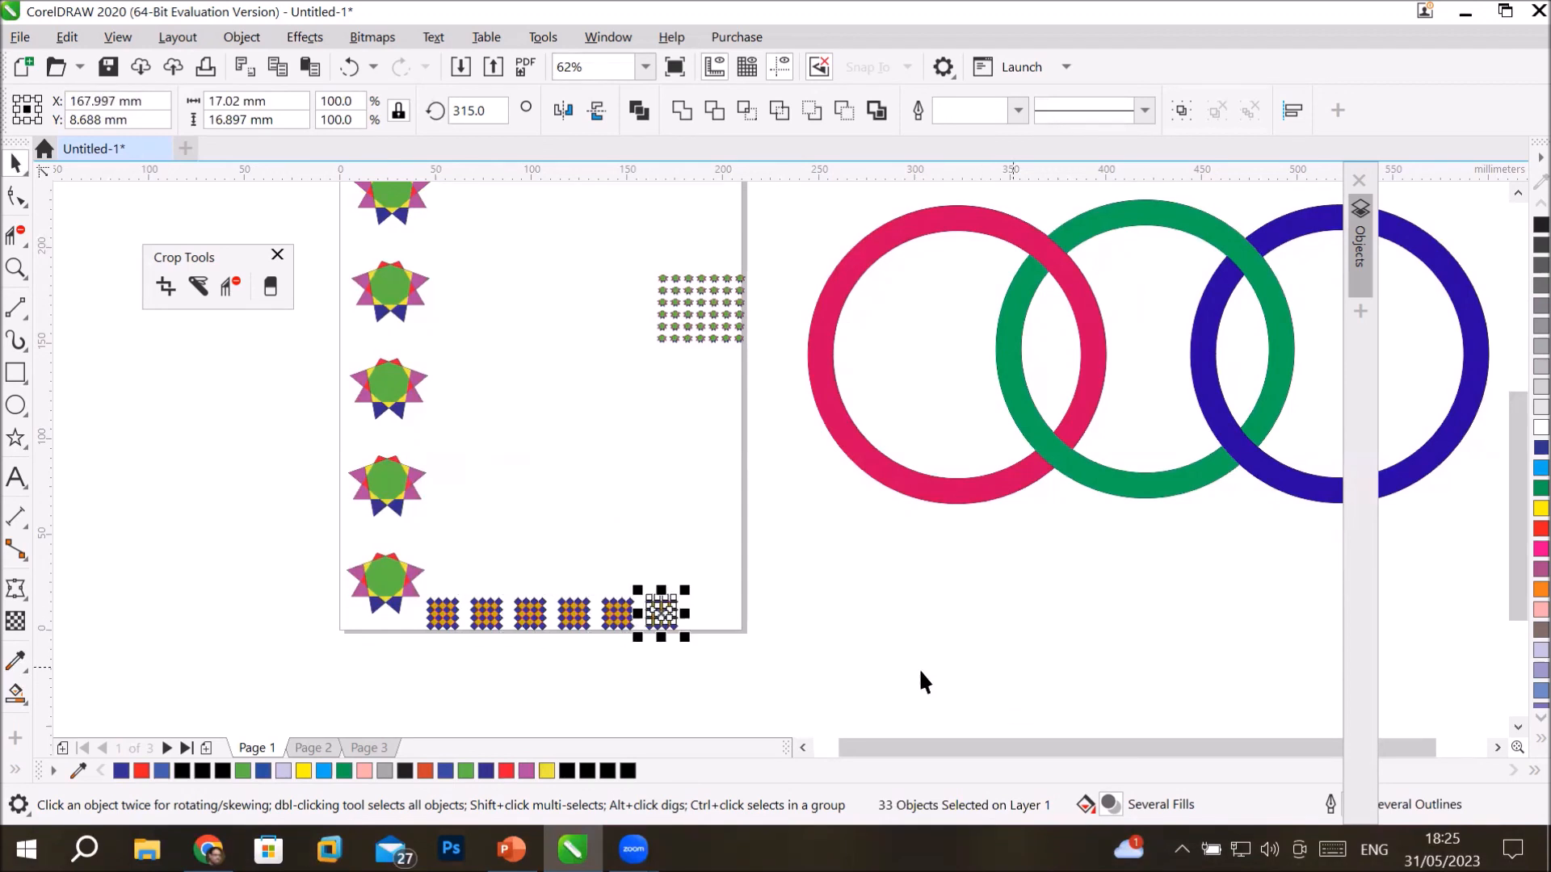
left_click(693, 485)
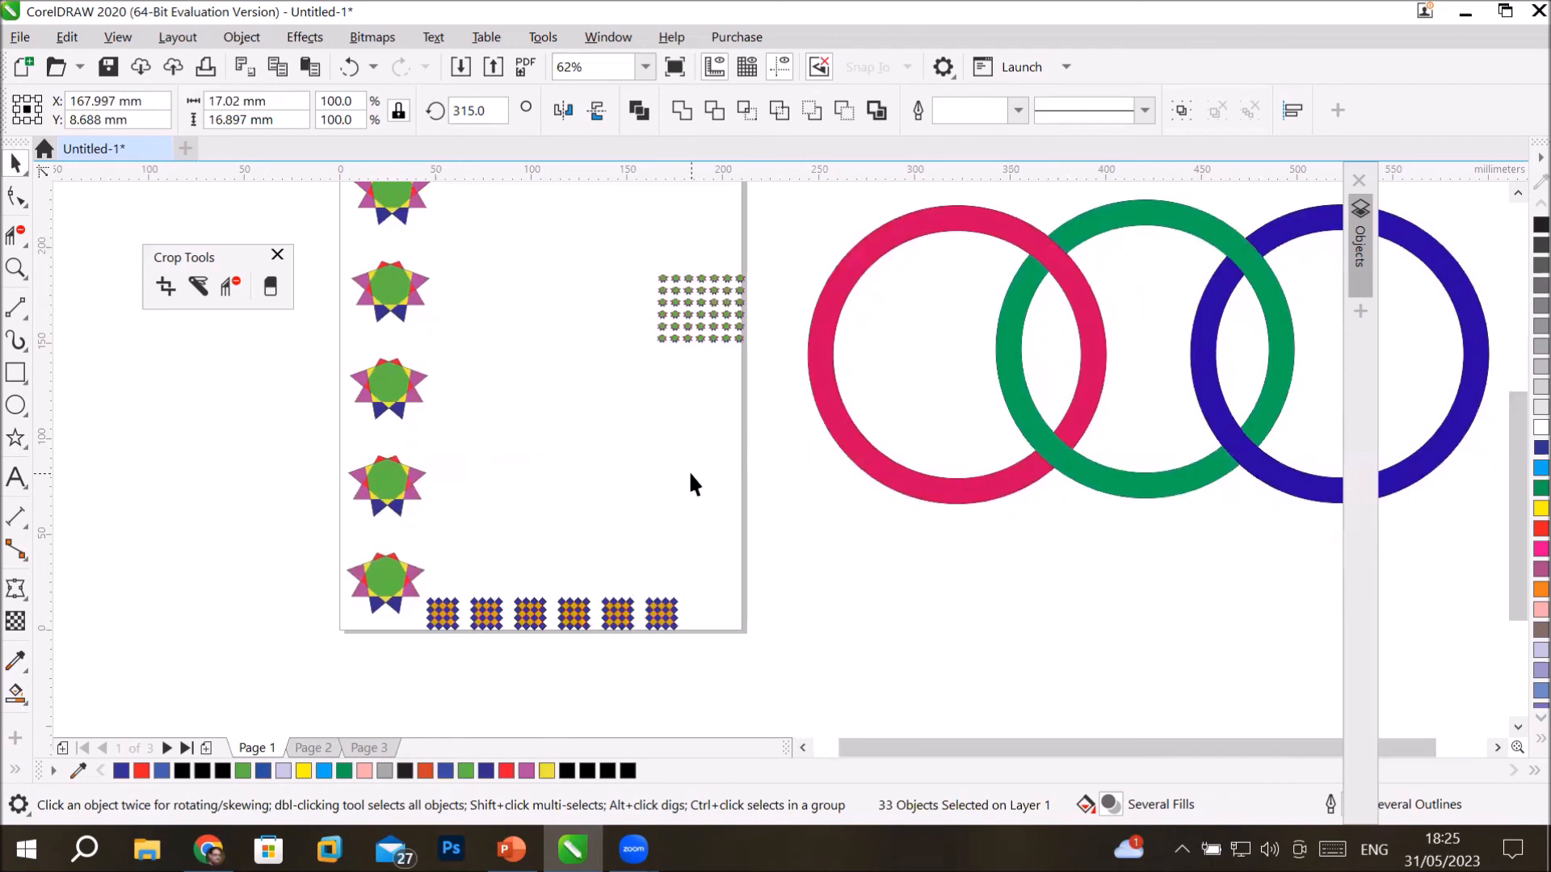
Start importing an image and go up to the Images folder.
left_click(28, 35)
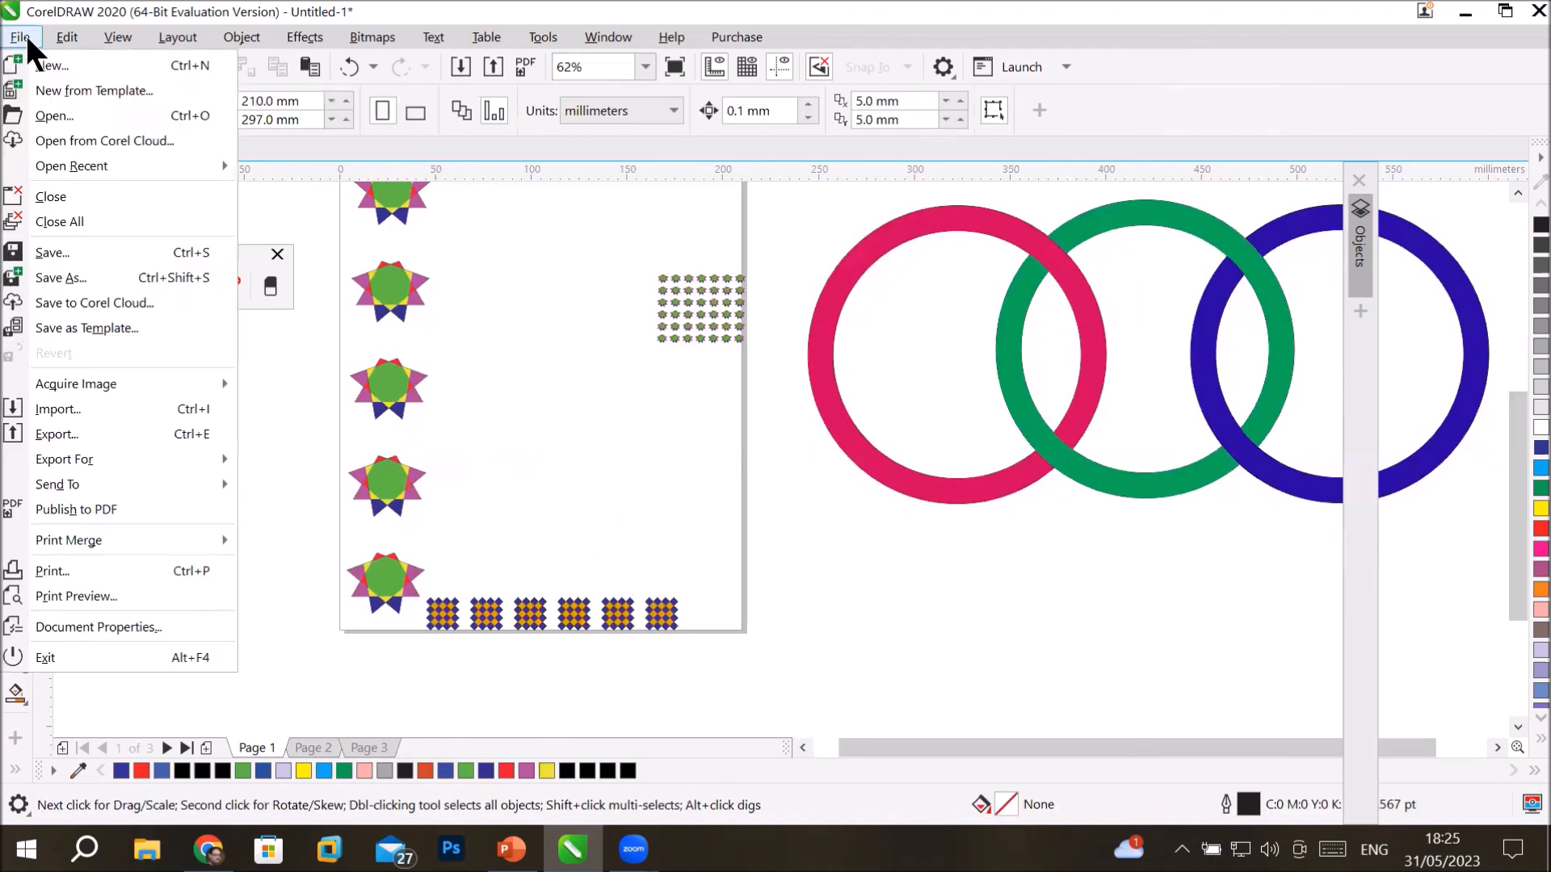
left_click(101, 407)
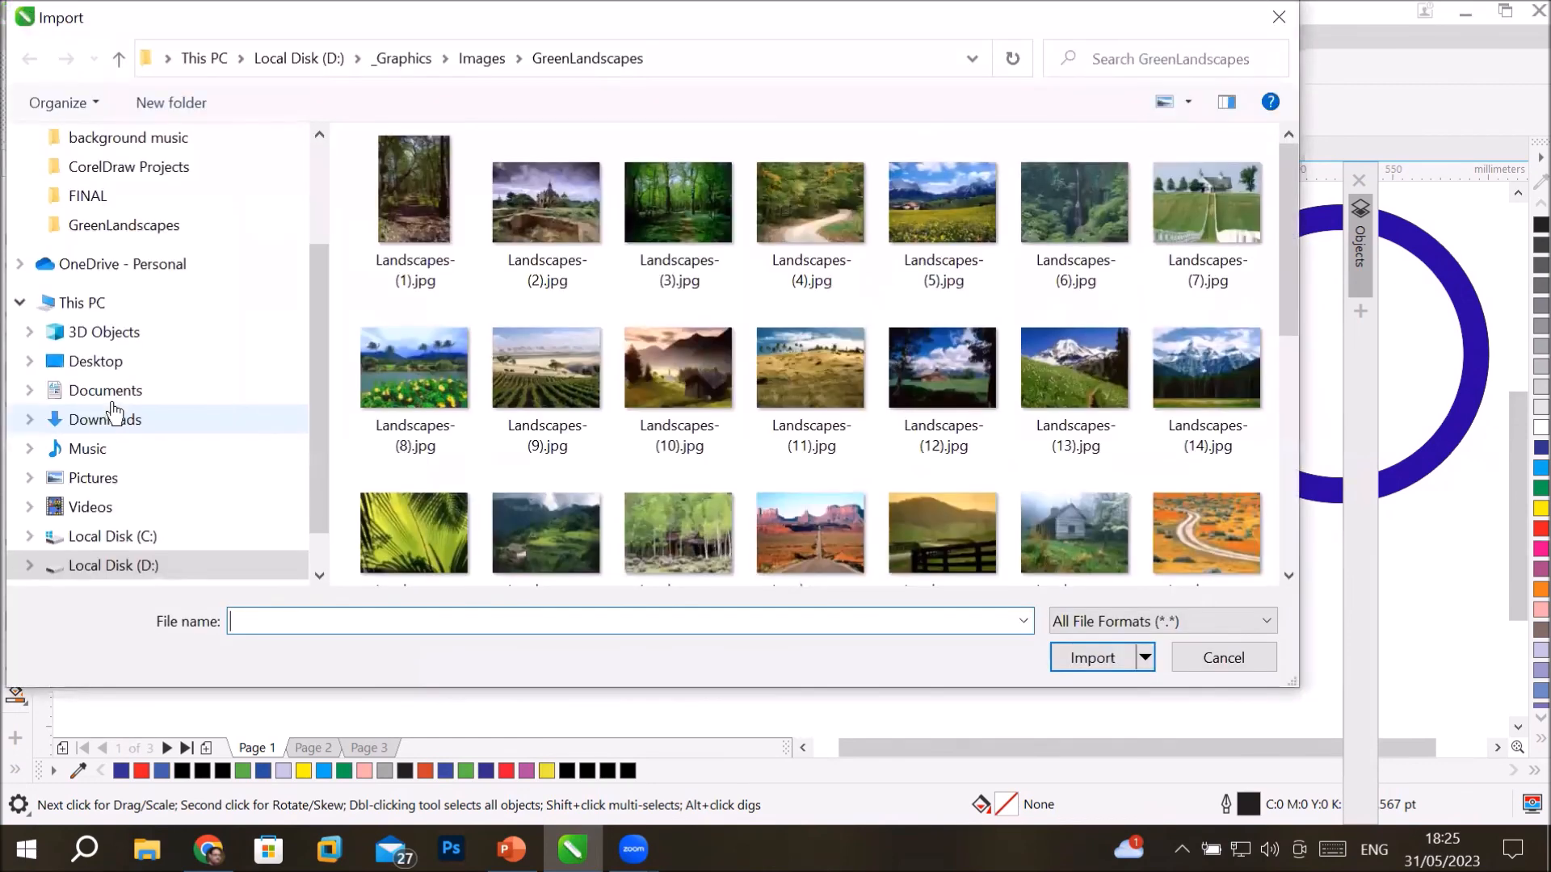
left_click(461, 55)
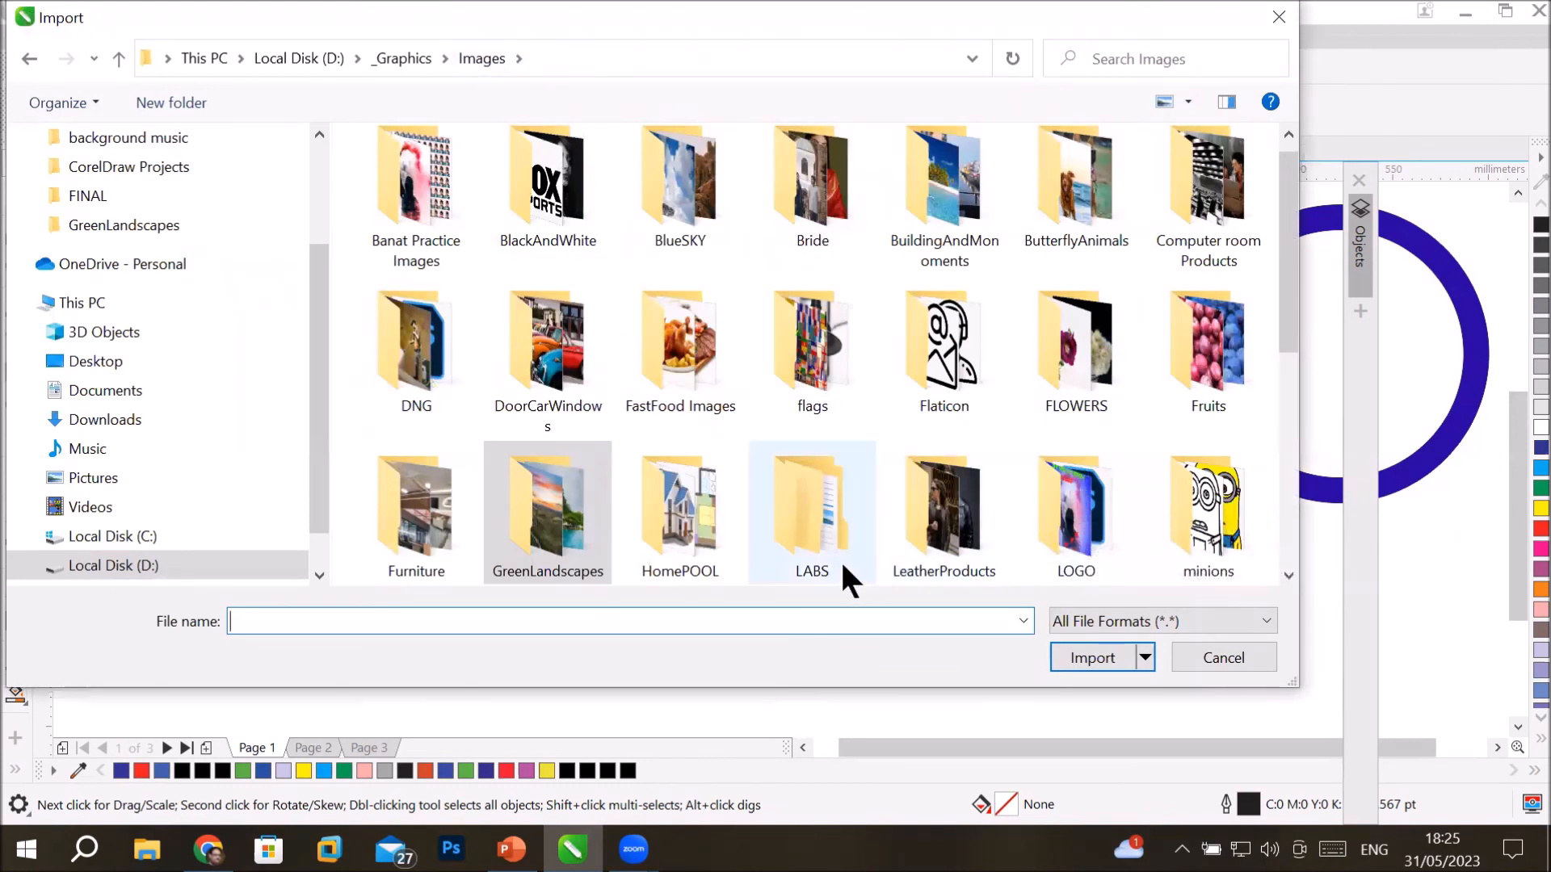
Look through the subfolders and files in the Images folder for a suitable picture to import.
mouse_move(843, 567)
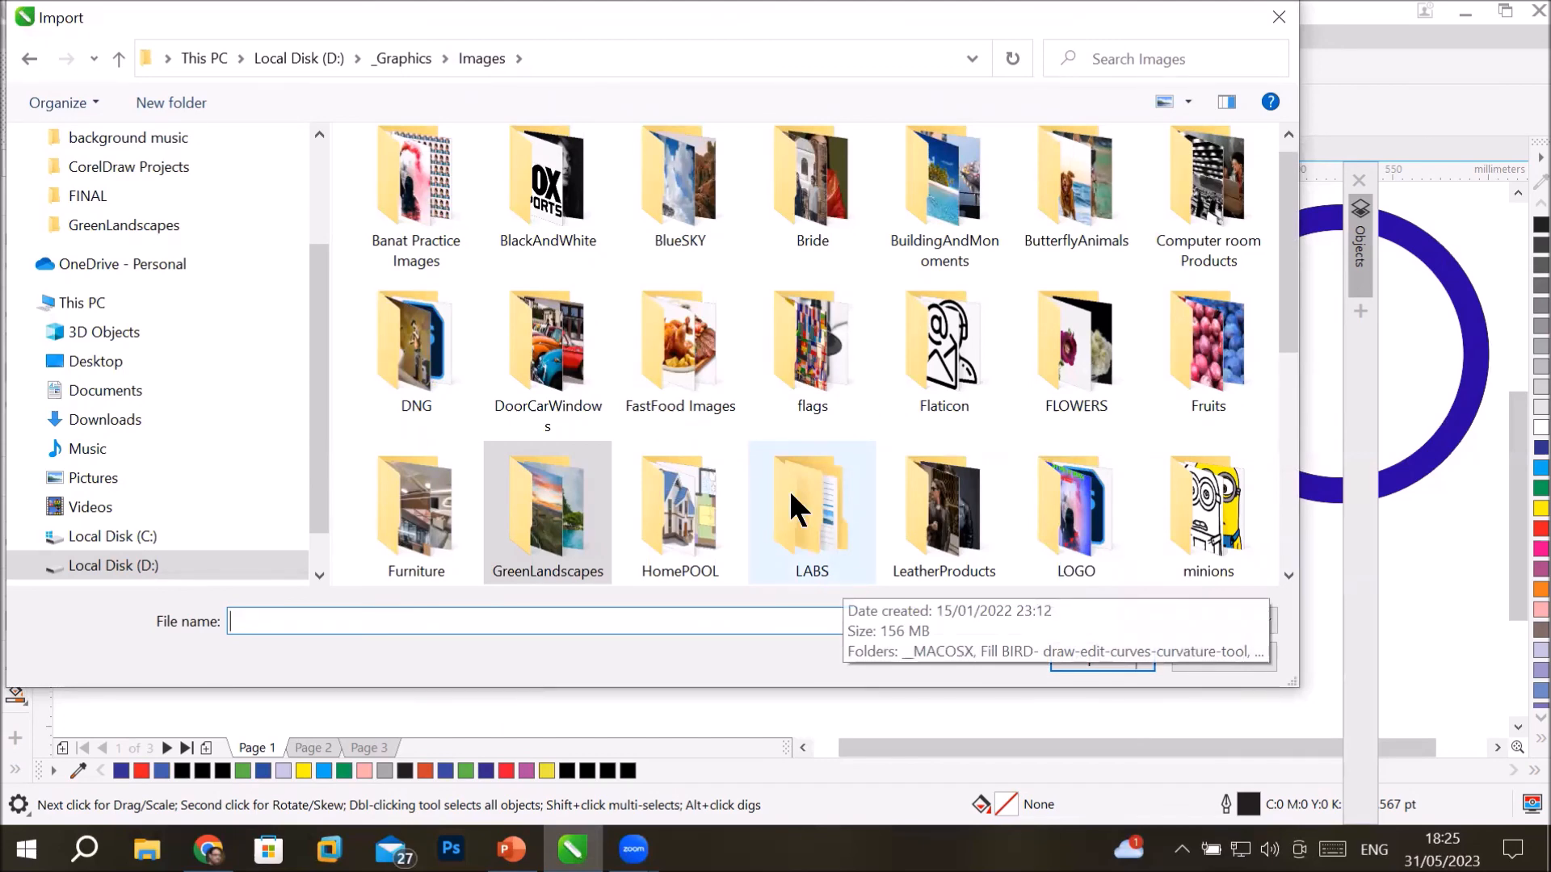
scroll(789, 490, "down", 1)
mouse_move(783, 490)
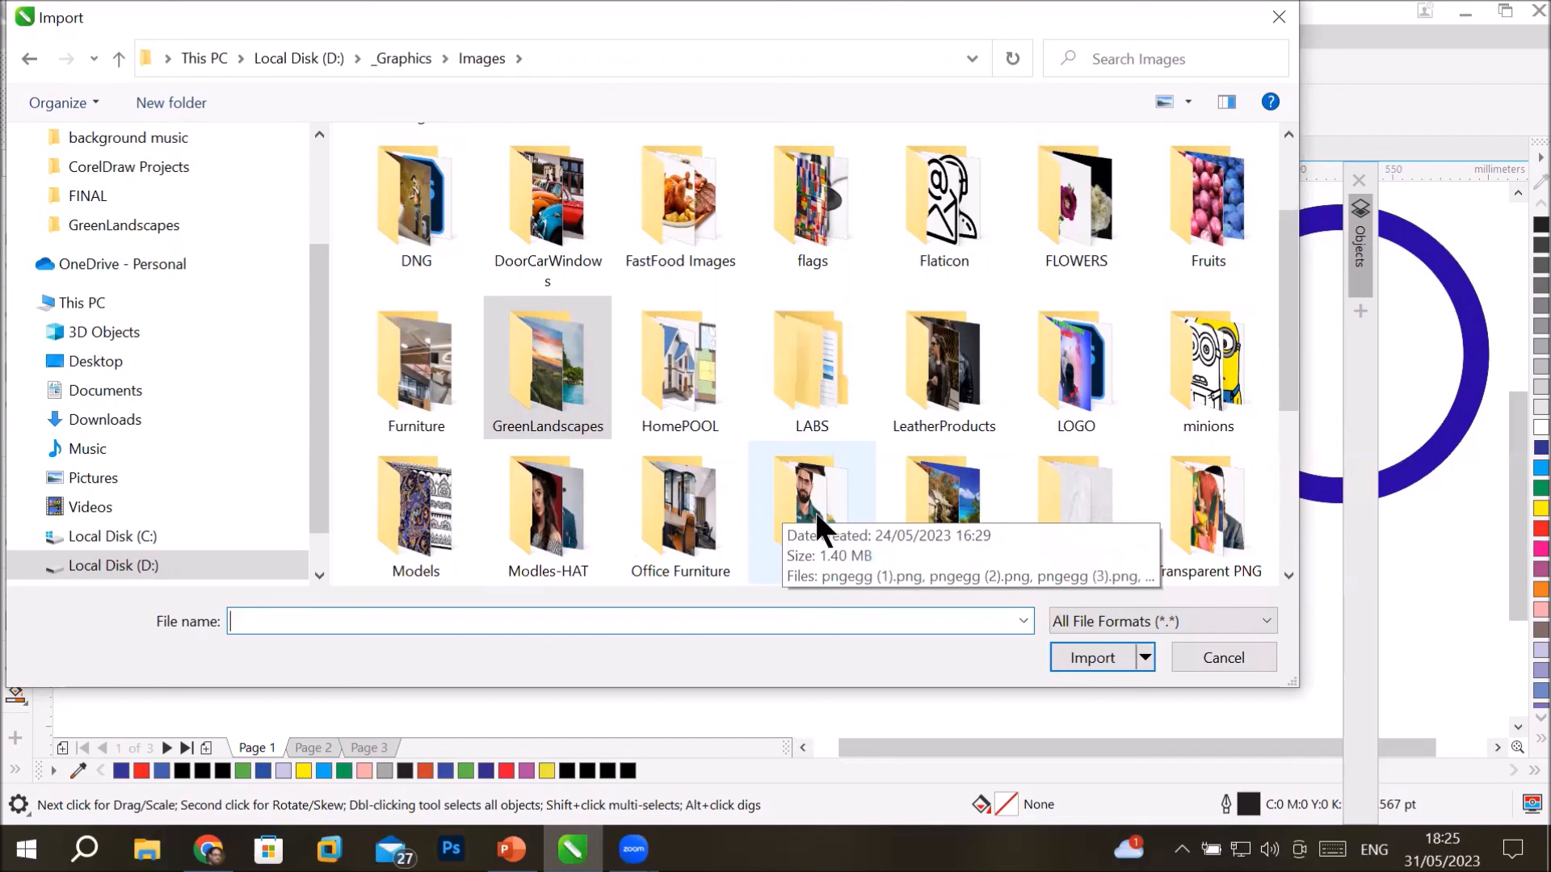
scroll(817, 517, "down", 1)
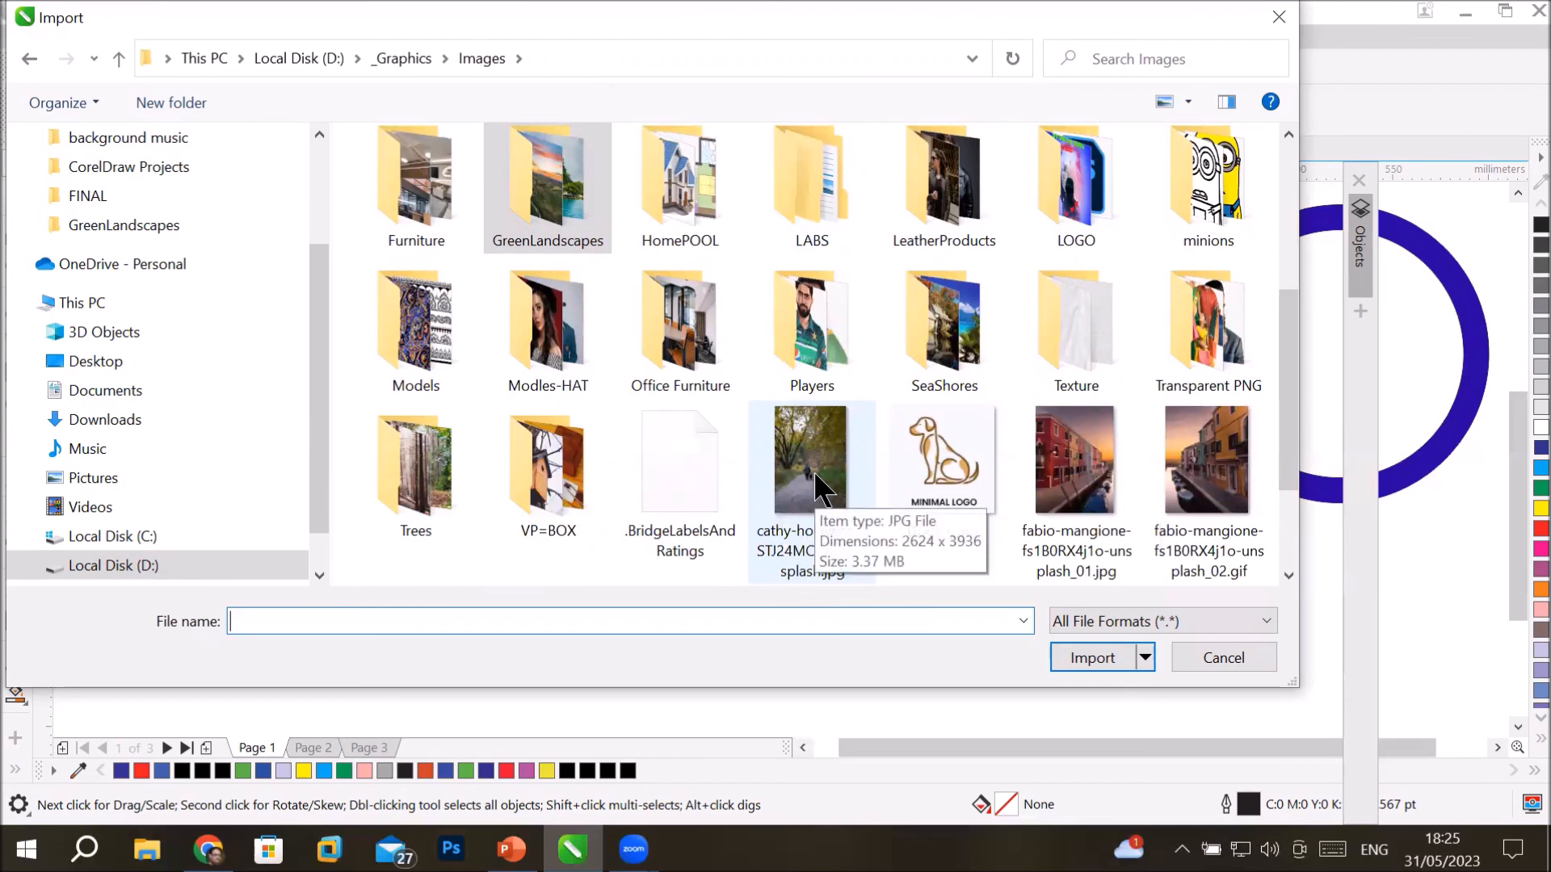
scroll(812, 472, "up", 1)
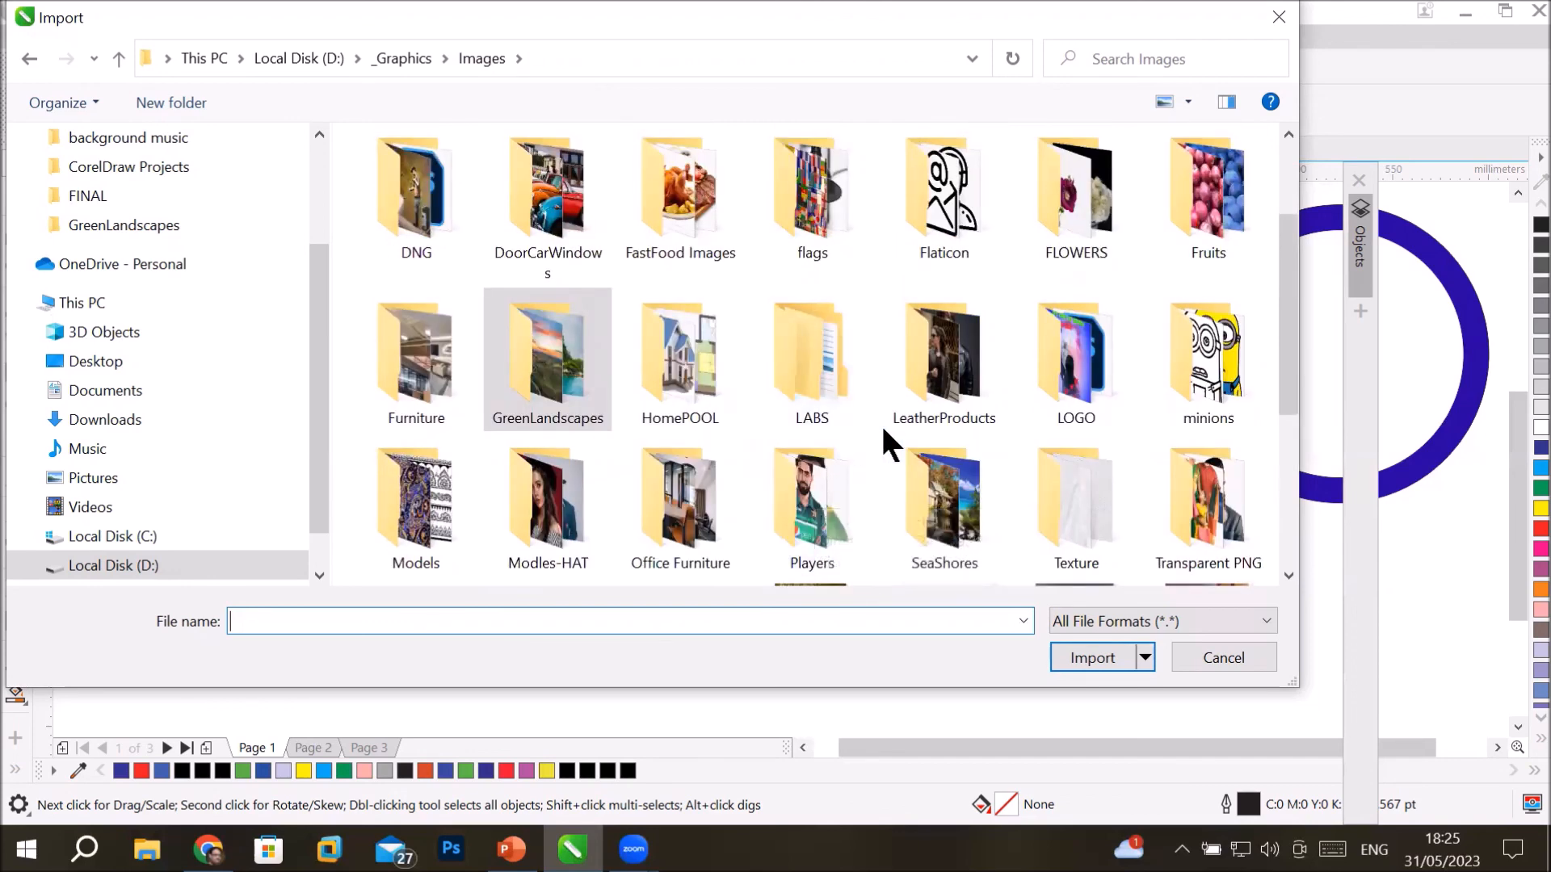
scroll(884, 423, "down", 1)
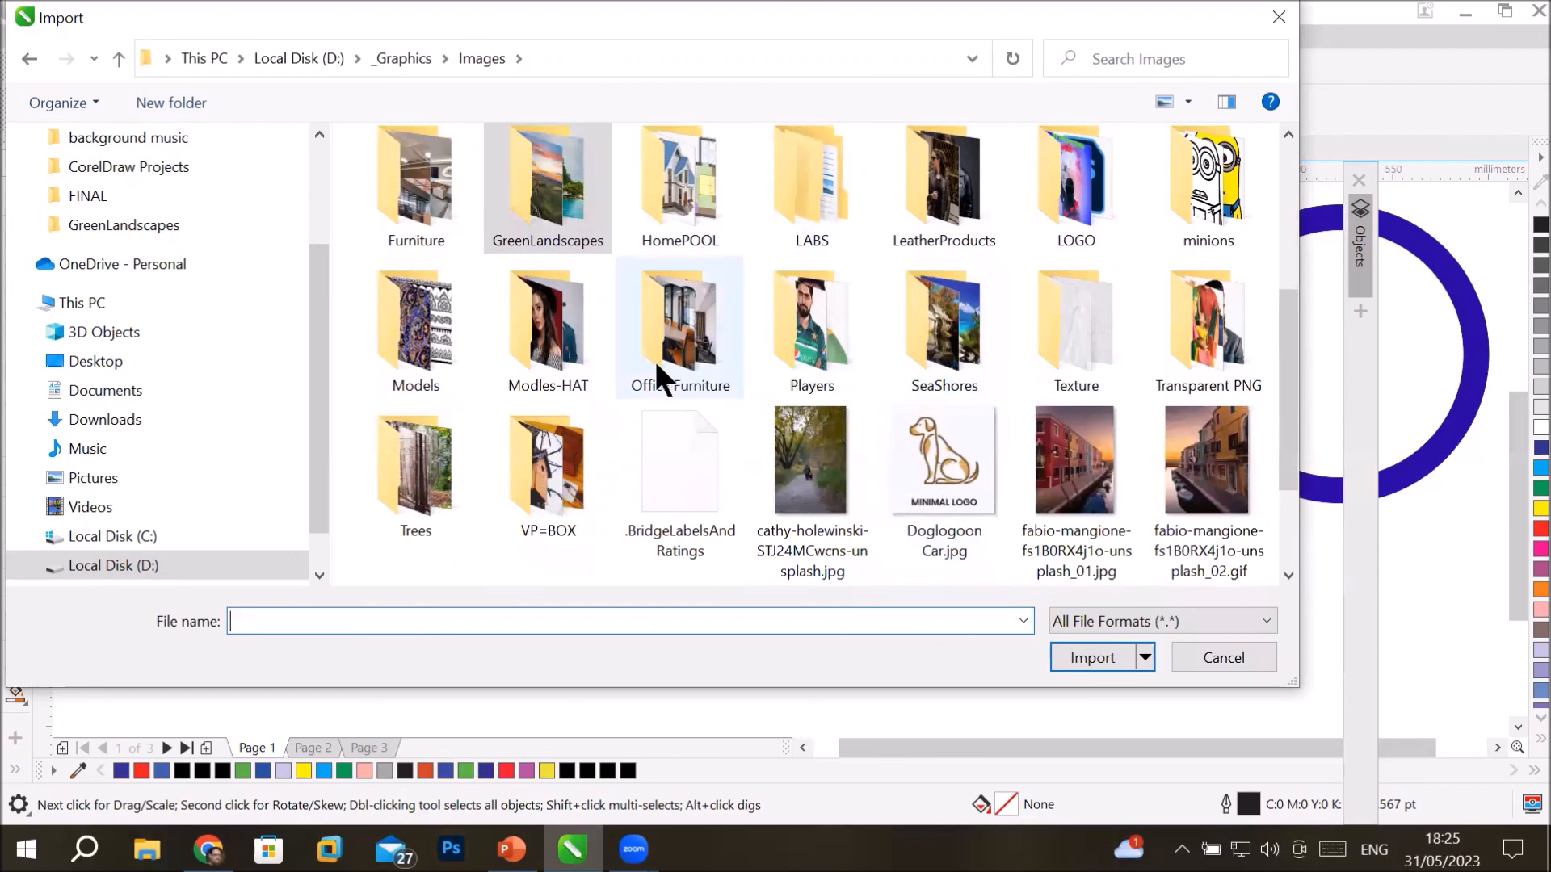
scroll(692, 406, "up", 1)
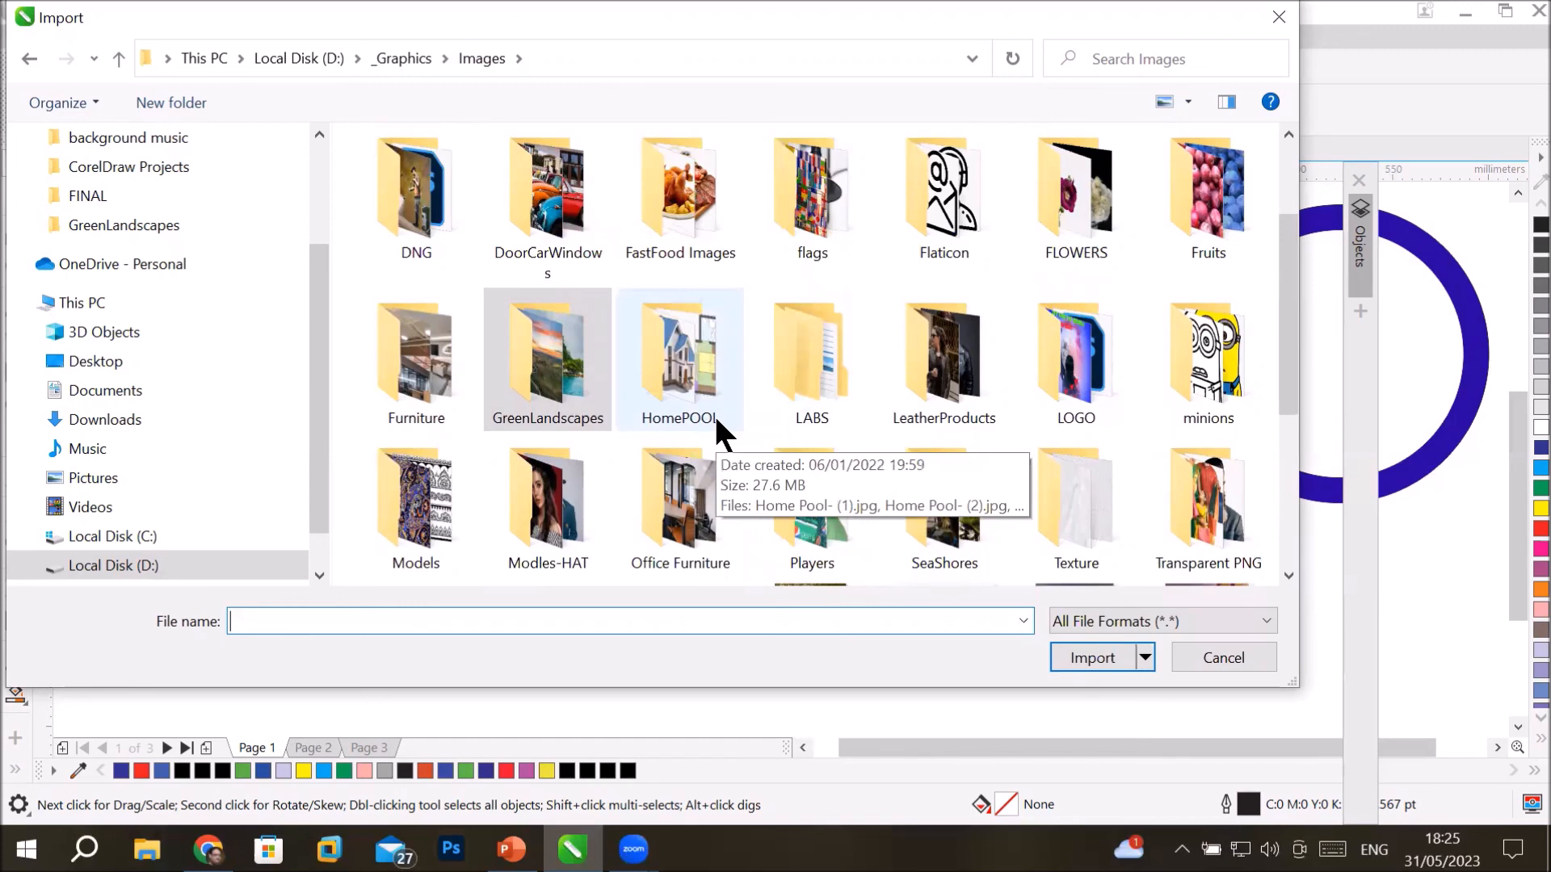
scroll(723, 437, "down", 1)
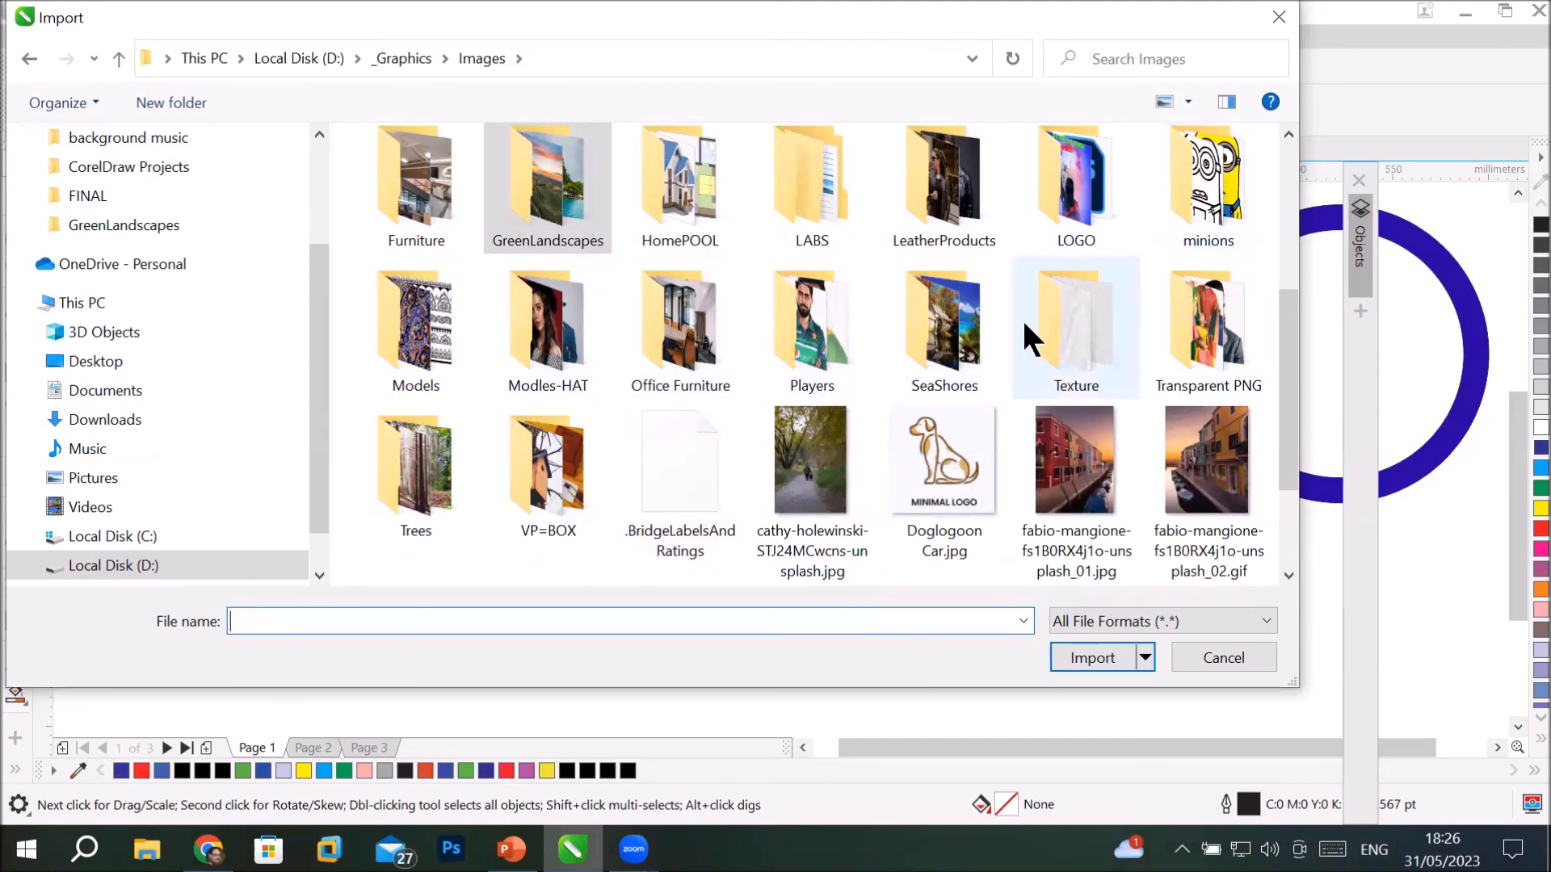
scroll(589, 360, "up", 2)
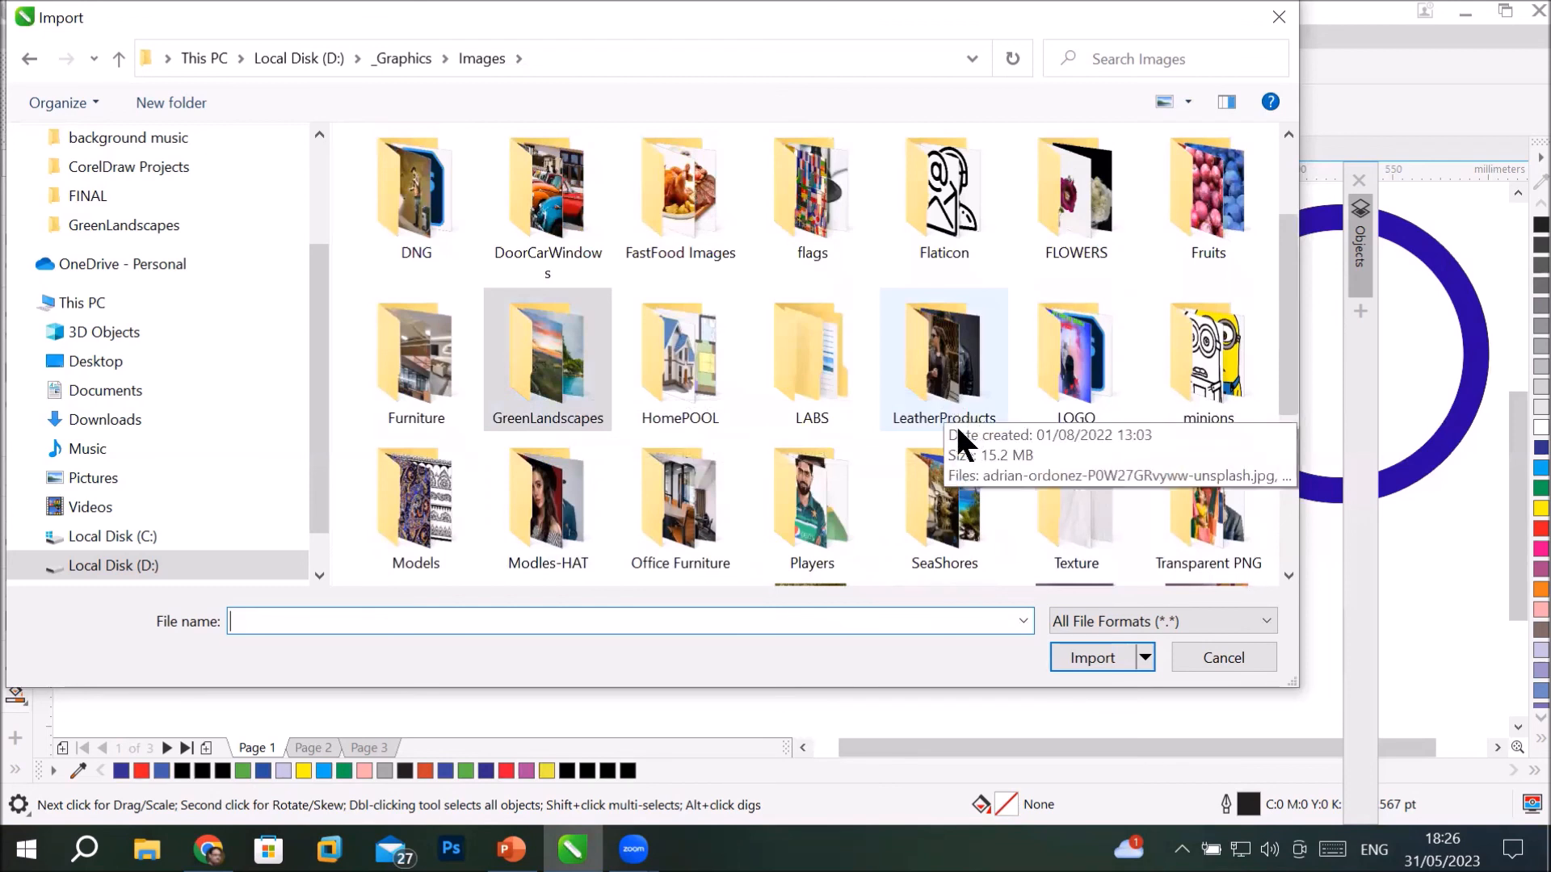
left_click(803, 517)
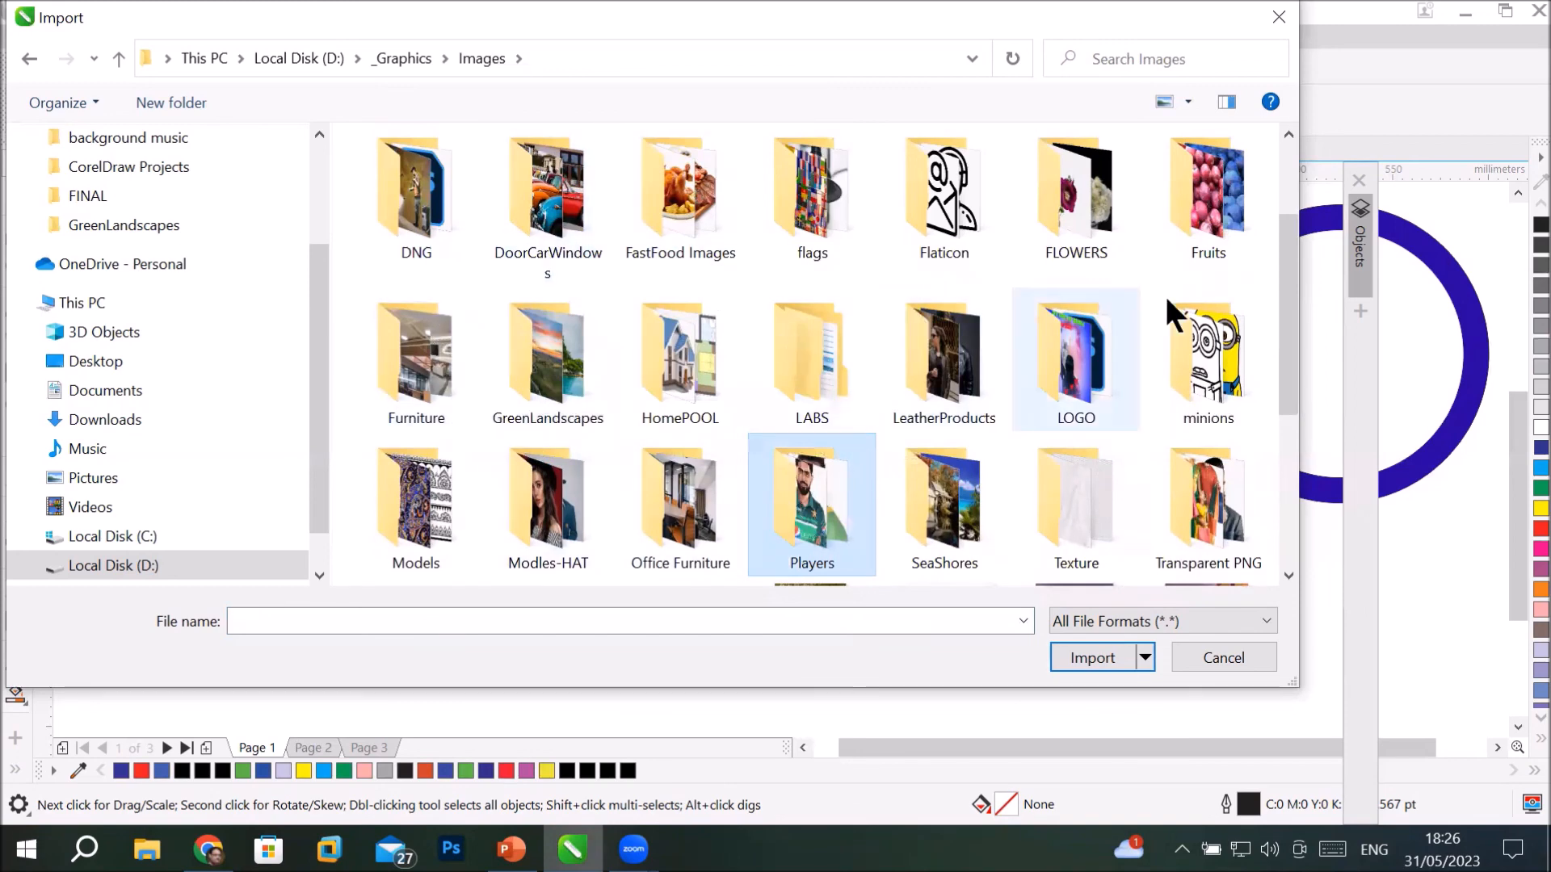
scroll(1239, 380, "up", 1)
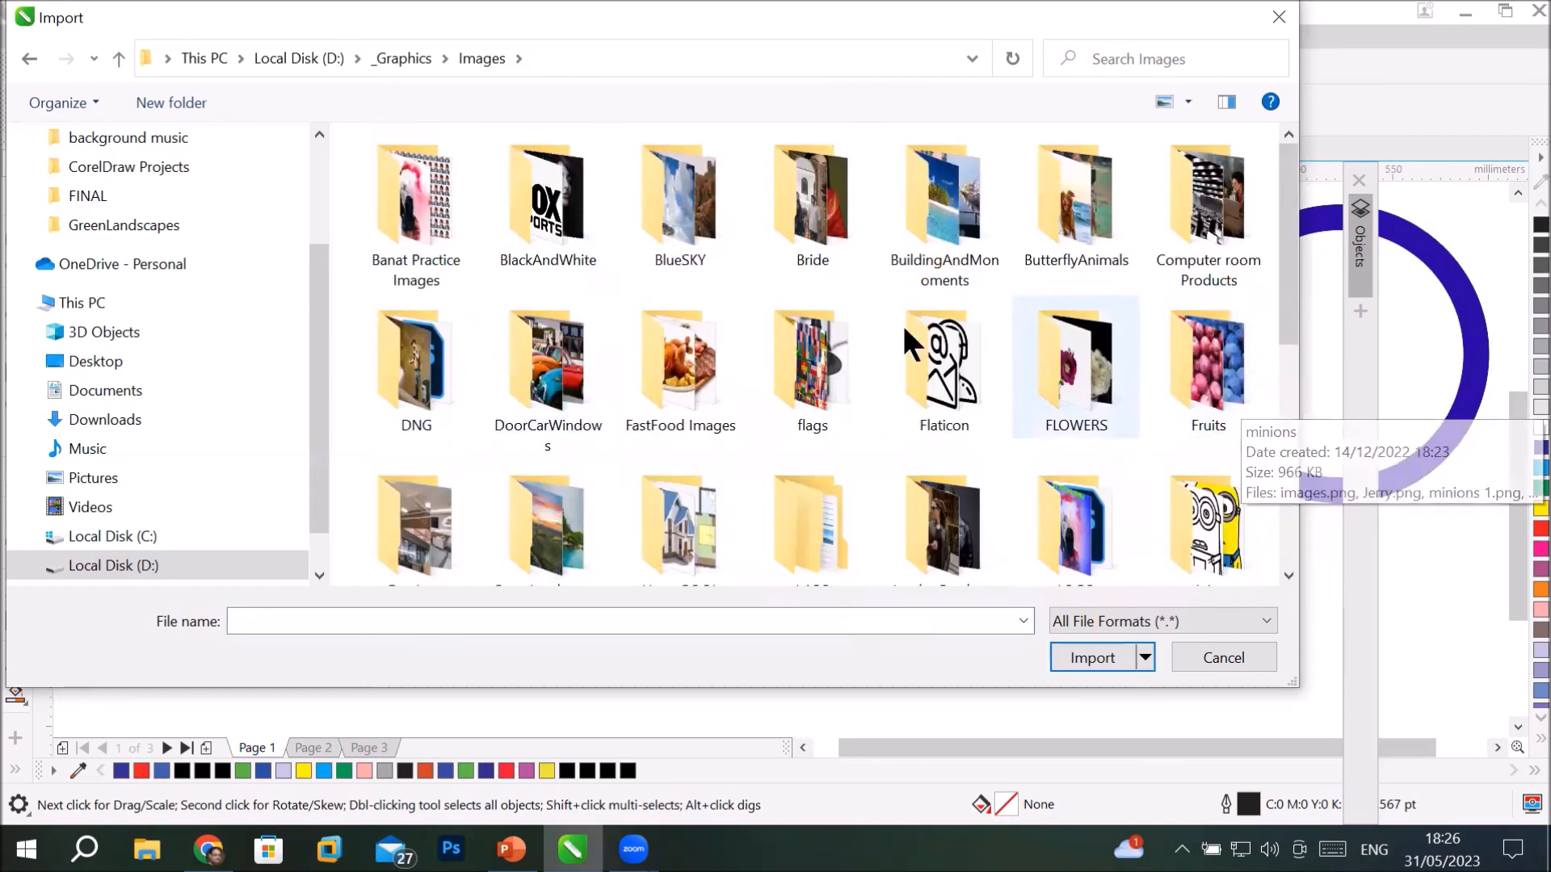
scroll(876, 396, "down", 1)
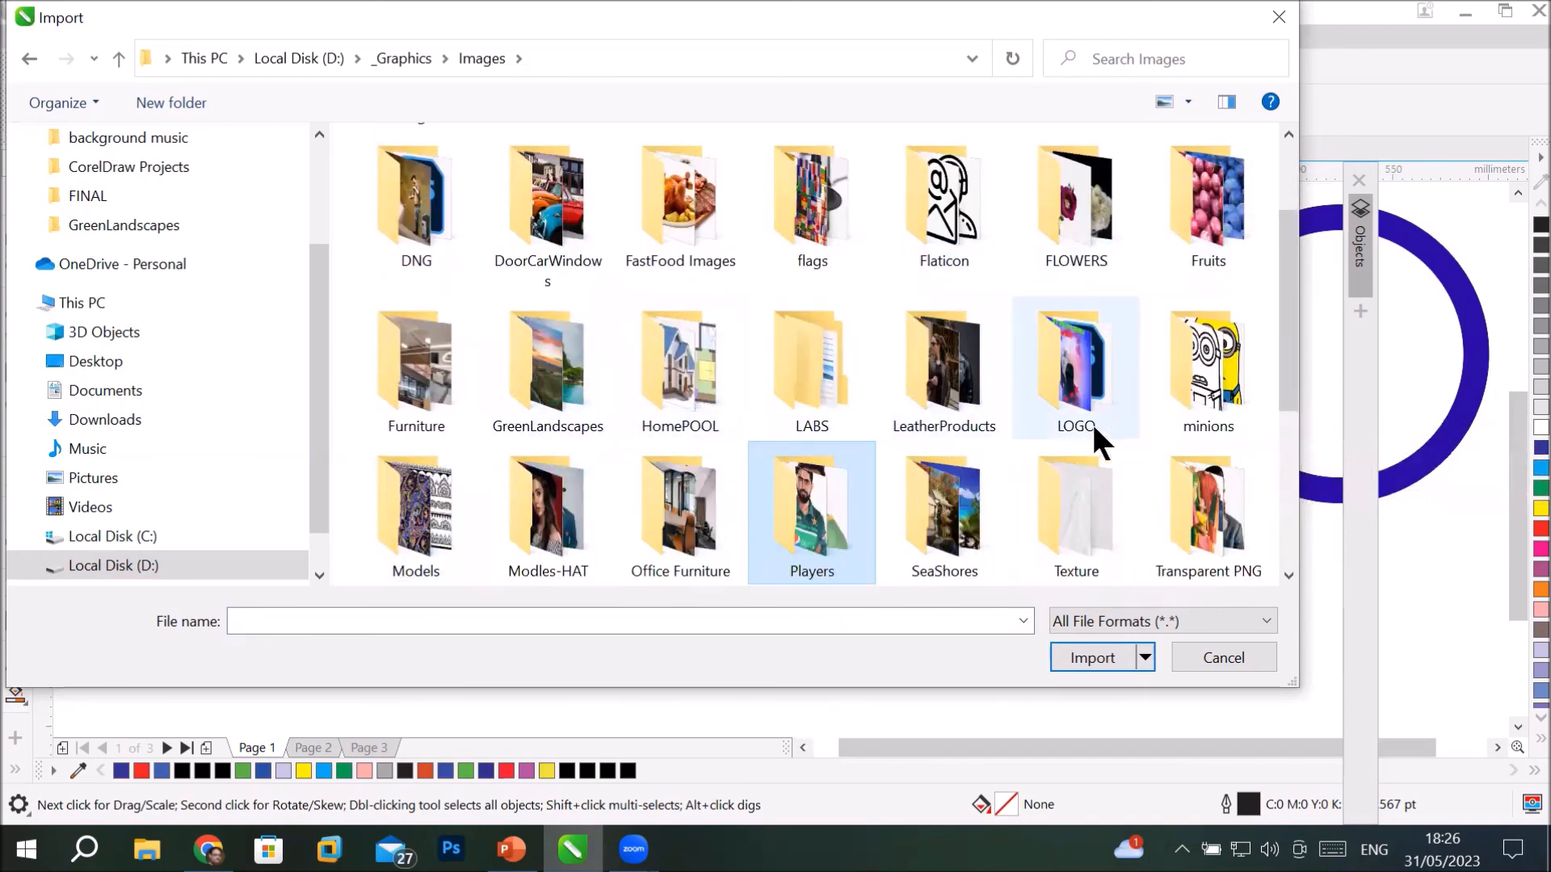
scroll(1246, 508, "down", 1)
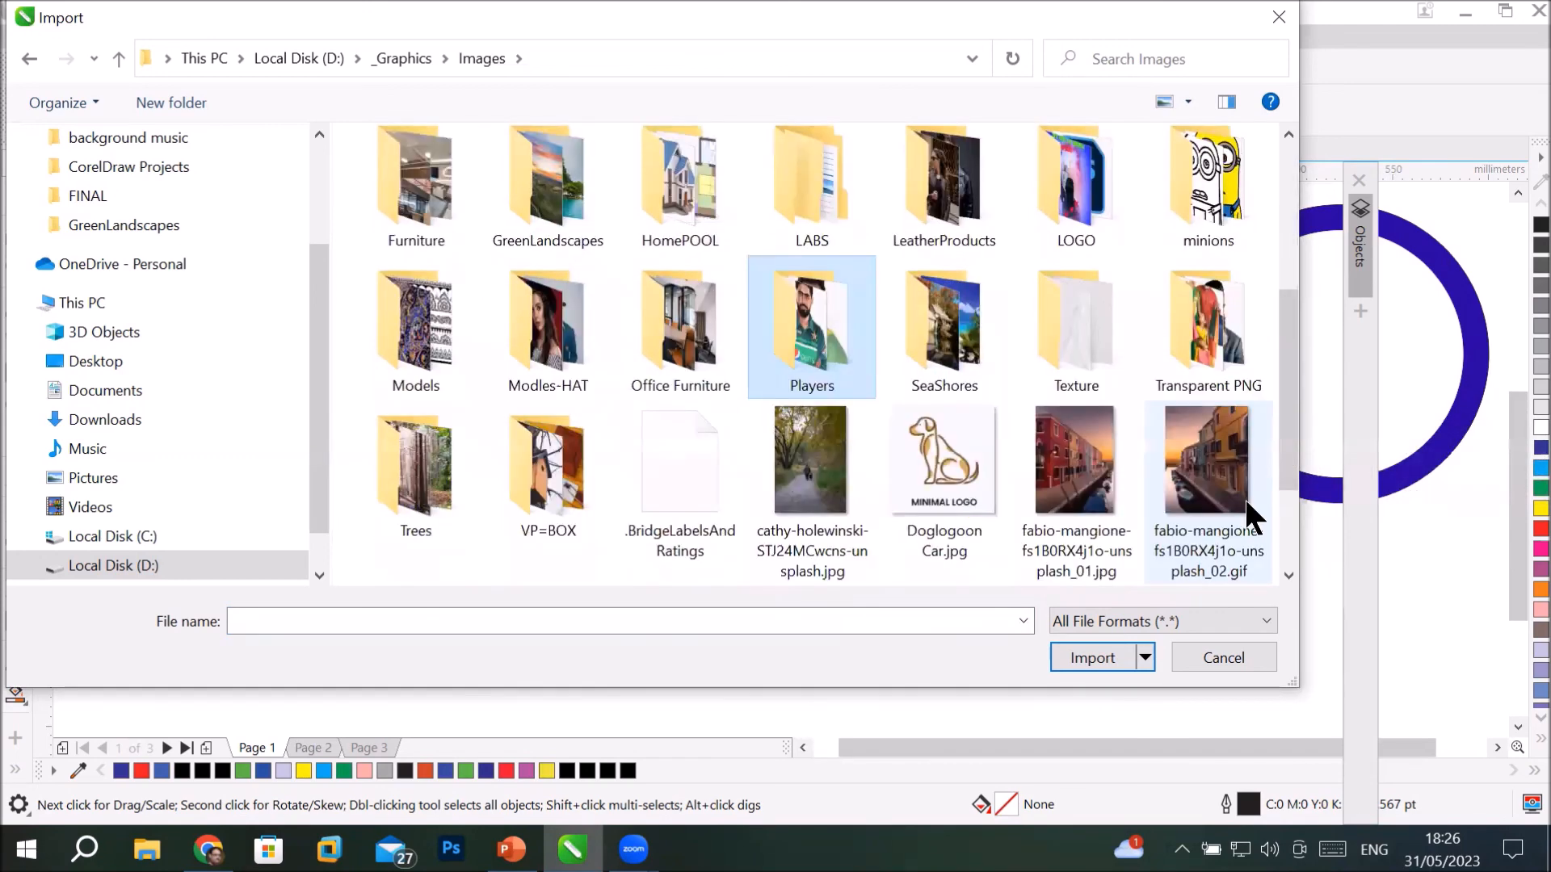
Import pngwing.com.png from the Transparent PNG folder at about 127 mm wide and place it just above the diamond row.
double_click(1232, 342)
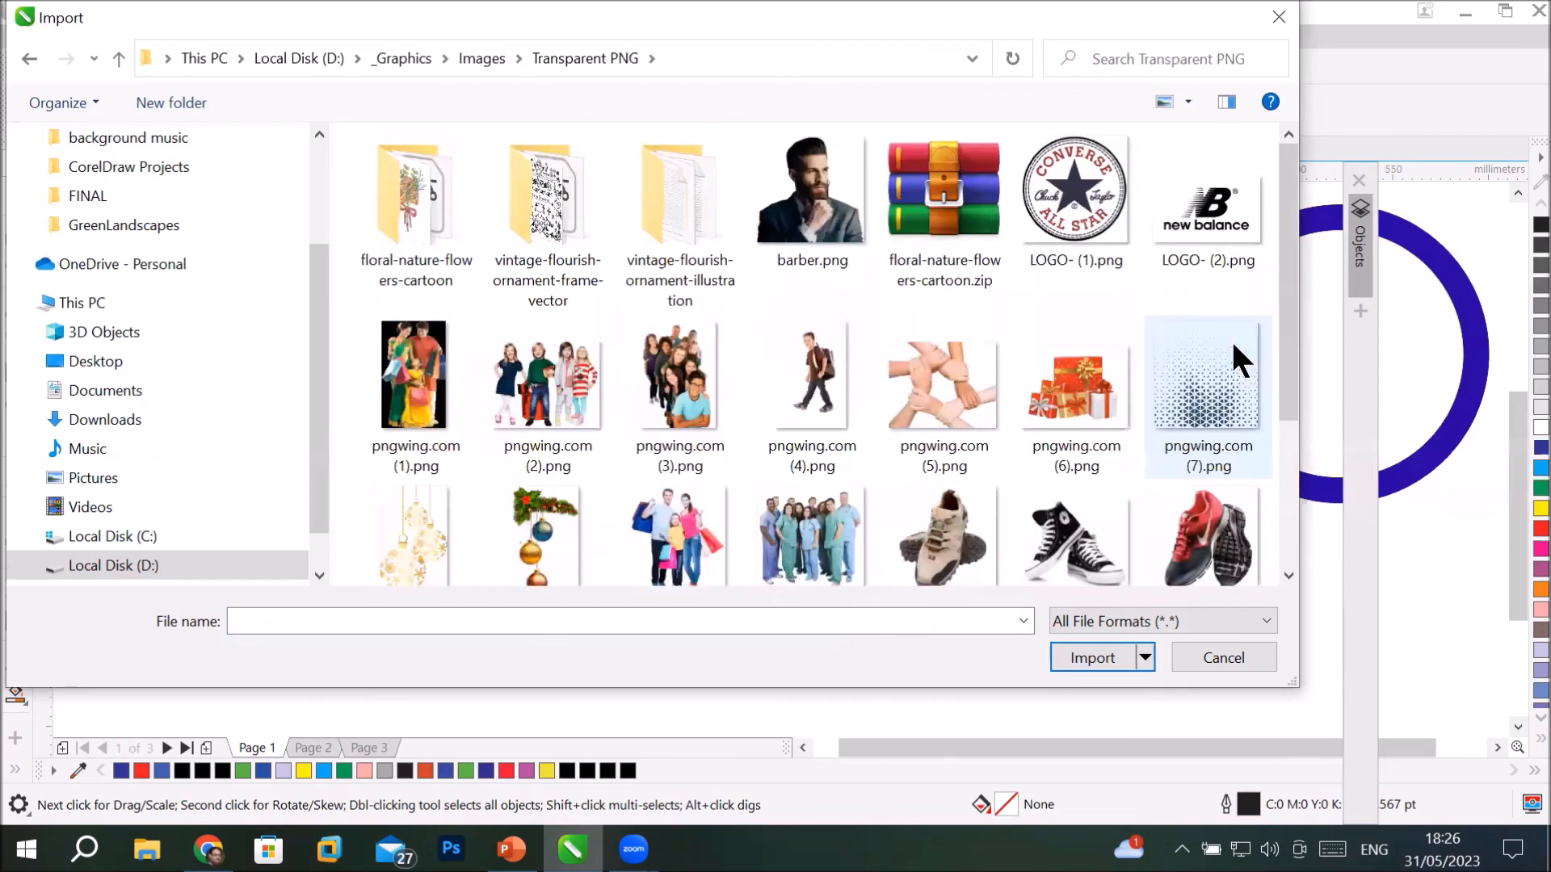
left_click(806, 520)
left_click(1087, 646)
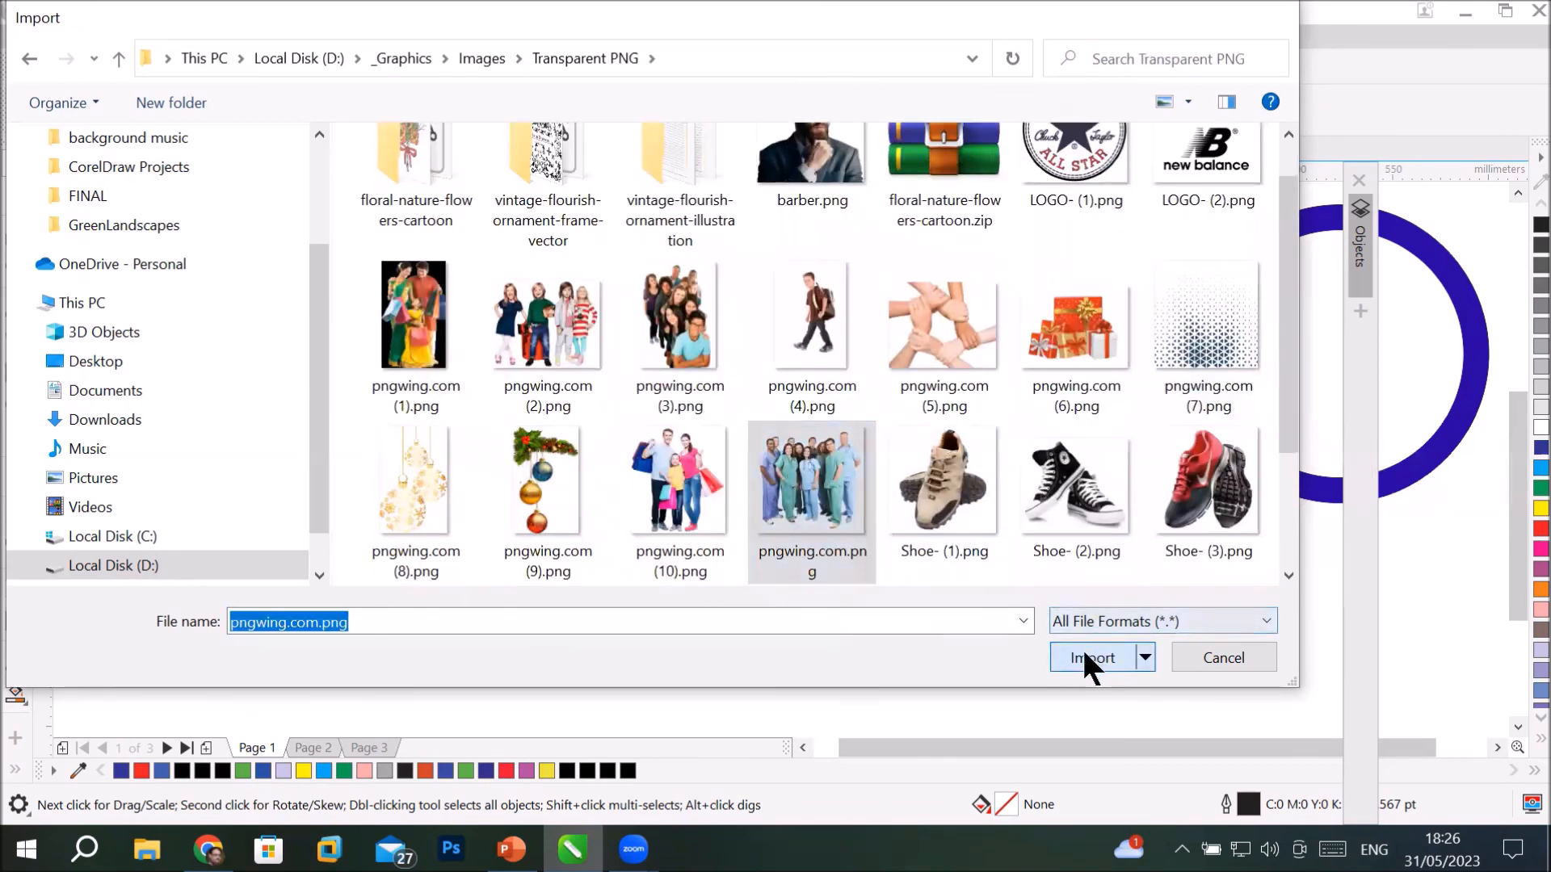
left_click_drag(440, 250, 748, 595)
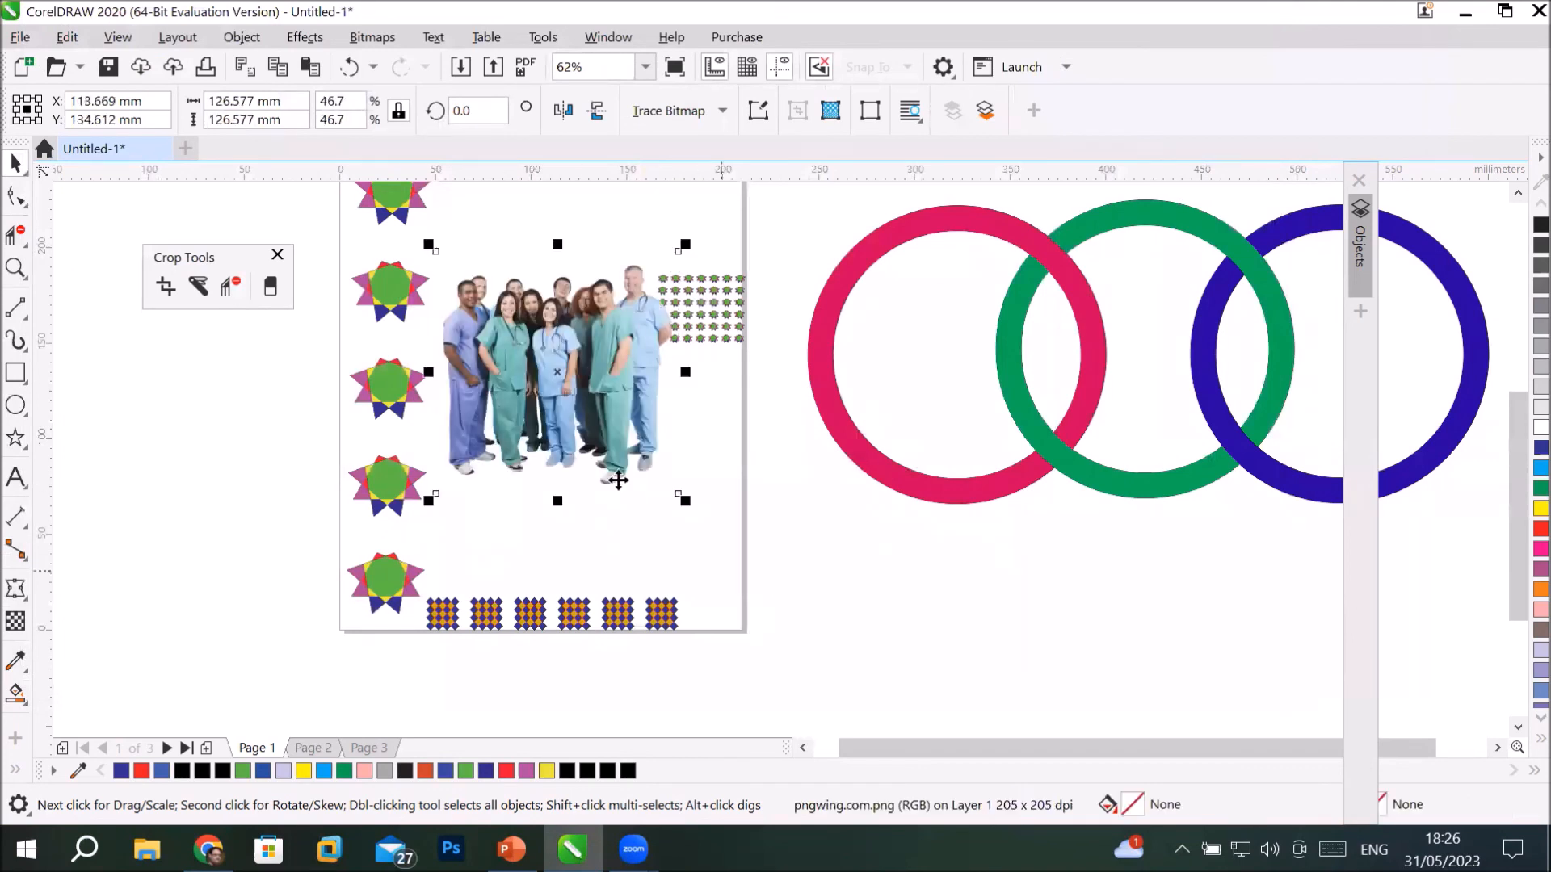
left_click_drag(561, 395, 564, 496)
left_click(914, 568)
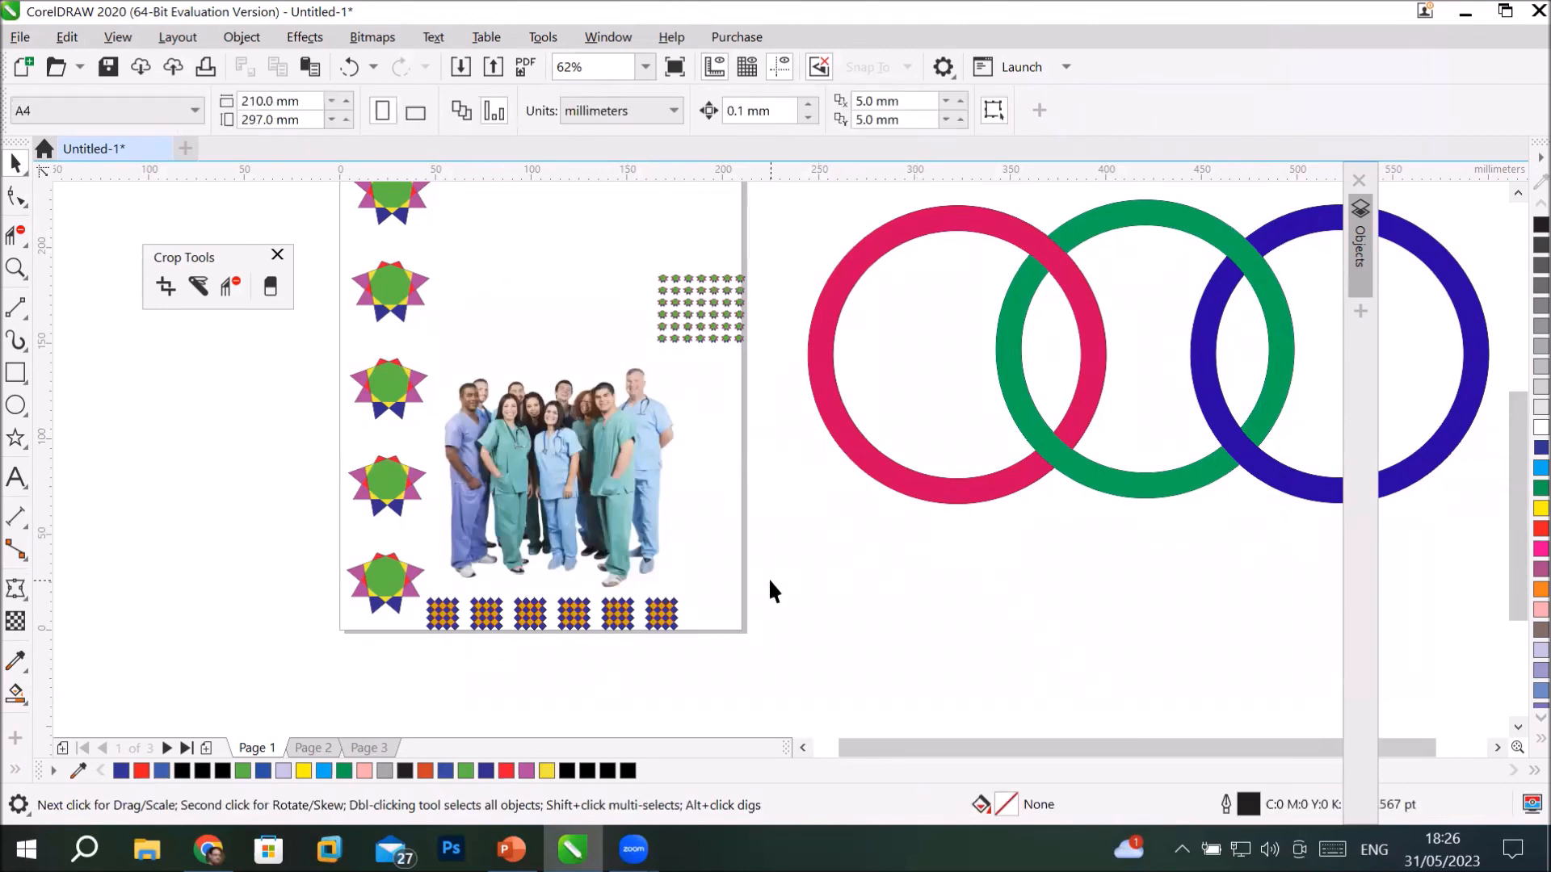
Create a page-sized rectangle of 210 by 297 mm as a frame around page 1.
scroll(758, 531, "up", 3)
scroll(485, 469, "down", 1)
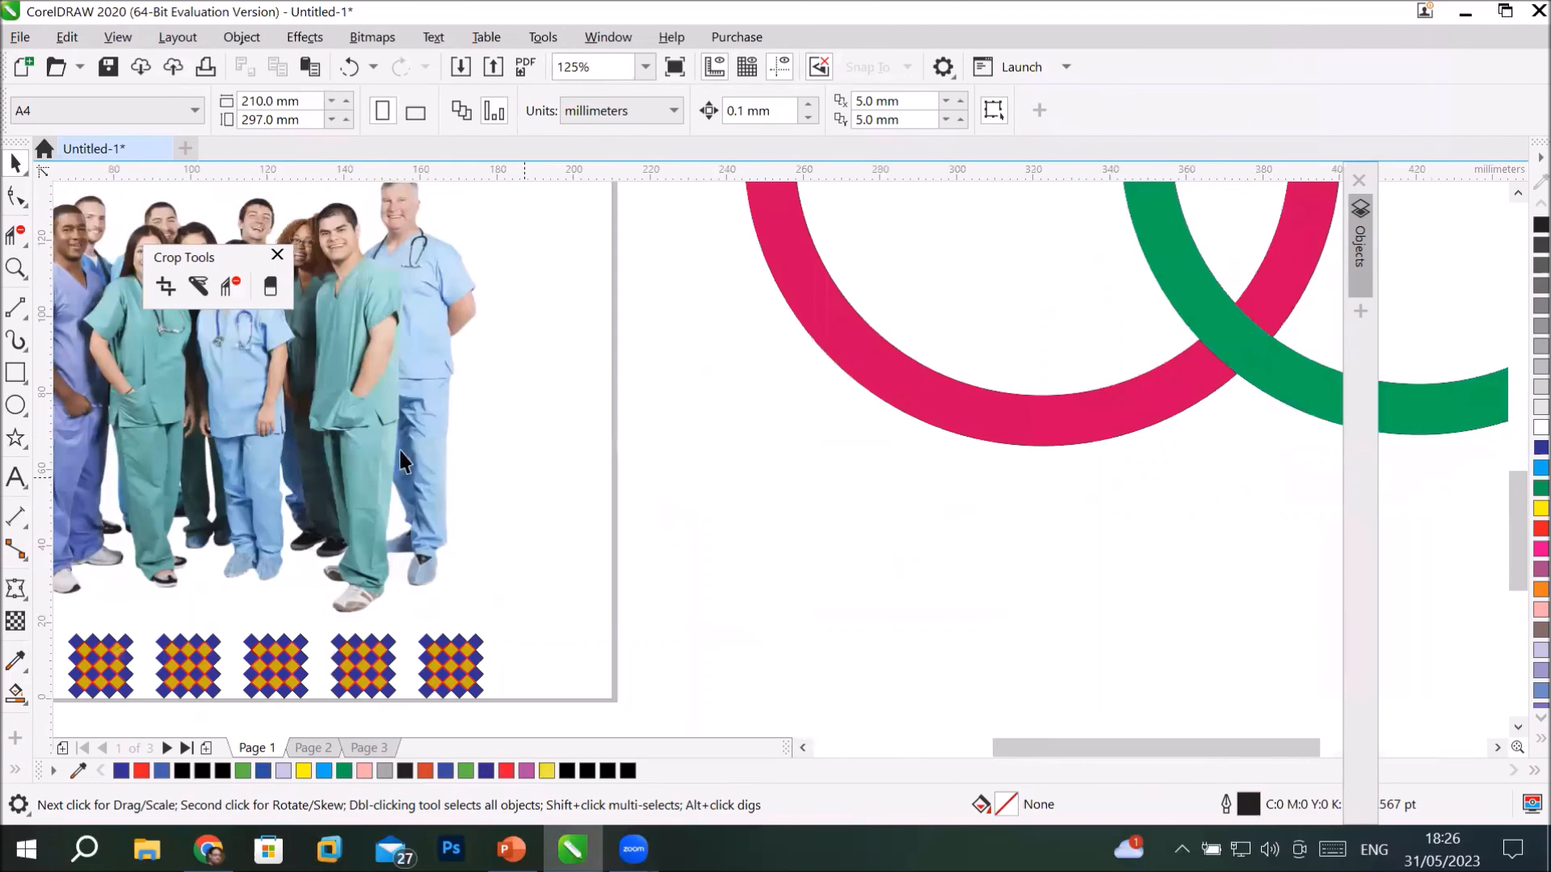
scroll(68, 352, "up", 2)
scroll(73, 359, "down", 5)
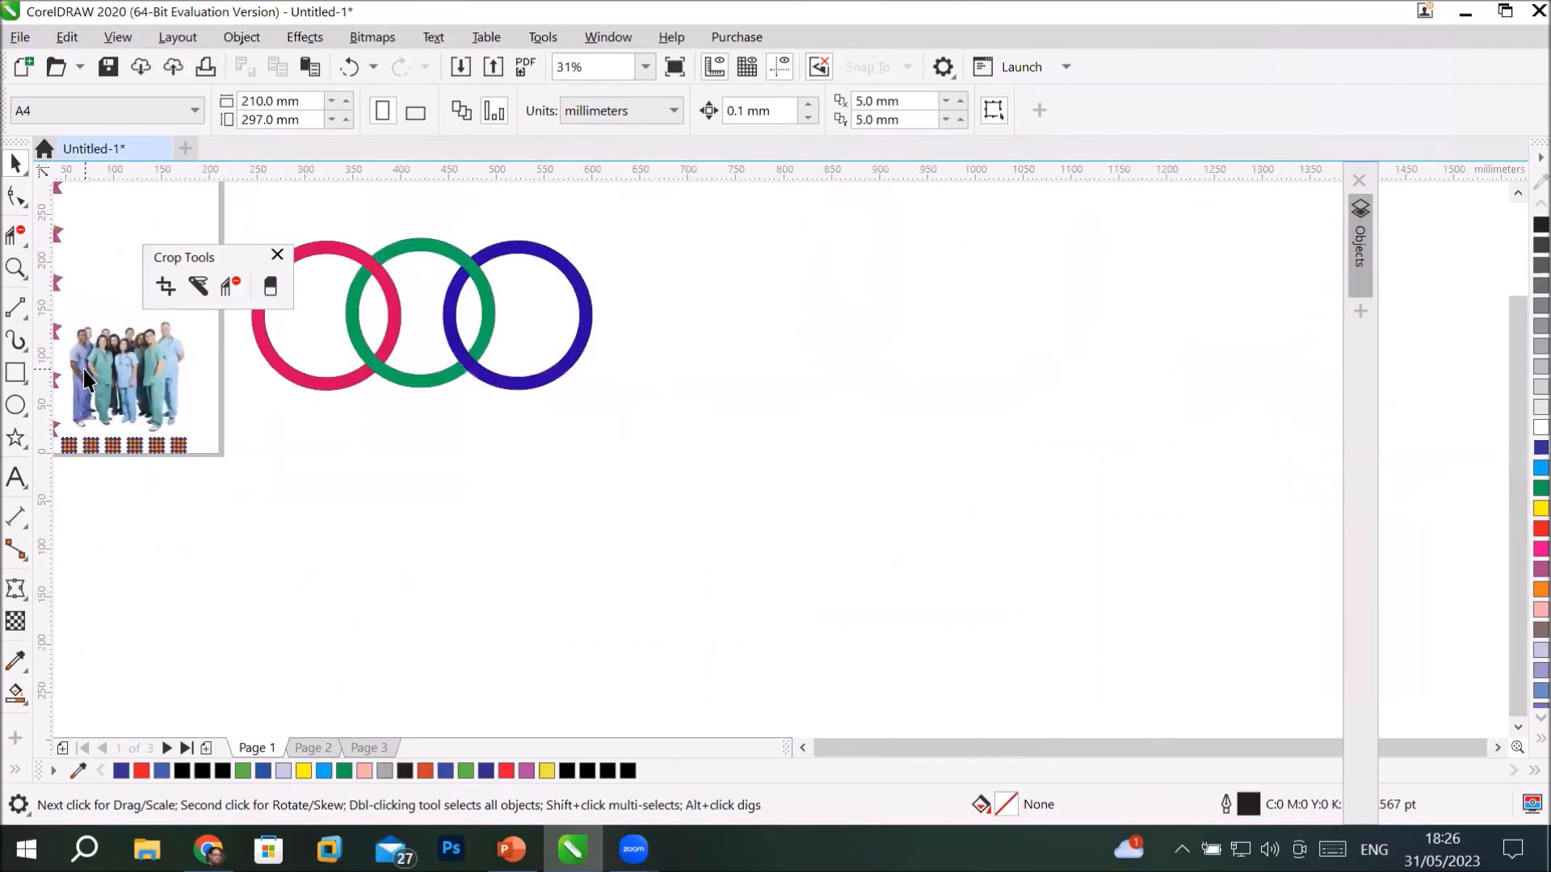
left_click(802, 747)
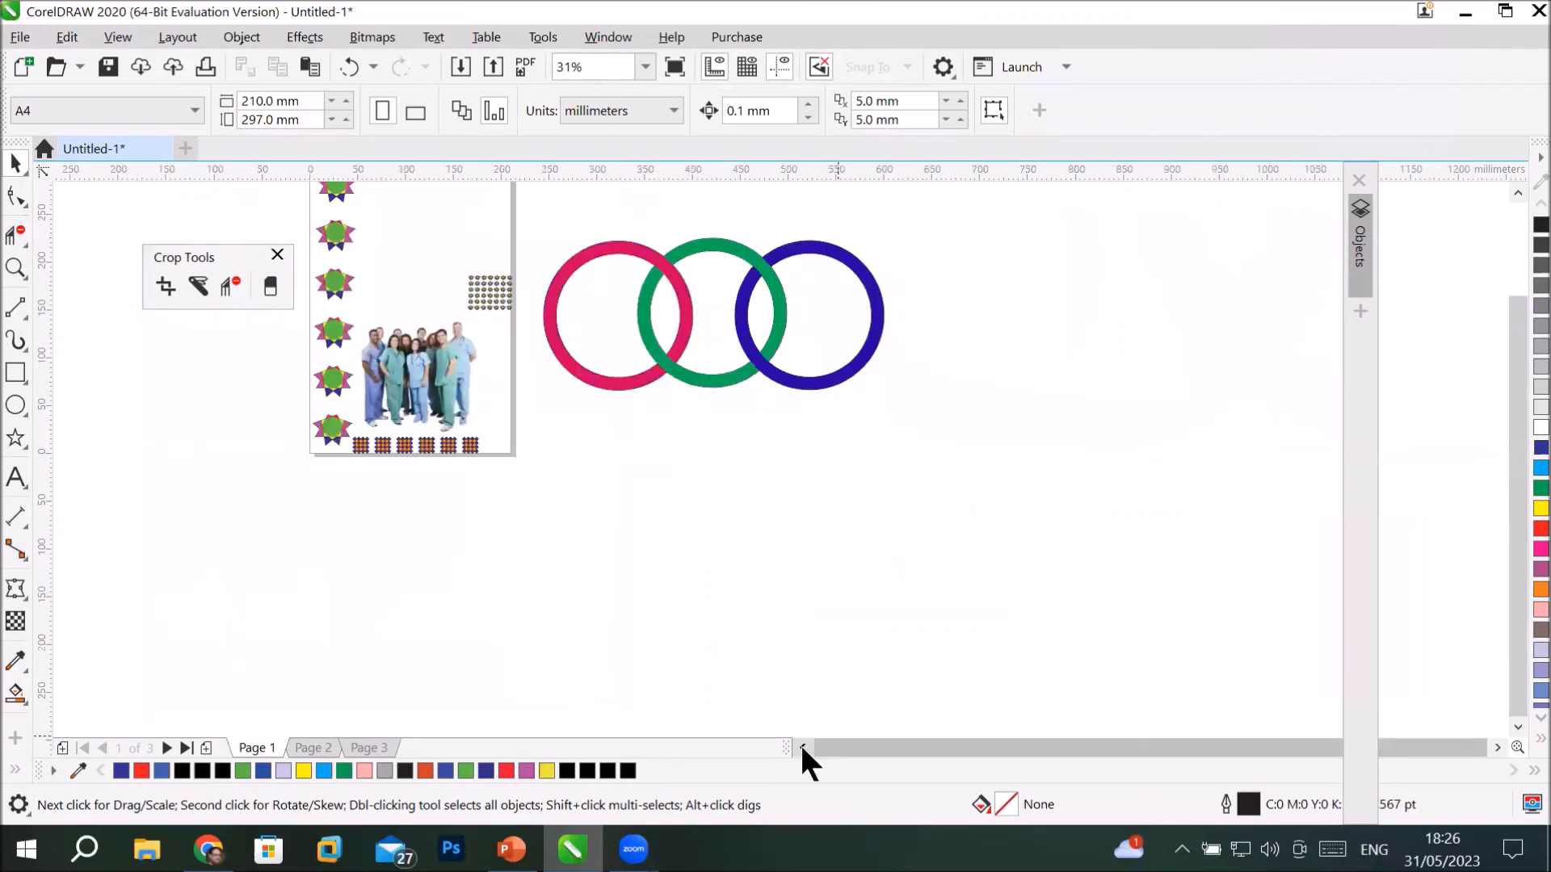
scroll(391, 346, "up", 1)
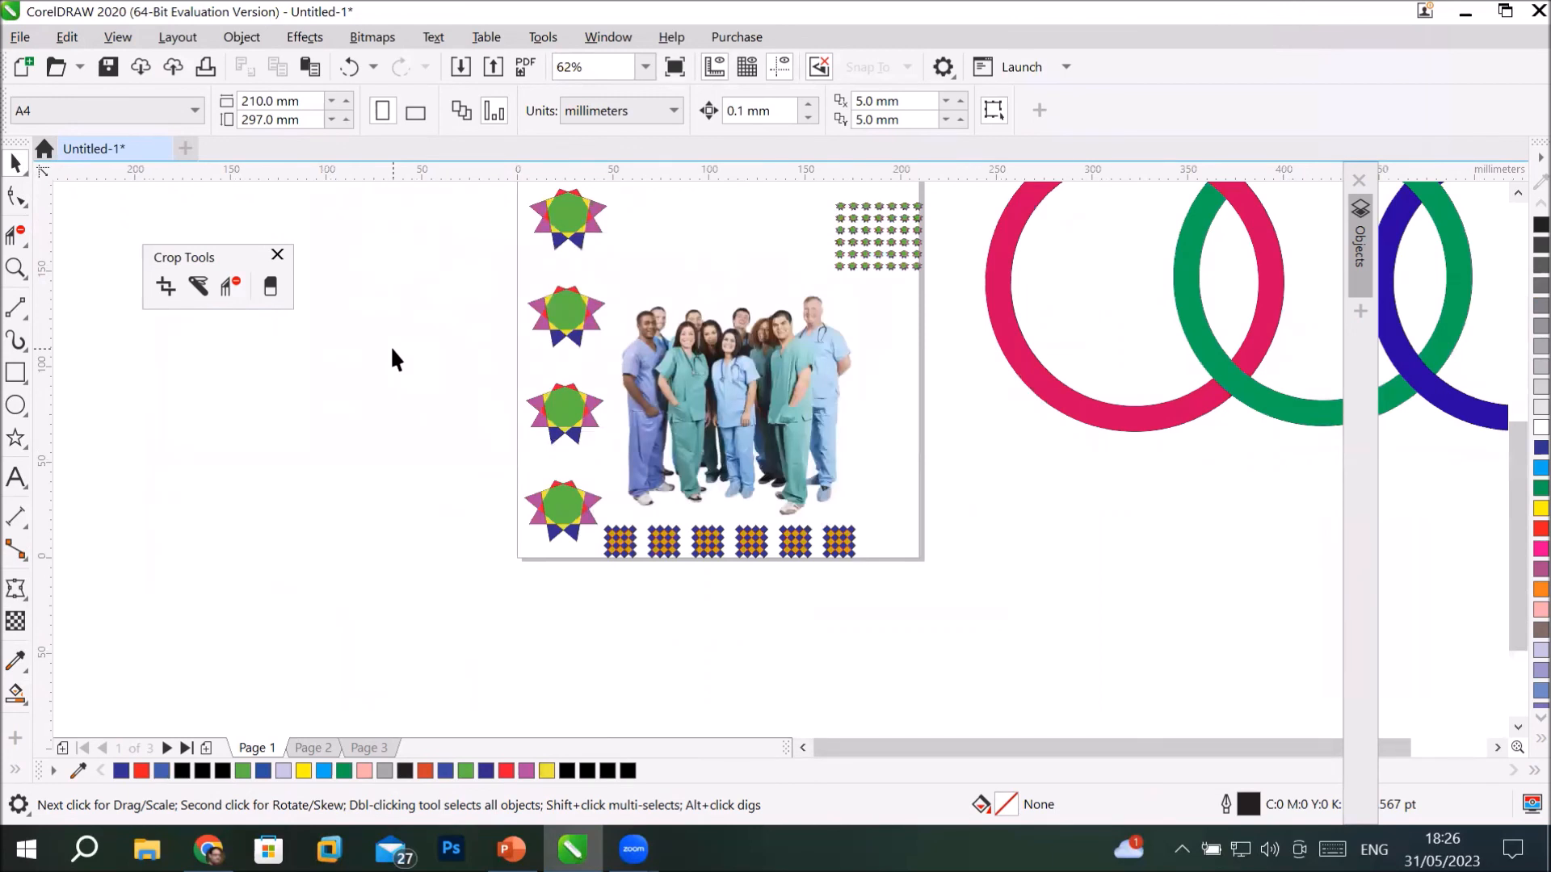
double_click(15, 374)
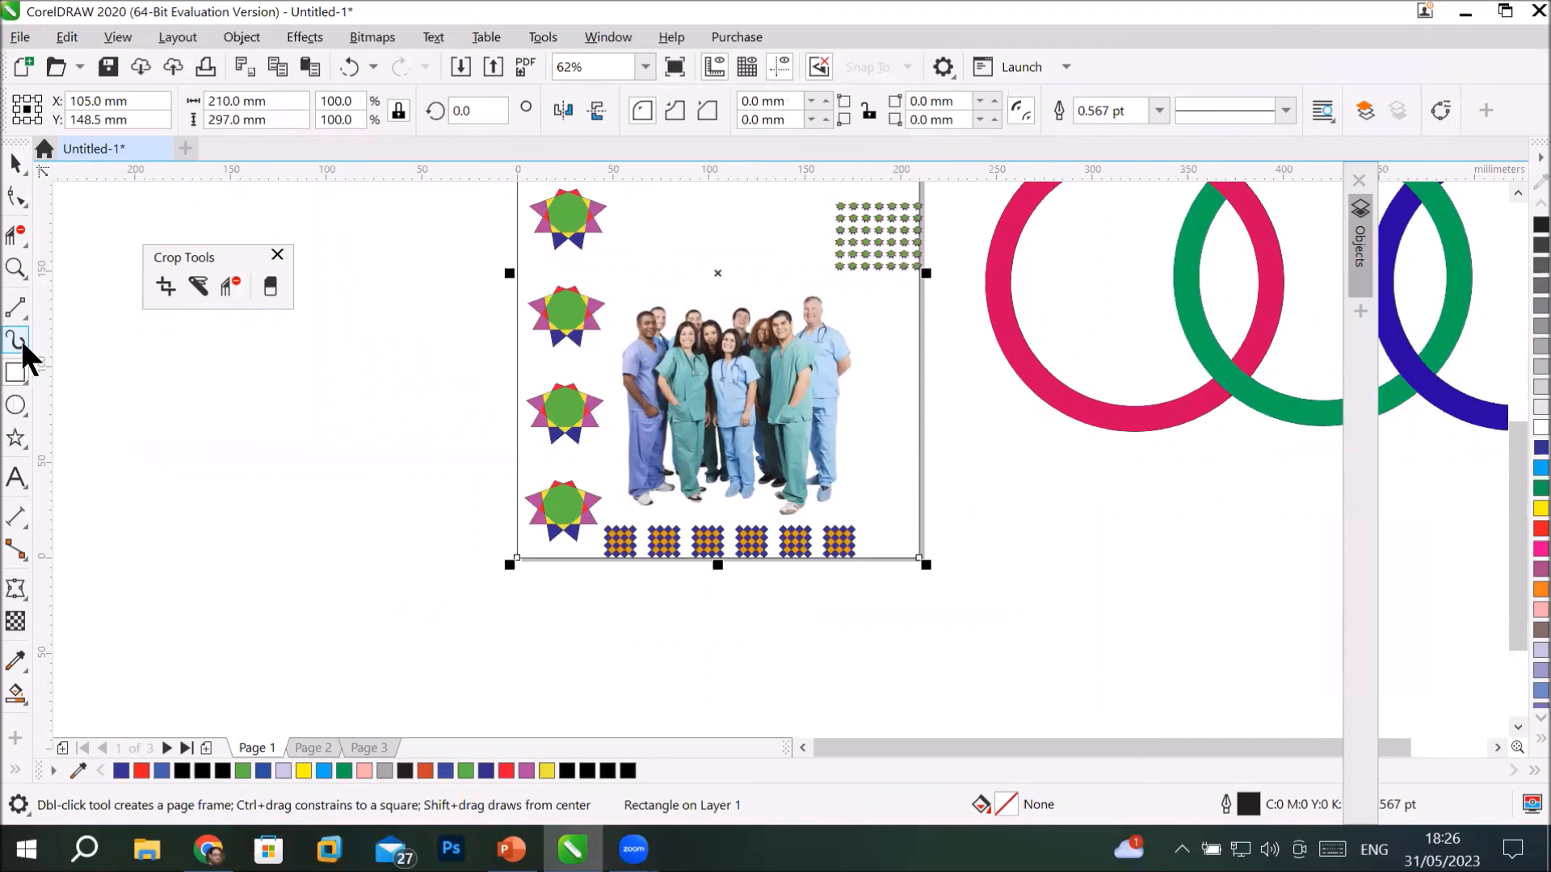
Activate the Artistic Media tool with the frame selected and open the Artistic Media docker.
left_click(24, 347)
left_click(120, 355)
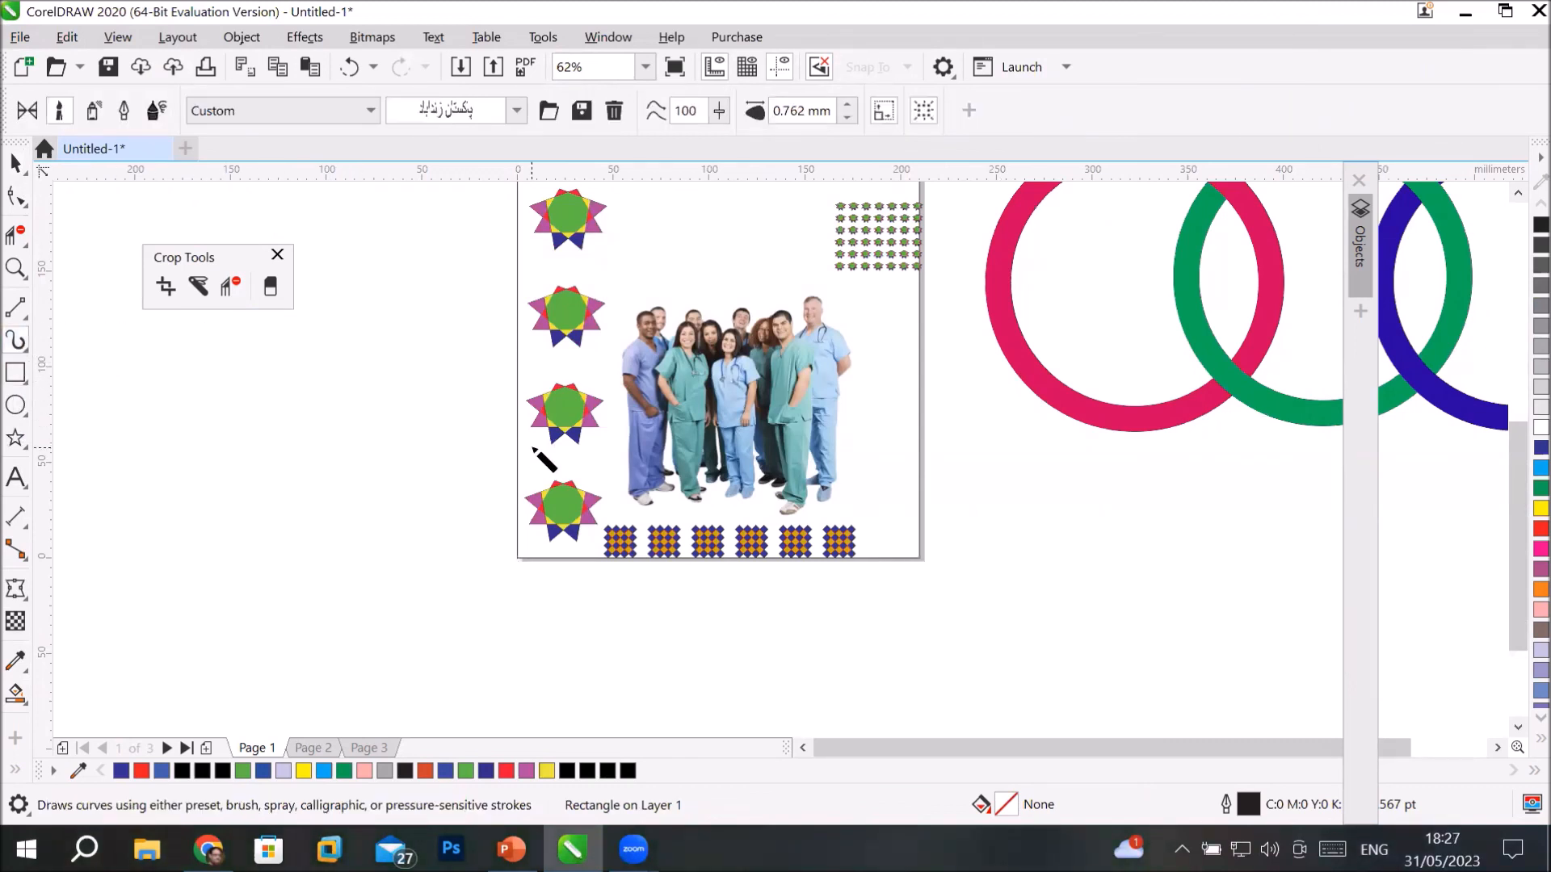
left_click(607, 38)
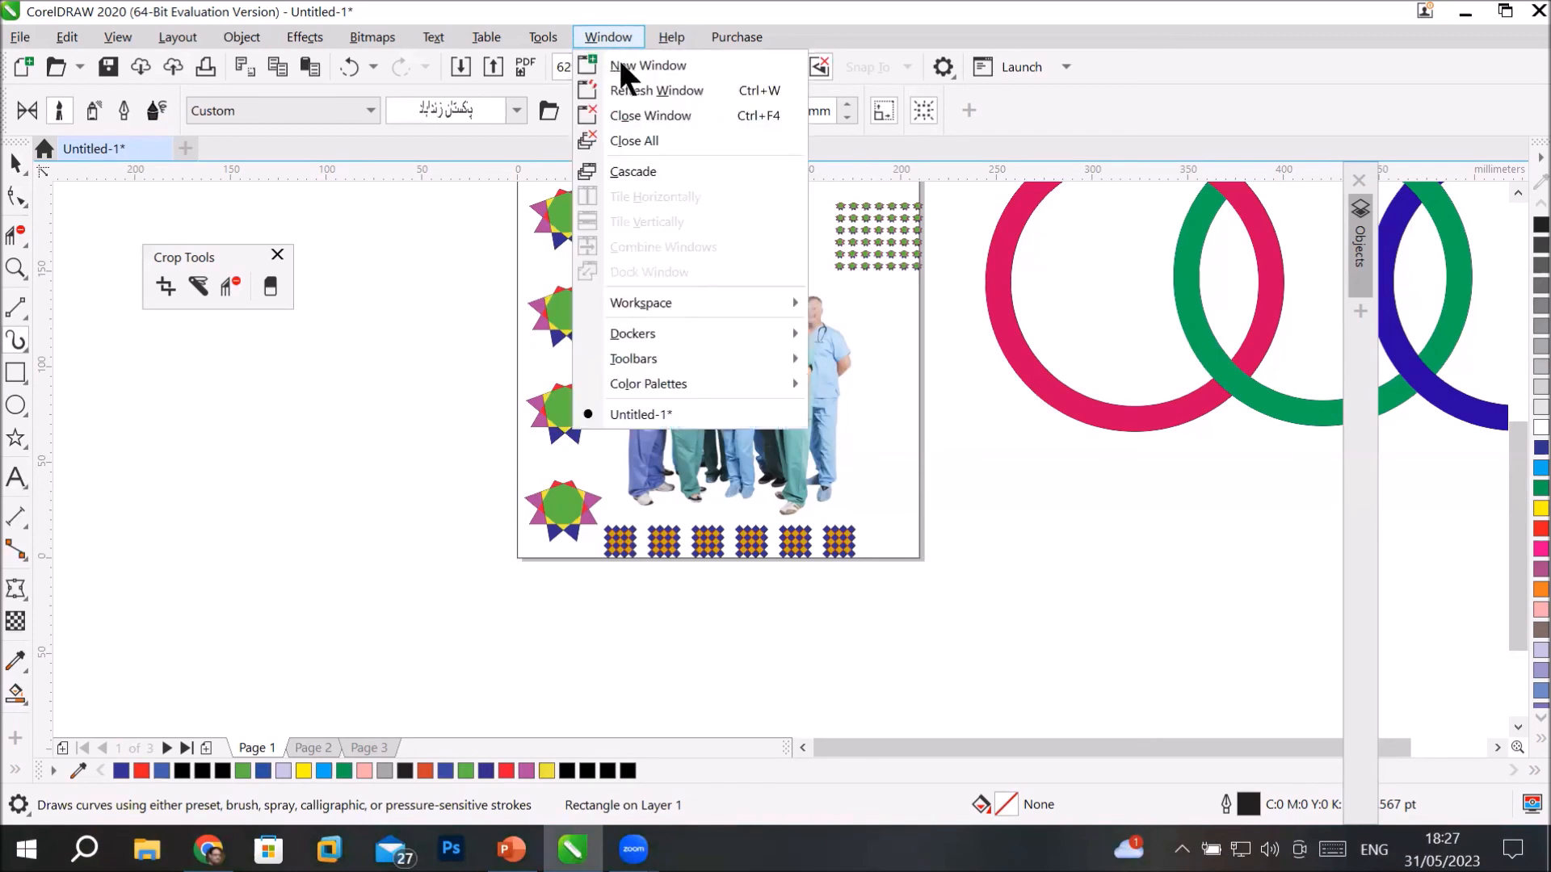
mouse_move(693, 329)
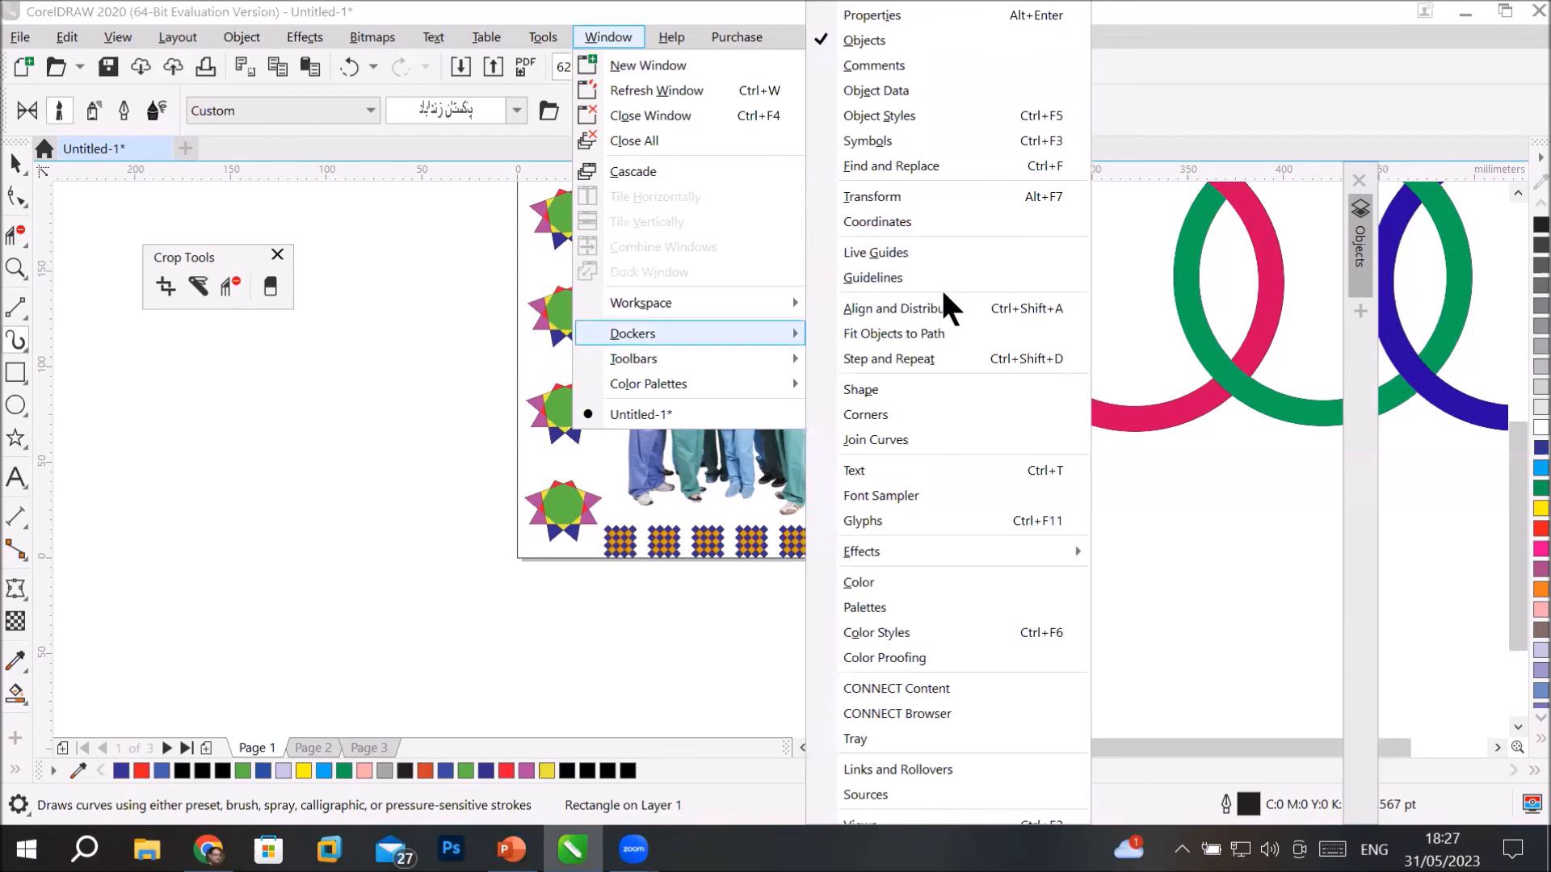
mouse_move(974, 565)
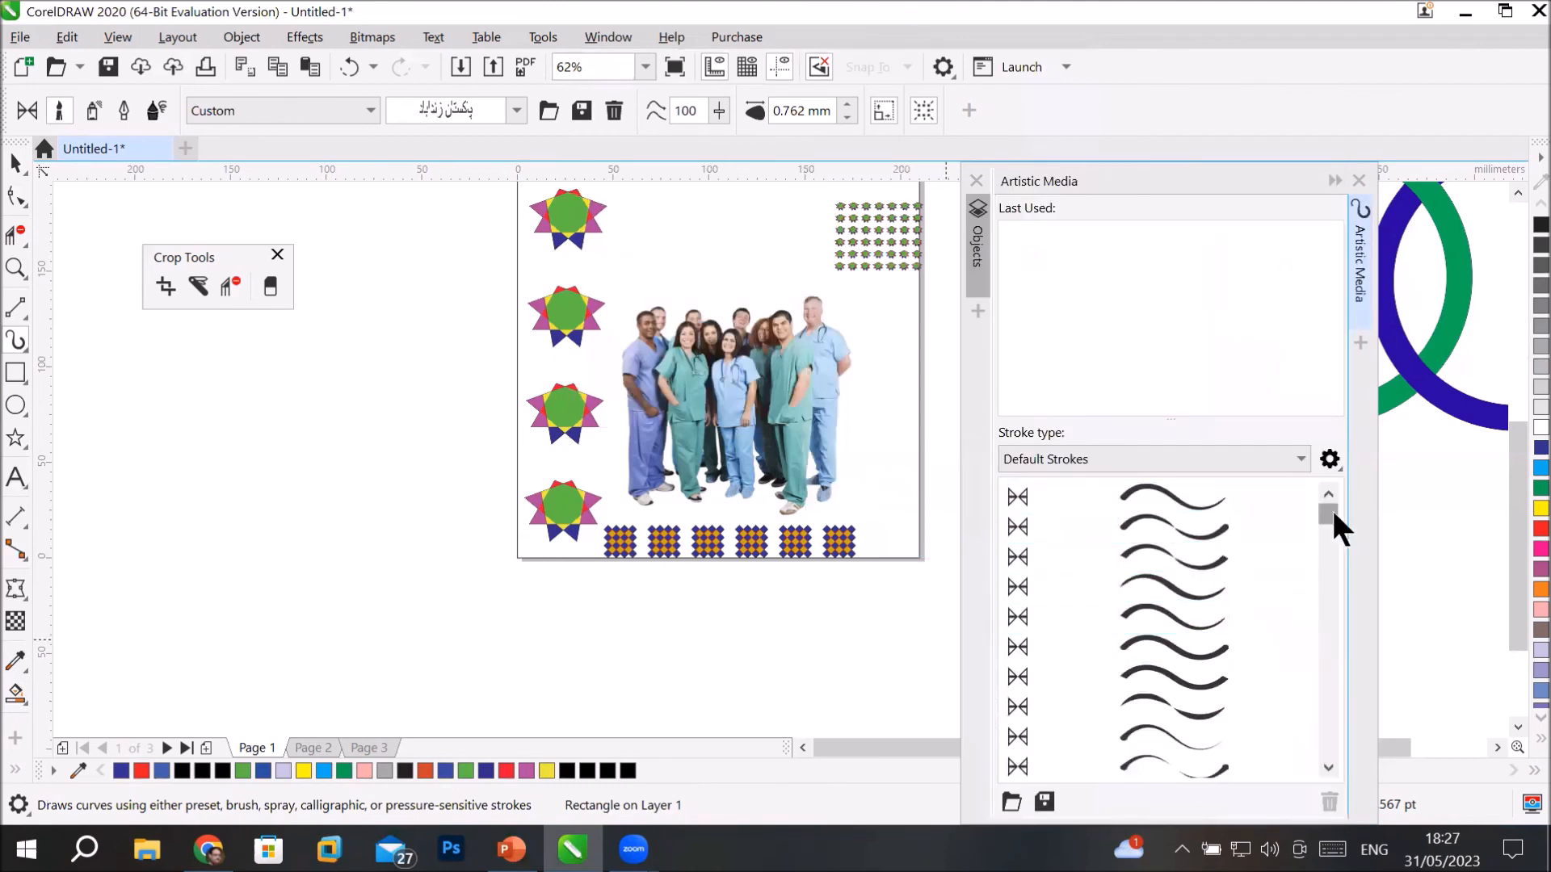
Apply the custom Urdu text brush to the page frame with a stroke width of 17.262 mm.
left_click(847, 104)
left_click(847, 103)
left_click(847, 103)
left_click(846, 104)
left_click(847, 103)
left_click(846, 103)
left_click(847, 103)
left_click(846, 103)
left_click(847, 104)
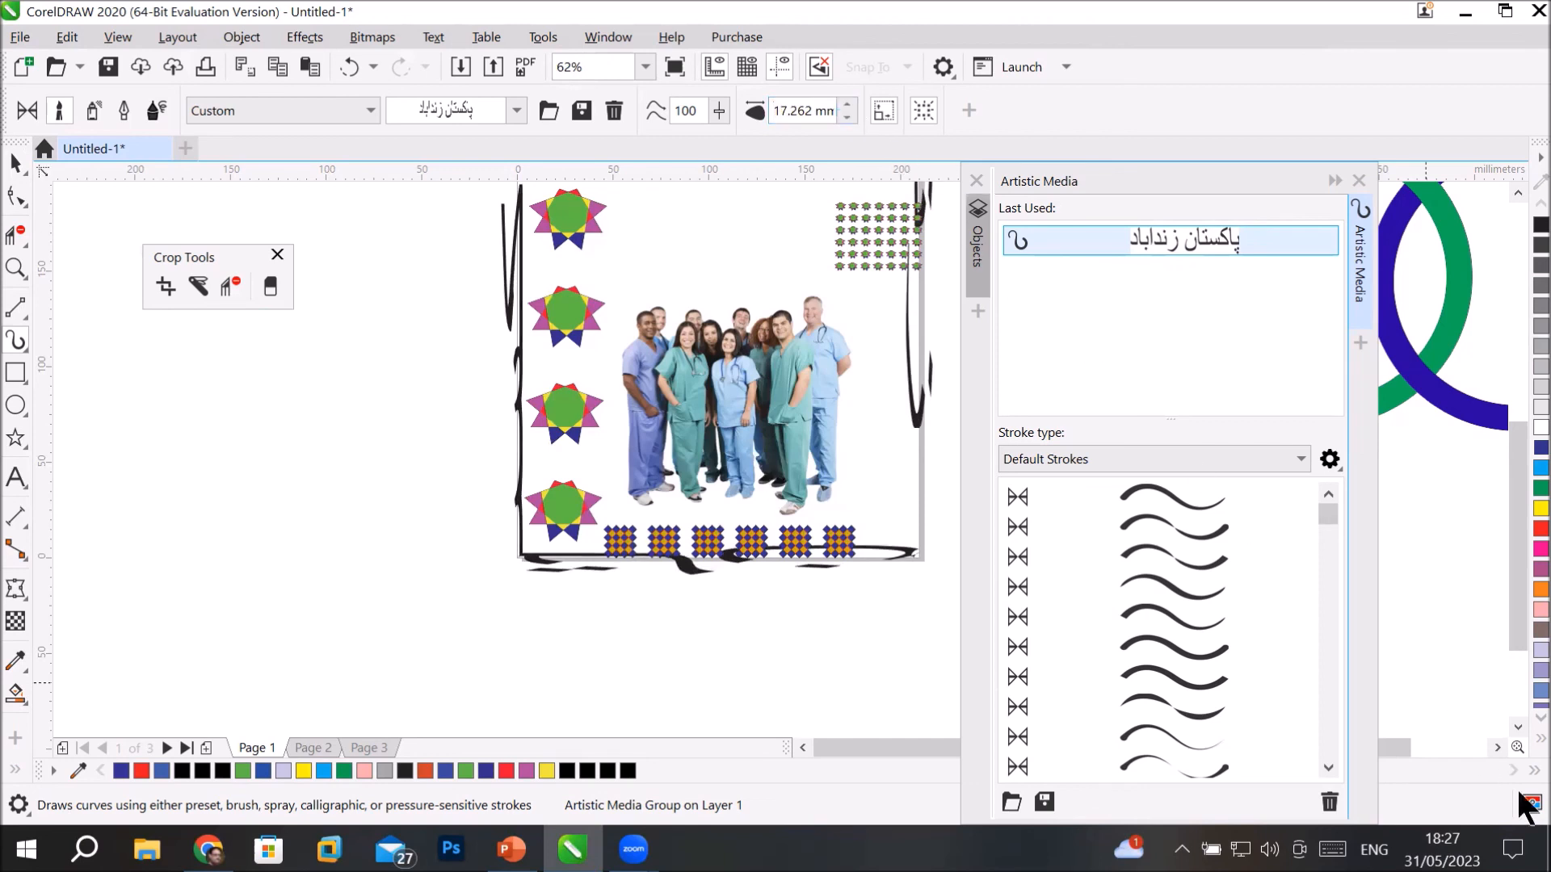
Replace the page frame's brush with the first preset in the Default Strokes list.
left_click(1492, 747)
left_click(1492, 747)
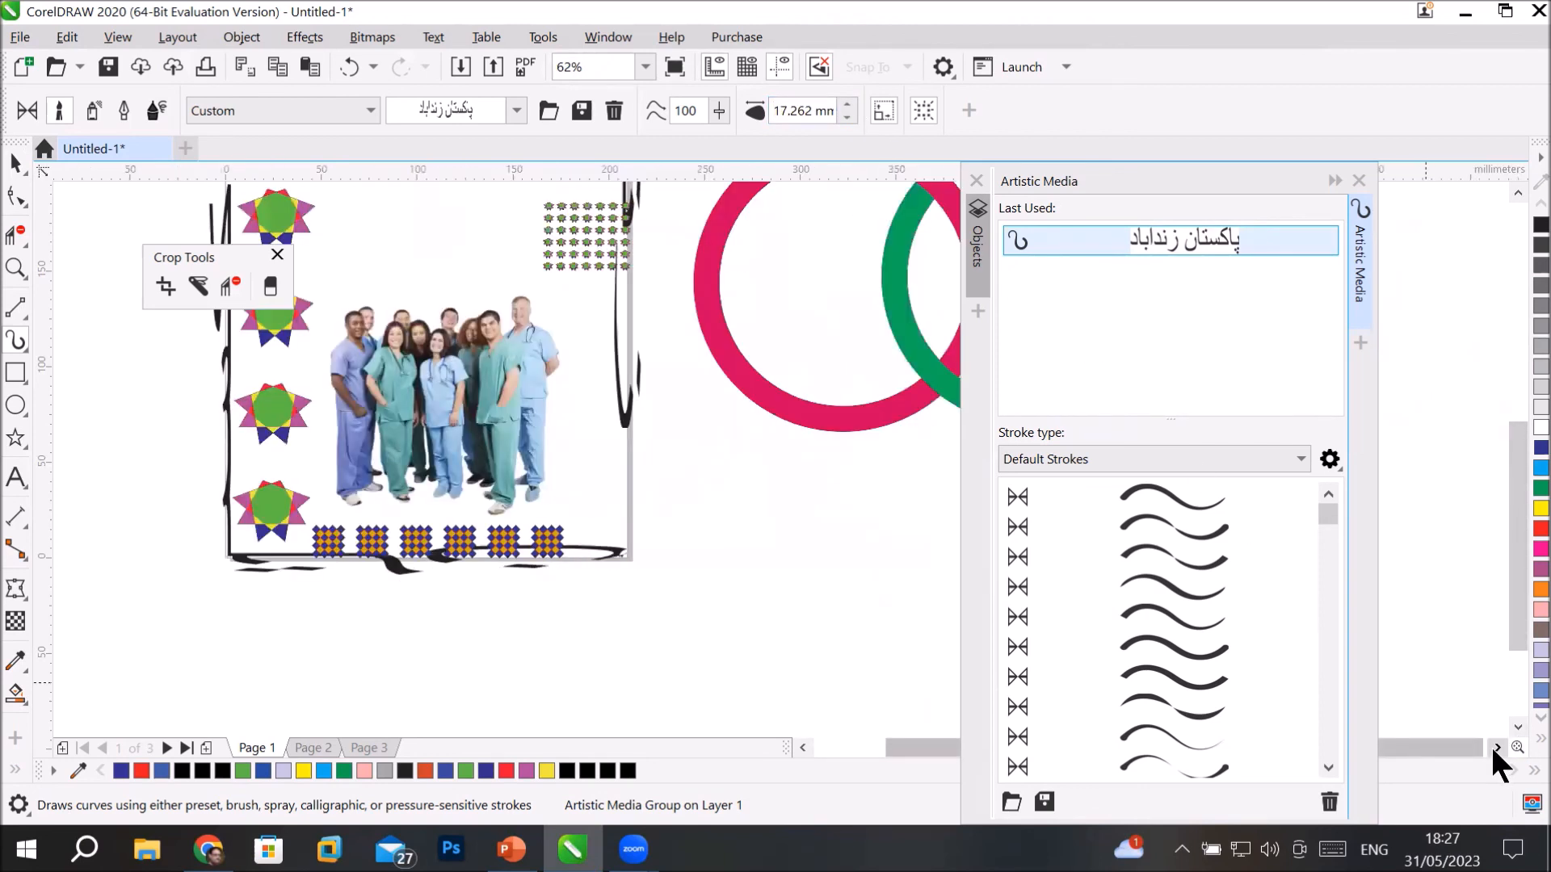
left_click(1170, 498)
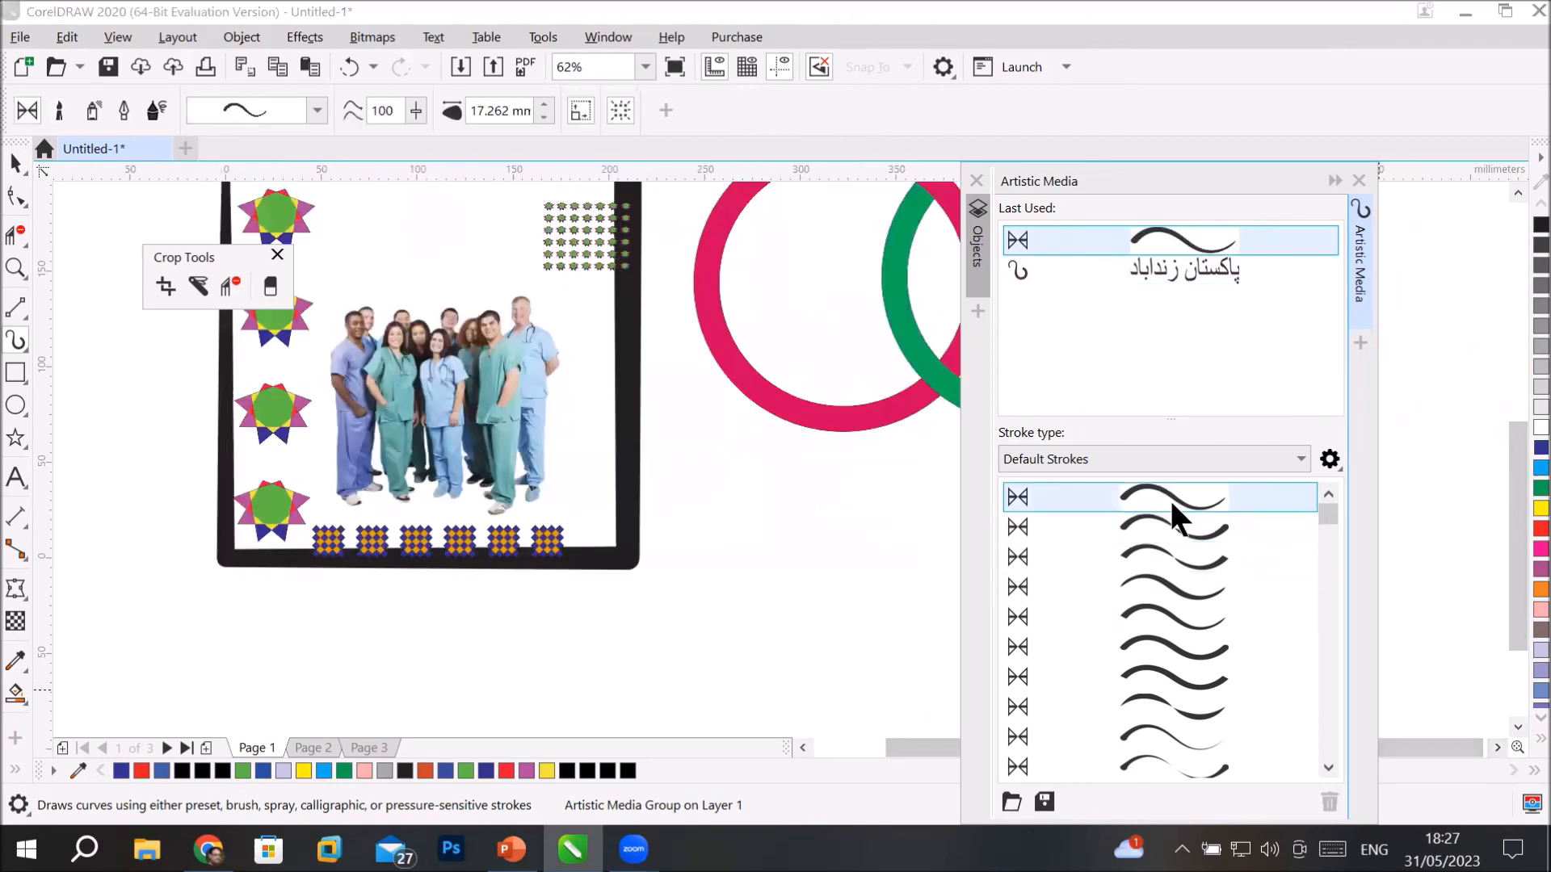
scroll(609, 388, "up", 2)
scroll(552, 303, "down", 2)
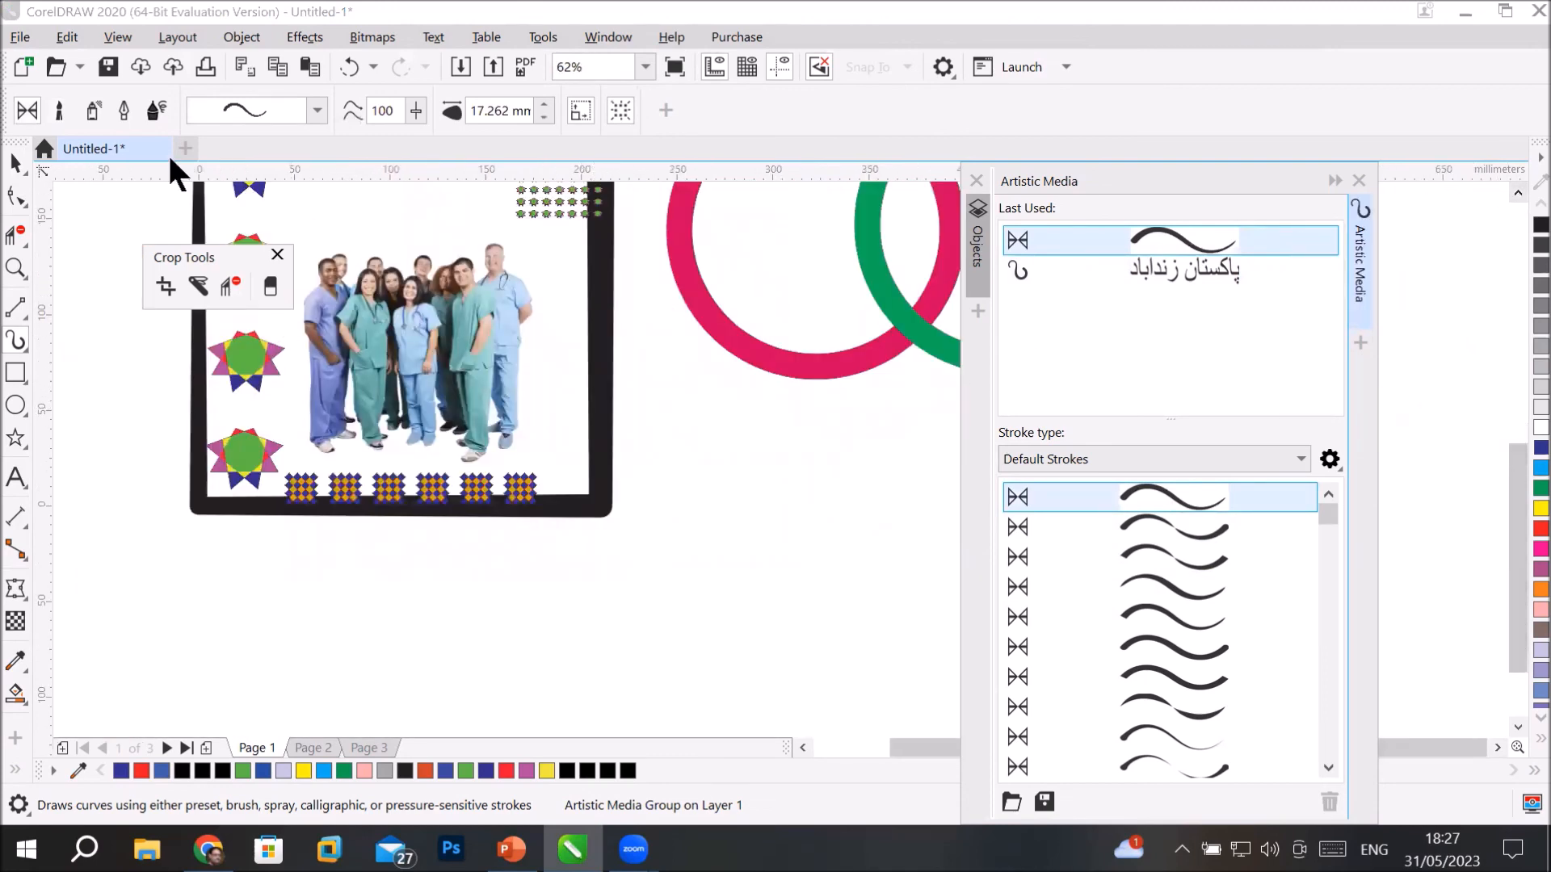
left_click(13, 269)
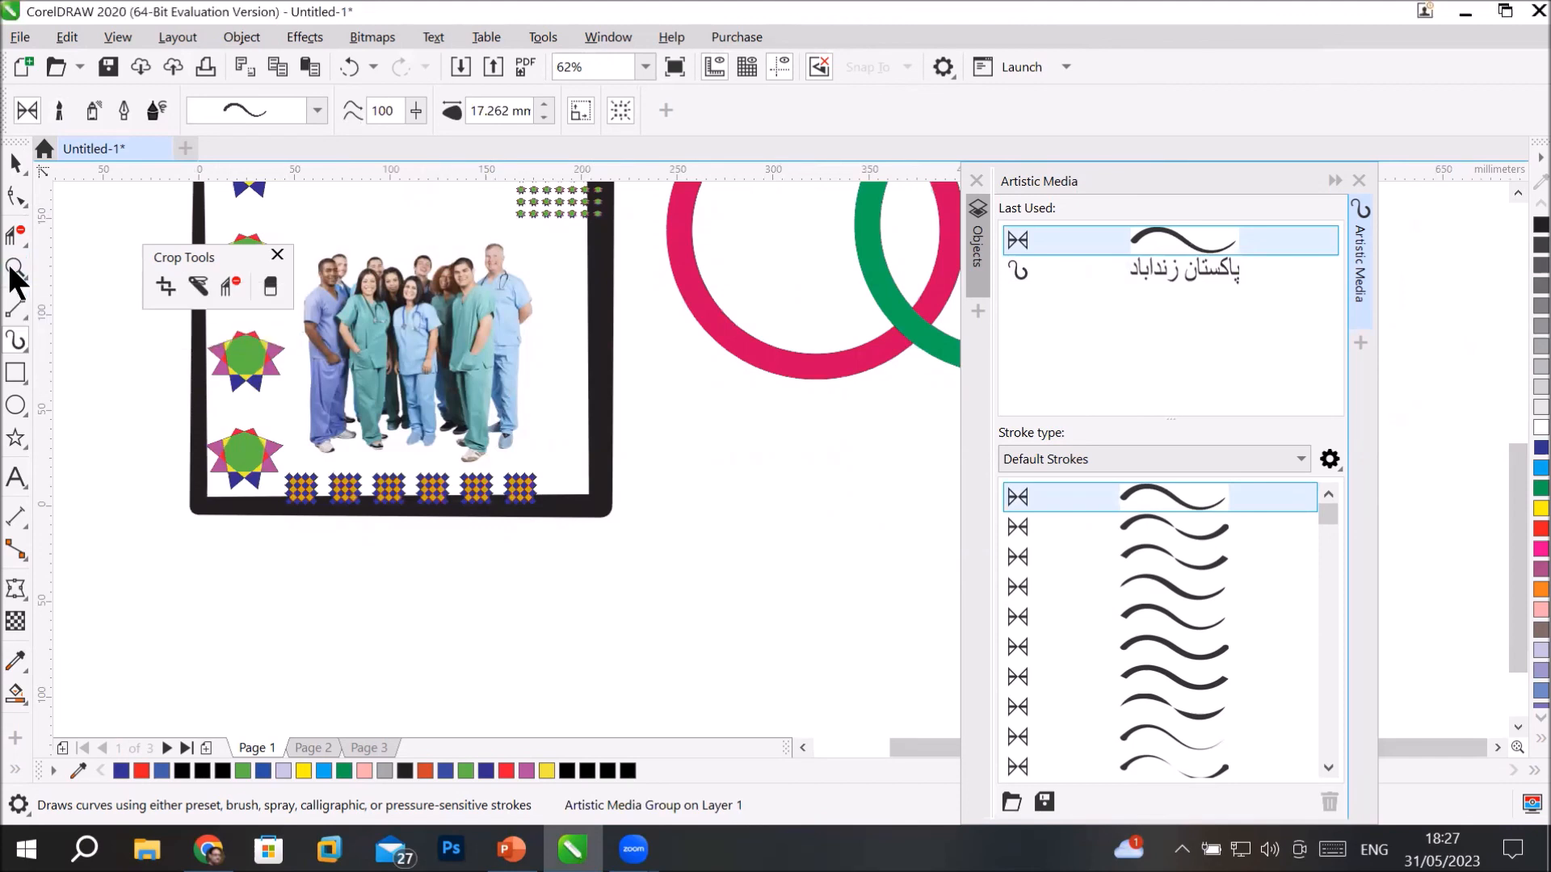
left_click(346, 111)
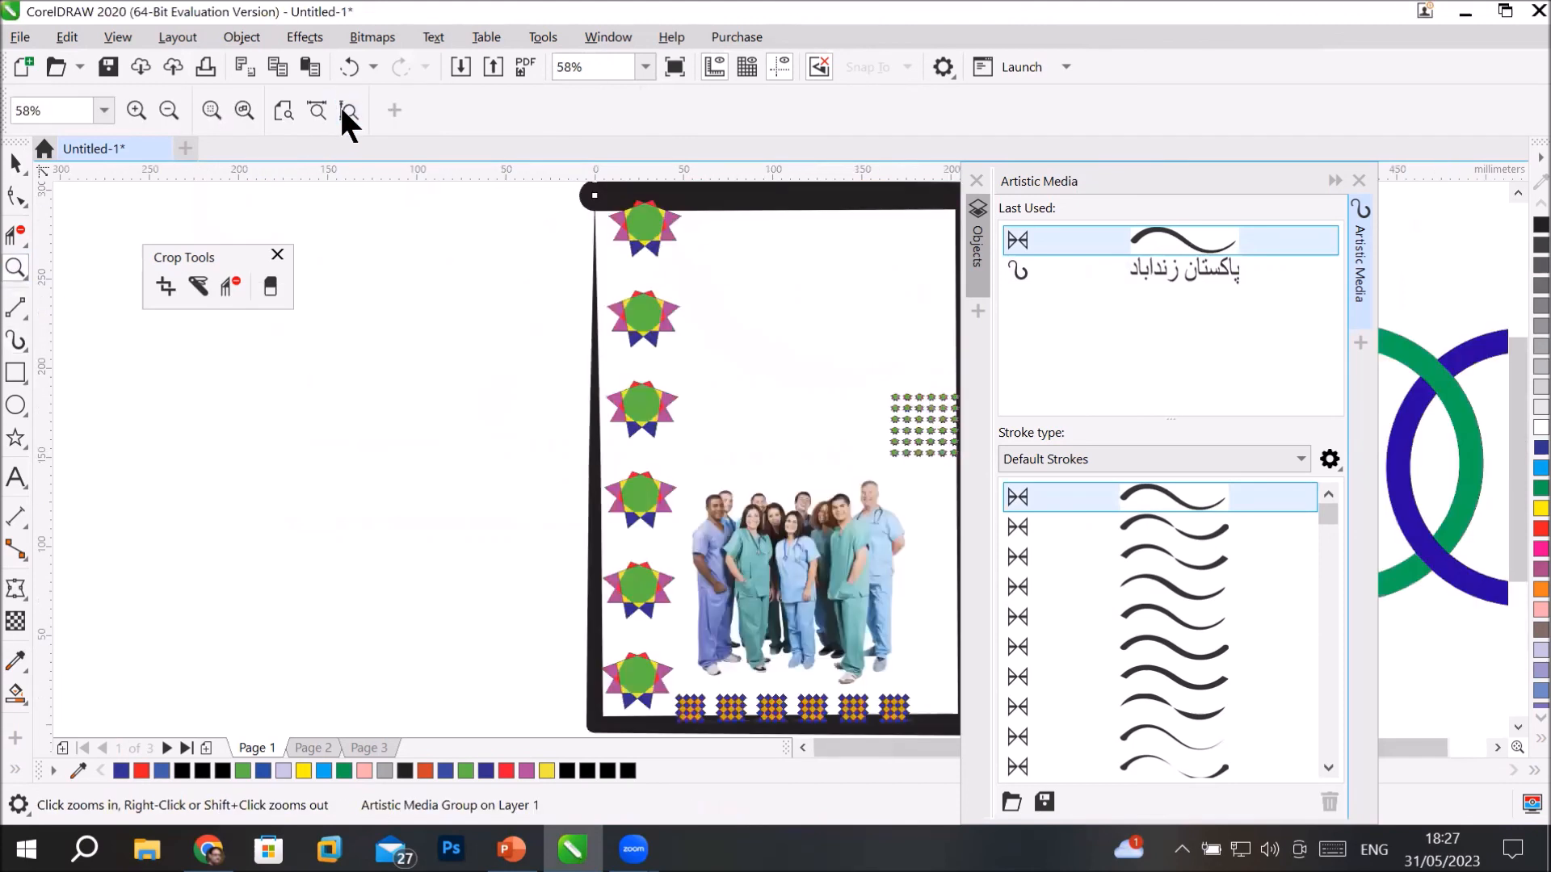
left_click(1499, 745)
left_click(1500, 745)
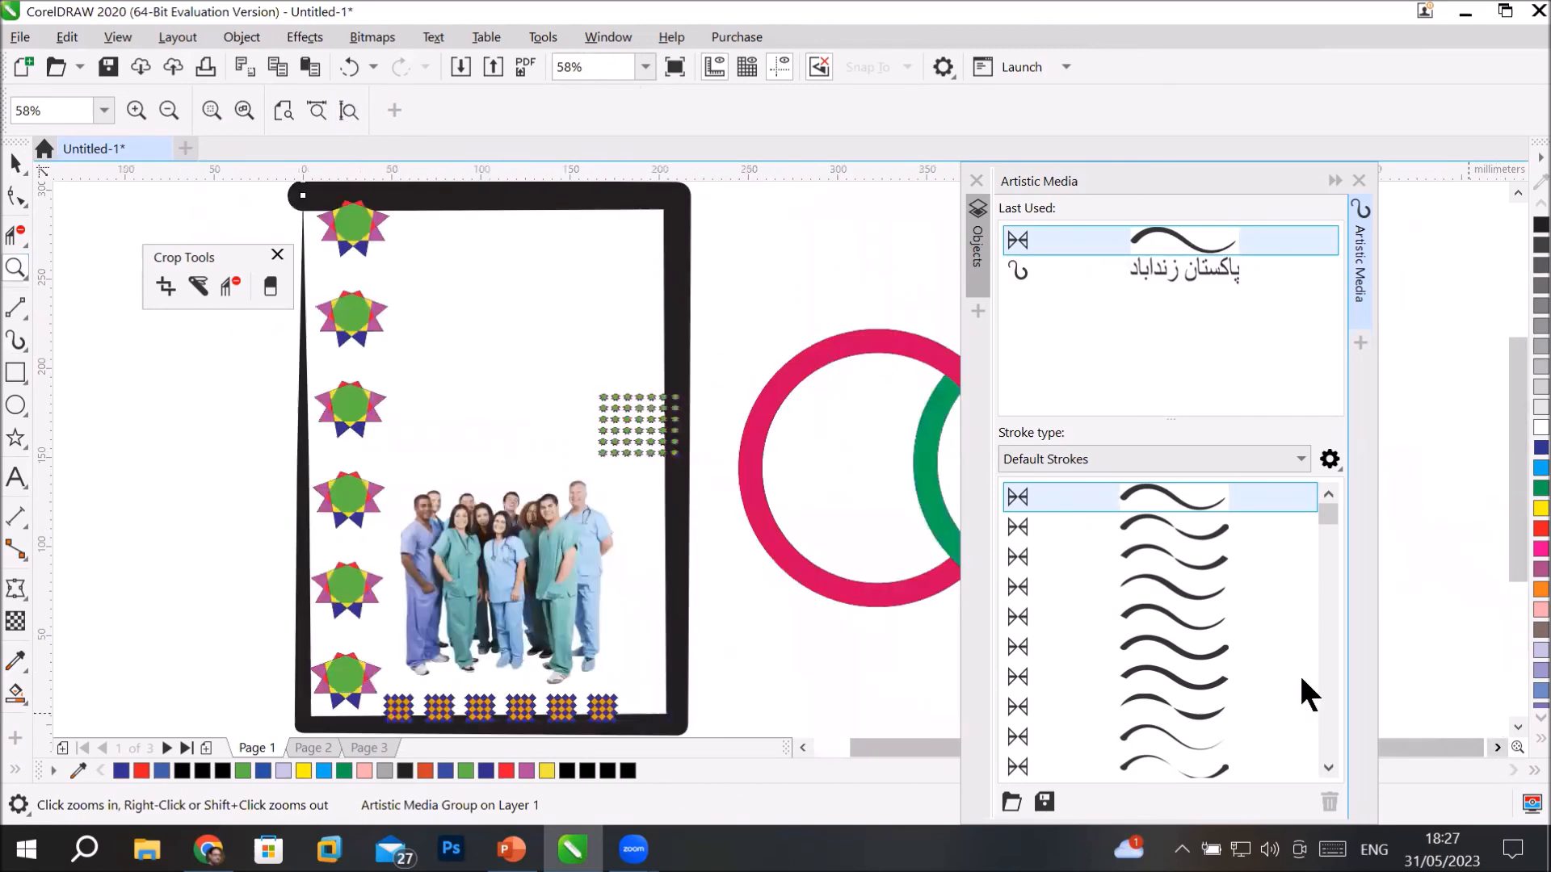
Try several of the wavy preset strokes from the Default Strokes list on the page frame.
left_click(1200, 656)
left_click(1199, 615)
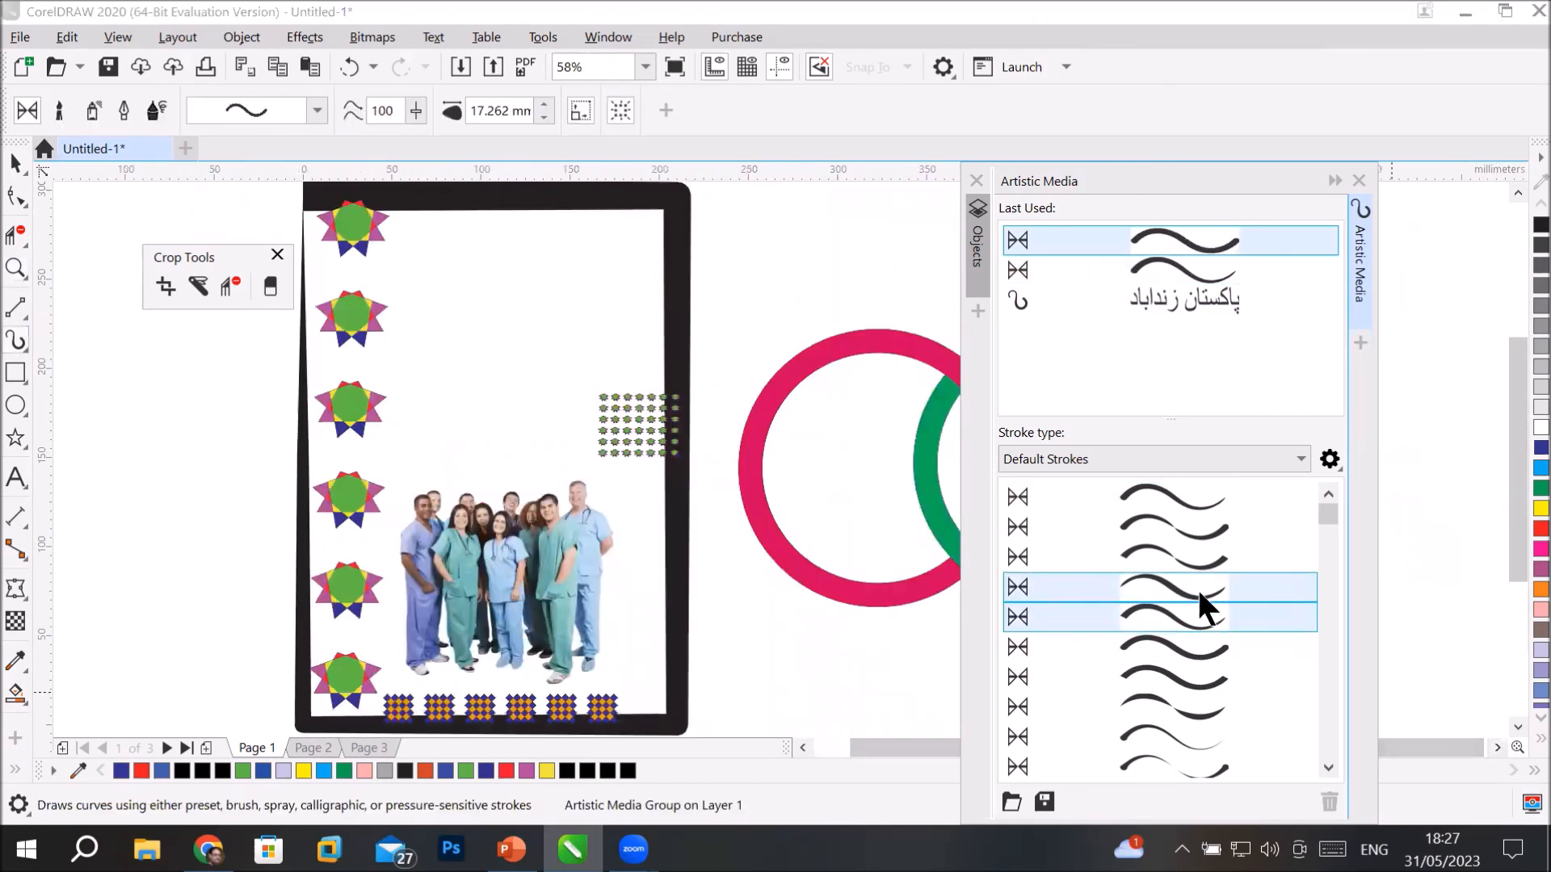
left_click(1199, 587)
left_click(1202, 556)
left_click(1207, 526)
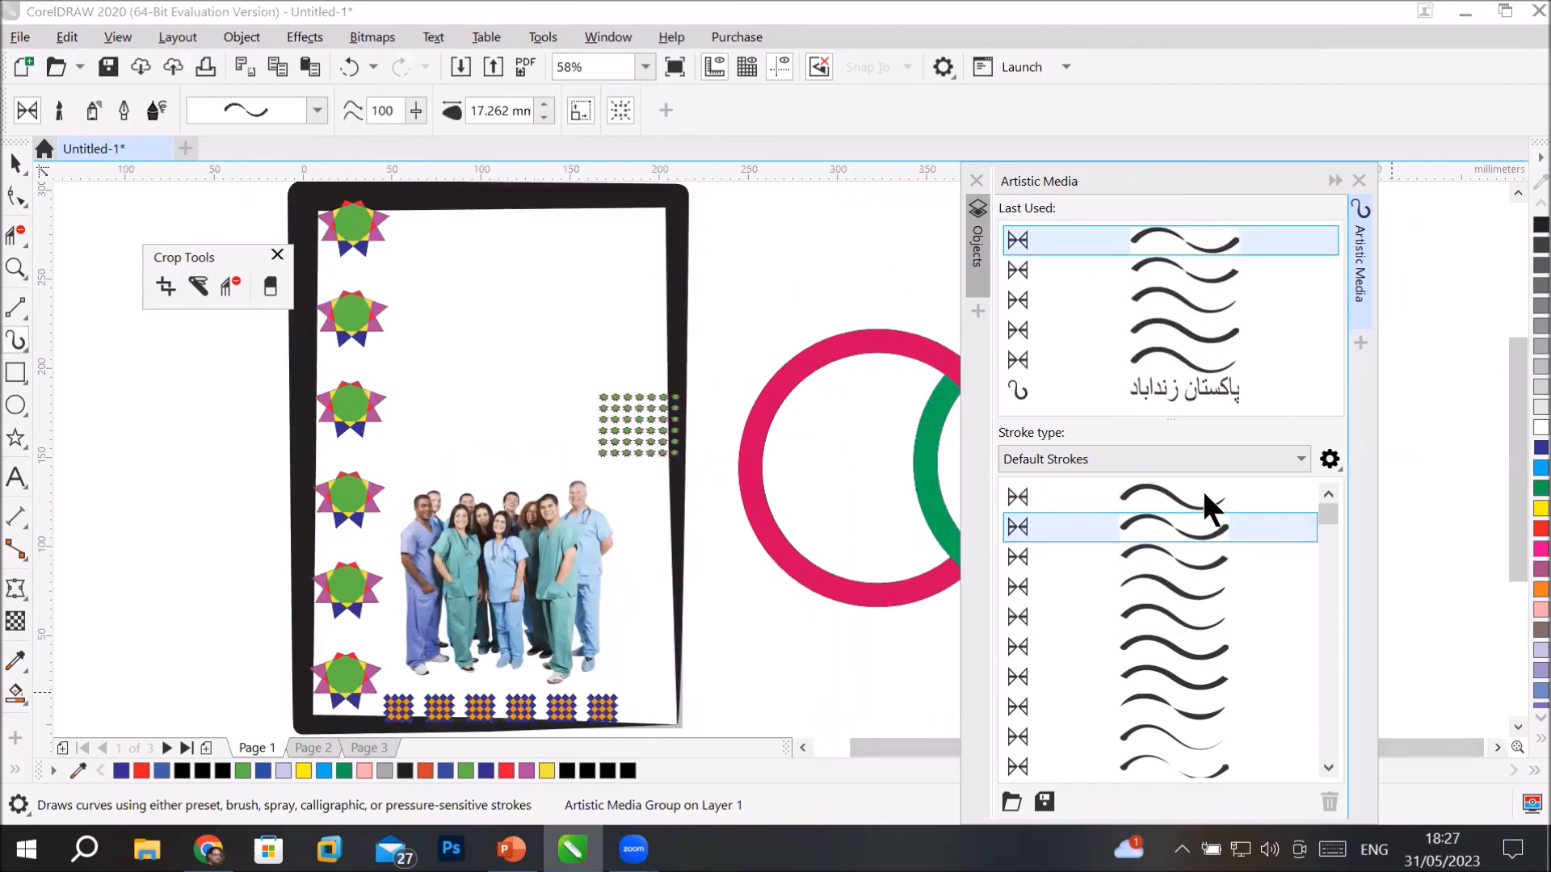
left_click(1203, 495)
left_click(1198, 613)
left_click(1183, 673)
Try the Artistic brushes with scribbled hatching, thin lines and rough multi-line strokes on the page frame.
scroll(1327, 689, "down", 2)
scroll(1326, 691, "down", 6)
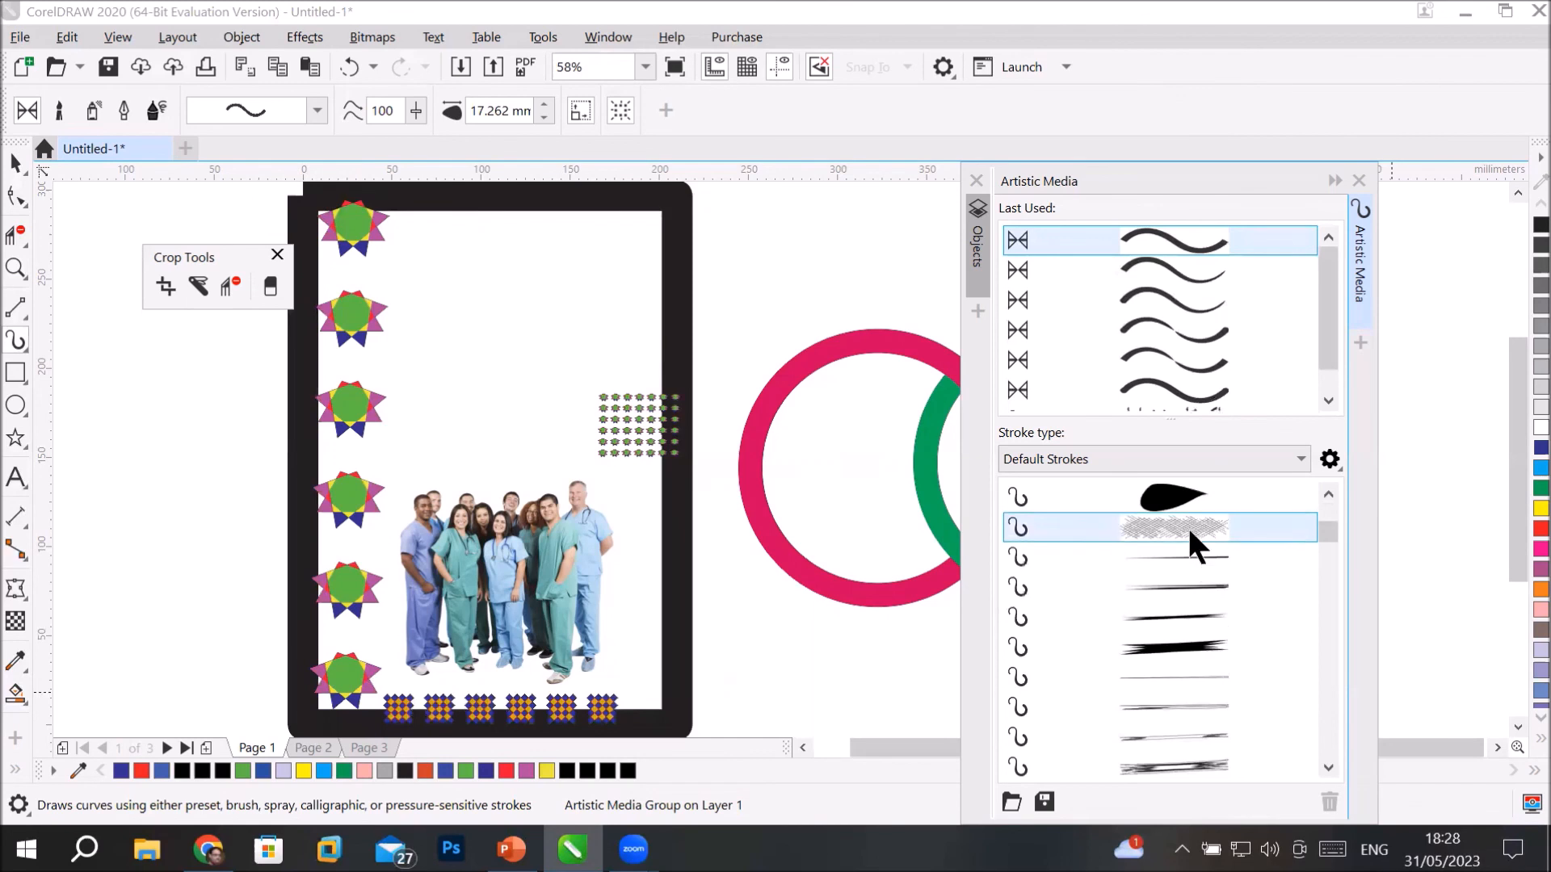
left_click(1187, 526)
left_click(1190, 556)
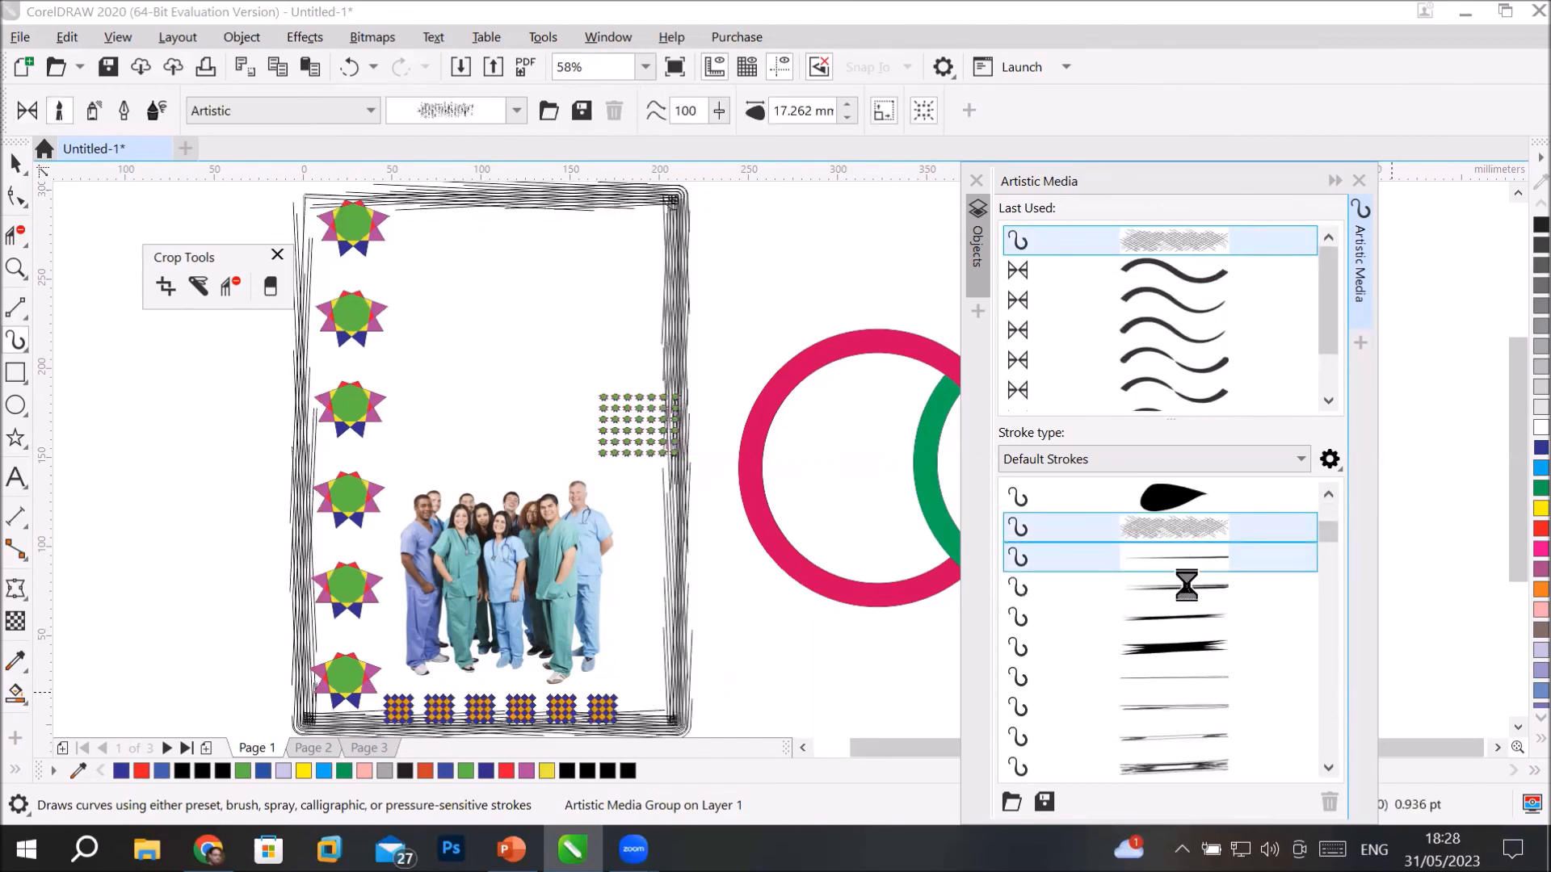
left_click(1174, 647)
left_click(1207, 725)
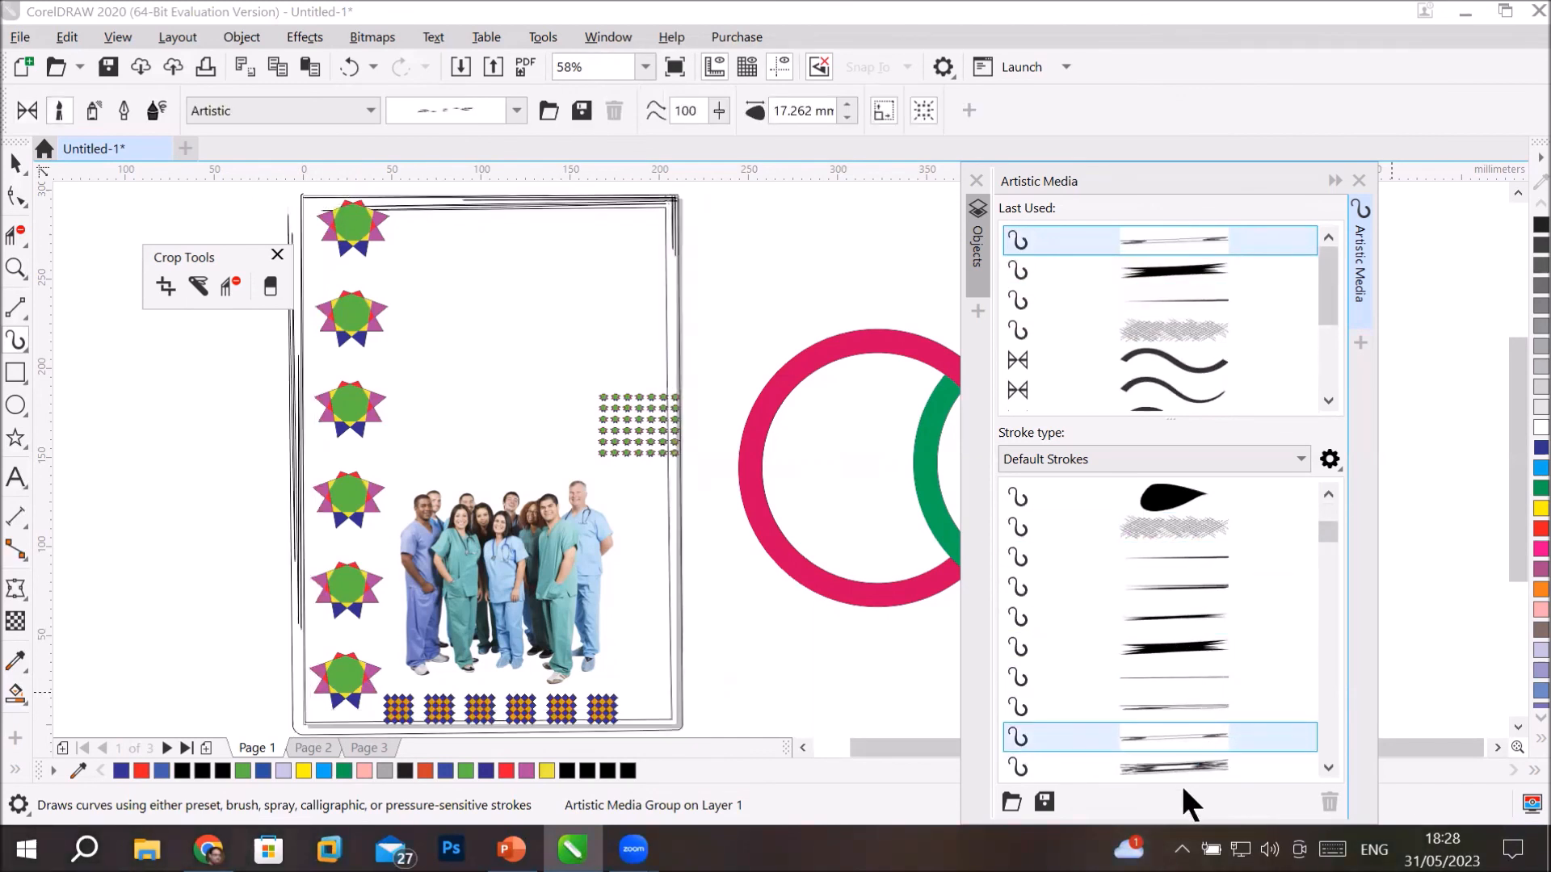
left_click(1184, 767)
Try the dotted, solid teardrop, dashed and outlined teardrop Artistic brushes on the page frame.
scroll(1322, 728, "down", 3)
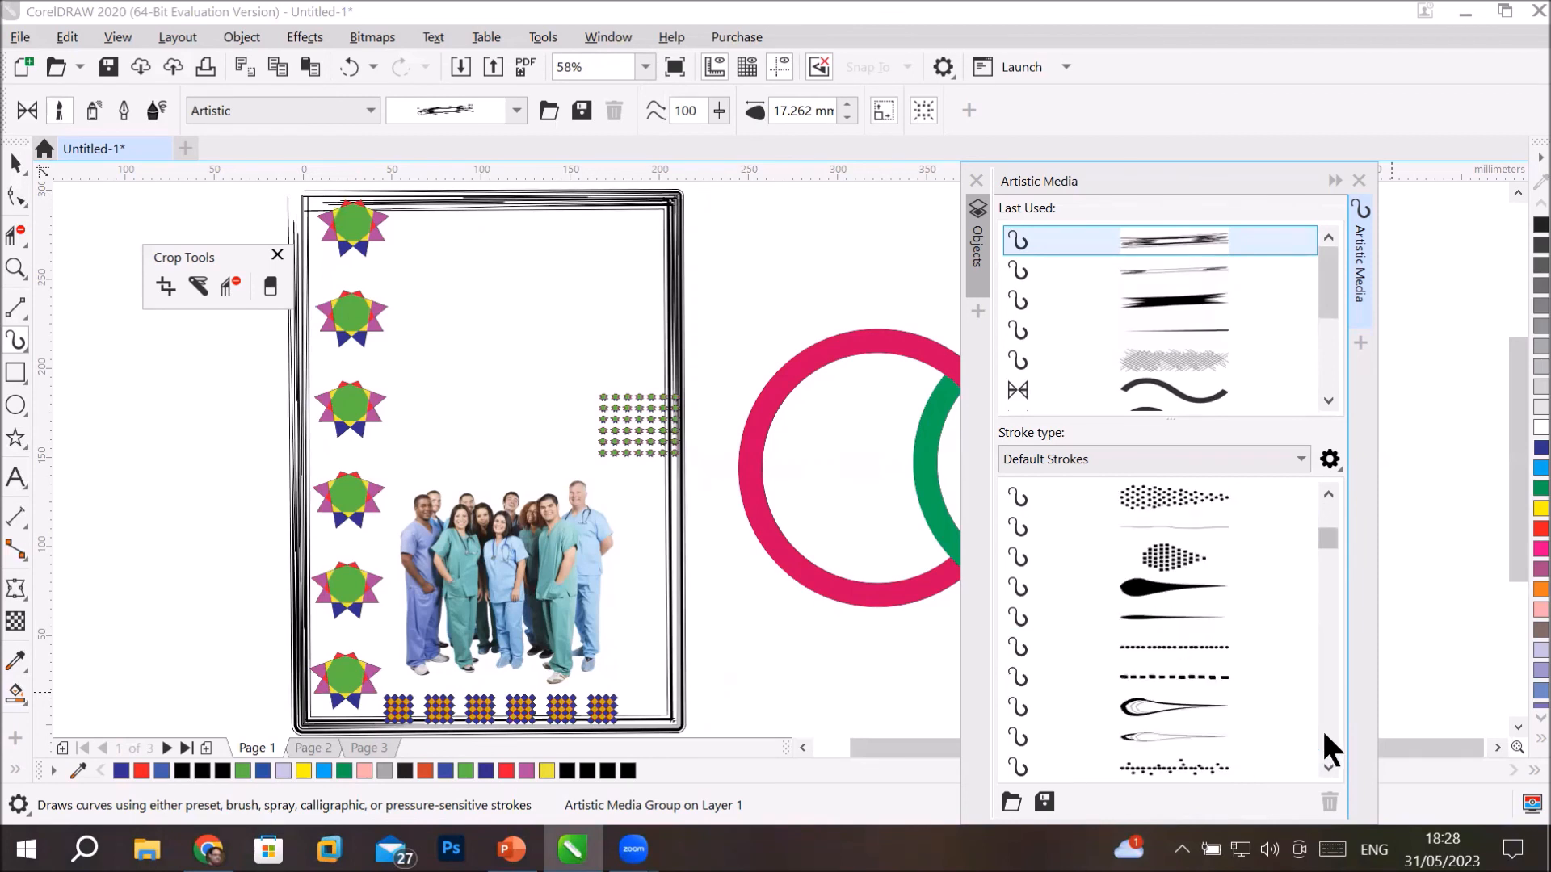
left_click(1173, 558)
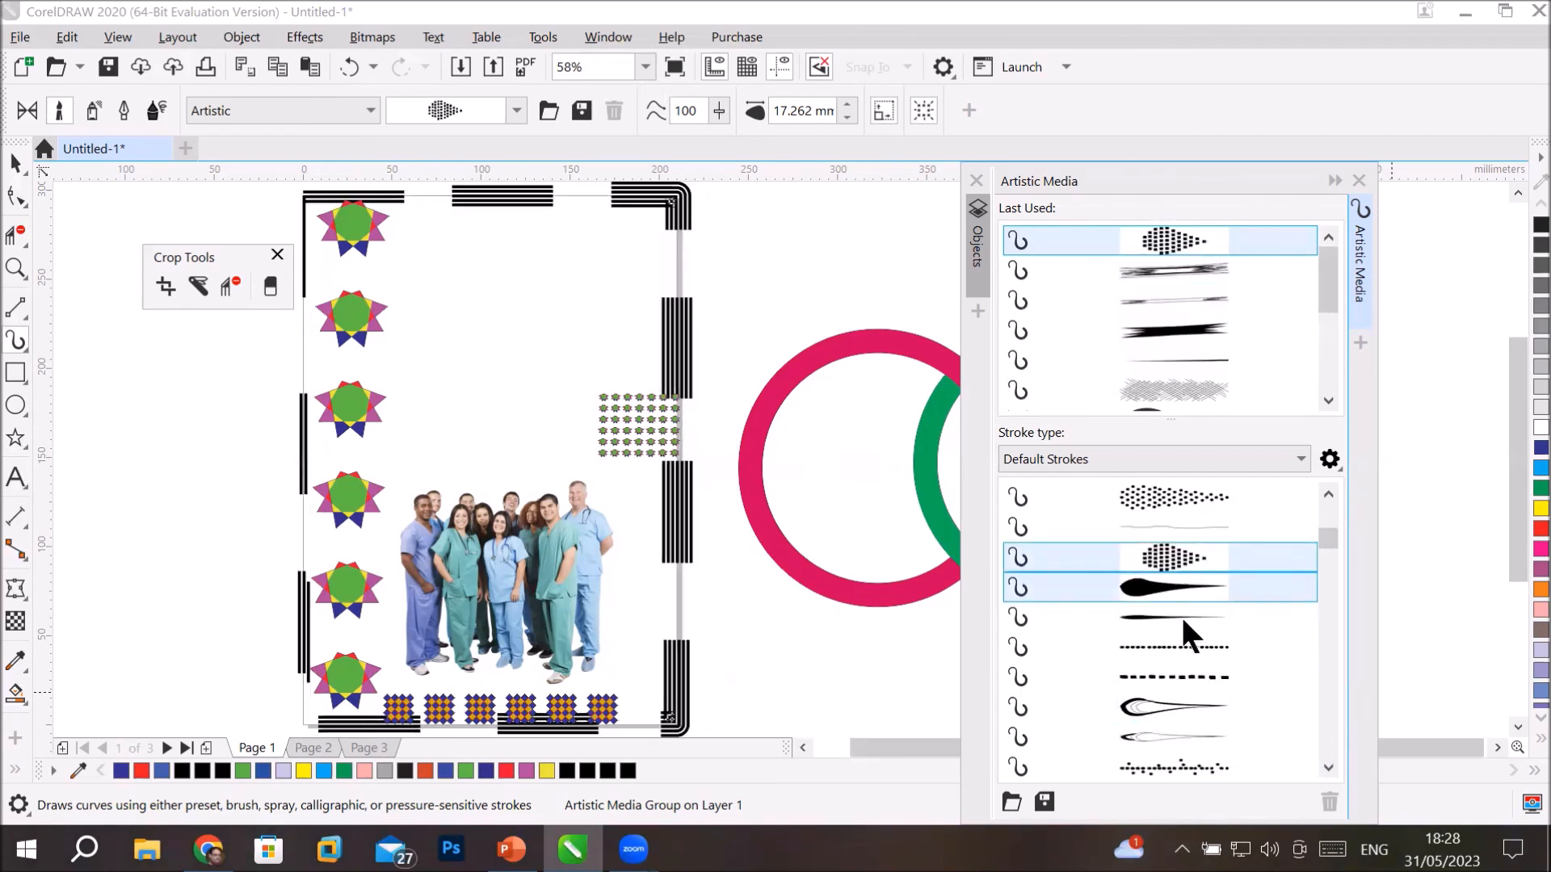
left_click(1181, 589)
left_click(1171, 647)
left_click(1165, 677)
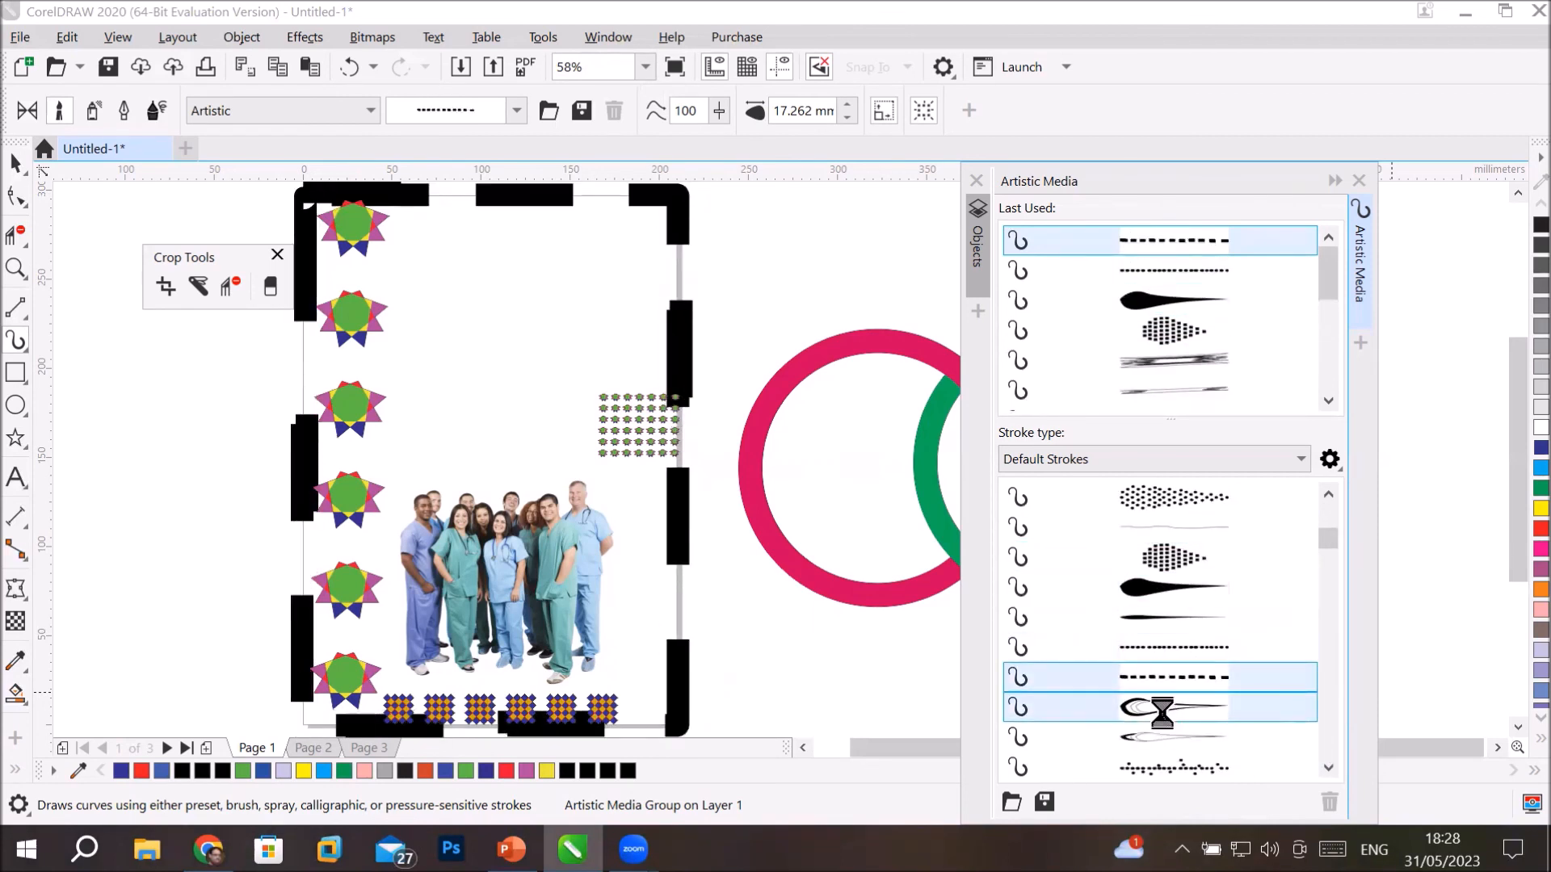
left_click(1166, 708)
left_click(1196, 737)
scroll(1331, 730, "down", 2)
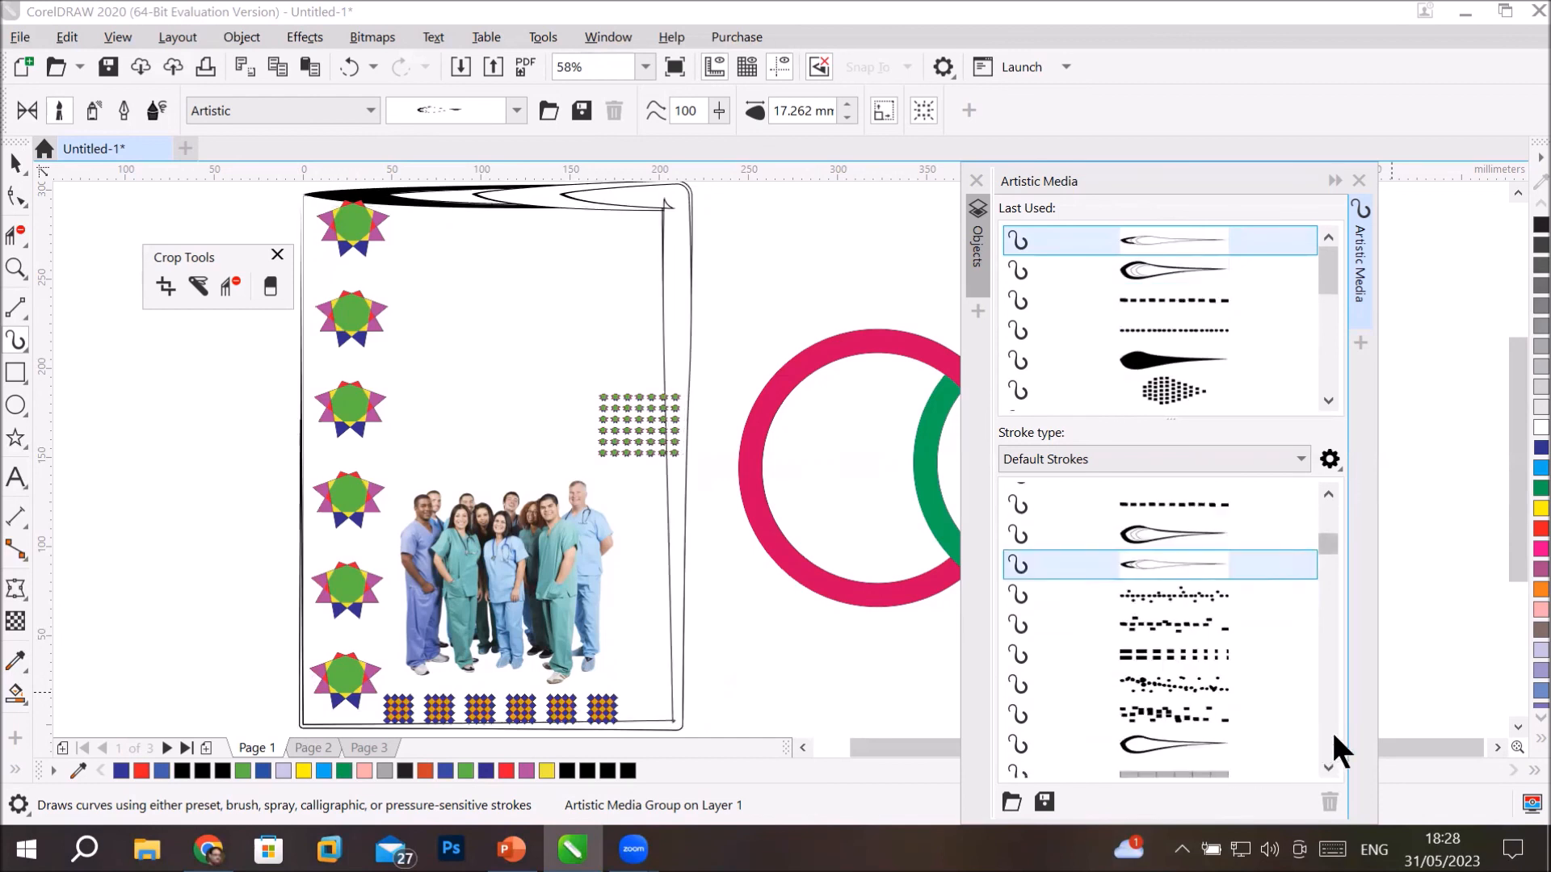
left_click(1290, 647)
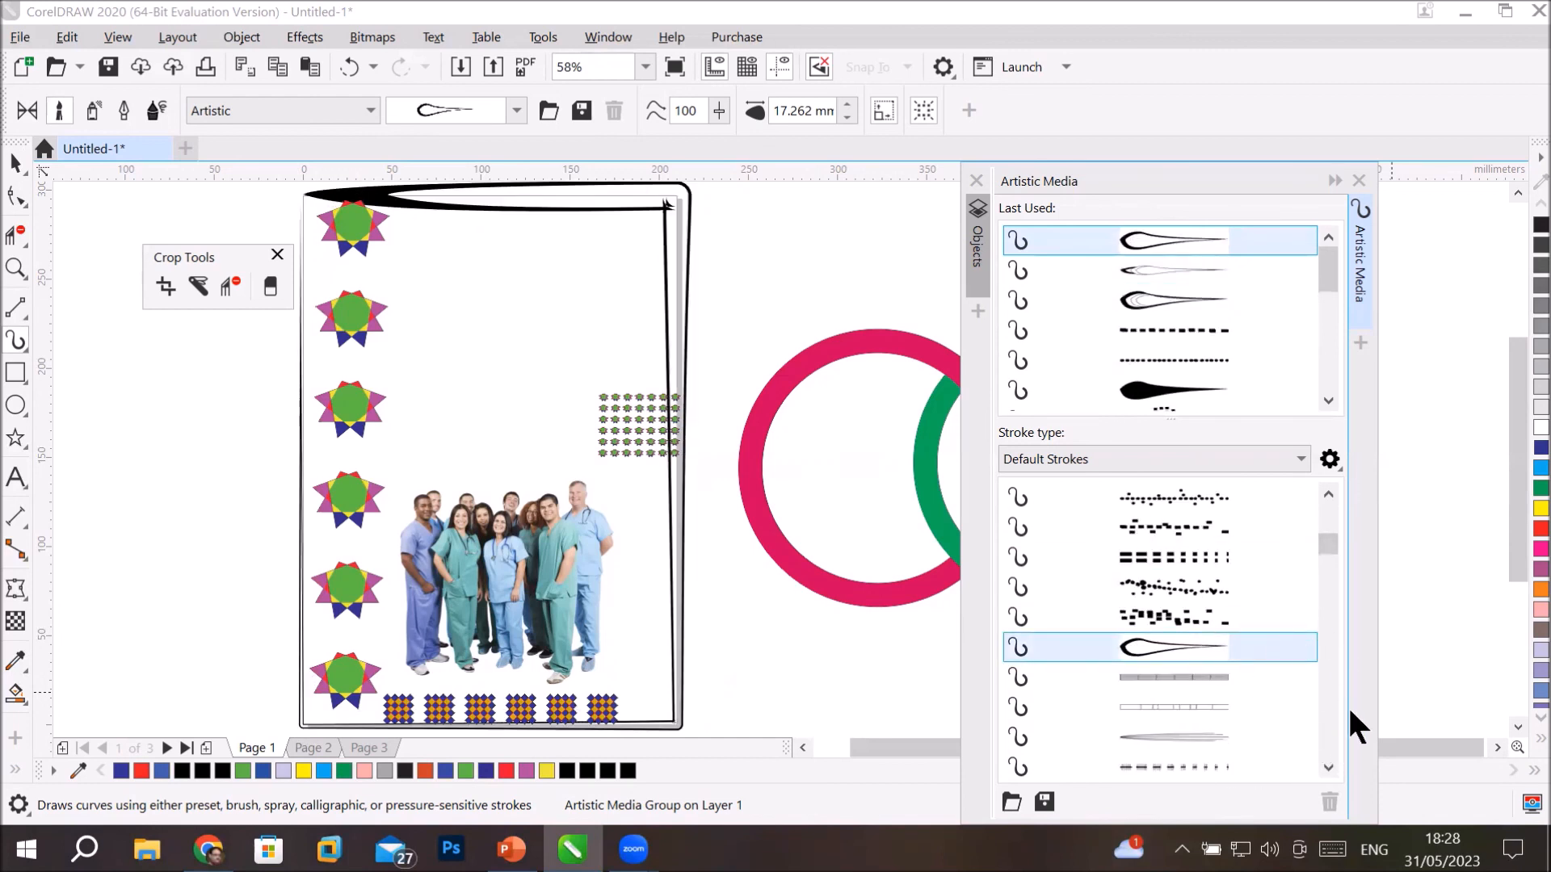
Try the streaky Scroll brushes and the solid tapered Sensual brush on the page frame.
scroll(1326, 725, "down", 4)
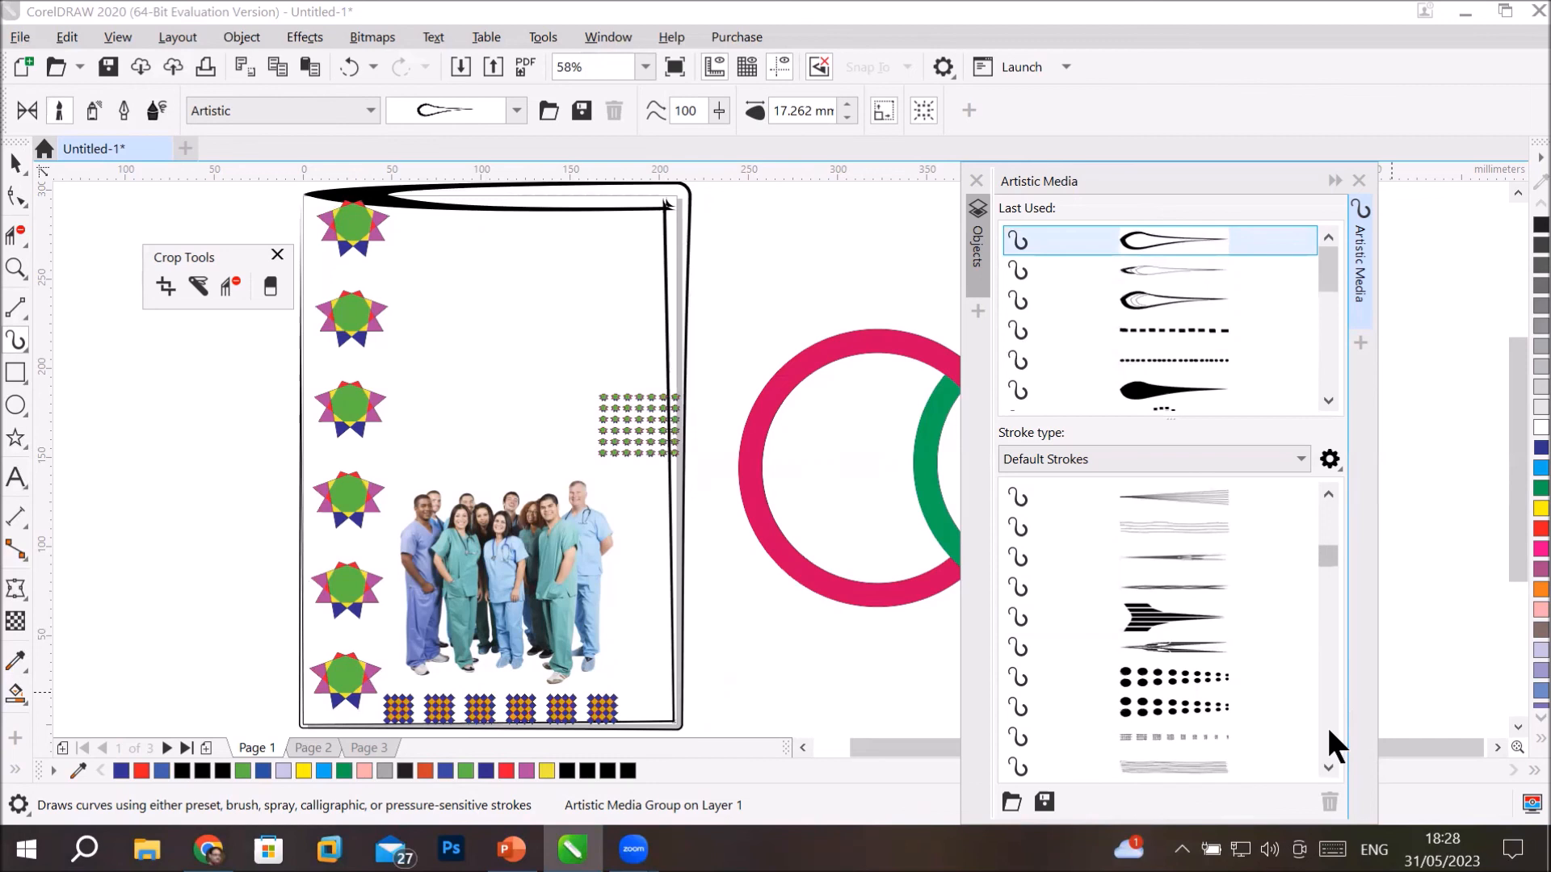
scroll(1326, 725, "down", 6)
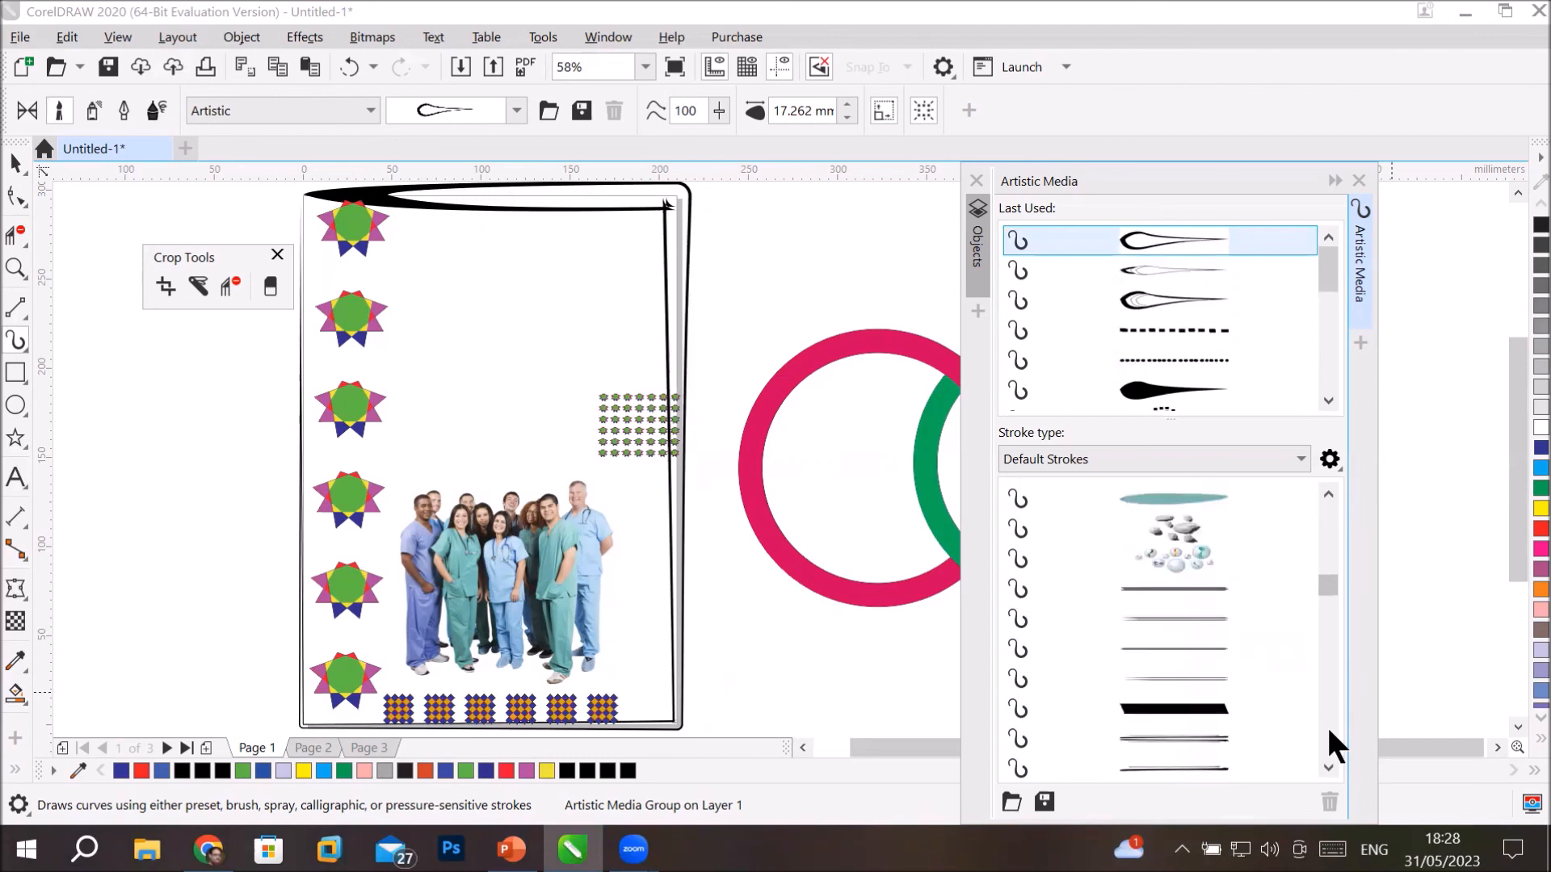
scroll(1326, 724, "down", 3)
left_click(1220, 616)
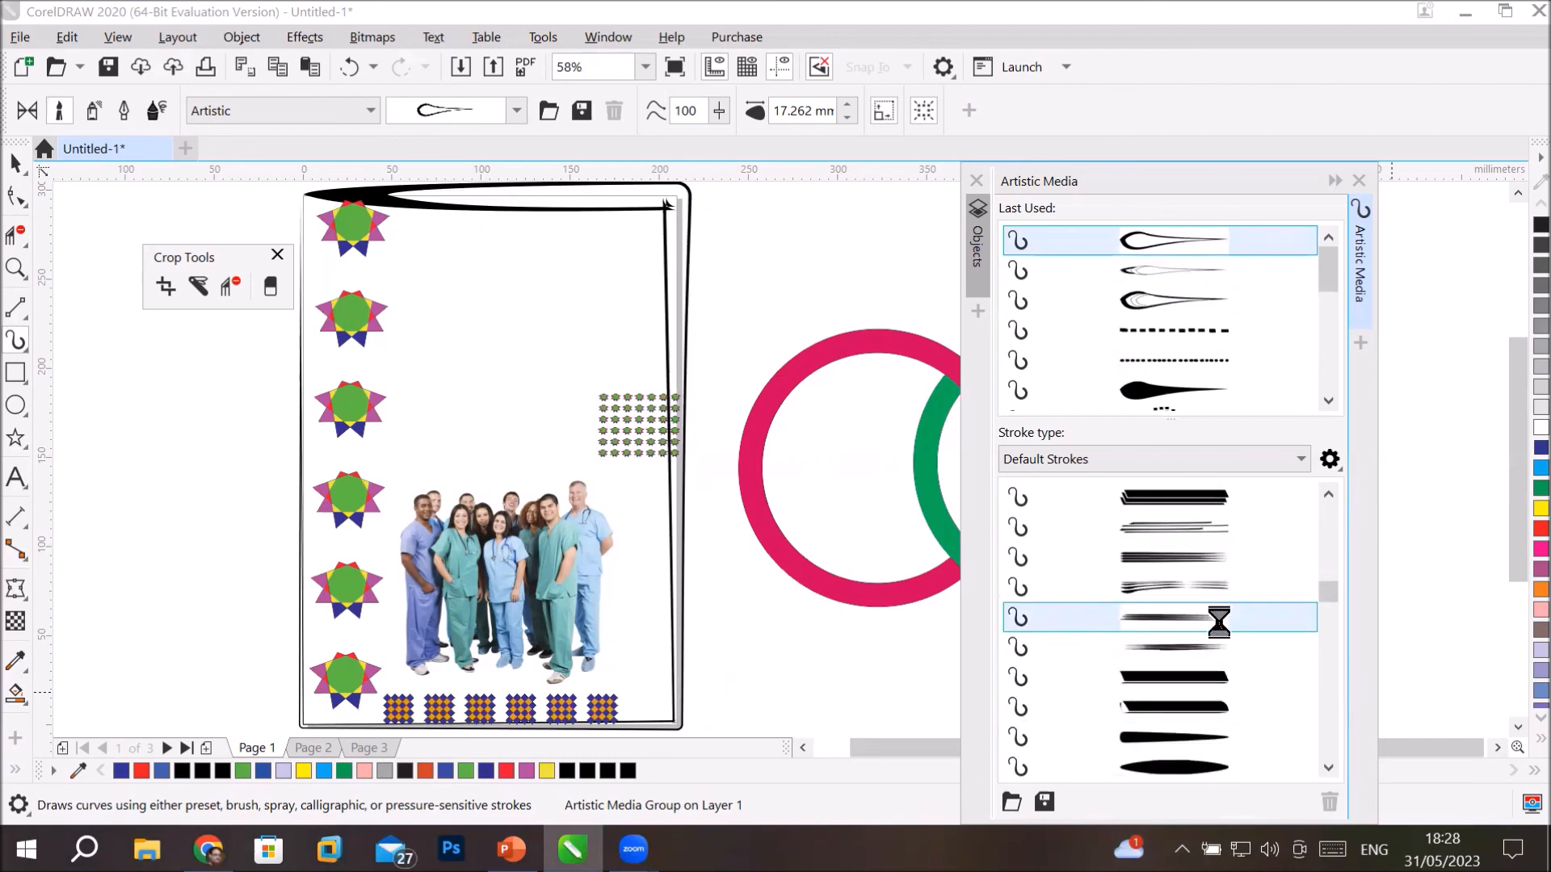
left_click(1219, 578)
left_click(1217, 529)
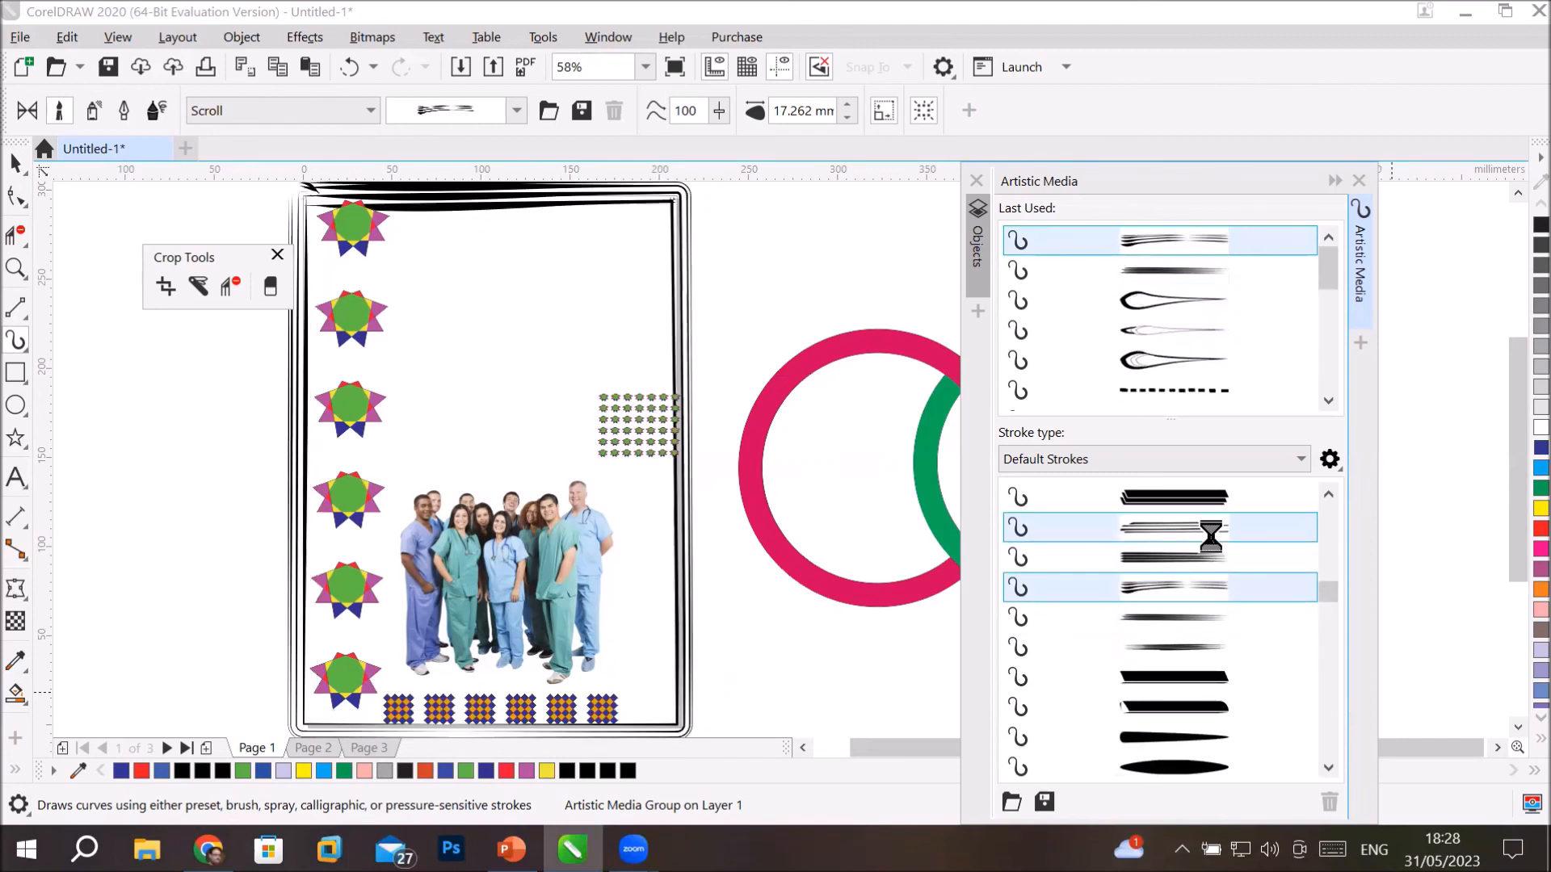
left_click(1217, 677)
left_click(1213, 736)
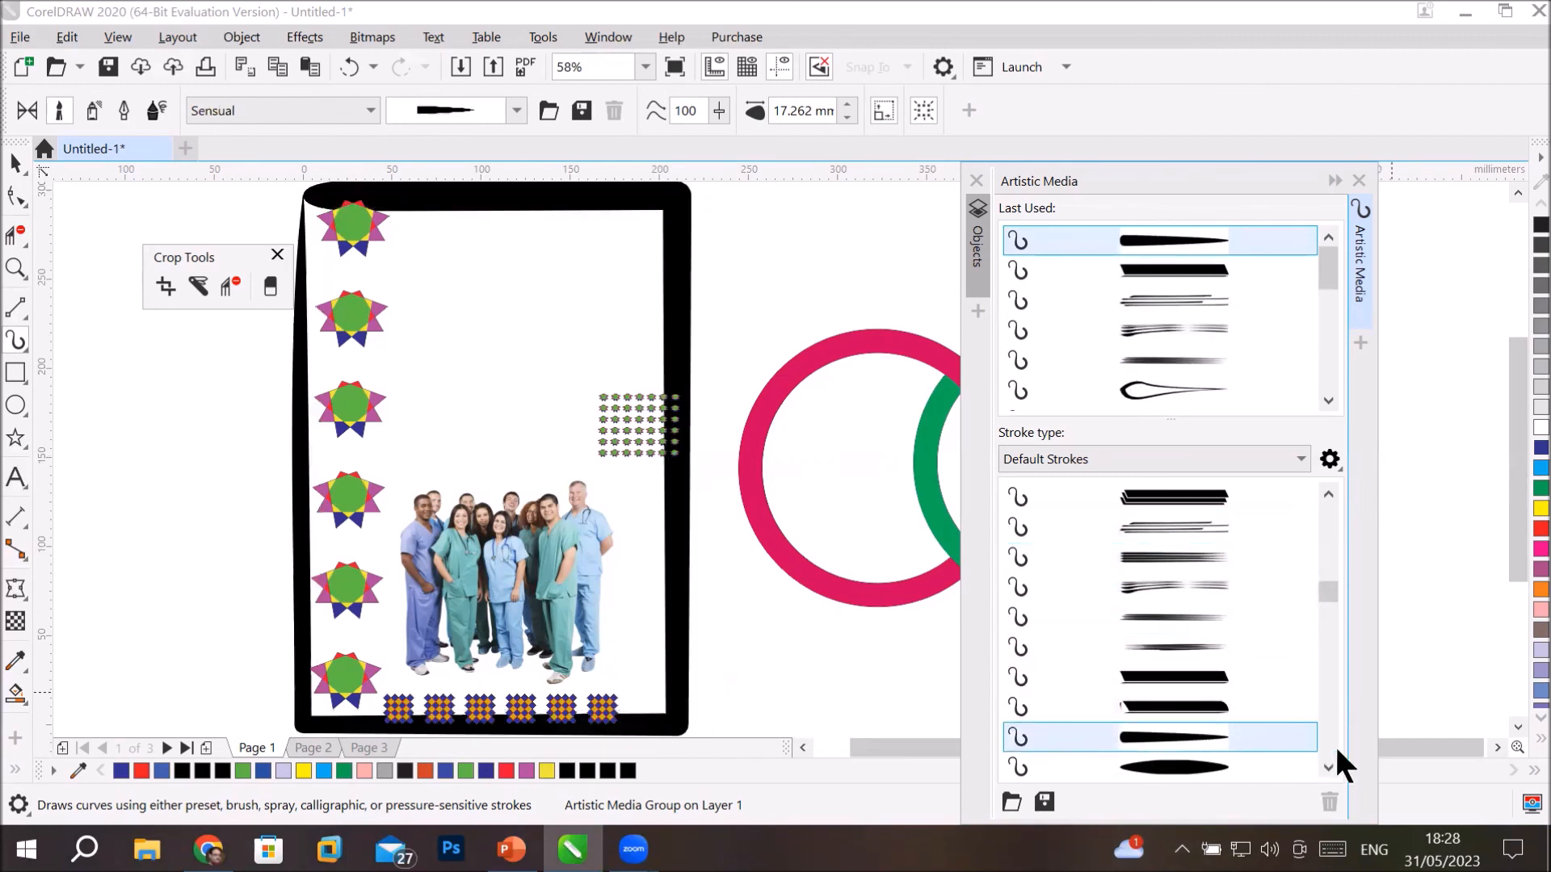
Try the Symbol brushes with a bare branch, a feather and ragged ink blots on the page frame.
scroll(1324, 747, "down", 5)
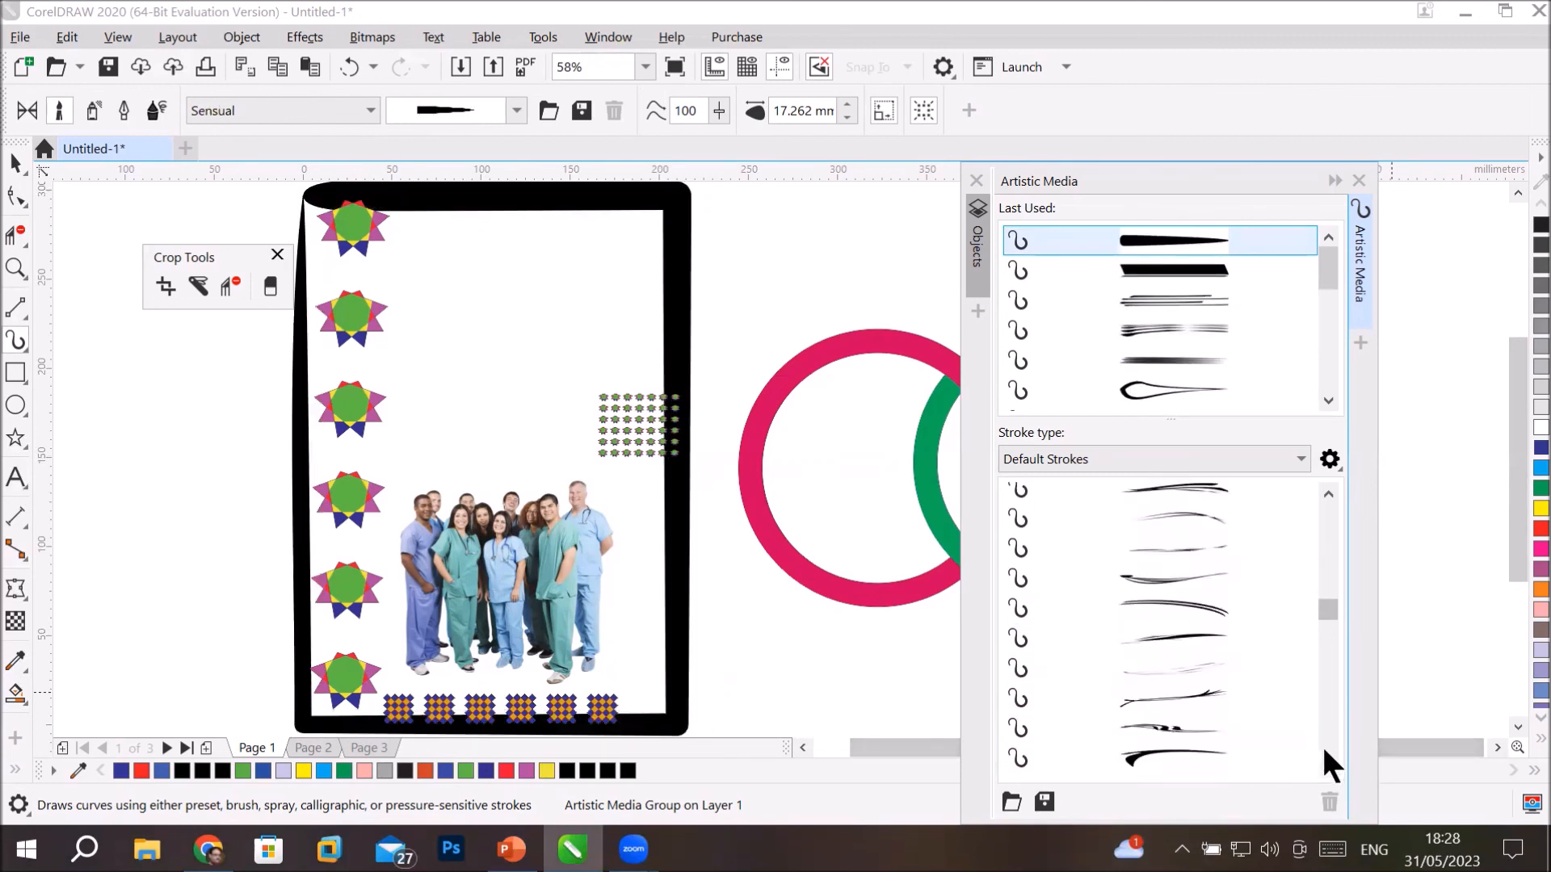
scroll(1326, 751, "down", 5)
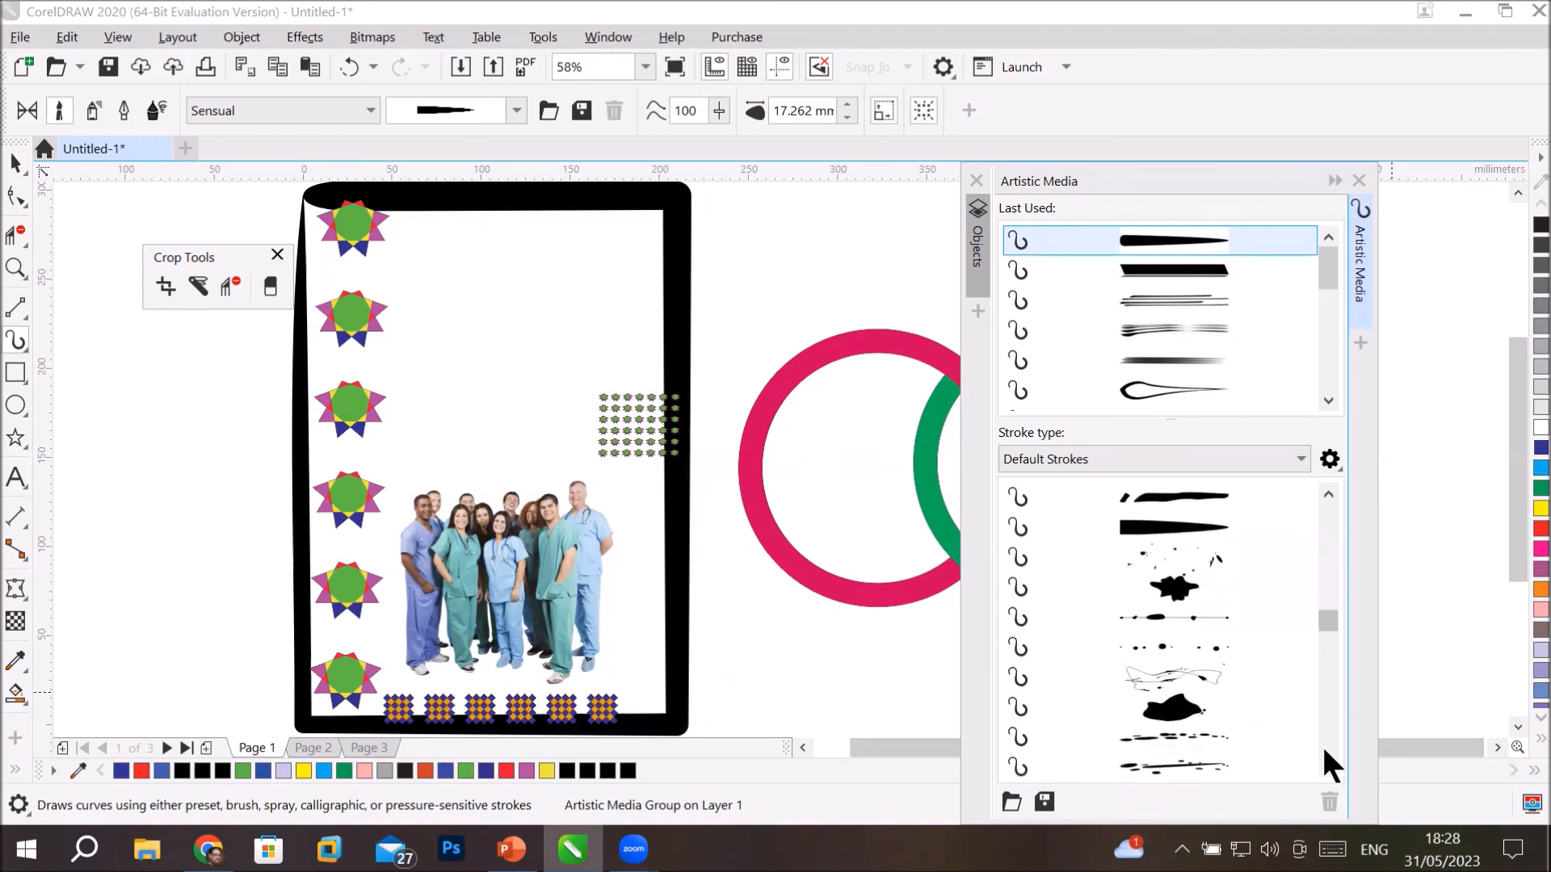
scroll(1321, 744, "down", 3)
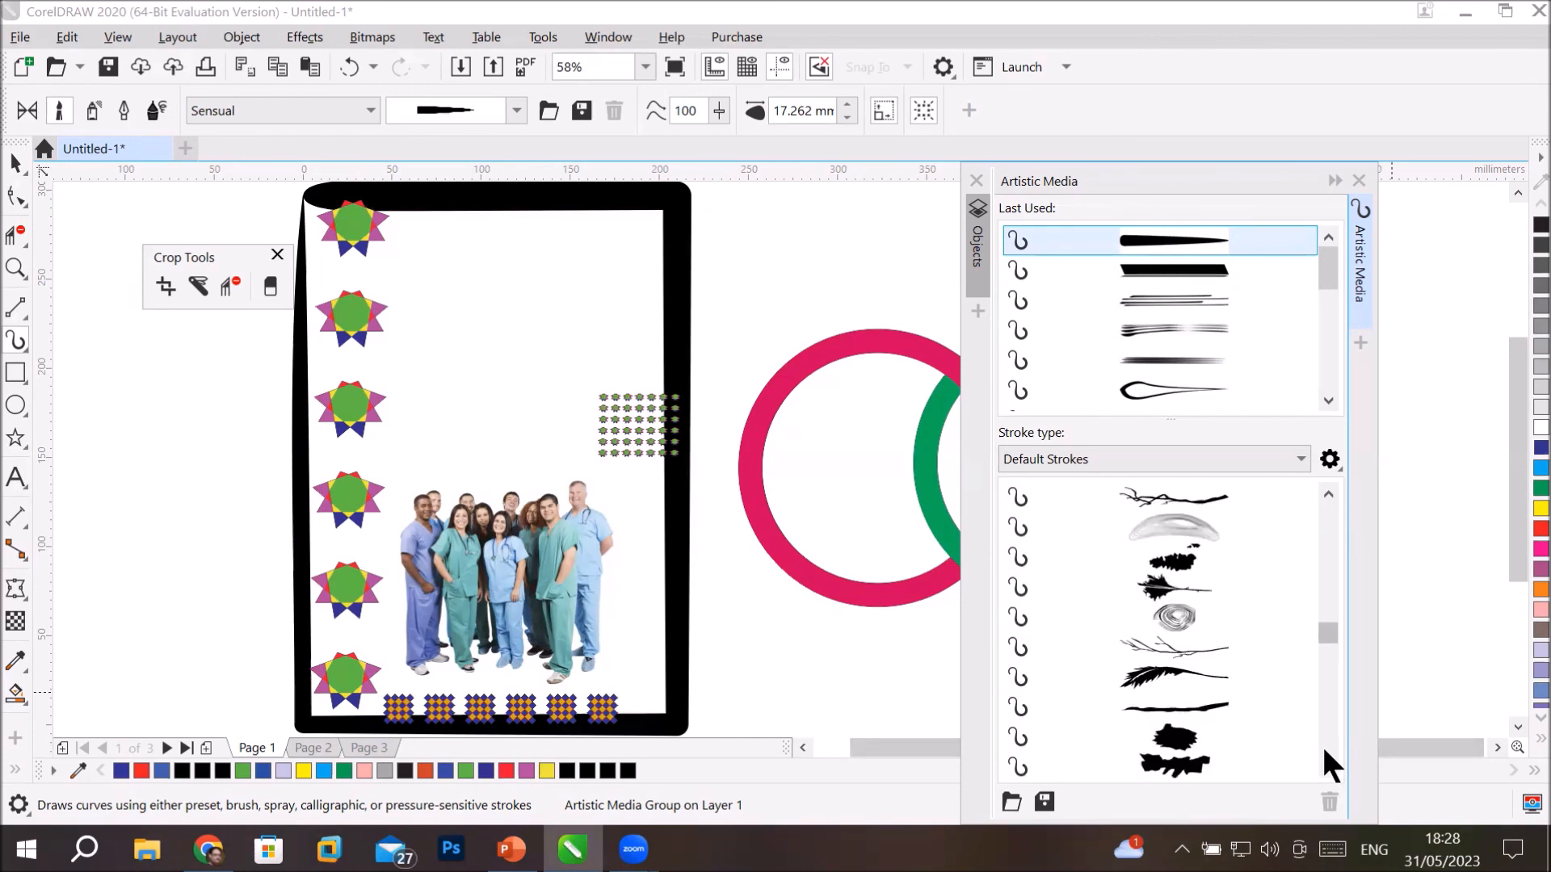
left_click(1204, 638)
left_click(1202, 681)
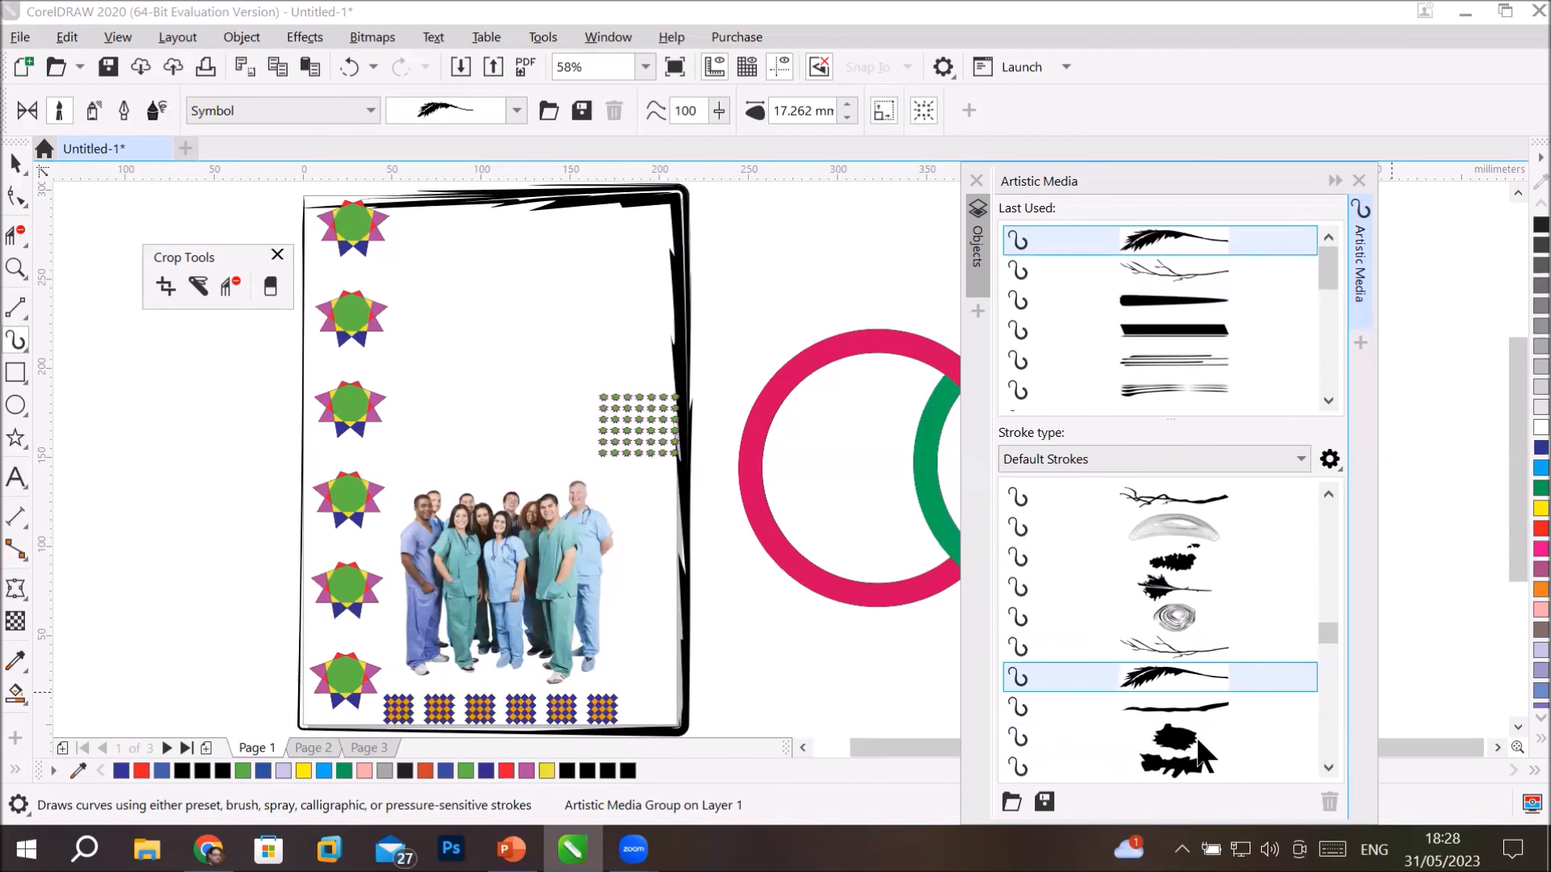
left_click(1196, 734)
left_click(1186, 769)
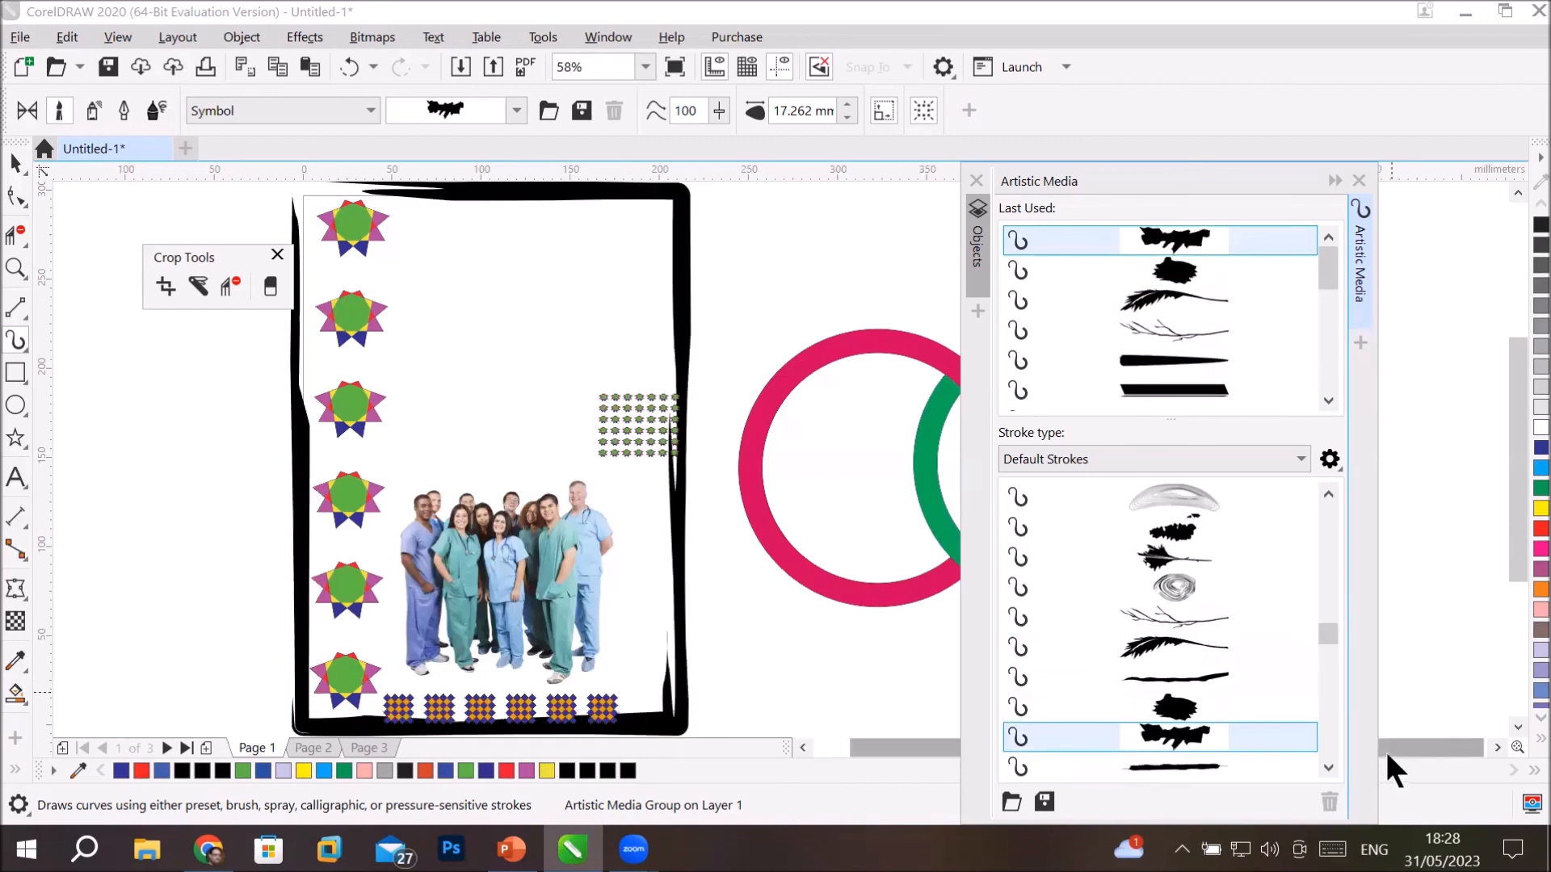
Try the Food sprays of vegetables, roses with cakes, and crackers with breadsticks on the page frame.
scroll(1328, 742, "down", 5)
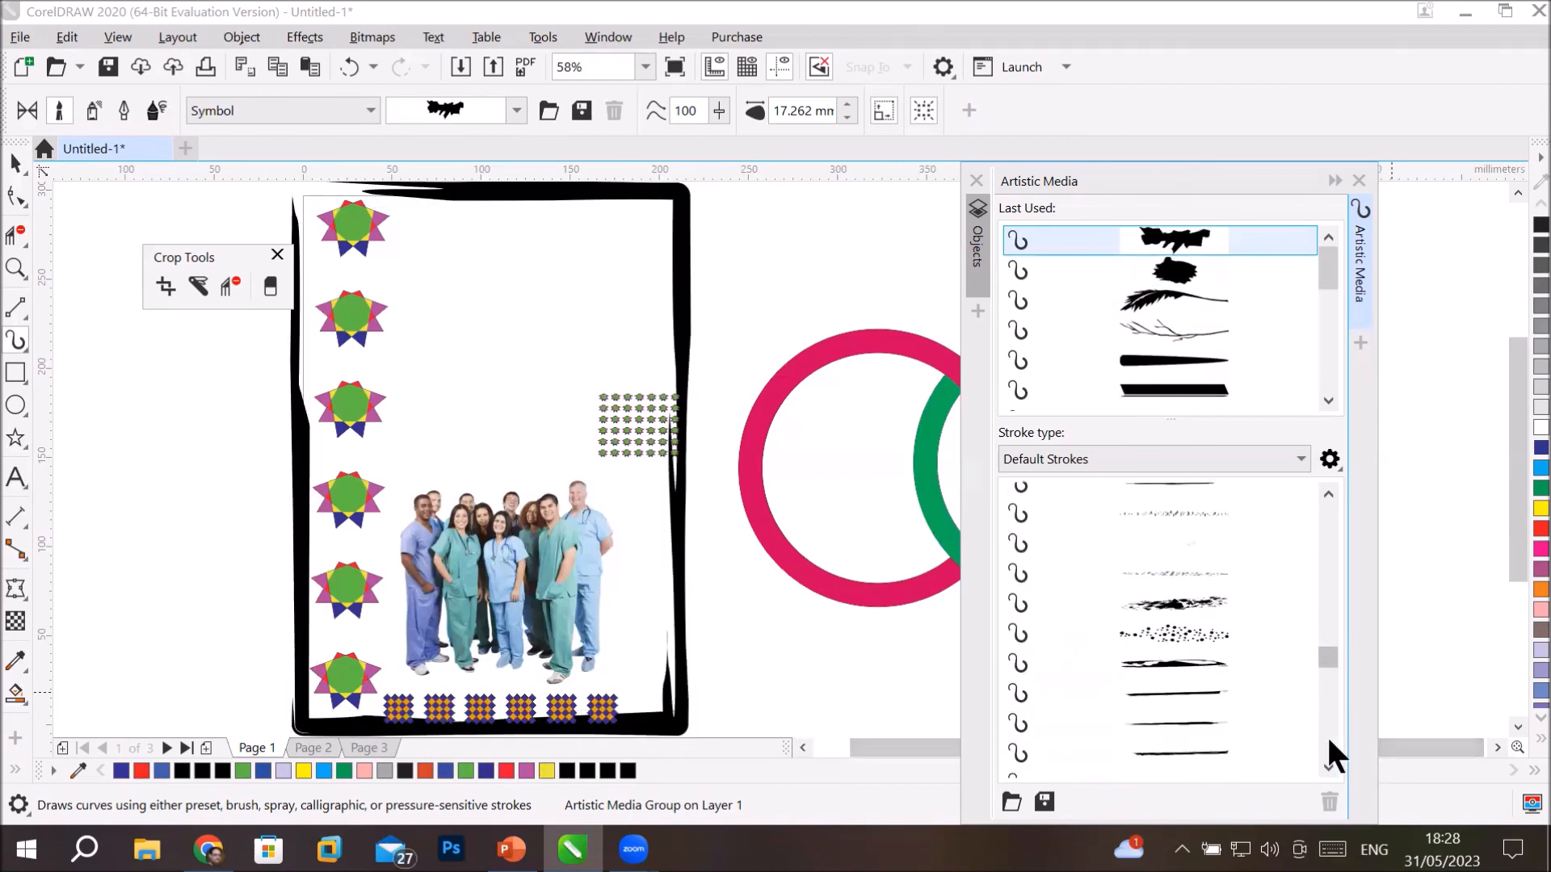
scroll(1327, 739, "down", 8)
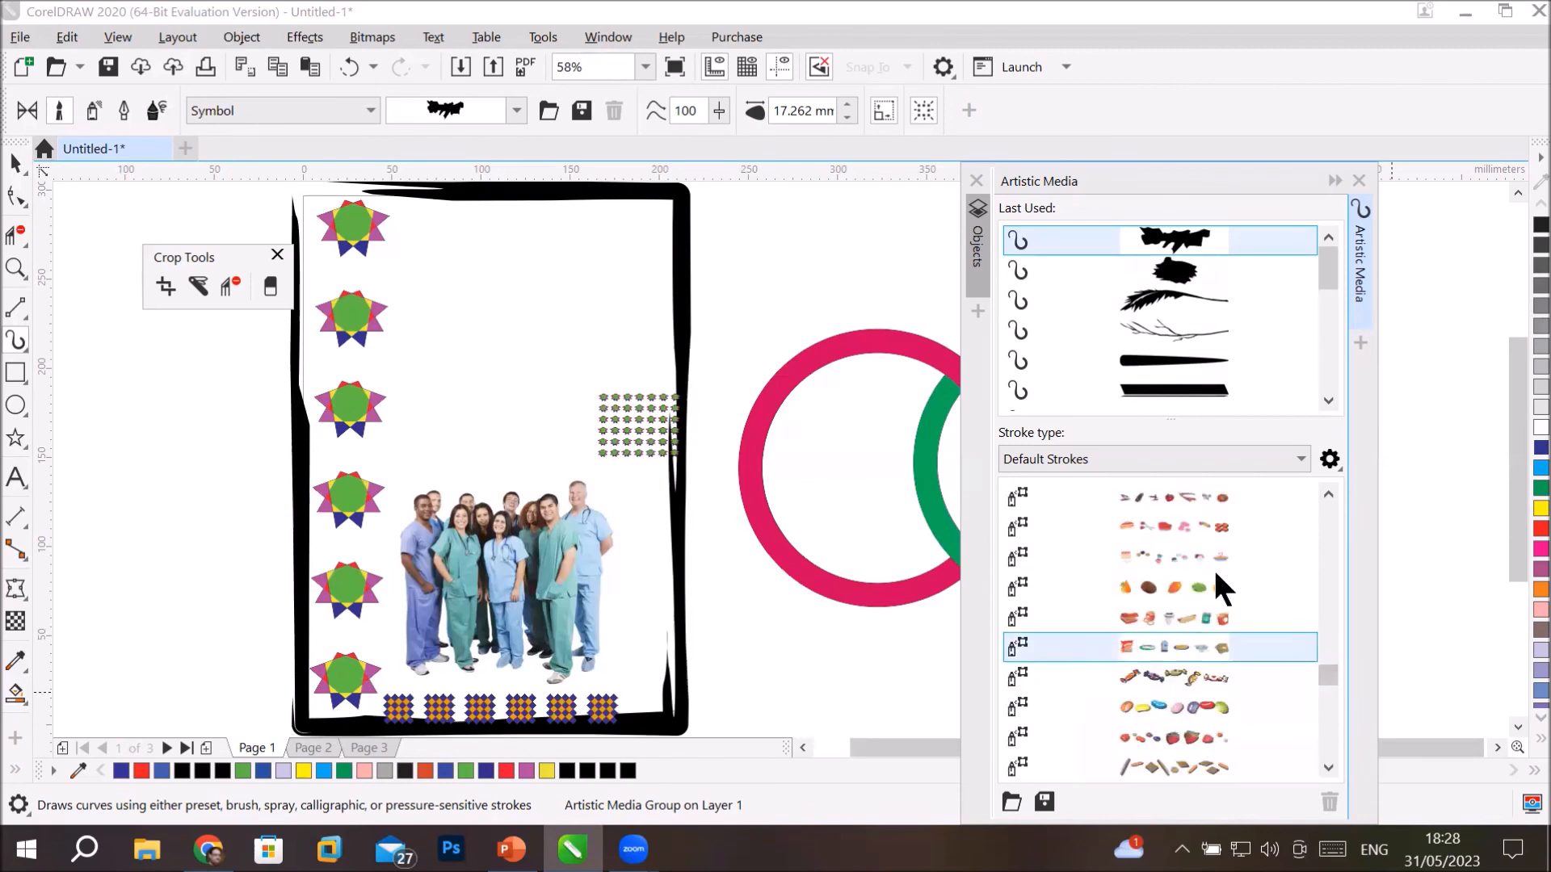
left_click(1175, 499)
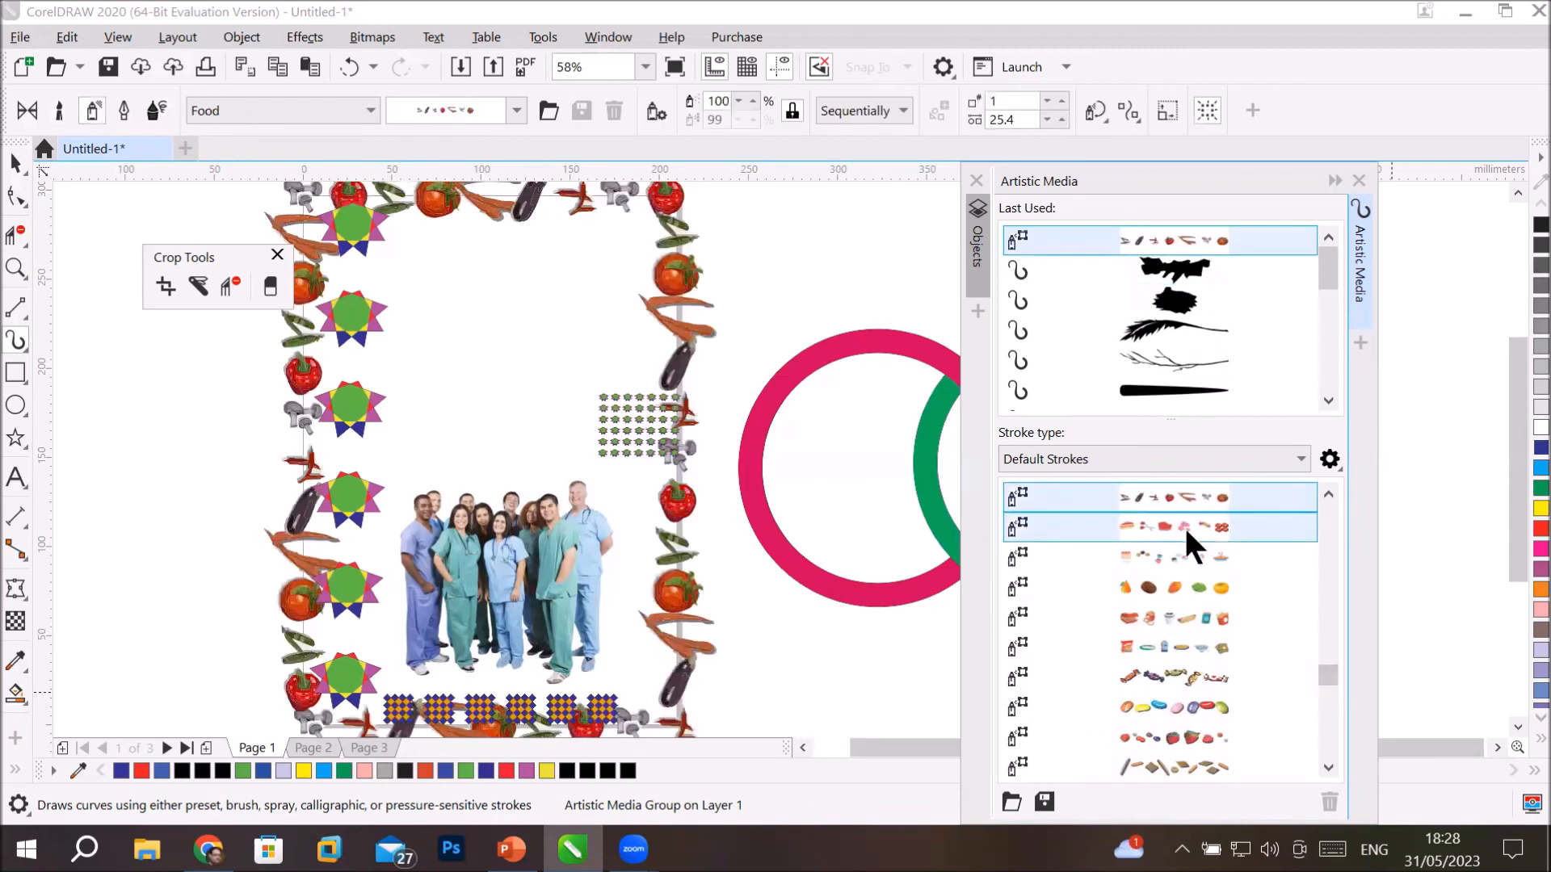
left_click(1186, 531)
left_click(1153, 763)
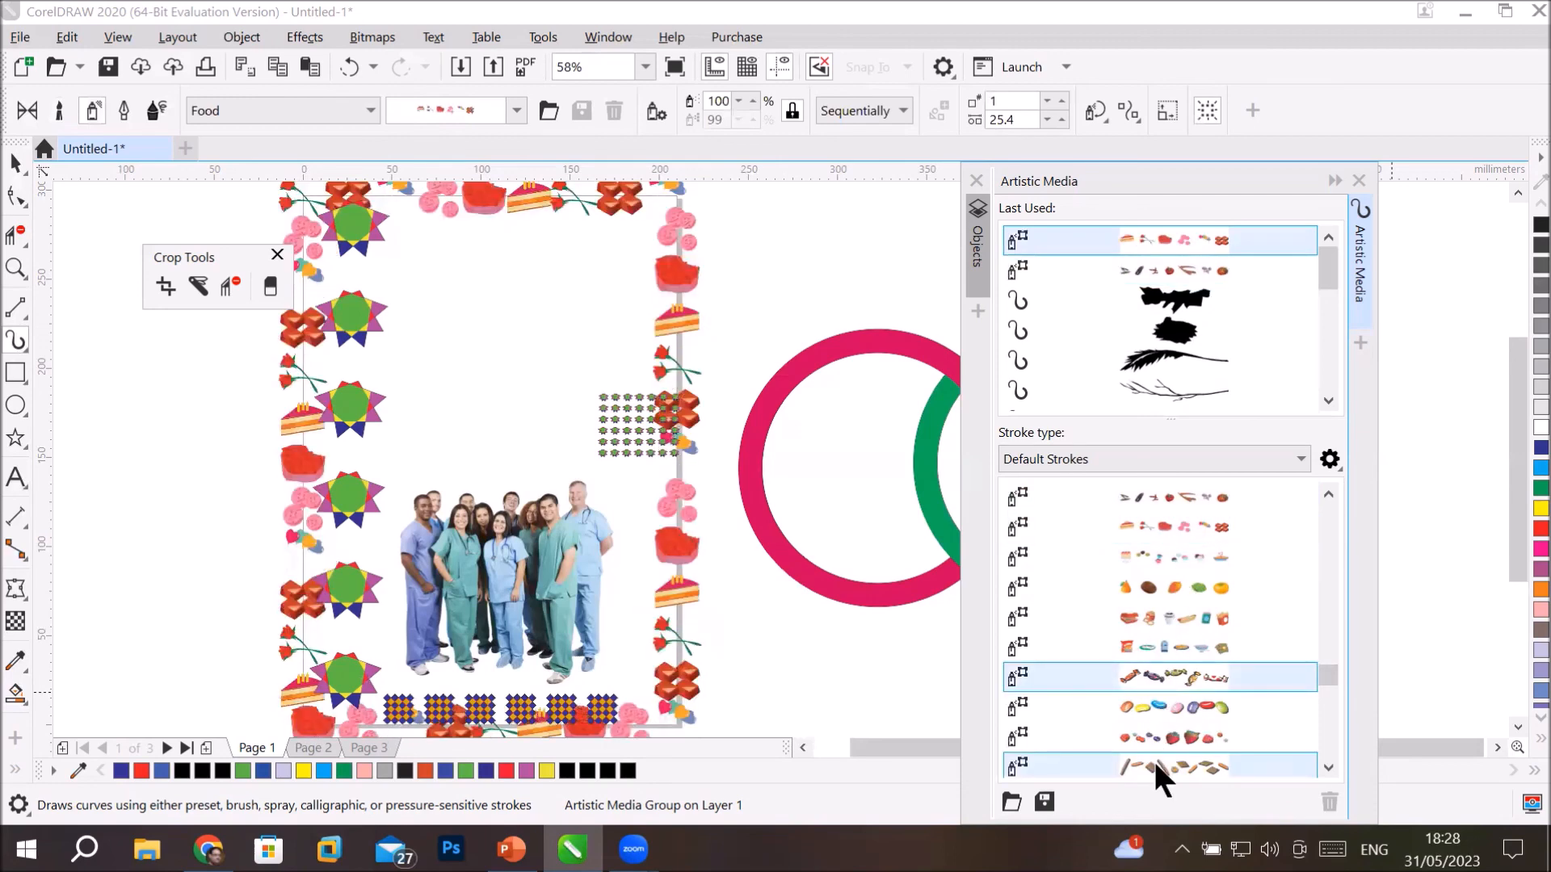
Try the paw-print Footprint spray and the wrapped-candy Food spray on the page frame.
scroll(1326, 720, "down", 4)
left_click(1189, 656)
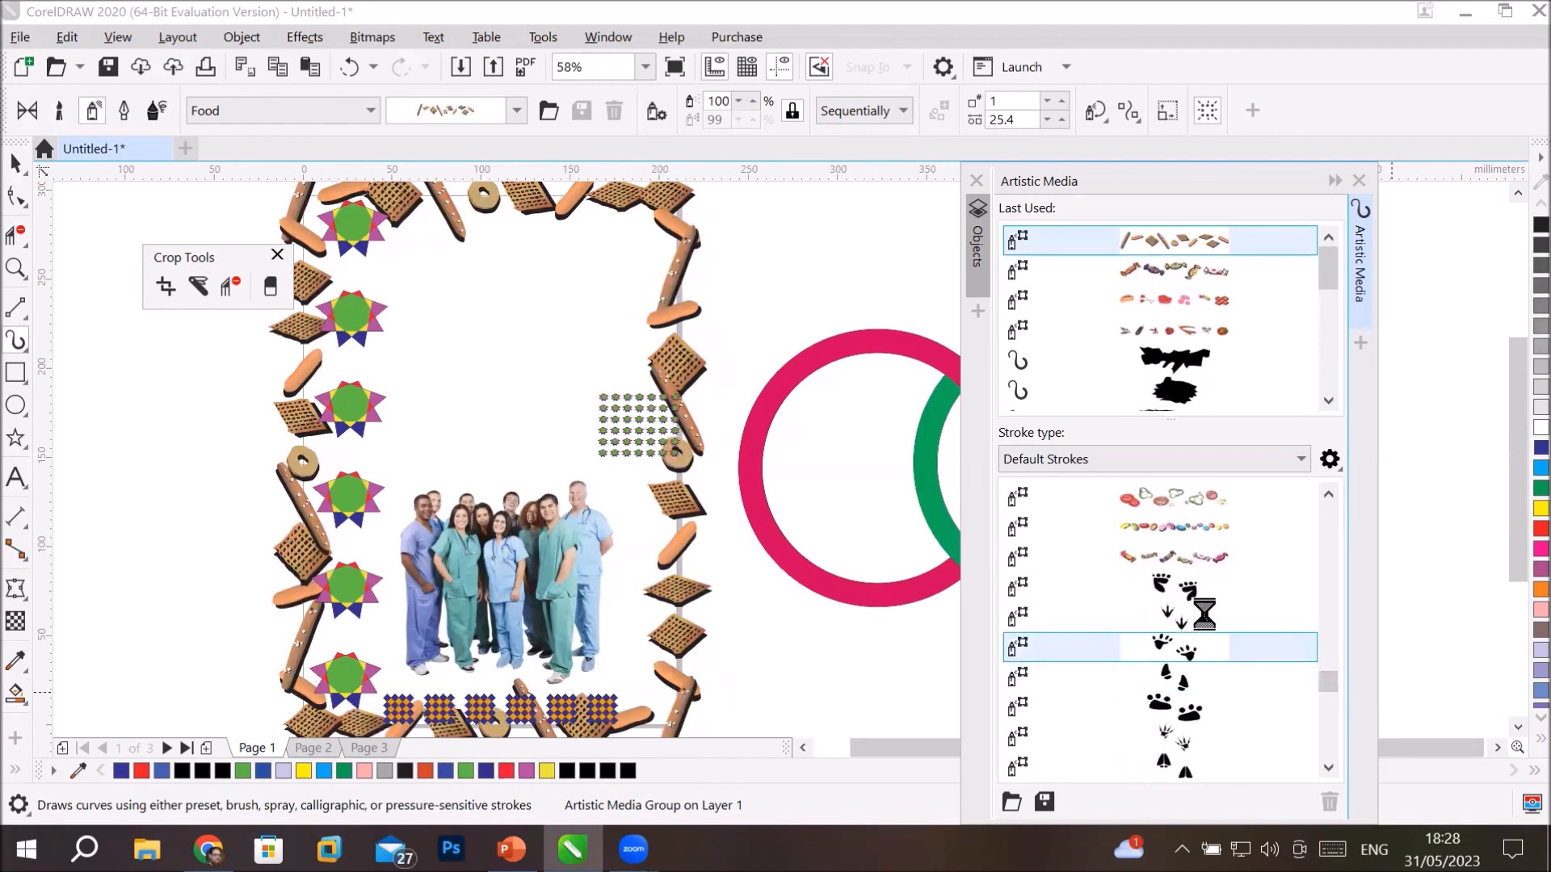
left_click(1220, 555)
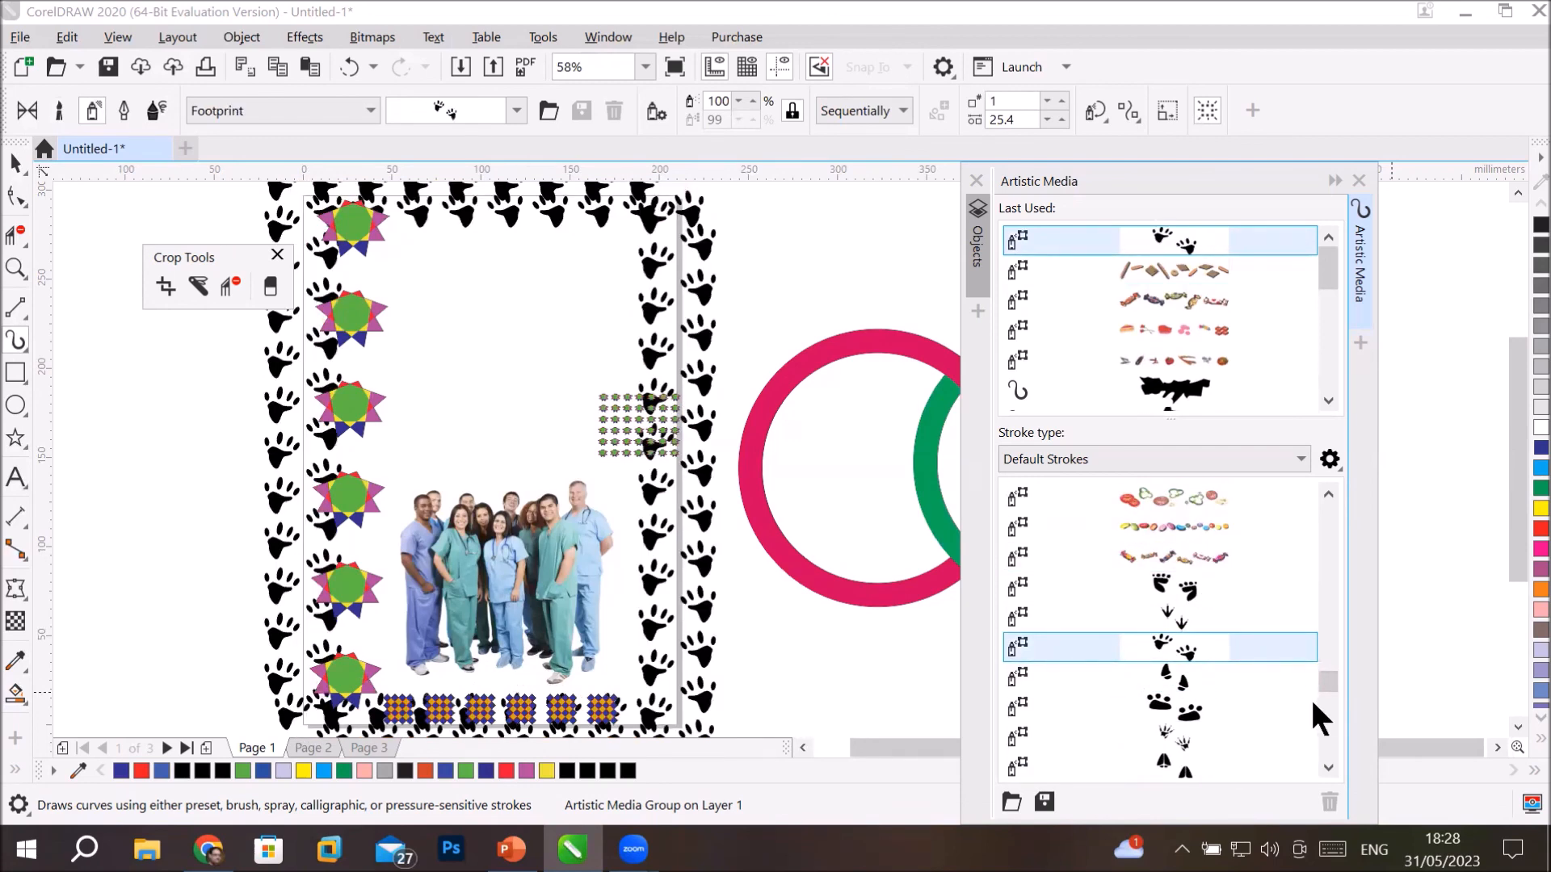
Apply the Misc spray of moons, suns and stars to the page frame.
scroll(1328, 739, "down", 3)
scroll(1328, 739, "down", 3)
left_click(1202, 558)
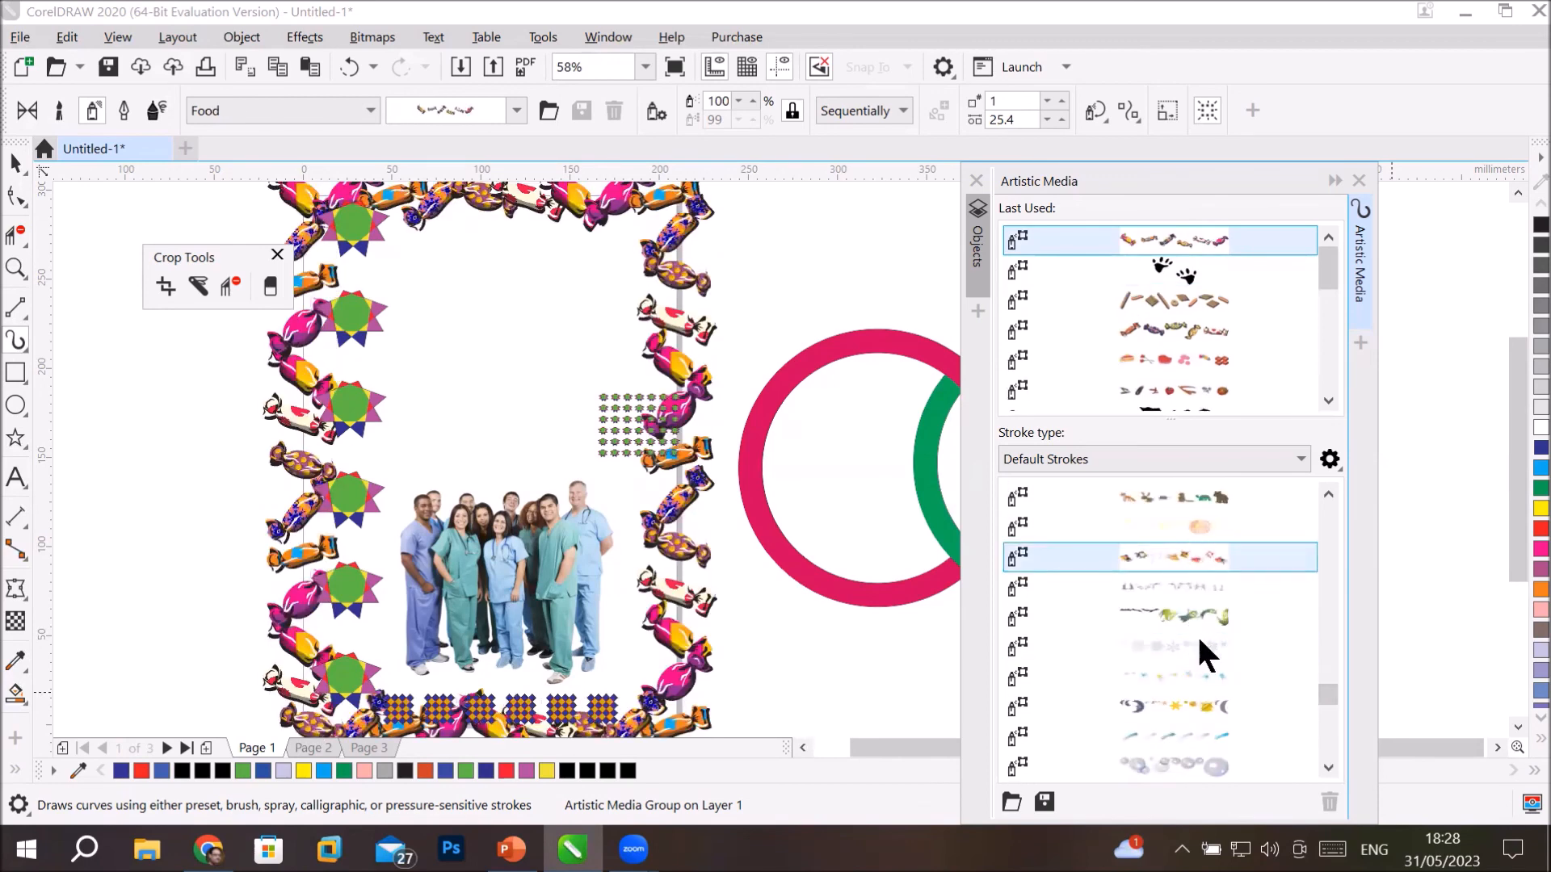
left_click(1183, 732)
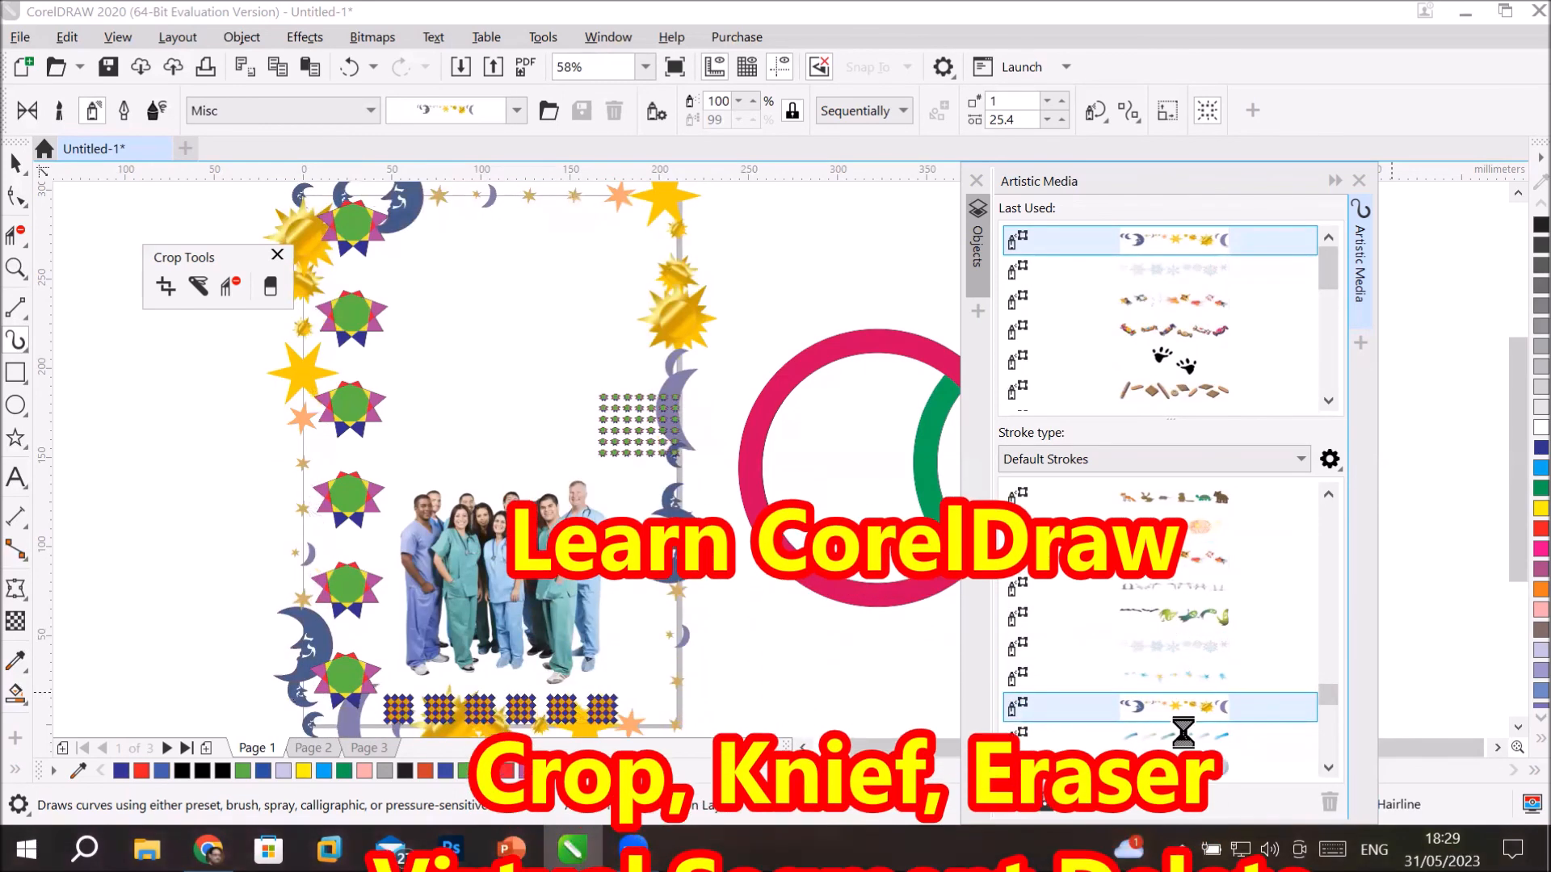